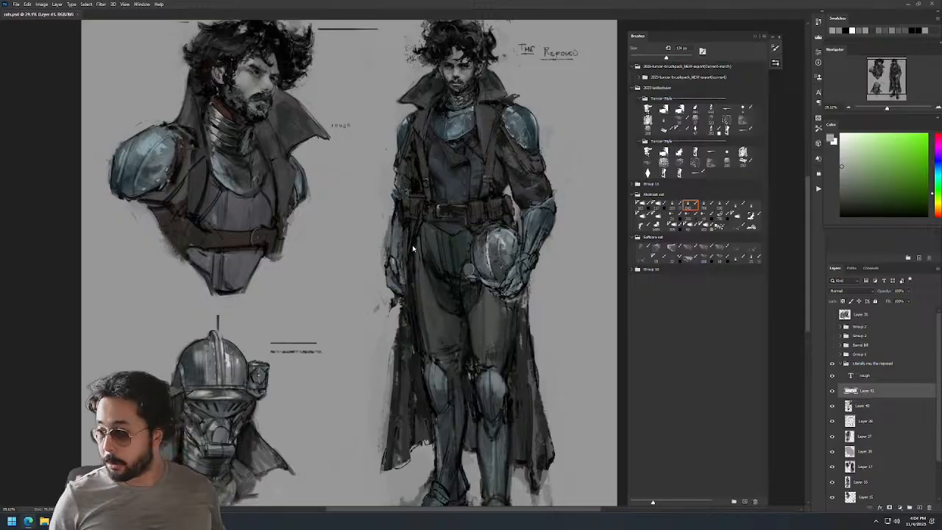
Sample blue-grey from the full-body figure's chest plate and paint a downward stroke over the plate.
{"action": "left_click_drag", "start_coordinate": [490, 109], "coordinate": [527, 151]}
{"action": "left_click_drag", "start_coordinate": [496, 180], "coordinate": [437, 221]}
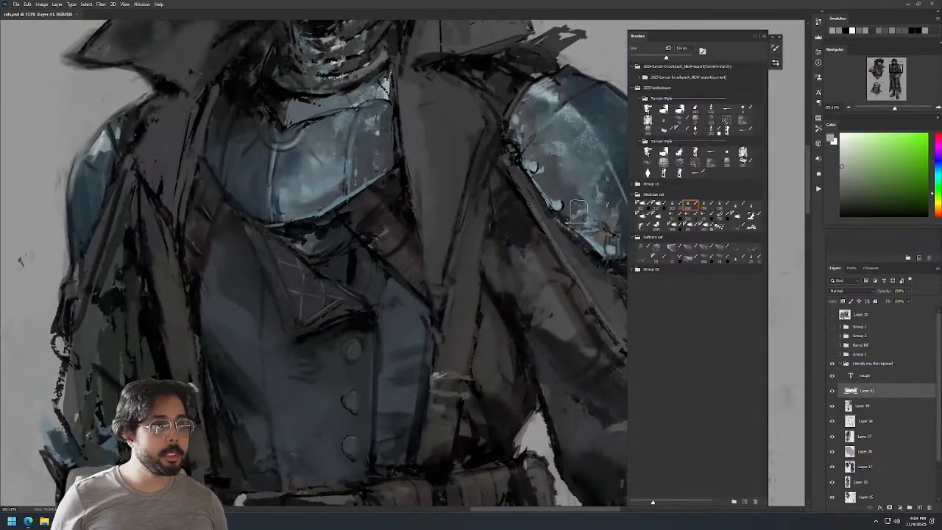
{"action": "left_click", "coordinate": [286, 177], "text": "alt"}
{"action": "left_click_drag", "start_coordinate": [285, 176], "coordinate": [288, 220]}
{"action": "left_click_drag", "start_coordinate": [433, 137], "coordinate": [379, 241]}
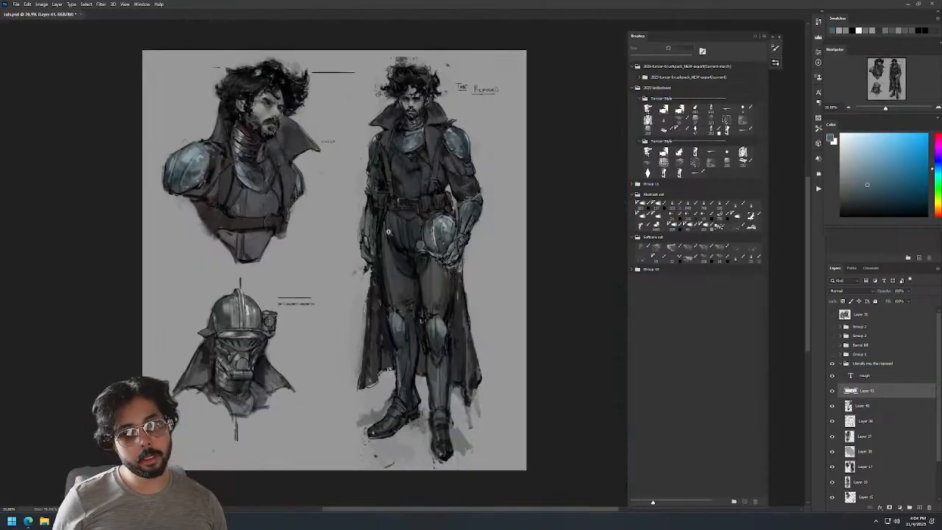
Choose the rough textured brush second from the end of the Abstract set for working on the full-body figure's head.
{"action": "left_click_drag", "start_coordinate": [413, 78], "coordinate": [464, 62]}
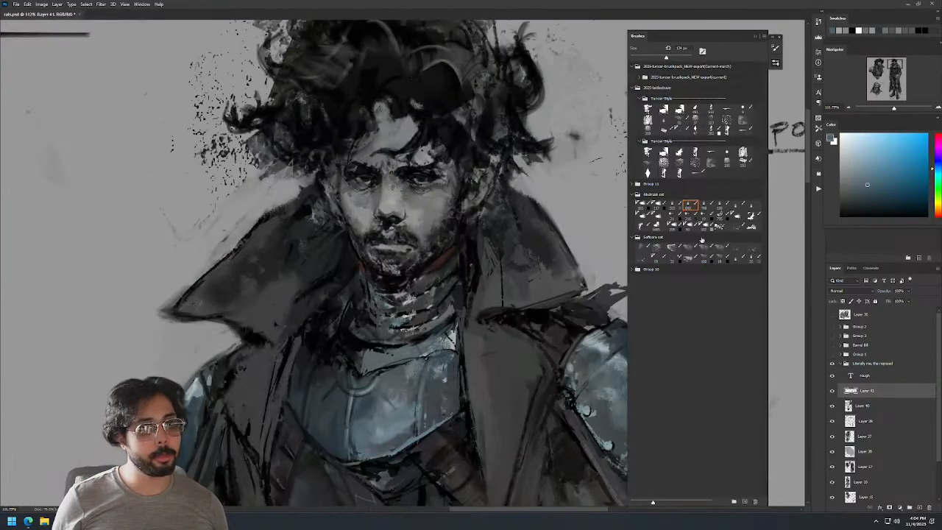
{"action": "left_click", "coordinate": [661, 195]}
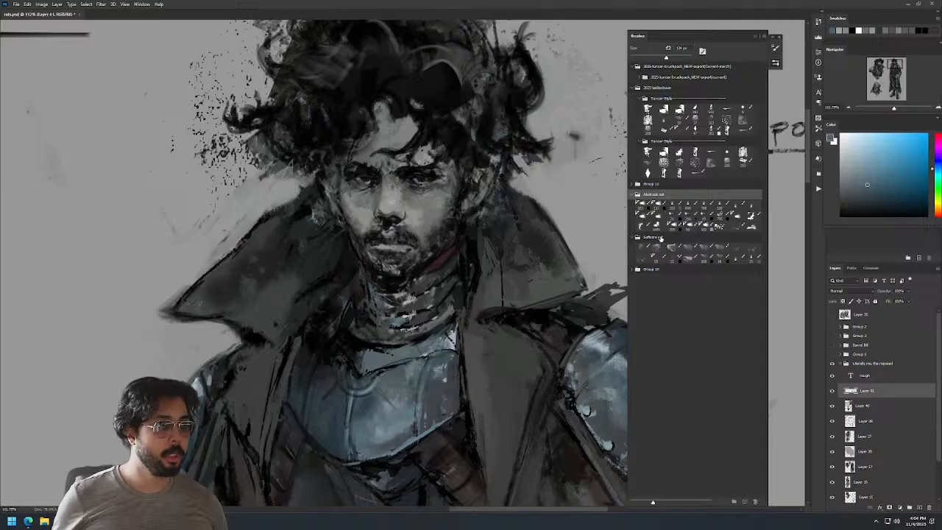
{"action": "left_click", "coordinate": [660, 238]}
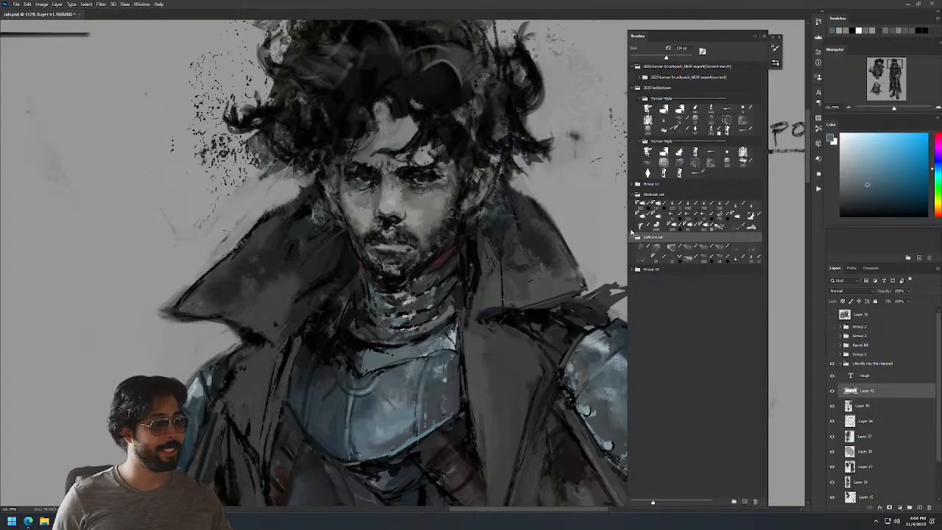
{"action": "left_click", "coordinate": [738, 227]}
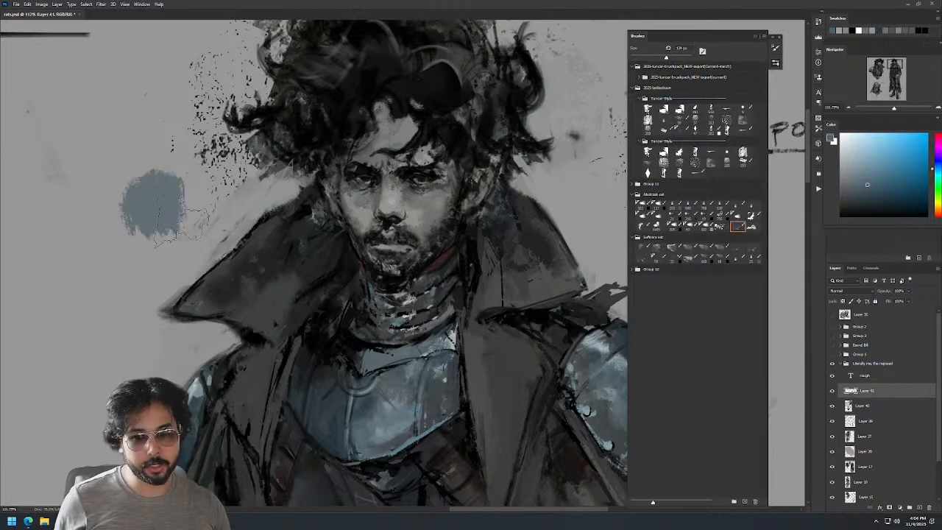
Reset the colours to default black and white, try the textured brush on the background beside the figure, and undo the test strokes.
{"action": "key", "text": "d"}
{"action": "mouse_move", "coordinate": [150, 193]}
{"action": "left_mouse_down"}
{"action": "mouse_move", "coordinate": [165, 221]}
{"action": "mouse_move", "coordinate": [162, 291]}
{"action": "left_mouse_up"}
{"action": "key", "text": "ctrl+z"}
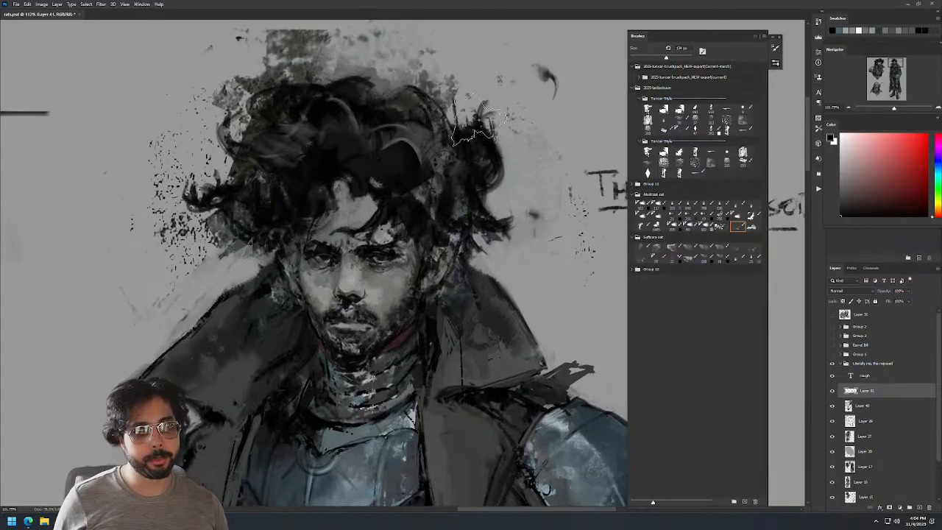
{"action": "key", "text": "ctrl+z"}
Paint black textured strokes into the full-body figure's hair, reducing the brush size for the locks above the forehead.
{"action": "mouse_move", "coordinate": [375, 101]}
{"action": "left_mouse_down"}
{"action": "mouse_move", "coordinate": [408, 118]}
{"action": "mouse_move", "coordinate": [323, 132]}
{"action": "mouse_move", "coordinate": [423, 140]}
{"action": "left_mouse_up"}
{"action": "key", "text": "bracketleft"}
{"action": "key", "text": "bracketleft"}
{"action": "key", "text": "bracketleft"}
{"action": "key", "text": "bracketleft"}
{"action": "mouse_move", "coordinate": [353, 158]}
{"action": "left_mouse_down"}
{"action": "mouse_move", "coordinate": [412, 162]}
{"action": "mouse_move", "coordinate": [428, 192]}
{"action": "left_mouse_up"}
{"action": "left_click", "coordinate": [408, 170], "text": "alt"}
{"action": "left_click_drag", "start_coordinate": [514, 118], "coordinate": [423, 121]}
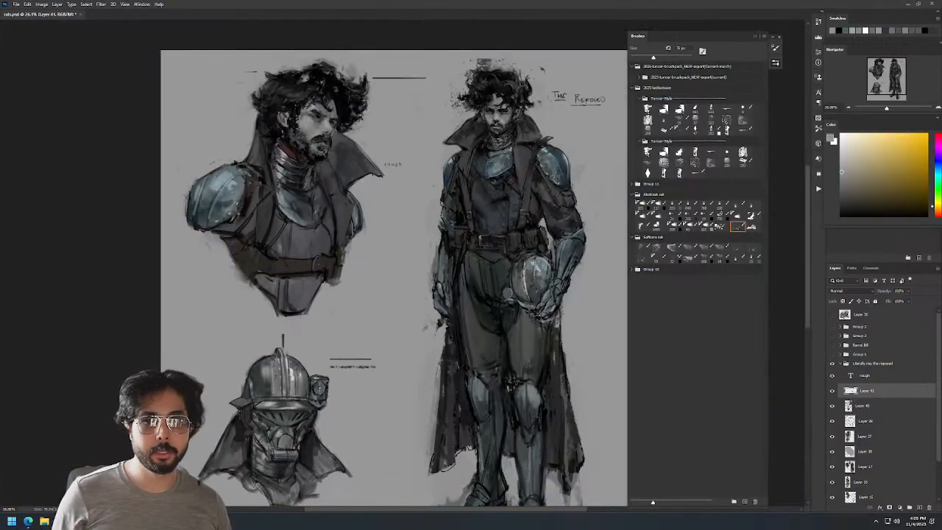
Flip the canvas horizontally and bring the bust portrait into close view.
{"action": "key", "text": "ctrl+shift+h"}
{"action": "left_click_drag", "start_coordinate": [394, 178], "coordinate": [422, 184]}
{"action": "left_click_drag", "start_coordinate": [484, 132], "coordinate": [547, 220]}
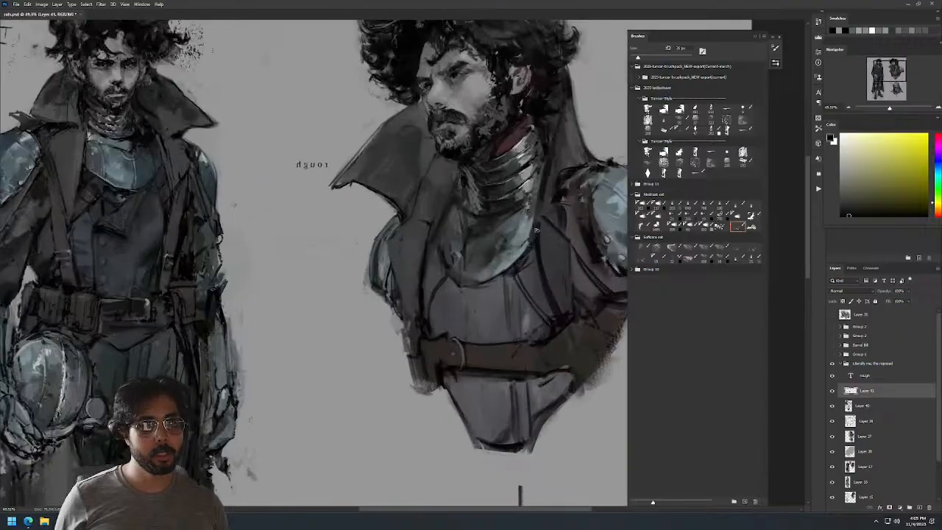
Paint the lower edge of the bust's metal chest plate with tones sampled from the plate, using a small brush.
{"action": "left_click", "coordinate": [502, 237], "text": "alt"}
{"action": "mouse_move", "coordinate": [489, 249]}
{"action": "left_mouse_down"}
{"action": "mouse_move", "coordinate": [495, 237]}
{"action": "mouse_move", "coordinate": [480, 239]}
{"action": "mouse_move", "coordinate": [528, 215]}
{"action": "mouse_move", "coordinate": [511, 213]}
{"action": "mouse_move", "coordinate": [520, 228]}
{"action": "left_mouse_up"}
{"action": "left_click", "coordinate": [505, 230], "text": "alt"}
{"action": "mouse_move", "coordinate": [610, 191]}
{"action": "left_mouse_down"}
{"action": "mouse_move", "coordinate": [577, 212]}
{"action": "mouse_move", "coordinate": [492, 202]}
{"action": "mouse_move", "coordinate": [493, 234]}
{"action": "mouse_move", "coordinate": [537, 225]}
{"action": "mouse_move", "coordinate": [517, 234]}
{"action": "left_mouse_up"}
{"action": "key", "text": "bracketleft"}
{"action": "key", "text": "bracketleft"}
{"action": "key", "text": "bracketleft"}
{"action": "key", "text": "bracketleft"}
Enlarge the brush, sample a light blue-grey from the bust's armour and paint a broad stroke over the armour.
{"action": "key", "text": "bracketright"}
{"action": "key", "text": "bracketright"}
{"action": "key", "text": "bracketright"}
{"action": "key", "text": "bracketright"}
{"action": "key", "text": "bracketright"}
{"action": "key", "text": "bracketright"}
{"action": "key", "text": "bracketright"}
{"action": "key", "text": "bracketright"}
{"action": "left_click", "coordinate": [496, 217], "text": "alt"}
{"action": "left_click_drag", "start_coordinate": [545, 177], "coordinate": [462, 220]}
{"action": "left_click_drag", "start_coordinate": [379, 228], "coordinate": [422, 225]}
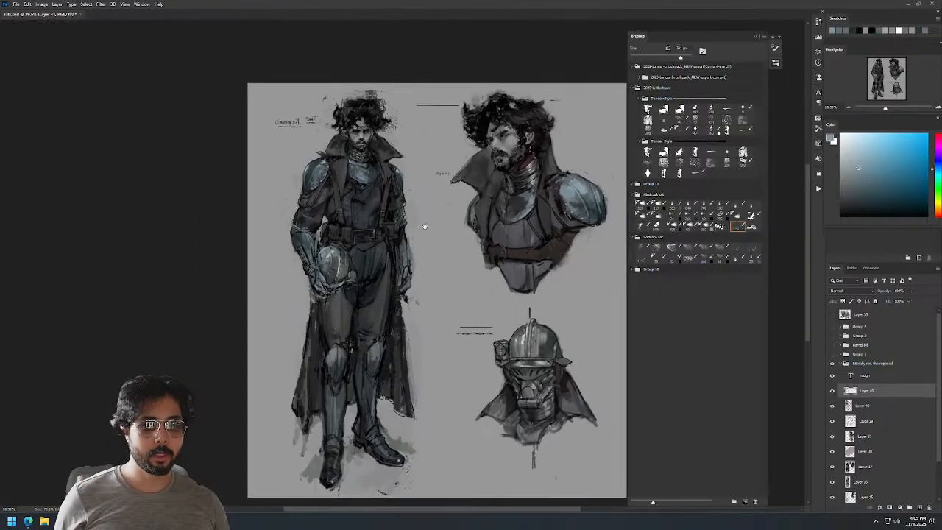
Shrink the brush, sample a dark blue, and add a short stroke to the full-body figure's armour.
{"action": "left_click_drag", "start_coordinate": [331, 130], "coordinate": [384, 125]}
{"action": "left_click_drag", "start_coordinate": [218, 333], "coordinate": [110, 333]}
{"action": "left_click", "coordinate": [218, 333], "text": "alt"}
{"action": "left_click_drag", "start_coordinate": [224, 289], "coordinate": [215, 315]}
{"action": "key", "text": "z"}
{"action": "left_click_drag", "start_coordinate": [314, 229], "coordinate": [247, 243]}
{"action": "left_click_drag", "start_coordinate": [365, 228], "coordinate": [480, 180]}
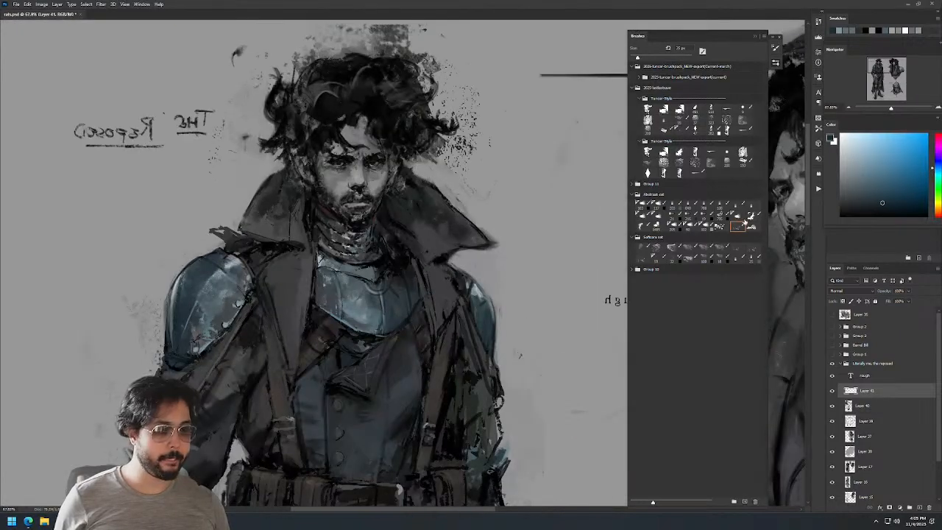
Try three textured brushes from the end of the Abstract set on the blank background and undo the test marks.
{"action": "left_click", "coordinate": [750, 228]}
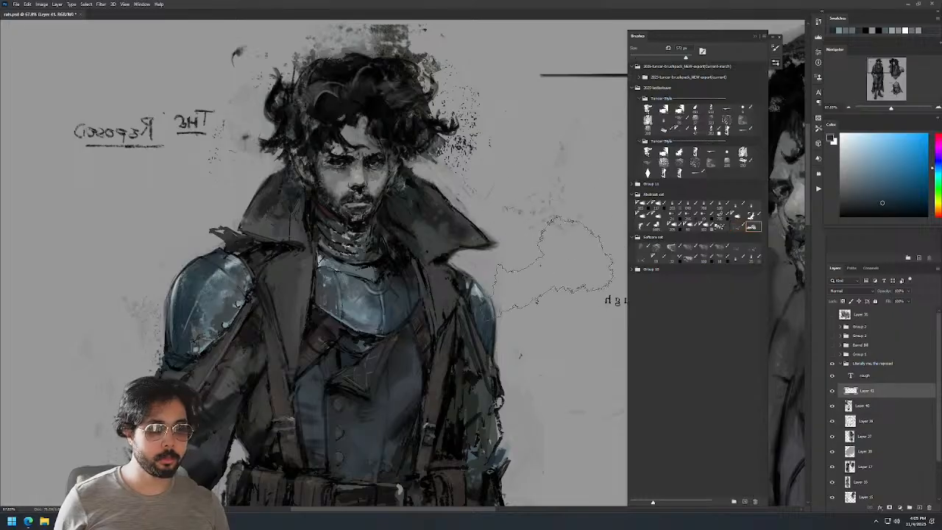
{"action": "left_click", "coordinate": [737, 216]}
{"action": "mouse_move", "coordinate": [535, 200]}
{"action": "left_mouse_down"}
{"action": "mouse_move", "coordinate": [563, 254]}
{"action": "mouse_move", "coordinate": [544, 243]}
{"action": "left_mouse_up"}
{"action": "key", "text": "ctrl+z"}
{"action": "left_click", "coordinate": [722, 216]}
{"action": "key", "text": "ctrl+z"}
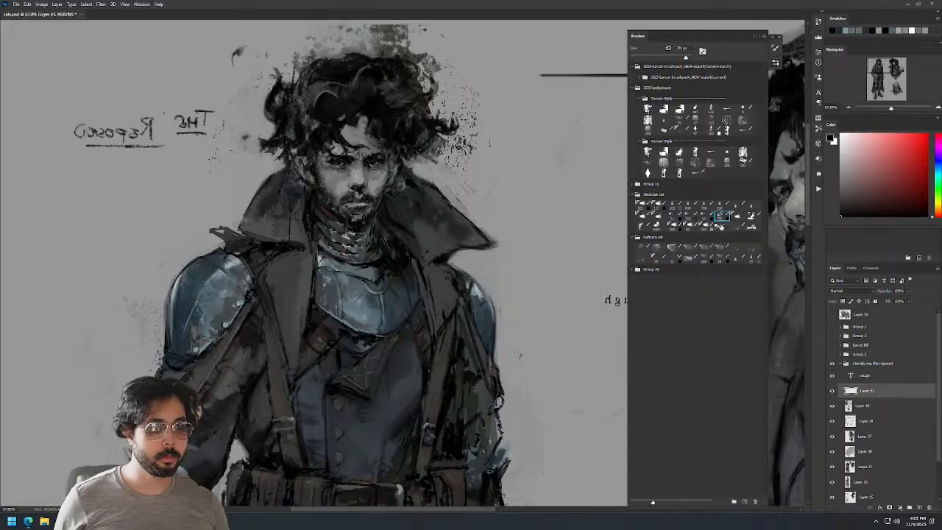
Try another second-row brush of the Abstract set with several black strokes beside the figure and undo them all.
{"action": "left_click", "coordinate": [705, 215]}
{"action": "mouse_move", "coordinate": [562, 181]}
{"action": "left_mouse_down"}
{"action": "mouse_move", "coordinate": [546, 233]}
{"action": "mouse_move", "coordinate": [537, 197]}
{"action": "mouse_move", "coordinate": [560, 214]}
{"action": "mouse_move", "coordinate": [552, 237]}
{"action": "left_mouse_up"}
{"action": "key", "text": "ctrl+z"}
{"action": "left_click_drag", "start_coordinate": [554, 242], "coordinate": [602, 242]}
{"action": "left_click_drag", "start_coordinate": [567, 184], "coordinate": [515, 221]}
{"action": "left_click_drag", "start_coordinate": [529, 103], "coordinate": [581, 295]}
{"action": "key", "text": "ctrl+z"}
{"action": "key", "text": "ctrl+z"}
{"action": "key", "text": "ctrl+z"}
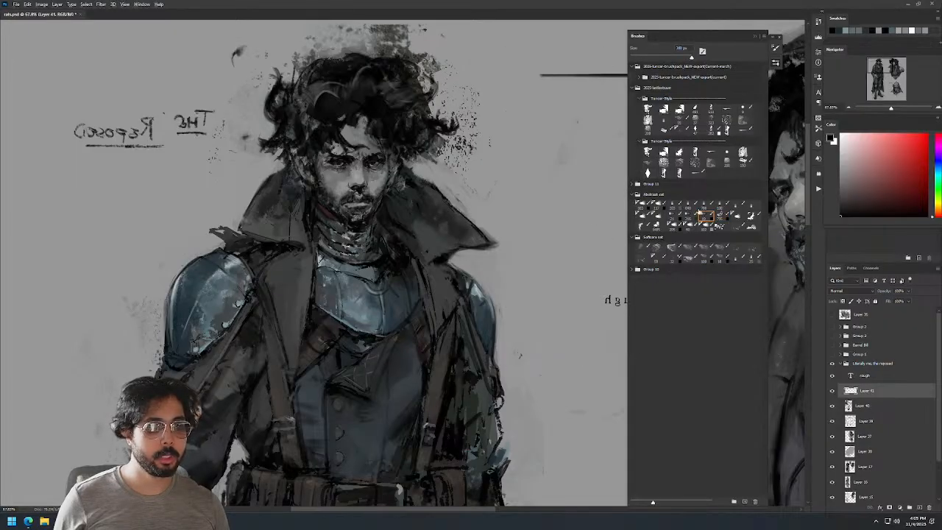
Test the neighbouring second-row brush with short and long strokes on the empty background, undoing the marks.
{"action": "left_click", "coordinate": [690, 217]}
{"action": "mouse_move", "coordinate": [540, 238]}
{"action": "left_mouse_down"}
{"action": "mouse_move", "coordinate": [560, 221]}
{"action": "mouse_move", "coordinate": [570, 261]}
{"action": "mouse_move", "coordinate": [592, 252]}
{"action": "left_mouse_up"}
{"action": "key", "text": "ctrl+z"}
{"action": "mouse_move", "coordinate": [547, 243]}
{"action": "left_mouse_down"}
{"action": "mouse_move", "coordinate": [518, 237]}
{"action": "mouse_move", "coordinate": [548, 228]}
{"action": "left_mouse_up"}
{"action": "mouse_move", "coordinate": [607, 268]}
{"action": "left_mouse_down"}
{"action": "mouse_move", "coordinate": [506, 197]}
{"action": "mouse_move", "coordinate": [552, 243]}
{"action": "mouse_move", "coordinate": [589, 254]}
{"action": "left_mouse_up"}
{"action": "mouse_move", "coordinate": [529, 194]}
{"action": "left_mouse_down"}
{"action": "mouse_move", "coordinate": [493, 199]}
{"action": "mouse_move", "coordinate": [511, 203]}
{"action": "mouse_move", "coordinate": [510, 157]}
{"action": "mouse_move", "coordinate": [542, 139]}
{"action": "mouse_move", "coordinate": [577, 163]}
{"action": "mouse_move", "coordinate": [581, 147]}
{"action": "left_mouse_up"}
{"action": "key", "text": "ctrl+z"}
{"action": "key", "text": "ctrl+z"}
Select the third brush in the first row of the Abstract set, test one stroke on the background and undo it.
{"action": "left_click", "coordinate": [673, 207]}
{"action": "mouse_move", "coordinate": [544, 231]}
{"action": "left_mouse_down"}
{"action": "mouse_move", "coordinate": [545, 174]}
{"action": "mouse_move", "coordinate": [578, 199]}
{"action": "left_mouse_up"}
{"action": "key", "text": "ctrl+z"}
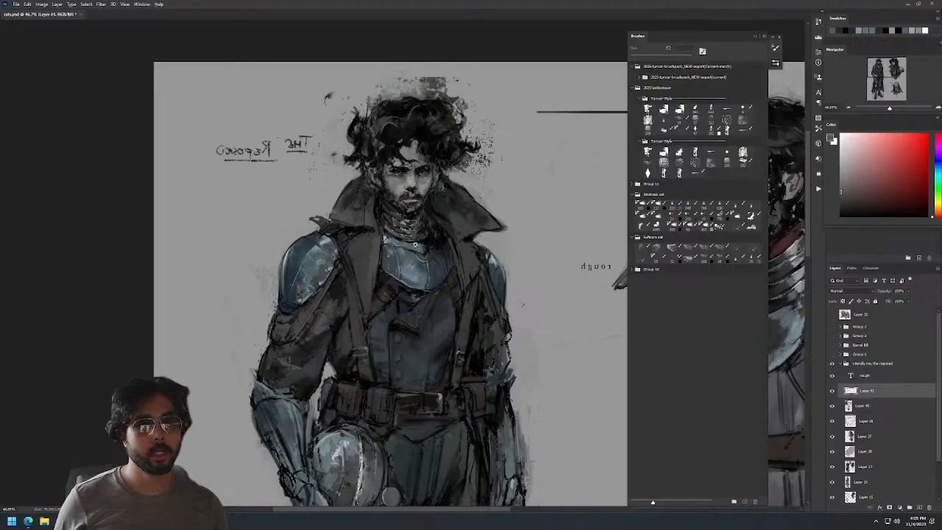
Sample a tone from the full-body figure's head and set the paint colour to a light warm grey for the face.
{"action": "scroll", "coordinate": [398, 240], "scroll_direction": "up", "scroll_amount": 3}
{"action": "scroll", "coordinate": [448, 291], "scroll_direction": "down", "scroll_amount": 3}
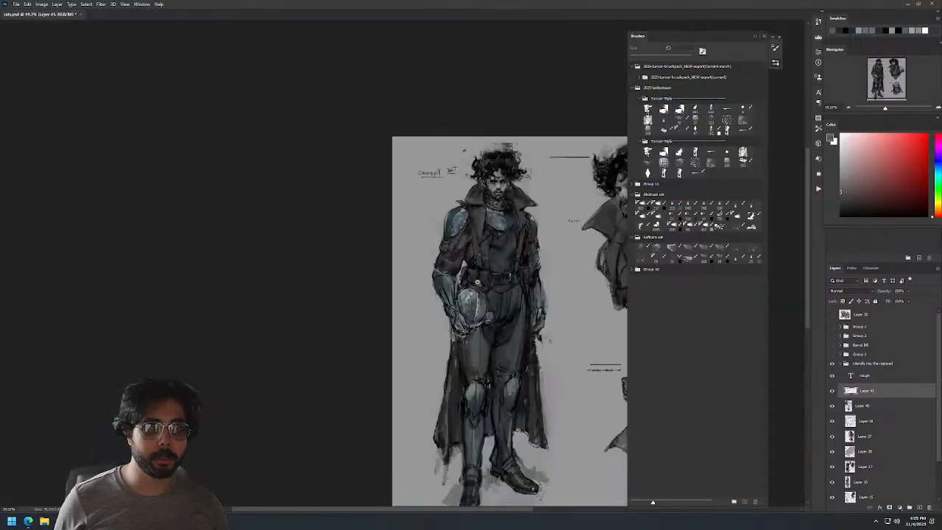
{"action": "scroll", "coordinate": [514, 177], "scroll_direction": "up", "scroll_amount": 5}
{"action": "left_click", "coordinate": [516, 167], "text": "alt"}
{"action": "left_click", "coordinate": [845, 162]}
{"action": "right_click", "coordinate": [462, 215], "text": "alt"}
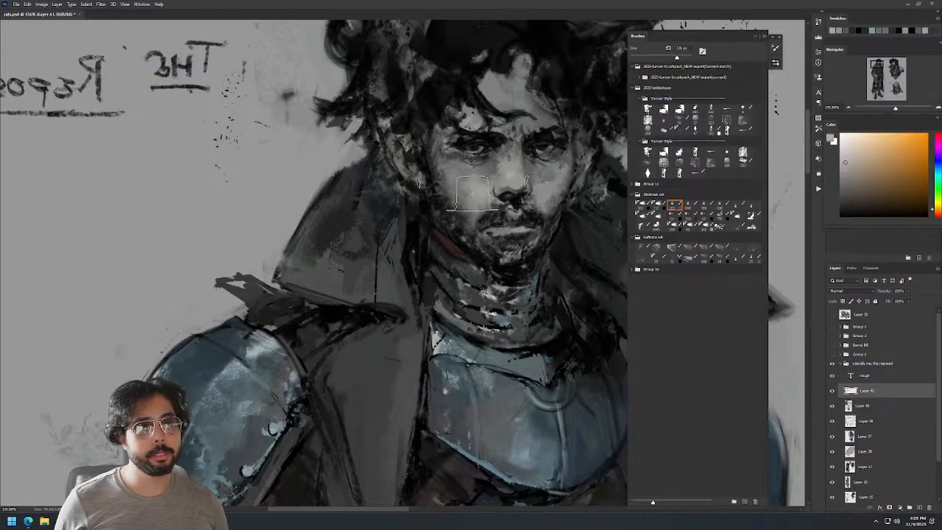
{"action": "scroll", "coordinate": [470, 184], "scroll_direction": "down", "scroll_amount": 4}
{"action": "scroll", "coordinate": [408, 178], "scroll_direction": "down", "scroll_amount": 1}
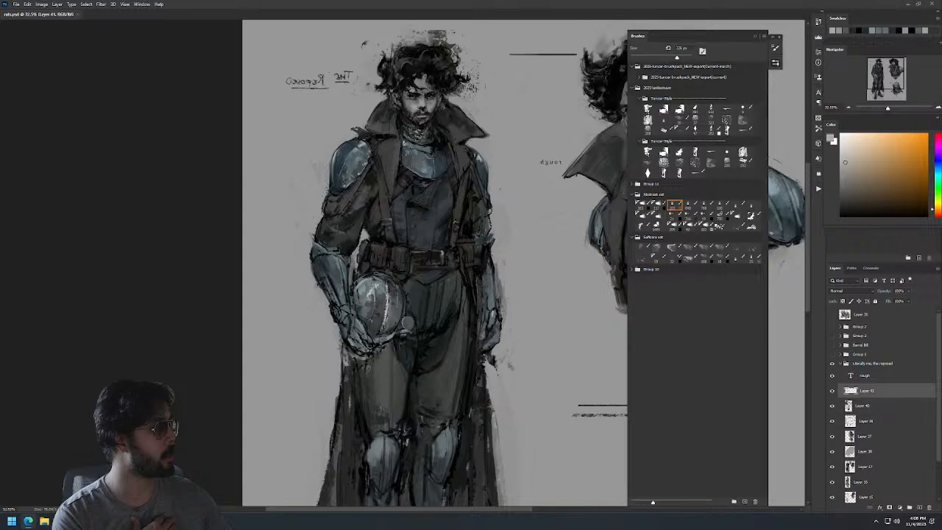
Sample the light skin tone from the full-body figure's cheek.
{"action": "mouse_move", "coordinate": [416, 125]}
{"action": "left_mouse_down"}
{"action": "mouse_move", "coordinate": [449, 131]}
{"action": "mouse_move", "coordinate": [449, 251]}
{"action": "mouse_move", "coordinate": [470, 251]}
{"action": "left_mouse_up"}
{"action": "left_click", "coordinate": [398, 178], "text": "alt"}
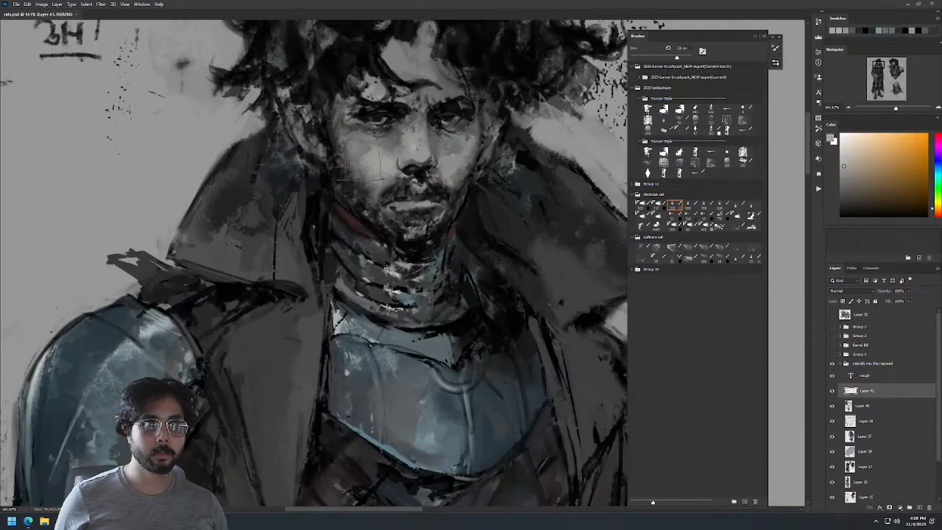
{"action": "scroll", "coordinate": [427, 151], "scroll_direction": "down", "scroll_amount": 5}
{"action": "scroll", "coordinate": [495, 147], "scroll_direction": "down", "scroll_amount": 2}
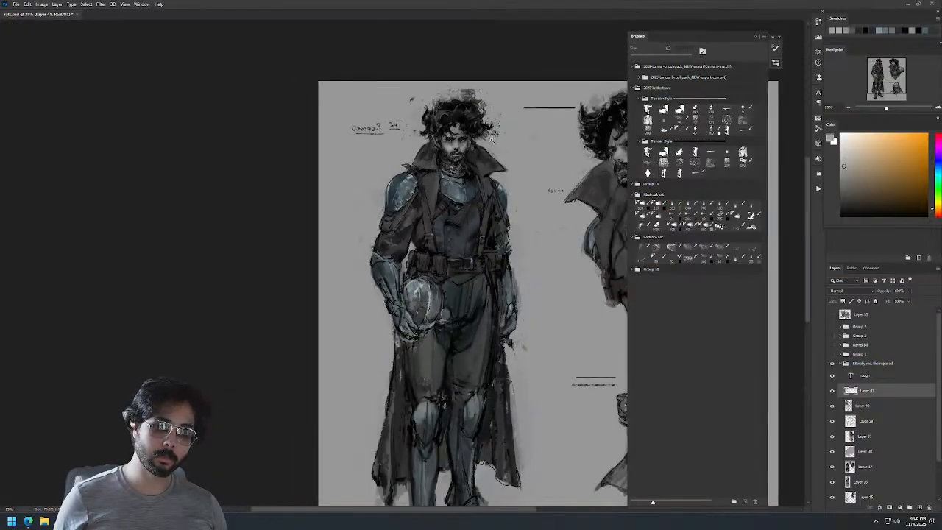
Compare the full-body figure's face with Layer 41 hidden and shown, and reduce the brush size.
{"action": "scroll", "coordinate": [495, 138], "scroll_direction": "up", "scroll_amount": 7}
{"action": "left_click", "coordinate": [831, 391]}
{"action": "left_click", "coordinate": [832, 390]}
{"action": "key", "text": "bracketleft"}
{"action": "key", "text": "bracketleft"}
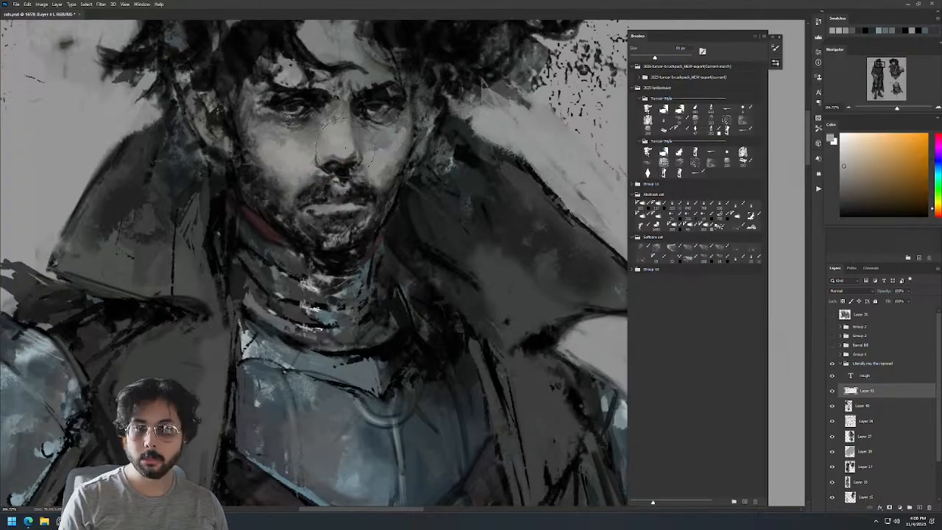
{"action": "scroll", "coordinate": [342, 144], "scroll_direction": "down", "scroll_amount": 7}
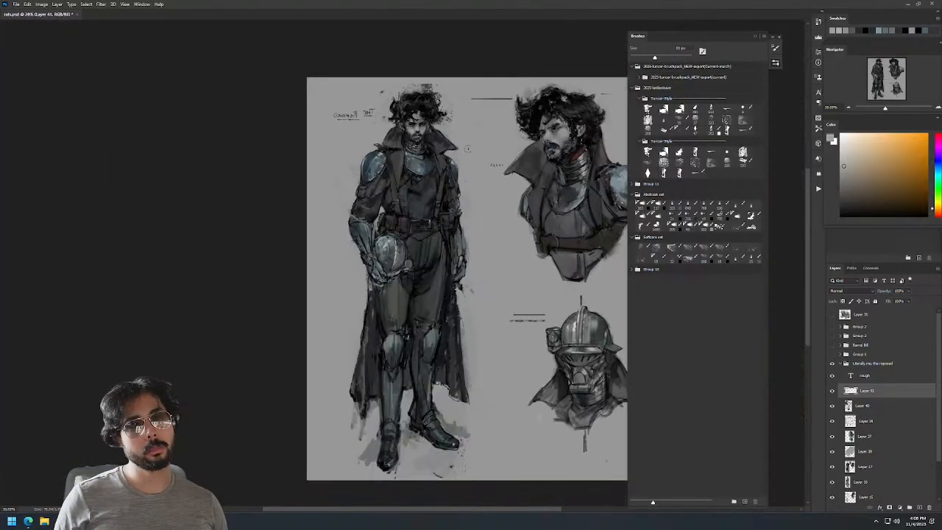
Flip the canvas back horizontally and return to the brush for work on the full-body figure's face.
{"action": "key", "text": "F2"}
{"action": "left_click_drag", "start_coordinate": [542, 172], "coordinate": [357, 158]}
{"action": "left_click_drag", "start_coordinate": [378, 120], "coordinate": [436, 118]}
{"action": "key", "text": "b"}
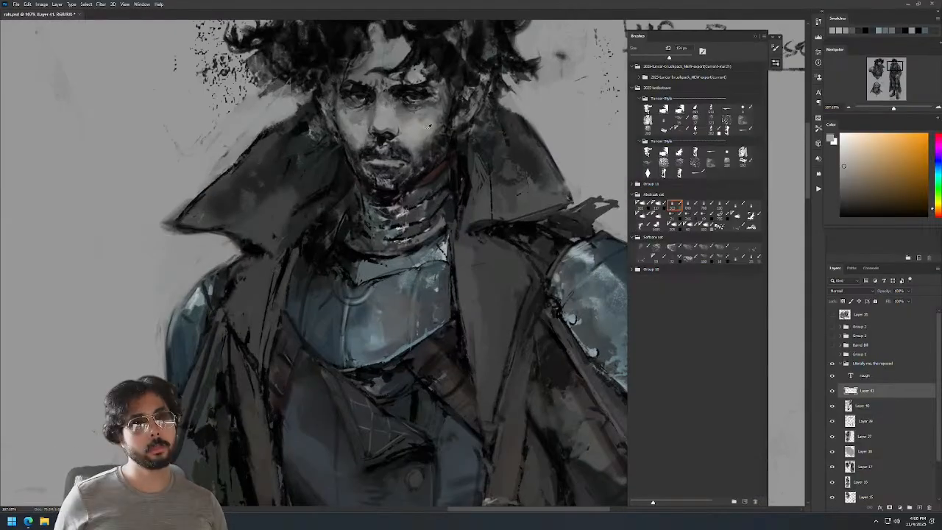
Refine the side of the full-body figure's face with a sampled skin tone and a smaller brush, then sample a darker grey.
{"action": "left_click", "coordinate": [427, 126], "text": "alt"}
{"action": "key", "text": "bracketleft"}
{"action": "key", "text": "bracketleft"}
{"action": "key", "text": "bracketleft"}
{"action": "key", "text": "bracketleft"}
{"action": "mouse_move", "coordinate": [464, 110]}
{"action": "left_mouse_down"}
{"action": "mouse_move", "coordinate": [411, 118]}
{"action": "mouse_move", "coordinate": [466, 137]}
{"action": "mouse_move", "coordinate": [441, 129]}
{"action": "mouse_move", "coordinate": [419, 143]}
{"action": "left_mouse_up"}
{"action": "left_click", "coordinate": [447, 147], "text": "alt"}
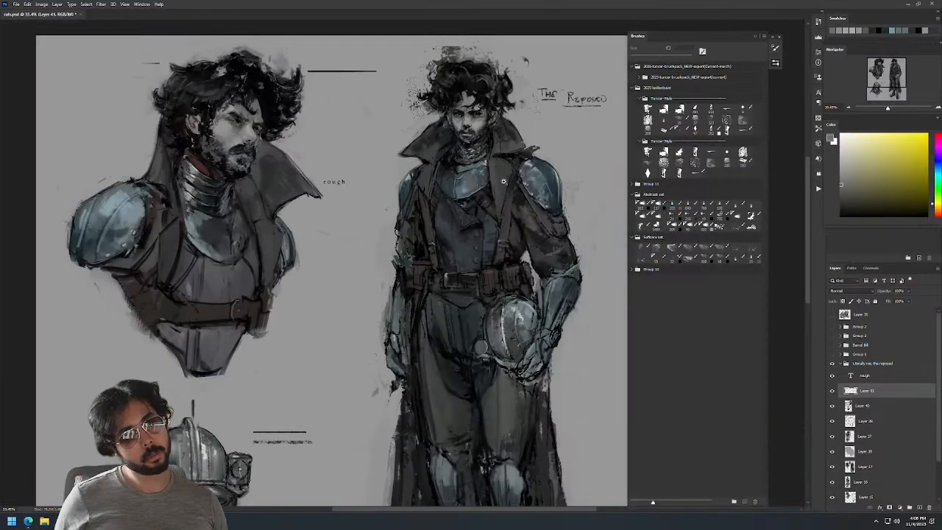
Enlarge the brush and tint the figure's chest strap nearest the bust portrait with sampled reddish-brown and dark tones.
{"action": "mouse_move", "coordinate": [513, 163]}
{"action": "left_mouse_down"}
{"action": "mouse_move", "coordinate": [498, 194]}
{"action": "mouse_move", "coordinate": [507, 184]}
{"action": "left_mouse_up"}
{"action": "left_click_drag", "start_coordinate": [409, 222], "coordinate": [422, 222]}
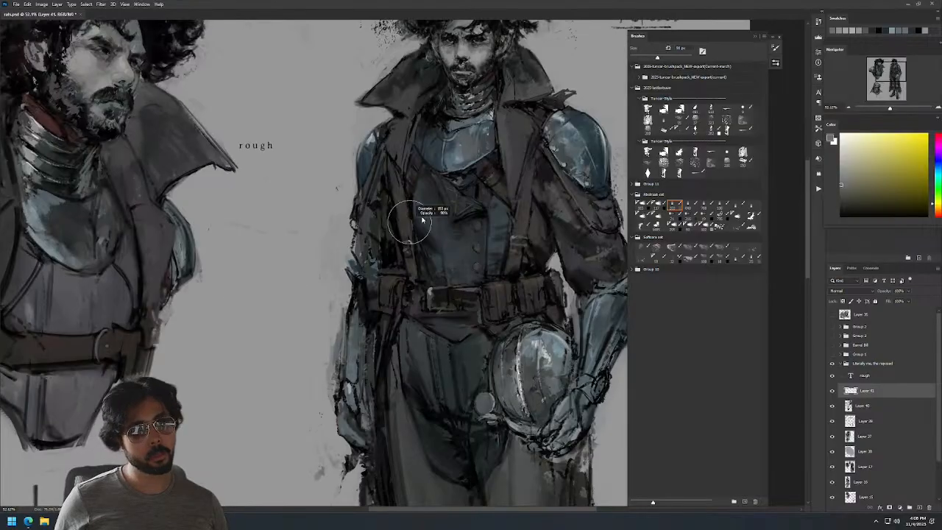
{"action": "left_click", "coordinate": [394, 193], "text": "alt"}
{"action": "left_click", "coordinate": [486, 217], "text": "alt"}
{"action": "left_click_drag", "start_coordinate": [416, 172], "coordinate": [402, 175]}
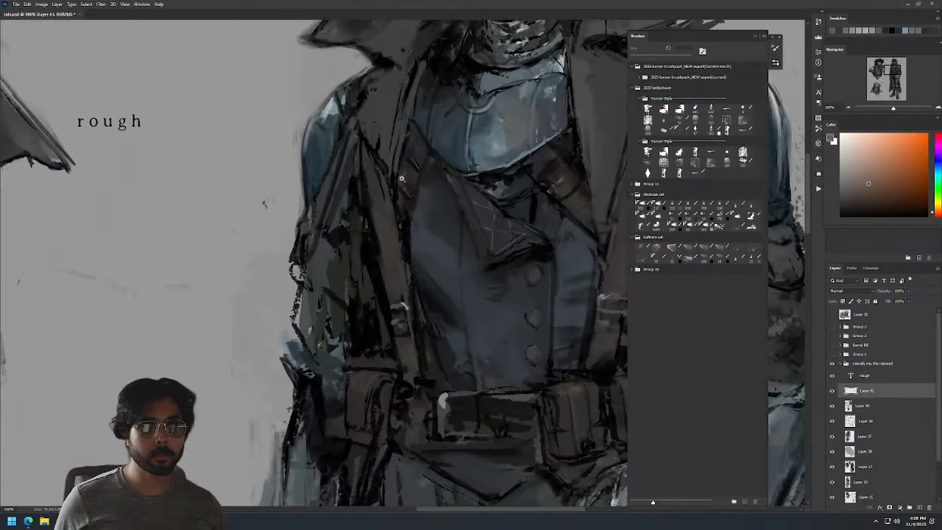
{"action": "left_click", "coordinate": [410, 178], "text": "alt"}
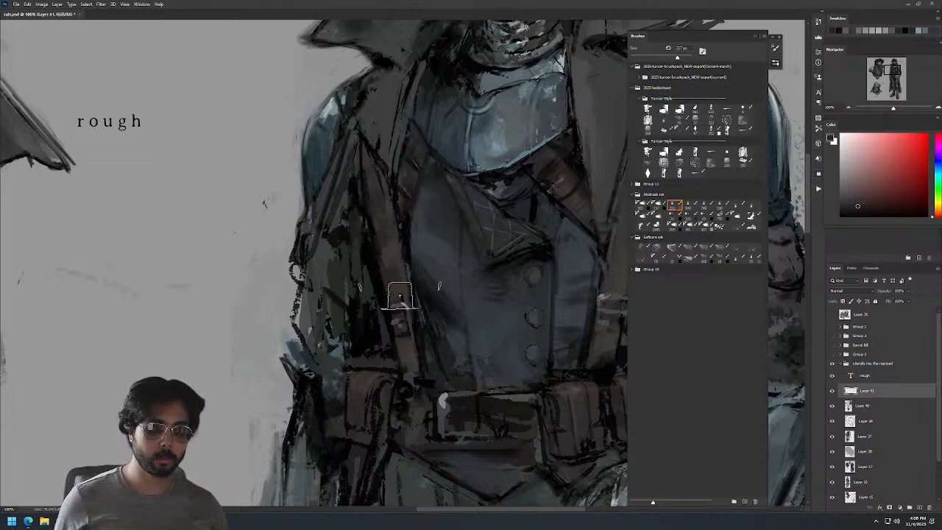
Paint the opposite vertical chest strap of the full-body figure in the same reddish brown.
{"action": "left_click_drag", "start_coordinate": [565, 237], "coordinate": [448, 220]}
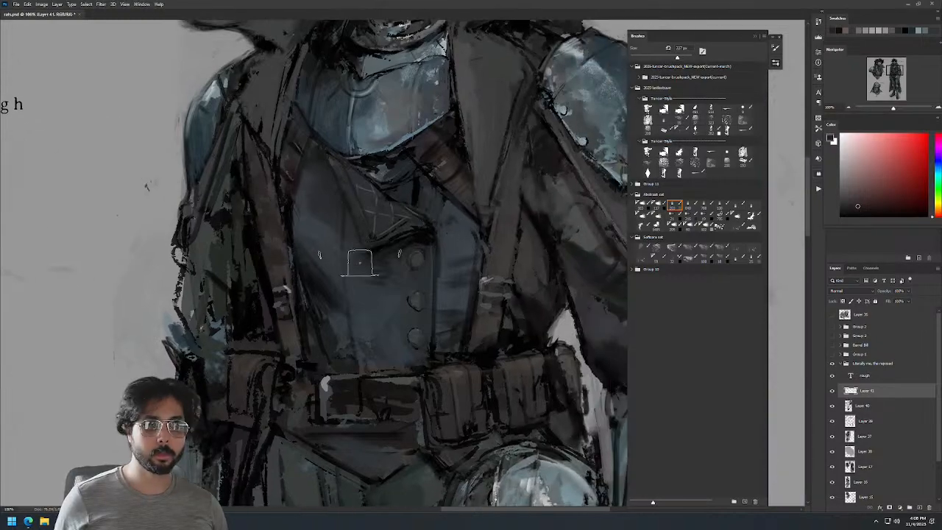
{"action": "left_click_drag", "start_coordinate": [515, 203], "coordinate": [496, 267]}
{"action": "key", "text": "z"}
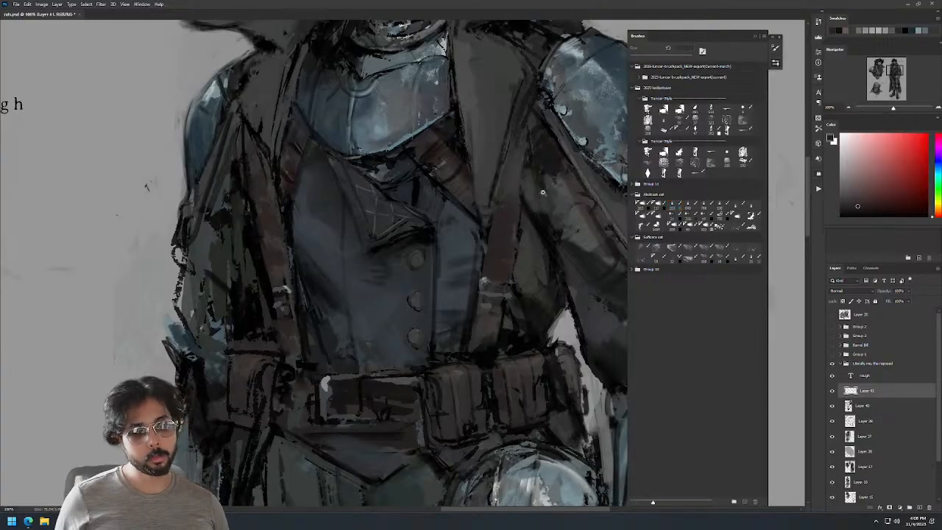
{"action": "left_click_drag", "start_coordinate": [537, 200], "coordinate": [505, 307]}
{"action": "left_click_drag", "start_coordinate": [541, 129], "coordinate": [546, 96]}
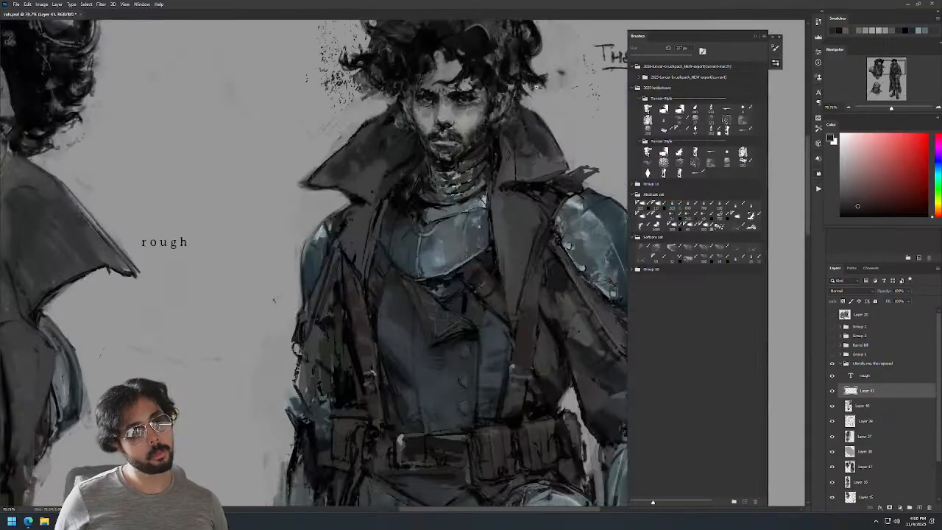
Lasso the full-body figure's face and copy the selection onto a new layer.
{"action": "left_click", "coordinate": [471, 90]}
{"action": "key", "text": "b"}
{"action": "key", "text": "l"}
{"action": "mouse_move", "coordinate": [516, 68]}
{"action": "left_mouse_down"}
{"action": "mouse_move", "coordinate": [434, 202]}
{"action": "mouse_move", "coordinate": [406, 22]}
{"action": "mouse_move", "coordinate": [517, 61]}
{"action": "left_mouse_up"}
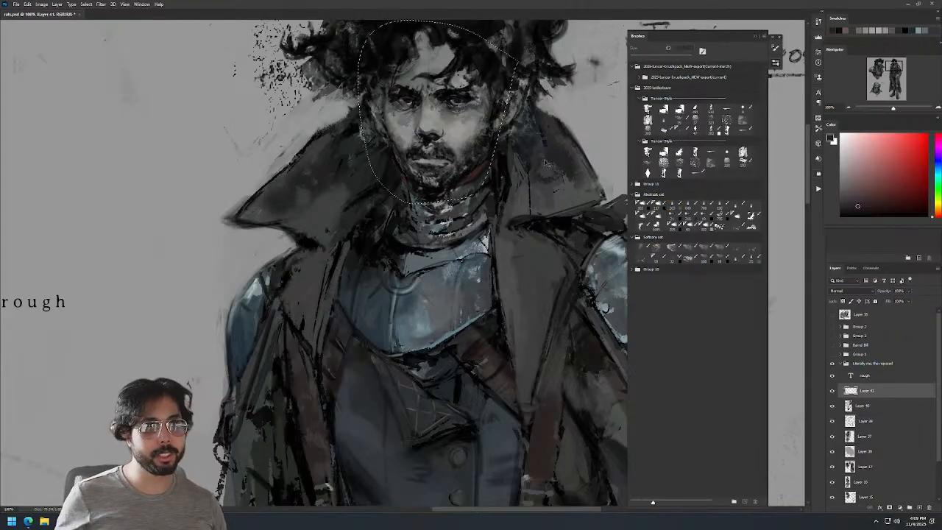
{"action": "key", "text": "ctrl+j"}
Adjust the face copy's Hue/Saturation to hue -15 and saturation +64.
{"action": "key", "text": "ctrl+u"}
{"action": "left_click_drag", "start_coordinate": [816, 214], "coordinate": [809, 194]}
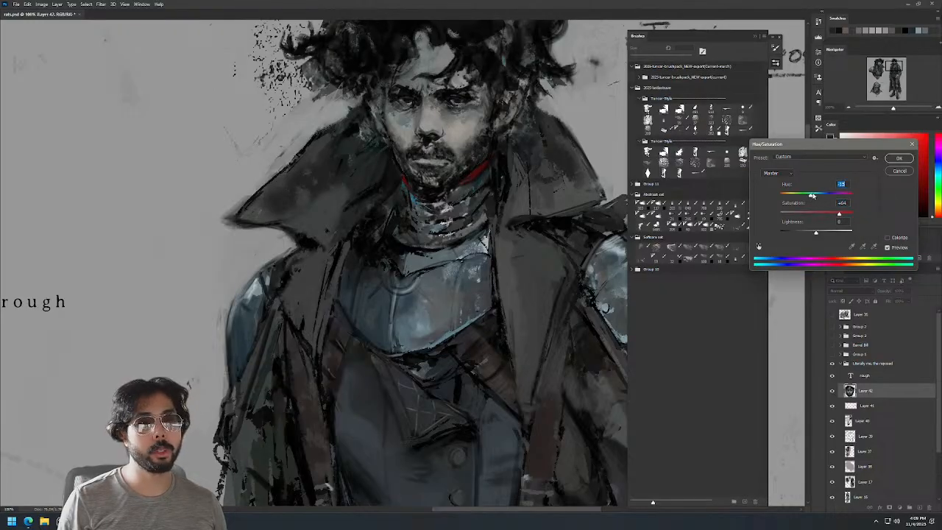
{"action": "key", "text": "Return"}
Check the recoloured face copy by toggling its visibility and merge it into Layer 41.
{"action": "left_click_drag", "start_coordinate": [501, 138], "coordinate": [441, 138]}
{"action": "left_click_drag", "start_coordinate": [502, 127], "coordinate": [549, 125]}
{"action": "left_click", "coordinate": [832, 391]}
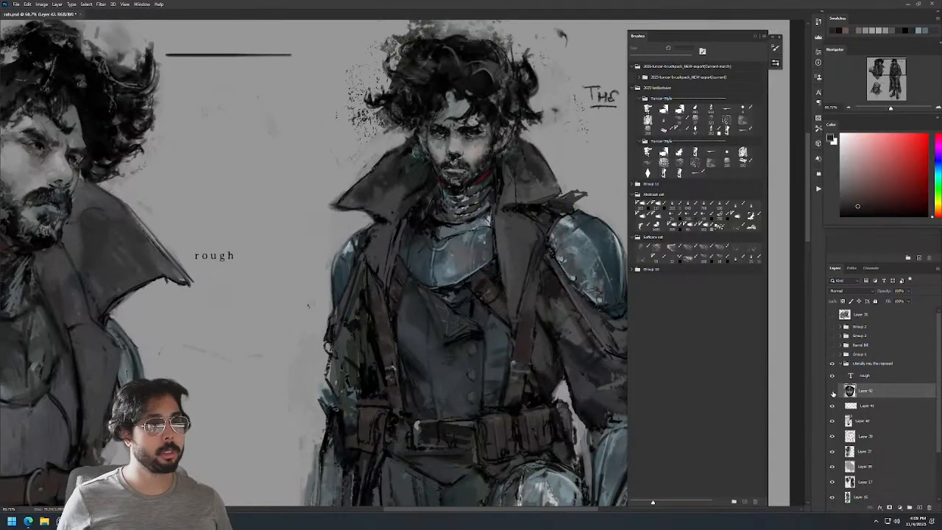
{"action": "key", "text": "Delete"}
Paint the collar lining beside the full-body figure's neck in dark red with a small brush.
{"action": "mouse_move", "coordinate": [477, 179]}
{"action": "left_mouse_down"}
{"action": "mouse_move", "coordinate": [500, 166]}
{"action": "mouse_move", "coordinate": [471, 180]}
{"action": "mouse_move", "coordinate": [455, 173]}
{"action": "left_mouse_up"}
{"action": "left_click", "coordinate": [490, 175], "text": "alt"}
{"action": "left_click", "coordinate": [896, 187]}
{"action": "left_click_drag", "start_coordinate": [896, 186], "coordinate": [893, 206]}
{"action": "left_click_drag", "start_coordinate": [938, 152], "coordinate": [939, 223]}
{"action": "left_click", "coordinate": [901, 191]}
{"action": "key", "text": "bracketleft"}
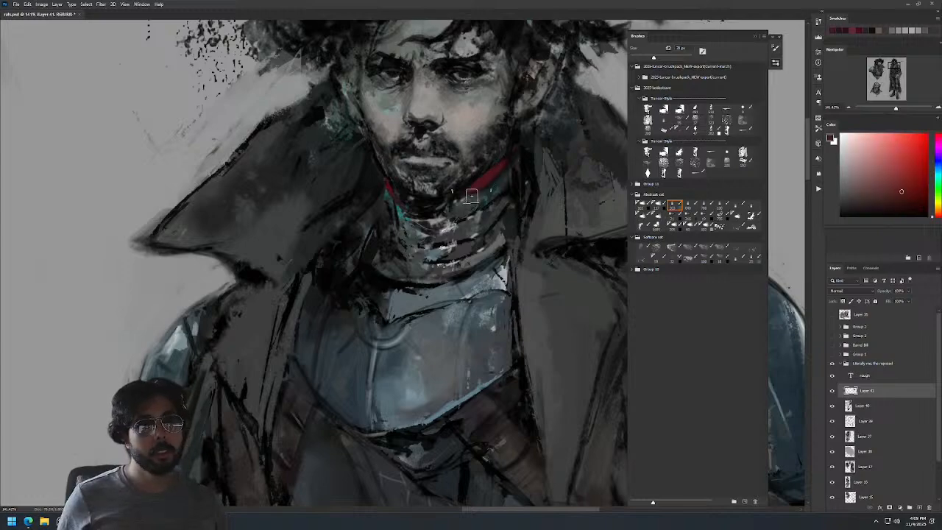
{"action": "left_click", "coordinate": [882, 201]}
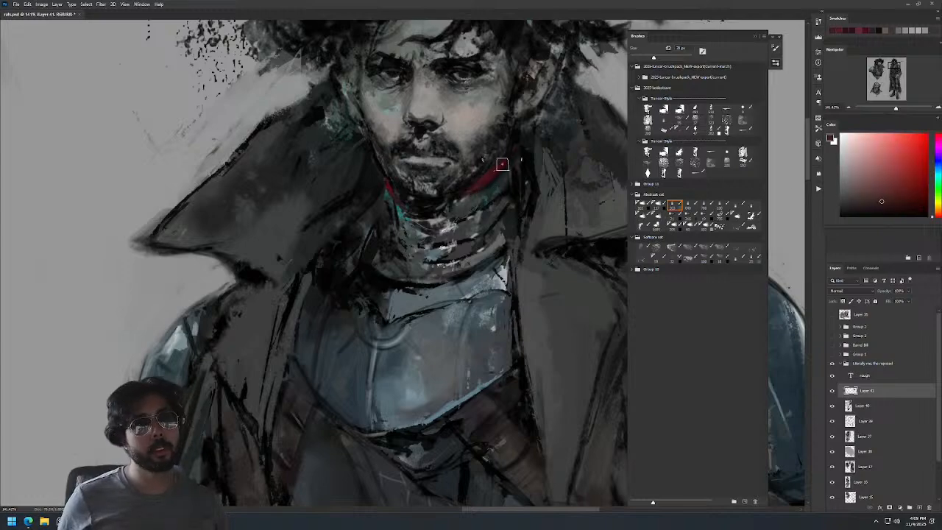
Erase excess paint around the full-body figure's collar and neck and check the figure against the whole sheet.
{"action": "key", "text": "z"}
{"action": "mouse_move", "coordinate": [505, 181]}
{"action": "left_mouse_down"}
{"action": "mouse_move", "coordinate": [462, 189]}
{"action": "mouse_move", "coordinate": [500, 188]}
{"action": "left_mouse_up"}
{"action": "key", "text": "e"}
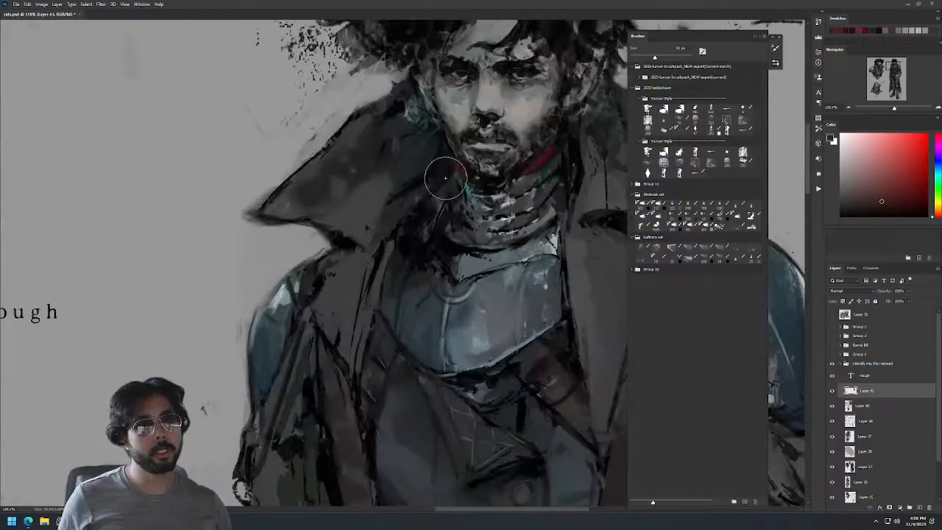
{"action": "key", "text": "z"}
{"action": "left_click_drag", "start_coordinate": [538, 214], "coordinate": [471, 214]}
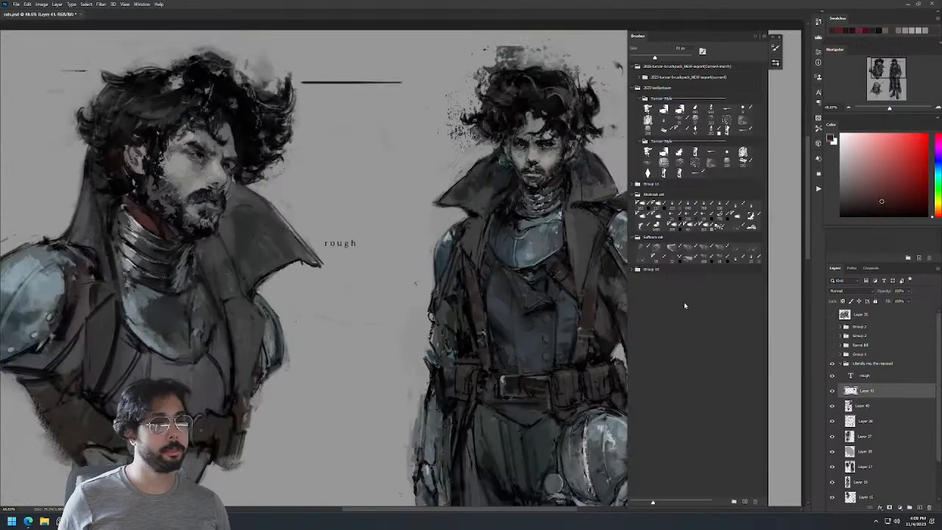
{"action": "left_click_drag", "start_coordinate": [517, 182], "coordinate": [415, 161]}
{"action": "key", "text": "z"}
{"action": "left_click_drag", "start_coordinate": [439, 123], "coordinate": [386, 125]}
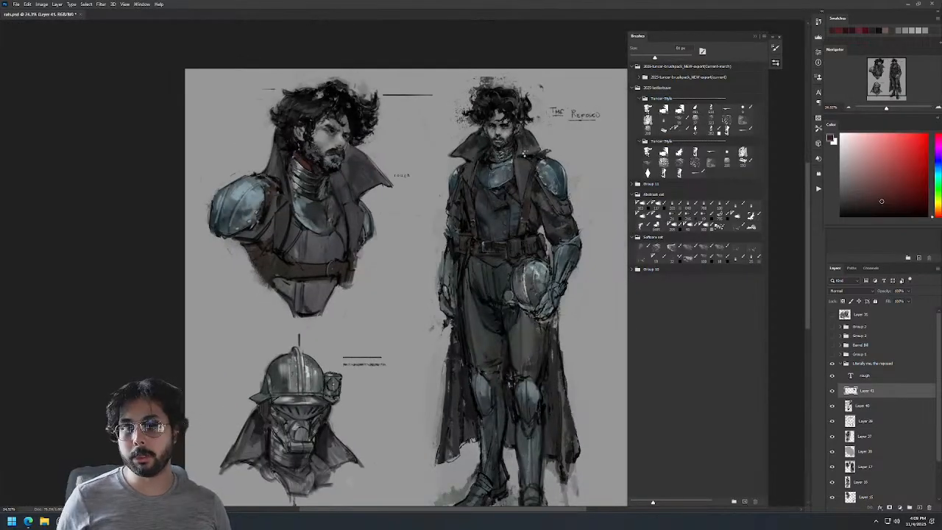
Mirror the canvas and touch up the full-body figure's coat with sampled dark tones.
{"action": "key", "text": "ctrl+shift+h"}
{"action": "key", "text": "z"}
{"action": "left_click_drag", "start_coordinate": [304, 138], "coordinate": [335, 125]}
{"action": "key", "text": "b"}
{"action": "left_click", "coordinate": [271, 178], "text": "alt"}
{"action": "left_click_drag", "start_coordinate": [264, 185], "coordinate": [253, 191]}
{"action": "left_click", "coordinate": [259, 140], "text": "alt"}
{"action": "left_click_drag", "start_coordinate": [260, 157], "coordinate": [263, 196]}
{"action": "key", "text": "z"}
{"action": "left_click_drag", "start_coordinate": [354, 124], "coordinate": [318, 197]}
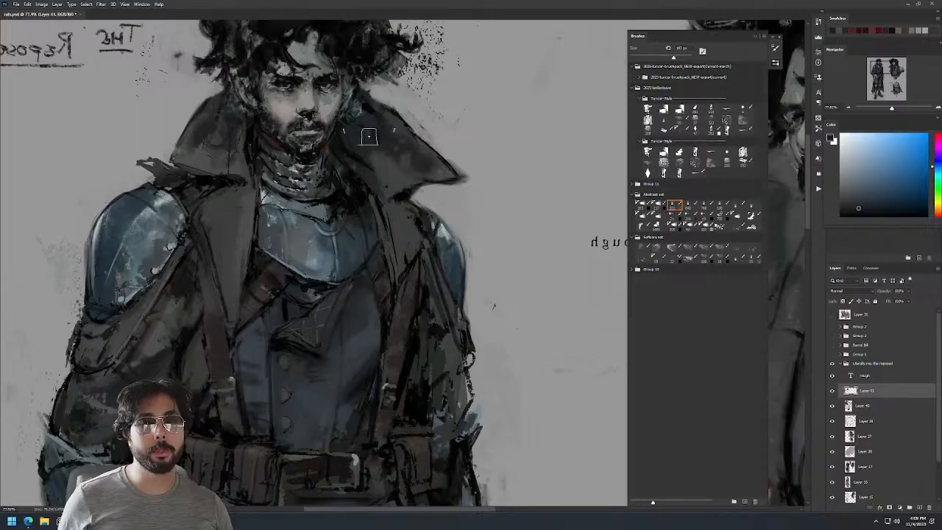
Retouch the full-body figure's face and the adjoining collar with sampled grey and warm skin tones.
{"action": "mouse_move", "coordinate": [471, 126]}
{"action": "left_mouse_down"}
{"action": "mouse_move", "coordinate": [456, 122]}
{"action": "mouse_move", "coordinate": [474, 115]}
{"action": "mouse_move", "coordinate": [428, 113]}
{"action": "mouse_move", "coordinate": [492, 146]}
{"action": "left_mouse_up"}
{"action": "left_click", "coordinate": [363, 133], "text": "alt"}
{"action": "left_click_drag", "start_coordinate": [501, 110], "coordinate": [533, 109]}
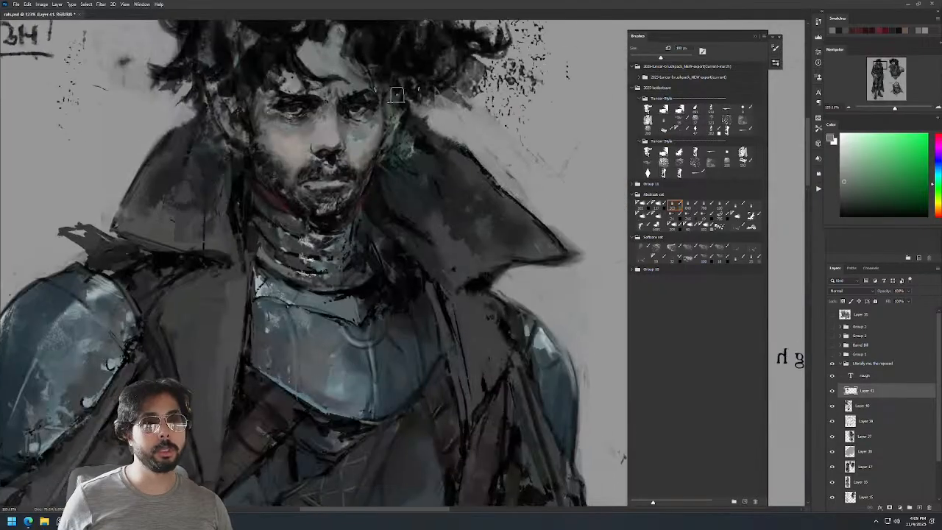
{"action": "left_click", "coordinate": [294, 153], "text": "alt"}
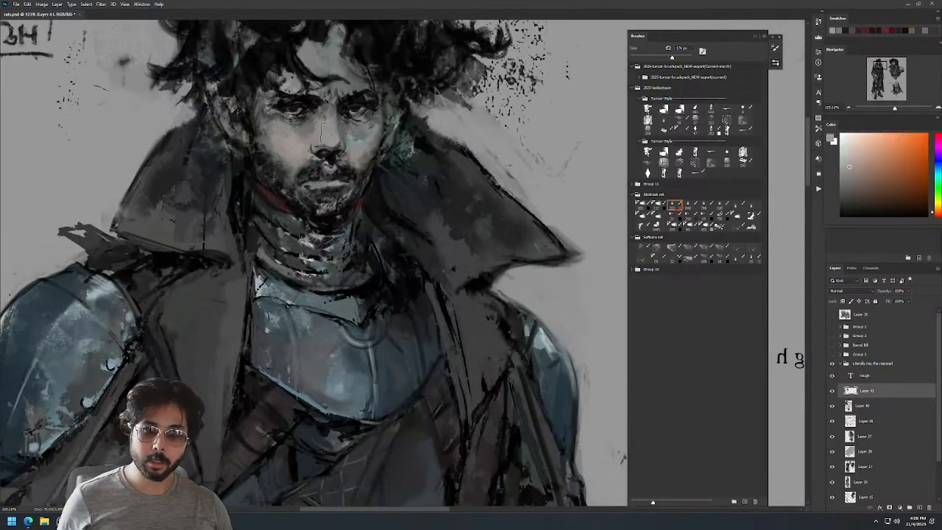
{"action": "left_click_drag", "start_coordinate": [289, 125], "coordinate": [274, 127]}
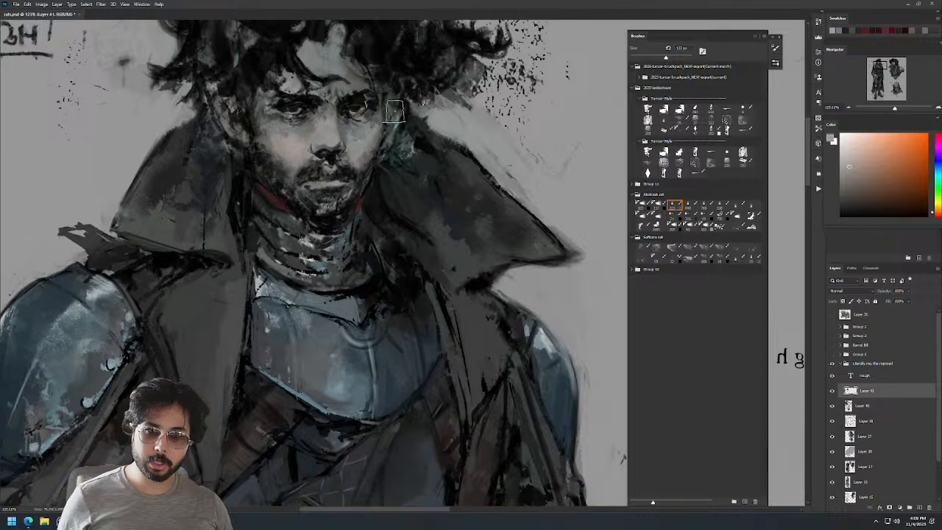
{"action": "left_click_drag", "start_coordinate": [421, 99], "coordinate": [413, 151]}
{"action": "mouse_move", "coordinate": [482, 118]}
{"action": "left_mouse_down"}
{"action": "mouse_move", "coordinate": [457, 140]}
{"action": "mouse_move", "coordinate": [460, 130]}
{"action": "left_mouse_up"}
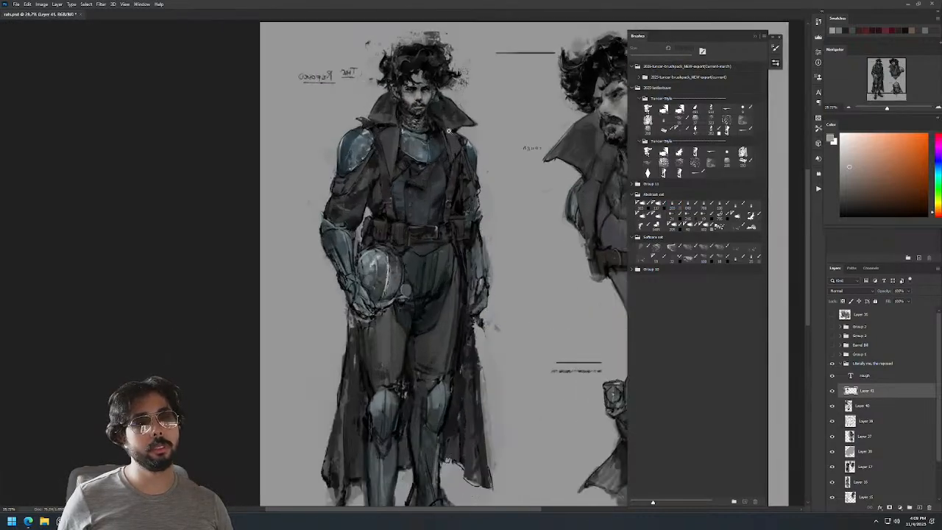
Shade the full-body figure's vest with a sampled dark brownish grey.
{"action": "left_click", "coordinate": [673, 204]}
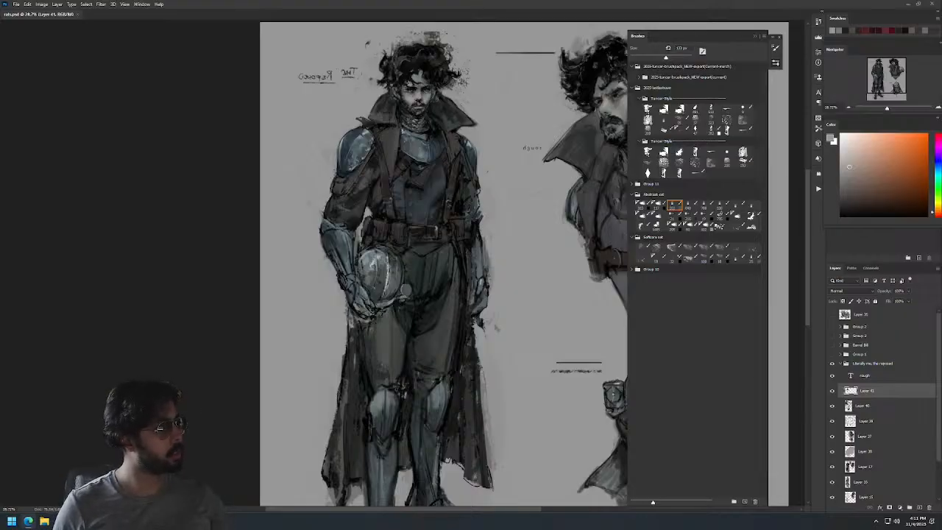
{"action": "left_click_drag", "start_coordinate": [454, 180], "coordinate": [521, 180]}
{"action": "right_click", "coordinate": [267, 139], "text": "alt"}
{"action": "left_click", "coordinate": [287, 101], "text": "alt"}
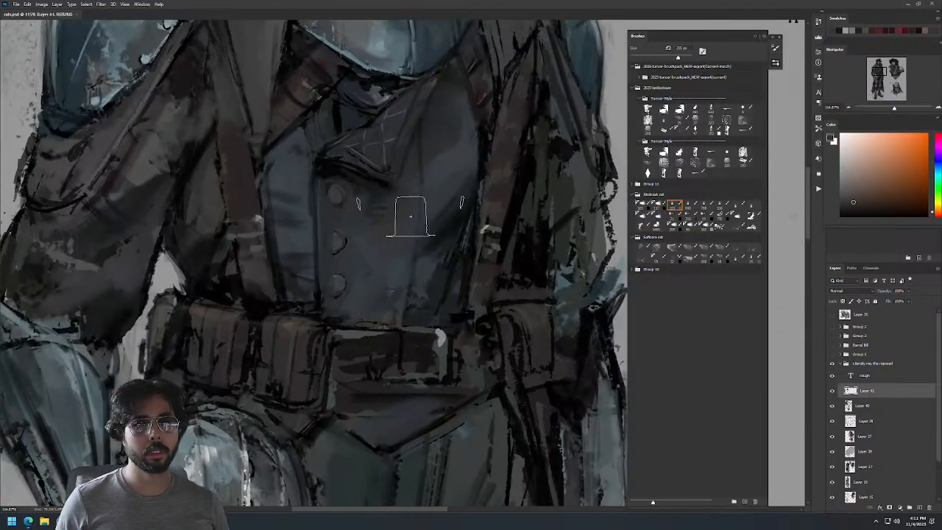
{"action": "mouse_move", "coordinate": [501, 121]}
{"action": "left_mouse_down"}
{"action": "mouse_move", "coordinate": [502, 163]}
{"action": "mouse_move", "coordinate": [511, 161]}
{"action": "mouse_move", "coordinate": [490, 160]}
{"action": "left_mouse_up"}
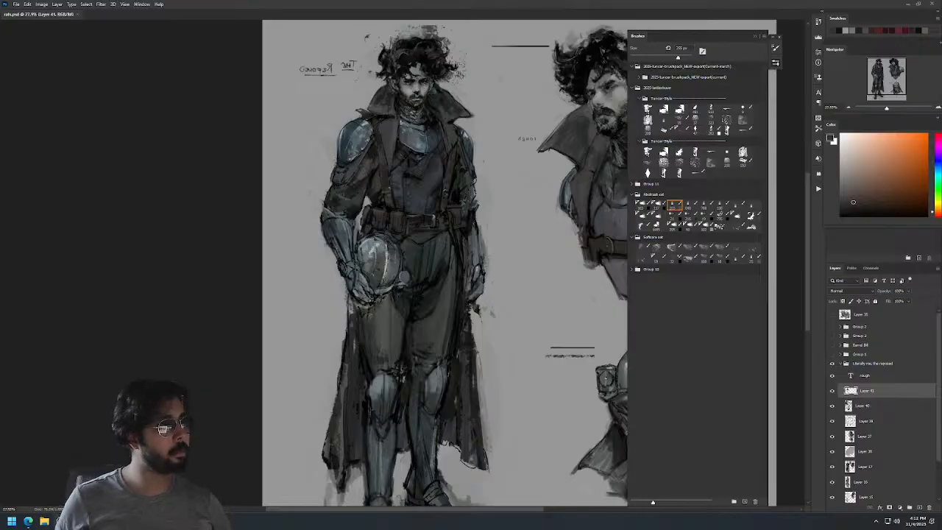
Try painting over the folded lapel on the full-body figure's vest with sampled dark blue-grey and near-black tones.
{"action": "scroll", "coordinate": [447, 144], "scroll_direction": "up", "scroll_amount": 2}
{"action": "mouse_move", "coordinate": [448, 144]}
{"action": "left_mouse_down"}
{"action": "mouse_move", "coordinate": [458, 144]}
{"action": "mouse_move", "coordinate": [437, 176]}
{"action": "left_mouse_up"}
{"action": "left_click", "coordinate": [430, 200], "text": "alt"}
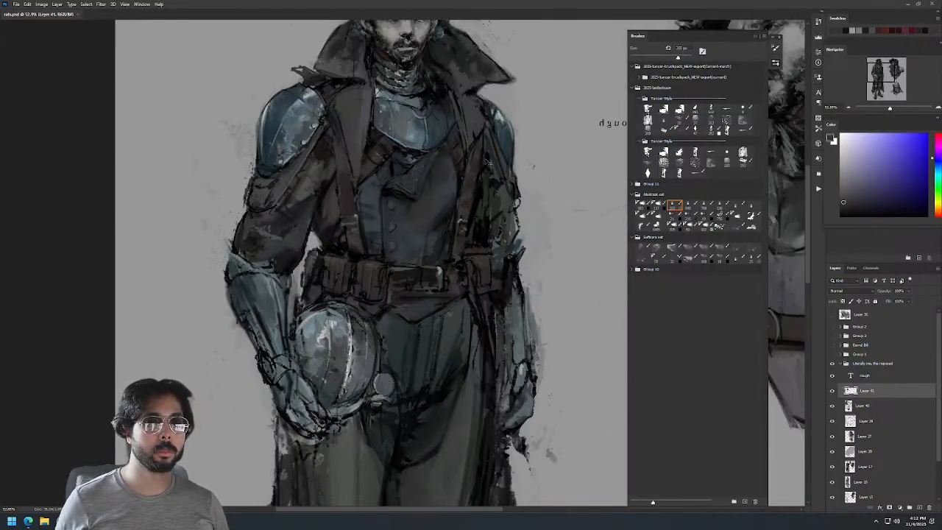
{"action": "left_click", "coordinate": [386, 56], "text": "alt"}
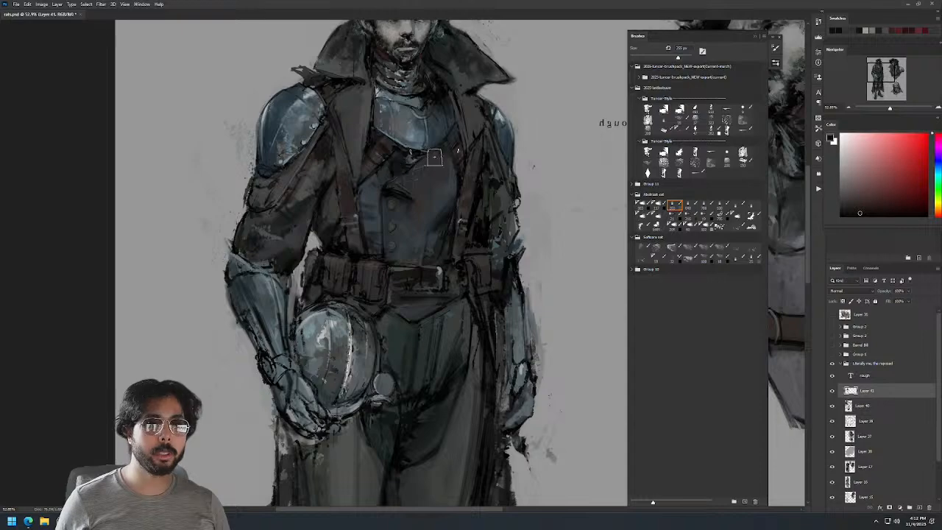
Try a dark red over the full-body figure's vest, undoing the first stroke and repainting with a darker shade.
{"action": "left_click", "coordinate": [903, 183]}
{"action": "mouse_move", "coordinate": [400, 174]}
{"action": "left_mouse_down"}
{"action": "mouse_move", "coordinate": [363, 188]}
{"action": "mouse_move", "coordinate": [377, 209]}
{"action": "mouse_move", "coordinate": [394, 199]}
{"action": "mouse_move", "coordinate": [371, 186]}
{"action": "mouse_move", "coordinate": [473, 183]}
{"action": "mouse_move", "coordinate": [437, 211]}
{"action": "mouse_move", "coordinate": [371, 199]}
{"action": "mouse_move", "coordinate": [379, 227]}
{"action": "mouse_move", "coordinate": [402, 234]}
{"action": "mouse_move", "coordinate": [415, 214]}
{"action": "mouse_move", "coordinate": [398, 199]}
{"action": "mouse_move", "coordinate": [431, 169]}
{"action": "mouse_move", "coordinate": [426, 228]}
{"action": "mouse_move", "coordinate": [441, 206]}
{"action": "mouse_move", "coordinate": [444, 217]}
{"action": "mouse_move", "coordinate": [396, 222]}
{"action": "left_mouse_up"}
{"action": "key", "text": "ctrl+z"}
{"action": "right_click", "coordinate": [383, 201], "text": "alt"}
{"action": "left_click", "coordinate": [897, 203]}
{"action": "mouse_move", "coordinate": [482, 192]}
{"action": "left_mouse_down", "text": "ctrl"}
{"action": "mouse_move", "coordinate": [376, 215]}
{"action": "mouse_move", "coordinate": [439, 230]}
{"action": "mouse_move", "coordinate": [468, 212]}
{"action": "left_mouse_up", "text": "ctrl"}
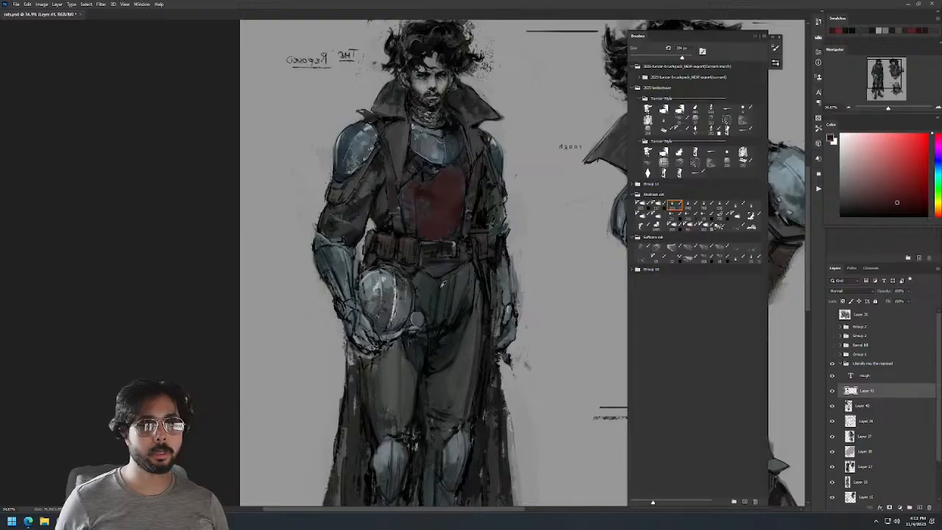
Compare the full-body figure with and without the red vest and undo the red strokes.
{"action": "left_click", "coordinate": [437, 288], "text": "alt"}
{"action": "scroll", "coordinate": [493, 240], "scroll_direction": "down", "scroll_amount": 3}
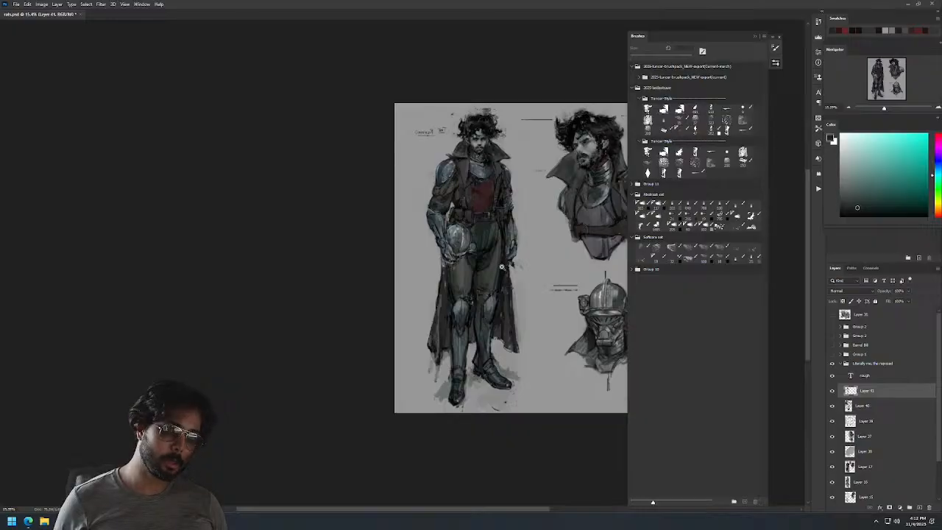
{"action": "scroll", "coordinate": [510, 207], "scroll_direction": "up", "scroll_amount": 3}
{"action": "key", "text": "ctrl+z"}
{"action": "key", "text": "ctrl+shift+z"}
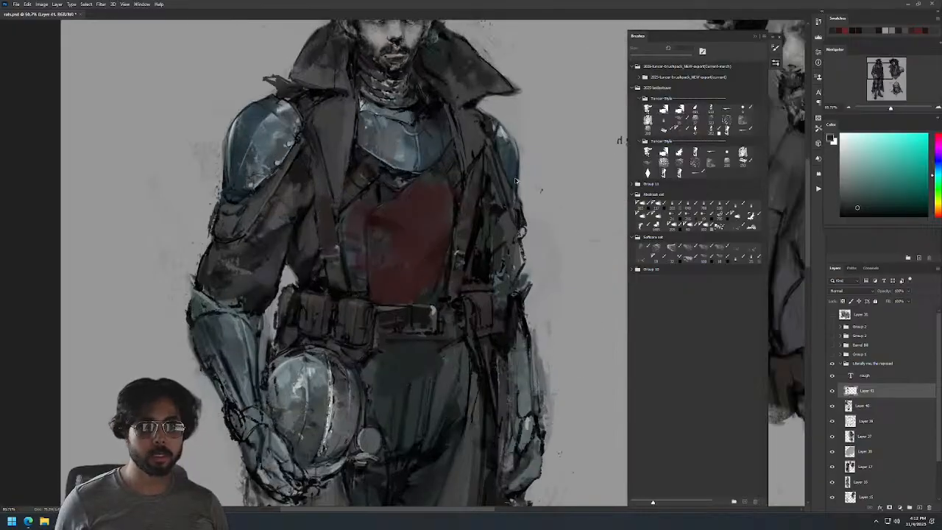
{"action": "key", "text": "ctrl+z"}
{"action": "key", "text": "ctrl+z"}
{"action": "key", "text": "ctrl+z"}
Try an olive yellow over the full-body figure's vest and undo the strokes.
{"action": "mouse_move", "coordinate": [465, 225]}
{"action": "left_mouse_down"}
{"action": "mouse_move", "coordinate": [395, 268]}
{"action": "mouse_move", "coordinate": [448, 279]}
{"action": "left_mouse_up"}
{"action": "key", "text": "ctrl+z"}
{"action": "left_click_drag", "start_coordinate": [399, 231], "coordinate": [408, 257]}
{"action": "left_click", "coordinate": [674, 205]}
{"action": "left_click", "coordinate": [429, 223], "text": "alt"}
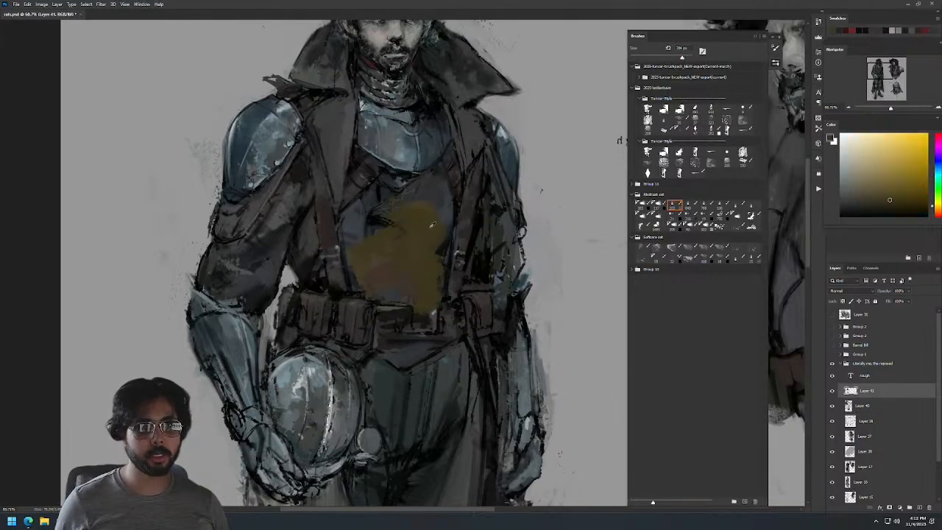
{"action": "key", "text": "ctrl+z"}
Try the olive yellow again on the upper vest with a larger brush and undo it.
{"action": "key", "text": "bracketright"}
{"action": "key", "text": "bracketright"}
{"action": "key", "text": "bracketright"}
{"action": "key", "text": "bracketright"}
{"action": "key", "text": "bracketright"}
{"action": "key", "text": "bracketright"}
{"action": "key", "text": "bracketright"}
{"action": "key", "text": "bracketright"}
{"action": "left_click_drag", "start_coordinate": [434, 194], "coordinate": [412, 235]}
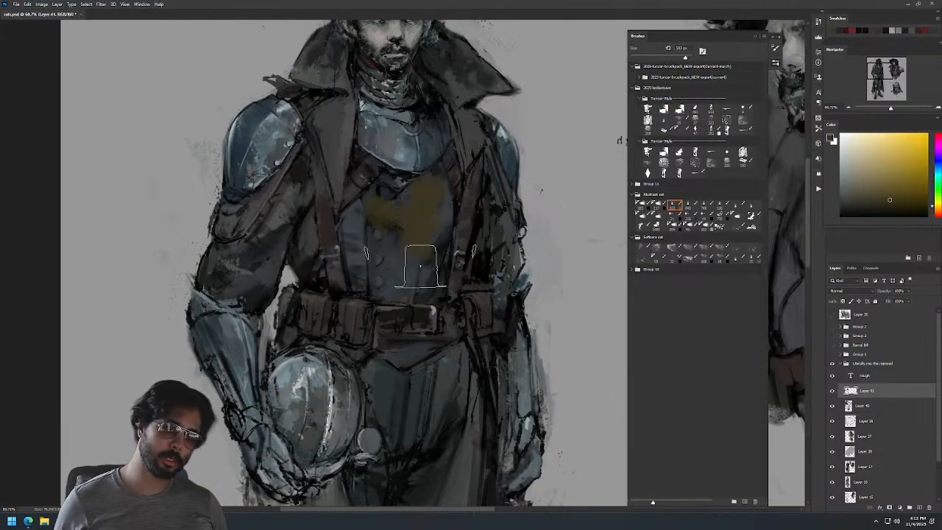
{"action": "key", "text": "ctrl+z"}
Check Layer 41 by toggling its visibility and add a new layer above it.
{"action": "left_click", "coordinate": [832, 390]}
{"action": "left_click", "coordinate": [831, 390]}
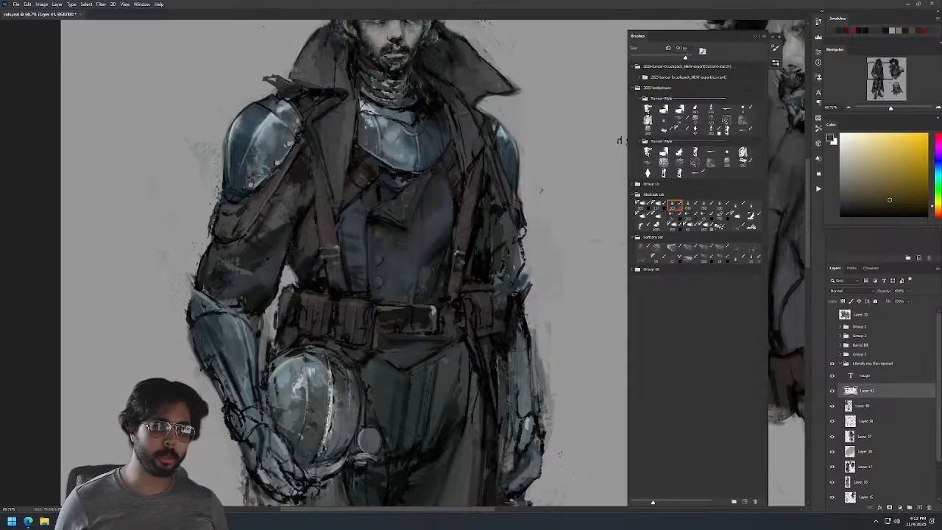
{"action": "left_click", "coordinate": [918, 506]}
Try a muted olive brown over the full-body figure's vest on the new layer with a large brush.
{"action": "key", "text": "bracketleft"}
{"action": "key", "text": "bracketleft"}
{"action": "key", "text": "bracketleft"}
{"action": "key", "text": "bracketleft"}
{"action": "key", "text": "bracketleft"}
{"action": "key", "text": "bracketleft"}
{"action": "key", "text": "b"}
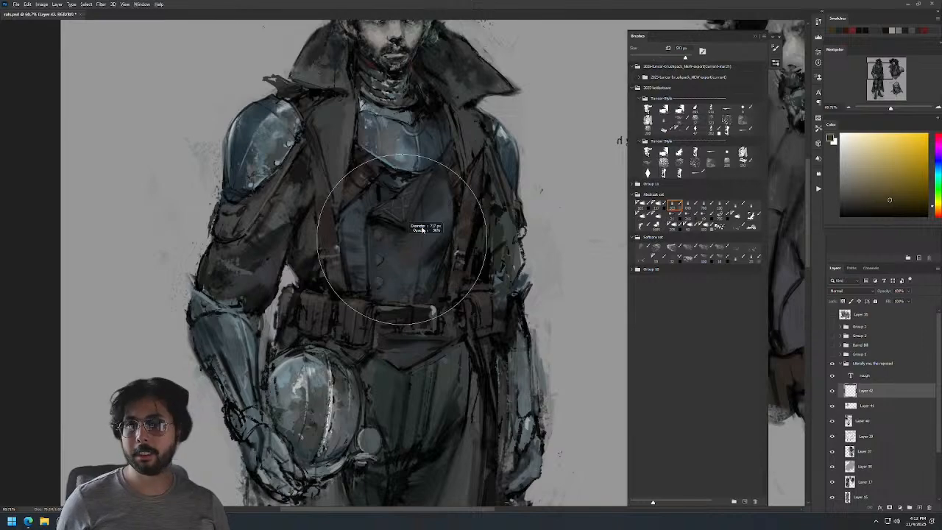
{"action": "mouse_move", "coordinate": [380, 241]}
{"action": "left_mouse_down"}
{"action": "mouse_move", "coordinate": [425, 237]}
{"action": "mouse_move", "coordinate": [419, 258]}
{"action": "mouse_move", "coordinate": [403, 247]}
{"action": "mouse_move", "coordinate": [363, 253]}
{"action": "mouse_move", "coordinate": [421, 234]}
{"action": "left_mouse_up"}
{"action": "mouse_move", "coordinate": [508, 199]}
{"action": "left_mouse_down"}
{"action": "mouse_move", "coordinate": [468, 203]}
{"action": "mouse_move", "coordinate": [483, 203]}
{"action": "left_mouse_up"}
{"action": "left_click", "coordinate": [420, 224], "text": "alt"}
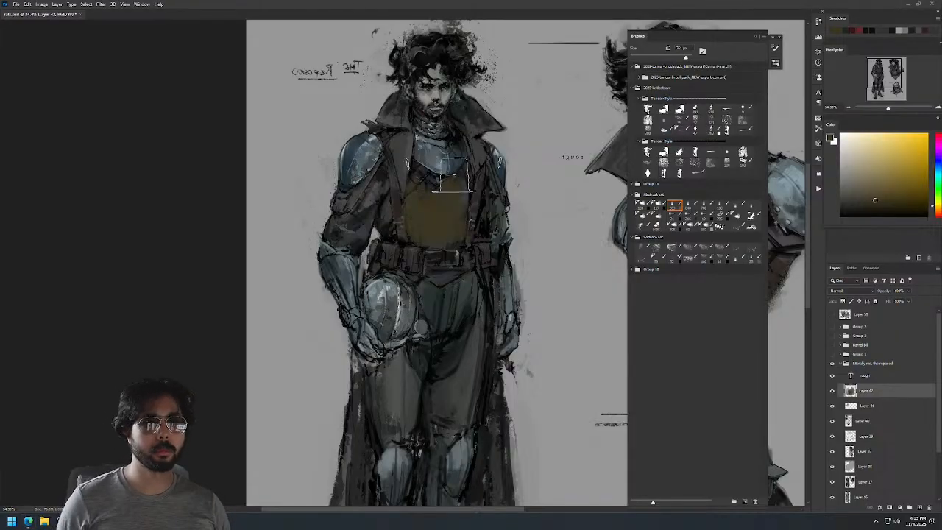
Undo the olive brown strokes on the vest.
{"action": "key", "text": "ctrl+z"}
{"action": "key", "text": "ctrl+z"}
{"action": "key", "text": "ctrl+z"}
{"action": "key", "text": "ctrl+z"}
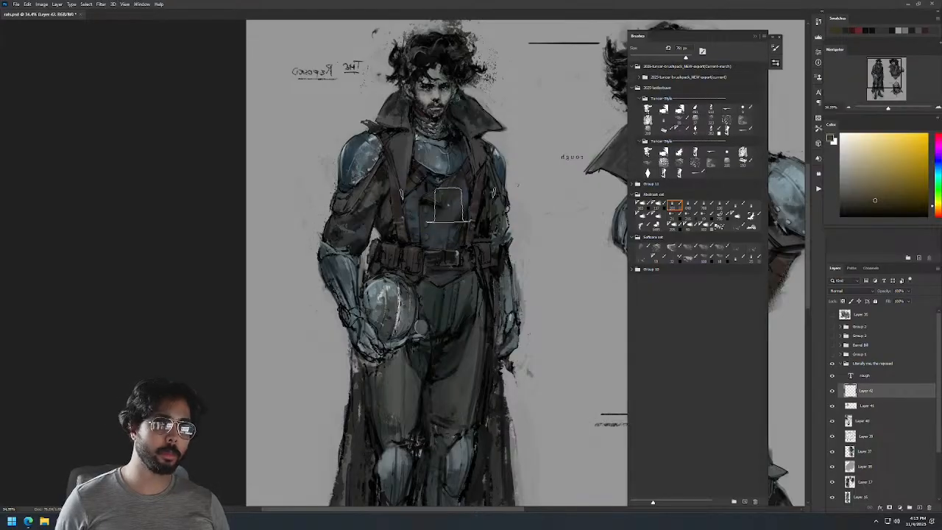
Try purple and light red tints over the full-body figure's vest and undo the unwanted strokes.
{"action": "left_click", "coordinate": [937, 150]}
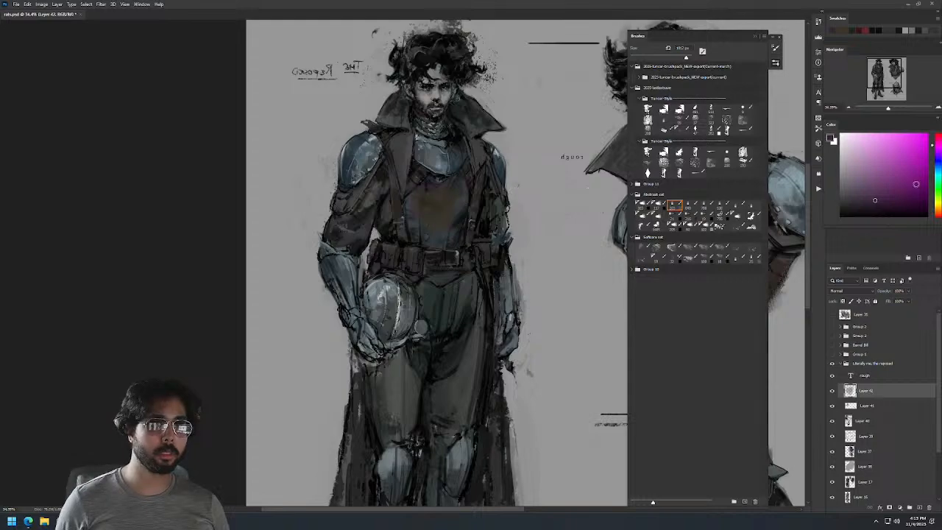
{"action": "left_click", "coordinate": [936, 214]}
{"action": "left_click", "coordinate": [894, 157]}
{"action": "mouse_move", "coordinate": [440, 199]}
{"action": "left_mouse_down"}
{"action": "mouse_move", "coordinate": [431, 225]}
{"action": "mouse_move", "coordinate": [426, 213]}
{"action": "mouse_move", "coordinate": [438, 229]}
{"action": "mouse_move", "coordinate": [417, 220]}
{"action": "left_mouse_up"}
{"action": "key", "text": "ctrl+z"}
{"action": "left_click", "coordinate": [861, 196]}
{"action": "key", "text": "ctrl+z"}
Paint the full-body figure's vest in a muted reddish brown on Layer 42.
{"action": "left_click", "coordinate": [881, 196]}
{"action": "left_click", "coordinate": [884, 195]}
{"action": "mouse_move", "coordinate": [449, 215]}
{"action": "left_mouse_down"}
{"action": "mouse_move", "coordinate": [425, 189]}
{"action": "mouse_move", "coordinate": [457, 229]}
{"action": "mouse_move", "coordinate": [418, 243]}
{"action": "left_mouse_up"}
Darken the neckline of the reddish-brown vest with a much smaller black brush.
{"action": "key", "text": "["}
{"action": "key", "text": "["}
{"action": "key", "text": "["}
{"action": "key", "text": "["}
{"action": "key", "text": "["}
{"action": "key", "text": "["}
{"action": "key", "text": "["}
{"action": "key", "text": "["}
{"action": "key", "text": "["}
{"action": "key", "text": "["}
{"action": "key", "text": "["}
{"action": "key", "text": "d"}
{"action": "key", "text": "["}
{"action": "key", "text": "["}
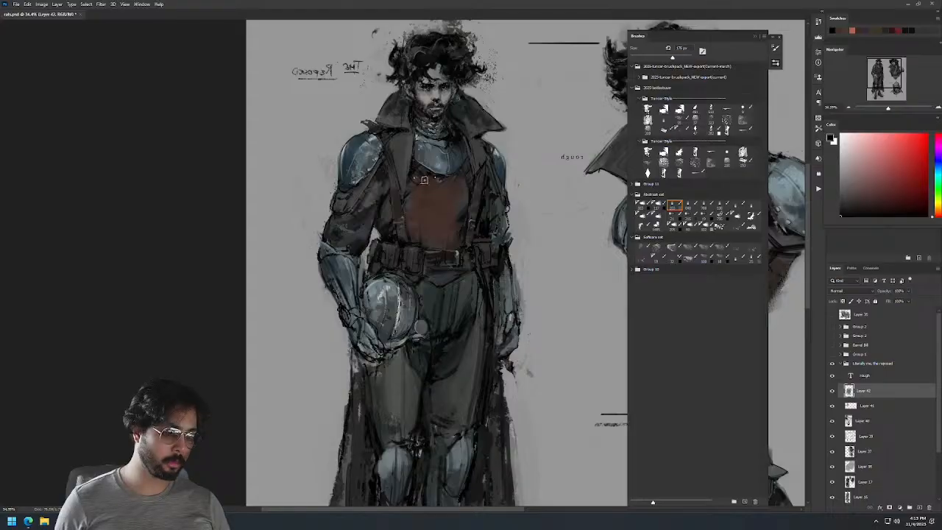
Paint a rough white patch on the upper chest of the vest with an enlarged brush.
{"action": "key", "text": "]"}
{"action": "key", "text": "]"}
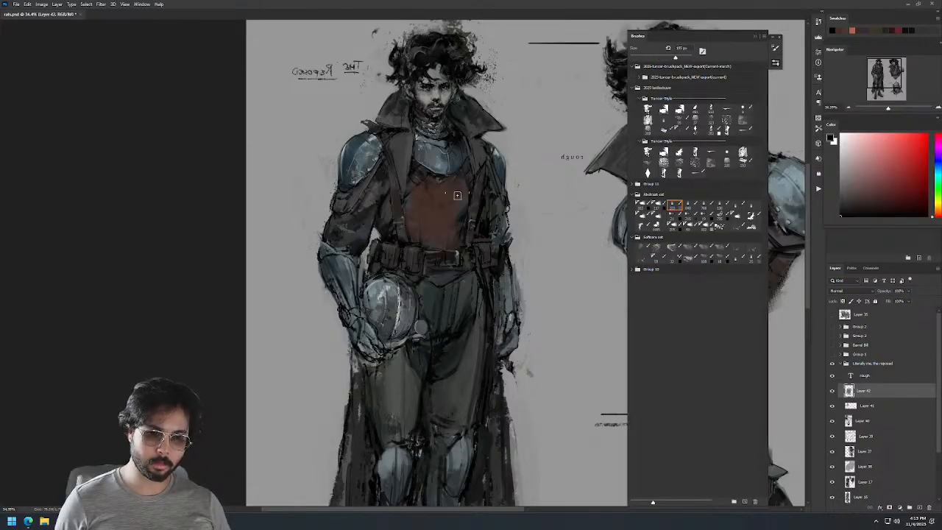
{"action": "key", "text": "]"}
{"action": "key", "text": "]"}
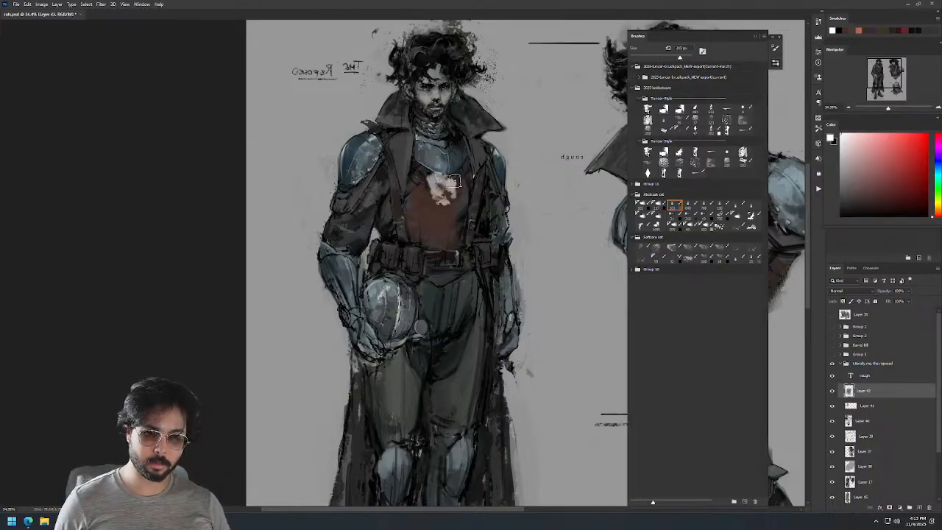
Flip the canvas back to its original orientation and check the recoloured vest against the whole sheet.
{"action": "key", "text": "F2"}
{"action": "left_click_drag", "start_coordinate": [345, 218], "coordinate": [217, 218]}
{"action": "mouse_move", "coordinate": [495, 126]}
{"action": "left_mouse_down"}
{"action": "mouse_move", "coordinate": [487, 172]}
{"action": "mouse_move", "coordinate": [515, 120]}
{"action": "left_mouse_up"}
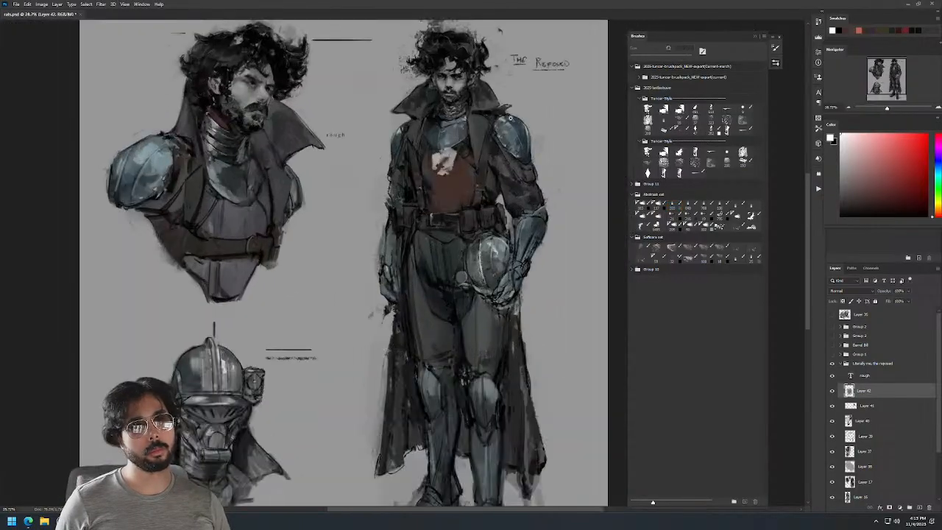
Trim the white chest patch and darken the vest's side edge with a small black brush.
{"action": "left_click_drag", "start_coordinate": [465, 148], "coordinate": [478, 147]}
{"action": "left_click", "coordinate": [449, 184], "text": "alt"}
{"action": "key", "text": "d"}
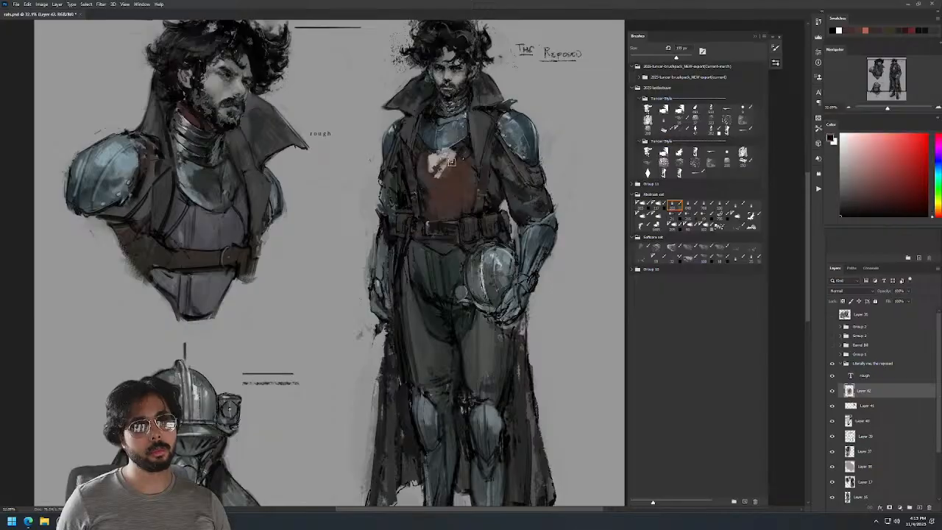
{"action": "key", "text": "["}
{"action": "key", "text": "["}
{"action": "key", "text": "["}
{"action": "key", "text": "["}
{"action": "key", "text": "["}
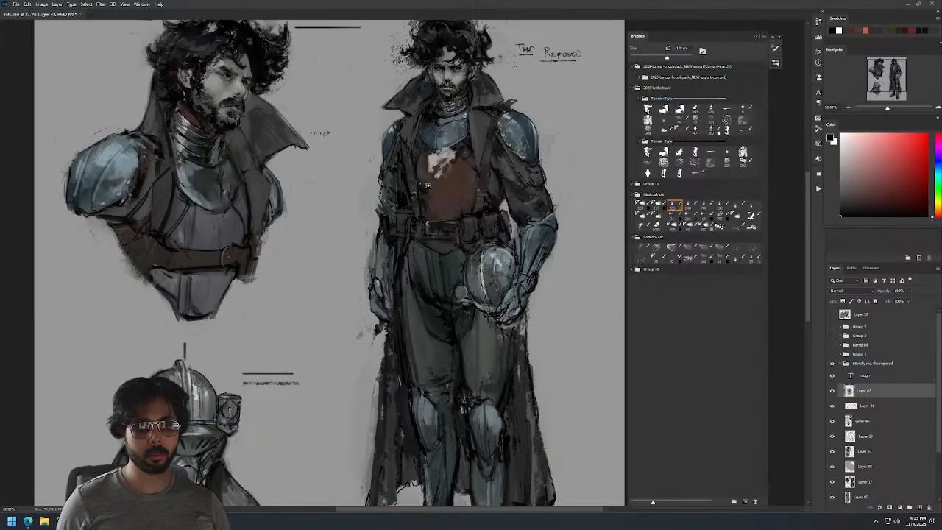
{"action": "key", "text": "]"}
{"action": "key", "text": "]"}
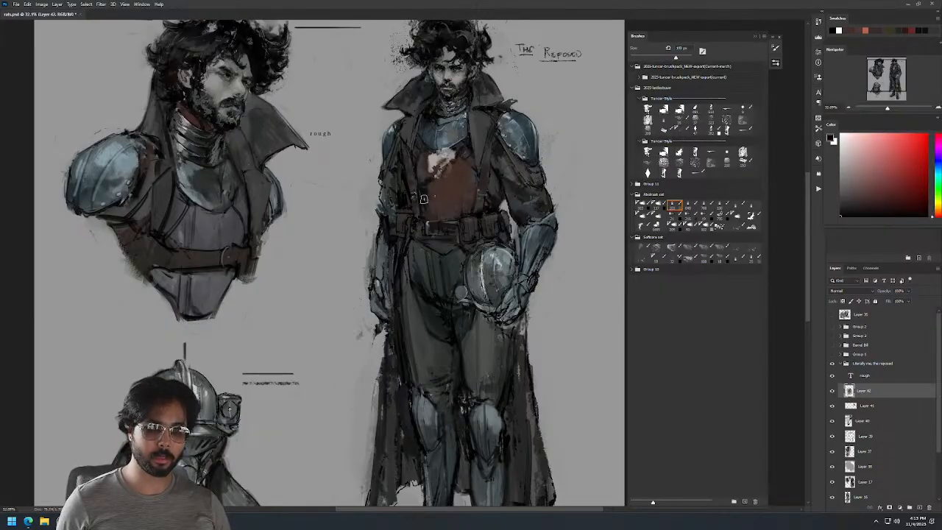
Even out the coat lapel and collar beside the neck with dark greys sampled from the coat.
{"action": "left_click", "coordinate": [440, 179], "text": "alt"}
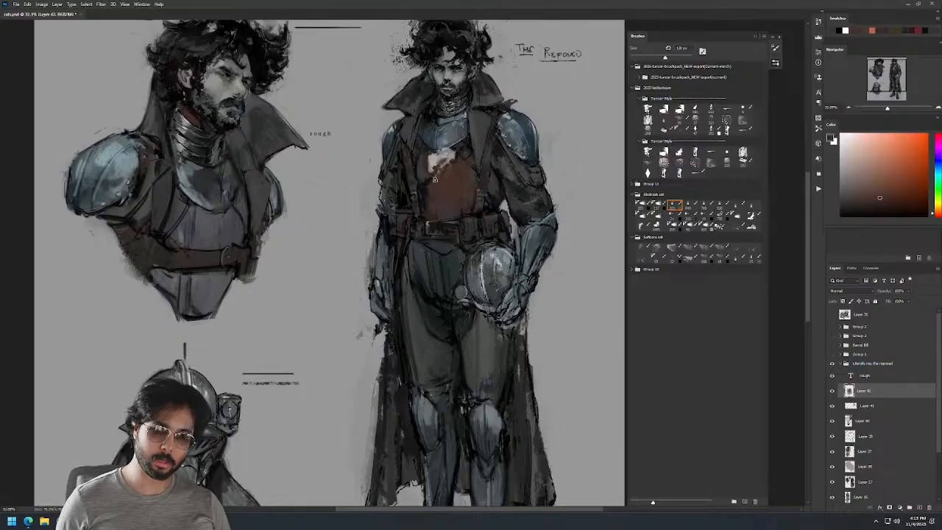
{"action": "left_click_drag", "start_coordinate": [505, 129], "coordinate": [573, 76]}
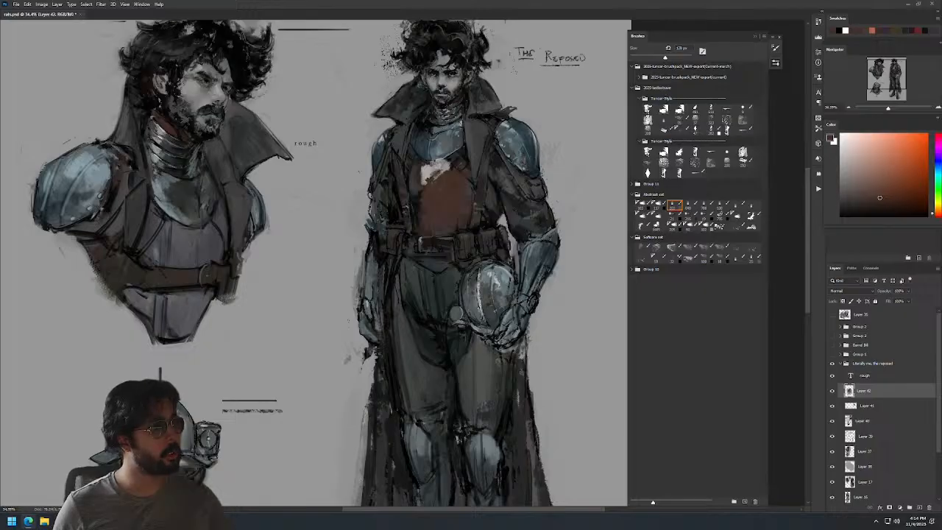
{"action": "left_click", "coordinate": [476, 136], "text": "alt"}
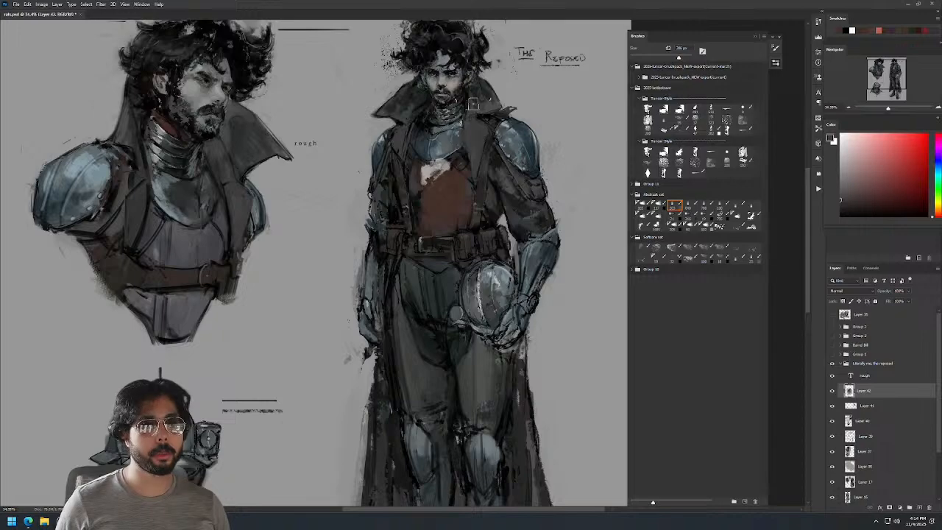
{"action": "left_click", "coordinate": [494, 87], "text": "alt"}
{"action": "left_click_drag", "start_coordinate": [481, 98], "coordinate": [515, 98]}
{"action": "right_click", "coordinate": [464, 148], "text": "alt"}
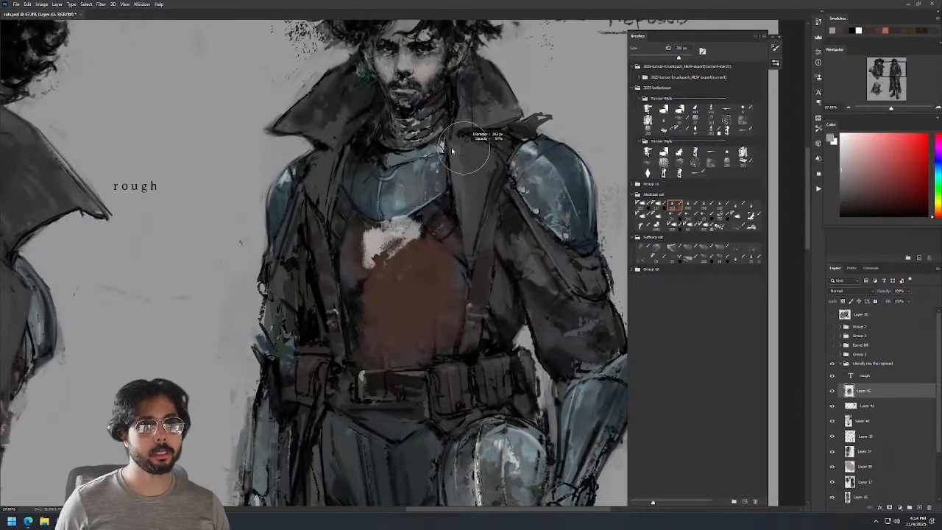
Darken the inner collar edge beside the neck with a small brush in sampled black.
{"action": "left_click", "coordinate": [457, 154], "text": "alt"}
{"action": "left_click_drag", "start_coordinate": [454, 151], "coordinate": [454, 121]}
{"action": "left_click", "coordinate": [464, 120], "text": "alt"}
{"action": "right_click", "coordinate": [463, 121], "text": "alt"}
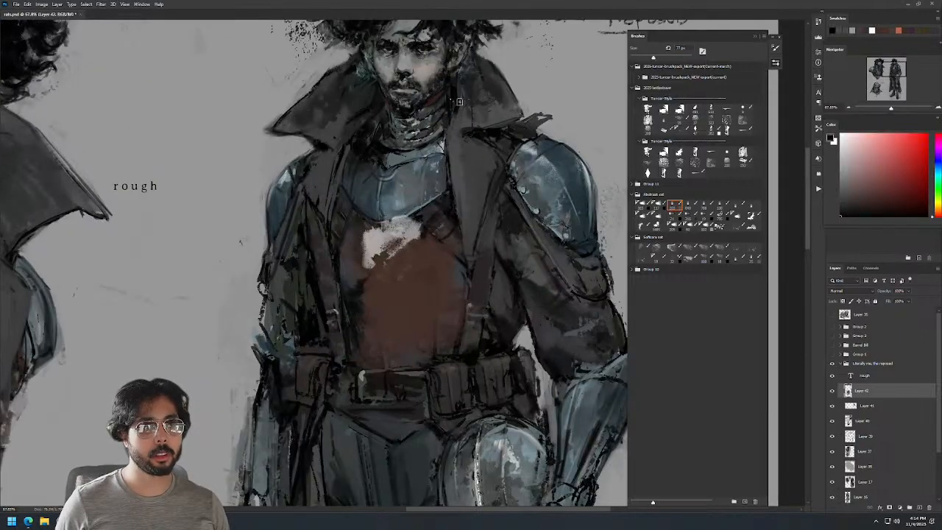
Repaint the opposite coat lapel down to the upper sleeve with a flatter sampled dark grey.
{"action": "left_click_drag", "start_coordinate": [335, 126], "coordinate": [307, 174]}
{"action": "left_click", "coordinate": [324, 163], "text": "alt"}
{"action": "right_click", "coordinate": [288, 196], "text": "alt"}
{"action": "mouse_move", "coordinate": [309, 208]}
{"action": "left_mouse_down"}
{"action": "mouse_move", "coordinate": [314, 201]}
{"action": "mouse_move", "coordinate": [324, 218]}
{"action": "left_mouse_up"}
{"action": "right_click", "coordinate": [334, 212], "text": "alt"}
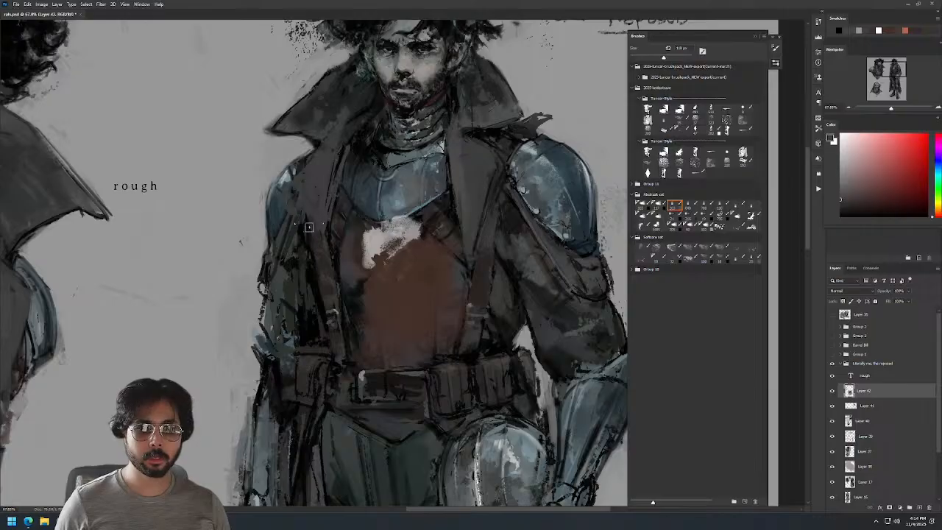
Block in the coat's side panel and the sleeve above the gauntlet with dark grey, varying the brush size.
{"action": "key", "text": "ctrl+0"}
{"action": "mouse_move", "coordinate": [503, 186]}
{"action": "left_mouse_down"}
{"action": "mouse_move", "coordinate": [497, 199]}
{"action": "mouse_move", "coordinate": [508, 211]}
{"action": "left_mouse_up"}
{"action": "right_click", "coordinate": [518, 189], "text": "alt"}
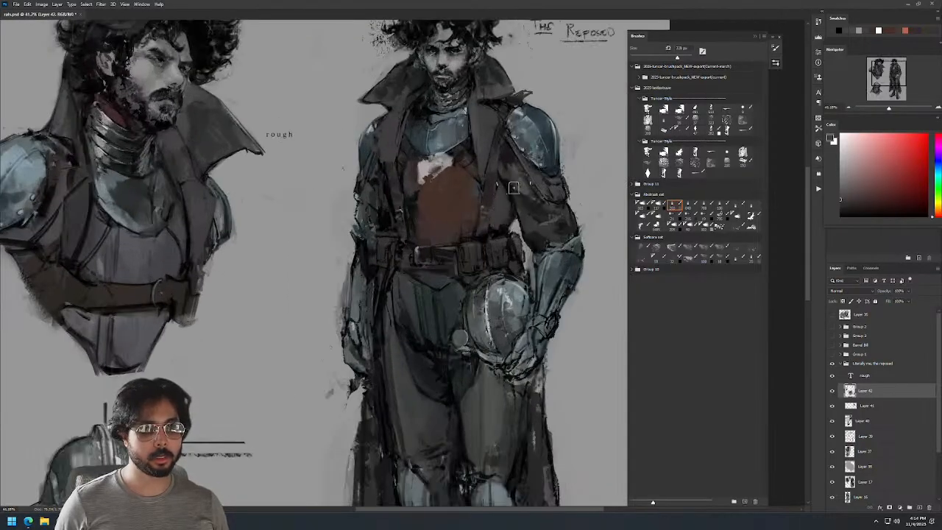
{"action": "right_click", "coordinate": [545, 227], "text": "alt"}
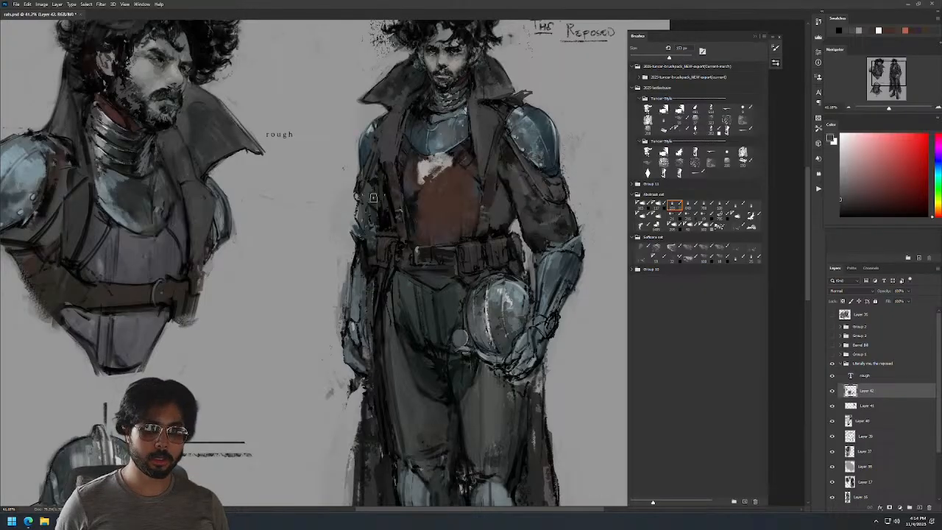
{"action": "mouse_move", "coordinate": [347, 233]}
{"action": "left_mouse_down"}
{"action": "mouse_move", "coordinate": [367, 200]}
{"action": "mouse_move", "coordinate": [353, 254]}
{"action": "left_mouse_up"}
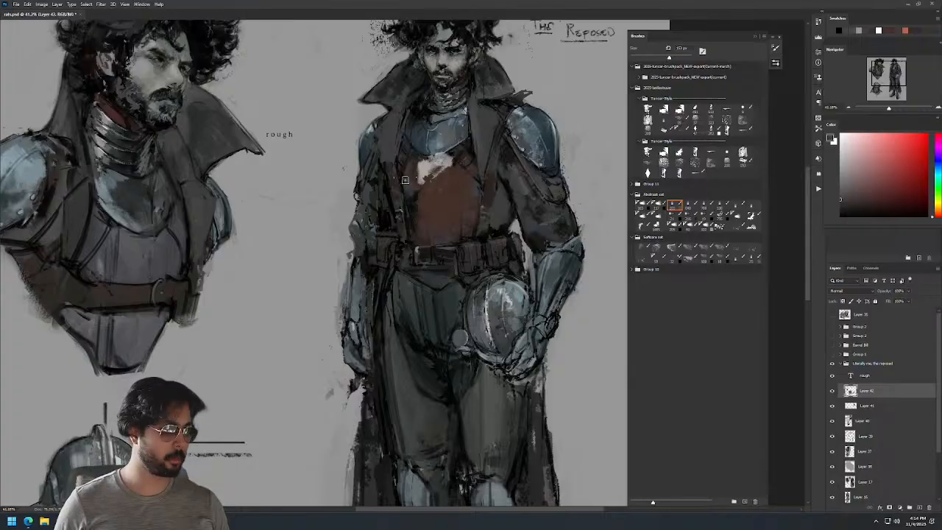
Touch up the jaw and inner collar beside the face with sampled greys and a reduced brush.
{"action": "left_click_drag", "start_coordinate": [480, 56], "coordinate": [497, 33]}
{"action": "left_click", "coordinate": [427, 62], "text": "alt"}
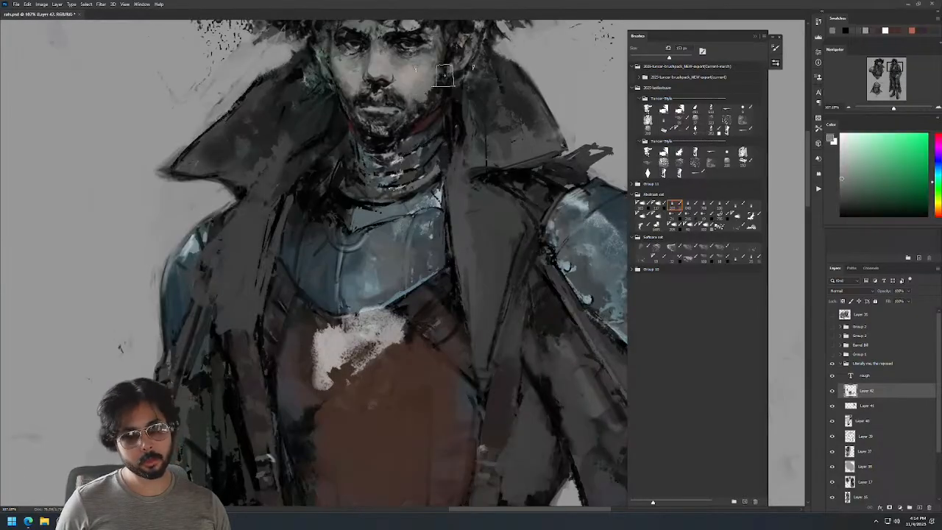
{"action": "left_click", "coordinate": [418, 60], "text": "alt"}
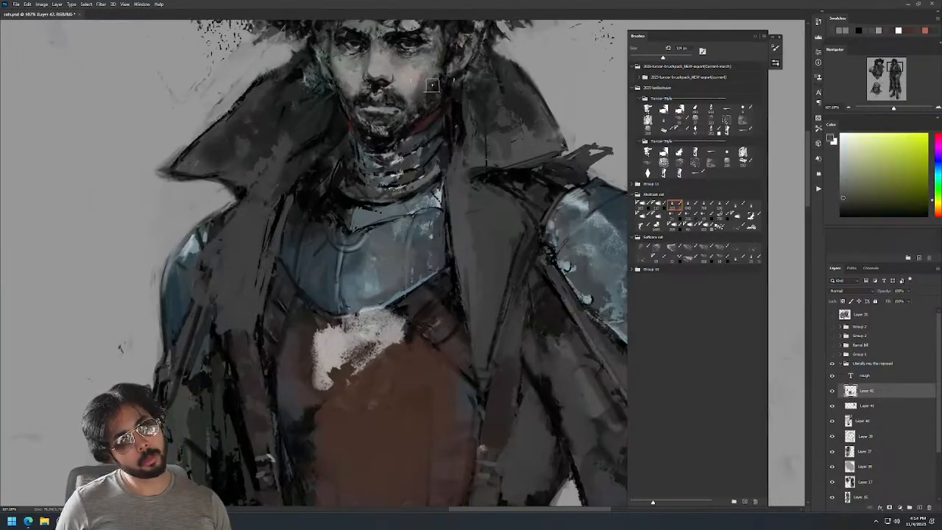
{"action": "mouse_move", "coordinate": [468, 74]}
{"action": "left_mouse_down"}
{"action": "mouse_move", "coordinate": [510, 61]}
{"action": "mouse_move", "coordinate": [485, 38]}
{"action": "left_mouse_up"}
{"action": "key", "text": "["}
{"action": "left_click", "coordinate": [395, 111], "text": "alt"}
{"action": "key", "text": "["}
{"action": "mouse_move", "coordinate": [507, 97]}
{"action": "left_mouse_down"}
{"action": "mouse_move", "coordinate": [482, 125]}
{"action": "mouse_move", "coordinate": [538, 95]}
{"action": "mouse_move", "coordinate": [532, 107]}
{"action": "mouse_move", "coordinate": [524, 84]}
{"action": "mouse_move", "coordinate": [535, 75]}
{"action": "left_mouse_up"}
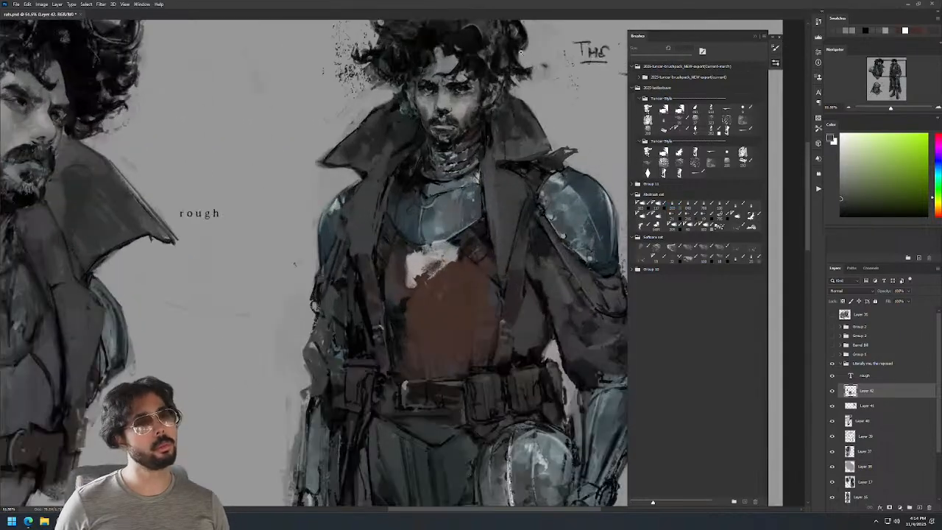
Repaint the lapel and the collar's lower fold with dark tones sampled from the coat.
{"action": "left_click", "coordinate": [495, 151], "text": "alt"}
{"action": "left_click_drag", "start_coordinate": [495, 151], "coordinate": [474, 158]}
{"action": "left_click", "coordinate": [471, 247], "text": "alt"}
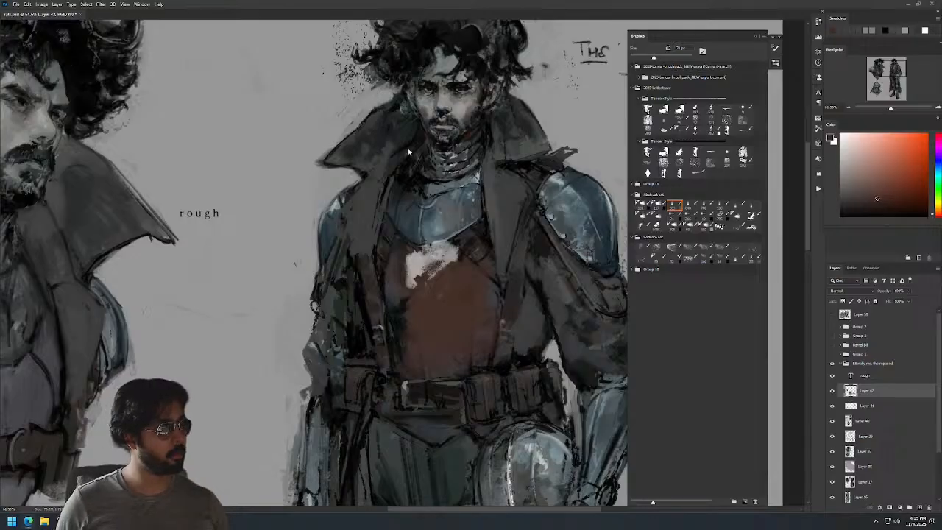
{"action": "scroll", "coordinate": [471, 180], "scroll_direction": "down", "scroll_amount": 3}
{"action": "scroll", "coordinate": [542, 198], "scroll_direction": "up", "scroll_amount": 3}
{"action": "left_click", "coordinate": [478, 147], "text": "alt"}
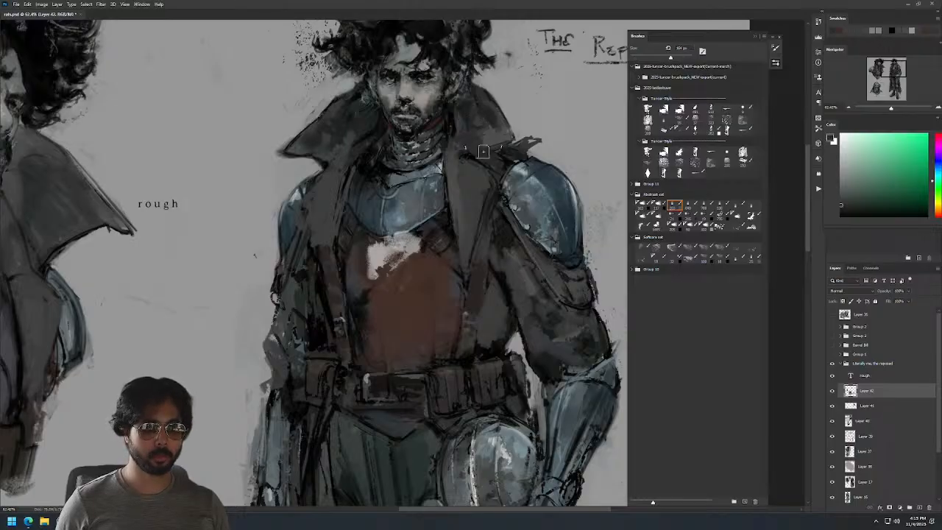
{"action": "left_click", "coordinate": [469, 141], "text": "alt"}
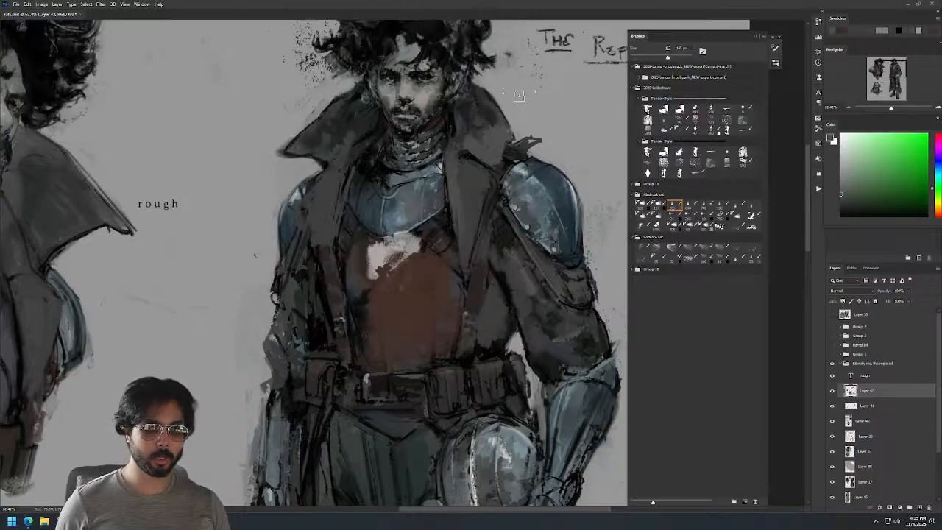
Try narrowing the coat collar by painting background grey over its outer tips.
{"action": "left_click", "coordinate": [506, 136], "text": "alt"}
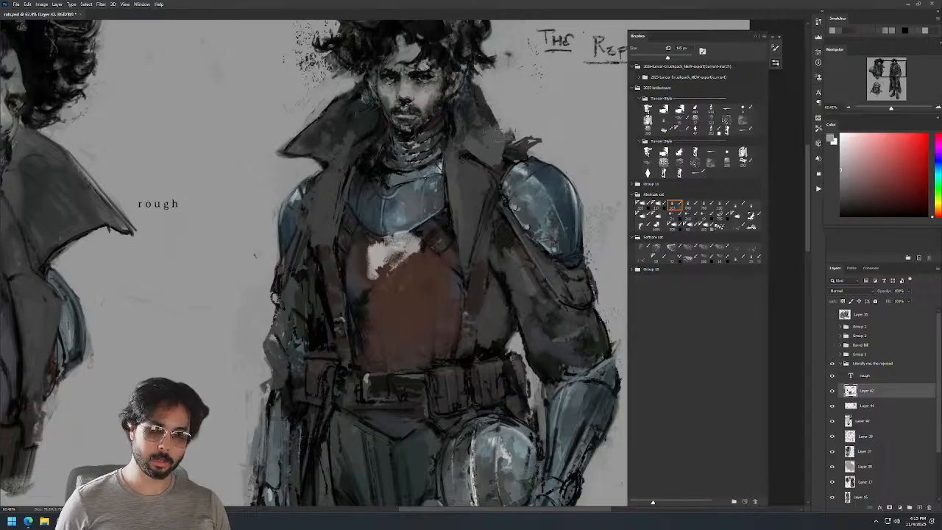
{"action": "left_click", "coordinate": [316, 115], "text": "alt"}
{"action": "mouse_move", "coordinate": [312, 121]}
{"action": "left_mouse_down"}
{"action": "mouse_move", "coordinate": [298, 146]}
{"action": "mouse_move", "coordinate": [281, 156]}
{"action": "mouse_move", "coordinate": [300, 173]}
{"action": "mouse_move", "coordinate": [344, 160]}
{"action": "mouse_move", "coordinate": [310, 170]}
{"action": "left_mouse_up"}
{"action": "left_click", "coordinate": [476, 135], "text": "alt"}
{"action": "left_click_drag", "start_coordinate": [343, 143], "coordinate": [330, 144], "text": "alt"}
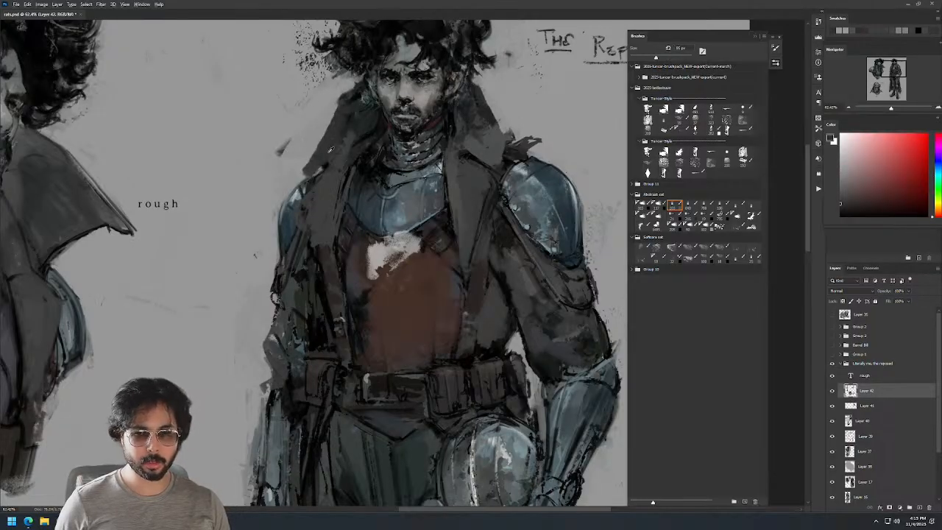
Outline the narrowed collar and its fold with a much smaller black brush.
{"action": "left_click", "coordinate": [318, 169], "text": "alt"}
{"action": "key", "text": "bracketleft"}
{"action": "key", "text": "bracketleft"}
{"action": "key", "text": "bracketleft"}
{"action": "key", "text": "bracketleft"}
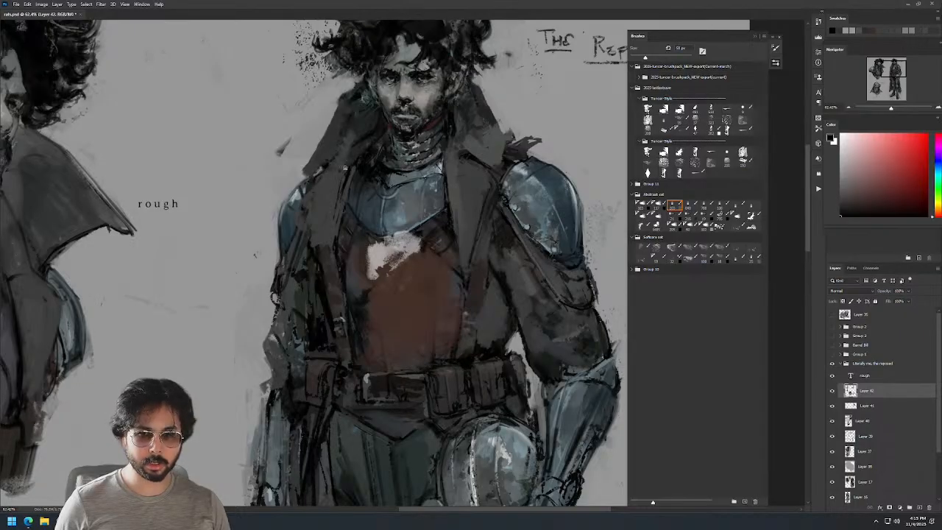
{"action": "left_click_drag", "start_coordinate": [342, 179], "coordinate": [353, 139]}
{"action": "mouse_move", "coordinate": [340, 105]}
{"action": "left_mouse_down"}
{"action": "mouse_move", "coordinate": [316, 150]}
{"action": "mouse_move", "coordinate": [350, 90]}
{"action": "left_mouse_up"}
Clean up the narrowed collar's outer edge using black and sampled background grey.
{"action": "key", "text": "z"}
{"action": "mouse_move", "coordinate": [438, 76]}
{"action": "left_mouse_down"}
{"action": "mouse_move", "coordinate": [411, 76]}
{"action": "mouse_move", "coordinate": [443, 66]}
{"action": "left_mouse_up"}
{"action": "key", "text": "b"}
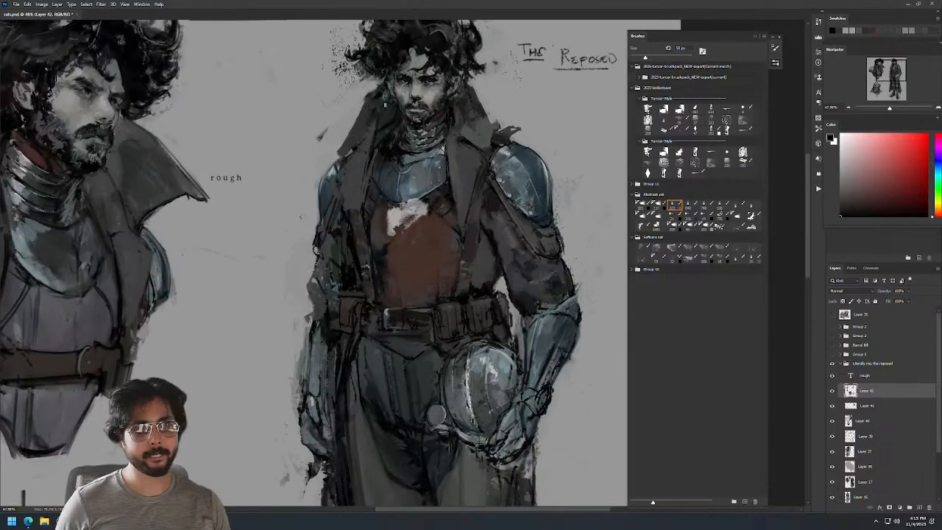
{"action": "mouse_move", "coordinate": [370, 114]}
{"action": "left_mouse_down"}
{"action": "mouse_move", "coordinate": [389, 114]}
{"action": "mouse_move", "coordinate": [356, 121]}
{"action": "left_mouse_up"}
{"action": "left_click", "coordinate": [352, 106], "text": "alt"}
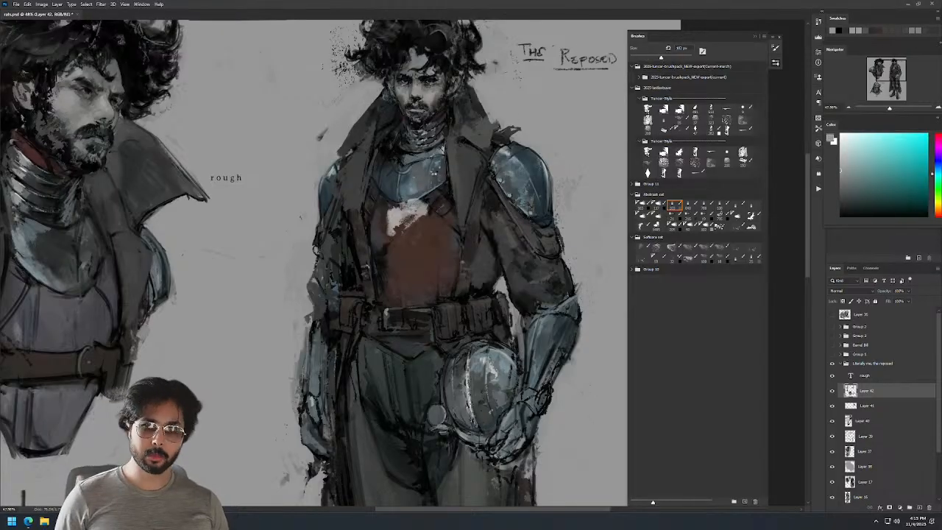
Flip the canvas horizontally and touch up the lapel and coat front beside the shoulder armour with sampled greys.
{"action": "key", "text": "ctrl+shift+h"}
{"action": "left_click_drag", "start_coordinate": [427, 160], "coordinate": [524, 171]}
{"action": "key", "text": "z"}
{"action": "mouse_move", "coordinate": [456, 143]}
{"action": "left_mouse_down"}
{"action": "mouse_move", "coordinate": [405, 147]}
{"action": "mouse_move", "coordinate": [422, 144]}
{"action": "left_mouse_up"}
{"action": "key", "text": "b"}
{"action": "left_click", "coordinate": [326, 179], "text": "alt"}
{"action": "left_click_drag", "start_coordinate": [332, 207], "coordinate": [331, 166]}
{"action": "key", "text": "bracketleft"}
{"action": "key", "text": "bracketleft"}
{"action": "left_click_drag", "start_coordinate": [381, 211], "coordinate": [339, 213]}
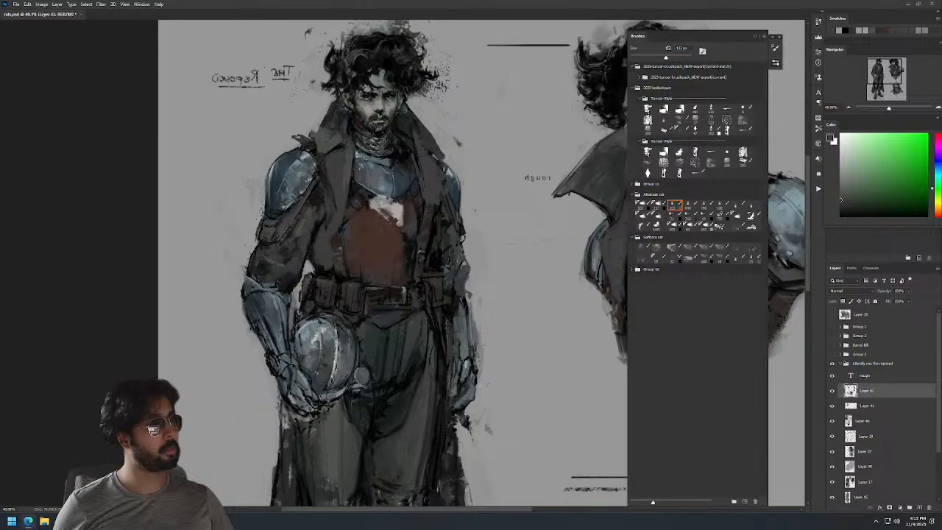
Try a dark stroke along the mirrored collar's outer side and undo it.
{"action": "left_click", "coordinate": [418, 123], "text": "alt"}
{"action": "right_click", "coordinate": [419, 125], "text": "alt"}
{"action": "mouse_move", "coordinate": [421, 117]}
{"action": "left_mouse_down"}
{"action": "mouse_move", "coordinate": [418, 110]}
{"action": "mouse_move", "coordinate": [431, 123]}
{"action": "mouse_move", "coordinate": [424, 133]}
{"action": "left_mouse_up"}
{"action": "key", "text": "ctrl+z"}
{"action": "key", "text": "ctrl+z"}
{"action": "right_click", "coordinate": [424, 133], "text": "alt"}
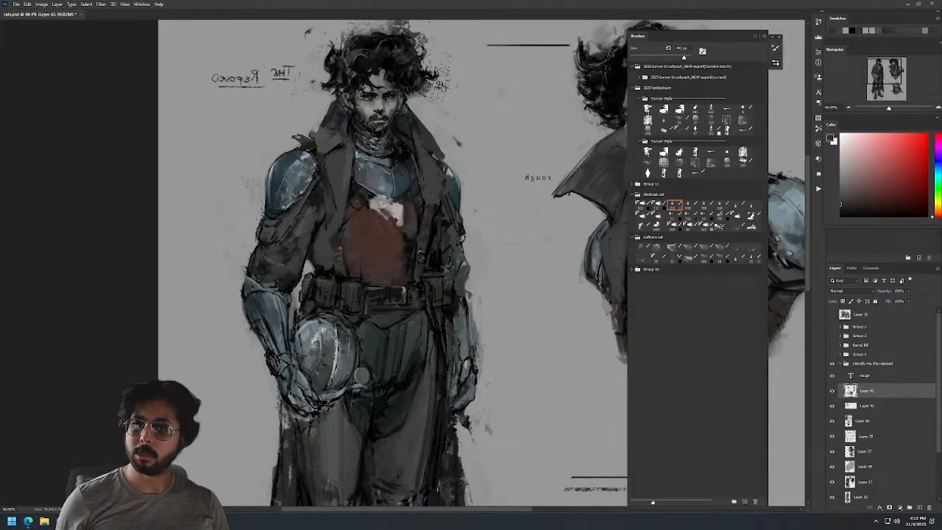
Try reshaping both sides of the raised collar with sampled greys and black, and undo the strokes.
{"action": "left_click", "coordinate": [331, 141], "text": "alt"}
{"action": "left_click_drag", "start_coordinate": [328, 139], "coordinate": [323, 126]}
{"action": "right_click", "coordinate": [379, 114], "text": "alt"}
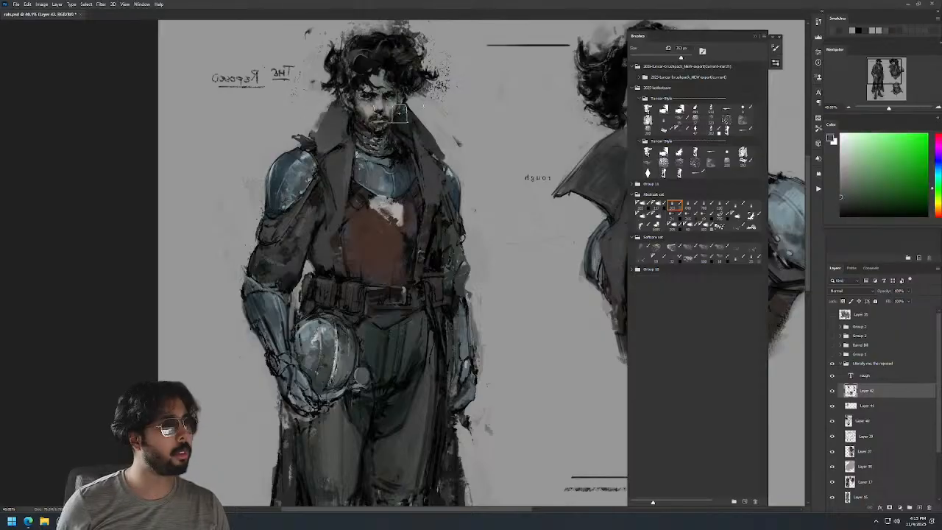
{"action": "left_click_drag", "start_coordinate": [415, 111], "coordinate": [430, 132]}
{"action": "key", "text": "ctrl+z"}
{"action": "right_click", "coordinate": [429, 129], "text": "alt"}
{"action": "right_click", "coordinate": [422, 113], "text": "alt"}
{"action": "left_click", "coordinate": [409, 102], "text": "alt"}
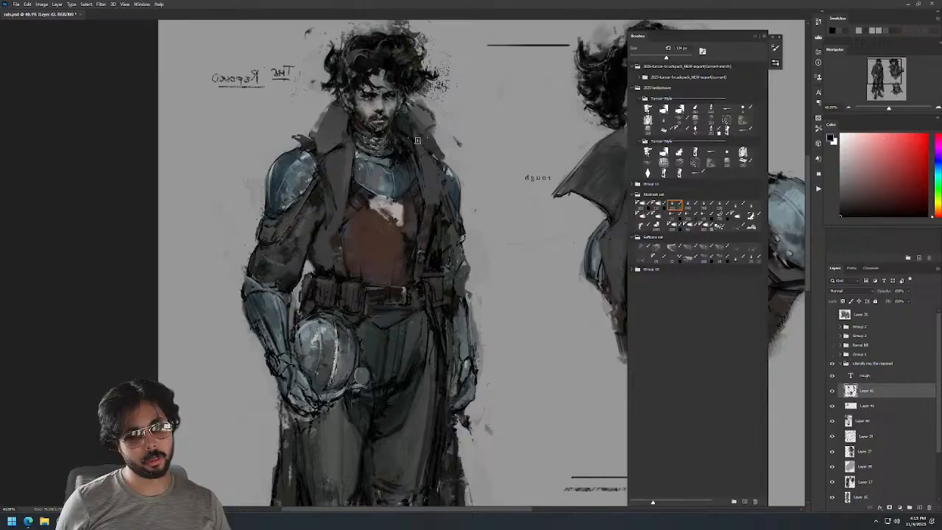
{"action": "key", "text": "ctrl+z"}
{"action": "key", "text": "ctrl+z"}
{"action": "key", "text": "ctrl+z"}
{"action": "key", "text": "ctrl+z"}
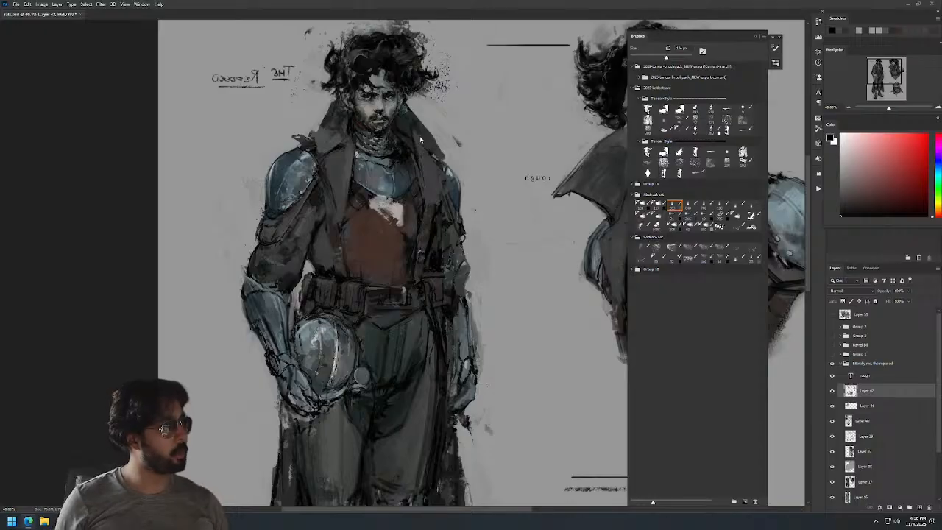
Darken the vest's lower edge above the belt with sampled dark tones, undoing unsatisfactory strokes.
{"action": "right_click", "coordinate": [375, 275], "text": "alt"}
{"action": "mouse_move", "coordinate": [375, 275]}
{"action": "left_mouse_down"}
{"action": "mouse_move", "coordinate": [402, 275]}
{"action": "mouse_move", "coordinate": [357, 273]}
{"action": "mouse_move", "coordinate": [405, 273]}
{"action": "mouse_move", "coordinate": [370, 281]}
{"action": "mouse_move", "coordinate": [404, 281]}
{"action": "left_mouse_up"}
{"action": "left_click", "coordinate": [414, 288], "text": "alt"}
{"action": "key", "text": "ctrl+z"}
{"action": "right_click", "coordinate": [383, 265], "text": "alt"}
{"action": "left_click", "coordinate": [413, 266], "text": "alt"}
{"action": "right_click", "coordinate": [388, 271], "text": "alt"}
{"action": "key", "text": "ctrl+z"}
{"action": "left_click", "coordinate": [387, 290], "text": "alt"}
{"action": "right_click", "coordinate": [356, 215], "text": "alt"}
Undo the dark stroke down the coat lapel and repaint it with a tone sampled from the coat.
{"action": "left_click_drag", "start_coordinate": [430, 173], "coordinate": [426, 219]}
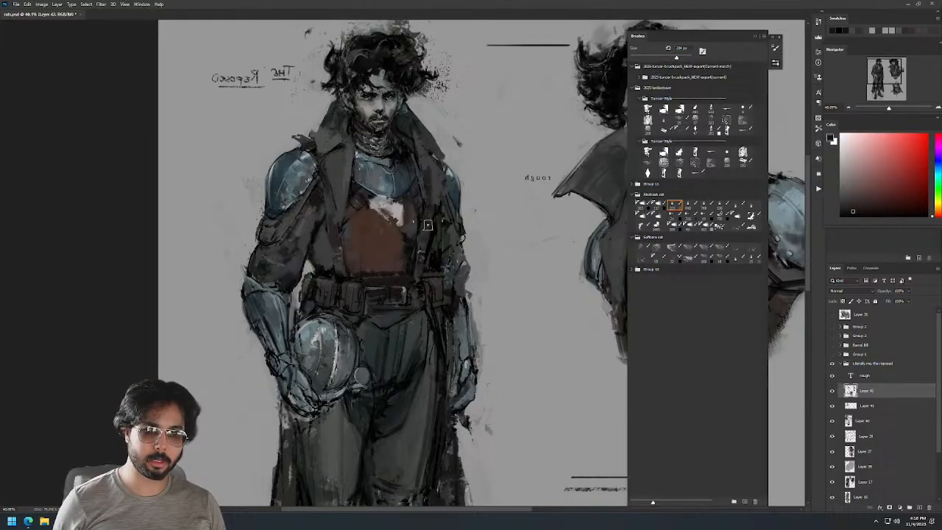
{"action": "key", "text": "ctrl+z"}
{"action": "left_click", "coordinate": [426, 153], "text": "alt"}
{"action": "left_click_drag", "start_coordinate": [425, 168], "coordinate": [424, 197]}
Rework the coat collar into a wide, pointed flare using sampled greys.
{"action": "right_click", "coordinate": [348, 168], "text": "alt"}
{"action": "right_click", "coordinate": [341, 119], "text": "alt"}
{"action": "left_click", "coordinate": [319, 111], "text": "alt"}
{"action": "mouse_move", "coordinate": [319, 112]}
{"action": "left_mouse_down"}
{"action": "mouse_move", "coordinate": [324, 104]}
{"action": "mouse_move", "coordinate": [328, 122]}
{"action": "left_mouse_up"}
{"action": "mouse_move", "coordinate": [328, 109]}
{"action": "left_mouse_down"}
{"action": "mouse_move", "coordinate": [315, 122]}
{"action": "mouse_move", "coordinate": [321, 134]}
{"action": "mouse_move", "coordinate": [355, 150]}
{"action": "mouse_move", "coordinate": [390, 150]}
{"action": "left_mouse_up"}
{"action": "left_click", "coordinate": [326, 123], "text": "alt"}
{"action": "left_click_drag", "start_coordinate": [328, 131], "coordinate": [336, 111]}
Refine the chin and neck guard up close with a small brush in sampled grey.
{"action": "mouse_move", "coordinate": [425, 139]}
{"action": "left_mouse_down"}
{"action": "mouse_move", "coordinate": [445, 131]}
{"action": "mouse_move", "coordinate": [462, 143]}
{"action": "mouse_move", "coordinate": [389, 157]}
{"action": "left_mouse_up"}
{"action": "key", "text": "b"}
{"action": "left_click", "coordinate": [460, 153], "text": "alt"}
{"action": "left_click_drag", "start_coordinate": [371, 124], "coordinate": [441, 124]}
{"action": "left_click_drag", "start_coordinate": [428, 286], "coordinate": [371, 291]}
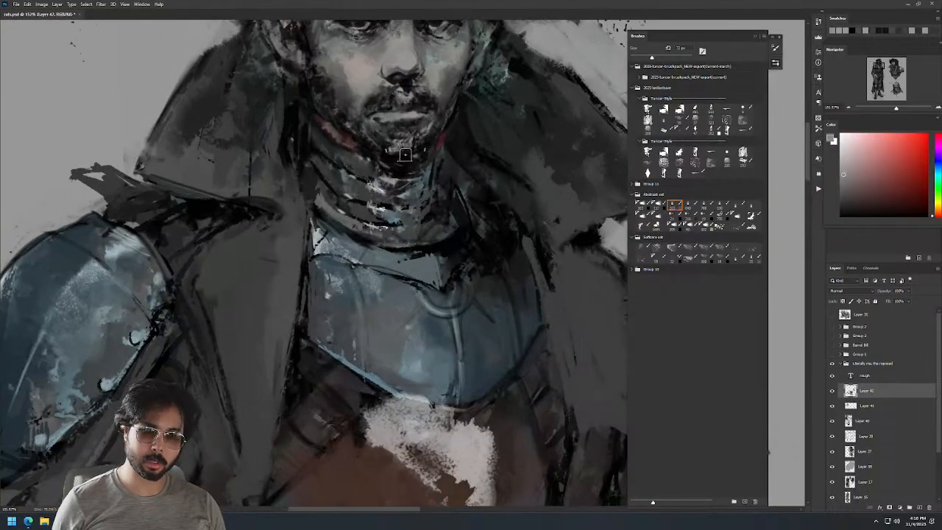
{"action": "key", "text": "ctrl+0"}
{"action": "left_click_drag", "start_coordinate": [466, 115], "coordinate": [504, 101]}
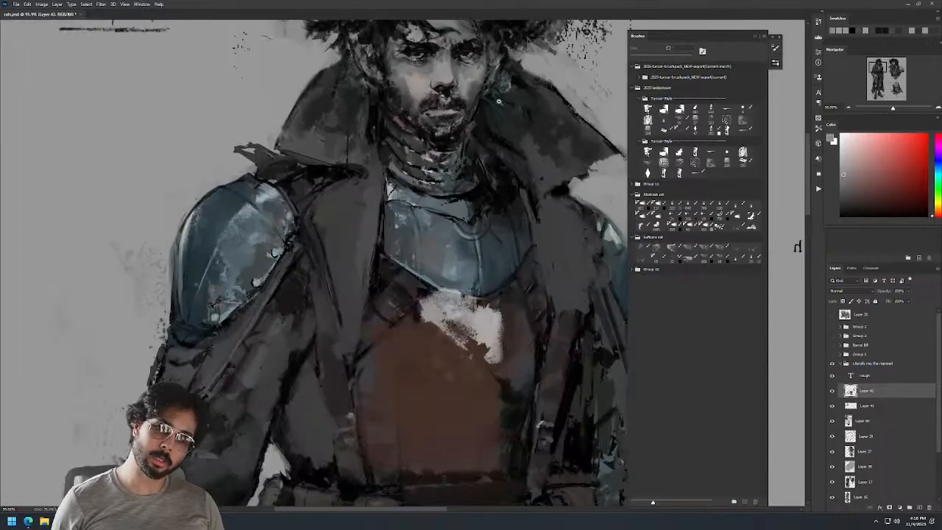
Sample the neck cloth's dark red, undo the test strokes and choose a more muted red.
{"action": "left_click", "coordinate": [405, 122], "text": "alt"}
{"action": "left_click", "coordinate": [397, 123], "text": "alt"}
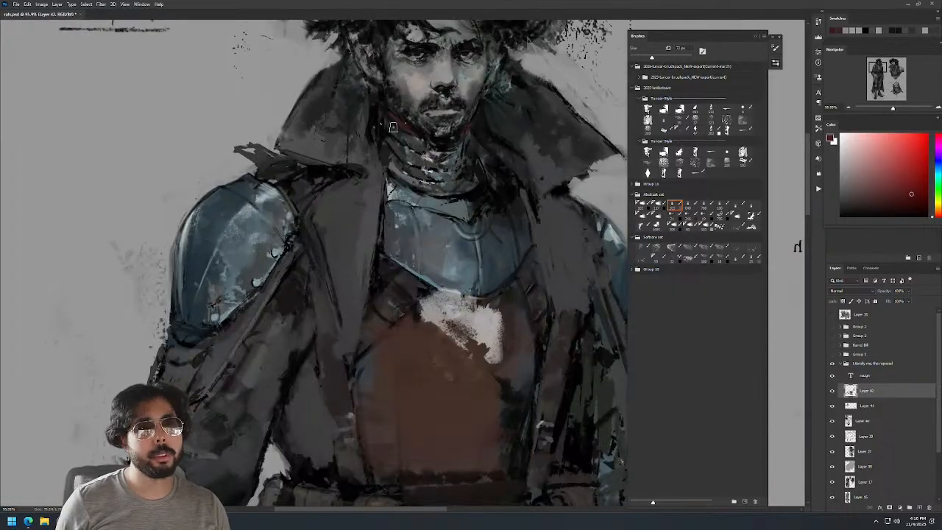
{"action": "right_click", "coordinate": [442, 144], "text": "alt"}
{"action": "key", "text": "ctrl+z"}
{"action": "key", "text": "ctrl+z"}
{"action": "left_click", "coordinate": [870, 195]}
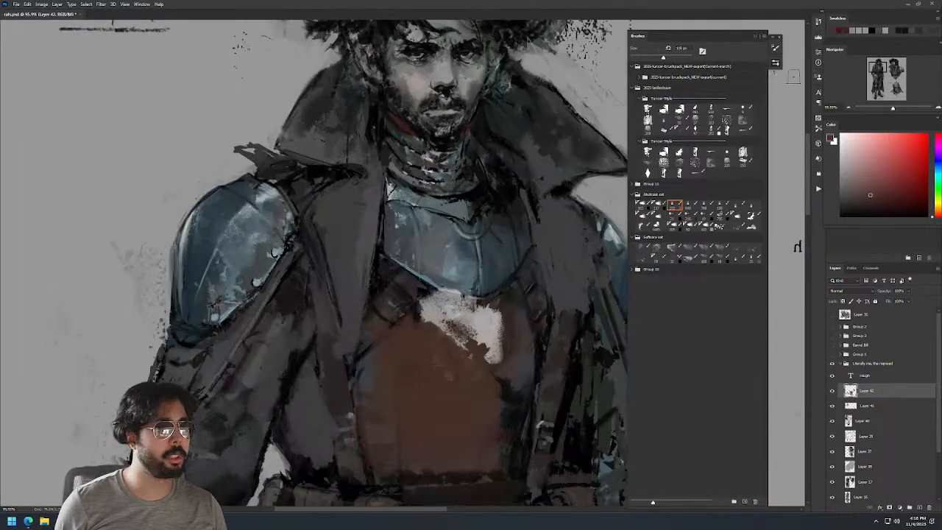
Paint the neck cloth below the jaw muted red and define its edges with a small black brush.
{"action": "left_click_drag", "start_coordinate": [388, 118], "coordinate": [436, 147]}
{"action": "right_click", "coordinate": [442, 155], "text": "alt"}
{"action": "left_click", "coordinate": [445, 157], "text": "alt"}
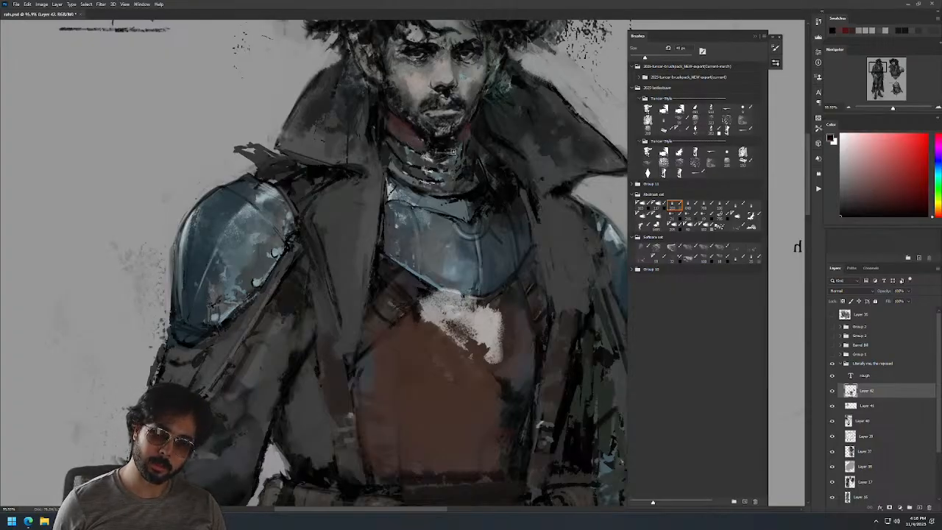
{"action": "left_click", "coordinate": [415, 98], "text": "alt"}
{"action": "right_click", "coordinate": [401, 124], "text": "alt"}
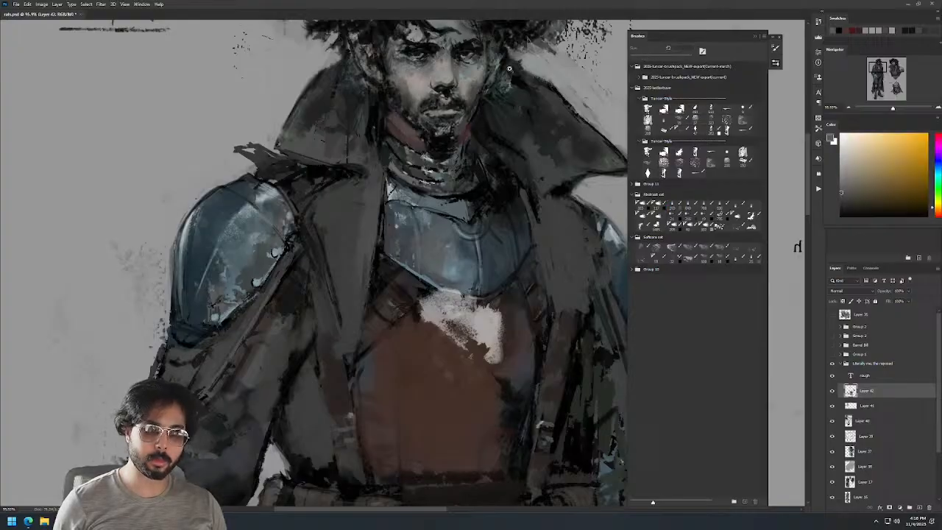
Flip the canvas horizontally and deepen the shadow along the jaw and chin with sampled black.
{"action": "left_click_drag", "start_coordinate": [513, 69], "coordinate": [464, 74]}
{"action": "key", "text": "ctrl+shift+h"}
{"action": "left_click_drag", "start_coordinate": [708, 23], "coordinate": [431, 49]}
{"action": "left_click_drag", "start_coordinate": [450, 116], "coordinate": [483, 79]}
{"action": "right_click", "coordinate": [437, 126], "text": "alt"}
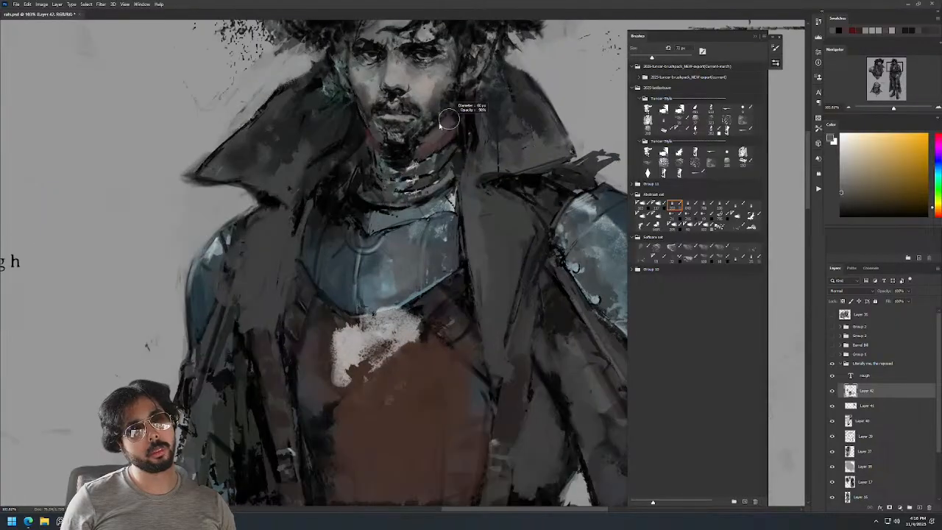
{"action": "left_click", "coordinate": [425, 138], "text": "alt"}
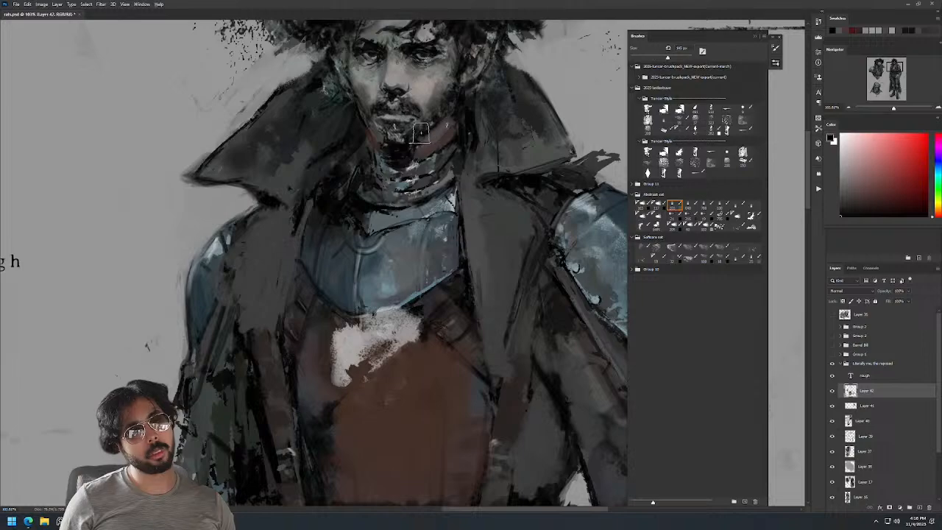
{"action": "right_click", "coordinate": [398, 131], "text": "alt"}
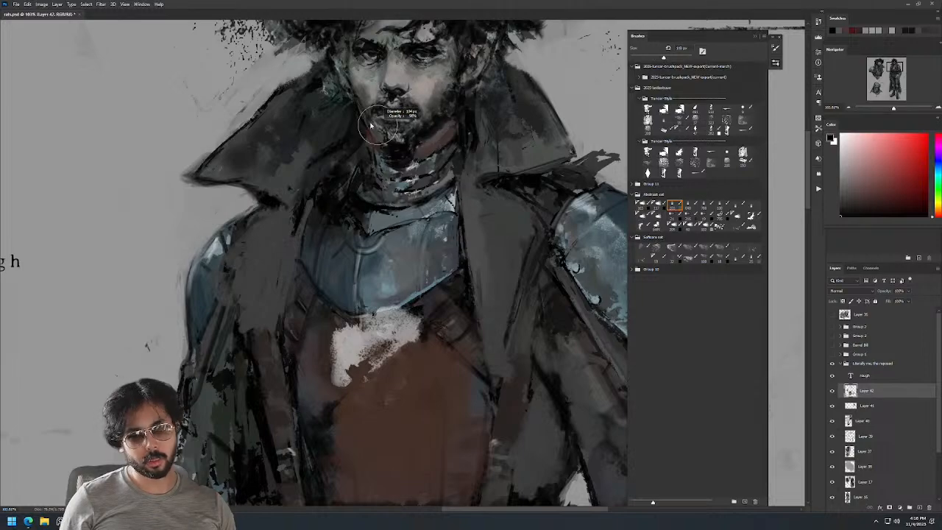
Refine the neck cloth just below the chin with a small brush, using sampled dark red and black.
{"action": "left_click_drag", "start_coordinate": [487, 111], "coordinate": [470, 146]}
{"action": "left_click_drag", "start_coordinate": [457, 112], "coordinate": [500, 112]}
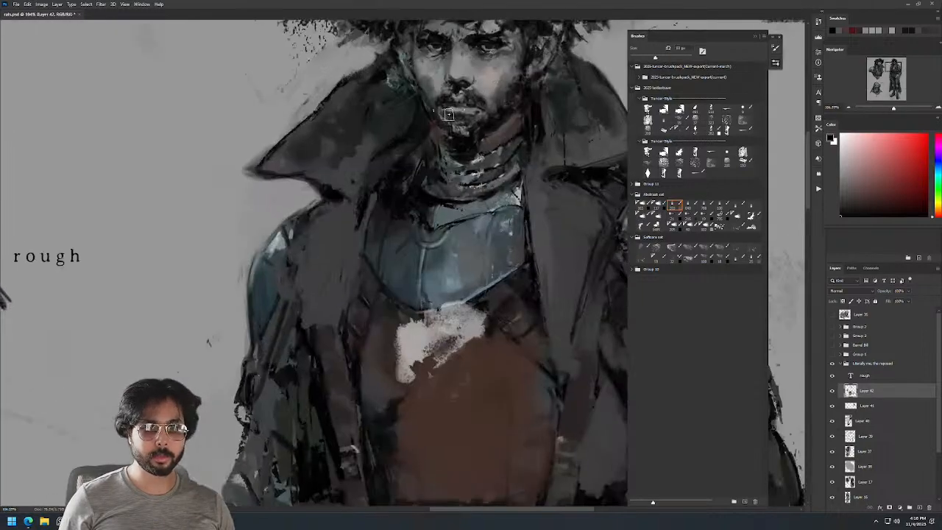
{"action": "left_click", "coordinate": [486, 143], "text": "alt"}
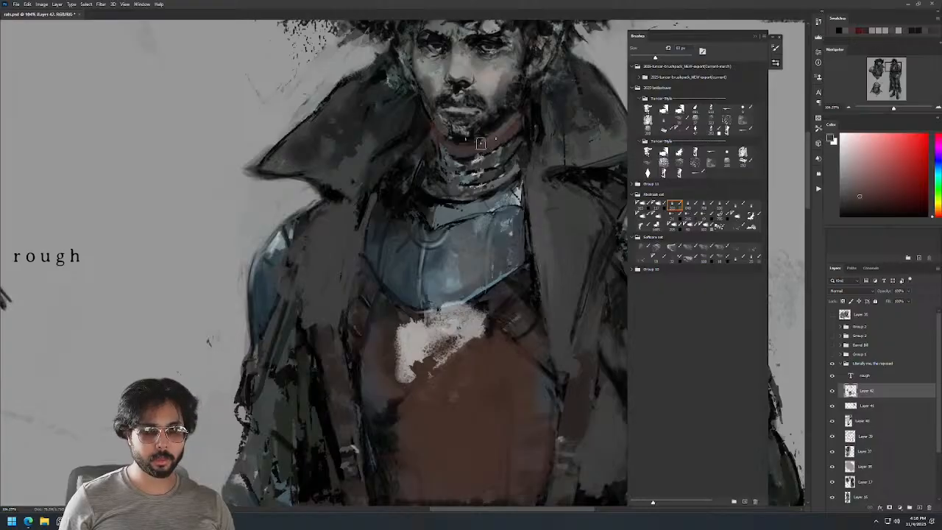
{"action": "left_click", "coordinate": [452, 144], "text": "alt"}
{"action": "key", "text": "z"}
{"action": "mouse_move", "coordinate": [540, 99]}
{"action": "left_mouse_down"}
{"action": "mouse_move", "coordinate": [478, 100]}
{"action": "mouse_move", "coordinate": [492, 103]}
{"action": "left_mouse_up"}
{"action": "left_click_drag", "start_coordinate": [562, 78], "coordinate": [580, 65]}
{"action": "left_click_drag", "start_coordinate": [521, 110], "coordinate": [543, 110]}
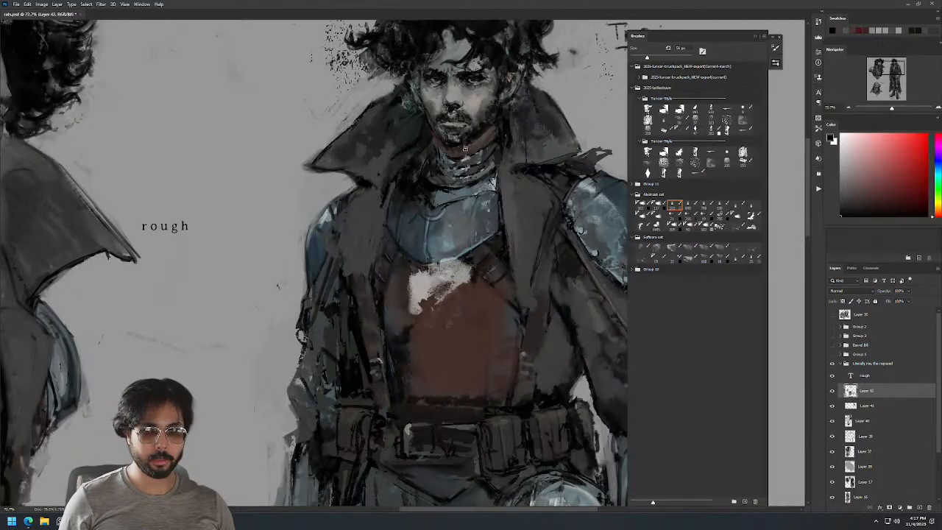
{"action": "left_click", "coordinate": [473, 167], "text": "alt"}
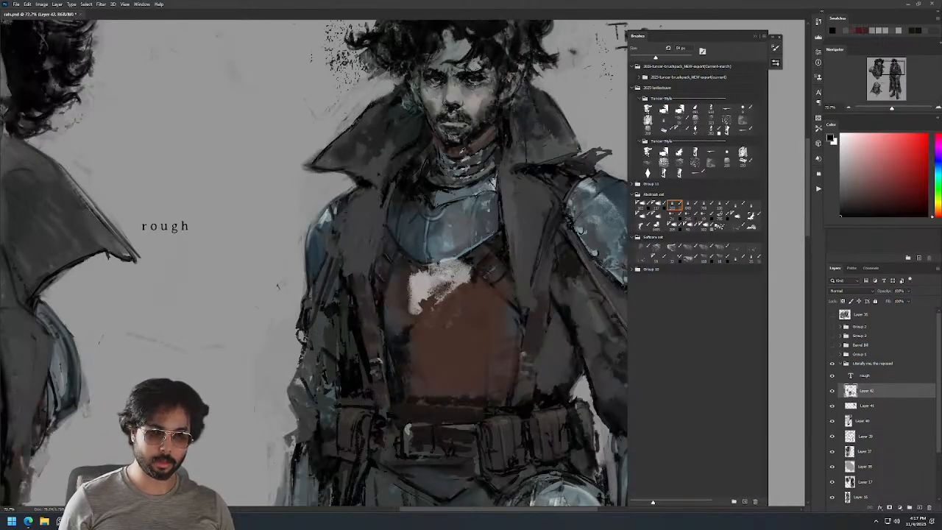
Paint the area between the jaw and the raised coat collar with sampled dark greys.
{"action": "key", "text": "ctrl+0"}
{"action": "left_click_drag", "start_coordinate": [530, 96], "coordinate": [570, 97]}
{"action": "left_click", "coordinate": [499, 128], "text": "alt"}
{"action": "left_click", "coordinate": [507, 105], "text": "alt"}
{"action": "left_click", "coordinate": [504, 123], "text": "alt"}
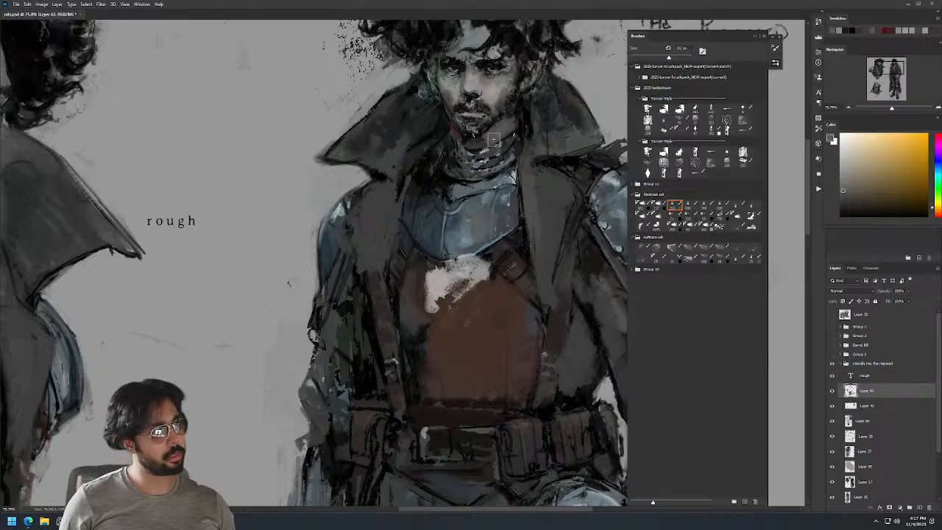
{"action": "left_click", "coordinate": [502, 100], "text": "alt"}
{"action": "left_click_drag", "start_coordinate": [500, 118], "coordinate": [518, 118]}
Switch to a different Abstract set brush and darken both sides of the neck with sampled near-black tones.
{"action": "left_click", "coordinate": [690, 204]}
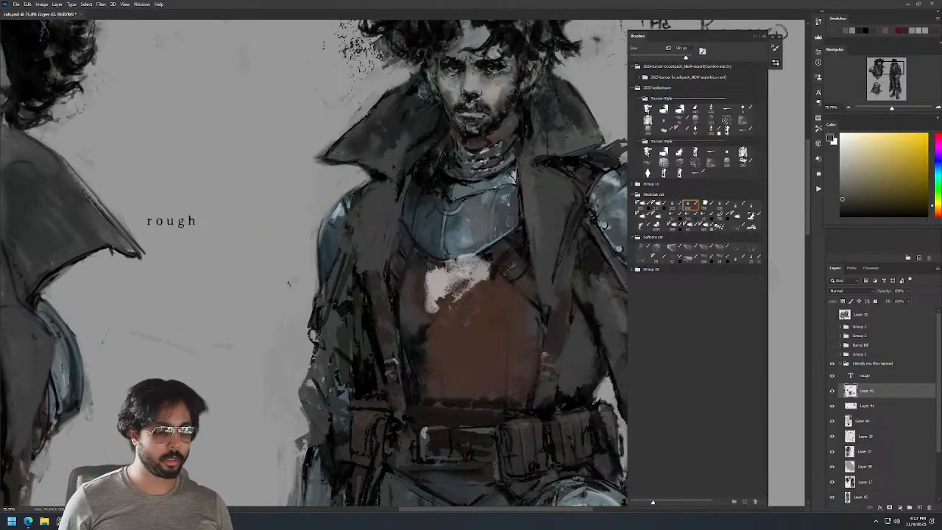
{"action": "left_click", "coordinate": [721, 205]}
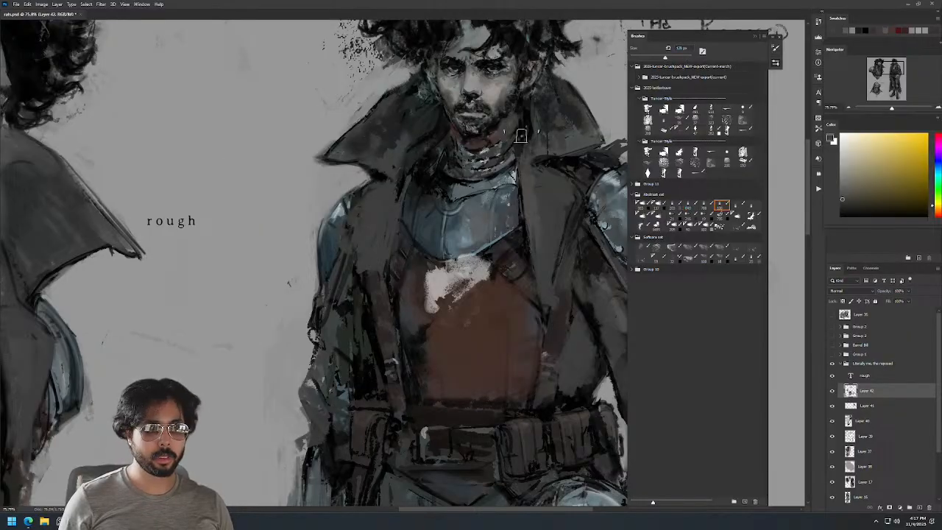
{"action": "left_click", "coordinate": [527, 126], "text": "alt"}
{"action": "left_click_drag", "start_coordinate": [523, 143], "coordinate": [506, 143]}
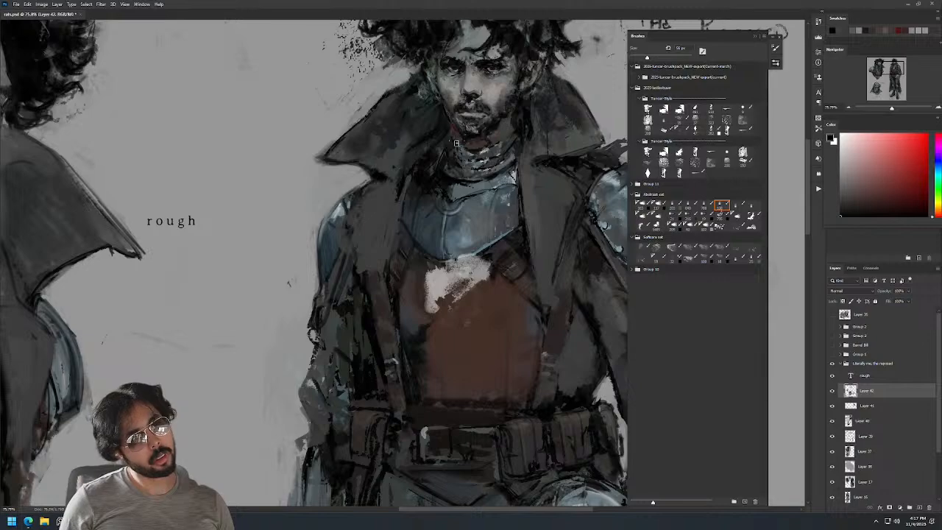
{"action": "left_click", "coordinate": [448, 119], "text": "alt"}
{"action": "left_click", "coordinate": [462, 141], "text": "alt"}
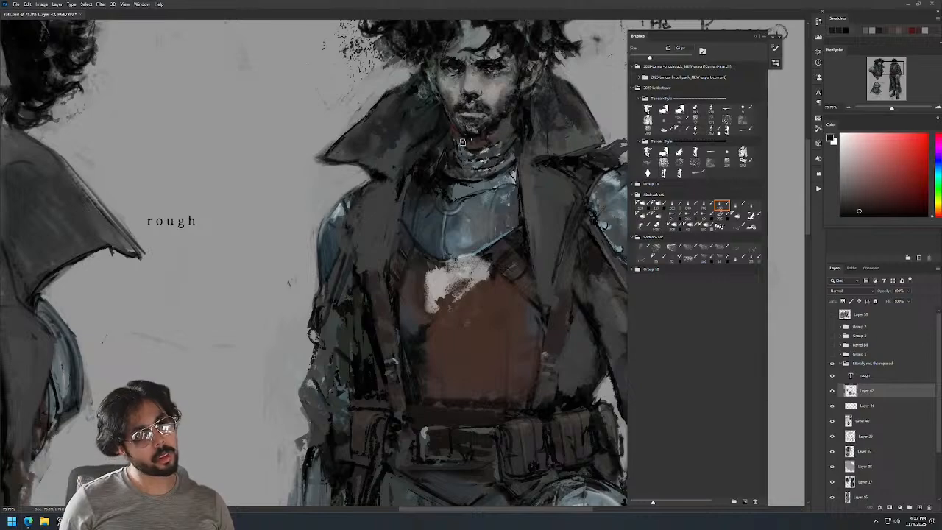
Touch up the neck guard below the chin with a small brush in sampled black.
{"action": "left_click_drag", "start_coordinate": [531, 137], "coordinate": [482, 137]}
{"action": "left_click_drag", "start_coordinate": [543, 106], "coordinate": [589, 106]}
{"action": "mouse_move", "coordinate": [518, 148]}
{"action": "left_mouse_down"}
{"action": "mouse_move", "coordinate": [500, 153]}
{"action": "mouse_move", "coordinate": [518, 136]}
{"action": "left_mouse_up"}
{"action": "left_click", "coordinate": [493, 156], "text": "alt"}
{"action": "left_click_drag", "start_coordinate": [471, 155], "coordinate": [475, 155]}
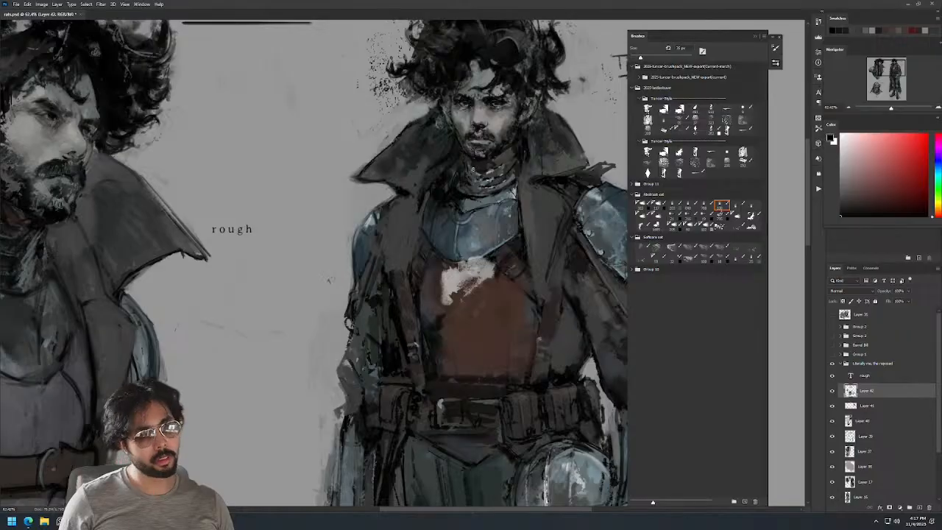
Repaint the coat sleeve between the shoulder plate and the gauntlet on the helmet-holding arm with sampled dark tones.
{"action": "scroll", "coordinate": [525, 153], "scroll_direction": "down", "scroll_amount": 5}
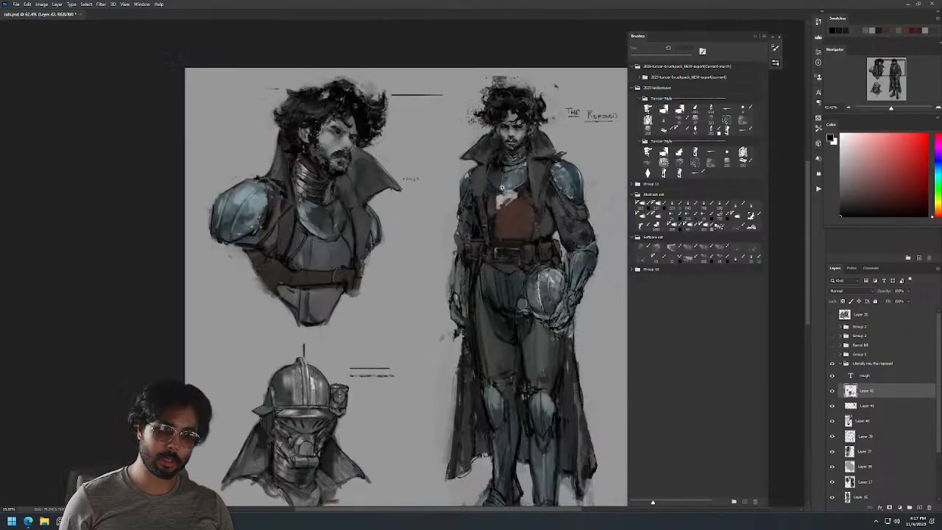
{"action": "scroll", "coordinate": [529, 170], "scroll_direction": "up", "scroll_amount": 2}
{"action": "left_click_drag", "start_coordinate": [533, 177], "coordinate": [547, 174]}
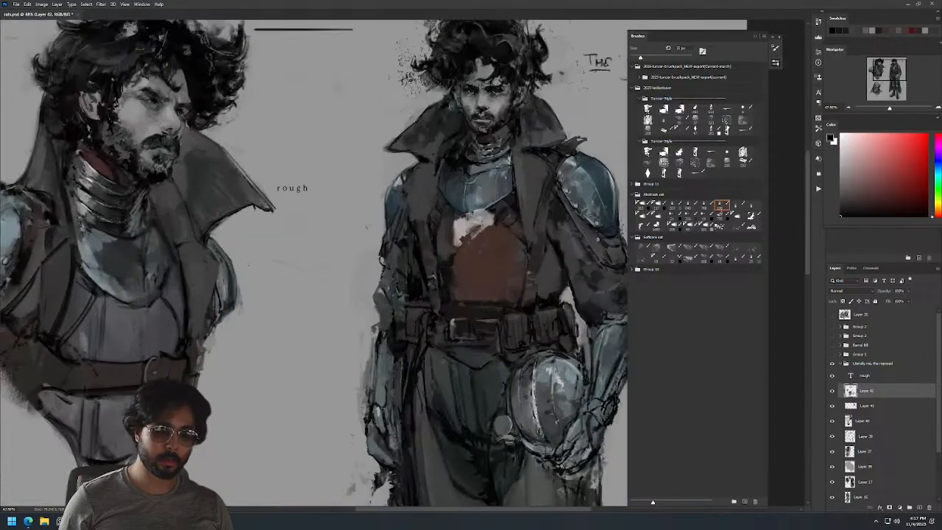
{"action": "left_click", "coordinate": [579, 250], "text": "alt"}
{"action": "scroll", "coordinate": [585, 257], "scroll_direction": "down", "scroll_amount": 3}
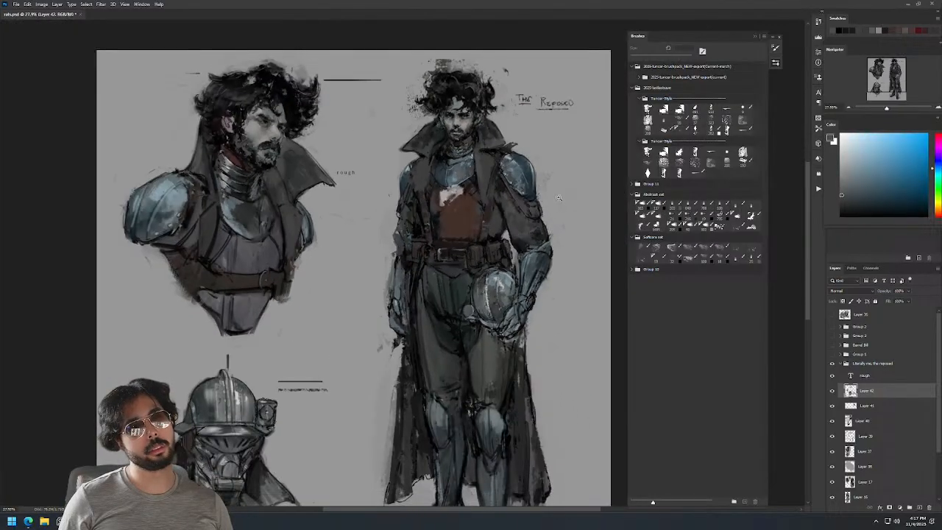
{"action": "mouse_move", "coordinate": [559, 198]}
{"action": "left_mouse_down"}
{"action": "mouse_move", "coordinate": [536, 226]}
{"action": "mouse_move", "coordinate": [549, 221]}
{"action": "left_mouse_up"}
{"action": "left_click", "coordinate": [545, 221], "text": "alt"}
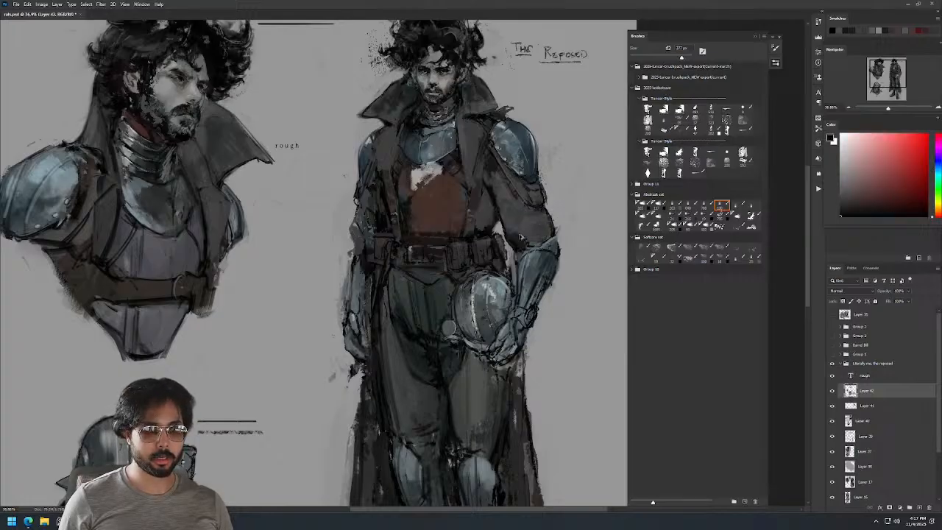
{"action": "left_click", "coordinate": [517, 239], "text": "alt"}
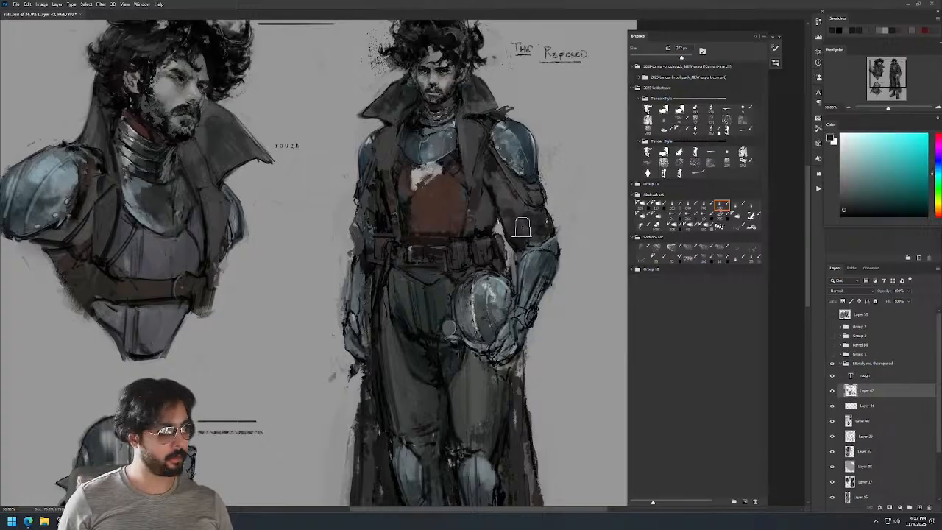
{"action": "left_click_drag", "start_coordinate": [535, 178], "coordinate": [531, 179]}
{"action": "left_click", "coordinate": [518, 184], "text": "alt"}
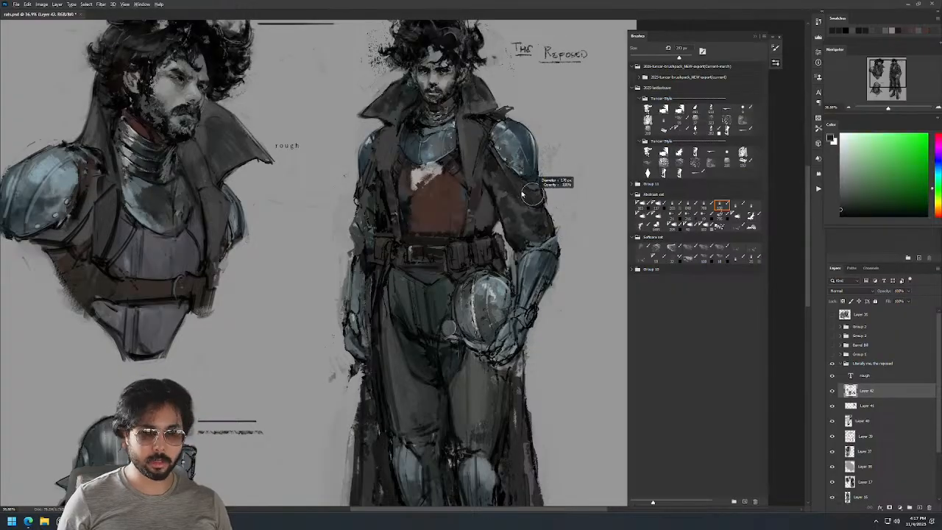
Try strokes along the outer sleeve edge in sampled tones, undo the last two and check the brush's settings.
{"action": "left_click", "coordinate": [528, 178], "text": "alt"}
{"action": "left_click", "coordinate": [535, 215], "text": "alt"}
{"action": "left_click", "coordinate": [538, 220], "text": "alt"}
{"action": "mouse_move", "coordinate": [539, 219]}
{"action": "left_mouse_down"}
{"action": "mouse_move", "coordinate": [551, 195]}
{"action": "mouse_move", "coordinate": [554, 219]}
{"action": "mouse_move", "coordinate": [559, 206]}
{"action": "mouse_move", "coordinate": [548, 194]}
{"action": "mouse_move", "coordinate": [551, 220]}
{"action": "left_mouse_up"}
{"action": "key", "text": "ctrl+z"}
{"action": "key", "text": "ctrl+z"}
{"action": "left_click", "coordinate": [775, 64]}
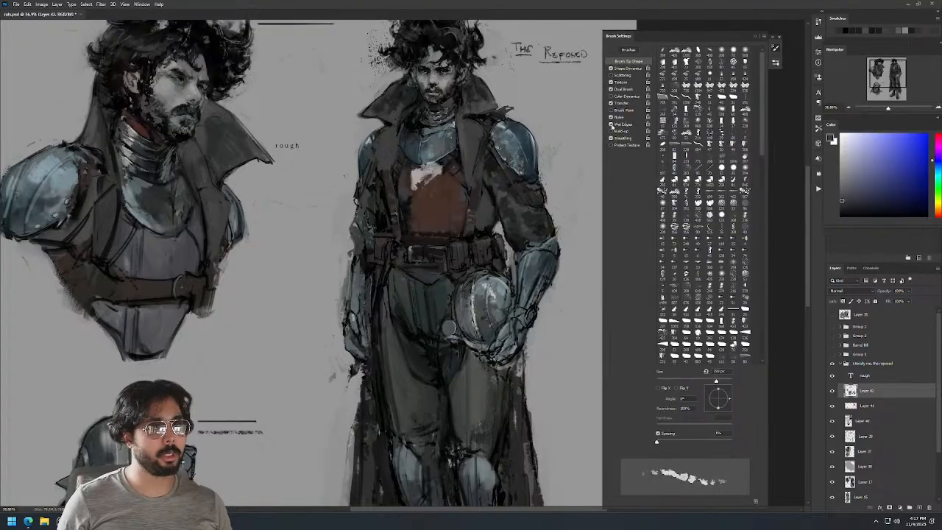
{"action": "left_click", "coordinate": [776, 64]}
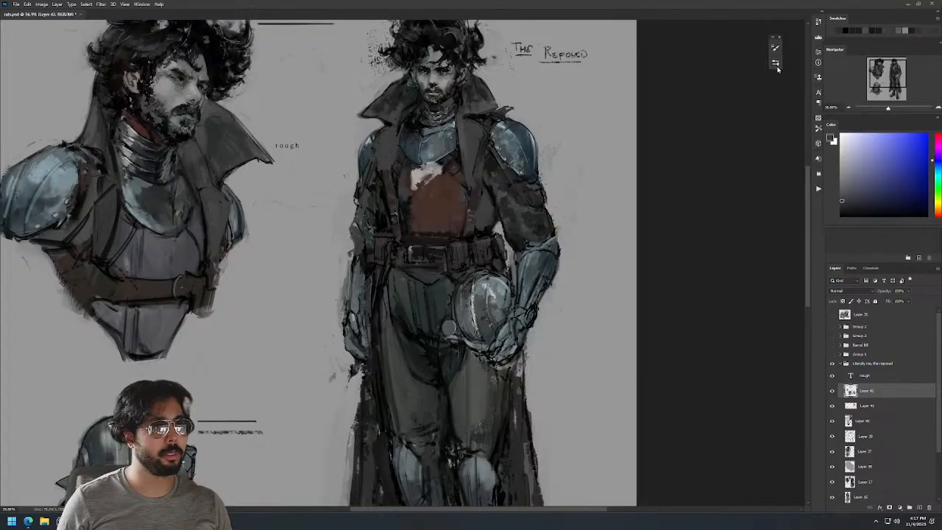
Build out the outer edges of both coat sleeves with sampled dark greys.
{"action": "left_click_drag", "start_coordinate": [548, 190], "coordinate": [550, 214]}
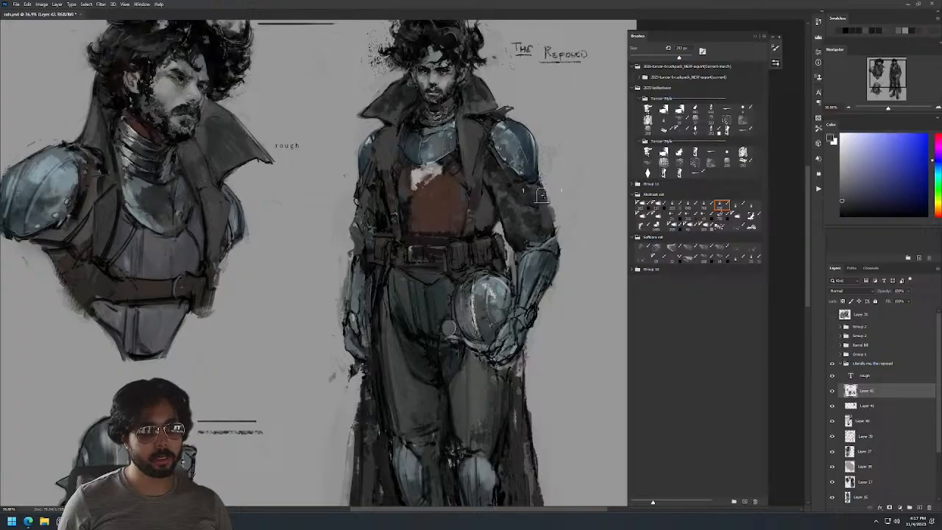
{"action": "left_click", "coordinate": [530, 210], "text": "alt"}
{"action": "key", "text": "d"}
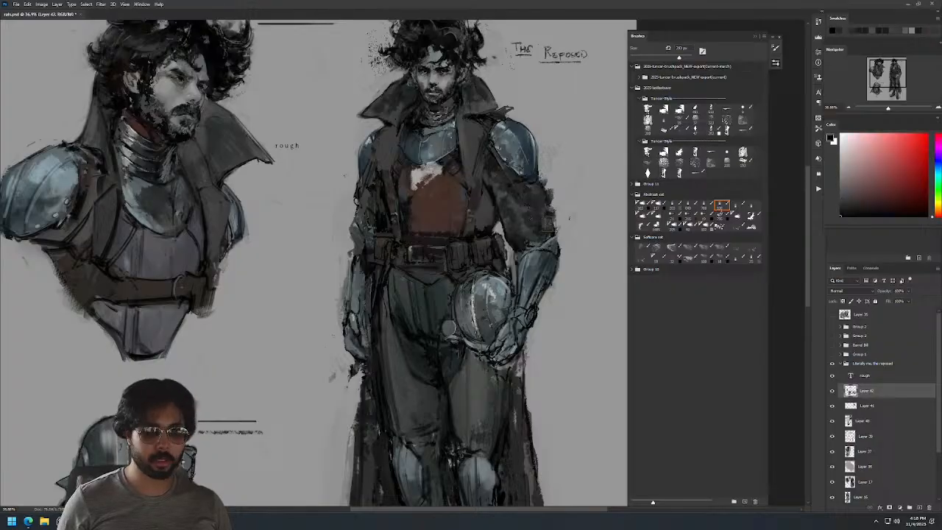
{"action": "left_click", "coordinate": [366, 217], "text": "alt"}
{"action": "left_click_drag", "start_coordinate": [353, 209], "coordinate": [349, 248]}
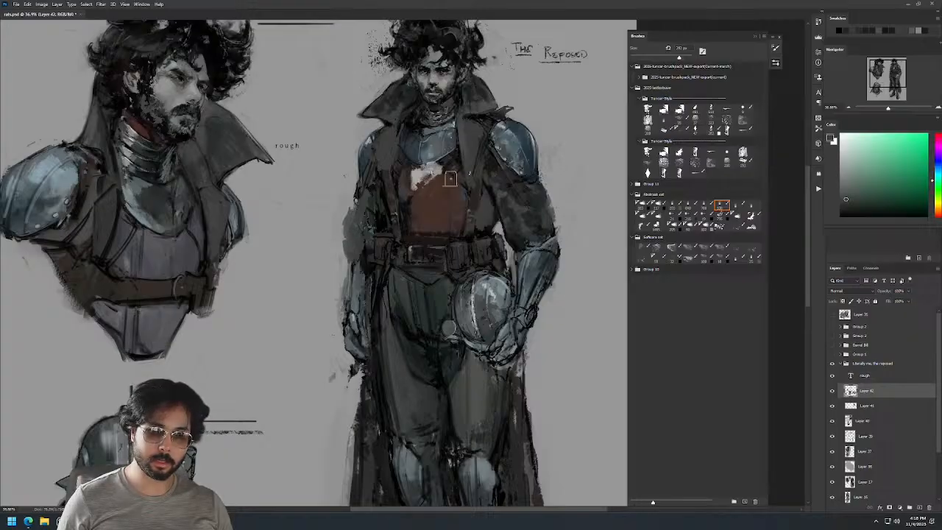
Add small black marks along the coat edges beside the brown chest panel with a reduced brush.
{"action": "left_click", "coordinate": [484, 213], "text": "alt"}
{"action": "key", "text": "["}
{"action": "key", "text": "["}
{"action": "key", "text": "d"}
{"action": "left_click_drag", "start_coordinate": [470, 220], "coordinate": [470, 203]}
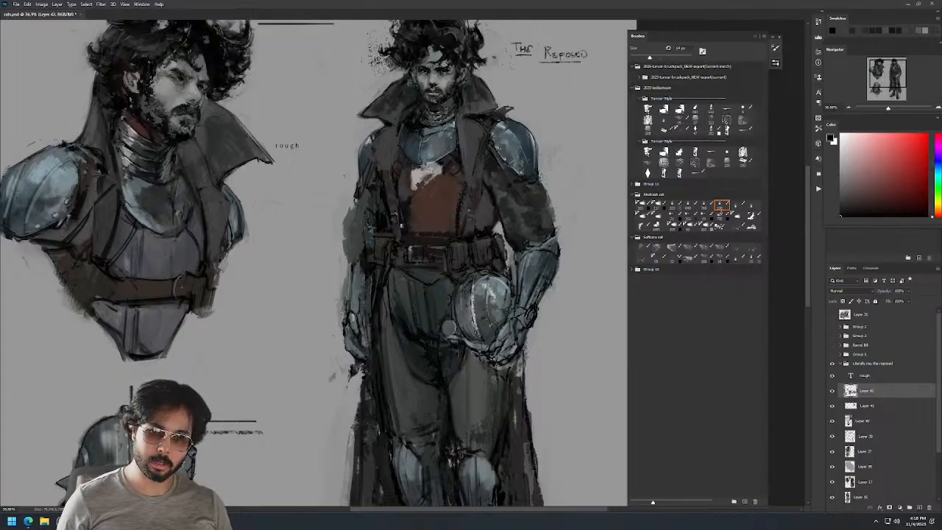
Flip the canvas horizontally and rework the coat's inner panel and seam beside the brown chest with sampled dark tones.
{"action": "key", "text": "ctrl+shift+h"}
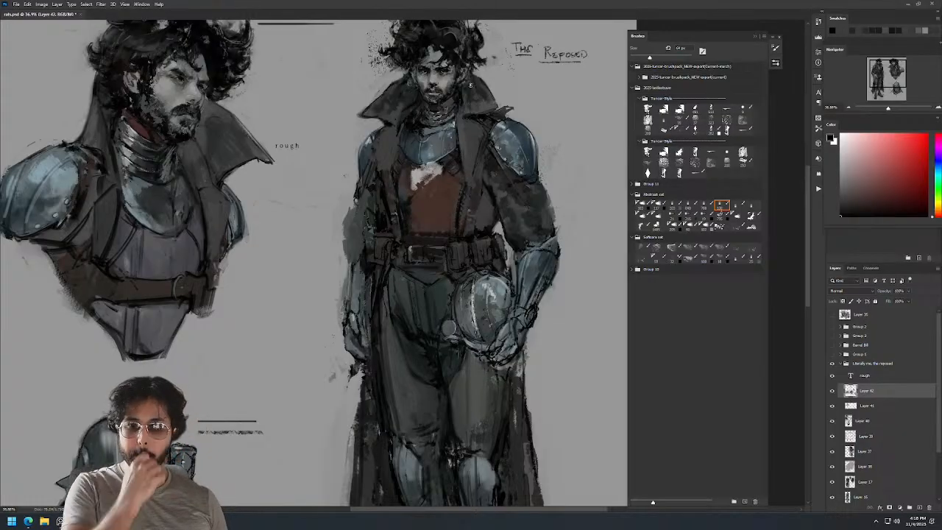
{"action": "left_click_drag", "start_coordinate": [396, 255], "coordinate": [599, 239]}
{"action": "left_click", "coordinate": [331, 196], "text": "alt"}
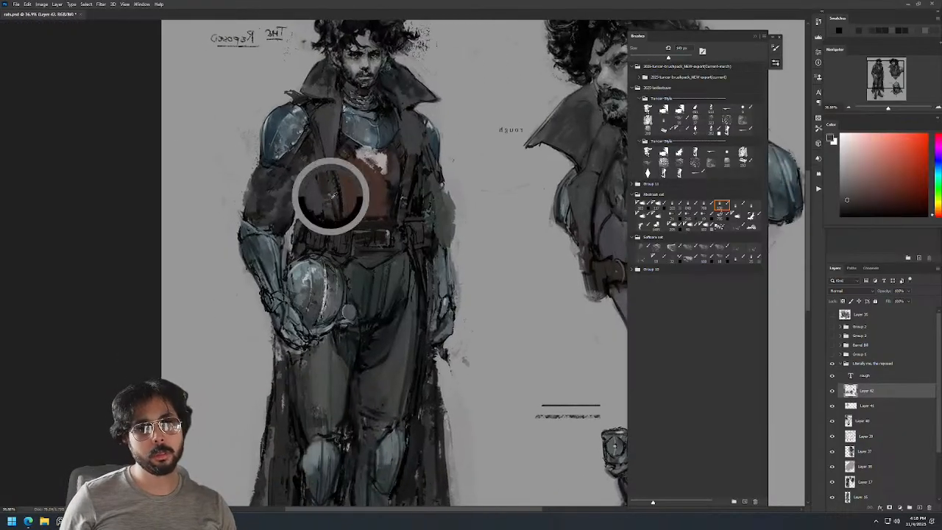
{"action": "key", "text": "["}
{"action": "key", "text": "["}
{"action": "left_click", "coordinate": [338, 157], "text": "alt"}
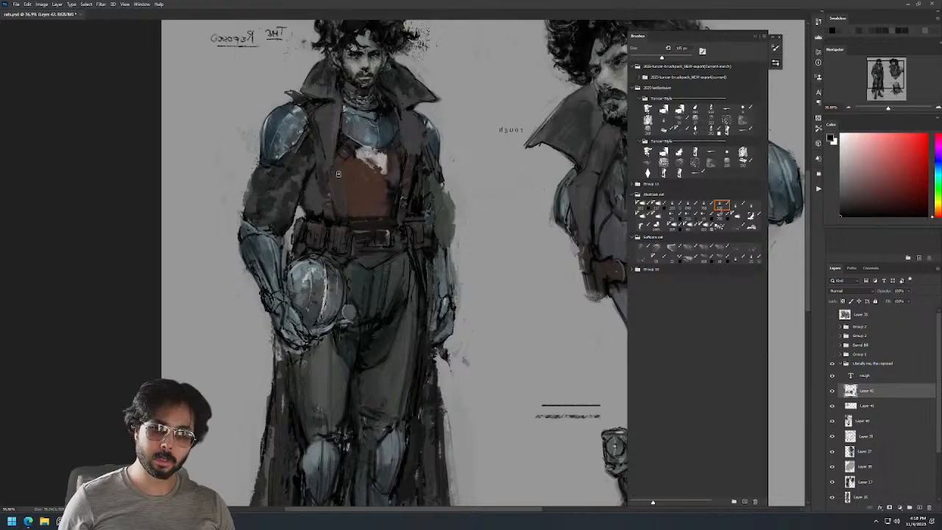
{"action": "left_click", "coordinate": [327, 190], "text": "alt"}
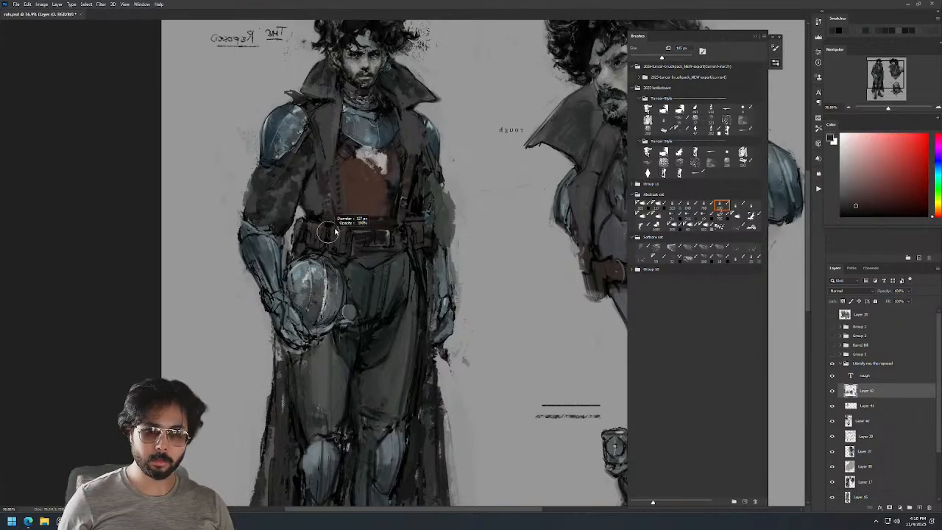
Clean up the gap and silhouette around the helmet-holding arm using a larger brush and sampled background grey.
{"action": "key", "text": "]"}
{"action": "key", "text": "]"}
{"action": "left_click", "coordinate": [287, 238], "text": "alt"}
{"action": "left_click", "coordinate": [288, 245], "text": "alt"}
{"action": "left_click", "coordinate": [220, 306], "text": "alt"}
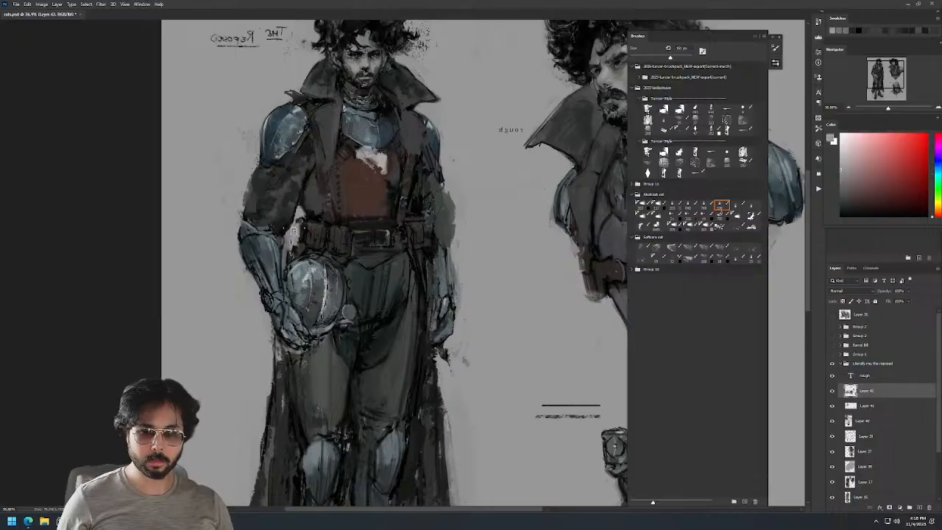
Compare the full figure with and without the paintwork on Layer 42.
{"action": "mouse_move", "coordinate": [498, 168]}
{"action": "left_mouse_down"}
{"action": "mouse_move", "coordinate": [449, 168]}
{"action": "mouse_move", "coordinate": [493, 167]}
{"action": "left_mouse_up"}
{"action": "left_click_drag", "start_coordinate": [464, 131], "coordinate": [503, 127]}
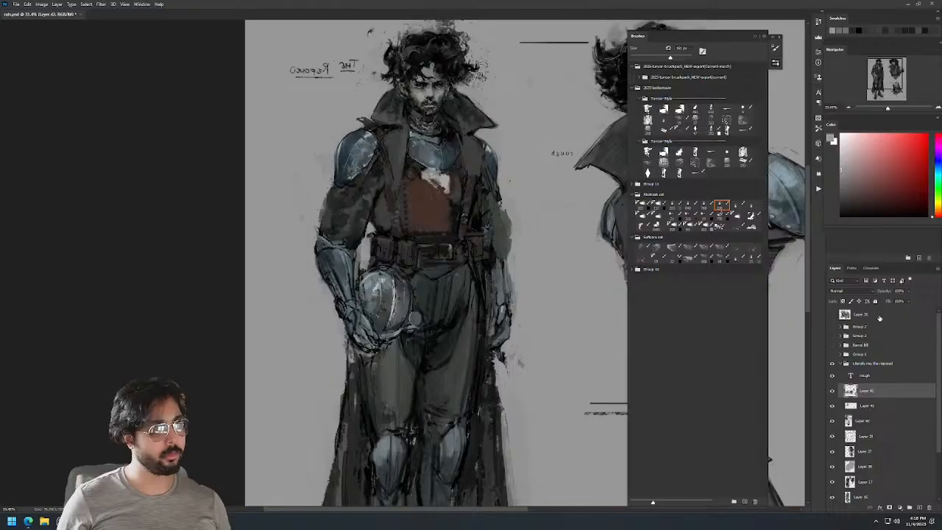
{"action": "left_click", "coordinate": [832, 391]}
{"action": "left_click", "coordinate": [832, 391]}
Cover the brown chest panel and its white patch with sampled dark grey-greens, and set a small black brush for detailing.
{"action": "key", "text": "]"}
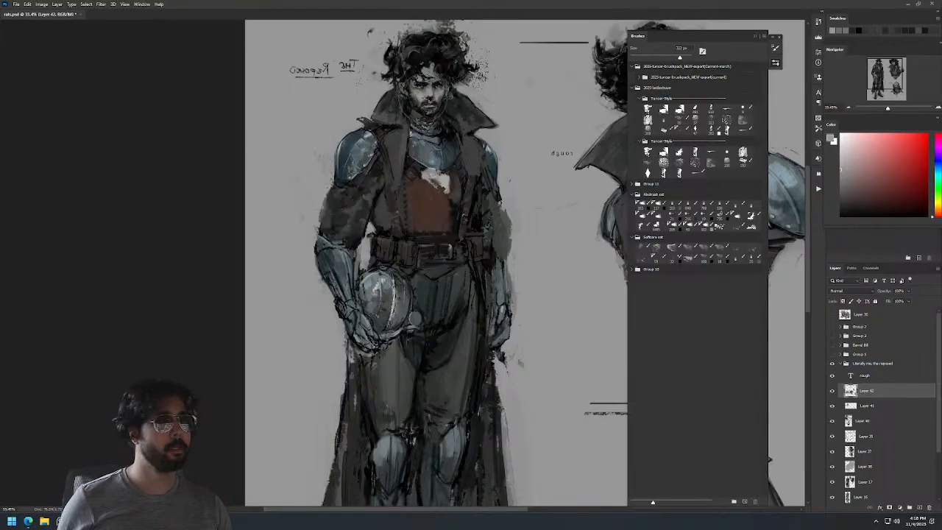
{"action": "scroll", "coordinate": [430, 95], "scroll_direction": "up", "scroll_amount": 2}
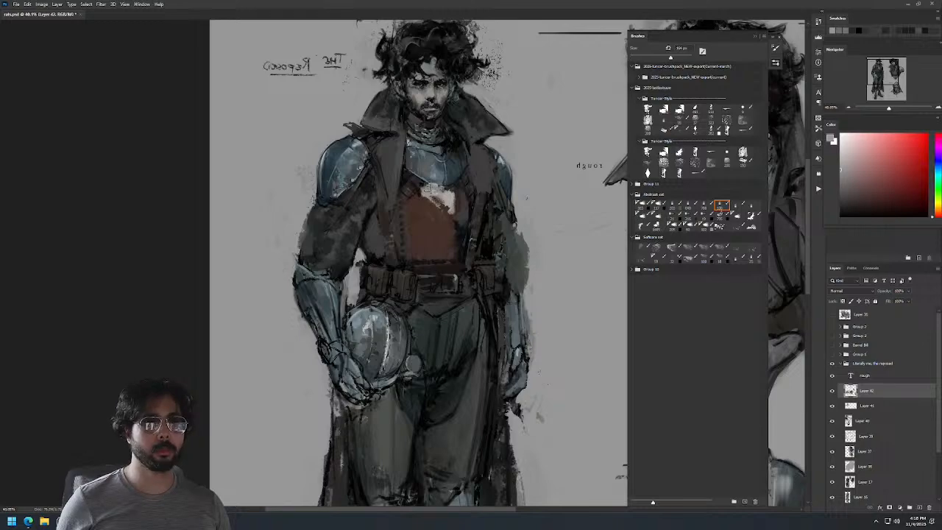
{"action": "left_click", "coordinate": [375, 234], "text": "alt"}
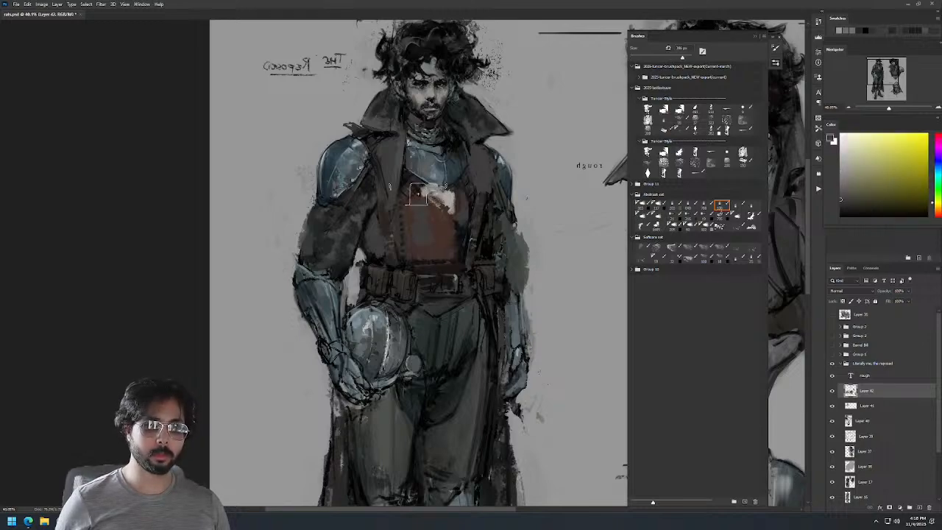
{"action": "left_click", "coordinate": [428, 343], "text": "alt"}
{"action": "mouse_move", "coordinate": [416, 206]}
{"action": "left_mouse_down"}
{"action": "mouse_move", "coordinate": [416, 232]}
{"action": "mouse_move", "coordinate": [466, 207]}
{"action": "mouse_move", "coordinate": [459, 219]}
{"action": "mouse_move", "coordinate": [434, 206]}
{"action": "left_mouse_up"}
{"action": "key", "text": "d"}
{"action": "left_click_drag", "start_coordinate": [455, 237], "coordinate": [452, 228]}
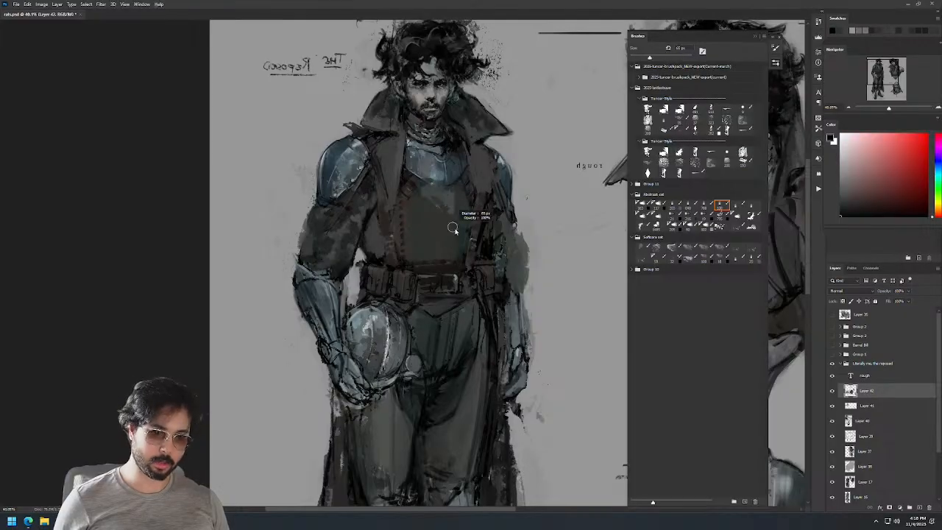
Block dark strokes into the torso above the belt with a larger brush, and flip the canvas back horizontally.
{"action": "left_click_drag", "start_coordinate": [459, 261], "coordinate": [497, 259]}
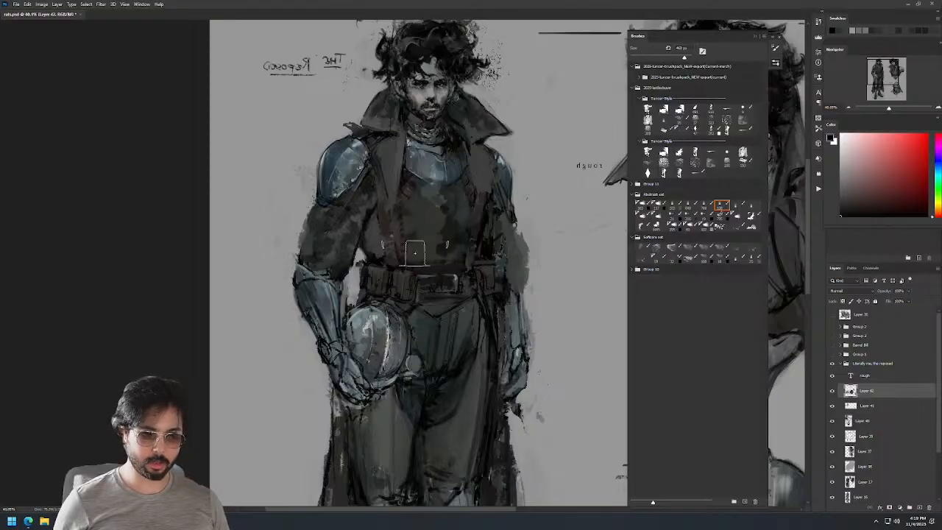
{"action": "left_click_drag", "start_coordinate": [501, 166], "coordinate": [448, 165]}
{"action": "key", "text": "ctrl+shift+h"}
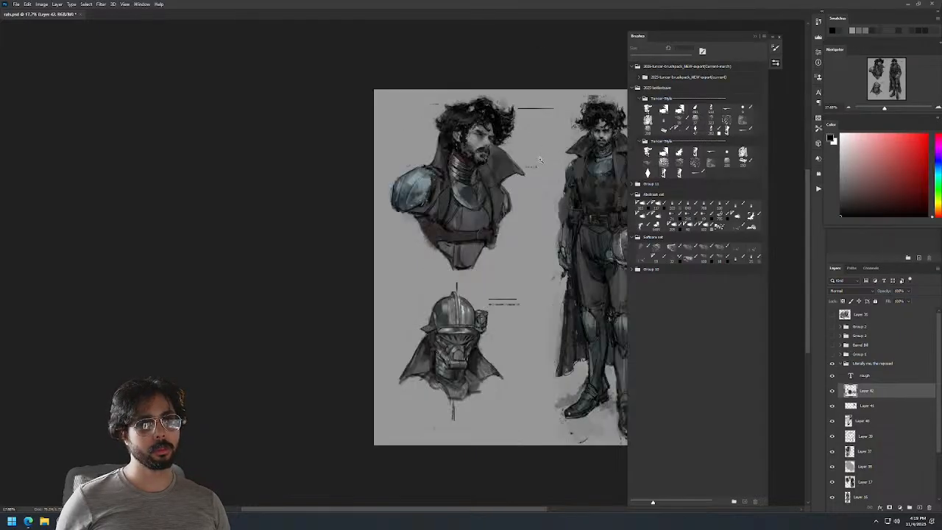
{"action": "left_click_drag", "start_coordinate": [558, 214], "coordinate": [414, 195]}
{"action": "left_click_drag", "start_coordinate": [487, 137], "coordinate": [479, 150]}
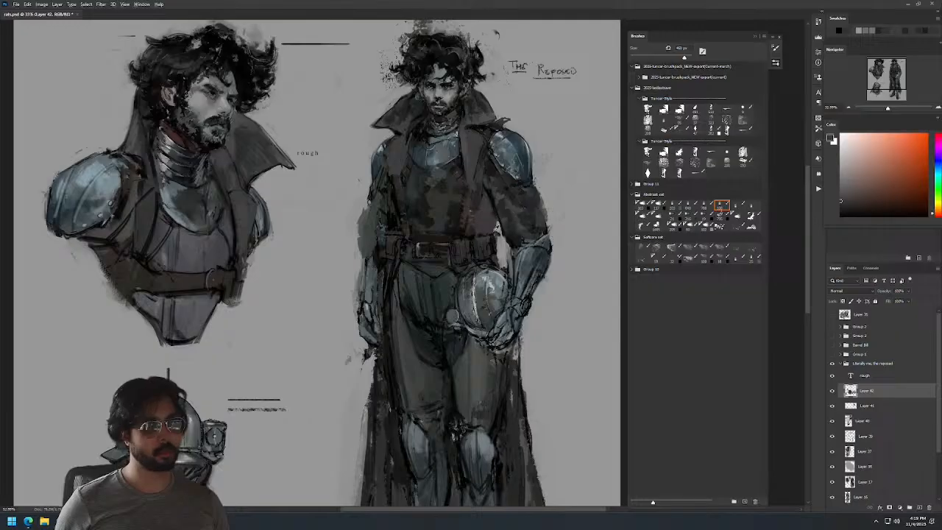
Paint the coat's front edge from the lapel down over the hip with sampled dark grey, undoing unwanted strokes.
{"action": "left_click", "coordinate": [473, 155], "text": "alt"}
{"action": "right_click", "coordinate": [473, 179], "text": "alt"}
{"action": "left_click_drag", "start_coordinate": [471, 173], "coordinate": [473, 227]}
{"action": "key", "text": "ctrl+z"}
{"action": "right_click", "coordinate": [486, 232], "text": "alt"}
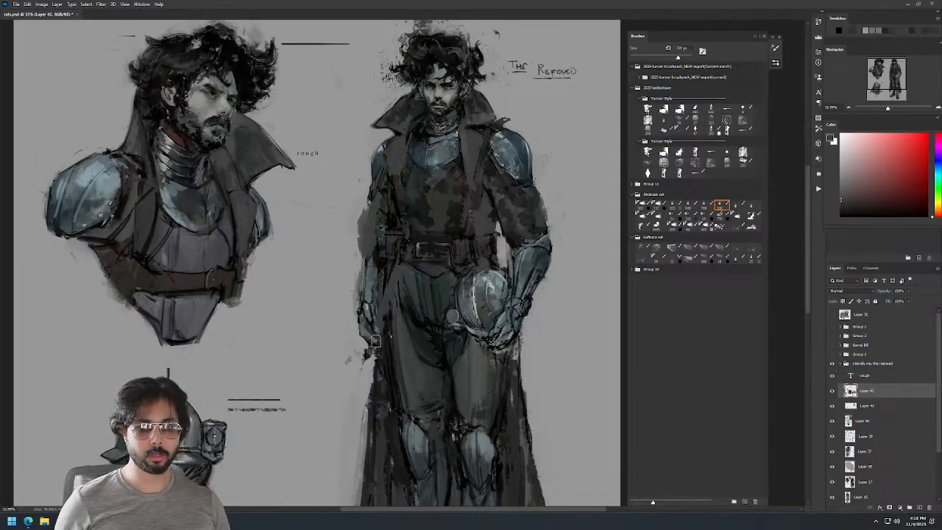
{"action": "key", "text": "ctrl+z"}
{"action": "mouse_move", "coordinate": [396, 269]}
{"action": "left_mouse_down"}
{"action": "mouse_move", "coordinate": [381, 349]}
{"action": "mouse_move", "coordinate": [396, 271]}
{"action": "mouse_move", "coordinate": [388, 327]}
{"action": "left_mouse_up"}
{"action": "key", "text": "ctrl+z"}
Trim the hanging arm's outer edge with sampled background grey and touch up the nearby lapel with a smaller black brush.
{"action": "left_click", "coordinate": [356, 188], "text": "alt"}
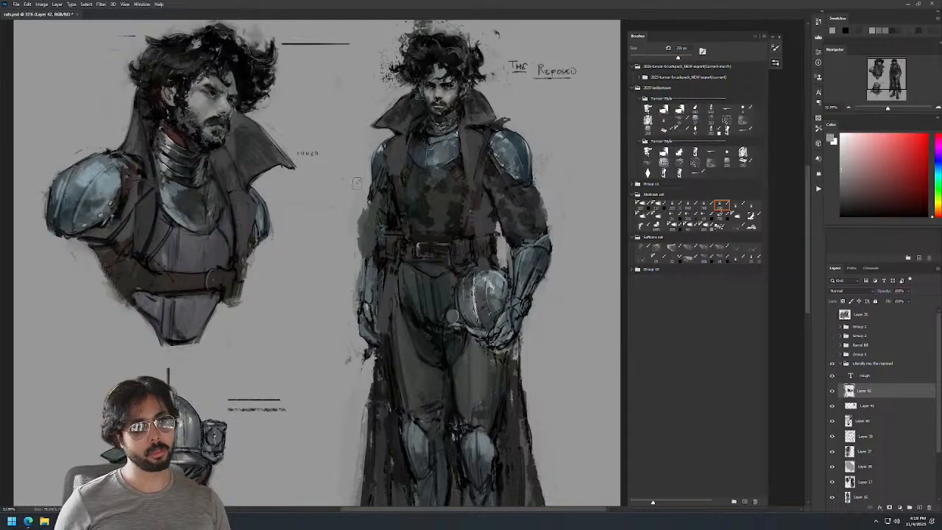
{"action": "left_click_drag", "start_coordinate": [358, 240], "coordinate": [362, 210]}
{"action": "left_click", "coordinate": [399, 159], "text": "alt"}
{"action": "key", "text": "ctrl+z"}
{"action": "mouse_move", "coordinate": [395, 175]}
{"action": "left_mouse_down"}
{"action": "mouse_move", "coordinate": [400, 194]}
{"action": "mouse_move", "coordinate": [397, 170]}
{"action": "left_mouse_up"}
{"action": "right_click", "coordinate": [411, 200], "text": "alt"}
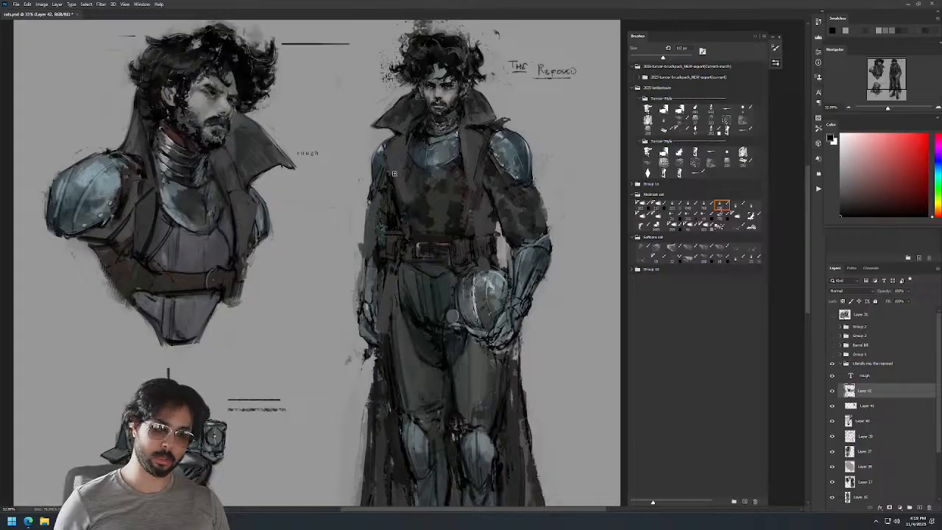
{"action": "key", "text": "bracketleft"}
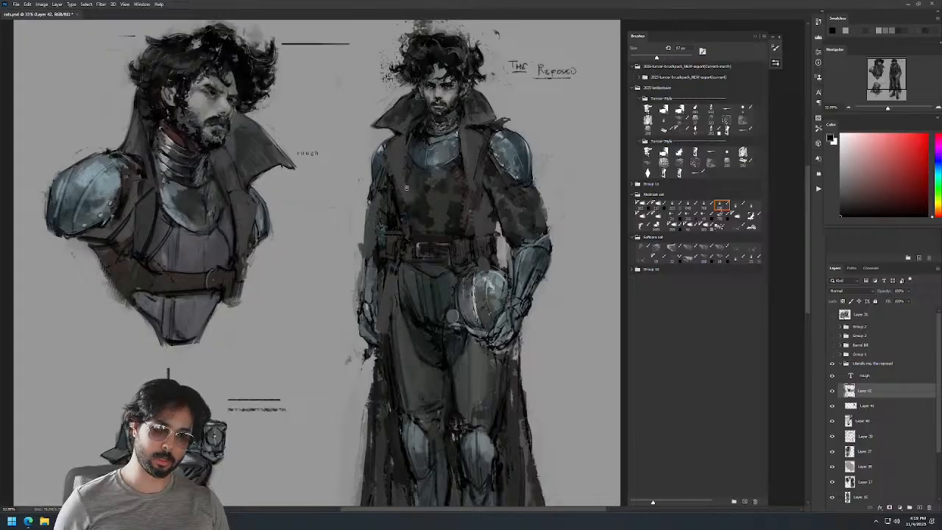
{"action": "right_click", "coordinate": [412, 194], "text": "alt"}
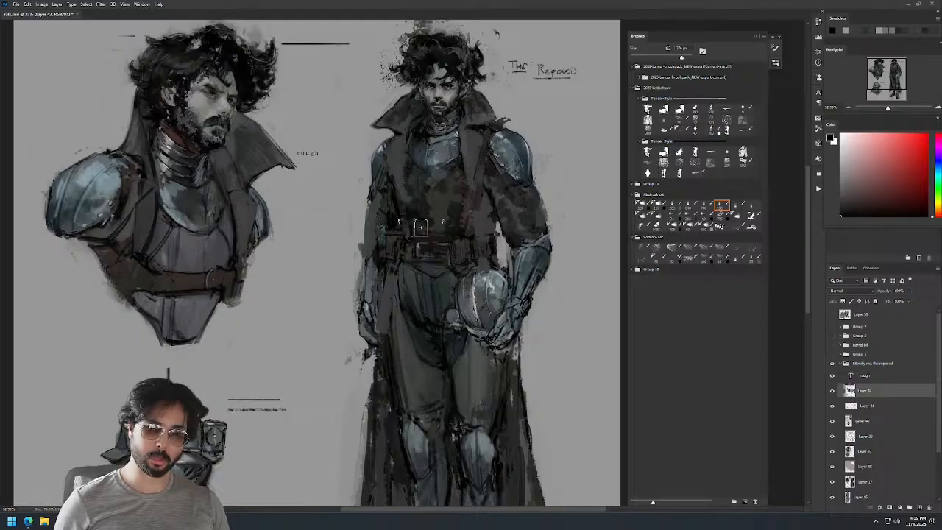
Refine the full-body figure's raised coat collar with a sampled dark teal-grey.
{"action": "key", "text": "ctrl+0"}
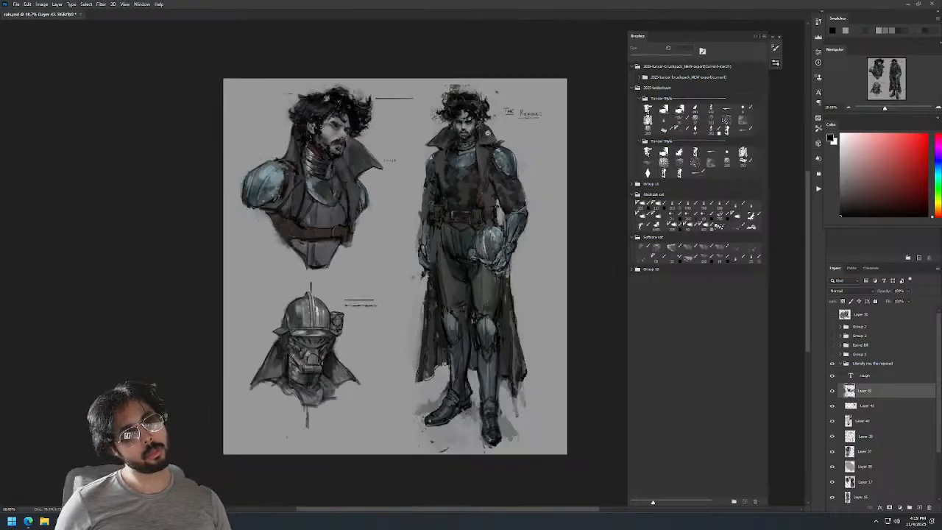
{"action": "scroll", "coordinate": [489, 137], "scroll_direction": "up", "scroll_amount": 5}
{"action": "left_click", "coordinate": [324, 150], "text": "alt"}
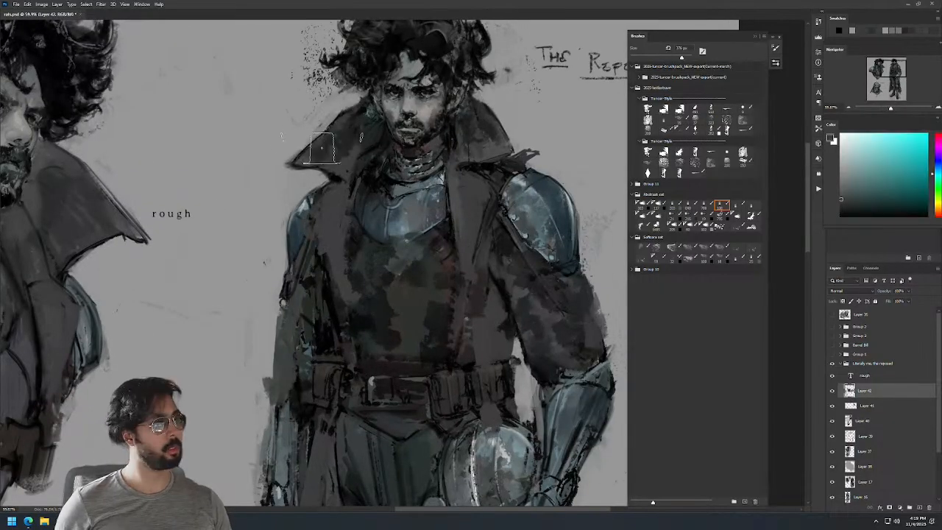
{"action": "key", "text": "z"}
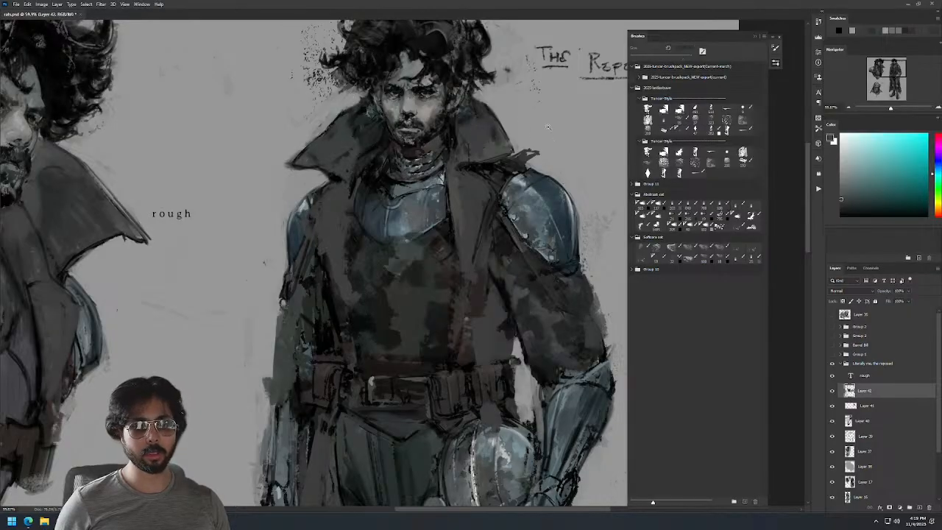
{"action": "left_click_drag", "start_coordinate": [549, 129], "coordinate": [470, 140]}
{"action": "left_click_drag", "start_coordinate": [528, 178], "coordinate": [610, 185]}
Rework the coat panel and upper sleeve around the elbow gap with sampled dark tones and varied brush sizes.
{"action": "mouse_move", "coordinate": [498, 234]}
{"action": "left_mouse_down"}
{"action": "mouse_move", "coordinate": [476, 233]}
{"action": "mouse_move", "coordinate": [487, 237]}
{"action": "left_mouse_up"}
{"action": "left_click", "coordinate": [500, 255], "text": "alt"}
{"action": "left_click_drag", "start_coordinate": [514, 234], "coordinate": [480, 237]}
{"action": "left_click_drag", "start_coordinate": [546, 232], "coordinate": [578, 232]}
{"action": "right_click", "coordinate": [483, 225], "text": "alt"}
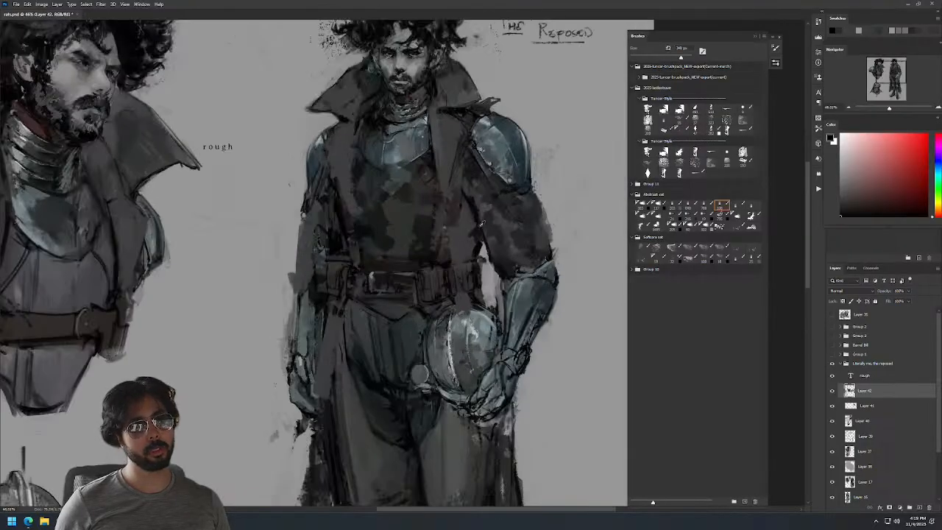
{"action": "left_click", "coordinate": [468, 225], "text": "alt"}
{"action": "mouse_move", "coordinate": [485, 218]}
{"action": "left_mouse_down"}
{"action": "mouse_move", "coordinate": [514, 220]}
{"action": "mouse_move", "coordinate": [484, 187]}
{"action": "mouse_move", "coordinate": [497, 224]}
{"action": "left_mouse_up"}
{"action": "right_click", "coordinate": [500, 222], "text": "alt"}
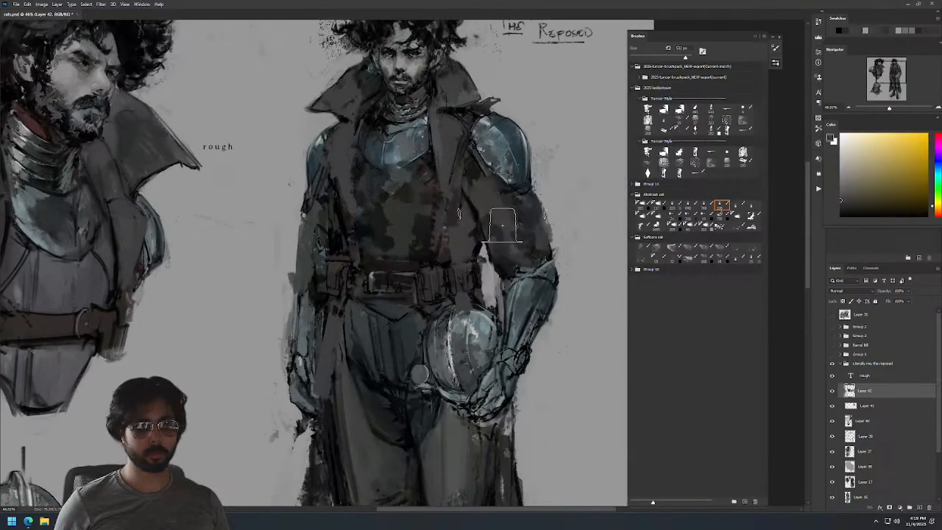
{"action": "left_click", "coordinate": [480, 230], "text": "alt"}
{"action": "right_click", "coordinate": [483, 219], "text": "alt"}
{"action": "left_click", "coordinate": [491, 274], "text": "alt"}
Repaint the forearm armour above the held helmet with sampled blue-greys.
{"action": "key", "text": "ctrl+0"}
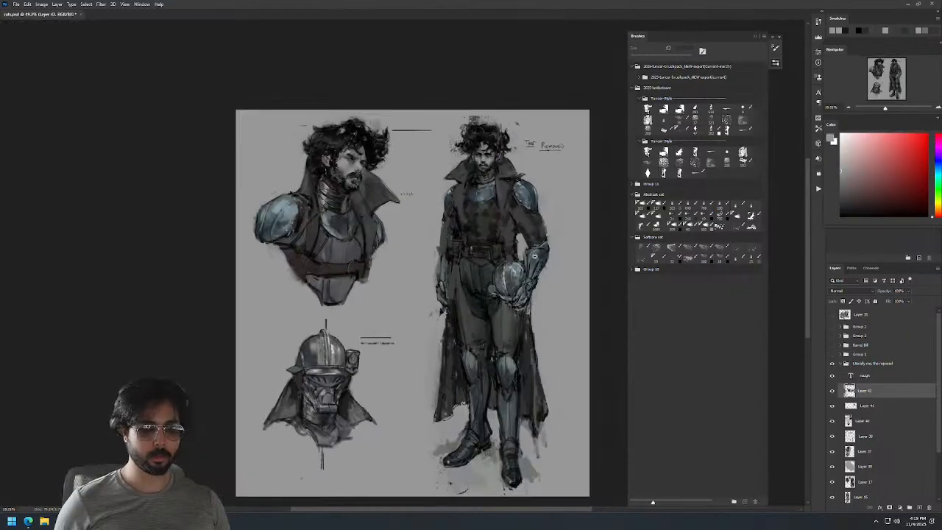
{"action": "scroll", "coordinate": [543, 250], "scroll_direction": "up", "scroll_amount": 4}
{"action": "left_click", "coordinate": [521, 257], "text": "alt"}
{"action": "left_click", "coordinate": [523, 256], "text": "alt"}
{"action": "left_click", "coordinate": [524, 251], "text": "alt"}
{"action": "left_click_drag", "start_coordinate": [518, 254], "coordinate": [519, 281]}
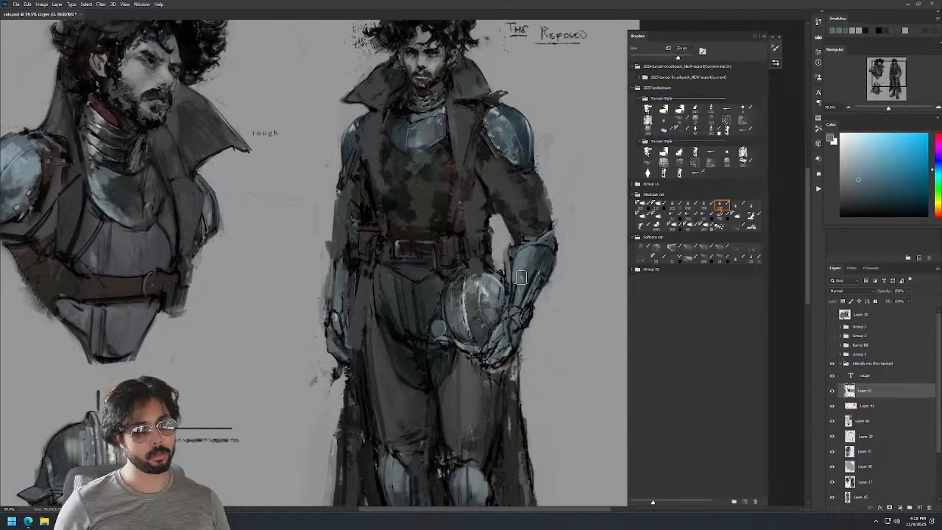
{"action": "right_click", "coordinate": [528, 282], "text": "alt"}
Flip the canvas horizontally and repaint the long coat tails beside the legs with sampled dark greys.
{"action": "key", "text": "ctrl+0"}
{"action": "key", "text": "ctrl+shift+h"}
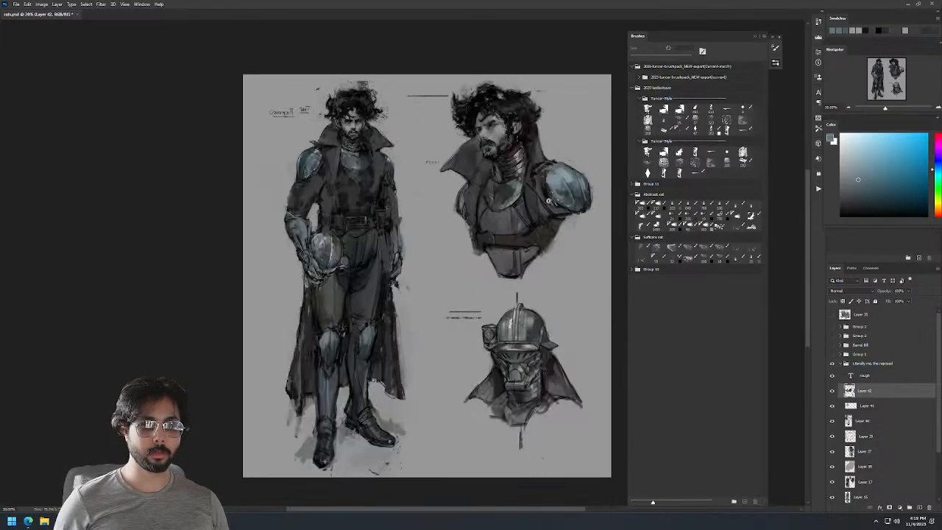
{"action": "left_click", "coordinate": [722, 205]}
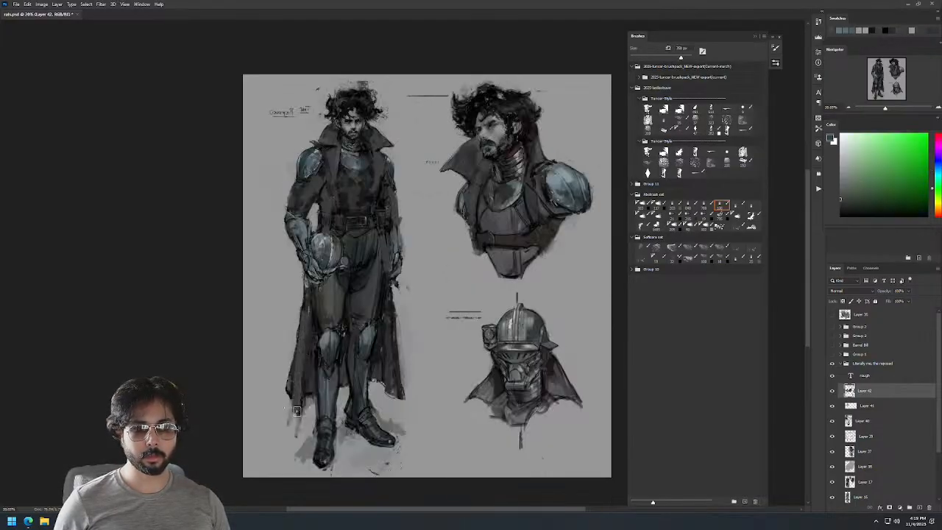
{"action": "left_click", "coordinate": [302, 371], "text": "alt"}
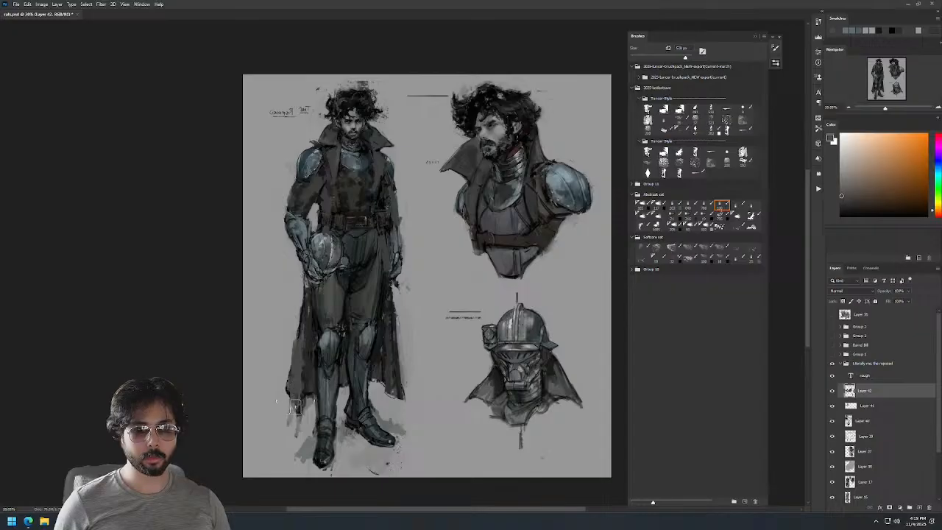
{"action": "left_click", "coordinate": [334, 158], "text": "alt"}
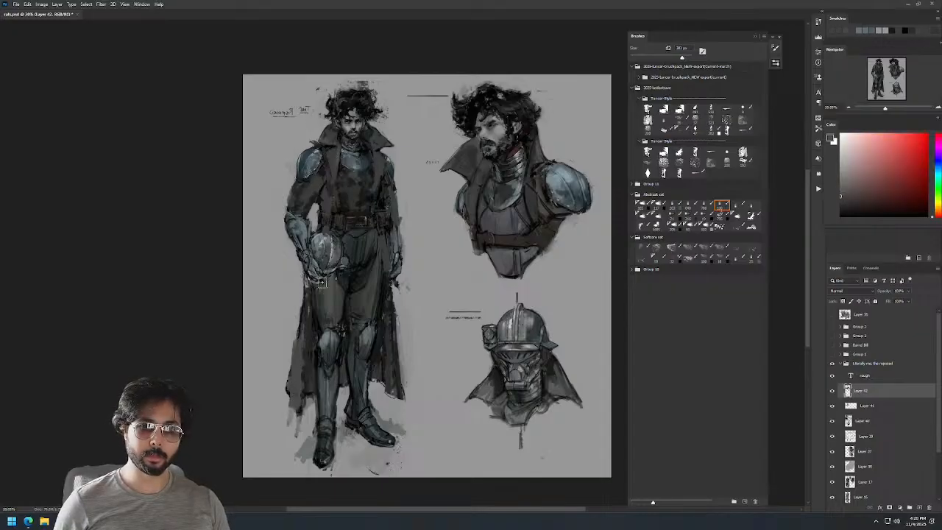
{"action": "key", "text": "ctrl+z"}
{"action": "left_click_drag", "start_coordinate": [306, 326], "coordinate": [297, 409]}
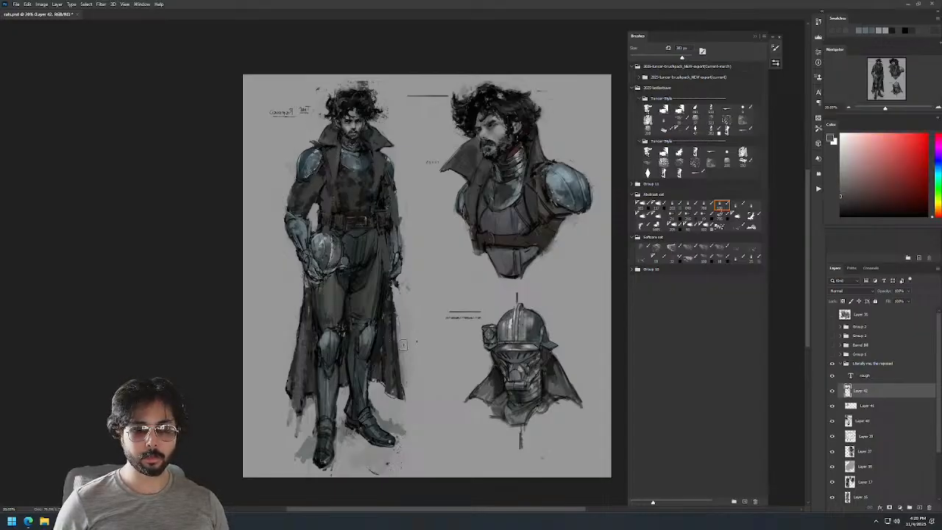
Brush sampled blue-grey tones and a lighter blue highlight onto the full-body figure's breastplate.
{"action": "left_click", "coordinate": [366, 335], "text": "alt"}
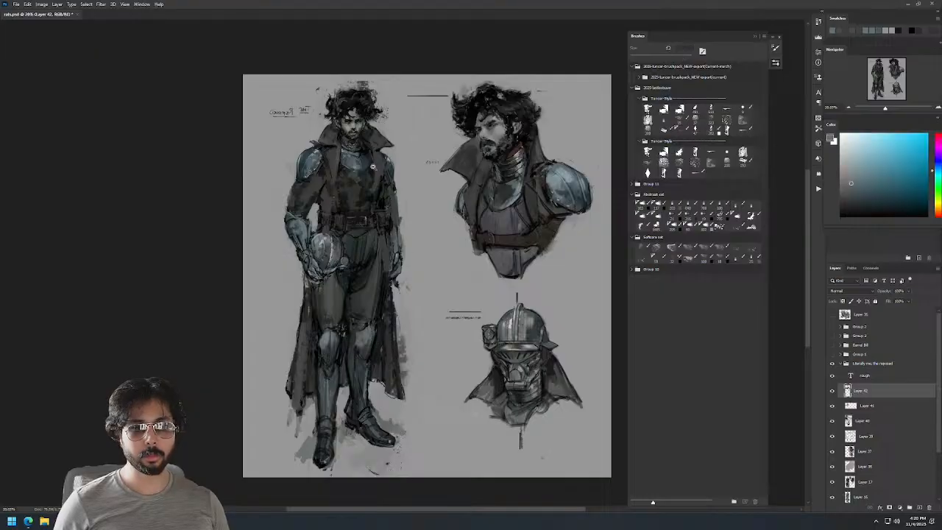
{"action": "scroll", "coordinate": [364, 154], "scroll_direction": "up", "scroll_amount": 3}
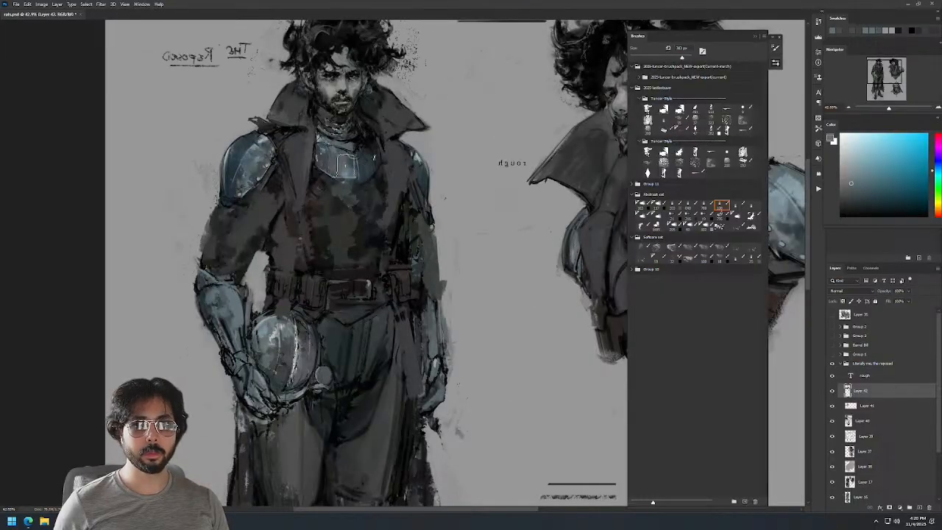
{"action": "left_click", "coordinate": [266, 141], "text": "alt"}
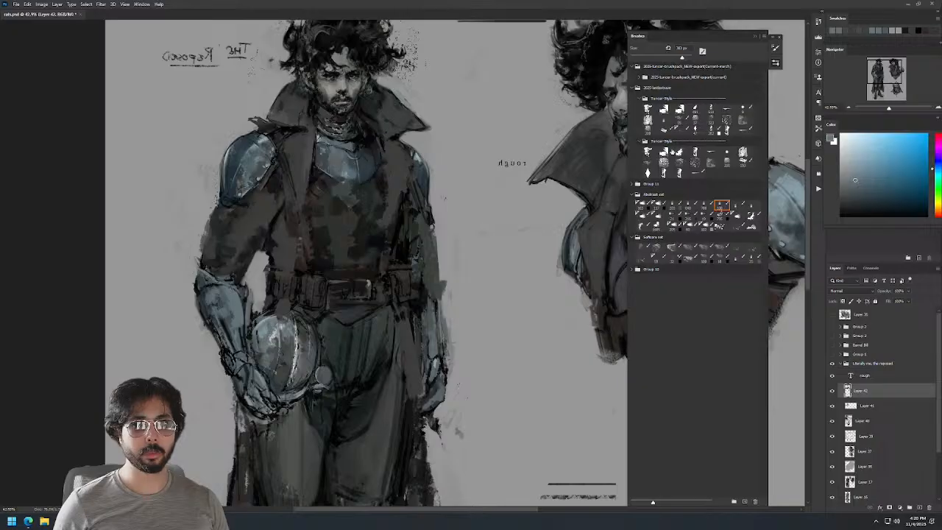
{"action": "left_click", "coordinate": [851, 167]}
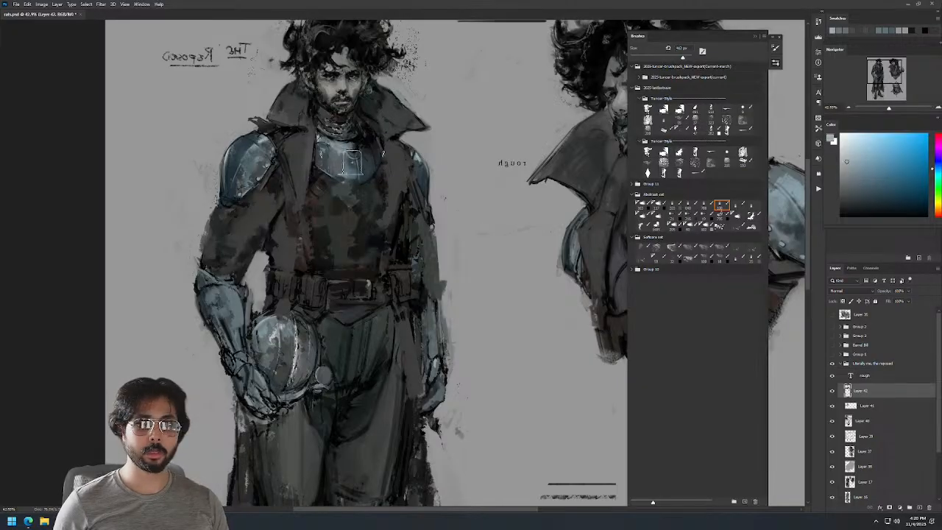
{"action": "scroll", "coordinate": [439, 166], "scroll_direction": "down", "scroll_amount": 5}
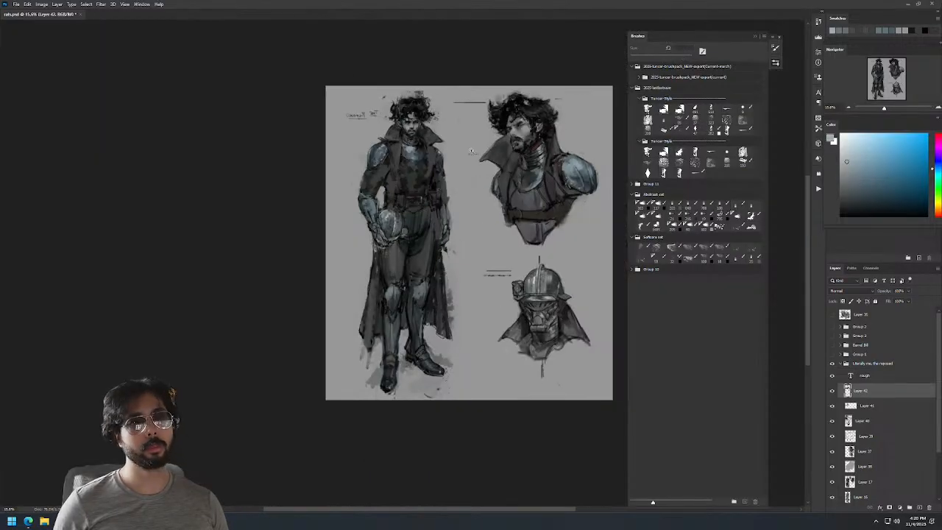
Sample a skin tone from the full-body figure's face and paint the cheeks and nose in a lighter, warmer shade.
{"action": "scroll", "coordinate": [474, 158], "scroll_direction": "up", "scroll_amount": 8}
{"action": "left_click", "coordinate": [364, 191], "text": "alt"}
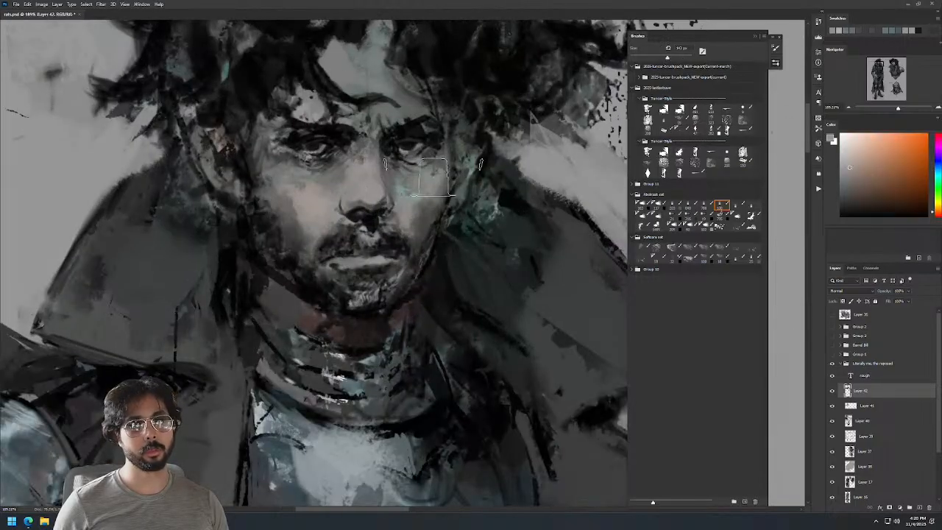
{"action": "left_click_drag", "start_coordinate": [850, 167], "coordinate": [856, 160]}
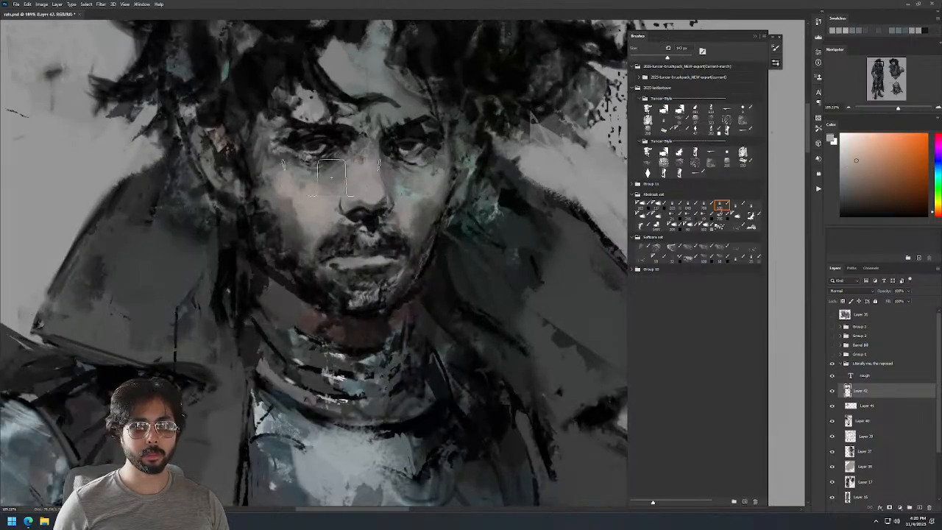
{"action": "scroll", "coordinate": [452, 158], "scroll_direction": "down", "scroll_amount": 4}
{"action": "scroll", "coordinate": [490, 150], "scroll_direction": "down", "scroll_amount": 3}
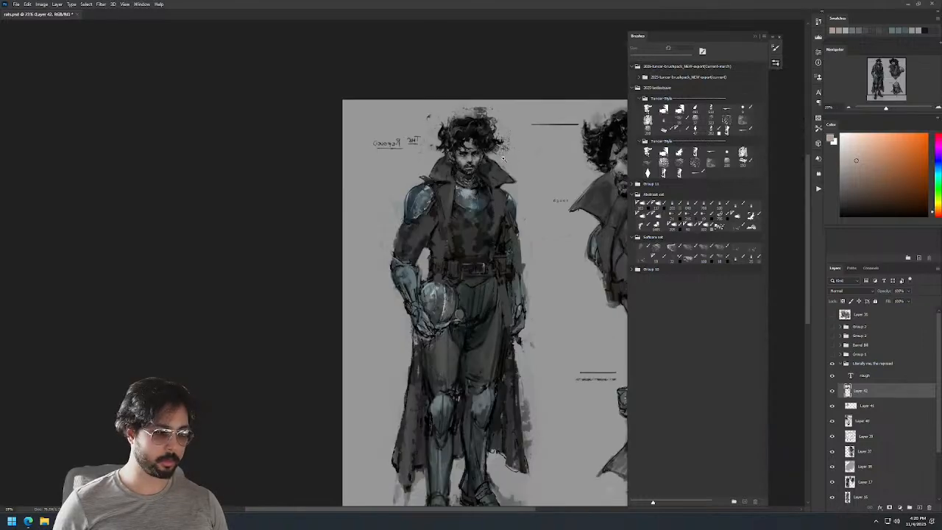
Reshape the full-body figure's curly hair and its silhouette with sampled black and background grey, using a larger brush.
{"action": "scroll", "coordinate": [478, 140], "scroll_direction": "up", "scroll_amount": 4}
{"action": "left_click", "coordinate": [477, 133], "text": "alt"}
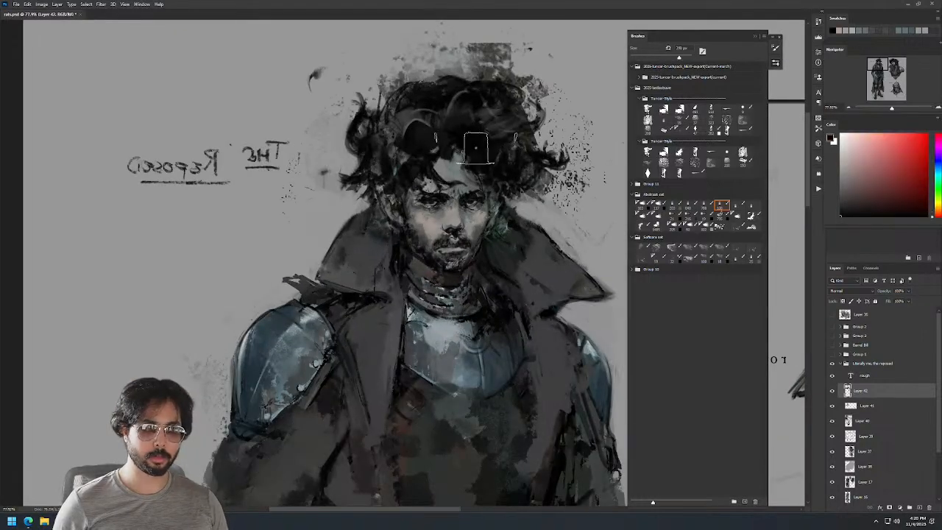
{"action": "left_click", "coordinate": [433, 110], "text": "alt"}
{"action": "left_click", "coordinate": [376, 49], "text": "alt"}
{"action": "key", "text": "]"}
{"action": "mouse_move", "coordinate": [374, 74]}
{"action": "left_mouse_down"}
{"action": "mouse_move", "coordinate": [407, 50]}
{"action": "mouse_move", "coordinate": [426, 68]}
{"action": "mouse_move", "coordinate": [465, 53]}
{"action": "mouse_move", "coordinate": [513, 61]}
{"action": "mouse_move", "coordinate": [586, 100]}
{"action": "mouse_move", "coordinate": [564, 126]}
{"action": "mouse_move", "coordinate": [579, 135]}
{"action": "mouse_move", "coordinate": [581, 177]}
{"action": "mouse_move", "coordinate": [545, 211]}
{"action": "left_mouse_up"}
{"action": "mouse_move", "coordinate": [570, 148]}
{"action": "left_mouse_down"}
{"action": "mouse_move", "coordinate": [553, 166]}
{"action": "mouse_move", "coordinate": [441, 175]}
{"action": "left_mouse_up"}
{"action": "left_click_drag", "start_coordinate": [391, 118], "coordinate": [643, 21]}
{"action": "left_click_drag", "start_coordinate": [422, 222], "coordinate": [329, 230]}
{"action": "left_click", "coordinate": [389, 229], "text": "alt"}
{"action": "left_click_drag", "start_coordinate": [386, 224], "coordinate": [398, 249]}
Flip the canvas back horizontally and return to the Brush tool at the figure's upper body.
{"action": "mouse_move", "coordinate": [470, 181]}
{"action": "left_mouse_down"}
{"action": "mouse_move", "coordinate": [472, 250]}
{"action": "mouse_move", "coordinate": [187, 202]}
{"action": "mouse_move", "coordinate": [116, 202]}
{"action": "left_mouse_up"}
{"action": "key", "text": "ctrl+shift+h"}
{"action": "key", "text": "z"}
{"action": "left_click_drag", "start_coordinate": [358, 85], "coordinate": [308, 88]}
{"action": "mouse_move", "coordinate": [378, 116]}
{"action": "left_mouse_down"}
{"action": "mouse_move", "coordinate": [382, 97]}
{"action": "mouse_move", "coordinate": [409, 97]}
{"action": "left_mouse_up"}
{"action": "key", "text": "b"}
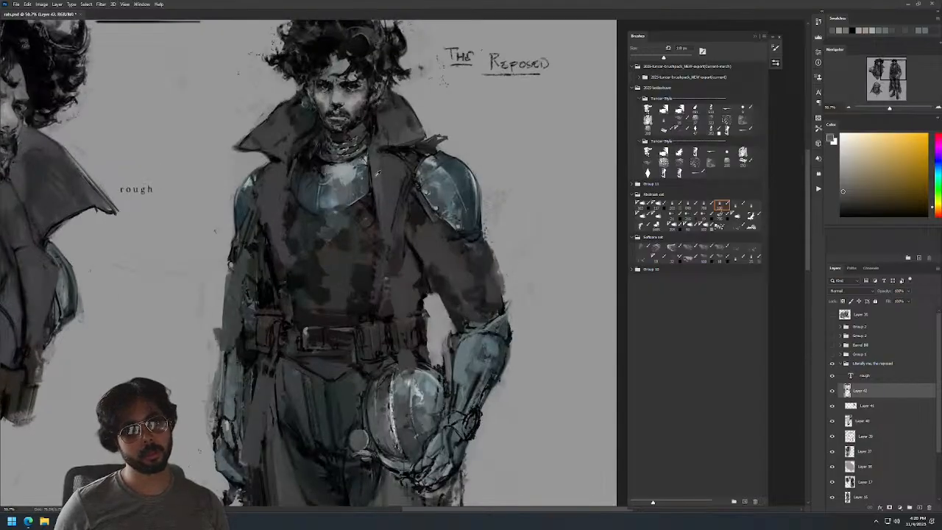
Redefine the lapel between the breastplate and the helmet-side shoulder with sampled grey and black, undoing unwanted strokes.
{"action": "left_click", "coordinate": [378, 174], "text": "alt"}
{"action": "right_click", "coordinate": [378, 174], "text": "alt"}
{"action": "left_click_drag", "start_coordinate": [378, 176], "coordinate": [382, 266]}
{"action": "key", "text": "ctrl+z"}
{"action": "left_click_drag", "start_coordinate": [379, 184], "coordinate": [382, 236]}
{"action": "left_click_drag", "start_coordinate": [396, 173], "coordinate": [384, 248]}
{"action": "key", "text": "ctrl+z"}
{"action": "left_click", "coordinate": [391, 180], "text": "alt"}
{"action": "right_click", "coordinate": [386, 185], "text": "alt"}
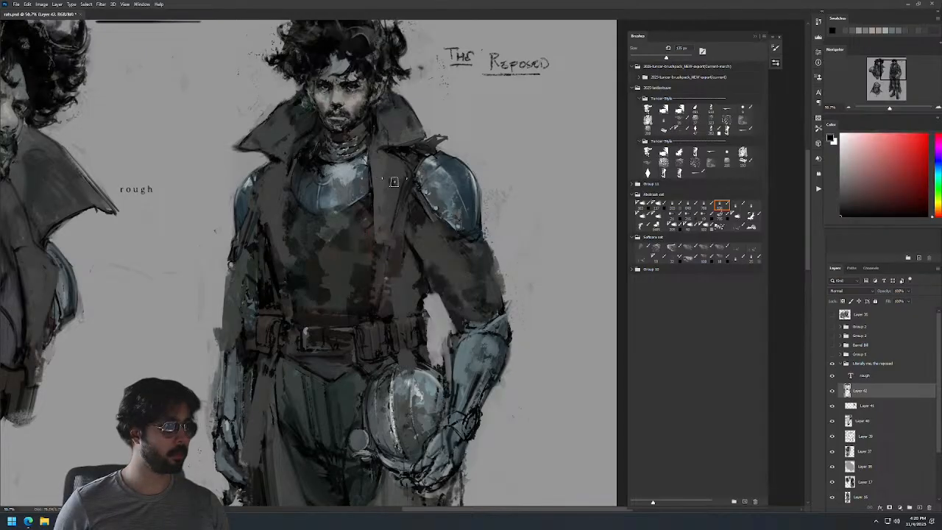
Extend the opposite lapel down the chest with sampled dark grey and refine the facing coat edge with a smaller brush.
{"action": "left_click", "coordinate": [284, 234], "text": "alt"}
{"action": "right_click", "coordinate": [284, 221], "text": "alt"}
{"action": "left_click", "coordinate": [285, 219], "text": "alt"}
{"action": "left_click_drag", "start_coordinate": [286, 204], "coordinate": [291, 253]}
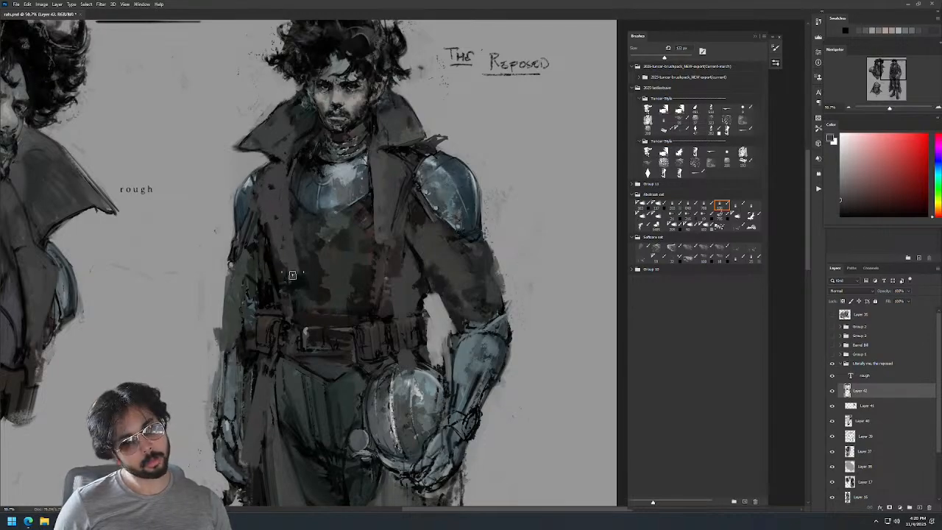
{"action": "right_click", "coordinate": [393, 248], "text": "alt"}
{"action": "left_click", "coordinate": [383, 221], "text": "alt"}
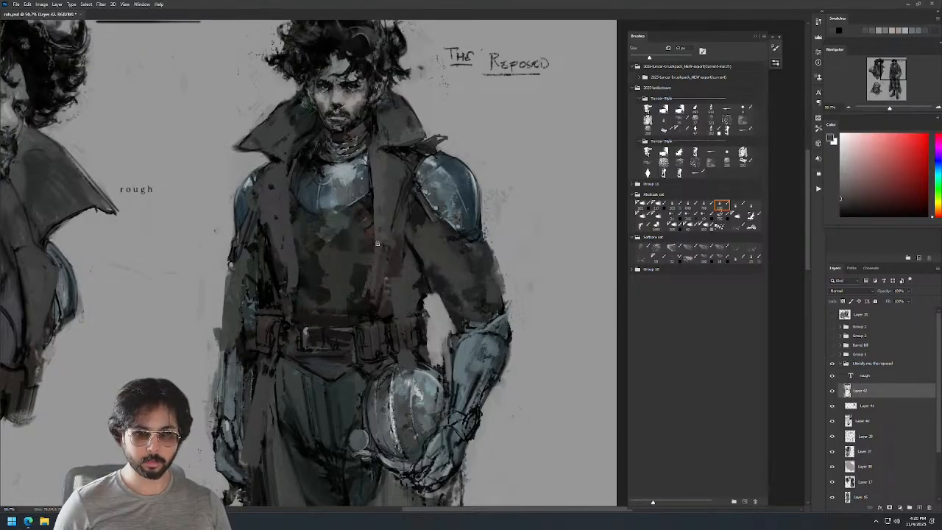
Sample black near the figure's belt for a brush of about 52 px, and flip the canvas horizontally around the upper body.
{"action": "scroll", "coordinate": [381, 265], "scroll_direction": "down", "scroll_amount": 4}
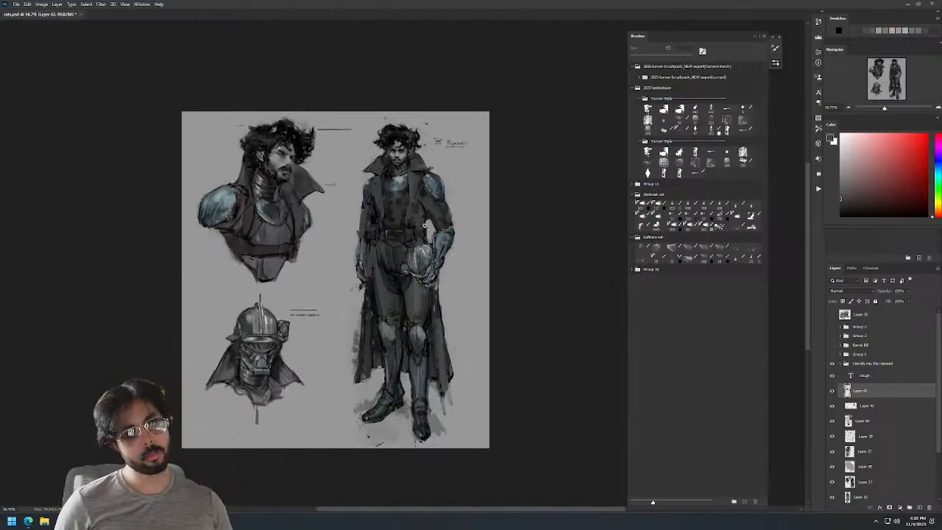
{"action": "scroll", "coordinate": [408, 195], "scroll_direction": "up", "scroll_amount": 3}
{"action": "left_click", "coordinate": [390, 249], "text": "alt"}
{"action": "right_click", "coordinate": [397, 233], "text": "alt"}
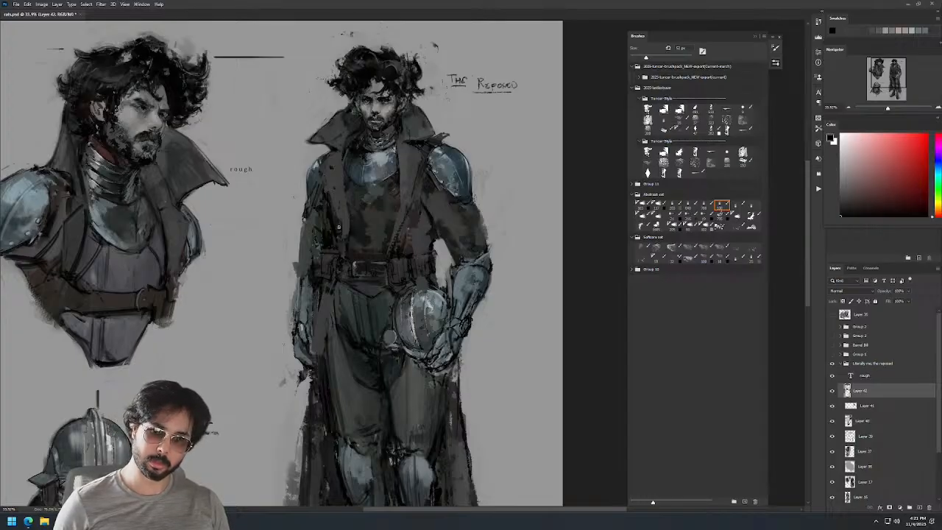
{"action": "key", "text": "z"}
{"action": "left_click_drag", "start_coordinate": [506, 162], "coordinate": [459, 163]}
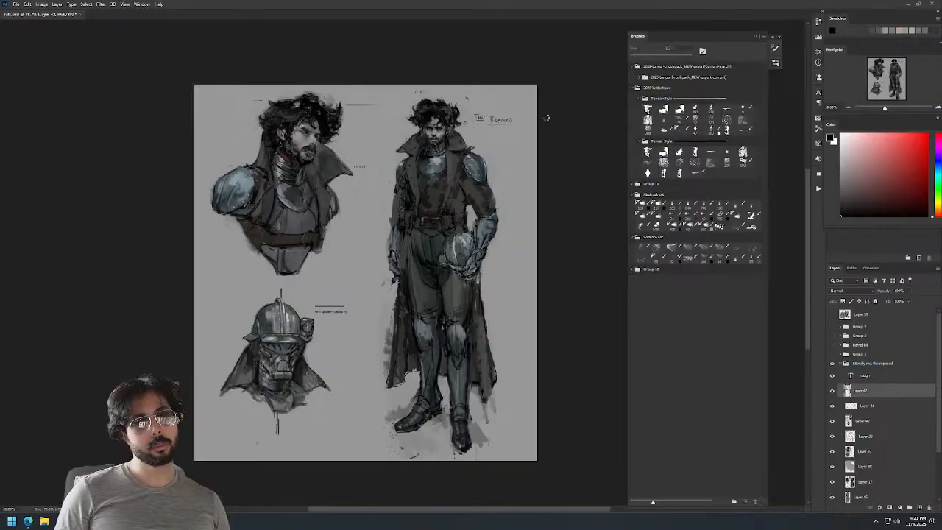
{"action": "key", "text": "ctrl+shift+h"}
{"action": "left_click_drag", "start_coordinate": [310, 161], "coordinate": [488, 261]}
{"action": "left_click_drag", "start_coordinate": [471, 162], "coordinate": [419, 162]}
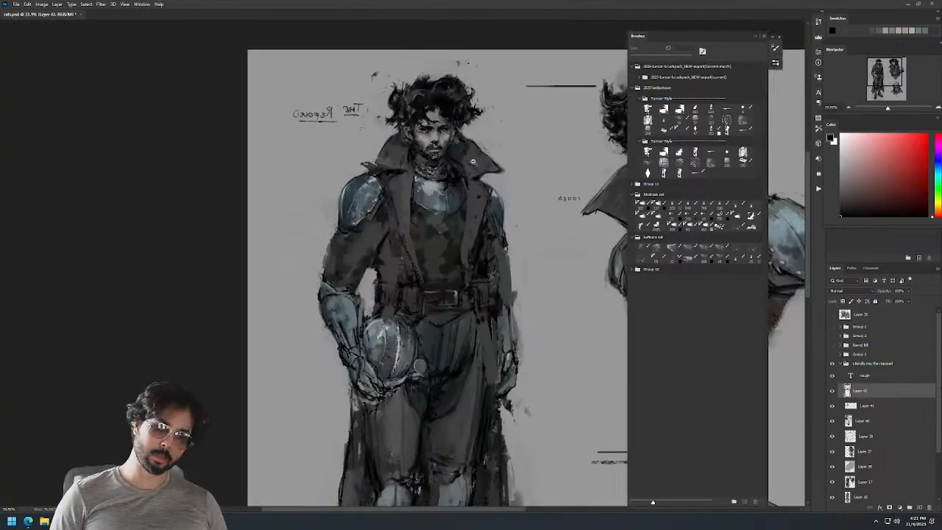
{"action": "left_click_drag", "start_coordinate": [461, 134], "coordinate": [472, 133]}
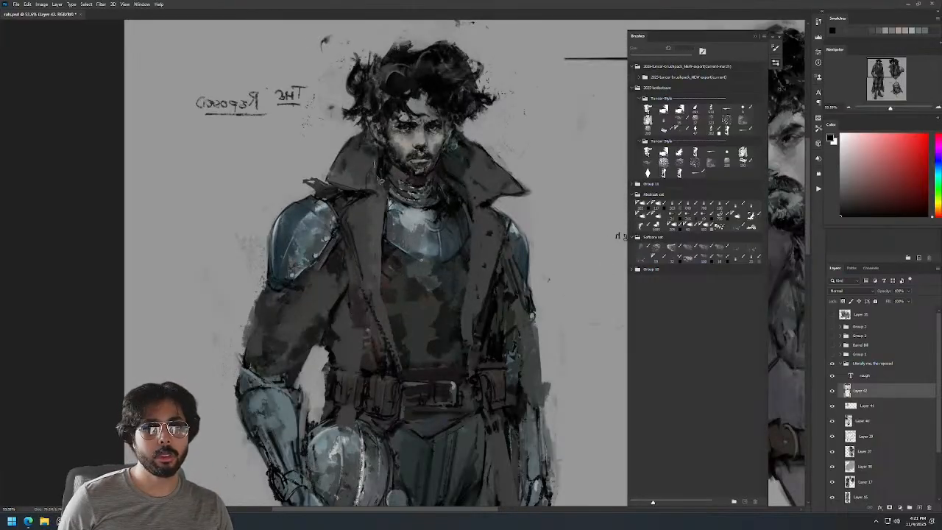
Copy the full-body figure's head and collar to a new layer and tilt the copy slightly with Free Transform.
{"action": "key", "text": "ctrl+j"}
{"action": "key", "text": "ctrl+t"}
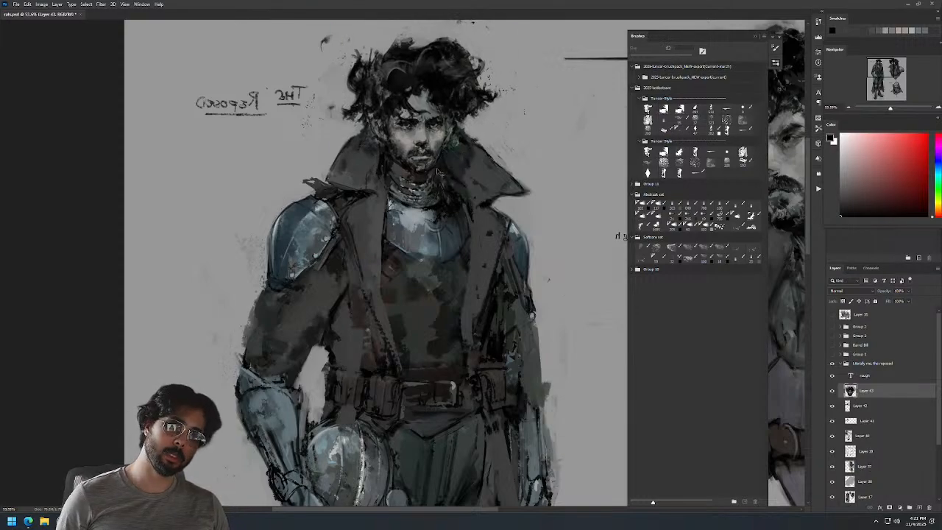
{"action": "left_click_drag", "start_coordinate": [523, 162], "coordinate": [499, 185]}
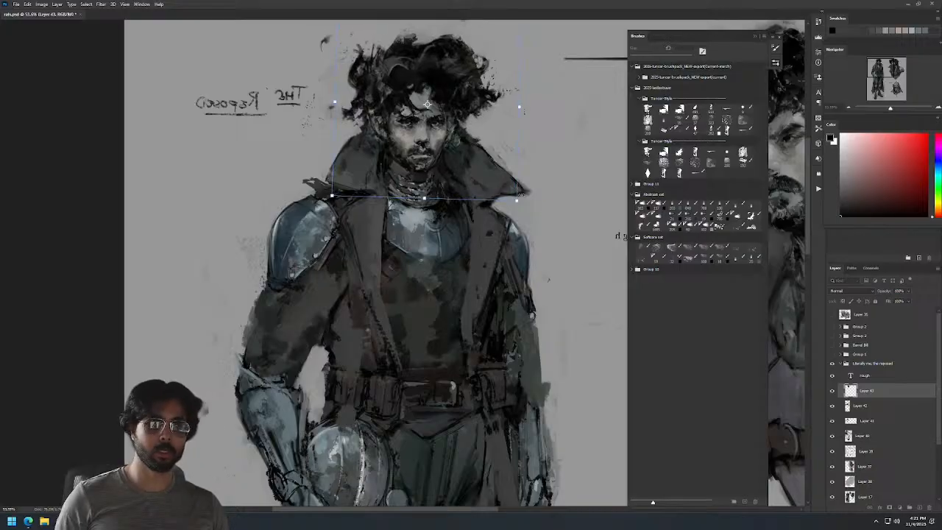
{"action": "key", "text": "Return"}
{"action": "scroll", "coordinate": [518, 142], "scroll_direction": "down", "scroll_amount": 2}
{"action": "scroll", "coordinate": [518, 142], "scroll_direction": "down", "scroll_amount": 3}
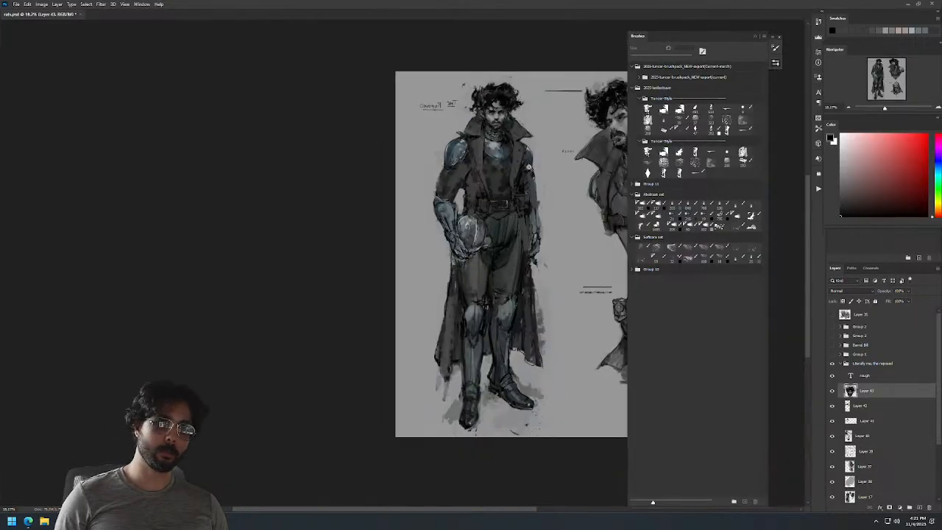
Broaden the helmet-side sleeve down to the elbow with sampled dark grey, undoing the unwanted stroke.
{"action": "scroll", "coordinate": [518, 142], "scroll_direction": "up", "scroll_amount": 3}
{"action": "left_click", "coordinate": [430, 226], "text": "alt"}
{"action": "right_click", "coordinate": [379, 217], "text": "alt"}
{"action": "left_click_drag", "start_coordinate": [374, 214], "coordinate": [369, 222]}
{"action": "left_click_drag", "start_coordinate": [365, 227], "coordinate": [347, 251]}
{"action": "key", "text": "bracketleft"}
{"action": "key", "text": "bracketleft"}
{"action": "key", "text": "ctrl+z"}
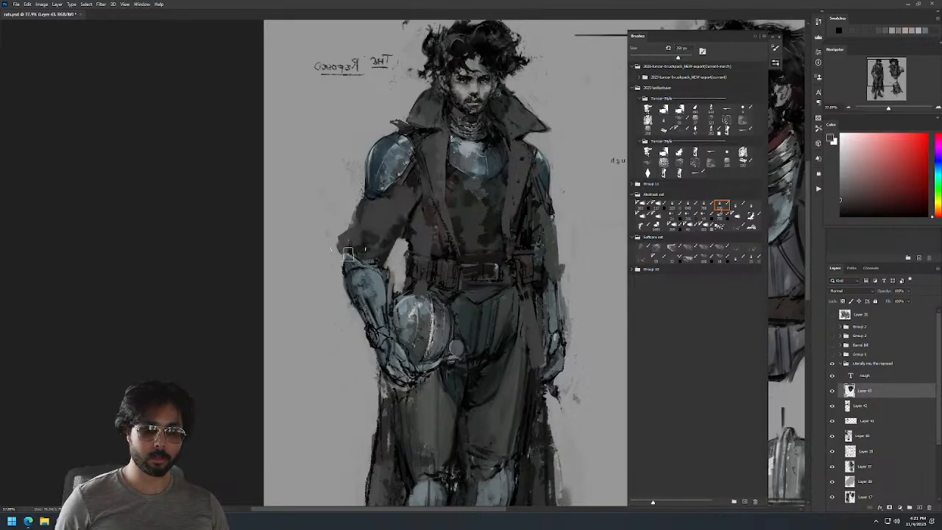
Widen the outer edge of the hanging arm's sleeve with dark grey, undoing trial strokes and sampling the background grey.
{"action": "scroll", "coordinate": [449, 210], "scroll_direction": "down", "scroll_amount": 5}
{"action": "scroll", "coordinate": [455, 185], "scroll_direction": "up", "scroll_amount": 6}
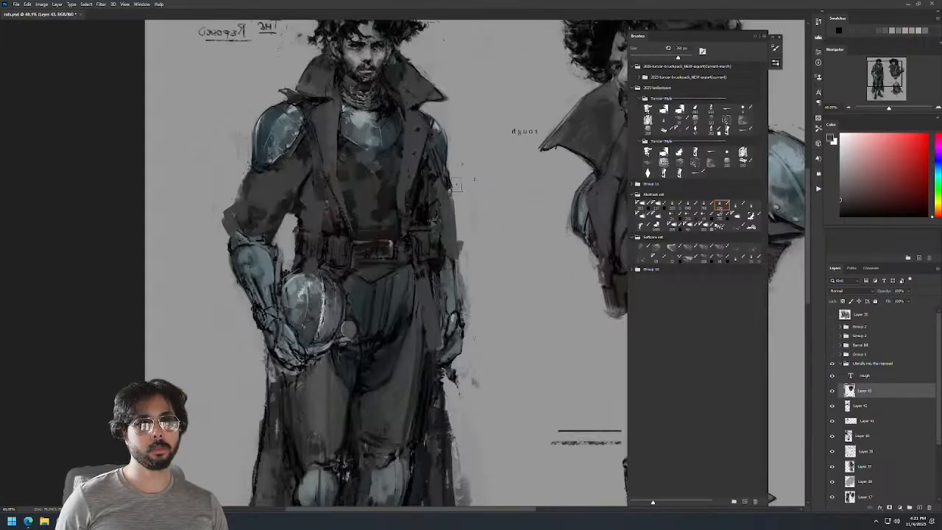
{"action": "key", "text": "ctrl+z"}
{"action": "mouse_move", "coordinate": [455, 185]}
{"action": "left_mouse_down"}
{"action": "mouse_move", "coordinate": [464, 199]}
{"action": "mouse_move", "coordinate": [452, 197]}
{"action": "mouse_move", "coordinate": [454, 227]}
{"action": "left_mouse_up"}
{"action": "key", "text": "ctrl+z"}
{"action": "right_click", "coordinate": [447, 180], "text": "alt"}
{"action": "mouse_move", "coordinate": [447, 173]}
{"action": "left_mouse_down"}
{"action": "mouse_move", "coordinate": [448, 202]}
{"action": "mouse_move", "coordinate": [442, 169]}
{"action": "mouse_move", "coordinate": [453, 220]}
{"action": "left_mouse_up"}
{"action": "key", "text": "ctrl+z"}
{"action": "right_click", "coordinate": [454, 229], "text": "alt"}
{"action": "left_click", "coordinate": [469, 259], "text": "alt"}
{"action": "scroll", "coordinate": [483, 184], "scroll_direction": "down", "scroll_amount": 5}
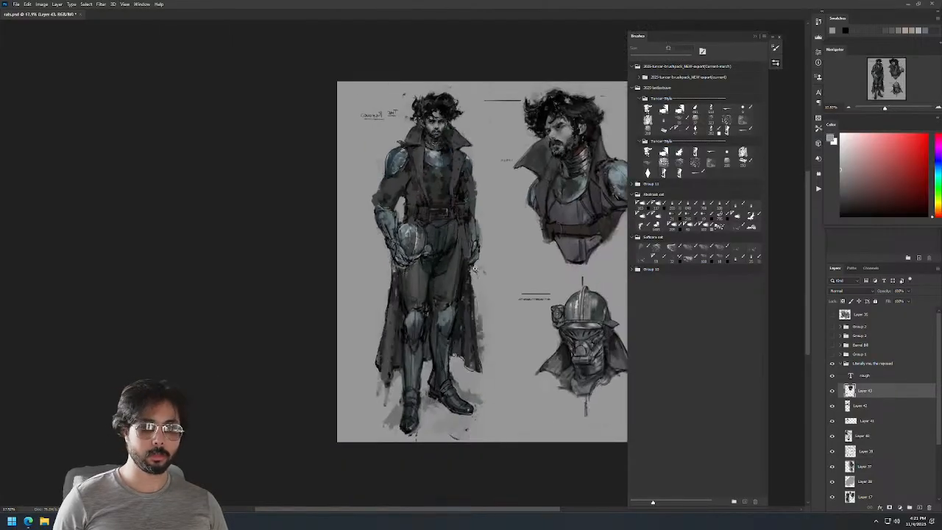
{"action": "scroll", "coordinate": [477, 204], "scroll_direction": "up", "scroll_amount": 3}
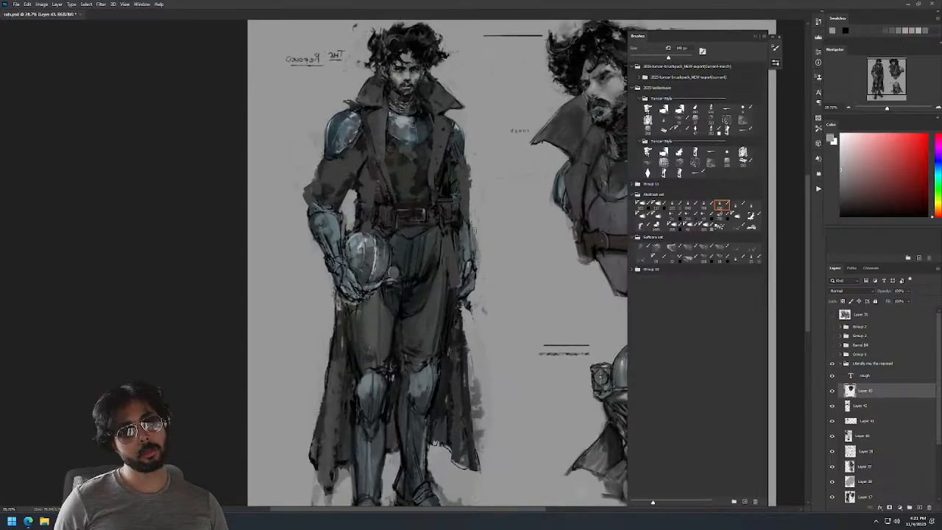
Block in the hanging arm's forearm with sampled blue-grey and a larger brush, undoing the first attempt.
{"action": "left_click", "coordinate": [469, 242], "text": "alt"}
{"action": "mouse_move", "coordinate": [473, 234]}
{"action": "left_mouse_down"}
{"action": "mouse_move", "coordinate": [473, 293]}
{"action": "mouse_move", "coordinate": [477, 230]}
{"action": "mouse_move", "coordinate": [473, 283]}
{"action": "left_mouse_up"}
{"action": "right_click", "coordinate": [480, 268], "text": "alt"}
{"action": "left_click", "coordinate": [489, 273], "text": "alt"}
{"action": "left_click", "coordinate": [462, 133], "text": "alt"}
{"action": "right_click", "coordinate": [474, 263], "text": "alt"}
{"action": "key", "text": "ctrl+z"}
{"action": "left_click_drag", "start_coordinate": [472, 234], "coordinate": [472, 272]}
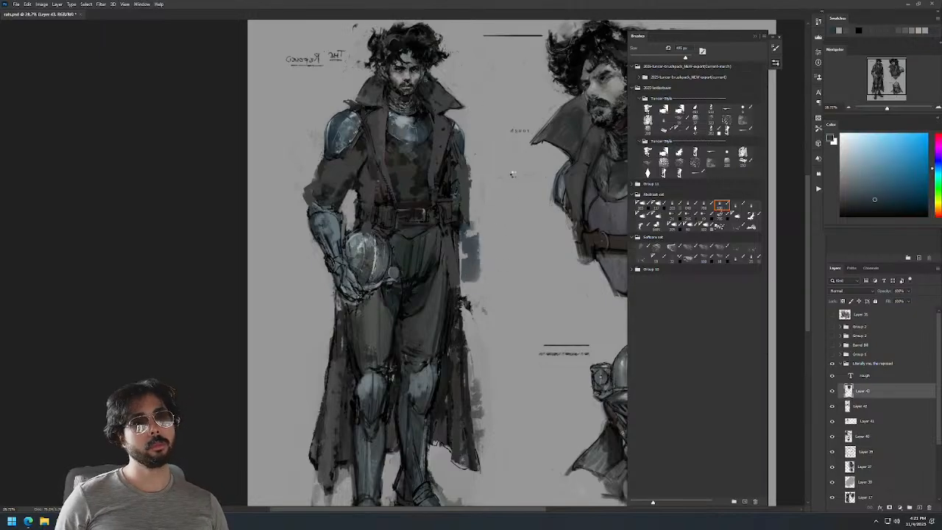
Flip the canvas back horizontally, reduce the brush size and sample dark tones from the shirt above the belt.
{"action": "key", "text": "ctrl+shift+h"}
{"action": "left_click_drag", "start_coordinate": [511, 213], "coordinate": [308, 208]}
{"action": "right_click", "coordinate": [428, 203], "text": "alt"}
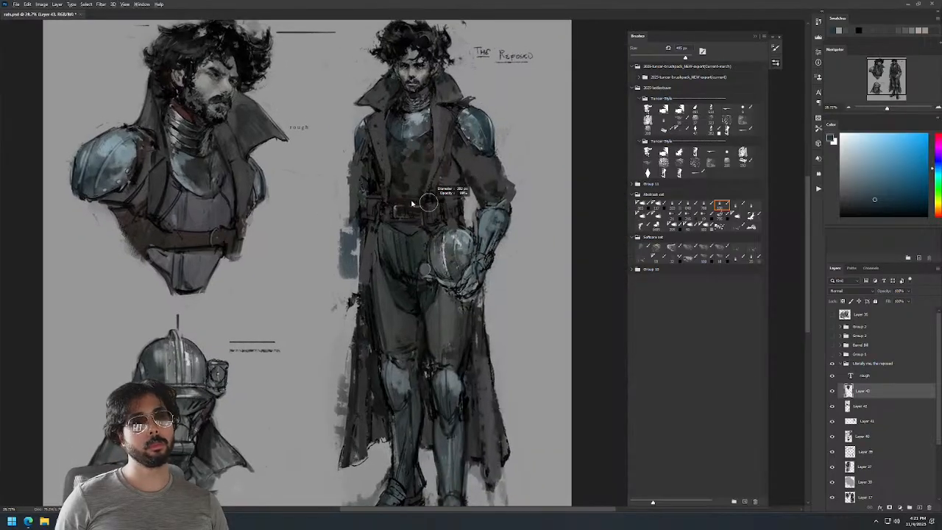
{"action": "left_click", "coordinate": [409, 198], "text": "alt"}
{"action": "left_click", "coordinate": [408, 190], "text": "alt"}
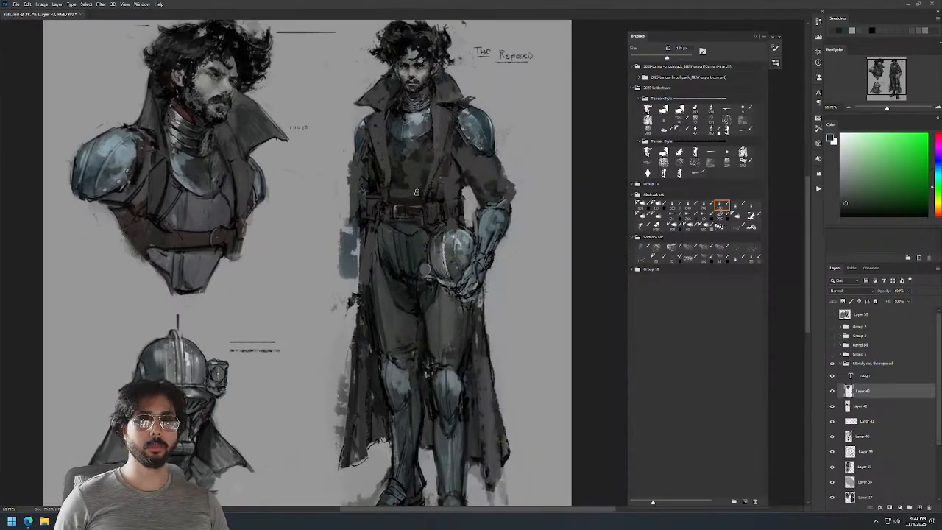
{"action": "left_click_drag", "start_coordinate": [486, 172], "coordinate": [449, 172]}
{"action": "left_click_drag", "start_coordinate": [511, 186], "coordinate": [529, 186]}
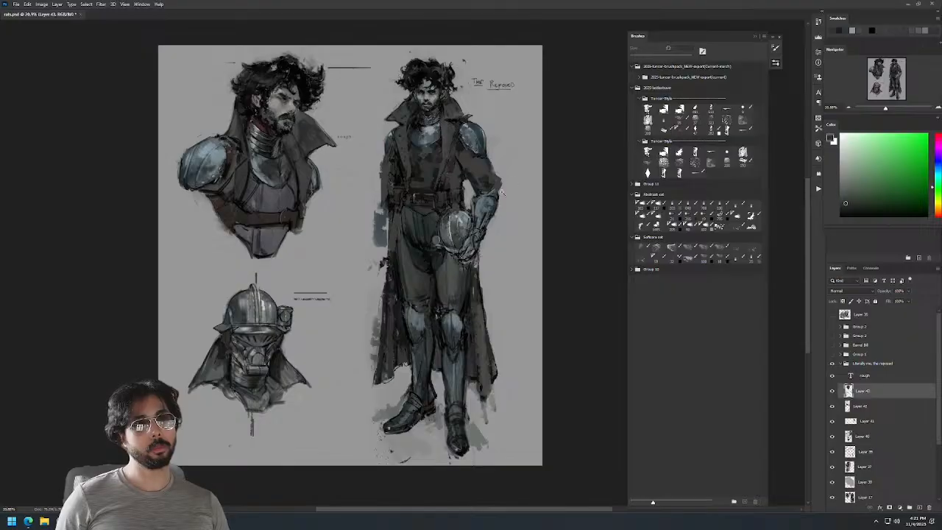
{"action": "left_click_drag", "start_coordinate": [489, 214], "coordinate": [508, 214]}
Paint patchy dark green-grey tones over the trouser thighs with colours sampled from the legs.
{"action": "left_click", "coordinate": [397, 302], "text": "alt"}
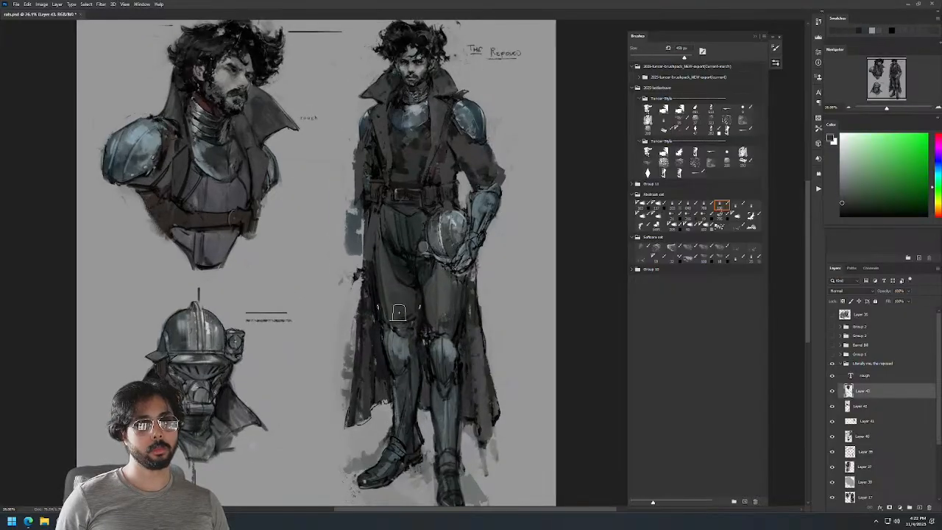
{"action": "left_click", "coordinate": [389, 284], "text": "alt"}
{"action": "left_click", "coordinate": [383, 266], "text": "alt"}
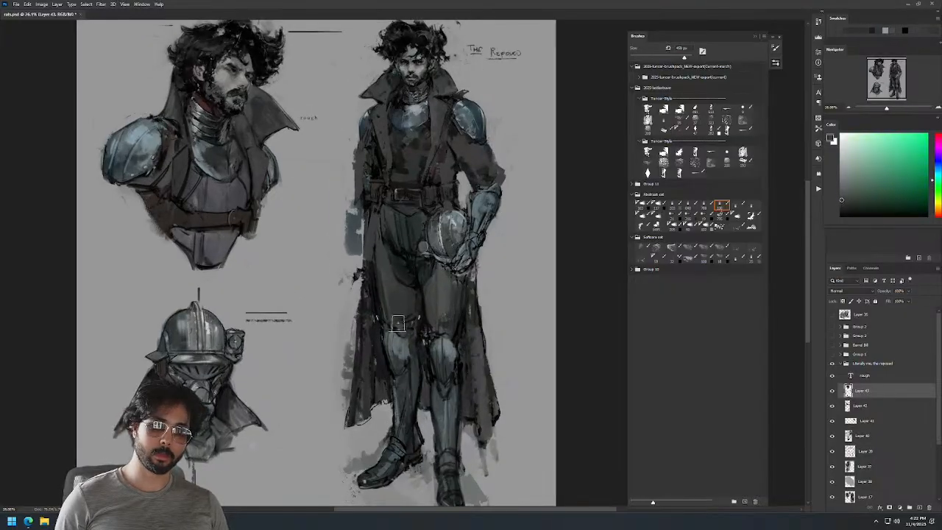
{"action": "left_click", "coordinate": [445, 294], "text": "alt"}
{"action": "left_click_drag", "start_coordinate": [395, 273], "coordinate": [403, 309]}
{"action": "left_click_drag", "start_coordinate": [390, 254], "coordinate": [398, 317]}
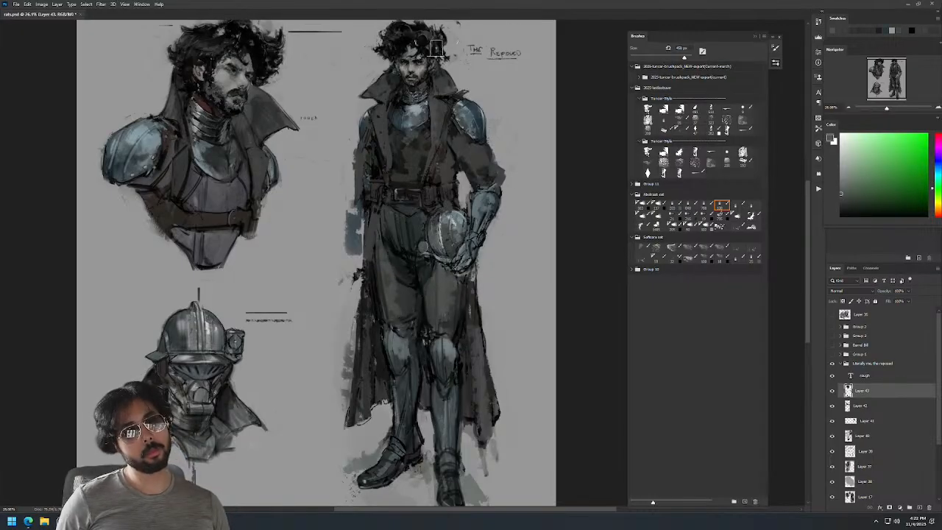
Trim the hanging arm's outer edge with sampled background grey using a smaller brush, and flare its forearm with sampled blue-grey.
{"action": "key", "text": "bracketleft"}
{"action": "key", "text": "bracketleft"}
{"action": "key", "text": "bracketleft"}
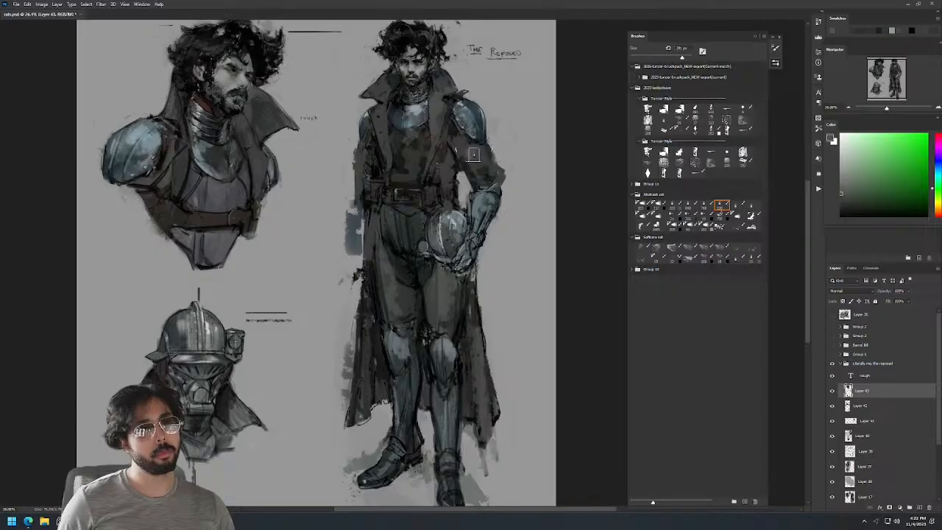
{"action": "key", "text": "bracketleft"}
{"action": "left_click", "coordinate": [361, 143], "text": "alt"}
{"action": "key", "text": "bracketleft"}
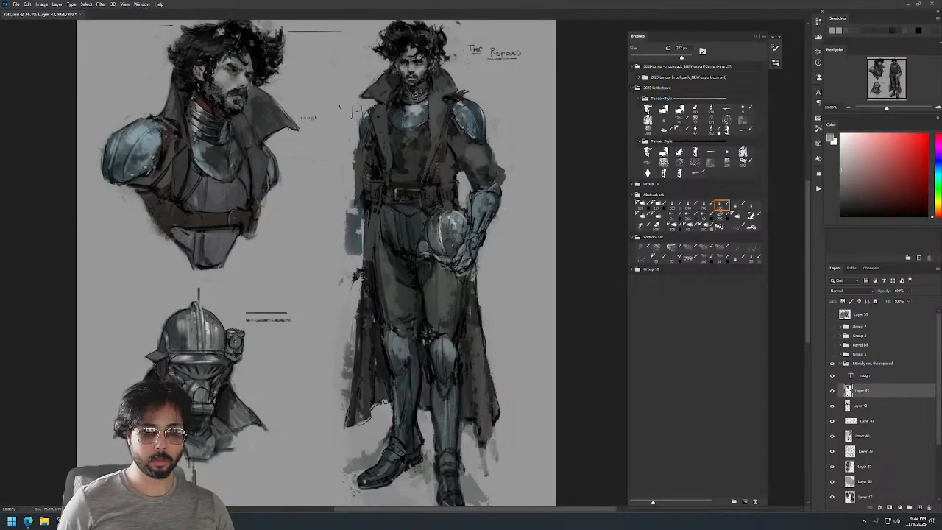
{"action": "mouse_move", "coordinate": [349, 166]}
{"action": "left_mouse_down"}
{"action": "mouse_move", "coordinate": [356, 148]}
{"action": "mouse_move", "coordinate": [351, 220]}
{"action": "left_mouse_up"}
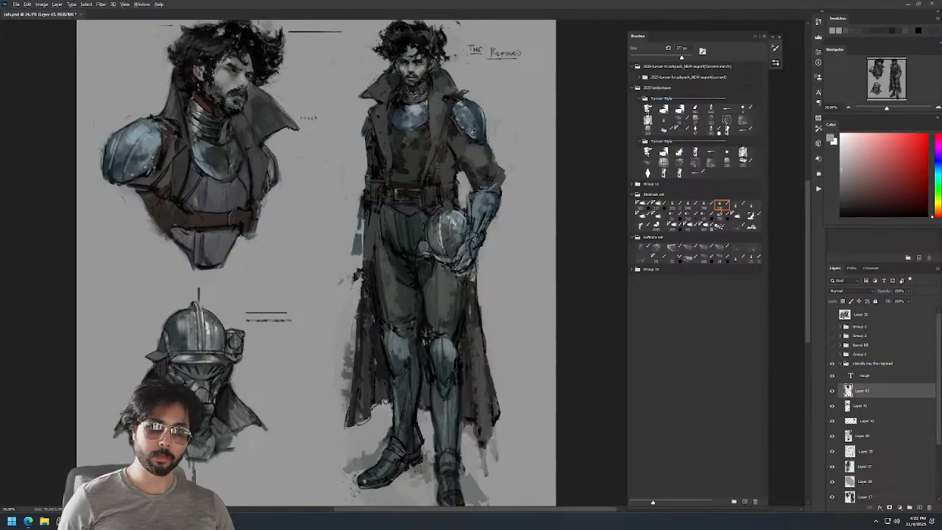
{"action": "left_click", "coordinate": [379, 240], "text": "alt"}
{"action": "left_click_drag", "start_coordinate": [344, 261], "coordinate": [346, 243]}
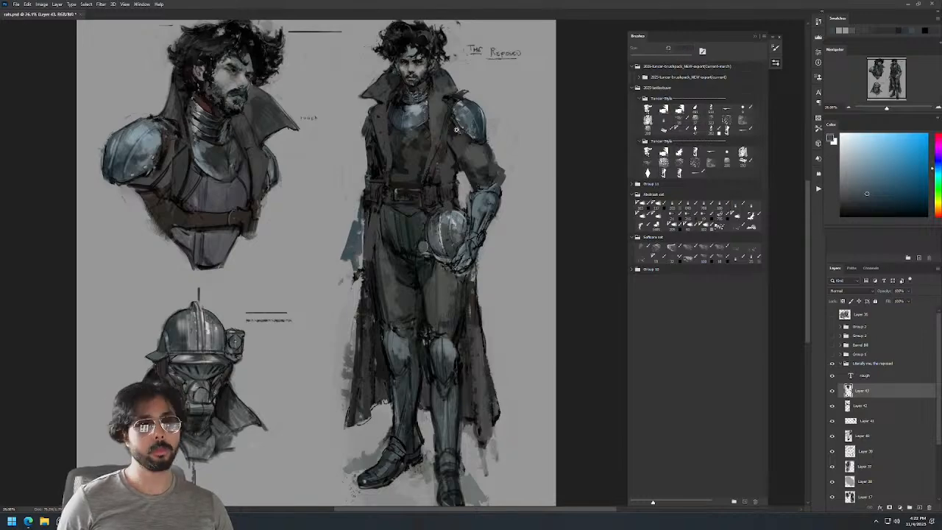
Flip the canvas horizontally and refine the full-body figure's nose and cheeks with sampled muted skin tones.
{"action": "scroll", "coordinate": [447, 138], "scroll_direction": "down", "scroll_amount": 2, "text": "alt"}
{"action": "key", "text": "ctrl+shift+h"}
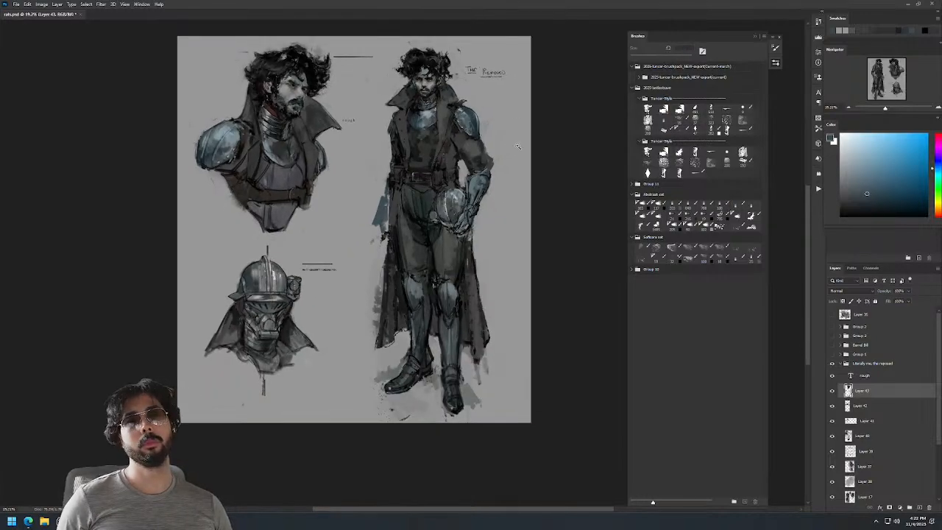
{"action": "left_click_drag", "start_coordinate": [278, 70], "coordinate": [346, 72]}
{"action": "left_click", "coordinate": [249, 203], "text": "alt"}
{"action": "left_click", "coordinate": [267, 197], "text": "alt"}
{"action": "left_click", "coordinate": [269, 196], "text": "alt"}
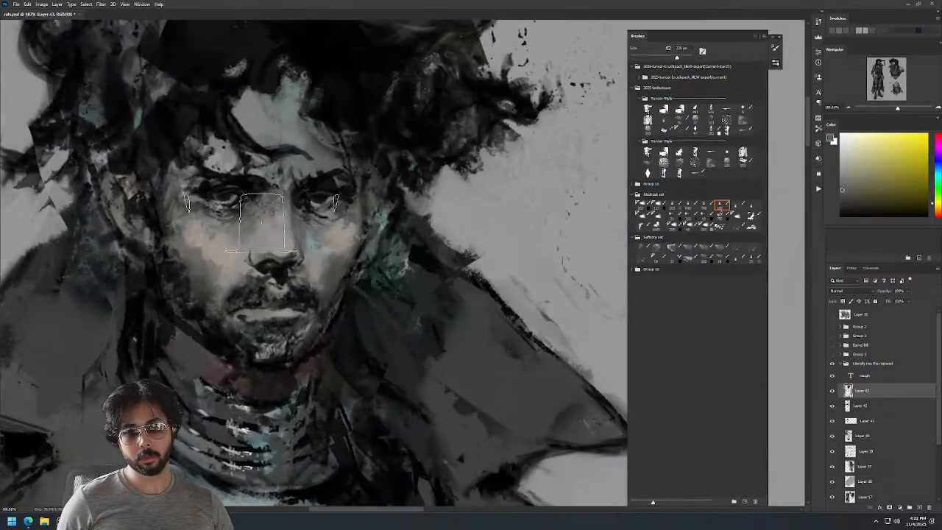
{"action": "mouse_move", "coordinate": [425, 211]}
{"action": "left_mouse_down"}
{"action": "mouse_move", "coordinate": [391, 221]}
{"action": "mouse_move", "coordinate": [301, 217]}
{"action": "mouse_move", "coordinate": [431, 214]}
{"action": "left_mouse_up"}
{"action": "left_click", "coordinate": [406, 211], "text": "alt"}
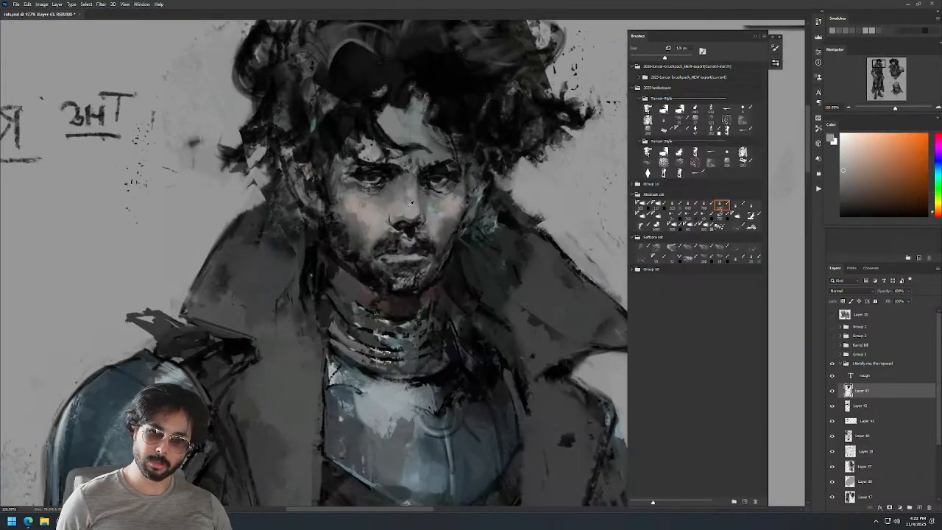
Darken the coat between the helmet-side sleeve and the lapel with sampled black and dark grey.
{"action": "left_click_drag", "start_coordinate": [460, 149], "coordinate": [439, 229]}
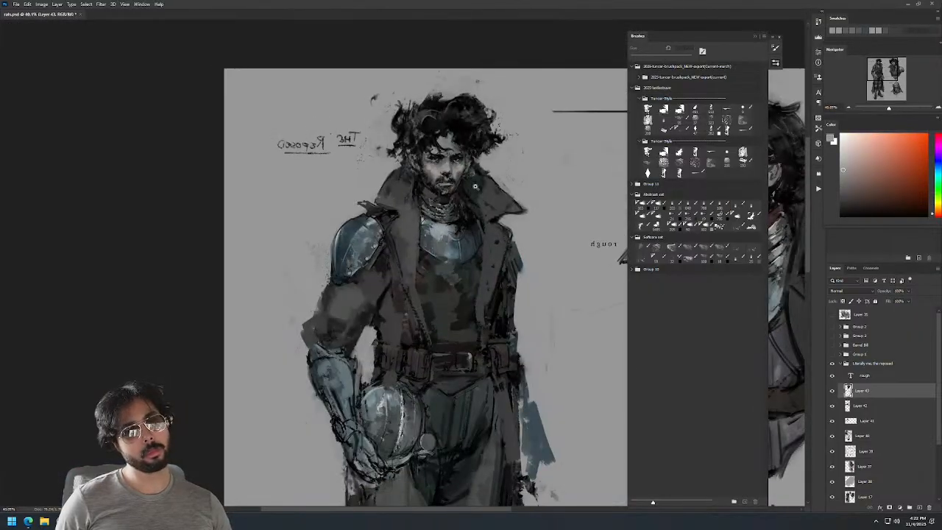
{"action": "left_click_drag", "start_coordinate": [473, 194], "coordinate": [468, 195]}
{"action": "left_click_drag", "start_coordinate": [512, 152], "coordinate": [503, 198]}
{"action": "left_click_drag", "start_coordinate": [503, 198], "coordinate": [466, 94]}
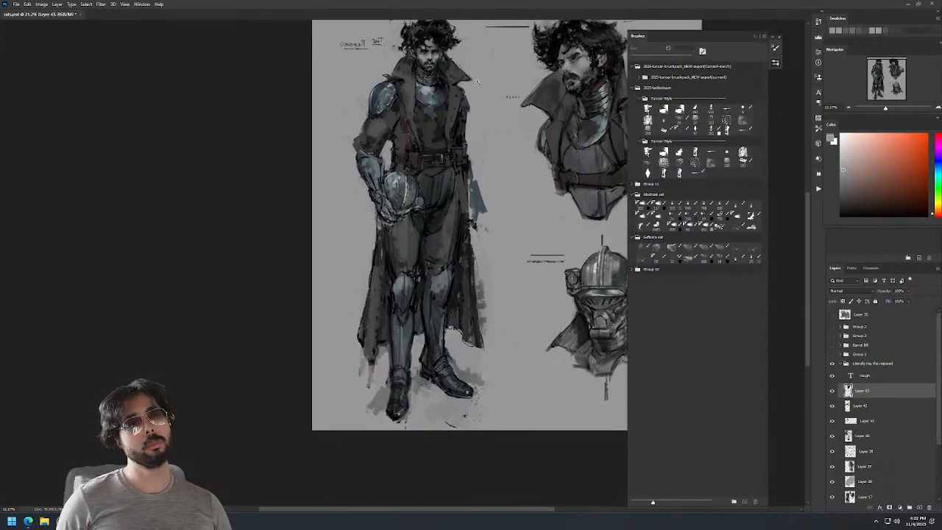
{"action": "left_click_drag", "start_coordinate": [475, 84], "coordinate": [501, 84]}
{"action": "left_click_drag", "start_coordinate": [378, 72], "coordinate": [373, 124]}
{"action": "left_click", "coordinate": [325, 198], "text": "alt"}
{"action": "left_click_drag", "start_coordinate": [324, 198], "coordinate": [335, 201]}
{"action": "left_click", "coordinate": [325, 205], "text": "alt"}
{"action": "left_click", "coordinate": [323, 196], "text": "alt"}
{"action": "left_click", "coordinate": [323, 215], "text": "alt"}
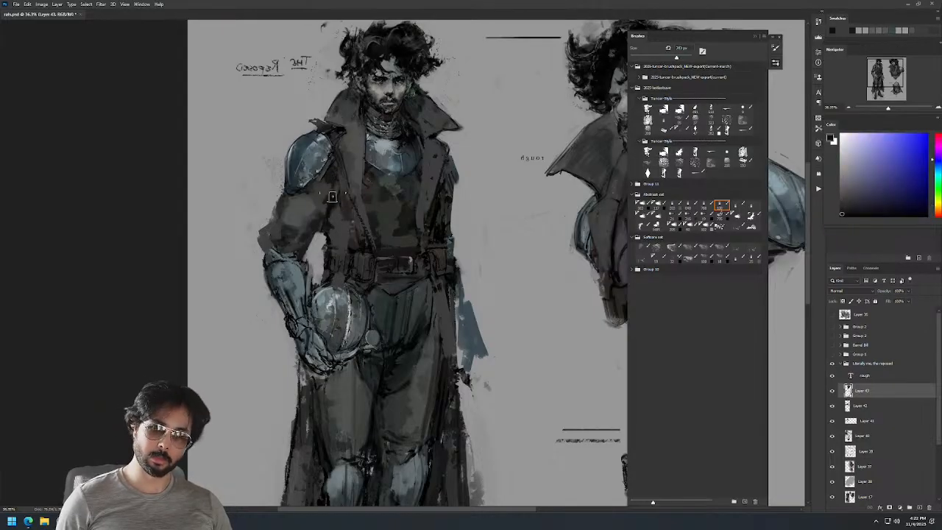
{"action": "left_click", "coordinate": [326, 193], "text": "alt"}
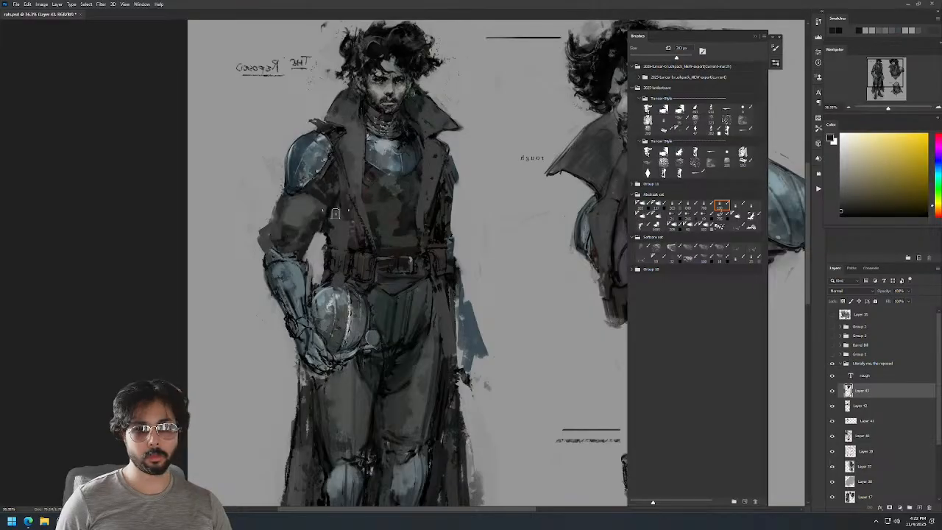
Refine the helmet-side pauldron's outer edge and the sleeve below it with sampled background grey and coat tones.
{"action": "left_click", "coordinate": [305, 199], "text": "alt"}
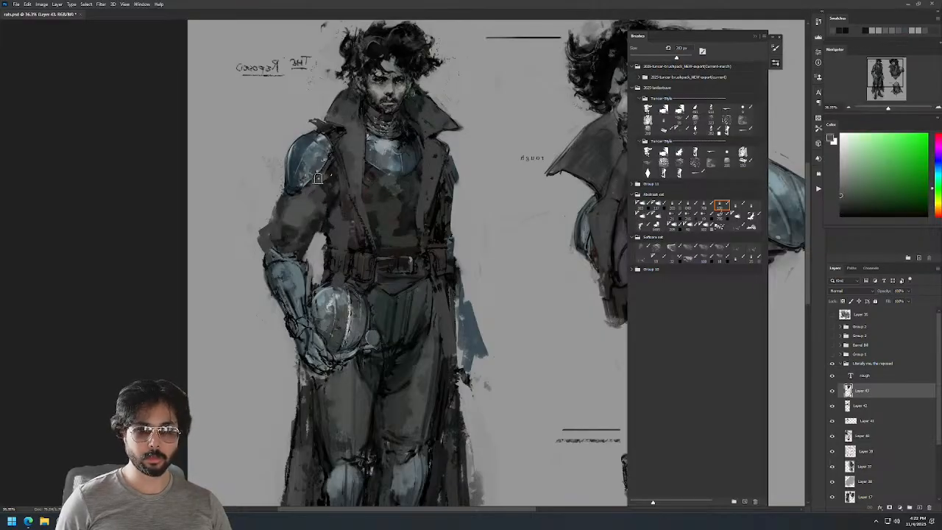
{"action": "left_click", "coordinate": [276, 163], "text": "alt"}
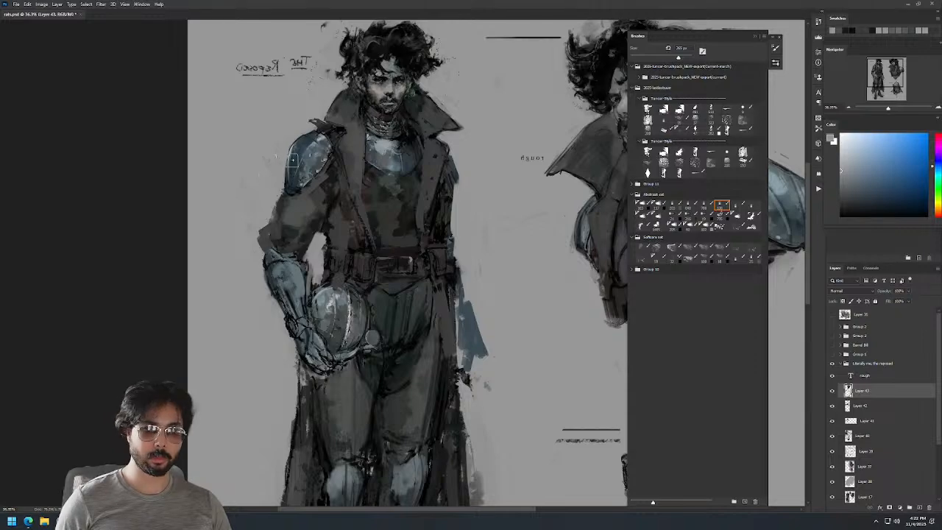
{"action": "left_click", "coordinate": [281, 217], "text": "alt"}
{"action": "left_click_drag", "start_coordinate": [279, 193], "coordinate": [272, 213]}
{"action": "left_click", "coordinate": [331, 166], "text": "alt"}
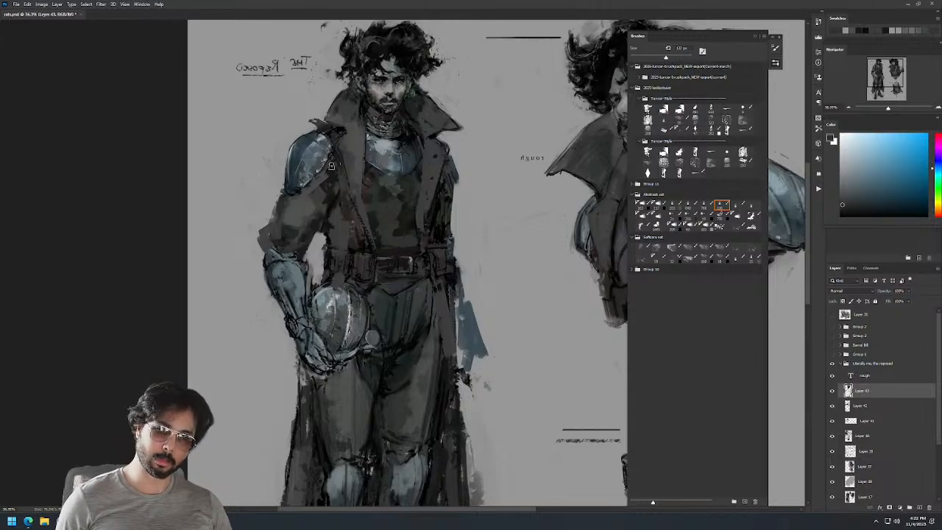
Extend the opposite shoulder armour and the hanging forearm's upper part with sampled blue-grey, adjusting the brush size.
{"action": "left_click", "coordinate": [462, 169], "text": "alt"}
{"action": "right_click", "coordinate": [455, 181], "text": "alt"}
{"action": "mouse_move", "coordinate": [454, 181]}
{"action": "left_mouse_down"}
{"action": "mouse_move", "coordinate": [448, 156]}
{"action": "mouse_move", "coordinate": [458, 154]}
{"action": "mouse_move", "coordinate": [453, 172]}
{"action": "mouse_move", "coordinate": [448, 158]}
{"action": "left_mouse_up"}
{"action": "right_click", "coordinate": [469, 162], "text": "alt"}
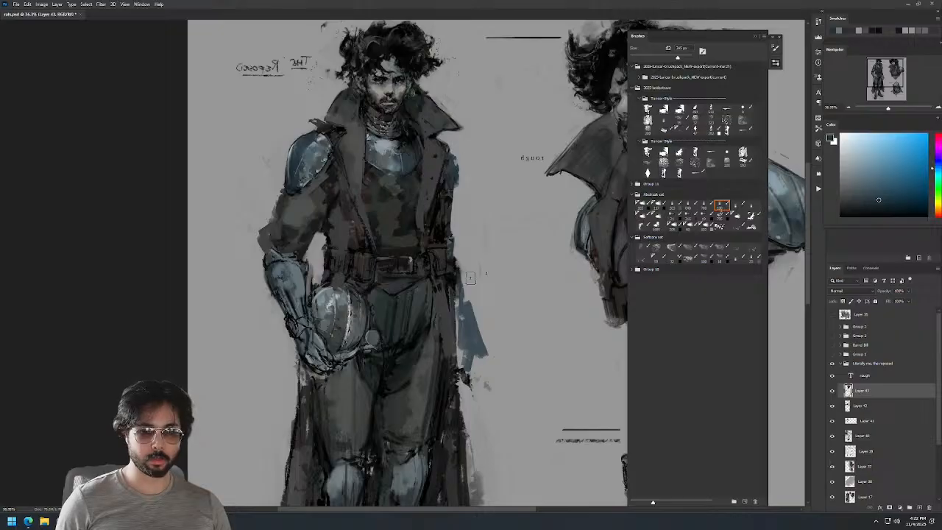
{"action": "left_click_drag", "start_coordinate": [466, 303], "coordinate": [457, 254]}
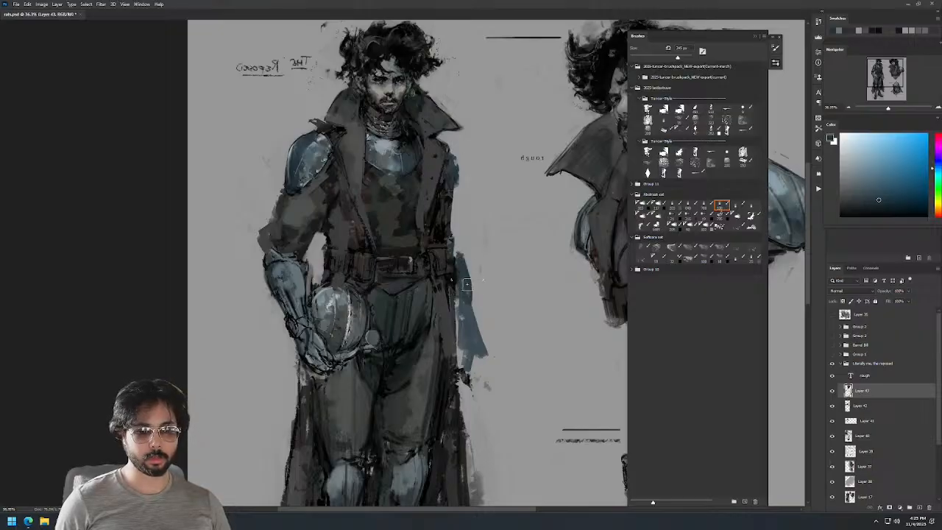
Trim the hanging forearm's outer edge with sampled background grey and flip the canvas horizontally.
{"action": "left_click", "coordinate": [487, 328], "text": "alt"}
{"action": "left_click_drag", "start_coordinate": [481, 312], "coordinate": [479, 368]}
{"action": "key", "text": "z"}
{"action": "left_click_drag", "start_coordinate": [514, 263], "coordinate": [471, 263]}
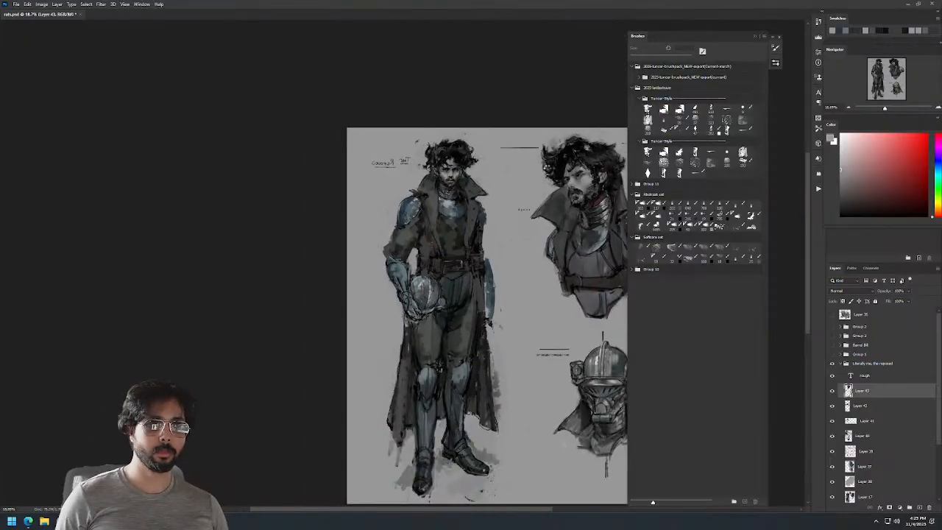
{"action": "key", "text": "ctrl+shift+h"}
{"action": "left_click_drag", "start_coordinate": [537, 269], "coordinate": [330, 194]}
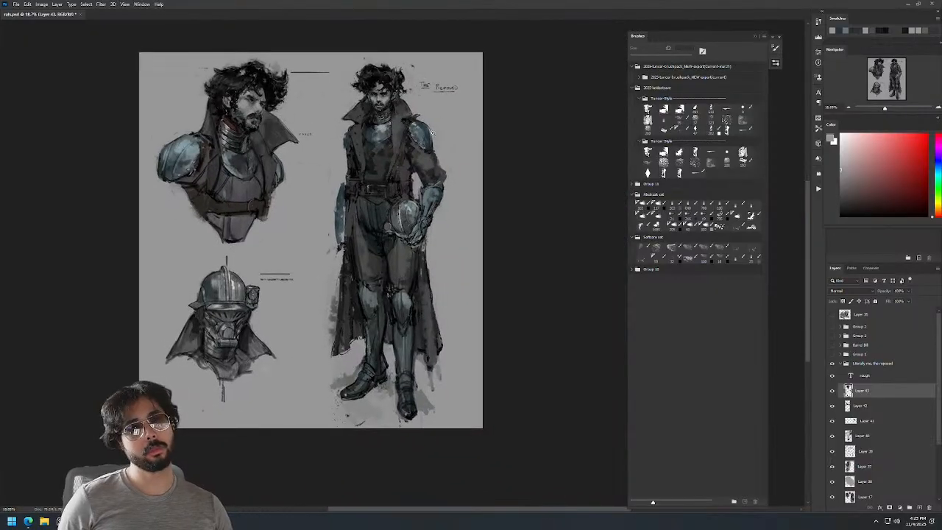
Paint the hanging arm's sleeve between the shoulder armour and forearm with sampled dark coat grey.
{"action": "scroll", "coordinate": [401, 136], "scroll_direction": "up", "scroll_amount": 2}
{"action": "key", "text": "b"}
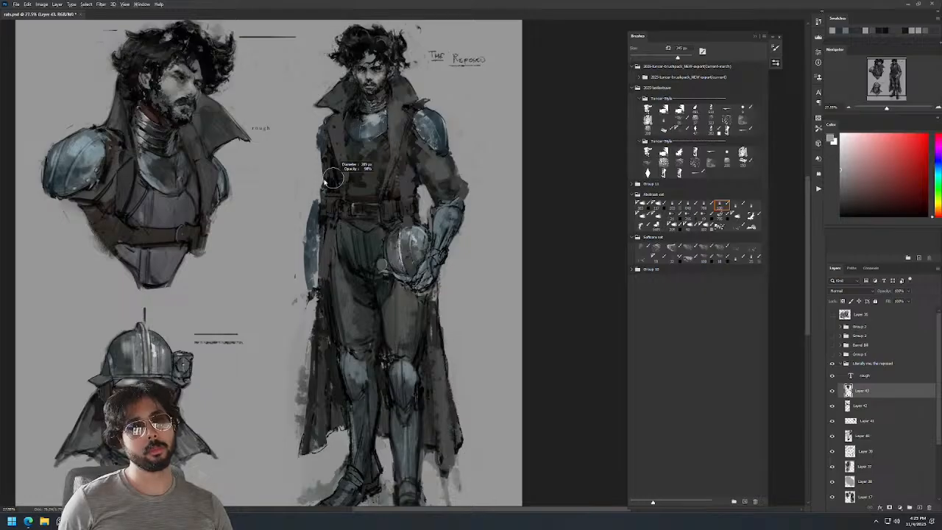
{"action": "left_click", "coordinate": [324, 185], "text": "alt"}
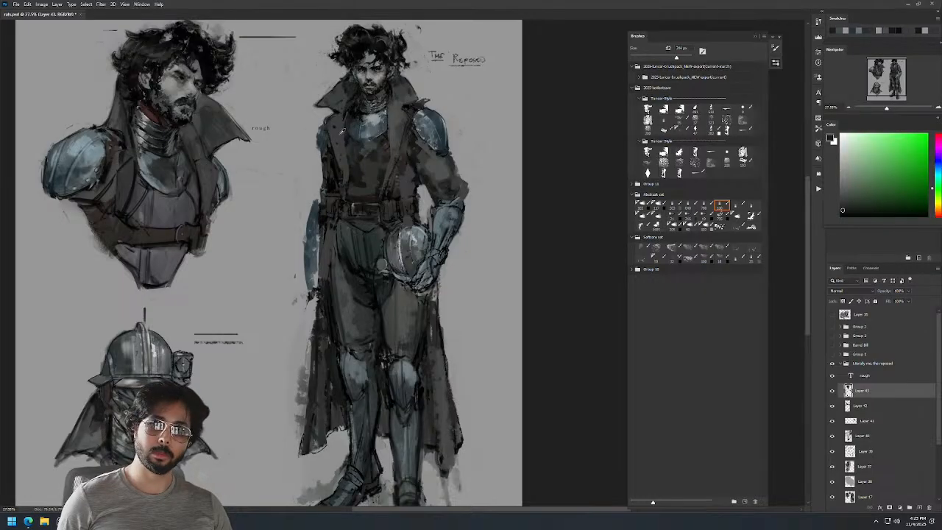
{"action": "left_click", "coordinate": [321, 175], "text": "alt"}
{"action": "left_click_drag", "start_coordinate": [321, 170], "coordinate": [317, 192]}
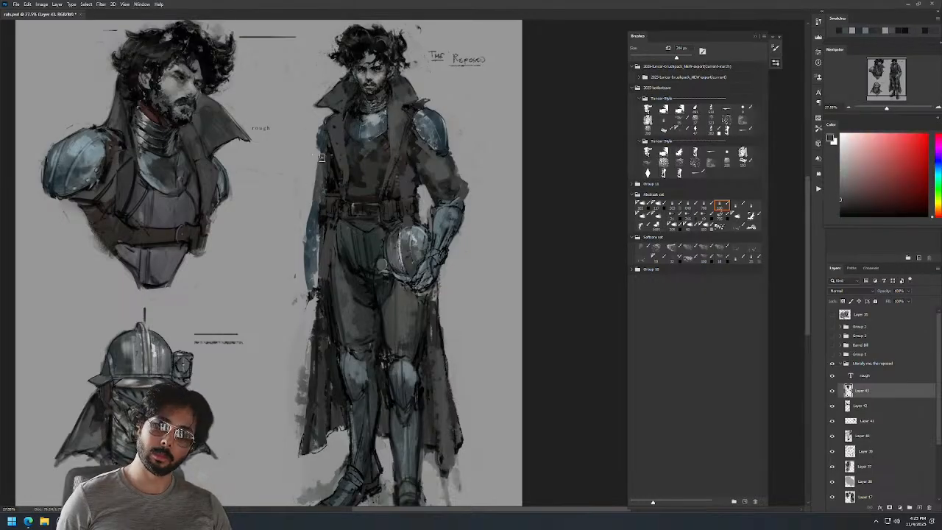
Darken the edges of the hanging arm's shoulder and sleeve with sampled black, varying the brush size.
{"action": "key", "text": "bracketleft"}
{"action": "key", "text": "bracketleft"}
{"action": "key", "text": "bracketleft"}
{"action": "left_click", "coordinate": [321, 141], "text": "alt"}
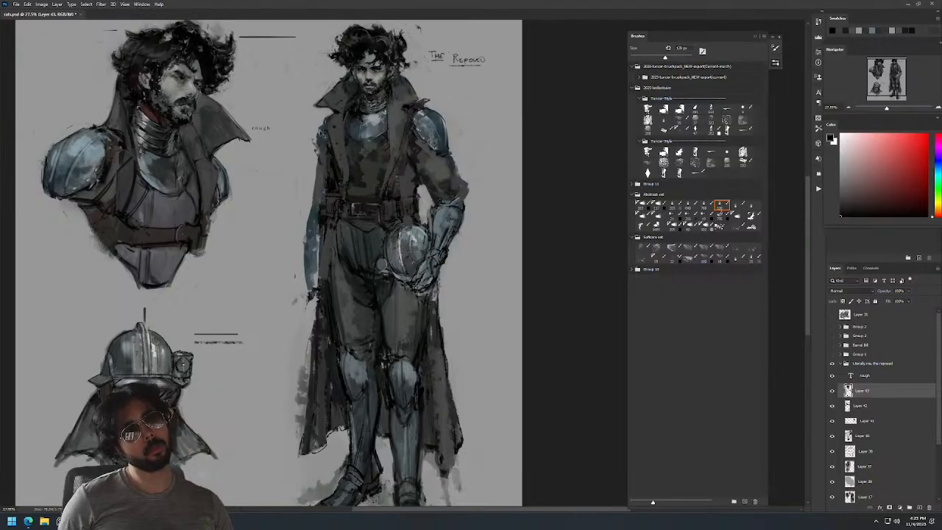
{"action": "key", "text": "bracketright"}
{"action": "key", "text": "bracketright"}
{"action": "key", "text": "bracketright"}
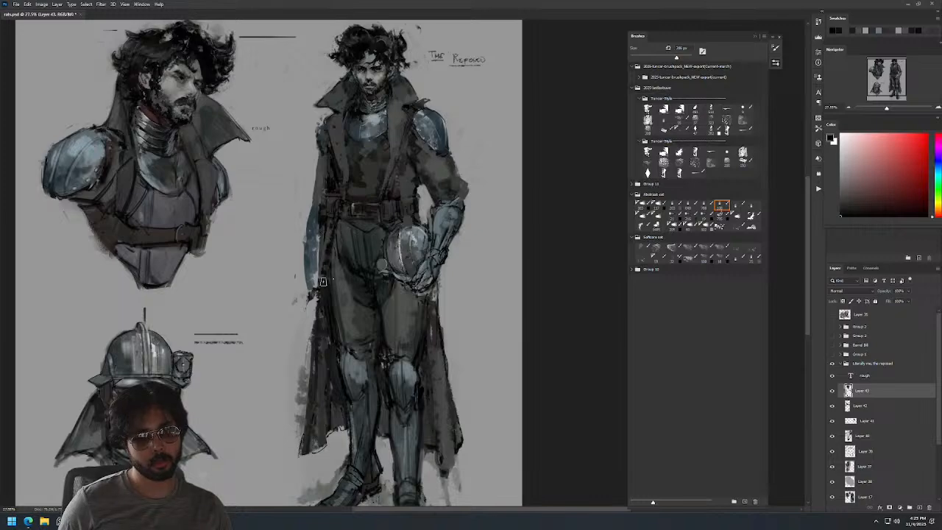
Soften the ground shadow beside the outward-turned boot with sampled light grey and a larger brush, undoing the last stroke.
{"action": "scroll", "coordinate": [403, 267], "scroll_direction": "down", "scroll_amount": 3}
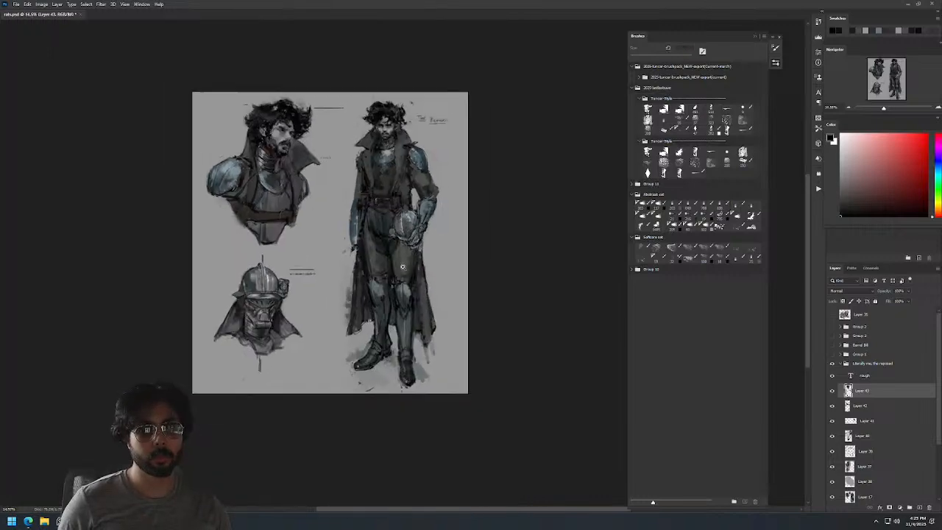
{"action": "scroll", "coordinate": [403, 266], "scroll_direction": "up", "scroll_amount": 3}
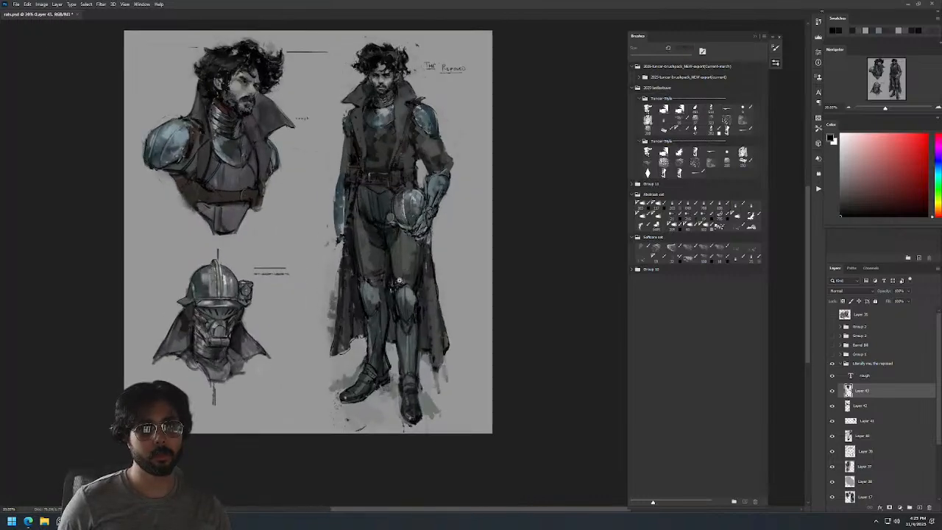
{"action": "left_click", "coordinate": [349, 386], "text": "alt"}
{"action": "left_click", "coordinate": [349, 386], "text": "alt"}
{"action": "left_click", "coordinate": [348, 385], "text": "alt"}
{"action": "key", "text": "bracketright"}
{"action": "key", "text": "bracketright"}
{"action": "key", "text": "bracketright"}
{"action": "left_click_drag", "start_coordinate": [352, 388], "coordinate": [328, 408]}
{"action": "key", "text": "ctrl+z"}
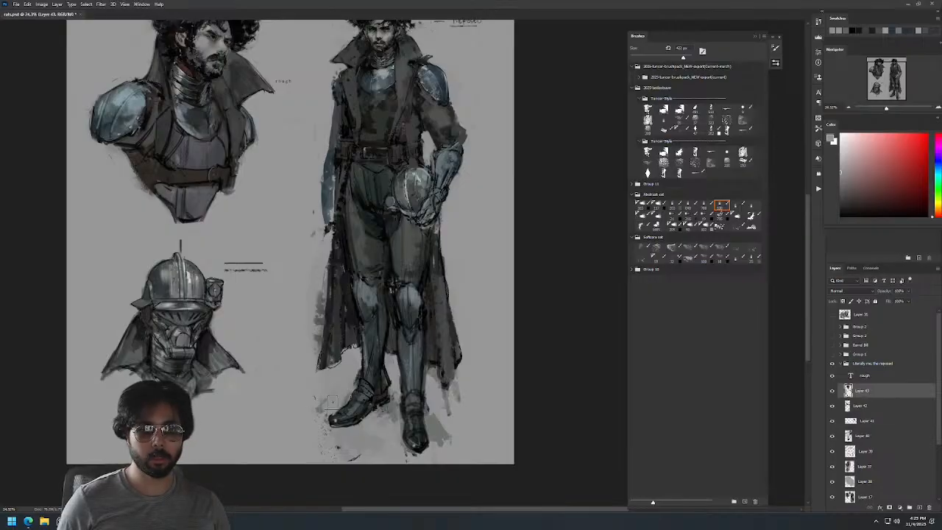
Touch up the forward boot's ankle and foot with sampled dark blue-grey.
{"action": "left_click", "coordinate": [416, 385], "text": "alt"}
{"action": "mouse_move", "coordinate": [414, 416]}
{"action": "left_mouse_down"}
{"action": "mouse_move", "coordinate": [421, 440]}
{"action": "mouse_move", "coordinate": [417, 409]}
{"action": "mouse_move", "coordinate": [421, 421]}
{"action": "left_mouse_up"}
{"action": "right_click", "coordinate": [420, 421], "text": "alt"}
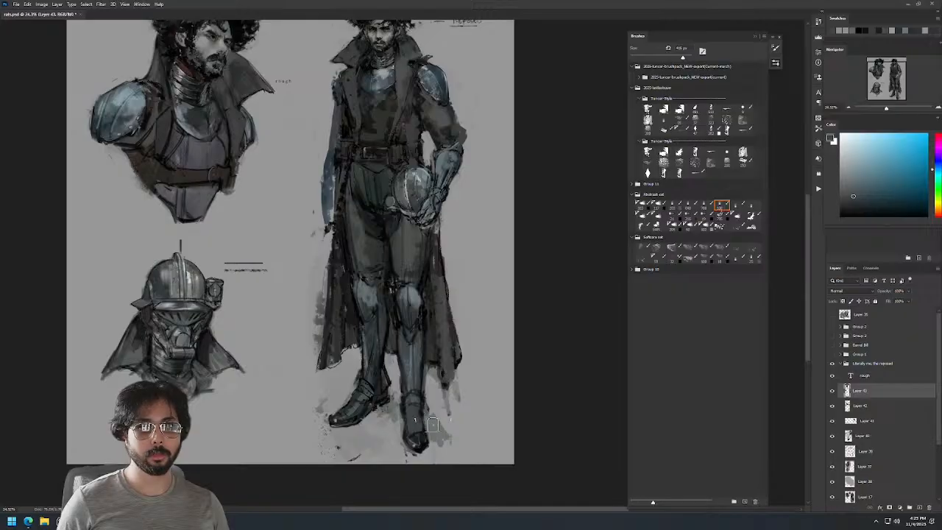
Flip the canvas horizontally and try dark strokes beside the hanging forearm, undoing each one.
{"action": "scroll", "coordinate": [482, 345], "scroll_direction": "down", "scroll_amount": 1}
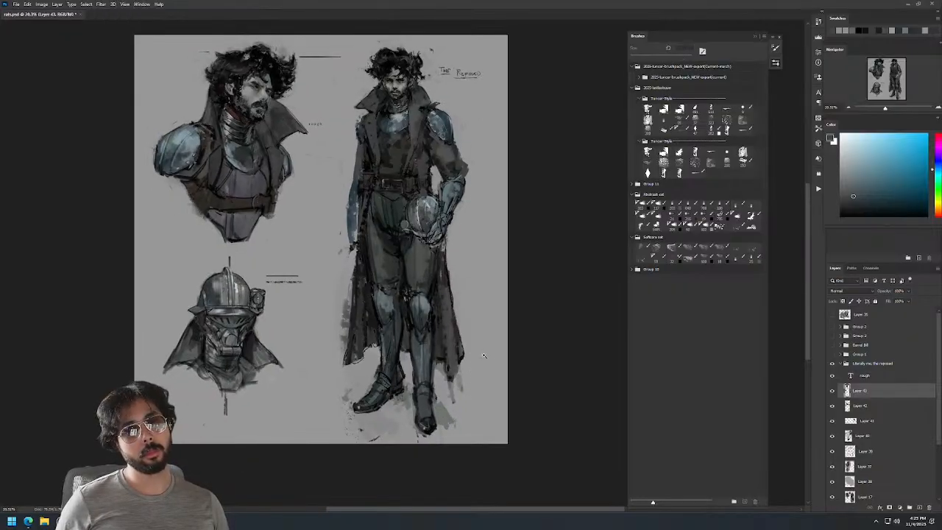
{"action": "key", "text": "ctrl+shift+h"}
{"action": "key", "text": "b"}
{"action": "key", "text": "d"}
{"action": "left_click_drag", "start_coordinate": [293, 258], "coordinate": [303, 287]}
{"action": "key", "text": "ctrl+z"}
{"action": "left_click_drag", "start_coordinate": [294, 237], "coordinate": [305, 291]}
{"action": "key", "text": "ctrl+z"}
Compare the full-body figure with and without the current painting layer.
{"action": "key", "text": "z"}
{"action": "left_click", "coordinate": [262, 105]}
{"action": "key", "text": "b"}
{"action": "left_click", "coordinate": [250, 185], "text": "alt"}
{"action": "key", "text": "ctrl+minus"}
{"action": "key", "text": "ctrl+minus"}
{"action": "key", "text": "ctrl+minus"}
{"action": "left_click", "coordinate": [831, 392]}
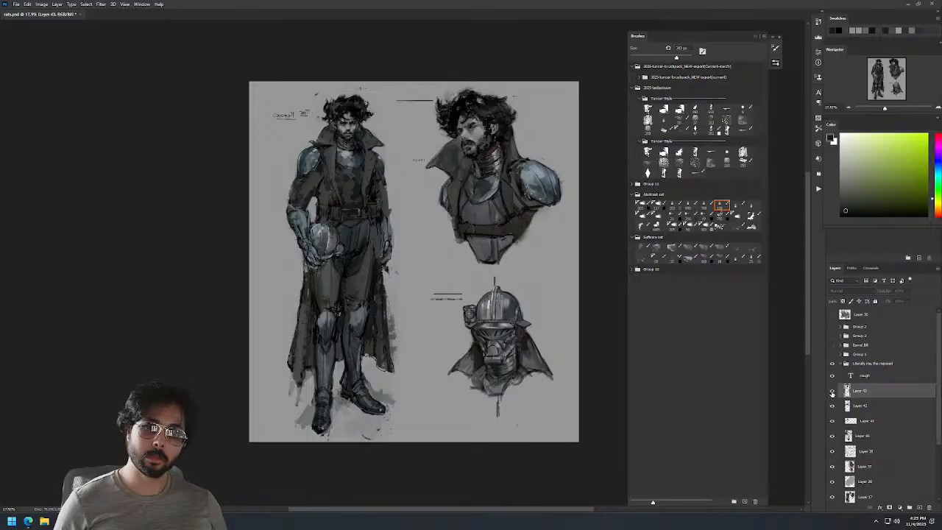
{"action": "left_click", "coordinate": [832, 392]}
{"action": "left_click", "coordinate": [832, 392]}
{"action": "left_click", "coordinate": [832, 391]}
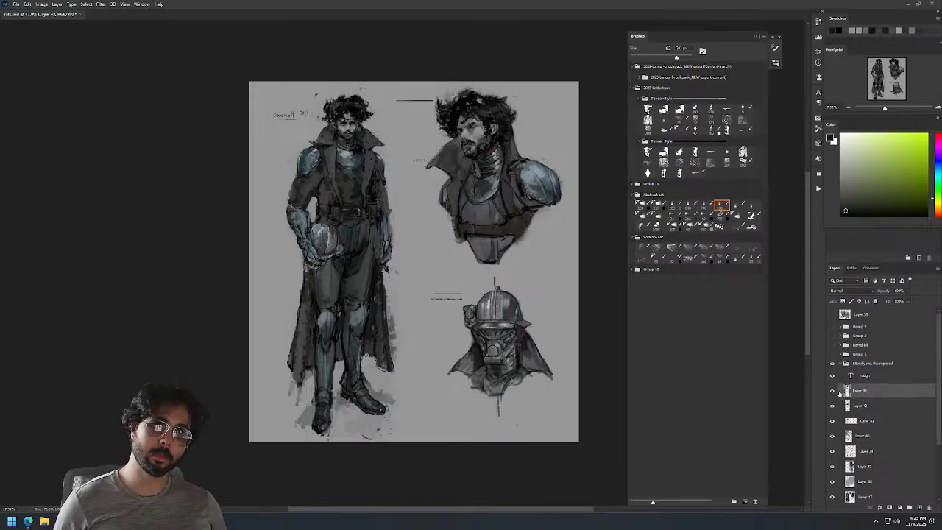
Lasso the coat collar's flap on the hanging-arm side and adjust its angle and shape with Free Transform.
{"action": "key", "text": "z"}
{"action": "left_click_drag", "start_coordinate": [311, 110], "coordinate": [471, 146]}
{"action": "key", "text": "l"}
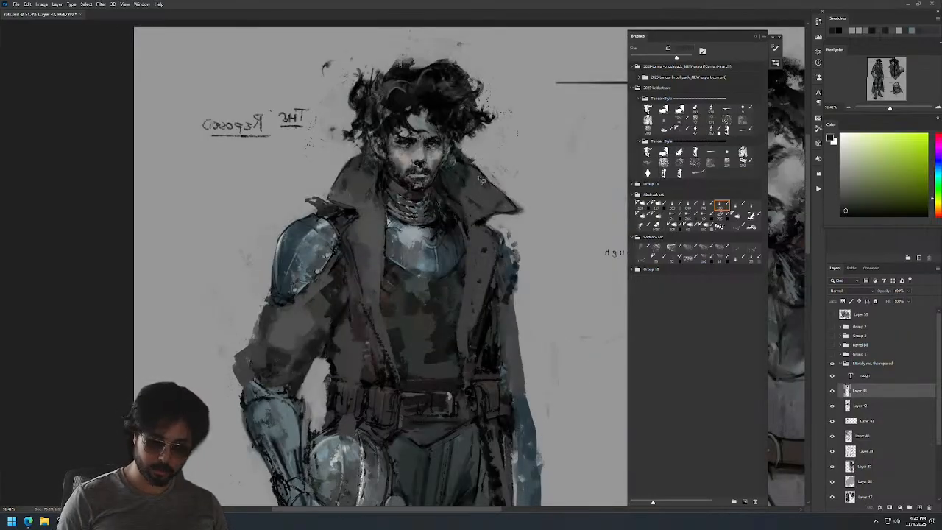
{"action": "mouse_move", "coordinate": [448, 204]}
{"action": "left_mouse_down"}
{"action": "mouse_move", "coordinate": [381, 42]}
{"action": "mouse_move", "coordinate": [358, 178]}
{"action": "mouse_move", "coordinate": [452, 202]}
{"action": "left_mouse_up"}
{"action": "key", "text": "ctrl+t"}
{"action": "left_click_drag", "start_coordinate": [569, 169], "coordinate": [568, 177]}
{"action": "left_click_drag", "start_coordinate": [522, 206], "coordinate": [498, 200]}
{"action": "key", "text": "Return"}
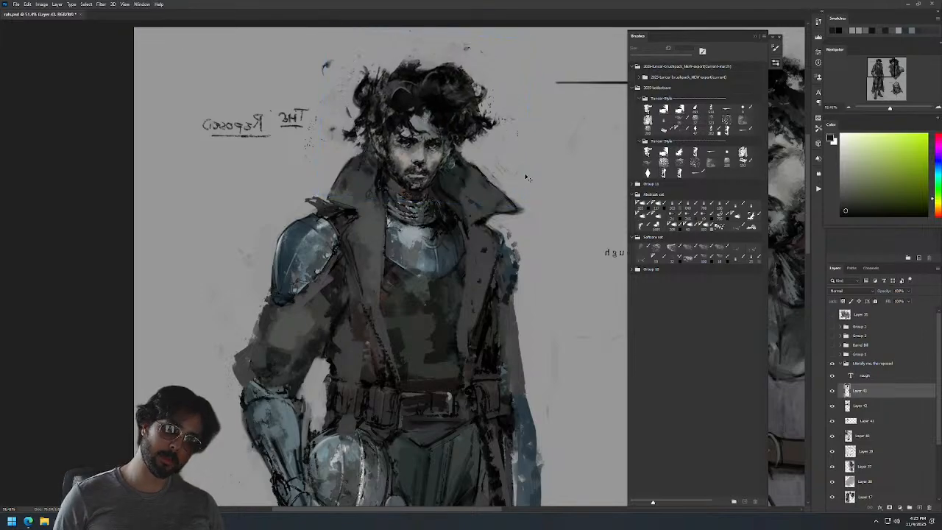
Flip the canvas back and rework the shoulder edge below the collar flap with sampled background and coat greys.
{"action": "scroll", "coordinate": [465, 165], "scroll_direction": "down", "scroll_amount": 5}
{"action": "scroll", "coordinate": [498, 126], "scroll_direction": "up", "scroll_amount": 1}
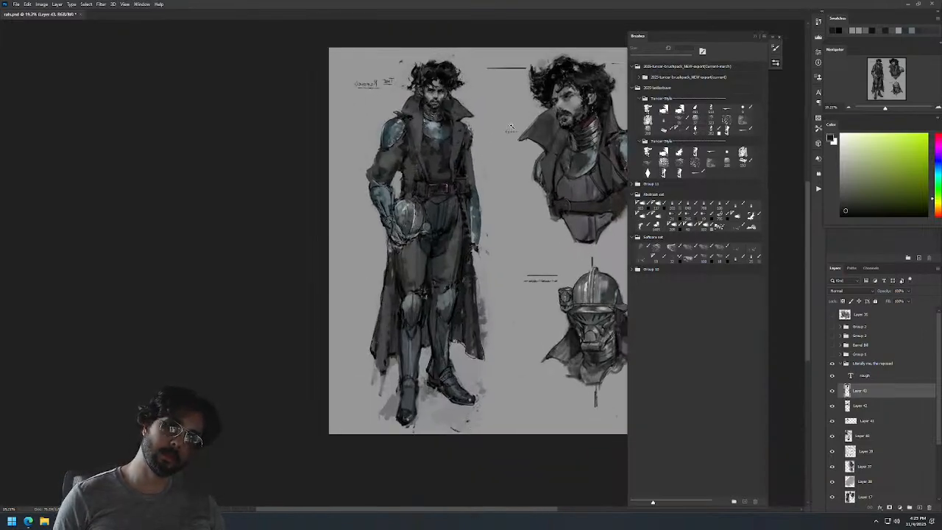
{"action": "key", "text": "ctrl+shift+h"}
{"action": "left_click_drag", "start_coordinate": [614, 102], "coordinate": [478, 114]}
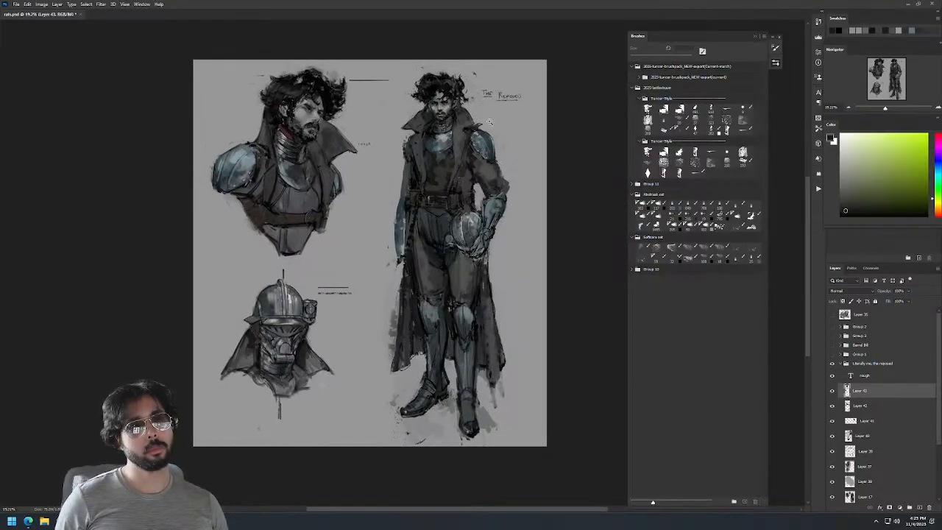
{"action": "scroll", "coordinate": [481, 122], "scroll_direction": "up", "scroll_amount": 5}
{"action": "scroll", "coordinate": [378, 158], "scroll_direction": "down", "scroll_amount": 2}
{"action": "left_click", "coordinate": [363, 183], "text": "alt"}
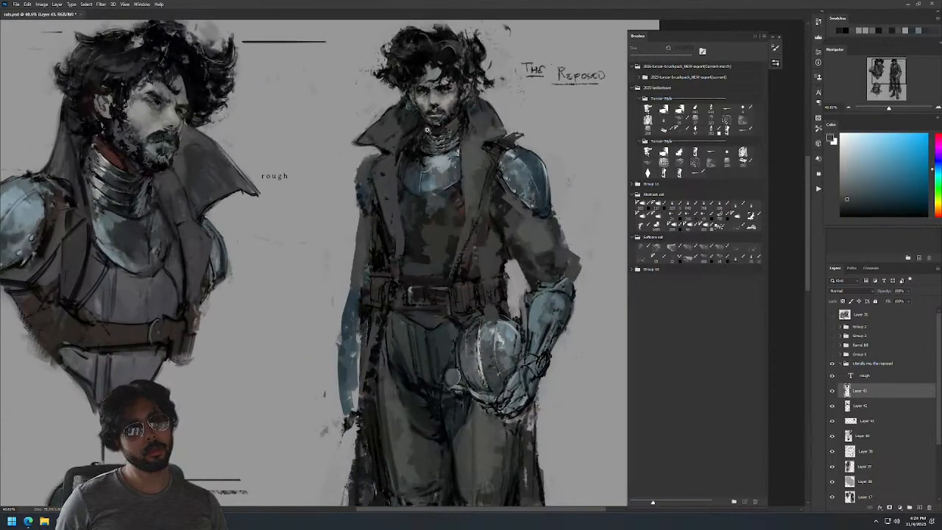
{"action": "scroll", "coordinate": [476, 168], "scroll_direction": "down", "scroll_amount": 4}
{"action": "scroll", "coordinate": [476, 168], "scroll_direction": "up", "scroll_amount": 3}
{"action": "left_click", "coordinate": [350, 175], "text": "alt"}
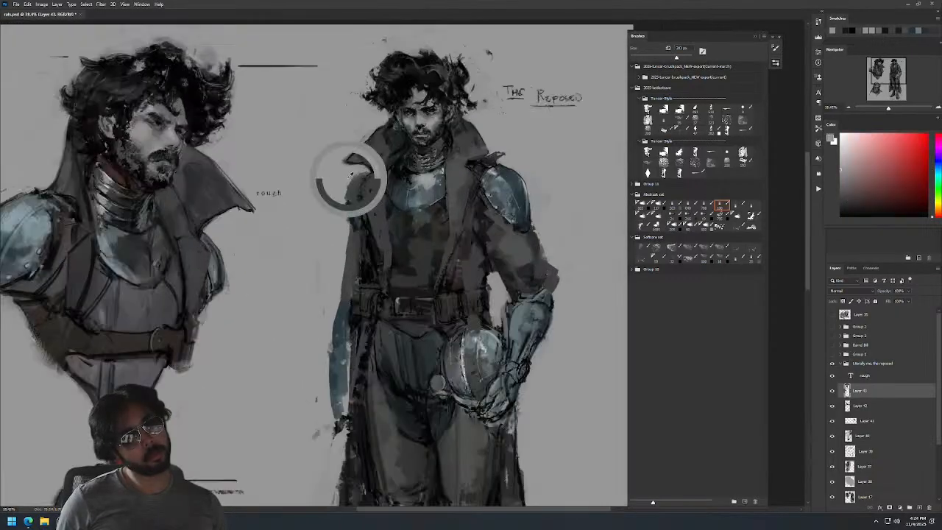
{"action": "left_click", "coordinate": [363, 176], "text": "alt"}
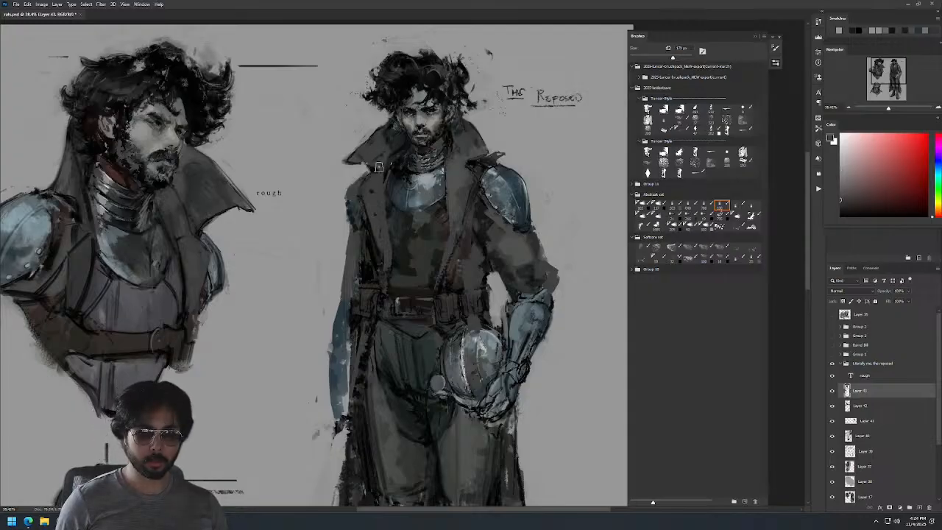
Define the underside of the collar flap with sampled coat grey and black, using a progressively smaller brush.
{"action": "key", "text": "b"}
{"action": "left_click", "coordinate": [380, 168], "text": "alt"}
{"action": "right_click", "coordinate": [372, 176], "text": "alt"}
{"action": "left_click", "coordinate": [377, 172], "text": "alt"}
{"action": "right_click", "coordinate": [384, 158], "text": "alt"}
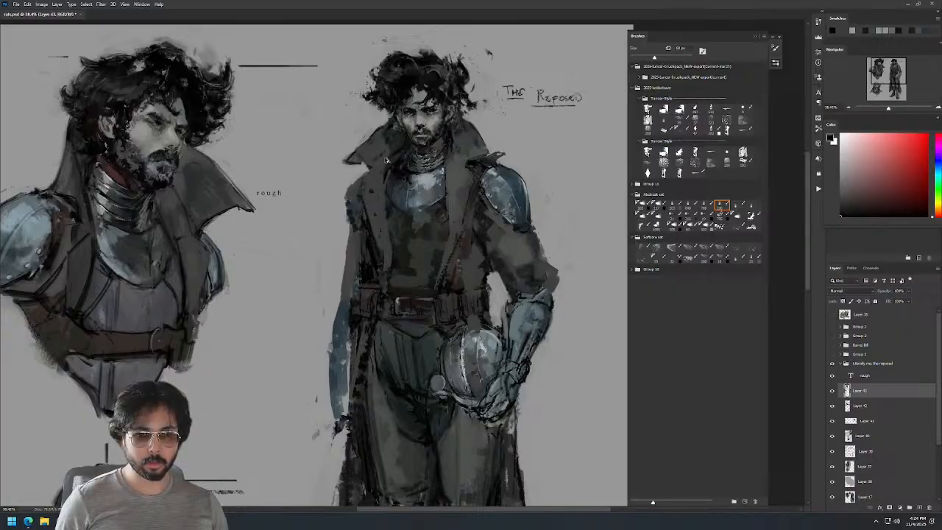
{"action": "right_click", "coordinate": [373, 162], "text": "alt"}
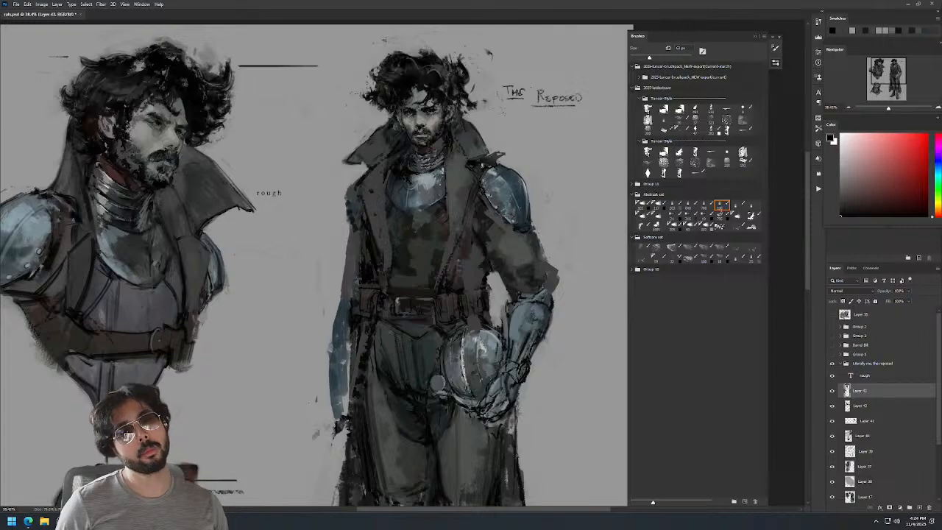
{"action": "scroll", "coordinate": [492, 157], "scroll_direction": "down", "scroll_amount": 3}
{"action": "left_click_drag", "start_coordinate": [492, 157], "coordinate": [497, 158]}
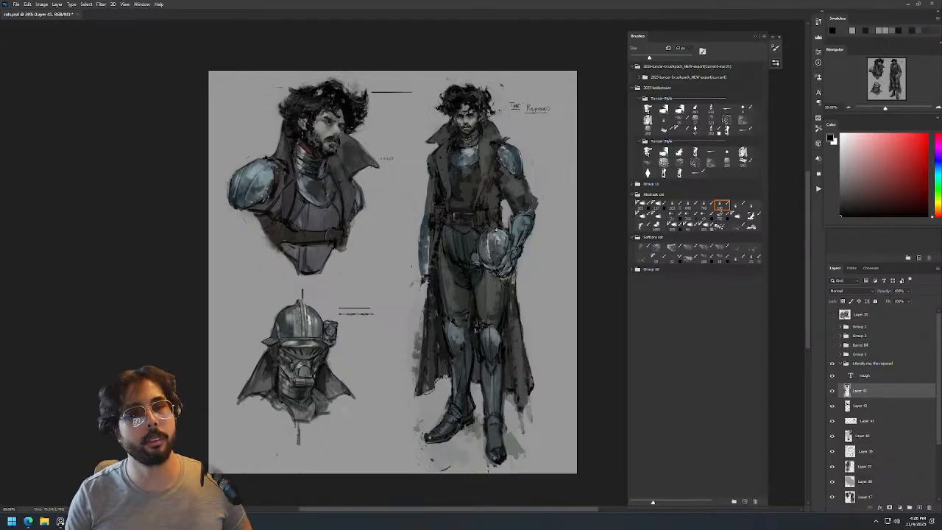
Reshape the lower part of the hanging forearm with a larger brush and sampled dark blue-grey.
{"action": "scroll", "coordinate": [455, 121], "scroll_direction": "up", "scroll_amount": 3}
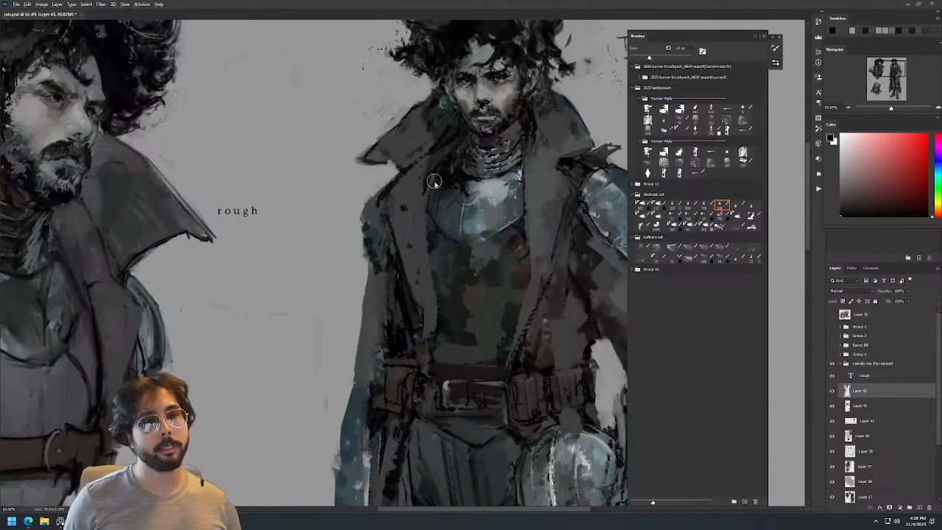
{"action": "scroll", "coordinate": [544, 99], "scroll_direction": "down", "scroll_amount": 4}
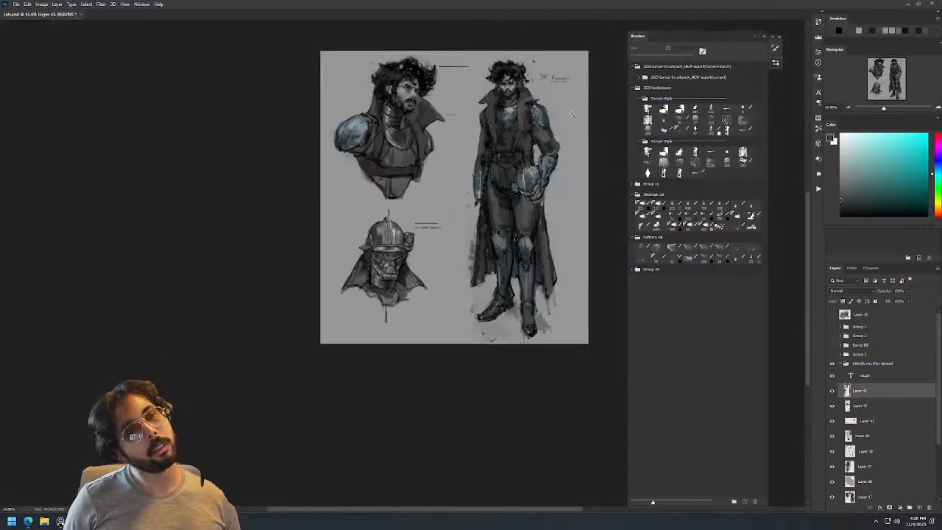
{"action": "scroll", "coordinate": [569, 89], "scroll_direction": "up", "scroll_amount": 2}
{"action": "right_click", "coordinate": [405, 231], "text": "alt"}
{"action": "mouse_move", "coordinate": [399, 217]}
{"action": "left_mouse_down"}
{"action": "mouse_move", "coordinate": [398, 261]}
{"action": "mouse_move", "coordinate": [403, 271]}
{"action": "mouse_move", "coordinate": [407, 243]}
{"action": "mouse_move", "coordinate": [415, 287]}
{"action": "mouse_move", "coordinate": [409, 242]}
{"action": "mouse_move", "coordinate": [419, 217]}
{"action": "mouse_move", "coordinate": [410, 247]}
{"action": "mouse_move", "coordinate": [420, 252]}
{"action": "left_mouse_up"}
{"action": "key", "text": "ctrl+z"}
{"action": "left_click", "coordinate": [401, 209], "text": "alt"}
{"action": "left_click", "coordinate": [418, 208], "text": "alt"}
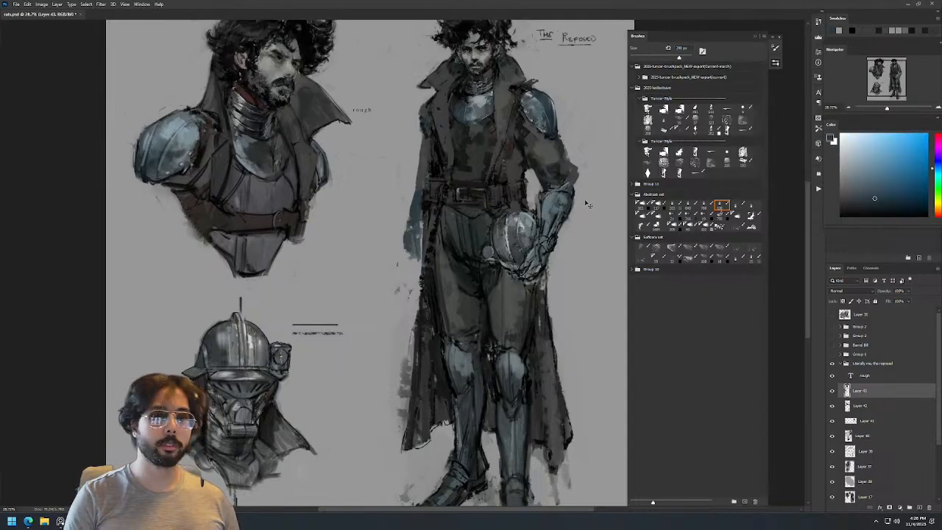
Flip the canvas horizontally, check Layer 43's effect on the figure and merge it into Layer 42.
{"action": "key", "text": "h"}
{"action": "left_click_drag", "start_coordinate": [491, 243], "coordinate": [567, 220]}
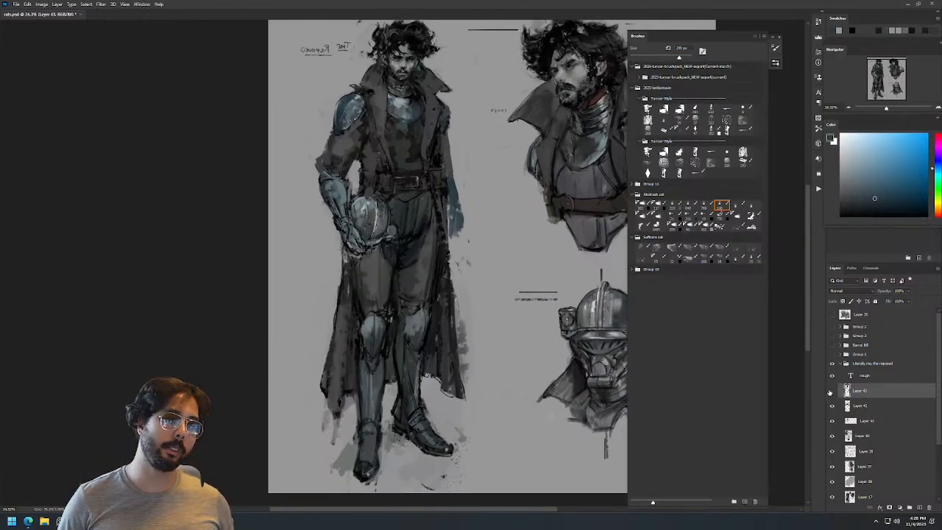
{"action": "left_click", "coordinate": [831, 391]}
{"action": "left_click", "coordinate": [832, 392]}
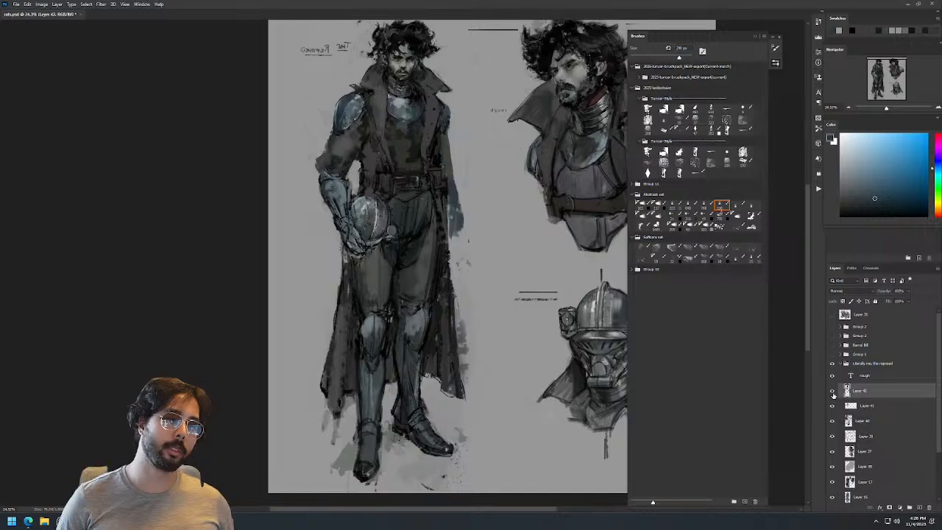
Compare the full-body figure with Layer 42 hidden and shown.
{"action": "left_click", "coordinate": [831, 391]}
{"action": "left_click", "coordinate": [831, 392]}
{"action": "left_click", "coordinate": [832, 392]}
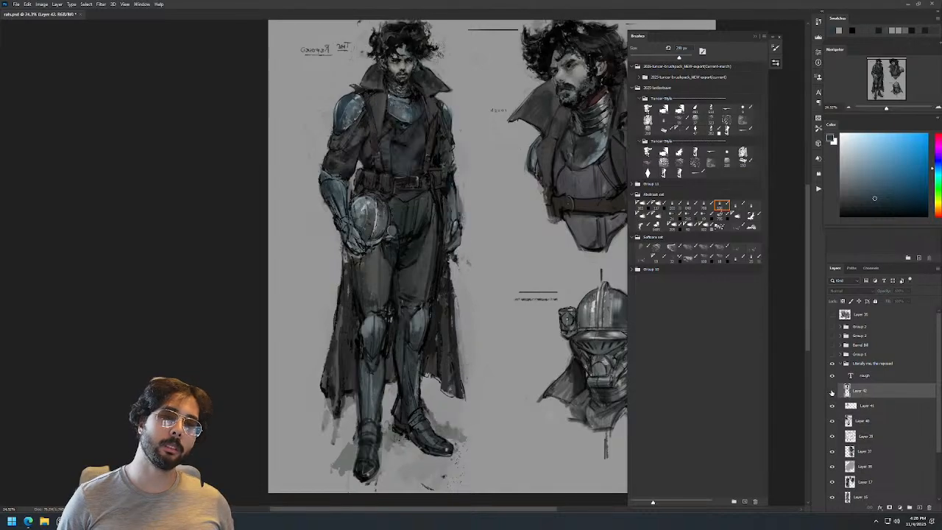
{"action": "left_click", "coordinate": [831, 391]}
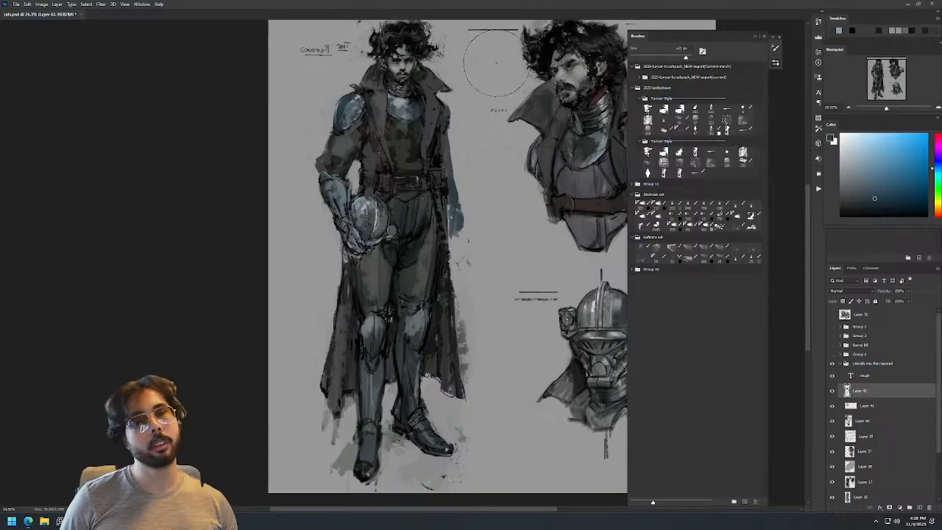
Repaint the partly hidden shoulder plate above the hanging arm with sampled armour blues and clean its outer edge with background grey.
{"action": "mouse_move", "coordinate": [438, 62]}
{"action": "left_mouse_down"}
{"action": "mouse_move", "coordinate": [470, 63]}
{"action": "mouse_move", "coordinate": [482, 160]}
{"action": "left_mouse_up"}
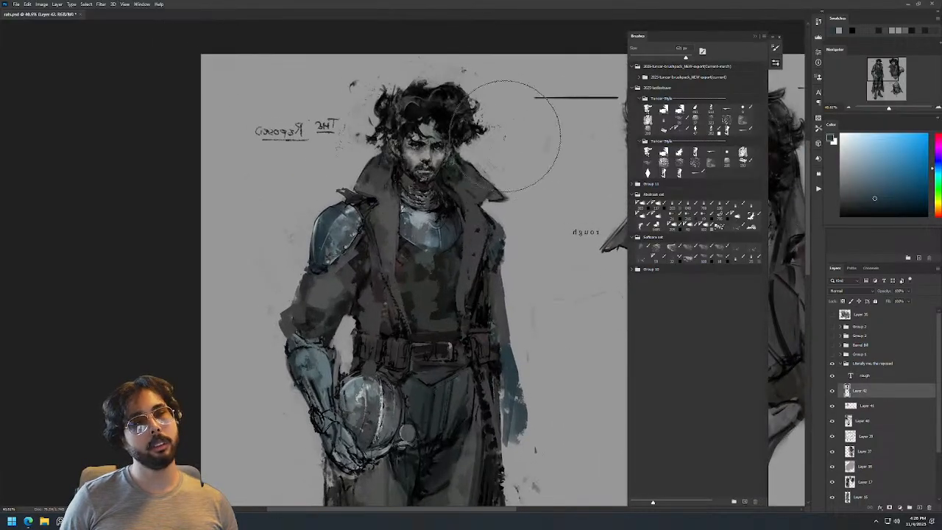
{"action": "left_click_drag", "start_coordinate": [519, 120], "coordinate": [506, 153]}
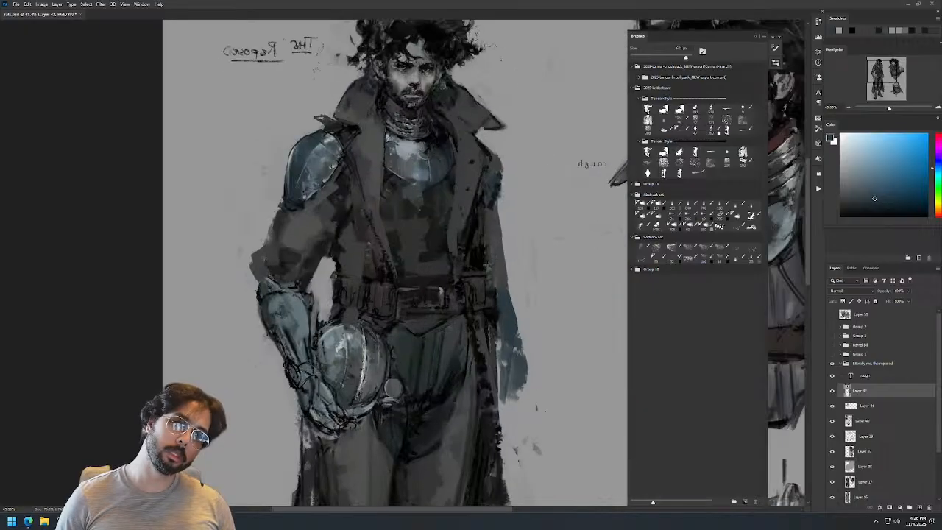
{"action": "scroll", "coordinate": [520, 170], "scroll_direction": "up", "scroll_amount": 3}
{"action": "left_click", "coordinate": [324, 163], "text": "alt"}
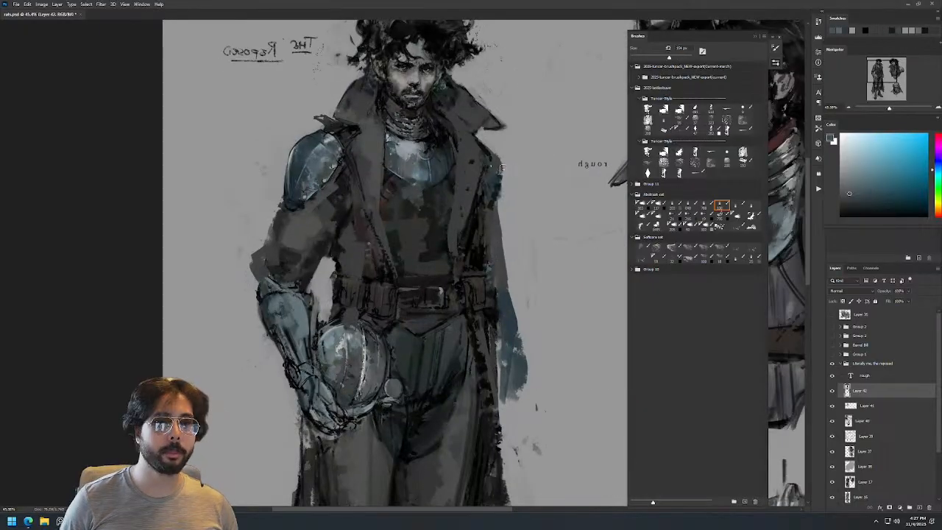
{"action": "key", "text": "]"}
{"action": "left_click", "coordinate": [495, 180], "text": "alt"}
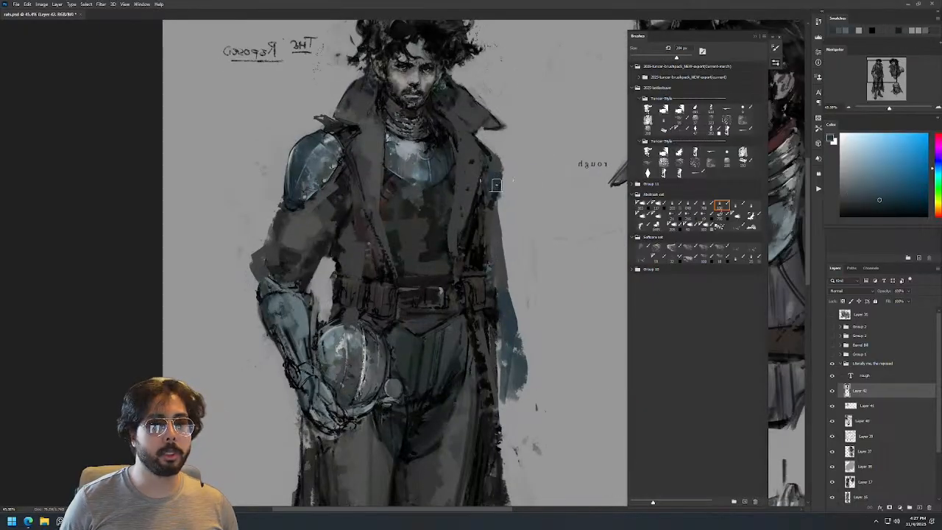
{"action": "left_click", "coordinate": [315, 150], "text": "alt"}
{"action": "right_click", "coordinate": [505, 175], "text": "alt"}
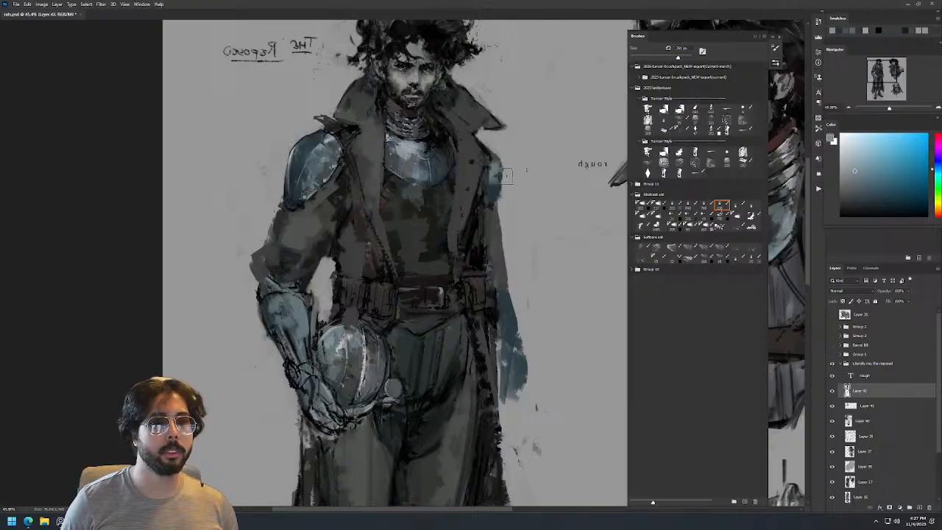
{"action": "left_click", "coordinate": [505, 157], "text": "alt"}
{"action": "left_click_drag", "start_coordinate": [492, 153], "coordinate": [505, 186]}
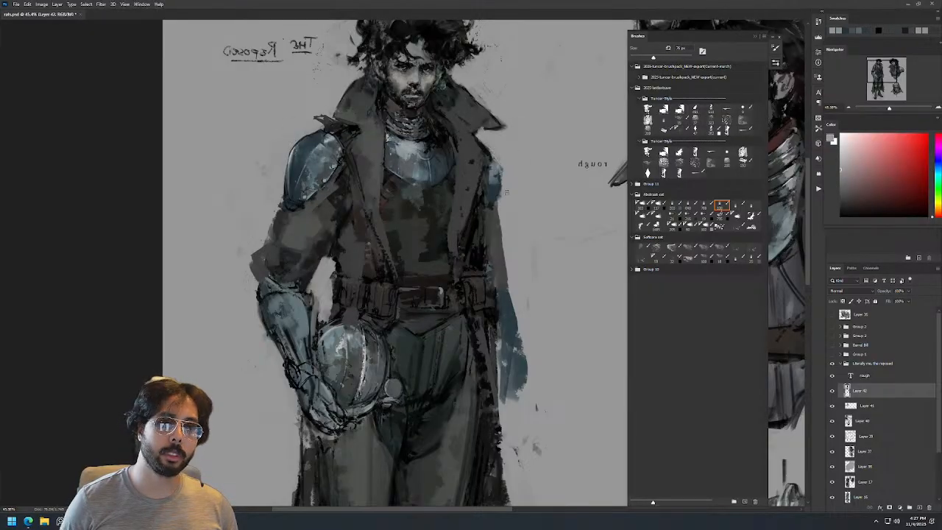
Flip the canvas back horizontally and touch up the shirt below the chest plate with a sampled near-black green.
{"action": "scroll", "coordinate": [504, 169], "scroll_direction": "down", "scroll_amount": 5}
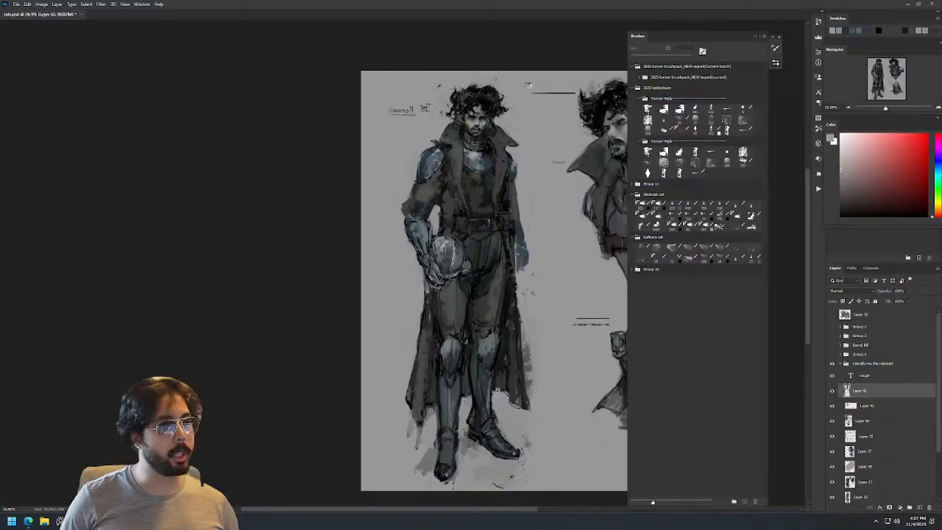
{"action": "key", "text": "ctrl+shift+h"}
{"action": "left_click_drag", "start_coordinate": [525, 186], "coordinate": [294, 176]}
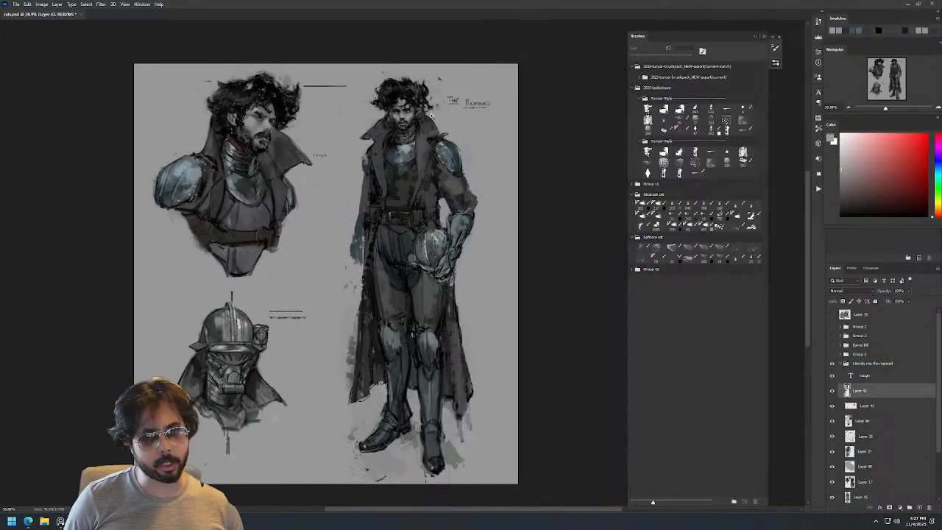
{"action": "left_click_drag", "start_coordinate": [409, 124], "coordinate": [425, 124]}
{"action": "left_click_drag", "start_coordinate": [386, 199], "coordinate": [410, 188]}
{"action": "left_click", "coordinate": [376, 222], "text": "alt"}
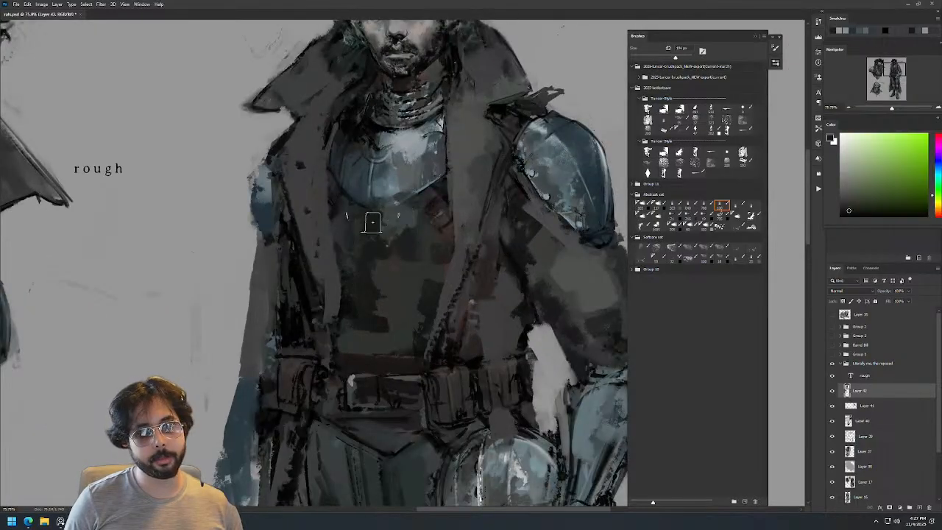
{"action": "scroll", "coordinate": [508, 193], "scroll_direction": "down", "scroll_amount": 5}
{"action": "scroll", "coordinate": [502, 125], "scroll_direction": "up", "scroll_amount": 4}
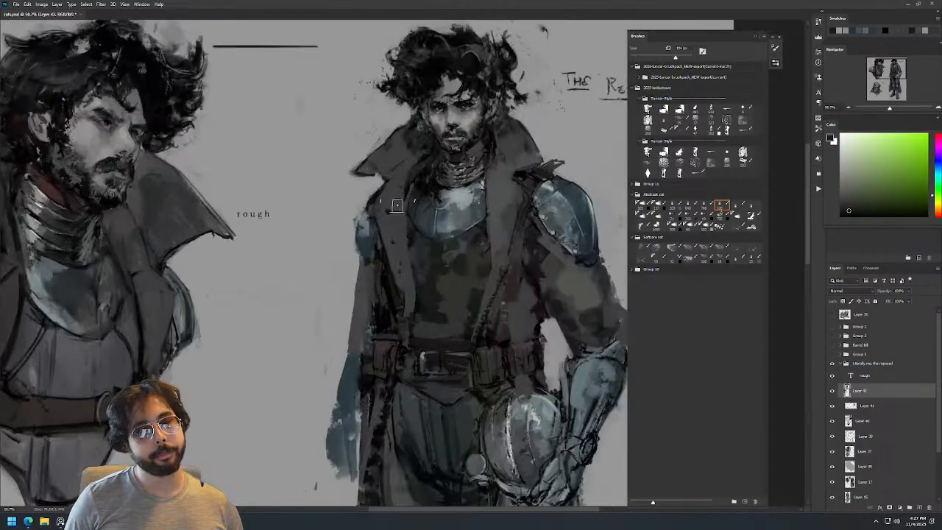
Touch up the figure's shoulder plates with sampled light blue-grey and dark blue, using a smaller brush for the plate above the hanging arm.
{"action": "left_click", "coordinate": [554, 186], "text": "alt"}
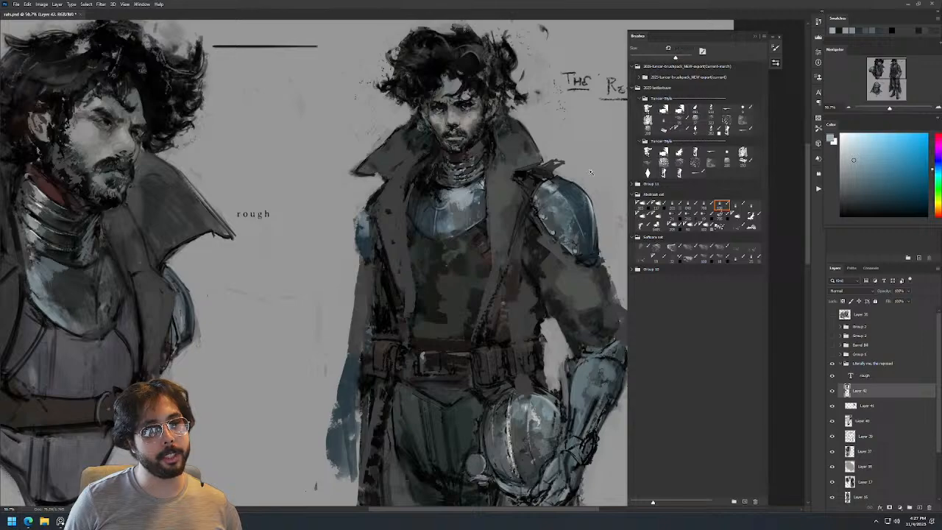
{"action": "scroll", "coordinate": [588, 174], "scroll_direction": "up", "scroll_amount": 2}
{"action": "scroll", "coordinate": [544, 213], "scroll_direction": "down", "scroll_amount": 5}
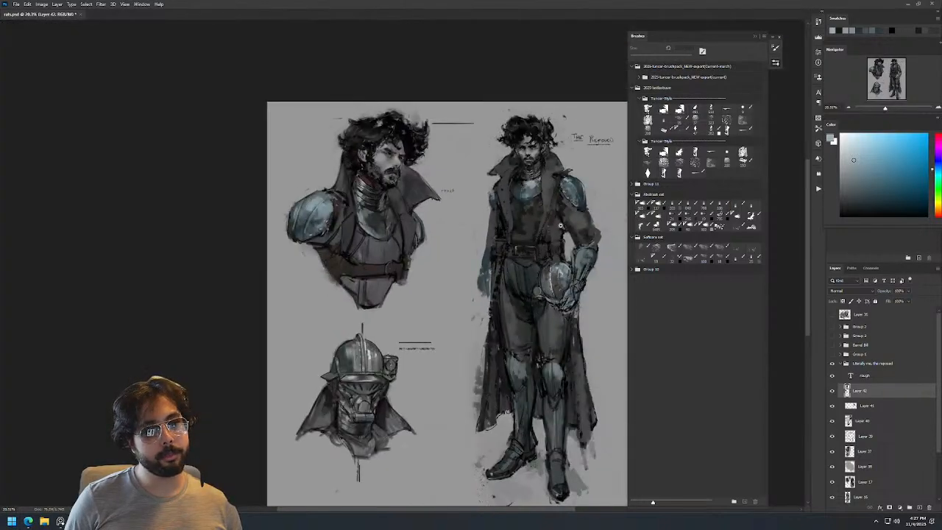
{"action": "scroll", "coordinate": [526, 196], "scroll_direction": "up", "scroll_amount": 4}
{"action": "left_click", "coordinate": [441, 219], "text": "alt"}
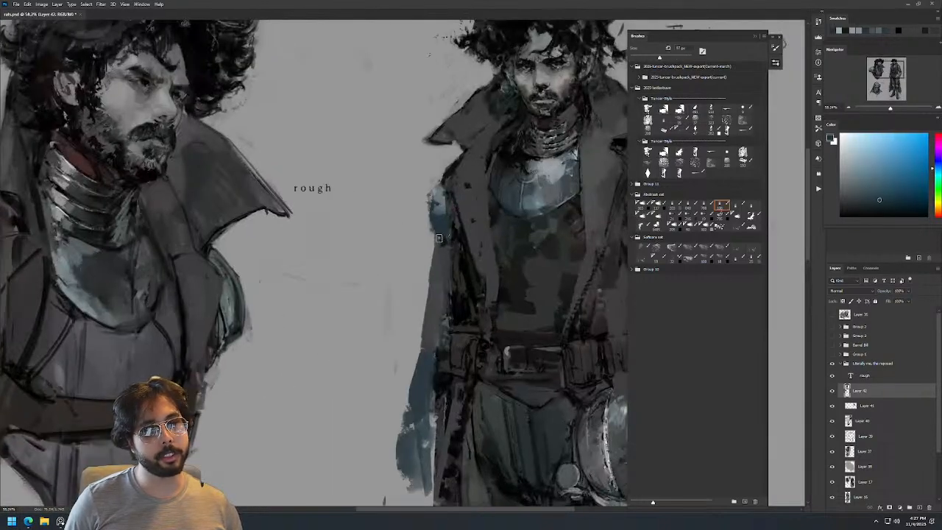
{"action": "scroll", "coordinate": [435, 228], "scroll_direction": "down", "scroll_amount": 4}
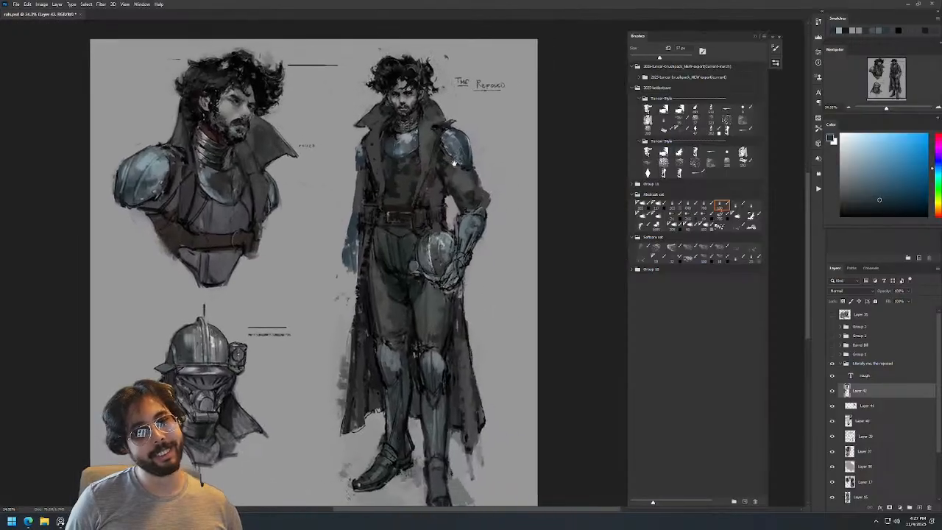
Widen the hanging arm's upper sleeve with broad, ragged strokes from the shoulder down to the belt.
{"action": "scroll", "coordinate": [397, 176], "scroll_direction": "up", "scroll_amount": 2}
{"action": "left_click", "coordinate": [335, 180], "text": "alt"}
{"action": "key", "text": "e"}
{"action": "mouse_move", "coordinate": [334, 174]}
{"action": "left_mouse_down"}
{"action": "mouse_move", "coordinate": [328, 217]}
{"action": "mouse_move", "coordinate": [338, 239]}
{"action": "mouse_move", "coordinate": [321, 230]}
{"action": "mouse_move", "coordinate": [316, 245]}
{"action": "mouse_move", "coordinate": [319, 286]}
{"action": "left_mouse_up"}
{"action": "left_click", "coordinate": [463, 164], "text": "alt"}
Refine the lower part of the hanging arm's sleeve with a smaller brush and a sampled sleeve tone.
{"action": "key", "text": "["}
{"action": "key", "text": "["}
{"action": "key", "text": "["}
{"action": "key", "text": "["}
{"action": "key", "text": "["}
{"action": "left_click", "coordinate": [331, 241], "text": "alt"}
{"action": "key", "text": "]"}
{"action": "left_click_drag", "start_coordinate": [324, 248], "coordinate": [323, 282]}
{"action": "key", "text": "z"}
{"action": "left_click_drag", "start_coordinate": [414, 200], "coordinate": [402, 255]}
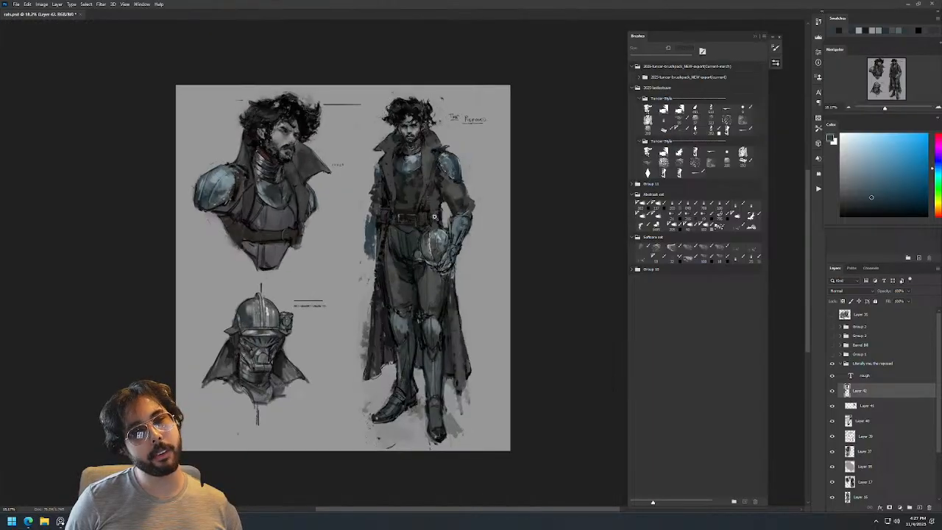
Fill out the coat tail behind the leg on the helmet side with broad strokes of sampled dark grey.
{"action": "left_click_drag", "start_coordinate": [434, 206], "coordinate": [458, 207]}
{"action": "left_click", "coordinate": [440, 319], "text": "alt"}
{"action": "key", "text": "z"}
{"action": "mouse_move", "coordinate": [453, 324]}
{"action": "left_mouse_down"}
{"action": "mouse_move", "coordinate": [492, 321]}
{"action": "mouse_move", "coordinate": [452, 285]}
{"action": "mouse_move", "coordinate": [448, 409]}
{"action": "left_mouse_up"}
{"action": "left_click", "coordinate": [417, 117], "text": "alt"}
{"action": "left_click", "coordinate": [454, 305], "text": "alt"}
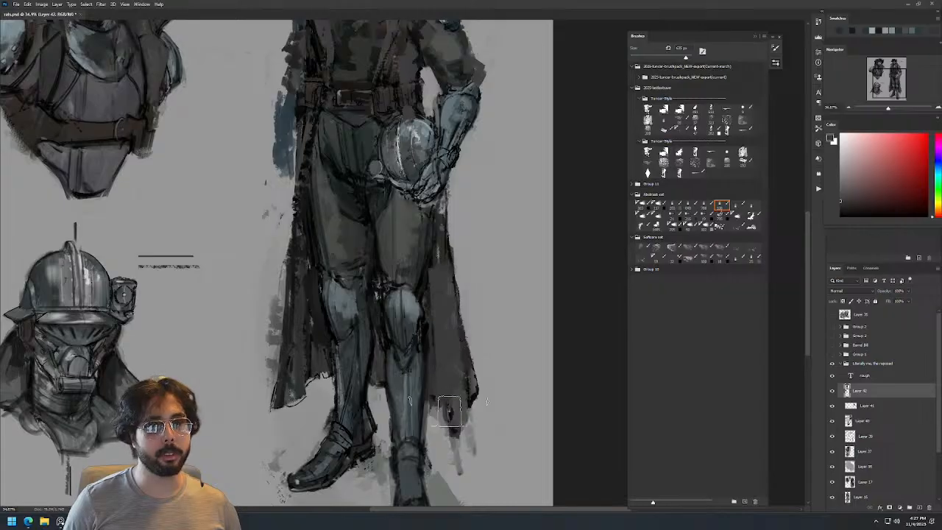
{"action": "left_click_drag", "start_coordinate": [457, 286], "coordinate": [454, 417]}
Try to refine the coat tail beside the thigh and knee with a smaller brush.
{"action": "left_click", "coordinate": [398, 339], "text": "alt"}
{"action": "key", "text": "["}
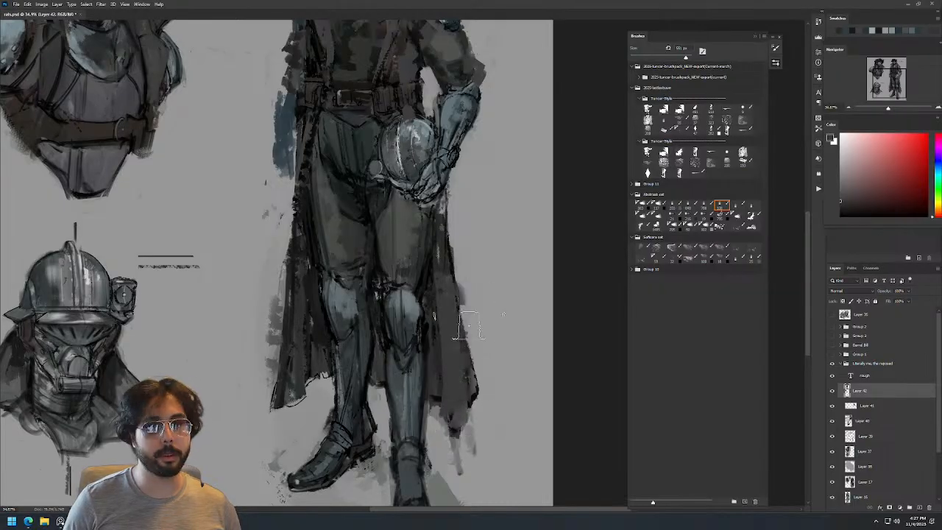
{"action": "key", "text": "["}
{"action": "left_click_drag", "start_coordinate": [433, 261], "coordinate": [442, 319]}
{"action": "key", "text": "ctrl+z"}
{"action": "key", "text": "["}
{"action": "key", "text": "["}
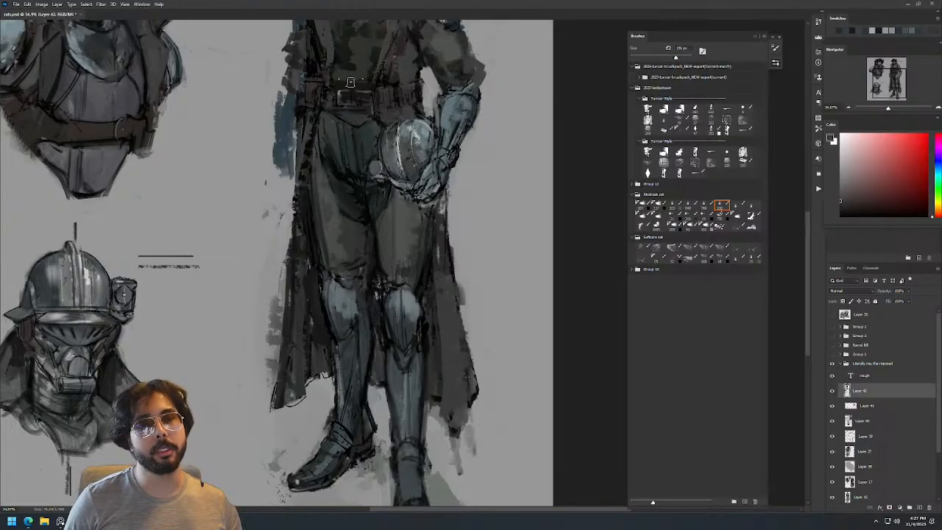
Try a thin black contour stroke along the upper part of the hanging arm.
{"action": "left_click", "coordinate": [302, 176], "text": "alt"}
{"action": "key", "text": "z"}
{"action": "left_click_drag", "start_coordinate": [349, 106], "coordinate": [309, 106]}
{"action": "mouse_move", "coordinate": [377, 60]}
{"action": "left_mouse_down"}
{"action": "mouse_move", "coordinate": [381, 118]}
{"action": "mouse_move", "coordinate": [405, 103]}
{"action": "mouse_move", "coordinate": [382, 103]}
{"action": "mouse_move", "coordinate": [424, 74]}
{"action": "left_mouse_up"}
{"action": "left_click", "coordinate": [291, 184], "text": "alt"}
{"action": "key", "text": "["}
{"action": "key", "text": "d"}
{"action": "left_click_drag", "start_coordinate": [297, 152], "coordinate": [283, 192]}
{"action": "key", "text": "ctrl+z"}
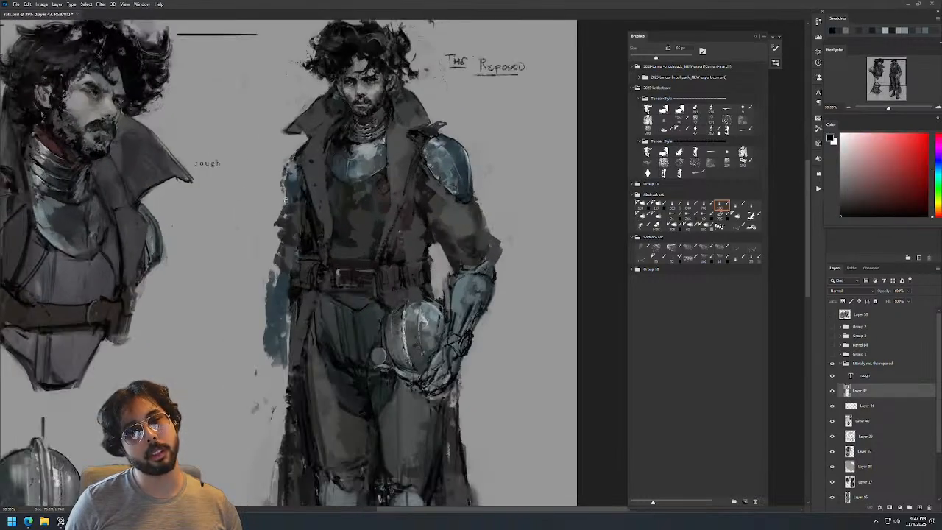
Flip the canvas horizontally and trim the pointed tip of the coat collar with sampled background grey.
{"action": "key", "text": "z"}
{"action": "left_click_drag", "start_coordinate": [381, 124], "coordinate": [328, 125]}
{"action": "key", "text": "ctrl+shift+h"}
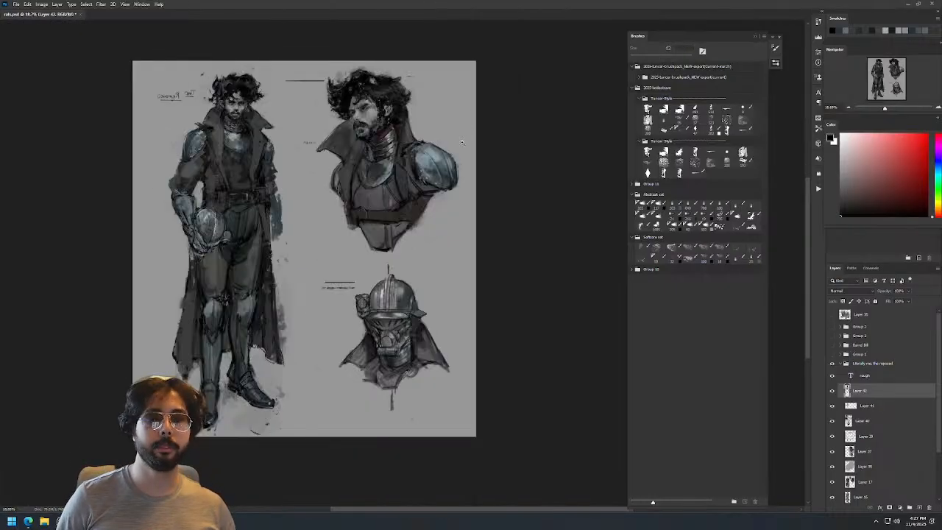
{"action": "left_click_drag", "start_coordinate": [402, 196], "coordinate": [543, 191]}
{"action": "mouse_move", "coordinate": [395, 107]}
{"action": "left_mouse_down"}
{"action": "mouse_move", "coordinate": [428, 122]}
{"action": "mouse_move", "coordinate": [417, 118]}
{"action": "mouse_move", "coordinate": [465, 118]}
{"action": "left_mouse_up"}
{"action": "key", "text": "b"}
{"action": "left_click", "coordinate": [414, 152], "text": "alt"}
{"action": "left_click_drag", "start_coordinate": [404, 136], "coordinate": [393, 137]}
{"action": "left_click_drag", "start_coordinate": [391, 135], "coordinate": [401, 128]}
{"action": "key", "text": "ctrl+z"}
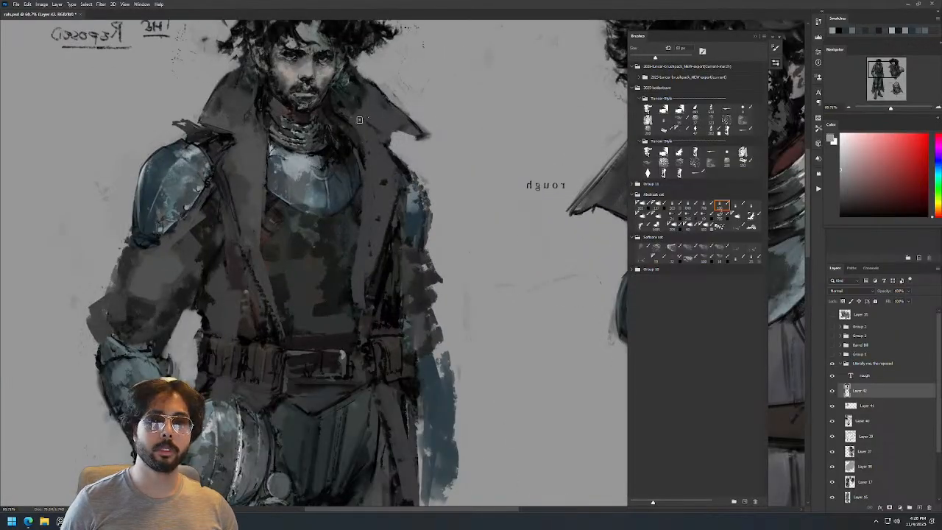
Test several textured brushes with strokes on and beside the collar, undoing each test.
{"action": "left_click", "coordinate": [675, 226]}
{"action": "left_click_drag", "start_coordinate": [508, 186], "coordinate": [468, 96]}
{"action": "key", "text": "ctrl+z"}
{"action": "left_click_drag", "start_coordinate": [389, 138], "coordinate": [364, 112]}
{"action": "left_click_drag", "start_coordinate": [363, 111], "coordinate": [395, 152]}
{"action": "key", "text": "ctrl+z"}
{"action": "left_click", "coordinate": [736, 215]}
{"action": "left_click_drag", "start_coordinate": [462, 105], "coordinate": [504, 140]}
{"action": "key", "text": "ctrl+z"}
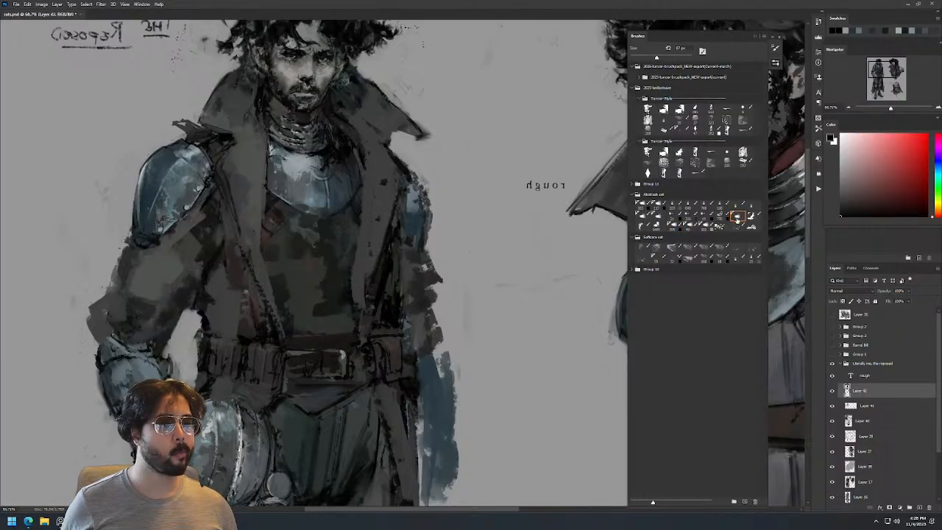
{"action": "left_click", "coordinate": [691, 248]}
{"action": "left_click_drag", "start_coordinate": [460, 116], "coordinate": [513, 207]}
{"action": "key", "text": "ctrl+z"}
Switch to the softer set's first brush, reduce it to about 24 px and draw fine black accents on the collar flap.
{"action": "left_click", "coordinate": [642, 248]}
{"action": "left_click_drag", "start_coordinate": [485, 132], "coordinate": [519, 202]}
{"action": "key", "text": "ctrl+z"}
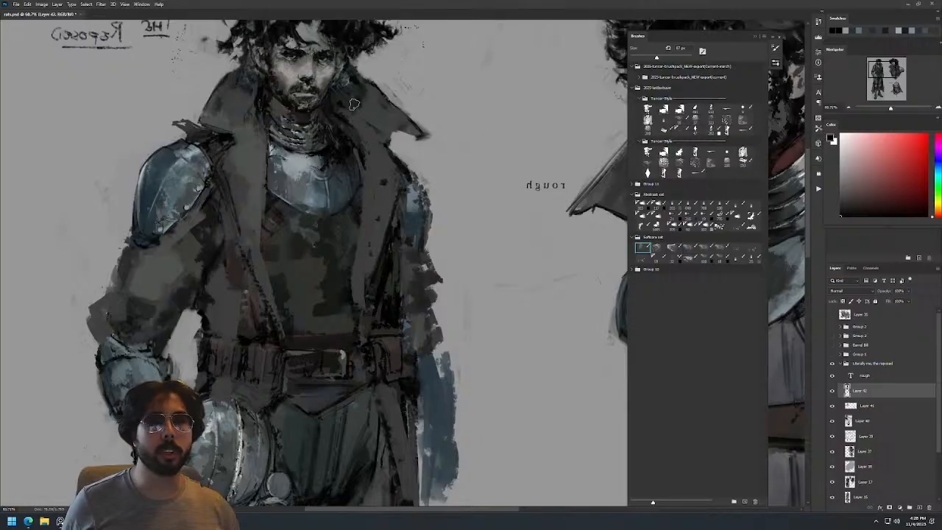
{"action": "right_click", "coordinate": [374, 128], "text": "alt"}
{"action": "left_click_drag", "start_coordinate": [349, 98], "coordinate": [391, 163]}
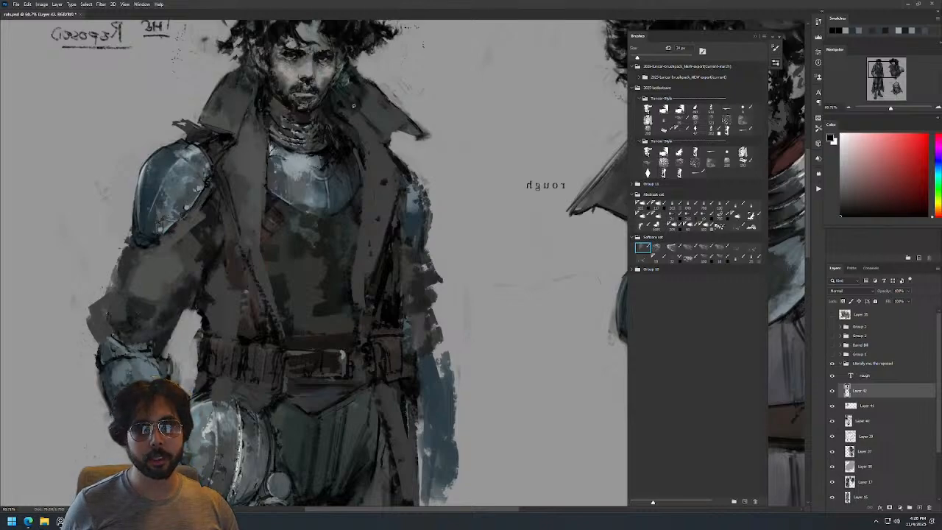
Refine the lapel edge beside the chest plate with sampled armour blue-grey and black.
{"action": "scroll", "coordinate": [407, 141], "scroll_direction": "down", "scroll_amount": 3}
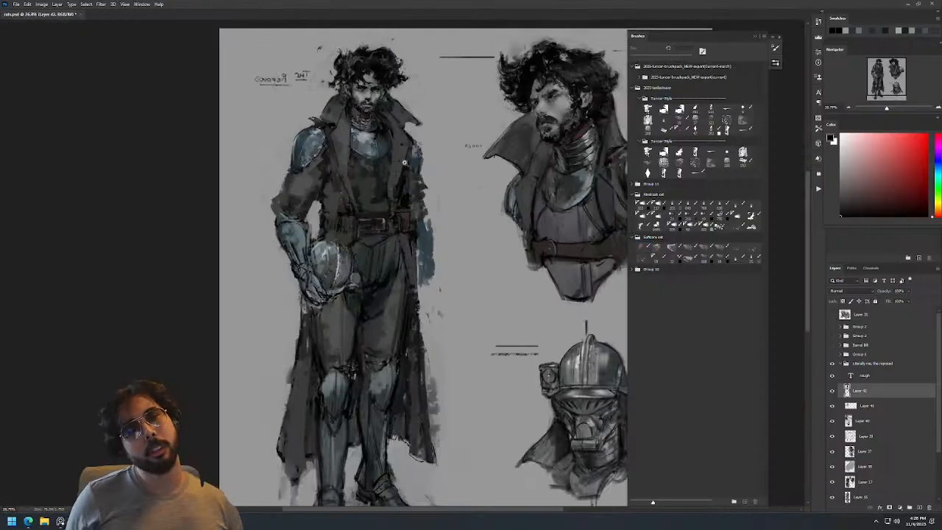
{"action": "scroll", "coordinate": [339, 139], "scroll_direction": "up", "scroll_amount": 3}
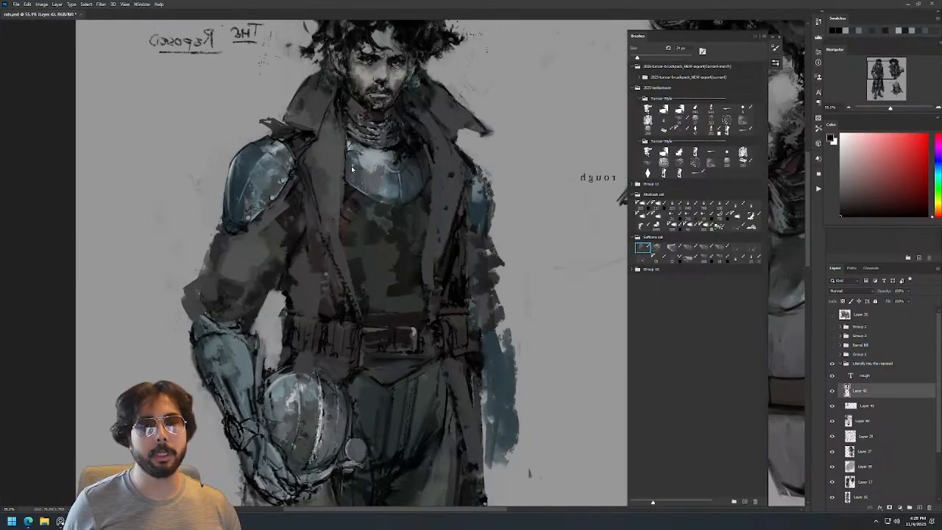
{"action": "left_click", "coordinate": [351, 163], "text": "alt"}
{"action": "left_click", "coordinate": [351, 167], "text": "alt"}
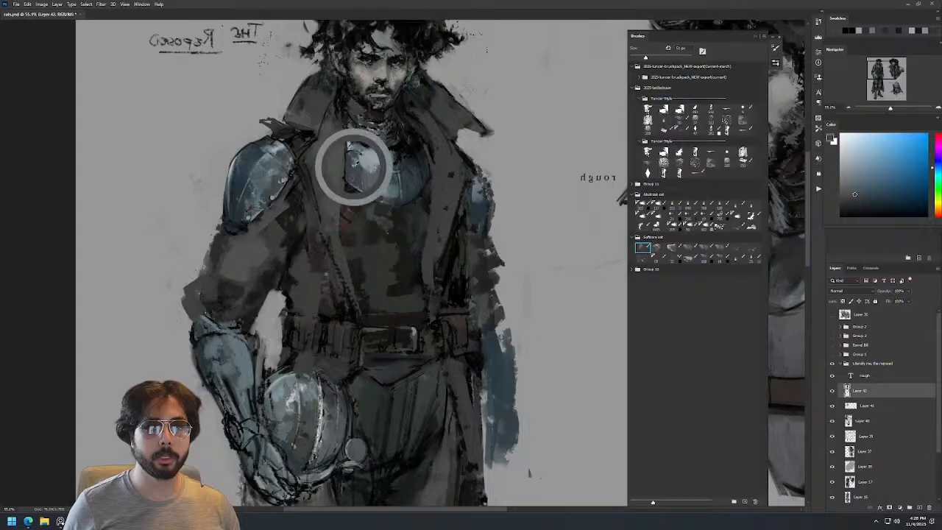
{"action": "left_click", "coordinate": [339, 137], "text": "alt"}
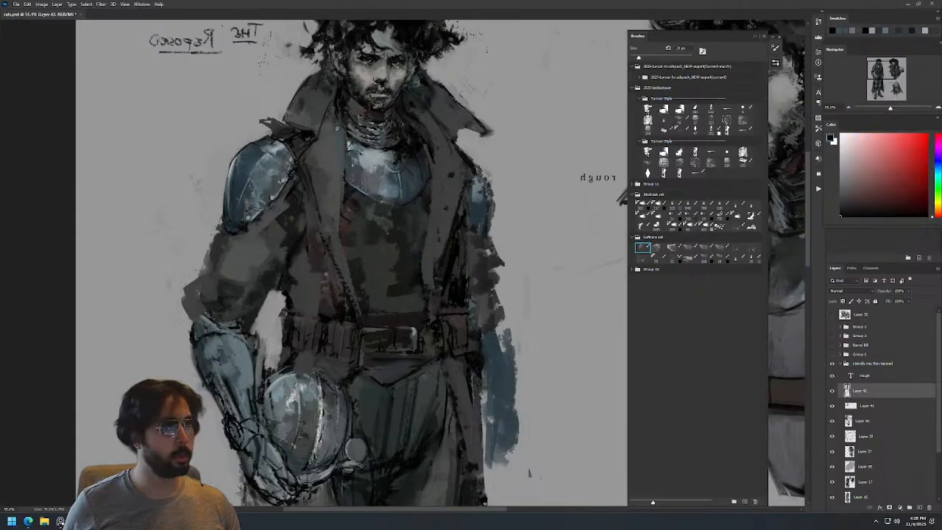
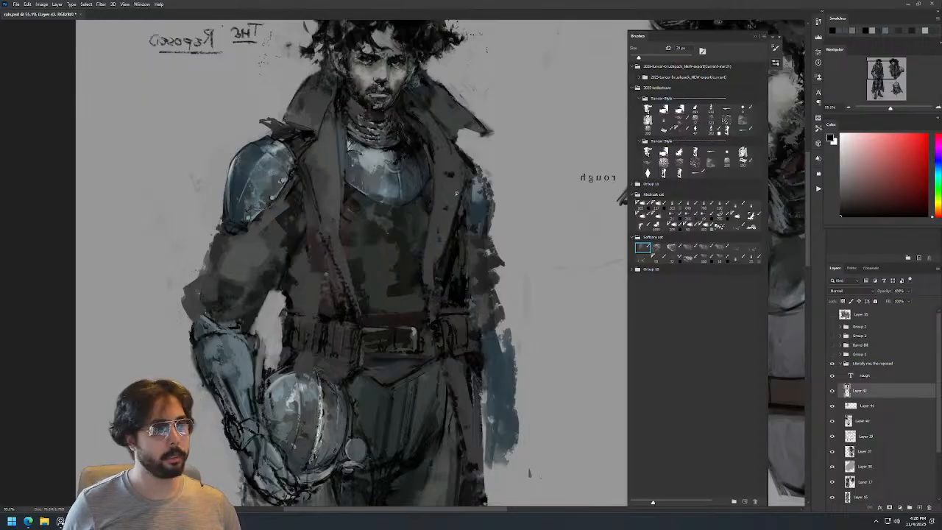
Rework the buttons and edge of the lapel nearest the hanging arm with sampled coat tones and black.
{"action": "left_click", "coordinate": [456, 175], "text": "alt"}
{"action": "left_click", "coordinate": [453, 174], "text": "alt"}
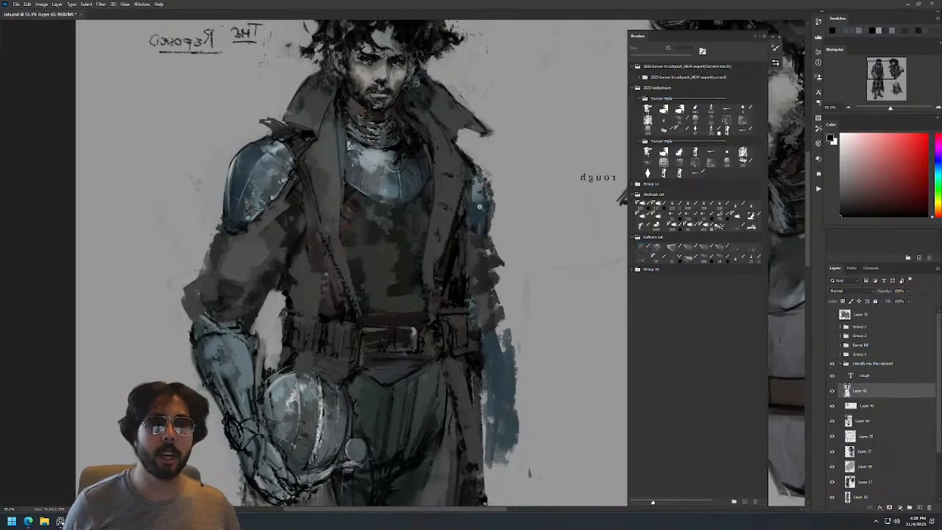
{"action": "scroll", "coordinate": [489, 213], "scroll_direction": "down", "scroll_amount": 4}
{"action": "scroll", "coordinate": [487, 168], "scroll_direction": "up", "scroll_amount": 4}
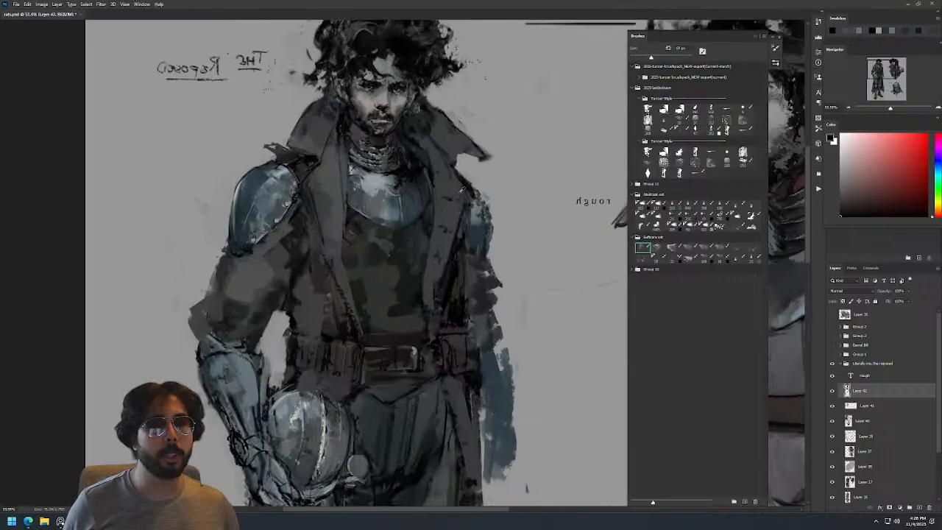
{"action": "left_click", "coordinate": [459, 190], "text": "alt"}
{"action": "left_click", "coordinate": [455, 170], "text": "alt"}
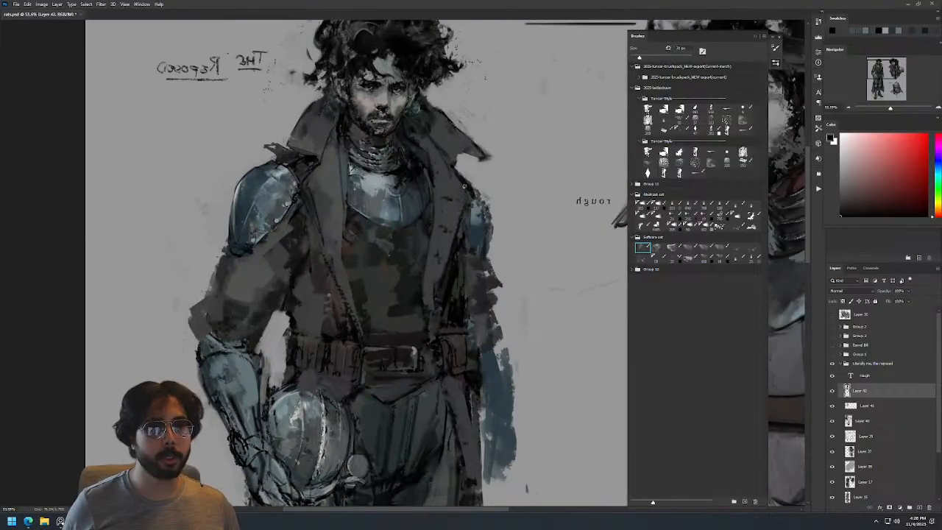
Flip the canvas horizontally and refine the collar and lapel beside the neck with sampled coat grey and fine black strokes.
{"action": "scroll", "coordinate": [503, 160], "scroll_direction": "down", "scroll_amount": 5}
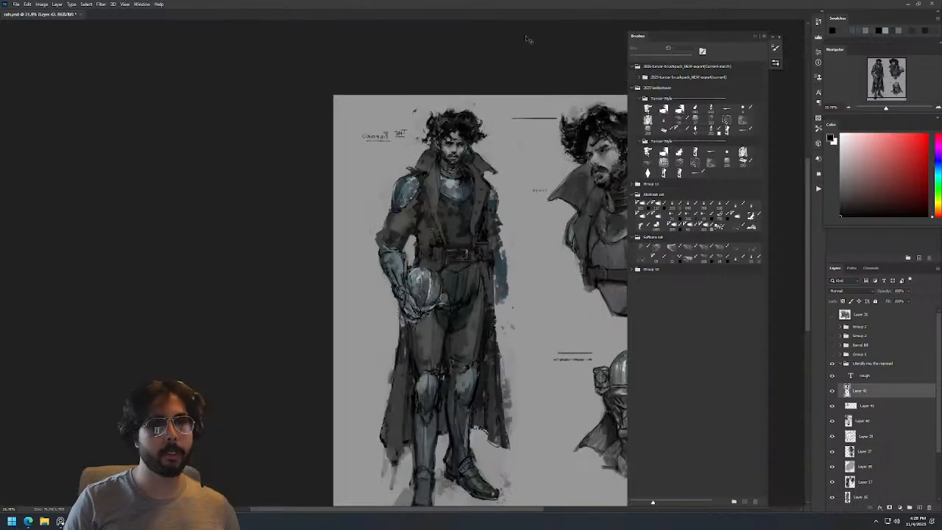
{"action": "key", "text": "ctrl+shift+h"}
{"action": "left_click_drag", "start_coordinate": [511, 218], "coordinate": [278, 174]}
{"action": "scroll", "coordinate": [392, 107], "scroll_direction": "up", "scroll_amount": 3}
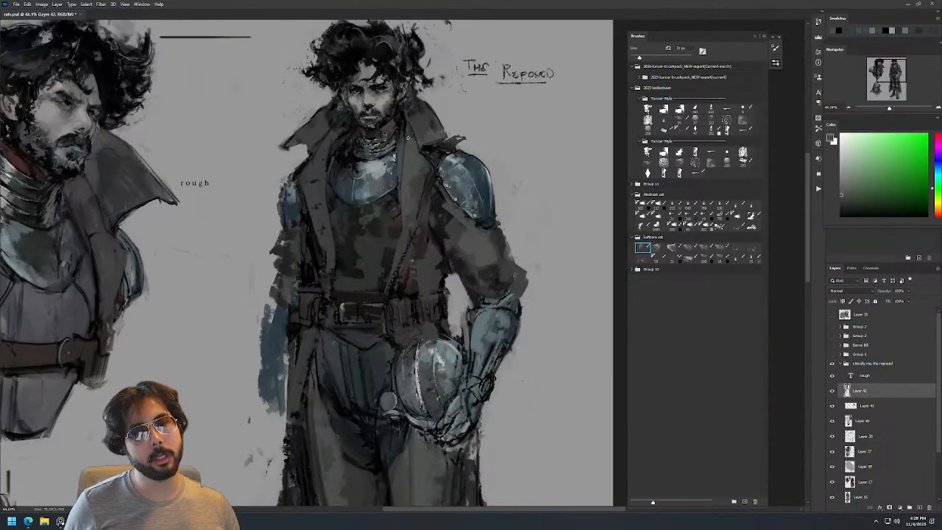
{"action": "right_click", "coordinate": [406, 134], "text": "alt"}
{"action": "key", "text": "d"}
{"action": "right_click", "coordinate": [405, 126], "text": "alt"}
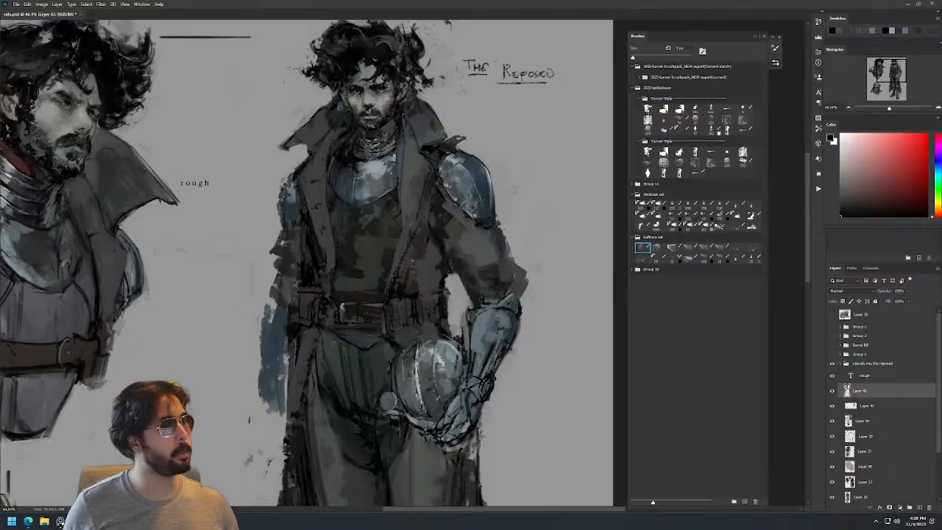
Reshape the pointed collar flap above the hanging arm with sampled coat and background greys and black edge accents.
{"action": "left_click", "coordinate": [314, 137], "text": "alt"}
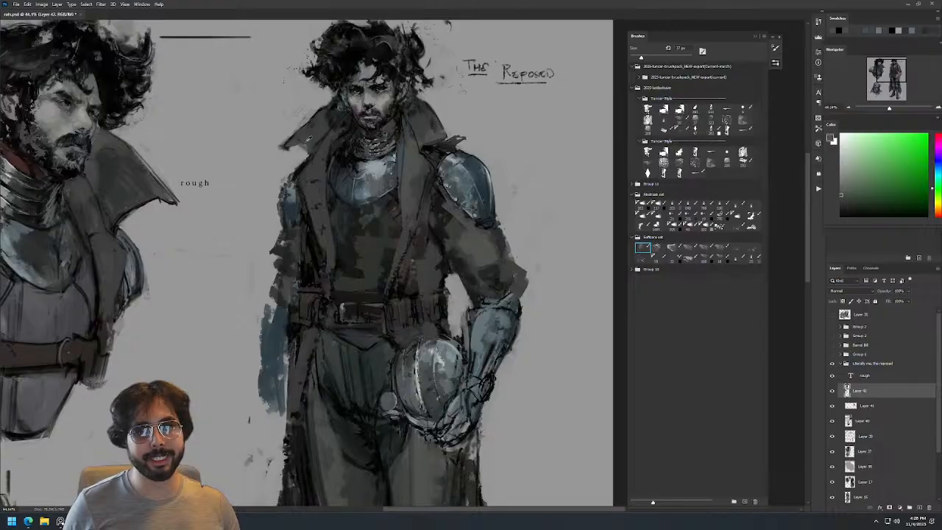
{"action": "left_click", "coordinate": [291, 152], "text": "alt"}
{"action": "left_click", "coordinate": [309, 138], "text": "alt"}
{"action": "left_click_drag", "start_coordinate": [301, 146], "coordinate": [285, 145], "text": "alt"}
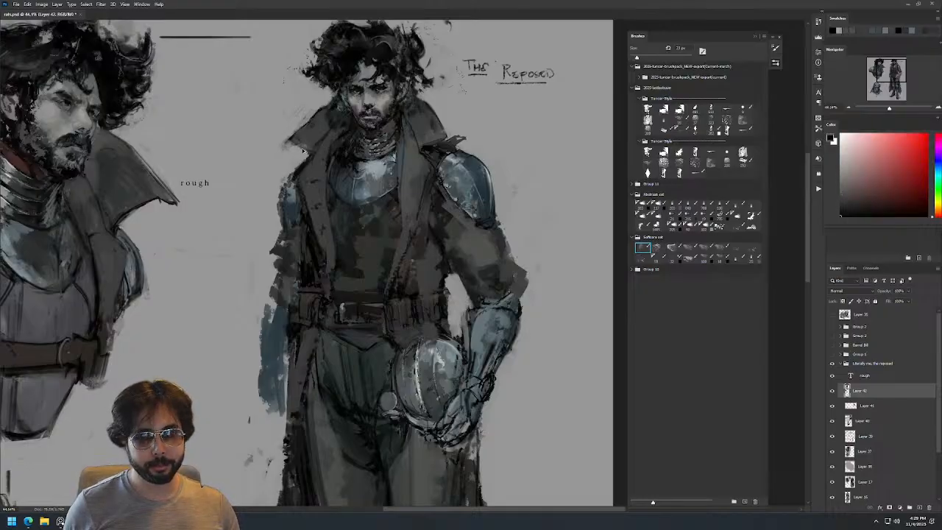
{"action": "left_click_drag", "start_coordinate": [296, 147], "coordinate": [313, 148], "text": "alt"}
Switch to the softer set's third brush, touch up below the collar flap and undo a test stroke on the background.
{"action": "left_click", "coordinate": [674, 248]}
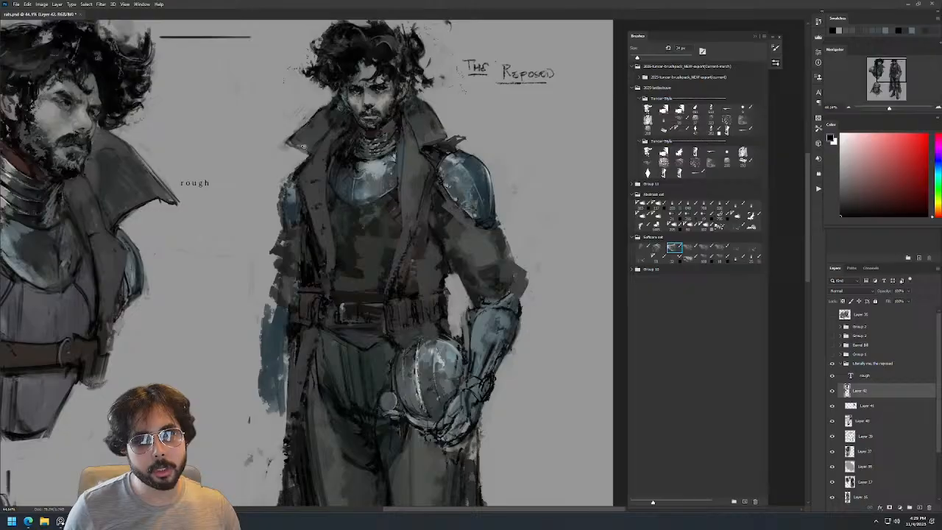
{"action": "left_click_drag", "start_coordinate": [322, 147], "coordinate": [368, 134], "text": "alt"}
{"action": "left_click", "coordinate": [309, 164]}
{"action": "left_click_drag", "start_coordinate": [235, 66], "coordinate": [232, 182]}
{"action": "key", "text": "ctrl+z"}
Adjust the tones and edges of both collar flaps with sampled coat and background greys.
{"action": "mouse_move", "coordinate": [326, 131]}
{"action": "left_mouse_down", "text": "alt"}
{"action": "mouse_move", "coordinate": [300, 146]}
{"action": "mouse_move", "coordinate": [329, 131]}
{"action": "left_mouse_up", "text": "alt"}
{"action": "left_click_drag", "start_coordinate": [439, 124], "coordinate": [424, 125], "text": "alt"}
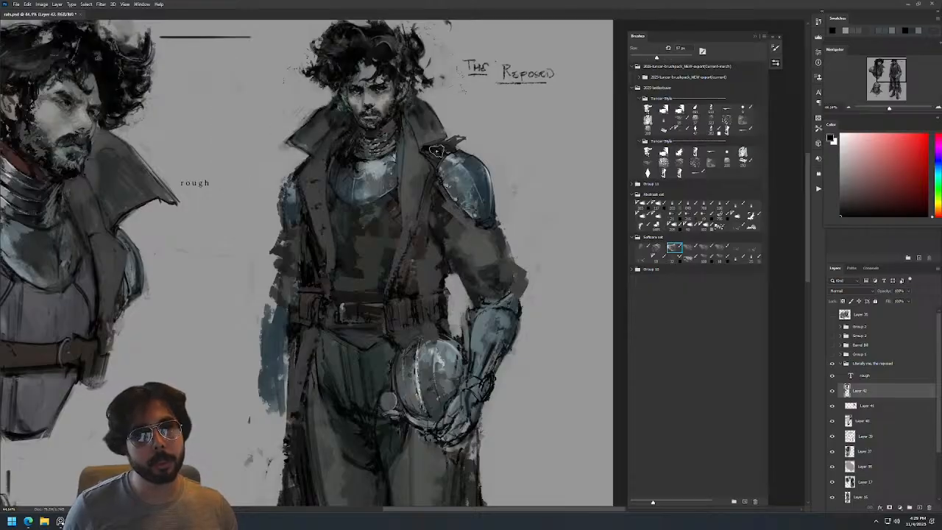
{"action": "mouse_move", "coordinate": [317, 129]}
{"action": "left_mouse_down", "text": "alt"}
{"action": "mouse_move", "coordinate": [300, 135]}
{"action": "mouse_move", "coordinate": [313, 108]}
{"action": "left_mouse_up", "text": "alt"}
{"action": "left_click", "coordinate": [313, 108], "text": "alt"}
{"action": "scroll", "coordinate": [386, 134], "scroll_direction": "down", "scroll_amount": 3}
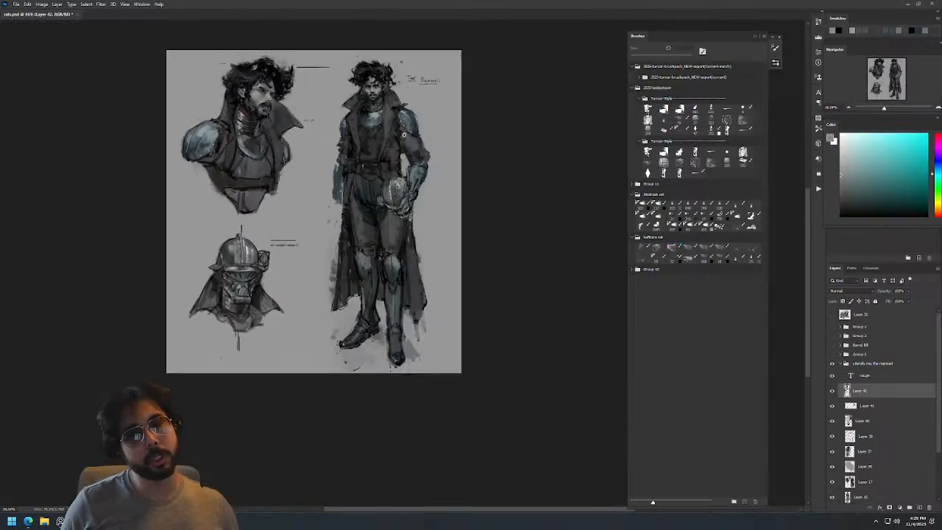
Mirror the canvas to check the figure and touch up the collar edge above the shoulder armour with a sampled tone.
{"action": "key", "text": "F2"}
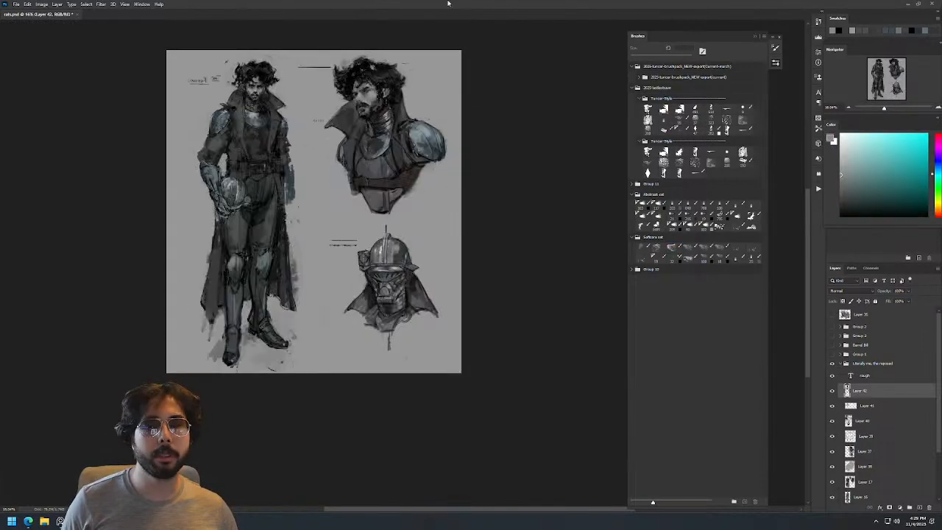
{"action": "scroll", "coordinate": [226, 98], "scroll_direction": "up", "scroll_amount": 5}
{"action": "left_click", "coordinate": [252, 100], "text": "alt"}
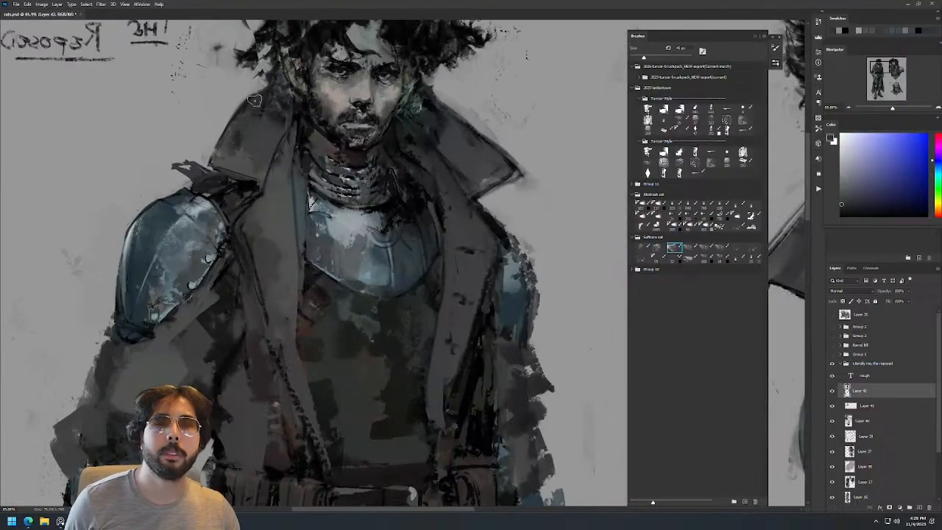
{"action": "scroll", "coordinate": [346, 79], "scroll_direction": "down", "scroll_amount": 3}
{"action": "scroll", "coordinate": [329, 78], "scroll_direction": "up", "scroll_amount": 2}
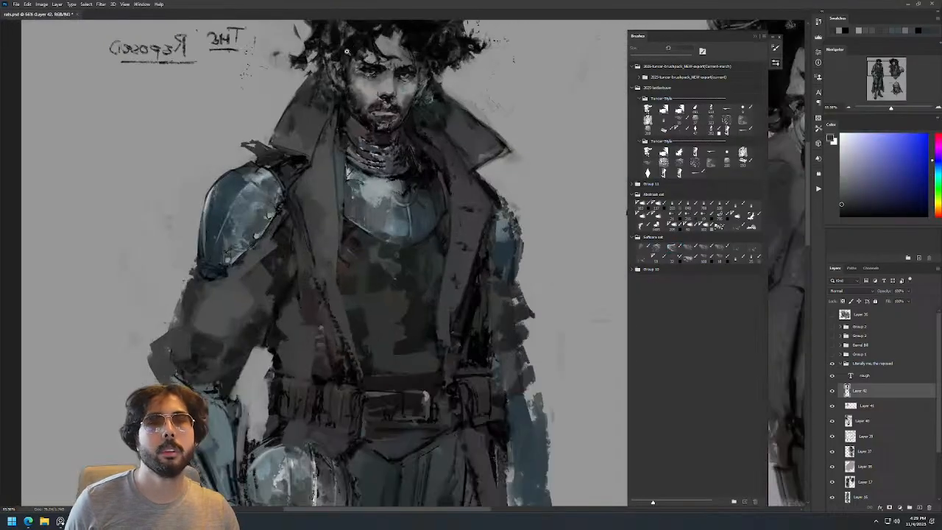
Darken the inside of the collar on both sides of the face with black, redoing the stroke beside the hair.
{"action": "key", "text": "d"}
{"action": "right_click", "coordinate": [309, 88], "text": "alt"}
{"action": "scroll", "coordinate": [331, 80], "scroll_direction": "down", "scroll_amount": 3}
{"action": "scroll", "coordinate": [426, 79], "scroll_direction": "up", "scroll_amount": 5}
{"action": "right_click", "coordinate": [410, 92], "text": "alt"}
{"action": "left_click_drag", "start_coordinate": [397, 65], "coordinate": [415, 110]}
{"action": "key", "text": "ctrl+z"}
{"action": "left_click_drag", "start_coordinate": [398, 73], "coordinate": [419, 104]}
{"action": "scroll", "coordinate": [449, 114], "scroll_direction": "down", "scroll_amount": 4}
{"action": "scroll", "coordinate": [470, 120], "scroll_direction": "up", "scroll_amount": 4}
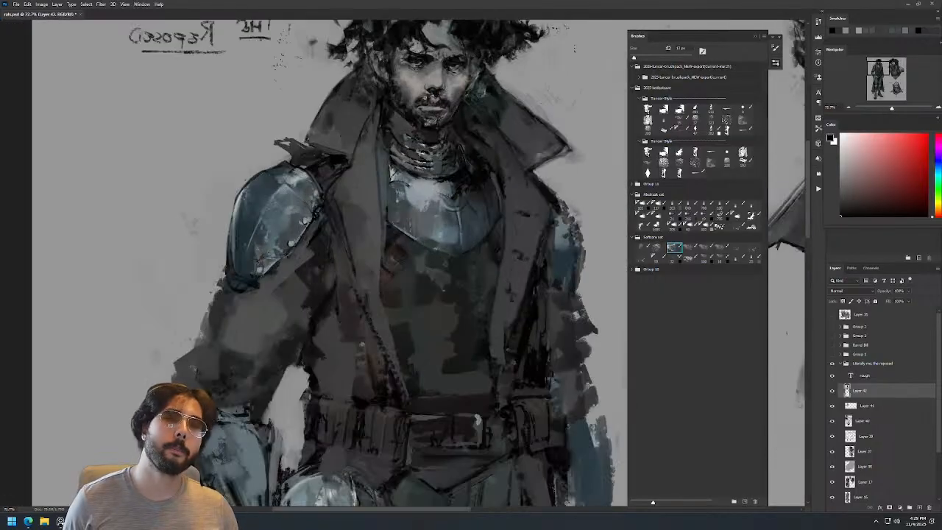
Refine the inner collar and lapel fold beside the neck rings with sampled coat tones, black and armour blue-grey.
{"action": "left_click", "coordinate": [361, 137], "text": "alt"}
{"action": "left_click", "coordinate": [358, 141], "text": "alt"}
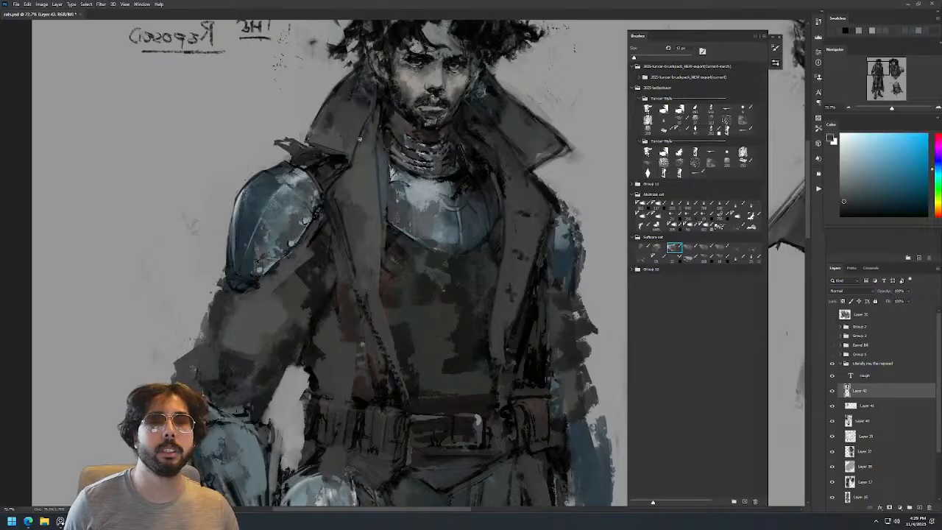
{"action": "left_click", "coordinate": [370, 108], "text": "alt"}
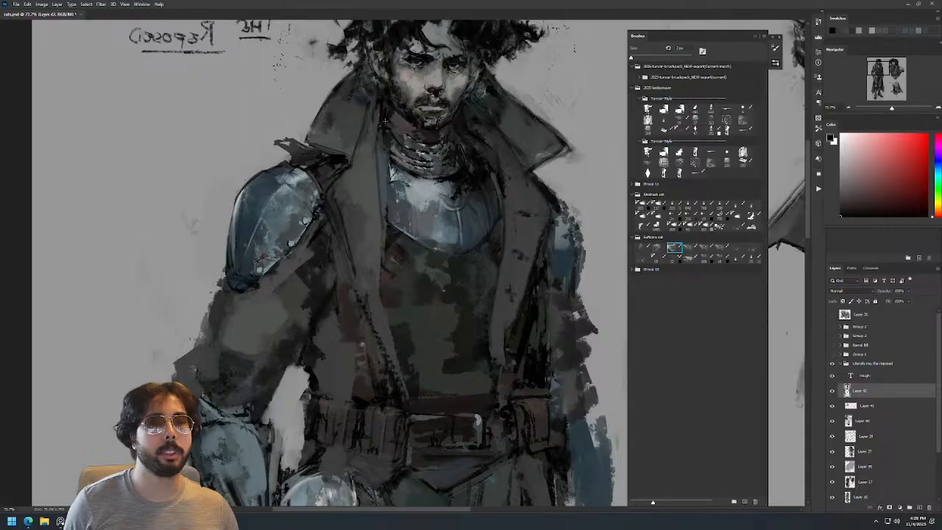
{"action": "left_click", "coordinate": [392, 172], "text": "alt"}
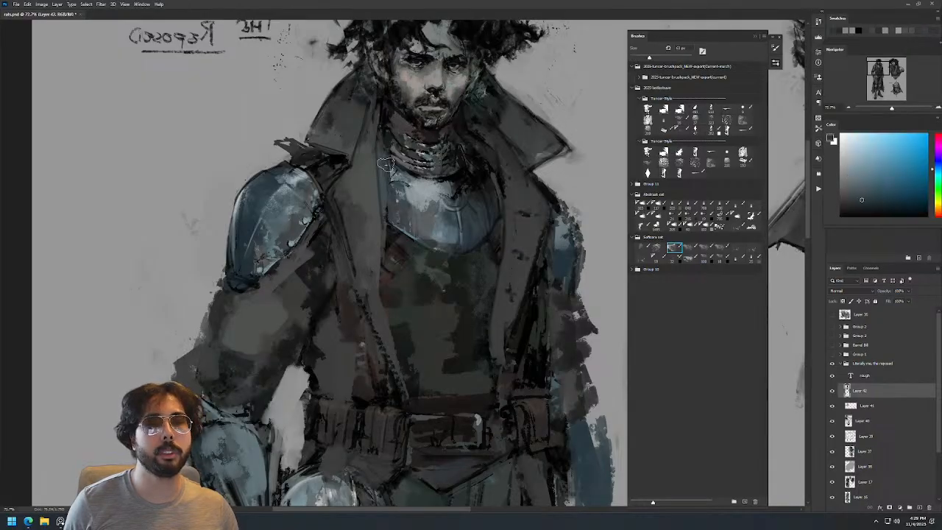
Enlarge the brush and rework the lapel edge and coat front below the chest plate with sampled tones.
{"action": "scroll", "coordinate": [450, 151], "scroll_direction": "down", "scroll_amount": 5}
{"action": "scroll", "coordinate": [445, 153], "scroll_direction": "up", "scroll_amount": 3}
{"action": "left_click", "coordinate": [428, 167], "text": "alt"}
{"action": "left_click", "coordinate": [421, 200], "text": "alt"}
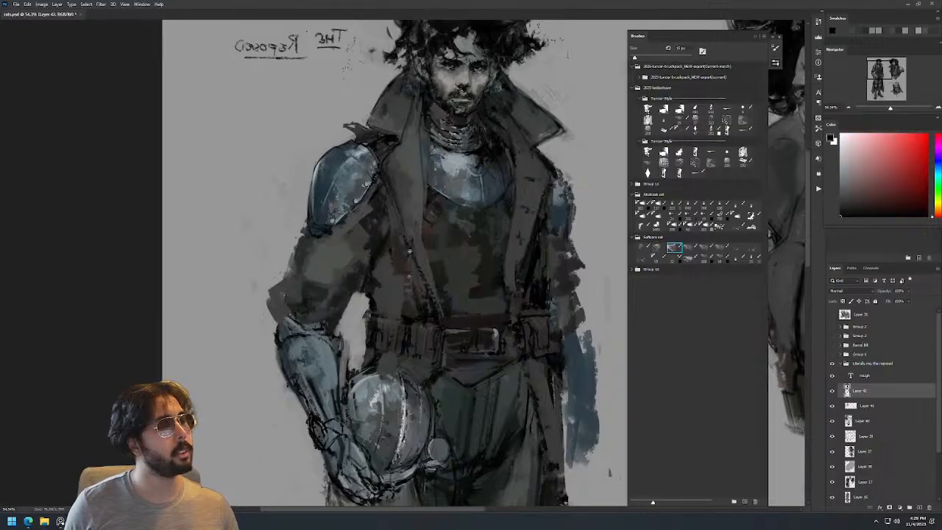
{"action": "key", "text": "bracketright"}
{"action": "left_click", "coordinate": [407, 297], "text": "alt"}
{"action": "left_click", "coordinate": [400, 276], "text": "alt"}
Darken the coat front beside the lapel with long vertical strokes from chest to belt, redoing one of them.
{"action": "left_click_drag", "start_coordinate": [392, 240], "coordinate": [402, 307]}
{"action": "key", "text": "bracketright"}
{"action": "left_click_drag", "start_coordinate": [391, 242], "coordinate": [402, 310]}
{"action": "key", "text": "ctrl+z"}
{"action": "left_click_drag", "start_coordinate": [390, 227], "coordinate": [401, 315]}
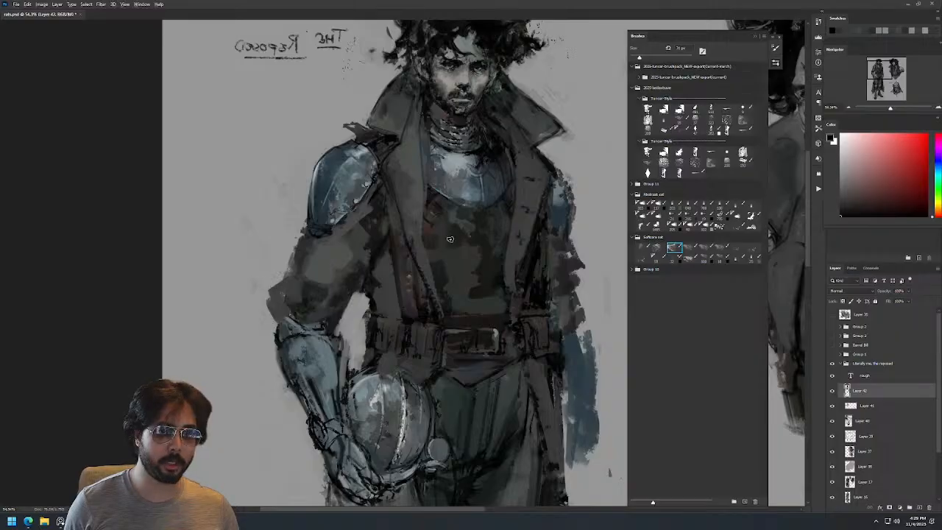
Draw dark strap details below the chest plate and thin dark seams on the torso above the belt.
{"action": "mouse_move", "coordinate": [436, 232]}
{"action": "left_mouse_down"}
{"action": "mouse_move", "coordinate": [424, 232]}
{"action": "mouse_move", "coordinate": [452, 219]}
{"action": "mouse_move", "coordinate": [435, 224]}
{"action": "left_mouse_up"}
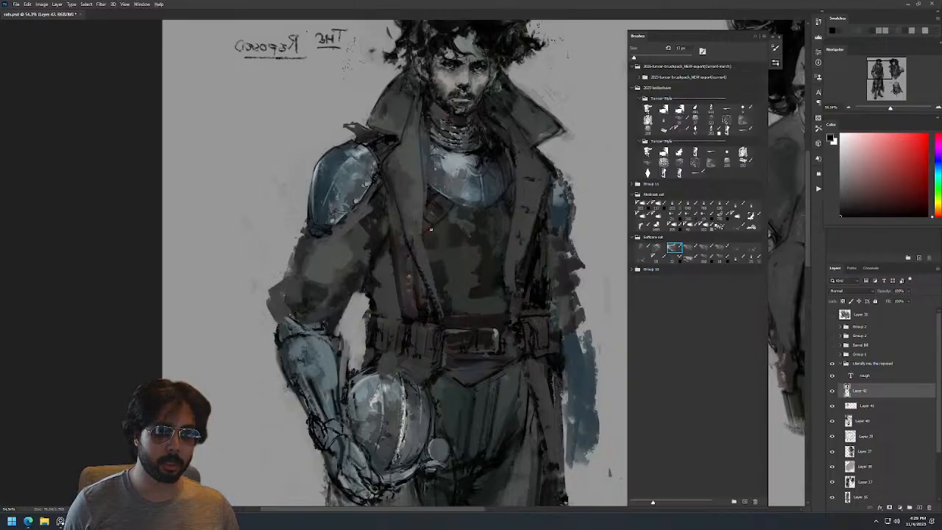
{"action": "scroll", "coordinate": [498, 199], "scroll_direction": "down", "scroll_amount": 4}
{"action": "left_click_drag", "start_coordinate": [549, 230], "coordinate": [485, 159]}
{"action": "scroll", "coordinate": [478, 162], "scroll_direction": "down", "scroll_amount": 1}
{"action": "scroll", "coordinate": [471, 165], "scroll_direction": "up", "scroll_amount": 2}
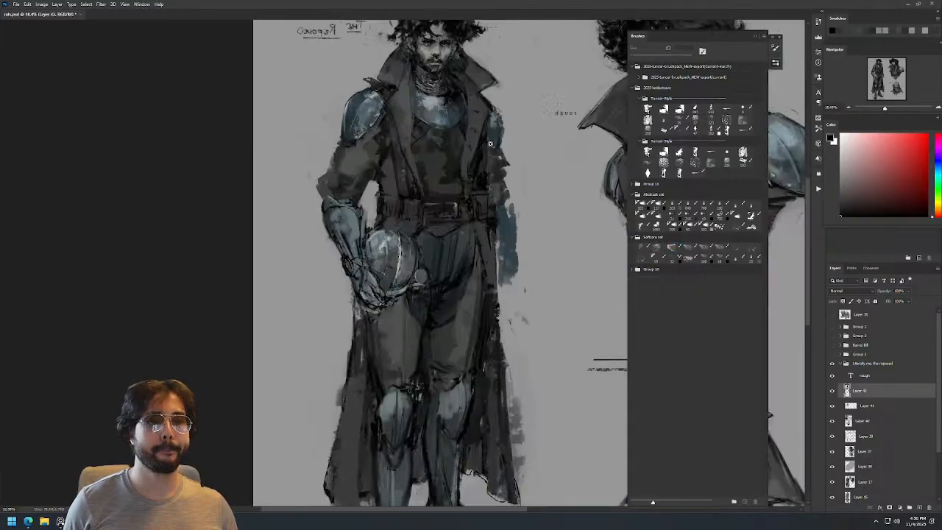
{"action": "right_click", "coordinate": [450, 181], "text": "alt"}
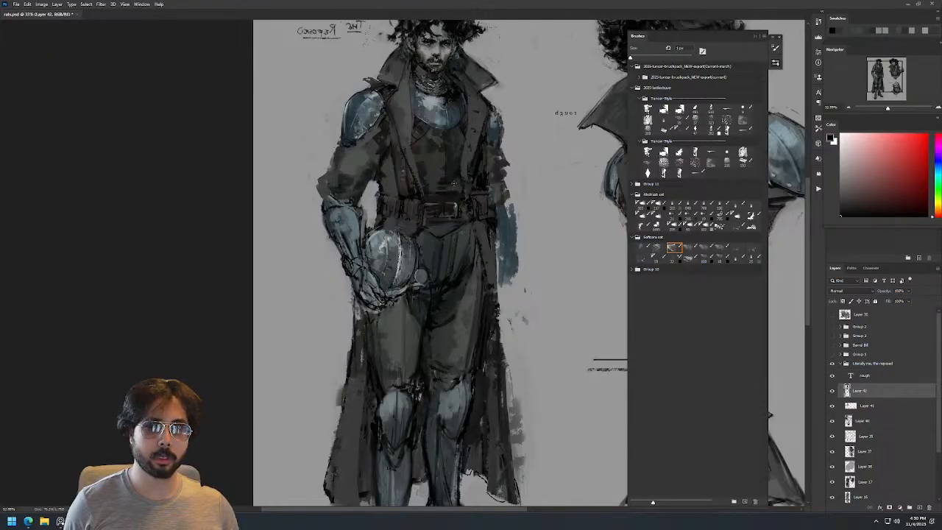
Define the jaw shadow, neck and inner collar with sampled tones and small black strokes.
{"action": "left_click_drag", "start_coordinate": [431, 45], "coordinate": [536, 111]}
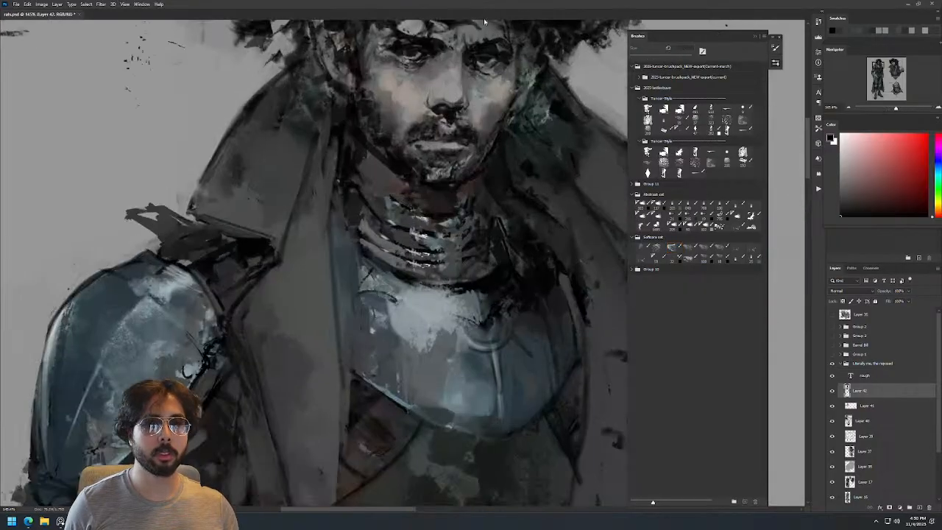
{"action": "left_click", "coordinate": [372, 116], "text": "alt"}
{"action": "right_click", "coordinate": [374, 133], "text": "alt"}
{"action": "right_click", "coordinate": [375, 130], "text": "alt"}
{"action": "left_click", "coordinate": [364, 140], "text": "alt"}
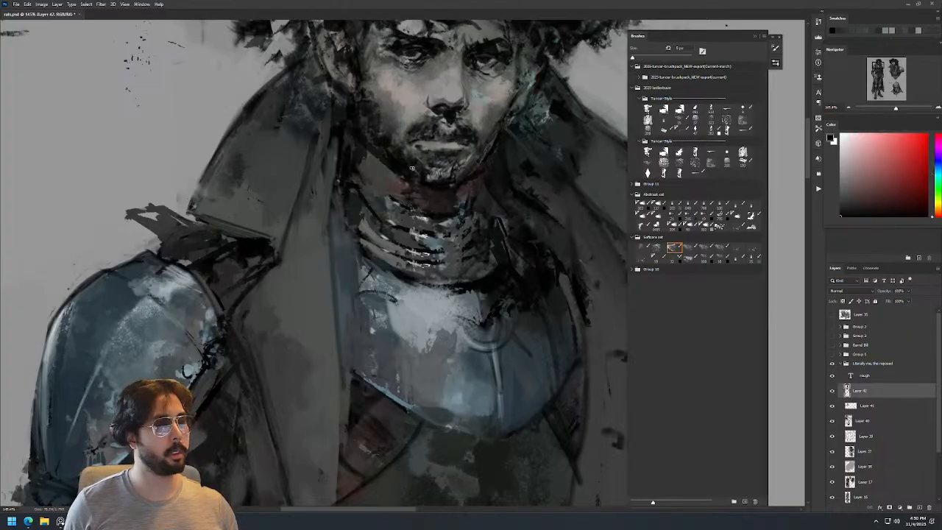
{"action": "left_click_drag", "start_coordinate": [506, 147], "coordinate": [326, 149]}
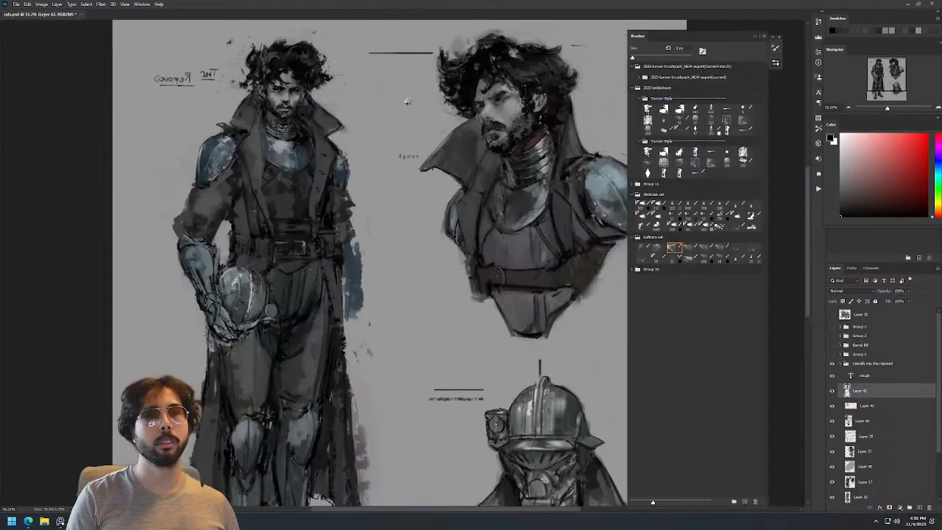
Flip the canvas horizontally and shape the hanging forearm into an outlined armoured arm and hand.
{"action": "key", "text": "ctrl+shift+h"}
{"action": "left_click_drag", "start_coordinate": [528, 168], "coordinate": [331, 172]}
{"action": "key", "text": "z"}
{"action": "left_click_drag", "start_coordinate": [366, 133], "coordinate": [340, 194]}
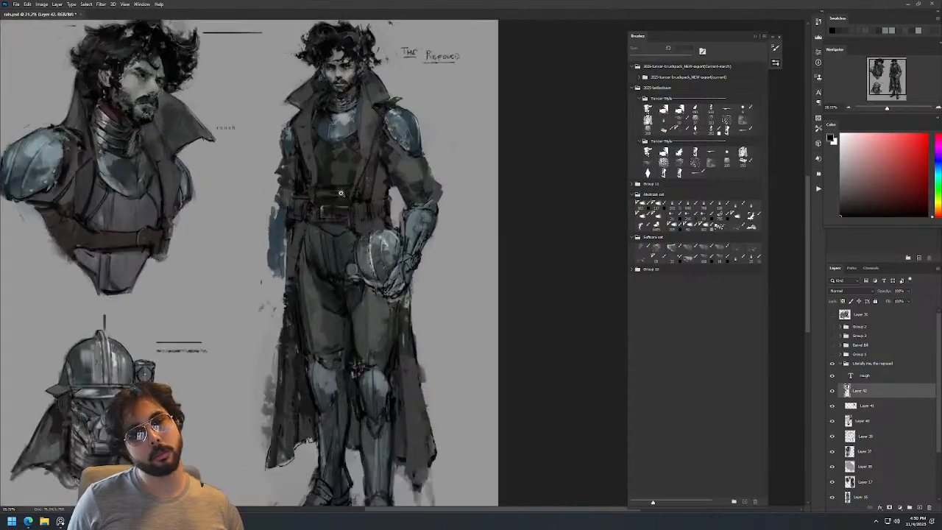
{"action": "right_click", "coordinate": [283, 210], "text": "alt"}
{"action": "left_click_drag", "start_coordinate": [277, 211], "coordinate": [274, 272]}
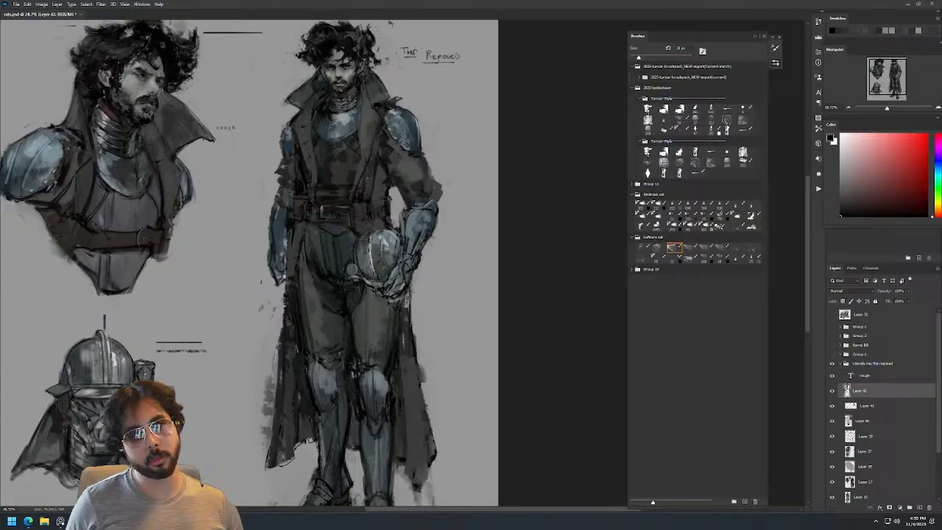
Shade the hanging forearm's armour and its edge beneath the sleeve with sampled tones and black.
{"action": "left_click", "coordinate": [274, 244], "text": "alt"}
{"action": "key", "text": "d"}
{"action": "left_click_drag", "start_coordinate": [272, 245], "coordinate": [271, 219]}
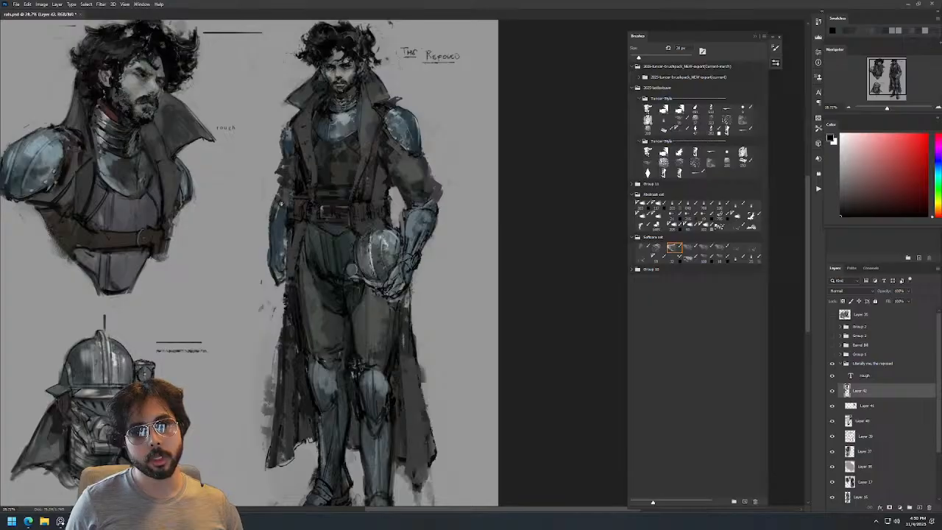
{"action": "left_click", "coordinate": [282, 206], "text": "alt"}
{"action": "left_click_drag", "start_coordinate": [284, 207], "coordinate": [287, 210]}
{"action": "key", "text": "d"}
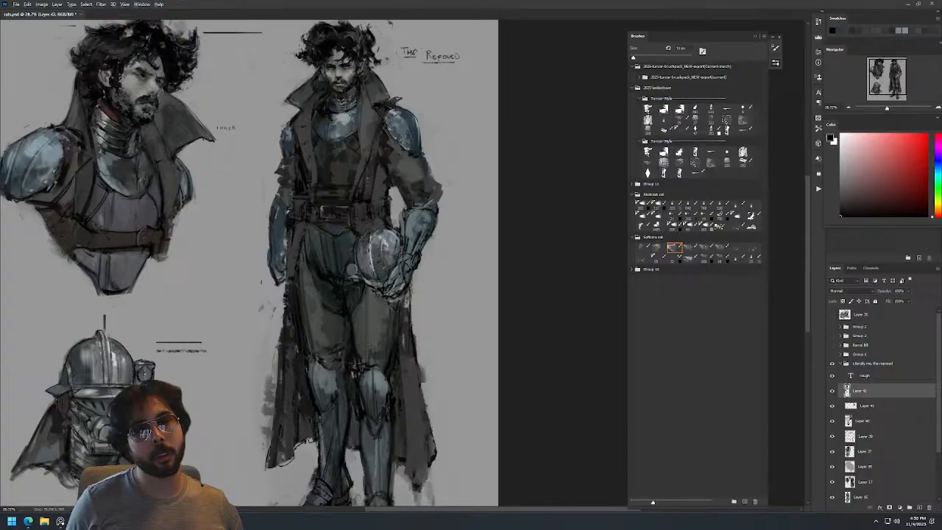
Repaint the hanging arm's cuff and the bent arm's sleeve below the shoulder armour with sampled coat tones.
{"action": "left_click", "coordinate": [285, 196], "text": "alt"}
{"action": "left_click", "coordinate": [282, 194], "text": "alt"}
{"action": "left_click_drag", "start_coordinate": [389, 162], "coordinate": [387, 168]}
{"action": "left_click", "coordinate": [387, 167], "text": "alt"}
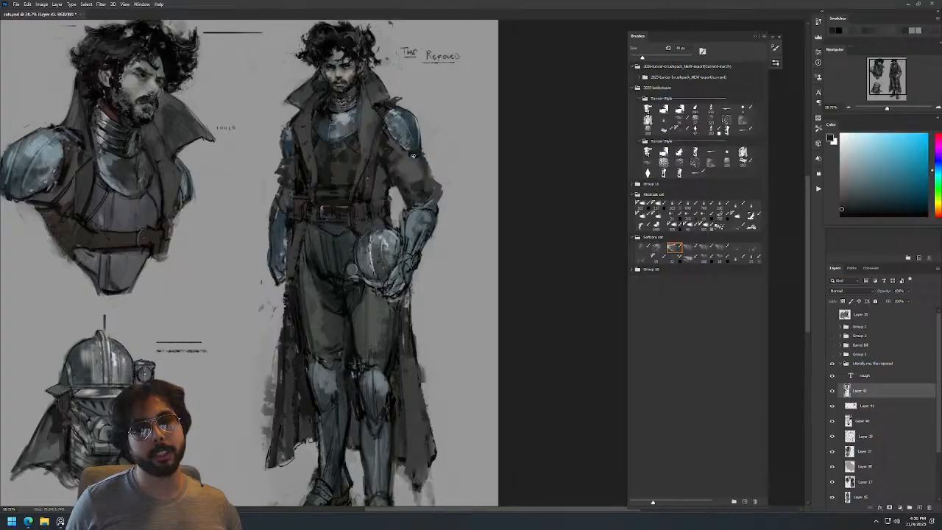
{"action": "scroll", "coordinate": [417, 140], "scroll_direction": "up", "scroll_amount": 3}
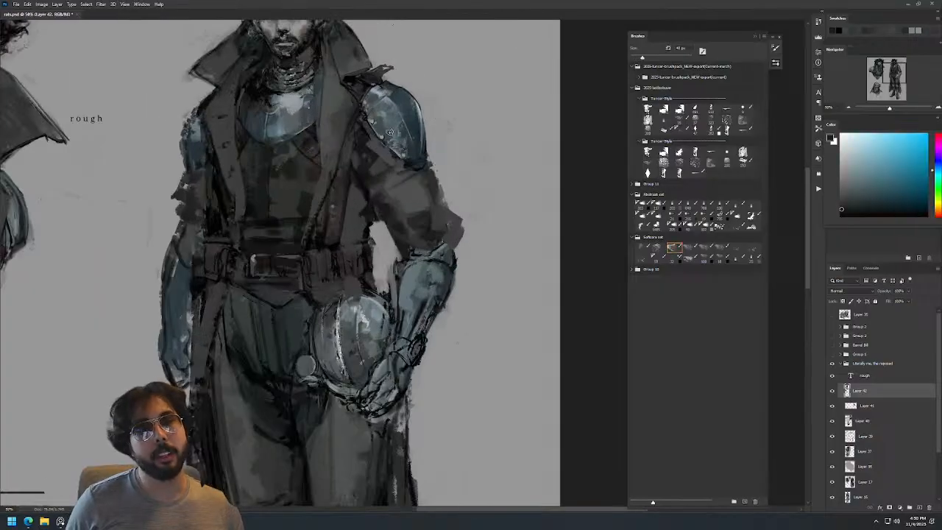
{"action": "left_click", "coordinate": [377, 139], "text": "alt"}
Refine the hanging arm's shoulder armour and the adjoining coat edge with sampled tones and black.
{"action": "scroll", "coordinate": [387, 128], "scroll_direction": "down", "scroll_amount": 3}
{"action": "scroll", "coordinate": [311, 113], "scroll_direction": "up", "scroll_amount": 3}
{"action": "left_click", "coordinate": [249, 159], "text": "alt"}
{"action": "left_click_drag", "start_coordinate": [247, 156], "coordinate": [245, 151]}
{"action": "left_click", "coordinate": [244, 152], "text": "alt"}
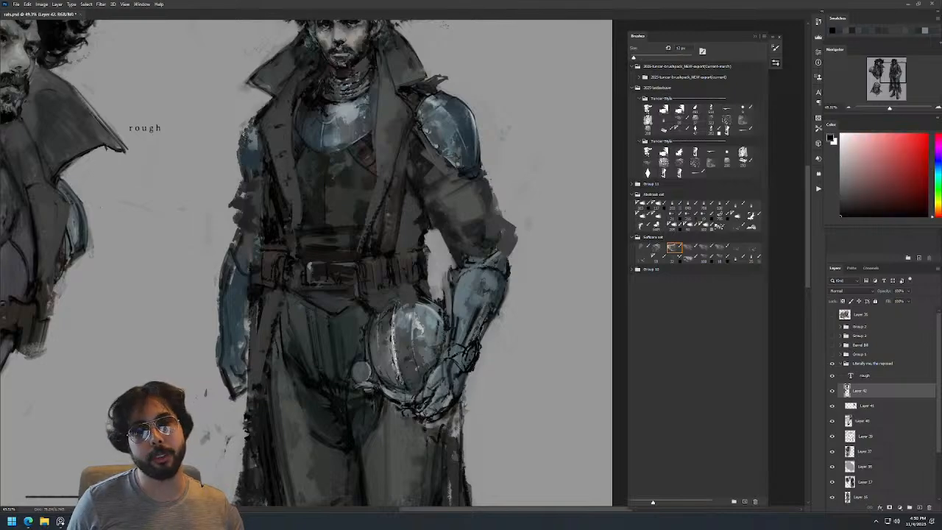
Mirror the canvas and refine the hanging hand and forearm outline with sampled armour blue-grey and black.
{"action": "scroll", "coordinate": [250, 129], "scroll_direction": "down", "scroll_amount": 4}
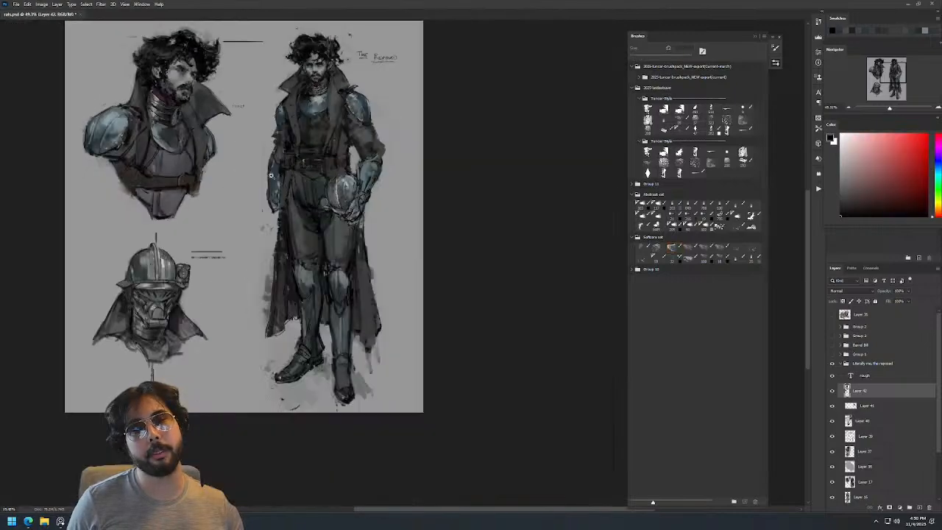
{"action": "key", "text": "ctrl+shift+h"}
{"action": "left_click_drag", "start_coordinate": [294, 172], "coordinate": [442, 158]}
{"action": "scroll", "coordinate": [341, 117], "scroll_direction": "up", "scroll_amount": 3}
{"action": "left_click", "coordinate": [674, 247]}
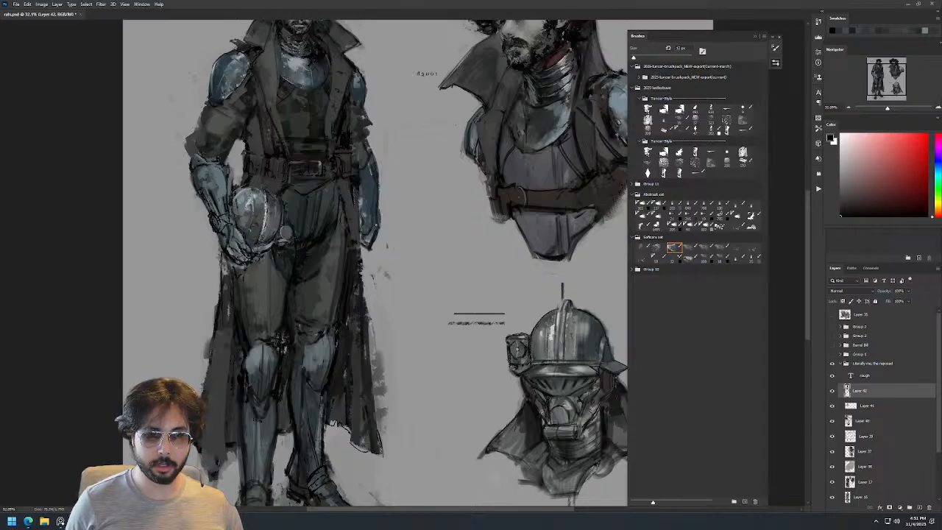
{"action": "left_click", "coordinate": [372, 234], "text": "alt"}
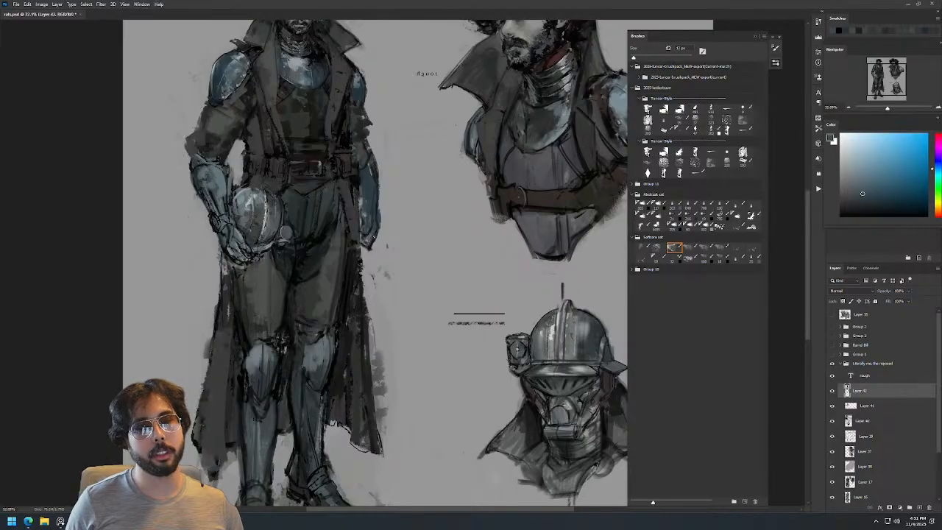
{"action": "key", "text": "d"}
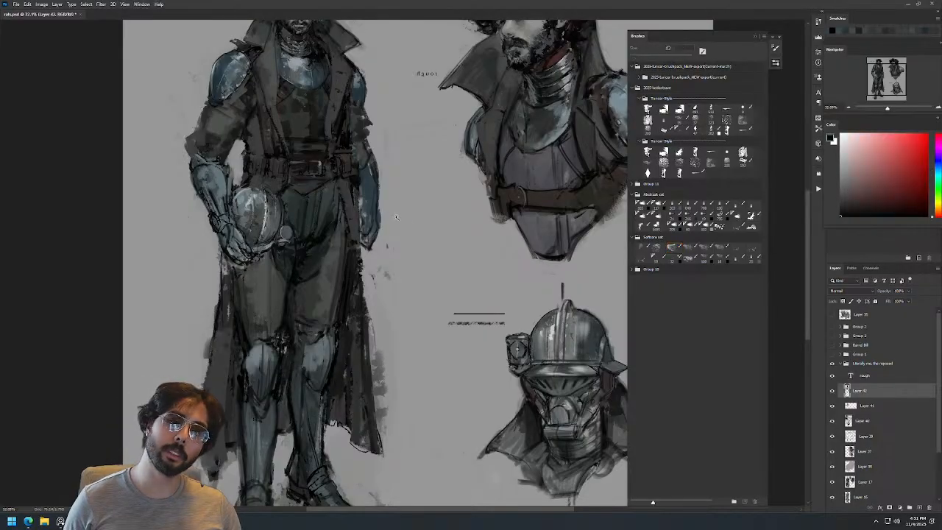
{"action": "scroll", "coordinate": [364, 246], "scroll_direction": "down", "scroll_amount": 3}
{"action": "scroll", "coordinate": [360, 175], "scroll_direction": "up", "scroll_amount": 5}
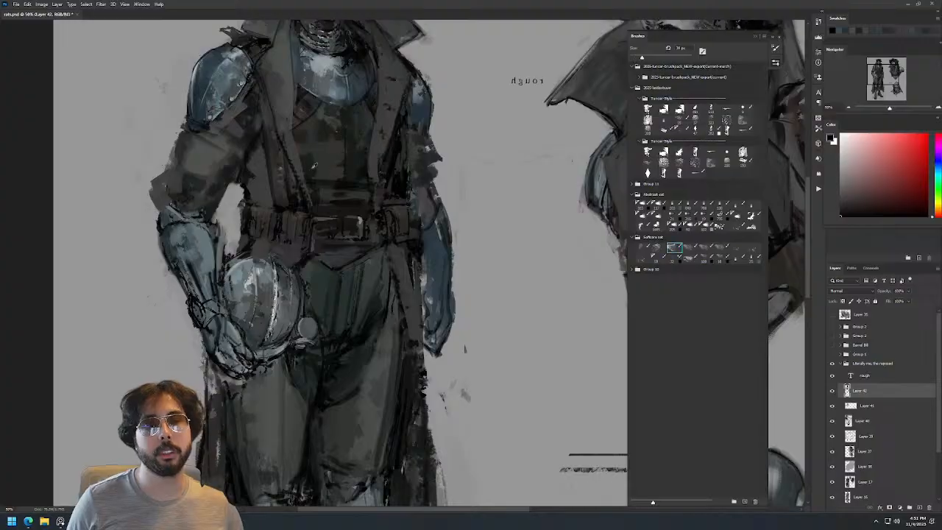
Touch up the full-body figure's beard, jaw and neck with sampled warm grey tones.
{"action": "scroll", "coordinate": [369, 127], "scroll_direction": "down", "scroll_amount": 4}
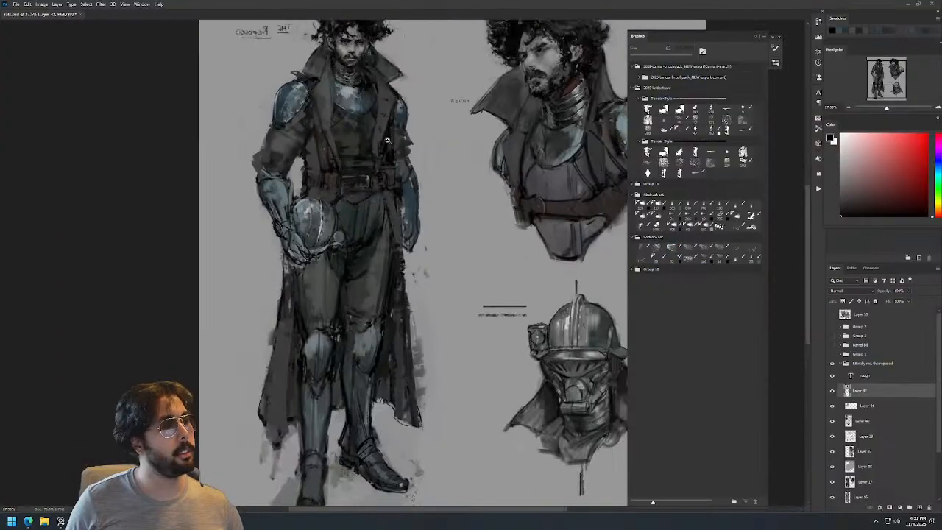
{"action": "scroll", "coordinate": [398, 138], "scroll_direction": "up", "scroll_amount": 4}
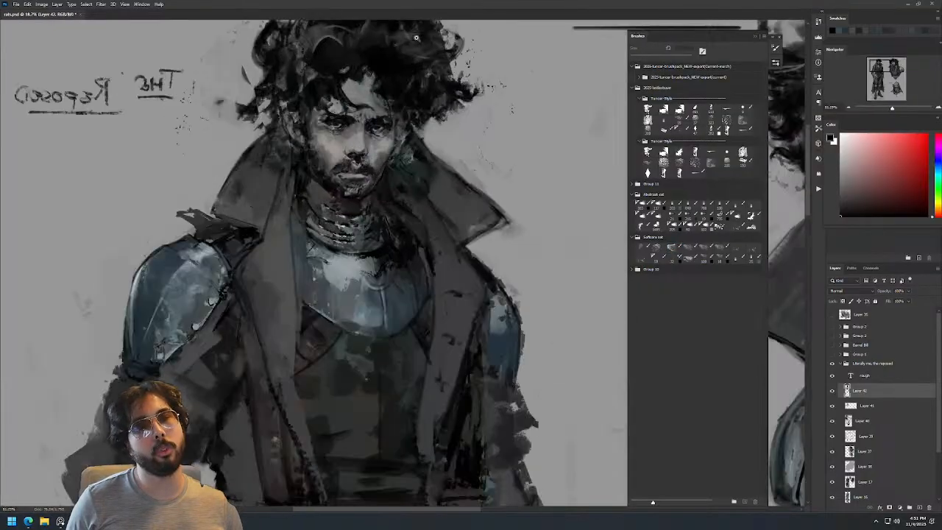
{"action": "scroll", "coordinate": [368, 142], "scroll_direction": "up", "scroll_amount": 4}
{"action": "left_click", "coordinate": [359, 181], "text": "alt"}
{"action": "mouse_move", "coordinate": [367, 176]}
{"action": "left_mouse_down"}
{"action": "mouse_move", "coordinate": [356, 191]}
{"action": "mouse_move", "coordinate": [390, 174]}
{"action": "mouse_move", "coordinate": [387, 163]}
{"action": "left_mouse_up"}
{"action": "scroll", "coordinate": [410, 153], "scroll_direction": "down", "scroll_amount": 4}
{"action": "scroll", "coordinate": [410, 153], "scroll_direction": "up", "scroll_amount": 3}
{"action": "left_click", "coordinate": [392, 181], "text": "alt"}
{"action": "scroll", "coordinate": [455, 161], "scroll_direction": "down", "scroll_amount": 4}
{"action": "scroll", "coordinate": [449, 163], "scroll_direction": "up", "scroll_amount": 4}
{"action": "right_click", "coordinate": [400, 183], "text": "alt"}
{"action": "left_click", "coordinate": [399, 183], "text": "alt"}
{"action": "left_click_drag", "start_coordinate": [448, 136], "coordinate": [440, 164]}
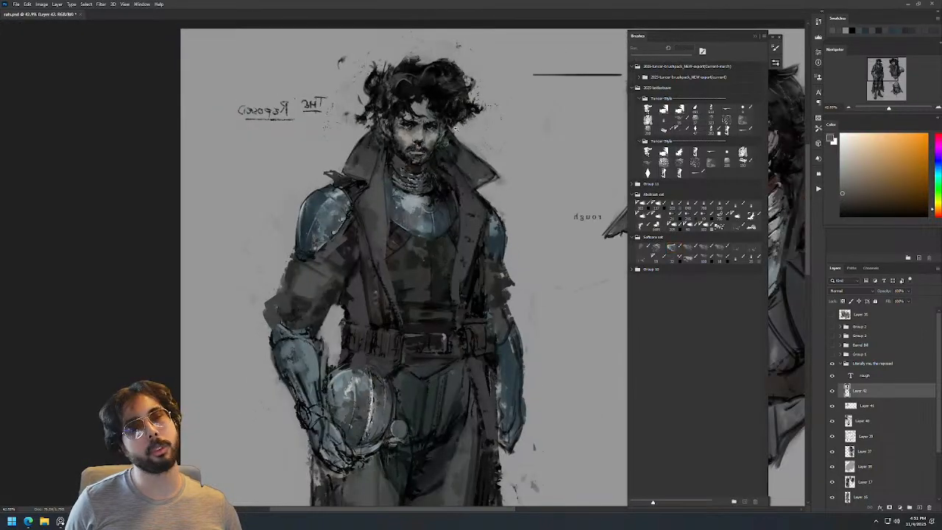
Paint lighter sampled skin tones along the full-body figure's nose bridge and central face.
{"action": "scroll", "coordinate": [442, 127], "scroll_direction": "up", "scroll_amount": 4}
{"action": "left_click", "coordinate": [366, 136], "text": "alt"}
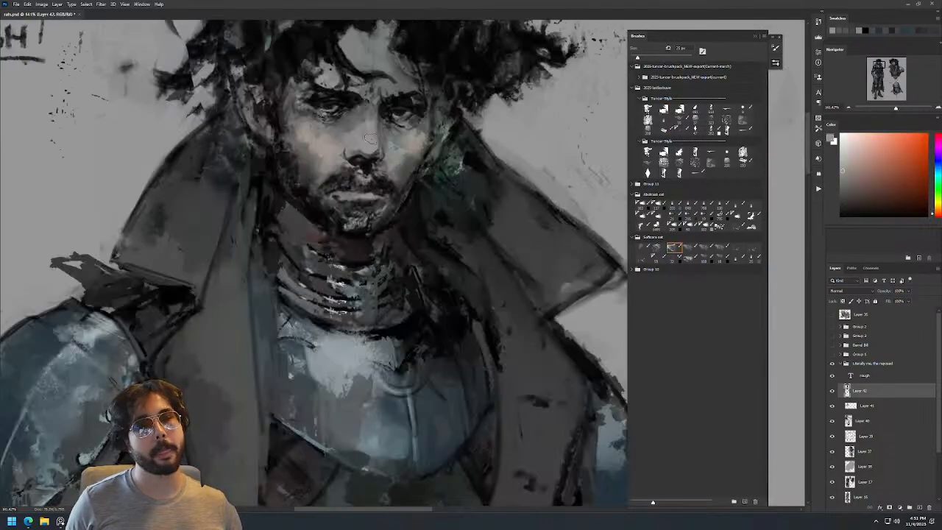
{"action": "left_click", "coordinate": [368, 138], "text": "alt"}
{"action": "right_click", "coordinate": [362, 155], "text": "alt"}
{"action": "left_click_drag", "start_coordinate": [368, 125], "coordinate": [363, 163]}
{"action": "right_click", "coordinate": [367, 138], "text": "alt"}
{"action": "scroll", "coordinate": [327, 147], "scroll_direction": "down", "scroll_amount": 3}
{"action": "scroll", "coordinate": [330, 145], "scroll_direction": "down", "scroll_amount": 2}
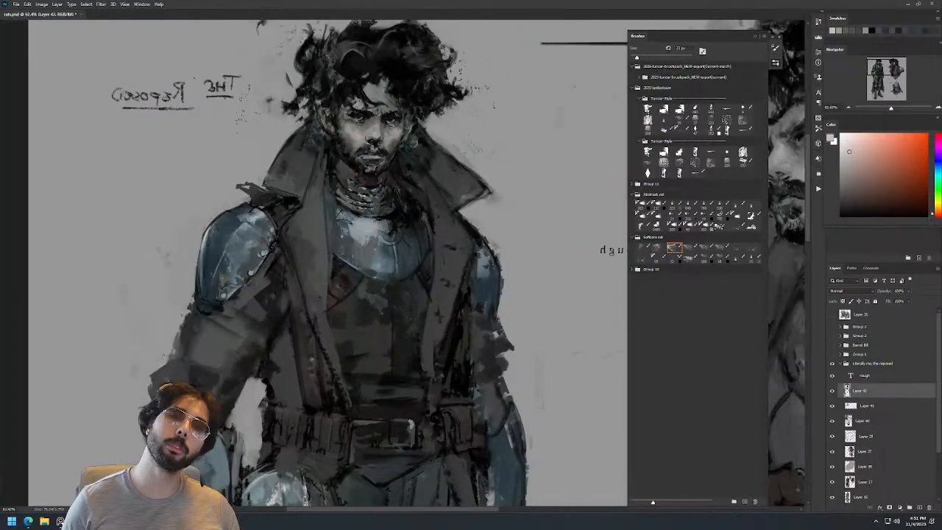
Flip the canvas back and refine the full-body figure's facial features with a fine 4 px brush in sampled tones and black.
{"action": "key", "text": "ctrl+shift+h"}
{"action": "left_click_drag", "start_coordinate": [521, 185], "coordinate": [137, 188]}
{"action": "scroll", "coordinate": [493, 103], "scroll_direction": "down", "scroll_amount": 4}
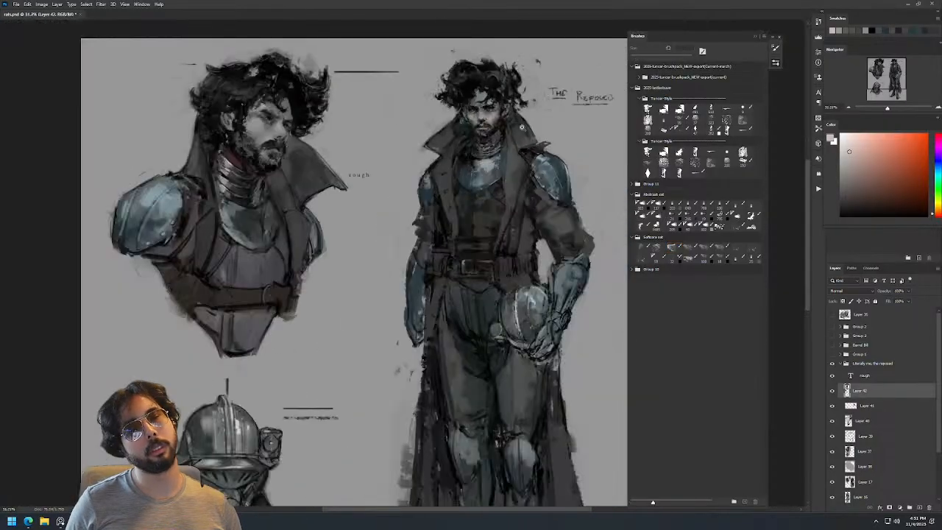
{"action": "scroll", "coordinate": [511, 98], "scroll_direction": "up", "scroll_amount": 8}
{"action": "left_click_drag", "start_coordinate": [425, 175], "coordinate": [406, 188]}
{"action": "left_click", "coordinate": [406, 161], "text": "alt"}
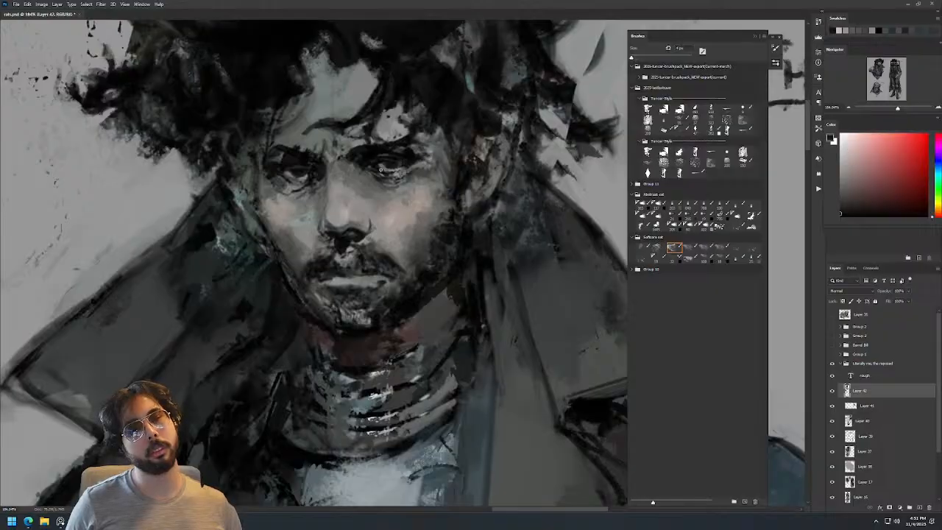
{"action": "left_click", "coordinate": [384, 166], "text": "alt"}
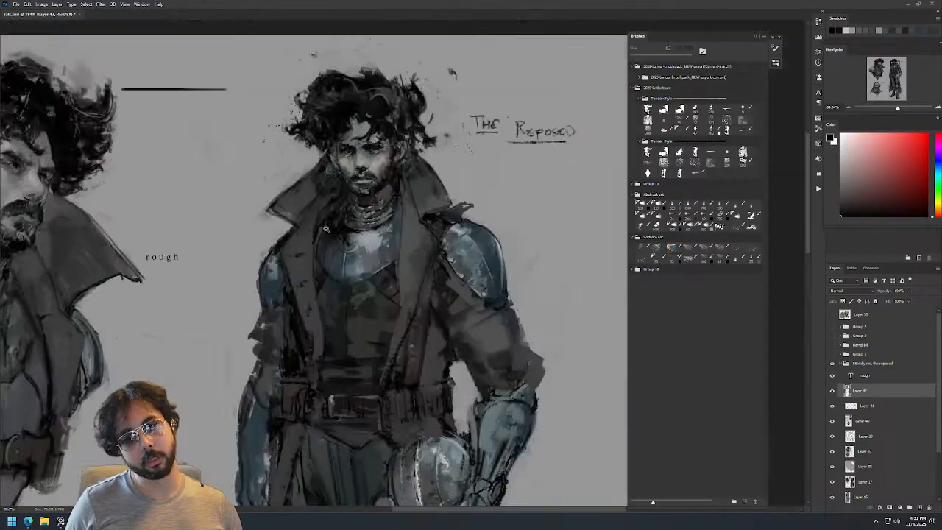
{"action": "scroll", "coordinate": [405, 209], "scroll_direction": "down", "scroll_amount": 5}
{"action": "left_click_drag", "start_coordinate": [407, 209], "coordinate": [397, 210]}
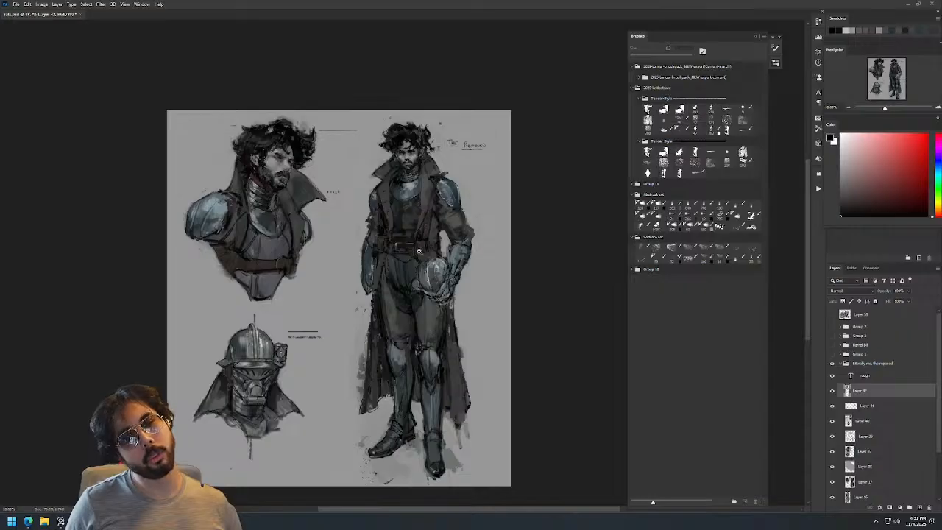
Repaint the coat front beside the hanging arm's shoulder armour with a sampled dark coat tone at 47 px.
{"action": "left_click_drag", "start_coordinate": [420, 246], "coordinate": [431, 236]}
{"action": "scroll", "coordinate": [419, 159], "scroll_direction": "up", "scroll_amount": 3}
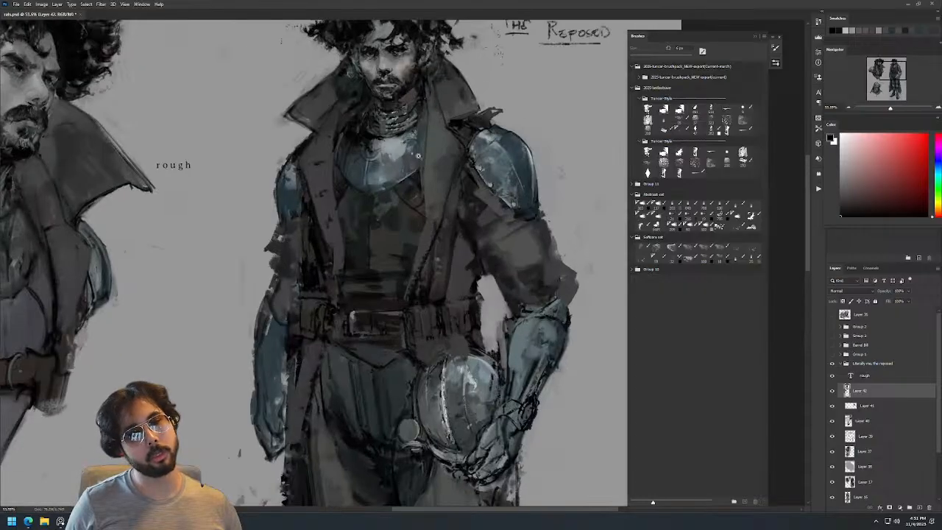
{"action": "right_click", "coordinate": [319, 194], "text": "alt"}
{"action": "left_click", "coordinate": [315, 186], "text": "alt"}
{"action": "left_click_drag", "start_coordinate": [303, 172], "coordinate": [322, 221]}
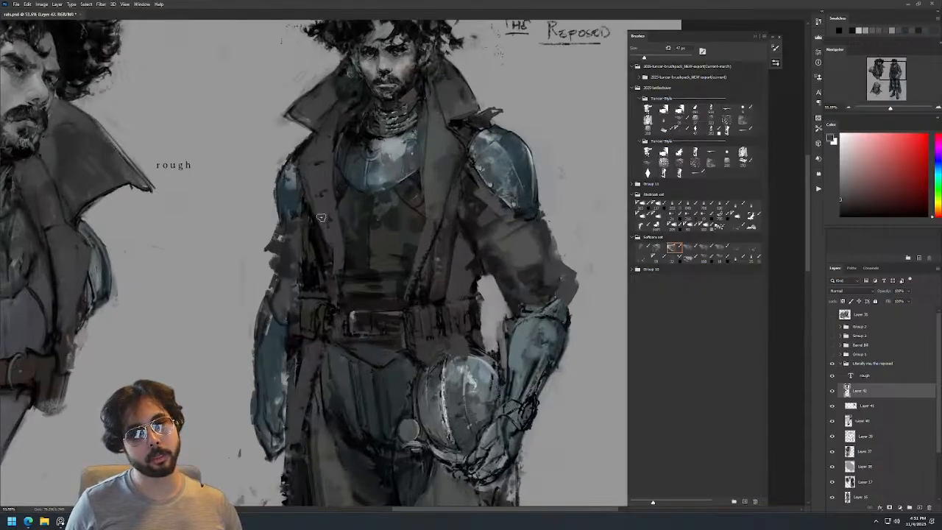
Try long dark strokes down the coat front beside the hanging arm's shoulder armour.
{"action": "left_click_drag", "start_coordinate": [306, 166], "coordinate": [326, 239]}
{"action": "key", "text": "ctrl+z"}
{"action": "key", "text": "d"}
{"action": "right_click", "coordinate": [323, 214], "text": "alt"}
{"action": "left_click_drag", "start_coordinate": [303, 170], "coordinate": [327, 244]}
{"action": "key", "text": "ctrl+z"}
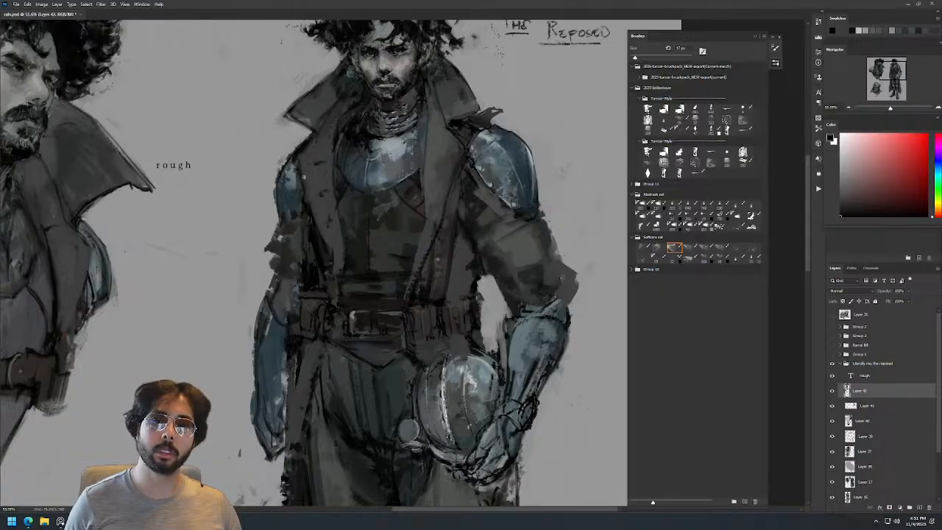
Hide and reshow the current paint layer to compare the full-body figure before and after the repaint.
{"action": "left_click", "coordinate": [322, 140], "text": "alt"}
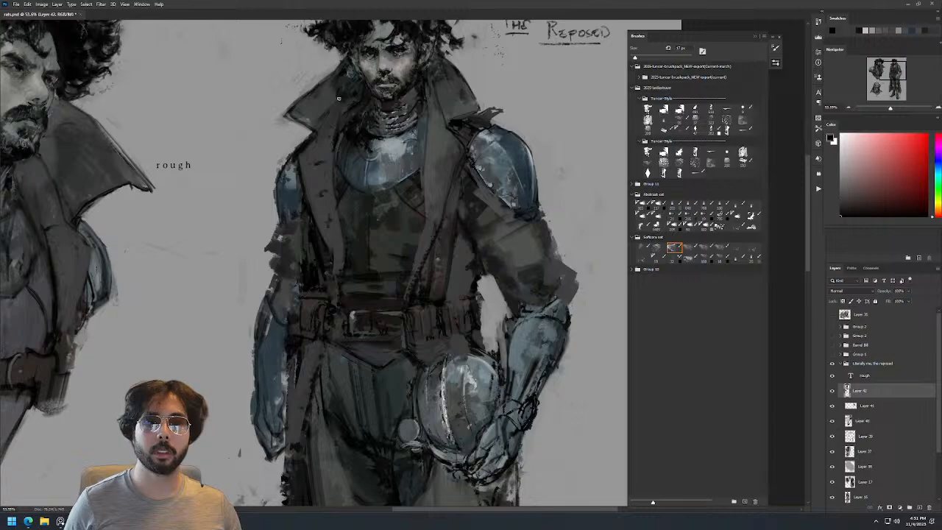
{"action": "key", "text": "ctrl+0"}
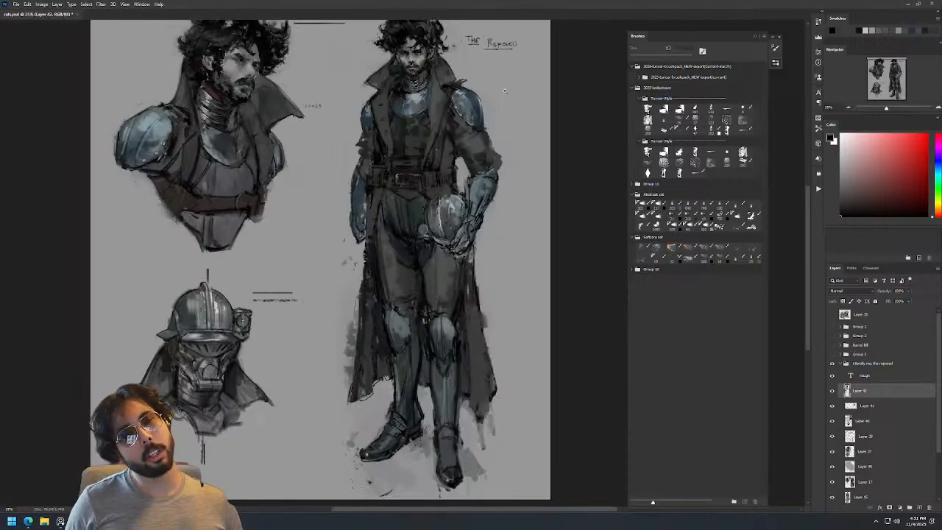
{"action": "scroll", "coordinate": [504, 95], "scroll_direction": "down", "scroll_amount": 1}
{"action": "left_click_drag", "start_coordinate": [492, 68], "coordinate": [544, 69]}
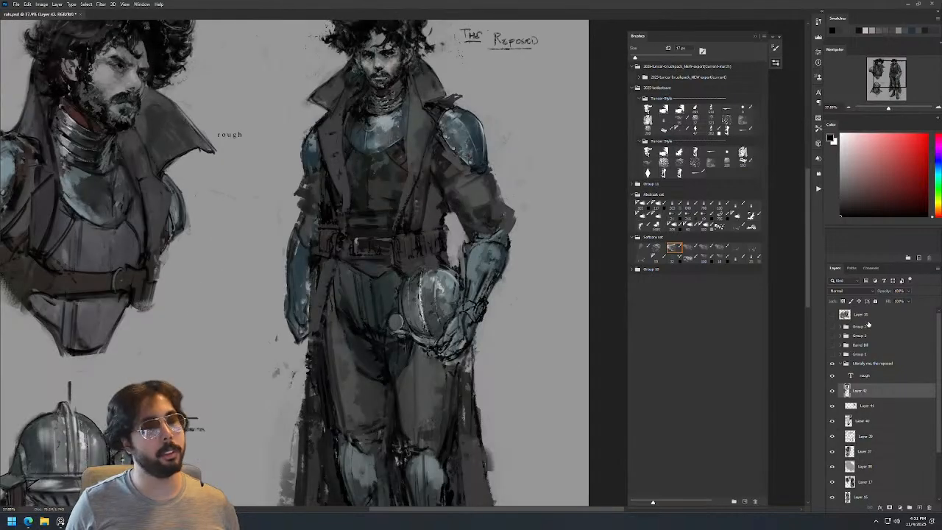
{"action": "left_click", "coordinate": [831, 391]}
{"action": "left_click", "coordinate": [831, 391]}
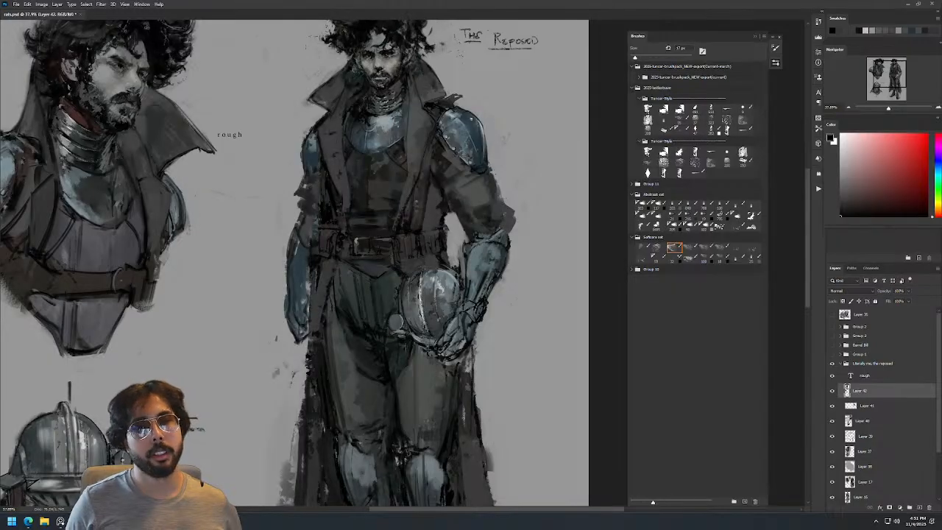
Refine the raised collar and upper lapel beside the neck with sampled tones and black.
{"action": "left_click_drag", "start_coordinate": [412, 102], "coordinate": [441, 79]}
{"action": "left_click_drag", "start_coordinate": [392, 140], "coordinate": [391, 121]}
{"action": "left_click", "coordinate": [384, 130], "text": "alt"}
{"action": "key", "text": "d"}
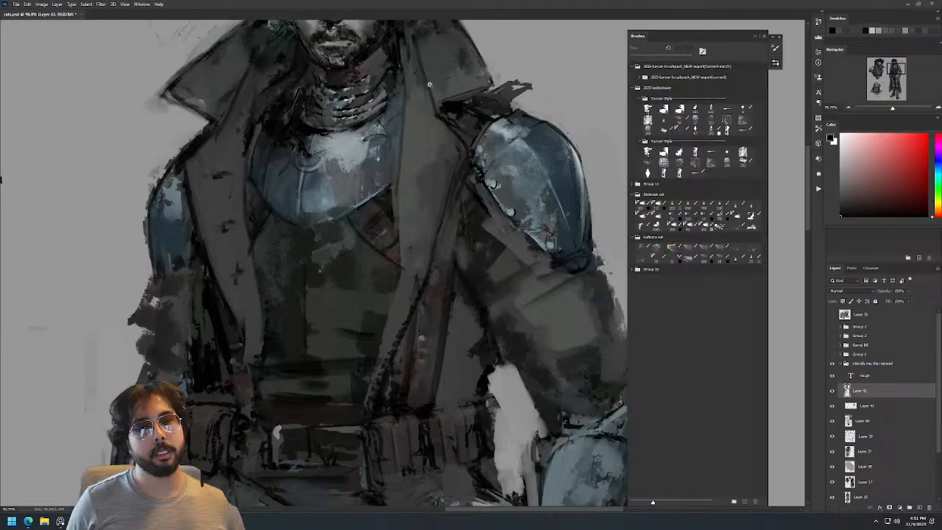
{"action": "left_click_drag", "start_coordinate": [433, 84], "coordinate": [406, 111]}
{"action": "left_click_drag", "start_coordinate": [402, 58], "coordinate": [429, 66]}
{"action": "mouse_move", "coordinate": [407, 107]}
{"action": "left_mouse_down"}
{"action": "mouse_move", "coordinate": [412, 57]}
{"action": "mouse_move", "coordinate": [420, 89]}
{"action": "mouse_move", "coordinate": [408, 109]}
{"action": "mouse_move", "coordinate": [422, 101]}
{"action": "mouse_move", "coordinate": [396, 118]}
{"action": "mouse_move", "coordinate": [417, 98]}
{"action": "mouse_move", "coordinate": [382, 115]}
{"action": "mouse_move", "coordinate": [363, 111]}
{"action": "mouse_move", "coordinate": [397, 114]}
{"action": "mouse_move", "coordinate": [384, 116]}
{"action": "mouse_move", "coordinate": [409, 101]}
{"action": "mouse_move", "coordinate": [389, 118]}
{"action": "left_mouse_up"}
Repaint the neck between the beard and the metal neck rings with sampled tones, varying the brush size.
{"action": "key", "text": "bracketright"}
{"action": "key", "text": "bracketright"}
{"action": "key", "text": "bracketright"}
{"action": "left_click", "coordinate": [410, 63], "text": "alt"}
{"action": "key", "text": "bracketleft"}
{"action": "key", "text": "bracketleft"}
{"action": "key", "text": "bracketleft"}
{"action": "key", "text": "bracketleft"}
{"action": "left_click", "coordinate": [416, 104], "text": "alt"}
{"action": "key", "text": "bracketleft"}
{"action": "key", "text": "bracketleft"}
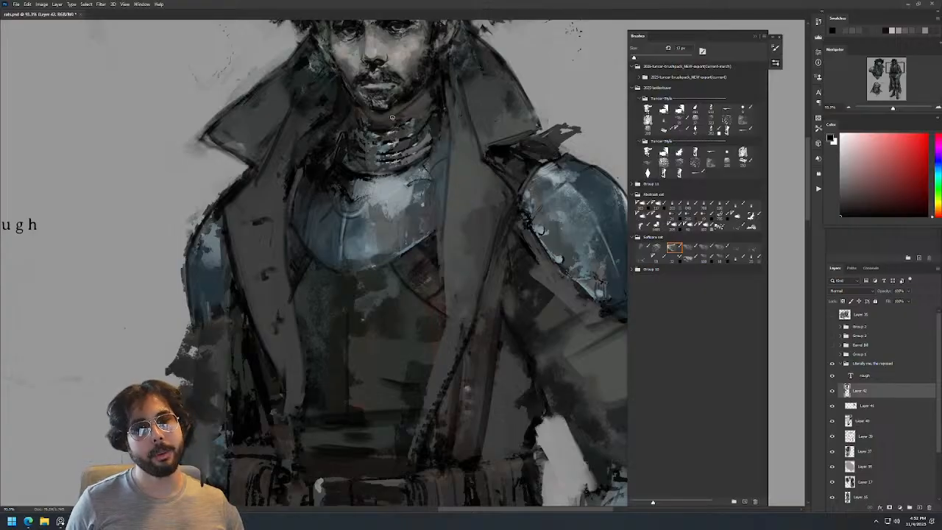
Mirror the canvas and refine the hanging arm's shoulder armour with sampled blue-grey tones.
{"action": "key", "text": "ctrl+0"}
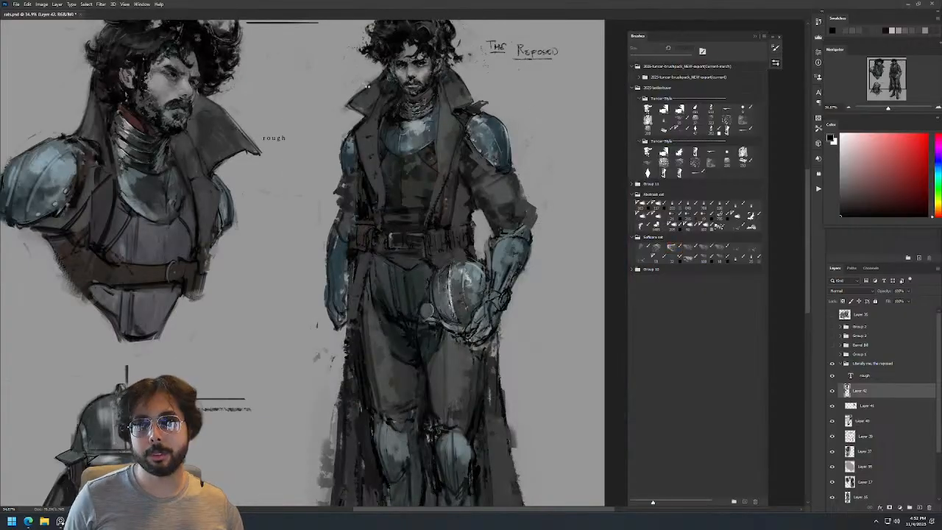
{"action": "key", "text": "ctrl+shift+h"}
{"action": "left_click_drag", "start_coordinate": [335, 122], "coordinate": [541, 180]}
{"action": "mouse_move", "coordinate": [503, 101]}
{"action": "left_mouse_down"}
{"action": "mouse_move", "coordinate": [479, 159]}
{"action": "mouse_move", "coordinate": [506, 162]}
{"action": "left_mouse_up"}
{"action": "left_click", "coordinate": [448, 130], "text": "alt"}
{"action": "mouse_move", "coordinate": [446, 123]}
{"action": "left_mouse_down"}
{"action": "mouse_move", "coordinate": [456, 147]}
{"action": "mouse_move", "coordinate": [444, 125]}
{"action": "mouse_move", "coordinate": [451, 128]}
{"action": "left_mouse_up"}
{"action": "left_click", "coordinate": [446, 122], "text": "alt"}
{"action": "key", "text": "bracketright"}
{"action": "key", "text": "bracketright"}
{"action": "key", "text": "bracketright"}
{"action": "key", "text": "bracketright"}
{"action": "key", "text": "bracketright"}
{"action": "left_click", "coordinate": [446, 120], "text": "alt"}
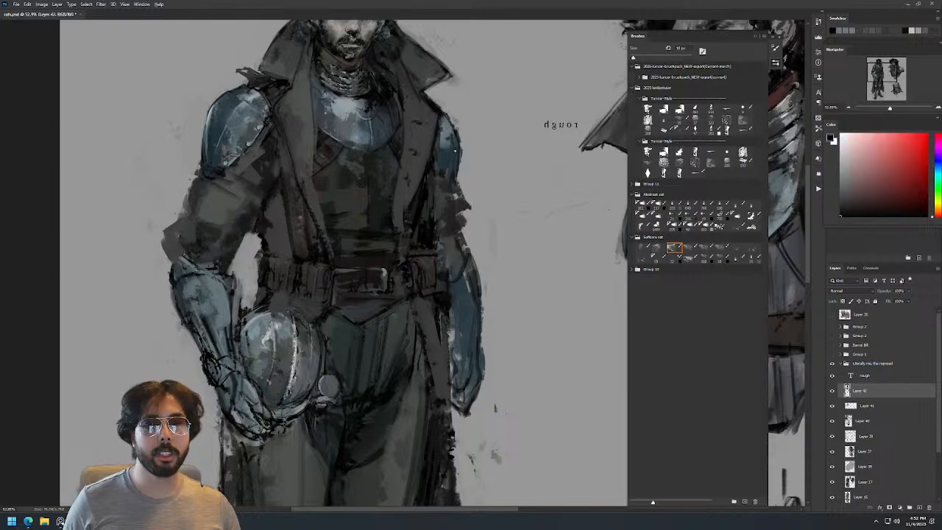
Darken and reshape the hanging arm's ragged sleeve below the shoulder armour with a larger black brush.
{"action": "left_click_drag", "start_coordinate": [500, 103], "coordinate": [527, 120]}
{"action": "key", "text": "bracketright"}
{"action": "key", "text": "bracketright"}
{"action": "key", "text": "bracketright"}
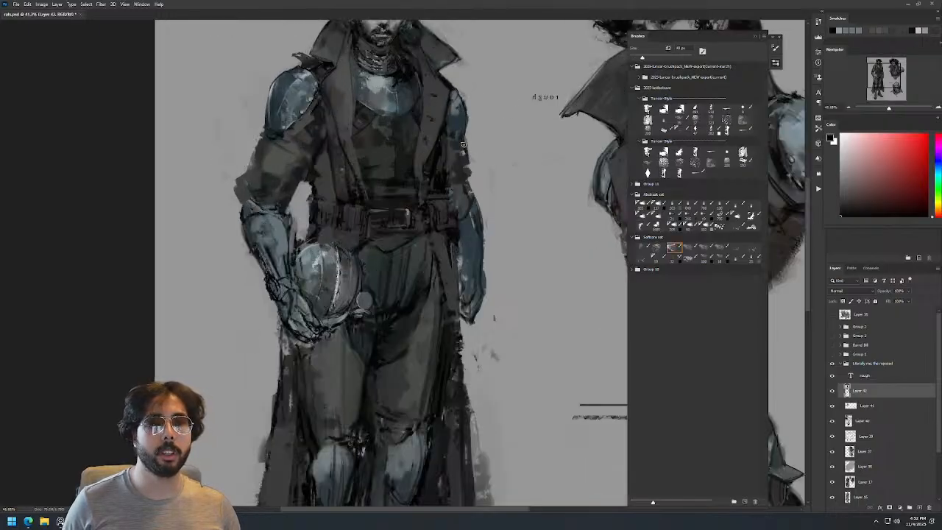
{"action": "mouse_move", "coordinate": [468, 177]}
{"action": "left_mouse_down"}
{"action": "mouse_move", "coordinate": [475, 203]}
{"action": "mouse_move", "coordinate": [458, 196]}
{"action": "left_mouse_up"}
{"action": "scroll", "coordinate": [500, 178], "scroll_direction": "down", "scroll_amount": 5}
{"action": "scroll", "coordinate": [478, 171], "scroll_direction": "up", "scroll_amount": 7}
Refine the buttoned lapel on the hanging-arm side with sampled dark tones and black.
{"action": "left_click", "coordinate": [457, 196], "text": "alt"}
{"action": "right_click", "coordinate": [453, 219], "text": "alt"}
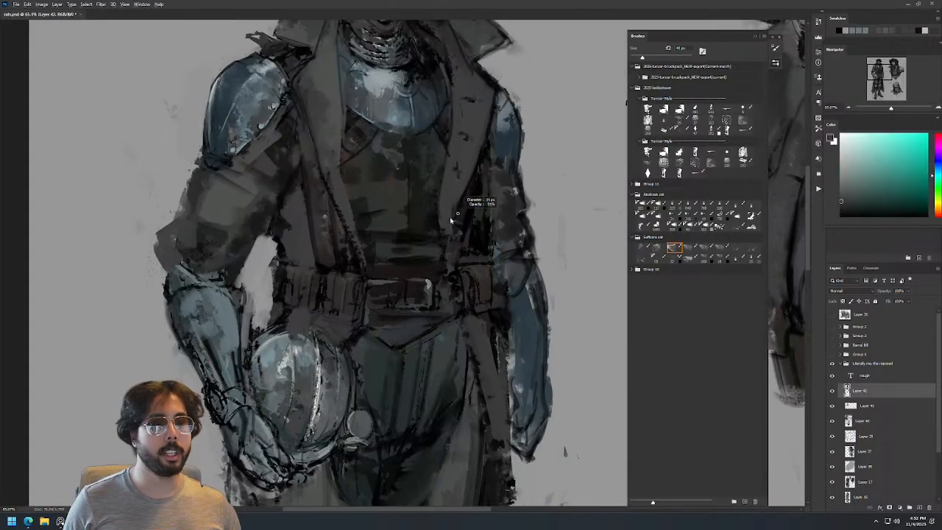
{"action": "left_click", "coordinate": [459, 216], "text": "alt"}
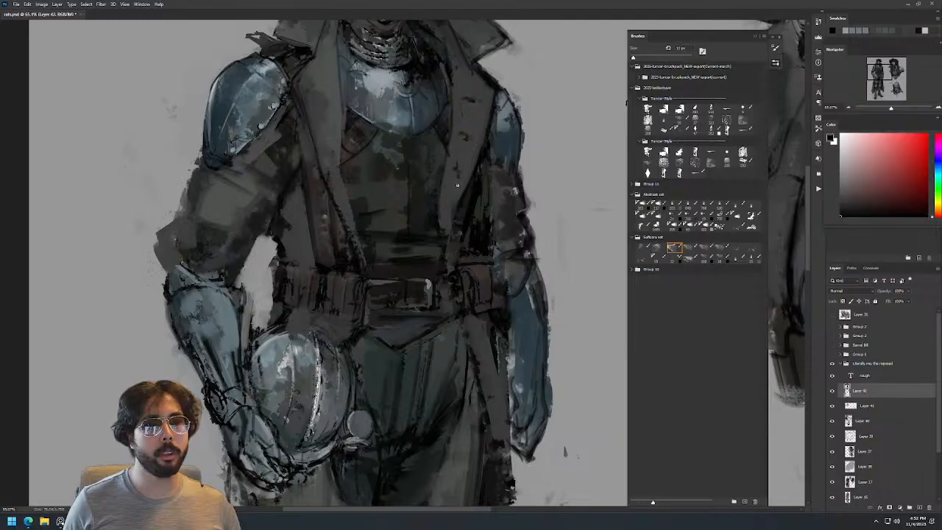
{"action": "left_click", "coordinate": [345, 114], "text": "alt"}
{"action": "left_click_drag", "start_coordinate": [457, 210], "coordinate": [462, 196]}
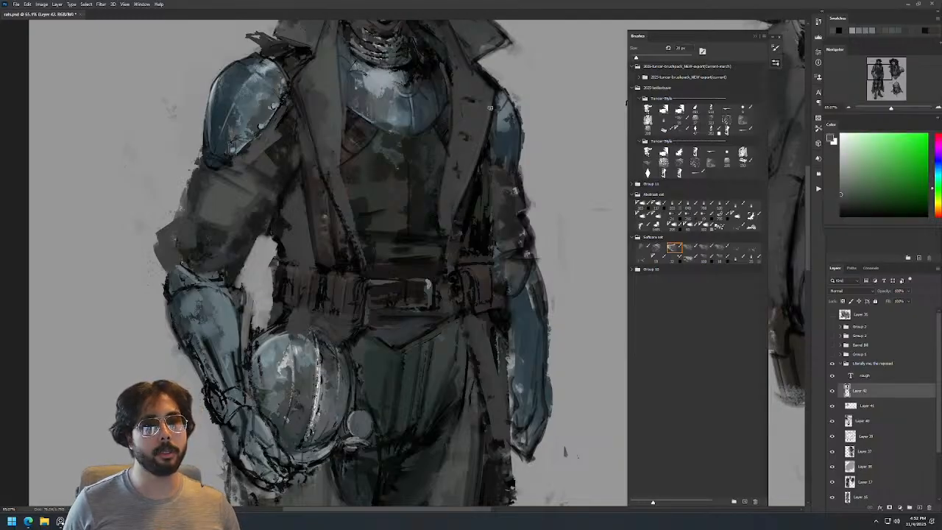
{"action": "scroll", "coordinate": [489, 109], "scroll_direction": "down", "scroll_amount": 5}
{"action": "scroll", "coordinate": [420, 120], "scroll_direction": "up", "scroll_amount": 3}
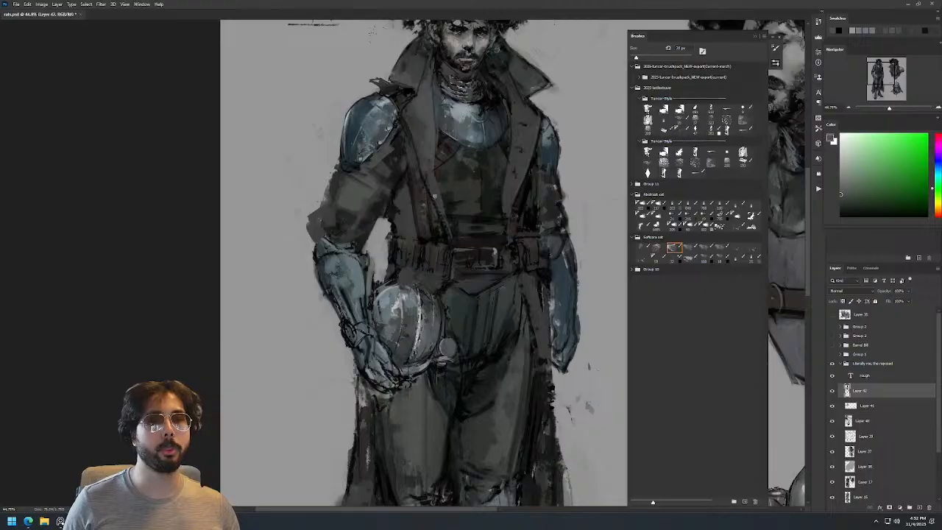
Redraw the coat edge beside the bent arm's shoulder armour with a long sampled-grey stroke, and refine it in black at 12 px.
{"action": "left_click_drag", "start_coordinate": [404, 114], "coordinate": [427, 188]}
{"action": "key", "text": "ctrl+z"}
{"action": "left_click_drag", "start_coordinate": [403, 113], "coordinate": [425, 176]}
{"action": "scroll", "coordinate": [490, 71], "scroll_direction": "down", "scroll_amount": 5}
{"action": "scroll", "coordinate": [493, 66], "scroll_direction": "up", "scroll_amount": 6}
{"action": "key", "text": "["}
{"action": "key", "text": "["}
{"action": "key", "text": "["}
{"action": "key", "text": "d"}
{"action": "scroll", "coordinate": [456, 62], "scroll_direction": "down", "scroll_amount": 4}
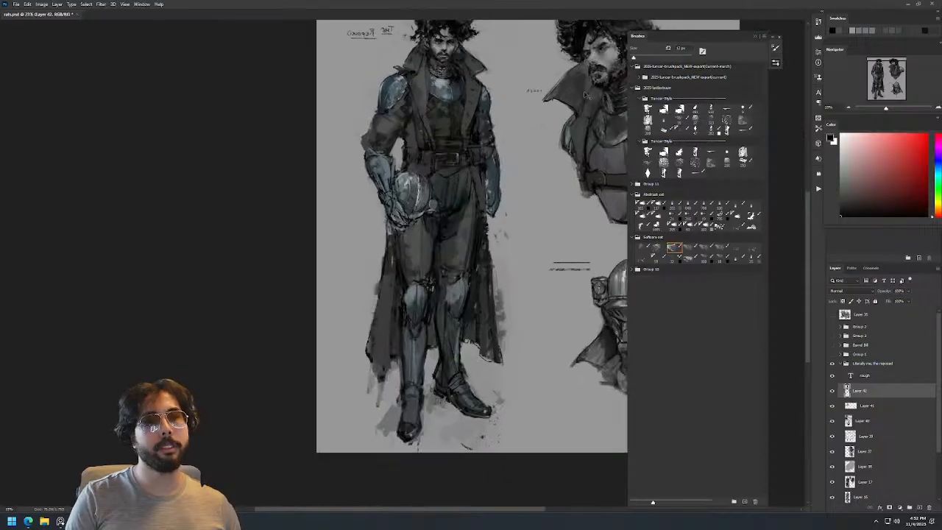
Flip the canvas back and refine the coat's collar and lapels with sampled tones and black.
{"action": "key", "text": "ctrl+shift+h"}
{"action": "left_click_drag", "start_coordinate": [535, 139], "coordinate": [331, 173]}
{"action": "scroll", "coordinate": [406, 69], "scroll_direction": "up", "scroll_amount": 5}
{"action": "left_click", "coordinate": [336, 158], "text": "alt"}
{"action": "left_click", "coordinate": [369, 121], "text": "alt"}
{"action": "left_click", "coordinate": [352, 129], "text": "alt"}
{"action": "left_click", "coordinate": [389, 108], "text": "alt"}
{"action": "key", "text": "z"}
{"action": "mouse_move", "coordinate": [422, 95]}
{"action": "left_mouse_down"}
{"action": "mouse_move", "coordinate": [350, 95]}
{"action": "mouse_move", "coordinate": [533, 91]}
{"action": "left_mouse_up"}
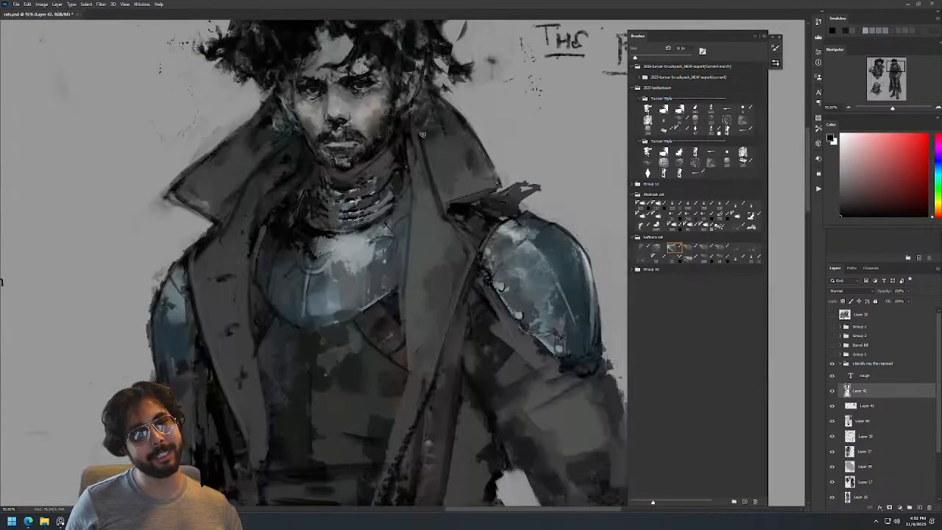
{"action": "scroll", "coordinate": [442, 149], "scroll_direction": "down", "scroll_amount": 5}
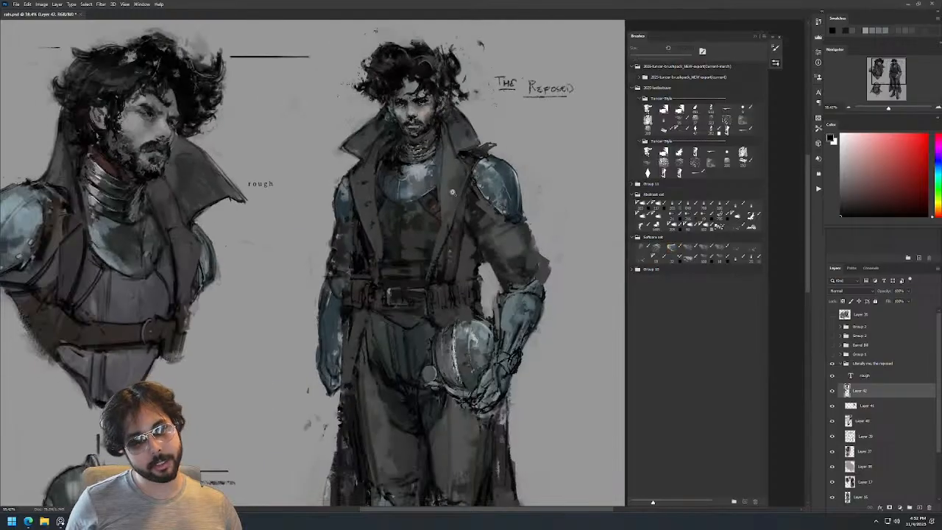
Touch up the chest plate's edge against the lapel with a fine brush in a sampled armour blue.
{"action": "scroll", "coordinate": [471, 150], "scroll_direction": "up", "scroll_amount": 3}
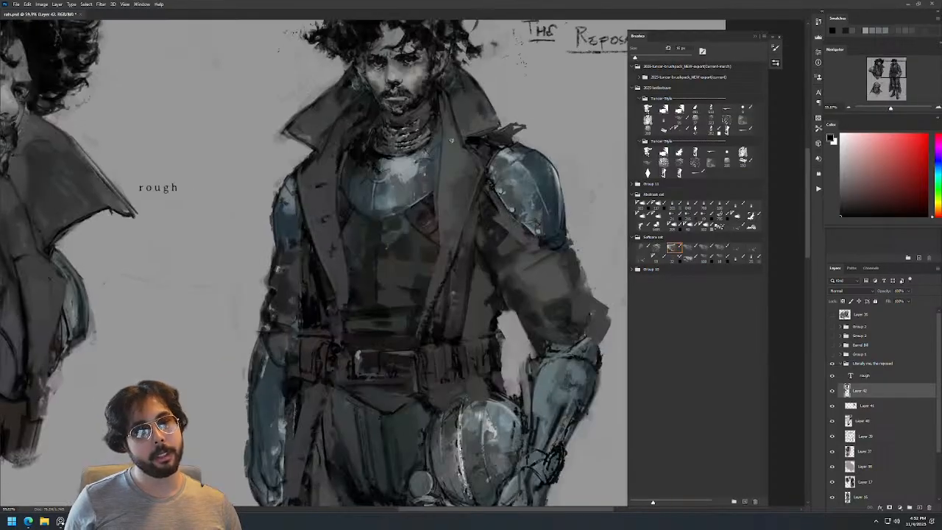
{"action": "left_click", "coordinate": [422, 175], "text": "alt"}
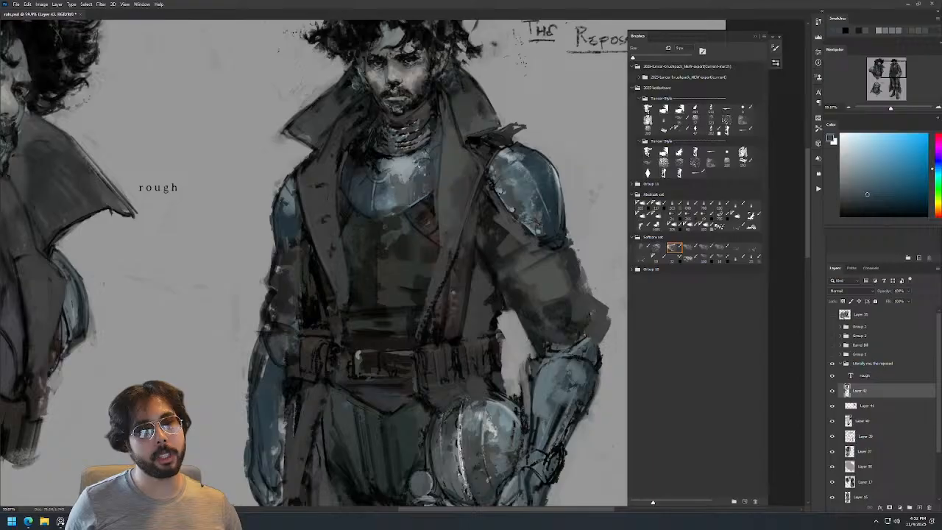
{"action": "scroll", "coordinate": [510, 137], "scroll_direction": "down", "scroll_amount": 5}
{"action": "scroll", "coordinate": [477, 176], "scroll_direction": "up", "scroll_amount": 5}
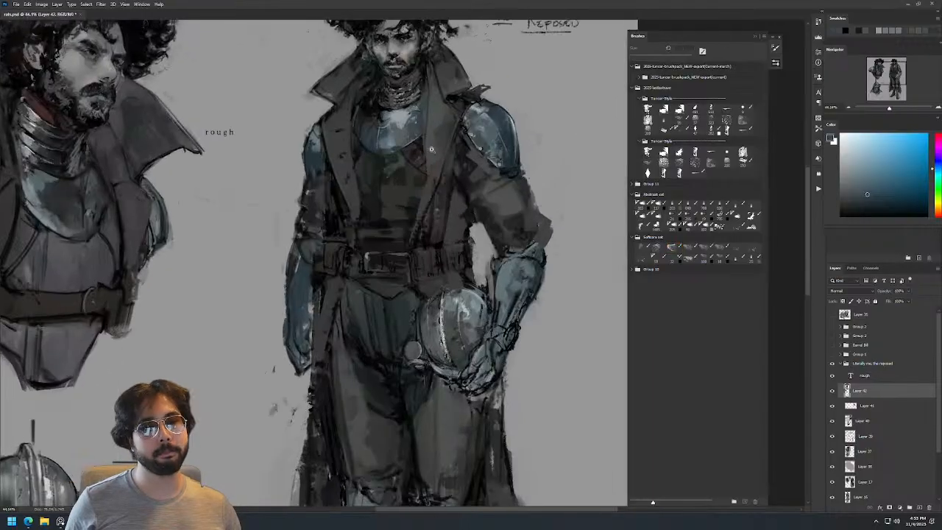
{"action": "scroll", "coordinate": [405, 171], "scroll_direction": "up", "scroll_amount": 3}
Dot small black buttons down the centre of the torso garment between the chest plate and belt.
{"action": "key", "text": "b"}
{"action": "key", "text": "d"}
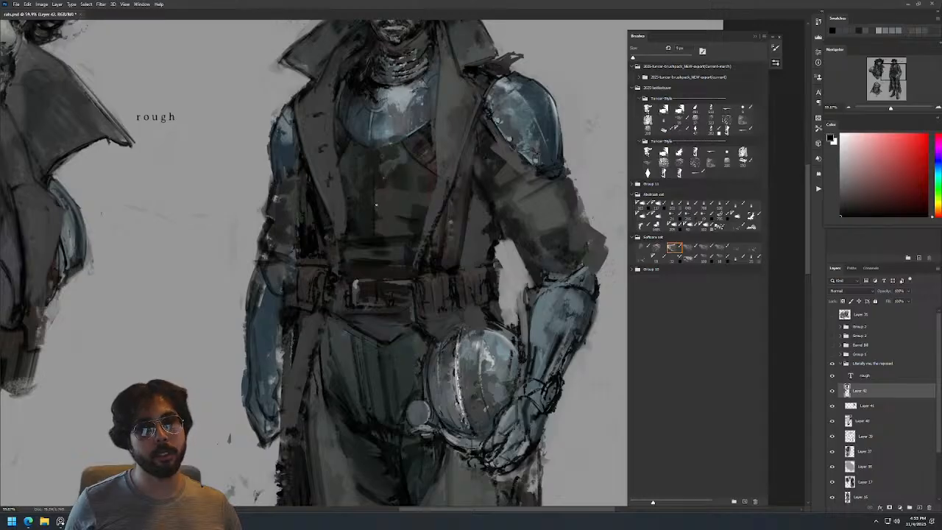
{"action": "scroll", "coordinate": [378, 210], "scroll_direction": "down", "scroll_amount": 4}
{"action": "scroll", "coordinate": [409, 161], "scroll_direction": "up", "scroll_amount": 4}
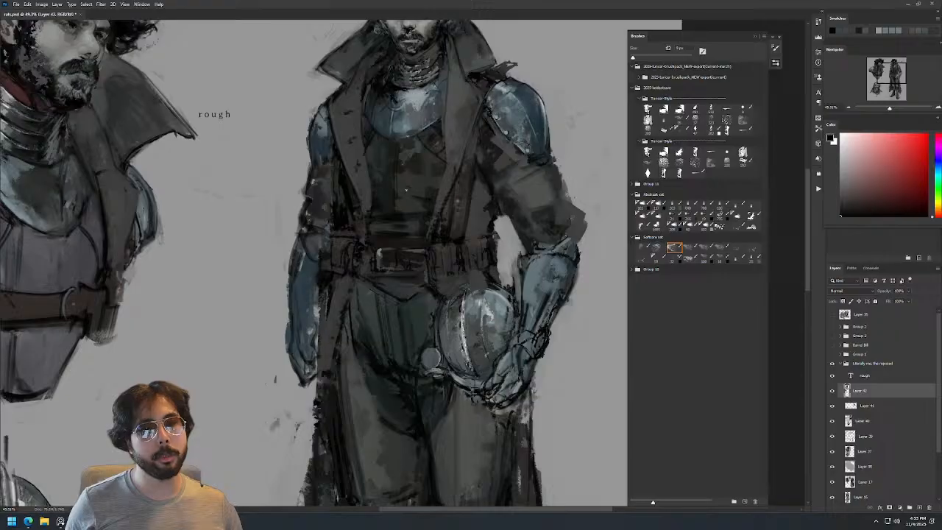
{"action": "key", "text": "bracketright"}
{"action": "key", "text": "bracketright"}
{"action": "key", "text": "bracketright"}
{"action": "key", "text": "bracketright"}
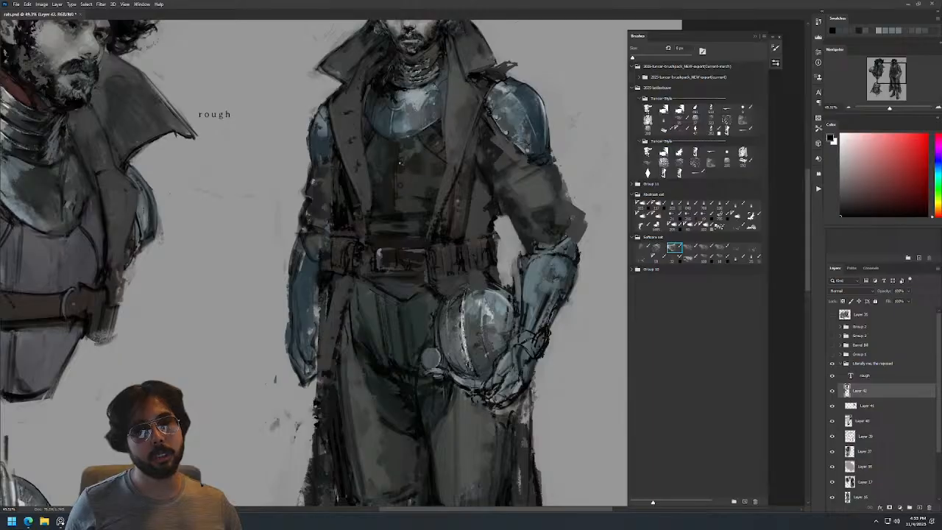
{"action": "scroll", "coordinate": [439, 134], "scroll_direction": "down", "scroll_amount": 4}
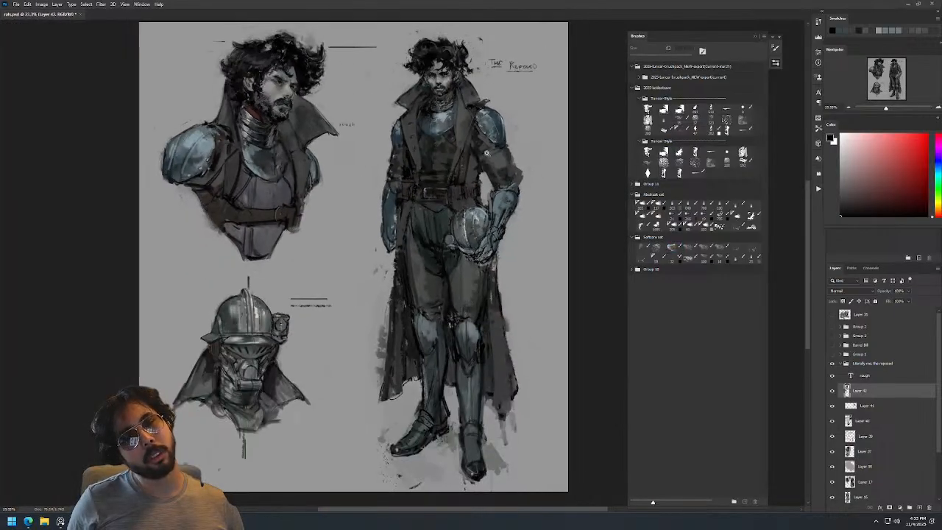
Flip the canvas horizontally and clean up the outer contour of the bent arm's shoulder armour with sampled background grey and black.
{"action": "scroll", "coordinate": [488, 152], "scroll_direction": "up", "scroll_amount": 4}
{"action": "key", "text": "period"}
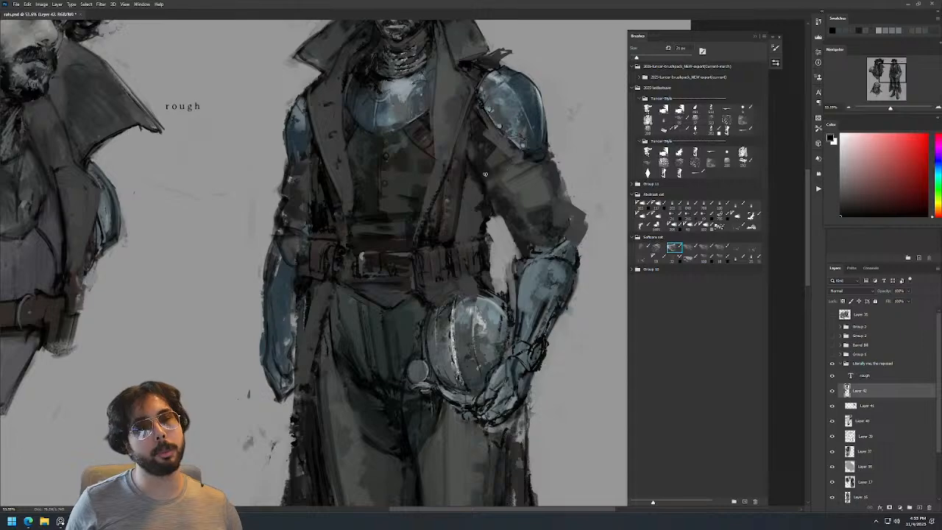
{"action": "scroll", "coordinate": [481, 167], "scroll_direction": "down", "scroll_amount": 5}
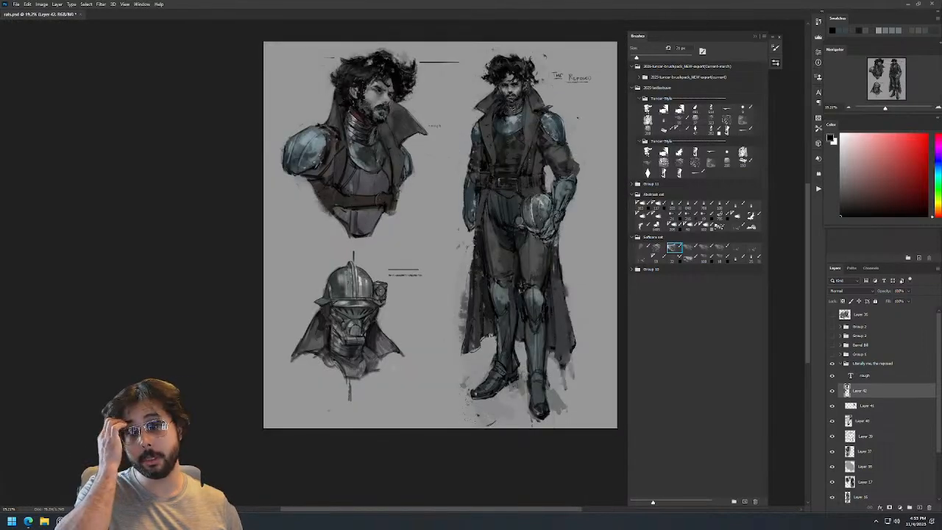
{"action": "key", "text": "h"}
{"action": "scroll", "coordinate": [425, 161], "scroll_direction": "up", "scroll_amount": 4}
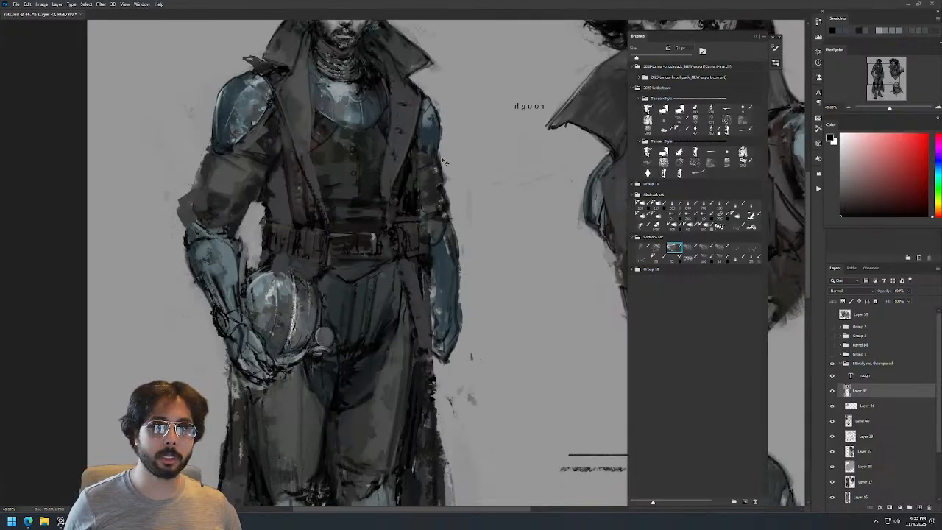
{"action": "key", "text": "z"}
{"action": "left_click_drag", "start_coordinate": [474, 163], "coordinate": [412, 177]}
{"action": "left_click_drag", "start_coordinate": [416, 105], "coordinate": [449, 79]}
{"action": "key", "text": "b"}
{"action": "left_click", "coordinate": [303, 138], "text": "alt"}
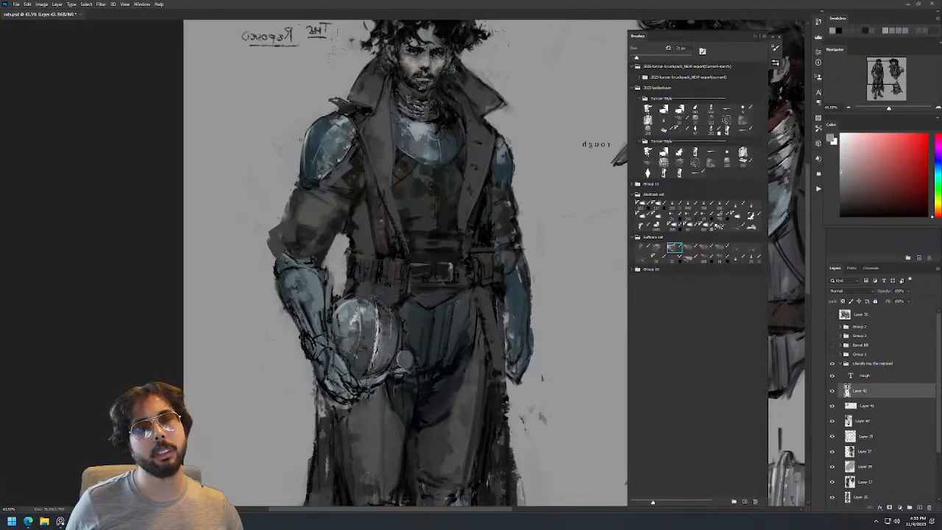
{"action": "left_click", "coordinate": [308, 131], "text": "alt"}
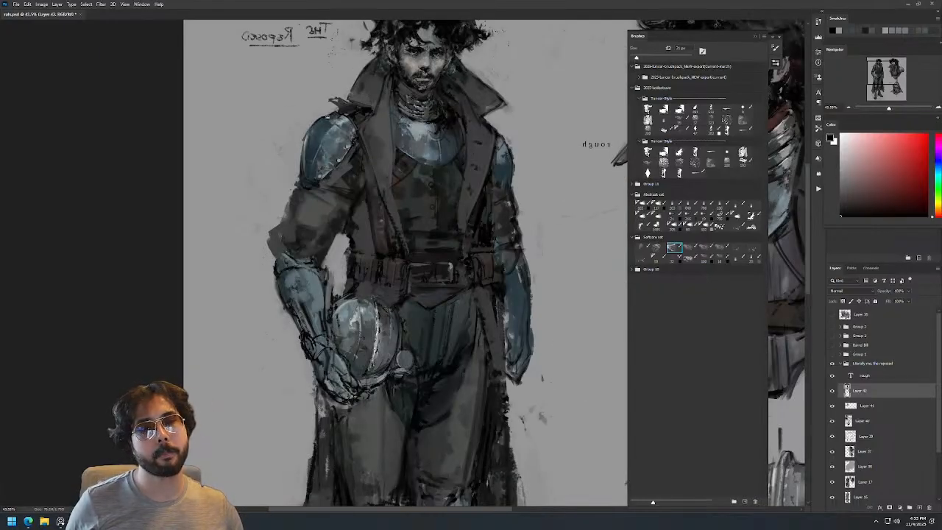
Redraw the outer edge of the hanging arm's shoulder armour with a long black stroke.
{"action": "scroll", "coordinate": [309, 138], "scroll_direction": "down", "scroll_amount": 3}
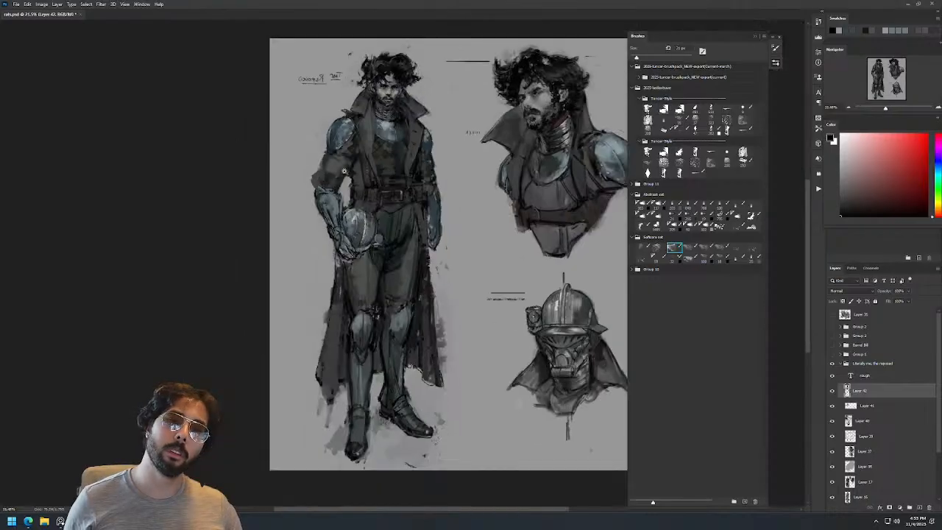
{"action": "scroll", "coordinate": [429, 132], "scroll_direction": "up", "scroll_amount": 3}
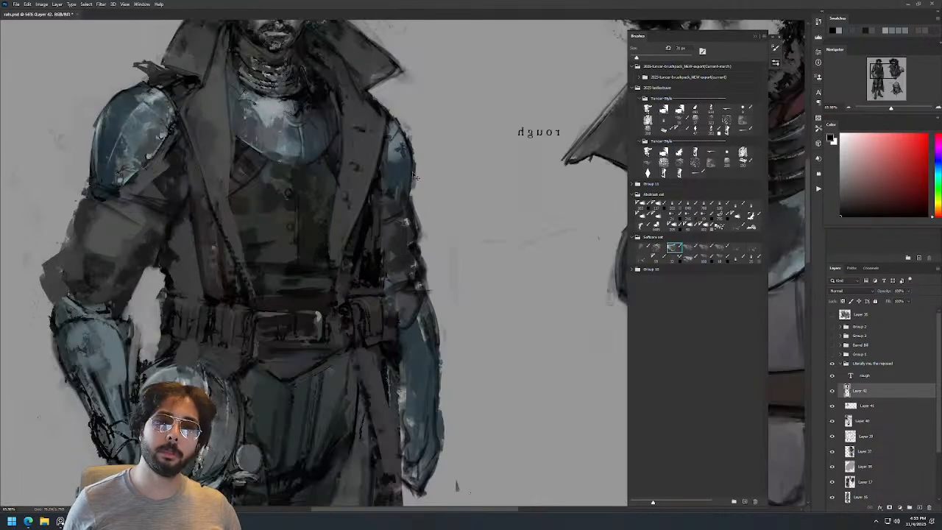
{"action": "left_click", "coordinate": [410, 174], "text": "alt"}
{"action": "key", "text": "d"}
{"action": "left_click_drag", "start_coordinate": [412, 145], "coordinate": [412, 194]}
Compare the full-body figure with Layer 42 hidden and shown.
{"action": "scroll", "coordinate": [428, 175], "scroll_direction": "down", "scroll_amount": 2}
{"action": "scroll", "coordinate": [421, 185], "scroll_direction": "down", "scroll_amount": 3}
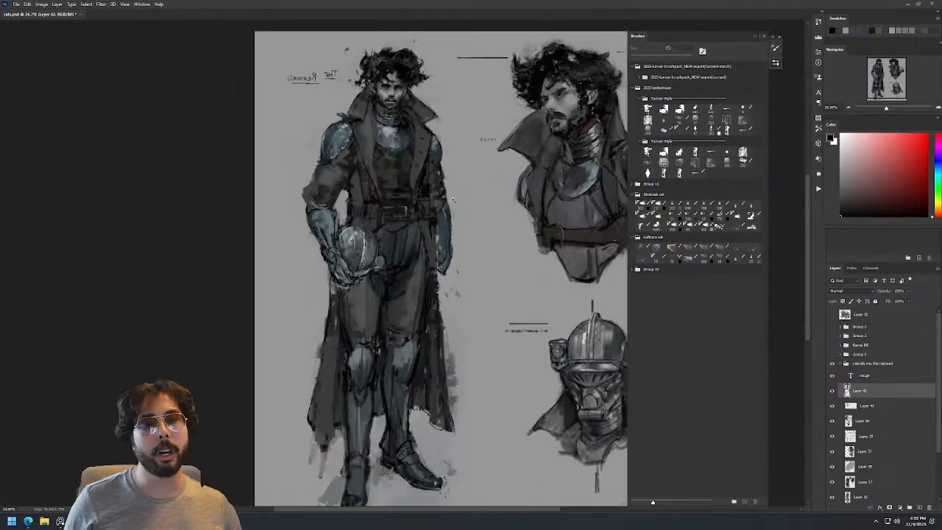
{"action": "scroll", "coordinate": [483, 174], "scroll_direction": "down", "scroll_amount": 1}
{"action": "scroll", "coordinate": [468, 199], "scroll_direction": "up", "scroll_amount": 1}
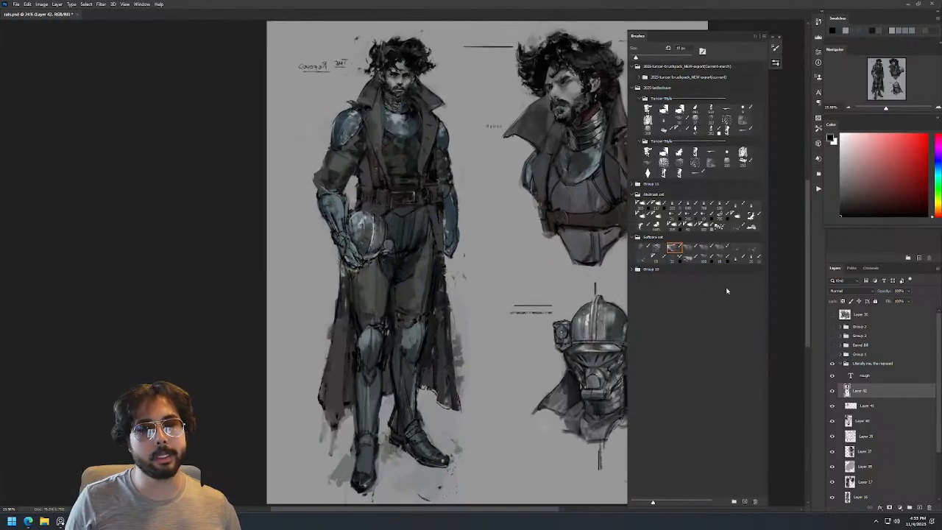
{"action": "left_click", "coordinate": [832, 392]}
{"action": "left_click", "coordinate": [832, 392]}
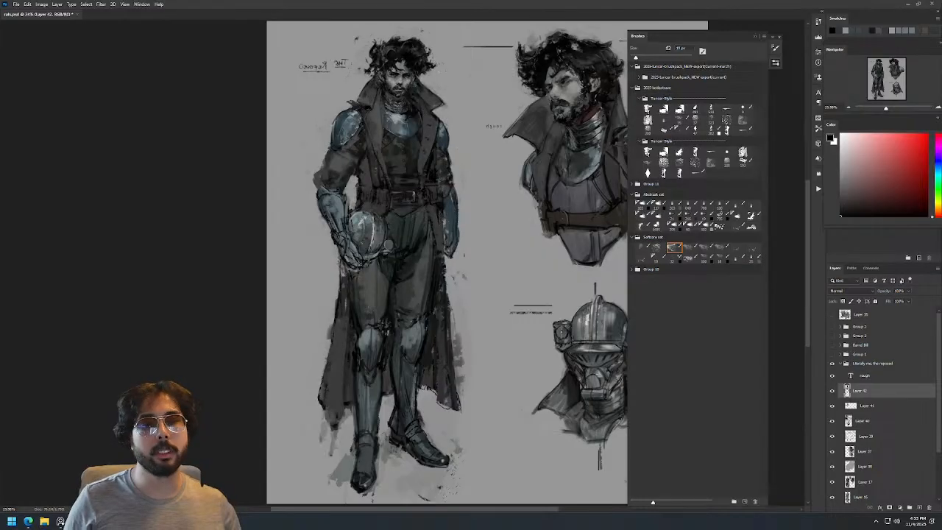
Rework the torso garment's button line and centre seam with a sampled brown and black using a fine brush.
{"action": "scroll", "coordinate": [434, 121], "scroll_direction": "up", "scroll_amount": 3}
{"action": "scroll", "coordinate": [405, 251], "scroll_direction": "up", "scroll_amount": 3}
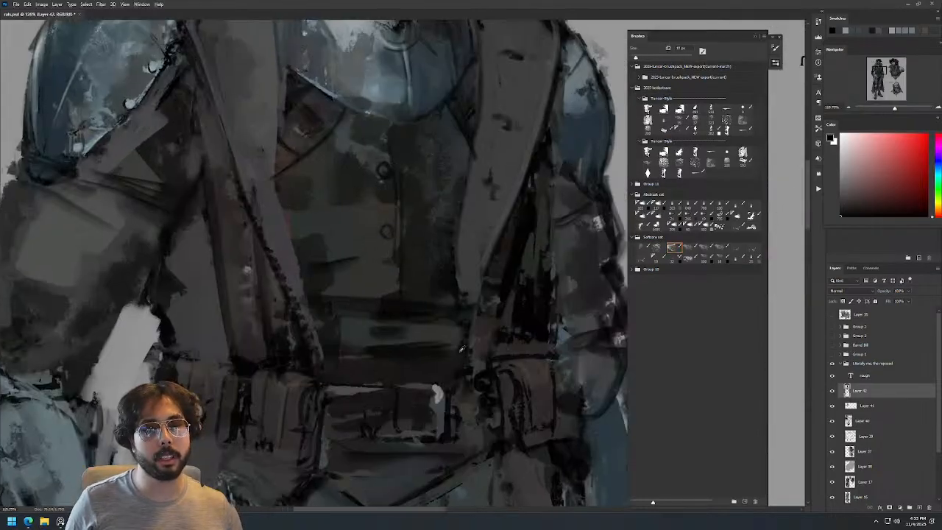
{"action": "left_click", "coordinate": [528, 365], "text": "alt"}
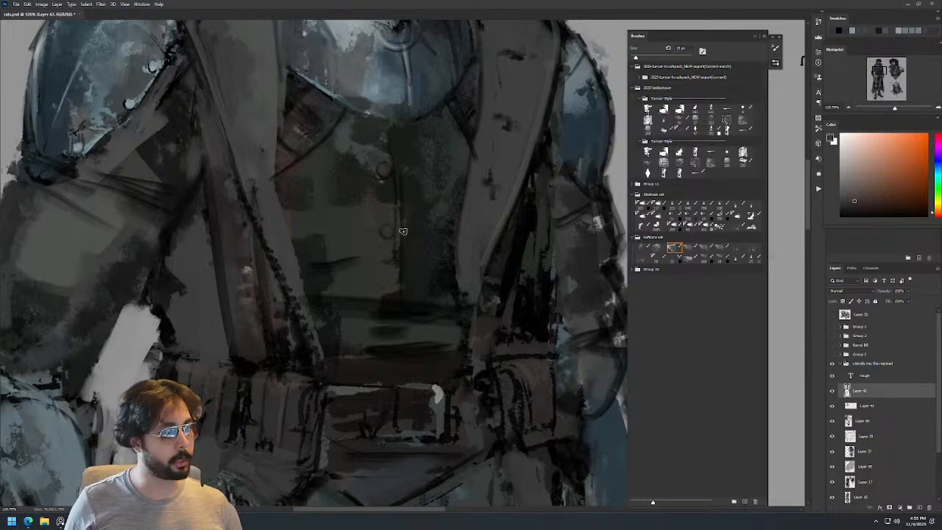
{"action": "right_click", "coordinate": [389, 180], "text": "alt"}
{"action": "left_click", "coordinate": [410, 151], "text": "alt"}
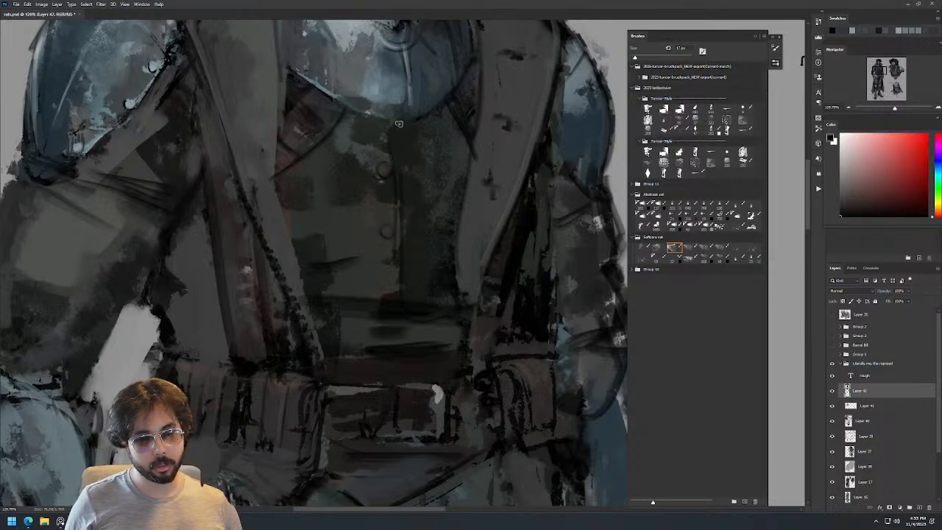
Touch up the coat lapel on the hanging arm's side with a sampled coat tone and black.
{"action": "key", "text": "ctrl+0"}
{"action": "scroll", "coordinate": [454, 134], "scroll_direction": "up", "scroll_amount": 2}
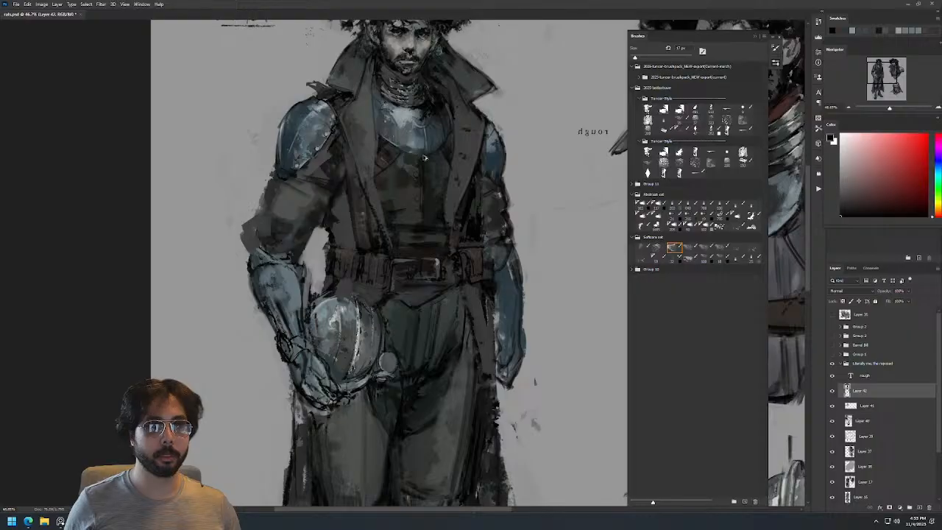
{"action": "left_click", "coordinate": [464, 126], "text": "alt"}
{"action": "left_click", "coordinate": [457, 110], "text": "alt"}
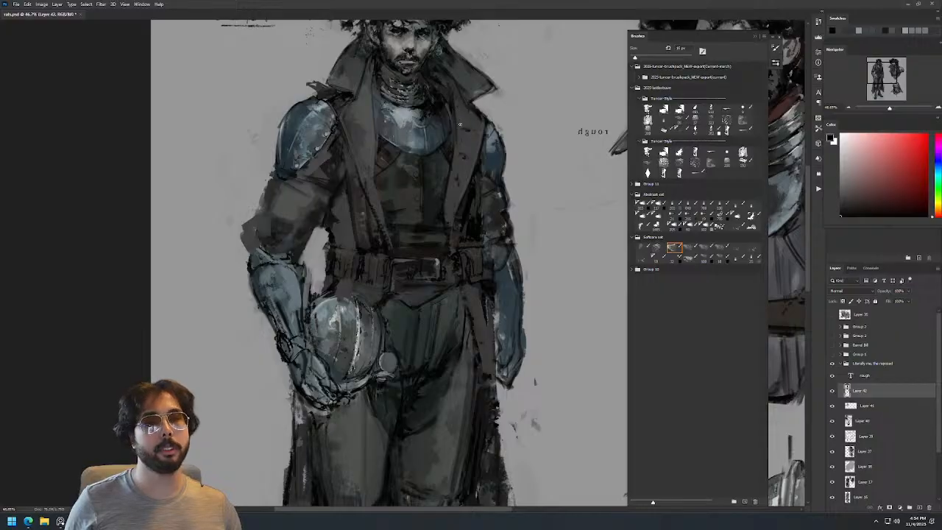
Flip the canvas back to its original orientation and frame the figure's torso.
{"action": "key", "text": "z"}
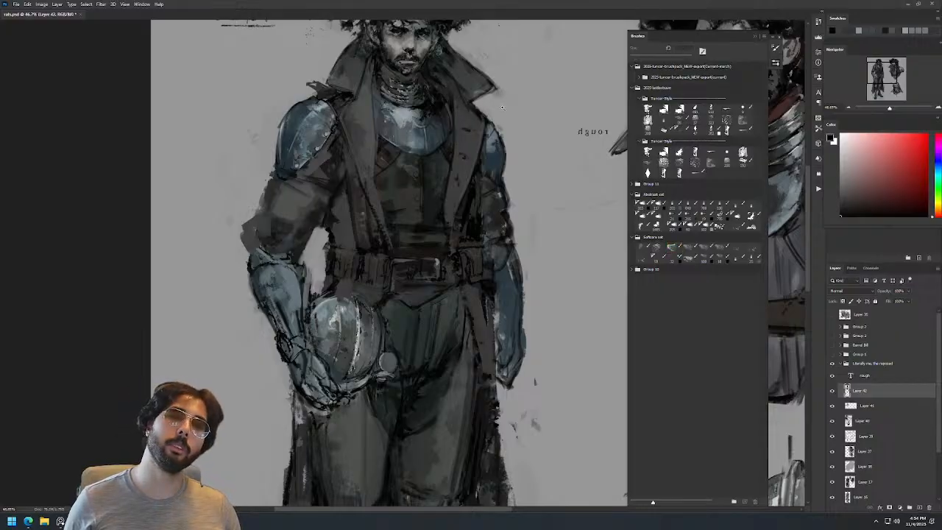
{"action": "left_click_drag", "start_coordinate": [502, 109], "coordinate": [441, 109]}
{"action": "key", "text": "h"}
{"action": "left_click_drag", "start_coordinate": [519, 153], "coordinate": [311, 153]}
{"action": "key", "text": "z"}
{"action": "left_click_drag", "start_coordinate": [411, 93], "coordinate": [493, 93]}
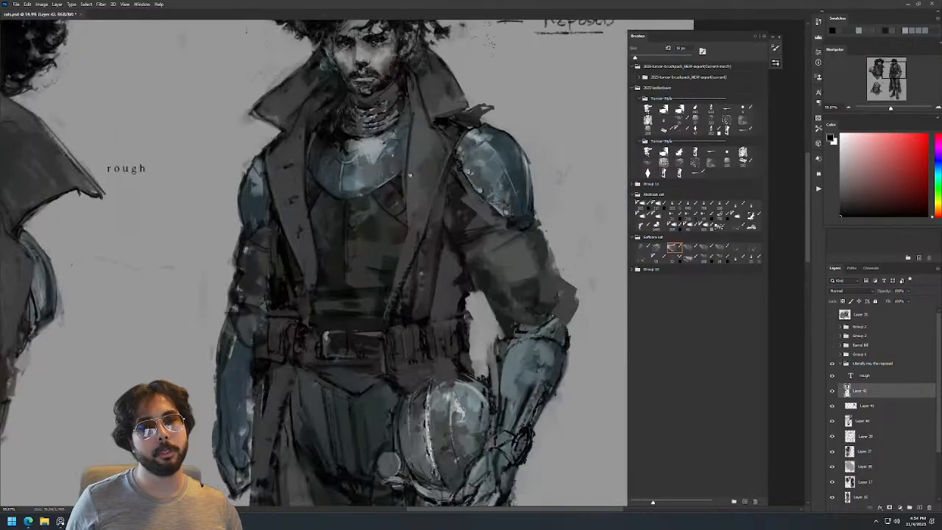
Check the whole sheet and toggle Layer 42 repeatedly to compare the repainted figure with the earlier version.
{"action": "scroll", "coordinate": [430, 121], "scroll_direction": "down", "scroll_amount": 6}
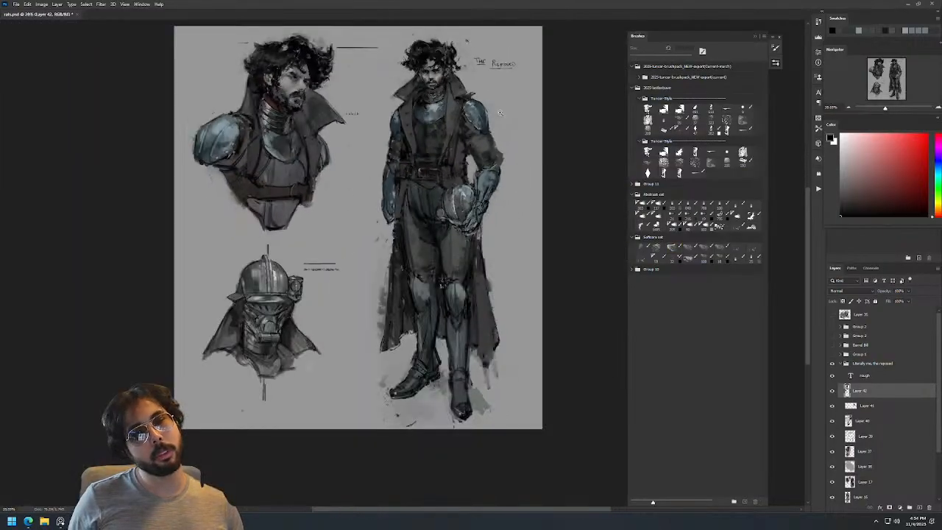
{"action": "scroll", "coordinate": [508, 101], "scroll_direction": "up", "scroll_amount": 2}
{"action": "left_click", "coordinate": [674, 248]}
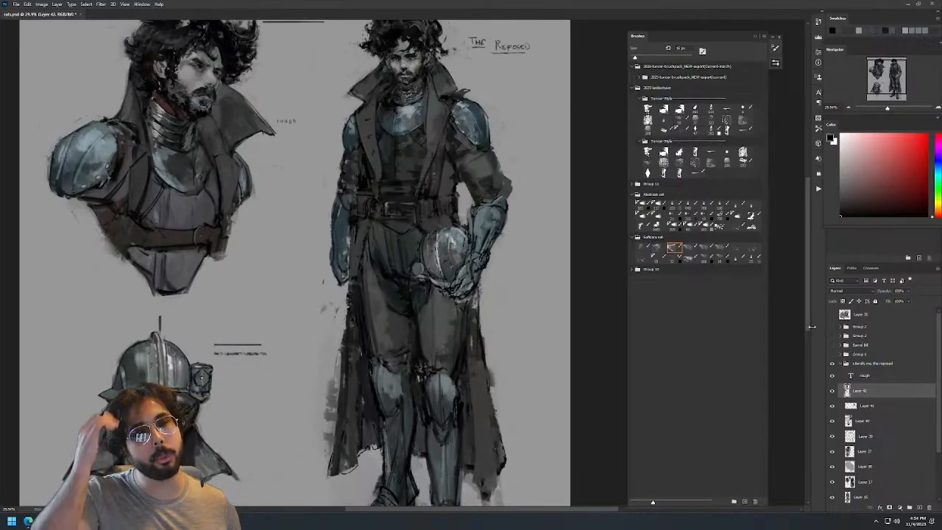
{"action": "left_click", "coordinate": [832, 390]}
{"action": "left_click", "coordinate": [832, 391]}
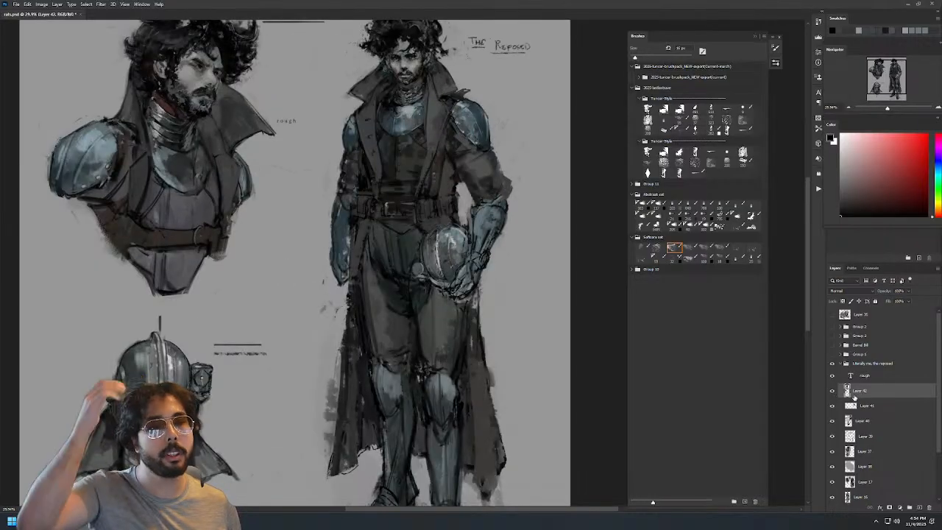
{"action": "left_click", "coordinate": [832, 391]}
{"action": "left_click", "coordinate": [832, 391]}
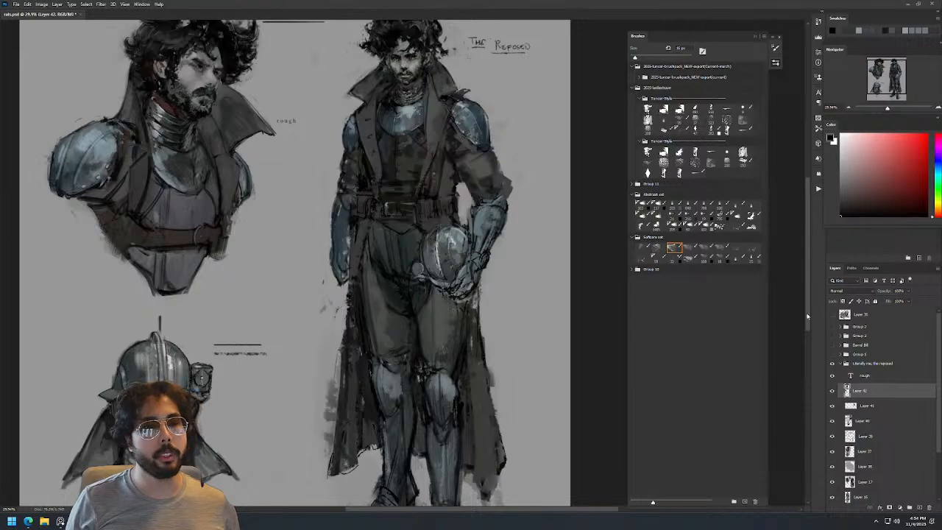
Refine the bent arm's sleeve around the elbow, checking it against the whole sheet.
{"action": "scroll", "coordinate": [411, 188], "scroll_direction": "up", "scroll_amount": 2}
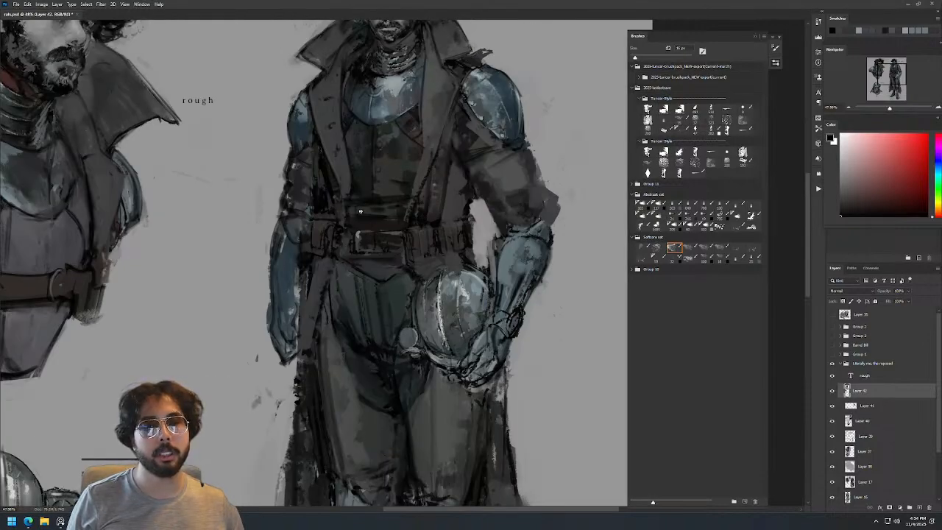
{"action": "scroll", "coordinate": [370, 212], "scroll_direction": "down", "scroll_amount": 3}
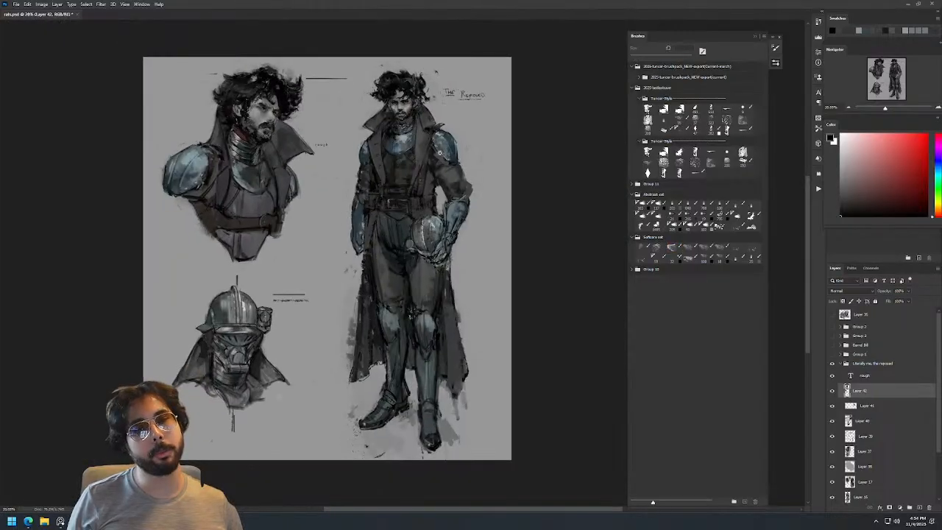
{"action": "scroll", "coordinate": [445, 153], "scroll_direction": "up", "scroll_amount": 3}
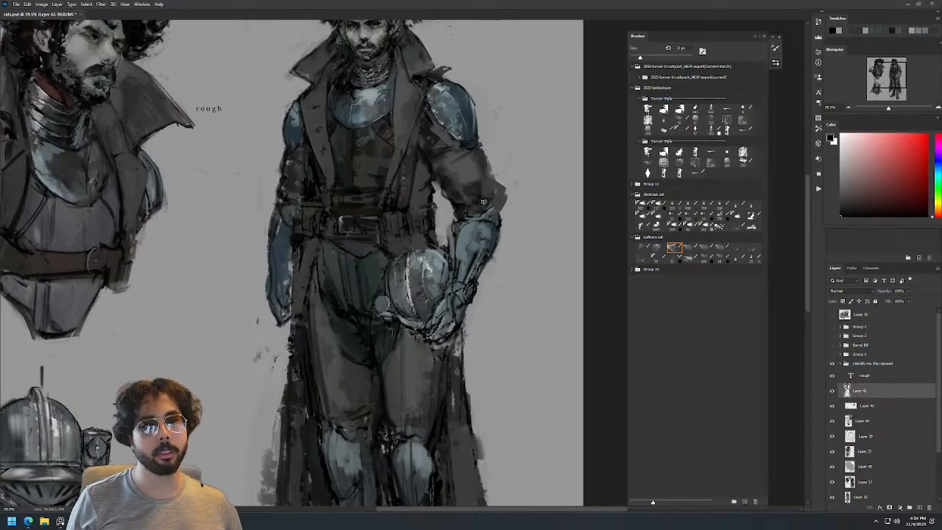
{"action": "scroll", "coordinate": [529, 153], "scroll_direction": "down", "scroll_amount": 3}
{"action": "scroll", "coordinate": [503, 152], "scroll_direction": "up", "scroll_amount": 3}
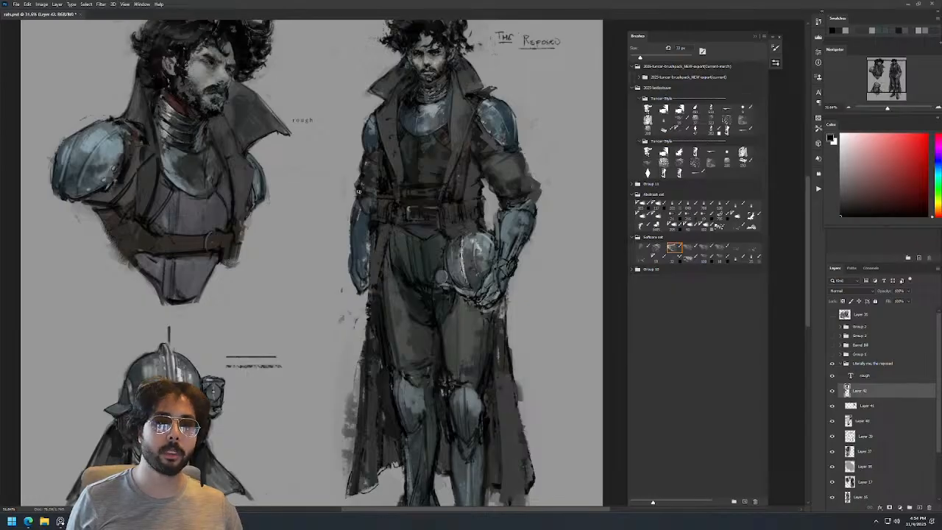
Refine the hanging arm's lower sleeve and forearm armour edge with varied brush sizes and a sampled tone.
{"action": "right_click", "coordinate": [362, 226], "text": "alt"}
{"action": "right_click", "coordinate": [365, 252], "text": "alt"}
{"action": "right_click", "coordinate": [362, 252], "text": "alt"}
{"action": "right_click", "coordinate": [364, 246], "text": "alt"}
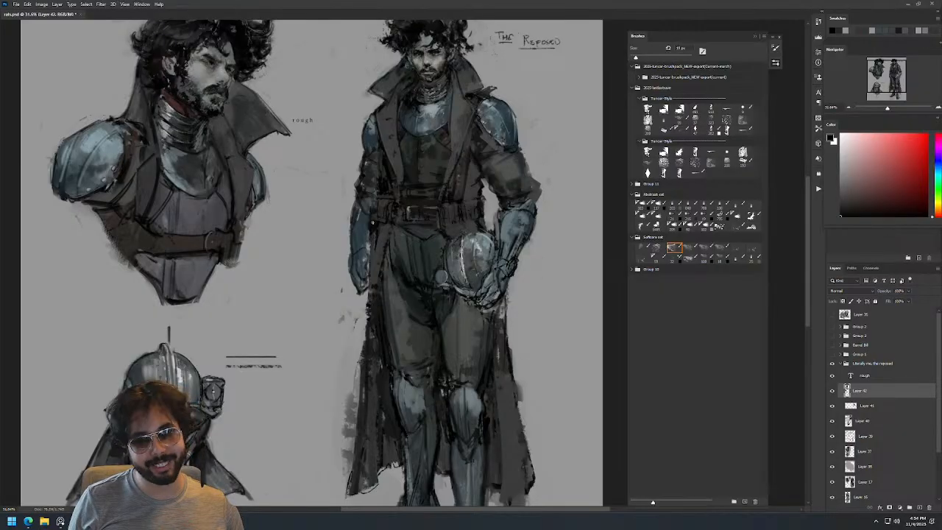
{"action": "left_click", "coordinate": [361, 228], "text": "alt"}
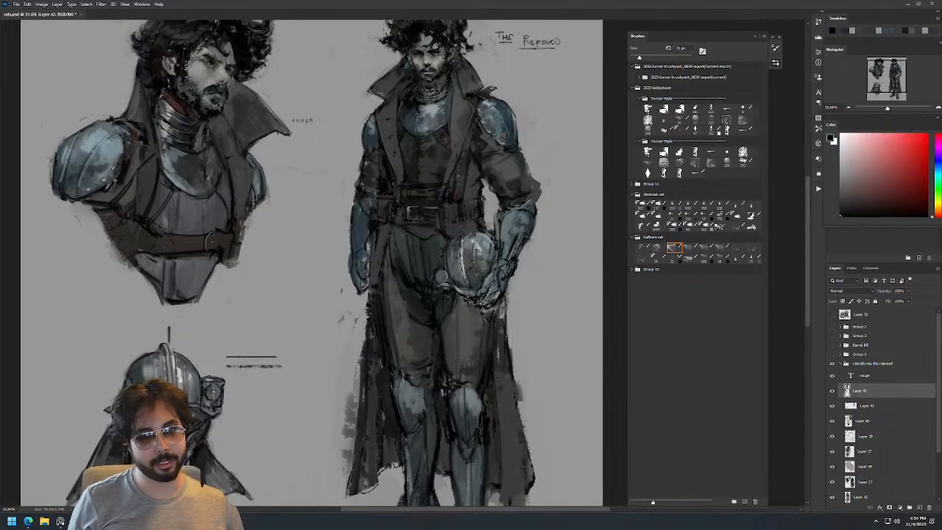
Flip the canvas horizontally and repaint the hanging arm's armour with sampled dark and lighter blues.
{"action": "scroll", "coordinate": [353, 206], "scroll_direction": "down", "scroll_amount": 2}
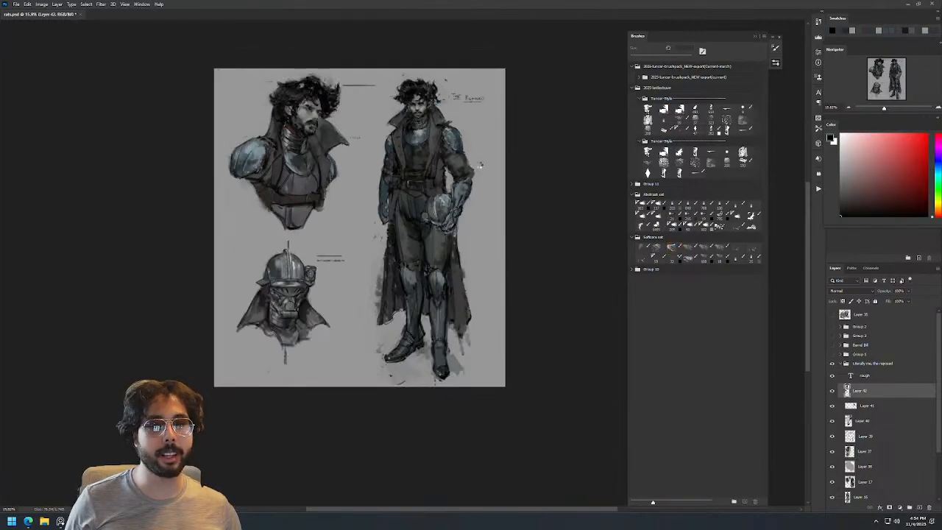
{"action": "key", "text": "ctrl+shift+h"}
{"action": "left_click_drag", "start_coordinate": [326, 191], "coordinate": [339, 186]}
{"action": "left_click", "coordinate": [344, 192], "text": "alt"}
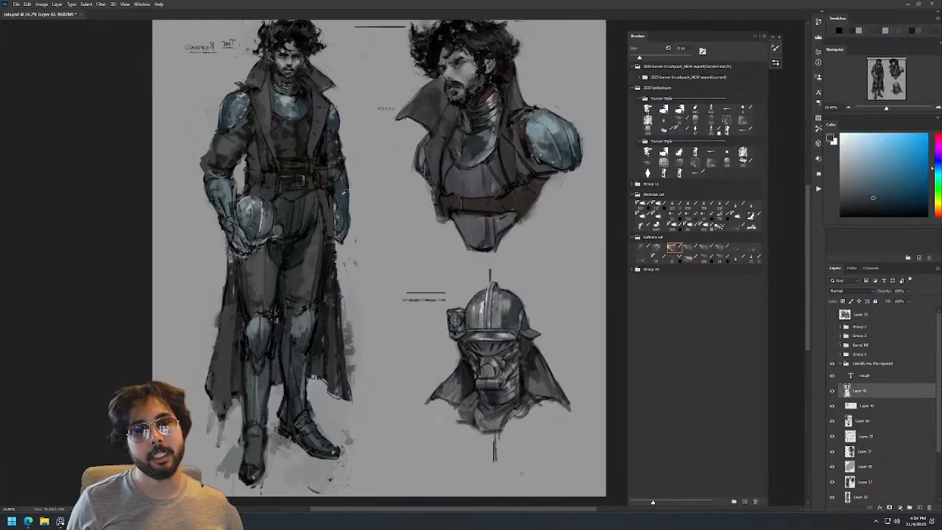
{"action": "left_click", "coordinate": [331, 114], "text": "alt"}
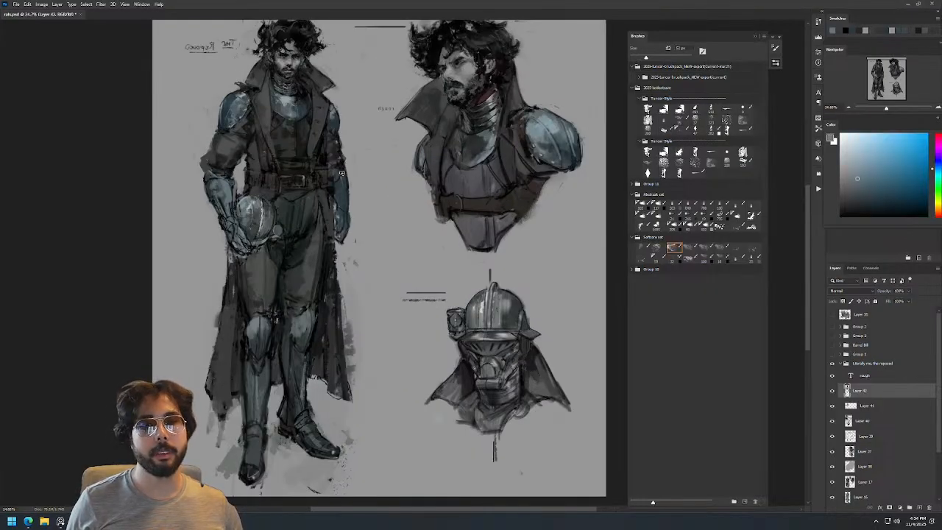
Refine the bent arm's forearm armour and sleeve with a sampled dark blue and black, varying the brush size.
{"action": "scroll", "coordinate": [380, 181], "scroll_direction": "down", "scroll_amount": 1}
{"action": "scroll", "coordinate": [337, 181], "scroll_direction": "up", "scroll_amount": 2}
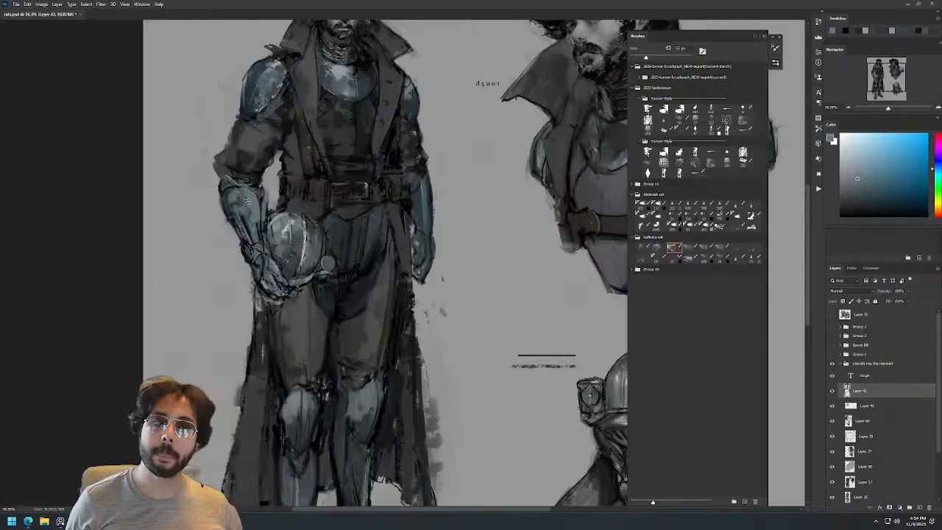
{"action": "left_click", "coordinate": [280, 197], "text": "alt"}
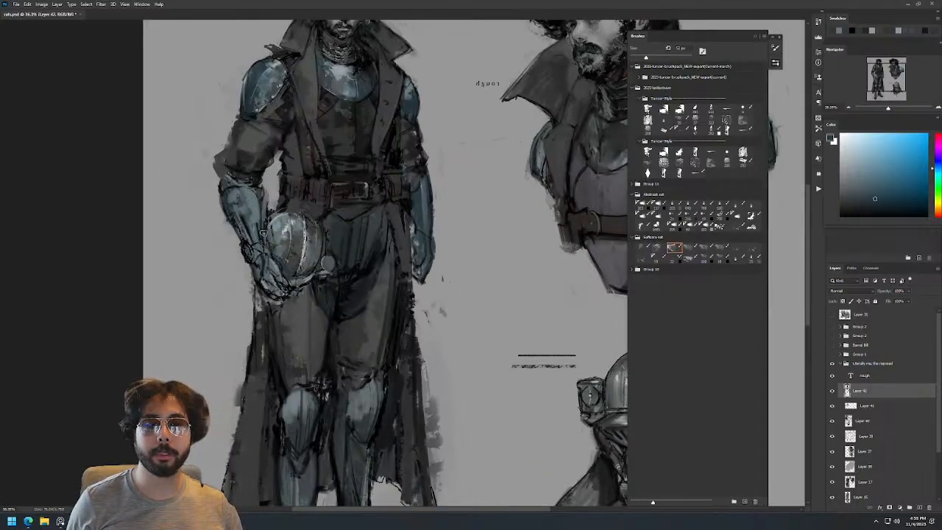
{"action": "right_click", "coordinate": [266, 211], "text": "alt"}
{"action": "key", "text": "d"}
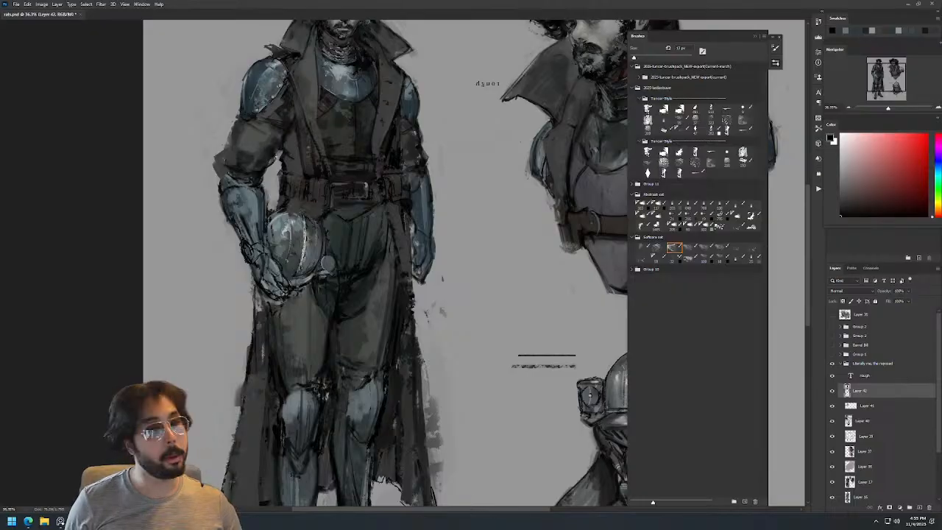
{"action": "key", "text": "bracketright"}
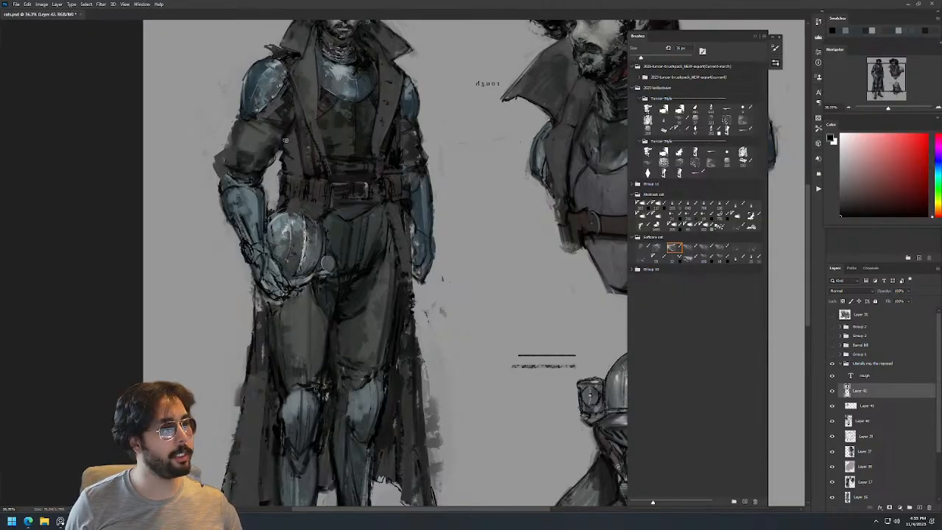
Darken the coat's inner lapel edge beside the chest plate with sampled tones and a varied brush size.
{"action": "left_click_drag", "start_coordinate": [409, 87], "coordinate": [368, 85]}
{"action": "left_click_drag", "start_coordinate": [384, 49], "coordinate": [430, 46]}
{"action": "left_click", "coordinate": [344, 229], "text": "alt"}
{"action": "right_click", "coordinate": [343, 227], "text": "alt"}
{"action": "left_click", "coordinate": [342, 212], "text": "alt"}
{"action": "left_click_drag", "start_coordinate": [341, 186], "coordinate": [341, 250]}
{"action": "right_click", "coordinate": [351, 184], "text": "alt"}
{"action": "right_click", "coordinate": [352, 166], "text": "alt"}
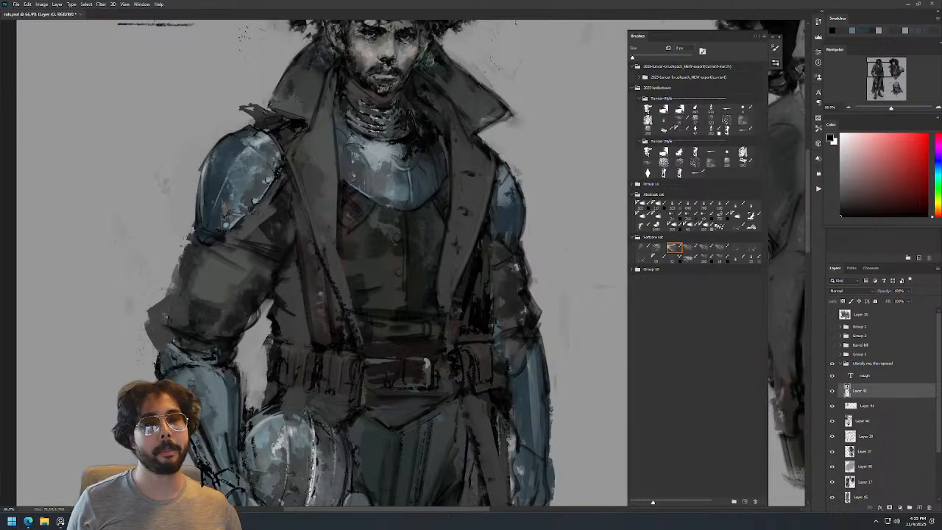
Refine the beard, chin and the shadow under the jaw with sampled dark tones and a smaller brush.
{"action": "left_click_drag", "start_coordinate": [488, 112], "coordinate": [442, 112]}
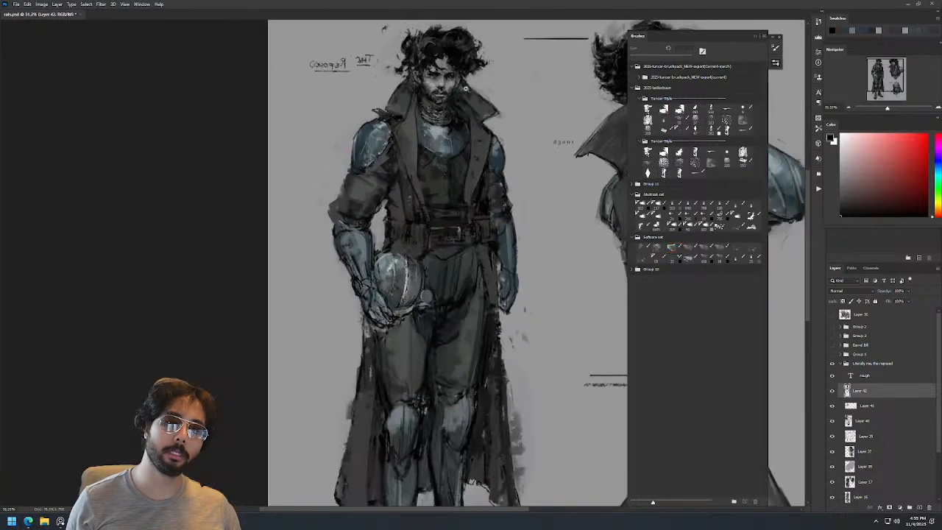
{"action": "left_click_drag", "start_coordinate": [265, 83], "coordinate": [331, 83]}
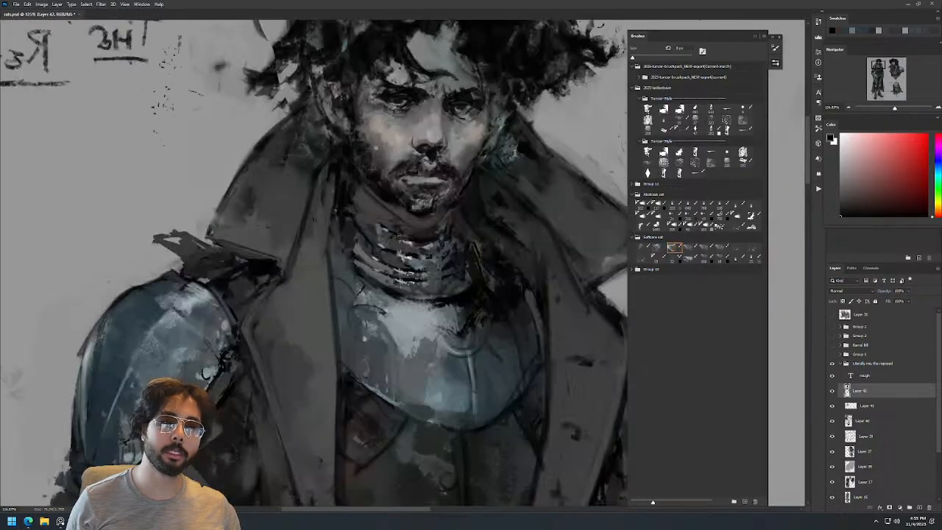
{"action": "right_click", "coordinate": [408, 213], "text": "alt"}
{"action": "left_click", "coordinate": [403, 207], "text": "alt"}
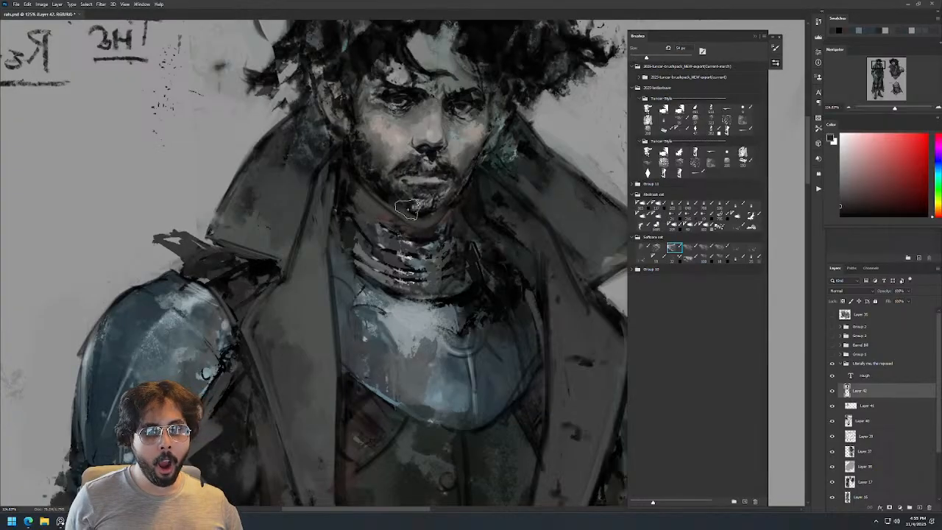
{"action": "left_click", "coordinate": [421, 213], "text": "alt"}
{"action": "right_click", "coordinate": [443, 209], "text": "alt"}
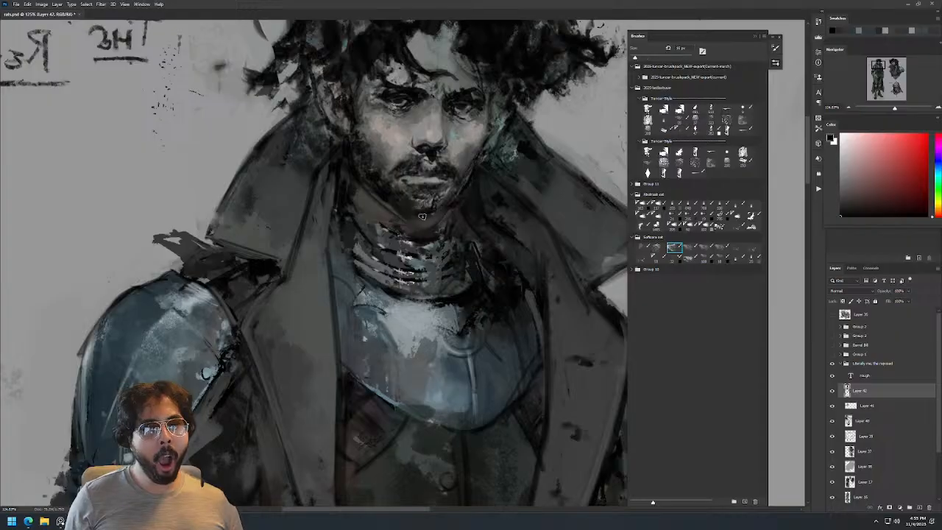
{"action": "left_click_drag", "start_coordinate": [500, 140], "coordinate": [453, 140]}
{"action": "left_click_drag", "start_coordinate": [521, 130], "coordinate": [565, 106]}
{"action": "right_click", "coordinate": [448, 133], "text": "alt"}
{"action": "mouse_move", "coordinate": [442, 118]}
{"action": "left_mouse_down"}
{"action": "mouse_move", "coordinate": [444, 149]}
{"action": "mouse_move", "coordinate": [421, 123]}
{"action": "left_mouse_up"}
{"action": "key", "text": "ctrl+z"}
{"action": "key", "text": "ctrl+z"}
Flip the canvas horizontally and reshape the hanging hand's fingertips with a smaller brush and sampled tones.
{"action": "key", "text": "z"}
{"action": "key", "text": "ctrl+shift+h"}
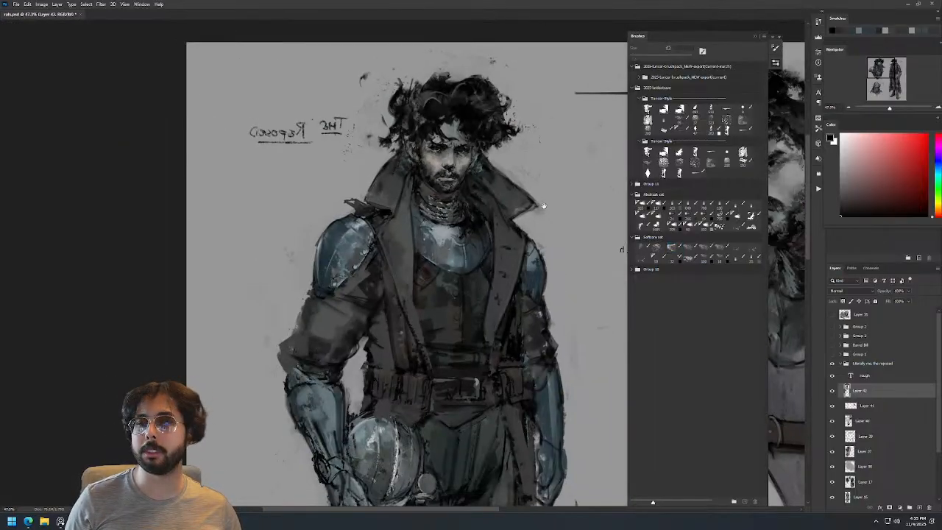
{"action": "left_click_drag", "start_coordinate": [545, 203], "coordinate": [321, 159]}
{"action": "left_click_drag", "start_coordinate": [549, 178], "coordinate": [408, 153]}
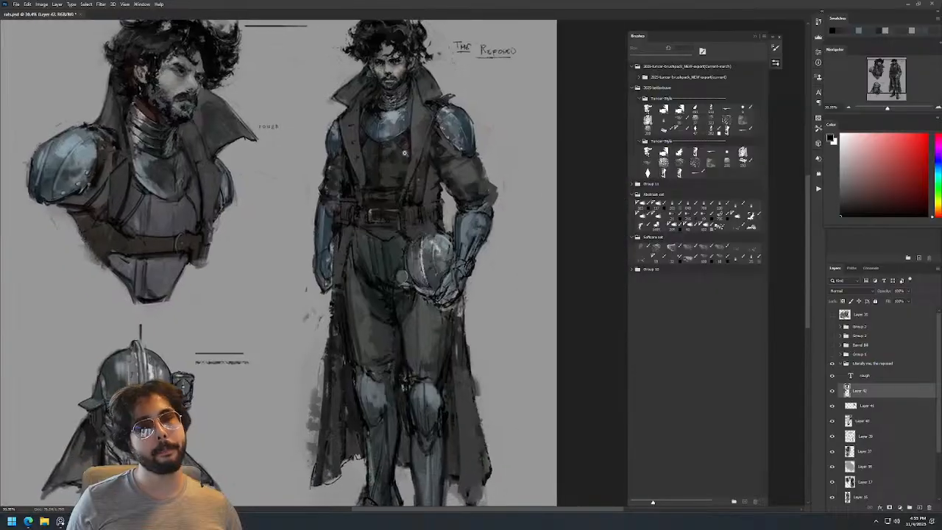
{"action": "left_click_drag", "start_coordinate": [354, 234], "coordinate": [370, 232]}
{"action": "key", "text": "b"}
{"action": "left_click", "coordinate": [295, 308], "text": "alt"}
{"action": "key", "text": "bracketleft"}
{"action": "key", "text": "bracketleft"}
{"action": "key", "text": "bracketleft"}
{"action": "key", "text": "bracketleft"}
{"action": "left_click", "coordinate": [316, 328], "text": "alt"}
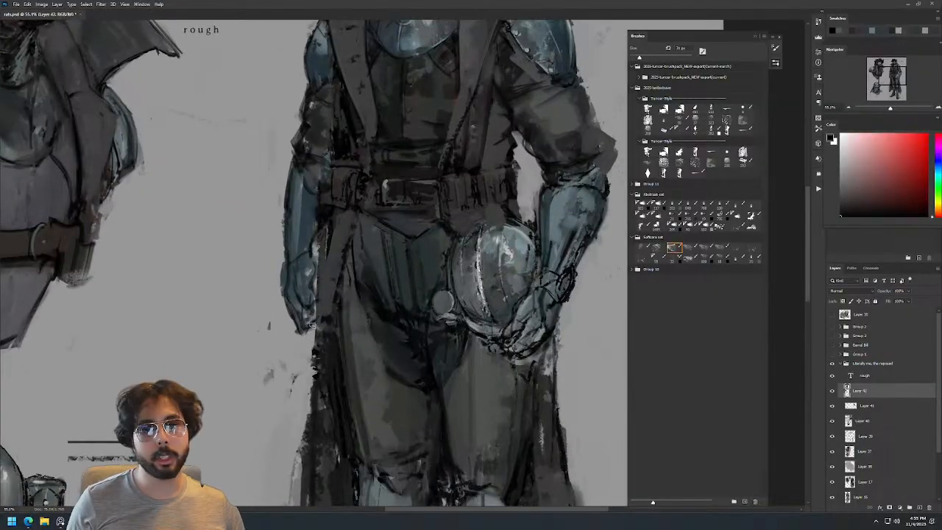
{"action": "left_click", "coordinate": [308, 326], "text": "alt"}
{"action": "left_click", "coordinate": [309, 330], "text": "alt"}
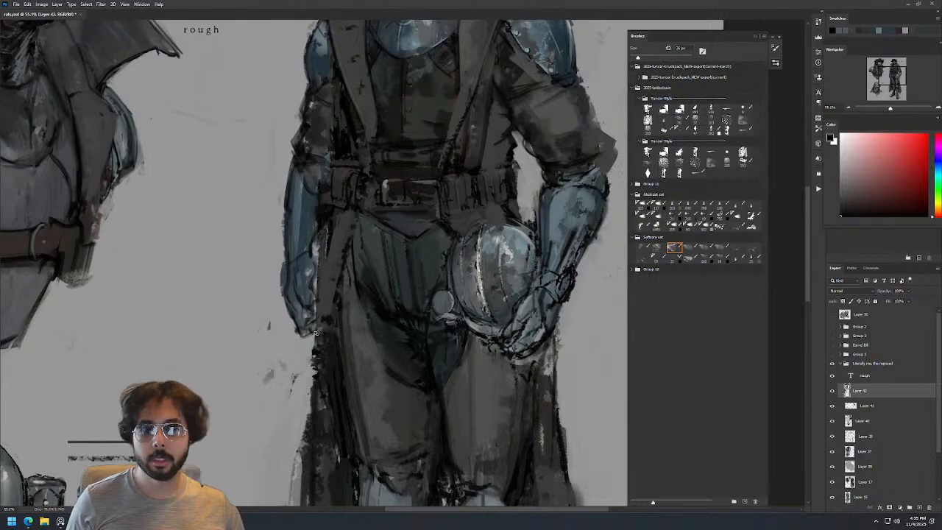
Refine the hanging hand's fingers and wrist with a sampled dark blue and black at adjusted brush sizes.
{"action": "left_click", "coordinate": [304, 299], "text": "alt"}
{"action": "right_click", "coordinate": [314, 302], "text": "alt"}
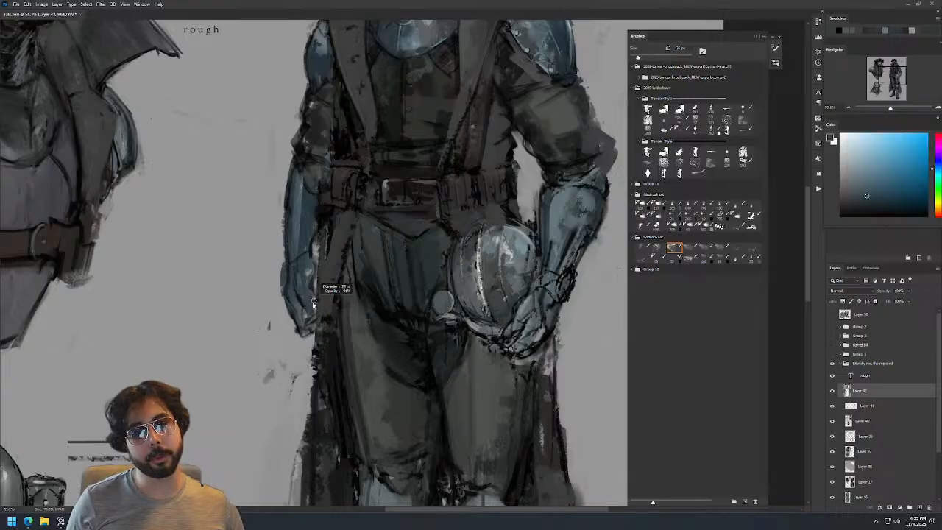
{"action": "key", "text": "d"}
{"action": "right_click", "coordinate": [311, 300], "text": "alt"}
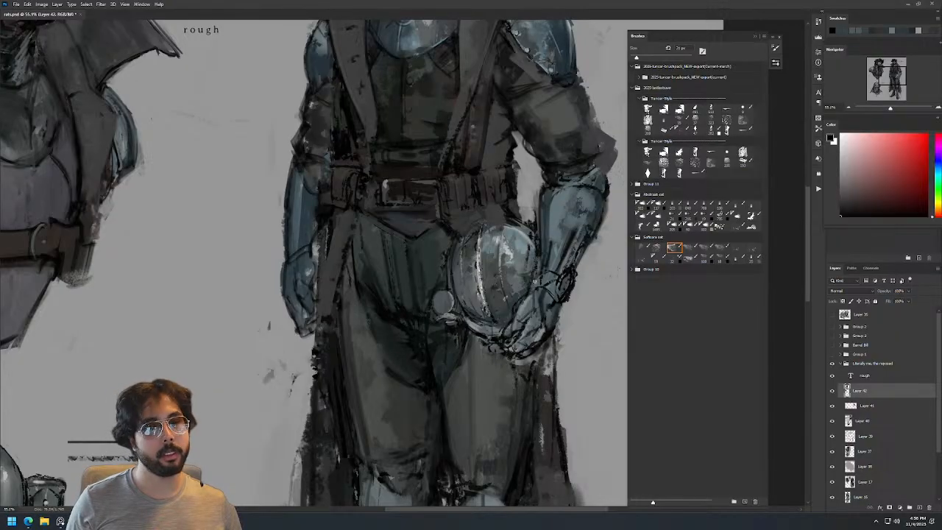
Redefine the outer edge of the hanging arm's forearm armour in black, replacing an undone stroke.
{"action": "scroll", "coordinate": [559, 263], "scroll_direction": "down", "scroll_amount": 3}
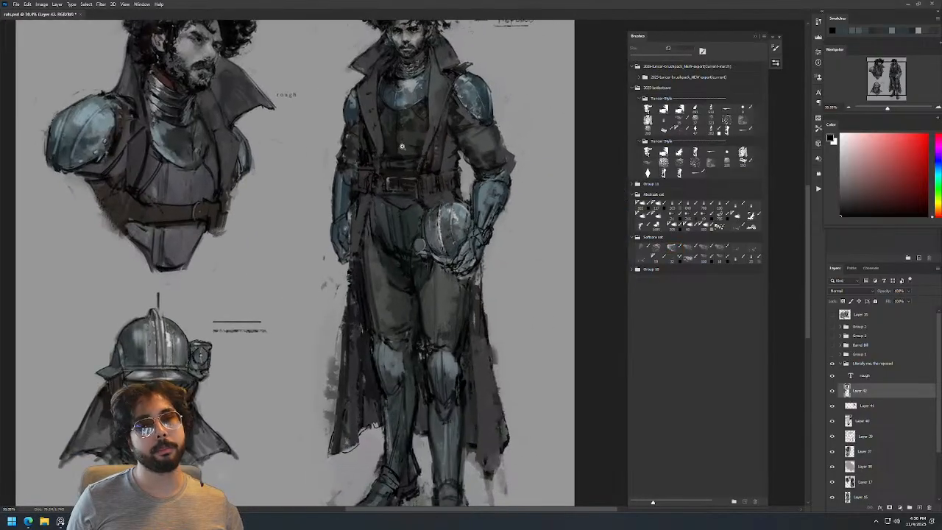
{"action": "scroll", "coordinate": [403, 143], "scroll_direction": "up", "scroll_amount": 2}
{"action": "left_click", "coordinate": [307, 194], "text": "alt"}
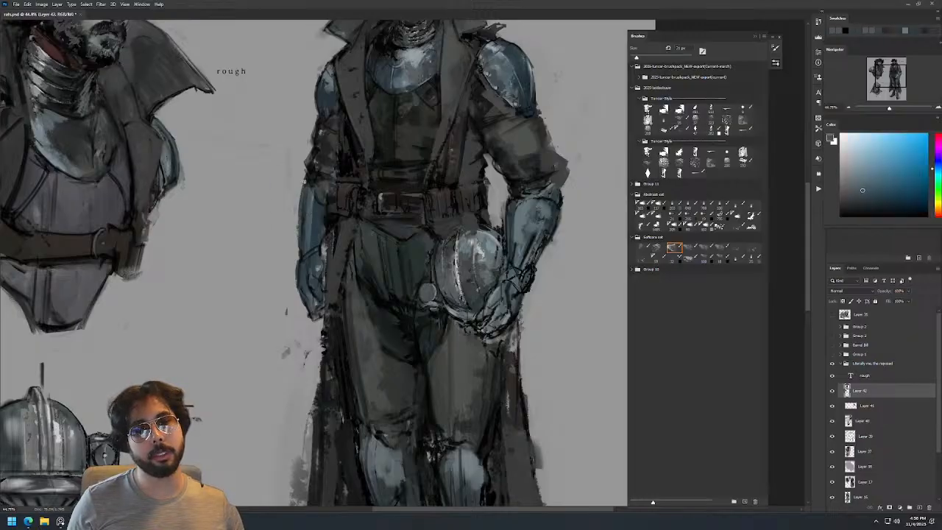
{"action": "key", "text": "d"}
{"action": "key", "text": "ctrl+z"}
{"action": "left_click_drag", "start_coordinate": [307, 179], "coordinate": [301, 254]}
{"action": "left_click_drag", "start_coordinate": [305, 184], "coordinate": [300, 269]}
Darken the coat's edge and side above the belt, next to the bent arm, with sampled tones and varied brush sizes.
{"action": "key", "text": "h"}
{"action": "mouse_move", "coordinate": [388, 153]}
{"action": "left_mouse_down"}
{"action": "mouse_move", "coordinate": [409, 147]}
{"action": "mouse_move", "coordinate": [412, 121]}
{"action": "left_mouse_up"}
{"action": "key", "text": "]"}
{"action": "left_click", "coordinate": [408, 168], "text": "alt"}
{"action": "left_click_drag", "start_coordinate": [411, 170], "coordinate": [395, 237]}
{"action": "right_click", "coordinate": [413, 188], "text": "alt"}
{"action": "left_click", "coordinate": [408, 199], "text": "alt"}
{"action": "right_click", "coordinate": [412, 219], "text": "alt"}
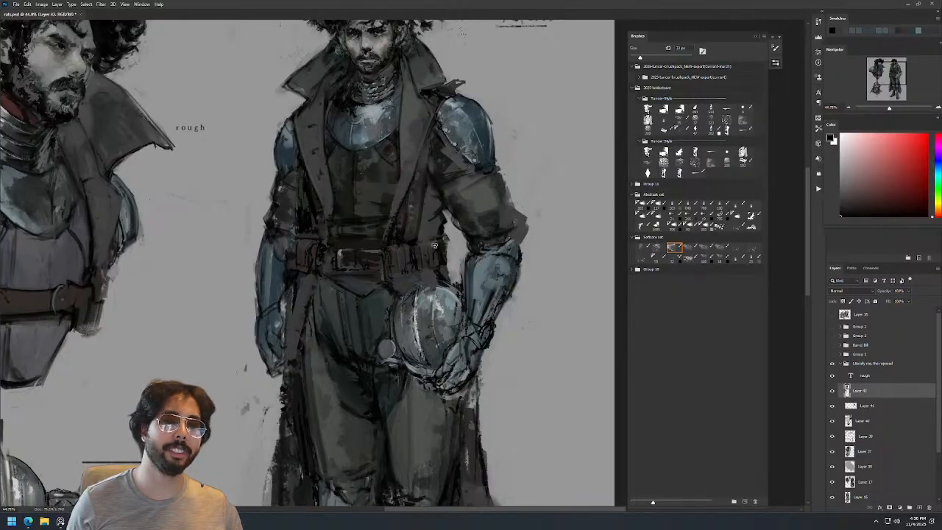
{"action": "right_click", "coordinate": [437, 229], "text": "alt"}
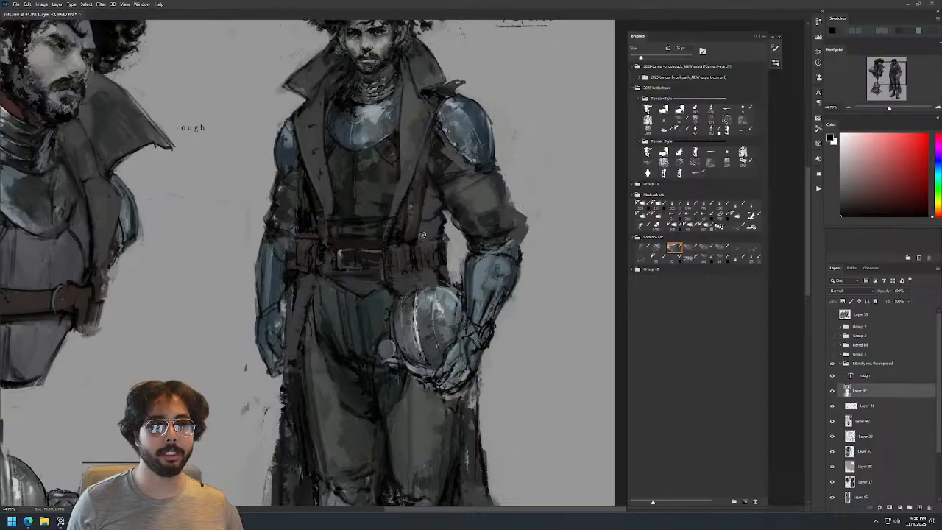
{"action": "right_click", "coordinate": [439, 243], "text": "alt"}
{"action": "scroll", "coordinate": [438, 243], "scroll_direction": "down", "scroll_amount": 5, "text": "alt"}
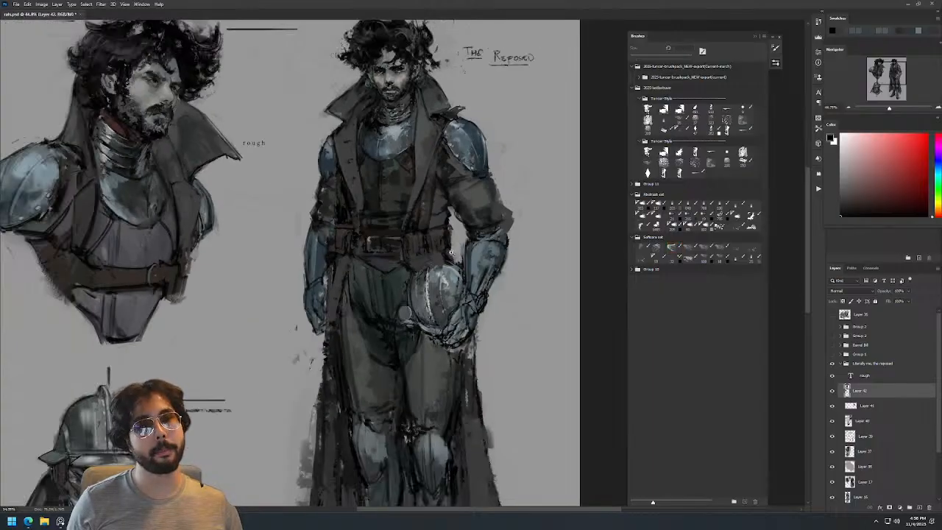
Flip the canvas horizontally and refine the face's cheek and jaw edge with sampled tones and black.
{"action": "key", "text": "ctrl+shift+h"}
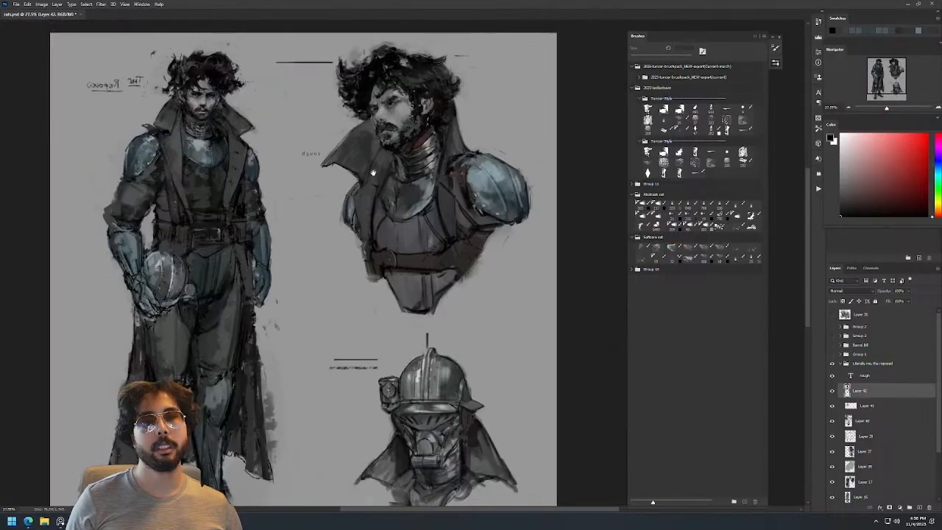
{"action": "left_click_drag", "start_coordinate": [395, 164], "coordinate": [488, 157]}
{"action": "left_click_drag", "start_coordinate": [313, 88], "coordinate": [356, 105]}
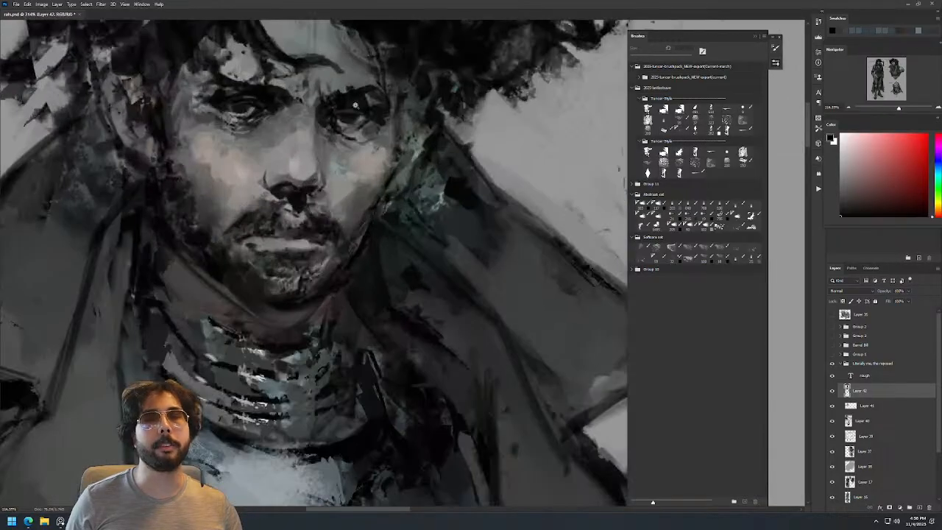
{"action": "left_click", "coordinate": [350, 173], "text": "alt"}
{"action": "left_click_drag", "start_coordinate": [405, 139], "coordinate": [374, 226]}
{"action": "key", "text": "b"}
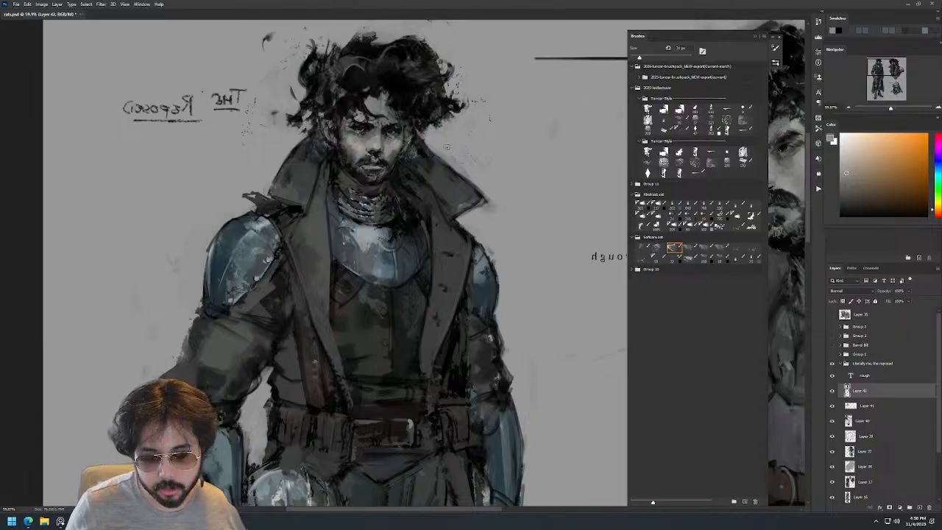
{"action": "key", "text": "z"}
{"action": "left_click_drag", "start_coordinate": [352, 158], "coordinate": [366, 176]}
{"action": "right_click", "coordinate": [363, 187], "text": "alt"}
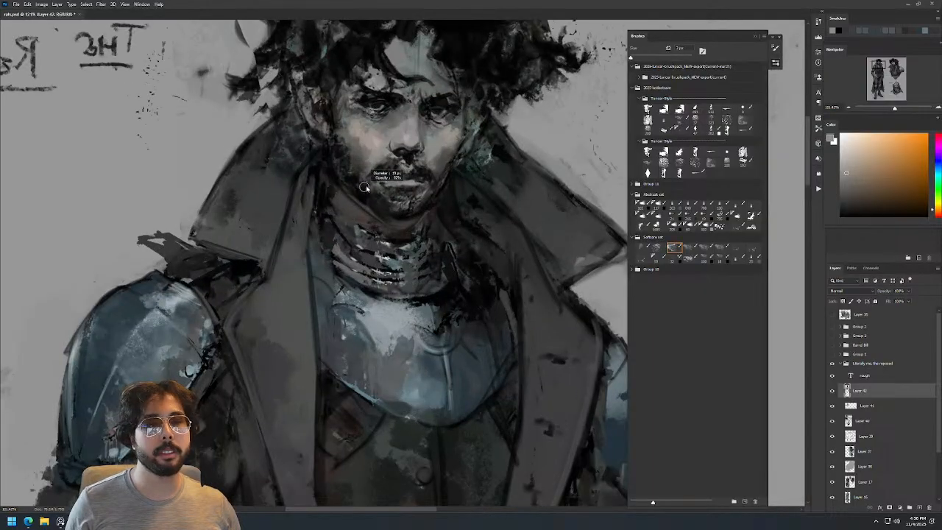
{"action": "left_click", "coordinate": [365, 188], "text": "alt"}
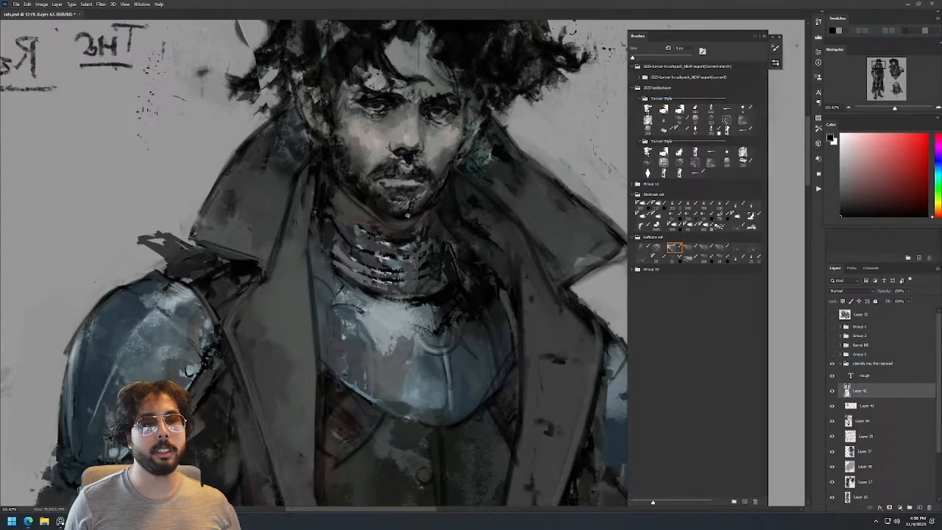
Repaint the side of the nose and adjoining cheek with repeatedly sampled greys and a fine brush.
{"action": "key", "text": "z"}
{"action": "mouse_move", "coordinate": [431, 196]}
{"action": "left_mouse_down"}
{"action": "mouse_move", "coordinate": [409, 197]}
{"action": "mouse_move", "coordinate": [456, 200]}
{"action": "left_mouse_up"}
{"action": "right_click", "coordinate": [391, 213], "text": "alt"}
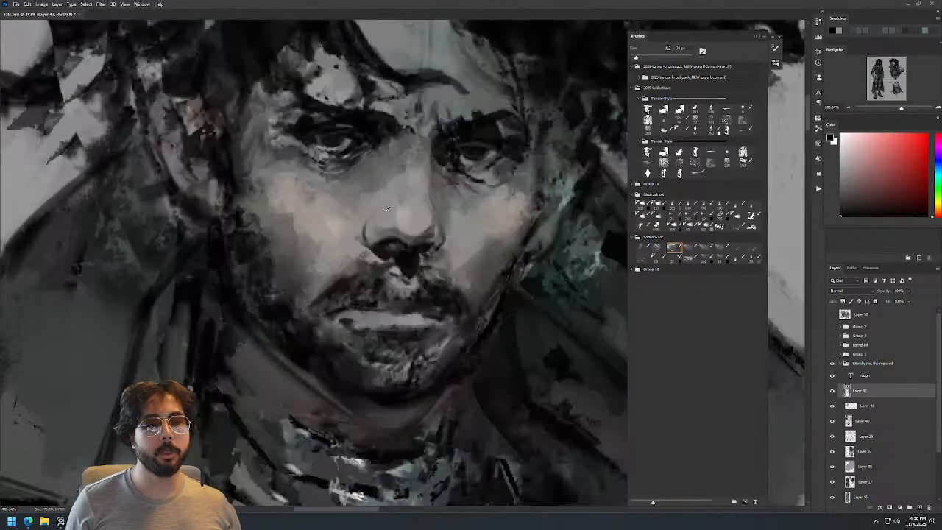
{"action": "left_click", "coordinate": [365, 220], "text": "alt"}
{"action": "left_click", "coordinate": [362, 237], "text": "alt"}
{"action": "left_click", "coordinate": [367, 232], "text": "alt"}
{"action": "left_click", "coordinate": [373, 227], "text": "alt"}
{"action": "right_click", "coordinate": [373, 218], "text": "alt"}
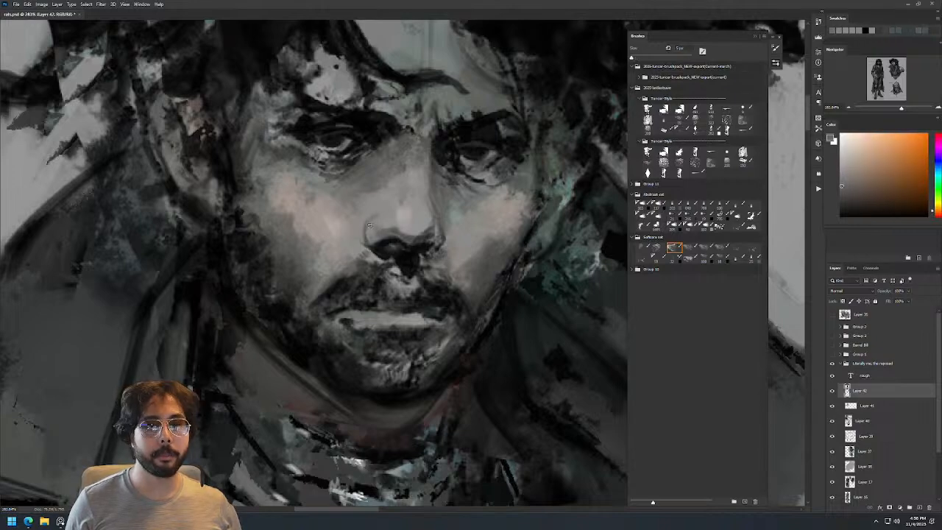
{"action": "right_click", "coordinate": [379, 224], "text": "alt"}
Blend the upper lapel below the collar on the hanging-arm side with sampled coat greys.
{"action": "mouse_move", "coordinate": [410, 185]}
{"action": "left_mouse_down"}
{"action": "mouse_move", "coordinate": [441, 189]}
{"action": "mouse_move", "coordinate": [463, 221]}
{"action": "mouse_move", "coordinate": [431, 106]}
{"action": "mouse_move", "coordinate": [559, 101]}
{"action": "left_mouse_up"}
{"action": "right_click", "coordinate": [364, 135], "text": "alt"}
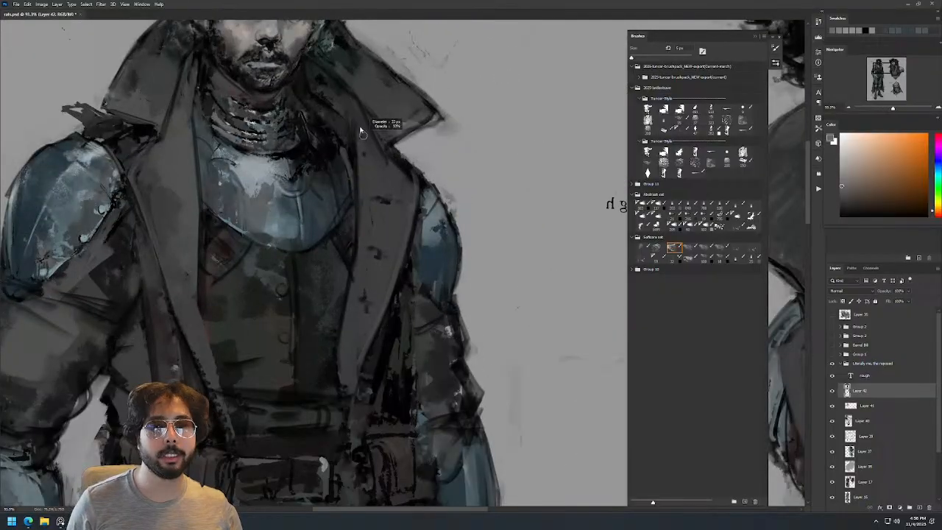
{"action": "left_click", "coordinate": [361, 132], "text": "alt"}
{"action": "left_click", "coordinate": [357, 135], "text": "alt"}
{"action": "left_click", "coordinate": [352, 137], "text": "alt"}
{"action": "left_click_drag", "start_coordinate": [342, 120], "coordinate": [364, 148]}
Darken the inner edge of the hanging-arm side lapel along the chest plate with a sampled near-black.
{"action": "left_click_drag", "start_coordinate": [421, 77], "coordinate": [403, 146]}
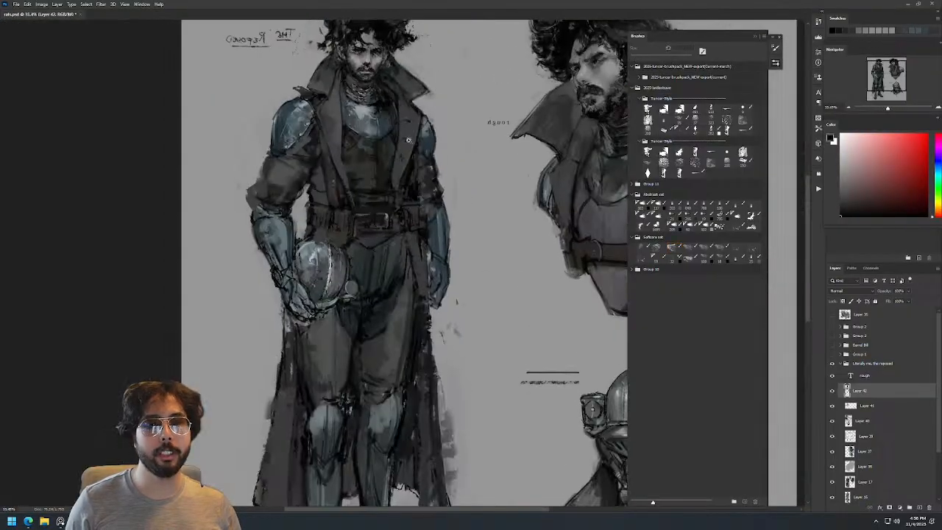
{"action": "left_click_drag", "start_coordinate": [426, 72], "coordinate": [468, 74]}
{"action": "mouse_move", "coordinate": [374, 145]}
{"action": "left_mouse_down"}
{"action": "mouse_move", "coordinate": [390, 163]}
{"action": "mouse_move", "coordinate": [375, 162]}
{"action": "left_mouse_up"}
{"action": "left_click", "coordinate": [378, 185], "text": "alt"}
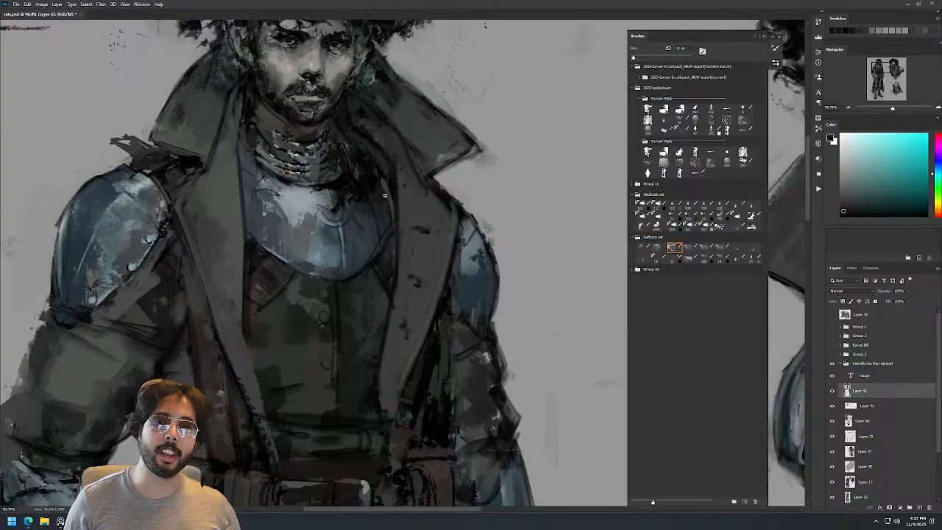
{"action": "left_click", "coordinate": [381, 184], "text": "alt"}
{"action": "left_click_drag", "start_coordinate": [385, 181], "coordinate": [397, 220]}
{"action": "left_click_drag", "start_coordinate": [434, 153], "coordinate": [400, 235]}
Refine the opposite lapel's inner edge with black and a sampled dark grey, and flip the canvas horizontally.
{"action": "left_click_drag", "start_coordinate": [373, 134], "coordinate": [416, 136]}
{"action": "left_click_drag", "start_coordinate": [312, 173], "coordinate": [313, 230]}
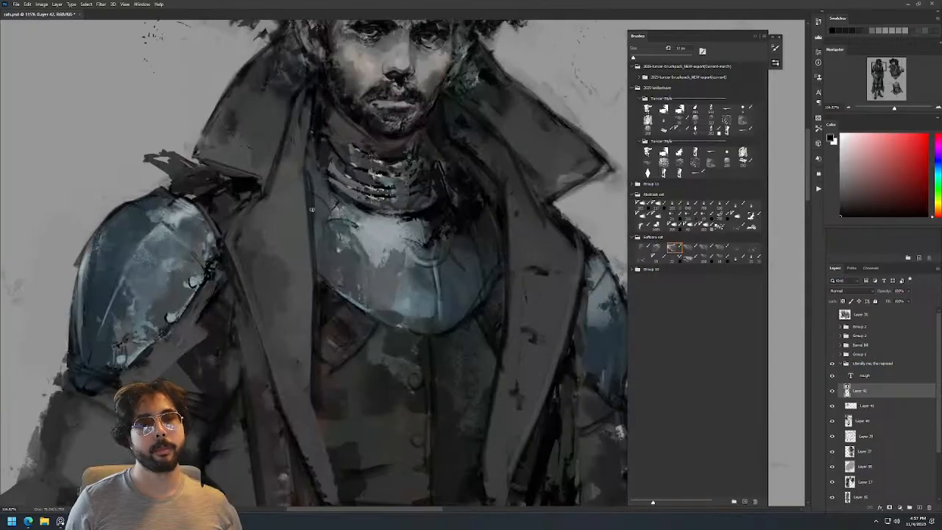
{"action": "key", "text": "ctrl+0"}
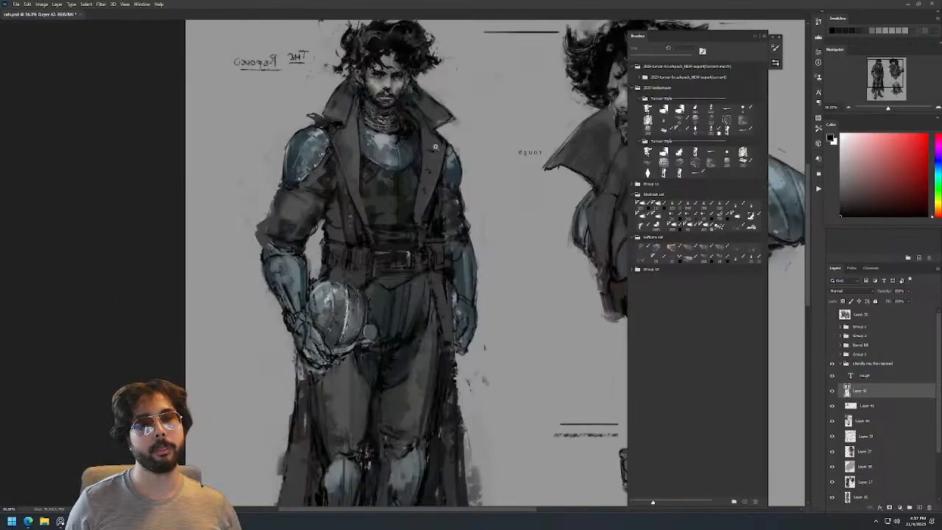
{"action": "left_click_drag", "start_coordinate": [360, 80], "coordinate": [369, 105]}
{"action": "left_click", "coordinate": [353, 153], "text": "alt"}
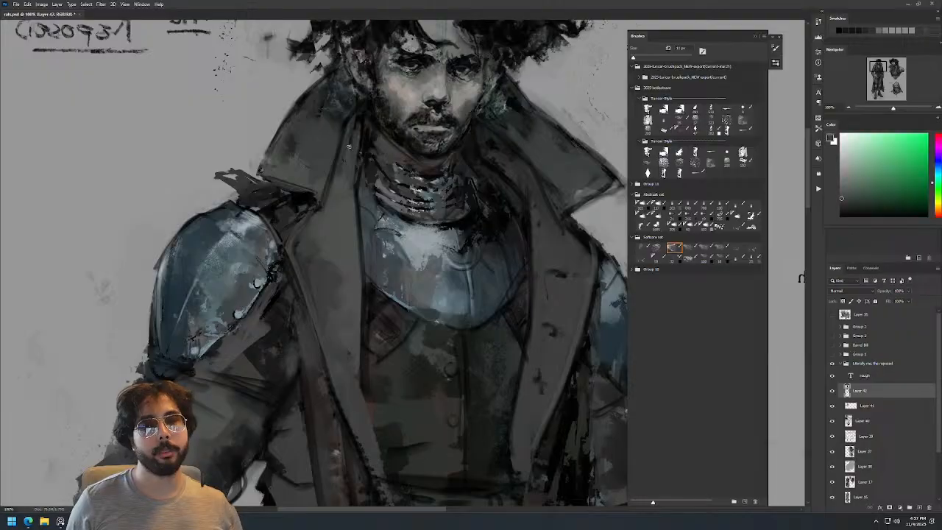
{"action": "key", "text": "ctrl+0"}
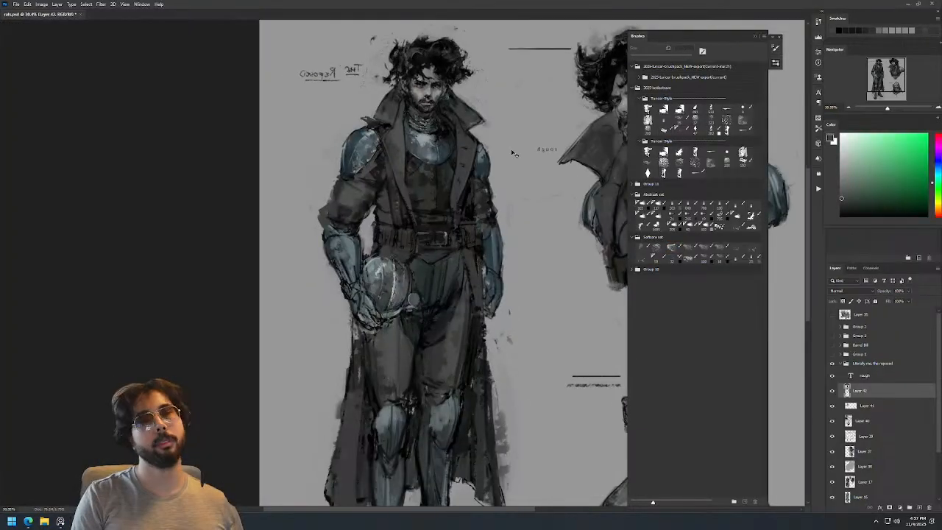
{"action": "key", "text": "ctrl+shift+h"}
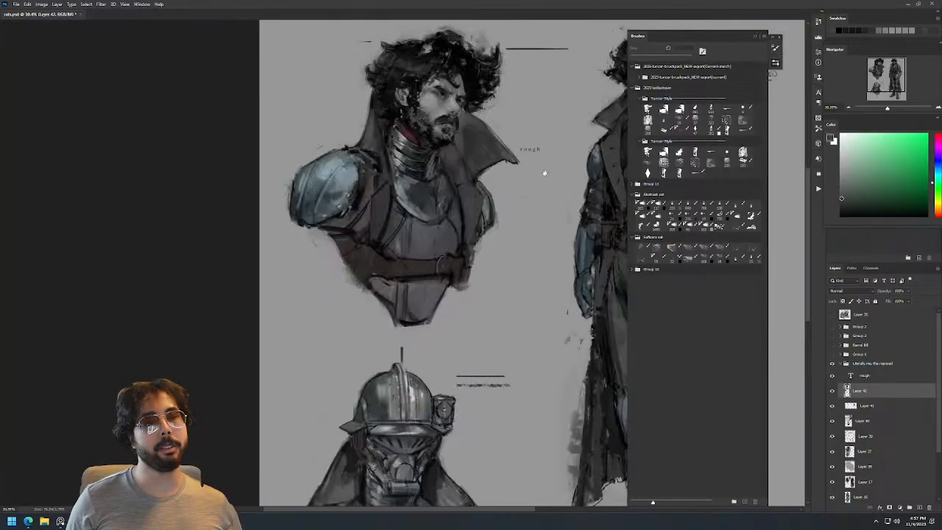
Refine the standing figure's smaller shoulder plate with sampled blue tones and black strokes along its outer edge.
{"action": "left_click_drag", "start_coordinate": [542, 166], "coordinate": [275, 183]}
{"action": "left_click_drag", "start_coordinate": [379, 90], "coordinate": [479, 118]}
{"action": "left_click", "coordinate": [477, 156], "text": "alt"}
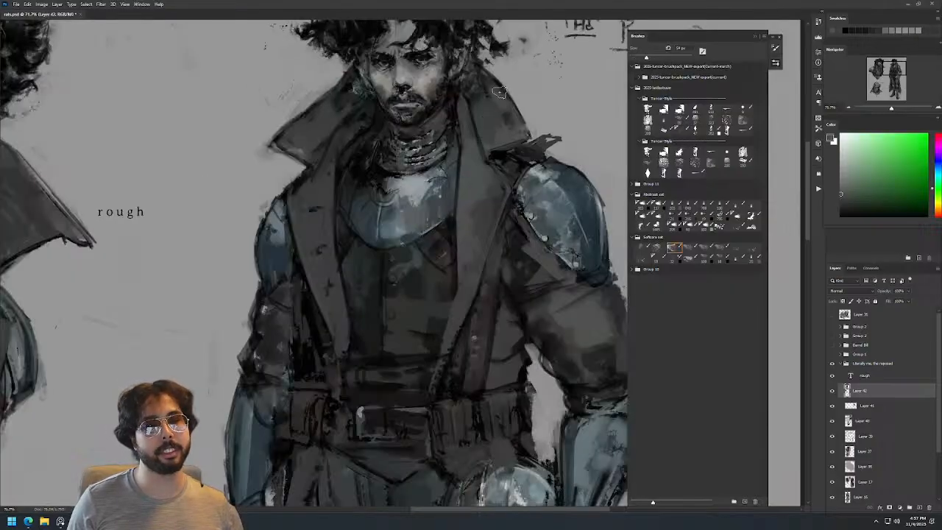
{"action": "left_click_drag", "start_coordinate": [378, 81], "coordinate": [277, 134]}
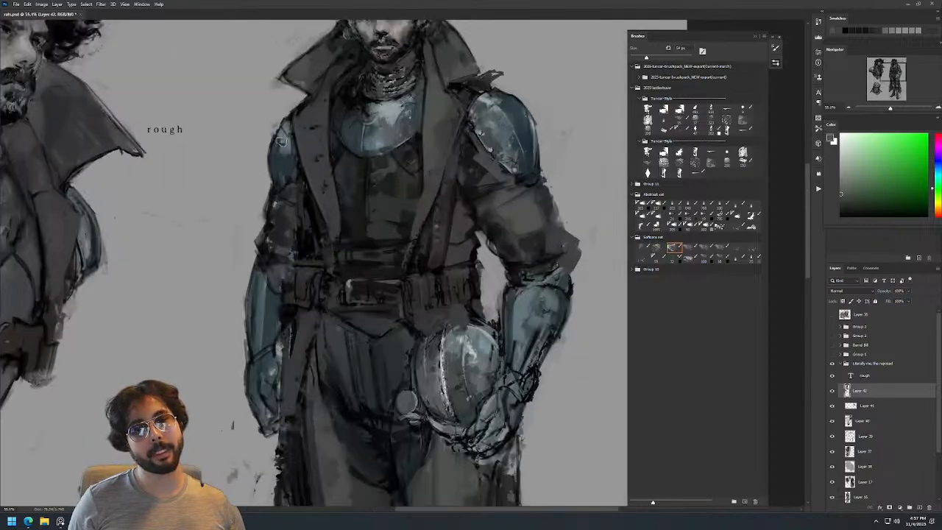
{"action": "left_click", "coordinate": [273, 157], "text": "alt"}
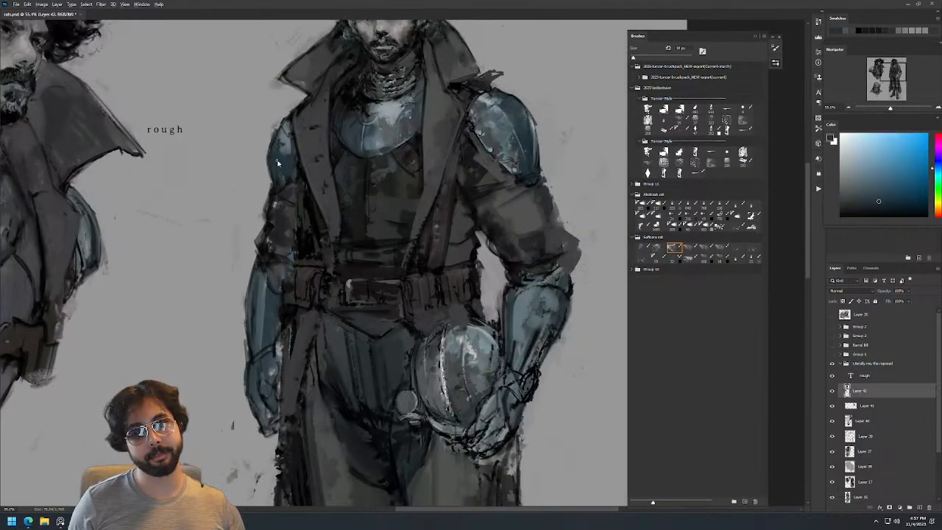
{"action": "key", "text": "]"}
{"action": "key", "text": "d"}
{"action": "left_click_drag", "start_coordinate": [278, 131], "coordinate": [272, 196]}
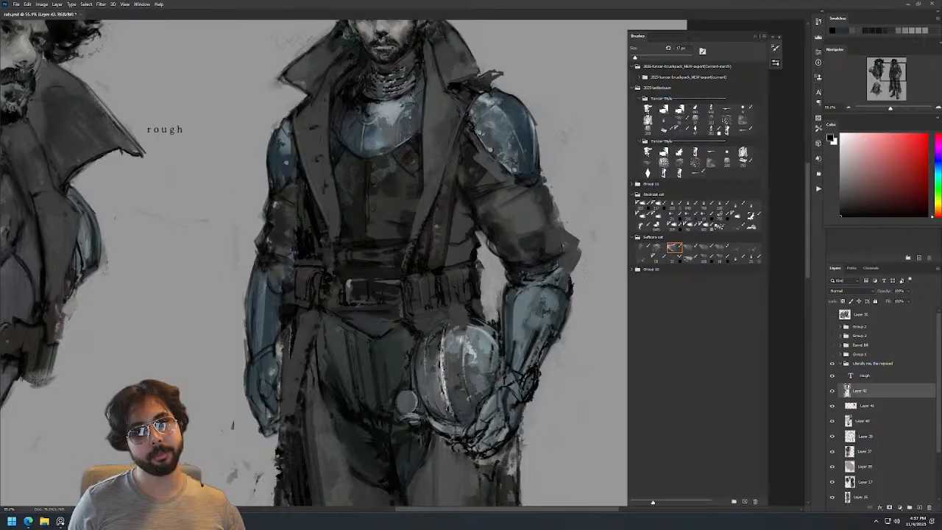
{"action": "left_click", "coordinate": [280, 173], "text": "alt"}
Paint the sleeve below the smaller shoulder plate with dark gray sampled from the coat.
{"action": "key", "text": "ctrl+0"}
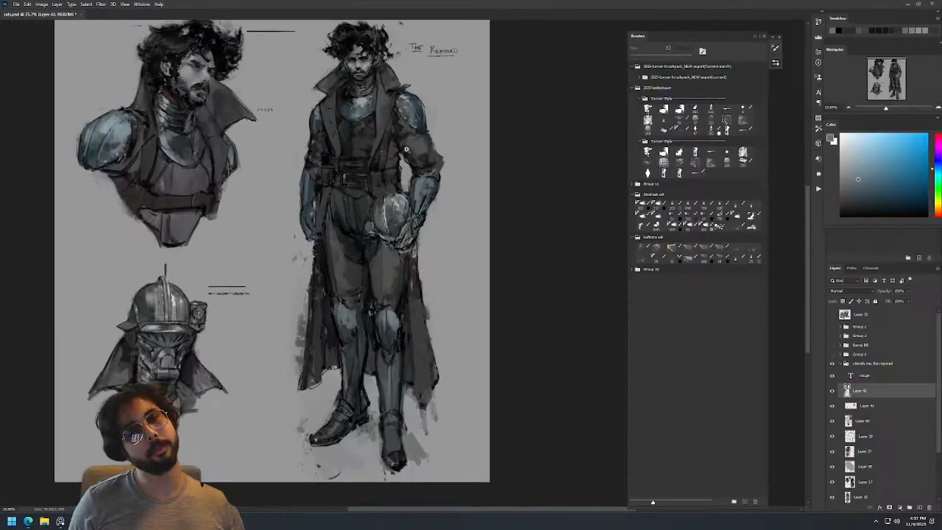
{"action": "scroll", "coordinate": [335, 186], "scroll_direction": "up", "scroll_amount": 3}
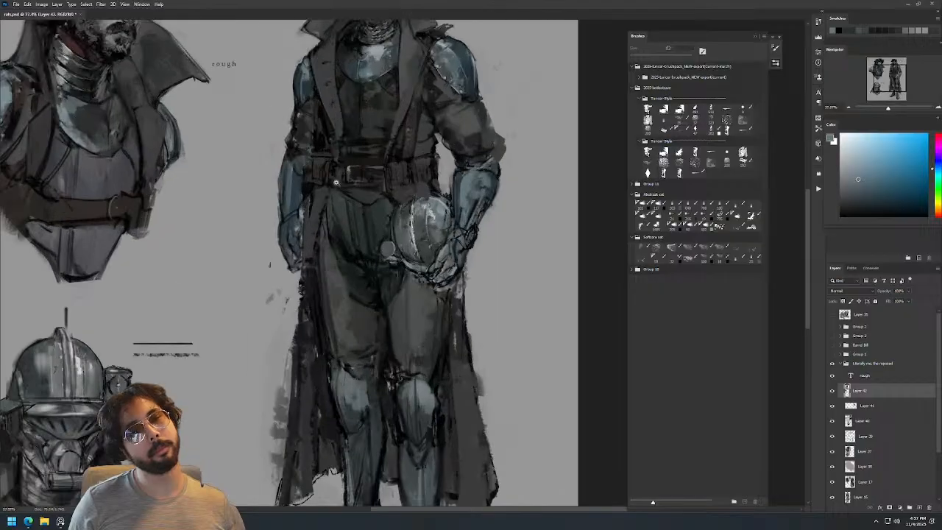
{"action": "scroll", "coordinate": [355, 162], "scroll_direction": "down", "scroll_amount": 3}
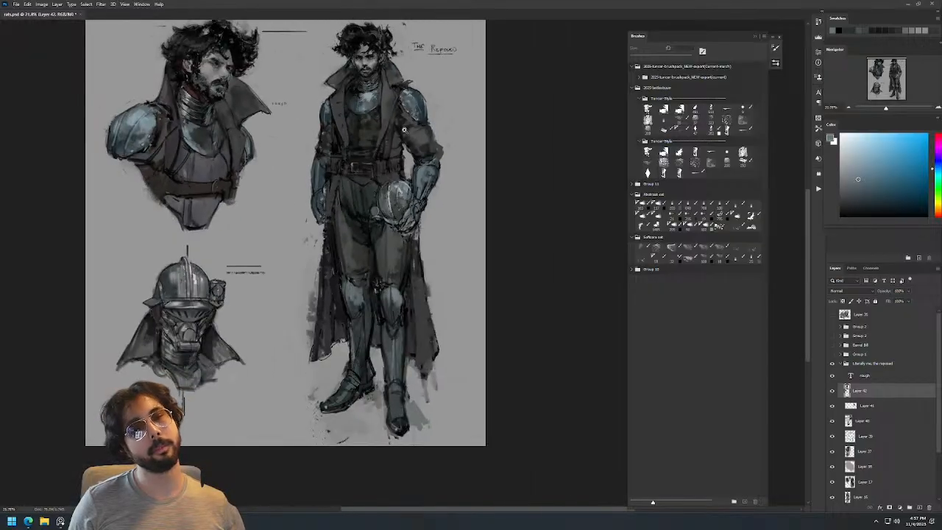
{"action": "scroll", "coordinate": [328, 136], "scroll_direction": "up", "scroll_amount": 2}
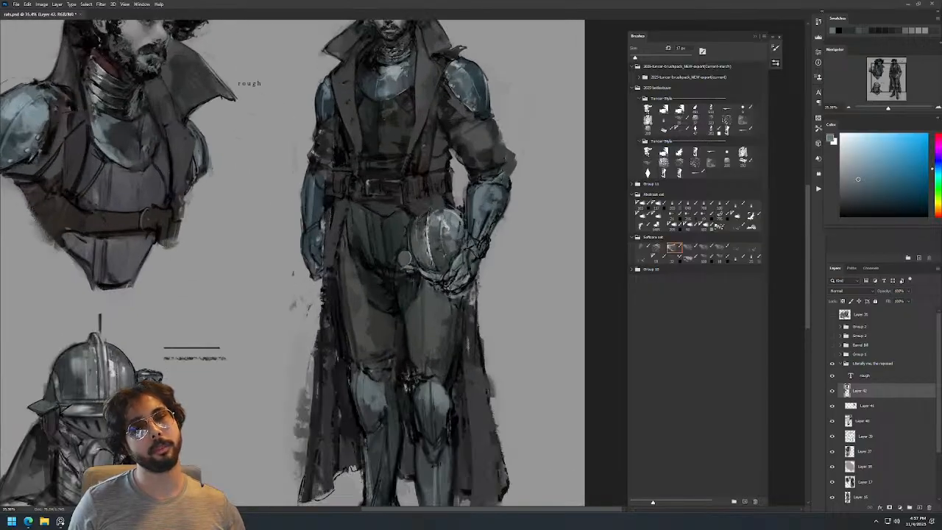
{"action": "key", "text": "x"}
{"action": "left_click", "coordinate": [326, 143], "text": "alt"}
{"action": "left_click_drag", "start_coordinate": [326, 143], "coordinate": [343, 146]}
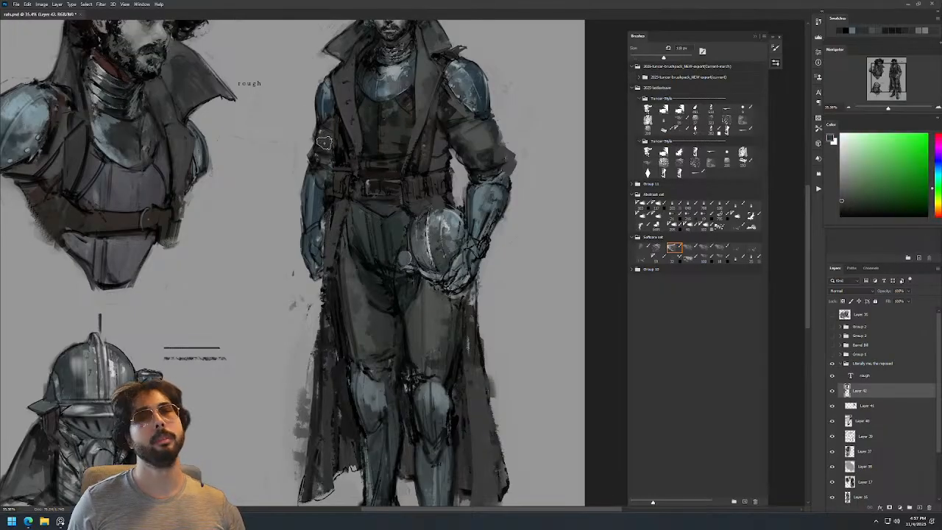
Flip the whole canvas horizontally and add dark strokes to the torso just above the belt pouches.
{"action": "key", "text": "z"}
{"action": "left_click_drag", "start_coordinate": [393, 81], "coordinate": [346, 82]}
{"action": "key", "text": "ctrl+shift+h"}
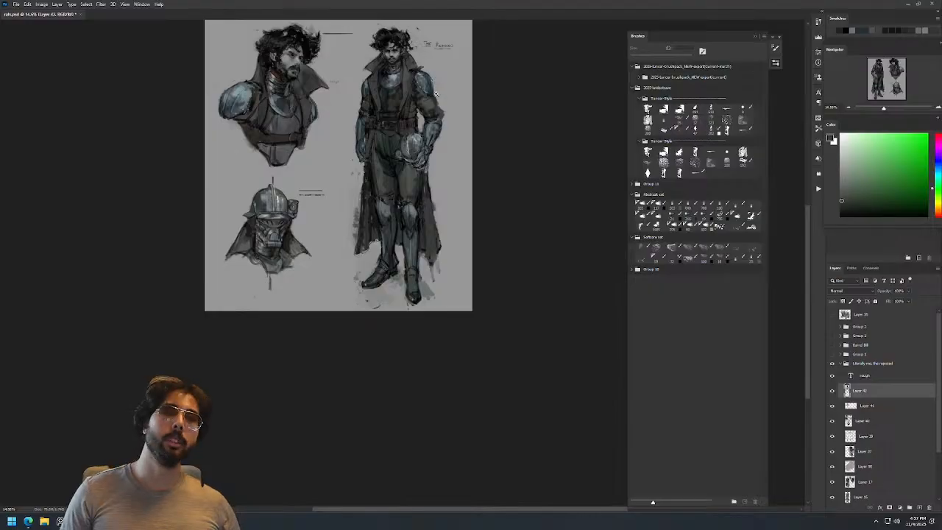
{"action": "left_click_drag", "start_coordinate": [295, 104], "coordinate": [326, 124]}
{"action": "mouse_move", "coordinate": [326, 124]}
{"action": "left_mouse_down"}
{"action": "mouse_move", "coordinate": [342, 121]}
{"action": "mouse_move", "coordinate": [317, 120]}
{"action": "left_mouse_up"}
{"action": "key", "text": "b"}
{"action": "mouse_move", "coordinate": [276, 159]}
{"action": "left_mouse_down"}
{"action": "mouse_move", "coordinate": [293, 156]}
{"action": "mouse_move", "coordinate": [286, 168]}
{"action": "left_mouse_up"}
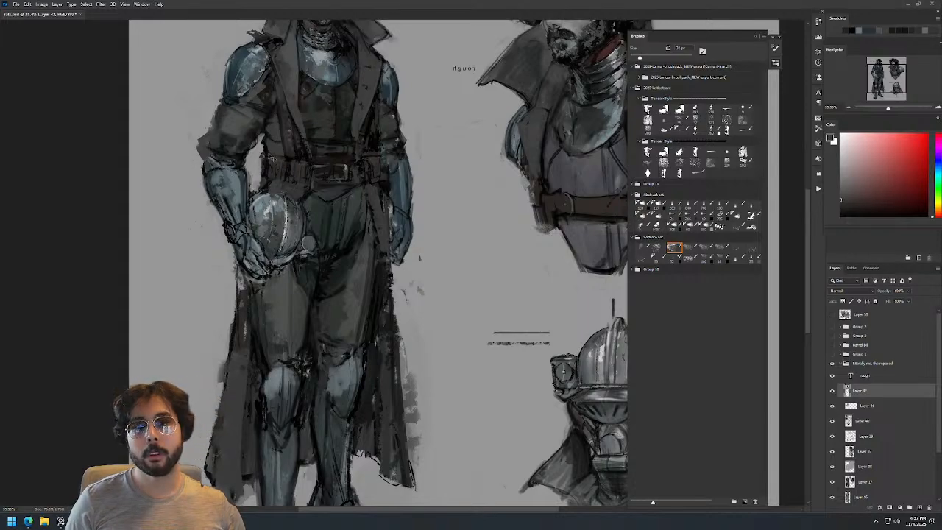
Refine the waist silhouette and the gap beside the helmet-holding forearm with sampled background gray and dark coat tones.
{"action": "left_click", "coordinate": [266, 154], "text": "alt"}
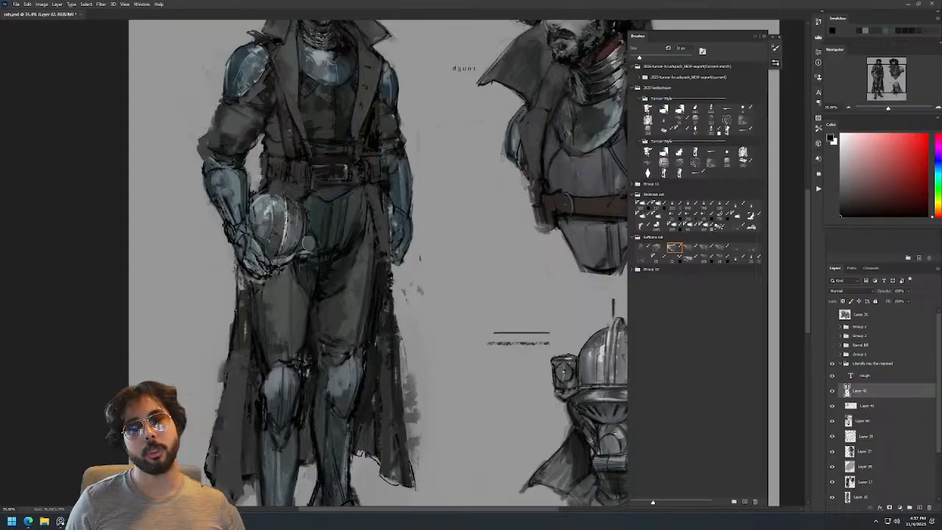
{"action": "left_click", "coordinate": [259, 147], "text": "alt"}
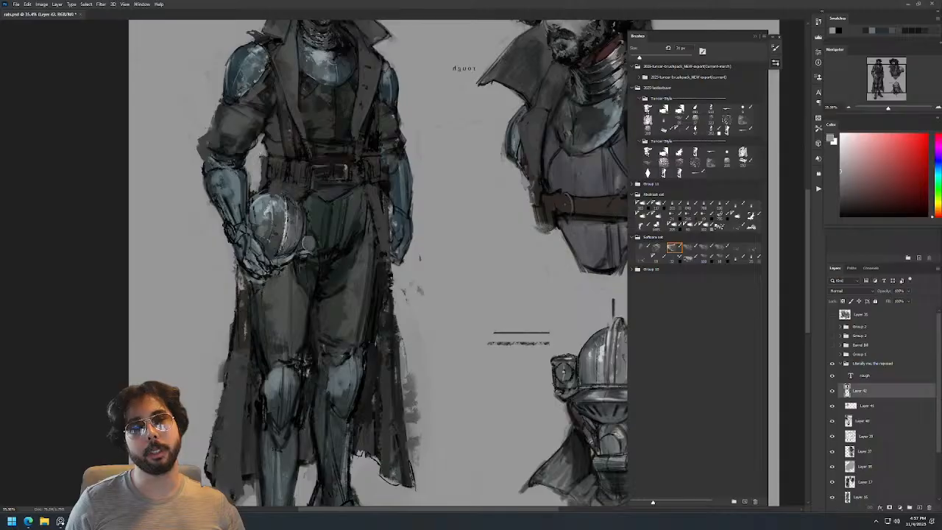
{"action": "left_click", "coordinate": [271, 158], "text": "alt"}
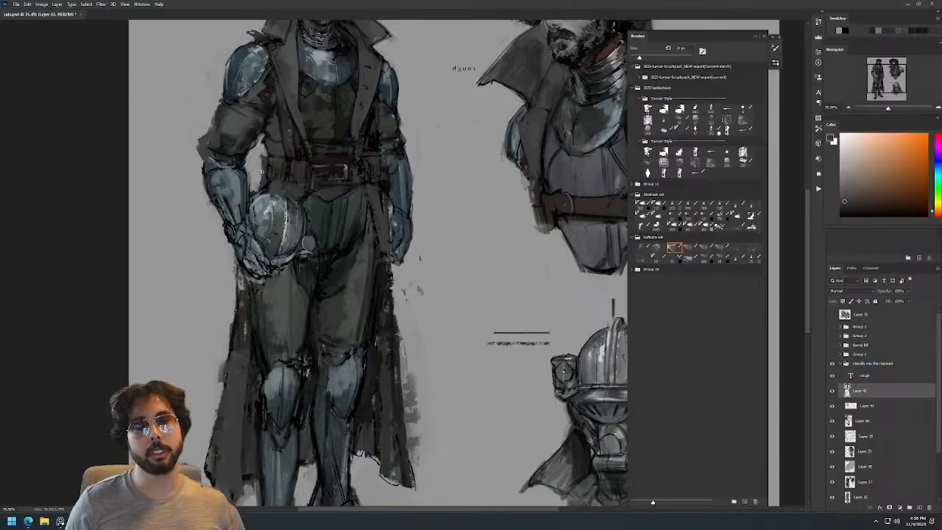
{"action": "left_click", "coordinate": [262, 174], "text": "alt"}
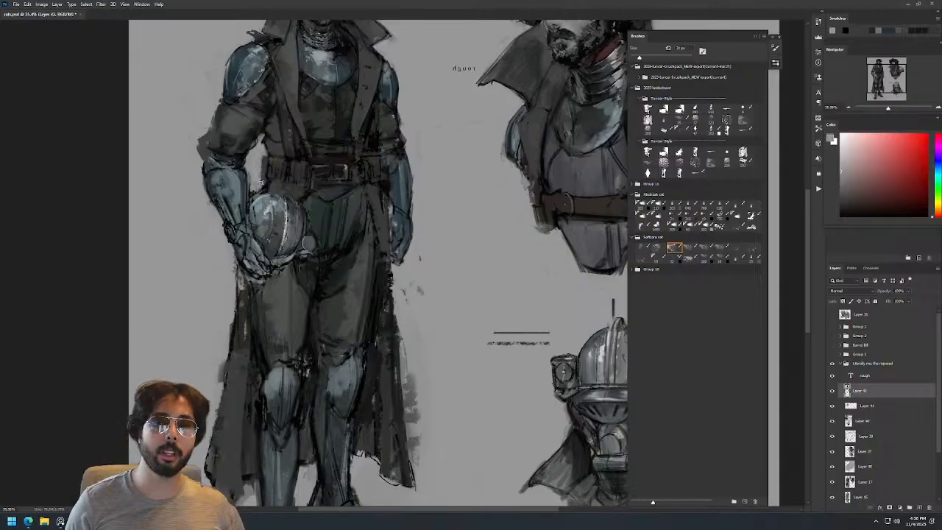
{"action": "left_click", "coordinate": [255, 201], "text": "alt"}
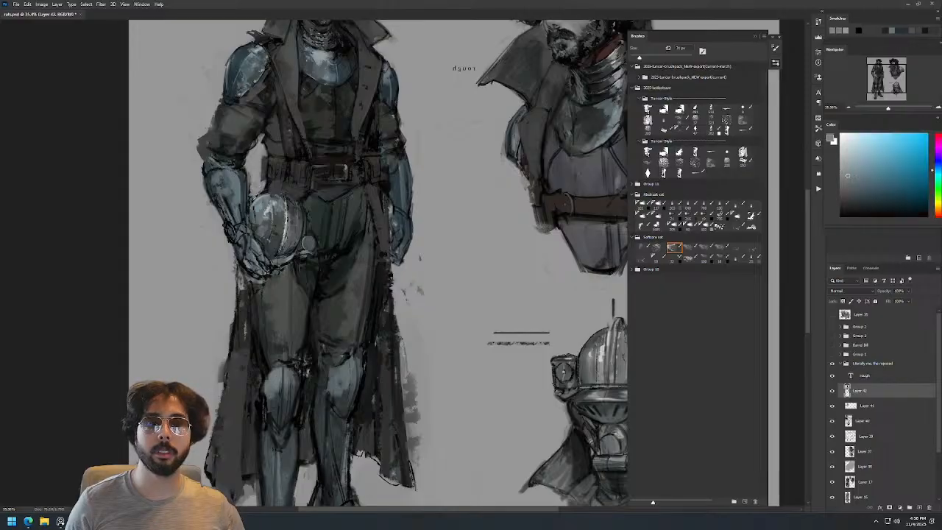
{"action": "left_click", "coordinate": [243, 194], "text": "alt"}
{"action": "left_click", "coordinate": [250, 196], "text": "alt"}
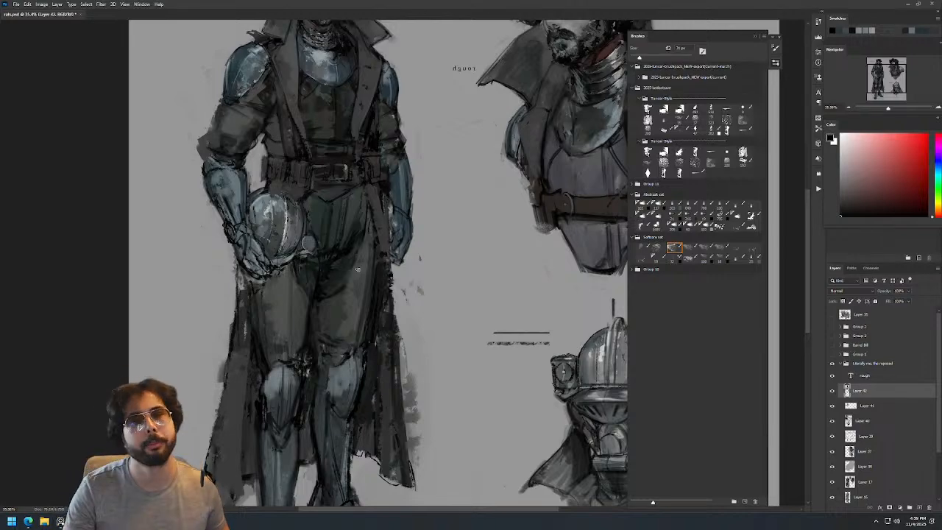
Darken the coat folds beside the thigh below the held helmet with long black strokes, undoing and repainting one stroke.
{"action": "key", "text": "]"}
{"action": "left_click", "coordinate": [262, 366], "text": "alt"}
{"action": "right_click", "coordinate": [262, 336], "text": "alt"}
{"action": "left_click_drag", "start_coordinate": [257, 328], "coordinate": [248, 377]}
{"action": "right_click", "coordinate": [268, 323], "text": "alt"}
{"action": "left_click", "coordinate": [273, 309], "text": "alt"}
{"action": "left_click_drag", "start_coordinate": [278, 282], "coordinate": [257, 368]}
{"action": "right_click", "coordinate": [271, 323], "text": "alt"}
{"action": "key", "text": "ctrl+z"}
{"action": "left_click_drag", "start_coordinate": [279, 281], "coordinate": [242, 389]}
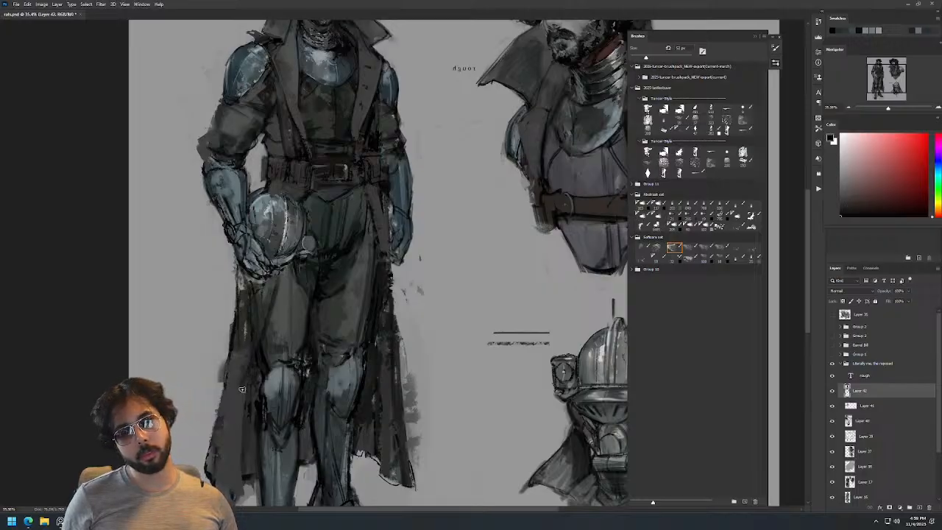
Review the whole figure, flip the canvas back horizontally, and sample the background gray beside the coat collar.
{"action": "key", "text": "ctrl+0"}
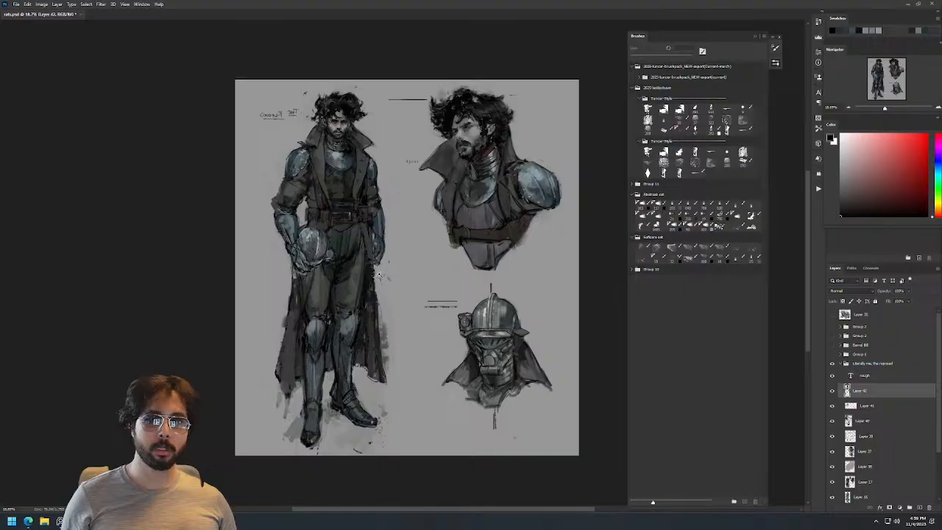
{"action": "scroll", "coordinate": [362, 261], "scroll_direction": "up", "scroll_amount": 1}
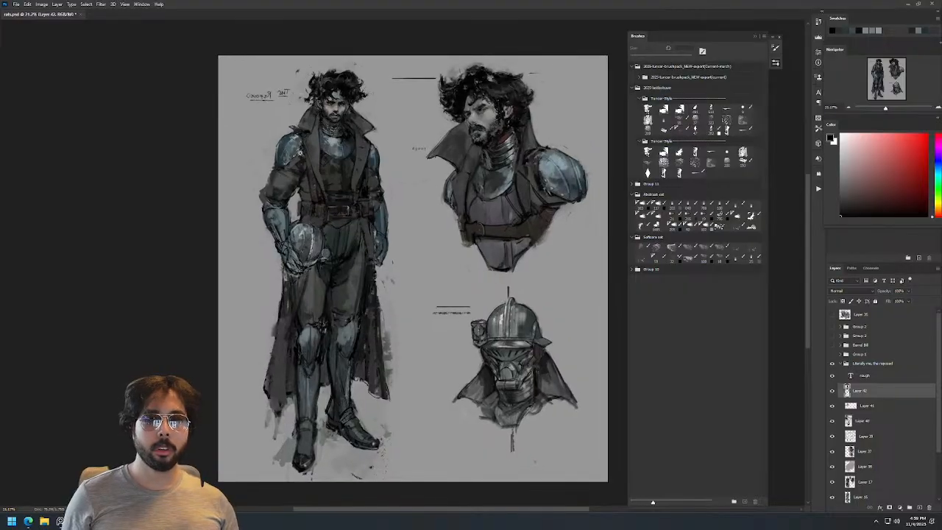
{"action": "scroll", "coordinate": [307, 162], "scroll_direction": "up", "scroll_amount": 5}
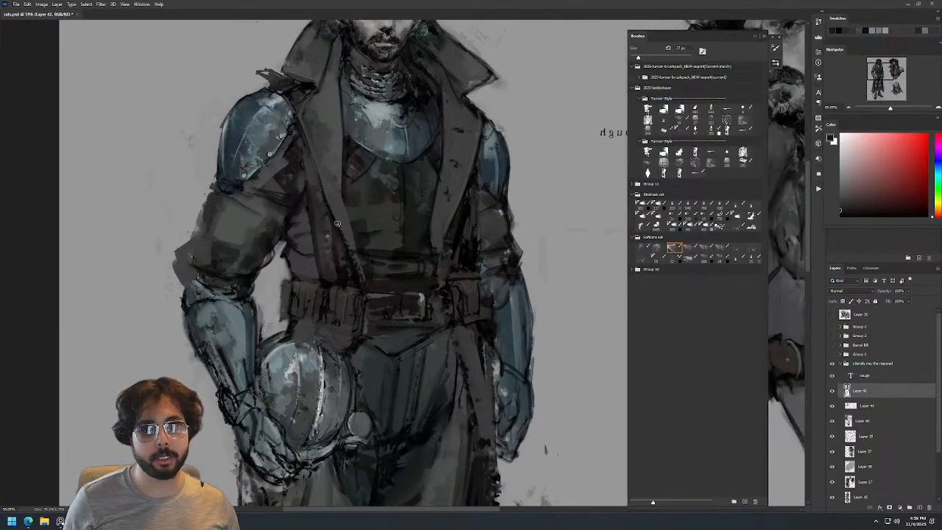
{"action": "key", "text": "ctrl+0"}
{"action": "scroll", "coordinate": [507, 166], "scroll_direction": "up", "scroll_amount": 4}
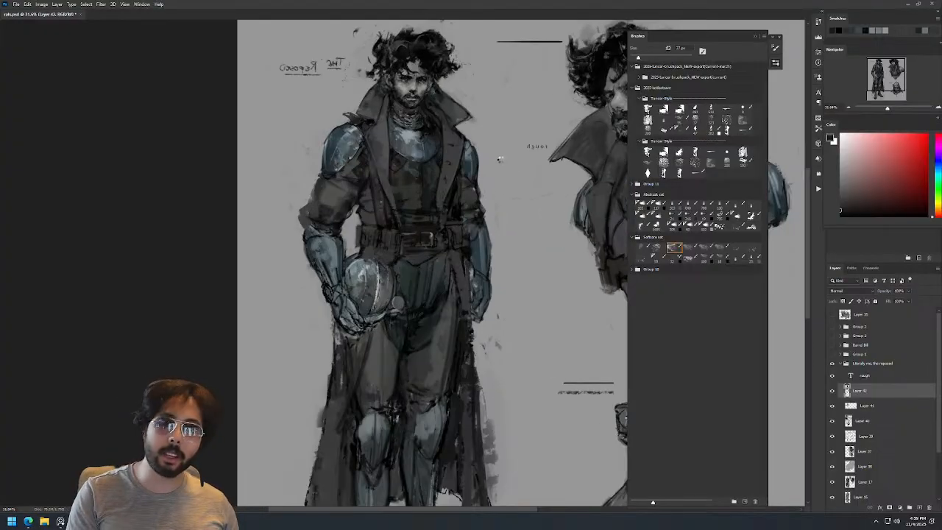
{"action": "key", "text": "ctrl+shift+h"}
{"action": "left_click_drag", "start_coordinate": [500, 229], "coordinate": [172, 236]}
{"action": "left_click", "coordinate": [214, 168], "text": "alt"}
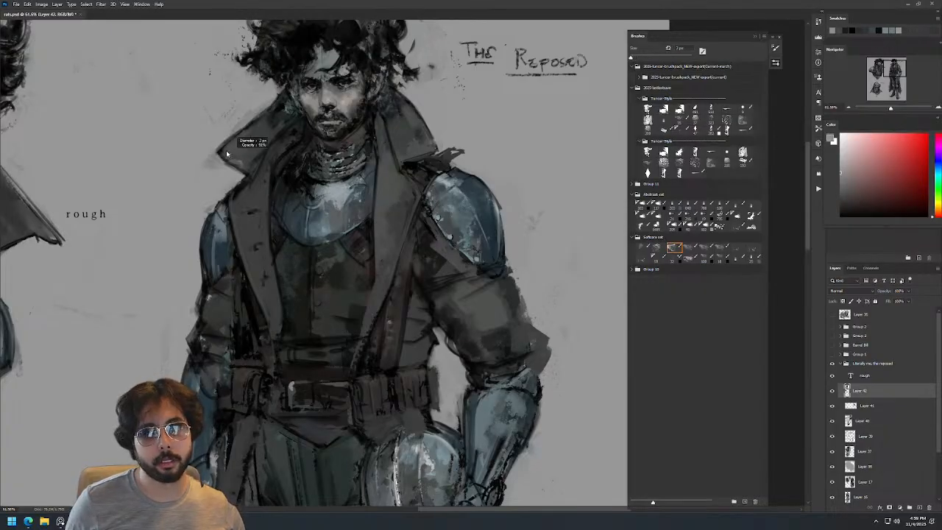
Clean up the rear boot's ankle silhouette using sampled dark boot tones and background gray.
{"action": "scroll", "coordinate": [281, 112], "scroll_direction": "down", "scroll_amount": 5}
{"action": "scroll", "coordinate": [323, 156], "scroll_direction": "up", "scroll_amount": 1}
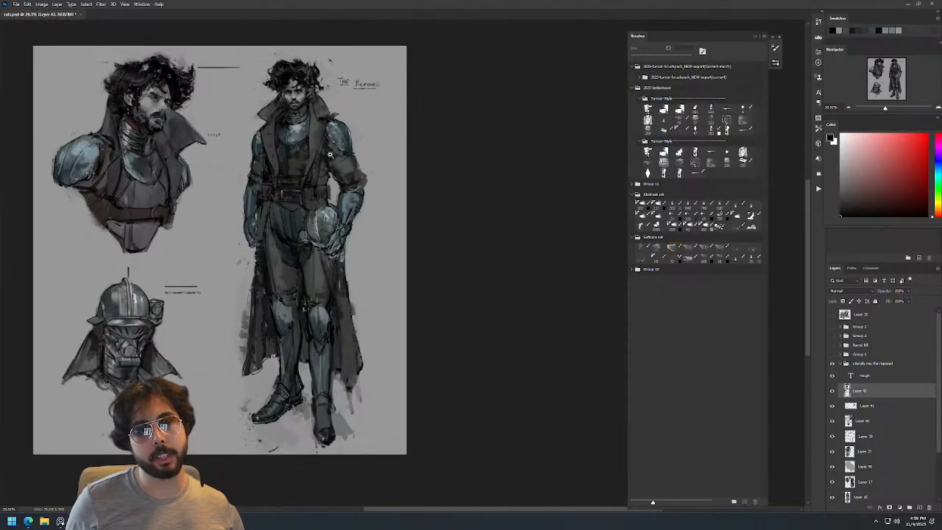
{"action": "scroll", "coordinate": [300, 139], "scroll_direction": "up", "scroll_amount": 3}
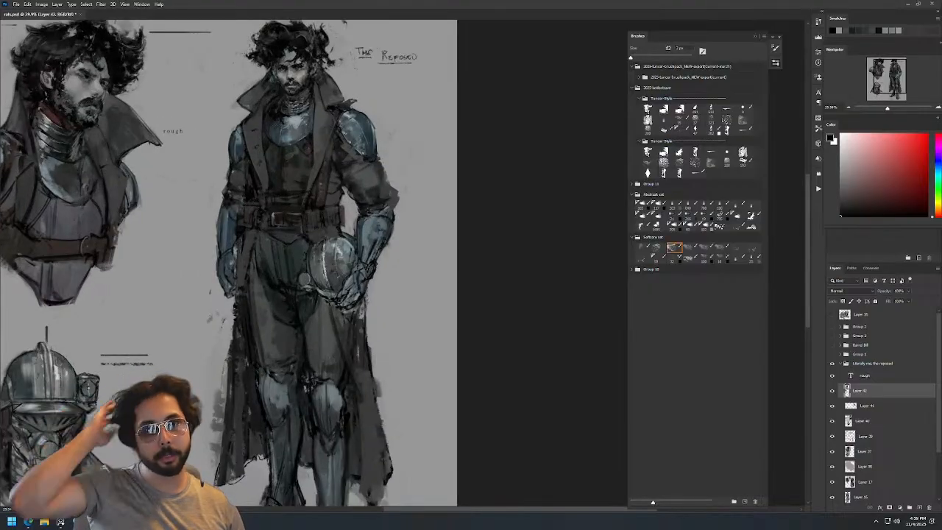
{"action": "scroll", "coordinate": [340, 323], "scroll_direction": "down", "scroll_amount": 3}
{"action": "left_click", "coordinate": [322, 266], "text": "alt"}
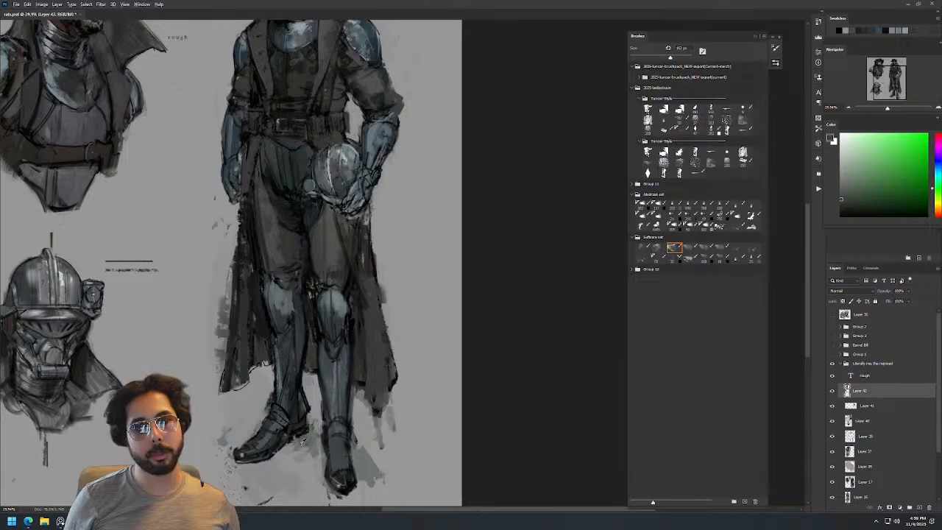
{"action": "left_click", "coordinate": [294, 397], "text": "alt"}
{"action": "right_click", "coordinate": [305, 405], "text": "alt"}
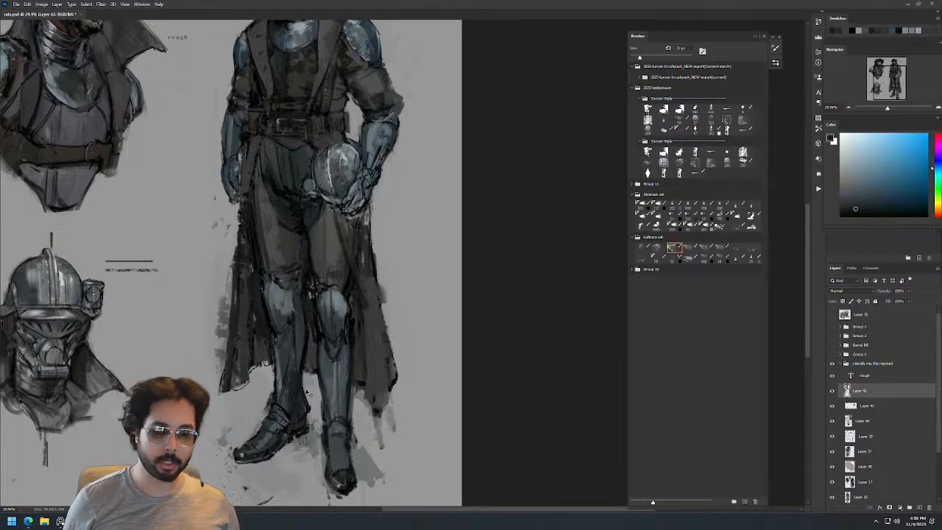
{"action": "key", "text": "x"}
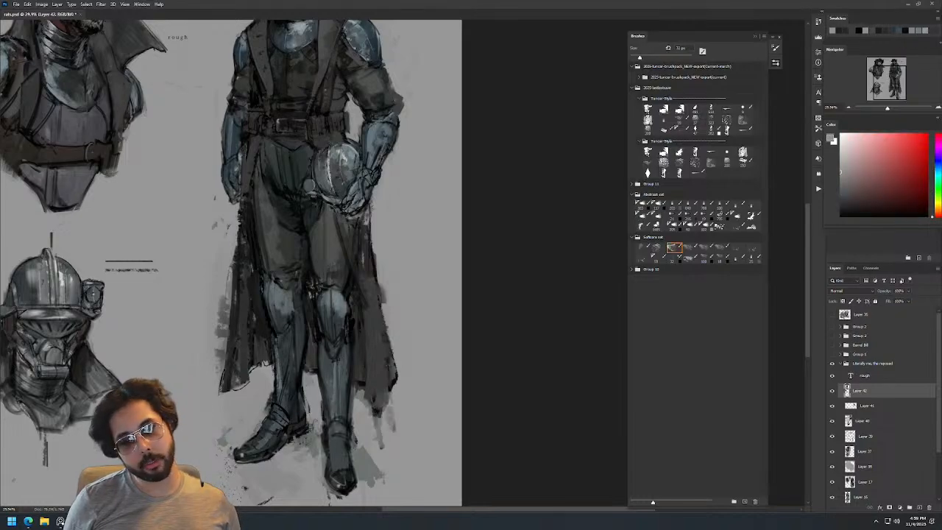
{"action": "right_click", "coordinate": [307, 408], "text": "alt"}
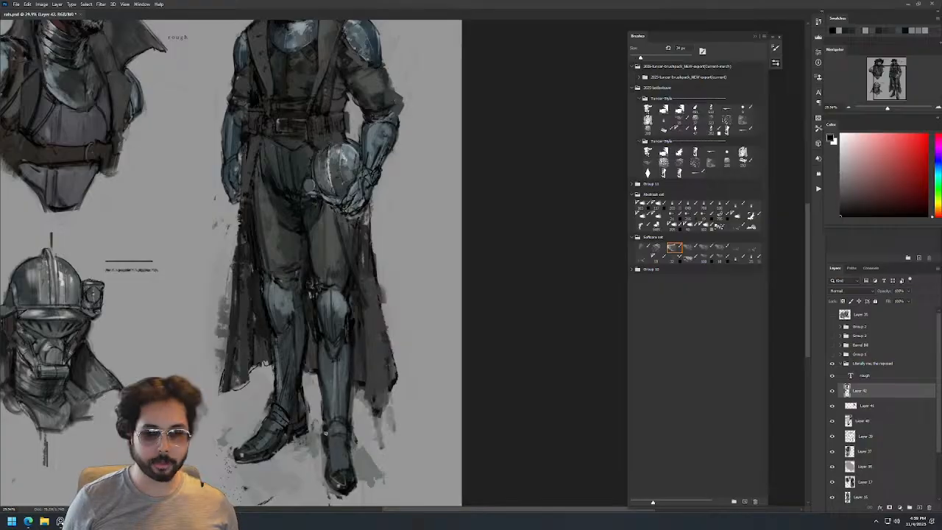
Paint black strokes on the front boot's ankle edge and instep, and sample background gray beneath the toe.
{"action": "left_click_drag", "start_coordinate": [326, 404], "coordinate": [324, 452]}
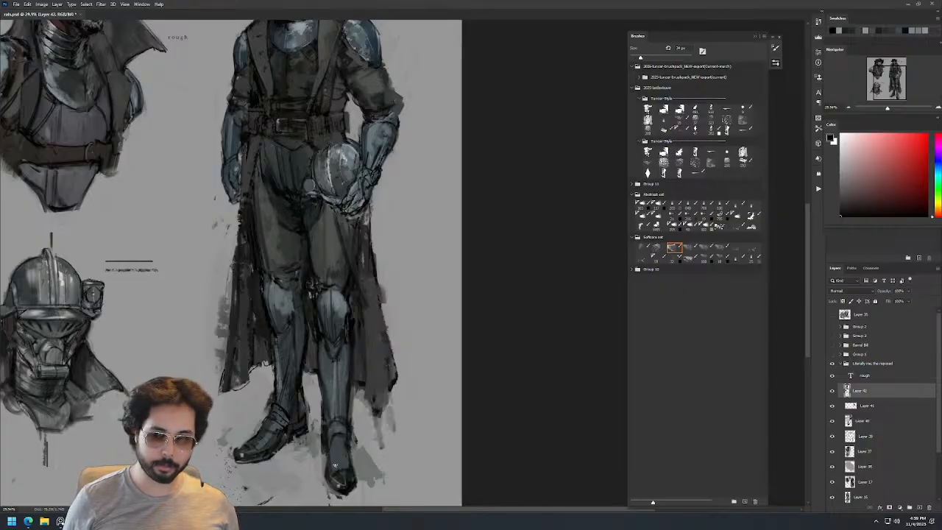
{"action": "left_click_drag", "start_coordinate": [338, 453], "coordinate": [351, 468]}
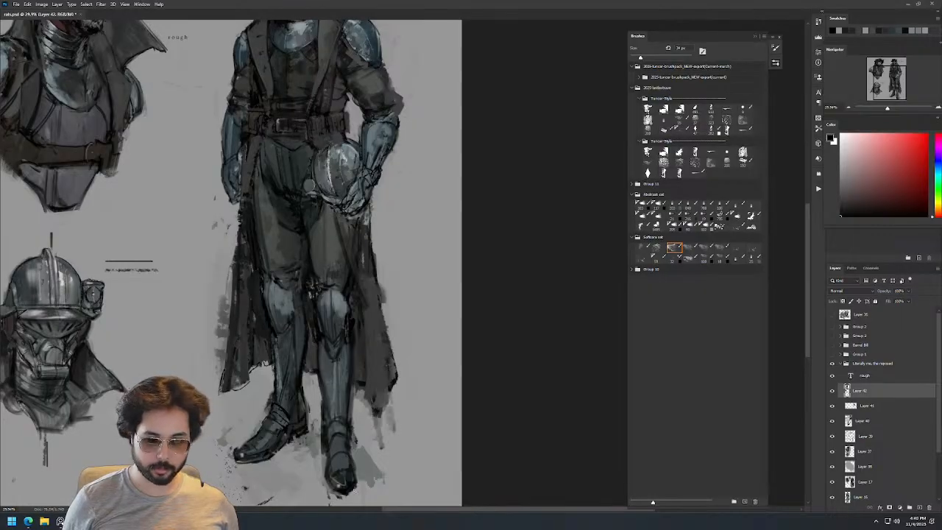
{"action": "left_click", "coordinate": [353, 491], "text": "alt"}
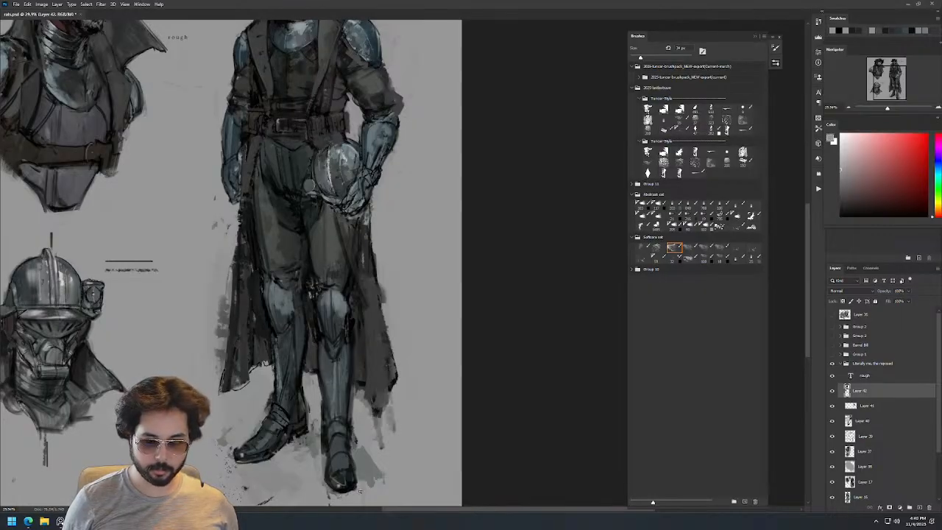
Shade the coat lapel on the helmet-holding side with sampled gray and a long black stroke down to the chest.
{"action": "left_click_drag", "start_coordinate": [399, 375], "coordinate": [368, 375]}
{"action": "left_click_drag", "start_coordinate": [337, 165], "coordinate": [366, 167]}
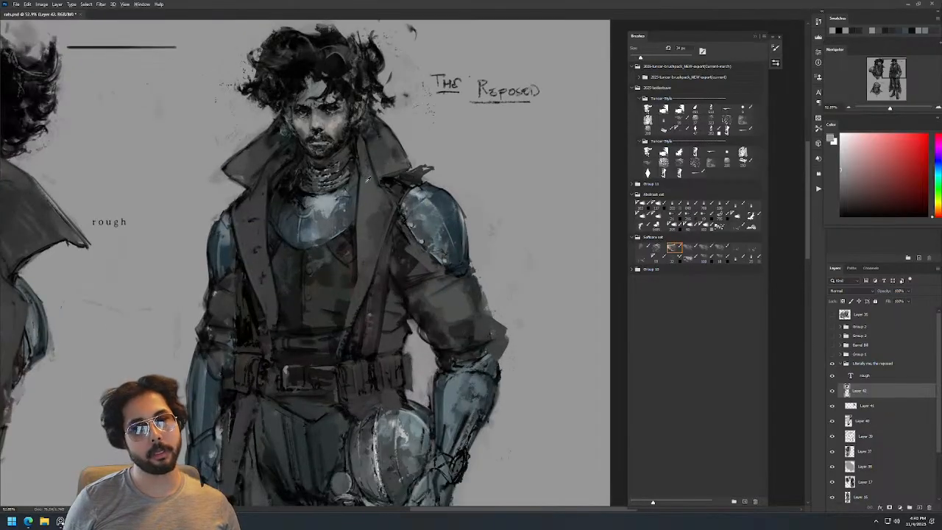
{"action": "left_click", "coordinate": [364, 179], "text": "alt"}
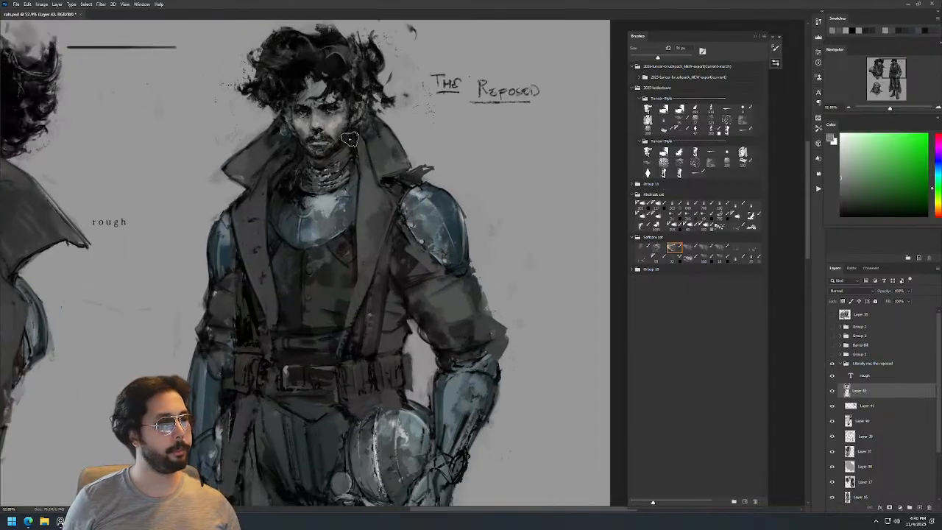
{"action": "mouse_move", "coordinate": [374, 215]}
{"action": "left_mouse_down"}
{"action": "mouse_move", "coordinate": [360, 215]}
{"action": "mouse_move", "coordinate": [390, 219]}
{"action": "left_mouse_up"}
{"action": "key", "text": "d"}
{"action": "left_click_drag", "start_coordinate": [375, 185], "coordinate": [356, 268]}
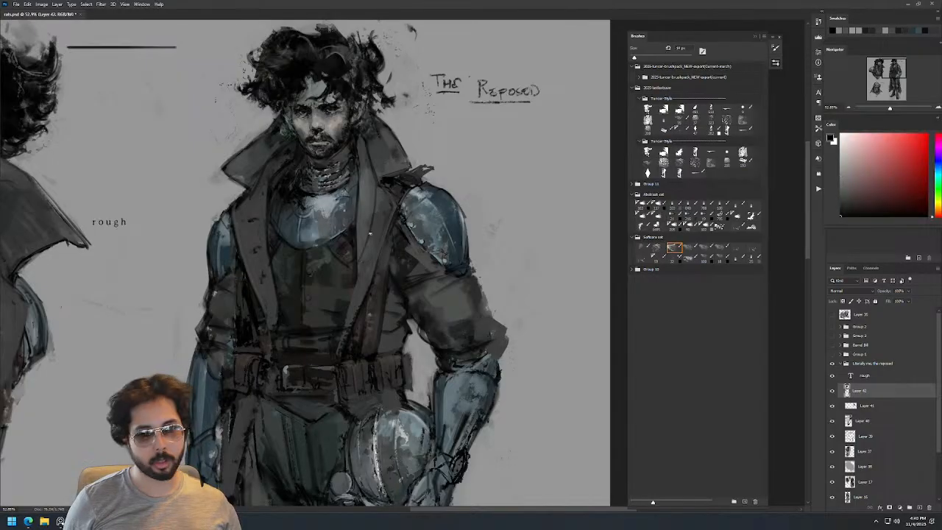
Blend the coat lapel opposite the helmet-holding arm with sampled coat gray, using a large square textured brush from the Abstract set.
{"action": "scroll", "coordinate": [390, 200], "scroll_direction": "down", "scroll_amount": 3}
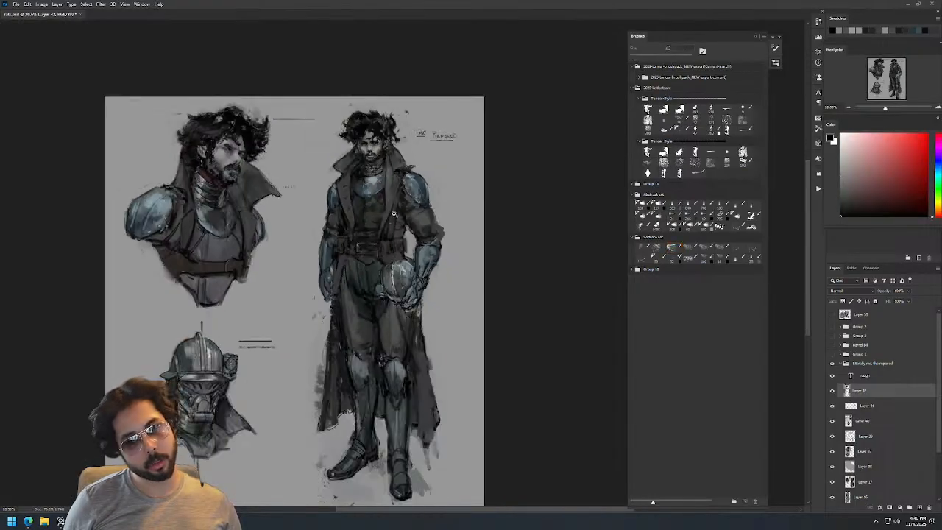
{"action": "scroll", "coordinate": [404, 167], "scroll_direction": "up", "scroll_amount": 4}
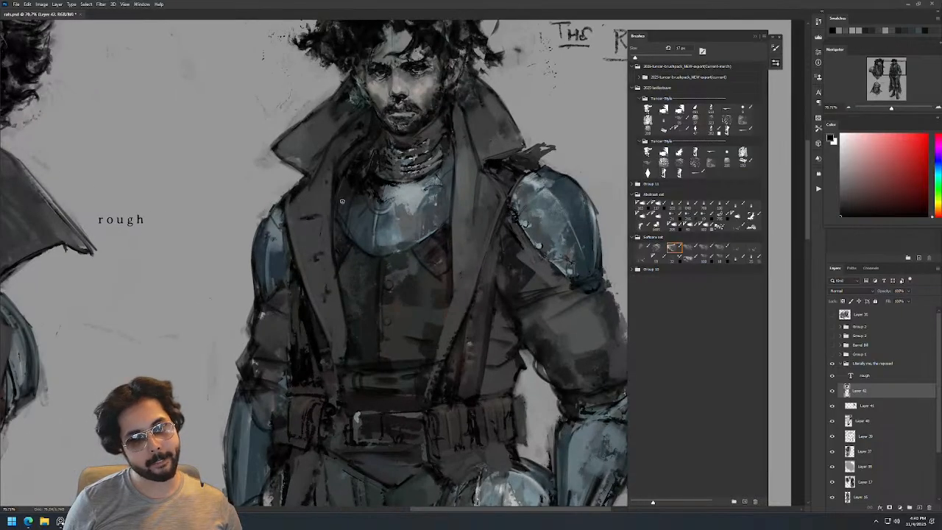
{"action": "left_click", "coordinate": [466, 174], "text": "alt"}
{"action": "left_click_drag", "start_coordinate": [310, 210], "coordinate": [288, 210]}
{"action": "left_click_drag", "start_coordinate": [316, 208], "coordinate": [306, 210]}
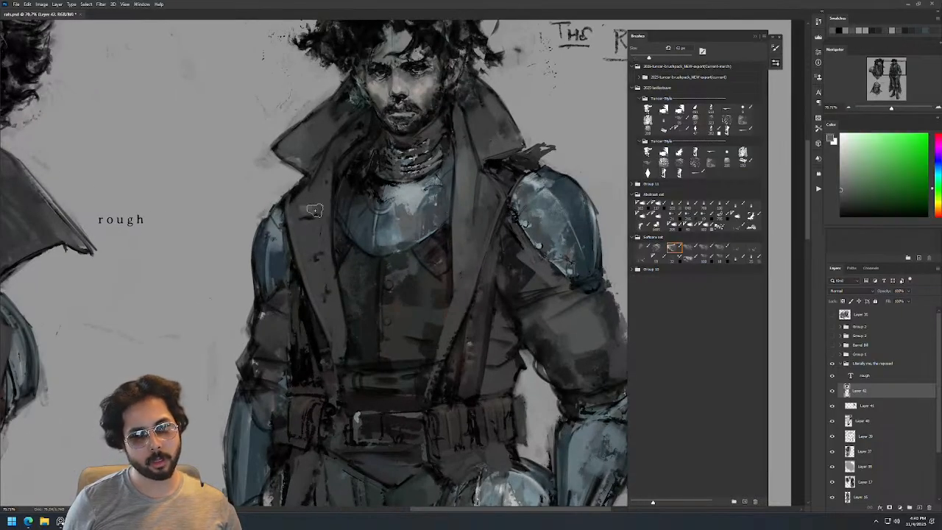
{"action": "key", "text": "ctrl+z"}
{"action": "left_click", "coordinate": [673, 205]}
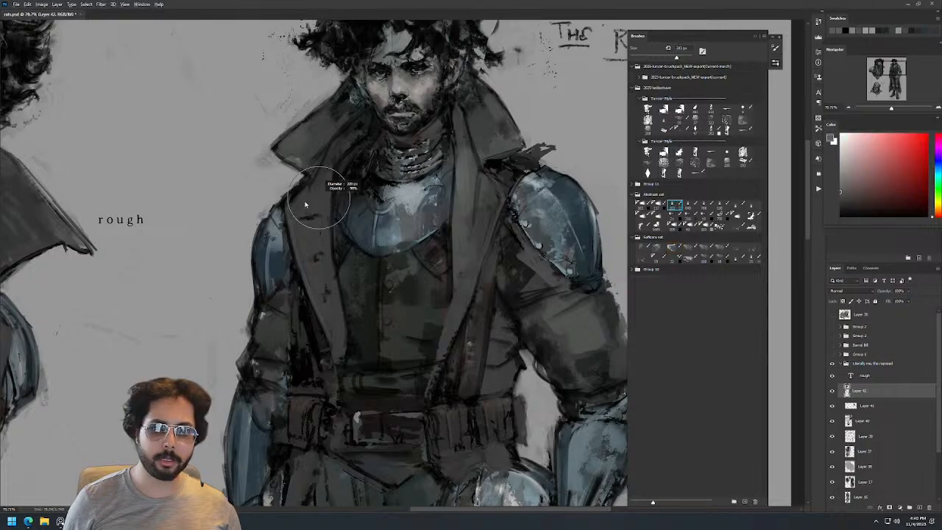
{"action": "left_click_drag", "start_coordinate": [317, 213], "coordinate": [320, 213]}
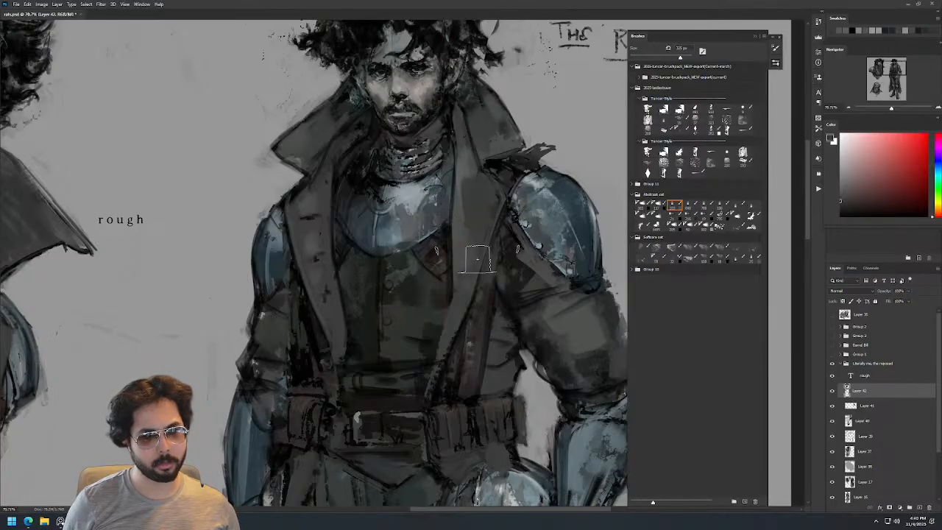
Flip the canvas horizontally and rework the breastplate with blue-gray sampled from its surface.
{"action": "key", "text": "ctrl+0"}
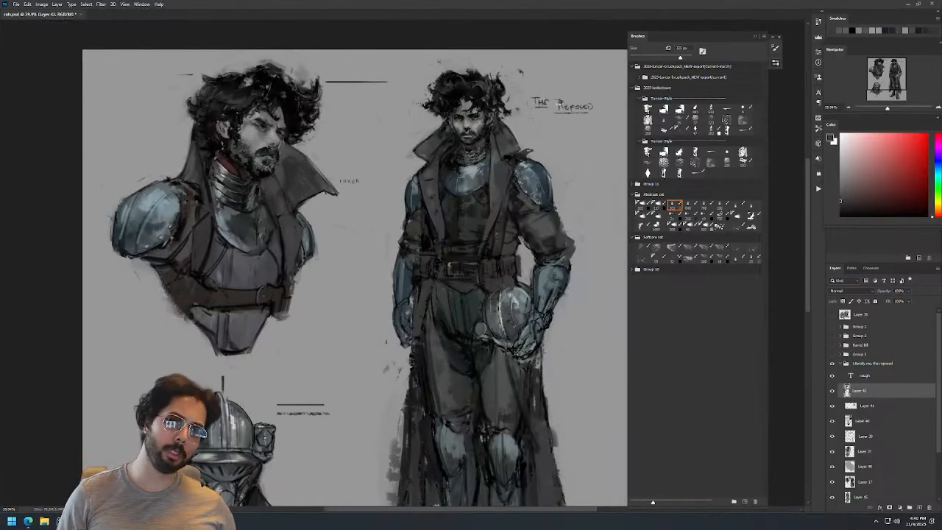
{"action": "key", "text": "ctrl+shift+h"}
{"action": "left_click_drag", "start_coordinate": [346, 205], "coordinate": [488, 162]}
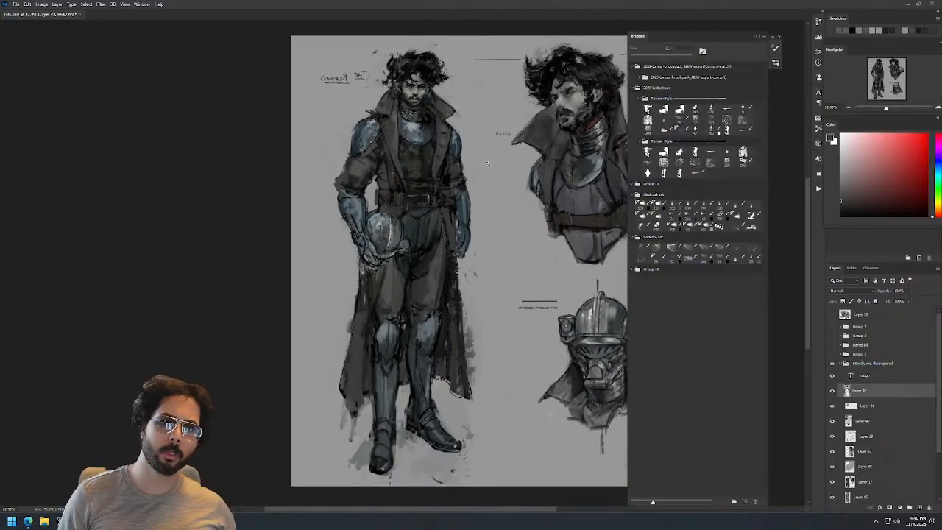
{"action": "mouse_move", "coordinate": [409, 88]}
{"action": "left_mouse_down"}
{"action": "mouse_move", "coordinate": [477, 110]}
{"action": "mouse_move", "coordinate": [471, 140]}
{"action": "left_mouse_up"}
{"action": "left_click", "coordinate": [402, 237], "text": "alt"}
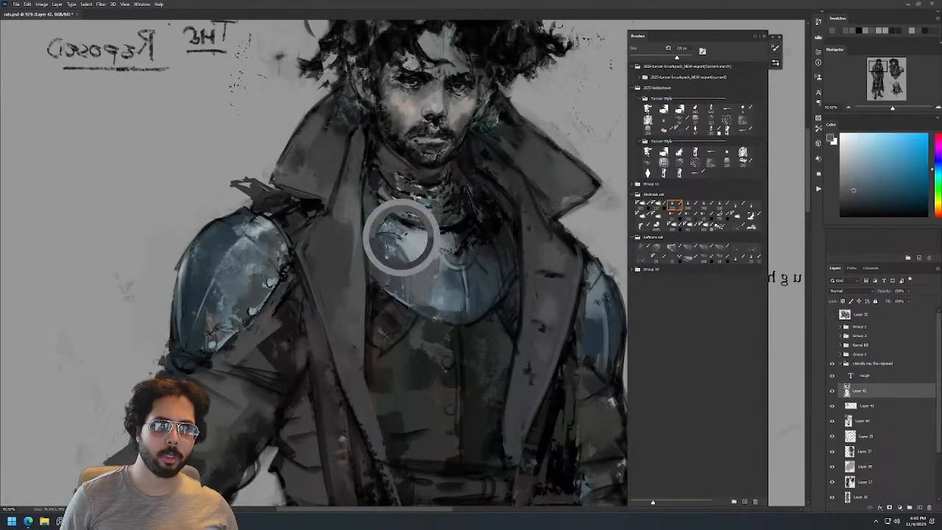
{"action": "left_click_drag", "start_coordinate": [489, 185], "coordinate": [530, 219]}
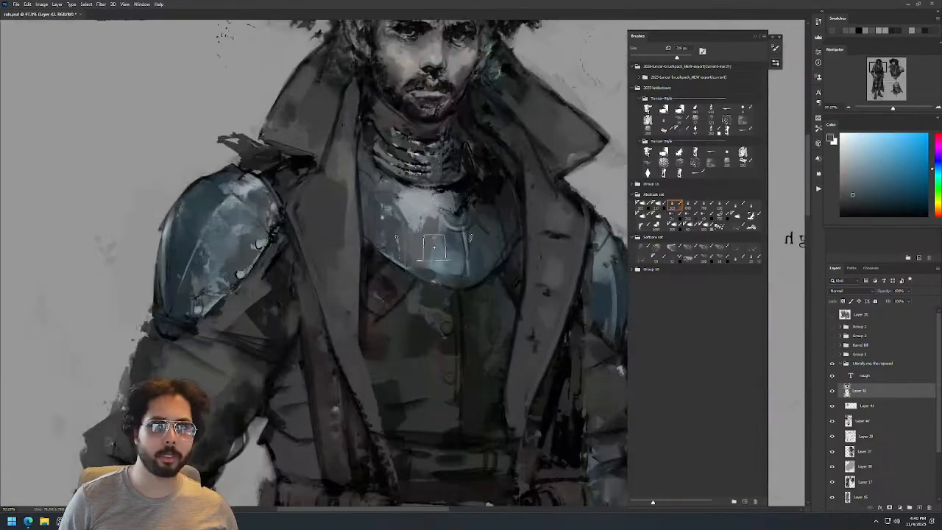
Paint the full-body figure's cheek and nose planes with light skin tones sampled from the face.
{"action": "scroll", "coordinate": [489, 213], "scroll_direction": "down", "scroll_amount": 3}
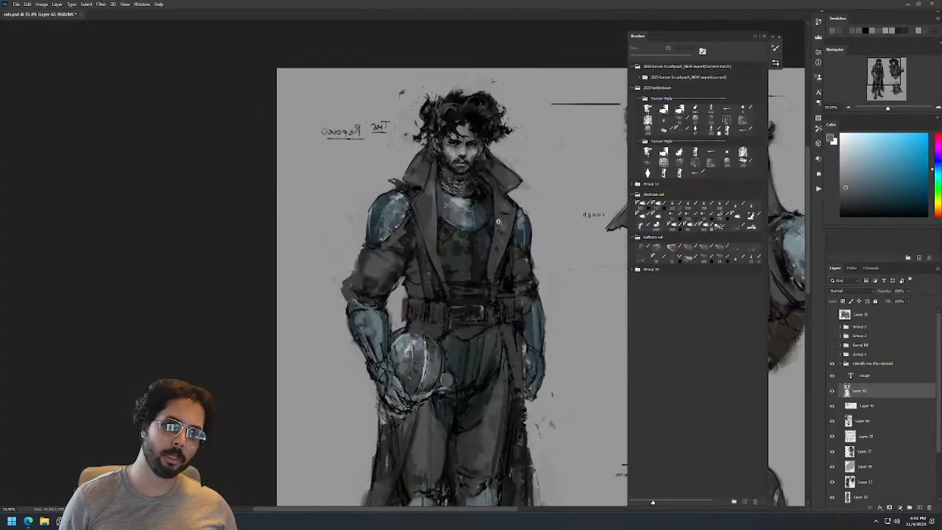
{"action": "left_click_drag", "start_coordinate": [464, 132], "coordinate": [552, 134]}
{"action": "left_click", "coordinate": [366, 306], "text": "alt"}
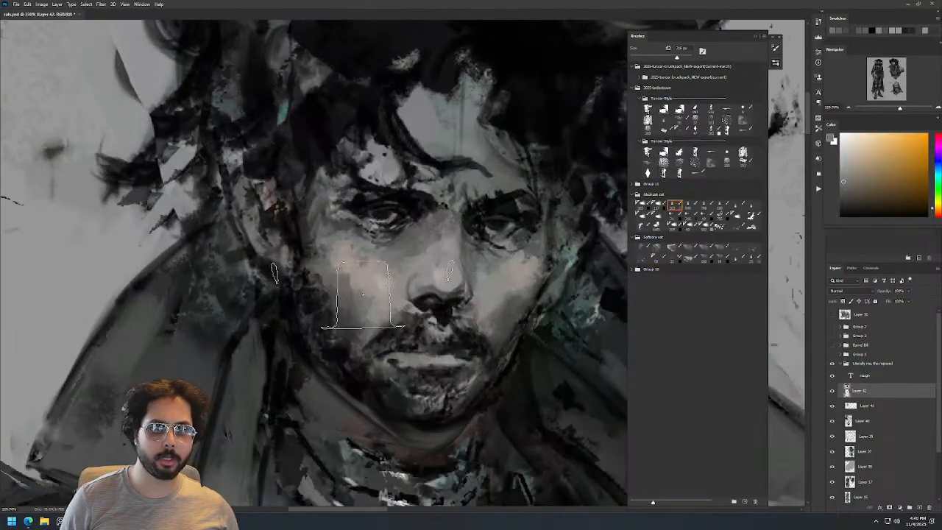
{"action": "left_click", "coordinate": [361, 281], "text": "alt"}
{"action": "left_click_drag", "start_coordinate": [375, 272], "coordinate": [353, 272]}
{"action": "left_click_drag", "start_coordinate": [430, 250], "coordinate": [474, 226]}
{"action": "left_click", "coordinate": [368, 248], "text": "alt"}
{"action": "left_click_drag", "start_coordinate": [371, 248], "coordinate": [373, 230]}
{"action": "left_click_drag", "start_coordinate": [538, 173], "coordinate": [533, 239]}
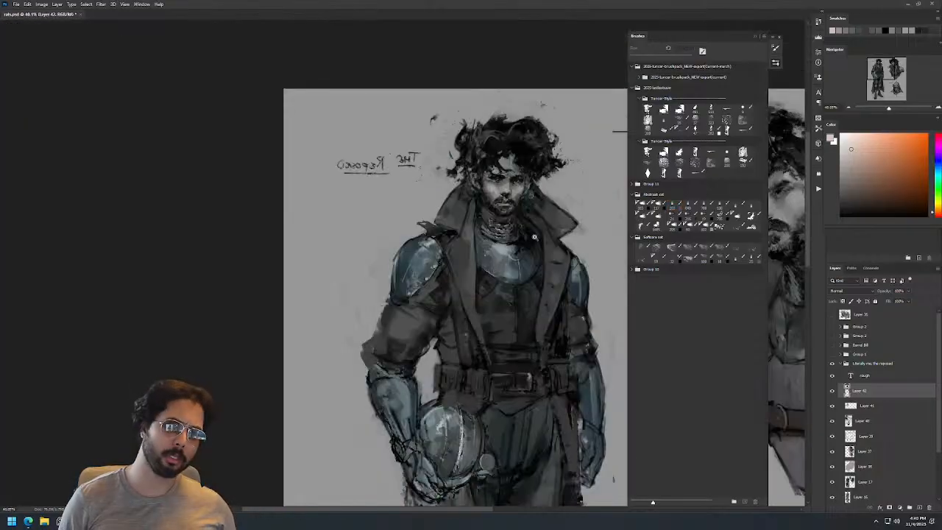
Hide and show Layer 42 twice to compare the figure with and without the latest paint.
{"action": "left_click_drag", "start_coordinate": [534, 185], "coordinate": [570, 185]}
{"action": "left_click_drag", "start_coordinate": [509, 190], "coordinate": [463, 190]}
{"action": "left_click_drag", "start_coordinate": [552, 218], "coordinate": [472, 184]}
{"action": "left_click", "coordinate": [831, 390]}
{"action": "left_click", "coordinate": [831, 390]}
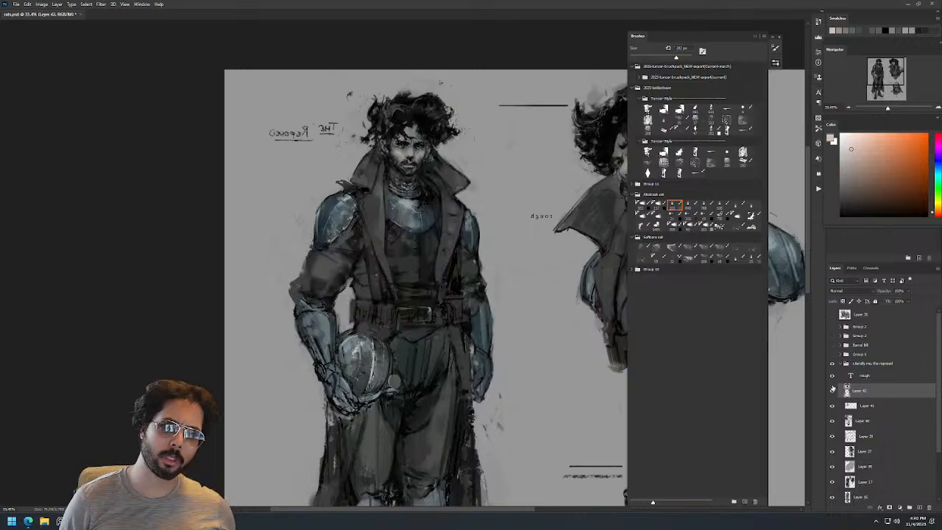
{"action": "left_click", "coordinate": [832, 390]}
{"action": "left_click", "coordinate": [832, 390]}
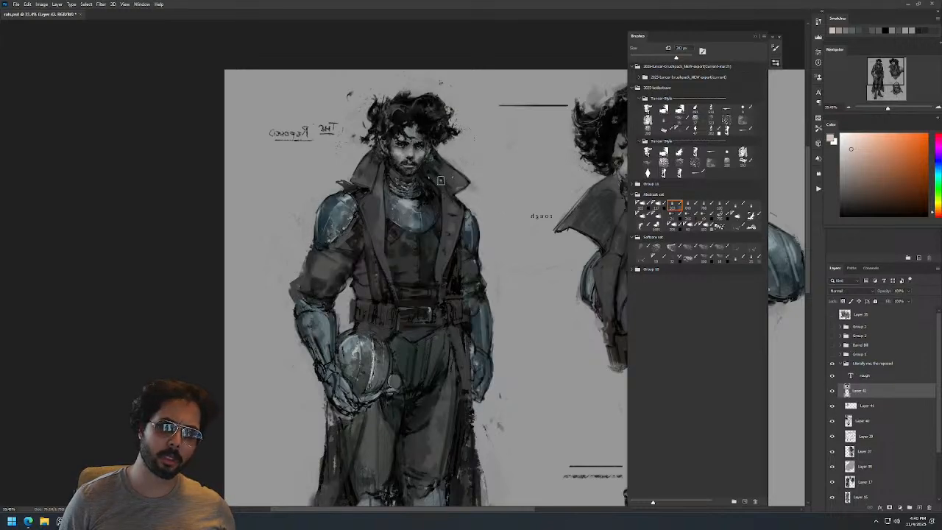
Sample a muted gray-green tone from the figure's head and examine the entire flipped sheet.
{"action": "left_click_drag", "start_coordinate": [408, 153], "coordinate": [422, 155]}
{"action": "left_click", "coordinate": [441, 128], "text": "alt"}
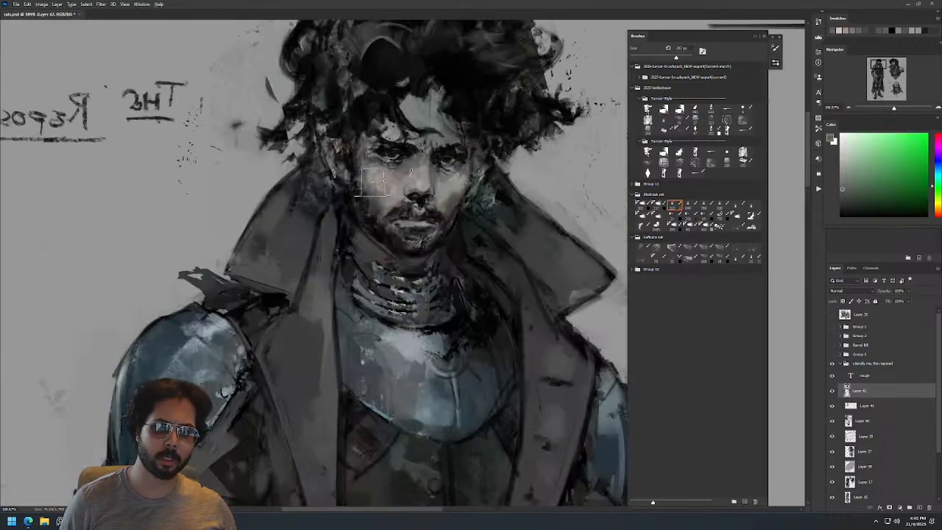
{"action": "key", "text": "z"}
{"action": "left_click_drag", "start_coordinate": [498, 149], "coordinate": [479, 222]}
{"action": "mouse_move", "coordinate": [507, 150]}
{"action": "left_mouse_down"}
{"action": "mouse_move", "coordinate": [500, 186]}
{"action": "mouse_move", "coordinate": [384, 160]}
{"action": "left_mouse_up"}
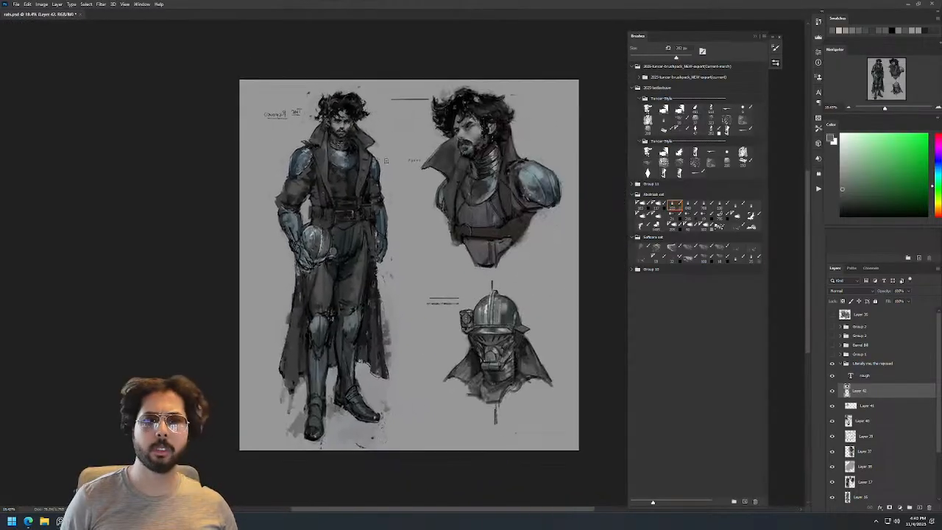
Brighten the hanging forearm's armour with blue tones sampled from the forearm and the opposite shoulder plate.
{"action": "key", "text": "z"}
{"action": "left_click_drag", "start_coordinate": [378, 215], "coordinate": [403, 204]}
{"action": "left_click", "coordinate": [376, 36], "text": "alt"}
{"action": "left_click", "coordinate": [395, 198], "text": "alt"}
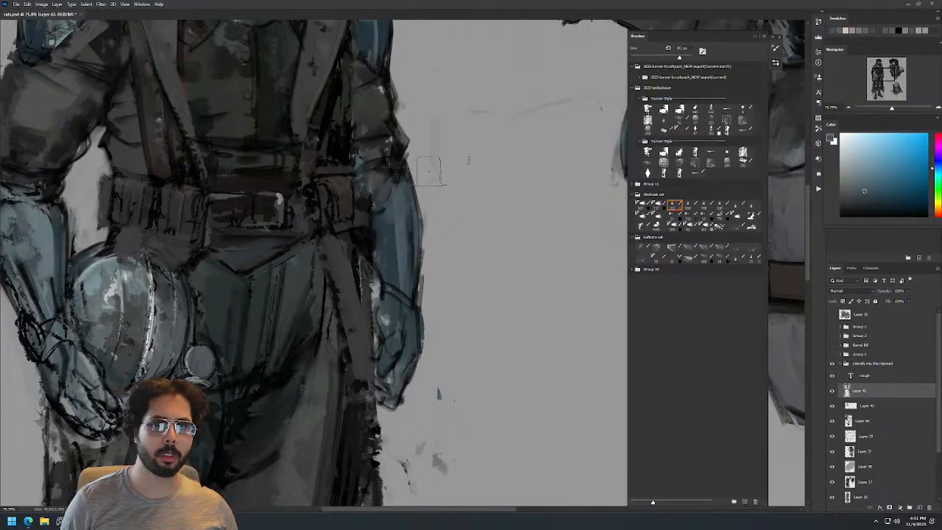
{"action": "scroll", "coordinate": [464, 343], "scroll_direction": "up", "scroll_amount": 5}
{"action": "left_click", "coordinate": [97, 118], "text": "alt"}
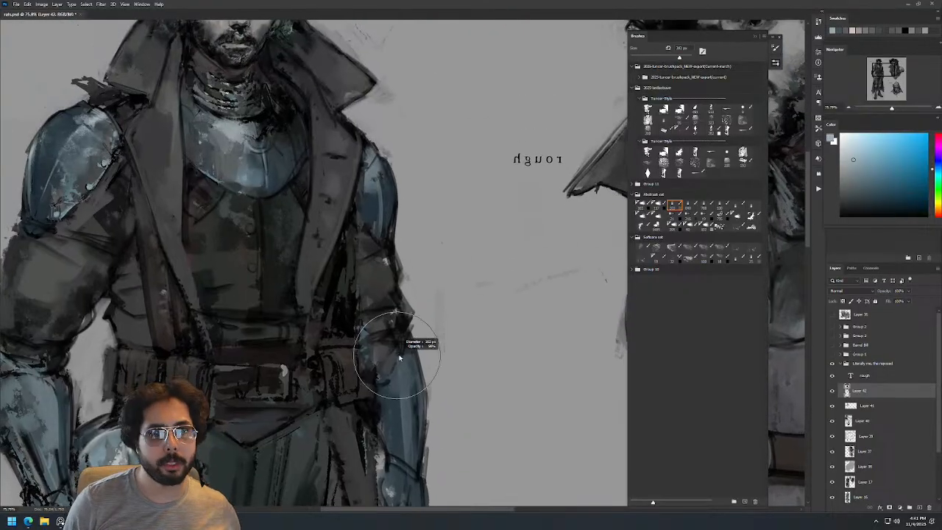
{"action": "scroll", "coordinate": [464, 256], "scroll_direction": "down", "scroll_amount": 3}
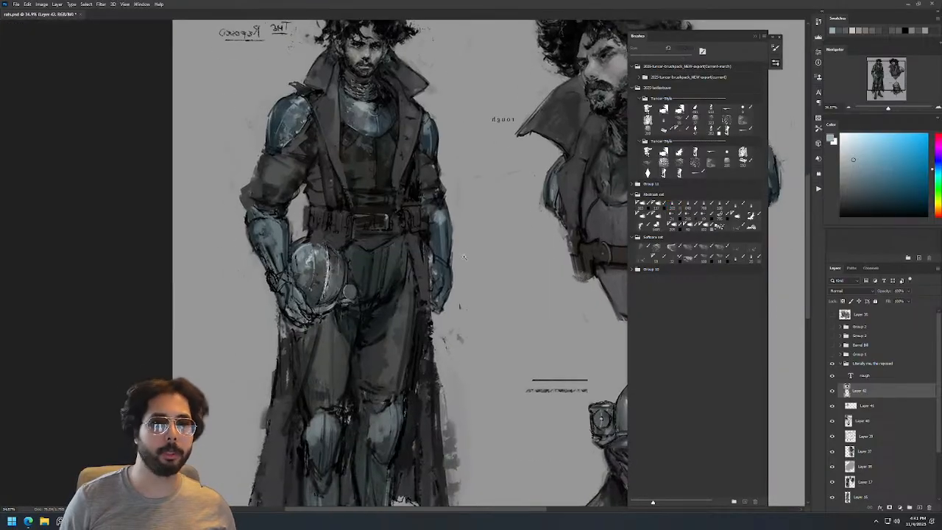
{"action": "scroll", "coordinate": [453, 214], "scroll_direction": "up", "scroll_amount": 1}
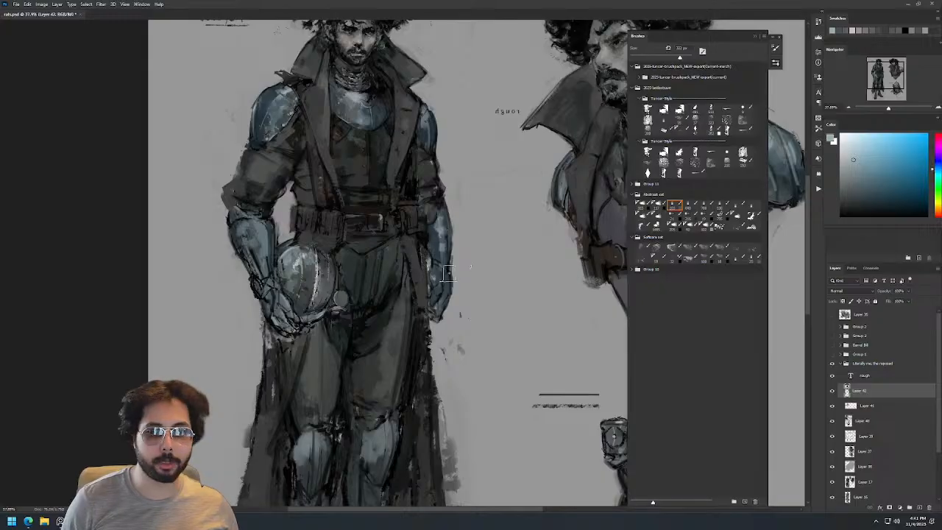
Review the whole figure and flip the canvas back horizontally.
{"action": "scroll", "coordinate": [439, 221], "scroll_direction": "down", "scroll_amount": 1}
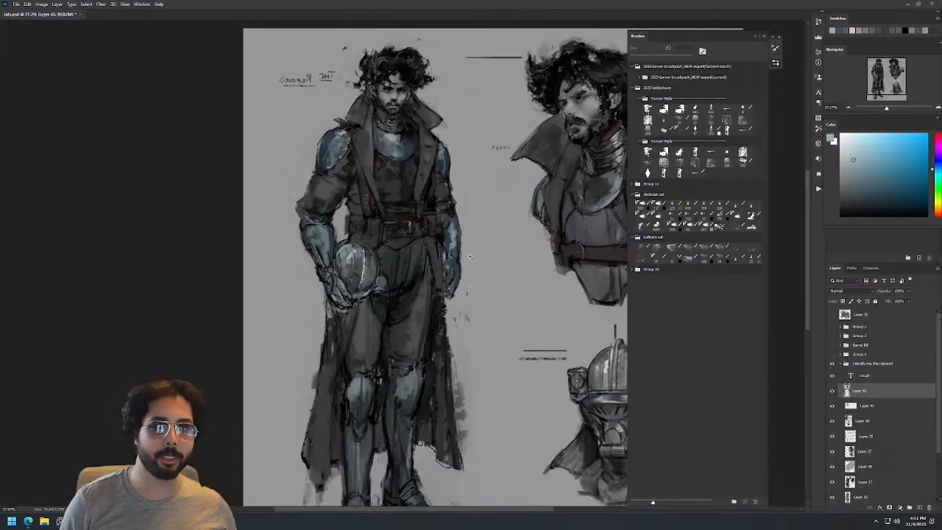
{"action": "scroll", "coordinate": [441, 147], "scroll_direction": "up", "scroll_amount": 4}
{"action": "scroll", "coordinate": [453, 192], "scroll_direction": "down", "scroll_amount": 4}
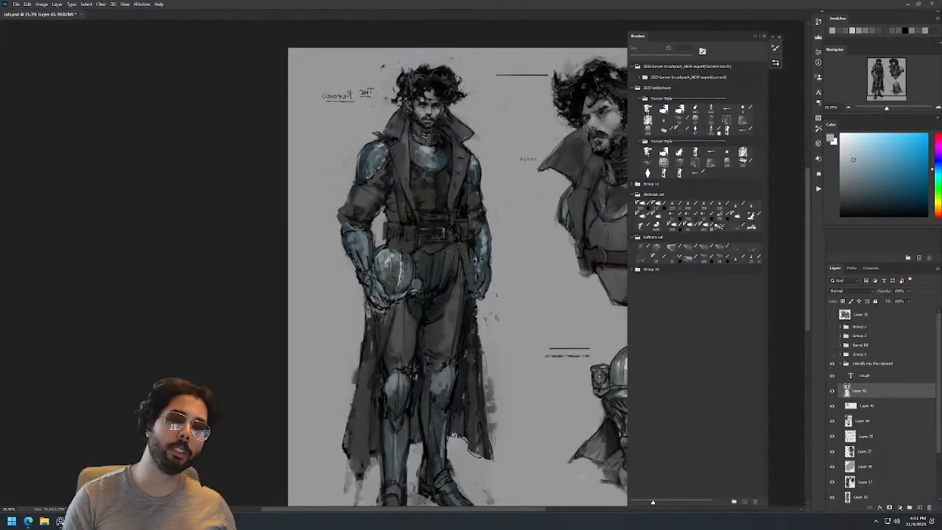
{"action": "key", "text": "ctrl+shift+h"}
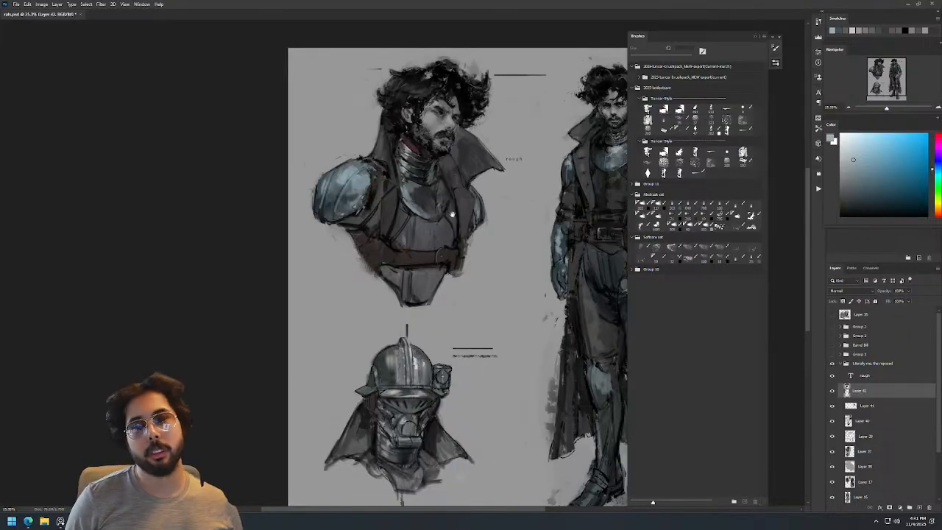
{"action": "left_click_drag", "start_coordinate": [475, 289], "coordinate": [314, 275]}
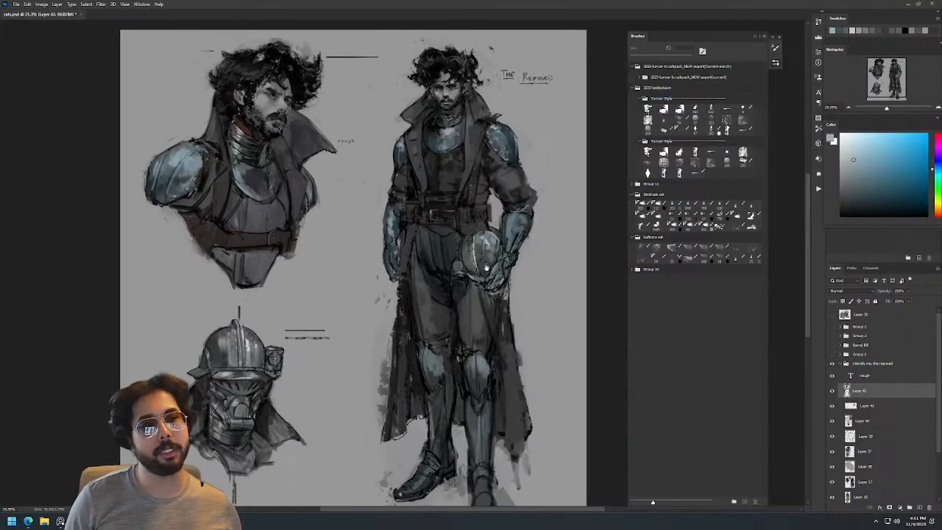
{"action": "scroll", "coordinate": [472, 248], "scroll_direction": "up", "scroll_amount": 4}
{"action": "left_click", "coordinate": [673, 204]}
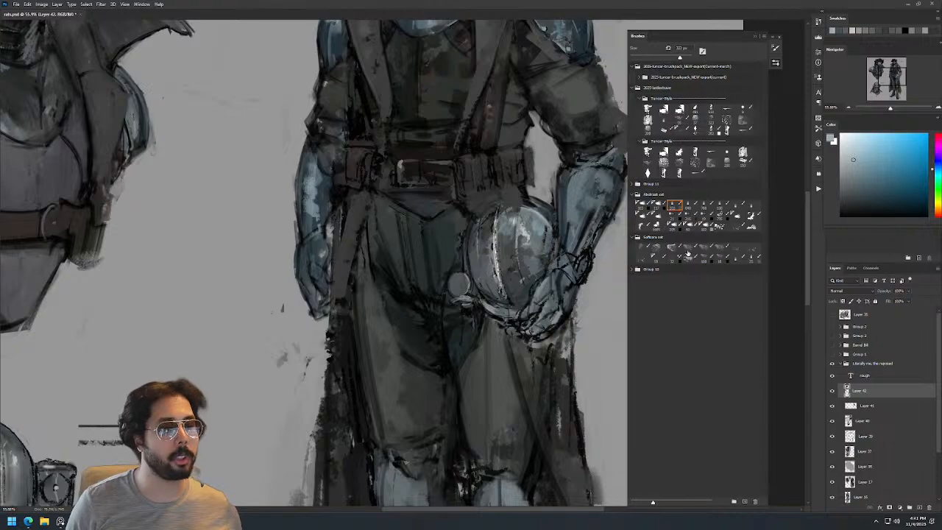
{"action": "left_click", "coordinate": [658, 250]}
{"action": "right_click", "coordinate": [267, 259], "text": "alt"}
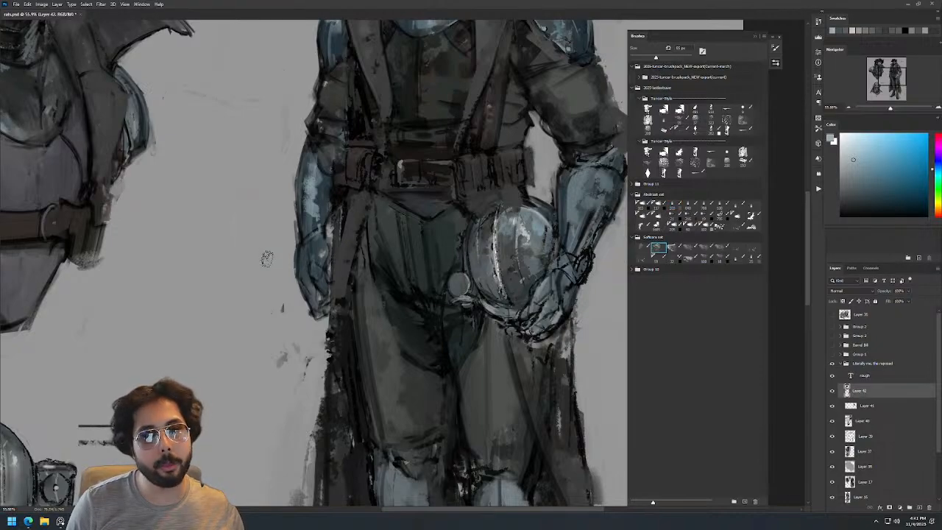
{"action": "key", "text": "d"}
{"action": "left_click_drag", "start_coordinate": [255, 235], "coordinate": [277, 294]}
{"action": "key", "text": "ctrl+z"}
{"action": "key", "text": "bracketleft"}
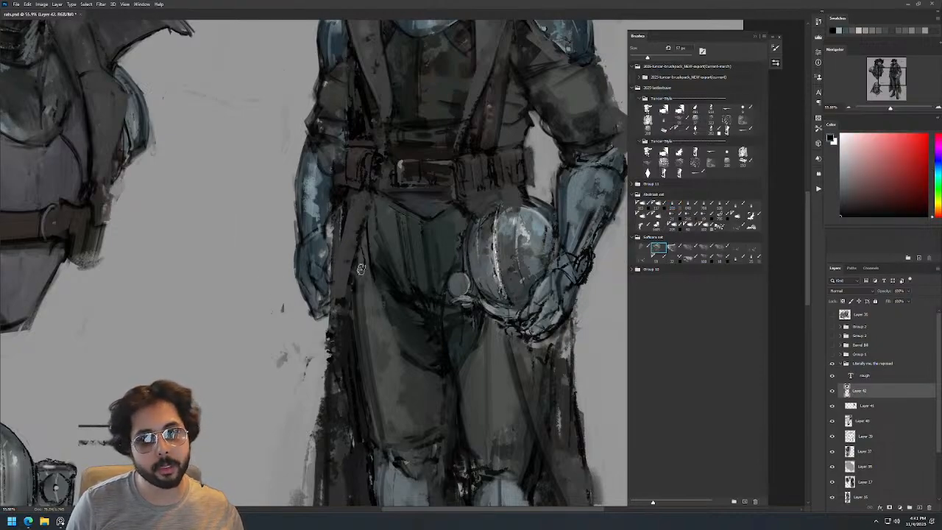
Switch to a finer textured brush and trim the hanging forearm's outer edge with sampled background gray.
{"action": "left_click", "coordinate": [674, 248]}
{"action": "left_click_drag", "start_coordinate": [253, 228], "coordinate": [274, 294]}
{"action": "key", "text": "ctrl+z"}
{"action": "right_click", "coordinate": [294, 279], "text": "alt"}
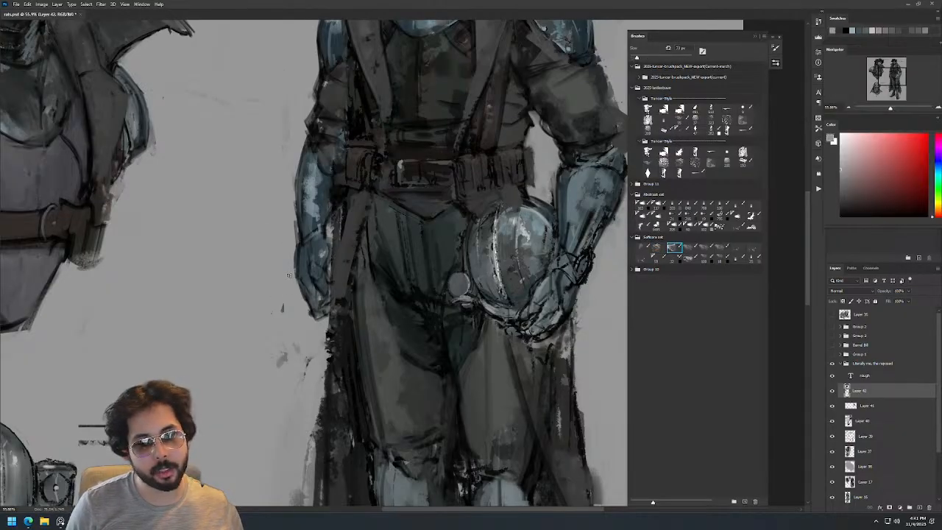
{"action": "left_click", "coordinate": [302, 227], "text": "alt"}
{"action": "left_click_drag", "start_coordinate": [297, 235], "coordinate": [297, 274]}
Draw a thin black contour along the outer wrist of the hanging arm and sample gray beside the forearm.
{"action": "right_click", "coordinate": [298, 255], "text": "alt"}
{"action": "key", "text": "d"}
{"action": "left_click_drag", "start_coordinate": [295, 237], "coordinate": [293, 272]}
{"action": "right_click", "coordinate": [303, 263], "text": "alt"}
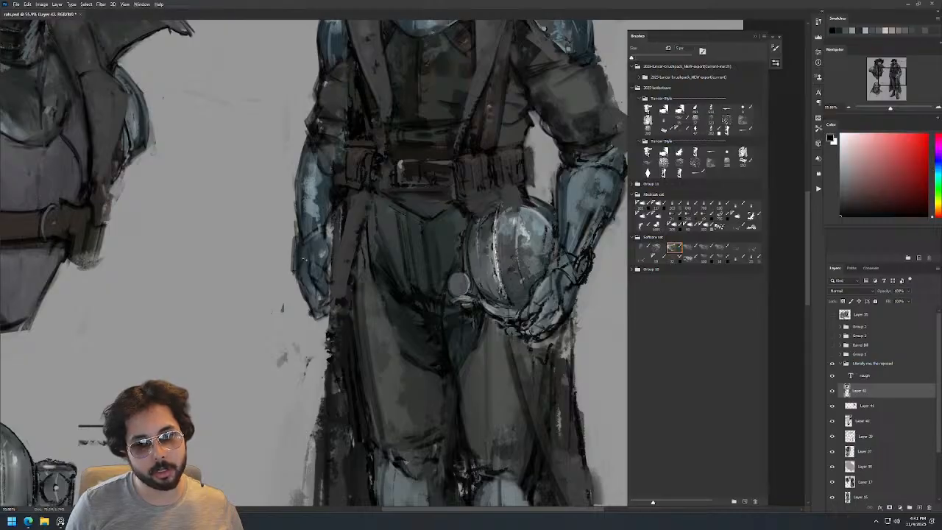
{"action": "key", "text": "ctrl+z"}
{"action": "right_click", "coordinate": [297, 269], "text": "alt"}
{"action": "left_click_drag", "start_coordinate": [294, 250], "coordinate": [293, 278]}
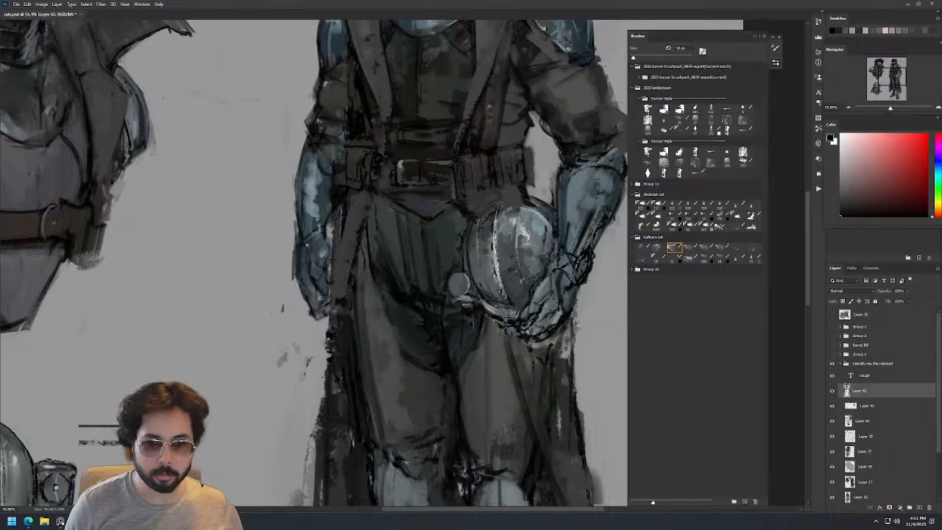
{"action": "right_click", "coordinate": [307, 246], "text": "alt"}
{"action": "left_click", "coordinate": [298, 175], "text": "alt"}
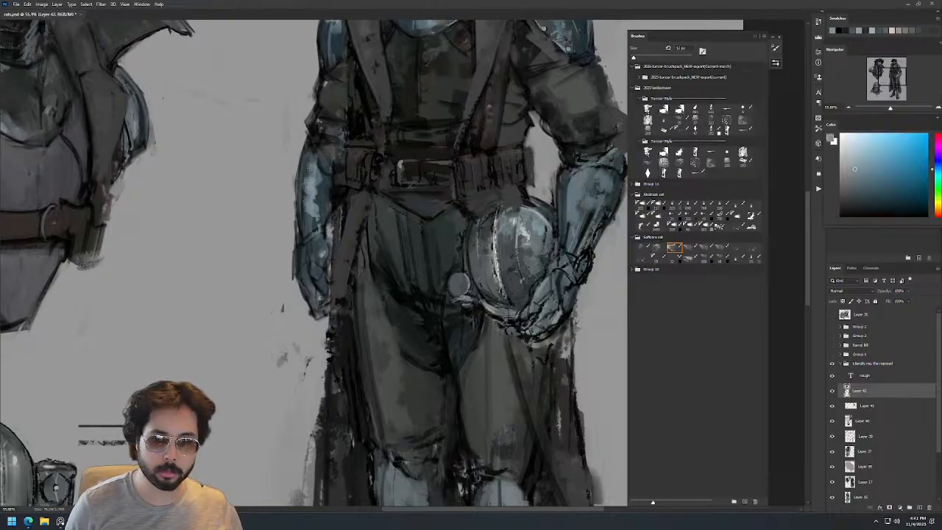
Review the whole figure and sample dark blue from the shoulder plate above the helmet-holding arm.
{"action": "left_click_drag", "start_coordinate": [392, 137], "coordinate": [349, 153], "text": "ctrl"}
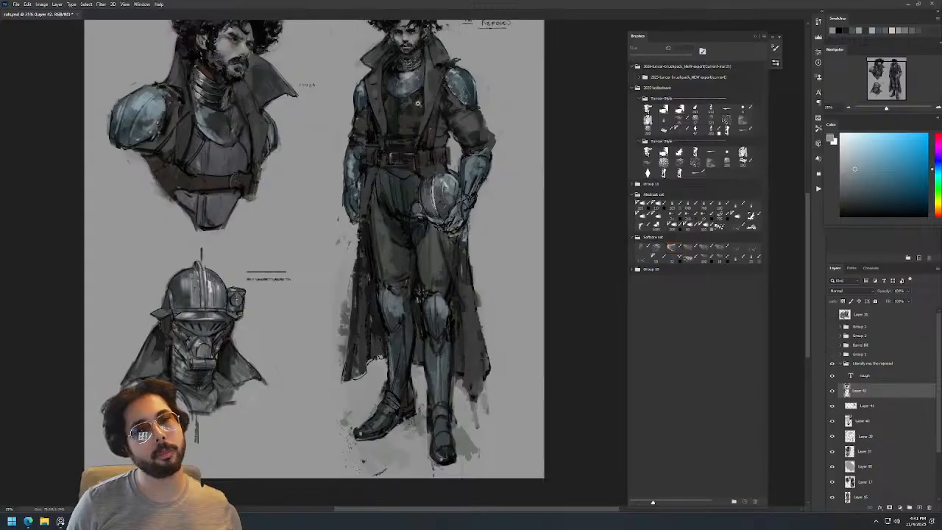
{"action": "left_click_drag", "start_coordinate": [434, 77], "coordinate": [493, 79], "text": "ctrl"}
{"action": "right_click", "coordinate": [493, 78], "text": "alt"}
{"action": "left_click", "coordinate": [482, 92], "text": "alt"}
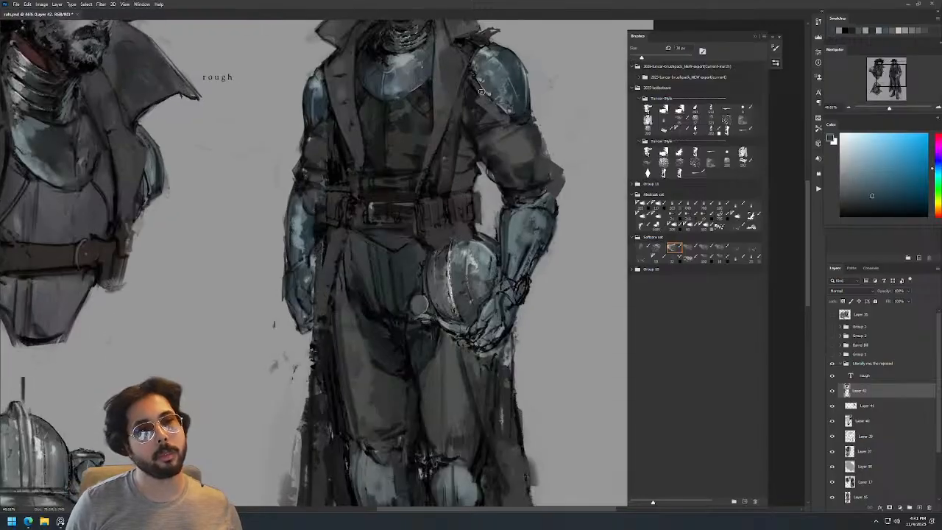
{"action": "right_click", "coordinate": [313, 218], "text": "alt"}
Try a thin black line along the inner edge of the hanging forearm with the textured brush.
{"action": "key", "text": "d"}
{"action": "right_click", "coordinate": [313, 234], "text": "alt"}
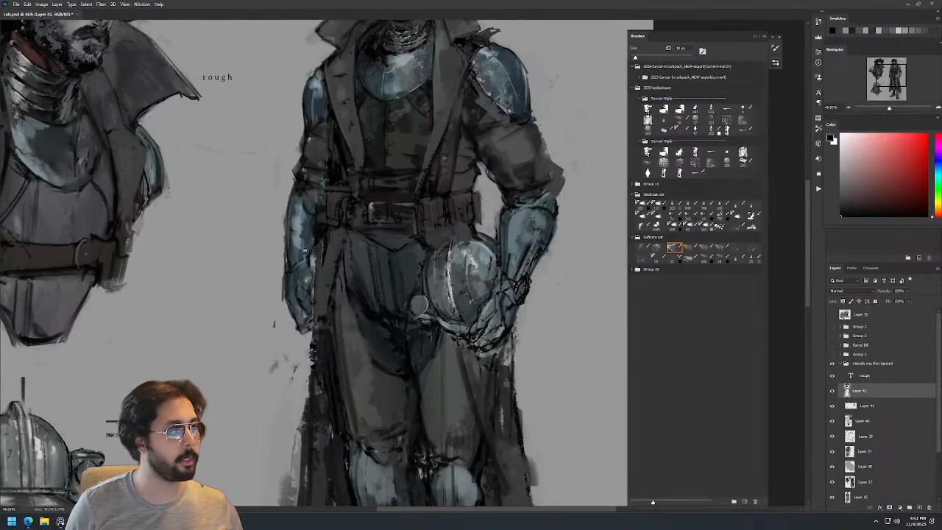
{"action": "left_click_drag", "start_coordinate": [310, 219], "coordinate": [302, 261]}
{"action": "right_click", "coordinate": [314, 249], "text": "alt"}
{"action": "key", "text": "ctrl+z"}
{"action": "right_click", "coordinate": [313, 242], "text": "alt"}
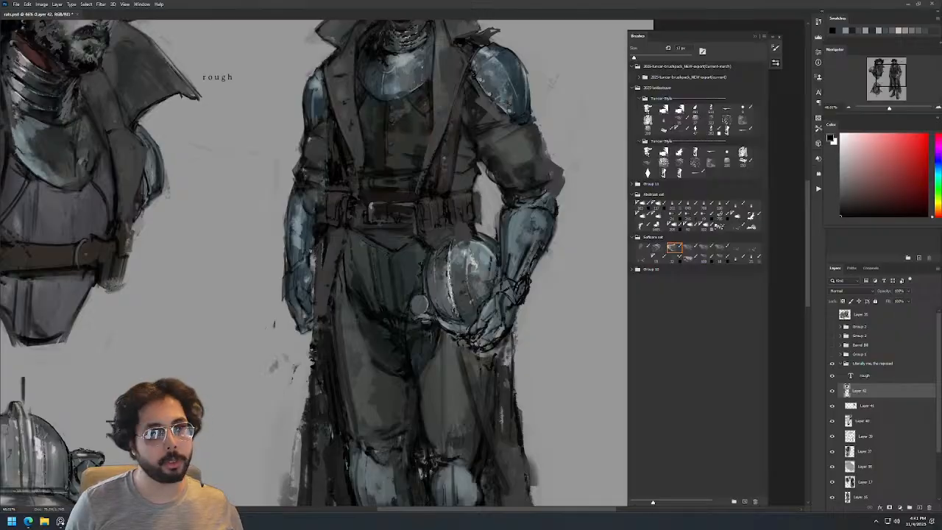
Review the figure, sample dark gray at the rolled sleeve above the helmet-holding forearm, and adjust the brush size at the elbow.
{"action": "key", "text": "z"}
{"action": "left_click_drag", "start_coordinate": [375, 223], "coordinate": [364, 261]}
{"action": "left_click_drag", "start_coordinate": [424, 202], "coordinate": [420, 198]}
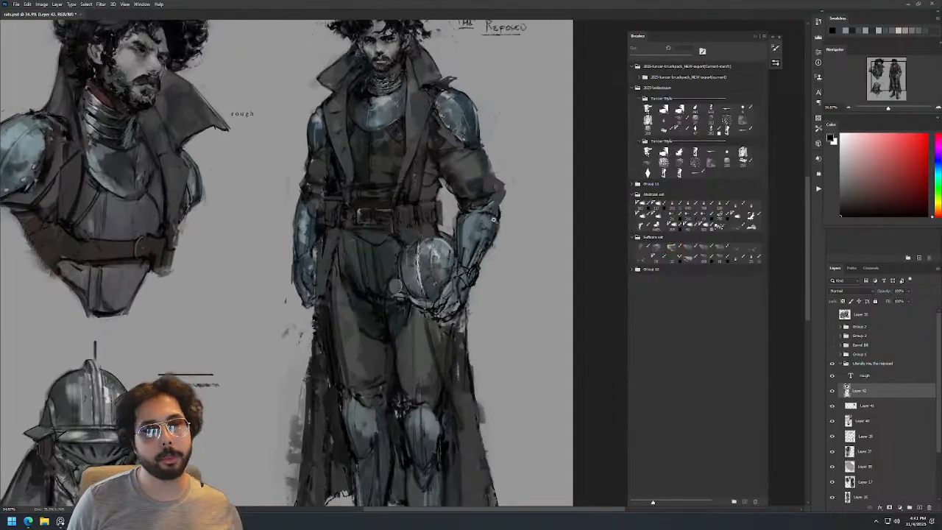
{"action": "left_click_drag", "start_coordinate": [494, 221], "coordinate": [510, 220]}
{"action": "key", "text": "b"}
{"action": "left_click_drag", "start_coordinate": [454, 219], "coordinate": [443, 259]}
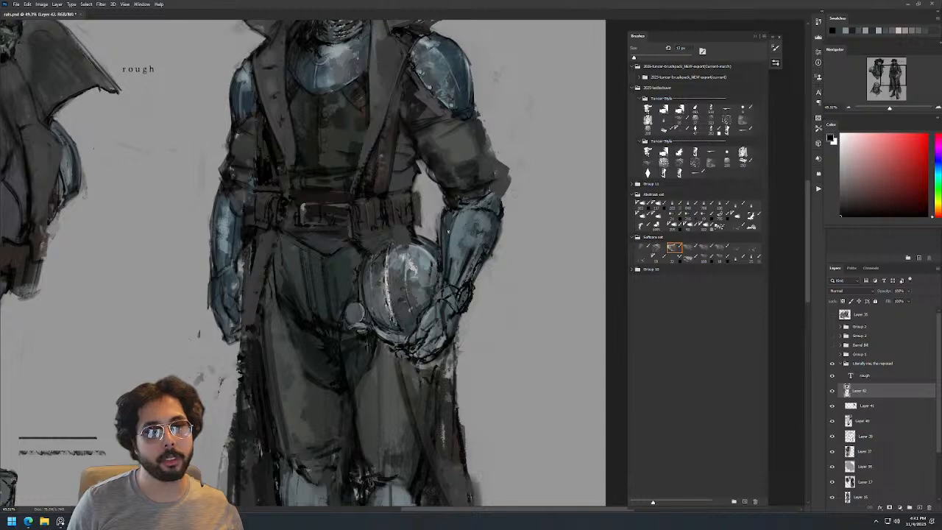
{"action": "left_click", "coordinate": [442, 214], "text": "alt"}
{"action": "right_click", "coordinate": [498, 178], "text": "alt"}
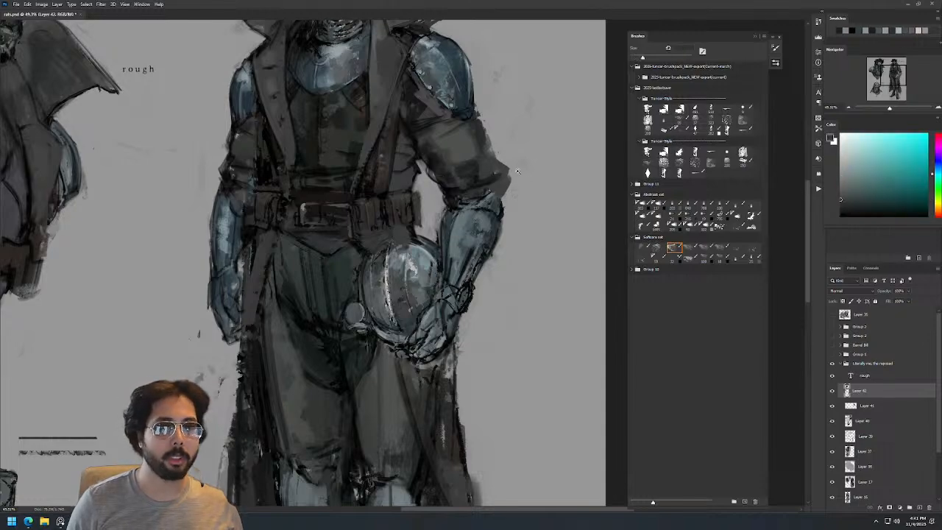
Resize the textured brush and paint a pointed dark gray flare on the sleeve cuff above the hanging forearm.
{"action": "key", "text": "ctrl+0"}
{"action": "scroll", "coordinate": [544, 153], "scroll_direction": "up", "scroll_amount": 1}
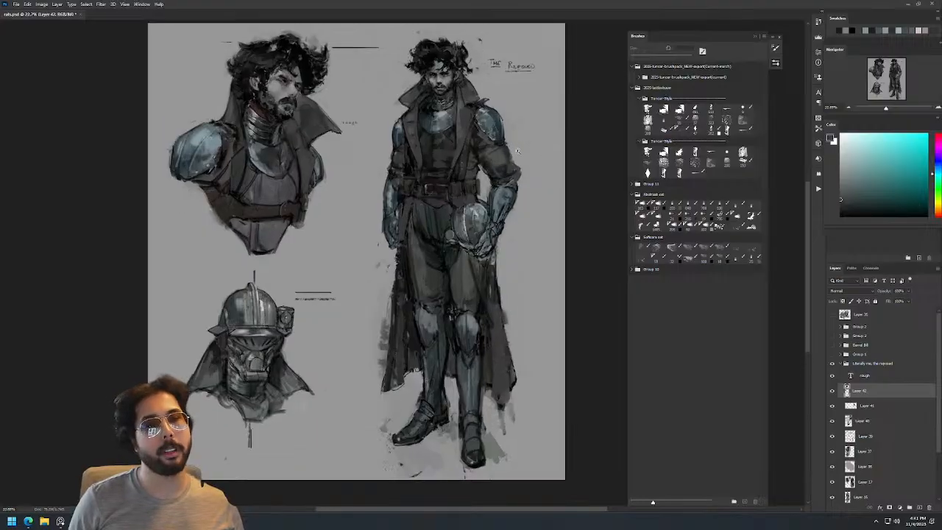
{"action": "scroll", "coordinate": [520, 149], "scroll_direction": "up", "scroll_amount": 3}
{"action": "key", "text": "bracketright"}
{"action": "key", "text": "bracketright"}
{"action": "key", "text": "bracketright"}
{"action": "key", "text": "bracketright"}
{"action": "key", "text": "bracketright"}
{"action": "key", "text": "bracketright"}
{"action": "key", "text": "bracketright"}
{"action": "key", "text": "bracketleft"}
{"action": "key", "text": "bracketleft"}
{"action": "key", "text": "bracketleft"}
{"action": "key", "text": "bracketleft"}
{"action": "key", "text": "bracketleft"}
{"action": "key", "text": "bracketleft"}
{"action": "key", "text": "bracketleft"}
{"action": "key", "text": "bracketleft"}
{"action": "key", "text": "bracketleft"}
{"action": "key", "text": "bracketleft"}
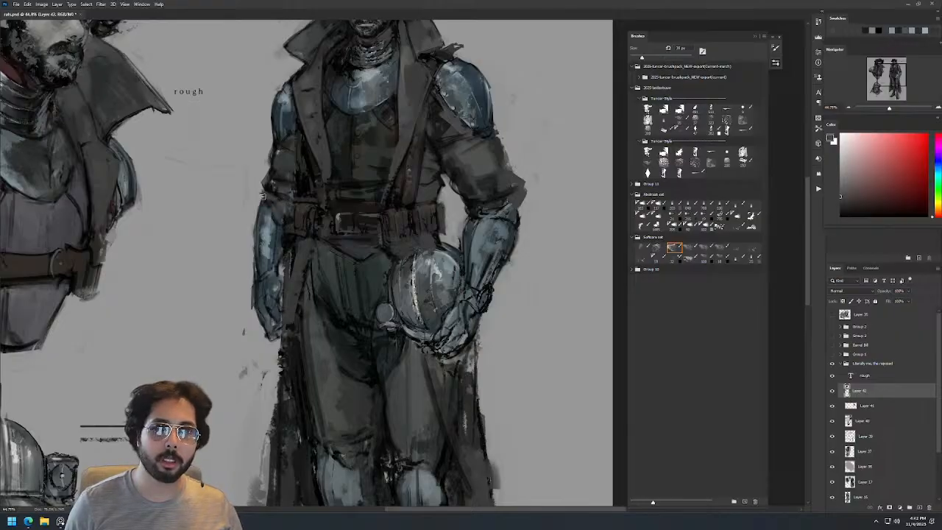
{"action": "left_click", "coordinate": [261, 198], "text": "alt"}
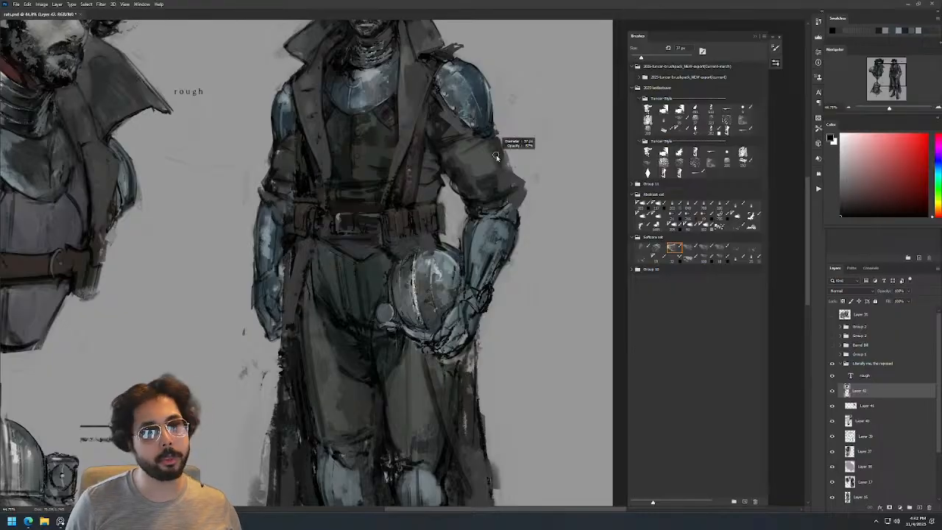
Reshape the coat's waist edge beside the bent arm using sampled coat gray and the background gray from the gap.
{"action": "scroll", "coordinate": [491, 153], "scroll_direction": "down", "scroll_amount": 5}
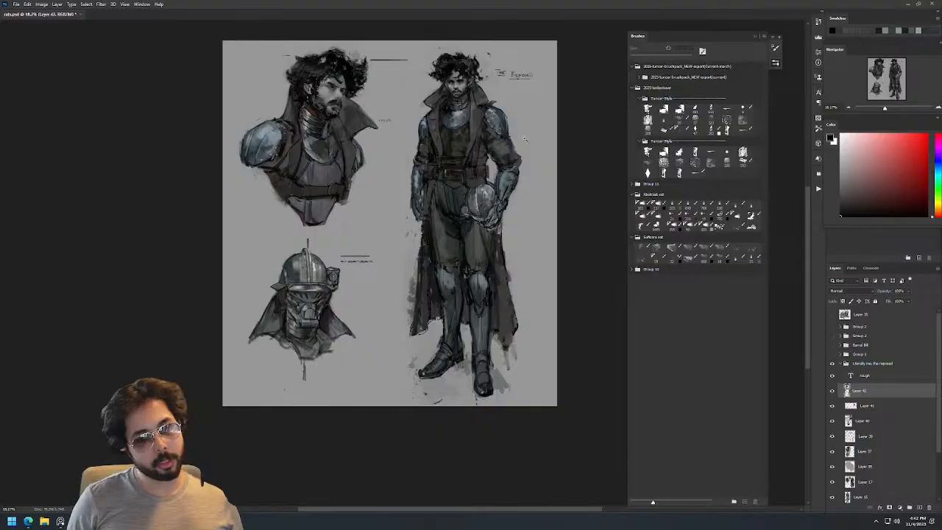
{"action": "scroll", "coordinate": [525, 140], "scroll_direction": "up", "scroll_amount": 3}
{"action": "scroll", "coordinate": [528, 127], "scroll_direction": "up", "scroll_amount": 2}
{"action": "left_click", "coordinate": [427, 200], "text": "alt"}
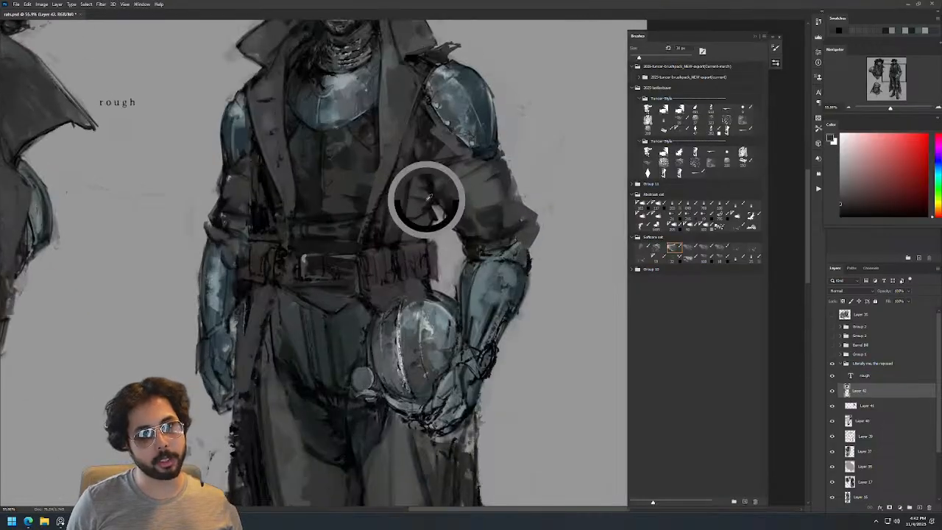
{"action": "left_click", "coordinate": [439, 206], "text": "alt"}
{"action": "key", "text": "bracketright"}
{"action": "key", "text": "bracketright"}
{"action": "key", "text": "bracketright"}
{"action": "key", "text": "bracketright"}
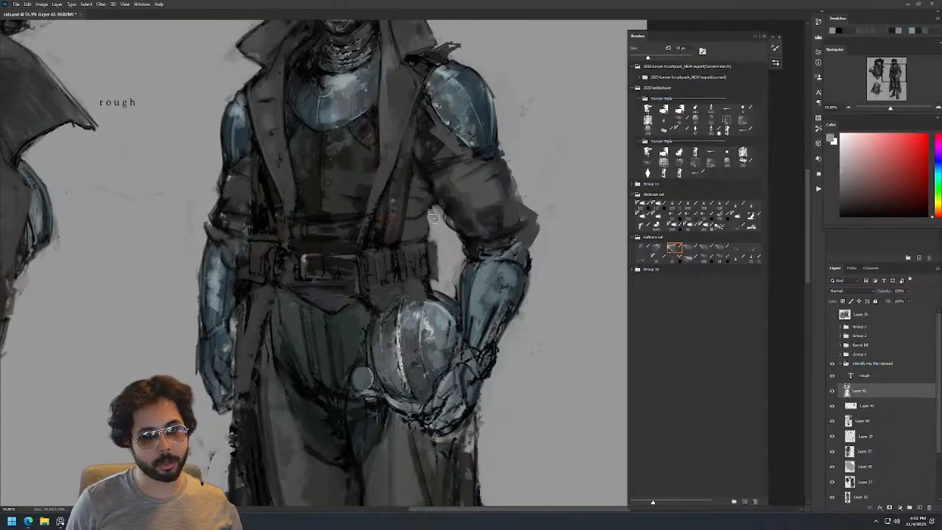
{"action": "left_click", "coordinate": [414, 209], "text": "alt"}
{"action": "left_click", "coordinate": [440, 223], "text": "alt"}
{"action": "left_click_drag", "start_coordinate": [434, 227], "coordinate": [432, 214]}
Reduce the brush size, reset the paint colour to black, and add dark accents around the coat's waist above the belt.
{"action": "key", "text": "bracketleft"}
{"action": "key", "text": "bracketleft"}
{"action": "key", "text": "bracketleft"}
{"action": "key", "text": "bracketleft"}
{"action": "key", "text": "bracketleft"}
{"action": "key", "text": "d"}
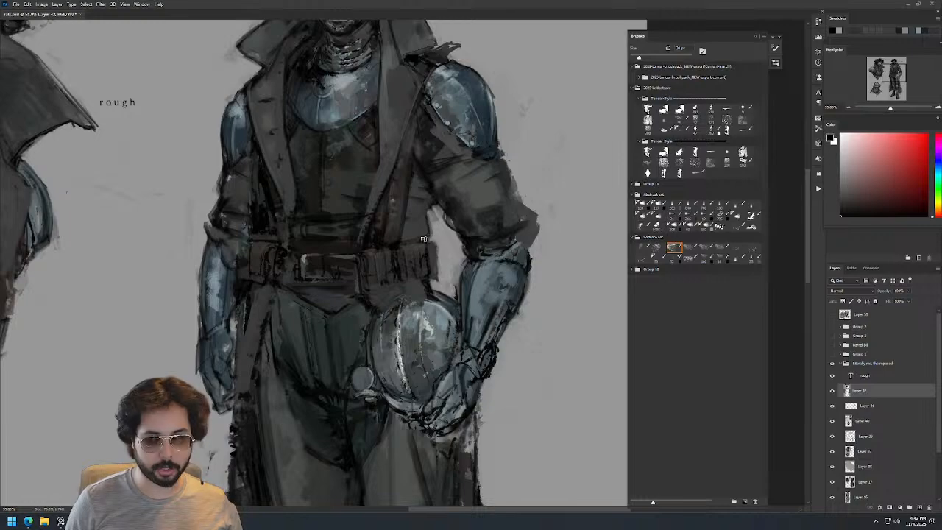
{"action": "scroll", "coordinate": [467, 202], "scroll_direction": "down", "scroll_amount": 3}
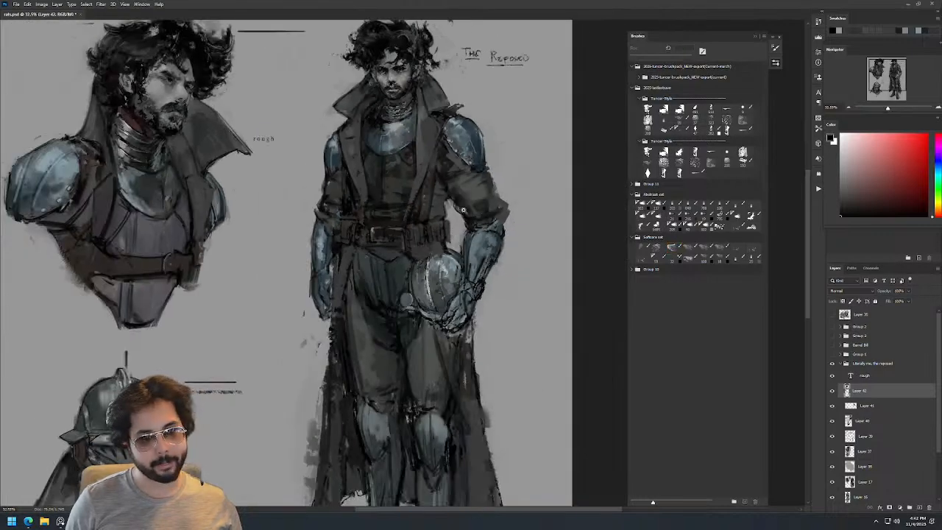
{"action": "scroll", "coordinate": [467, 209], "scroll_direction": "up", "scroll_amount": 2}
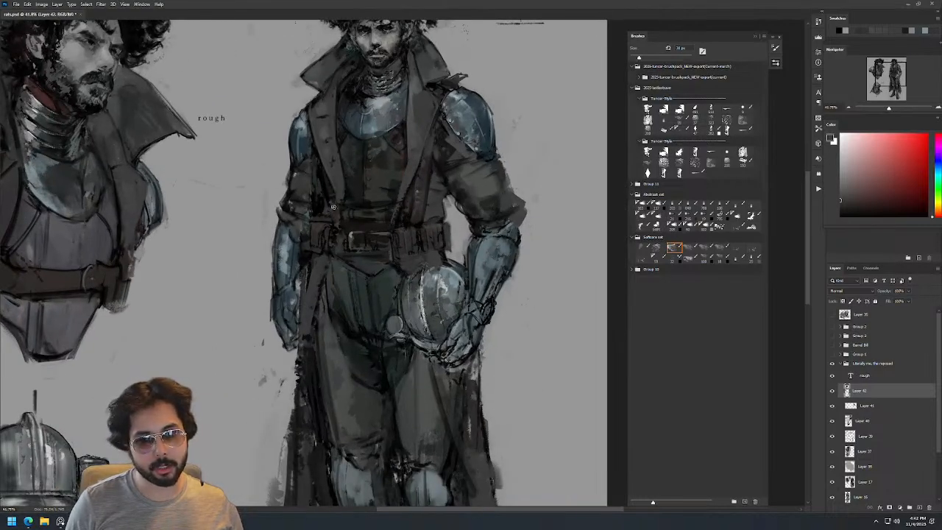
{"action": "scroll", "coordinate": [420, 181], "scroll_direction": "down", "scroll_amount": 3}
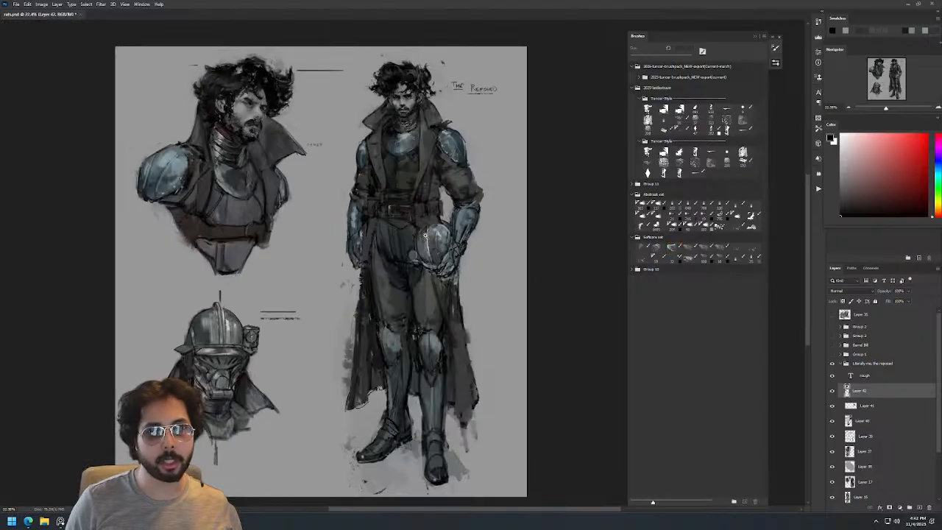
Flip the canvas horizontally and review the mirrored full-body figure.
{"action": "key", "text": "ctrl+shift+h"}
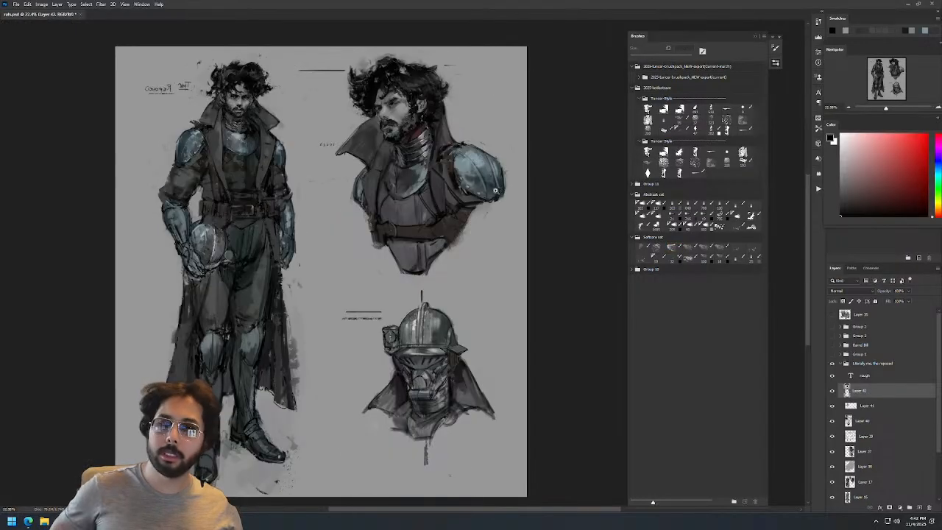
{"action": "left_click_drag", "start_coordinate": [347, 244], "coordinate": [489, 231]}
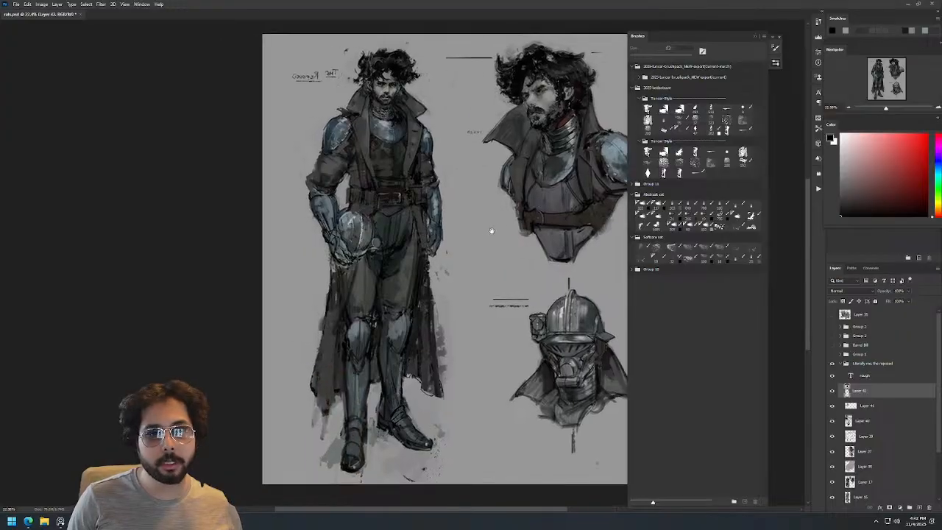
{"action": "left_click_drag", "start_coordinate": [443, 156], "coordinate": [448, 248]}
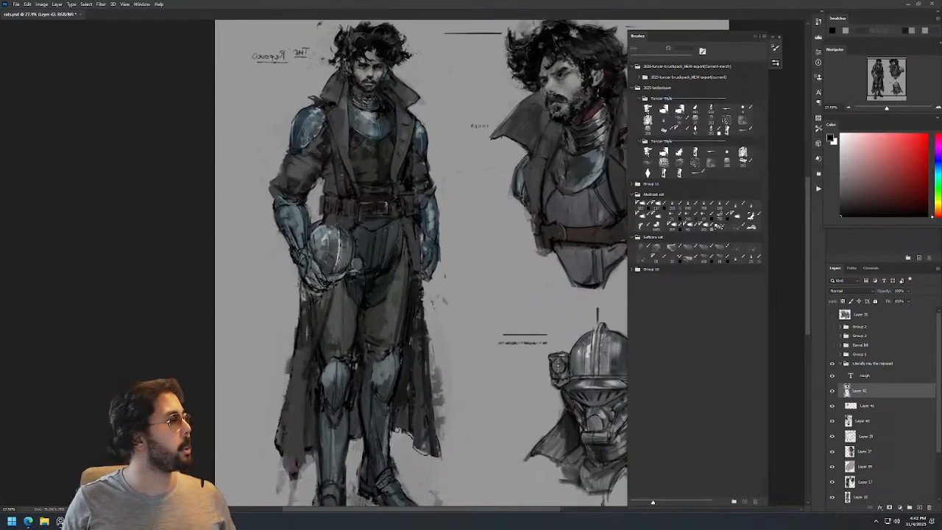
Sample dark tones from the shirt below the chest plate and paint over the shirt's front between the coat lapels.
{"action": "left_click_drag", "start_coordinate": [390, 136], "coordinate": [470, 134]}
{"action": "left_click", "coordinate": [343, 173], "text": "alt"}
{"action": "left_click_drag", "start_coordinate": [346, 184], "coordinate": [344, 208]}
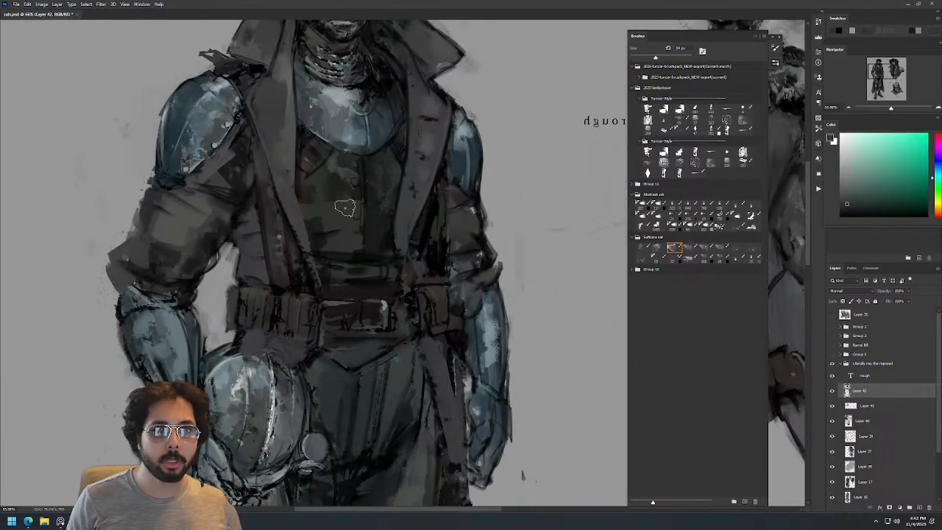
{"action": "left_click_drag", "start_coordinate": [406, 168], "coordinate": [338, 153]}
{"action": "left_click", "coordinate": [393, 182], "text": "alt"}
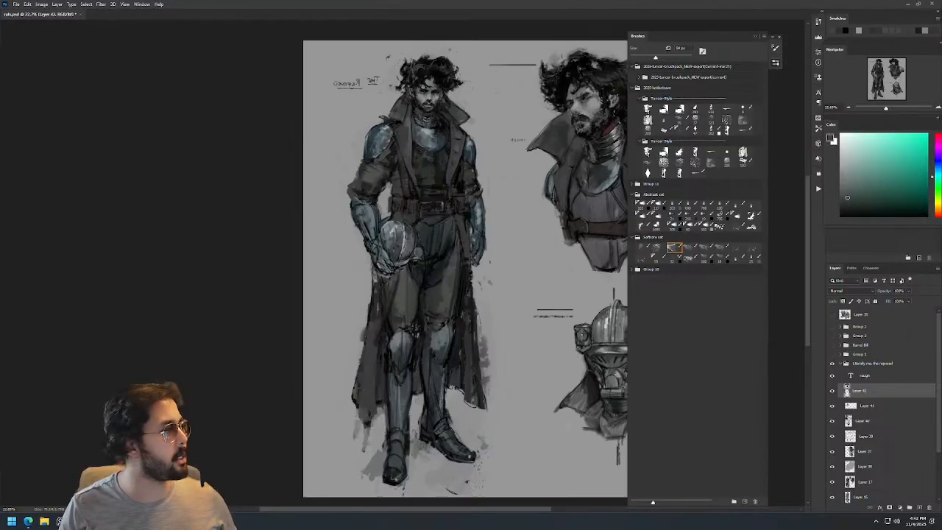
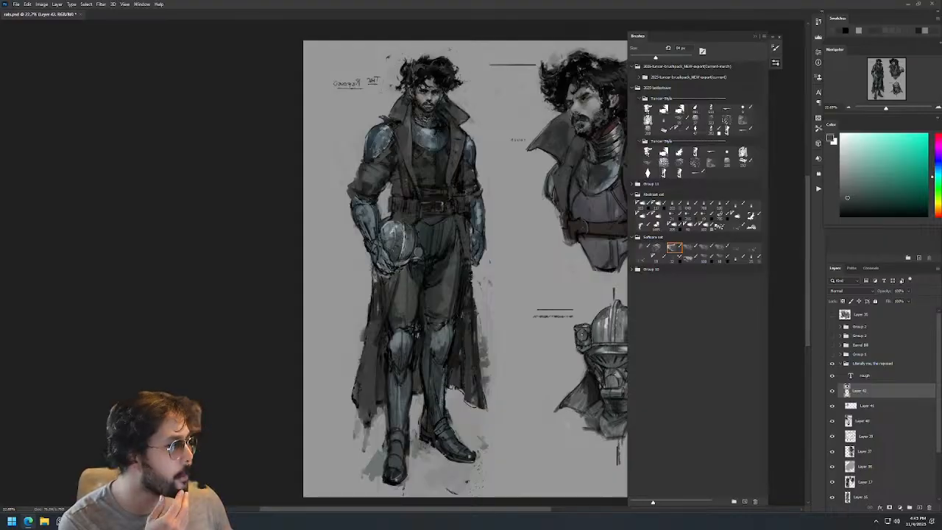
Switch to the browser, examine Bing image results for early hand-held 1914 radios as reference, and return to Photoshop.
{"action": "left_click_drag", "start_coordinate": [941, 81], "coordinate": [802, 6]}
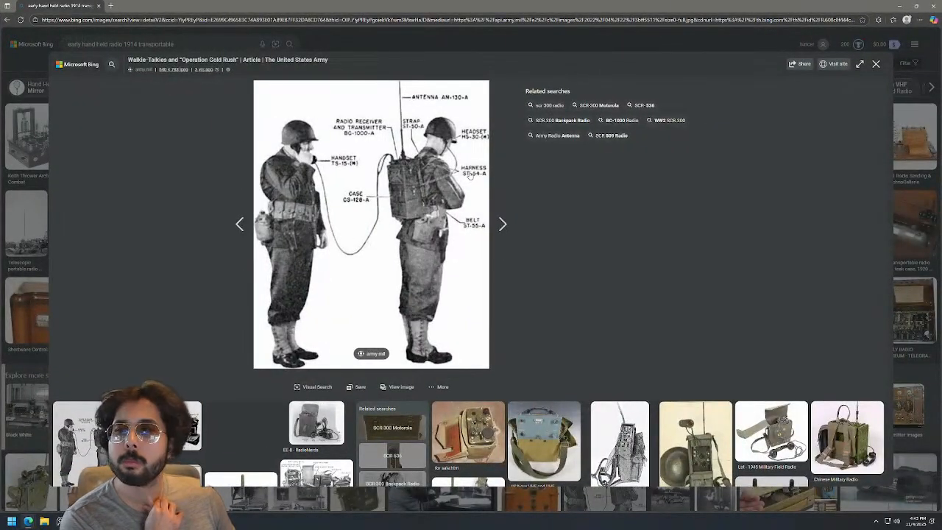
{"action": "left_click", "coordinate": [503, 223]}
{"action": "left_click", "coordinate": [502, 224]}
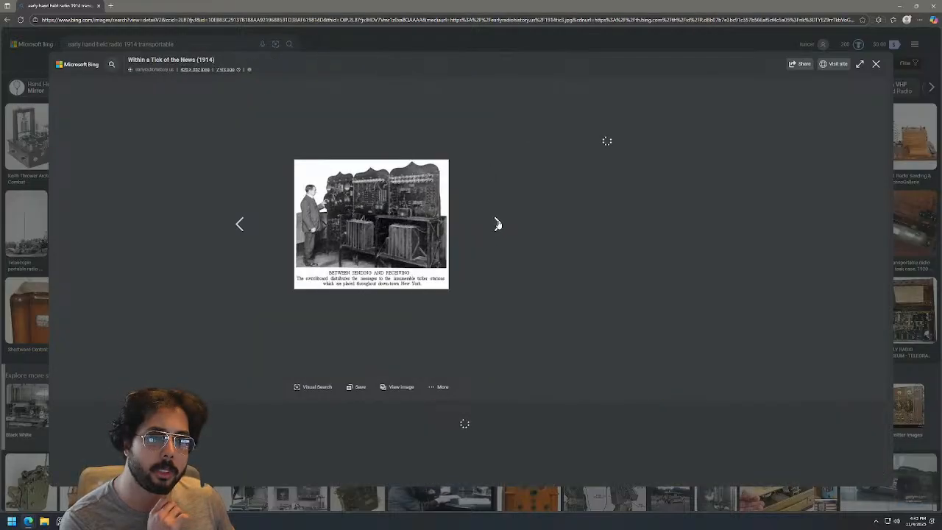
{"action": "left_click", "coordinate": [241, 225]}
{"action": "left_click", "coordinate": [236, 229]}
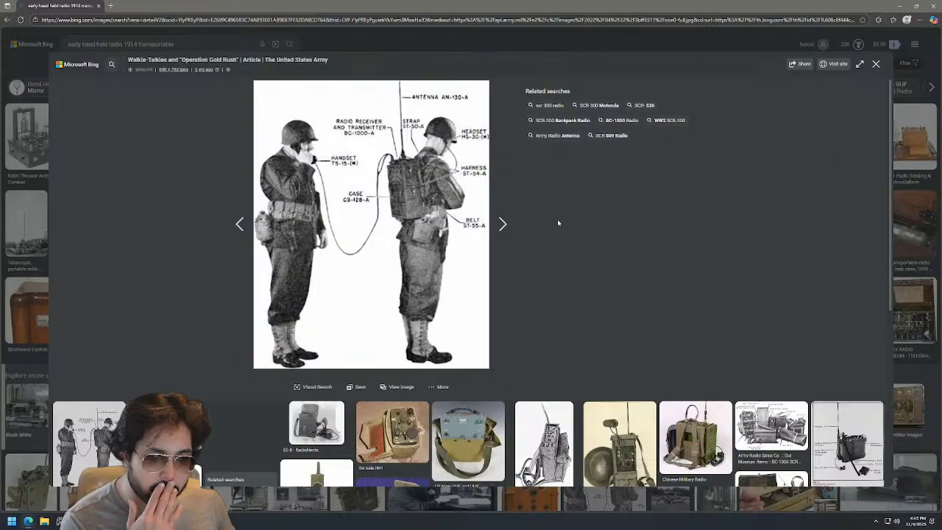
{"action": "scroll", "coordinate": [548, 225], "scroll_direction": "down", "scroll_amount": 4}
{"action": "scroll", "coordinate": [557, 228], "scroll_direction": "up", "scroll_amount": 4}
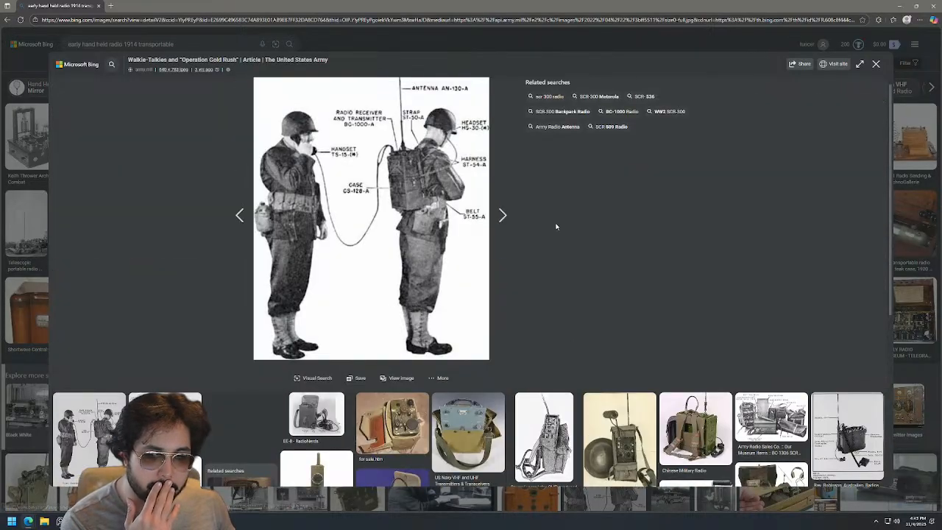
{"action": "scroll", "coordinate": [555, 227], "scroll_direction": "down", "scroll_amount": 2}
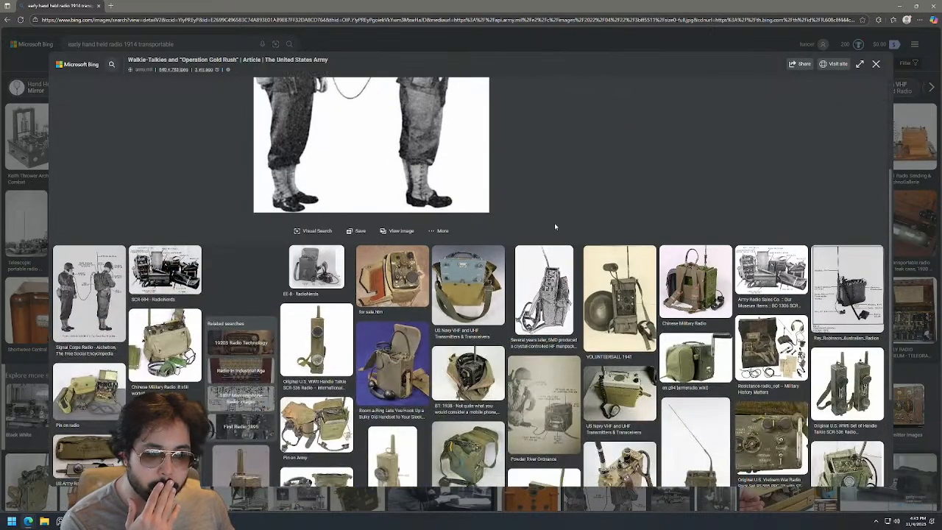
{"action": "left_click_drag", "start_coordinate": [452, 4], "coordinate": [941, 168]}
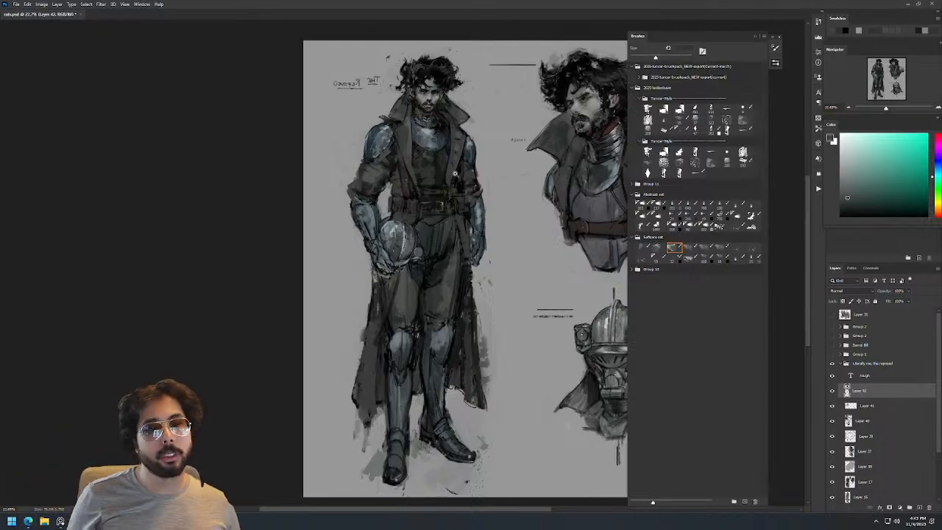
Reduce the brush size and rework the shoulder plate above the helmet-holding arm with dark blue sampled from its lower edge.
{"action": "scroll", "coordinate": [459, 178], "scroll_direction": "up", "scroll_amount": 5}
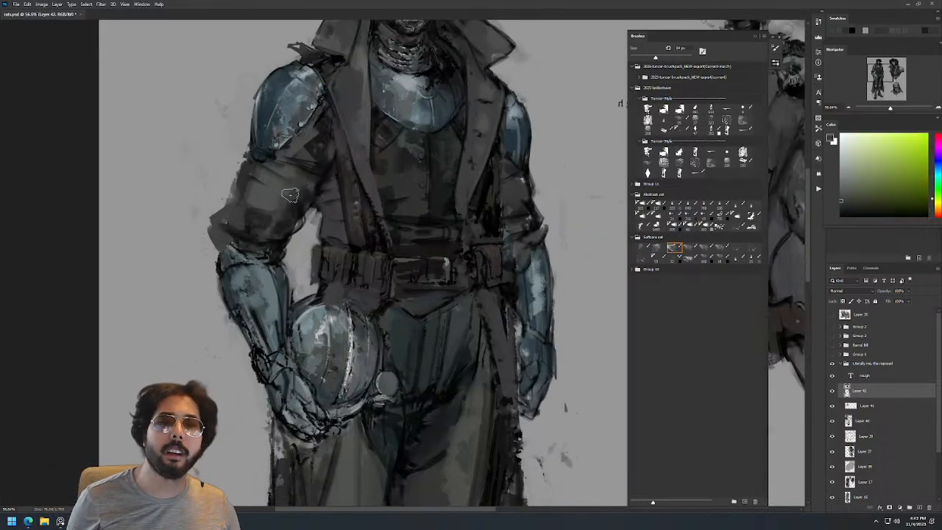
{"action": "scroll", "coordinate": [412, 184], "scroll_direction": "down", "scroll_amount": 5}
{"action": "scroll", "coordinate": [400, 110], "scroll_direction": "up", "scroll_amount": 6}
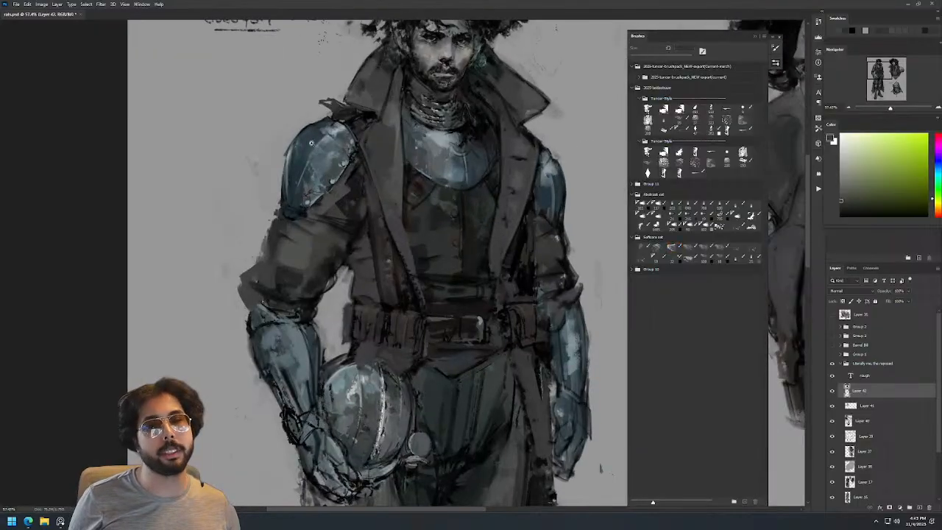
{"action": "key", "text": "["}
{"action": "left_click", "coordinate": [296, 202], "text": "alt"}
{"action": "left_click_drag", "start_coordinate": [296, 204], "coordinate": [322, 149]}
{"action": "scroll", "coordinate": [346, 125], "scroll_direction": "down", "scroll_amount": 6}
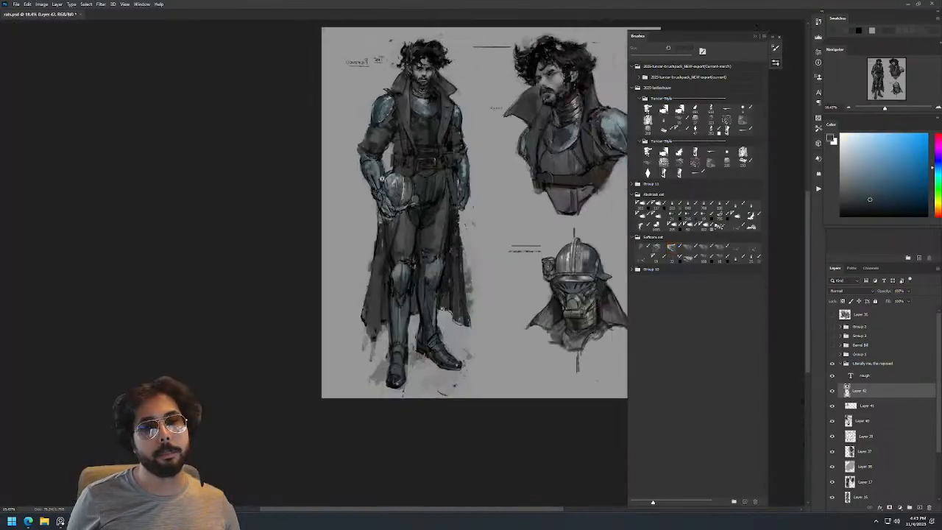
Refine the nose with light skin tones sampled from the face using a smaller textured brush, and review the whole figure.
{"action": "scroll", "coordinate": [430, 65], "scroll_direction": "up", "scroll_amount": 8}
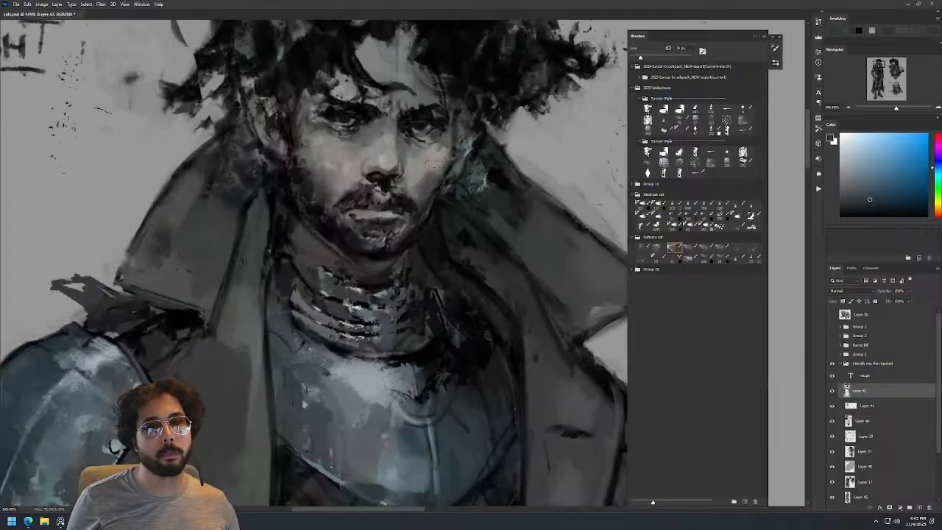
{"action": "left_click", "coordinate": [382, 160], "text": "alt"}
{"action": "left_click", "coordinate": [379, 167], "text": "alt"}
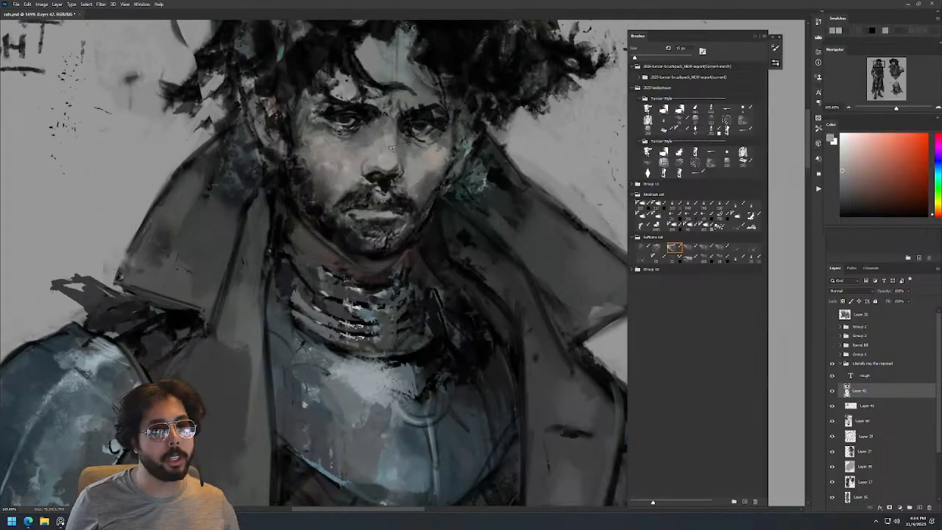
{"action": "left_click", "coordinate": [384, 153], "text": "alt"}
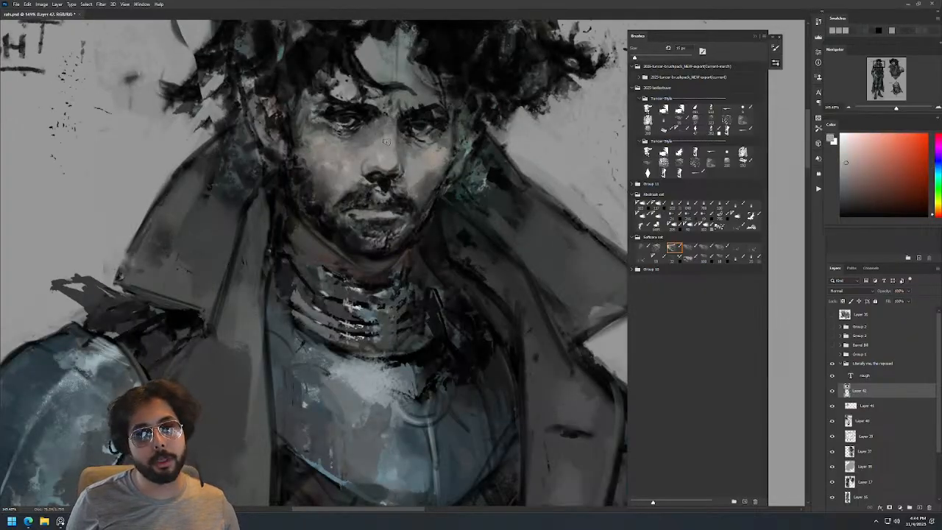
{"action": "scroll", "coordinate": [385, 140], "scroll_direction": "down", "scroll_amount": 6}
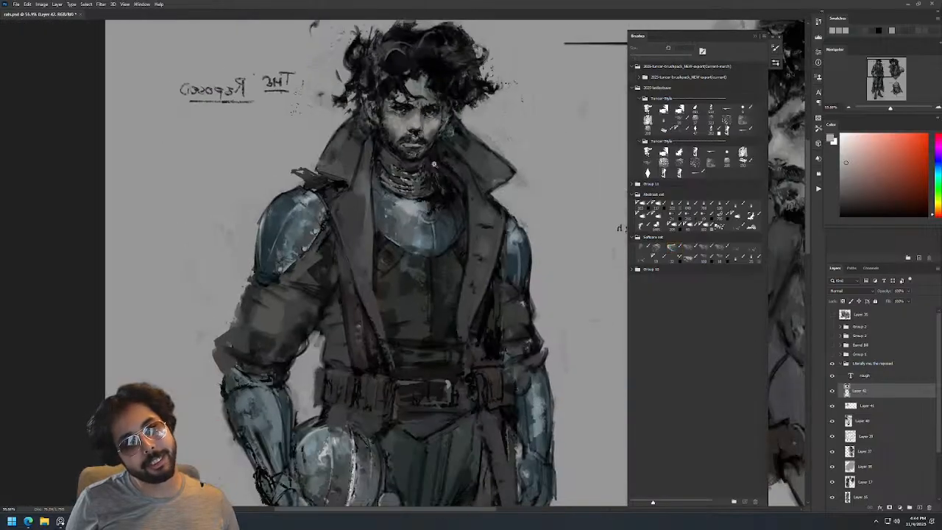
{"action": "scroll", "coordinate": [464, 138], "scroll_direction": "down", "scroll_amount": 2}
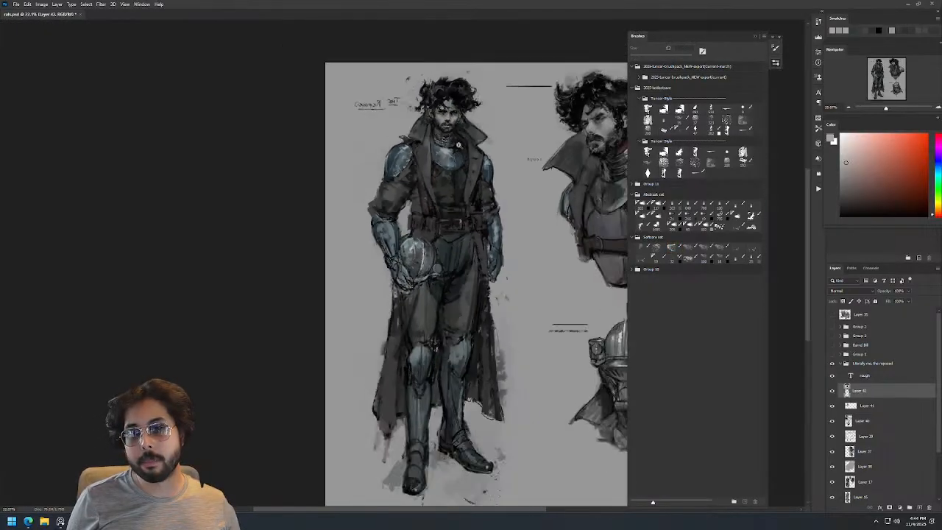
Darken the inner edge of the coat collar beside the neck with black, using a smaller textured brush.
{"action": "scroll", "coordinate": [441, 90], "scroll_direction": "up", "scroll_amount": 5}
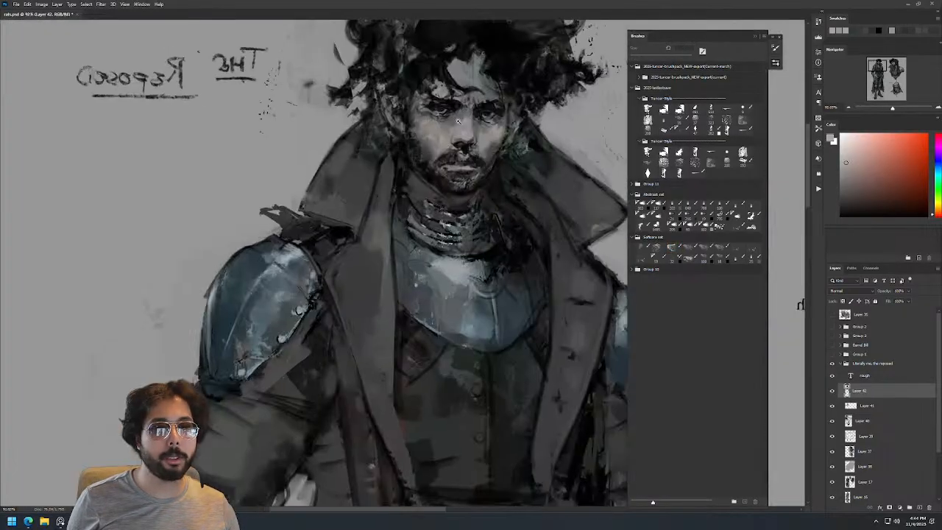
{"action": "left_click", "coordinate": [382, 184], "text": "alt"}
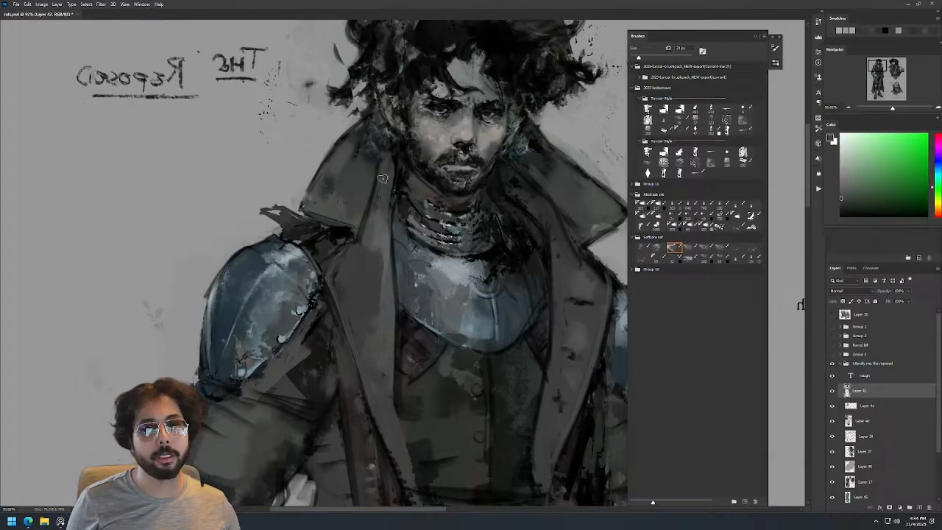
{"action": "key", "text": "["}
{"action": "key", "text": "d"}
{"action": "left_click_drag", "start_coordinate": [384, 160], "coordinate": [378, 181]}
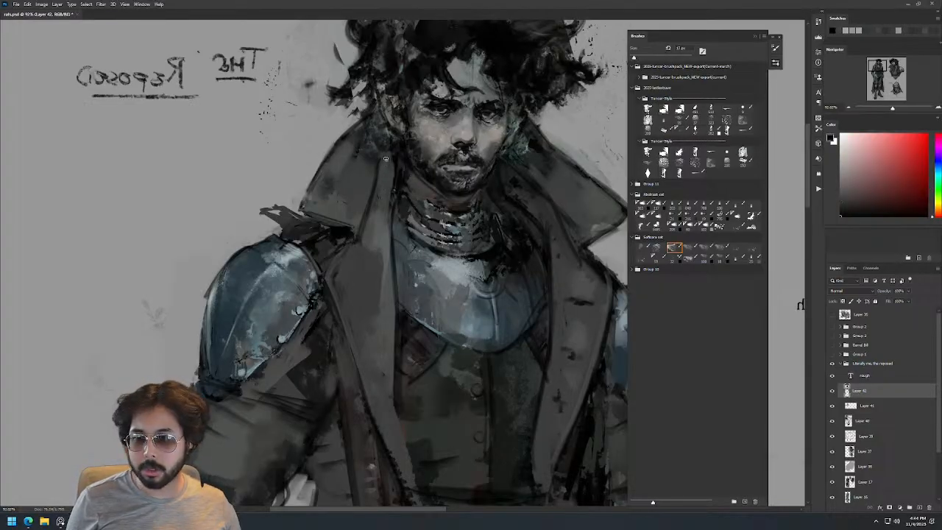
Sample dark tones from the coat and sharpen the pointed tip of the opposite collar flap with black.
{"action": "scroll", "coordinate": [456, 166], "scroll_direction": "down", "scroll_amount": 5}
{"action": "scroll", "coordinate": [455, 156], "scroll_direction": "up", "scroll_amount": 4}
{"action": "left_click", "coordinate": [459, 149], "text": "alt"}
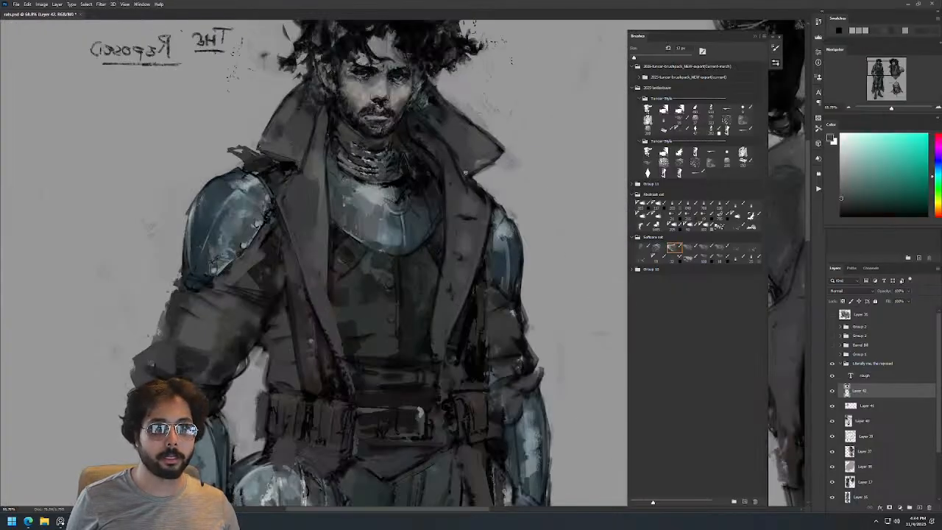
{"action": "left_click", "coordinate": [500, 154], "text": "alt"}
{"action": "left_click_drag", "start_coordinate": [499, 154], "coordinate": [497, 155]}
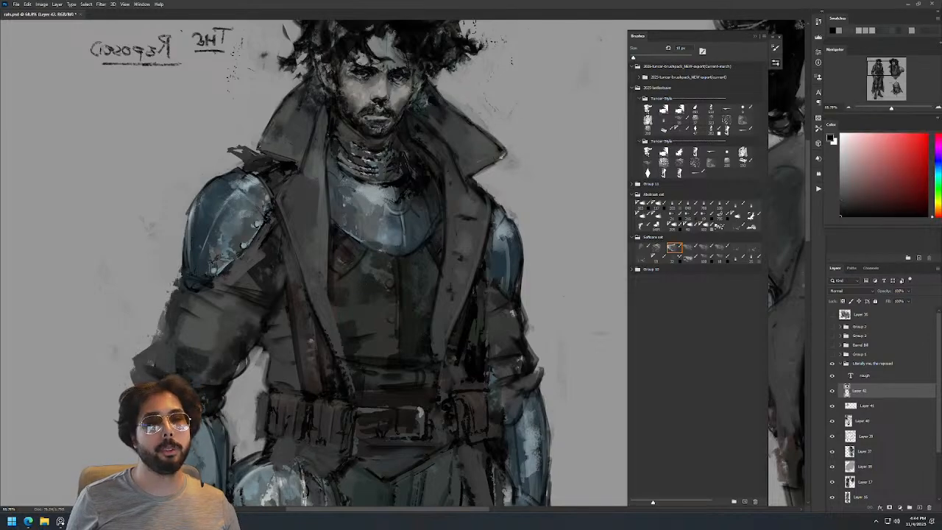
Flip the canvas back to its normal orientation and touch up the full-body figure's collar with sampled dark tones and black.
{"action": "scroll", "coordinate": [512, 160], "scroll_direction": "down", "scroll_amount": 4}
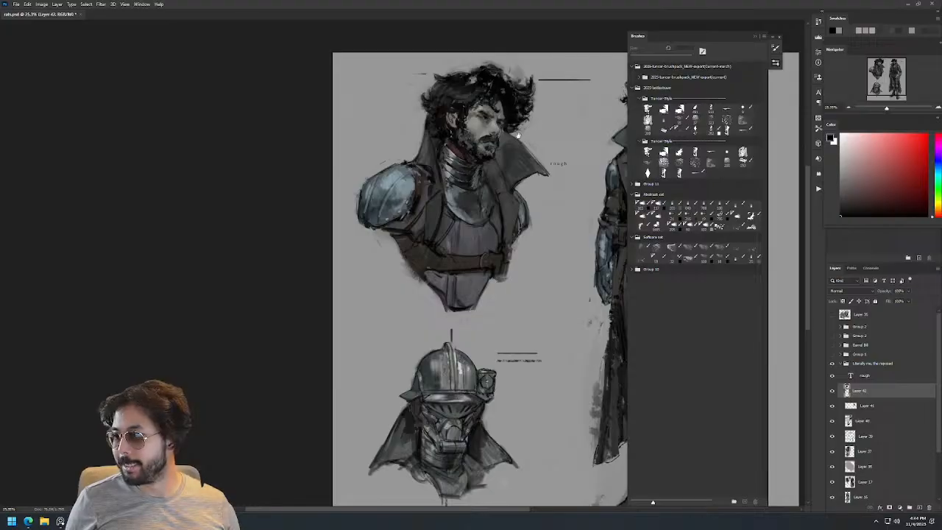
{"action": "left_click_drag", "start_coordinate": [510, 184], "coordinate": [373, 169]}
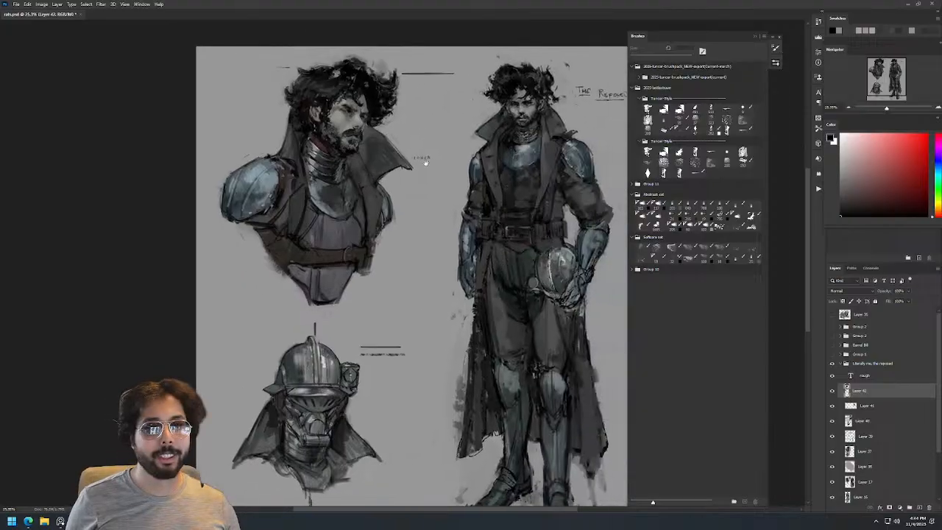
{"action": "left_click_drag", "start_coordinate": [515, 160], "coordinate": [376, 172]}
{"action": "left_click_drag", "start_coordinate": [361, 116], "coordinate": [395, 95]}
{"action": "right_click", "coordinate": [328, 160], "text": "alt"}
{"action": "left_click", "coordinate": [326, 161], "text": "alt"}
{"action": "mouse_move", "coordinate": [311, 166]}
{"action": "left_mouse_down"}
{"action": "mouse_move", "coordinate": [297, 179]}
{"action": "mouse_move", "coordinate": [315, 160]}
{"action": "left_mouse_up"}
{"action": "key", "text": "d"}
{"action": "left_click_drag", "start_coordinate": [426, 97], "coordinate": [462, 128]}
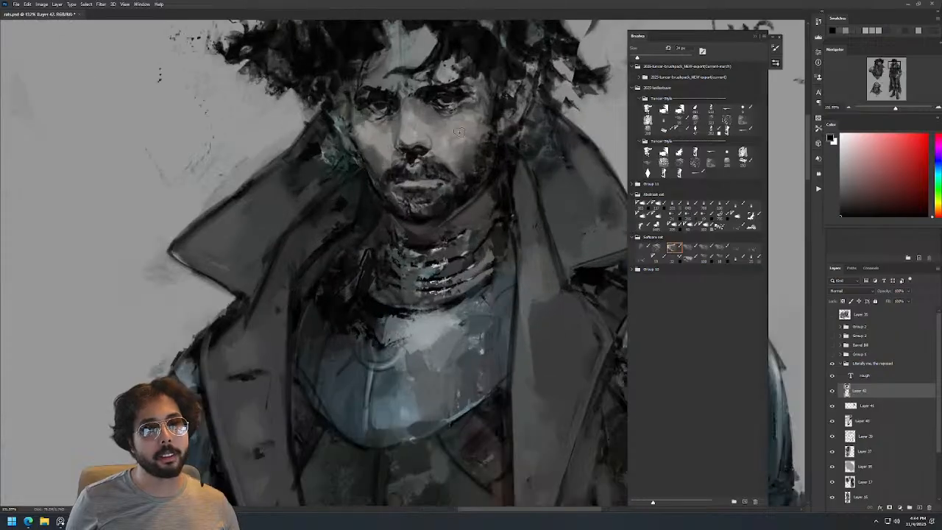
Rework the cheek below the eye on the full-body figure with light grey skin tones sampled from the face.
{"action": "left_click", "coordinate": [455, 143], "text": "alt"}
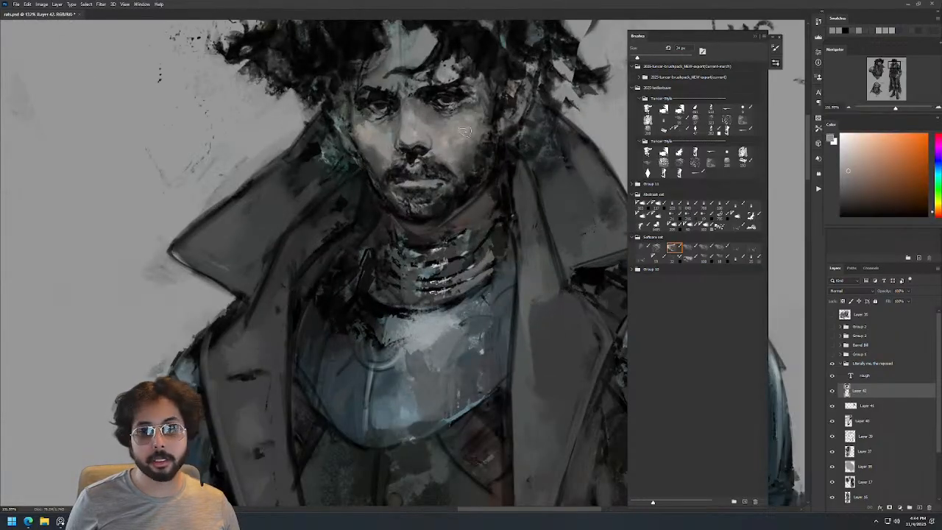
{"action": "left_click", "coordinate": [452, 73], "text": "alt"}
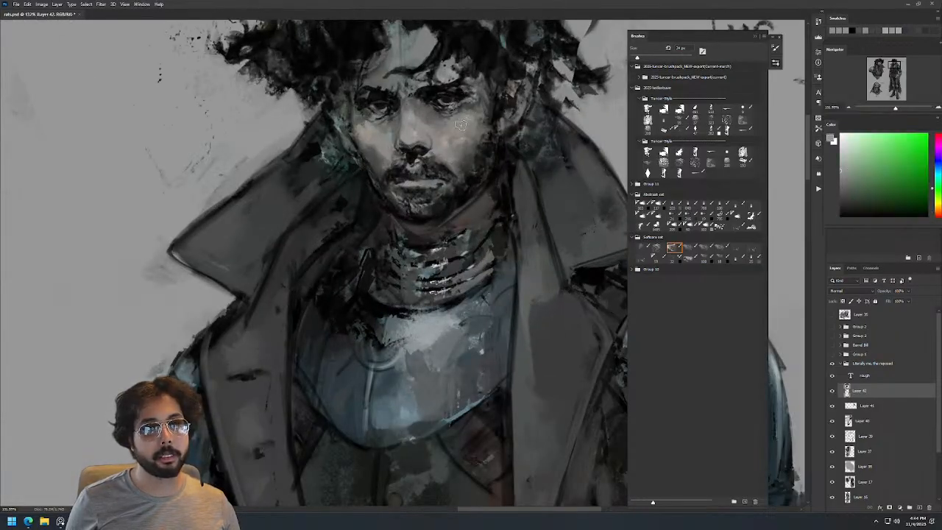
{"action": "scroll", "coordinate": [493, 144], "scroll_direction": "down", "scroll_amount": 3}
{"action": "scroll", "coordinate": [493, 144], "scroll_direction": "down", "scroll_amount": 4}
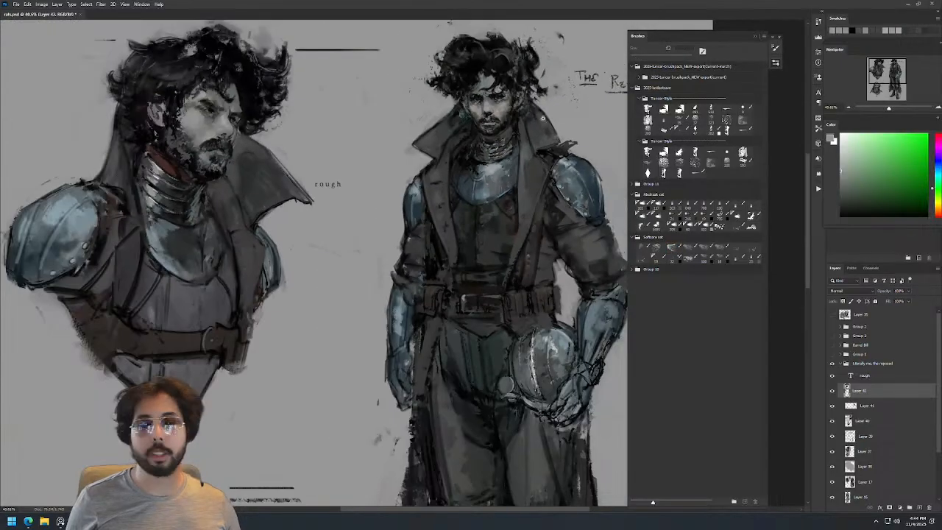
{"action": "scroll", "coordinate": [529, 95], "scroll_direction": "up", "scroll_amount": 5}
{"action": "left_click", "coordinate": [343, 170], "text": "alt"}
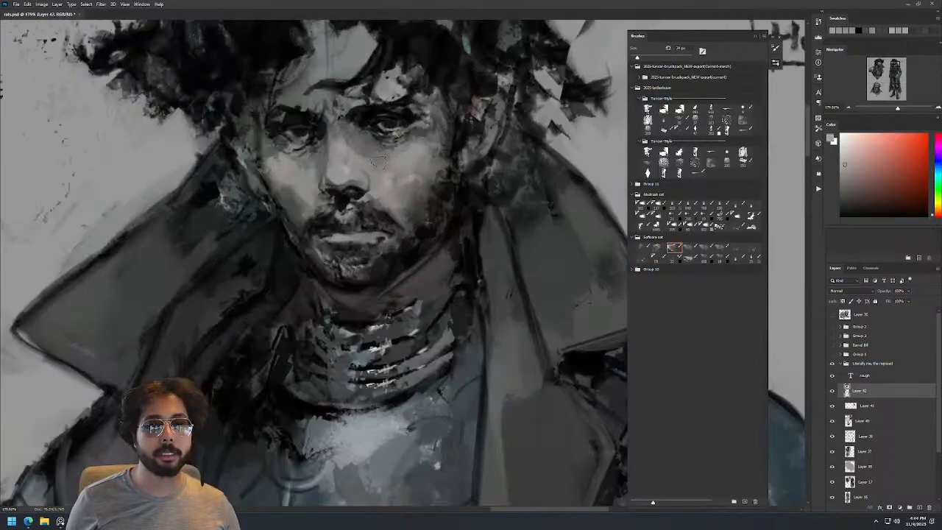
Blend the outer cheek with a smaller 14 px brush, checking the face against the whole figure.
{"action": "scroll", "coordinate": [483, 105], "scroll_direction": "down", "scroll_amount": 5}
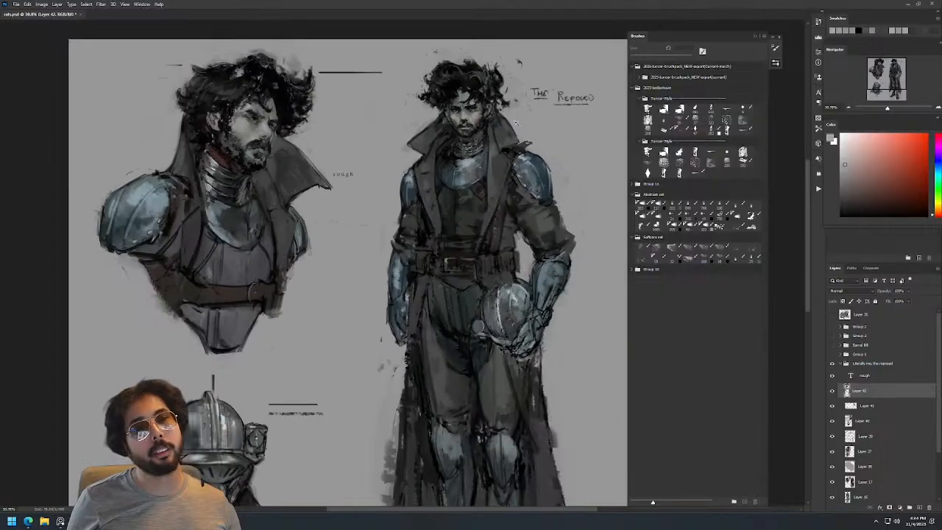
{"action": "scroll", "coordinate": [504, 111], "scroll_direction": "up", "scroll_amount": 5}
{"action": "scroll", "coordinate": [430, 169], "scroll_direction": "up", "scroll_amount": 2}
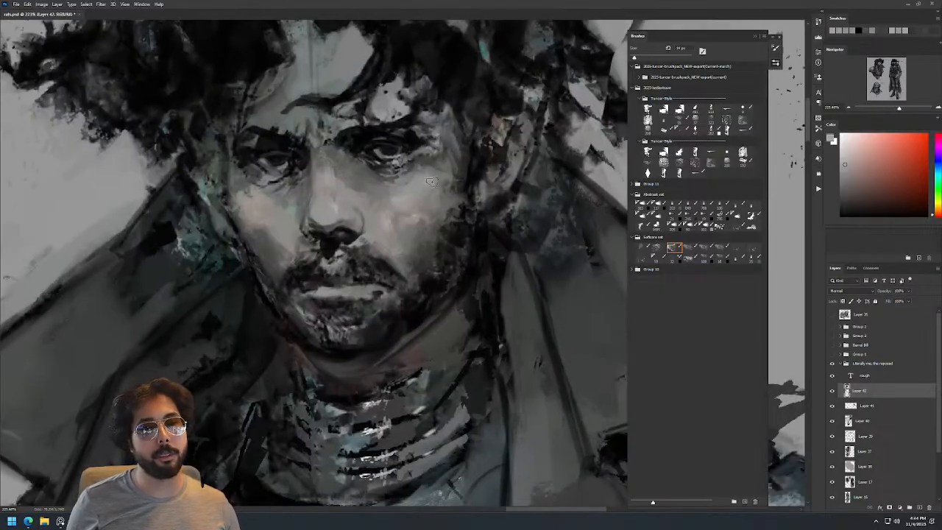
{"action": "scroll", "coordinate": [429, 188], "scroll_direction": "down", "scroll_amount": 6}
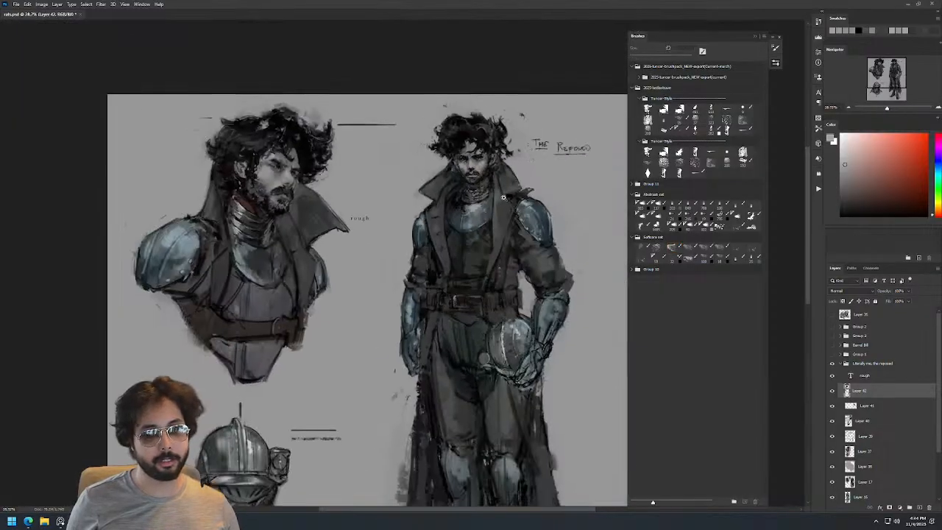
{"action": "scroll", "coordinate": [530, 130], "scroll_direction": "up", "scroll_amount": 5}
{"action": "scroll", "coordinate": [529, 130], "scroll_direction": "up", "scroll_amount": 1}
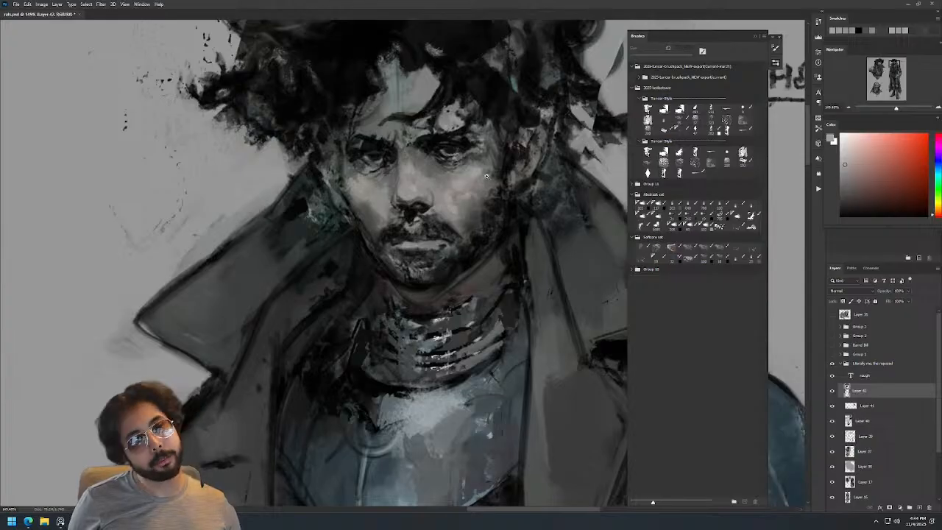
{"action": "scroll", "coordinate": [456, 215], "scroll_direction": "down", "scroll_amount": 6}
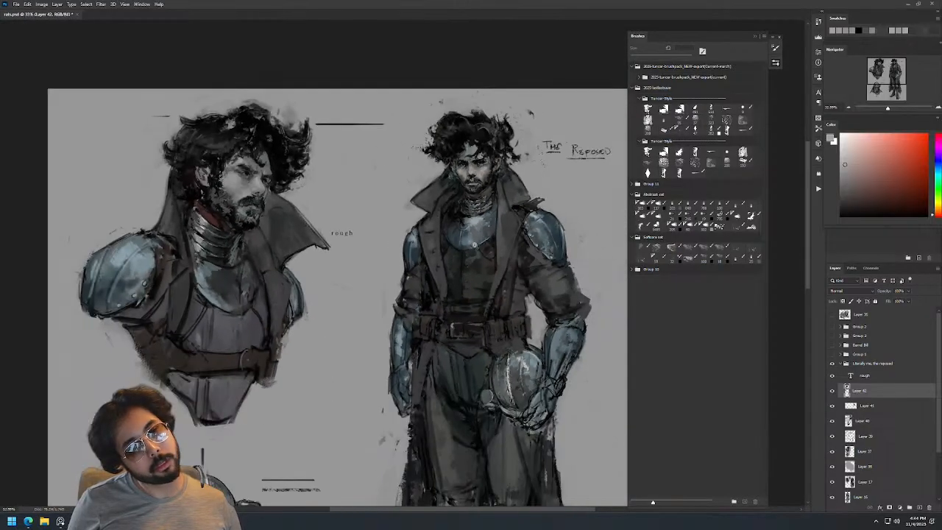
Toggle the visibility of Layer 42 to compare the full-body figure with and without the latest painting.
{"action": "left_click_drag", "start_coordinate": [487, 169], "coordinate": [448, 168]}
{"action": "left_click_drag", "start_coordinate": [494, 196], "coordinate": [458, 147]}
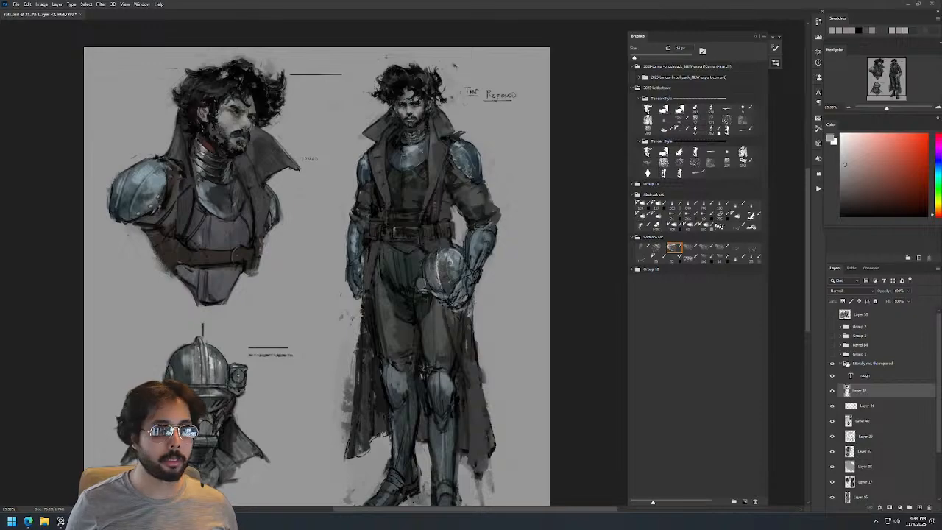
{"action": "left_click", "coordinate": [832, 392]}
{"action": "left_click", "coordinate": [831, 391]}
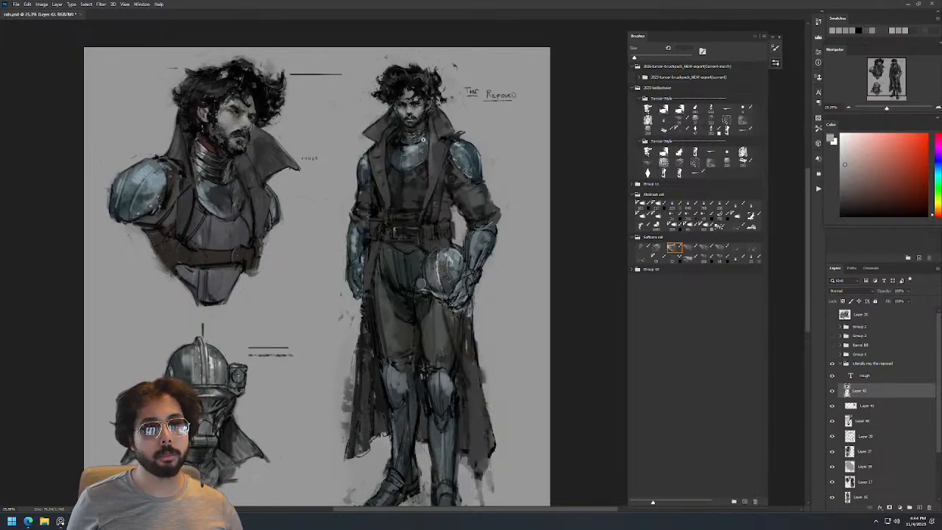
Sample dark grey from the collar and refine the collar and lapel beside the metal neck guard.
{"action": "scroll", "coordinate": [427, 140], "scroll_direction": "up", "scroll_amount": 3}
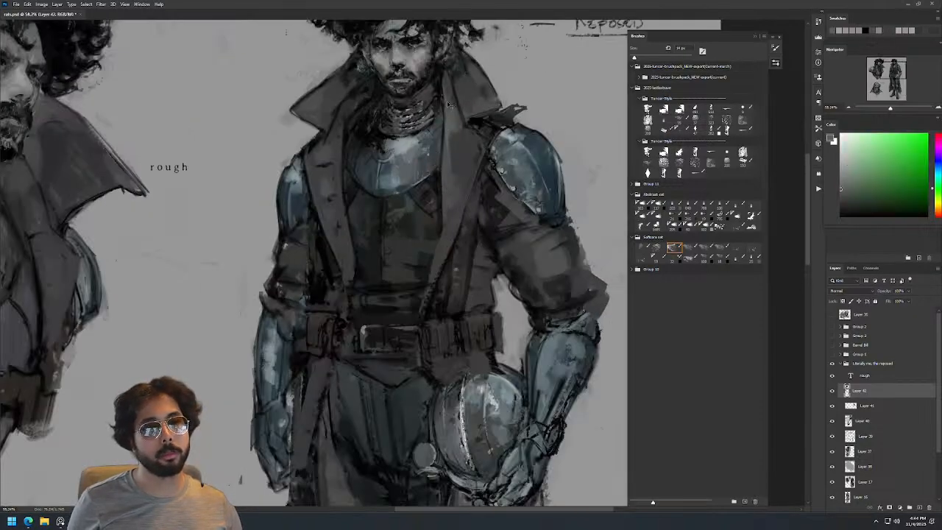
{"action": "left_click", "coordinate": [442, 76], "text": "alt"}
{"action": "scroll", "coordinate": [460, 112], "scroll_direction": "down", "scroll_amount": 3}
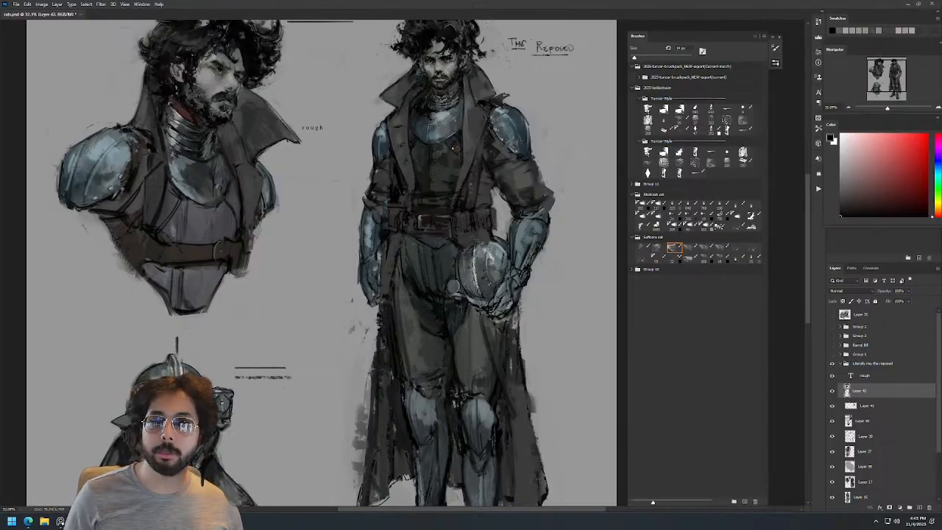
Paint the inner lapel and define the jaw edge against the collar with sampled near-black tones and a finer brush.
{"action": "left_click_drag", "start_coordinate": [465, 147], "coordinate": [422, 227]}
{"action": "left_click_drag", "start_coordinate": [416, 184], "coordinate": [486, 184]}
{"action": "right_click", "coordinate": [315, 212], "text": "alt"}
{"action": "left_click", "coordinate": [310, 187], "text": "alt"}
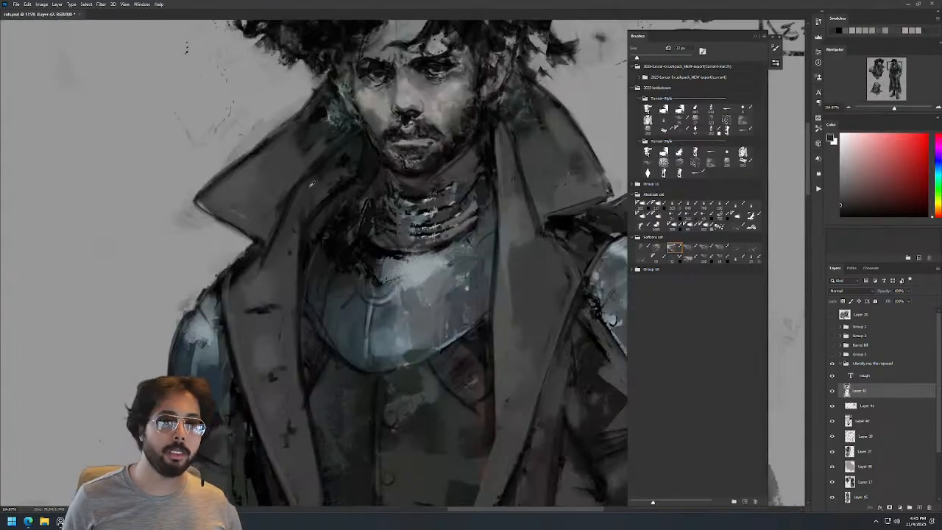
{"action": "left_click", "coordinate": [344, 161], "text": "alt"}
{"action": "mouse_move", "coordinate": [368, 151]}
{"action": "left_mouse_down"}
{"action": "mouse_move", "coordinate": [360, 149]}
{"action": "mouse_move", "coordinate": [373, 130]}
{"action": "left_mouse_up"}
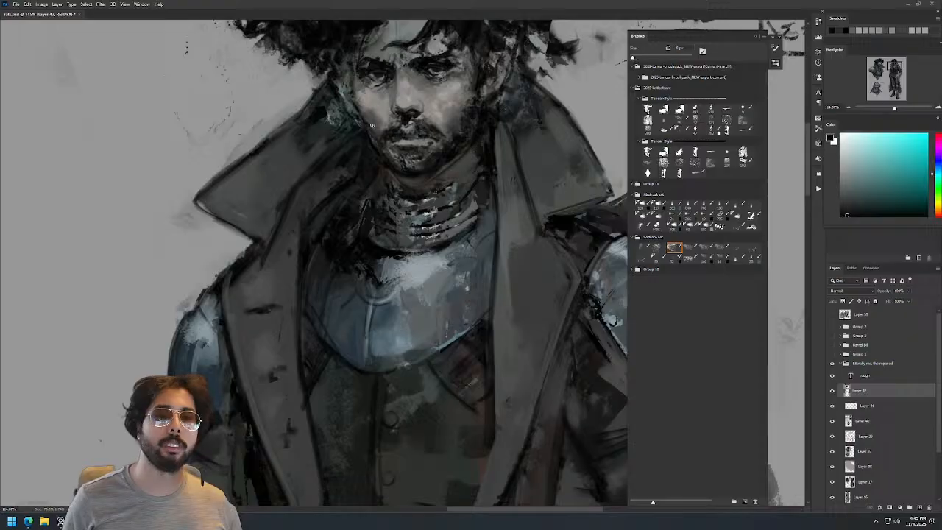
{"action": "left_click", "coordinate": [371, 131], "text": "alt"}
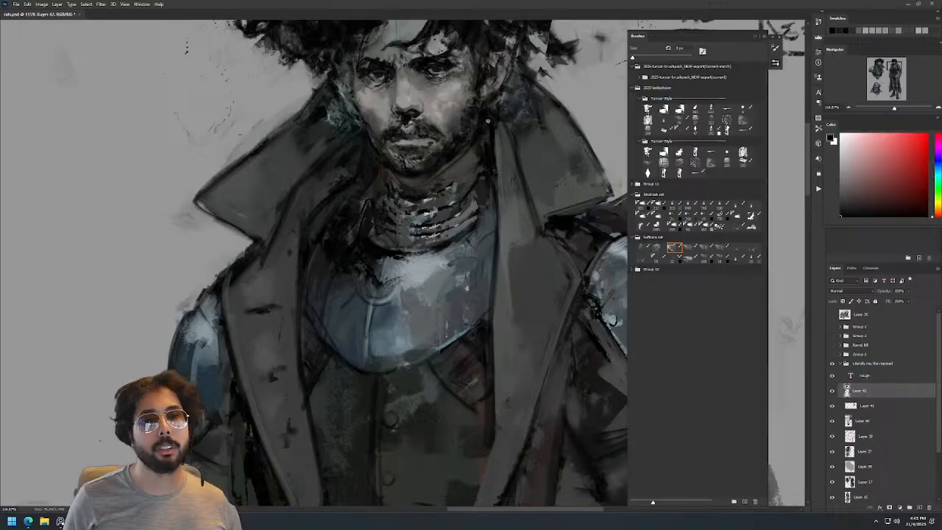
Paint dark hair strands above the forehead and add grey highlight strokes to the curls with sampled tones.
{"action": "scroll", "coordinate": [492, 92], "scroll_direction": "down", "scroll_amount": 5}
{"action": "scroll", "coordinate": [515, 80], "scroll_direction": "up", "scroll_amount": 7}
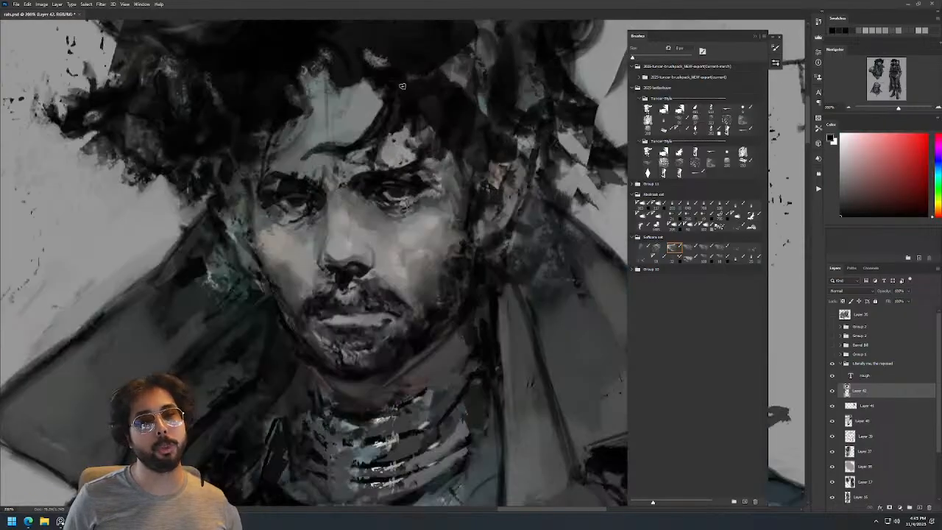
{"action": "left_click_drag", "start_coordinate": [408, 101], "coordinate": [412, 100]}
{"action": "left_click", "coordinate": [453, 77], "text": "alt"}
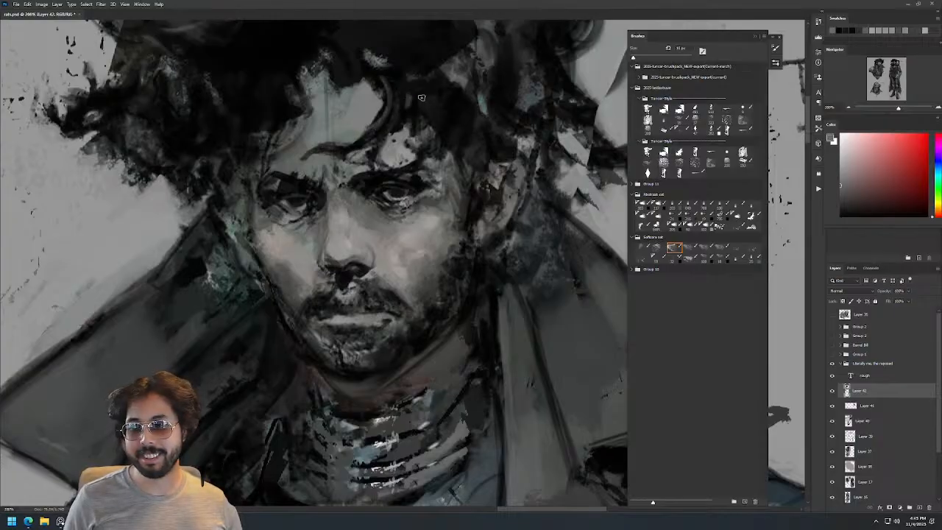
{"action": "scroll", "coordinate": [441, 111], "scroll_direction": "down", "scroll_amount": 4}
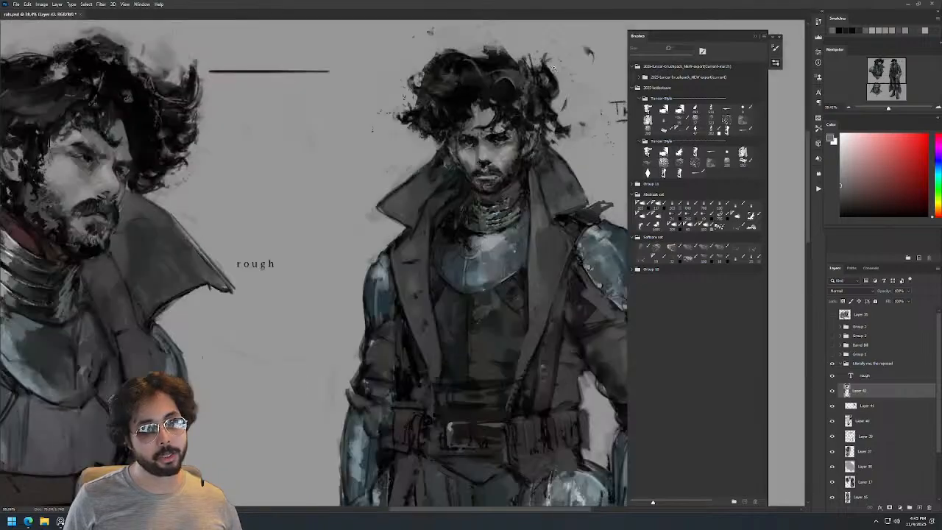
{"action": "scroll", "coordinate": [474, 74], "scroll_direction": "up", "scroll_amount": 3}
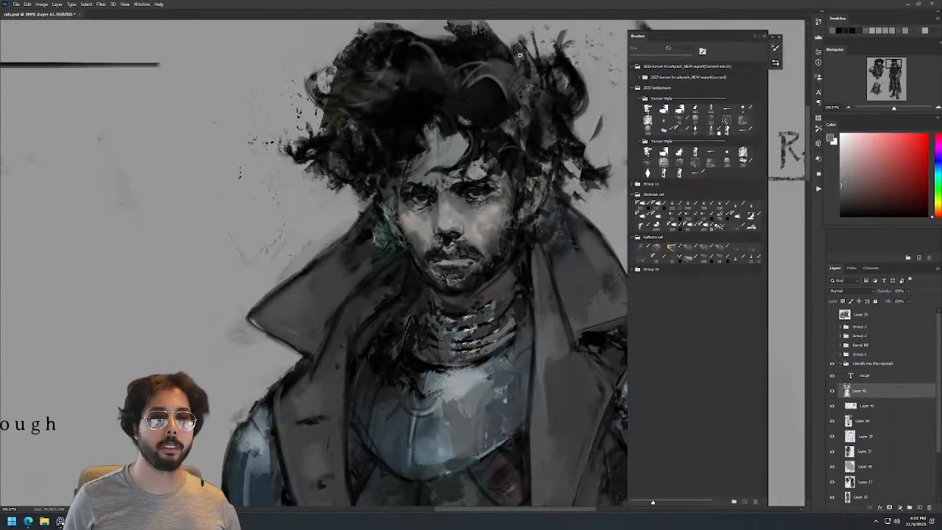
Refine the dark hair strands at the temple with black and a 7 px brush, and review the whole figure.
{"action": "scroll", "coordinate": [528, 51], "scroll_direction": "down", "scroll_amount": 3}
{"action": "scroll", "coordinate": [534, 75], "scroll_direction": "up", "scroll_amount": 4}
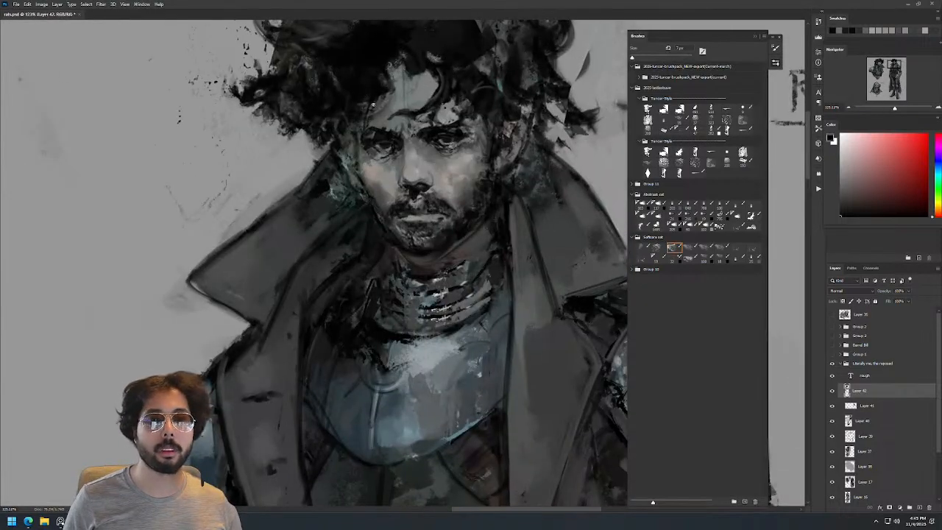
{"action": "scroll", "coordinate": [485, 81], "scroll_direction": "down", "scroll_amount": 5}
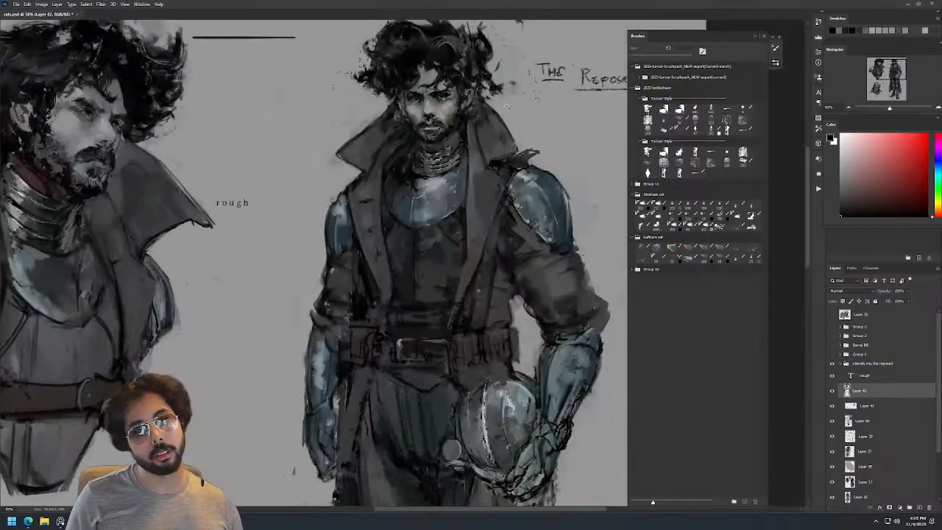
{"action": "left_click", "coordinate": [673, 247]}
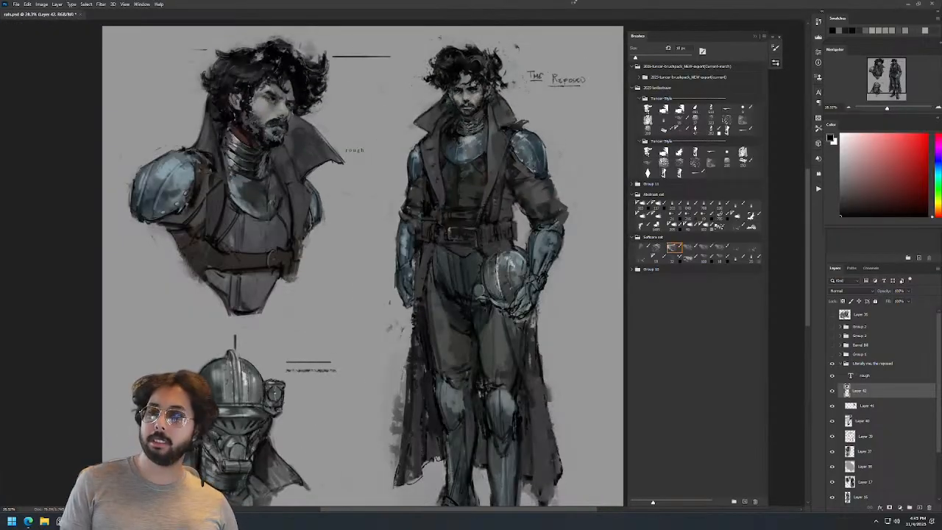
Flip the canvas horizontally and reshape the outer contour of the hair with dark brown sampled from the curls.
{"action": "key", "text": "ctrl+shift+h"}
{"action": "mouse_move", "coordinate": [237, 49]}
{"action": "left_mouse_down"}
{"action": "mouse_move", "coordinate": [312, 47]}
{"action": "mouse_move", "coordinate": [340, 59]}
{"action": "left_mouse_up"}
{"action": "left_click", "coordinate": [276, 59], "text": "alt"}
{"action": "key", "text": "ctrl+z"}
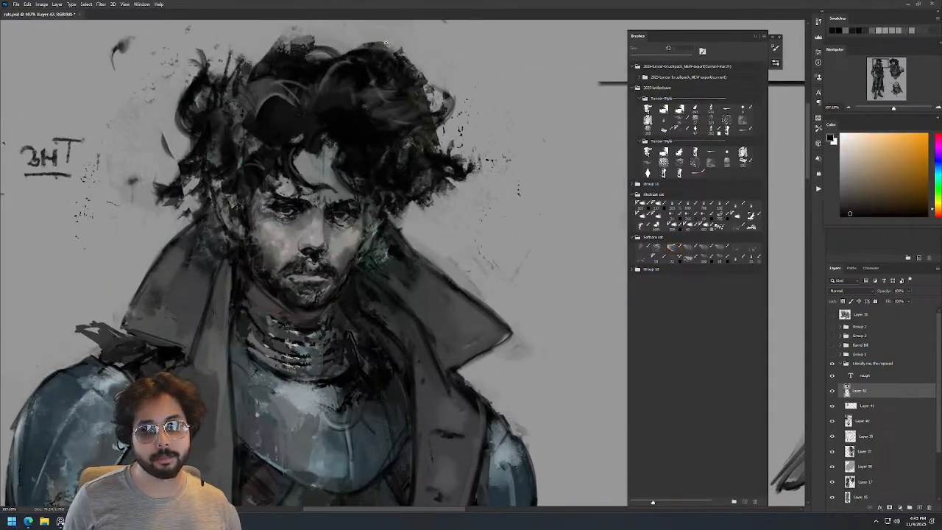
{"action": "left_click_drag", "start_coordinate": [403, 62], "coordinate": [353, 62]}
{"action": "left_click_drag", "start_coordinate": [404, 84], "coordinate": [445, 84]}
{"action": "key", "text": "bracketright"}
{"action": "key", "text": "bracketleft"}
{"action": "key", "text": "bracketleft"}
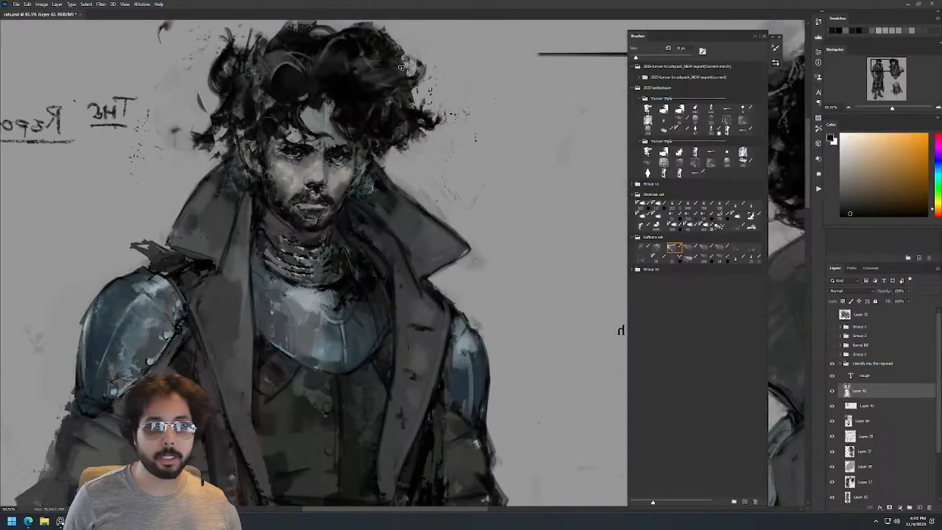
Paint over the shaded cheek beside the nose with mid-grey skin tones sampled from the face.
{"action": "right_click", "coordinate": [426, 75], "text": "alt"}
{"action": "left_click_drag", "start_coordinate": [291, 162], "coordinate": [325, 171]}
{"action": "right_click", "coordinate": [287, 187], "text": "alt"}
{"action": "left_click", "coordinate": [281, 187], "text": "alt"}
{"action": "left_click", "coordinate": [278, 190], "text": "alt"}
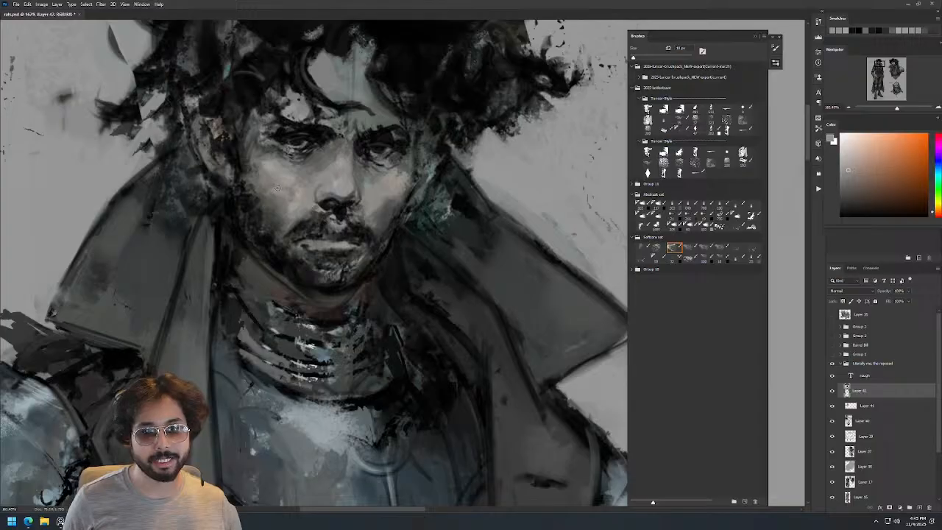
{"action": "left_click", "coordinate": [278, 196], "text": "alt"}
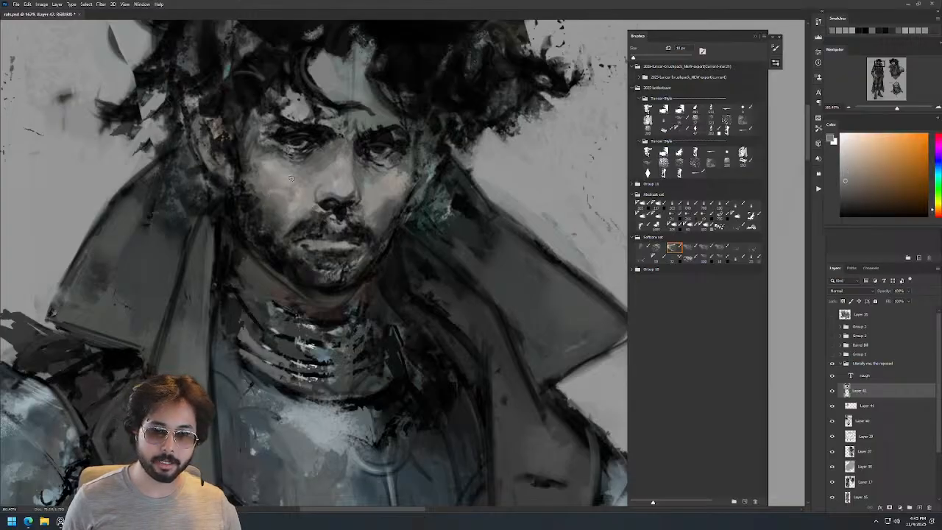
{"action": "left_click_drag", "start_coordinate": [337, 142], "coordinate": [280, 165]}
{"action": "left_click_drag", "start_coordinate": [388, 131], "coordinate": [448, 147]}
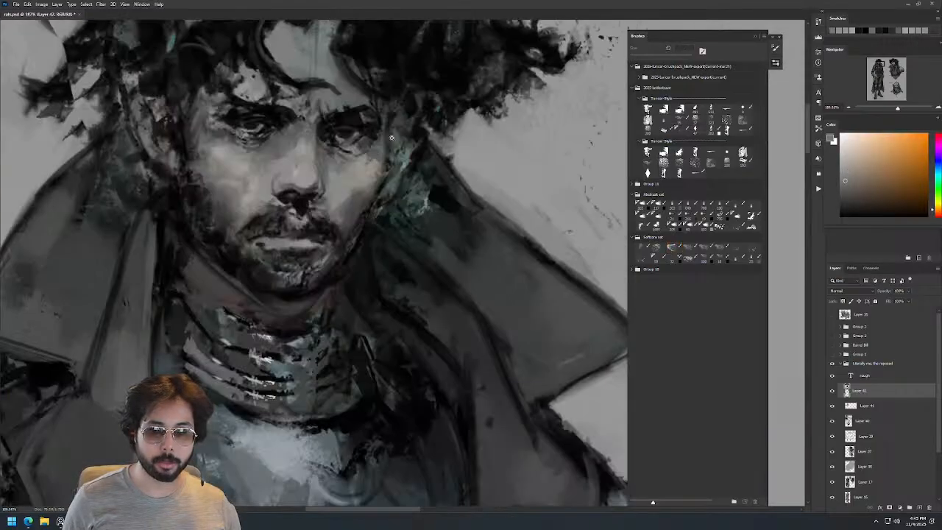
Refine the opposite cheek and jaw edge beside the mouth with sampled greys and a smaller brush.
{"action": "left_click", "coordinate": [360, 190], "text": "alt"}
{"action": "key", "text": "["}
{"action": "left_click", "coordinate": [344, 206], "text": "alt"}
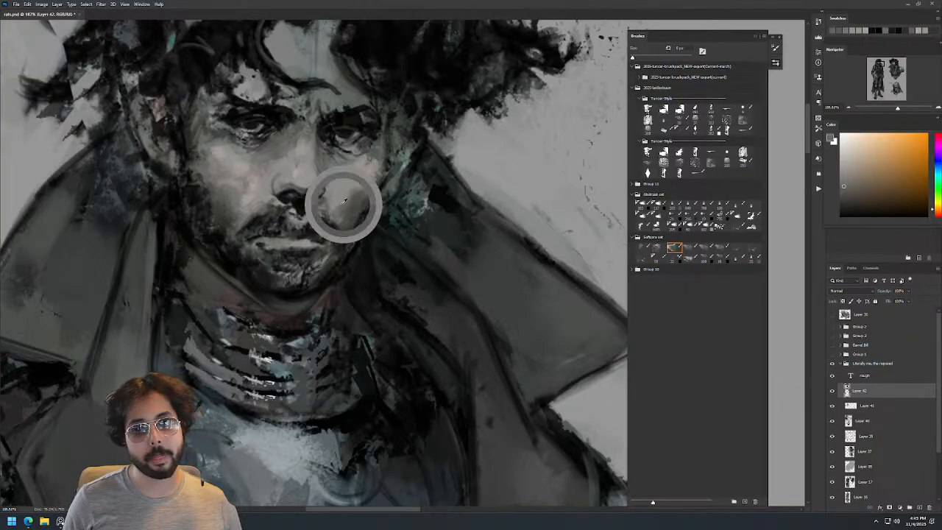
{"action": "left_click_drag", "start_coordinate": [416, 140], "coordinate": [394, 214]}
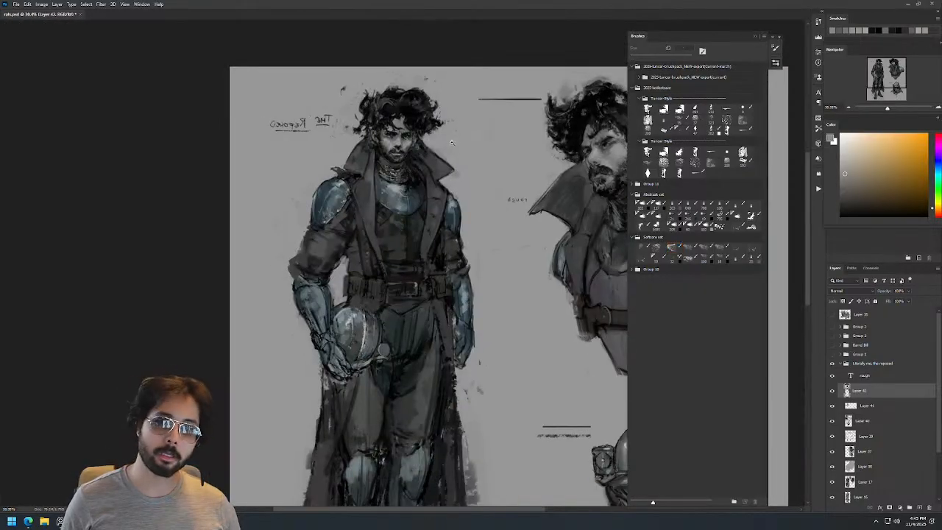
{"action": "mouse_move", "coordinate": [410, 143]}
{"action": "left_mouse_down"}
{"action": "mouse_move", "coordinate": [470, 147]}
{"action": "mouse_move", "coordinate": [403, 170]}
{"action": "mouse_move", "coordinate": [414, 178]}
{"action": "left_mouse_up"}
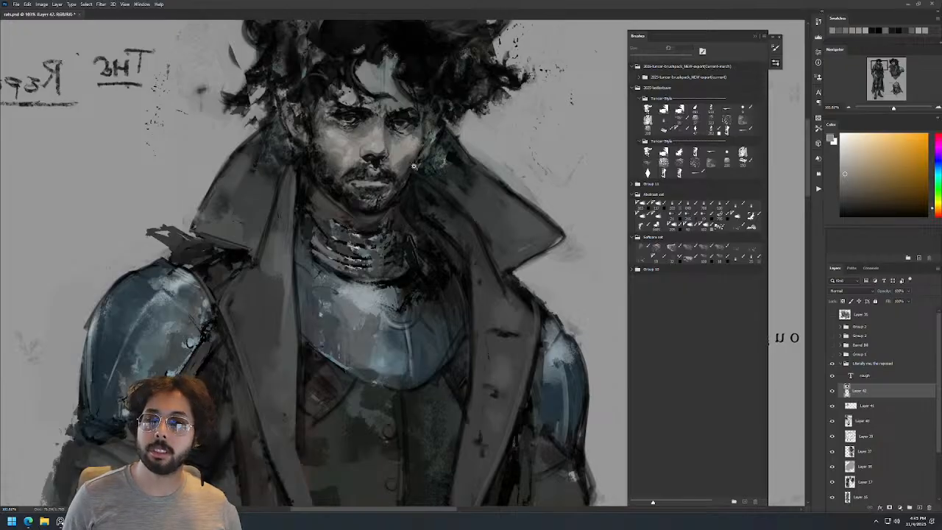
Blend the broad cheek plane beside the nose with a warm grey sampled from the skin, using a smaller brush.
{"action": "left_click_drag", "start_coordinate": [386, 122], "coordinate": [434, 122]}
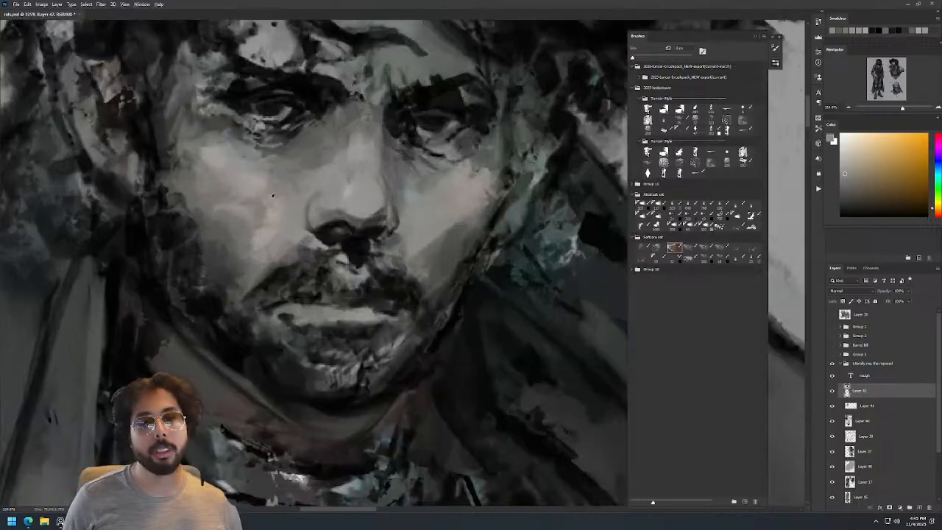
{"action": "left_click", "coordinate": [271, 210], "text": "alt"}
{"action": "left_click_drag", "start_coordinate": [331, 146], "coordinate": [309, 146]}
{"action": "key", "text": "bracketleft"}
{"action": "key", "text": "bracketleft"}
{"action": "key", "text": "bracketleft"}
{"action": "key", "text": "bracketleft"}
{"action": "key", "text": "bracketleft"}
{"action": "key", "text": "bracketleft"}
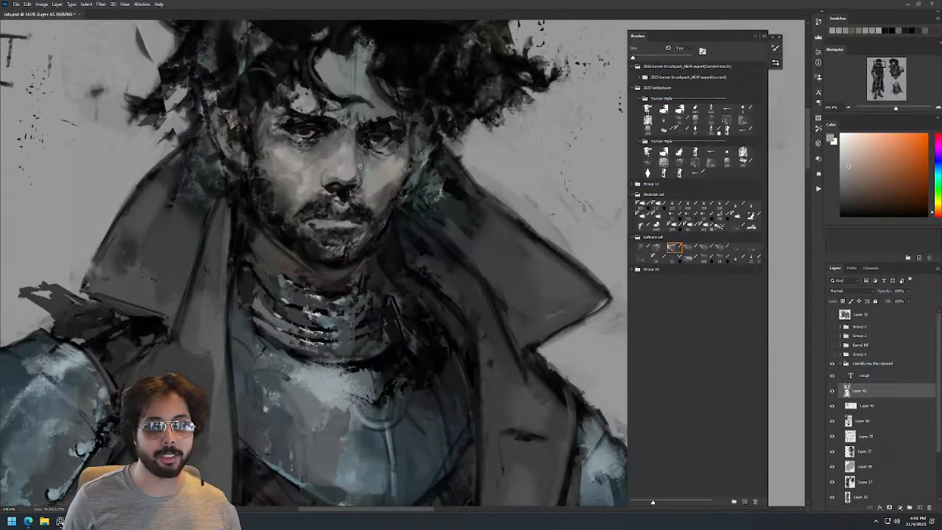
Reset the paint colour to black and sharpen the dark accents around the far eye and cheek contour.
{"action": "key", "text": "d"}
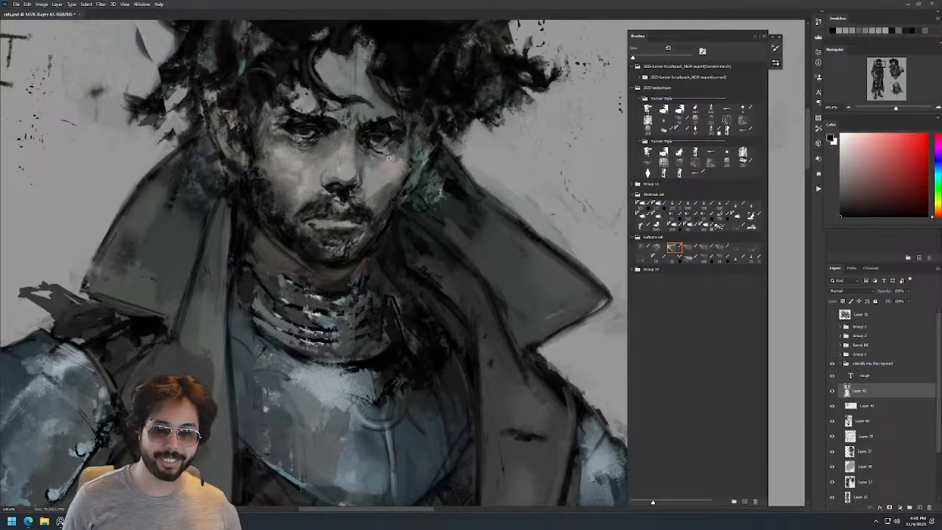
{"action": "left_click_drag", "start_coordinate": [396, 150], "coordinate": [379, 206]}
{"action": "left_click_drag", "start_coordinate": [394, 134], "coordinate": [398, 144]}
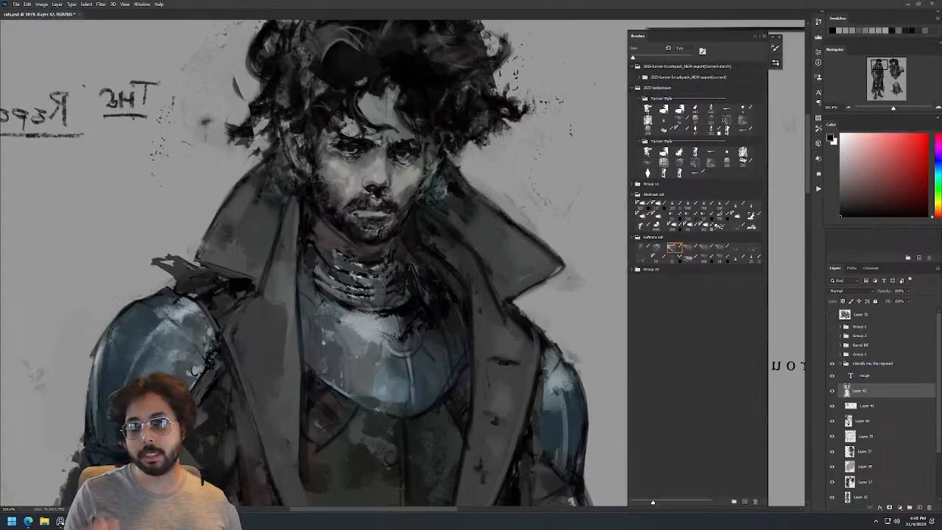
Define the nostril and wing of the nose with sampled grey and black using a fine brush.
{"action": "left_click_drag", "start_coordinate": [368, 180], "coordinate": [357, 203]}
{"action": "left_click", "coordinate": [354, 198], "text": "alt"}
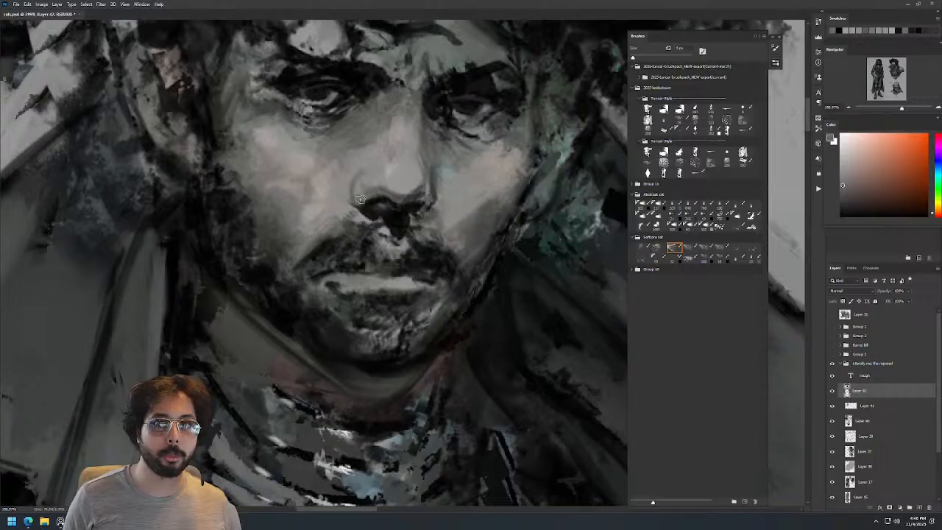
{"action": "left_click", "coordinate": [369, 202], "text": "alt"}
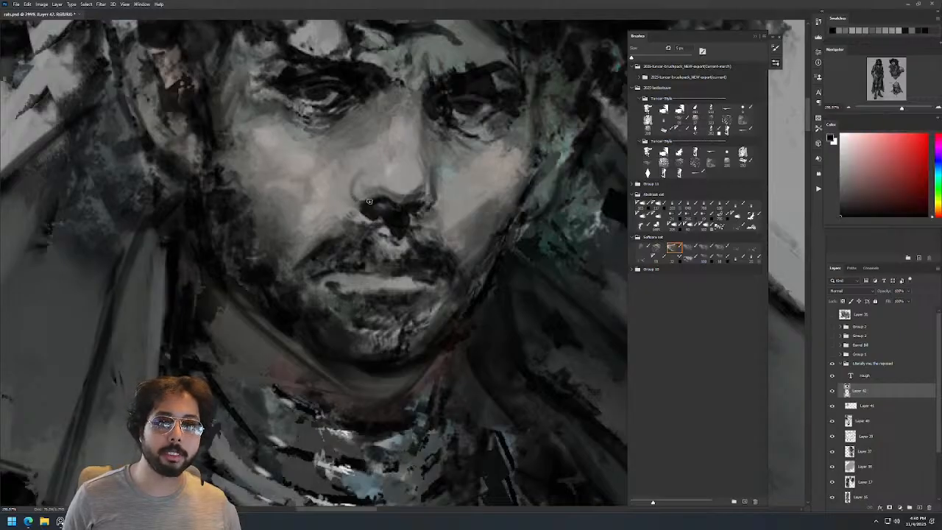
{"action": "left_click_drag", "start_coordinate": [409, 174], "coordinate": [388, 230]}
{"action": "left_click_drag", "start_coordinate": [457, 172], "coordinate": [347, 120]}
{"action": "left_click_drag", "start_coordinate": [384, 150], "coordinate": [382, 171]}
Brush lighter blue-grey highlights onto the smaller shoulder plate with a larger brush, and review the whole figure.
{"action": "left_click", "coordinate": [378, 199], "text": "alt"}
{"action": "left_click_drag", "start_coordinate": [368, 137], "coordinate": [401, 92]}
{"action": "left_click_drag", "start_coordinate": [420, 160], "coordinate": [464, 162]}
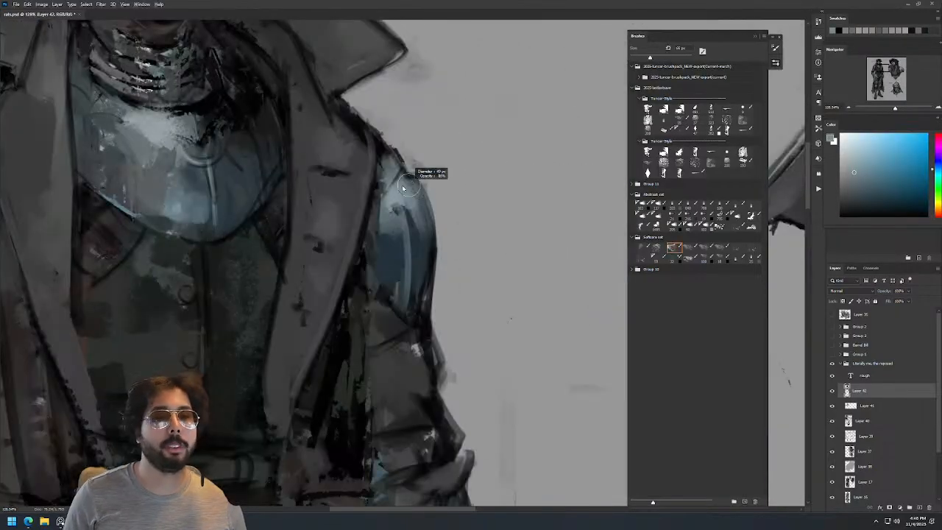
{"action": "mouse_move", "coordinate": [417, 182]}
{"action": "left_mouse_down"}
{"action": "mouse_move", "coordinate": [424, 194]}
{"action": "mouse_move", "coordinate": [423, 184]}
{"action": "left_mouse_up"}
{"action": "scroll", "coordinate": [450, 161], "scroll_direction": "down", "scroll_amount": 8}
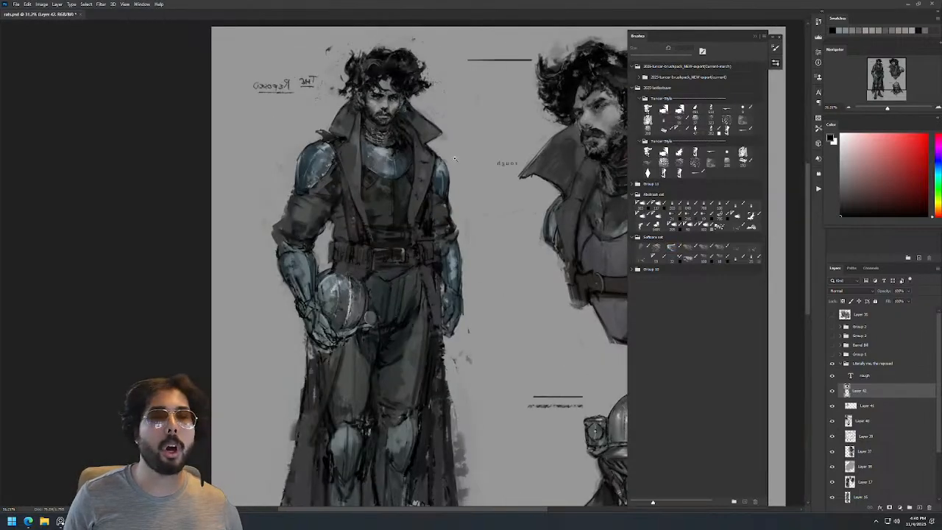
{"action": "scroll", "coordinate": [457, 155], "scroll_direction": "down", "scroll_amount": 3}
{"action": "scroll", "coordinate": [420, 114], "scroll_direction": "up", "scroll_amount": 7}
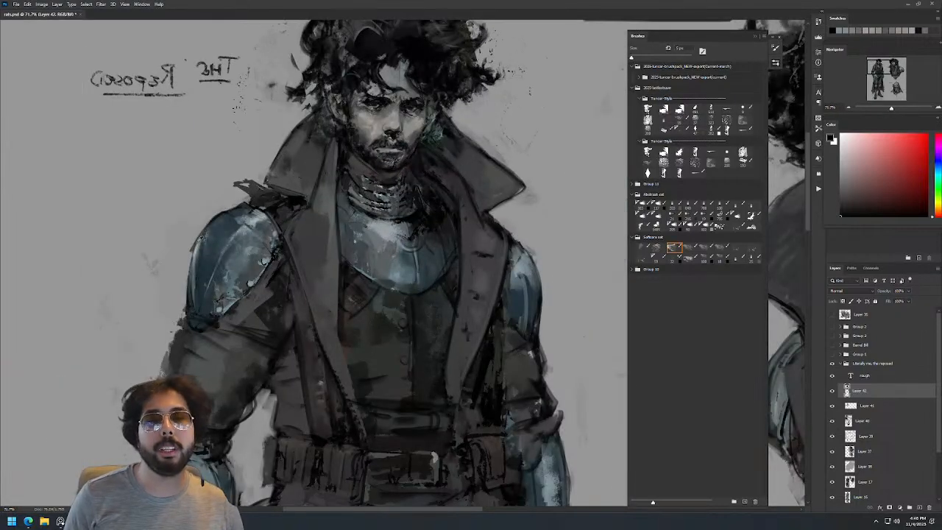
Clean up the outer contour of the large pauldron with sampled background grey and dark outline tones.
{"action": "left_click", "coordinate": [197, 247], "text": "alt"}
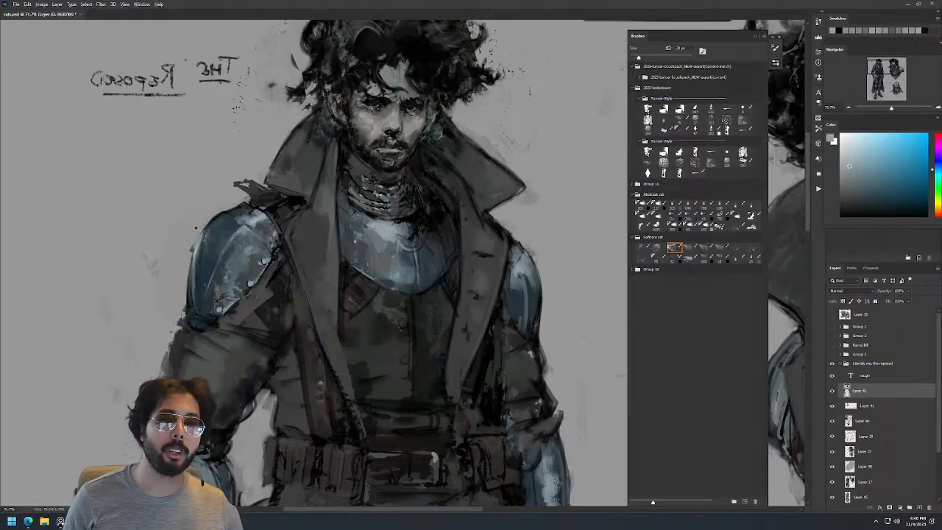
{"action": "left_click", "coordinate": [189, 263], "text": "alt"}
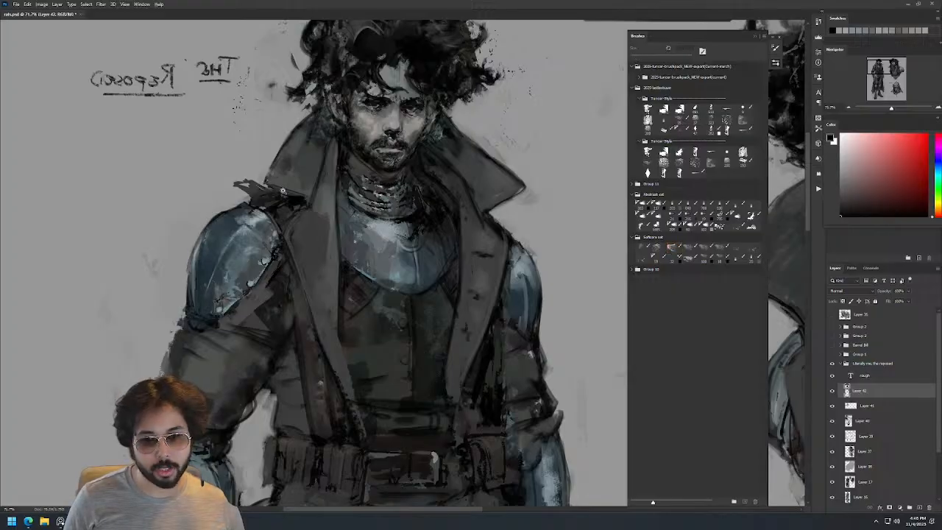
{"action": "scroll", "coordinate": [262, 200], "scroll_direction": "down", "scroll_amount": 3}
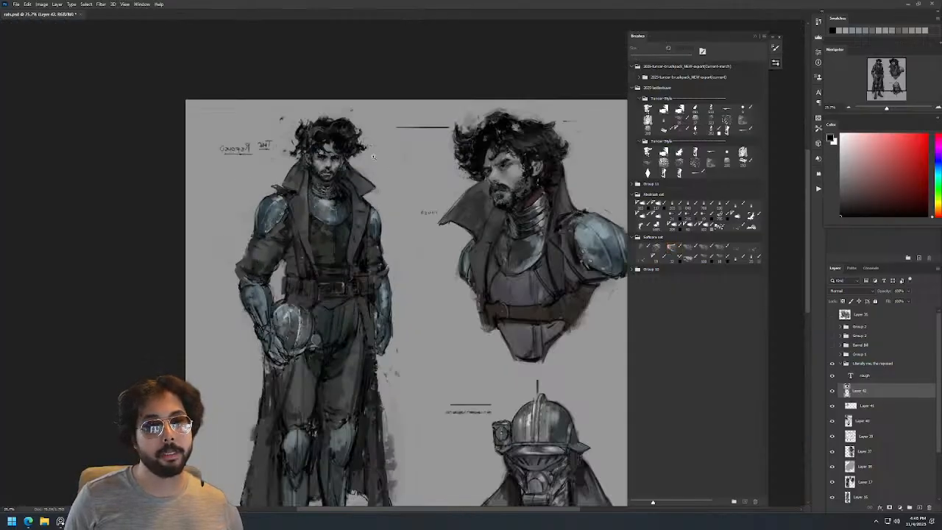
Touch up the cheek with a light warm grey sampled from the skin and check the full figure.
{"action": "scroll", "coordinate": [378, 159], "scroll_direction": "up", "scroll_amount": 6}
{"action": "left_click", "coordinate": [235, 198], "text": "alt"}
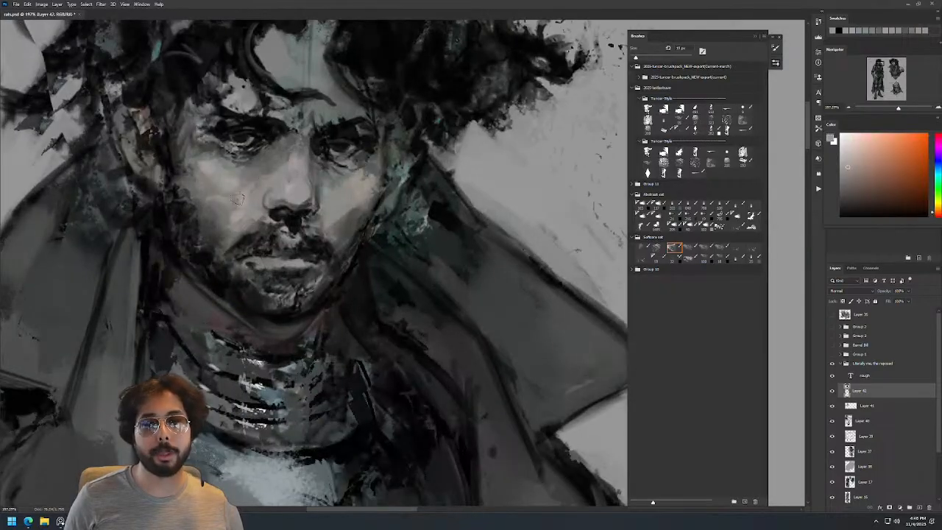
{"action": "scroll", "coordinate": [356, 143], "scroll_direction": "down", "scroll_amount": 5}
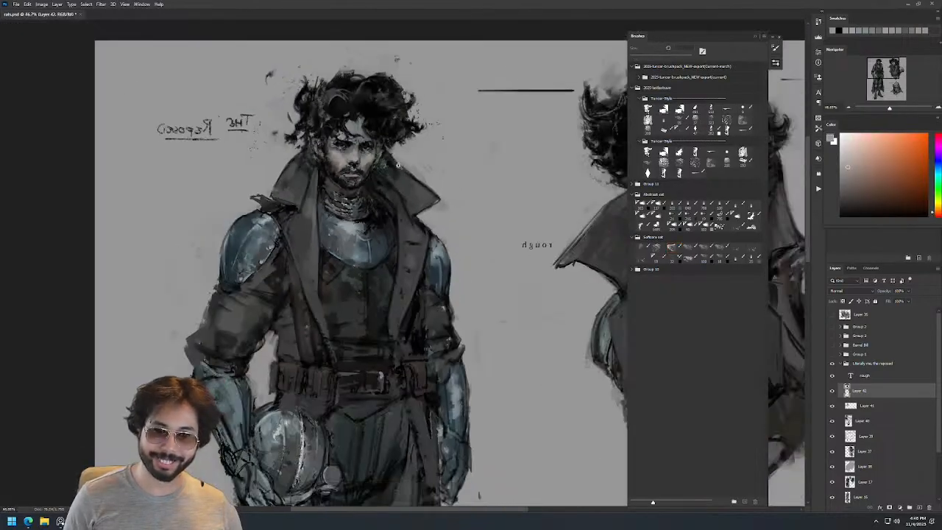
{"action": "scroll", "coordinate": [395, 173], "scroll_direction": "down", "scroll_amount": 2}
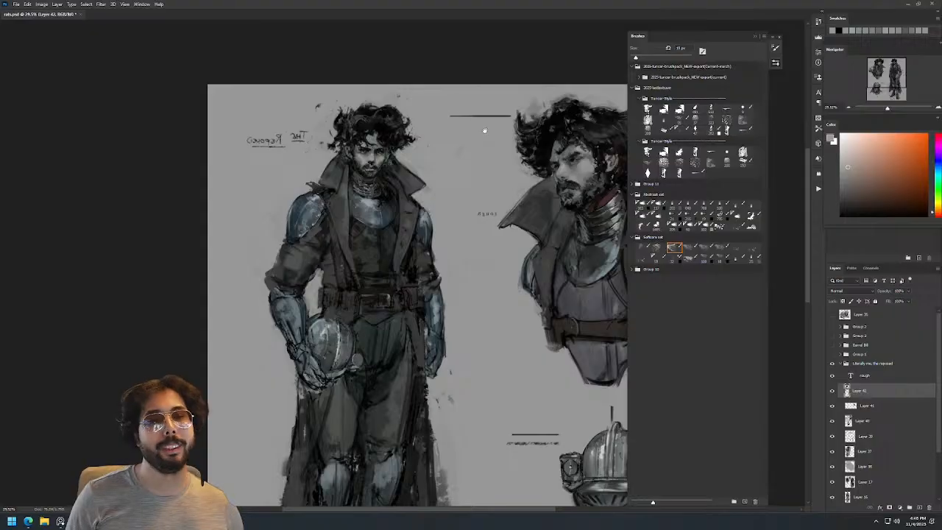
Flip the canvas horizontally and refine the cheek above the beard with a sampled warm grey and finer brush.
{"action": "key", "text": "ctrl+shift+h"}
{"action": "left_click_drag", "start_coordinate": [530, 151], "coordinate": [309, 123]}
{"action": "scroll", "coordinate": [309, 123], "scroll_direction": "up", "scroll_amount": 8}
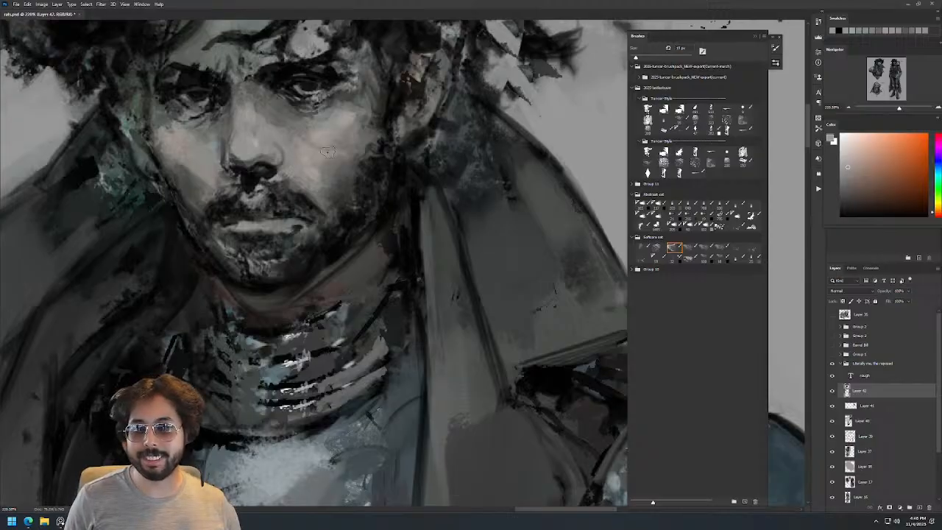
{"action": "scroll", "coordinate": [326, 155], "scroll_direction": "down", "scroll_amount": 8}
{"action": "scroll", "coordinate": [360, 146], "scroll_direction": "up", "scroll_amount": 8}
{"action": "left_click", "coordinate": [357, 141], "text": "alt"}
{"action": "right_click", "coordinate": [352, 184], "text": "alt"}
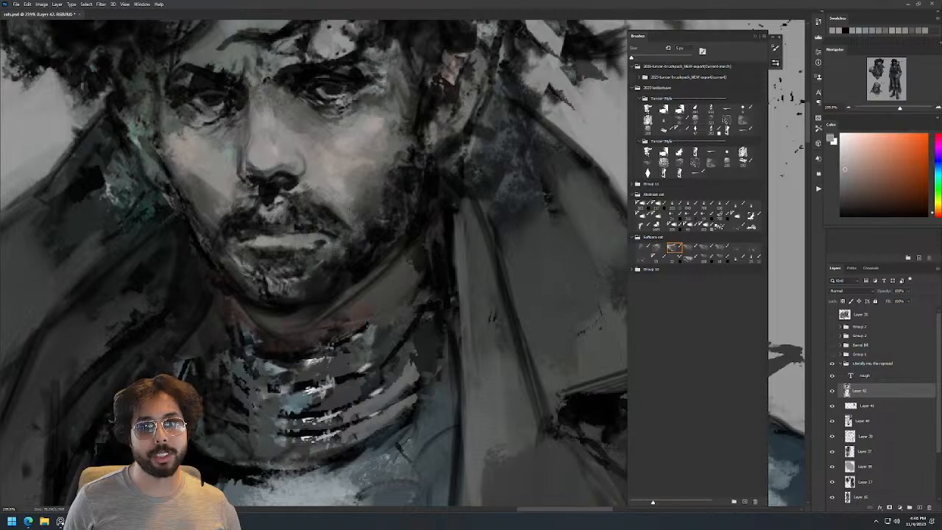
Repaint the curled forelock over the forehead with dark grey sampled from the hair, undoing one stray stroke.
{"action": "scroll", "coordinate": [397, 157], "scroll_direction": "down", "scroll_amount": 6}
{"action": "scroll", "coordinate": [412, 103], "scroll_direction": "up", "scroll_amount": 4}
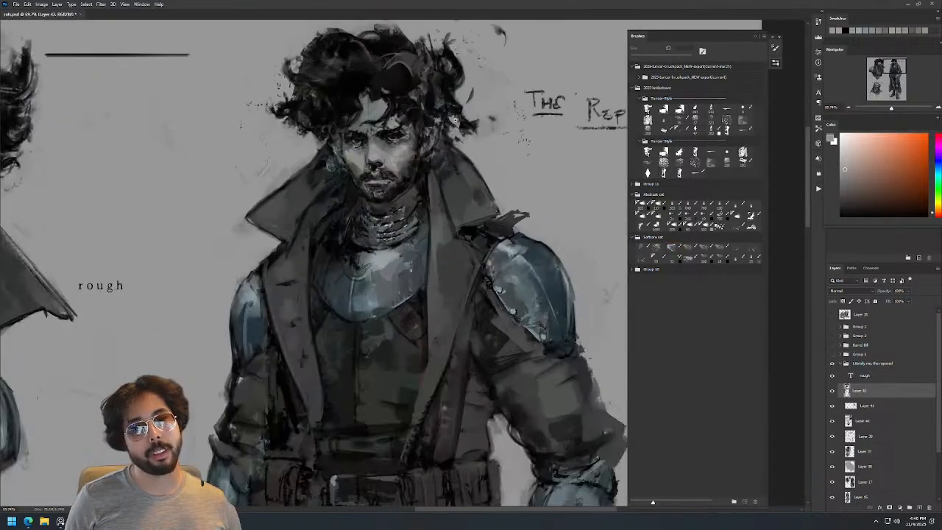
{"action": "scroll", "coordinate": [412, 101], "scroll_direction": "up", "scroll_amount": 2}
{"action": "left_click", "coordinate": [415, 73], "text": "alt"}
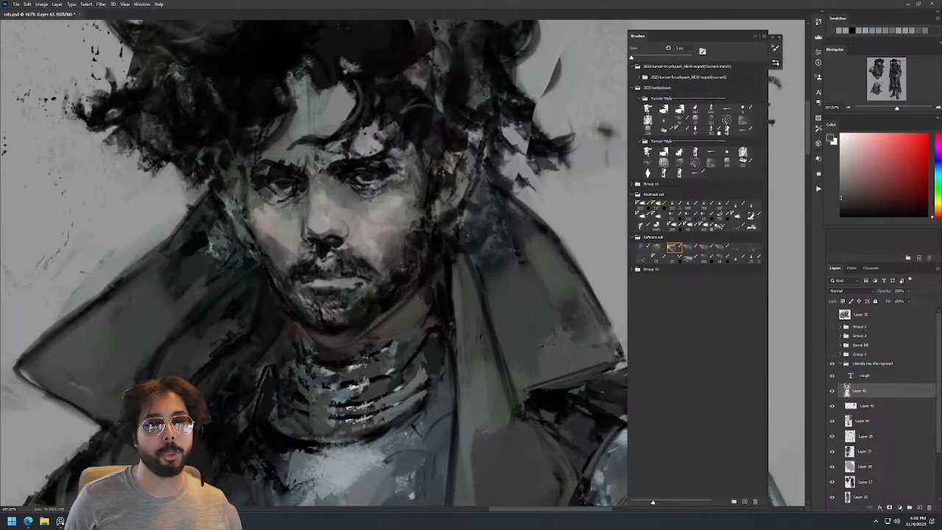
{"action": "right_click", "coordinate": [362, 76], "text": "alt"}
{"action": "left_click_drag", "start_coordinate": [362, 76], "coordinate": [350, 118]}
{"action": "key", "text": "ctrl+z"}
{"action": "left_click_drag", "start_coordinate": [360, 79], "coordinate": [365, 92]}
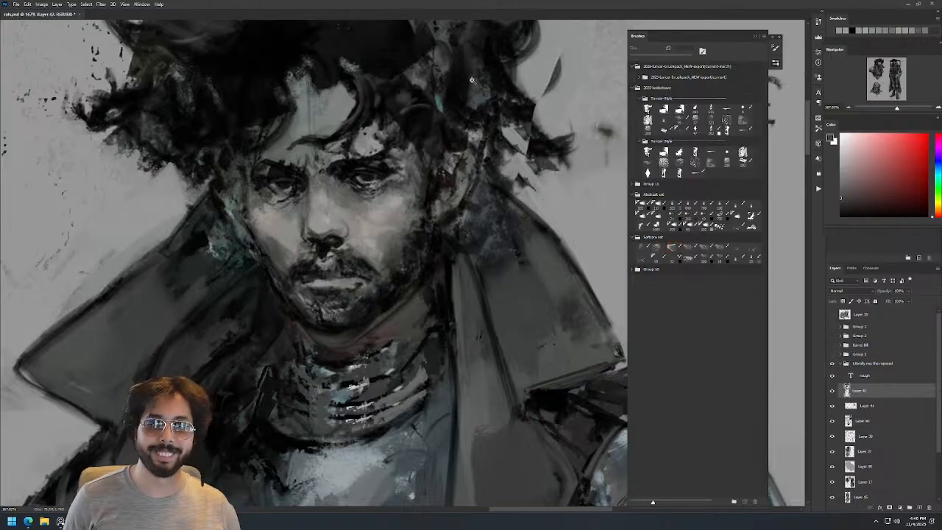
Darken the hair at the temple and the eye area with near-black, adjusting the brush size.
{"action": "scroll", "coordinate": [415, 100], "scroll_direction": "down", "scroll_amount": 5}
{"action": "scroll", "coordinate": [479, 78], "scroll_direction": "up", "scroll_amount": 2}
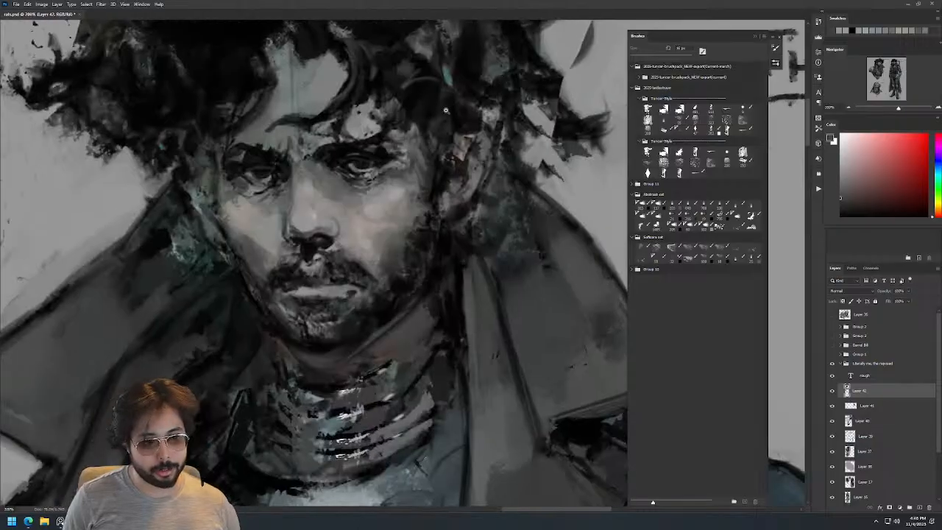
{"action": "scroll", "coordinate": [471, 95], "scroll_direction": "up", "scroll_amount": 4}
{"action": "right_click", "coordinate": [390, 181], "text": "alt"}
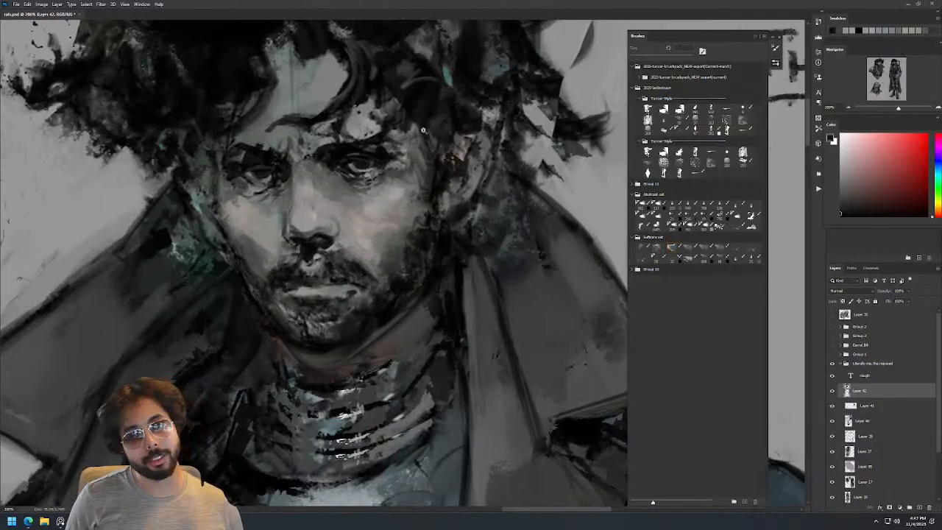
{"action": "scroll", "coordinate": [412, 175], "scroll_direction": "down", "scroll_amount": 5}
{"action": "scroll", "coordinate": [412, 169], "scroll_direction": "up", "scroll_amount": 5}
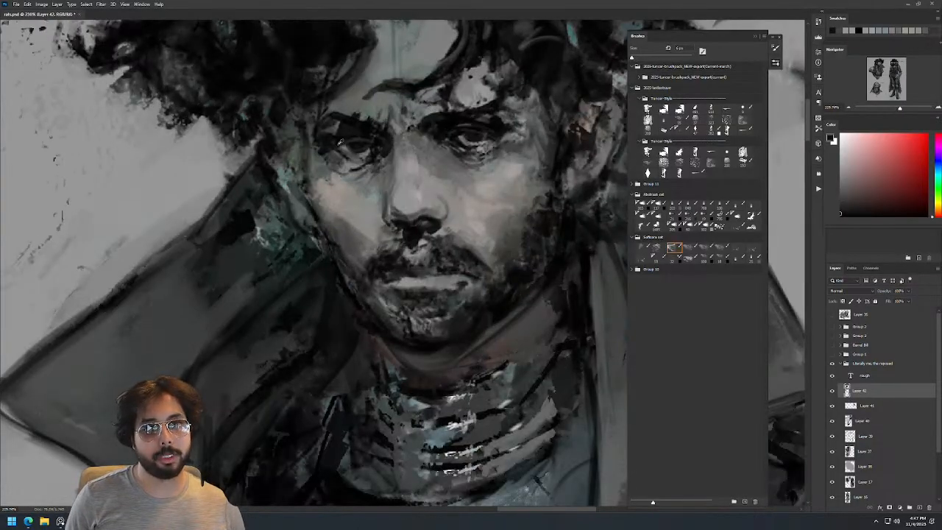
Add near-black strokes to the sideburn and jaw below the ear, undoing one unwanted stroke.
{"action": "scroll", "coordinate": [472, 119], "scroll_direction": "down", "scroll_amount": 5}
{"action": "scroll", "coordinate": [485, 114], "scroll_direction": "up", "scroll_amount": 4}
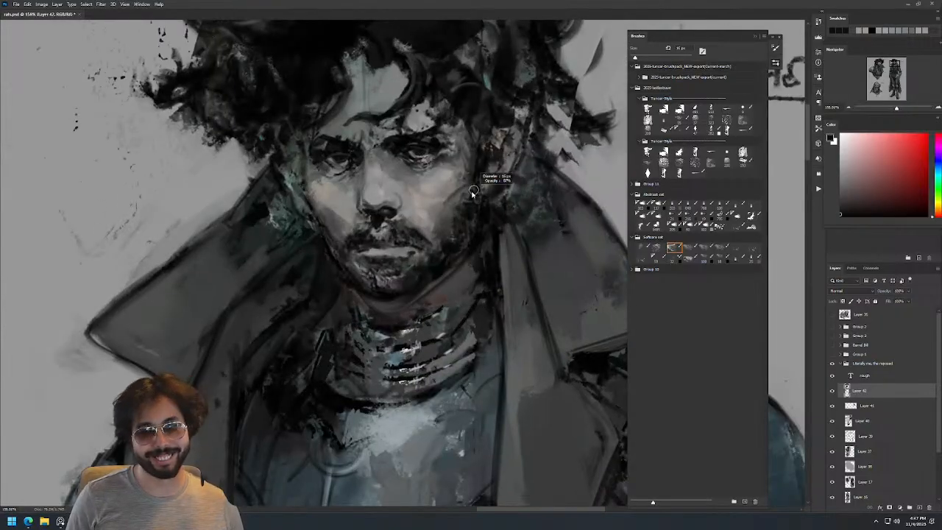
{"action": "left_click_drag", "start_coordinate": [473, 190], "coordinate": [466, 191]}
{"action": "mouse_move", "coordinate": [449, 206]}
{"action": "left_mouse_down"}
{"action": "mouse_move", "coordinate": [474, 190]}
{"action": "mouse_move", "coordinate": [485, 197]}
{"action": "mouse_move", "coordinate": [474, 196]}
{"action": "left_mouse_up"}
{"action": "key", "text": "ctrl+z"}
{"action": "mouse_move", "coordinate": [507, 154]}
{"action": "left_mouse_down"}
{"action": "mouse_move", "coordinate": [517, 155]}
{"action": "mouse_move", "coordinate": [451, 175]}
{"action": "mouse_move", "coordinate": [465, 157]}
{"action": "left_mouse_up"}
Paint the shadow between the far cheek, hair and raised collar with sampled tones including dark teal.
{"action": "mouse_move", "coordinate": [334, 137]}
{"action": "left_mouse_down"}
{"action": "mouse_move", "coordinate": [362, 135]}
{"action": "mouse_move", "coordinate": [334, 172]}
{"action": "left_mouse_up"}
{"action": "left_click", "coordinate": [356, 159], "text": "alt"}
{"action": "mouse_move", "coordinate": [393, 131]}
{"action": "left_mouse_down"}
{"action": "mouse_move", "coordinate": [374, 139]}
{"action": "mouse_move", "coordinate": [387, 139]}
{"action": "mouse_move", "coordinate": [361, 175]}
{"action": "mouse_move", "coordinate": [363, 205]}
{"action": "mouse_move", "coordinate": [347, 195]}
{"action": "mouse_move", "coordinate": [348, 205]}
{"action": "left_mouse_up"}
{"action": "left_click", "coordinate": [369, 125], "text": "alt"}
{"action": "left_click", "coordinate": [332, 189], "text": "alt"}
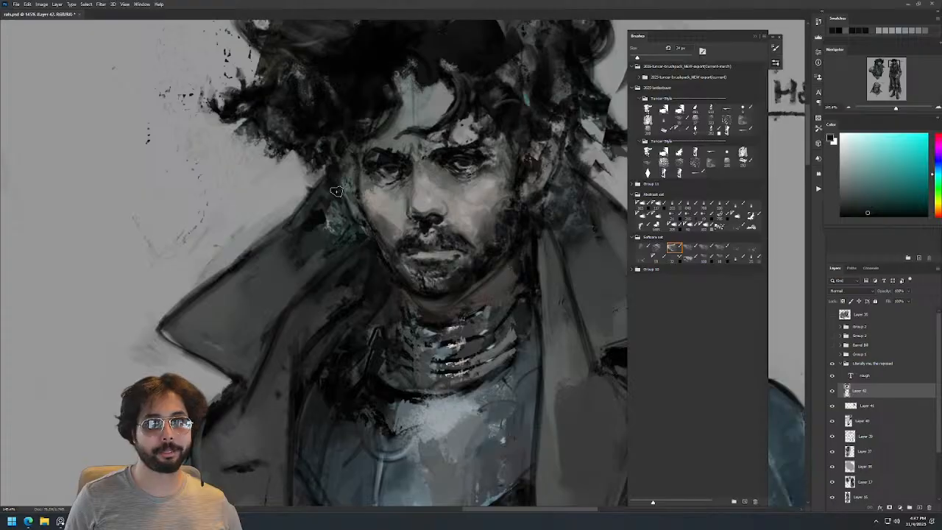
{"action": "scroll", "coordinate": [520, 82], "scroll_direction": "down", "scroll_amount": 5}
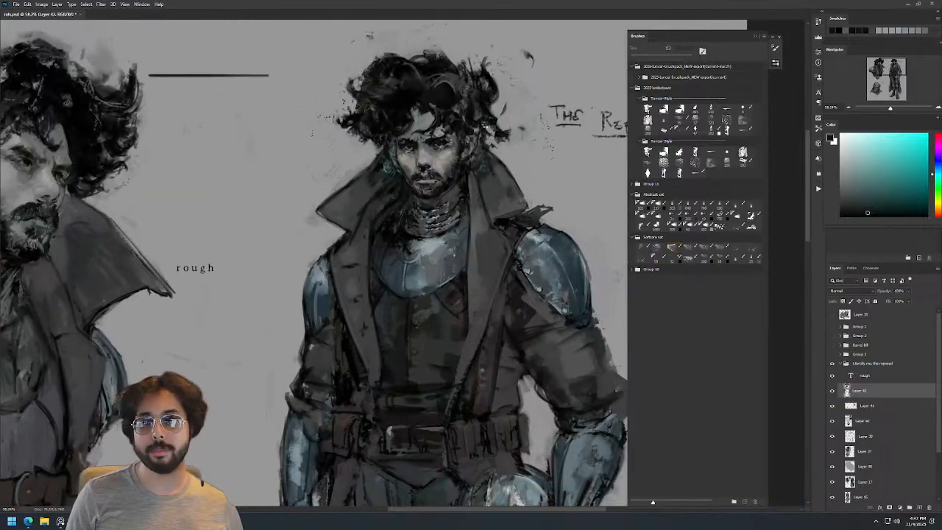
Flip the canvas horizontally and darken the edge between the far cheek and ear with thin black strokes.
{"action": "key", "text": "ctrl+shift+h"}
{"action": "left_click_drag", "start_coordinate": [344, 188], "coordinate": [642, 161]}
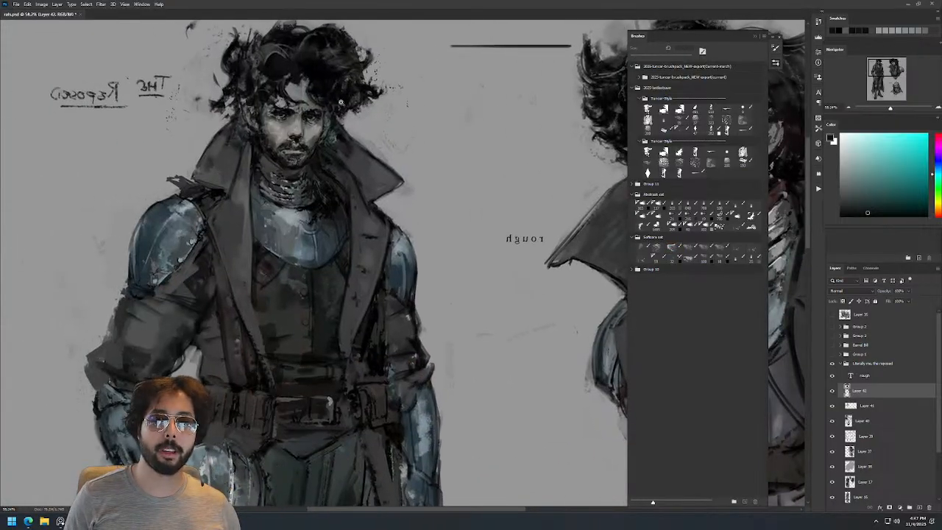
{"action": "left_click_drag", "start_coordinate": [321, 98], "coordinate": [398, 99]}
{"action": "left_click", "coordinate": [328, 181], "text": "alt"}
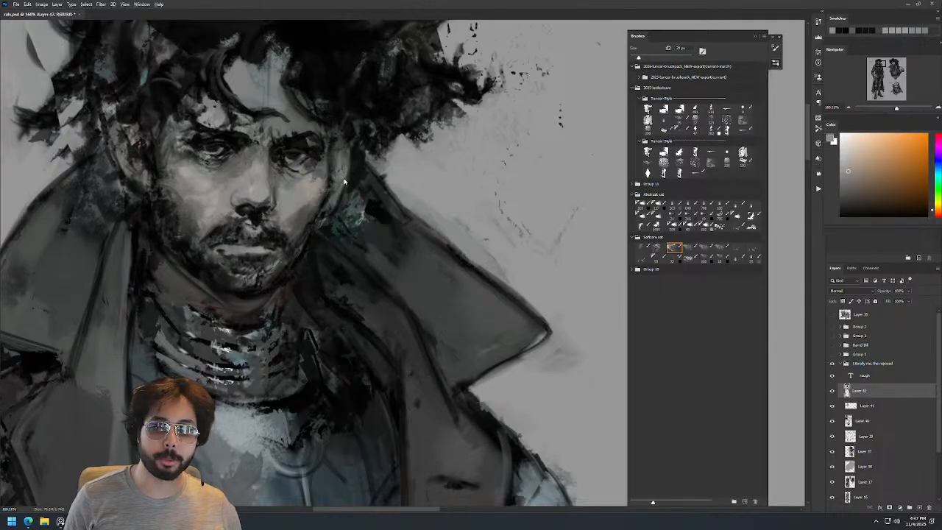
{"action": "key", "text": "bracketleft"}
{"action": "key", "text": "bracketleft"}
{"action": "key", "text": "bracketleft"}
{"action": "key", "text": "bracketleft"}
{"action": "key", "text": "bracketleft"}
{"action": "key", "text": "d"}
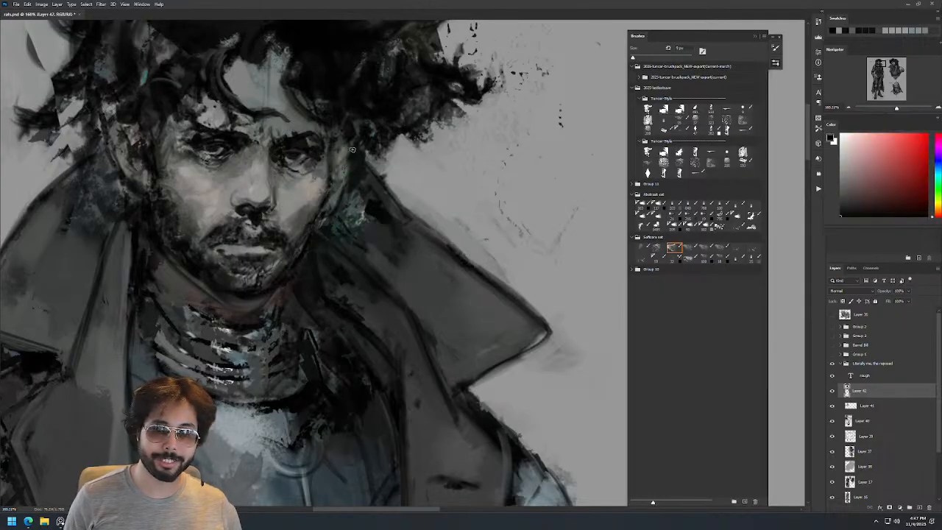
{"action": "left_click_drag", "start_coordinate": [347, 154], "coordinate": [335, 188]}
{"action": "left_click_drag", "start_coordinate": [376, 147], "coordinate": [280, 147]}
Repaint the raised collar with a larger brush, using dark greys sampled from the hair and coat.
{"action": "mouse_move", "coordinate": [353, 126]}
{"action": "left_mouse_down"}
{"action": "mouse_move", "coordinate": [434, 126]}
{"action": "mouse_move", "coordinate": [375, 186]}
{"action": "mouse_move", "coordinate": [442, 176]}
{"action": "left_mouse_up"}
{"action": "key", "text": "bracketright"}
{"action": "key", "text": "bracketright"}
{"action": "key", "text": "bracketright"}
{"action": "key", "text": "bracketright"}
{"action": "key", "text": "bracketright"}
{"action": "left_click", "coordinate": [316, 79], "text": "alt"}
{"action": "left_click", "coordinate": [331, 211], "text": "alt"}
{"action": "left_click", "coordinate": [311, 248], "text": "alt"}
{"action": "key", "text": "bracketright"}
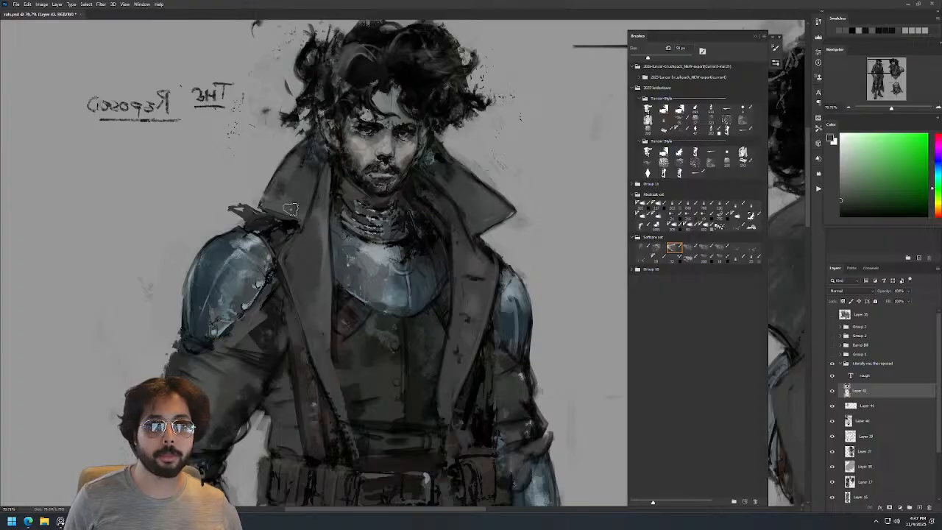
Clean up the collar edge above the armoured shoulder with a very small brush, alternating black and the background colour.
{"action": "key", "text": "bracketleft"}
{"action": "key", "text": "bracketleft"}
{"action": "key", "text": "bracketleft"}
{"action": "key", "text": "bracketleft"}
{"action": "key", "text": "bracketleft"}
{"action": "key", "text": "bracketleft"}
{"action": "key", "text": "bracketleft"}
{"action": "key", "text": "bracketleft"}
{"action": "key", "text": "bracketleft"}
{"action": "key", "text": "bracketleft"}
{"action": "key", "text": "bracketleft"}
{"action": "key", "text": "bracketleft"}
{"action": "key", "text": "bracketleft"}
{"action": "key", "text": "bracketleft"}
{"action": "key", "text": "bracketleft"}
{"action": "key", "text": "bracketleft"}
{"action": "left_click", "coordinate": [267, 212], "text": "alt"}
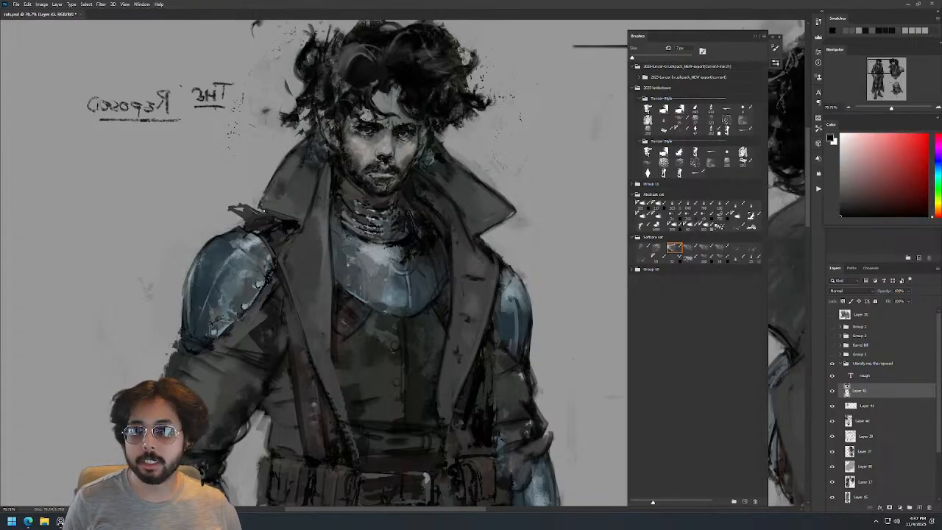
{"action": "key", "text": "x"}
{"action": "mouse_move", "coordinate": [256, 207]}
{"action": "left_mouse_down", "text": "alt"}
{"action": "mouse_move", "coordinate": [272, 208]}
{"action": "mouse_move", "coordinate": [264, 192]}
{"action": "left_mouse_up", "text": "alt"}
{"action": "key", "text": "x"}
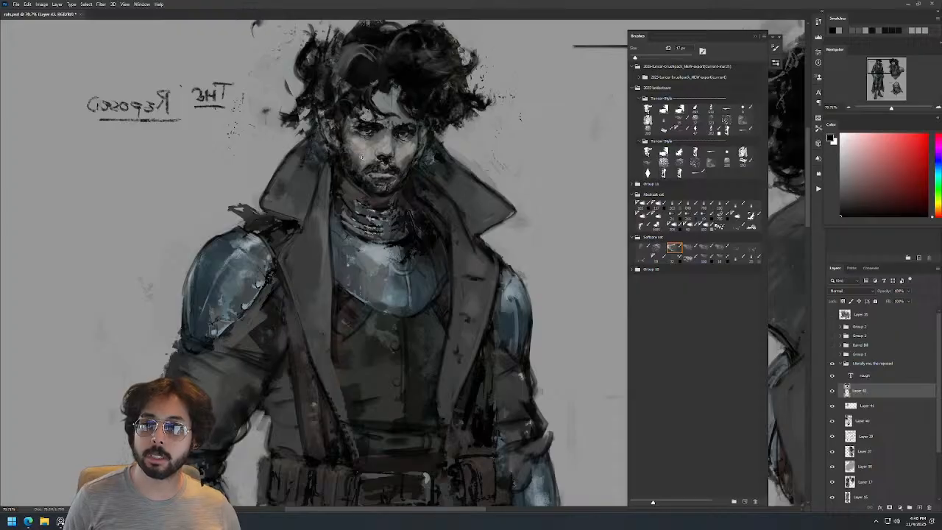
Rework the collar fold beside the neck with sampled grey and black, adjusting the brush size.
{"action": "mouse_move", "coordinate": [367, 153]}
{"action": "left_mouse_down"}
{"action": "mouse_move", "coordinate": [324, 165]}
{"action": "mouse_move", "coordinate": [442, 157]}
{"action": "left_mouse_up"}
{"action": "right_click", "coordinate": [301, 163], "text": "alt"}
{"action": "left_click", "coordinate": [300, 161], "text": "alt"}
{"action": "left_click_drag", "start_coordinate": [294, 143], "coordinate": [291, 183]}
{"action": "right_click", "coordinate": [299, 165], "text": "alt"}
{"action": "key", "text": "d"}
{"action": "right_click", "coordinate": [294, 153], "text": "alt"}
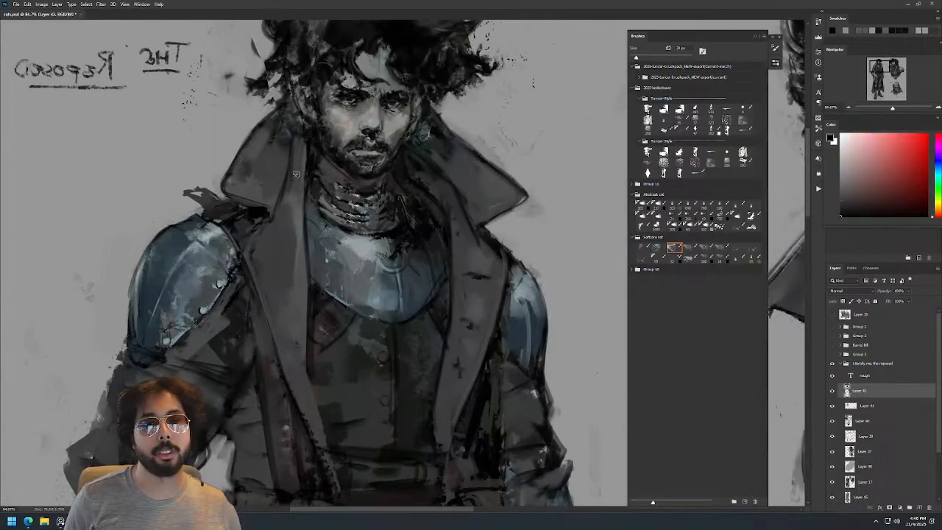
Flip the canvas back horizontally and retouch the large shoulder plate with blue-grey sampled from its highlight.
{"action": "key", "text": "ctrl+0"}
{"action": "key", "text": "b"}
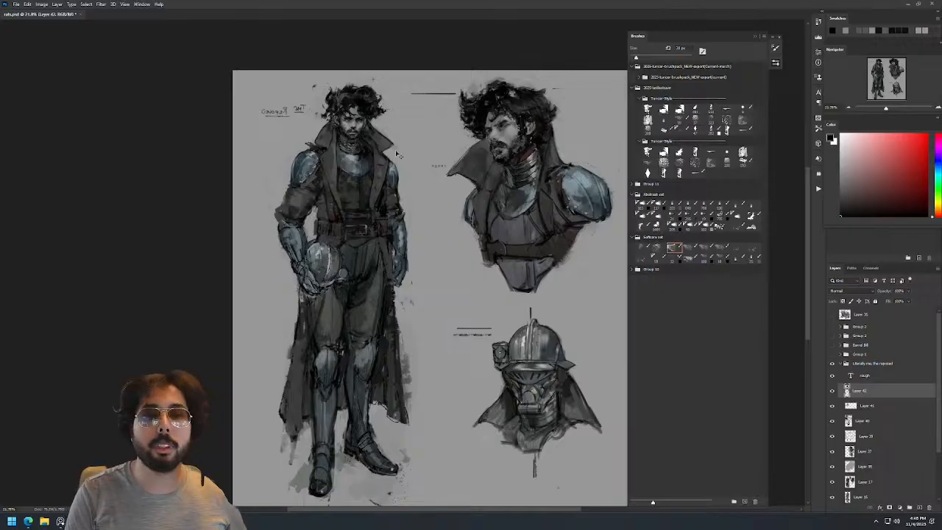
{"action": "key", "text": "ctrl+shift+h"}
{"action": "left_click_drag", "start_coordinate": [519, 190], "coordinate": [475, 176]}
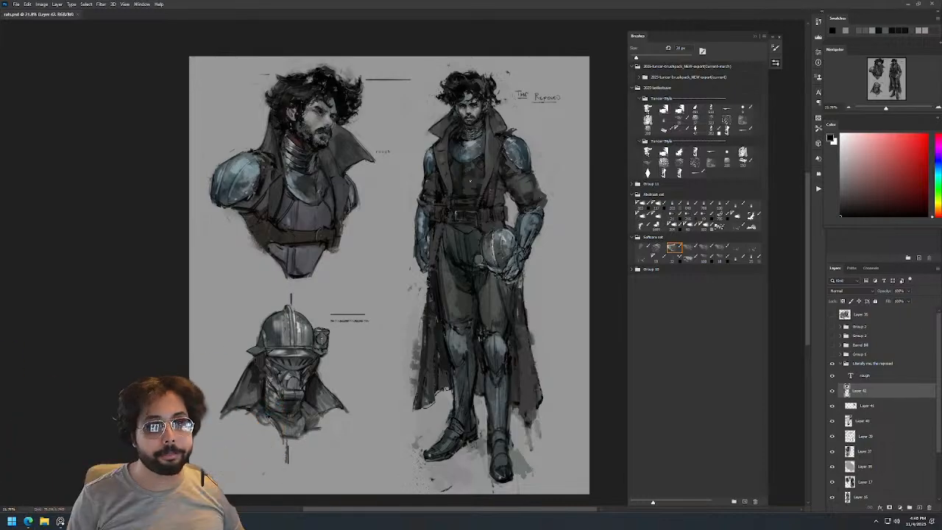
{"action": "left_click_drag", "start_coordinate": [528, 127], "coordinate": [588, 127]}
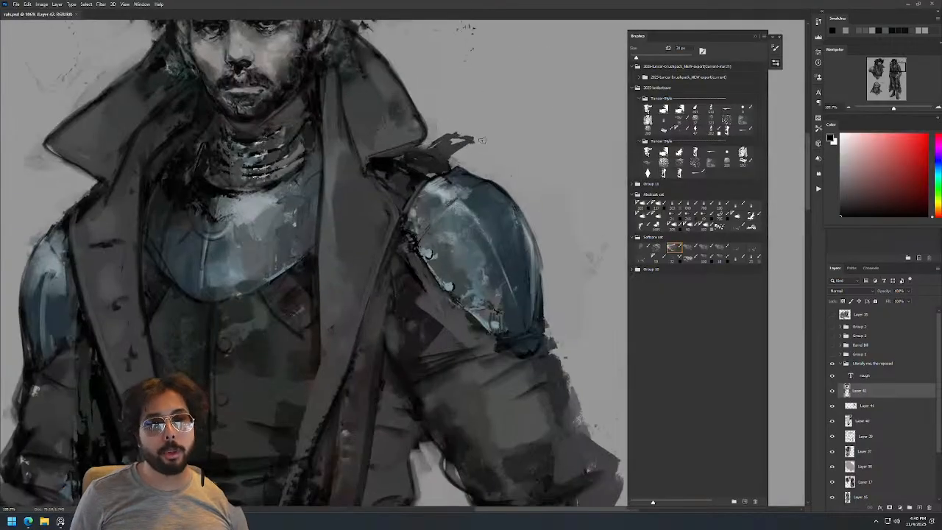
{"action": "left_click", "coordinate": [450, 197], "text": "alt"}
{"action": "left_click_drag", "start_coordinate": [481, 159], "coordinate": [446, 159]}
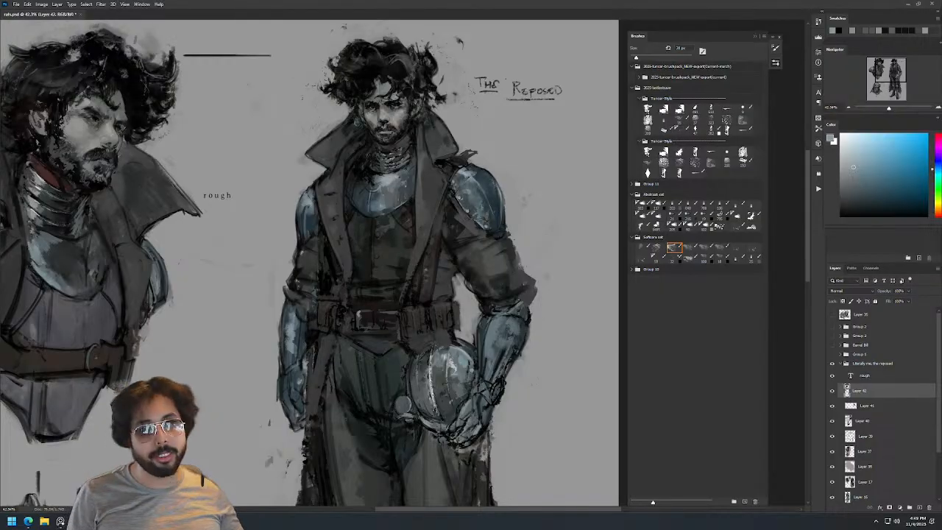
Repaint the collar wing above the large shoulder plate with sampled dark grey, undoing one stray stroke.
{"action": "left_click_drag", "start_coordinate": [443, 134], "coordinate": [501, 134]}
{"action": "left_click", "coordinate": [402, 184], "text": "alt"}
{"action": "left_click_drag", "start_coordinate": [396, 154], "coordinate": [407, 169]}
{"action": "mouse_move", "coordinate": [418, 137]}
{"action": "left_mouse_down"}
{"action": "mouse_move", "coordinate": [391, 179]}
{"action": "mouse_move", "coordinate": [395, 147]}
{"action": "mouse_move", "coordinate": [407, 180]}
{"action": "mouse_move", "coordinate": [406, 148]}
{"action": "left_mouse_up"}
{"action": "key", "text": "ctrl+z"}
{"action": "left_click", "coordinate": [396, 166], "text": "alt"}
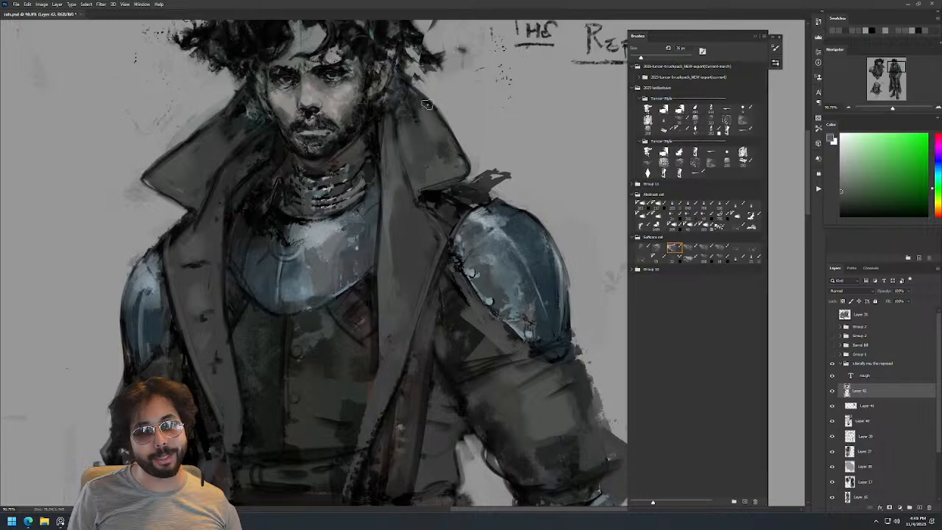
{"action": "mouse_move", "coordinate": [449, 110]}
{"action": "left_mouse_down"}
{"action": "mouse_move", "coordinate": [418, 109]}
{"action": "mouse_move", "coordinate": [454, 106]}
{"action": "left_mouse_up"}
{"action": "left_click", "coordinate": [428, 158], "text": "alt"}
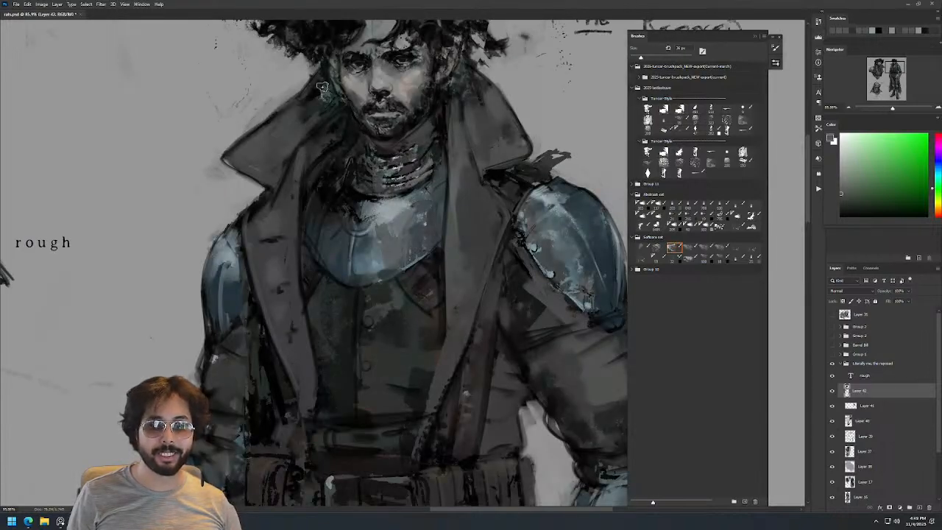
Mirror the canvas again and touch up the collar and lapel with sampled grey and black, undoing the last stroke.
{"action": "left_click_drag", "start_coordinate": [382, 58], "coordinate": [342, 171]}
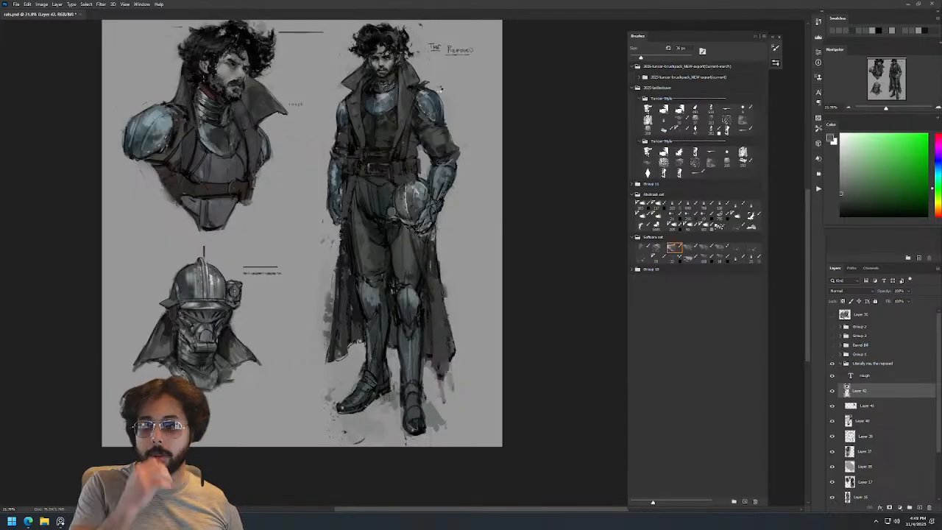
{"action": "key", "text": "ctrl+shift+h"}
{"action": "left_click_drag", "start_coordinate": [362, 137], "coordinate": [487, 157]}
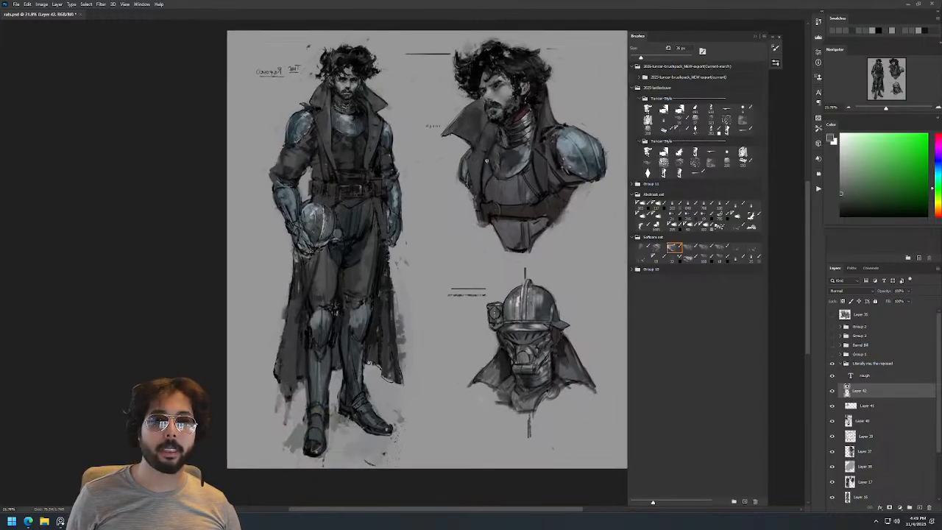
{"action": "left_click_drag", "start_coordinate": [377, 79], "coordinate": [434, 79]}
{"action": "mouse_move", "coordinate": [341, 118]}
{"action": "left_mouse_down"}
{"action": "mouse_move", "coordinate": [325, 118]}
{"action": "mouse_move", "coordinate": [356, 152]}
{"action": "left_mouse_up"}
{"action": "left_click", "coordinate": [337, 134], "text": "alt"}
{"action": "key", "text": "d"}
{"action": "key", "text": "ctrl+z"}
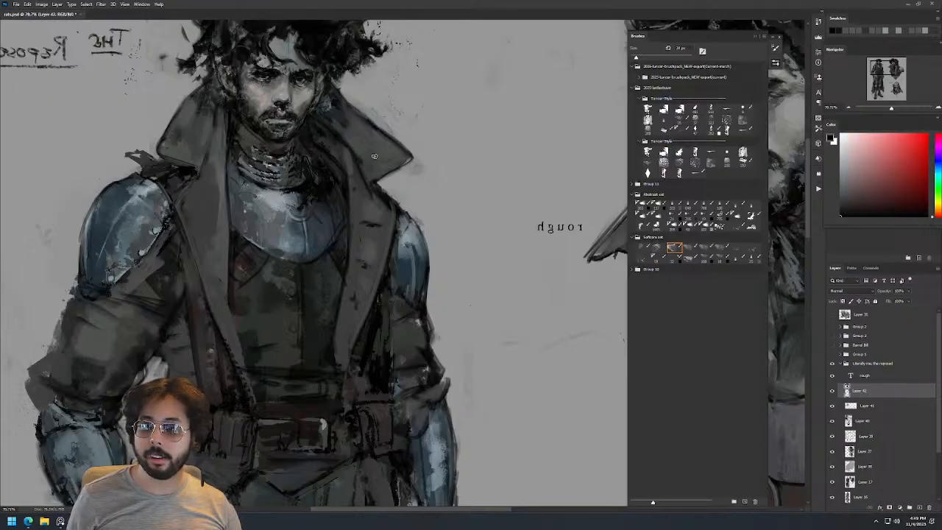
Try several black contour strokes across the breastplate at different brush sizes, undoing each one.
{"action": "key", "text": "z"}
{"action": "mouse_move", "coordinate": [371, 121]}
{"action": "left_mouse_down"}
{"action": "mouse_move", "coordinate": [354, 172]}
{"action": "mouse_move", "coordinate": [348, 129]}
{"action": "mouse_move", "coordinate": [371, 129]}
{"action": "left_mouse_up"}
{"action": "key", "text": "b"}
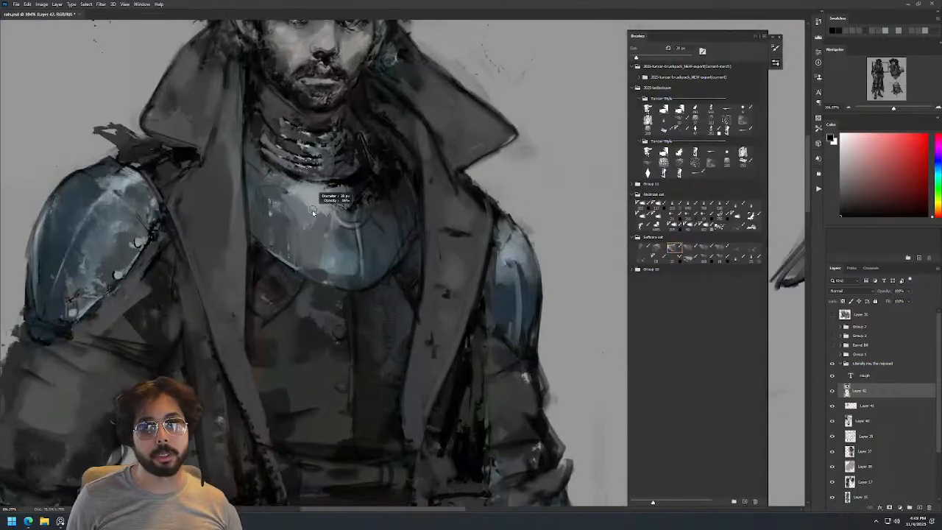
{"action": "left_click_drag", "start_coordinate": [274, 184], "coordinate": [315, 234]}
{"action": "key", "text": "ctrl+z"}
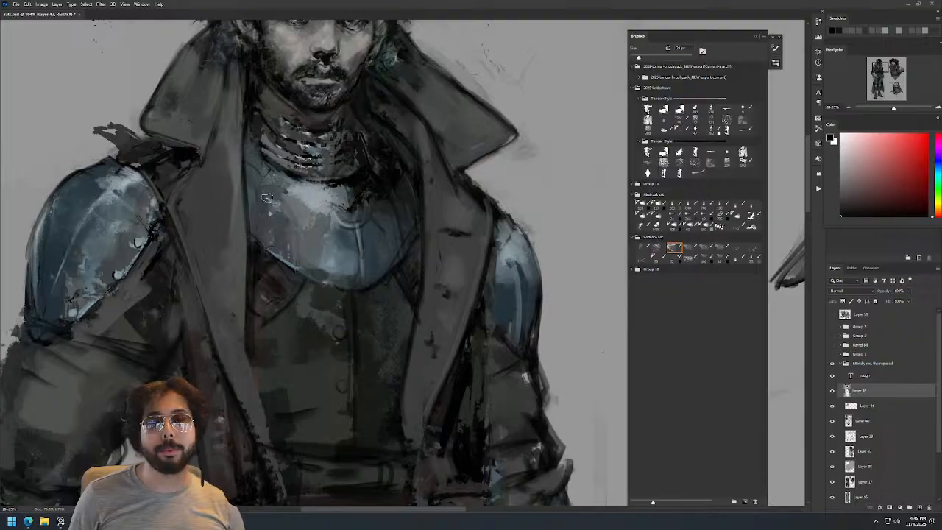
{"action": "left_click_drag", "start_coordinate": [266, 193], "coordinate": [328, 252]}
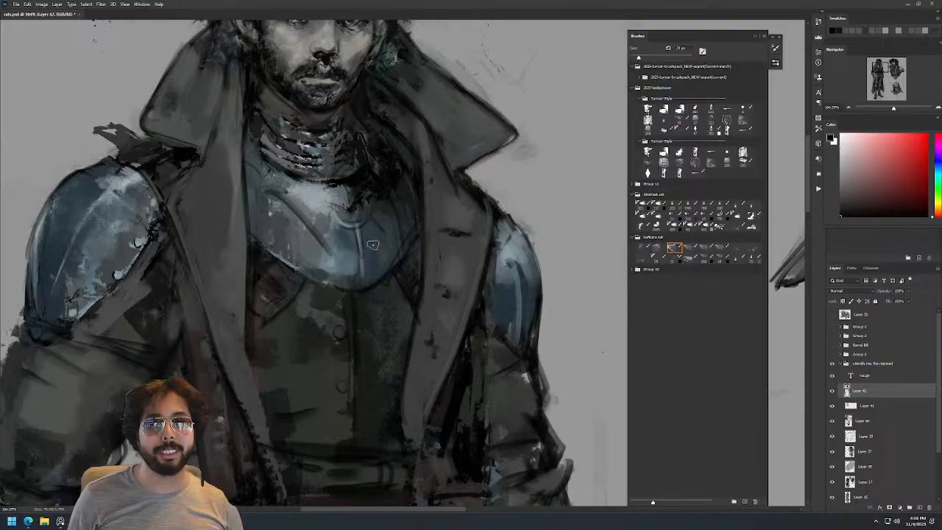
{"action": "key", "text": "ctrl+z"}
{"action": "right_click", "coordinate": [311, 228]}
{"action": "left_click_drag", "start_coordinate": [258, 196], "coordinate": [322, 263]}
{"action": "key", "text": "ctrl+z"}
{"action": "left_click_drag", "start_coordinate": [259, 213], "coordinate": [318, 275]}
{"action": "key", "text": "ctrl+z"}
{"action": "left_click_drag", "start_coordinate": [255, 230], "coordinate": [330, 274]}
{"action": "key", "text": "ctrl+z"}
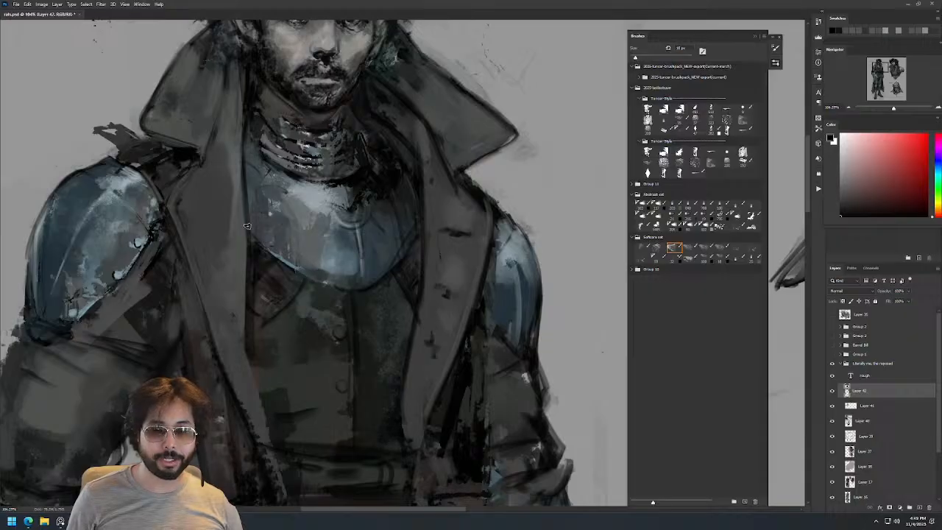
{"action": "left_click_drag", "start_coordinate": [249, 194], "coordinate": [350, 286]}
{"action": "key", "text": "ctrl+z"}
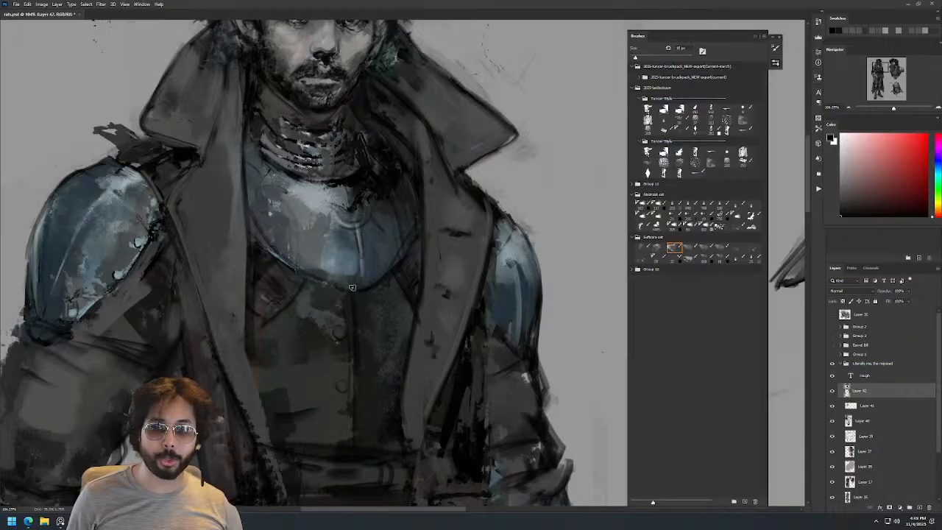
{"action": "key", "text": "ctrl+z"}
Outline the breastplate's lower rim in black and darken the neck area beneath the jaw.
{"action": "mouse_move", "coordinate": [252, 220]}
{"action": "left_mouse_down"}
{"action": "mouse_move", "coordinate": [332, 278]}
{"action": "mouse_move", "coordinate": [409, 219]}
{"action": "left_mouse_up"}
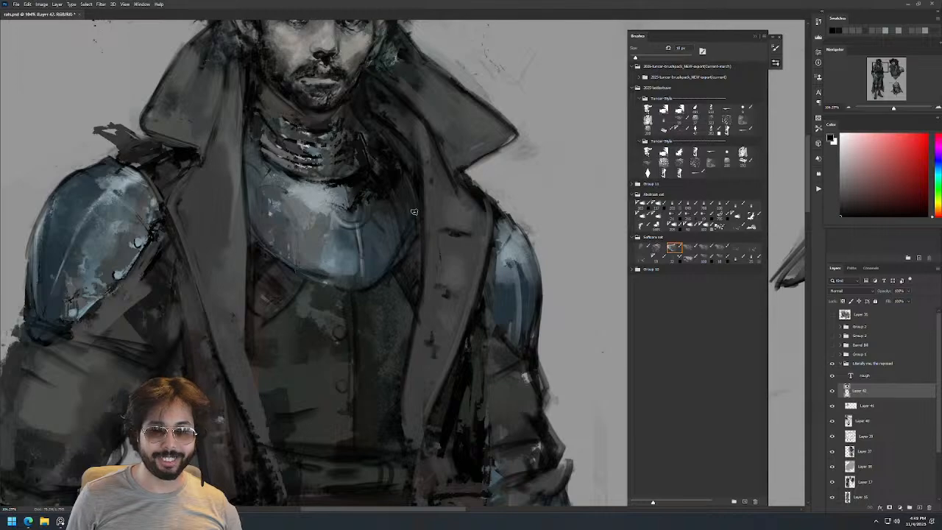
{"action": "key", "text": "z"}
{"action": "left_click_drag", "start_coordinate": [439, 129], "coordinate": [420, 227]}
{"action": "left_click_drag", "start_coordinate": [376, 85], "coordinate": [434, 110]}
{"action": "right_click", "coordinate": [355, 168], "text": "alt"}
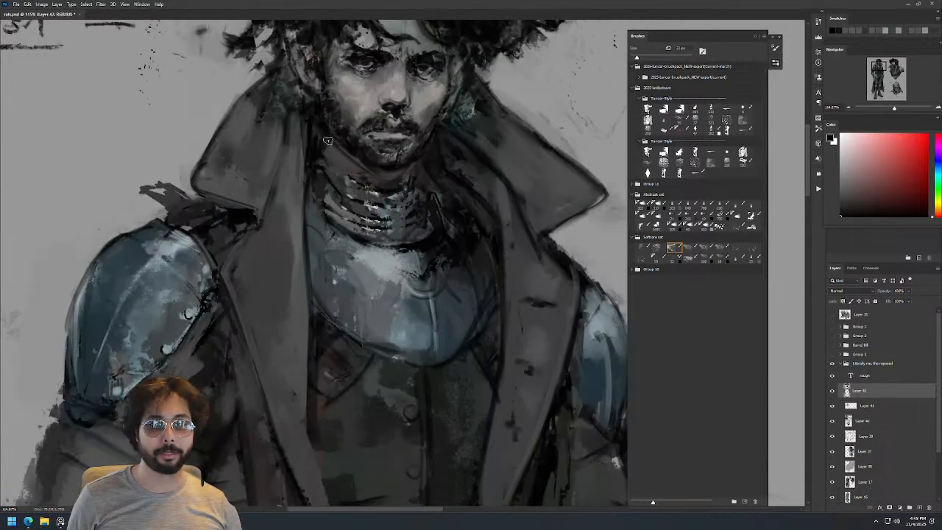
{"action": "right_click", "coordinate": [369, 181], "text": "alt"}
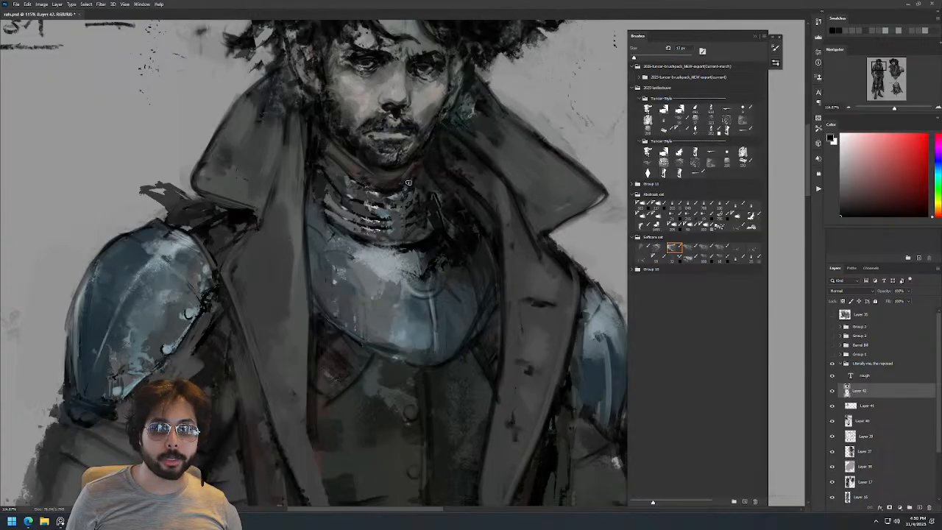
Refine the beard and jawline with fine near-black strokes, sampling from the jaw shadow and varying the small brush size.
{"action": "scroll", "coordinate": [407, 185], "scroll_direction": "down", "scroll_amount": 3}
{"action": "scroll", "coordinate": [409, 197], "scroll_direction": "up", "scroll_amount": 3}
{"action": "left_click", "coordinate": [317, 235], "text": "alt"}
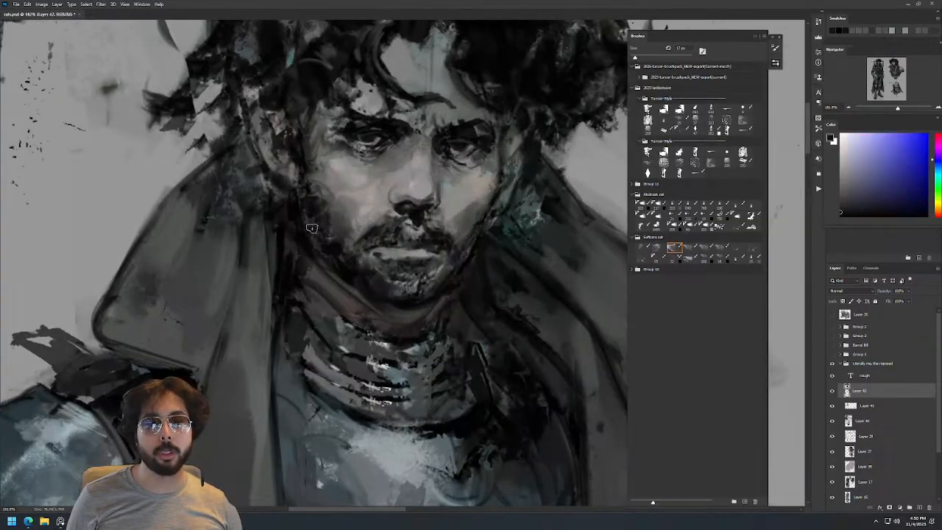
{"action": "left_click", "coordinate": [314, 236], "text": "alt"}
{"action": "right_click", "coordinate": [326, 234], "text": "alt"}
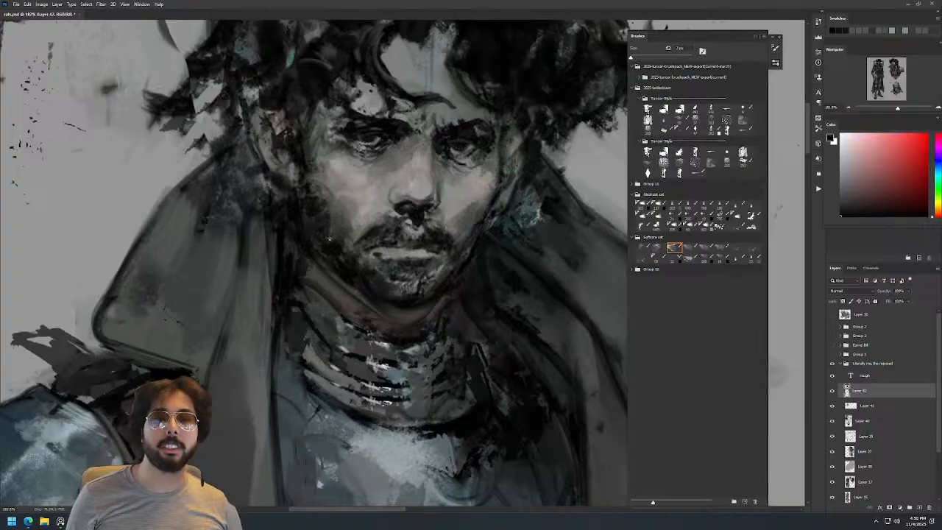
{"action": "right_click", "coordinate": [337, 239], "text": "alt"}
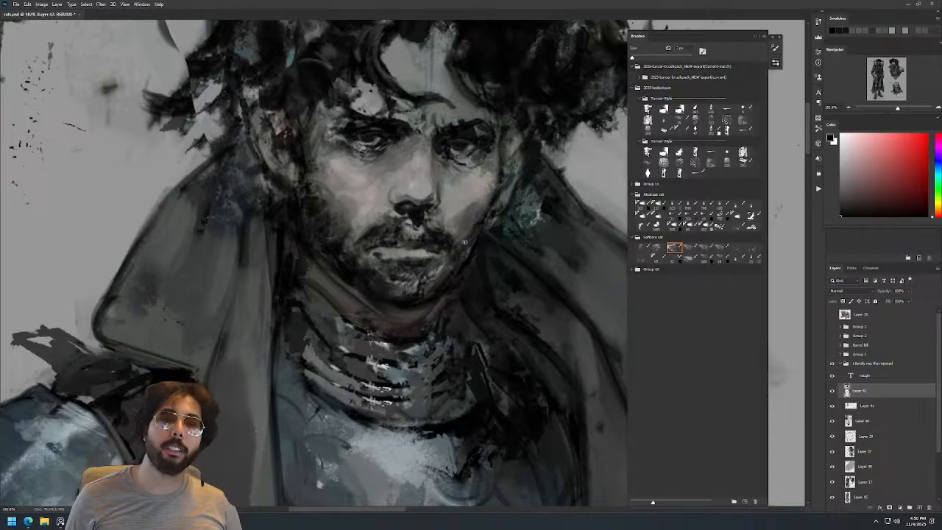
{"action": "scroll", "coordinate": [471, 251], "scroll_direction": "down", "scroll_amount": 3}
{"action": "scroll", "coordinate": [519, 208], "scroll_direction": "up", "scroll_amount": 3}
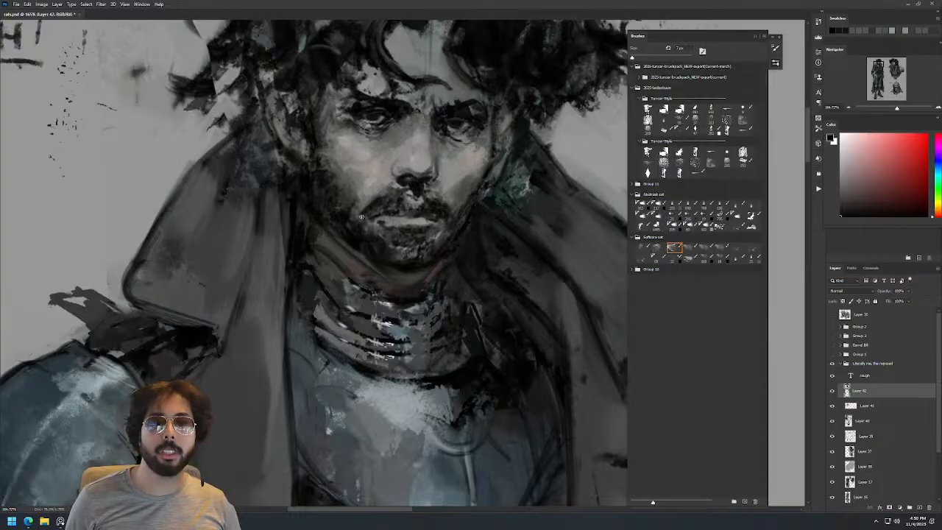
{"action": "scroll", "coordinate": [462, 143], "scroll_direction": "down", "scroll_amount": 5}
{"action": "scroll", "coordinate": [474, 143], "scroll_direction": "up", "scroll_amount": 8}
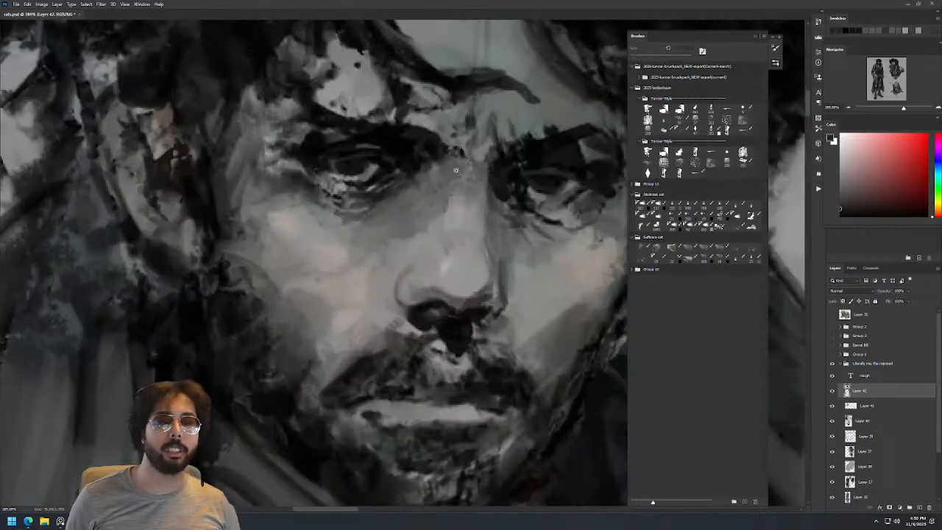
Flip the canvas back to its original orientation and retouch the forehead below the fringe with sampled grey-green.
{"action": "scroll", "coordinate": [403, 185], "scroll_direction": "down", "scroll_amount": 8}
{"action": "scroll", "coordinate": [492, 174], "scroll_direction": "down", "scroll_amount": 3}
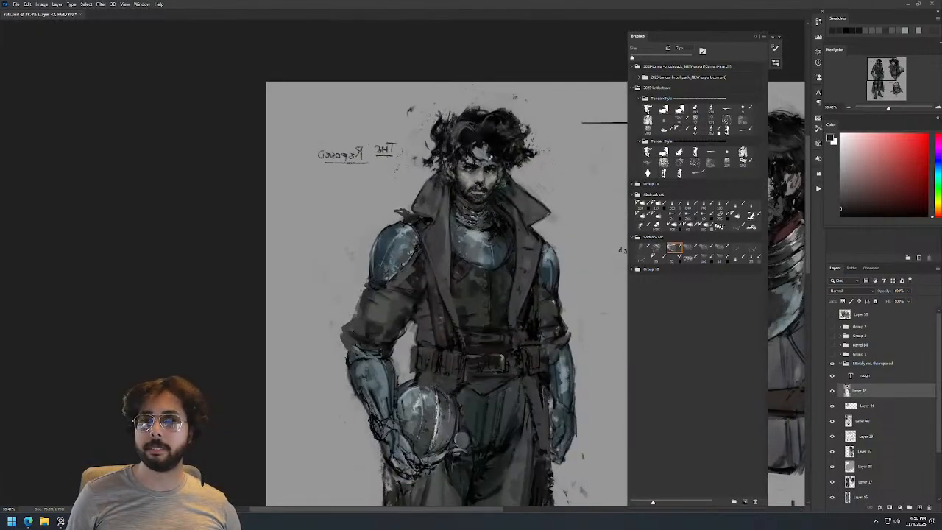
{"action": "key", "text": "ctrl+shift+h"}
{"action": "left_click_drag", "start_coordinate": [478, 166], "coordinate": [165, 133]}
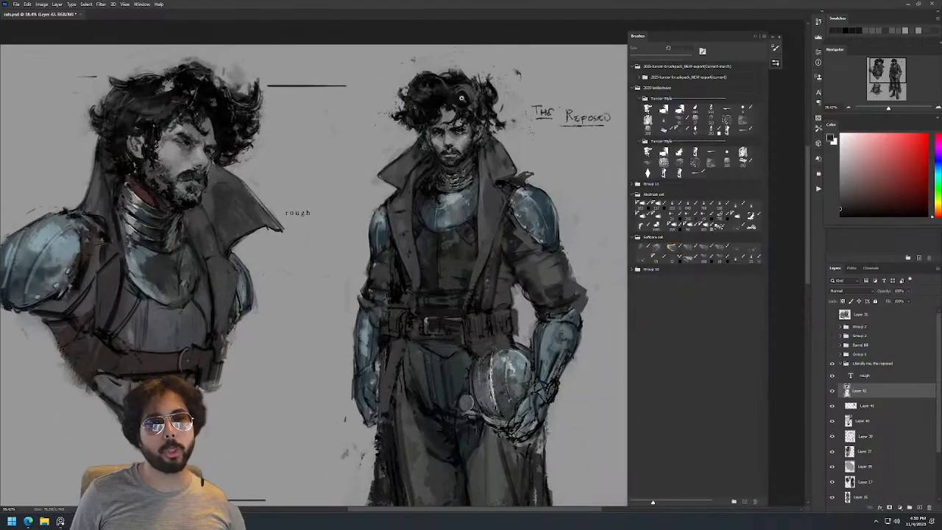
{"action": "left_click_drag", "start_coordinate": [479, 95], "coordinate": [512, 65]}
{"action": "scroll", "coordinate": [512, 65], "scroll_direction": "up", "scroll_amount": 1}
{"action": "left_click", "coordinate": [374, 151], "text": "alt"}
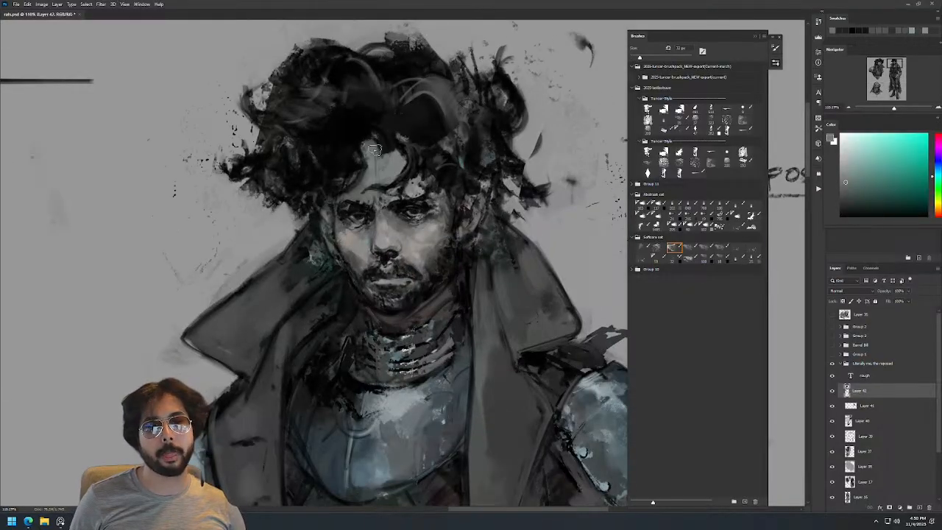
{"action": "scroll", "coordinate": [465, 156], "scroll_direction": "down", "scroll_amount": 4}
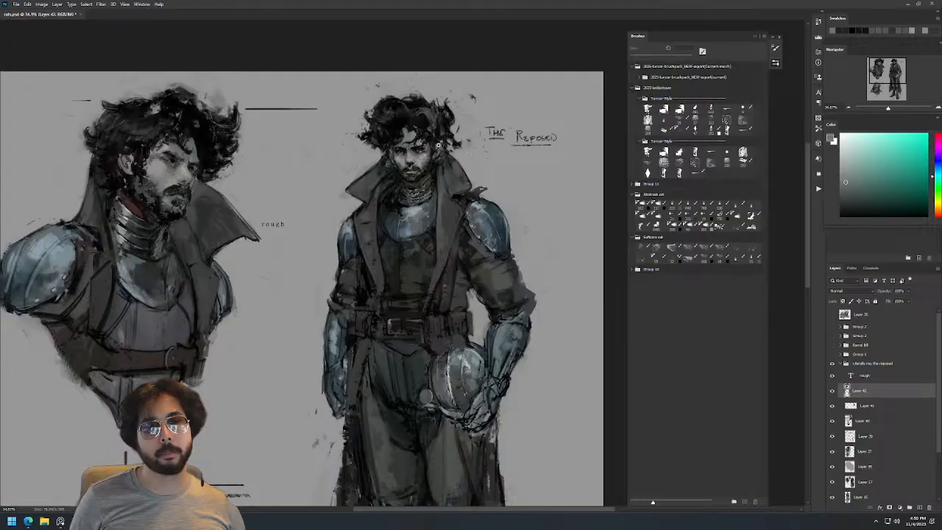
Retouch the smaller shoulder plate with pale blue-grey sampled from its highlight.
{"action": "scroll", "coordinate": [439, 145], "scroll_direction": "down", "scroll_amount": 2}
{"action": "scroll", "coordinate": [350, 198], "scroll_direction": "up", "scroll_amount": 5}
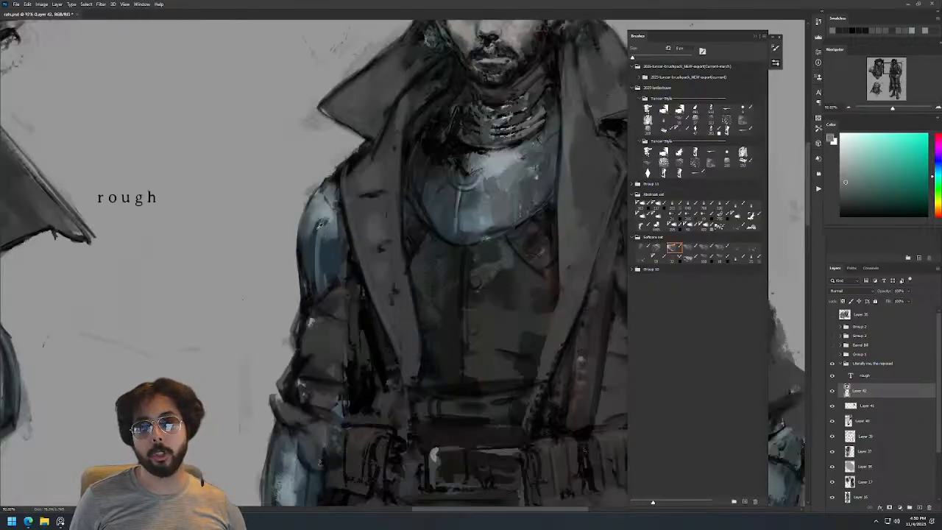
{"action": "left_click", "coordinate": [321, 223], "text": "alt"}
{"action": "scroll", "coordinate": [355, 193], "scroll_direction": "down", "scroll_amount": 3}
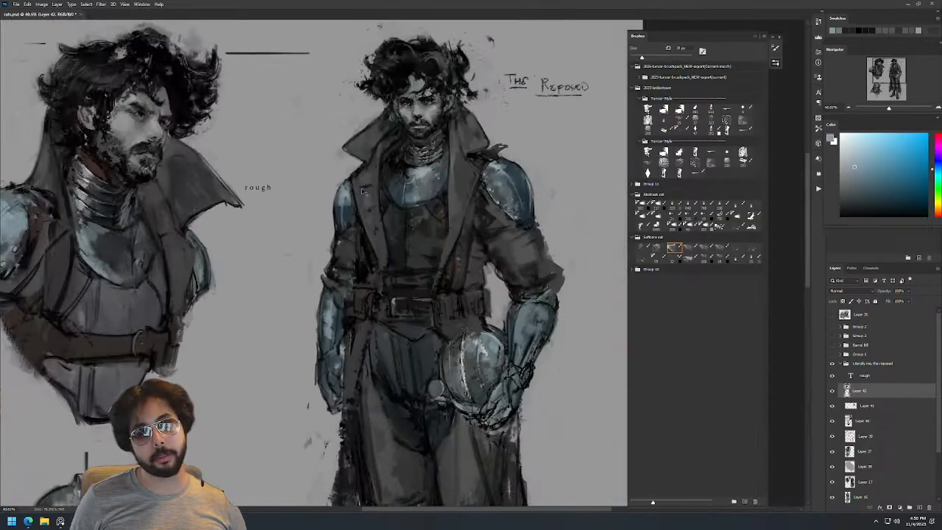
Repaint the larger shoulder plate's curved surface with blue-grey sampled from the plate and a smaller brush, undoing and redoing the main stroke.
{"action": "scroll", "coordinate": [362, 197], "scroll_direction": "up", "scroll_amount": 3}
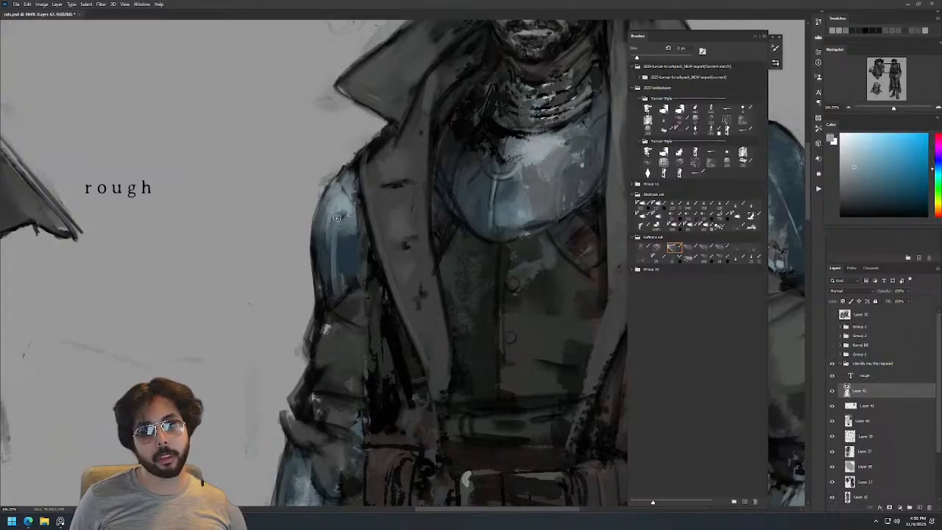
{"action": "scroll", "coordinate": [371, 176], "scroll_direction": "down", "scroll_amount": 3}
{"action": "scroll", "coordinate": [474, 176], "scroll_direction": "up", "scroll_amount": 2}
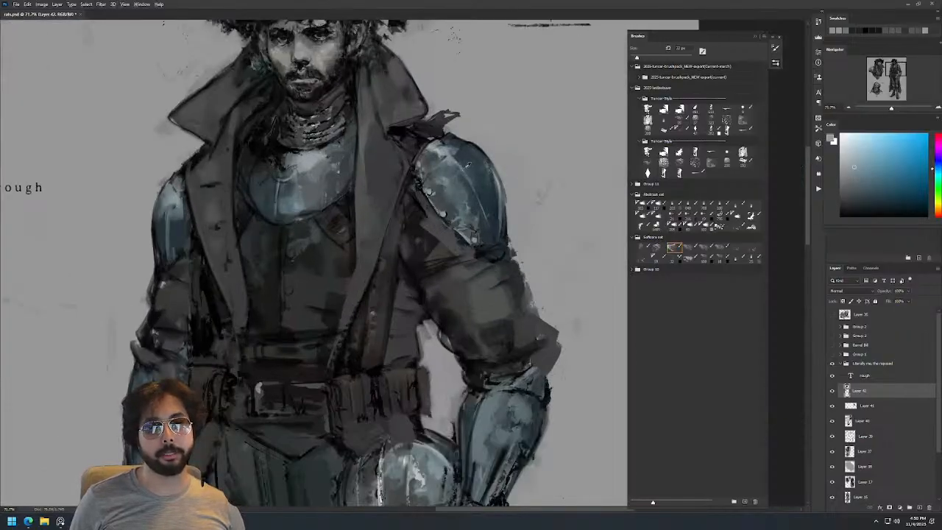
{"action": "left_click", "coordinate": [461, 184], "text": "alt"}
{"action": "right_click", "coordinate": [479, 194], "text": "alt"}
{"action": "left_click", "coordinate": [450, 157], "text": "alt"}
{"action": "left_click_drag", "start_coordinate": [450, 157], "coordinate": [494, 236]}
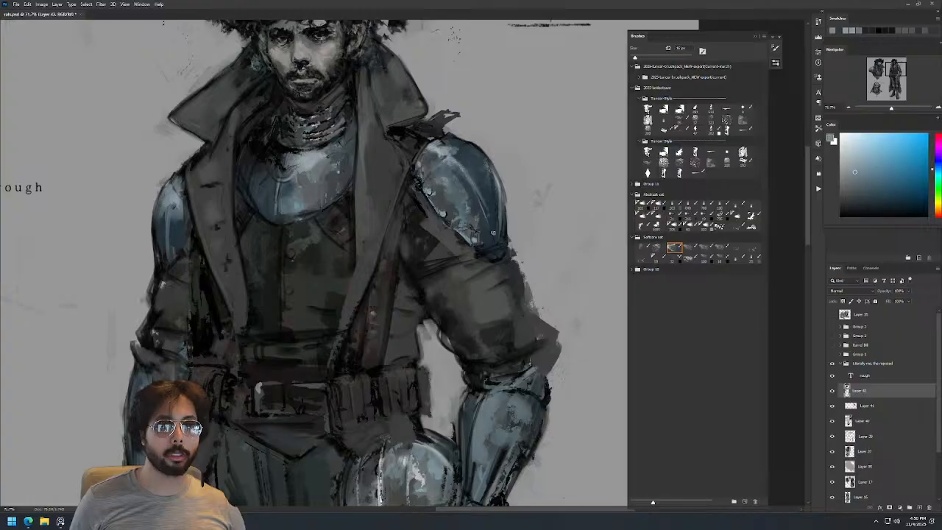
{"action": "key", "text": "ctrl+z"}
{"action": "left_click_drag", "start_coordinate": [463, 171], "coordinate": [491, 239]}
{"action": "scroll", "coordinate": [502, 194], "scroll_direction": "down", "scroll_amount": 2}
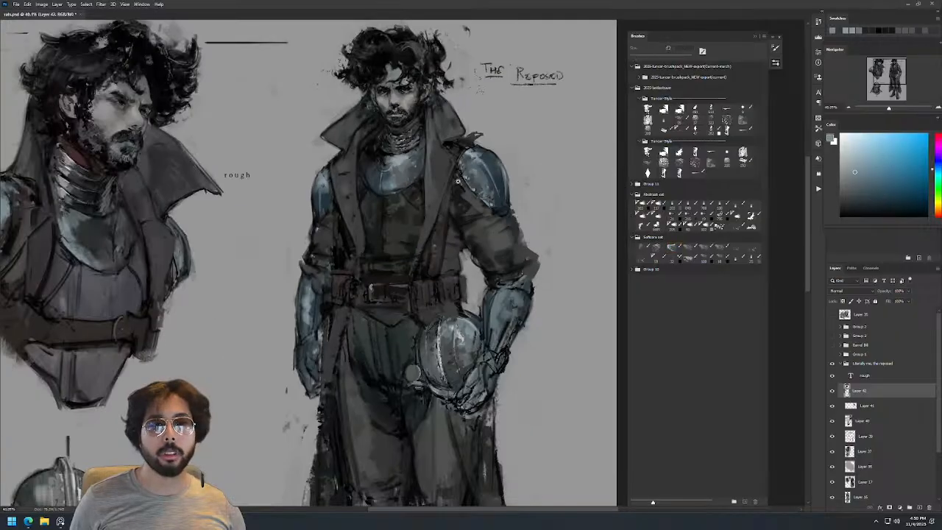
{"action": "scroll", "coordinate": [397, 147], "scroll_direction": "up", "scroll_amount": 2}
Darken the breastplate's side and lower rim with black strokes, undoing unwanted ones and reducing the brush size.
{"action": "left_click", "coordinate": [431, 176], "text": "alt"}
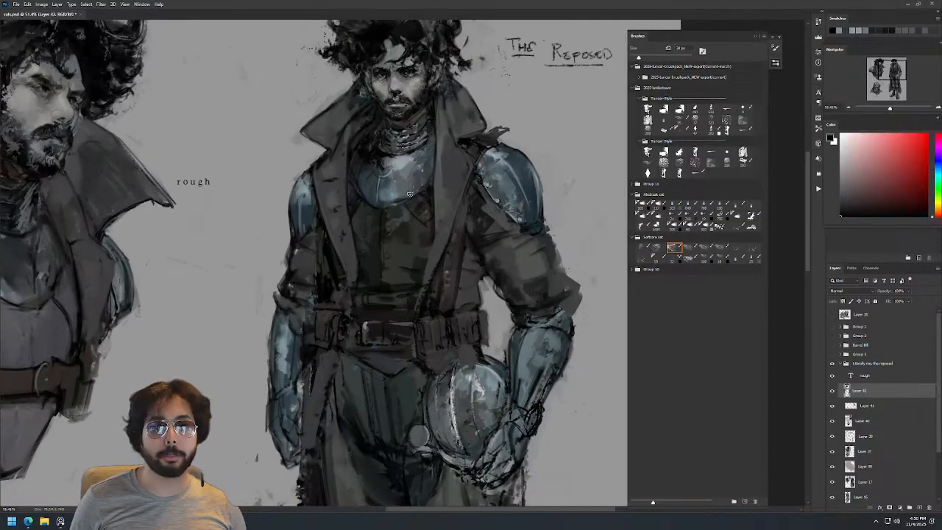
{"action": "key", "text": "ctrl+z"}
{"action": "left_click_drag", "start_coordinate": [431, 153], "coordinate": [401, 199]}
{"action": "right_click", "coordinate": [419, 175], "text": "alt"}
{"action": "key", "text": "ctrl+z"}
{"action": "right_click", "coordinate": [416, 178], "text": "alt"}
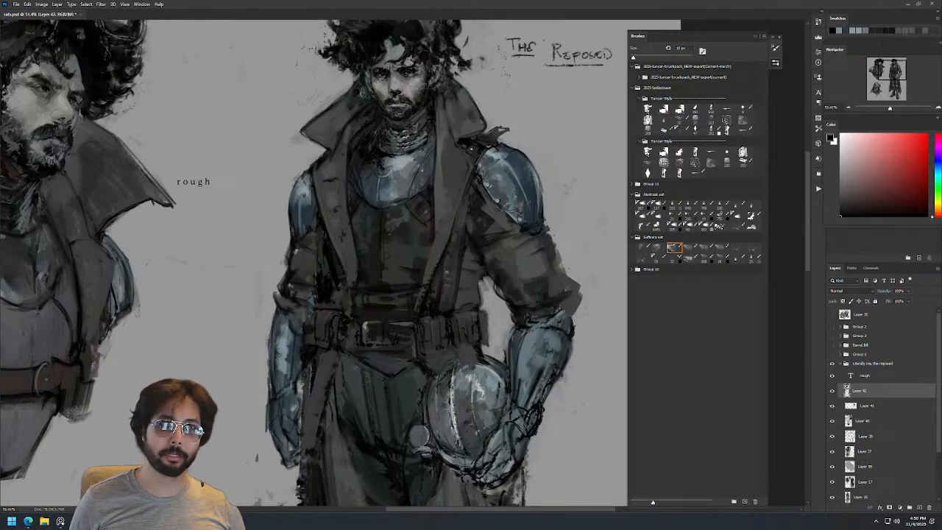
{"action": "scroll", "coordinate": [482, 132], "scroll_direction": "down", "scroll_amount": 3}
{"action": "scroll", "coordinate": [483, 95], "scroll_direction": "down", "scroll_amount": 2}
{"action": "scroll", "coordinate": [479, 164], "scroll_direction": "up", "scroll_amount": 1}
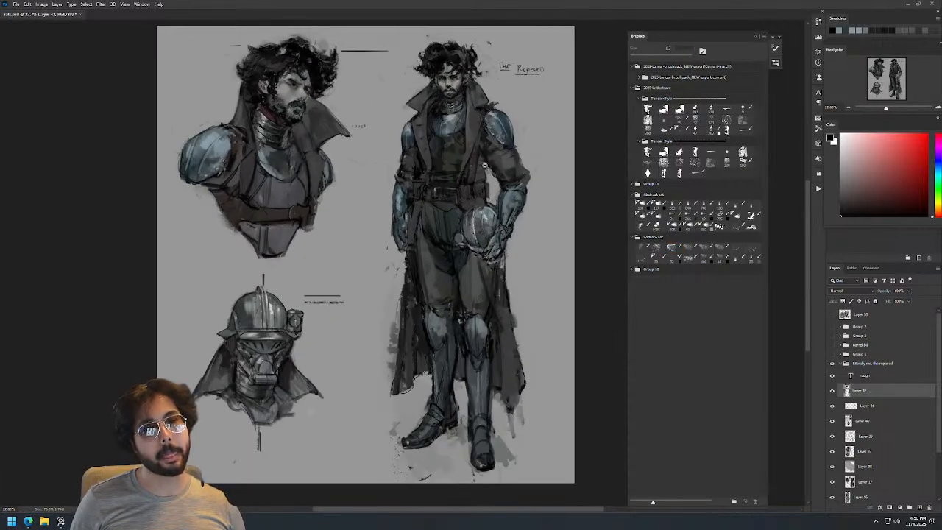
{"action": "scroll", "coordinate": [499, 133], "scroll_direction": "up", "scroll_amount": 3}
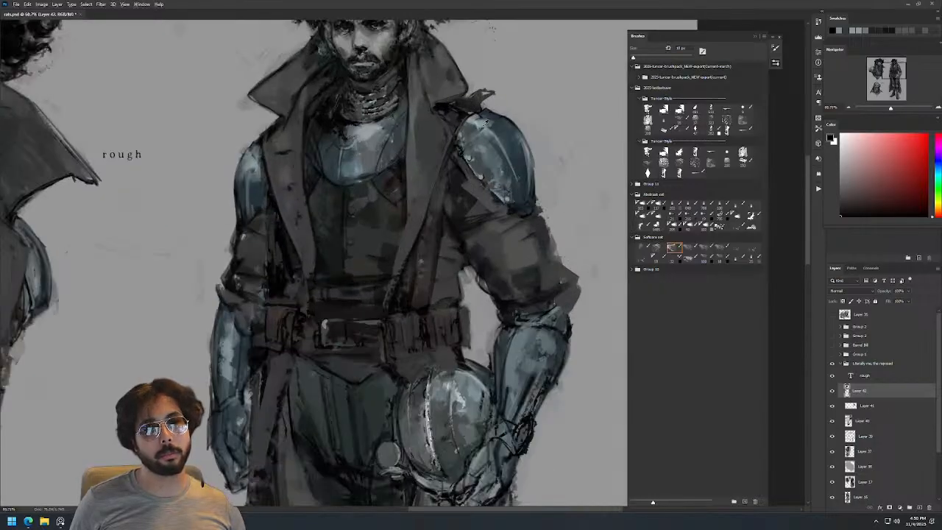
{"action": "left_click", "coordinate": [481, 125], "text": "alt"}
{"action": "scroll", "coordinate": [496, 121], "scroll_direction": "down", "scroll_amount": 3}
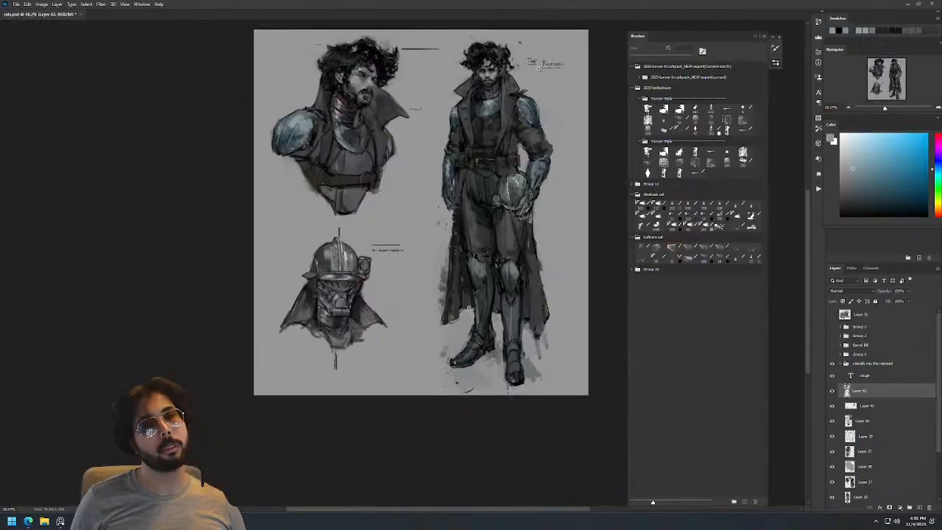
Refine the shadows around the full-body figure's eyes and nose bridge with dark tones sampled from the face.
{"action": "scroll", "coordinate": [518, 65], "scroll_direction": "up", "scroll_amount": 5}
{"action": "left_click", "coordinate": [441, 111], "text": "alt"}
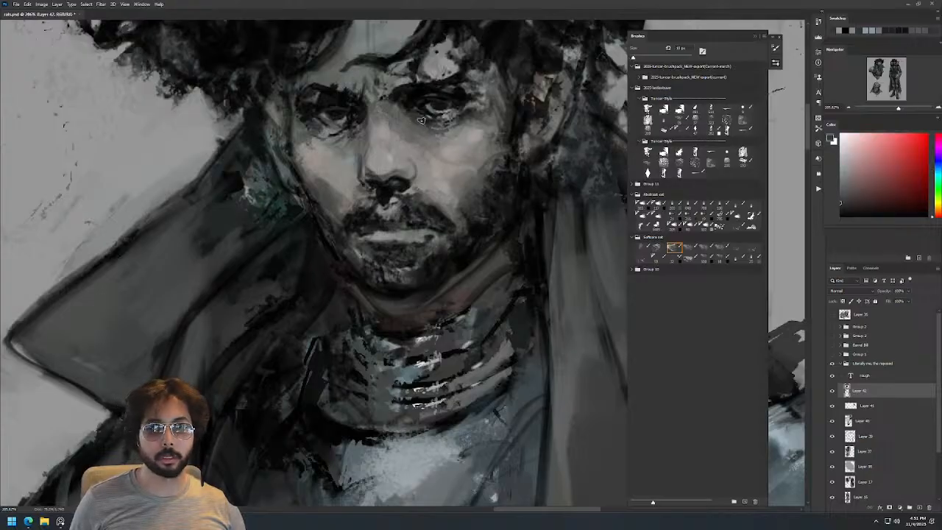
{"action": "left_click", "coordinate": [417, 125], "text": "alt"}
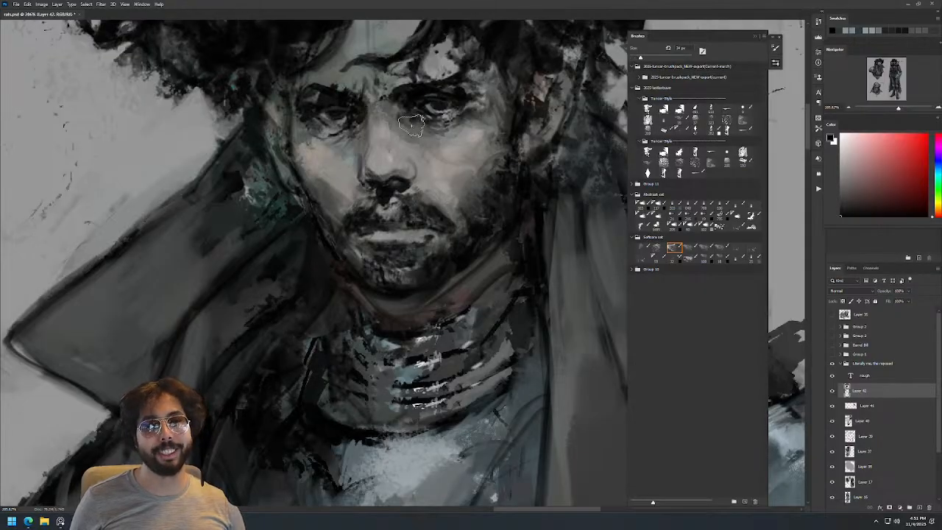
{"action": "left_click_drag", "start_coordinate": [402, 105], "coordinate": [361, 118]}
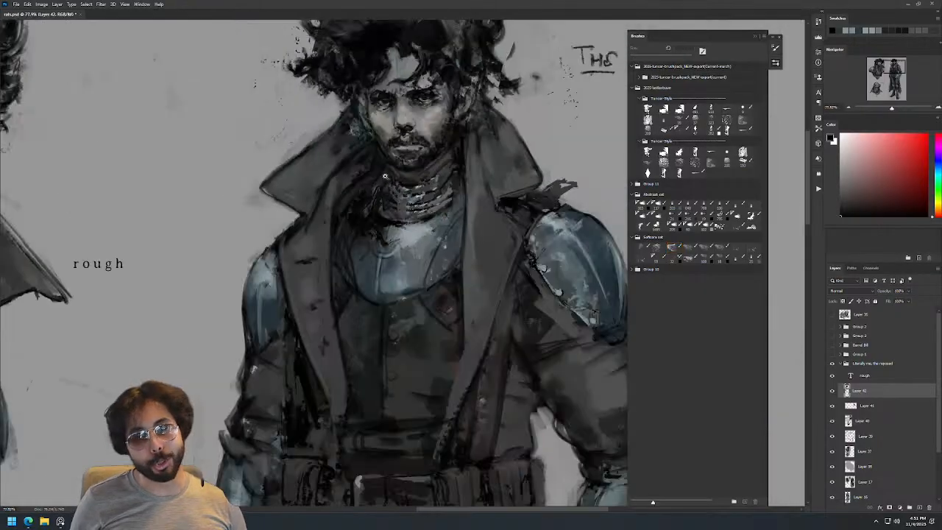
{"action": "left_click_drag", "start_coordinate": [453, 106], "coordinate": [429, 158]}
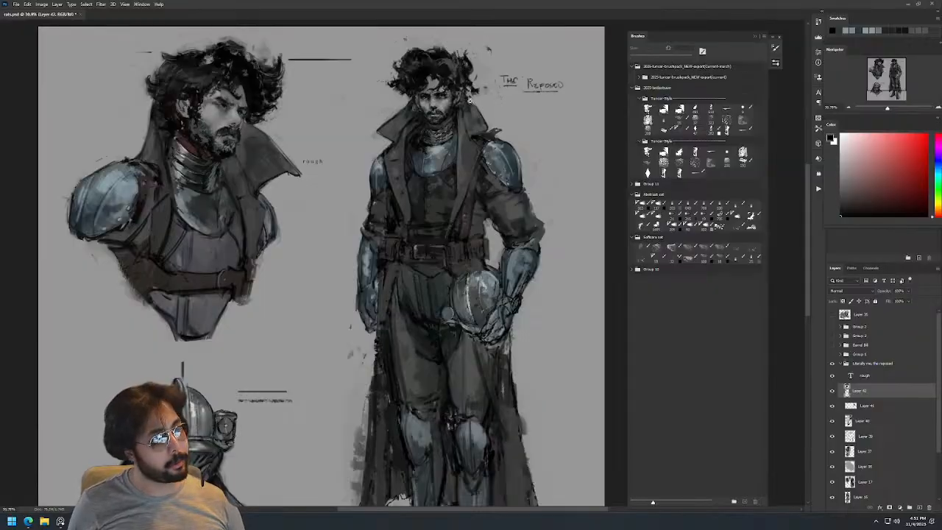
{"action": "left_click_drag", "start_coordinate": [447, 104], "coordinate": [470, 109]}
{"action": "left_click_drag", "start_coordinate": [440, 183], "coordinate": [446, 229]}
Retouch the breastplate beside the coat lapel with sampled grey-blue, and shrink the brush for fine black edge lines.
{"action": "left_click", "coordinate": [439, 225], "text": "alt"}
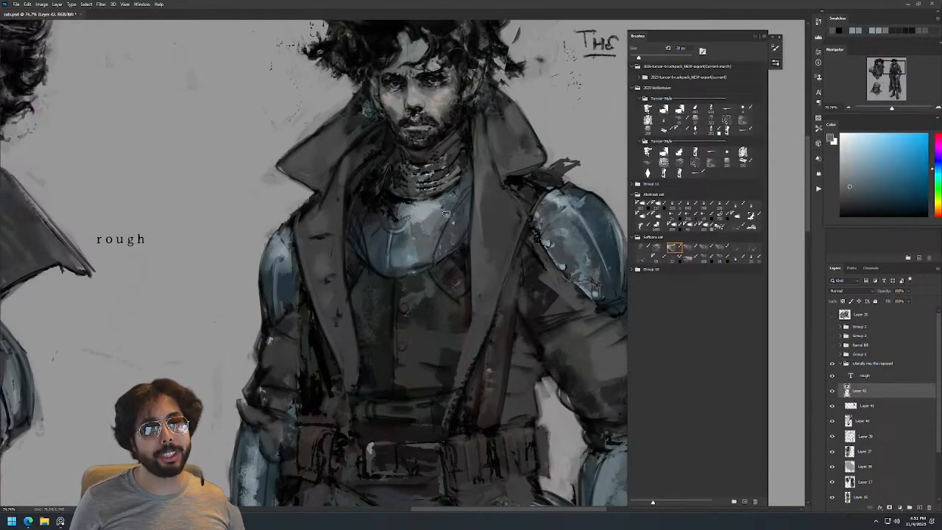
{"action": "key", "text": "bracketleft"}
{"action": "key", "text": "bracketleft"}
{"action": "key", "text": "bracketleft"}
{"action": "key", "text": "bracketleft"}
{"action": "key", "text": "bracketleft"}
{"action": "key", "text": "bracketleft"}
{"action": "key", "text": "d"}
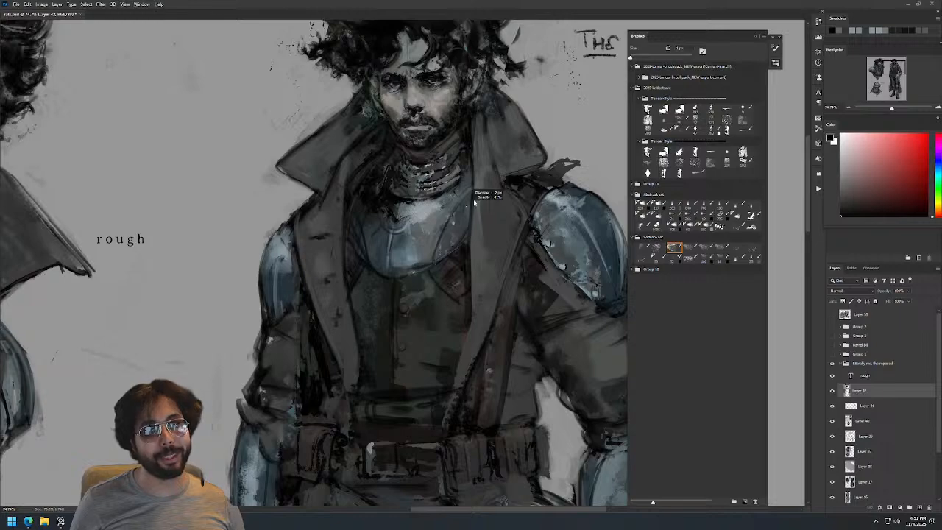
Deepen the breastplate's outer edges and the adjoining lapels, alternating sampled dark blue tones with black.
{"action": "left_click", "coordinate": [453, 230], "text": "alt"}
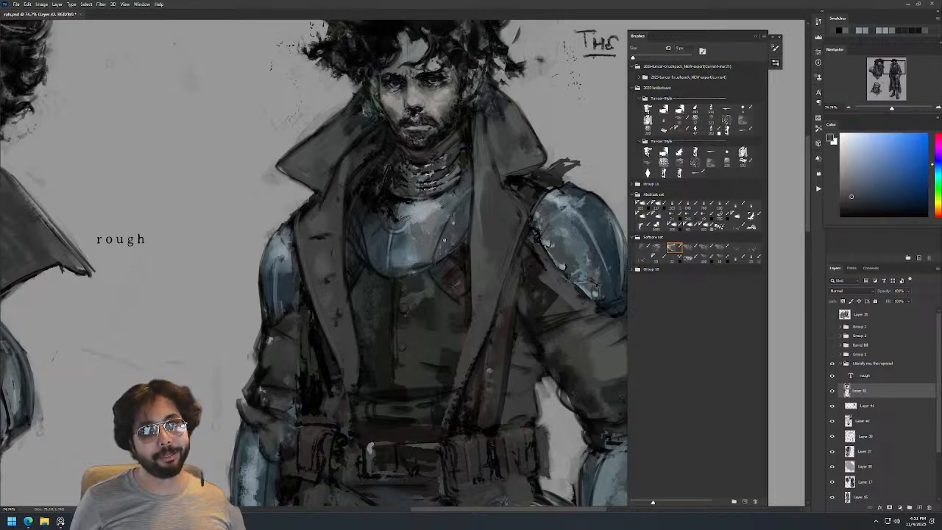
{"action": "key", "text": "d"}
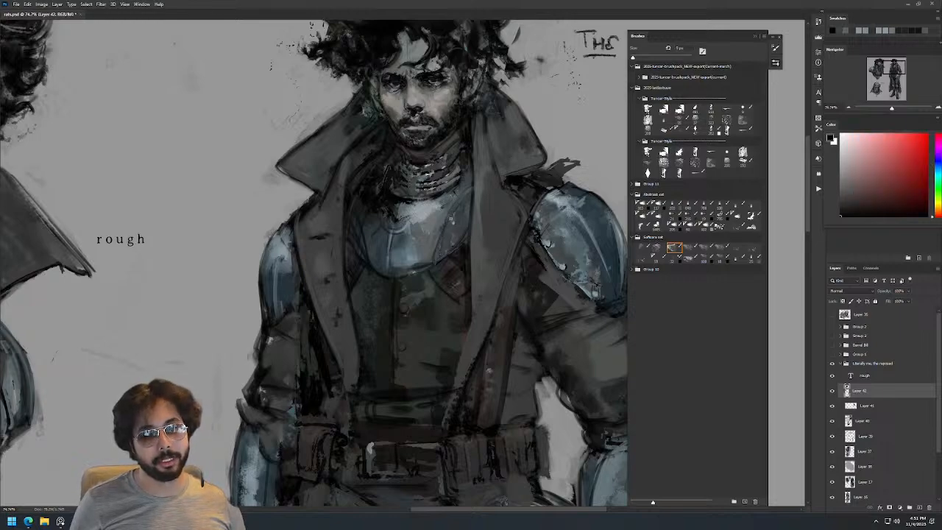
{"action": "left_click", "coordinate": [377, 247], "text": "alt"}
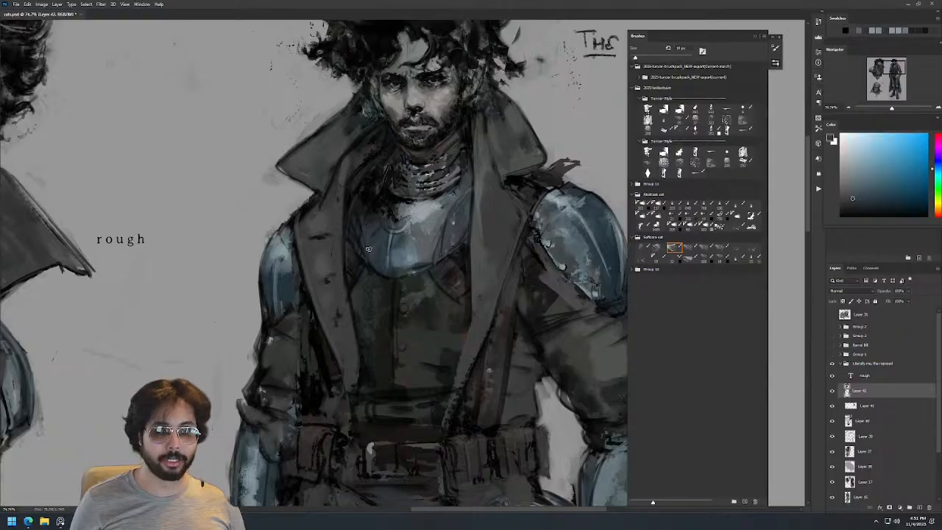
{"action": "key", "text": "d"}
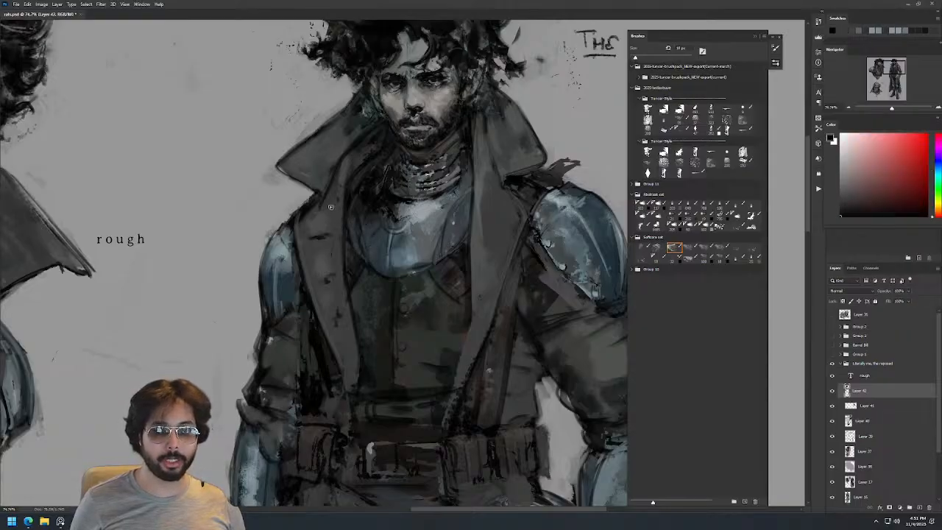
{"action": "left_click", "coordinate": [358, 366], "text": "alt"}
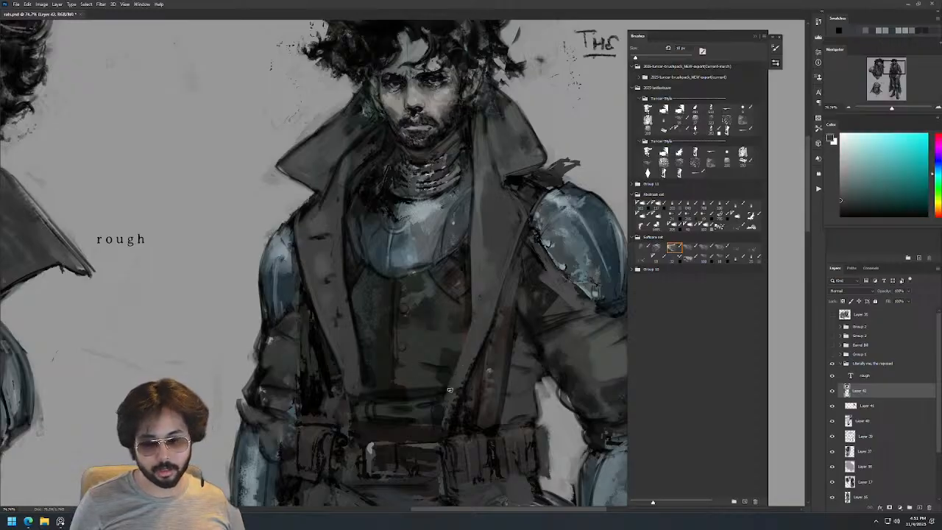
Block in the coat beside the belt and the smaller sleeve with a larger brush in sampled dark grey tones.
{"action": "scroll", "coordinate": [483, 224], "scroll_direction": "down", "scroll_amount": 5}
{"action": "left_click_drag", "start_coordinate": [485, 222], "coordinate": [448, 168]}
{"action": "scroll", "coordinate": [491, 161], "scroll_direction": "up", "scroll_amount": 3}
{"action": "left_click", "coordinate": [434, 154], "text": "alt"}
{"action": "left_click_drag", "start_coordinate": [456, 318], "coordinate": [468, 315]}
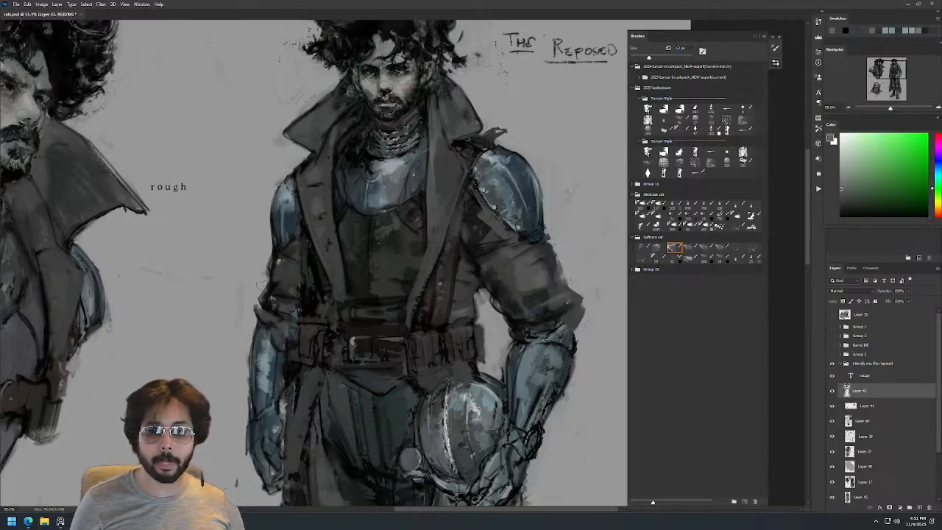
{"action": "left_click", "coordinate": [276, 303], "text": "alt"}
{"action": "scroll", "coordinate": [413, 274], "scroll_direction": "down", "scroll_amount": 4}
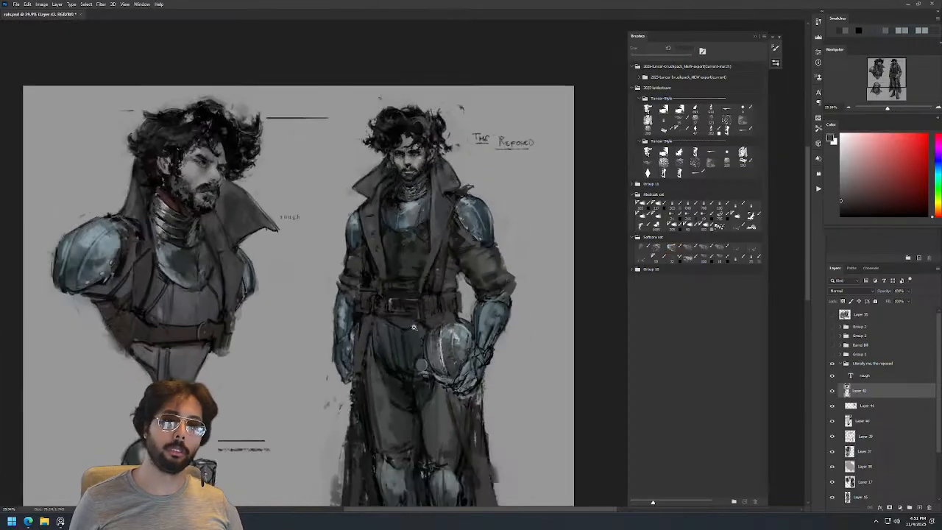
Flip the canvas horizontally and outline the elbow of the sleeve on the helmet-holding arm in black, undoing and redoing strokes at varied brush sizes.
{"action": "key", "text": "ctrl+shift+h"}
{"action": "left_click_drag", "start_coordinate": [322, 273], "coordinate": [546, 175]}
{"action": "scroll", "coordinate": [394, 131], "scroll_direction": "up", "scroll_amount": 4}
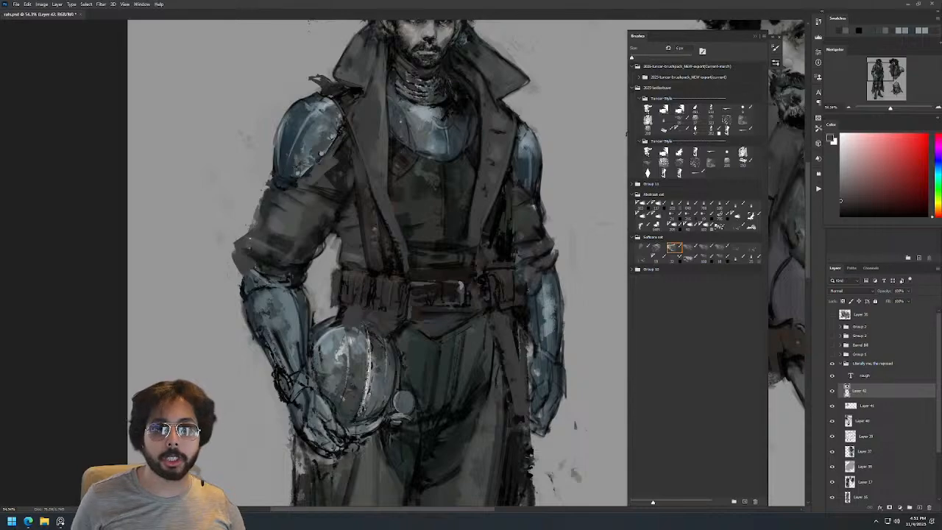
{"action": "mouse_move", "coordinate": [234, 247]}
{"action": "left_mouse_down"}
{"action": "mouse_move", "coordinate": [244, 276]}
{"action": "mouse_move", "coordinate": [236, 270]}
{"action": "mouse_move", "coordinate": [268, 201]}
{"action": "left_mouse_up"}
{"action": "key", "text": "ctrl+z"}
{"action": "key", "text": "["}
{"action": "key", "text": "ctrl+z"}
{"action": "key", "text": "ctrl+z"}
{"action": "right_click", "coordinate": [243, 268], "text": "alt"}
{"action": "right_click", "coordinate": [239, 240], "text": "alt"}
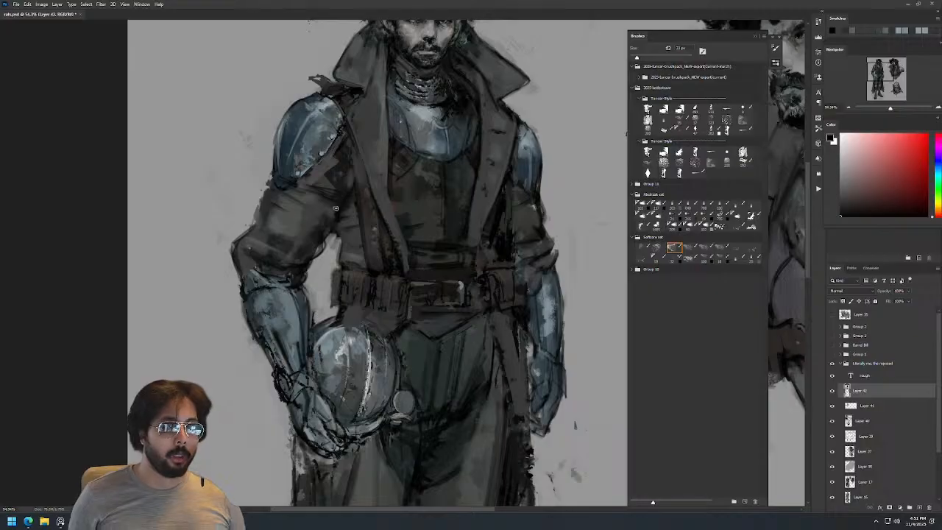
Redraw the outer edge of the helmet arm's upper sleeve in black with a 27 px brush.
{"action": "right_click", "coordinate": [309, 210], "text": "alt"}
{"action": "key", "text": "ctrl+z"}
{"action": "left_click_drag", "start_coordinate": [269, 193], "coordinate": [256, 225]}
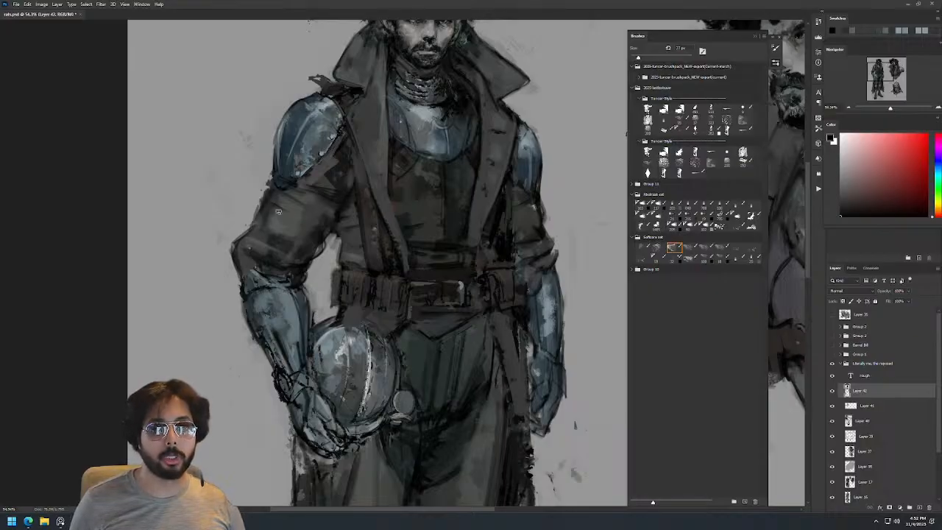
Sharpen the free arm's sleeve edge and the coat opening above the belt, alternating sampled dark grey-green with black.
{"action": "left_click", "coordinate": [533, 220], "text": "alt"}
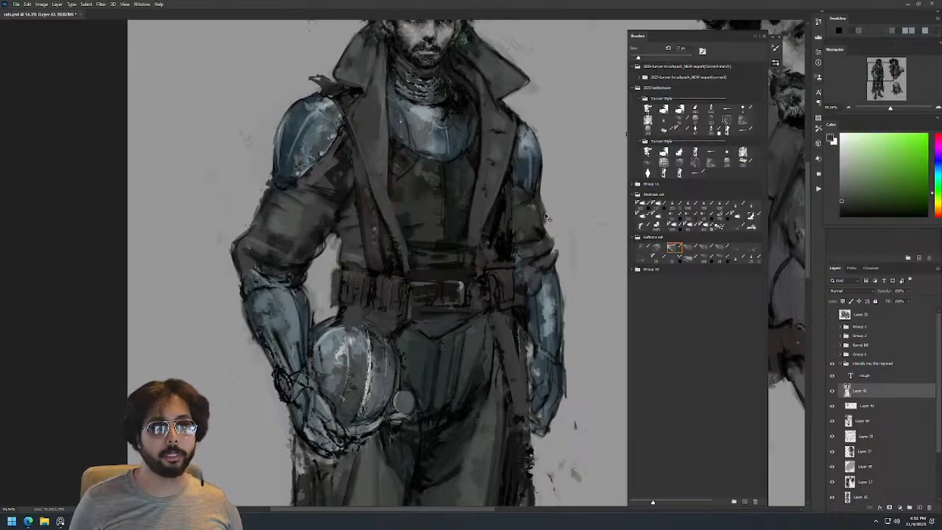
{"action": "right_click", "coordinate": [543, 211], "text": "alt"}
{"action": "key", "text": "d"}
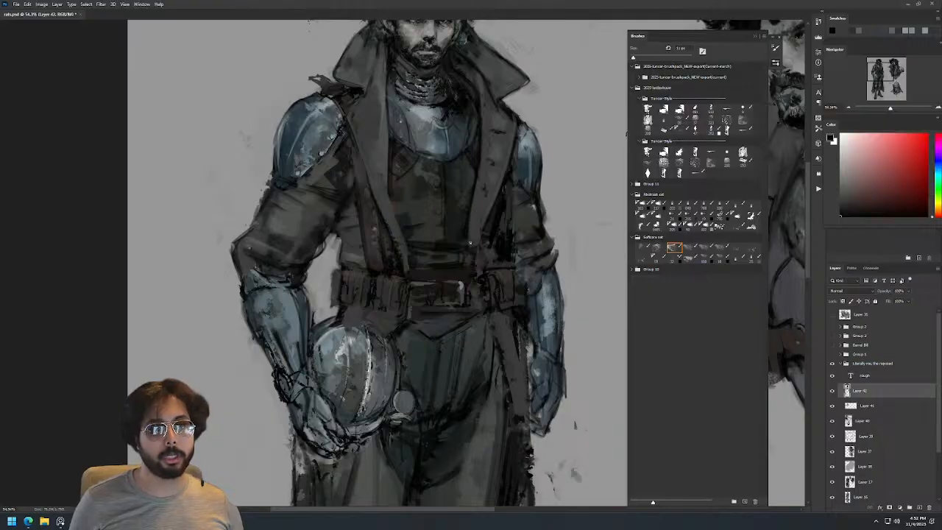
{"action": "left_click", "coordinate": [475, 237], "text": "alt"}
{"action": "key", "text": "d"}
{"action": "scroll", "coordinate": [550, 210], "scroll_direction": "down", "scroll_amount": 5}
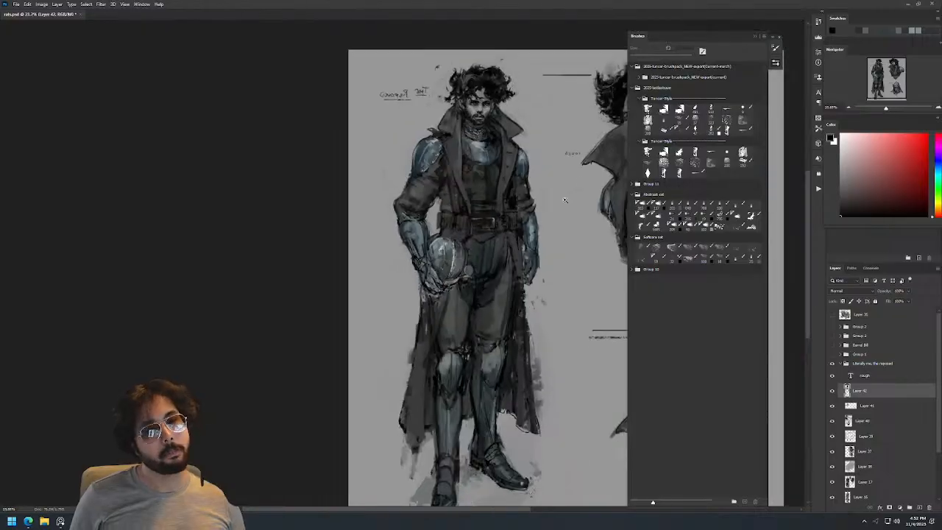
Retouch the forehead between the hair strands with grey-green sampled from the skin, using a small brush.
{"action": "scroll", "coordinate": [514, 133], "scroll_direction": "up", "scroll_amount": 5}
{"action": "key", "text": "b"}
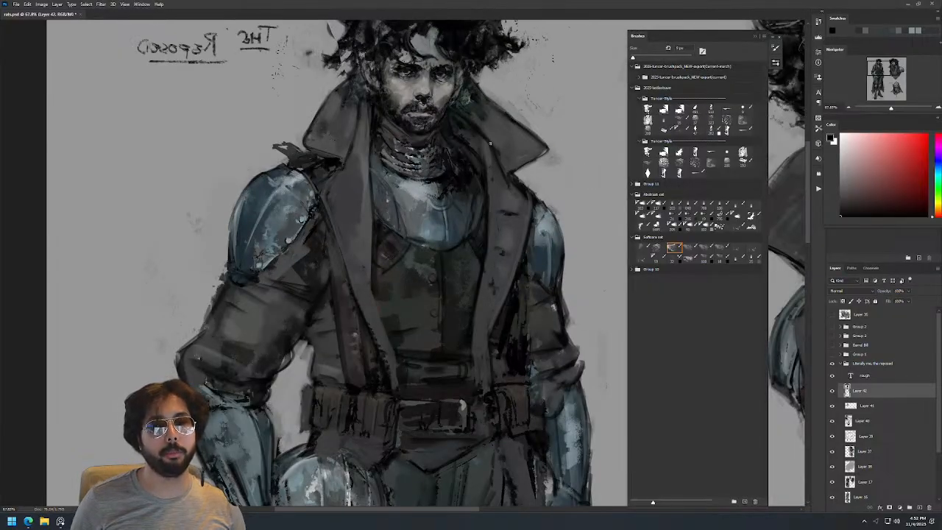
{"action": "scroll", "coordinate": [512, 141], "scroll_direction": "down", "scroll_amount": 5}
{"action": "scroll", "coordinate": [445, 77], "scroll_direction": "up", "scroll_amount": 8}
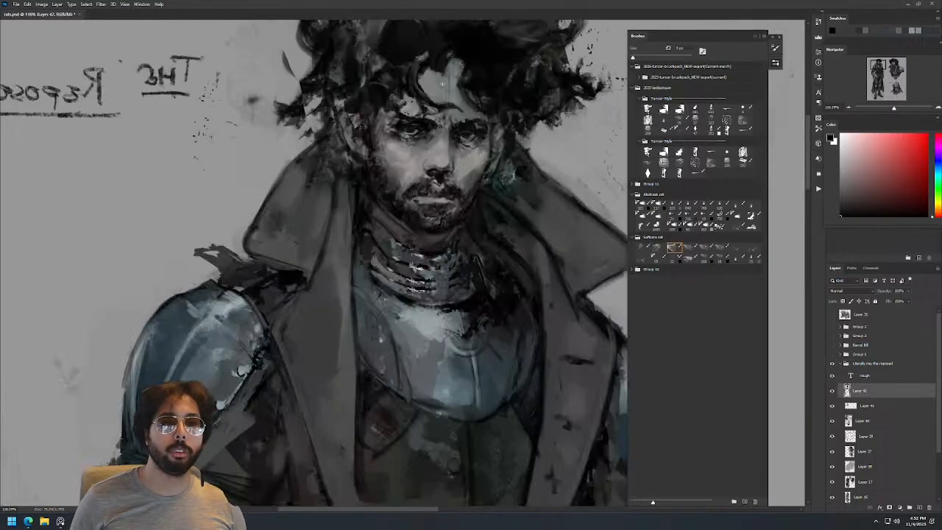
{"action": "left_click", "coordinate": [445, 78], "text": "alt"}
{"action": "left_click", "coordinate": [451, 75], "text": "alt"}
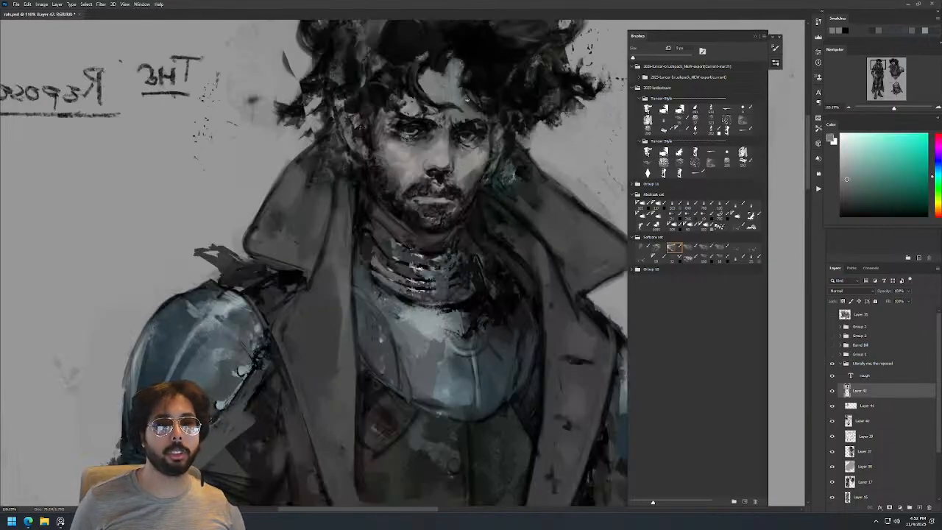
{"action": "scroll", "coordinate": [472, 103], "scroll_direction": "down", "scroll_amount": 5}
{"action": "scroll", "coordinate": [526, 81], "scroll_direction": "down", "scroll_amount": 3}
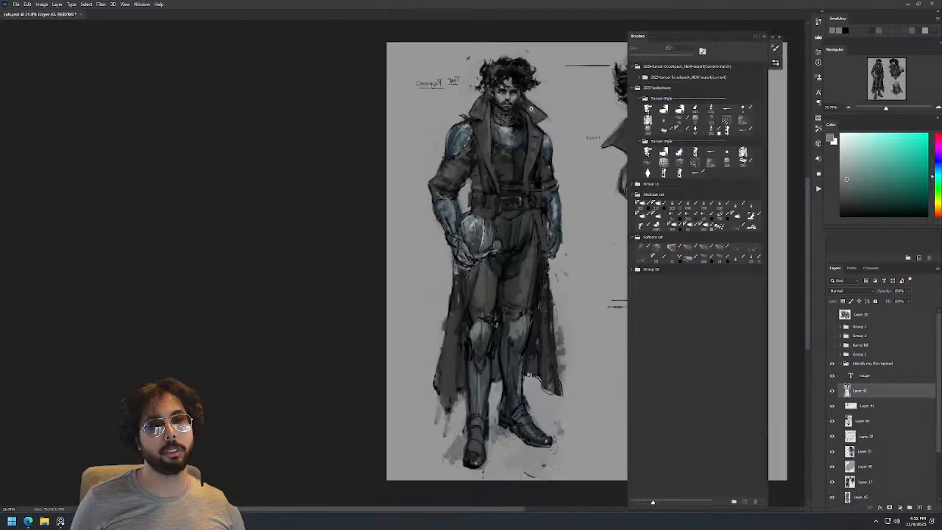
{"action": "scroll", "coordinate": [528, 75], "scroll_direction": "up", "scroll_amount": 5}
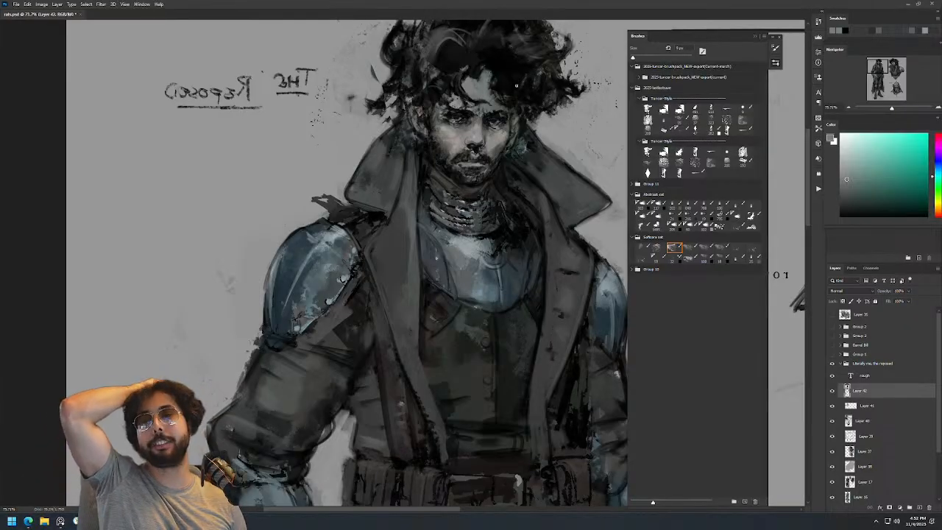
Soften the cheek and eye area with warm grey sampled from the cheek.
{"action": "left_click_drag", "start_coordinate": [474, 111], "coordinate": [506, 103]}
{"action": "left_click", "coordinate": [431, 168], "text": "alt"}
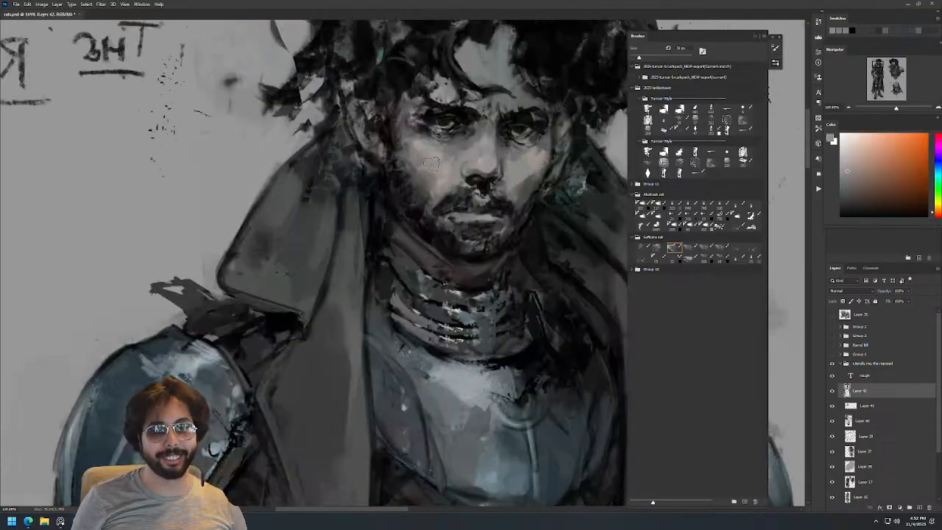
{"action": "left_click", "coordinate": [426, 179], "text": "alt"}
{"action": "left_click_drag", "start_coordinate": [500, 138], "coordinate": [450, 147]}
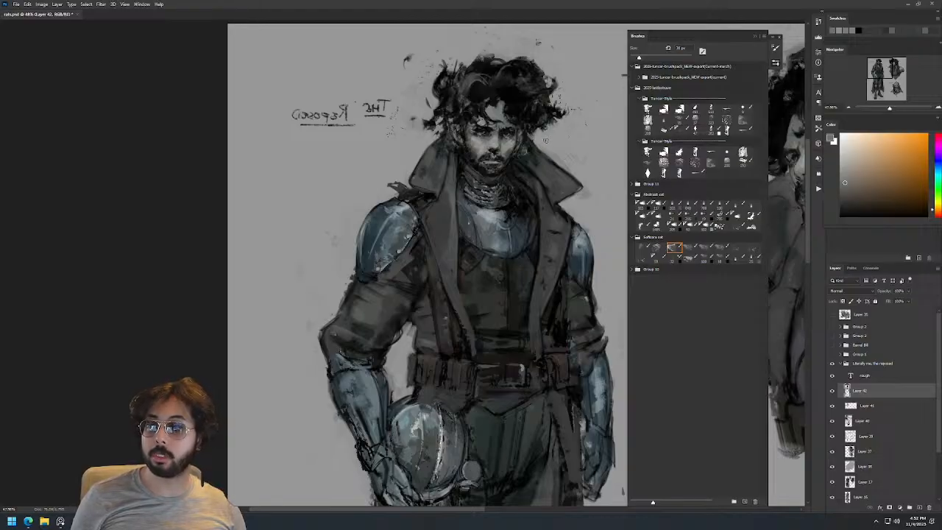
Retouch the cheek beside the nose with grey tones sampled from the skin.
{"action": "left_click_drag", "start_coordinate": [548, 127], "coordinate": [617, 127]}
{"action": "left_click", "coordinate": [454, 201], "text": "alt"}
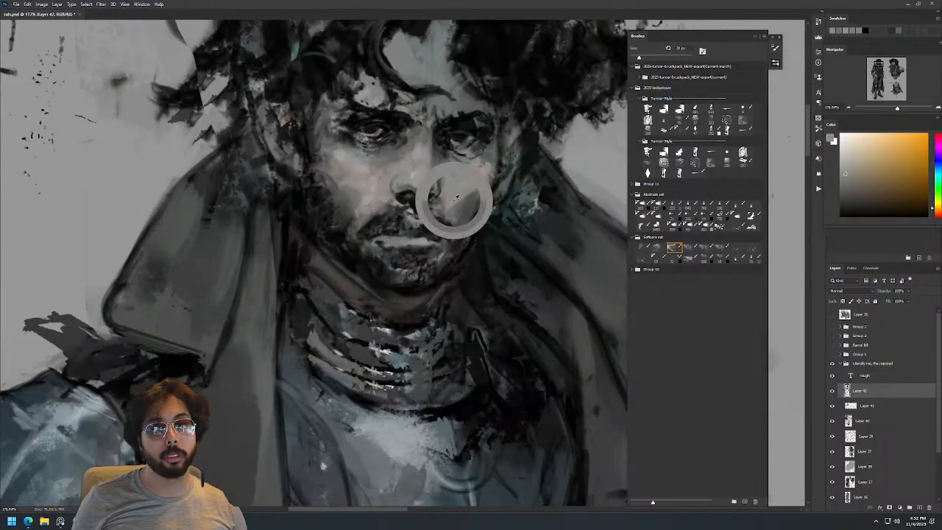
{"action": "left_click_drag", "start_coordinate": [504, 192], "coordinate": [466, 194]}
{"action": "left_click_drag", "start_coordinate": [442, 115], "coordinate": [500, 116]}
{"action": "left_click", "coordinate": [441, 144], "text": "alt"}
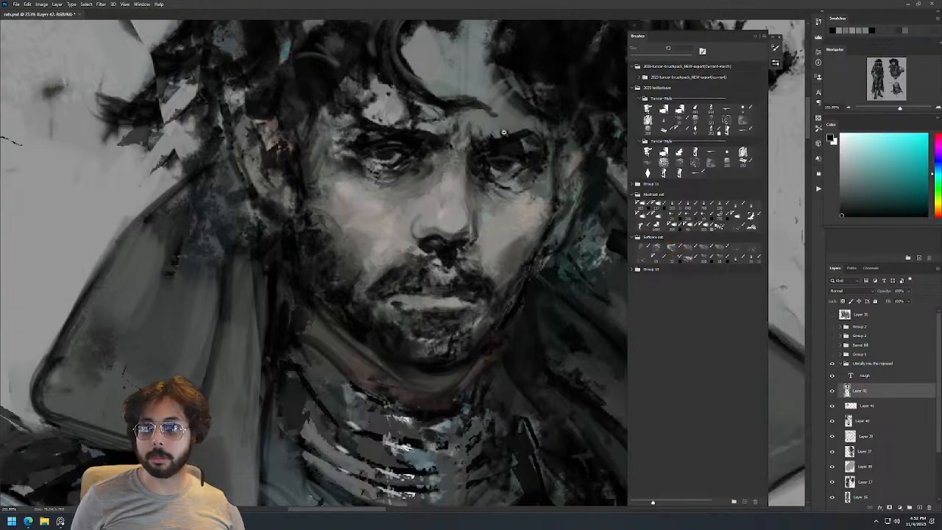
Deepen the brow and eye sockets with near-black sampled from the eye area, using a small brush.
{"action": "left_click_drag", "start_coordinate": [505, 132], "coordinate": [452, 131]}
{"action": "left_click_drag", "start_coordinate": [519, 110], "coordinate": [570, 110]}
{"action": "left_click", "coordinate": [532, 137], "text": "alt"}
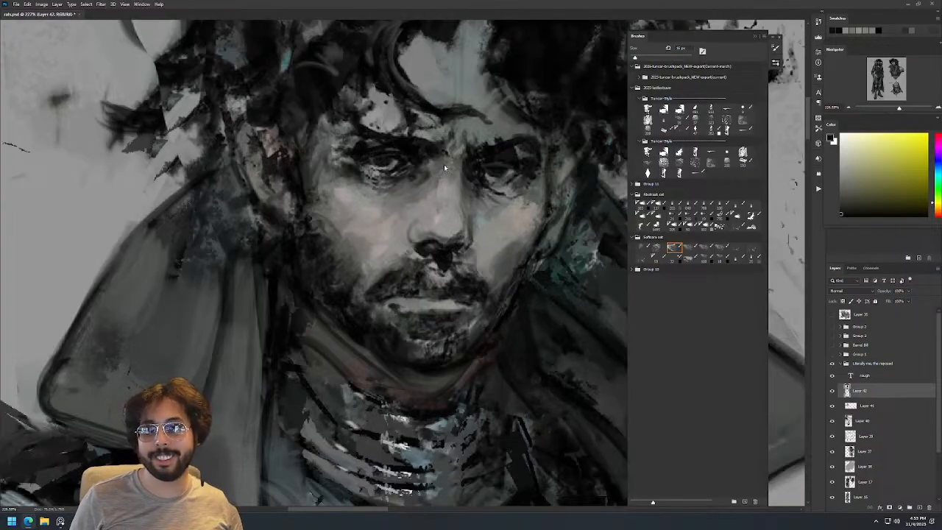
{"action": "left_click_drag", "start_coordinate": [452, 150], "coordinate": [382, 149]}
{"action": "left_click_drag", "start_coordinate": [519, 120], "coordinate": [570, 120]}
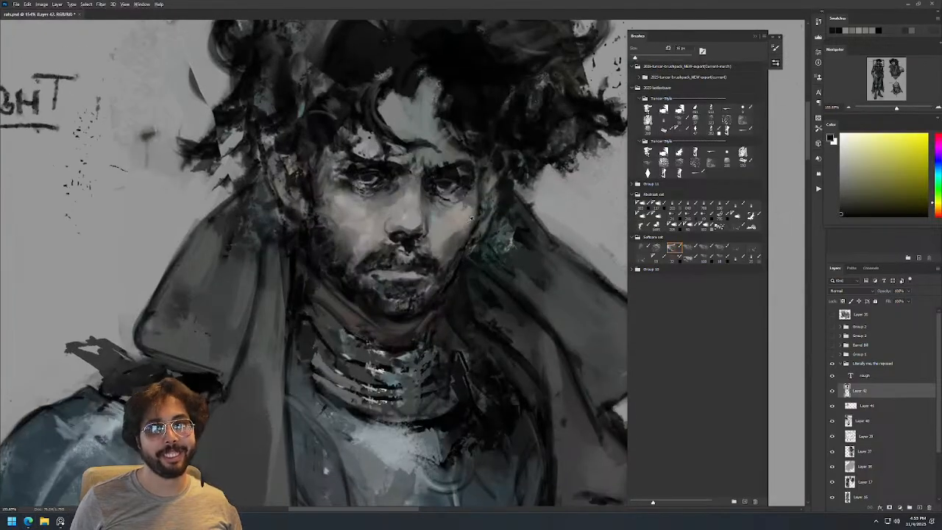
Refine the outer edge of the narrower cheek with a sampled skin tone, then black at a 7 px brush size.
{"action": "left_click", "coordinate": [466, 214], "text": "alt"}
{"action": "left_click_drag", "start_coordinate": [479, 213], "coordinate": [471, 213]}
{"action": "key", "text": "d"}
{"action": "key", "text": "]"}
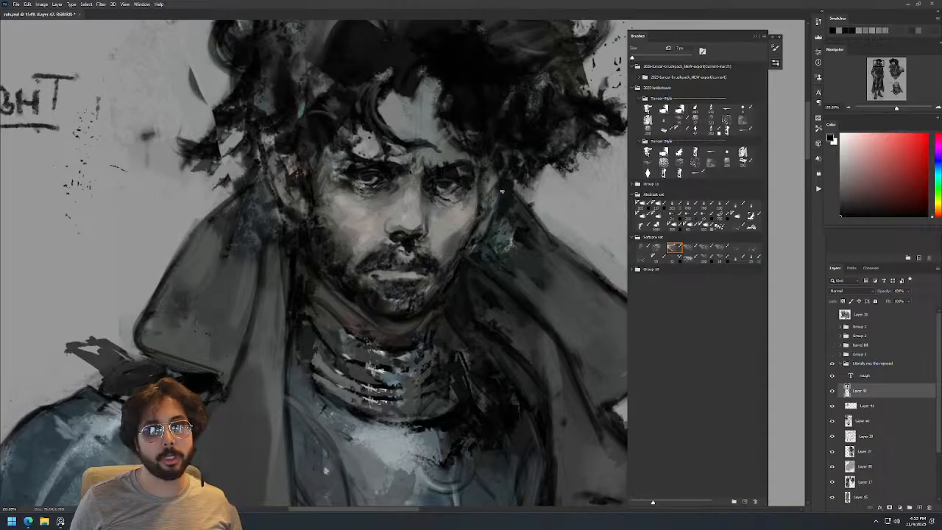
Examine the face up close and against the whole standing figure.
{"action": "scroll", "coordinate": [507, 223], "scroll_direction": "down", "scroll_amount": 5}
{"action": "scroll", "coordinate": [509, 175], "scroll_direction": "up", "scroll_amount": 5}
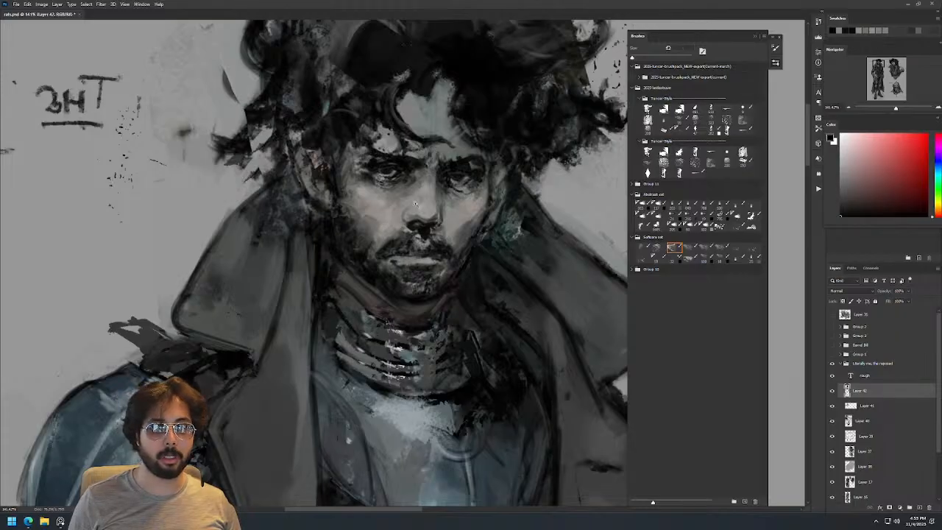
{"action": "scroll", "coordinate": [410, 211], "scroll_direction": "down", "scroll_amount": 2}
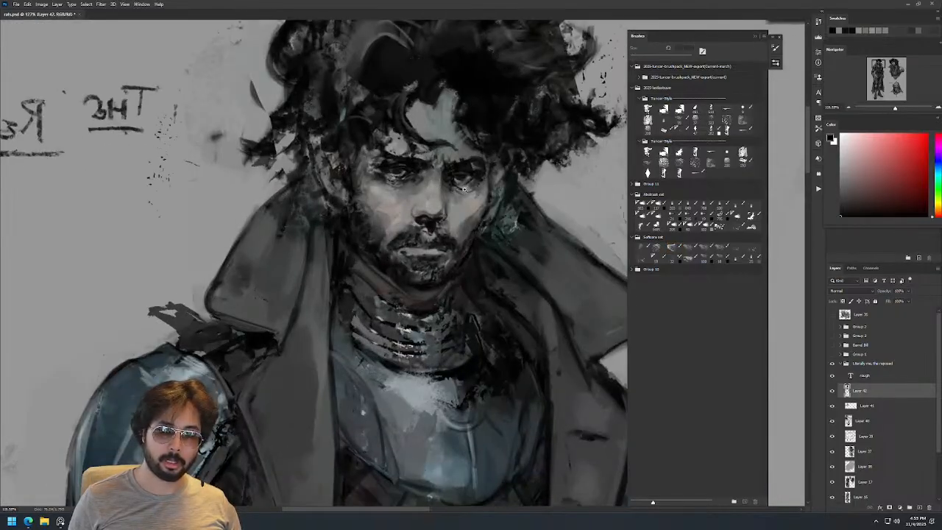
{"action": "scroll", "coordinate": [456, 191], "scroll_direction": "down", "scroll_amount": 5}
{"action": "scroll", "coordinate": [486, 185], "scroll_direction": "up", "scroll_amount": 6}
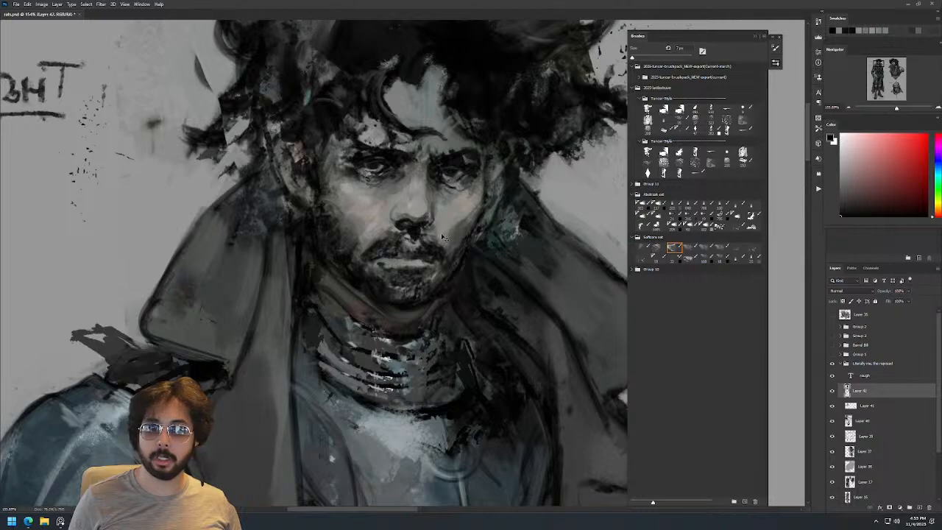
{"action": "scroll", "coordinate": [474, 210], "scroll_direction": "down", "scroll_amount": 5}
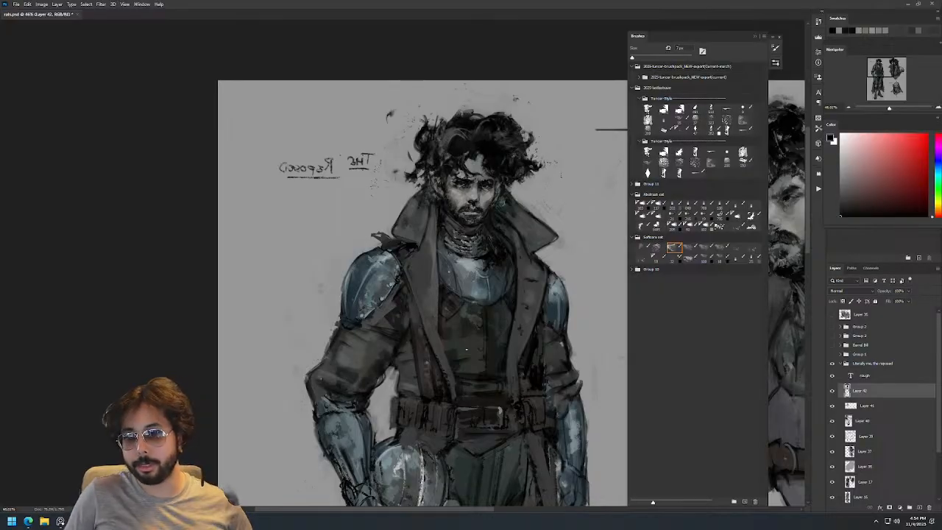
Trim the stray hair tufts beside the head with background grey, using a large textured brush.
{"action": "scroll", "coordinate": [462, 154], "scroll_direction": "up", "scroll_amount": 4}
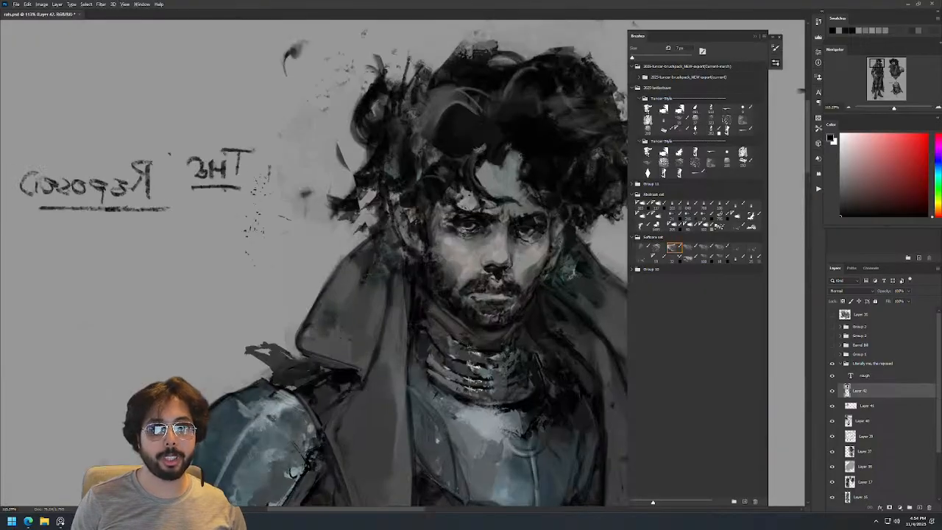
{"action": "left_click_drag", "start_coordinate": [334, 224], "coordinate": [353, 225]}
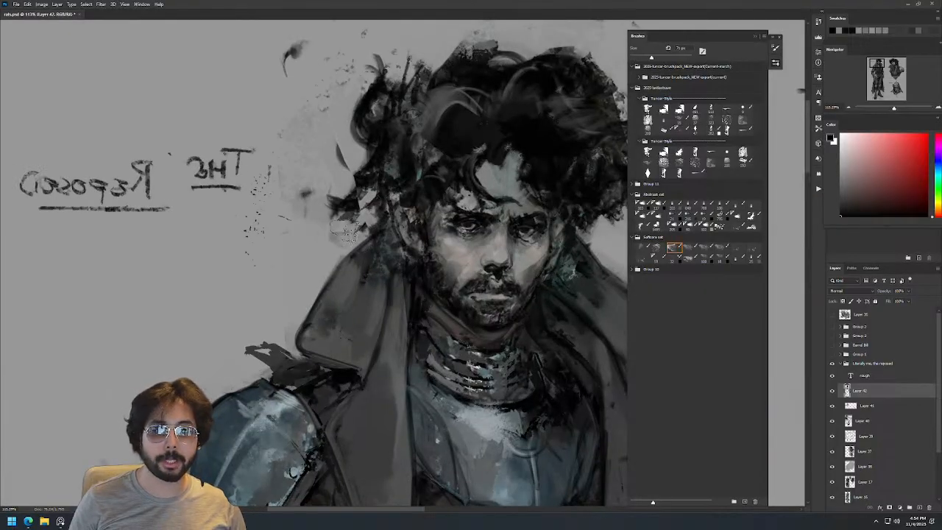
{"action": "left_click", "coordinate": [330, 207], "text": "alt"}
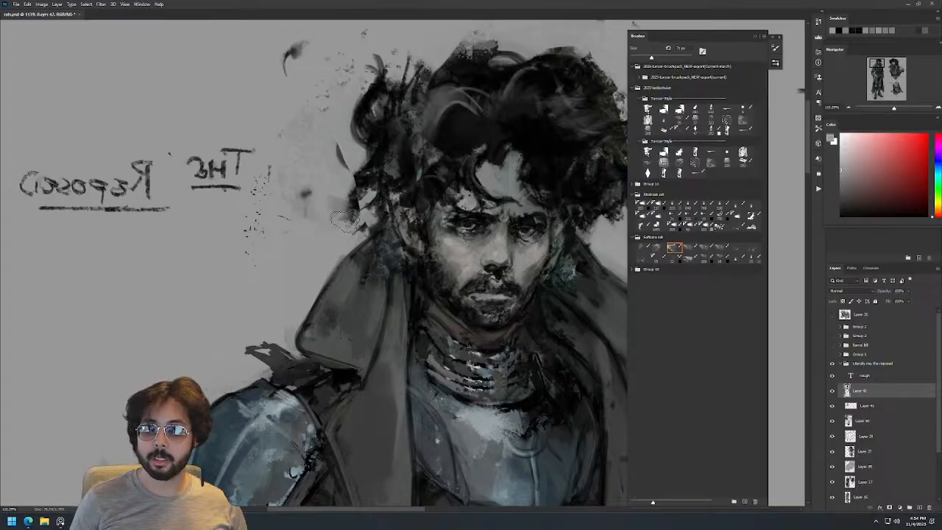
{"action": "mouse_move", "coordinate": [345, 222]}
{"action": "left_mouse_down"}
{"action": "mouse_move", "coordinate": [342, 192]}
{"action": "mouse_move", "coordinate": [350, 207]}
{"action": "mouse_move", "coordinate": [339, 170]}
{"action": "left_mouse_up"}
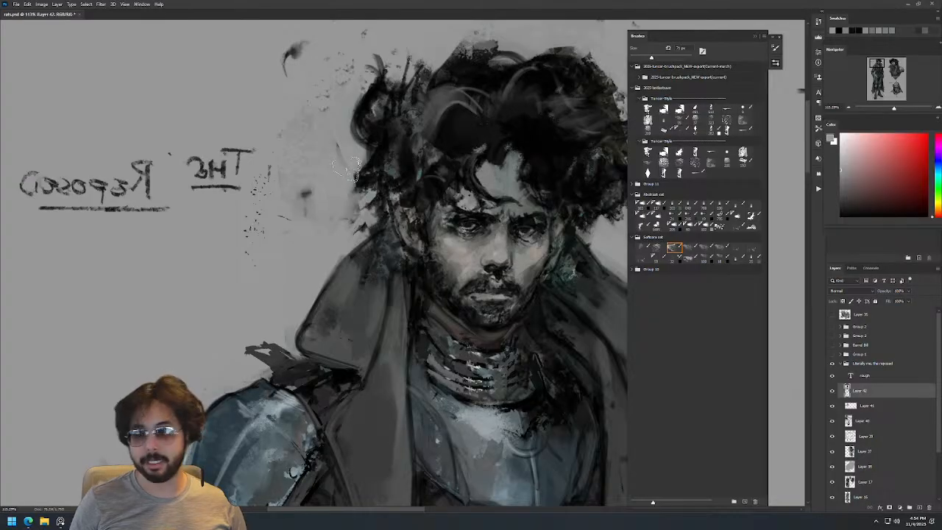
Flip the canvas horizontally and retouch the standing figure's face with tones sampled from it.
{"action": "left_click_drag", "start_coordinate": [409, 174], "coordinate": [331, 174]}
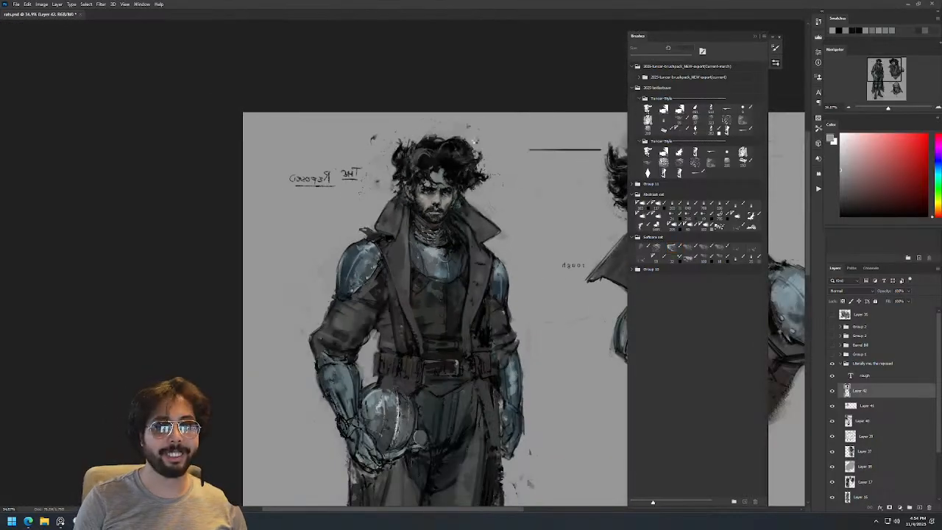
{"action": "left_click_drag", "start_coordinate": [506, 209], "coordinate": [188, 178]}
{"action": "left_click_drag", "start_coordinate": [375, 102], "coordinate": [456, 102]}
{"action": "left_click", "coordinate": [434, 198], "text": "alt"}
{"action": "mouse_move", "coordinate": [431, 193]}
{"action": "left_mouse_down"}
{"action": "mouse_move", "coordinate": [420, 185]}
{"action": "mouse_move", "coordinate": [450, 177]}
{"action": "mouse_move", "coordinate": [485, 193]}
{"action": "mouse_move", "coordinate": [434, 193]}
{"action": "mouse_move", "coordinate": [525, 190]}
{"action": "left_mouse_up"}
{"action": "left_click_drag", "start_coordinate": [426, 166], "coordinate": [392, 166]}
{"action": "left_click", "coordinate": [422, 166], "text": "alt"}
Soften the narrower cheek down to the mouth corner with greys sampled from the skin, using a 12 px brush.
{"action": "left_click_drag", "start_coordinate": [471, 169], "coordinate": [445, 204]}
{"action": "left_click_drag", "start_coordinate": [482, 104], "coordinate": [522, 106]}
{"action": "left_click", "coordinate": [381, 222], "text": "alt"}
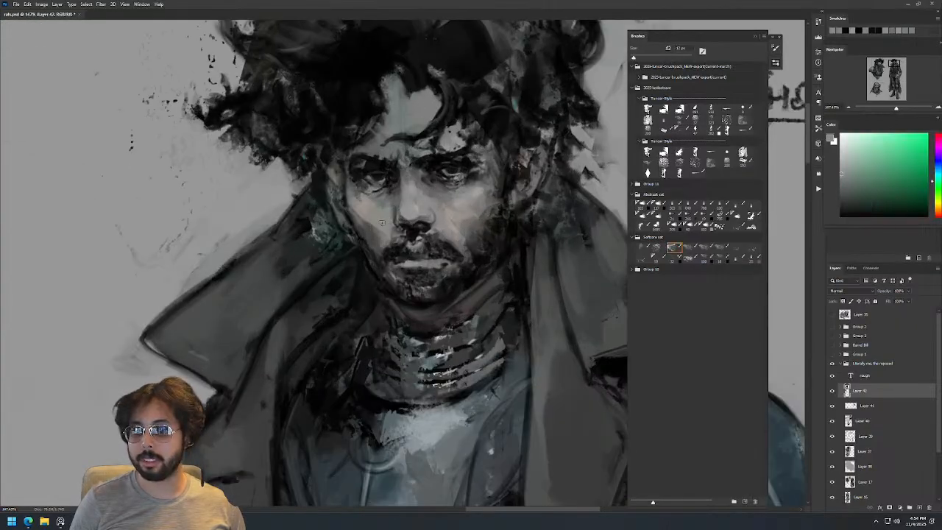
{"action": "left_click_drag", "start_coordinate": [478, 164], "coordinate": [465, 206]}
{"action": "left_click_drag", "start_coordinate": [468, 167], "coordinate": [514, 167]}
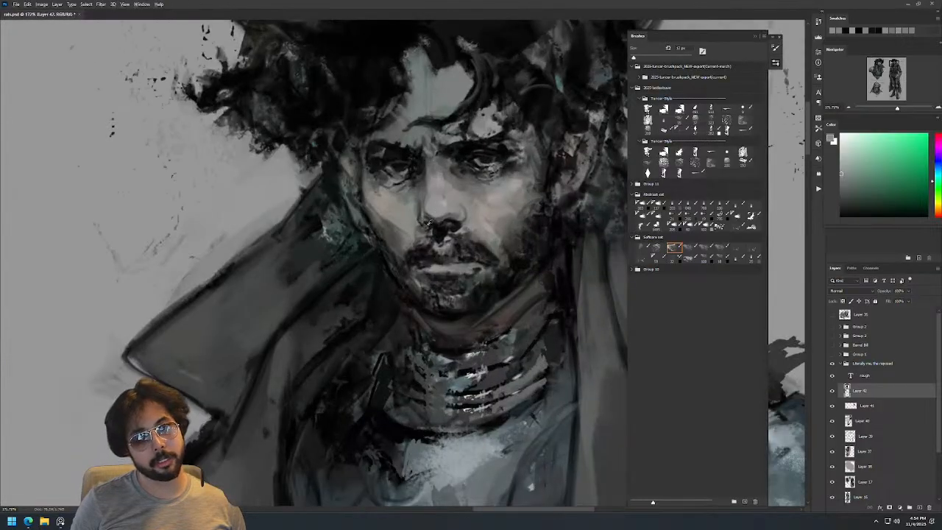
{"action": "left_click", "coordinate": [408, 228], "text": "alt"}
{"action": "left_click_drag", "start_coordinate": [460, 180], "coordinate": [449, 234]}
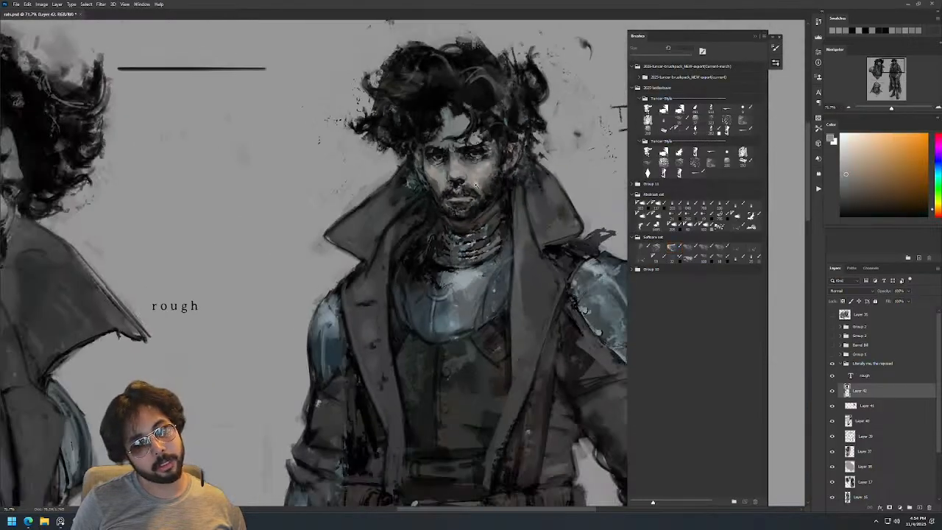
Blend the skin around the nose, moustache and lower cheek with warm greys sampled from the face.
{"action": "left_click_drag", "start_coordinate": [491, 140], "coordinate": [475, 181]}
{"action": "left_click_drag", "start_coordinate": [498, 146], "coordinate": [532, 115]}
{"action": "left_click", "coordinate": [445, 213], "text": "alt"}
{"action": "mouse_move", "coordinate": [466, 196]}
{"action": "left_mouse_down"}
{"action": "mouse_move", "coordinate": [490, 196]}
{"action": "mouse_move", "coordinate": [473, 211]}
{"action": "left_mouse_up"}
{"action": "left_click", "coordinate": [443, 218], "text": "alt"}
{"action": "mouse_move", "coordinate": [497, 171]}
{"action": "left_mouse_down"}
{"action": "mouse_move", "coordinate": [491, 204]}
{"action": "mouse_move", "coordinate": [487, 151]}
{"action": "mouse_move", "coordinate": [462, 257]}
{"action": "left_mouse_up"}
{"action": "left_click", "coordinate": [402, 234], "text": "alt"}
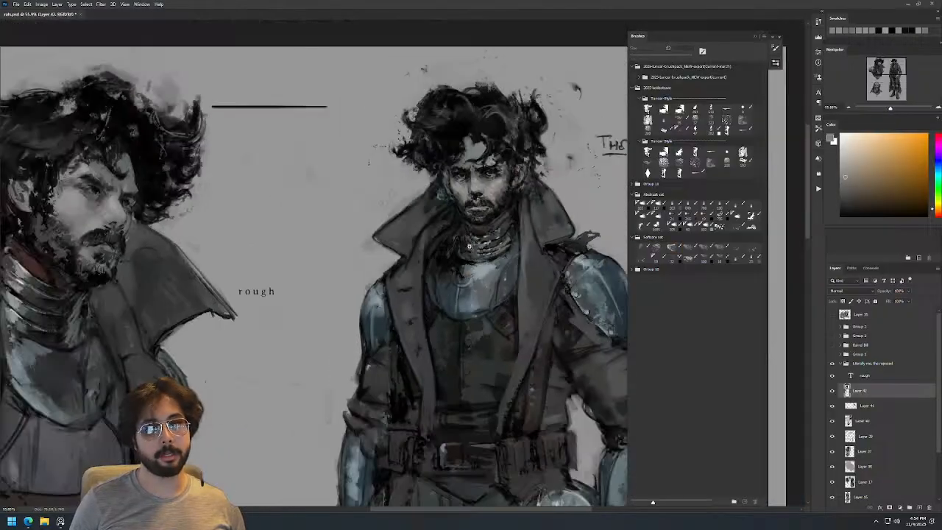
Darken the beard edge on the broader cheek in black with a small brush.
{"action": "mouse_move", "coordinate": [518, 178]}
{"action": "left_mouse_down"}
{"action": "mouse_move", "coordinate": [505, 217]}
{"action": "mouse_move", "coordinate": [571, 184]}
{"action": "left_mouse_up"}
{"action": "right_click", "coordinate": [450, 200], "text": "alt"}
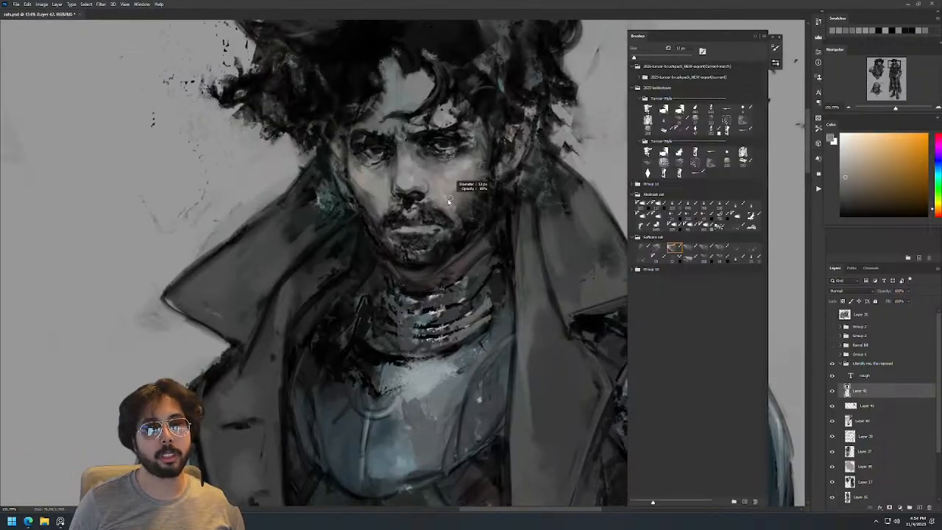
{"action": "key", "text": "d"}
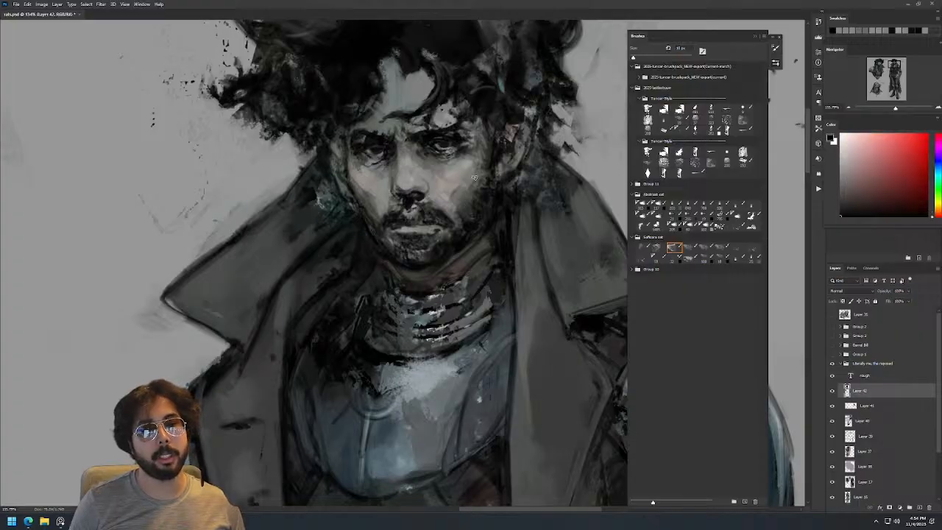
{"action": "key", "text": "z"}
{"action": "left_click_drag", "start_coordinate": [505, 144], "coordinate": [496, 192]}
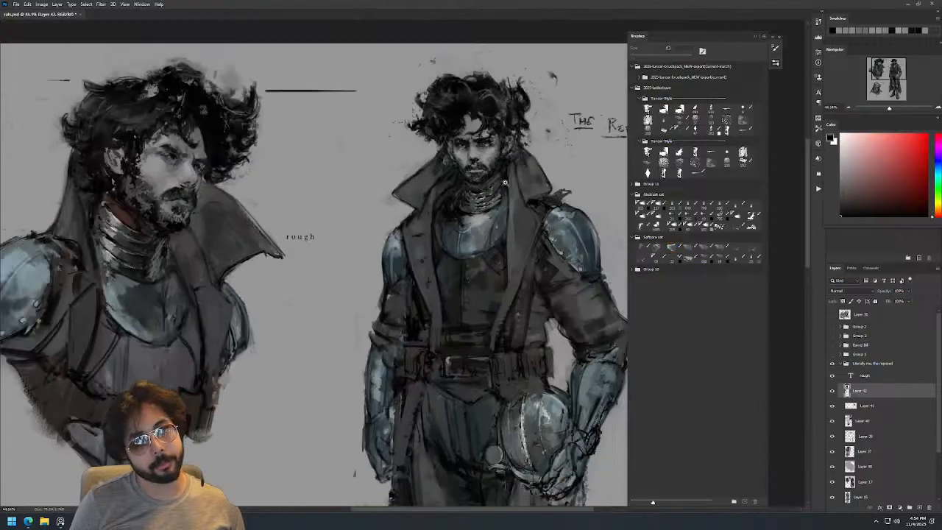
Check the whole sheet, then rework the coat lapel below the pointed collar with sampled dark tones and a 14 px brush.
{"action": "key", "text": "ctrl+0"}
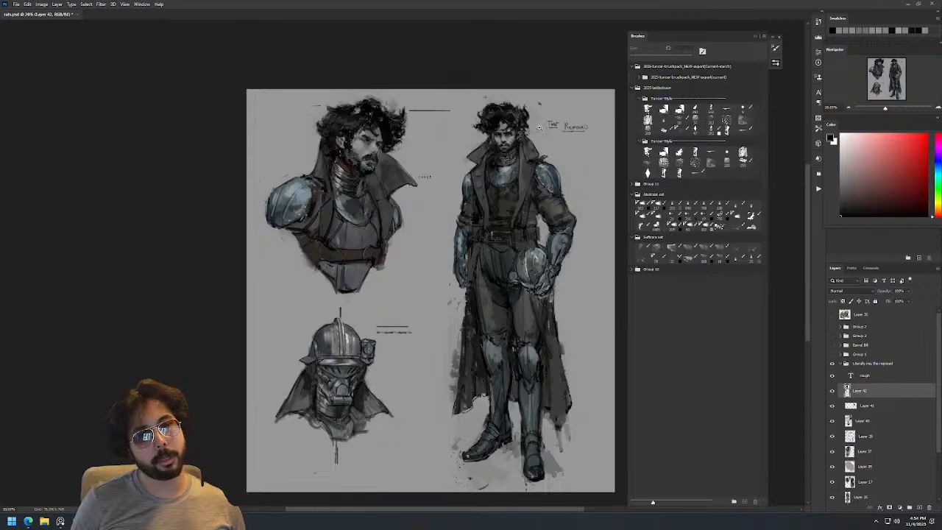
{"action": "left_click_drag", "start_coordinate": [513, 116], "coordinate": [536, 107]}
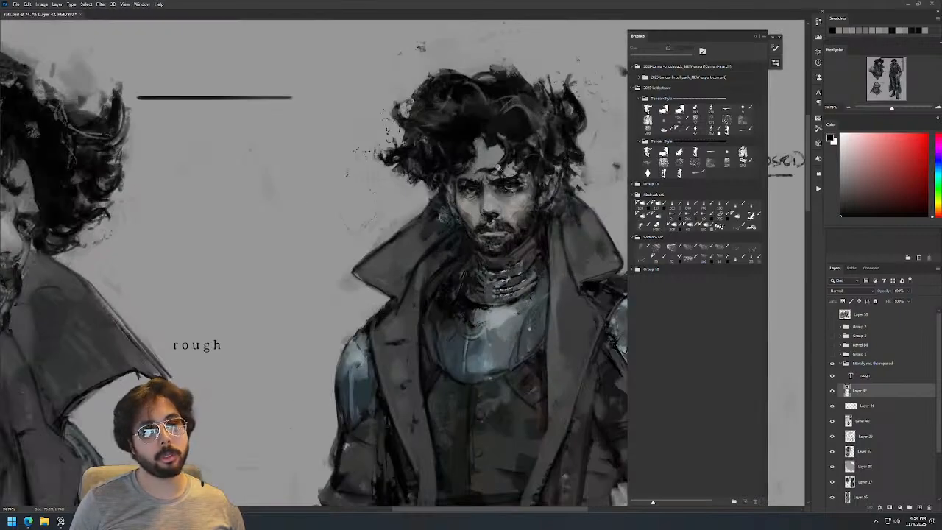
{"action": "left_click_drag", "start_coordinate": [519, 188], "coordinate": [525, 188]}
{"action": "key", "text": "b"}
{"action": "right_click", "coordinate": [412, 319], "text": "alt"}
{"action": "left_click", "coordinate": [404, 303], "text": "alt"}
{"action": "left_click", "coordinate": [393, 326], "text": "alt"}
{"action": "left_click_drag", "start_coordinate": [395, 298], "coordinate": [384, 316]}
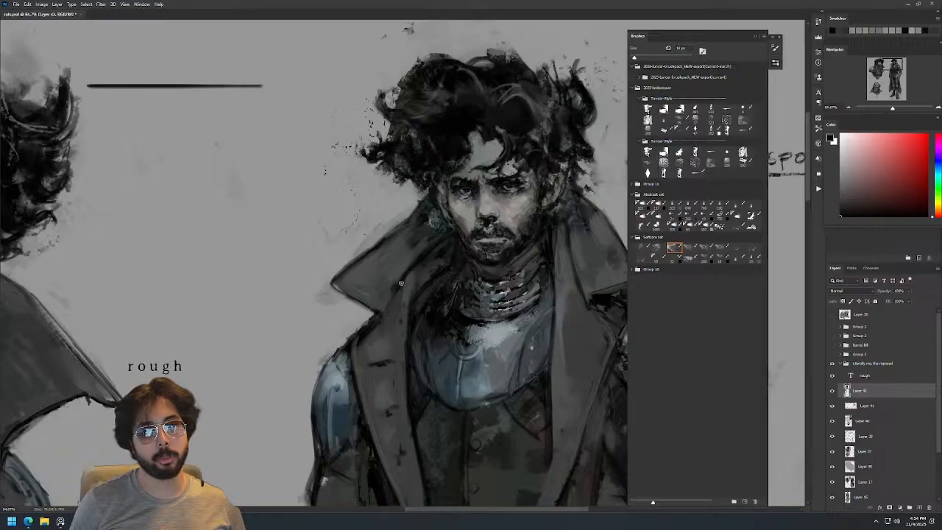
Redefine the coat's shoulder edge under the collar with sampled dark grey and black, undoing the last stroke.
{"action": "left_click", "coordinate": [369, 344], "text": "alt"}
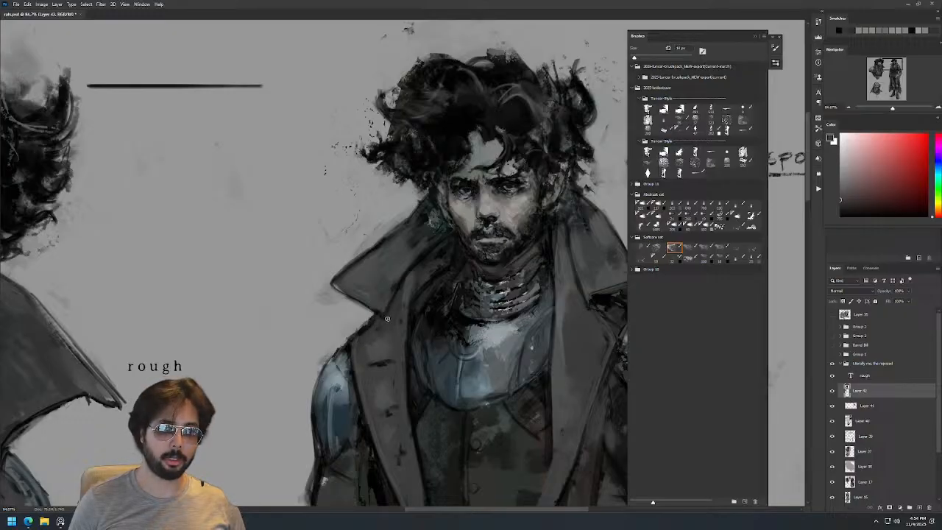
{"action": "left_click", "coordinate": [357, 332], "text": "alt"}
{"action": "left_click_drag", "start_coordinate": [370, 320], "coordinate": [358, 357]}
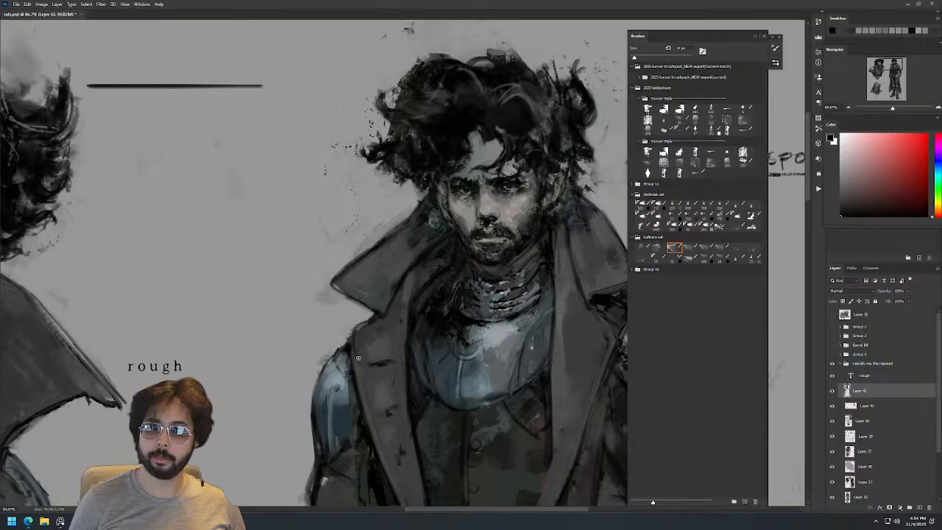
{"action": "key", "text": "ctrl+z"}
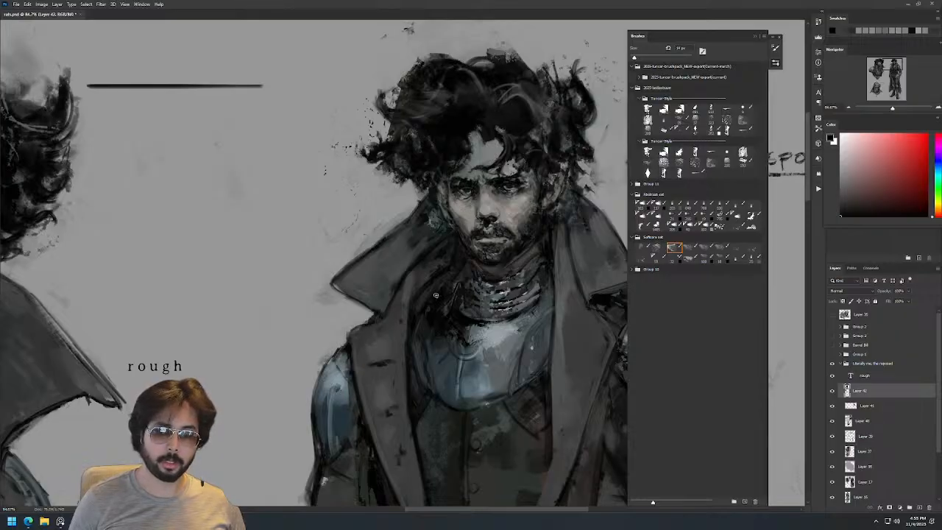
Refine the top edge of the large shoulder plate on the helmet arm with sampled blue-grey and black at 14 px.
{"action": "scroll", "coordinate": [436, 200], "scroll_direction": "down", "scroll_amount": 5}
{"action": "scroll", "coordinate": [436, 200], "scroll_direction": "up", "scroll_amount": 3}
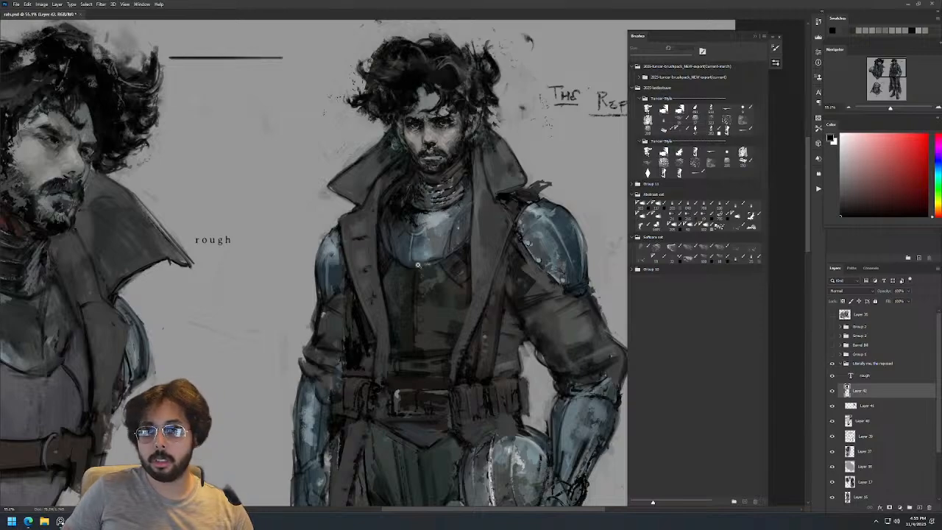
{"action": "mouse_move", "coordinate": [418, 265]}
{"action": "left_mouse_down"}
{"action": "mouse_move", "coordinate": [504, 238]}
{"action": "mouse_move", "coordinate": [471, 254]}
{"action": "left_mouse_up"}
{"action": "left_click", "coordinate": [469, 229], "text": "alt"}
{"action": "left_click_drag", "start_coordinate": [498, 214], "coordinate": [484, 244]}
{"action": "key", "text": "z"}
{"action": "left_click_drag", "start_coordinate": [537, 186], "coordinate": [525, 261]}
{"action": "left_click_drag", "start_coordinate": [569, 174], "coordinate": [500, 148]}
{"action": "key", "text": "z"}
{"action": "left_click_drag", "start_coordinate": [488, 200], "coordinate": [545, 192]}
{"action": "left_click", "coordinate": [456, 170], "text": "alt"}
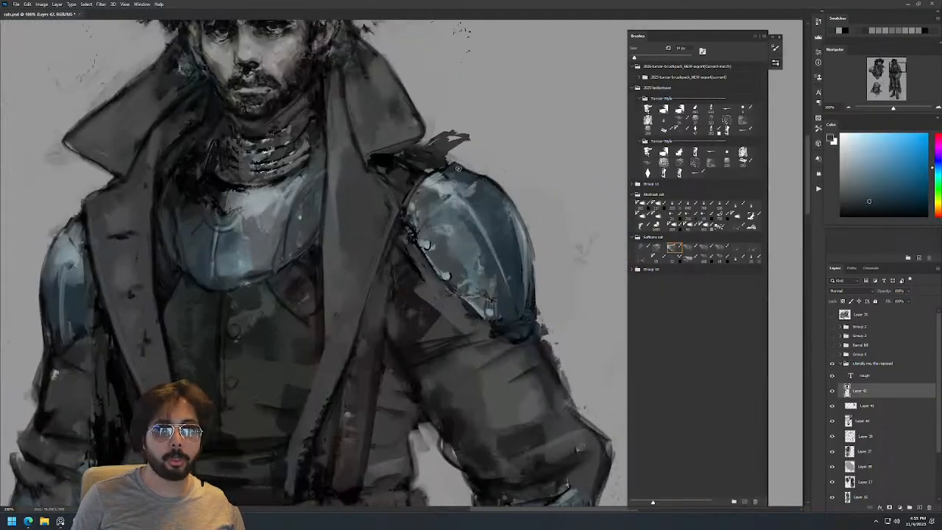
{"action": "left_click", "coordinate": [430, 177], "text": "alt"}
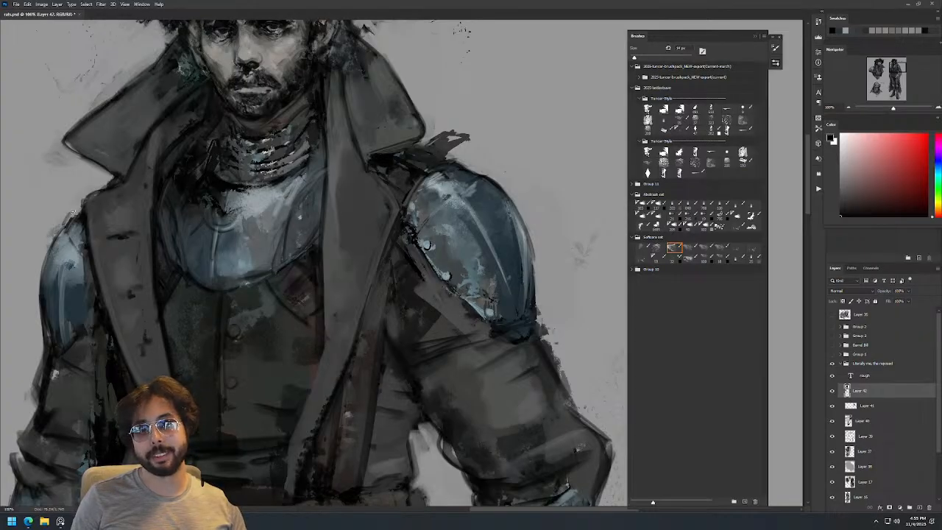
Retouch the broader cheek above the beard with warm grey sampled from the skin, using a small brush.
{"action": "key", "text": "z"}
{"action": "left_click_drag", "start_coordinate": [160, 162], "coordinate": [102, 166]}
{"action": "left_click_drag", "start_coordinate": [200, 92], "coordinate": [240, 101]}
{"action": "key", "text": "b"}
{"action": "left_click", "coordinate": [221, 204], "text": "alt"}
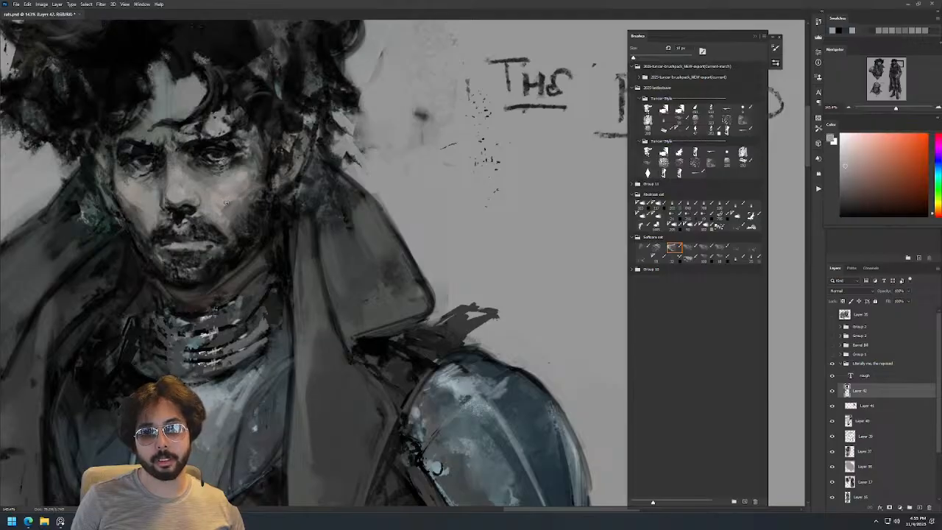
Flip the canvas horizontally and touch up the standing figure's face with light warm grey sampled from the skin.
{"action": "key", "text": "z"}
{"action": "left_click_drag", "start_coordinate": [289, 154], "coordinate": [243, 156]}
{"action": "left_click_drag", "start_coordinate": [376, 127], "coordinate": [356, 129]}
{"action": "key", "text": "b"}
{"action": "key", "text": "ctrl+shift+h"}
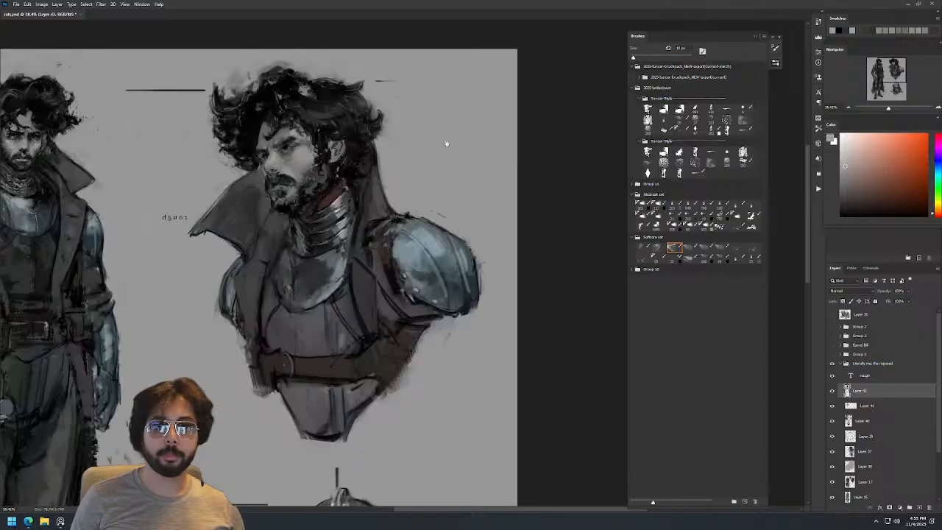
{"action": "key", "text": "z"}
{"action": "key", "text": "b"}
{"action": "mouse_move", "coordinate": [293, 62]}
{"action": "left_mouse_down"}
{"action": "mouse_move", "coordinate": [364, 140]}
{"action": "mouse_move", "coordinate": [370, 189]}
{"action": "left_mouse_up"}
{"action": "key", "text": "z"}
{"action": "key", "text": "b"}
{"action": "left_click", "coordinate": [350, 172], "text": "alt"}
Refine the central planes of the face with alternating skin tones sampled around the nose and cheeks.
{"action": "key", "text": "z"}
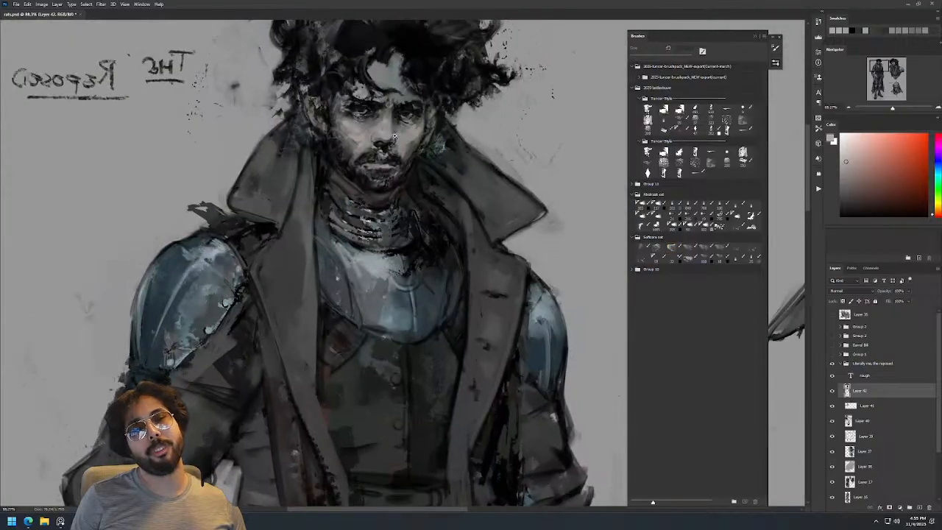
{"action": "left_click_drag", "start_coordinate": [397, 134], "coordinate": [384, 187]}
{"action": "mouse_move", "coordinate": [390, 113]}
{"action": "left_mouse_down"}
{"action": "mouse_move", "coordinate": [424, 89]}
{"action": "mouse_move", "coordinate": [406, 136]}
{"action": "mouse_move", "coordinate": [434, 107]}
{"action": "mouse_move", "coordinate": [395, 175]}
{"action": "left_mouse_up"}
{"action": "key", "text": "b"}
{"action": "key", "text": "z"}
{"action": "key", "text": "b"}
{"action": "left_click", "coordinate": [382, 156], "text": "alt"}
{"action": "key", "text": "z"}
{"action": "left_click_drag", "start_coordinate": [438, 109], "coordinate": [470, 86]}
{"action": "key", "text": "b"}
{"action": "left_click", "coordinate": [374, 157], "text": "alt"}
Shape the side of the nose with sampled warm greys and dark brown, using a 7 px brush.
{"action": "key", "text": "z"}
{"action": "mouse_move", "coordinate": [406, 126]}
{"action": "left_mouse_down"}
{"action": "mouse_move", "coordinate": [367, 137]}
{"action": "mouse_move", "coordinate": [434, 122]}
{"action": "mouse_move", "coordinate": [399, 134]}
{"action": "mouse_move", "coordinate": [432, 112]}
{"action": "left_mouse_up"}
{"action": "key", "text": "b"}
{"action": "left_click", "coordinate": [381, 149], "text": "alt"}
{"action": "key", "text": "z"}
{"action": "key", "text": "b"}
{"action": "left_click", "coordinate": [410, 149], "text": "alt"}
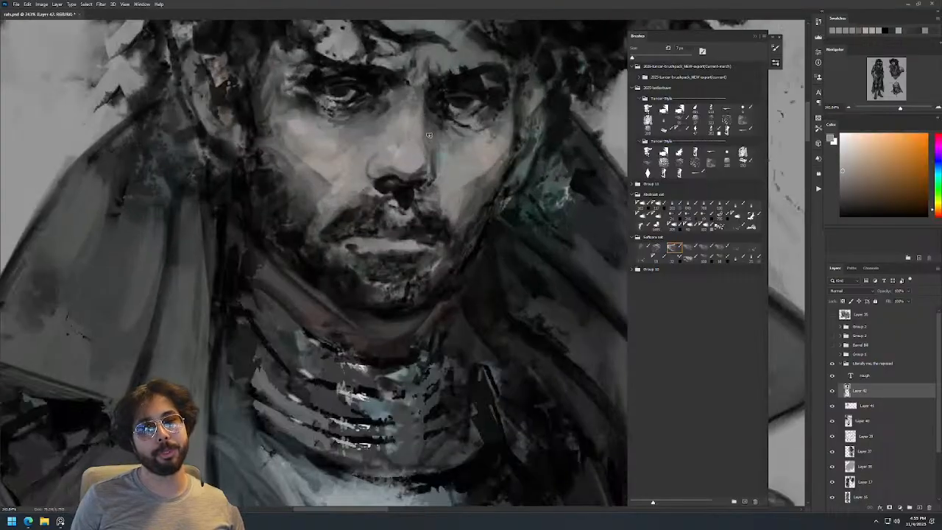
{"action": "left_click", "coordinate": [430, 144], "text": "alt"}
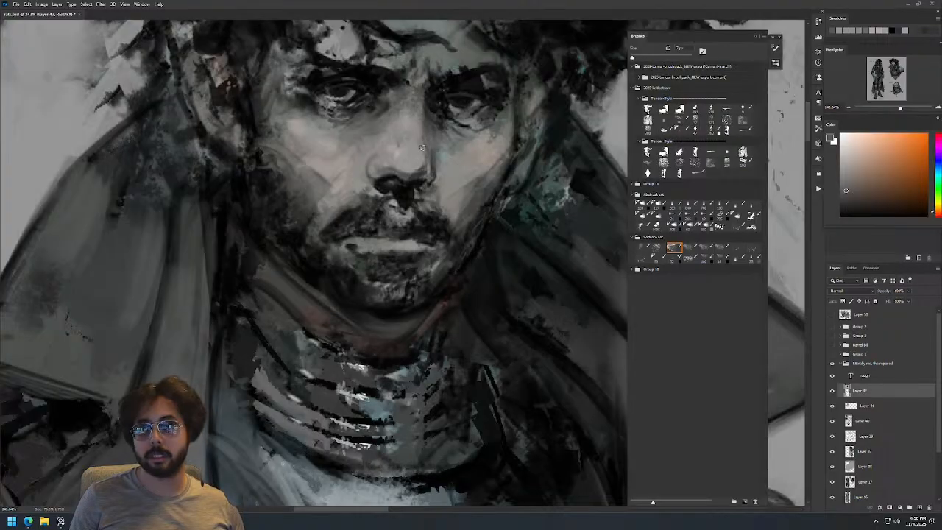
Refine the nose bridge, nostril and moustache planes of the face with sampled warm greys and near-black, using a small brush.
{"action": "left_click", "coordinate": [413, 146], "text": "alt"}
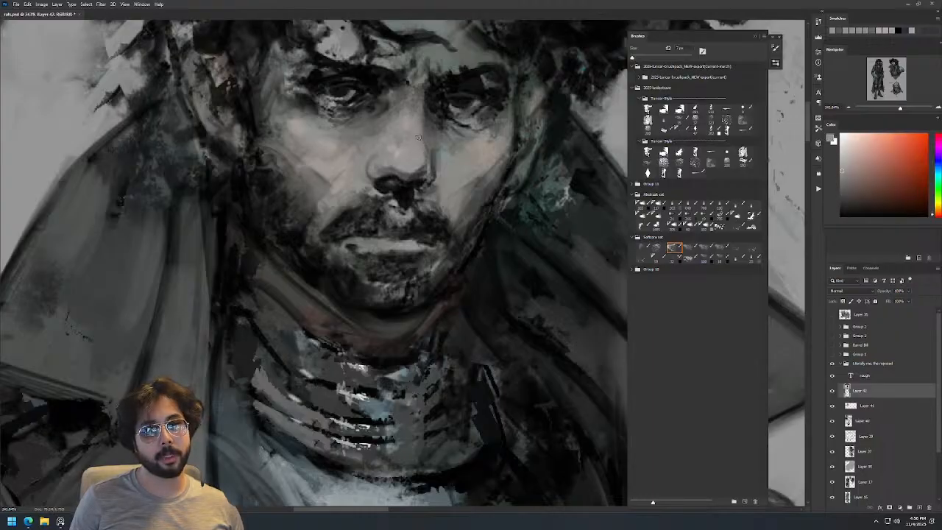
{"action": "left_click_drag", "start_coordinate": [439, 111], "coordinate": [456, 151]}
{"action": "left_click", "coordinate": [384, 157], "text": "alt"}
{"action": "left_click", "coordinate": [350, 178], "text": "alt"}
{"action": "left_click_drag", "start_coordinate": [472, 99], "coordinate": [517, 105]}
{"action": "left_click", "coordinate": [372, 195], "text": "alt"}
{"action": "left_click", "coordinate": [363, 220], "text": "alt"}
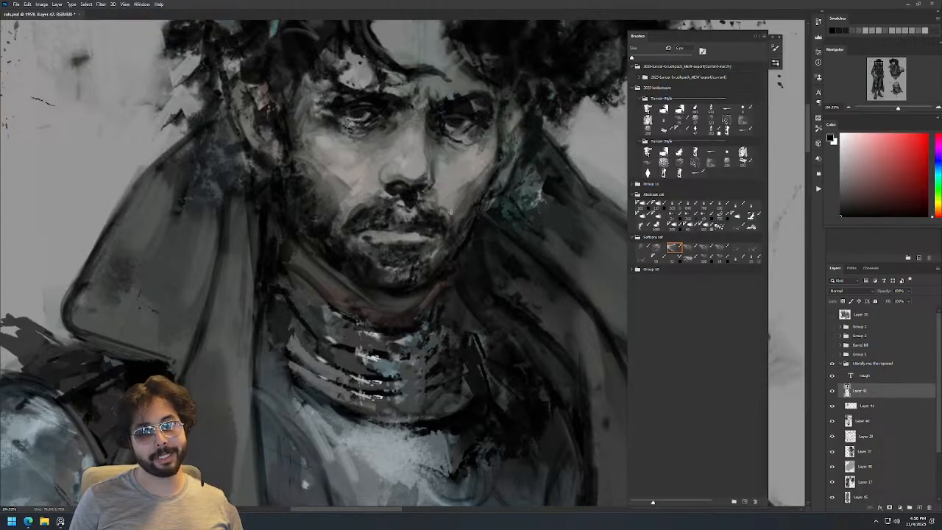
Compare the full-body figure's face with and without Layer 42 by toggling the layer's visibility.
{"action": "left_click_drag", "start_coordinate": [452, 229], "coordinate": [390, 230]}
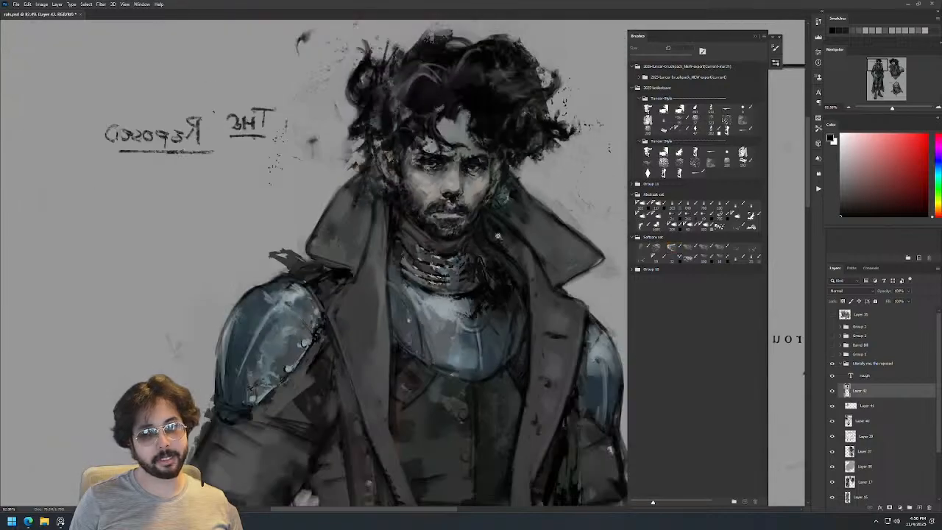
{"action": "left_click_drag", "start_coordinate": [487, 195], "coordinate": [559, 195]}
{"action": "left_click", "coordinate": [674, 248]}
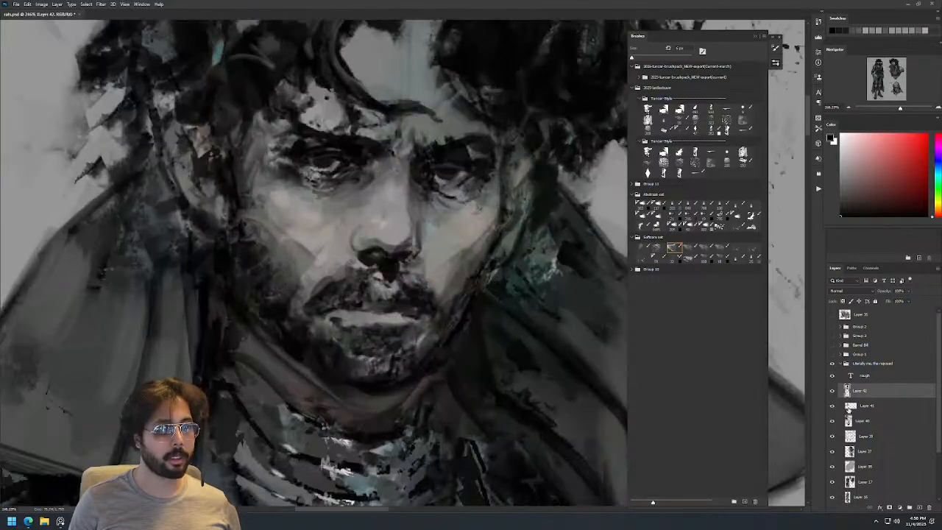
{"action": "left_click", "coordinate": [832, 391]}
{"action": "left_click", "coordinate": [832, 391]}
{"action": "left_click", "coordinate": [832, 391]}
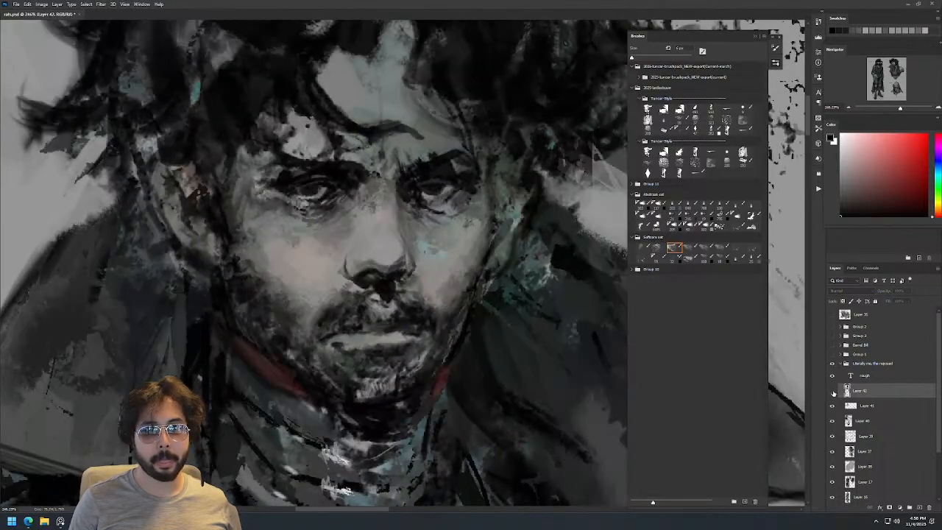
{"action": "left_click", "coordinate": [832, 392]}
{"action": "scroll", "coordinate": [510, 146], "scroll_direction": "down", "scroll_amount": 10}
{"action": "scroll", "coordinate": [515, 154], "scroll_direction": "up", "scroll_amount": 8}
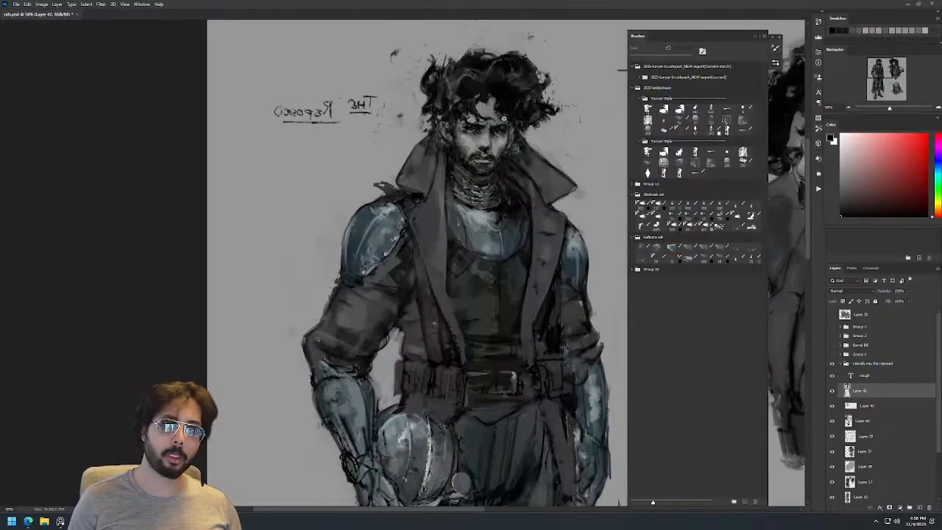
Retouch the outer cheek edge beside the sideburn with warm greys sampled from the skin, finishing with a 7 px brush.
{"action": "left_click", "coordinate": [331, 177], "text": "alt"}
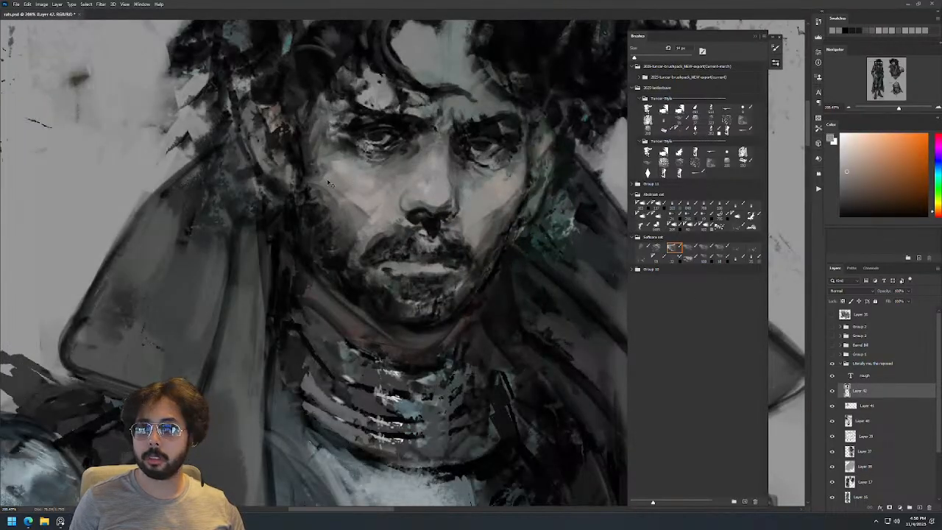
{"action": "left_click", "coordinate": [326, 176], "text": "alt"}
{"action": "left_click", "coordinate": [340, 186], "text": "alt"}
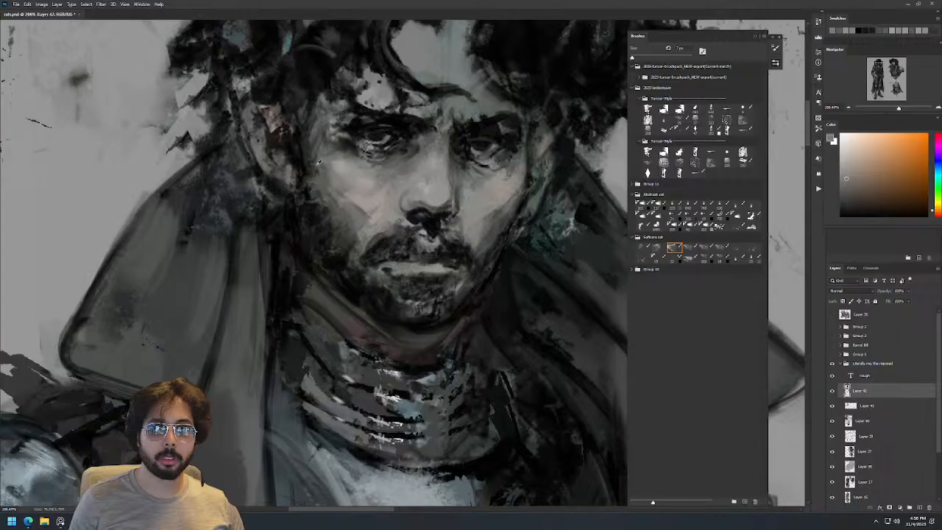
{"action": "left_click", "coordinate": [324, 184], "text": "alt"}
Flip the canvas horizontally and review the bust and the full-body figure in the new orientation.
{"action": "scroll", "coordinate": [412, 140], "scroll_direction": "down", "scroll_amount": 4}
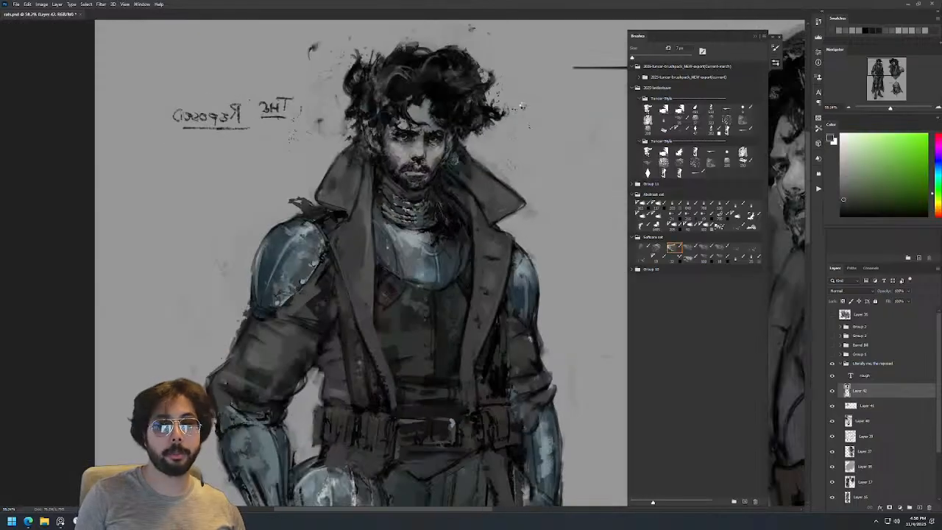
{"action": "key", "text": "ctrl+shift+h"}
{"action": "left_click_drag", "start_coordinate": [509, 144], "coordinate": [368, 157]}
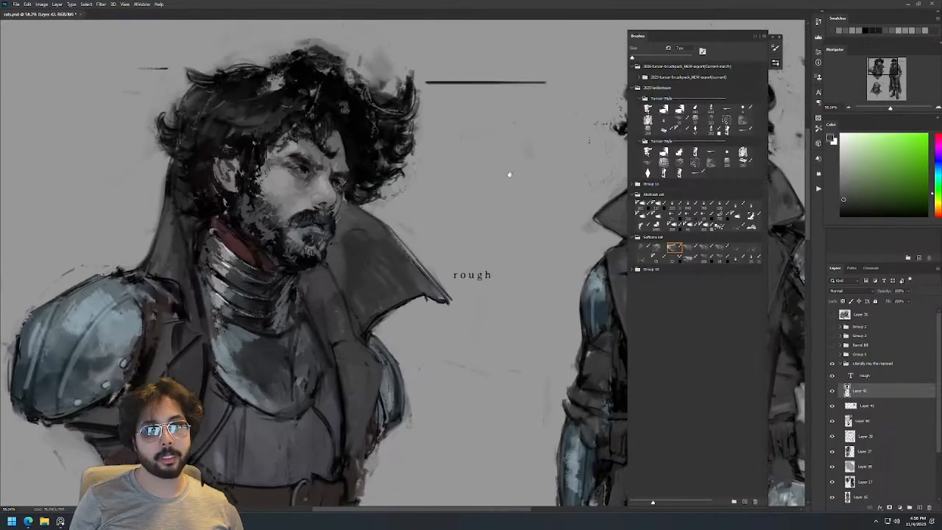
{"action": "left_click_drag", "start_coordinate": [522, 172], "coordinate": [272, 166]}
{"action": "scroll", "coordinate": [512, 116], "scroll_direction": "up", "scroll_amount": 4}
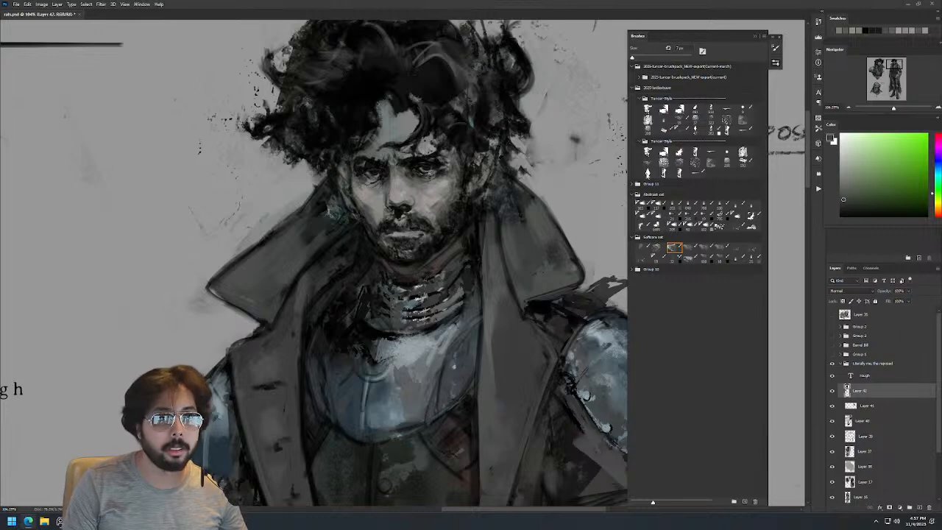
{"action": "key", "text": "z"}
{"action": "left_click_drag", "start_coordinate": [511, 233], "coordinate": [498, 234]}
{"action": "left_click_drag", "start_coordinate": [538, 265], "coordinate": [476, 223]}
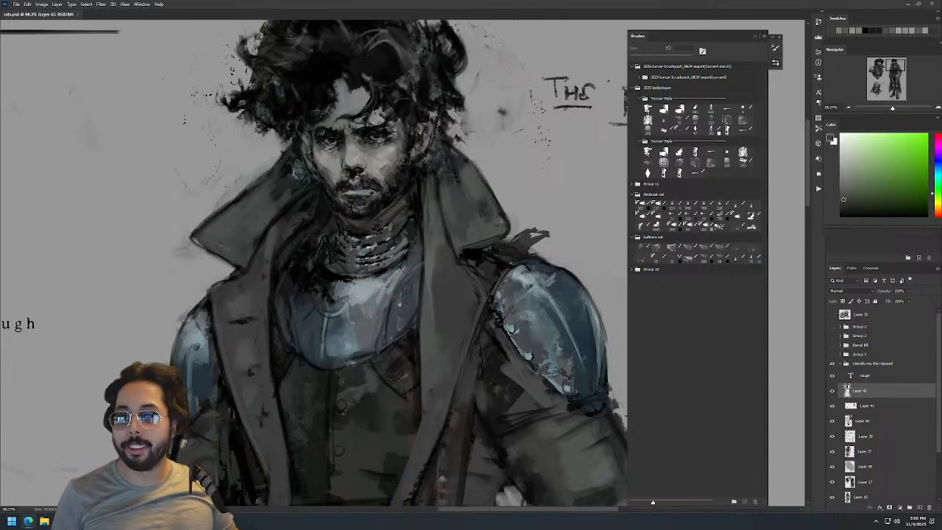
Blend the cheek above the beard with warm greys sampled from the skin, using a larger brush.
{"action": "scroll", "coordinate": [406, 209], "scroll_direction": "up", "scroll_amount": 10}
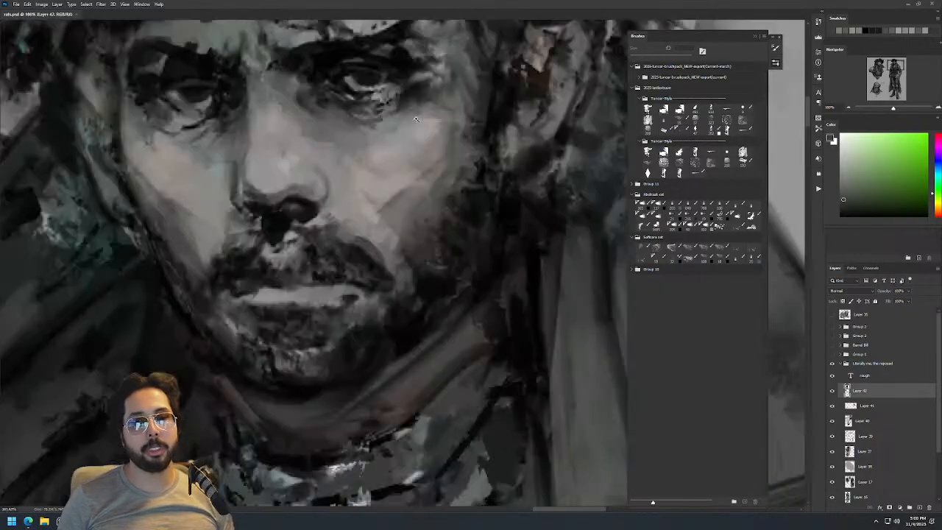
{"action": "scroll", "coordinate": [407, 209], "scroll_direction": "down", "scroll_amount": 10}
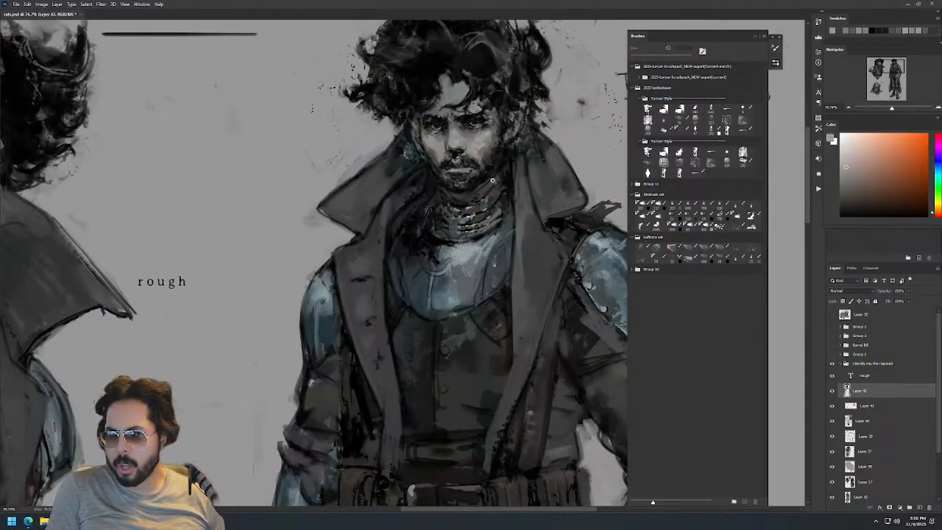
{"action": "key", "text": "b"}
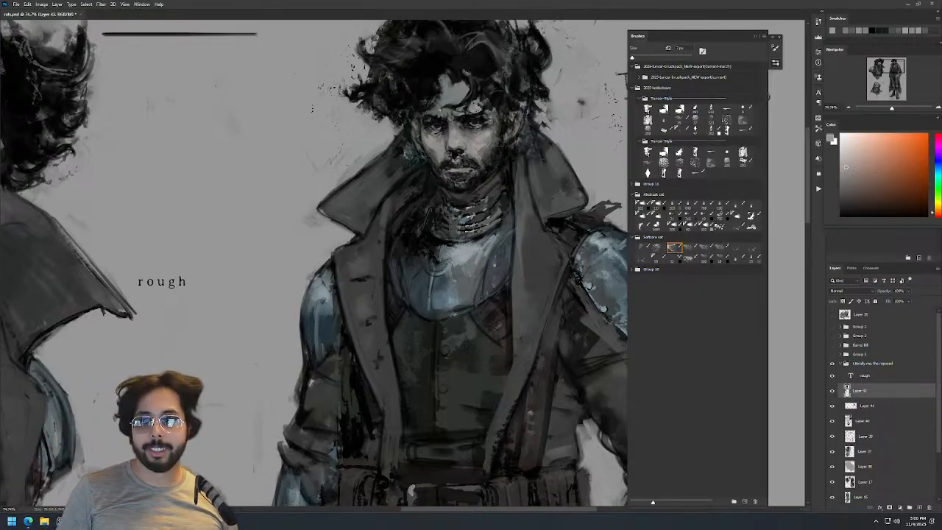
{"action": "key", "text": "z"}
{"action": "left_click_drag", "start_coordinate": [498, 133], "coordinate": [559, 133]}
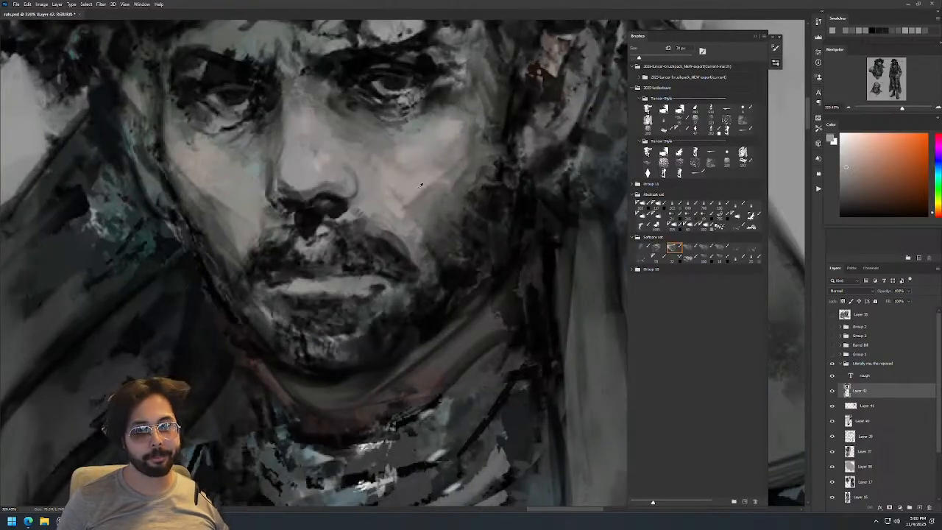
{"action": "key", "text": "b"}
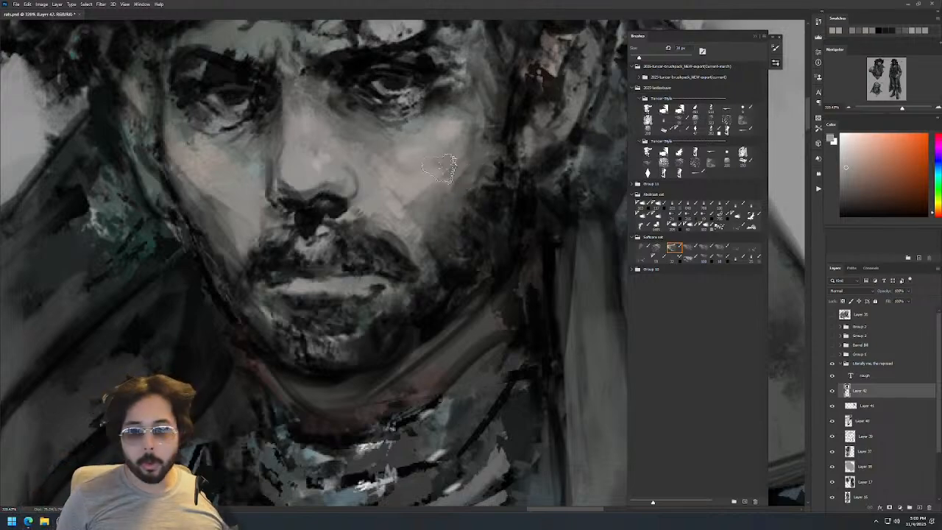
{"action": "left_click", "coordinate": [420, 194], "text": "alt"}
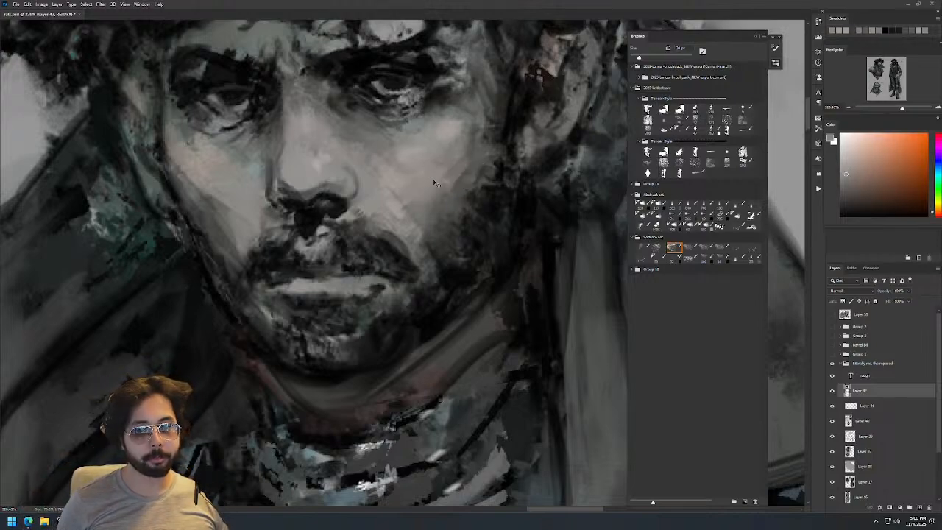
Tone the larger shoulder plate with dark blue-grey sampled from its surface.
{"action": "scroll", "coordinate": [511, 143], "scroll_direction": "down", "scroll_amount": 10}
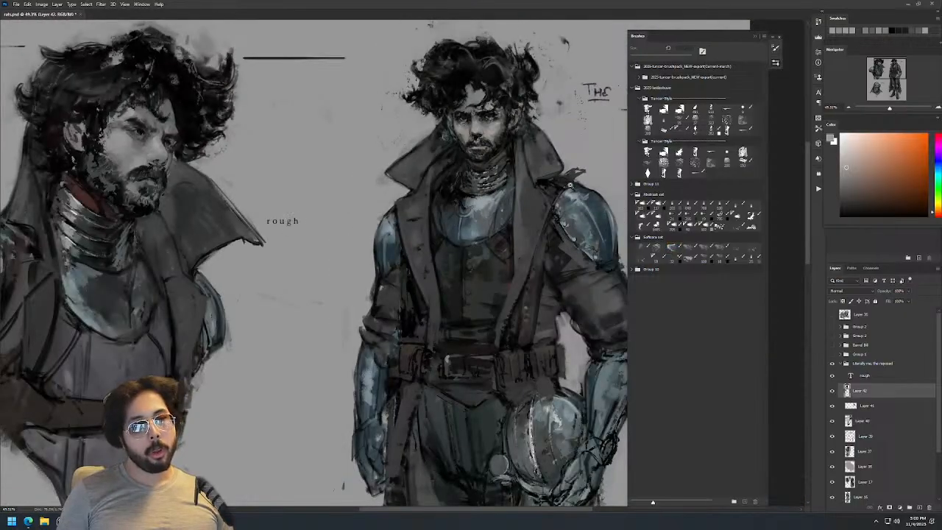
{"action": "scroll", "coordinate": [570, 177], "scroll_direction": "up", "scroll_amount": 6}
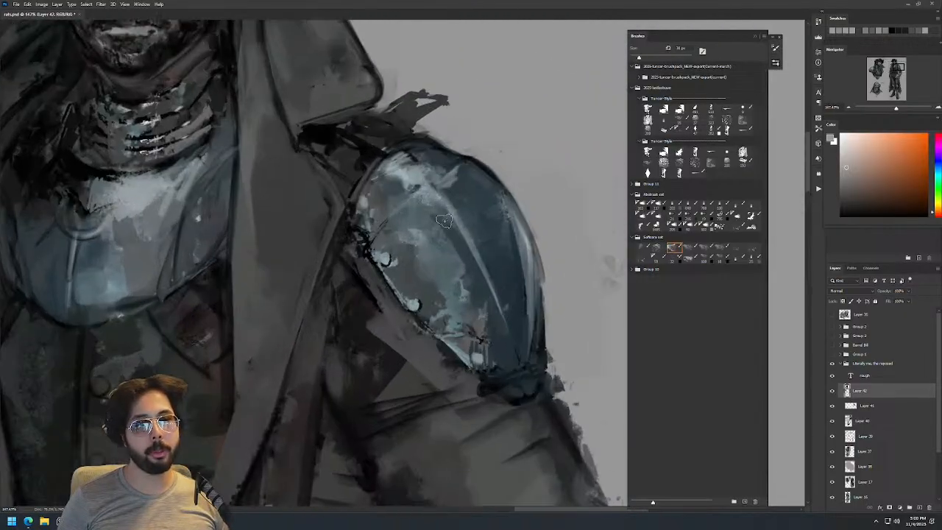
{"action": "left_click", "coordinate": [440, 214], "text": "alt"}
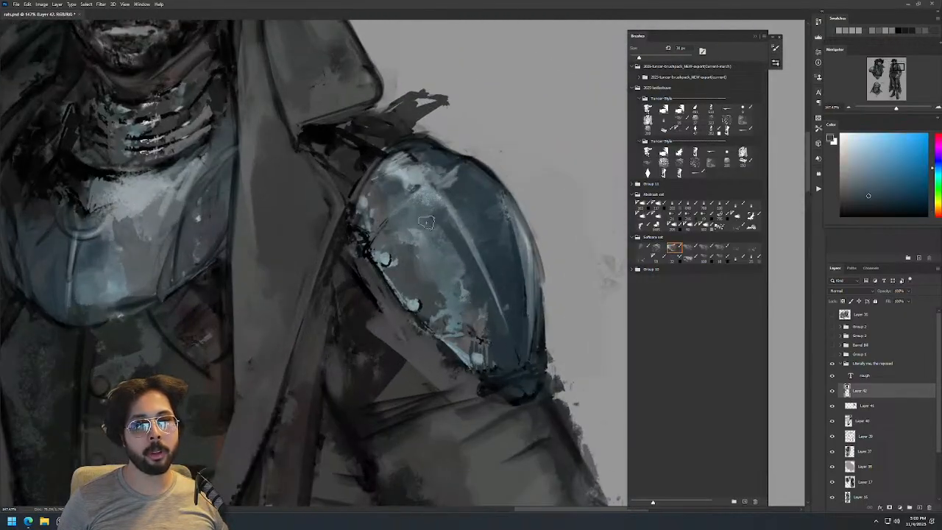
{"action": "scroll", "coordinate": [412, 210], "scroll_direction": "down", "scroll_amount": 6}
{"action": "scroll", "coordinate": [478, 184], "scroll_direction": "up", "scroll_amount": 3}
{"action": "left_click", "coordinate": [478, 184], "text": "alt"}
{"action": "right_click", "coordinate": [490, 191], "text": "alt"}
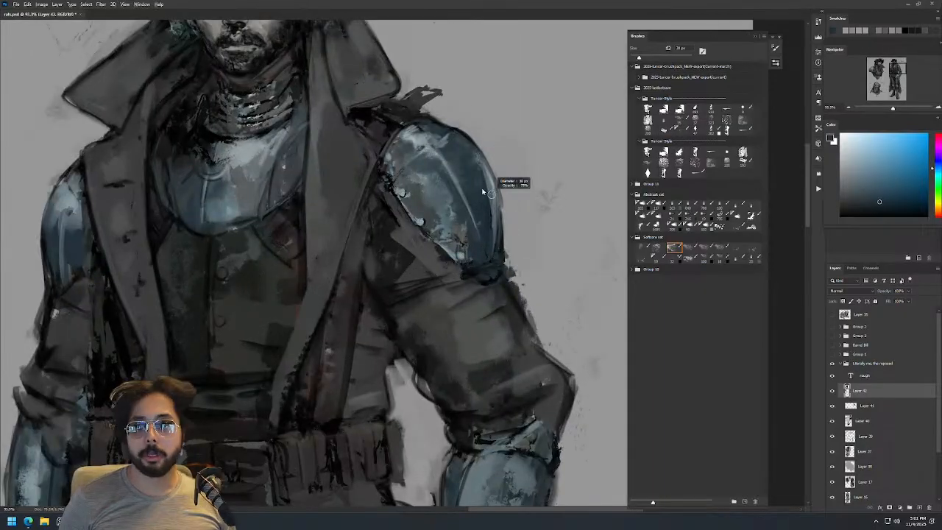
Try thin white highlight strokes along the outer edges of the shoulder armour.
{"action": "right_click", "coordinate": [498, 192], "text": "alt"}
{"action": "key", "text": "d"}
{"action": "key", "text": "x"}
{"action": "key", "text": "ctrl+z"}
{"action": "left_click_drag", "start_coordinate": [499, 198], "coordinate": [502, 248]}
{"action": "key", "text": "z"}
{"action": "left_click_drag", "start_coordinate": [534, 188], "coordinate": [522, 171]}
{"action": "mouse_move", "coordinate": [343, 183]}
{"action": "left_mouse_down"}
{"action": "mouse_move", "coordinate": [364, 182]}
{"action": "mouse_move", "coordinate": [296, 233]}
{"action": "left_mouse_up"}
{"action": "key", "text": "b"}
{"action": "key", "text": "ctrl+z"}
{"action": "left_click_drag", "start_coordinate": [315, 188], "coordinate": [293, 254]}
{"action": "key", "text": "ctrl+z"}
{"action": "mouse_move", "coordinate": [313, 183]}
{"action": "left_mouse_down"}
{"action": "mouse_move", "coordinate": [293, 245]}
{"action": "mouse_move", "coordinate": [307, 190]}
{"action": "mouse_move", "coordinate": [334, 239]}
{"action": "left_mouse_up"}
{"action": "key", "text": "ctrl+z"}
{"action": "key", "text": "z"}
{"action": "key", "text": "b"}
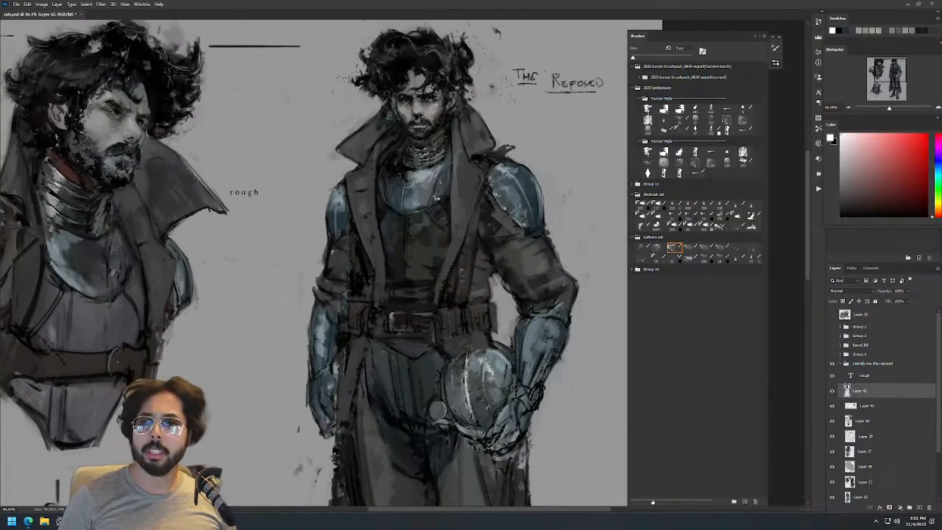
Flip the canvas horizontally to check the standing figure's larger shoulder plate in mirror view.
{"action": "key", "text": "ctrl+shift+h"}
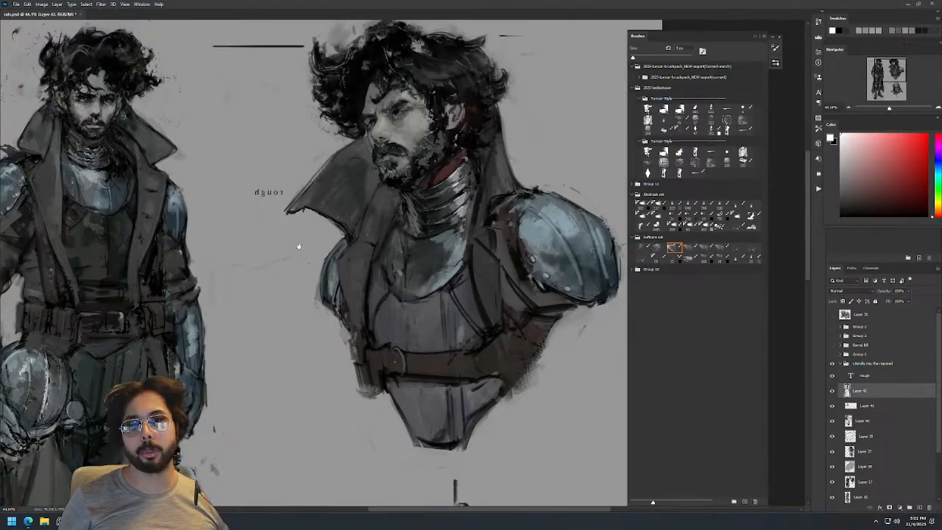
{"action": "left_click_drag", "start_coordinate": [294, 240], "coordinate": [504, 210]}
{"action": "key", "text": "z"}
{"action": "left_click_drag", "start_coordinate": [325, 116], "coordinate": [367, 116]}
{"action": "key", "text": "b"}
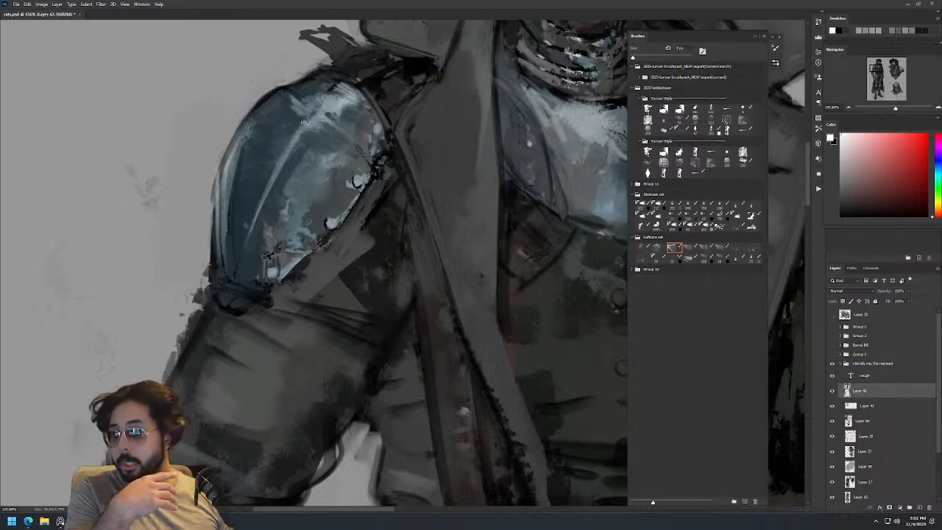
{"action": "left_click_drag", "start_coordinate": [281, 117], "coordinate": [297, 117]}
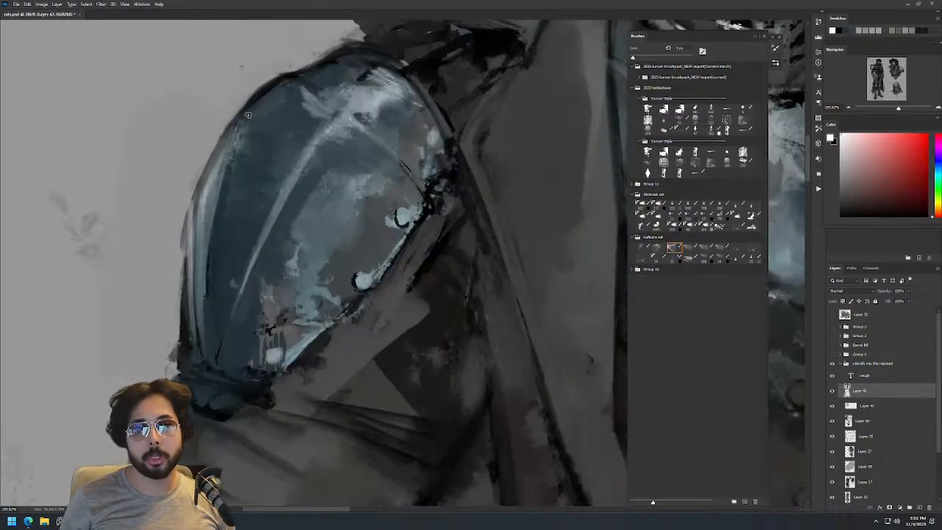
Try redefining the outer rim of the larger shoulder plate with a sampled tone and with black.
{"action": "left_click", "coordinate": [254, 101], "text": "alt"}
{"action": "left_click_drag", "start_coordinate": [238, 125], "coordinate": [224, 187]}
{"action": "key", "text": "ctrl+z"}
{"action": "key", "text": "d"}
{"action": "left_click_drag", "start_coordinate": [246, 122], "coordinate": [209, 275]}
{"action": "key", "text": "ctrl+z"}
Reinforce the outer contour of the smaller shoulder plate with a black stroke.
{"action": "key", "text": "z"}
{"action": "left_click_drag", "start_coordinate": [273, 106], "coordinate": [225, 258]}
{"action": "left_click_drag", "start_coordinate": [410, 116], "coordinate": [459, 115]}
{"action": "key", "text": "b"}
{"action": "left_click_drag", "start_coordinate": [353, 115], "coordinate": [369, 170]}
{"action": "key", "text": "z"}
{"action": "mouse_move", "coordinate": [410, 122]}
{"action": "left_mouse_down"}
{"action": "mouse_move", "coordinate": [384, 137]}
{"action": "mouse_move", "coordinate": [419, 138]}
{"action": "left_mouse_up"}
{"action": "key", "text": "b"}
Darken the sleeve below the smaller shoulder plate and the coat's inner shadow beside the lapel with sampled dark tones.
{"action": "right_click", "coordinate": [381, 182], "text": "alt"}
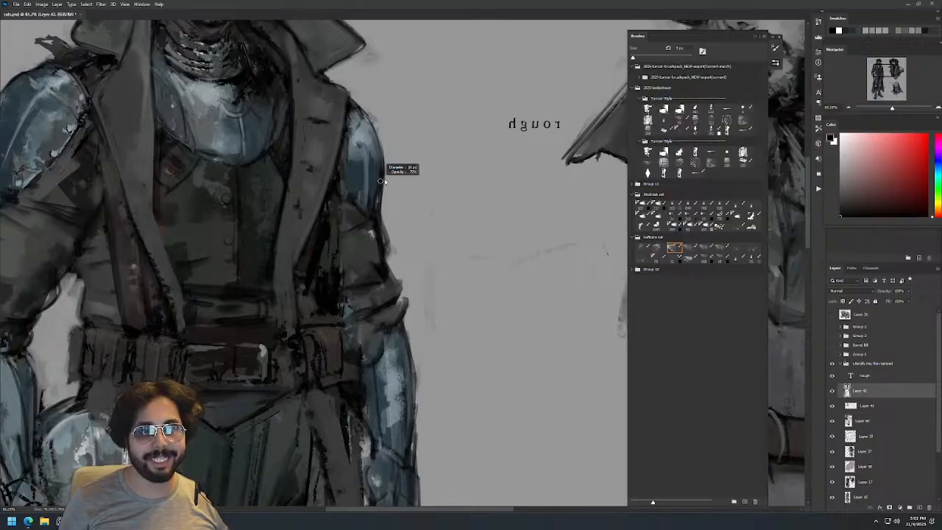
{"action": "left_click", "coordinate": [375, 179], "text": "alt"}
{"action": "key", "text": "bracketleft"}
{"action": "left_click", "coordinate": [364, 228], "text": "alt"}
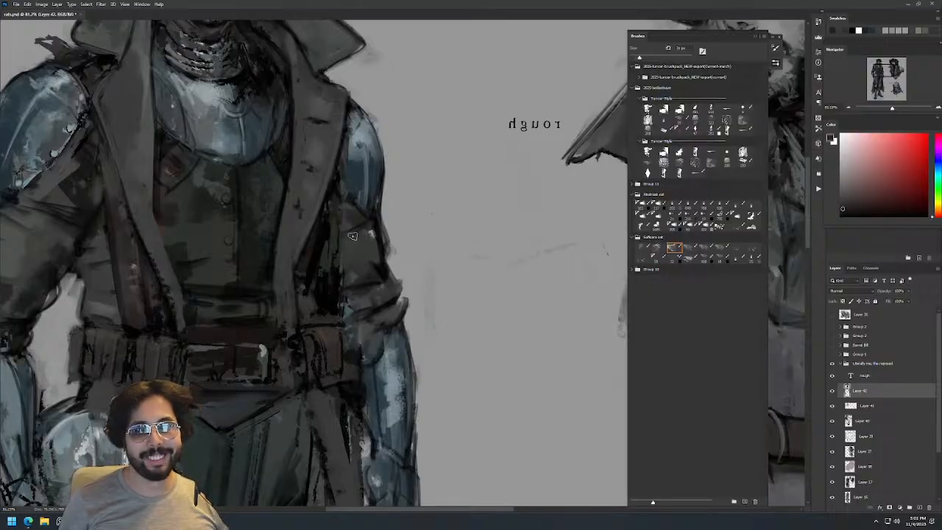
{"action": "left_click", "coordinate": [305, 278], "text": "alt"}
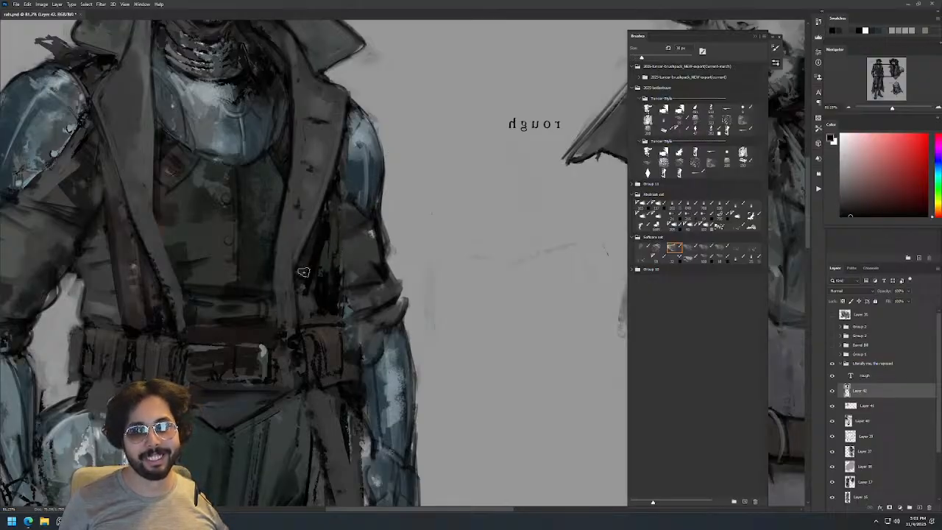
{"action": "left_click_drag", "start_coordinate": [310, 282], "coordinate": [308, 254]}
{"action": "left_click", "coordinate": [307, 252], "text": "alt"}
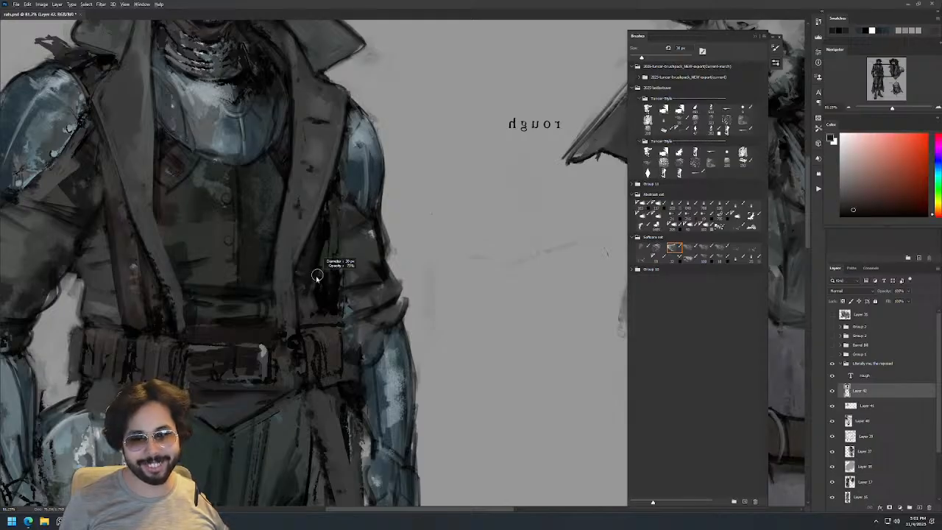
{"action": "left_click", "coordinate": [319, 274], "text": "alt"}
Paint the shadowed lining along the opposite coat opening above the belt with sampled dark tones, and undo the last stroke.
{"action": "key", "text": "z"}
{"action": "mouse_move", "coordinate": [359, 223]}
{"action": "left_mouse_down"}
{"action": "mouse_move", "coordinate": [297, 234]}
{"action": "mouse_move", "coordinate": [361, 234]}
{"action": "left_mouse_up"}
{"action": "key", "text": "b"}
{"action": "left_click", "coordinate": [235, 255], "text": "alt"}
{"action": "left_click", "coordinate": [244, 267], "text": "alt"}
{"action": "left_click_drag", "start_coordinate": [234, 247], "coordinate": [236, 284]}
{"action": "left_click_drag", "start_coordinate": [223, 218], "coordinate": [233, 285]}
{"action": "mouse_move", "coordinate": [234, 280]}
{"action": "left_mouse_down"}
{"action": "mouse_move", "coordinate": [208, 293]}
{"action": "mouse_move", "coordinate": [233, 277]}
{"action": "left_mouse_up"}
{"action": "mouse_move", "coordinate": [233, 288]}
{"action": "left_mouse_down"}
{"action": "mouse_move", "coordinate": [224, 281]}
{"action": "mouse_move", "coordinate": [231, 293]}
{"action": "left_mouse_up"}
{"action": "key", "text": "d"}
{"action": "key", "text": "ctrl+z"}
Extend the dark edge of the coat lining down towards the belt with a sampled dark grey and a 14 px brush.
{"action": "left_click", "coordinate": [202, 215], "text": "alt"}
{"action": "key", "text": "["}
{"action": "left_click_drag", "start_coordinate": [206, 197], "coordinate": [219, 293]}
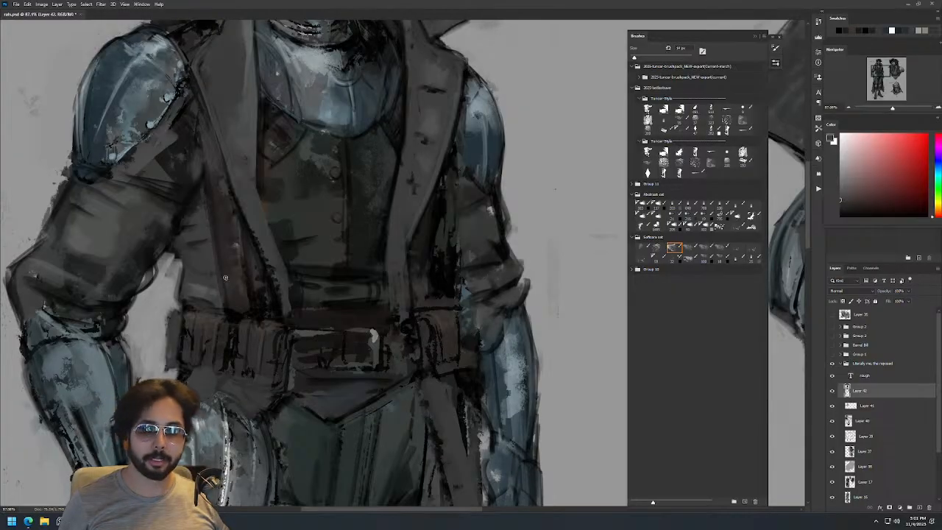
Smooth the upper lapel below the collar with sampled dark grey, using a textured brush from the Abstract set.
{"action": "key", "text": "ctrl+0"}
{"action": "left_click_drag", "start_coordinate": [330, 95], "coordinate": [417, 95]}
{"action": "left_click", "coordinate": [232, 253], "text": "alt"}
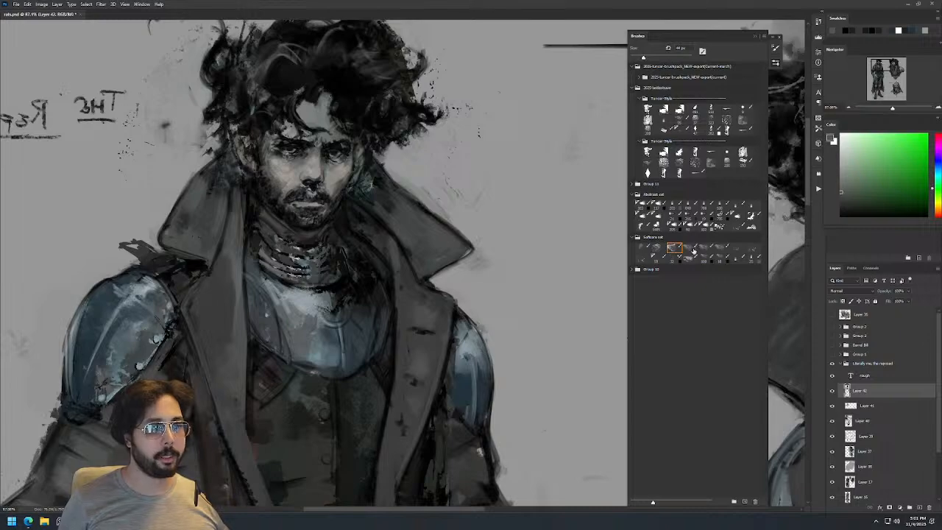
{"action": "left_click", "coordinate": [690, 204]}
{"action": "key", "text": "["}
{"action": "key", "text": "["}
{"action": "key", "text": "["}
{"action": "key", "text": "["}
{"action": "key", "text": "["}
{"action": "key", "text": "["}
{"action": "key", "text": "["}
{"action": "key", "text": "["}
{"action": "key", "text": "["}
{"action": "key", "text": "["}
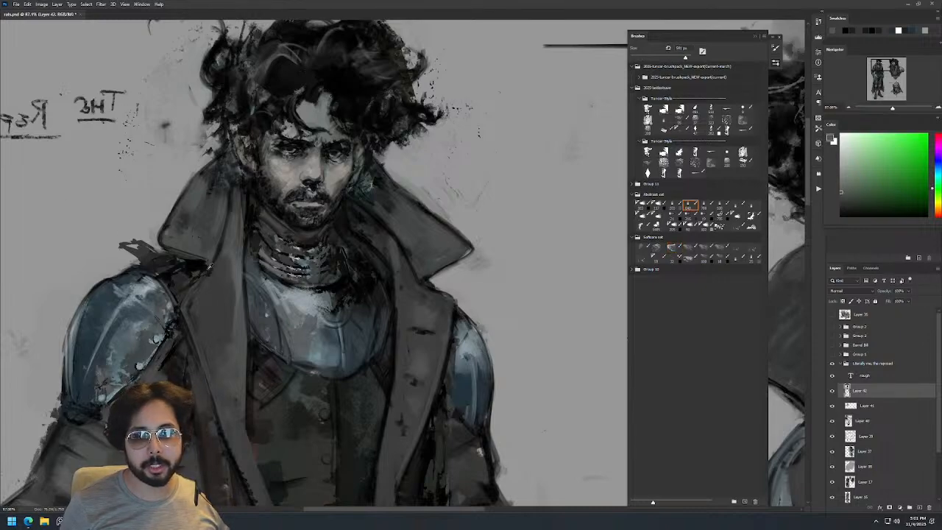
{"action": "left_click", "coordinate": [233, 235], "text": "alt"}
{"action": "key", "text": "bracketright"}
{"action": "key", "text": "bracketright"}
{"action": "key", "text": "bracketright"}
{"action": "key", "text": "bracketright"}
{"action": "key", "text": "bracketright"}
{"action": "key", "text": "bracketright"}
{"action": "key", "text": "bracketright"}
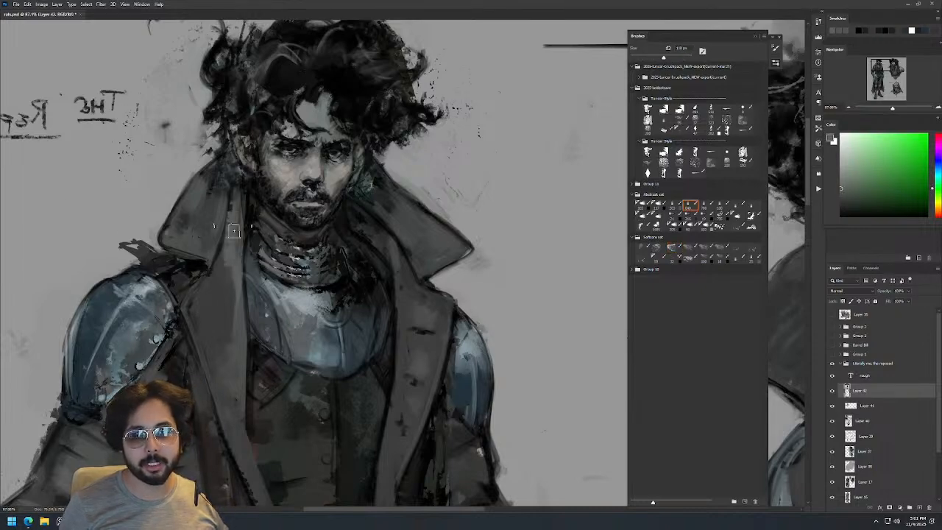
{"action": "mouse_move", "coordinate": [233, 249]}
{"action": "left_mouse_down"}
{"action": "mouse_move", "coordinate": [231, 287]}
{"action": "mouse_move", "coordinate": [232, 256]}
{"action": "left_mouse_up"}
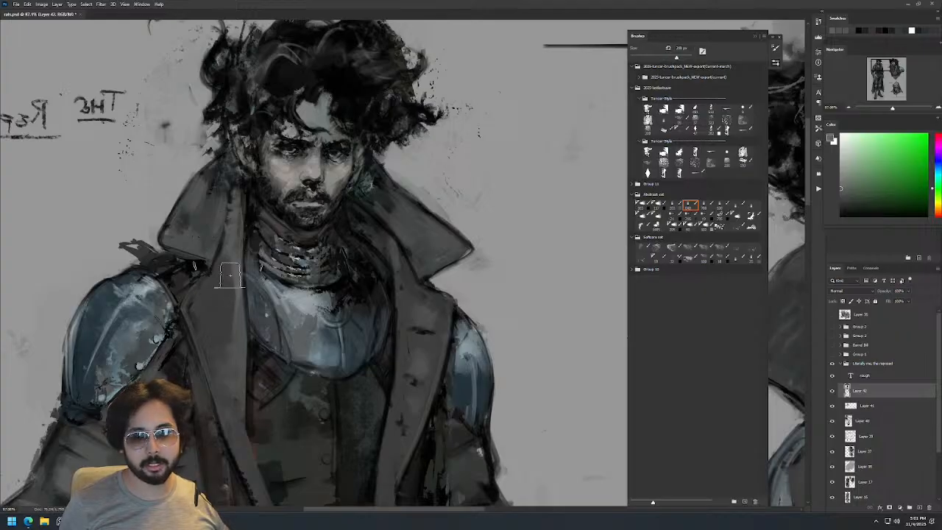
Repaint both upturned collar flaps in the dark coat grey with an enlarged brush.
{"action": "key", "text": "bracketright"}
{"action": "key", "text": "bracketright"}
{"action": "key", "text": "bracketright"}
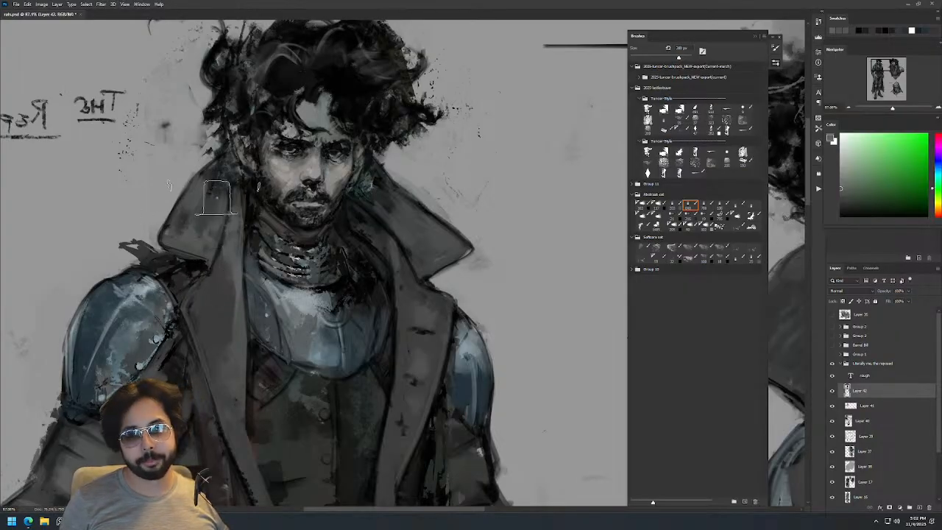
{"action": "key", "text": "z"}
{"action": "left_click_drag", "start_coordinate": [200, 214], "coordinate": [320, 219]}
{"action": "left_click_drag", "start_coordinate": [326, 180], "coordinate": [348, 183]}
{"action": "key", "text": "b"}
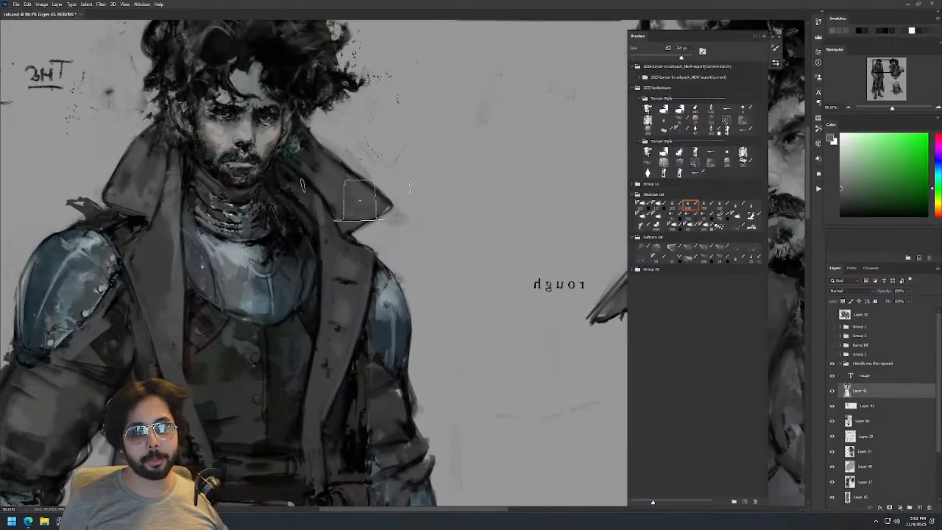
Flip the canvas horizontally and toggle Layer 42's visibility off and on to compare the full figure.
{"action": "key", "text": "z"}
{"action": "left_click_drag", "start_coordinate": [413, 165], "coordinate": [473, 142]}
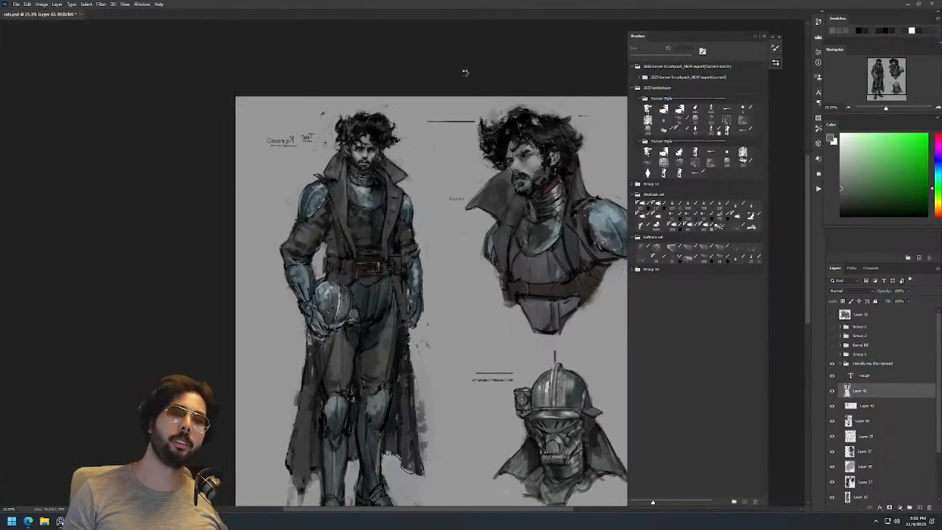
{"action": "key", "text": "ctrl+shift+h"}
{"action": "left_click_drag", "start_coordinate": [496, 201], "coordinate": [297, 173]}
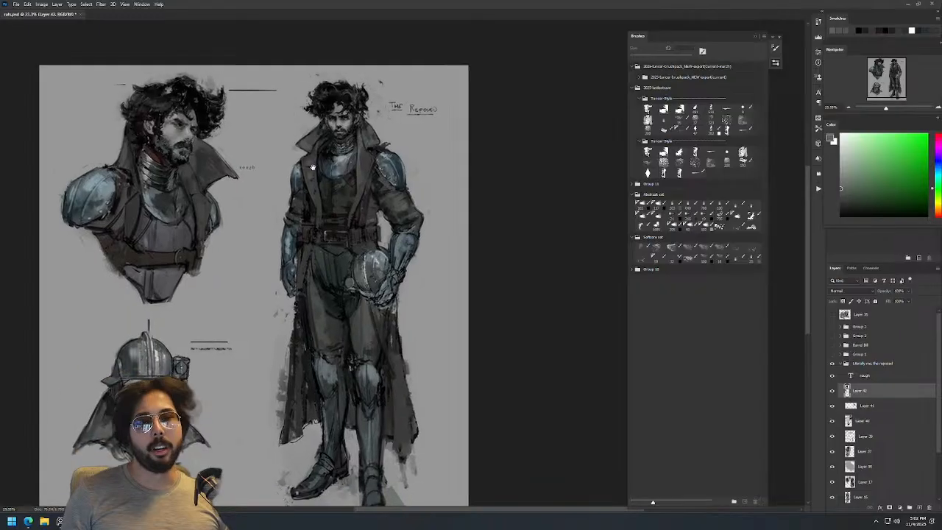
{"action": "left_click_drag", "start_coordinate": [370, 142], "coordinate": [376, 157]}
{"action": "key", "text": "b"}
{"action": "left_click", "coordinate": [831, 391]}
{"action": "left_click", "coordinate": [831, 391]}
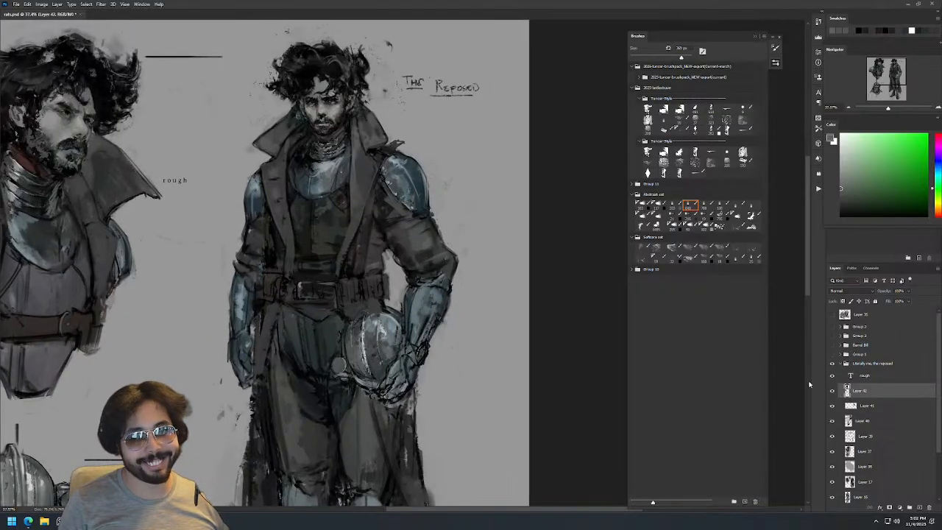
Undo a test stroke of the neighbouring Abstract set brush and retouch the coat's side panel above the belt pouches with sampled grey.
{"action": "left_click", "coordinate": [705, 207]}
{"action": "mouse_move", "coordinate": [487, 210]}
{"action": "left_mouse_down"}
{"action": "mouse_move", "coordinate": [483, 148]}
{"action": "mouse_move", "coordinate": [474, 144]}
{"action": "left_mouse_up"}
{"action": "key", "text": "ctrl+z"}
{"action": "key", "text": "z"}
{"action": "left_click_drag", "start_coordinate": [357, 204], "coordinate": [374, 208]}
{"action": "key", "text": "b"}
{"action": "left_click_drag", "start_coordinate": [389, 252], "coordinate": [336, 263]}
{"action": "left_click_drag", "start_coordinate": [395, 302], "coordinate": [374, 304]}
{"action": "left_click", "coordinate": [397, 302], "text": "alt"}
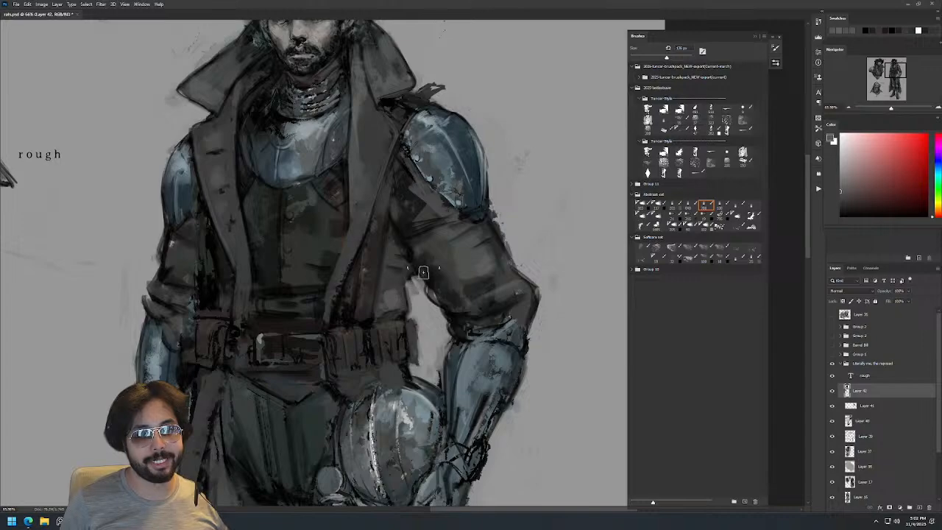
Darken the belt pouch beside the hanging arm with a sampled dark tone.
{"action": "key", "text": "z"}
{"action": "left_click_drag", "start_coordinate": [437, 246], "coordinate": [431, 292]}
{"action": "left_click", "coordinate": [441, 256]}
{"action": "key", "text": "b"}
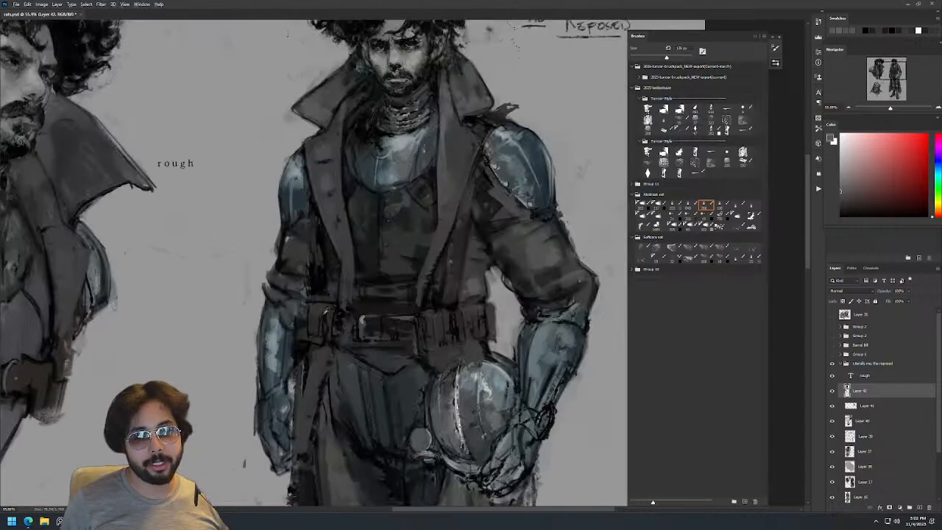
{"action": "left_click", "coordinate": [330, 322], "text": "alt"}
{"action": "left_click_drag", "start_coordinate": [323, 317], "coordinate": [321, 341]}
{"action": "key", "text": "z"}
{"action": "left_click_drag", "start_coordinate": [404, 263], "coordinate": [432, 291]}
{"action": "key", "text": "b"}
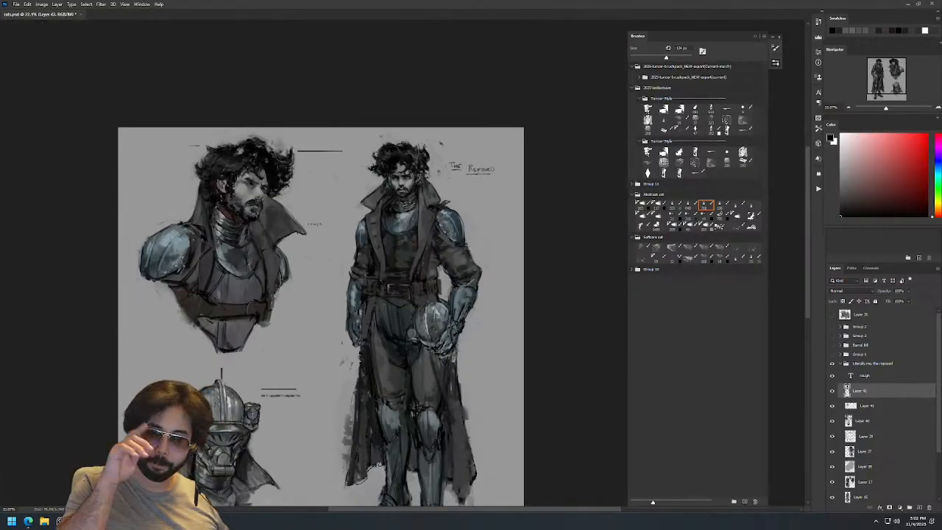
Flip the canvas and retouch the coat's lower lapel end where it meets the belt with dark tones.
{"action": "key", "text": "ctrl+shift+h"}
{"action": "key", "text": "space"}
{"action": "left_click_drag", "start_coordinate": [320, 270], "coordinate": [453, 199]}
{"action": "key", "text": "z"}
{"action": "left_click", "coordinate": [380, 175]}
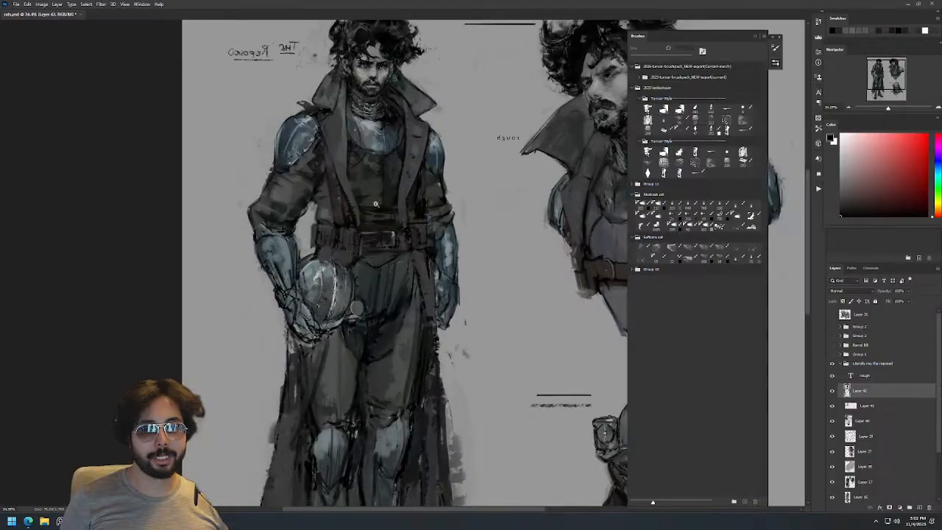
{"action": "left_click", "coordinate": [379, 197]}
{"action": "key", "text": "b"}
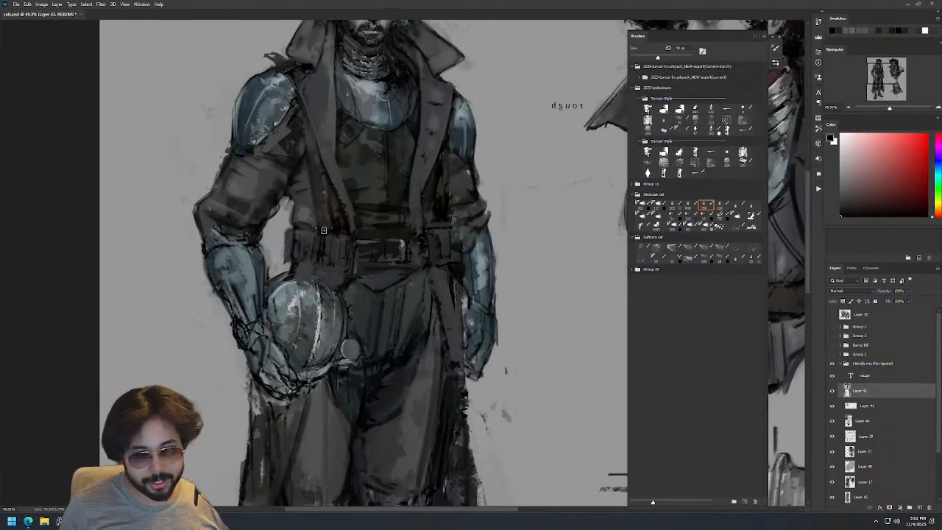
{"action": "key", "text": "z"}
{"action": "left_click_drag", "start_coordinate": [383, 232], "coordinate": [420, 250]}
{"action": "key", "text": "b"}
{"action": "left_click", "coordinate": [421, 262], "text": "alt"}
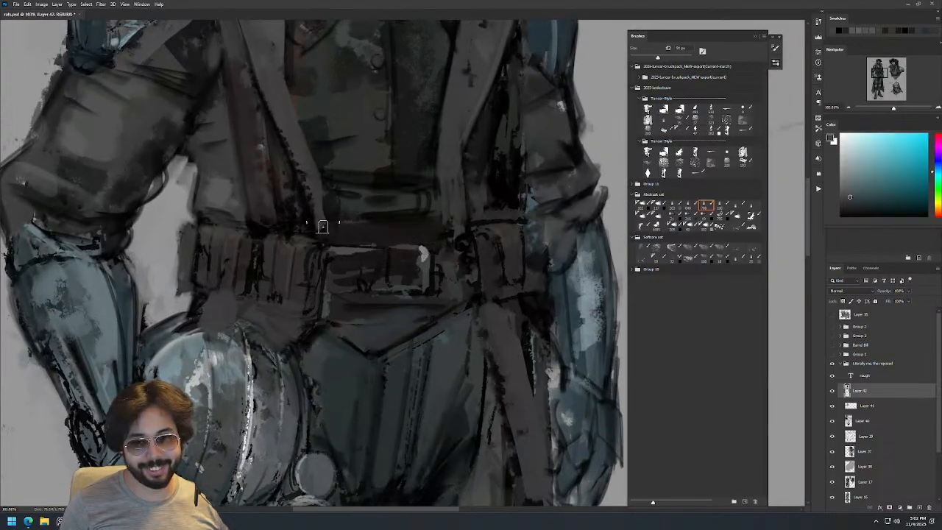
Unify the coat's inner shadow between the buttoned lapel and the sleeve with sampled near-black tones.
{"action": "key", "text": "z"}
{"action": "mouse_move", "coordinate": [531, 212]}
{"action": "left_mouse_down"}
{"action": "mouse_move", "coordinate": [470, 209]}
{"action": "mouse_move", "coordinate": [555, 197]}
{"action": "left_mouse_up"}
{"action": "key", "text": "b"}
{"action": "left_click", "coordinate": [534, 200], "text": "alt"}
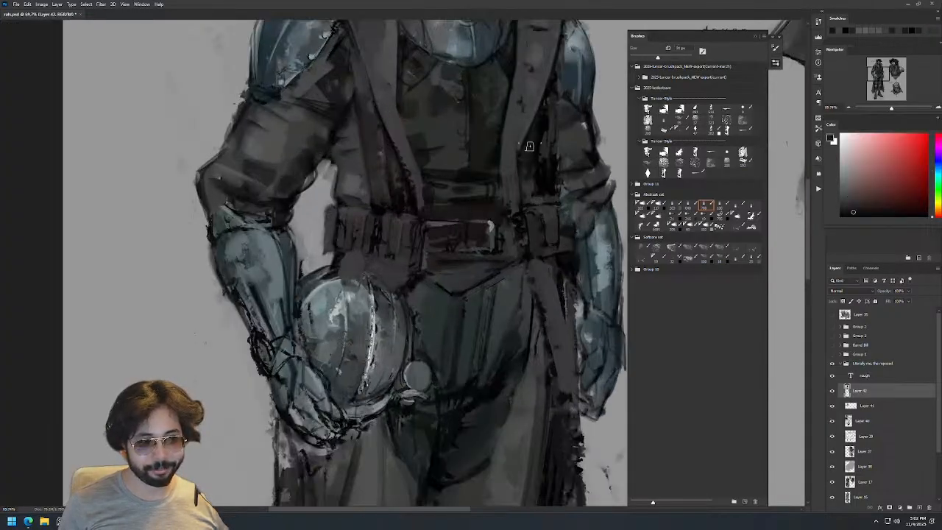
{"action": "left_click", "coordinate": [544, 151], "text": "alt"}
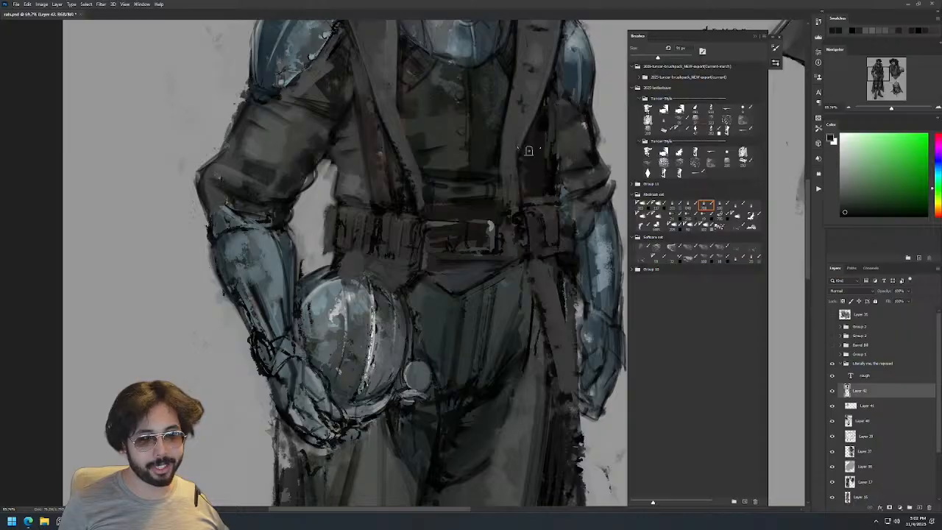
{"action": "left_click", "coordinate": [529, 135], "text": "alt"}
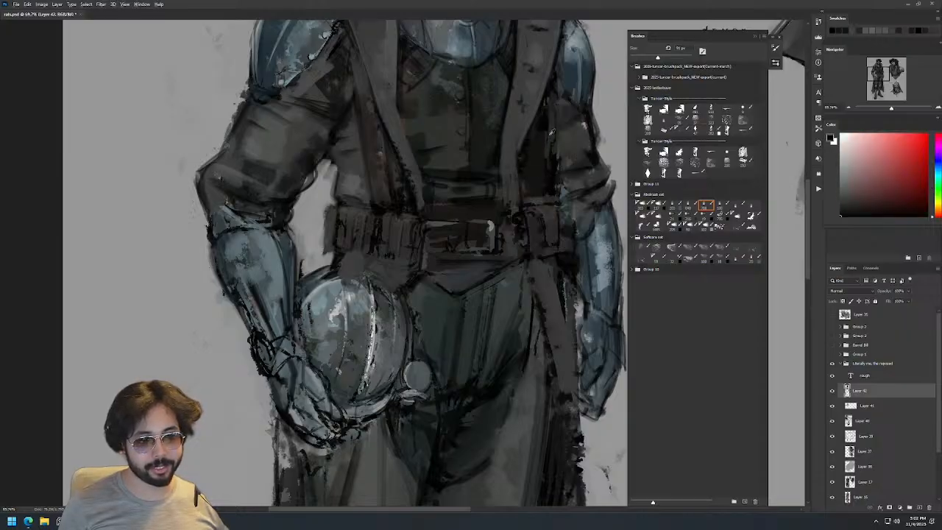
{"action": "left_click", "coordinate": [536, 155], "text": "alt"}
{"action": "key", "text": "]"}
Extend the buttoned lapel's lower end down to the belt with a sampled dark grey.
{"action": "left_click", "coordinate": [516, 121], "text": "alt"}
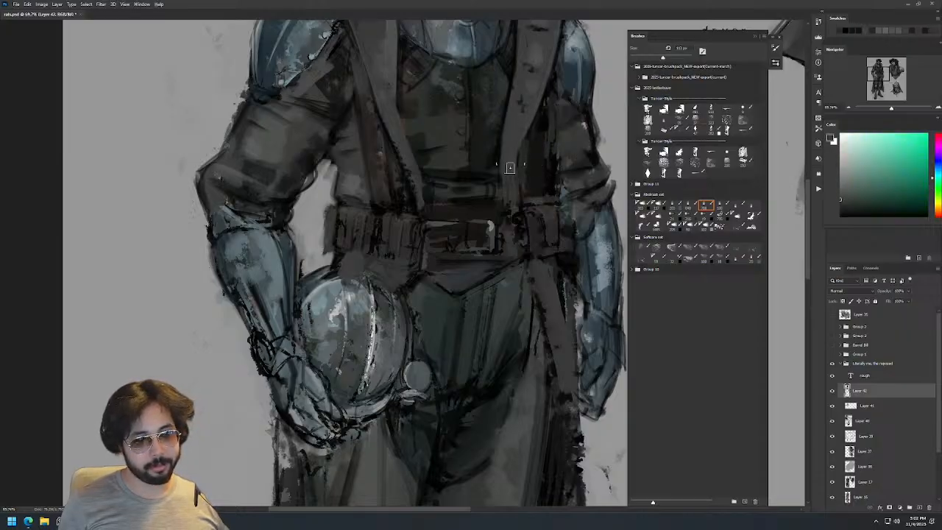
{"action": "left_click_drag", "start_coordinate": [545, 102], "coordinate": [494, 103]}
{"action": "left_click_drag", "start_coordinate": [542, 164], "coordinate": [496, 236]}
{"action": "left_click_drag", "start_coordinate": [508, 141], "coordinate": [530, 141]}
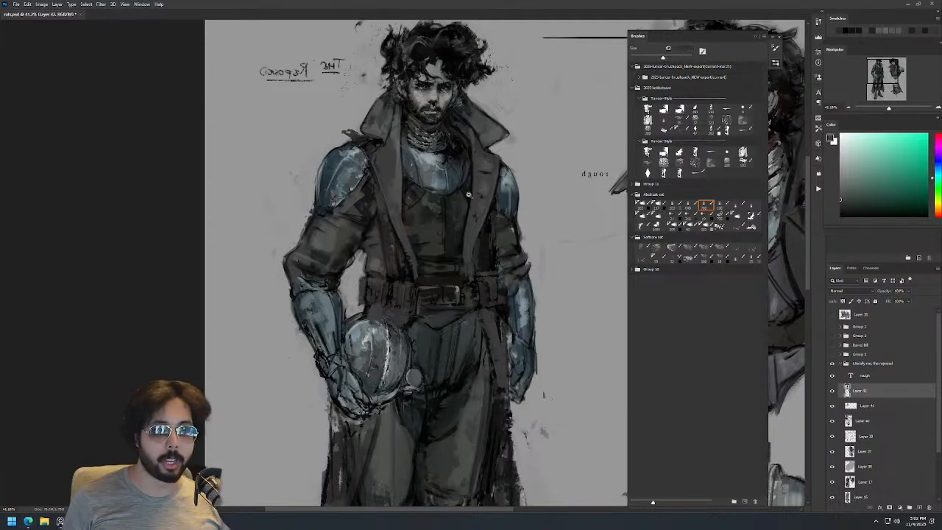
{"action": "left_click_drag", "start_coordinate": [464, 202], "coordinate": [472, 202]}
Blend the lower vest above the belt with a sampled dark tone and an enlarged brush.
{"action": "left_click", "coordinate": [431, 238], "text": "alt"}
{"action": "key", "text": "bracketright"}
{"action": "key", "text": "bracketright"}
{"action": "key", "text": "bracketright"}
{"action": "key", "text": "bracketright"}
{"action": "key", "text": "bracketright"}
{"action": "key", "text": "bracketright"}
{"action": "mouse_move", "coordinate": [414, 224]}
{"action": "left_mouse_down"}
{"action": "mouse_move", "coordinate": [420, 217]}
{"action": "mouse_move", "coordinate": [416, 248]}
{"action": "left_mouse_up"}
Paint broad sampled dark teal tones over the upper trousers below the belt with a larger brush.
{"action": "left_click", "coordinate": [420, 252], "text": "alt"}
{"action": "key", "text": "bracketright"}
{"action": "key", "text": "bracketright"}
{"action": "left_click_drag", "start_coordinate": [492, 215], "coordinate": [455, 217]}
{"action": "left_click_drag", "start_coordinate": [518, 243], "coordinate": [471, 171]}
{"action": "left_click_drag", "start_coordinate": [440, 222], "coordinate": [462, 224]}
{"action": "left_click_drag", "start_coordinate": [439, 263], "coordinate": [417, 262]}
{"action": "left_click", "coordinate": [432, 200], "text": "alt"}
{"action": "mouse_move", "coordinate": [431, 217]}
{"action": "left_mouse_down"}
{"action": "mouse_move", "coordinate": [420, 252]}
{"action": "mouse_move", "coordinate": [437, 209]}
{"action": "left_mouse_up"}
{"action": "mouse_move", "coordinate": [420, 257]}
{"action": "left_mouse_down"}
{"action": "mouse_move", "coordinate": [427, 209]}
{"action": "mouse_move", "coordinate": [422, 254]}
{"action": "mouse_move", "coordinate": [434, 248]}
{"action": "mouse_move", "coordinate": [420, 257]}
{"action": "left_mouse_up"}
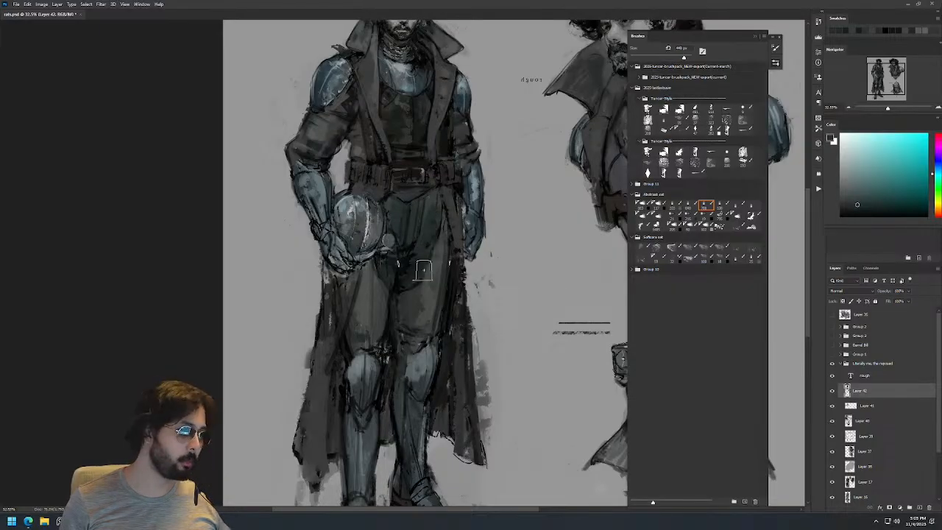
Deepen the shadow between the thighs with a darker teal and a smaller brush.
{"action": "key", "text": "z"}
{"action": "left_click_drag", "start_coordinate": [474, 269], "coordinate": [466, 268]}
{"action": "mouse_move", "coordinate": [459, 207]}
{"action": "left_mouse_down"}
{"action": "mouse_move", "coordinate": [470, 216]}
{"action": "mouse_move", "coordinate": [449, 239]}
{"action": "left_mouse_up"}
{"action": "key", "text": "b"}
{"action": "left_click_drag", "start_coordinate": [439, 262], "coordinate": [431, 266]}
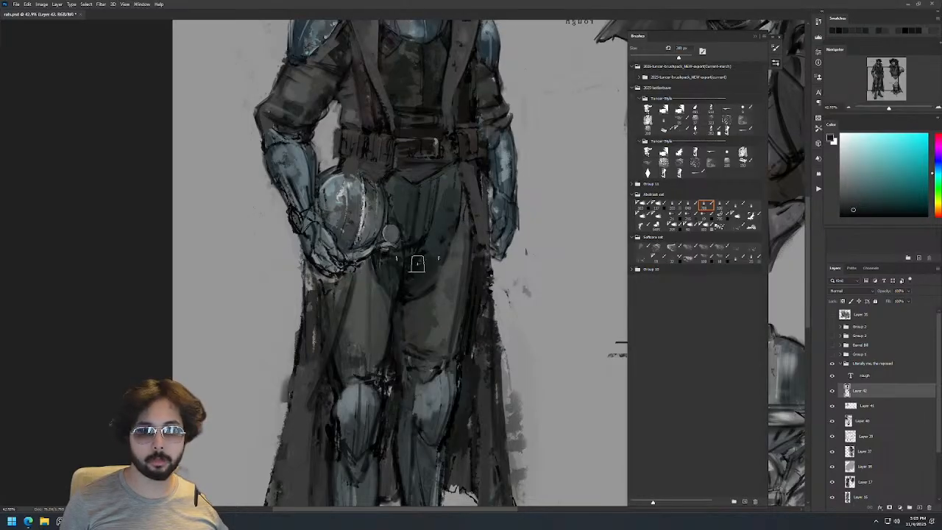
Flip the canvas and paint the inner collar beside the neck with a sampled dark grey.
{"action": "key", "text": "ctrl+0"}
{"action": "key", "text": "b"}
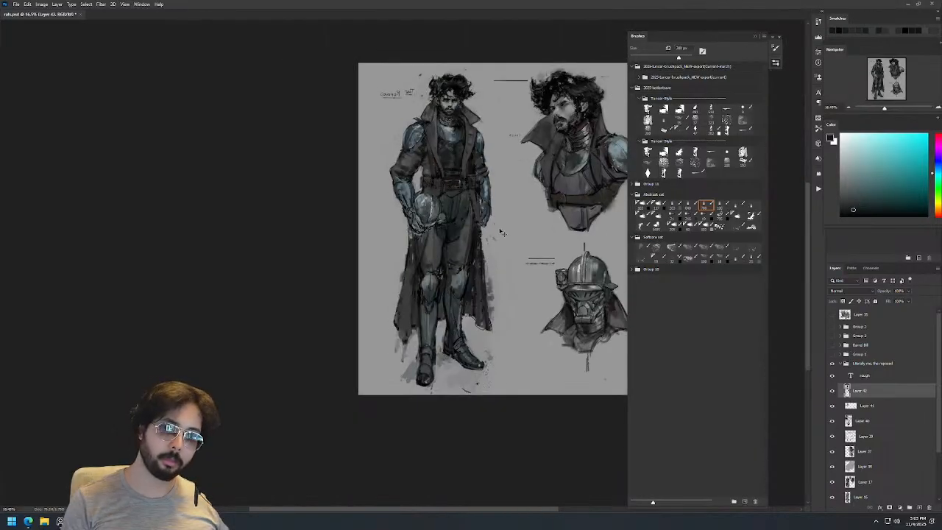
{"action": "key", "text": "ctrl+shift+h"}
{"action": "left_click_drag", "start_coordinate": [496, 215], "coordinate": [325, 244]}
{"action": "key", "text": "z"}
{"action": "left_click_drag", "start_coordinate": [417, 100], "coordinate": [440, 78]}
{"action": "key", "text": "b"}
{"action": "left_click", "coordinate": [419, 170], "text": "alt"}
{"action": "mouse_move", "coordinate": [417, 117]}
{"action": "left_mouse_down"}
{"action": "mouse_move", "coordinate": [424, 156]}
{"action": "mouse_move", "coordinate": [411, 114]}
{"action": "left_mouse_up"}
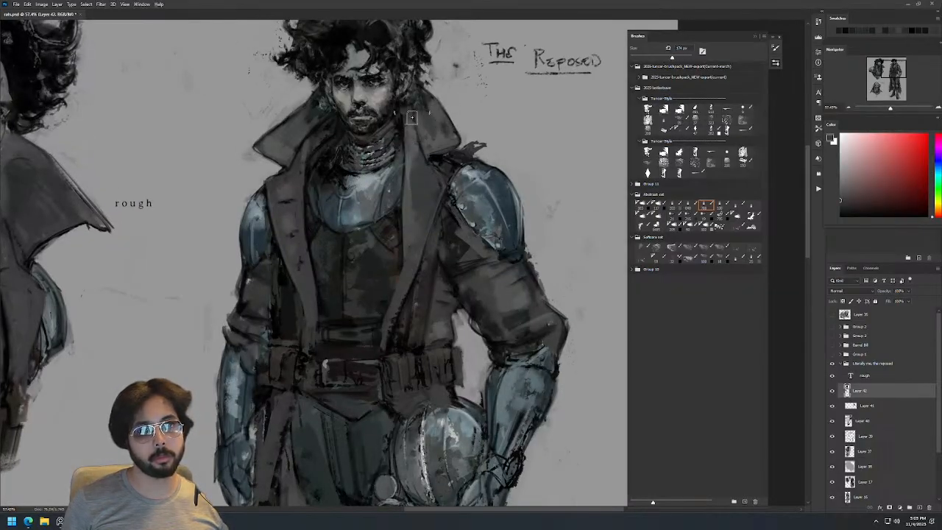
Blend the sleeve folds below the larger shoulder plate with sampled dark tones.
{"action": "key", "text": "ctrl+0"}
{"action": "left_click_drag", "start_coordinate": [466, 150], "coordinate": [515, 132]}
{"action": "key", "text": "b"}
{"action": "left_click", "coordinate": [432, 189], "text": "alt"}
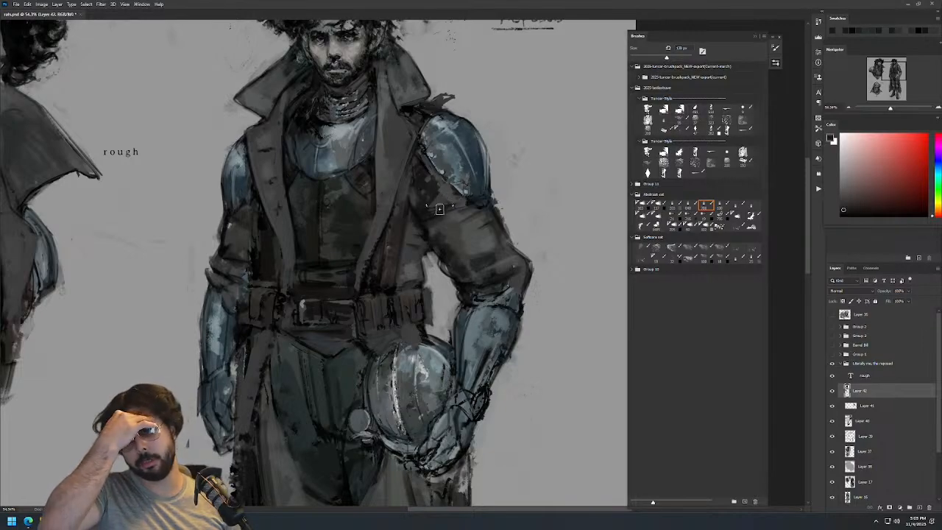
{"action": "left_click", "coordinate": [424, 185], "text": "alt"}
{"action": "left_click", "coordinate": [448, 204], "text": "alt"}
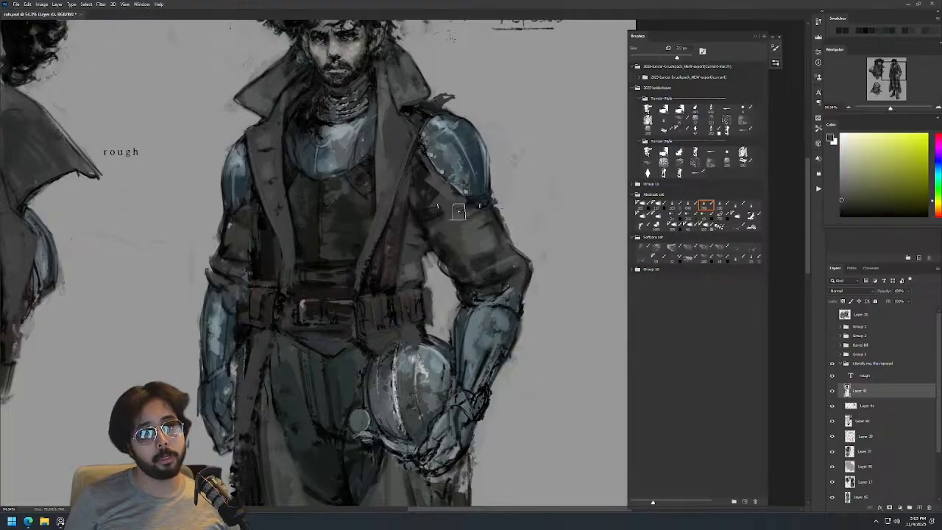
Clean up the buttoned lapel's shoulder corner and the tip of the collar flap above it with sampled dark tones.
{"action": "key", "text": "ctrl+0"}
{"action": "left_click_drag", "start_coordinate": [460, 112], "coordinate": [515, 111]}
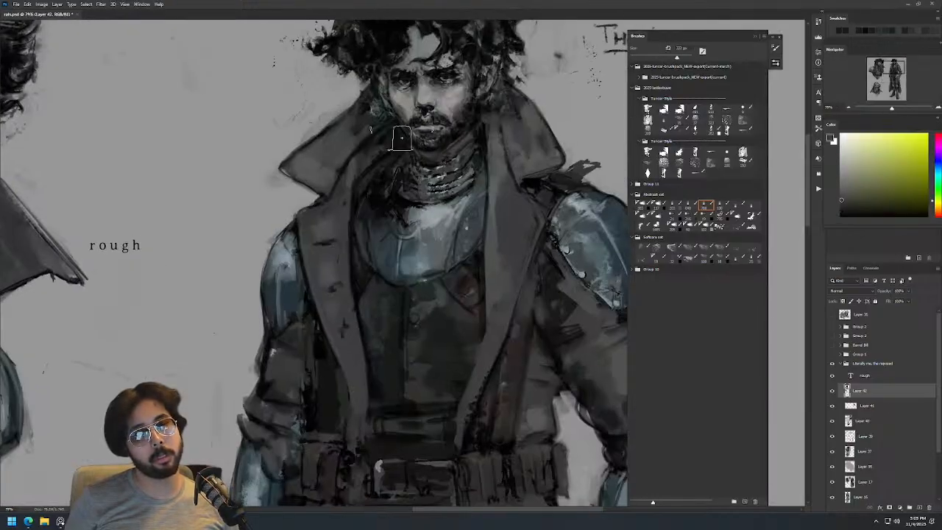
{"action": "left_click", "coordinate": [321, 211], "text": "alt"}
{"action": "left_click_drag", "start_coordinate": [318, 217], "coordinate": [274, 216]}
{"action": "left_click", "coordinate": [308, 214], "text": "alt"}
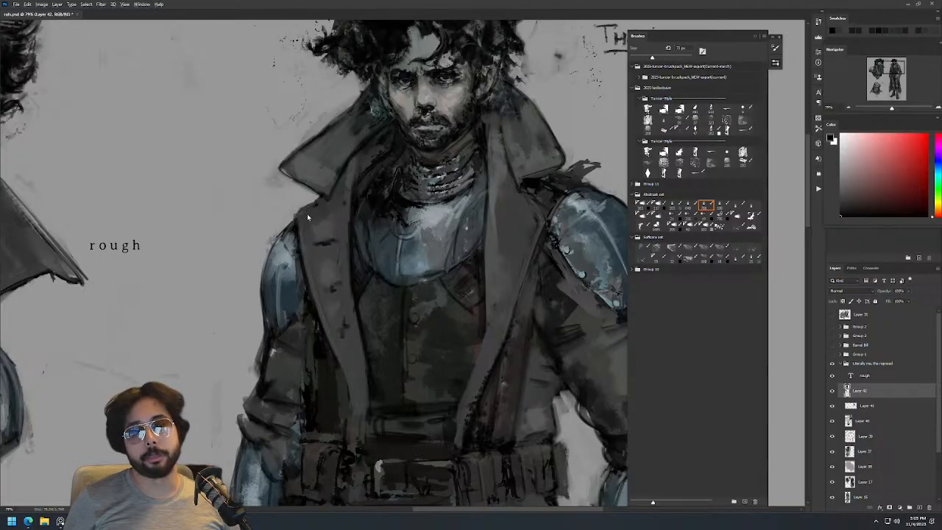
{"action": "left_click", "coordinate": [328, 173], "text": "alt"}
{"action": "left_click_drag", "start_coordinate": [300, 174], "coordinate": [319, 173]}
{"action": "left_click", "coordinate": [289, 173], "text": "alt"}
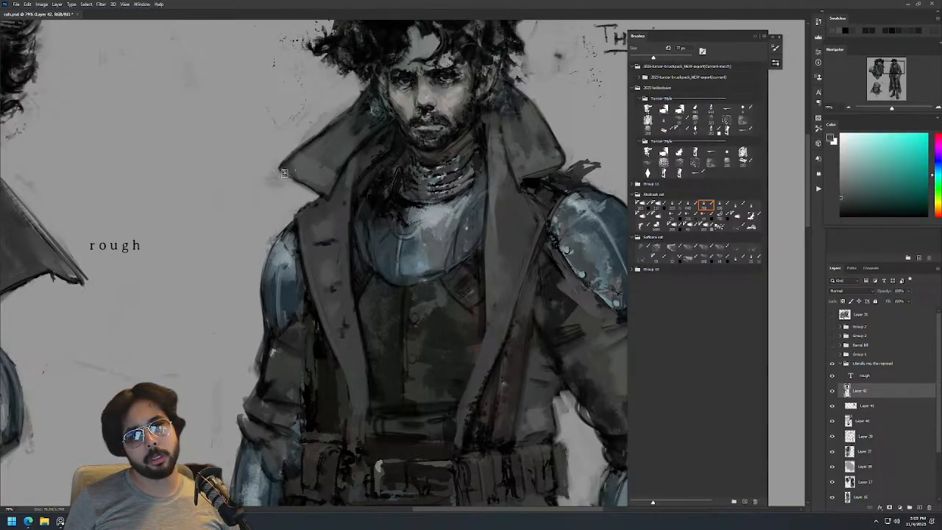
Reinforce the upper edge of the carried helmet below the belt pouches with small black strokes.
{"action": "left_click_drag", "start_coordinate": [381, 138], "coordinate": [363, 199]}
{"action": "left_click_drag", "start_coordinate": [420, 155], "coordinate": [438, 159]}
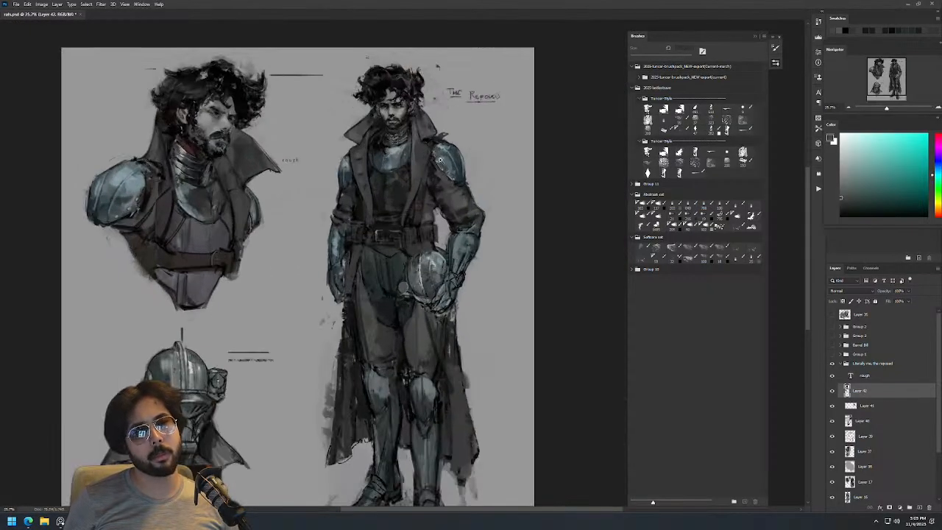
{"action": "scroll", "coordinate": [401, 106], "scroll_direction": "up", "scroll_amount": 1}
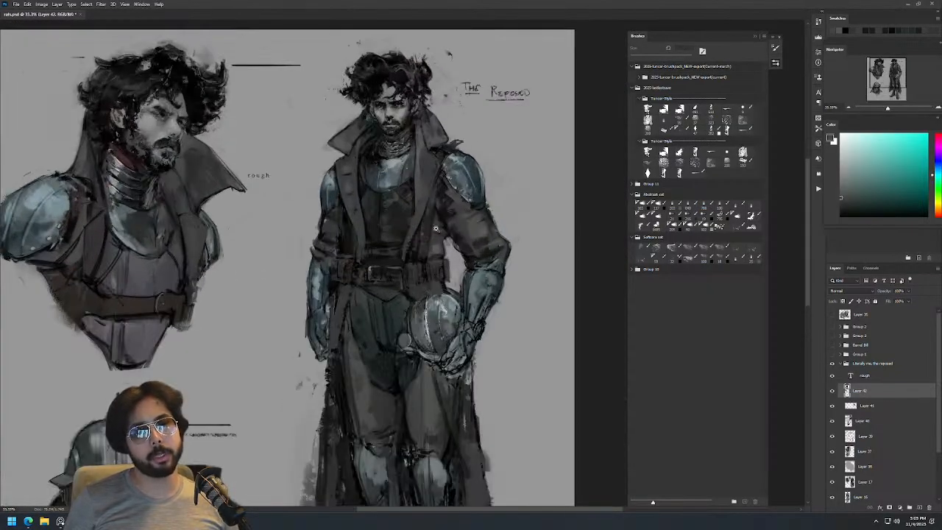
{"action": "scroll", "coordinate": [432, 283], "scroll_direction": "up", "scroll_amount": 4}
{"action": "left_click", "coordinate": [434, 386], "text": "alt"}
{"action": "key", "text": "bracketleft"}
{"action": "key", "text": "bracketleft"}
{"action": "key", "text": "bracketleft"}
{"action": "key", "text": "bracketleft"}
{"action": "key", "text": "bracketleft"}
{"action": "key", "text": "bracketleft"}
{"action": "key", "text": "bracketleft"}
{"action": "key", "text": "bracketleft"}
{"action": "key", "text": "d"}
{"action": "left_click", "coordinate": [419, 354], "text": "alt"}
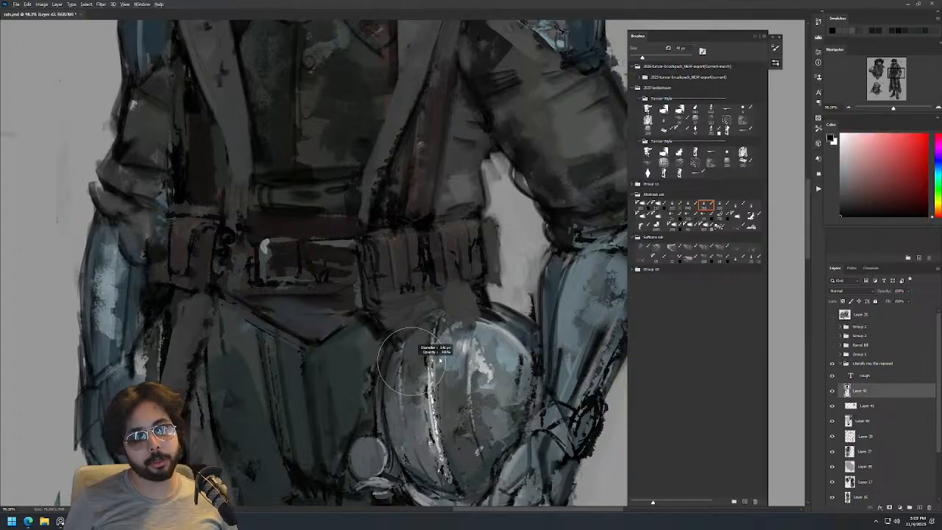
Reshape the crown of the carried helmet with sampled blue-grey tones and an enlarged brush.
{"action": "key", "text": "bracketright"}
{"action": "key", "text": "bracketright"}
{"action": "key", "text": "bracketright"}
{"action": "key", "text": "bracketright"}
{"action": "key", "text": "bracketright"}
{"action": "key", "text": "bracketright"}
{"action": "left_click", "coordinate": [477, 330], "text": "alt"}
{"action": "right_click", "coordinate": [469, 332], "text": "alt"}
{"action": "right_click", "coordinate": [484, 322], "text": "alt"}
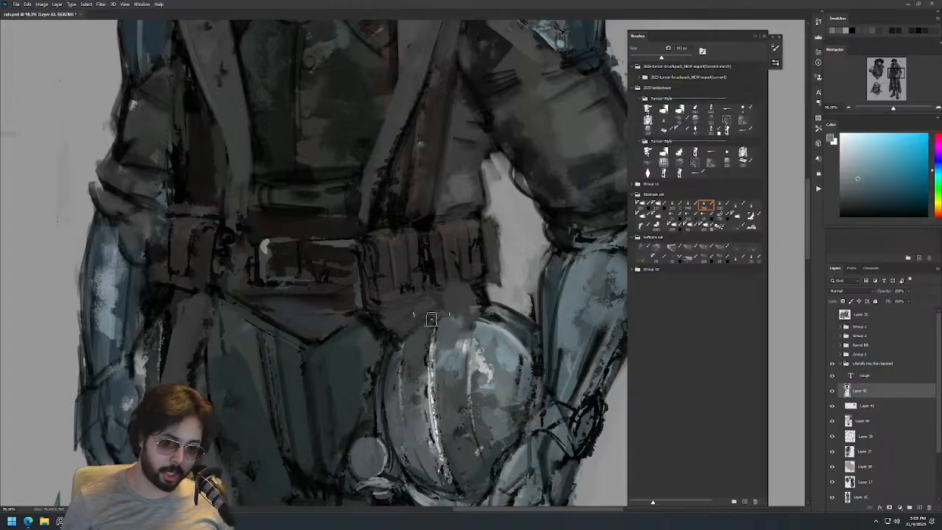
{"action": "left_click", "coordinate": [487, 317], "text": "alt"}
{"action": "left_click_drag", "start_coordinate": [491, 316], "coordinate": [461, 303]}
Redraw the dark contour along the helmet's crown beneath the belt pouches with a smaller black brush.
{"action": "key", "text": "d"}
{"action": "key", "text": "bracketleft"}
{"action": "key", "text": "bracketleft"}
{"action": "key", "text": "bracketleft"}
{"action": "right_click", "coordinate": [418, 325], "text": "alt"}
{"action": "right_click", "coordinate": [433, 317], "text": "alt"}
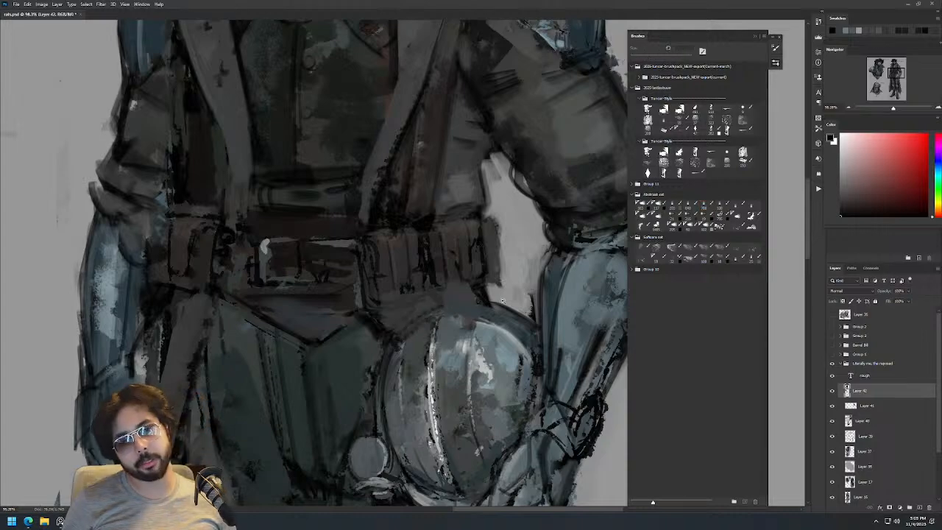
{"action": "scroll", "coordinate": [471, 306], "scroll_direction": "down", "scroll_amount": 5}
{"action": "scroll", "coordinate": [520, 316], "scroll_direction": "up", "scroll_amount": 3}
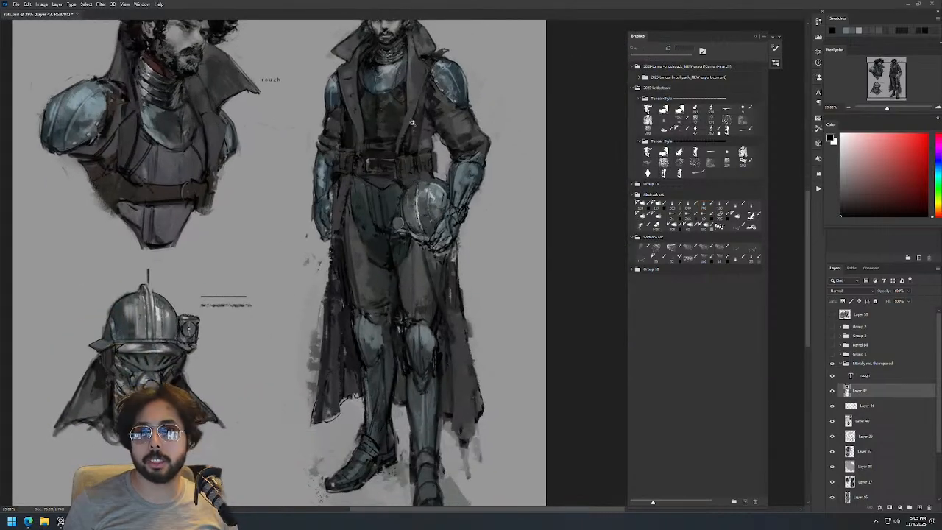
Soften the coat lapel beside the large shoulder plate with a sampled dark grey and an enlarged brush.
{"action": "scroll", "coordinate": [427, 103], "scroll_direction": "up", "scroll_amount": 3}
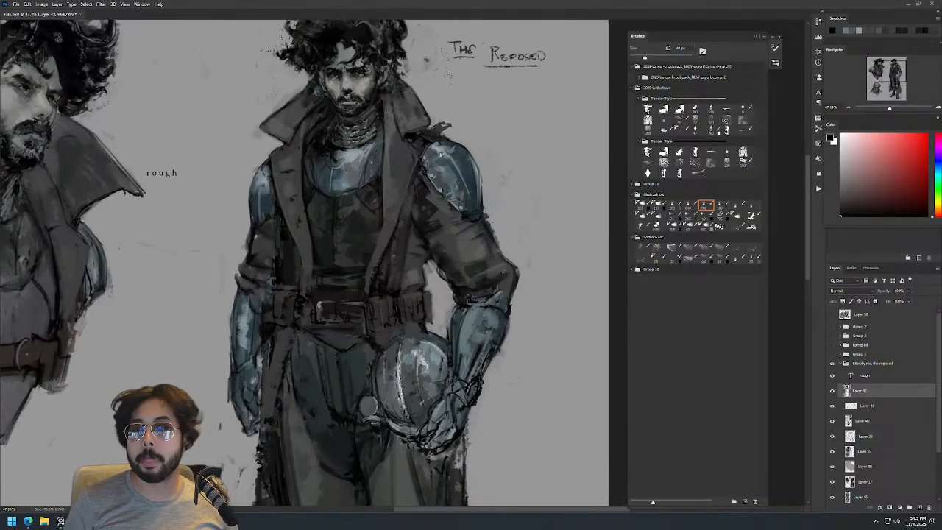
{"action": "left_click", "coordinate": [387, 139], "text": "alt"}
{"action": "left_click_drag", "start_coordinate": [406, 161], "coordinate": [423, 161]}
{"action": "key", "text": "ctrl+0"}
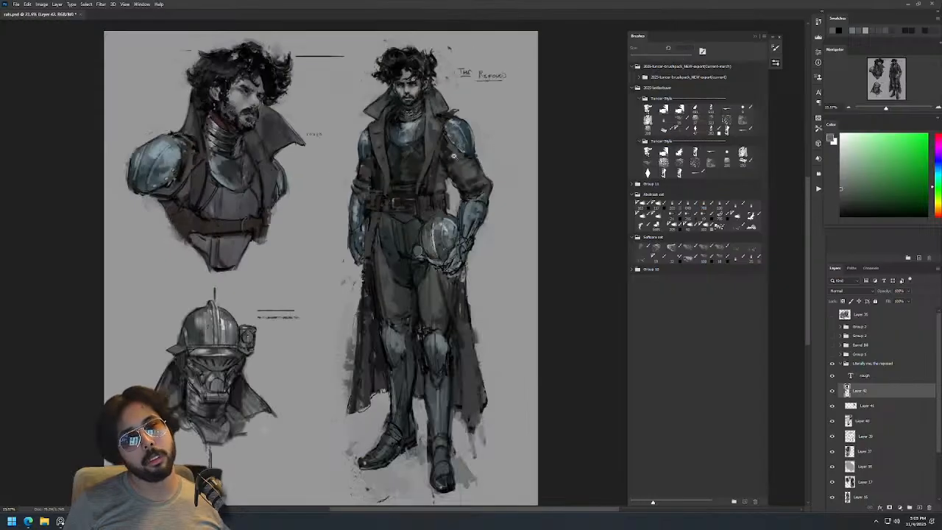
Even out the buttoned lapel and the fold under its collar flap with sampled dark greys.
{"action": "scroll", "coordinate": [440, 102], "scroll_direction": "up", "scroll_amount": 5}
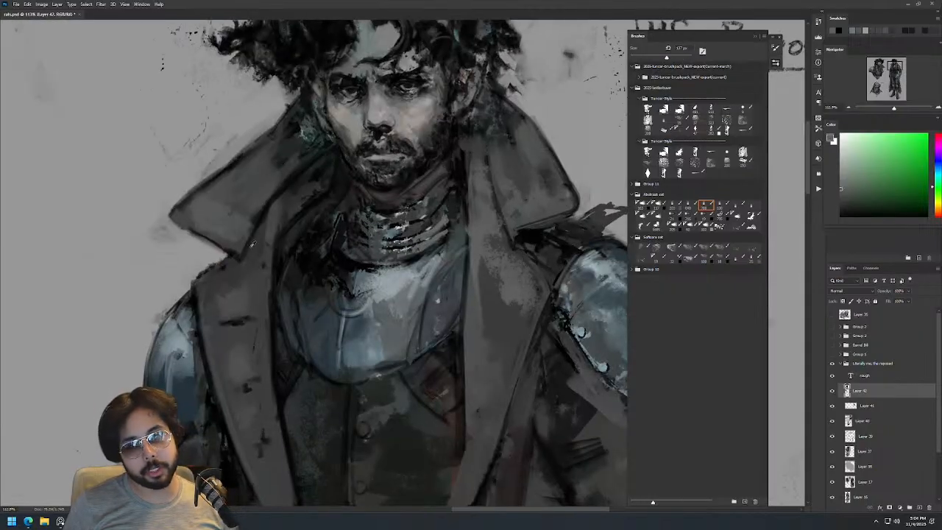
{"action": "left_click", "coordinate": [248, 267], "text": "alt"}
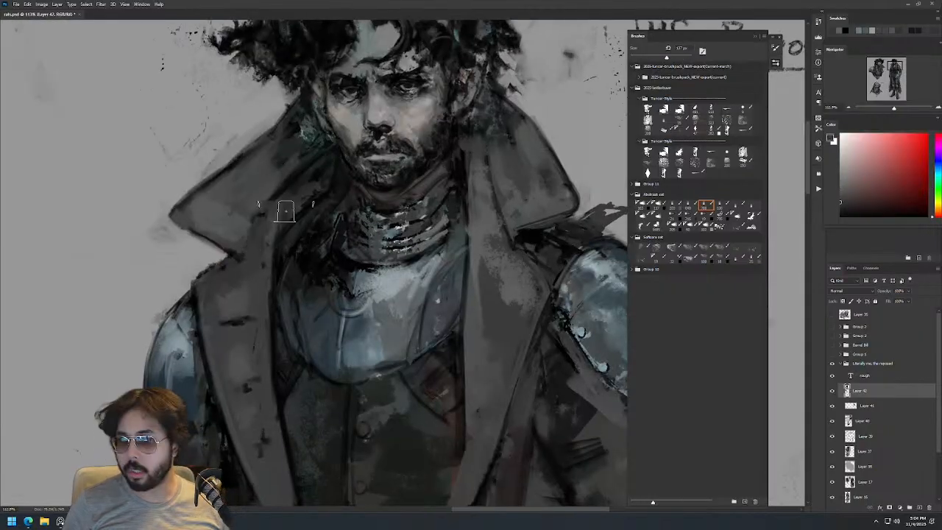
{"action": "scroll", "coordinate": [369, 196], "scroll_direction": "down", "scroll_amount": 5}
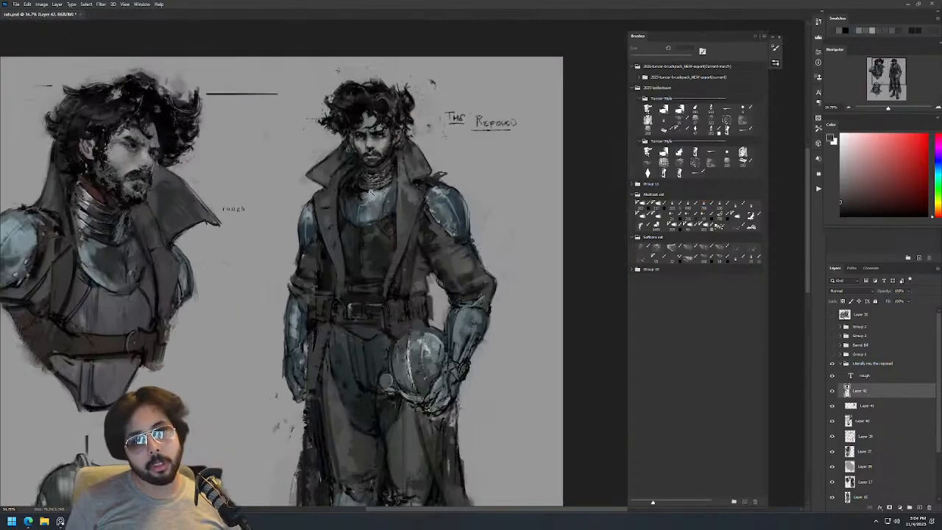
{"action": "scroll", "coordinate": [380, 160], "scroll_direction": "up", "scroll_amount": 4}
{"action": "left_click", "coordinate": [339, 183], "text": "alt"}
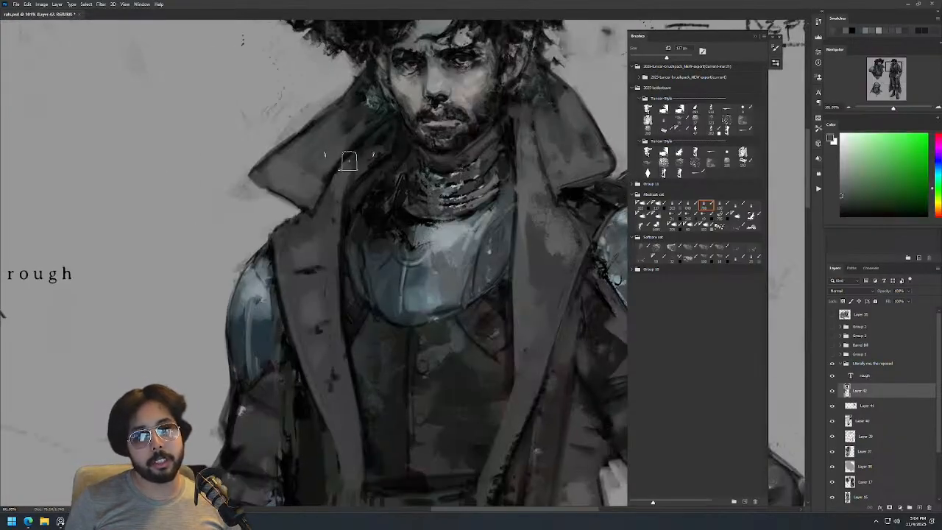
{"action": "scroll", "coordinate": [397, 118], "scroll_direction": "down", "scroll_amount": 5}
{"action": "scroll", "coordinate": [378, 130], "scroll_direction": "up", "scroll_amount": 5}
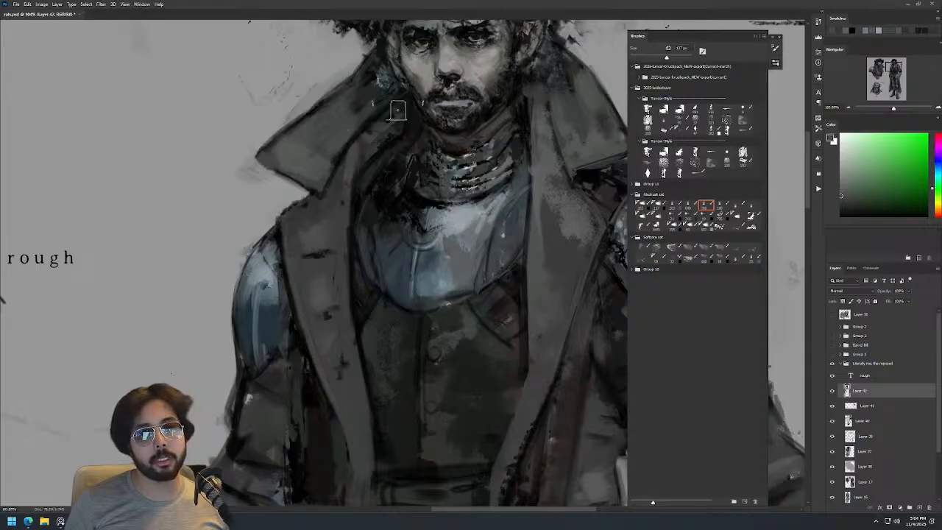
Repaint the inner part of the collar flap above the buttoned lapel with sampled dark green-greys and a larger brush.
{"action": "left_click", "coordinate": [370, 110], "text": "alt"}
{"action": "left_click_drag", "start_coordinate": [354, 104], "coordinate": [370, 103]}
{"action": "left_click", "coordinate": [371, 108], "text": "alt"}
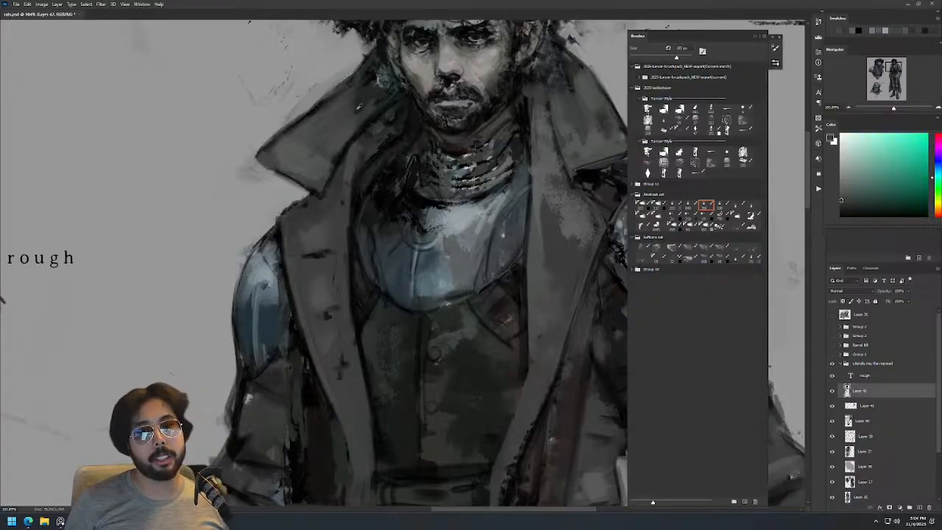
{"action": "scroll", "coordinate": [372, 81], "scroll_direction": "down", "scroll_amount": 4}
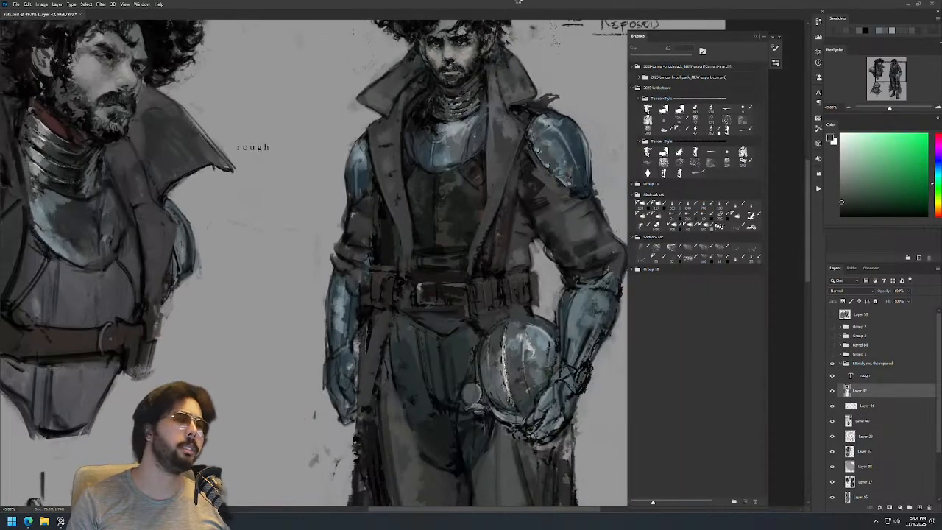
Mirror the canvas horizontally and toggle Layer 42's visibility to compare the figure with and without the latest paint.
{"action": "key", "text": "ctrl+shift+h"}
{"action": "left_click_drag", "start_coordinate": [397, 169], "coordinate": [552, 208]}
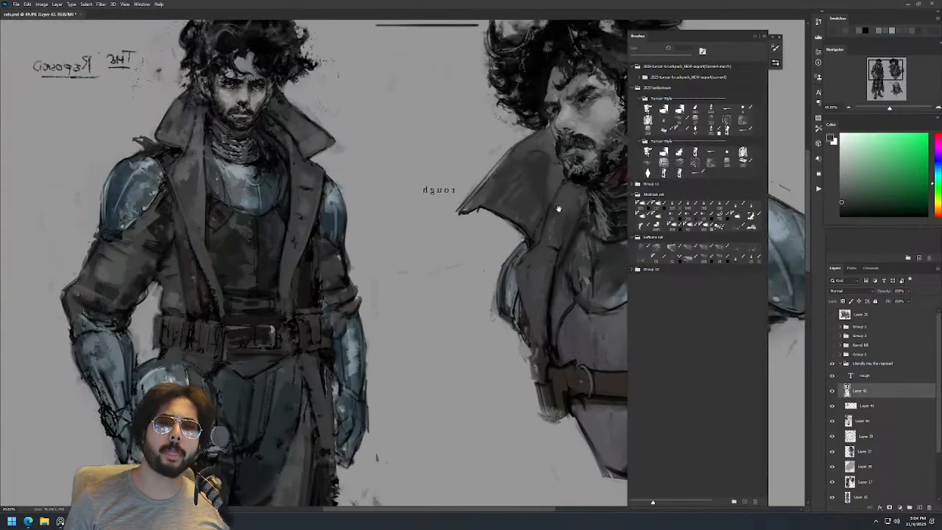
{"action": "left_click_drag", "start_coordinate": [381, 119], "coordinate": [417, 132]}
{"action": "scroll", "coordinate": [416, 132], "scroll_direction": "down", "scroll_amount": 3}
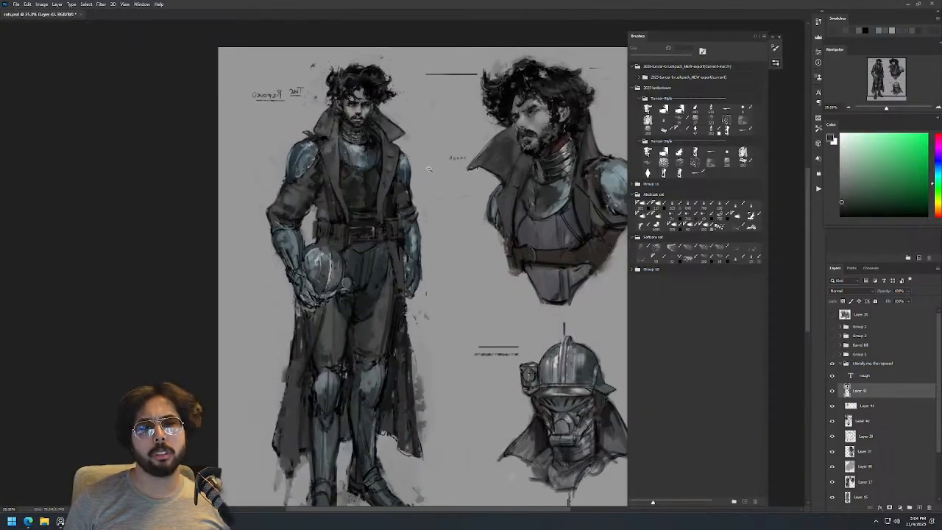
{"action": "left_click", "coordinate": [831, 390]}
{"action": "left_click", "coordinate": [831, 391]}
{"action": "left_click", "coordinate": [832, 391]}
{"action": "left_click", "coordinate": [831, 391]}
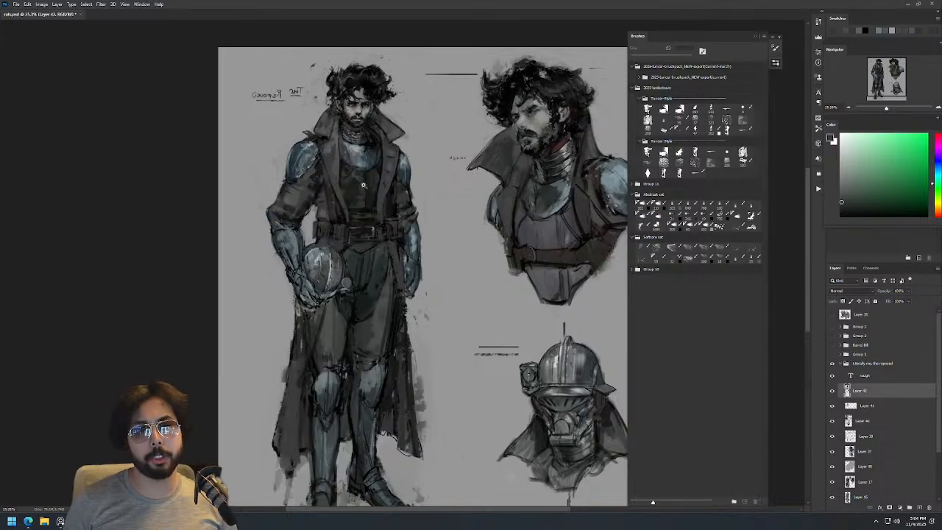
Tidy the background gap beside the belt pouches with sampled light grey and mark the pouch edge with a smaller black brush.
{"action": "left_click_drag", "start_coordinate": [338, 197], "coordinate": [379, 198]}
{"action": "left_click", "coordinate": [282, 237], "text": "alt"}
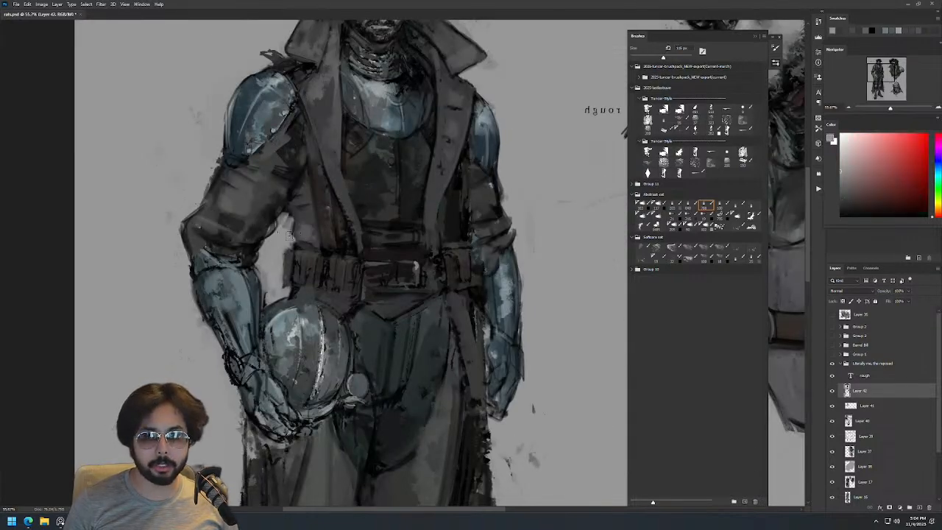
{"action": "key", "text": "["}
{"action": "key", "text": "["}
{"action": "key", "text": "d"}
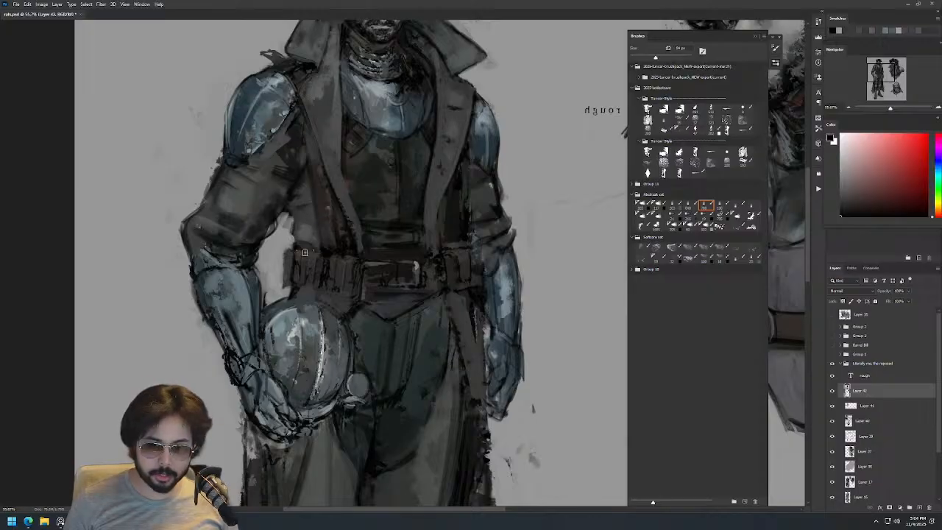
Rework the bent arm's sleeve edge at the upper end of the waist gap with a sampled dark tone.
{"action": "left_click", "coordinate": [277, 221], "text": "alt"}
{"action": "left_click_drag", "start_coordinate": [262, 219], "coordinate": [278, 221]}
{"action": "key", "text": "z"}
{"action": "left_click_drag", "start_coordinate": [402, 217], "coordinate": [340, 217]}
{"action": "left_click_drag", "start_coordinate": [319, 155], "coordinate": [367, 155]}
{"action": "left_click_drag", "start_coordinate": [297, 201], "coordinate": [309, 201]}
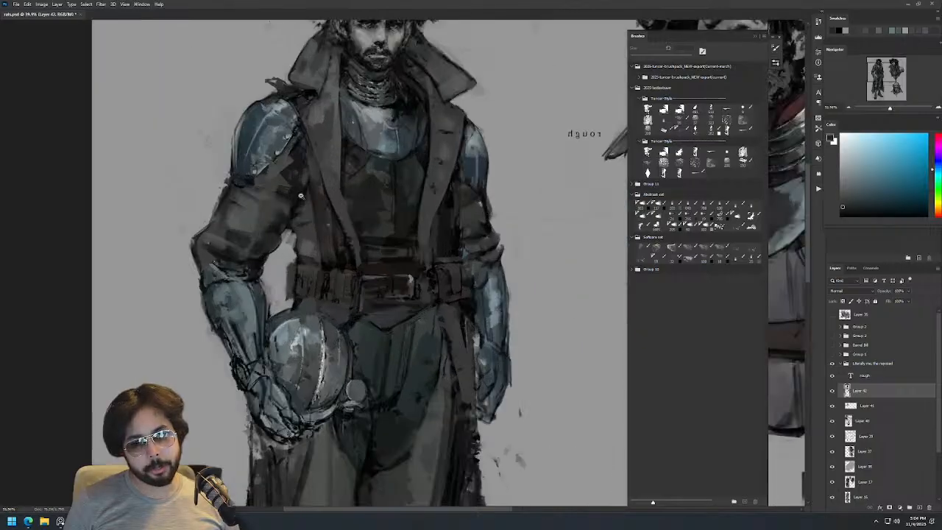
Recut the gap between the bent arm and the coat with sampled background grey and sharpen its edge in black.
{"action": "left_click", "coordinate": [283, 251], "text": "alt"}
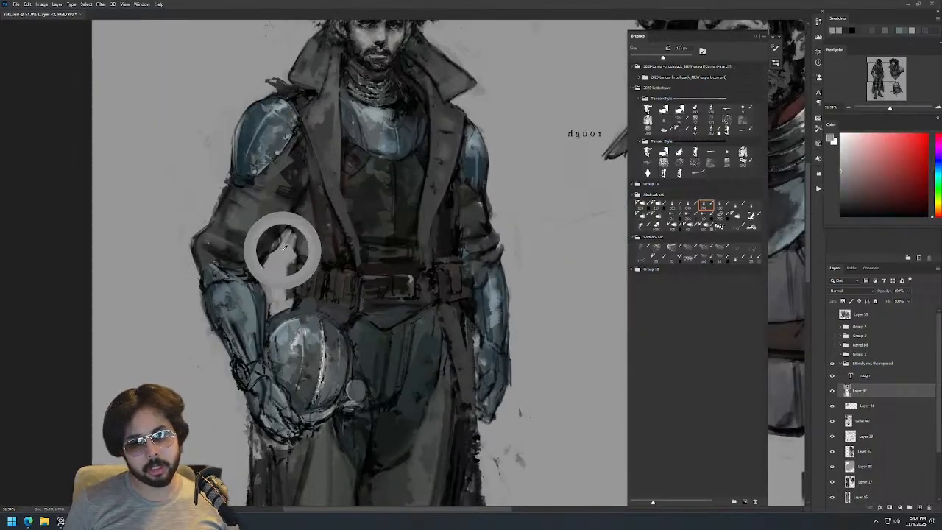
{"action": "key", "text": "bracketleft"}
{"action": "key", "text": "bracketleft"}
{"action": "key", "text": "bracketleft"}
{"action": "key", "text": "bracketleft"}
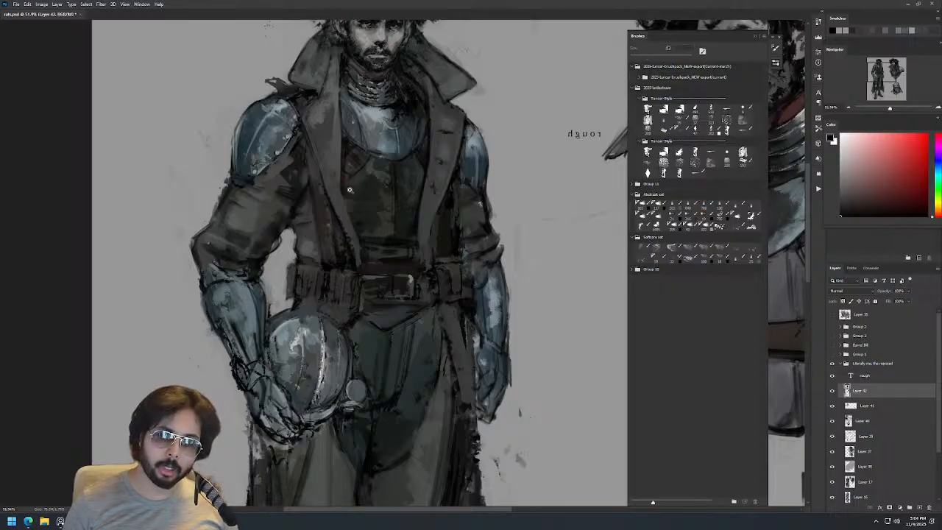
Touch up the buttoned lapel's upper corner with a small black brush and flip the canvas back to its original orientation.
{"action": "left_click_drag", "start_coordinate": [356, 184], "coordinate": [312, 187]}
{"action": "left_click_drag", "start_coordinate": [344, 124], "coordinate": [401, 152]}
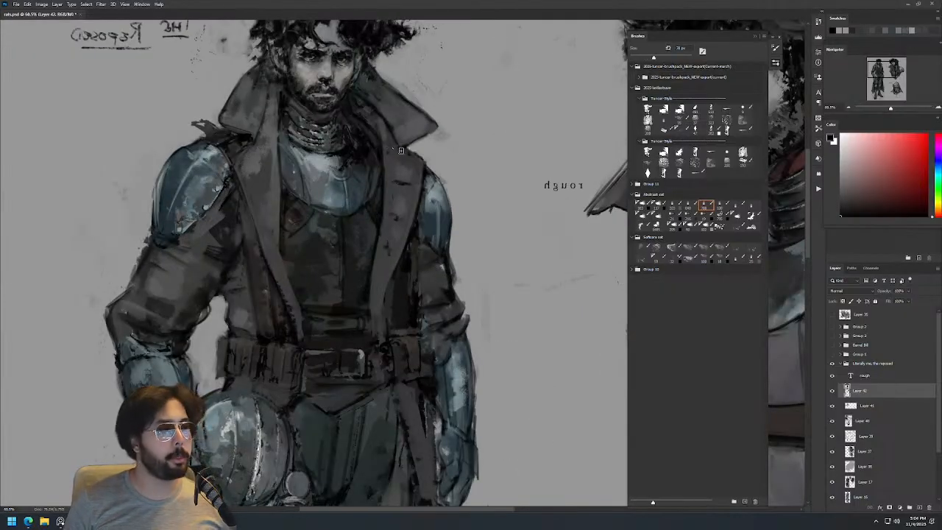
{"action": "scroll", "coordinate": [410, 147], "scroll_direction": "down", "scroll_amount": 2}
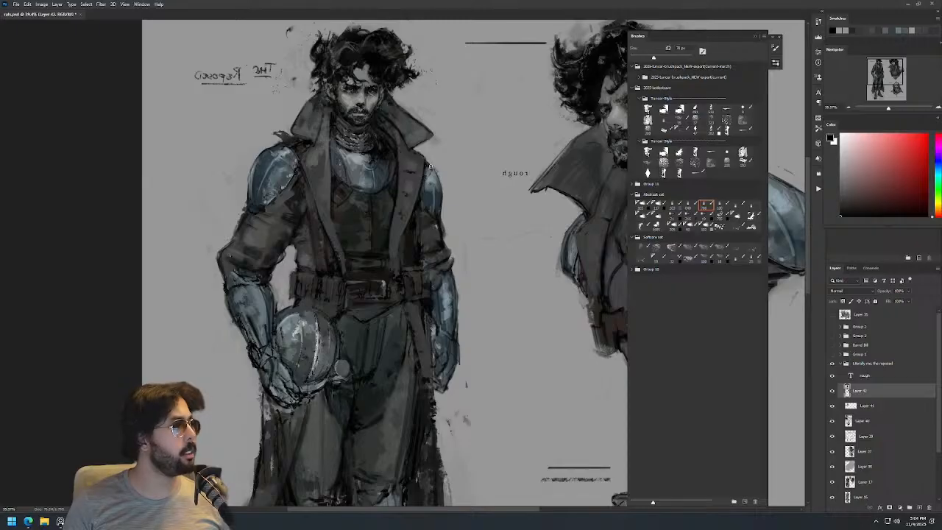
{"action": "key", "text": "F4"}
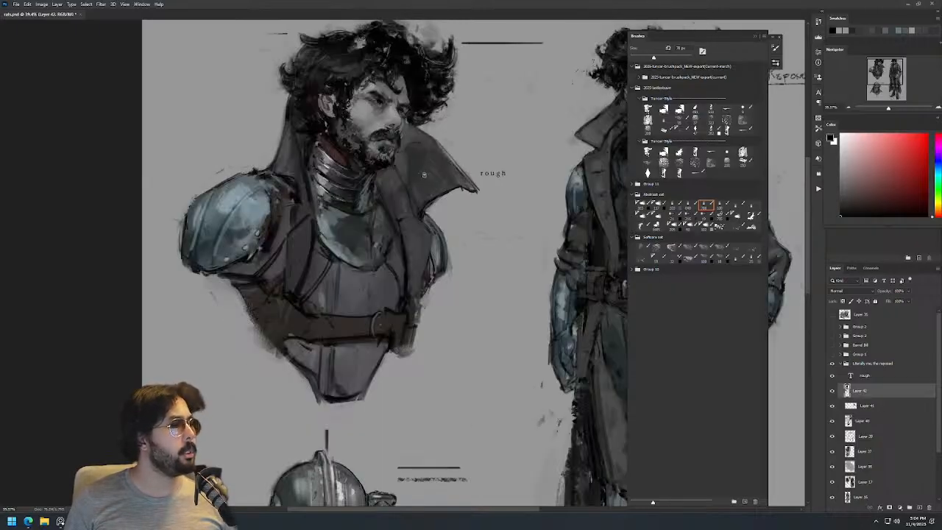
{"action": "left_click_drag", "start_coordinate": [475, 223], "coordinate": [148, 259]}
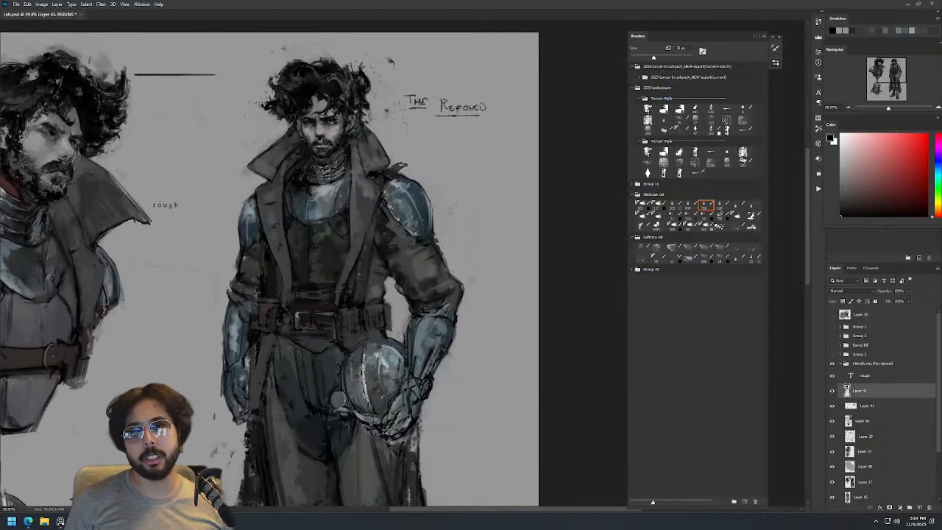
Deepen the collar and lapel beside the neck on the large shoulder plate's side with sampled dark greys.
{"action": "scroll", "coordinate": [352, 145], "scroll_direction": "up", "scroll_amount": 4}
{"action": "left_click", "coordinate": [349, 177], "text": "alt"}
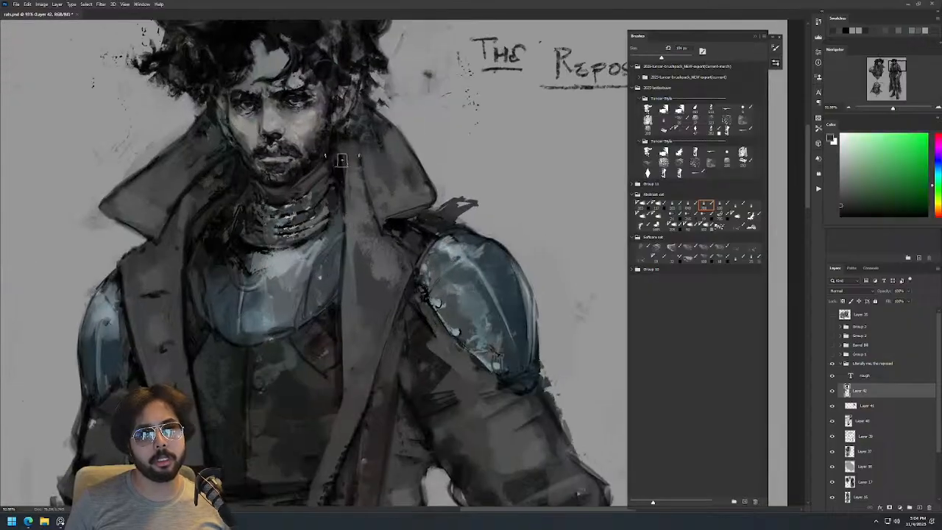
{"action": "scroll", "coordinate": [346, 155], "scroll_direction": "down", "scroll_amount": 2}
{"action": "scroll", "coordinate": [351, 158], "scroll_direction": "up", "scroll_amount": 4}
{"action": "left_click", "coordinate": [352, 159], "text": "alt"}
{"action": "scroll", "coordinate": [369, 133], "scroll_direction": "down", "scroll_amount": 4}
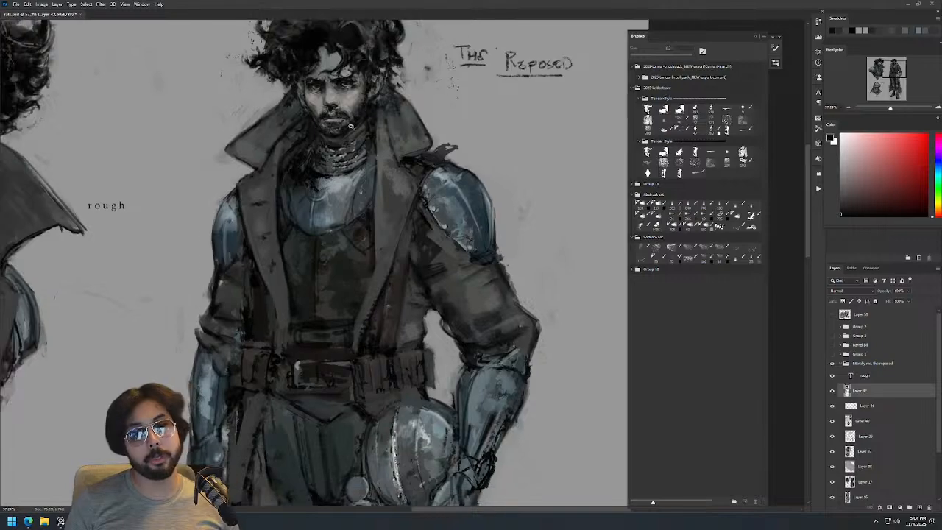
Darken the inner collar on the buttoned side of the neck with a resized black brush.
{"action": "scroll", "coordinate": [308, 118], "scroll_direction": "up", "scroll_amount": 4}
{"action": "right_click", "coordinate": [304, 150], "text": "alt"}
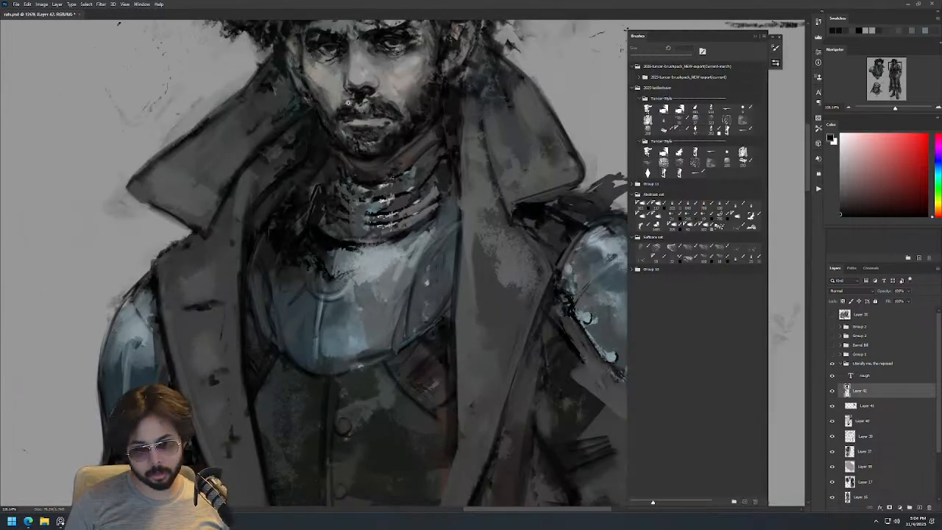
{"action": "scroll", "coordinate": [302, 190], "scroll_direction": "down", "scroll_amount": 5}
{"action": "scroll", "coordinate": [391, 123], "scroll_direction": "down", "scroll_amount": 1}
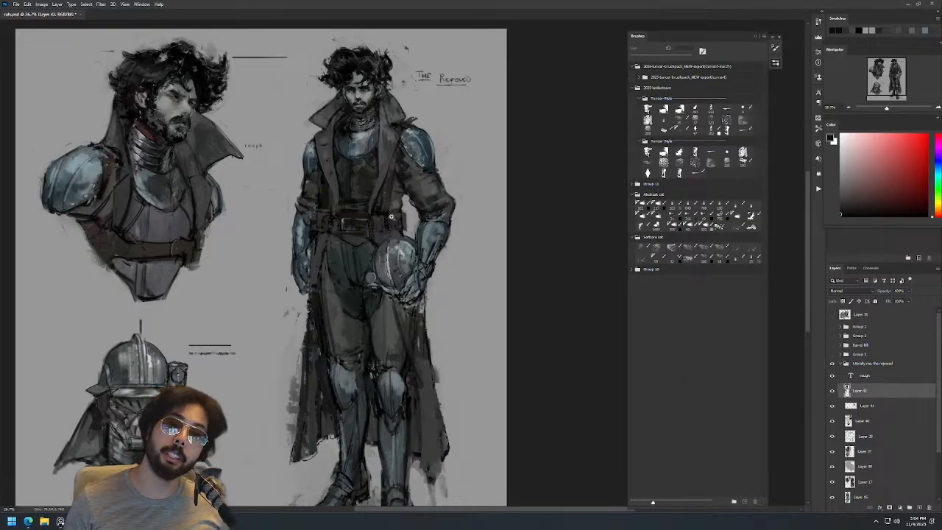
Reshape the trouser front beneath the belt buckle with a sampled dark teal and a smaller black brush.
{"action": "scroll", "coordinate": [391, 215], "scroll_direction": "up", "scroll_amount": 4}
{"action": "left_click", "coordinate": [321, 289], "text": "alt"}
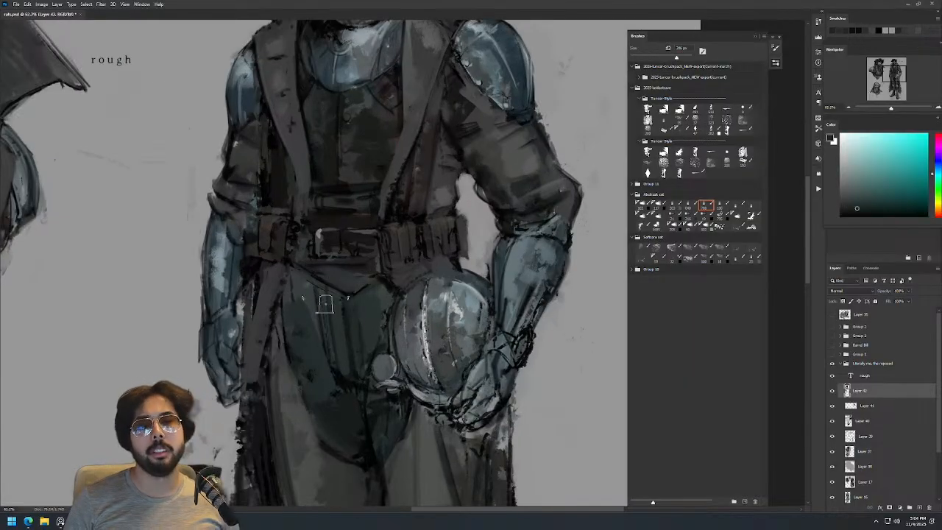
{"action": "key", "text": "["}
{"action": "key", "text": "d"}
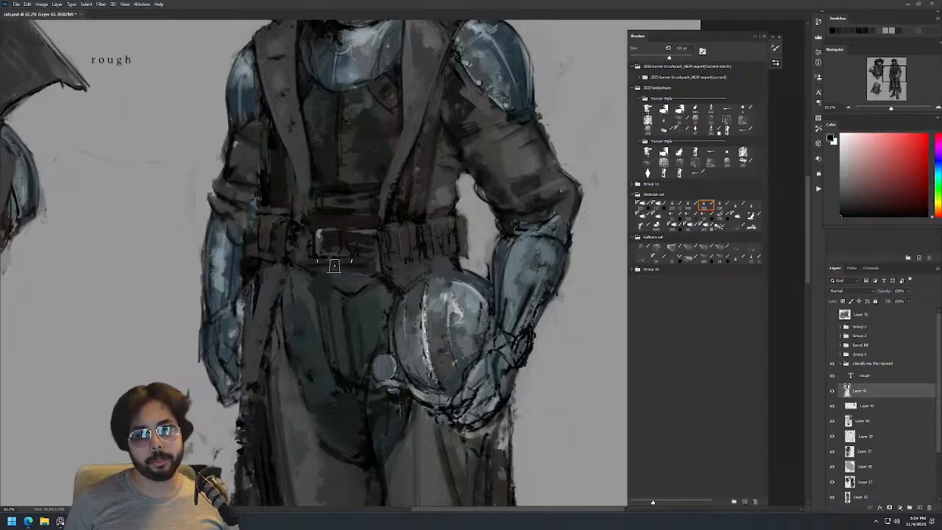
{"action": "scroll", "coordinate": [454, 160], "scroll_direction": "down", "scroll_amount": 5}
{"action": "scroll", "coordinate": [435, 137], "scroll_direction": "up", "scroll_amount": 5}
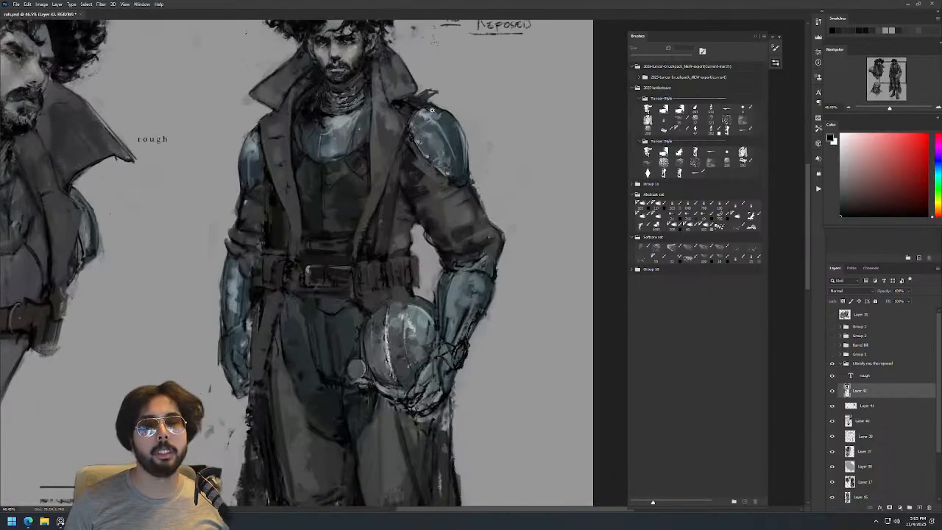
Blend the top of the shoulder plate above the bent arm with sampled blue-grey tones and an enlarged brush.
{"action": "left_click", "coordinate": [430, 118], "text": "alt"}
{"action": "left_click", "coordinate": [431, 122], "text": "alt"}
{"action": "left_click_drag", "start_coordinate": [431, 124], "coordinate": [449, 125]}
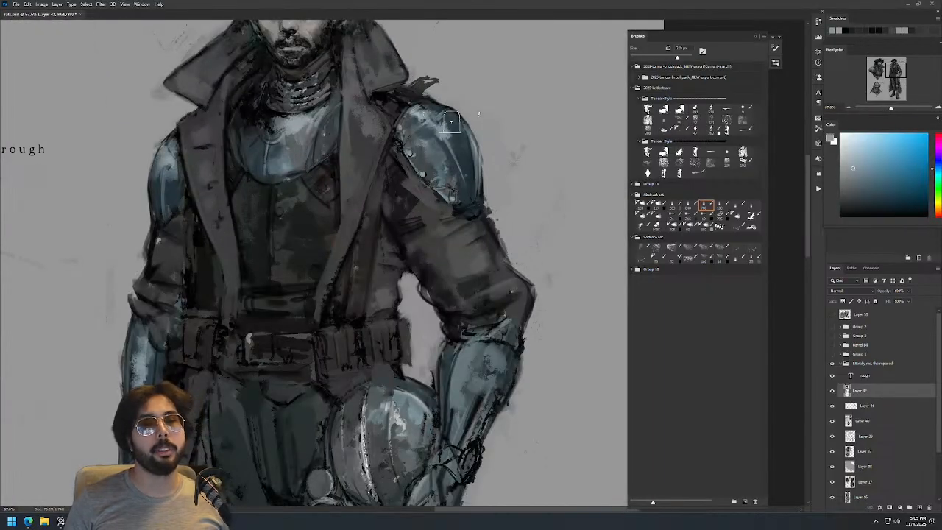
{"action": "scroll", "coordinate": [479, 103], "scroll_direction": "down", "scroll_amount": 5}
{"action": "scroll", "coordinate": [445, 82], "scroll_direction": "up", "scroll_amount": 5}
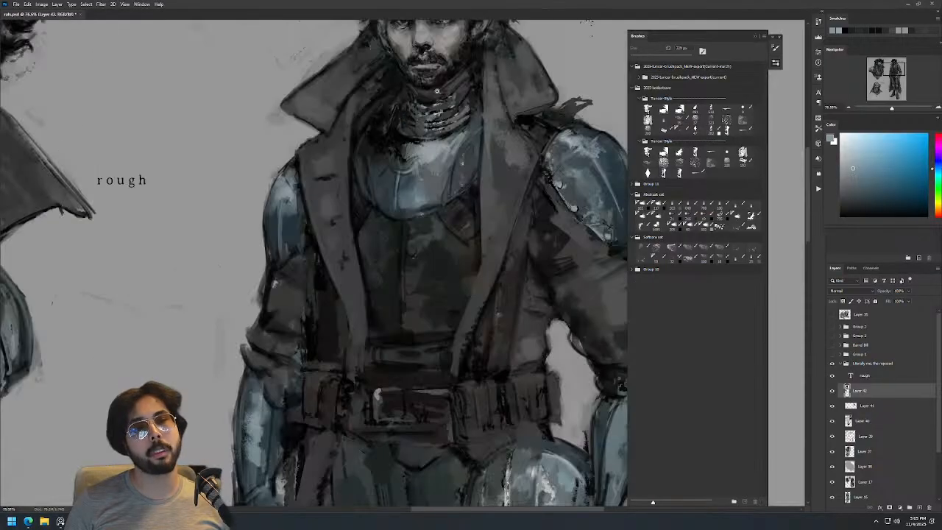
{"action": "scroll", "coordinate": [341, 153], "scroll_direction": "down", "scroll_amount": 6}
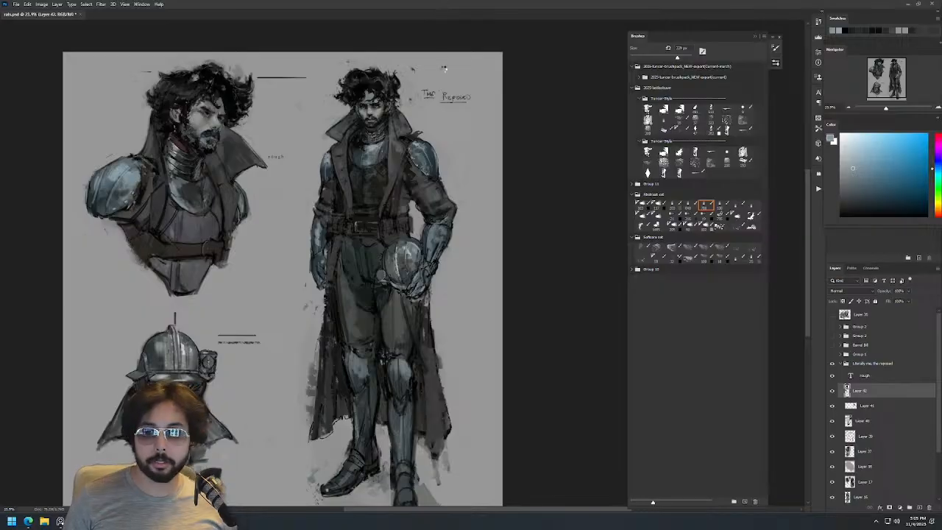
Mirror the canvas horizontally and repaint the breastplate's lower area above the vest with a sampled blue-grey.
{"action": "key", "text": "ctrl+shift+h"}
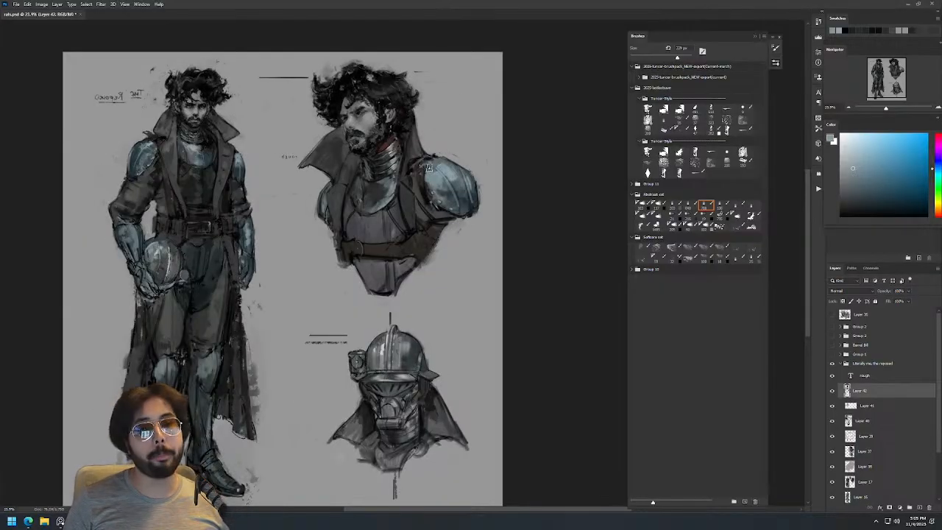
{"action": "left_click_drag", "start_coordinate": [315, 181], "coordinate": [506, 135]}
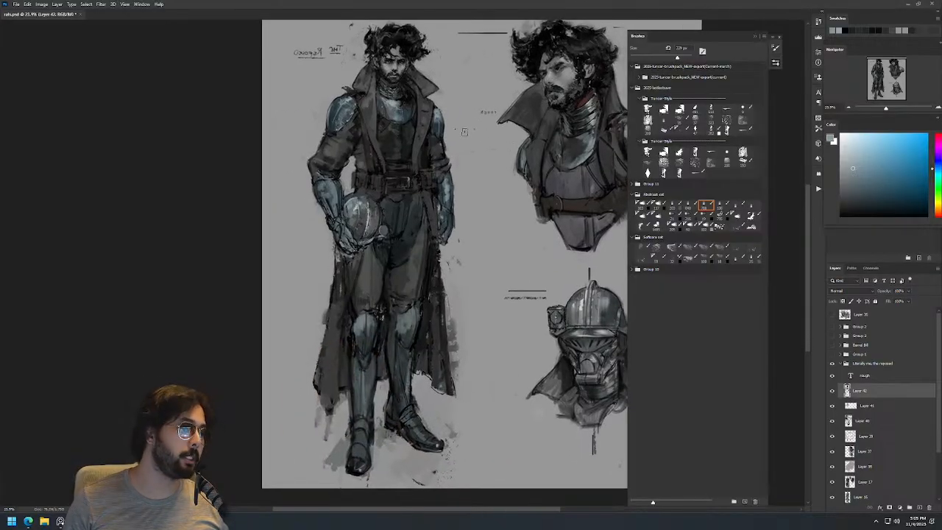
{"action": "left_click_drag", "start_coordinate": [387, 101], "coordinate": [479, 100]}
{"action": "left_click", "coordinate": [335, 197], "text": "alt"}
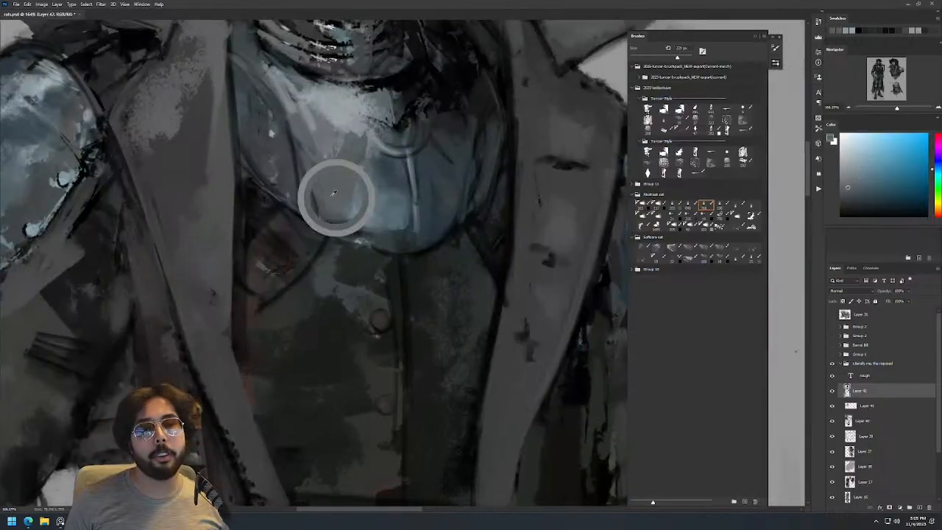
{"action": "left_click_drag", "start_coordinate": [380, 138], "coordinate": [352, 216]}
{"action": "left_click_drag", "start_coordinate": [439, 138], "coordinate": [433, 173]}
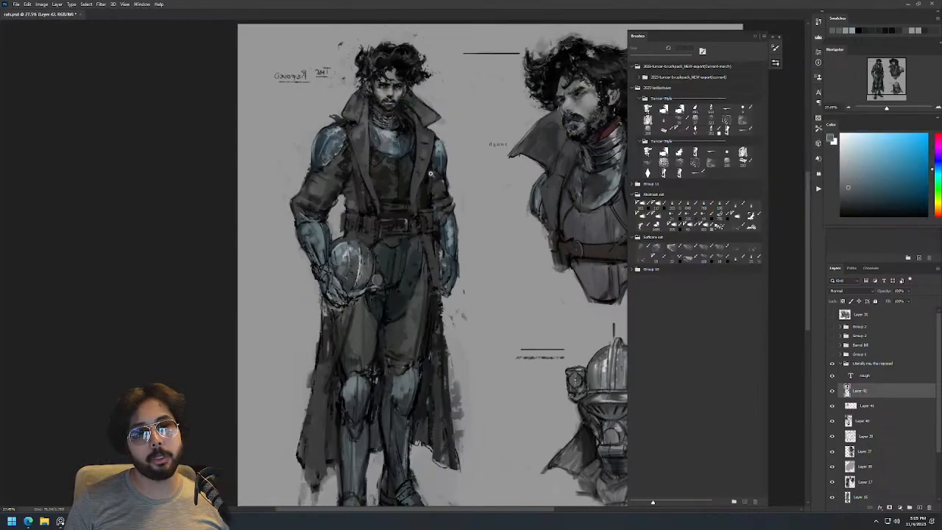
Touch up the dark edges around the hip and held helmet with a sampled tone and black.
{"action": "left_click_drag", "start_coordinate": [348, 245], "coordinate": [404, 245]}
{"action": "mouse_move", "coordinate": [332, 272]}
{"action": "left_mouse_down"}
{"action": "mouse_move", "coordinate": [315, 271]}
{"action": "mouse_move", "coordinate": [303, 300]}
{"action": "mouse_move", "coordinate": [300, 266]}
{"action": "mouse_move", "coordinate": [298, 286]}
{"action": "mouse_move", "coordinate": [302, 270]}
{"action": "mouse_move", "coordinate": [356, 302]}
{"action": "left_mouse_up"}
{"action": "left_click", "coordinate": [304, 280], "text": "alt"}
{"action": "key", "text": "d"}
{"action": "left_click_drag", "start_coordinate": [415, 248], "coordinate": [423, 267]}
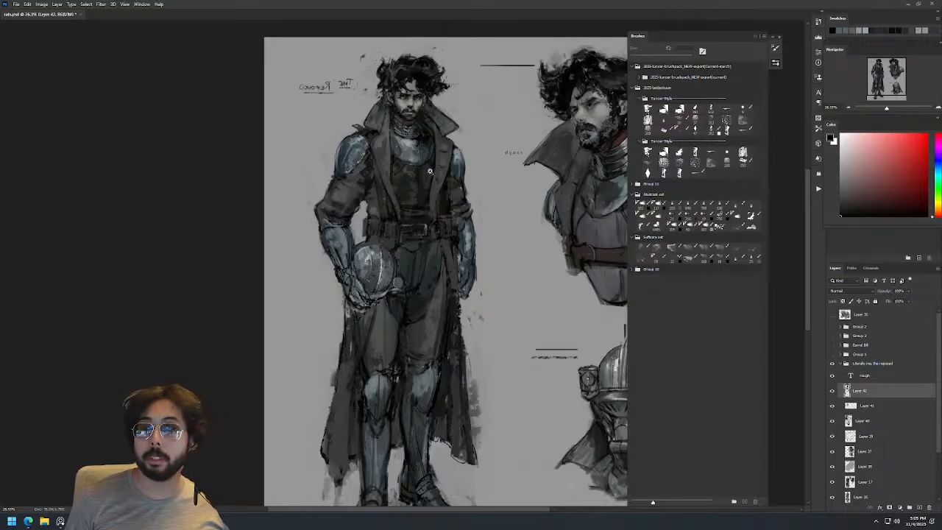
Shade the coat front beside the vest above the belt with a sampled tone and black, and flip the canvas back horizontally.
{"action": "left_click_drag", "start_coordinate": [390, 154], "coordinate": [413, 138]}
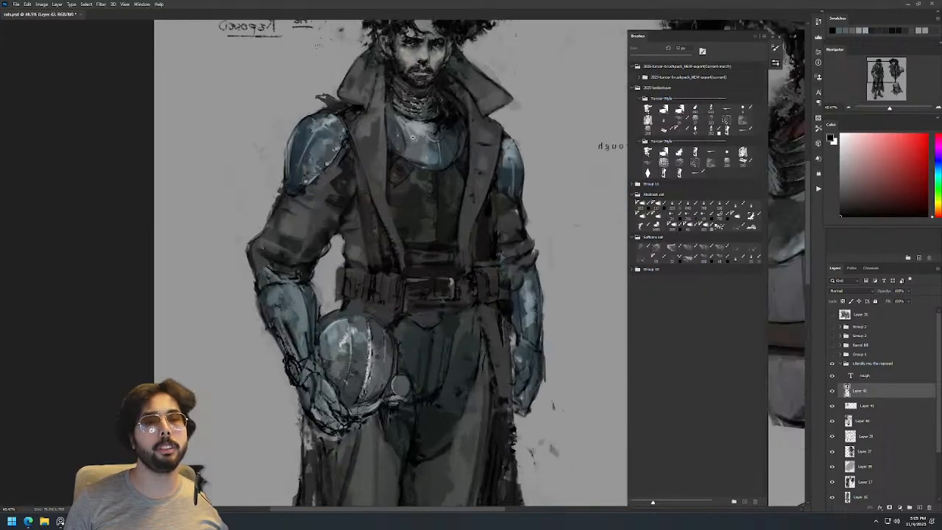
{"action": "left_click", "coordinate": [351, 213], "text": "alt"}
{"action": "left_click_drag", "start_coordinate": [390, 206], "coordinate": [347, 223]}
{"action": "key", "text": "d"}
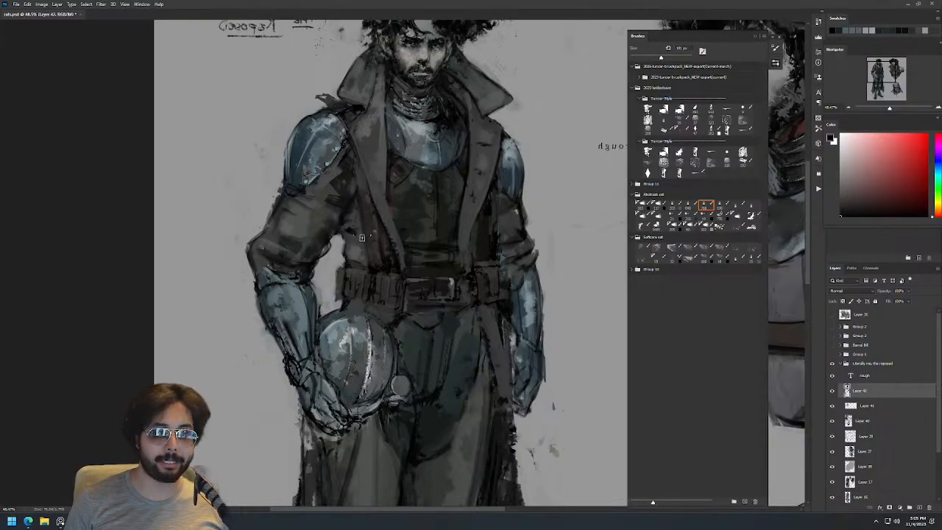
{"action": "scroll", "coordinate": [405, 215], "scroll_direction": "down", "scroll_amount": 2}
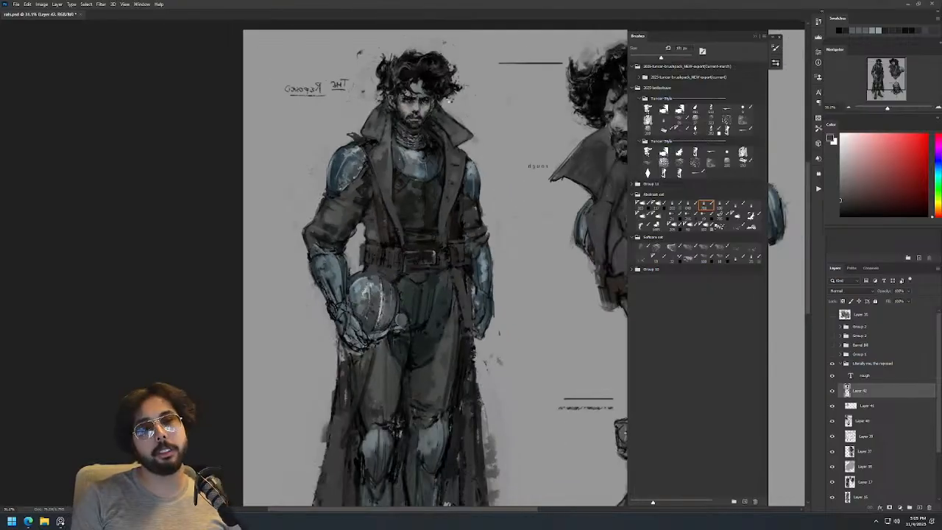
{"action": "key", "text": "ctrl+shift+h"}
{"action": "left_click_drag", "start_coordinate": [472, 163], "coordinate": [182, 189]}
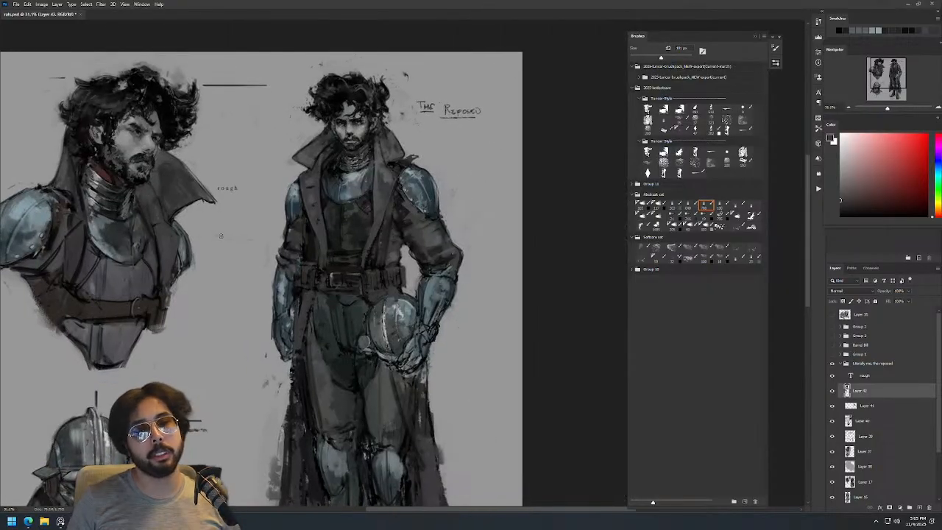
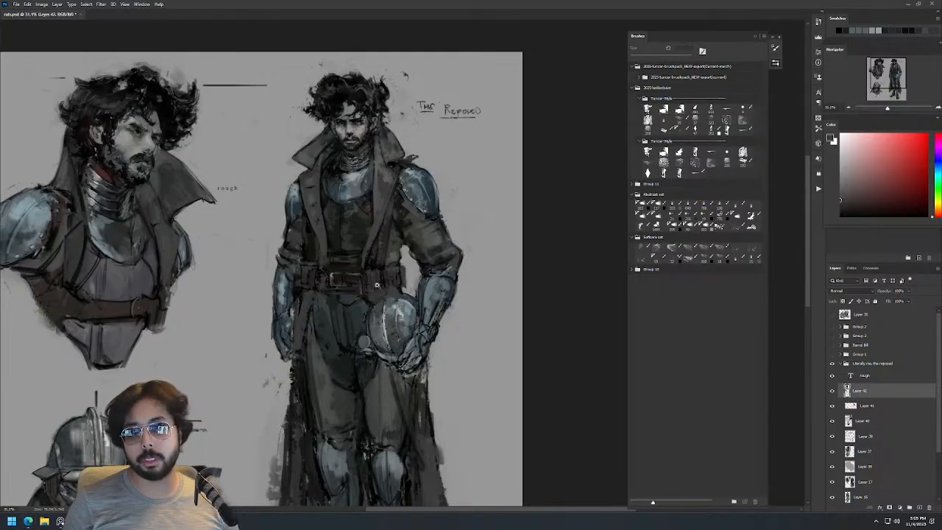
Darken the area between the belt pouches, trousers and held helmet with a sampled dark teal and a smaller black brush.
{"action": "scroll", "coordinate": [378, 294], "scroll_direction": "up", "scroll_amount": 5}
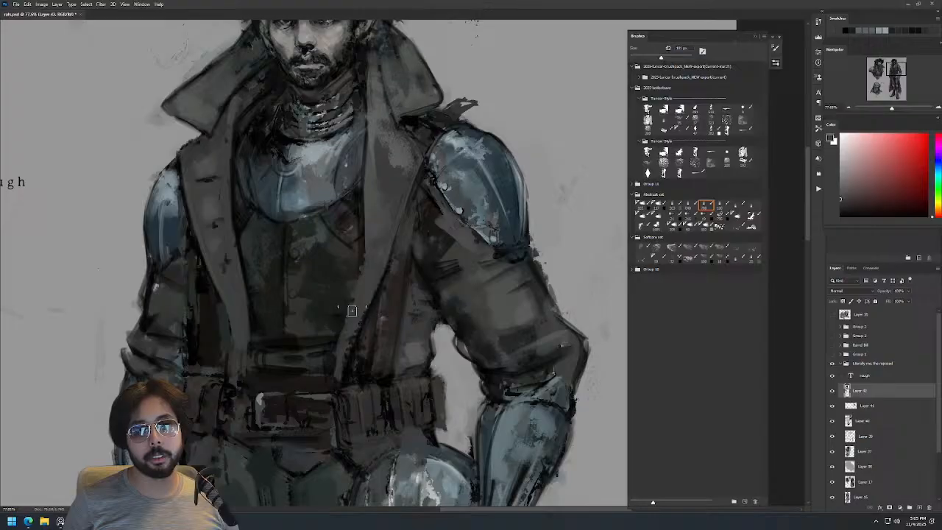
{"action": "scroll", "coordinate": [397, 259], "scroll_direction": "down", "scroll_amount": 5}
{"action": "scroll", "coordinate": [421, 301], "scroll_direction": "up", "scroll_amount": 6}
{"action": "left_click", "coordinate": [357, 312], "text": "alt"}
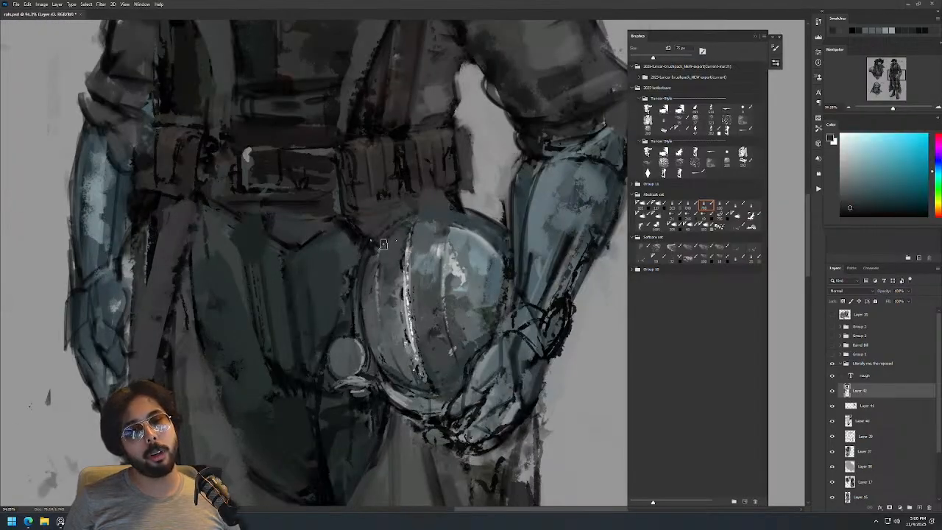
{"action": "key", "text": "["}
{"action": "key", "text": "["}
{"action": "key", "text": "["}
{"action": "key", "text": "["}
{"action": "key", "text": "d"}
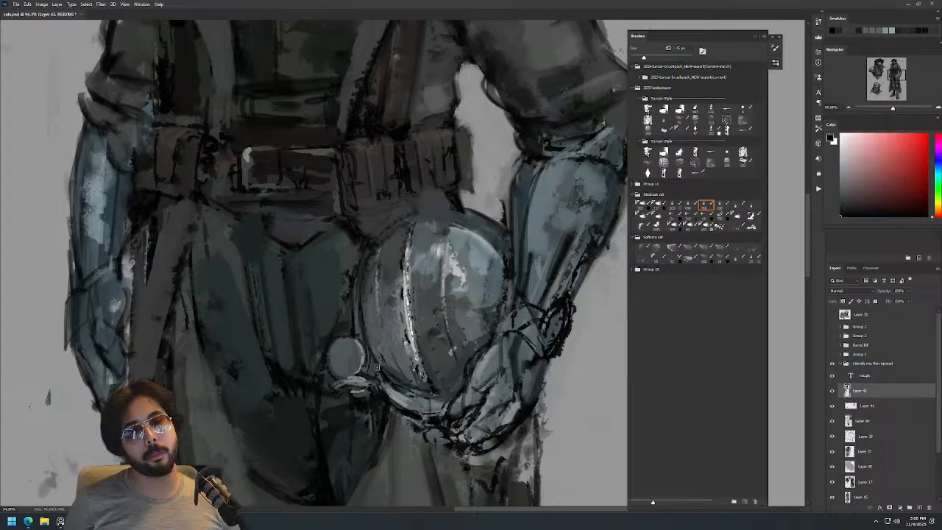
Refine the trouser front next to the helmet's round side piece with sampled blue-grey and dark teal tones.
{"action": "scroll", "coordinate": [398, 383], "scroll_direction": "down", "scroll_amount": 5}
{"action": "scroll", "coordinate": [383, 294], "scroll_direction": "up", "scroll_amount": 4}
{"action": "left_click", "coordinate": [377, 284], "text": "alt"}
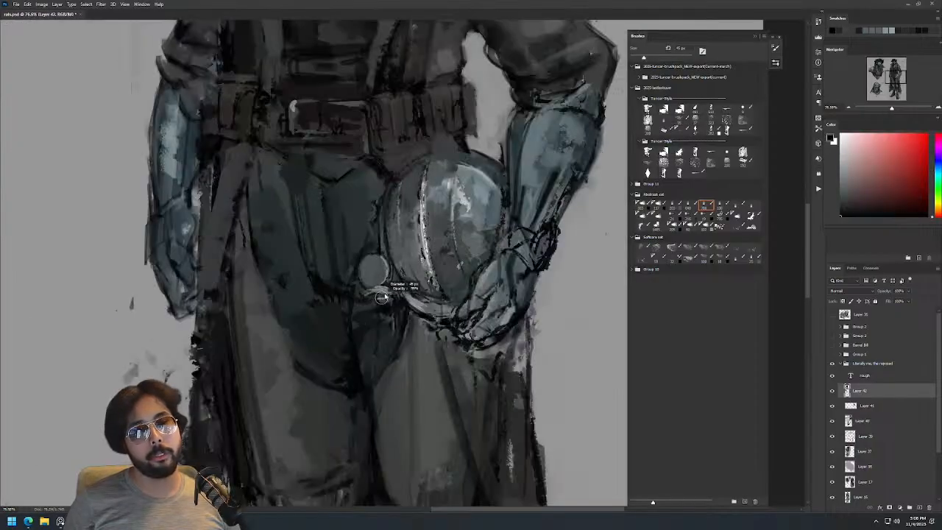
{"action": "left_click", "coordinate": [371, 283], "text": "alt"}
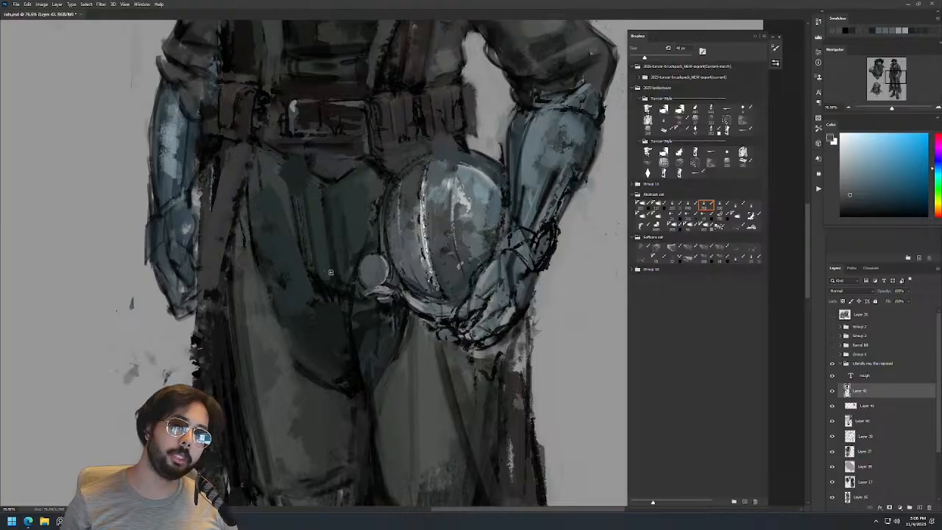
{"action": "left_click", "coordinate": [331, 292], "text": "alt"}
{"action": "key", "text": "z"}
{"action": "left_click_drag", "start_coordinate": [443, 259], "coordinate": [368, 295]}
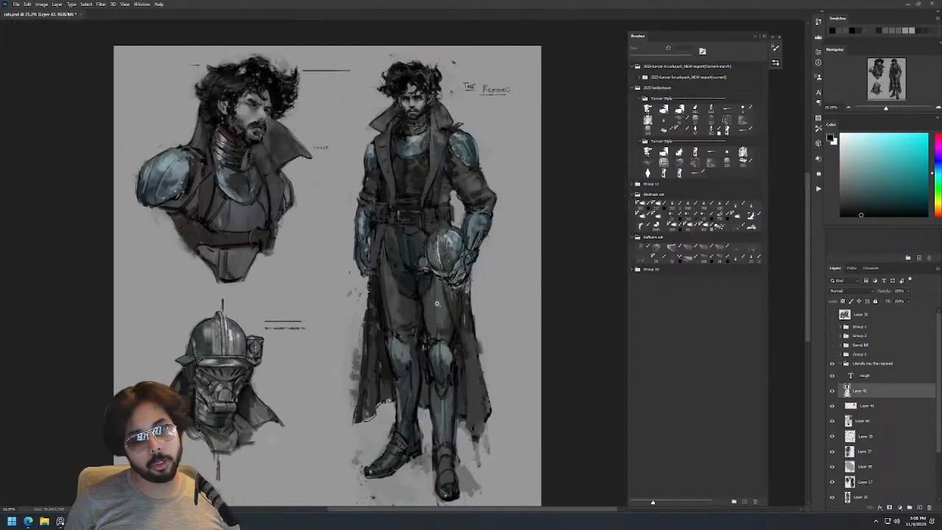
Shade the upper thigh of the trousers with sampled tones and a resized brush.
{"action": "left_click_drag", "start_coordinate": [400, 262], "coordinate": [460, 261]}
{"action": "key", "text": "b"}
{"action": "left_click", "coordinate": [364, 293], "text": "alt"}
{"action": "mouse_move", "coordinate": [359, 244]}
{"action": "left_mouse_down"}
{"action": "mouse_move", "coordinate": [363, 297]}
{"action": "mouse_move", "coordinate": [365, 274]}
{"action": "left_mouse_up"}
{"action": "right_click", "coordinate": [374, 295], "text": "alt"}
{"action": "left_click", "coordinate": [366, 246], "text": "alt"}
{"action": "key", "text": "ctrl+0"}
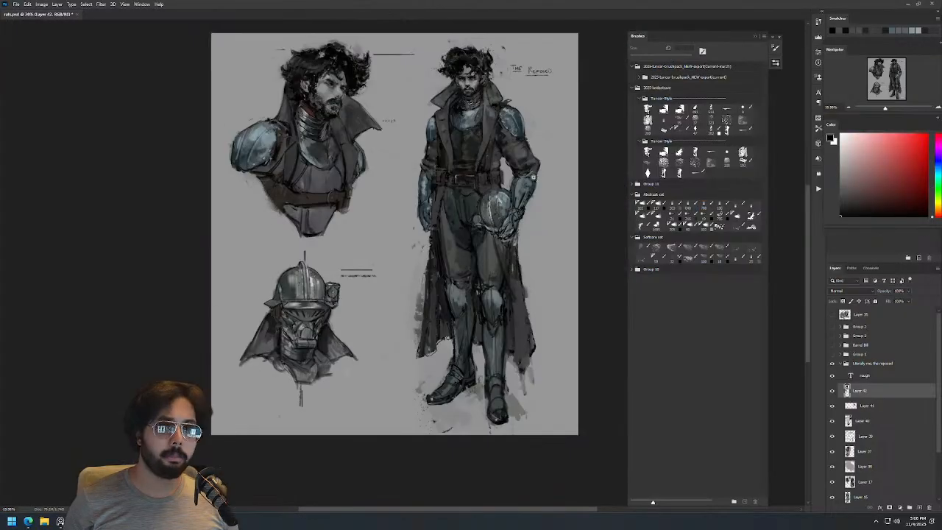
Rework the shadow between the held helmet's top and the belt pouches with sampled dark tones and a resized brush.
{"action": "key", "text": "z"}
{"action": "left_click_drag", "start_coordinate": [508, 153], "coordinate": [523, 154]}
{"action": "right_click", "coordinate": [504, 222], "text": "alt"}
{"action": "left_click", "coordinate": [491, 232], "text": "alt"}
{"action": "left_click", "coordinate": [491, 243], "text": "alt"}
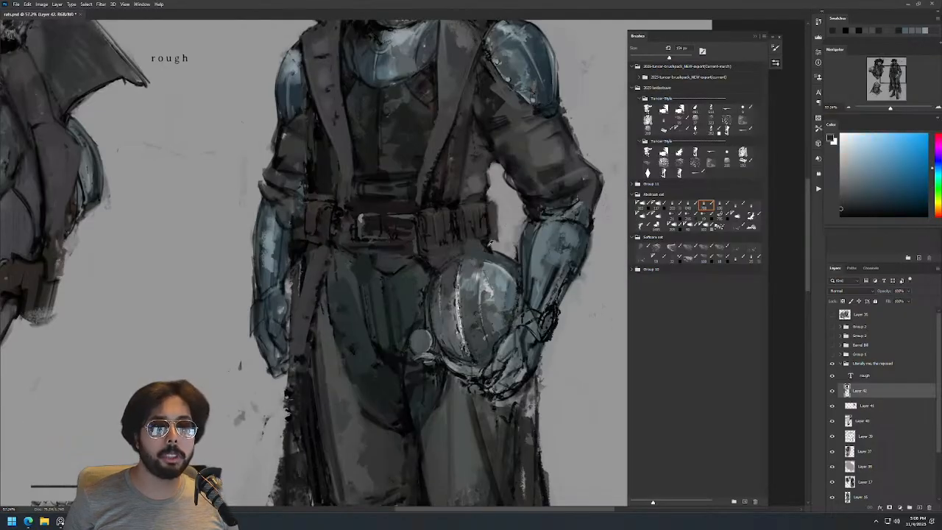
{"action": "left_click", "coordinate": [480, 248], "text": "alt"}
{"action": "left_click_drag", "start_coordinate": [477, 243], "coordinate": [493, 249]}
{"action": "scroll", "coordinate": [494, 248], "scroll_direction": "down", "scroll_amount": 5}
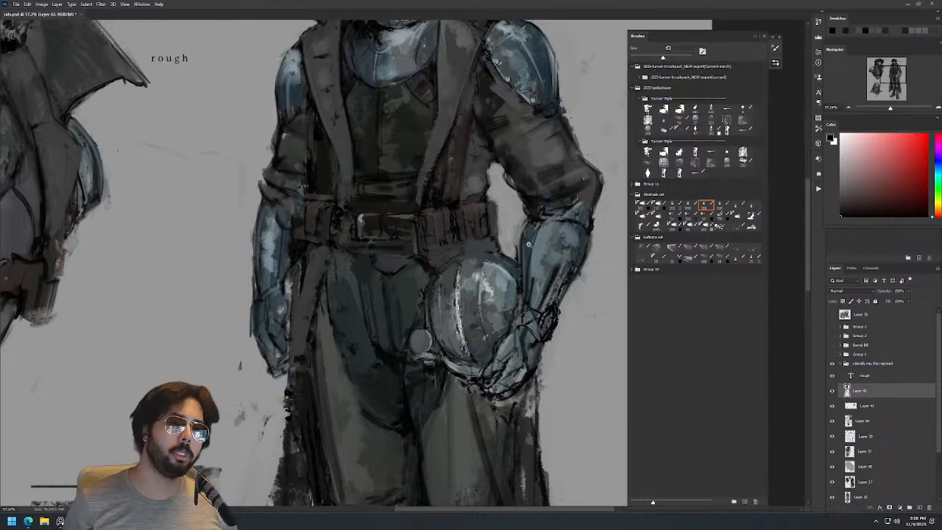
Repaint the upper coat lapel on the bent-arm side with a sampled grey and a reduced brush.
{"action": "scroll", "coordinate": [528, 174], "scroll_direction": "up", "scroll_amount": 8}
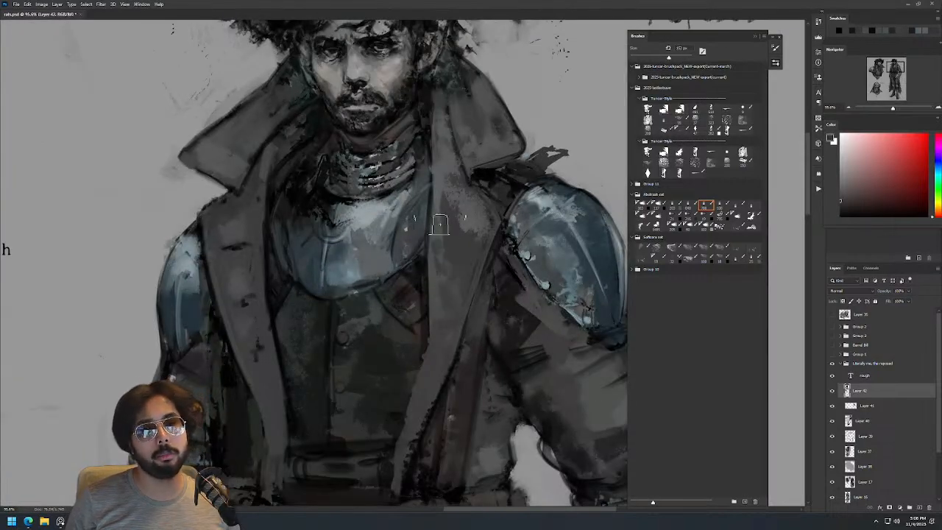
{"action": "scroll", "coordinate": [459, 250], "scroll_direction": "down", "scroll_amount": 3}
{"action": "scroll", "coordinate": [460, 250], "scroll_direction": "up", "scroll_amount": 2}
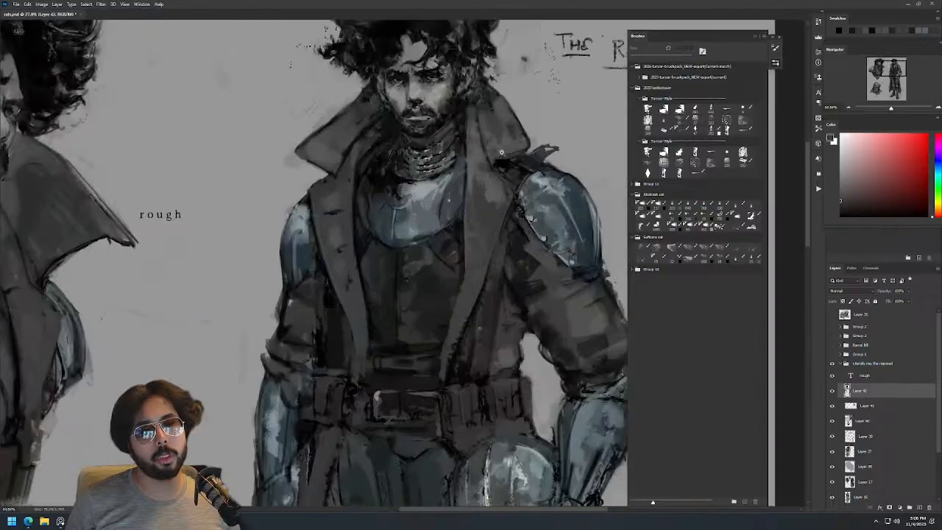
{"action": "left_click", "coordinate": [475, 161], "text": "alt"}
{"action": "left_click", "coordinate": [475, 161], "text": "alt"}
{"action": "key", "text": "["}
{"action": "key", "text": "["}
{"action": "key", "text": "["}
{"action": "key", "text": "["}
{"action": "key", "text": "["}
{"action": "key", "text": "["}
{"action": "key", "text": "["}
{"action": "key", "text": "["}
{"action": "key", "text": "["}
{"action": "key", "text": "["}
{"action": "key", "text": "["}
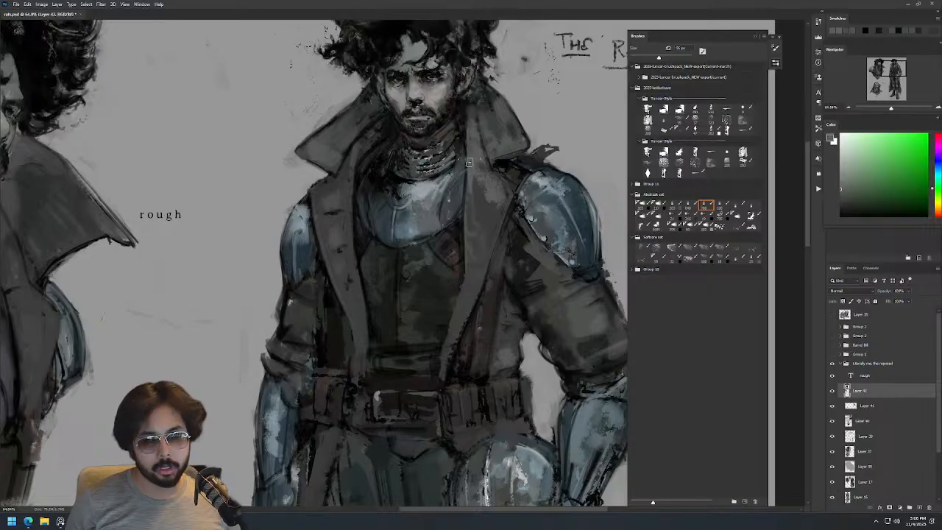
Clean up the lapel's inner edge against the neck and breastplate with sampled grey and blue-grey tones.
{"action": "left_click", "coordinate": [471, 150], "text": "alt"}
{"action": "left_click", "coordinate": [474, 153], "text": "alt"}
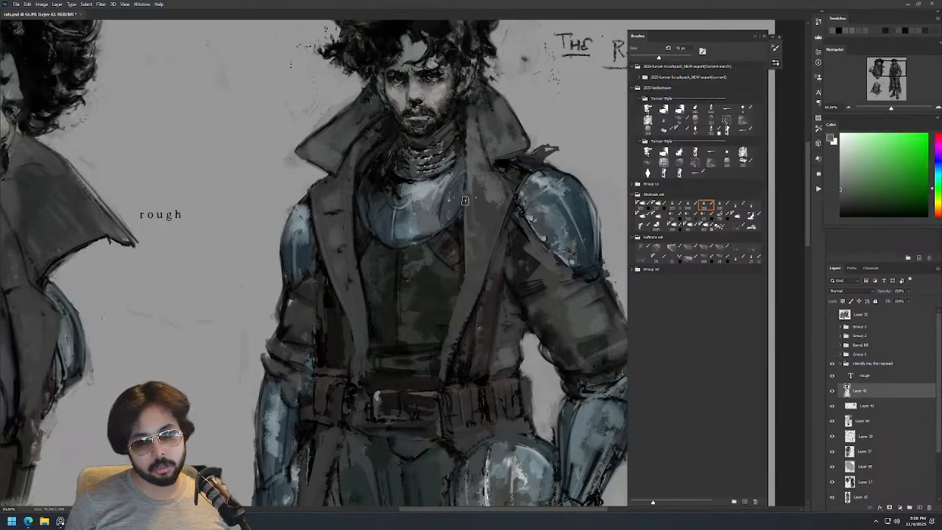
{"action": "left_click", "coordinate": [465, 191], "text": "alt"}
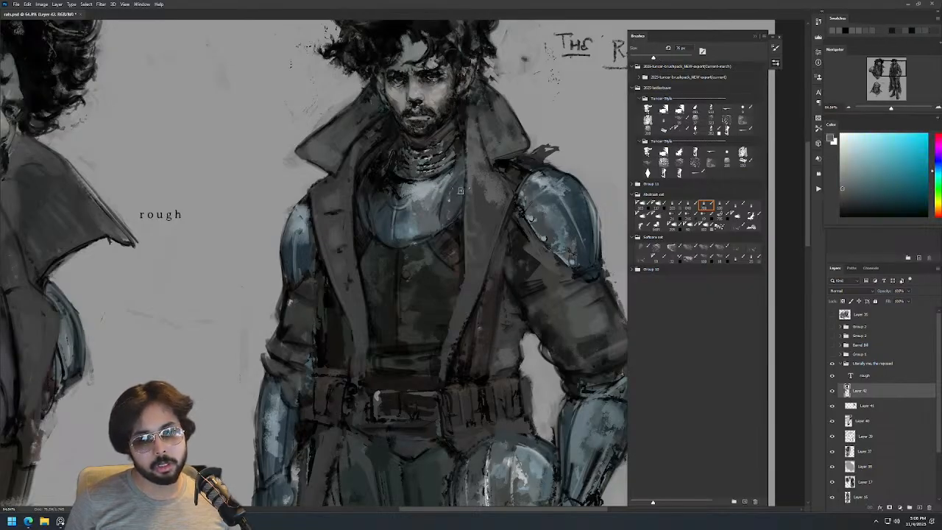
{"action": "left_click", "coordinate": [470, 169], "text": "alt"}
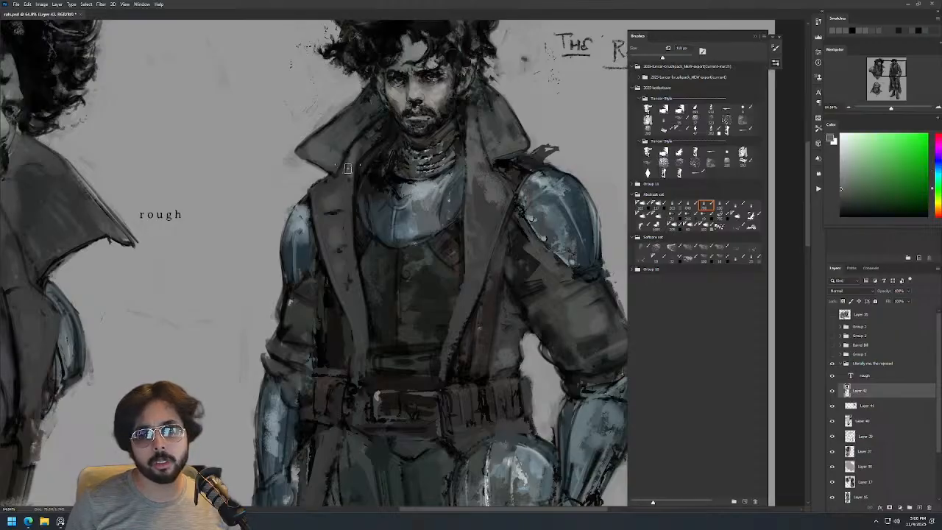
Touch up the collar flap on the straight-arm side with an enlarged grey brush, and mirror the whole canvas horizontally.
{"action": "right_click", "coordinate": [354, 161], "text": "alt"}
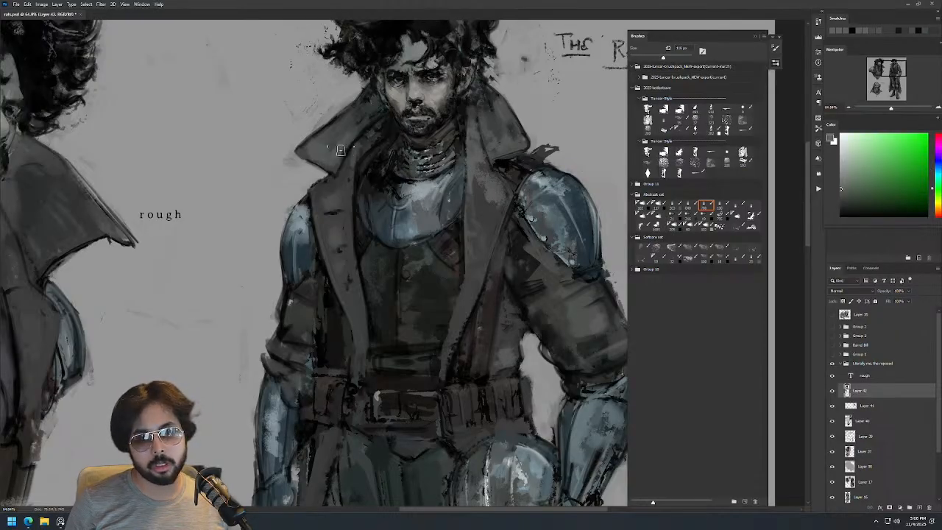
{"action": "key", "text": "ctrl+0"}
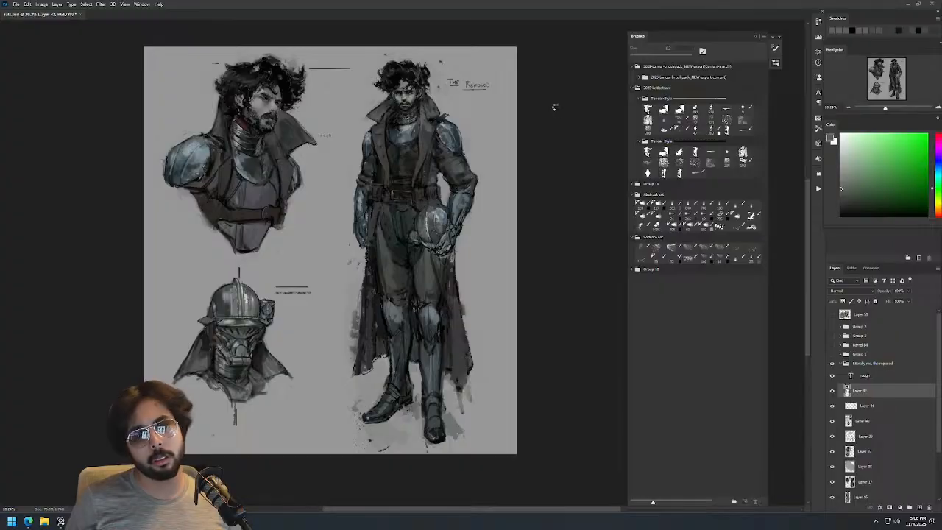
{"action": "key", "text": "ctrl+shift+h"}
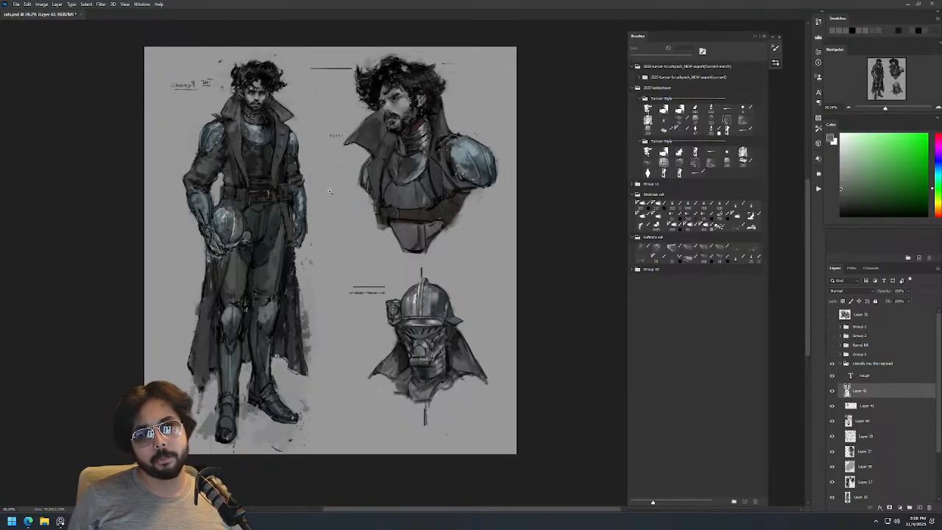
Paint a sampled blue-grey tone over the full-length figure's boots with a larger brush.
{"action": "left_click_drag", "start_coordinate": [239, 410], "coordinate": [297, 379]}
{"action": "key", "text": "bracketright"}
{"action": "key", "text": "bracketright"}
{"action": "left_click", "coordinate": [365, 408], "text": "alt"}
{"action": "mouse_move", "coordinate": [364, 404]}
{"action": "left_mouse_down"}
{"action": "mouse_move", "coordinate": [361, 387]}
{"action": "mouse_move", "coordinate": [347, 389]}
{"action": "left_mouse_up"}
{"action": "scroll", "coordinate": [375, 368], "scroll_direction": "down", "scroll_amount": 5}
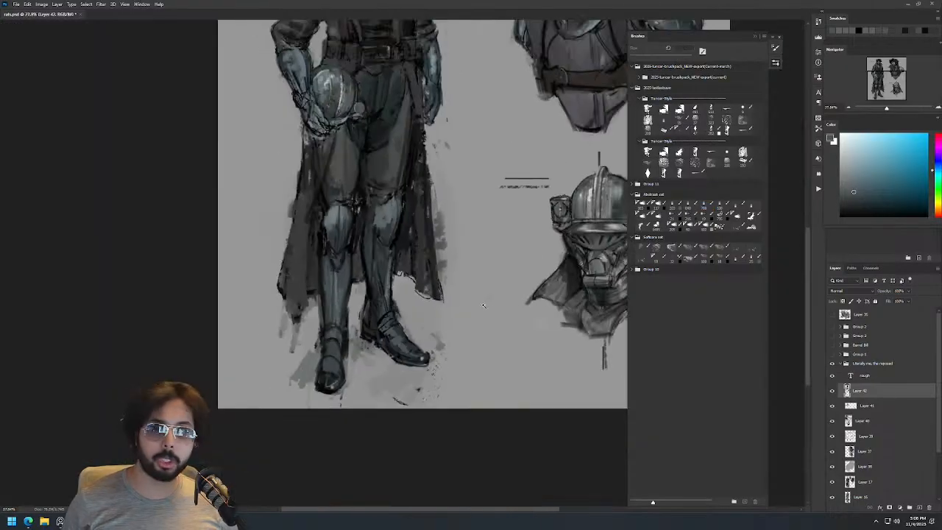
Refine the full-length figure's face around the nose bridge and eyes with a small brush and sampled skin tones.
{"action": "scroll", "coordinate": [476, 283], "scroll_direction": "down", "scroll_amount": 3}
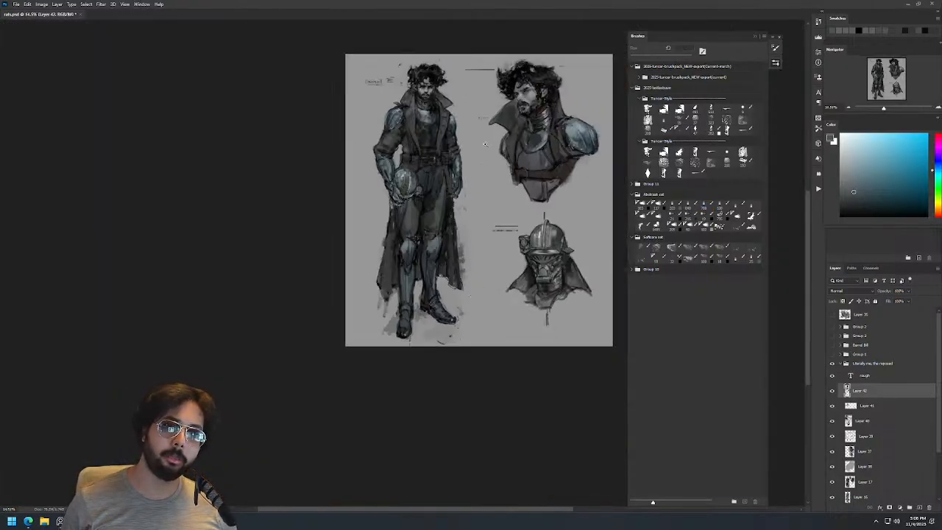
{"action": "scroll", "coordinate": [433, 76], "scroll_direction": "up", "scroll_amount": 8}
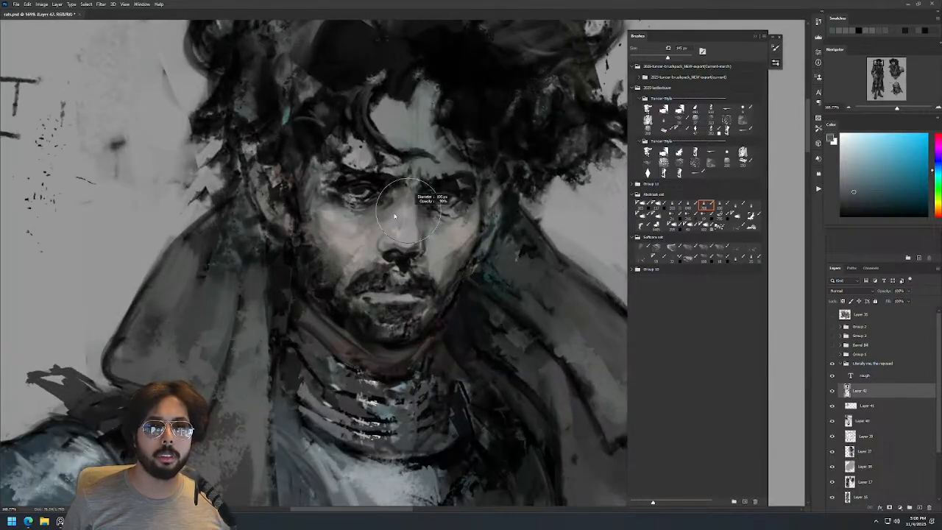
{"action": "left_click", "coordinate": [409, 221], "text": "alt"}
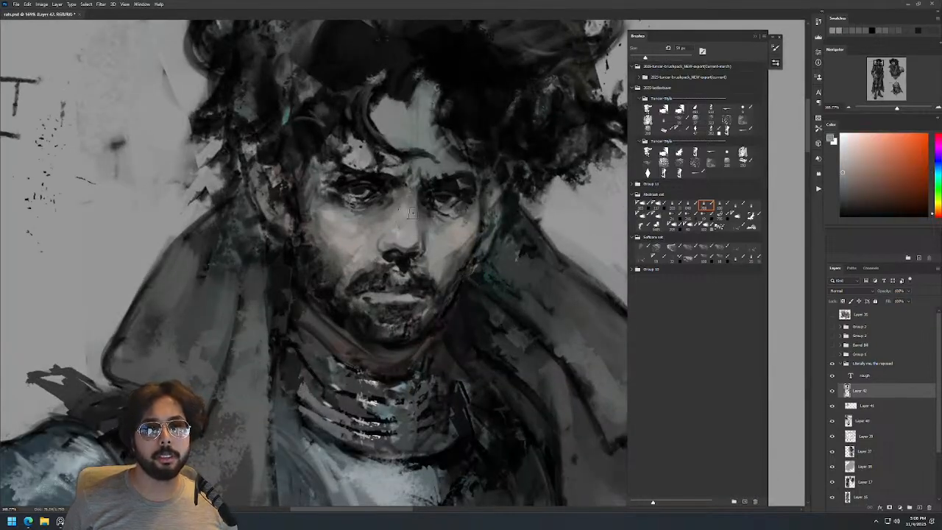
{"action": "mouse_move", "coordinate": [462, 164]}
{"action": "left_mouse_down"}
{"action": "mouse_move", "coordinate": [427, 243]}
{"action": "mouse_move", "coordinate": [458, 190]}
{"action": "mouse_move", "coordinate": [428, 191]}
{"action": "left_mouse_up"}
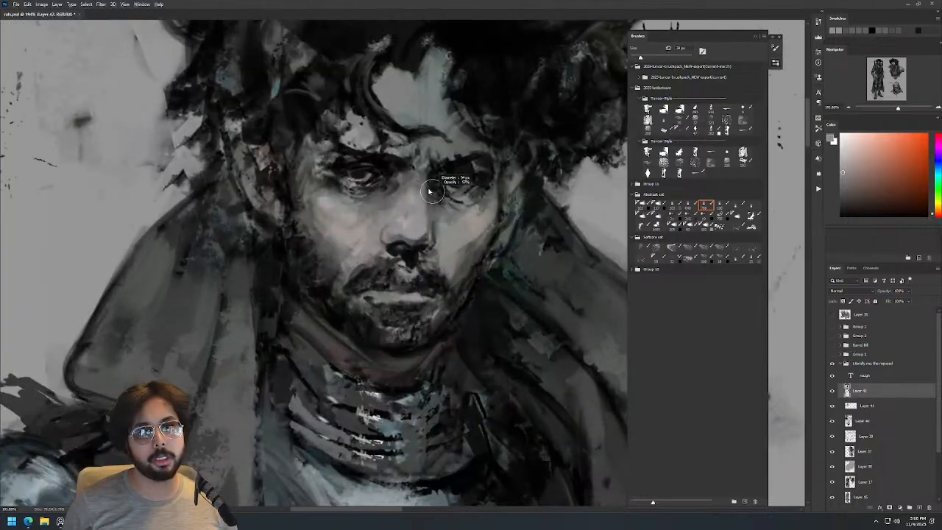
{"action": "left_click", "coordinate": [425, 191], "text": "alt"}
{"action": "left_click_drag", "start_coordinate": [468, 146], "coordinate": [406, 179]}
{"action": "left_click", "coordinate": [406, 179], "text": "alt"}
{"action": "left_click_drag", "start_coordinate": [465, 134], "coordinate": [454, 186]}
{"action": "mouse_move", "coordinate": [487, 152]}
{"action": "left_mouse_down"}
{"action": "mouse_move", "coordinate": [480, 158]}
{"action": "mouse_move", "coordinate": [508, 110]}
{"action": "mouse_move", "coordinate": [477, 159]}
{"action": "left_mouse_up"}
{"action": "left_click", "coordinate": [434, 138], "text": "alt"}
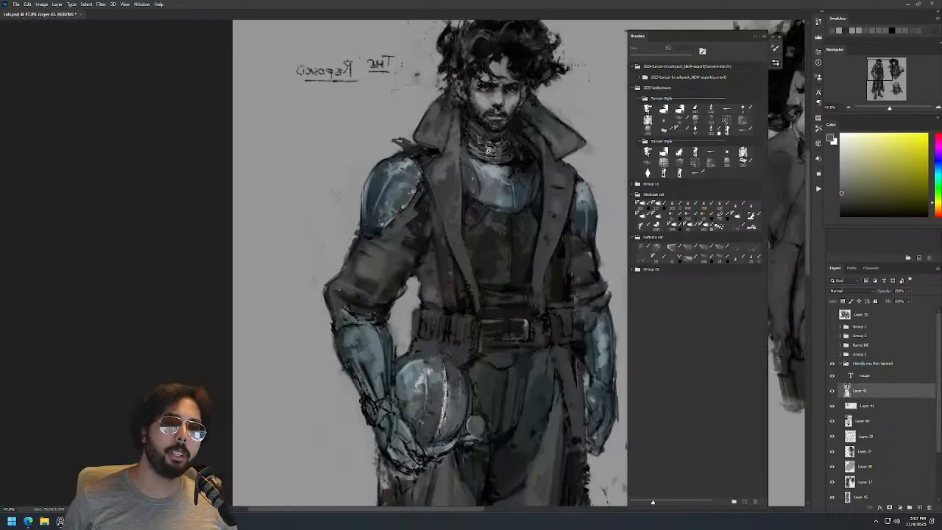
Paint sampled dark greys along the fold between the coat's raised collar and lapel on the helmet-holding side.
{"action": "left_click_drag", "start_coordinate": [544, 113], "coordinate": [542, 145]}
{"action": "left_click_drag", "start_coordinate": [534, 207], "coordinate": [436, 250]}
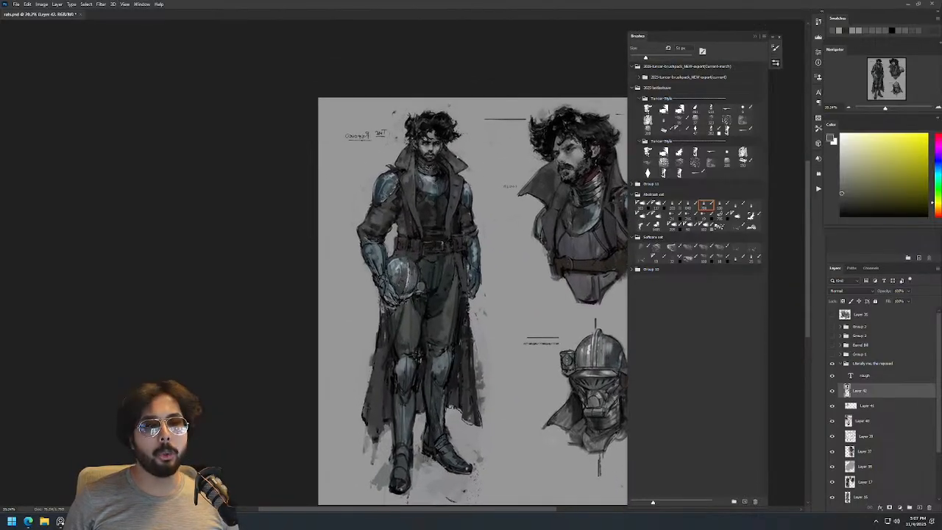
{"action": "left_click_drag", "start_coordinate": [449, 164], "coordinate": [508, 164]}
{"action": "right_click", "coordinate": [280, 193], "text": "alt"}
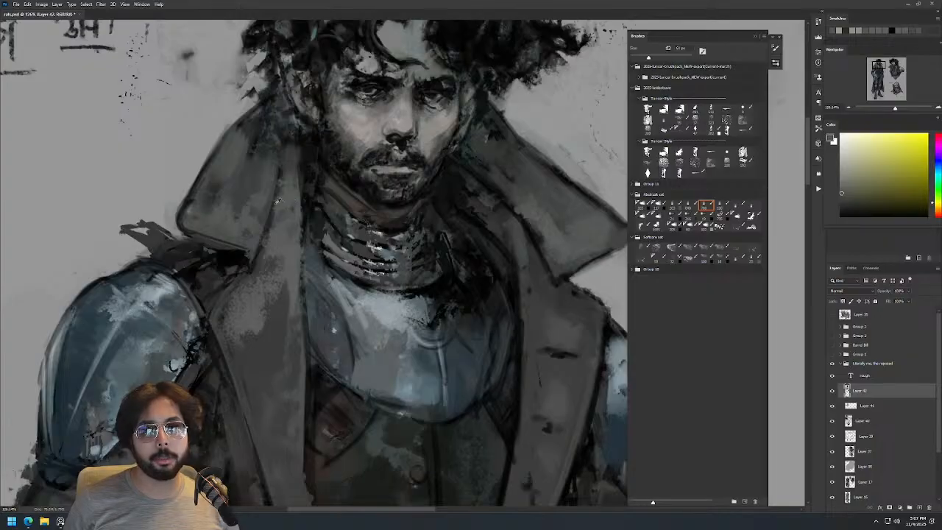
{"action": "left_click", "coordinate": [274, 195], "text": "alt"}
{"action": "mouse_move", "coordinate": [284, 157]}
{"action": "left_mouse_down"}
{"action": "mouse_move", "coordinate": [271, 228]}
{"action": "mouse_move", "coordinate": [273, 212]}
{"action": "left_mouse_up"}
{"action": "left_click", "coordinate": [271, 214], "text": "alt"}
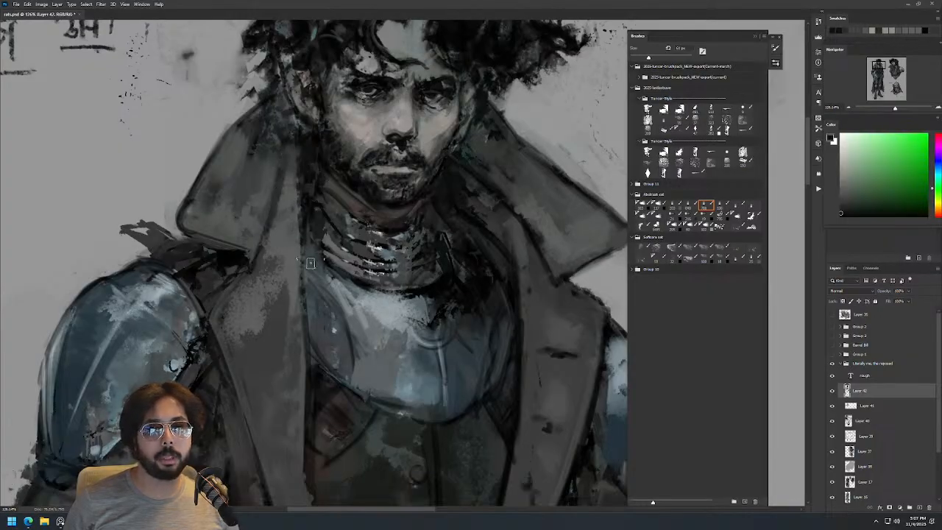
Paint the inner edge of the opposite coat collar beside the neck with a sampled dark grey.
{"action": "key", "text": "ctrl+0"}
{"action": "left_click_drag", "start_coordinate": [455, 167], "coordinate": [475, 129]}
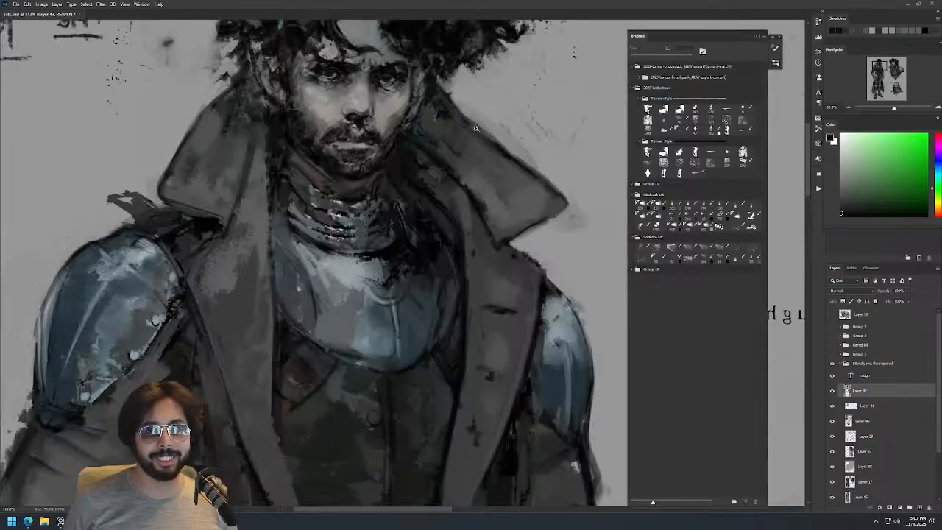
{"action": "left_click", "coordinate": [442, 184], "text": "alt"}
{"action": "left_click_drag", "start_coordinate": [468, 166], "coordinate": [452, 200]}
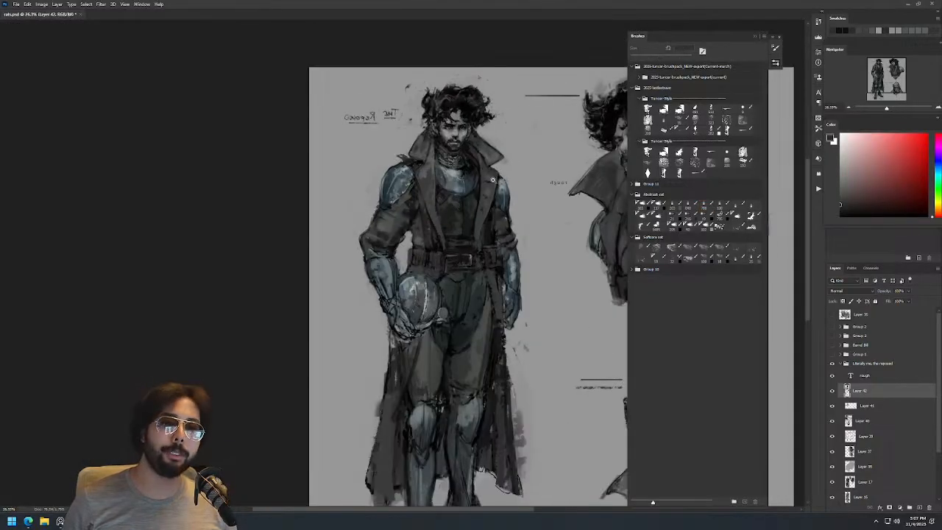
{"action": "left_click_drag", "start_coordinate": [474, 135], "coordinate": [500, 132]}
{"action": "key", "text": "b"}
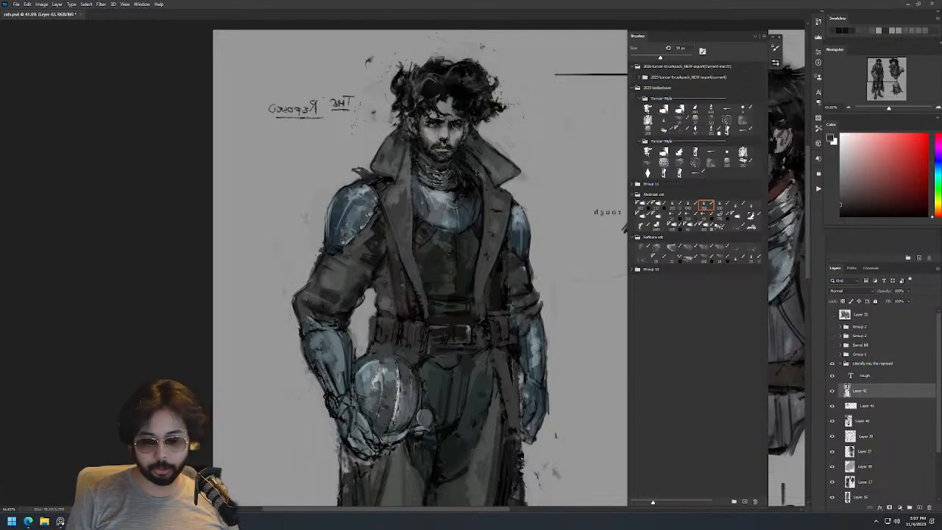
Flip the canvas horizontally and touch up the full-length figure's coat and upper arm with sampled tones.
{"action": "key", "text": "ctrl+shift+h"}
{"action": "left_click_drag", "start_coordinate": [503, 204], "coordinate": [79, 222]}
{"action": "key", "text": "z"}
{"action": "mouse_move", "coordinate": [380, 170]}
{"action": "left_mouse_down"}
{"action": "mouse_move", "coordinate": [357, 214]}
{"action": "mouse_move", "coordinate": [386, 186]}
{"action": "mouse_move", "coordinate": [434, 187]}
{"action": "left_mouse_up"}
{"action": "key", "text": "b"}
{"action": "left_click_drag", "start_coordinate": [336, 263], "coordinate": [360, 262]}
{"action": "left_click", "coordinate": [305, 253], "text": "alt"}
{"action": "key", "text": "z"}
{"action": "left_click_drag", "start_coordinate": [394, 185], "coordinate": [375, 237]}
{"action": "mouse_move", "coordinate": [431, 191]}
{"action": "left_mouse_down"}
{"action": "mouse_move", "coordinate": [482, 191]}
{"action": "mouse_move", "coordinate": [460, 169]}
{"action": "mouse_move", "coordinate": [449, 220]}
{"action": "left_mouse_up"}
{"action": "key", "text": "b"}
Paint sampled blue-grey tones over the shoulder plate on the arm hanging free beside the coat.
{"action": "left_click", "coordinate": [401, 200], "text": "alt"}
{"action": "key", "text": "z"}
{"action": "left_click_drag", "start_coordinate": [398, 156], "coordinate": [457, 158]}
{"action": "key", "text": "b"}
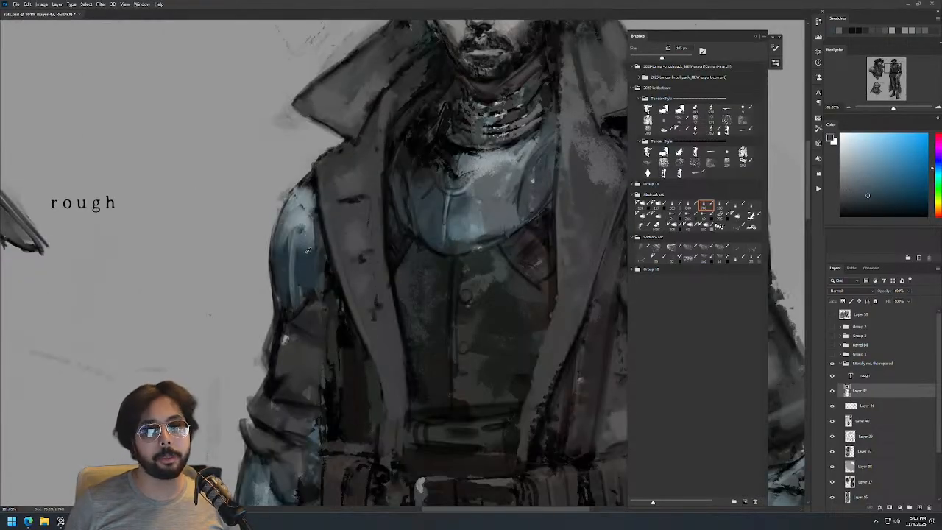
{"action": "mouse_move", "coordinate": [302, 213]}
{"action": "left_mouse_down"}
{"action": "mouse_move", "coordinate": [300, 227]}
{"action": "mouse_move", "coordinate": [299, 203]}
{"action": "left_mouse_up"}
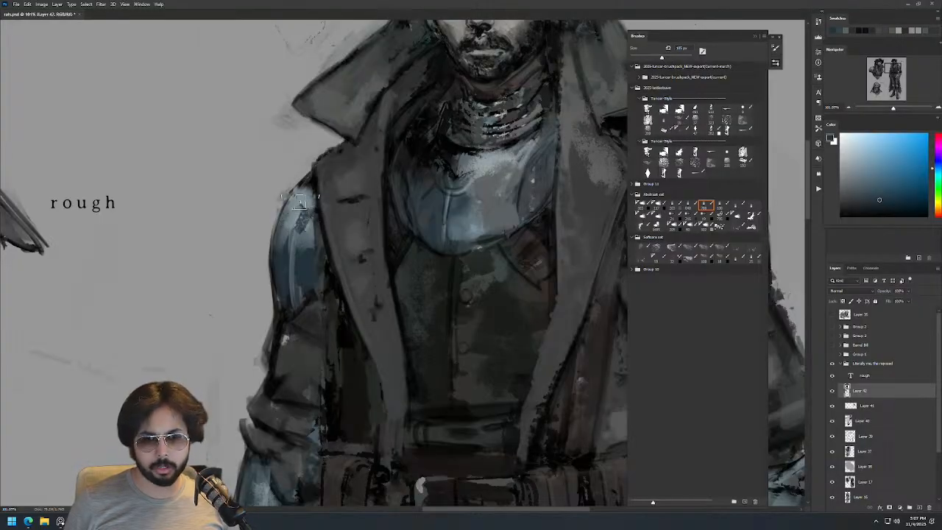
{"action": "left_click", "coordinate": [289, 240], "text": "alt"}
{"action": "mouse_move", "coordinate": [290, 236]}
{"action": "left_mouse_down"}
{"action": "mouse_move", "coordinate": [298, 215]}
{"action": "mouse_move", "coordinate": [290, 234]}
{"action": "left_mouse_up"}
{"action": "key", "text": "z"}
{"action": "left_click_drag", "start_coordinate": [342, 164], "coordinate": [285, 166]}
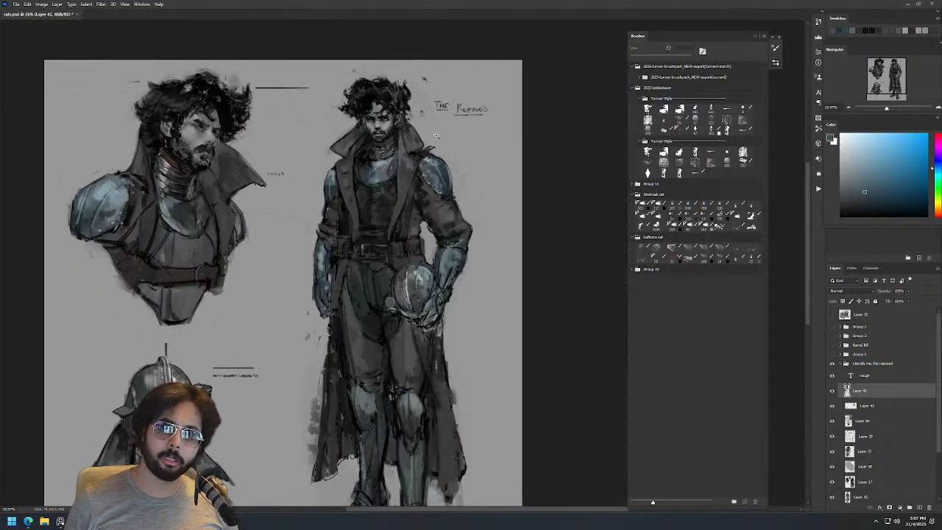
Paint sampled dark tones on the coat sleeve of the arm holding the helmet.
{"action": "left_click_drag", "start_coordinate": [458, 218], "coordinate": [490, 217]}
{"action": "key", "text": "b"}
{"action": "left_click", "coordinate": [440, 229], "text": "alt"}
{"action": "left_click_drag", "start_coordinate": [434, 228], "coordinate": [450, 219]}
{"action": "left_click_drag", "start_coordinate": [186, 225], "coordinate": [172, 230]}
{"action": "left_click", "coordinate": [406, 212], "text": "alt"}
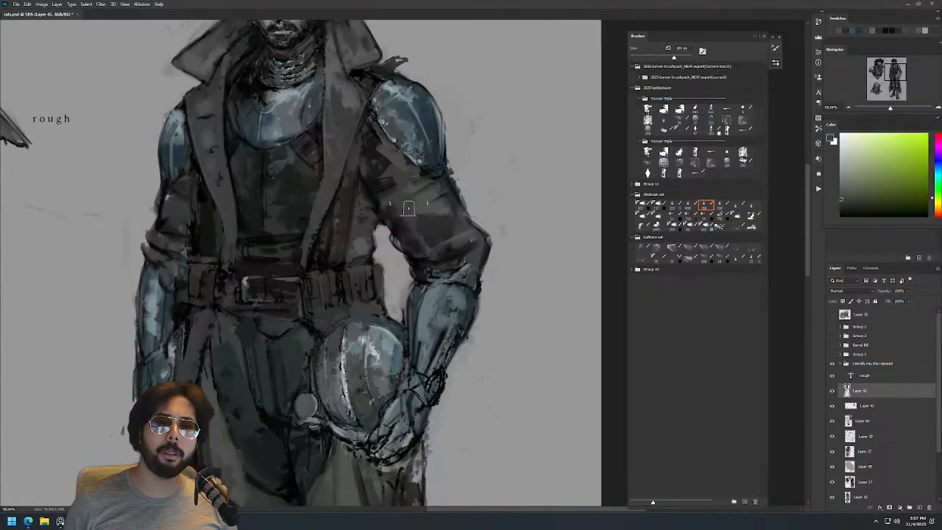
{"action": "key", "text": "z"}
{"action": "mouse_move", "coordinate": [484, 190]}
{"action": "left_mouse_down"}
{"action": "mouse_move", "coordinate": [462, 190]}
{"action": "mouse_move", "coordinate": [527, 188]}
{"action": "left_mouse_up"}
{"action": "key", "text": "b"}
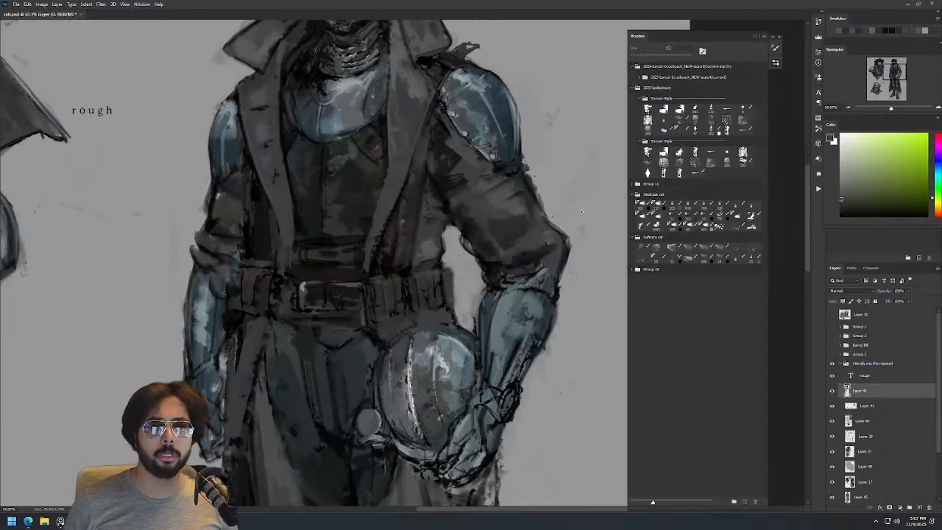
Flip the canvas back and touch up the coat sleeves with sampled dark greys and a smaller brush.
{"action": "key", "text": "ctrl+0"}
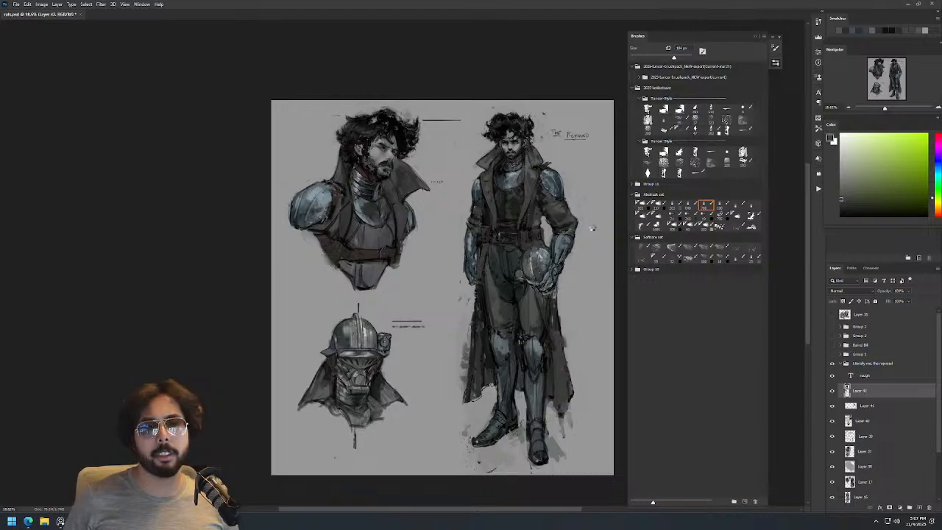
{"action": "key", "text": "ctrl+shift+h"}
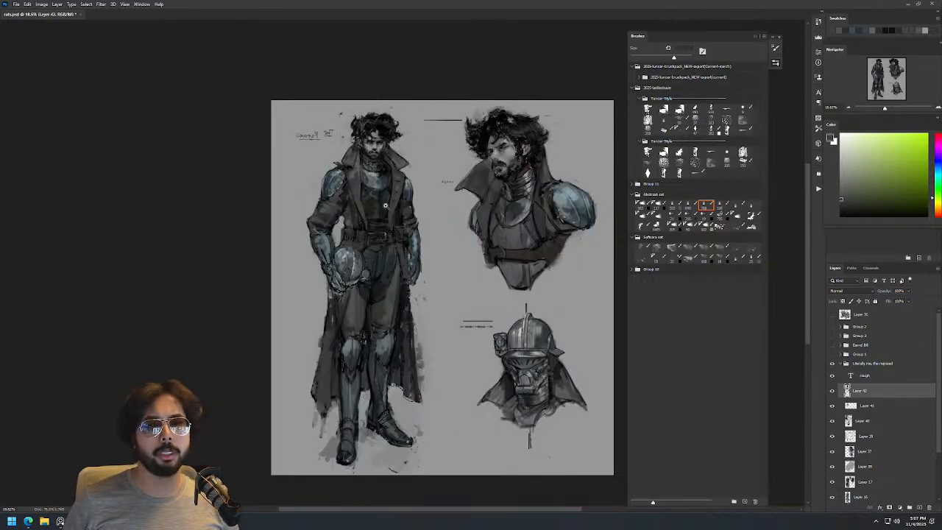
{"action": "left_click_drag", "start_coordinate": [389, 202], "coordinate": [445, 202]}
{"action": "key", "text": "b"}
{"action": "left_click", "coordinate": [445, 231], "text": "alt"}
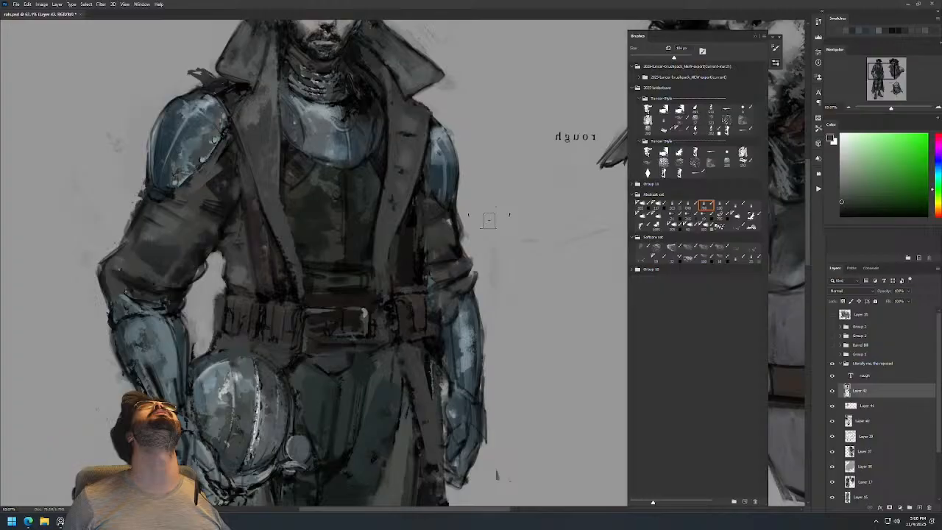
{"action": "scroll", "coordinate": [482, 219], "scroll_direction": "down", "scroll_amount": 3}
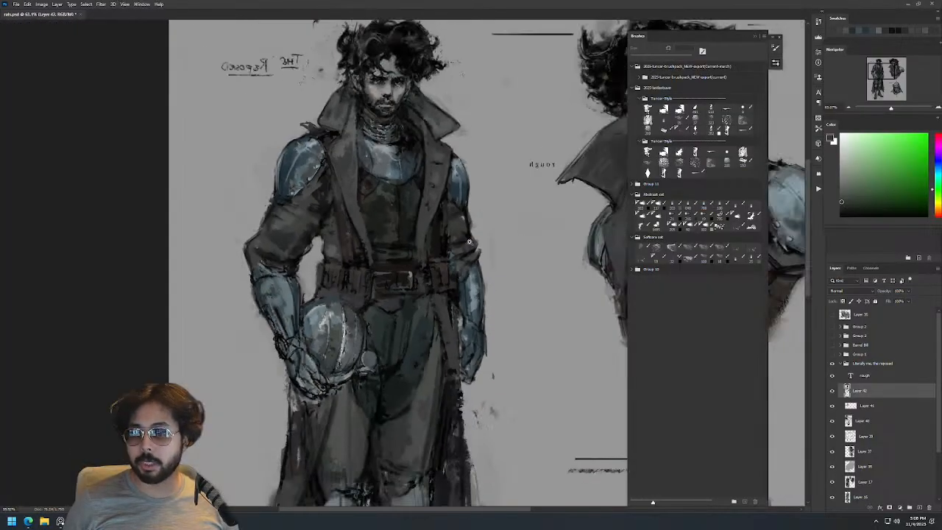
{"action": "scroll", "coordinate": [407, 181], "scroll_direction": "up", "scroll_amount": 4}
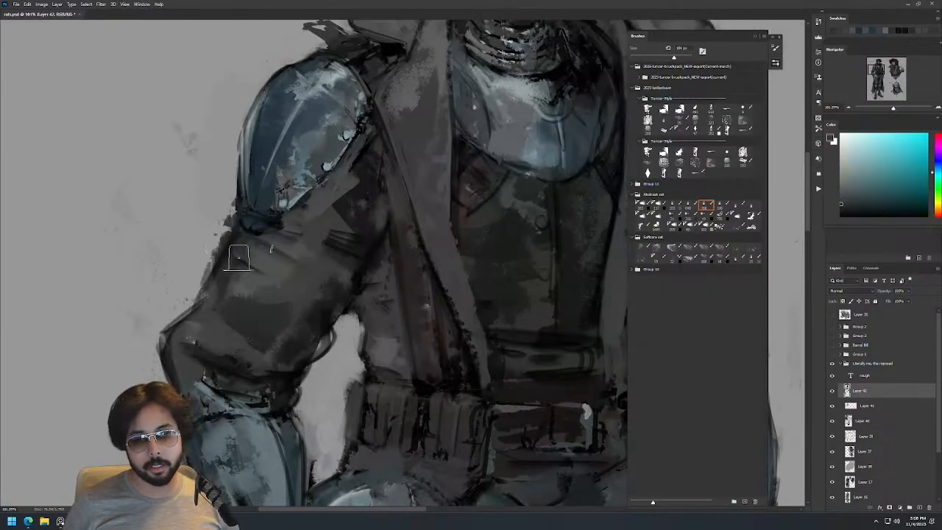
{"action": "right_click", "coordinate": [237, 268], "text": "alt"}
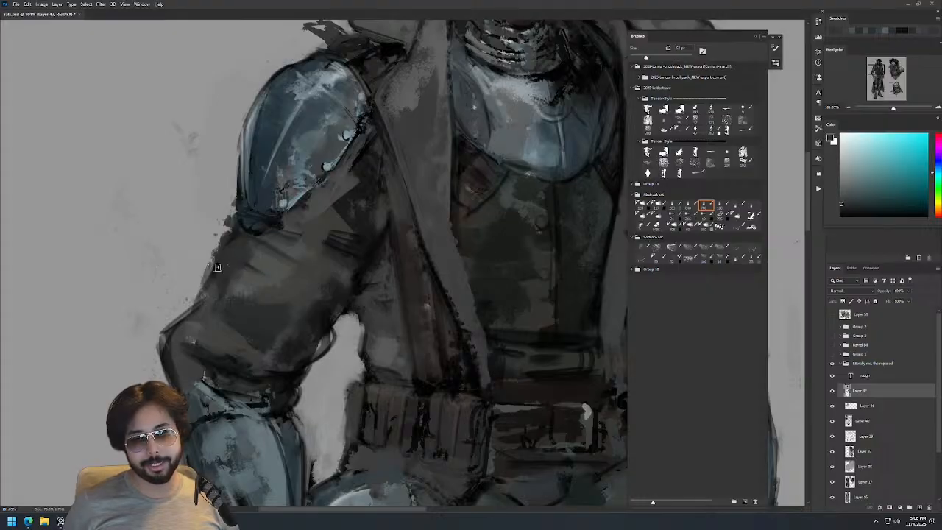
Hide and show Layer 42 to compare the figure with and without its paintwork.
{"action": "scroll", "coordinate": [225, 284], "scroll_direction": "down", "scroll_amount": 10}
{"action": "scroll", "coordinate": [337, 213], "scroll_direction": "up", "scroll_amount": 4}
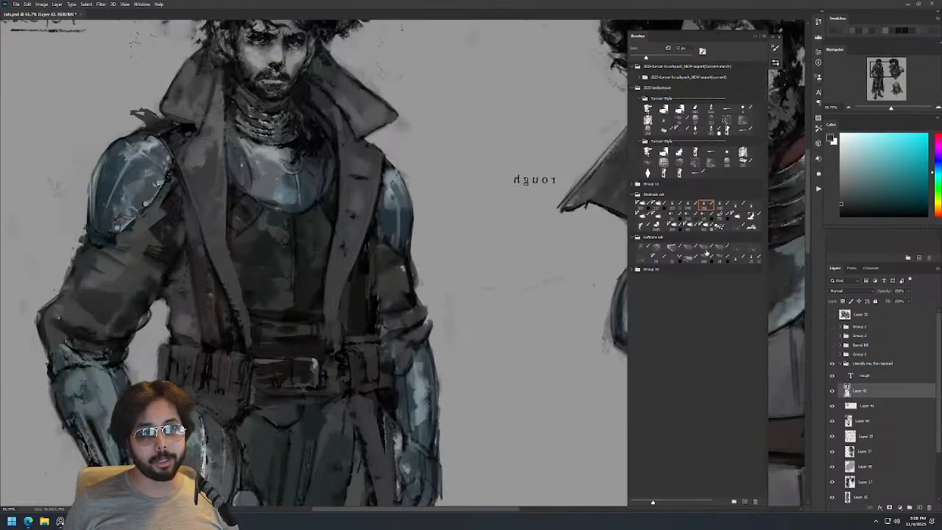
{"action": "left_click", "coordinate": [832, 392]}
{"action": "left_click", "coordinate": [832, 390]}
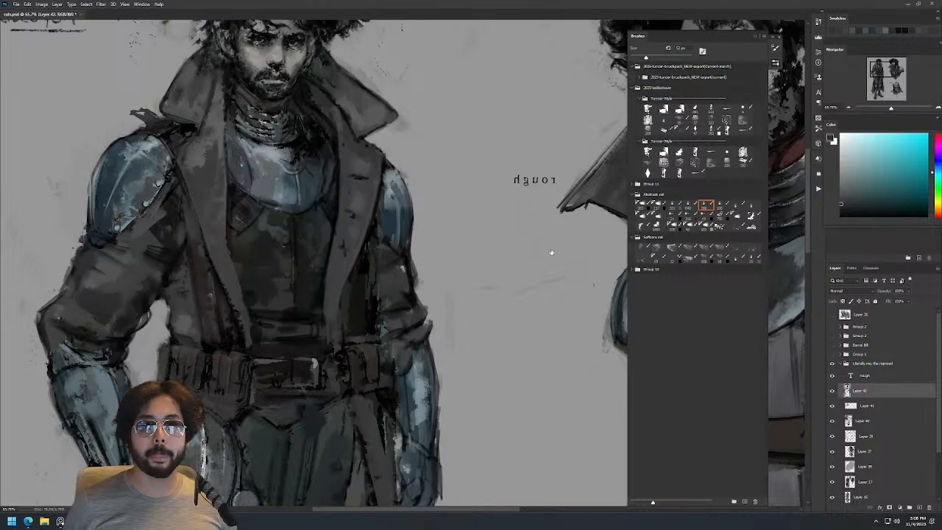
Select the rough text layer, lasso the full-length figure's nose and copy that area to a new layer.
{"action": "key", "text": "alt+bracketright"}
{"action": "left_click_drag", "start_coordinate": [356, 108], "coordinate": [488, 204]}
{"action": "mouse_move", "coordinate": [423, 150]}
{"action": "left_mouse_down"}
{"action": "mouse_move", "coordinate": [475, 159]}
{"action": "mouse_move", "coordinate": [426, 166]}
{"action": "left_mouse_up"}
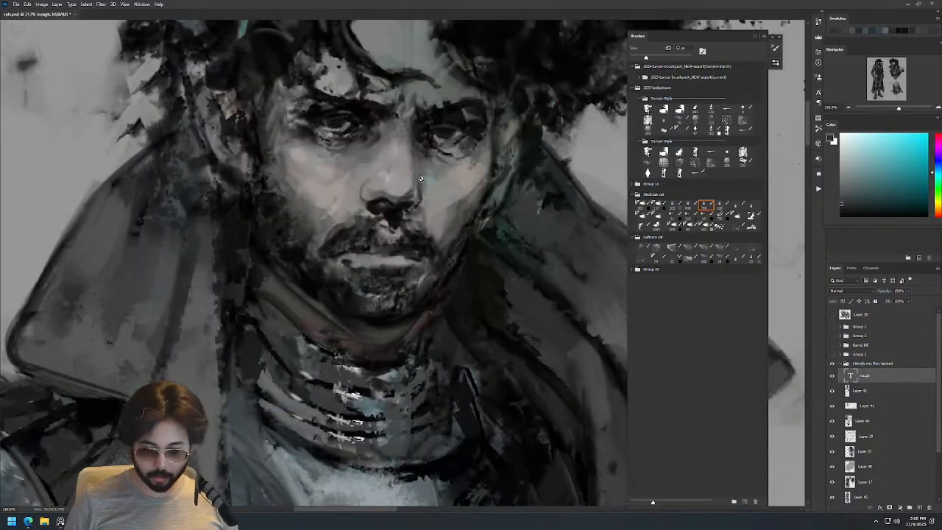
{"action": "key", "text": "l"}
{"action": "left_click_drag", "start_coordinate": [364, 209], "coordinate": [417, 154]}
{"action": "mouse_move", "coordinate": [393, 151]}
{"action": "left_mouse_down"}
{"action": "mouse_move", "coordinate": [396, 215]}
{"action": "mouse_move", "coordinate": [416, 159]}
{"action": "left_mouse_up"}
{"action": "left_click_drag", "start_coordinate": [391, 152], "coordinate": [359, 190]}
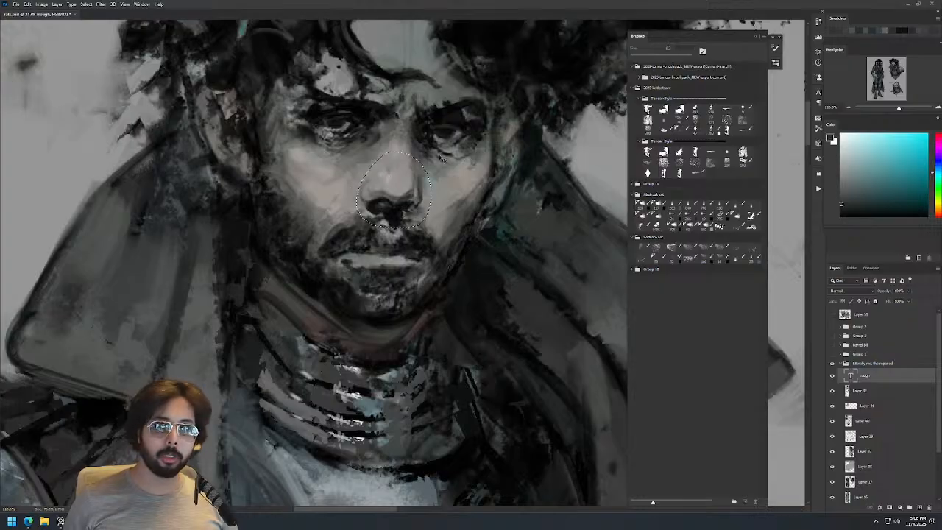
{"action": "key", "text": "ctrl+j"}
Transform the copied nose to adjust its shape slightly.
{"action": "key", "text": "ctrl+t"}
{"action": "right_click", "coordinate": [417, 214]}
{"action": "left_click", "coordinate": [442, 266]}
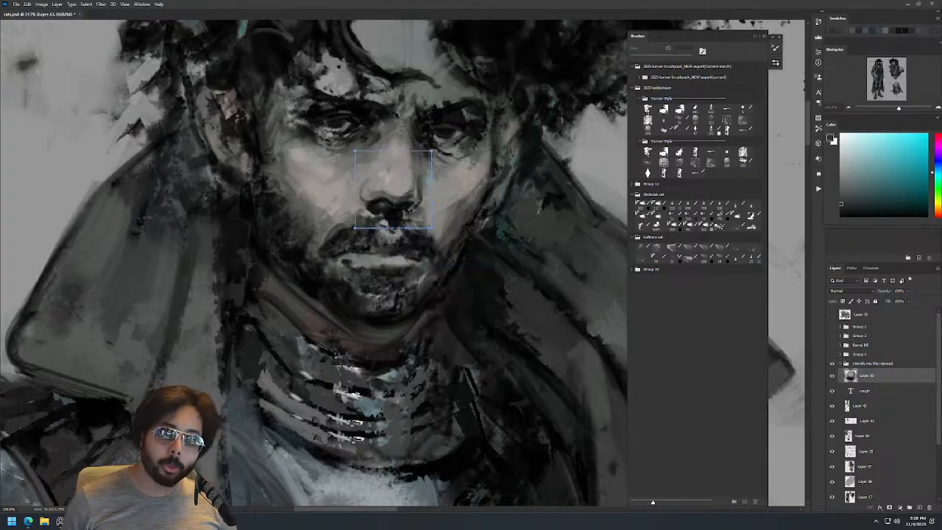
{"action": "left_click_drag", "start_coordinate": [372, 199], "coordinate": [374, 199]}
{"action": "key", "text": "Return"}
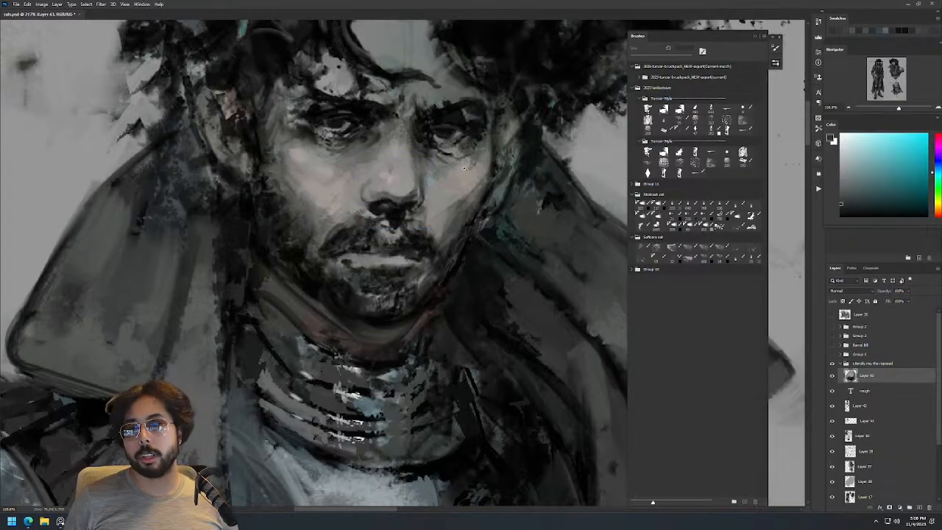
Flip the canvas horizontally and paint the cheek beside the nose with sampled skin tones.
{"action": "left_click_drag", "start_coordinate": [464, 168], "coordinate": [397, 168]}
{"action": "key", "text": "h"}
{"action": "left_click_drag", "start_coordinate": [559, 203], "coordinate": [242, 189]}
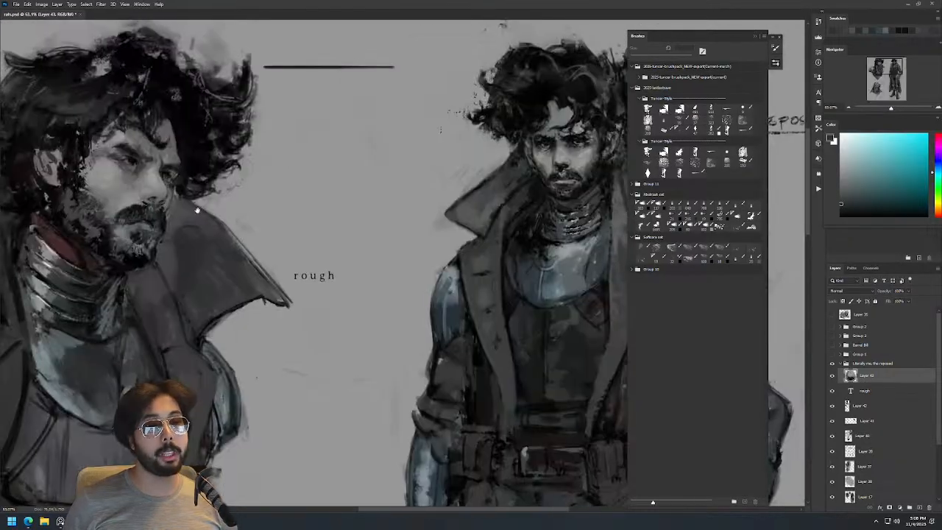
{"action": "left_click_drag", "start_coordinate": [506, 195], "coordinate": [344, 182]}
{"action": "mouse_move", "coordinate": [476, 123]}
{"action": "left_mouse_down"}
{"action": "mouse_move", "coordinate": [434, 125]}
{"action": "mouse_move", "coordinate": [559, 124]}
{"action": "left_mouse_up"}
{"action": "left_click", "coordinate": [415, 217], "text": "alt"}
{"action": "left_click", "coordinate": [411, 208], "text": "alt"}
{"action": "mouse_move", "coordinate": [411, 214]}
{"action": "left_mouse_down"}
{"action": "mouse_move", "coordinate": [431, 214]}
{"action": "mouse_move", "coordinate": [404, 211]}
{"action": "left_mouse_up"}
{"action": "left_click", "coordinate": [414, 210], "text": "alt"}
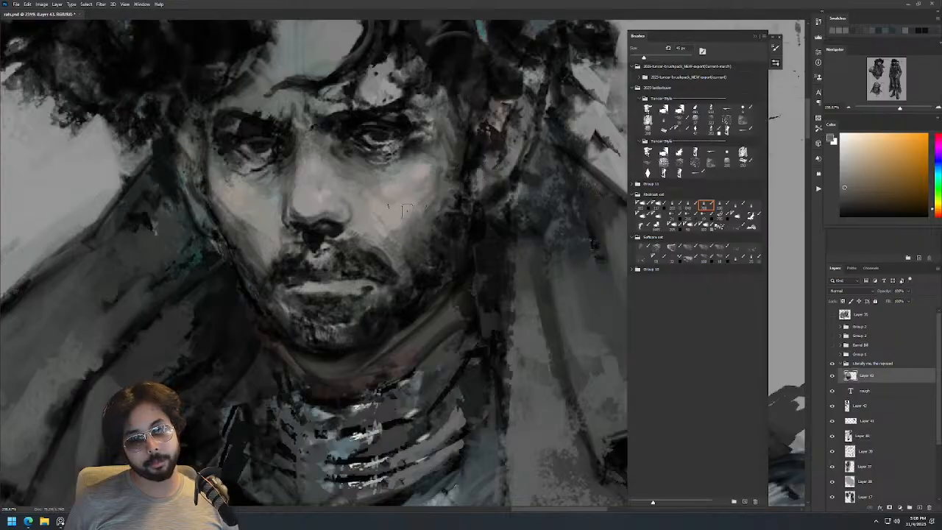
{"action": "left_click_drag", "start_coordinate": [471, 171], "coordinate": [464, 215]}
Paint sampled blue-grey tones along the upper edge of the large shoulder plate above the helmet arm.
{"action": "mouse_move", "coordinate": [501, 175]}
{"action": "left_mouse_down"}
{"action": "mouse_move", "coordinate": [431, 152]}
{"action": "mouse_move", "coordinate": [428, 139]}
{"action": "left_mouse_up"}
{"action": "left_click_drag", "start_coordinate": [478, 122], "coordinate": [552, 148]}
{"action": "right_click", "coordinate": [367, 228]}
{"action": "left_click", "coordinate": [391, 189], "text": "alt"}
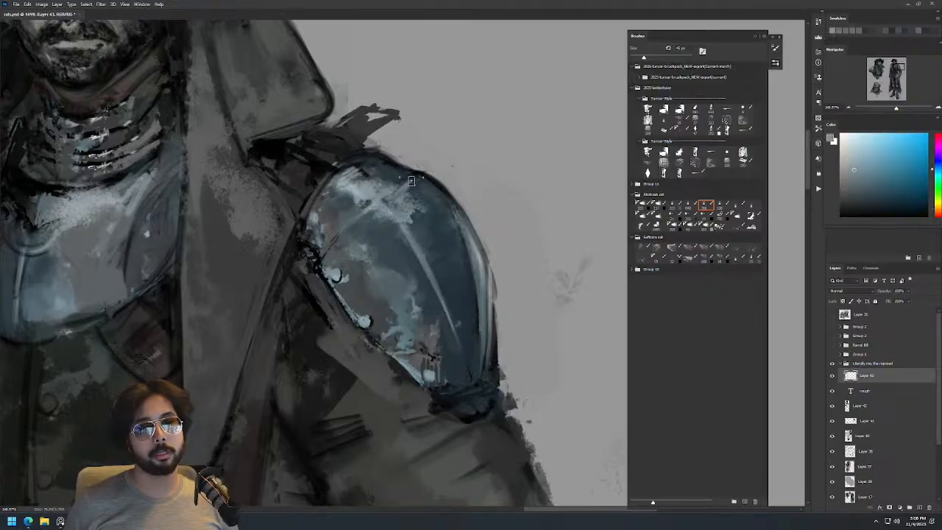
{"action": "left_click", "coordinate": [394, 181], "text": "alt"}
{"action": "left_click_drag", "start_coordinate": [434, 168], "coordinate": [443, 200]}
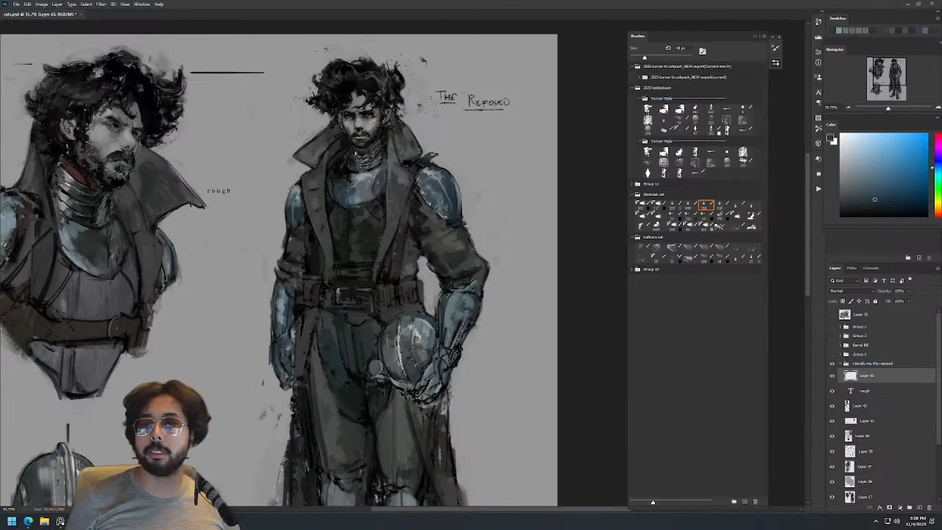
Refine the coat's shoulder edge below the collar tip, opposite the helmet arm, with sampled grey and dark tones.
{"action": "left_click_drag", "start_coordinate": [319, 173], "coordinate": [309, 128]}
{"action": "left_click", "coordinate": [292, 184], "text": "alt"}
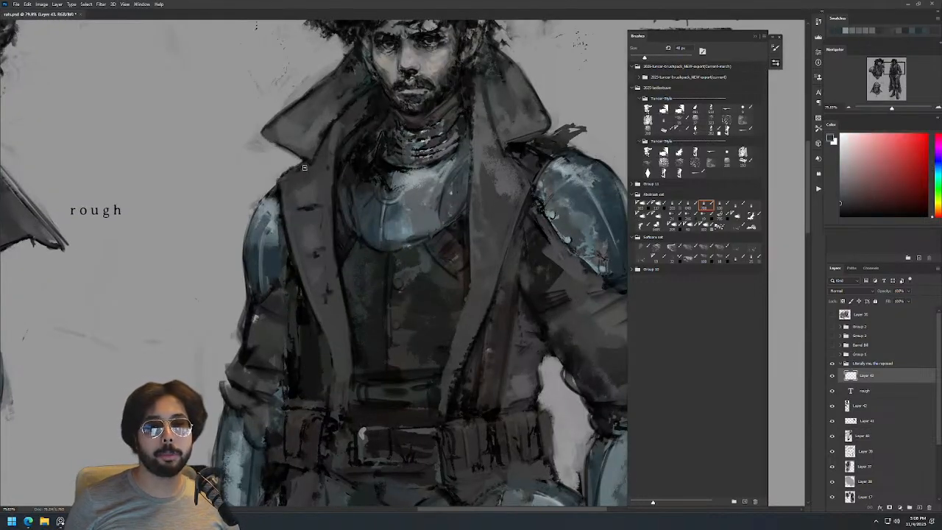
{"action": "key", "text": "bracketright"}
{"action": "key", "text": "bracketright"}
{"action": "left_click_drag", "start_coordinate": [286, 170], "coordinate": [294, 165]}
{"action": "left_click", "coordinate": [287, 178], "text": "alt"}
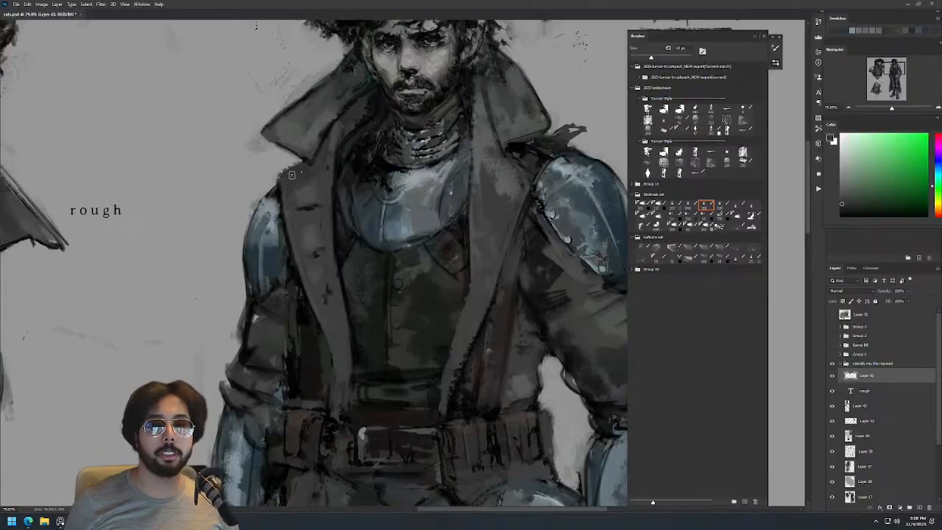
{"action": "key", "text": "bracketleft"}
{"action": "key", "text": "bracketleft"}
{"action": "key", "text": "bracketleft"}
{"action": "left_click", "coordinate": [280, 174], "text": "alt"}
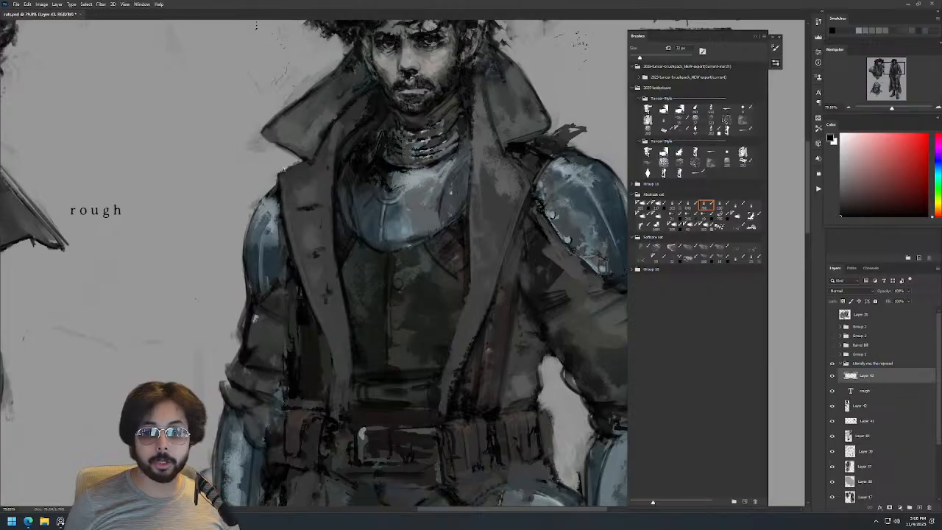
Clean up the outer collar edge above the large shoulder plate with sampled background grey and black.
{"action": "left_click_drag", "start_coordinate": [353, 139], "coordinate": [309, 139]}
{"action": "left_click_drag", "start_coordinate": [442, 89], "coordinate": [473, 89]}
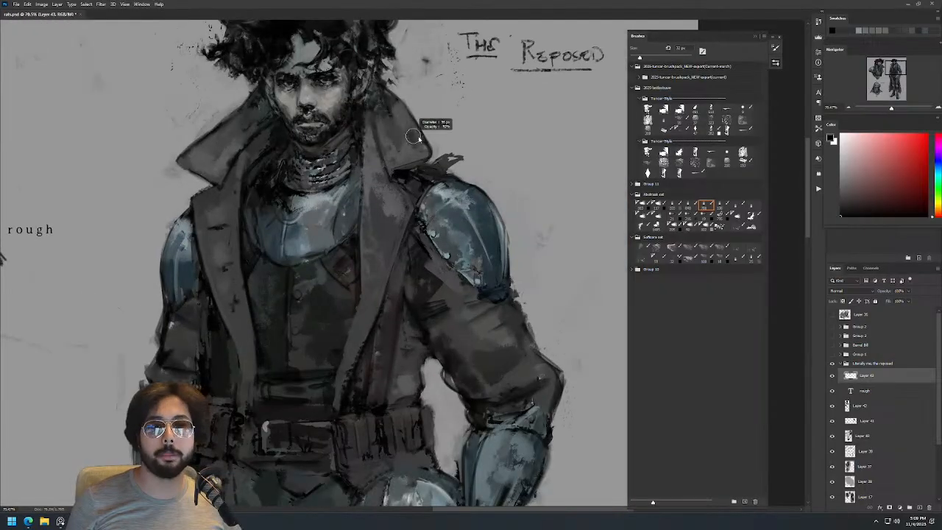
{"action": "left_click", "coordinate": [434, 153], "text": "alt"}
{"action": "key", "text": "bracketleft"}
{"action": "key", "text": "bracketleft"}
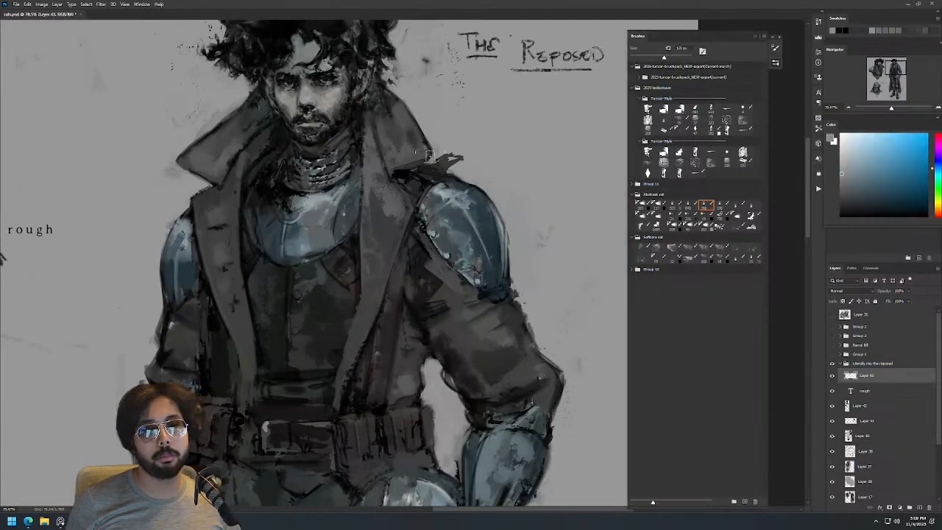
{"action": "left_click_drag", "start_coordinate": [446, 156], "coordinate": [424, 152]}
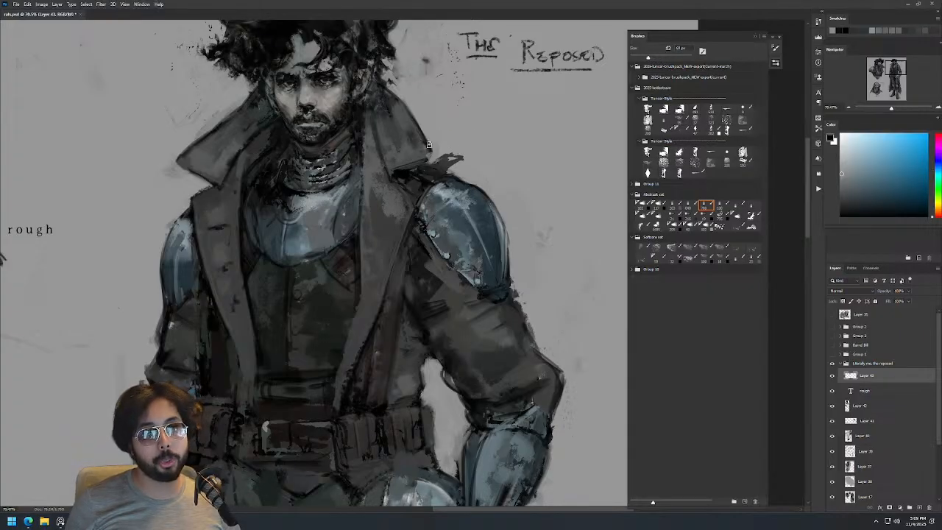
{"action": "key", "text": "d"}
{"action": "left_click_drag", "start_coordinate": [440, 114], "coordinate": [409, 173]}
{"action": "mouse_move", "coordinate": [396, 92]}
{"action": "left_mouse_down"}
{"action": "mouse_move", "coordinate": [415, 227]}
{"action": "mouse_move", "coordinate": [394, 223]}
{"action": "left_mouse_up"}
Try painting sampled dark tones along the full-length figure's jaw and neck, and undo those strokes.
{"action": "left_click", "coordinate": [399, 222], "text": "alt"}
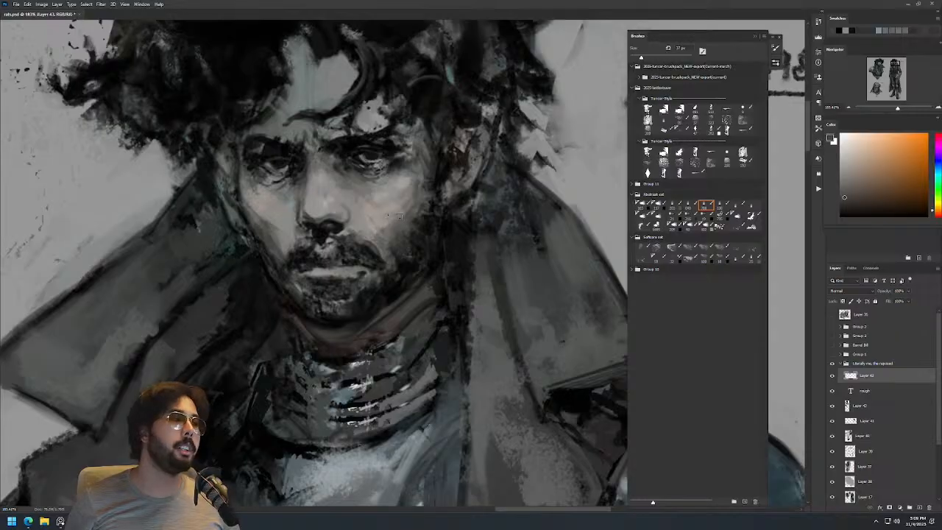
{"action": "left_click_drag", "start_coordinate": [450, 180], "coordinate": [412, 246]}
{"action": "mouse_move", "coordinate": [449, 359]}
{"action": "left_mouse_down"}
{"action": "mouse_move", "coordinate": [399, 253]}
{"action": "mouse_move", "coordinate": [429, 328]}
{"action": "left_mouse_up"}
{"action": "mouse_move", "coordinate": [429, 328]}
{"action": "left_mouse_down"}
{"action": "mouse_move", "coordinate": [440, 331]}
{"action": "mouse_move", "coordinate": [433, 326]}
{"action": "mouse_move", "coordinate": [424, 343]}
{"action": "mouse_move", "coordinate": [427, 325]}
{"action": "mouse_move", "coordinate": [419, 328]}
{"action": "mouse_move", "coordinate": [416, 355]}
{"action": "left_mouse_up"}
{"action": "left_click", "coordinate": [439, 314], "text": "alt"}
{"action": "left_click", "coordinate": [440, 331], "text": "alt"}
{"action": "key", "text": "ctrl+z"}
{"action": "key", "text": "ctrl+z"}
{"action": "key", "text": "ctrl+z"}
{"action": "left_click_drag", "start_coordinate": [445, 314], "coordinate": [405, 314]}
Sample a dark brown from the full-length figure's vest and flip the canvas horizontally.
{"action": "left_click_drag", "start_coordinate": [455, 188], "coordinate": [471, 188]}
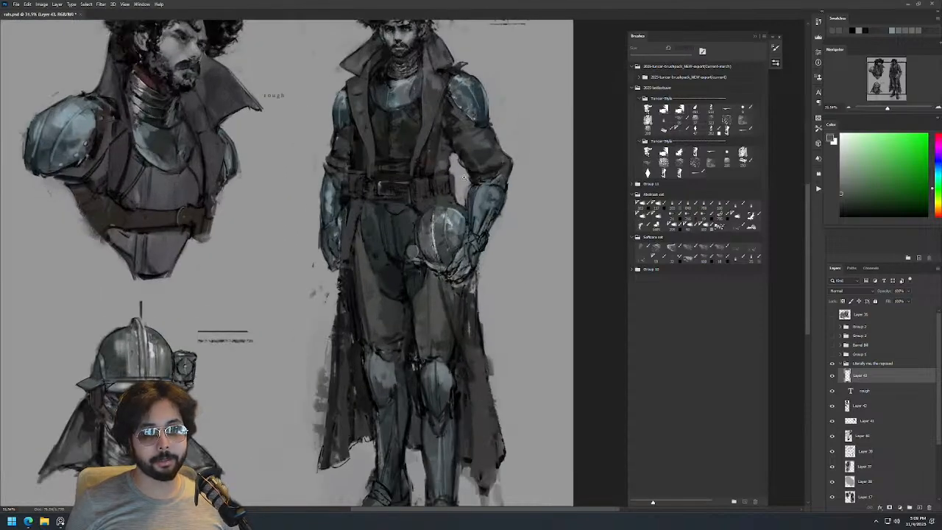
{"action": "left_click_drag", "start_coordinate": [416, 73], "coordinate": [437, 77]}
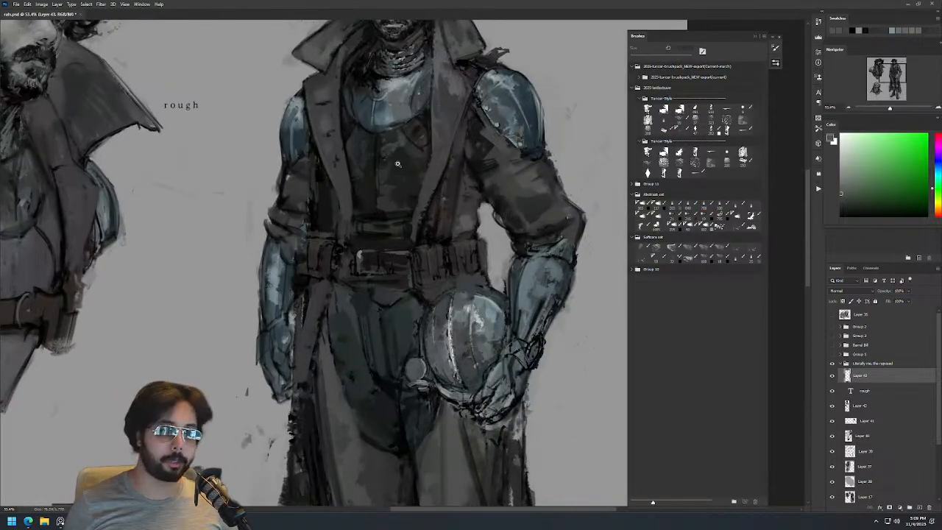
{"action": "left_click_drag", "start_coordinate": [400, 166], "coordinate": [420, 165]}
{"action": "left_click", "coordinate": [374, 173], "text": "alt"}
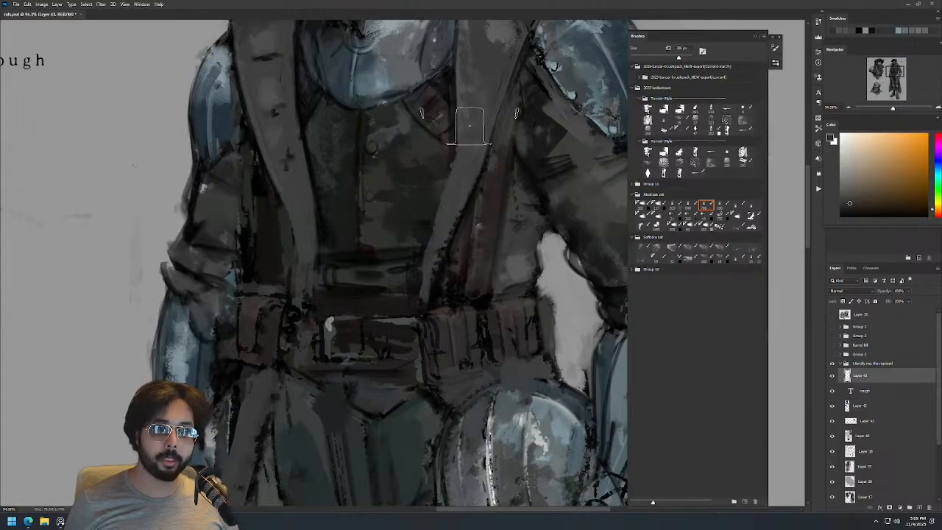
{"action": "left_click_drag", "start_coordinate": [482, 117], "coordinate": [431, 116]}
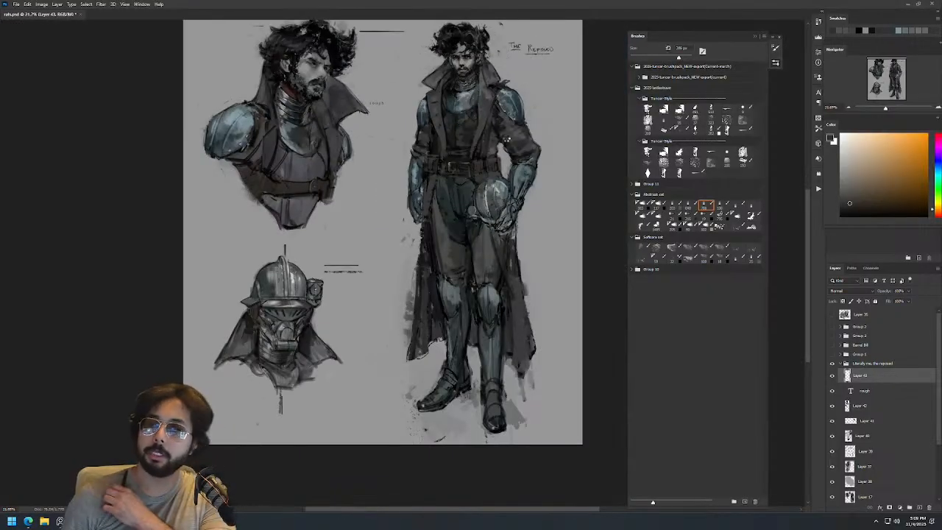
{"action": "key", "text": "ctrl+shift+h"}
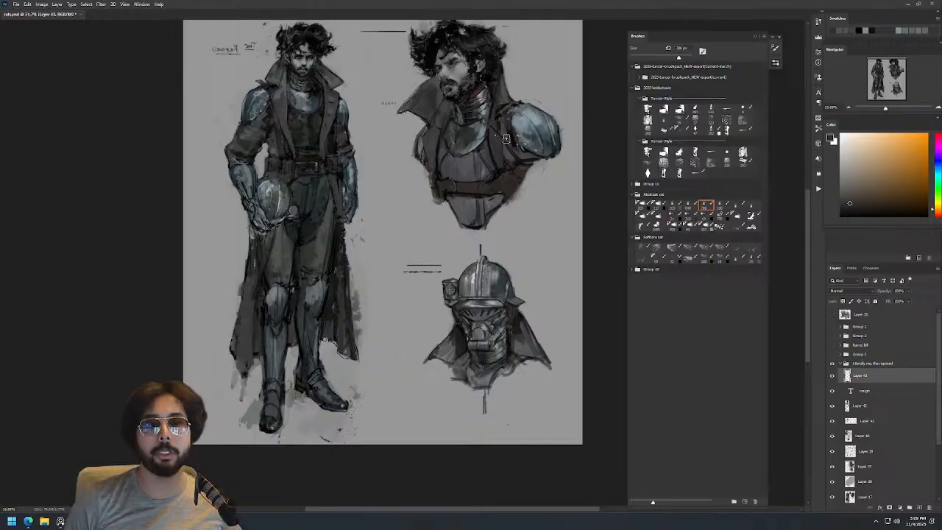
Paint a sampled dark blue tone over the upper part of the large shoulder plate above the helmet arm.
{"action": "left_click_drag", "start_coordinate": [313, 102], "coordinate": [362, 102]}
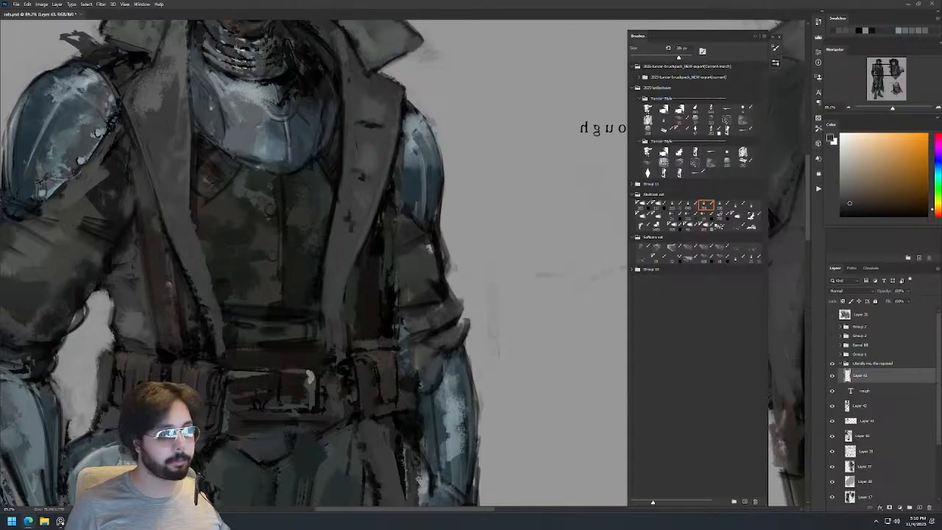
{"action": "scroll", "coordinate": [351, 144], "scroll_direction": "down", "scroll_amount": 4}
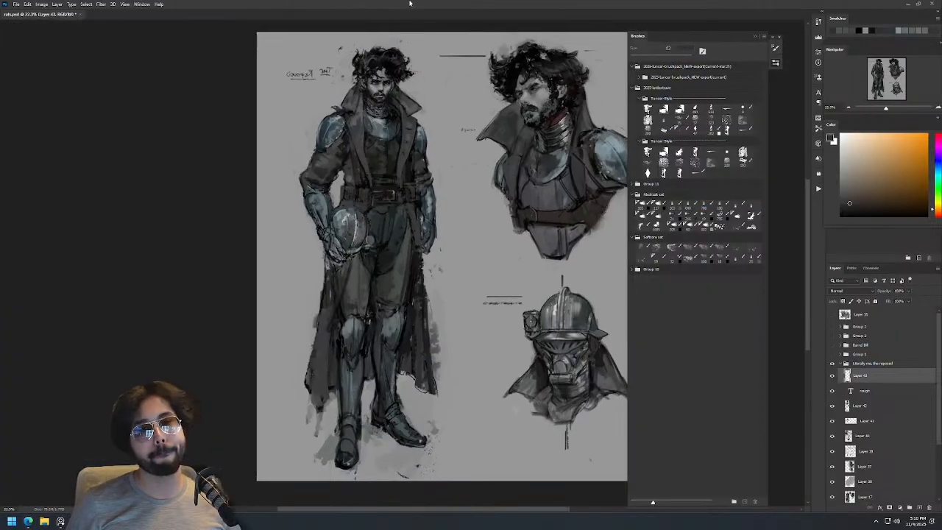
{"action": "scroll", "coordinate": [378, 92], "scroll_direction": "up", "scroll_amount": 3}
{"action": "left_click_drag", "start_coordinate": [378, 93], "coordinate": [416, 83]}
{"action": "left_click", "coordinate": [227, 181], "text": "alt"}
{"action": "left_click_drag", "start_coordinate": [245, 159], "coordinate": [225, 181]}
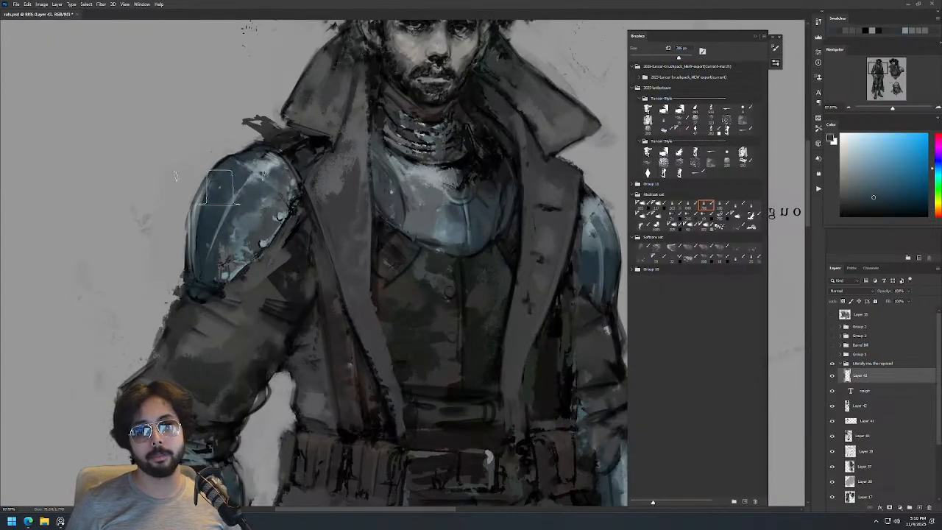
{"action": "left_click_drag", "start_coordinate": [331, 107], "coordinate": [318, 167]}
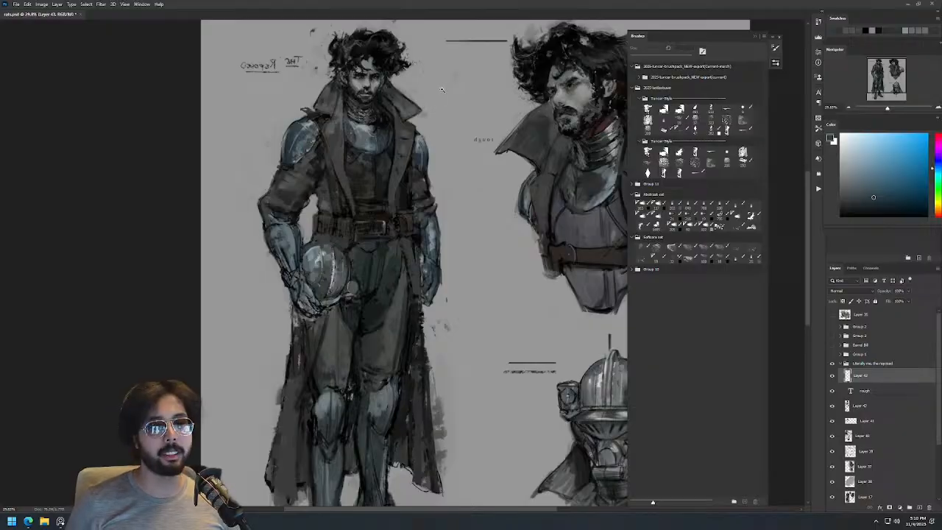
Rework the wrist of the armored arm holding the helmet, using a smaller brush with sampled and black tones.
{"action": "scroll", "coordinate": [309, 199], "scroll_direction": "up", "scroll_amount": 3}
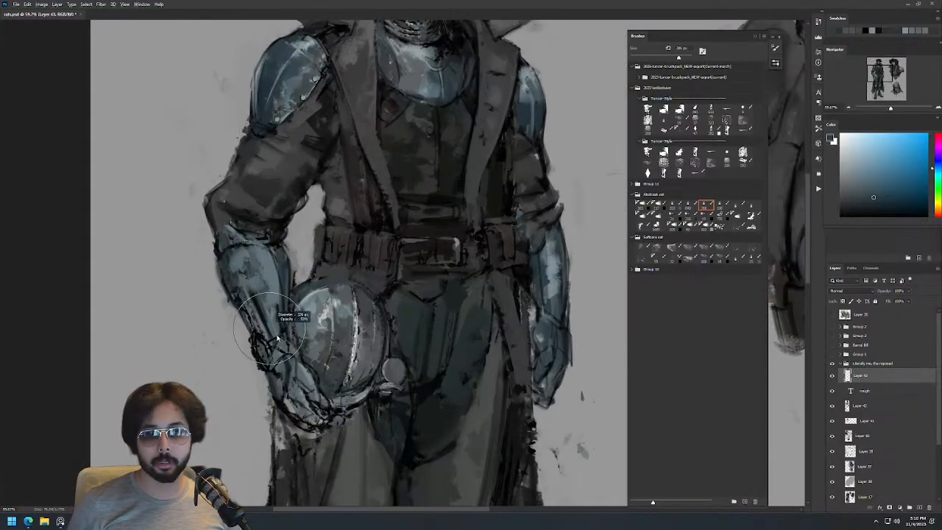
{"action": "mouse_move", "coordinate": [282, 365]}
{"action": "left_mouse_down"}
{"action": "mouse_move", "coordinate": [262, 344]}
{"action": "mouse_move", "coordinate": [268, 375]}
{"action": "mouse_move", "coordinate": [254, 340]}
{"action": "left_mouse_up"}
{"action": "key", "text": "bracketleft"}
{"action": "key", "text": "bracketleft"}
{"action": "key", "text": "bracketleft"}
{"action": "key", "text": "bracketleft"}
{"action": "key", "text": "bracketleft"}
{"action": "key", "text": "bracketleft"}
{"action": "left_click", "coordinate": [274, 362], "text": "alt"}
{"action": "key", "text": "bracketleft"}
{"action": "key", "text": "bracketleft"}
{"action": "key", "text": "bracketleft"}
{"action": "key", "text": "bracketleft"}
{"action": "key", "text": "bracketleft"}
{"action": "key", "text": "bracketleft"}
{"action": "key", "text": "d"}
{"action": "mouse_move", "coordinate": [294, 309]}
{"action": "left_mouse_down"}
{"action": "mouse_move", "coordinate": [243, 310]}
{"action": "mouse_move", "coordinate": [368, 309]}
{"action": "left_mouse_up"}
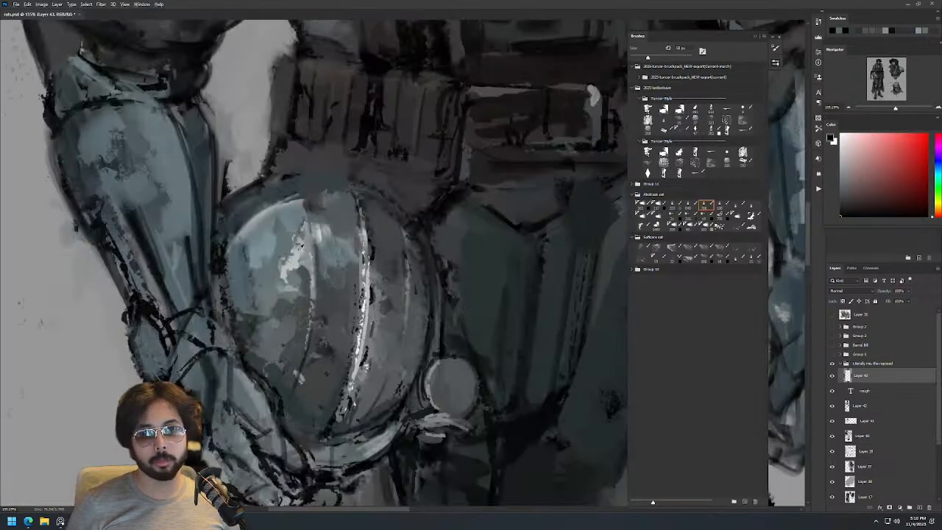
Repaint the highlight area on the hand-held helmet with sampled light and grey-blue tones.
{"action": "left_click", "coordinate": [299, 250], "text": "alt"}
{"action": "left_click_drag", "start_coordinate": [293, 250], "coordinate": [300, 219]}
{"action": "key", "text": "bracketright"}
{"action": "key", "text": "bracketright"}
{"action": "key", "text": "bracketright"}
{"action": "left_click", "coordinate": [282, 236], "text": "alt"}
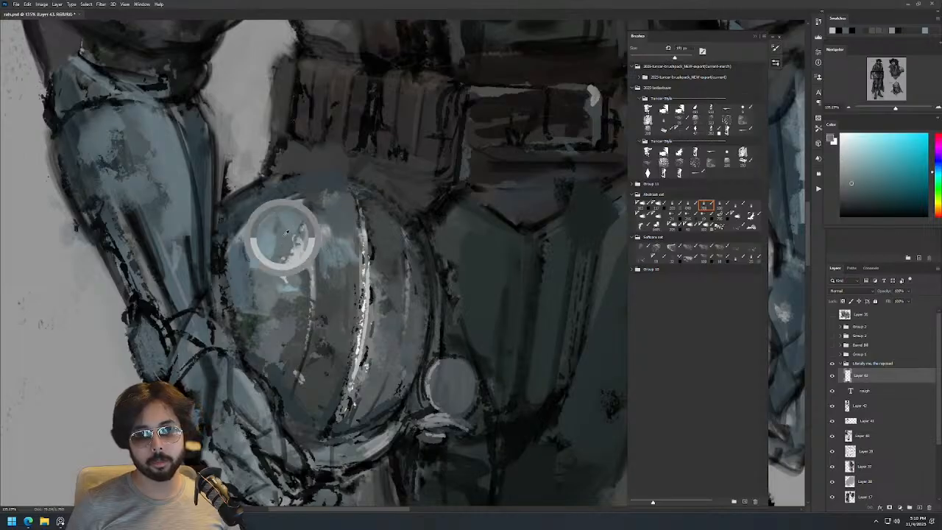
{"action": "key", "text": "ctrl+0"}
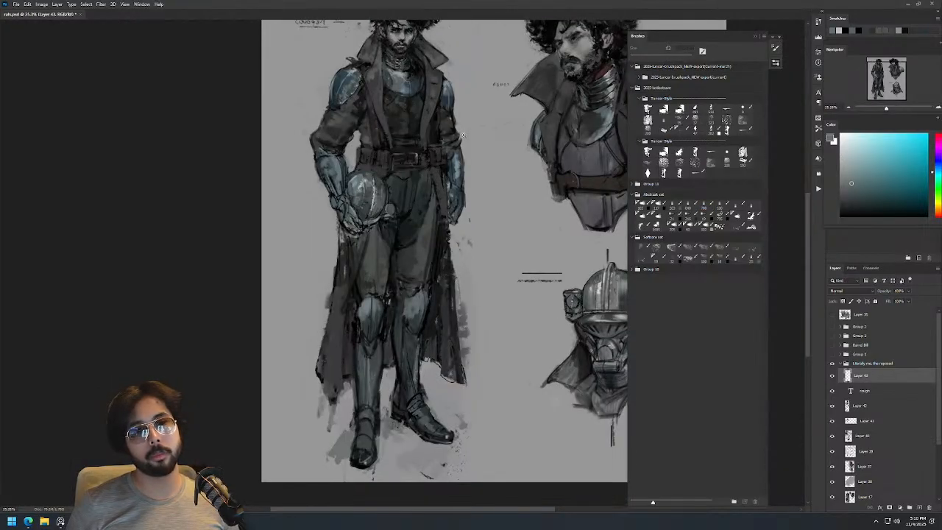
Paint sampled dark tones across the full-length figure's upper trousers below the belt.
{"action": "left_click_drag", "start_coordinate": [424, 179], "coordinate": [471, 179]}
{"action": "left_click_drag", "start_coordinate": [420, 235], "coordinate": [412, 235]}
{"action": "left_click", "coordinate": [385, 262], "text": "alt"}
{"action": "left_click_drag", "start_coordinate": [404, 272], "coordinate": [430, 273]}
{"action": "left_click", "coordinate": [369, 269], "text": "alt"}
{"action": "mouse_move", "coordinate": [369, 270]}
{"action": "left_mouse_down"}
{"action": "mouse_move", "coordinate": [436, 268]}
{"action": "mouse_move", "coordinate": [368, 271]}
{"action": "mouse_move", "coordinate": [401, 276]}
{"action": "left_mouse_up"}
Darken the outer side of the hanging arm's forearm armor with sampled dark blue tones.
{"action": "scroll", "coordinate": [476, 246], "scroll_direction": "down", "scroll_amount": 5}
{"action": "left_click_drag", "start_coordinate": [508, 194], "coordinate": [563, 194]}
{"action": "mouse_move", "coordinate": [443, 301]}
{"action": "left_mouse_down"}
{"action": "mouse_move", "coordinate": [416, 302]}
{"action": "mouse_move", "coordinate": [422, 323]}
{"action": "mouse_move", "coordinate": [419, 290]}
{"action": "mouse_move", "coordinate": [436, 337]}
{"action": "left_mouse_up"}
{"action": "left_click", "coordinate": [415, 300], "text": "alt"}
{"action": "left_click", "coordinate": [439, 289], "text": "alt"}
{"action": "left_click_drag", "start_coordinate": [441, 253], "coordinate": [437, 318]}
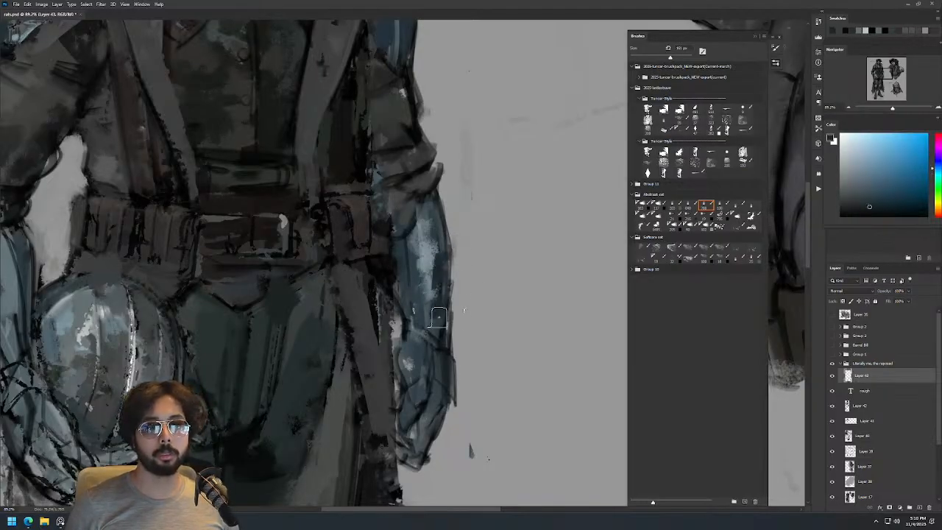
{"action": "scroll", "coordinate": [456, 303], "scroll_direction": "down", "scroll_amount": 4}
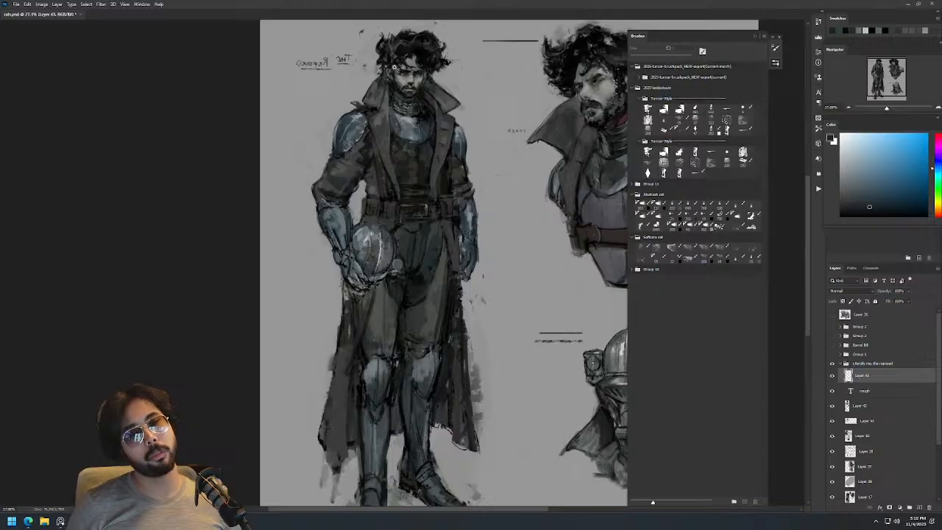
Compare the figure with Layer 43 hidden and shown, and merge that layer into Layer 42.
{"action": "scroll", "coordinate": [346, 152], "scroll_direction": "up", "scroll_amount": 4}
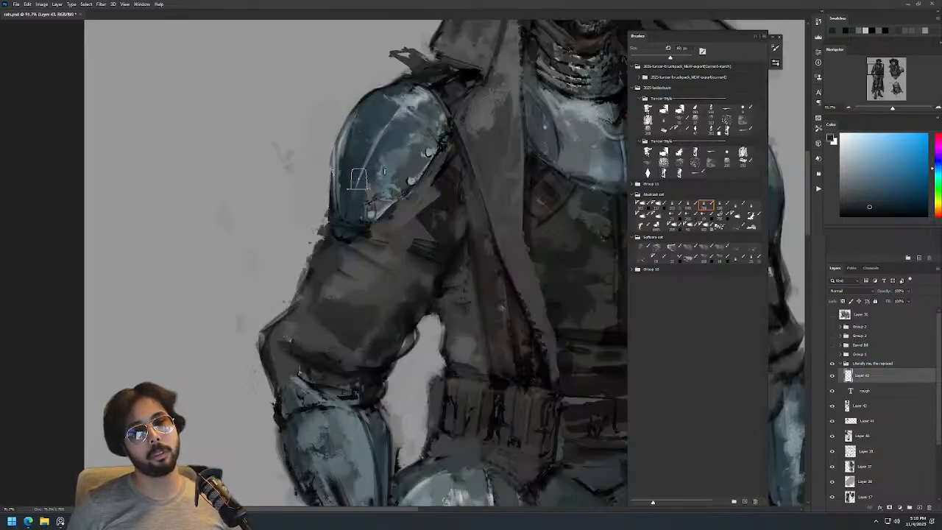
{"action": "scroll", "coordinate": [468, 157], "scroll_direction": "down", "scroll_amount": 5}
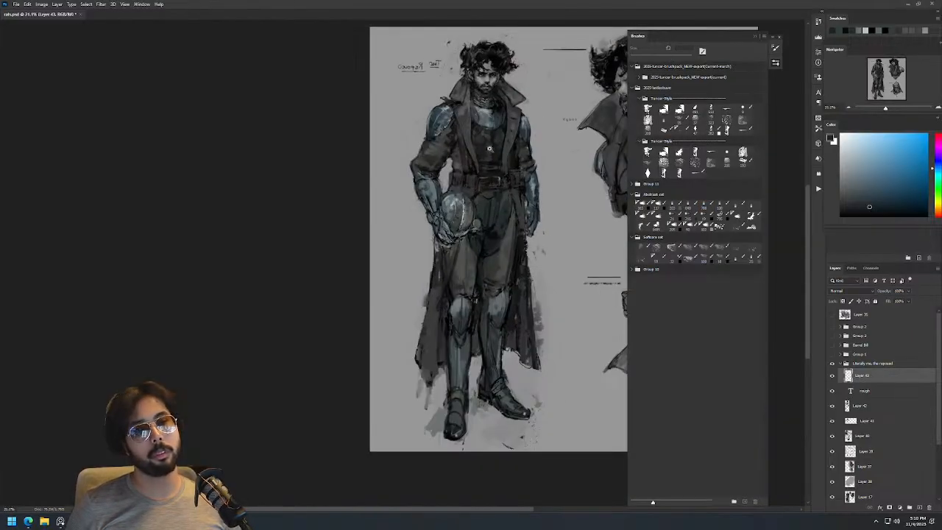
{"action": "scroll", "coordinate": [494, 77], "scroll_direction": "up", "scroll_amount": 5}
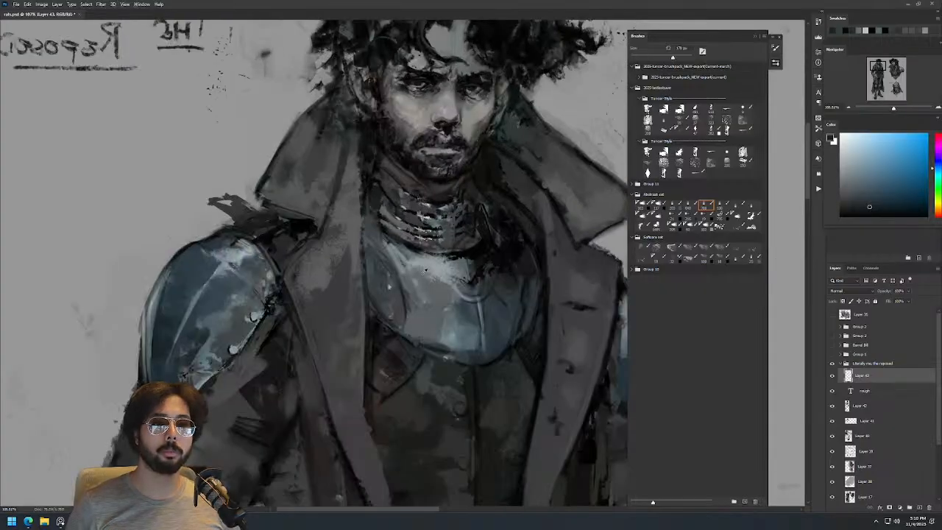
{"action": "scroll", "coordinate": [419, 276], "scroll_direction": "down", "scroll_amount": 6}
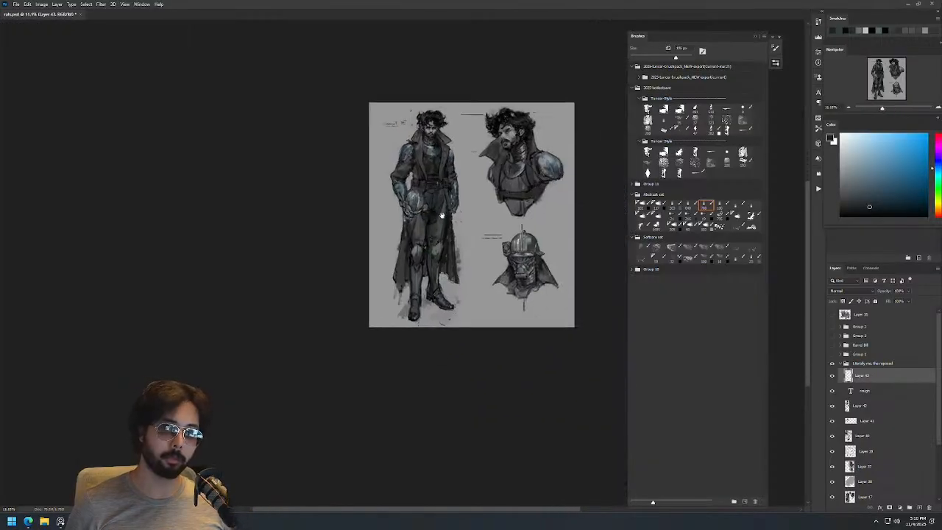
{"action": "scroll", "coordinate": [488, 150], "scroll_direction": "up", "scroll_amount": 2}
{"action": "left_click", "coordinate": [832, 376]}
{"action": "left_click", "coordinate": [831, 376]}
{"action": "left_click_drag", "start_coordinate": [850, 378], "coordinate": [850, 393]}
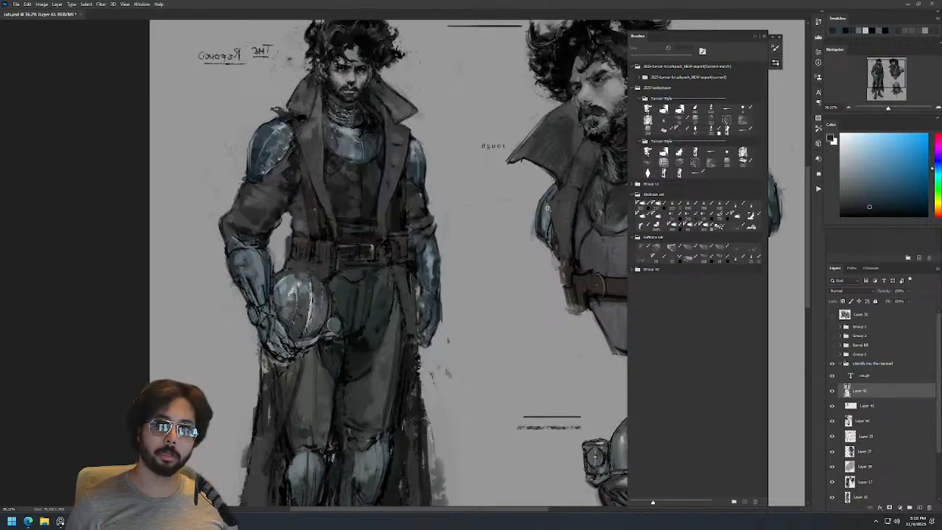
Flip the canvas back horizontally and compare the figure with Layer 42 hidden and shown.
{"action": "scroll", "coordinate": [545, 233], "scroll_direction": "down", "scroll_amount": 3}
{"action": "key", "text": "ctrl+shift+h"}
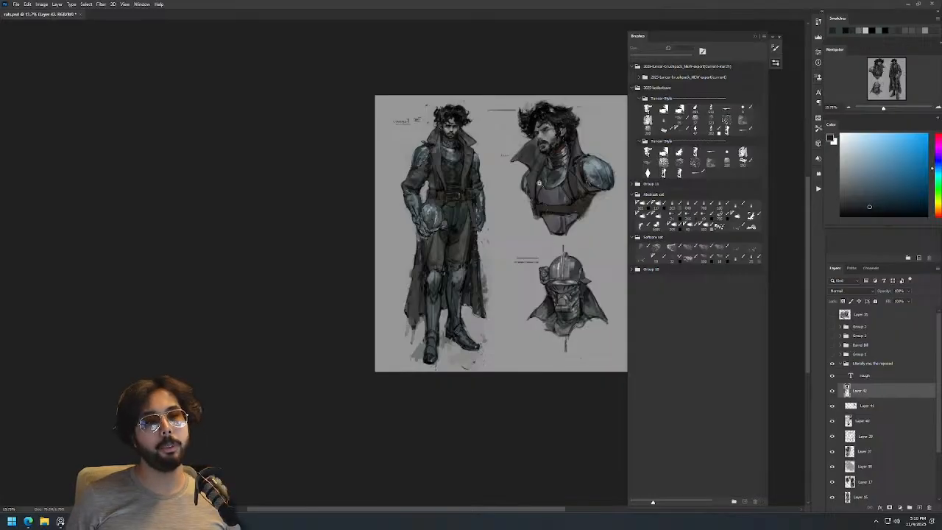
{"action": "left_click_drag", "start_coordinate": [551, 178], "coordinate": [470, 183]}
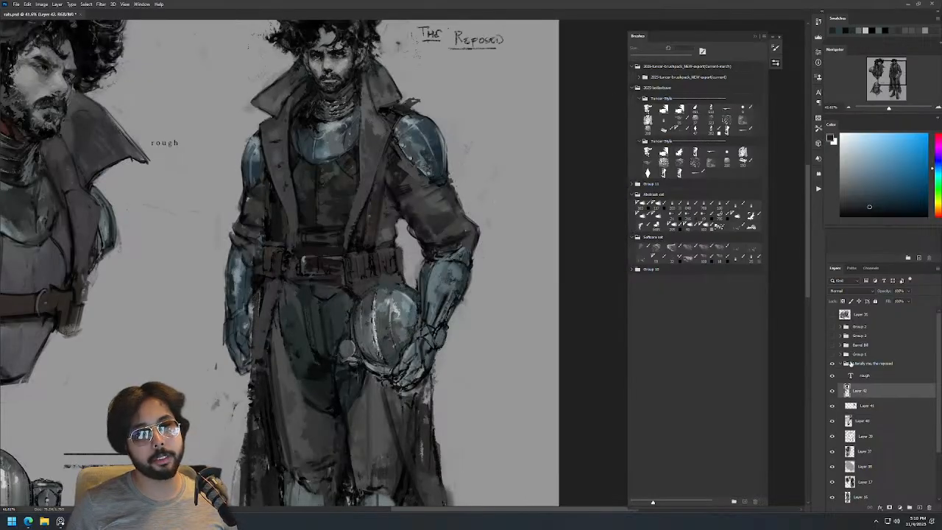
{"action": "left_click", "coordinate": [832, 390]}
{"action": "left_click", "coordinate": [830, 390]}
{"action": "left_click", "coordinate": [830, 388]}
{"action": "left_click", "coordinate": [830, 388]}
{"action": "left_click", "coordinate": [843, 379]}
{"action": "left_click_drag", "start_coordinate": [340, 136], "coordinate": [379, 210]}
{"action": "mouse_move", "coordinate": [379, 134]}
{"action": "left_mouse_down"}
{"action": "mouse_move", "coordinate": [414, 129]}
{"action": "mouse_move", "coordinate": [364, 128]}
{"action": "left_mouse_up"}
{"action": "left_click", "coordinate": [448, 131]}
{"action": "key", "text": "Escape"}
Select Layer 42 and compare the full-length figure's head before and after by undoing and redoing the last changes.
{"action": "left_click", "coordinate": [848, 391]}
{"action": "left_click", "coordinate": [367, 118]}
{"action": "left_click_drag", "start_coordinate": [526, 74], "coordinate": [508, 98]}
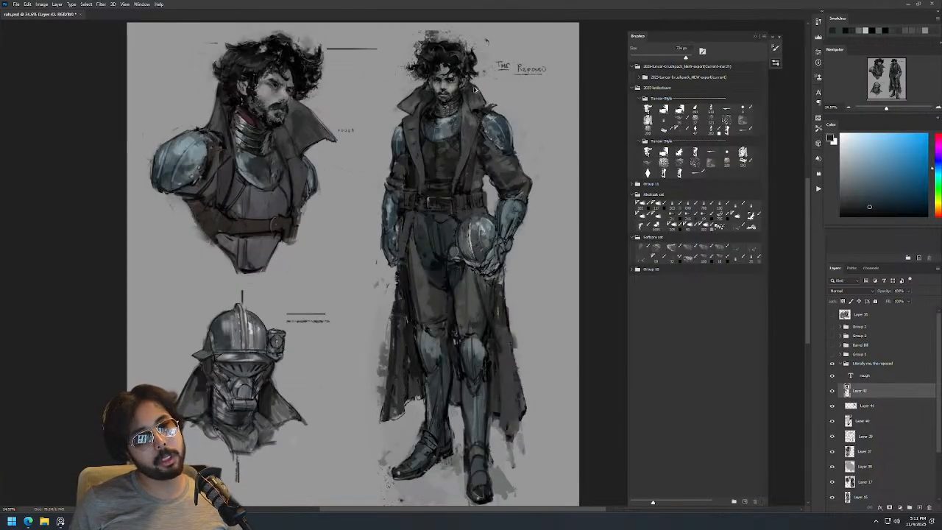
{"action": "key", "text": "ctrl+z"}
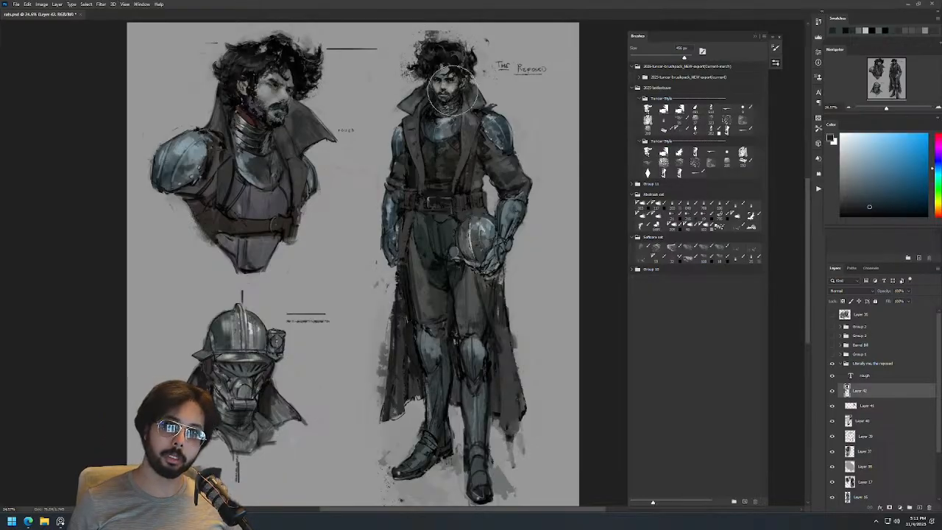
{"action": "key", "text": "ctrl+z"}
{"action": "key", "text": "ctrl+shift+z"}
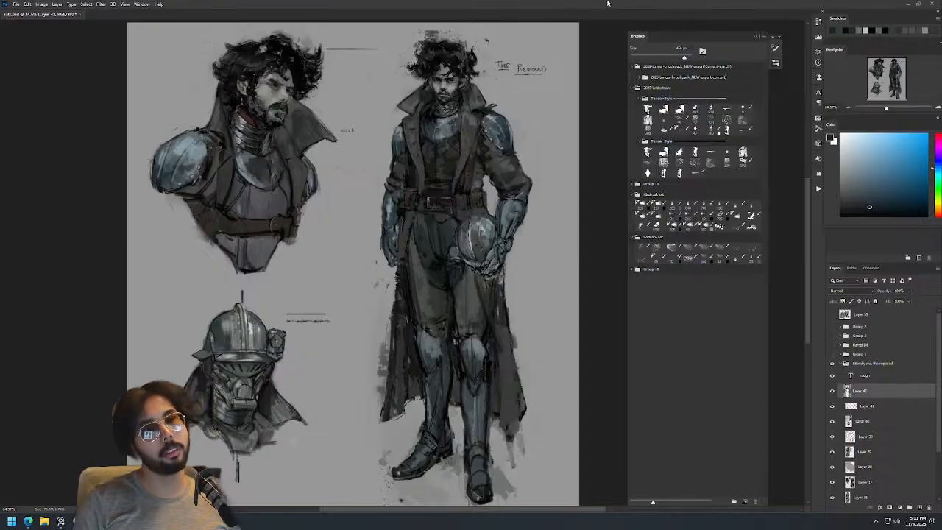
Check the whole design by flipping the canvas horizontally several times, ending in its original orientation.
{"action": "key", "text": "ctrl+shift+h"}
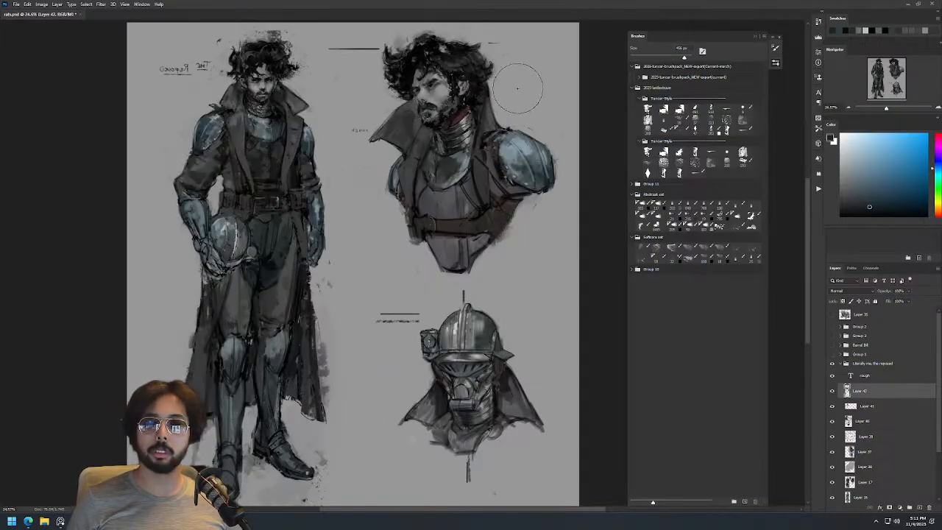
{"action": "left_click_drag", "start_coordinate": [489, 121], "coordinate": [506, 112]}
{"action": "key", "text": "ctrl+shift+h"}
{"action": "key", "text": "ctrl+shift+h"}
{"action": "key", "text": "ctrl+shift+h"}
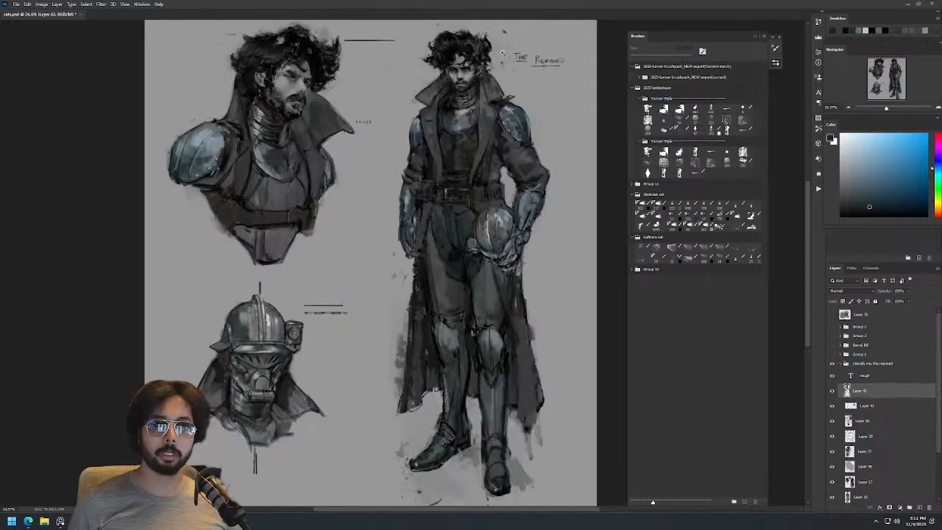
Lasso the full-length figure's head, adjust it with Free Transform, and compare the figure with Layer 42 hidden and shown.
{"action": "left_click_drag", "start_coordinate": [497, 56], "coordinate": [529, 59]}
{"action": "mouse_move", "coordinate": [469, 108]}
{"action": "left_mouse_down"}
{"action": "mouse_move", "coordinate": [466, 151]}
{"action": "mouse_move", "coordinate": [452, 165]}
{"action": "mouse_move", "coordinate": [452, 31]}
{"action": "mouse_move", "coordinate": [310, 102]}
{"action": "mouse_move", "coordinate": [364, 183]}
{"action": "mouse_move", "coordinate": [385, 197]}
{"action": "mouse_move", "coordinate": [505, 204]}
{"action": "left_mouse_up"}
{"action": "key", "text": "ctrl+t"}
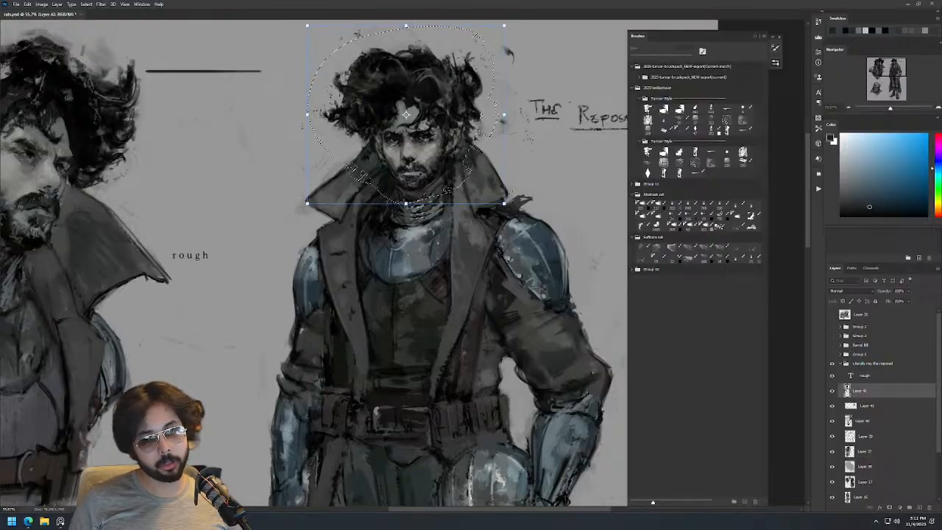
{"action": "key", "text": "Return"}
{"action": "key", "text": "ctrl+0"}
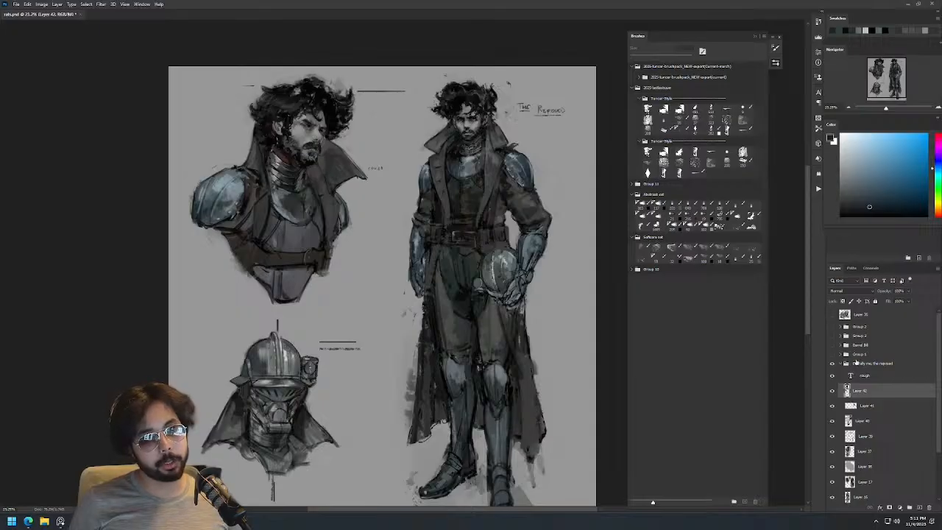
{"action": "left_click", "coordinate": [833, 390]}
{"action": "left_click", "coordinate": [832, 391]}
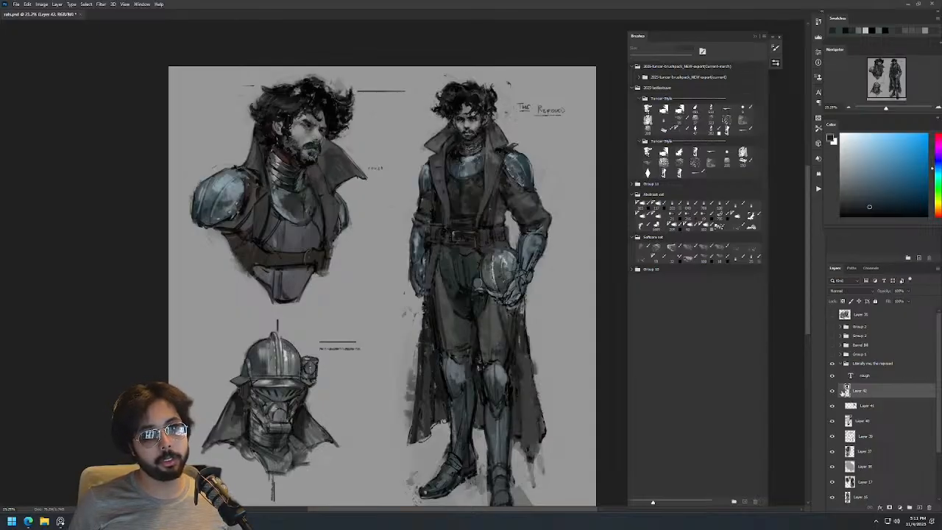
Brush sampled dark greys over the lower coat tails on both sides of the full-length figure's legs.
{"action": "left_click_drag", "start_coordinate": [481, 148], "coordinate": [436, 119]}
{"action": "key", "text": "b"}
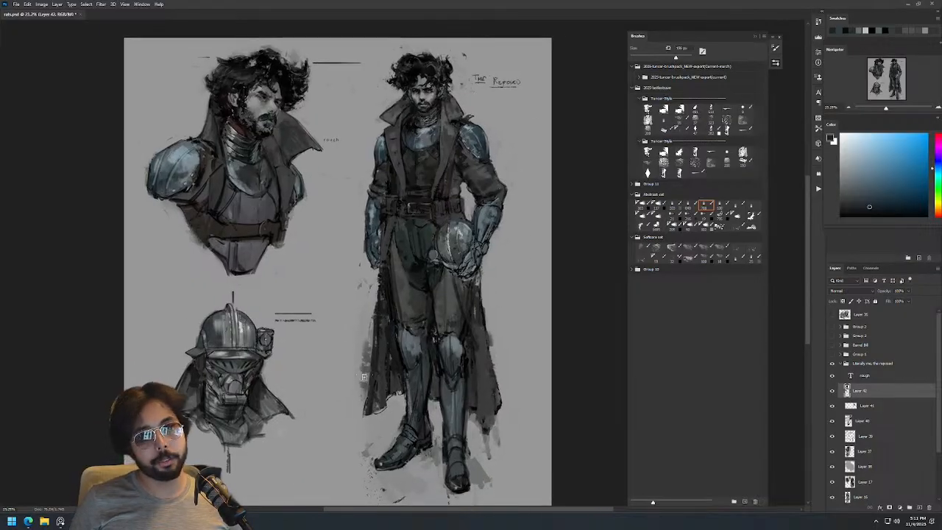
{"action": "left_click", "coordinate": [382, 387], "text": "alt"}
{"action": "left_click_drag", "start_coordinate": [375, 332], "coordinate": [367, 396]}
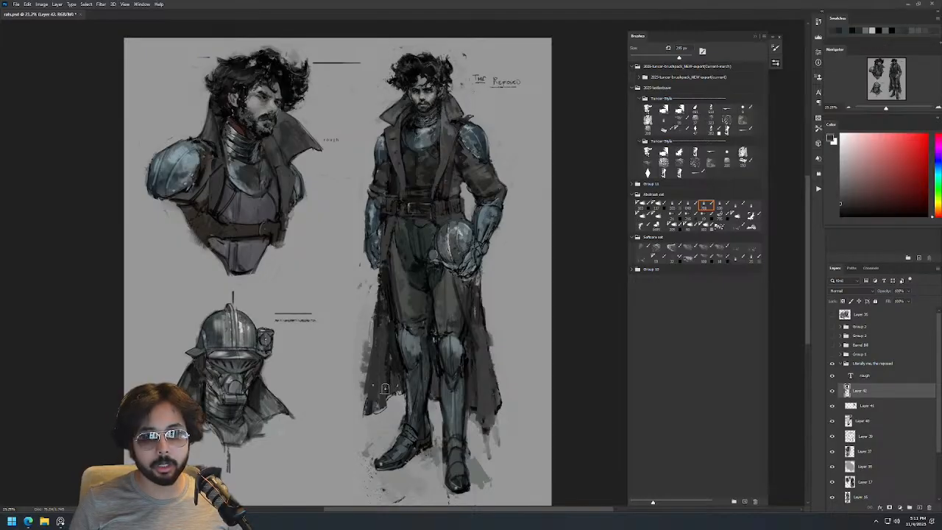
{"action": "left_click", "coordinate": [480, 334], "text": "alt"}
{"action": "left_click_drag", "start_coordinate": [481, 321], "coordinate": [474, 317], "text": "alt"}
{"action": "left_click_drag", "start_coordinate": [479, 366], "coordinate": [482, 438]}
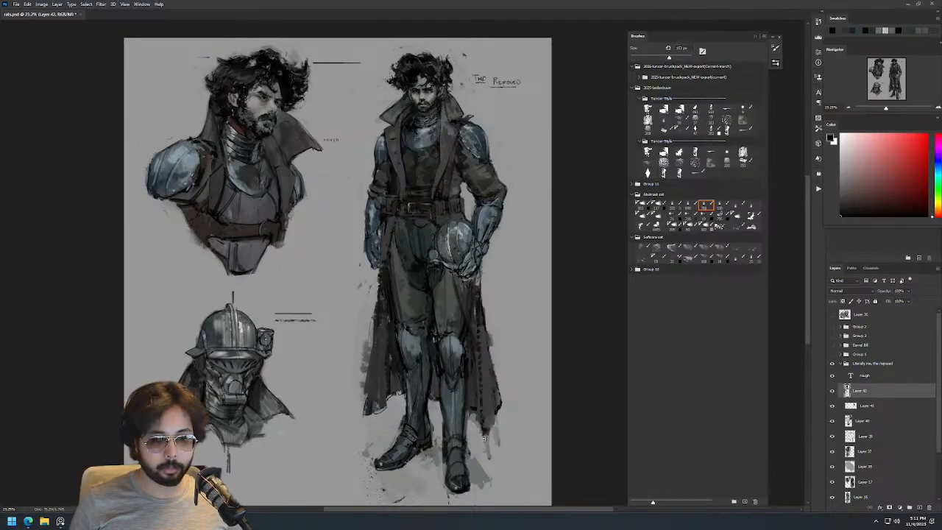
{"action": "left_click_drag", "start_coordinate": [481, 383], "coordinate": [492, 383], "text": "alt"}
{"action": "left_click_drag", "start_coordinate": [479, 320], "coordinate": [483, 440]}
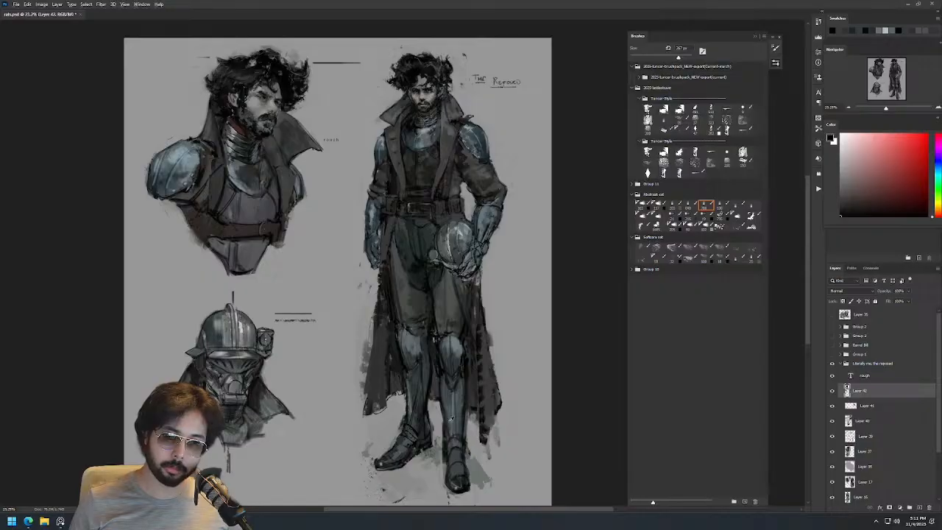
{"action": "left_click", "coordinate": [437, 413], "text": "alt"}
{"action": "left_click_drag", "start_coordinate": [440, 412], "coordinate": [443, 465]}
{"action": "key", "text": "ctrl+z"}
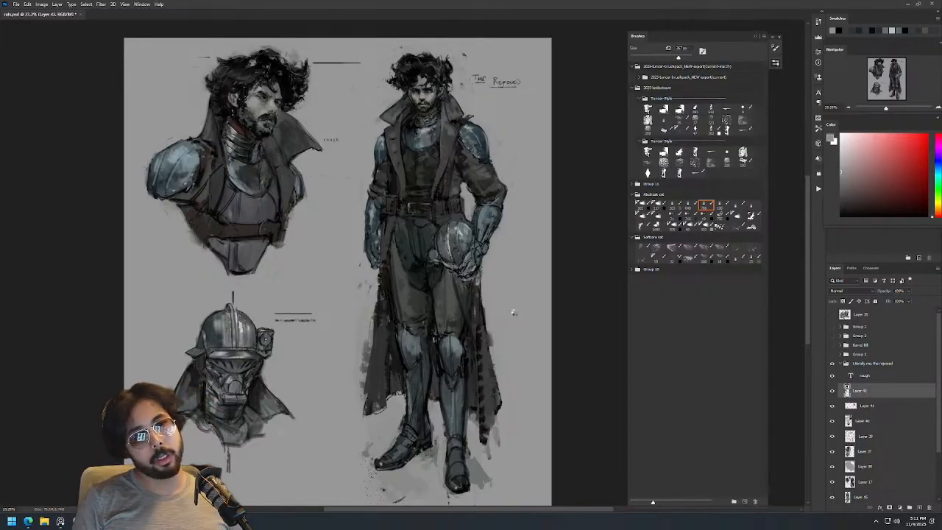
Flip the canvas horizontally and examine the full-length figure's overall shape and its torso up close.
{"action": "key", "text": "ctrl+shift+h"}
{"action": "left_click_drag", "start_coordinate": [345, 186], "coordinate": [444, 173]}
{"action": "scroll", "coordinate": [386, 140], "scroll_direction": "up", "scroll_amount": 2}
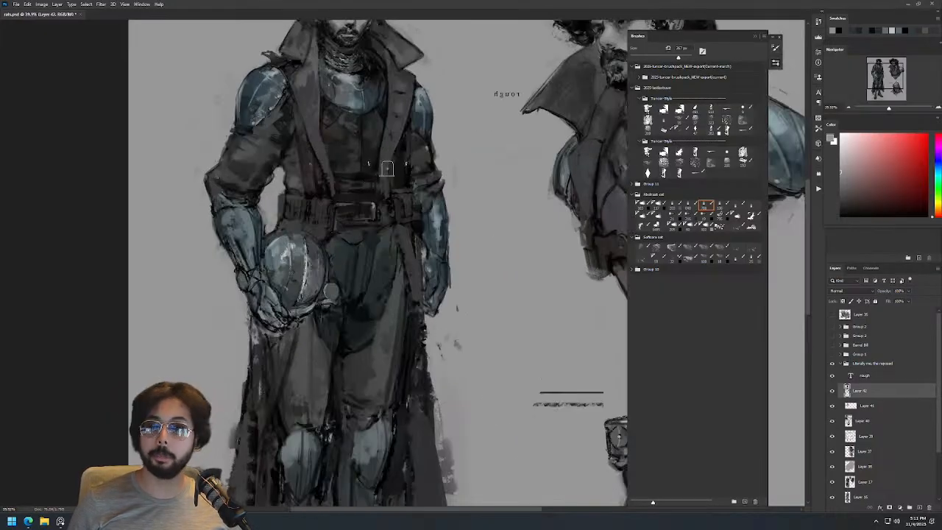
{"action": "scroll", "coordinate": [378, 166], "scroll_direction": "down", "scroll_amount": 3}
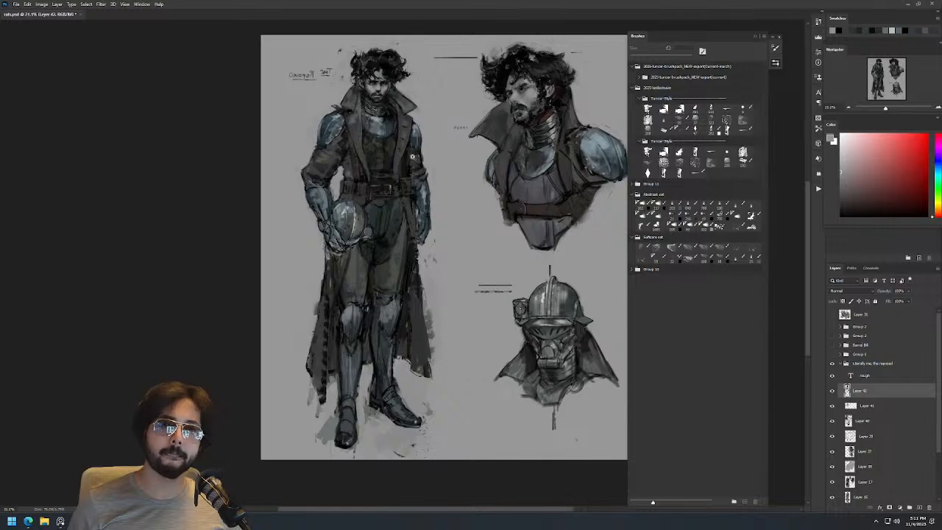
{"action": "key", "text": "b"}
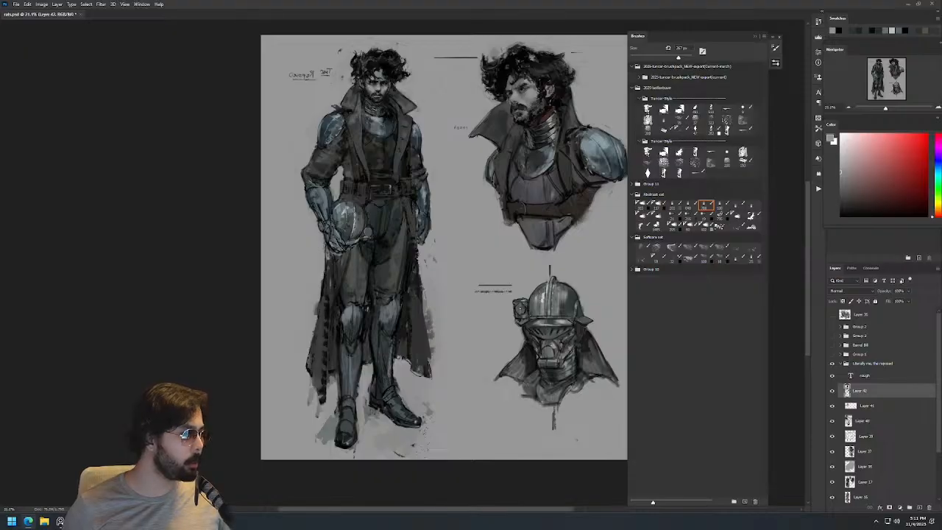
{"action": "scroll", "coordinate": [361, 154], "scroll_direction": "up", "scroll_amount": 2}
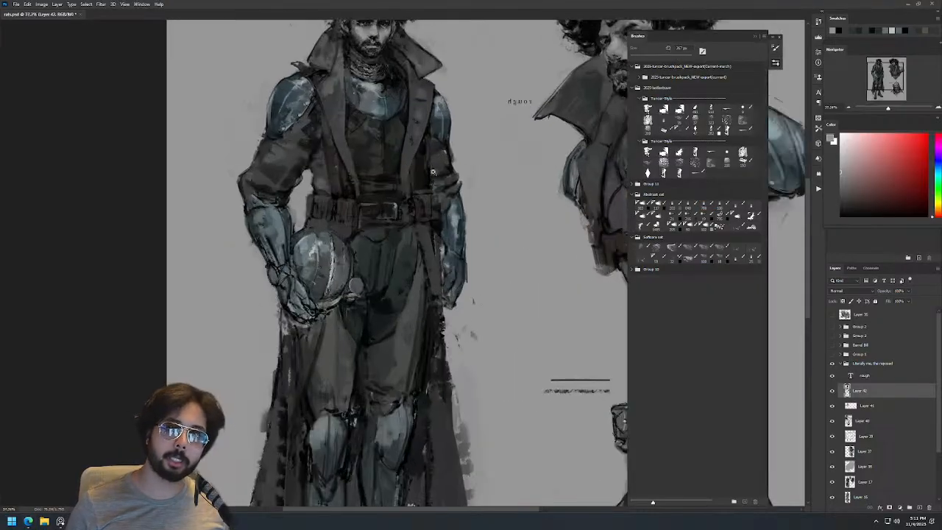
Lasso the full-length figure's waist and belt area and copy it twice onto new layers.
{"action": "key", "text": "l"}
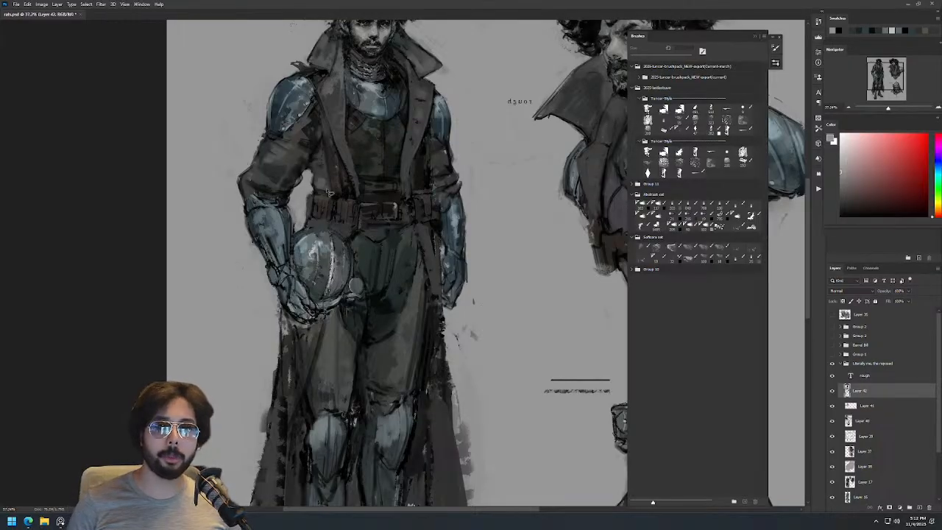
{"action": "mouse_move", "coordinate": [308, 177]}
{"action": "left_mouse_down"}
{"action": "mouse_move", "coordinate": [354, 240]}
{"action": "mouse_move", "coordinate": [419, 250]}
{"action": "mouse_move", "coordinate": [446, 213]}
{"action": "mouse_move", "coordinate": [443, 174]}
{"action": "left_mouse_up"}
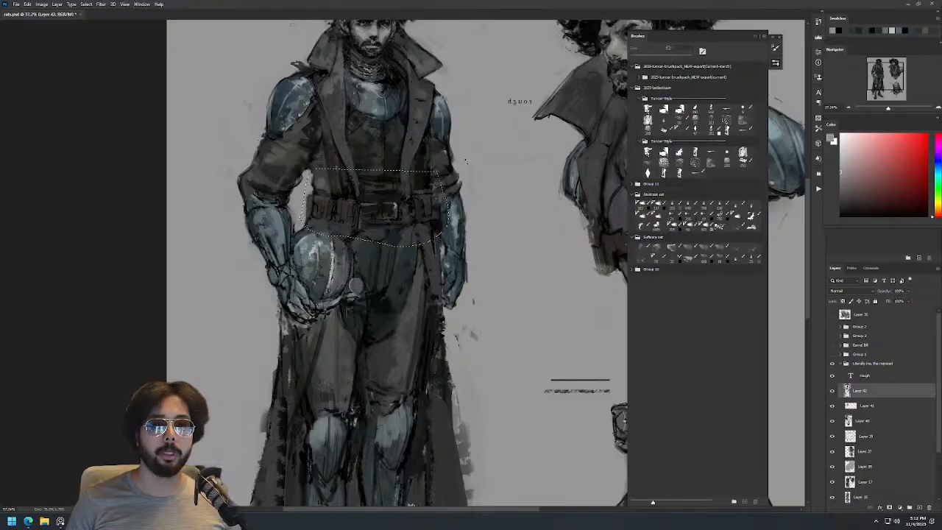
{"action": "key", "text": "ctrl+j"}
{"action": "key", "text": "ctrl+j"}
Warp the copied waist and belt area, moving the belt slightly upward and pulling both sides inward.
{"action": "key", "text": "ctrl+t"}
{"action": "right_click", "coordinate": [395, 212]}
{"action": "left_click", "coordinate": [415, 266]}
{"action": "left_click_drag", "start_coordinate": [385, 216], "coordinate": [386, 206]}
{"action": "left_click_drag", "start_coordinate": [300, 219], "coordinate": [324, 192]}
{"action": "left_click_drag", "start_coordinate": [443, 210], "coordinate": [432, 189]}
{"action": "key", "text": "Return"}
{"action": "scroll", "coordinate": [462, 155], "scroll_direction": "down", "scroll_amount": 5, "text": "alt"}
{"action": "scroll", "coordinate": [461, 133], "scroll_direction": "up", "scroll_amount": 5, "text": "alt"}
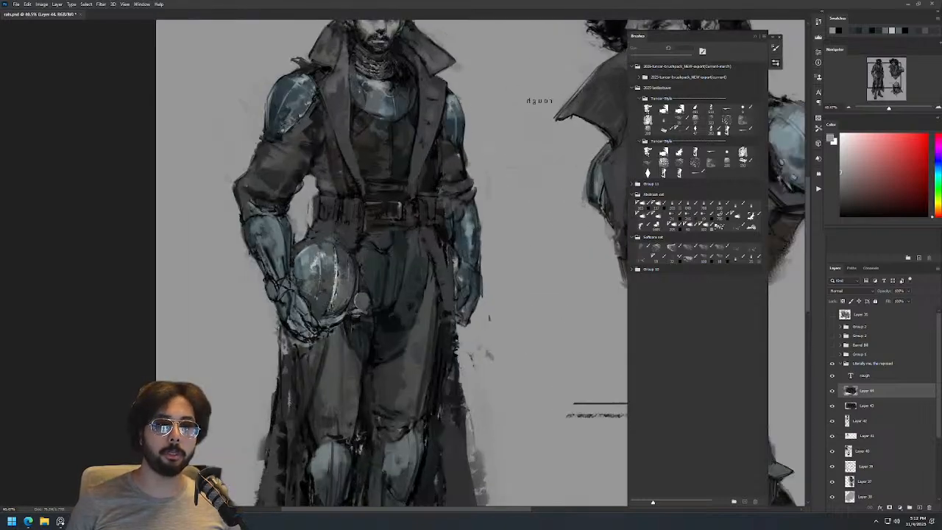
Compare the waist with Layer 44 hidden and shown, merge it into Layer 43, and compare the merged layer the same way.
{"action": "left_click", "coordinate": [832, 392]}
{"action": "left_click", "coordinate": [832, 391]}
{"action": "key", "text": "ctrl+e"}
{"action": "left_click", "coordinate": [831, 390]}
{"action": "left_click", "coordinate": [831, 390]}
Flip the canvas back horizontally and check the whole concept sheet.
{"action": "scroll", "coordinate": [490, 194], "scroll_direction": "down", "scroll_amount": 4, "text": "alt"}
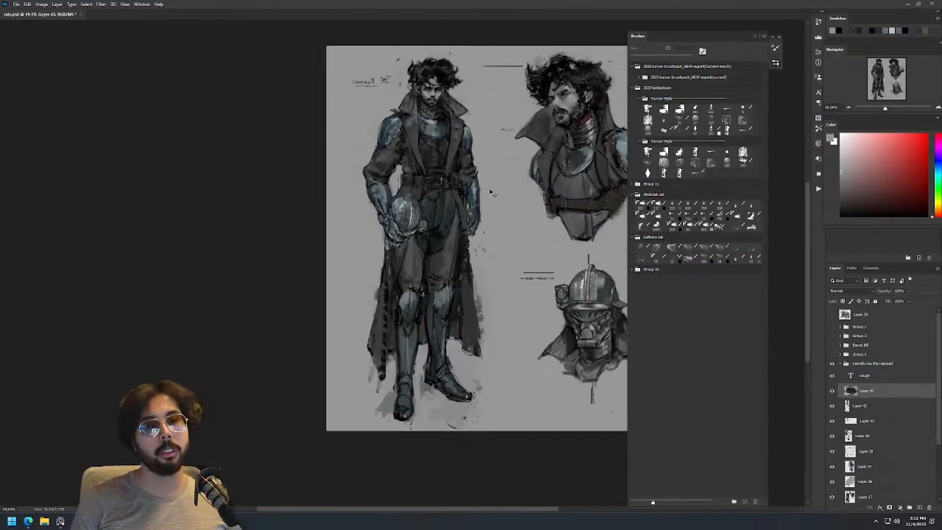
{"action": "key", "text": "ctrl+shift+h"}
{"action": "left_click_drag", "start_coordinate": [535, 243], "coordinate": [417, 218]}
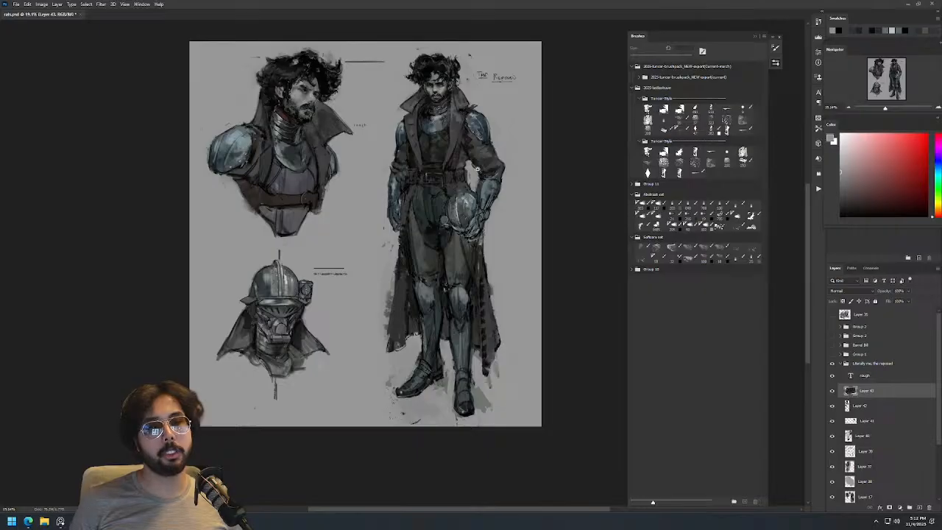
Touch up the inner thigh of the full-length figure's trousers with a sampled dark green-grey and check the whole sheet.
{"action": "scroll", "coordinate": [477, 167], "scroll_direction": "up", "scroll_amount": 4, "text": "alt"}
{"action": "left_click", "coordinate": [417, 248], "text": "alt"}
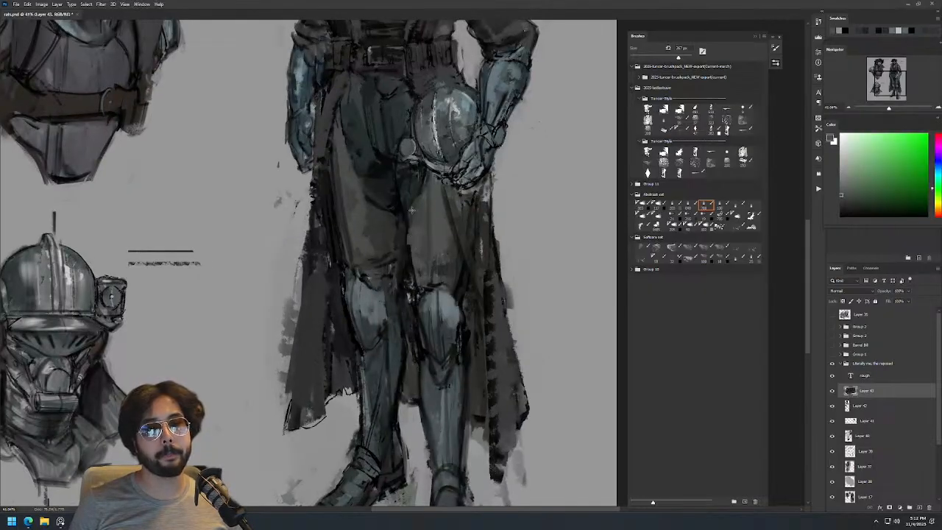
{"action": "left_click_drag", "start_coordinate": [418, 228], "coordinate": [412, 247]}
{"action": "right_click", "coordinate": [427, 224], "text": "alt"}
{"action": "key", "text": "z"}
{"action": "left_click_drag", "start_coordinate": [483, 140], "coordinate": [463, 196]}
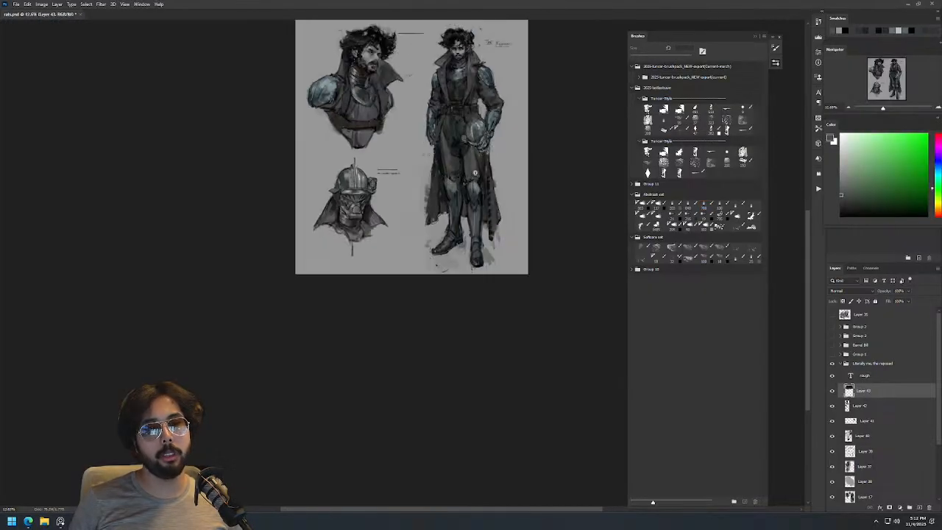
{"action": "left_click_drag", "start_coordinate": [497, 68], "coordinate": [517, 54]}
{"action": "key", "text": "b"}
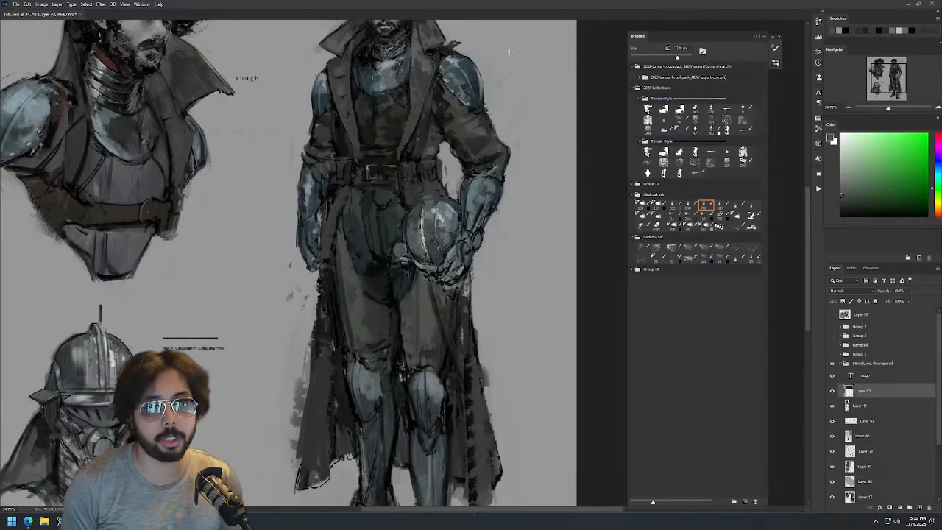
{"action": "scroll", "coordinate": [502, 176], "scroll_direction": "down", "scroll_amount": 5, "text": "alt"}
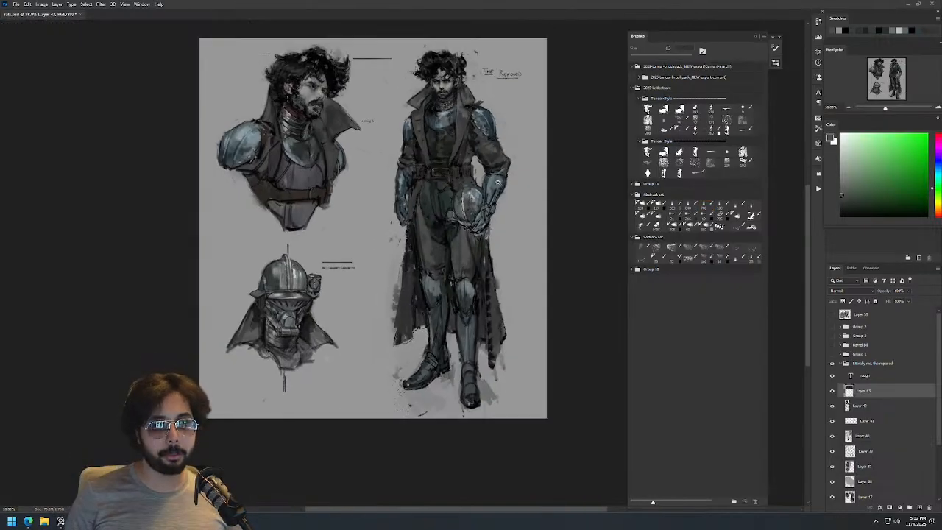
Lasso the full-length figure's bent forearm and the held helmet, and copy that area to a new layer.
{"action": "scroll", "coordinate": [496, 173], "scroll_direction": "up", "scroll_amount": 4, "text": "alt"}
{"action": "key", "text": "l"}
{"action": "mouse_move", "coordinate": [442, 179]}
{"action": "left_mouse_down"}
{"action": "mouse_move", "coordinate": [422, 234]}
{"action": "mouse_move", "coordinate": [445, 271]}
{"action": "mouse_move", "coordinate": [491, 263]}
{"action": "mouse_move", "coordinate": [528, 163]}
{"action": "left_mouse_up"}
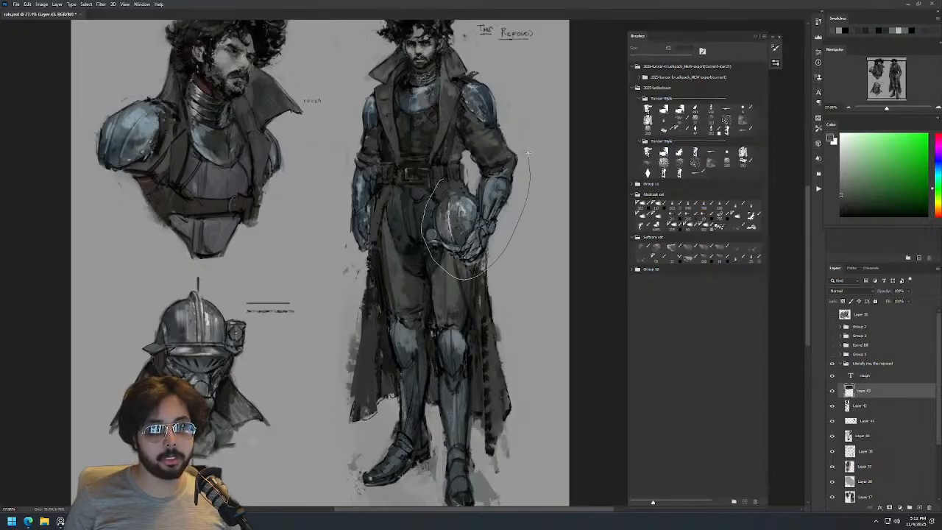
{"action": "left_click_drag", "start_coordinate": [488, 137], "coordinate": [485, 140]}
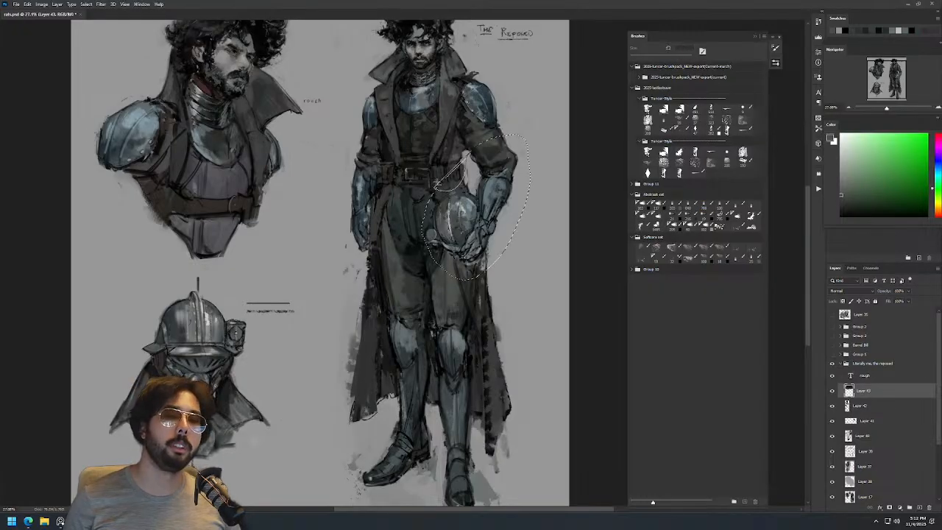
{"action": "key", "text": "ctrl+j"}
Warp the copied forearm and helmet slightly upward and closer to the body, and merge the copy into Layer 43.
{"action": "key", "text": "ctrl+t"}
{"action": "right_click", "coordinate": [503, 184]}
{"action": "left_click", "coordinate": [518, 235]}
{"action": "left_click_drag", "start_coordinate": [473, 251], "coordinate": [477, 243]}
{"action": "left_click_drag", "start_coordinate": [508, 191], "coordinate": [518, 169]}
{"action": "left_click_drag", "start_coordinate": [444, 251], "coordinate": [450, 242]}
{"action": "left_click_drag", "start_coordinate": [454, 167], "coordinate": [455, 165]}
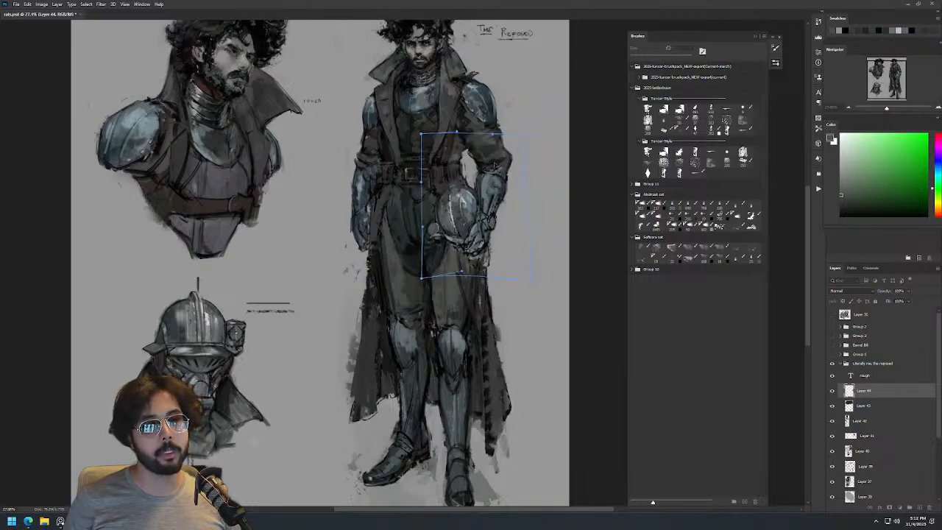
{"action": "left_click_drag", "start_coordinate": [494, 167], "coordinate": [493, 158]}
{"action": "key", "text": "Return"}
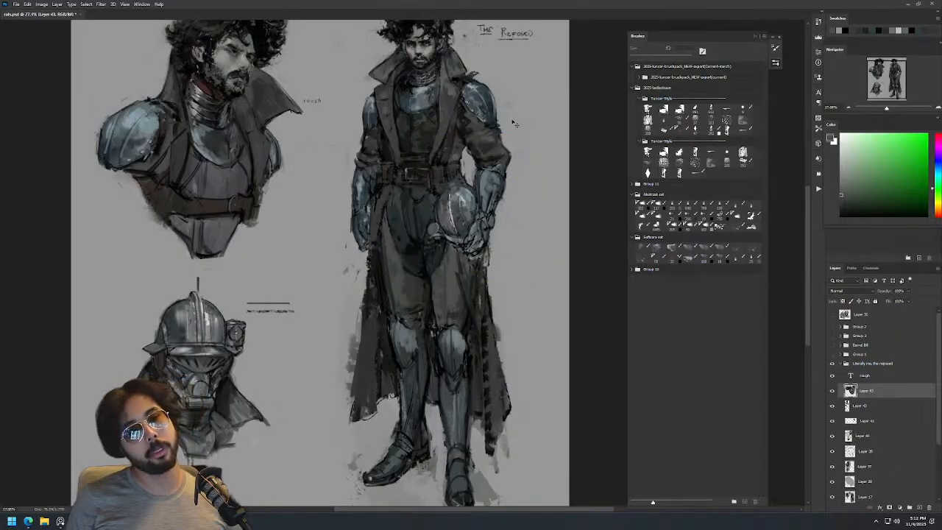
{"action": "key", "text": "ctrl+e"}
Flip the canvas horizontally and compare the full-length figure with Layer 43 hidden and shown.
{"action": "scroll", "coordinate": [550, 113], "scroll_direction": "down", "scroll_amount": 4}
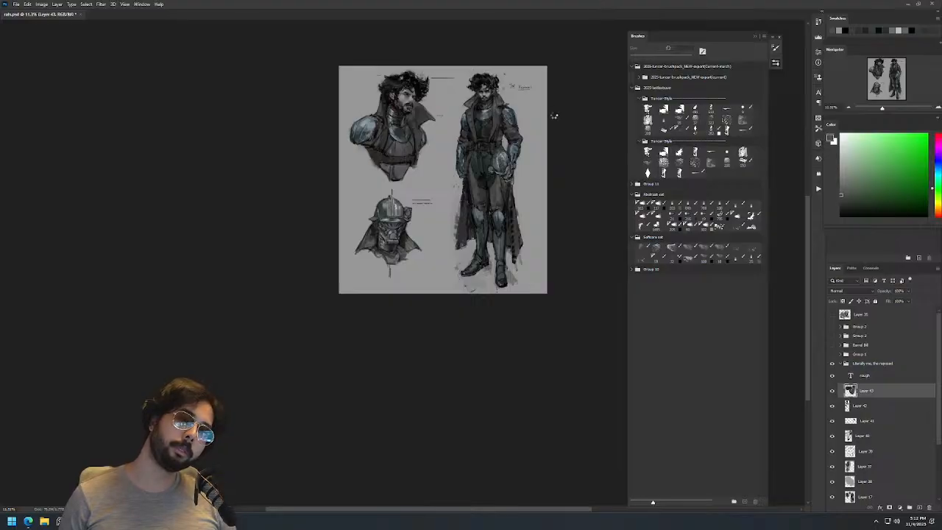
{"action": "key", "text": "ctrl+shift+h"}
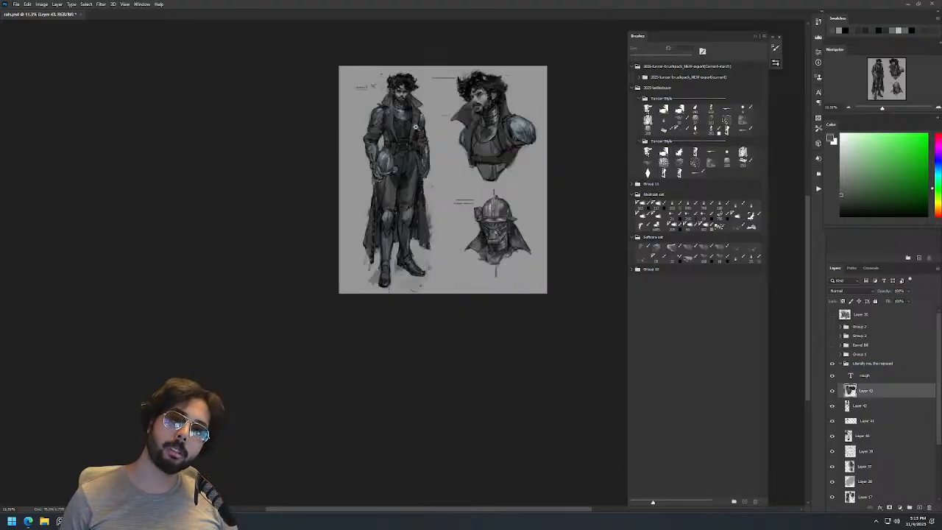
{"action": "left_click_drag", "start_coordinate": [414, 123], "coordinate": [458, 174]}
{"action": "key", "text": "b"}
{"action": "left_click", "coordinate": [458, 174], "text": "alt"}
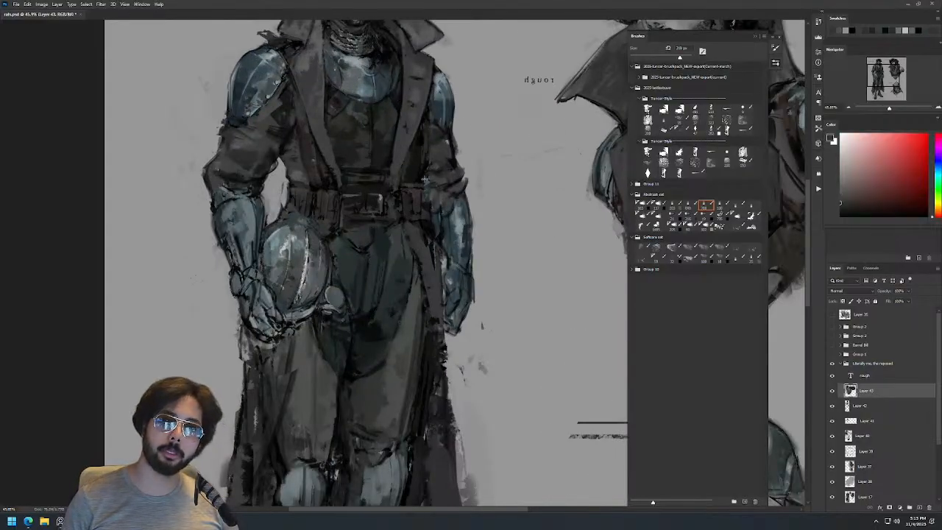
{"action": "left_click", "coordinate": [831, 391]}
{"action": "left_click", "coordinate": [832, 391]}
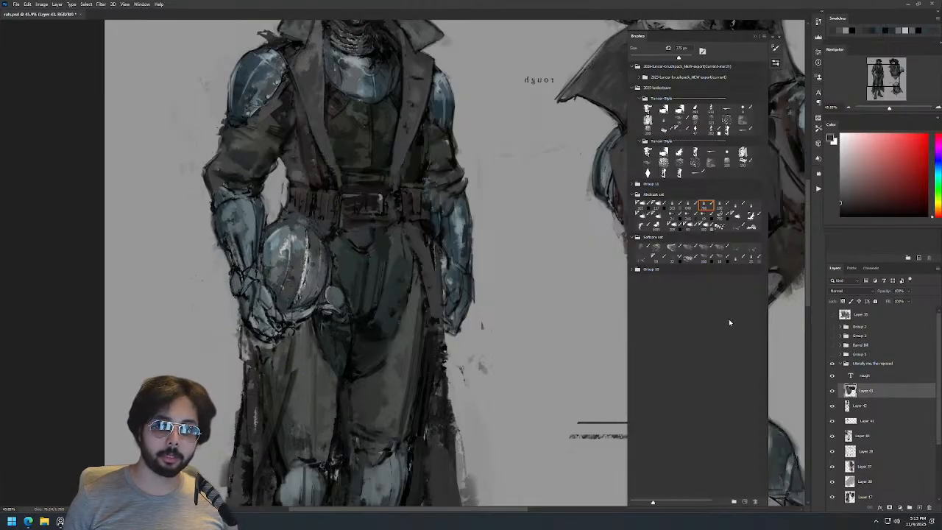
{"action": "key", "text": "ctrl+0"}
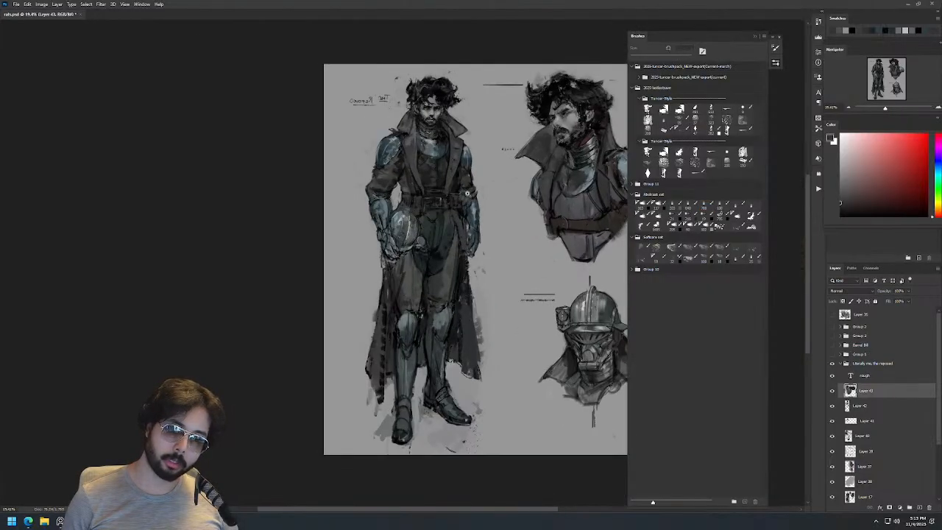
Rework the upper trousers below the belt with a sampled dark teal and a smaller brush.
{"action": "scroll", "coordinate": [469, 195], "scroll_direction": "up", "scroll_amount": 2}
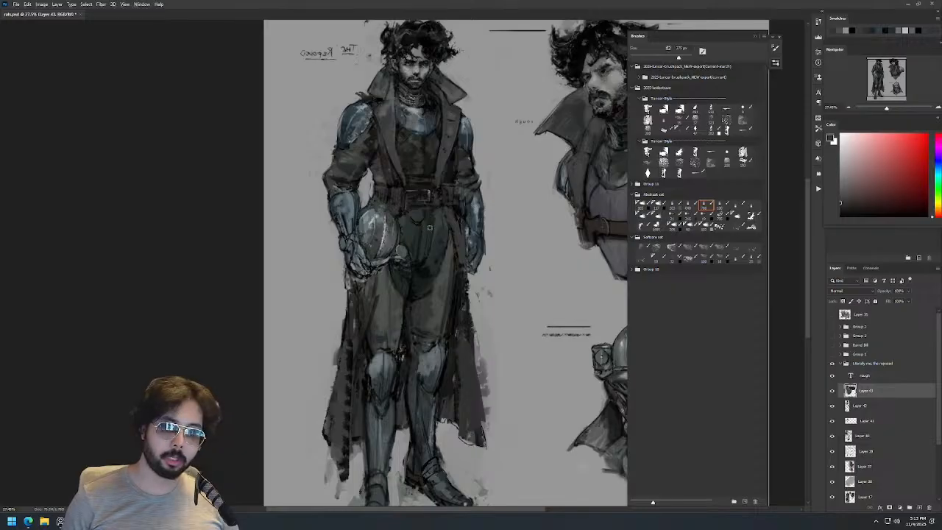
{"action": "left_click", "coordinate": [431, 227], "text": "alt"}
{"action": "left_click", "coordinate": [432, 228], "text": "alt"}
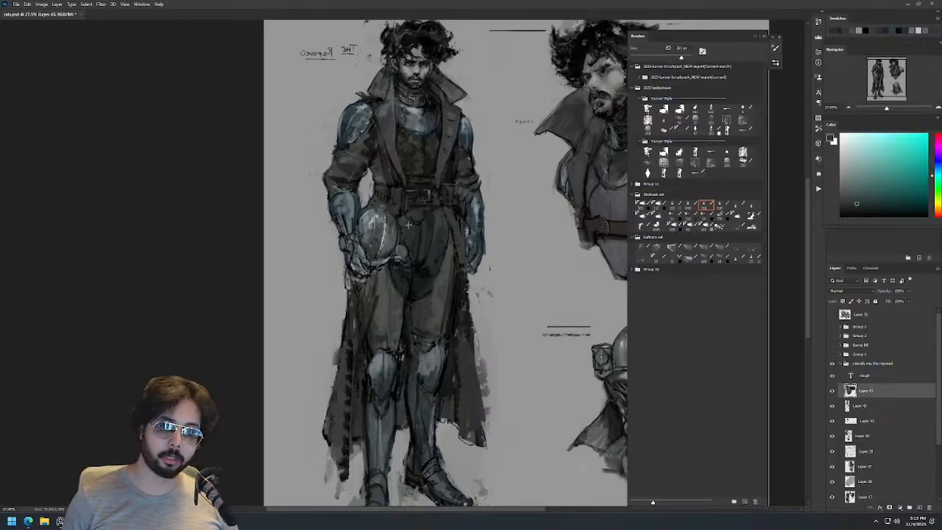
{"action": "key", "text": "bracketleft"}
{"action": "key", "text": "bracketleft"}
{"action": "key", "text": "bracketleft"}
{"action": "key", "text": "bracketleft"}
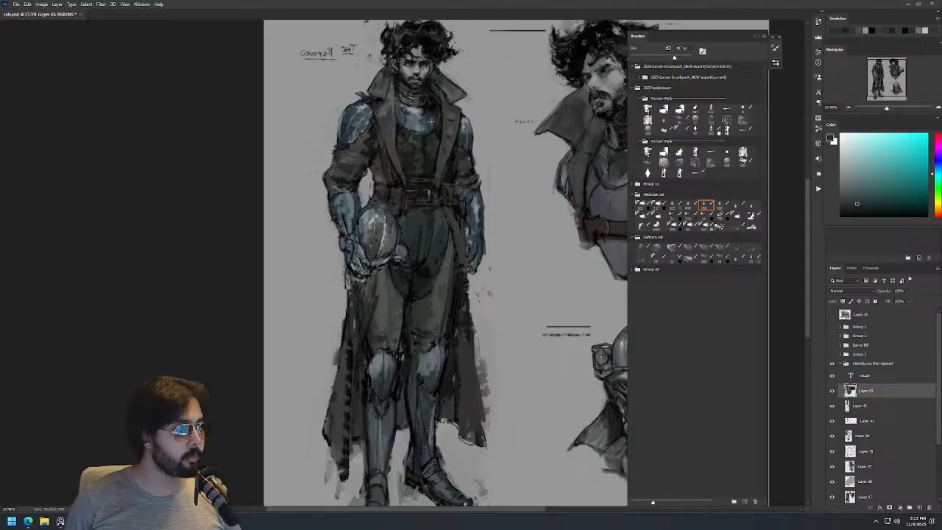
Touch up the figure's upper torso with a sampled colour, and pick a muted reddish-brown for a larger brush.
{"action": "scroll", "coordinate": [423, 71], "scroll_direction": "up", "scroll_amount": 5}
{"action": "left_click", "coordinate": [388, 143], "text": "alt"}
{"action": "mouse_move", "coordinate": [377, 138]}
{"action": "left_mouse_down"}
{"action": "mouse_move", "coordinate": [358, 118]}
{"action": "mouse_move", "coordinate": [391, 147]}
{"action": "left_mouse_up"}
{"action": "left_click", "coordinate": [882, 192]}
{"action": "key", "text": "]"}
{"action": "scroll", "coordinate": [384, 137], "scroll_direction": "down", "scroll_amount": 5}
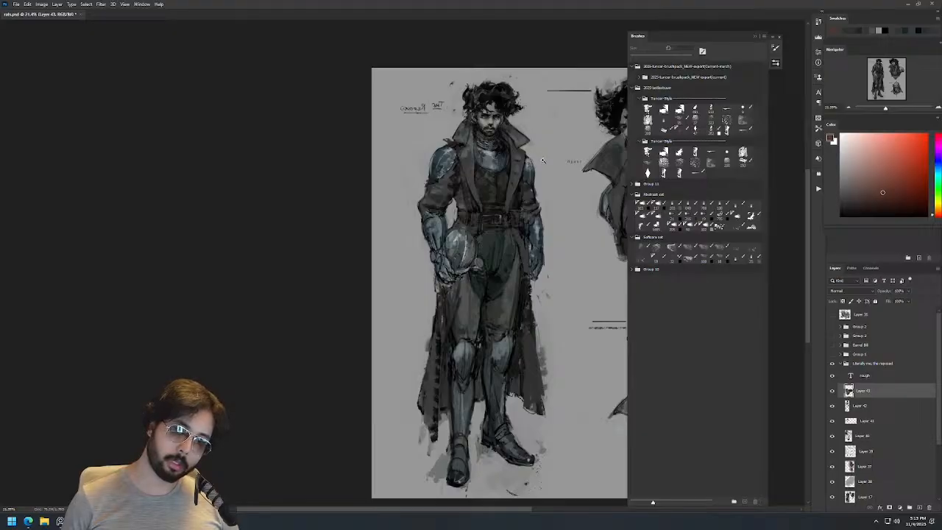
{"action": "left_click_drag", "start_coordinate": [542, 158], "coordinate": [354, 100]}
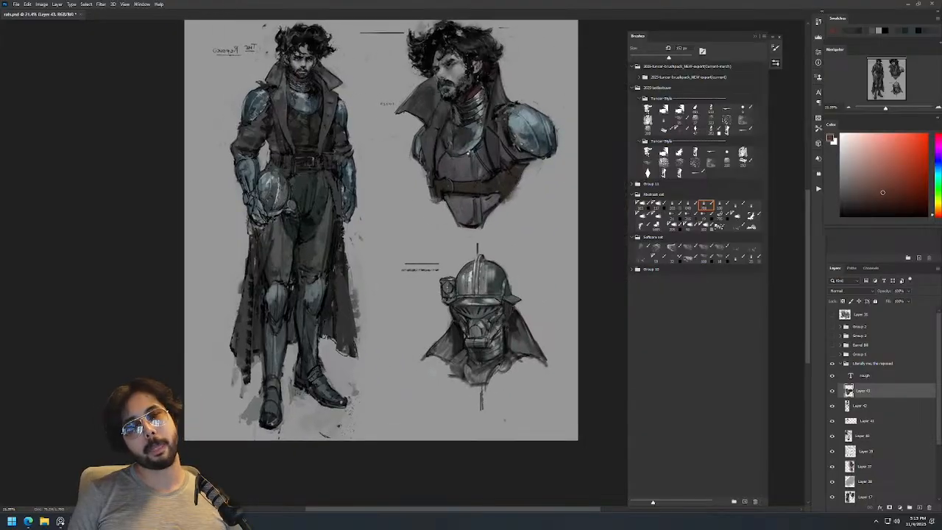
Flip the canvas horizontally and sample a light warm grey from the full-length figure's face.
{"action": "key", "text": "ctrl+shift+h"}
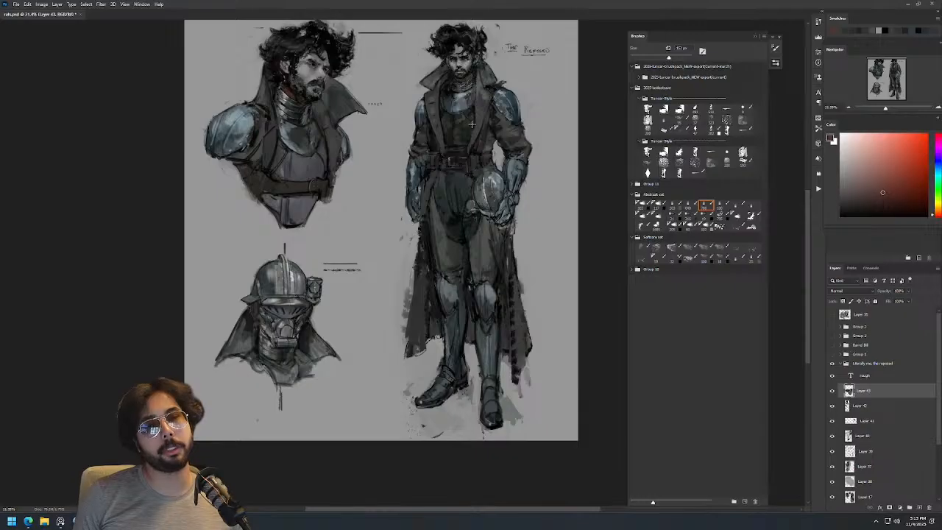
{"action": "key", "text": "z"}
{"action": "left_click", "coordinate": [483, 31]}
{"action": "left_click", "coordinate": [480, 35]}
{"action": "left_click", "coordinate": [407, 86]}
{"action": "left_click", "coordinate": [424, 198], "text": "alt"}
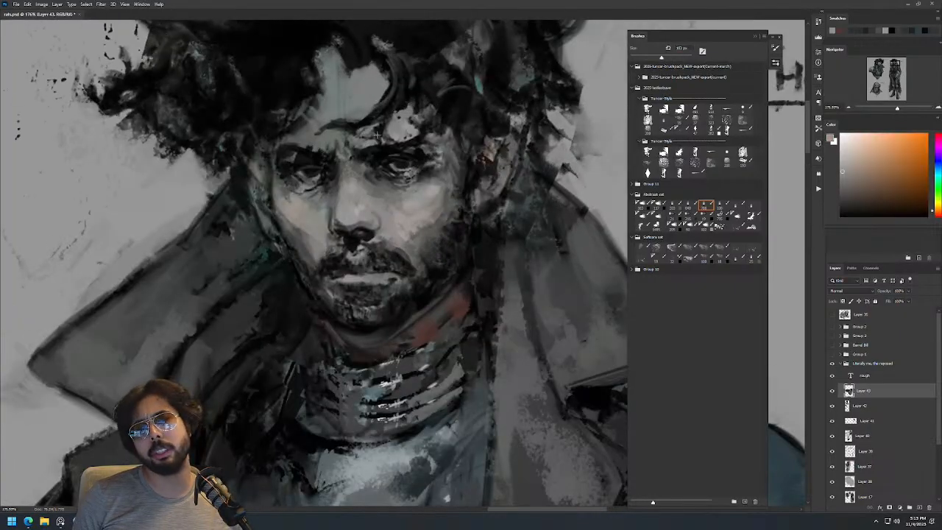
Touch up the face and the hair strands around it on the full-length figure, using sampled tones and black.
{"action": "key", "text": "z"}
{"action": "mouse_move", "coordinate": [442, 84]}
{"action": "left_mouse_down"}
{"action": "mouse_move", "coordinate": [433, 174]}
{"action": "mouse_move", "coordinate": [478, 75]}
{"action": "mouse_move", "coordinate": [515, 74]}
{"action": "left_mouse_up"}
{"action": "left_click", "coordinate": [332, 103], "text": "alt"}
{"action": "left_click_drag", "start_coordinate": [317, 121], "coordinate": [303, 141]}
{"action": "right_click", "coordinate": [289, 149], "text": "alt"}
{"action": "mouse_move", "coordinate": [257, 121]}
{"action": "left_mouse_down"}
{"action": "mouse_move", "coordinate": [242, 139]}
{"action": "mouse_move", "coordinate": [292, 151]}
{"action": "left_mouse_up"}
{"action": "key", "text": "z"}
{"action": "left_click_drag", "start_coordinate": [400, 97], "coordinate": [376, 154]}
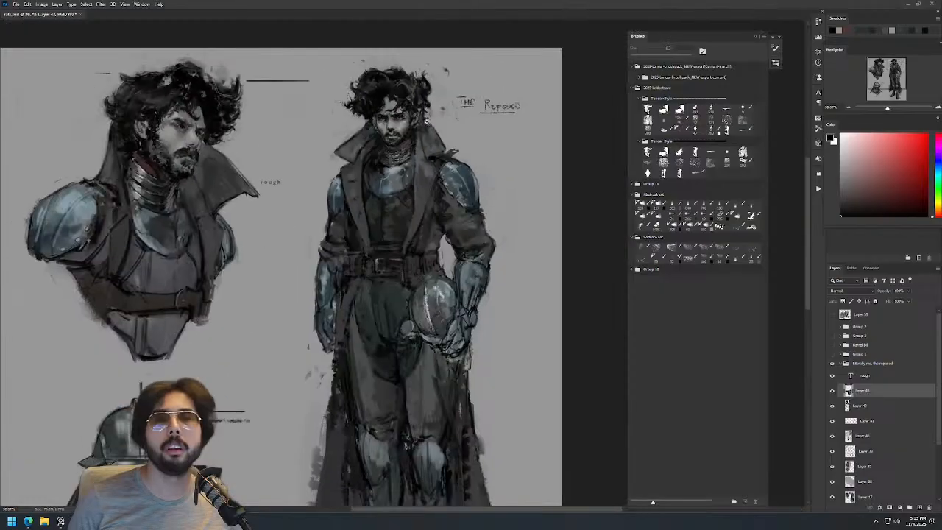
Clean up the outer edge of the curly hair on the viewer's left with a sampled background grey.
{"action": "left_click_drag", "start_coordinate": [421, 76], "coordinate": [440, 77]}
{"action": "key", "text": "b"}
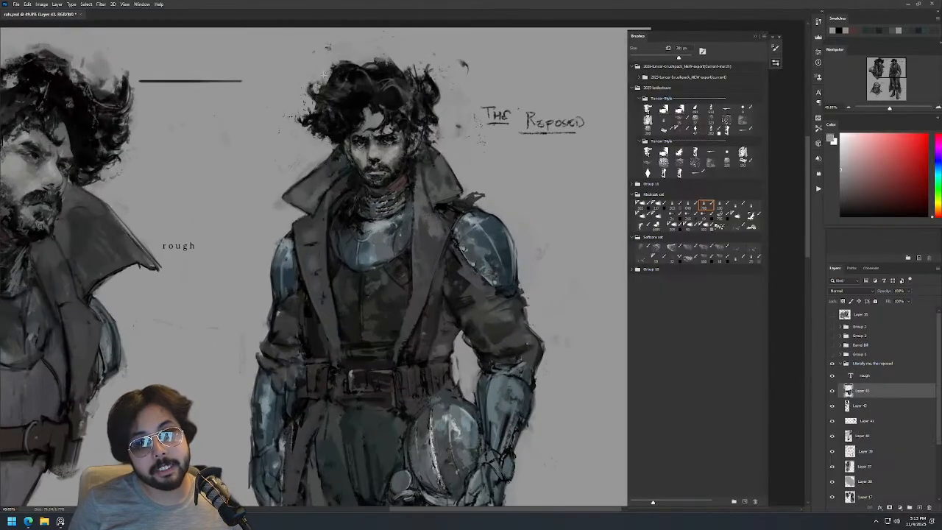
{"action": "key", "text": "ctrl+0"}
{"action": "mouse_move", "coordinate": [435, 93]}
{"action": "left_mouse_down"}
{"action": "mouse_move", "coordinate": [430, 108]}
{"action": "mouse_move", "coordinate": [450, 77]}
{"action": "mouse_move", "coordinate": [465, 77]}
{"action": "left_mouse_up"}
{"action": "key", "text": "b"}
{"action": "left_click", "coordinate": [297, 90], "text": "alt"}
{"action": "mouse_move", "coordinate": [302, 100]}
{"action": "left_mouse_down"}
{"action": "mouse_move", "coordinate": [306, 112]}
{"action": "mouse_move", "coordinate": [295, 118]}
{"action": "mouse_move", "coordinate": [341, 84]}
{"action": "mouse_move", "coordinate": [337, 94]}
{"action": "left_mouse_up"}
Refine the crown and outer edge of the hair on the viewer's right with sampled tones and background grey.
{"action": "left_click", "coordinate": [330, 92], "text": "alt"}
{"action": "mouse_move", "coordinate": [403, 81]}
{"action": "left_mouse_down"}
{"action": "mouse_move", "coordinate": [381, 154]}
{"action": "mouse_move", "coordinate": [429, 111]}
{"action": "mouse_move", "coordinate": [439, 79]}
{"action": "mouse_move", "coordinate": [420, 80]}
{"action": "mouse_move", "coordinate": [438, 66]}
{"action": "mouse_move", "coordinate": [454, 128]}
{"action": "left_mouse_up"}
{"action": "left_click", "coordinate": [420, 78], "text": "alt"}
{"action": "left_click", "coordinate": [438, 70], "text": "alt"}
{"action": "left_click", "coordinate": [445, 87], "text": "alt"}
{"action": "left_click_drag", "start_coordinate": [485, 95], "coordinate": [552, 94]}
{"action": "left_click", "coordinate": [477, 125], "text": "alt"}
Try background-grey strokes down the side of the hair above the coat collar, and undo them.
{"action": "left_click_drag", "start_coordinate": [465, 122], "coordinate": [472, 167]}
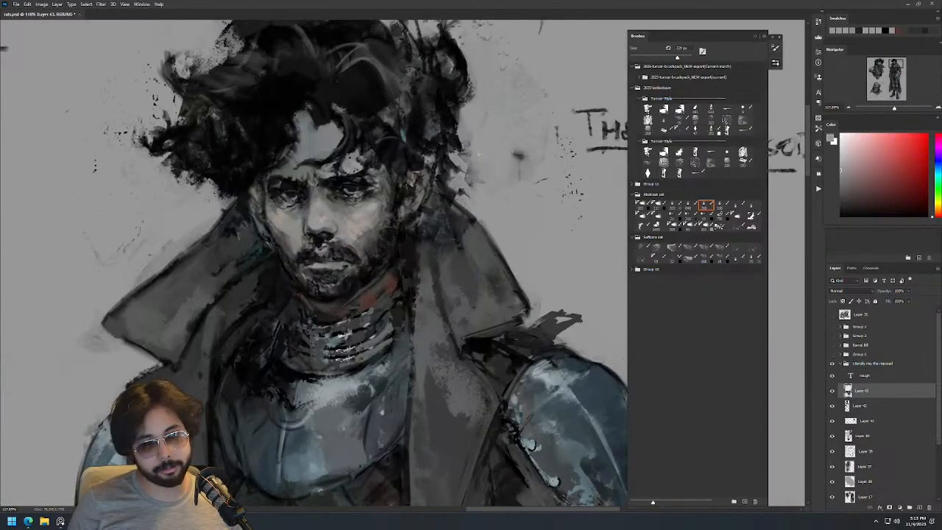
{"action": "key", "text": "ctrl+z"}
{"action": "left_click_drag", "start_coordinate": [469, 122], "coordinate": [463, 171]}
{"action": "key", "text": "ctrl+z"}
{"action": "left_click", "coordinate": [472, 128], "text": "alt"}
{"action": "mouse_move", "coordinate": [471, 125]}
{"action": "left_mouse_down"}
{"action": "mouse_move", "coordinate": [482, 168]}
{"action": "mouse_move", "coordinate": [498, 127]}
{"action": "mouse_move", "coordinate": [471, 199]}
{"action": "left_mouse_up"}
{"action": "key", "text": "ctrl+z"}
Flip the canvas horizontally and check the full-length figure's silhouette.
{"action": "key", "text": "z"}
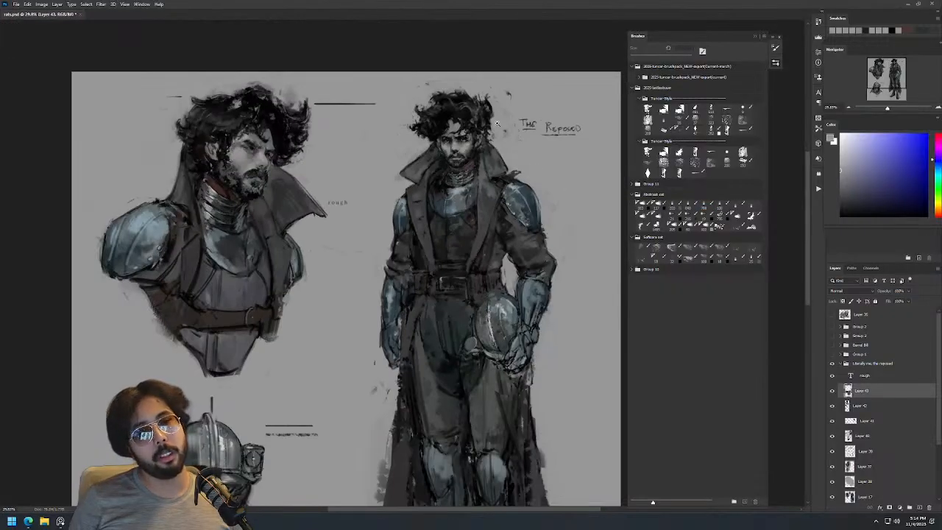
{"action": "left_click", "coordinate": [513, 161]}
{"action": "key", "text": "b"}
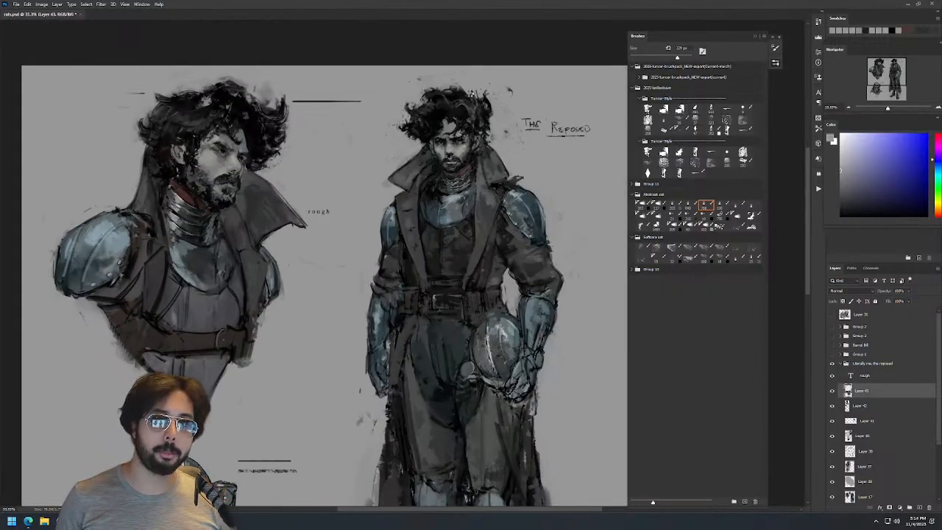
{"action": "key", "text": "ctrl+shift+h"}
{"action": "left_click_drag", "start_coordinate": [328, 153], "coordinate": [498, 117]}
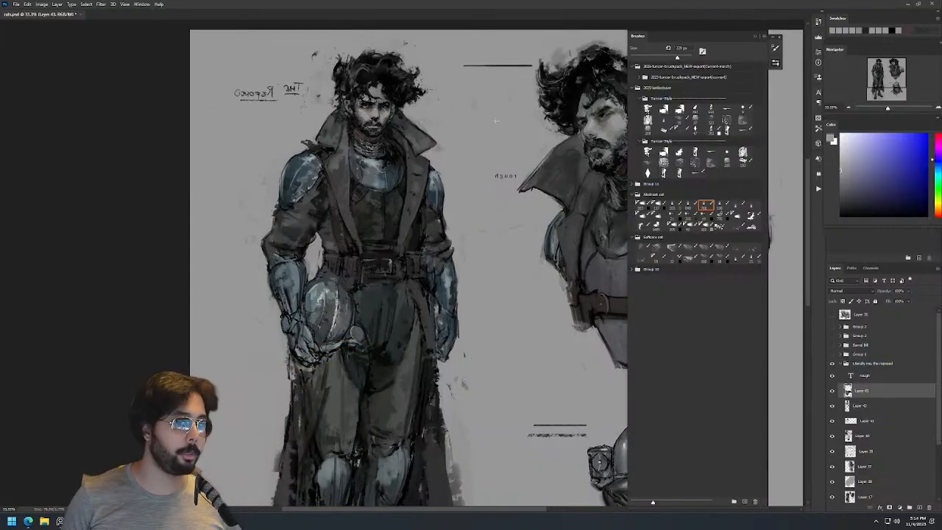
Repaint the full-length figure's raised coat collar and upper lapel with sampled dark greys.
{"action": "key", "text": "z"}
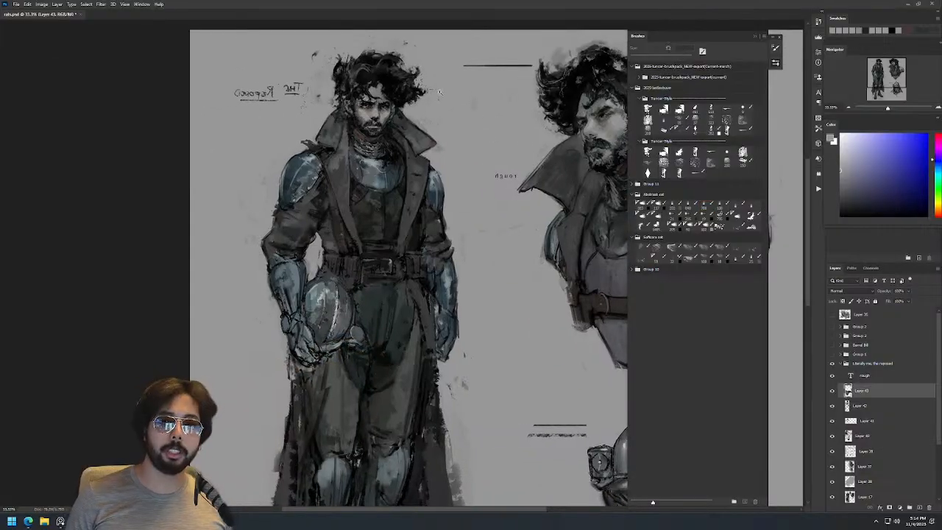
{"action": "left_click_drag", "start_coordinate": [370, 102], "coordinate": [445, 101]}
{"action": "left_click", "coordinate": [487, 191], "text": "alt"}
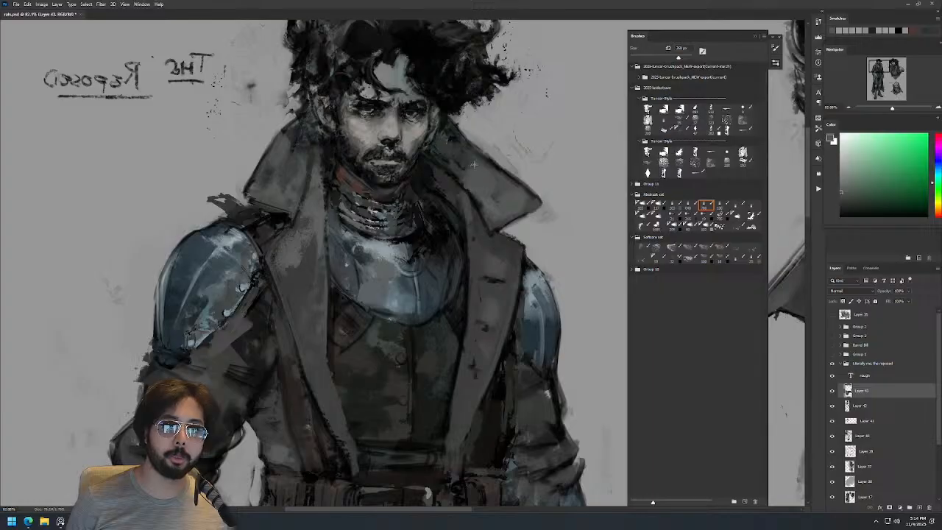
{"action": "key", "text": "z"}
{"action": "left_click_drag", "start_coordinate": [471, 166], "coordinate": [398, 166]}
{"action": "left_click_drag", "start_coordinate": [483, 131], "coordinate": [525, 118]}
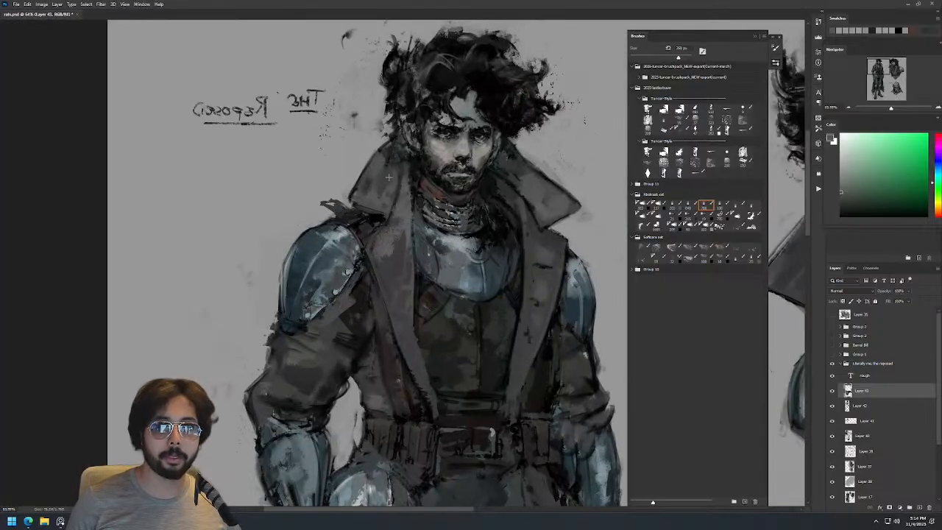
{"action": "left_click", "coordinate": [383, 182], "text": "alt"}
{"action": "mouse_move", "coordinate": [390, 176]}
{"action": "left_mouse_down"}
{"action": "mouse_move", "coordinate": [394, 198]}
{"action": "mouse_move", "coordinate": [411, 206]}
{"action": "mouse_move", "coordinate": [403, 186]}
{"action": "mouse_move", "coordinate": [397, 222]}
{"action": "mouse_move", "coordinate": [416, 221]}
{"action": "left_mouse_up"}
{"action": "left_click", "coordinate": [376, 220], "text": "alt"}
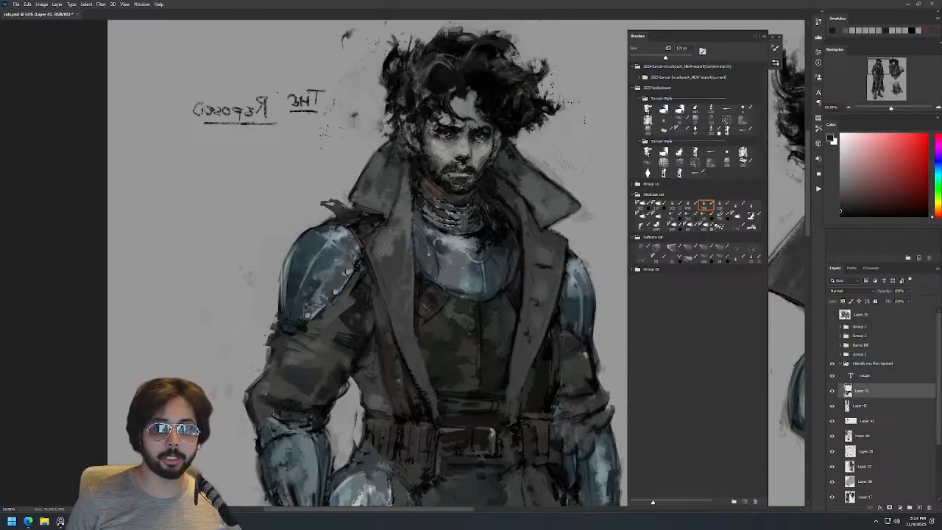
Refine the top of the far shoulder armour beside the lapel with sampled blue-greys and a smaller brush.
{"action": "left_click", "coordinate": [335, 228], "text": "alt"}
{"action": "key", "text": "z"}
{"action": "left_click_drag", "start_coordinate": [412, 185], "coordinate": [346, 187]}
{"action": "left_click_drag", "start_coordinate": [465, 208], "coordinate": [566, 210]}
{"action": "key", "text": "b"}
{"action": "left_click", "coordinate": [463, 242], "text": "alt"}
{"action": "left_click", "coordinate": [463, 237], "text": "alt"}
{"action": "left_click_drag", "start_coordinate": [475, 223], "coordinate": [461, 219]}
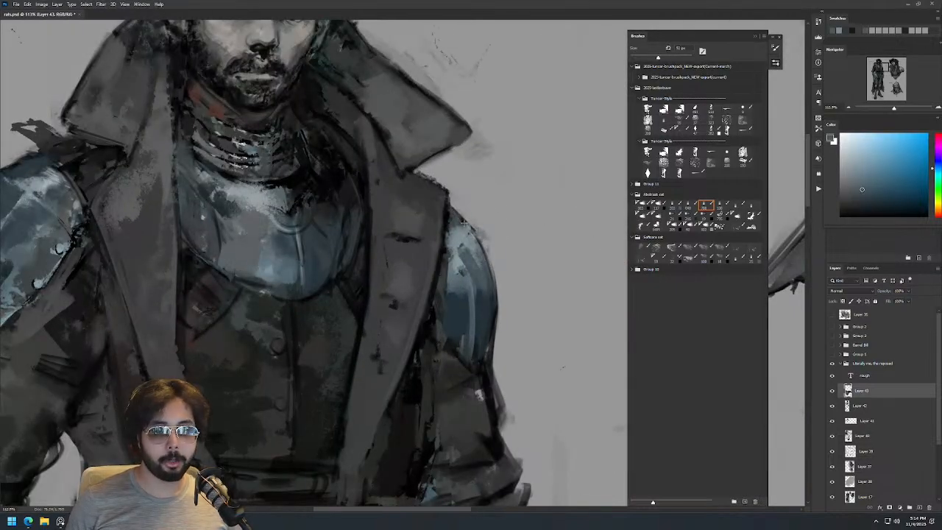
Try redefining the coat's shoulder edge just below the collar tip with sampled tones, and undo the strokes.
{"action": "key", "text": "z"}
{"action": "left_click_drag", "start_coordinate": [485, 185], "coordinate": [412, 187]}
{"action": "left_click_drag", "start_coordinate": [484, 184], "coordinate": [545, 186]}
{"action": "key", "text": "b"}
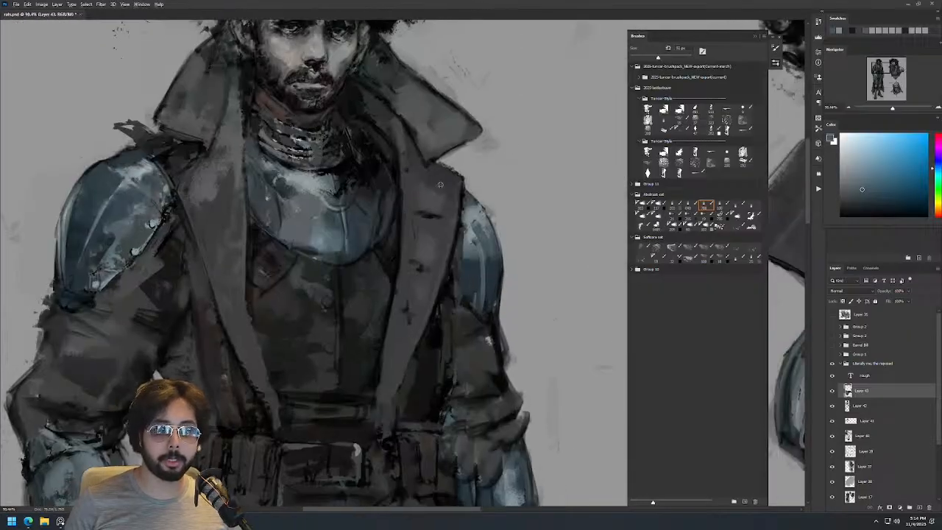
{"action": "left_click", "coordinate": [431, 167], "text": "alt"}
{"action": "left_click_drag", "start_coordinate": [455, 175], "coordinate": [441, 177]}
{"action": "left_click", "coordinate": [436, 161], "text": "alt"}
{"action": "left_click_drag", "start_coordinate": [426, 158], "coordinate": [458, 172]}
{"action": "key", "text": "ctrl+z"}
{"action": "key", "text": "ctrl+z"}
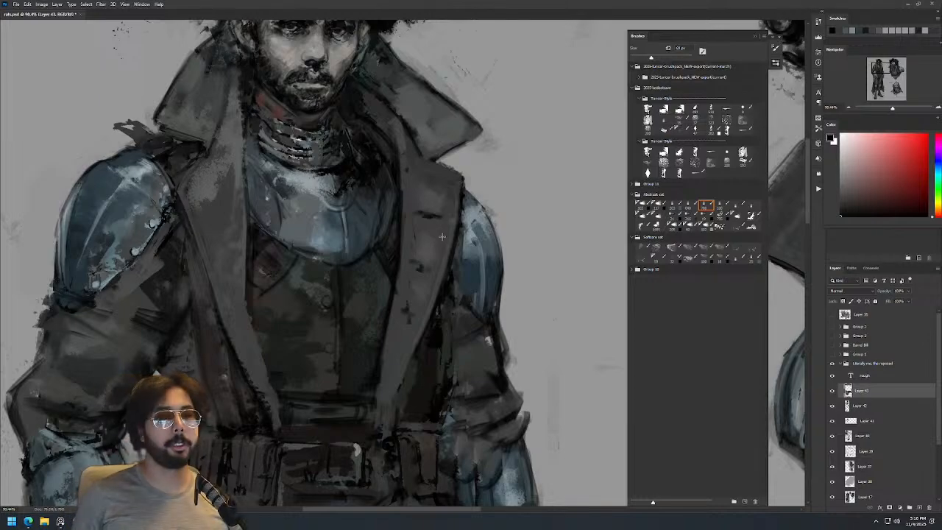
Paint over the full-length figure's far cheek and jaw with sampled warm greys.
{"action": "scroll", "coordinate": [420, 144], "scroll_direction": "up", "scroll_amount": 5}
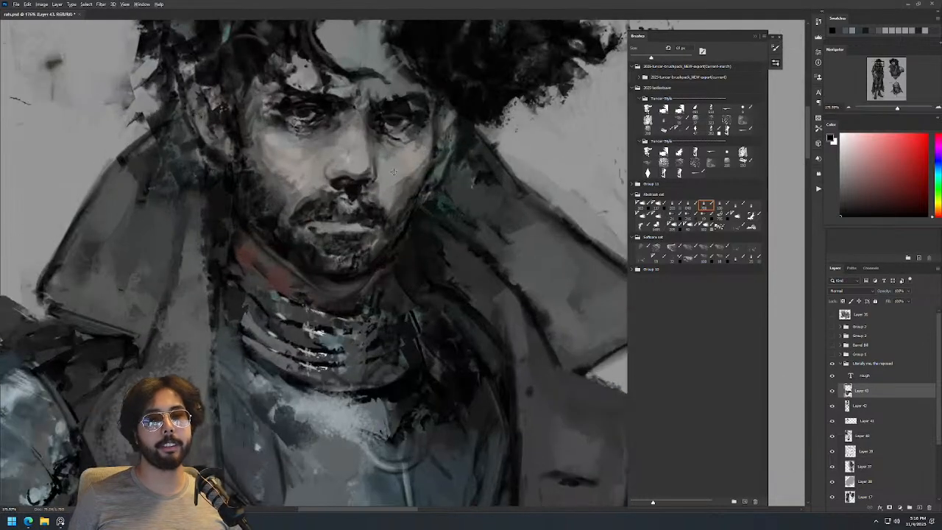
{"action": "left_click", "coordinate": [393, 171], "text": "alt"}
{"action": "left_click", "coordinate": [398, 188], "text": "alt"}
{"action": "left_click_drag", "start_coordinate": [382, 209], "coordinate": [411, 175]}
{"action": "key", "text": "z"}
{"action": "left_click_drag", "start_coordinate": [498, 77], "coordinate": [460, 196]}
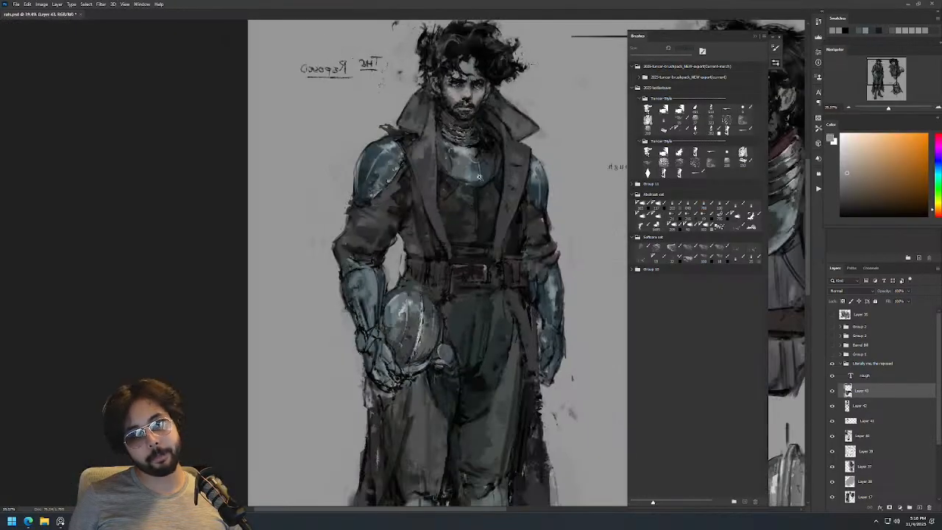
{"action": "left_click_drag", "start_coordinate": [543, 90], "coordinate": [475, 155]}
Rework the upper trousers beside the helmet with a sampled dark teal, redoing the stroke once.
{"action": "key", "text": "z"}
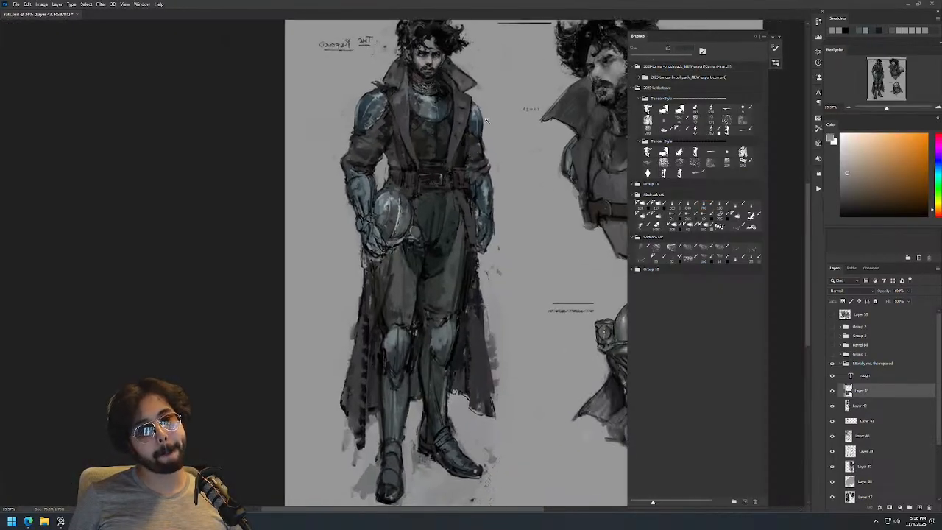
{"action": "left_click_drag", "start_coordinate": [488, 120], "coordinate": [499, 114]}
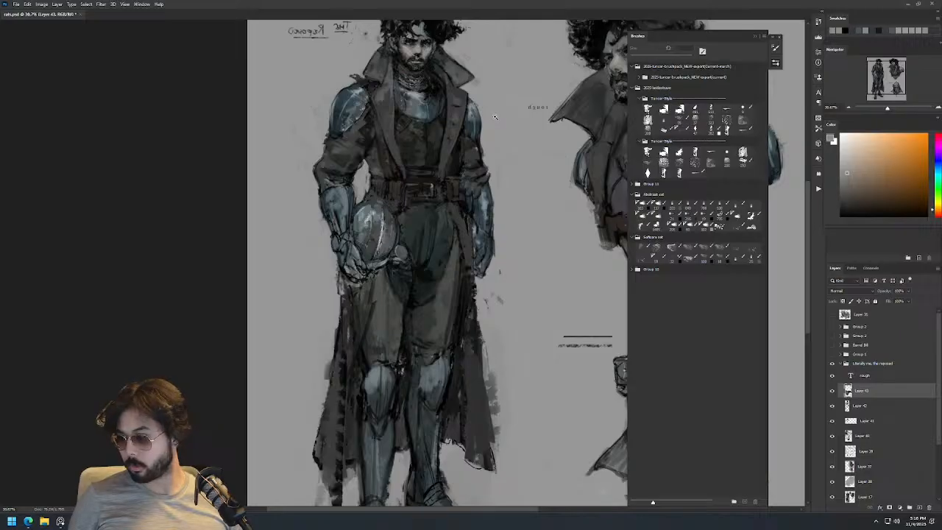
{"action": "left_click_drag", "start_coordinate": [465, 162], "coordinate": [508, 164]}
{"action": "left_click", "coordinate": [394, 276], "text": "alt"}
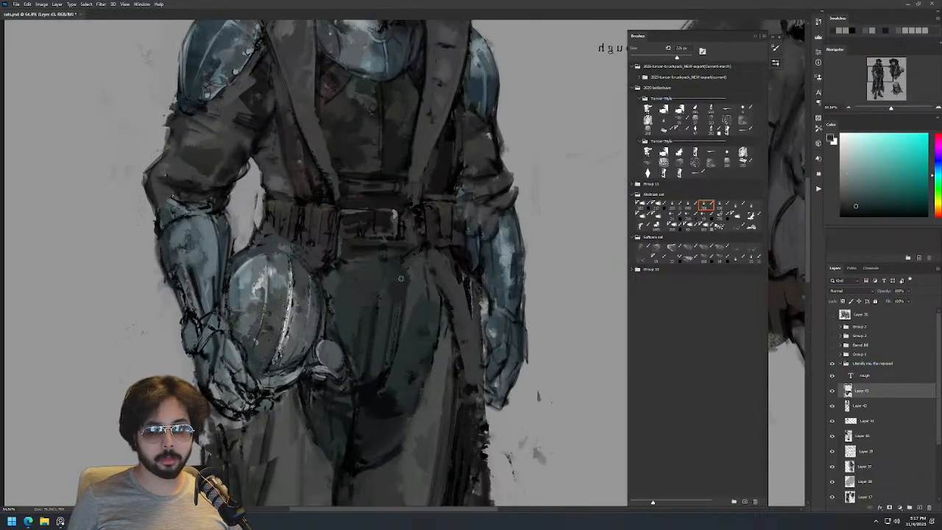
{"action": "key", "text": "ctrl+z"}
{"action": "left_click_drag", "start_coordinate": [376, 301], "coordinate": [375, 353]}
{"action": "left_click", "coordinate": [380, 340], "text": "alt"}
Flip the canvas horizontally and review the whole character sheet.
{"action": "key", "text": "z"}
{"action": "left_click_drag", "start_coordinate": [429, 251], "coordinate": [393, 376]}
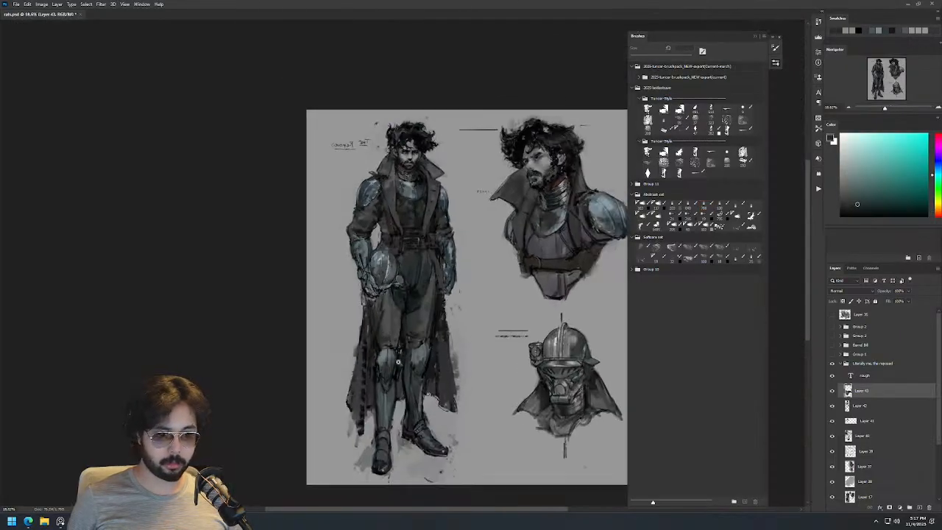
{"action": "key", "text": "ctrl+shift+h"}
{"action": "left_click_drag", "start_coordinate": [525, 272], "coordinate": [413, 253]}
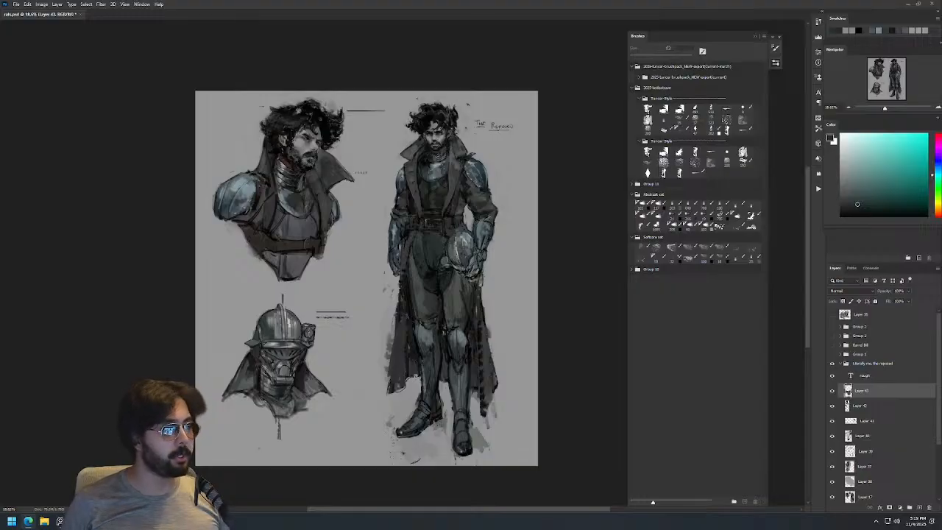
{"action": "left_click_drag", "start_coordinate": [471, 47], "coordinate": [478, 47]}
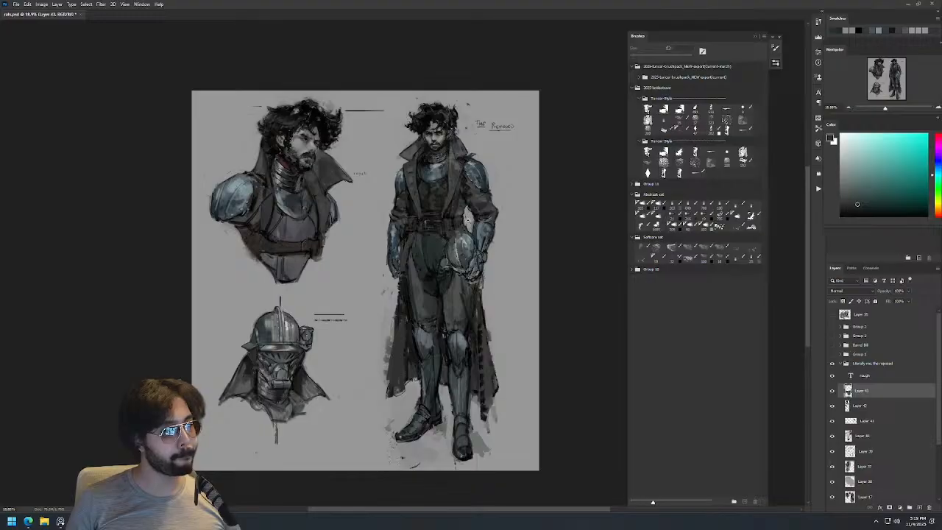
Fill in the long coat tail beside the trousers with sampled dark greys and an enlarged brush.
{"action": "left_click_drag", "start_coordinate": [440, 246], "coordinate": [482, 246]}
{"action": "key", "text": "b"}
{"action": "left_click", "coordinate": [384, 345], "text": "alt"}
{"action": "left_click_drag", "start_coordinate": [401, 325], "coordinate": [399, 328]}
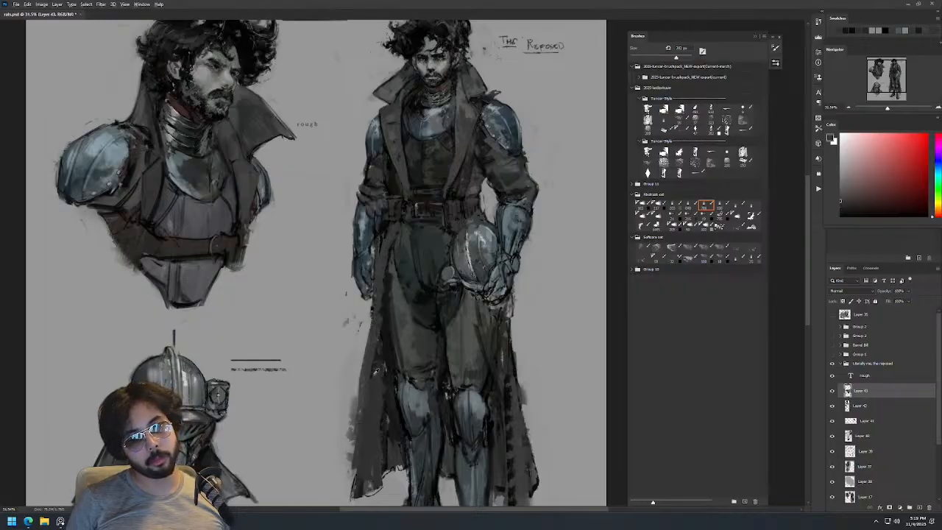
{"action": "key", "text": "]"}
{"action": "left_click", "coordinate": [378, 358], "text": "alt"}
{"action": "left_click_drag", "start_coordinate": [378, 357], "coordinate": [362, 468]}
{"action": "scroll", "coordinate": [455, 290], "scroll_direction": "down", "scroll_amount": 3}
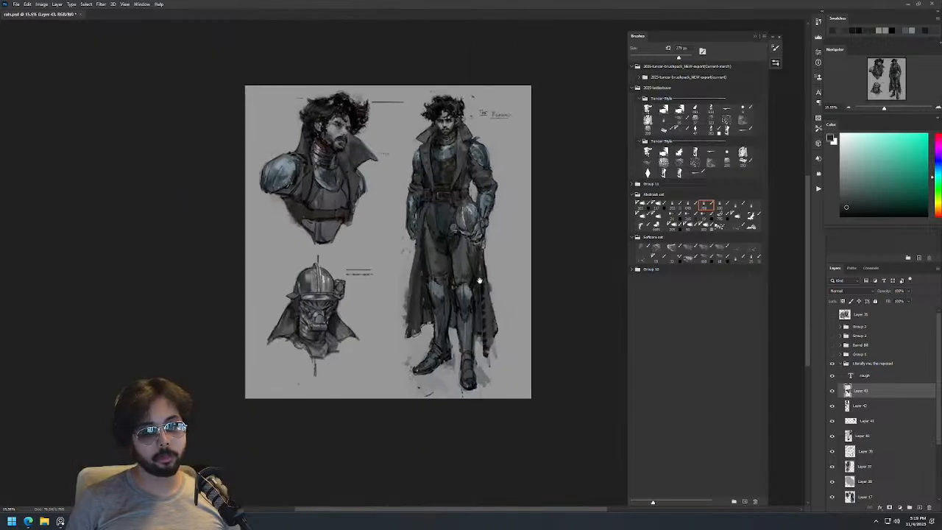
Compare the sheet with Layer 43 hidden and shown, and merge the rough text layer with Layer 43.
{"action": "scroll", "coordinate": [496, 260], "scroll_direction": "up", "scroll_amount": 2}
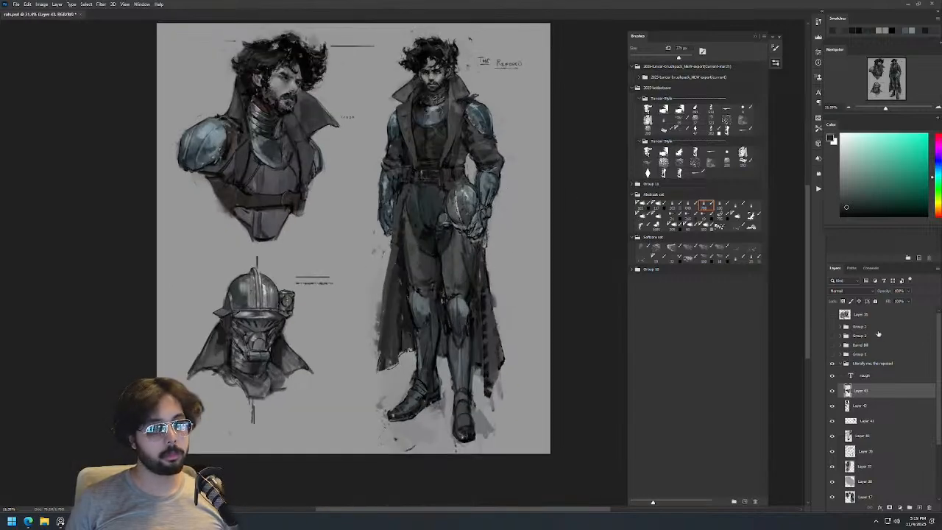
{"action": "left_click", "coordinate": [831, 390]}
{"action": "left_click", "coordinate": [832, 391]}
{"action": "left_click", "coordinate": [844, 381]}
{"action": "key", "text": "ctrl+e"}
Compare the merged Layer 43 hidden and shown, and merge it down into Layer 42.
{"action": "left_click", "coordinate": [831, 375]}
{"action": "left_click", "coordinate": [831, 375]}
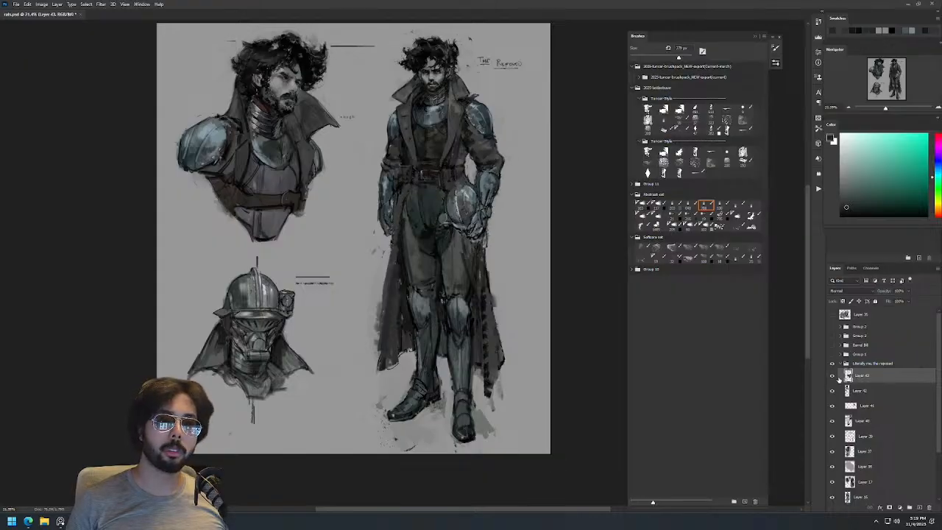
{"action": "left_click", "coordinate": [832, 376]}
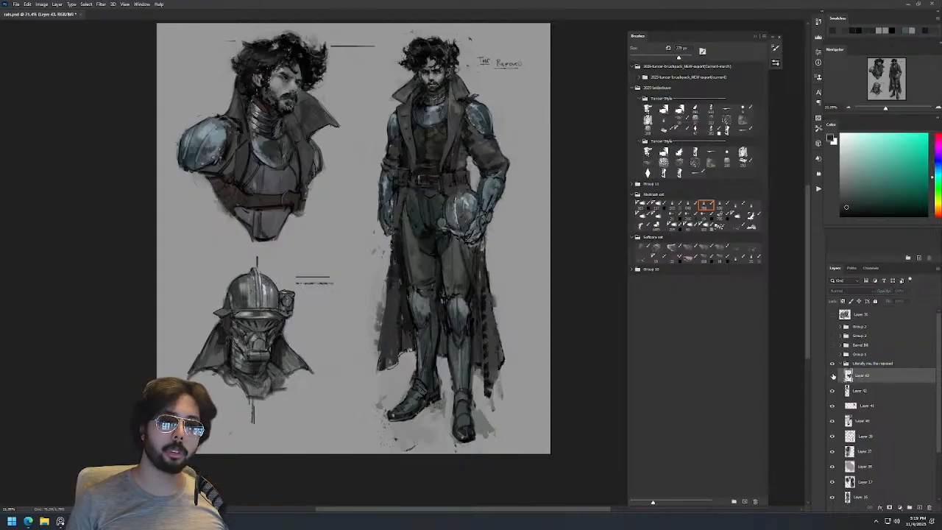
{"action": "left_click", "coordinate": [832, 375]}
{"action": "key", "text": "ctrl+e"}
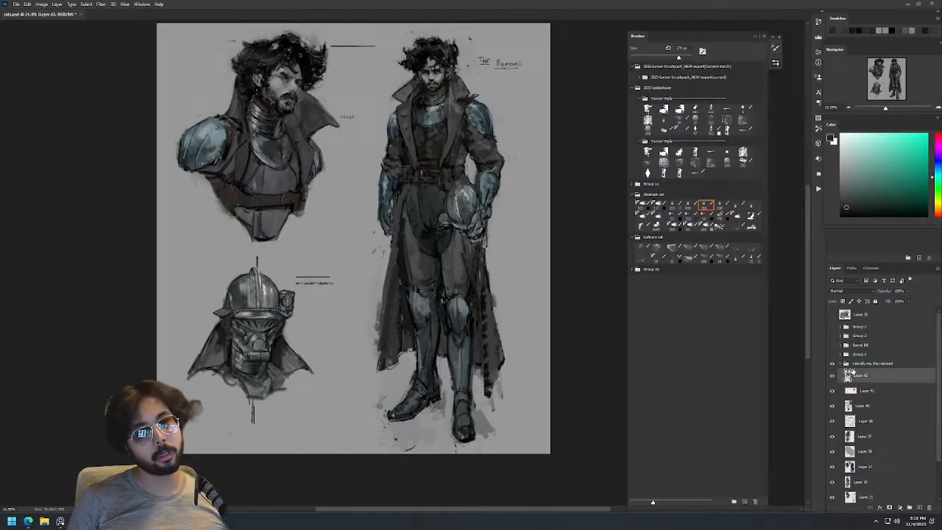
Compare the full-length figure with Layer 42 hidden and shown.
{"action": "left_click", "coordinate": [832, 376]}
{"action": "left_click", "coordinate": [832, 376]}
{"action": "left_click", "coordinate": [832, 376]}
{"action": "left_click", "coordinate": [832, 376]}
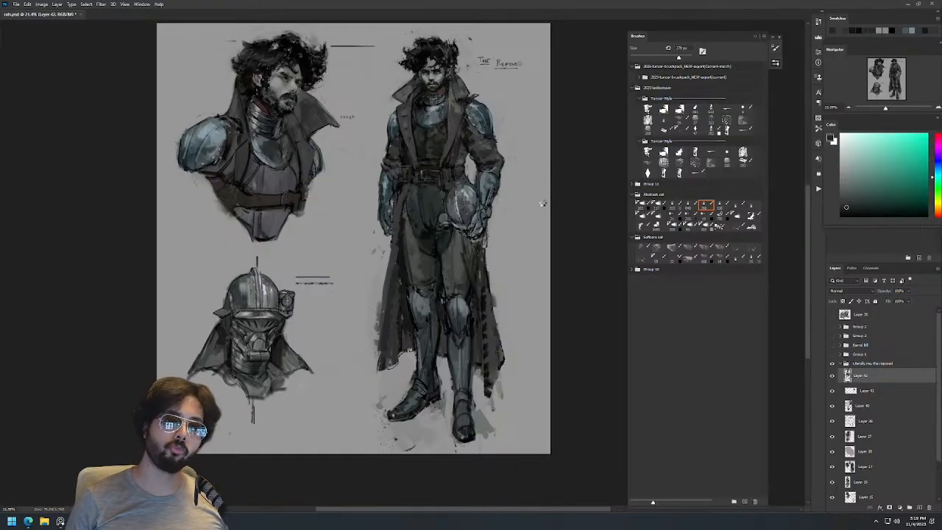
Flip the canvas horizontally and compare the mirrored figure with Layer 42 hidden and shown.
{"action": "key", "text": "ctrl+shift+h"}
{"action": "left_click_drag", "start_coordinate": [457, 228], "coordinate": [552, 234]}
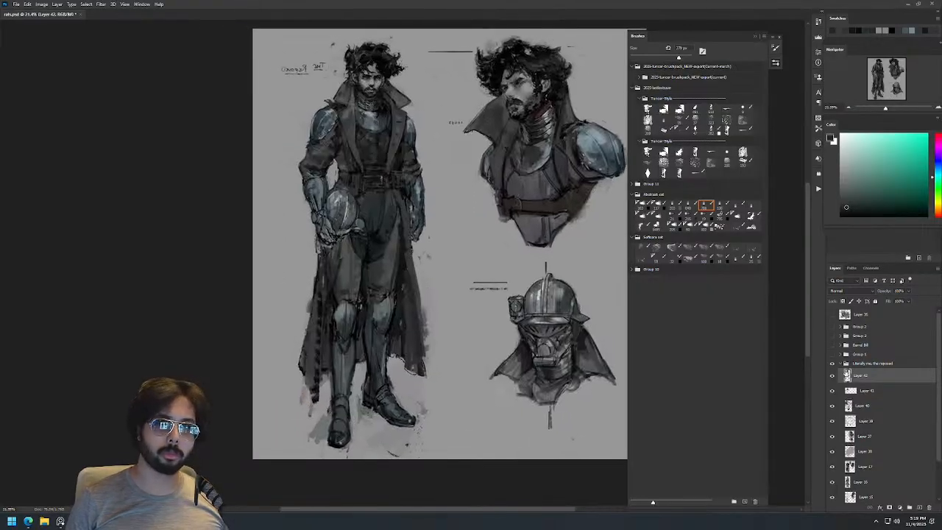
{"action": "left_click", "coordinate": [832, 376]}
{"action": "left_click", "coordinate": [831, 375]}
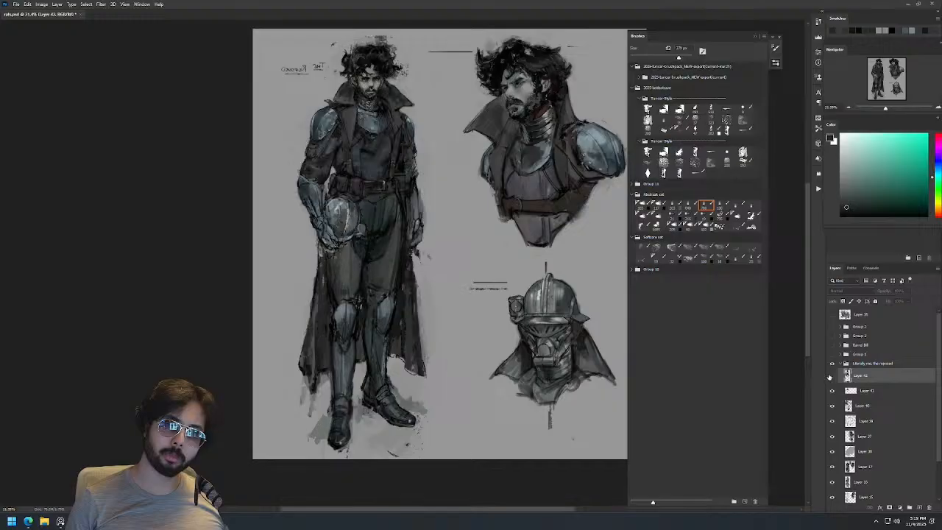
{"action": "left_click", "coordinate": [832, 375]}
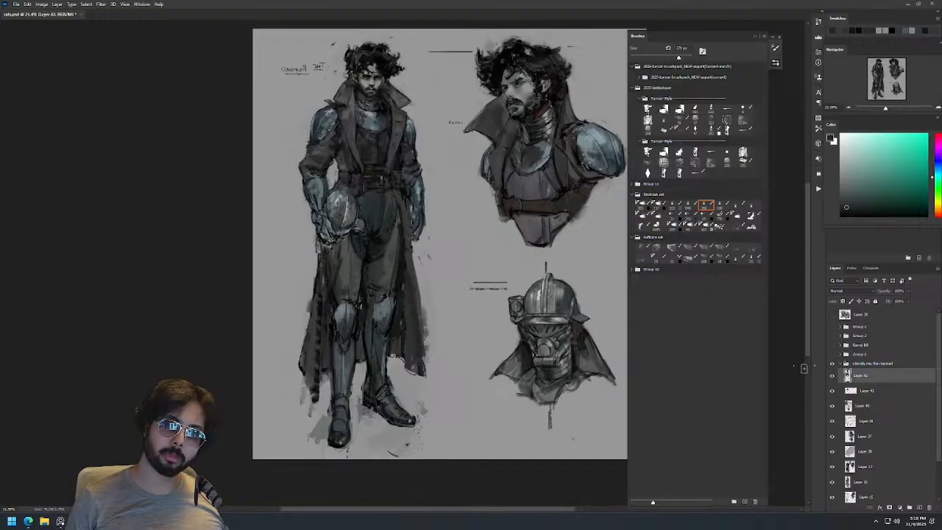
Erase Layer 42 around the figure's waist and helmet with a large eraser to bring back the underlying painting.
{"action": "key", "text": "e"}
{"action": "left_click_drag", "start_coordinate": [366, 188], "coordinate": [364, 181]}
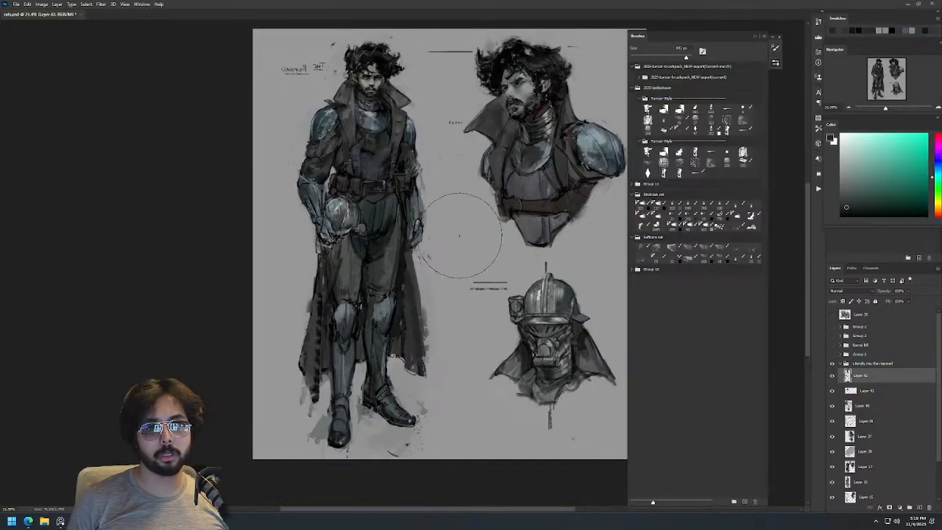
{"action": "key", "text": "ctrl+z"}
{"action": "left_click_drag", "start_coordinate": [407, 223], "coordinate": [374, 217]}
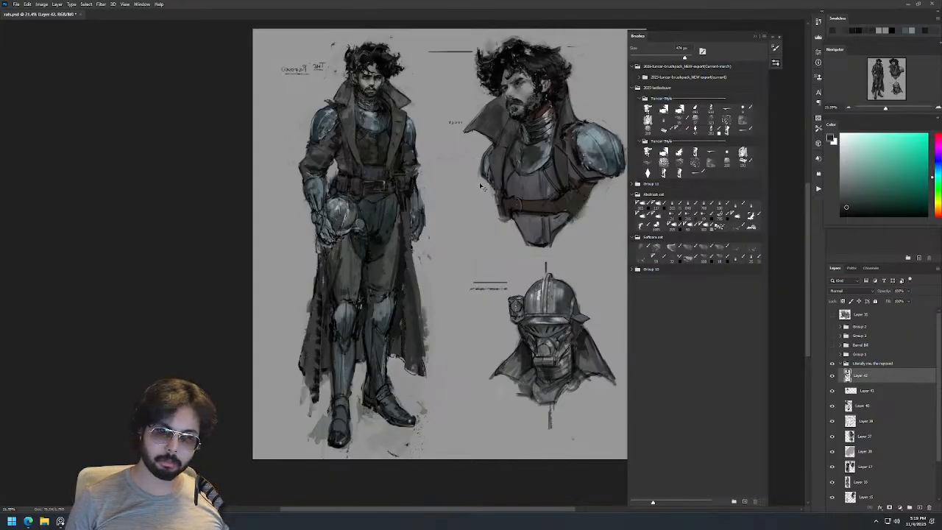
Undo the last erasure on Layer 42 and compare the figure with that layer hidden and shown.
{"action": "key", "text": "ctrl+z"}
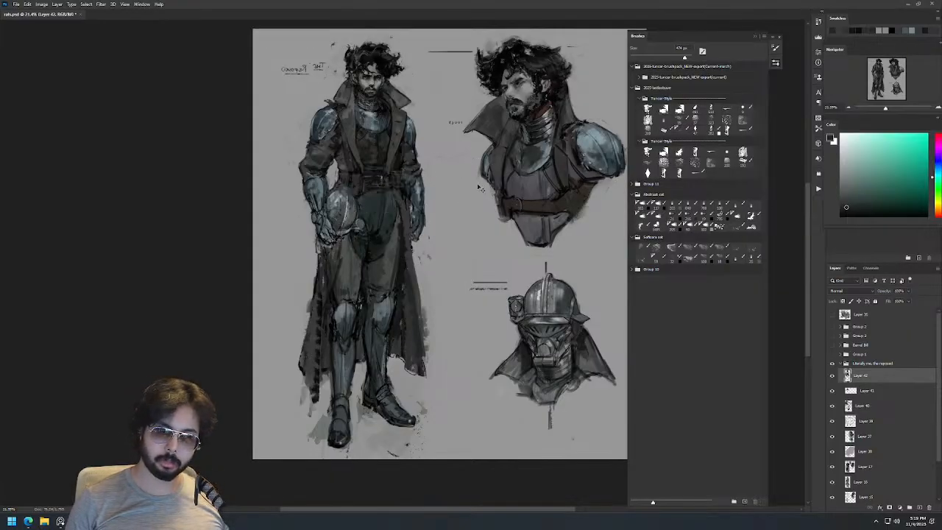
{"action": "left_click", "coordinate": [831, 376]}
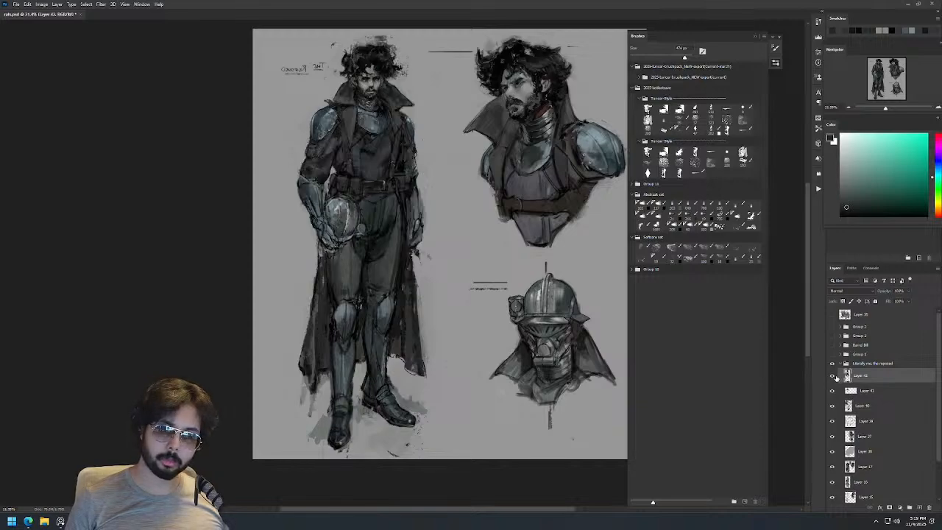
{"action": "left_click", "coordinate": [832, 376]}
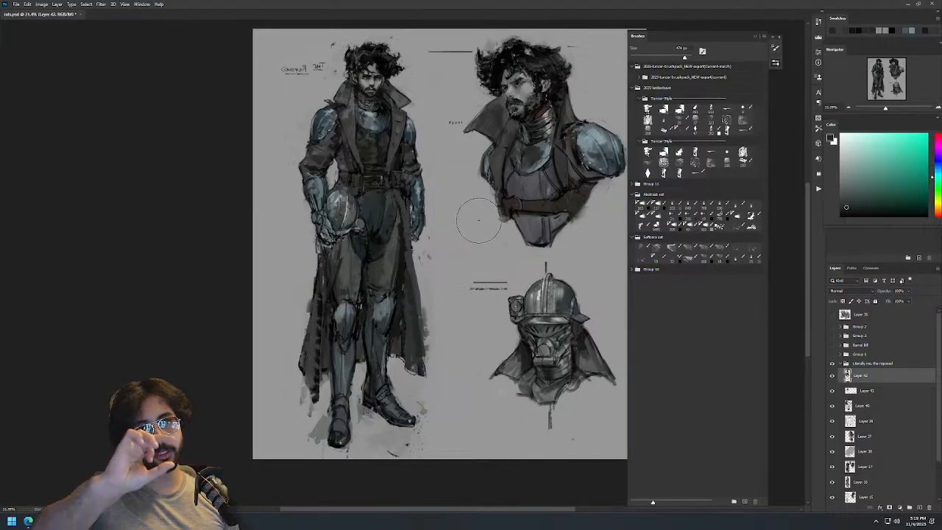
Paint over the figure's upper trousers with a sampled tone and black, and undo the last stroke.
{"action": "mouse_move", "coordinate": [381, 185]}
{"action": "left_mouse_down"}
{"action": "mouse_move", "coordinate": [397, 187]}
{"action": "mouse_move", "coordinate": [367, 217]}
{"action": "mouse_move", "coordinate": [303, 217]}
{"action": "left_mouse_up"}
{"action": "left_click", "coordinate": [395, 234], "text": "alt"}
{"action": "left_click_drag", "start_coordinate": [397, 222], "coordinate": [392, 222]}
{"action": "key", "text": "d"}
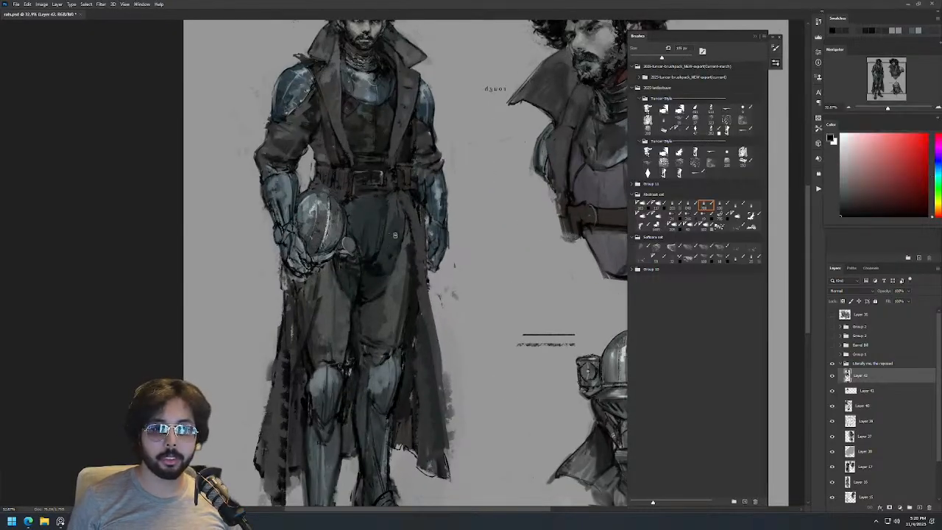
{"action": "left_click_drag", "start_coordinate": [498, 204], "coordinate": [506, 310]}
{"action": "key", "text": "ctrl+z"}
Repaint the coat sleeve above the elbow of the helmet-holding arm with a sampled dark tone and black.
{"action": "mouse_move", "coordinate": [343, 140]}
{"action": "left_mouse_down"}
{"action": "mouse_move", "coordinate": [291, 147]}
{"action": "mouse_move", "coordinate": [276, 137]}
{"action": "left_mouse_up"}
{"action": "left_click", "coordinate": [268, 144], "text": "alt"}
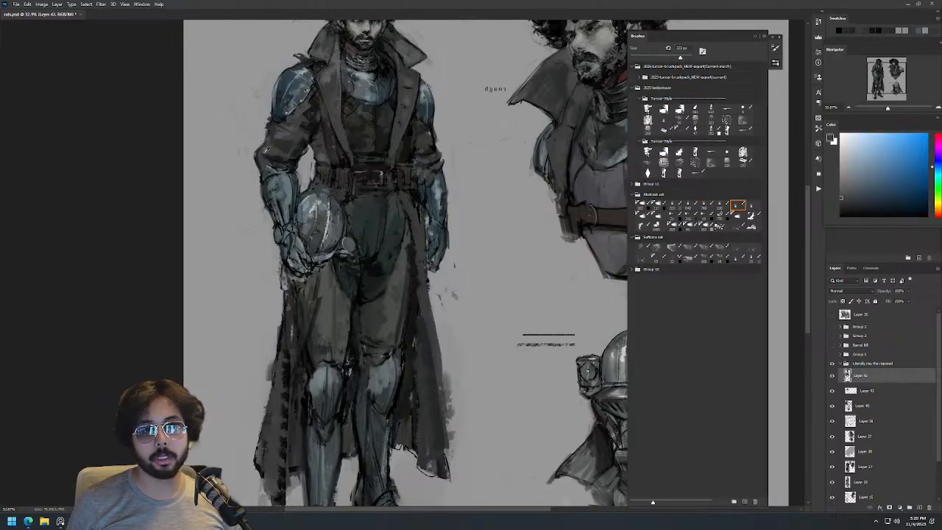
{"action": "key", "text": "d"}
{"action": "left_click_drag", "start_coordinate": [331, 166], "coordinate": [309, 166]}
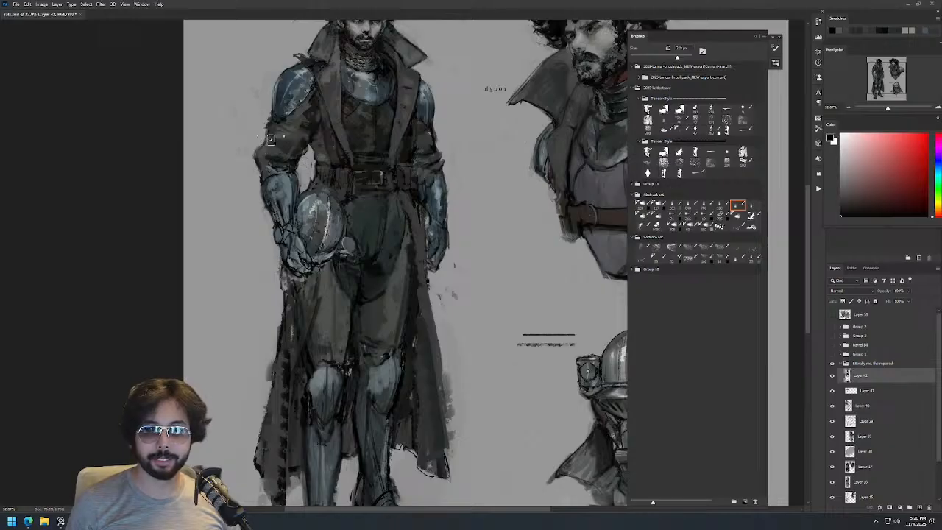
Rework the raised coat collar beside the full-length figure's face with greys sampled from the coat.
{"action": "left_click_drag", "start_coordinate": [391, 136], "coordinate": [438, 155]}
{"action": "left_click_drag", "start_coordinate": [447, 120], "coordinate": [467, 115]}
{"action": "left_click_drag", "start_coordinate": [417, 43], "coordinate": [431, 90]}
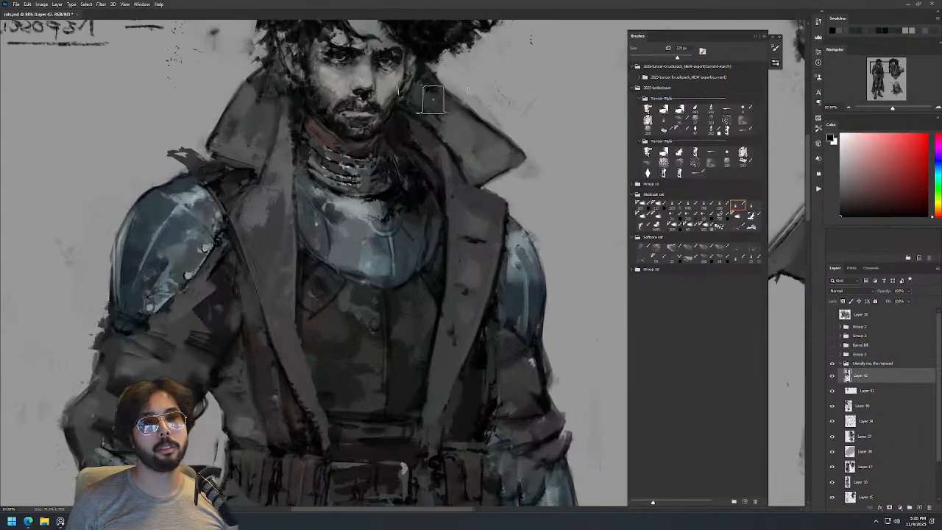
{"action": "left_click", "coordinate": [448, 128], "text": "alt"}
{"action": "left_click", "coordinate": [442, 104], "text": "alt"}
Refine the face with a smaller brush, using sampled skin lights around the nose and cheeks and a dark tone along the jaw.
{"action": "mouse_move", "coordinate": [505, 65]}
{"action": "left_mouse_down"}
{"action": "mouse_move", "coordinate": [479, 42]}
{"action": "mouse_move", "coordinate": [491, 72]}
{"action": "left_mouse_up"}
{"action": "left_click", "coordinate": [362, 139], "text": "alt"}
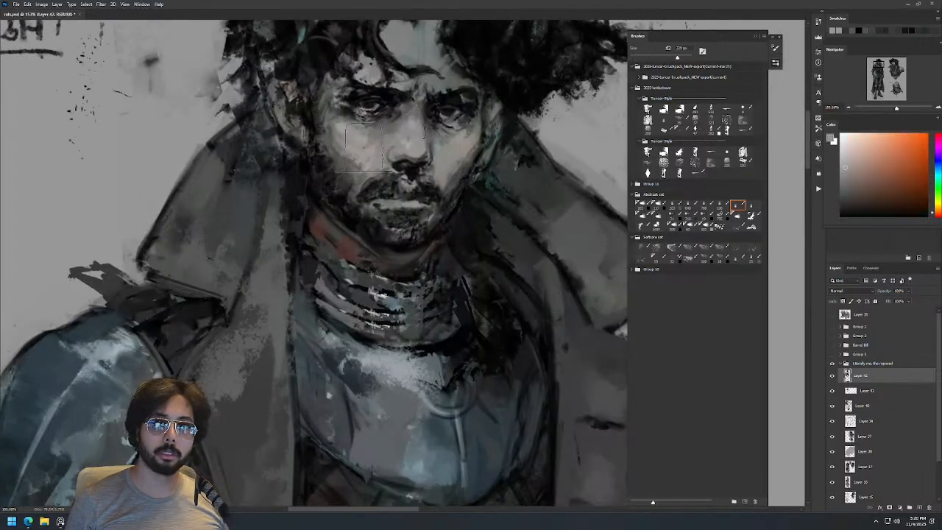
{"action": "key", "text": "bracketleft"}
{"action": "key", "text": "bracketleft"}
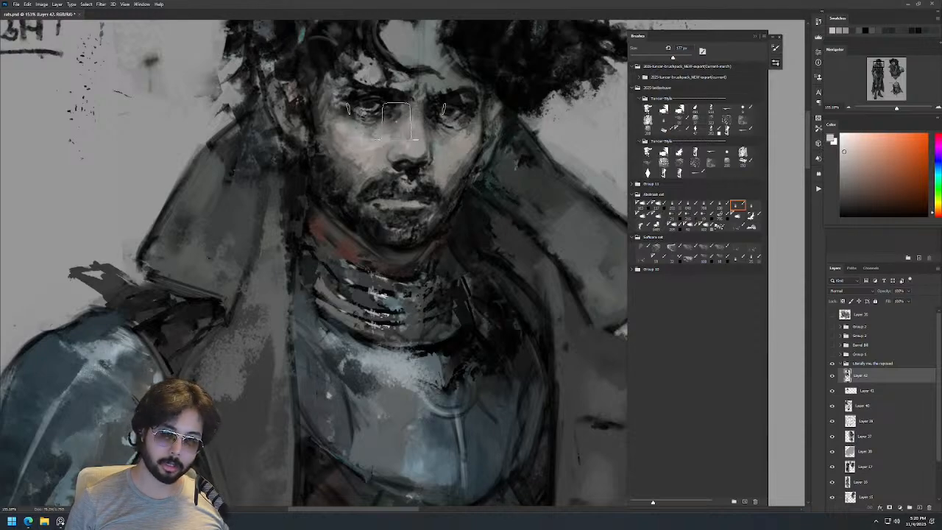
{"action": "scroll", "coordinate": [508, 139], "scroll_direction": "down", "scroll_amount": 5}
{"action": "scroll", "coordinate": [535, 167], "scroll_direction": "down", "scroll_amount": 3}
{"action": "left_click_drag", "start_coordinate": [550, 124], "coordinate": [626, 123]}
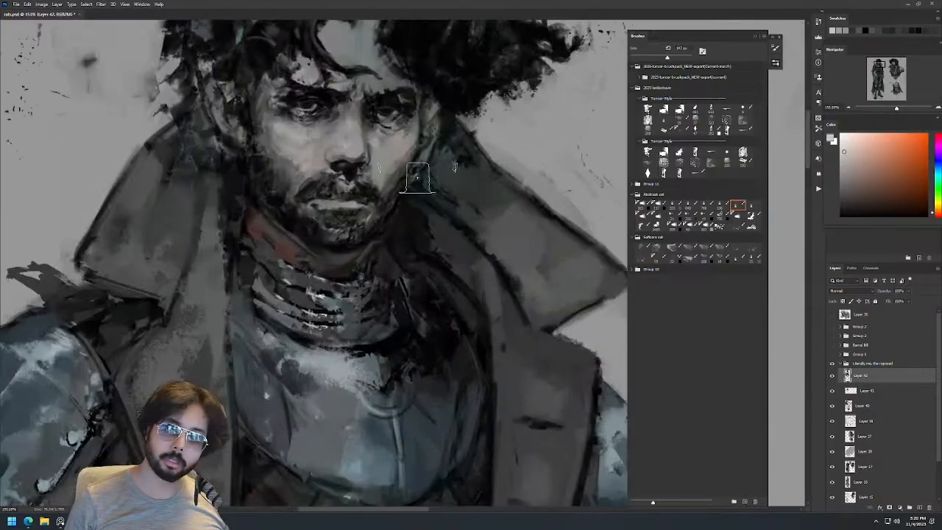
{"action": "left_click", "coordinate": [394, 176], "text": "alt"}
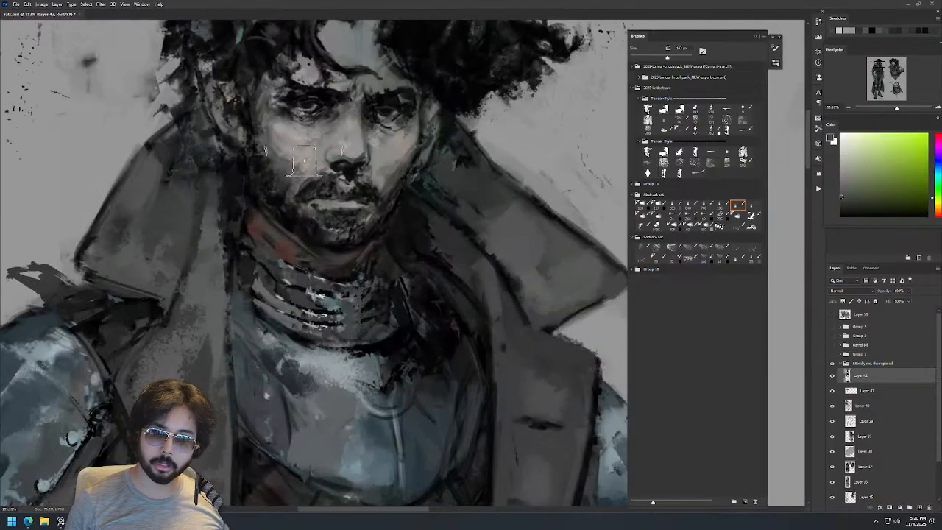
{"action": "scroll", "coordinate": [441, 147], "scroll_direction": "down", "scroll_amount": 6}
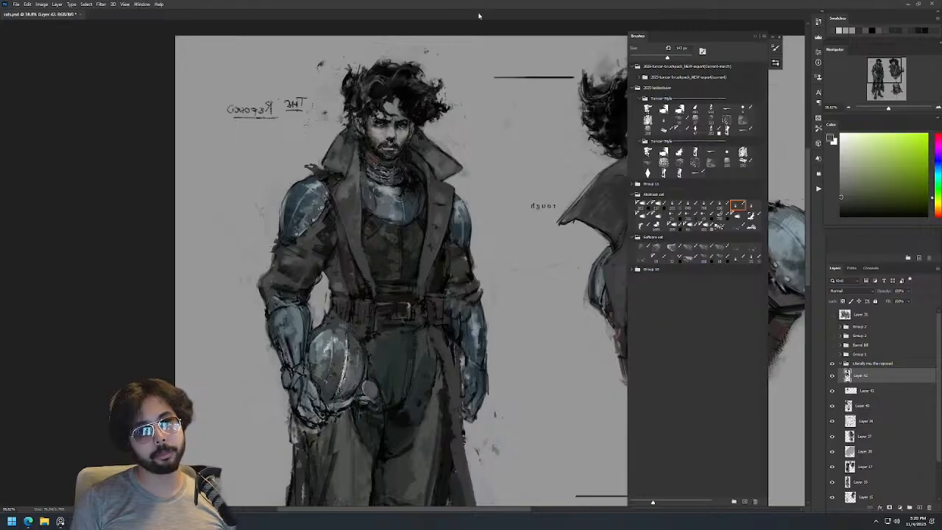
Flip the canvas horizontally and rework the vest below the chest plate with sampled dark browns.
{"action": "key", "text": "ctrl+shift+h"}
{"action": "left_click_drag", "start_coordinate": [528, 159], "coordinate": [207, 138]}
{"action": "mouse_move", "coordinate": [434, 100]}
{"action": "left_mouse_down"}
{"action": "mouse_move", "coordinate": [365, 101]}
{"action": "mouse_move", "coordinate": [537, 100]}
{"action": "left_mouse_up"}
{"action": "right_click", "coordinate": [382, 237], "text": "alt"}
{"action": "left_click", "coordinate": [376, 235], "text": "alt"}
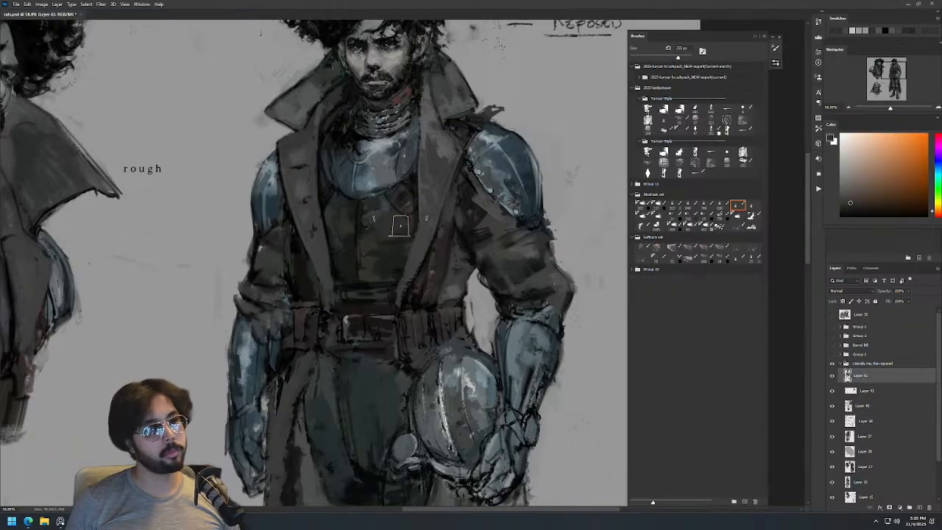
Refine the shading of the upper coat sleeve above the helmet-holding arm with sampled dark tones.
{"action": "right_click", "coordinate": [437, 254], "text": "alt"}
{"action": "key", "text": "z"}
{"action": "mouse_move", "coordinate": [465, 184]}
{"action": "left_mouse_down"}
{"action": "mouse_move", "coordinate": [397, 184]}
{"action": "mouse_move", "coordinate": [500, 169]}
{"action": "left_mouse_up"}
{"action": "key", "text": "b"}
{"action": "left_click", "coordinate": [459, 205], "text": "alt"}
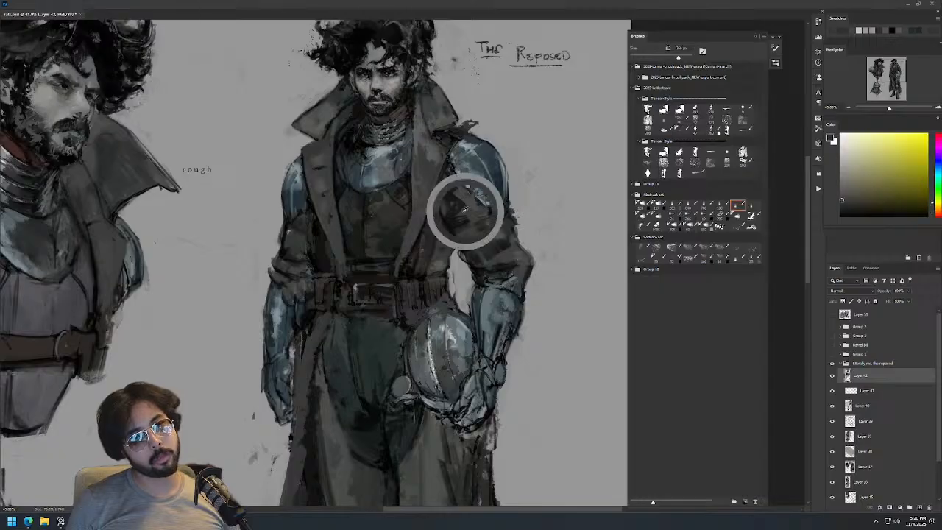
{"action": "key", "text": "ctrl+0"}
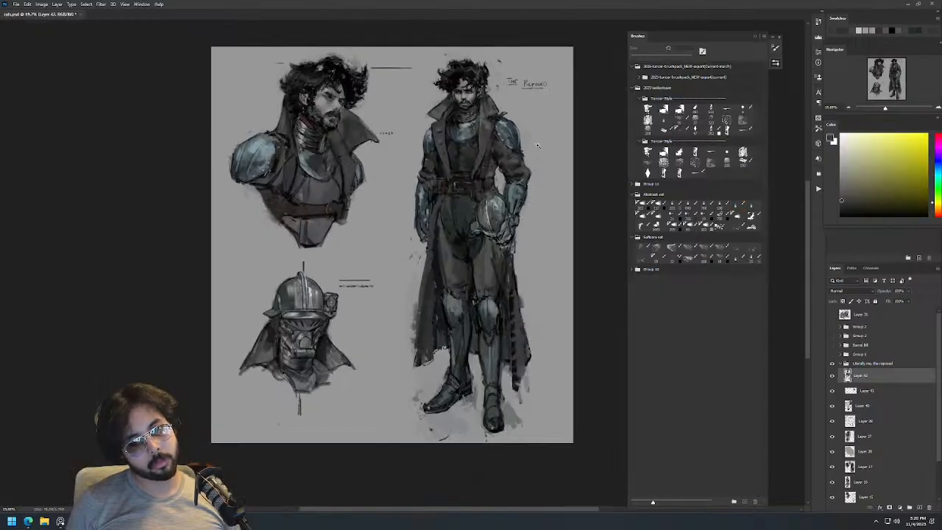
Darken the coat body between the lapel and the free arm with tones sampled from the coat and vest.
{"action": "left_click_drag", "start_coordinate": [484, 128], "coordinate": [567, 128]}
{"action": "key", "text": "b"}
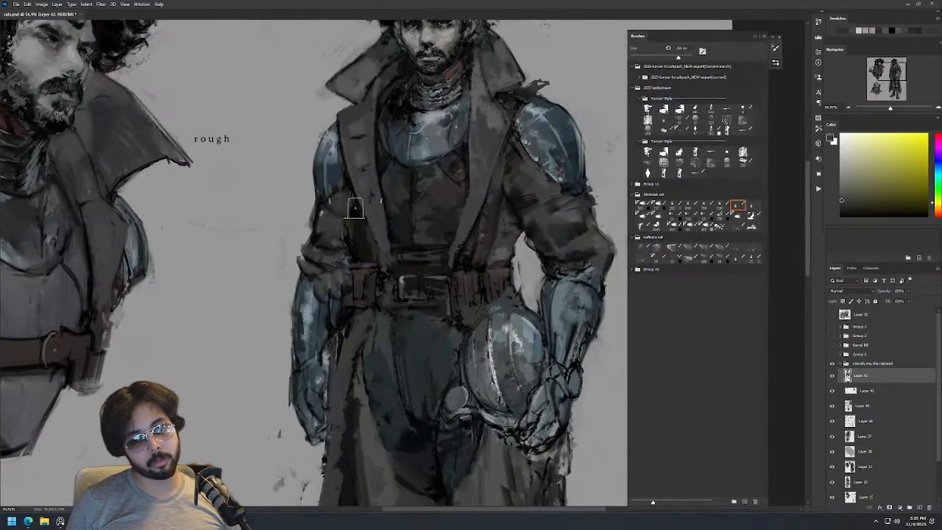
{"action": "left_click", "coordinate": [347, 231], "text": "alt"}
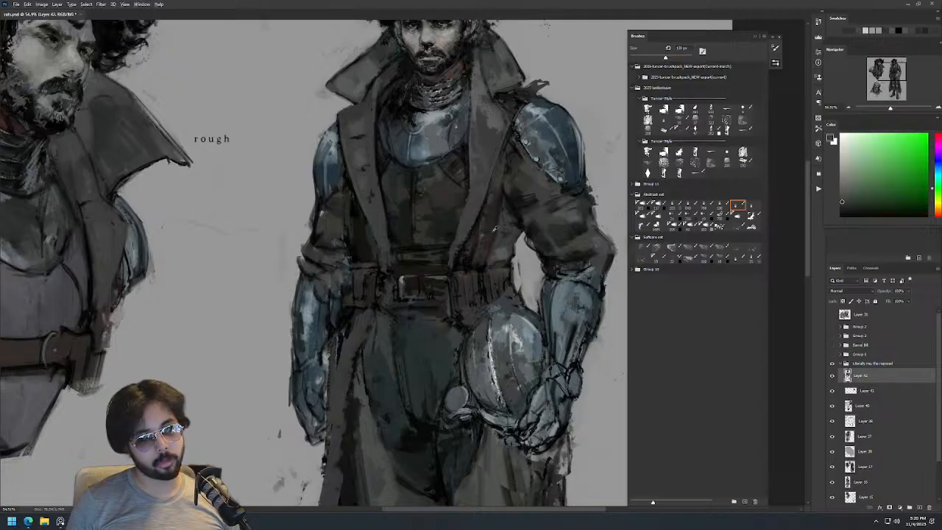
{"action": "left_click", "coordinate": [442, 230], "text": "alt"}
{"action": "key", "text": "["}
{"action": "left_click", "coordinate": [346, 221], "text": "alt"}
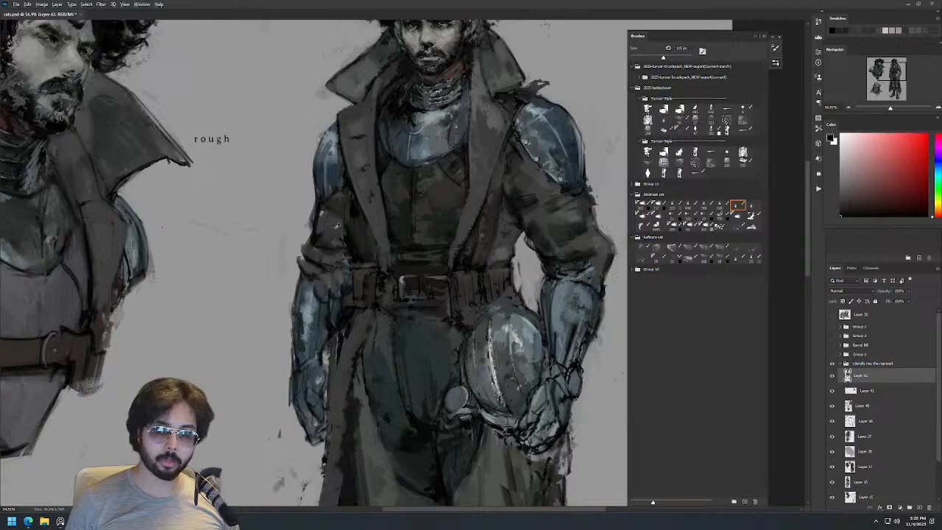
Tighten the dark edges between the free arm's sleeve, the coat and the belt pouch with a much smaller brush.
{"action": "left_click", "coordinate": [341, 227], "text": "alt"}
{"action": "key", "text": "["}
{"action": "key", "text": "["}
{"action": "key", "text": "["}
{"action": "left_click", "coordinate": [348, 235], "text": "alt"}
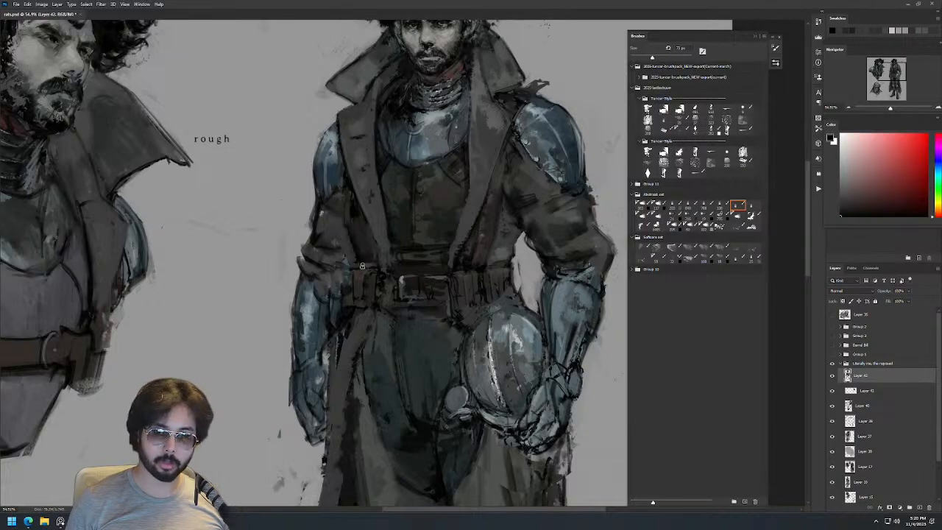
{"action": "left_click", "coordinate": [353, 285], "text": "alt"}
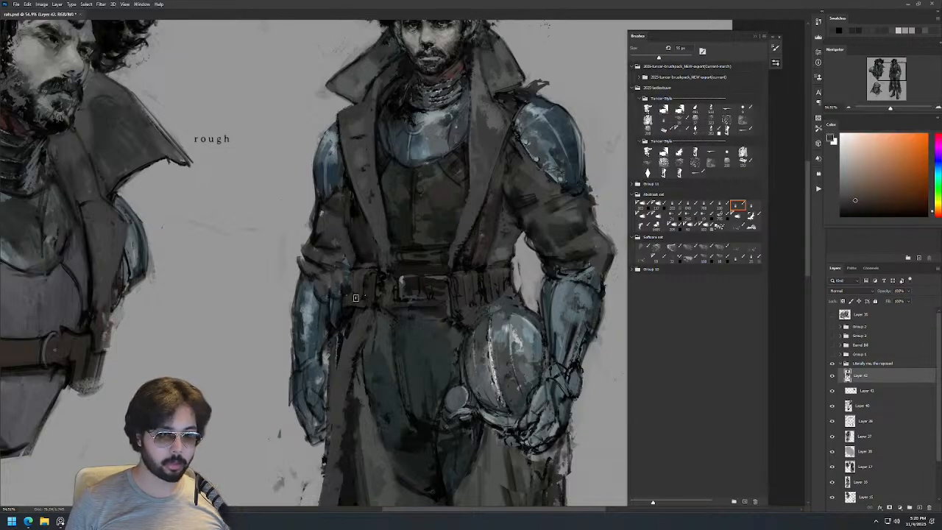
{"action": "scroll", "coordinate": [474, 178], "scroll_direction": "down", "scroll_amount": 6}
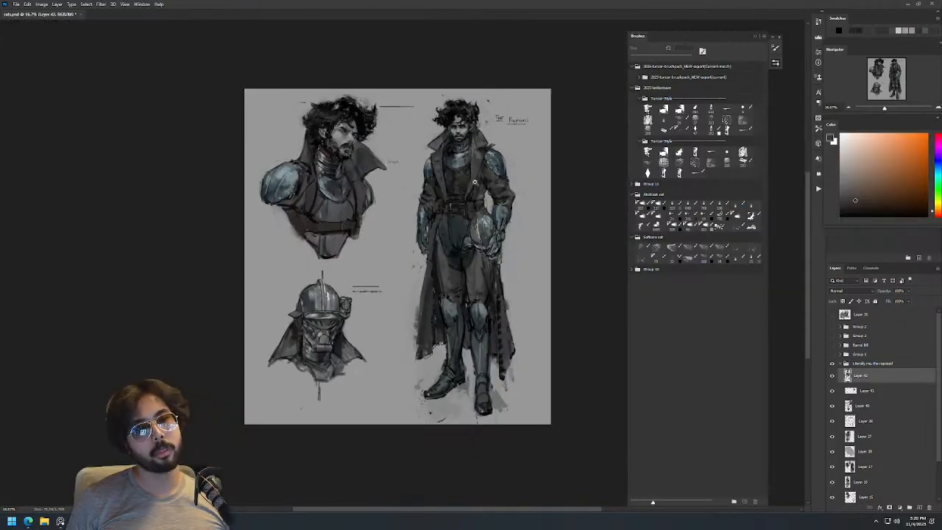
Deepen the shading of the upper trousers and crotch with black and a sampled dark teal, using a larger brush.
{"action": "scroll", "coordinate": [495, 193], "scroll_direction": "up", "scroll_amount": 2}
{"action": "scroll", "coordinate": [456, 228], "scroll_direction": "up", "scroll_amount": 3}
{"action": "right_click", "coordinate": [445, 255], "text": "alt"}
{"action": "key", "text": "d"}
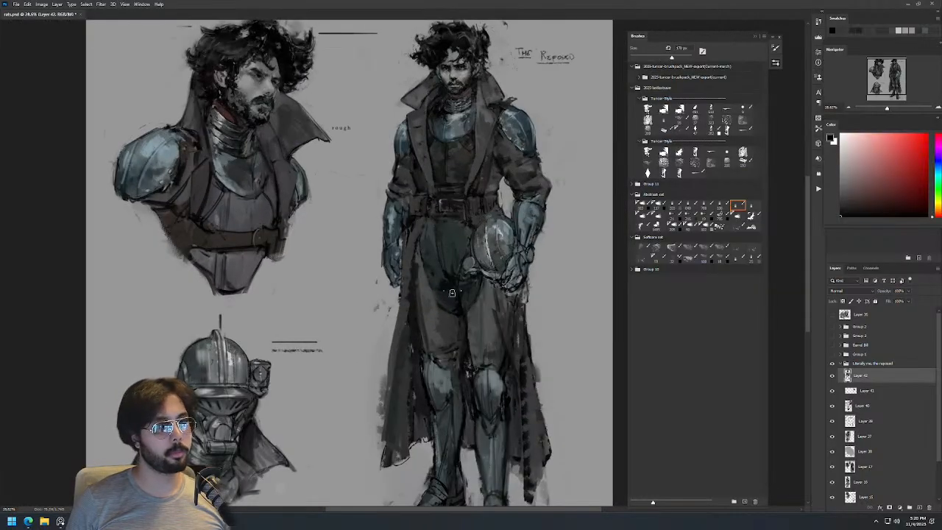
{"action": "right_click", "coordinate": [429, 253], "text": "alt"}
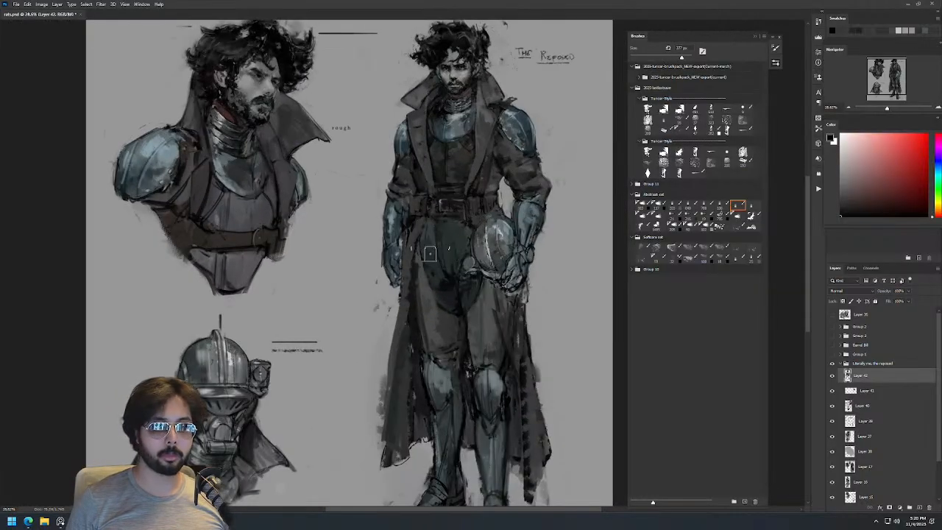
{"action": "left_click", "coordinate": [447, 295], "text": "alt"}
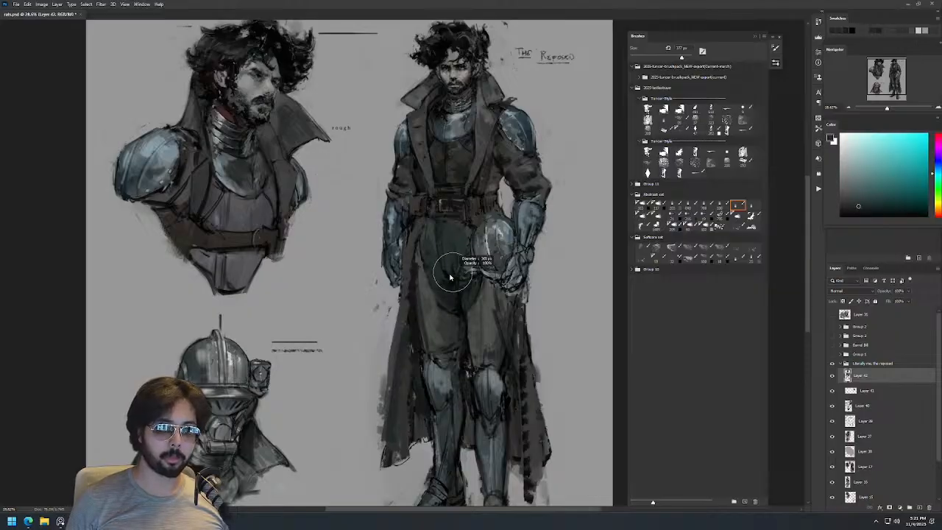
{"action": "left_click", "coordinate": [449, 273], "text": "alt"}
Touch up the coat lapel and the upper sleeve beside the shoulder armour with a sampled dark tone.
{"action": "scroll", "coordinate": [527, 211], "scroll_direction": "down", "scroll_amount": 1}
{"action": "scroll", "coordinate": [505, 138], "scroll_direction": "up", "scroll_amount": 3}
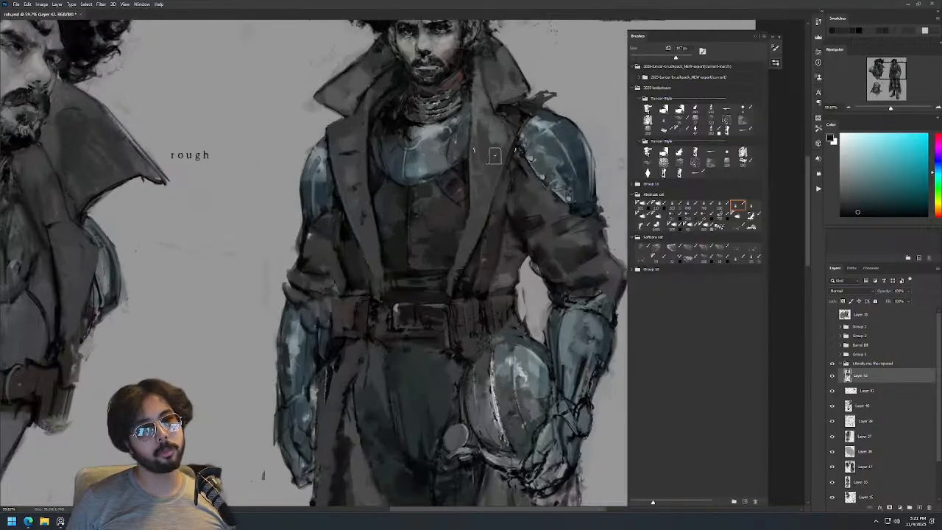
{"action": "left_click", "coordinate": [497, 194], "text": "alt"}
{"action": "scroll", "coordinate": [519, 197], "scroll_direction": "down", "scroll_amount": 3}
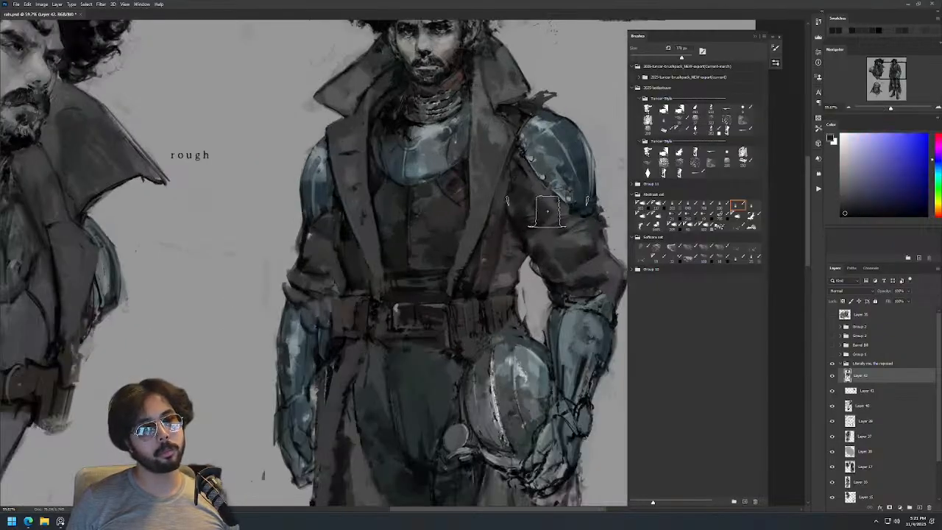
{"action": "scroll", "coordinate": [568, 140], "scroll_direction": "up", "scroll_amount": 3}
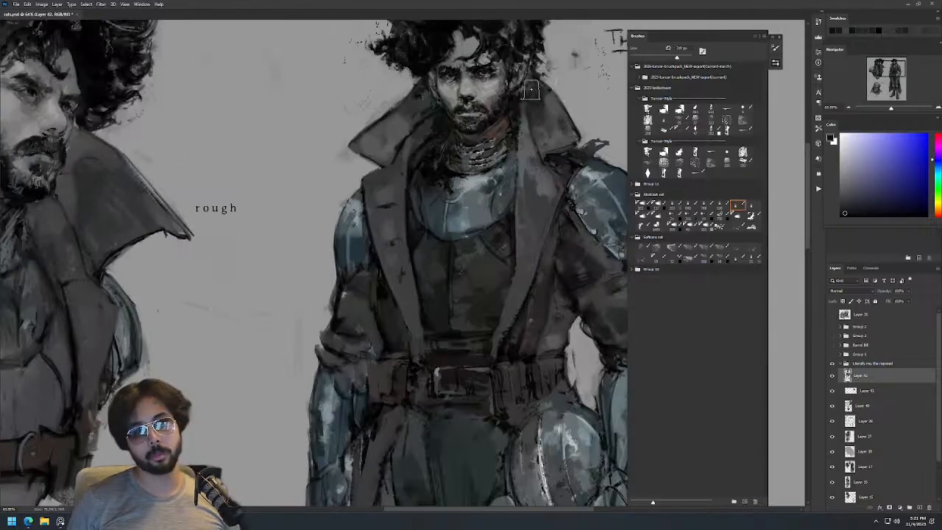
{"action": "scroll", "coordinate": [544, 92], "scroll_direction": "down", "scroll_amount": 3}
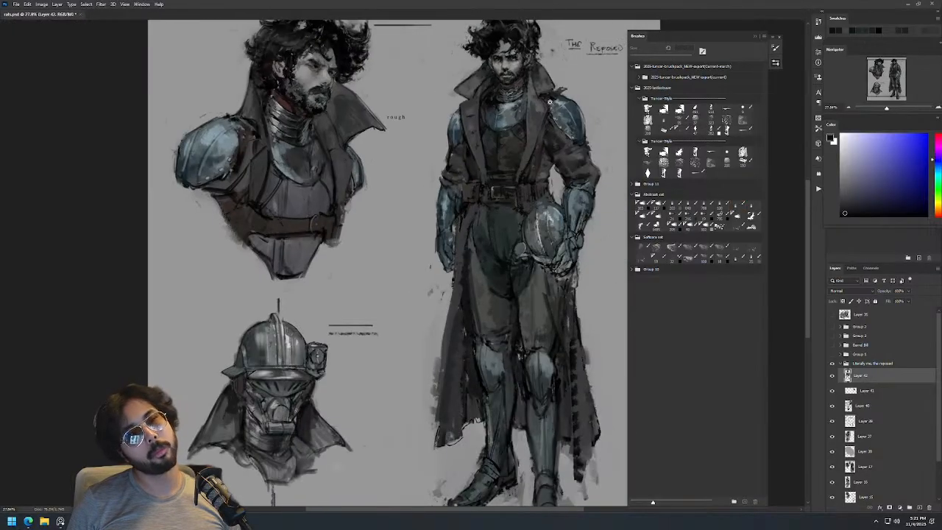
{"action": "scroll", "coordinate": [550, 102], "scroll_direction": "down", "scroll_amount": 2}
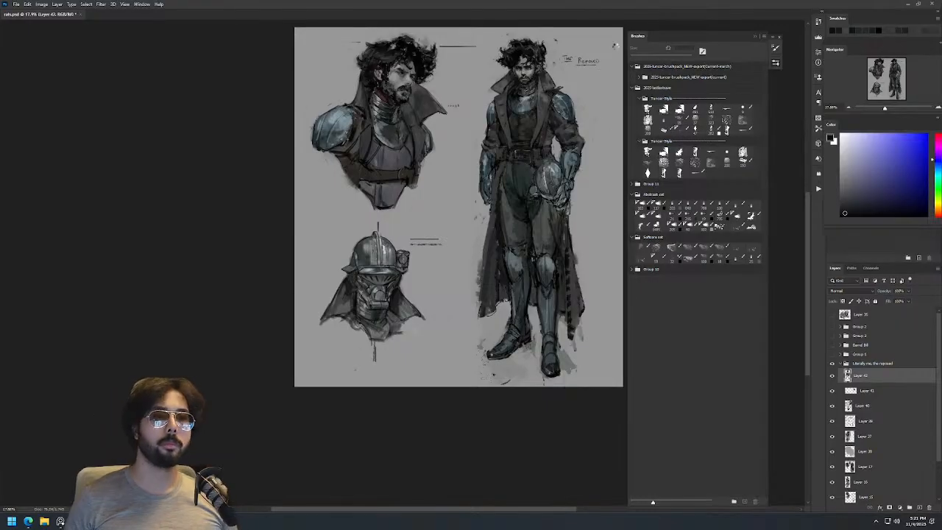
Flip the canvas horizontally and repaint the folds and shadow on the thigh beside the open coat with sampled dark tones.
{"action": "key", "text": "ctrl+shift+h"}
{"action": "left_click_drag", "start_coordinate": [395, 228], "coordinate": [434, 172]}
{"action": "left_click", "coordinate": [434, 172], "text": "alt"}
{"action": "left_click", "coordinate": [408, 200], "text": "alt"}
{"action": "left_click", "coordinate": [407, 199], "text": "alt"}
{"action": "right_click", "coordinate": [412, 196], "text": "alt"}
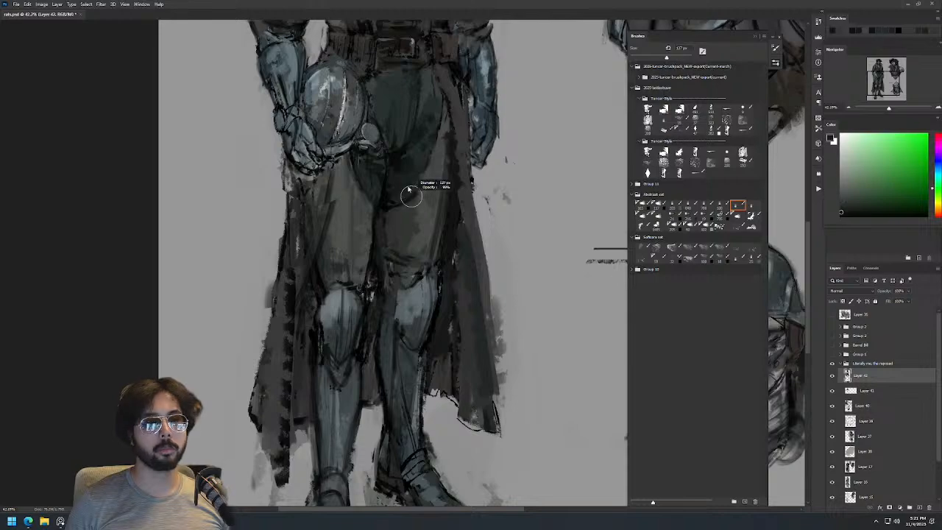
{"action": "left_click", "coordinate": [406, 208], "text": "alt"}
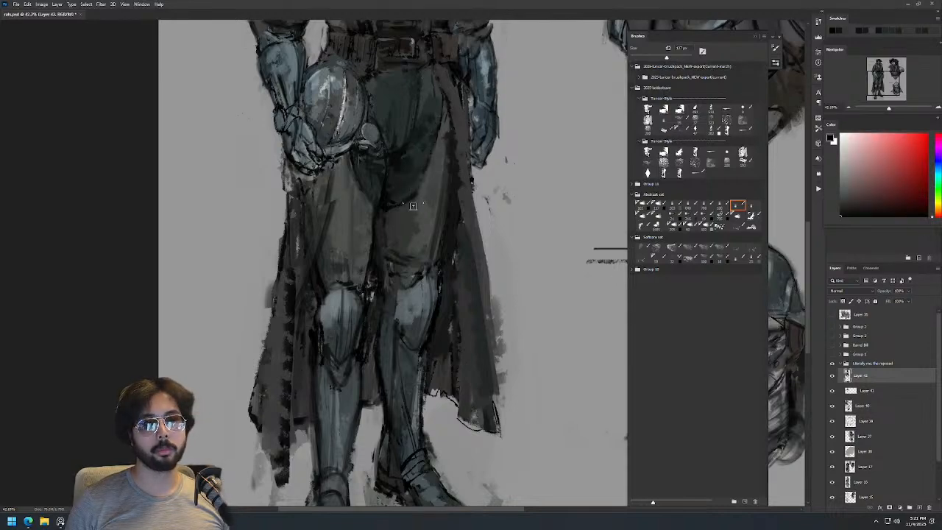
Try shading the thigh with a small textured brush from the second brush set, and undo the stroke.
{"action": "scroll", "coordinate": [441, 176], "scroll_direction": "down", "scroll_amount": 5}
{"action": "scroll", "coordinate": [443, 180], "scroll_direction": "up", "scroll_amount": 3}
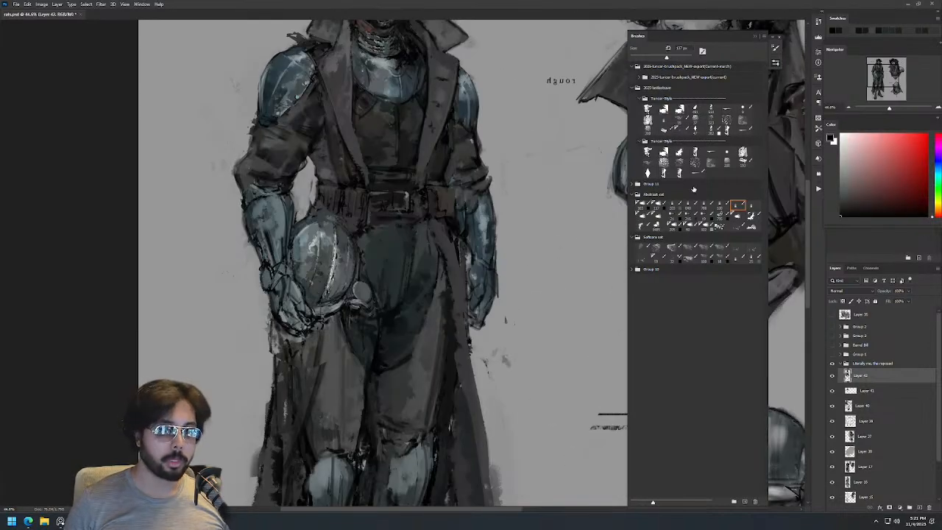
{"action": "left_click", "coordinate": [721, 247]}
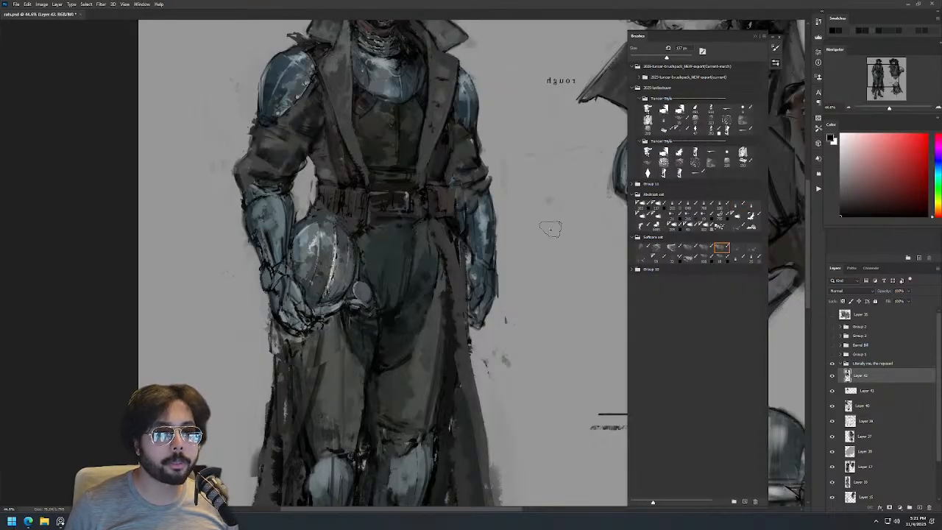
{"action": "left_click_drag", "start_coordinate": [434, 358], "coordinate": [420, 337]}
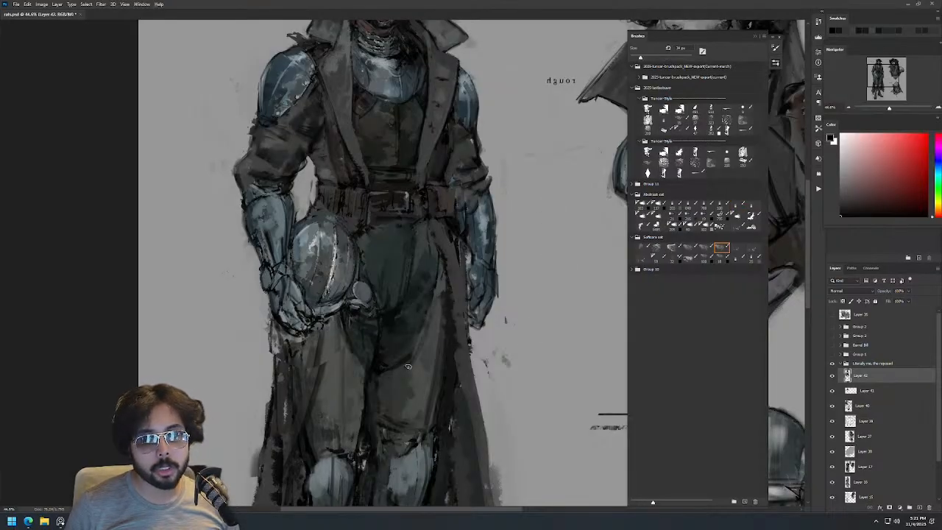
{"action": "key", "text": "ctrl+z"}
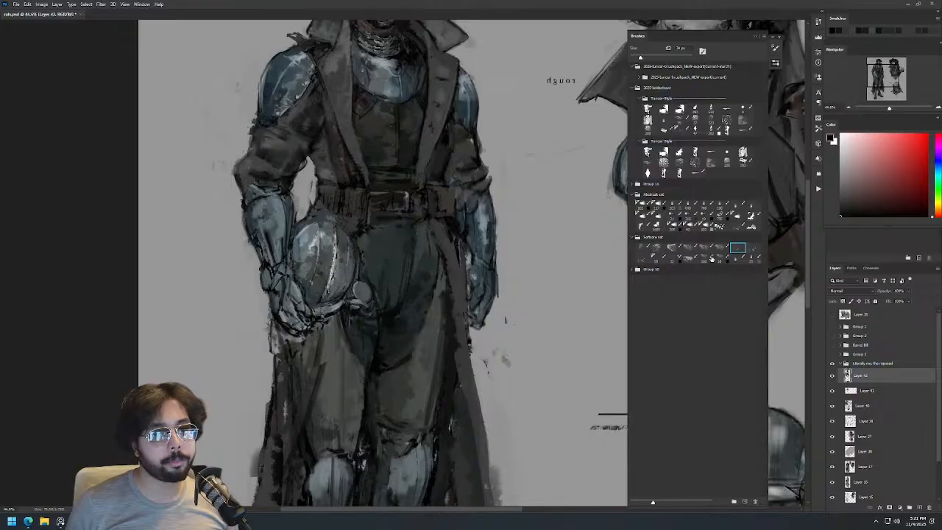
Pick another textured brush from the last brush set, test it beside the figure, undo the test strokes and reduce the brush size.
{"action": "left_click", "coordinate": [706, 247]}
{"action": "mouse_move", "coordinate": [556, 206]}
{"action": "left_mouse_down"}
{"action": "mouse_move", "coordinate": [538, 298]}
{"action": "mouse_move", "coordinate": [543, 229]}
{"action": "left_mouse_up"}
{"action": "mouse_move", "coordinate": [537, 267]}
{"action": "left_mouse_down"}
{"action": "mouse_move", "coordinate": [550, 253]}
{"action": "mouse_move", "coordinate": [578, 248]}
{"action": "left_mouse_up"}
{"action": "key", "text": "ctrl+z"}
{"action": "left_click_drag", "start_coordinate": [559, 206], "coordinate": [534, 336]}
{"action": "key", "text": "ctrl+z"}
{"action": "key", "text": "bracketleft"}
{"action": "key", "text": "bracketleft"}
{"action": "key", "text": "bracketleft"}
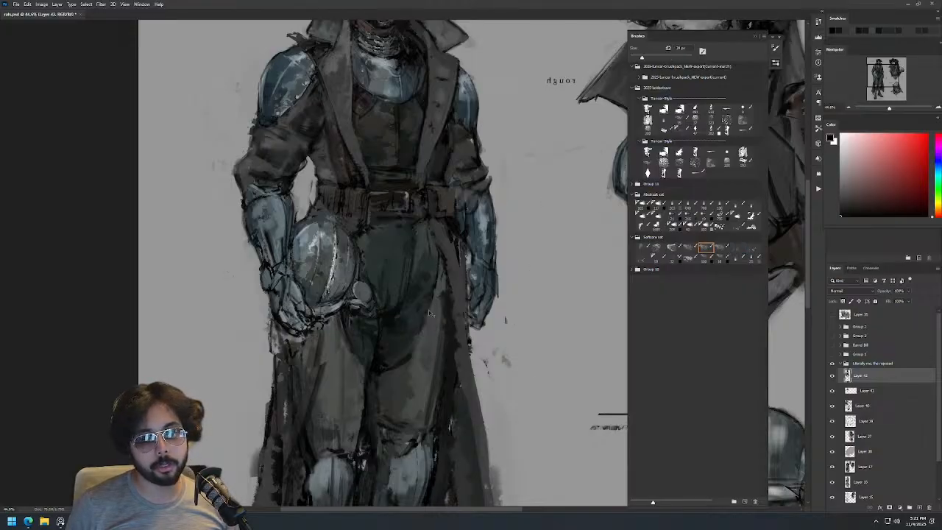
Touch up the thigh beside the open coat with sampled dark grey tones.
{"action": "mouse_move", "coordinate": [404, 366]}
{"action": "left_mouse_down"}
{"action": "mouse_move", "coordinate": [434, 297]}
{"action": "mouse_move", "coordinate": [459, 298]}
{"action": "left_mouse_up"}
{"action": "left_click", "coordinate": [408, 368], "text": "alt"}
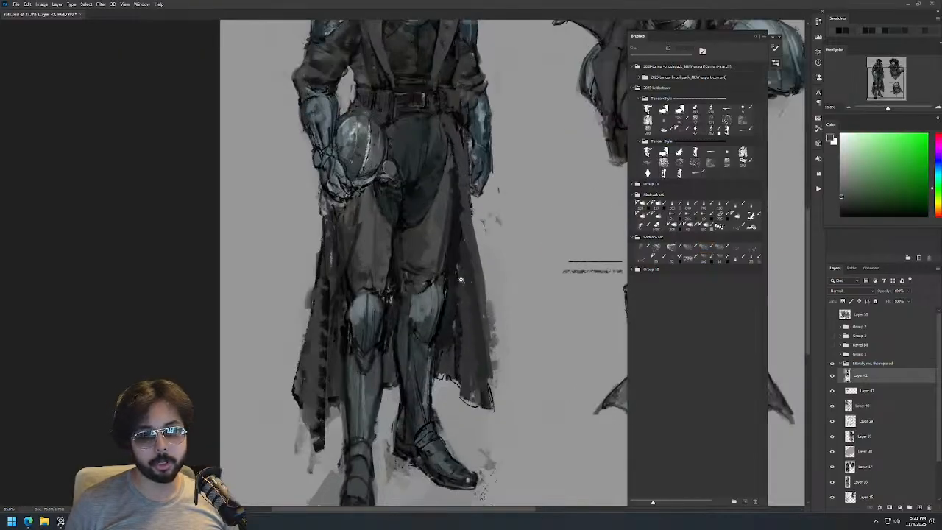
{"action": "mouse_move", "coordinate": [388, 233]}
{"action": "left_mouse_down"}
{"action": "mouse_move", "coordinate": [372, 205]}
{"action": "mouse_move", "coordinate": [363, 260]}
{"action": "left_mouse_up"}
{"action": "left_click", "coordinate": [377, 255], "text": "alt"}
{"action": "left_click_drag", "start_coordinate": [421, 190], "coordinate": [370, 193]}
Repaint the inner coat panel and lapel edge above the belt with sampled reddish-brown and near-black tones.
{"action": "left_click_drag", "start_coordinate": [434, 105], "coordinate": [467, 105]}
{"action": "left_click_drag", "start_coordinate": [428, 79], "coordinate": [449, 79]}
{"action": "mouse_move", "coordinate": [298, 126]}
{"action": "left_mouse_down"}
{"action": "mouse_move", "coordinate": [284, 126]}
{"action": "mouse_move", "coordinate": [308, 151]}
{"action": "left_mouse_up"}
{"action": "left_click", "coordinate": [298, 154], "text": "alt"}
{"action": "left_click_drag", "start_coordinate": [301, 118], "coordinate": [312, 118]}
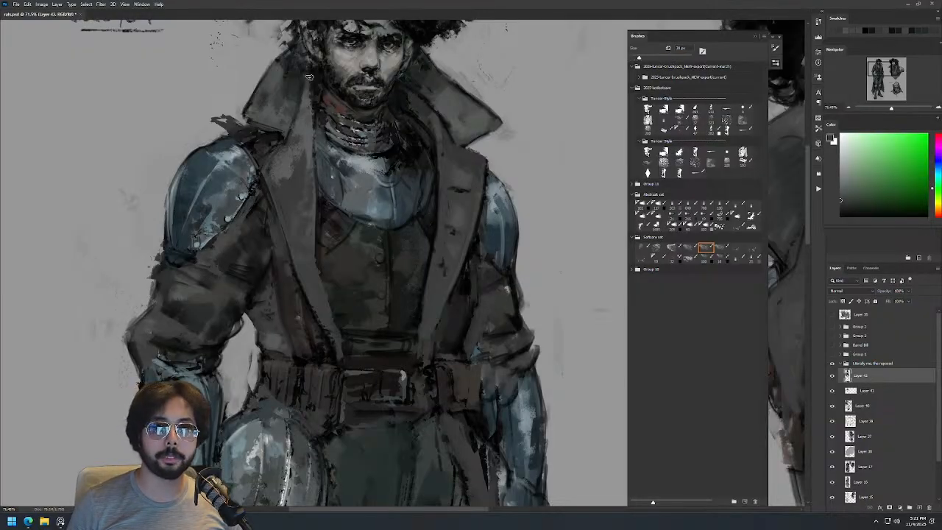
{"action": "left_click", "coordinate": [287, 297], "text": "alt"}
{"action": "left_click_drag", "start_coordinate": [290, 327], "coordinate": [279, 327]}
{"action": "left_click", "coordinate": [305, 334], "text": "alt"}
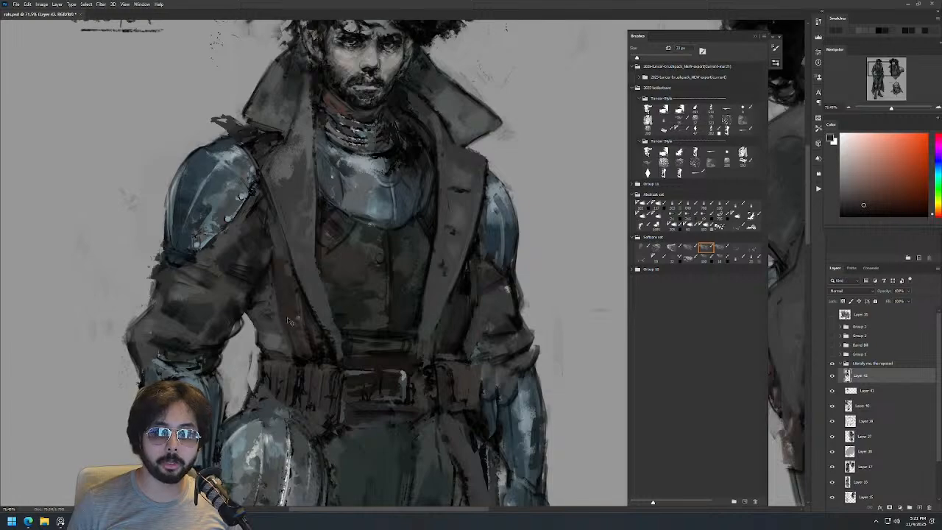
{"action": "left_click", "coordinate": [273, 282], "text": "alt"}
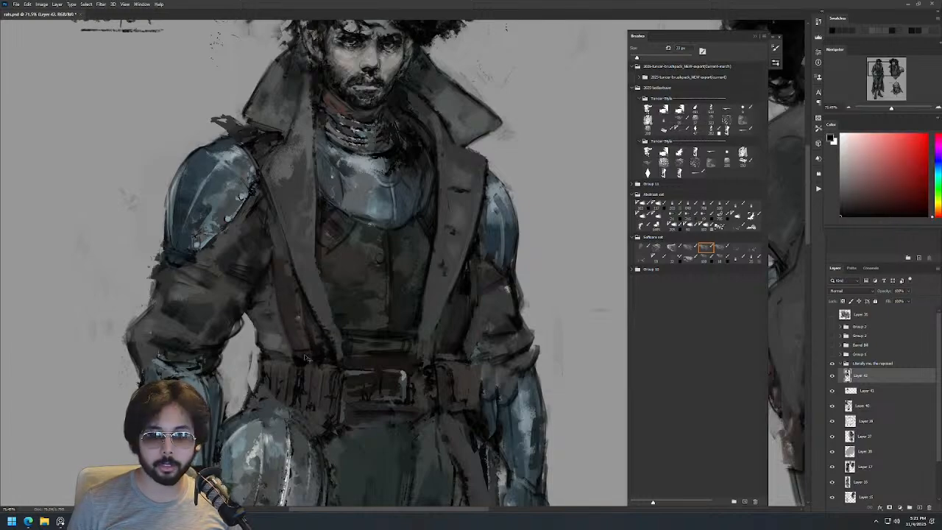
{"action": "left_click", "coordinate": [348, 326], "text": "alt"}
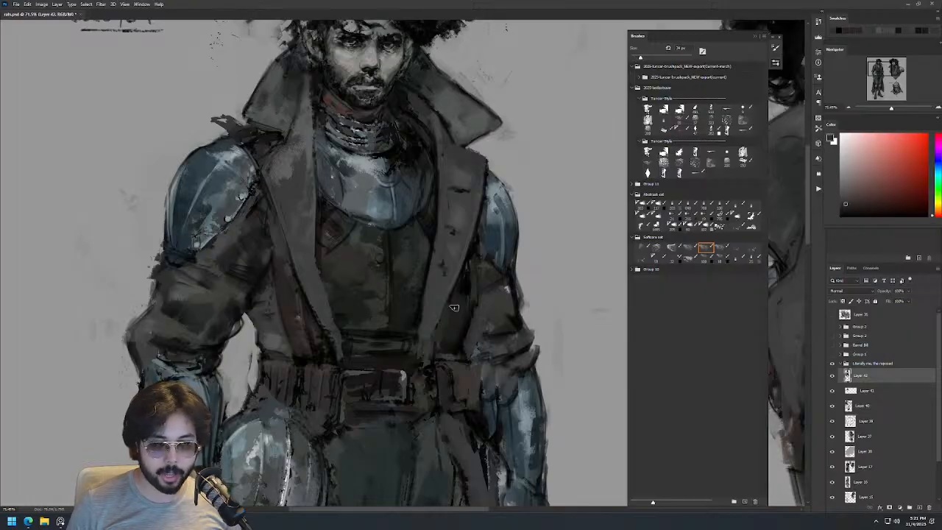
{"action": "left_click", "coordinate": [462, 330], "text": "alt"}
Flip the canvas horizontally and touch up the upturned collar of the full-length figure with sampled dark tones.
{"action": "scroll", "coordinate": [471, 332], "scroll_direction": "down", "scroll_amount": 5}
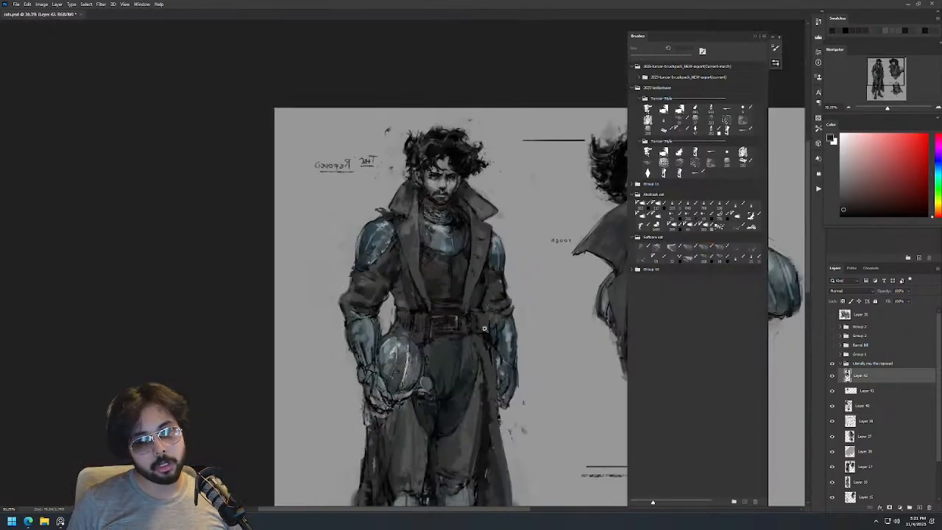
{"action": "key", "text": "ctrl+shift+h"}
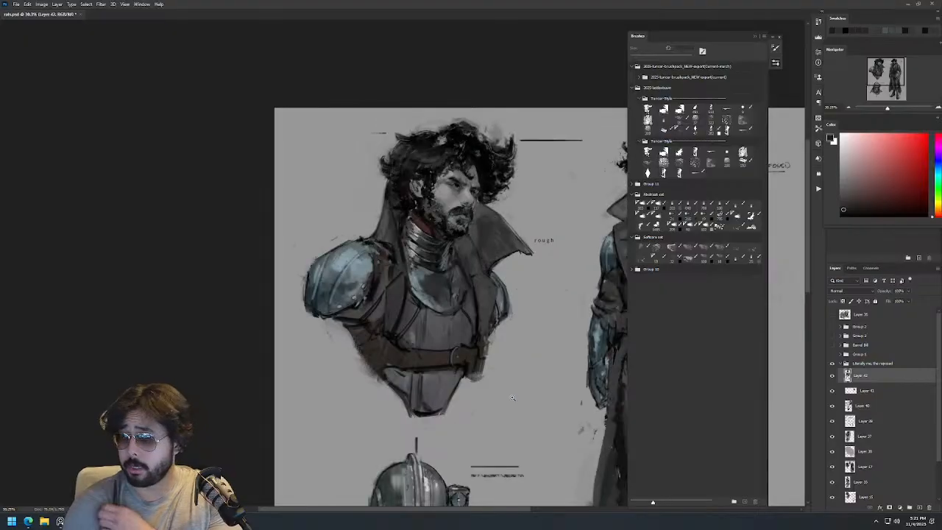
{"action": "mouse_move", "coordinate": [480, 212]}
{"action": "left_mouse_down"}
{"action": "mouse_move", "coordinate": [296, 161]}
{"action": "mouse_move", "coordinate": [235, 159]}
{"action": "left_mouse_up"}
{"action": "left_click_drag", "start_coordinate": [428, 109], "coordinate": [478, 110]}
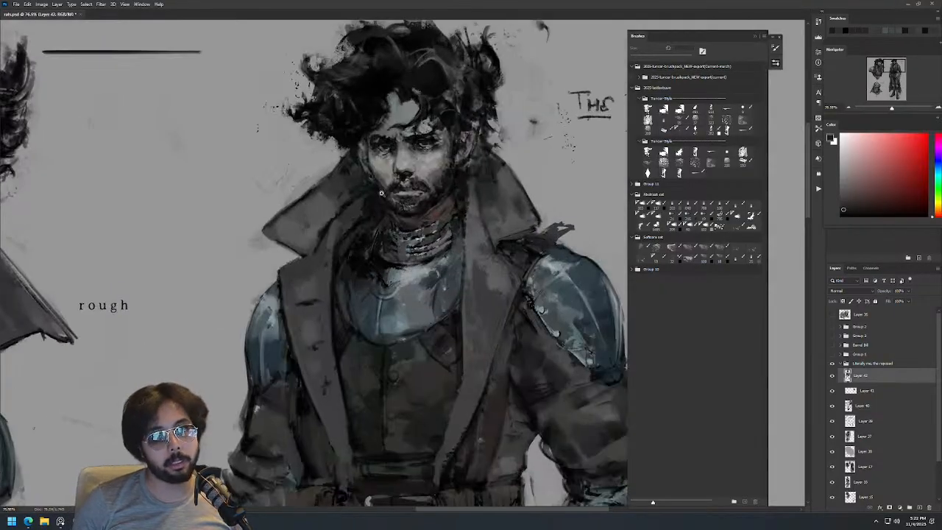
{"action": "left_click", "coordinate": [324, 222], "text": "alt"}
{"action": "left_click", "coordinate": [356, 203], "text": "alt"}
{"action": "key", "text": "z"}
{"action": "left_click_drag", "start_coordinate": [417, 149], "coordinate": [366, 150]}
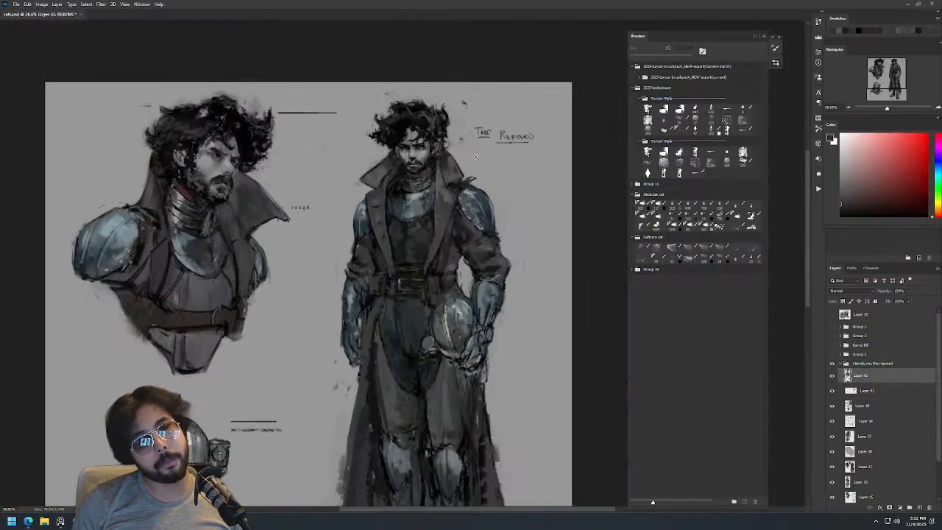
Deepen the dark tones of the full-length figure's beard with black, adjusting the brush size.
{"action": "left_click_drag", "start_coordinate": [476, 158], "coordinate": [464, 171]}
{"action": "left_click_drag", "start_coordinate": [429, 142], "coordinate": [532, 143]}
{"action": "key", "text": "b"}
{"action": "key", "text": "]"}
{"action": "key", "text": "]"}
{"action": "key", "text": "]"}
{"action": "key", "text": "]"}
{"action": "left_click", "coordinate": [412, 206], "text": "alt"}
{"action": "left_click", "coordinate": [401, 227]}
{"action": "key", "text": "["}
{"action": "key", "text": "["}
{"action": "key", "text": "["}
{"action": "key", "text": "["}
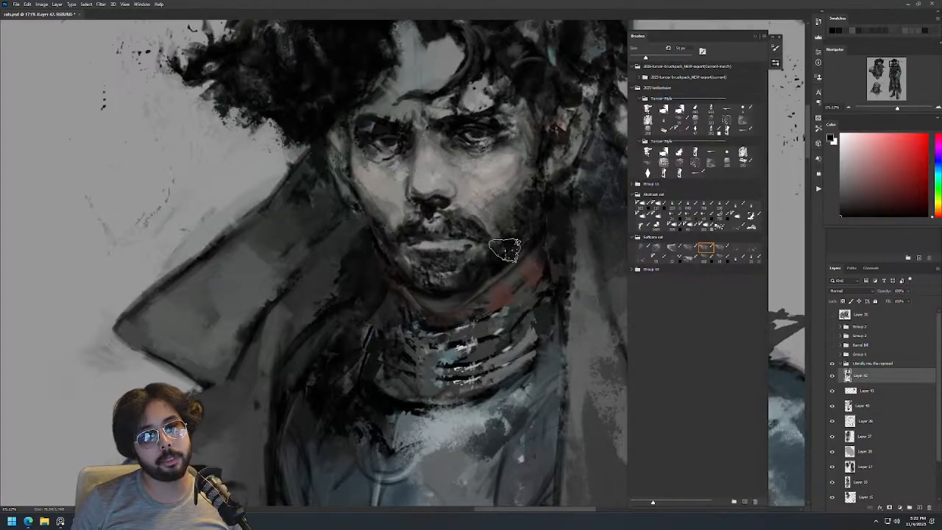
Shade the bearded cheek and jaw with a larger brush and sampled dark grey tones.
{"action": "key", "text": "]"}
{"action": "key", "text": "]"}
{"action": "key", "text": "]"}
{"action": "left_click", "coordinate": [587, 190], "text": "alt"}
{"action": "mouse_move", "coordinate": [513, 205]}
{"action": "left_mouse_down"}
{"action": "mouse_move", "coordinate": [517, 228]}
{"action": "mouse_move", "coordinate": [472, 238]}
{"action": "mouse_move", "coordinate": [518, 238]}
{"action": "left_mouse_up"}
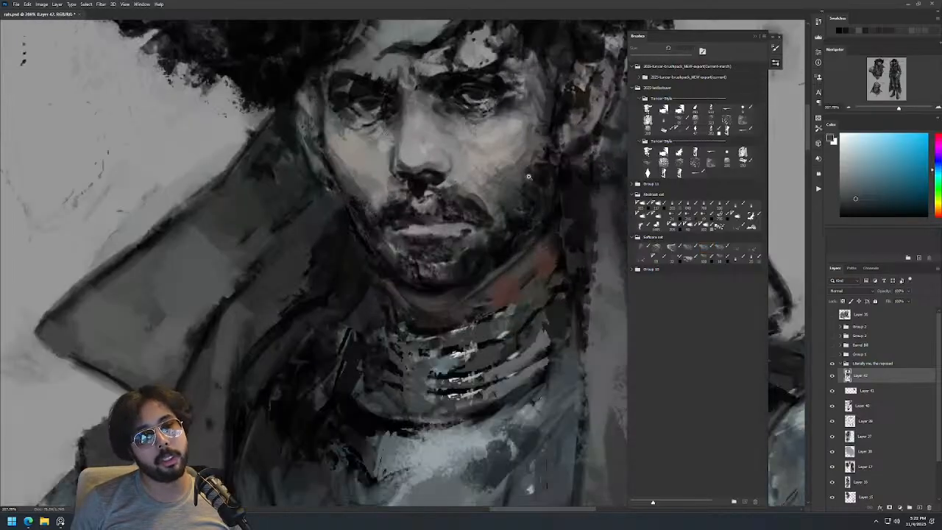
{"action": "left_click", "coordinate": [522, 205], "text": "alt"}
{"action": "left_click_drag", "start_coordinate": [533, 193], "coordinate": [536, 193]}
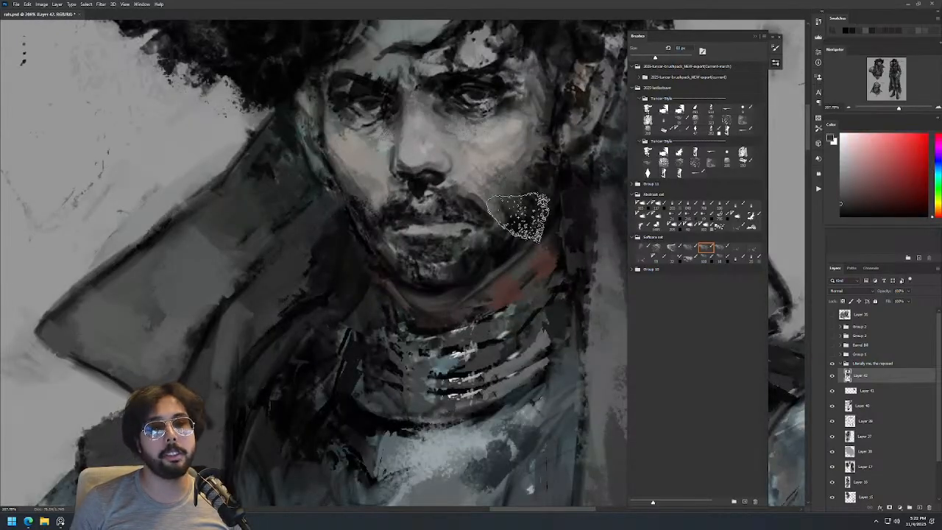
{"action": "left_click_drag", "start_coordinate": [567, 131], "coordinate": [537, 224]}
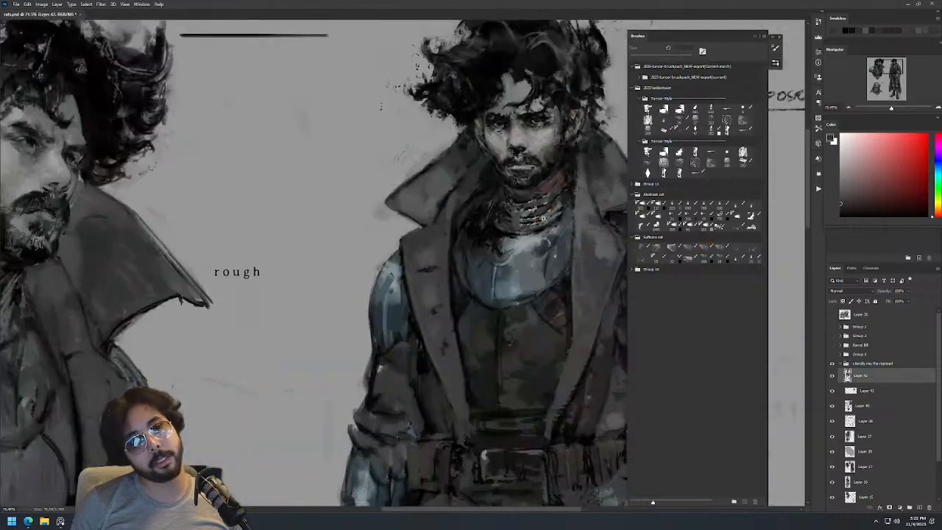
Refine the light planes around the nose and cheek with a small brush and a sampled light grey.
{"action": "mouse_move", "coordinate": [589, 142]}
{"action": "left_mouse_down"}
{"action": "mouse_move", "coordinate": [578, 190]}
{"action": "mouse_move", "coordinate": [431, 173]}
{"action": "left_mouse_up"}
{"action": "left_click_drag", "start_coordinate": [400, 117], "coordinate": [464, 121]}
{"action": "mouse_move", "coordinate": [383, 171]}
{"action": "left_mouse_down"}
{"action": "mouse_move", "coordinate": [322, 180]}
{"action": "mouse_move", "coordinate": [333, 180]}
{"action": "left_mouse_up"}
{"action": "left_click", "coordinate": [349, 170], "text": "alt"}
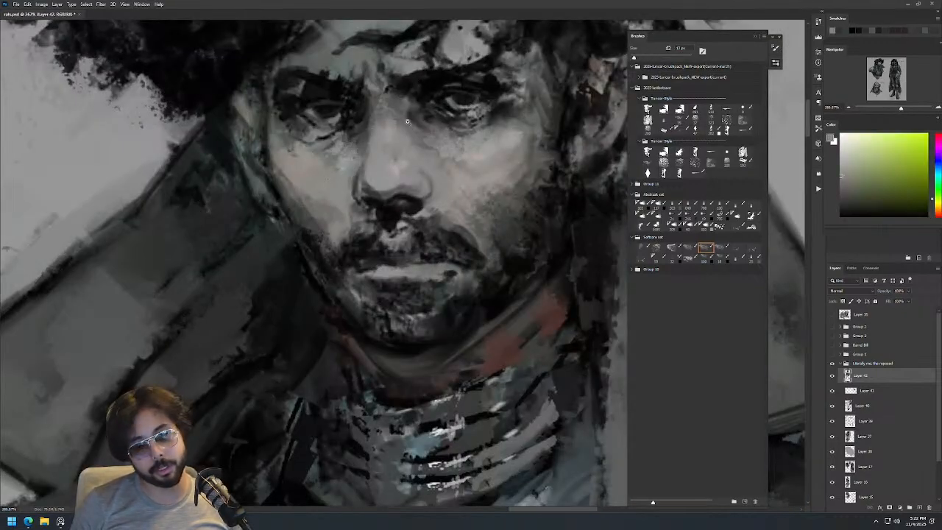
{"action": "scroll", "coordinate": [403, 127], "scroll_direction": "down", "scroll_amount": 6}
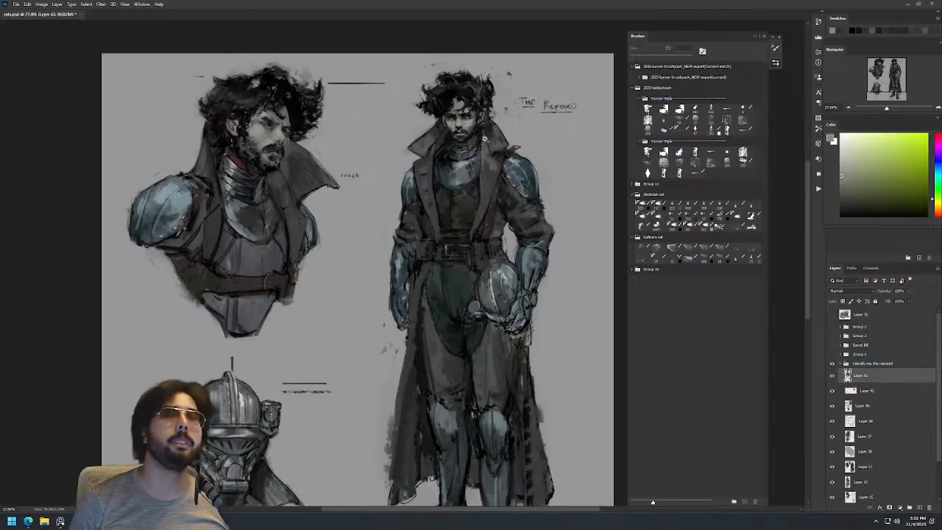
Refine the hairline above the forehead with a sampled grey-green and black, comparing the face against the full figure.
{"action": "scroll", "coordinate": [486, 138], "scroll_direction": "up", "scroll_amount": 4}
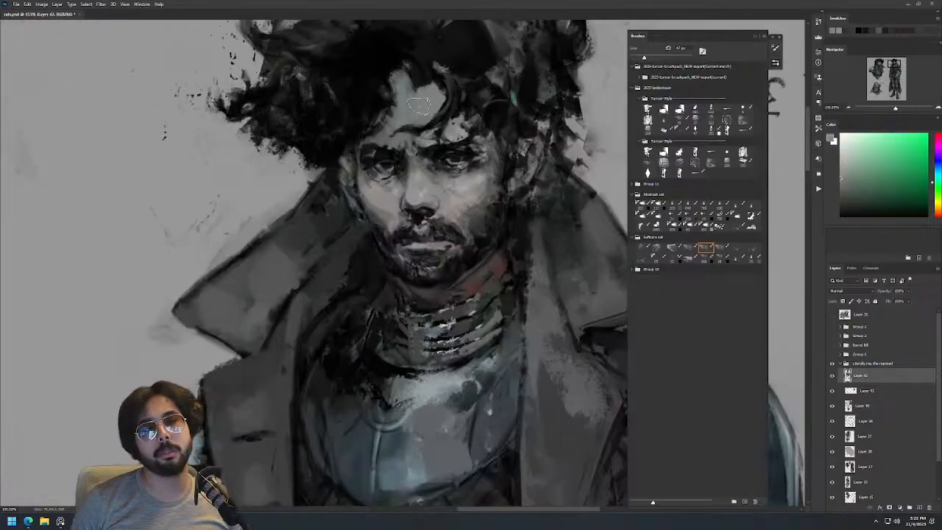
{"action": "scroll", "coordinate": [429, 86], "scroll_direction": "down", "scroll_amount": 5}
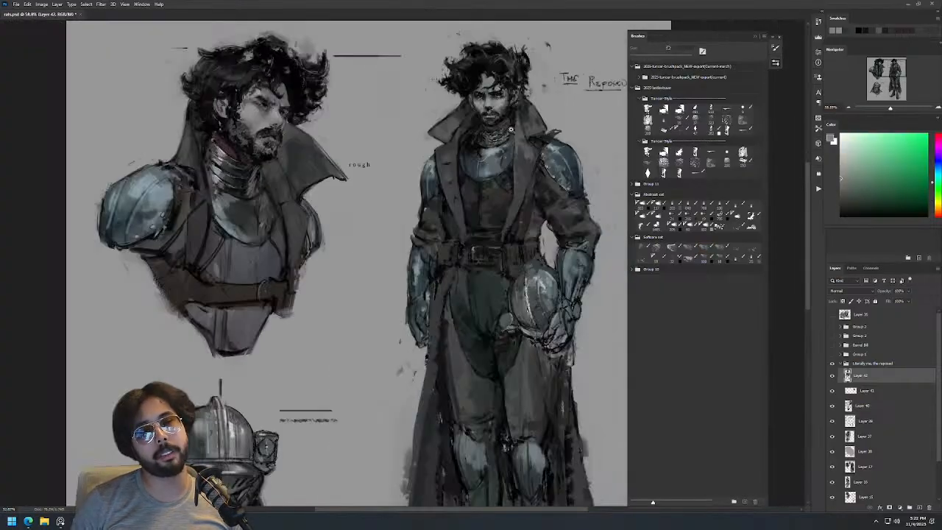
{"action": "scroll", "coordinate": [520, 71], "scroll_direction": "up", "scroll_amount": 5}
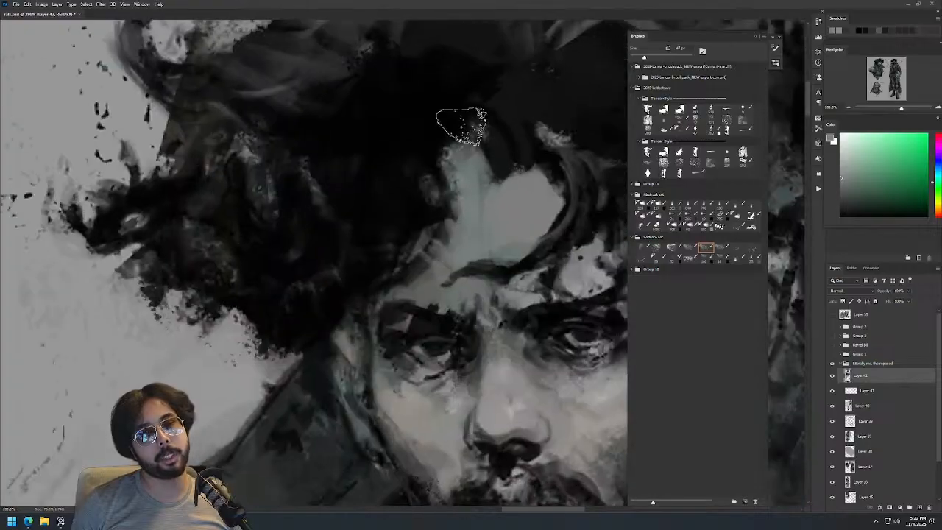
{"action": "scroll", "coordinate": [448, 154], "scroll_direction": "down", "scroll_amount": 6}
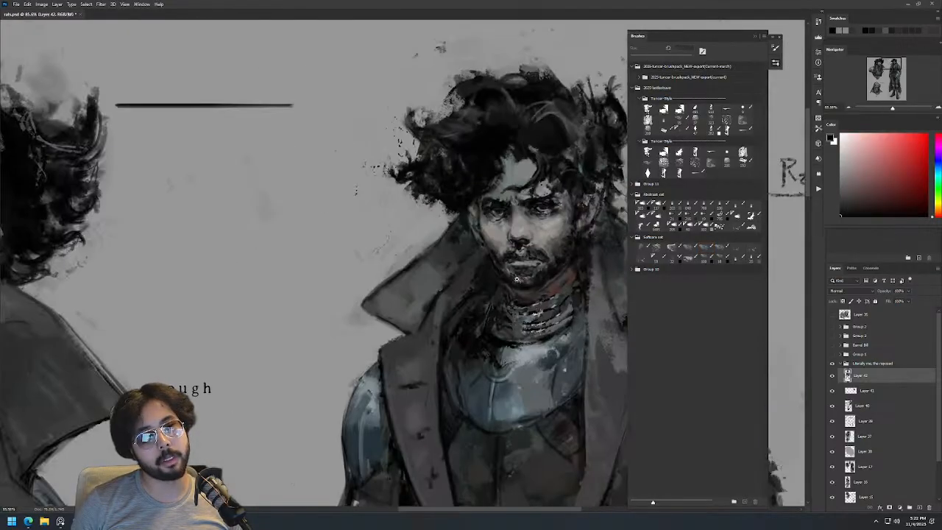
{"action": "scroll", "coordinate": [454, 160], "scroll_direction": "up", "scroll_amount": 5}
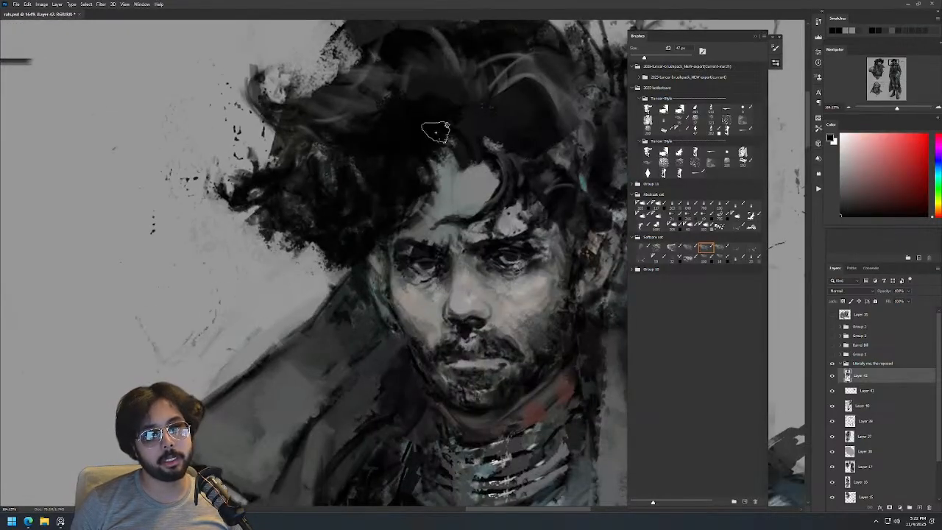
{"action": "scroll", "coordinate": [467, 199], "scroll_direction": "down", "scroll_amount": 5}
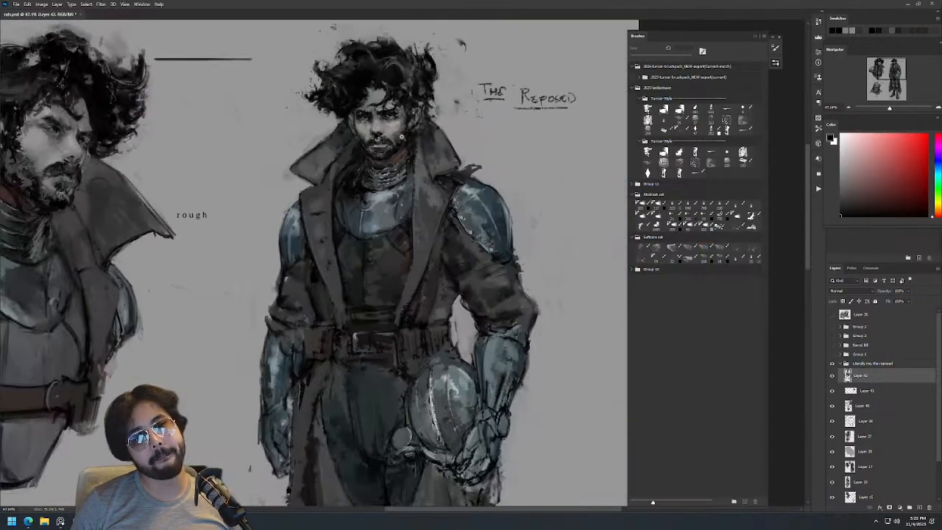
Lighten the cheek below the eye with sampled pale pinkish tones and check the result at full-figure scale.
{"action": "left_click_drag", "start_coordinate": [393, 127], "coordinate": [441, 130]}
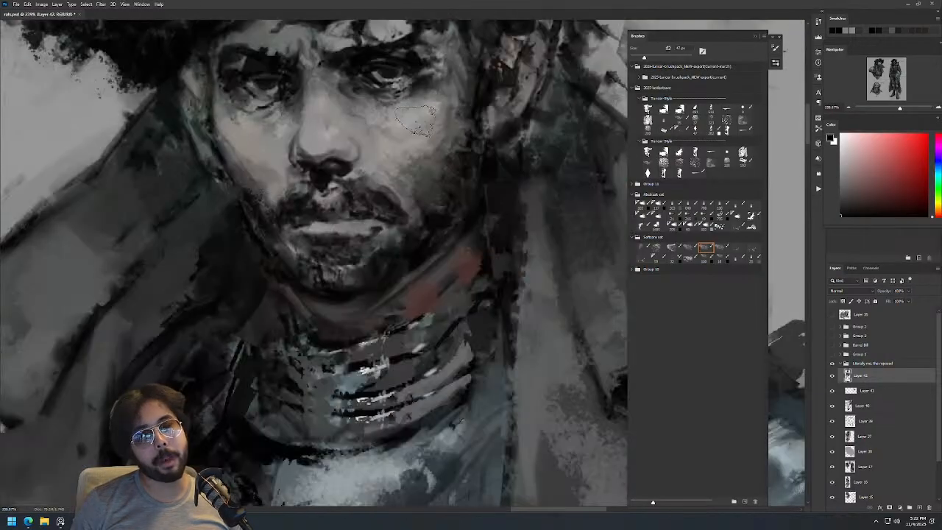
{"action": "left_click", "coordinate": [434, 109], "text": "alt"}
{"action": "right_click", "coordinate": [426, 143], "text": "alt"}
{"action": "left_click", "coordinate": [417, 144], "text": "alt"}
{"action": "left_click_drag", "start_coordinate": [372, 140], "coordinate": [416, 107]}
{"action": "left_click_drag", "start_coordinate": [497, 103], "coordinate": [462, 108]}
{"action": "scroll", "coordinate": [462, 108], "scroll_direction": "down", "scroll_amount": 5}
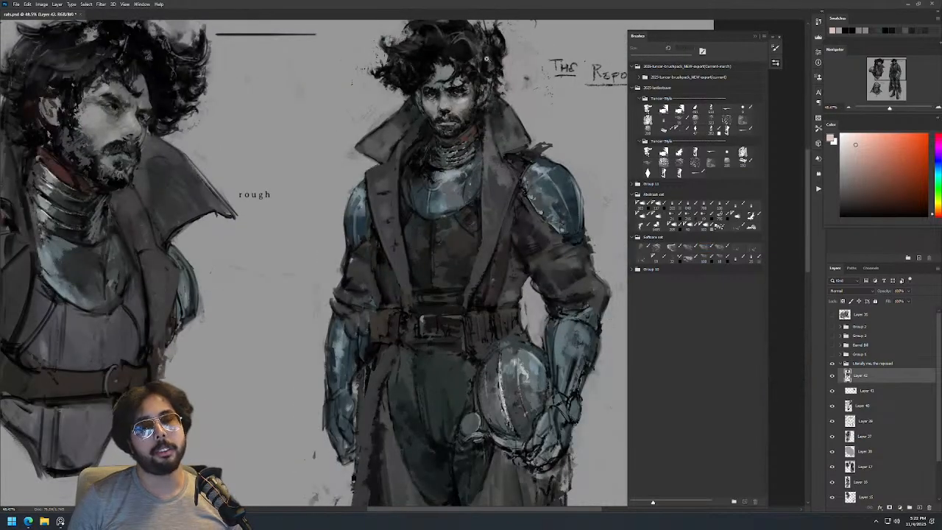
Repaint the cheek with the textured brush, using a paler, less saturated skin tone shifted towards orange.
{"action": "scroll", "coordinate": [474, 59], "scroll_direction": "up", "scroll_amount": 5}
{"action": "left_click", "coordinate": [705, 247]}
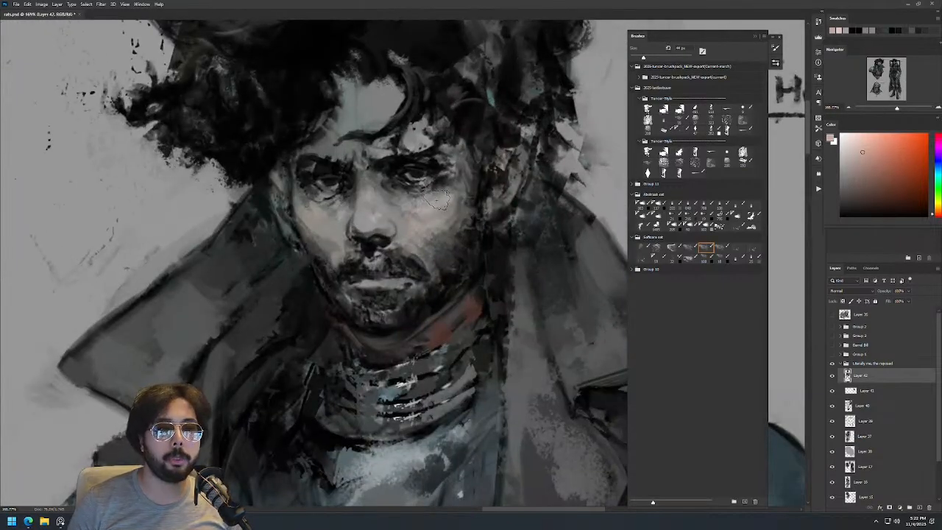
{"action": "left_click", "coordinate": [848, 153]}
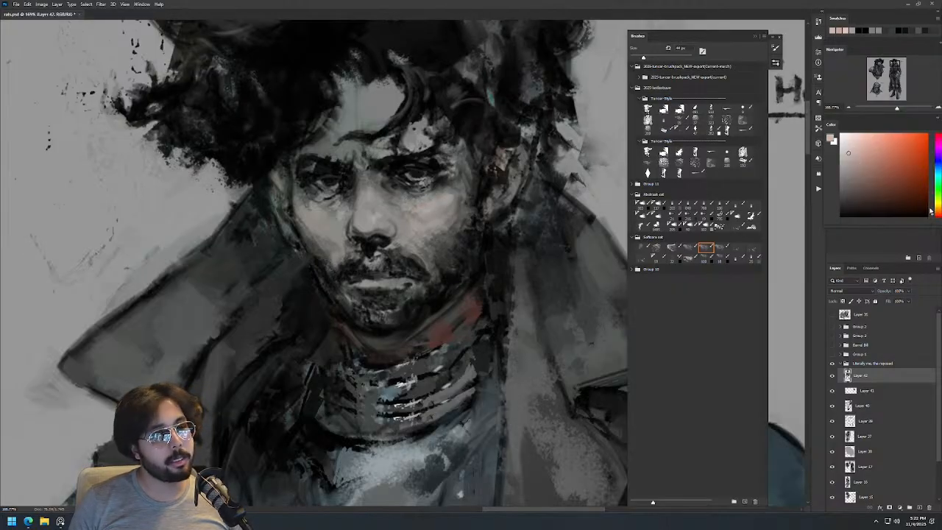
{"action": "left_click", "coordinate": [934, 208]}
{"action": "right_click", "coordinate": [466, 206], "text": "alt"}
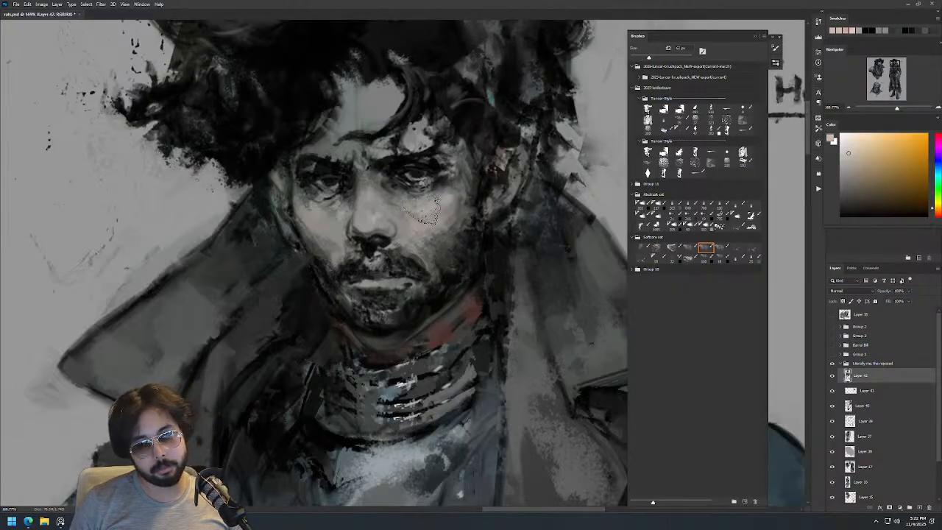
{"action": "scroll", "coordinate": [479, 209], "scroll_direction": "down", "scroll_amount": 5}
Blend the skin transitions on the full-length figure's face with several sampled warm greys and a small brush.
{"action": "mouse_move", "coordinate": [509, 184]}
{"action": "left_mouse_down"}
{"action": "mouse_move", "coordinate": [486, 199]}
{"action": "mouse_move", "coordinate": [559, 189]}
{"action": "left_mouse_up"}
{"action": "left_click", "coordinate": [498, 198], "text": "alt"}
{"action": "left_click", "coordinate": [494, 198]}
{"action": "left_click", "coordinate": [492, 203], "text": "alt"}
{"action": "left_click", "coordinate": [500, 162], "text": "alt"}
{"action": "left_click", "coordinate": [492, 164], "text": "alt"}
{"action": "left_click_drag", "start_coordinate": [487, 166], "coordinate": [460, 165]}
{"action": "left_click_drag", "start_coordinate": [519, 140], "coordinate": [520, 210]}
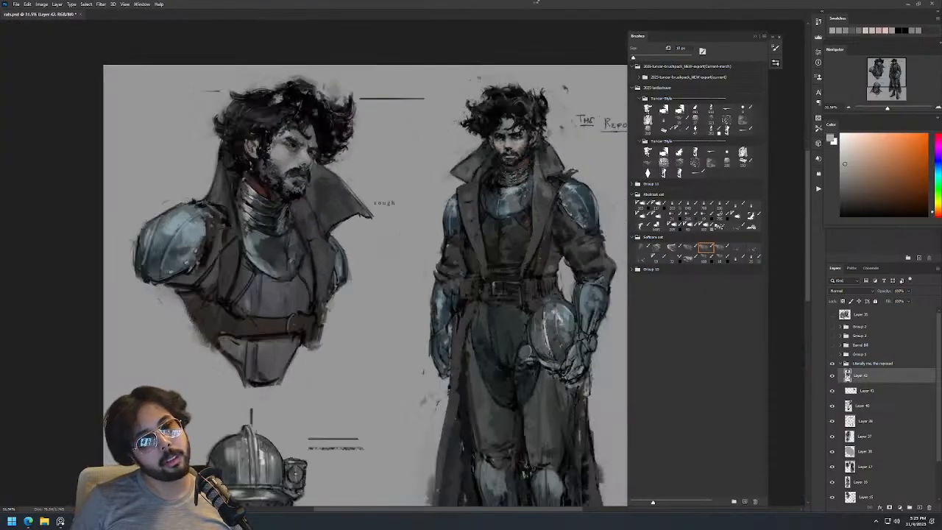
Flip the canvas horizontally and retouch the area around the eyes with sampled mid and dark greys.
{"action": "key", "text": "ctrl+shift+h"}
{"action": "left_click_drag", "start_coordinate": [375, 206], "coordinate": [492, 163]}
{"action": "left_click_drag", "start_coordinate": [513, 141], "coordinate": [494, 156]}
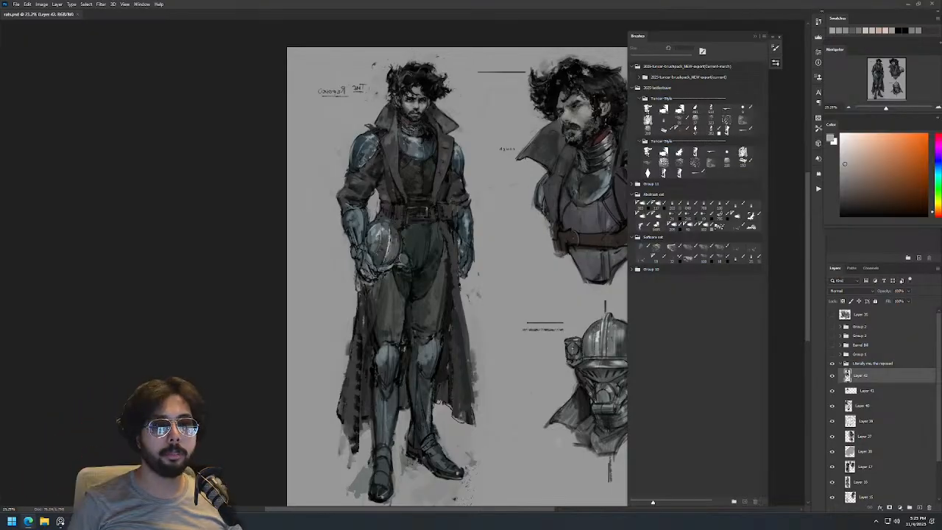
{"action": "scroll", "coordinate": [423, 103], "scroll_direction": "up", "scroll_amount": 6}
{"action": "key", "text": "b"}
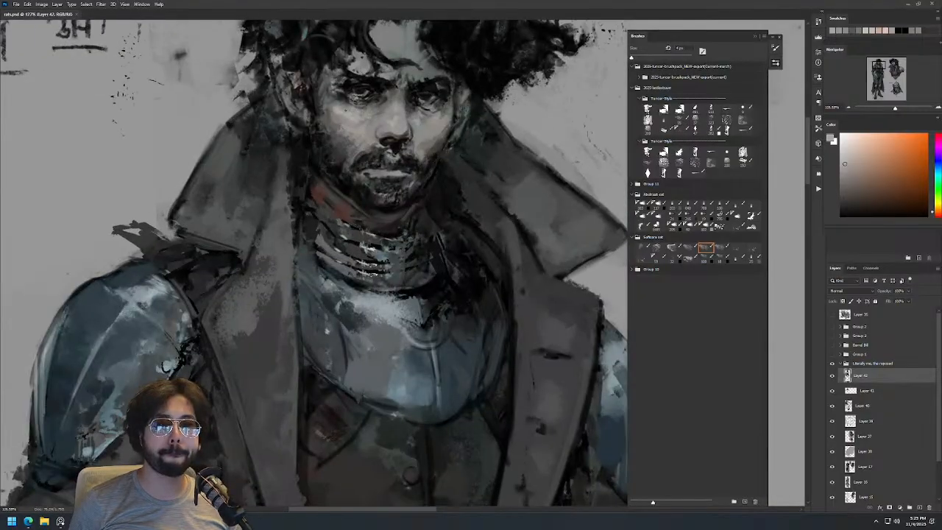
{"action": "left_click", "coordinate": [372, 106], "text": "alt"}
{"action": "left_click", "coordinate": [365, 103], "text": "alt"}
{"action": "left_click", "coordinate": [368, 101], "text": "alt"}
{"action": "scroll", "coordinate": [375, 96], "scroll_direction": "up", "scroll_amount": 4}
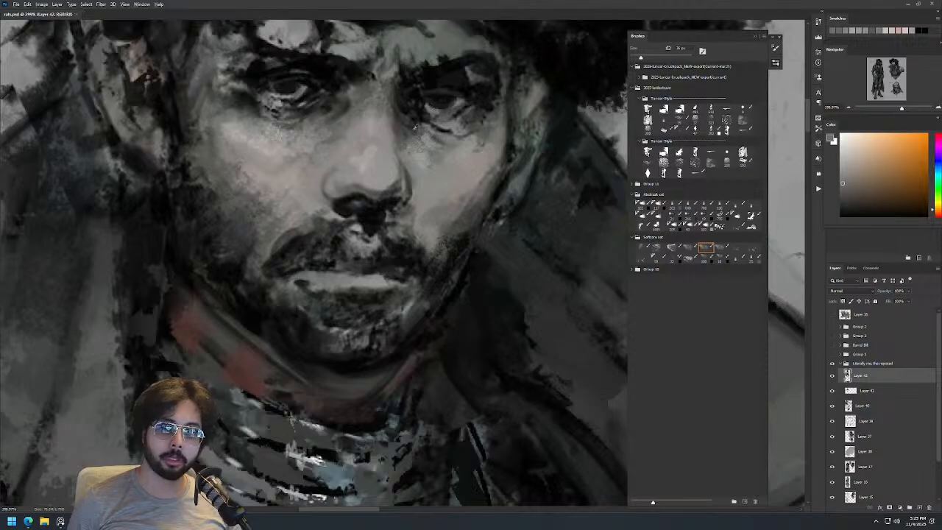
{"action": "left_click", "coordinate": [419, 114], "text": "alt"}
Select the dark areas around the eyes by colour with the Magic Wand and set a dark orange-brown paint colour.
{"action": "key", "text": "w"}
{"action": "left_click", "coordinate": [420, 117]}
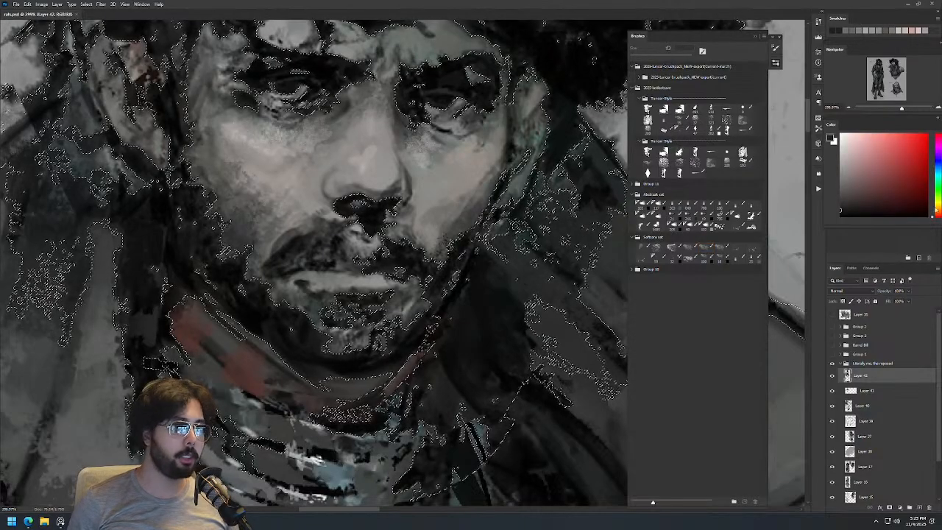
{"action": "left_click", "coordinate": [938, 212]}
{"action": "left_click", "coordinate": [870, 208]}
{"action": "left_click", "coordinate": [706, 248]}
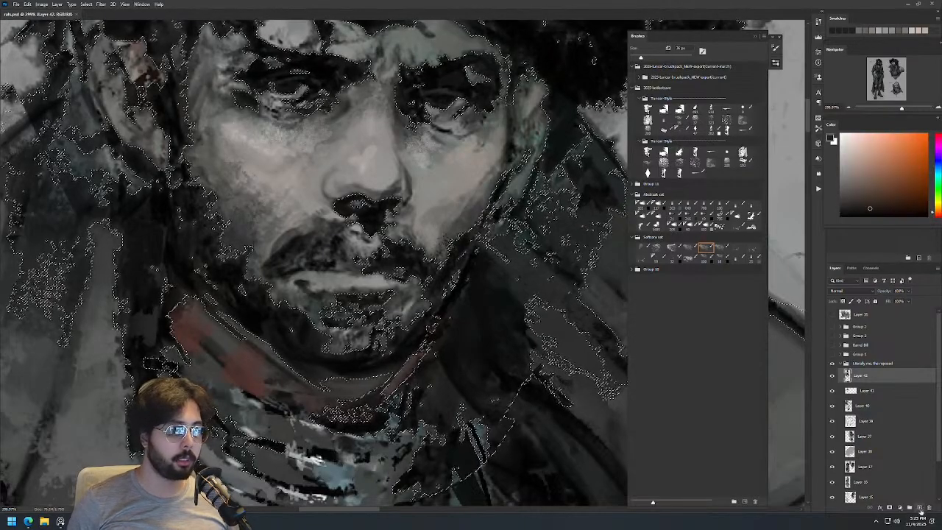
Try painting warm brown over the selected eye shadows on a new layer, and undo the strokes and the layer.
{"action": "left_click", "coordinate": [919, 507]}
{"action": "right_click", "coordinate": [329, 181], "text": "alt"}
{"action": "mouse_move", "coordinate": [291, 96]}
{"action": "left_mouse_down"}
{"action": "mouse_move", "coordinate": [344, 96]}
{"action": "mouse_move", "coordinate": [298, 92]}
{"action": "left_mouse_up"}
{"action": "left_click_drag", "start_coordinate": [486, 107], "coordinate": [435, 104]}
{"action": "left_click", "coordinate": [901, 198]}
{"action": "key", "text": "ctrl+z"}
{"action": "key", "text": "ctrl+z"}
{"action": "key", "text": "ctrl+z"}
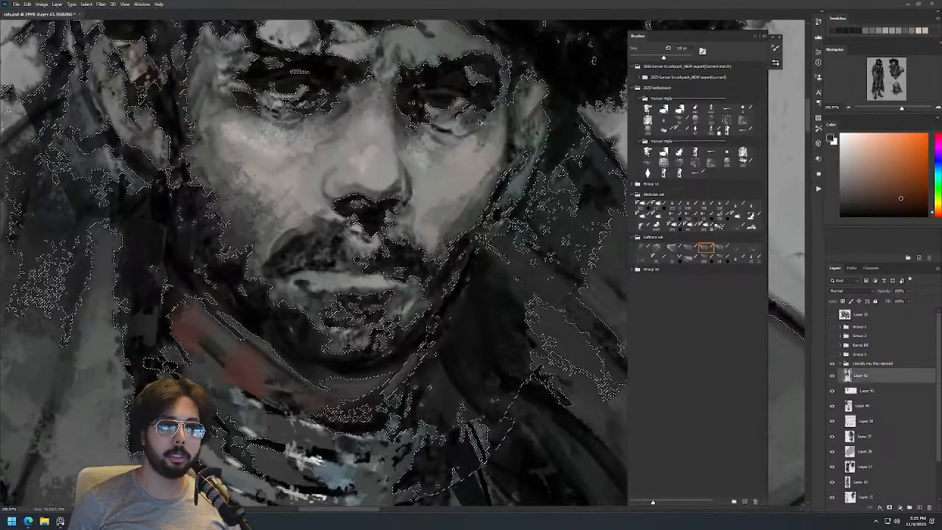
{"action": "left_click", "coordinate": [421, 123]}
{"action": "key", "text": "ctrl+z"}
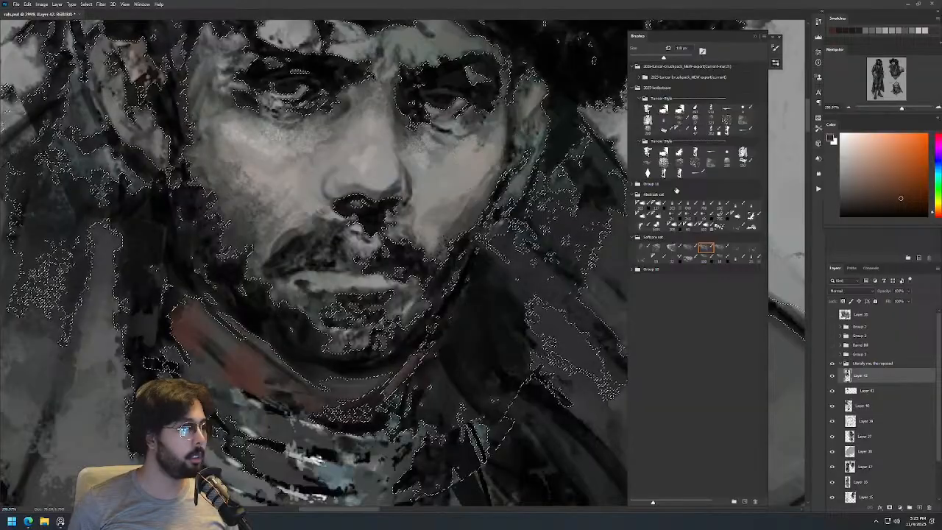
Paint the selected shadows around the eyes with a very dark orange-brown, reducing the brush size, and clear the selection.
{"action": "left_click", "coordinate": [860, 205]}
{"action": "right_click", "coordinate": [460, 168], "text": "alt"}
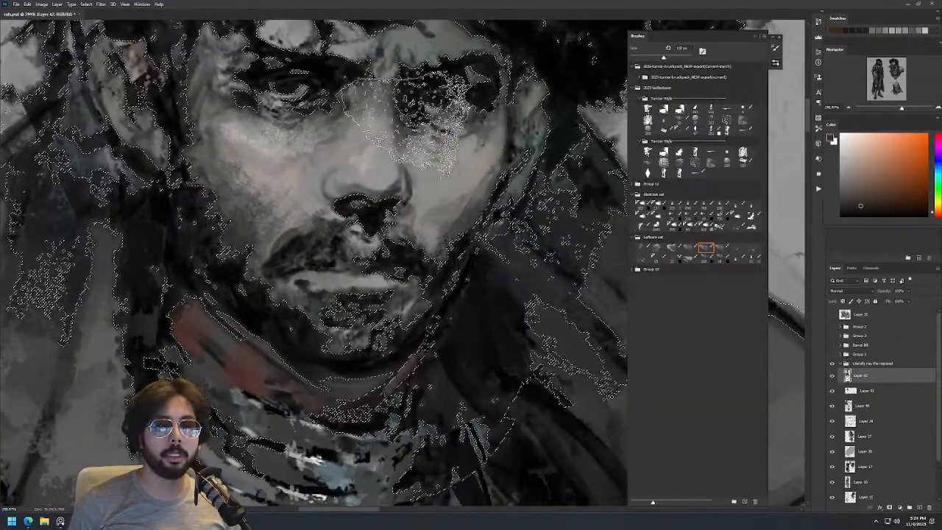
{"action": "left_click_drag", "start_coordinate": [405, 116], "coordinate": [434, 131]}
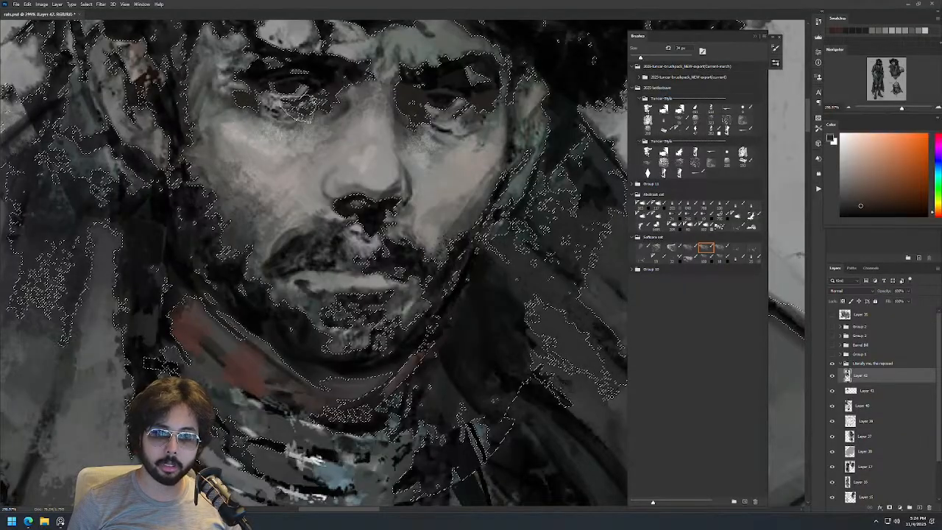
{"action": "key", "text": "ctrl+d"}
{"action": "key", "text": "z"}
{"action": "left_click_drag", "start_coordinate": [432, 117], "coordinate": [428, 162]}
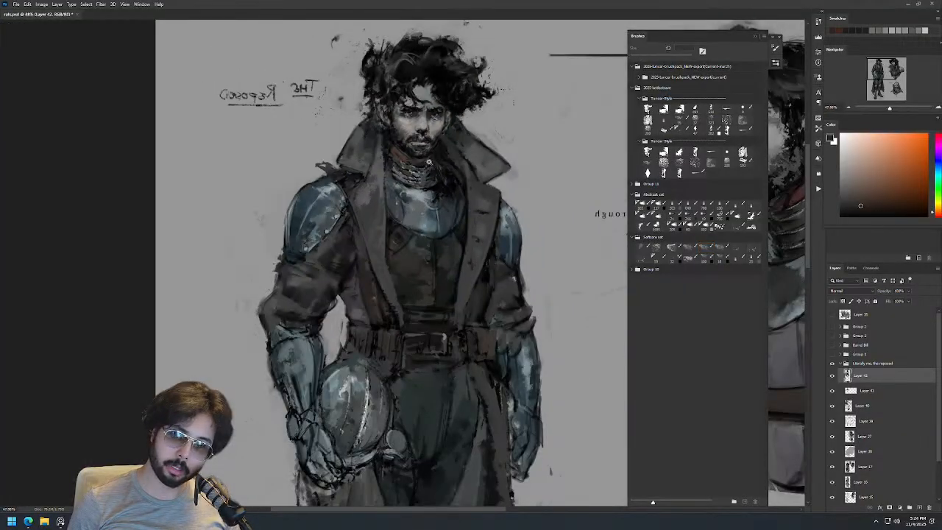
Soften the cheek and the side of the nose with sampled light and mid warm greys and a small brush.
{"action": "mouse_move", "coordinate": [412, 112]}
{"action": "left_mouse_down"}
{"action": "mouse_move", "coordinate": [383, 112]}
{"action": "mouse_move", "coordinate": [471, 112]}
{"action": "left_mouse_up"}
{"action": "key", "text": "b"}
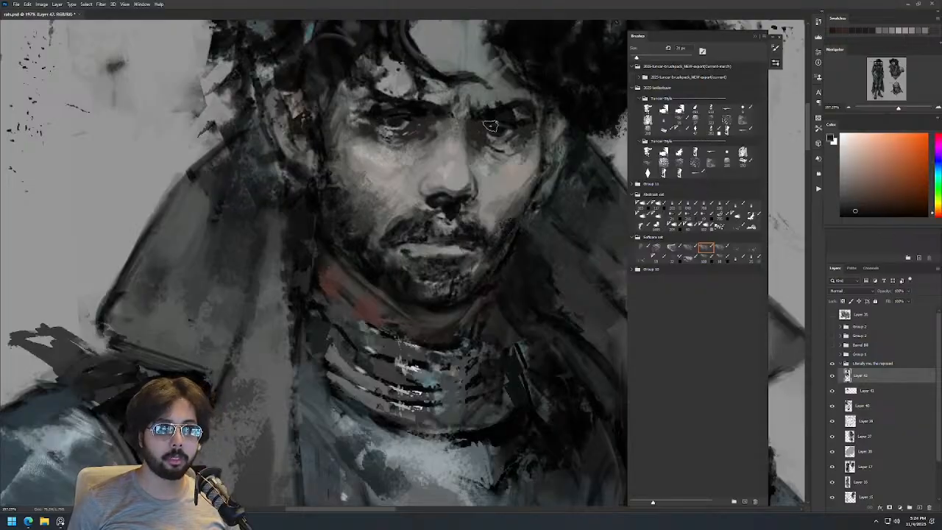
{"action": "left_click", "coordinate": [462, 122], "text": "alt"}
{"action": "key", "text": "z"}
{"action": "left_click_drag", "start_coordinate": [532, 100], "coordinate": [432, 100]}
{"action": "left_click_drag", "start_coordinate": [528, 109], "coordinate": [644, 109]}
{"action": "key", "text": "b"}
{"action": "left_click", "coordinate": [415, 156], "text": "alt"}
{"action": "left_click_drag", "start_coordinate": [434, 162], "coordinate": [404, 155]}
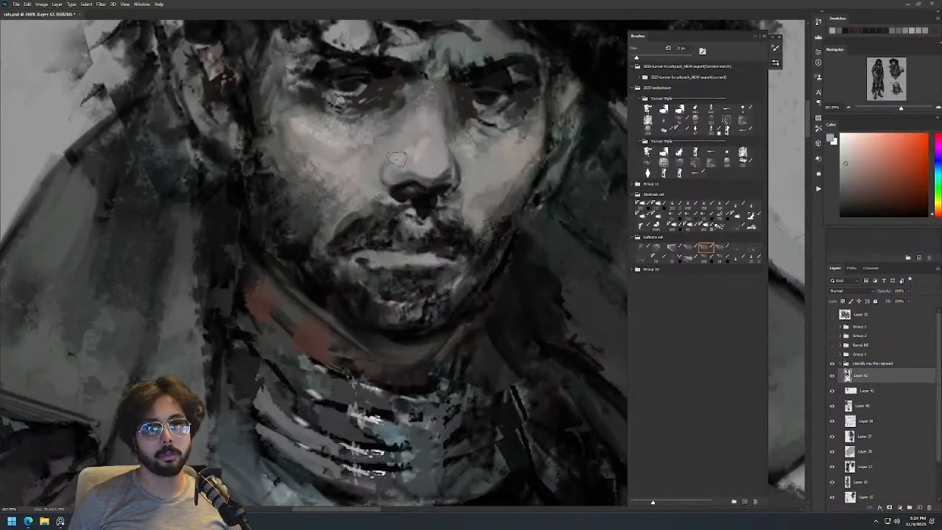
{"action": "left_click", "coordinate": [393, 149], "text": "alt"}
{"action": "left_click", "coordinate": [381, 150], "text": "alt"}
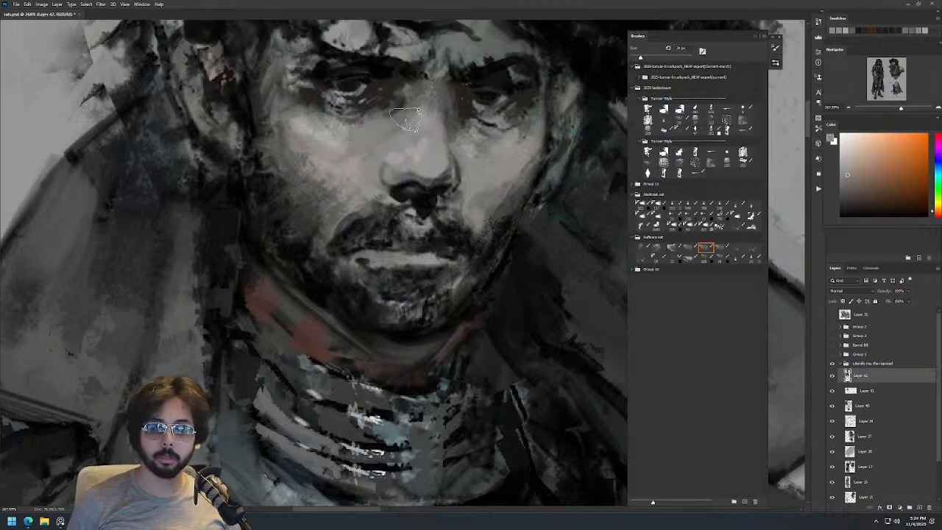
Flip the canvas horizontally to check the face, try the Eraser over it, and undo both.
{"action": "key", "text": "z"}
{"action": "left_click_drag", "start_coordinate": [418, 116], "coordinate": [368, 116]}
{"action": "left_click_drag", "start_coordinate": [462, 126], "coordinate": [420, 126]}
{"action": "left_click_drag", "start_coordinate": [518, 111], "coordinate": [484, 111]}
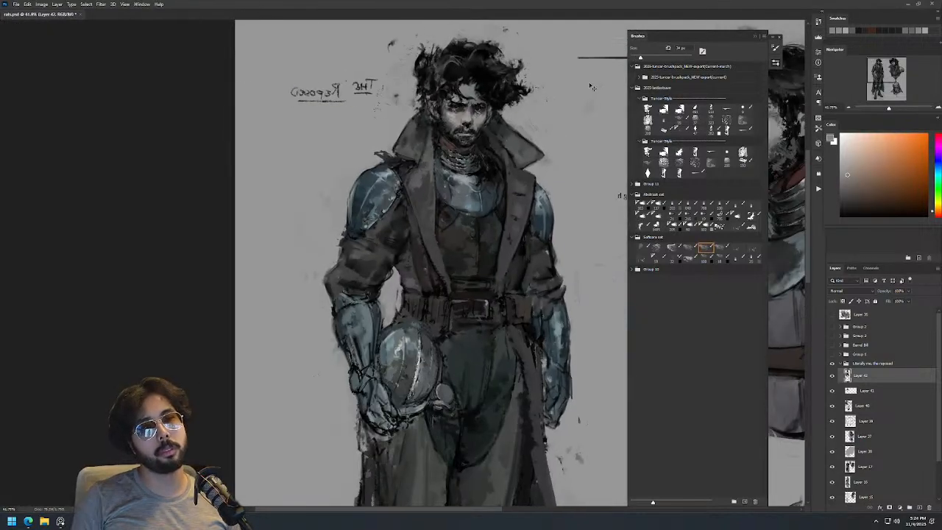
{"action": "key", "text": "ctrl+shift+h"}
{"action": "left_click_drag", "start_coordinate": [544, 155], "coordinate": [197, 161]}
{"action": "key", "text": "z"}
{"action": "left_click_drag", "start_coordinate": [450, 90], "coordinate": [474, 108]}
{"action": "key", "text": "e"}
{"action": "left_click", "coordinate": [446, 150]}
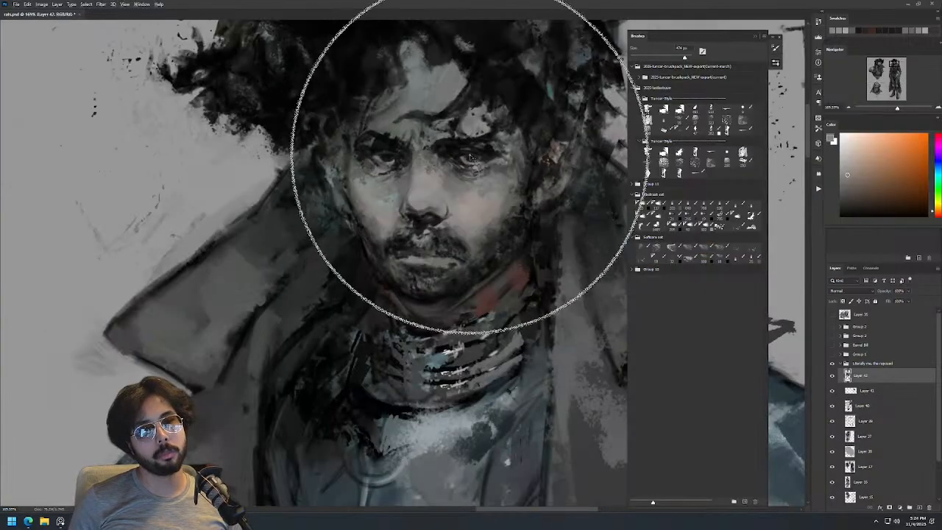
{"action": "key", "text": "ctrl+z"}
{"action": "key", "text": "ctrl+z"}
{"action": "left_click_drag", "start_coordinate": [180, 233], "coordinate": [418, 212]}
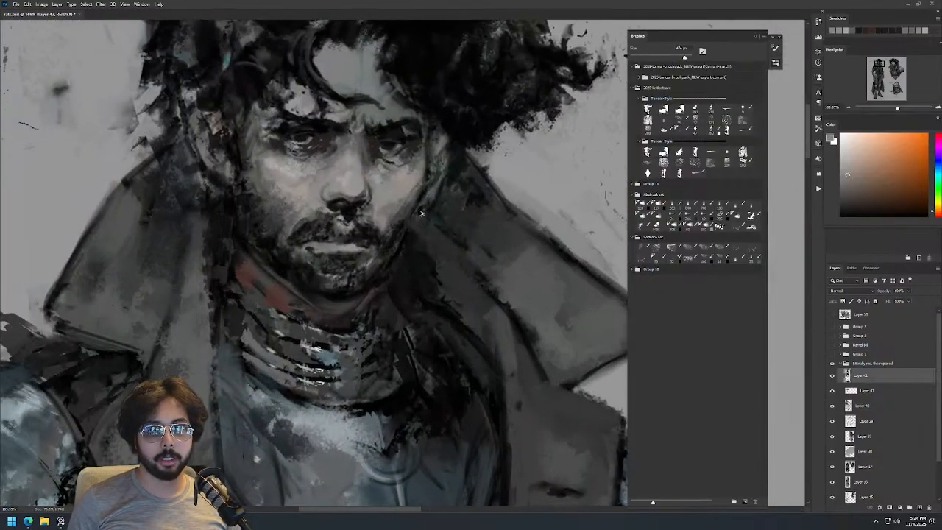
Select the dark areas of the face and hair, retouch the eye shadows with a sampled near-black, and clear the selection.
{"action": "left_click", "coordinate": [846, 375], "text": "ctrl"}
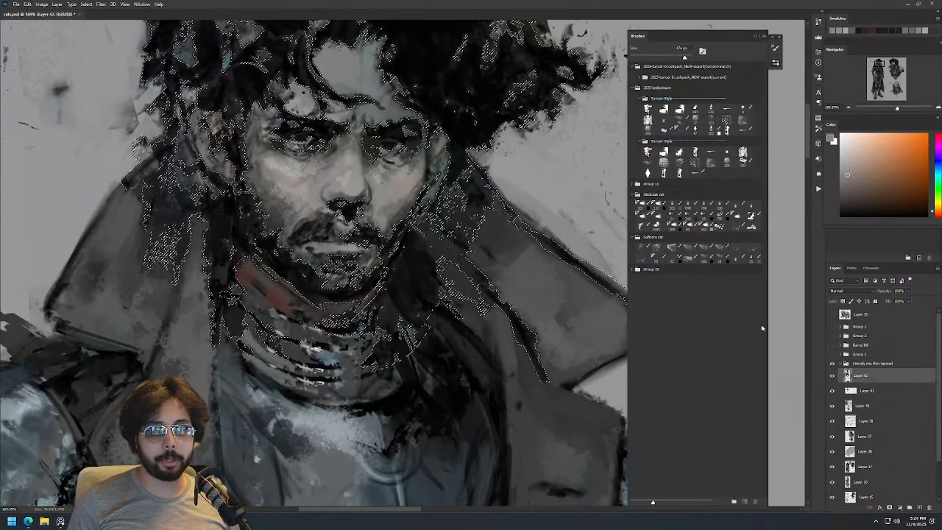
{"action": "key", "text": "b"}
{"action": "left_click", "coordinate": [391, 134], "text": "alt"}
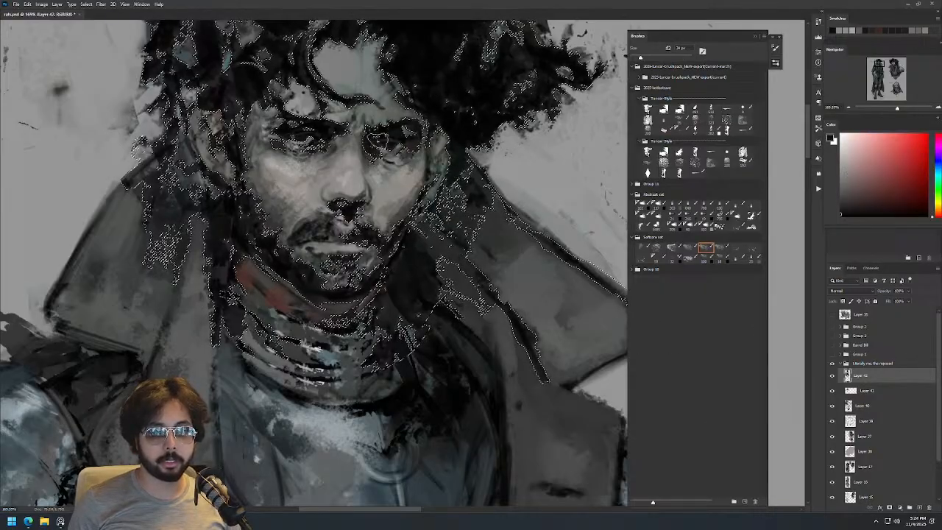
{"action": "key", "text": "ctrl+d"}
{"action": "key", "text": "z"}
{"action": "mouse_move", "coordinate": [421, 119]}
{"action": "left_mouse_down"}
{"action": "mouse_move", "coordinate": [406, 198]}
{"action": "mouse_move", "coordinate": [414, 214]}
{"action": "left_mouse_up"}
{"action": "mouse_move", "coordinate": [420, 137]}
{"action": "left_mouse_down"}
{"action": "mouse_move", "coordinate": [401, 138]}
{"action": "mouse_move", "coordinate": [447, 139]}
{"action": "mouse_move", "coordinate": [420, 133]}
{"action": "left_mouse_up"}
Add a new layer above Layer 42 and try selecting the dark areas around the eyes on Layer 42.
{"action": "left_click", "coordinate": [705, 248]}
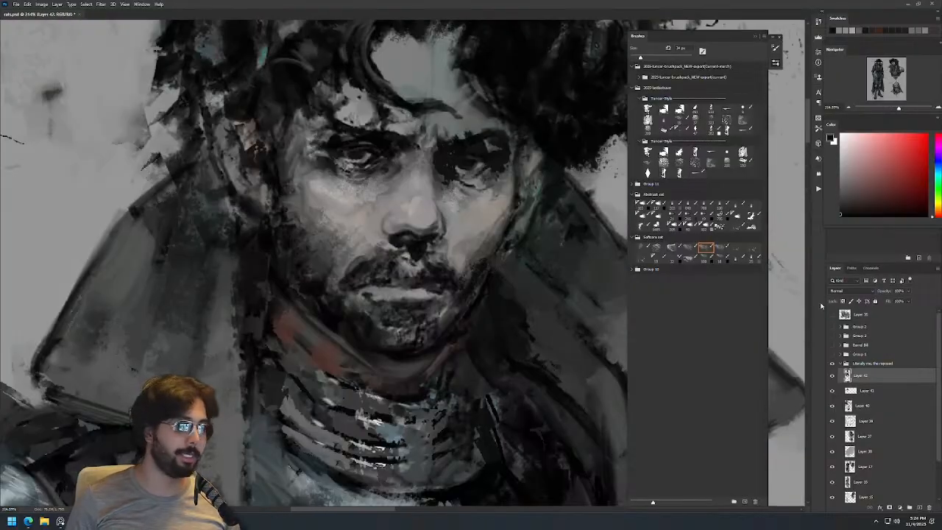
{"action": "left_click", "coordinate": [918, 508]}
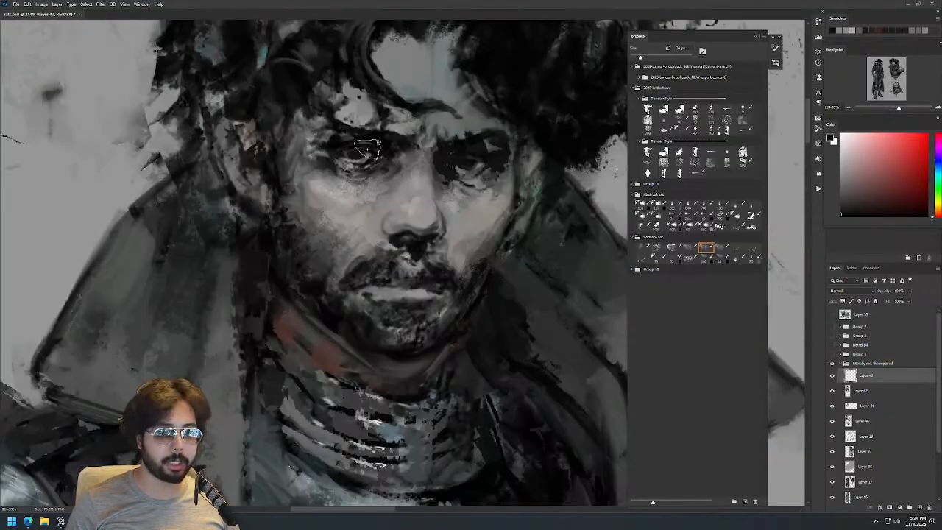
{"action": "left_click", "coordinate": [874, 392]}
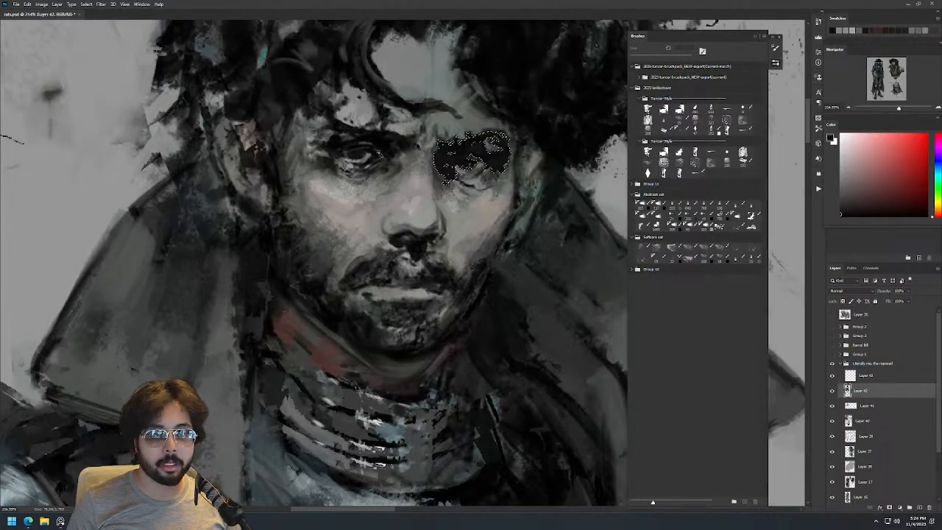
{"action": "left_click", "coordinate": [855, 394], "text": "ctrl"}
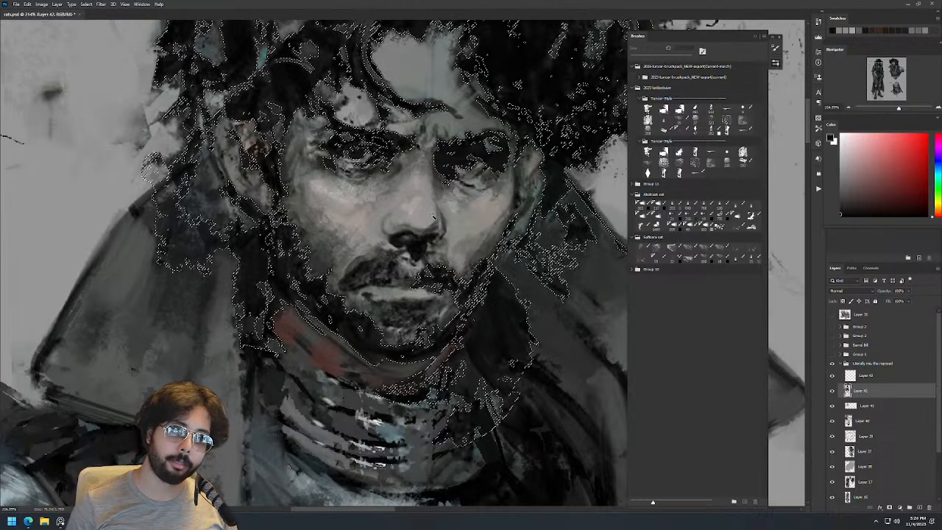
{"action": "key", "text": "ctrl+g"}
{"action": "key", "text": "ctrl+d"}
{"action": "key", "text": "ctrl+shift+g"}
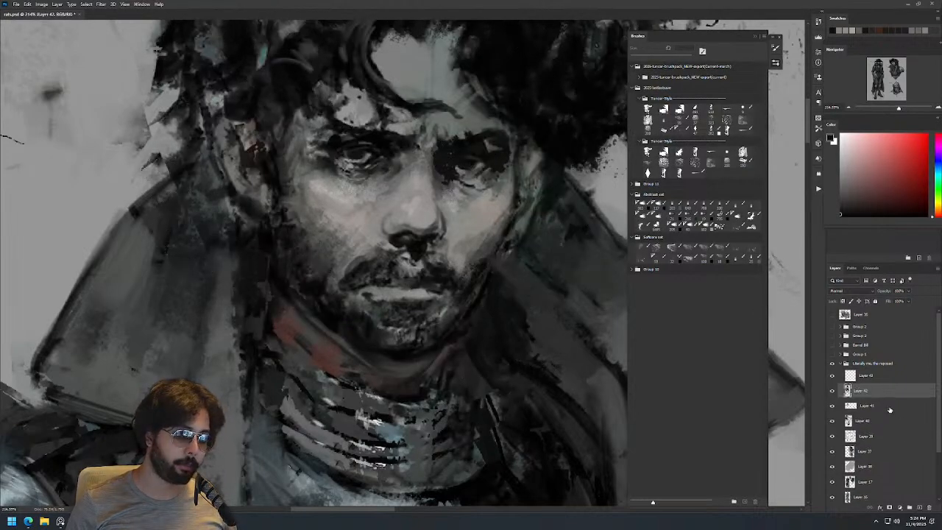
{"action": "left_click", "coordinate": [448, 159]}
{"action": "left_click", "coordinate": [371, 141], "text": "shift"}
{"action": "left_click", "coordinate": [446, 276], "text": "shift"}
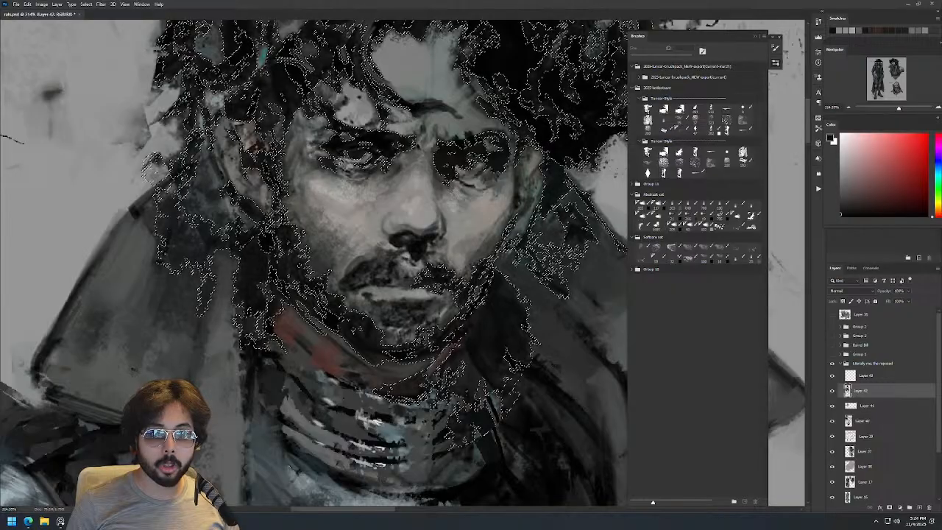
{"action": "key", "text": "ctrl+d"}
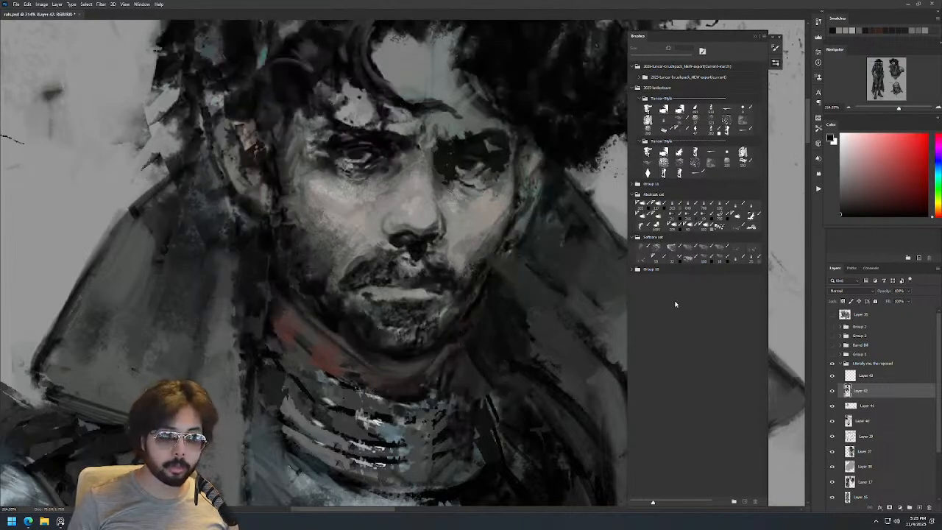
On the new layer, tint the shadowed eye area with a sampled warm grey after undoing a light pink trial.
{"action": "left_click", "coordinate": [865, 377]}
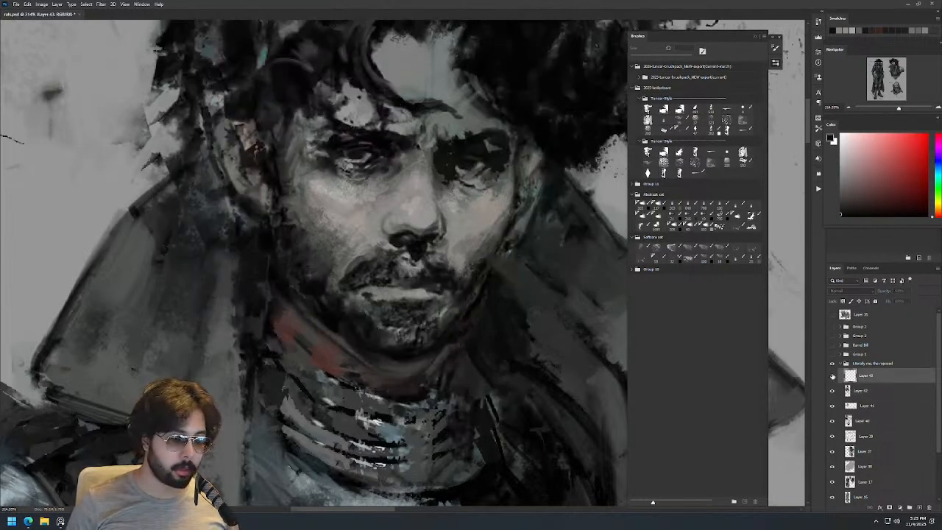
{"action": "left_click", "coordinate": [871, 134]}
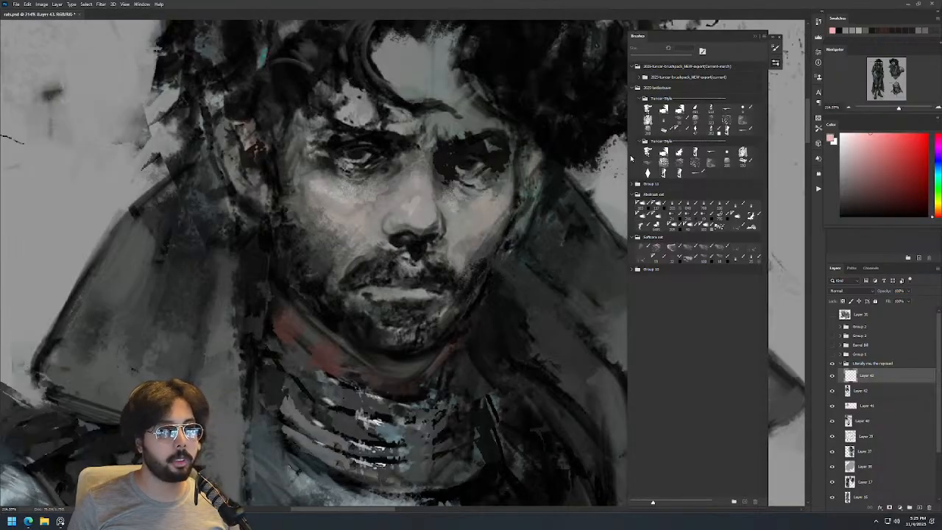
{"action": "left_click_drag", "start_coordinate": [446, 176], "coordinate": [462, 165]}
{"action": "key", "text": "ctrl+z"}
{"action": "left_click", "coordinate": [895, 189]}
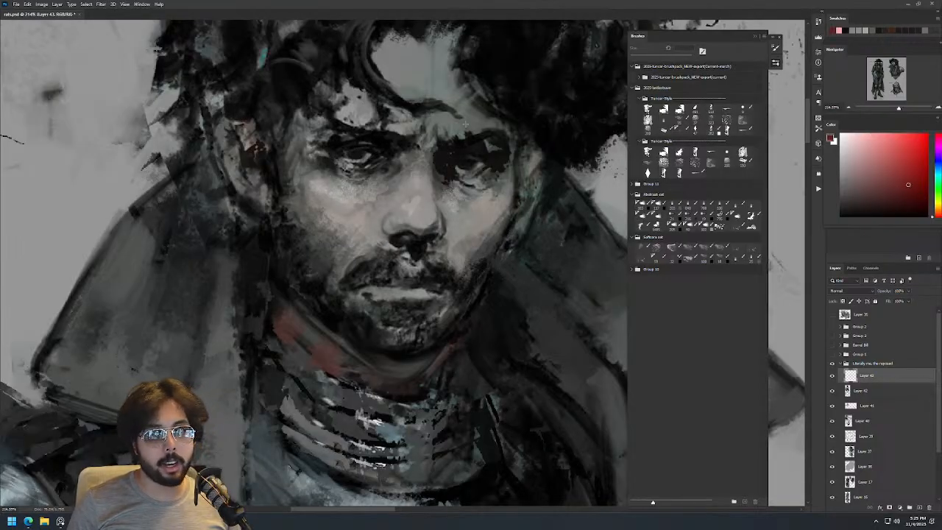
{"action": "left_click", "coordinate": [497, 189], "text": "alt"}
{"action": "left_click_drag", "start_coordinate": [441, 176], "coordinate": [499, 161]}
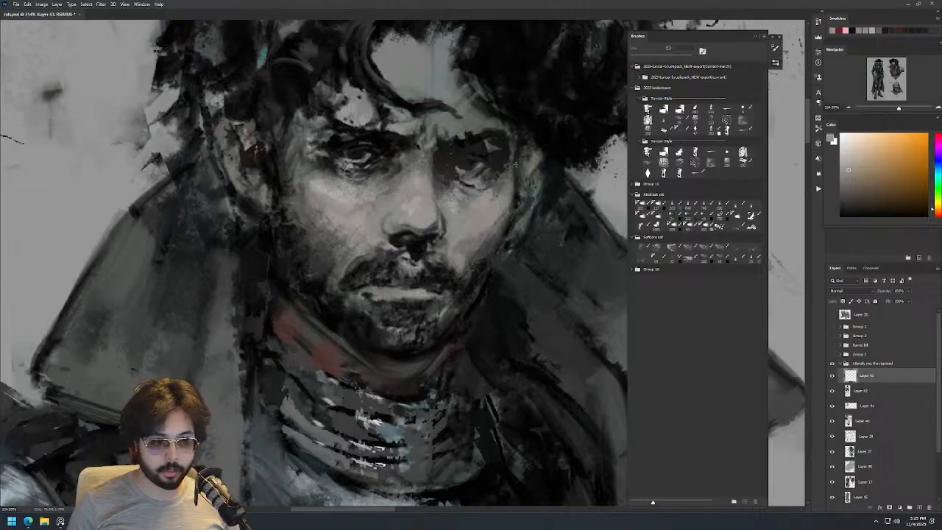
Retouch the eye shadows using dark brown and a sampled warm grey, undoing the large stroke and reducing the brush size.
{"action": "left_click", "coordinate": [914, 210]}
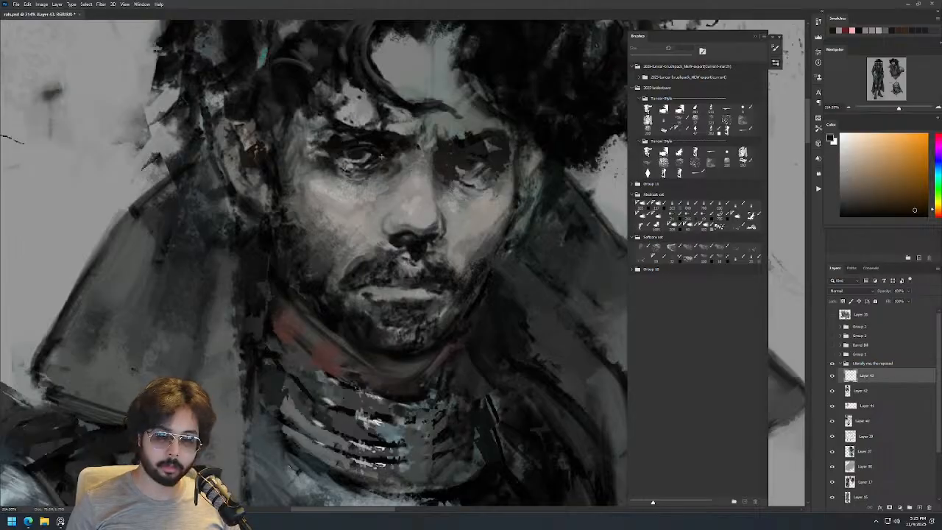
{"action": "key", "text": "b"}
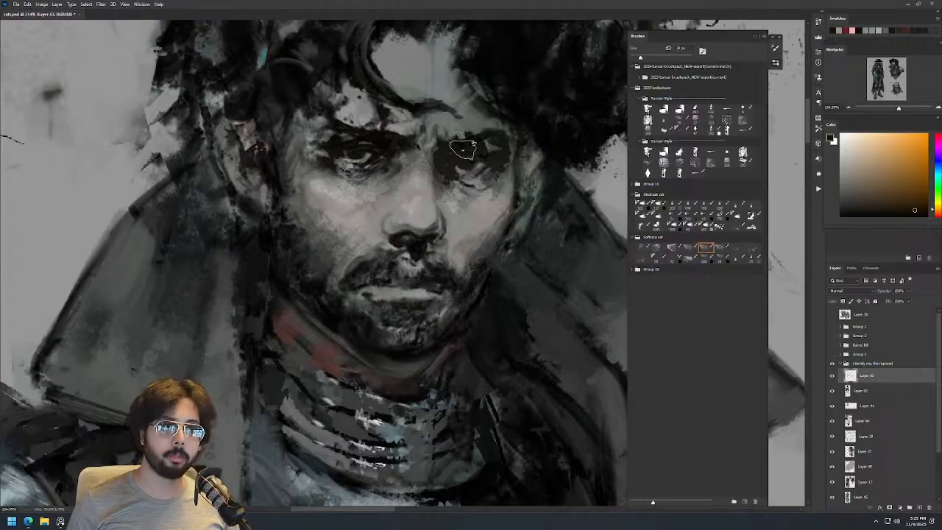
{"action": "left_click", "coordinate": [465, 201], "text": "alt"}
{"action": "left_click_drag", "start_coordinate": [456, 158], "coordinate": [493, 163]}
{"action": "key", "text": "ctrl+z"}
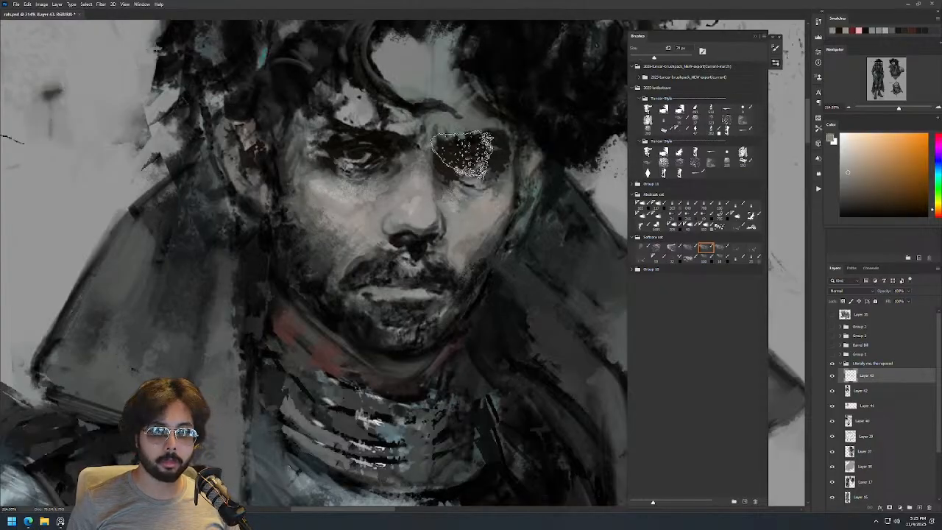
{"action": "key", "text": "bracketleft"}
{"action": "key", "text": "bracketleft"}
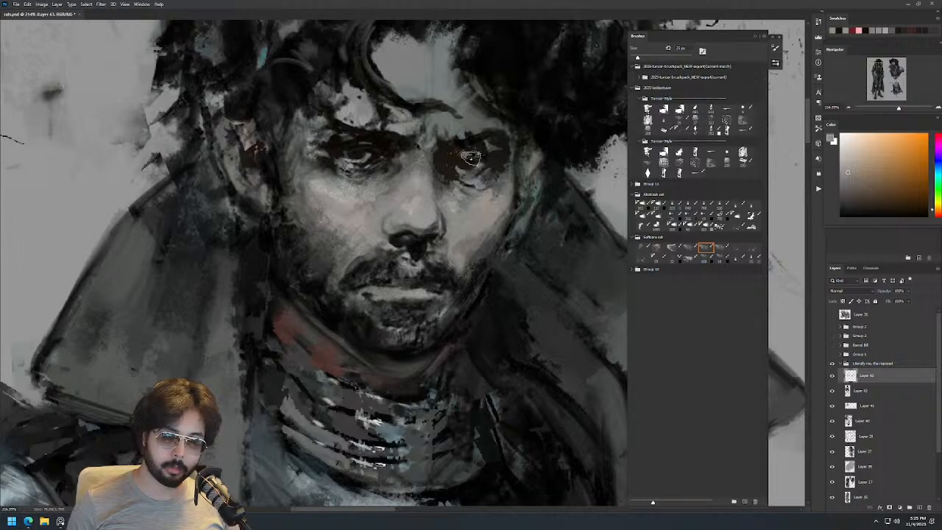
Refine the brow and eye shadows with a sampled near-black, sample a light warm grey from the face, and undo the last change.
{"action": "scroll", "coordinate": [489, 224], "scroll_direction": "down", "scroll_amount": 5}
{"action": "scroll", "coordinate": [505, 201], "scroll_direction": "down", "scroll_amount": 2}
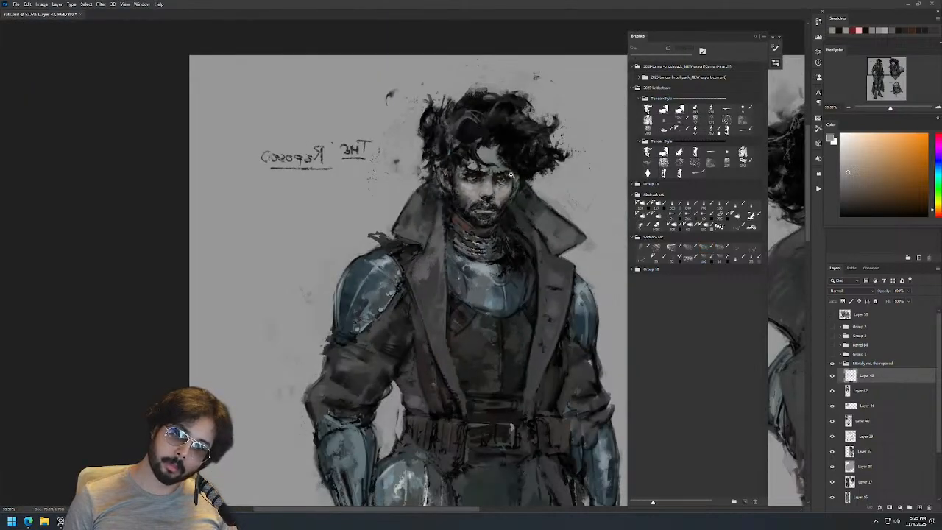
{"action": "scroll", "coordinate": [493, 202], "scroll_direction": "up", "scroll_amount": 6}
{"action": "left_click", "coordinate": [449, 210], "text": "alt"}
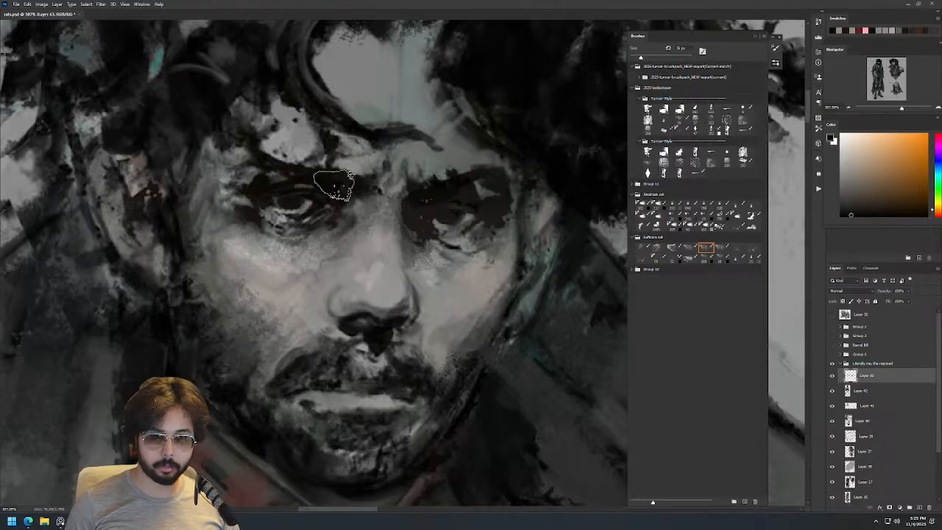
{"action": "scroll", "coordinate": [452, 211], "scroll_direction": "down", "scroll_amount": 6}
{"action": "scroll", "coordinate": [451, 211], "scroll_direction": "up", "scroll_amount": 5}
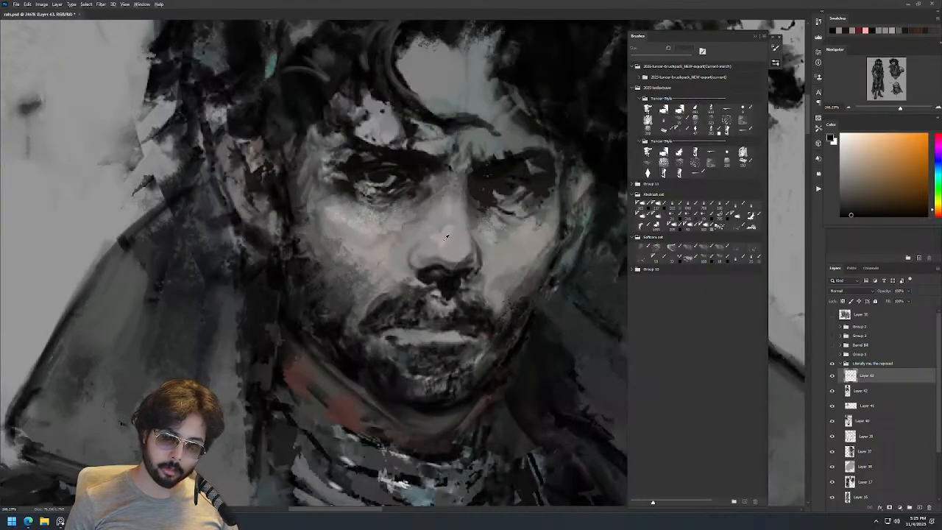
{"action": "left_click", "coordinate": [392, 217], "text": "alt"}
{"action": "key", "text": "ctrl+z"}
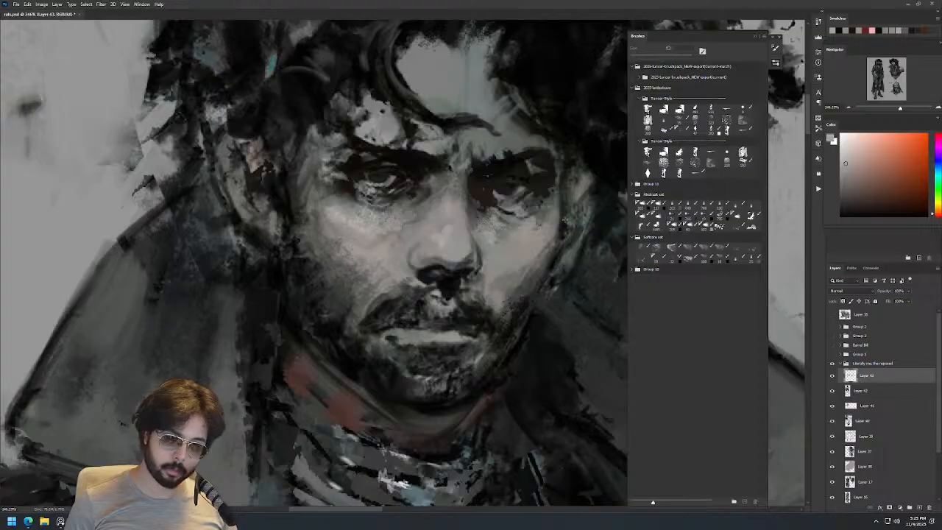
Flip the canvas horizontally and examine the retouched face up close and within the whole concept sheet.
{"action": "scroll", "coordinate": [530, 193], "scroll_direction": "down", "scroll_amount": 8}
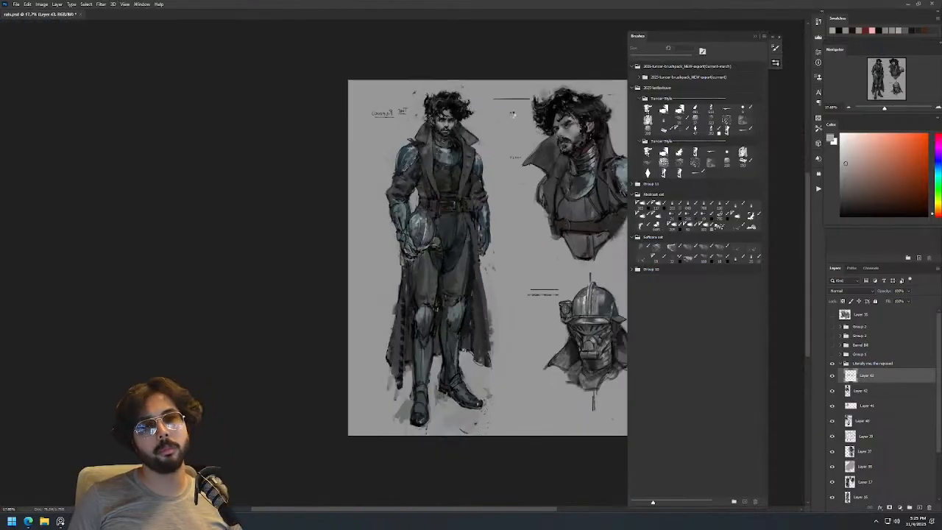
{"action": "key", "text": "ctrl+shift+h"}
{"action": "left_click_drag", "start_coordinate": [515, 157], "coordinate": [323, 144]}
{"action": "left_click_drag", "start_coordinate": [376, 105], "coordinate": [431, 63]}
{"action": "scroll", "coordinate": [375, 108], "scroll_direction": "up", "scroll_amount": 4}
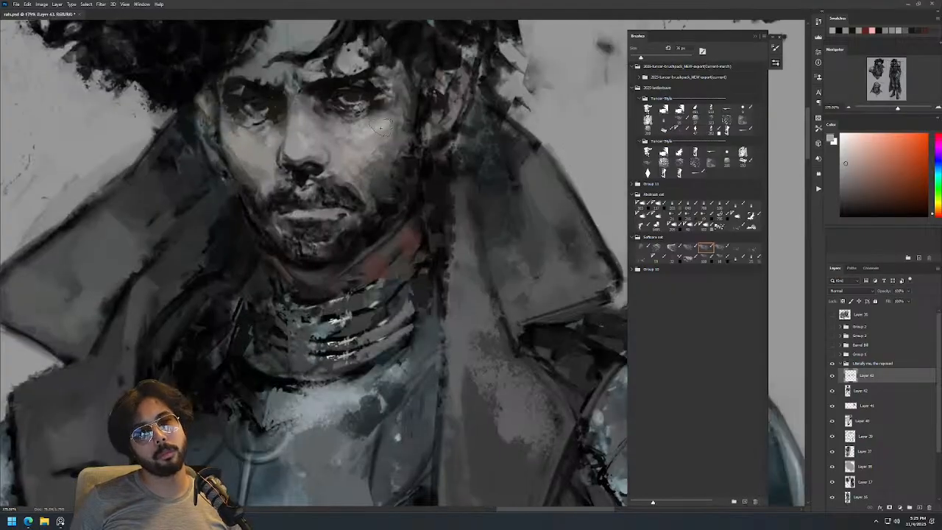
{"action": "scroll", "coordinate": [413, 106], "scroll_direction": "down", "scroll_amount": 6}
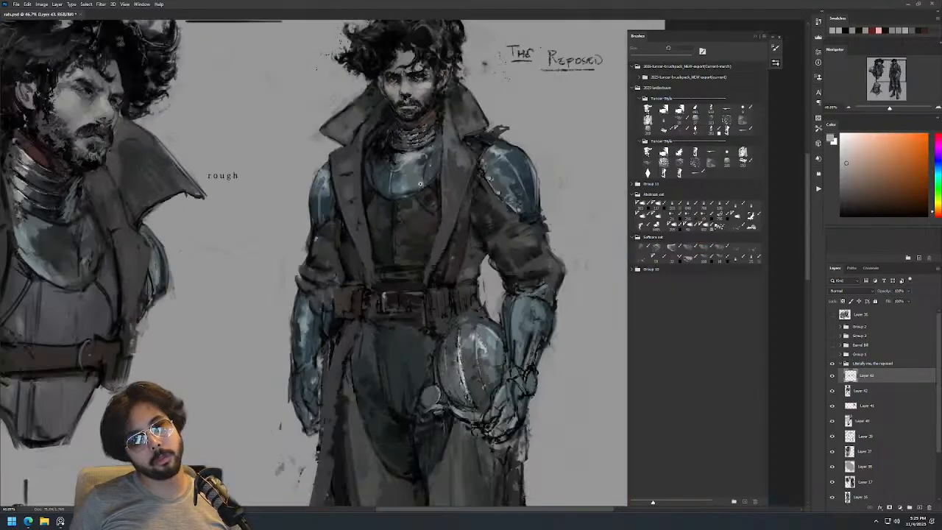
{"action": "scroll", "coordinate": [456, 96], "scroll_direction": "down", "scroll_amount": 3}
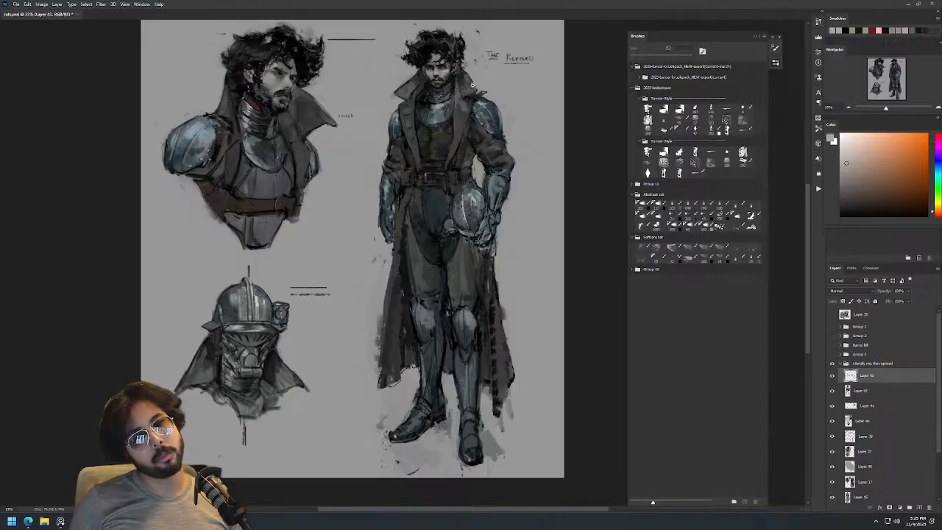
{"action": "scroll", "coordinate": [473, 92], "scroll_direction": "down", "scroll_amount": 1}
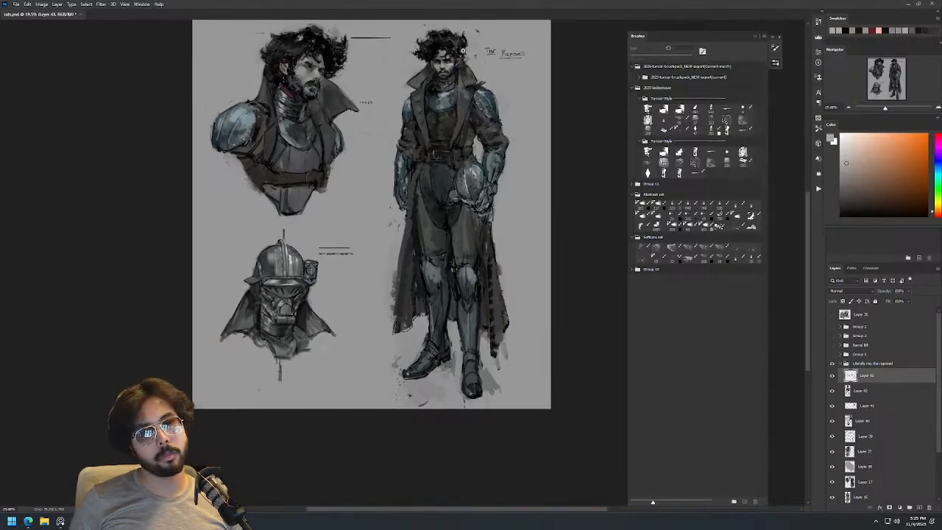
Touch up the full-length character's ear with a sampled grey and paint the shaded collar beside the neck with a sampled dark tone.
{"action": "scroll", "coordinate": [474, 83], "scroll_direction": "up", "scroll_amount": 12}
{"action": "left_click", "coordinate": [409, 153], "text": "alt"}
{"action": "mouse_move", "coordinate": [403, 131]}
{"action": "left_mouse_down"}
{"action": "mouse_move", "coordinate": [394, 146]}
{"action": "mouse_move", "coordinate": [405, 131]}
{"action": "left_mouse_up"}
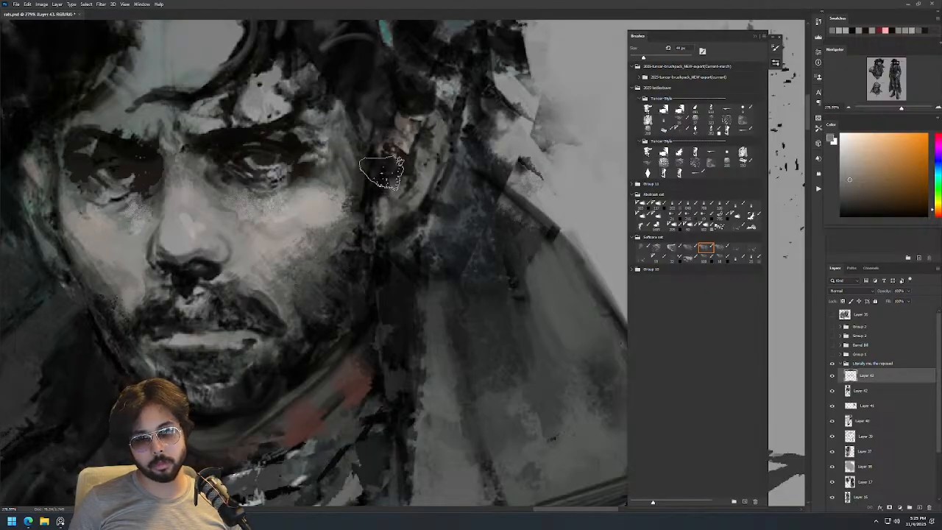
{"action": "scroll", "coordinate": [390, 184], "scroll_direction": "down", "scroll_amount": 4}
{"action": "left_click", "coordinate": [415, 210], "text": "alt"}
{"action": "mouse_move", "coordinate": [417, 190]}
{"action": "left_mouse_down"}
{"action": "mouse_move", "coordinate": [423, 259]}
{"action": "mouse_move", "coordinate": [445, 269]}
{"action": "left_mouse_up"}
Reduce the brush size and draw the collar's inner fold line down to the lapel notch in a sampled near-black.
{"action": "key", "text": "["}
{"action": "key", "text": "["}
{"action": "key", "text": "["}
{"action": "key", "text": "["}
{"action": "key", "text": "["}
{"action": "key", "text": "["}
{"action": "key", "text": "["}
{"action": "left_click", "coordinate": [448, 250], "text": "alt"}
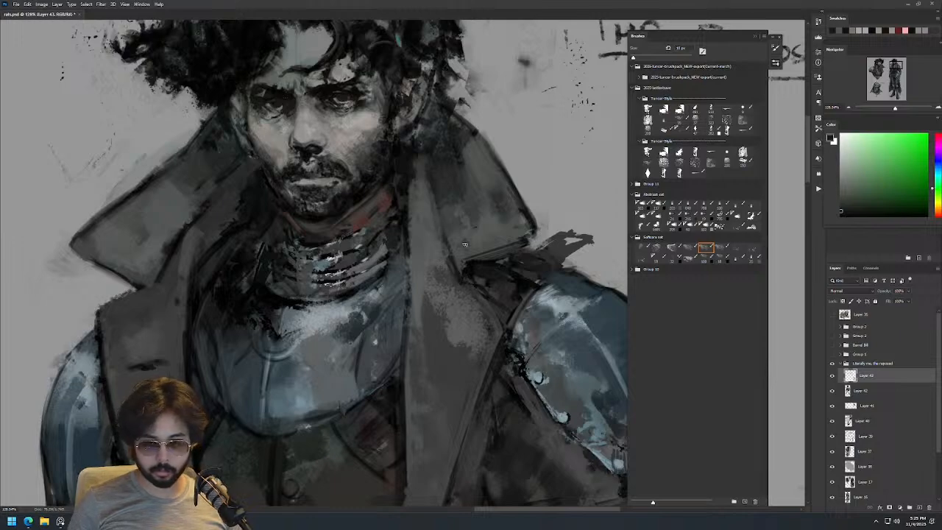
{"action": "left_click_drag", "start_coordinate": [443, 209], "coordinate": [462, 273]}
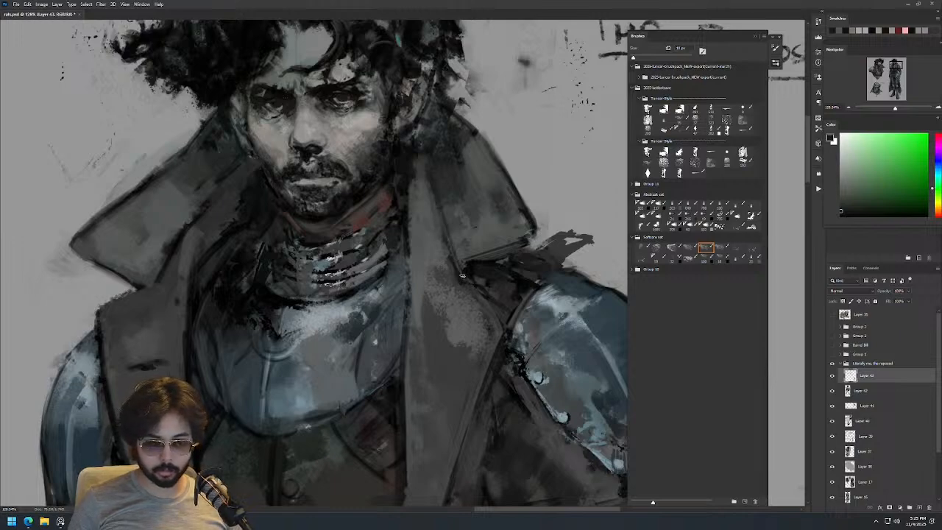
Repaint the lapel area below the collar point and beside the shoulder armour with sampled dark greys.
{"action": "left_click", "coordinate": [484, 309], "text": "alt"}
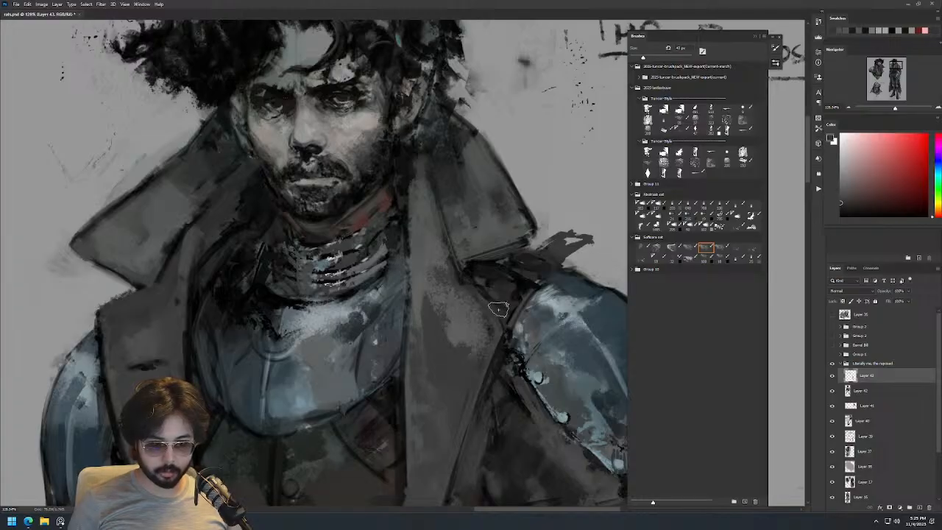
{"action": "left_click_drag", "start_coordinate": [508, 300], "coordinate": [492, 332]}
{"action": "left_click", "coordinate": [475, 289], "text": "alt"}
{"action": "right_click", "coordinate": [481, 294], "text": "alt"}
{"action": "mouse_move", "coordinate": [472, 283]}
{"action": "left_mouse_down"}
{"action": "mouse_move", "coordinate": [502, 324]}
{"action": "mouse_move", "coordinate": [495, 345]}
{"action": "left_mouse_up"}
Undo the long lapel stroke, deepen the shadow beneath the collar point, and resample dark greys with an adjusted brush size.
{"action": "right_click", "coordinate": [503, 301], "text": "alt"}
{"action": "mouse_move", "coordinate": [531, 293]}
{"action": "left_mouse_down"}
{"action": "mouse_move", "coordinate": [515, 344]}
{"action": "mouse_move", "coordinate": [473, 394]}
{"action": "left_mouse_up"}
{"action": "key", "text": "ctrl+z"}
{"action": "left_click_drag", "start_coordinate": [470, 286], "coordinate": [518, 291]}
{"action": "left_click", "coordinate": [476, 298], "text": "alt"}
{"action": "left_click", "coordinate": [486, 268], "text": "alt"}
{"action": "right_click", "coordinate": [495, 284], "text": "alt"}
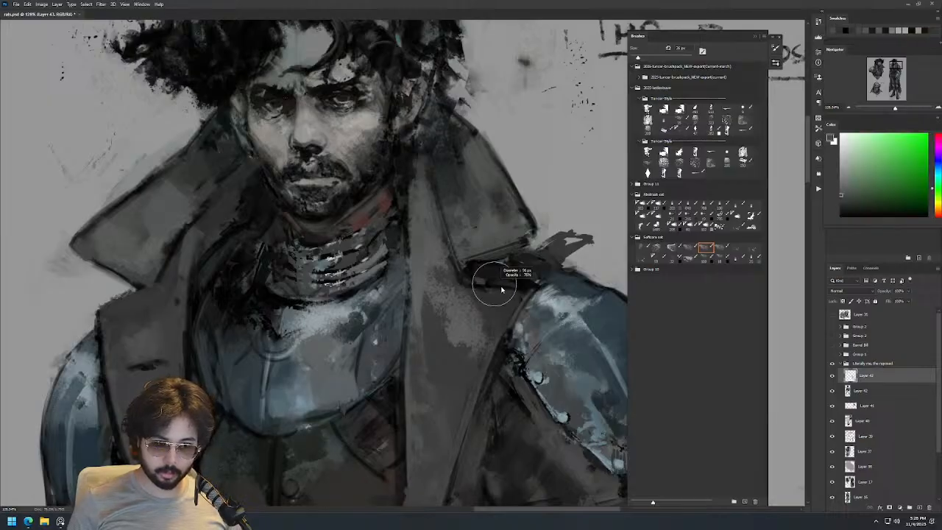
Reset the colours to default and define the lapel and collar's inner edge in black and sampled dark grey.
{"action": "key", "text": "d"}
{"action": "left_click_drag", "start_coordinate": [519, 293], "coordinate": [461, 432]}
{"action": "left_click_drag", "start_coordinate": [503, 342], "coordinate": [441, 342]}
{"action": "left_click_drag", "start_coordinate": [508, 342], "coordinate": [502, 241]}
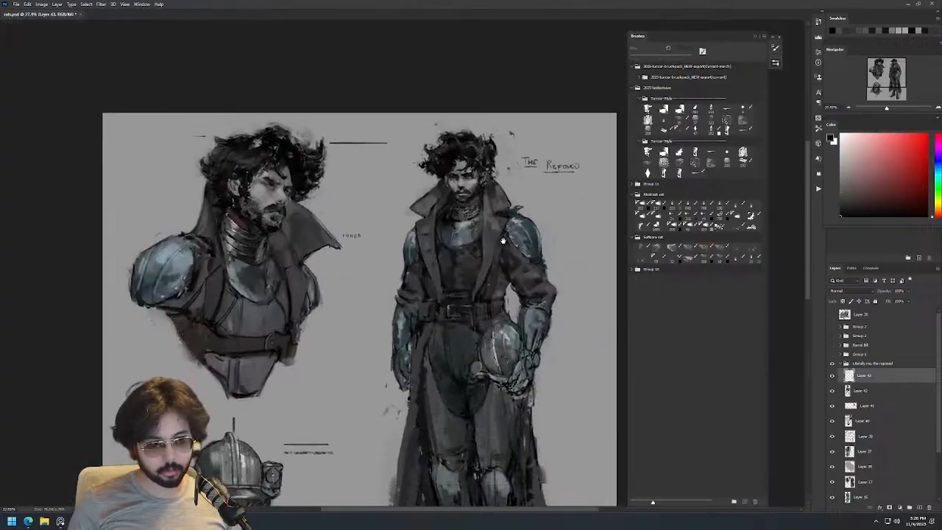
{"action": "scroll", "coordinate": [504, 241], "scroll_direction": "up", "scroll_amount": 6}
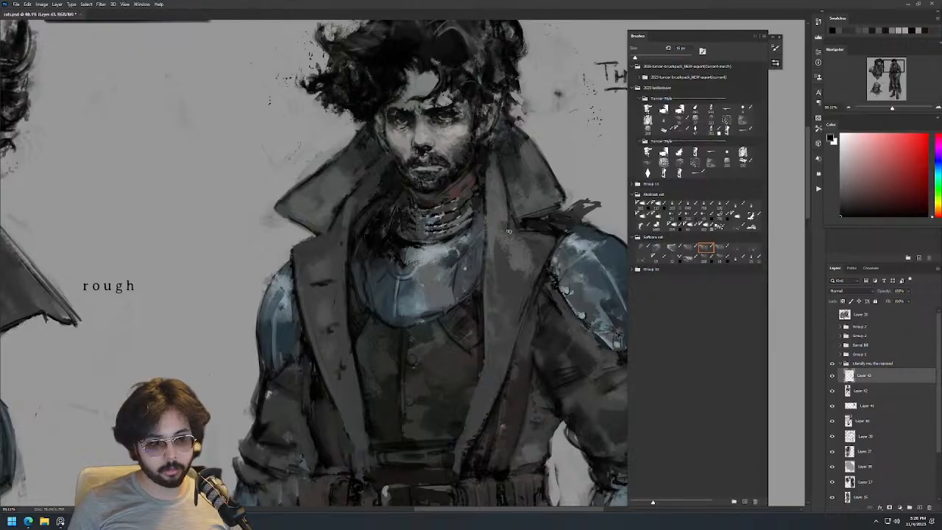
{"action": "left_click_drag", "start_coordinate": [503, 176], "coordinate": [507, 223]}
{"action": "left_click", "coordinate": [506, 190], "text": "alt"}
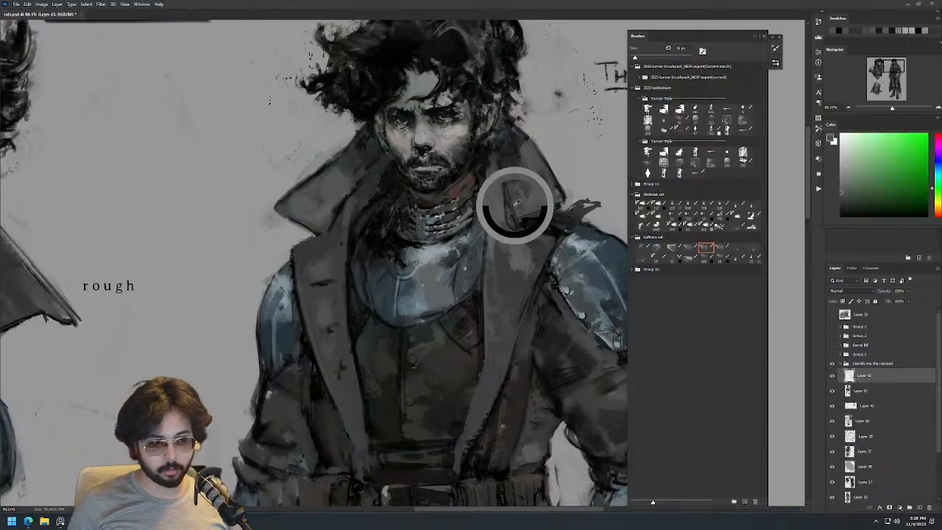
{"action": "left_click", "coordinate": [521, 230], "text": "alt"}
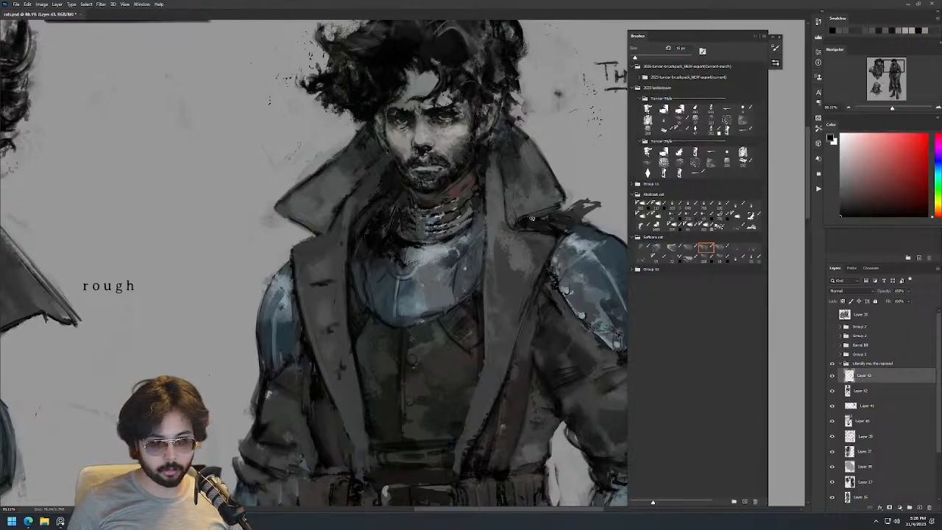
Clean up the opposite collar's lower point and notch, alternating sampled background grey with sampled near-black and dark grey.
{"action": "left_click", "coordinate": [322, 229], "text": "alt"}
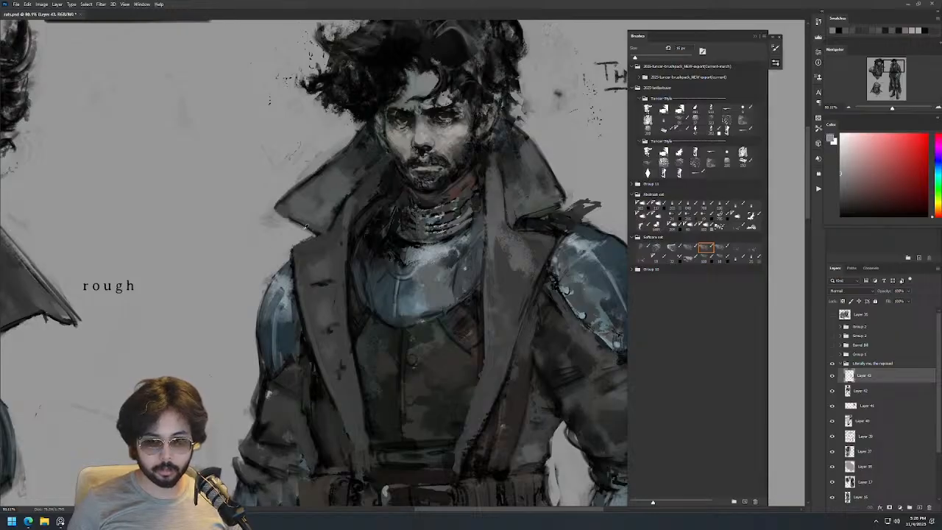
{"action": "left_click_drag", "start_coordinate": [315, 233], "coordinate": [308, 229]}
{"action": "left_click", "coordinate": [308, 224], "text": "alt"}
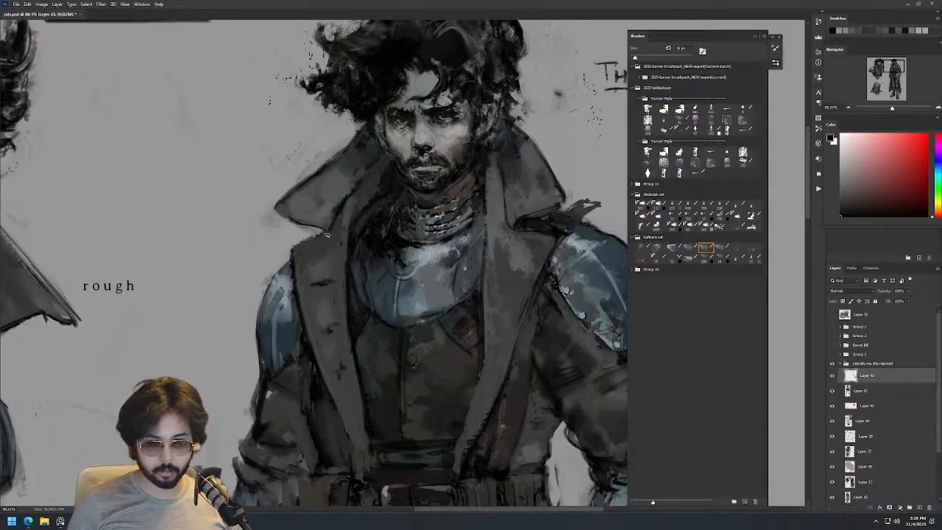
{"action": "left_click", "coordinate": [333, 227], "text": "alt"}
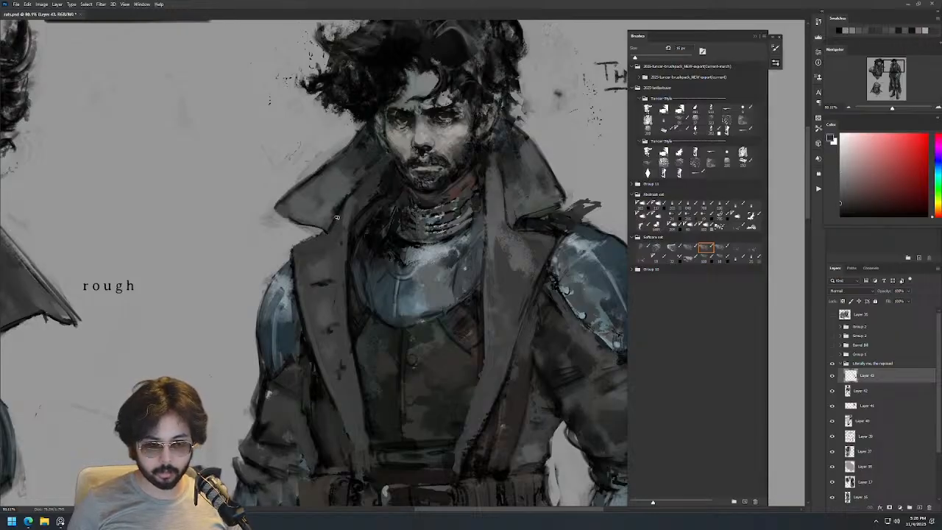
{"action": "left_click", "coordinate": [299, 233], "text": "alt"}
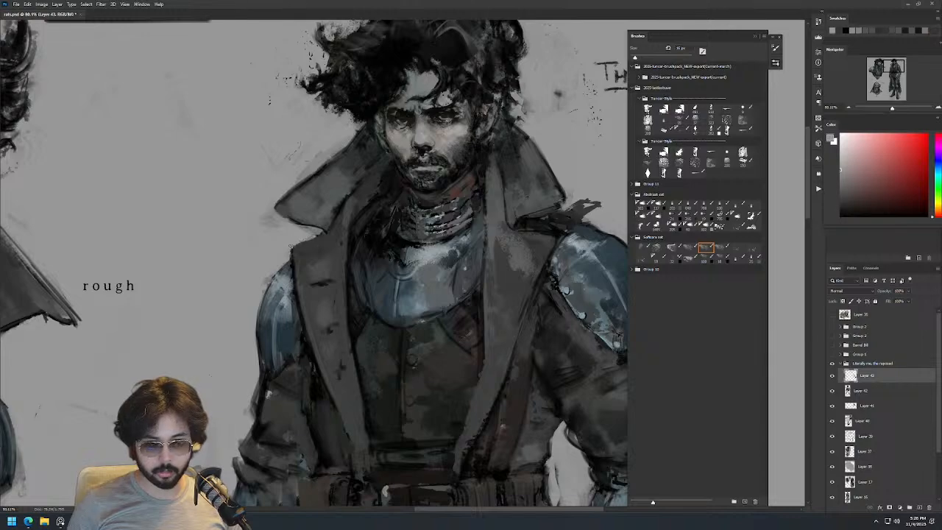
{"action": "left_click", "coordinate": [333, 230], "text": "alt"}
{"action": "left_click", "coordinate": [337, 209], "text": "alt"}
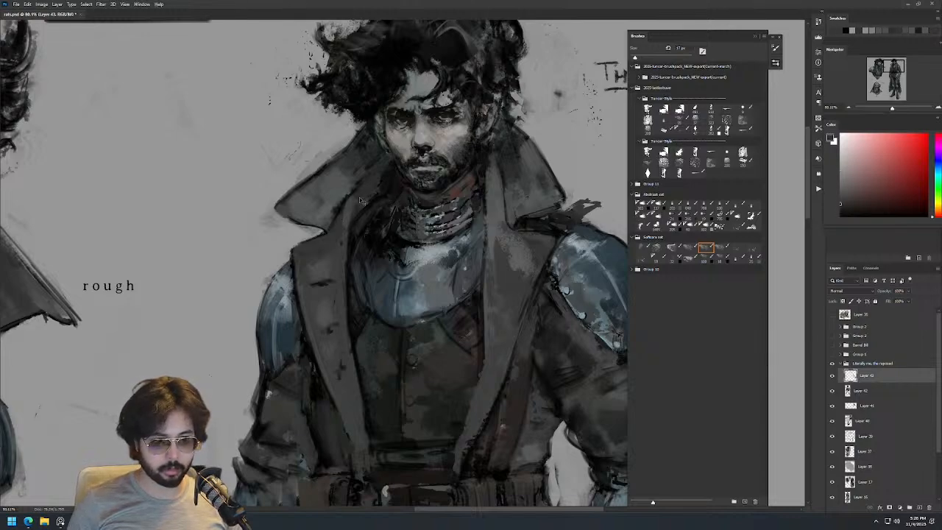
Enlarge the brush and blend the upper lapel beside the neck with sampled dark greys.
{"action": "key", "text": "bracketright"}
{"action": "left_click", "coordinate": [502, 183], "text": "alt"}
{"action": "key", "text": "bracketright"}
{"action": "key", "text": "bracketright"}
{"action": "key", "text": "bracketright"}
{"action": "key", "text": "bracketright"}
{"action": "key", "text": "bracketright"}
{"action": "key", "text": "bracketright"}
{"action": "key", "text": "bracketright"}
{"action": "key", "text": "bracketright"}
{"action": "left_click", "coordinate": [494, 176], "text": "alt"}
{"action": "left_click", "coordinate": [490, 171], "text": "alt"}
{"action": "key", "text": "bracketleft"}
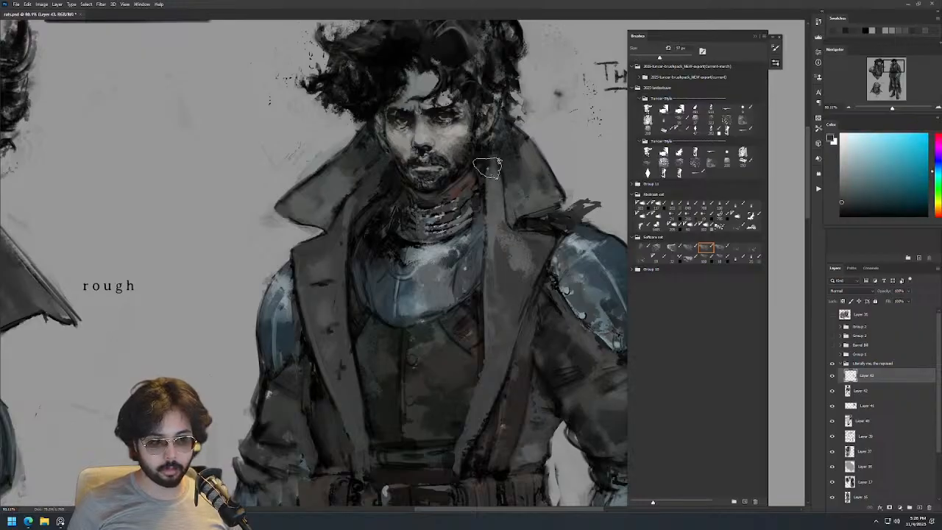
Refine the lower lapel down to the belt and the coat's edge at the hip with sampled dark greys and black.
{"action": "scroll", "coordinate": [504, 253], "scroll_direction": "down", "scroll_amount": 5}
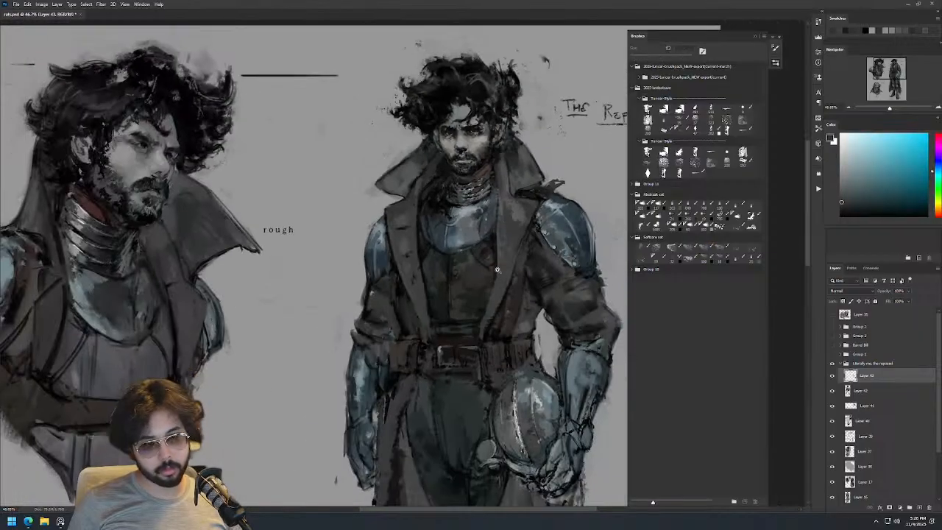
{"action": "scroll", "coordinate": [533, 190], "scroll_direction": "up", "scroll_amount": 3}
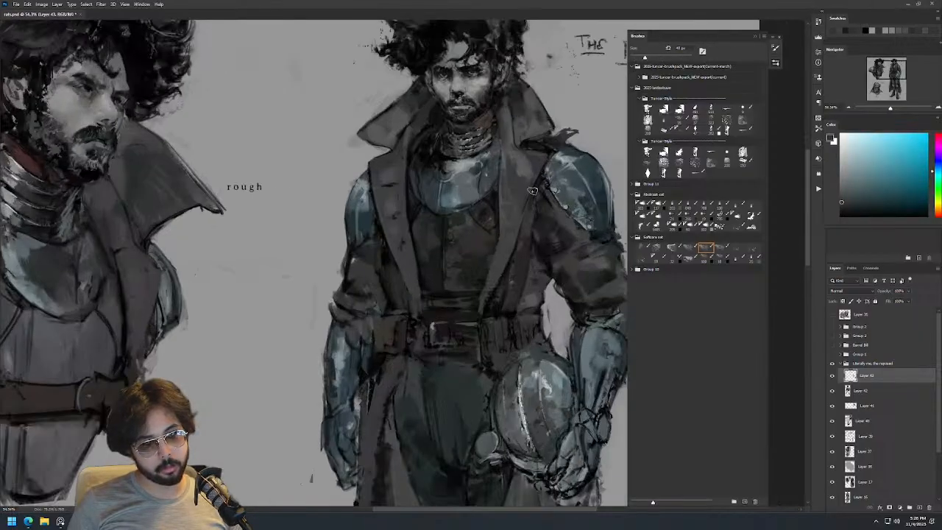
{"action": "left_click", "coordinate": [505, 233], "text": "alt"}
{"action": "left_click_drag", "start_coordinate": [487, 274], "coordinate": [478, 304]}
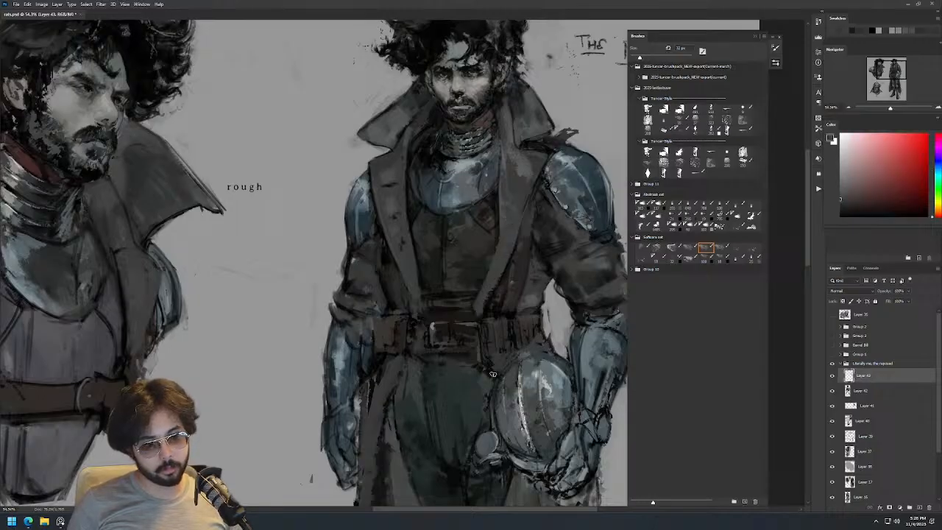
{"action": "left_click", "coordinate": [401, 377], "text": "alt"}
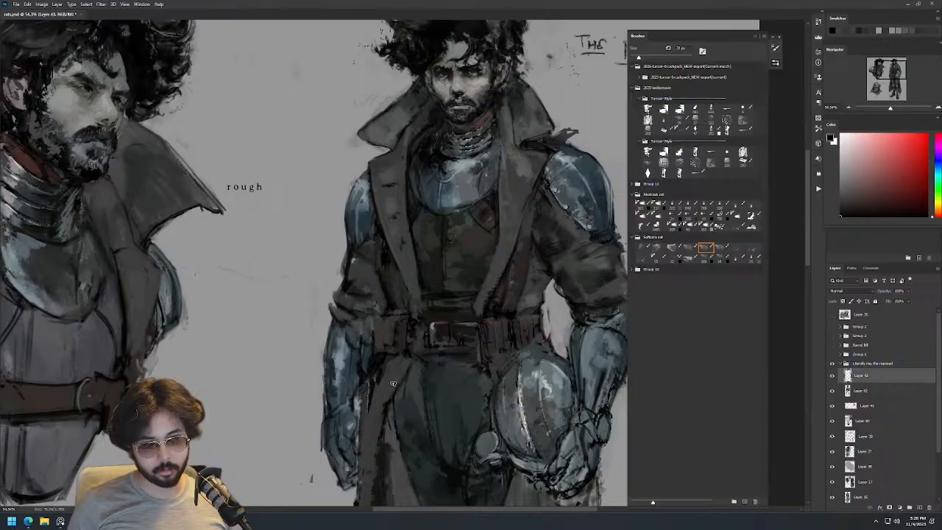
{"action": "left_click", "coordinate": [475, 288], "text": "alt"}
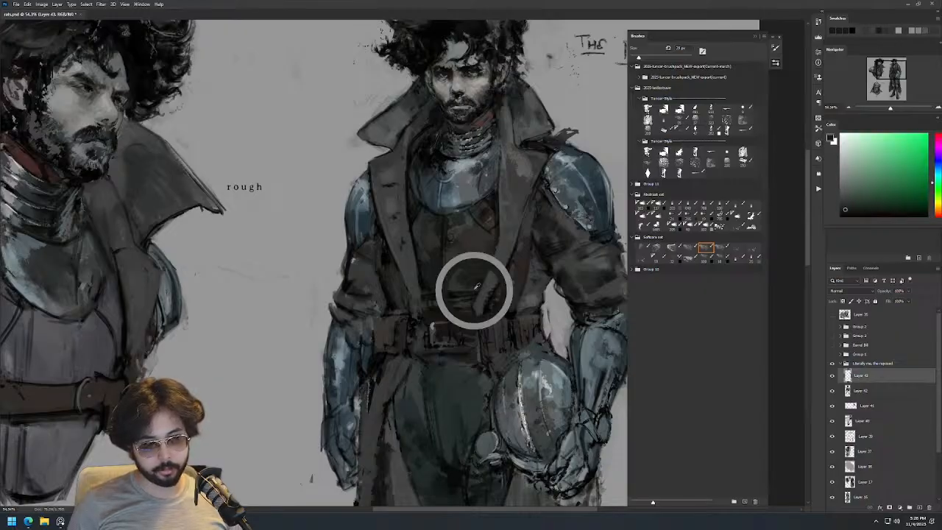
{"action": "left_click", "coordinate": [488, 291], "text": "alt"}
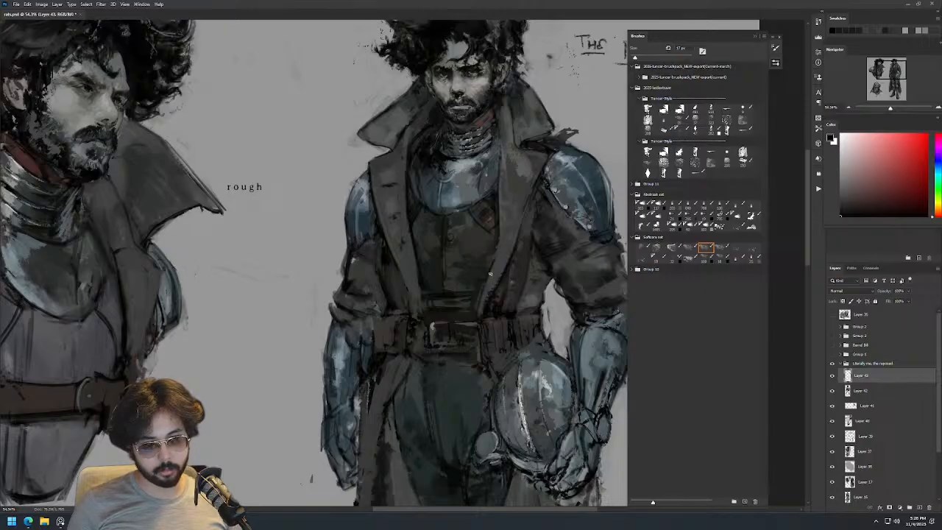
Flip the canvas horizontally and retouch the cheek and nose with warm greys sampled from the face.
{"action": "key", "text": "z"}
{"action": "mouse_move", "coordinate": [532, 210]}
{"action": "left_mouse_down"}
{"action": "mouse_move", "coordinate": [423, 154]}
{"action": "mouse_move", "coordinate": [522, 155]}
{"action": "left_mouse_up"}
{"action": "key", "text": "ctrl+shift+h"}
{"action": "key", "text": "space"}
{"action": "left_click_drag", "start_coordinate": [399, 88], "coordinate": [559, 88]}
{"action": "key", "text": "b"}
{"action": "left_click", "coordinate": [349, 193], "text": "alt"}
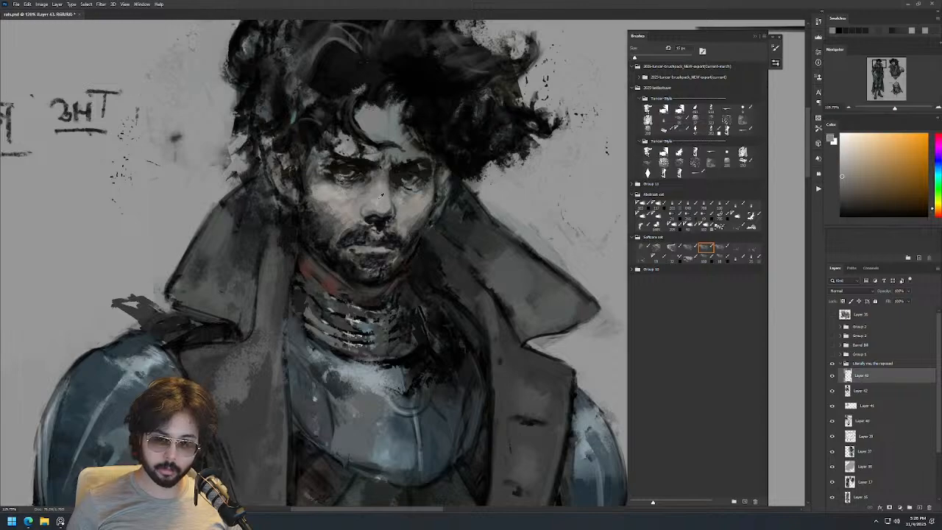
{"action": "left_click", "coordinate": [377, 190], "text": "alt"}
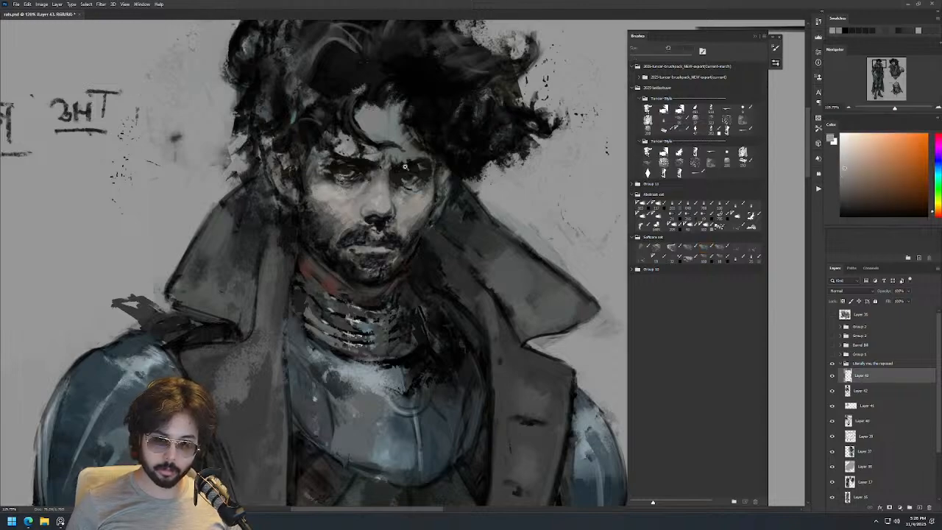
Touch up the cheek beside the nose with a sampled warm grey and check the face within the whole sheet.
{"action": "left_click_drag", "start_coordinate": [405, 166], "coordinate": [291, 166]}
{"action": "left_click_drag", "start_coordinate": [386, 163], "coordinate": [589, 164]}
{"action": "key", "text": "b"}
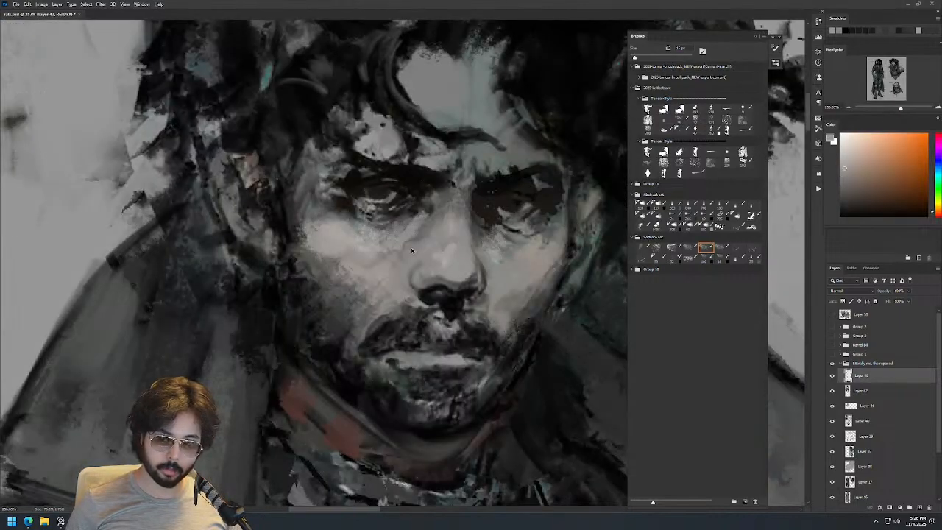
{"action": "left_click", "coordinate": [403, 247], "text": "alt"}
{"action": "left_click_drag", "start_coordinate": [435, 188], "coordinate": [271, 188]}
{"action": "left_click_drag", "start_coordinate": [491, 200], "coordinate": [397, 199]}
{"action": "mouse_move", "coordinate": [501, 228]}
{"action": "left_mouse_down"}
{"action": "mouse_move", "coordinate": [472, 140]}
{"action": "mouse_move", "coordinate": [441, 111]}
{"action": "left_mouse_up"}
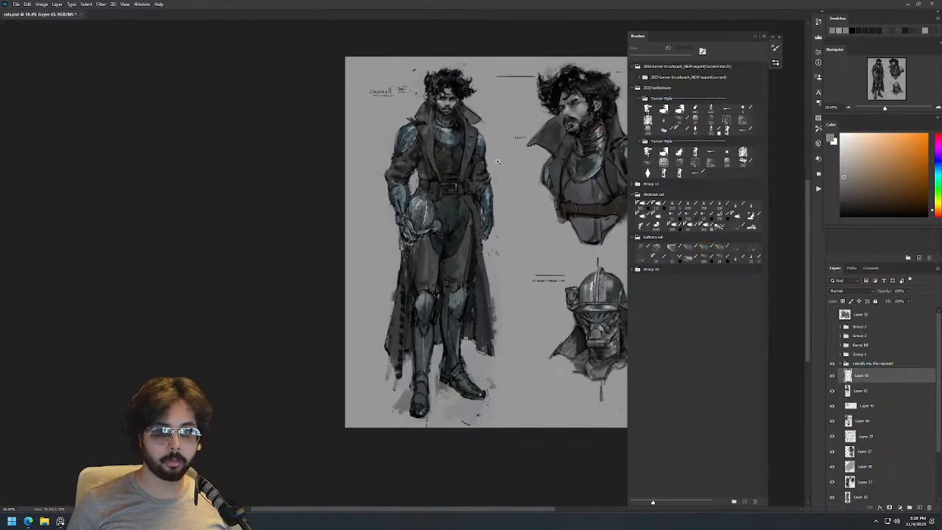
Paint lighter patches on the upper trousers in a muted teal, trying different brushes for texture.
{"action": "left_click_drag", "start_coordinate": [482, 155], "coordinate": [518, 158]}
{"action": "left_click_drag", "start_coordinate": [431, 225], "coordinate": [462, 224]}
{"action": "left_click_drag", "start_coordinate": [423, 168], "coordinate": [481, 168]}
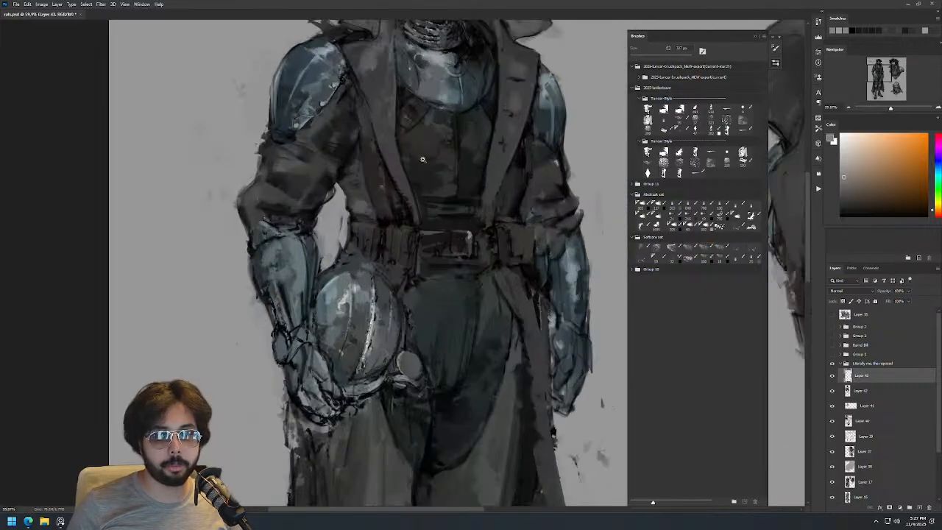
{"action": "left_click", "coordinate": [449, 310], "text": "alt"}
{"action": "left_click", "coordinate": [854, 182]}
{"action": "left_click_drag", "start_coordinate": [458, 361], "coordinate": [417, 361]}
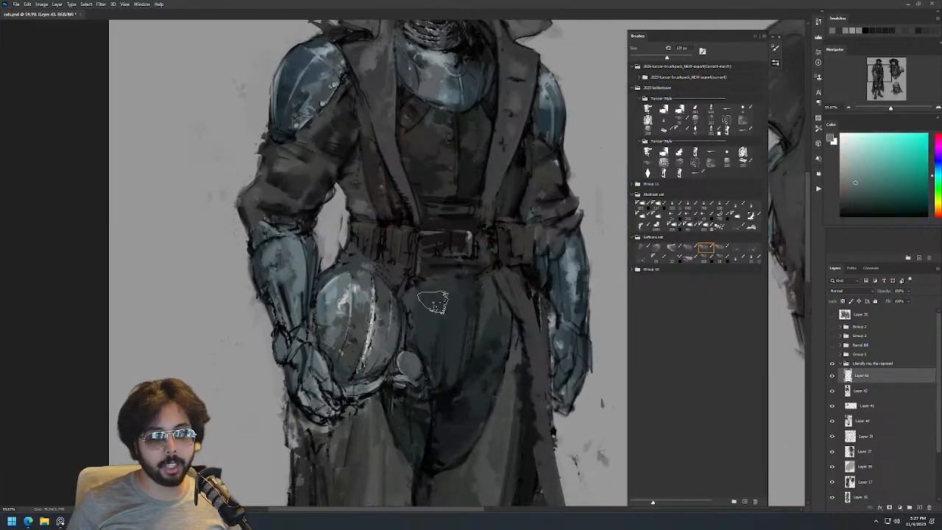
{"action": "key", "text": "period"}
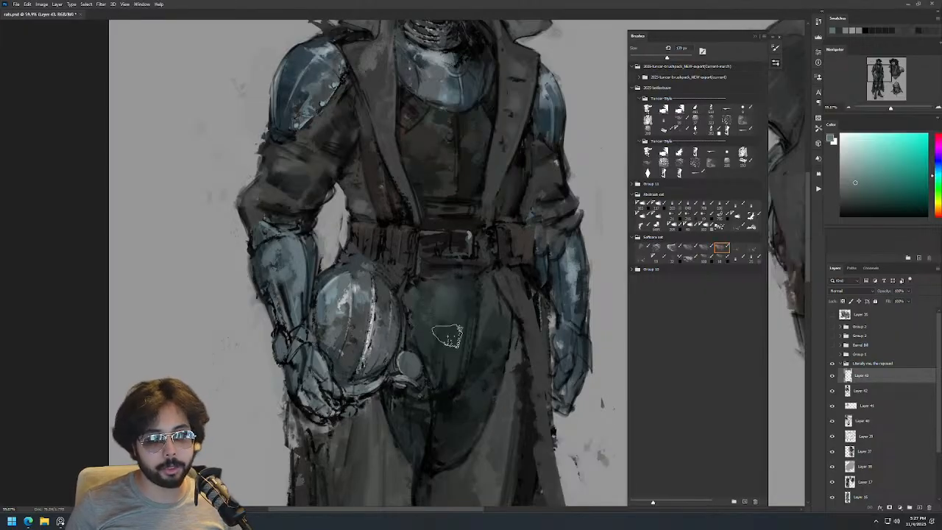
{"action": "left_click", "coordinate": [736, 216]}
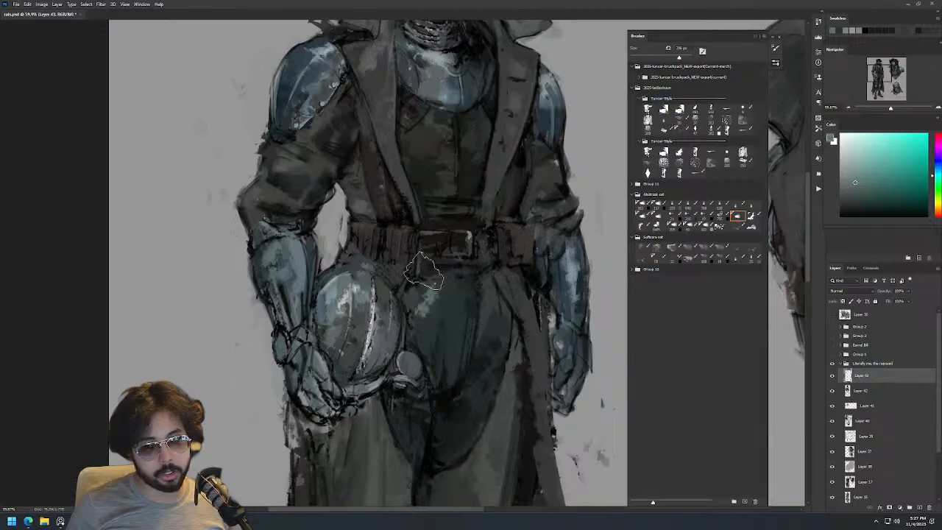
Switch to another Abstract set brush, stroke teal down the trousers, reduce the brush size, and undo the last stroke.
{"action": "left_click", "coordinate": [720, 206]}
{"action": "mouse_move", "coordinate": [430, 296]}
{"action": "left_mouse_down"}
{"action": "mouse_move", "coordinate": [470, 299]}
{"action": "mouse_move", "coordinate": [461, 357]}
{"action": "mouse_move", "coordinate": [478, 365]}
{"action": "left_mouse_up"}
{"action": "key", "text": "["}
{"action": "key", "text": "["}
{"action": "key", "text": "ctrl+z"}
Retouch the coat edge at the hip and darken the trousers around the crotch and inner thigh with sampled dark tones.
{"action": "mouse_move", "coordinate": [535, 322]}
{"action": "left_mouse_down"}
{"action": "mouse_move", "coordinate": [471, 327]}
{"action": "mouse_move", "coordinate": [556, 334]}
{"action": "left_mouse_up"}
{"action": "left_click", "coordinate": [454, 373], "text": "alt"}
{"action": "mouse_move", "coordinate": [443, 397]}
{"action": "left_mouse_down"}
{"action": "mouse_move", "coordinate": [435, 432]}
{"action": "mouse_move", "coordinate": [440, 418]}
{"action": "mouse_move", "coordinate": [409, 413]}
{"action": "left_mouse_up"}
{"action": "left_click", "coordinate": [409, 411], "text": "alt"}
{"action": "mouse_move", "coordinate": [420, 382]}
{"action": "left_mouse_down"}
{"action": "mouse_move", "coordinate": [422, 395]}
{"action": "mouse_move", "coordinate": [433, 367]}
{"action": "left_mouse_up"}
{"action": "mouse_move", "coordinate": [464, 335]}
{"action": "left_mouse_down"}
{"action": "mouse_move", "coordinate": [437, 336]}
{"action": "mouse_move", "coordinate": [441, 307]}
{"action": "left_mouse_up"}
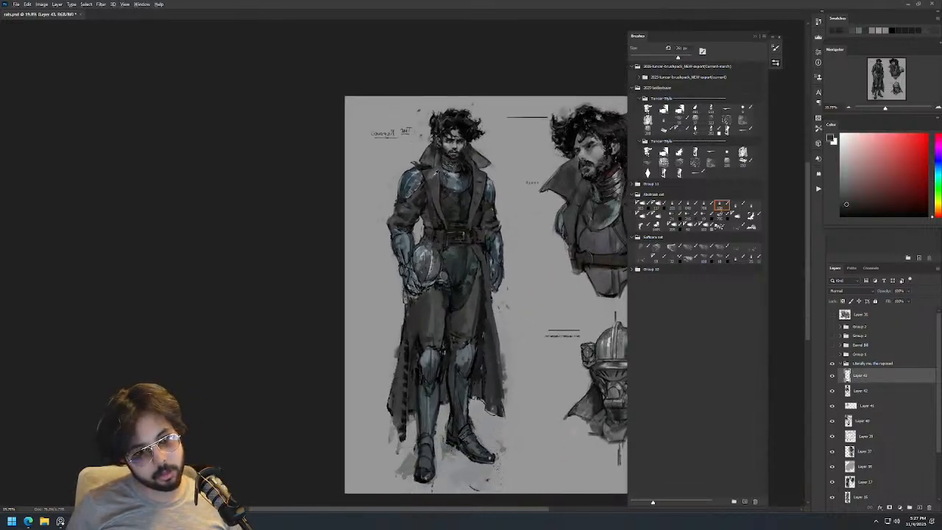
Fill in the coat tail behind the leg below the held helmet with sampled dark greys using a large brush.
{"action": "left_click", "coordinate": [430, 175], "text": "alt"}
{"action": "left_click", "coordinate": [413, 295], "text": "alt"}
{"action": "left_click_drag", "start_coordinate": [409, 342], "coordinate": [442, 312]}
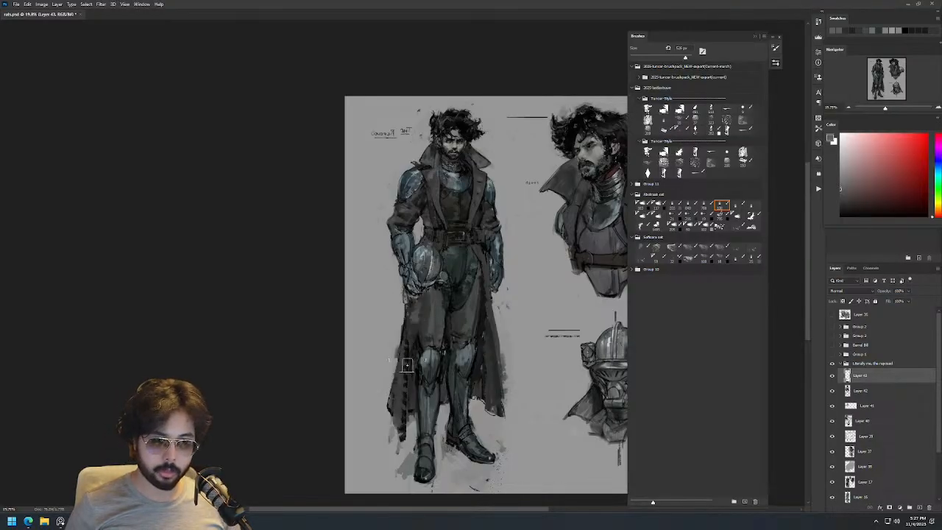
{"action": "mouse_move", "coordinate": [412, 341]}
{"action": "left_mouse_down"}
{"action": "mouse_move", "coordinate": [379, 341]}
{"action": "mouse_move", "coordinate": [402, 321]}
{"action": "left_mouse_up"}
{"action": "left_click", "coordinate": [428, 293], "text": "alt"}
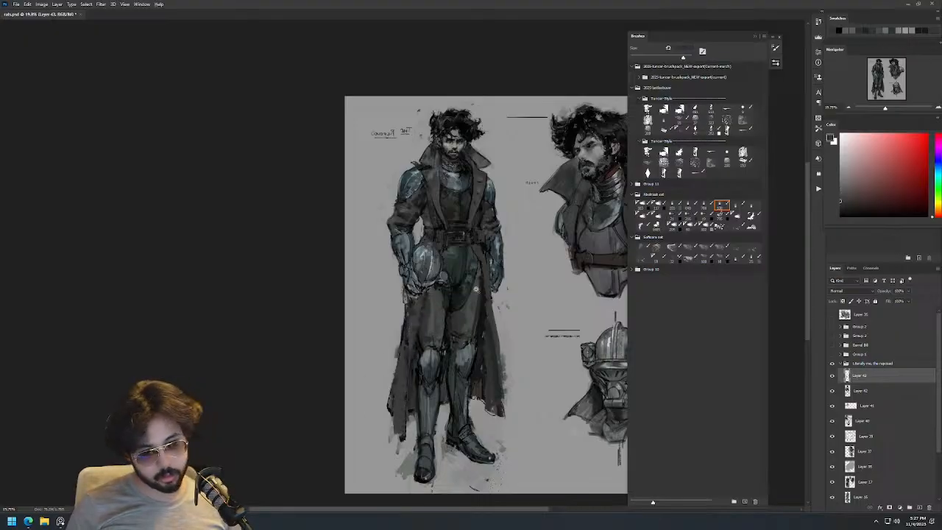
Flip the canvas back horizontally and undo the last stroke near the coat tail.
{"action": "scroll", "coordinate": [482, 291], "scroll_direction": "down", "scroll_amount": 1}
{"action": "key", "text": "ctrl+shift+h"}
{"action": "mouse_move", "coordinate": [541, 359]}
{"action": "left_mouse_down"}
{"action": "mouse_move", "coordinate": [358, 327]}
{"action": "mouse_move", "coordinate": [358, 388]}
{"action": "left_mouse_up"}
{"action": "scroll", "coordinate": [370, 349], "scroll_direction": "up", "scroll_amount": 1}
{"action": "key", "text": "ctrl+z"}
Stroke down the outer coat tail with dark grey and clean up between the boots with sampled background grey.
{"action": "left_click_drag", "start_coordinate": [358, 331], "coordinate": [357, 374]}
{"action": "left_click_drag", "start_coordinate": [358, 302], "coordinate": [357, 379]}
{"action": "left_click_drag", "start_coordinate": [355, 312], "coordinate": [355, 378]}
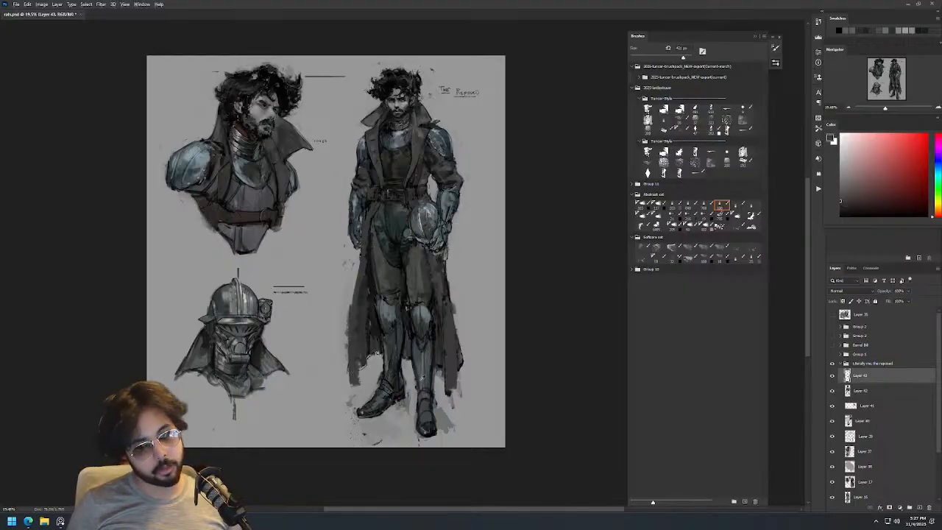
{"action": "left_click", "coordinate": [409, 414], "text": "alt"}
{"action": "right_click", "coordinate": [405, 374], "text": "alt"}
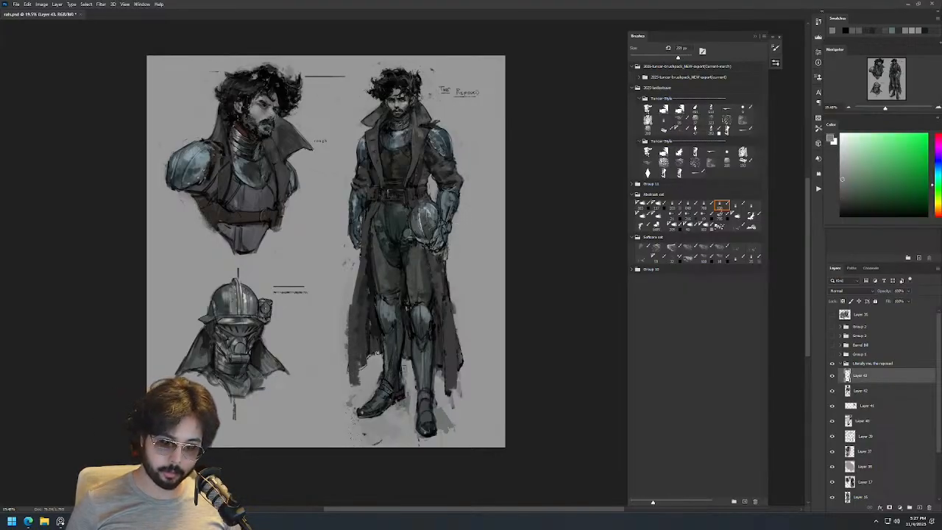
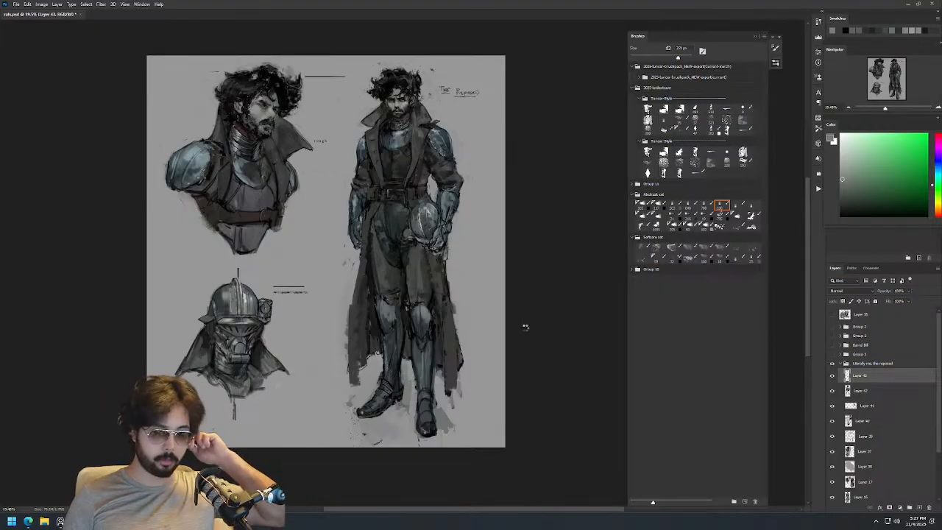
Flip the canvas horizontally and paint the inner coat collar beside the jaw with sampled dark greys.
{"action": "key", "text": "ctrl+shift+h"}
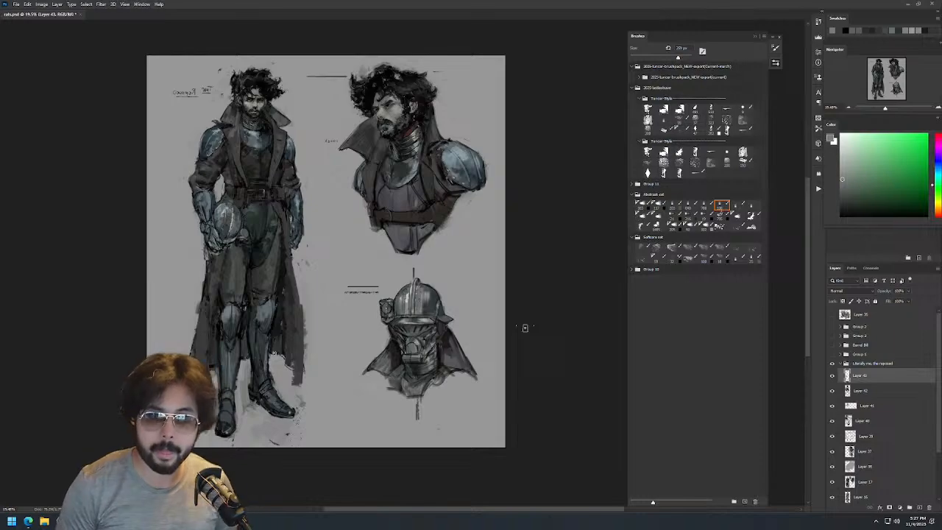
{"action": "left_click_drag", "start_coordinate": [442, 269], "coordinate": [568, 264]}
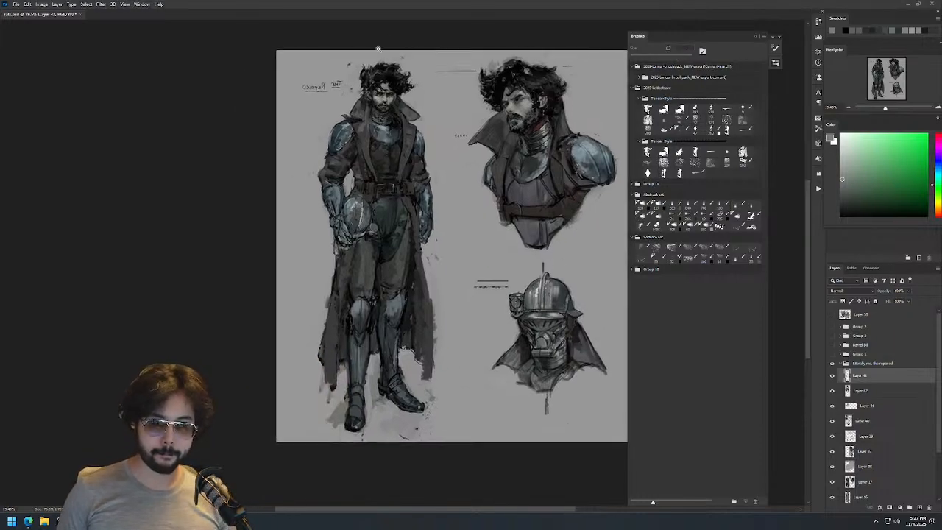
{"action": "left_click_drag", "start_coordinate": [383, 83], "coordinate": [456, 84]}
{"action": "right_click", "coordinate": [337, 219], "text": "alt"}
{"action": "left_click", "coordinate": [309, 244], "text": "alt"}
{"action": "right_click", "coordinate": [324, 246], "text": "alt"}
{"action": "left_click", "coordinate": [287, 232], "text": "alt"}
{"action": "left_click", "coordinate": [284, 241], "text": "alt"}
{"action": "left_click_drag", "start_coordinate": [289, 242], "coordinate": [296, 233]}
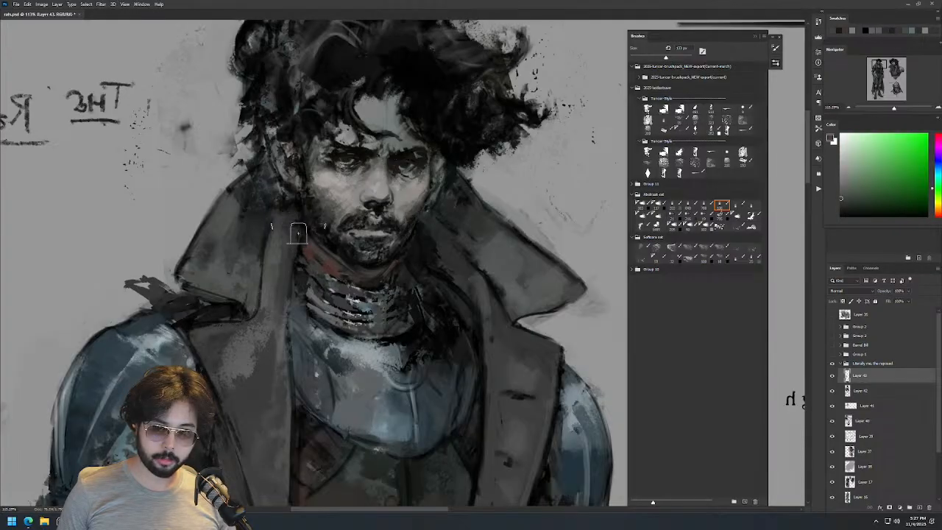
Shade the jaw and the beard edge beside the mouth with sampled dark and mid greys, using progressively smaller brushes.
{"action": "left_click_drag", "start_coordinate": [397, 267], "coordinate": [356, 268]}
{"action": "left_click_drag", "start_coordinate": [397, 202], "coordinate": [382, 247]}
{"action": "left_click_drag", "start_coordinate": [389, 202], "coordinate": [436, 187]}
{"action": "right_click", "coordinate": [354, 219], "text": "alt"}
{"action": "left_click", "coordinate": [333, 208], "text": "alt"}
{"action": "left_click", "coordinate": [318, 196], "text": "alt"}
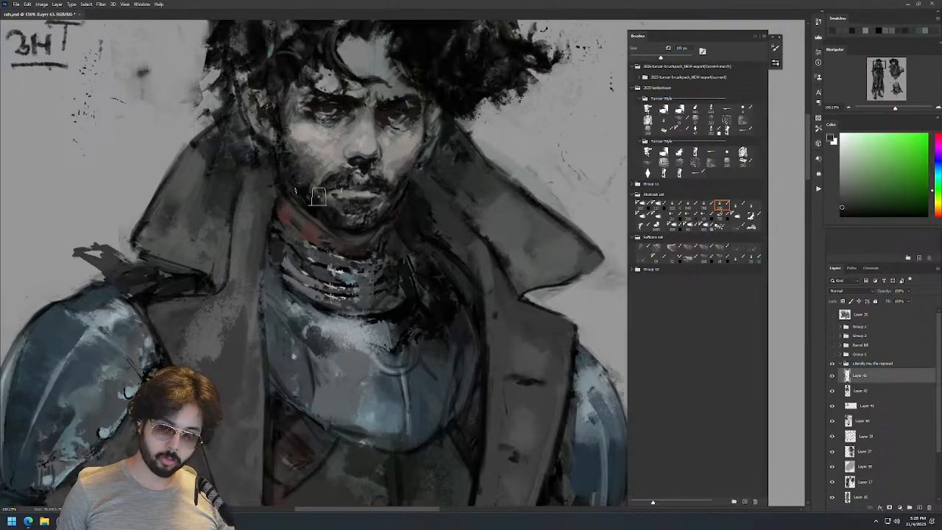
{"action": "right_click", "coordinate": [339, 218], "text": "alt"}
{"action": "left_click", "coordinate": [326, 191], "text": "alt"}
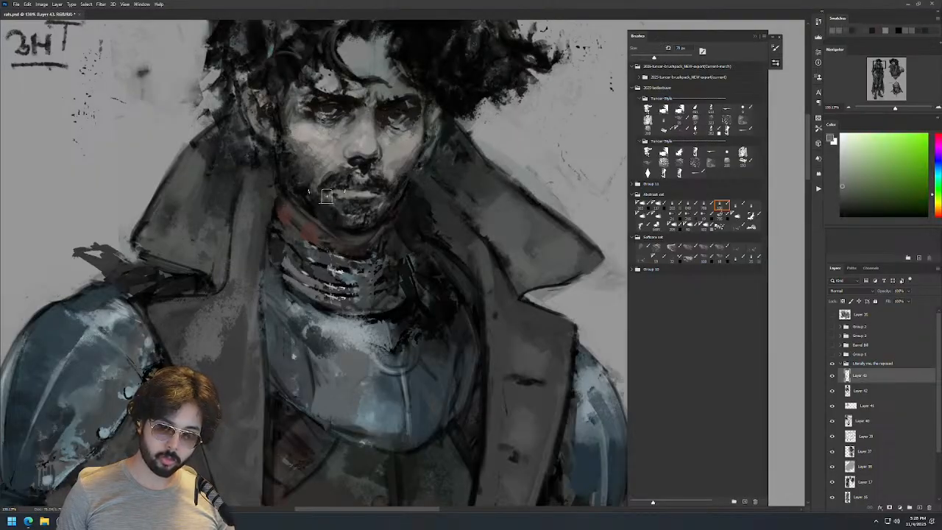
{"action": "right_click", "coordinate": [334, 231], "text": "alt"}
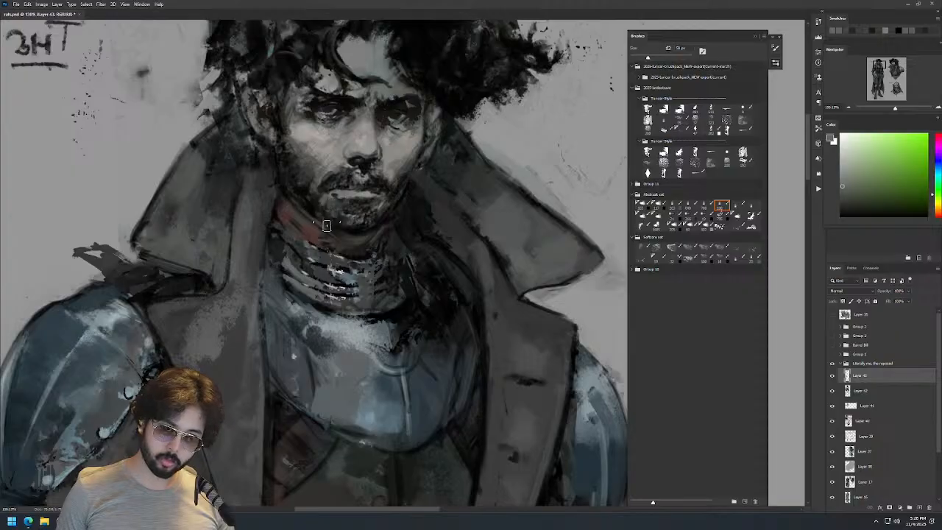
{"action": "left_click", "coordinate": [319, 177], "text": "alt"}
Retouch the brow and eye area with a sampled dark tone, and soften the strokes with the Eraser.
{"action": "mouse_move", "coordinate": [373, 146]}
{"action": "left_mouse_down"}
{"action": "mouse_move", "coordinate": [281, 158]}
{"action": "mouse_move", "coordinate": [410, 189]}
{"action": "left_mouse_up"}
{"action": "right_click", "coordinate": [410, 188], "text": "alt"}
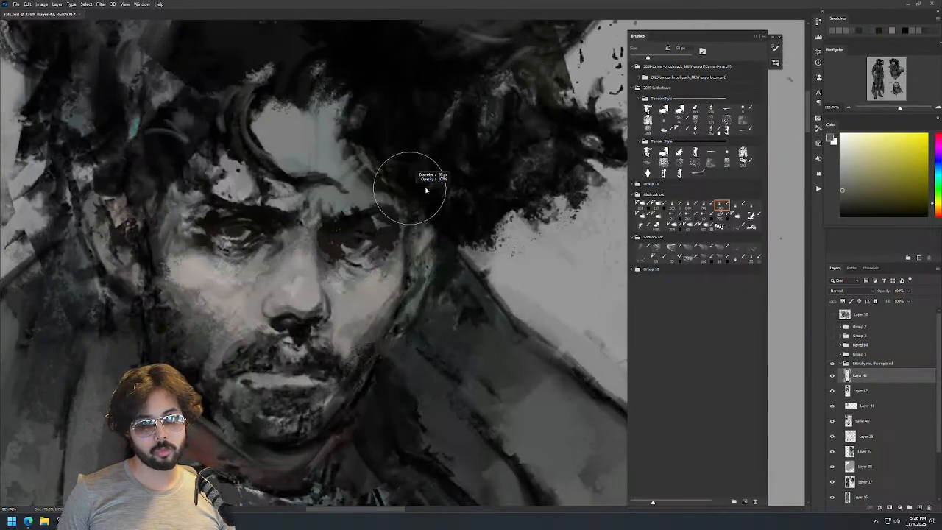
{"action": "key", "text": "["}
{"action": "left_click", "coordinate": [345, 261], "text": "alt"}
{"action": "mouse_move", "coordinate": [347, 259]}
{"action": "left_mouse_down"}
{"action": "mouse_move", "coordinate": [359, 259]}
{"action": "mouse_move", "coordinate": [339, 247]}
{"action": "mouse_move", "coordinate": [379, 265]}
{"action": "mouse_move", "coordinate": [290, 233]}
{"action": "left_mouse_up"}
{"action": "key", "text": "e"}
{"action": "right_click", "coordinate": [370, 248], "text": "alt"}
{"action": "left_click_drag", "start_coordinate": [357, 222], "coordinate": [301, 223]}
Toggle the visibility of Layer 43 and Layer 42 to compare the repainting, and merge Layer 43 into Layer 42.
{"action": "left_click", "coordinate": [832, 376]}
{"action": "left_click", "coordinate": [832, 376]}
{"action": "left_click", "coordinate": [833, 393]}
{"action": "left_click", "coordinate": [834, 392]}
{"action": "key", "text": "Delete"}
{"action": "left_click", "coordinate": [832, 380]}
{"action": "left_click", "coordinate": [832, 376]}
{"action": "left_click", "coordinate": [833, 377]}
{"action": "left_click", "coordinate": [833, 376]}
Retouch the hanging arm's forearm armour and the adjacent end of the belt with sampled blue and dark brown tones.
{"action": "scroll", "coordinate": [465, 220], "scroll_direction": "down", "scroll_amount": 6}
{"action": "left_click_drag", "start_coordinate": [472, 231], "coordinate": [512, 84]}
{"action": "scroll", "coordinate": [532, 89], "scroll_direction": "down", "scroll_amount": 4}
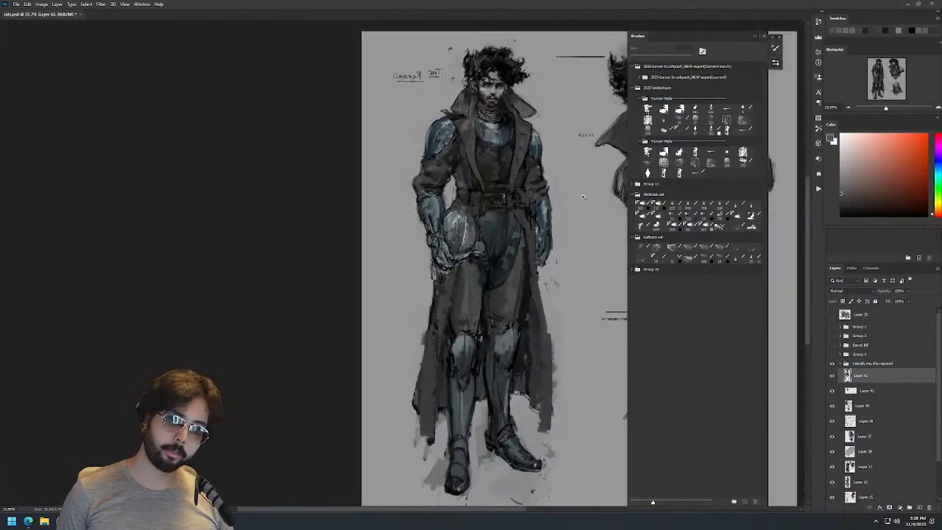
{"action": "scroll", "coordinate": [540, 176], "scroll_direction": "up", "scroll_amount": 4}
{"action": "left_click_drag", "start_coordinate": [511, 209], "coordinate": [491, 193]}
{"action": "left_click", "coordinate": [498, 174], "text": "alt"}
{"action": "left_click", "coordinate": [499, 210], "text": "alt"}
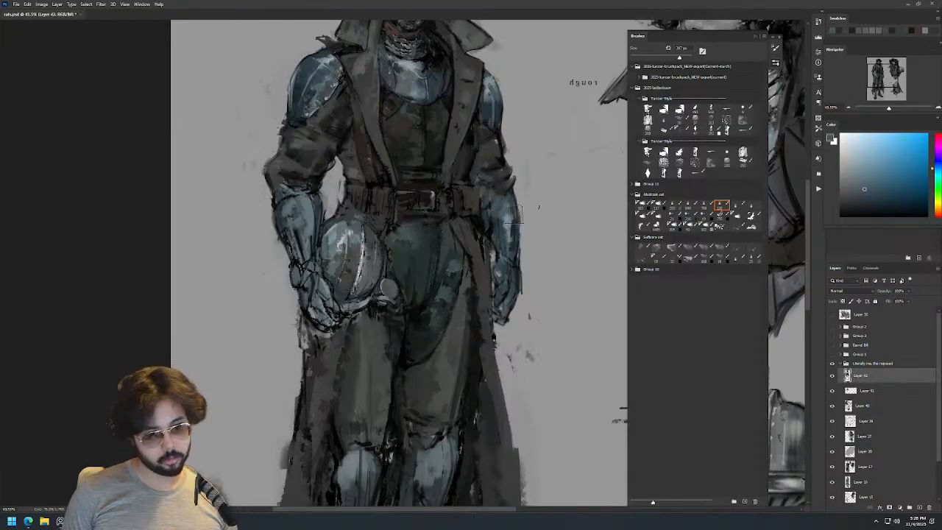
{"action": "left_click", "coordinate": [514, 202], "text": "alt"}
{"action": "left_click", "coordinate": [481, 196], "text": "alt"}
{"action": "mouse_move", "coordinate": [475, 199]}
{"action": "left_mouse_down"}
{"action": "mouse_move", "coordinate": [489, 199]}
{"action": "mouse_move", "coordinate": [464, 204]}
{"action": "mouse_move", "coordinate": [466, 195]}
{"action": "left_mouse_up"}
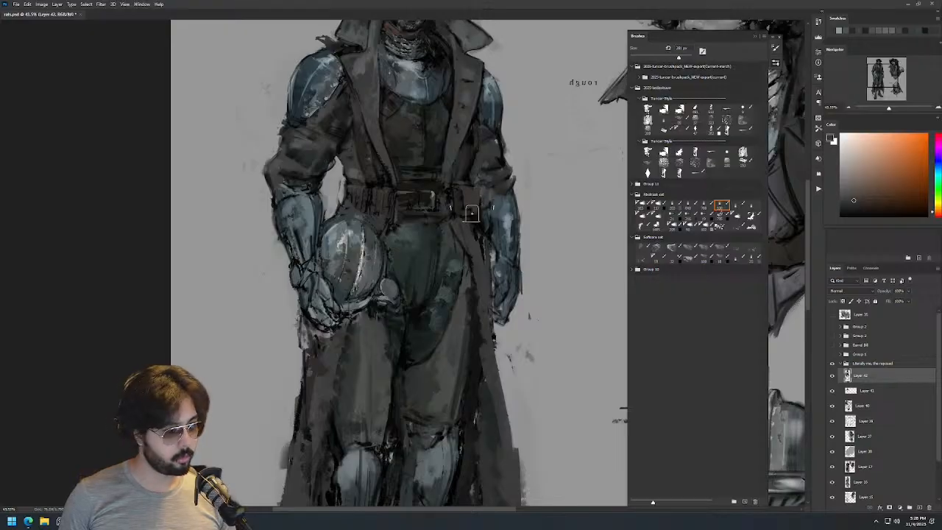
{"action": "key", "text": "bracketleft"}
{"action": "left_click", "coordinate": [470, 200], "text": "alt"}
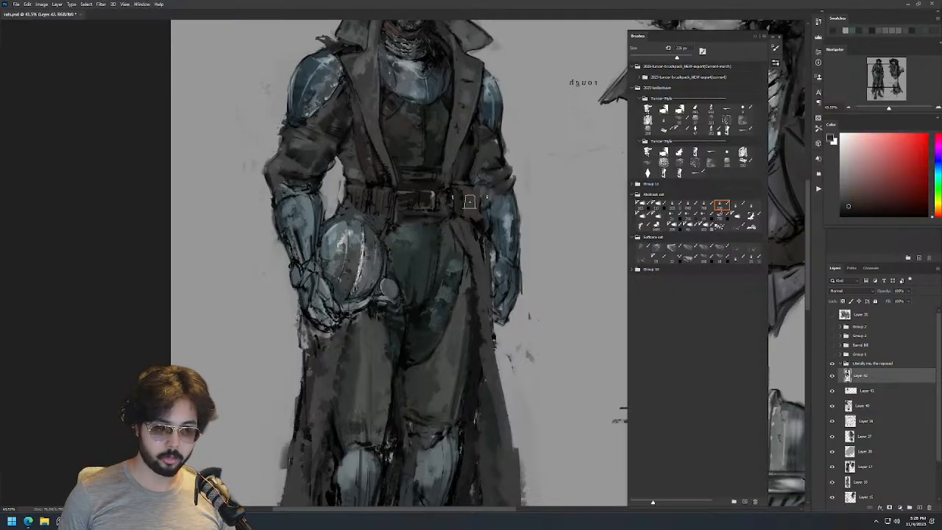
Switch to another brush and add thin black accents where the belt end meets the sleeve cuff.
{"action": "scroll", "coordinate": [521, 183], "scroll_direction": "down", "scroll_amount": 2}
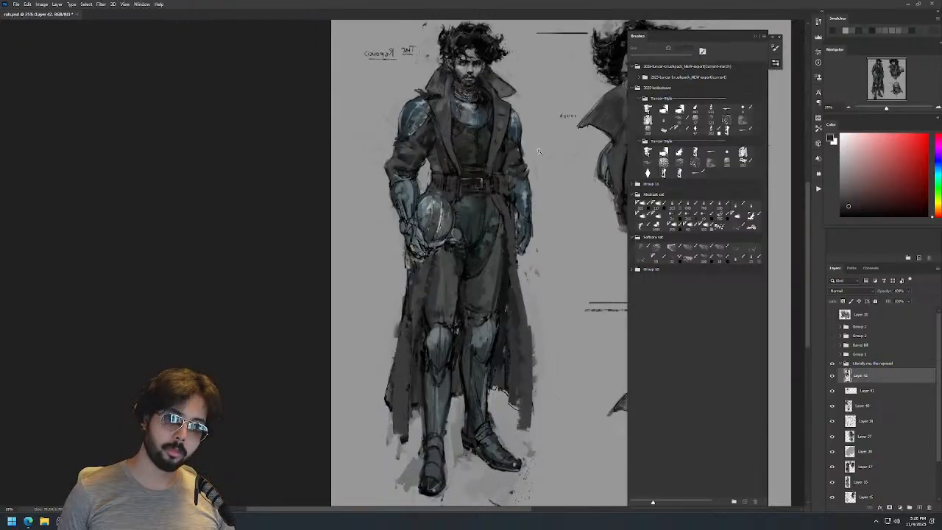
{"action": "scroll", "coordinate": [542, 152], "scroll_direction": "up", "scroll_amount": 5}
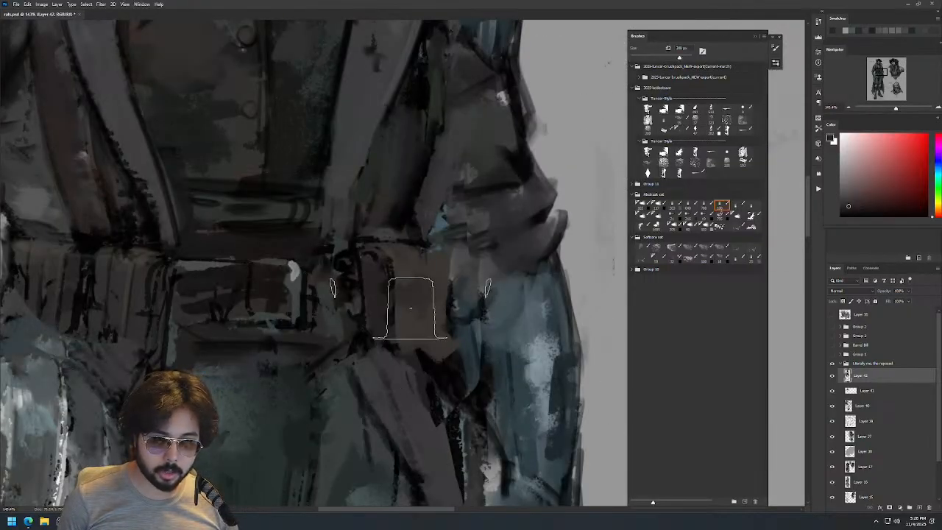
{"action": "scroll", "coordinate": [409, 307], "scroll_direction": "down", "scroll_amount": 5}
{"action": "scroll", "coordinate": [441, 242], "scroll_direction": "up", "scroll_amount": 4}
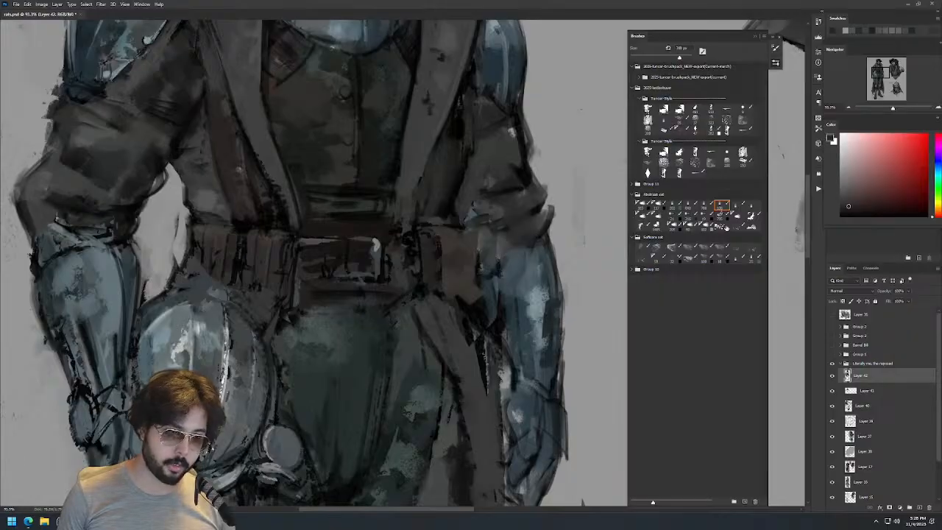
{"action": "left_click", "coordinate": [705, 248]}
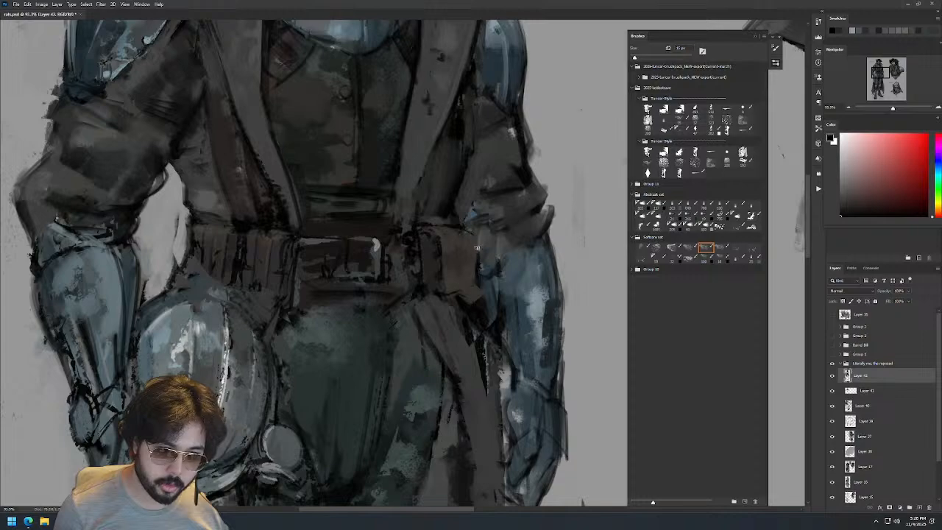
{"action": "left_click_drag", "start_coordinate": [506, 208], "coordinate": [441, 269]}
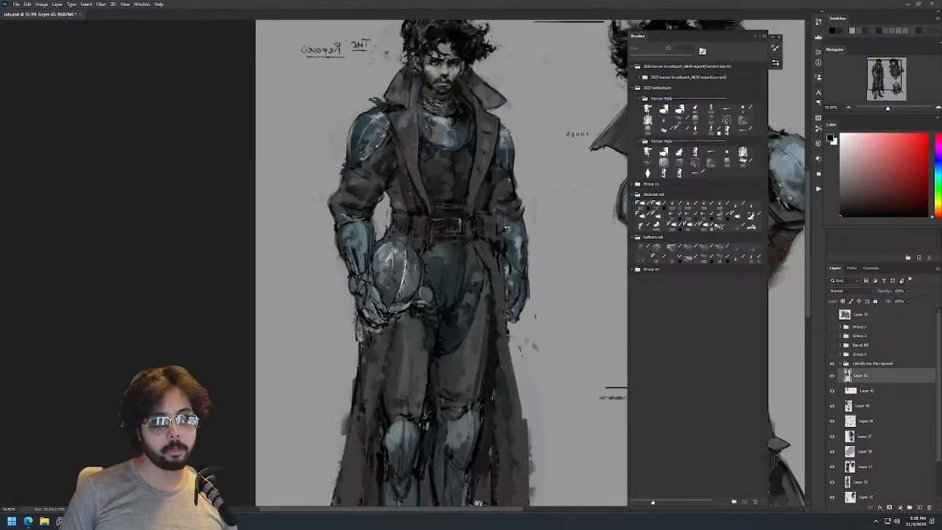
Flip the canvas back horizontally and touch up the upper vest below the chest plate with a sampled tone.
{"action": "key", "text": "ctrl+shift+h"}
{"action": "left_click_drag", "start_coordinate": [574, 247], "coordinate": [204, 269]}
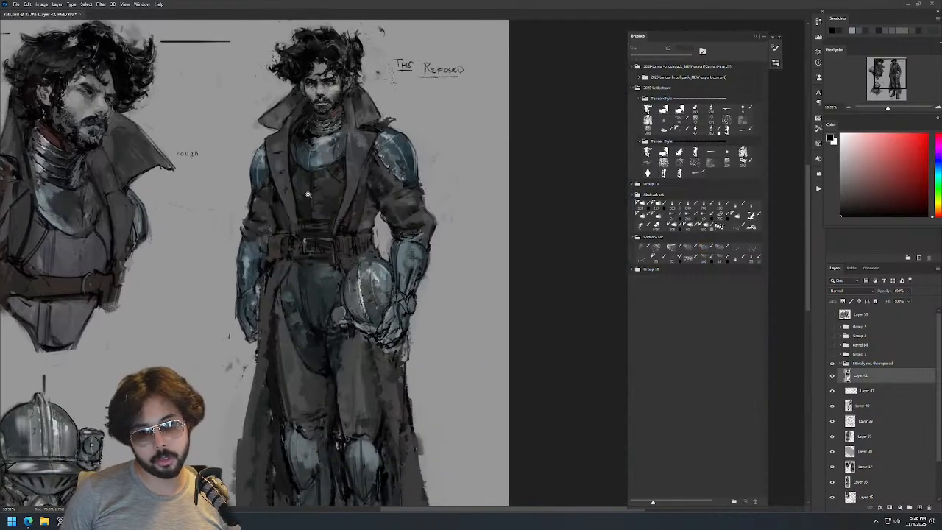
{"action": "left_click_drag", "start_coordinate": [334, 189], "coordinate": [325, 220]}
{"action": "left_click_drag", "start_coordinate": [315, 181], "coordinate": [321, 204]}
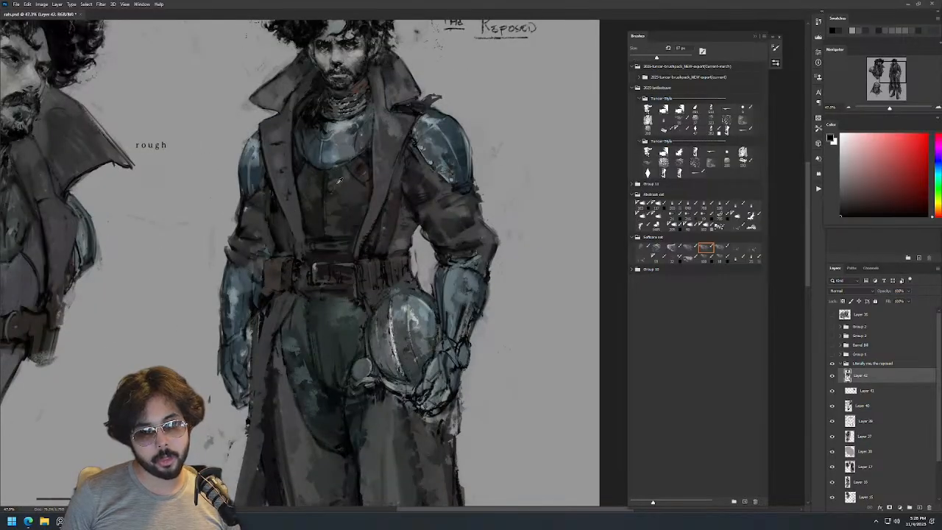
{"action": "left_click", "coordinate": [339, 179], "text": "alt"}
Refine the full-length character's face with a much smaller brush and a sampled skin tone.
{"action": "mouse_move", "coordinate": [358, 52]}
{"action": "left_mouse_down"}
{"action": "mouse_move", "coordinate": [382, 72]}
{"action": "mouse_move", "coordinate": [373, 161]}
{"action": "left_mouse_up"}
{"action": "key", "text": "bracketleft"}
{"action": "key", "text": "bracketleft"}
{"action": "key", "text": "bracketleft"}
{"action": "key", "text": "bracketleft"}
{"action": "key", "text": "bracketleft"}
{"action": "left_click", "coordinate": [337, 103], "text": "alt"}
{"action": "left_click_drag", "start_coordinate": [419, 83], "coordinate": [402, 139]}
{"action": "key", "text": "b"}
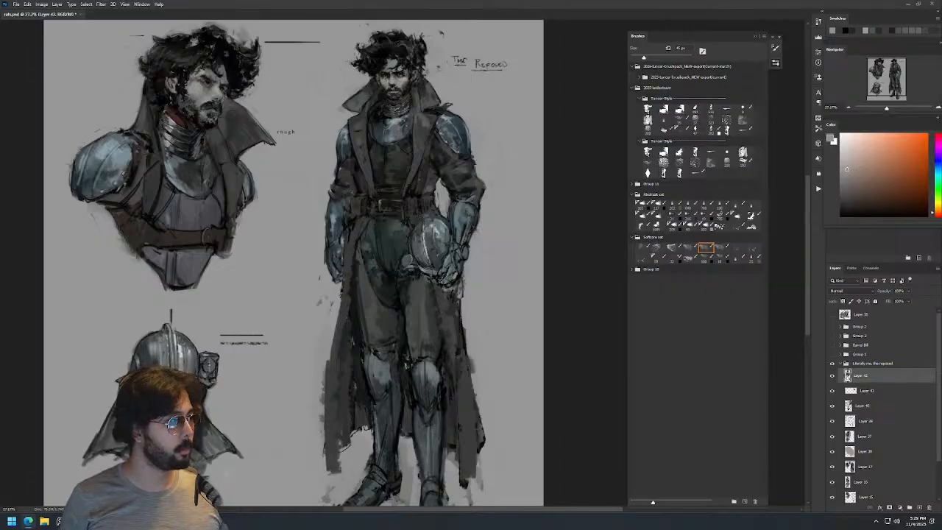
Paint the collar wing above the held-helmet arm's shoulder armour with a sampled dark tone.
{"action": "scroll", "coordinate": [368, 65], "scroll_direction": "up", "scroll_amount": 4}
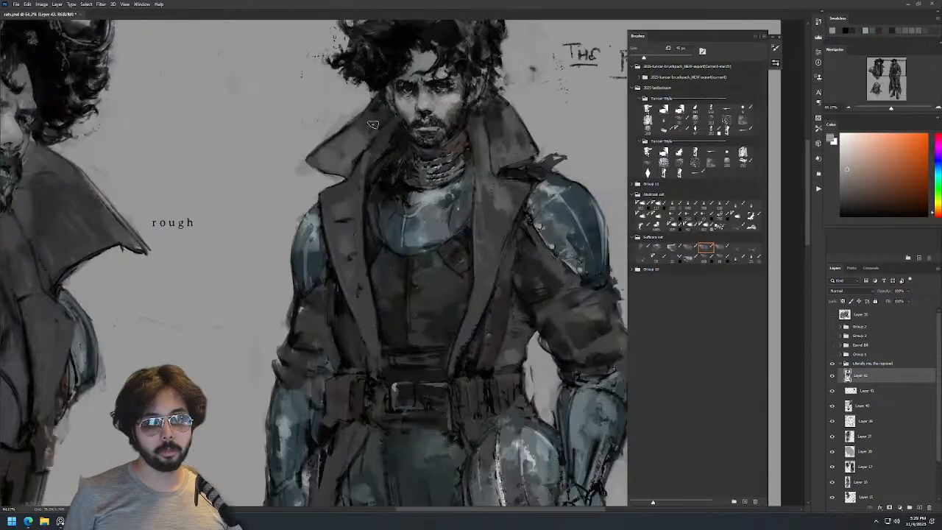
{"action": "key", "text": "ctrl+0"}
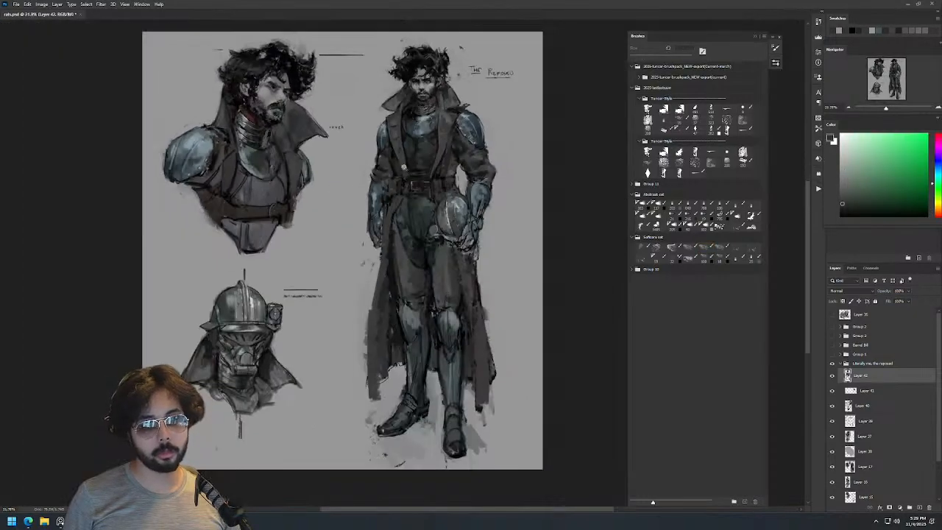
{"action": "scroll", "coordinate": [461, 71], "scroll_direction": "up", "scroll_amount": 5}
{"action": "left_click", "coordinate": [436, 150], "text": "alt"}
{"action": "left_click_drag", "start_coordinate": [439, 162], "coordinate": [444, 183]}
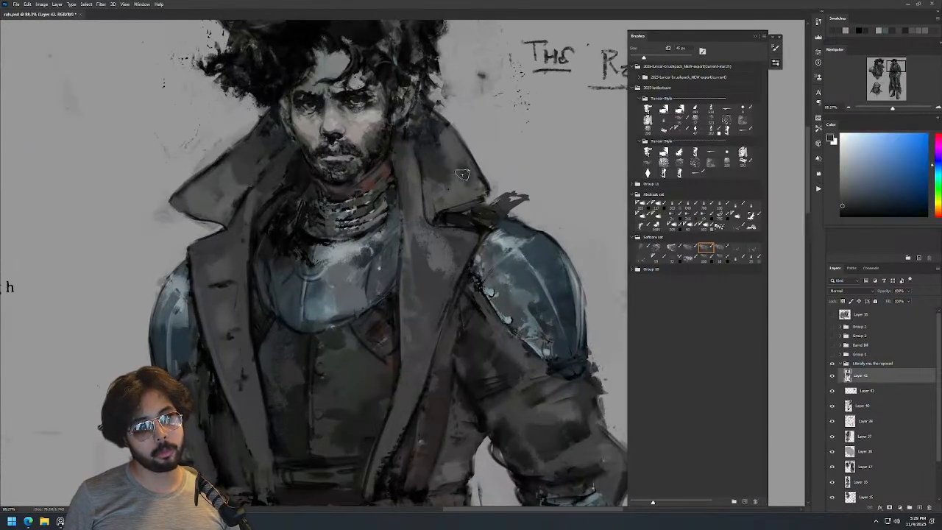
Shade the opposite collar wing with a sampled dark grey, adjusting the small brush's size.
{"action": "key", "text": "ctrl+0"}
{"action": "scroll", "coordinate": [429, 128], "scroll_direction": "up", "scroll_amount": 4}
{"action": "key", "text": "bracketleft"}
{"action": "key", "text": "bracketleft"}
{"action": "key", "text": "bracketleft"}
{"action": "left_click", "coordinate": [363, 169], "text": "alt"}
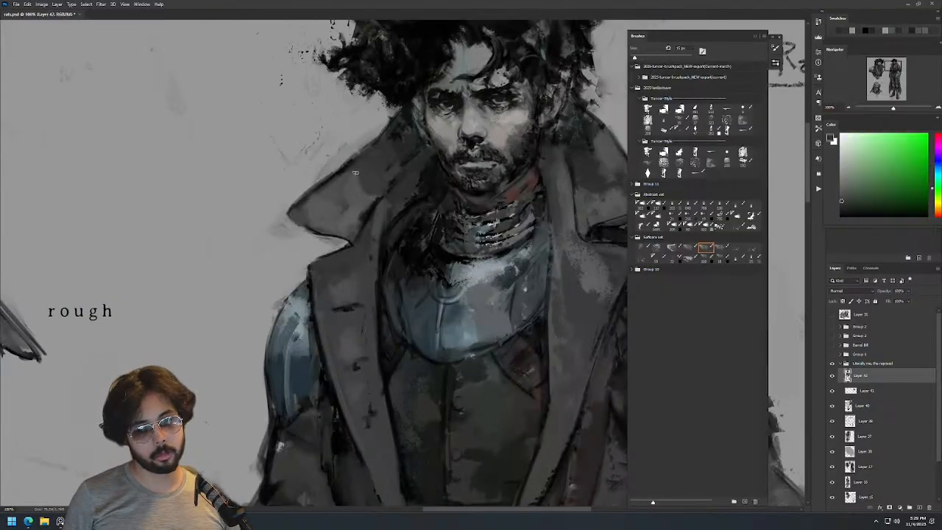
{"action": "right_click", "coordinate": [347, 184], "text": "alt"}
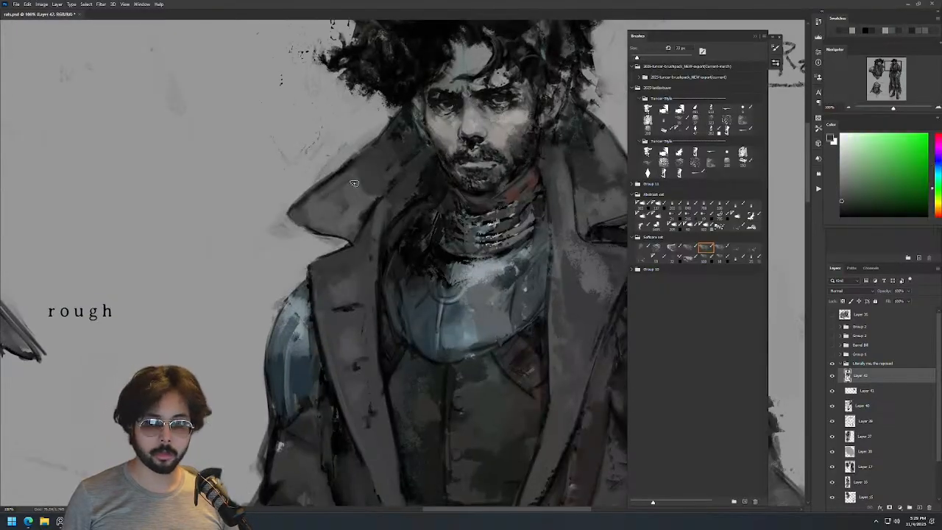
{"action": "right_click", "coordinate": [356, 174], "text": "alt"}
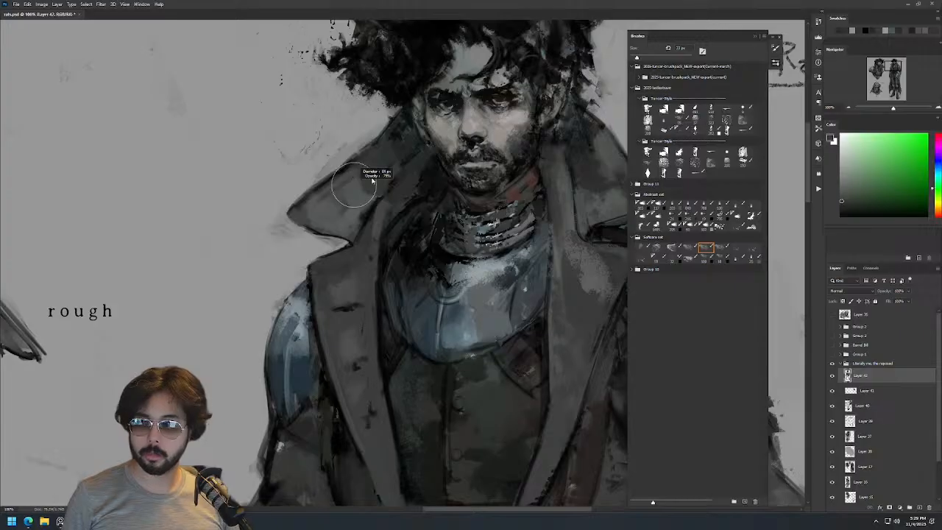
Darken the collar's upper edge beneath the hair with a sampled near-black and pure black, using a fine brush.
{"action": "left_click", "coordinate": [391, 144], "text": "alt"}
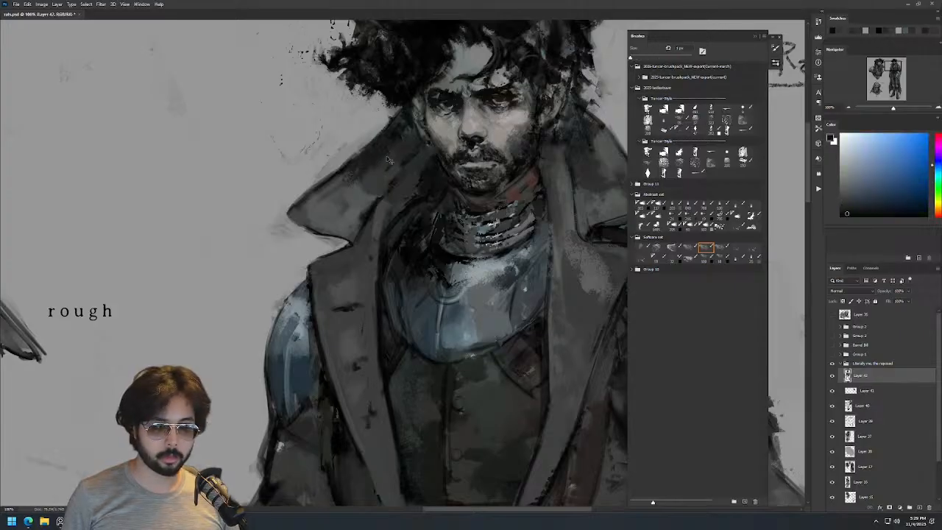
{"action": "right_click", "coordinate": [393, 153], "text": "alt"}
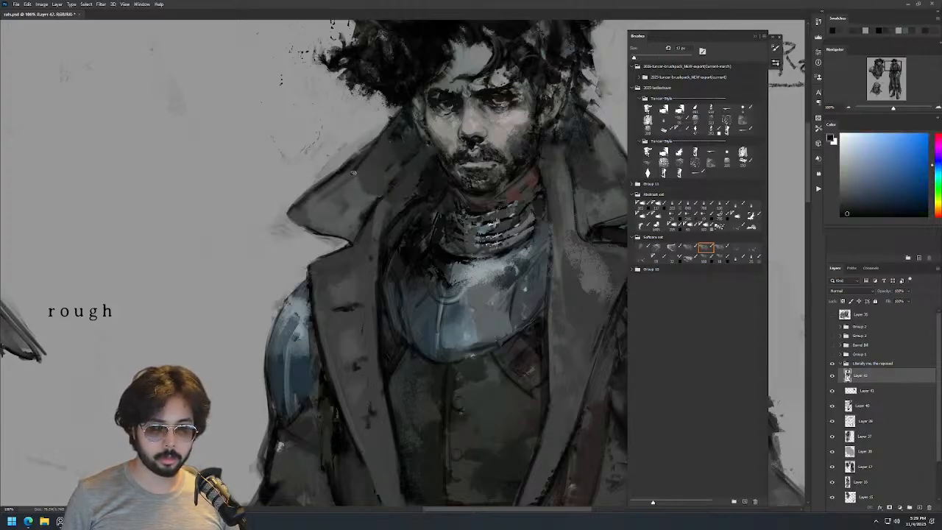
{"action": "left_click_drag", "start_coordinate": [419, 122], "coordinate": [368, 125]}
{"action": "left_click_drag", "start_coordinate": [508, 114], "coordinate": [559, 115]}
{"action": "key", "text": "d"}
{"action": "right_click", "coordinate": [409, 136], "text": "alt"}
{"action": "left_click", "coordinate": [406, 128], "text": "alt"}
{"action": "right_click", "coordinate": [419, 134], "text": "alt"}
{"action": "right_click", "coordinate": [416, 131], "text": "alt"}
{"action": "key", "text": "d"}
{"action": "left_click_drag", "start_coordinate": [401, 112], "coordinate": [428, 149]}
Sharpen the collar tip above the shoulder armour with sampled grey and pure black, varying the brush size.
{"action": "right_click", "coordinate": [223, 166], "text": "alt"}
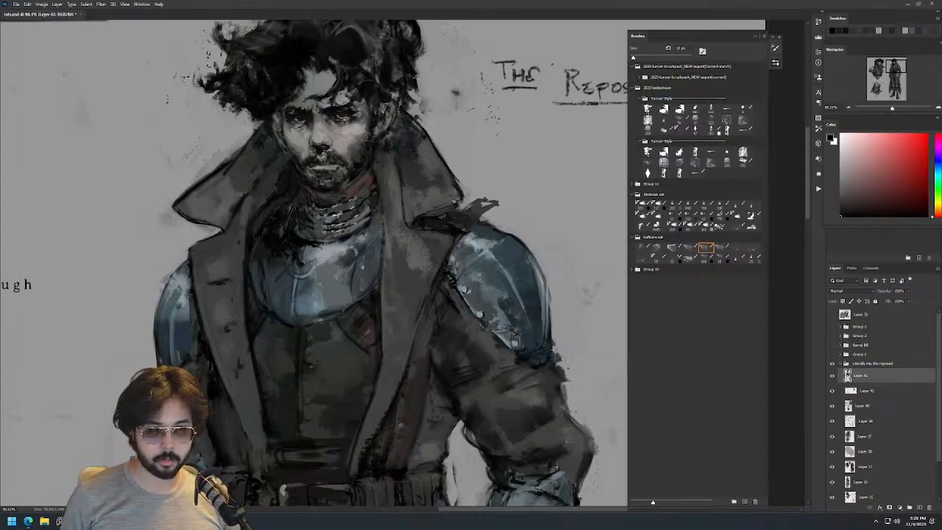
{"action": "mouse_move", "coordinate": [479, 179]}
{"action": "left_mouse_down"}
{"action": "mouse_move", "coordinate": [406, 178]}
{"action": "mouse_move", "coordinate": [559, 190]}
{"action": "left_mouse_up"}
{"action": "right_click", "coordinate": [462, 179], "text": "alt"}
{"action": "left_click", "coordinate": [462, 169], "text": "alt"}
{"action": "mouse_move", "coordinate": [444, 175]}
{"action": "left_mouse_down"}
{"action": "mouse_move", "coordinate": [463, 169]}
{"action": "mouse_move", "coordinate": [416, 188]}
{"action": "left_mouse_up"}
{"action": "right_click", "coordinate": [461, 178], "text": "alt"}
{"action": "key", "text": "d"}
{"action": "right_click", "coordinate": [444, 172], "text": "alt"}
{"action": "right_click", "coordinate": [434, 173], "text": "alt"}
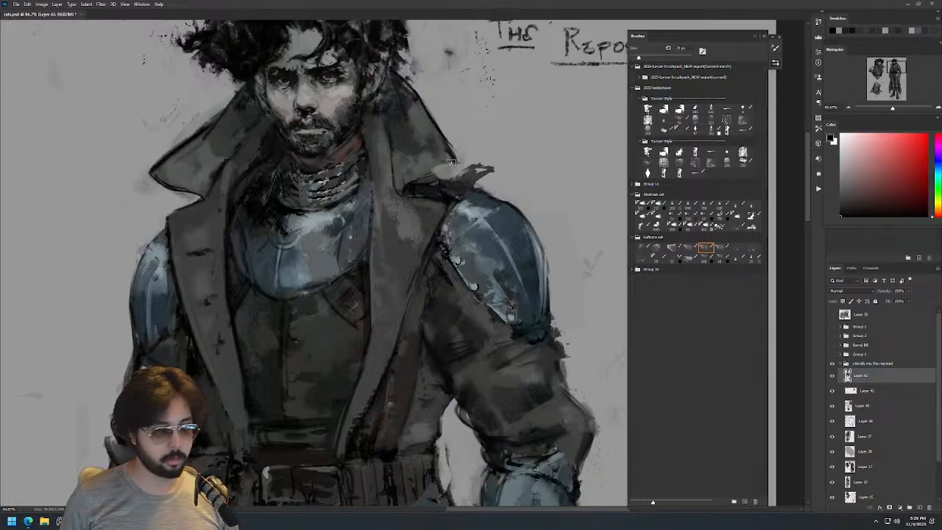
Sample a coat grey, enlarge the brush, and paint broad tones over the coat lapels.
{"action": "left_click", "coordinate": [390, 182], "text": "alt"}
{"action": "right_click", "coordinate": [392, 208], "text": "alt"}
{"action": "left_click_drag", "start_coordinate": [392, 210], "coordinate": [429, 228]}
{"action": "mouse_move", "coordinate": [498, 155]}
{"action": "left_mouse_down"}
{"action": "mouse_move", "coordinate": [424, 155]}
{"action": "mouse_move", "coordinate": [478, 178]}
{"action": "left_mouse_up"}
{"action": "mouse_move", "coordinate": [348, 180]}
{"action": "left_mouse_down"}
{"action": "mouse_move", "coordinate": [340, 190]}
{"action": "mouse_move", "coordinate": [387, 134]}
{"action": "mouse_move", "coordinate": [365, 165]}
{"action": "left_mouse_up"}
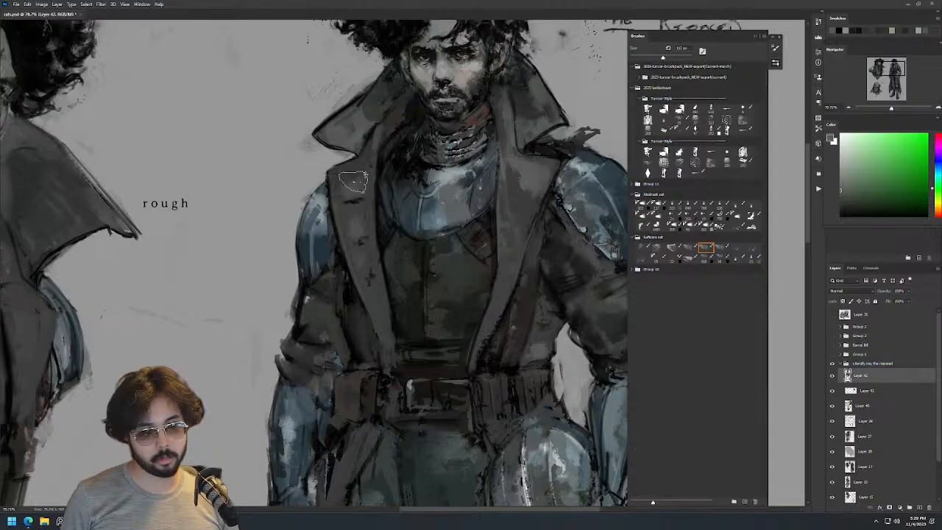
Try strokes on the upper coat front and down the opposite lapel, and undo them.
{"action": "left_click", "coordinate": [674, 258]}
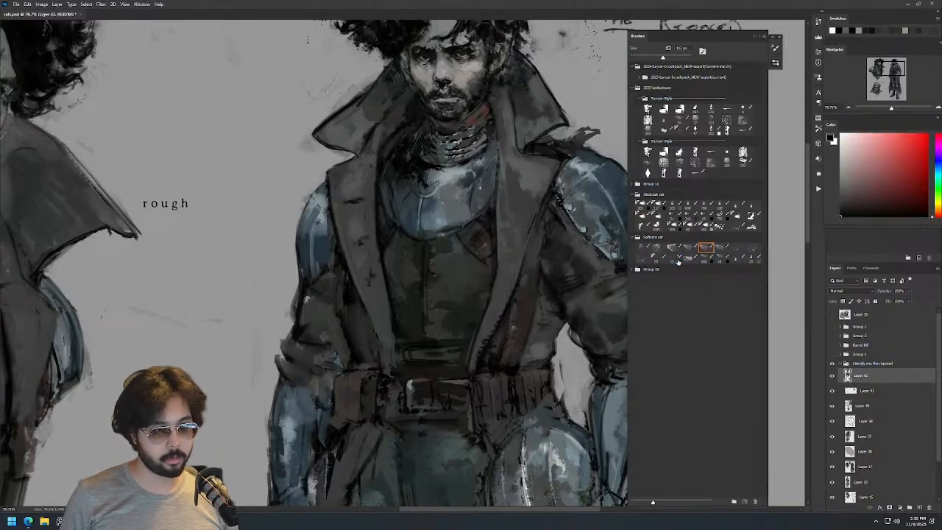
{"action": "key", "text": "ctrl+z"}
{"action": "mouse_move", "coordinate": [360, 169]}
{"action": "left_mouse_down"}
{"action": "mouse_move", "coordinate": [355, 190]}
{"action": "mouse_move", "coordinate": [356, 166]}
{"action": "mouse_move", "coordinate": [375, 155]}
{"action": "left_mouse_up"}
{"action": "key", "text": "ctrl+z"}
{"action": "left_click_drag", "start_coordinate": [494, 153], "coordinate": [499, 292]}
{"action": "key", "text": "ctrl+z"}
{"action": "scroll", "coordinate": [545, 193], "scroll_direction": "down", "scroll_amount": 3}
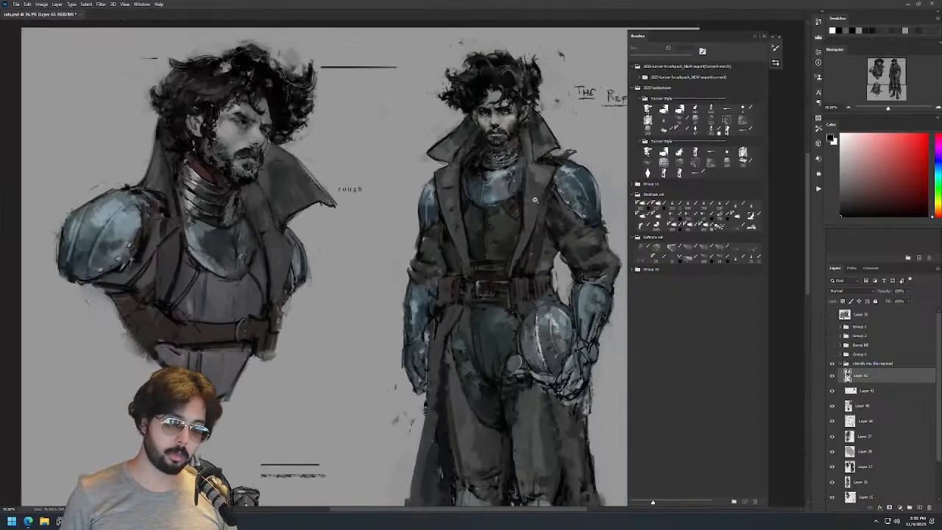
Undo the last stroke, repaint the lapel beside the shoulder armour, and flip the canvas horizontally to check the sheet.
{"action": "scroll", "coordinate": [547, 155], "scroll_direction": "up", "scroll_amount": 3}
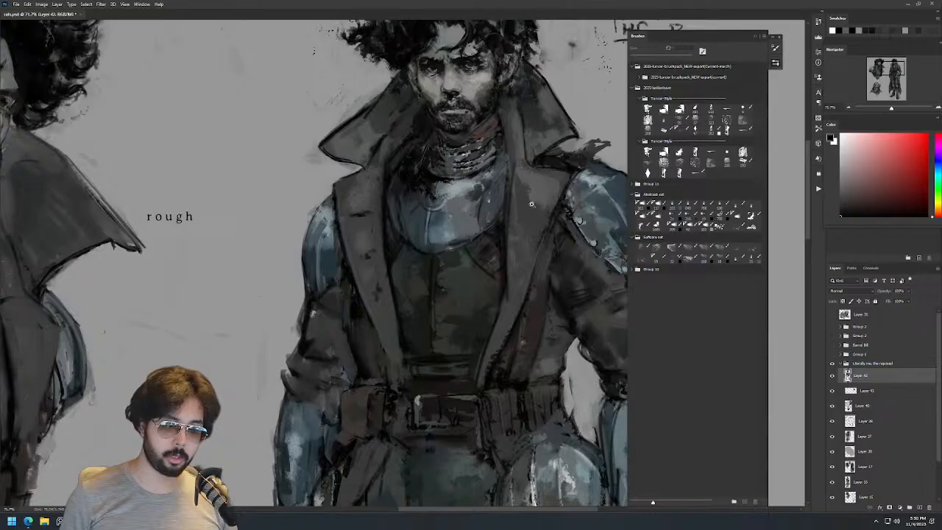
{"action": "key", "text": "ctrl+z"}
{"action": "left_click_drag", "start_coordinate": [510, 191], "coordinate": [508, 287]}
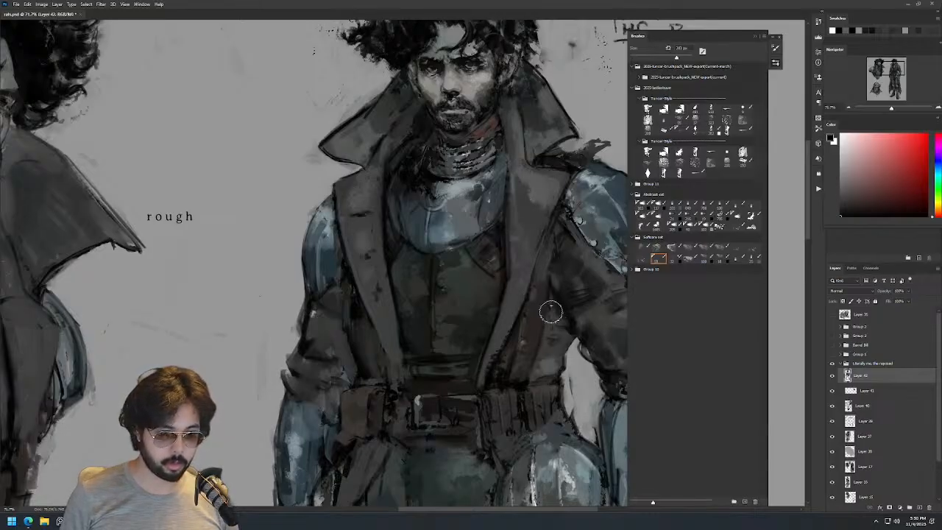
{"action": "left_click_drag", "start_coordinate": [590, 317], "coordinate": [400, 238]}
{"action": "left_click", "coordinate": [451, 152]}
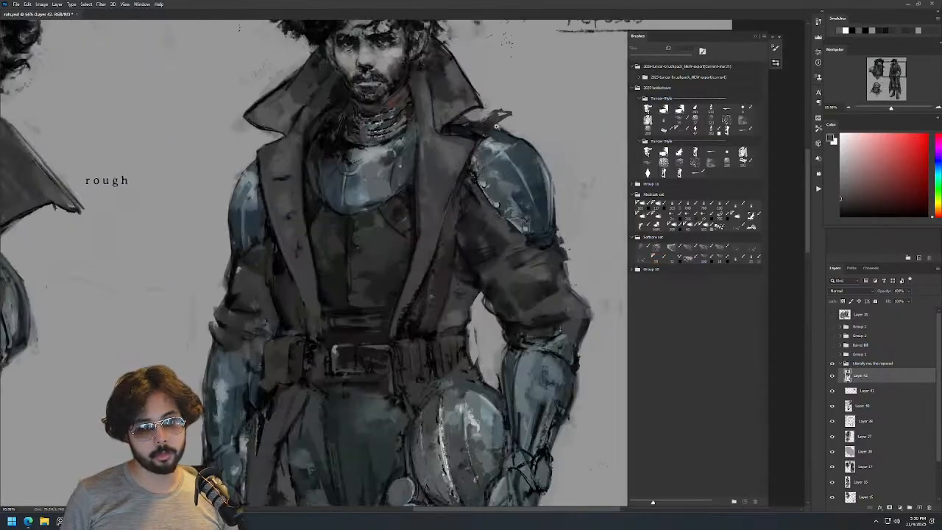
{"action": "key", "text": "ctrl+0"}
{"action": "key", "text": "ctrl+shift+h"}
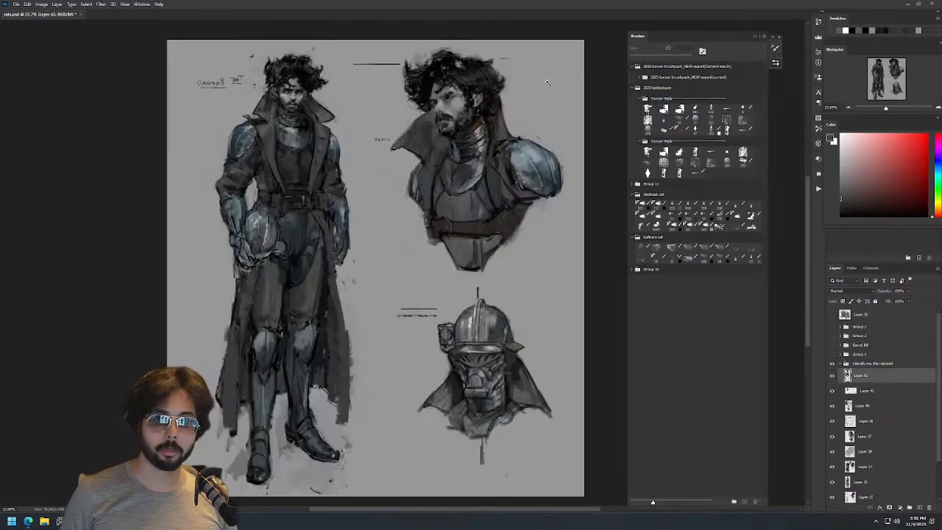
Sample a light skin tone and touch up the full-length figure's face around the cheek and beard.
{"action": "left_click_drag", "start_coordinate": [249, 103], "coordinate": [404, 93]}
{"action": "key", "text": "b"}
{"action": "left_click", "coordinate": [404, 93], "text": "alt"}
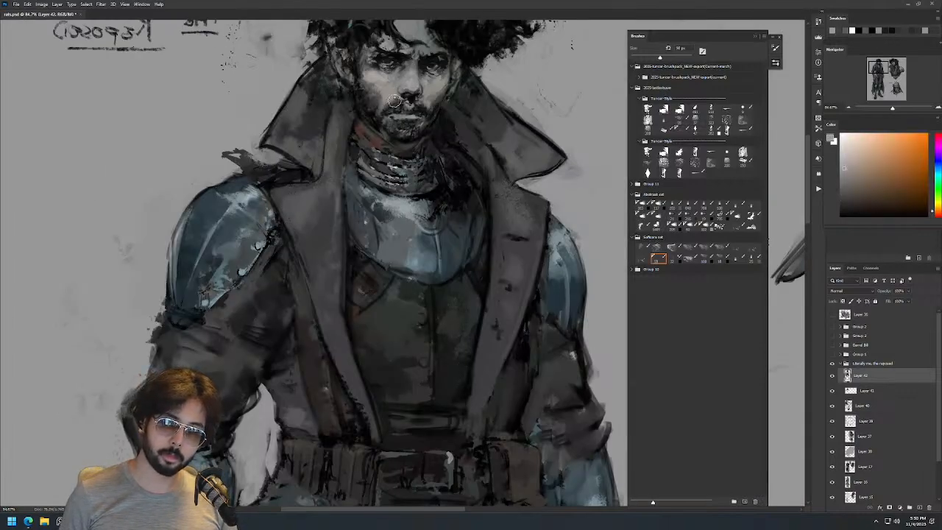
{"action": "key", "text": "z"}
{"action": "left_click_drag", "start_coordinate": [451, 72], "coordinate": [313, 81]}
{"action": "left_click_drag", "start_coordinate": [457, 53], "coordinate": [515, 69]}
{"action": "key", "text": "b"}
Switch to a textured brush, sample dark coat tones, and paint the raised collar beside the hair and neck.
{"action": "left_click", "coordinate": [642, 258]}
{"action": "left_click", "coordinate": [531, 81], "text": "alt"}
{"action": "left_click_drag", "start_coordinate": [545, 92], "coordinate": [573, 116]}
{"action": "key", "text": "z"}
{"action": "mouse_move", "coordinate": [575, 117]}
{"action": "left_mouse_down"}
{"action": "mouse_move", "coordinate": [515, 116]}
{"action": "mouse_move", "coordinate": [662, 114]}
{"action": "left_mouse_up"}
{"action": "key", "text": "b"}
{"action": "left_click_drag", "start_coordinate": [372, 163], "coordinate": [287, 145]}
{"action": "left_click", "coordinate": [361, 163], "text": "alt"}
{"action": "left_click", "coordinate": [334, 145], "text": "alt"}
{"action": "key", "text": "z"}
{"action": "left_click_drag", "start_coordinate": [404, 142], "coordinate": [449, 140]}
{"action": "key", "text": "b"}
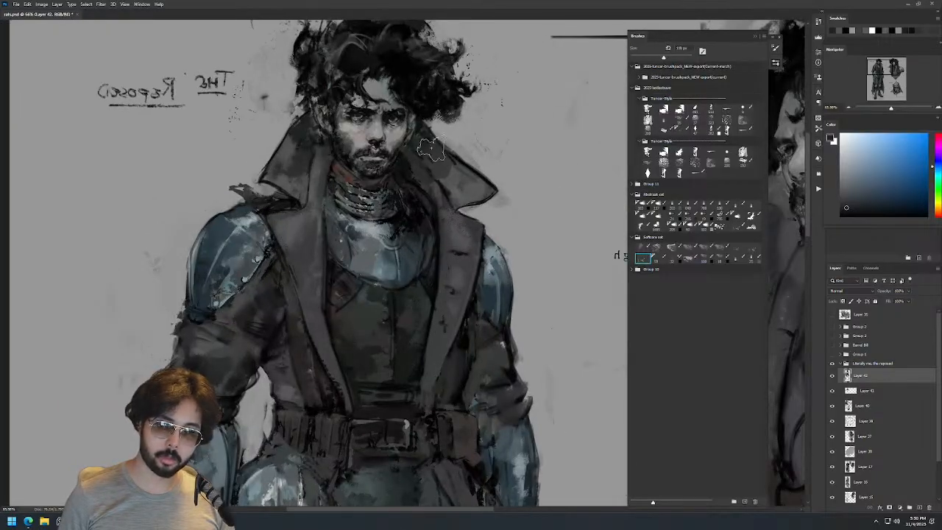
Sample a grey from the coat, add strokes around the collar and hair, and undo the last stroke.
{"action": "key", "text": "z"}
{"action": "mouse_move", "coordinate": [491, 170]}
{"action": "left_mouse_down"}
{"action": "mouse_move", "coordinate": [441, 178]}
{"action": "mouse_move", "coordinate": [485, 165]}
{"action": "mouse_move", "coordinate": [430, 160]}
{"action": "left_mouse_up"}
{"action": "key", "text": "b"}
{"action": "key", "text": "z"}
{"action": "left_click_drag", "start_coordinate": [500, 168], "coordinate": [538, 169]}
{"action": "key", "text": "b"}
{"action": "left_click", "coordinate": [343, 183], "text": "alt"}
{"action": "mouse_move", "coordinate": [356, 133]}
{"action": "left_mouse_down"}
{"action": "mouse_move", "coordinate": [353, 157]}
{"action": "mouse_move", "coordinate": [354, 145]}
{"action": "left_mouse_up"}
{"action": "mouse_move", "coordinate": [479, 136]}
{"action": "left_mouse_down"}
{"action": "mouse_move", "coordinate": [500, 146]}
{"action": "mouse_move", "coordinate": [510, 188]}
{"action": "mouse_move", "coordinate": [529, 140]}
{"action": "left_mouse_up"}
{"action": "key", "text": "ctrl+z"}
Reduce the brush size, sample collar greys, and paint over the collar tip above the shoulder armour.
{"action": "key", "text": "z"}
{"action": "left_click_drag", "start_coordinate": [441, 91], "coordinate": [462, 90]}
{"action": "key", "text": "b"}
{"action": "key", "text": "bracketleft"}
{"action": "key", "text": "bracketleft"}
{"action": "left_click", "coordinate": [301, 170], "text": "alt"}
{"action": "left_click", "coordinate": [294, 161], "text": "alt"}
{"action": "mouse_move", "coordinate": [276, 159]}
{"action": "left_mouse_down"}
{"action": "mouse_move", "coordinate": [318, 147]}
{"action": "mouse_move", "coordinate": [304, 143]}
{"action": "mouse_move", "coordinate": [331, 129]}
{"action": "mouse_move", "coordinate": [291, 118]}
{"action": "mouse_move", "coordinate": [338, 130]}
{"action": "left_mouse_up"}
Reset the foreground to pure black and sharpen the collar's dark edge, varying the brush size.
{"action": "key", "text": "d"}
{"action": "key", "text": "bracketleft"}
{"action": "left_click", "coordinate": [312, 108], "text": "alt"}
{"action": "key", "text": "bracketright"}
{"action": "key", "text": "bracketright"}
{"action": "key", "text": "bracketright"}
{"action": "key", "text": "bracketright"}
{"action": "key", "text": "bracketright"}
{"action": "key", "text": "bracketleft"}
{"action": "key", "text": "bracketleft"}
{"action": "key", "text": "bracketleft"}
{"action": "key", "text": "bracketleft"}
{"action": "key", "text": "bracketleft"}
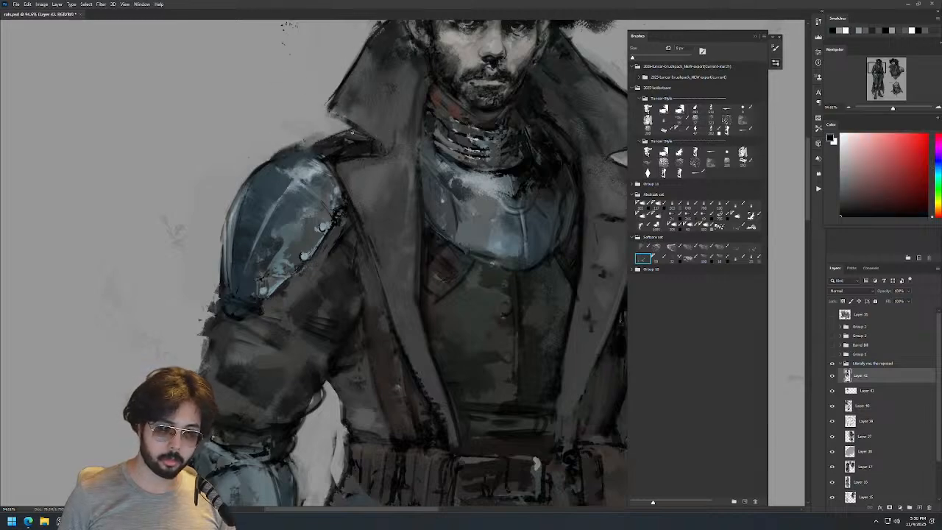
Paint black strokes down the outer coat tail beside the booted leg, undoing the unwanted ones.
{"action": "key", "text": "z"}
{"action": "left_click_drag", "start_coordinate": [395, 131], "coordinate": [356, 134]}
{"action": "left_click_drag", "start_coordinate": [506, 139], "coordinate": [494, 141]}
{"action": "left_click_drag", "start_coordinate": [510, 193], "coordinate": [440, 147]}
{"action": "mouse_move", "coordinate": [428, 221]}
{"action": "left_mouse_down"}
{"action": "mouse_move", "coordinate": [436, 222]}
{"action": "mouse_move", "coordinate": [413, 347]}
{"action": "mouse_move", "coordinate": [411, 436]}
{"action": "left_mouse_up"}
{"action": "key", "text": "b"}
{"action": "key", "text": "ctrl+z"}
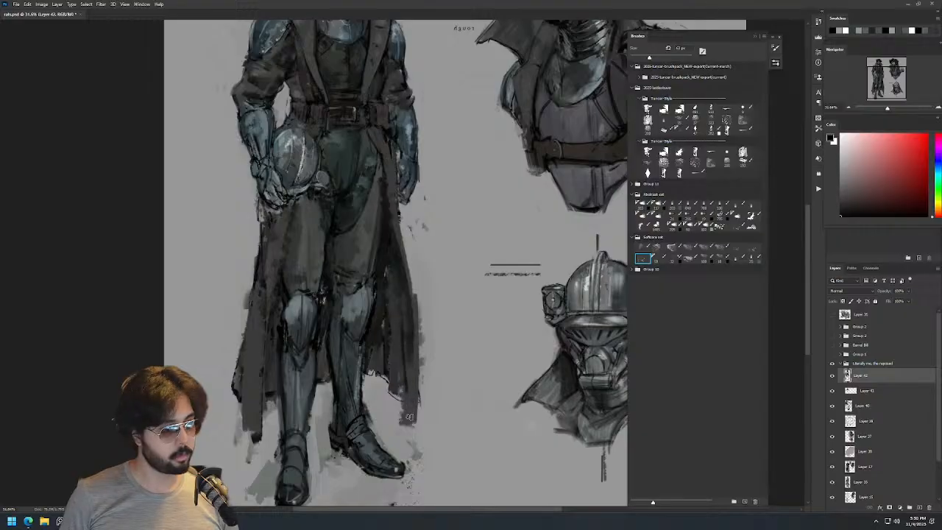
{"action": "left_click_drag", "start_coordinate": [410, 357], "coordinate": [414, 420]}
{"action": "left_click_drag", "start_coordinate": [418, 335], "coordinate": [423, 420]}
{"action": "key", "text": "ctrl+z"}
{"action": "left_click_drag", "start_coordinate": [416, 311], "coordinate": [417, 417]}
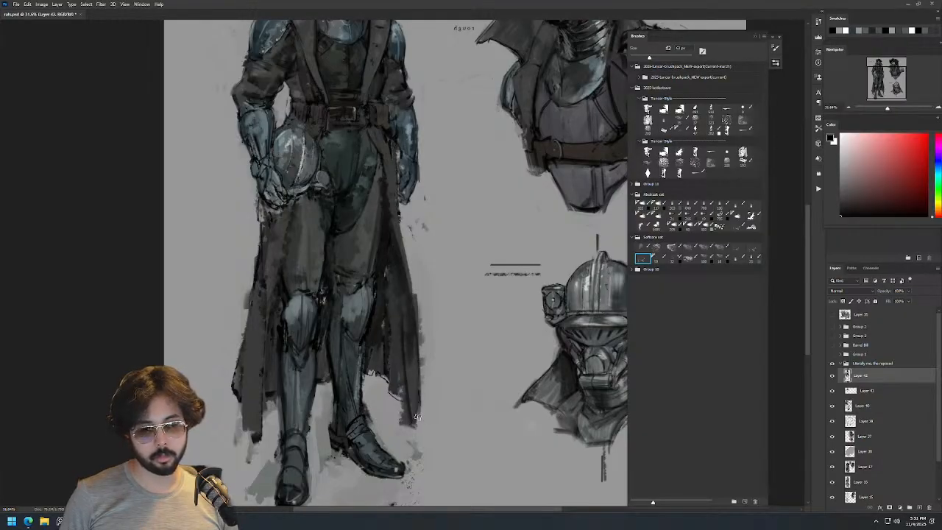
Shorten the coat tail's hem with an enlarged brush and the sampled background grey, and flip the canvas back.
{"action": "key", "text": "bracketright"}
{"action": "key", "text": "bracketright"}
{"action": "key", "text": "bracketright"}
{"action": "key", "text": "bracketright"}
{"action": "key", "text": "bracketright"}
{"action": "left_click", "coordinate": [379, 361], "text": "alt"}
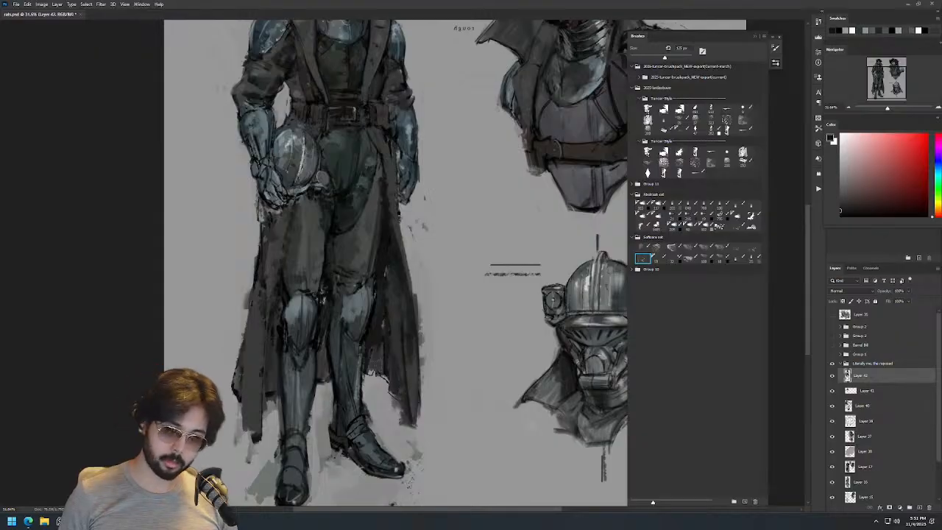
{"action": "left_click", "coordinate": [392, 401], "text": "alt"}
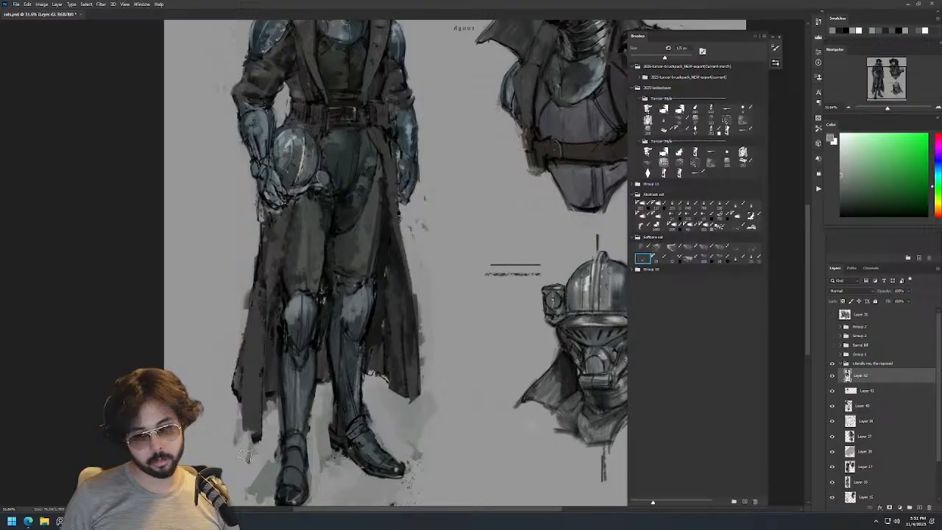
{"action": "key", "text": "ctrl+0"}
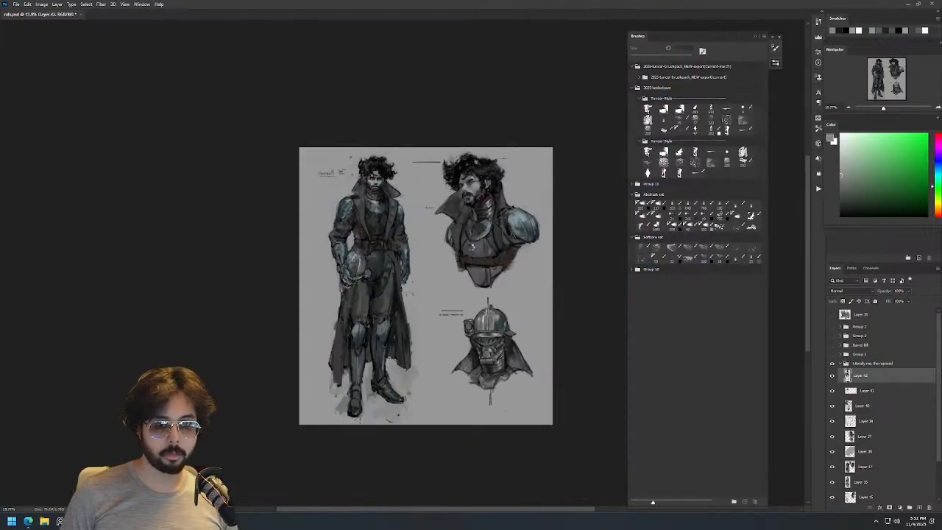
{"action": "key", "text": "ctrl+shift+h"}
Sample light skin tones, brush the cheek beside the beard, and undo the last stroke.
{"action": "left_click_drag", "start_coordinate": [489, 278], "coordinate": [402, 232]}
{"action": "left_click_drag", "start_coordinate": [399, 130], "coordinate": [530, 144]}
{"action": "left_click", "coordinate": [397, 160], "text": "alt"}
{"action": "left_click_drag", "start_coordinate": [443, 189], "coordinate": [357, 191]}
{"action": "left_click_drag", "start_coordinate": [454, 223], "coordinate": [429, 139]}
{"action": "left_click_drag", "start_coordinate": [398, 93], "coordinate": [521, 100]}
{"action": "left_click_drag", "start_coordinate": [381, 147], "coordinate": [331, 147]}
{"action": "left_click", "coordinate": [377, 148], "text": "alt"}
{"action": "left_click_drag", "start_coordinate": [394, 163], "coordinate": [351, 163]}
{"action": "mouse_move", "coordinate": [384, 192]}
{"action": "left_mouse_down"}
{"action": "mouse_move", "coordinate": [412, 196]}
{"action": "mouse_move", "coordinate": [370, 169]}
{"action": "mouse_move", "coordinate": [397, 195]}
{"action": "left_mouse_up"}
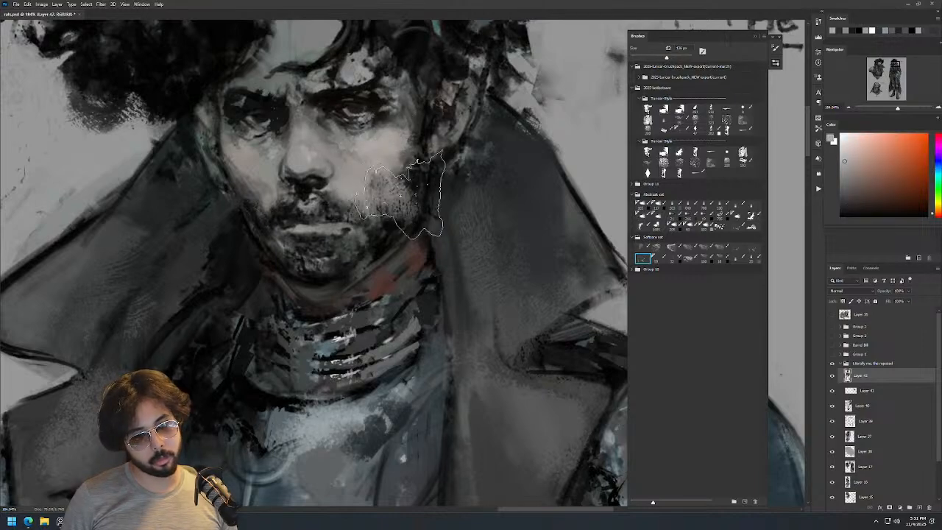
{"action": "key", "text": "ctrl+z"}
Soften the cheek and beard edge of the full-length figure's face with a sampled mid skin tone.
{"action": "left_click_drag", "start_coordinate": [466, 144], "coordinate": [441, 210]}
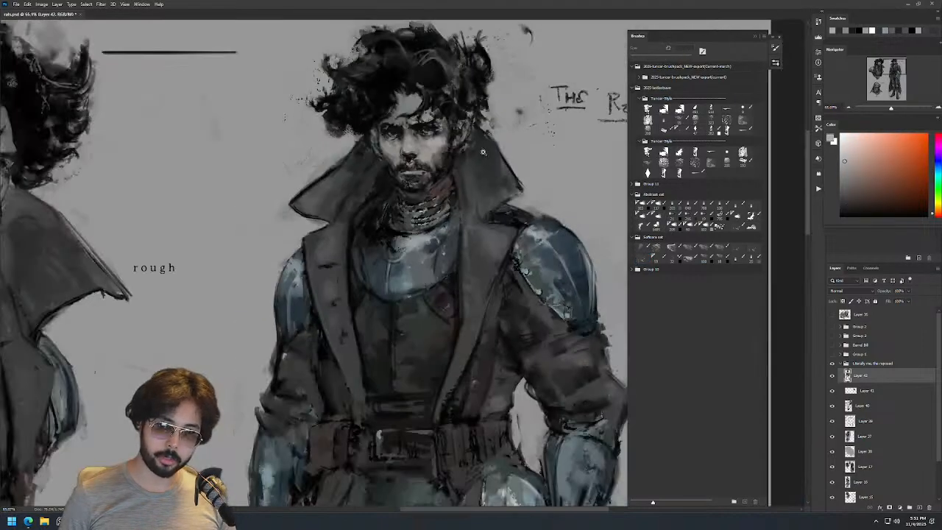
{"action": "left_click_drag", "start_coordinate": [481, 154], "coordinate": [469, 209]}
{"action": "mouse_move", "coordinate": [486, 144]}
{"action": "left_mouse_down"}
{"action": "mouse_move", "coordinate": [515, 146]}
{"action": "mouse_move", "coordinate": [484, 200]}
{"action": "left_mouse_up"}
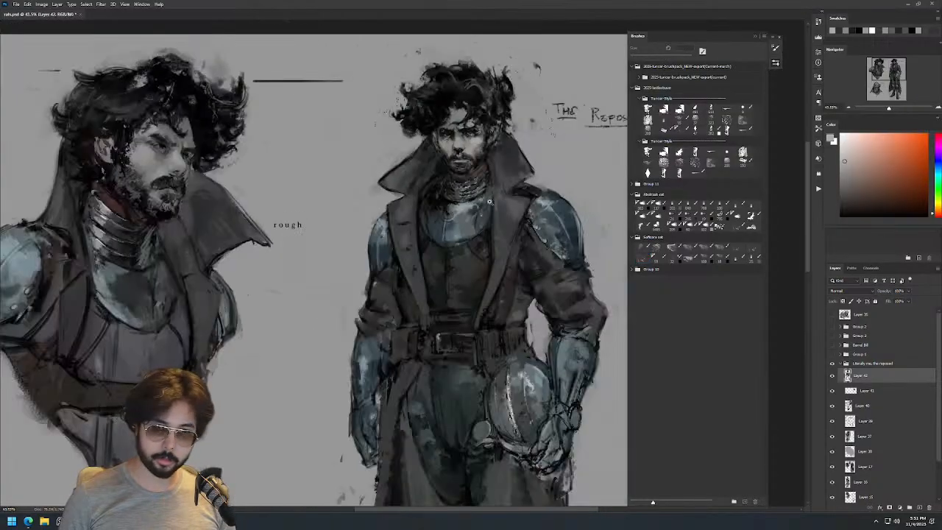
{"action": "left_click_drag", "start_coordinate": [511, 137], "coordinate": [523, 155]}
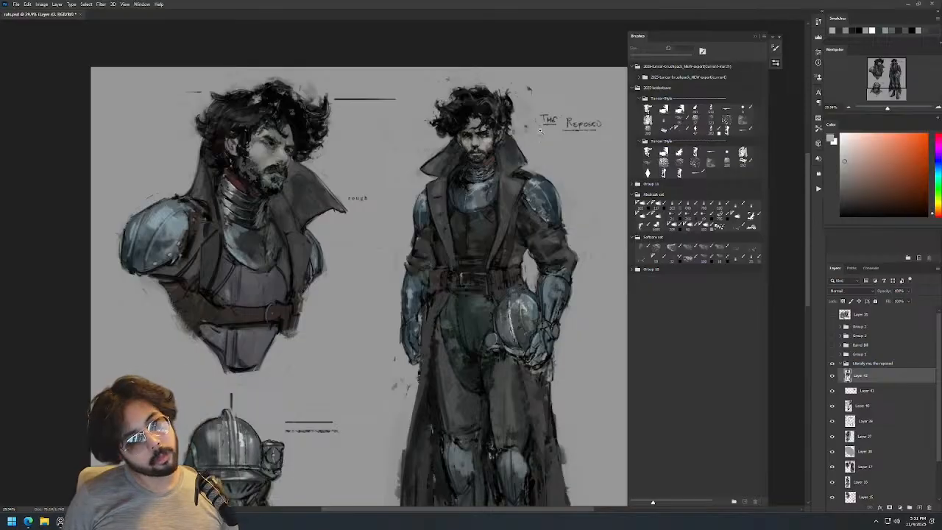
{"action": "left_click_drag", "start_coordinate": [494, 126], "coordinate": [504, 118]}
{"action": "mouse_move", "coordinate": [397, 214]}
{"action": "left_mouse_down"}
{"action": "mouse_move", "coordinate": [386, 210]}
{"action": "mouse_move", "coordinate": [401, 212]}
{"action": "mouse_move", "coordinate": [404, 242]}
{"action": "mouse_move", "coordinate": [421, 240]}
{"action": "left_mouse_up"}
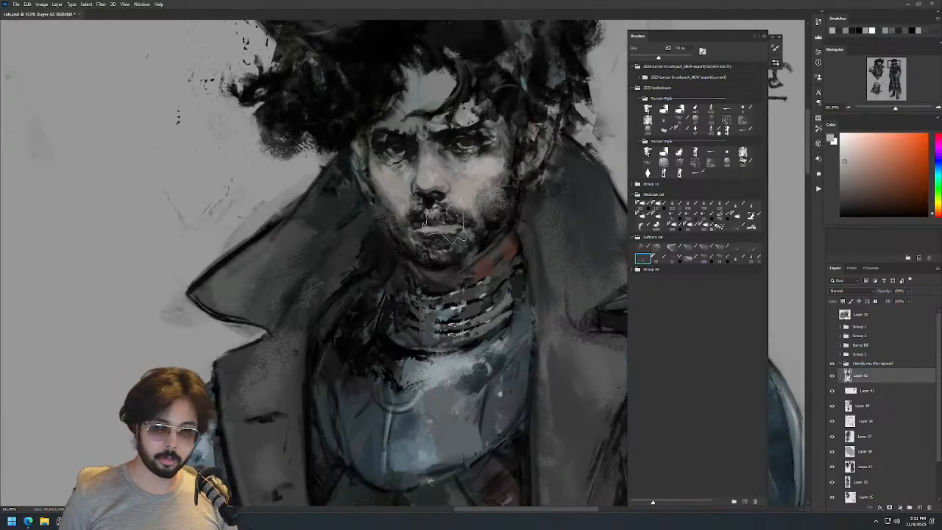
{"action": "left_click_drag", "start_coordinate": [472, 180], "coordinate": [470, 249]}
{"action": "left_click_drag", "start_coordinate": [467, 180], "coordinate": [508, 181]}
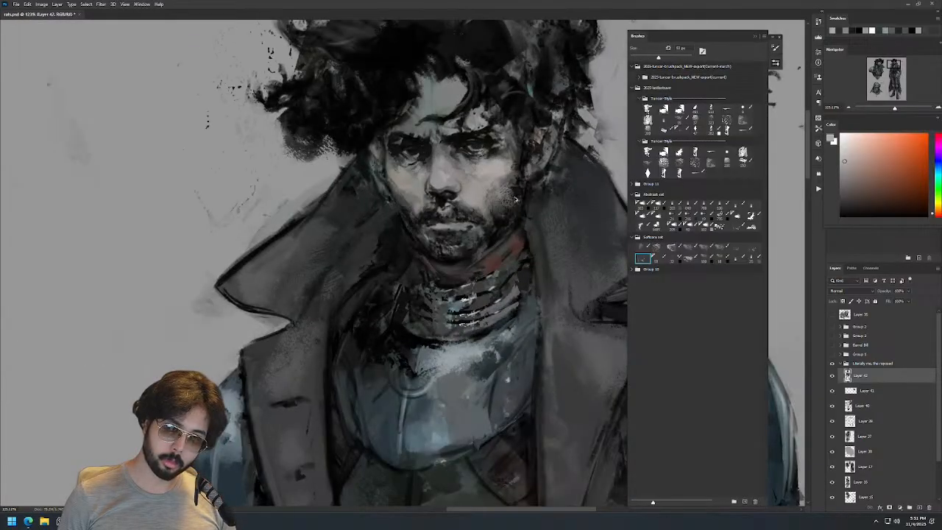
{"action": "left_click", "coordinate": [481, 200], "text": "alt"}
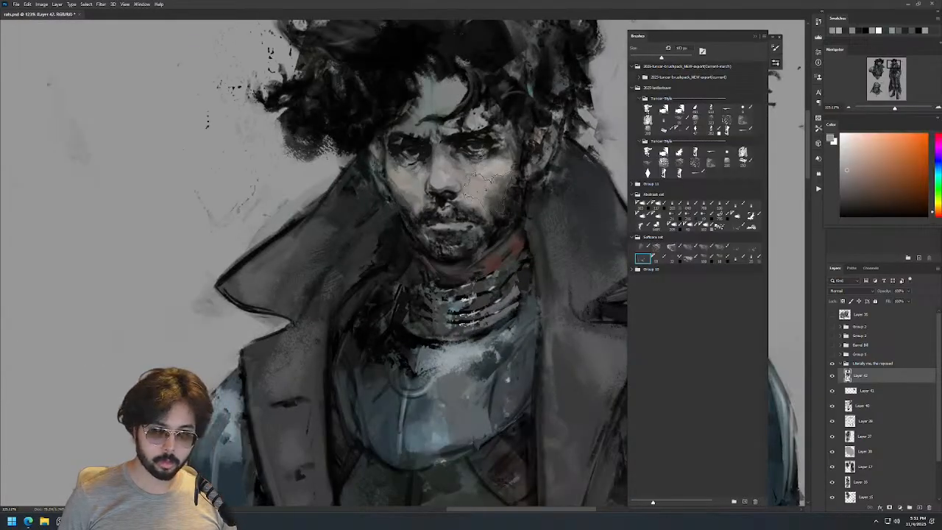
{"action": "left_click_drag", "start_coordinate": [538, 141], "coordinate": [526, 188]}
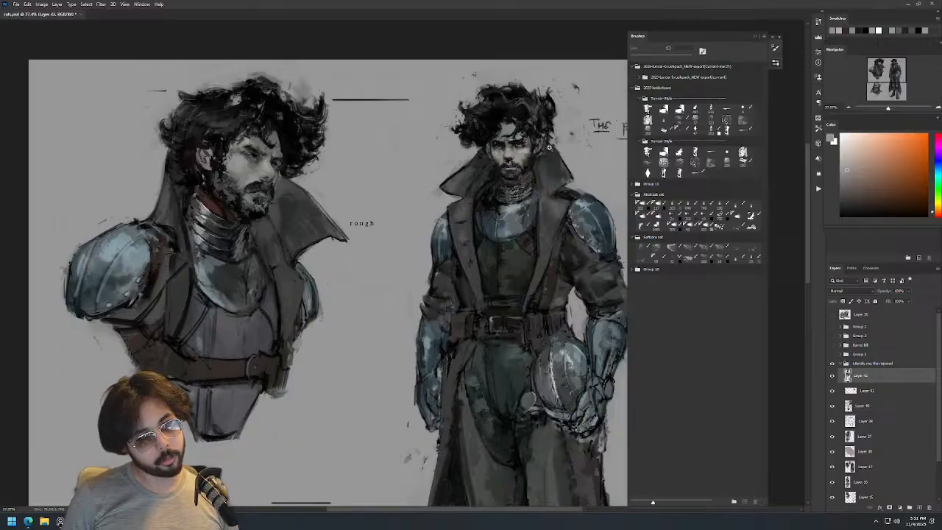
{"action": "left_click_drag", "start_coordinate": [548, 146], "coordinate": [543, 178]}
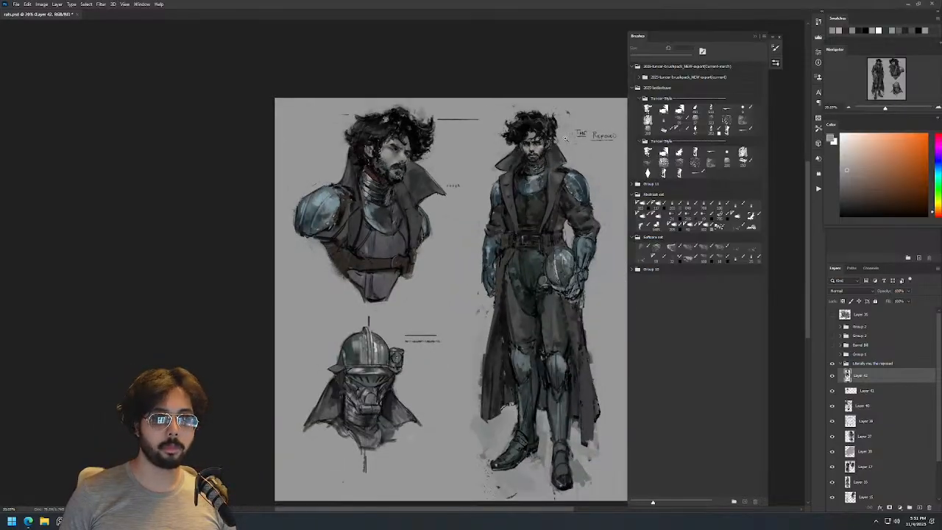
Flip the canvas horizontally and toggle Layer 42's visibility to compare the figure with and without the recent painting.
{"action": "key", "text": "F2"}
{"action": "mouse_move", "coordinate": [549, 157]}
{"action": "left_mouse_down"}
{"action": "mouse_move", "coordinate": [598, 147]}
{"action": "mouse_move", "coordinate": [548, 147]}
{"action": "left_mouse_up"}
{"action": "left_click_drag", "start_coordinate": [405, 135], "coordinate": [485, 135]}
{"action": "left_click", "coordinate": [833, 376]}
{"action": "left_click", "coordinate": [833, 375]}
{"action": "left_click", "coordinate": [833, 375]}
{"action": "left_click", "coordinate": [834, 376]}
Try a large eraser around the full-length figure's hair, and undo the erased strokes.
{"action": "left_click_drag", "start_coordinate": [521, 166], "coordinate": [471, 177]}
{"action": "key", "text": "e"}
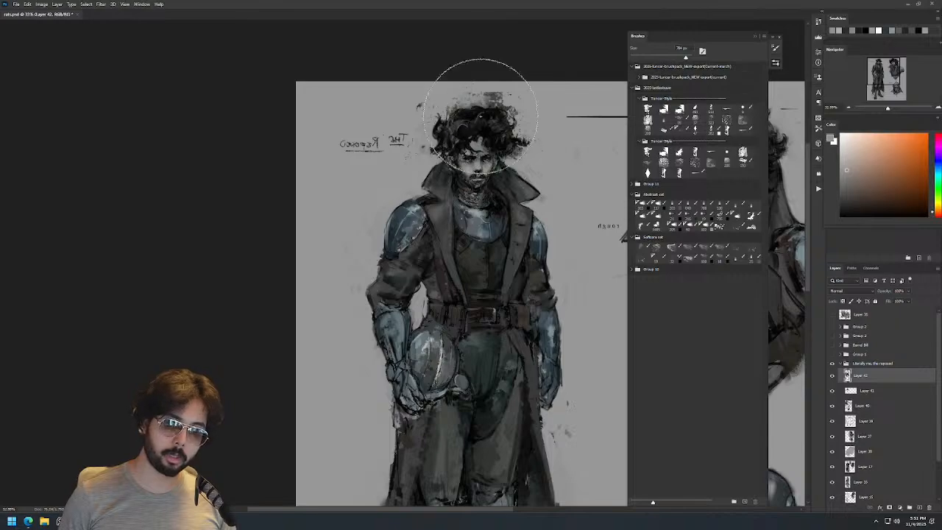
{"action": "left_click_drag", "start_coordinate": [540, 190], "coordinate": [510, 147]}
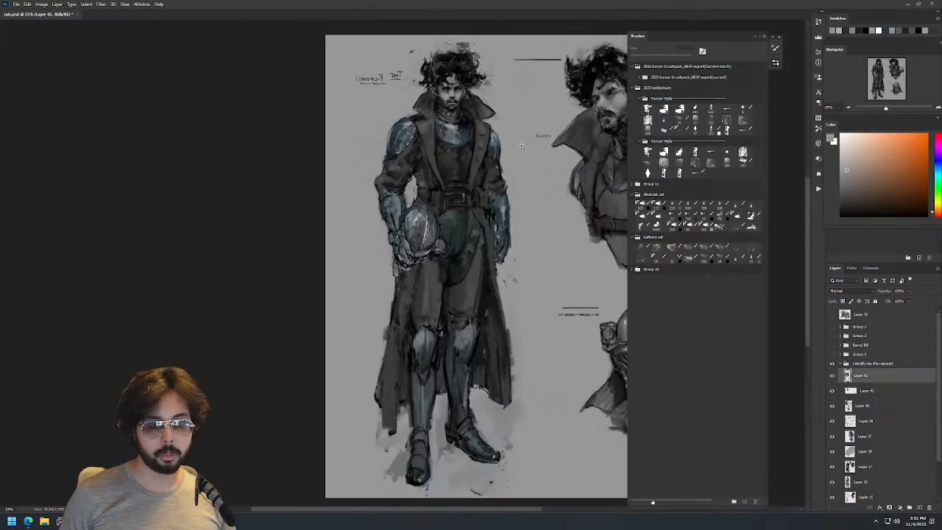
{"action": "left_click_drag", "start_coordinate": [476, 80], "coordinate": [515, 81]}
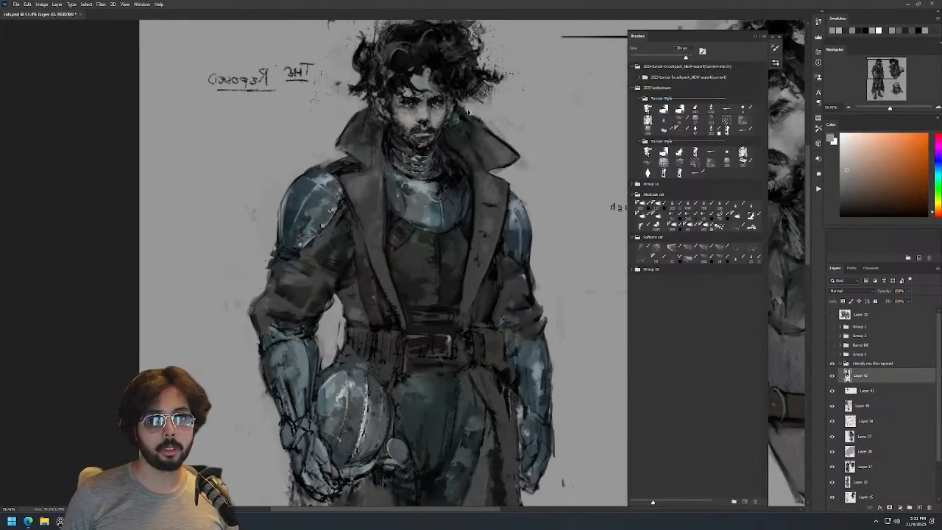
{"action": "key", "text": "ctrl+z"}
{"action": "key", "text": "ctrl+z"}
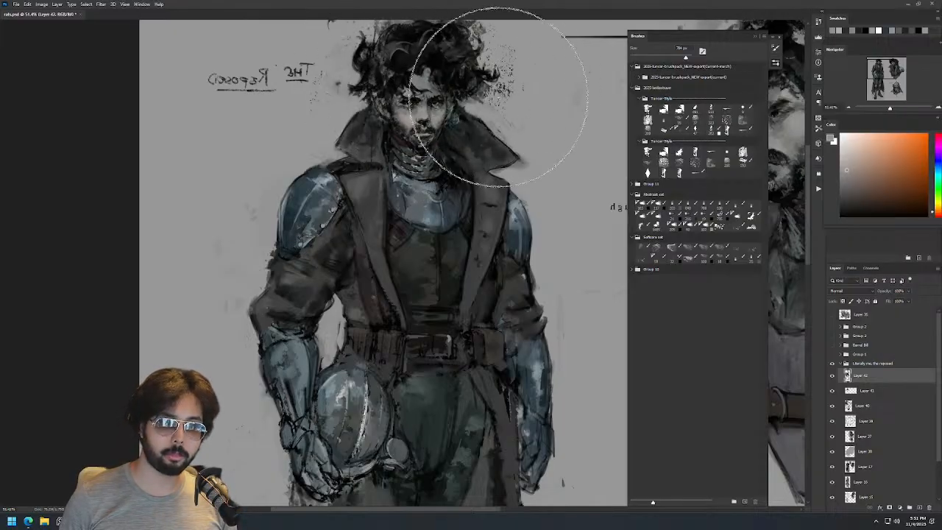
Compare the head with Layer 42 hidden and shown, and try erasing over the hair once more.
{"action": "left_click_drag", "start_coordinate": [556, 92], "coordinate": [539, 146]}
{"action": "left_click_drag", "start_coordinate": [553, 112], "coordinate": [581, 112]}
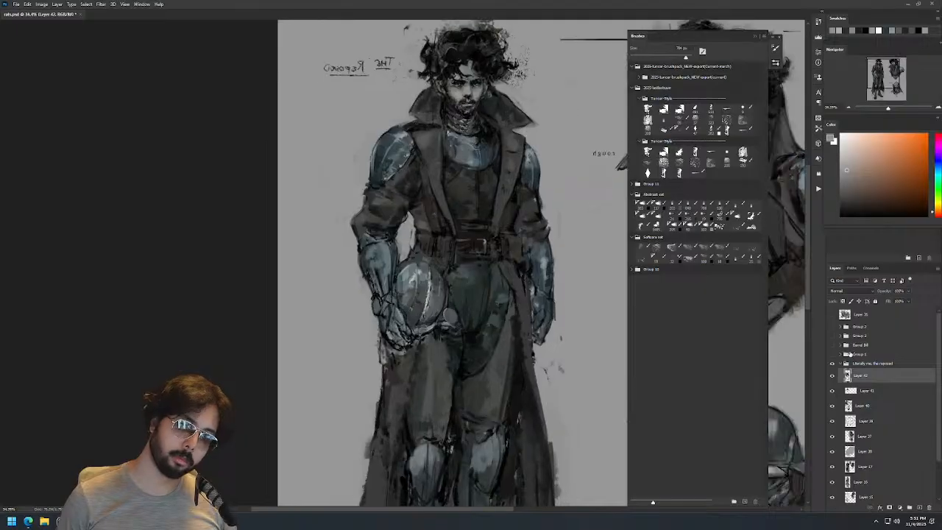
{"action": "left_click", "coordinate": [831, 375]}
{"action": "left_click", "coordinate": [832, 375]}
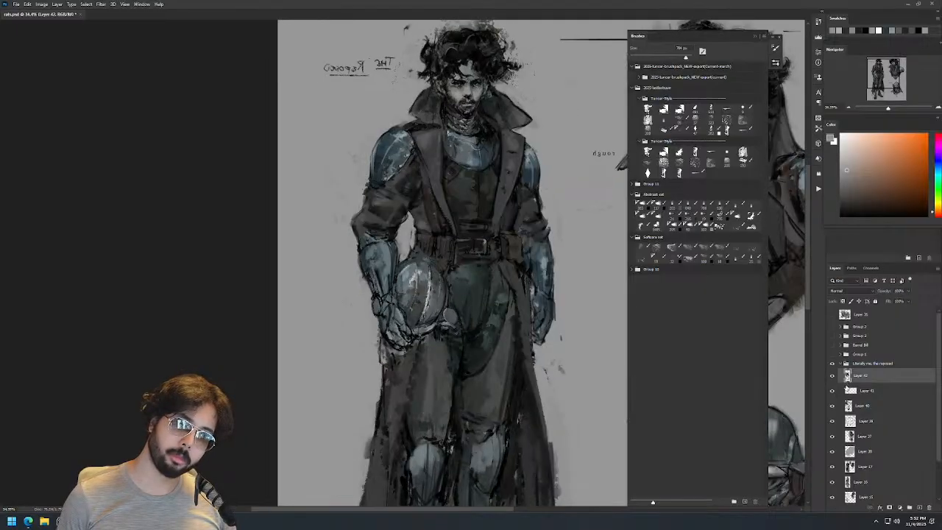
{"action": "key", "text": "ctrl+z"}
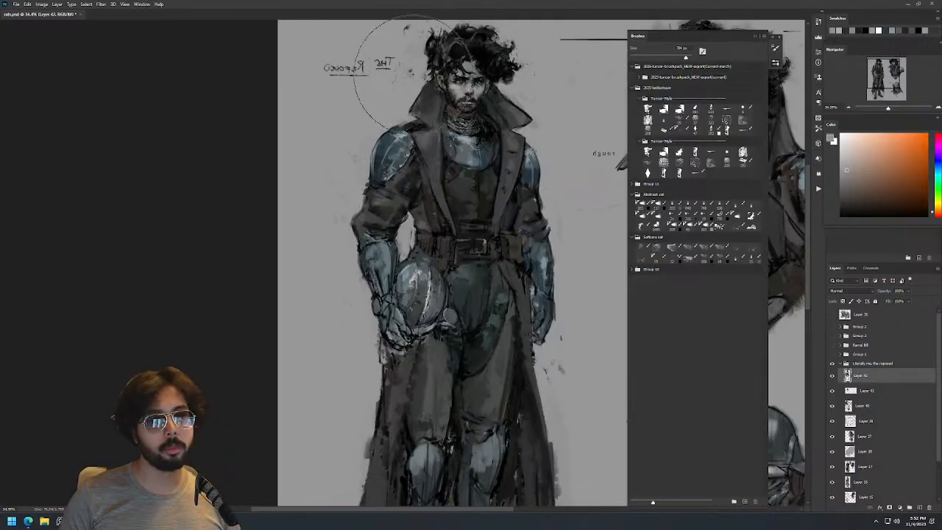
{"action": "mouse_move", "coordinate": [456, 49]}
{"action": "left_mouse_down"}
{"action": "mouse_move", "coordinate": [429, 50]}
{"action": "mouse_move", "coordinate": [468, 75]}
{"action": "mouse_move", "coordinate": [492, 38]}
{"action": "mouse_move", "coordinate": [507, 39]}
{"action": "mouse_move", "coordinate": [464, 34]}
{"action": "mouse_move", "coordinate": [470, 104]}
{"action": "left_mouse_up"}
Flip the canvas back horizontally and check the whole concept sheet.
{"action": "key", "text": "z"}
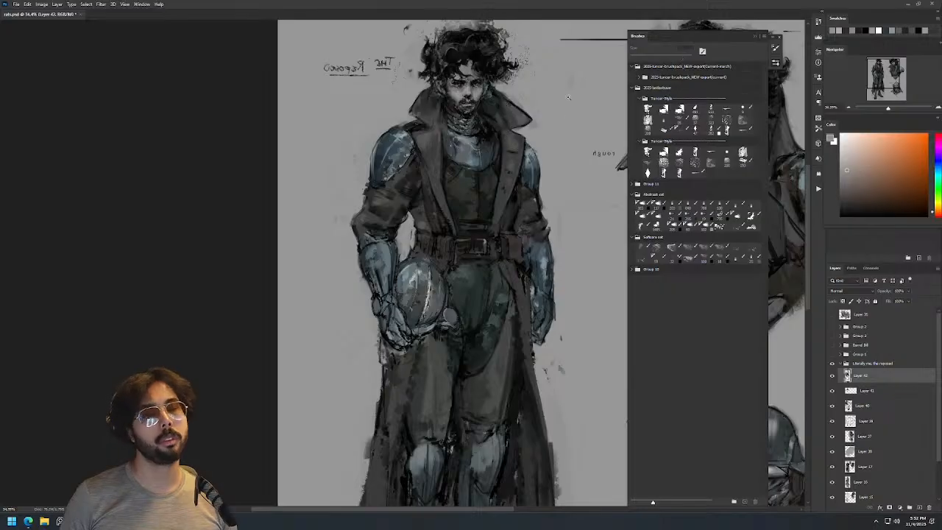
{"action": "scroll", "coordinate": [570, 105], "scroll_direction": "down", "scroll_amount": 3}
{"action": "key", "text": "ctrl+shift+h"}
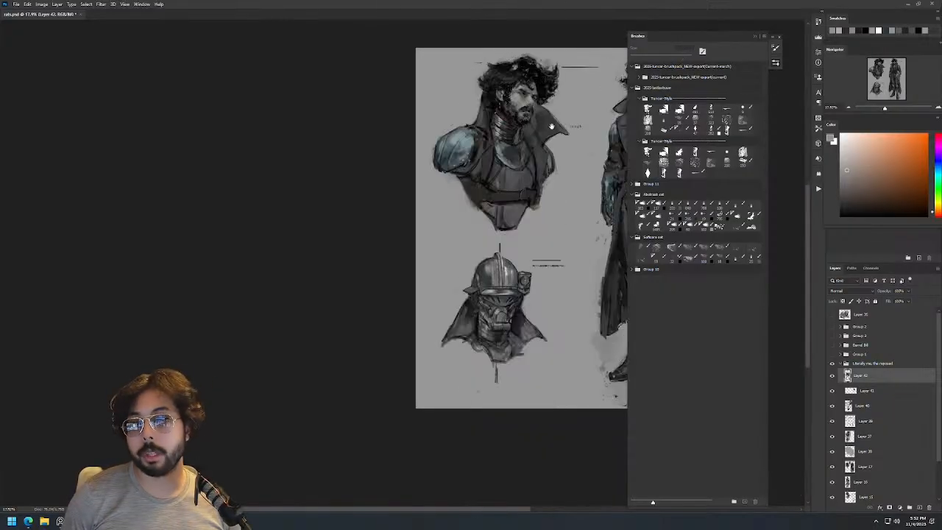
{"action": "left_click_drag", "start_coordinate": [542, 146], "coordinate": [450, 161]}
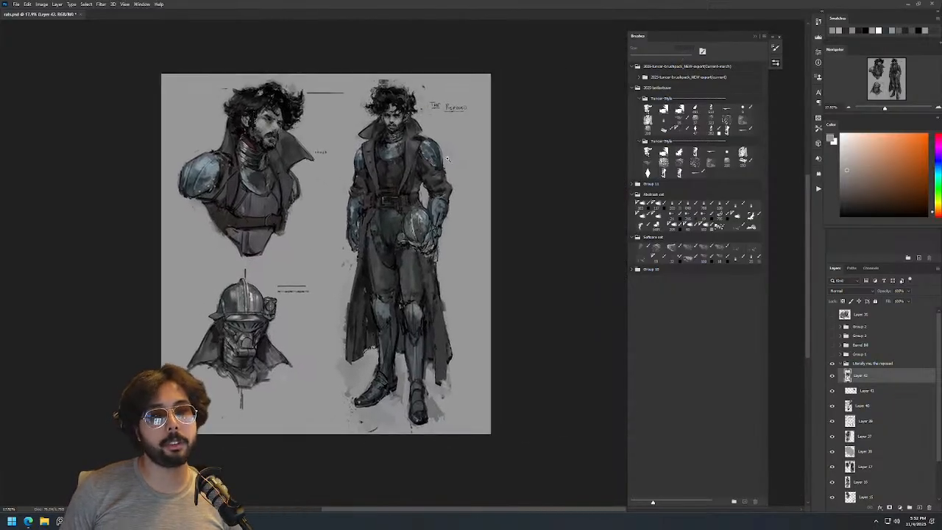
Touch up the grey trouser thigh below the green panel with a sampled dark greenish grey.
{"action": "scroll", "coordinate": [393, 201], "scroll_direction": "up", "scroll_amount": 5}
{"action": "key", "text": "x"}
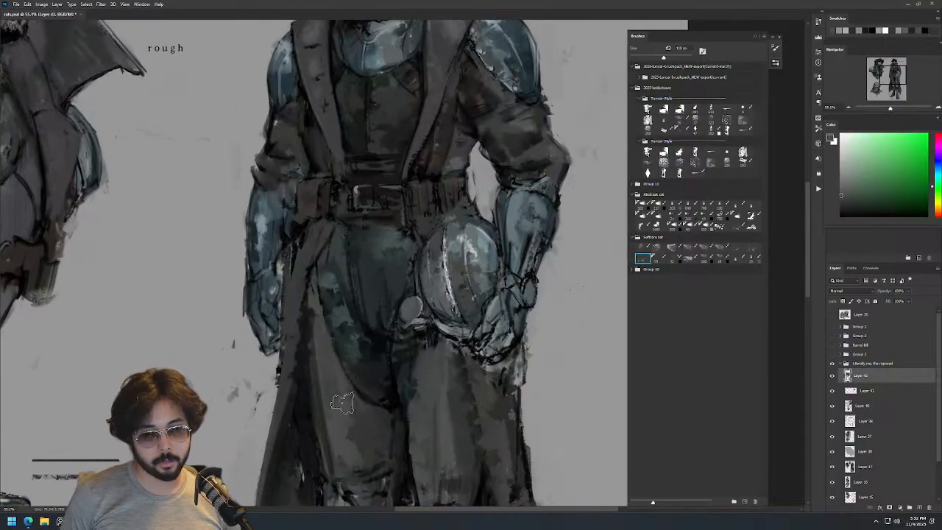
{"action": "mouse_move", "coordinate": [348, 402]}
{"action": "left_mouse_down"}
{"action": "mouse_move", "coordinate": [376, 380]}
{"action": "mouse_move", "coordinate": [328, 383]}
{"action": "left_mouse_up"}
{"action": "mouse_move", "coordinate": [402, 397]}
{"action": "left_mouse_down"}
{"action": "mouse_move", "coordinate": [392, 275]}
{"action": "mouse_move", "coordinate": [425, 246]}
{"action": "mouse_move", "coordinate": [389, 223]}
{"action": "left_mouse_up"}
Deepen the shadows of the green panel between the thighs and beside the held helmet with a sampled dark teal.
{"action": "left_click", "coordinate": [390, 224], "text": "alt"}
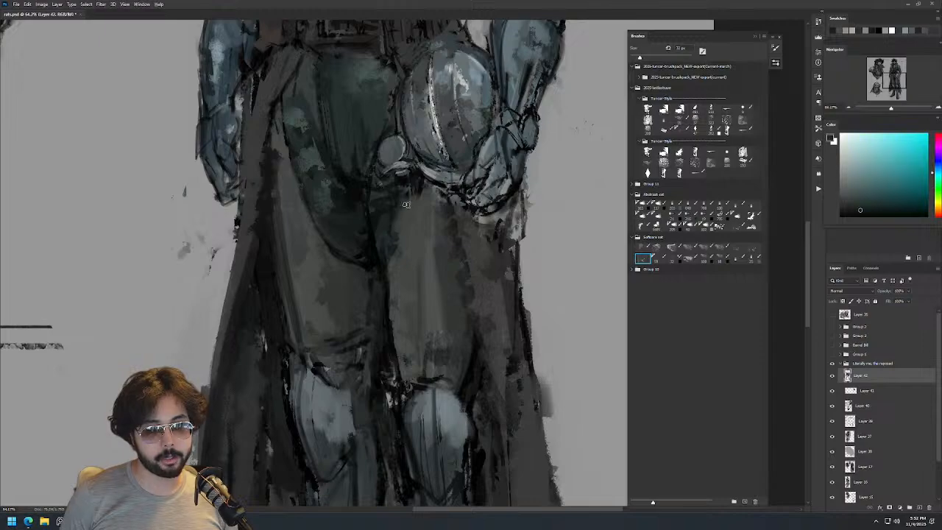
{"action": "scroll", "coordinate": [394, 245], "scroll_direction": "down", "scroll_amount": 5}
{"action": "left_click_drag", "start_coordinate": [473, 103], "coordinate": [463, 174]}
{"action": "left_click_drag", "start_coordinate": [405, 194], "coordinate": [440, 173]}
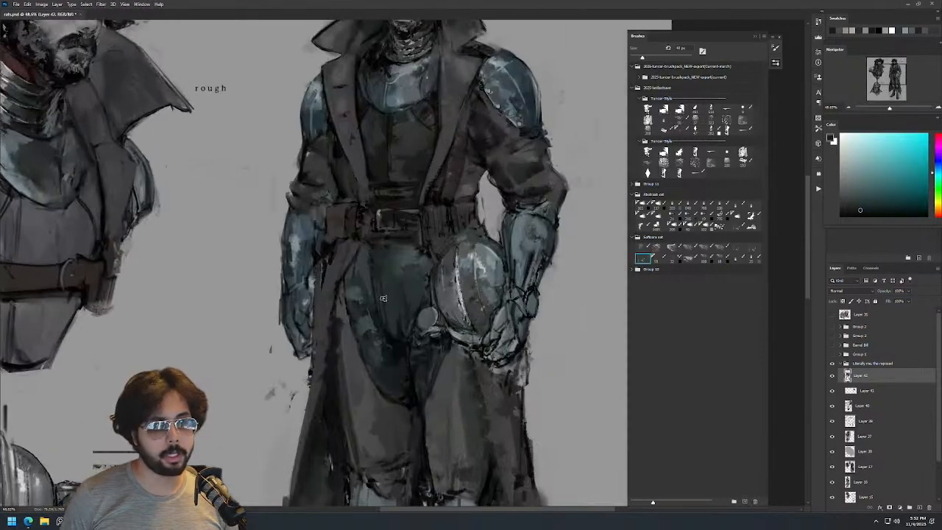
Paint dark fold shadows down the green upper trousers below the belt, using colours sampled from the cloth.
{"action": "left_click", "coordinate": [385, 306], "text": "alt"}
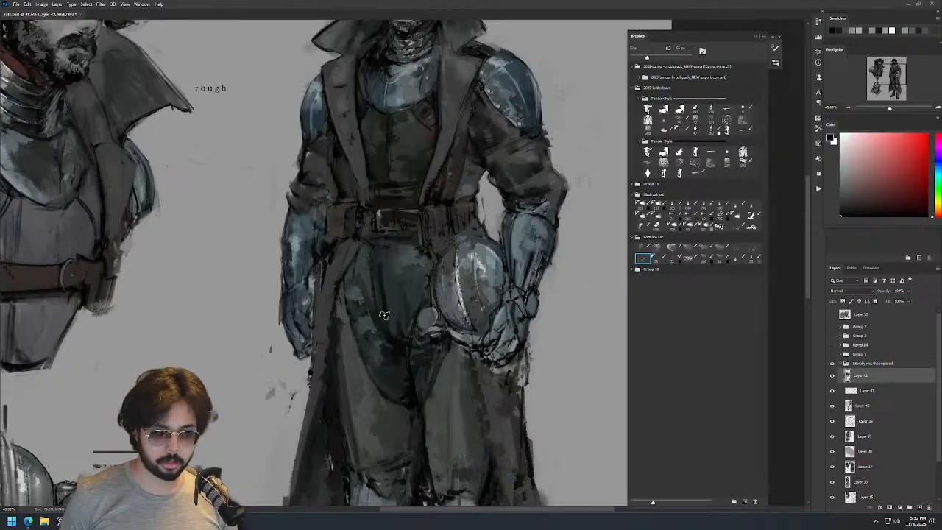
{"action": "scroll", "coordinate": [437, 260], "scroll_direction": "down", "scroll_amount": 3}
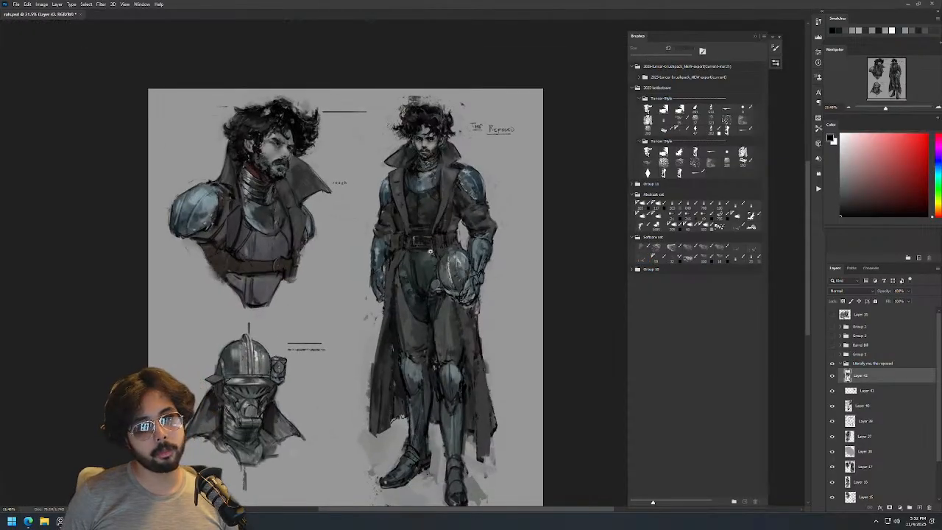
{"action": "scroll", "coordinate": [431, 252], "scroll_direction": "up", "scroll_amount": 3}
{"action": "left_click", "coordinate": [400, 279], "text": "alt"}
{"action": "left_click", "coordinate": [394, 269], "text": "alt"}
{"action": "left_click_drag", "start_coordinate": [396, 255], "coordinate": [403, 309]}
{"action": "left_click_drag", "start_coordinate": [404, 314], "coordinate": [436, 317]}
{"action": "left_click", "coordinate": [387, 318], "text": "alt"}
{"action": "left_click_drag", "start_coordinate": [380, 283], "coordinate": [410, 372]}
Refine the green trouser folds with a smaller brush and resampled darks, undoing the last stroke.
{"action": "key", "text": "bracketleft"}
{"action": "key", "text": "bracketleft"}
{"action": "key", "text": "bracketleft"}
{"action": "left_click", "coordinate": [398, 315], "text": "alt"}
{"action": "left_click_drag", "start_coordinate": [391, 315], "coordinate": [410, 372]}
{"action": "left_click", "coordinate": [387, 319], "text": "alt"}
{"action": "left_click_drag", "start_coordinate": [387, 301], "coordinate": [405, 363]}
{"action": "right_click", "coordinate": [412, 353], "text": "alt"}
{"action": "key", "text": "ctrl+z"}
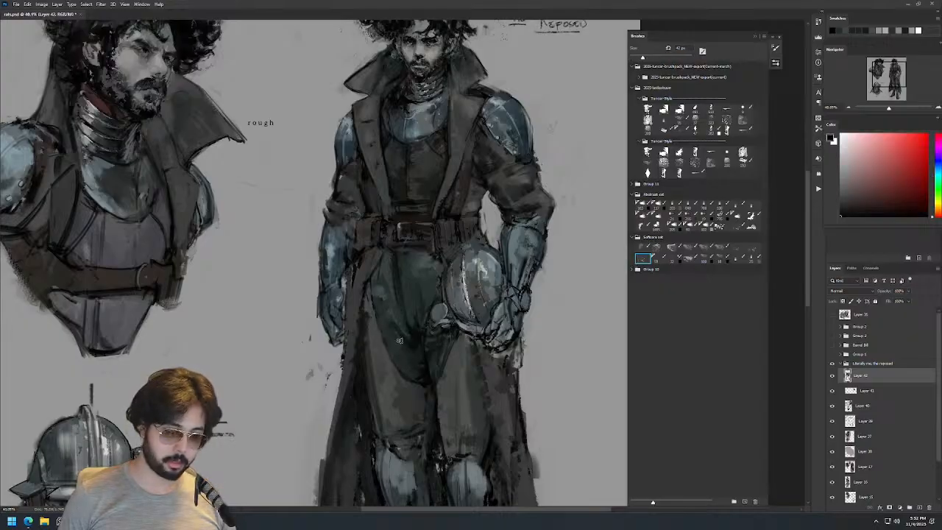
Add thin vertical crease lines to the green trousers just under the belt buckle with sampled teal and black.
{"action": "left_click_drag", "start_coordinate": [399, 308], "coordinate": [406, 328]}
{"action": "left_click_drag", "start_coordinate": [410, 260], "coordinate": [412, 302]}
{"action": "left_click", "coordinate": [391, 261], "text": "alt"}
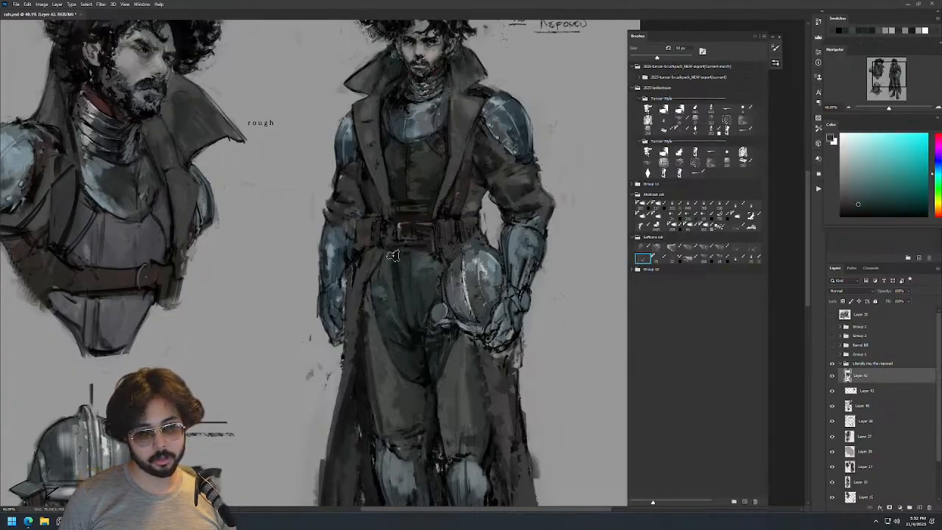
{"action": "left_click", "coordinate": [401, 252], "text": "alt"}
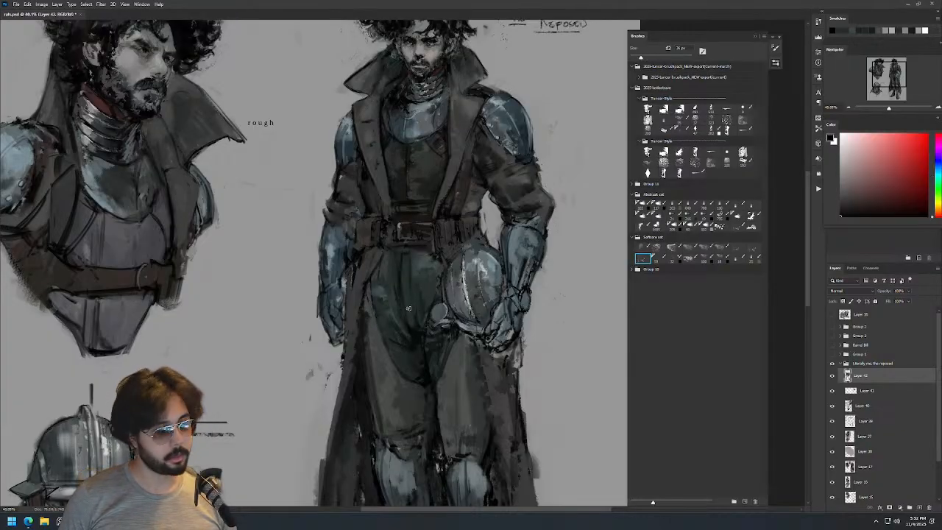
Touch up the dark vest and coat sleeve with sampled greenish greys, checking them against the full sheet.
{"action": "left_click", "coordinate": [417, 172], "text": "alt"}
{"action": "scroll", "coordinate": [446, 162], "scroll_direction": "up", "scroll_amount": 5}
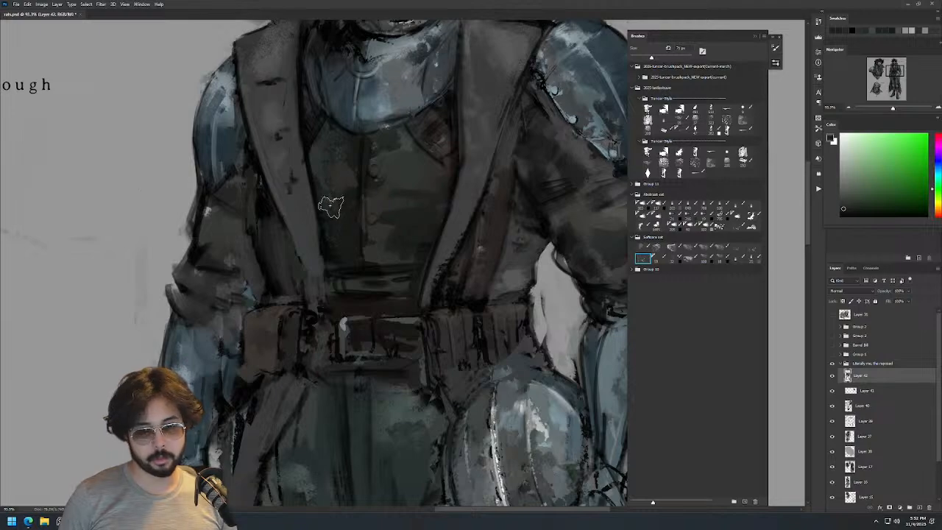
{"action": "scroll", "coordinate": [457, 209], "scroll_direction": "down", "scroll_amount": 5}
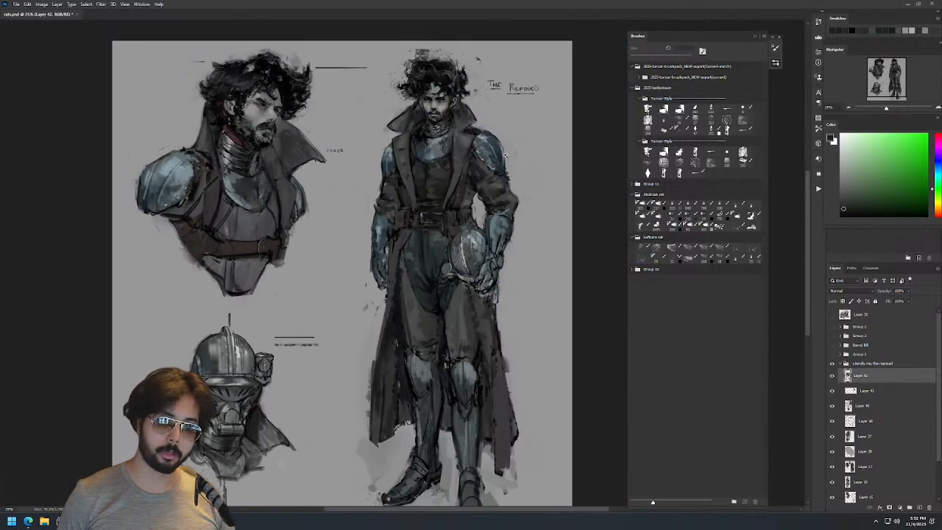
{"action": "scroll", "coordinate": [505, 155], "scroll_direction": "up", "scroll_amount": 4}
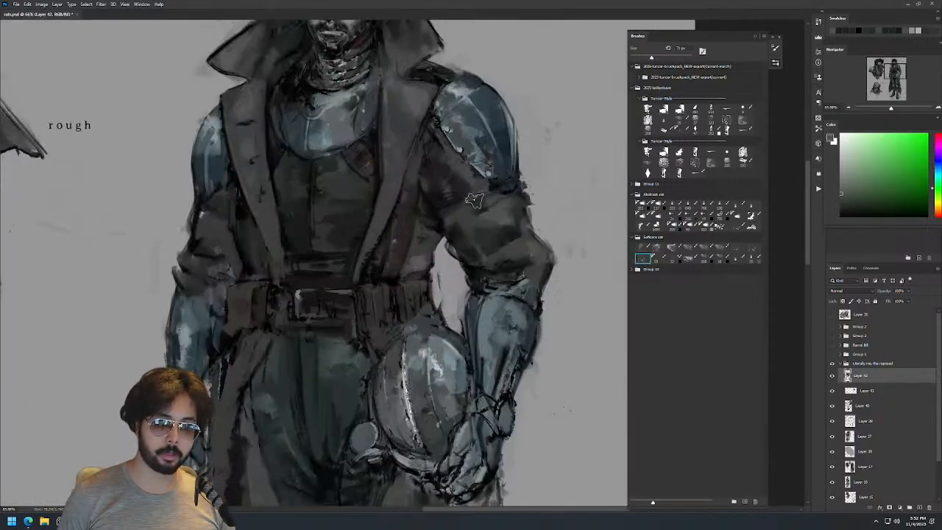
{"action": "scroll", "coordinate": [500, 177], "scroll_direction": "down", "scroll_amount": 4}
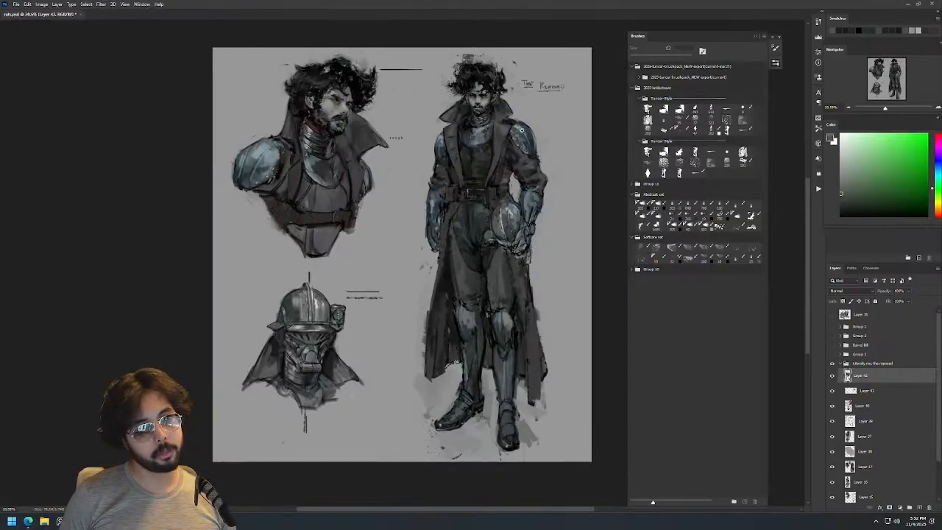
Trim the outer silhouette of the coat sleeve above the elbow with the sampled background grey.
{"action": "scroll", "coordinate": [527, 132], "scroll_direction": "up", "scroll_amount": 4}
{"action": "right_click", "coordinate": [568, 210], "text": "alt"}
{"action": "left_click", "coordinate": [576, 212], "text": "alt"}
{"action": "left_click_drag", "start_coordinate": [568, 203], "coordinate": [578, 229]}
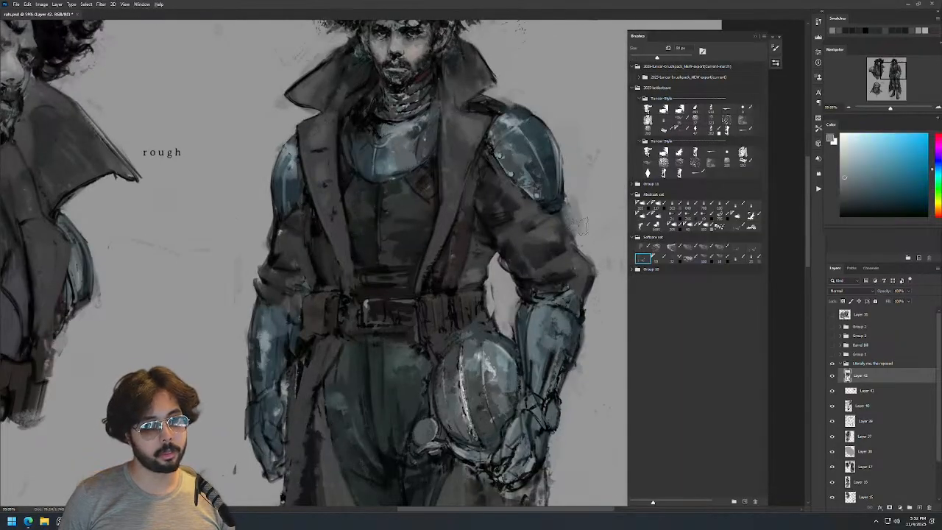
{"action": "left_click", "coordinate": [572, 214], "text": "alt"}
{"action": "scroll", "coordinate": [578, 196], "scroll_direction": "down", "scroll_amount": 3}
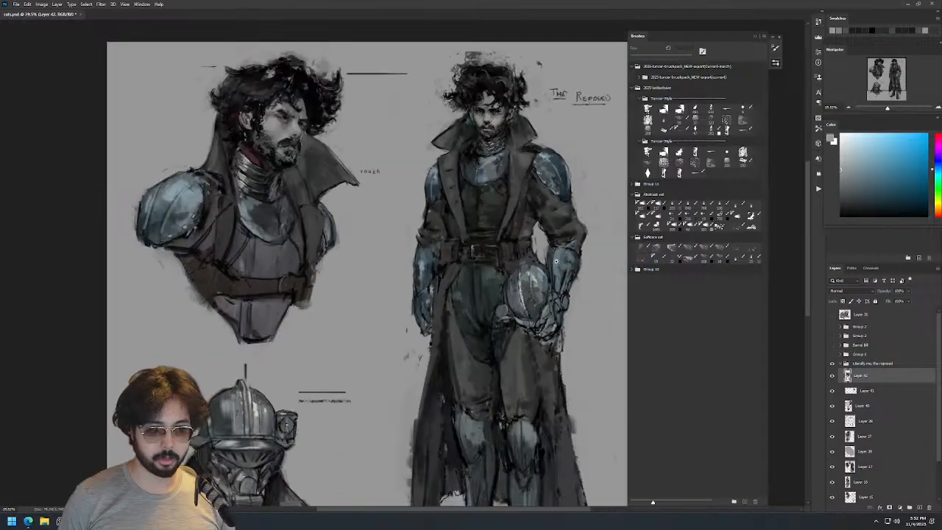
Flip the canvas horizontally and soften the full-length figure's cheek under the eye with a sampled skin grey.
{"action": "key", "text": "ctrl+shift+h"}
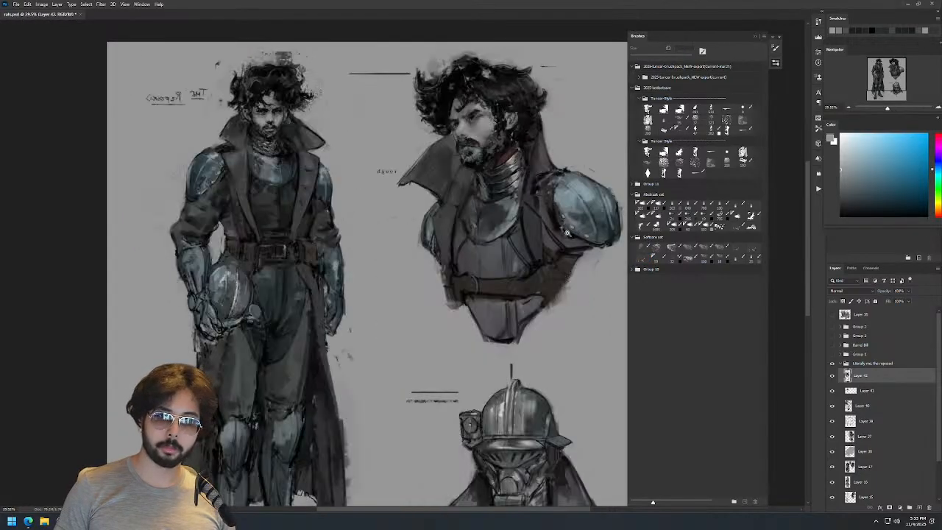
{"action": "scroll", "coordinate": [406, 208], "scroll_direction": "up", "scroll_amount": 10}
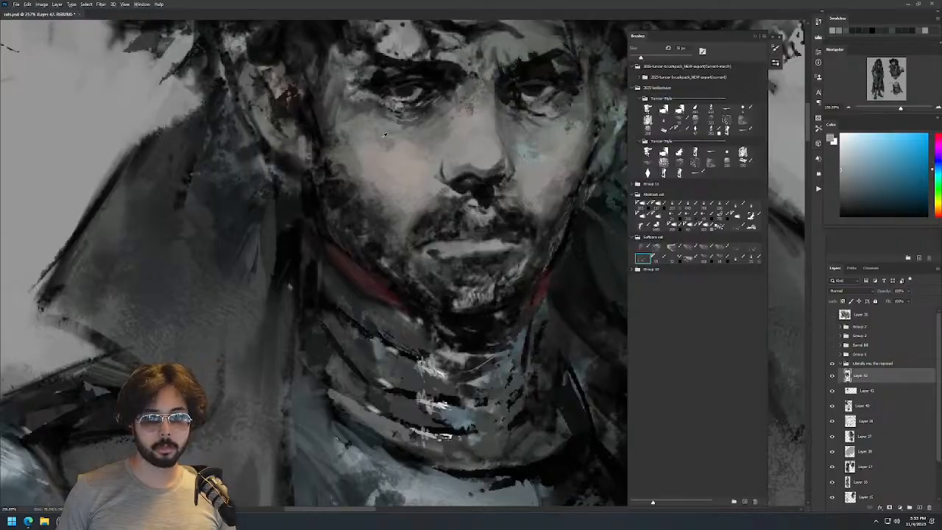
{"action": "left_click", "coordinate": [384, 135], "text": "alt"}
{"action": "mouse_move", "coordinate": [390, 137]}
{"action": "left_mouse_down"}
{"action": "mouse_move", "coordinate": [374, 145]}
{"action": "mouse_move", "coordinate": [402, 179]}
{"action": "mouse_move", "coordinate": [389, 183]}
{"action": "mouse_move", "coordinate": [423, 175]}
{"action": "left_mouse_up"}
{"action": "scroll", "coordinate": [515, 151], "scroll_direction": "down", "scroll_amount": 5}
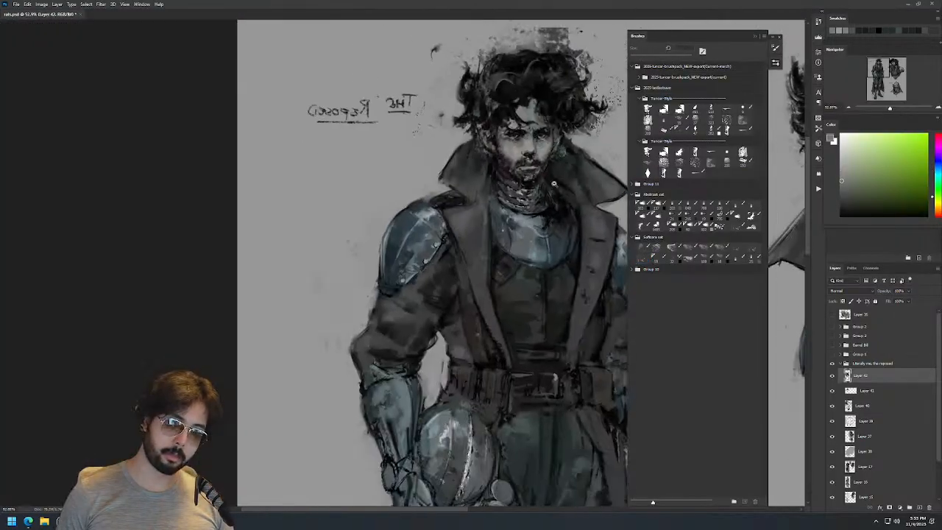
Shade the full-length figure's far cheek and jaw with a sampled dark grey and an adjusted brush size.
{"action": "scroll", "coordinate": [564, 152], "scroll_direction": "up", "scroll_amount": 7}
{"action": "left_click", "coordinate": [495, 206], "text": "alt"}
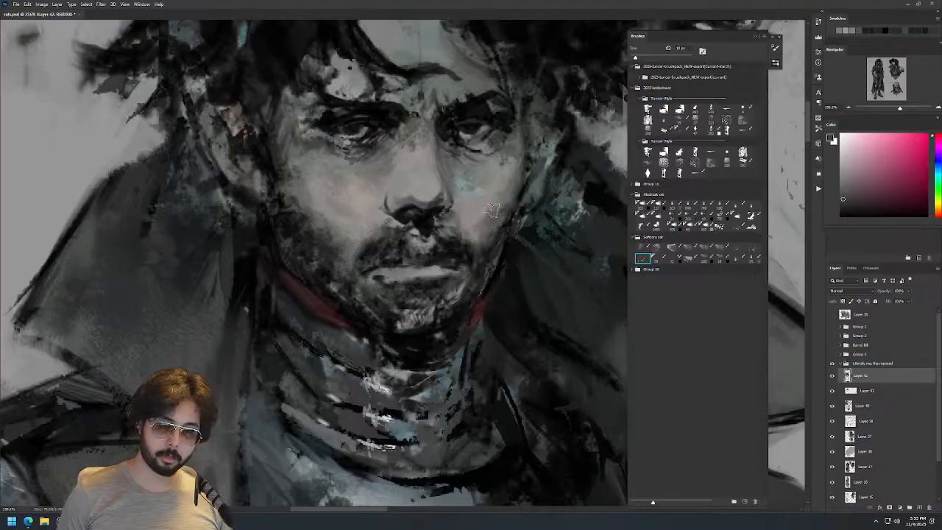
{"action": "scroll", "coordinate": [477, 211], "scroll_direction": "down", "scroll_amount": 5}
{"action": "scroll", "coordinate": [506, 234], "scroll_direction": "up", "scroll_amount": 6}
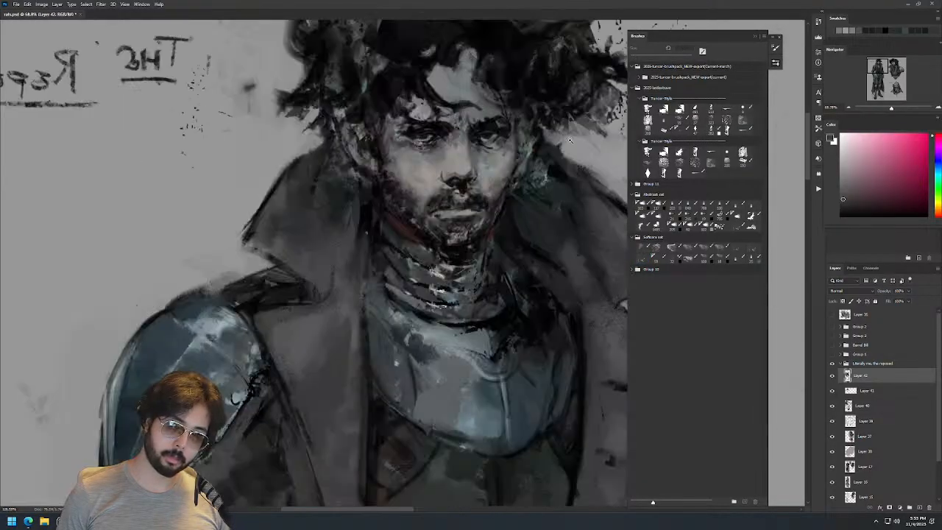
{"action": "right_click", "coordinate": [475, 207], "text": "alt"}
{"action": "left_click_drag", "start_coordinate": [482, 192], "coordinate": [446, 214]}
{"action": "right_click", "coordinate": [360, 216], "text": "alt"}
{"action": "scroll", "coordinate": [375, 216], "scroll_direction": "down", "scroll_amount": 5}
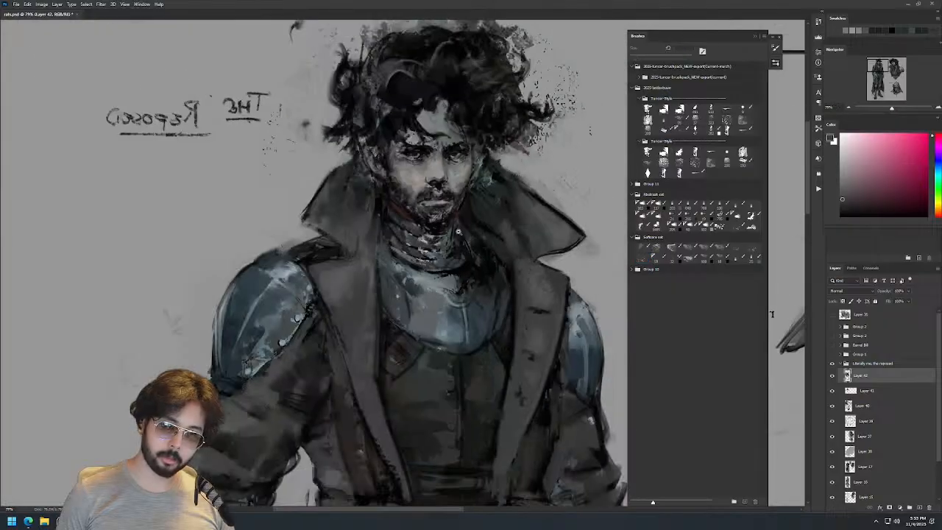
Try a light stroke in a sampled skin tone on the bridge of the nose, and undo it.
{"action": "scroll", "coordinate": [465, 193], "scroll_direction": "up", "scroll_amount": 7}
{"action": "right_click", "coordinate": [462, 200], "text": "alt"}
{"action": "left_click", "coordinate": [461, 201], "text": "alt"}
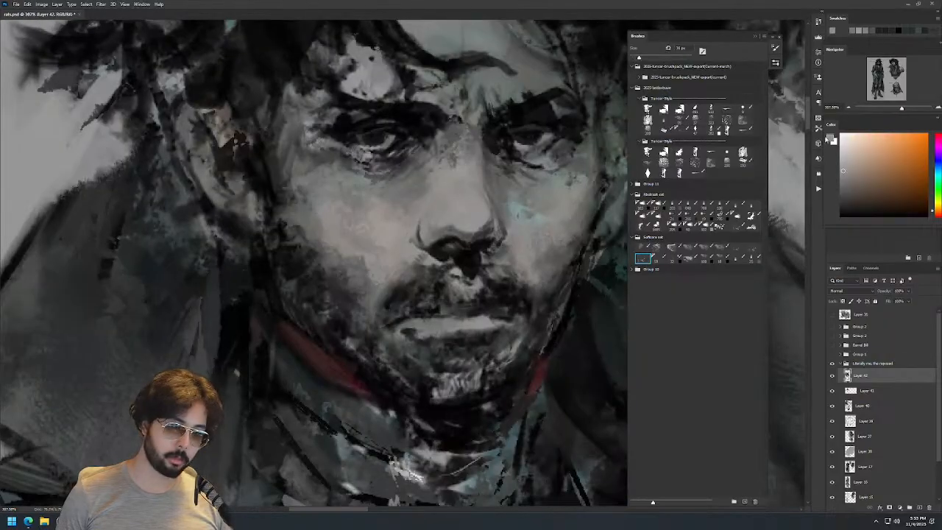
{"action": "left_click", "coordinate": [587, 177], "text": "alt"}
{"action": "right_click", "coordinate": [459, 192], "text": "alt"}
{"action": "mouse_move", "coordinate": [459, 193]}
{"action": "left_mouse_down"}
{"action": "mouse_move", "coordinate": [461, 222]}
{"action": "mouse_move", "coordinate": [472, 200]}
{"action": "left_mouse_up"}
{"action": "key", "text": "ctrl+z"}
{"action": "scroll", "coordinate": [474, 190], "scroll_direction": "down", "scroll_amount": 5}
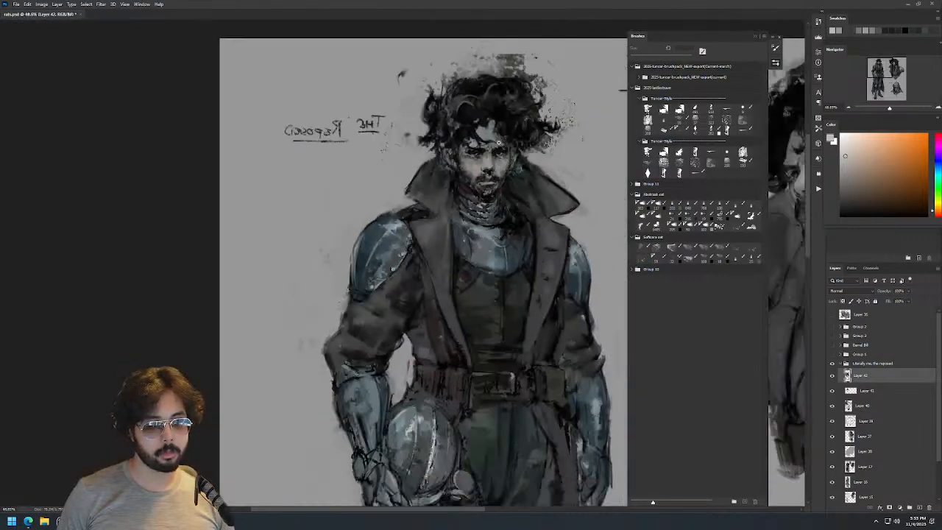
Dab a light warm grey highlight onto the forehead patch above the eyebrow, undoing the first attempt.
{"action": "scroll", "coordinate": [455, 190], "scroll_direction": "up", "scroll_amount": 6}
{"action": "left_click_drag", "start_coordinate": [399, 175], "coordinate": [407, 162]}
{"action": "key", "text": "ctrl+z"}
{"action": "left_click", "coordinate": [401, 171]}
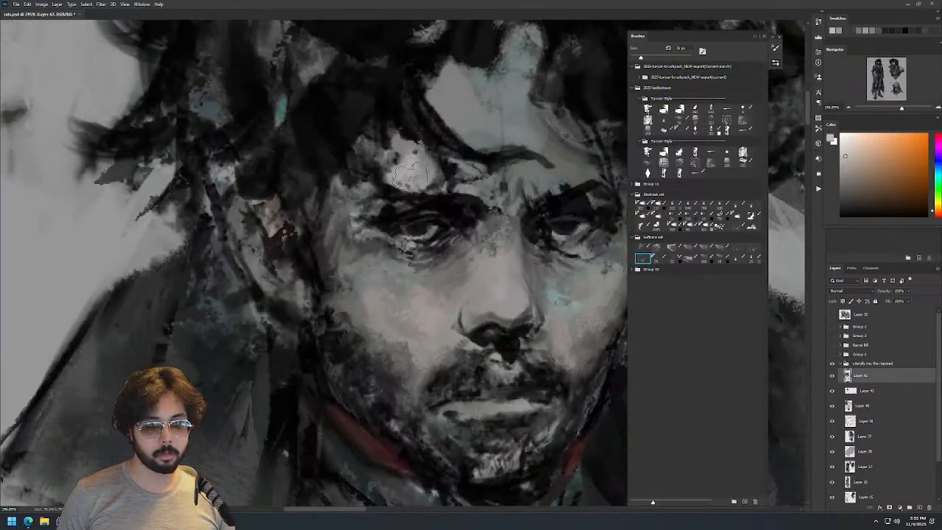
{"action": "scroll", "coordinate": [413, 273], "scroll_direction": "down", "scroll_amount": 4}
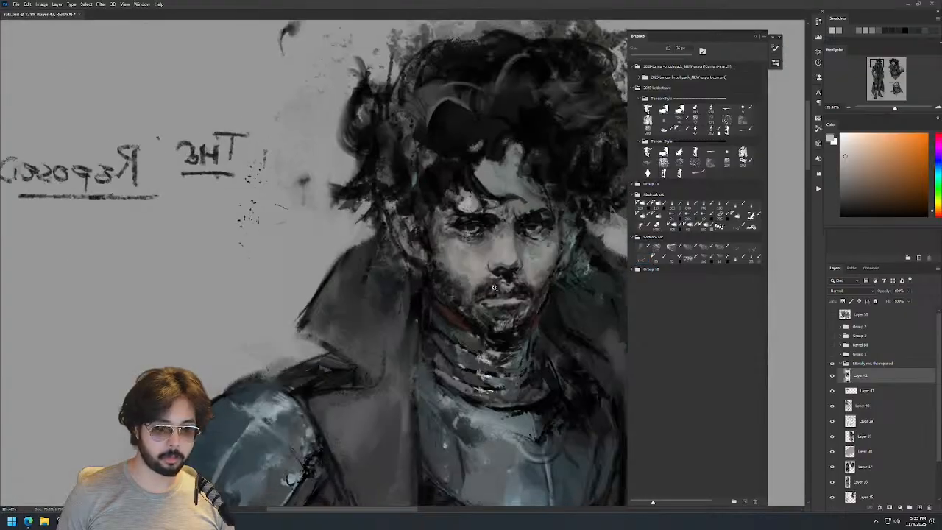
Lighten the cheek below the eye with the pale warm grey and compare the face with the whole figure.
{"action": "scroll", "coordinate": [465, 197], "scroll_direction": "up", "scroll_amount": 2}
{"action": "scroll", "coordinate": [465, 197], "scroll_direction": "down", "scroll_amount": 3}
{"action": "scroll", "coordinate": [382, 158], "scroll_direction": "up", "scroll_amount": 5}
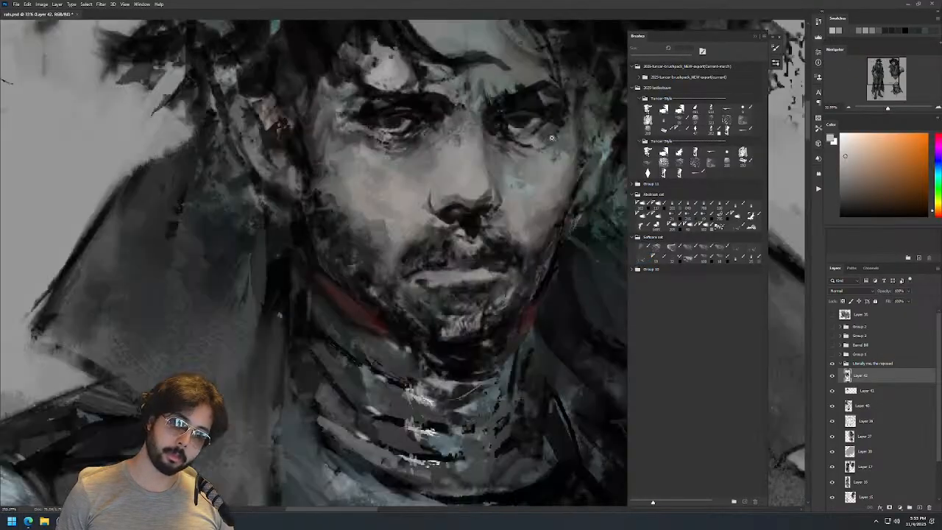
{"action": "mouse_move", "coordinate": [372, 175]}
{"action": "left_mouse_down"}
{"action": "mouse_move", "coordinate": [361, 175]}
{"action": "mouse_move", "coordinate": [373, 169]}
{"action": "mouse_move", "coordinate": [366, 164]}
{"action": "mouse_move", "coordinate": [362, 172]}
{"action": "left_mouse_up"}
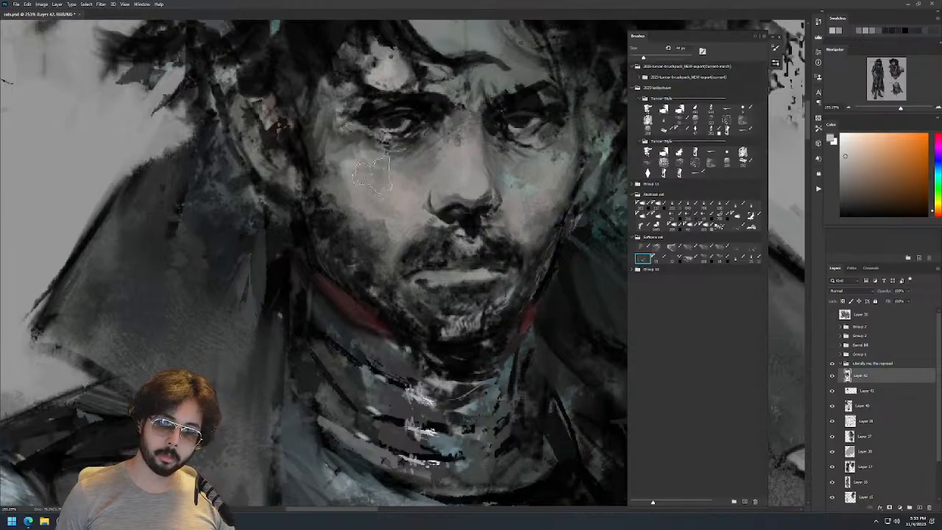
{"action": "scroll", "coordinate": [474, 221], "scroll_direction": "down", "scroll_amount": 3}
{"action": "scroll", "coordinate": [474, 224], "scroll_direction": "down", "scroll_amount": 2}
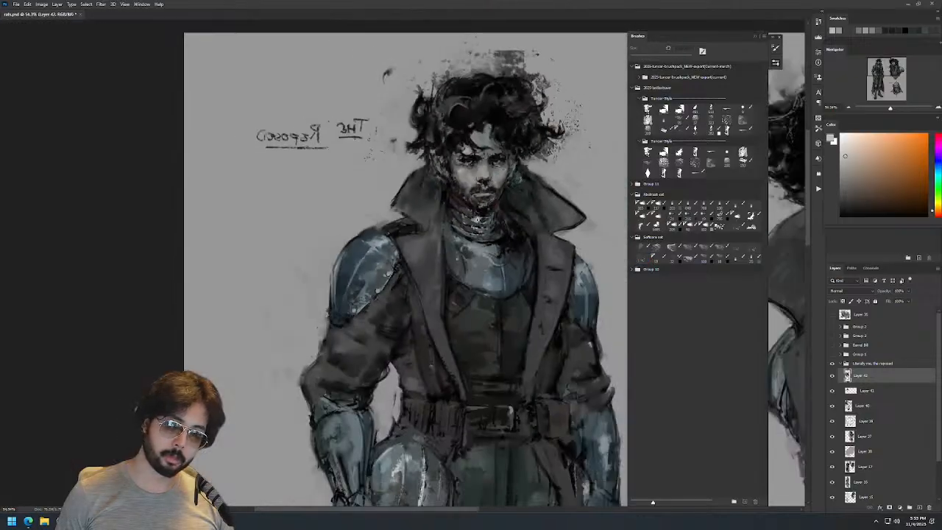
{"action": "scroll", "coordinate": [479, 223], "scroll_direction": "down", "scroll_amount": 1}
{"action": "scroll", "coordinate": [485, 217], "scroll_direction": "up", "scroll_amount": 3}
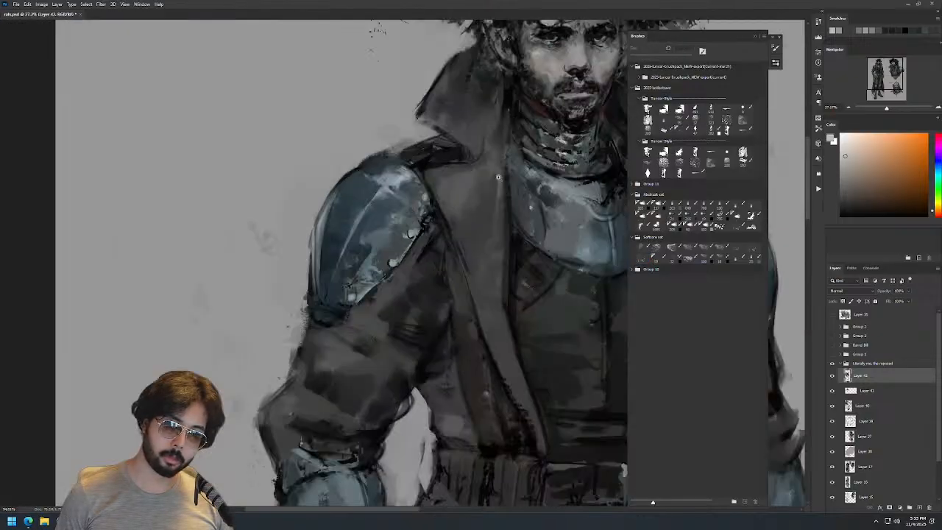
Paint over the blue shoulder armour with blue-grey tones sampled from the plate.
{"action": "left_click", "coordinate": [363, 245], "text": "alt"}
{"action": "left_click_drag", "start_coordinate": [378, 207], "coordinate": [366, 216]}
{"action": "left_click", "coordinate": [372, 206], "text": "alt"}
{"action": "scroll", "coordinate": [370, 262], "scroll_direction": "down", "scroll_amount": 3}
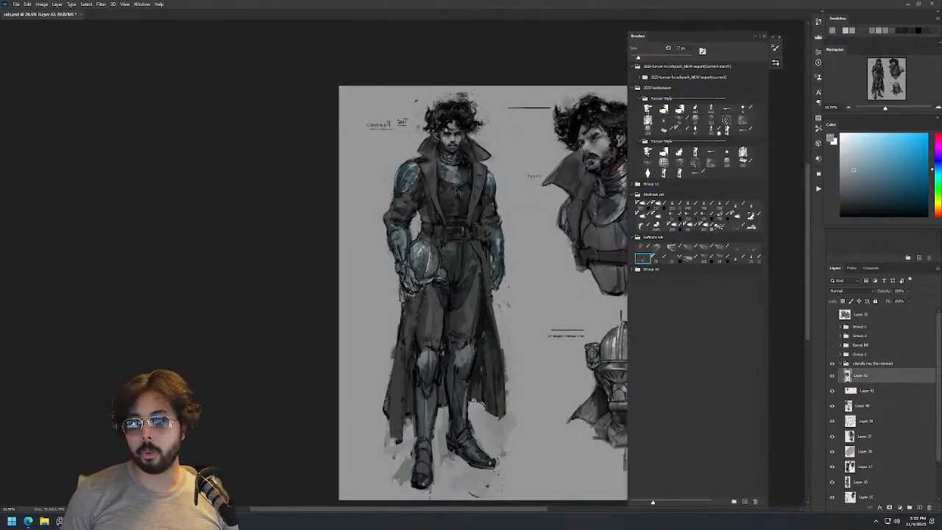
Repaint the vest just below the chest plate with a larger brush and a sampled dark teal.
{"action": "key", "text": "z"}
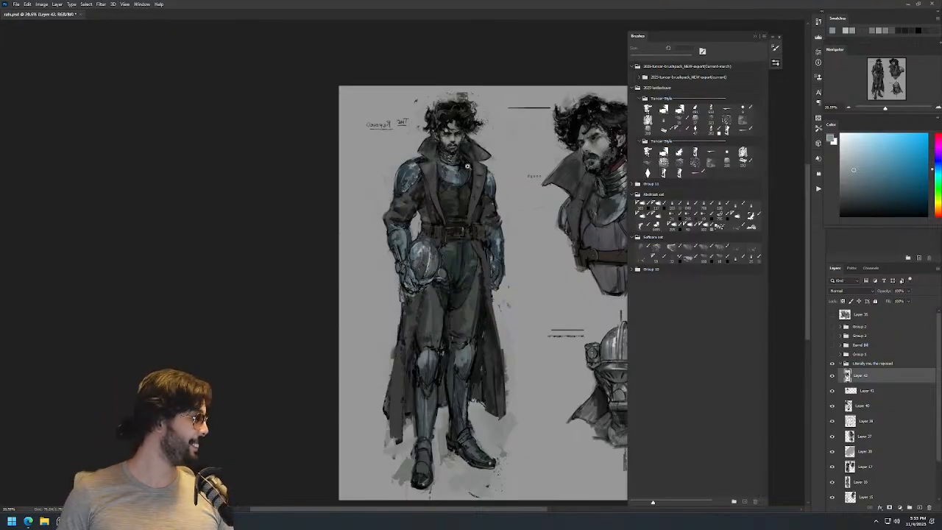
{"action": "left_click_drag", "start_coordinate": [457, 169], "coordinate": [500, 159]}
{"action": "right_click", "coordinate": [435, 261], "text": "alt"}
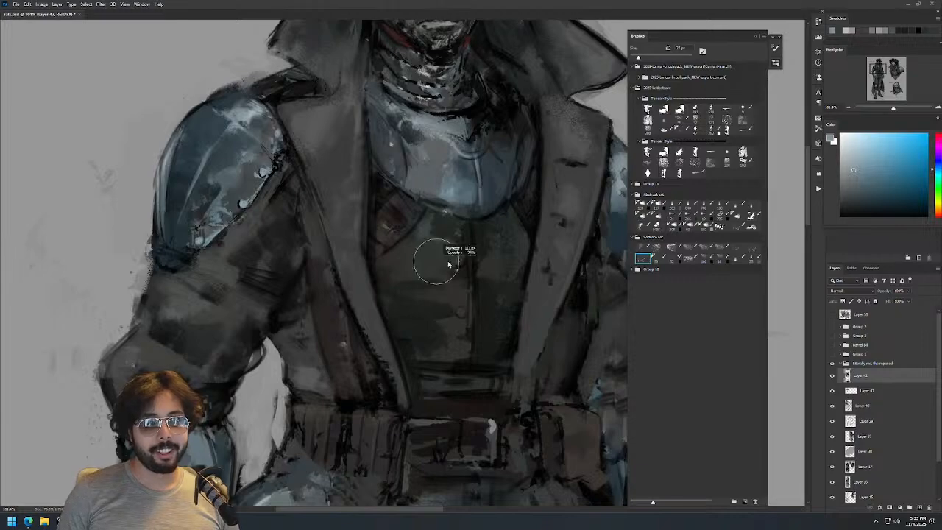
{"action": "left_click", "coordinate": [425, 232], "text": "alt"}
{"action": "right_click", "coordinate": [442, 237], "text": "alt"}
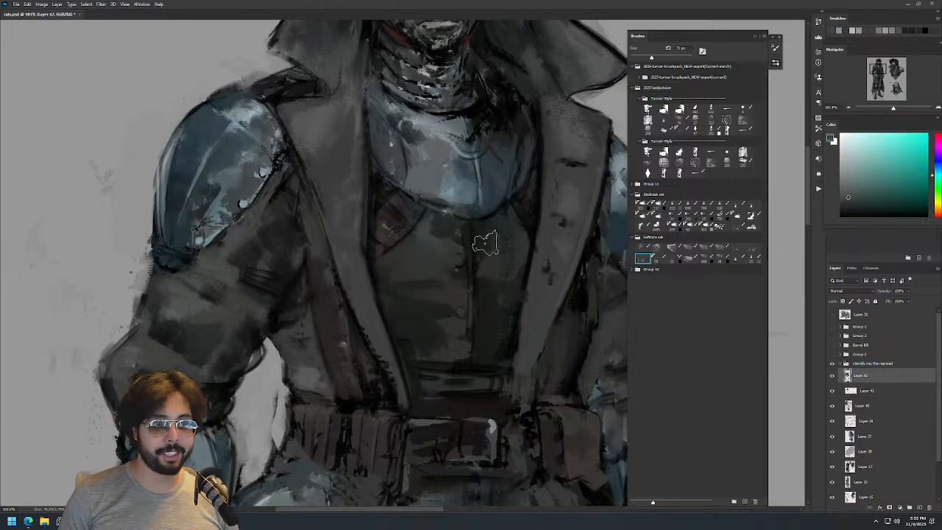
{"action": "left_click_drag", "start_coordinate": [525, 219], "coordinate": [485, 219]}
{"action": "left_click_drag", "start_coordinate": [541, 203], "coordinate": [494, 185]}
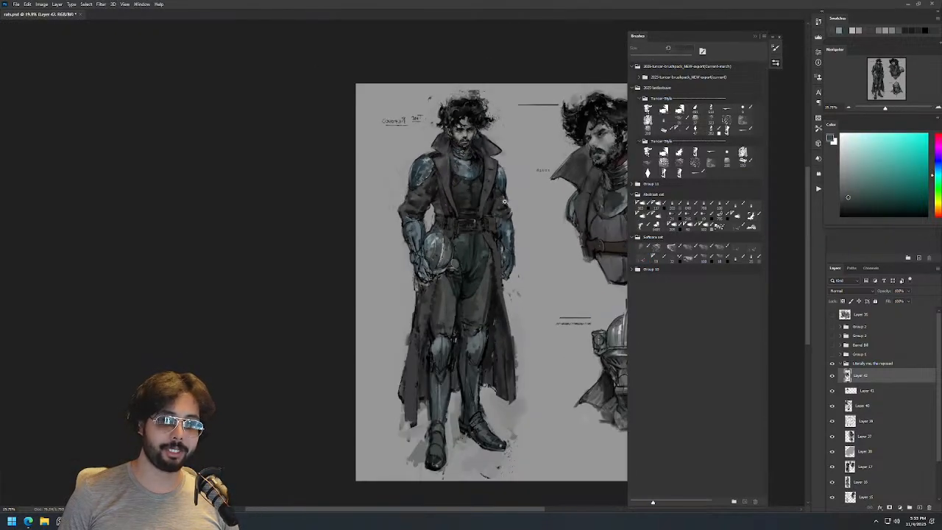
Switch to an Abstract set brush and rework the lower leg on the helmet side with sampled tones.
{"action": "left_click_drag", "start_coordinate": [504, 289], "coordinate": [471, 251]}
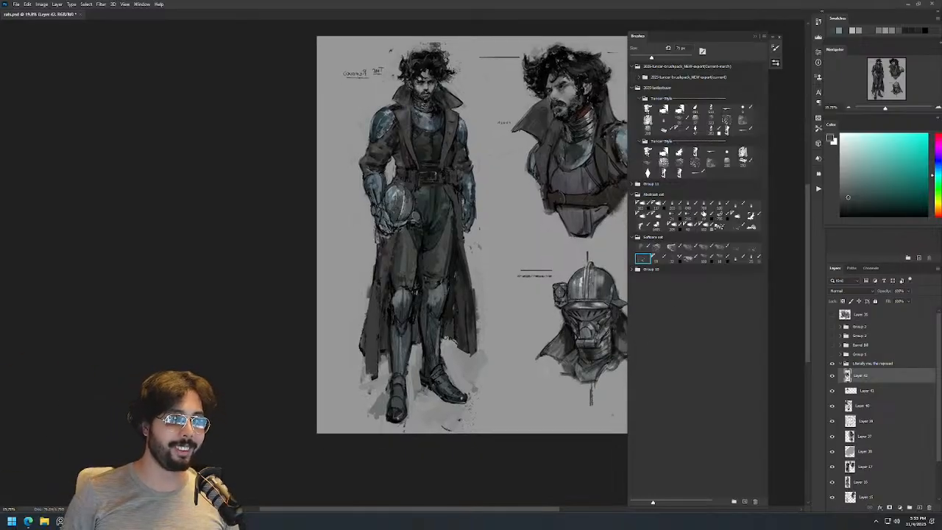
{"action": "left_click", "coordinate": [704, 206]}
{"action": "left_click_drag", "start_coordinate": [420, 306], "coordinate": [458, 306]}
{"action": "left_click", "coordinate": [382, 286], "text": "alt"}
{"action": "mouse_move", "coordinate": [388, 312]}
{"action": "left_mouse_down"}
{"action": "mouse_move", "coordinate": [375, 306]}
{"action": "mouse_move", "coordinate": [382, 412]}
{"action": "mouse_move", "coordinate": [370, 384]}
{"action": "mouse_move", "coordinate": [374, 402]}
{"action": "left_mouse_up"}
{"action": "left_click", "coordinate": [377, 379], "text": "alt"}
{"action": "left_click", "coordinate": [370, 389], "text": "alt"}
{"action": "mouse_move", "coordinate": [373, 347]}
{"action": "left_mouse_down"}
{"action": "mouse_move", "coordinate": [373, 405]}
{"action": "mouse_move", "coordinate": [382, 410]}
{"action": "left_mouse_up"}
{"action": "left_click_drag", "start_coordinate": [394, 376], "coordinate": [397, 329]}
Try strokes in sampled tones along the lower leg above the rear boot, then undo them.
{"action": "mouse_move", "coordinate": [468, 307]}
{"action": "left_mouse_down"}
{"action": "mouse_move", "coordinate": [430, 307]}
{"action": "mouse_move", "coordinate": [487, 319]}
{"action": "mouse_move", "coordinate": [467, 389]}
{"action": "mouse_move", "coordinate": [472, 360]}
{"action": "left_mouse_up"}
{"action": "key", "text": "ctrl+z"}
{"action": "left_click", "coordinate": [469, 317], "text": "alt"}
{"action": "left_click", "coordinate": [471, 393], "text": "alt"}
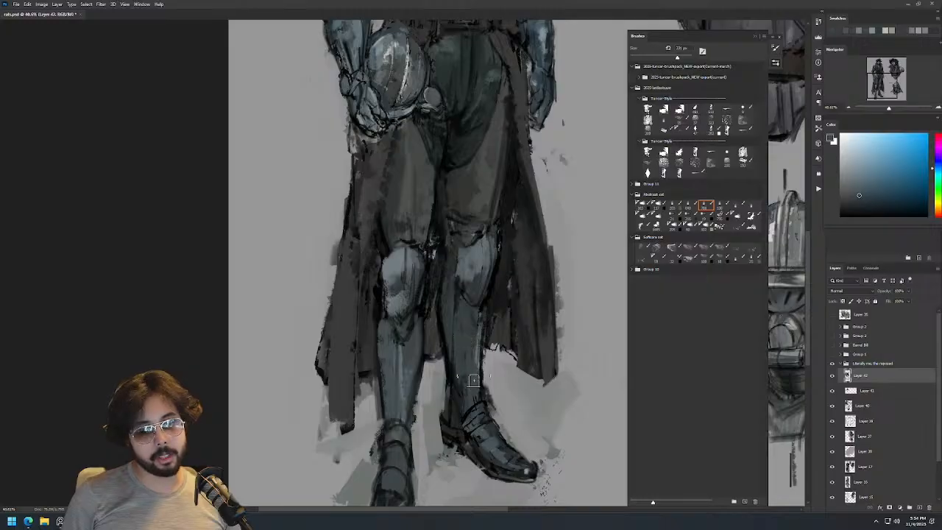
{"action": "left_click", "coordinate": [482, 401], "text": "alt"}
{"action": "key", "text": "ctrl+z"}
{"action": "key", "text": "ctrl+z"}
Touch up the heel, ankle and inner shin edge of the rear leg with sampled dark blue-grey and black tones.
{"action": "left_click_drag", "start_coordinate": [469, 437], "coordinate": [458, 440]}
{"action": "left_click", "coordinate": [461, 431], "text": "alt"}
{"action": "left_click", "coordinate": [458, 383], "text": "alt"}
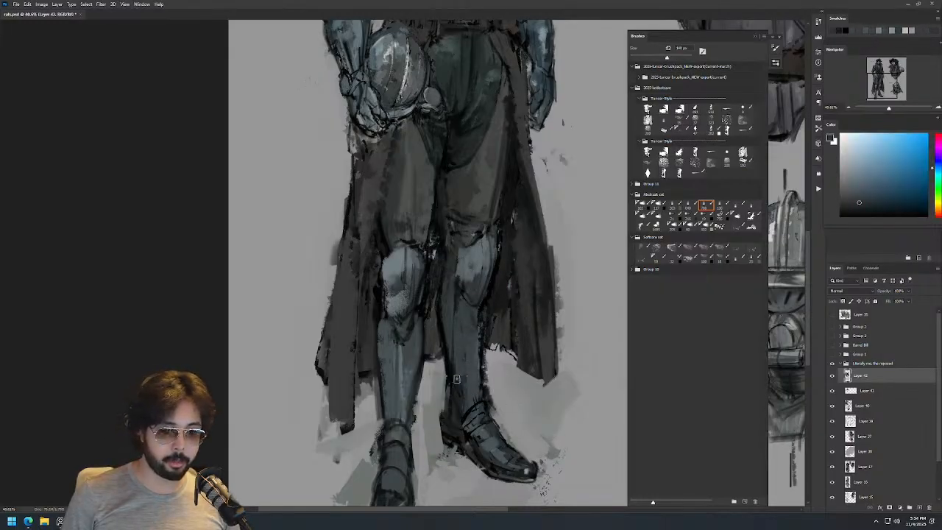
{"action": "left_click_drag", "start_coordinate": [455, 412], "coordinate": [444, 412]}
{"action": "left_click", "coordinate": [448, 371], "text": "alt"}
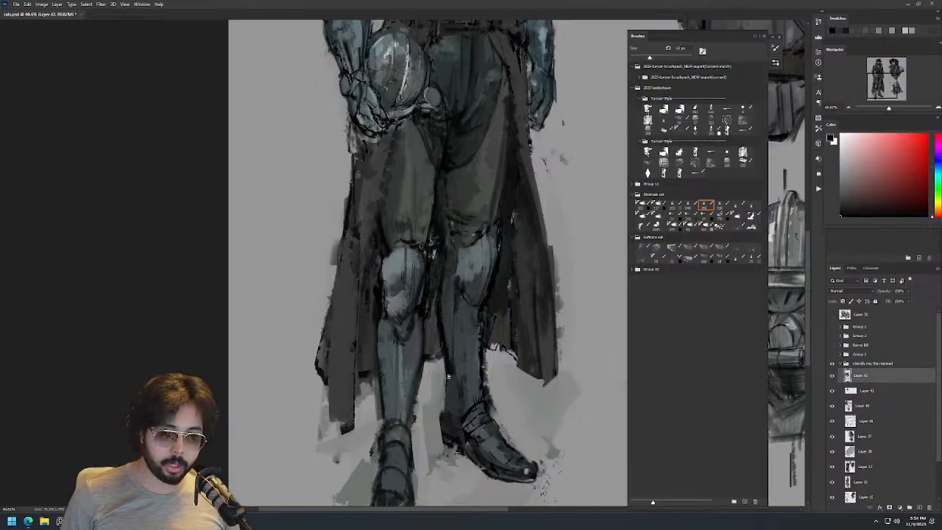
{"action": "scroll", "coordinate": [446, 398], "scroll_direction": "down", "scroll_amount": 3}
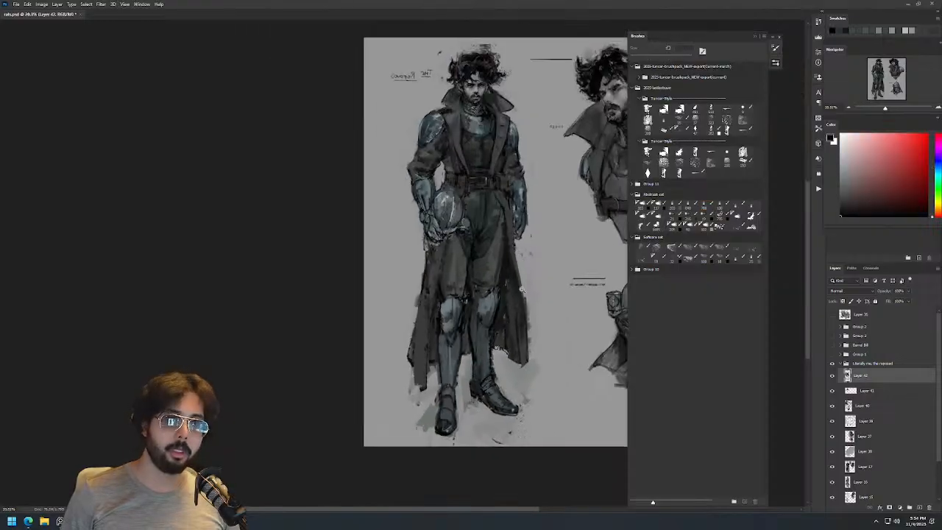
Paint the lower end of the coat lapel above the belt with a sampled dark grey.
{"action": "scroll", "coordinate": [493, 166], "scroll_direction": "up", "scroll_amount": 5}
{"action": "left_click", "coordinate": [492, 129], "text": "alt"}
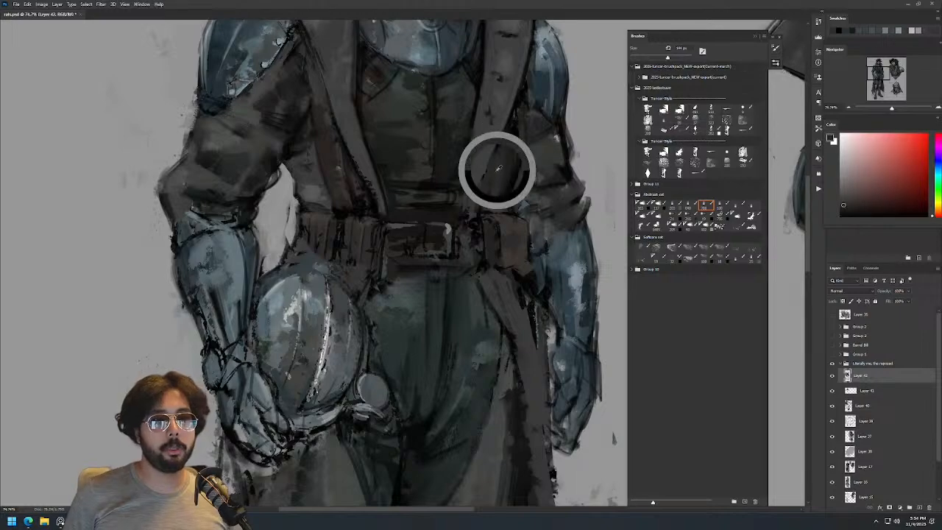
{"action": "left_click_drag", "start_coordinate": [492, 174], "coordinate": [483, 169]}
Switch to a small Software set brush and draw black edge lines along the coat lapel and side just above the belt.
{"action": "key", "text": "d"}
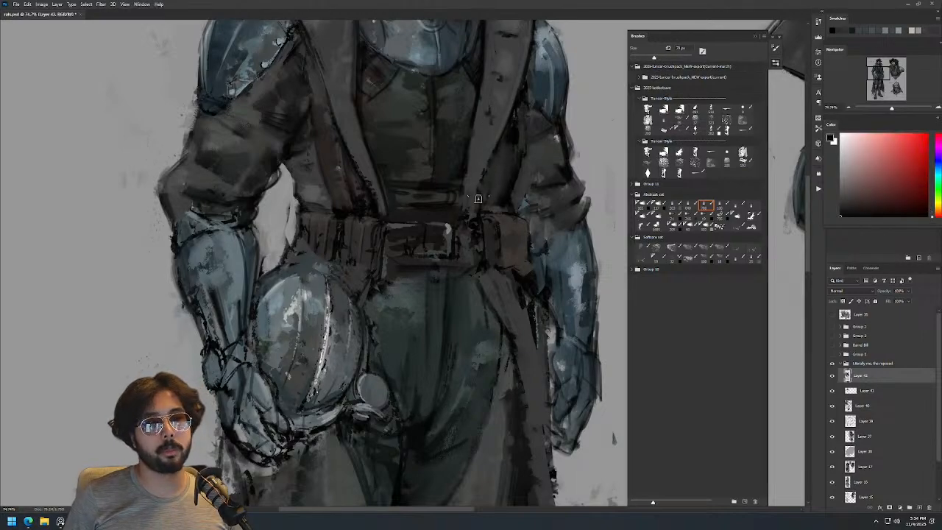
{"action": "left_click", "coordinate": [674, 247]}
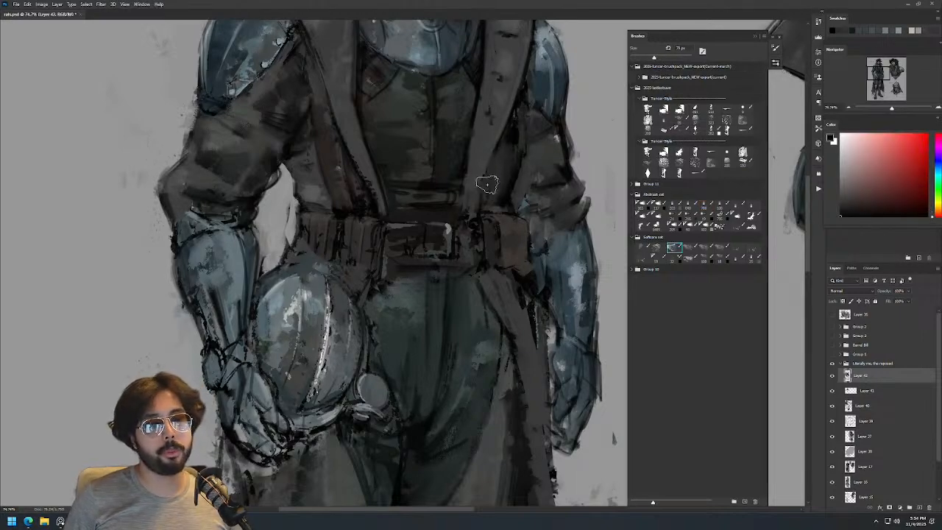
{"action": "left_click_drag", "start_coordinate": [492, 153], "coordinate": [477, 201]}
{"action": "left_click_drag", "start_coordinate": [492, 181], "coordinate": [483, 181]}
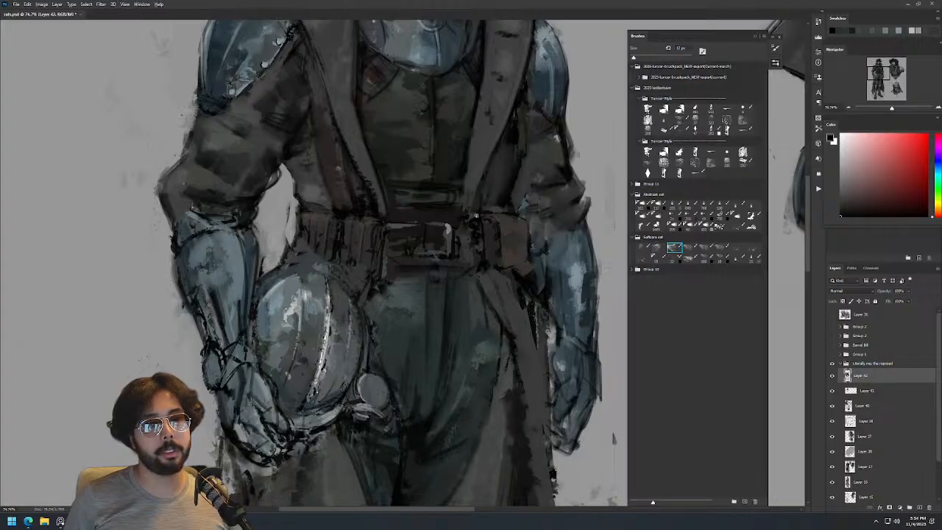
{"action": "left_click_drag", "start_coordinate": [526, 155], "coordinate": [508, 221]}
{"action": "left_click_drag", "start_coordinate": [547, 183], "coordinate": [512, 234]}
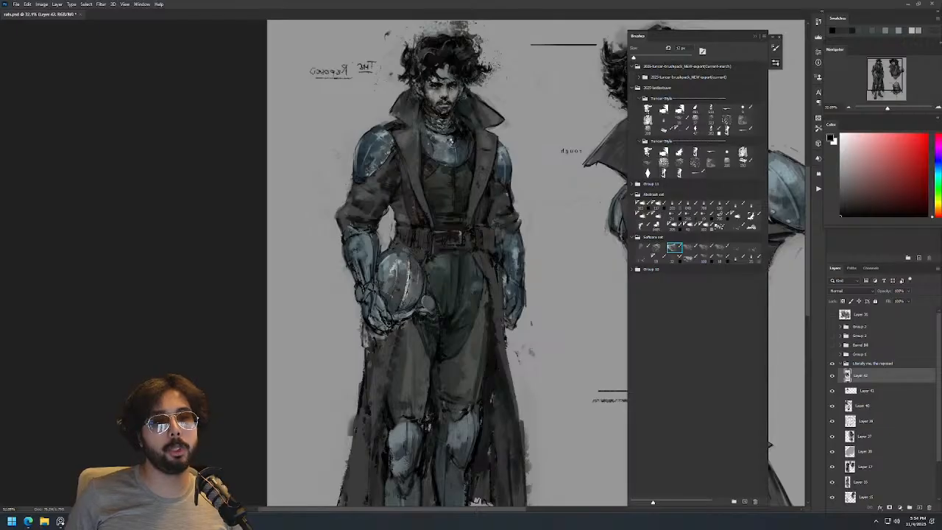
Flip the canvas horizontally and touch up the coat contour above the blue shoulder armour in black.
{"action": "key", "text": "ctrl+shift+h"}
{"action": "left_click_drag", "start_coordinate": [516, 184], "coordinate": [245, 151]}
{"action": "mouse_move", "coordinate": [446, 104]}
{"action": "left_mouse_down"}
{"action": "mouse_move", "coordinate": [481, 106]}
{"action": "mouse_move", "coordinate": [430, 114]}
{"action": "mouse_move", "coordinate": [462, 113]}
{"action": "left_mouse_up"}
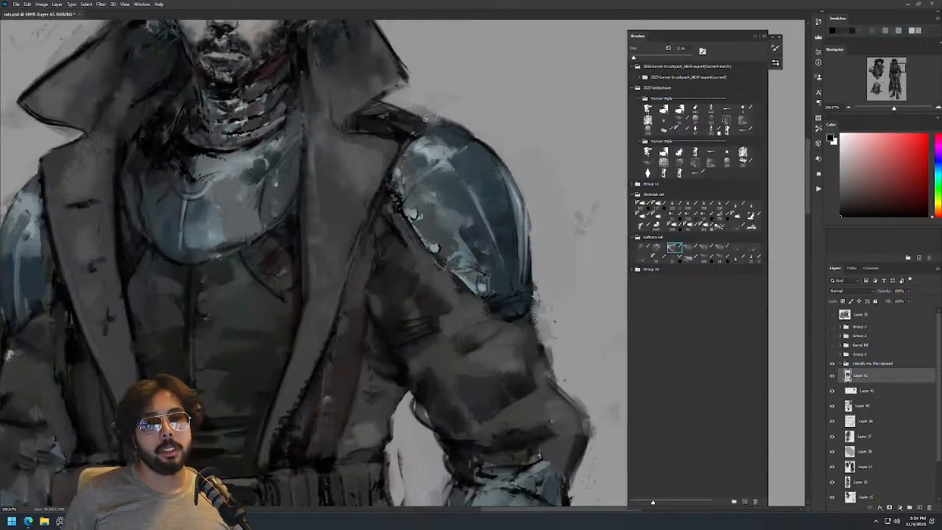
{"action": "key", "text": "ctrl+0"}
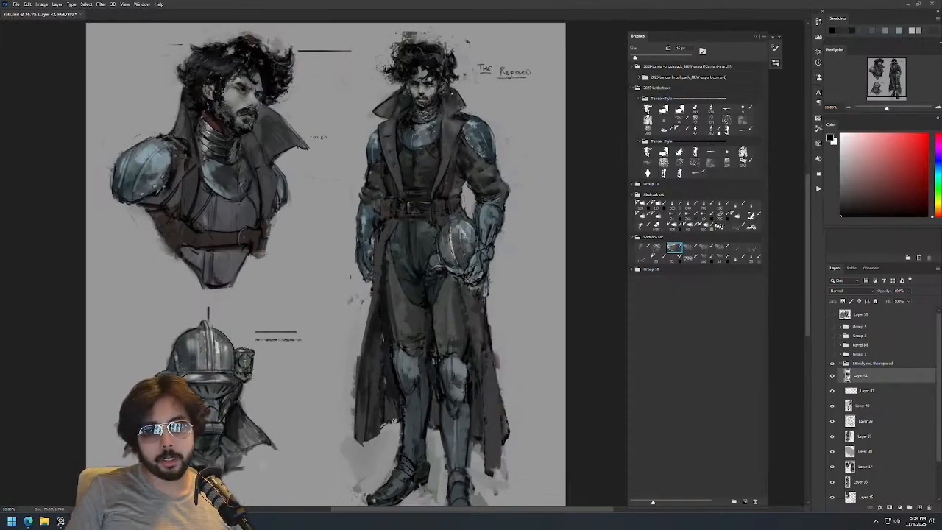
Retouch the coat's collar notch above the far shoulder with a sampled tone and black.
{"action": "left_click_drag", "start_coordinate": [396, 114], "coordinate": [434, 114]}
{"action": "left_click", "coordinate": [335, 166], "text": "alt"}
{"action": "left_click_drag", "start_coordinate": [331, 180], "coordinate": [322, 180]}
{"action": "key", "text": "d"}
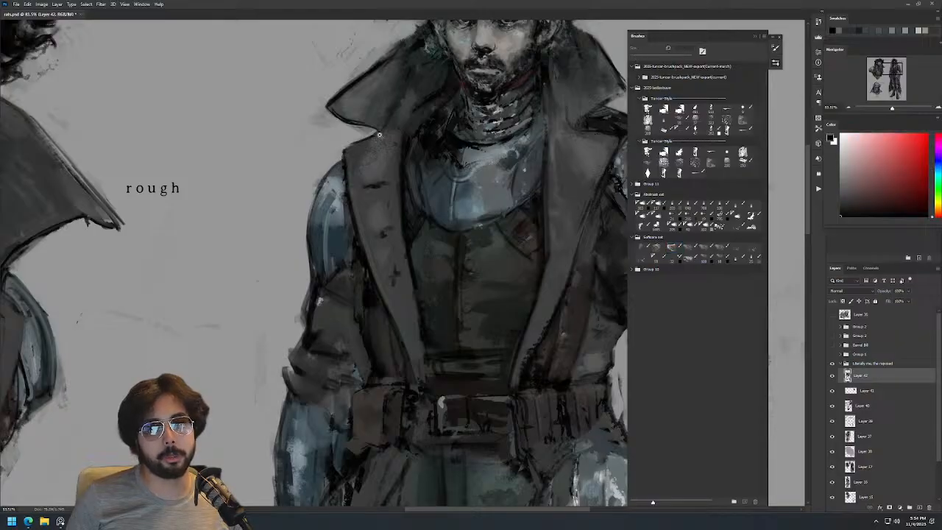
{"action": "key", "text": "ctrl+0"}
Repaint the full-length figure's cheek beside the mouth and nose with warm greys sampled from the face.
{"action": "left_click_drag", "start_coordinate": [434, 84], "coordinate": [475, 84]}
{"action": "left_click", "coordinate": [363, 200], "text": "alt"}
{"action": "left_click", "coordinate": [361, 188], "text": "alt"}
{"action": "left_click_drag", "start_coordinate": [362, 188], "coordinate": [365, 204]}
{"action": "left_click_drag", "start_coordinate": [410, 178], "coordinate": [440, 143]}
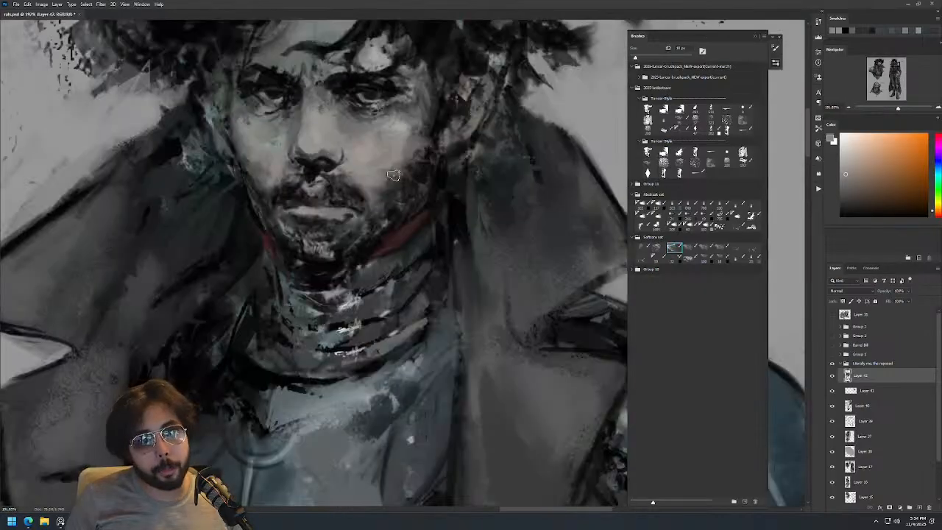
{"action": "left_click", "coordinate": [396, 127], "text": "alt"}
{"action": "left_click_drag", "start_coordinate": [446, 124], "coordinate": [423, 186]}
{"action": "left_click_drag", "start_coordinate": [426, 112], "coordinate": [469, 186]}
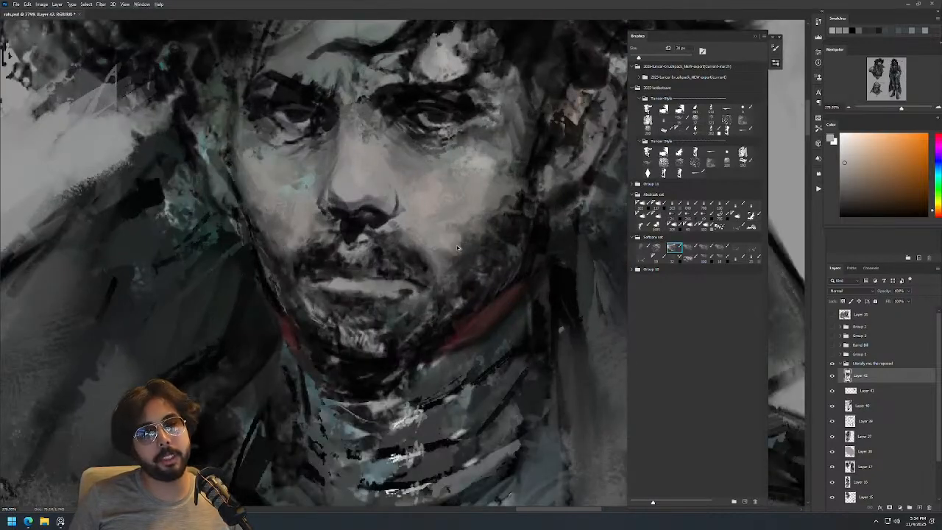
{"action": "left_click_drag", "start_coordinate": [506, 147], "coordinate": [555, 124]}
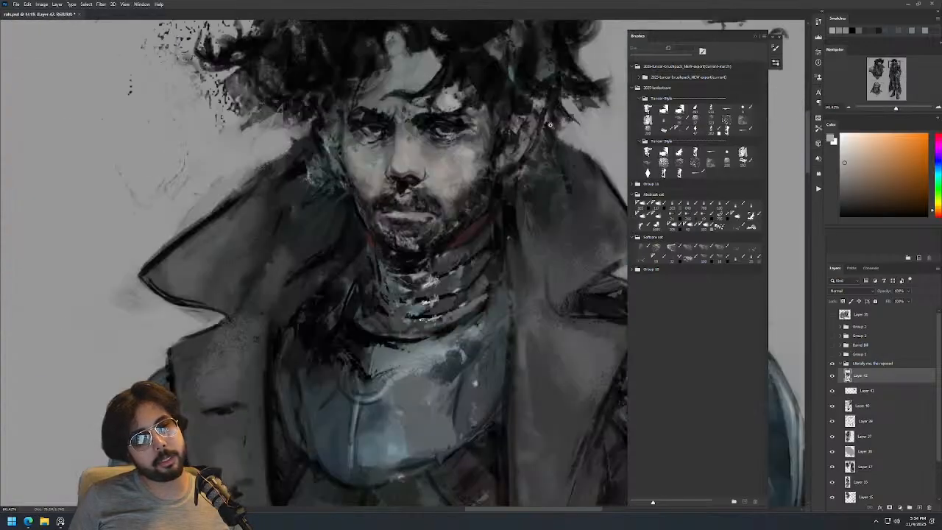
Shade the cheek and beard edge along the jaw with dark greenish-grey tones sampled from the face.
{"action": "left_click", "coordinate": [479, 171], "text": "alt"}
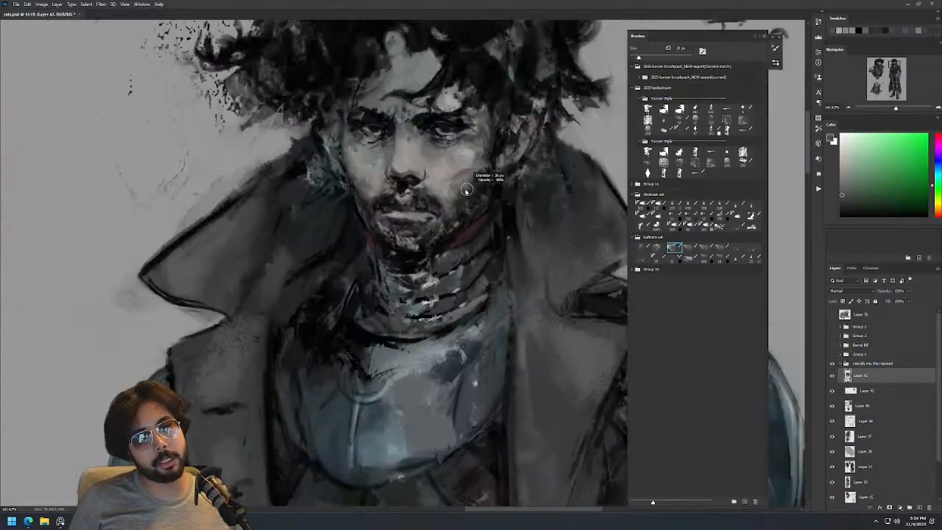
{"action": "mouse_move", "coordinate": [481, 172]}
{"action": "left_mouse_down"}
{"action": "mouse_move", "coordinate": [495, 172]}
{"action": "mouse_move", "coordinate": [490, 219]}
{"action": "left_mouse_up"}
{"action": "left_click", "coordinate": [478, 145], "text": "alt"}
{"action": "left_click_drag", "start_coordinate": [529, 146], "coordinate": [525, 180]}
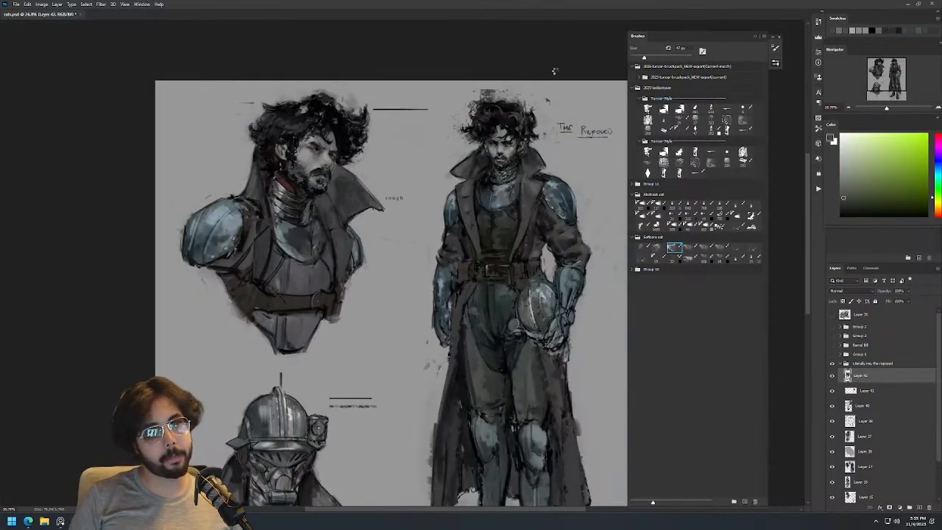
Flip the canvas back and paint round buttons down the vest's centre seam with a sampled warm grey.
{"action": "key", "text": "F2"}
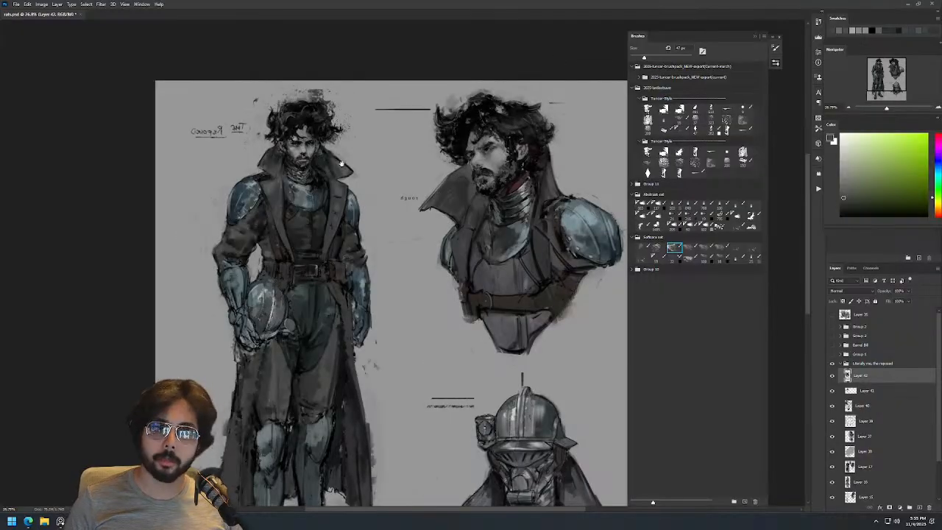
{"action": "left_click_drag", "start_coordinate": [335, 170], "coordinate": [394, 114]}
{"action": "mouse_move", "coordinate": [359, 156]}
{"action": "left_mouse_down"}
{"action": "mouse_move", "coordinate": [379, 161]}
{"action": "mouse_move", "coordinate": [361, 169]}
{"action": "mouse_move", "coordinate": [411, 180]}
{"action": "left_mouse_up"}
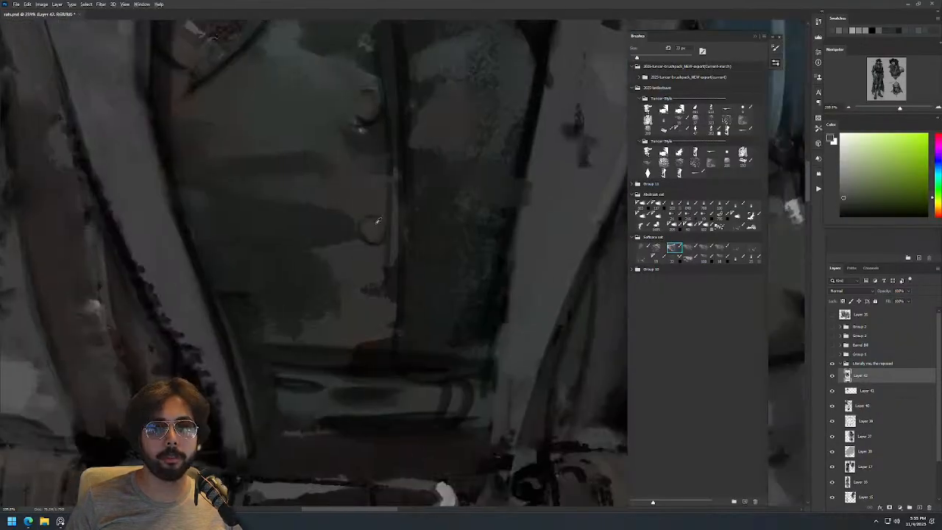
{"action": "left_click", "coordinate": [377, 217], "text": "alt"}
{"action": "left_click", "coordinate": [372, 229], "text": "alt"}
{"action": "mouse_move", "coordinate": [370, 98]}
{"action": "left_mouse_down"}
{"action": "mouse_move", "coordinate": [361, 105]}
{"action": "mouse_move", "coordinate": [372, 104]}
{"action": "left_mouse_up"}
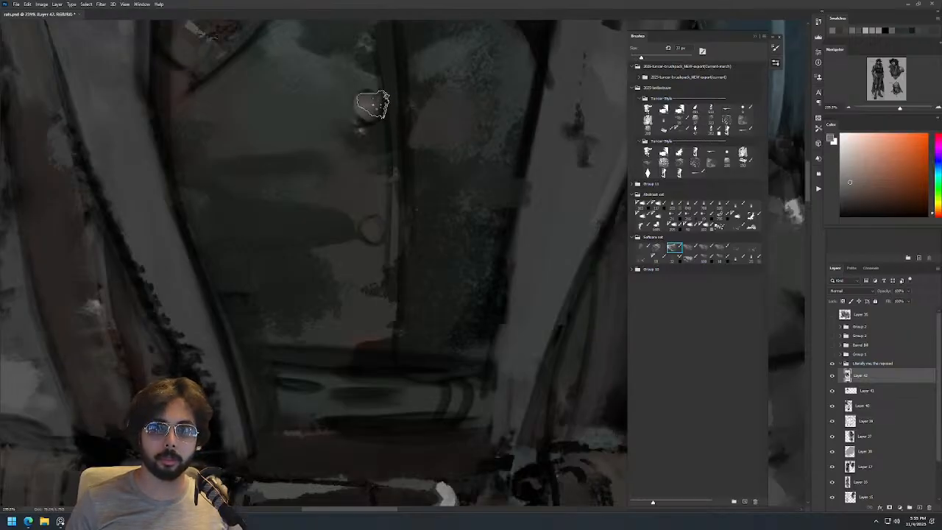
{"action": "left_click_drag", "start_coordinate": [380, 218], "coordinate": [375, 225]}
{"action": "left_click_drag", "start_coordinate": [425, 194], "coordinate": [399, 272]}
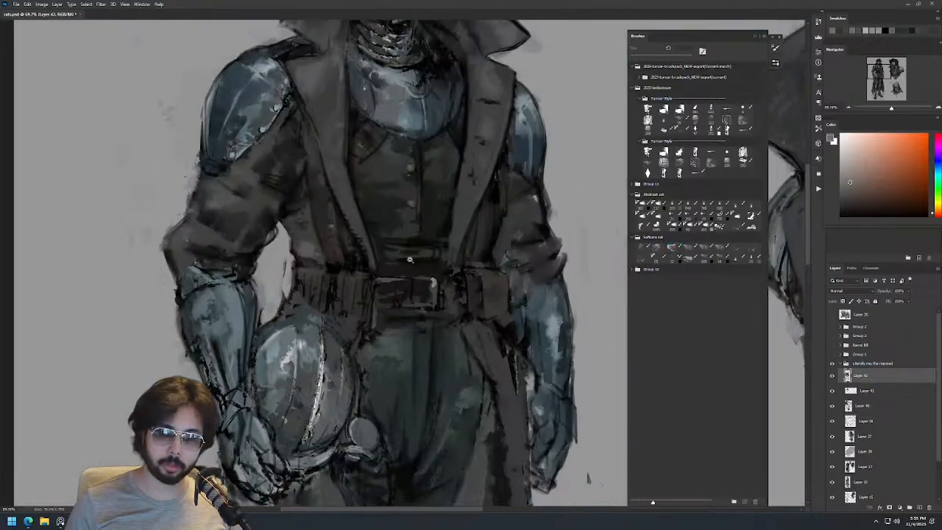
{"action": "left_click_drag", "start_coordinate": [481, 173], "coordinate": [463, 223]}
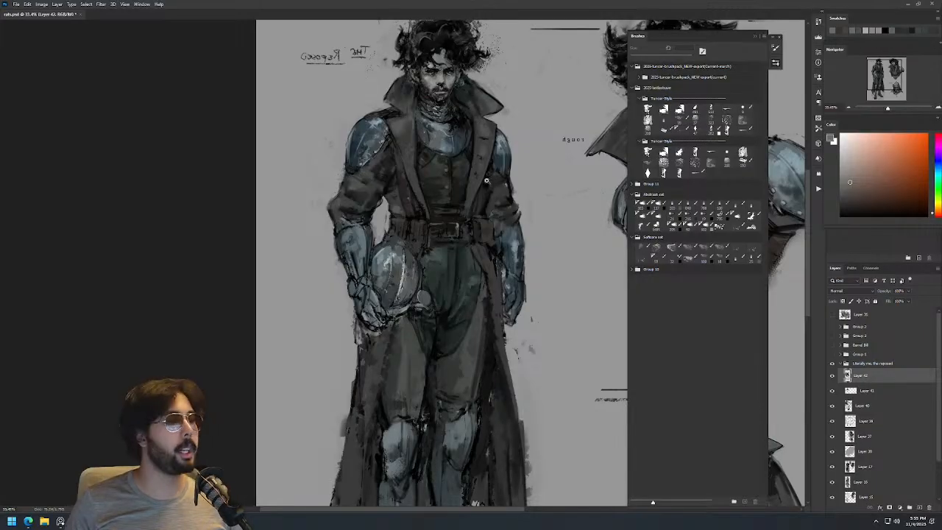
Define the vest's pocket flap and upper edge below the chest plate with black lines.
{"action": "mouse_move", "coordinate": [446, 157]}
{"action": "left_mouse_down"}
{"action": "mouse_move", "coordinate": [468, 149]}
{"action": "mouse_move", "coordinate": [457, 177]}
{"action": "mouse_move", "coordinate": [476, 141]}
{"action": "left_mouse_up"}
{"action": "key", "text": "d"}
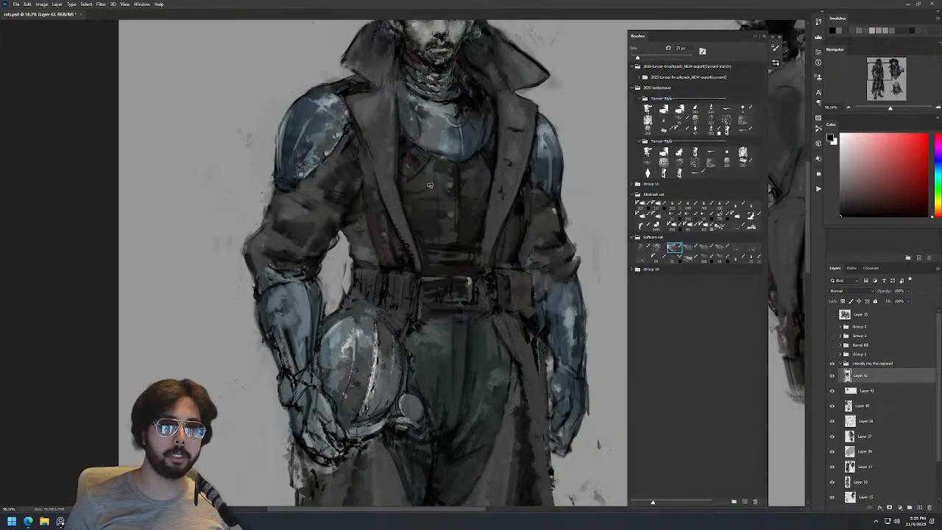
{"action": "left_click_drag", "start_coordinate": [451, 168], "coordinate": [465, 151]}
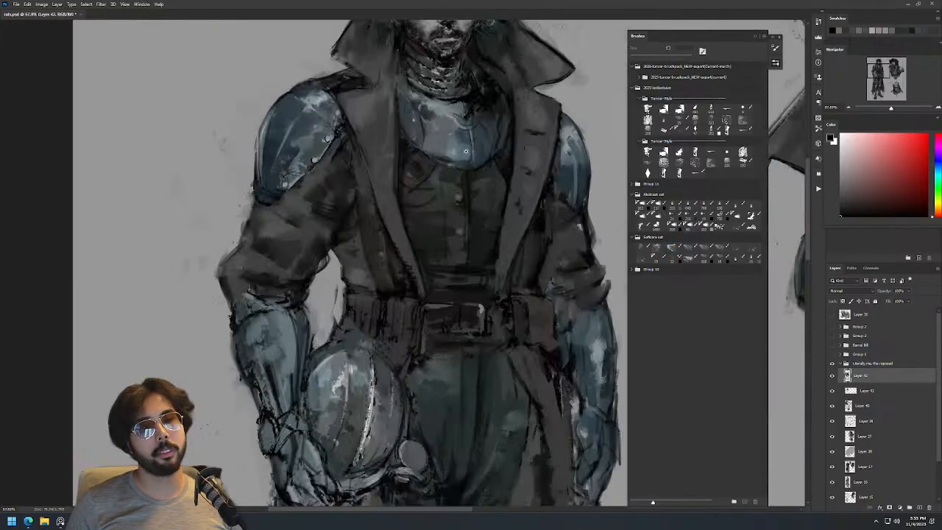
Darken the strap beside the vest under the standing figure's coat lapel with small black strokes.
{"action": "left_click", "coordinate": [427, 179], "text": "alt"}
{"action": "key", "text": "d"}
{"action": "left_click_drag", "start_coordinate": [420, 177], "coordinate": [405, 195]}
{"action": "left_click_drag", "start_coordinate": [433, 179], "coordinate": [429, 183]}
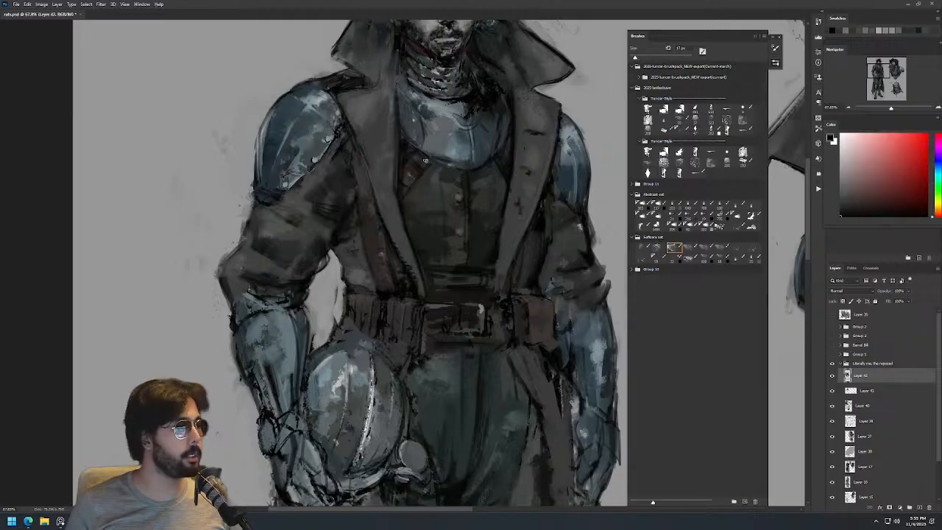
Repaint both coat lapels of the standing figure with greys sampled from the coat.
{"action": "left_click", "coordinate": [382, 160], "text": "alt"}
{"action": "mouse_move", "coordinate": [396, 125]}
{"action": "left_mouse_down"}
{"action": "mouse_move", "coordinate": [419, 125]}
{"action": "mouse_move", "coordinate": [394, 183]}
{"action": "mouse_move", "coordinate": [397, 158]}
{"action": "mouse_move", "coordinate": [385, 164]}
{"action": "left_mouse_up"}
{"action": "left_click", "coordinate": [394, 107], "text": "alt"}
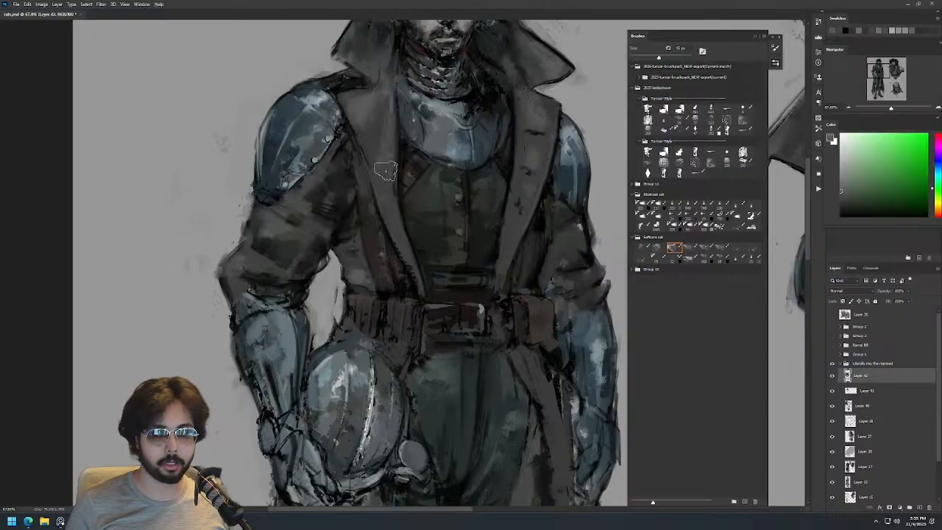
{"action": "left_click_drag", "start_coordinate": [449, 185], "coordinate": [434, 189]}
{"action": "left_click_drag", "start_coordinate": [522, 171], "coordinate": [526, 172]}
{"action": "left_click_drag", "start_coordinate": [519, 125], "coordinate": [510, 204]}
Add black accents to the raised coat collar where it folds above the lapel.
{"action": "scroll", "coordinate": [543, 118], "scroll_direction": "down", "scroll_amount": 5}
{"action": "scroll", "coordinate": [543, 126], "scroll_direction": "up", "scroll_amount": 5}
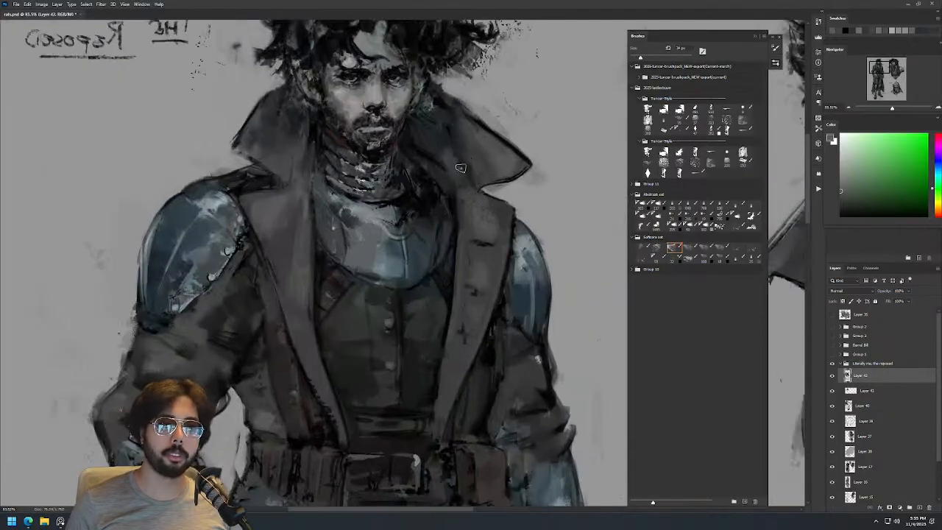
{"action": "key", "text": "d"}
{"action": "left_click_drag", "start_coordinate": [454, 151], "coordinate": [455, 165]}
{"action": "left_click_drag", "start_coordinate": [485, 179], "coordinate": [472, 181]}
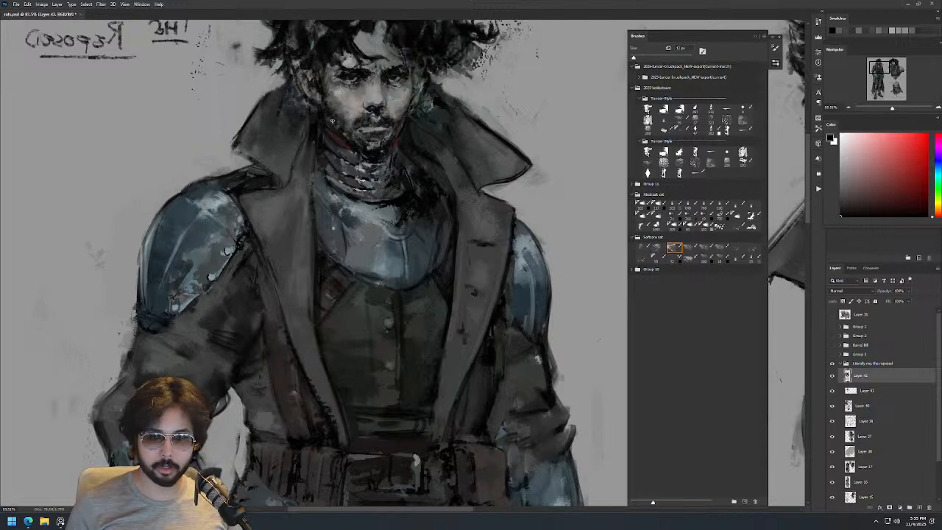
Paint over the bust's brown belt and torso with sampled greys and add black contour strokes down the chest.
{"action": "left_click_drag", "start_coordinate": [347, 99], "coordinate": [273, 99]}
{"action": "left_click_drag", "start_coordinate": [376, 135], "coordinate": [361, 136]}
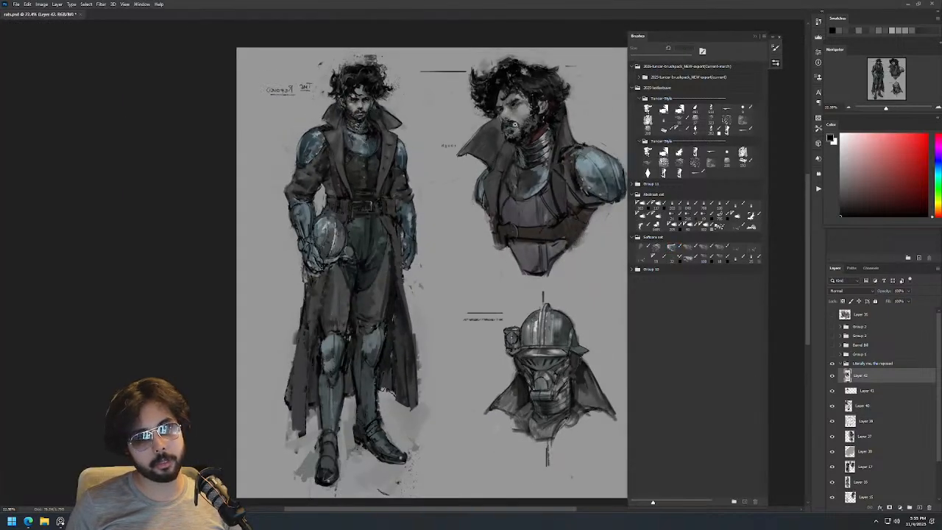
{"action": "left_click_drag", "start_coordinate": [506, 151], "coordinate": [536, 150]}
{"action": "left_click", "coordinate": [474, 197], "text": "alt"}
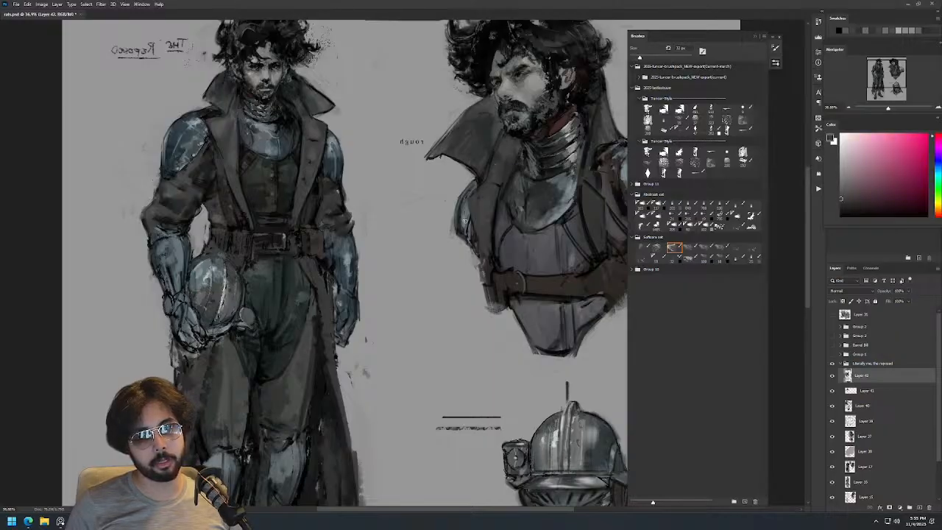
{"action": "left_click", "coordinate": [483, 261], "text": "alt"}
{"action": "left_click_drag", "start_coordinate": [494, 265], "coordinate": [521, 265]}
{"action": "left_click", "coordinate": [501, 262], "text": "alt"}
{"action": "left_click_drag", "start_coordinate": [501, 262], "coordinate": [516, 320]}
{"action": "left_click", "coordinate": [531, 264], "text": "alt"}
{"action": "mouse_move", "coordinate": [518, 254]}
{"action": "left_mouse_down"}
{"action": "mouse_move", "coordinate": [528, 297]}
{"action": "mouse_move", "coordinate": [553, 257]}
{"action": "mouse_move", "coordinate": [576, 306]}
{"action": "mouse_move", "coordinate": [531, 298]}
{"action": "mouse_move", "coordinate": [529, 279]}
{"action": "mouse_move", "coordinate": [544, 338]}
{"action": "left_mouse_up"}
{"action": "key", "text": "d"}
{"action": "left_click_drag", "start_coordinate": [561, 240], "coordinate": [567, 333]}
Soften the standing figure's shaded cheek with skin tones sampled from the face.
{"action": "key", "text": "z"}
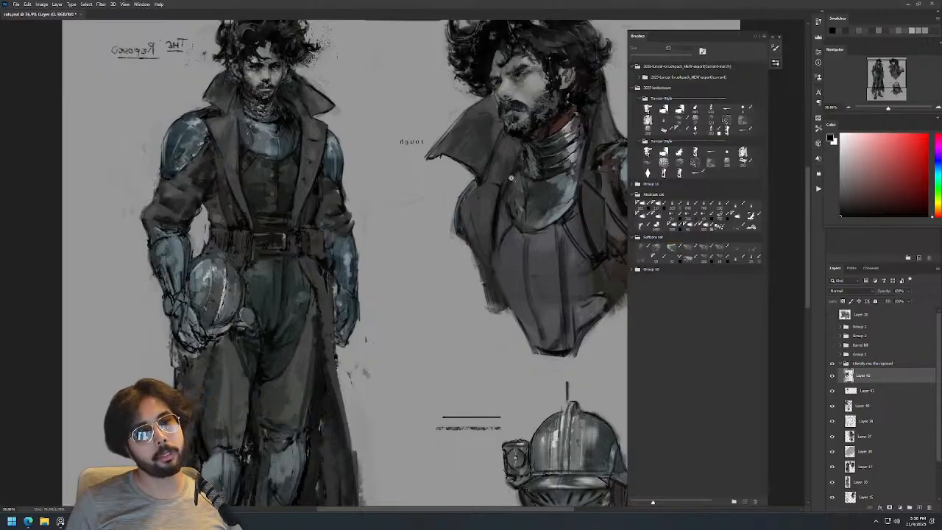
{"action": "left_click_drag", "start_coordinate": [259, 69], "coordinate": [335, 69]}
{"action": "key", "text": "b"}
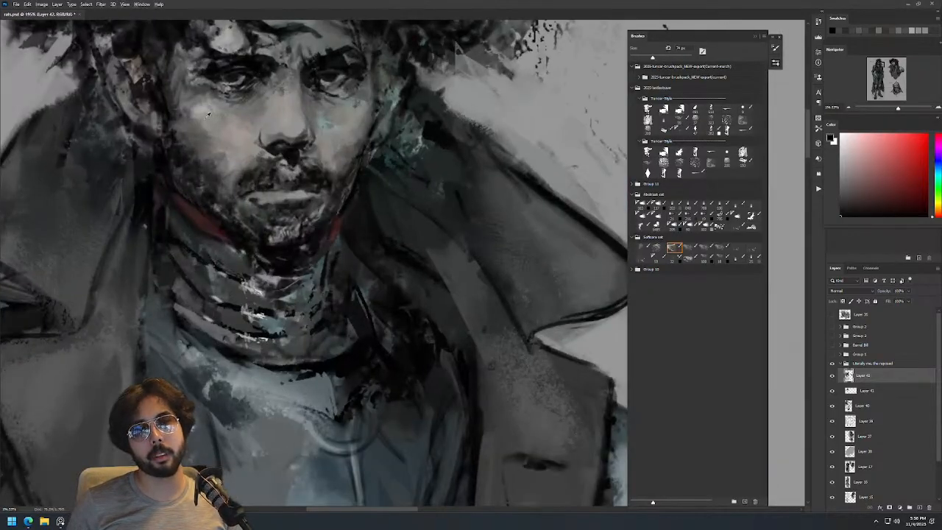
{"action": "left_click", "coordinate": [203, 121], "text": "alt"}
{"action": "left_click", "coordinate": [203, 111], "text": "alt"}
{"action": "left_click_drag", "start_coordinate": [215, 121], "coordinate": [193, 122]}
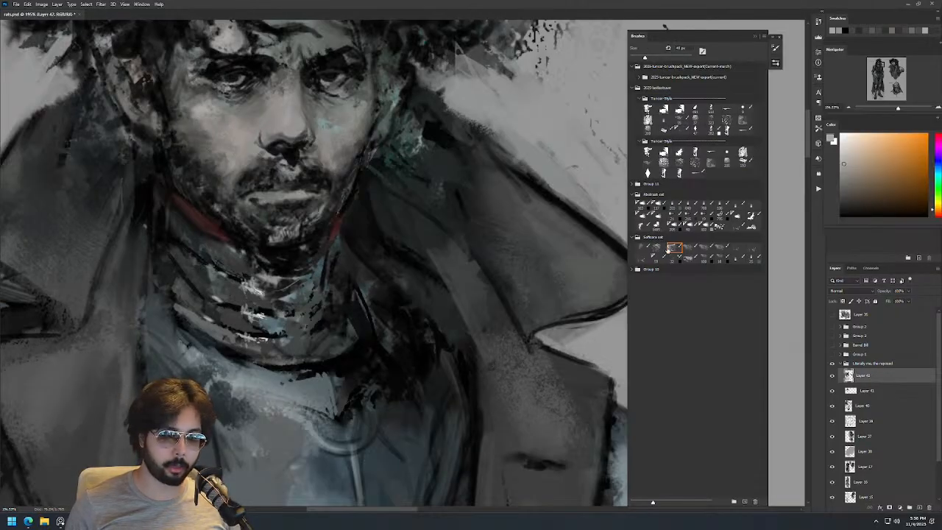
Switch to a different textured brush and blend the cheek below the eye with sampled face tones.
{"action": "left_click", "coordinate": [642, 247]}
{"action": "left_click_drag", "start_coordinate": [227, 158], "coordinate": [236, 157]}
{"action": "left_click", "coordinate": [195, 100], "text": "alt"}
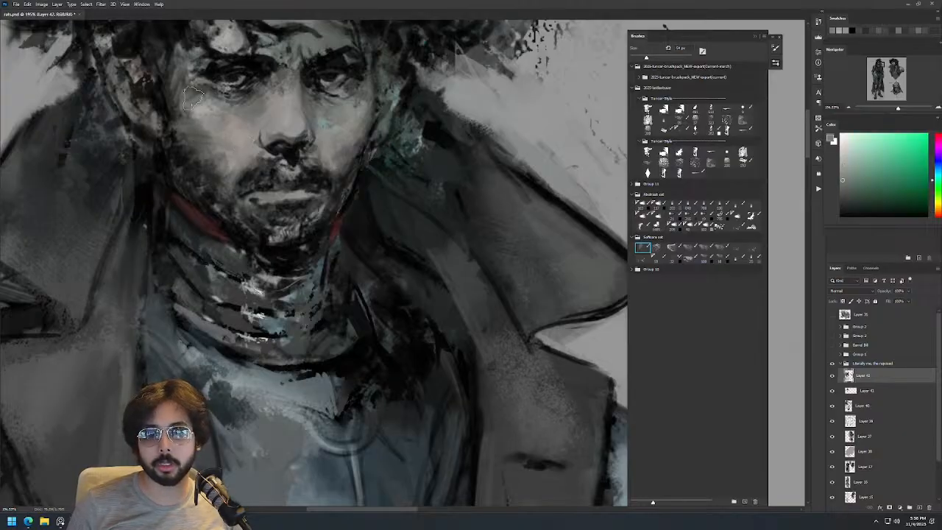
{"action": "left_click", "coordinate": [208, 117], "text": "alt"}
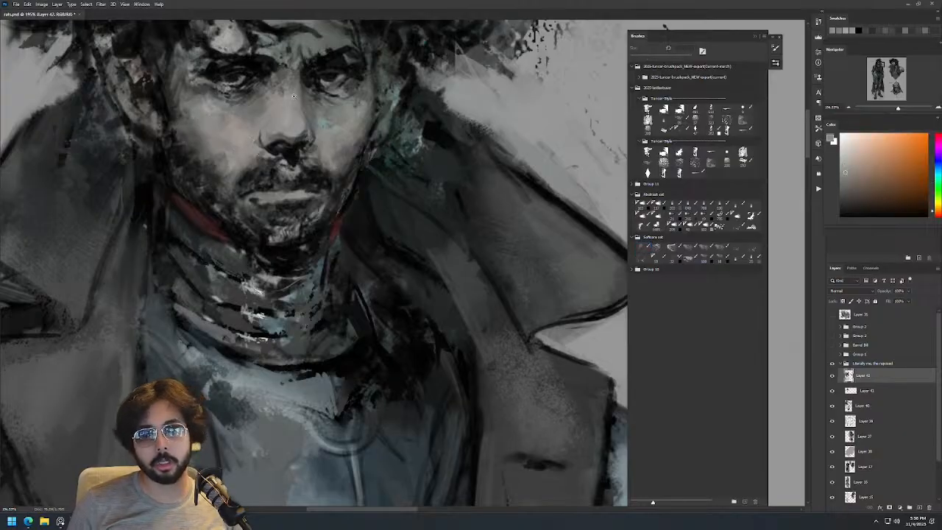
Flip the canvas horizontally and darken the standing figure's jaw and the area beneath the ear with black.
{"action": "scroll", "coordinate": [342, 95], "scroll_direction": "down", "scroll_amount": 4}
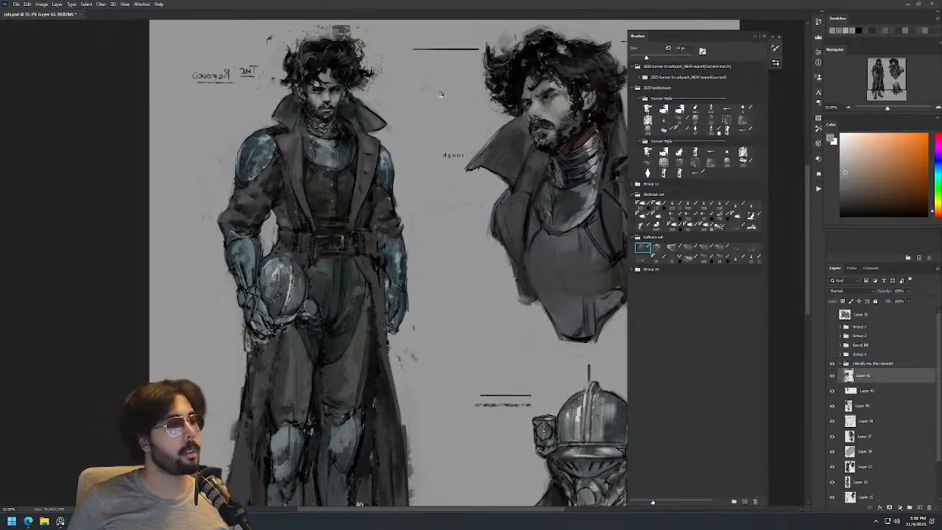
{"action": "key", "text": "ctrl+shift+h"}
{"action": "left_click_drag", "start_coordinate": [530, 121], "coordinate": [396, 103]}
{"action": "left_click_drag", "start_coordinate": [464, 76], "coordinate": [515, 76]}
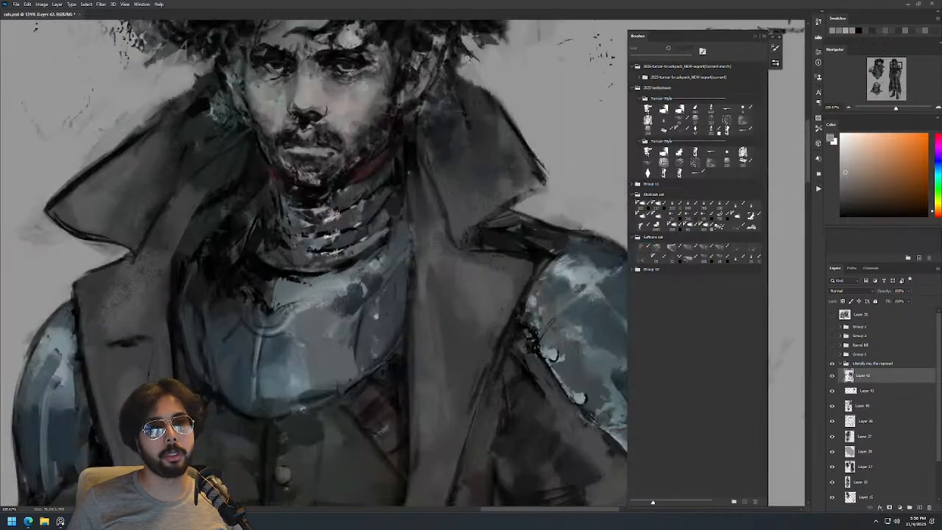
{"action": "key", "text": "d"}
{"action": "left_click_drag", "start_coordinate": [383, 132], "coordinate": [365, 135]}
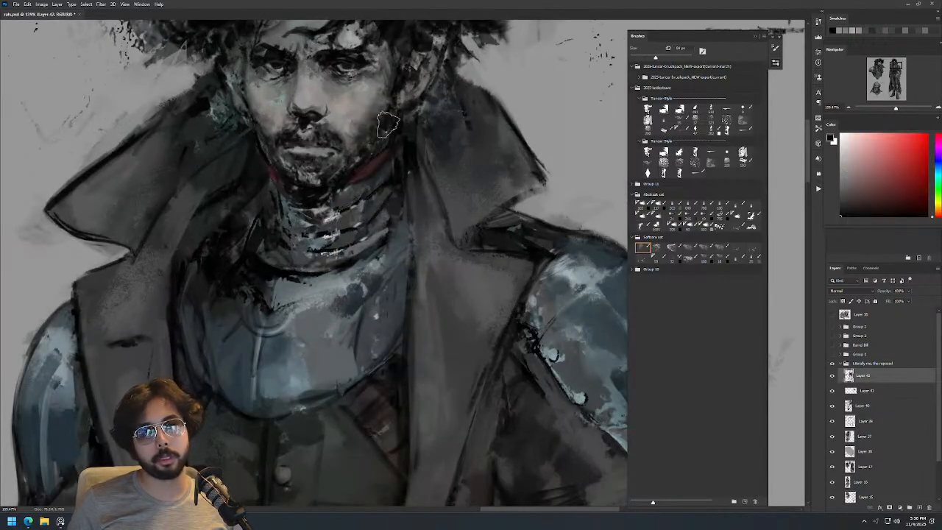
{"action": "left_click_drag", "start_coordinate": [415, 118], "coordinate": [403, 173]}
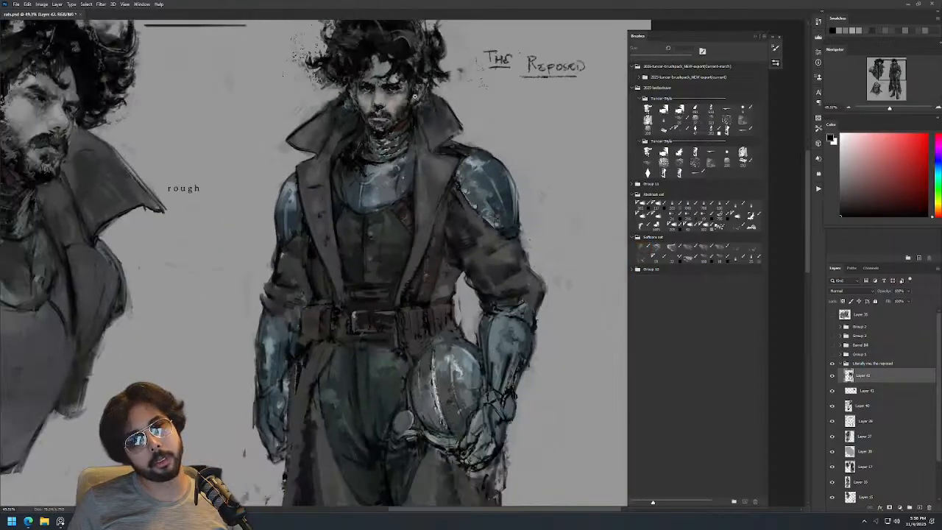
Repaint the standing figure's cheek with warm skin tones sampled from the face.
{"action": "left_click_drag", "start_coordinate": [412, 104], "coordinate": [458, 104]}
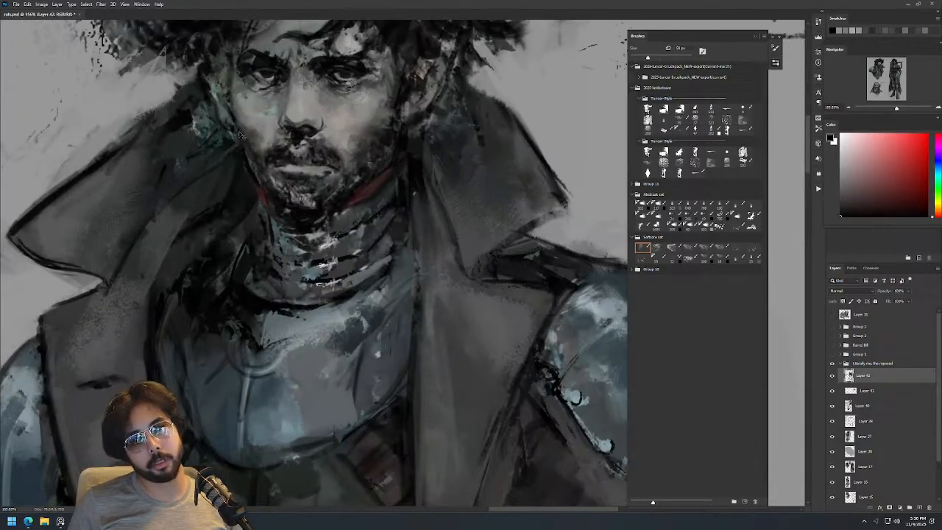
{"action": "mouse_move", "coordinate": [390, 102]}
{"action": "left_mouse_down"}
{"action": "mouse_move", "coordinate": [370, 172]}
{"action": "mouse_move", "coordinate": [393, 94]}
{"action": "mouse_move", "coordinate": [449, 98]}
{"action": "left_mouse_up"}
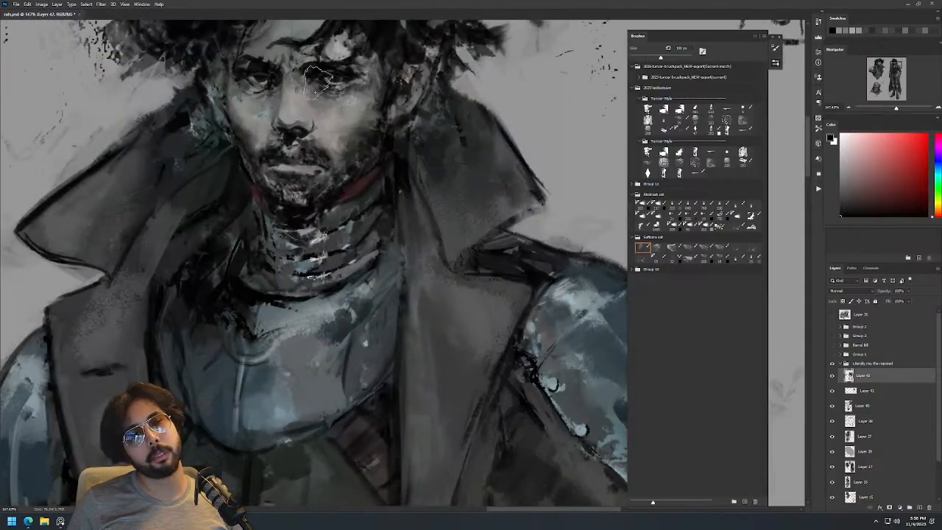
{"action": "left_click", "coordinate": [338, 131], "text": "alt"}
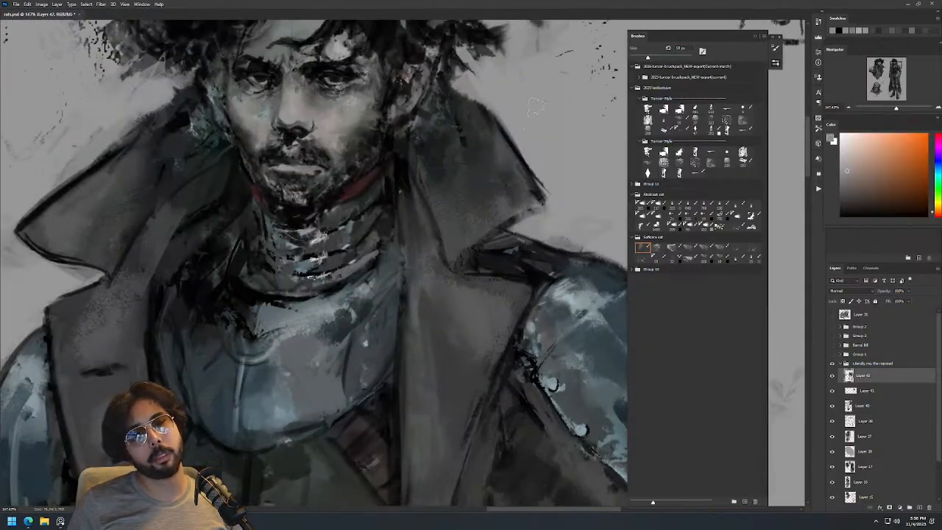
{"action": "left_click", "coordinate": [343, 116], "text": "alt"}
{"action": "left_click_drag", "start_coordinate": [310, 128], "coordinate": [333, 128]}
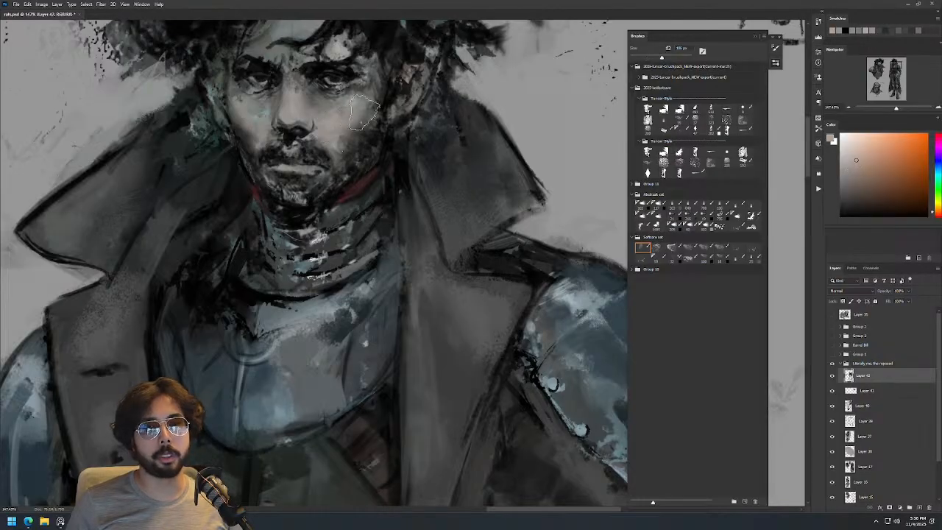
{"action": "left_click_drag", "start_coordinate": [400, 100], "coordinate": [363, 100]}
{"action": "mouse_move", "coordinate": [432, 63]}
{"action": "left_mouse_down"}
{"action": "mouse_move", "coordinate": [408, 64]}
{"action": "mouse_move", "coordinate": [460, 75]}
{"action": "left_mouse_up"}
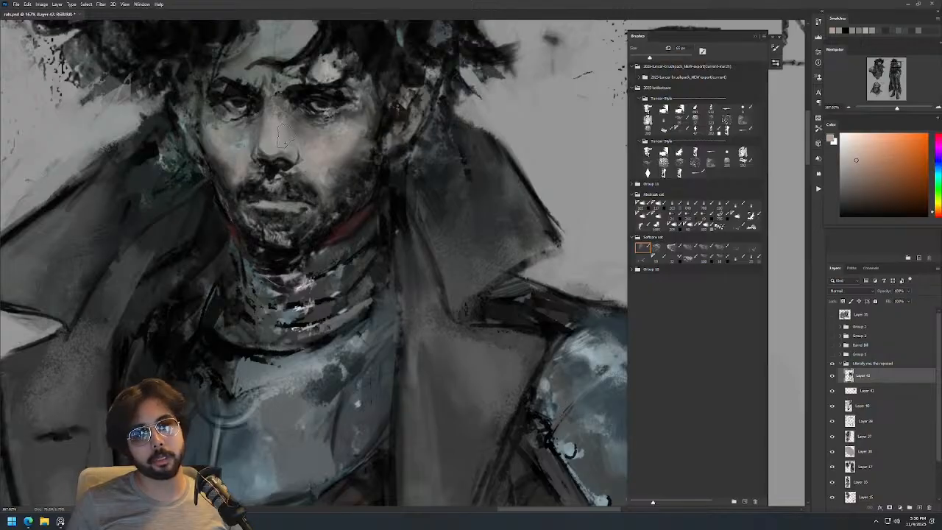
{"action": "left_click_drag", "start_coordinate": [339, 131], "coordinate": [324, 161]}
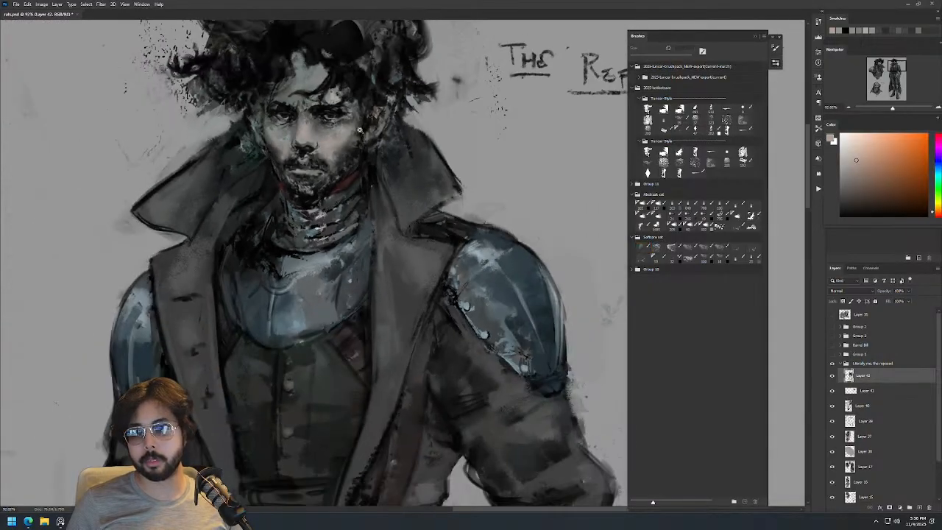
Pick a lighter warm skin tone and brighten the cheek beside the nose.
{"action": "left_click_drag", "start_coordinate": [332, 114], "coordinate": [360, 97]}
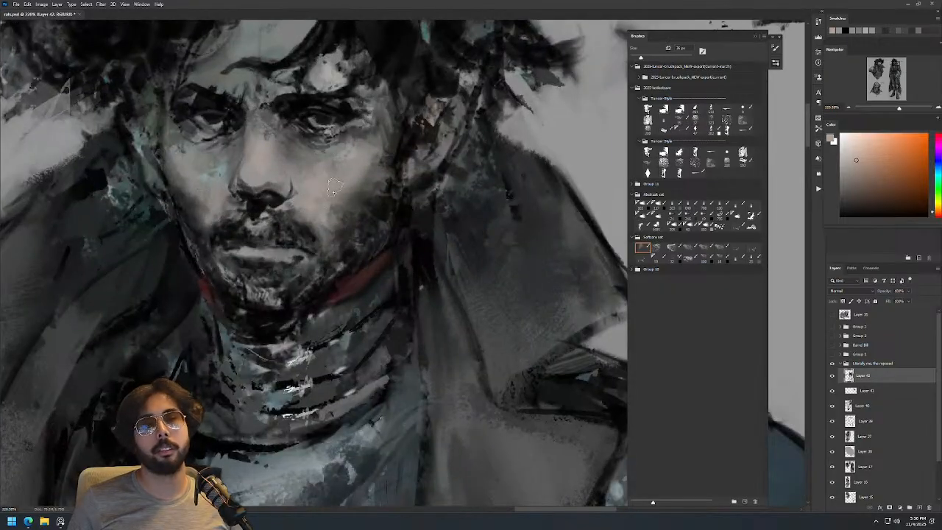
{"action": "left_click", "coordinate": [336, 172], "text": "alt"}
{"action": "left_click", "coordinate": [848, 150]}
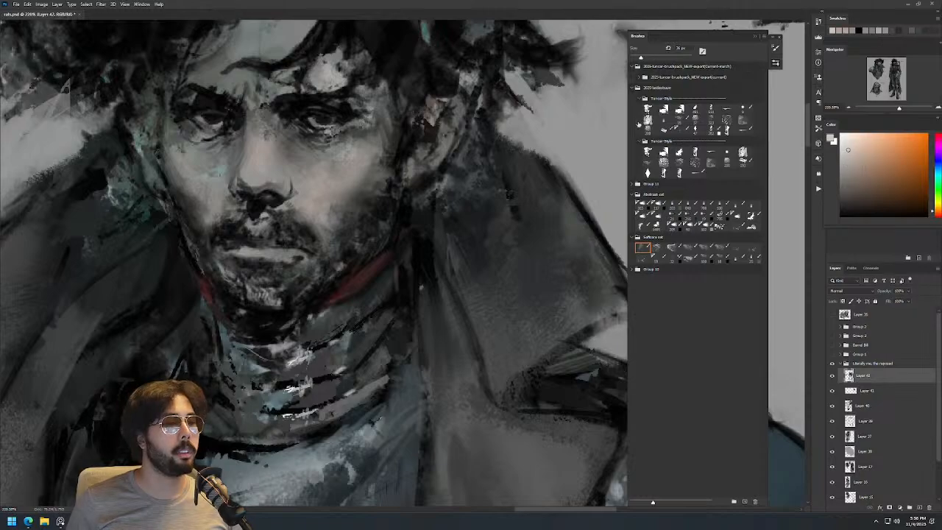
{"action": "left_click_drag", "start_coordinate": [380, 157], "coordinate": [355, 243]}
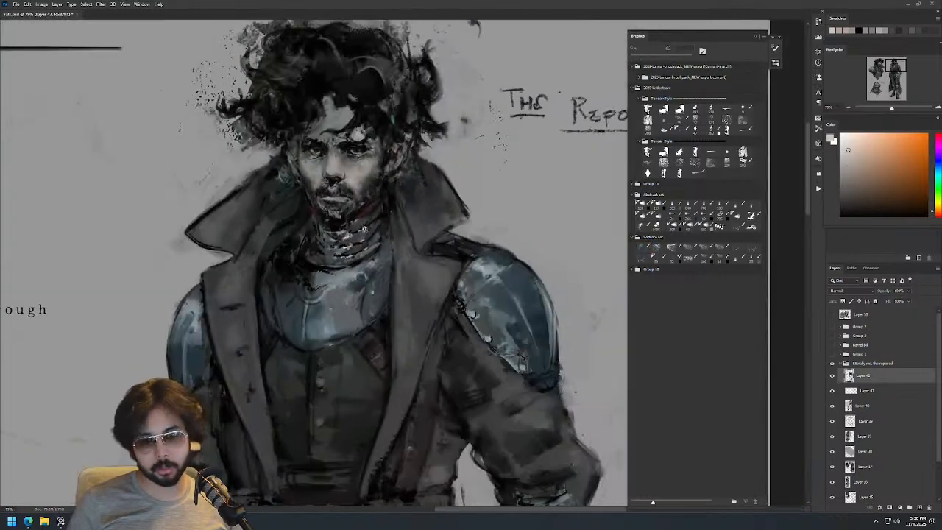
{"action": "left_click_drag", "start_coordinate": [397, 130], "coordinate": [388, 184]}
{"action": "left_click_drag", "start_coordinate": [366, 139], "coordinate": [392, 127]}
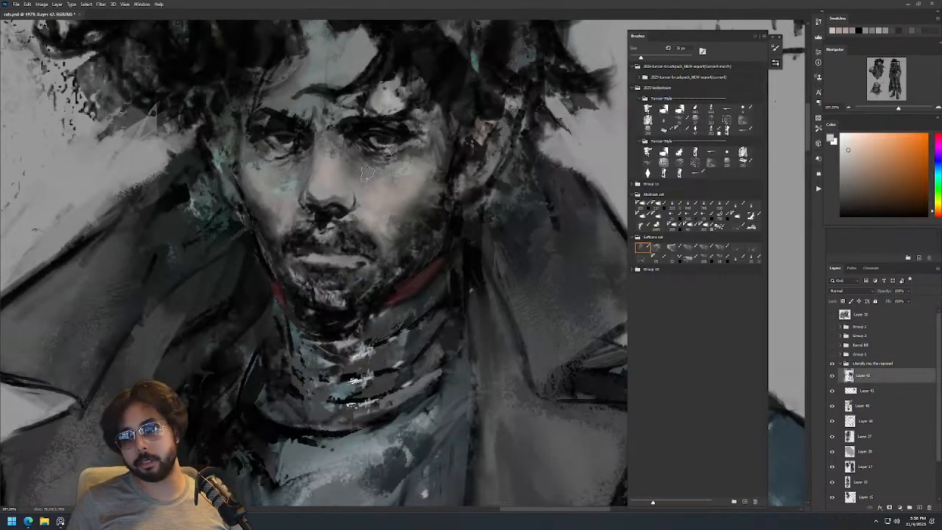
Deepen the moustache with black and blend the cheek using skin tones sampled from the face.
{"action": "key", "text": "d"}
{"action": "left_click_drag", "start_coordinate": [382, 242], "coordinate": [369, 229]}
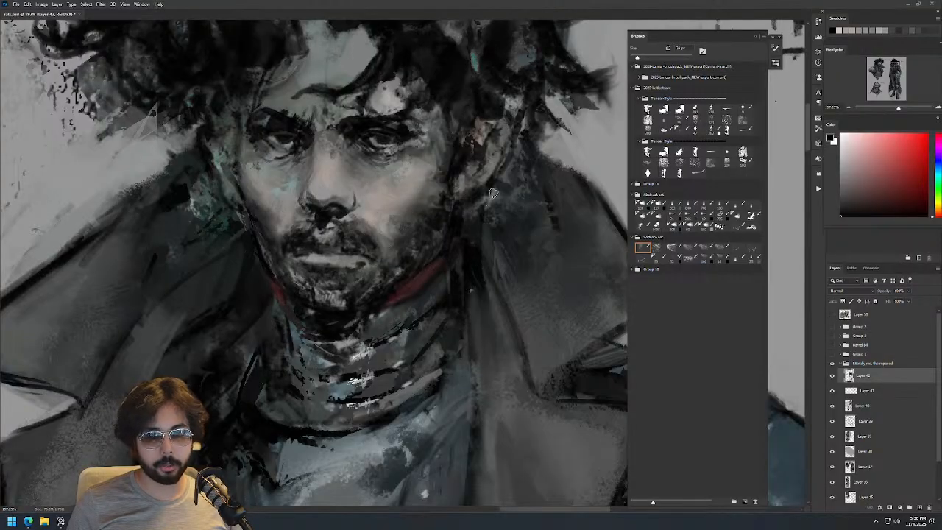
{"action": "left_click", "coordinate": [312, 181], "text": "alt"}
{"action": "left_click_drag", "start_coordinate": [383, 125], "coordinate": [344, 226]}
{"action": "left_click_drag", "start_coordinate": [379, 143], "coordinate": [361, 225]}
{"action": "left_click_drag", "start_coordinate": [422, 147], "coordinate": [406, 186]}
{"action": "left_click_drag", "start_coordinate": [379, 138], "coordinate": [416, 193]}
{"action": "left_click", "coordinate": [398, 225], "text": "alt"}
{"action": "left_click_drag", "start_coordinate": [495, 194], "coordinate": [482, 194]}
{"action": "mouse_move", "coordinate": [484, 193]}
{"action": "left_mouse_down"}
{"action": "mouse_move", "coordinate": [424, 128]}
{"action": "mouse_move", "coordinate": [485, 139]}
{"action": "left_mouse_up"}
Flip the canvas back horizontally and paint the inner collar beside the jaw with sampled dark tones.
{"action": "key", "text": "ctrl+shift+h"}
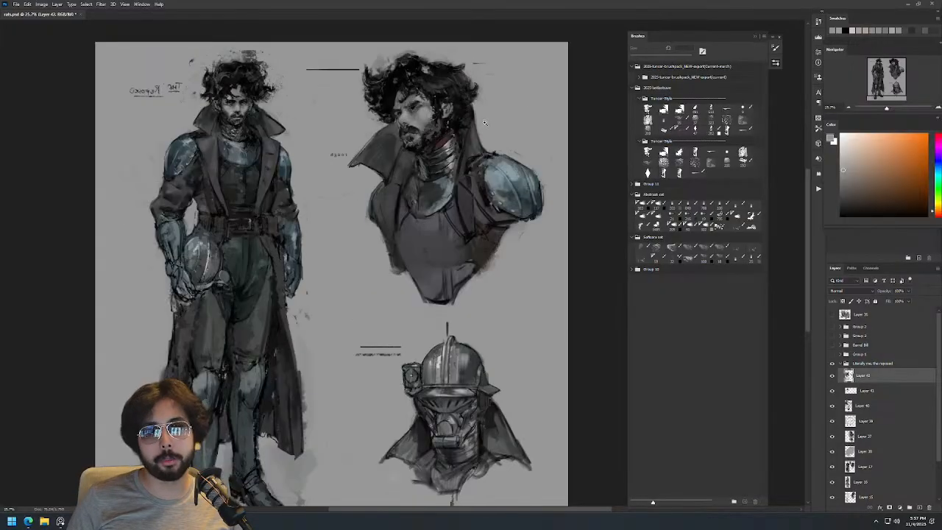
{"action": "left_click_drag", "start_coordinate": [228, 83], "coordinate": [290, 111]}
{"action": "left_click_drag", "start_coordinate": [302, 144], "coordinate": [309, 145]}
{"action": "key", "text": "b"}
{"action": "left_click", "coordinate": [329, 167], "text": "alt"}
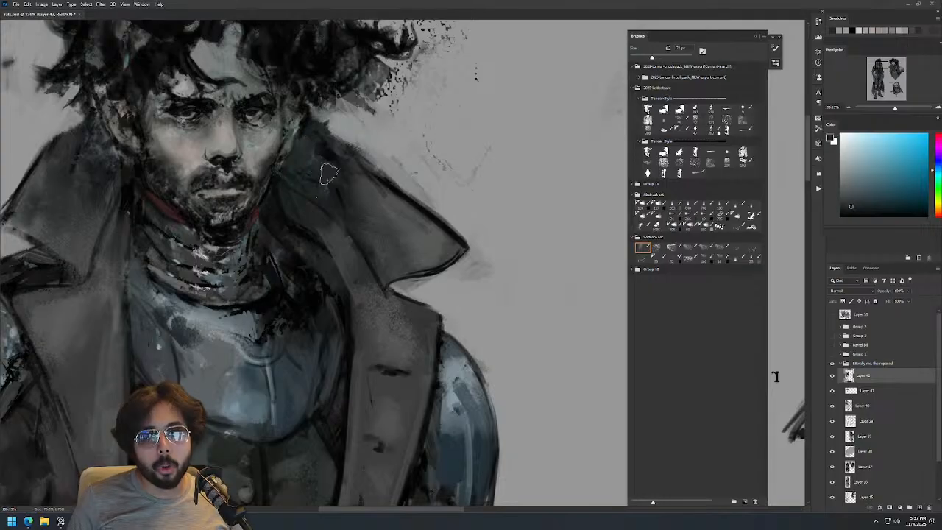
{"action": "left_click", "coordinate": [334, 184], "text": "alt"}
{"action": "left_click", "coordinate": [309, 147], "text": "alt"}
Shrink the brush and define the edge between the face and the collar with black.
{"action": "key", "text": "bracketleft"}
{"action": "key", "text": "bracketleft"}
{"action": "key", "text": "bracketleft"}
{"action": "key", "text": "bracketleft"}
{"action": "key", "text": "bracketleft"}
{"action": "key", "text": "bracketleft"}
{"action": "key", "text": "bracketleft"}
{"action": "key", "text": "bracketleft"}
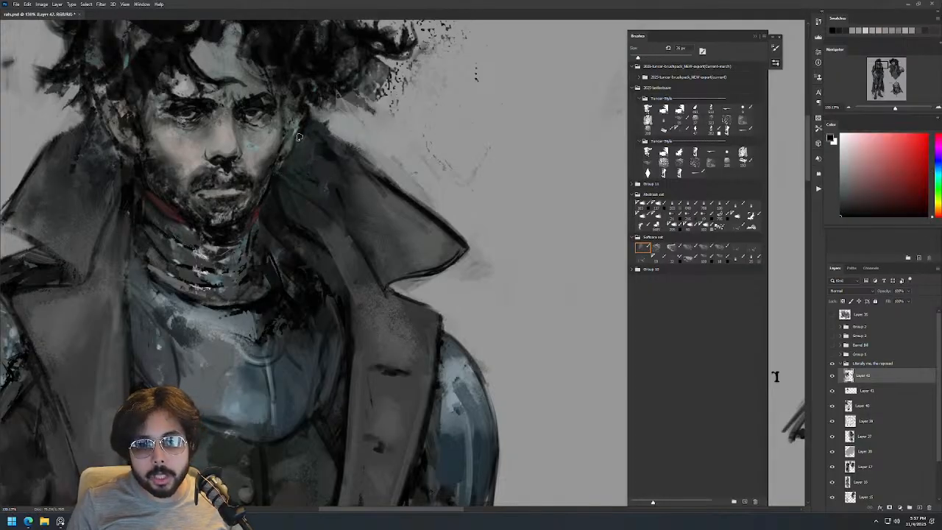
Enlarge the brush and tone down the light patch above the eye with black.
{"action": "key", "text": "z"}
{"action": "left_click_drag", "start_coordinate": [323, 122], "coordinate": [302, 197]}
{"action": "left_click_drag", "start_coordinate": [271, 108], "coordinate": [294, 120]}
{"action": "key", "text": "b"}
{"action": "key", "text": "bracketright"}
{"action": "key", "text": "bracketright"}
{"action": "key", "text": "bracketright"}
{"action": "key", "text": "bracketright"}
{"action": "key", "text": "bracketright"}
{"action": "key", "text": "bracketright"}
{"action": "key", "text": "bracketright"}
{"action": "key", "text": "bracketright"}
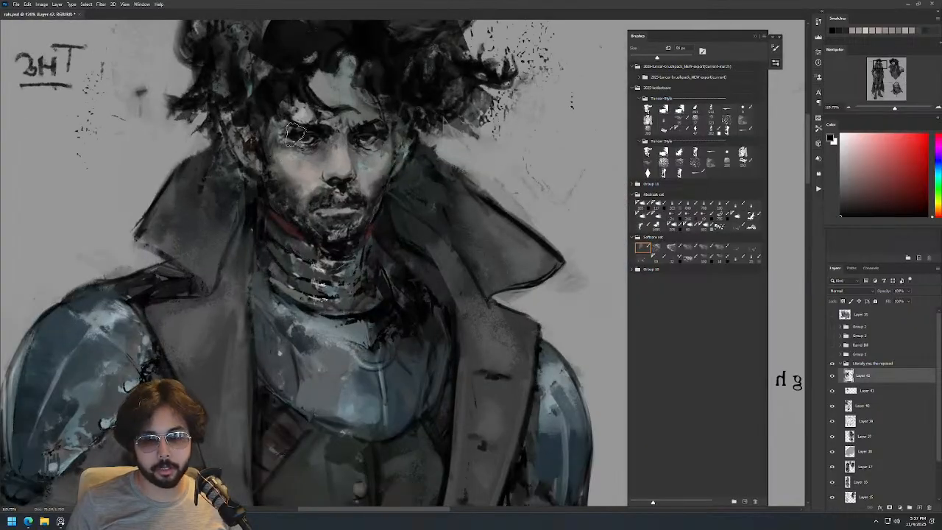
Paint the forehead and brow with a warm skin tone sampled from the face.
{"action": "scroll", "coordinate": [324, 111], "scroll_direction": "down", "scroll_amount": 5}
{"action": "left_click_drag", "start_coordinate": [370, 91], "coordinate": [405, 68]}
{"action": "key", "text": "b"}
{"action": "left_click", "coordinate": [329, 192], "text": "alt"}
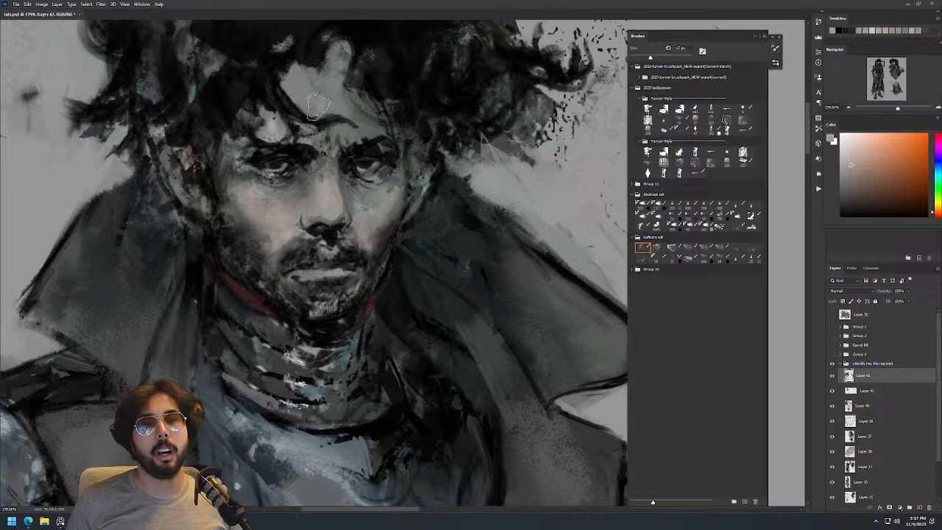
{"action": "key", "text": "bracketright"}
{"action": "key", "text": "z"}
{"action": "left_click_drag", "start_coordinate": [354, 106], "coordinate": [401, 67]}
{"action": "key", "text": "b"}
{"action": "right_click", "coordinate": [353, 121], "text": "alt"}
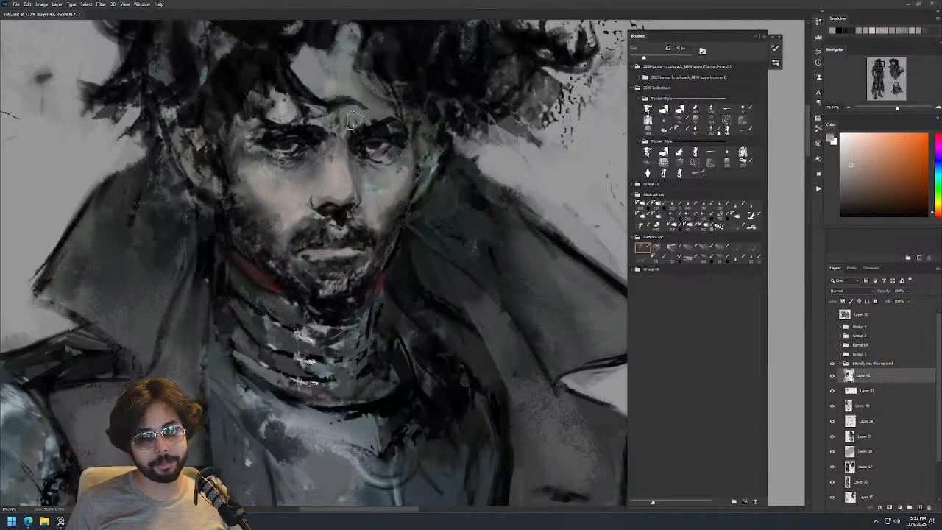
Pick a lighter blue than the sampled armour tone and paint bright highlights on top of the shoulder armour.
{"action": "key", "text": "z"}
{"action": "left_click_drag", "start_coordinate": [388, 120], "coordinate": [354, 188]}
{"action": "mouse_move", "coordinate": [408, 153]}
{"action": "left_mouse_down"}
{"action": "mouse_move", "coordinate": [398, 156]}
{"action": "mouse_move", "coordinate": [406, 165]}
{"action": "mouse_move", "coordinate": [414, 159]}
{"action": "mouse_move", "coordinate": [393, 148]}
{"action": "left_mouse_up"}
{"action": "key", "text": "b"}
{"action": "left_click", "coordinate": [371, 150], "text": "alt"}
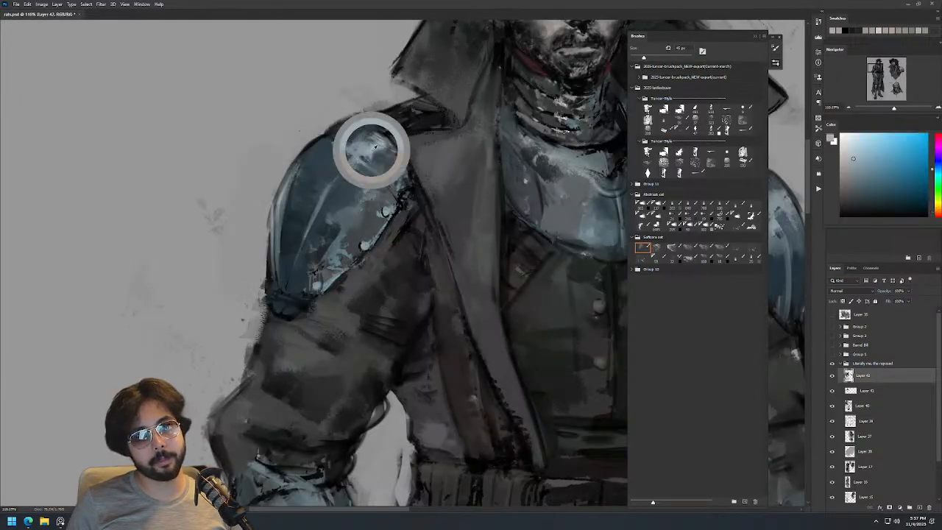
{"action": "left_click_drag", "start_coordinate": [336, 179], "coordinate": [368, 138]}
{"action": "key", "text": "ctrl+z"}
{"action": "left_click", "coordinate": [849, 139]}
{"action": "right_click", "coordinate": [339, 153], "text": "alt"}
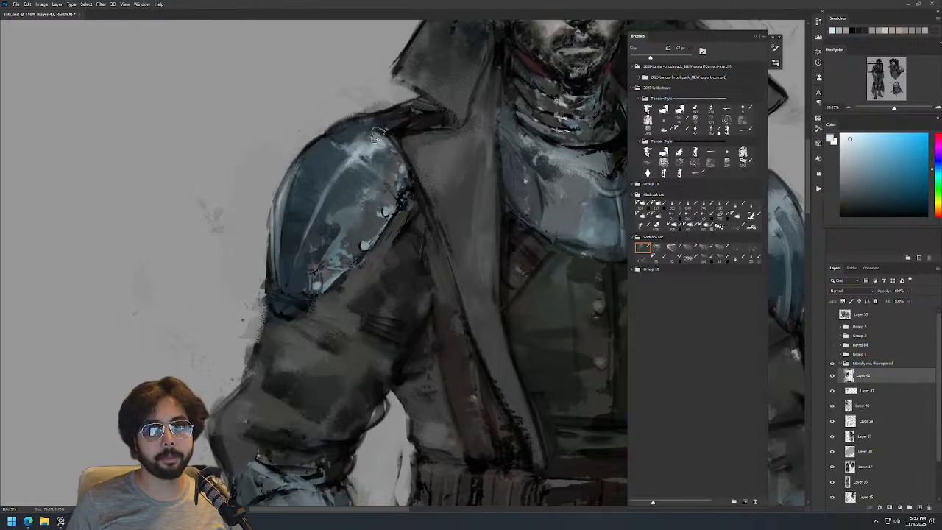
{"action": "scroll", "coordinate": [355, 155], "scroll_direction": "down", "scroll_amount": 5}
{"action": "scroll", "coordinate": [530, 130], "scroll_direction": "up", "scroll_amount": 5}
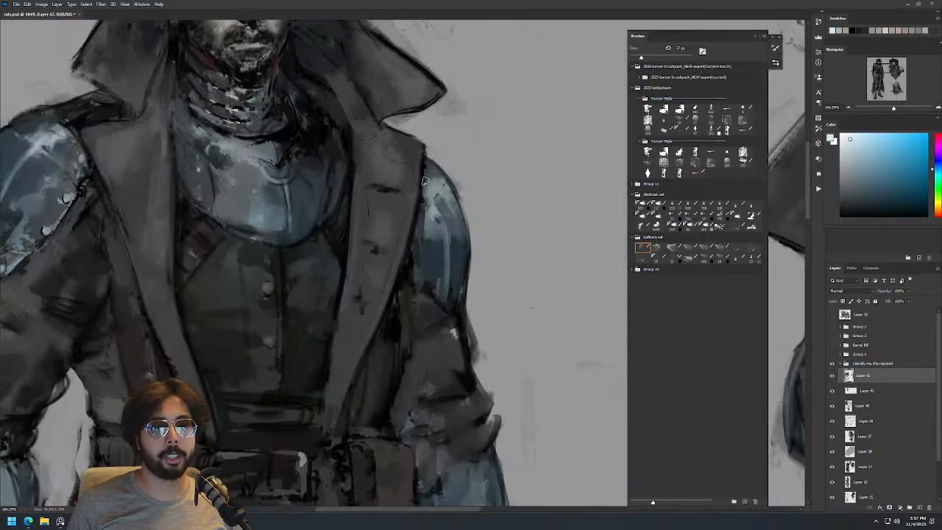
Set the paint colour to black and darken the outer edge of the armoured forearm on the empty-handed side.
{"action": "scroll", "coordinate": [450, 216], "scroll_direction": "down", "scroll_amount": 5}
{"action": "scroll", "coordinate": [462, 204], "scroll_direction": "up", "scroll_amount": 3}
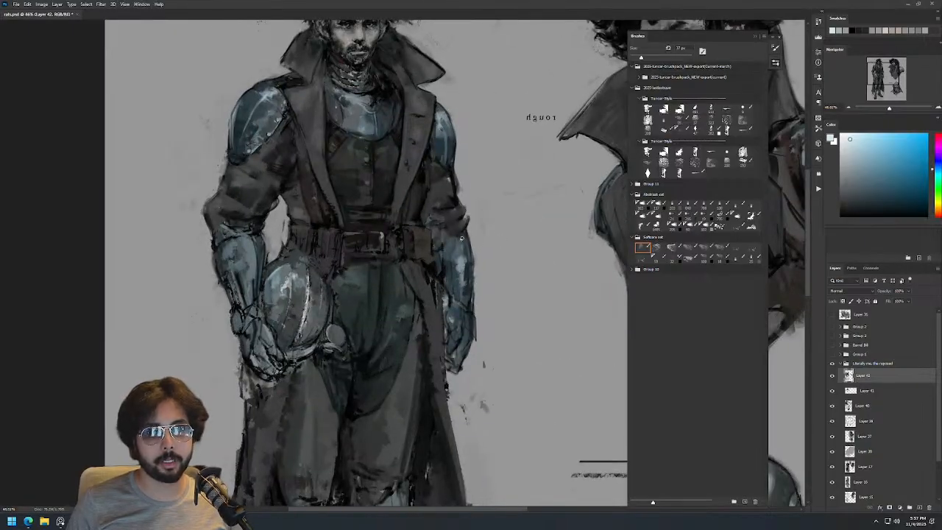
{"action": "scroll", "coordinate": [486, 232], "scroll_direction": "down", "scroll_amount": 3}
{"action": "scroll", "coordinate": [499, 236], "scroll_direction": "up", "scroll_amount": 5}
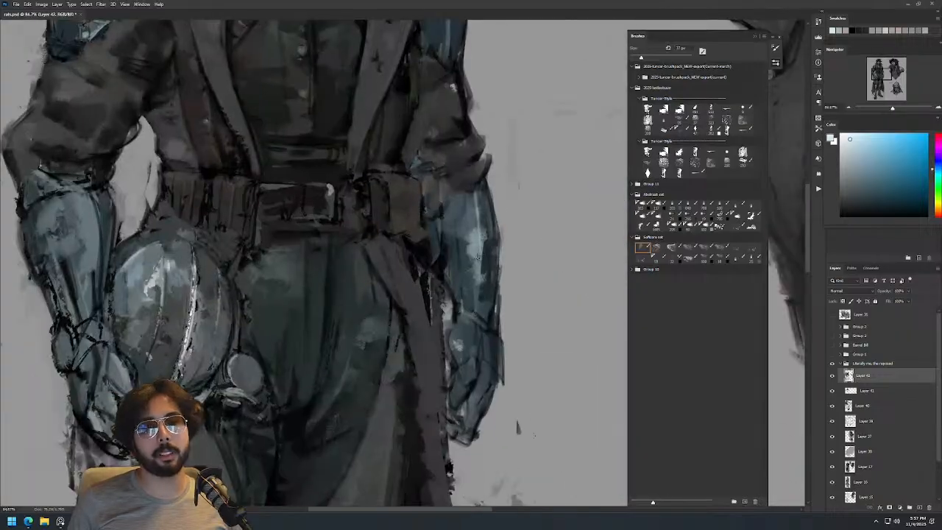
{"action": "key", "text": "d"}
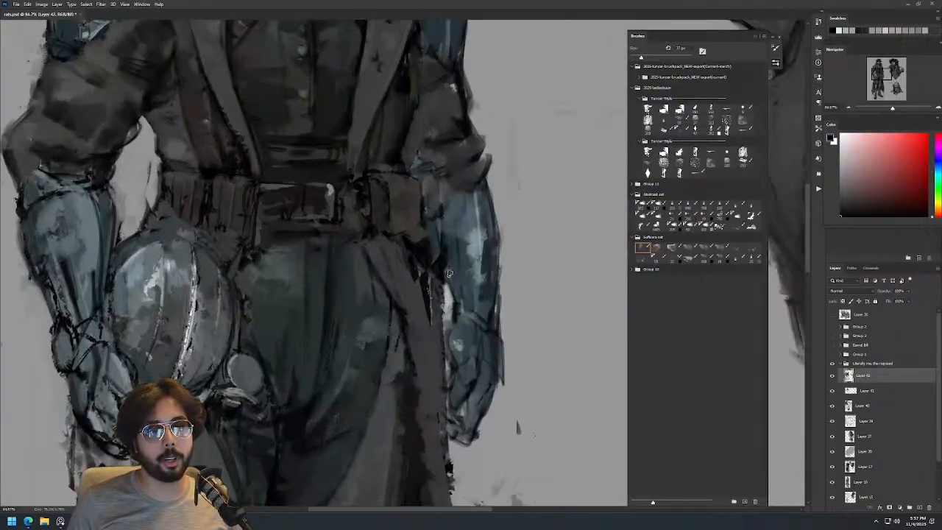
{"action": "scroll", "coordinate": [466, 279], "scroll_direction": "down", "scroll_amount": 5}
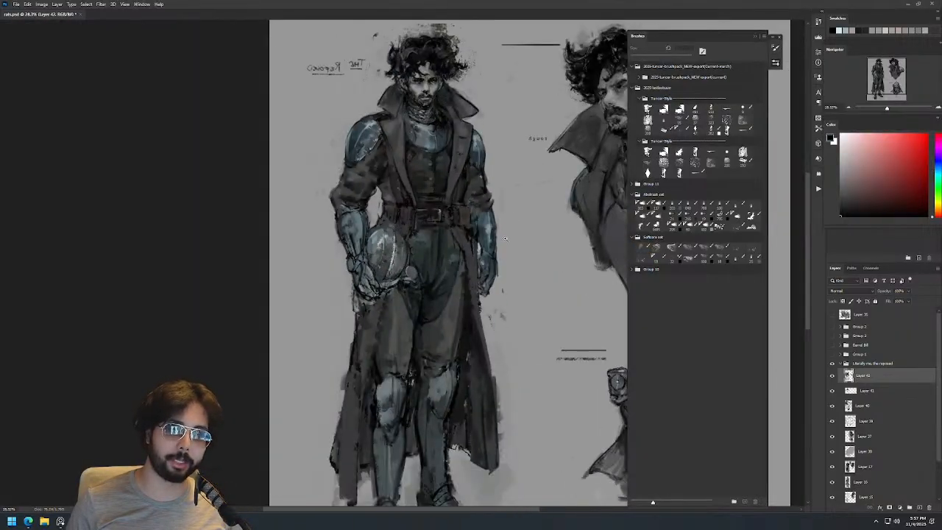
{"action": "scroll", "coordinate": [504, 234], "scroll_direction": "up", "scroll_amount": 5}
{"action": "left_click", "coordinate": [476, 251], "text": "alt"}
{"action": "left_click", "coordinate": [482, 250], "text": "alt"}
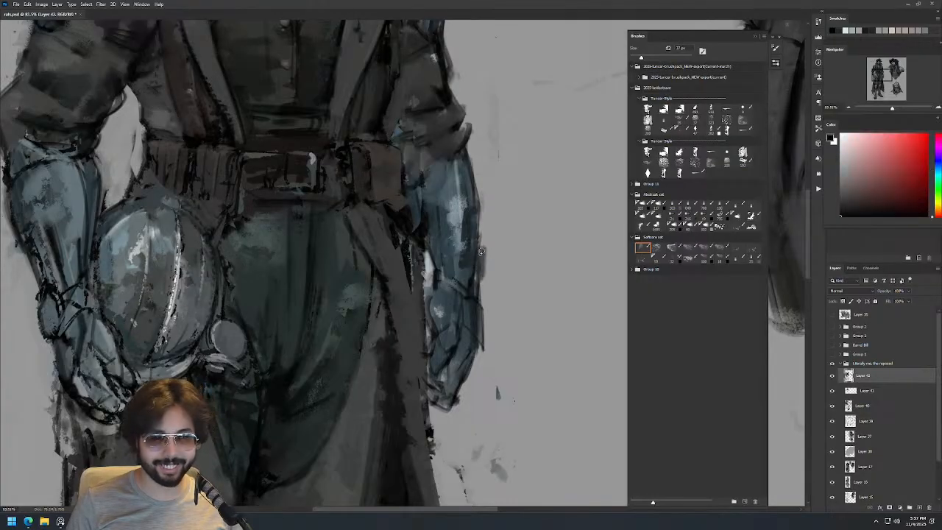
{"action": "left_click_drag", "start_coordinate": [484, 246], "coordinate": [480, 292]}
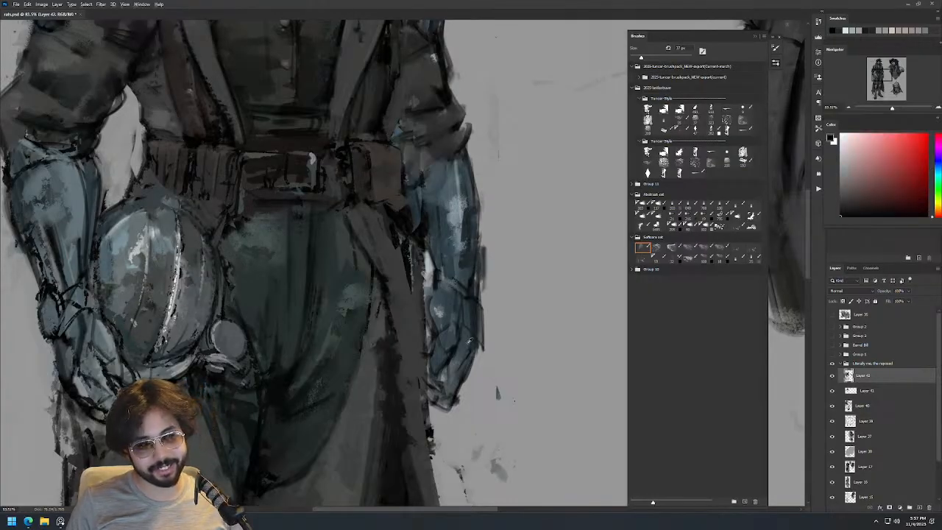
Touch up the gauntlet's wrist and hand with sampled blue-grey, and outline its outer edge in black.
{"action": "left_click", "coordinate": [463, 322], "text": "alt"}
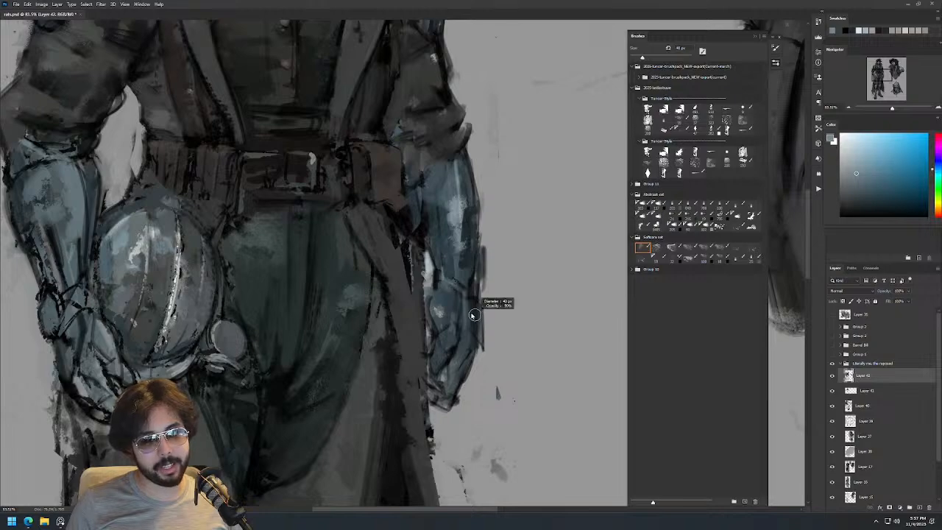
{"action": "left_click", "coordinate": [464, 309], "text": "alt"}
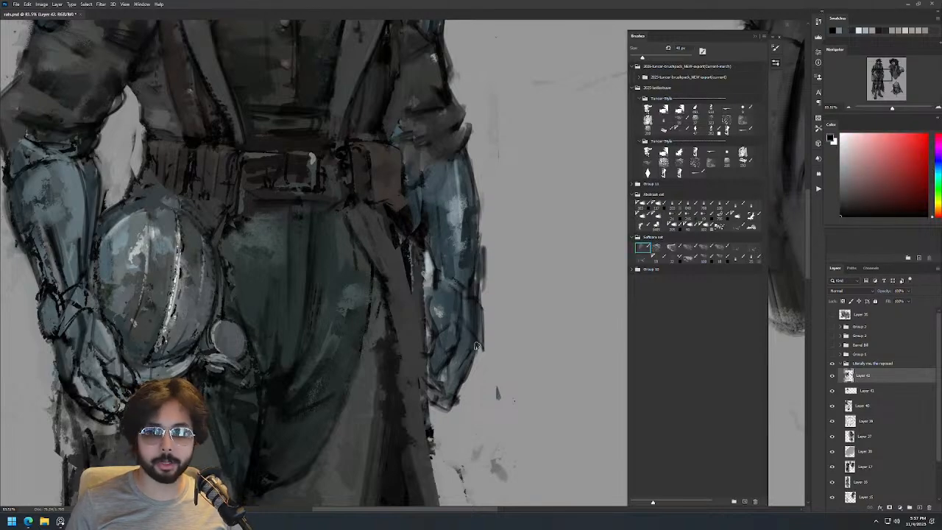
{"action": "left_click_drag", "start_coordinate": [481, 303], "coordinate": [484, 353]}
Flip the canvas horizontally and paint the upper coat sleeve with dark tones sampled from it.
{"action": "key", "text": "z"}
{"action": "left_click_drag", "start_coordinate": [506, 287], "coordinate": [150, 284]}
{"action": "key", "text": "F4"}
{"action": "left_click_drag", "start_coordinate": [268, 210], "coordinate": [308, 210]}
{"action": "key", "text": "b"}
{"action": "left_click", "coordinate": [261, 207], "text": "alt"}
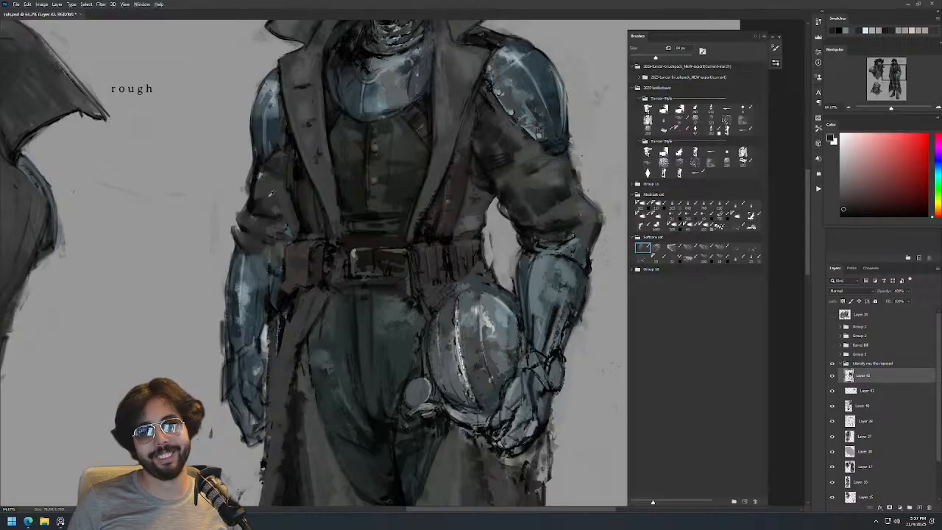
{"action": "left_click", "coordinate": [270, 192], "text": "alt"}
Adjust the brush size and refine the waistcoat's edges below the breastplate with dark tones.
{"action": "key", "text": "z"}
{"action": "left_click_drag", "start_coordinate": [343, 222], "coordinate": [319, 224]}
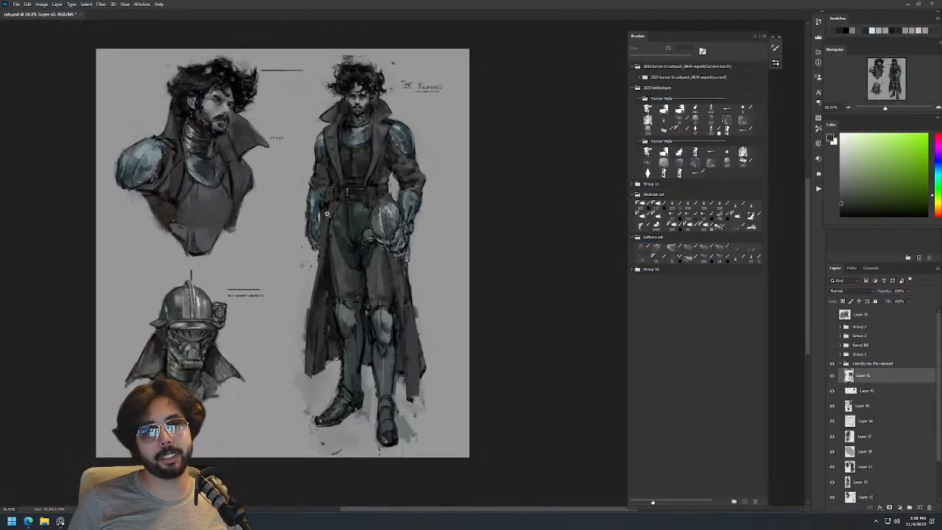
{"action": "left_click", "coordinate": [365, 123]}
{"action": "left_click", "coordinate": [367, 129]}
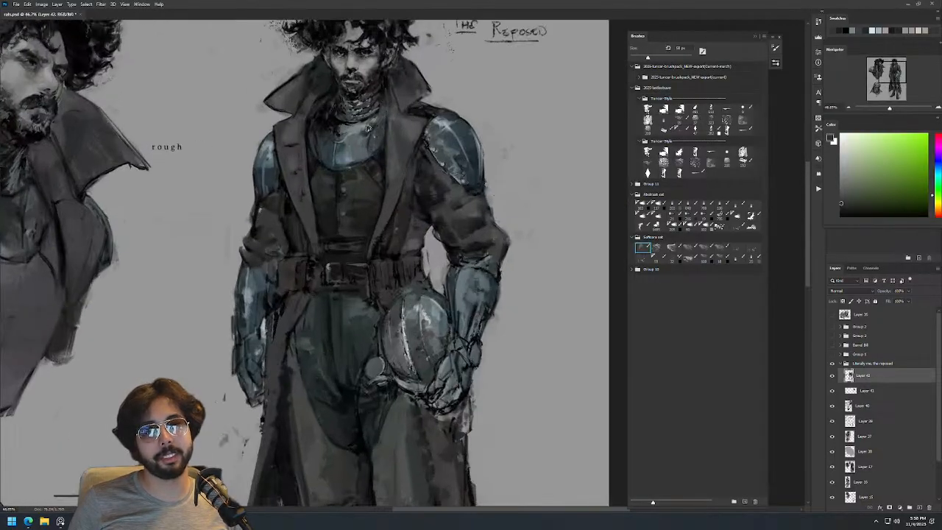
{"action": "left_click", "coordinate": [312, 191], "text": "alt"}
{"action": "right_click", "coordinate": [337, 222], "text": "alt"}
{"action": "right_click", "coordinate": [330, 211], "text": "alt"}
{"action": "right_click", "coordinate": [373, 200], "text": "alt"}
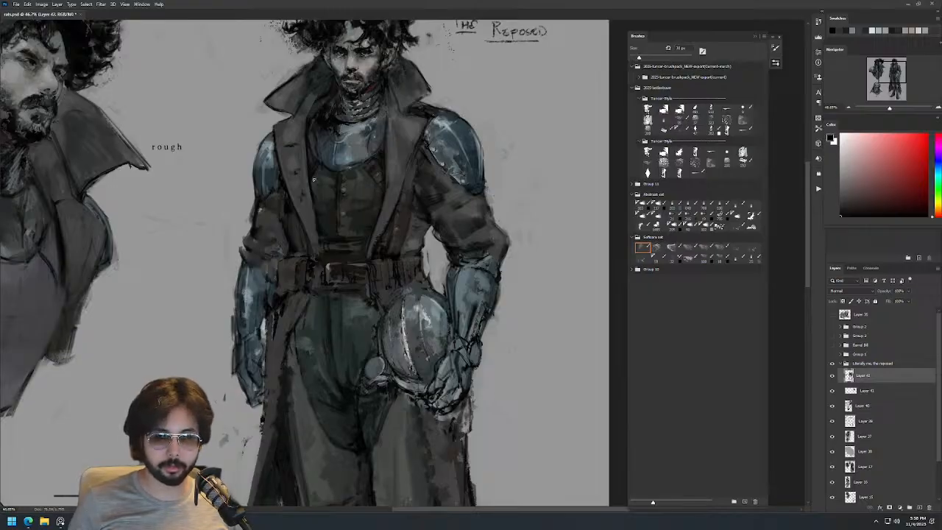
Paint the cheek of the standing figure with a light warm skin tone sampled from the face.
{"action": "scroll", "coordinate": [356, 169], "scroll_direction": "down", "scroll_amount": 3}
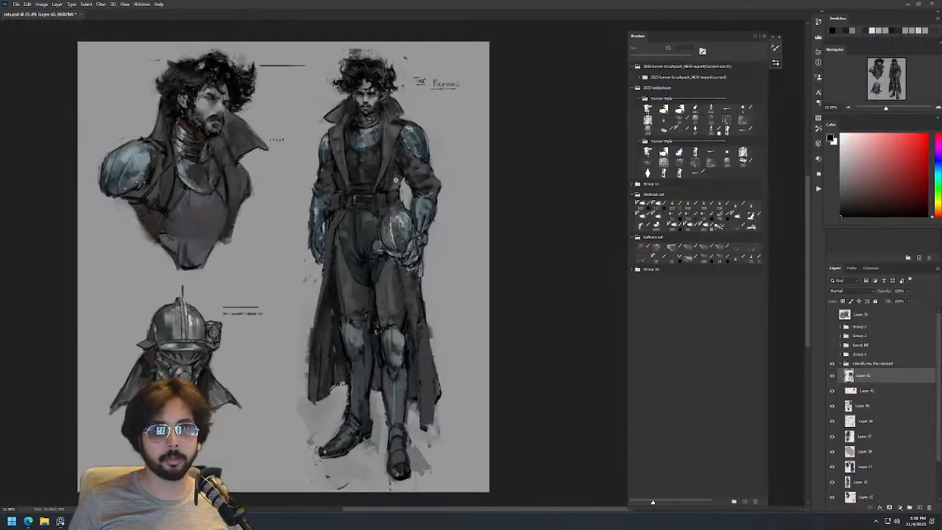
{"action": "scroll", "coordinate": [387, 93], "scroll_direction": "up", "scroll_amount": 8}
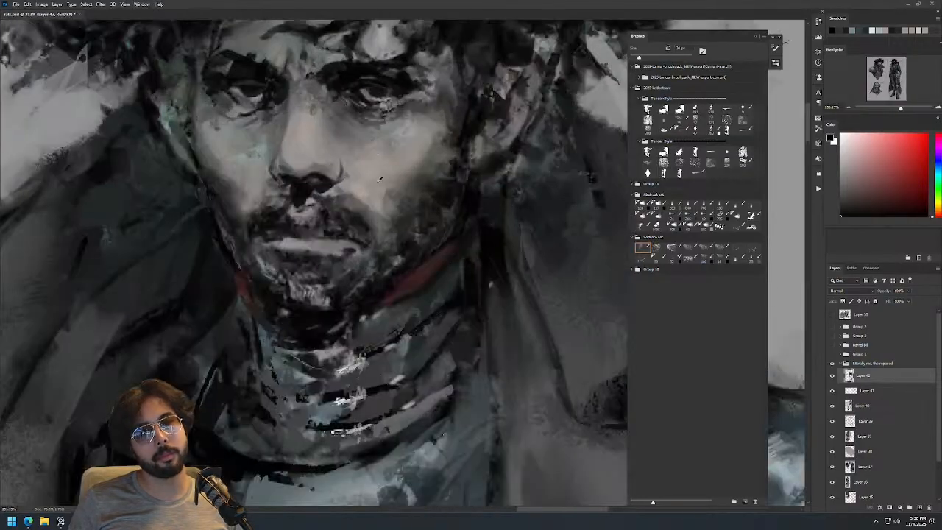
{"action": "left_click", "coordinate": [361, 182], "text": "alt"}
{"action": "scroll", "coordinate": [400, 142], "scroll_direction": "down", "scroll_amount": 8}
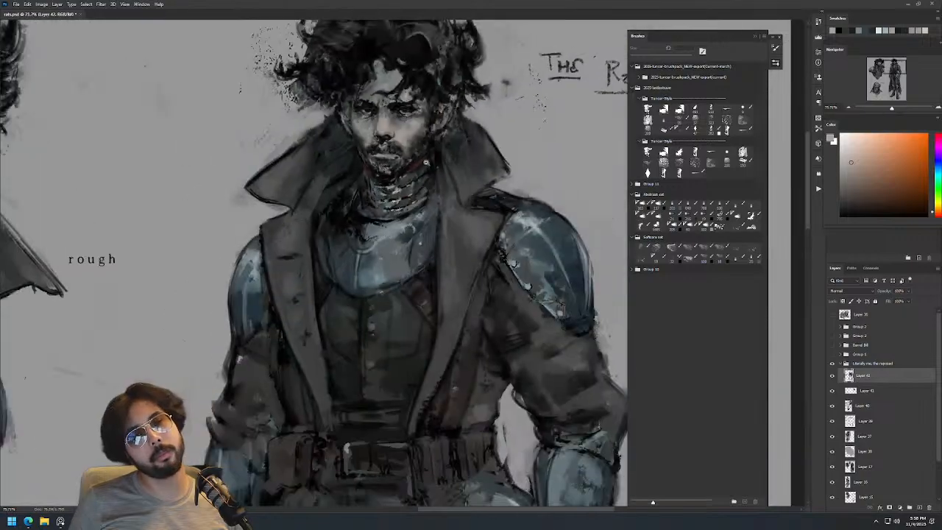
{"action": "scroll", "coordinate": [193, 121], "scroll_direction": "up", "scroll_amount": 7}
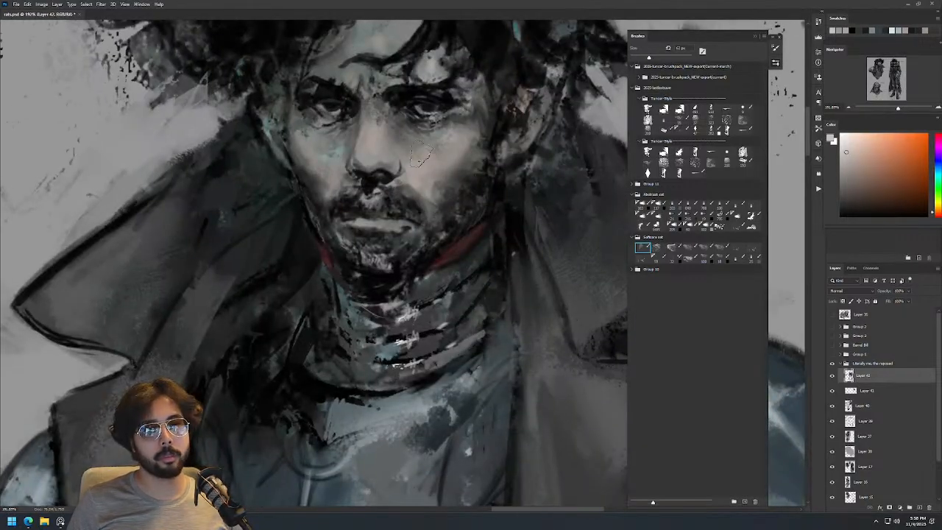
{"action": "scroll", "coordinate": [539, 175], "scroll_direction": "down", "scroll_amount": 5}
{"action": "scroll", "coordinate": [540, 125], "scroll_direction": "down", "scroll_amount": 2}
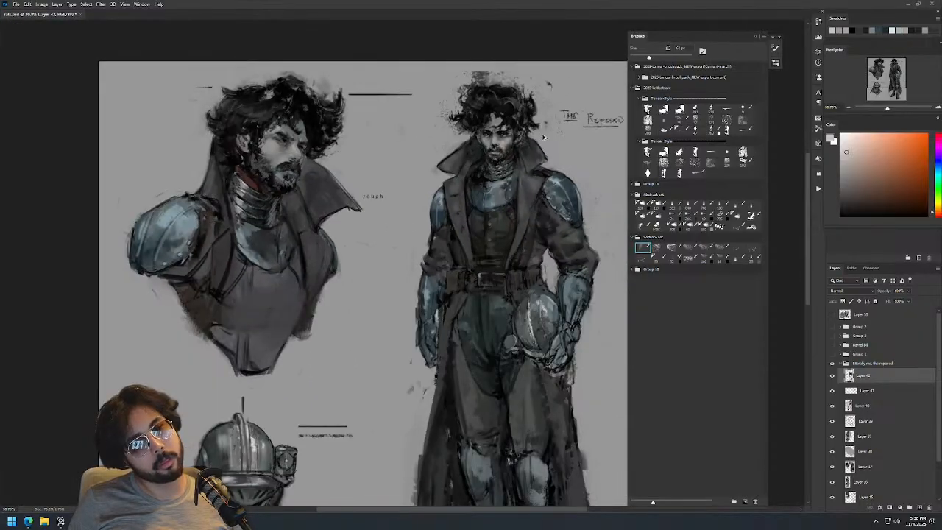
Switch to a textured brush from the Abstract set, enlarge it and blend the cheek with sampled skin tone.
{"action": "scroll", "coordinate": [537, 126], "scroll_direction": "up", "scroll_amount": 5}
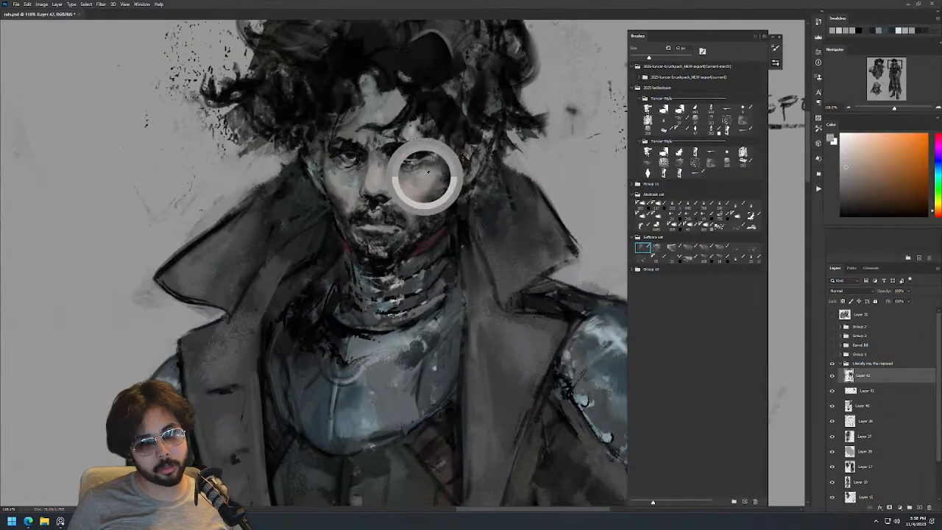
{"action": "left_click_drag", "start_coordinate": [406, 184], "coordinate": [403, 183]}
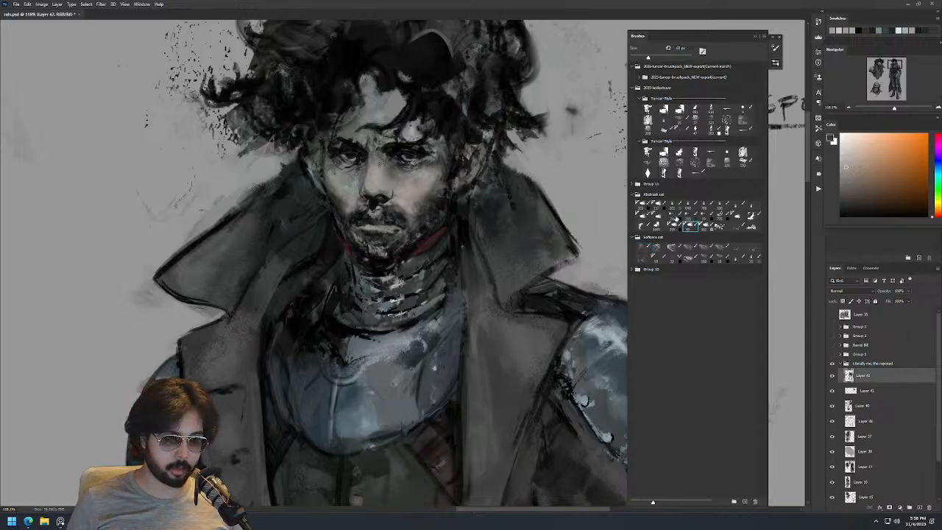
{"action": "left_click", "coordinate": [688, 225]}
{"action": "key", "text": "bracketright"}
{"action": "key", "text": "bracketright"}
{"action": "key", "text": "bracketright"}
{"action": "key", "text": "bracketright"}
{"action": "key", "text": "bracketright"}
{"action": "left_click", "coordinate": [402, 199], "text": "alt"}
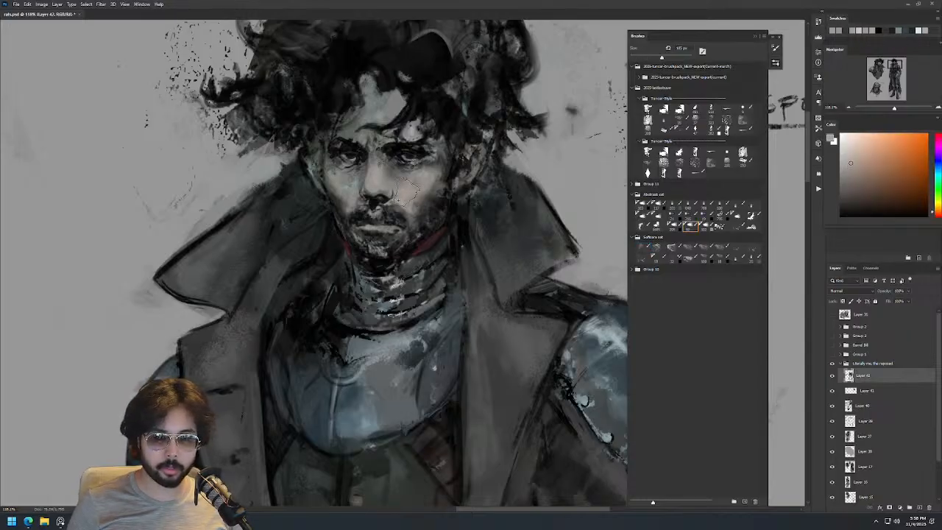
{"action": "scroll", "coordinate": [430, 231], "scroll_direction": "down", "scroll_amount": 4}
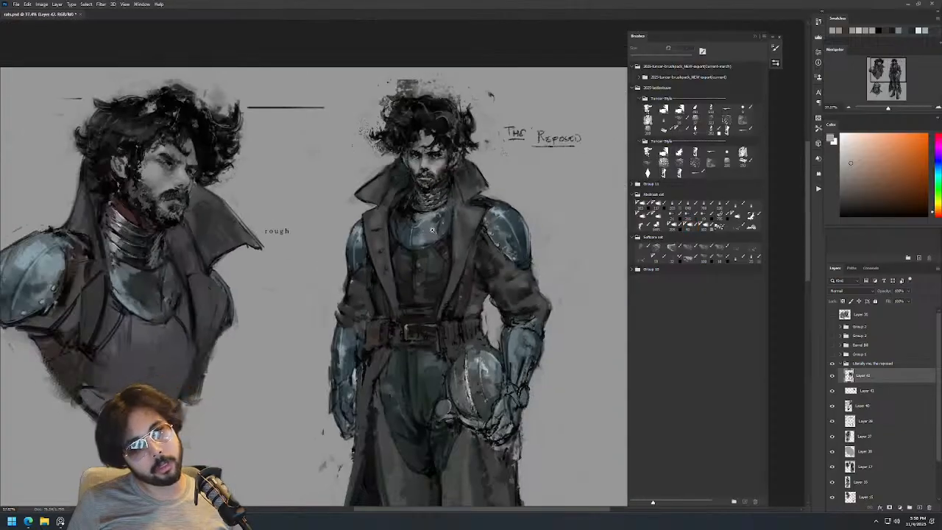
{"action": "scroll", "coordinate": [471, 150], "scroll_direction": "down", "scroll_amount": 2}
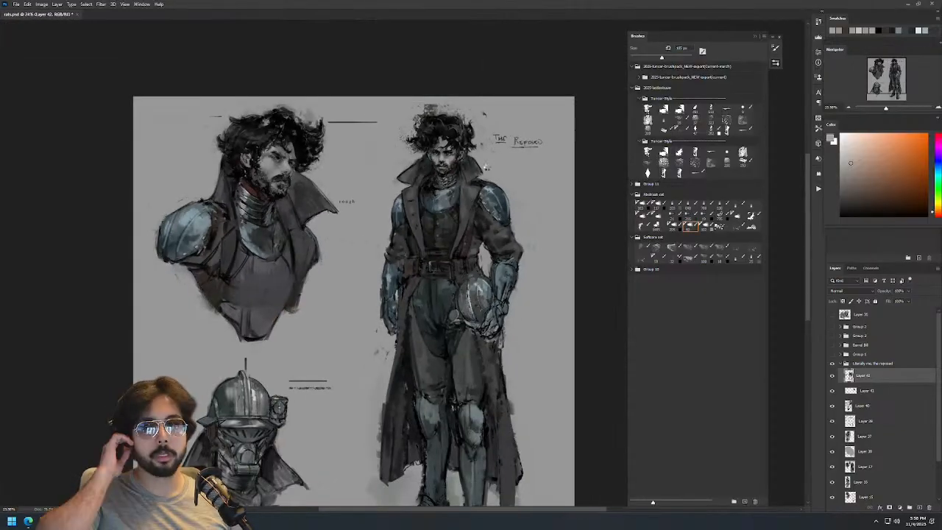
Flip the canvas horizontally again and deepen the top of the hair with black.
{"action": "key", "text": "ctrl+shift+h"}
{"action": "scroll", "coordinate": [261, 119], "scroll_direction": "up", "scroll_amount": 4}
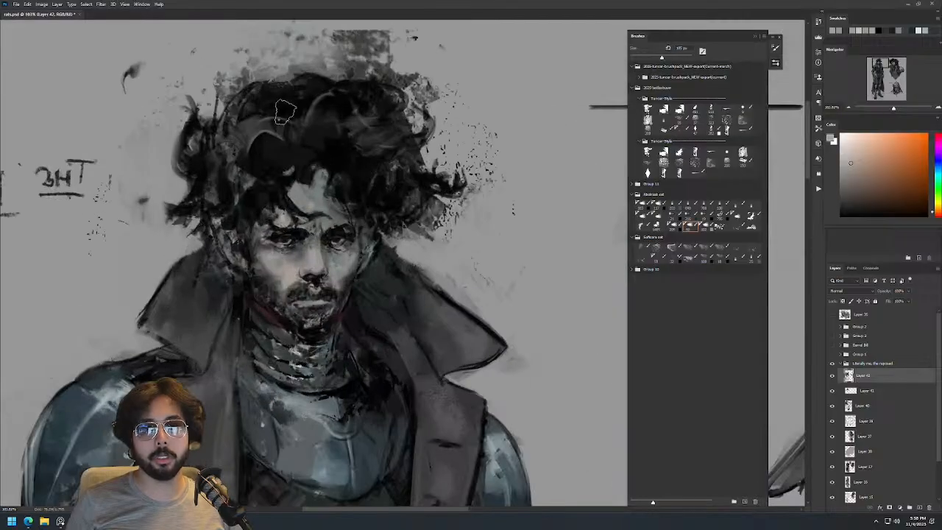
{"action": "key", "text": "d"}
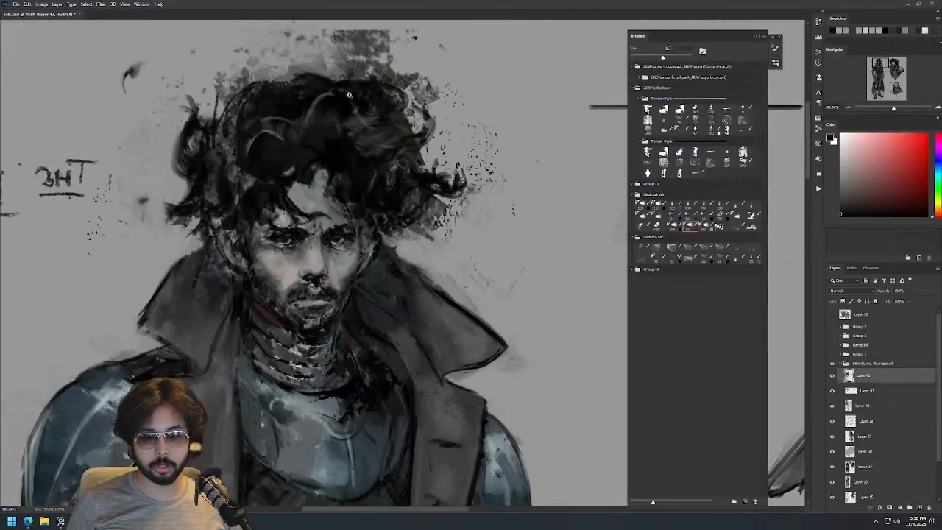
Shrink the brush and reshape the pointed collar's tip and edge with black and sampled coat tones.
{"action": "scroll", "coordinate": [393, 148], "scroll_direction": "down", "scroll_amount": 4}
{"action": "left_click_drag", "start_coordinate": [309, 156], "coordinate": [343, 151]}
{"action": "left_click", "coordinate": [328, 159], "text": "alt"}
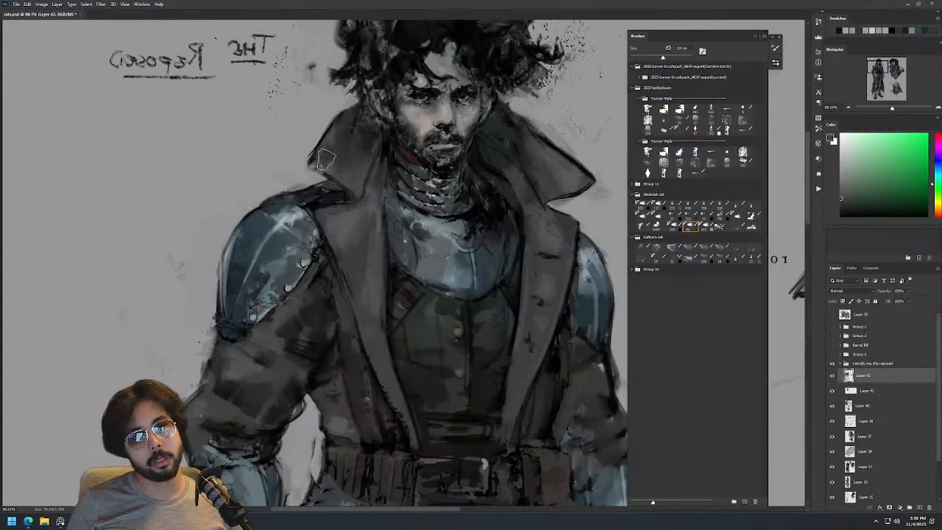
{"action": "key", "text": "bracketleft"}
{"action": "key", "text": "bracketleft"}
{"action": "key", "text": "bracketleft"}
{"action": "key", "text": "d"}
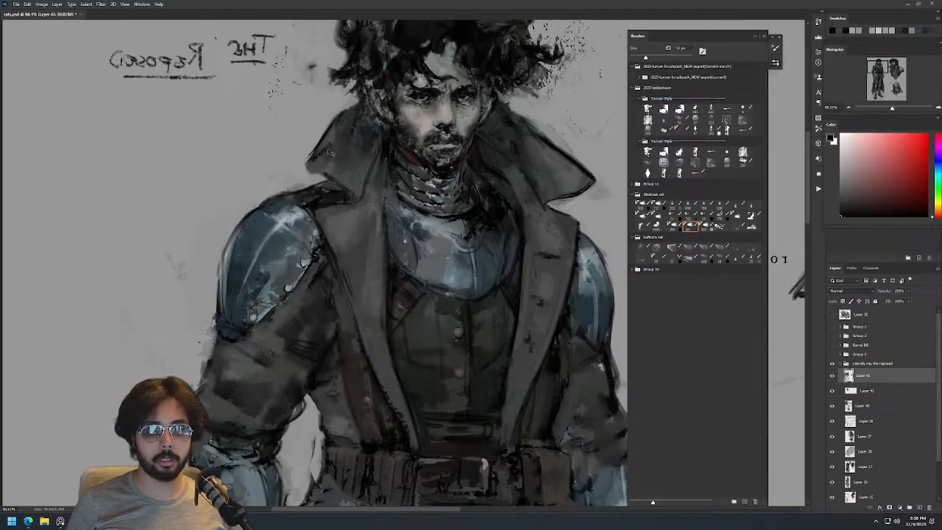
{"action": "left_click", "coordinate": [356, 127], "text": "alt"}
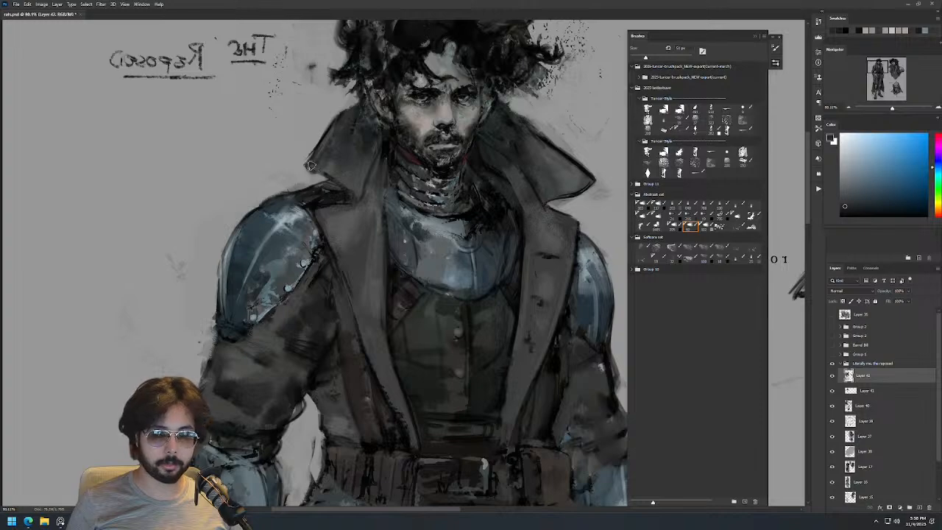
Extend the red lining between the jaw and the neck armour with a sampled dark red.
{"action": "left_click_drag", "start_coordinate": [587, 180], "coordinate": [444, 156]}
{"action": "left_click_drag", "start_coordinate": [384, 74], "coordinate": [411, 56]}
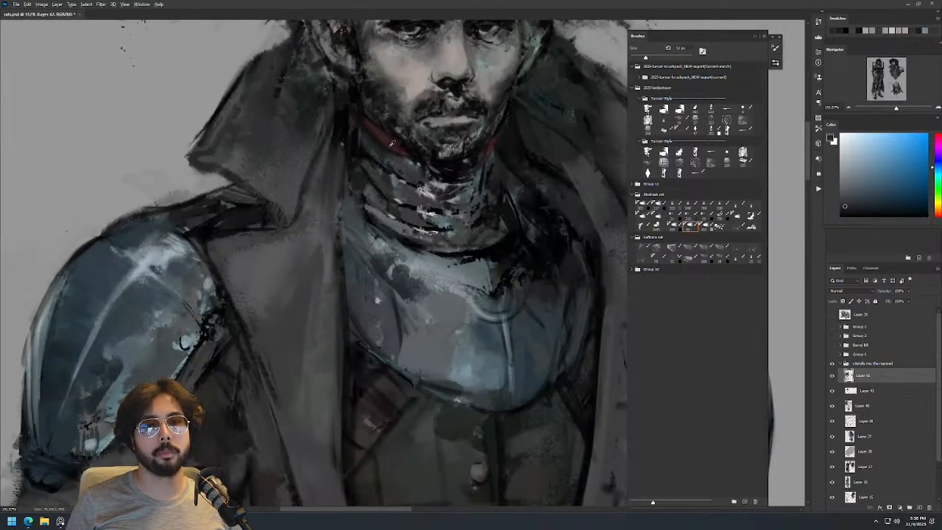
{"action": "left_click", "coordinate": [391, 149], "text": "alt"}
{"action": "left_click_drag", "start_coordinate": [369, 130], "coordinate": [368, 130]}
{"action": "left_click_drag", "start_coordinate": [474, 140], "coordinate": [427, 147]}
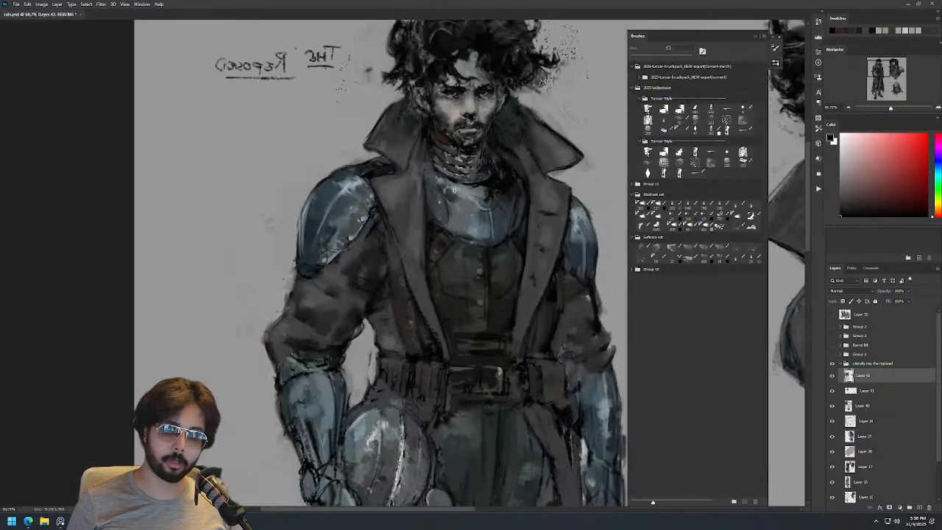
Define the jaw and beard edge above the red lining with black.
{"action": "left_click_drag", "start_coordinate": [522, 140], "coordinate": [539, 155]}
{"action": "left_click_drag", "start_coordinate": [521, 124], "coordinate": [573, 126]}
{"action": "left_click", "coordinate": [334, 179], "text": "alt"}
{"action": "key", "text": "d"}
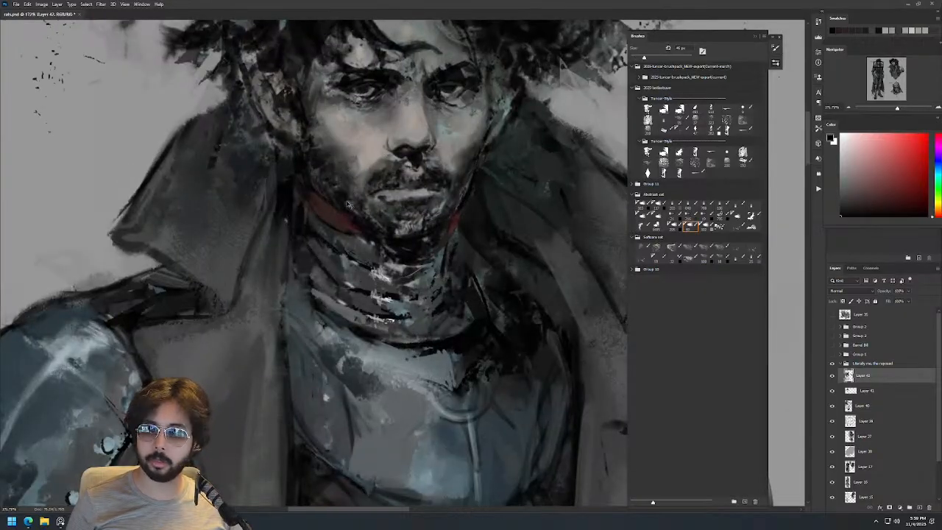
{"action": "left_click_drag", "start_coordinate": [401, 173], "coordinate": [368, 176]}
{"action": "left_click_drag", "start_coordinate": [430, 190], "coordinate": [401, 194]}
{"action": "mouse_move", "coordinate": [399, 194]}
{"action": "left_mouse_down"}
{"action": "mouse_move", "coordinate": [370, 151]}
{"action": "mouse_move", "coordinate": [388, 140]}
{"action": "mouse_move", "coordinate": [428, 156]}
{"action": "left_mouse_up"}
Undo the last stroke and shade the upper breastplate with dark blue sampled from the armour.
{"action": "key", "text": "z"}
{"action": "left_click_drag", "start_coordinate": [343, 181], "coordinate": [377, 193]}
{"action": "key", "text": "ctrl+z"}
{"action": "left_click", "coordinate": [340, 192], "text": "alt"}
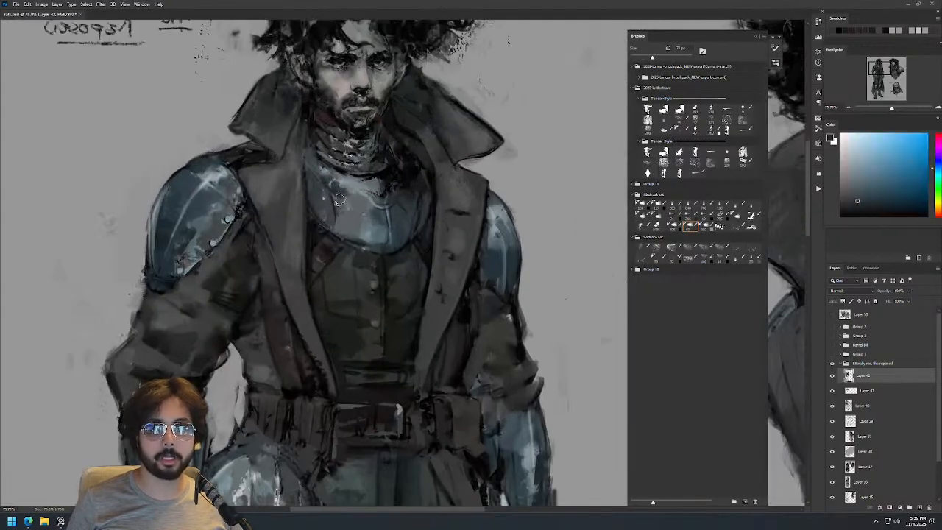
{"action": "mouse_move", "coordinate": [490, 170]}
{"action": "left_mouse_down"}
{"action": "mouse_move", "coordinate": [439, 215]}
{"action": "mouse_move", "coordinate": [515, 165]}
{"action": "left_mouse_up"}
{"action": "right_click", "coordinate": [407, 186], "text": "alt"}
{"action": "left_click", "coordinate": [309, 182], "text": "alt"}
{"action": "left_click_drag", "start_coordinate": [456, 161], "coordinate": [412, 184]}
Try to darken the shadowed side of the breastplate beside the lapel with sampled blue-grey, undoing each attempt.
{"action": "mouse_move", "coordinate": [431, 147]}
{"action": "left_mouse_down"}
{"action": "mouse_move", "coordinate": [453, 192]}
{"action": "mouse_move", "coordinate": [447, 232]}
{"action": "left_mouse_up"}
{"action": "left_click", "coordinate": [322, 168], "text": "alt"}
{"action": "key", "text": "ctrl+z"}
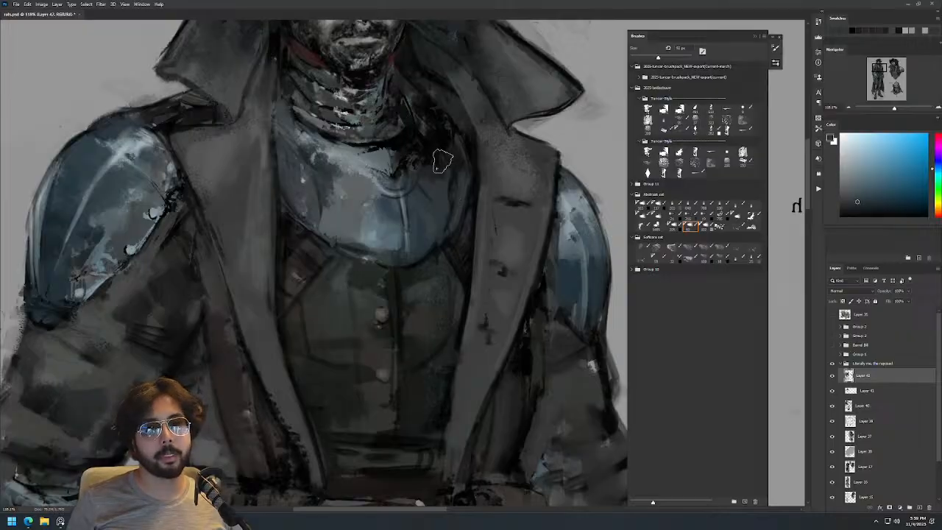
{"action": "left_click", "coordinate": [319, 159], "text": "alt"}
{"action": "left_click_drag", "start_coordinate": [446, 171], "coordinate": [448, 214]}
{"action": "key", "text": "ctrl+z"}
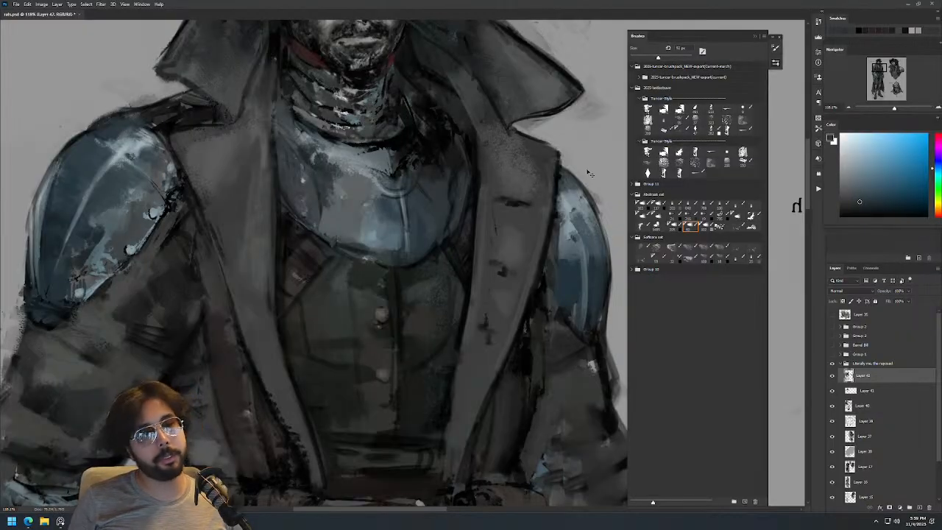
Shade the breastplate's side beside the lapel with dark blue, and undo the extra stroke at its edge.
{"action": "mouse_move", "coordinate": [444, 168]}
{"action": "left_mouse_down"}
{"action": "mouse_move", "coordinate": [459, 214]}
{"action": "mouse_move", "coordinate": [449, 235]}
{"action": "left_mouse_up"}
{"action": "left_click", "coordinate": [454, 186], "text": "alt"}
{"action": "mouse_move", "coordinate": [450, 202]}
{"action": "left_mouse_down"}
{"action": "mouse_move", "coordinate": [442, 227]}
{"action": "mouse_move", "coordinate": [476, 219]}
{"action": "left_mouse_up"}
{"action": "key", "text": "ctrl+z"}
{"action": "key", "text": "z"}
{"action": "left_click_drag", "start_coordinate": [467, 183], "coordinate": [409, 184]}
{"action": "left_click_drag", "start_coordinate": [427, 124], "coordinate": [465, 124]}
{"action": "left_click_drag", "start_coordinate": [408, 142], "coordinate": [381, 147]}
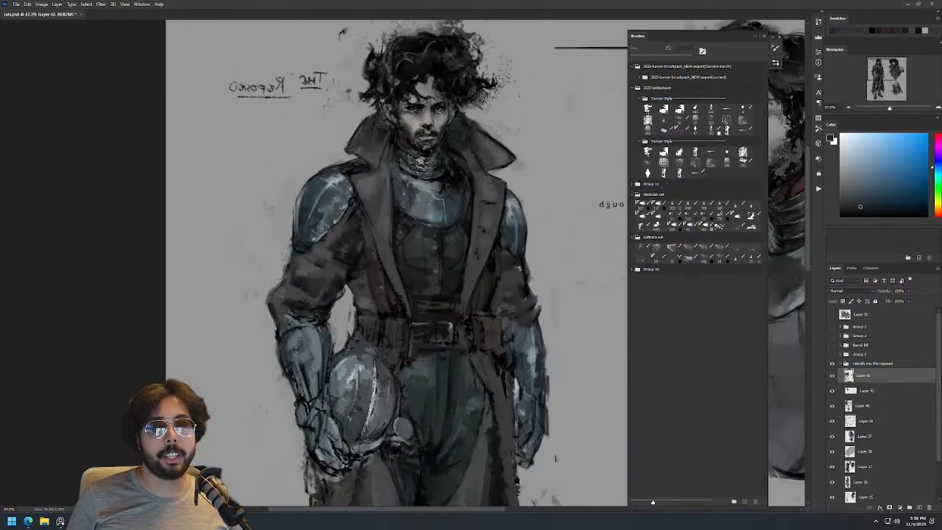
Brighten the cheek beside the nose with a light warm grey based on the face tones, undoing the first stroke.
{"action": "left_click_drag", "start_coordinate": [431, 71], "coordinate": [471, 56]}
{"action": "key", "text": "b"}
{"action": "right_click", "coordinate": [398, 232], "text": "alt"}
{"action": "left_click", "coordinate": [379, 285], "text": "alt"}
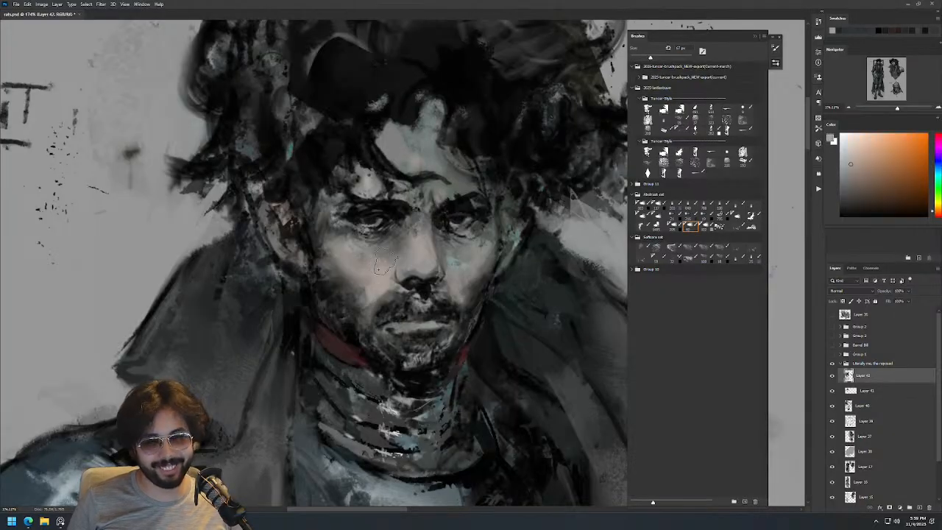
{"action": "left_click", "coordinate": [850, 143]}
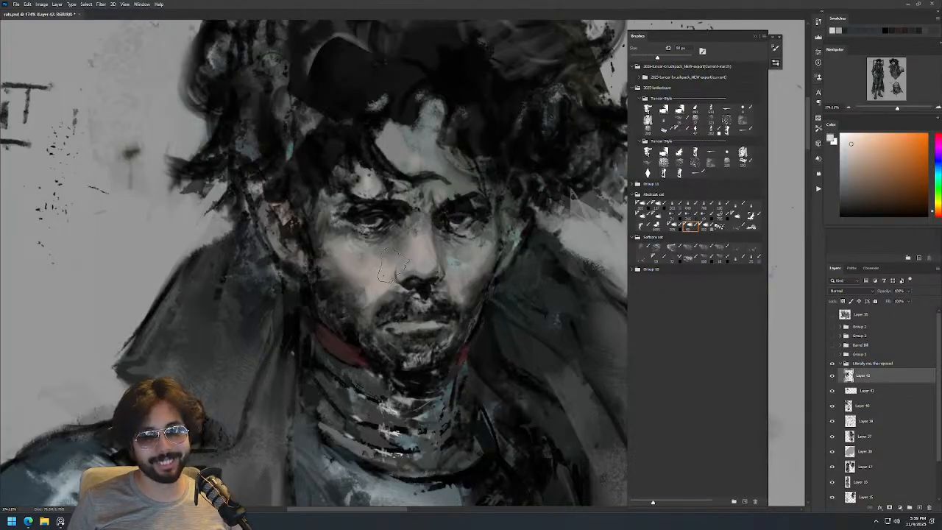
{"action": "left_click", "coordinate": [379, 273], "text": "alt"}
{"action": "left_click_drag", "start_coordinate": [381, 283], "coordinate": [391, 274]}
{"action": "key", "text": "ctrl+z"}
{"action": "right_click", "coordinate": [394, 275], "text": "alt"}
{"action": "left_click", "coordinate": [387, 285], "text": "alt"}
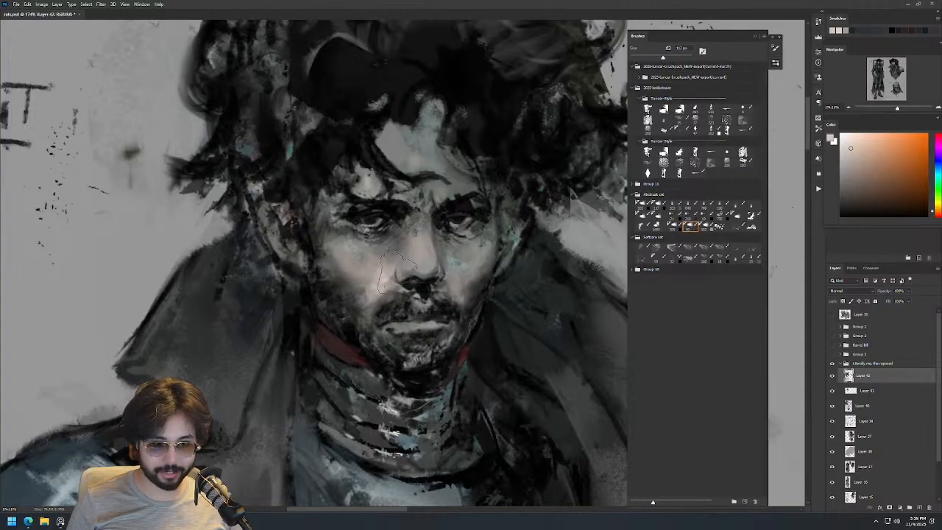
Flip the canvas horizontally and check the standing figure's face against the whole sheet.
{"action": "scroll", "coordinate": [442, 228], "scroll_direction": "down", "scroll_amount": 4}
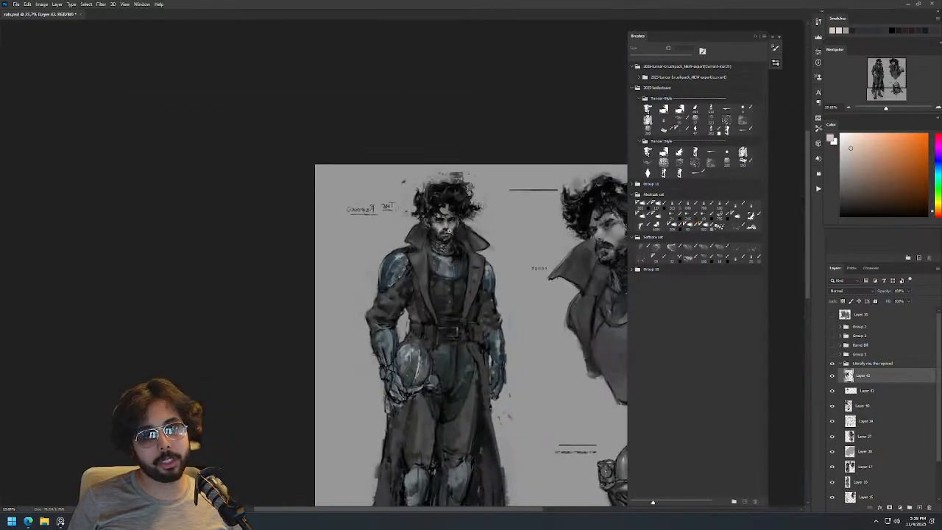
{"action": "scroll", "coordinate": [448, 230], "scroll_direction": "up", "scroll_amount": 4}
{"action": "right_click", "coordinate": [446, 194], "text": "alt"}
{"action": "scroll", "coordinate": [478, 231], "scroll_direction": "down", "scroll_amount": 2}
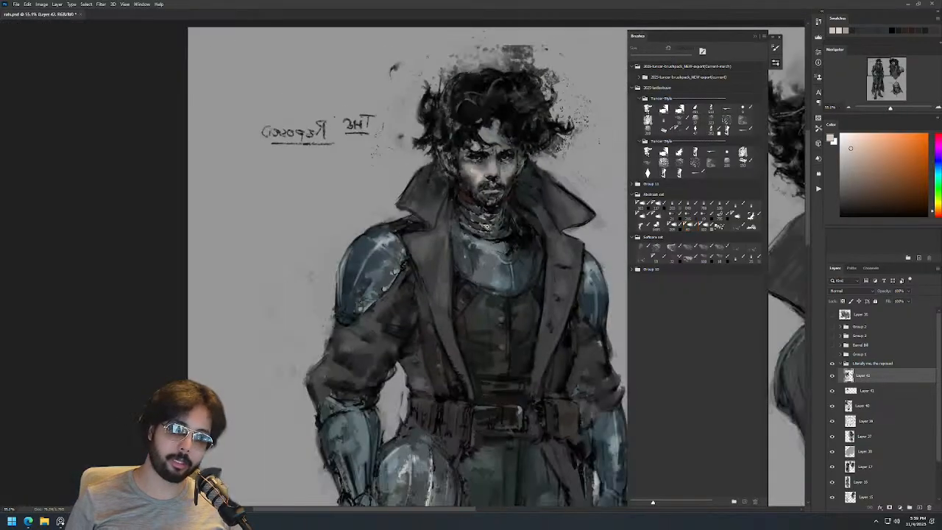
{"action": "key", "text": "ctrl+shift+h"}
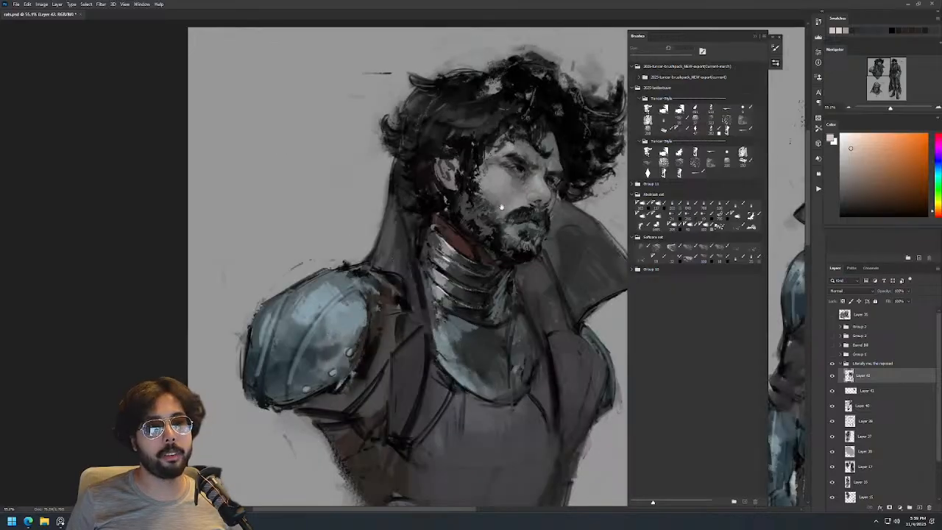
{"action": "left_click_drag", "start_coordinate": [522, 209], "coordinate": [177, 184]}
{"action": "scroll", "coordinate": [522, 112], "scroll_direction": "down", "scroll_amount": 8}
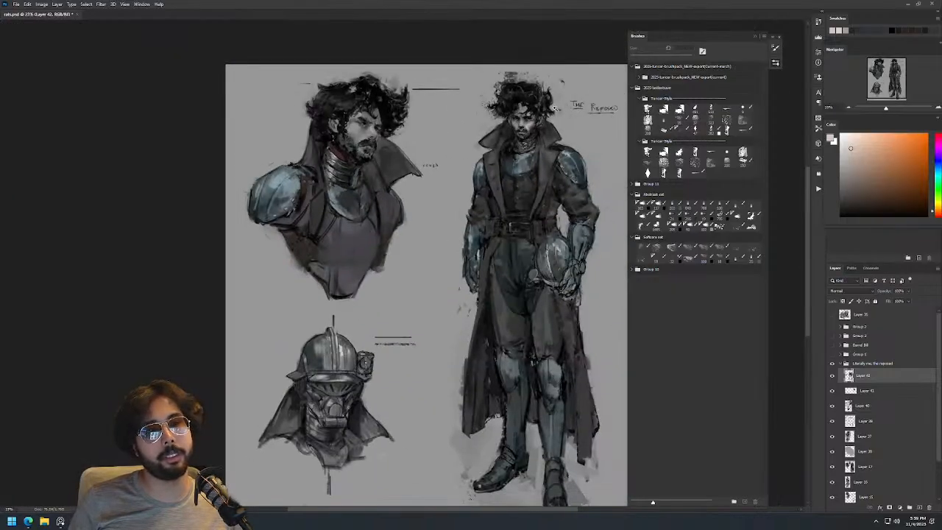
{"action": "scroll", "coordinate": [557, 109], "scroll_direction": "up", "scroll_amount": 10}
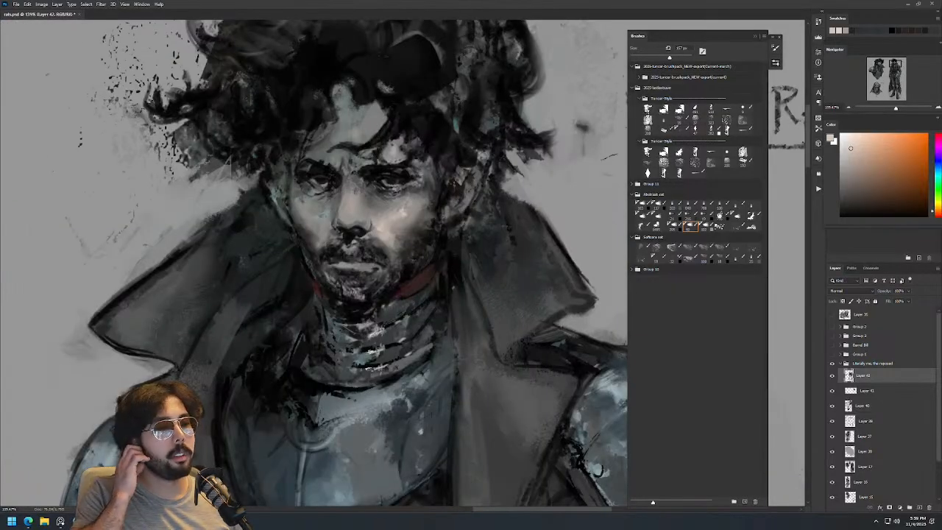
Switch to another Abstract set brush and blend the lit cheek with light skin tones sampled from it.
{"action": "left_click", "coordinate": [721, 205]}
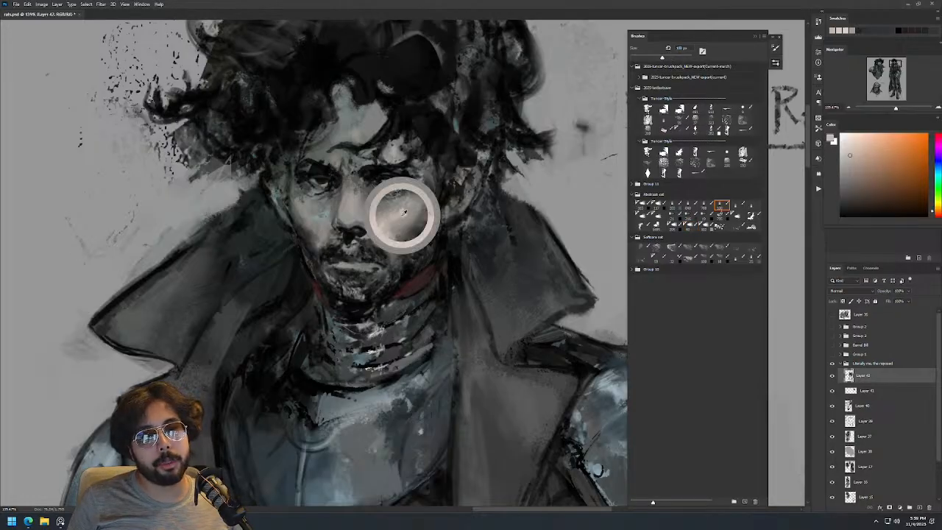
{"action": "scroll", "coordinate": [441, 199], "scroll_direction": "down", "scroll_amount": 4}
{"action": "scroll", "coordinate": [490, 156], "scroll_direction": "down", "scroll_amount": 3}
{"action": "scroll", "coordinate": [497, 166], "scroll_direction": "up", "scroll_amount": 8}
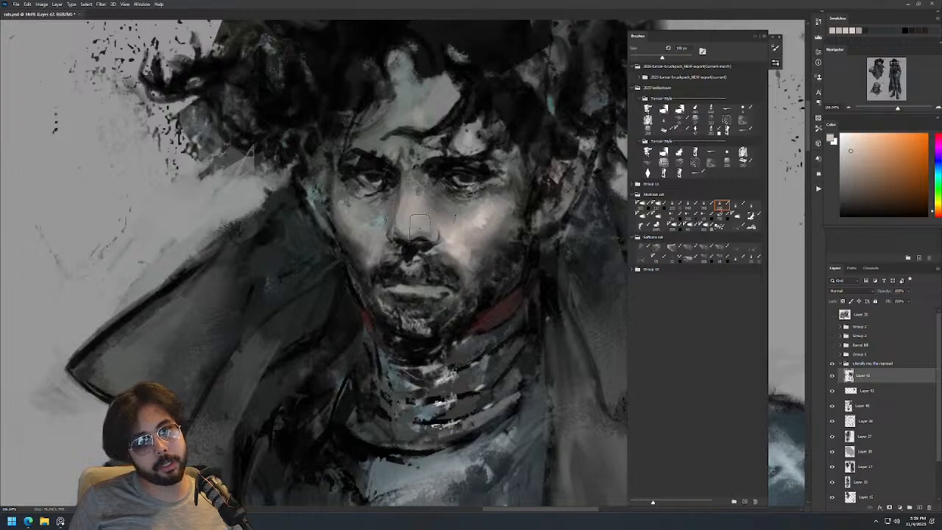
{"action": "left_click", "coordinate": [478, 222], "text": "alt"}
{"action": "left_click_drag", "start_coordinate": [445, 222], "coordinate": [433, 222]}
{"action": "scroll", "coordinate": [415, 221], "scroll_direction": "down", "scroll_amount": 4}
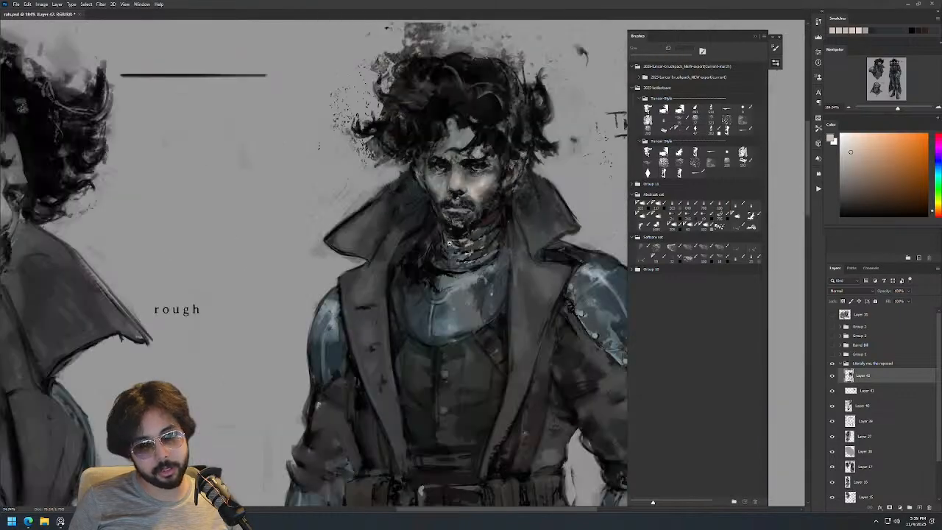
{"action": "scroll", "coordinate": [523, 137], "scroll_direction": "up", "scroll_amount": 4}
{"action": "left_click_drag", "start_coordinate": [438, 153], "coordinate": [447, 153]}
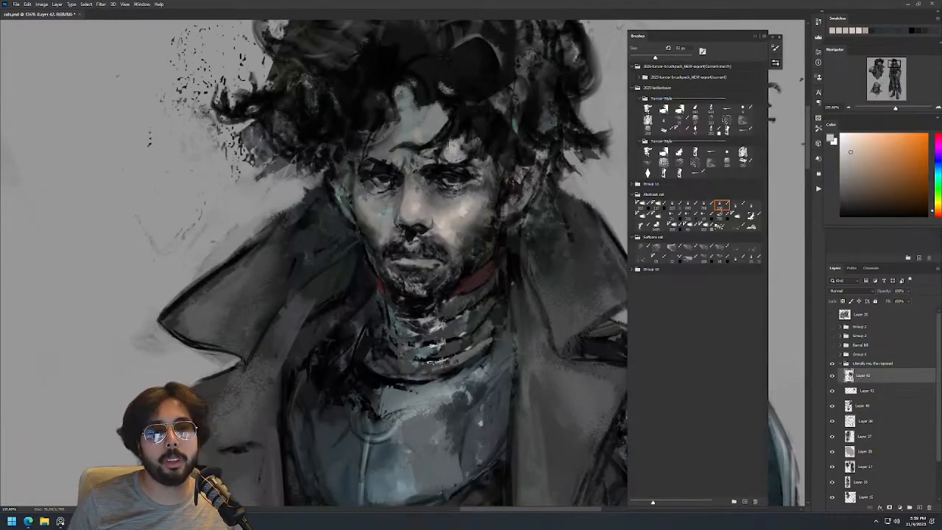
Darken the stubble along the jaw and the outer corner of the shadow-side eye with sampled black.
{"action": "scroll", "coordinate": [455, 108], "scroll_direction": "down", "scroll_amount": 5}
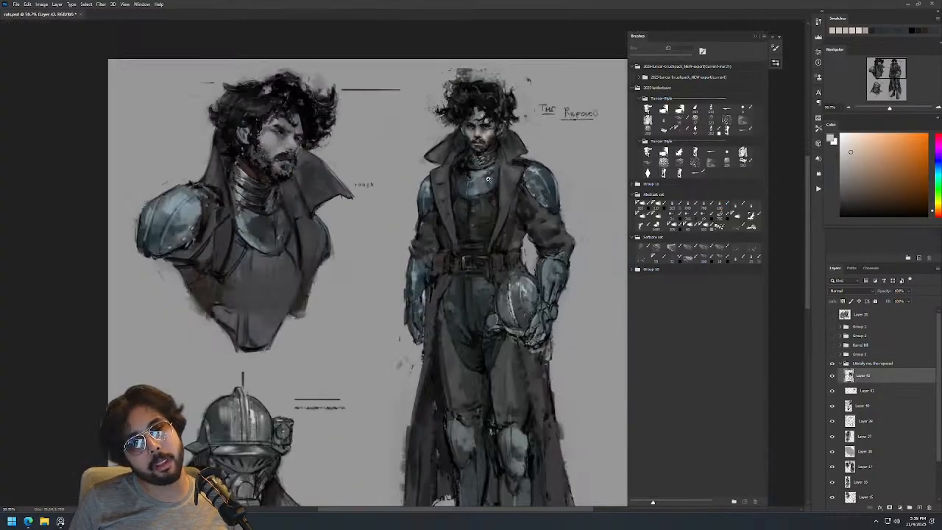
{"action": "scroll", "coordinate": [508, 116], "scroll_direction": "up", "scroll_amount": 5}
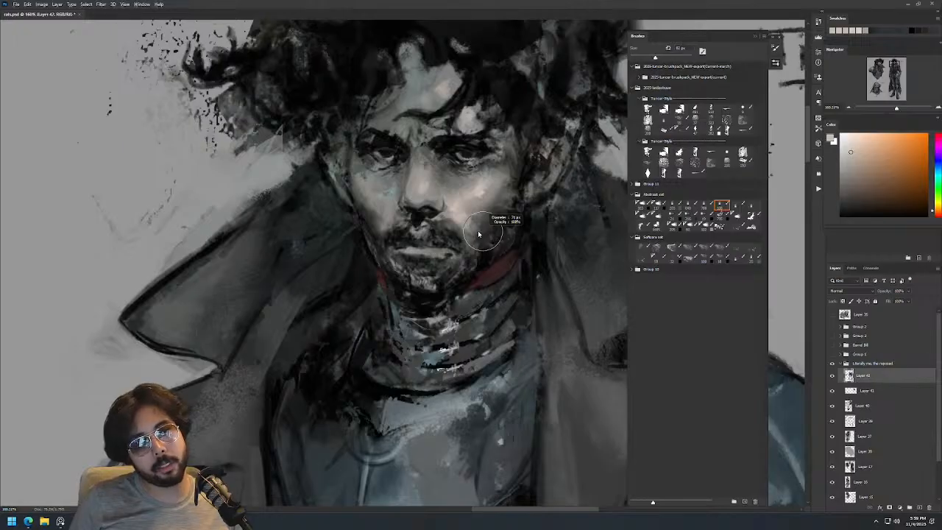
{"action": "left_click", "coordinate": [473, 234], "text": "alt"}
{"action": "left_click_drag", "start_coordinate": [488, 247], "coordinate": [472, 247]}
{"action": "left_click", "coordinate": [486, 269], "text": "alt"}
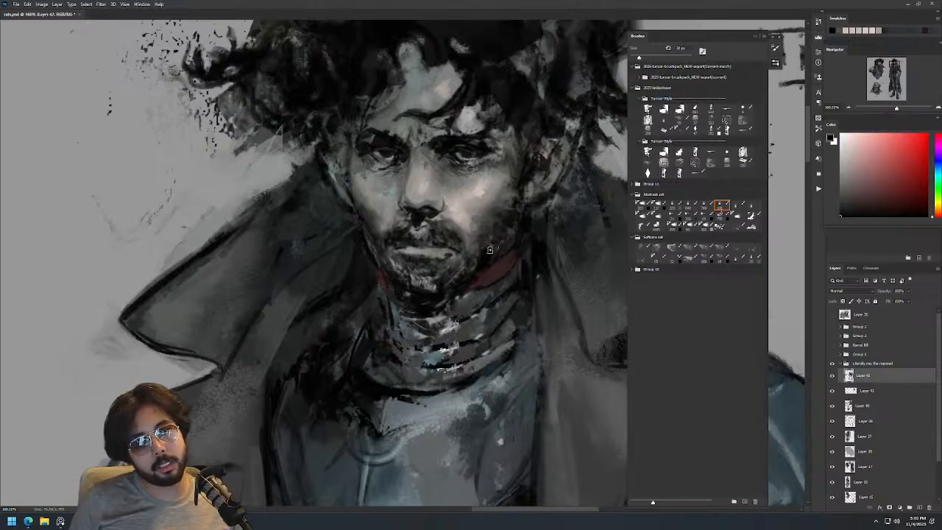
{"action": "left_click", "coordinate": [361, 201], "text": "alt"}
{"action": "left_click", "coordinate": [364, 174], "text": "alt"}
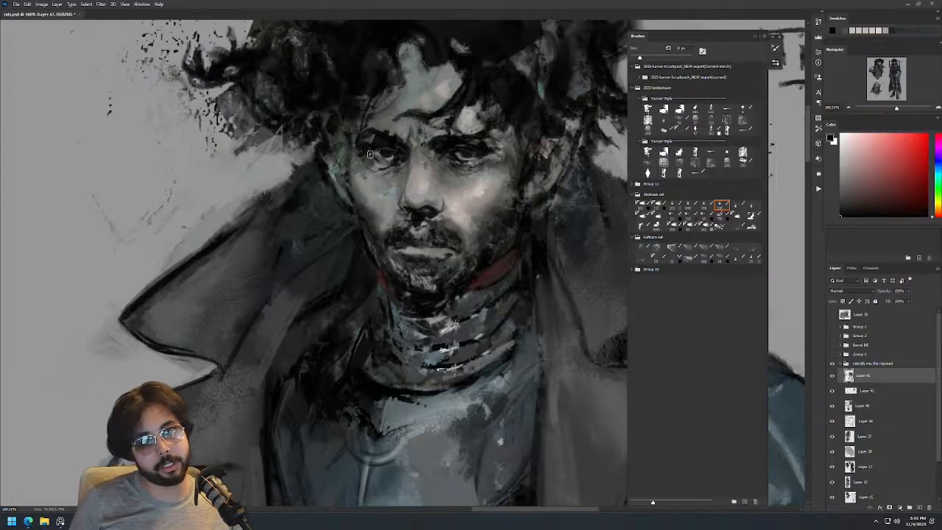
{"action": "key", "text": "bracketright"}
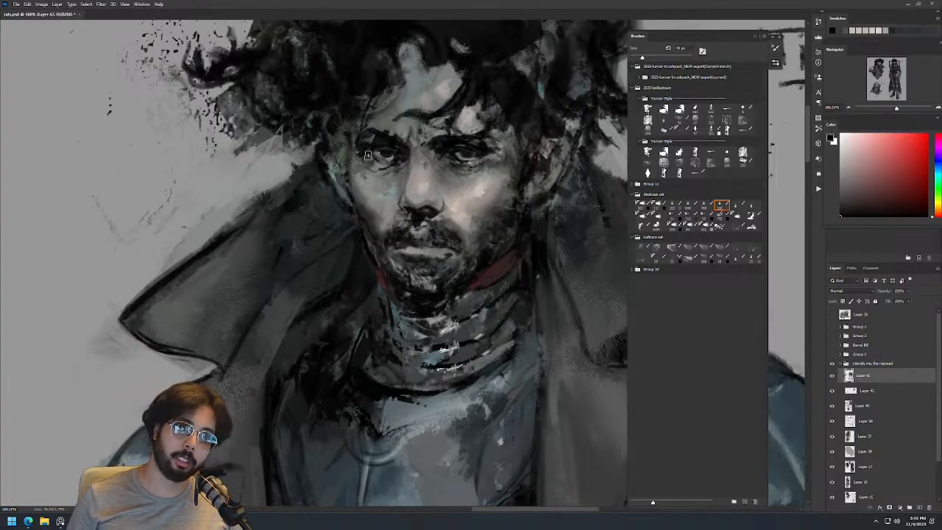
Lighten the cheekbone below the lit-side eye with a sampled light skin tone.
{"action": "mouse_move", "coordinate": [534, 143]}
{"action": "left_mouse_down"}
{"action": "mouse_move", "coordinate": [531, 162]}
{"action": "mouse_move", "coordinate": [546, 152]}
{"action": "mouse_move", "coordinate": [564, 162]}
{"action": "mouse_move", "coordinate": [471, 173]}
{"action": "left_mouse_up"}
{"action": "left_click", "coordinate": [476, 171], "text": "alt"}
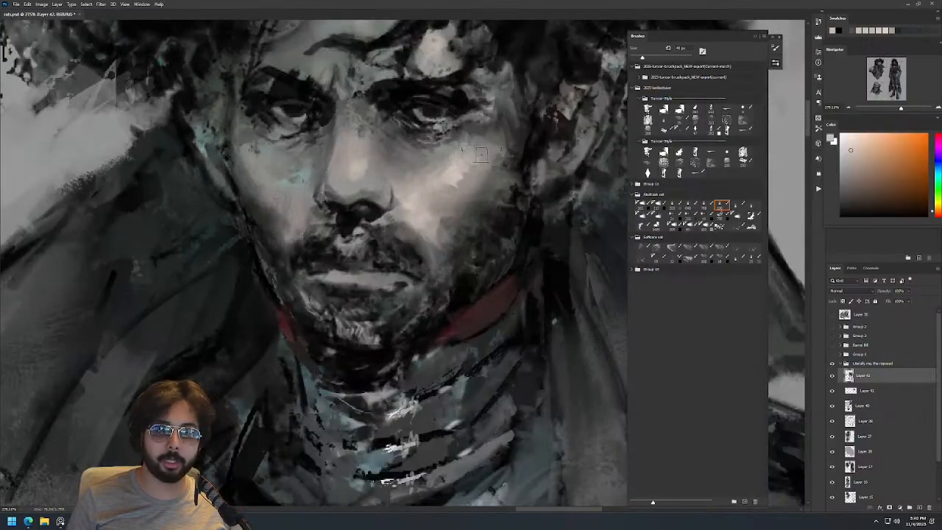
{"action": "scroll", "coordinate": [489, 156], "scroll_direction": "down", "scroll_amount": 8}
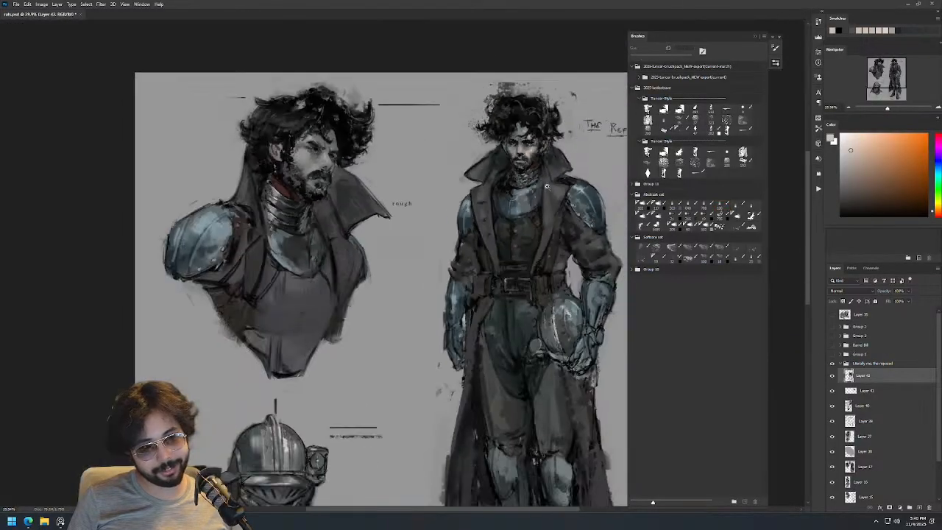
{"action": "scroll", "coordinate": [549, 145], "scroll_direction": "up", "scroll_amount": 8}
Shade the nose bridge and the inner eye corner with a sampled dark grey.
{"action": "left_click", "coordinate": [385, 176], "text": "alt"}
{"action": "left_click", "coordinate": [375, 178], "text": "alt"}
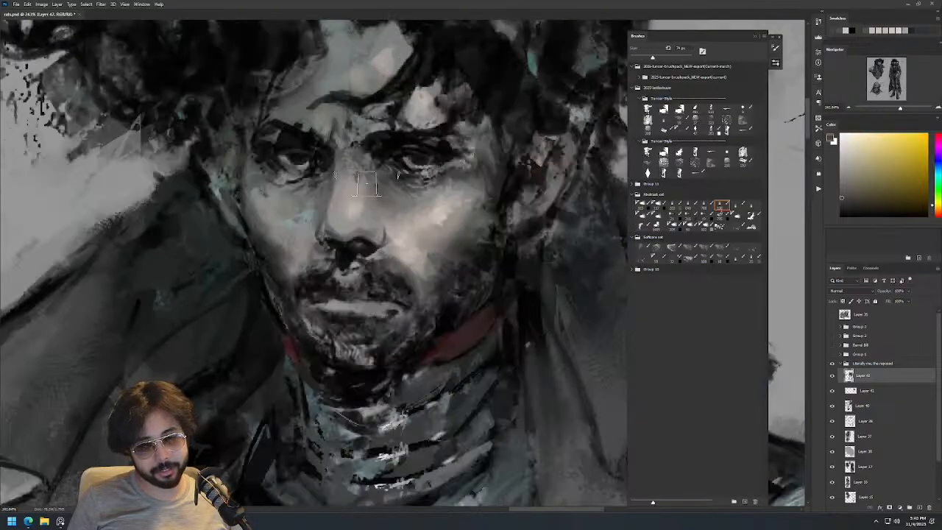
{"action": "left_click_drag", "start_coordinate": [334, 187], "coordinate": [321, 187]}
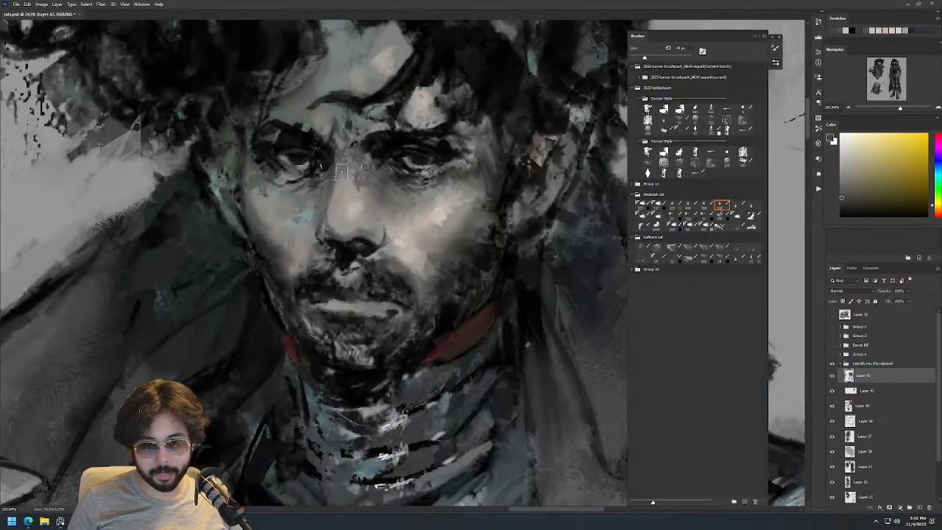
Flip the canvas horizontally again and refine the shading along the nose bridge with sampled greys.
{"action": "scroll", "coordinate": [382, 159], "scroll_direction": "down", "scroll_amount": 5}
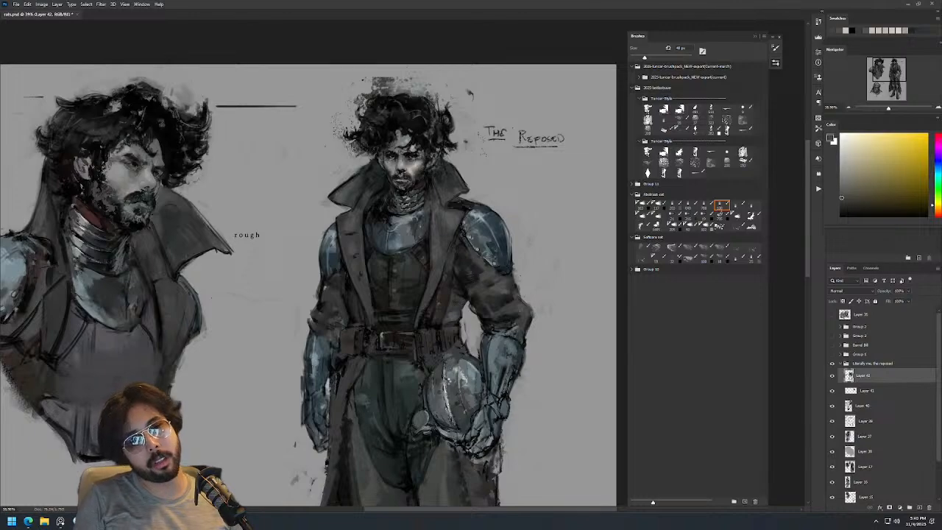
{"action": "key", "text": "ctrl+shift+h"}
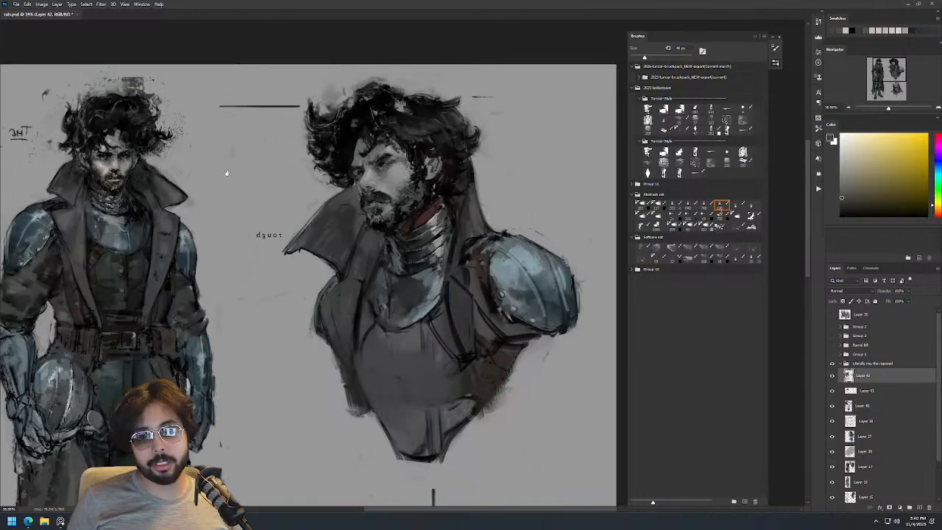
{"action": "left_click_drag", "start_coordinate": [227, 165], "coordinate": [444, 141]}
{"action": "left_click_drag", "start_coordinate": [354, 111], "coordinate": [397, 126]}
{"action": "left_click", "coordinate": [355, 232], "text": "alt"}
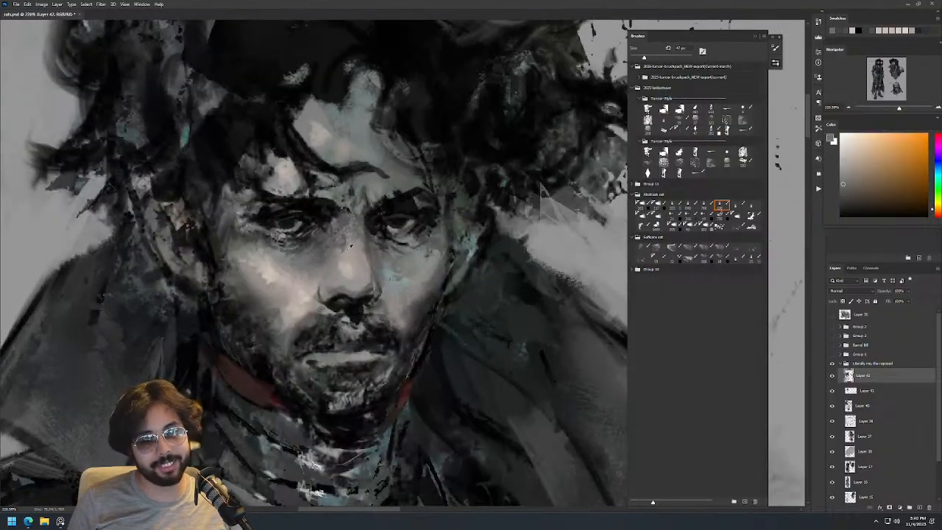
{"action": "left_click", "coordinate": [348, 248], "text": "alt"}
Model the shadow side of the nose tip with mid-greys sampled from the nose.
{"action": "mouse_move", "coordinate": [390, 193]}
{"action": "left_mouse_down"}
{"action": "mouse_move", "coordinate": [342, 198]}
{"action": "mouse_move", "coordinate": [439, 191]}
{"action": "left_mouse_up"}
{"action": "left_click", "coordinate": [372, 243], "text": "alt"}
{"action": "left_click", "coordinate": [375, 246], "text": "alt"}
{"action": "left_click", "coordinate": [379, 246], "text": "alt"}
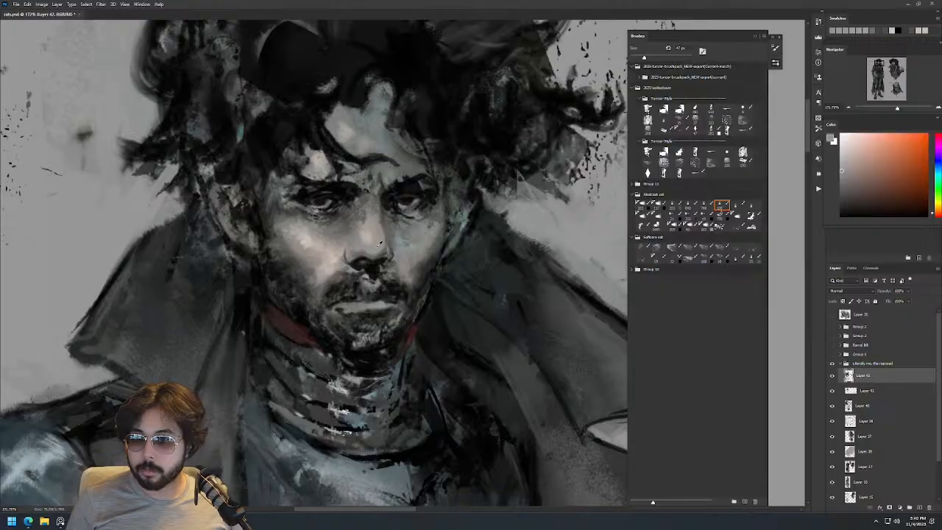
{"action": "left_click", "coordinate": [378, 250], "text": "alt"}
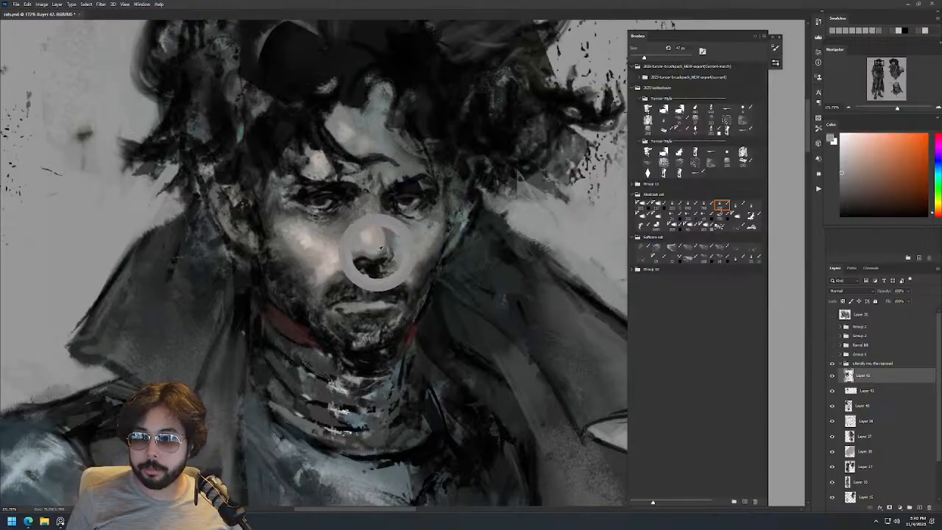
{"action": "left_click", "coordinate": [375, 250], "text": "alt"}
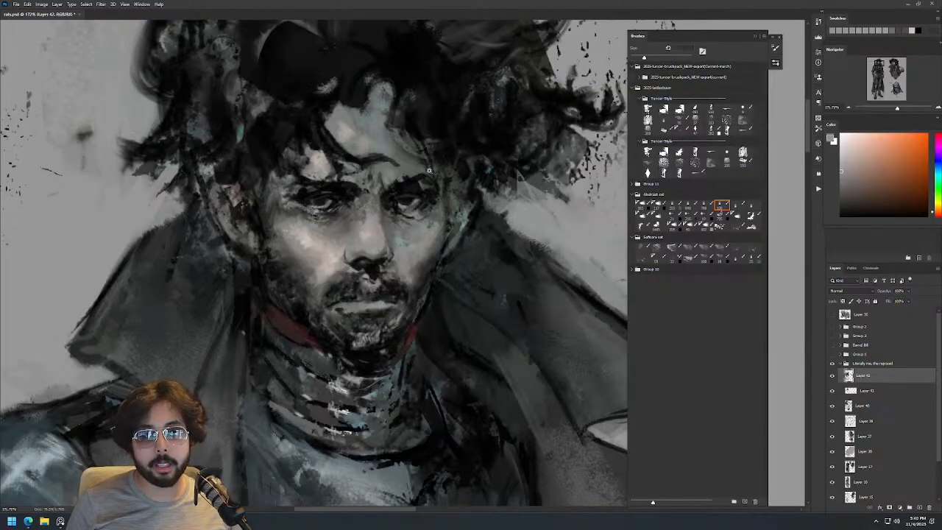
Shade the lit cheek where it meets the beard with darker greys sampled from the cheek.
{"action": "left_click_drag", "start_coordinate": [429, 174], "coordinate": [390, 174]}
{"action": "left_click_drag", "start_coordinate": [438, 153], "coordinate": [453, 153]}
{"action": "left_click_drag", "start_coordinate": [382, 153], "coordinate": [415, 154]}
{"action": "left_click", "coordinate": [330, 210], "text": "alt"}
{"action": "left_click_drag", "start_coordinate": [330, 206], "coordinate": [318, 222]}
{"action": "key", "text": "z"}
{"action": "left_click_drag", "start_coordinate": [393, 130], "coordinate": [359, 238]}
{"action": "left_click_drag", "start_coordinate": [394, 168], "coordinate": [428, 169]}
{"action": "key", "text": "b"}
{"action": "left_click", "coordinate": [330, 229], "text": "alt"}
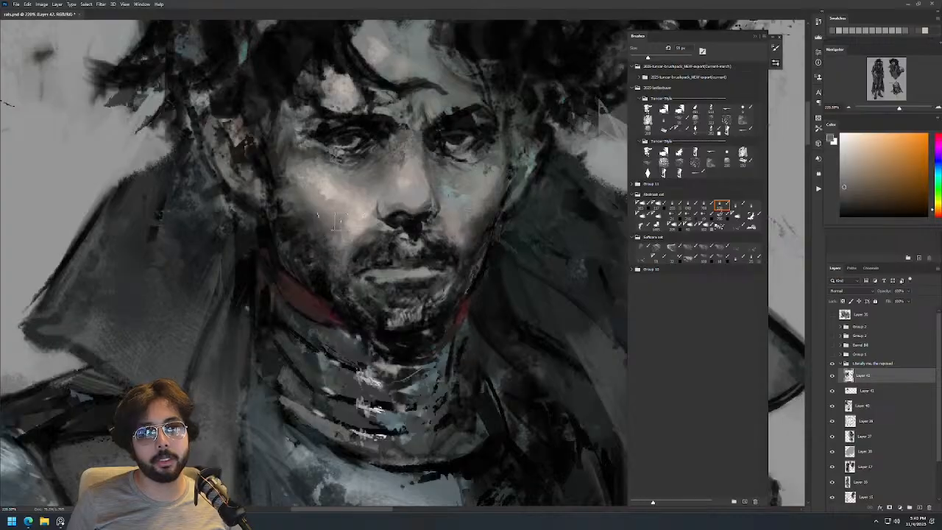
Soften the cheek plane beside the nostril with warm greys sampled around it.
{"action": "key", "text": "z"}
{"action": "left_click_drag", "start_coordinate": [500, 158], "coordinate": [492, 223]}
{"action": "mouse_move", "coordinate": [532, 173]}
{"action": "left_mouse_down"}
{"action": "mouse_move", "coordinate": [513, 199]}
{"action": "mouse_move", "coordinate": [559, 138]}
{"action": "left_mouse_up"}
{"action": "left_click_drag", "start_coordinate": [468, 143], "coordinate": [515, 139]}
{"action": "key", "text": "b"}
{"action": "mouse_move", "coordinate": [398, 233]}
{"action": "left_mouse_down", "text": "alt"}
{"action": "mouse_move", "coordinate": [409, 231]}
{"action": "mouse_move", "coordinate": [397, 228]}
{"action": "left_mouse_up", "text": "alt"}
{"action": "left_click", "coordinate": [401, 234], "text": "alt"}
{"action": "left_click", "coordinate": [409, 221], "text": "alt"}
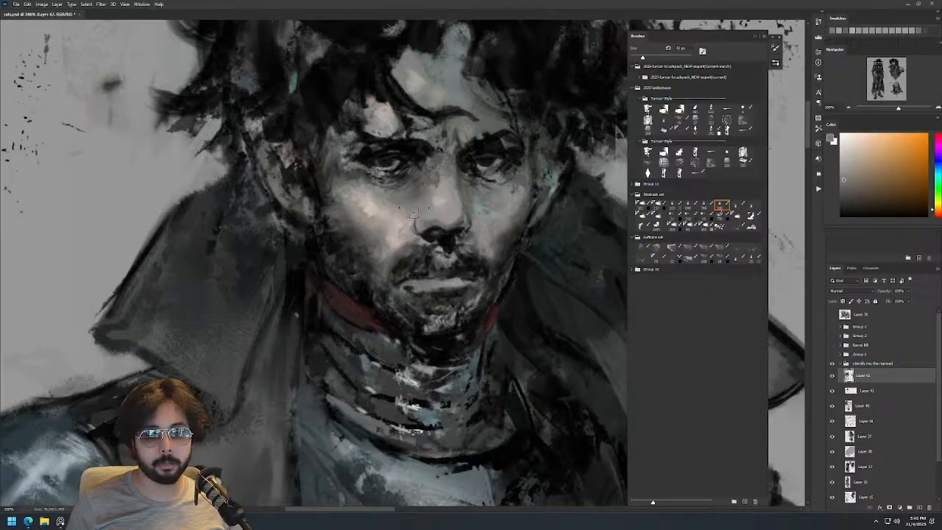
Flip the canvas back to its original orientation and check the face against the whole figure.
{"action": "left_click_drag", "start_coordinate": [510, 191], "coordinate": [489, 266]}
{"action": "left_click_drag", "start_coordinate": [534, 156], "coordinate": [537, 197]}
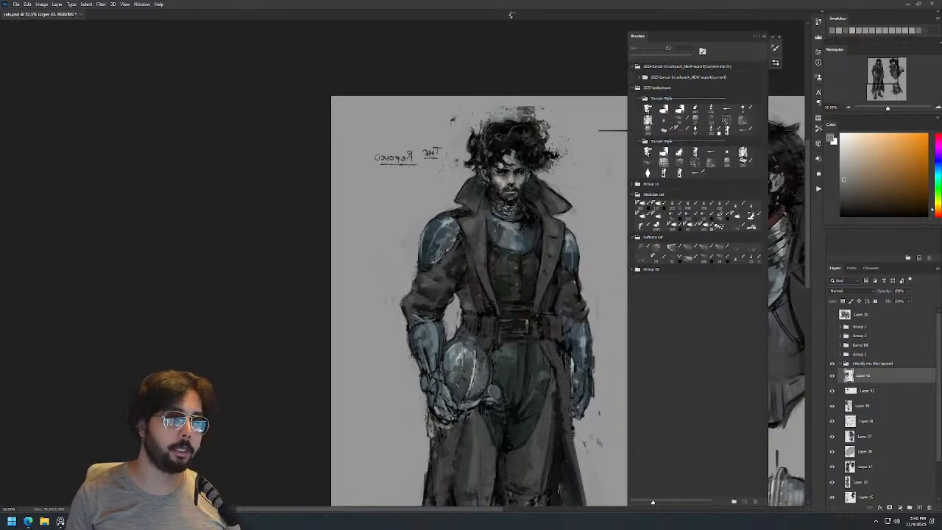
{"action": "left_click_drag", "start_coordinate": [596, 294], "coordinate": [147, 206]}
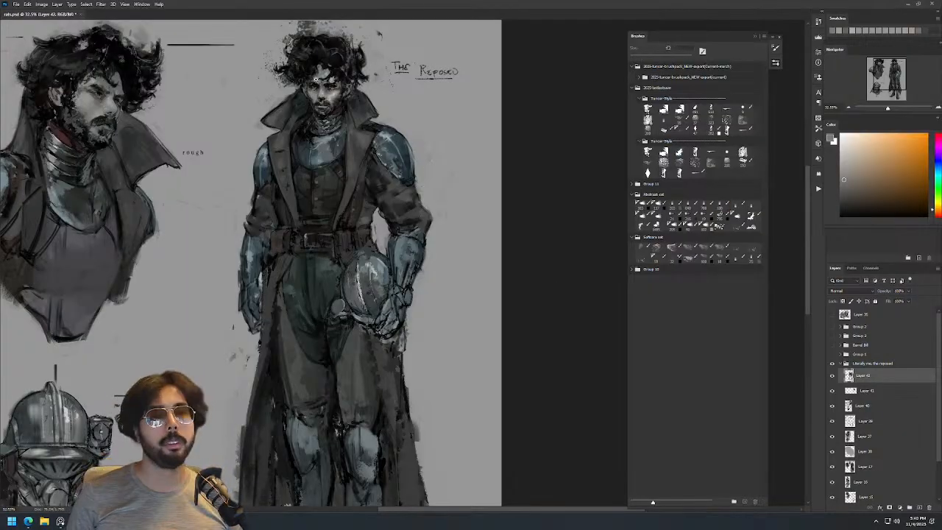
{"action": "left_click_drag", "start_coordinate": [314, 79], "coordinate": [373, 118]}
Try textured grey marks on the collar beside the ear using tones sampled from the lit cheek.
{"action": "left_click", "coordinate": [386, 141], "text": "alt"}
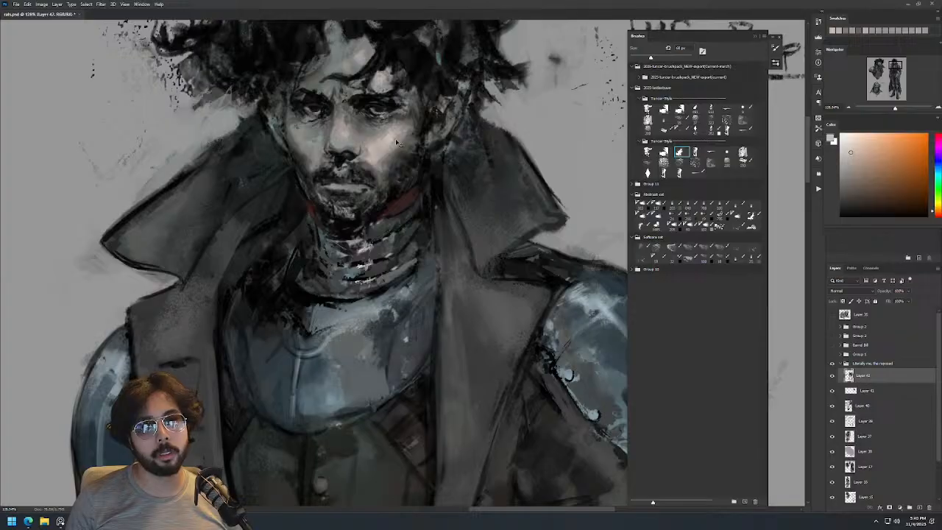
{"action": "left_click_drag", "start_coordinate": [462, 129], "coordinate": [437, 170]}
{"action": "left_click_drag", "start_coordinate": [444, 104], "coordinate": [718, 135]}
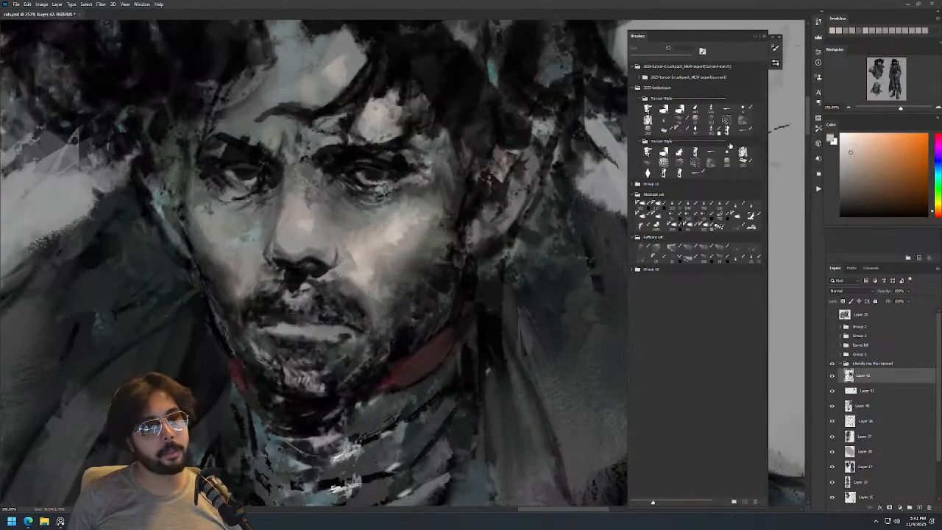
{"action": "left_click_drag", "start_coordinate": [446, 289], "coordinate": [421, 252]}
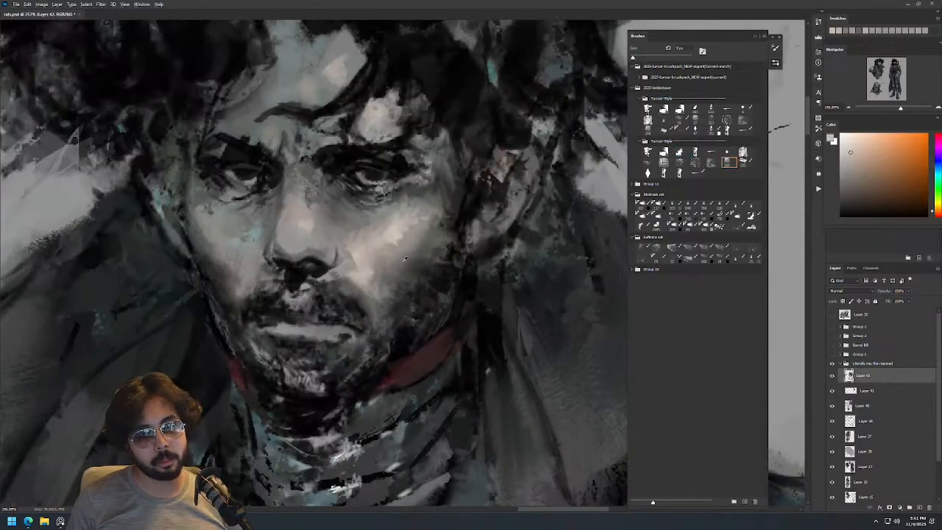
{"action": "left_click", "coordinate": [406, 254], "text": "alt"}
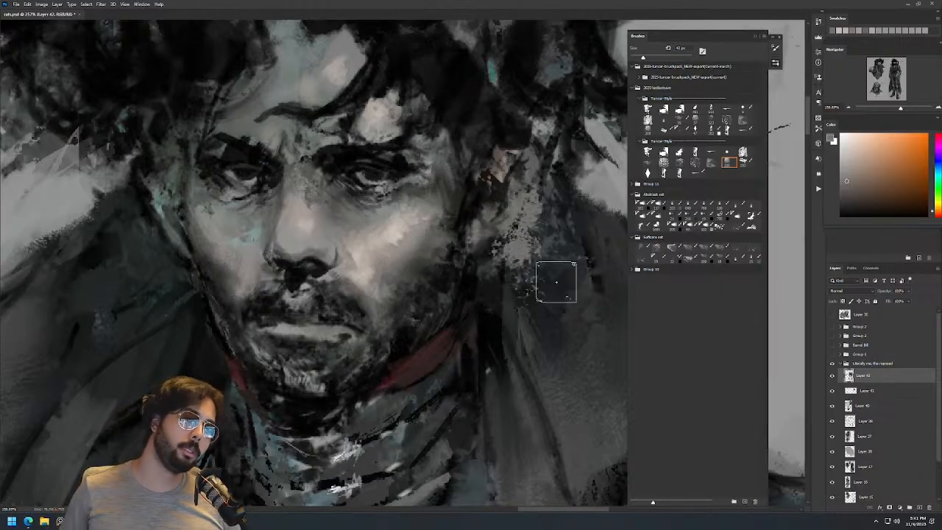
Try shading the bearded cheek with a large textured brush and undo the last two strokes.
{"action": "left_click", "coordinate": [745, 162]}
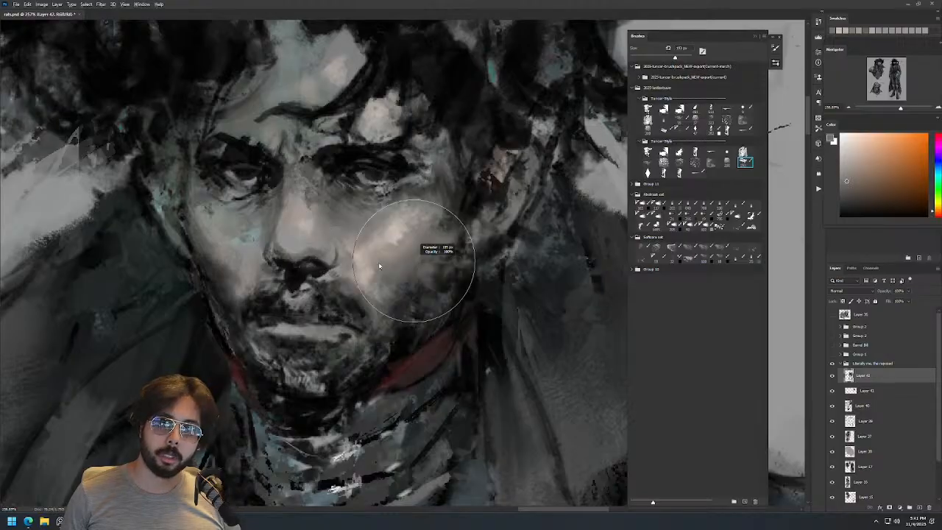
{"action": "left_click", "coordinate": [396, 279], "text": "alt"}
{"action": "mouse_move", "coordinate": [397, 279]}
{"action": "left_mouse_down"}
{"action": "mouse_move", "coordinate": [414, 259]}
{"action": "mouse_move", "coordinate": [408, 282]}
{"action": "mouse_move", "coordinate": [431, 263]}
{"action": "left_mouse_up"}
{"action": "key", "text": "]"}
{"action": "mouse_move", "coordinate": [421, 294]}
{"action": "left_mouse_down"}
{"action": "mouse_move", "coordinate": [437, 288]}
{"action": "mouse_move", "coordinate": [416, 273]}
{"action": "mouse_move", "coordinate": [399, 340]}
{"action": "left_mouse_up"}
{"action": "key", "text": "d"}
{"action": "key", "text": "ctrl+z"}
{"action": "key", "text": "ctrl+z"}
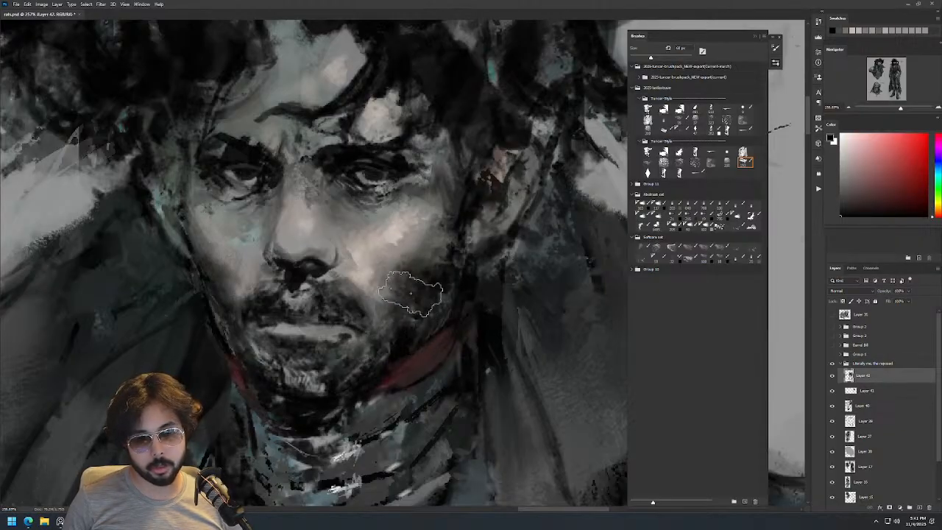
Paint dark stubble along the cheek and jawline with a smaller textured brush, using black and dark tones sampled from the beard.
{"action": "key", "text": "["}
{"action": "key", "text": "["}
{"action": "key", "text": "["}
{"action": "key", "text": "z"}
{"action": "left_click_drag", "start_coordinate": [350, 242], "coordinate": [340, 332]}
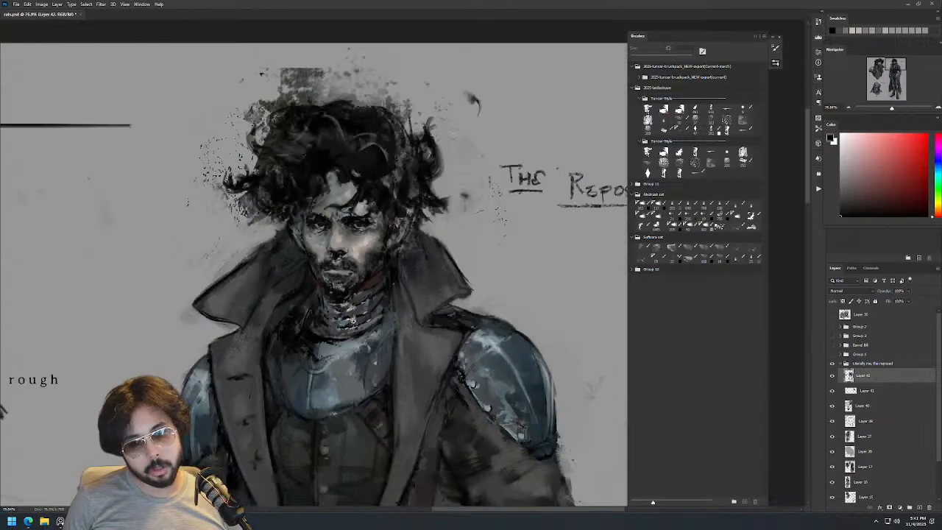
{"action": "left_click_drag", "start_coordinate": [361, 254], "coordinate": [379, 237]}
{"action": "key", "text": "b"}
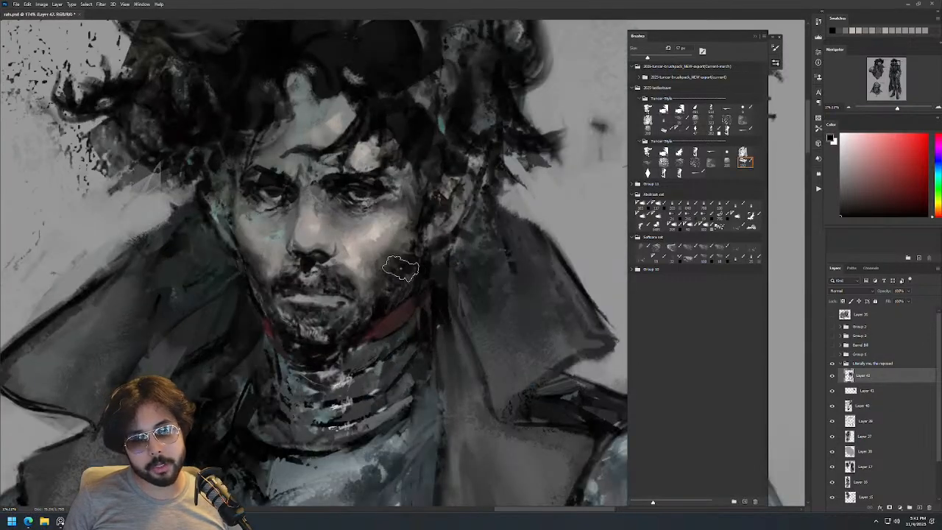
{"action": "left_click", "coordinate": [397, 300], "text": "alt"}
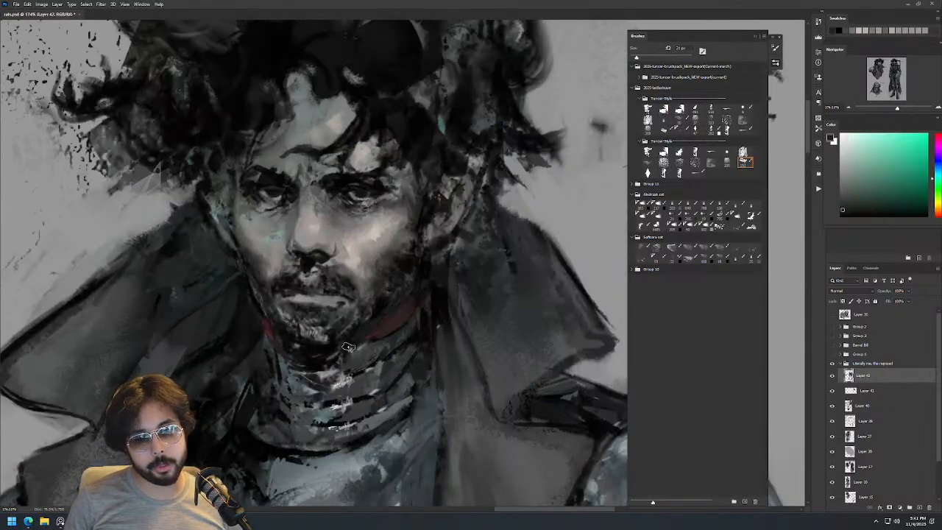
{"action": "left_click", "coordinate": [378, 319], "text": "alt"}
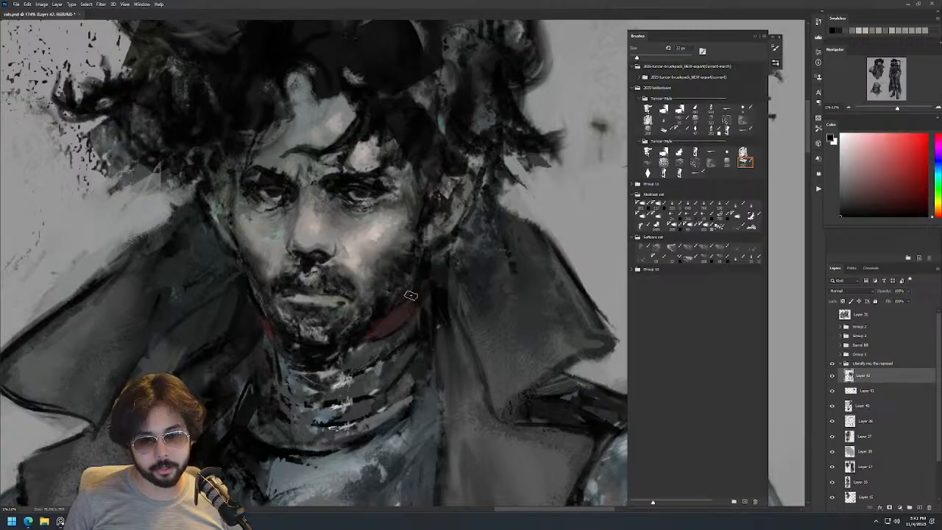
Blend the lit cheek into the stubble using a different brush and greys sampled from the cheek.
{"action": "key", "text": "z"}
{"action": "mouse_move", "coordinate": [367, 275]}
{"action": "left_mouse_down"}
{"action": "mouse_move", "coordinate": [337, 269]}
{"action": "mouse_move", "coordinate": [391, 241]}
{"action": "left_mouse_up"}
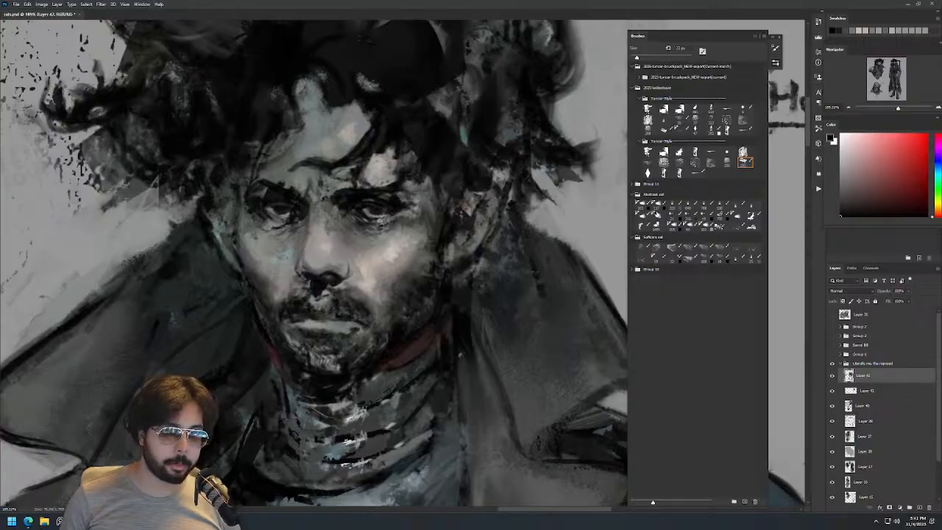
{"action": "left_click", "coordinate": [705, 206]}
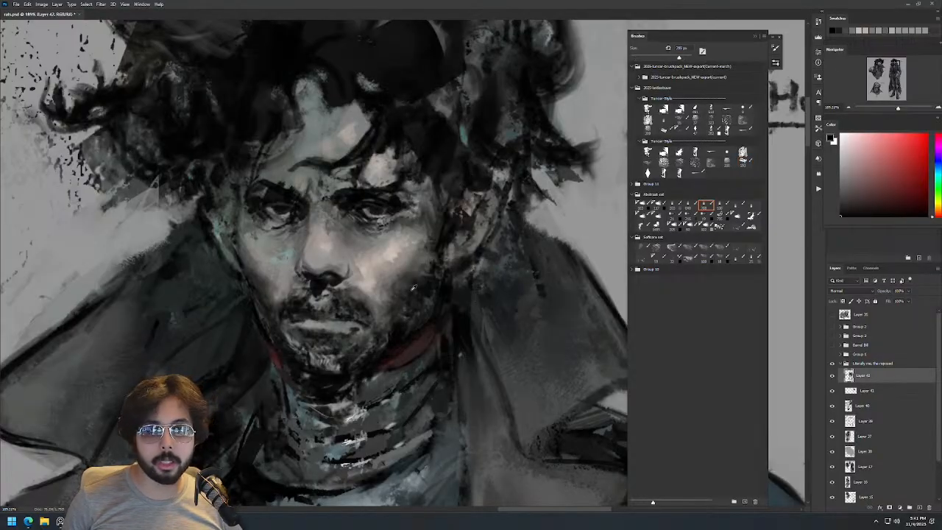
{"action": "left_click", "coordinate": [397, 253], "text": "alt"}
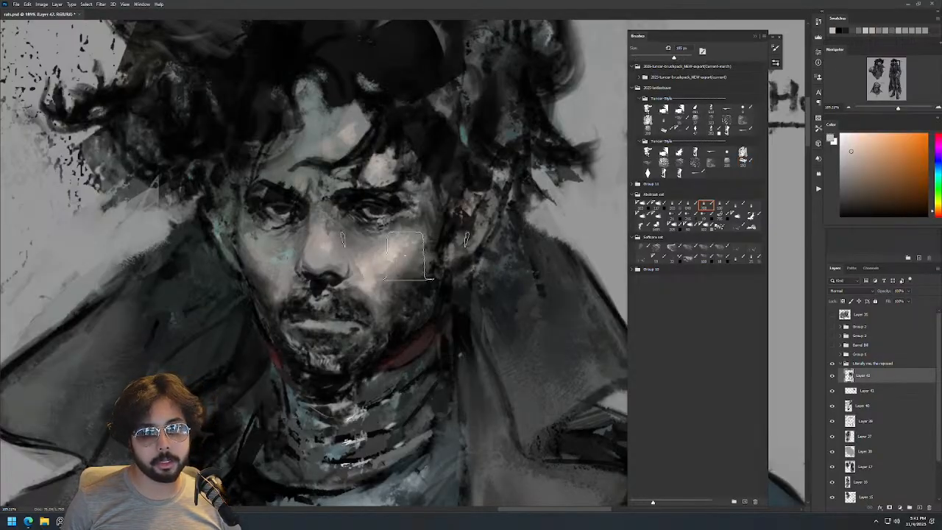
{"action": "left_click", "coordinate": [387, 243], "text": "alt"}
{"action": "key", "text": "z"}
{"action": "mouse_move", "coordinate": [443, 219]}
{"action": "left_mouse_down"}
{"action": "mouse_move", "coordinate": [416, 281]}
{"action": "mouse_move", "coordinate": [462, 225]}
{"action": "left_mouse_up"}
{"action": "key", "text": "b"}
{"action": "left_click", "coordinate": [418, 234], "text": "alt"}
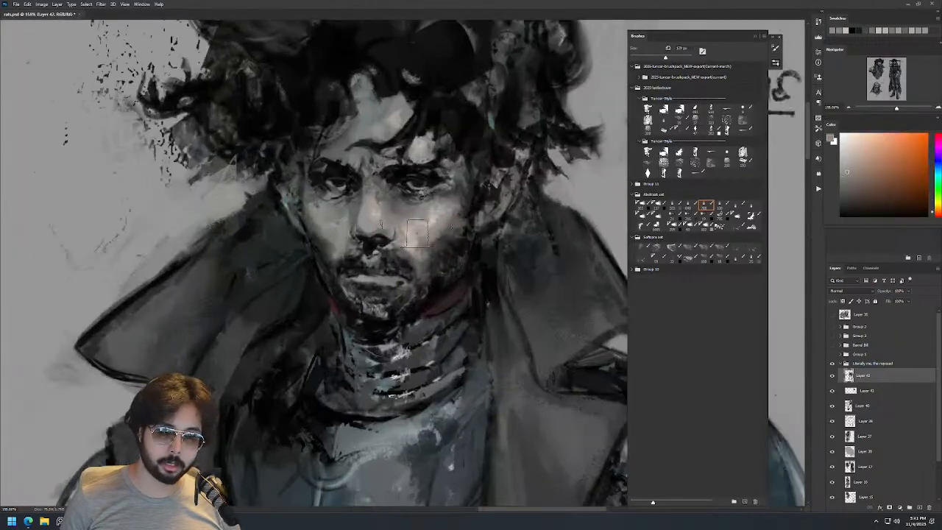
Flip the canvas horizontally and refine the cheek plane beside the nose with sampled greys.
{"action": "key", "text": "z"}
{"action": "left_click_drag", "start_coordinate": [496, 190], "coordinate": [475, 257]}
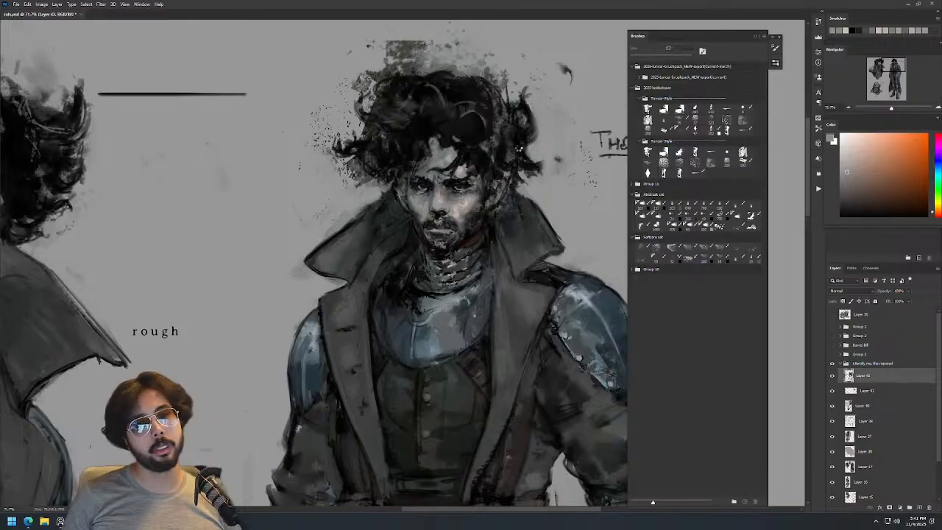
{"action": "left_click_drag", "start_coordinate": [589, 268], "coordinate": [542, 226]}
{"action": "key", "text": "ctrl+shift+h"}
{"action": "left_click_drag", "start_coordinate": [153, 240], "coordinate": [501, 243]}
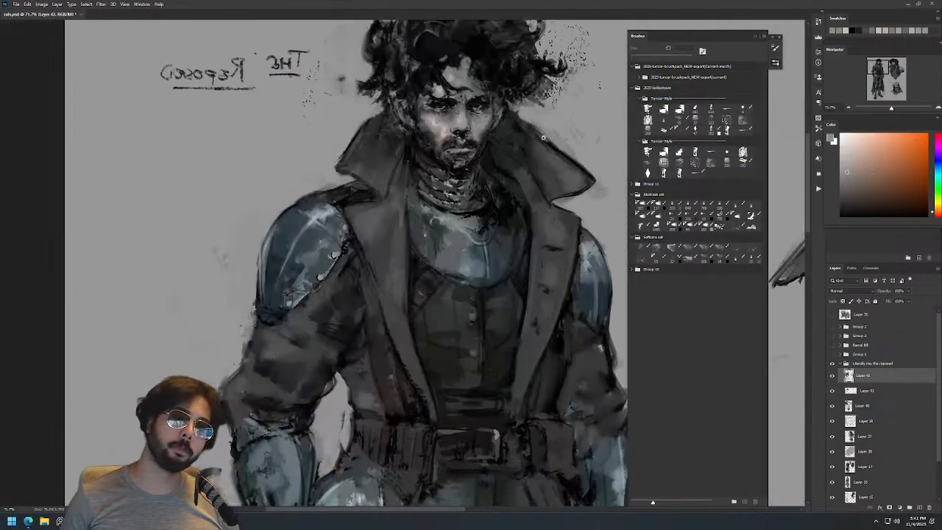
{"action": "left_click_drag", "start_coordinate": [542, 140], "coordinate": [528, 187]}
{"action": "left_click_drag", "start_coordinate": [515, 127], "coordinate": [574, 127]}
{"action": "key", "text": "b"}
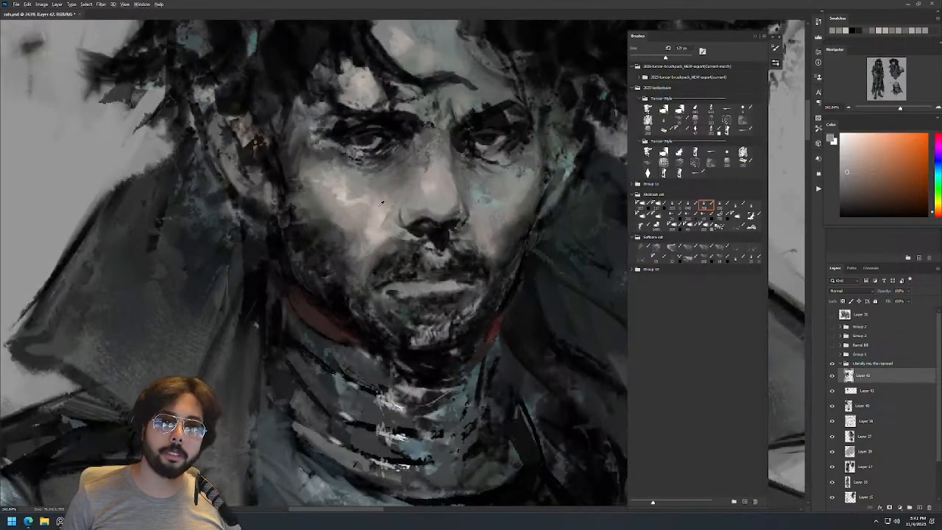
{"action": "left_click_drag", "start_coordinate": [356, 223], "coordinate": [396, 223]}
{"action": "left_click", "coordinate": [403, 183], "text": "alt"}
Lighten the nose bridge between the eyes with a light warm grey sampled from the nose.
{"action": "key", "text": "z"}
{"action": "left_click_drag", "start_coordinate": [464, 131], "coordinate": [420, 198]}
{"action": "left_click_drag", "start_coordinate": [466, 123], "coordinate": [526, 124]}
{"action": "key", "text": "b"}
{"action": "left_click", "coordinate": [430, 211], "text": "alt"}
{"action": "left_click_drag", "start_coordinate": [431, 225], "coordinate": [433, 203]}
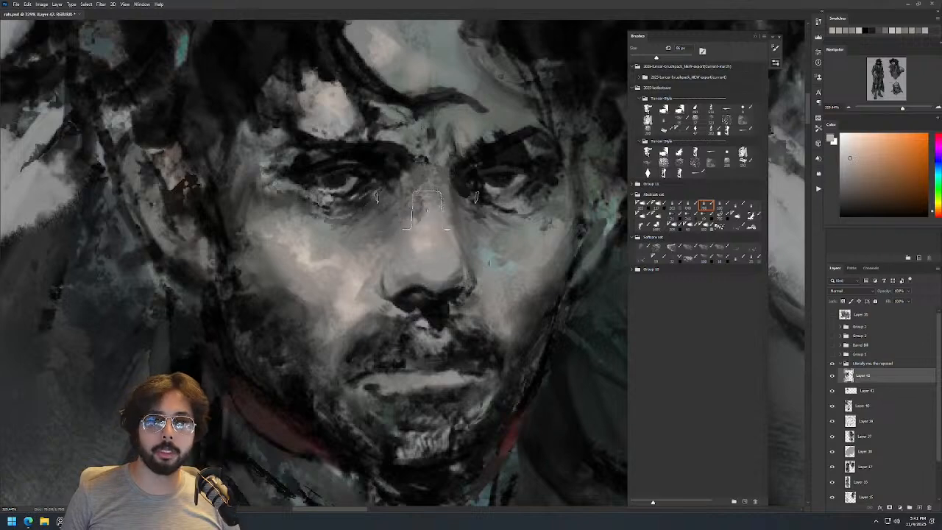
Darken the top of the nose bridge beside the inner eye corner with sampled dark greys.
{"action": "key", "text": "z"}
{"action": "left_click_drag", "start_coordinate": [468, 164], "coordinate": [443, 246]}
{"action": "mouse_move", "coordinate": [493, 183]}
{"action": "left_mouse_down"}
{"action": "mouse_move", "coordinate": [477, 183]}
{"action": "mouse_move", "coordinate": [523, 142]}
{"action": "left_mouse_up"}
{"action": "key", "text": "b"}
{"action": "left_click", "coordinate": [417, 223], "text": "alt"}
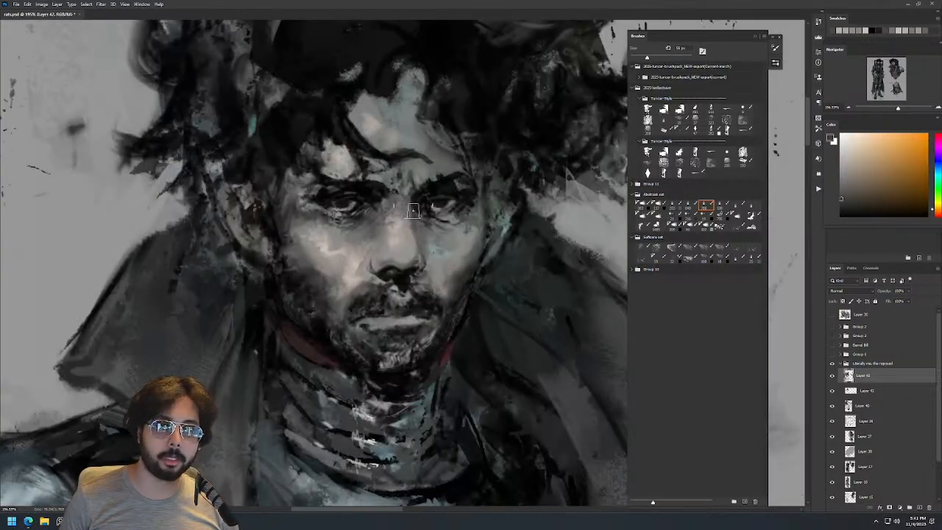
{"action": "left_click", "coordinate": [413, 207], "text": "alt"}
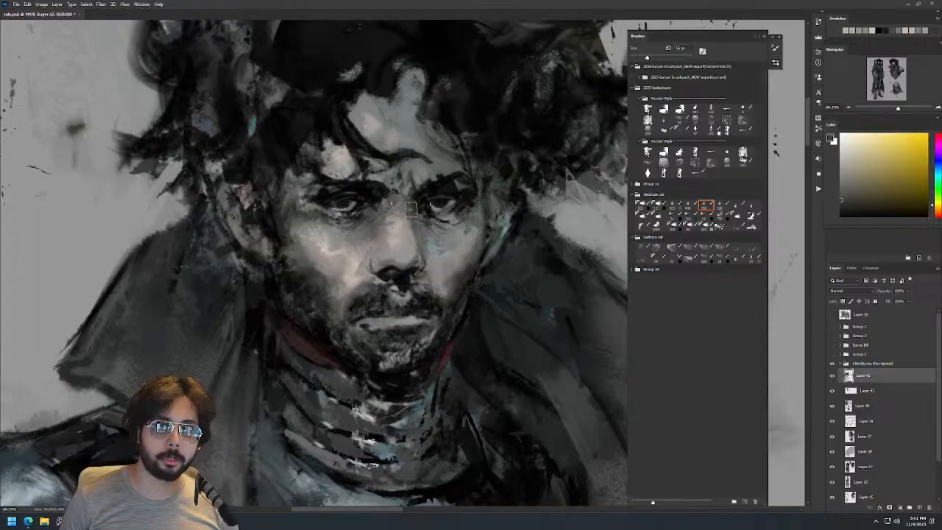
Shade the side of the nose from the bridge to the nostril with darker greys sampled around it.
{"action": "key", "text": "ctrl+0"}
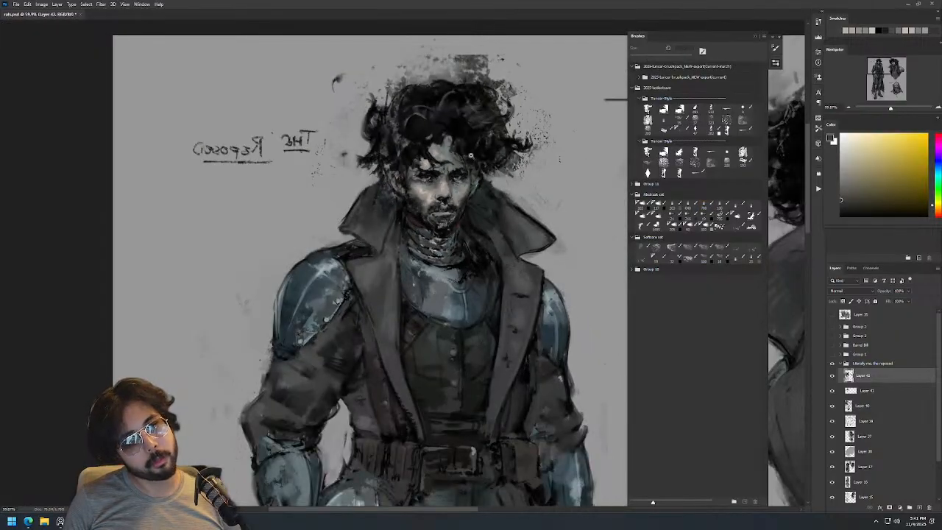
{"action": "scroll", "coordinate": [461, 163], "scroll_direction": "up", "scroll_amount": 5}
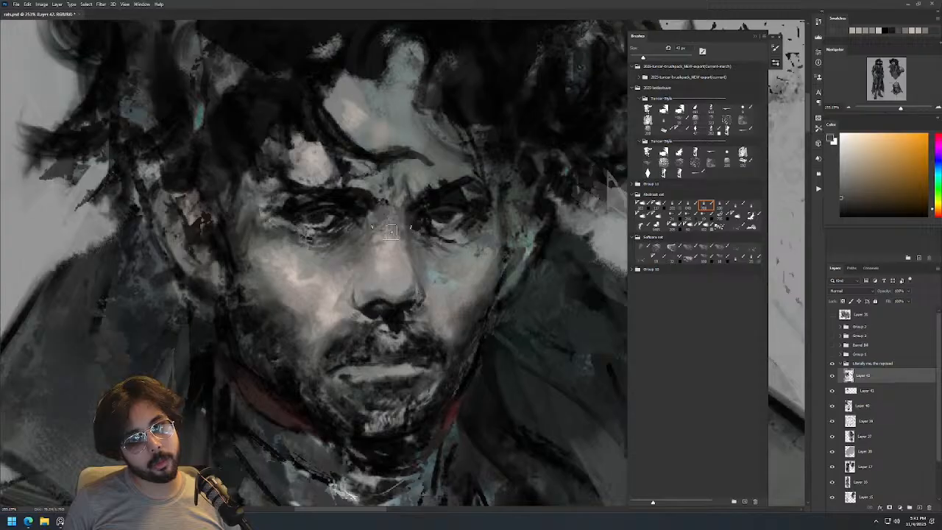
{"action": "left_click", "coordinate": [374, 223], "text": "alt"}
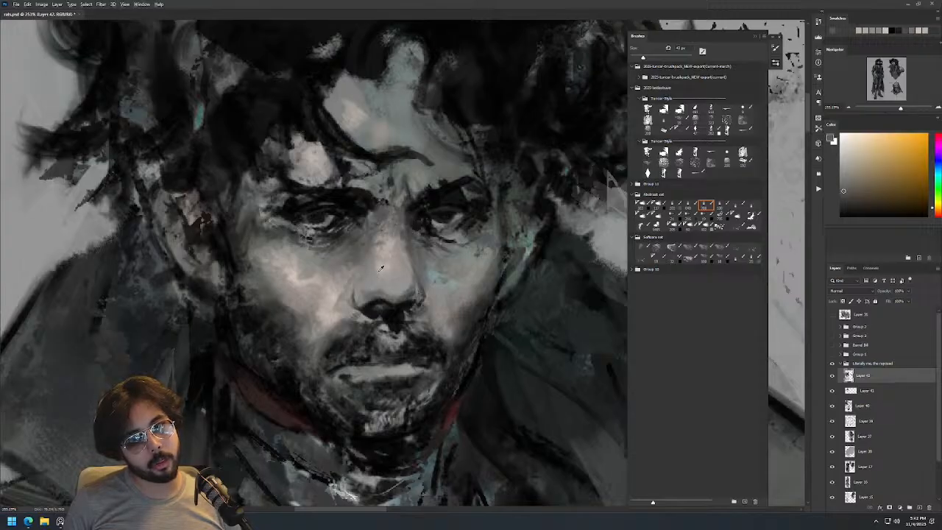
{"action": "left_click", "coordinate": [359, 295], "text": "alt"}
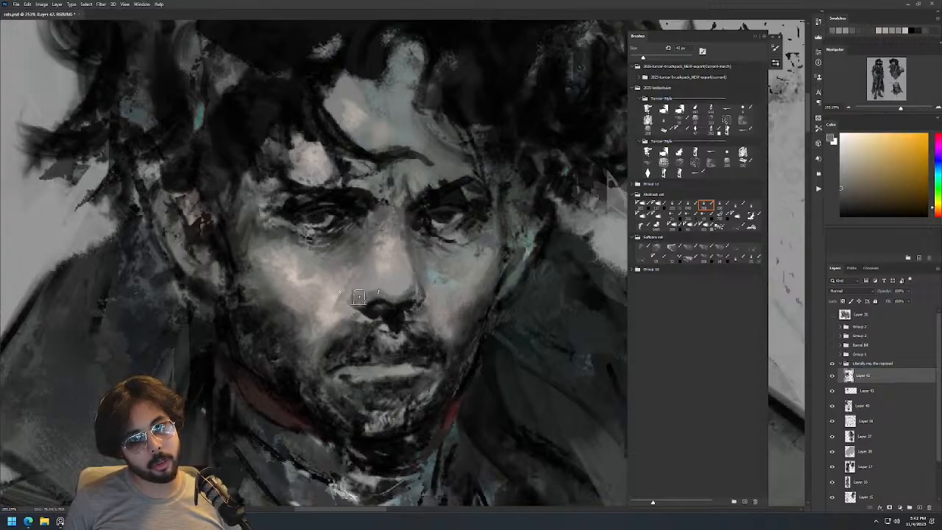
Flip the canvas back and check the face against the full figure, armour and coat.
{"action": "scroll", "coordinate": [417, 302], "scroll_direction": "down", "scroll_amount": 5}
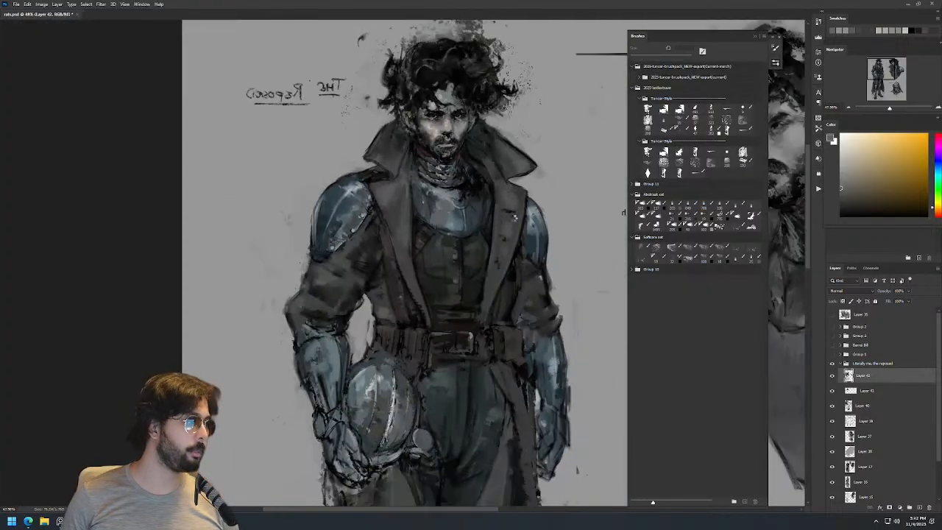
{"action": "key", "text": "ctrl+shift+h"}
{"action": "left_click_drag", "start_coordinate": [519, 235], "coordinate": [349, 259]}
{"action": "left_click_drag", "start_coordinate": [440, 217], "coordinate": [244, 215]}
{"action": "mouse_move", "coordinate": [398, 133]}
{"action": "left_mouse_down"}
{"action": "mouse_move", "coordinate": [372, 139]}
{"action": "mouse_move", "coordinate": [485, 151]}
{"action": "mouse_move", "coordinate": [386, 168]}
{"action": "left_mouse_up"}
{"action": "left_click", "coordinate": [350, 197], "text": "alt"}
{"action": "left_click_drag", "start_coordinate": [500, 145], "coordinate": [491, 182]}
{"action": "left_click_drag", "start_coordinate": [442, 252], "coordinate": [457, 237]}
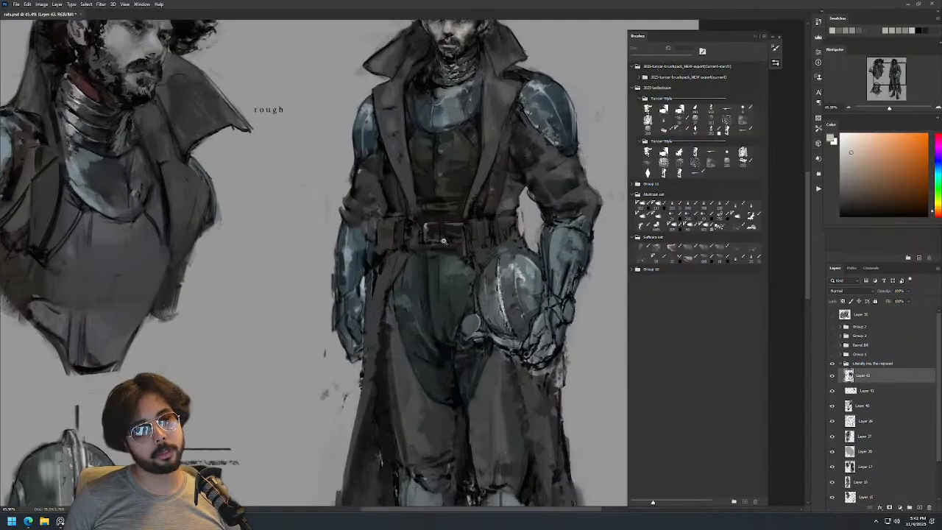
Touch up the armoured forearm of the empty hand, undoing the sampled-colour stroke and resetting the paint colour to black.
{"action": "left_click_drag", "start_coordinate": [357, 266], "coordinate": [375, 267]}
{"action": "left_click", "coordinate": [325, 264], "text": "alt"}
{"action": "mouse_move", "coordinate": [329, 285]}
{"action": "left_mouse_down"}
{"action": "mouse_move", "coordinate": [329, 270]}
{"action": "mouse_move", "coordinate": [333, 288]}
{"action": "mouse_move", "coordinate": [322, 282]}
{"action": "left_mouse_up"}
{"action": "key", "text": "ctrl+z"}
{"action": "key", "text": "d"}
{"action": "left_click_drag", "start_coordinate": [325, 243], "coordinate": [321, 274]}
{"action": "left_click_drag", "start_coordinate": [373, 217], "coordinate": [355, 288]}
{"action": "left_click_drag", "start_coordinate": [455, 225], "coordinate": [462, 240]}
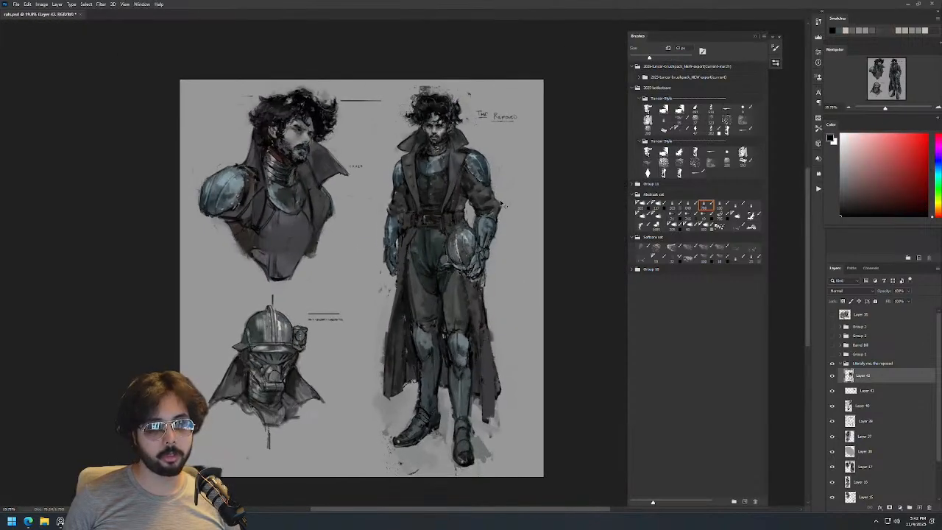
Add fine dark accents to the coat lapel with black and a dark grey sampled from the coat.
{"action": "left_click_drag", "start_coordinate": [474, 168], "coordinate": [587, 57]}
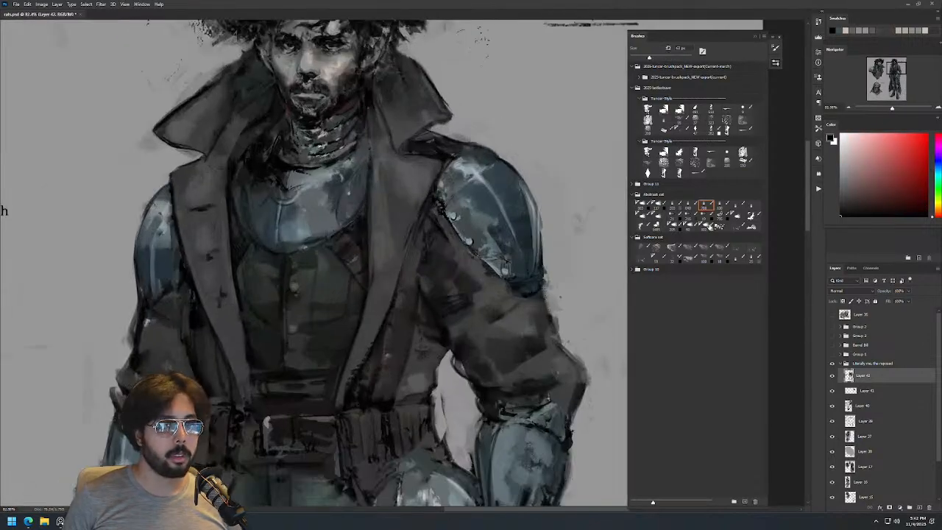
{"action": "left_click", "coordinate": [706, 216]}
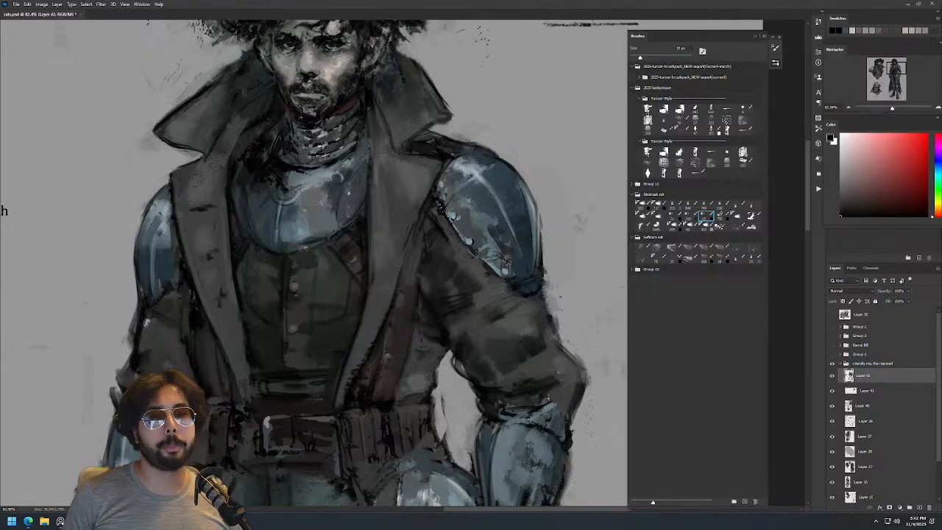
{"action": "left_click", "coordinate": [217, 224], "text": "alt"}
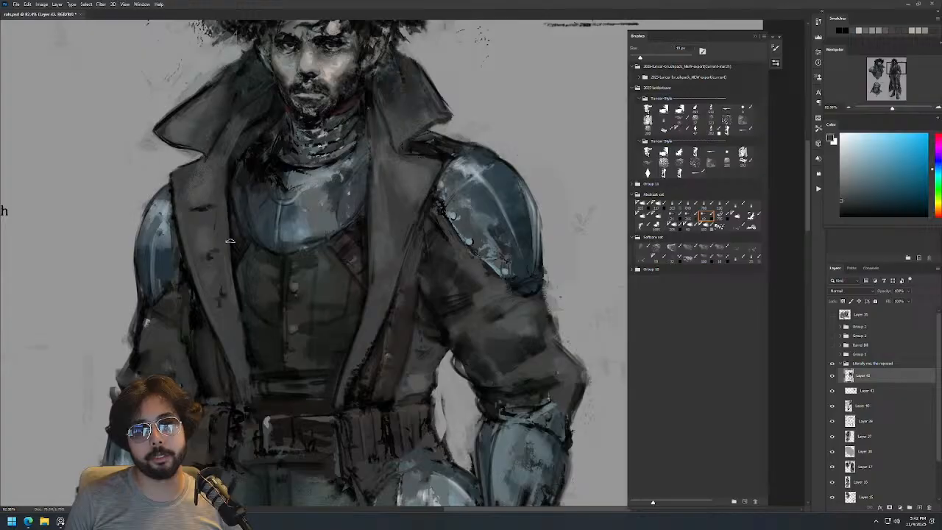
Darken the coat's front lapels down to the waist with black, using a textured brush and enlarging it for the lower edge.
{"action": "left_click", "coordinate": [677, 229]}
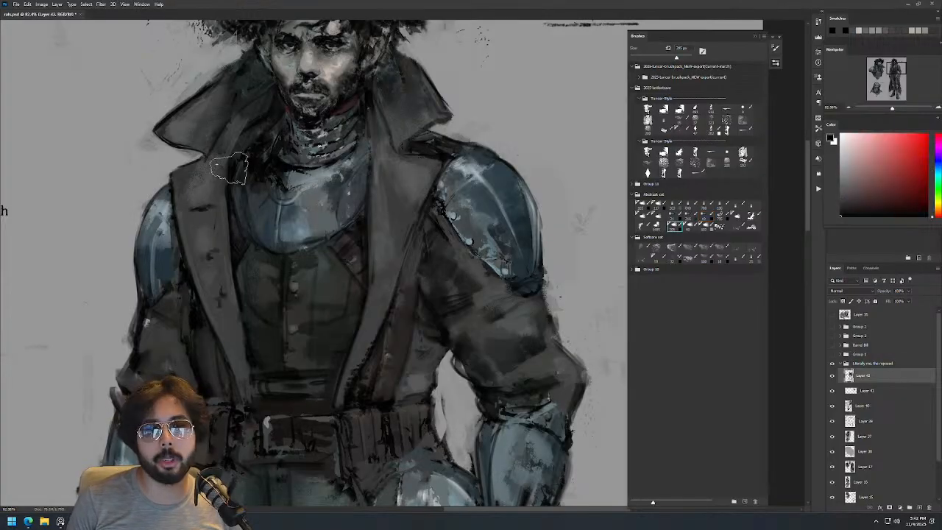
{"action": "left_click", "coordinate": [689, 258]}
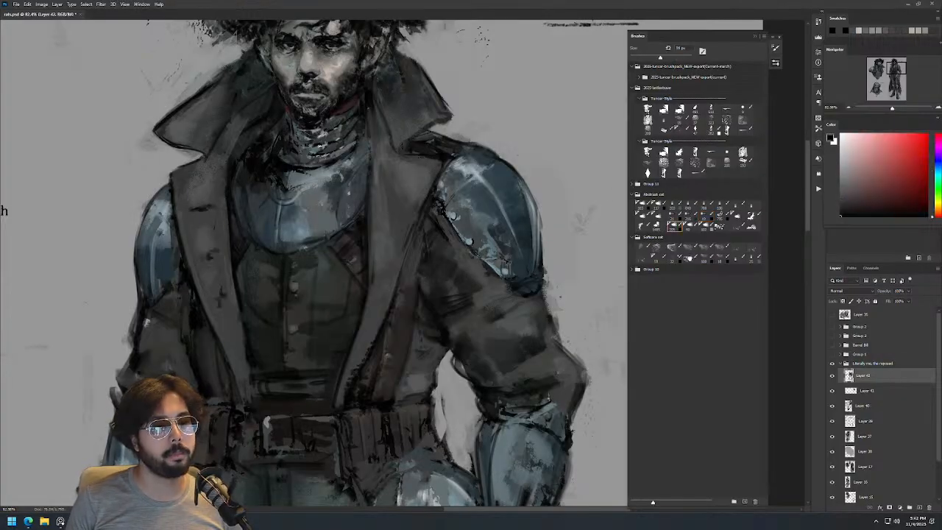
{"action": "left_click_drag", "start_coordinate": [228, 159], "coordinate": [243, 338]}
{"action": "key", "text": "]"}
{"action": "key", "text": "]"}
{"action": "key", "text": "]"}
{"action": "key", "text": "]"}
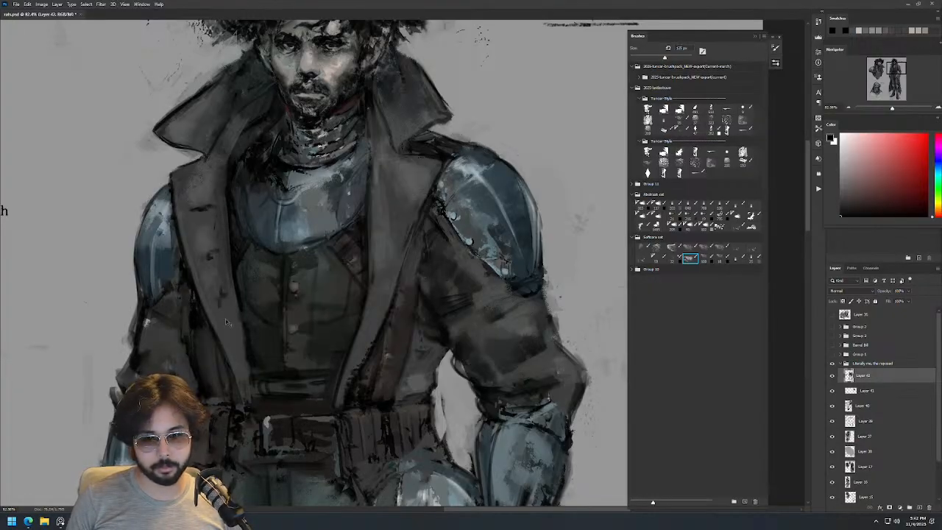
{"action": "left_click_drag", "start_coordinate": [359, 337], "coordinate": [371, 374]}
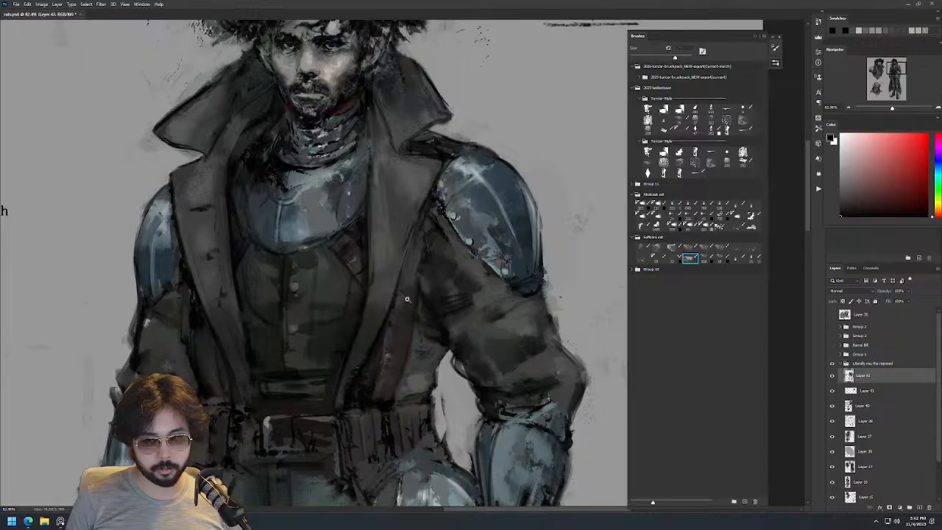
Shade the coat sleeve of the bent arm holding the helmet with a large black textured brush.
{"action": "key", "text": "z"}
{"action": "left_click_drag", "start_coordinate": [416, 331], "coordinate": [394, 370]}
{"action": "mouse_move", "coordinate": [419, 296]}
{"action": "left_mouse_down"}
{"action": "mouse_move", "coordinate": [431, 286]}
{"action": "mouse_move", "coordinate": [411, 350]}
{"action": "left_mouse_up"}
{"action": "key", "text": "b"}
{"action": "left_click_drag", "start_coordinate": [444, 276], "coordinate": [472, 295]}
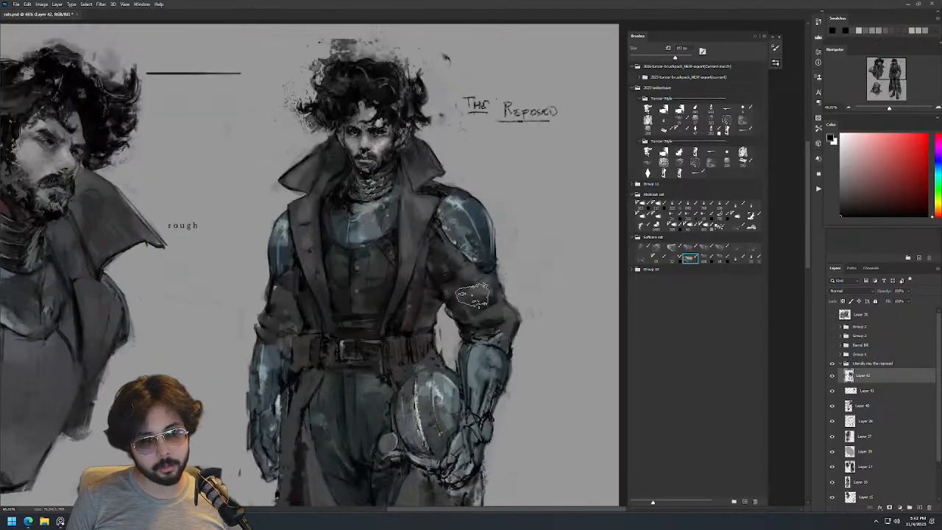
{"action": "right_click", "coordinate": [456, 217], "text": "alt"}
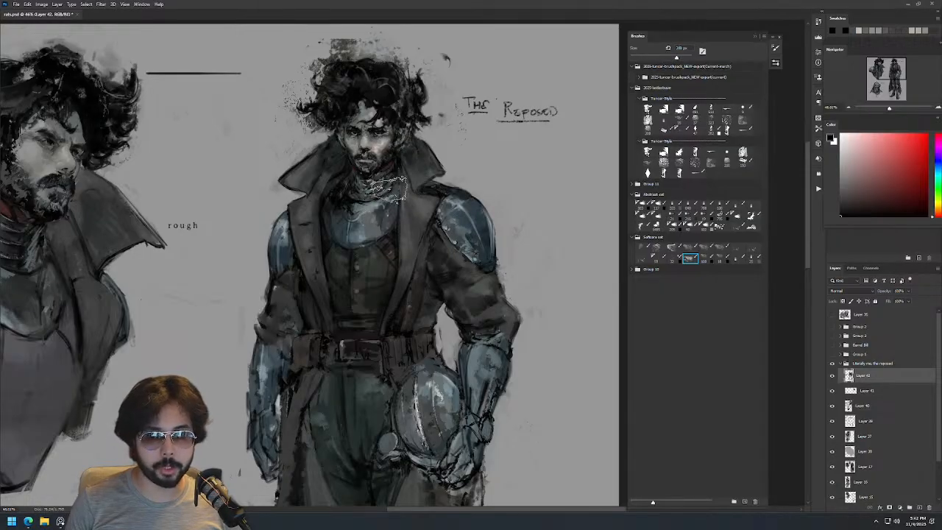
Flip the canvas horizontally and check the whole concept sheet.
{"action": "key", "text": "z"}
{"action": "left_click_drag", "start_coordinate": [438, 172], "coordinate": [429, 258]}
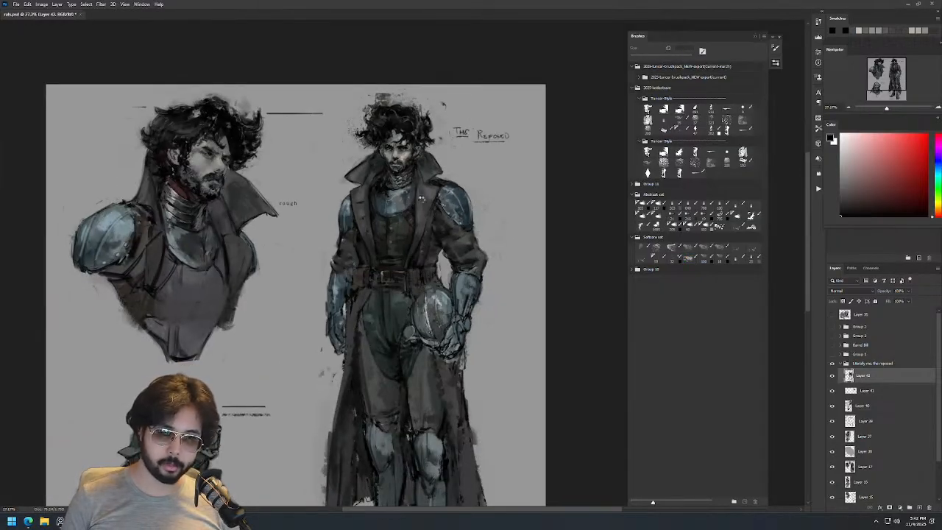
{"action": "key", "text": "ctrl+shift+h"}
{"action": "left_click_drag", "start_coordinate": [362, 225], "coordinate": [503, 189]}
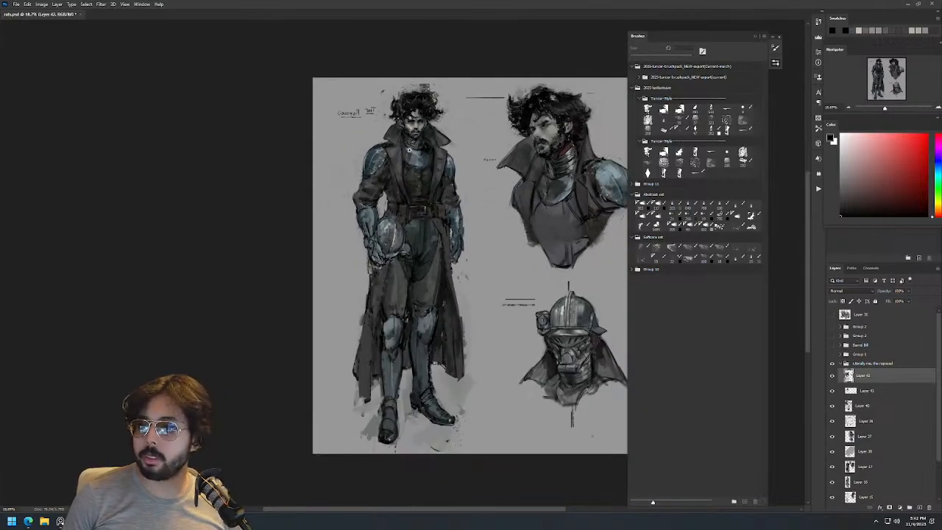
Touch up the hair around the forehead with dark greys sampled from it, using a reduced brush.
{"action": "left_click_drag", "start_coordinate": [416, 95], "coordinate": [435, 118]}
{"action": "key", "text": "b"}
{"action": "key", "text": "bracketleft"}
{"action": "key", "text": "bracketleft"}
{"action": "key", "text": "bracketleft"}
{"action": "key", "text": "bracketleft"}
{"action": "key", "text": "bracketleft"}
{"action": "left_click", "coordinate": [505, 110], "text": "alt"}
{"action": "key", "text": "bracketright"}
{"action": "left_click", "coordinate": [489, 119], "text": "alt"}
{"action": "key", "text": "z"}
{"action": "mouse_move", "coordinate": [496, 131]}
{"action": "left_mouse_down"}
{"action": "mouse_move", "coordinate": [460, 213]}
{"action": "mouse_move", "coordinate": [543, 141]}
{"action": "left_mouse_up"}
{"action": "key", "text": "b"}
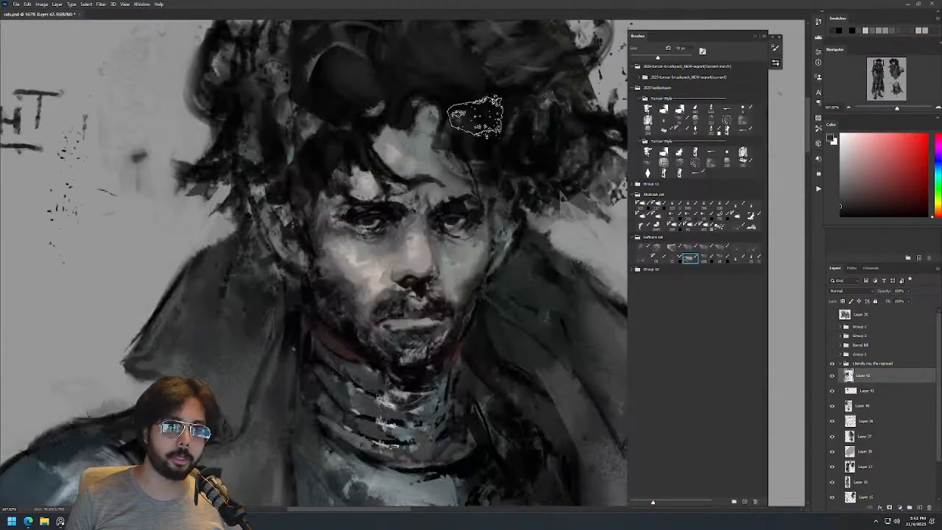
Refine the forehead and hairline with skin greys sampled there, reducing the brush for the brow area.
{"action": "left_click", "coordinate": [396, 158], "text": "alt"}
{"action": "mouse_move", "coordinate": [441, 151]}
{"action": "left_mouse_down"}
{"action": "mouse_move", "coordinate": [353, 151]}
{"action": "mouse_move", "coordinate": [507, 111]}
{"action": "left_mouse_up"}
{"action": "key", "text": "bracketleft"}
{"action": "key", "text": "bracketleft"}
{"action": "key", "text": "bracketleft"}
{"action": "key", "text": "bracketleft"}
{"action": "left_click", "coordinate": [421, 175], "text": "alt"}
{"action": "mouse_move", "coordinate": [420, 175]}
{"action": "left_mouse_down"}
{"action": "mouse_move", "coordinate": [431, 181]}
{"action": "mouse_move", "coordinate": [426, 193]}
{"action": "left_mouse_up"}
Lighten the cheek and nose area with pale warm greys sampled from the face.
{"action": "key", "text": "z"}
{"action": "left_click_drag", "start_coordinate": [481, 141], "coordinate": [397, 147]}
{"action": "mouse_move", "coordinate": [471, 166]}
{"action": "left_mouse_down"}
{"action": "mouse_move", "coordinate": [552, 165]}
{"action": "mouse_move", "coordinate": [460, 151]}
{"action": "left_mouse_up"}
{"action": "left_click", "coordinate": [429, 189], "text": "alt"}
{"action": "key", "text": "z"}
{"action": "key", "text": "z"}
{"action": "mouse_move", "coordinate": [549, 134]}
{"action": "left_mouse_down"}
{"action": "mouse_move", "coordinate": [528, 186]}
{"action": "mouse_move", "coordinate": [359, 154]}
{"action": "left_mouse_up"}
{"action": "key", "text": "space"}
{"action": "key", "text": "z"}
{"action": "left_click_drag", "start_coordinate": [352, 103], "coordinate": [457, 108]}
{"action": "key", "text": "bracketright"}
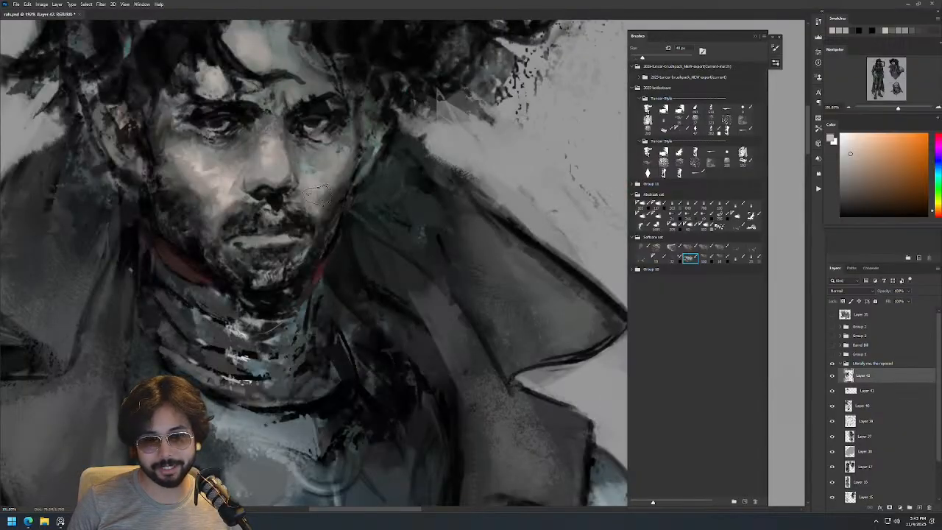
{"action": "key", "text": "z"}
{"action": "left_click_drag", "start_coordinate": [372, 123], "coordinate": [341, 129]}
{"action": "mouse_move", "coordinate": [404, 89]}
{"action": "left_mouse_down"}
{"action": "mouse_move", "coordinate": [393, 154]}
{"action": "mouse_move", "coordinate": [390, 111]}
{"action": "mouse_move", "coordinate": [371, 100]}
{"action": "mouse_move", "coordinate": [393, 117]}
{"action": "mouse_move", "coordinate": [401, 143]}
{"action": "mouse_move", "coordinate": [383, 165]}
{"action": "left_mouse_up"}
{"action": "left_click", "coordinate": [376, 178], "text": "alt"}
{"action": "key", "text": "z"}
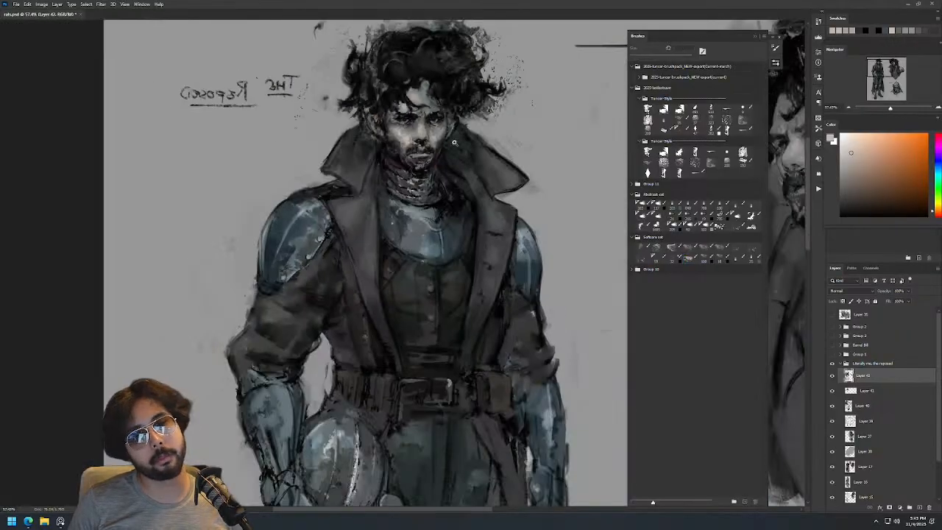
Shade the side of the nose with a darker grey sampled from the face, using a small brush.
{"action": "left_click_drag", "start_coordinate": [458, 129], "coordinate": [450, 155]}
{"action": "left_click_drag", "start_coordinate": [447, 111], "coordinate": [463, 108]}
{"action": "key", "text": "b"}
{"action": "left_click", "coordinate": [407, 182], "text": "alt"}
{"action": "left_click_drag", "start_coordinate": [376, 177], "coordinate": [387, 194]}
{"action": "right_click", "coordinate": [388, 187], "text": "alt"}
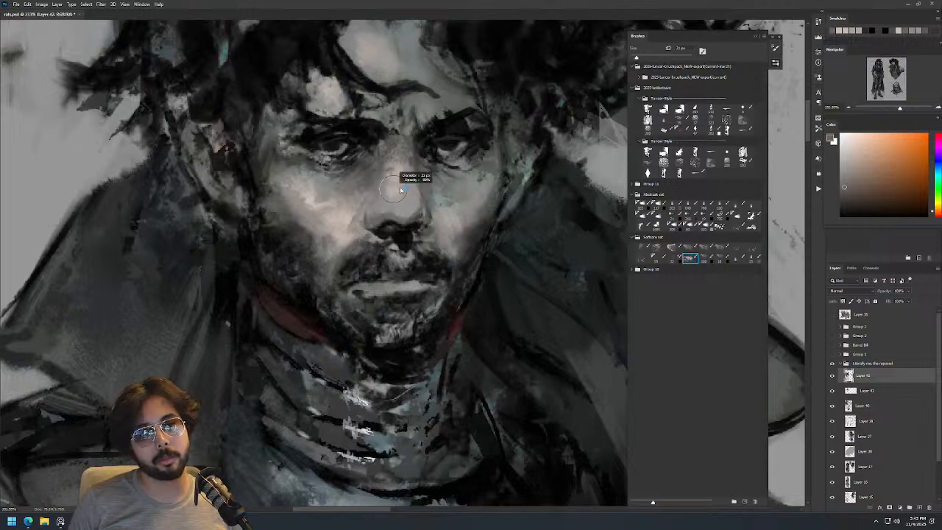
{"action": "key", "text": "z"}
{"action": "mouse_move", "coordinate": [449, 130]}
{"action": "left_mouse_down"}
{"action": "mouse_move", "coordinate": [433, 190]}
{"action": "mouse_move", "coordinate": [462, 128]}
{"action": "mouse_move", "coordinate": [486, 123]}
{"action": "left_mouse_up"}
{"action": "key", "text": "b"}
{"action": "right_click", "coordinate": [425, 193], "text": "alt"}
Check the flipped figure against the bust and helmet studies on the full sheet.
{"action": "key", "text": "z"}
{"action": "mouse_move", "coordinate": [439, 173]}
{"action": "left_mouse_down"}
{"action": "mouse_move", "coordinate": [430, 206]}
{"action": "mouse_move", "coordinate": [445, 126]}
{"action": "mouse_move", "coordinate": [452, 144]}
{"action": "left_mouse_up"}
{"action": "key", "text": "z"}
{"action": "key", "text": "b"}
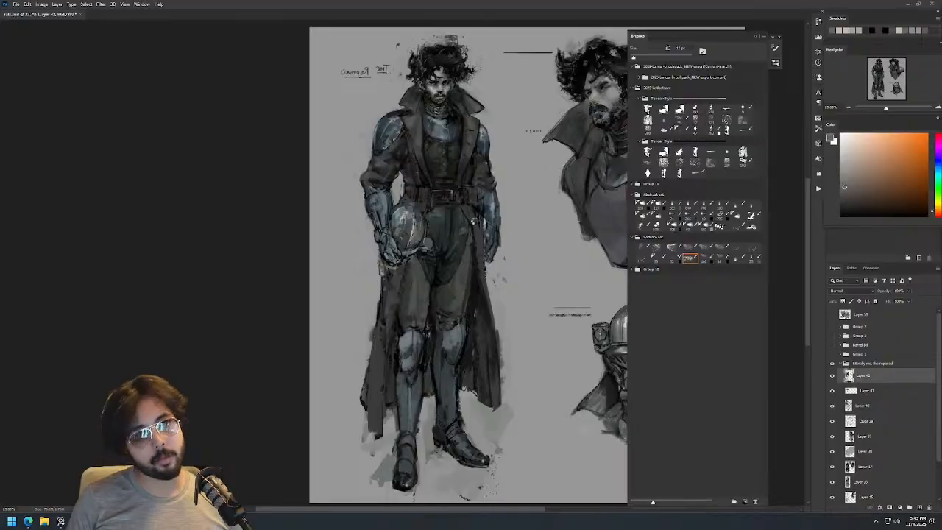
{"action": "left_click_drag", "start_coordinate": [482, 213], "coordinate": [384, 215]}
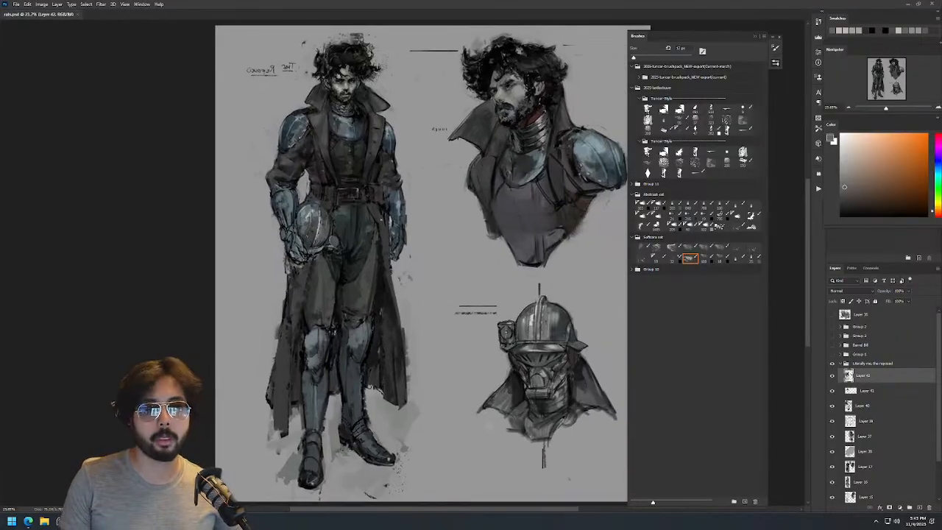
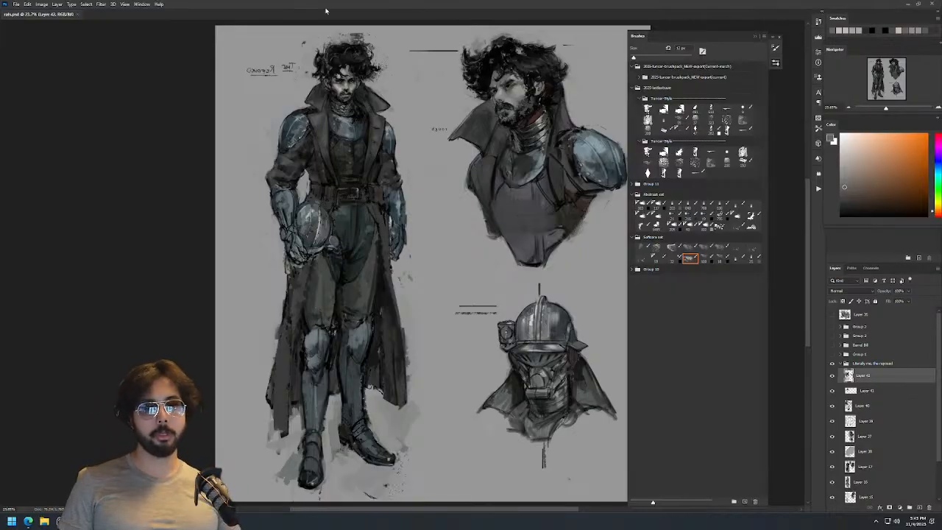
Try shading the raised collar with a dark grey sampled from the lapel, and undo the strokes.
{"action": "scroll", "coordinate": [334, 66], "scroll_direction": "up", "scroll_amount": 3}
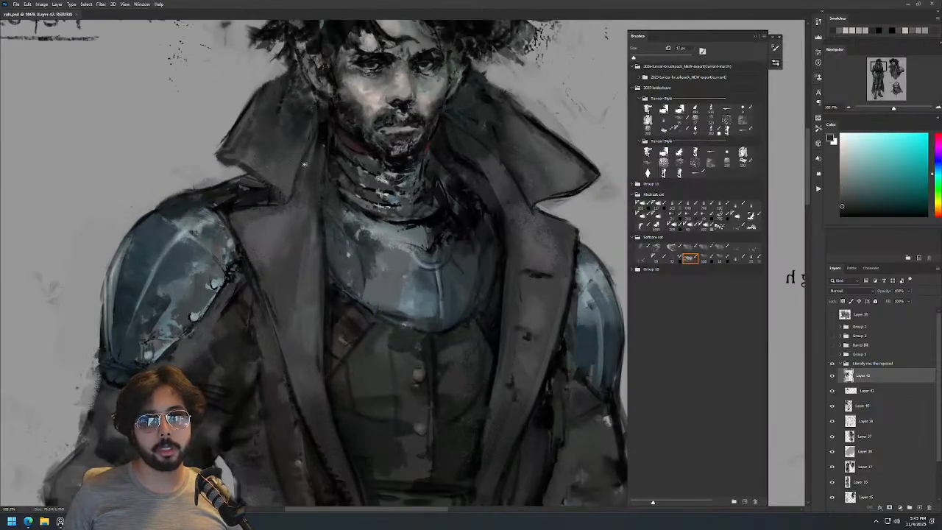
{"action": "left_click", "coordinate": [300, 226], "text": "alt"}
{"action": "mouse_move", "coordinate": [306, 180]}
{"action": "left_mouse_down"}
{"action": "mouse_move", "coordinate": [296, 183]}
{"action": "mouse_move", "coordinate": [290, 162]}
{"action": "mouse_move", "coordinate": [275, 162]}
{"action": "left_mouse_up"}
{"action": "mouse_move", "coordinate": [309, 127]}
{"action": "left_mouse_down"}
{"action": "mouse_move", "coordinate": [295, 189]}
{"action": "mouse_move", "coordinate": [317, 121]}
{"action": "mouse_move", "coordinate": [293, 207]}
{"action": "left_mouse_up"}
{"action": "key", "text": "ctrl+z"}
{"action": "key", "text": "ctrl+z"}
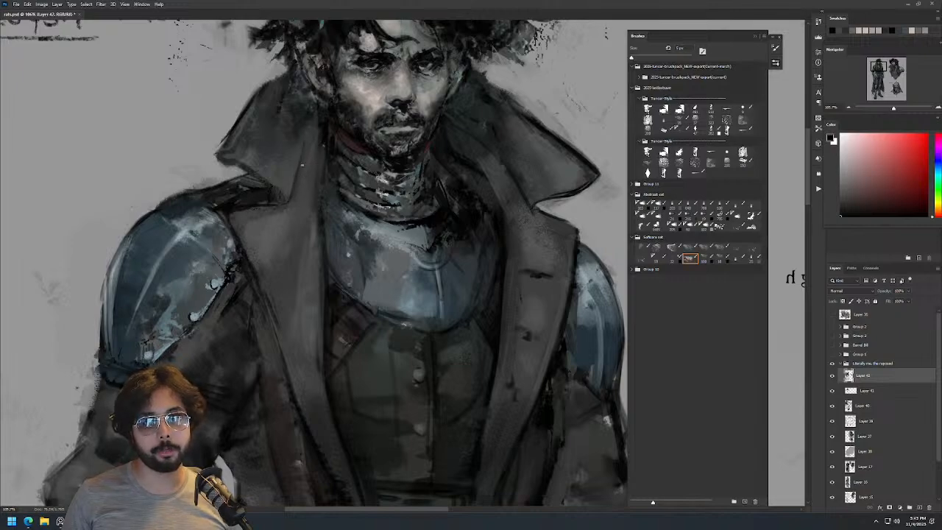
Draw fine black fold lines up the raised collar from where it meets the lapel, undoing the stray stroke.
{"action": "mouse_move", "coordinate": [290, 201]}
{"action": "left_mouse_down"}
{"action": "mouse_move", "coordinate": [256, 210]}
{"action": "mouse_move", "coordinate": [289, 188]}
{"action": "mouse_move", "coordinate": [314, 131]}
{"action": "left_mouse_up"}
{"action": "left_click", "coordinate": [291, 203], "text": "alt"}
{"action": "key", "text": "d"}
{"action": "key", "text": "ctrl+z"}
{"action": "left_click_drag", "start_coordinate": [307, 164], "coordinate": [301, 164]}
{"action": "left_click_drag", "start_coordinate": [296, 185], "coordinate": [302, 128]}
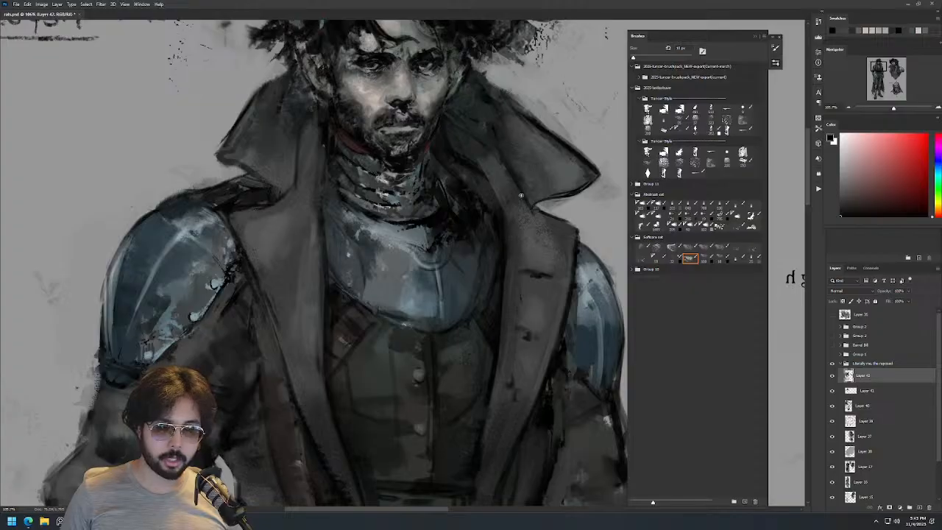
{"action": "left_click_drag", "start_coordinate": [317, 114], "coordinate": [283, 123]}
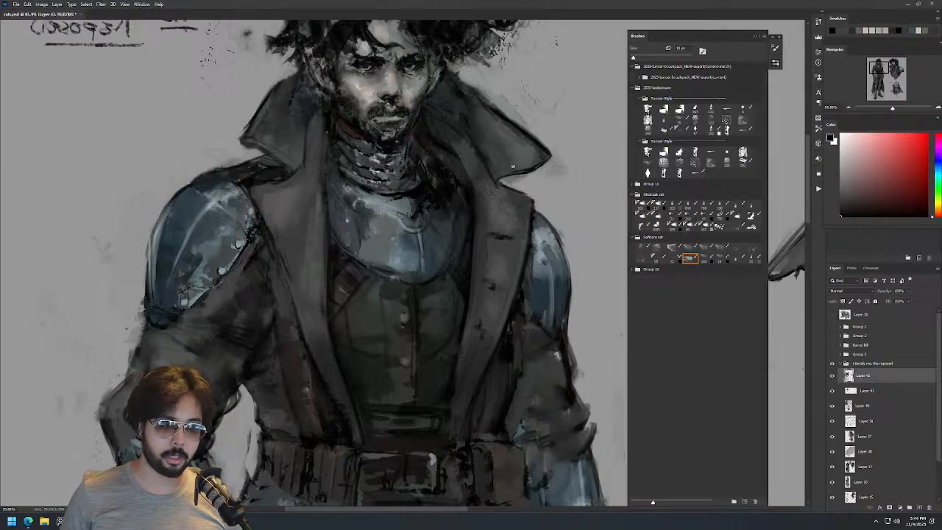
Flip the canvas back and compare the standing figure with the bust, examining the face up close.
{"action": "left_click_drag", "start_coordinate": [565, 143], "coordinate": [434, 144]}
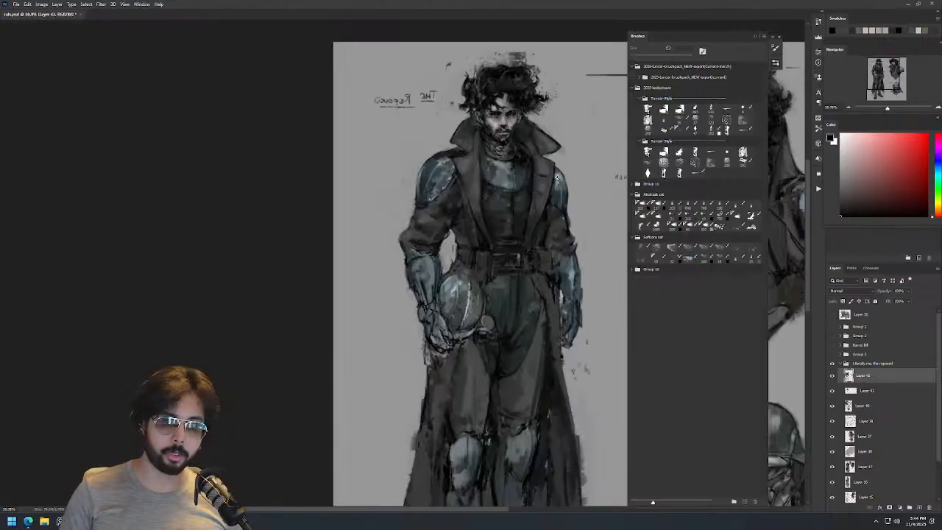
{"action": "key", "text": "F2"}
{"action": "left_click_drag", "start_coordinate": [537, 197], "coordinate": [328, 187]}
{"action": "left_click_drag", "start_coordinate": [487, 176], "coordinate": [345, 170]}
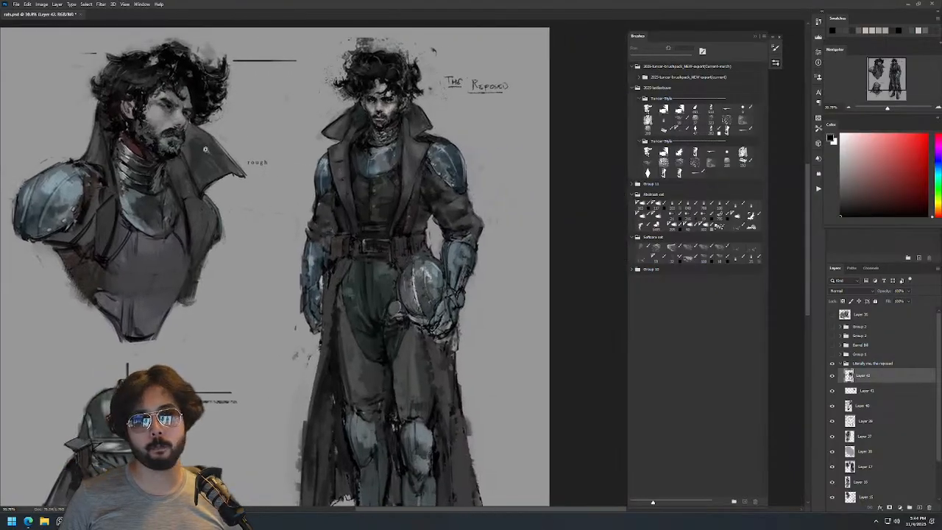
{"action": "scroll", "coordinate": [130, 155], "scroll_direction": "up", "scroll_amount": 2}
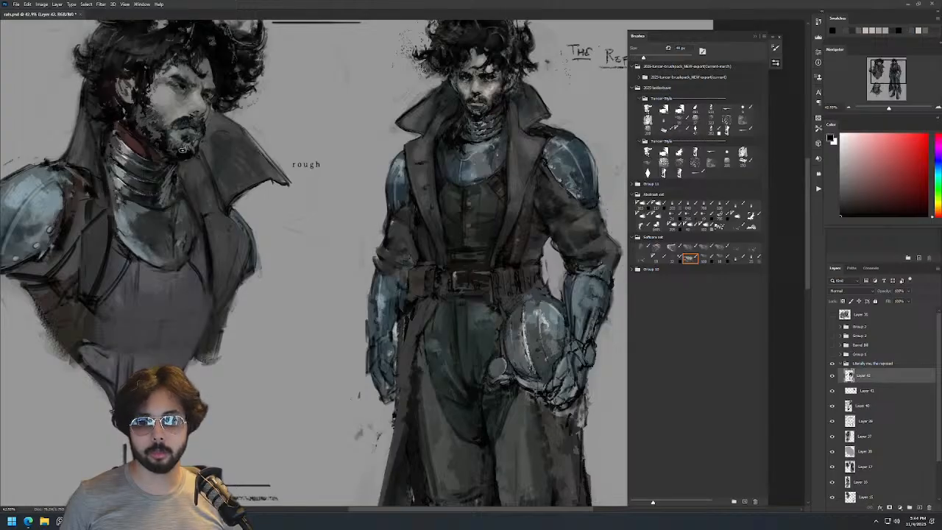
{"action": "scroll", "coordinate": [486, 88], "scroll_direction": "up", "scroll_amount": 5}
{"action": "left_click", "coordinate": [459, 163], "text": "alt"}
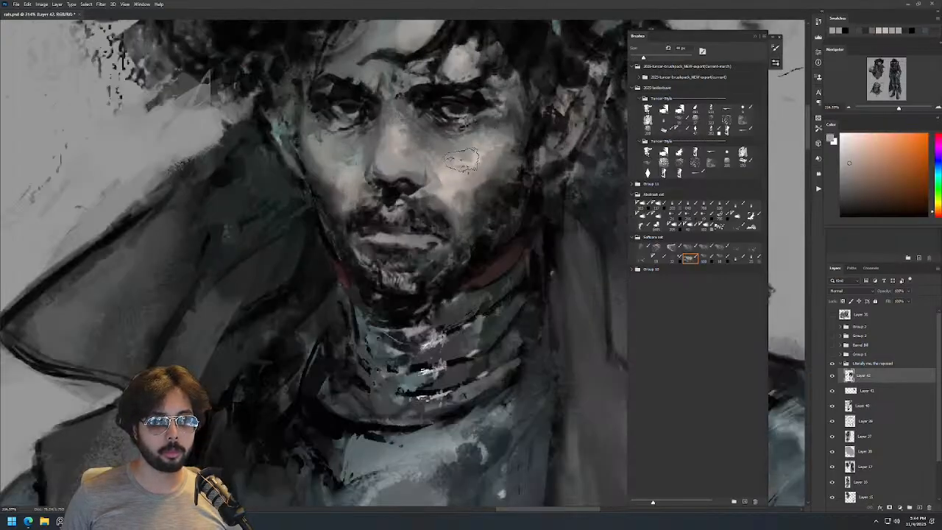
{"action": "scroll", "coordinate": [517, 138], "scroll_direction": "down", "scroll_amount": 5}
{"action": "scroll", "coordinate": [540, 150], "scroll_direction": "down", "scroll_amount": 2}
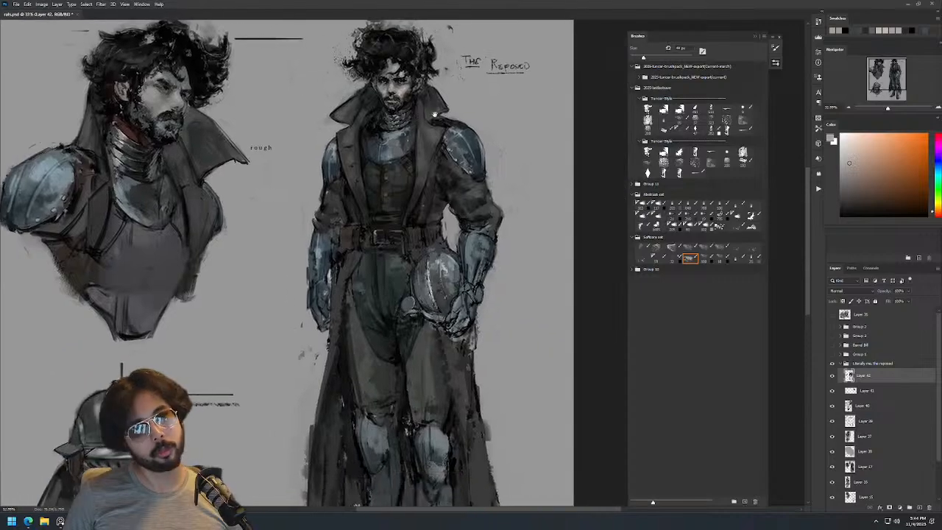
Add fine black accents to the blue shoulder armour above the helmet arm and touch up its lower edge with a sampled dark.
{"action": "scroll", "coordinate": [463, 107], "scroll_direction": "up", "scroll_amount": 3}
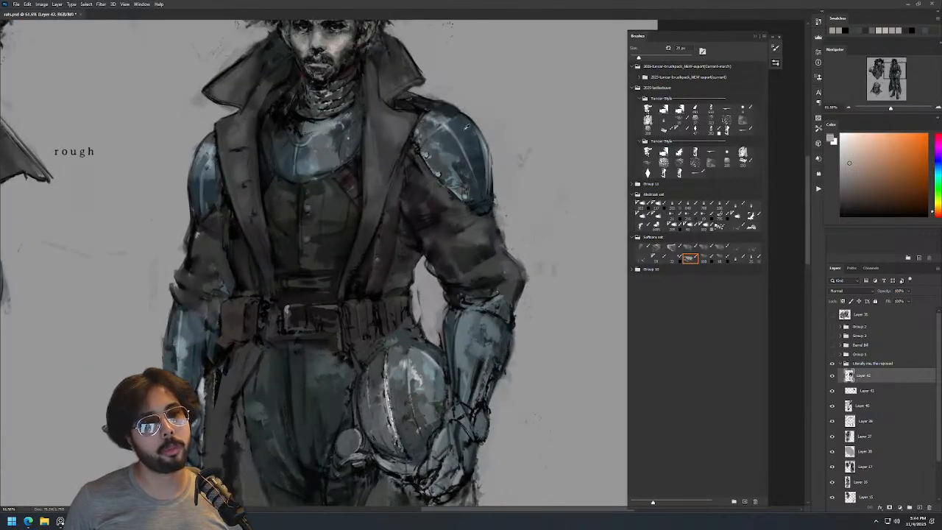
{"action": "left_click", "coordinate": [459, 125], "text": "alt"}
{"action": "key", "text": "d"}
{"action": "right_click", "coordinate": [449, 124], "text": "alt"}
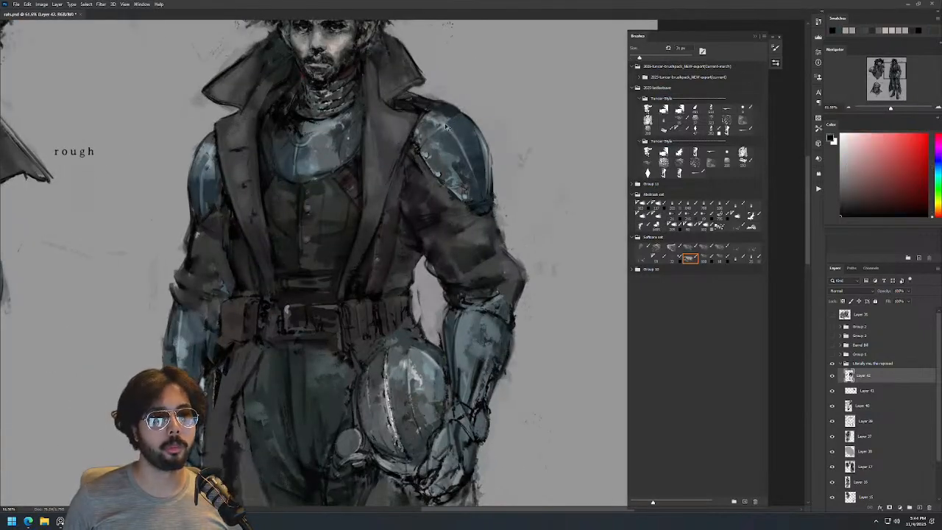
{"action": "right_click", "coordinate": [445, 126], "text": "alt"}
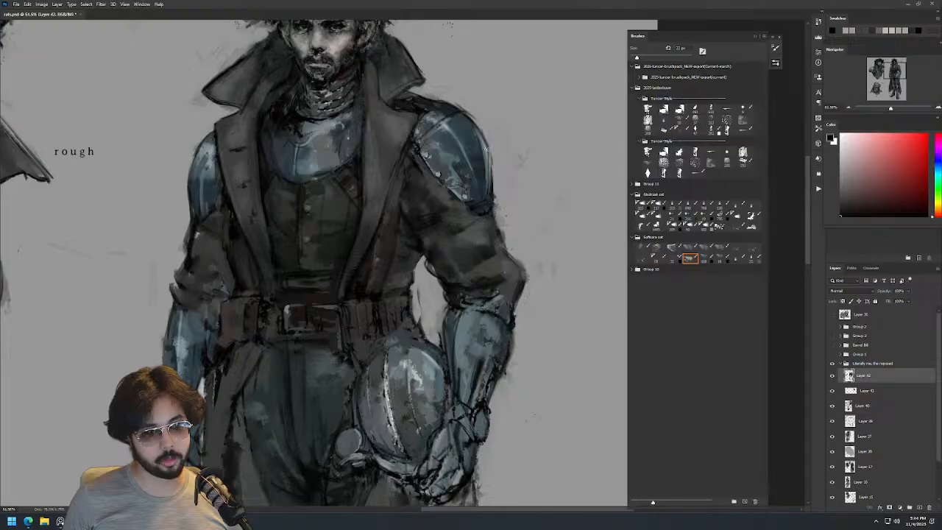
{"action": "scroll", "coordinate": [492, 156], "scroll_direction": "down", "scroll_amount": 3}
{"action": "scroll", "coordinate": [517, 142], "scroll_direction": "up", "scroll_amount": 3}
{"action": "left_click", "coordinate": [453, 193], "text": "alt"}
{"action": "scroll", "coordinate": [548, 155], "scroll_direction": "down", "scroll_amount": 4}
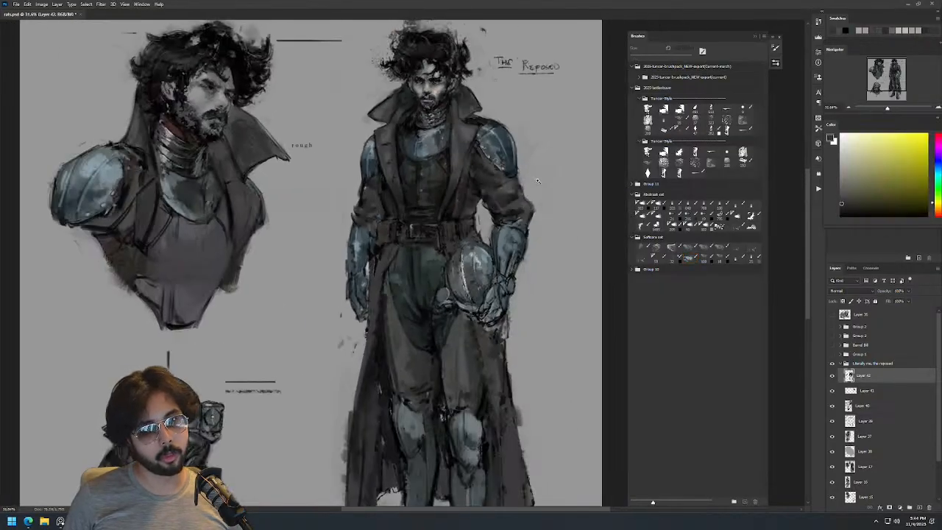
Refine the coat's side and sleeve around the gap inside the bent arm with black and colours sampled nearby.
{"action": "scroll", "coordinate": [547, 139], "scroll_direction": "up", "scroll_amount": 2}
{"action": "mouse_move", "coordinate": [515, 197]}
{"action": "left_mouse_down"}
{"action": "mouse_move", "coordinate": [471, 200]}
{"action": "mouse_move", "coordinate": [478, 189]}
{"action": "mouse_move", "coordinate": [453, 179]}
{"action": "mouse_move", "coordinate": [477, 230]}
{"action": "left_mouse_up"}
{"action": "key", "text": "d"}
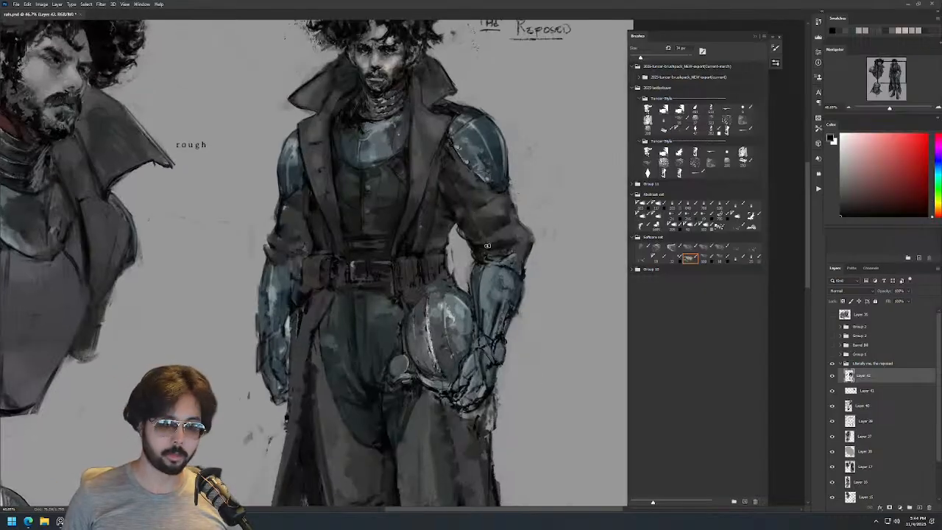
{"action": "left_click", "coordinate": [451, 218], "text": "alt"}
{"action": "left_click", "coordinate": [444, 193], "text": "alt"}
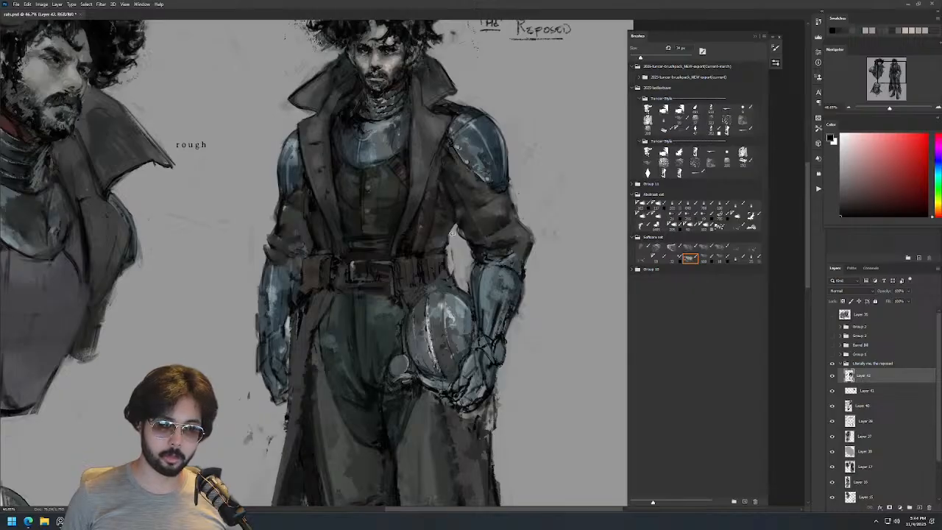
{"action": "left_click", "coordinate": [452, 216], "text": "alt"}
{"action": "left_click", "coordinate": [445, 236], "text": "alt"}
{"action": "key", "text": "z"}
{"action": "left_click_drag", "start_coordinate": [468, 210], "coordinate": [492, 167]}
{"action": "key", "text": "b"}
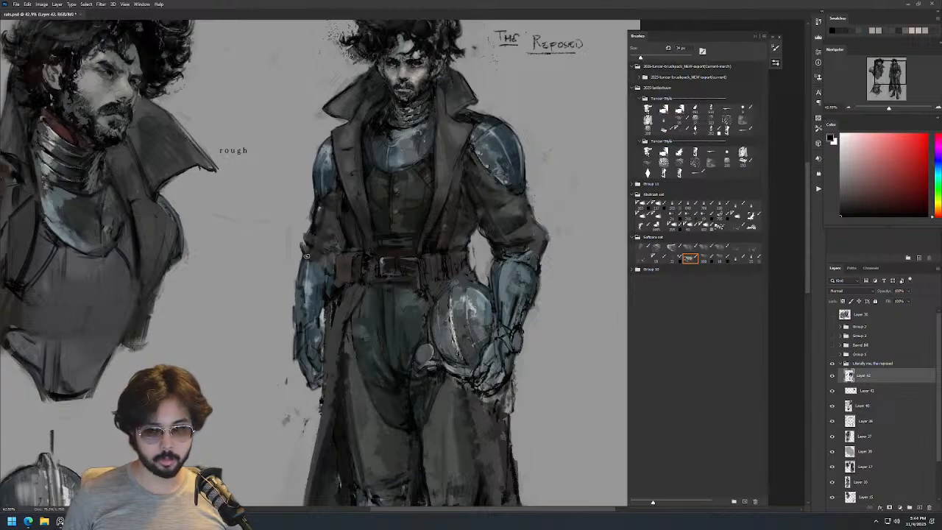
Clean up the outer edge of the empty hand's forearm armour with colours sampled beside it.
{"action": "left_click", "coordinate": [301, 269], "text": "alt"}
{"action": "left_click_drag", "start_coordinate": [300, 258], "coordinate": [299, 289]}
{"action": "left_click", "coordinate": [299, 264], "text": "alt"}
{"action": "scroll", "coordinate": [297, 263], "scroll_direction": "down", "scroll_amount": 3}
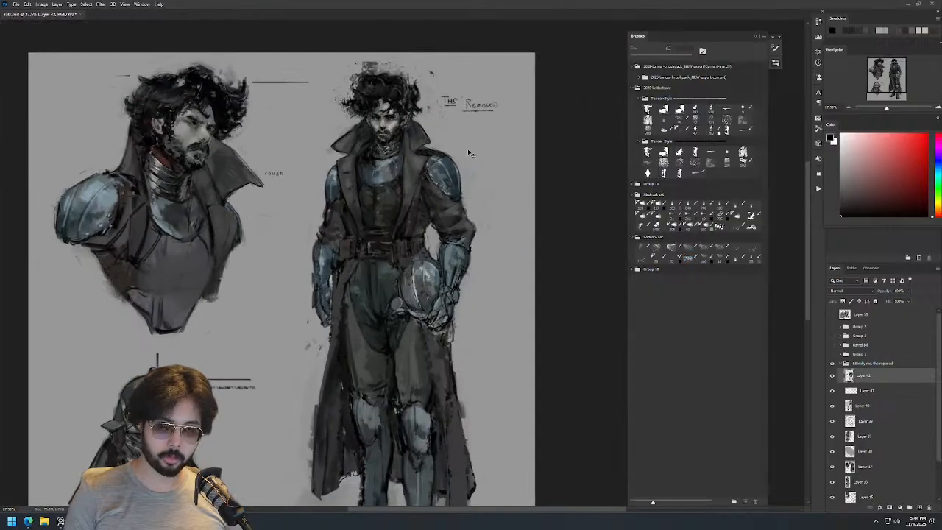
Flip the canvas horizontally again and inspect the figure's face, collar and chest.
{"action": "key", "text": "ctrl+shift+h"}
{"action": "left_click_drag", "start_coordinate": [364, 221], "coordinate": [490, 193]}
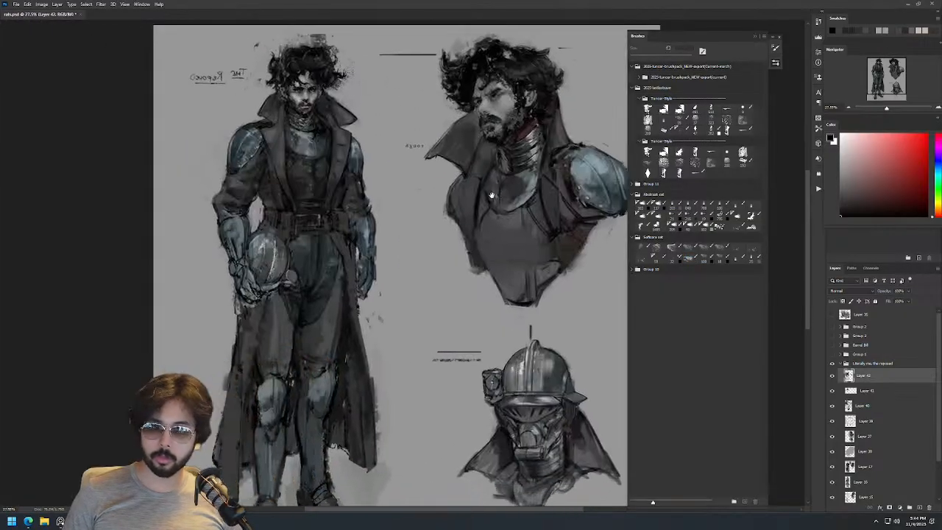
{"action": "left_click_drag", "start_coordinate": [337, 141], "coordinate": [346, 134]}
{"action": "left_click_drag", "start_coordinate": [387, 82], "coordinate": [409, 79]}
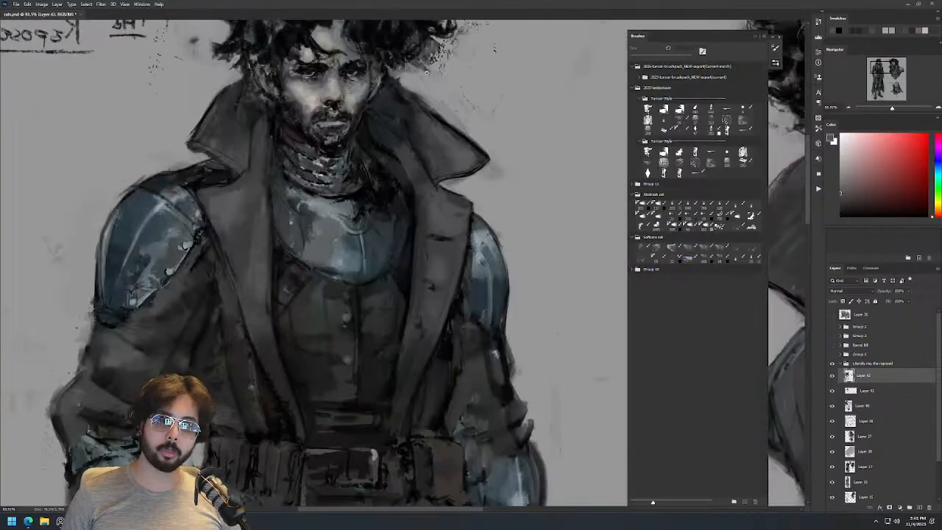
Darken the inside of the raised coat collar beside the figure's neck with black and reduce the brush size.
{"action": "key", "text": "d"}
{"action": "left_click_drag", "start_coordinate": [395, 129], "coordinate": [387, 127]}
{"action": "key", "text": "bracketleft"}
{"action": "key", "text": "bracketleft"}
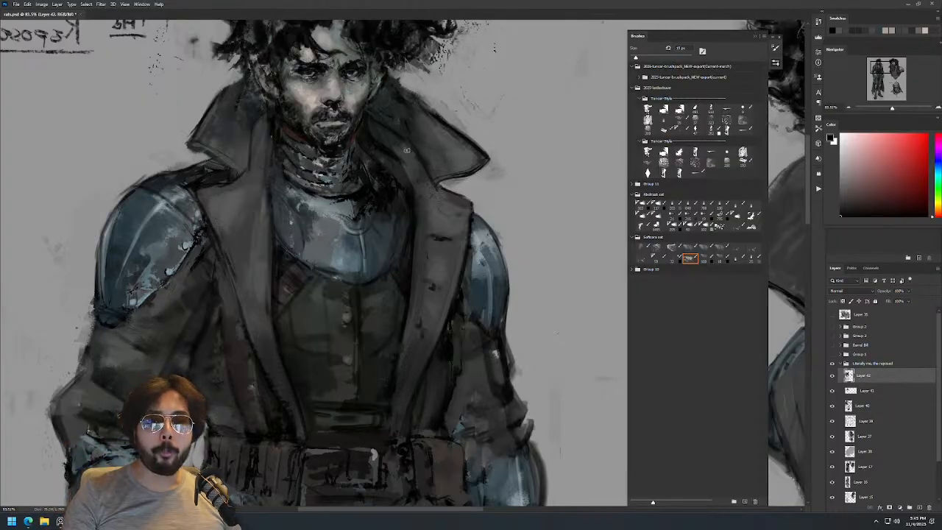
Touch up the standing figure's shaded cheek above the beard with a sampled warm grey.
{"action": "scroll", "coordinate": [315, 76], "scroll_direction": "up", "scroll_amount": 5}
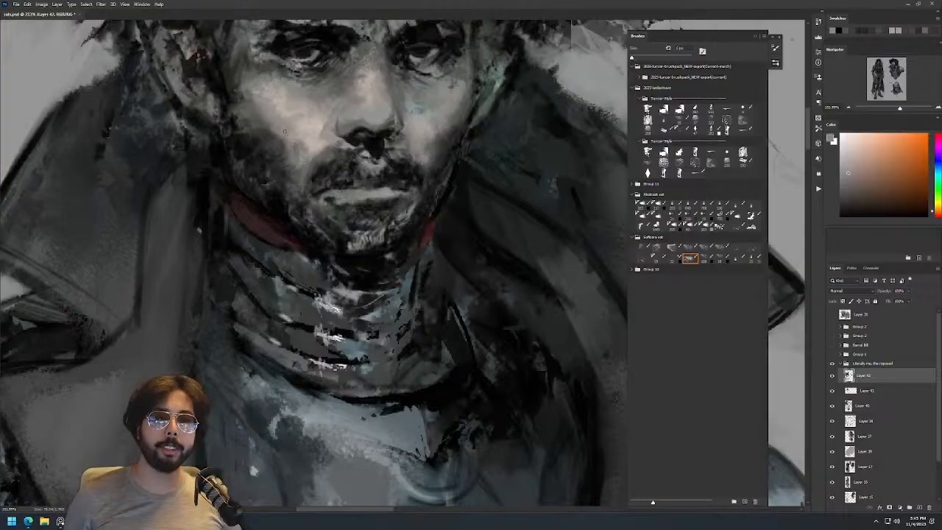
{"action": "left_click_drag", "start_coordinate": [282, 140], "coordinate": [288, 181]}
{"action": "key", "text": "z"}
{"action": "left_click_drag", "start_coordinate": [393, 96], "coordinate": [374, 206]}
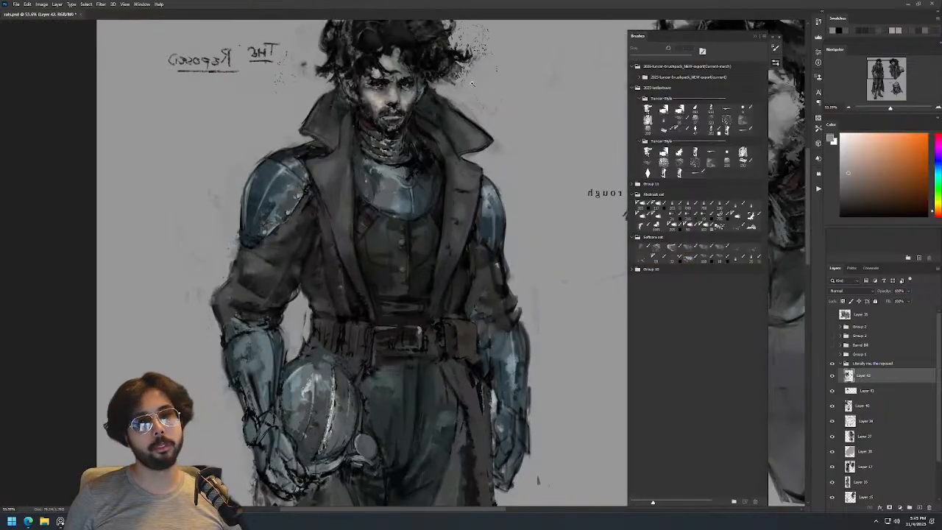
{"action": "left_click_drag", "start_coordinate": [471, 88], "coordinate": [451, 135]}
{"action": "left_click_drag", "start_coordinate": [419, 85], "coordinate": [440, 75]}
{"action": "key", "text": "b"}
{"action": "left_click", "coordinate": [369, 152], "text": "alt"}
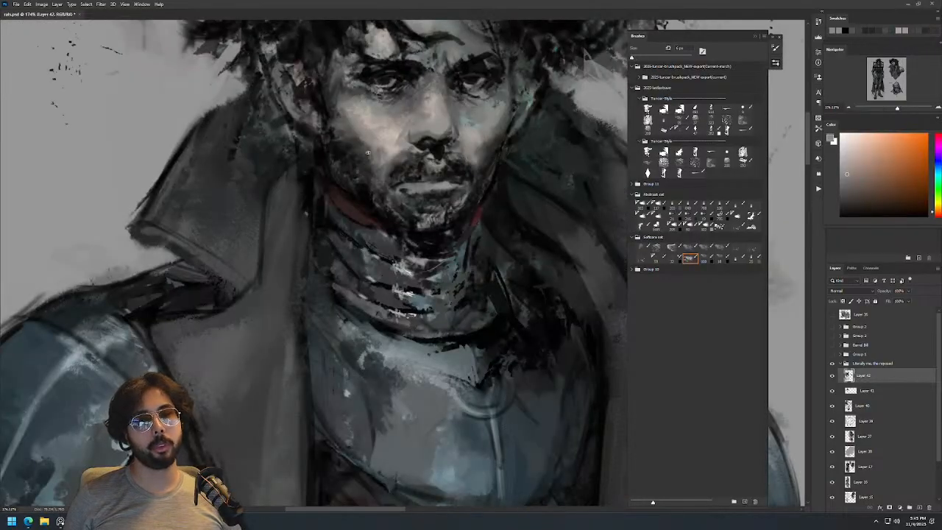
Hide and show Layer 42 repeatedly to compare the whole sheet with and without the latest paint.
{"action": "key", "text": "z"}
{"action": "left_click_drag", "start_coordinate": [500, 90], "coordinate": [465, 187]}
{"action": "mouse_move", "coordinate": [530, 94]}
{"action": "left_mouse_down"}
{"action": "mouse_move", "coordinate": [515, 124]}
{"action": "mouse_move", "coordinate": [377, 61]}
{"action": "left_mouse_up"}
{"action": "key", "text": "b"}
{"action": "key", "text": "z"}
{"action": "mouse_move", "coordinate": [429, 134]}
{"action": "left_mouse_down"}
{"action": "mouse_move", "coordinate": [414, 158]}
{"action": "mouse_move", "coordinate": [425, 128]}
{"action": "left_mouse_up"}
{"action": "key", "text": "b"}
{"action": "left_click", "coordinate": [832, 375]}
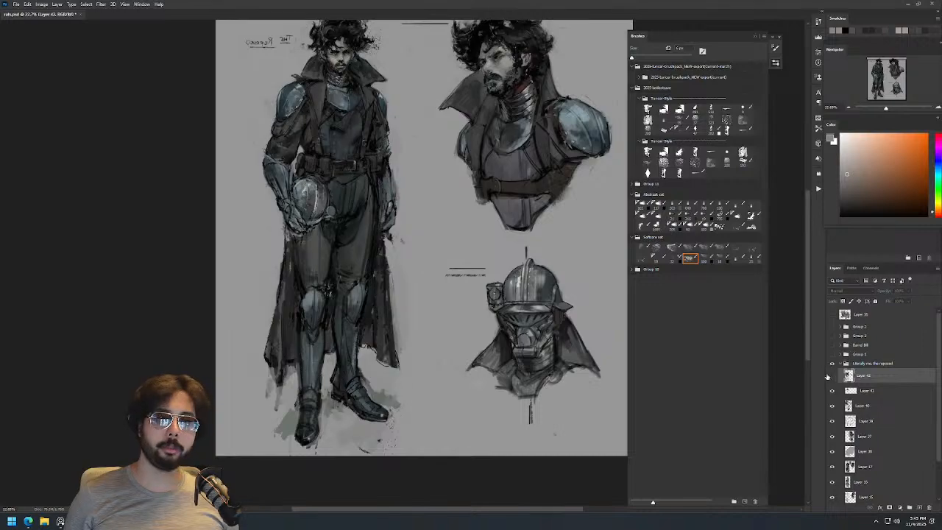
{"action": "left_click", "coordinate": [831, 376]}
{"action": "left_click", "coordinate": [831, 376]}
{"action": "left_click", "coordinate": [831, 376]}
Touch up the gap inside the bent arm with black and the sampled background grey, and flip the canvas horizontally.
{"action": "key", "text": "z"}
{"action": "left_click_drag", "start_coordinate": [329, 106], "coordinate": [361, 106]}
{"action": "key", "text": "b"}
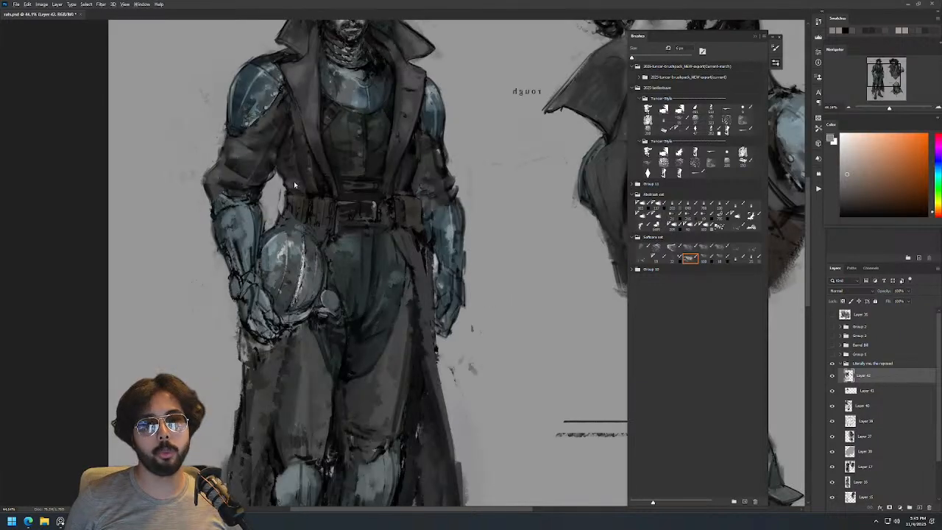
{"action": "key", "text": "d"}
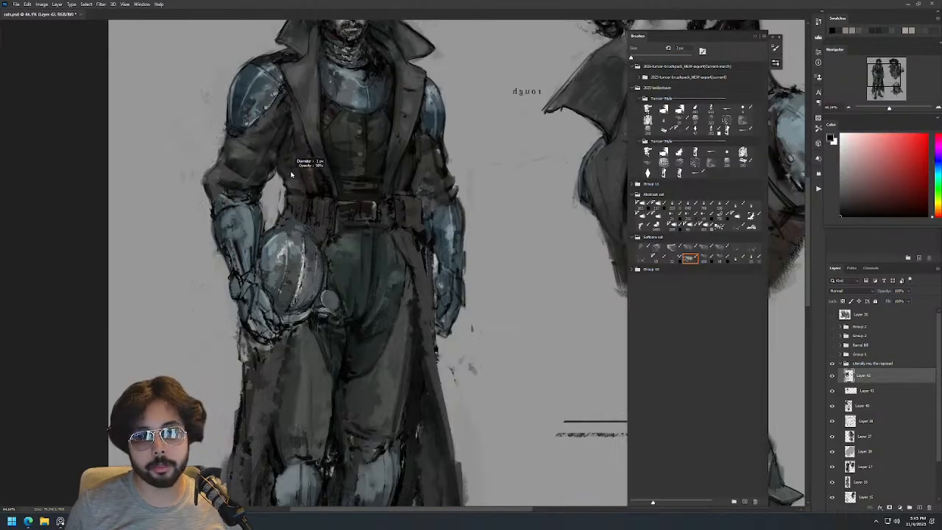
{"action": "left_click", "coordinate": [270, 186], "text": "alt"}
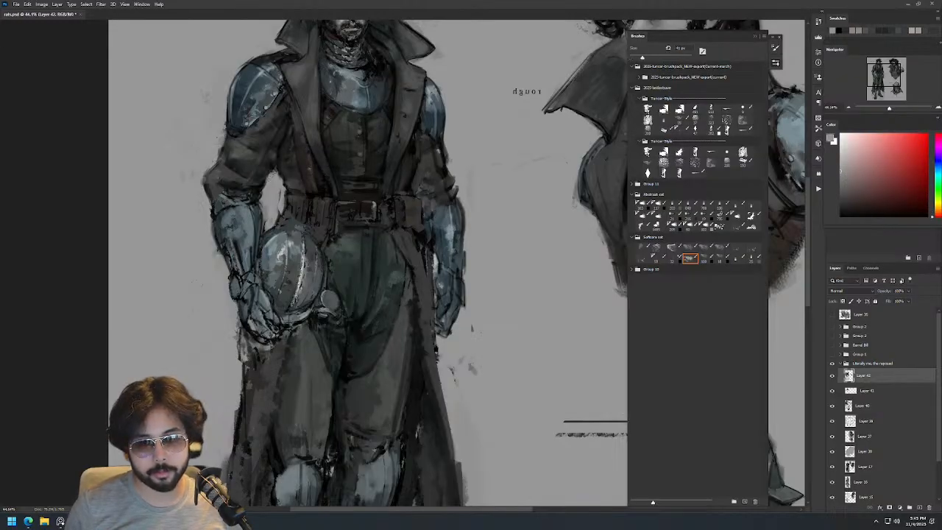
{"action": "key", "text": "z"}
{"action": "left_click_drag", "start_coordinate": [353, 183], "coordinate": [326, 182]}
{"action": "left_click", "coordinate": [383, 96], "text": "alt"}
{"action": "key", "text": "ctrl+shift+h"}
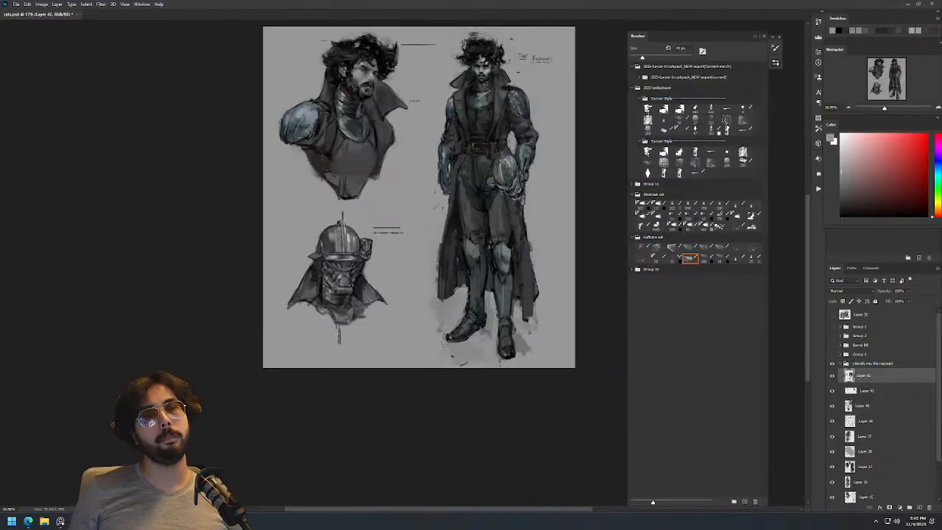
Refine the coat side and sleeve edges bordering the bent arm's gap with colours sampled around it.
{"action": "key", "text": "z"}
{"action": "left_click_drag", "start_coordinate": [518, 89], "coordinate": [550, 96]}
{"action": "right_click", "coordinate": [488, 190], "text": "alt"}
{"action": "left_click", "coordinate": [502, 205], "text": "alt"}
{"action": "right_click", "coordinate": [513, 205], "text": "alt"}
{"action": "left_click", "coordinate": [496, 244], "text": "alt"}
{"action": "right_click", "coordinate": [499, 249], "text": "alt"}
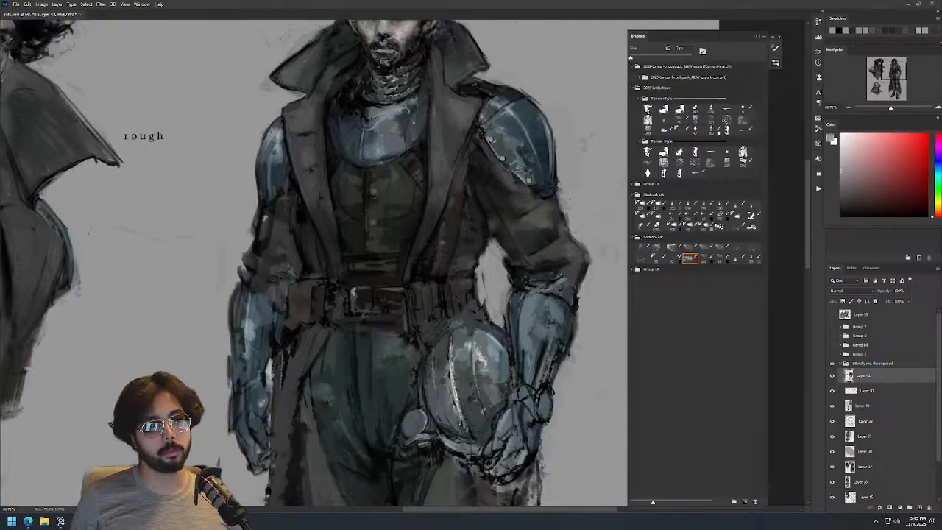
{"action": "left_click", "coordinate": [505, 254], "text": "alt"}
{"action": "left_click_drag", "start_coordinate": [540, 191], "coordinate": [495, 188]}
{"action": "left_click_drag", "start_coordinate": [559, 217], "coordinate": [493, 178]}
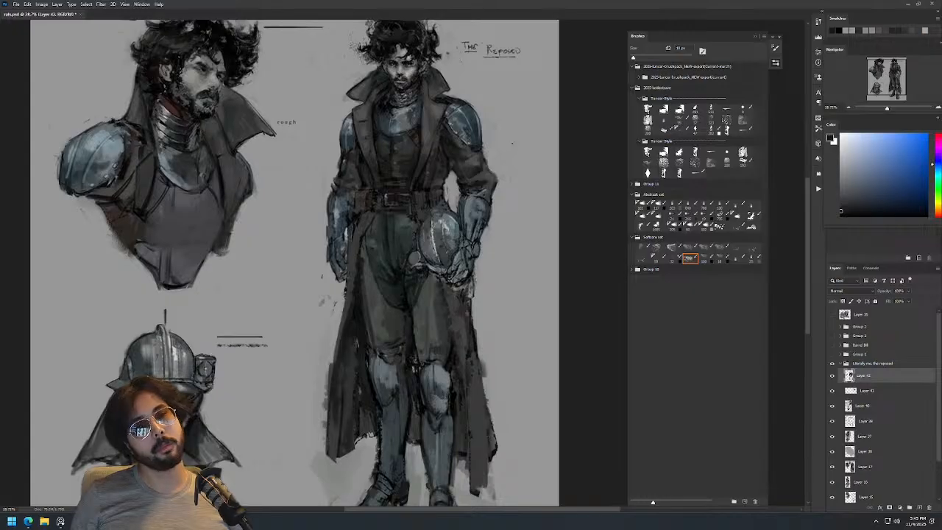
Rework the upper outer edge of the helmet arm's forearm armour with sampled blue-grey, dark grey and black.
{"action": "scroll", "coordinate": [506, 154], "scroll_direction": "up", "scroll_amount": 4}
{"action": "left_click", "coordinate": [459, 221], "text": "alt"}
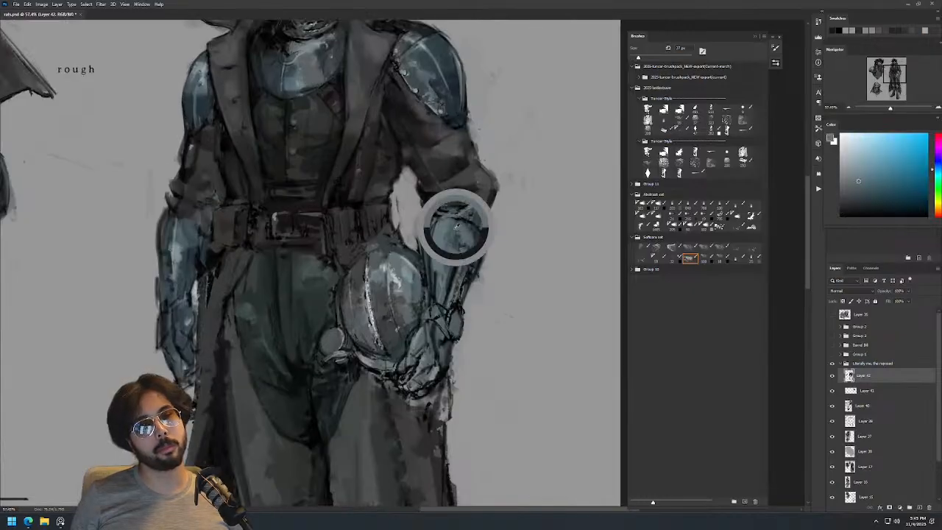
{"action": "left_click", "coordinate": [475, 214], "text": "alt"}
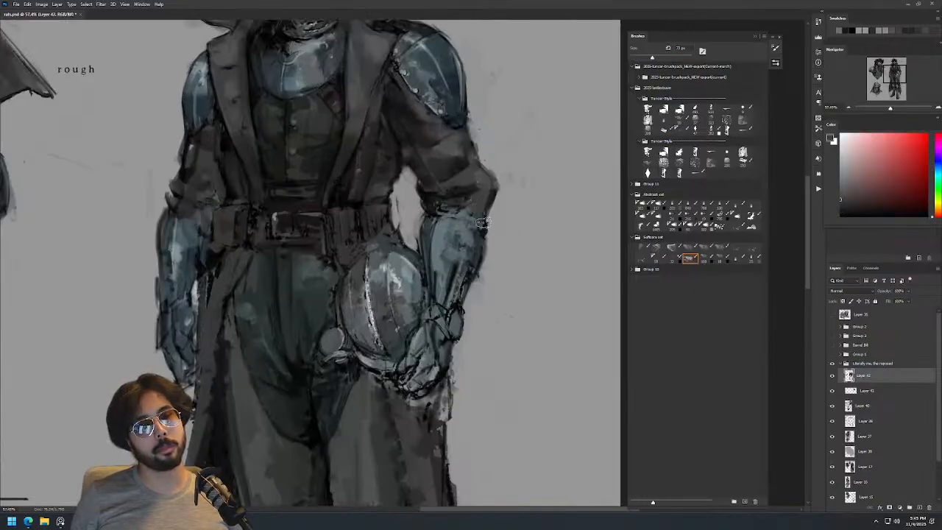
{"action": "left_click_drag", "start_coordinate": [476, 230], "coordinate": [481, 227]}
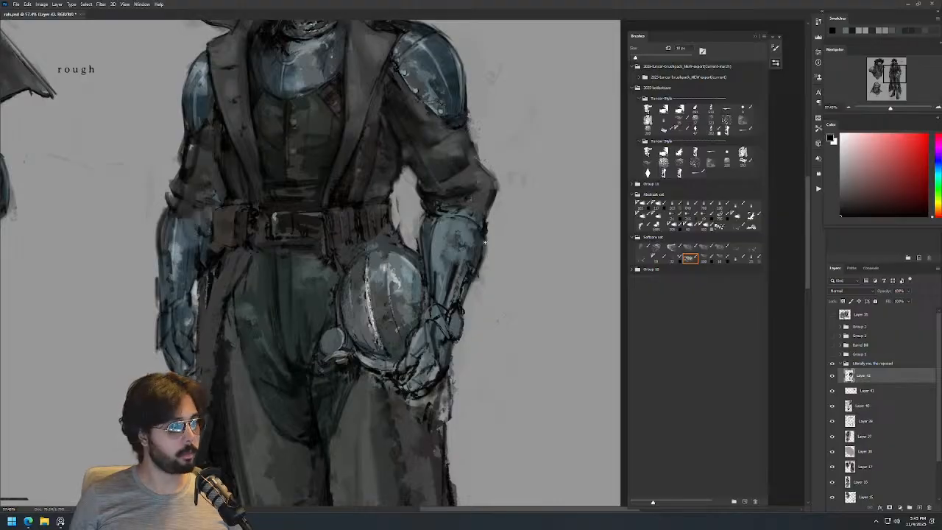
Paint the gloved hand holding the helmet with light and dark tones sampled from the hand and helmet.
{"action": "left_click", "coordinate": [434, 342], "text": "alt"}
{"action": "left_click", "coordinate": [393, 281], "text": "alt"}
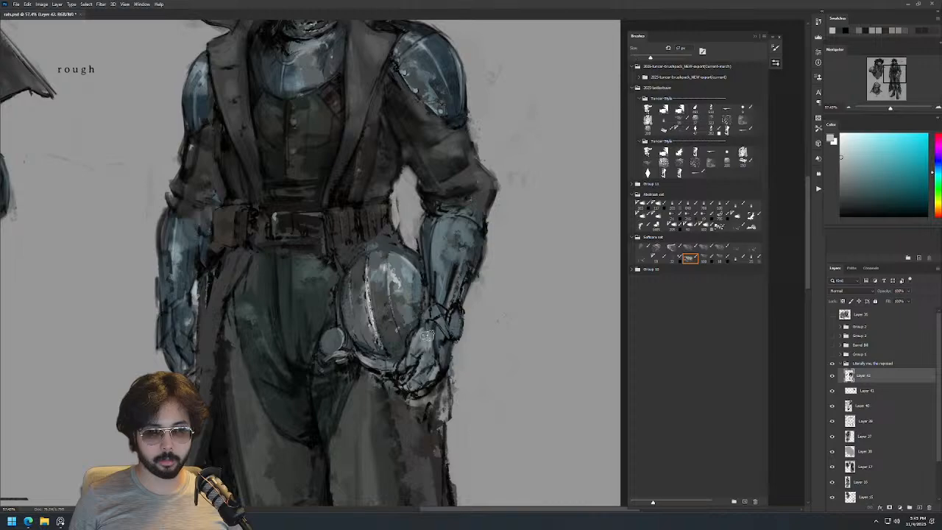
{"action": "left_click", "coordinate": [434, 340], "text": "alt"}
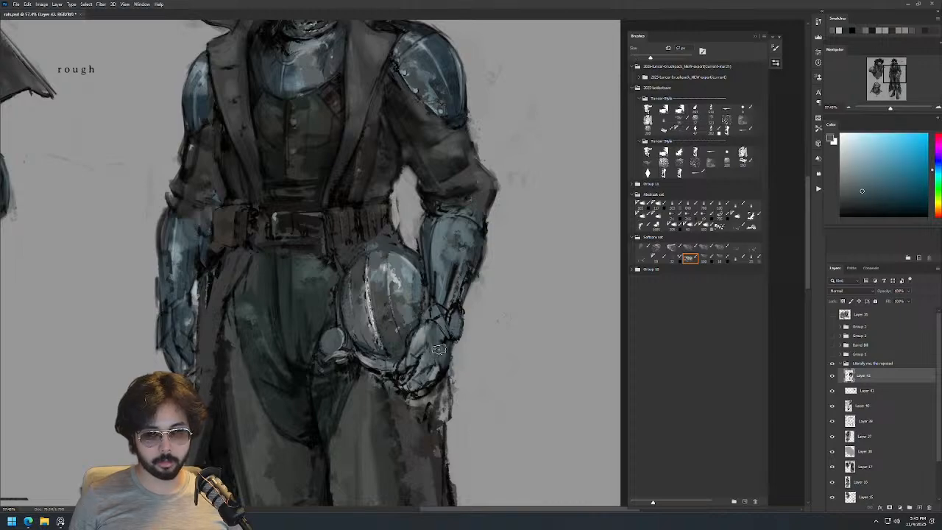
{"action": "scroll", "coordinate": [466, 318], "scroll_direction": "down", "scroll_amount": 4}
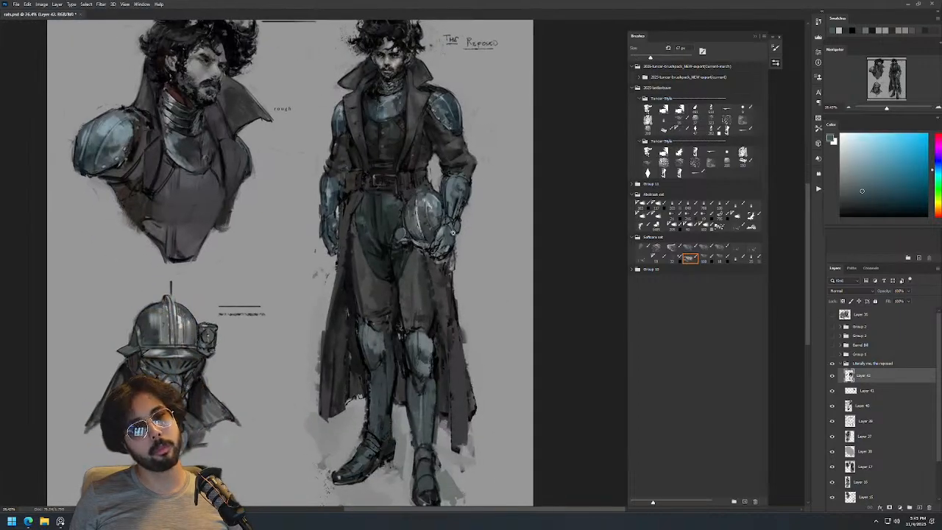
Deepen the shadow between the thighs below the helmet with black and a sampled dark teal.
{"action": "scroll", "coordinate": [429, 300], "scroll_direction": "up", "scroll_amount": 2}
{"action": "left_click", "coordinate": [410, 307], "text": "alt"}
{"action": "left_click", "coordinate": [406, 329], "text": "alt"}
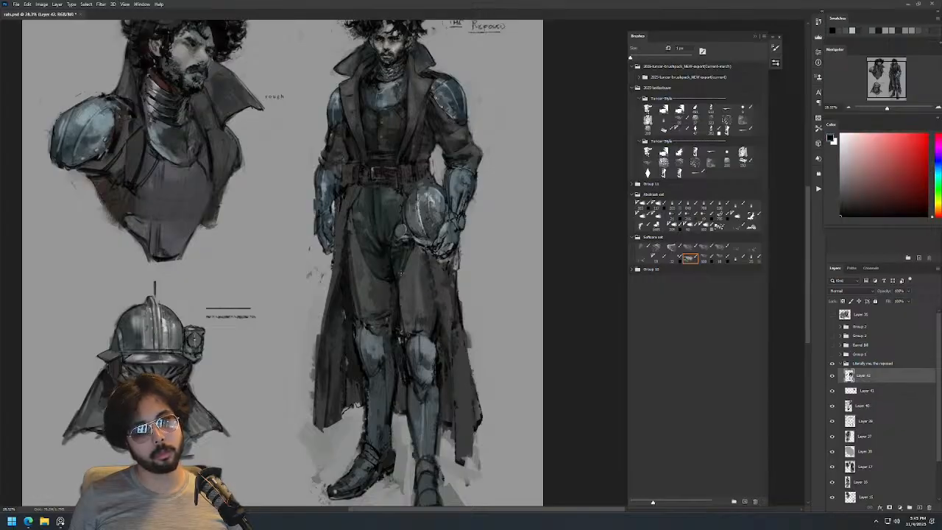
{"action": "left_click", "coordinate": [402, 267], "text": "alt"}
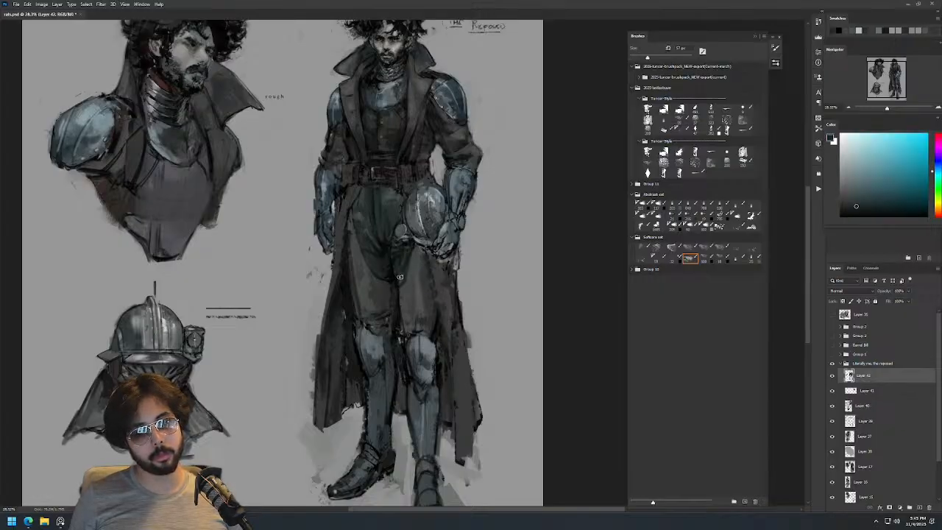
{"action": "mouse_move", "coordinate": [430, 233]}
{"action": "left_mouse_down"}
{"action": "mouse_move", "coordinate": [419, 246]}
{"action": "mouse_move", "coordinate": [431, 246]}
{"action": "left_mouse_up"}
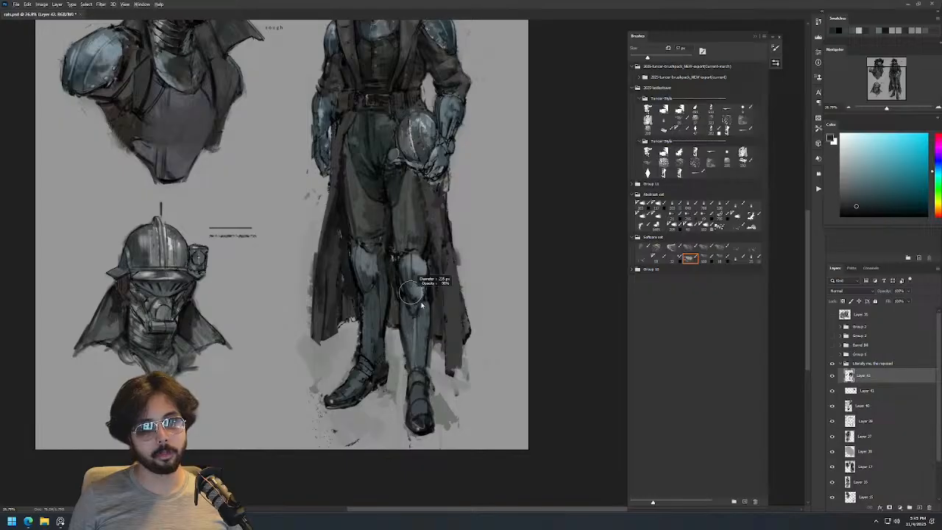
Redefine the knee guard and shin armour of the leg below the helmet with sampled tones and fine black accents.
{"action": "left_click", "coordinate": [417, 335], "text": "alt"}
{"action": "left_click_drag", "start_coordinate": [407, 278], "coordinate": [411, 310]}
{"action": "left_click", "coordinate": [400, 288], "text": "alt"}
{"action": "key", "text": "bracketleft"}
{"action": "key", "text": "bracketleft"}
{"action": "key", "text": "bracketleft"}
{"action": "key", "text": "bracketleft"}
{"action": "key", "text": "bracketleft"}
{"action": "key", "text": "bracketleft"}
{"action": "key", "text": "bracketleft"}
{"action": "key", "text": "bracketleft"}
{"action": "key", "text": "bracketleft"}
{"action": "key", "text": "bracketleft"}
{"action": "key", "text": "bracketleft"}
{"action": "key", "text": "bracketleft"}
{"action": "key", "text": "bracketleft"}
{"action": "key", "text": "bracketleft"}
{"action": "key", "text": "bracketleft"}
{"action": "key", "text": "bracketleft"}
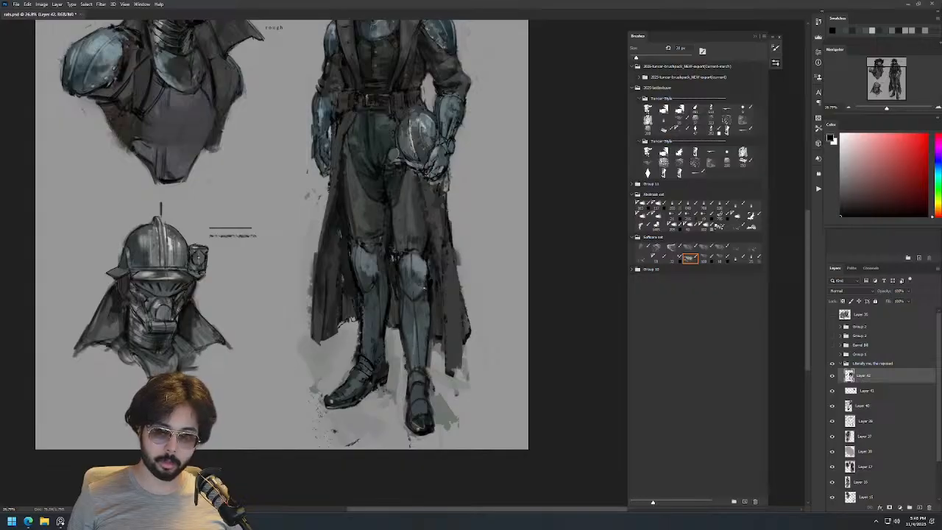
Darken the long coat tails on both sides of the legs with black strokes, redoing the strokes that miss.
{"action": "left_click_drag", "start_coordinate": [441, 270], "coordinate": [433, 271]}
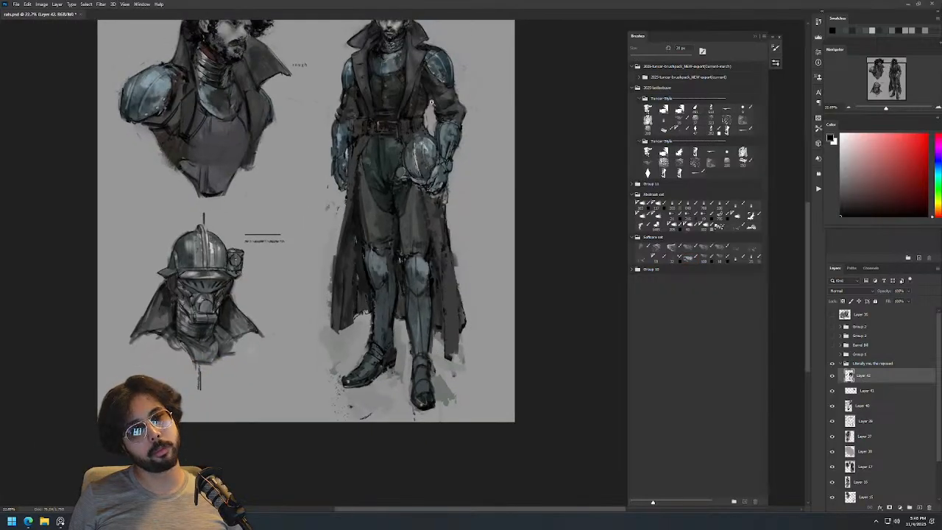
{"action": "left_click_drag", "start_coordinate": [433, 104], "coordinate": [413, 169]}
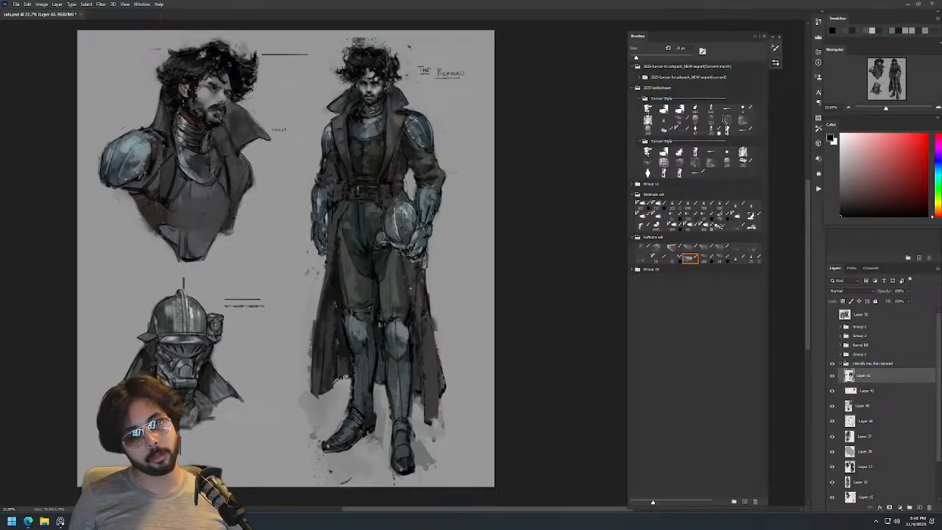
{"action": "left_click_drag", "start_coordinate": [411, 277], "coordinate": [422, 391]}
{"action": "key", "text": "ctrl+z"}
{"action": "left_click_drag", "start_coordinate": [414, 302], "coordinate": [425, 409]}
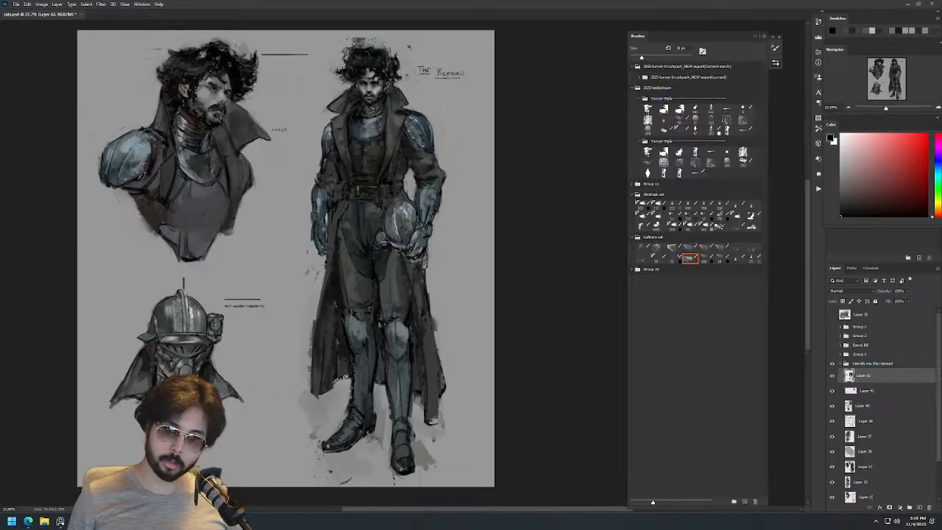
{"action": "left_click_drag", "start_coordinate": [320, 332], "coordinate": [325, 425]}
{"action": "key", "text": "ctrl+z"}
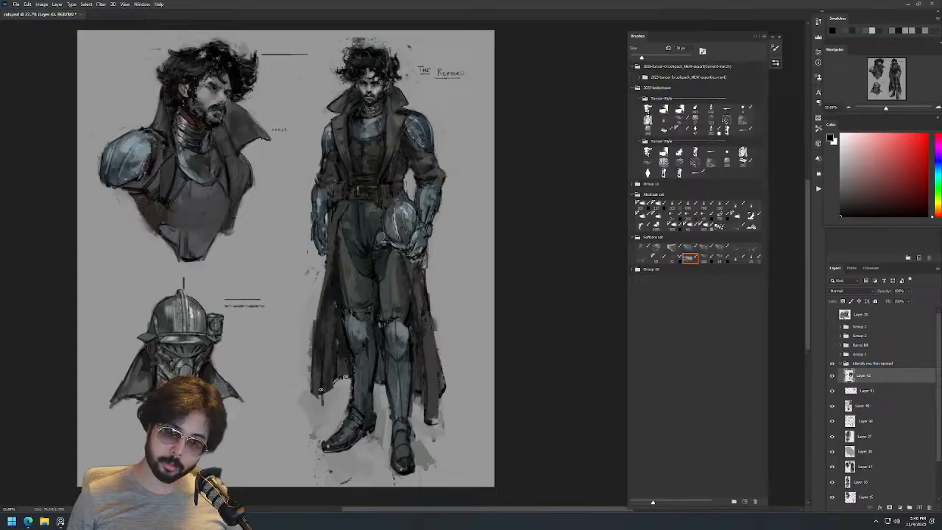
{"action": "mouse_move", "coordinate": [307, 333]}
{"action": "left_mouse_down"}
{"action": "mouse_move", "coordinate": [313, 404]}
{"action": "mouse_move", "coordinate": [321, 368]}
{"action": "mouse_move", "coordinate": [318, 406]}
{"action": "left_mouse_up"}
Refine the empty hand's forearm armour and its outline near the elbow with a small brush, black and sampled blue-grey.
{"action": "key", "text": "["}
{"action": "key", "text": "d"}
{"action": "key", "text": "["}
{"action": "mouse_move", "coordinate": [314, 188]}
{"action": "left_mouse_down"}
{"action": "mouse_move", "coordinate": [342, 220]}
{"action": "mouse_move", "coordinate": [337, 257]}
{"action": "left_mouse_up"}
{"action": "left_click", "coordinate": [341, 272], "text": "alt"}
{"action": "key", "text": "["}
{"action": "key", "text": "["}
{"action": "key", "text": "["}
{"action": "key", "text": "["}
{"action": "key", "text": "["}
{"action": "key", "text": "["}
{"action": "key", "text": "["}
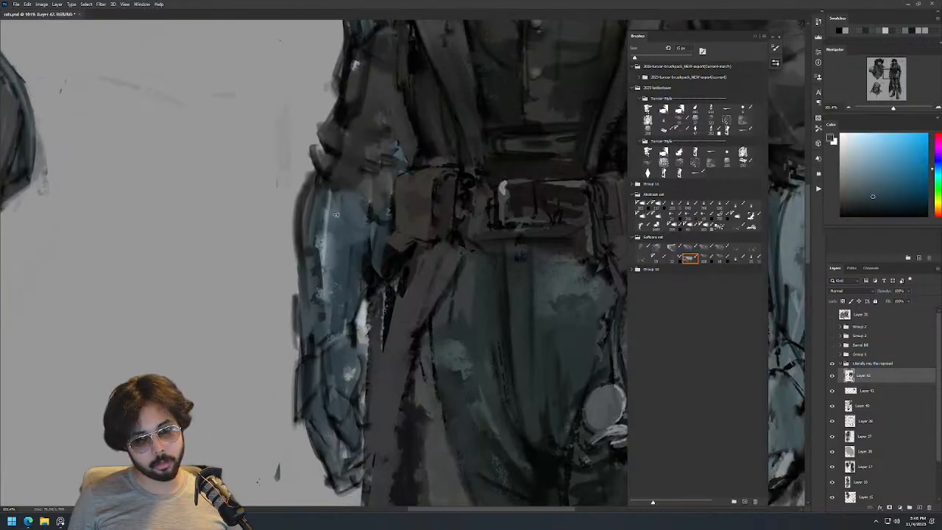
{"action": "key", "text": "["}
{"action": "key", "text": "["}
{"action": "key", "text": "["}
{"action": "key", "text": "["}
{"action": "key", "text": "d"}
{"action": "left_click_drag", "start_coordinate": [329, 190], "coordinate": [335, 262]}
{"action": "mouse_move", "coordinate": [332, 196]}
{"action": "left_mouse_down"}
{"action": "mouse_move", "coordinate": [378, 190]}
{"action": "mouse_move", "coordinate": [307, 171]}
{"action": "mouse_move", "coordinate": [366, 165]}
{"action": "left_mouse_up"}
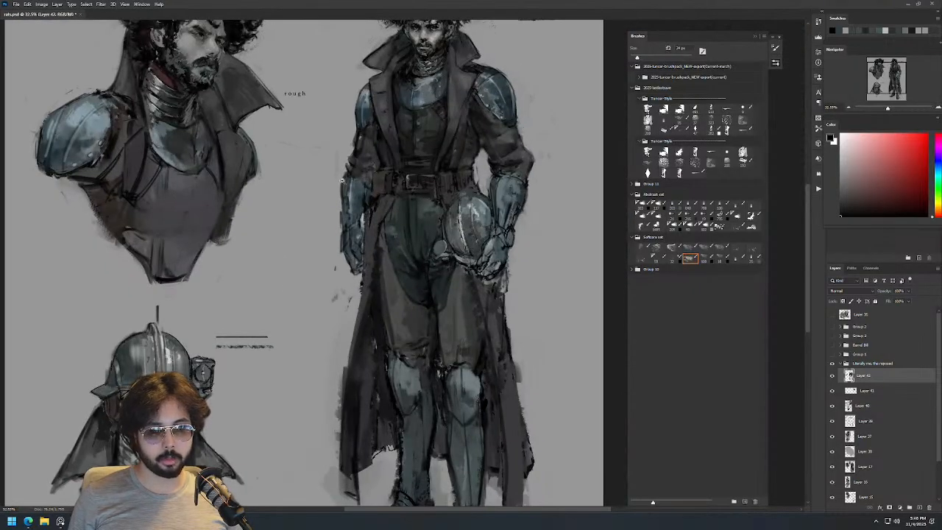
{"action": "left_click", "coordinate": [340, 186], "text": "alt"}
{"action": "key", "text": "d"}
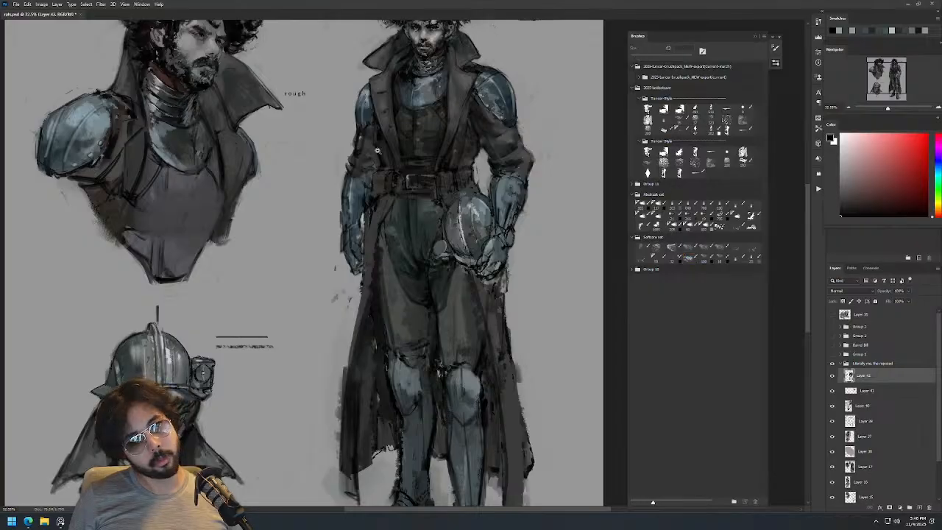
Flip the canvas horizontally and examine the standing figure's overall silhouette, torso and face up close.
{"action": "left_click_drag", "start_coordinate": [380, 148], "coordinate": [350, 149]}
{"action": "key", "text": "ctrl+shift+h"}
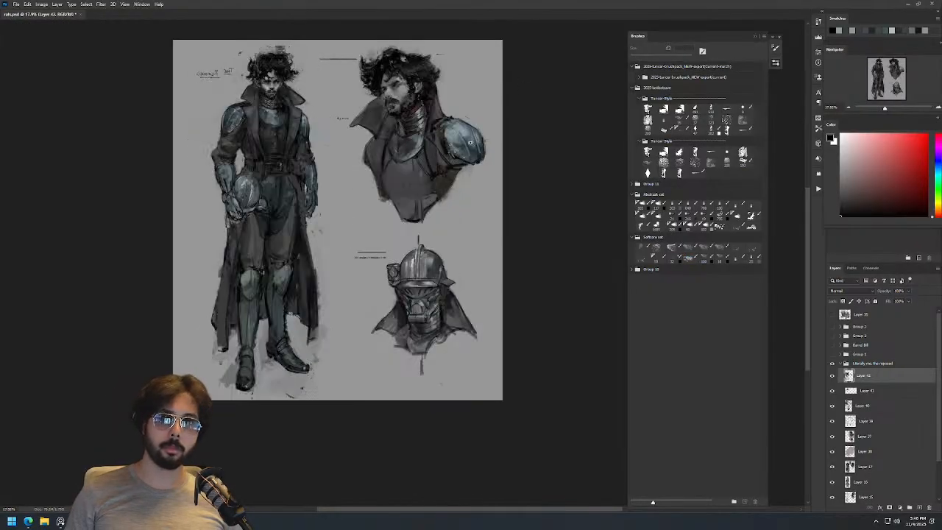
{"action": "left_click_drag", "start_coordinate": [316, 175], "coordinate": [416, 165]}
{"action": "left_click_drag", "start_coordinate": [375, 101], "coordinate": [428, 101]}
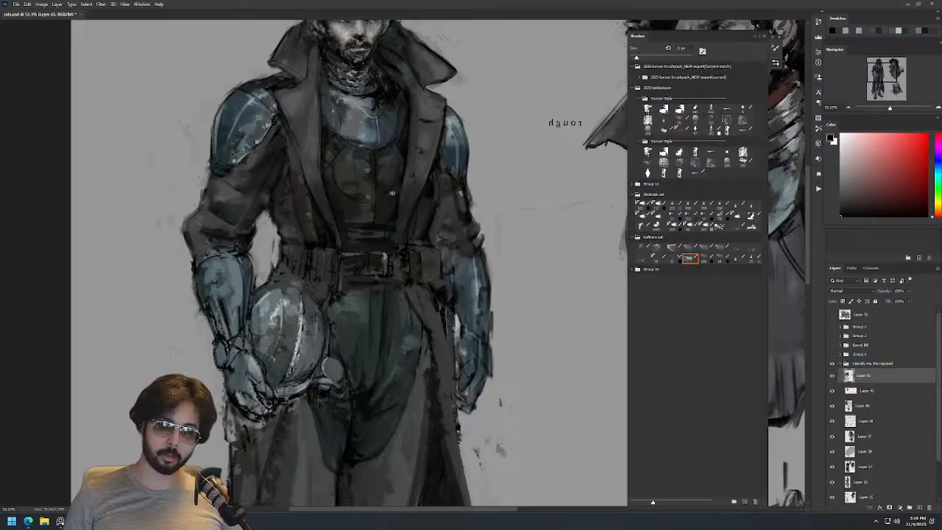
{"action": "left_click_drag", "start_coordinate": [431, 164], "coordinate": [386, 213]}
{"action": "left_click_drag", "start_coordinate": [416, 125], "coordinate": [439, 110]}
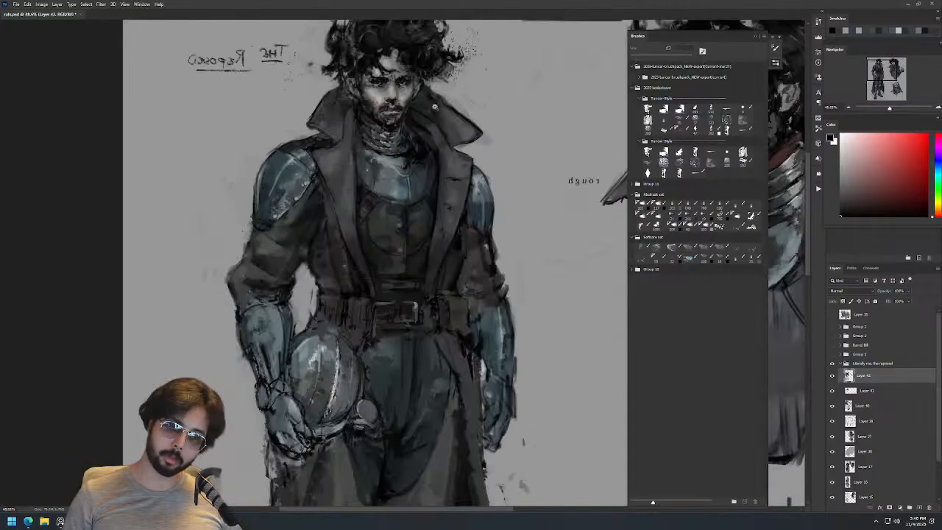
{"action": "left_click_drag", "start_coordinate": [391, 67], "coordinate": [418, 74]}
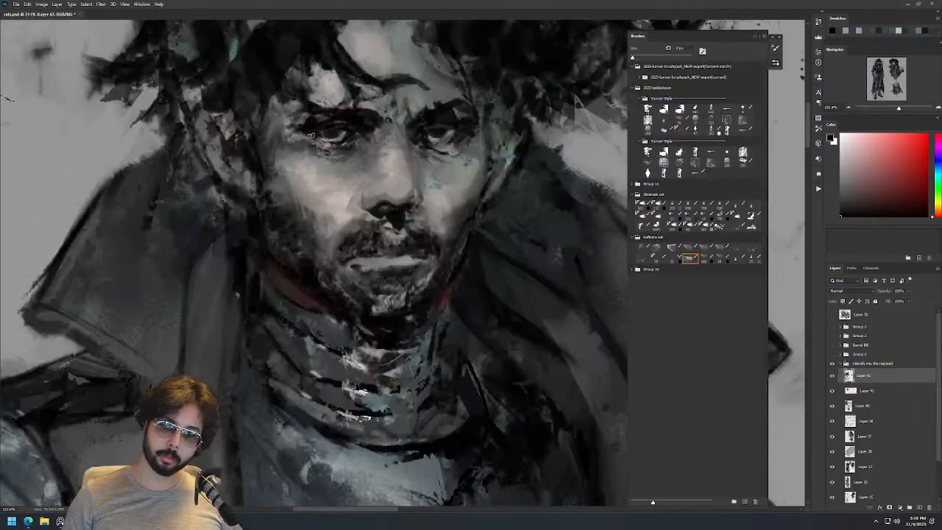
{"action": "left_click_drag", "start_coordinate": [459, 126], "coordinate": [430, 133]}
{"action": "left_click_drag", "start_coordinate": [455, 220], "coordinate": [338, 156]}
{"action": "left_click_drag", "start_coordinate": [416, 100], "coordinate": [399, 104]}
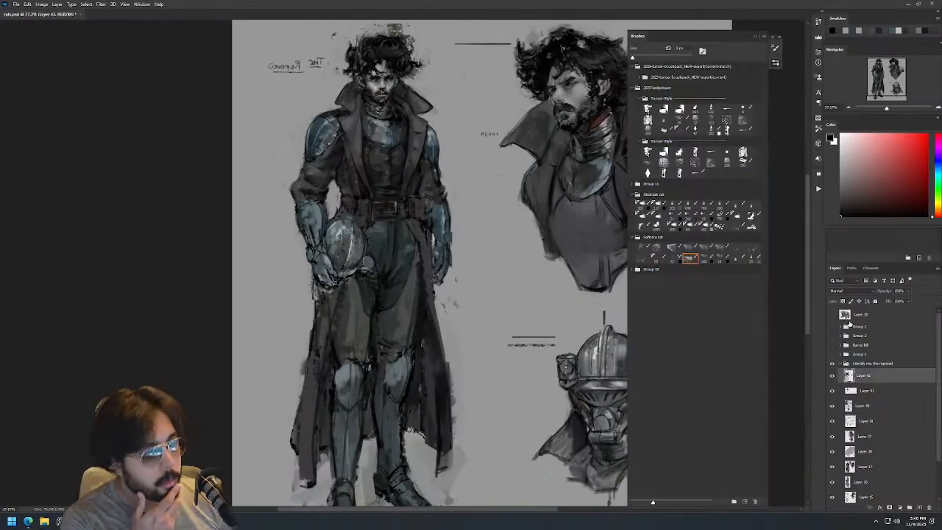
Toggle Layer 42's visibility once to compare the mirrored figure, and examine its face, collar and chest.
{"action": "left_click", "coordinate": [832, 375]}
{"action": "left_click", "coordinate": [832, 377]}
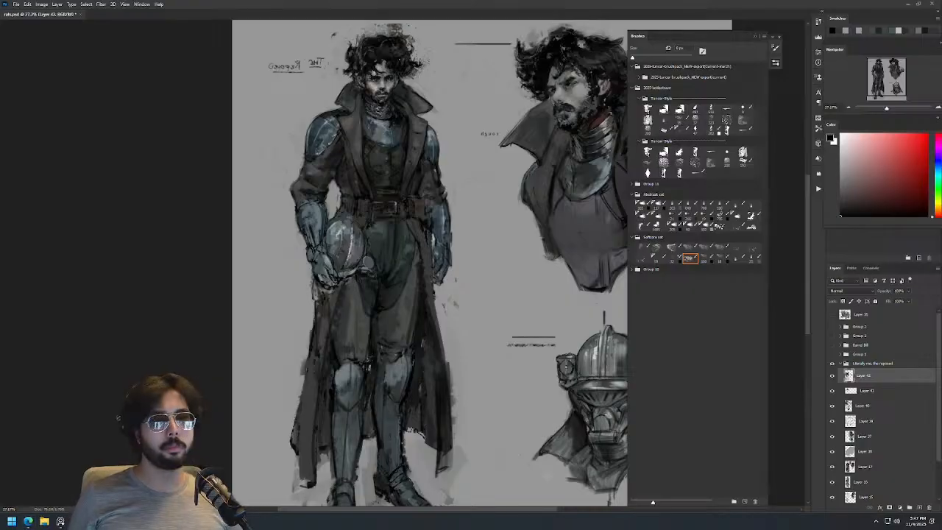
{"action": "scroll", "coordinate": [398, 144], "scroll_direction": "up", "scroll_amount": 5}
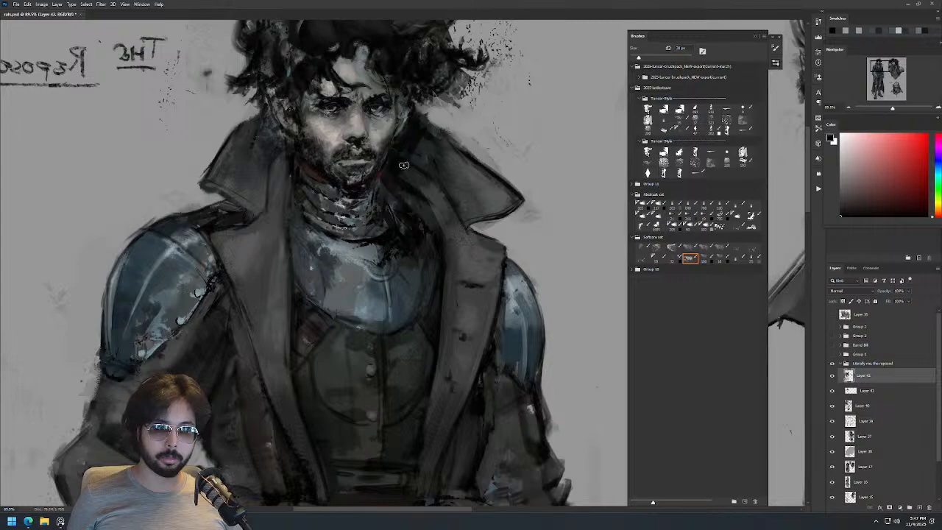
Check the mirrored standing figure from afar and touch up its coat sleeve near the elbow with a sampled dark tone.
{"action": "scroll", "coordinate": [473, 131], "scroll_direction": "down", "scroll_amount": 5}
{"action": "scroll", "coordinate": [526, 155], "scroll_direction": "down", "scroll_amount": 1}
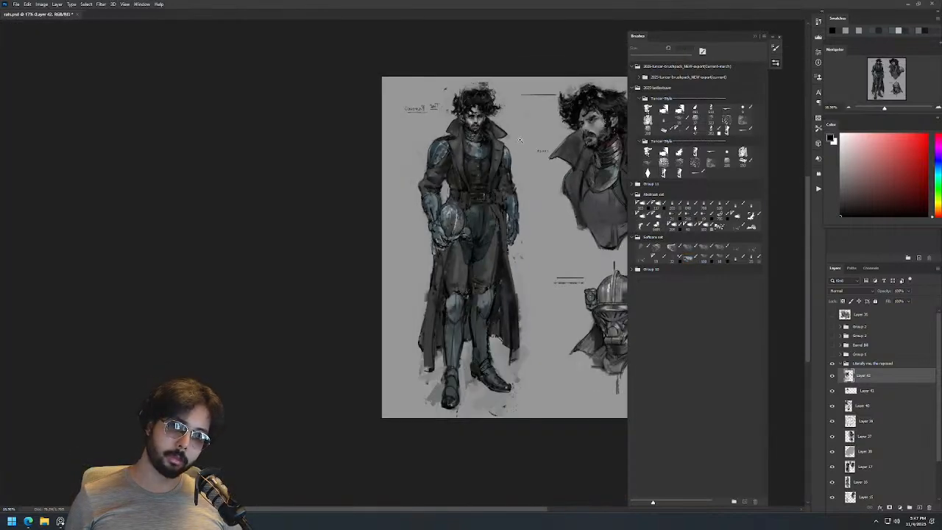
{"action": "scroll", "coordinate": [498, 167], "scroll_direction": "up", "scroll_amount": 3}
{"action": "right_click", "coordinate": [501, 161], "text": "alt"}
{"action": "mouse_move", "coordinate": [501, 160]}
{"action": "left_mouse_down"}
{"action": "mouse_move", "coordinate": [502, 151]}
{"action": "mouse_move", "coordinate": [497, 170]}
{"action": "left_mouse_up"}
{"action": "scroll", "coordinate": [498, 168], "scroll_direction": "down", "scroll_amount": 2}
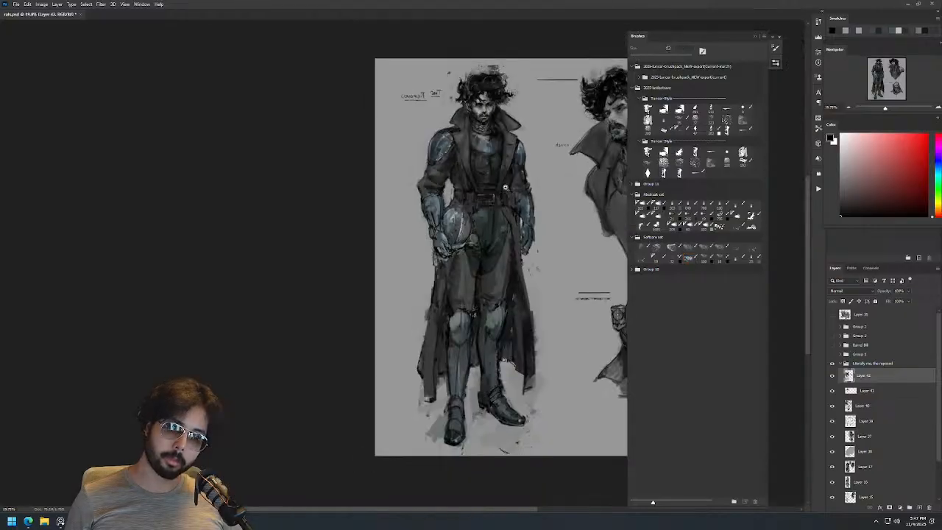
{"action": "scroll", "coordinate": [550, 140], "scroll_direction": "up", "scroll_amount": 3}
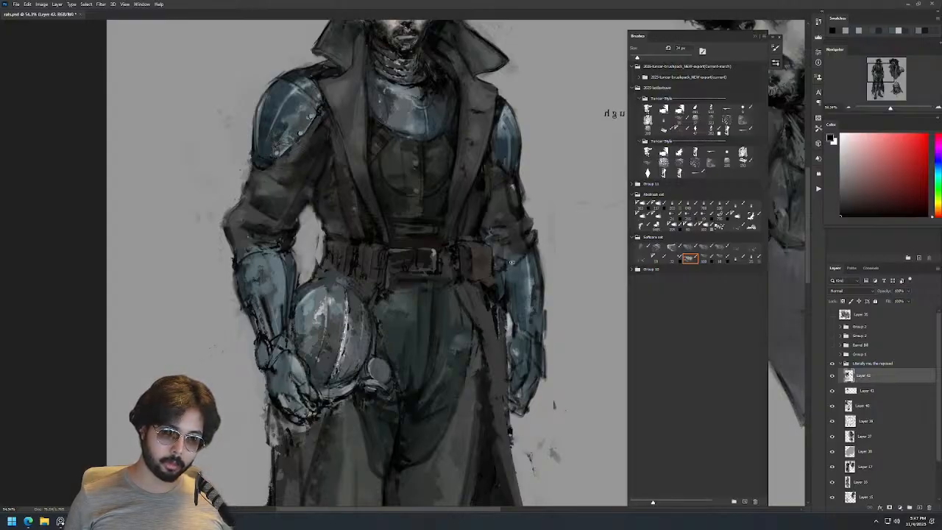
{"action": "left_click", "coordinate": [249, 222], "text": "alt"}
{"action": "key", "text": "z"}
{"action": "left_click_drag", "start_coordinate": [331, 192], "coordinate": [257, 192]}
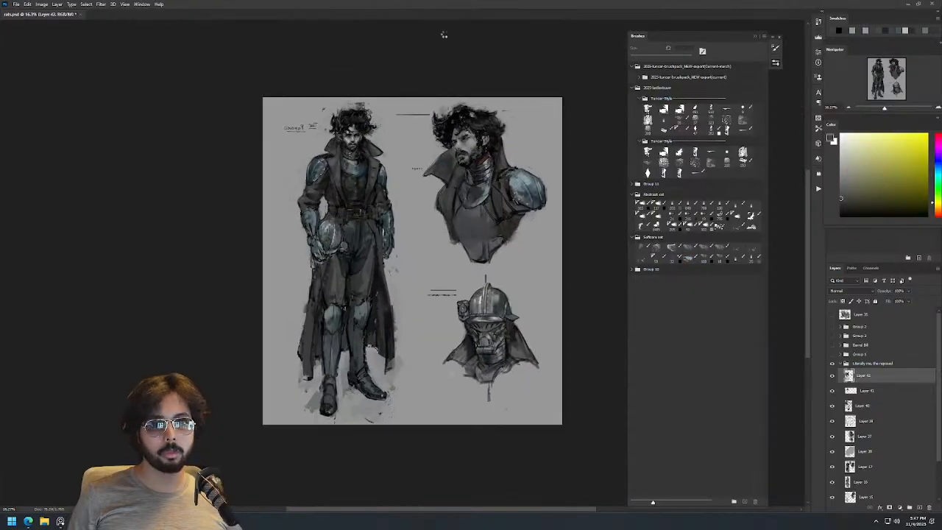
Flip the canvas horizontally and strengthen the standing figure's coat collar edges in black with a smaller brush.
{"action": "key", "text": "ctrl+shift+h"}
{"action": "scroll", "coordinate": [546, 177], "scroll_direction": "up", "scroll_amount": 2}
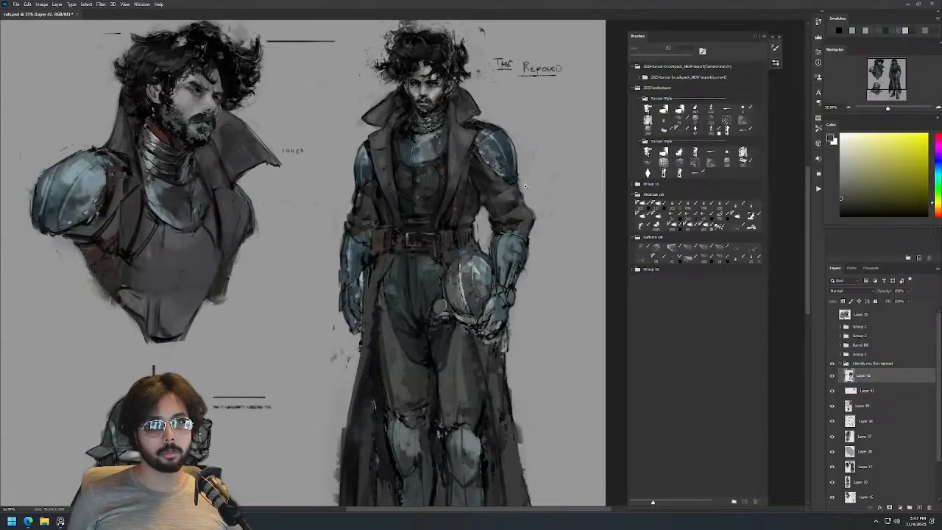
{"action": "scroll", "coordinate": [494, 175], "scroll_direction": "up", "scroll_amount": 3}
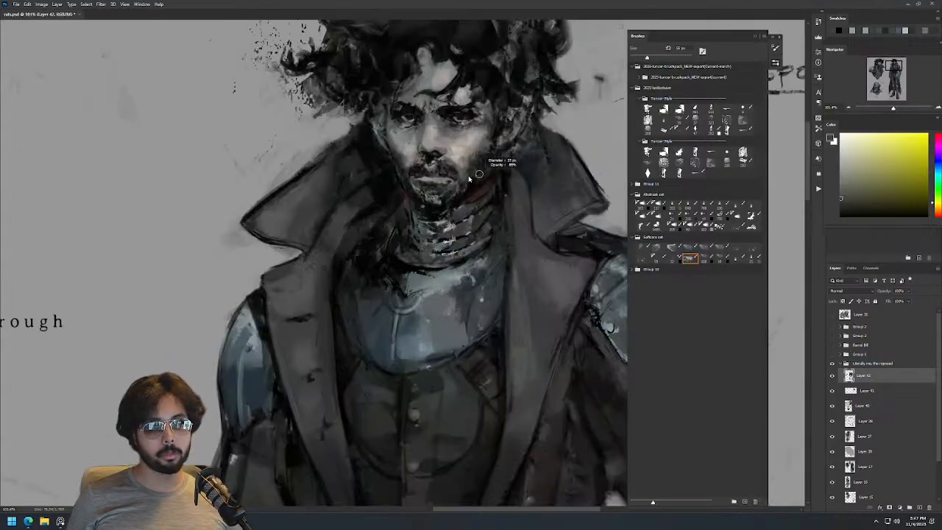
{"action": "key", "text": "d"}
{"action": "key", "text": "bracketleft"}
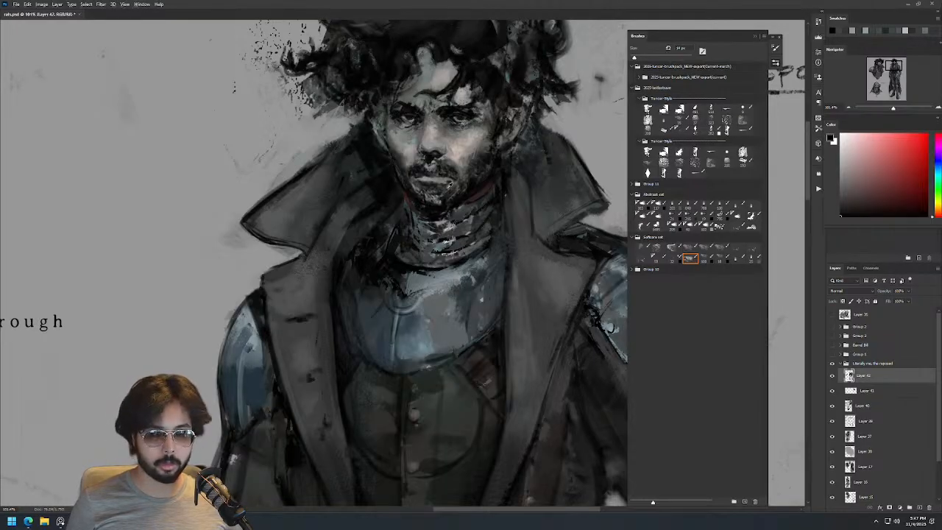
{"action": "key", "text": "bracketleft"}
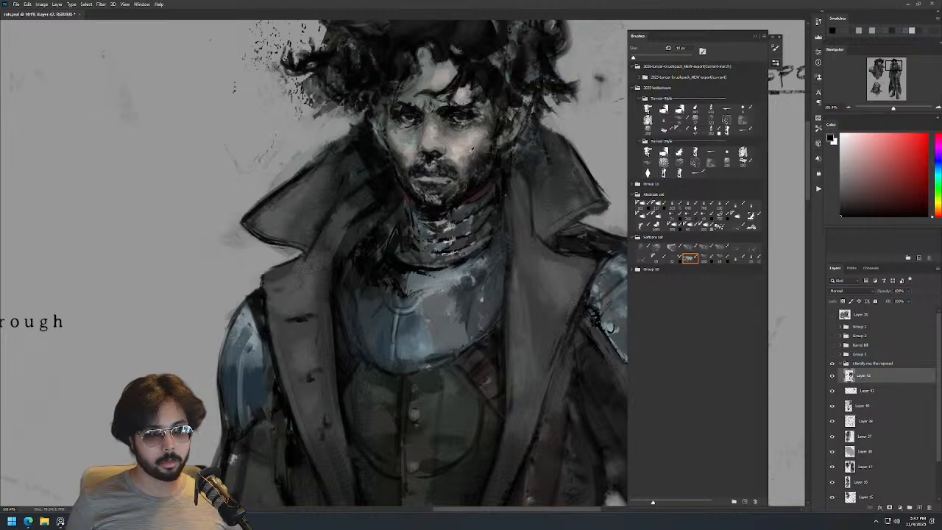
Refine the standing figure's cheek and face edge with sampled skin tones and fine black strokes, redoing the stroke that misses.
{"action": "left_click", "coordinate": [471, 150], "text": "alt"}
{"action": "key", "text": "z"}
{"action": "left_click_drag", "start_coordinate": [519, 89], "coordinate": [471, 145]}
{"action": "mouse_move", "coordinate": [541, 108]}
{"action": "left_mouse_down"}
{"action": "mouse_move", "coordinate": [515, 108]}
{"action": "mouse_move", "coordinate": [603, 96]}
{"action": "left_mouse_up"}
{"action": "key", "text": "b"}
{"action": "left_click", "coordinate": [446, 177], "text": "alt"}
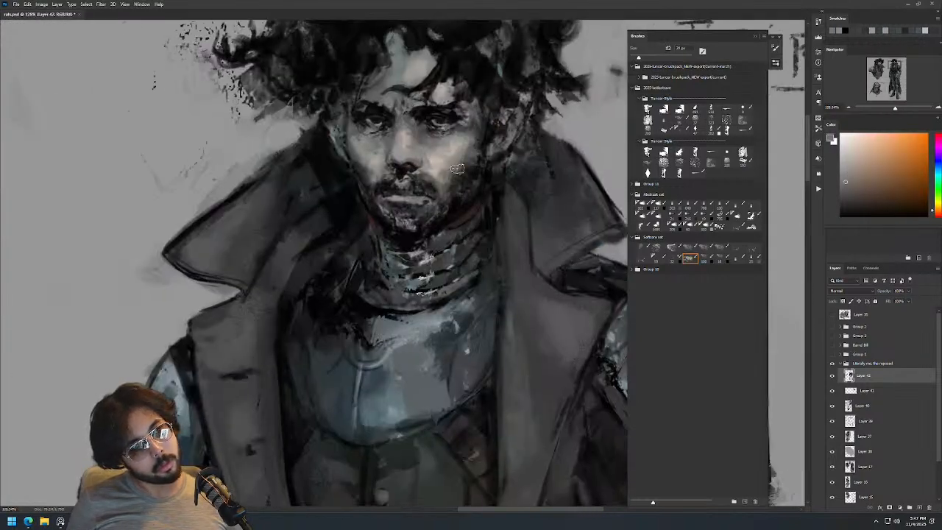
{"action": "left_click", "coordinate": [459, 162], "text": "alt"}
{"action": "mouse_move", "coordinate": [470, 165]}
{"action": "left_mouse_down"}
{"action": "mouse_move", "coordinate": [459, 166]}
{"action": "mouse_move", "coordinate": [484, 159]}
{"action": "left_mouse_up"}
{"action": "key", "text": "d"}
{"action": "key", "text": "ctrl+z"}
{"action": "left_click_drag", "start_coordinate": [349, 143], "coordinate": [351, 156]}
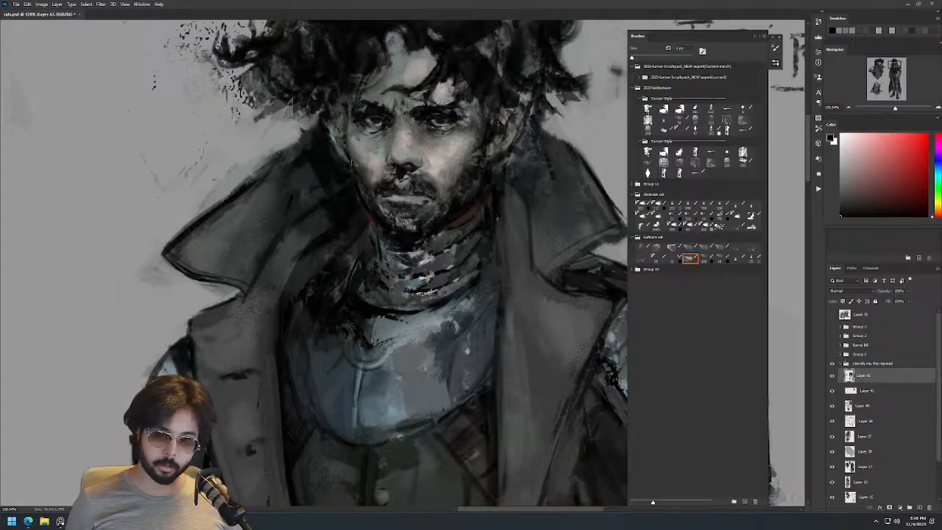
Rework the shadow beside the standing figure's face with a larger brush and sampled dark tones.
{"action": "scroll", "coordinate": [354, 169], "scroll_direction": "down", "scroll_amount": 3}
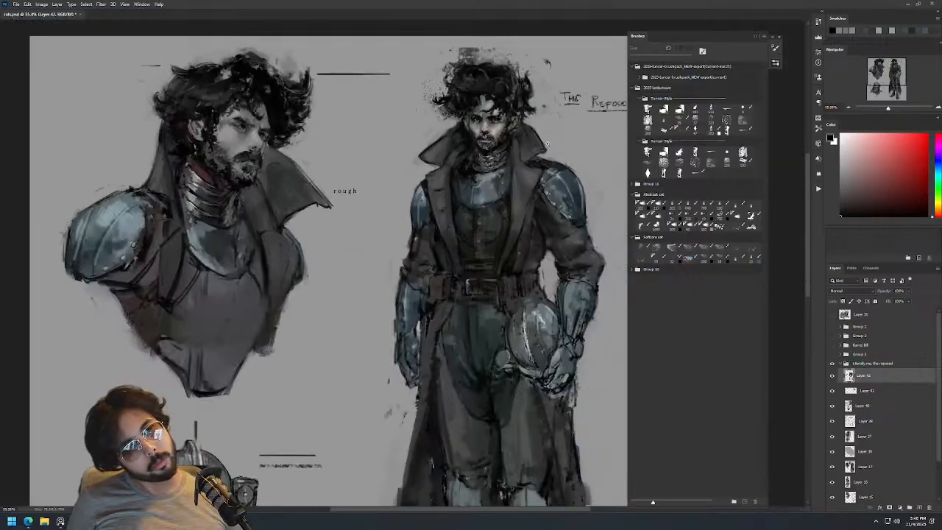
{"action": "scroll", "coordinate": [471, 122], "scroll_direction": "up", "scroll_amount": 5}
{"action": "key", "text": "bracketright"}
{"action": "key", "text": "bracketright"}
{"action": "left_click", "coordinate": [288, 174], "text": "alt"}
{"action": "left_click", "coordinate": [295, 135], "text": "alt"}
{"action": "mouse_move", "coordinate": [285, 175]}
{"action": "left_mouse_down"}
{"action": "mouse_move", "coordinate": [301, 133]}
{"action": "mouse_move", "coordinate": [313, 206]}
{"action": "left_mouse_up"}
{"action": "key", "text": "z"}
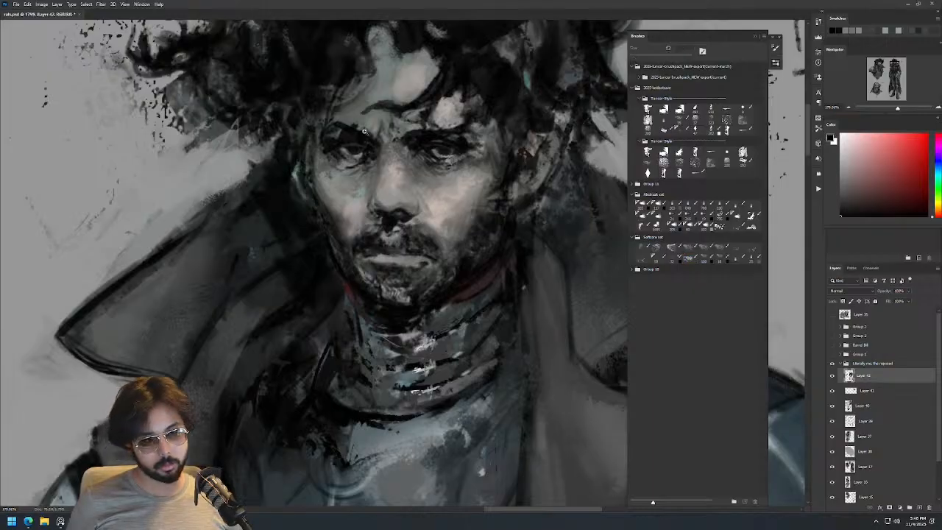
Touch up the standing figure's jaw edge with a much smaller brush in a sampled skin tone, and flip the canvas horizontally.
{"action": "scroll", "coordinate": [359, 142], "scroll_direction": "down", "scroll_amount": 5}
{"action": "scroll", "coordinate": [397, 118], "scroll_direction": "up", "scroll_amount": 5}
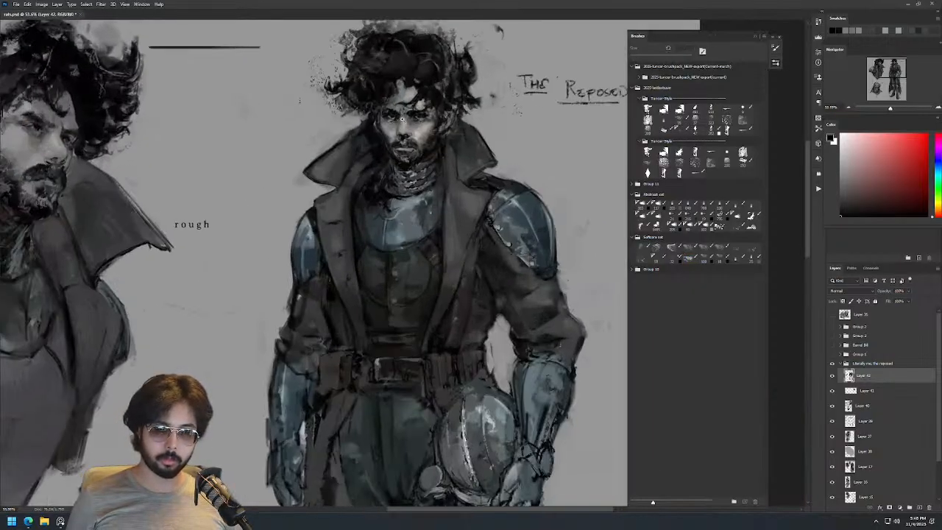
{"action": "key", "text": "b"}
{"action": "key", "text": "["}
{"action": "key", "text": "["}
{"action": "key", "text": "["}
{"action": "key", "text": "["}
{"action": "key", "text": "["}
{"action": "key", "text": "["}
{"action": "key", "text": "["}
{"action": "key", "text": "["}
{"action": "left_click", "coordinate": [366, 170], "text": "alt"}
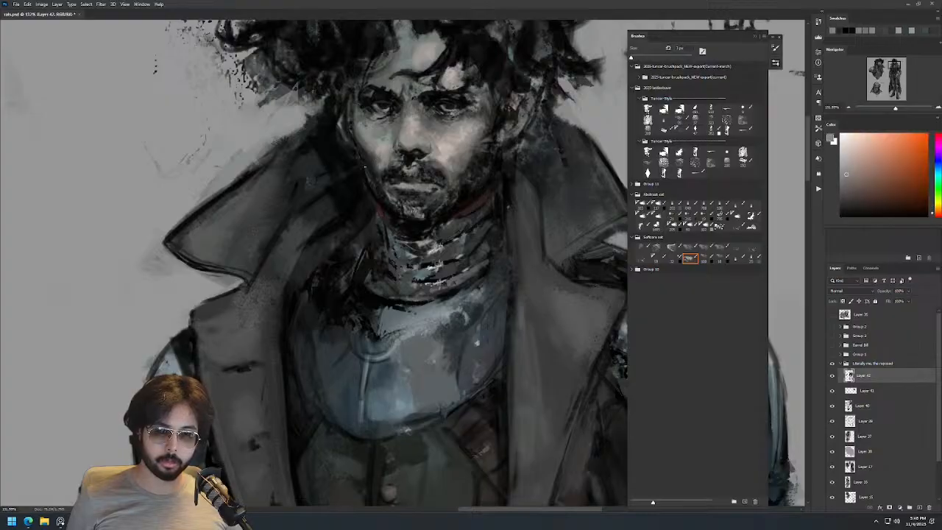
{"action": "scroll", "coordinate": [428, 148], "scroll_direction": "down", "scroll_amount": 5}
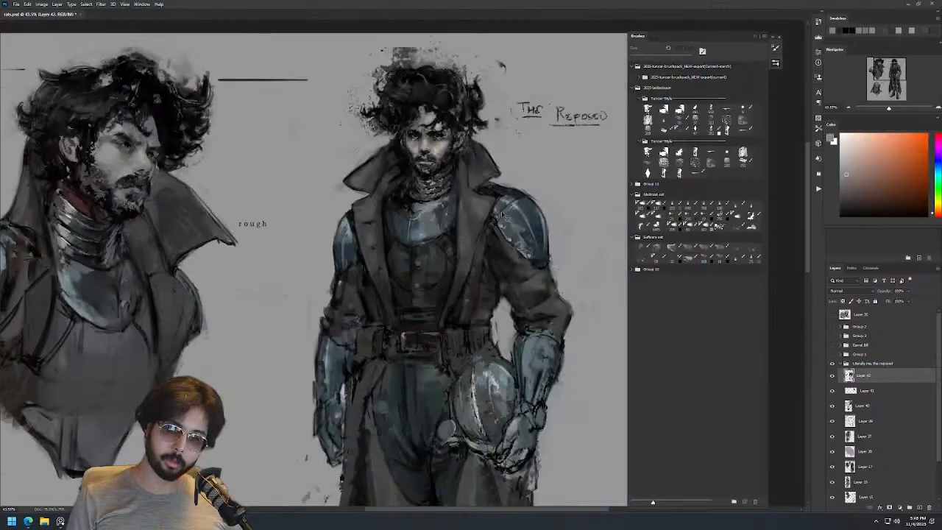
{"action": "key", "text": "ctrl+shift+h"}
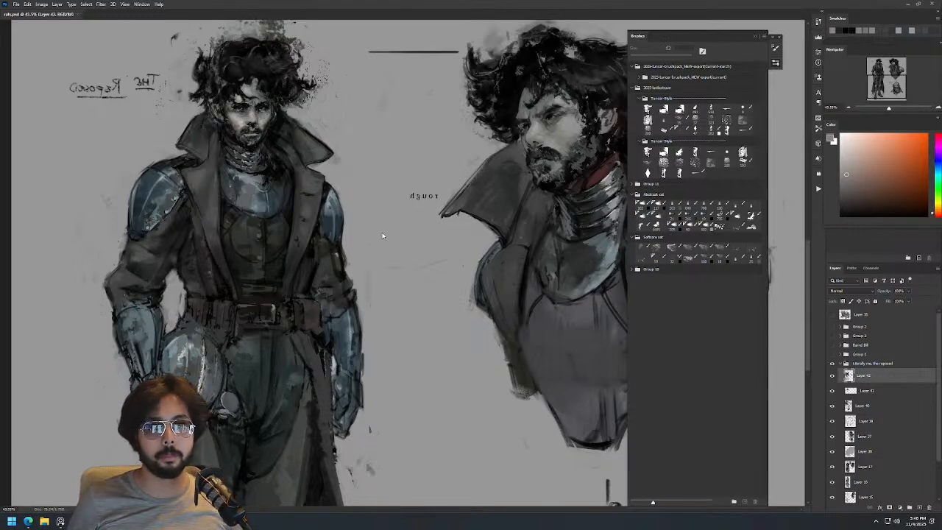
Close rats.psd and reopen it from the recently used files.
{"action": "left_click", "coordinate": [79, 15]}
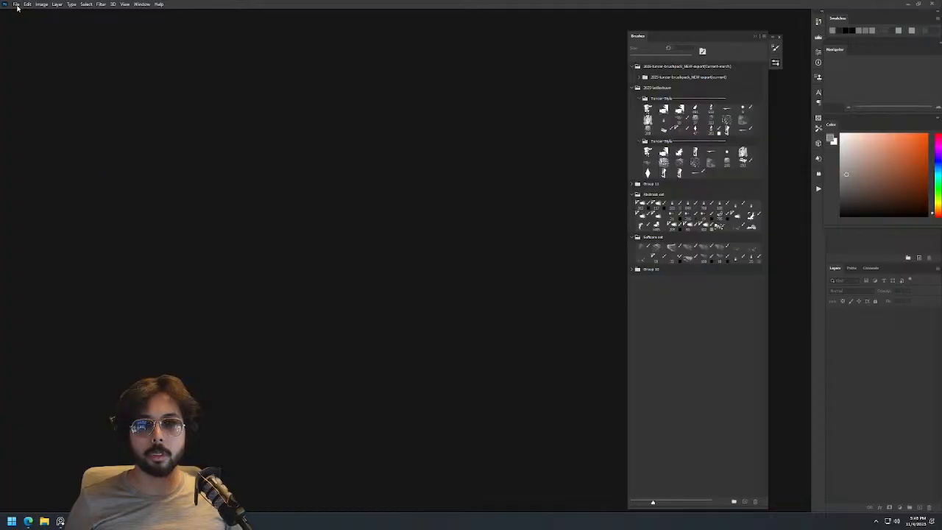
{"action": "left_click", "coordinate": [16, 5]}
{"action": "mouse_move", "coordinate": [59, 42]}
{"action": "left_click", "coordinate": [145, 47]}
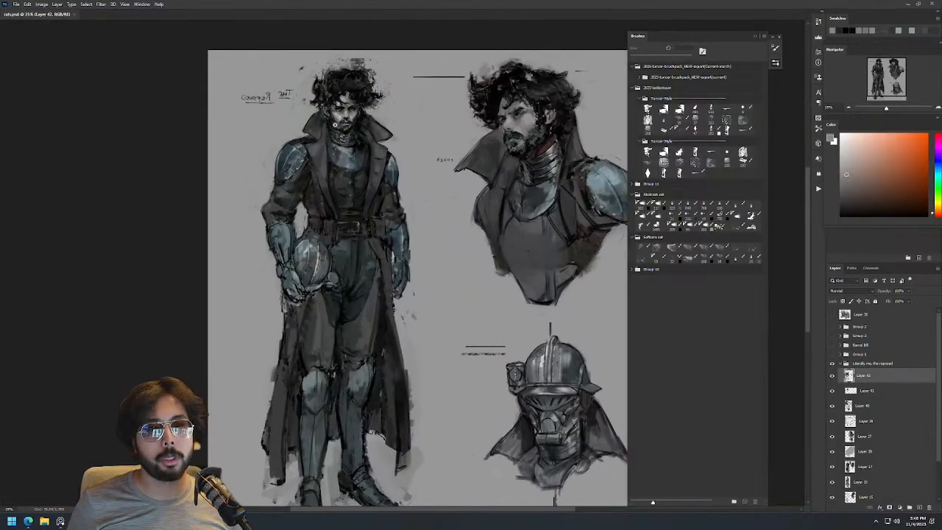
Retouch the mirrored figure's shoulder armour edge in grey and the coat collar with black and sampled tones.
{"action": "left_click_drag", "start_coordinate": [336, 122], "coordinate": [378, 112]}
{"action": "left_click_drag", "start_coordinate": [174, 190], "coordinate": [179, 188]}
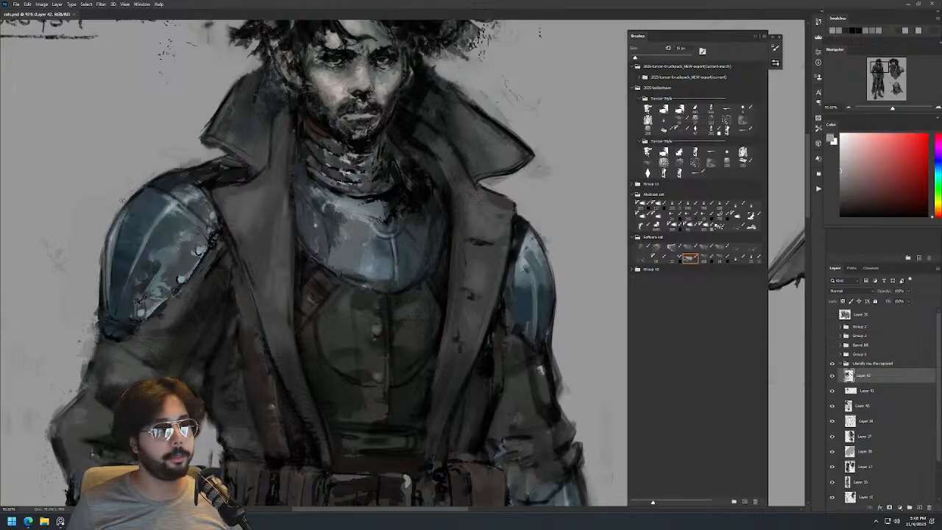
{"action": "scroll", "coordinate": [333, 114], "scroll_direction": "down", "scroll_amount": 3}
{"action": "scroll", "coordinate": [333, 114], "scroll_direction": "up", "scroll_amount": 3}
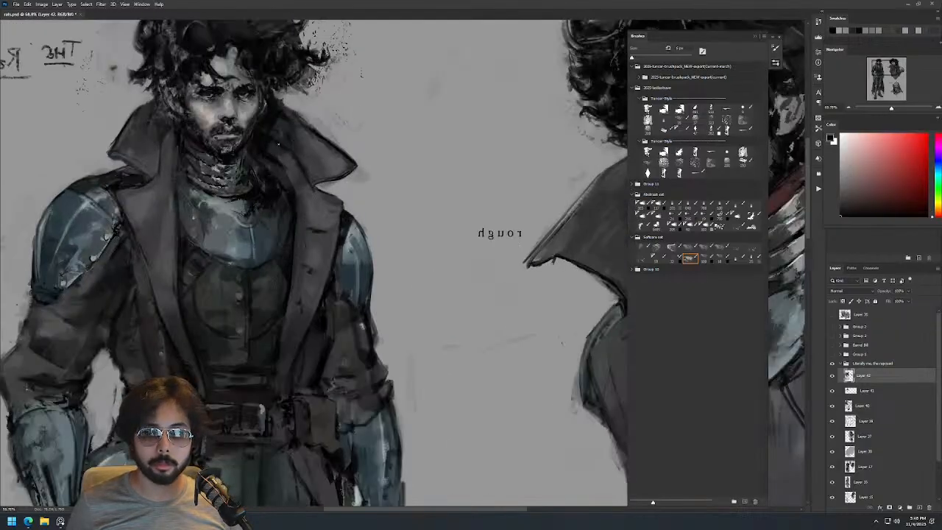
{"action": "mouse_move", "coordinate": [285, 212]}
{"action": "left_mouse_down"}
{"action": "mouse_move", "coordinate": [275, 212]}
{"action": "mouse_move", "coordinate": [288, 214]}
{"action": "left_mouse_up"}
{"action": "left_click", "coordinate": [274, 211], "text": "alt"}
{"action": "left_click", "coordinate": [277, 184], "text": "alt"}
{"action": "scroll", "coordinate": [437, 147], "scroll_direction": "down", "scroll_amount": 2}
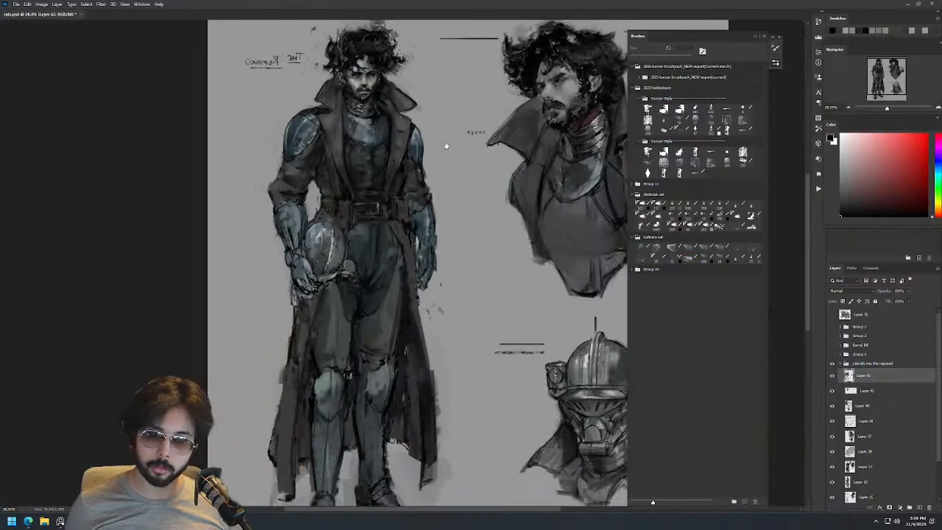
Repaint the upper coat sleeve below the shoulder armour on the helmet-holding arm with sampled dark tones and black.
{"action": "scroll", "coordinate": [411, 153], "scroll_direction": "up", "scroll_amount": 2}
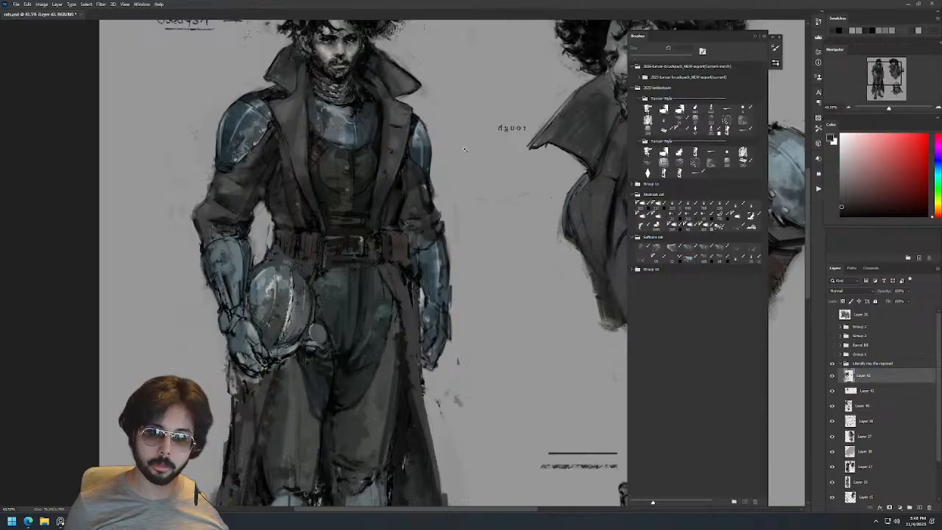
{"action": "scroll", "coordinate": [430, 189], "scroll_direction": "down", "scroll_amount": 2}
{"action": "left_click_drag", "start_coordinate": [379, 138], "coordinate": [441, 137]}
{"action": "left_click", "coordinate": [358, 178], "text": "alt"}
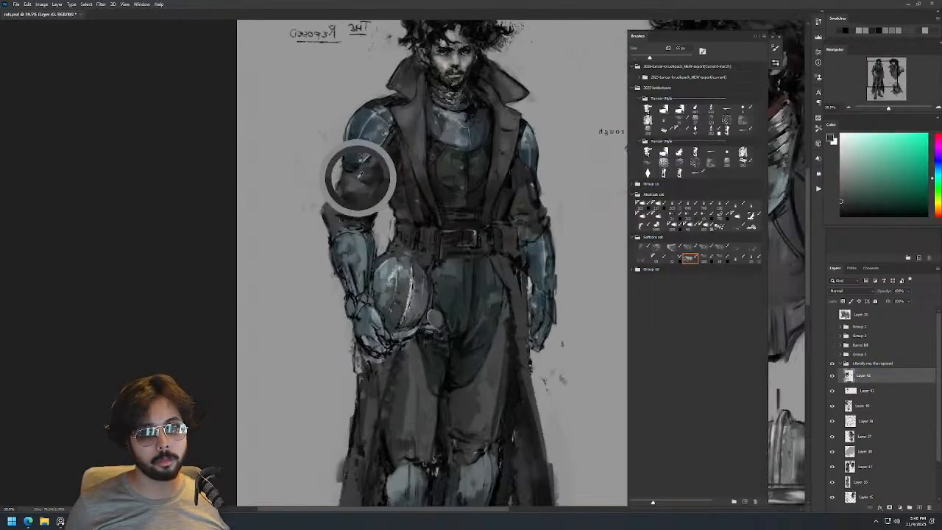
{"action": "mouse_move", "coordinate": [370, 180]}
{"action": "left_mouse_down"}
{"action": "mouse_move", "coordinate": [360, 181]}
{"action": "mouse_move", "coordinate": [370, 172]}
{"action": "left_mouse_up"}
{"action": "key", "text": "d"}
{"action": "left_click", "coordinate": [371, 169], "text": "alt"}
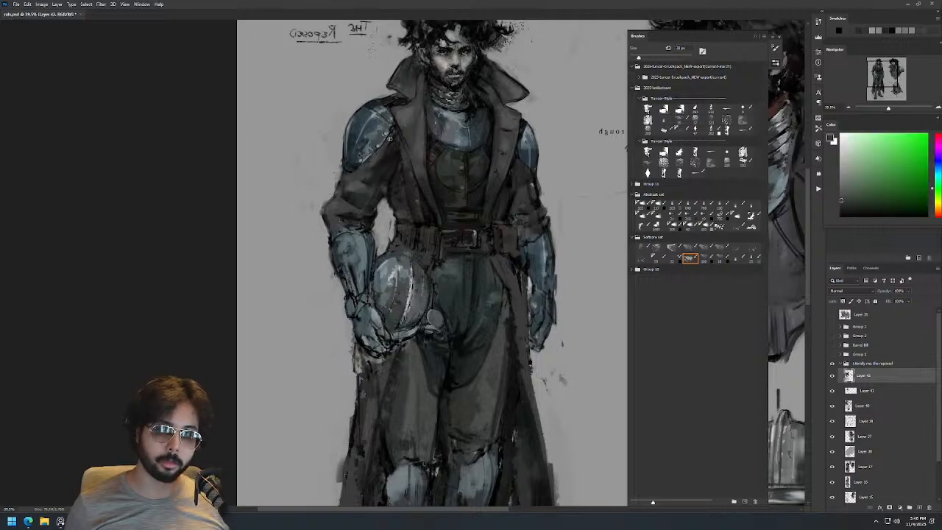
Trim the outer edge of the helmet-side shoulder armour with background grey and redraw its outline in black.
{"action": "left_click", "coordinate": [340, 131], "text": "alt"}
{"action": "left_click_drag", "start_coordinate": [351, 145], "coordinate": [346, 145]}
{"action": "key", "text": "d"}
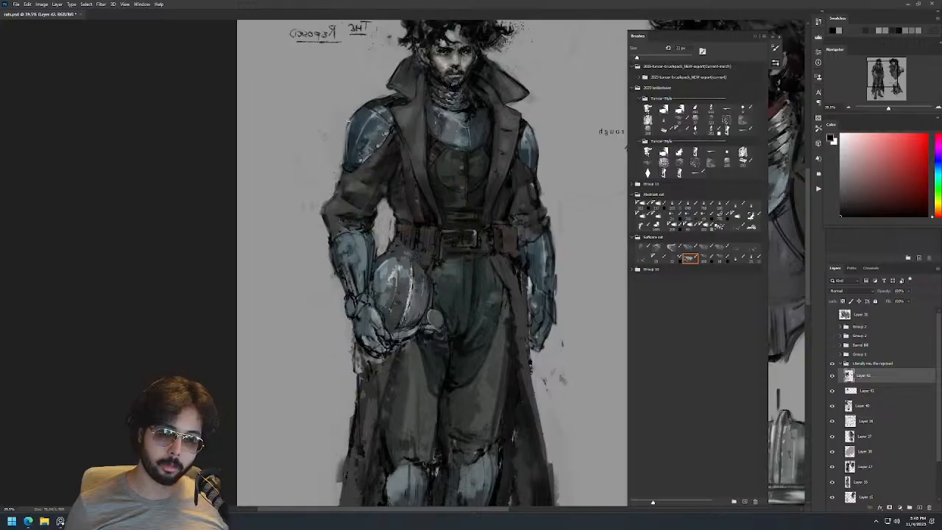
{"action": "key", "text": "ctrl+z"}
{"action": "left_click_drag", "start_coordinate": [359, 108], "coordinate": [350, 126]}
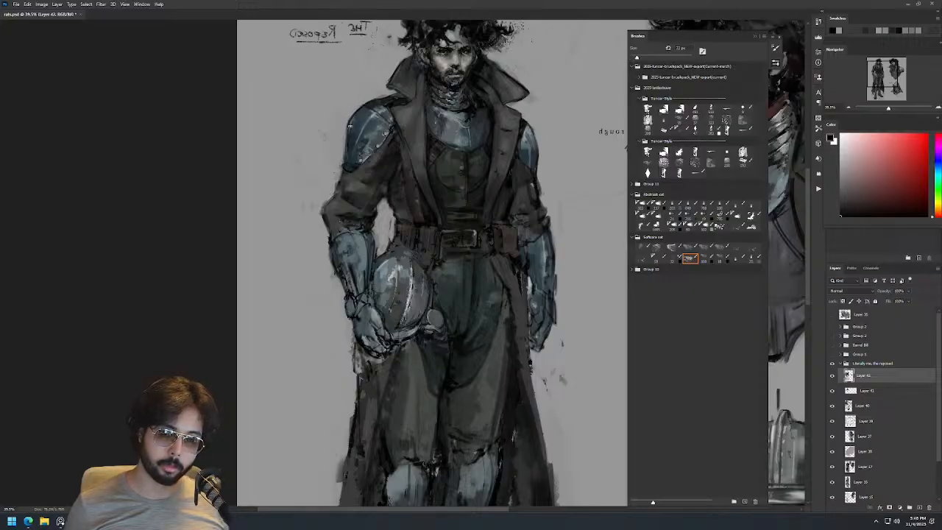
Refine the shoulder armour above the empty hand with sampled dark tones and a light blue-grey highlight.
{"action": "left_click", "coordinate": [381, 154], "text": "alt"}
{"action": "left_click", "coordinate": [519, 169], "text": "alt"}
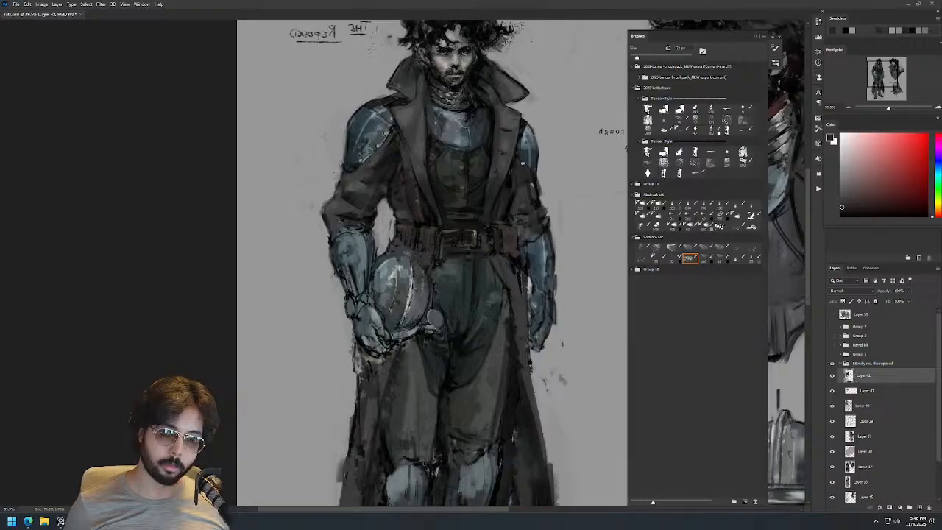
{"action": "left_click", "coordinate": [520, 149], "text": "alt"}
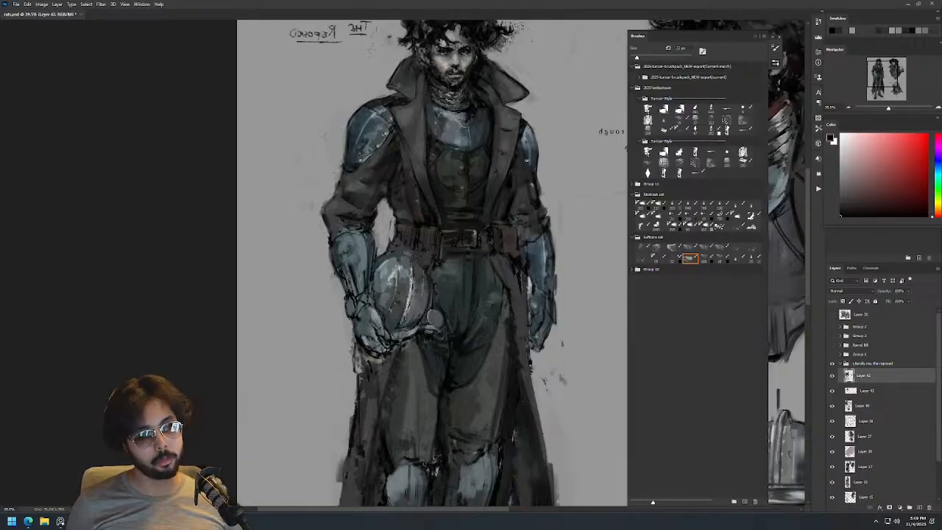
{"action": "left_click", "coordinate": [532, 137], "text": "alt"}
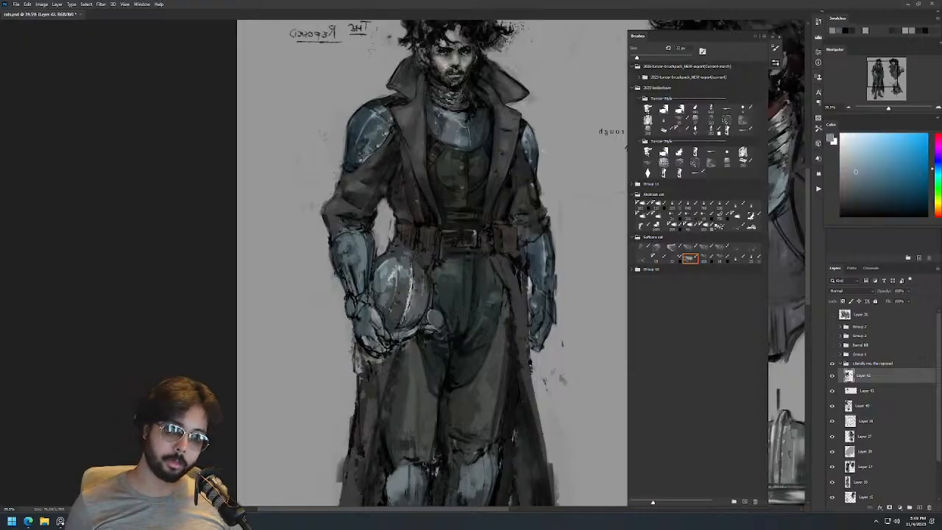
{"action": "key", "text": "z"}
{"action": "left_click_drag", "start_coordinate": [568, 144], "coordinate": [554, 190]}
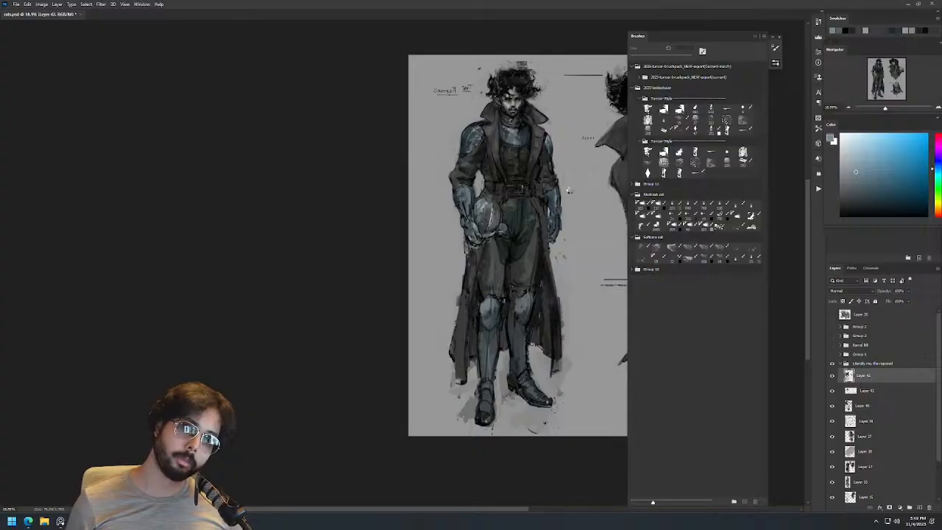
Flip the canvas horizontally and repaint the coat lapel beside the helmet-side shoulder armour with sampled dark grey tones.
{"action": "key", "text": "ctrl+shift+h"}
{"action": "left_click_drag", "start_coordinate": [574, 192], "coordinate": [227, 123]}
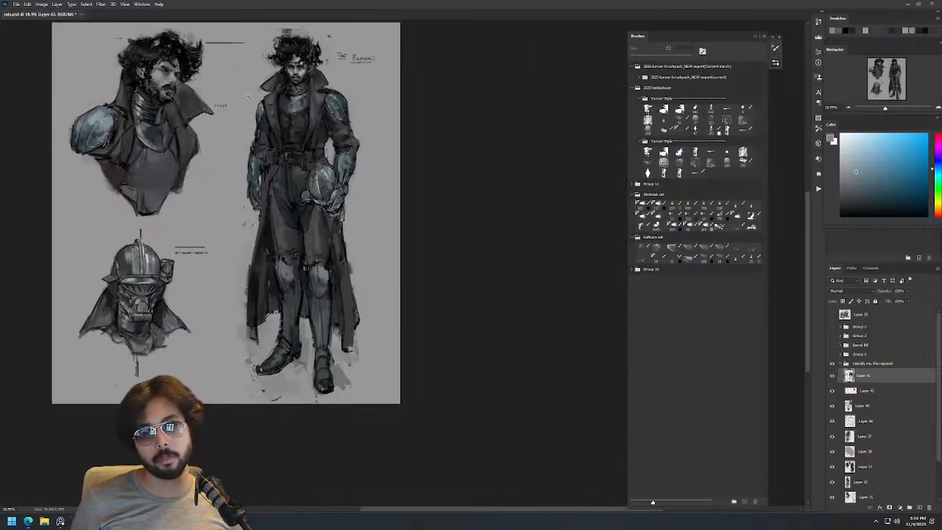
{"action": "left_click_drag", "start_coordinate": [302, 73], "coordinate": [348, 84]}
{"action": "key", "text": "b"}
{"action": "left_click", "coordinate": [345, 137], "text": "alt"}
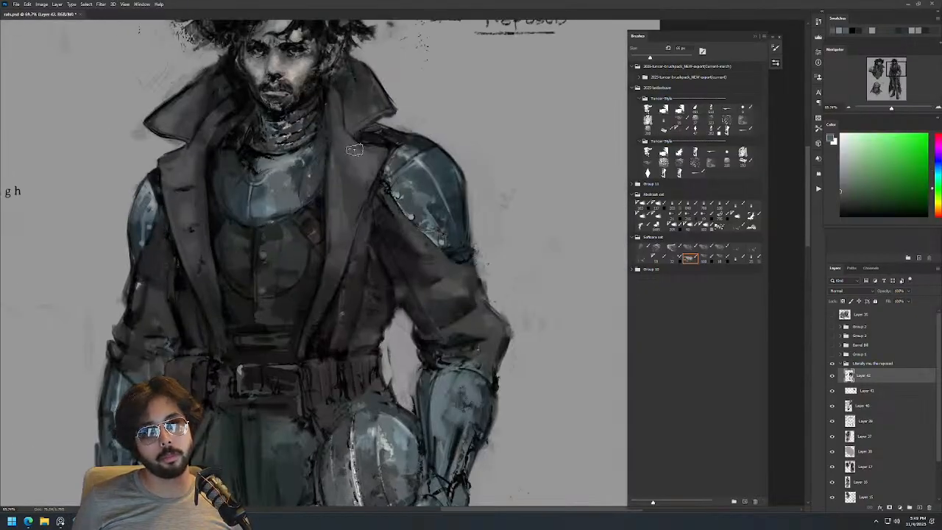
{"action": "right_click", "coordinate": [353, 151], "text": "alt"}
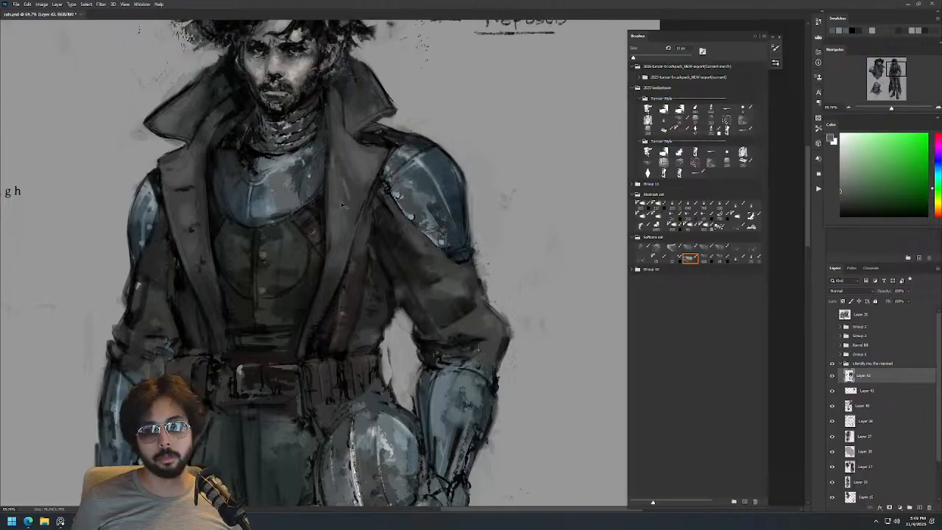
{"action": "scroll", "coordinate": [359, 209], "scroll_direction": "down", "scroll_amount": 3}
{"action": "scroll", "coordinate": [360, 158], "scroll_direction": "up", "scroll_amount": 2}
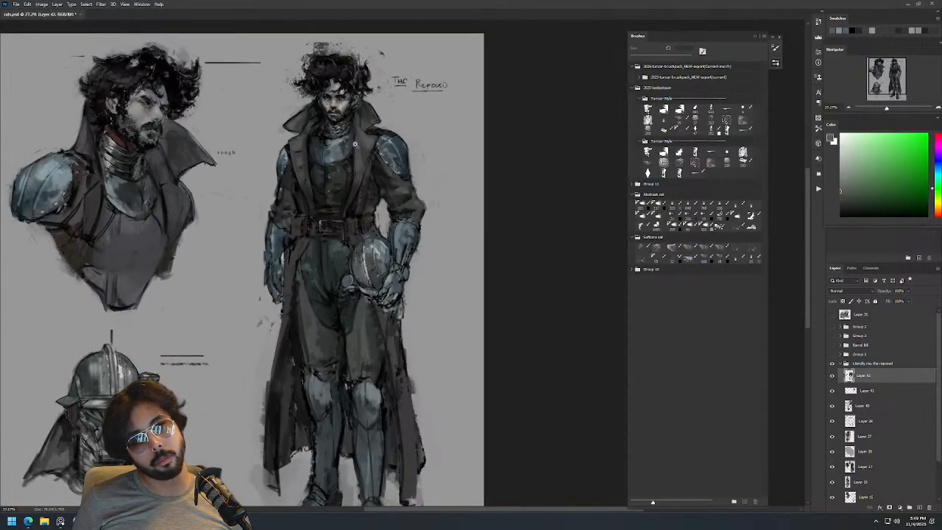
{"action": "left_click", "coordinate": [356, 134], "text": "alt"}
{"action": "right_click", "coordinate": [361, 150], "text": "alt"}
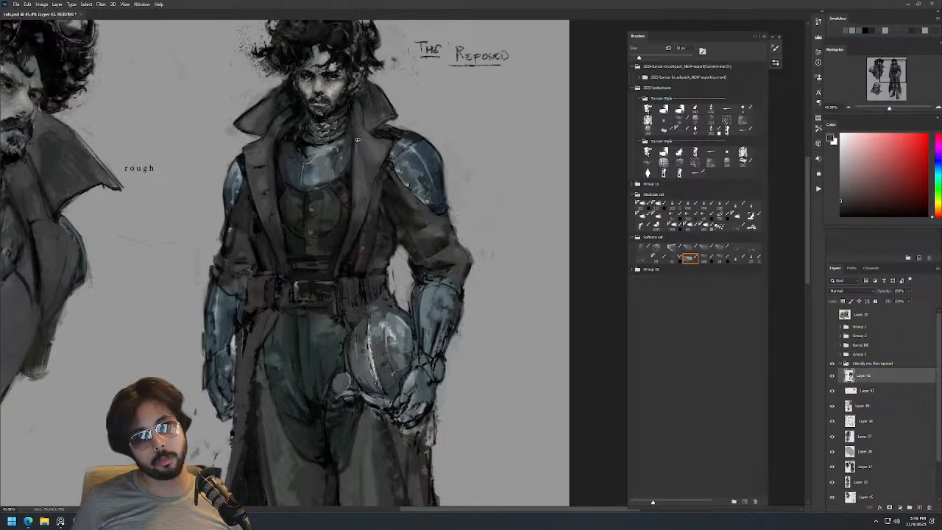
Retouch the lapel and collar above the empty hand with sampled dark tones.
{"action": "right_click", "coordinate": [280, 155], "text": "alt"}
{"action": "left_click", "coordinate": [267, 153], "text": "alt"}
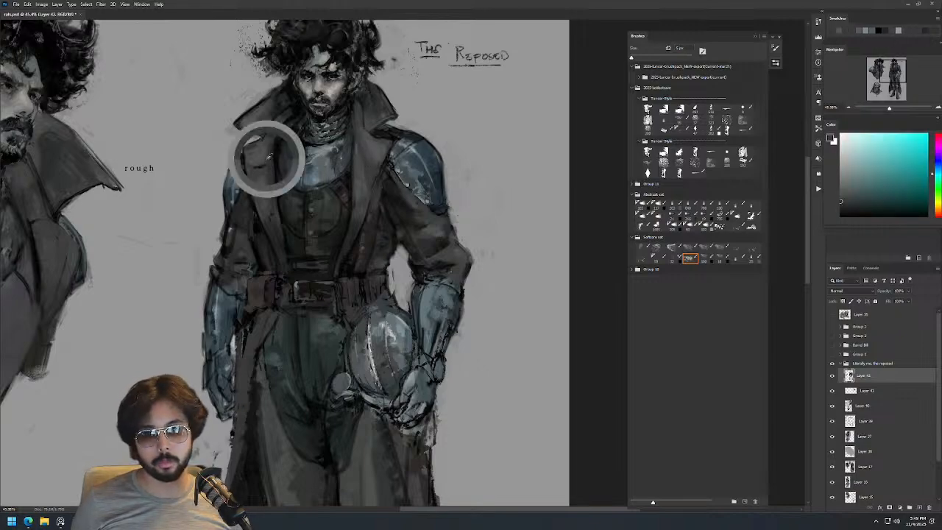
{"action": "right_click", "coordinate": [285, 131], "text": "alt"}
{"action": "left_click", "coordinate": [286, 123], "text": "alt"}
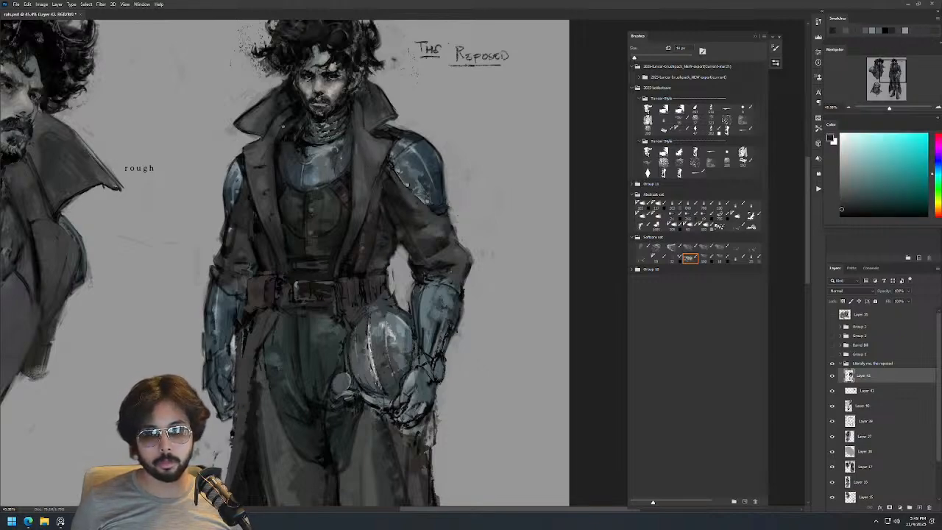
{"action": "left_click_drag", "start_coordinate": [343, 118], "coordinate": [366, 110]}
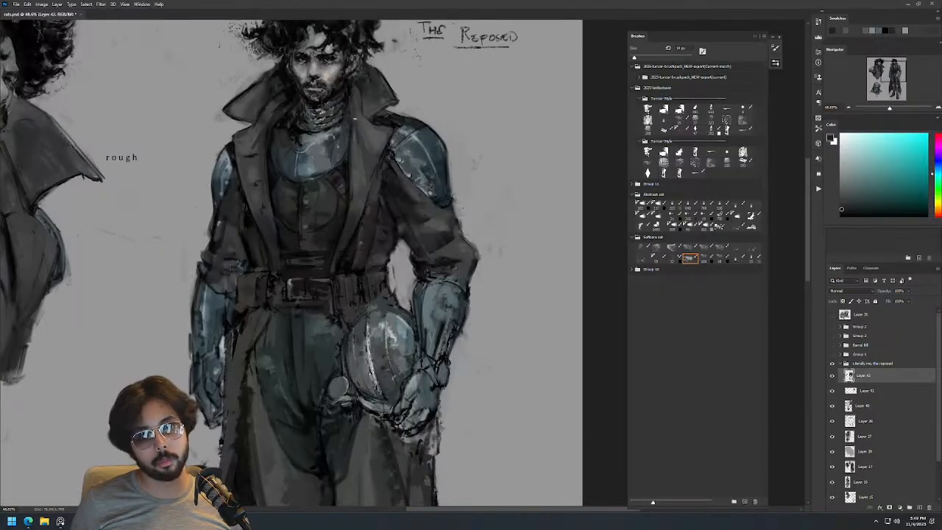
Darken the collar and lapel on the helmet-holding side with sampled tones and black.
{"action": "left_click", "coordinate": [348, 119], "text": "alt"}
{"action": "key", "text": "d"}
{"action": "left_click_drag", "start_coordinate": [354, 91], "coordinate": [350, 166]}
{"action": "key", "text": "ctrl+z"}
{"action": "left_click_drag", "start_coordinate": [388, 103], "coordinate": [377, 172]}
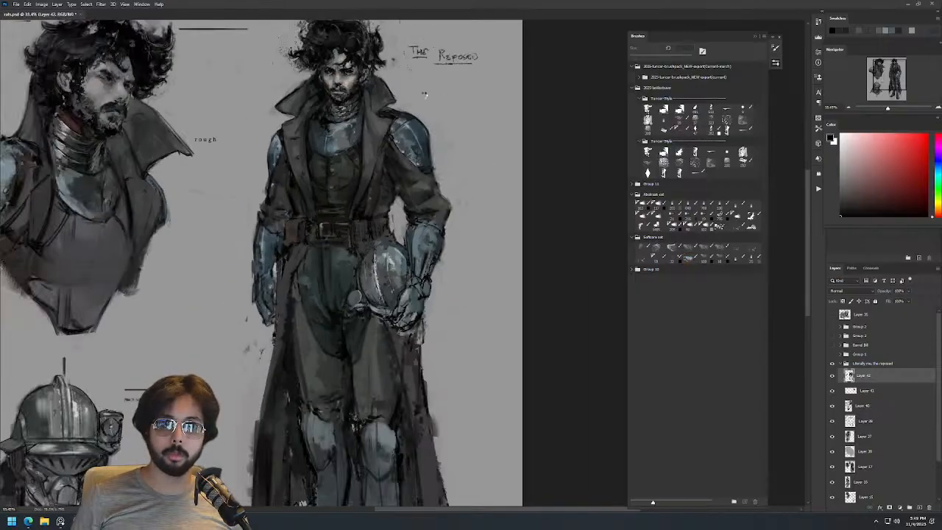
Flip the canvas horizontally and repaint the standing figure's waistcoat with sampled dark tones.
{"action": "key", "text": "ctrl+shift+h"}
{"action": "left_click_drag", "start_coordinate": [178, 132], "coordinate": [428, 153]}
{"action": "left_click_drag", "start_coordinate": [393, 116], "coordinate": [441, 120]}
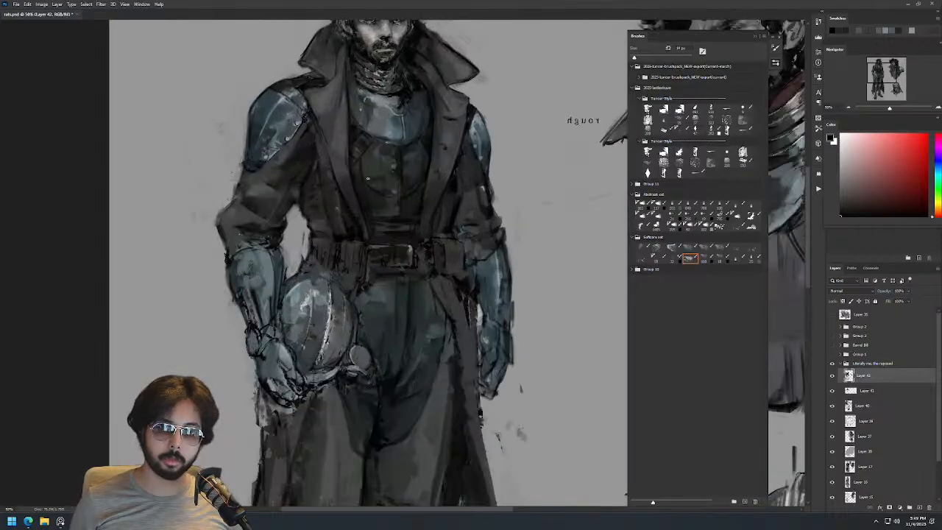
{"action": "left_click", "coordinate": [367, 170], "text": "alt"}
{"action": "right_click", "coordinate": [383, 196], "text": "alt"}
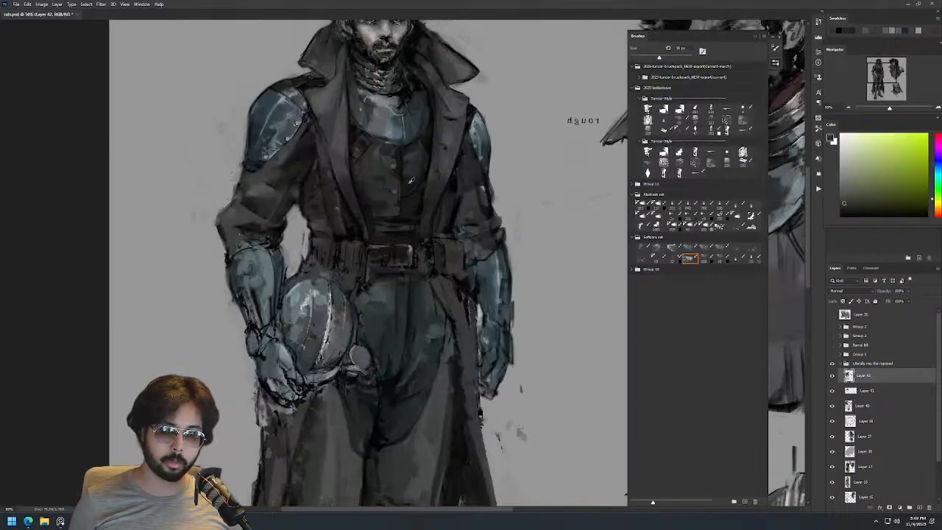
{"action": "left_click", "coordinate": [406, 196], "text": "alt"}
{"action": "right_click", "coordinate": [437, 186], "text": "alt"}
Shade the lower waistcoat above the belt with black and sampled dark tones.
{"action": "key", "text": "d"}
{"action": "right_click", "coordinate": [412, 222], "text": "alt"}
{"action": "left_click", "coordinate": [377, 214], "text": "alt"}
{"action": "left_click", "coordinate": [390, 215], "text": "alt"}
{"action": "right_click", "coordinate": [390, 217], "text": "alt"}
{"action": "mouse_move", "coordinate": [378, 222]}
{"action": "left_mouse_down"}
{"action": "mouse_move", "coordinate": [410, 228]}
{"action": "mouse_move", "coordinate": [391, 235]}
{"action": "left_mouse_up"}
Repaint the coat's front edge and the hip area below the belt on the empty-hand side with sampled tones.
{"action": "mouse_move", "coordinate": [458, 201]}
{"action": "left_mouse_down"}
{"action": "mouse_move", "coordinate": [486, 216]}
{"action": "mouse_move", "coordinate": [461, 261]}
{"action": "left_mouse_up"}
{"action": "left_click", "coordinate": [462, 279], "text": "alt"}
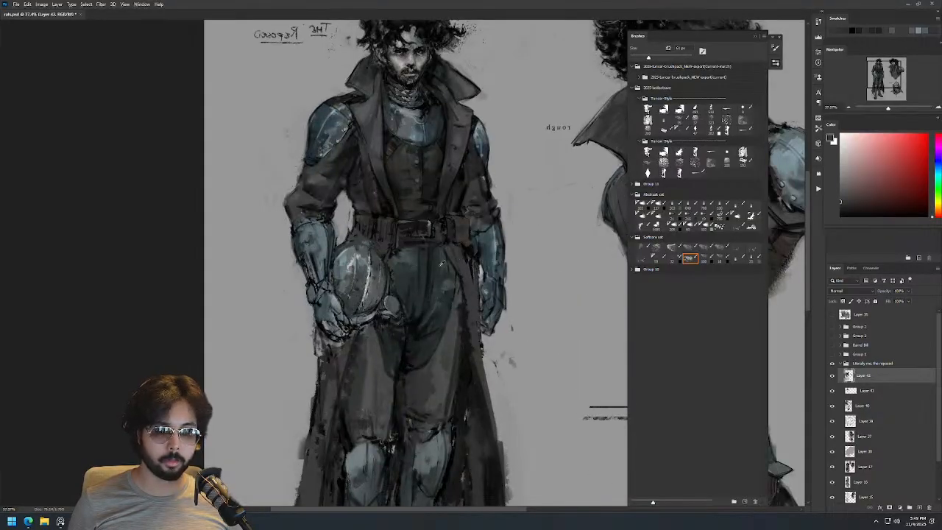
{"action": "left_click", "coordinate": [443, 260], "text": "alt"}
{"action": "left_click", "coordinate": [450, 253], "text": "alt"}
{"action": "key", "text": "bracketleft"}
{"action": "key", "text": "bracketleft"}
{"action": "key", "text": "bracketleft"}
{"action": "key", "text": "bracketleft"}
{"action": "key", "text": "bracketleft"}
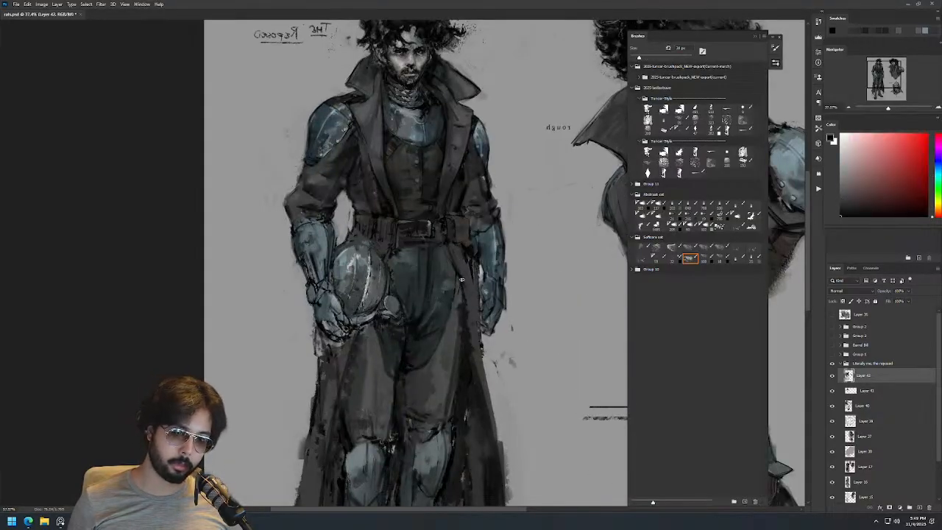
Refine the coat panel beside the empty hand with black and sampled tones.
{"action": "mouse_move", "coordinate": [471, 273]}
{"action": "left_mouse_down"}
{"action": "mouse_move", "coordinate": [481, 324]}
{"action": "mouse_move", "coordinate": [478, 307]}
{"action": "left_mouse_up"}
{"action": "key", "text": "ctrl+z"}
{"action": "left_click", "coordinate": [489, 278], "text": "alt"}
{"action": "right_click", "coordinate": [492, 281], "text": "alt"}
{"action": "left_click", "coordinate": [487, 282], "text": "alt"}
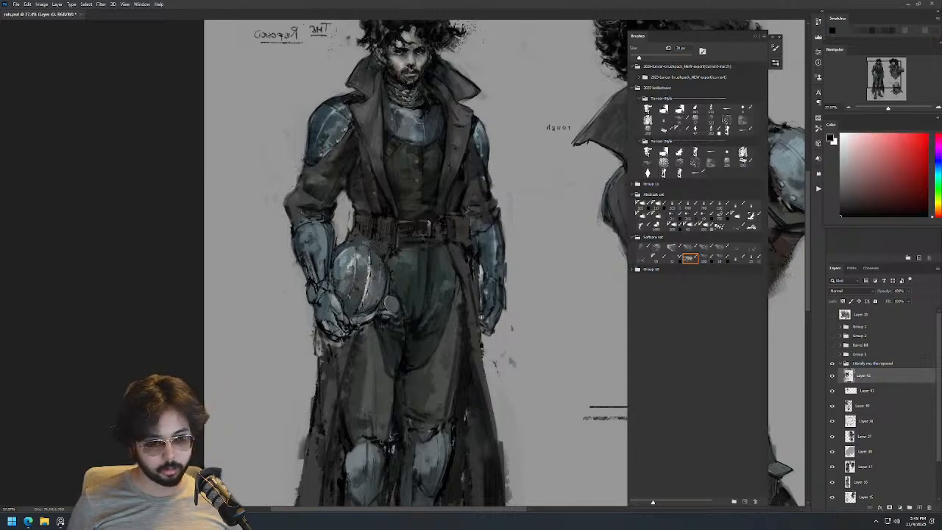
Flip the canvas back and clean up the shoulder armour edge above the empty hand with background grey and black.
{"action": "scroll", "coordinate": [503, 292], "scroll_direction": "down", "scroll_amount": 2}
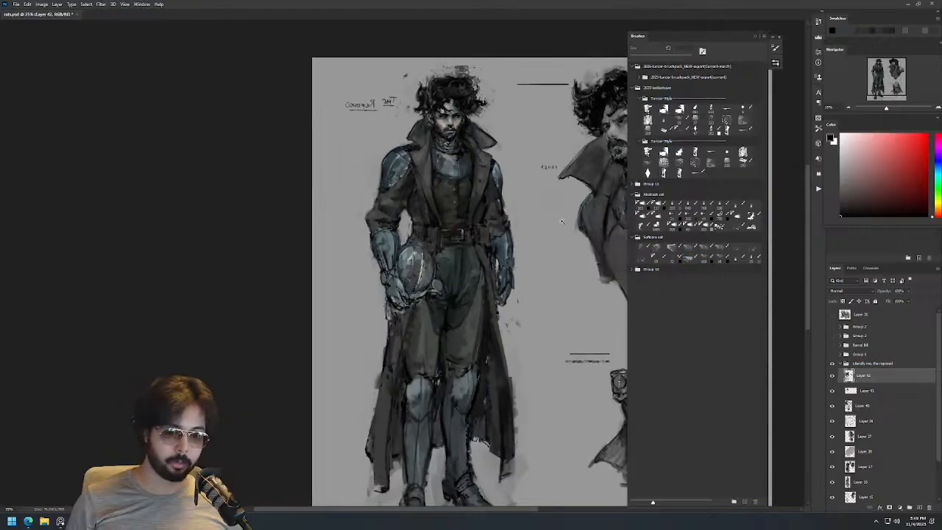
{"action": "key", "text": "ctrl+shift+h"}
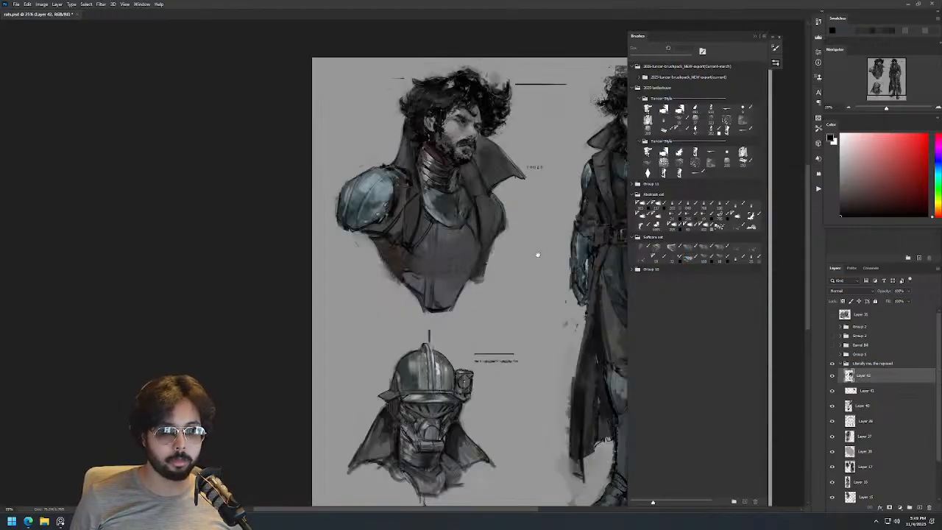
{"action": "left_click_drag", "start_coordinate": [542, 252], "coordinate": [300, 214]}
{"action": "scroll", "coordinate": [418, 98], "scroll_direction": "up", "scroll_amount": 3}
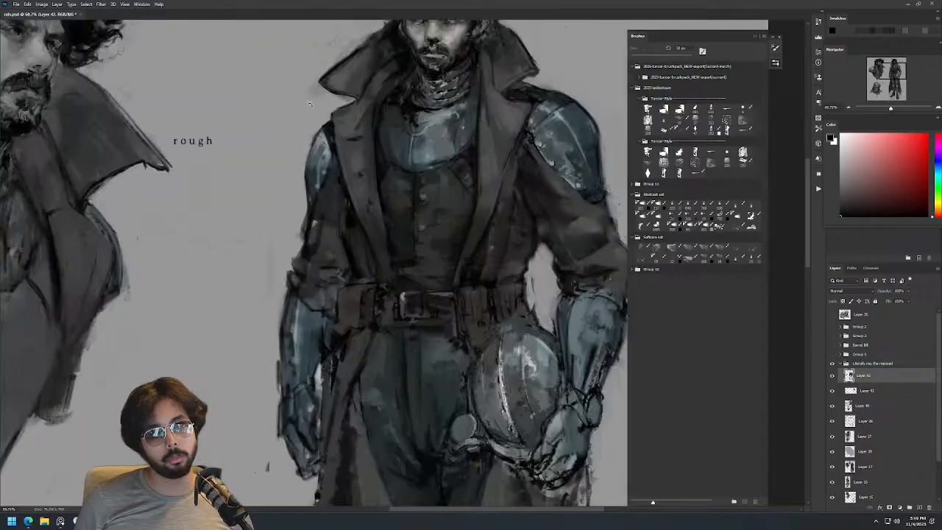
{"action": "left_click", "coordinate": [320, 142], "text": "alt"}
{"action": "scroll", "coordinate": [365, 94], "scroll_direction": "down", "scroll_amount": 4}
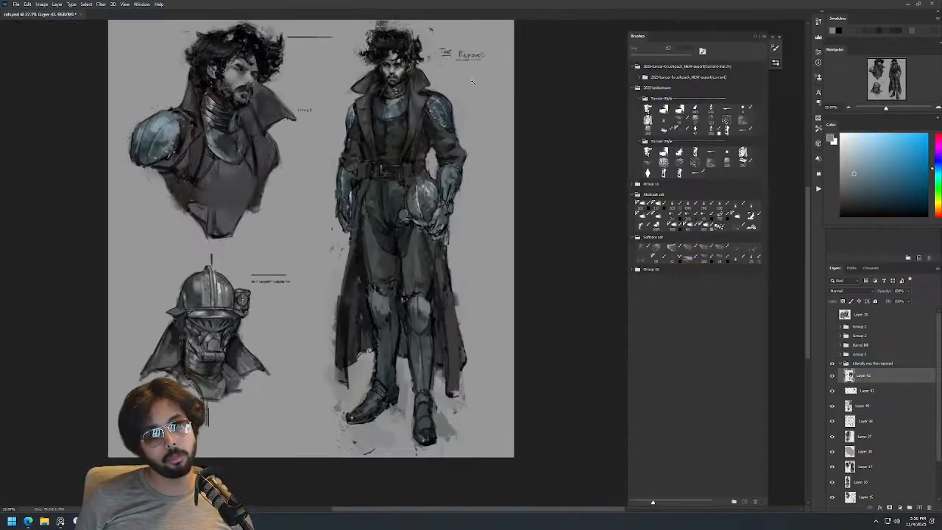
{"action": "left_click_drag", "start_coordinate": [365, 90], "coordinate": [442, 91]}
{"action": "left_click", "coordinate": [323, 151], "text": "alt"}
{"action": "left_click", "coordinate": [331, 155], "text": "alt"}
{"action": "mouse_move", "coordinate": [331, 147]}
{"action": "left_mouse_down"}
{"action": "mouse_move", "coordinate": [321, 150]}
{"action": "mouse_move", "coordinate": [331, 181]}
{"action": "left_mouse_up"}
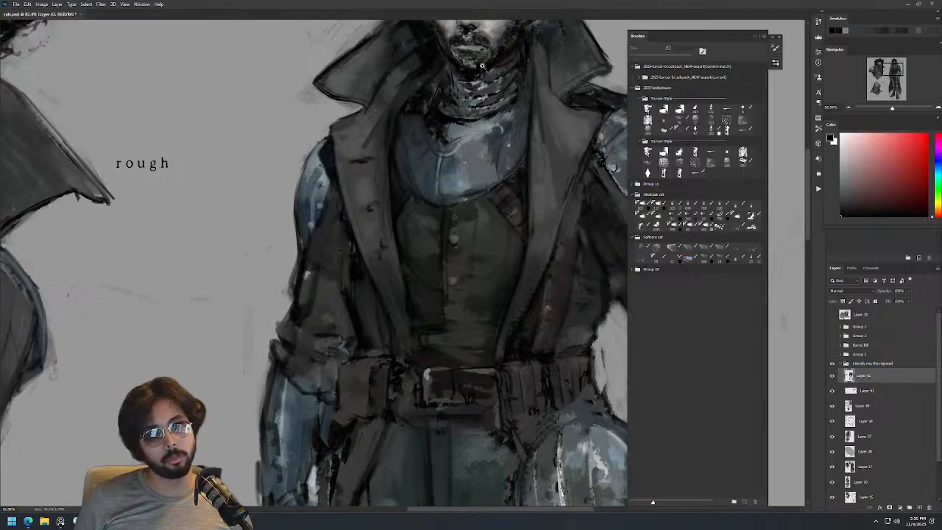
Paint small black and white accents on the standing figure's neck guard and upper chest with a fine brush.
{"action": "left_click_drag", "start_coordinate": [485, 67], "coordinate": [443, 155]}
{"action": "left_click_drag", "start_coordinate": [499, 81], "coordinate": [542, 81]}
{"action": "left_click_drag", "start_coordinate": [466, 140], "coordinate": [467, 144]}
{"action": "key", "text": "x"}
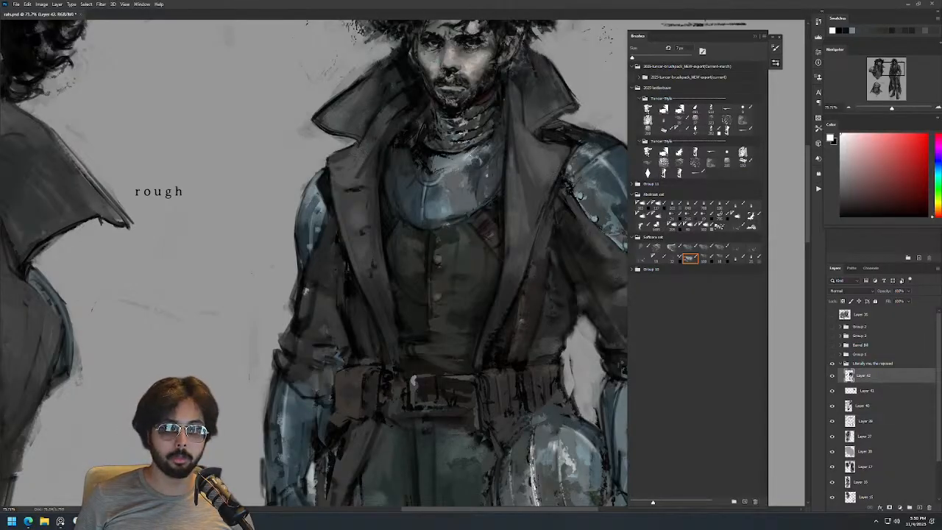
{"action": "mouse_move", "coordinate": [468, 153]}
{"action": "left_mouse_down"}
{"action": "mouse_move", "coordinate": [479, 162]}
{"action": "mouse_move", "coordinate": [441, 141]}
{"action": "left_mouse_up"}
{"action": "left_click_drag", "start_coordinate": [511, 125], "coordinate": [461, 98]}
{"action": "key", "text": "v"}
{"action": "left_click_drag", "start_coordinate": [416, 208], "coordinate": [427, 208]}
{"action": "key", "text": "b"}
{"action": "key", "text": "x"}
Retouch the trouser leg and adjoining coat edge above the empty-hand-side knee with sampled tones and black.
{"action": "left_click", "coordinate": [369, 297], "text": "alt"}
{"action": "left_click", "coordinate": [381, 301], "text": "alt"}
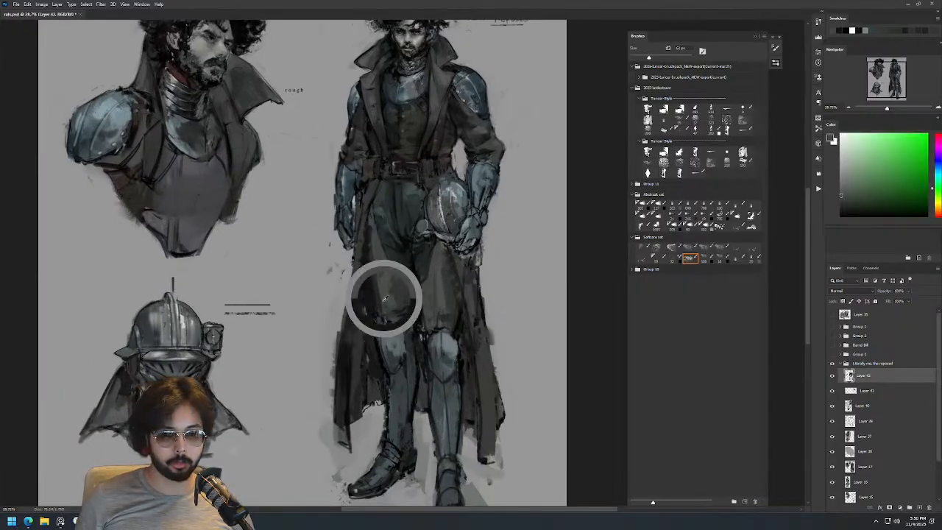
{"action": "left_click", "coordinate": [379, 312], "text": "alt"}
{"action": "key", "text": "bracketleft"}
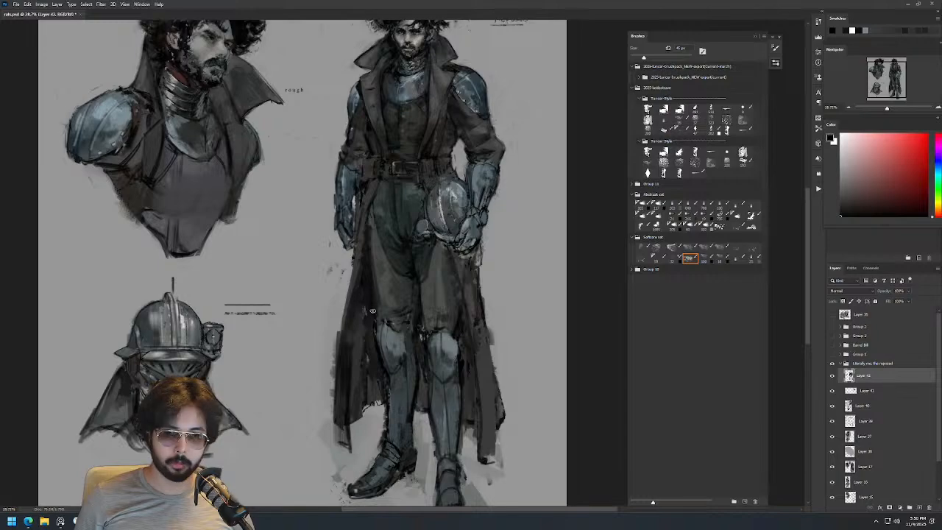
{"action": "left_click", "coordinate": [379, 317], "text": "alt"}
{"action": "left_click", "coordinate": [376, 314], "text": "alt"}
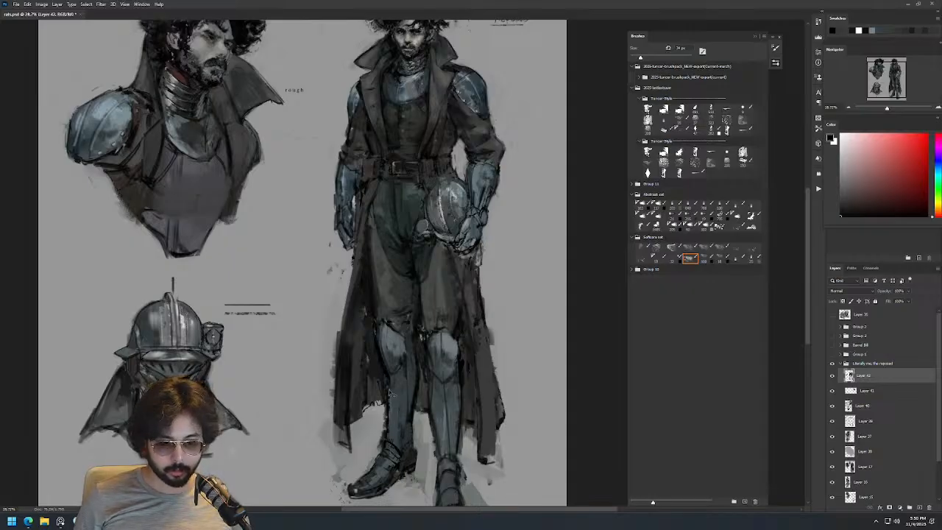
Redefine the inner edge of the knee and shin armour on the empty-hand side with black and sampled grey.
{"action": "mouse_move", "coordinate": [434, 395]}
{"action": "left_mouse_down"}
{"action": "mouse_move", "coordinate": [411, 329]}
{"action": "mouse_move", "coordinate": [416, 390]}
{"action": "left_mouse_up"}
{"action": "left_click", "coordinate": [412, 335], "text": "alt"}
{"action": "key", "text": "d"}
{"action": "left_click", "coordinate": [405, 372], "text": "alt"}
{"action": "left_click_drag", "start_coordinate": [406, 346], "coordinate": [413, 398]}
{"action": "scroll", "coordinate": [448, 360], "scroll_direction": "down", "scroll_amount": 3}
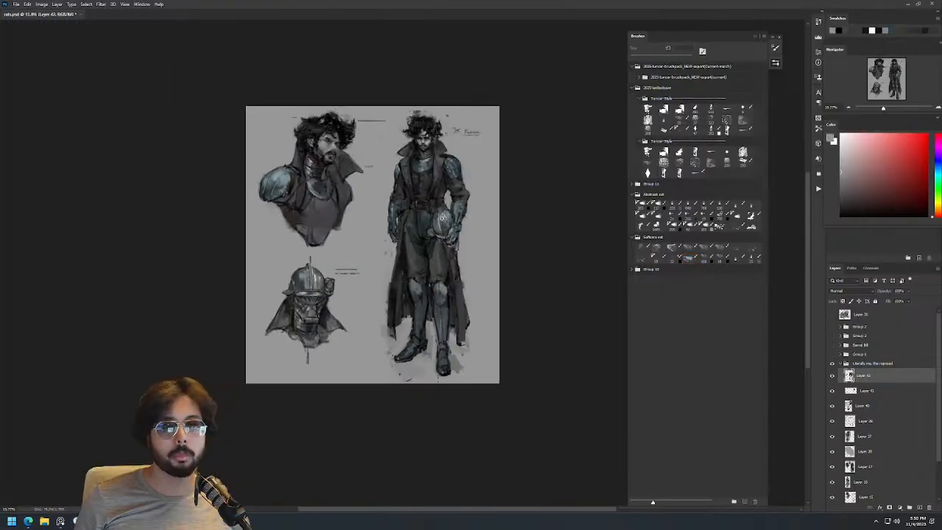
Repaint the upper trousers just below the belt with a sampled dark teal tone.
{"action": "scroll", "coordinate": [444, 222], "scroll_direction": "up", "scroll_amount": 5}
{"action": "left_click", "coordinate": [404, 228], "text": "alt"}
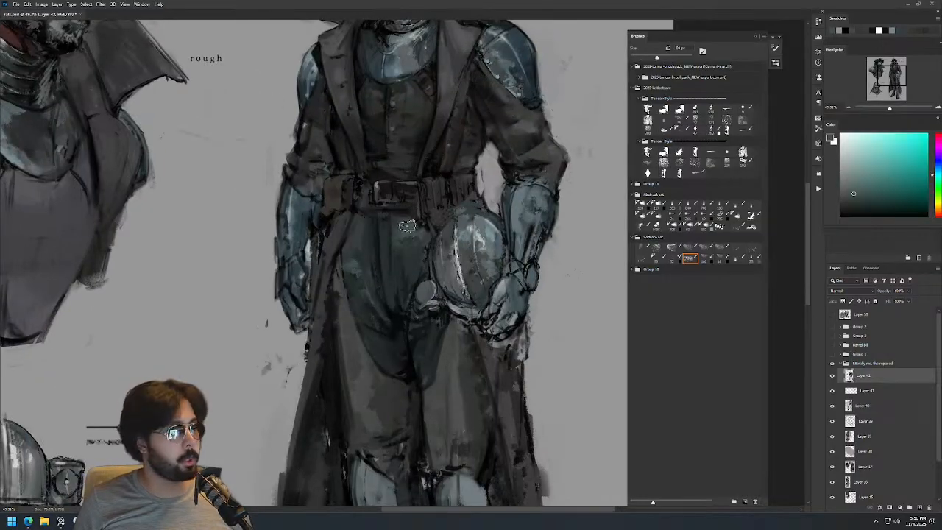
{"action": "scroll", "coordinate": [416, 281], "scroll_direction": "down", "scroll_amount": 3}
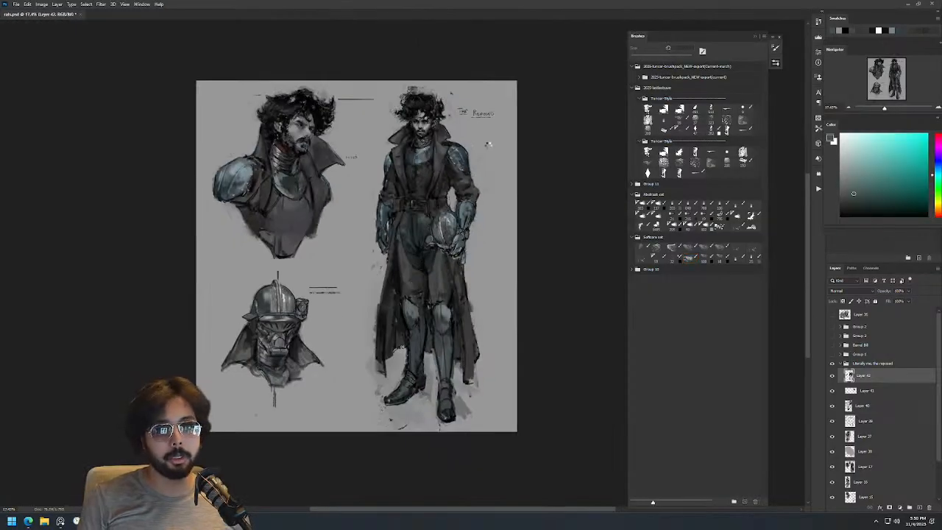
Flip the canvas horizontally and deepen the waistcoat's folds around the button line with sampled dark tones and black.
{"action": "key", "text": "ctrl+shift+h"}
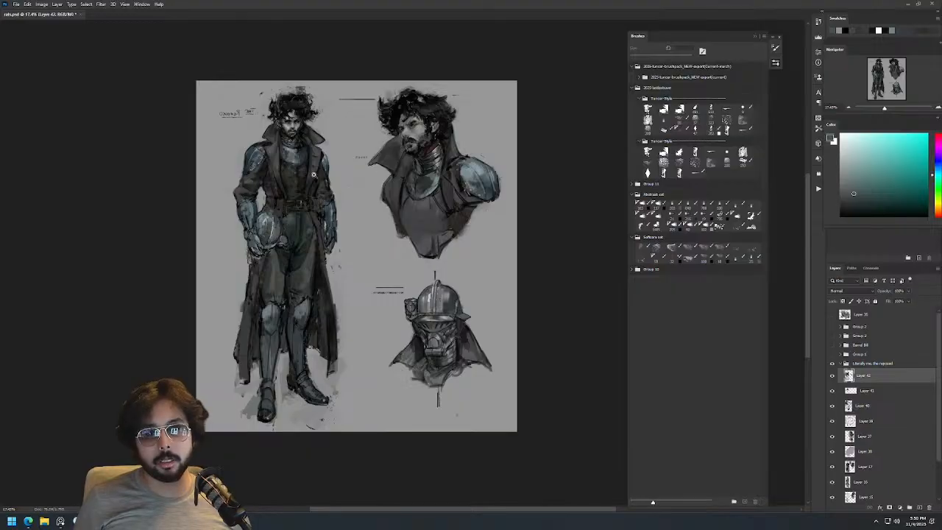
{"action": "left_click_drag", "start_coordinate": [291, 169], "coordinate": [321, 184]}
{"action": "left_click", "coordinate": [293, 227], "text": "alt"}
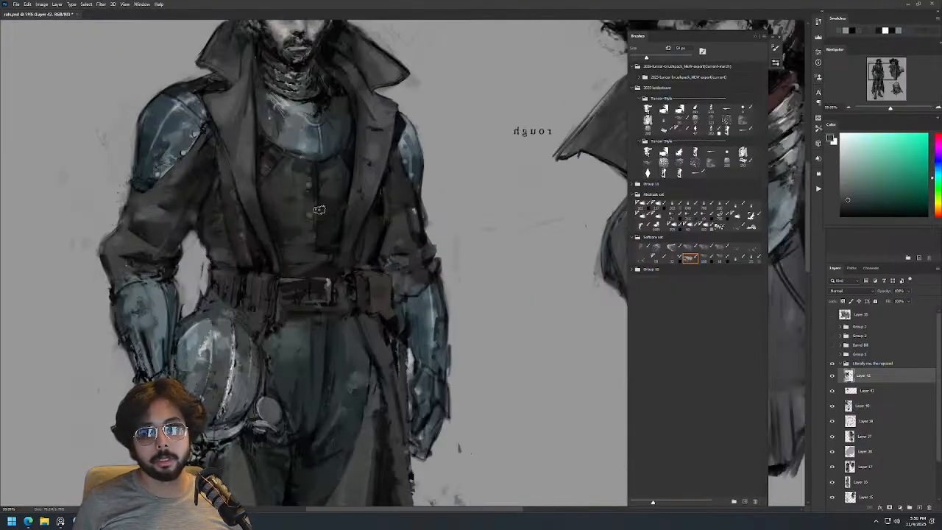
{"action": "left_click", "coordinate": [318, 184], "text": "alt"}
{"action": "mouse_move", "coordinate": [301, 219]}
{"action": "left_mouse_down"}
{"action": "mouse_move", "coordinate": [311, 220]}
{"action": "mouse_move", "coordinate": [292, 256]}
{"action": "left_mouse_up"}
{"action": "left_click_drag", "start_coordinate": [300, 228], "coordinate": [303, 228]}
{"action": "left_click_drag", "start_coordinate": [298, 193], "coordinate": [295, 256]}
{"action": "key", "text": "ctrl+z"}
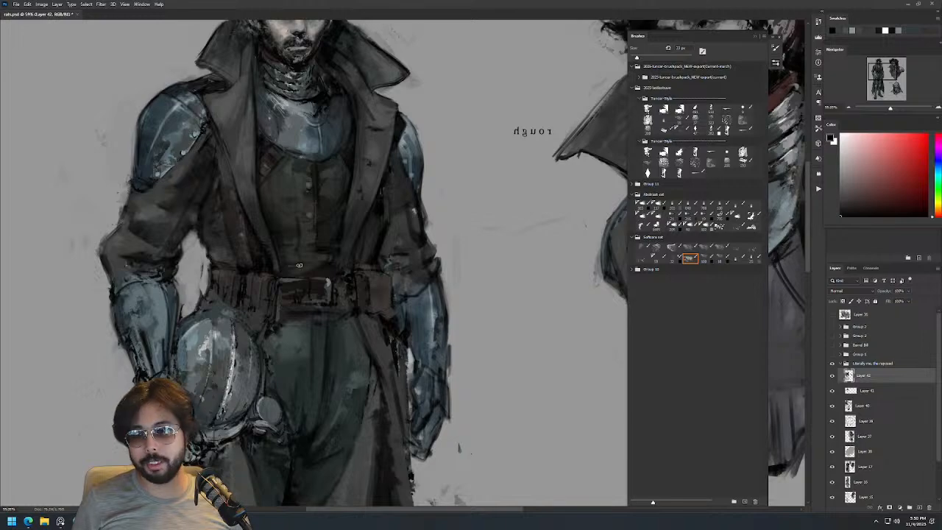
Refine the coat's side between the lapel and the helmet-holding sleeve with sampled dark tones and black.
{"action": "scroll", "coordinate": [388, 253], "scroll_direction": "down", "scroll_amount": 3}
{"action": "scroll", "coordinate": [361, 217], "scroll_direction": "up", "scroll_amount": 2}
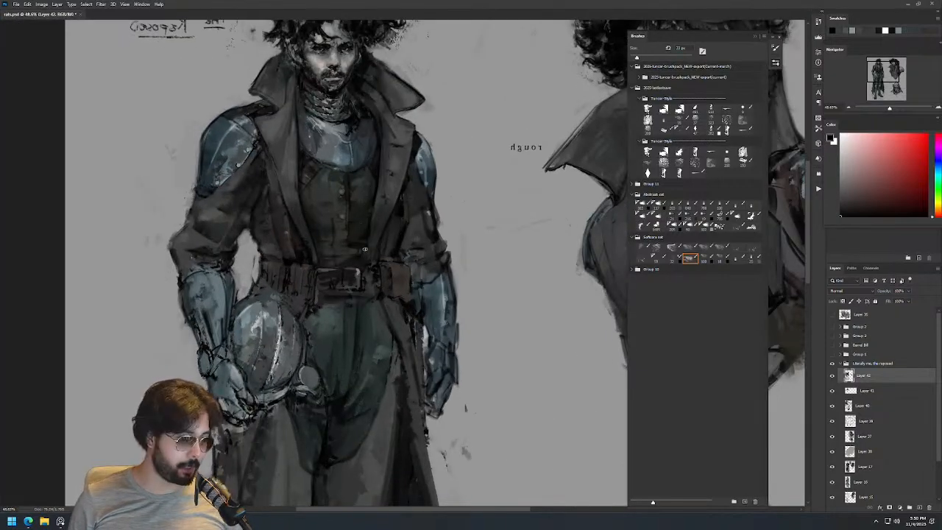
{"action": "scroll", "coordinate": [395, 211], "scroll_direction": "down", "scroll_amount": 3}
{"action": "scroll", "coordinate": [375, 202], "scroll_direction": "up", "scroll_amount": 3}
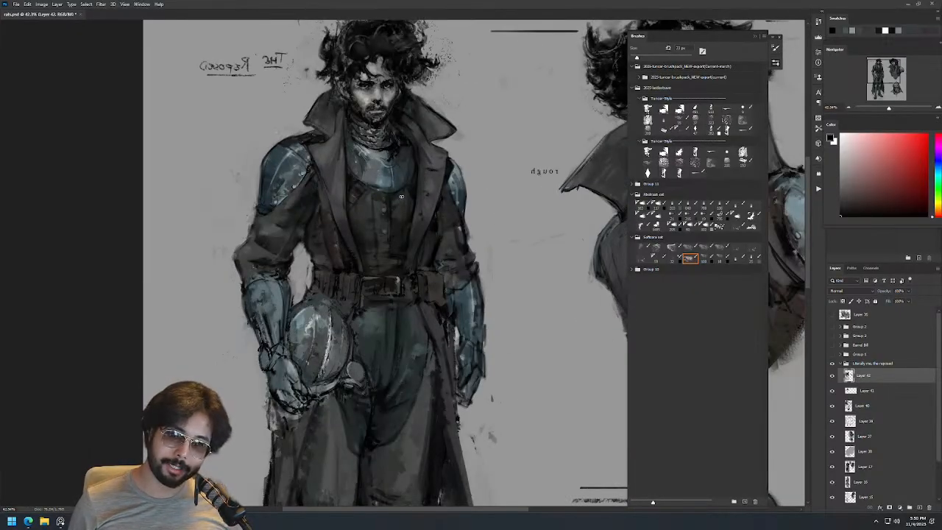
{"action": "left_click", "coordinate": [307, 241], "text": "alt"}
{"action": "left_click", "coordinate": [305, 234], "text": "alt"}
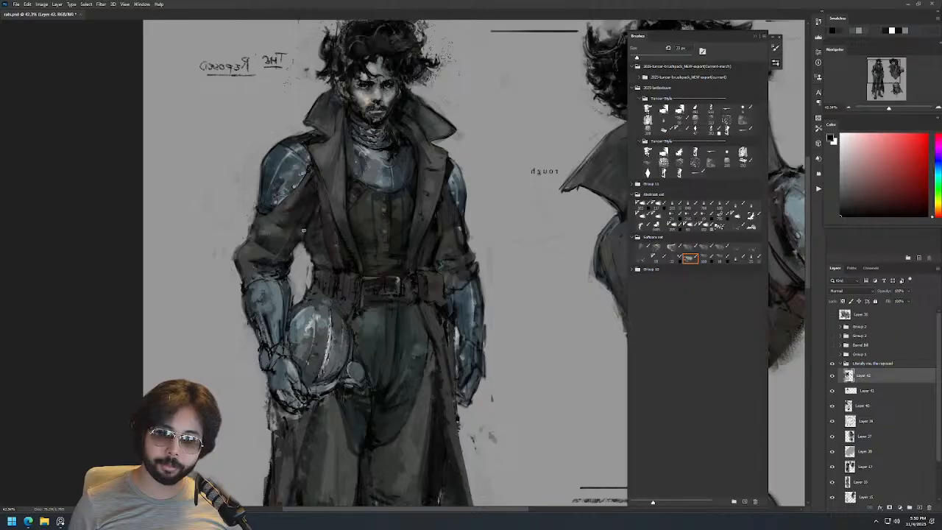
{"action": "left_click", "coordinate": [316, 220], "text": "alt"}
{"action": "left_click", "coordinate": [322, 187], "text": "alt"}
{"action": "left_click", "coordinate": [318, 184], "text": "alt"}
{"action": "left_click_drag", "start_coordinate": [318, 179], "coordinate": [319, 232]}
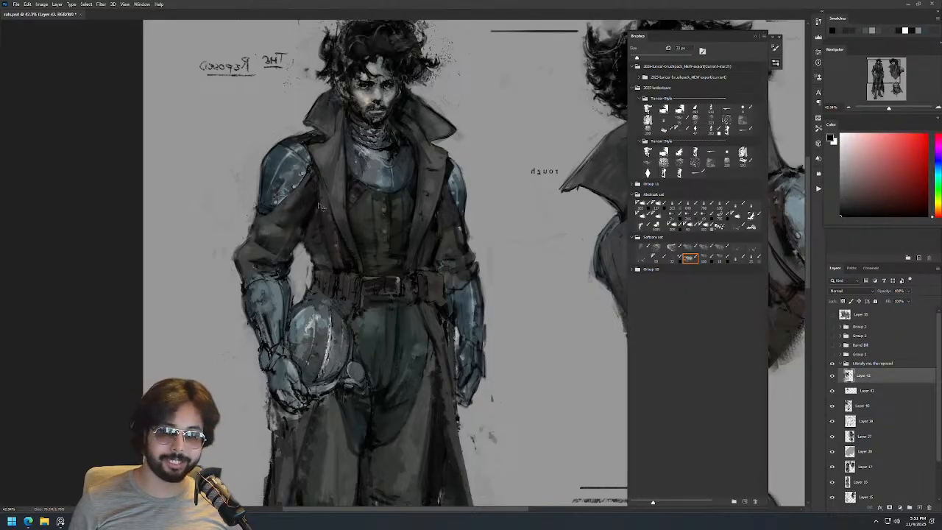
{"action": "key", "text": "ctrl+z"}
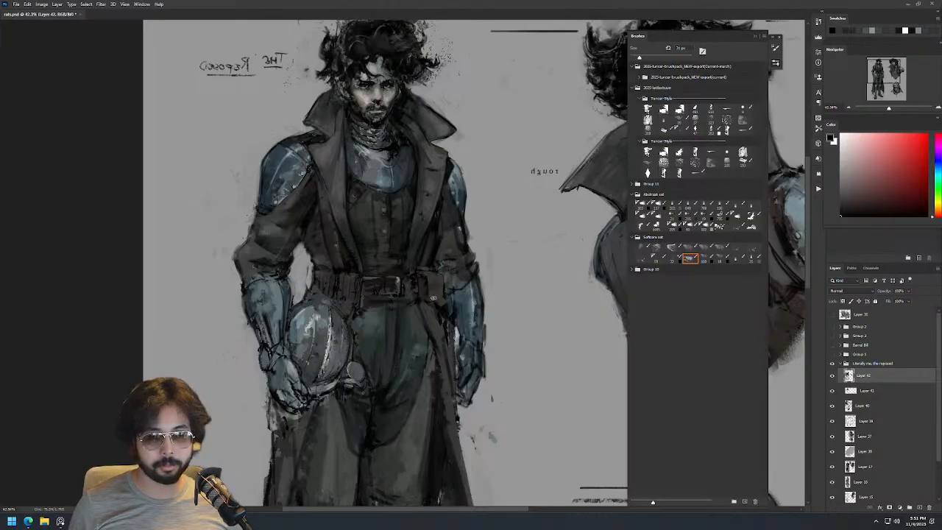
Refine the belt and its pouches on the helmet side with sampled dark tones and black.
{"action": "left_click", "coordinate": [441, 285], "text": "alt"}
{"action": "right_click", "coordinate": [335, 285], "text": "alt"}
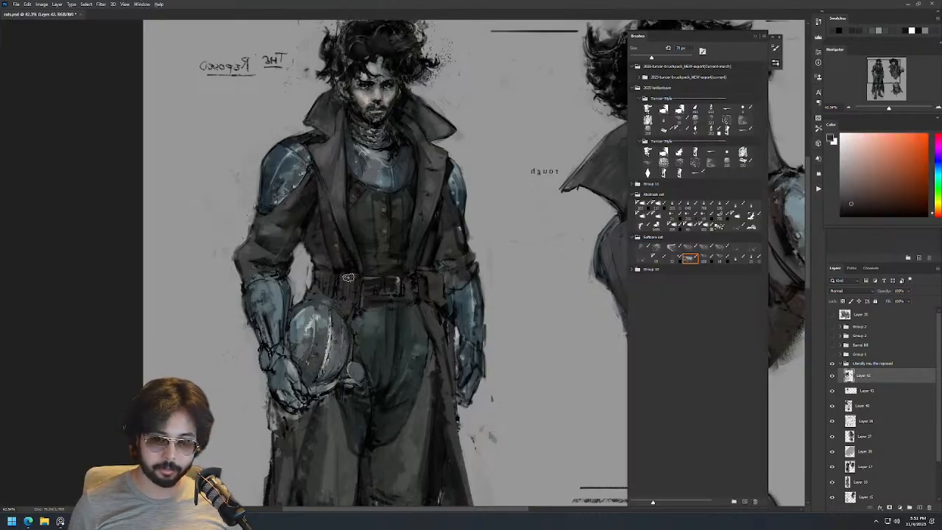
{"action": "right_click", "coordinate": [354, 285], "text": "alt"}
{"action": "right_click", "coordinate": [352, 292], "text": "alt"}
{"action": "left_click", "coordinate": [351, 294], "text": "alt"}
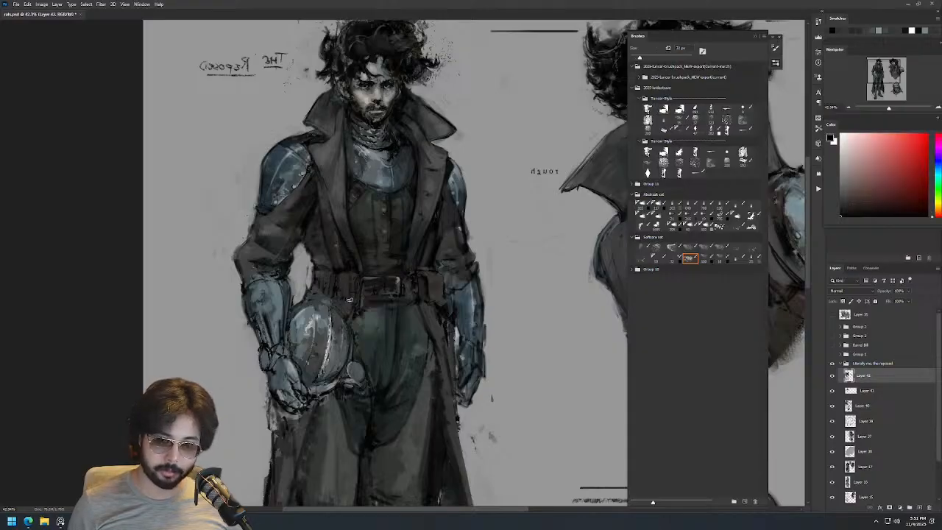
{"action": "left_click", "coordinate": [353, 277], "text": "alt"}
Clean up the gap between the helmet-holding arm and the coat's waist with sampled background grey and dark tones.
{"action": "left_click", "coordinate": [307, 250], "text": "alt"}
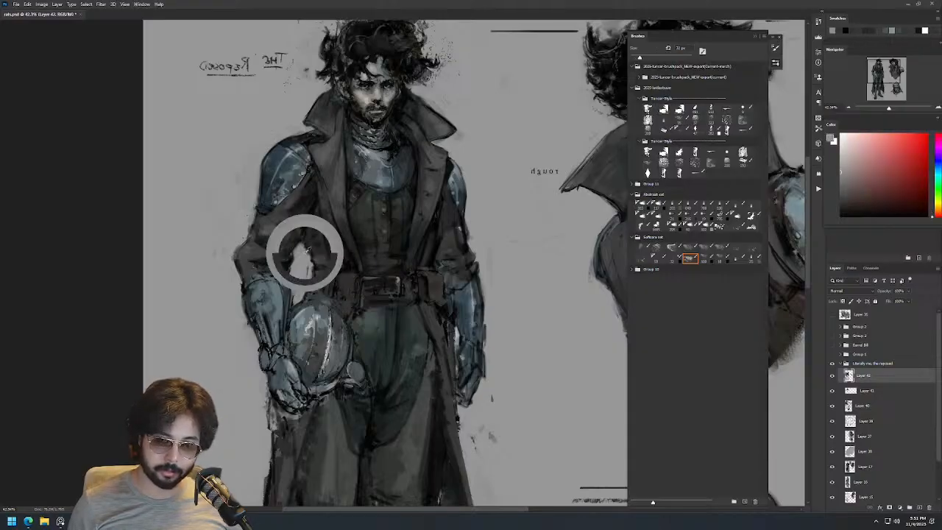
{"action": "left_click", "coordinate": [313, 259], "text": "alt"}
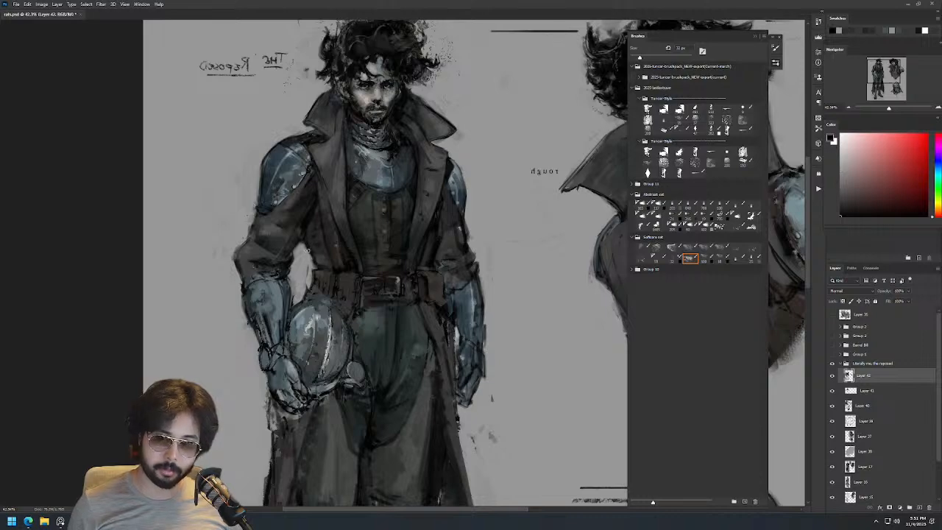
{"action": "left_click", "coordinate": [303, 247], "text": "alt"}
{"action": "scroll", "coordinate": [325, 255], "scroll_direction": "down", "scroll_amount": 3}
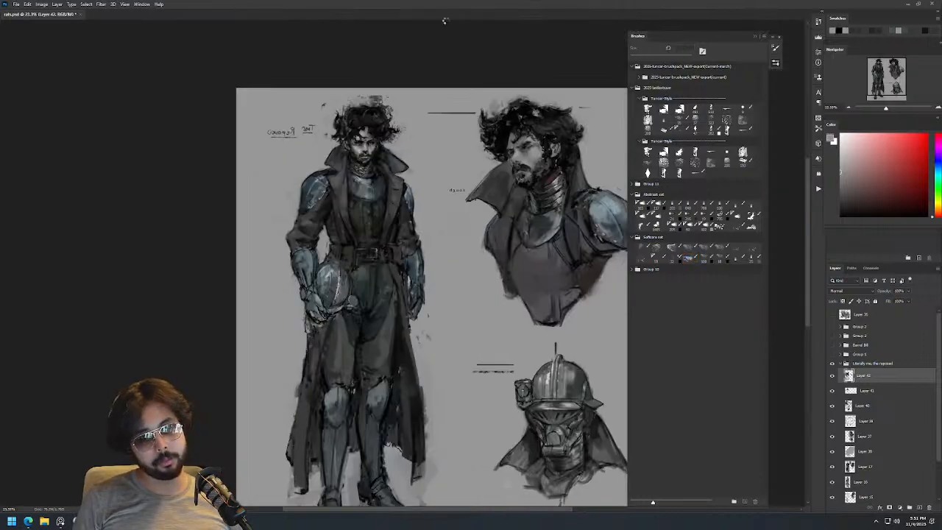
Flip the canvas horizontally and repaint the standing figure's shadowed cheek with sampled skin and dark tones.
{"action": "key", "text": "h"}
{"action": "left_click_drag", "start_coordinate": [508, 235], "coordinate": [323, 164]}
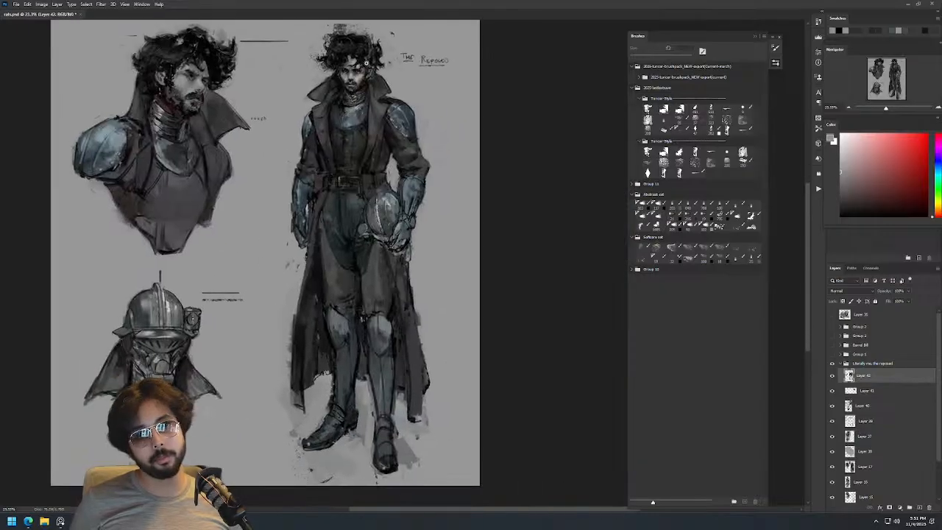
{"action": "scroll", "coordinate": [349, 58], "scroll_direction": "up", "scroll_amount": 6}
{"action": "left_click", "coordinate": [332, 195], "text": "alt"}
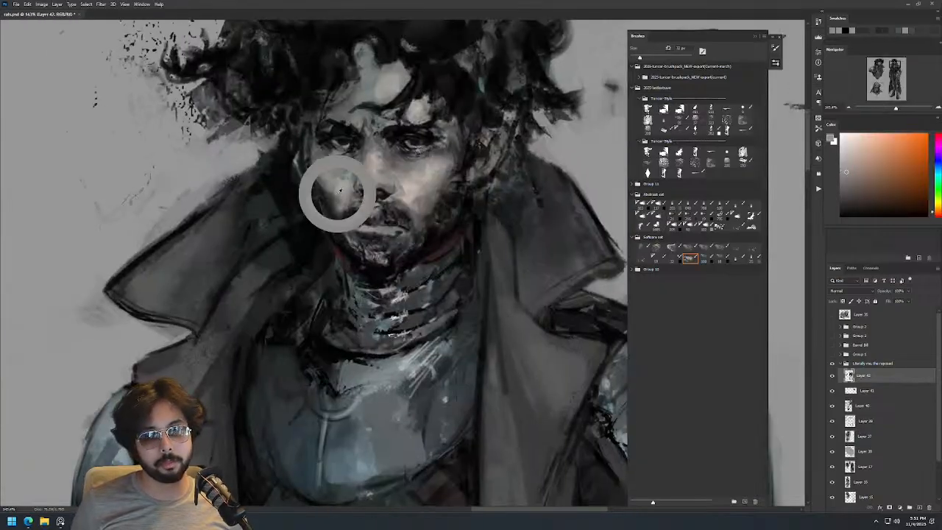
{"action": "left_click", "coordinate": [332, 198], "text": "alt"}
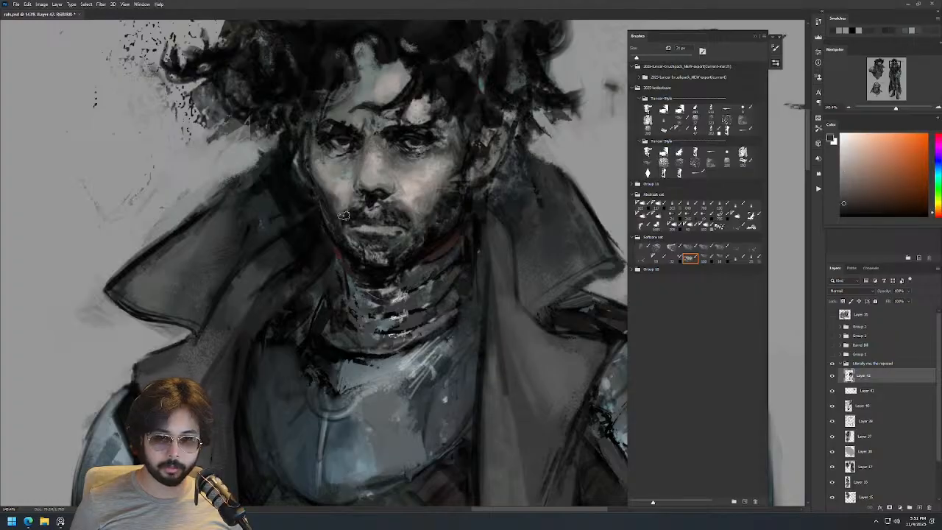
Reshape the edge of the standing figure's cheek and beard with sampled grey-brown tones and black.
{"action": "scroll", "coordinate": [333, 198], "scroll_direction": "down", "scroll_amount": 5}
{"action": "scroll", "coordinate": [455, 183], "scroll_direction": "up", "scroll_amount": 5}
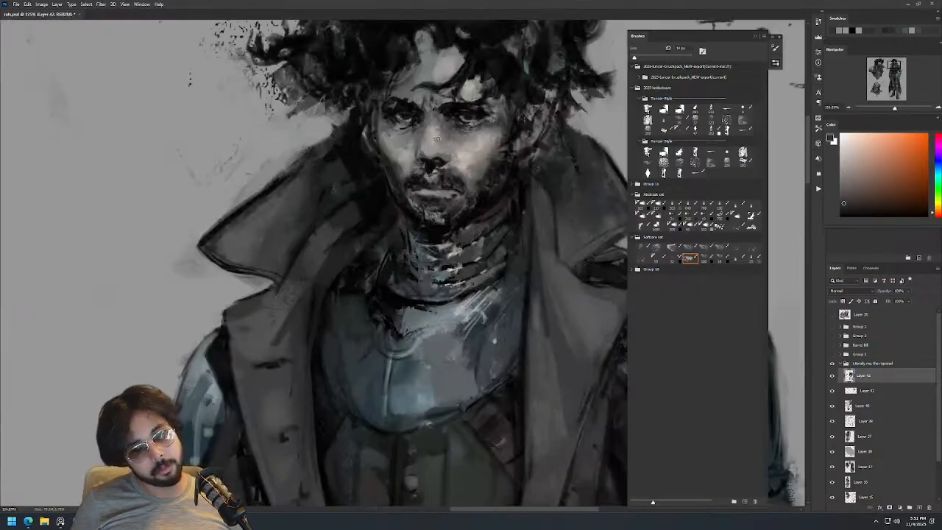
{"action": "left_click", "coordinate": [404, 163], "text": "alt"}
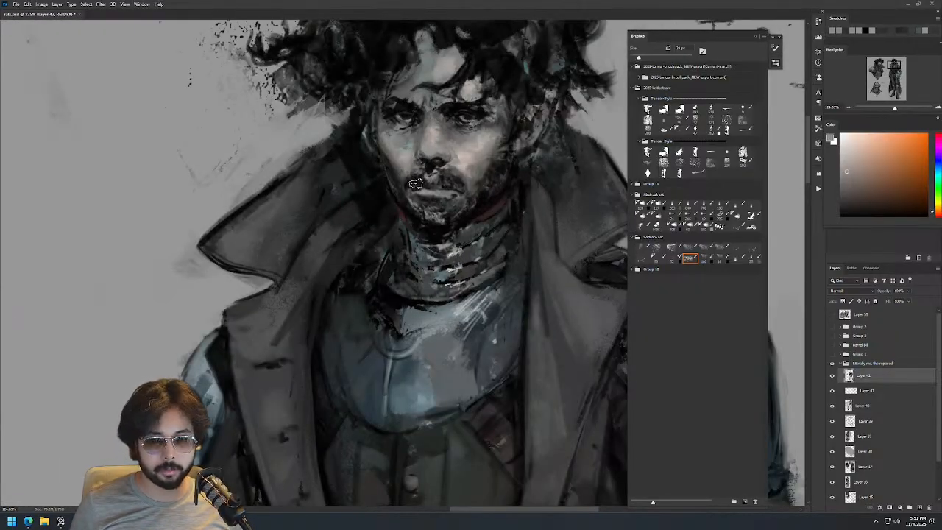
{"action": "right_click", "coordinate": [404, 167], "text": "alt"}
{"action": "right_click", "coordinate": [401, 154], "text": "alt"}
{"action": "key", "text": "d"}
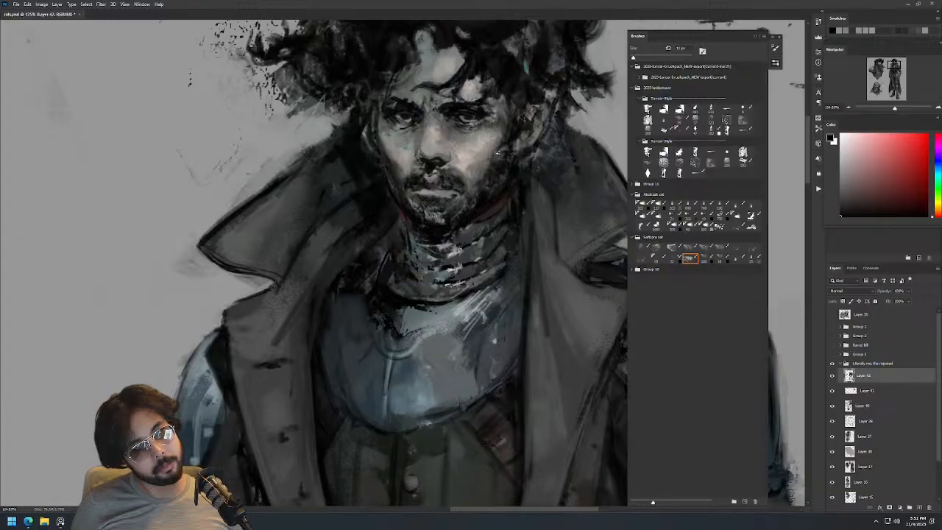
Soften the standing figure's cheek and jaw on the ear side with sampled mid and dark greys.
{"action": "scroll", "coordinate": [500, 165], "scroll_direction": "down", "scroll_amount": 3}
{"action": "scroll", "coordinate": [501, 165], "scroll_direction": "down", "scroll_amount": 4}
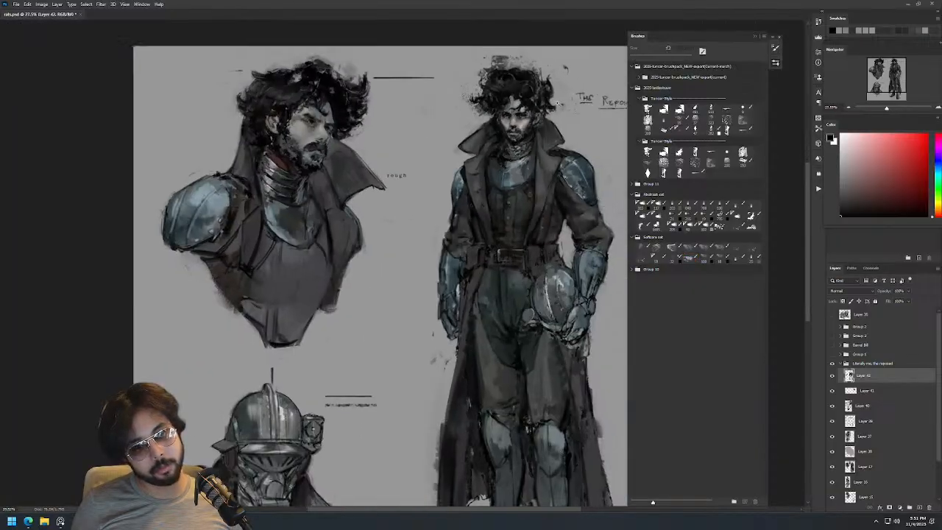
{"action": "scroll", "coordinate": [474, 138], "scroll_direction": "up", "scroll_amount": 4}
{"action": "left_click", "coordinate": [475, 137], "text": "alt"}
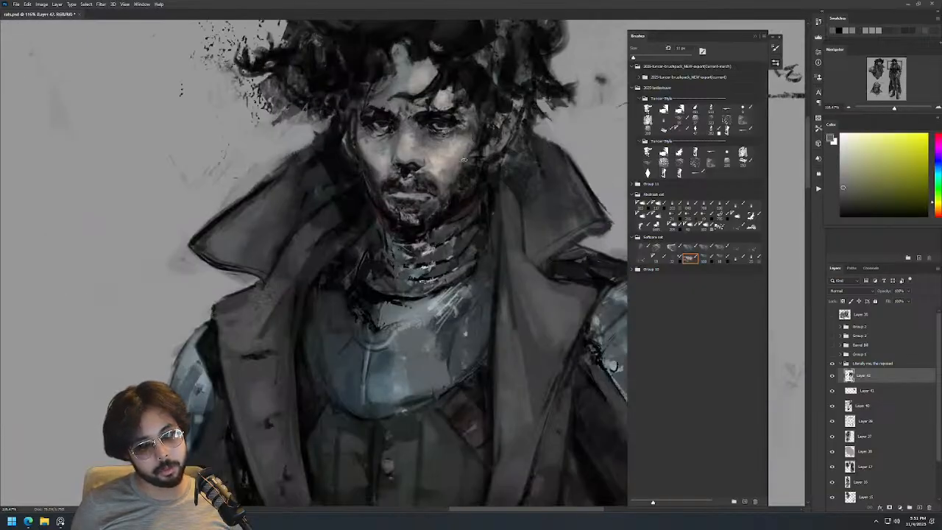
{"action": "left_click", "coordinate": [456, 175], "text": "alt"}
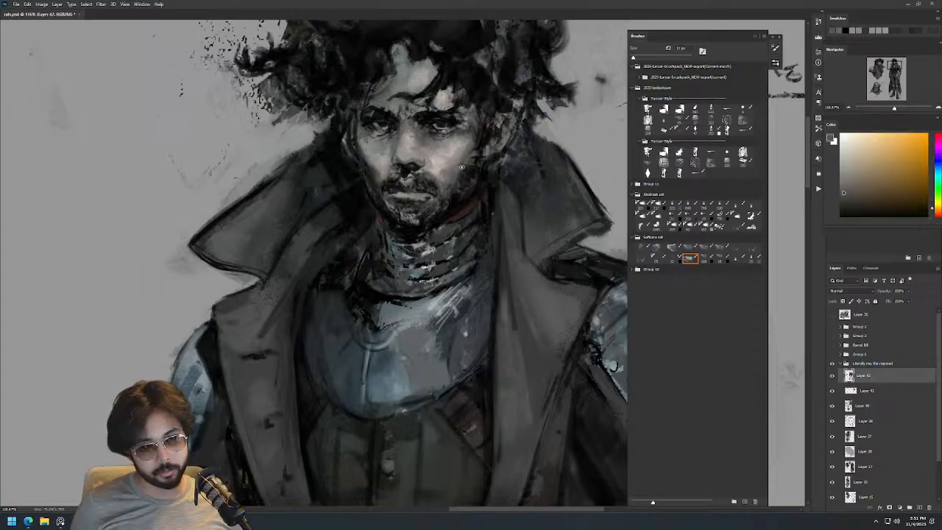
{"action": "scroll", "coordinate": [460, 170], "scroll_direction": "down", "scroll_amount": 5}
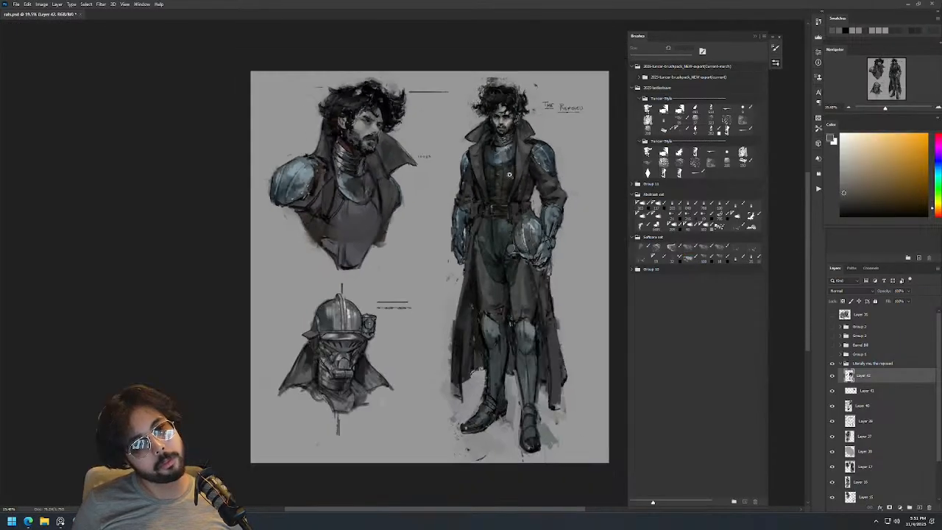
Refine the coat's lapels below the raised collar with sampled dark greys.
{"action": "scroll", "coordinate": [511, 163], "scroll_direction": "up", "scroll_amount": 4}
{"action": "left_click", "coordinate": [511, 164], "text": "alt"}
{"action": "right_click", "coordinate": [514, 198], "text": "alt"}
{"action": "left_click", "coordinate": [504, 151], "text": "alt"}
{"action": "right_click", "coordinate": [518, 199], "text": "alt"}
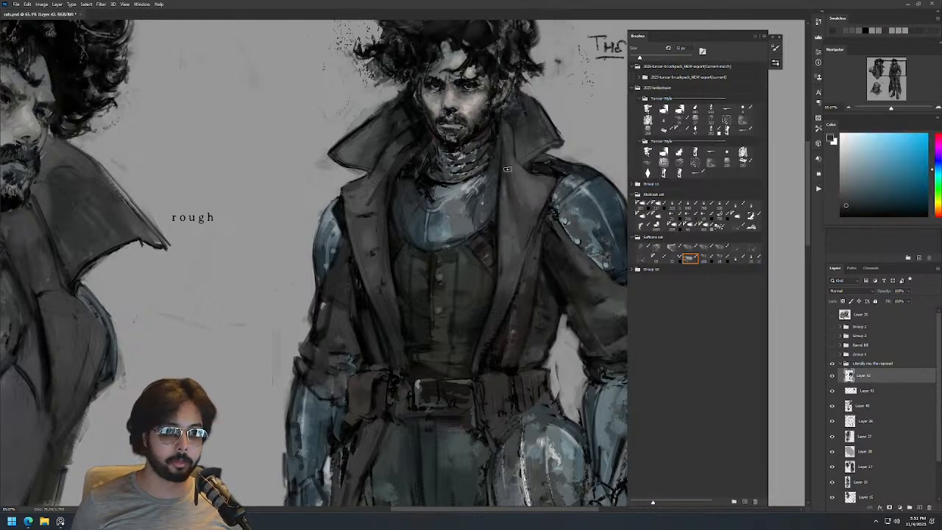
{"action": "left_click", "coordinate": [362, 203], "text": "alt"}
{"action": "left_click_drag", "start_coordinate": [390, 158], "coordinate": [371, 205]}
Sharpen the outer edges of both coat collar flaps with black and sampled background grey.
{"action": "scroll", "coordinate": [510, 98], "scroll_direction": "down", "scroll_amount": 4}
{"action": "scroll", "coordinate": [505, 95], "scroll_direction": "up", "scroll_amount": 1}
{"action": "scroll", "coordinate": [493, 100], "scroll_direction": "up", "scroll_amount": 5}
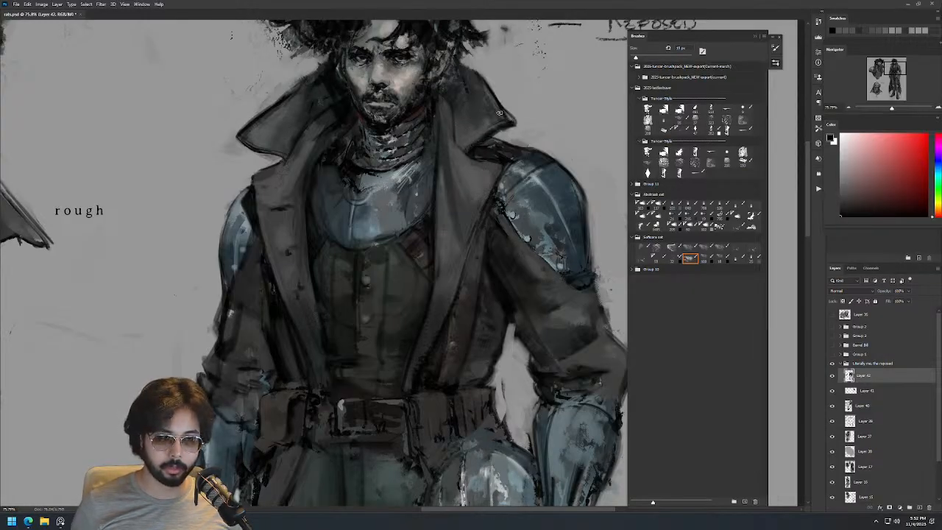
{"action": "left_click", "coordinate": [501, 114], "text": "alt"}
{"action": "left_click", "coordinate": [249, 119], "text": "alt"}
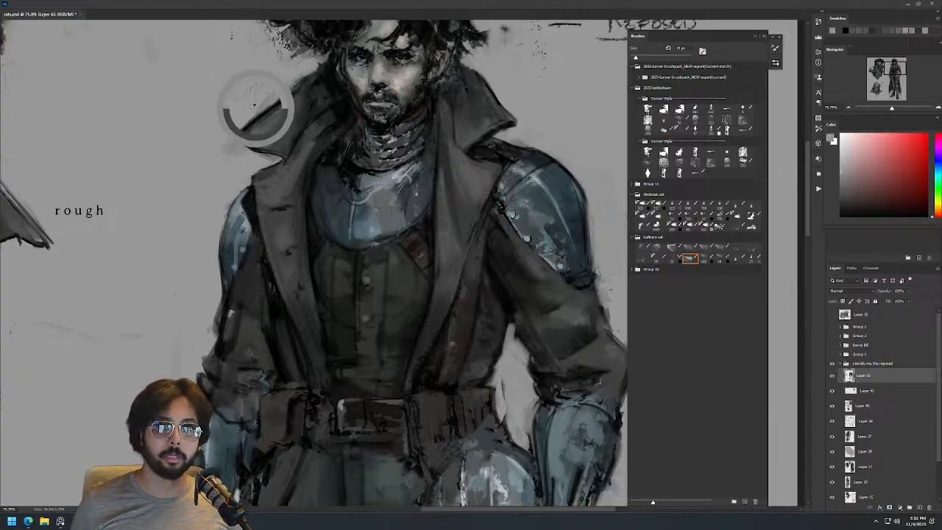
{"action": "right_click", "coordinate": [261, 111], "text": "alt"}
{"action": "left_click", "coordinate": [261, 101], "text": "alt"}
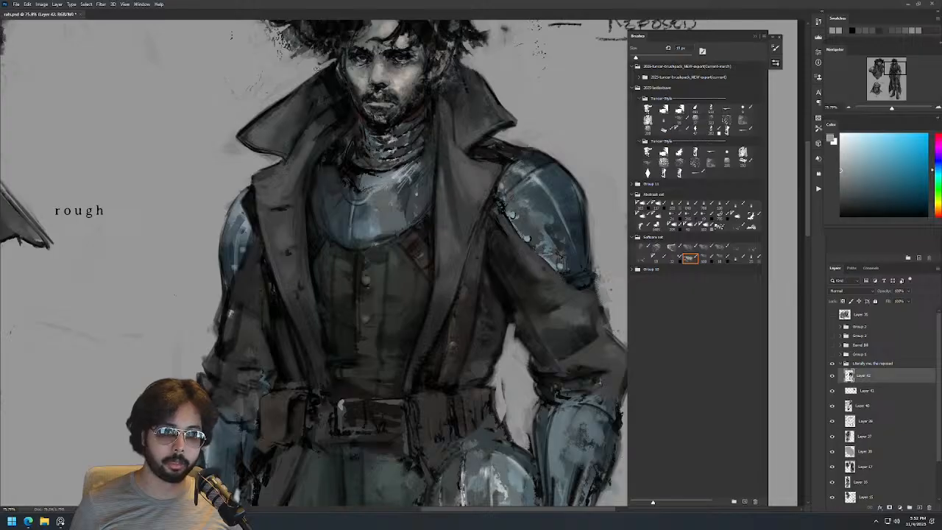
Flip the canvas horizontally and paint short buttonhole marks down the empty-hand side lapel with sampled grey and black.
{"action": "key", "text": "ctrl+0"}
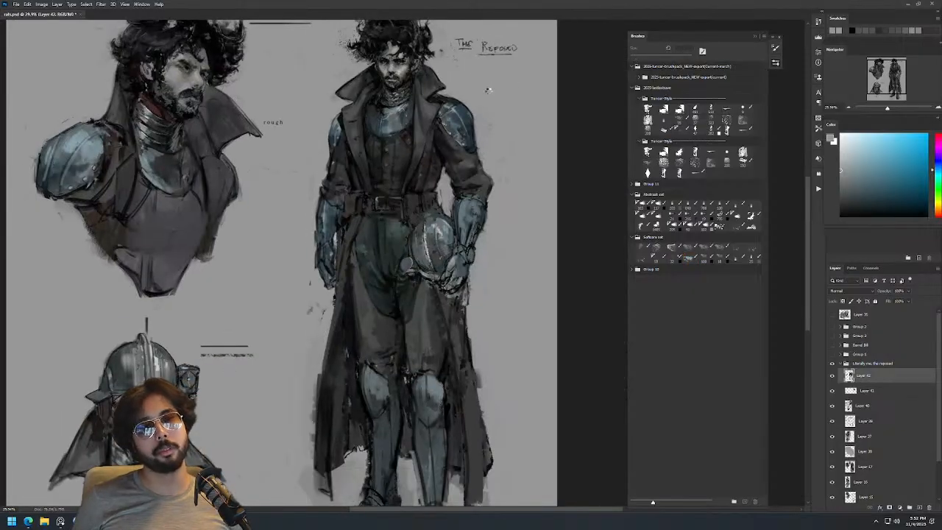
{"action": "key", "text": "ctrl+shift+h"}
{"action": "left_click_drag", "start_coordinate": [284, 137], "coordinate": [463, 131]}
{"action": "left_click_drag", "start_coordinate": [456, 70], "coordinate": [448, 114]}
{"action": "right_click", "coordinate": [410, 100], "text": "alt"}
{"action": "left_click", "coordinate": [411, 102], "text": "alt"}
{"action": "right_click", "coordinate": [417, 107], "text": "alt"}
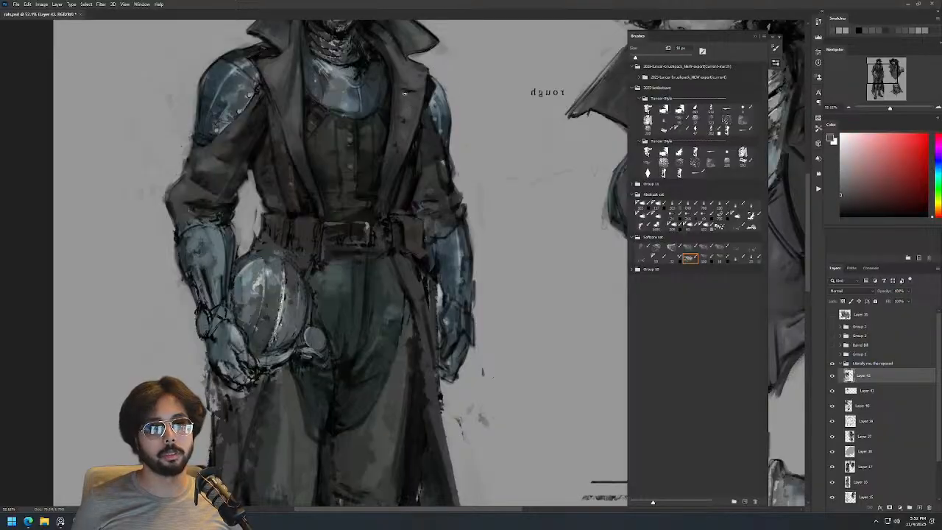
{"action": "key", "text": "d"}
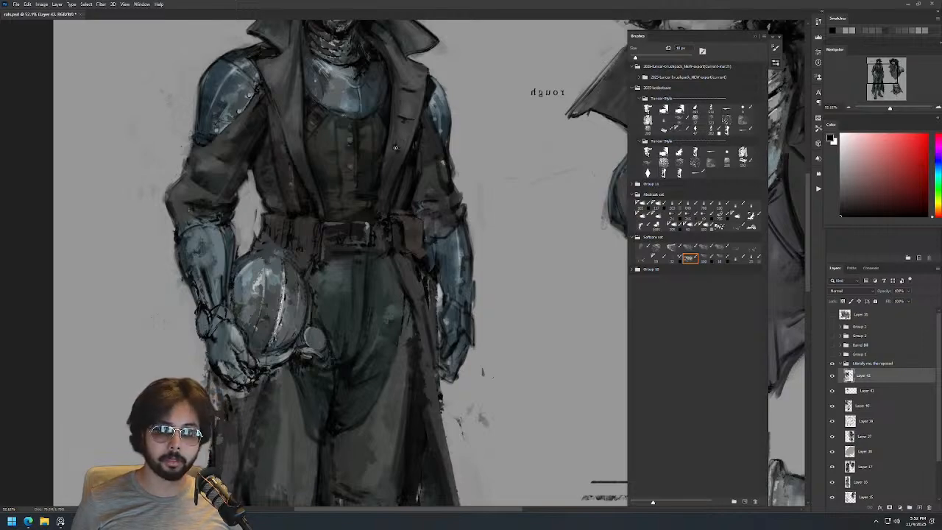
Refine the lapel's inner edge and the waistcoat's front with sampled dark olive and grey tones.
{"action": "scroll", "coordinate": [392, 145], "scroll_direction": "down", "scroll_amount": 3}
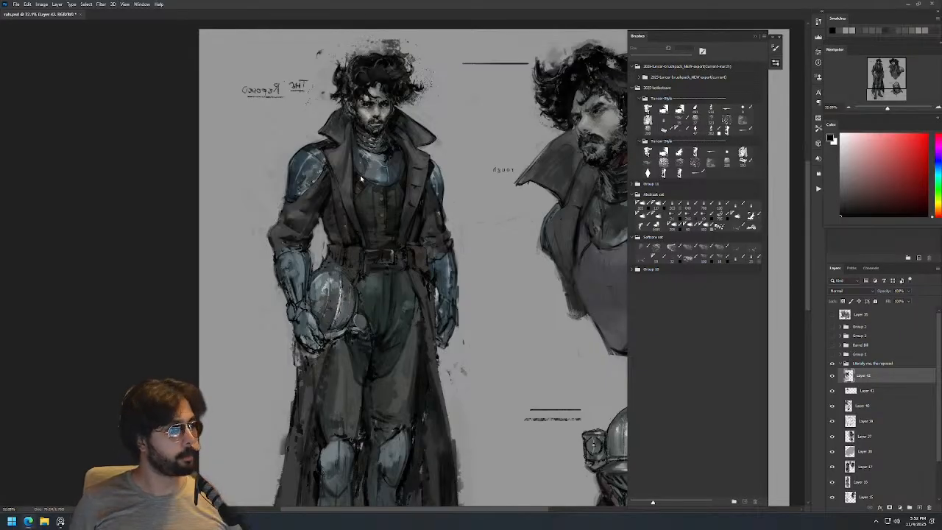
{"action": "scroll", "coordinate": [383, 199], "scroll_direction": "up", "scroll_amount": 2}
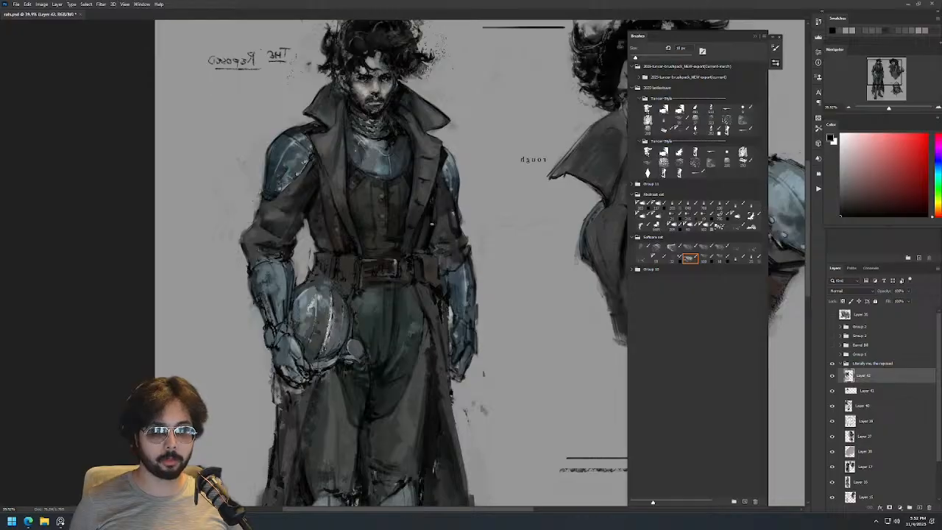
{"action": "scroll", "coordinate": [450, 215], "scroll_direction": "down", "scroll_amount": 3}
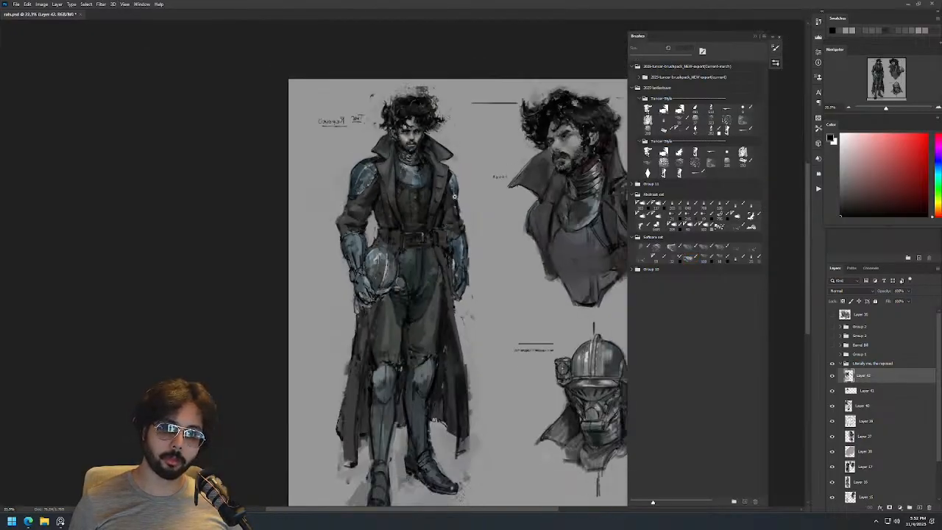
{"action": "scroll", "coordinate": [471, 192], "scroll_direction": "up", "scroll_amount": 5}
{"action": "left_click_drag", "start_coordinate": [488, 170], "coordinate": [481, 170]}
{"action": "left_click", "coordinate": [414, 261], "text": "alt"}
{"action": "right_click", "coordinate": [375, 281], "text": "alt"}
{"action": "right_click", "coordinate": [282, 278], "text": "alt"}
{"action": "left_click", "coordinate": [289, 293], "text": "alt"}
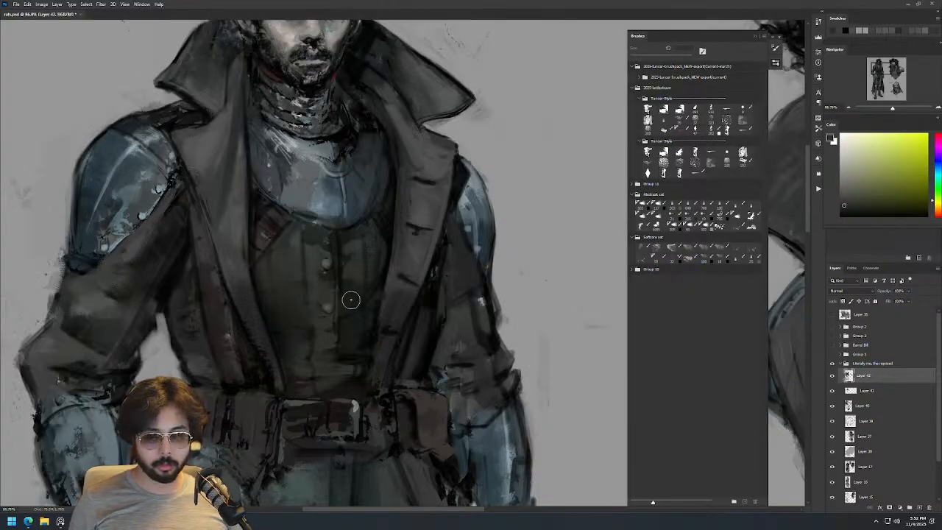
{"action": "left_click_drag", "start_coordinate": [397, 252], "coordinate": [381, 252]}
{"action": "left_click_drag", "start_coordinate": [384, 250], "coordinate": [430, 146]}
Flip the canvas horizontally and touch up the standing figure's nose and cheeks with a sampled skin tone.
{"action": "key", "text": "F2"}
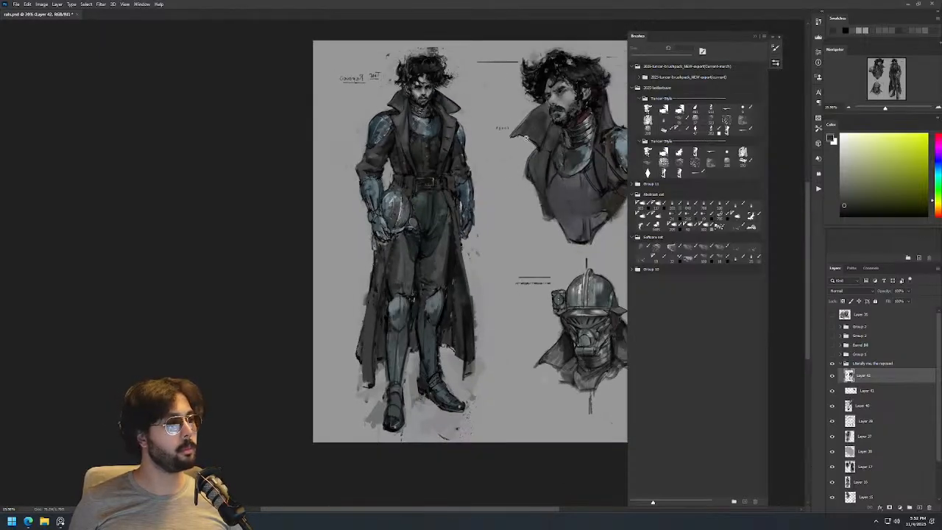
{"action": "left_click_drag", "start_coordinate": [562, 105], "coordinate": [436, 133]}
{"action": "left_click_drag", "start_coordinate": [437, 122], "coordinate": [485, 143]}
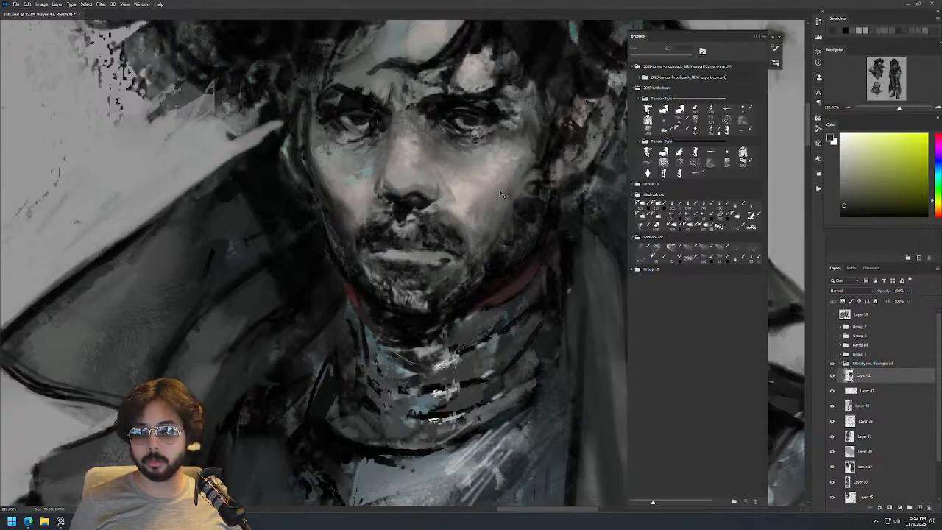
{"action": "left_click_drag", "start_coordinate": [522, 188], "coordinate": [446, 185]}
{"action": "mouse_move", "coordinate": [506, 127]}
{"action": "left_mouse_down"}
{"action": "mouse_move", "coordinate": [483, 161]}
{"action": "mouse_move", "coordinate": [518, 105]}
{"action": "left_mouse_up"}
{"action": "left_click_drag", "start_coordinate": [502, 195], "coordinate": [472, 206]}
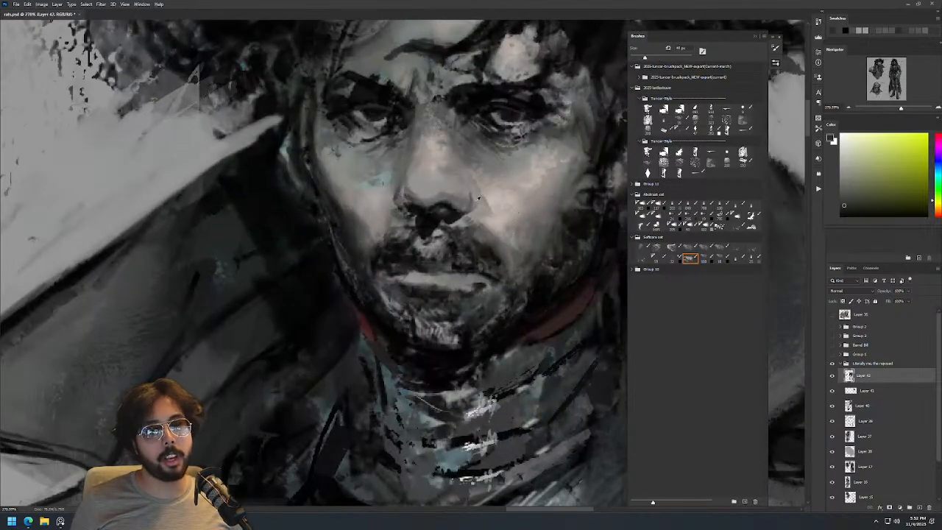
{"action": "left_click", "coordinate": [484, 170], "text": "alt"}
{"action": "left_click_drag", "start_coordinate": [523, 179], "coordinate": [463, 189]}
{"action": "left_click_drag", "start_coordinate": [557, 178], "coordinate": [441, 126]}
{"action": "mouse_move", "coordinate": [464, 88]}
{"action": "left_mouse_down"}
{"action": "mouse_move", "coordinate": [442, 151]}
{"action": "mouse_move", "coordinate": [489, 130]}
{"action": "left_mouse_up"}
Redefine the breastplate's lower edge against the waistcoat with black and a sampled dark green-grey.
{"action": "left_click_drag", "start_coordinate": [440, 192], "coordinate": [427, 193]}
{"action": "left_click_drag", "start_coordinate": [380, 212], "coordinate": [374, 213]}
{"action": "left_click_drag", "start_coordinate": [372, 189], "coordinate": [372, 193]}
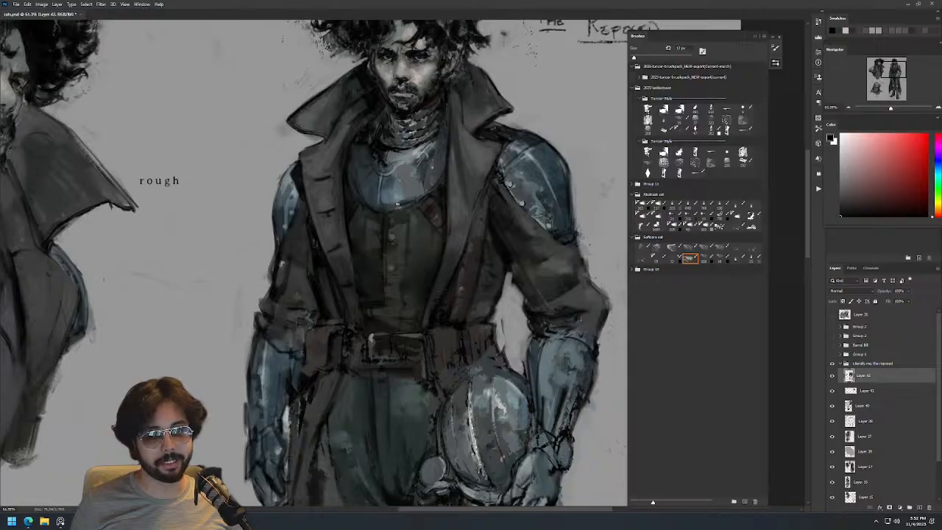
{"action": "right_click", "coordinate": [364, 197], "text": "ctrl"}
{"action": "left_click", "coordinate": [356, 185]}
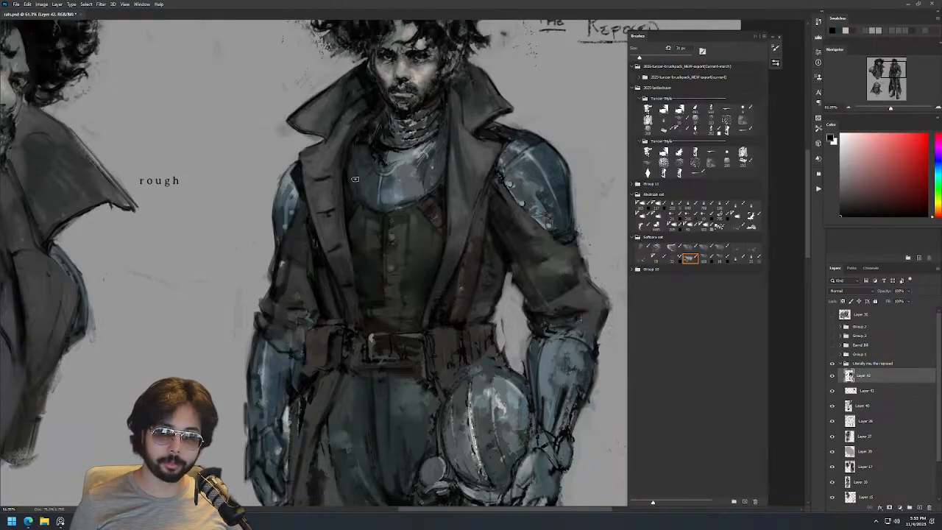
{"action": "key", "text": "ctrl+z"}
{"action": "mouse_move", "coordinate": [356, 193]}
{"action": "left_mouse_down"}
{"action": "mouse_move", "coordinate": [401, 206]}
{"action": "mouse_move", "coordinate": [389, 204]}
{"action": "mouse_move", "coordinate": [428, 188]}
{"action": "left_mouse_up"}
{"action": "right_click", "coordinate": [389, 221], "text": "alt"}
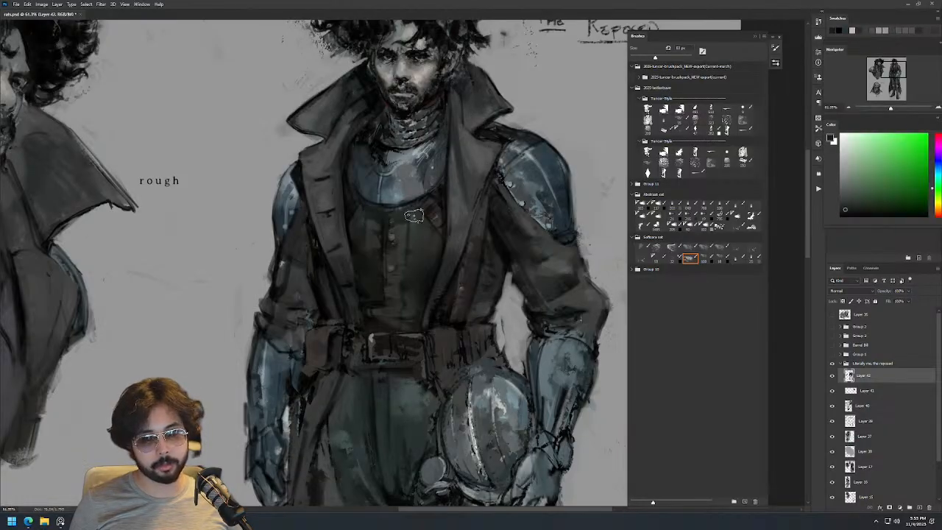
Try black and sampled-tone strokes along the shoulder armour on the helmet-holding side.
{"action": "key", "text": "ctrl+0"}
{"action": "mouse_move", "coordinate": [433, 223]}
{"action": "left_mouse_down"}
{"action": "mouse_move", "coordinate": [495, 184]}
{"action": "mouse_move", "coordinate": [487, 239]}
{"action": "left_mouse_up"}
{"action": "left_click", "coordinate": [473, 208], "text": "alt"}
{"action": "key", "text": "d"}
{"action": "key", "text": "]"}
{"action": "key", "text": "ctrl+z"}
{"action": "right_click", "coordinate": [466, 208], "text": "alt"}
{"action": "left_click_drag", "start_coordinate": [460, 203], "coordinate": [495, 244]}
{"action": "right_click", "coordinate": [499, 221], "text": "alt"}
{"action": "key", "text": "ctrl+z"}
{"action": "left_click_drag", "start_coordinate": [459, 200], "coordinate": [496, 261]}
{"action": "key", "text": "ctrl+z"}
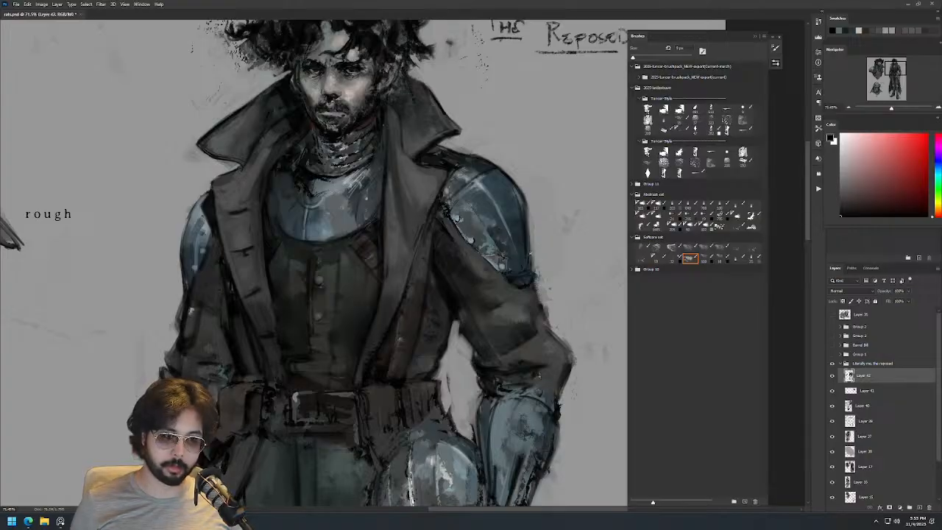
Brighten the highlights on the hand-held helmet with sampled blue-grey tones and white.
{"action": "left_click_drag", "start_coordinate": [536, 188], "coordinate": [484, 161]}
{"action": "right_click", "coordinate": [430, 213], "text": "alt"}
{"action": "left_click", "coordinate": [417, 221], "text": "alt"}
{"action": "left_click", "coordinate": [424, 225], "text": "alt"}
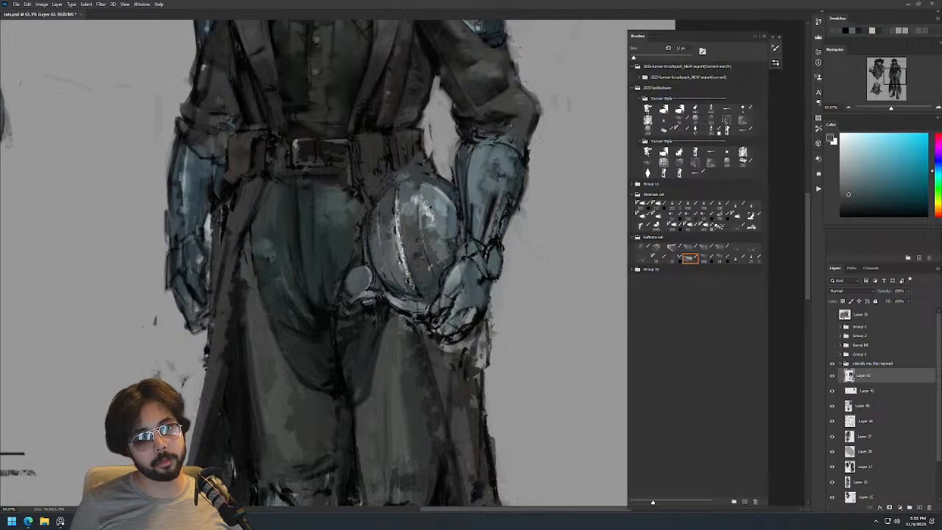
{"action": "left_click", "coordinate": [423, 196], "text": "alt"}
{"action": "key", "text": "d"}
{"action": "key", "text": "x"}
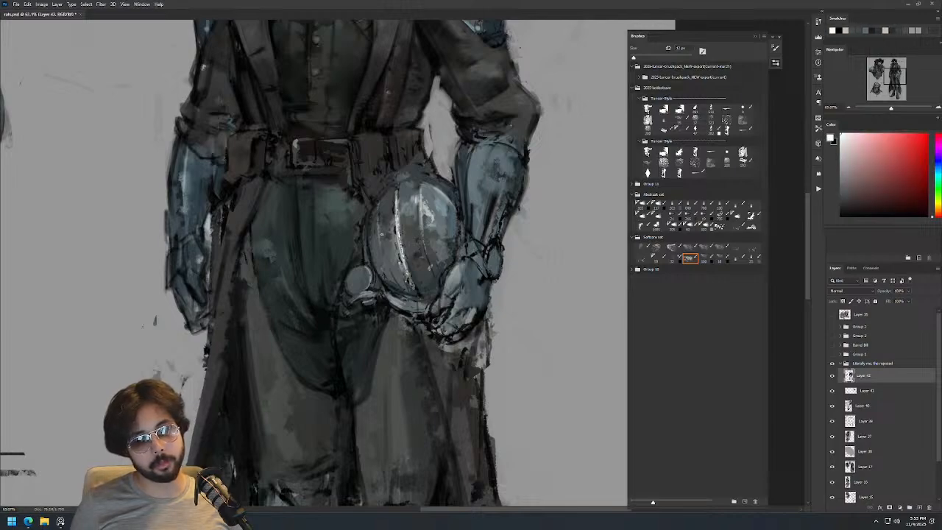
{"action": "left_click_drag", "start_coordinate": [409, 174], "coordinate": [359, 199]}
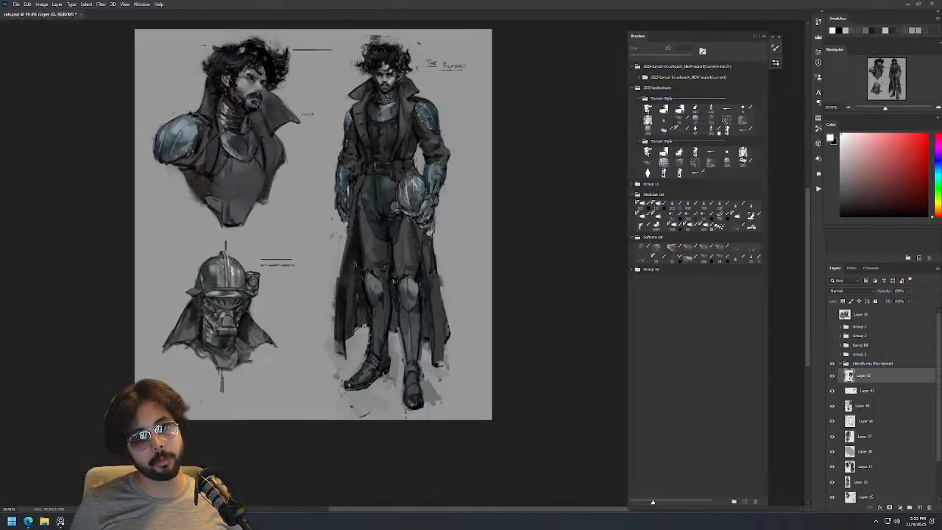
Darken the gap between the standing figure's legs above the knee armour with black and sampled dark tones.
{"action": "left_click_drag", "start_coordinate": [390, 251], "coordinate": [423, 248]}
{"action": "right_click", "coordinate": [395, 250], "text": "alt"}
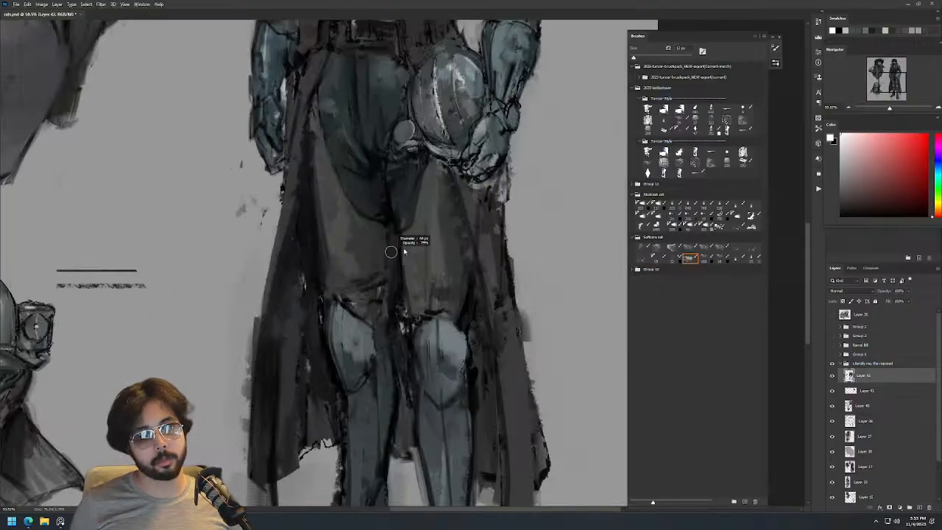
{"action": "left_click", "coordinate": [382, 251], "text": "alt"}
{"action": "right_click", "coordinate": [390, 252], "text": "alt"}
{"action": "left_click", "coordinate": [390, 244], "text": "alt"}
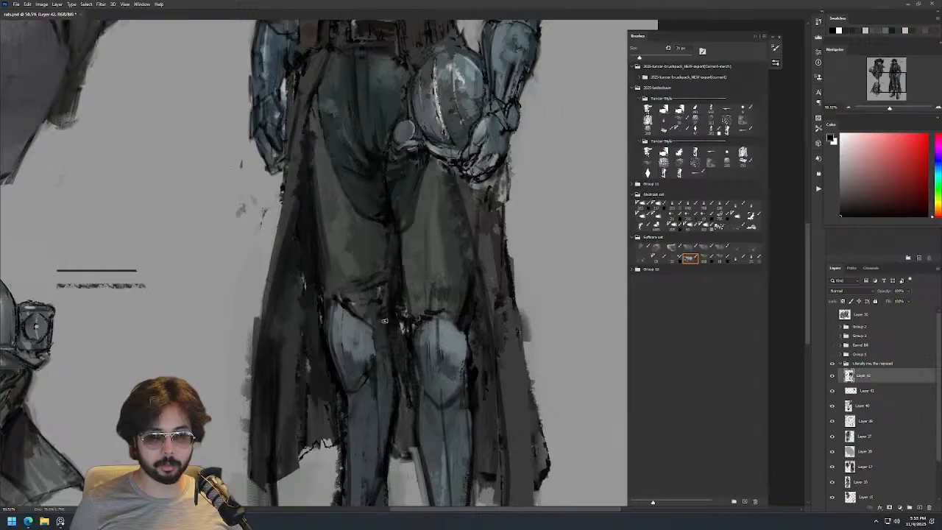
{"action": "left_click", "coordinate": [411, 283], "text": "alt"}
{"action": "mouse_move", "coordinate": [409, 277]}
{"action": "left_mouse_down"}
{"action": "mouse_move", "coordinate": [410, 328]}
{"action": "mouse_move", "coordinate": [404, 287]}
{"action": "left_mouse_up"}
{"action": "left_click", "coordinate": [409, 325], "text": "alt"}
{"action": "mouse_move", "coordinate": [443, 211]}
{"action": "left_mouse_down"}
{"action": "mouse_move", "coordinate": [417, 315]}
{"action": "mouse_move", "coordinate": [405, 328]}
{"action": "left_mouse_up"}
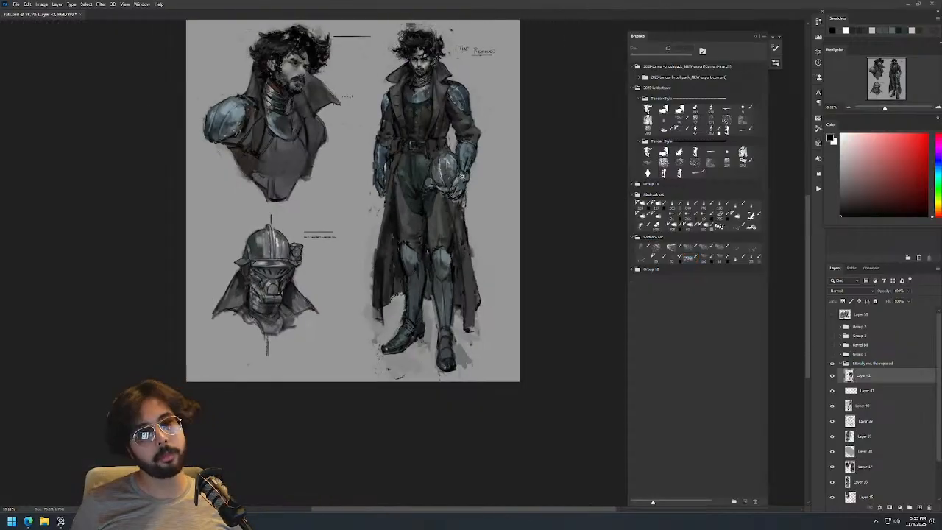
Refine the coat lapel beside the breastplate with a sampled dark grey and black.
{"action": "left_click_drag", "start_coordinate": [434, 74], "coordinate": [450, 43]}
{"action": "left_click_drag", "start_coordinate": [430, 95], "coordinate": [449, 95]}
{"action": "left_click", "coordinate": [431, 162], "text": "alt"}
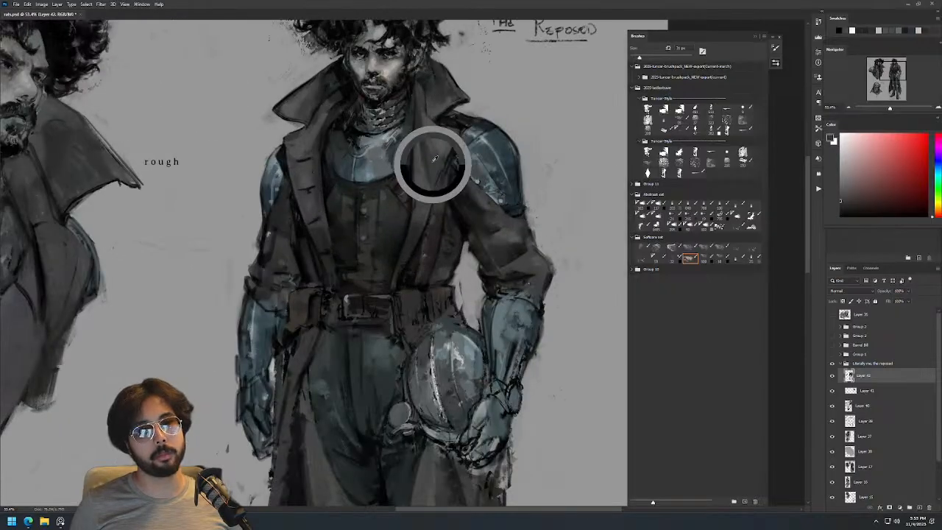
{"action": "key", "text": "d"}
{"action": "left_click_drag", "start_coordinate": [426, 156], "coordinate": [423, 224]}
{"action": "left_click_drag", "start_coordinate": [479, 138], "coordinate": [434, 143]}
Flip the canvas horizontally and touch up the coat's raised collar and lapel edges in black.
{"action": "key", "text": "ctrl+shift+h"}
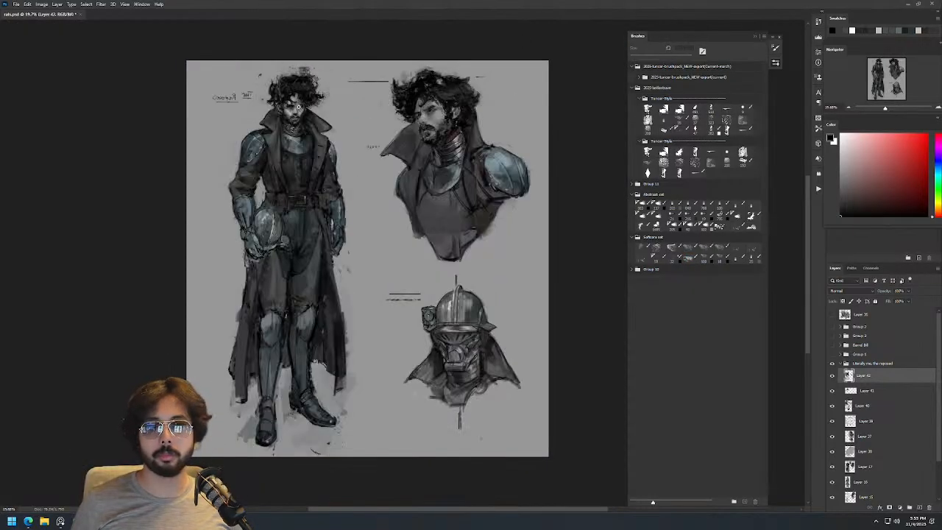
{"action": "left_click_drag", "start_coordinate": [265, 129], "coordinate": [300, 155]}
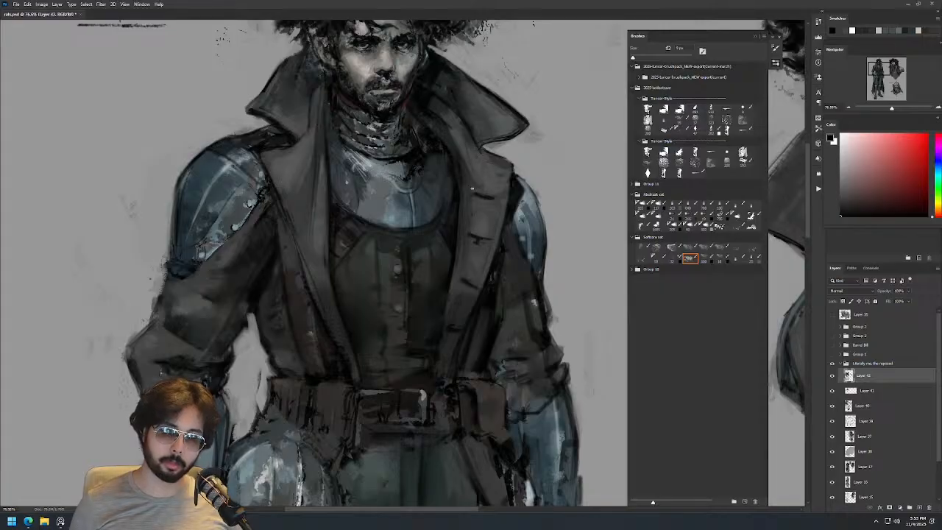
{"action": "left_click_drag", "start_coordinate": [521, 206], "coordinate": [507, 287]}
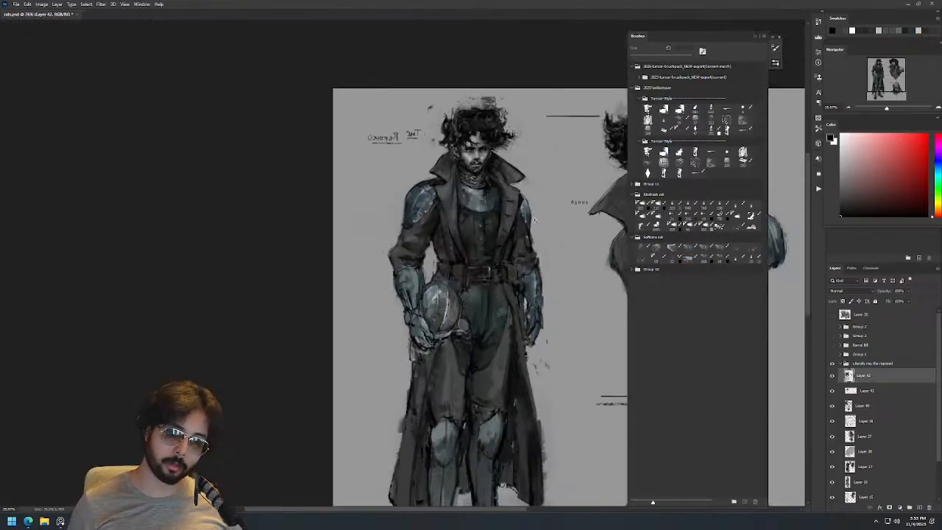
{"action": "left_click_drag", "start_coordinate": [516, 181], "coordinate": [548, 182]}
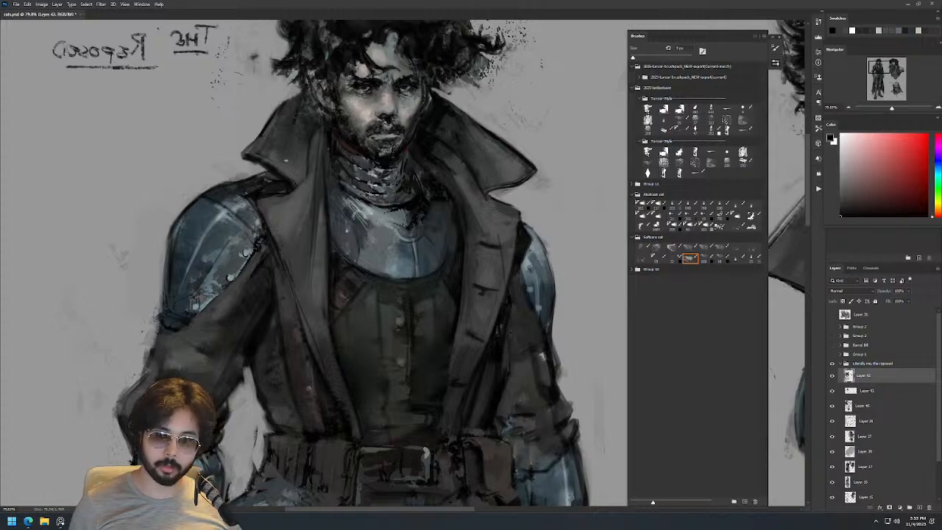
{"action": "left_click_drag", "start_coordinate": [468, 117], "coordinate": [498, 130]}
{"action": "left_click_drag", "start_coordinate": [541, 178], "coordinate": [394, 113]}
{"action": "mouse_move", "coordinate": [459, 110]}
{"action": "left_mouse_down"}
{"action": "mouse_move", "coordinate": [419, 116]}
{"action": "mouse_move", "coordinate": [448, 122]}
{"action": "left_mouse_up"}
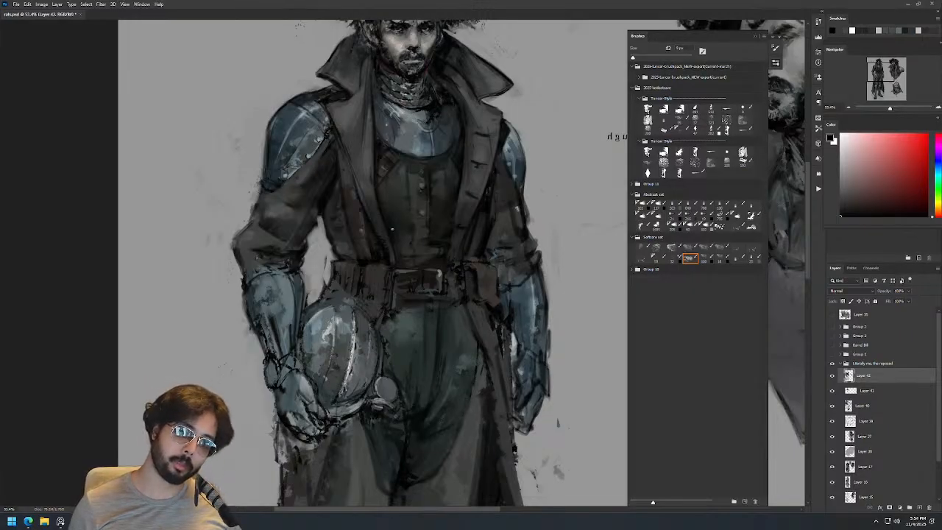
{"action": "left_click_drag", "start_coordinate": [474, 183], "coordinate": [496, 208]}
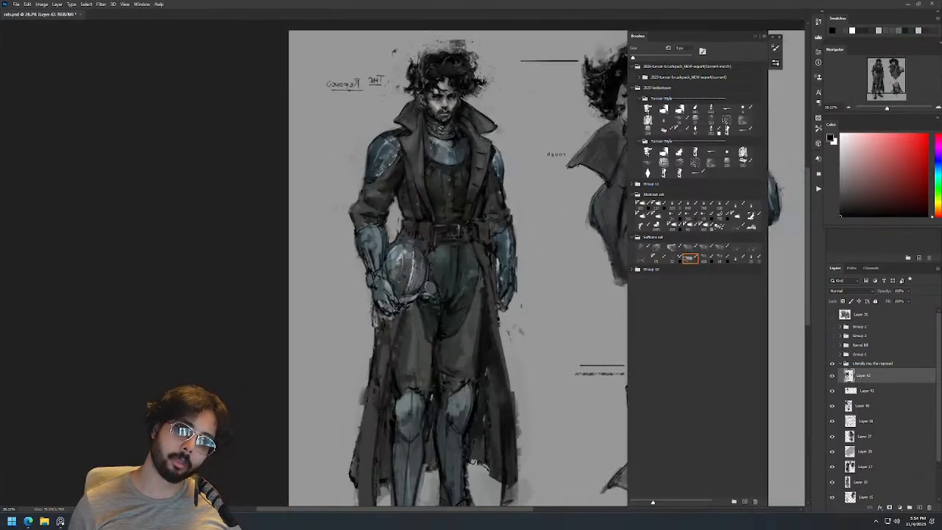
Soften the standing figure's cheek and the area under the eye with sampled skin greys.
{"action": "left_click_drag", "start_coordinate": [452, 105], "coordinate": [559, 106]}
{"action": "left_click", "coordinate": [315, 113], "text": "alt"}
{"action": "left_click_drag", "start_coordinate": [313, 140], "coordinate": [350, 157]}
{"action": "mouse_move", "coordinate": [433, 103]}
{"action": "left_mouse_down"}
{"action": "mouse_move", "coordinate": [360, 106]}
{"action": "mouse_move", "coordinate": [464, 94]}
{"action": "left_mouse_up"}
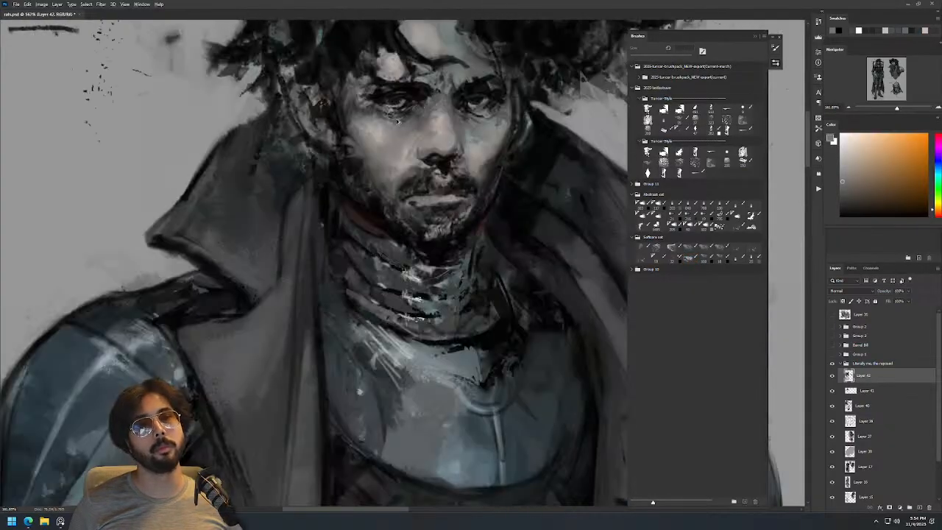
{"action": "left_click", "coordinate": [387, 139], "text": "alt"}
{"action": "mouse_move", "coordinate": [379, 136]}
{"action": "left_mouse_down"}
{"action": "mouse_move", "coordinate": [399, 149]}
{"action": "mouse_move", "coordinate": [389, 150]}
{"action": "left_mouse_up"}
{"action": "left_click_drag", "start_coordinate": [443, 122], "coordinate": [370, 121]}
{"action": "mouse_move", "coordinate": [438, 118]}
{"action": "left_mouse_down"}
{"action": "mouse_move", "coordinate": [500, 119]}
{"action": "mouse_move", "coordinate": [440, 197]}
{"action": "left_mouse_up"}
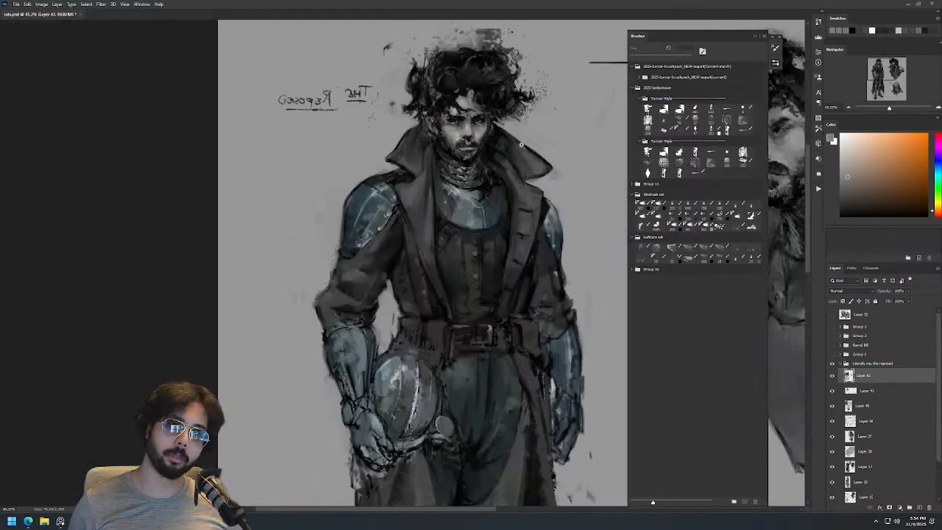
Try sampled-tone strokes along the coat's raised collar and undo them.
{"action": "mouse_move", "coordinate": [518, 127]}
{"action": "left_mouse_down"}
{"action": "mouse_move", "coordinate": [489, 131]}
{"action": "mouse_move", "coordinate": [563, 139]}
{"action": "mouse_move", "coordinate": [524, 185]}
{"action": "mouse_move", "coordinate": [536, 167]}
{"action": "mouse_move", "coordinate": [531, 179]}
{"action": "mouse_move", "coordinate": [486, 133]}
{"action": "left_mouse_up"}
{"action": "left_click", "coordinate": [516, 159], "text": "alt"}
{"action": "key", "text": "ctrl+z"}
{"action": "key", "text": "ctrl+z"}
{"action": "key", "text": "z"}
{"action": "mouse_move", "coordinate": [528, 109]}
{"action": "left_mouse_down"}
{"action": "mouse_move", "coordinate": [509, 96]}
{"action": "mouse_move", "coordinate": [493, 160]}
{"action": "mouse_move", "coordinate": [514, 145]}
{"action": "mouse_move", "coordinate": [500, 166]}
{"action": "mouse_move", "coordinate": [506, 184]}
{"action": "mouse_move", "coordinate": [503, 170]}
{"action": "left_mouse_up"}
{"action": "left_click", "coordinate": [505, 170], "text": "alt"}
{"action": "right_click", "coordinate": [506, 172], "text": "alt"}
{"action": "right_click", "coordinate": [511, 165], "text": "alt"}
{"action": "key", "text": "ctrl+z"}
{"action": "left_click_drag", "start_coordinate": [529, 132], "coordinate": [482, 136]}
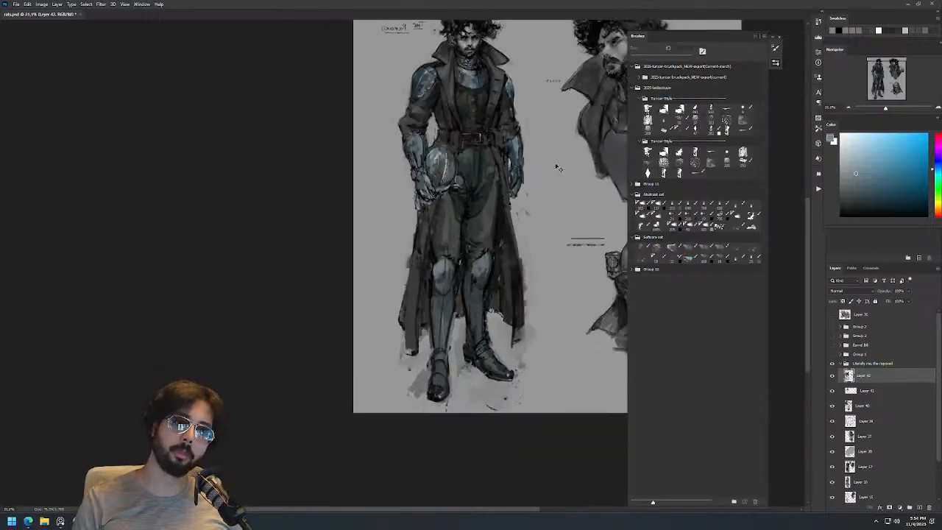
Flip the canvas back and rework the coat sleeve at the elbow on the helmet-holding side with black and sampled tones.
{"action": "key", "text": "ctrl+shift+h"}
{"action": "left_click_drag", "start_coordinate": [530, 177], "coordinate": [323, 185]}
{"action": "scroll", "coordinate": [471, 147], "scroll_direction": "up", "scroll_amount": 3}
{"action": "key", "text": "b"}
{"action": "key", "text": "d"}
{"action": "key", "text": "bracketright"}
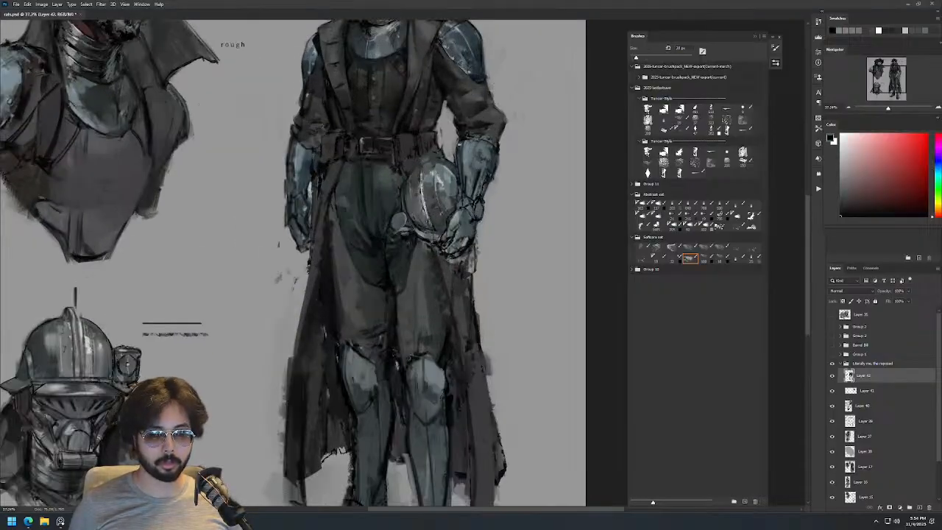
{"action": "left_click", "coordinate": [457, 148], "text": "alt"}
{"action": "key", "text": "d"}
{"action": "mouse_move", "coordinate": [495, 127]}
{"action": "left_mouse_down"}
{"action": "mouse_move", "coordinate": [434, 127]}
{"action": "mouse_move", "coordinate": [434, 147]}
{"action": "mouse_move", "coordinate": [479, 105]}
{"action": "mouse_move", "coordinate": [500, 105]}
{"action": "mouse_move", "coordinate": [479, 128]}
{"action": "left_mouse_up"}
Touch up the area around the helmet and the hand holding it with sampled tones and an adjusted brush size.
{"action": "right_click", "coordinate": [471, 129], "text": "alt"}
{"action": "left_click", "coordinate": [454, 183], "text": "alt"}
{"action": "right_click", "coordinate": [473, 211], "text": "alt"}
{"action": "left_click", "coordinate": [440, 193], "text": "alt"}
{"action": "mouse_move", "coordinate": [478, 202]}
{"action": "left_mouse_down"}
{"action": "mouse_move", "coordinate": [471, 196]}
{"action": "mouse_move", "coordinate": [466, 246]}
{"action": "mouse_move", "coordinate": [488, 239]}
{"action": "left_mouse_up"}
{"action": "key", "text": "z"}
{"action": "left_click_drag", "start_coordinate": [539, 174], "coordinate": [511, 243]}
{"action": "mouse_move", "coordinate": [518, 211]}
{"action": "left_mouse_down"}
{"action": "mouse_move", "coordinate": [551, 172]}
{"action": "mouse_move", "coordinate": [540, 172]}
{"action": "left_mouse_up"}
{"action": "key", "text": "b"}
{"action": "left_click", "coordinate": [536, 174], "text": "alt"}
Paint lighter folds on the helmet-side sleeve near the elbow with a muted olive grey and sampled tones.
{"action": "key", "text": "z"}
{"action": "left_click_drag", "start_coordinate": [590, 111], "coordinate": [590, 146]}
{"action": "key", "text": "b"}
{"action": "mouse_move", "coordinate": [596, 106]}
{"action": "left_mouse_down"}
{"action": "mouse_move", "coordinate": [487, 144]}
{"action": "mouse_move", "coordinate": [509, 145]}
{"action": "left_mouse_up"}
{"action": "left_click", "coordinate": [434, 208], "text": "alt"}
{"action": "left_click_drag", "start_coordinate": [442, 244], "coordinate": [434, 253]}
{"action": "left_click", "coordinate": [842, 184]}
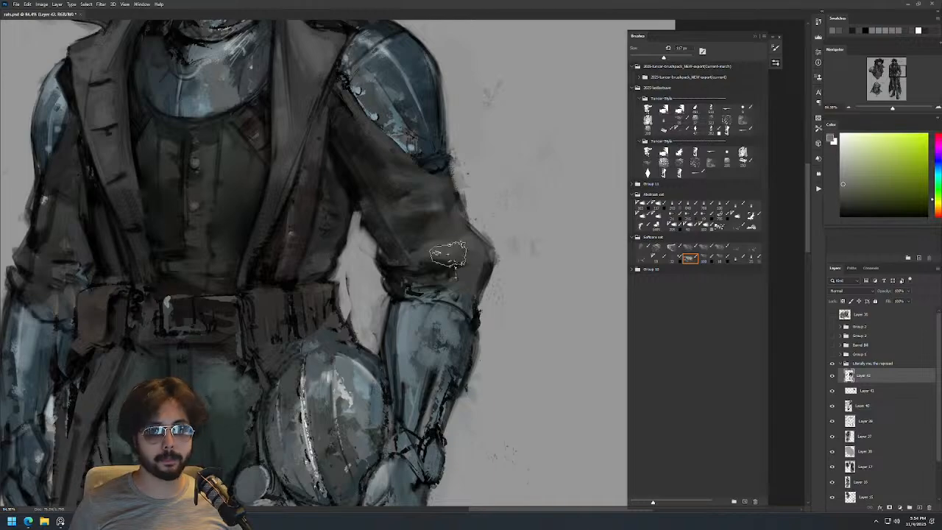
{"action": "key", "text": "bracketleft"}
{"action": "key", "text": "bracketleft"}
{"action": "left_click", "coordinate": [456, 263], "text": "alt"}
{"action": "left_click_drag", "start_coordinate": [472, 266], "coordinate": [484, 261]}
{"action": "scroll", "coordinate": [515, 252], "scroll_direction": "down", "scroll_amount": 8}
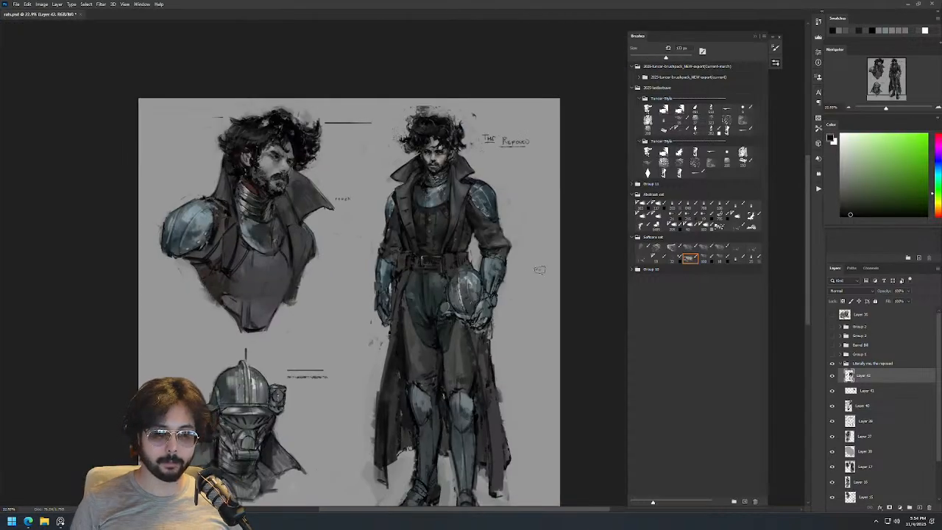
Define the sleeve cuff above the gauntlet with a smaller brush in sampled dark olive and black.
{"action": "scroll", "coordinate": [497, 250], "scroll_direction": "up", "scroll_amount": 5}
{"action": "left_click", "coordinate": [513, 242], "text": "alt"}
{"action": "key", "text": "bracketleft"}
{"action": "key", "text": "bracketleft"}
{"action": "key", "text": "bracketleft"}
{"action": "key", "text": "bracketleft"}
{"action": "key", "text": "bracketleft"}
{"action": "left_click_drag", "start_coordinate": [489, 254], "coordinate": [516, 262]}
{"action": "left_click", "coordinate": [490, 252], "text": "alt"}
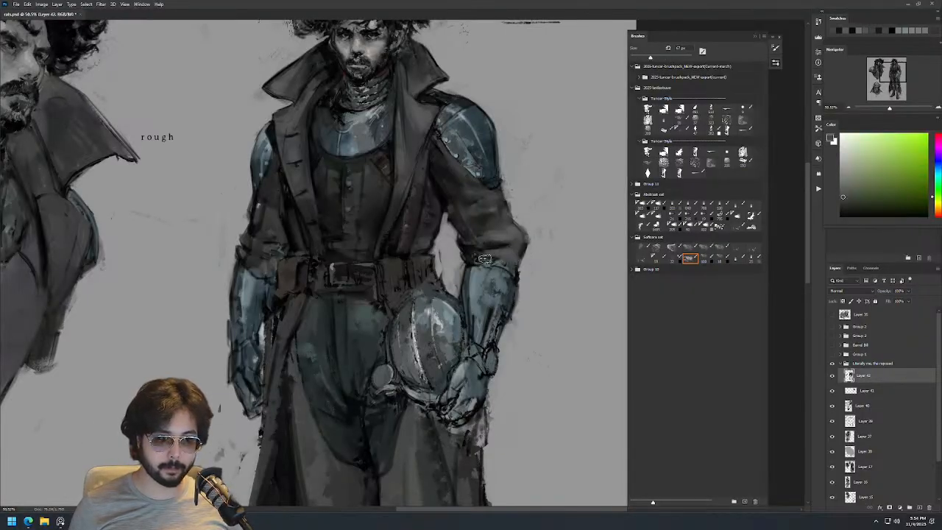
{"action": "left_click", "coordinate": [489, 255], "text": "alt"}
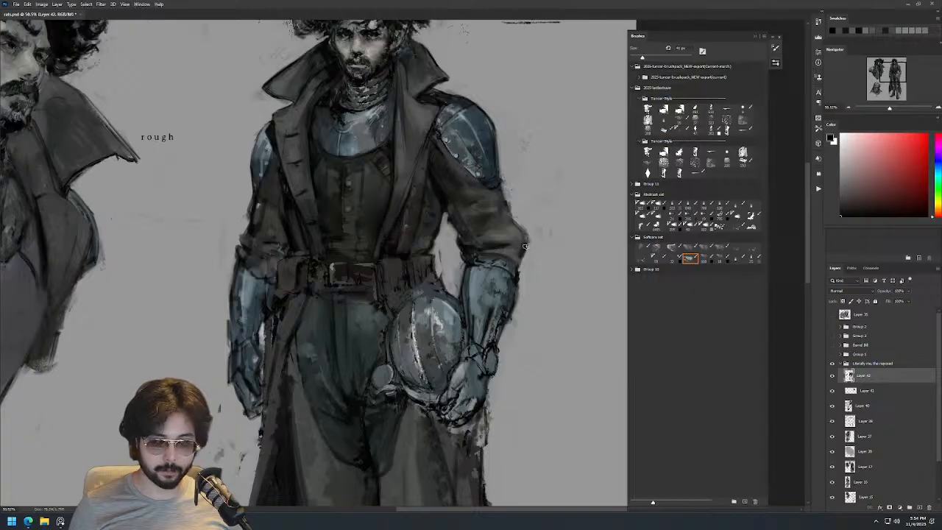
{"action": "scroll", "coordinate": [555, 223], "scroll_direction": "down", "scroll_amount": 3}
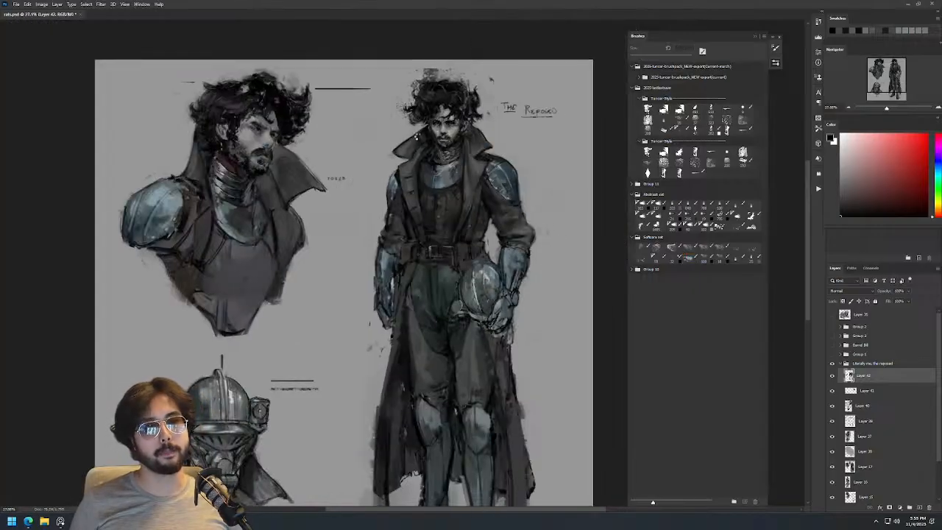
Flip the canvas horizontally and tighten the outline of the helmet-side elbow and cuff with a smaller black brush.
{"action": "key", "text": "ctrl+shift+h"}
{"action": "left_click_drag", "start_coordinate": [309, 202], "coordinate": [487, 126]}
{"action": "scroll", "coordinate": [427, 97], "scroll_direction": "up", "scroll_amount": 3}
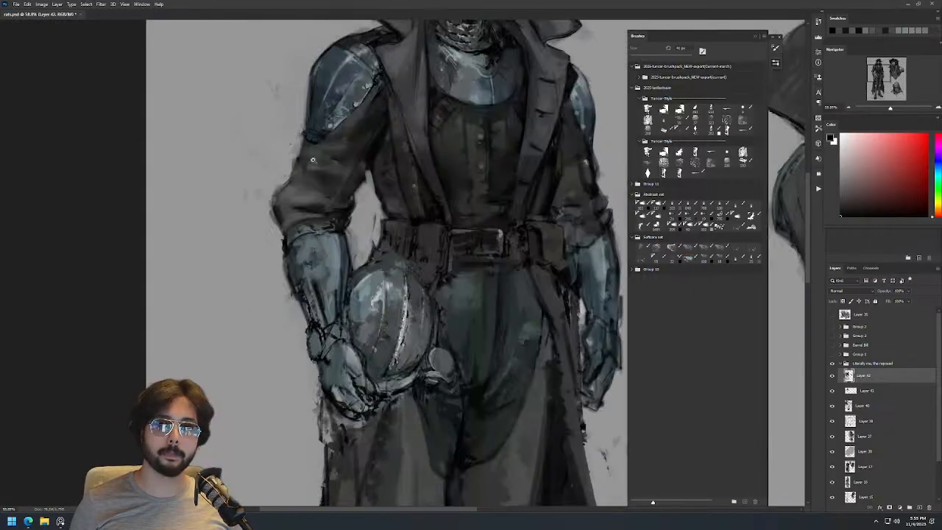
{"action": "left_click", "coordinate": [292, 209], "text": "alt"}
{"action": "key", "text": "bracketleft"}
{"action": "key", "text": "bracketleft"}
{"action": "key", "text": "bracketleft"}
{"action": "key", "text": "bracketleft"}
{"action": "key", "text": "bracketleft"}
{"action": "key", "text": "bracketleft"}
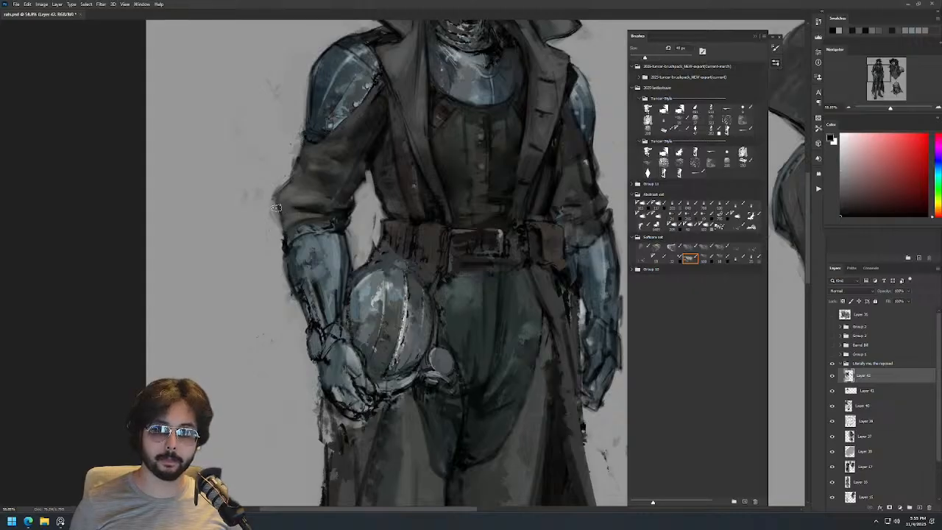
{"action": "right_click", "coordinate": [293, 215], "text": "alt"}
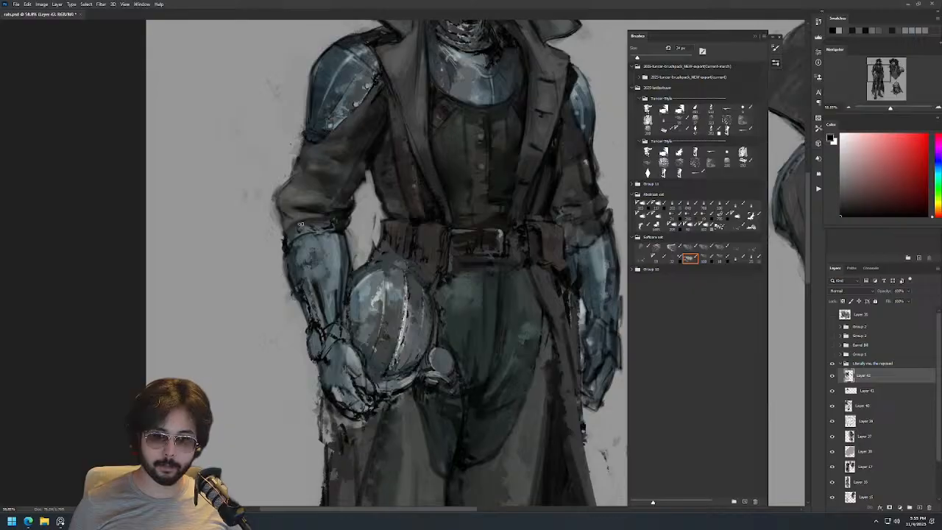
{"action": "scroll", "coordinate": [331, 165], "scroll_direction": "down", "scroll_amount": 3}
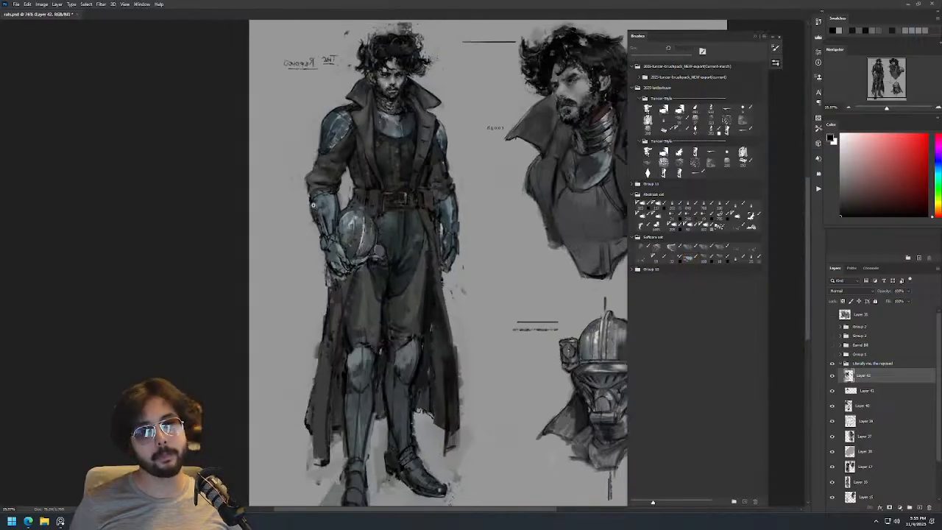
Deepen the helmet-side sleeve's folds and outer contour with black and a sampled dark green-grey.
{"action": "scroll", "coordinate": [331, 165], "scroll_direction": "up", "scroll_amount": 5}
{"action": "left_click", "coordinate": [336, 189], "text": "alt"}
{"action": "left_click", "coordinate": [309, 223], "text": "alt"}
{"action": "key", "text": "bracketright"}
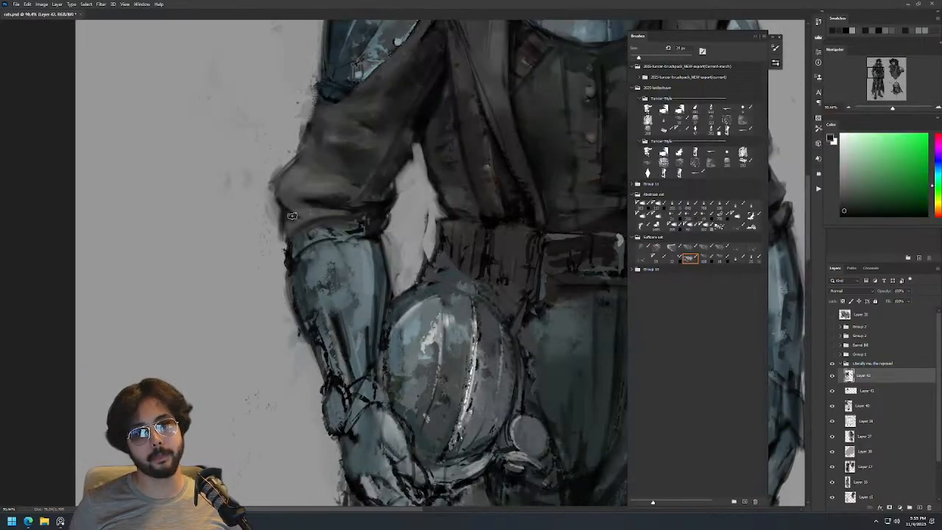
{"action": "left_click", "coordinate": [284, 211], "text": "alt"}
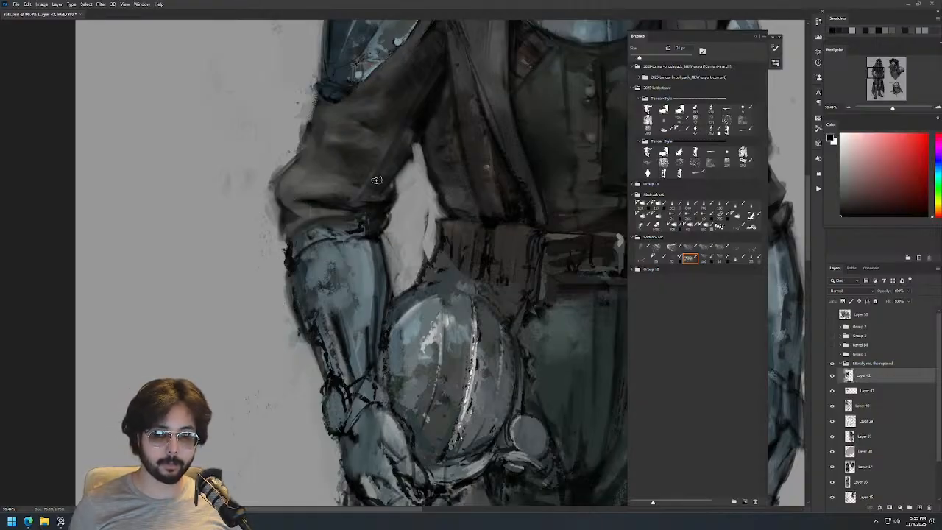
{"action": "left_click_drag", "start_coordinate": [304, 131], "coordinate": [305, 159]}
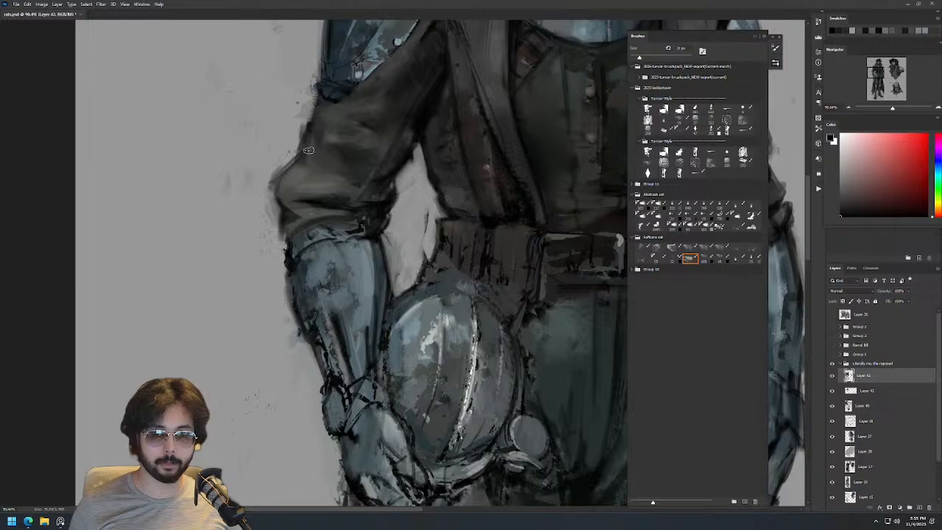
{"action": "left_click_drag", "start_coordinate": [387, 76], "coordinate": [316, 77]}
{"action": "left_click_drag", "start_coordinate": [468, 116], "coordinate": [459, 175]}
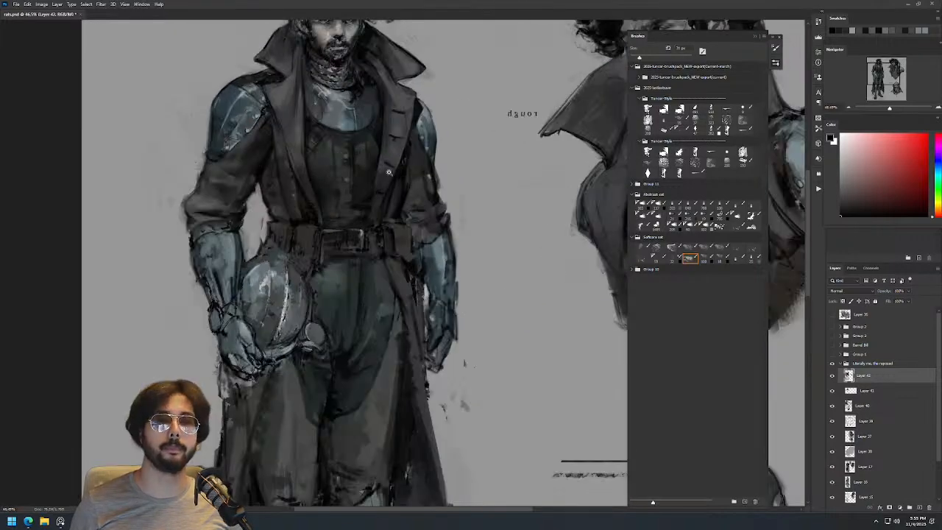
Clean up the helmet-side elbow silhouette and inner cuff edge with sampled tones.
{"action": "left_click", "coordinate": [188, 194], "text": "alt"}
{"action": "left_click_drag", "start_coordinate": [188, 194], "coordinate": [207, 194]}
{"action": "left_click", "coordinate": [219, 199], "text": "alt"}
{"action": "left_click", "coordinate": [245, 214], "text": "alt"}
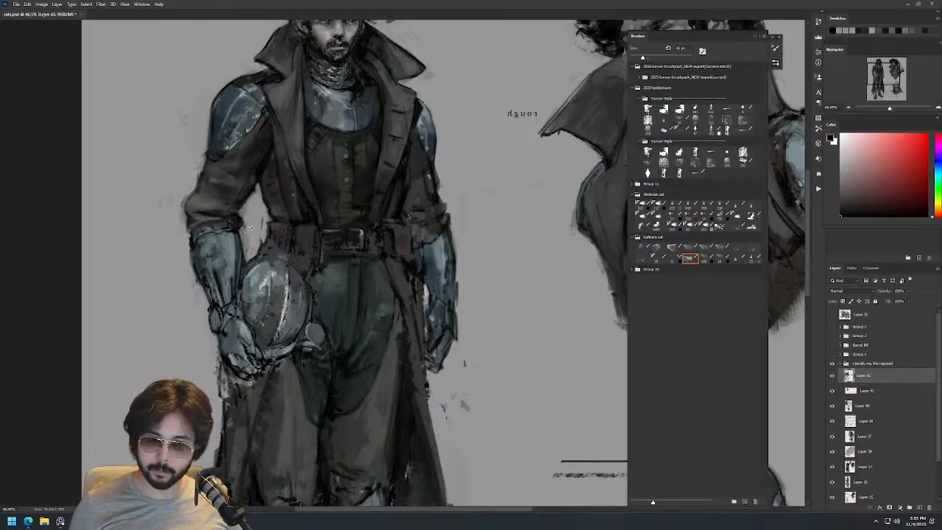
Flip the canvas back and tint the belt and its pouches with a warm brown.
{"action": "scroll", "coordinate": [250, 209], "scroll_direction": "down", "scroll_amount": 3}
{"action": "key", "text": "F2"}
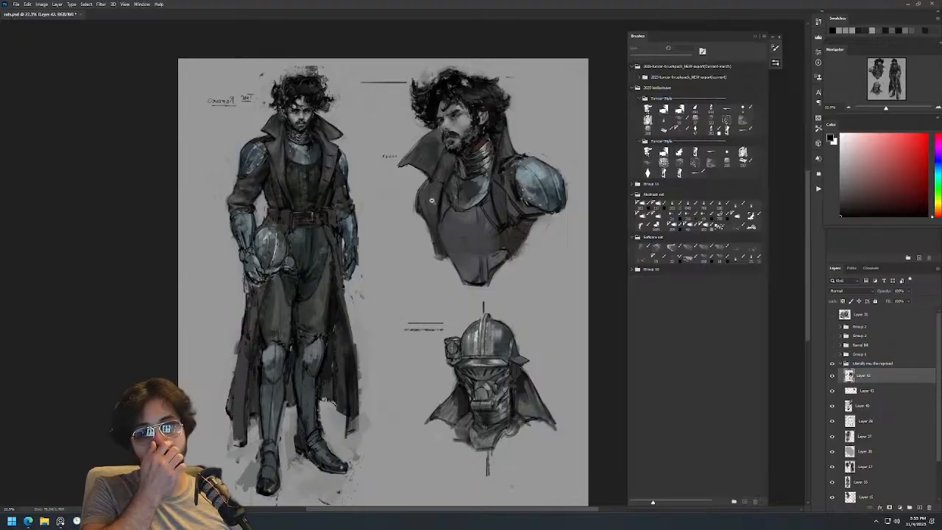
{"action": "left_click_drag", "start_coordinate": [519, 192], "coordinate": [456, 171]}
{"action": "scroll", "coordinate": [430, 171], "scroll_direction": "up", "scroll_amount": 4}
{"action": "left_click", "coordinate": [423, 142], "text": "alt"}
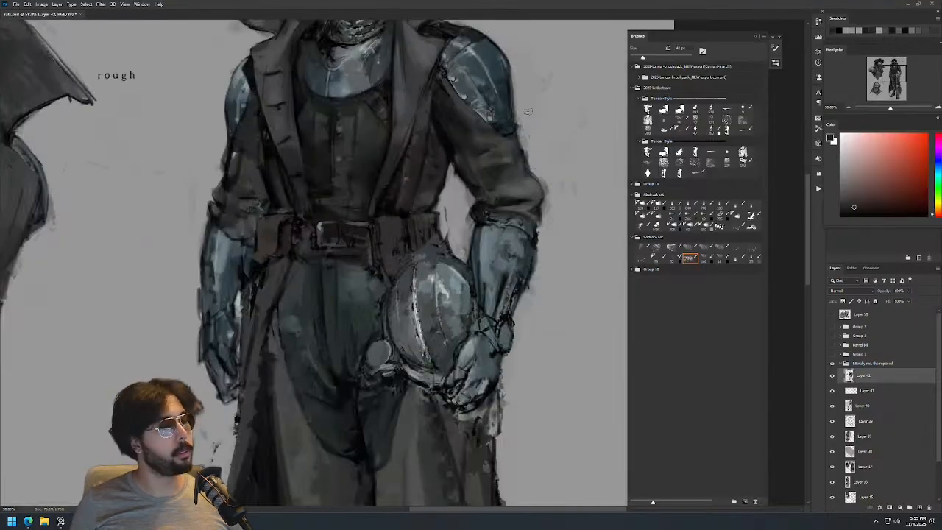
{"action": "left_click_drag", "start_coordinate": [400, 219], "coordinate": [421, 219]}
{"action": "left_click", "coordinate": [407, 207], "text": "alt"}
{"action": "left_click", "coordinate": [849, 198]}
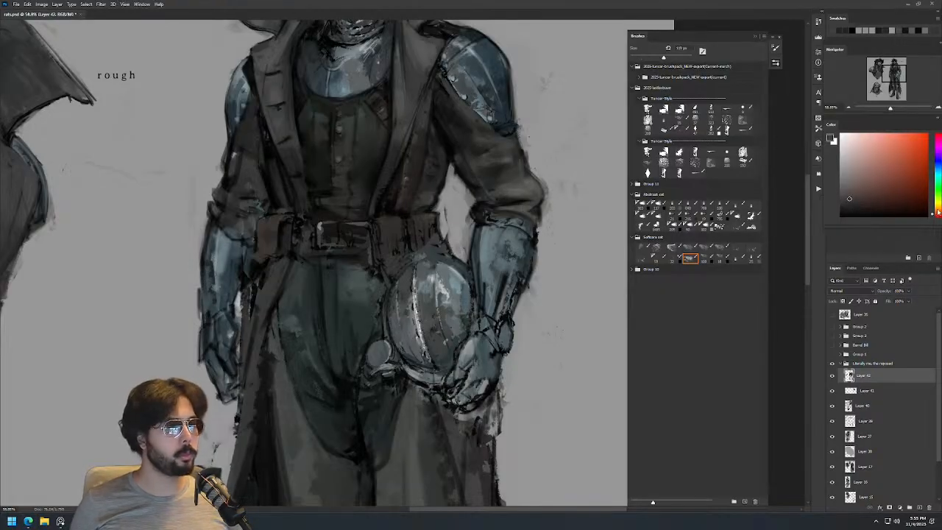
{"action": "left_click", "coordinate": [936, 210]}
{"action": "left_click", "coordinate": [866, 197]}
{"action": "mouse_move", "coordinate": [284, 223]}
{"action": "left_mouse_down"}
{"action": "mouse_move", "coordinate": [298, 274]}
{"action": "mouse_move", "coordinate": [384, 225]}
{"action": "mouse_move", "coordinate": [417, 232]}
{"action": "mouse_move", "coordinate": [401, 254]}
{"action": "mouse_move", "coordinate": [303, 233]}
{"action": "left_mouse_up"}
Darken the lower waistcoat above the belt and the edge of the helmet-side lapel with sampled tones and black.
{"action": "left_click", "coordinate": [294, 209], "text": "alt"}
{"action": "left_click", "coordinate": [295, 212], "text": "alt"}
{"action": "key", "text": "]"}
{"action": "left_click_drag", "start_coordinate": [340, 207], "coordinate": [348, 207]}
{"action": "left_click", "coordinate": [322, 193], "text": "alt"}
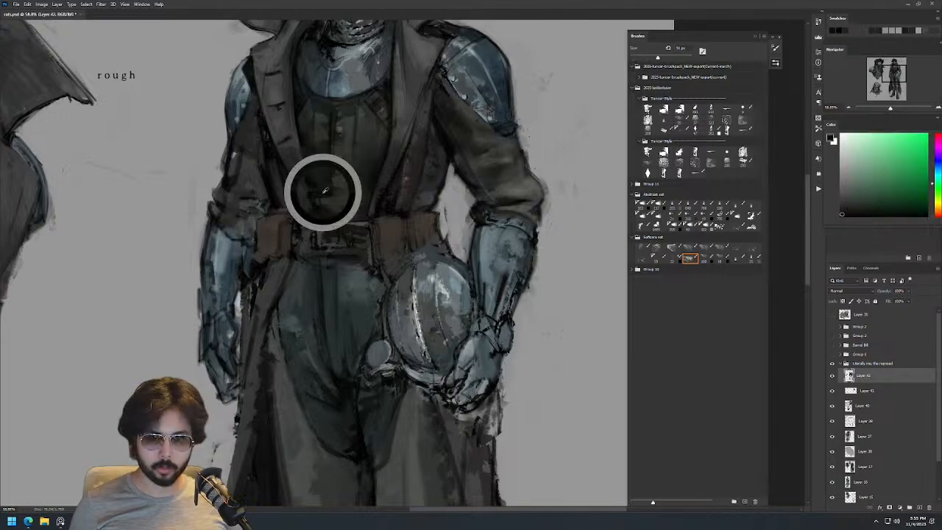
{"action": "mouse_move", "coordinate": [387, 174]}
{"action": "left_mouse_down"}
{"action": "mouse_move", "coordinate": [377, 178]}
{"action": "mouse_move", "coordinate": [428, 73]}
{"action": "left_mouse_up"}
{"action": "key", "text": "]"}
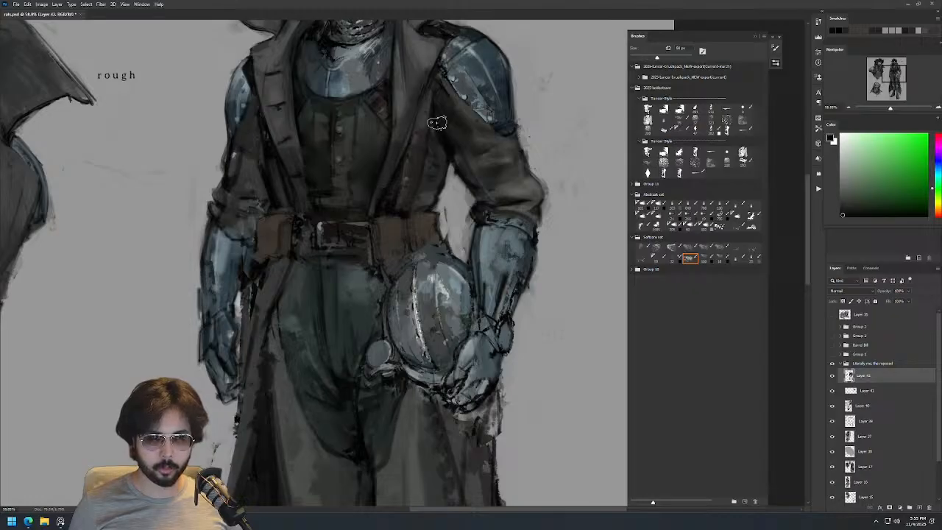
Rework the contour between the coat's torso and the helmet-side sleeve with a sampled tone, undoing one stray stroke.
{"action": "scroll", "coordinate": [452, 197], "scroll_direction": "up", "scroll_amount": 3}
{"action": "left_click_drag", "start_coordinate": [458, 203], "coordinate": [455, 211]}
{"action": "left_click", "coordinate": [453, 225], "text": "alt"}
{"action": "key", "text": "z"}
{"action": "mouse_move", "coordinate": [546, 184]}
{"action": "left_mouse_down"}
{"action": "mouse_move", "coordinate": [511, 239]}
{"action": "mouse_move", "coordinate": [553, 179]}
{"action": "mouse_move", "coordinate": [567, 179]}
{"action": "left_mouse_up"}
{"action": "key", "text": "b"}
{"action": "key", "text": "ctrl+z"}
{"action": "mouse_move", "coordinate": [492, 160]}
{"action": "left_mouse_down"}
{"action": "mouse_move", "coordinate": [515, 194]}
{"action": "mouse_move", "coordinate": [509, 187]}
{"action": "left_mouse_up"}
{"action": "key", "text": "z"}
Detail the neck scarf and the inner collar folds with a small brush, using black and sampled tones.
{"action": "mouse_move", "coordinate": [433, 143]}
{"action": "left_mouse_down"}
{"action": "mouse_move", "coordinate": [464, 144]}
{"action": "mouse_move", "coordinate": [448, 154]}
{"action": "left_mouse_up"}
{"action": "key", "text": "b"}
{"action": "right_click", "coordinate": [424, 173], "text": "alt"}
{"action": "right_click", "coordinate": [432, 144], "text": "alt"}
{"action": "right_click", "coordinate": [441, 136], "text": "alt"}
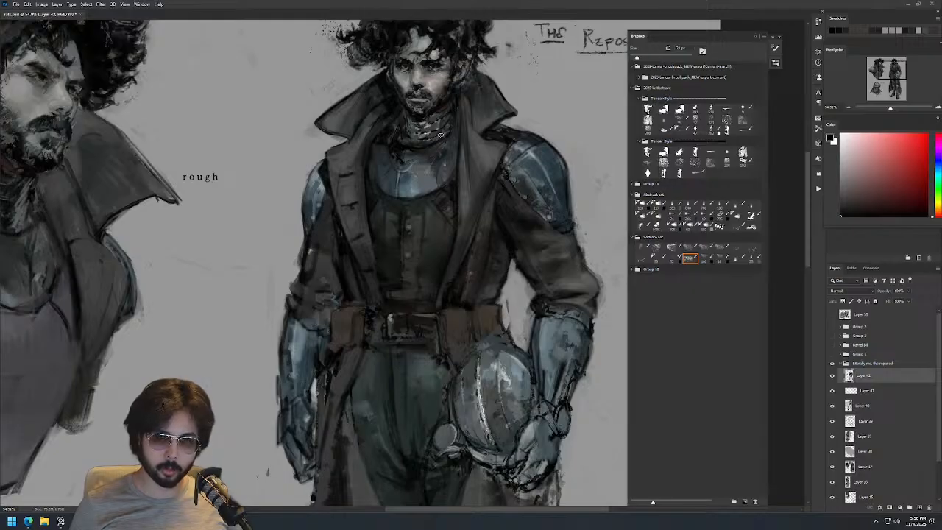
{"action": "left_click", "coordinate": [419, 139], "text": "alt"}
{"action": "right_click", "coordinate": [417, 139], "text": "alt"}
{"action": "left_click", "coordinate": [402, 138], "text": "alt"}
{"action": "right_click", "coordinate": [434, 142], "text": "alt"}
{"action": "left_click", "coordinate": [409, 148], "text": "alt"}
{"action": "right_click", "coordinate": [420, 152], "text": "alt"}
{"action": "scroll", "coordinate": [471, 113], "scroll_direction": "down", "scroll_amount": 3}
{"action": "left_click_drag", "start_coordinate": [466, 84], "coordinate": [515, 88]}
{"action": "right_click", "coordinate": [475, 144], "text": "alt"}
{"action": "left_click", "coordinate": [426, 165], "text": "alt"}
{"action": "scroll", "coordinate": [433, 178], "scroll_direction": "down", "scroll_amount": 5}
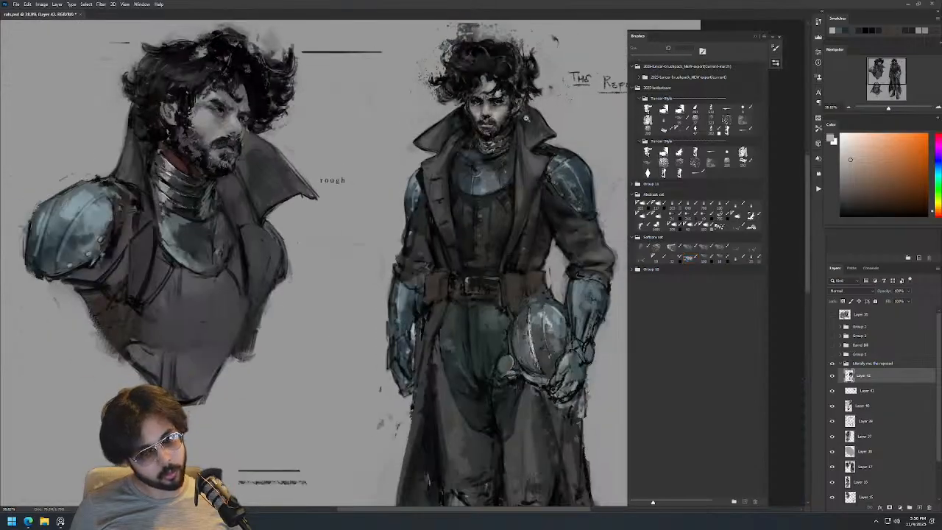
Shade the standing figure's cheek and the side of the nose with a smaller brush and sampled skin tones.
{"action": "scroll", "coordinate": [526, 107], "scroll_direction": "up", "scroll_amount": 5}
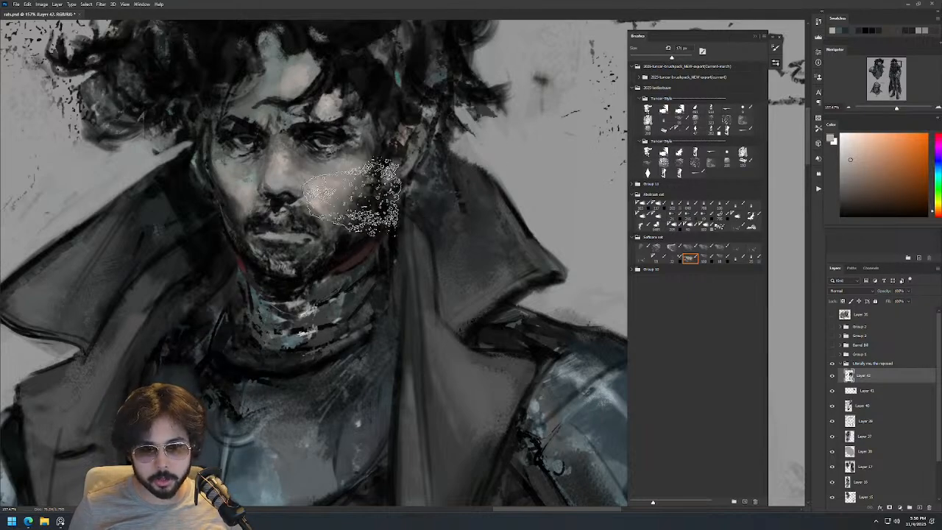
{"action": "right_click", "coordinate": [360, 206]}
{"action": "left_click", "coordinate": [338, 190]}
{"action": "key", "text": "["}
{"action": "key", "text": "["}
{"action": "key", "text": "["}
{"action": "key", "text": "["}
{"action": "key", "text": "["}
{"action": "key", "text": "["}
{"action": "key", "text": "["}
{"action": "mouse_move", "coordinate": [342, 209]}
{"action": "left_mouse_down"}
{"action": "mouse_move", "coordinate": [326, 220]}
{"action": "mouse_move", "coordinate": [343, 225]}
{"action": "mouse_move", "coordinate": [331, 200]}
{"action": "left_mouse_up"}
{"action": "left_click", "coordinate": [379, 217], "text": "alt"}
{"action": "scroll", "coordinate": [400, 190], "scroll_direction": "down", "scroll_amount": 8}
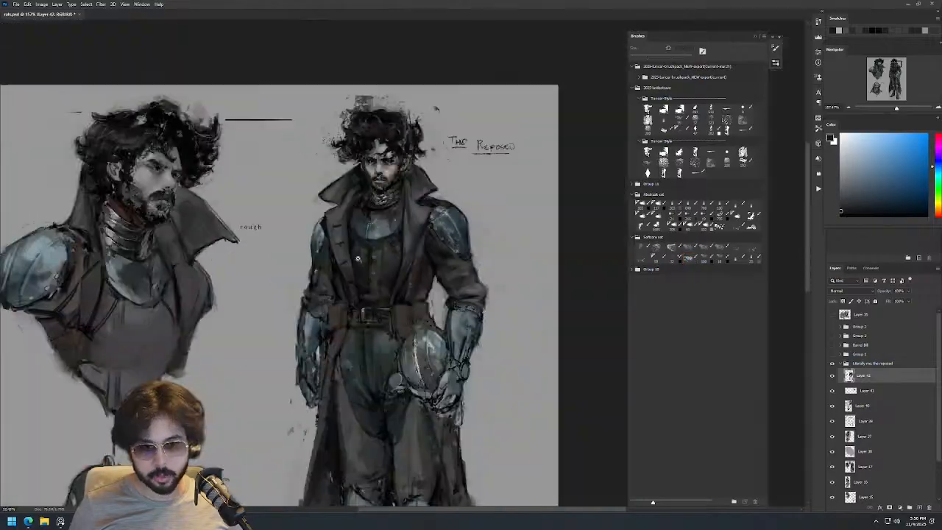
{"action": "scroll", "coordinate": [380, 161], "scroll_direction": "up", "scroll_amount": 7}
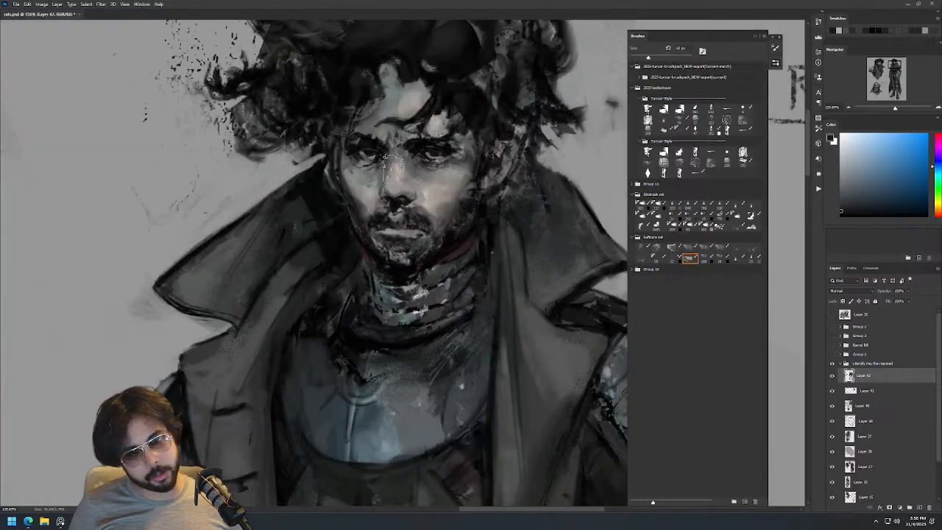
{"action": "left_click", "coordinate": [376, 211], "text": "alt"}
{"action": "scroll", "coordinate": [434, 164], "scroll_direction": "down", "scroll_amount": 6}
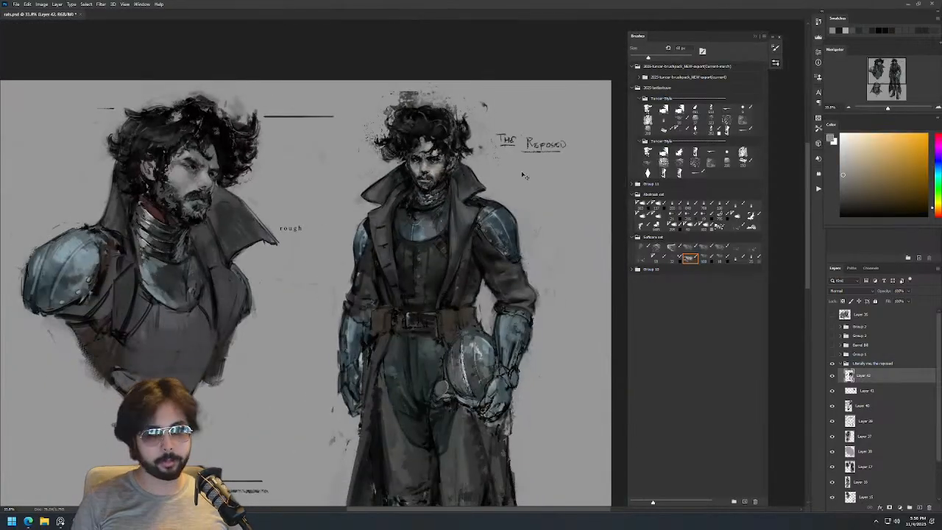
Flip the canvas horizontally and paint reddish-brown strips down both inner edges of the open coat.
{"action": "key", "text": "ctrl+shift+h"}
{"action": "left_click_drag", "start_coordinate": [292, 236], "coordinate": [423, 165]}
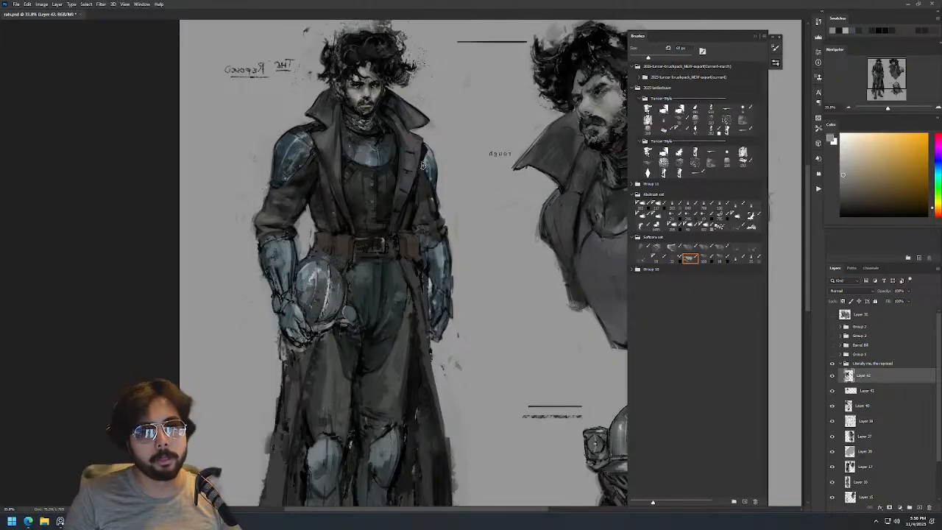
{"action": "left_click_drag", "start_coordinate": [375, 227], "coordinate": [492, 253]}
{"action": "left_click", "coordinate": [463, 259], "text": "alt"}
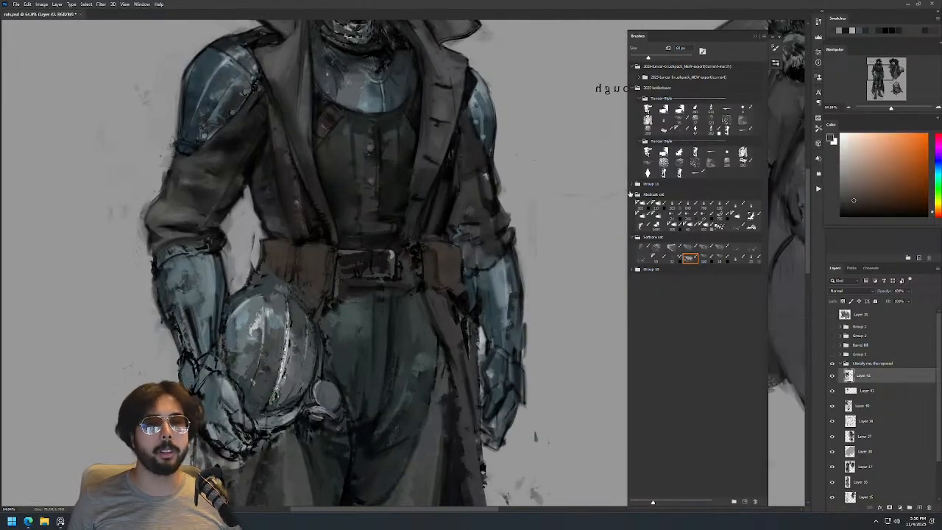
{"action": "left_click", "coordinate": [874, 197]}
{"action": "key", "text": "bracketright"}
{"action": "mouse_move", "coordinate": [301, 158]}
{"action": "left_mouse_down"}
{"action": "mouse_move", "coordinate": [292, 177]}
{"action": "mouse_move", "coordinate": [295, 169]}
{"action": "mouse_move", "coordinate": [306, 208]}
{"action": "left_mouse_up"}
{"action": "right_click", "coordinate": [448, 192], "text": "alt"}
{"action": "left_click_drag", "start_coordinate": [454, 160], "coordinate": [446, 209]}
{"action": "right_click", "coordinate": [450, 211], "text": "alt"}
{"action": "left_click_drag", "start_coordinate": [446, 160], "coordinate": [445, 206]}
Paint a brown strap at the shoulder beside the collar and define its edges with a fine black brush.
{"action": "key", "text": "ctrl+0"}
{"action": "mouse_move", "coordinate": [439, 110]}
{"action": "left_mouse_down"}
{"action": "mouse_move", "coordinate": [473, 109]}
{"action": "mouse_move", "coordinate": [458, 110]}
{"action": "left_mouse_up"}
{"action": "mouse_move", "coordinate": [353, 110]}
{"action": "left_mouse_down"}
{"action": "mouse_move", "coordinate": [330, 116]}
{"action": "mouse_move", "coordinate": [317, 142]}
{"action": "mouse_move", "coordinate": [311, 128]}
{"action": "mouse_move", "coordinate": [323, 154]}
{"action": "mouse_move", "coordinate": [312, 136]}
{"action": "mouse_move", "coordinate": [332, 128]}
{"action": "mouse_move", "coordinate": [309, 134]}
{"action": "left_mouse_up"}
{"action": "right_click", "coordinate": [318, 135], "text": "alt"}
{"action": "right_click", "coordinate": [323, 126], "text": "alt"}
{"action": "key", "text": "d"}
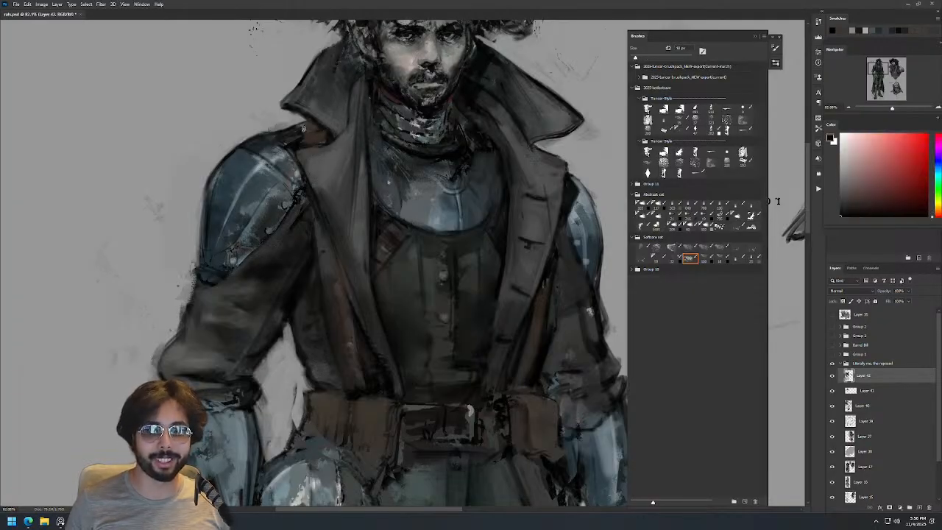
{"action": "left_click_drag", "start_coordinate": [439, 121], "coordinate": [404, 193]}
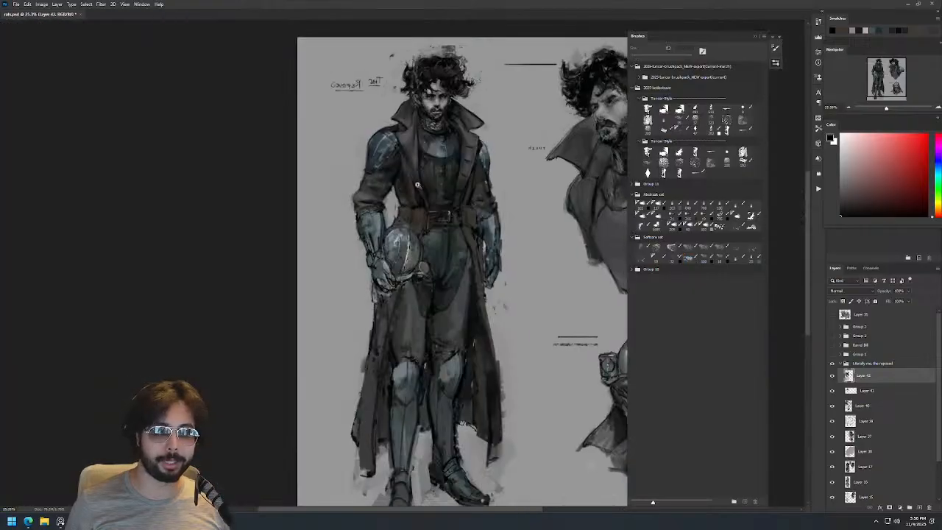
Refine the coat's collar edge and the shoulder armour contour with sampled grey and blue tones.
{"action": "left_click_drag", "start_coordinate": [467, 119], "coordinate": [504, 119]}
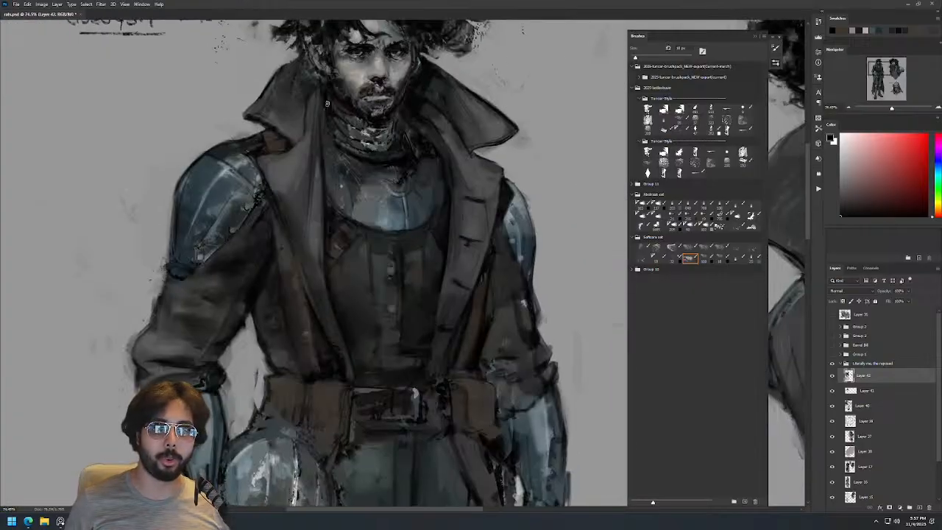
{"action": "left_click", "coordinate": [336, 125], "text": "alt"}
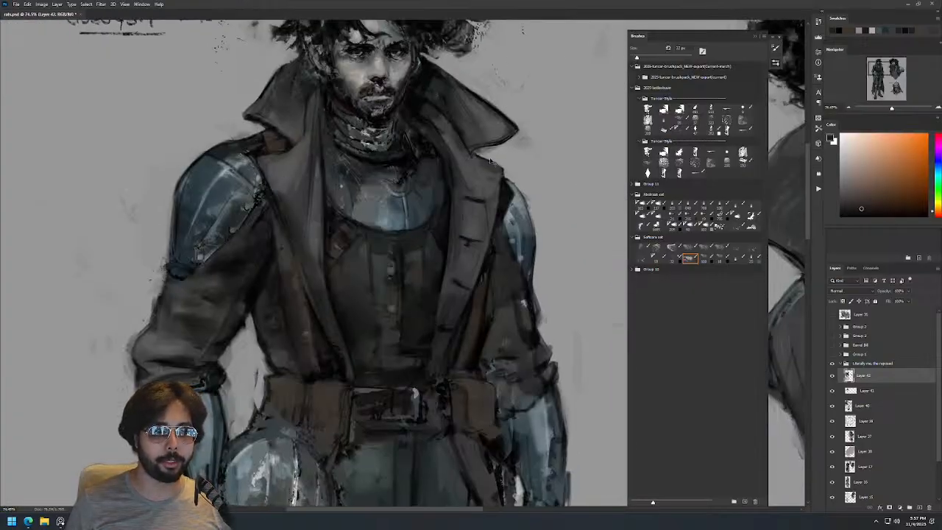
{"action": "left_click", "coordinate": [478, 151], "text": "alt"}
{"action": "left_click_drag", "start_coordinate": [512, 181], "coordinate": [501, 175]}
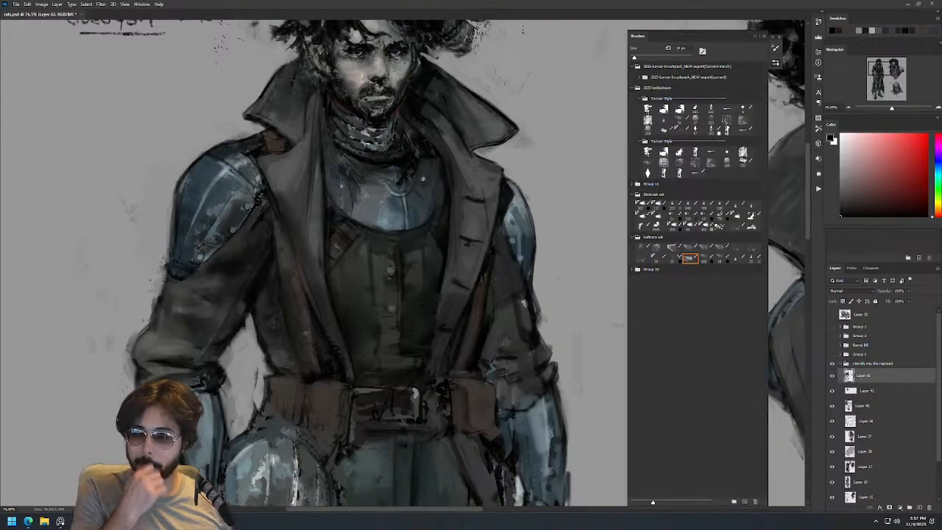
{"action": "left_click", "coordinate": [188, 179], "text": "alt"}
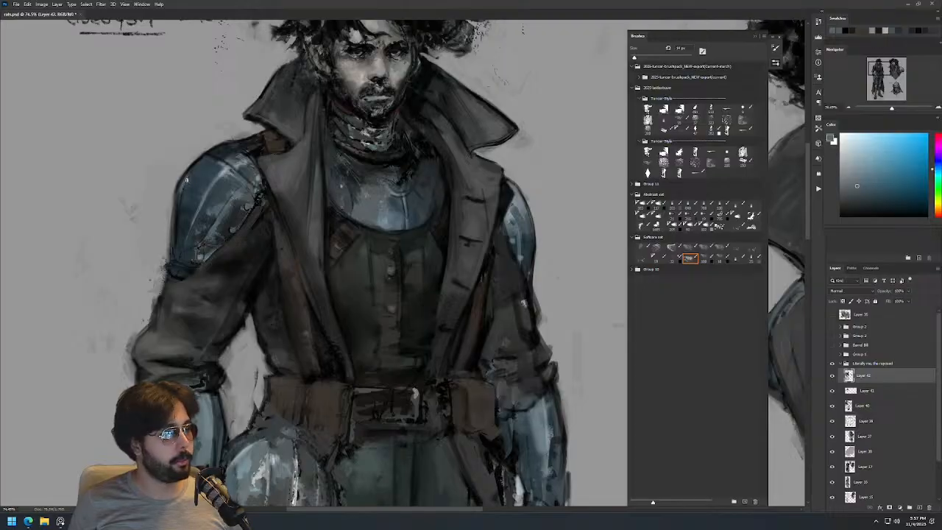
{"action": "left_click_drag", "start_coordinate": [219, 160], "coordinate": [174, 162]}
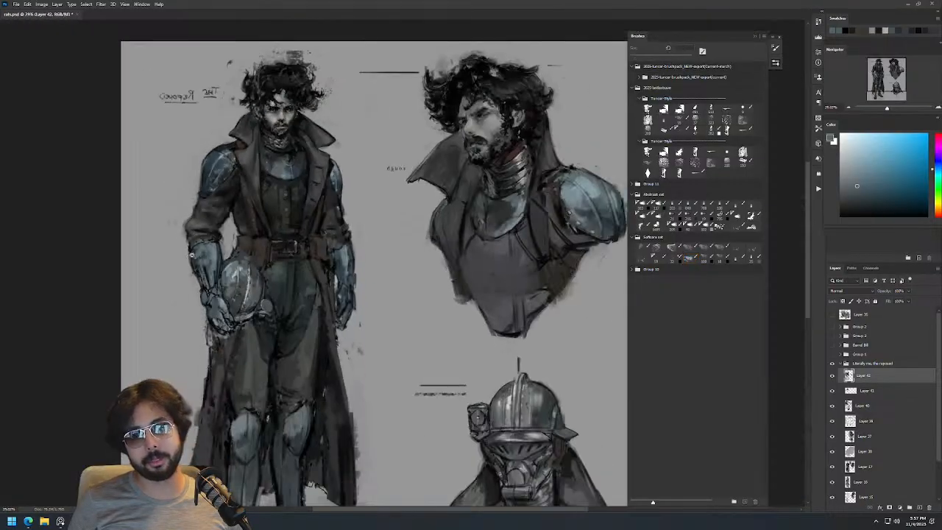
Touch up the standing figure's eyes, nose and cheek with sampled light and dark skin tones.
{"action": "left_click_drag", "start_coordinate": [281, 121], "coordinate": [319, 90]}
{"action": "left_click_drag", "start_coordinate": [251, 132], "coordinate": [264, 136]}
{"action": "left_click", "coordinate": [264, 136], "text": "alt"}
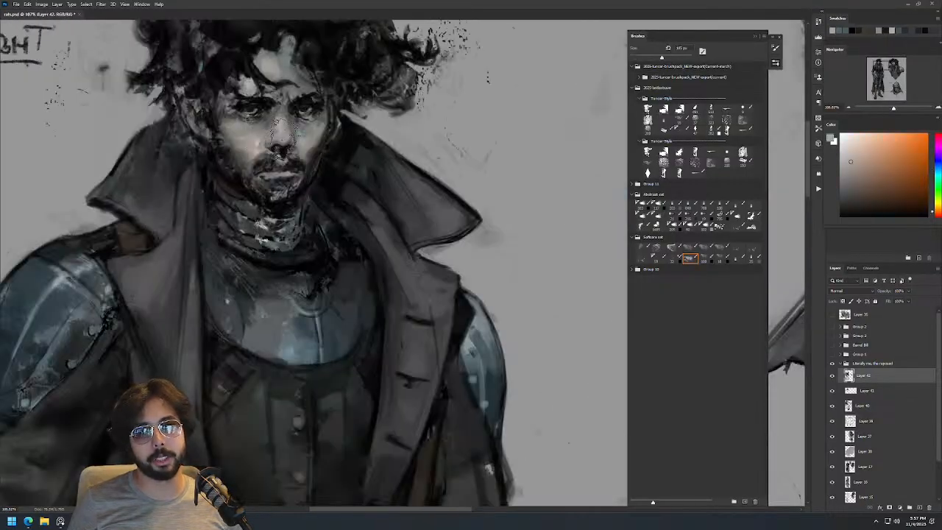
{"action": "left_click", "coordinate": [262, 118], "text": "alt"}
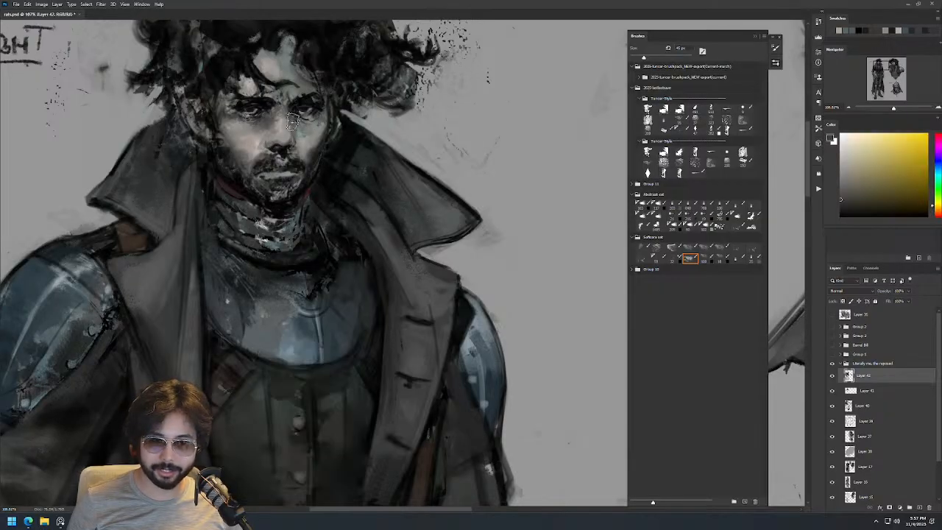
{"action": "right_click", "coordinate": [281, 118]}
{"action": "key", "text": "Escape"}
{"action": "left_click", "coordinate": [285, 125], "text": "alt"}
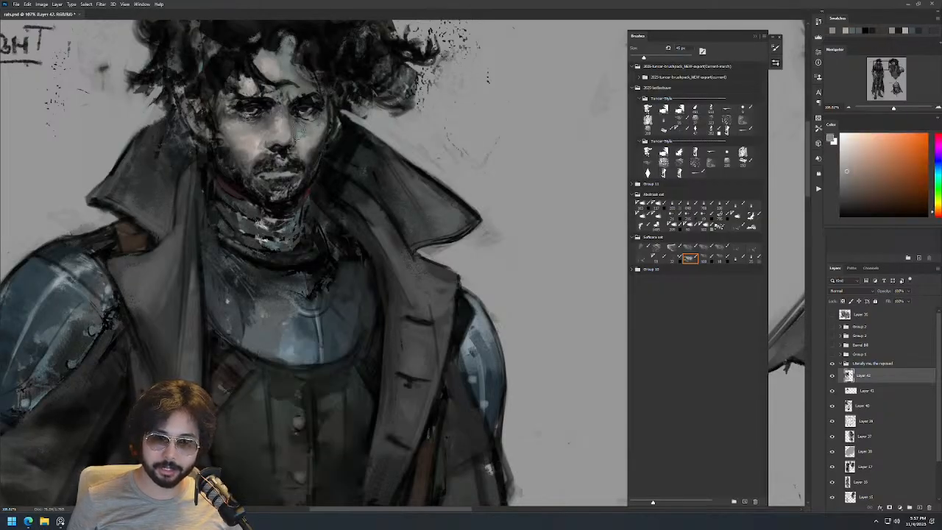
{"action": "left_click_drag", "start_coordinate": [339, 117], "coordinate": [309, 204]}
{"action": "mouse_move", "coordinate": [373, 106]}
{"action": "left_mouse_down"}
{"action": "mouse_move", "coordinate": [362, 139]}
{"action": "mouse_move", "coordinate": [355, 132]}
{"action": "mouse_move", "coordinate": [362, 152]}
{"action": "mouse_move", "coordinate": [316, 160]}
{"action": "left_mouse_up"}
{"action": "left_click", "coordinate": [342, 141], "text": "alt"}
{"action": "left_click_drag", "start_coordinate": [390, 126], "coordinate": [338, 181]}
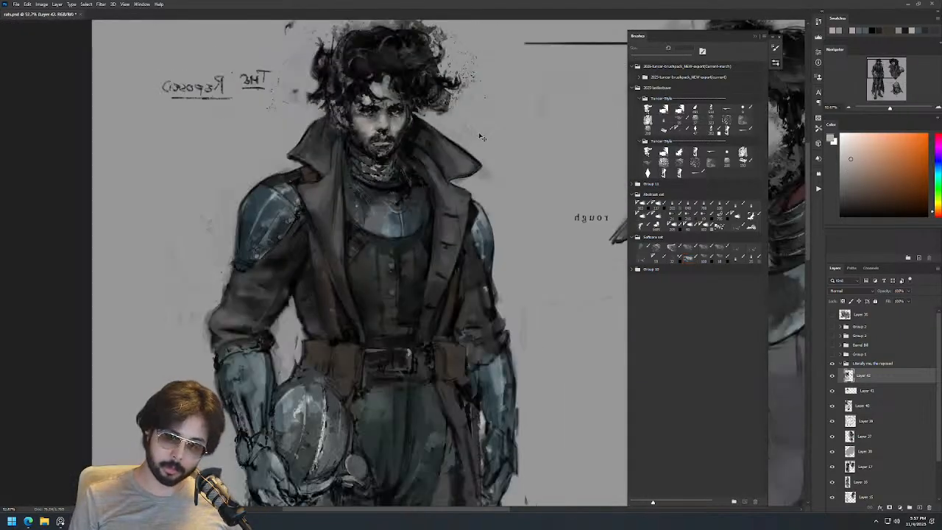
Flip the canvas back and review the whole figure beside the bust.
{"action": "key", "text": "ctrl+shift+h"}
{"action": "left_click_drag", "start_coordinate": [520, 155], "coordinate": [211, 162]}
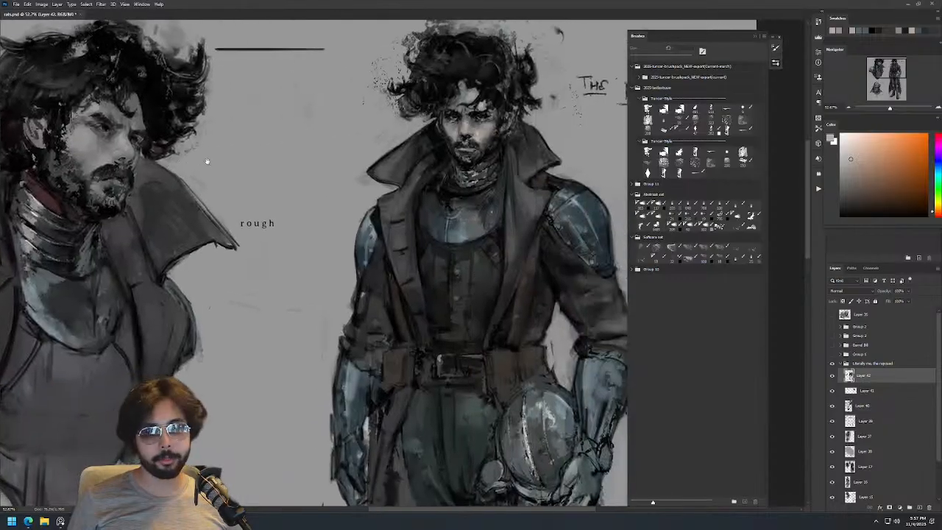
{"action": "left_click_drag", "start_coordinate": [527, 129], "coordinate": [510, 131]}
{"action": "left_click_drag", "start_coordinate": [537, 170], "coordinate": [346, 152]}
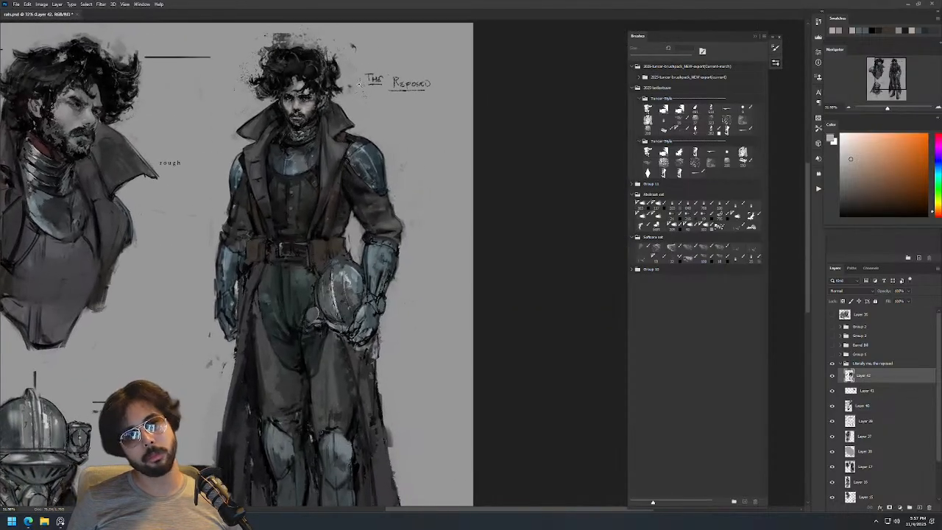
{"action": "left_click_drag", "start_coordinate": [369, 90], "coordinate": [355, 91]}
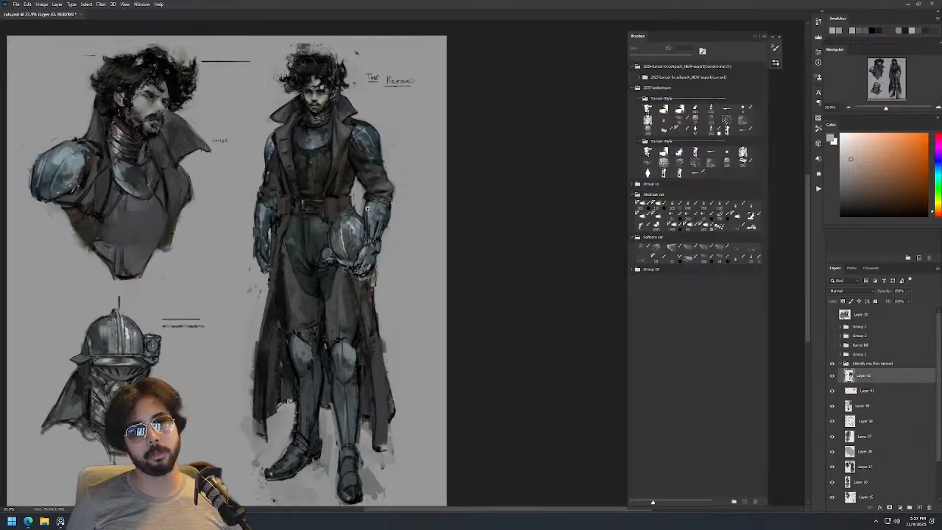
{"action": "left_click_drag", "start_coordinate": [362, 220], "coordinate": [375, 206]}
Add light touches to the gauntleted hand holding the helmet, using sampled tones and white.
{"action": "key", "text": "b"}
{"action": "left_click", "coordinate": [341, 229], "text": "alt"}
{"action": "right_click", "coordinate": [367, 270], "text": "alt"}
{"action": "left_click", "coordinate": [370, 282], "text": "alt"}
{"action": "key", "text": "d"}
{"action": "key", "text": "x"}
{"action": "left_click_drag", "start_coordinate": [365, 262], "coordinate": [368, 275]}
{"action": "key", "text": "z"}
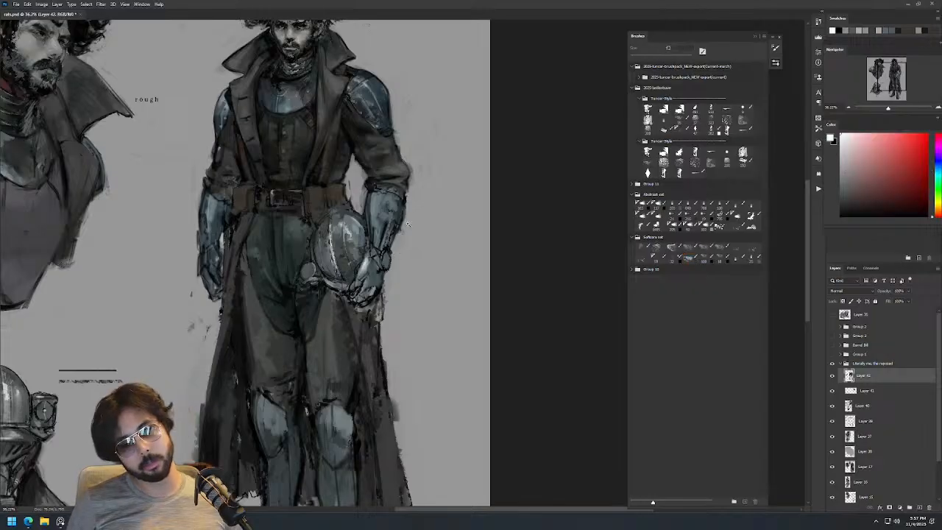
{"action": "left_click_drag", "start_coordinate": [410, 219], "coordinate": [402, 283]}
{"action": "left_click_drag", "start_coordinate": [360, 226], "coordinate": [376, 226]}
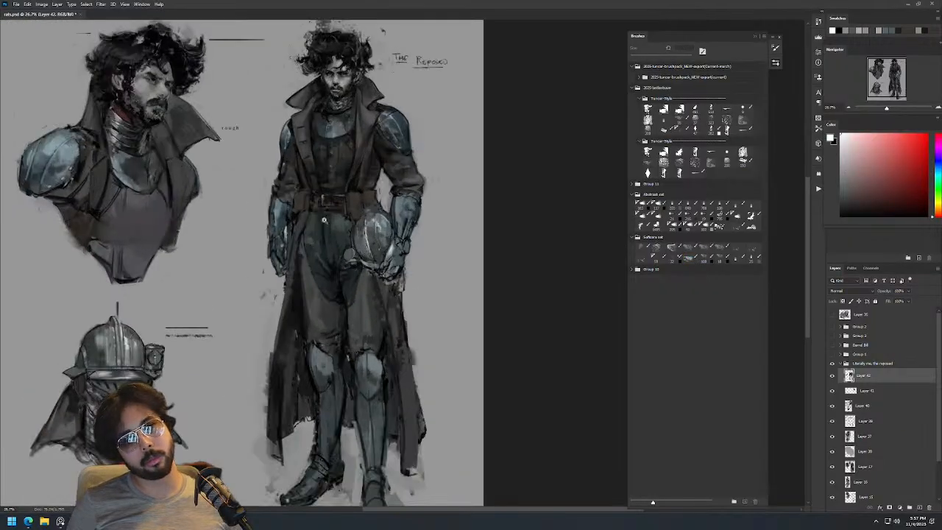
Shade the upper trousers below the belt with sampled dark green-greys and black, varying the brush size.
{"action": "key", "text": "b"}
{"action": "left_click", "coordinate": [339, 227], "text": "alt"}
{"action": "key", "text": "bracketleft"}
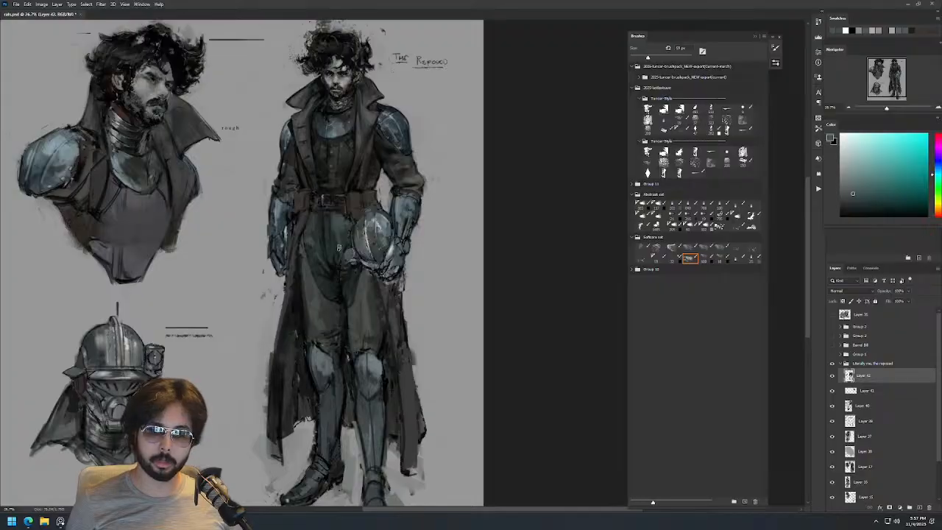
{"action": "key", "text": "bracketleft"}
{"action": "left_click", "coordinate": [329, 220], "text": "alt"}
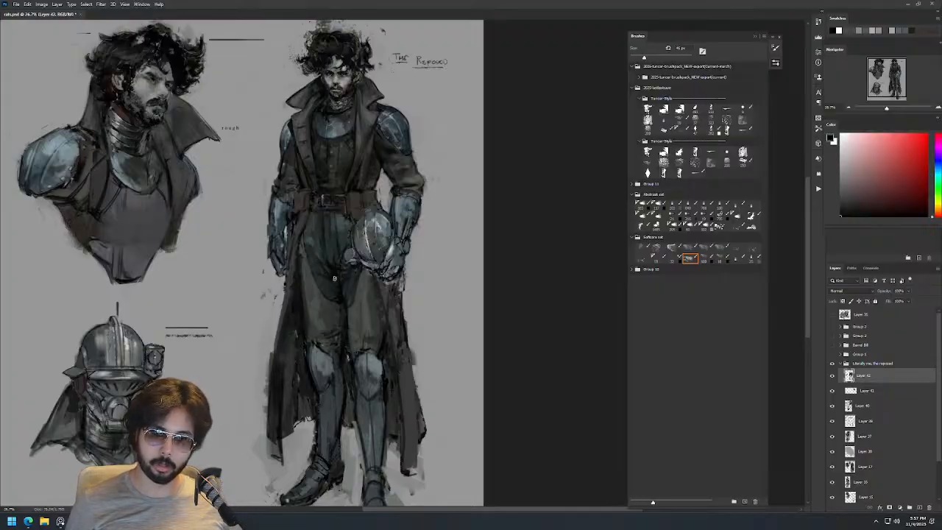
{"action": "left_click", "coordinate": [343, 229], "text": "alt"}
{"action": "key", "text": "bracketright"}
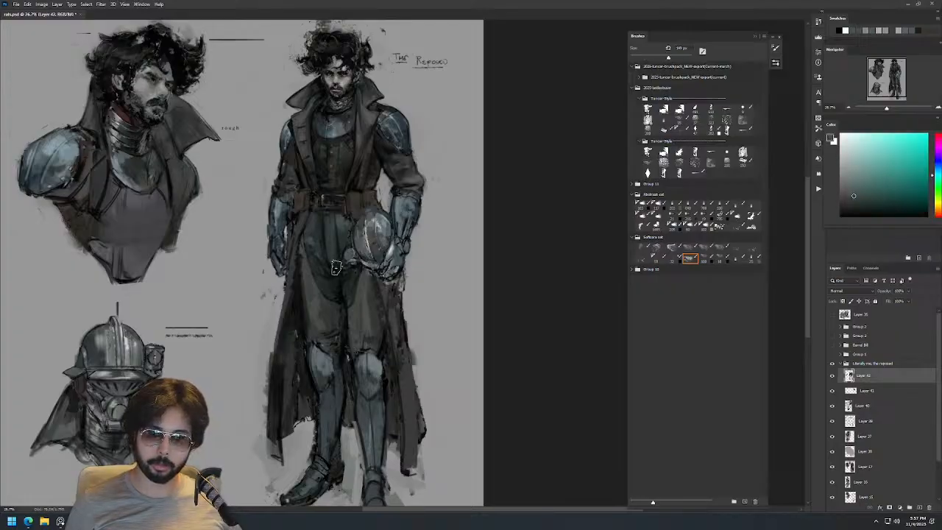
{"action": "left_click", "coordinate": [336, 248], "text": "alt"}
{"action": "left_click", "coordinate": [331, 228], "text": "alt"}
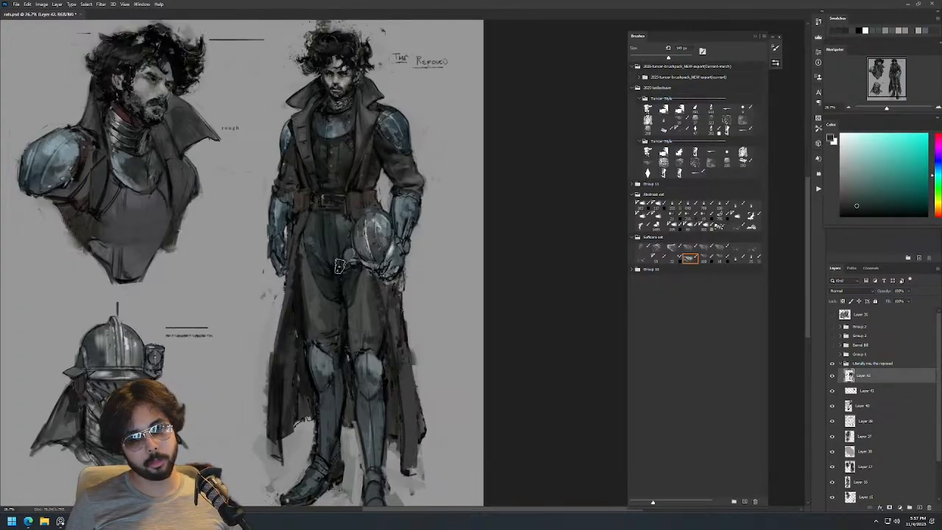
Deepen the waistcoat's shading around the button line with a sampled dark tone.
{"action": "scroll", "coordinate": [340, 166], "scroll_direction": "up", "scroll_amount": 3}
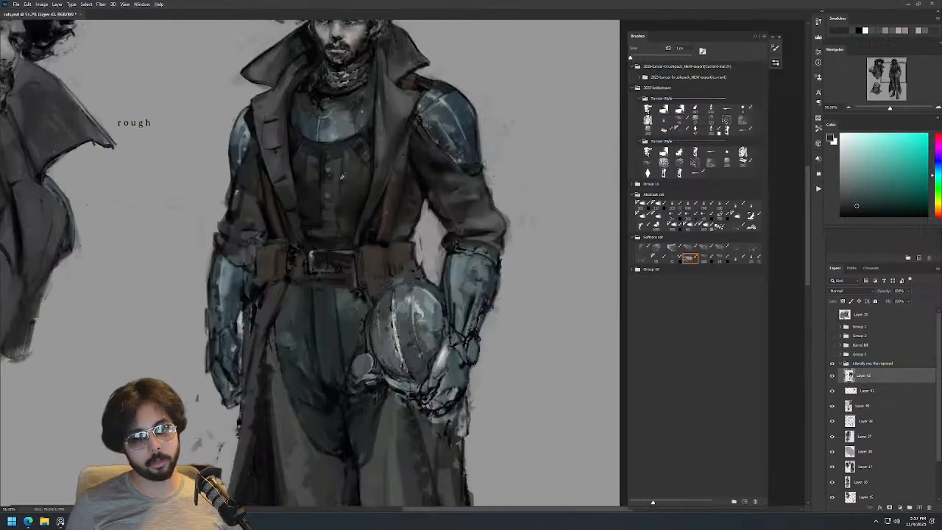
{"action": "left_click", "coordinate": [367, 192], "text": "alt"}
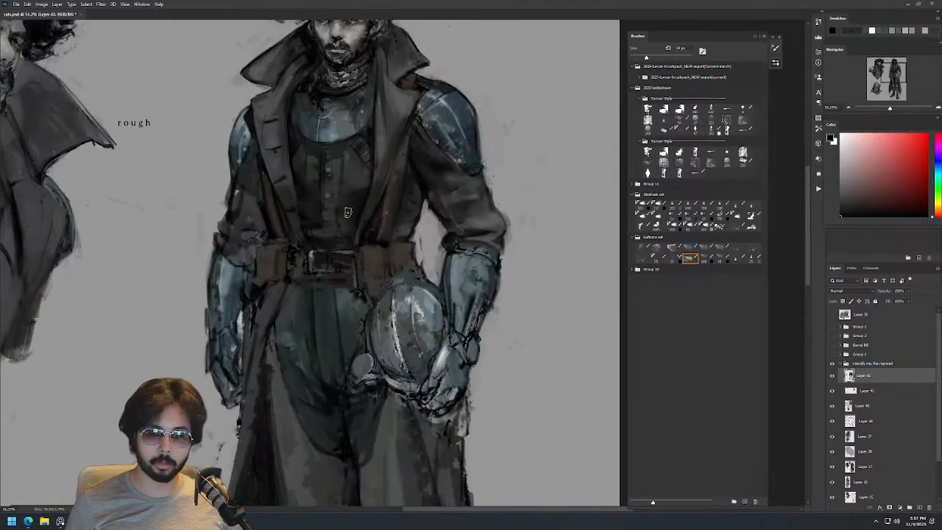
{"action": "scroll", "coordinate": [341, 217], "scroll_direction": "down", "scroll_amount": 3}
Darken the coat edge against the shoulder armour on the free-arm side with sampled tones.
{"action": "scroll", "coordinate": [388, 132], "scroll_direction": "up", "scroll_amount": 3}
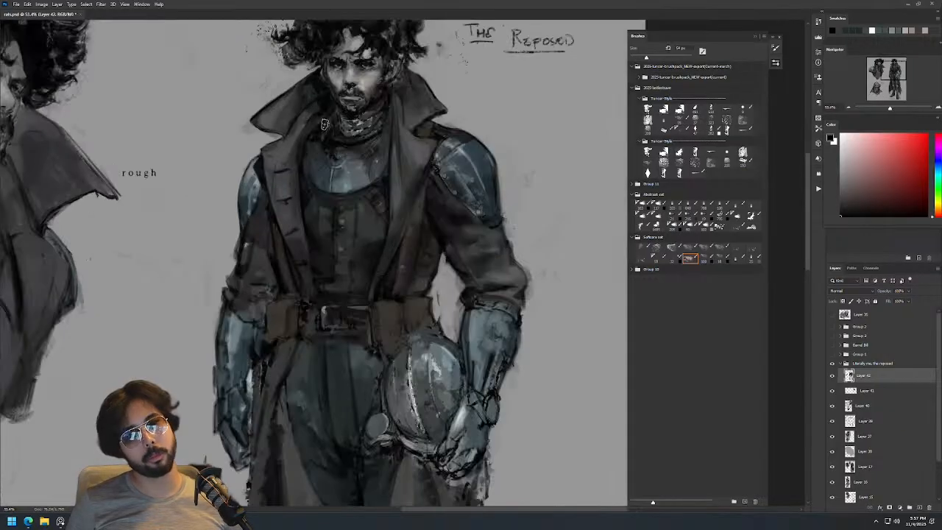
{"action": "left_click", "coordinate": [261, 170], "text": "alt"}
{"action": "mouse_move", "coordinate": [264, 192]}
{"action": "left_mouse_down"}
{"action": "mouse_move", "coordinate": [248, 192]}
{"action": "mouse_move", "coordinate": [291, 215]}
{"action": "left_mouse_up"}
{"action": "left_click", "coordinate": [256, 185], "text": "alt"}
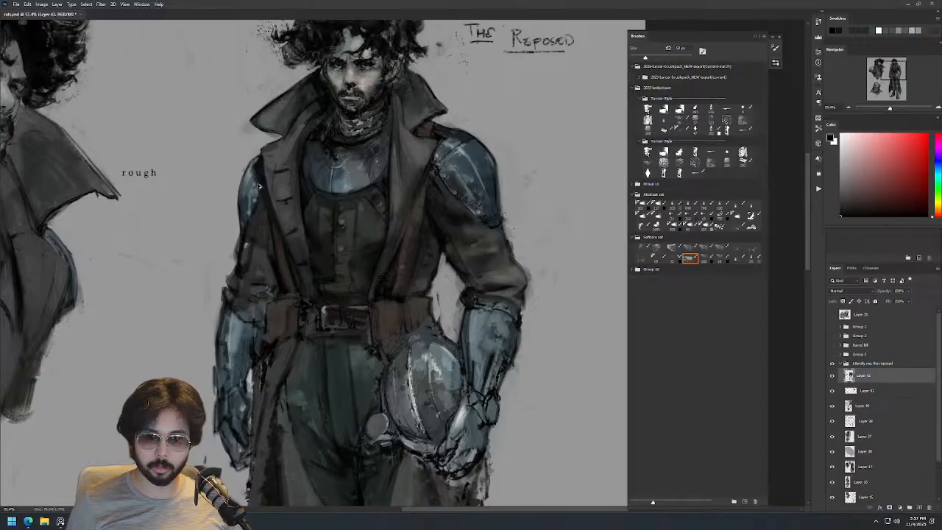
{"action": "scroll", "coordinate": [323, 139], "scroll_direction": "down", "scroll_amount": 3}
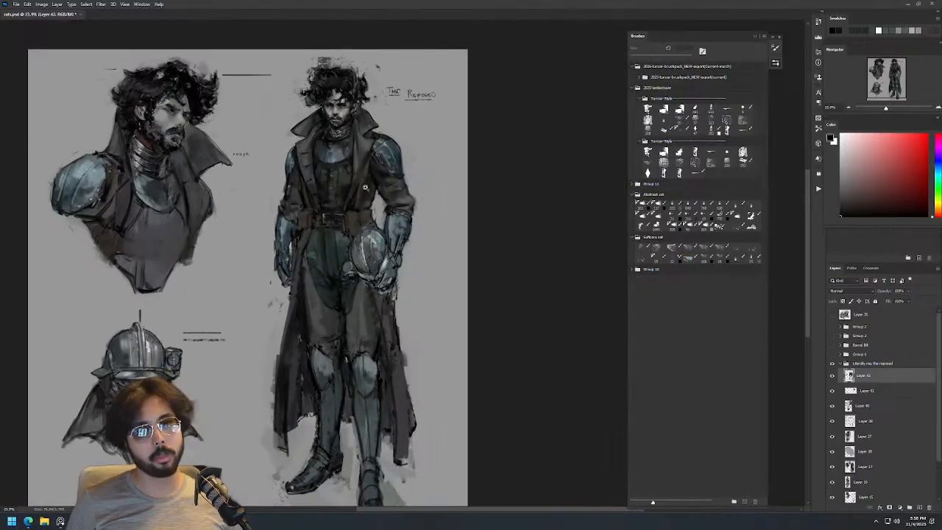
Inspect the standing figure's face up close, and flip the canvas horizontally to check the whole sheet.
{"action": "scroll", "coordinate": [336, 94], "scroll_direction": "up", "scroll_amount": 6}
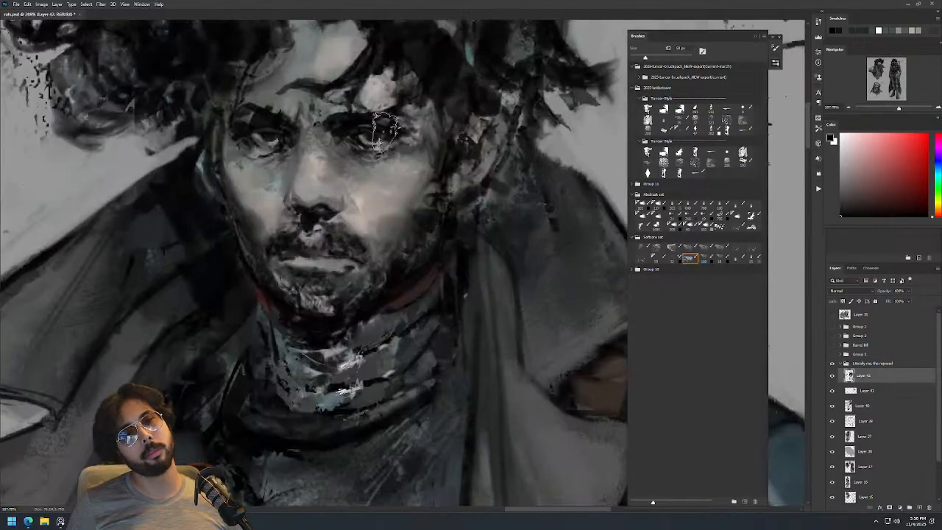
{"action": "left_click", "coordinate": [364, 192], "text": "alt"}
{"action": "scroll", "coordinate": [362, 193], "scroll_direction": "down", "scroll_amount": 7}
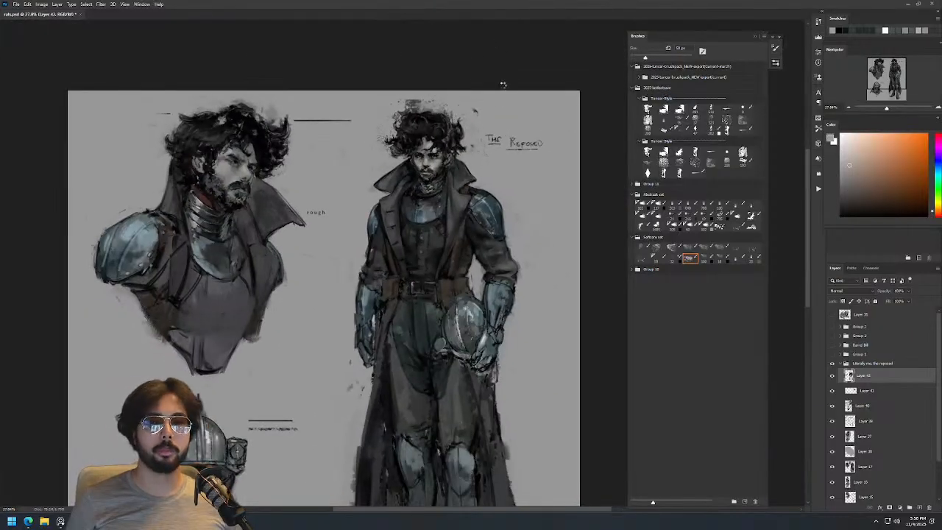
{"action": "key", "text": "ctrl+shift+h"}
{"action": "left_click_drag", "start_coordinate": [345, 183], "coordinate": [521, 139]}
{"action": "key", "text": "z"}
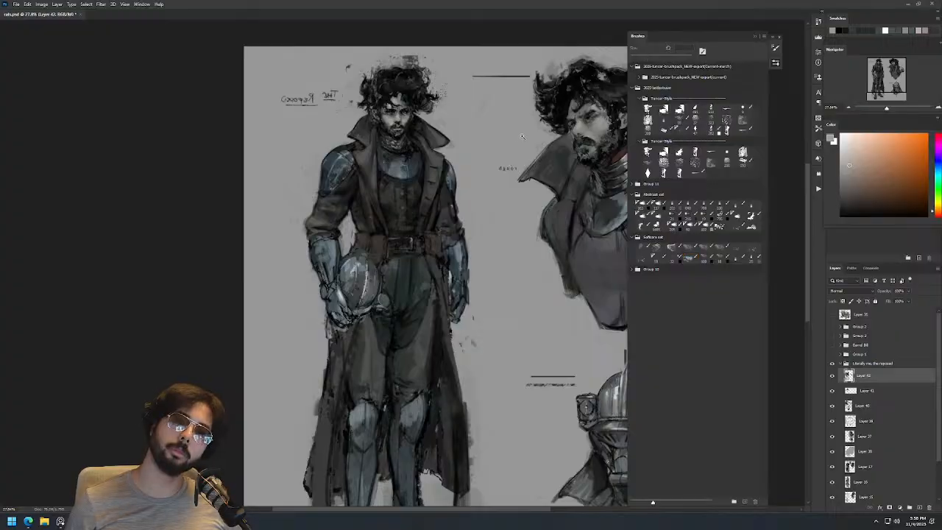
{"action": "scroll", "coordinate": [521, 138], "scroll_direction": "down", "scroll_amount": 3}
{"action": "scroll", "coordinate": [498, 193], "scroll_direction": "up", "scroll_amount": 2}
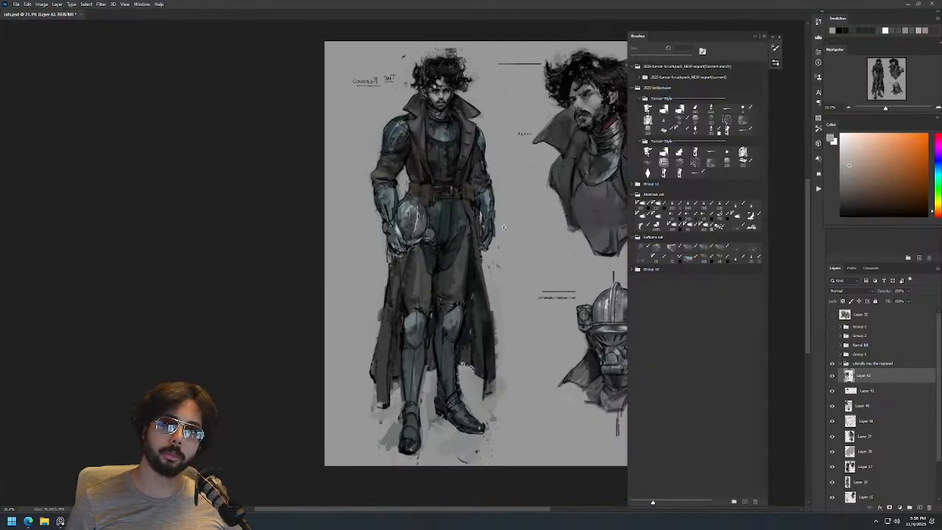
{"action": "left_click_drag", "start_coordinate": [502, 282], "coordinate": [519, 282]}
Darken the area between the trousers and the inner edge of the bent leg's knee guard with sampled dark tones.
{"action": "key", "text": "b"}
{"action": "right_click", "coordinate": [451, 272], "text": "alt"}
{"action": "left_click", "coordinate": [444, 269], "text": "alt"}
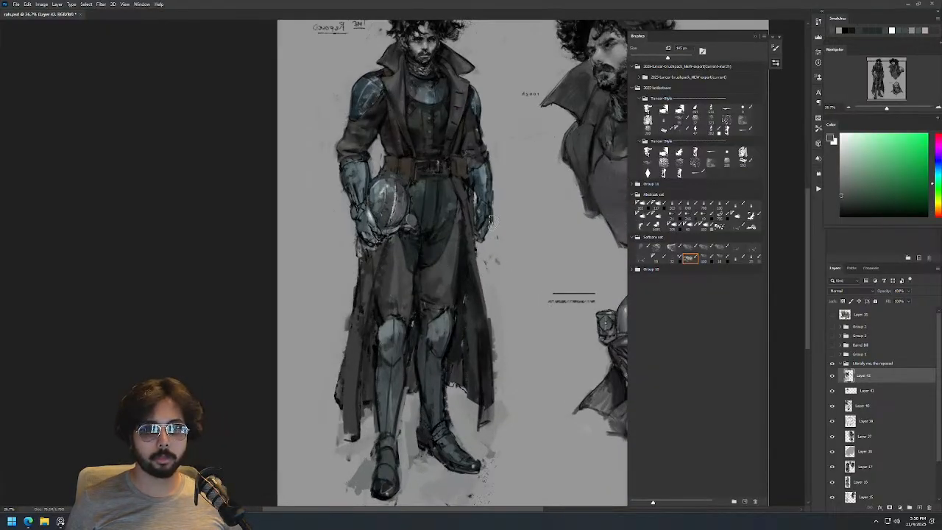
{"action": "scroll", "coordinate": [482, 234], "scroll_direction": "down", "scroll_amount": 2}
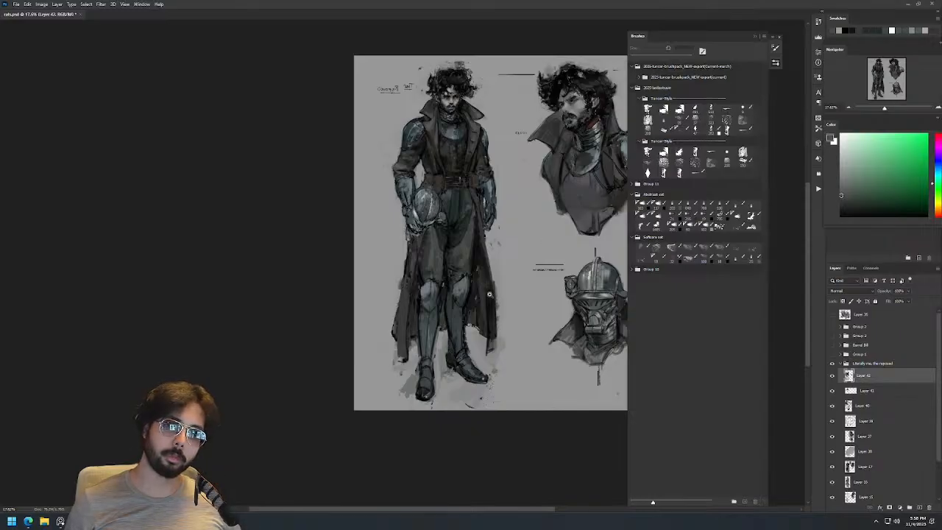
{"action": "left_click_drag", "start_coordinate": [484, 287], "coordinate": [541, 286]}
{"action": "key", "text": "b"}
{"action": "left_click", "coordinate": [414, 324], "text": "alt"}
{"action": "left_click", "coordinate": [405, 299], "text": "alt"}
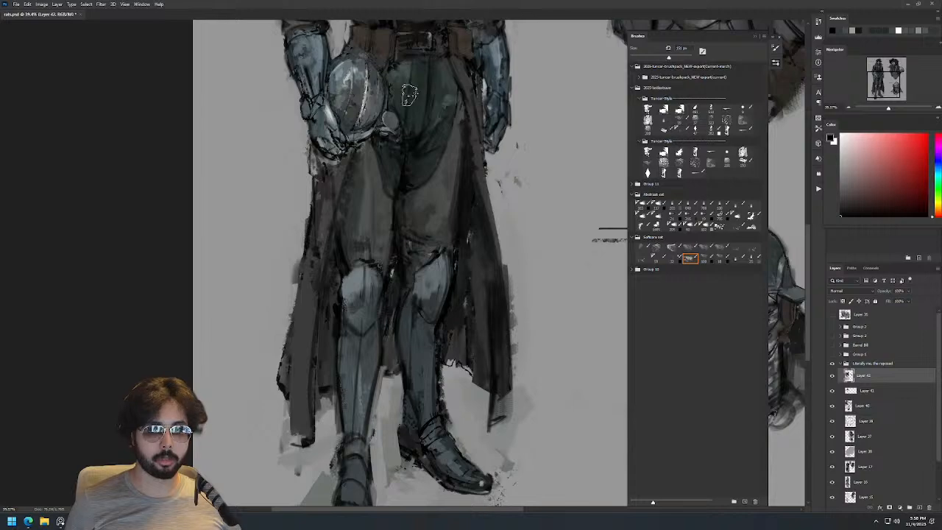
{"action": "left_click", "coordinate": [461, 55], "text": "alt"}
{"action": "left_click_drag", "start_coordinate": [411, 271], "coordinate": [403, 294]}
{"action": "right_click", "coordinate": [429, 281], "text": "alt"}
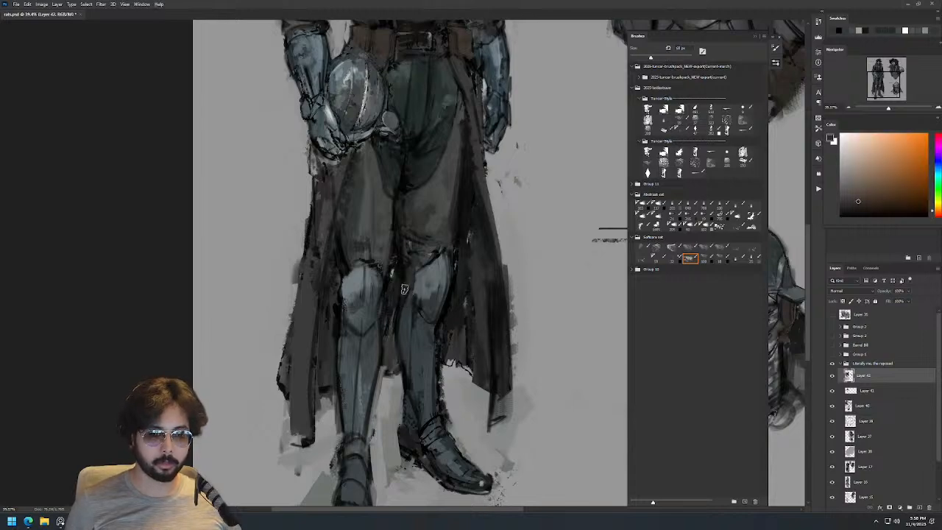
Define the inner side of the bent leg's knee with sampled black, brown-grey and blue-grey, adjusting the brush size.
{"action": "left_click", "coordinate": [416, 287], "text": "alt"}
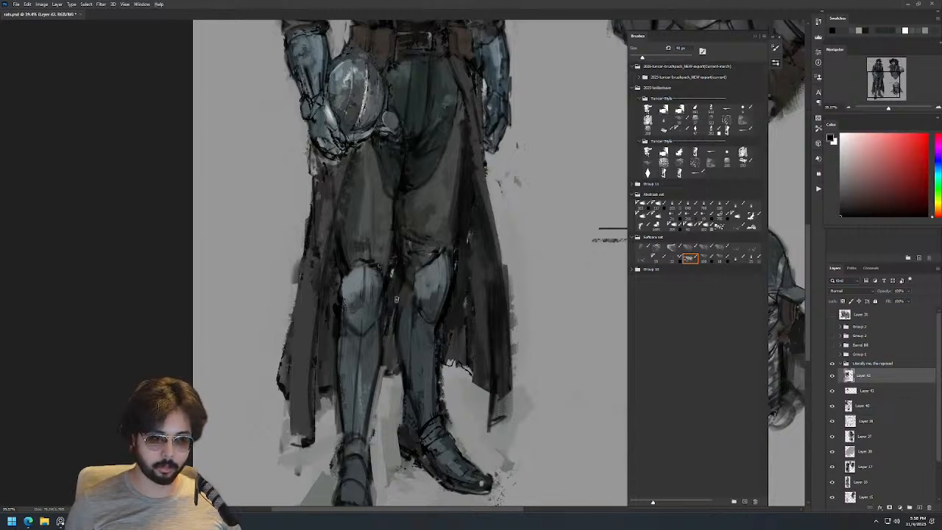
{"action": "left_click", "coordinate": [398, 305], "text": "alt"}
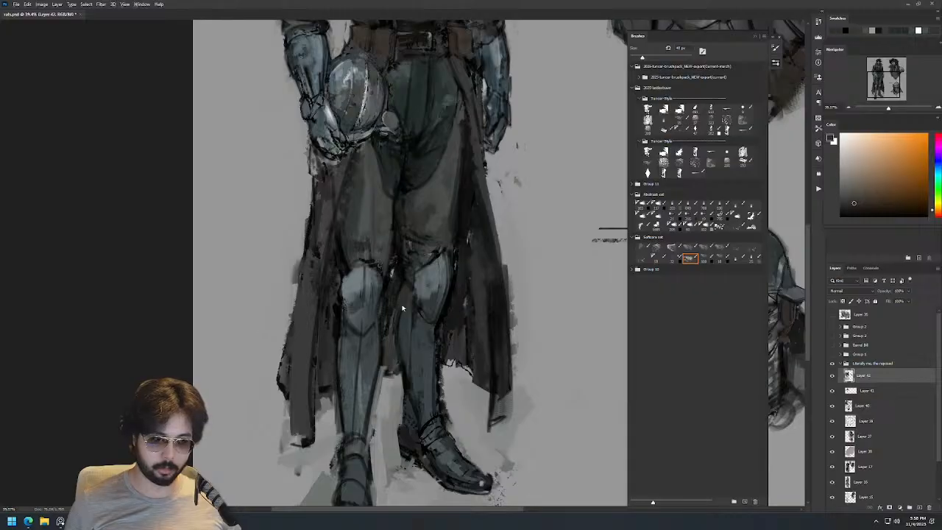
{"action": "left_click", "coordinate": [403, 301], "text": "alt"}
{"action": "left_click", "coordinate": [398, 304], "text": "alt"}
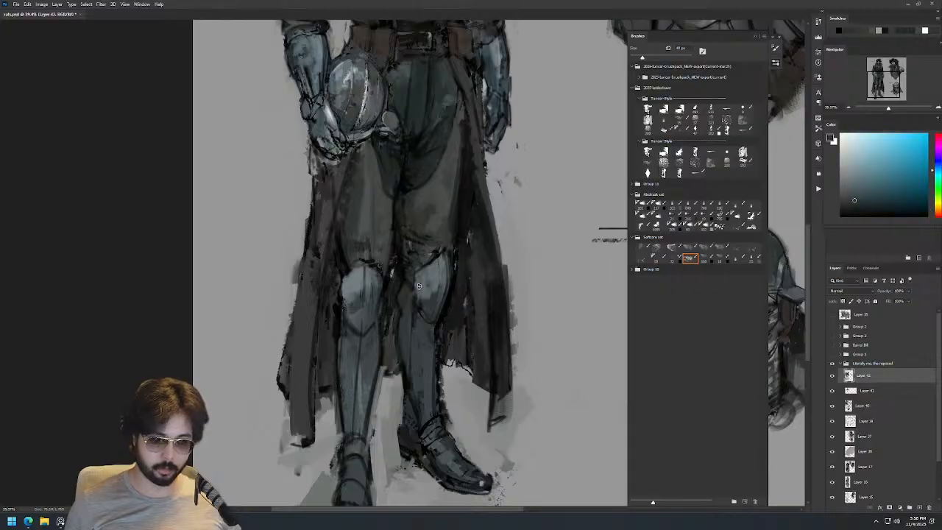
{"action": "left_click", "coordinate": [401, 323], "text": "alt"}
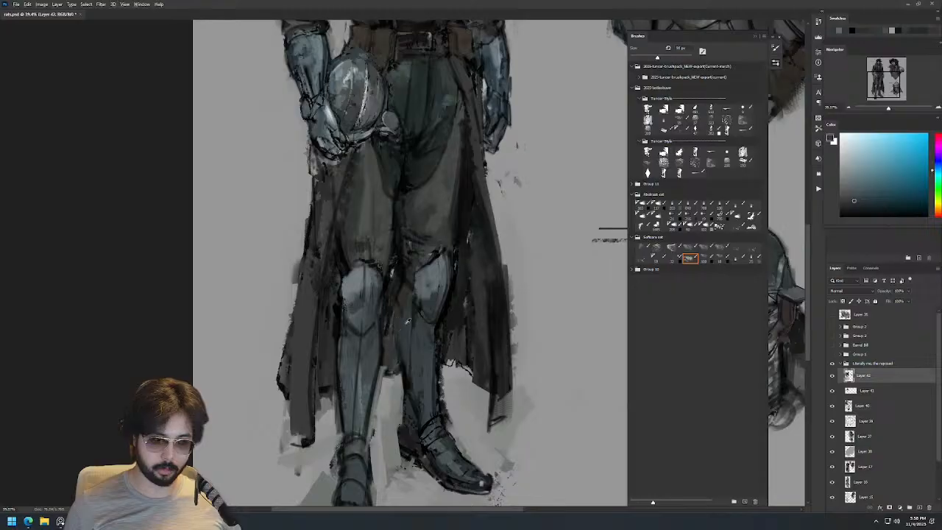
{"action": "left_click", "coordinate": [396, 312], "text": "alt"}
{"action": "right_click", "coordinate": [397, 312], "text": "alt"}
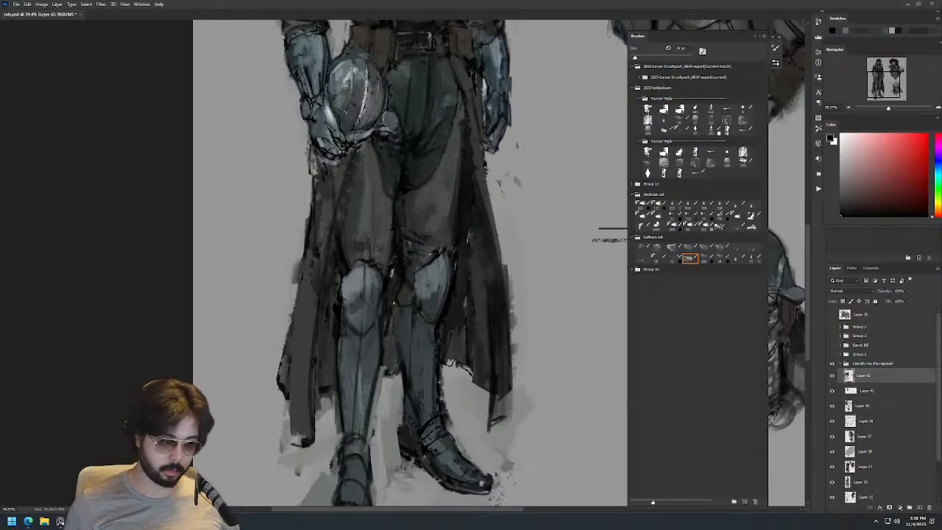
Shade the bent leg's shin armour with sampled blue-grey tones and a larger brush.
{"action": "left_click", "coordinate": [429, 353], "text": "alt"}
{"action": "right_click", "coordinate": [437, 398], "text": "alt"}
{"action": "left_click", "coordinate": [416, 324], "text": "alt"}
{"action": "right_click", "coordinate": [437, 424], "text": "alt"}
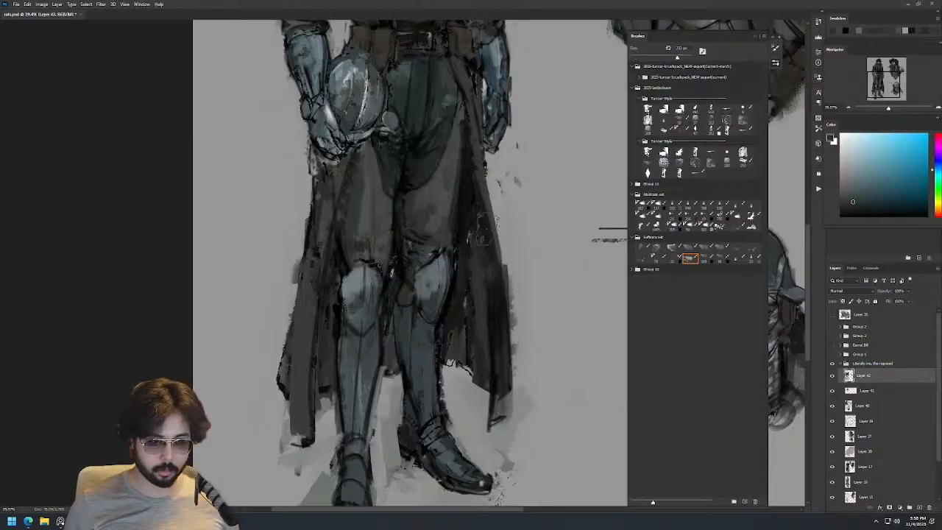
{"action": "left_click", "coordinate": [495, 402], "text": "alt"}
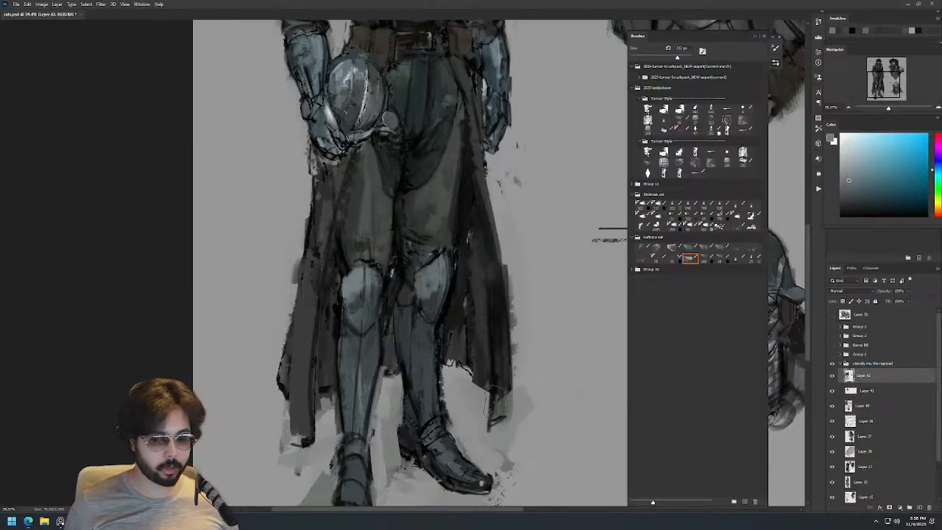
{"action": "mouse_move", "coordinate": [438, 427]}
{"action": "left_mouse_down"}
{"action": "mouse_move", "coordinate": [421, 449]}
{"action": "mouse_move", "coordinate": [444, 460]}
{"action": "mouse_move", "coordinate": [404, 401]}
{"action": "mouse_move", "coordinate": [425, 457]}
{"action": "left_mouse_up"}
{"action": "right_click", "coordinate": [419, 433], "text": "alt"}
{"action": "key", "text": "ctrl+z"}
{"action": "key", "text": "ctrl+z"}
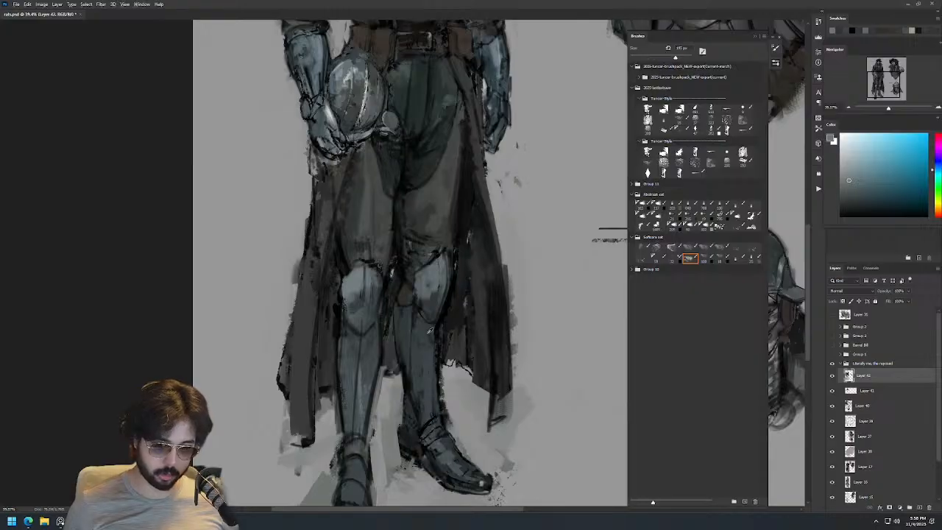
Paint over the ankle straps on the bent leg's boot with sampled dark and blue-grey tones, varying the brush size.
{"action": "left_click", "coordinate": [431, 355], "text": "alt"}
{"action": "left_click", "coordinate": [421, 423], "text": "alt"}
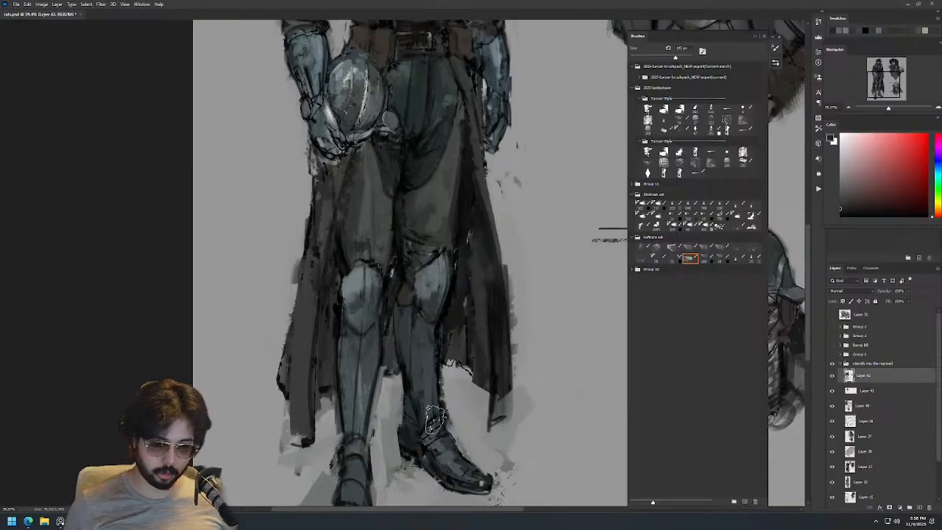
{"action": "right_click", "coordinate": [434, 435], "text": "alt"}
{"action": "left_click_drag", "start_coordinate": [416, 400], "coordinate": [420, 420]}
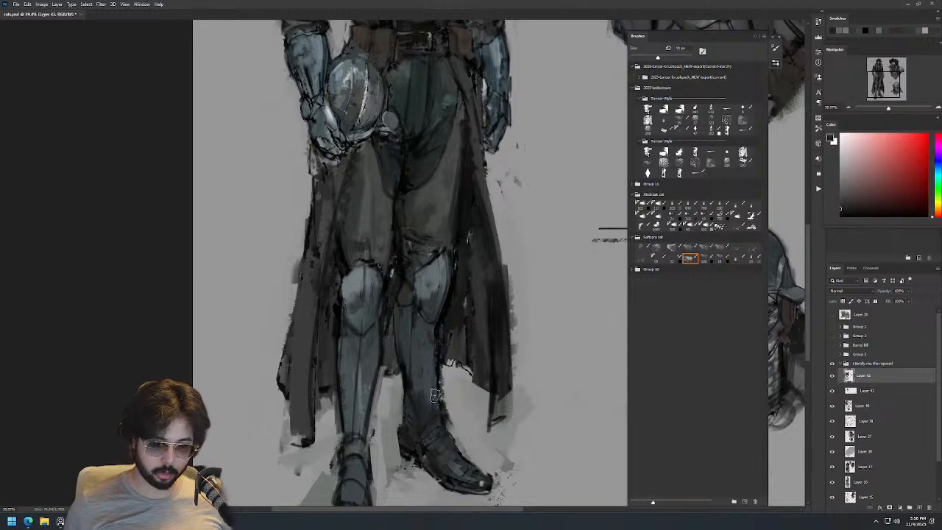
{"action": "left_click", "coordinate": [414, 390], "text": "alt"}
{"action": "right_click", "coordinate": [413, 390], "text": "alt"}
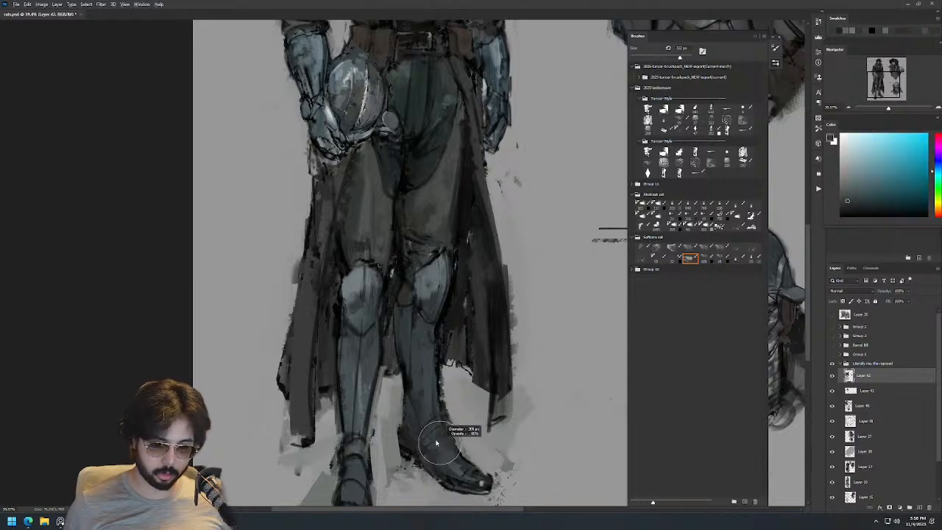
{"action": "left_click", "coordinate": [420, 434], "text": "alt"}
{"action": "right_click", "coordinate": [446, 450], "text": "alt"}
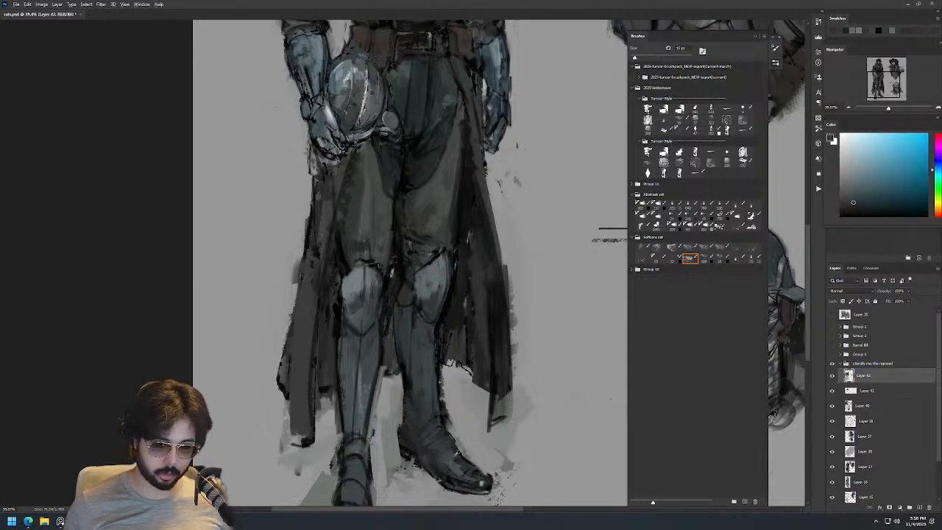
{"action": "left_click", "coordinate": [450, 459], "text": "alt"}
Repaint the bent leg's boot from ankle to instep in a sampled dark brown-grey.
{"action": "left_click", "coordinate": [403, 296], "text": "alt"}
{"action": "right_click", "coordinate": [422, 372], "text": "alt"}
{"action": "mouse_move", "coordinate": [421, 408]}
{"action": "left_mouse_down"}
{"action": "mouse_move", "coordinate": [466, 445]}
{"action": "mouse_move", "coordinate": [412, 416]}
{"action": "mouse_move", "coordinate": [435, 476]}
{"action": "left_mouse_up"}
{"action": "right_click", "coordinate": [440, 424], "text": "alt"}
{"action": "left_click", "coordinate": [426, 428], "text": "alt"}
{"action": "right_click", "coordinate": [433, 457], "text": "alt"}
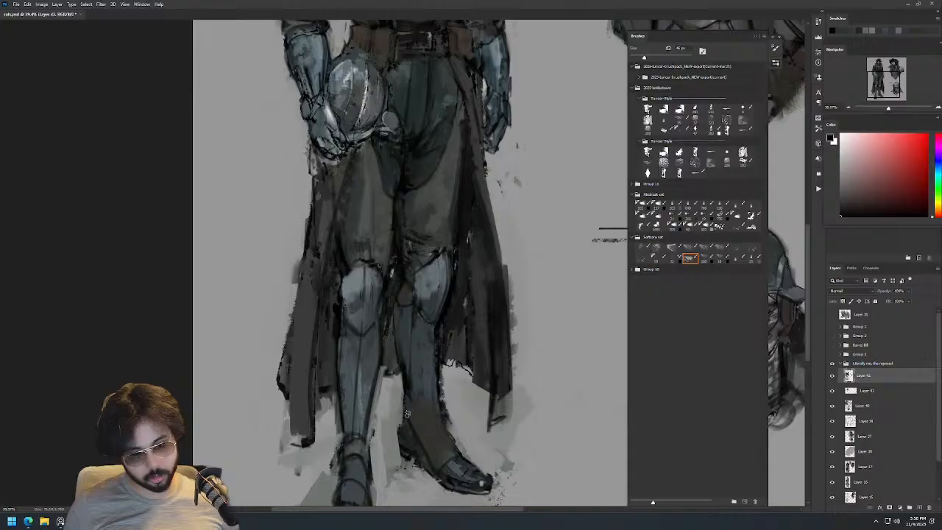
Extend the brown-grey boot shaft up the shin, outline its upper edge in black, and touch up the shin armour with sampled blue-greys.
{"action": "left_click", "coordinate": [428, 416], "text": "alt"}
{"action": "right_click", "coordinate": [430, 391], "text": "alt"}
{"action": "left_click", "coordinate": [434, 389], "text": "alt"}
{"action": "mouse_move", "coordinate": [413, 382]}
{"action": "left_mouse_down"}
{"action": "mouse_move", "coordinate": [438, 386]}
{"action": "mouse_move", "coordinate": [454, 439]}
{"action": "left_mouse_up"}
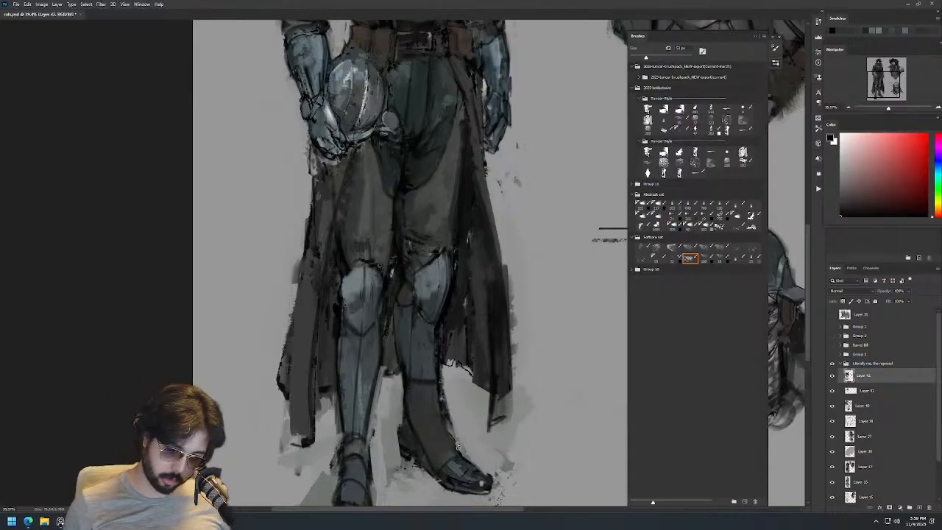
{"action": "key", "text": "ctrl+z"}
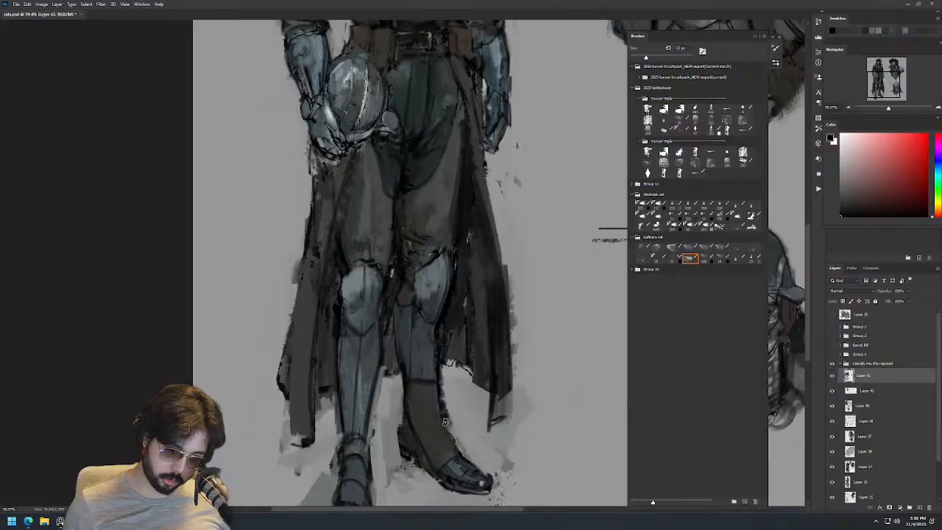
{"action": "left_click", "coordinate": [425, 386], "text": "alt"}
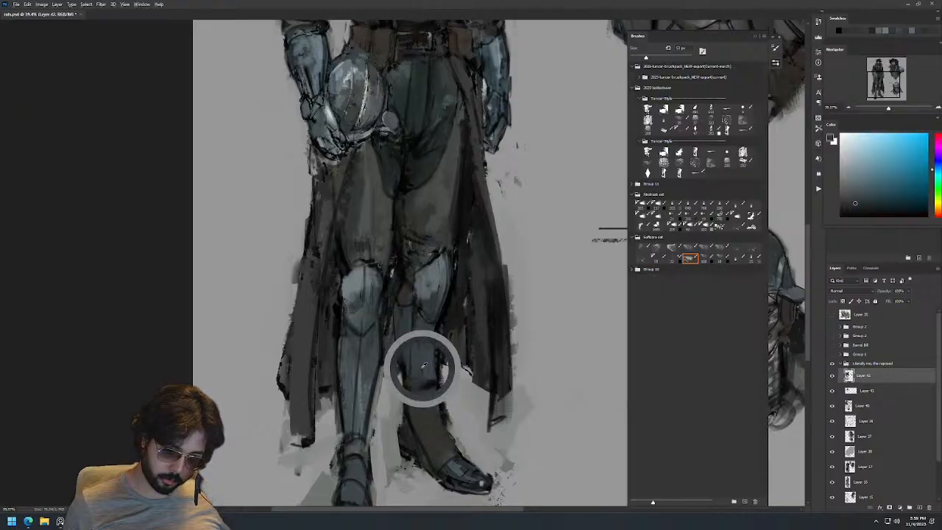
{"action": "left_click", "coordinate": [431, 278], "text": "alt"}
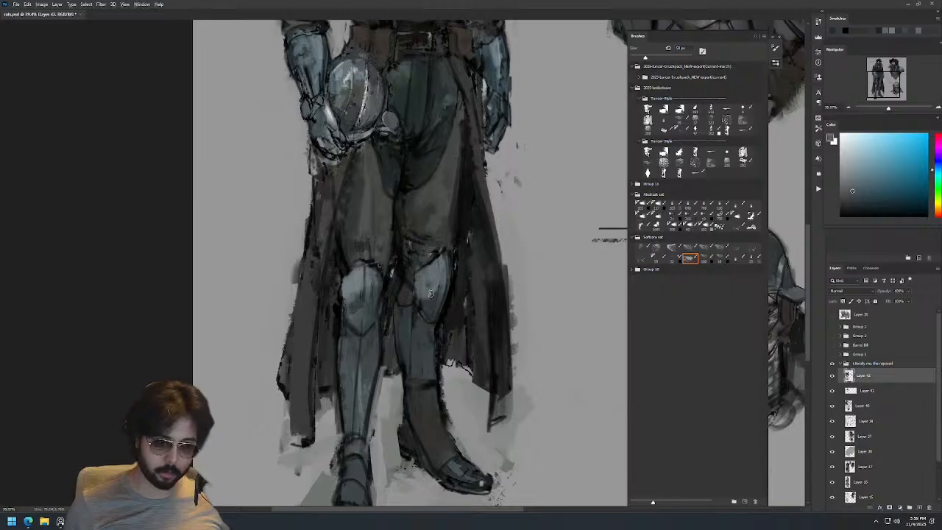
Check the whole sheet and flip the canvas horizontally back to its original orientation.
{"action": "key", "text": "z"}
{"action": "left_click_drag", "start_coordinate": [475, 353], "coordinate": [419, 353]}
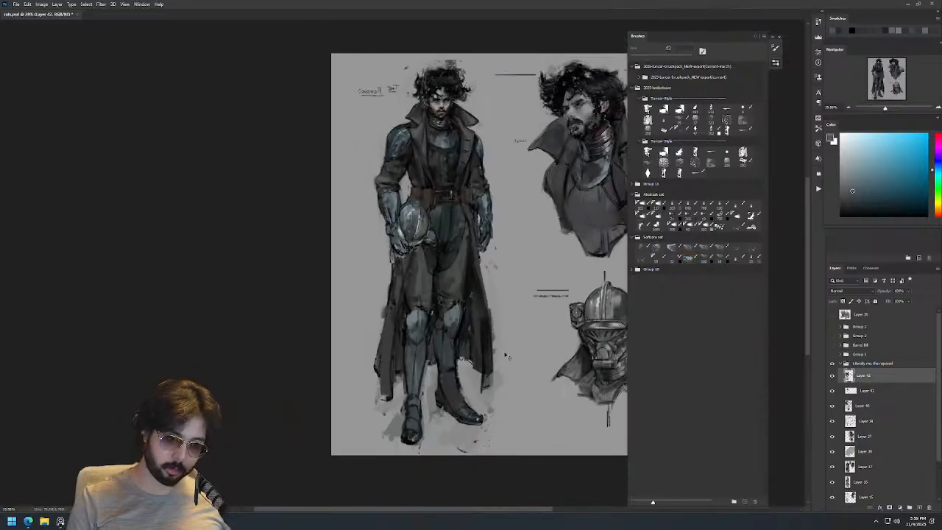
{"action": "key", "text": "ctrl+shift+h"}
{"action": "left_click_drag", "start_coordinate": [512, 389], "coordinate": [338, 364]}
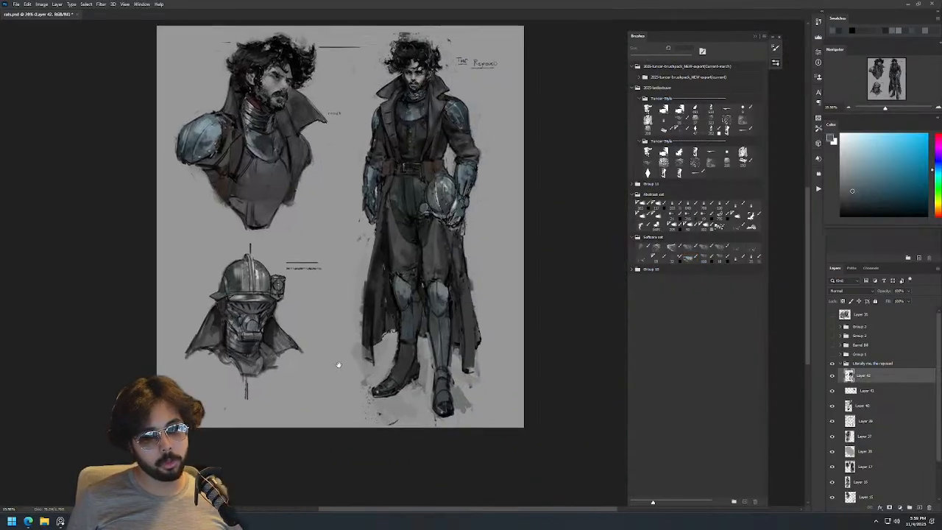
Smooth the instep of the repainted boot behind the toe cap with sampled brown-grey tones.
{"action": "left_click_drag", "start_coordinate": [417, 392], "coordinate": [492, 392]}
{"action": "left_click", "coordinate": [388, 337], "text": "alt"}
{"action": "left_click", "coordinate": [385, 350], "text": "alt"}
{"action": "left_click_drag", "start_coordinate": [381, 358], "coordinate": [385, 374]}
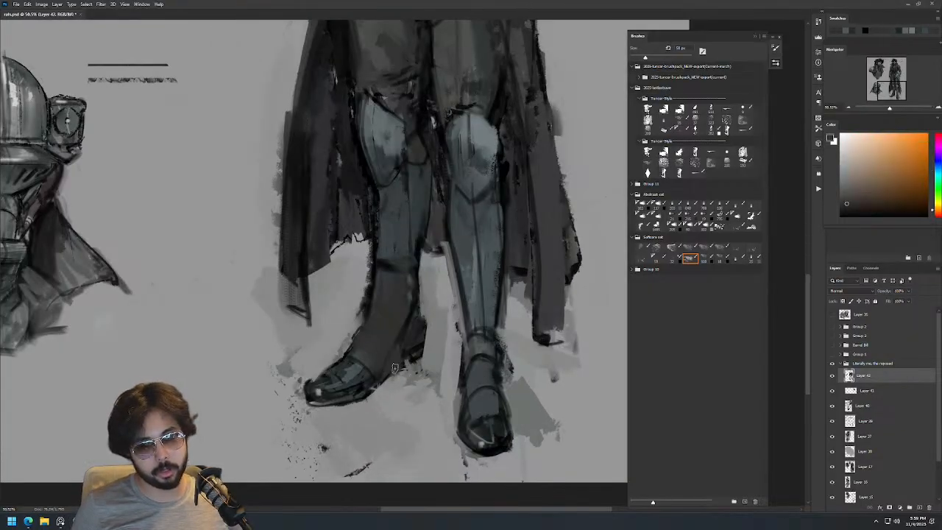
Darken the heel and back edge of the repainted boot in black with a smaller brush, undoing the last stroke.
{"action": "key", "text": "d"}
{"action": "key", "text": "bracketleft"}
{"action": "left_click_drag", "start_coordinate": [403, 338], "coordinate": [402, 373]}
{"action": "key", "text": "bracketleft"}
{"action": "key", "text": "bracketleft"}
{"action": "key", "text": "bracketleft"}
{"action": "key", "text": "bracketleft"}
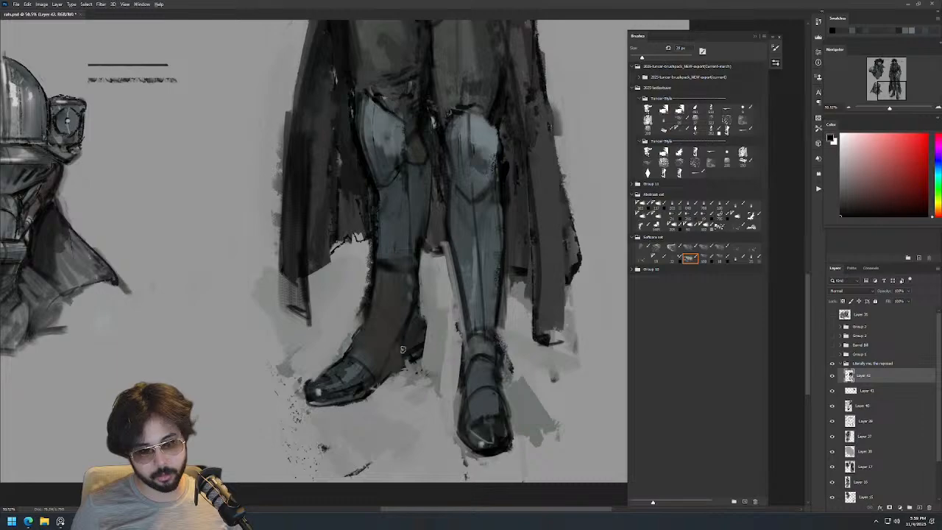
{"action": "left_click_drag", "start_coordinate": [420, 269], "coordinate": [425, 306]}
{"action": "key", "text": "ctrl+z"}
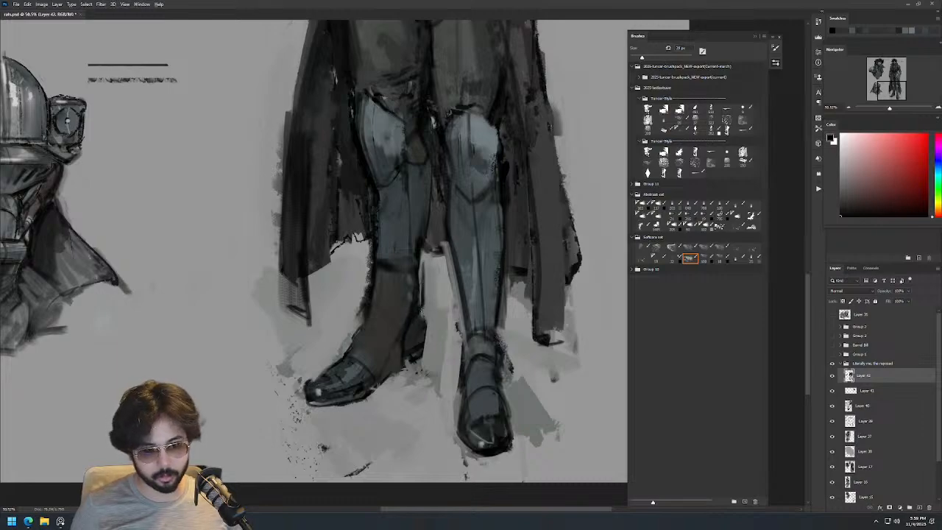
Fill the front of the repainted boot shaft with a sampled brown-grey and outline its front edge in black.
{"action": "left_click", "coordinate": [383, 296], "text": "alt"}
{"action": "left_click_drag", "start_coordinate": [374, 272], "coordinate": [374, 323]}
{"action": "key", "text": "d"}
{"action": "key", "text": "bracketleft"}
{"action": "left_click_drag", "start_coordinate": [374, 275], "coordinate": [371, 332]}
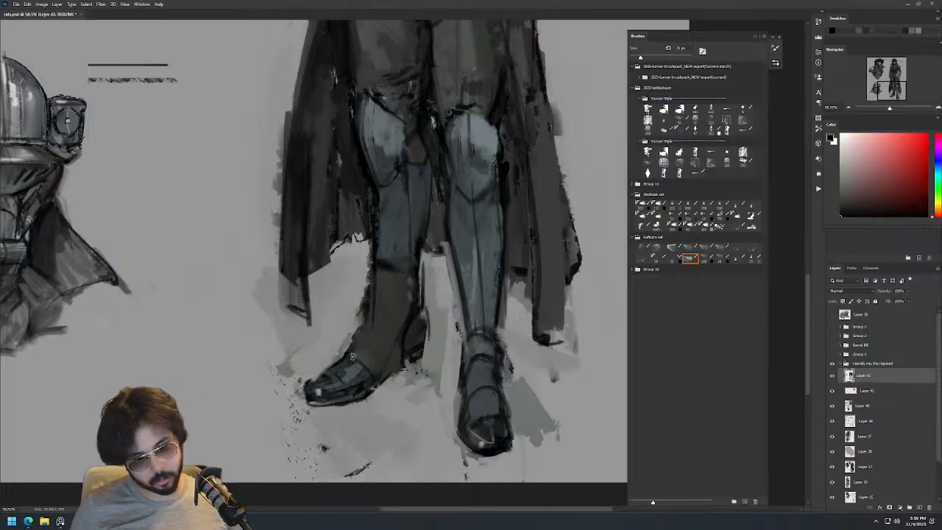
Refine the toe cap of the repainted boot with sampled dark tones.
{"action": "left_click_drag", "start_coordinate": [416, 293], "coordinate": [453, 302]}
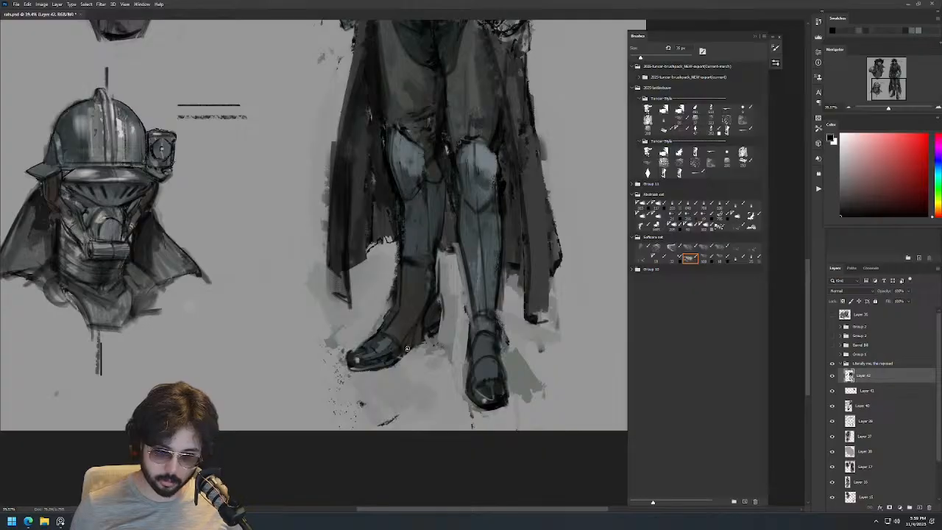
{"action": "left_click", "coordinate": [374, 345], "text": "alt"}
{"action": "left_click_drag", "start_coordinate": [364, 353], "coordinate": [349, 352]}
{"action": "left_click", "coordinate": [353, 352], "text": "alt"}
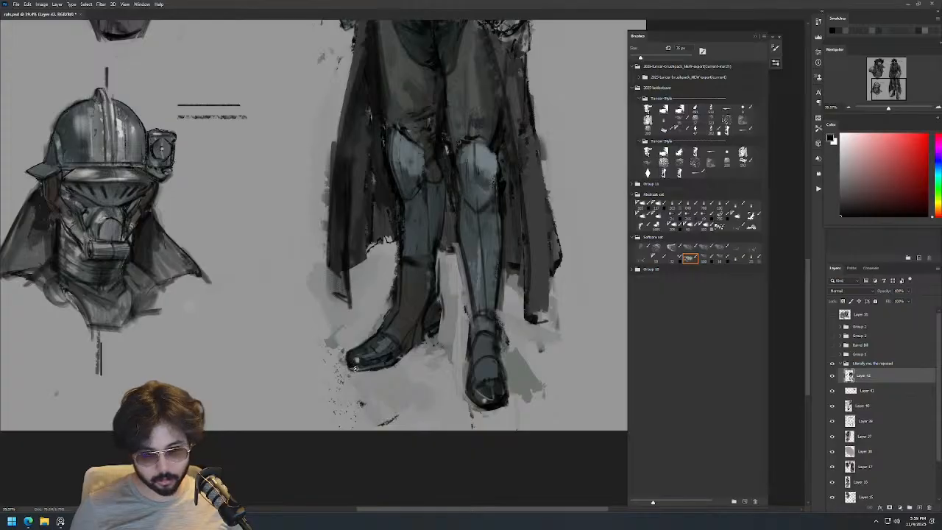
Clean up the edge along the sole and heel of the side-turned boot with colours sampled from the ground.
{"action": "left_click", "coordinate": [355, 380], "text": "alt"}
{"action": "mouse_move", "coordinate": [361, 375]}
{"action": "left_mouse_down"}
{"action": "mouse_move", "coordinate": [350, 369]}
{"action": "mouse_move", "coordinate": [401, 365]}
{"action": "left_mouse_up"}
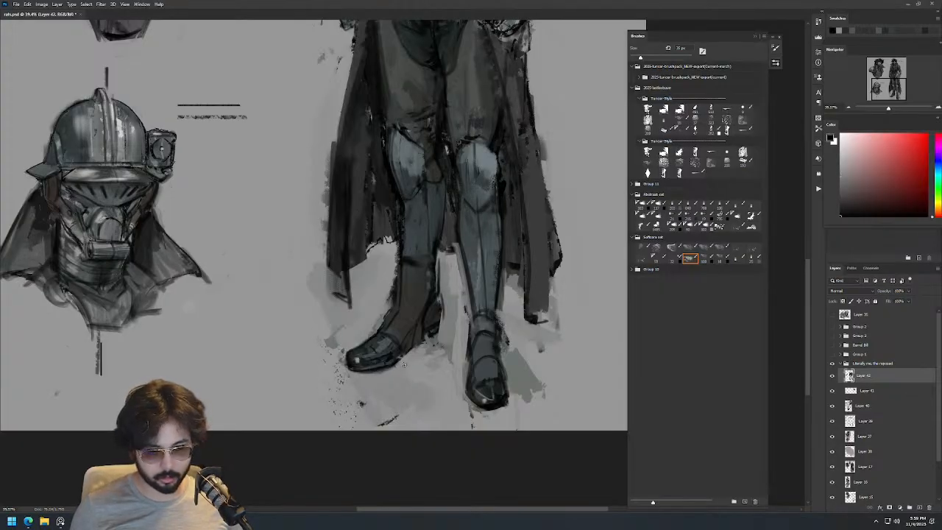
{"action": "left_click", "coordinate": [403, 361], "text": "alt"}
{"action": "left_click", "coordinate": [404, 354], "text": "alt"}
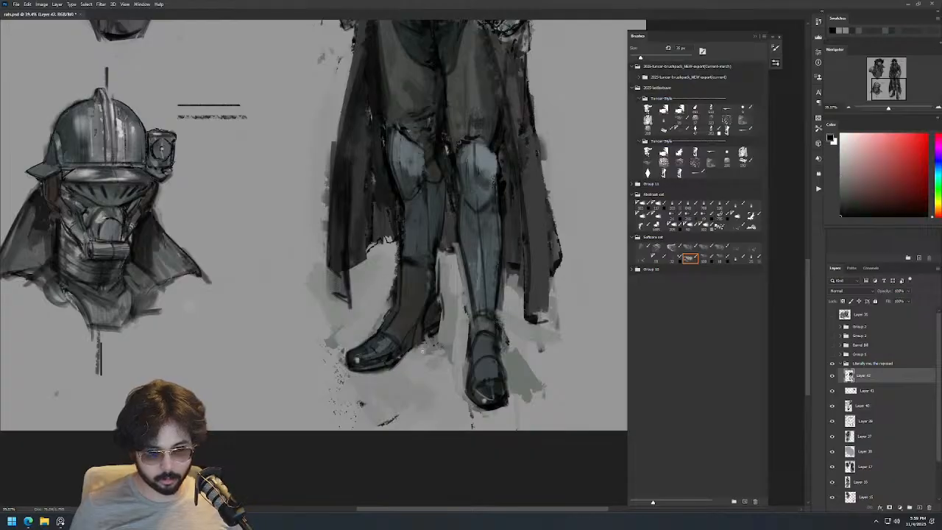
{"action": "scroll", "coordinate": [439, 333], "scroll_direction": "down", "scroll_amount": 1}
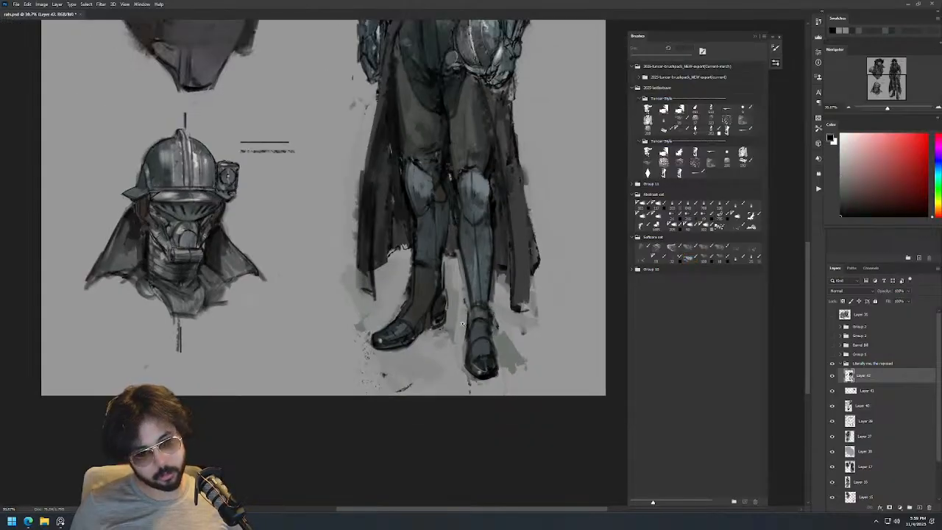
Flip the canvas horizontally and draw a dark V-shaped seam with lengthwise lines on the shaft of the brown boot.
{"action": "key", "text": "ctrl+shift+h"}
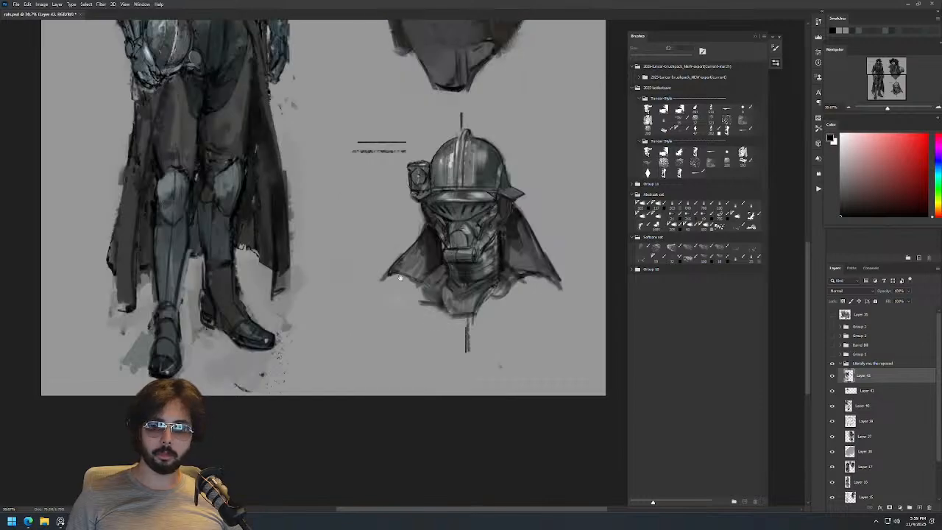
{"action": "left_click_drag", "start_coordinate": [389, 288], "coordinate": [481, 313]}
{"action": "left_click_drag", "start_coordinate": [442, 231], "coordinate": [433, 234]}
{"action": "scroll", "coordinate": [432, 234], "scroll_direction": "down", "scroll_amount": 1}
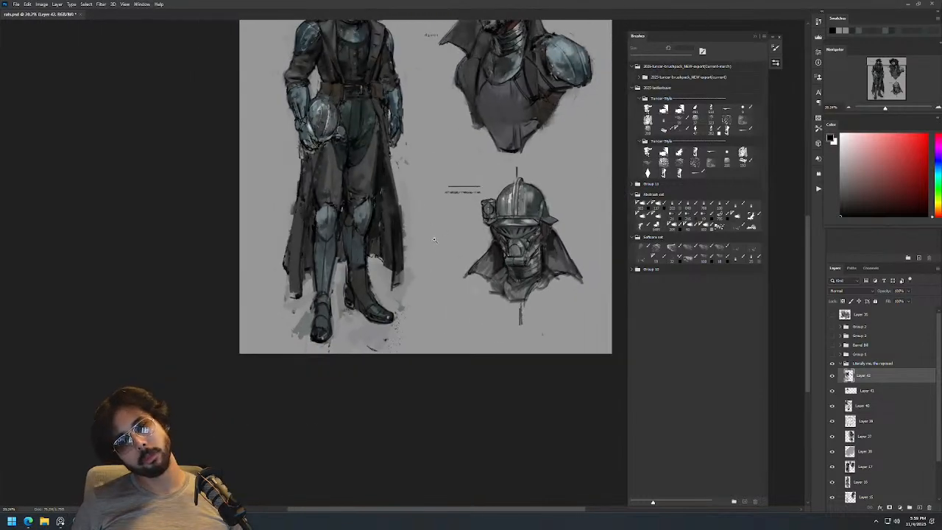
{"action": "scroll", "coordinate": [345, 259], "scroll_direction": "up", "scroll_amount": 5}
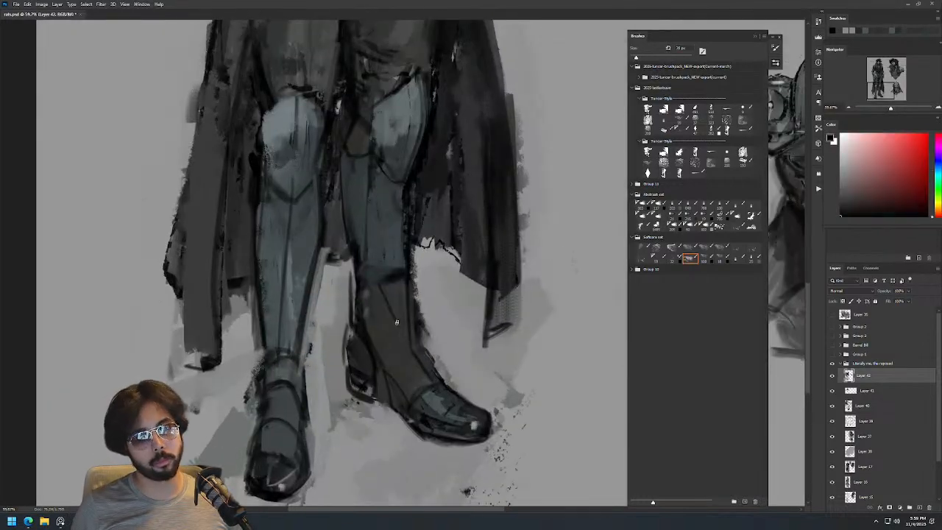
{"action": "left_click_drag", "start_coordinate": [371, 289], "coordinate": [411, 285]}
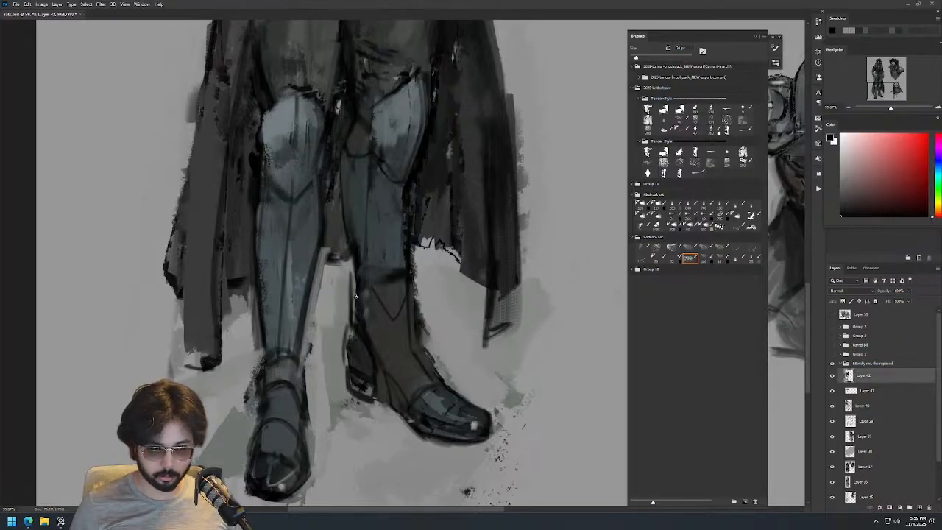
{"action": "scroll", "coordinate": [353, 287], "scroll_direction": "down", "scroll_amount": 5}
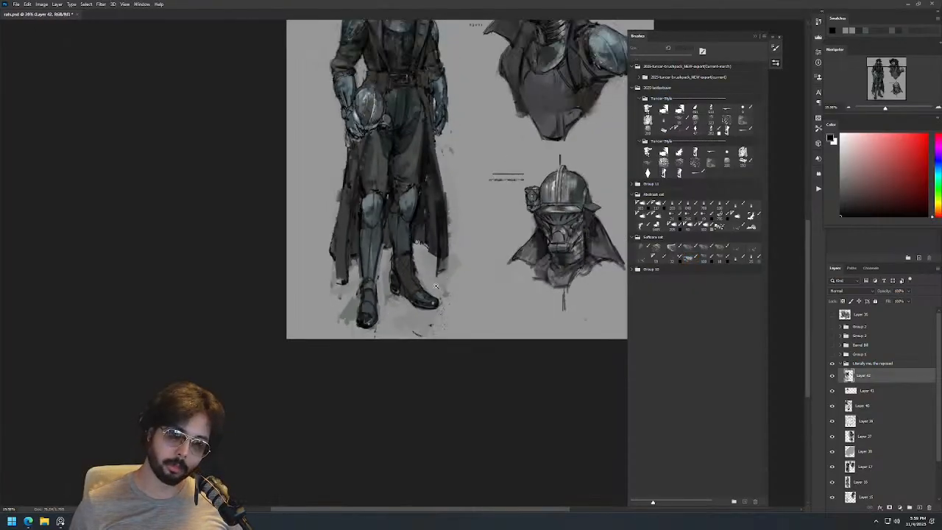
{"action": "scroll", "coordinate": [451, 252], "scroll_direction": "down", "scroll_amount": 1}
{"action": "left_click_drag", "start_coordinate": [421, 257], "coordinate": [471, 259]}
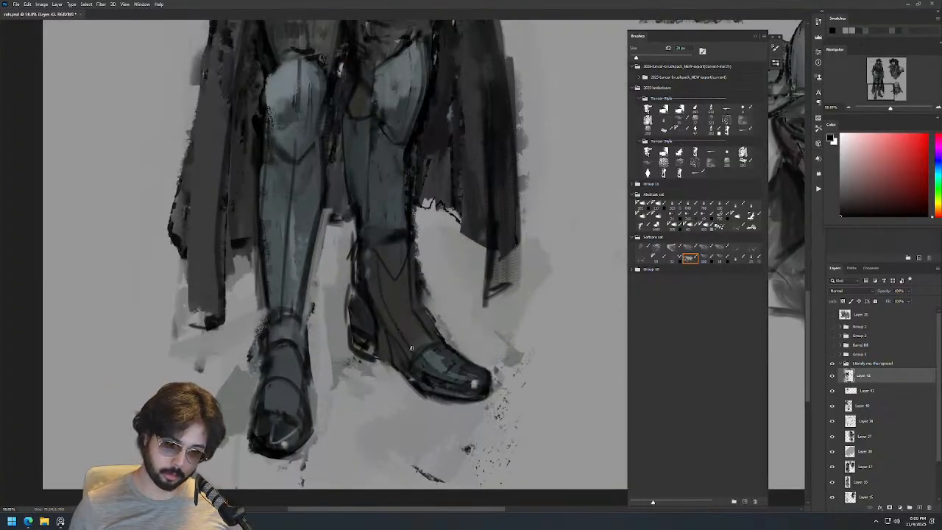
{"action": "scroll", "coordinate": [405, 287], "scroll_direction": "down", "scroll_amount": 4}
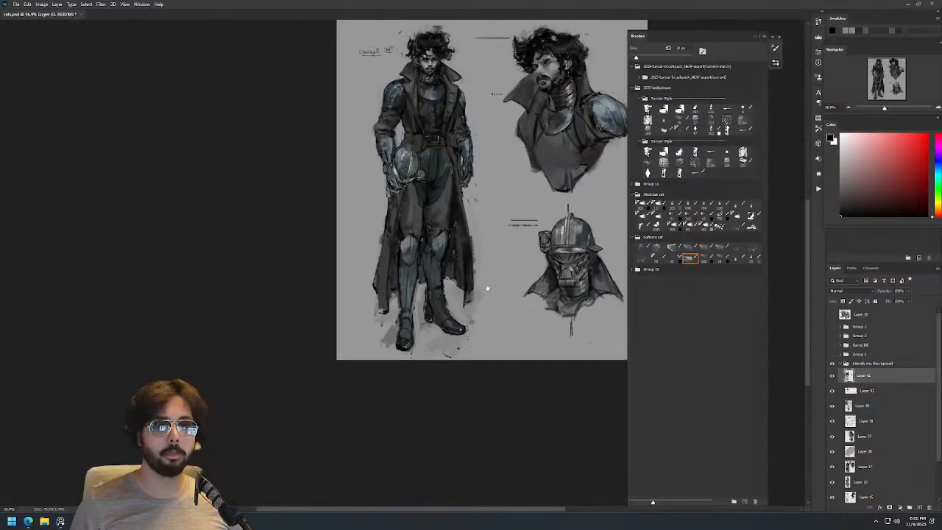
Draw a dark seam across the ankle of the brown boot and rework the front contour beside it.
{"action": "scroll", "coordinate": [444, 355], "scroll_direction": "up", "scroll_amount": 4}
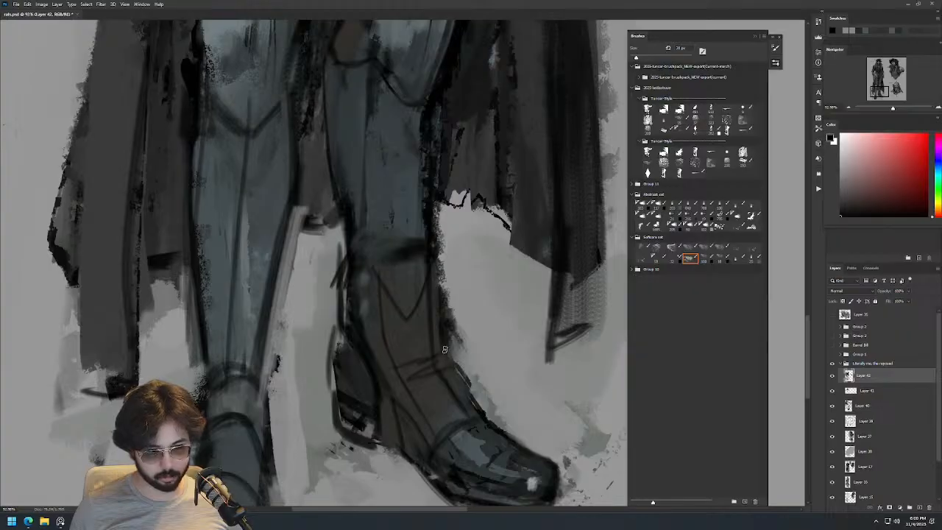
{"action": "scroll", "coordinate": [440, 346], "scroll_direction": "down", "scroll_amount": 3}
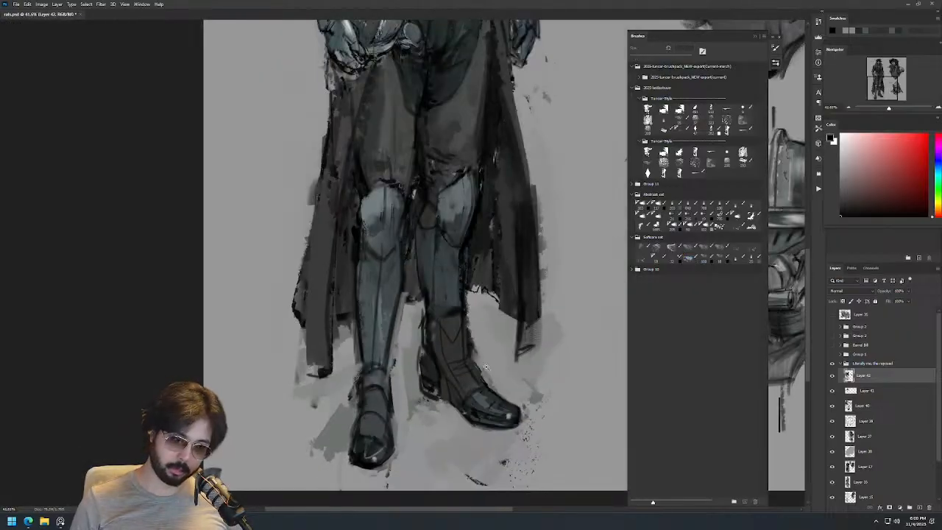
{"action": "right_click", "coordinate": [465, 374]}
{"action": "left_click", "coordinate": [456, 361], "text": "ctrl"}
{"action": "left_click", "coordinate": [457, 362], "text": "ctrl"}
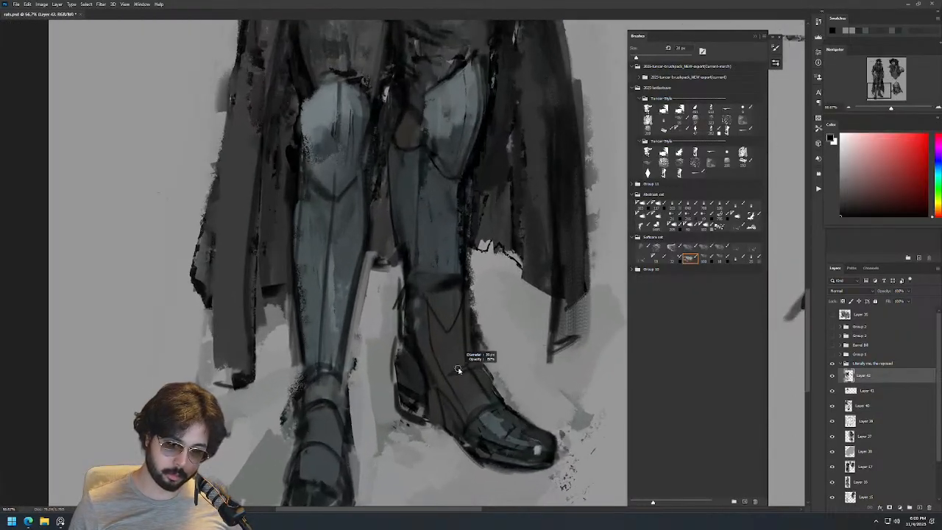
{"action": "left_click_drag", "start_coordinate": [437, 373], "coordinate": [466, 368]}
{"action": "key", "text": "ctrl+z"}
{"action": "left_click", "coordinate": [435, 365], "text": "alt"}
{"action": "key", "text": "d"}
{"action": "key", "text": "bracketleft"}
{"action": "key", "text": "bracketleft"}
{"action": "key", "text": "bracketleft"}
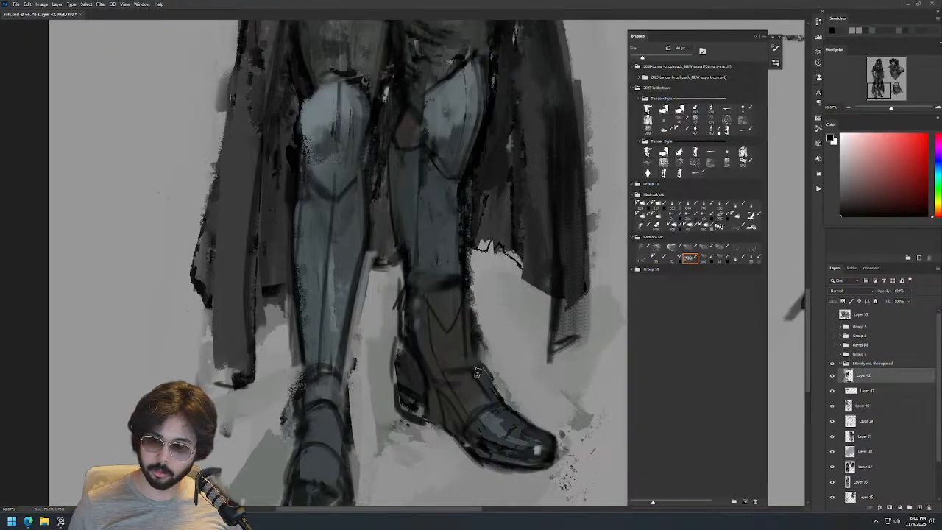
{"action": "right_click", "coordinate": [476, 359], "text": "alt"}
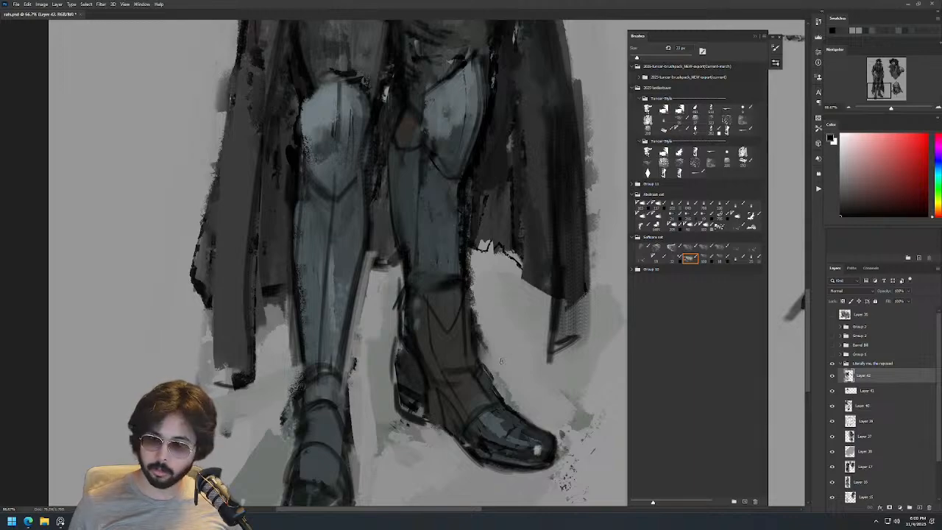
Flip the canvas horizontally and paint the dark instep contour between the ankle and toe cap of the brown boot.
{"action": "key", "text": "ctrl+shift+h"}
{"action": "key", "text": "z"}
{"action": "mouse_move", "coordinate": [500, 320]}
{"action": "left_mouse_down"}
{"action": "mouse_move", "coordinate": [493, 351]}
{"action": "mouse_move", "coordinate": [273, 326]}
{"action": "mouse_move", "coordinate": [382, 300]}
{"action": "left_mouse_up"}
{"action": "key", "text": "b"}
{"action": "left_click", "coordinate": [313, 325], "text": "alt"}
{"action": "left_click_drag", "start_coordinate": [292, 339], "coordinate": [304, 317]}
{"action": "left_click", "coordinate": [302, 321], "text": "alt"}
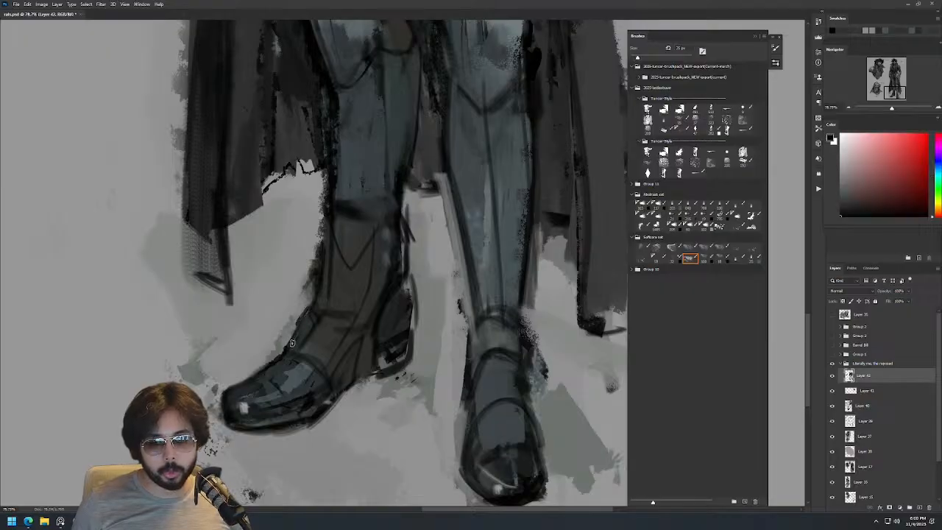
{"action": "left_click_drag", "start_coordinate": [286, 348], "coordinate": [326, 373]}
{"action": "key", "text": "z"}
{"action": "left_click_drag", "start_coordinate": [345, 309], "coordinate": [280, 309]}
{"action": "mouse_move", "coordinate": [372, 271]}
{"action": "left_mouse_down"}
{"action": "mouse_move", "coordinate": [338, 271]}
{"action": "mouse_move", "coordinate": [412, 271]}
{"action": "left_mouse_up"}
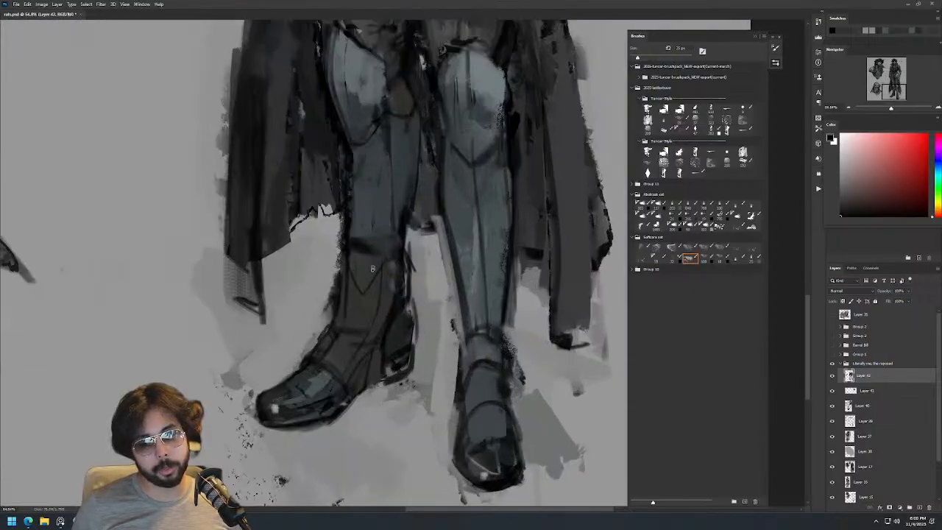
Paint a pointed, slightly flared cuff around the top of the brown boot's shaft with a larger brush.
{"action": "key", "text": "b"}
{"action": "left_click", "coordinate": [363, 269], "text": "alt"}
{"action": "right_click", "coordinate": [351, 250], "text": "alt"}
{"action": "left_click", "coordinate": [341, 249], "text": "alt"}
{"action": "right_click", "coordinate": [345, 260], "text": "alt"}
{"action": "mouse_move", "coordinate": [338, 246]}
{"action": "left_mouse_down"}
{"action": "mouse_move", "coordinate": [366, 301]}
{"action": "mouse_move", "coordinate": [394, 262]}
{"action": "mouse_move", "coordinate": [371, 277]}
{"action": "mouse_move", "coordinate": [402, 260]}
{"action": "left_mouse_up"}
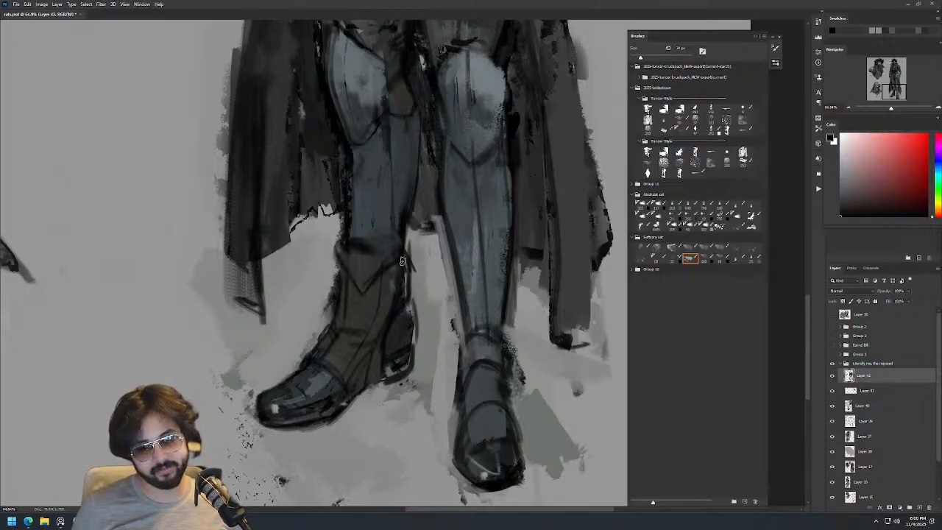
{"action": "scroll", "coordinate": [430, 254], "scroll_direction": "down", "scroll_amount": 2}
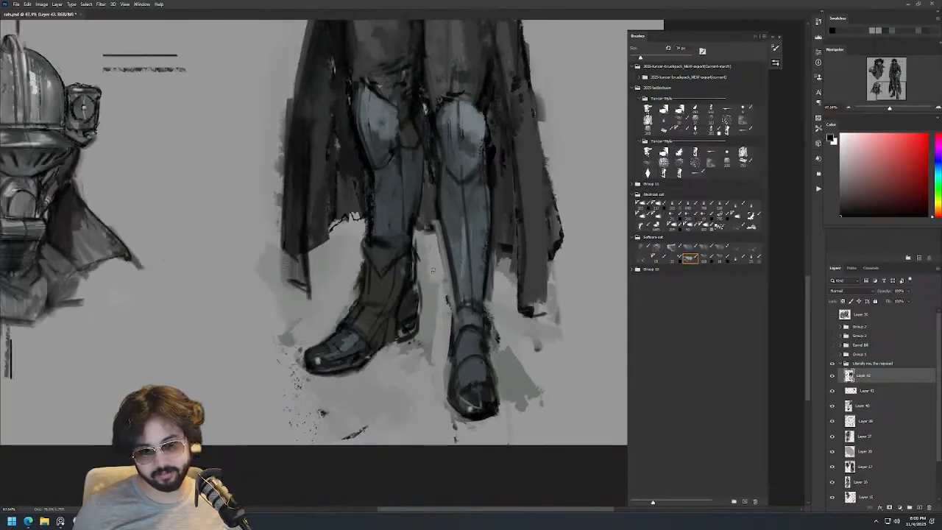
{"action": "scroll", "coordinate": [433, 269], "scroll_direction": "up", "scroll_amount": 3}
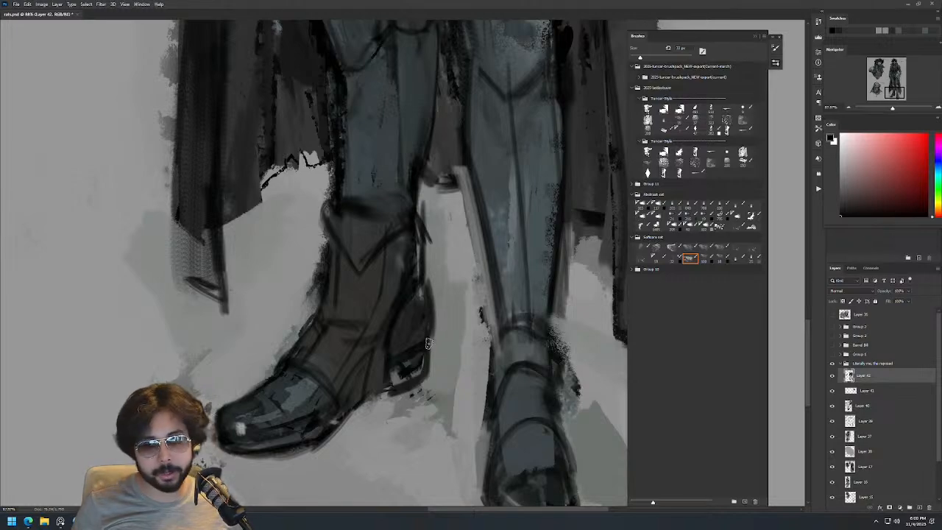
Fill the brown boot's heel block with sampled dark blue-grey and clean up the sole edge under the toe.
{"action": "left_click", "coordinate": [404, 359], "text": "alt"}
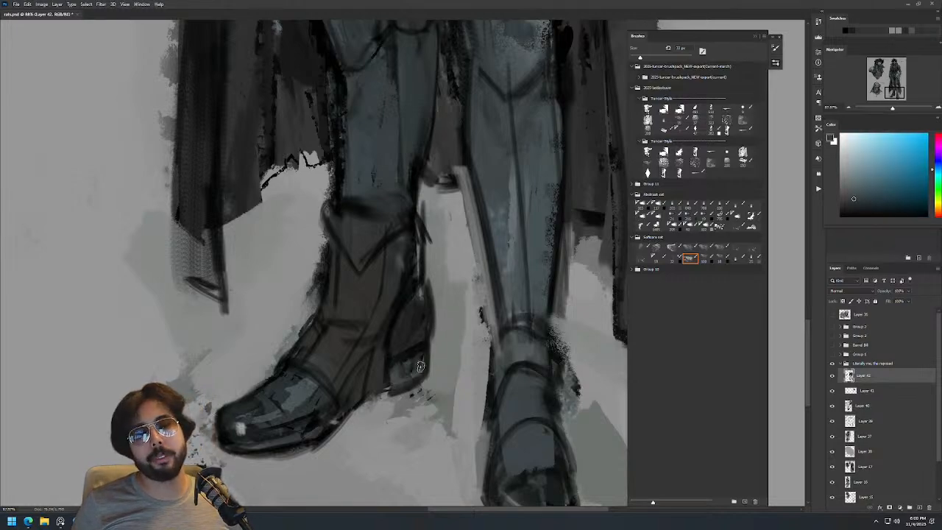
{"action": "left_click", "coordinate": [419, 390], "text": "alt"}
{"action": "mouse_move", "coordinate": [419, 384]}
{"action": "left_mouse_down"}
{"action": "mouse_move", "coordinate": [383, 385]}
{"action": "mouse_move", "coordinate": [420, 374]}
{"action": "mouse_move", "coordinate": [403, 388]}
{"action": "mouse_move", "coordinate": [395, 391]}
{"action": "mouse_move", "coordinate": [428, 364]}
{"action": "left_mouse_up"}
{"action": "key", "text": "d"}
{"action": "left_click", "coordinate": [343, 440], "text": "alt"}
{"action": "mouse_move", "coordinate": [331, 448]}
{"action": "left_mouse_down"}
{"action": "mouse_move", "coordinate": [310, 459]}
{"action": "mouse_move", "coordinate": [346, 424]}
{"action": "mouse_move", "coordinate": [304, 459]}
{"action": "left_mouse_up"}
{"action": "key", "text": "d"}
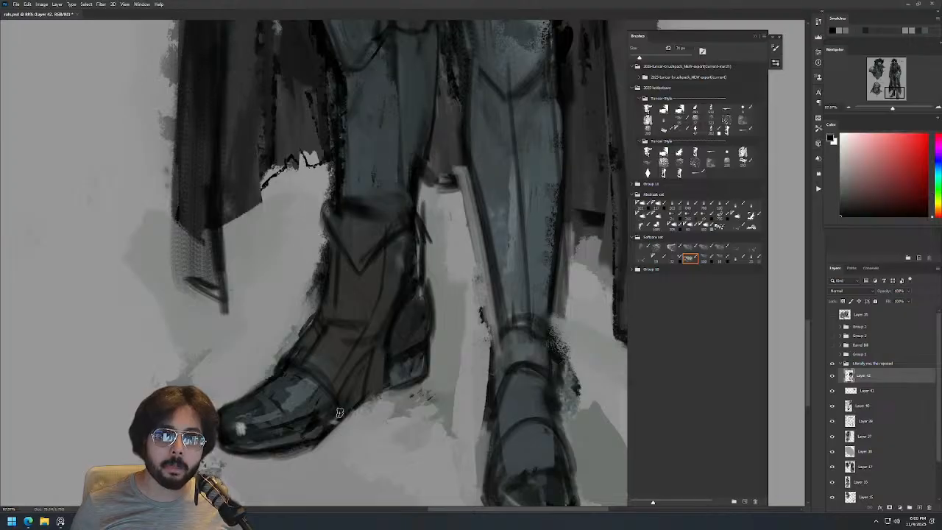
Flip the canvas horizontally and touch up the brown boot with a sampled dark blue-grey.
{"action": "left_click", "coordinate": [273, 401], "text": "alt"}
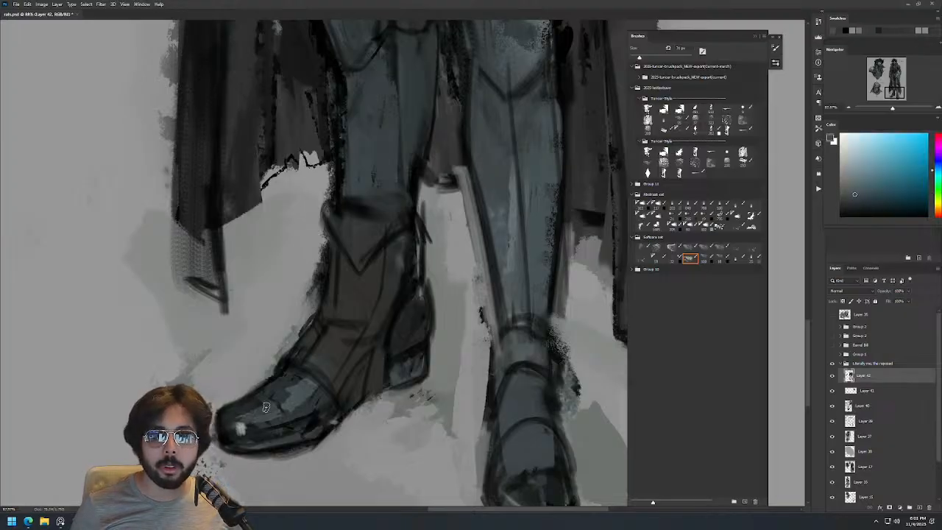
{"action": "key", "text": "z"}
{"action": "left_click_drag", "start_coordinate": [315, 377], "coordinate": [243, 378]}
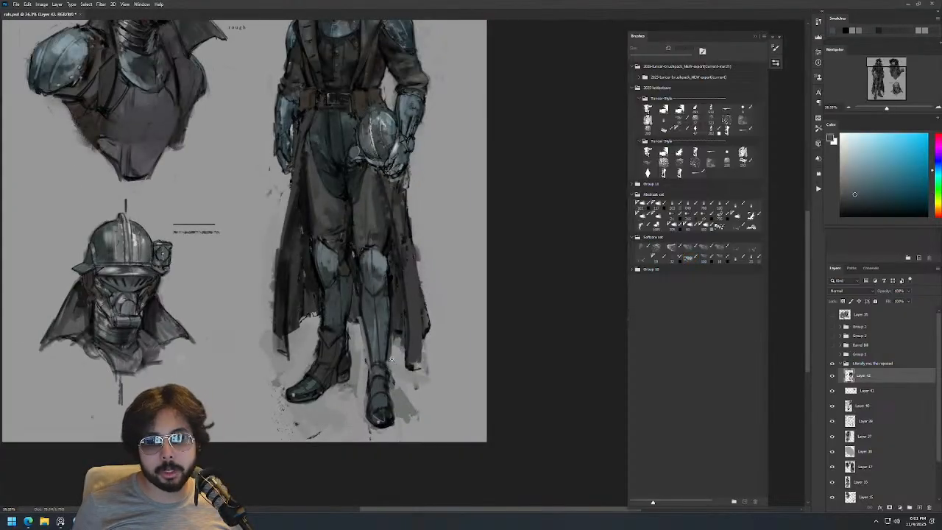
{"action": "key", "text": "F2"}
{"action": "left_click_drag", "start_coordinate": [311, 373], "coordinate": [467, 308]}
{"action": "left_click_drag", "start_coordinate": [319, 306], "coordinate": [383, 306]}
{"action": "key", "text": "b"}
{"action": "left_click", "coordinate": [362, 348], "text": "alt"}
{"action": "left_click_drag", "start_coordinate": [359, 344], "coordinate": [367, 356]}
{"action": "key", "text": "z"}
{"action": "left_click_drag", "start_coordinate": [419, 299], "coordinate": [405, 363]}
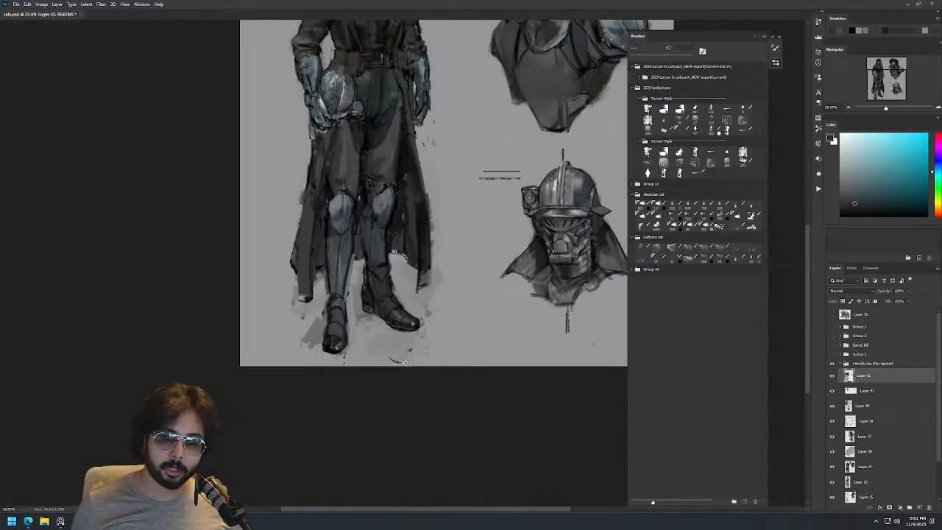
Redraw the dark contour along the back of the brown boot's heel with a small black brush.
{"action": "left_click_drag", "start_coordinate": [398, 287], "coordinate": [462, 286]}
{"action": "key", "text": "b"}
{"action": "key", "text": "d"}
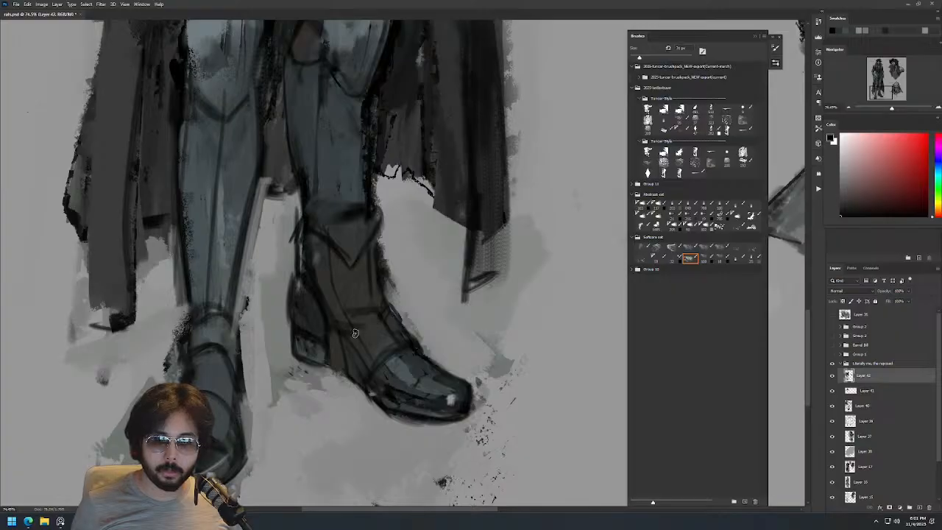
{"action": "left_click", "coordinate": [327, 300], "text": "alt"}
{"action": "left_click", "coordinate": [298, 284], "text": "alt"}
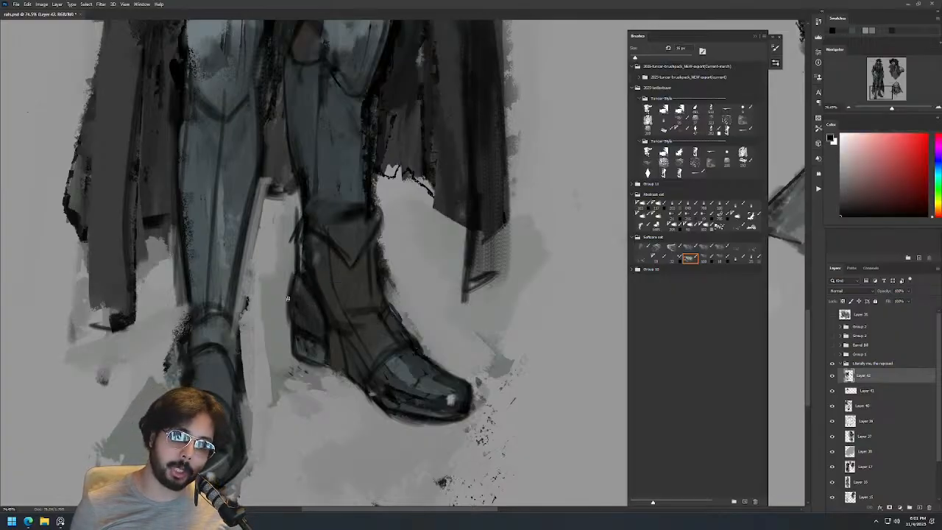
{"action": "left_click_drag", "start_coordinate": [292, 298], "coordinate": [298, 264]}
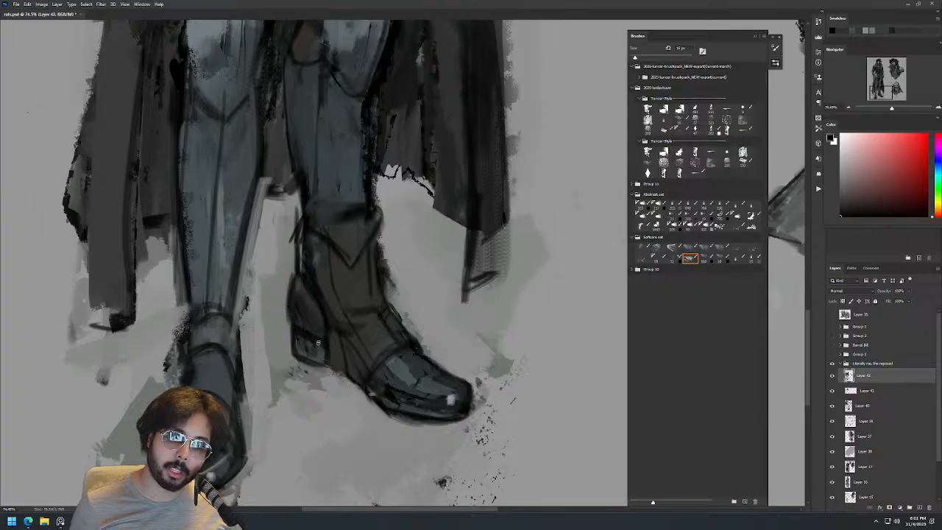
Paint over the brown boot's heel block with sampled dark blue-grey and black to define its shape.
{"action": "right_click", "coordinate": [301, 320], "text": "alt"}
{"action": "left_click", "coordinate": [309, 348], "text": "alt"}
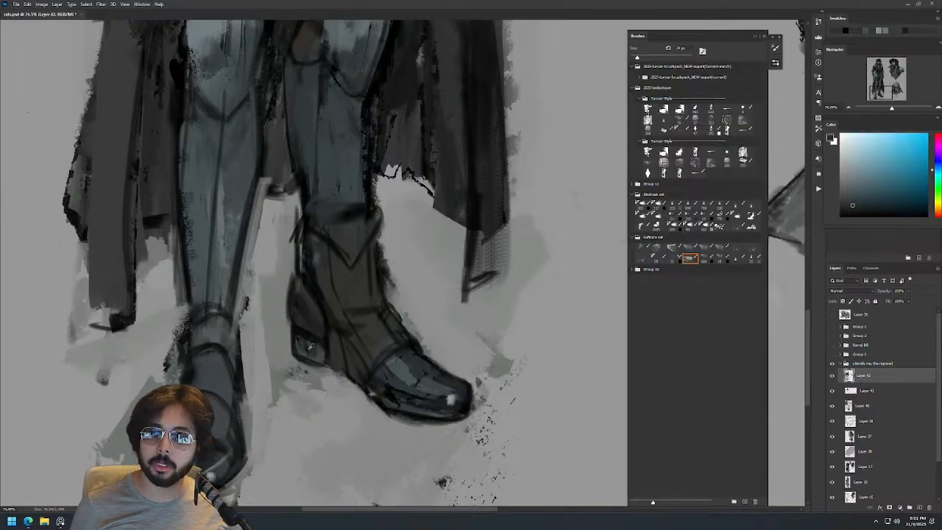
{"action": "left_click", "coordinate": [329, 363], "text": "alt"}
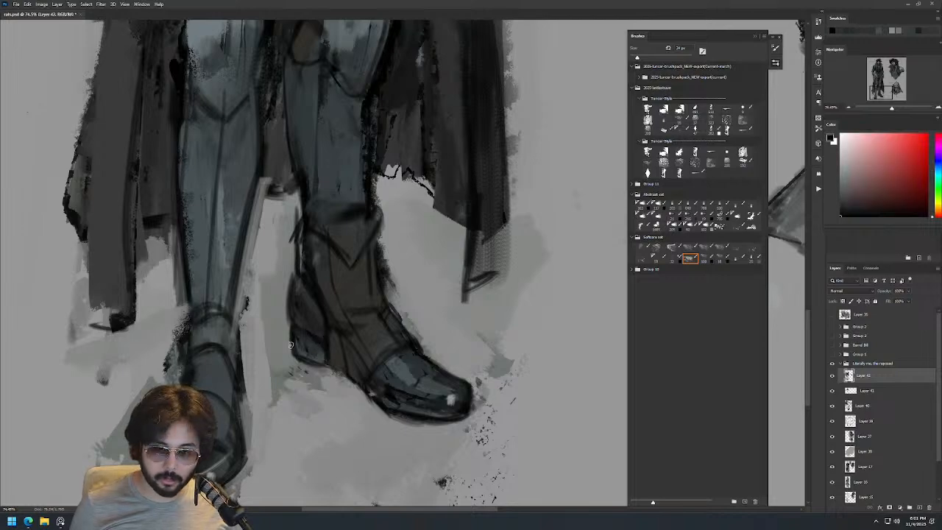
{"action": "left_click", "coordinate": [326, 355], "text": "alt"}
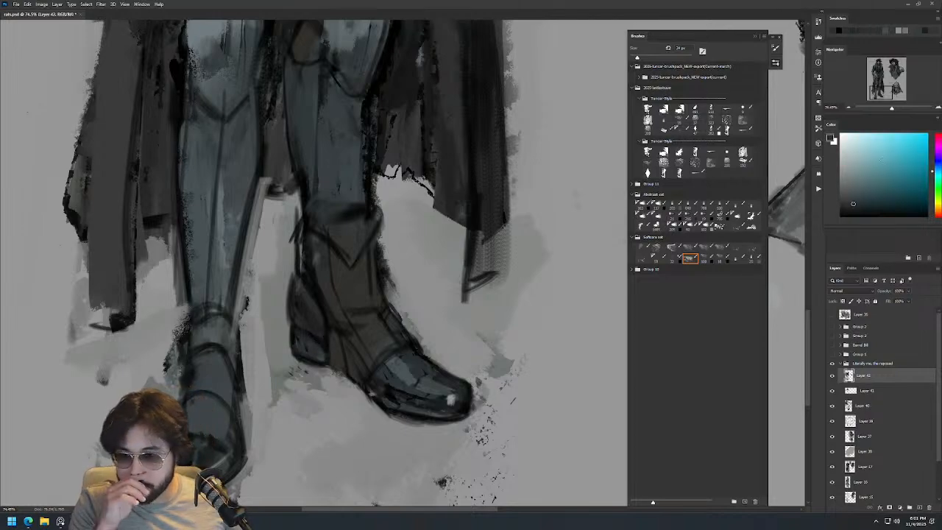
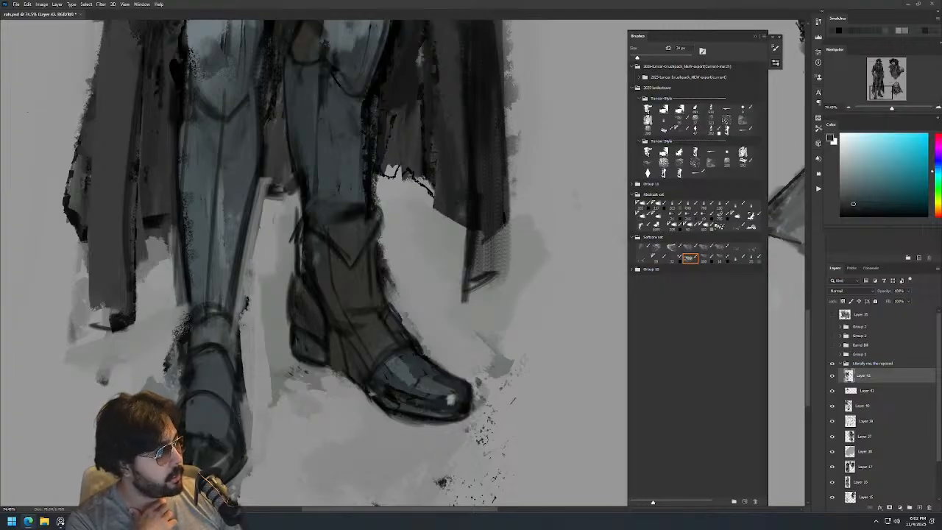
Switch to the browser and examine the Blade Runner street artwork and the neighbouring Moebius comic page in Bing Images.
{"action": "left_click_drag", "start_coordinate": [940, 345], "coordinate": [711, 163]}
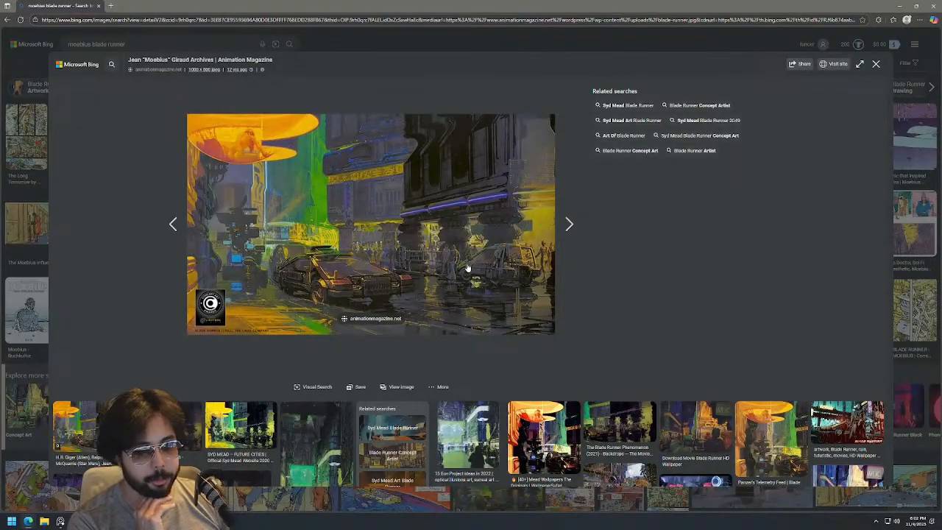
{"action": "left_click", "coordinate": [565, 232]}
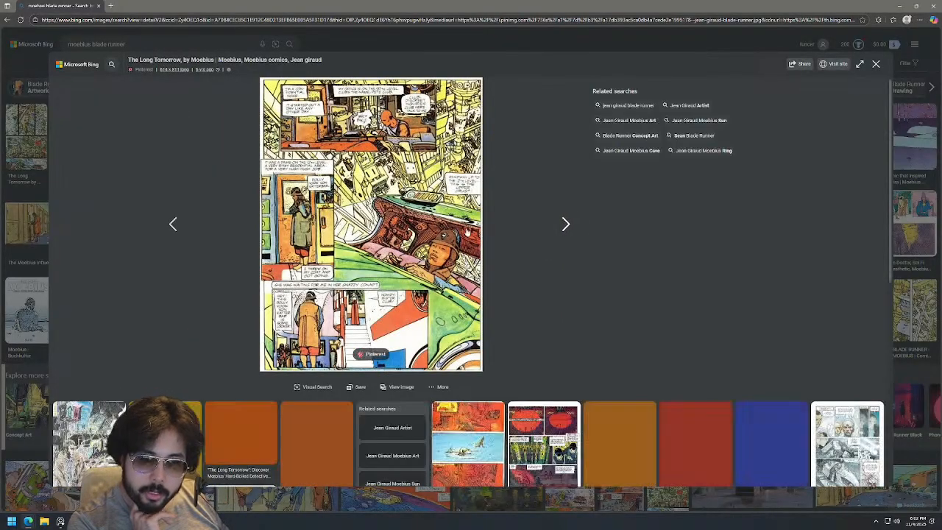
{"action": "left_click", "coordinate": [178, 223]}
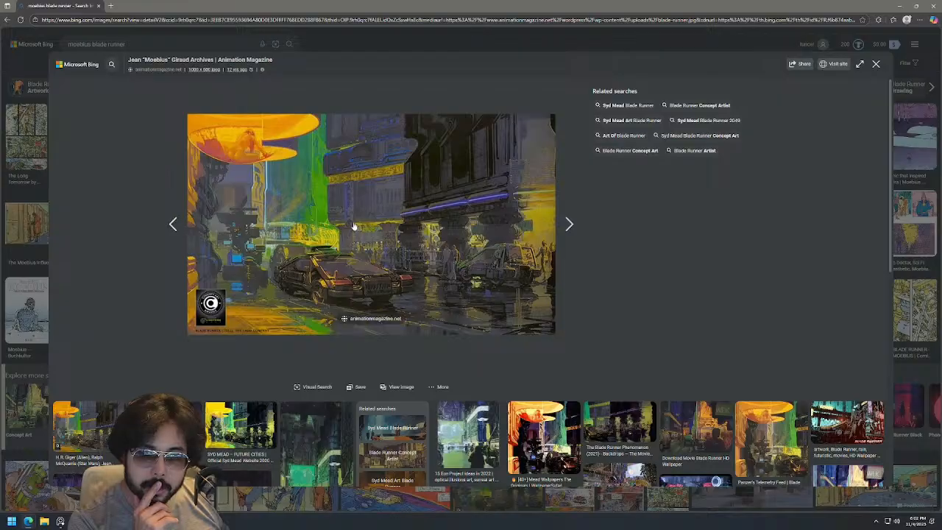
Run the related Bing image search for Syd Mead Blade Runner from the street artwork.
{"action": "key", "text": "Right"}
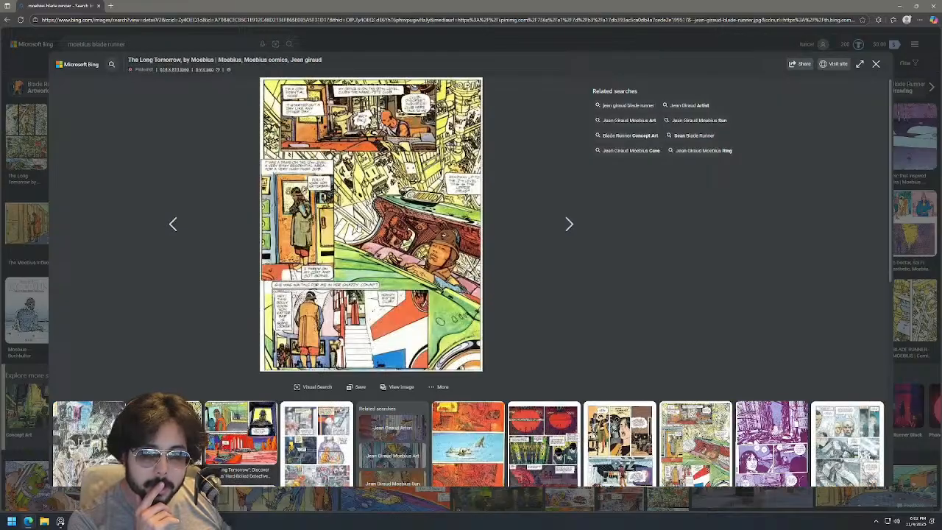
{"action": "left_click", "coordinate": [176, 227]}
{"action": "left_click", "coordinate": [623, 107]}
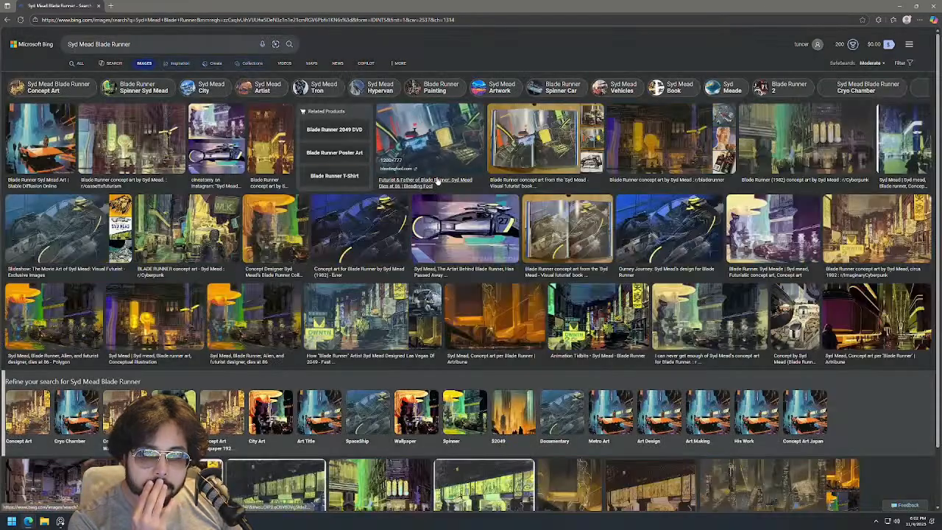
Examine the dark blue and lighter grey versions of the Syd Mead spinner vehicle artwork.
{"action": "left_click", "coordinate": [376, 226]}
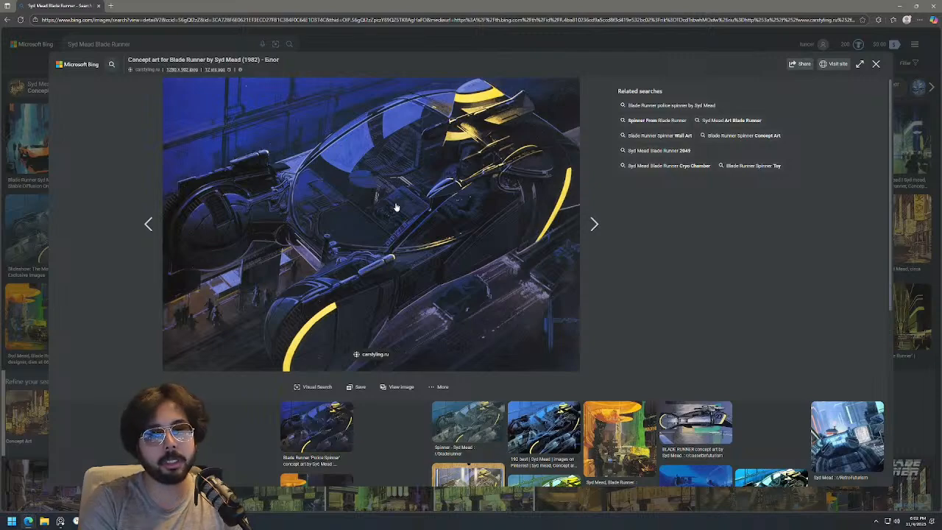
{"action": "left_click", "coordinate": [99, 185]}
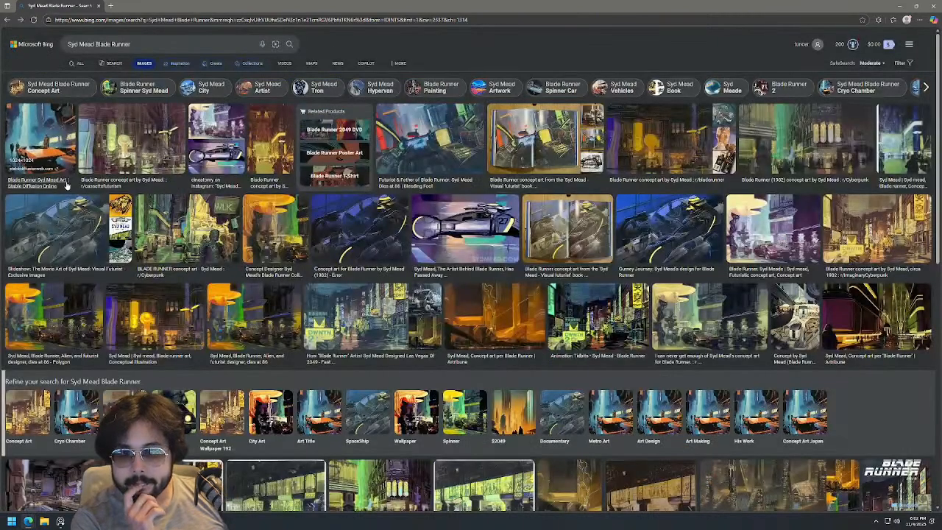
{"action": "left_click", "coordinate": [60, 214]}
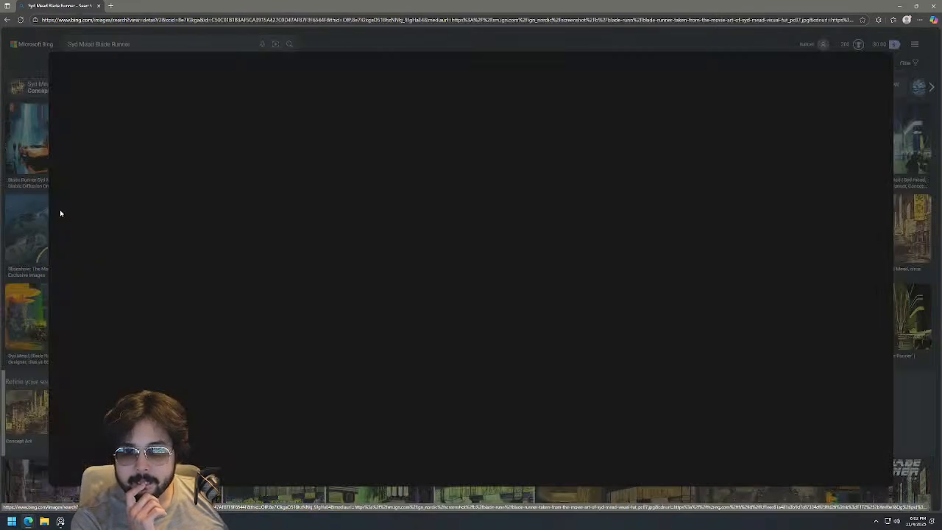
{"action": "left_click", "coordinate": [22, 212]}
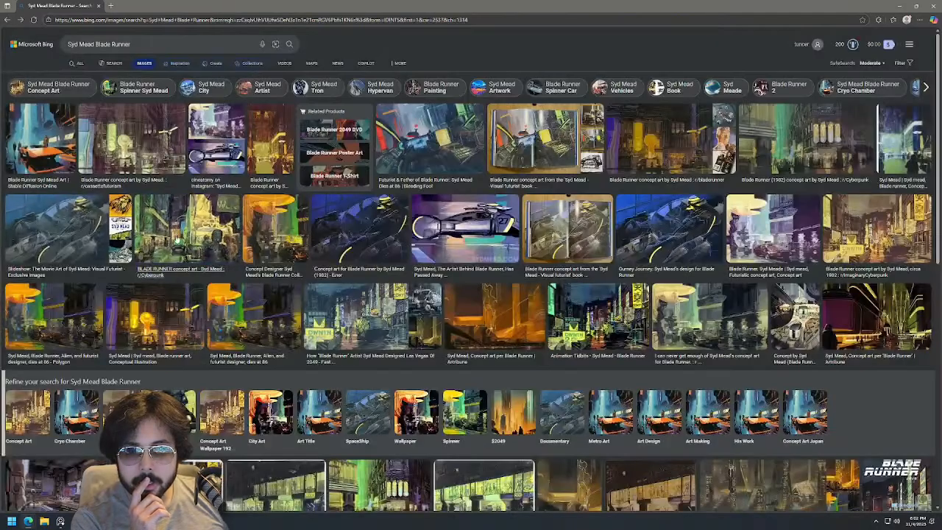
{"action": "left_click", "coordinate": [46, 231]}
{"action": "left_click", "coordinate": [46, 231]}
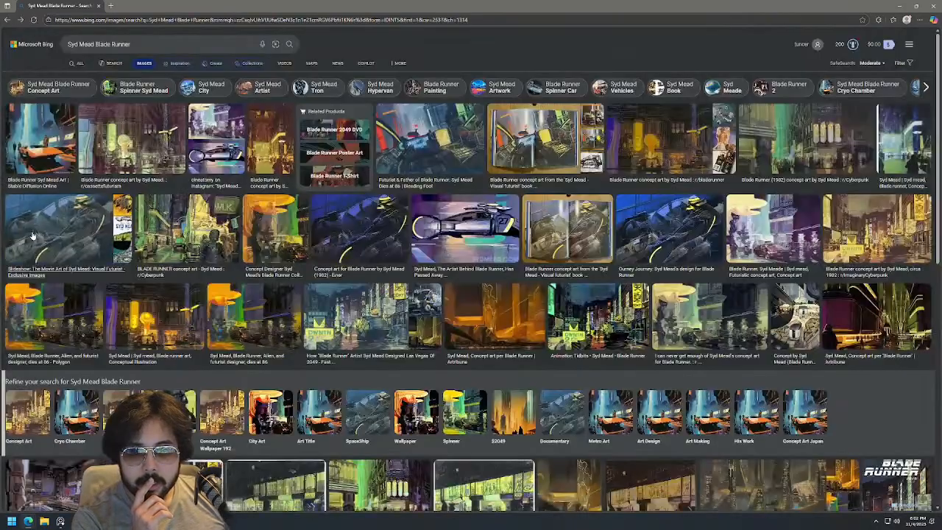
{"action": "left_click", "coordinate": [45, 231]}
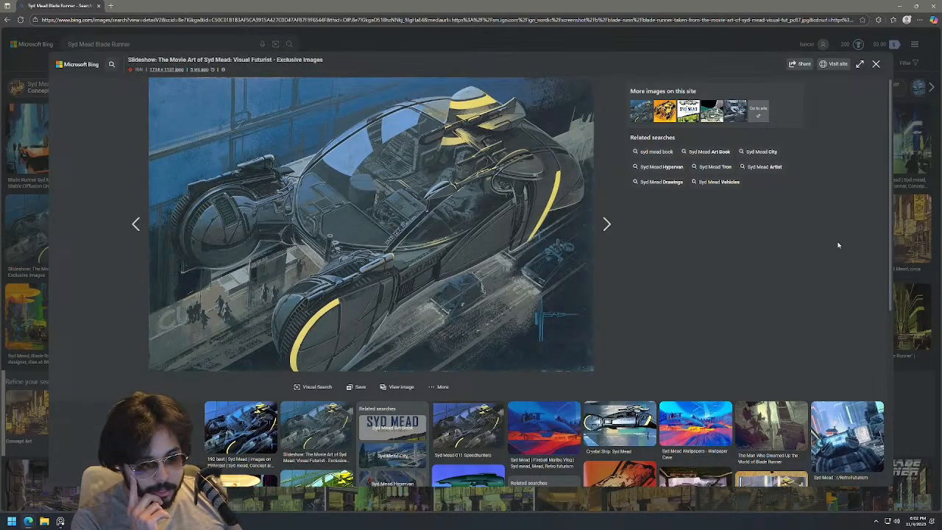
{"action": "scroll", "coordinate": [838, 245], "scroll_direction": "down", "scroll_amount": 2}
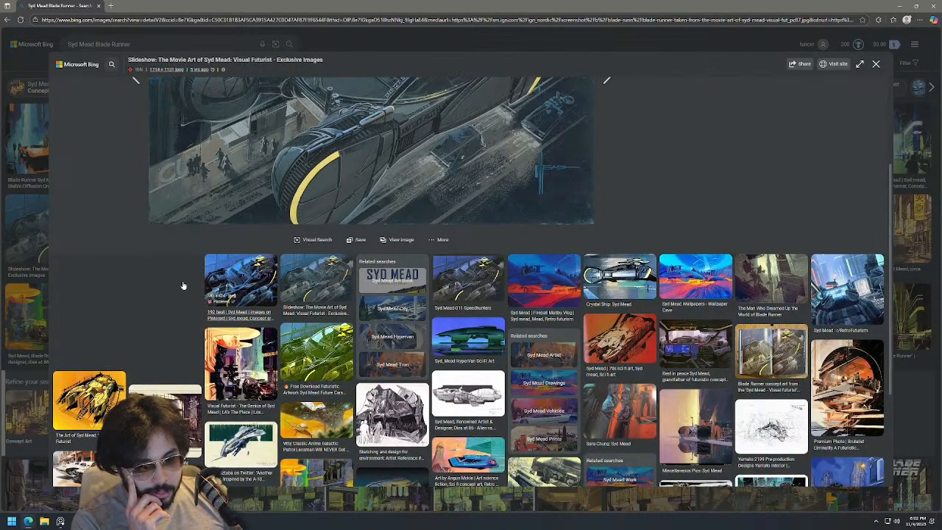
{"action": "key", "text": "Escape"}
Look through more Syd Mead results, enlarging the dark street scene with the glowing shop signs.
{"action": "scroll", "coordinate": [231, 311], "scroll_direction": "down", "scroll_amount": 3}
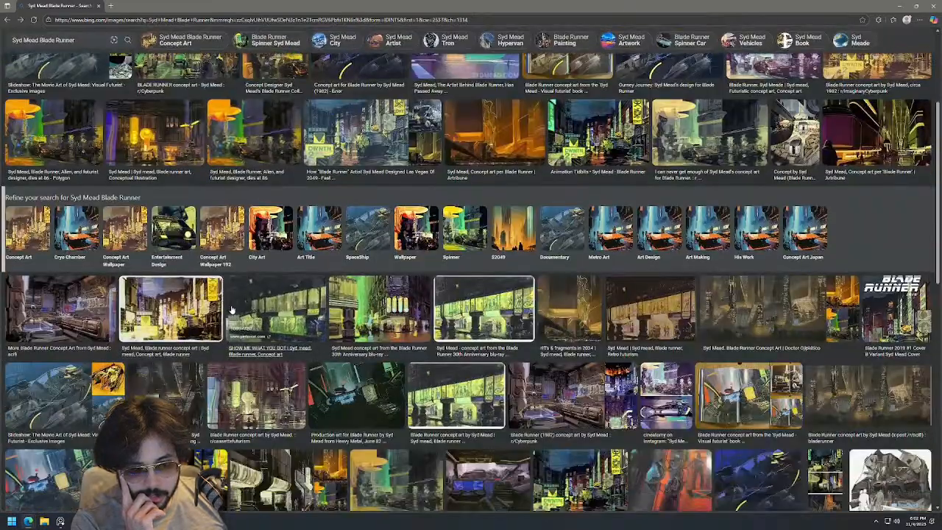
{"action": "scroll", "coordinate": [231, 311], "scroll_direction": "down", "scroll_amount": 5}
{"action": "left_click", "coordinate": [235, 309]}
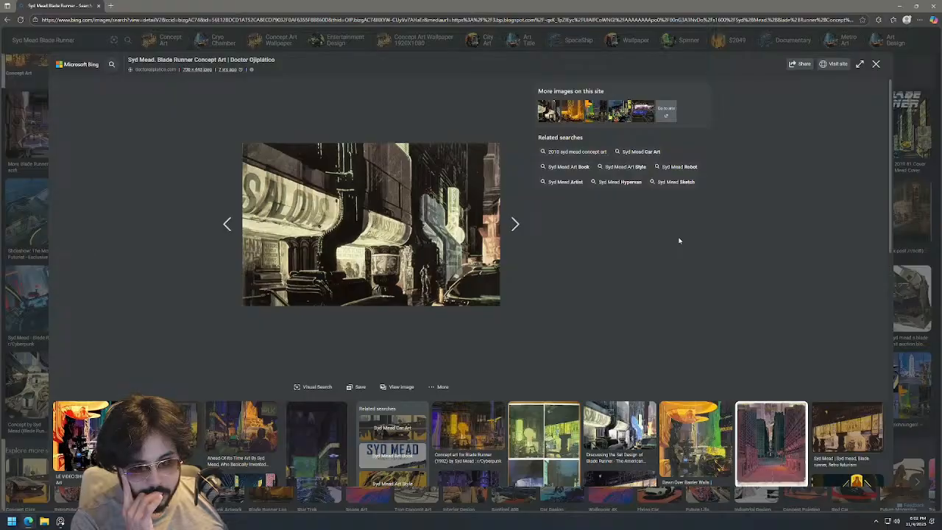
{"action": "key", "text": "Escape"}
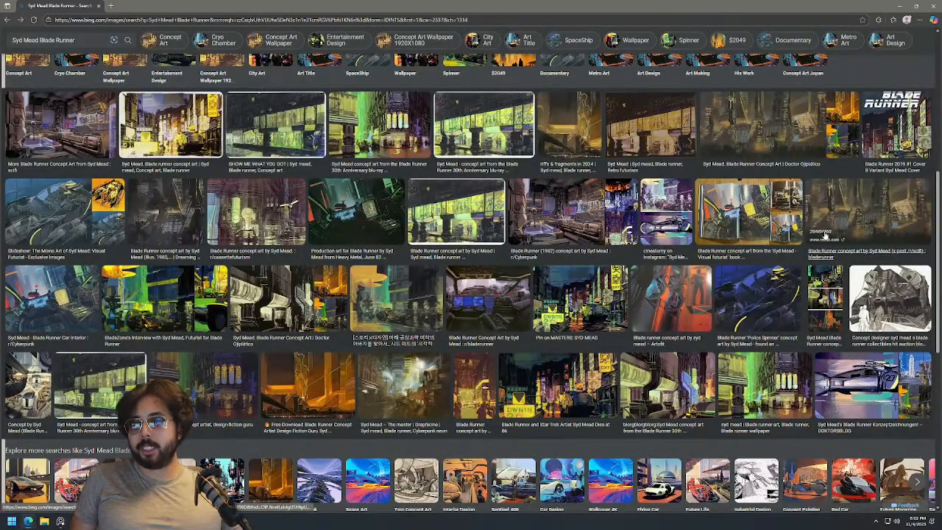
{"action": "scroll", "coordinate": [589, 242], "scroll_direction": "down", "scroll_amount": 10}
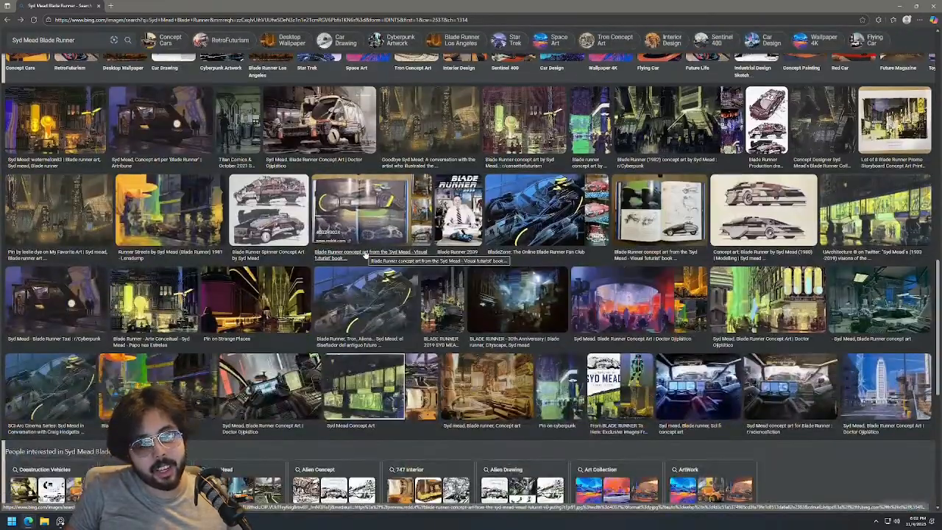
Examine the yellow armoured van and industrial garbage truck artworks, and return to the painting in Photoshop.
{"action": "left_click", "coordinate": [343, 133]}
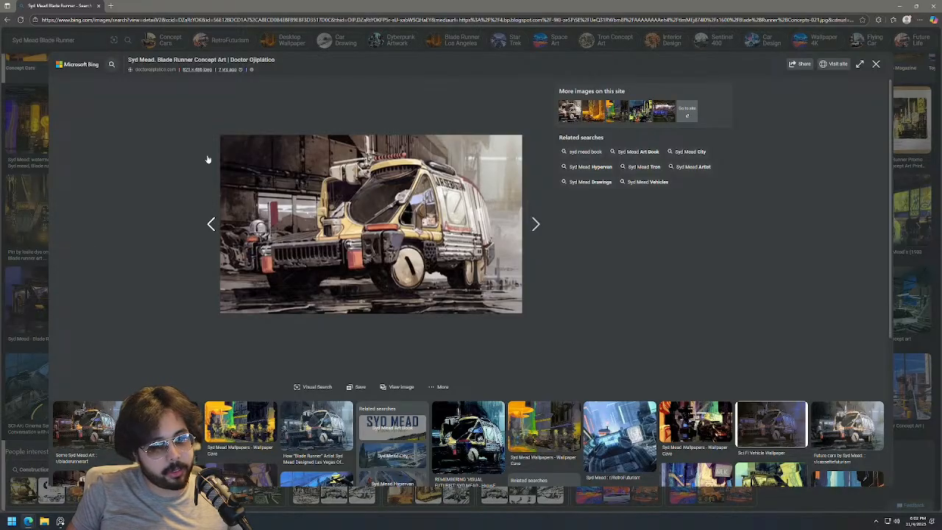
{"action": "scroll", "coordinate": [727, 340], "scroll_direction": "down", "scroll_amount": 3}
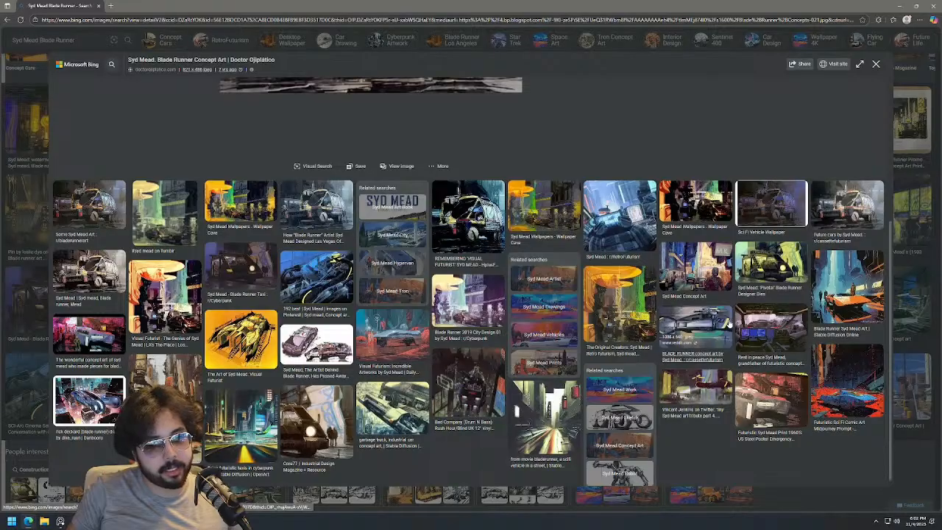
{"action": "left_click", "coordinate": [421, 406]}
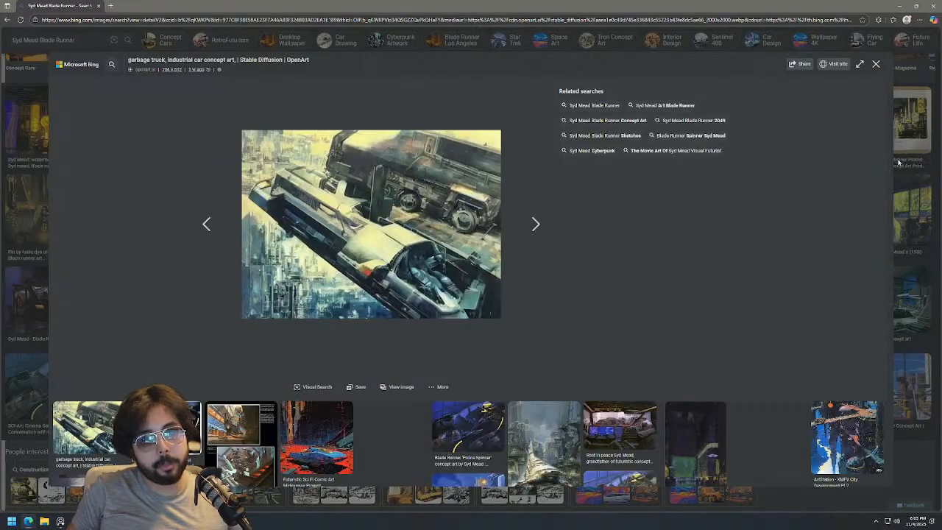
{"action": "left_click", "coordinate": [895, 162]}
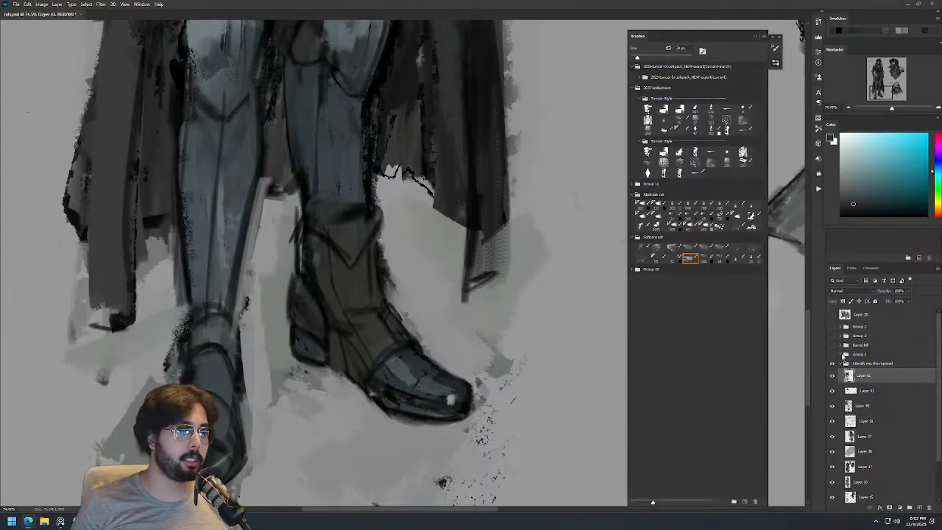
Touch up the character's face with short strokes of tones sampled from the painting.
{"action": "mouse_move", "coordinate": [429, 153]}
{"action": "left_mouse_down"}
{"action": "mouse_move", "coordinate": [401, 153]}
{"action": "mouse_move", "coordinate": [420, 308]}
{"action": "left_mouse_up"}
{"action": "left_click_drag", "start_coordinate": [419, 321], "coordinate": [460, 324]}
{"action": "left_click", "coordinate": [470, 309], "text": "alt"}
{"action": "left_click_drag", "start_coordinate": [465, 206], "coordinate": [478, 361]}
{"action": "left_click_drag", "start_coordinate": [442, 139], "coordinate": [446, 269]}
{"action": "left_click_drag", "start_coordinate": [430, 186], "coordinate": [454, 313]}
{"action": "mouse_move", "coordinate": [399, 105]}
{"action": "left_mouse_down"}
{"action": "mouse_move", "coordinate": [428, 106]}
{"action": "mouse_move", "coordinate": [409, 131]}
{"action": "left_mouse_up"}
{"action": "left_click", "coordinate": [402, 139], "text": "alt"}
{"action": "mouse_move", "coordinate": [348, 140]}
{"action": "left_mouse_down"}
{"action": "mouse_move", "coordinate": [339, 164]}
{"action": "mouse_move", "coordinate": [328, 155]}
{"action": "left_mouse_up"}
{"action": "mouse_move", "coordinate": [418, 132]}
{"action": "left_mouse_down"}
{"action": "mouse_move", "coordinate": [386, 132]}
{"action": "mouse_move", "coordinate": [435, 131]}
{"action": "left_mouse_up"}
{"action": "left_click", "coordinate": [377, 164], "text": "alt"}
{"action": "mouse_move", "coordinate": [375, 163]}
{"action": "left_mouse_down"}
{"action": "mouse_move", "coordinate": [371, 173]}
{"action": "mouse_move", "coordinate": [382, 174]}
{"action": "mouse_move", "coordinate": [374, 169]}
{"action": "left_mouse_up"}
Darken the side of the face along the cheek and jaw with a smaller black brush.
{"action": "key", "text": "["}
{"action": "key", "text": "d"}
{"action": "left_click_drag", "start_coordinate": [457, 154], "coordinate": [443, 166]}
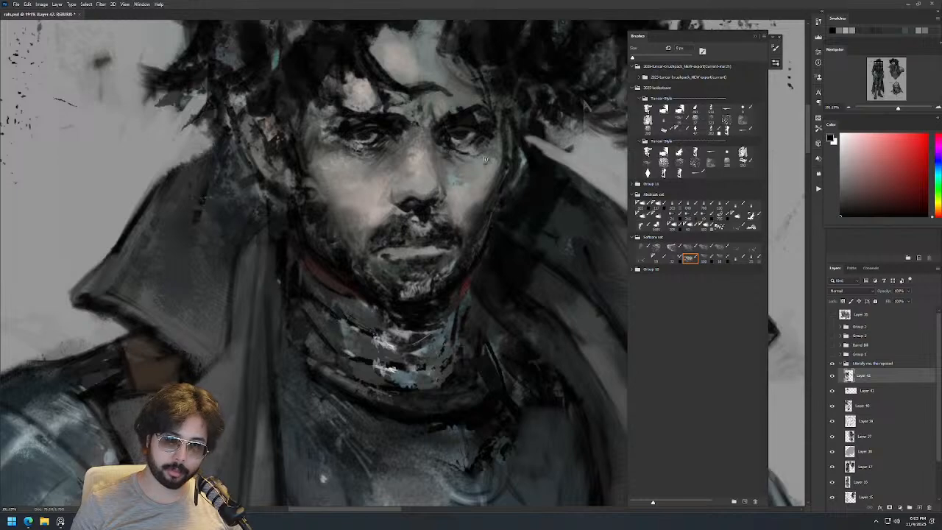
{"action": "left_click_drag", "start_coordinate": [495, 143], "coordinate": [473, 211]}
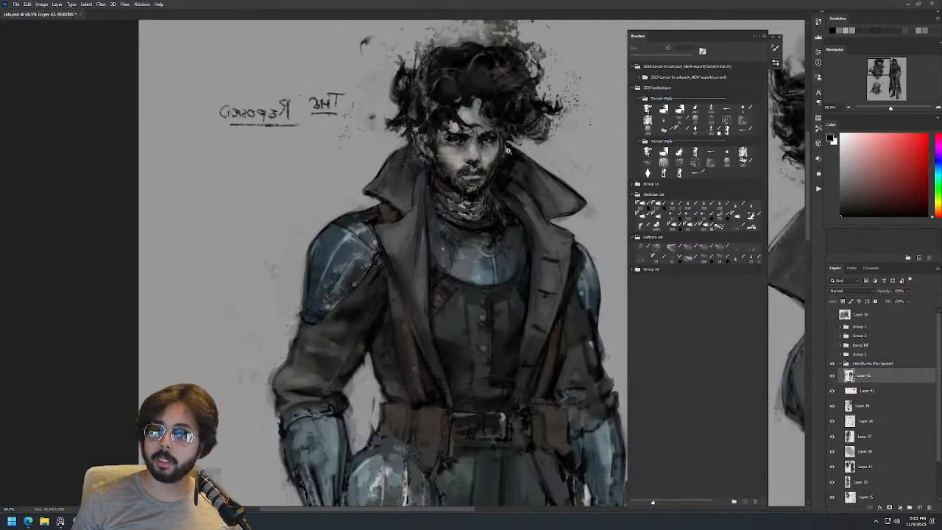
Flip the canvas horizontally and back to examine the head, ear and coat collar in both orientations.
{"action": "key", "text": "ctrl+shift+h"}
{"action": "left_click_drag", "start_coordinate": [521, 176], "coordinate": [170, 187]}
{"action": "mouse_move", "coordinate": [449, 166]}
{"action": "left_mouse_down"}
{"action": "mouse_move", "coordinate": [357, 137]}
{"action": "mouse_move", "coordinate": [431, 101]}
{"action": "left_mouse_up"}
{"action": "right_click", "coordinate": [402, 175], "text": "alt"}
{"action": "key", "text": "ctrl+shift+h"}
{"action": "left_click_drag", "start_coordinate": [368, 184], "coordinate": [283, 209]}
{"action": "left_click_drag", "start_coordinate": [283, 213], "coordinate": [545, 166]}
{"action": "left_click_drag", "start_coordinate": [320, 118], "coordinate": [375, 117]}
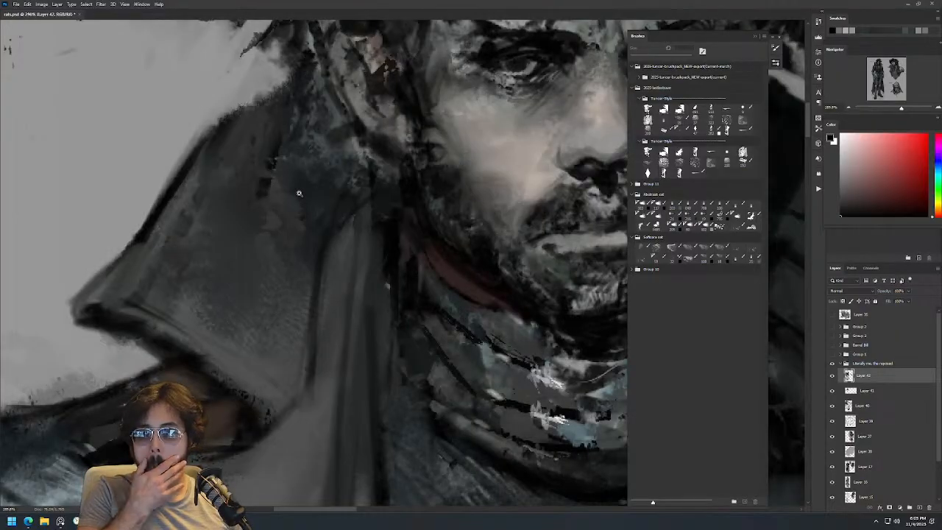
{"action": "mouse_move", "coordinate": [463, 185]}
{"action": "left_mouse_down"}
{"action": "mouse_move", "coordinate": [257, 226]}
{"action": "mouse_move", "coordinate": [297, 221]}
{"action": "mouse_move", "coordinate": [264, 221]}
{"action": "mouse_move", "coordinate": [280, 206]}
{"action": "left_mouse_up"}
{"action": "key", "text": "z"}
{"action": "mouse_move", "coordinate": [367, 187]}
{"action": "left_mouse_down"}
{"action": "mouse_move", "coordinate": [318, 190]}
{"action": "mouse_move", "coordinate": [397, 174]}
{"action": "left_mouse_up"}
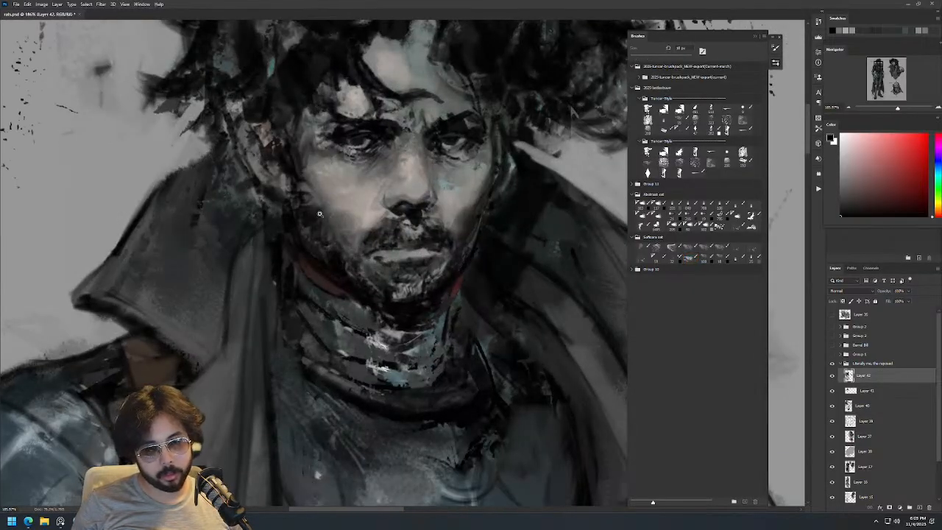
Refine the shadowed side of the face and the adjoining collar with sampled dark tones and a resized brush.
{"action": "key", "text": "b"}
{"action": "left_click", "coordinate": [315, 211], "text": "alt"}
{"action": "right_click", "coordinate": [331, 216], "text": "alt"}
{"action": "right_click", "coordinate": [334, 218], "text": "alt"}
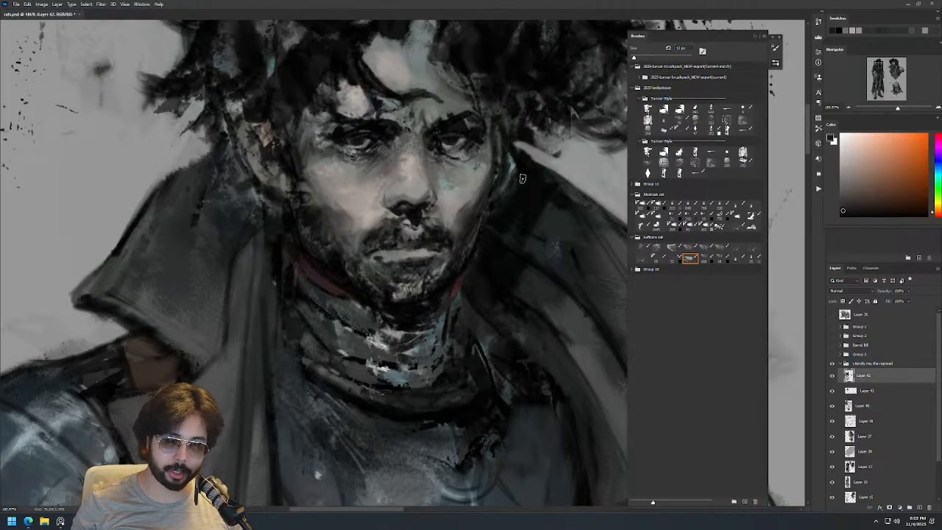
{"action": "left_click", "coordinate": [463, 210], "text": "alt"}
{"action": "left_click_drag", "start_coordinate": [468, 208], "coordinate": [459, 212]}
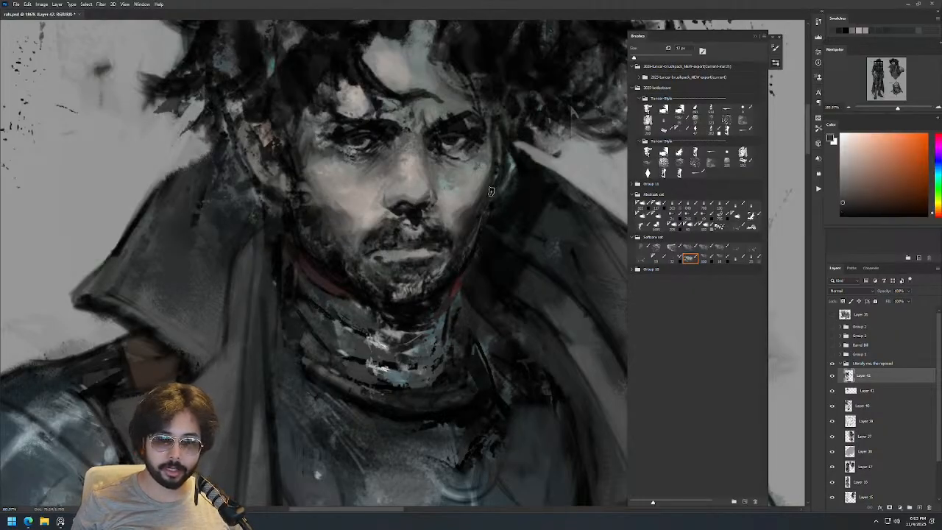
{"action": "left_click_drag", "start_coordinate": [505, 188], "coordinate": [493, 219]}
{"action": "left_click_drag", "start_coordinate": [530, 190], "coordinate": [559, 176]}
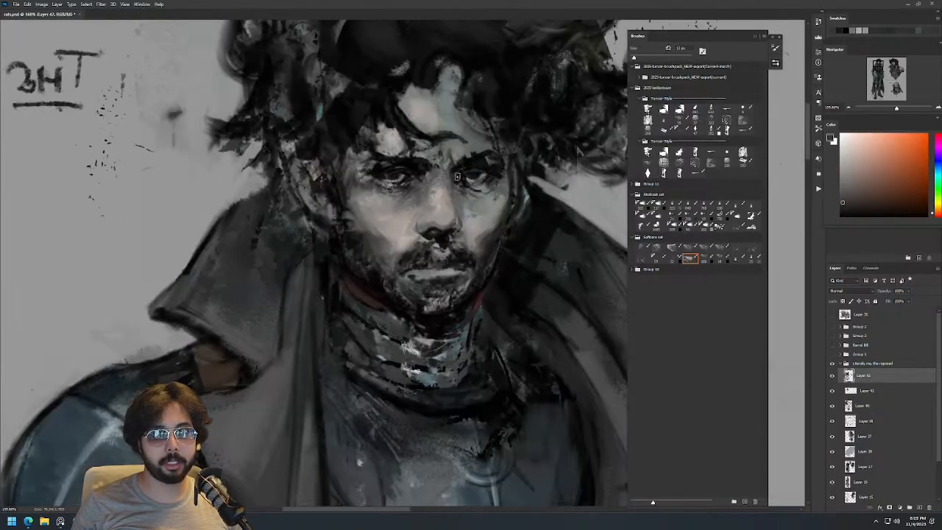
Refine the eye area of the face with sampled skin tones.
{"action": "left_click", "coordinate": [409, 193], "text": "alt"}
{"action": "mouse_move", "coordinate": [467, 157]}
{"action": "left_mouse_down"}
{"action": "mouse_move", "coordinate": [477, 175]}
{"action": "mouse_move", "coordinate": [498, 154]}
{"action": "left_mouse_up"}
{"action": "mouse_move", "coordinate": [421, 163]}
{"action": "left_mouse_down"}
{"action": "mouse_move", "coordinate": [436, 152]}
{"action": "mouse_move", "coordinate": [400, 177]}
{"action": "left_mouse_up"}
{"action": "left_click", "coordinate": [404, 176], "text": "alt"}
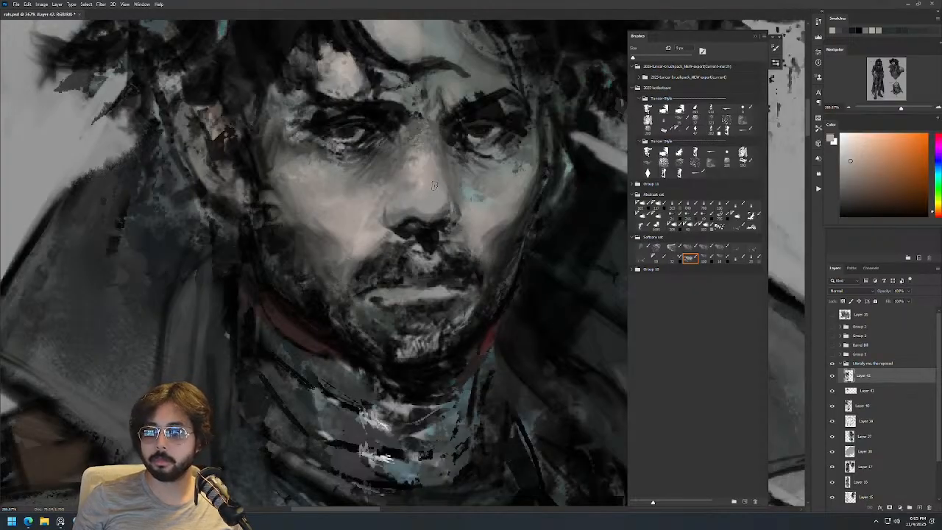
Soften the cheek beside the nose with a sampled muted skin tone, comparing it against the whole figure.
{"action": "key", "text": "alt"}
{"action": "scroll", "coordinate": [444, 170], "scroll_direction": "down", "scroll_amount": 10}
{"action": "scroll", "coordinate": [445, 170], "scroll_direction": "up", "scroll_amount": 8}
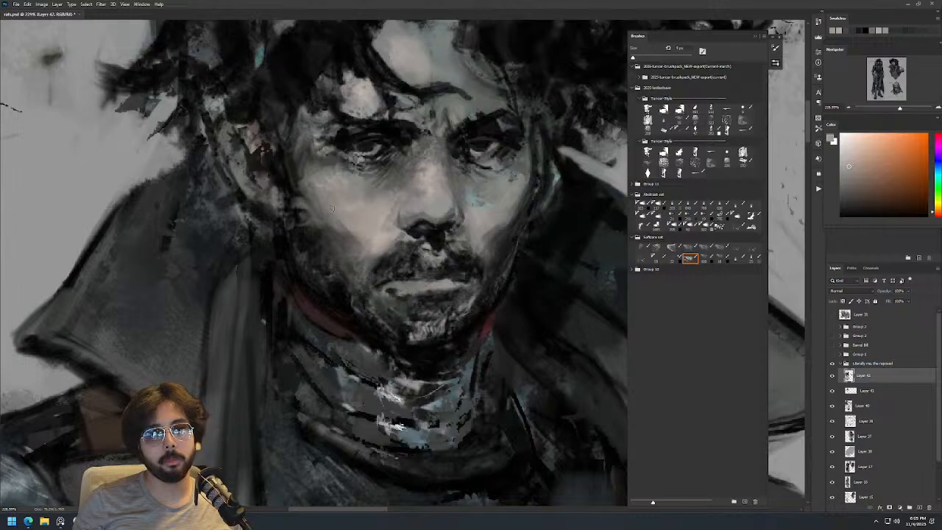
{"action": "scroll", "coordinate": [334, 196], "scroll_direction": "down", "scroll_amount": 8}
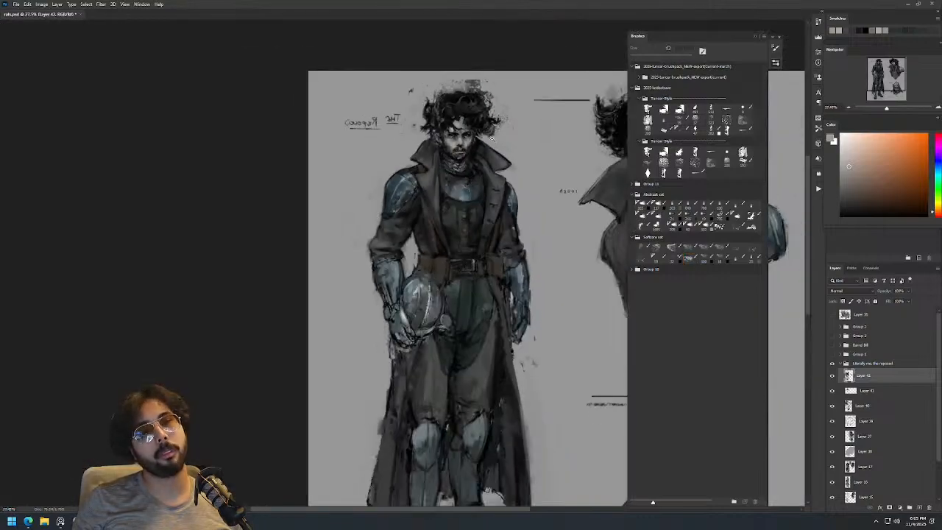
{"action": "scroll", "coordinate": [449, 184], "scroll_direction": "up", "scroll_amount": 10}
{"action": "left_click", "coordinate": [397, 258], "text": "alt"}
{"action": "left_click_drag", "start_coordinate": [383, 232], "coordinate": [362, 219]}
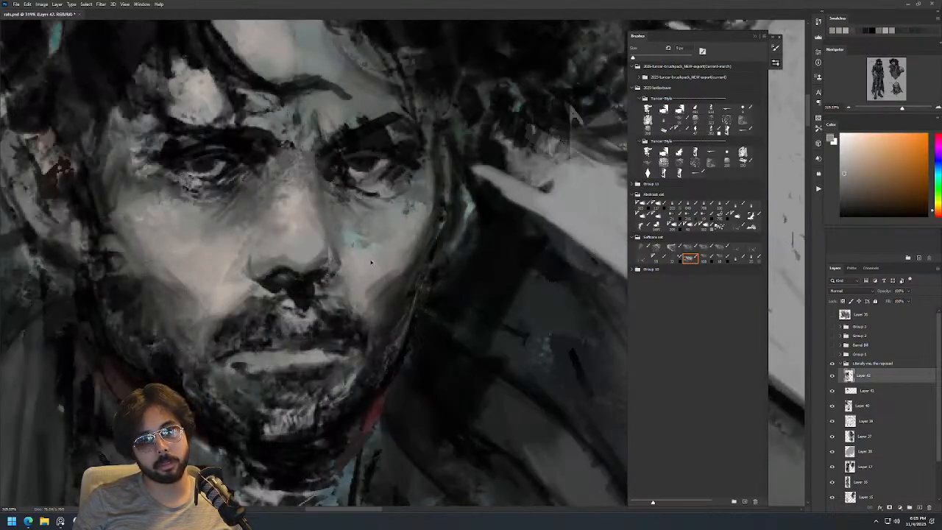
Clean up the lower edge of the blue shoulder armour with sampled dark blue and dark sleeve tones.
{"action": "scroll", "coordinate": [441, 236], "scroll_direction": "down", "scroll_amount": 6}
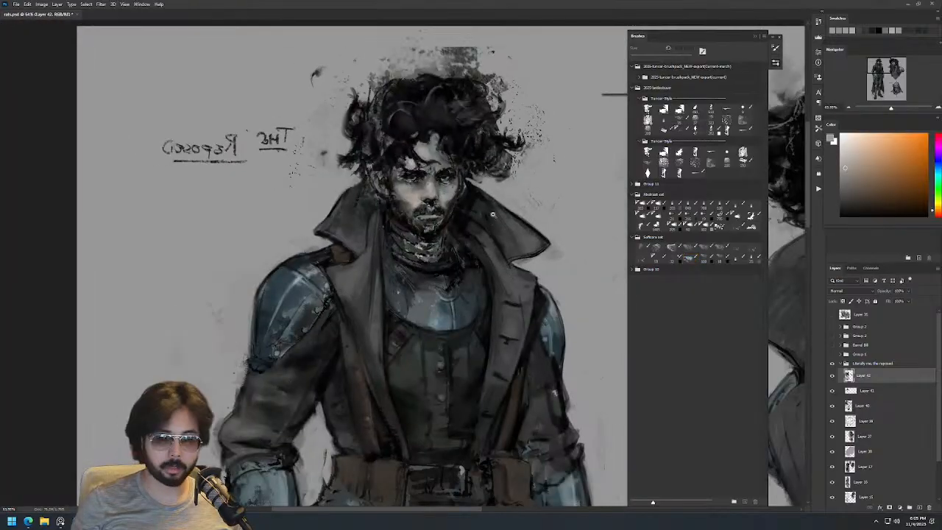
{"action": "scroll", "coordinate": [514, 194], "scroll_direction": "down", "scroll_amount": 3}
{"action": "scroll", "coordinate": [455, 223], "scroll_direction": "up", "scroll_amount": 5}
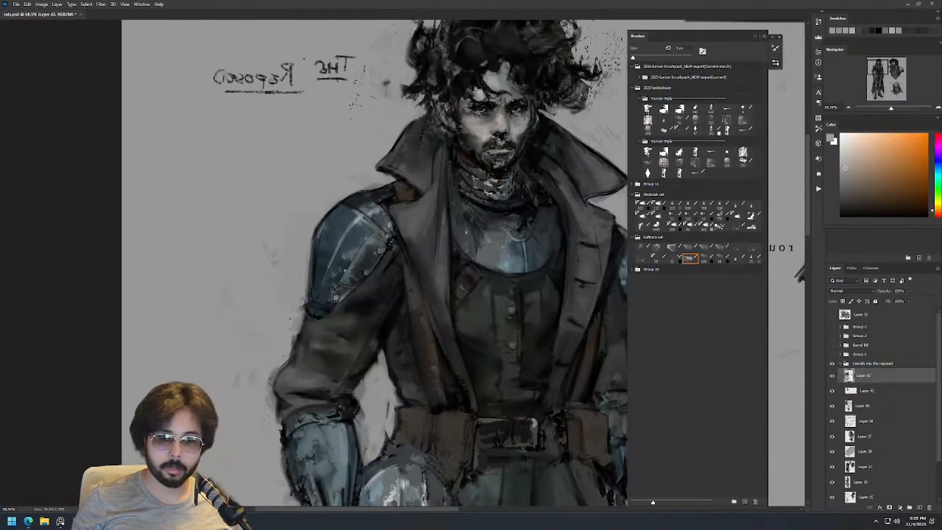
{"action": "left_click", "coordinate": [349, 270], "text": "alt"}
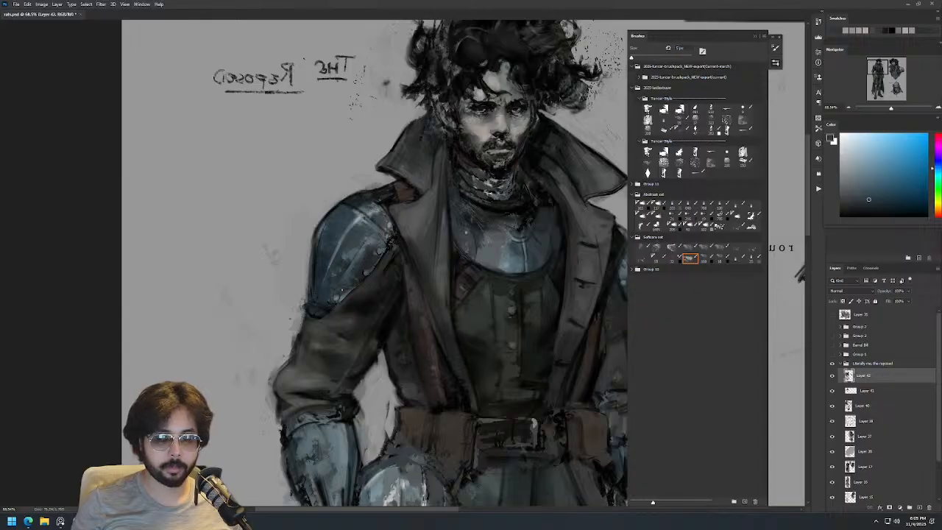
{"action": "left_click", "coordinate": [326, 316], "text": "alt"}
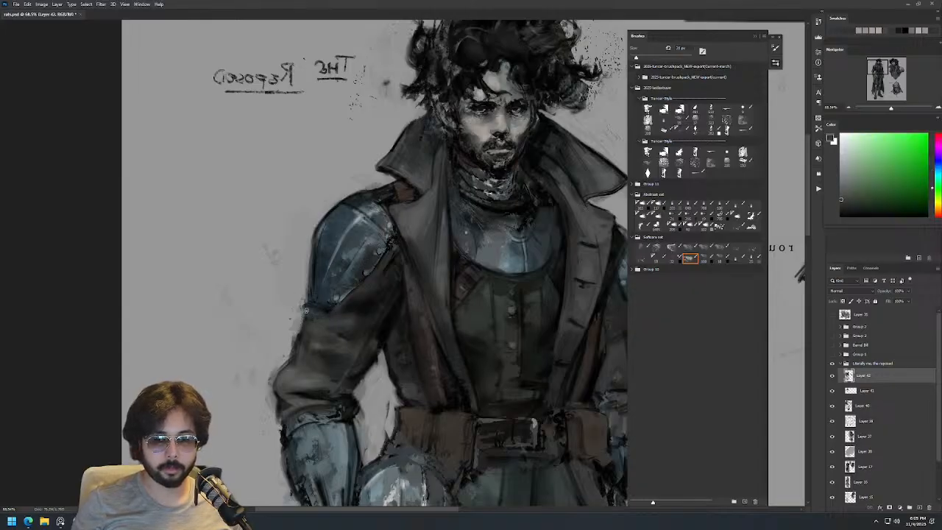
{"action": "left_click", "coordinate": [308, 308], "text": "alt"}
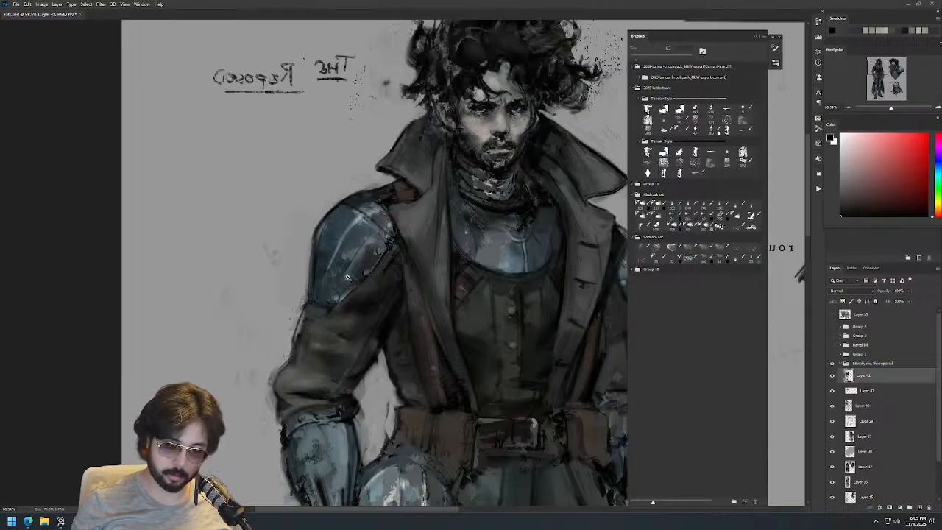
Trim the rough outer edge of the upper sleeve by painting over it with the sampled background grey.
{"action": "scroll", "coordinate": [342, 151], "scroll_direction": "down", "scroll_amount": 3}
{"action": "scroll", "coordinate": [342, 152], "scroll_direction": "up", "scroll_amount": 5}
{"action": "left_click", "coordinate": [294, 216], "text": "alt"}
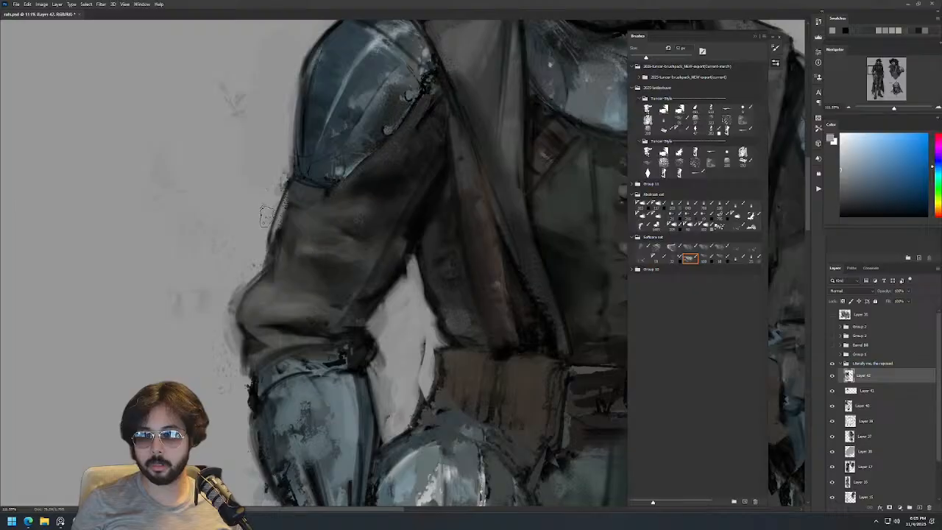
{"action": "left_click", "coordinate": [264, 221], "text": "alt"}
{"action": "mouse_move", "coordinate": [266, 221]}
{"action": "left_mouse_down"}
{"action": "mouse_move", "coordinate": [287, 193]}
{"action": "mouse_move", "coordinate": [281, 236]}
{"action": "left_mouse_up"}
Redraw the dark outer contour of the upper sleeve below the shoulder armour with a smaller brush.
{"action": "left_click", "coordinate": [291, 216], "text": "alt"}
{"action": "key", "text": "["}
{"action": "left_click", "coordinate": [295, 185], "text": "alt"}
{"action": "right_click", "coordinate": [290, 210], "text": "alt"}
{"action": "left_click_drag", "start_coordinate": [289, 188], "coordinate": [275, 278]}
{"action": "key", "text": "z"}
{"action": "left_click_drag", "start_coordinate": [364, 190], "coordinate": [374, 246]}
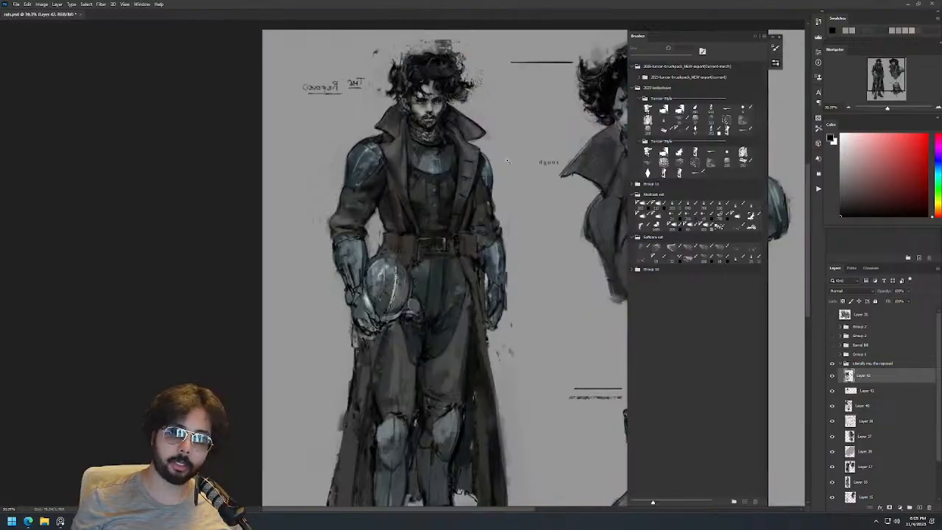
Touch up the coat beside the far blue shoulder with sampled dark greys and mirror the canvas.
{"action": "left_click_drag", "start_coordinate": [499, 189], "coordinate": [544, 190]}
{"action": "key", "text": "b"}
{"action": "left_click", "coordinate": [427, 187], "text": "alt"}
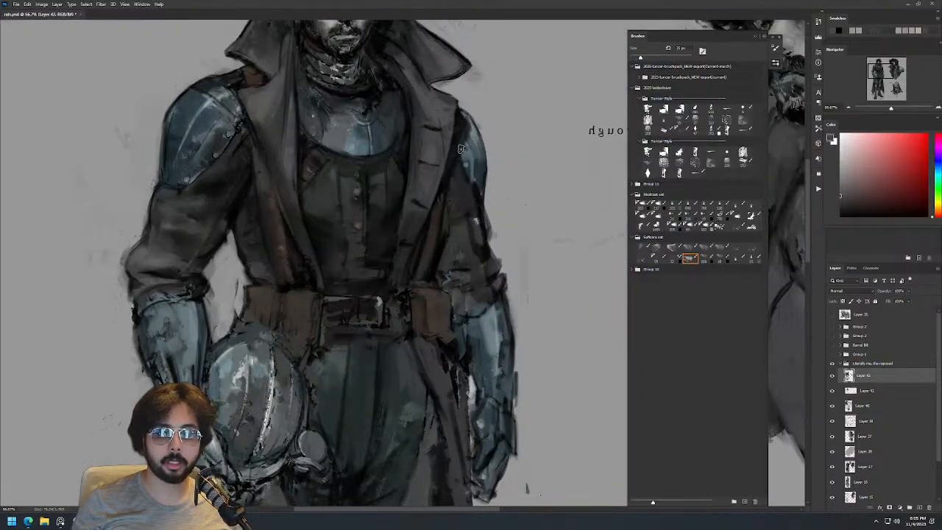
{"action": "key", "text": "z"}
{"action": "left_click_drag", "start_coordinate": [459, 152], "coordinate": [505, 151]}
{"action": "key", "text": "b"}
{"action": "left_click", "coordinate": [420, 168], "text": "alt"}
{"action": "mouse_move", "coordinate": [417, 174]}
{"action": "left_mouse_down"}
{"action": "mouse_move", "coordinate": [398, 182]}
{"action": "mouse_move", "coordinate": [416, 184]}
{"action": "mouse_move", "coordinate": [444, 127]}
{"action": "mouse_move", "coordinate": [462, 197]}
{"action": "mouse_move", "coordinate": [360, 237]}
{"action": "mouse_move", "coordinate": [208, 265]}
{"action": "left_mouse_up"}
{"action": "key", "text": "z"}
{"action": "key", "text": "z"}
{"action": "key", "text": "ctrl+shift+h"}
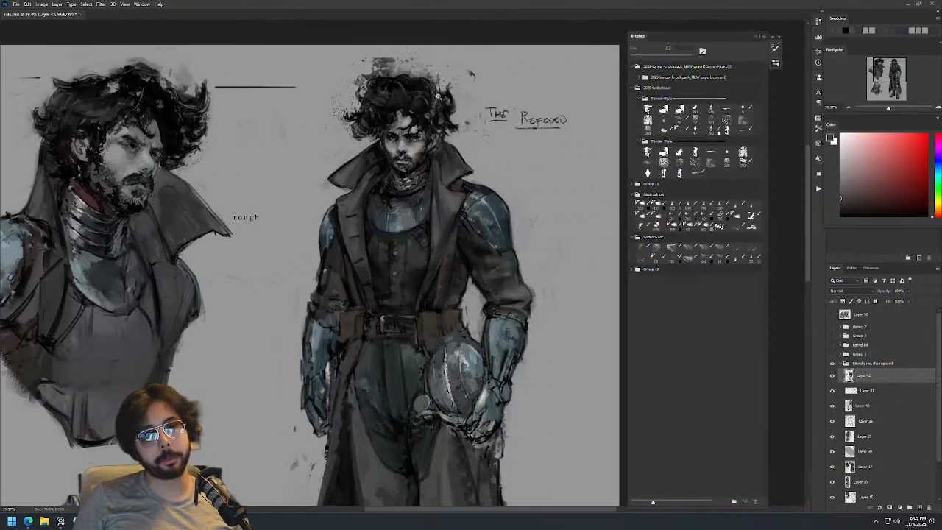
Brighten the full-body figure's face with a light warm skin tone, mirroring the canvas to compare.
{"action": "left_click_drag", "start_coordinate": [425, 141], "coordinate": [418, 143]}
{"action": "key", "text": "b"}
{"action": "left_click", "coordinate": [333, 176], "text": "alt"}
{"action": "left_click", "coordinate": [845, 150]}
{"action": "mouse_move", "coordinate": [331, 152]}
{"action": "left_mouse_down"}
{"action": "mouse_move", "coordinate": [346, 168]}
{"action": "mouse_move", "coordinate": [355, 159]}
{"action": "left_mouse_up"}
{"action": "key", "text": "z"}
{"action": "mouse_move", "coordinate": [422, 101]}
{"action": "left_mouse_down"}
{"action": "mouse_move", "coordinate": [391, 110]}
{"action": "mouse_move", "coordinate": [434, 101]}
{"action": "left_mouse_up"}
{"action": "key", "text": "ctrl+shift+h"}
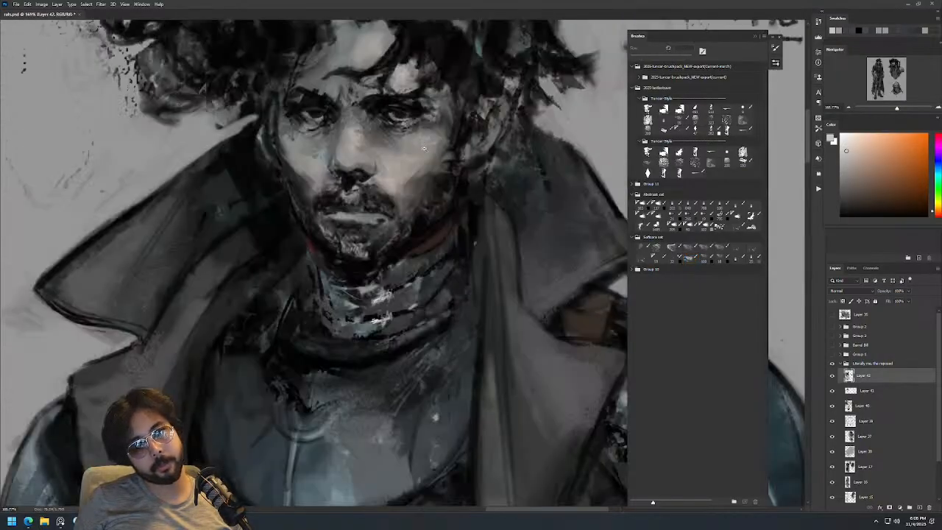
Smooth the cheek below the eye with the light warm skin tone and reduce the brush size.
{"action": "left_click_drag", "start_coordinate": [388, 163], "coordinate": [355, 162]}
{"action": "left_click_drag", "start_coordinate": [295, 187], "coordinate": [551, 129]}
{"action": "left_click_drag", "start_coordinate": [372, 56], "coordinate": [434, 56]}
{"action": "key", "text": "b"}
{"action": "mouse_move", "coordinate": [302, 271]}
{"action": "left_mouse_down"}
{"action": "mouse_move", "coordinate": [324, 272]}
{"action": "mouse_move", "coordinate": [294, 269]}
{"action": "left_mouse_up"}
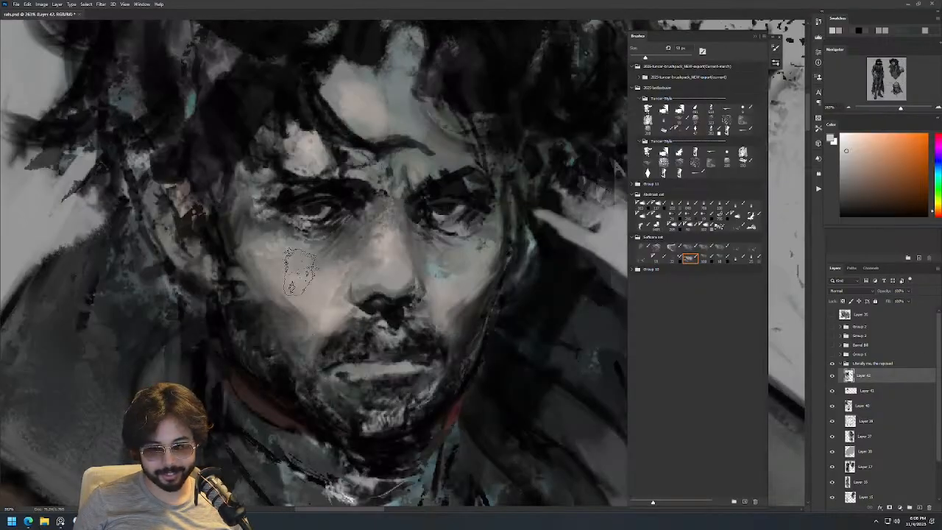
{"action": "key", "text": "["}
{"action": "key", "text": "["}
Refine the mouth corner and beard with sampled dark tones, checking them against the whole figure.
{"action": "key", "text": "z"}
{"action": "left_click_drag", "start_coordinate": [399, 129], "coordinate": [353, 129]}
{"action": "left_click_drag", "start_coordinate": [394, 167], "coordinate": [441, 167]}
{"action": "key", "text": "b"}
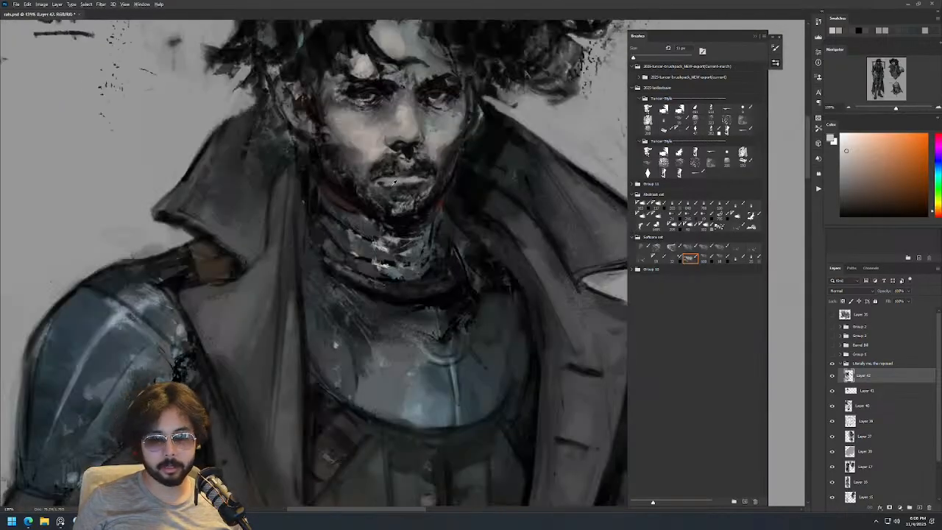
{"action": "left_click", "coordinate": [380, 180], "text": "alt"}
{"action": "left_click", "coordinate": [380, 181], "text": "alt"}
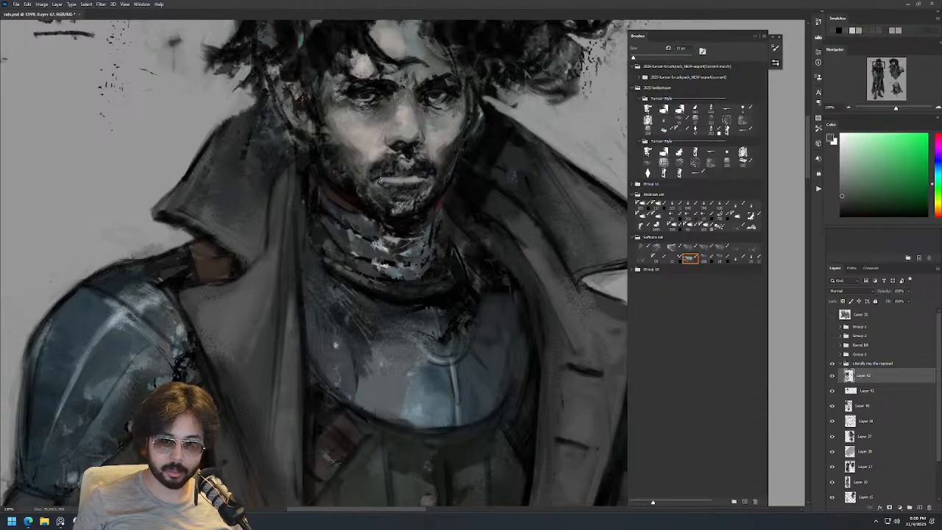
{"action": "left_click", "coordinate": [385, 194], "text": "alt"}
{"action": "key", "text": "z"}
{"action": "left_click_drag", "start_coordinate": [467, 150], "coordinate": [415, 151]}
{"action": "key", "text": "b"}
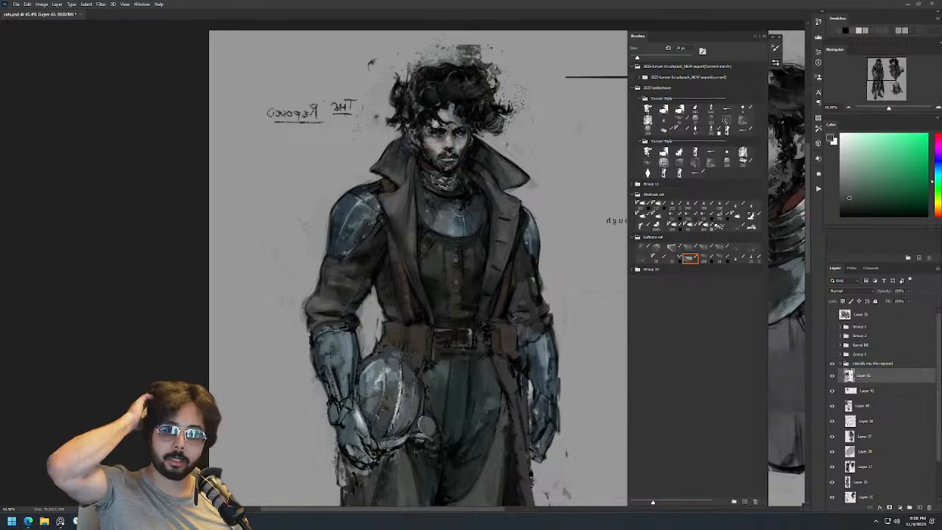
Clean the gap between sleeve and coat with sampled background grey and sharpen the sleeve's inner edge with black.
{"action": "key", "text": "z"}
{"action": "left_click_drag", "start_coordinate": [497, 140], "coordinate": [444, 140]}
{"action": "left_click_drag", "start_coordinate": [495, 178], "coordinate": [537, 178]}
{"action": "left_click_drag", "start_coordinate": [517, 134], "coordinate": [563, 134]}
{"action": "key", "text": "b"}
{"action": "right_click", "coordinate": [354, 251], "text": "alt"}
{"action": "left_click", "coordinate": [333, 263], "text": "alt"}
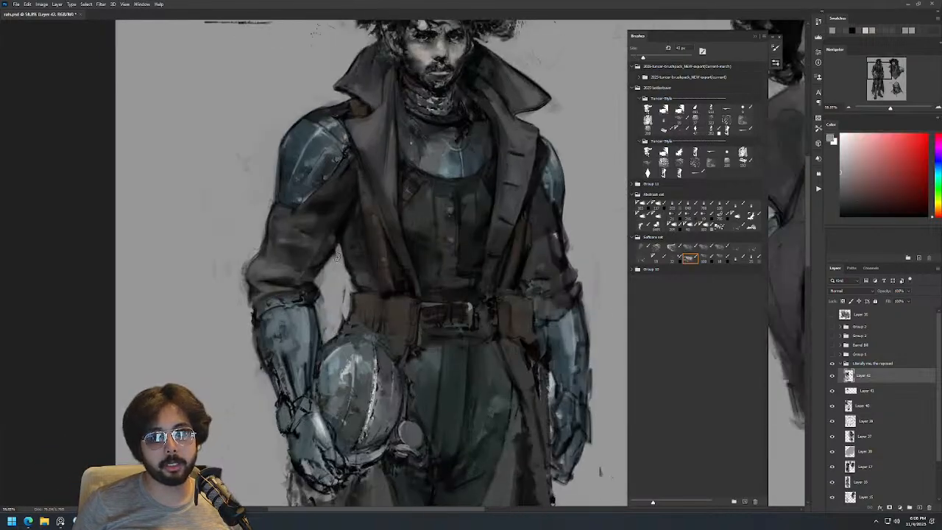
{"action": "right_click", "coordinate": [331, 259], "text": "alt"}
{"action": "left_click", "coordinate": [326, 262], "text": "alt"}
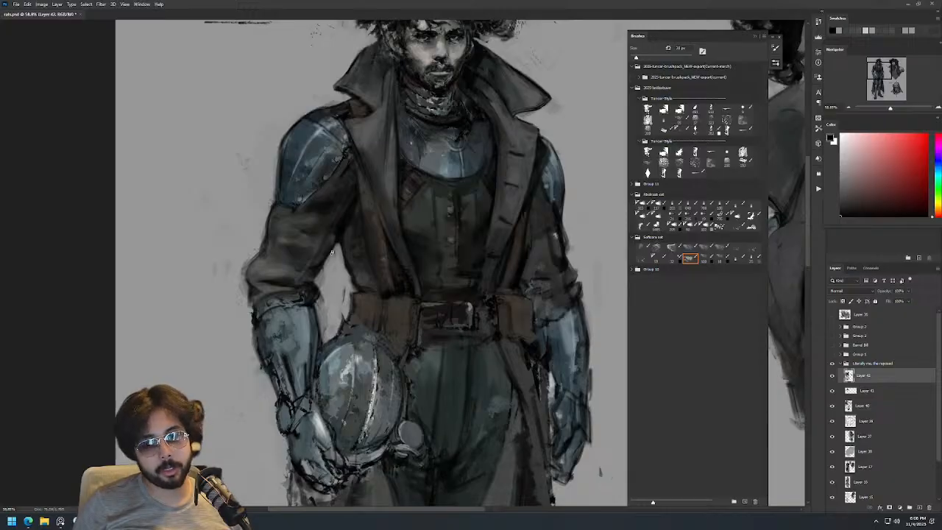
Rework the folds of the lower sleeve above the forearm armour with sampled dark sleeve tones.
{"action": "left_click", "coordinate": [305, 271], "text": "alt"}
{"action": "left_click", "coordinate": [291, 276], "text": "alt"}
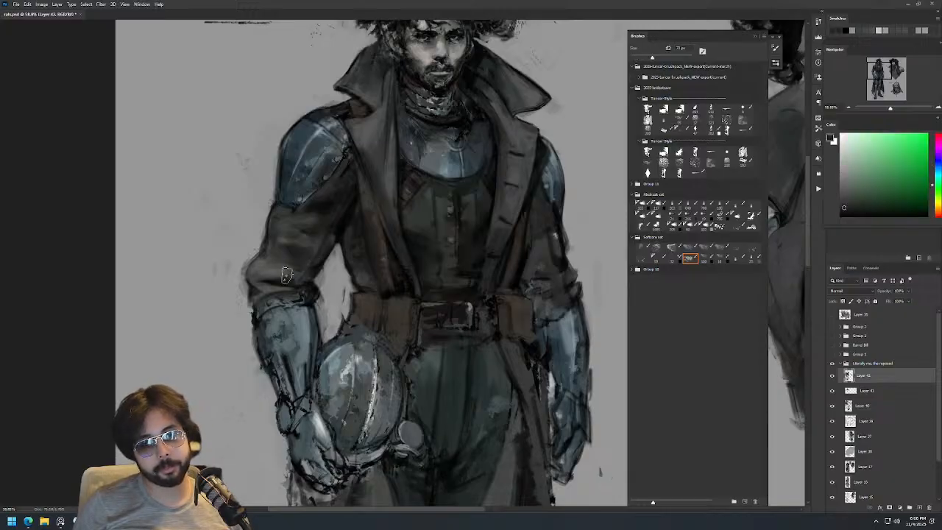
{"action": "left_click", "coordinate": [298, 250], "text": "alt"}
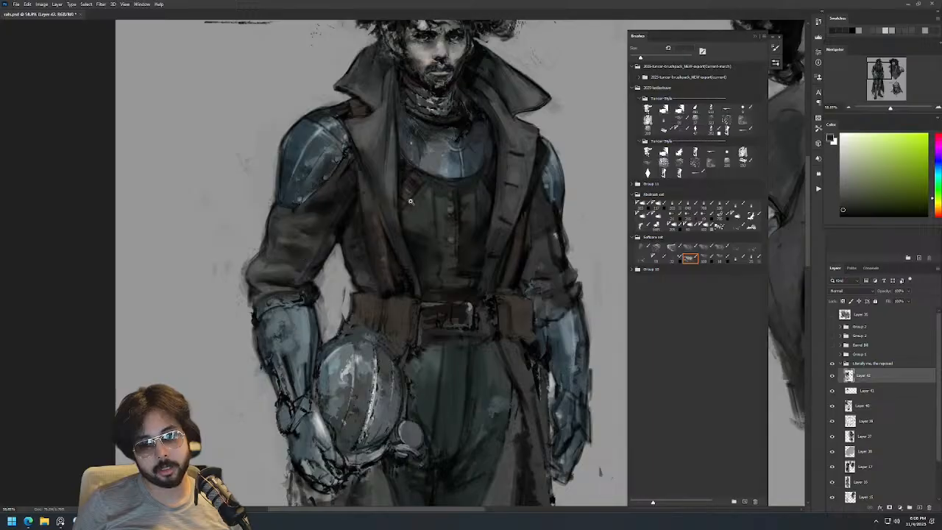
{"action": "scroll", "coordinate": [394, 209], "scroll_direction": "down", "scroll_amount": 3}
{"action": "scroll", "coordinate": [371, 207], "scroll_direction": "up", "scroll_amount": 3}
{"action": "left_click", "coordinate": [318, 244], "text": "alt"}
{"action": "left_click", "coordinate": [321, 239], "text": "alt"}
{"action": "left_click", "coordinate": [335, 230], "text": "alt"}
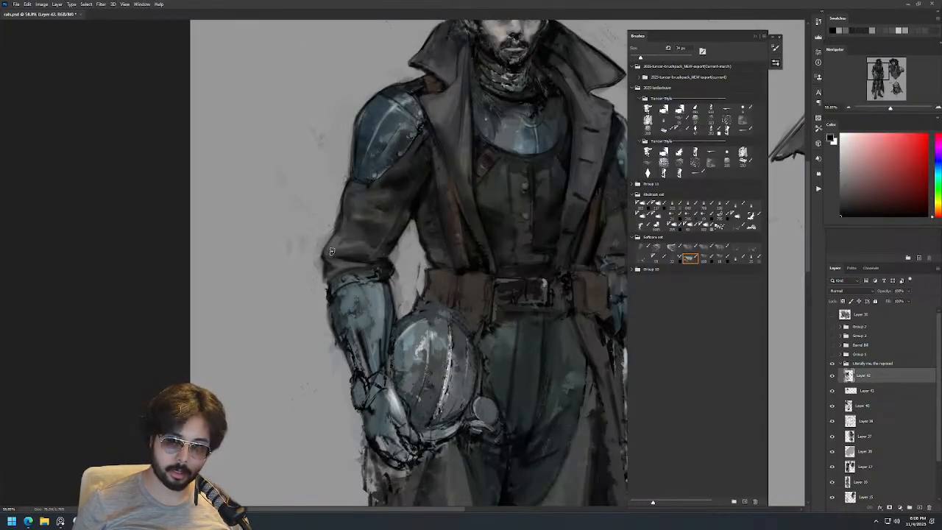
Redraw the sleeve's black outer contour at the elbow and trim it with sampled background grey.
{"action": "right_click", "coordinate": [332, 252], "text": "alt"}
{"action": "right_click", "coordinate": [332, 254], "text": "alt"}
{"action": "left_click_drag", "start_coordinate": [325, 240], "coordinate": [329, 251]}
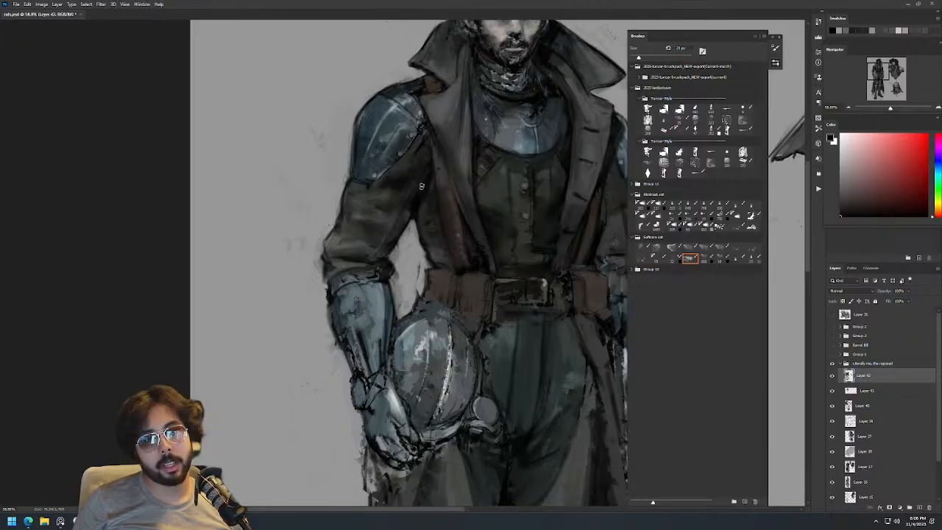
{"action": "left_click_drag", "start_coordinate": [348, 231], "coordinate": [320, 256]}
{"action": "right_click", "coordinate": [318, 238], "text": "alt"}
{"action": "left_click", "coordinate": [306, 243], "text": "alt"}
Reinforce the elbow fold and cuff edge with black and a sampled sleeve grey.
{"action": "key", "text": "d"}
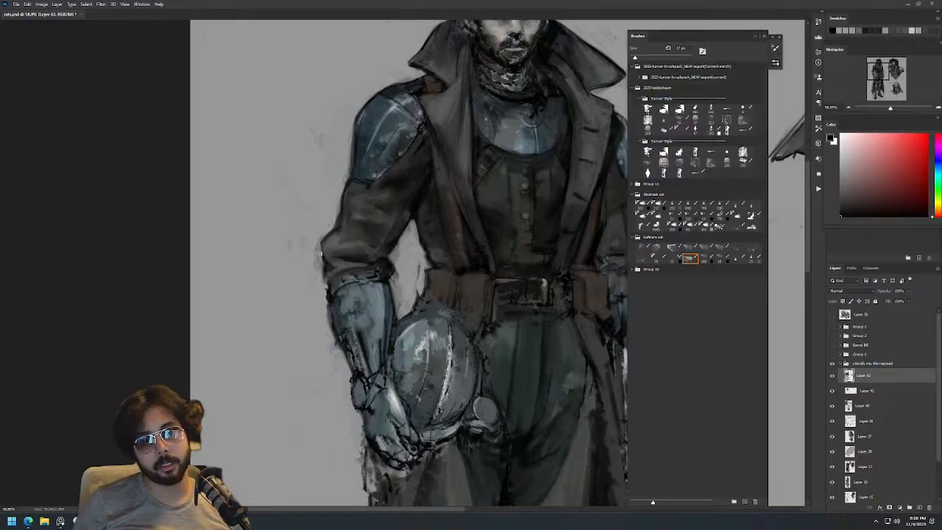
{"action": "right_click", "coordinate": [328, 292], "text": "alt"}
{"action": "left_click", "coordinate": [333, 262], "text": "alt"}
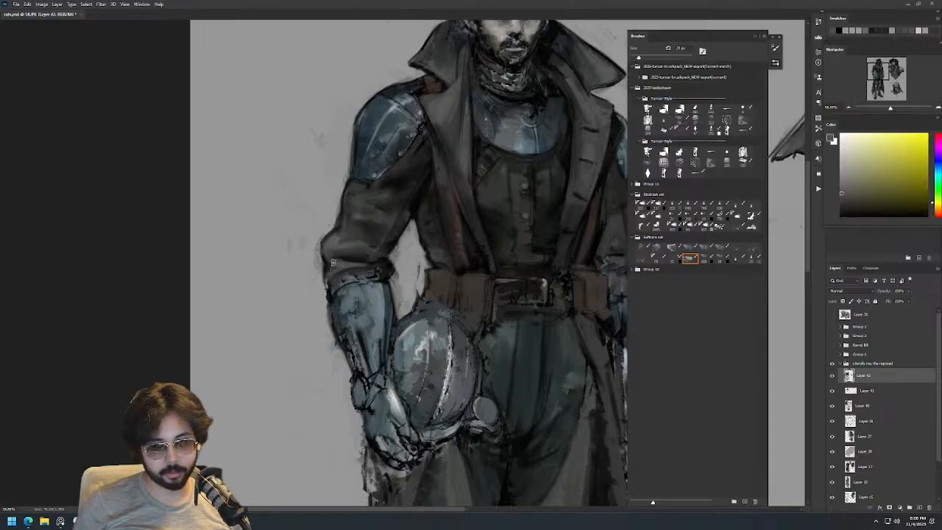
{"action": "key", "text": "d"}
{"action": "scroll", "coordinate": [408, 214], "scroll_direction": "down", "scroll_amount": 3}
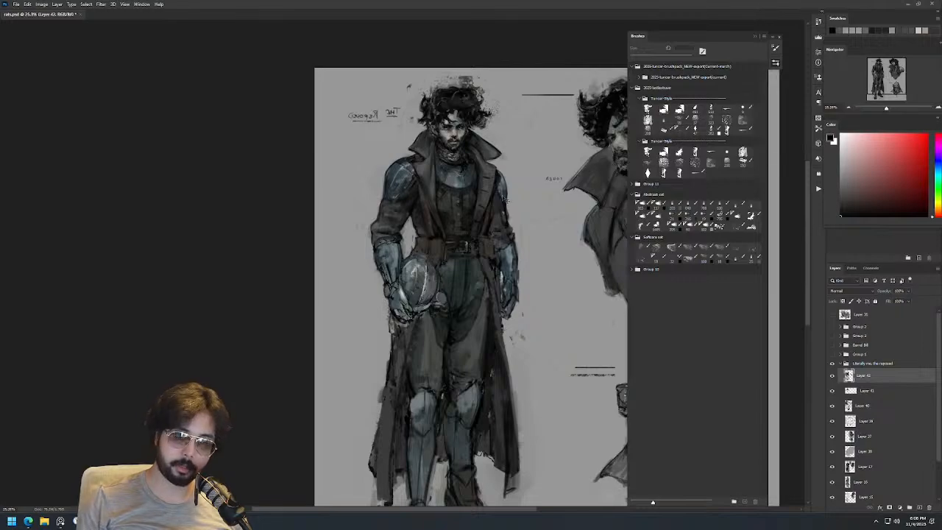
Mirror the canvas and retouch the forehead below the hairline with a sampled skin tone.
{"action": "key", "text": "F2"}
{"action": "left_click_drag", "start_coordinate": [550, 201], "coordinate": [316, 195]}
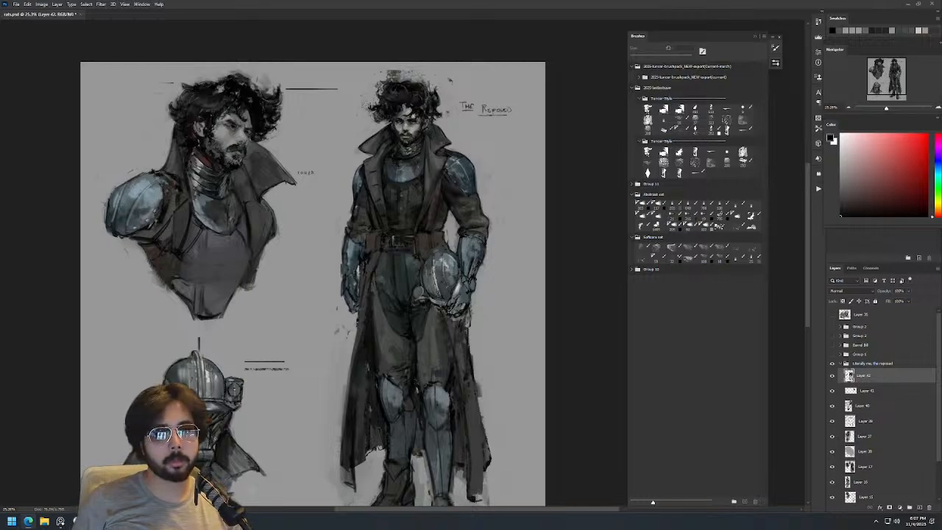
{"action": "scroll", "coordinate": [425, 95], "scroll_direction": "up", "scroll_amount": 2}
{"action": "left_click_drag", "start_coordinate": [424, 95], "coordinate": [478, 94]}
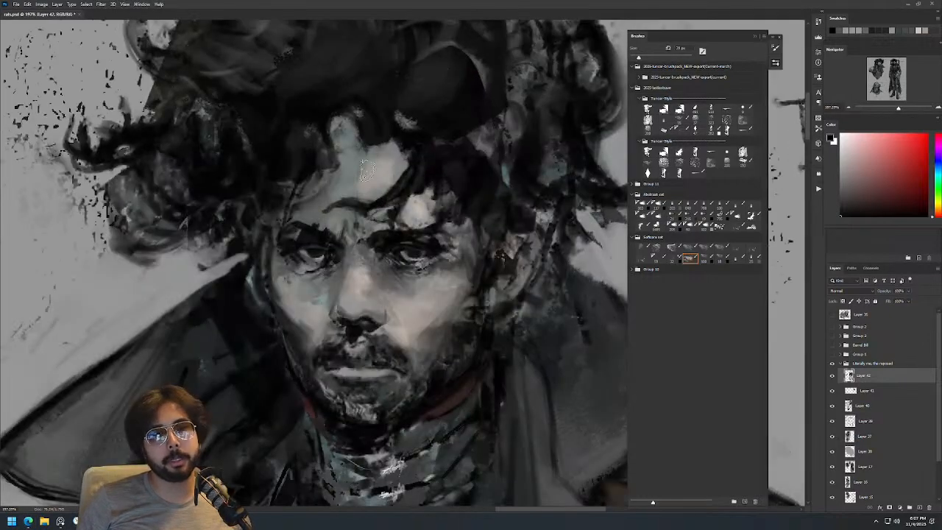
{"action": "left_click", "coordinate": [371, 172], "text": "alt"}
{"action": "left_click_drag", "start_coordinate": [364, 183], "coordinate": [355, 153]}
{"action": "left_click_drag", "start_coordinate": [439, 79], "coordinate": [451, 146]}
Deepen the trousers around the inner thigh with a sampled dark tone and a larger brush.
{"action": "scroll", "coordinate": [478, 132], "scroll_direction": "down", "scroll_amount": 2}
{"action": "left_click_drag", "start_coordinate": [463, 292], "coordinate": [515, 292]}
{"action": "left_click", "coordinate": [422, 302], "text": "alt"}
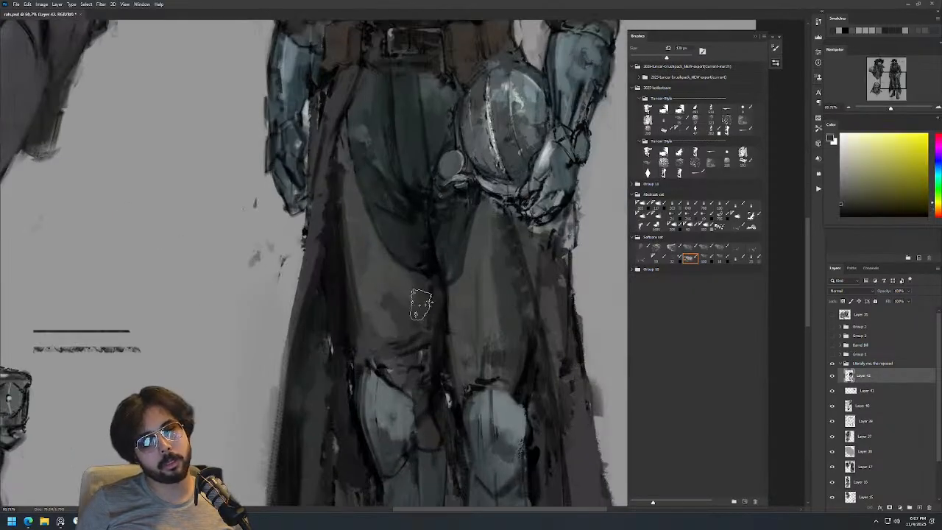
{"action": "right_click", "coordinate": [400, 286], "text": "alt"}
{"action": "left_click_drag", "start_coordinate": [427, 287], "coordinate": [375, 287]}
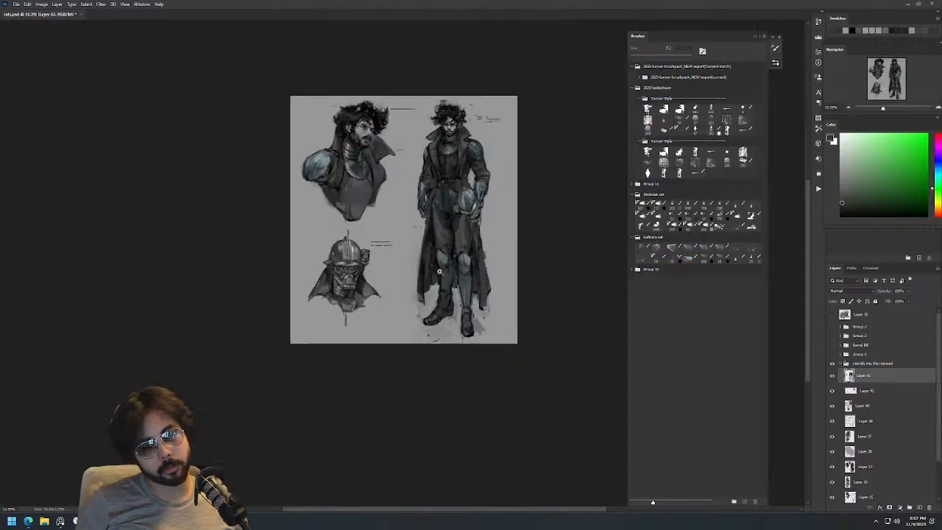
Shade the upper thigh with dark teal and the armoured shin with a sampled blue-grey.
{"action": "left_click_drag", "start_coordinate": [459, 224], "coordinate": [503, 224]}
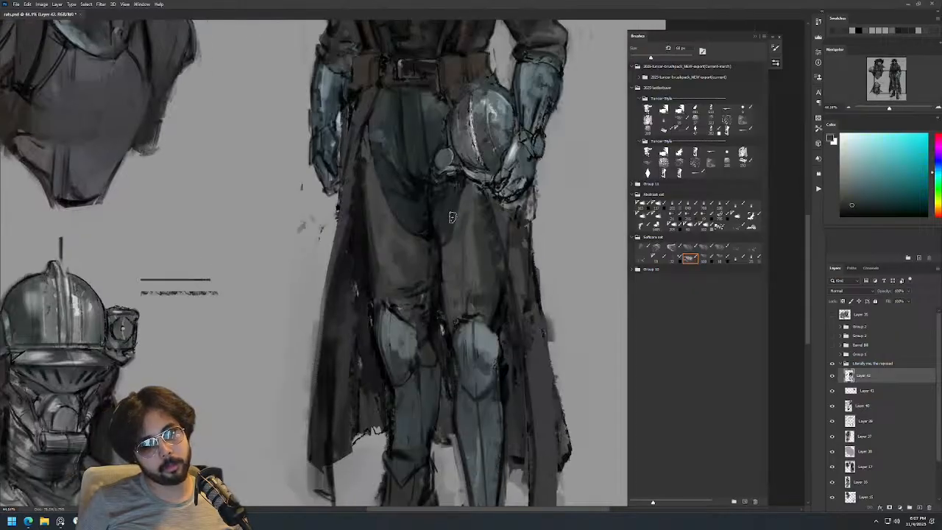
{"action": "scroll", "coordinate": [442, 245], "scroll_direction": "down", "scroll_amount": 3}
{"action": "left_click_drag", "start_coordinate": [498, 224], "coordinate": [543, 225]}
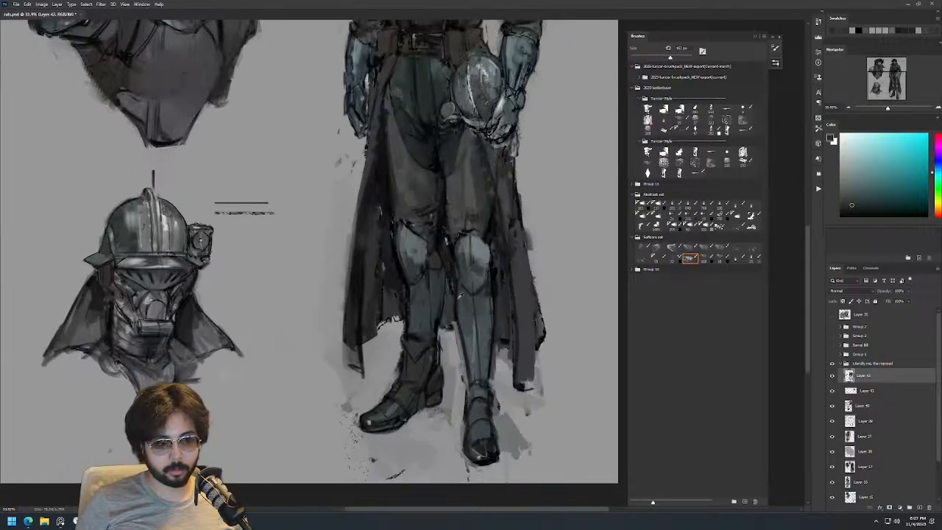
{"action": "left_click", "coordinate": [462, 309], "text": "alt"}
{"action": "right_click", "coordinate": [464, 309], "text": "alt"}
Compare the legs with Layer 42 hidden and erase its paint over the rear boot's ankle using a large eraser.
{"action": "left_click", "coordinate": [833, 376]}
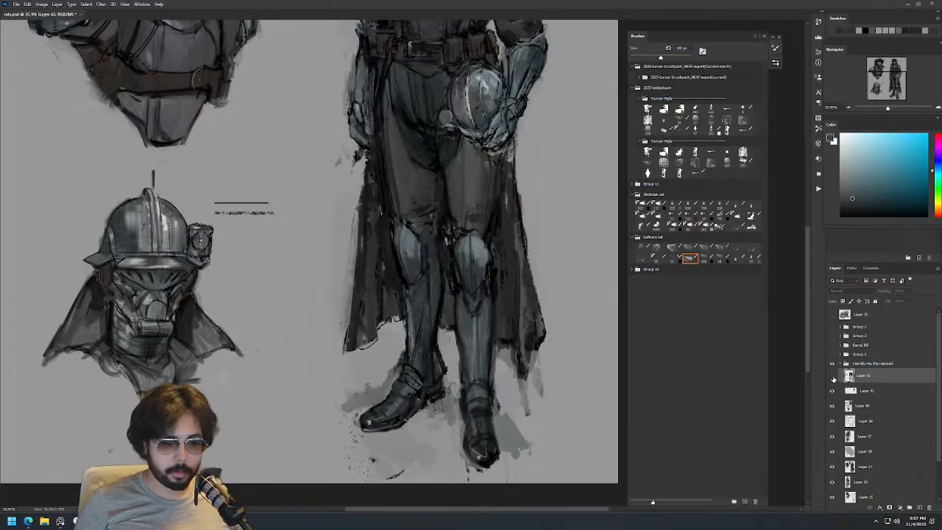
{"action": "left_click", "coordinate": [832, 377]}
{"action": "scroll", "coordinate": [469, 298], "scroll_direction": "down", "scroll_amount": 3}
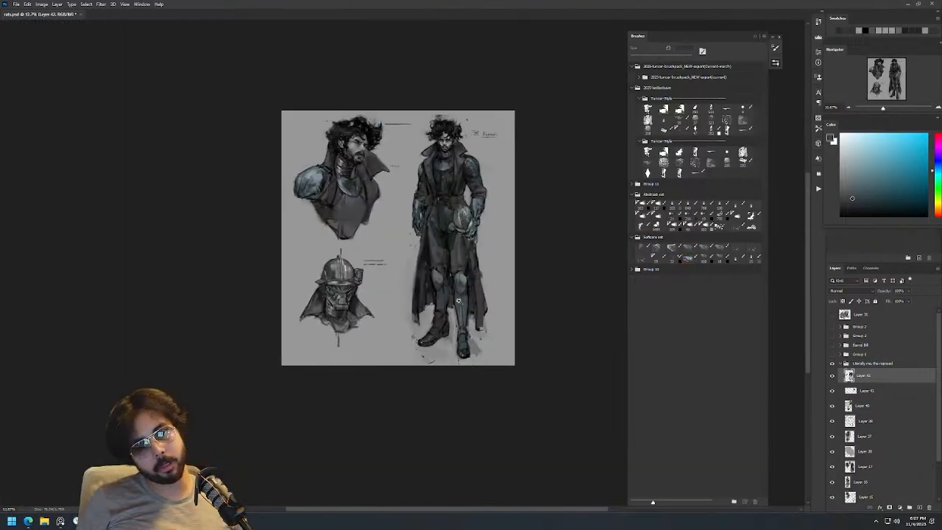
{"action": "scroll", "coordinate": [471, 298], "scroll_direction": "up", "scroll_amount": 1}
{"action": "scroll", "coordinate": [465, 303], "scroll_direction": "up", "scroll_amount": 2}
{"action": "right_click", "coordinate": [401, 334], "text": "alt"}
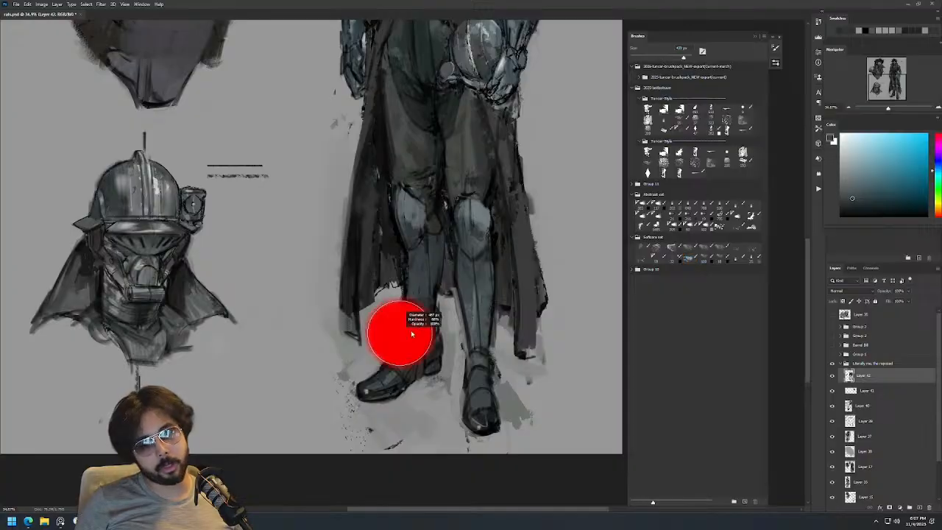
{"action": "right_click", "coordinate": [405, 348], "text": "alt"}
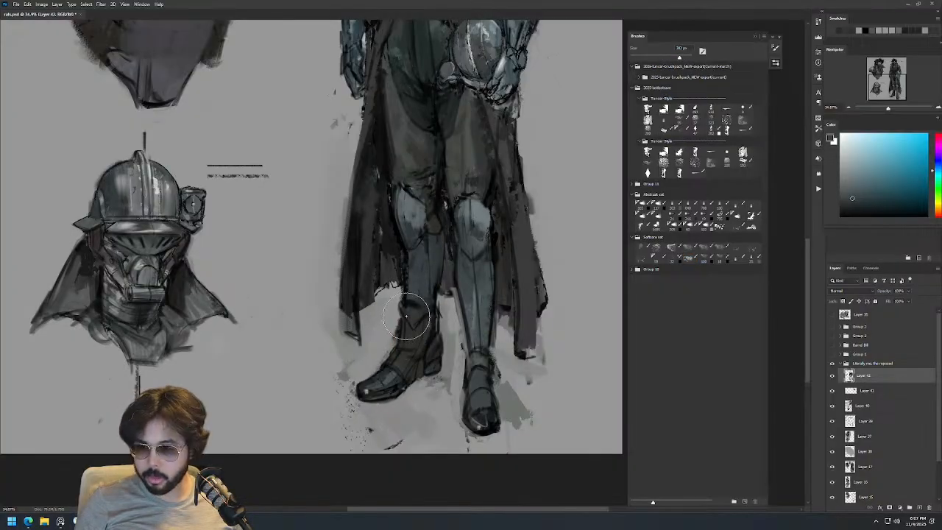
{"action": "mouse_move", "coordinate": [401, 327]}
{"action": "left_mouse_down"}
{"action": "mouse_move", "coordinate": [417, 329]}
{"action": "mouse_move", "coordinate": [415, 355]}
{"action": "left_mouse_up"}
Retouch the rear boot's heel and instep with sampled dark and blue-grey tones.
{"action": "key", "text": "b"}
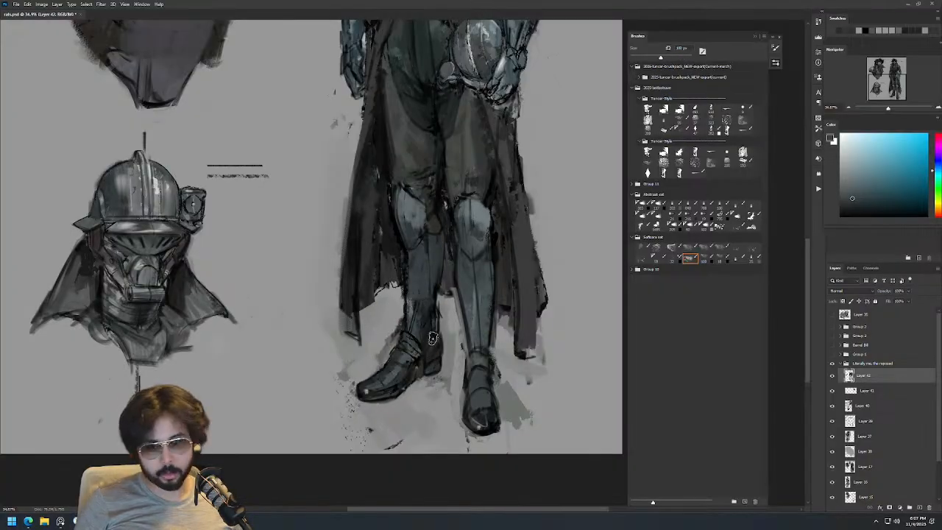
{"action": "left_click", "coordinate": [438, 347], "text": "alt"}
{"action": "right_click", "coordinate": [437, 345], "text": "alt"}
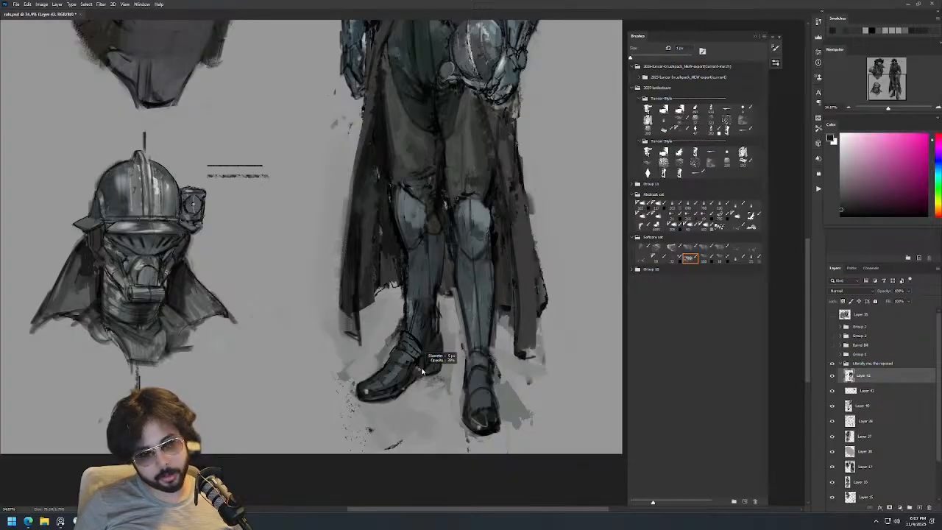
{"action": "left_click", "coordinate": [402, 371], "text": "alt"}
{"action": "right_click", "coordinate": [401, 372], "text": "alt"}
{"action": "left_click", "coordinate": [406, 362], "text": "alt"}
{"action": "right_click", "coordinate": [399, 361], "text": "alt"}
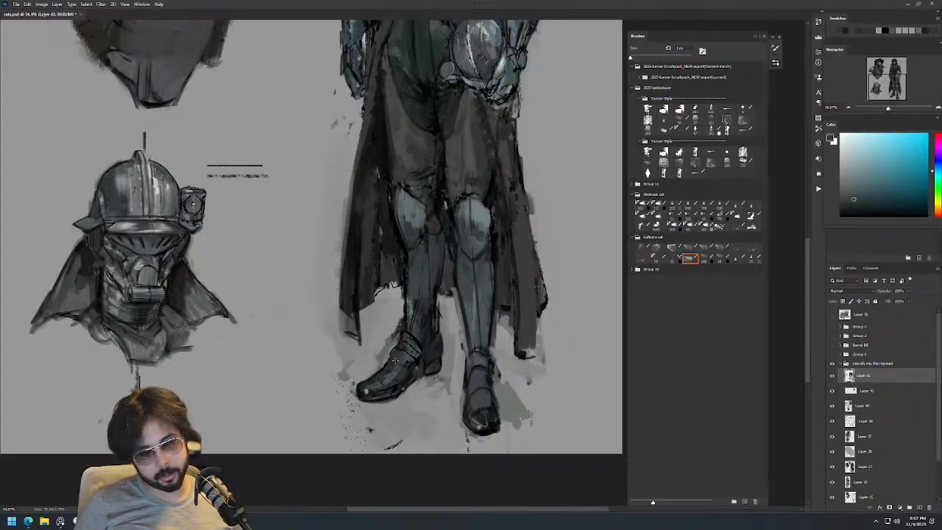
Draw black contour and panel lines on both boots and up the front shin armour.
{"action": "key", "text": "d"}
{"action": "left_click_drag", "start_coordinate": [397, 357], "coordinate": [362, 387]}
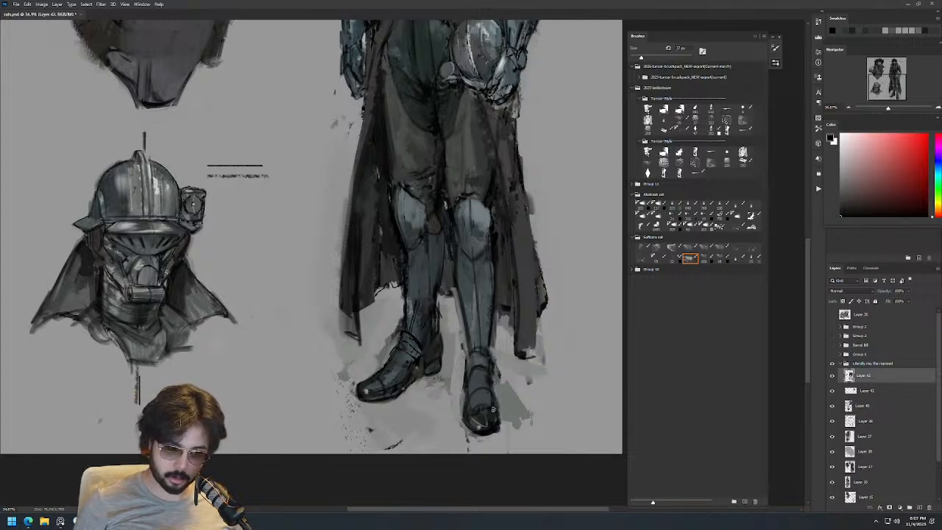
{"action": "left_click_drag", "start_coordinate": [482, 366], "coordinate": [486, 426]}
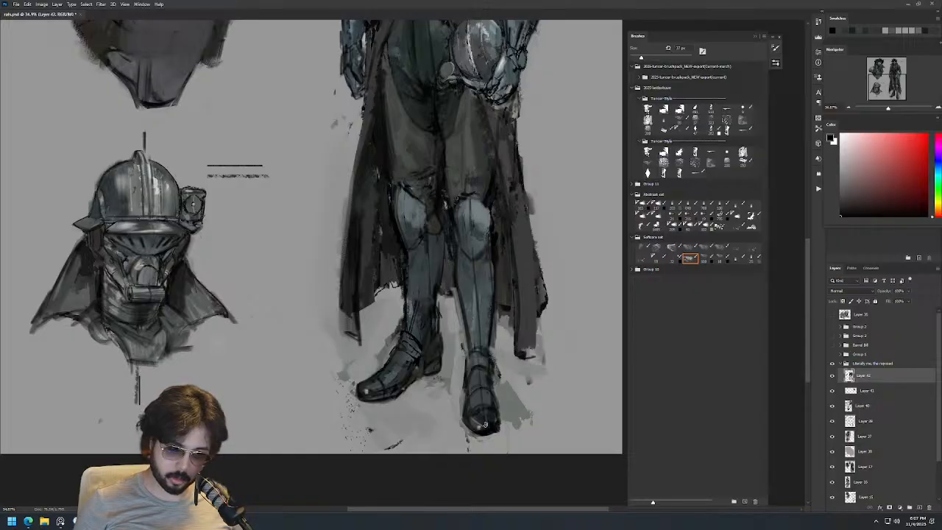
{"action": "left_click_drag", "start_coordinate": [482, 332], "coordinate": [483, 392]}
{"action": "left_click_drag", "start_coordinate": [475, 240], "coordinate": [480, 364]}
Mirror the canvas and examine the armoured legs and the helmeted head sketch.
{"action": "scroll", "coordinate": [498, 299], "scroll_direction": "down", "scroll_amount": 3}
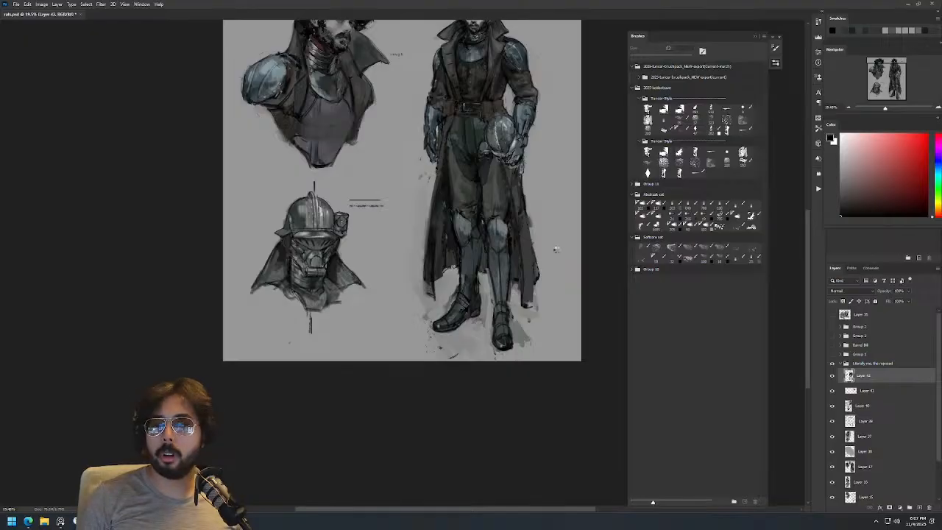
{"action": "key", "text": "ctrl+h"}
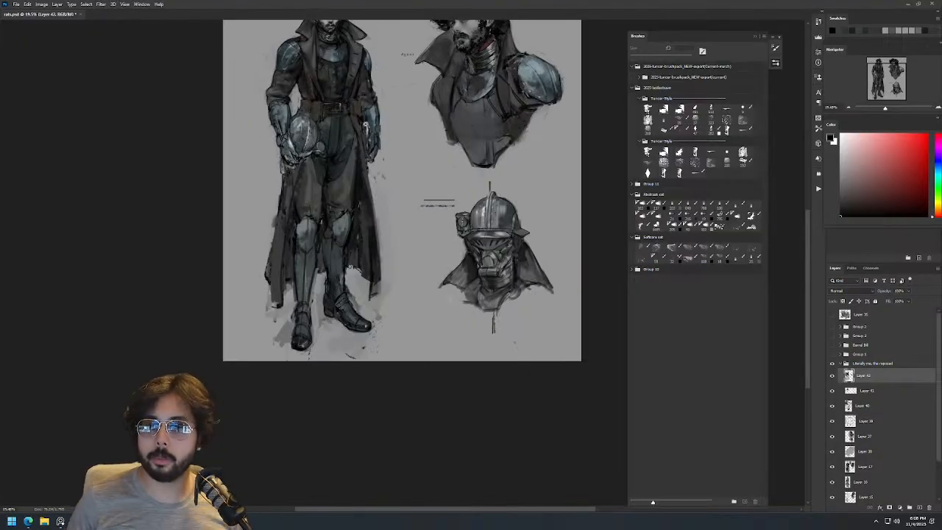
{"action": "left_click_drag", "start_coordinate": [299, 263], "coordinate": [346, 262]}
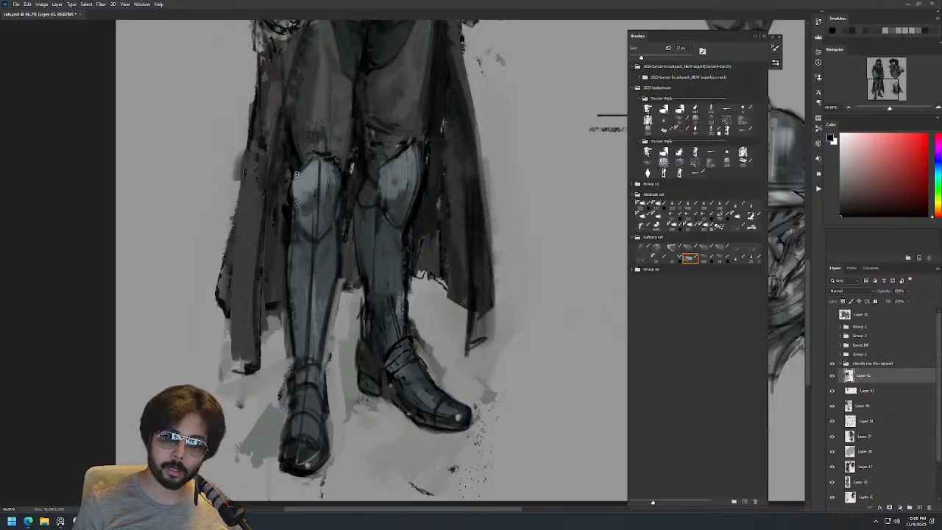
{"action": "scroll", "coordinate": [412, 184], "scroll_direction": "down", "scroll_amount": 4}
{"action": "left_click_drag", "start_coordinate": [438, 134], "coordinate": [507, 147]}
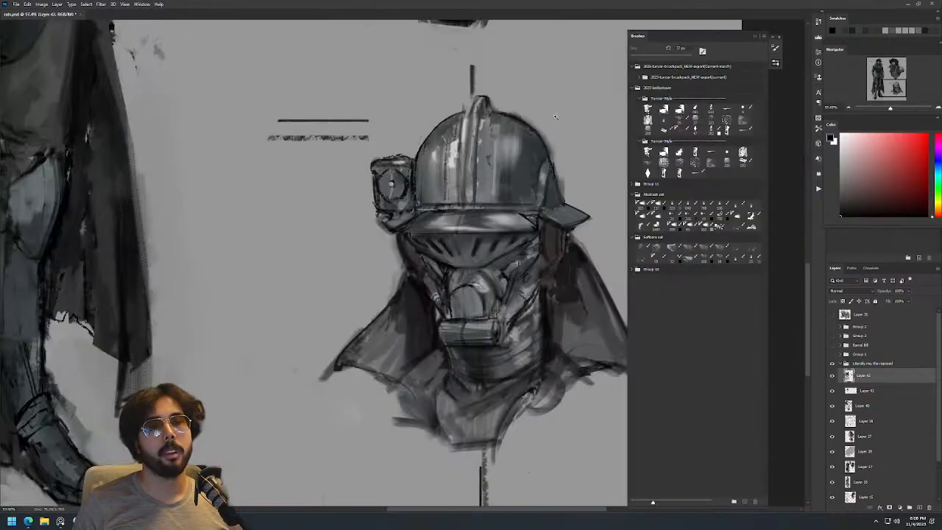
Repaint the helmet study's dome with light and dark grey tones sampled from the metal.
{"action": "right_click", "coordinate": [489, 169], "text": "alt"}
{"action": "left_click", "coordinate": [458, 153], "text": "alt"}
{"action": "left_click_drag", "start_coordinate": [470, 118], "coordinate": [467, 187]}
{"action": "key", "text": "ctrl+z"}
{"action": "right_click", "coordinate": [495, 150], "text": "alt"}
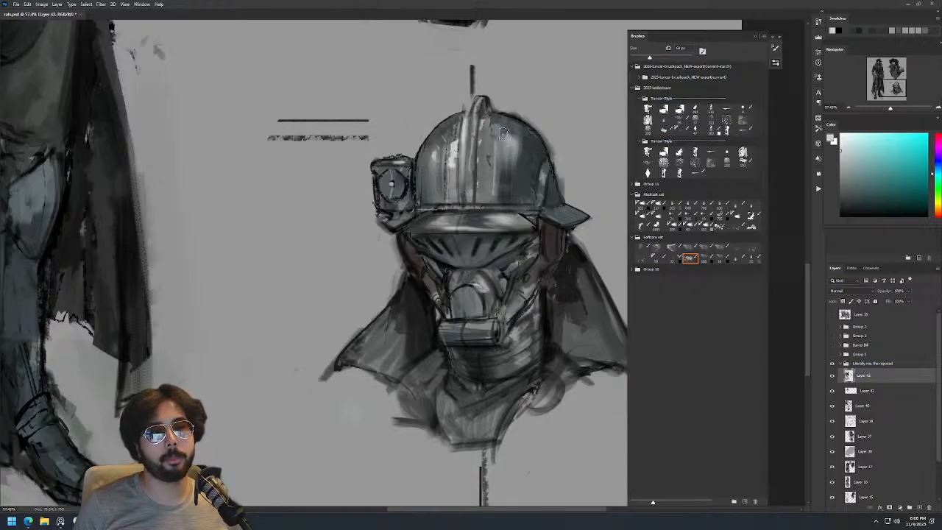
{"action": "right_click", "coordinate": [508, 143], "text": "alt"}
{"action": "left_click", "coordinate": [519, 165], "text": "alt"}
{"action": "left_click", "coordinate": [522, 157], "text": "alt"}
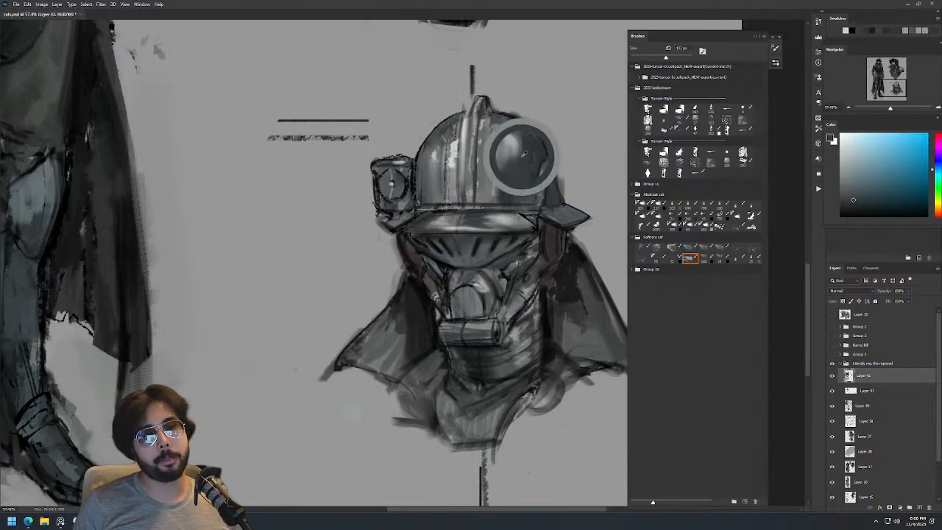
{"action": "left_click_drag", "start_coordinate": [561, 110], "coordinate": [524, 182]}
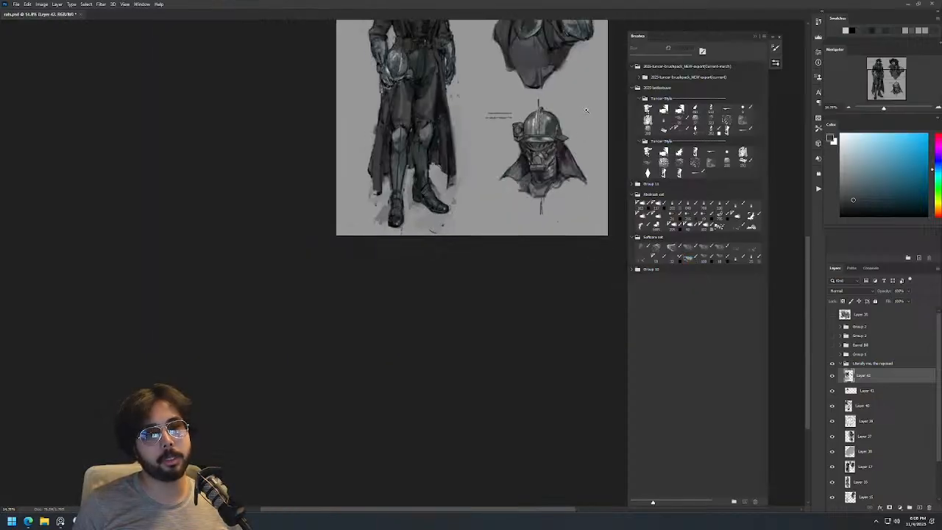
Outline the helmet study's side lamp and lower brim with thin black strokes, using sampled greys for the light accents.
{"action": "left_click_drag", "start_coordinate": [559, 114], "coordinate": [604, 114]}
{"action": "left_click", "coordinate": [429, 154], "text": "alt"}
{"action": "mouse_move", "coordinate": [427, 144]}
{"action": "left_mouse_down"}
{"action": "mouse_move", "coordinate": [424, 170]}
{"action": "mouse_move", "coordinate": [358, 221]}
{"action": "left_mouse_up"}
{"action": "left_click_drag", "start_coordinate": [359, 170], "coordinate": [346, 178]}
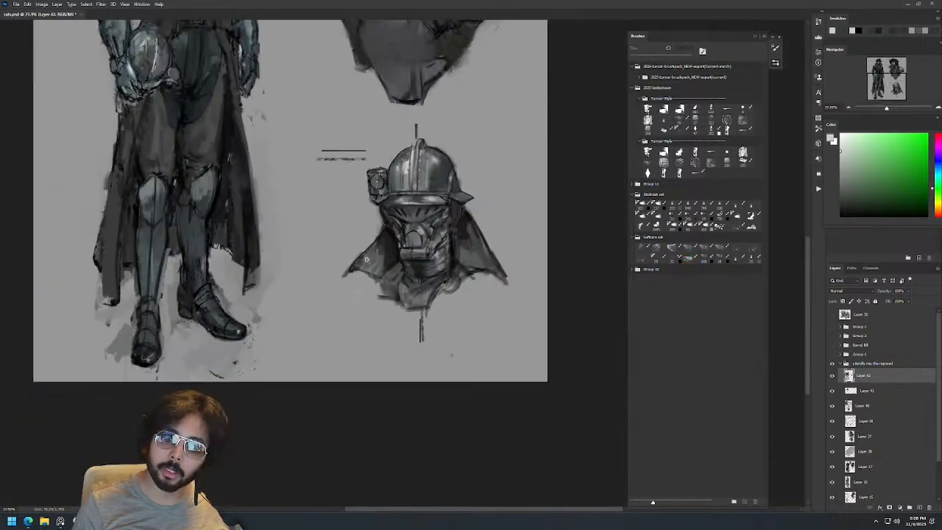
{"action": "mouse_move", "coordinate": [463, 194]}
{"action": "left_mouse_down"}
{"action": "mouse_move", "coordinate": [500, 193]}
{"action": "mouse_move", "coordinate": [480, 220]}
{"action": "mouse_move", "coordinate": [485, 229]}
{"action": "mouse_move", "coordinate": [458, 231]}
{"action": "left_mouse_up"}
{"action": "key", "text": "d"}
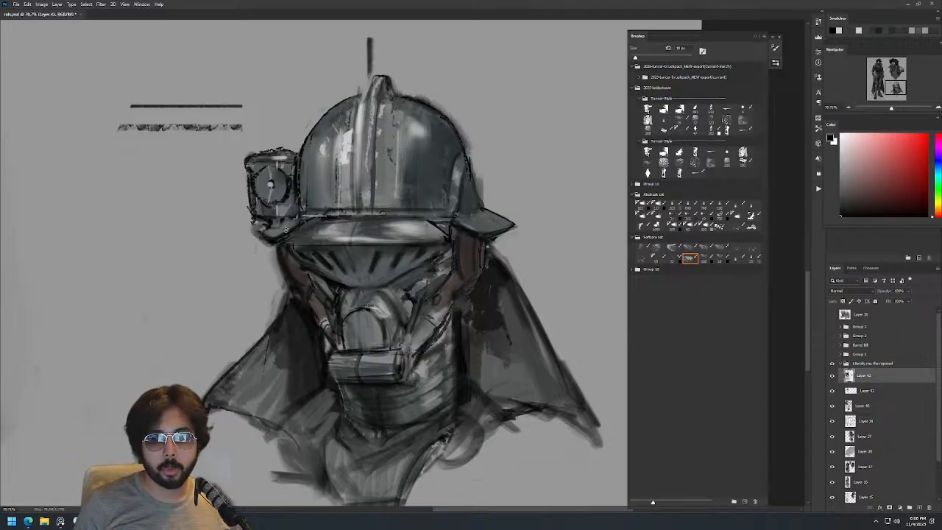
{"action": "key", "text": "x"}
{"action": "scroll", "coordinate": [445, 216], "scroll_direction": "down", "scroll_amount": 3}
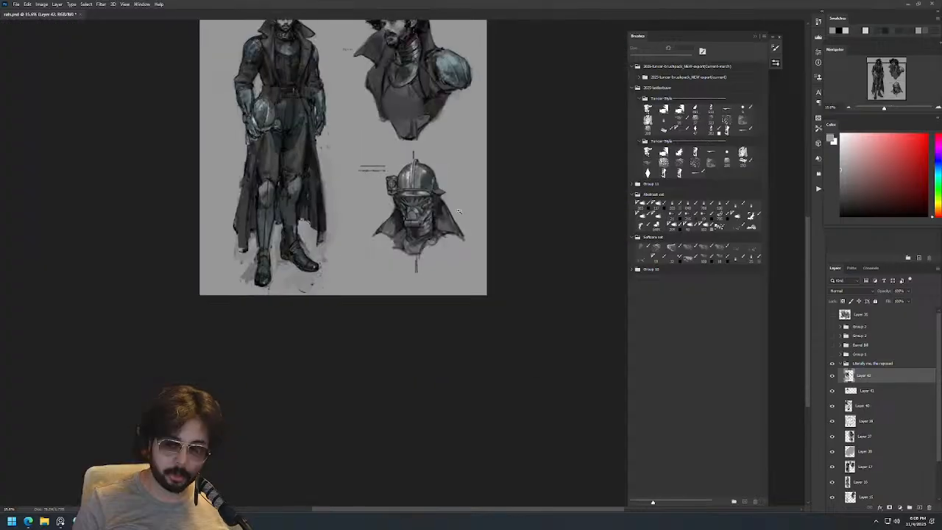
Mirror the canvas and refine the helmet study's edge below the side lamp with sampled dark and grey tones.
{"action": "key", "text": "ctrl+shift+h"}
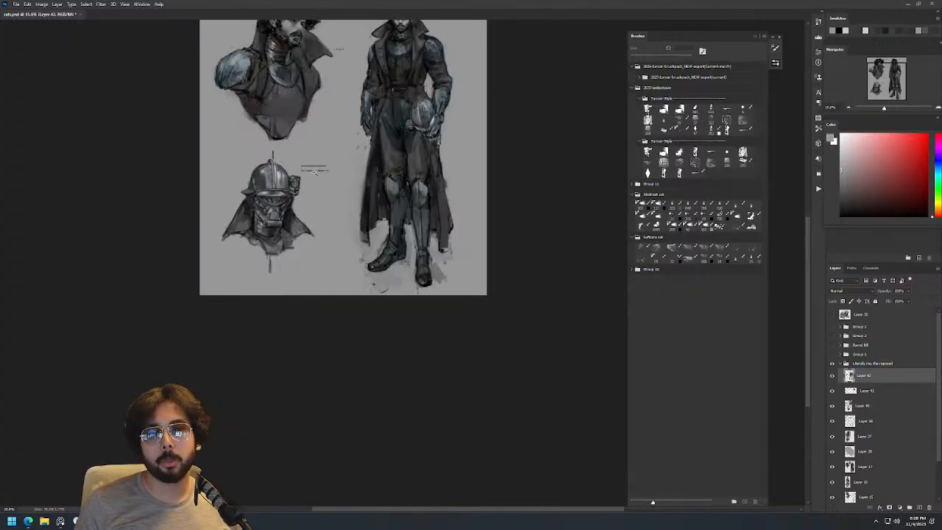
{"action": "left_click_drag", "start_coordinate": [273, 183], "coordinate": [374, 278]}
{"action": "left_click", "coordinate": [384, 262], "text": "alt"}
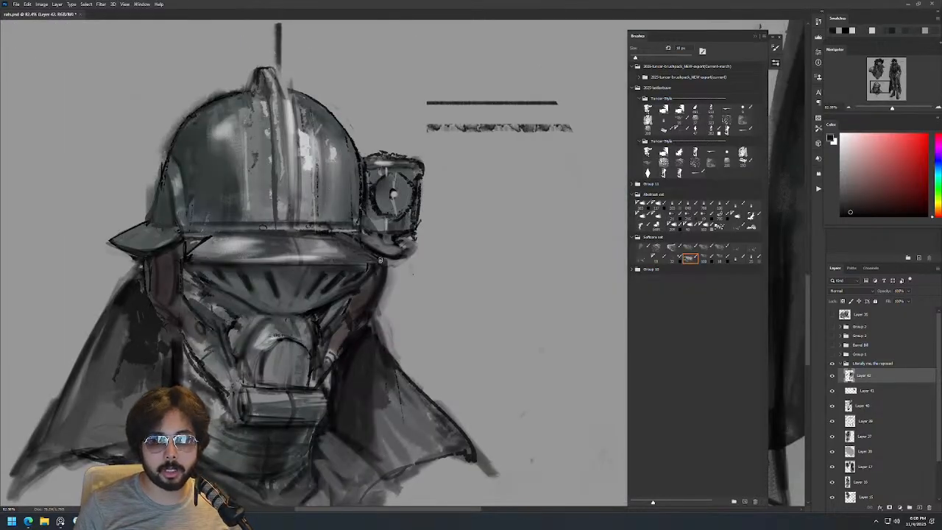
{"action": "left_click", "coordinate": [385, 262], "text": "alt"}
{"action": "left_click", "coordinate": [378, 311], "text": "alt"}
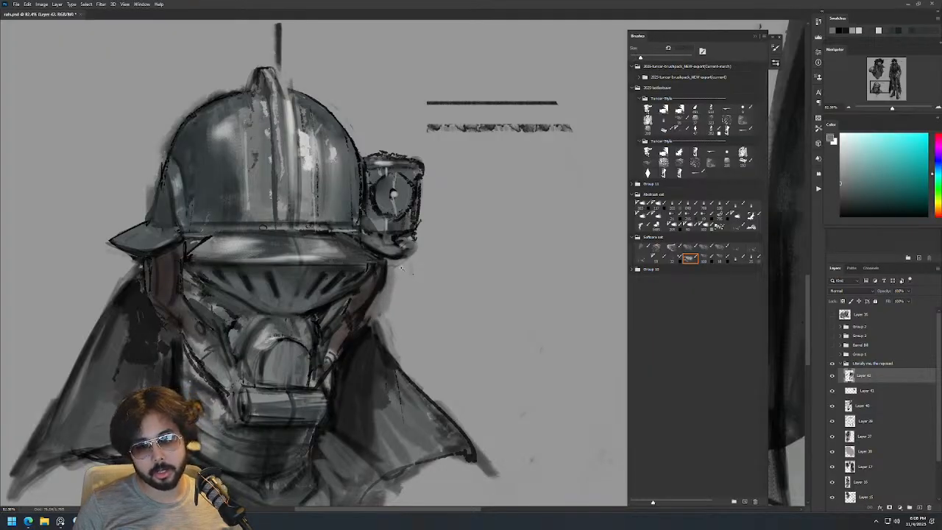
Retouch the lower eyelid and under-eye area of the full-body figure's face with sampled skin and shadow tones.
{"action": "scroll", "coordinate": [390, 280], "scroll_direction": "down", "scroll_amount": 5}
{"action": "left_click_drag", "start_coordinate": [467, 168], "coordinate": [331, 344]}
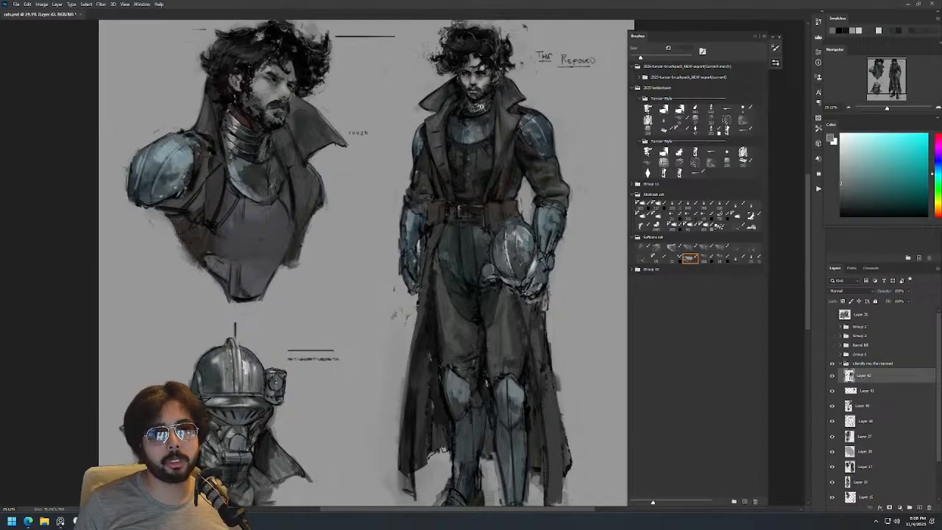
{"action": "left_click_drag", "start_coordinate": [492, 61], "coordinate": [559, 62]}
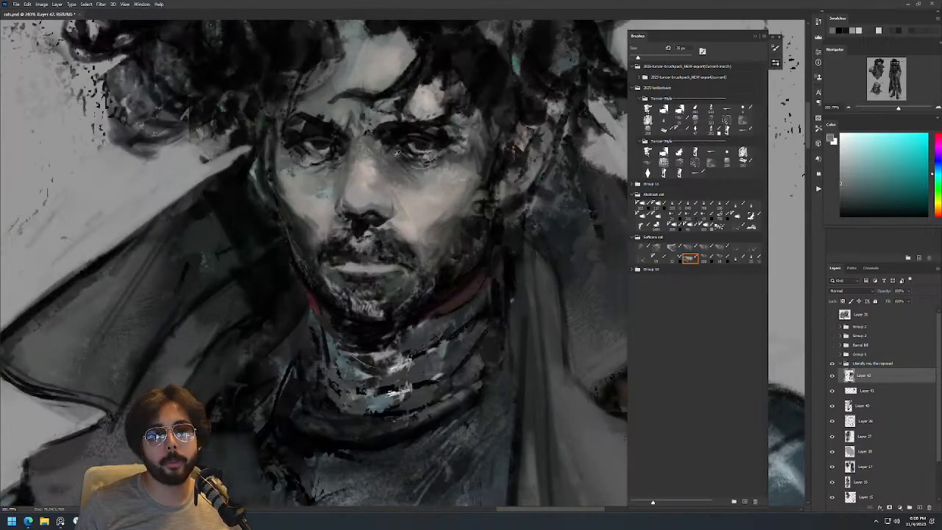
{"action": "left_click", "coordinate": [397, 154], "text": "alt"}
{"action": "left_click", "coordinate": [399, 153], "text": "alt"}
{"action": "left_click", "coordinate": [393, 153], "text": "alt"}
{"action": "mouse_move", "coordinate": [419, 158]}
{"action": "left_mouse_down"}
{"action": "mouse_move", "coordinate": [398, 163]}
{"action": "mouse_move", "coordinate": [321, 144]}
{"action": "mouse_move", "coordinate": [368, 159]}
{"action": "mouse_move", "coordinate": [379, 175]}
{"action": "mouse_move", "coordinate": [355, 181]}
{"action": "mouse_move", "coordinate": [355, 198]}
{"action": "left_mouse_up"}
{"action": "left_click", "coordinate": [401, 161], "text": "alt"}
Shade the side and underside of the figure's nose with sampled face tones.
{"action": "left_click", "coordinate": [375, 172], "text": "alt"}
{"action": "left_click", "coordinate": [372, 173], "text": "alt"}
{"action": "left_click", "coordinate": [370, 174], "text": "alt"}
{"action": "left_click", "coordinate": [363, 180], "text": "alt"}
{"action": "left_click", "coordinate": [352, 204], "text": "alt"}
{"action": "left_click", "coordinate": [353, 193], "text": "alt"}
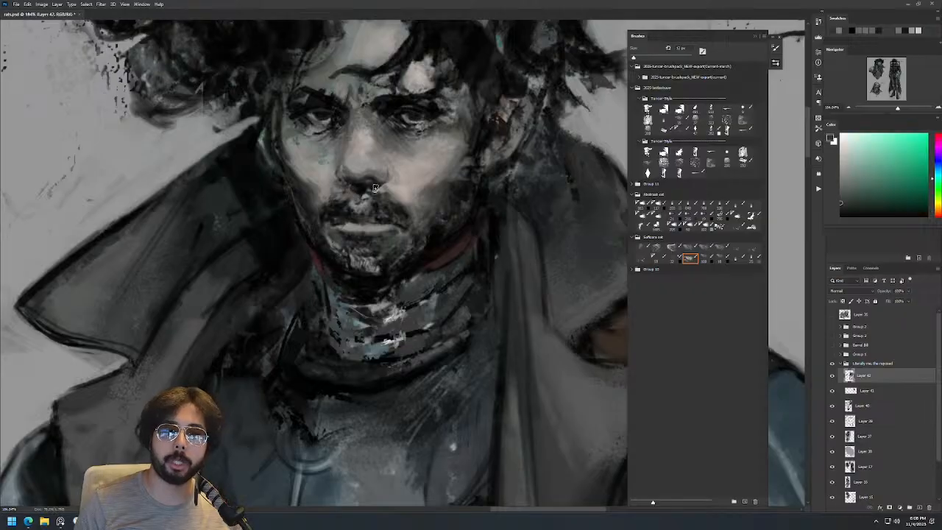
Darken the figure's moustache down to the mouth corner with sampled dark tones and a small black brush.
{"action": "key", "text": "z"}
{"action": "mouse_move", "coordinate": [429, 166]}
{"action": "left_mouse_down"}
{"action": "mouse_move", "coordinate": [375, 167]}
{"action": "mouse_move", "coordinate": [479, 167]}
{"action": "left_mouse_up"}
{"action": "key", "text": "b"}
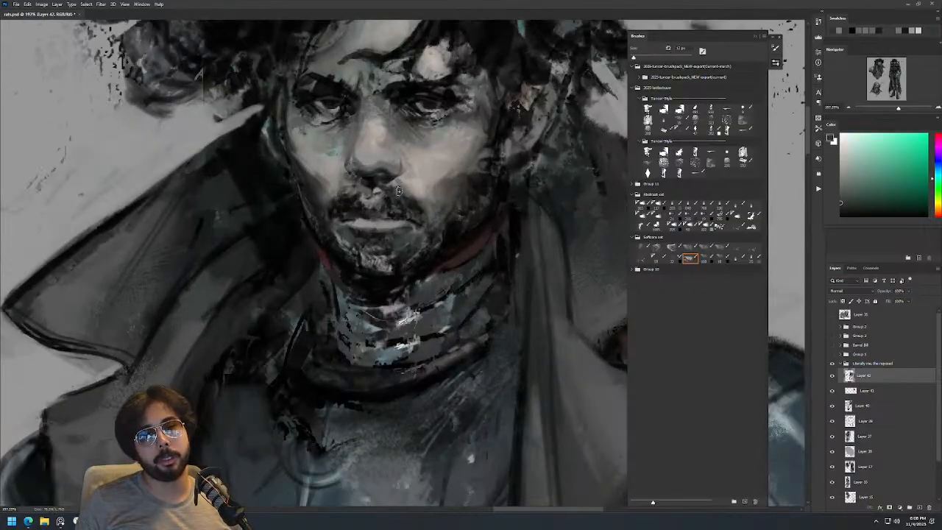
{"action": "left_click", "coordinate": [403, 194], "text": "alt"}
{"action": "left_click_drag", "start_coordinate": [413, 196], "coordinate": [427, 209]}
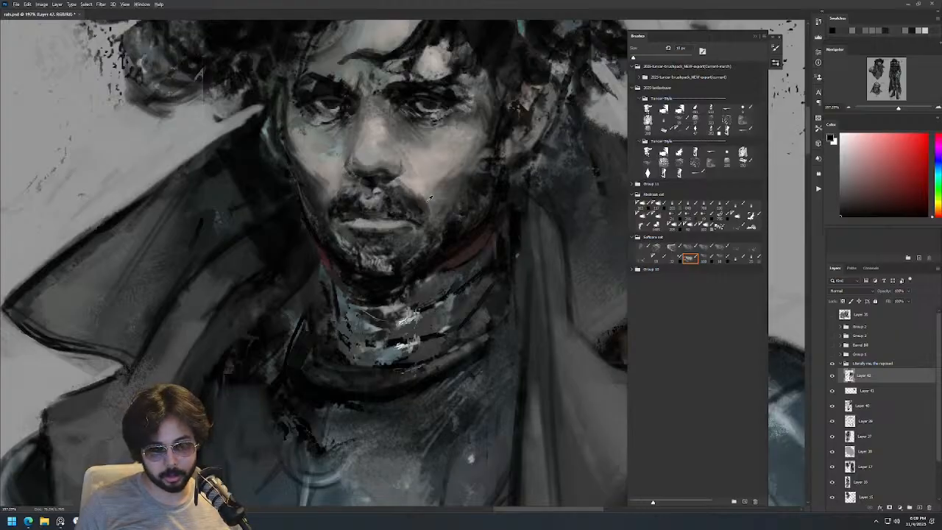
{"action": "key", "text": "bracketleft"}
{"action": "key", "text": "bracketleft"}
{"action": "key", "text": "bracketleft"}
{"action": "key", "text": "bracketleft"}
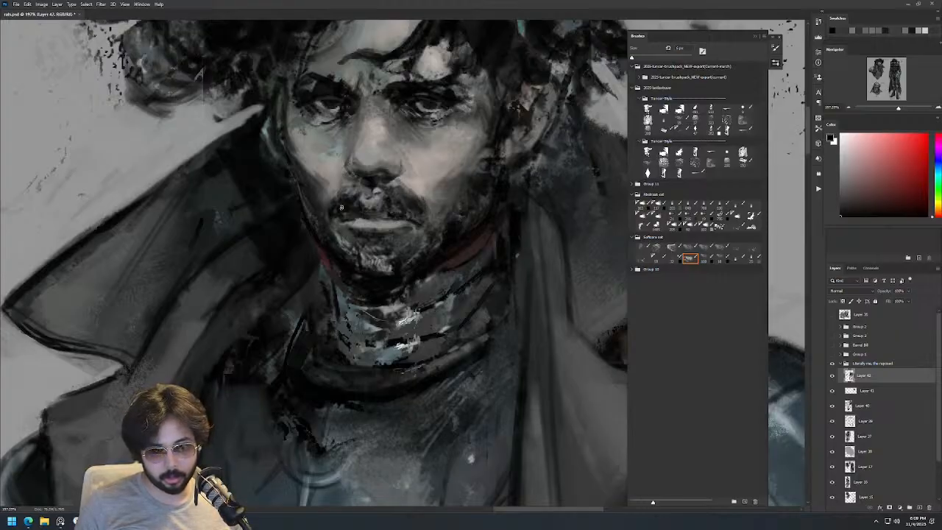
Refine the figure's moustache edges and the cheek beside the nose with sampled tones and a slightly larger brush.
{"action": "key", "text": "z"}
{"action": "left_click_drag", "start_coordinate": [420, 166], "coordinate": [367, 167]}
{"action": "mouse_move", "coordinate": [444, 151]}
{"action": "left_mouse_down"}
{"action": "mouse_move", "coordinate": [482, 151]}
{"action": "mouse_move", "coordinate": [453, 131]}
{"action": "mouse_move", "coordinate": [409, 132]}
{"action": "mouse_move", "coordinate": [495, 149]}
{"action": "left_mouse_up"}
{"action": "key", "text": "b"}
{"action": "key", "text": "bracketright"}
{"action": "key", "text": "bracketright"}
{"action": "key", "text": "bracketright"}
{"action": "key", "text": "bracketright"}
{"action": "left_click", "coordinate": [396, 187], "text": "alt"}
{"action": "key", "text": "z"}
{"action": "key", "text": "b"}
{"action": "left_click", "coordinate": [427, 146], "text": "alt"}
{"action": "left_click", "coordinate": [422, 140], "text": "alt"}
Brighten the upper edge of the figure's larger shoulder plate with sampled light blue-grey strokes.
{"action": "key", "text": "z"}
{"action": "left_click_drag", "start_coordinate": [472, 105], "coordinate": [420, 105]}
{"action": "left_click_drag", "start_coordinate": [551, 145], "coordinate": [575, 145]}
{"action": "key", "text": "b"}
{"action": "right_click", "coordinate": [459, 161], "text": "alt"}
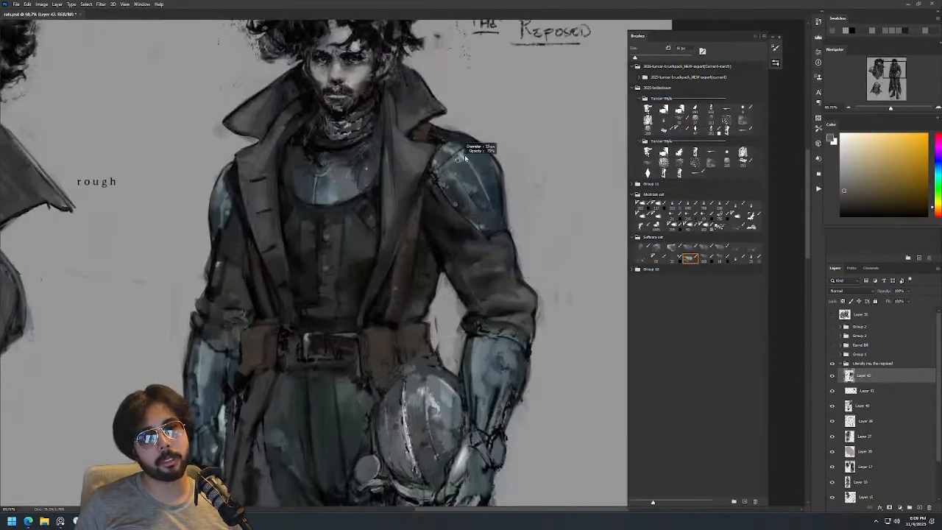
{"action": "left_click", "coordinate": [462, 154], "text": "alt"}
{"action": "mouse_move", "coordinate": [480, 151]}
{"action": "left_mouse_down"}
{"action": "mouse_move", "coordinate": [487, 166]}
{"action": "mouse_move", "coordinate": [485, 139]}
{"action": "left_mouse_up"}
{"action": "key", "text": "z"}
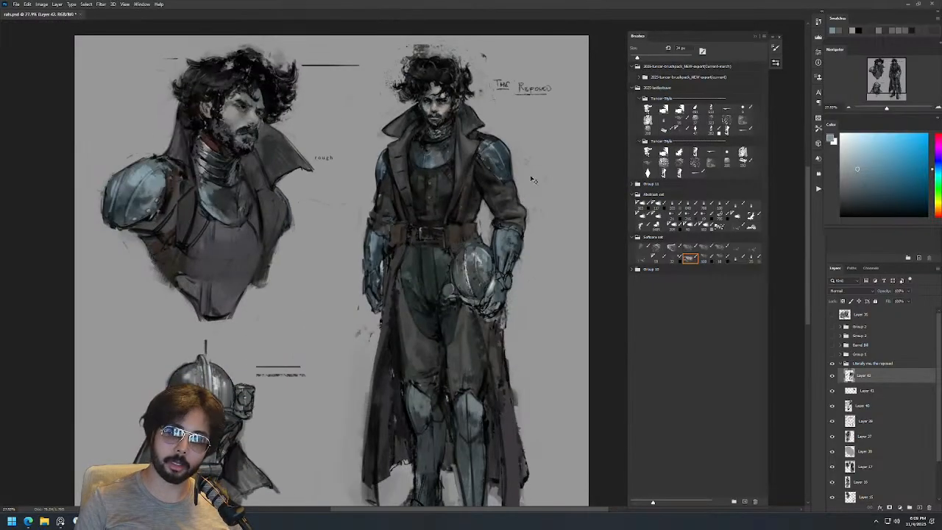
Mirror the canvas and touch up the larger shoulder plate with sampled blue-grey tones.
{"action": "key", "text": "ctrl+shift+h"}
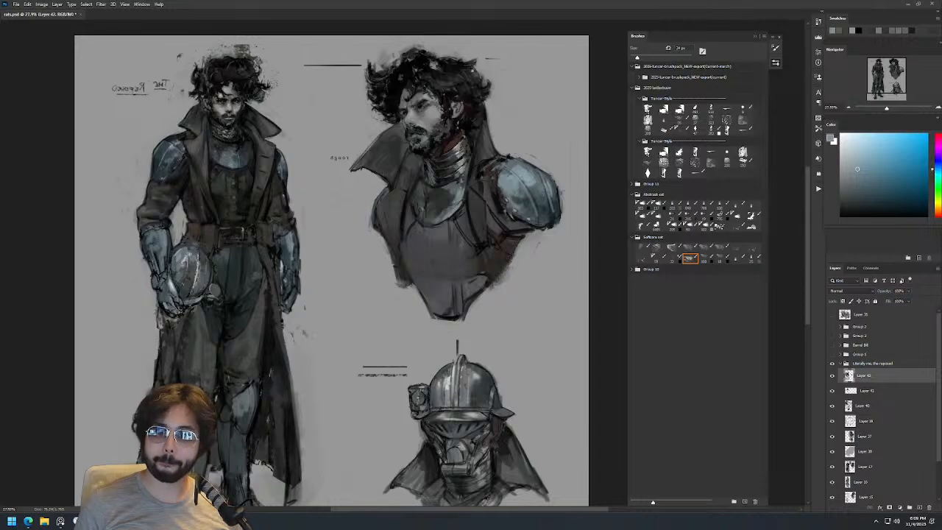
{"action": "key", "text": "z"}
{"action": "left_click_drag", "start_coordinate": [240, 159], "coordinate": [291, 159]}
{"action": "left_click", "coordinate": [205, 183], "text": "alt"}
{"action": "left_click", "coordinate": [197, 182], "text": "alt"}
{"action": "key", "text": "ctrl+0"}
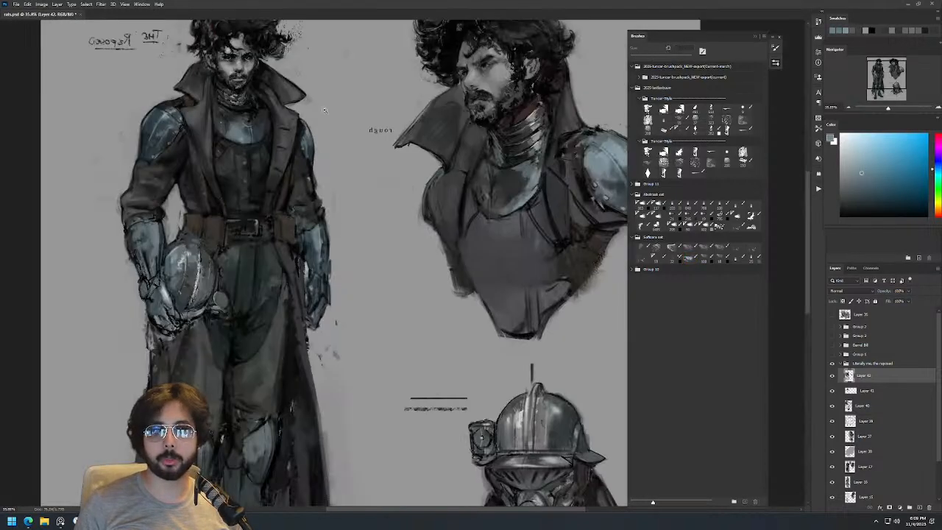
{"action": "left_click_drag", "start_coordinate": [258, 79], "coordinate": [417, 131]}
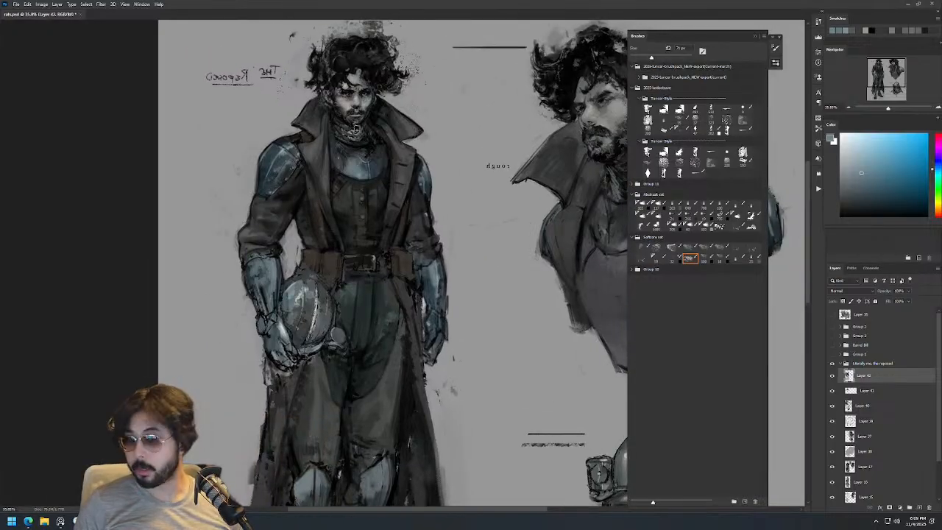
Define the waistcoat's neckline, seams and chest strap with black lines and sampled dark green-grey tones.
{"action": "scroll", "coordinate": [383, 136], "scroll_direction": "down", "scroll_amount": 3}
{"action": "scroll", "coordinate": [380, 137], "scroll_direction": "up", "scroll_amount": 4}
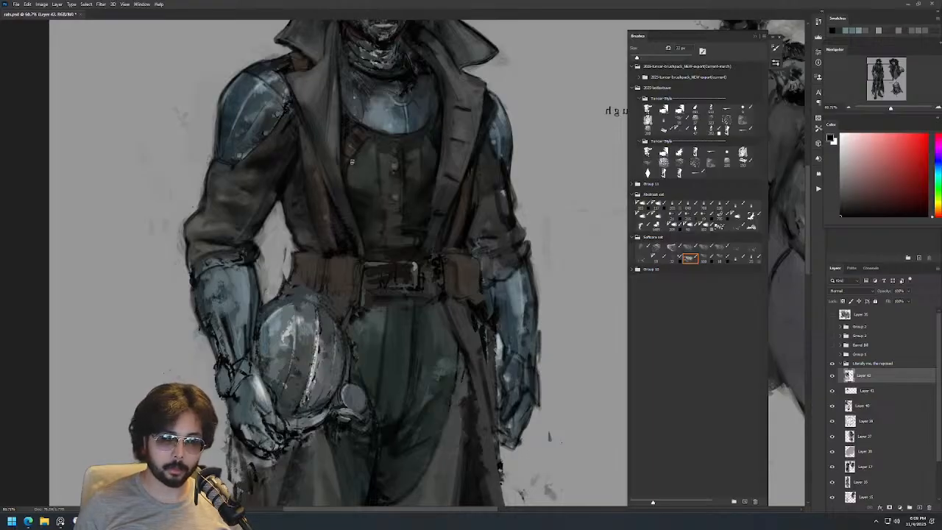
{"action": "scroll", "coordinate": [445, 163], "scroll_direction": "down", "scroll_amount": 3}
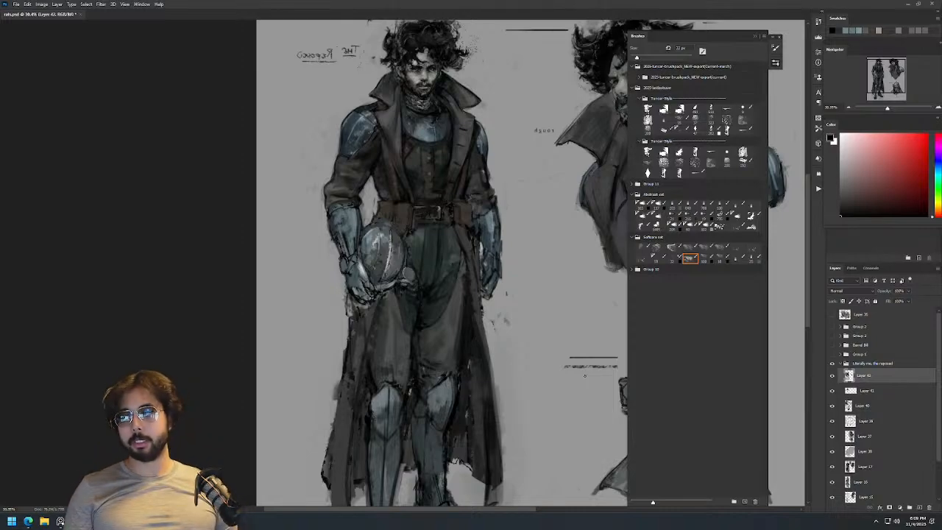
{"action": "scroll", "coordinate": [450, 103], "scroll_direction": "up", "scroll_amount": 2}
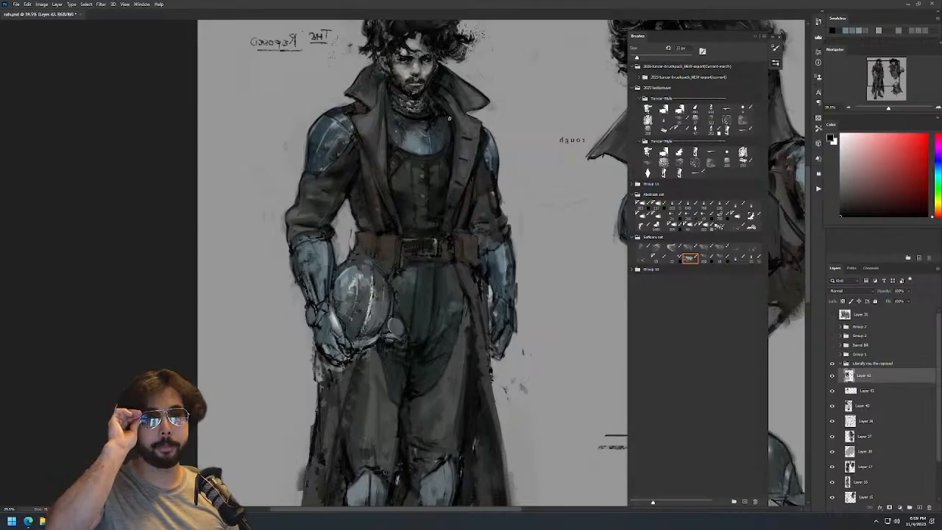
{"action": "scroll", "coordinate": [415, 169], "scroll_direction": "up", "scroll_amount": 3}
{"action": "left_click", "coordinate": [394, 167], "text": "alt"}
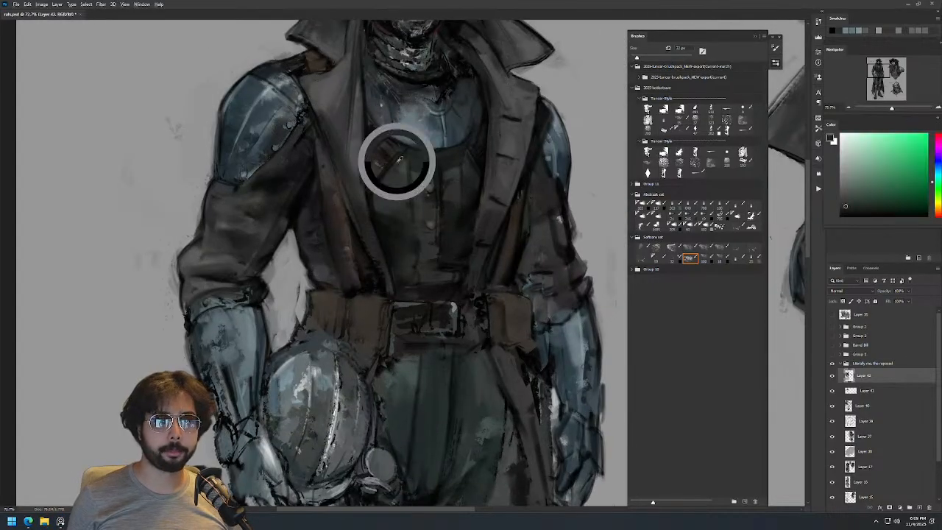
{"action": "left_click", "coordinate": [386, 212], "text": "alt"}
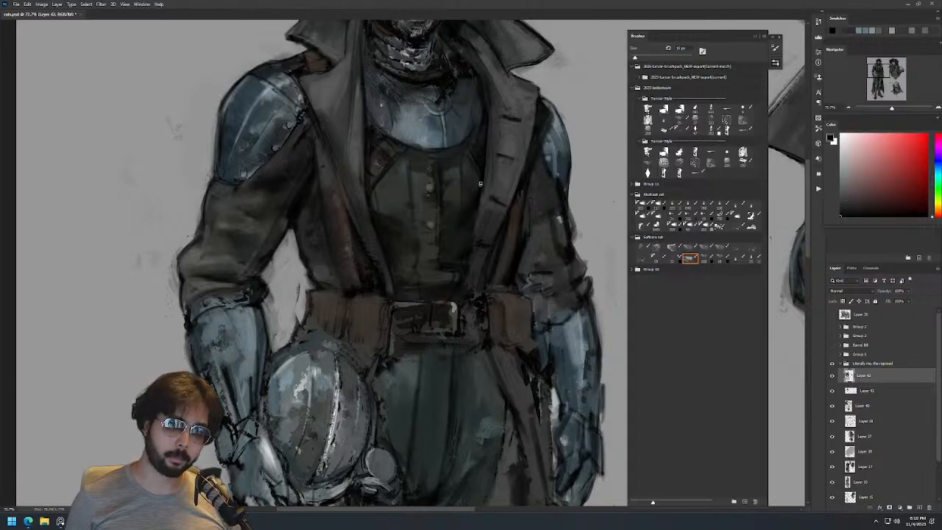
Darken the armpit and the coat edge beside the bent arm with dark strokes.
{"action": "scroll", "coordinate": [489, 199], "scroll_direction": "down", "scroll_amount": 4}
{"action": "scroll", "coordinate": [489, 239], "scroll_direction": "up", "scroll_amount": 2}
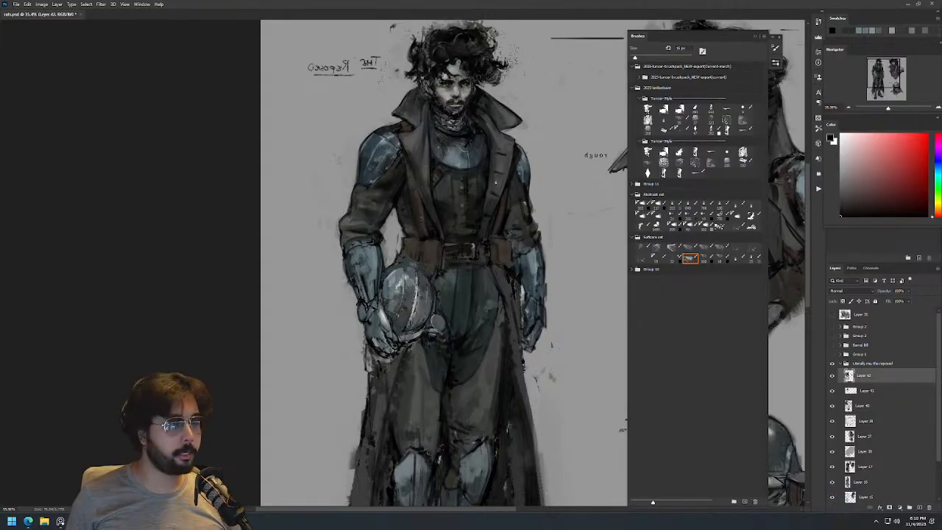
{"action": "scroll", "coordinate": [405, 214], "scroll_direction": "up", "scroll_amount": 4}
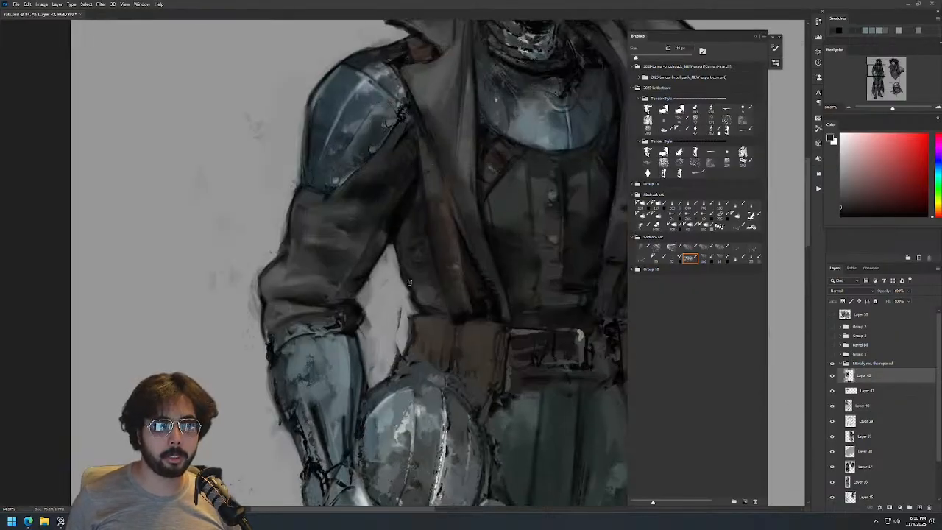
{"action": "scroll", "coordinate": [432, 259], "scroll_direction": "up", "scroll_amount": 2}
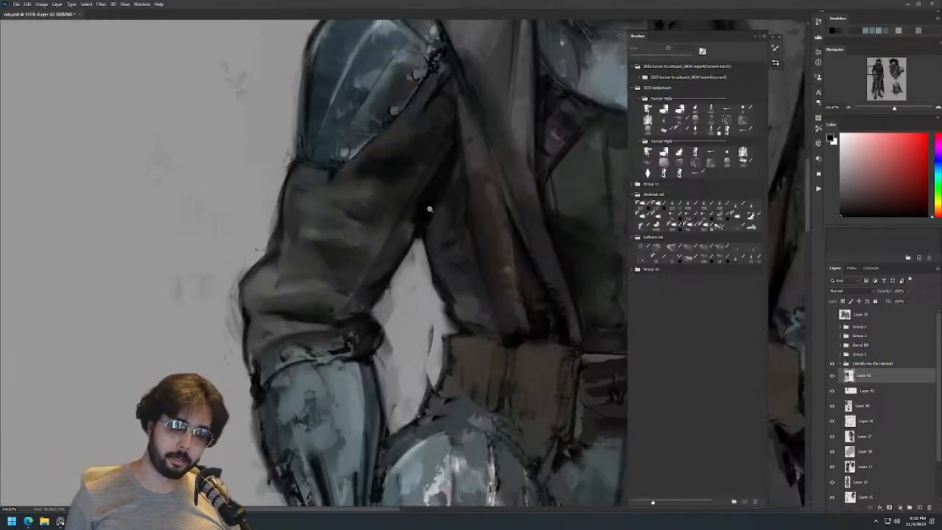
{"action": "scroll", "coordinate": [376, 252], "scroll_direction": "down", "scroll_amount": 2}
{"action": "scroll", "coordinate": [434, 147], "scroll_direction": "down", "scroll_amount": 4}
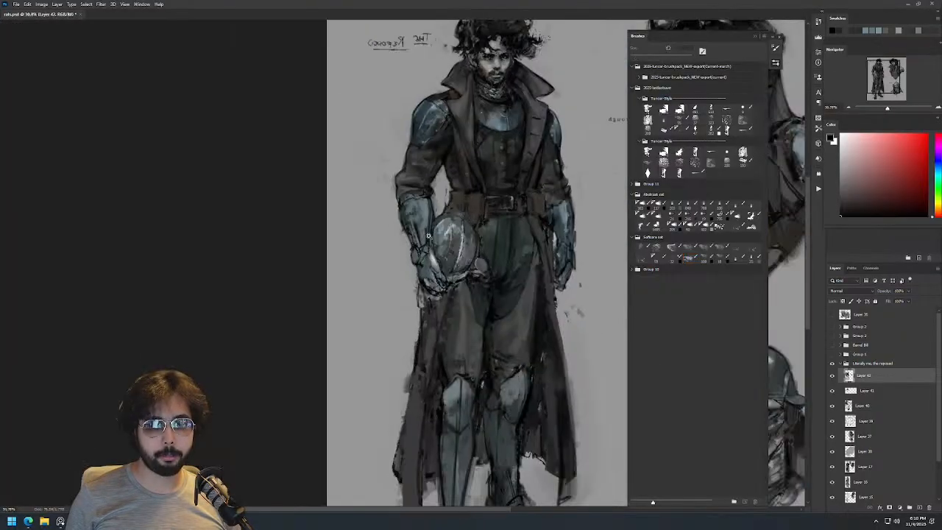
Repaint the coat's buttoned lapel in sampled dark grey and redraw its inner edge with a 17 px black brush.
{"action": "scroll", "coordinate": [537, 142], "scroll_direction": "up", "scroll_amount": 5}
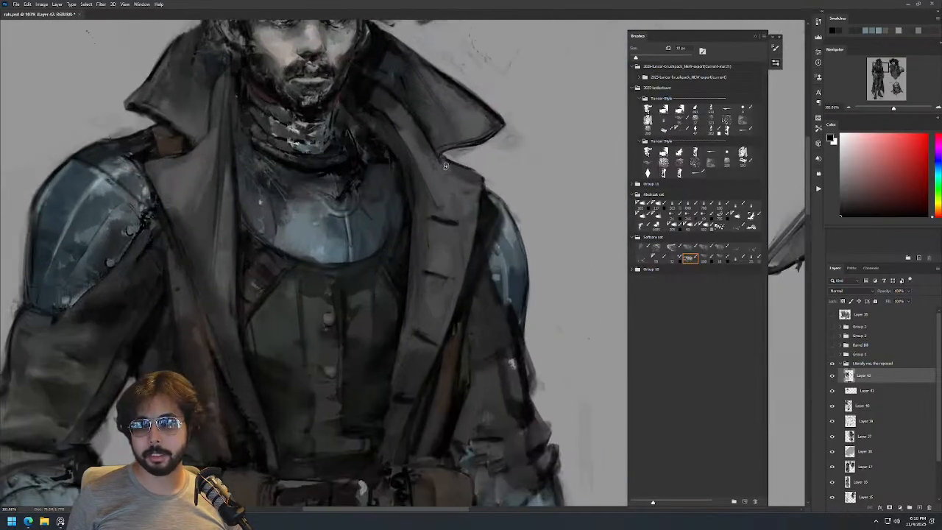
{"action": "left_click", "coordinate": [441, 196], "text": "alt"}
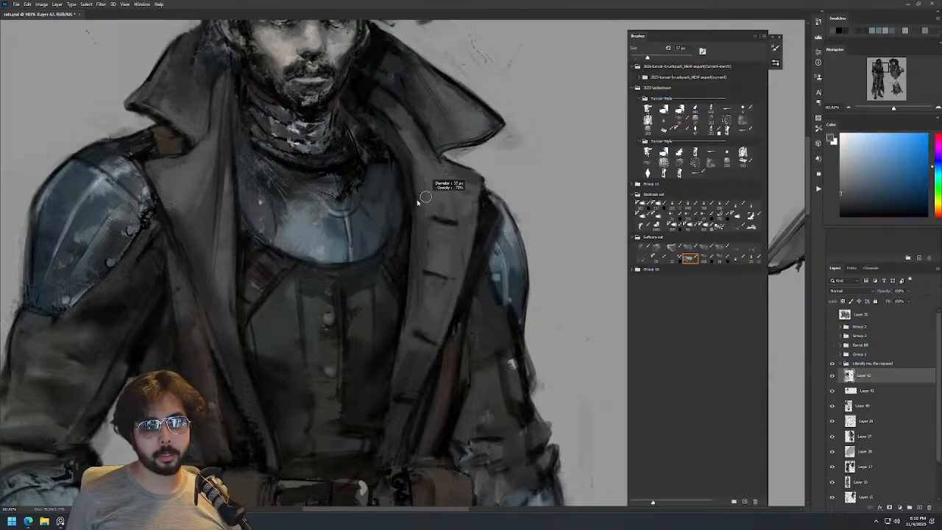
{"action": "key", "text": "d"}
{"action": "key", "text": "bracketleft"}
{"action": "key", "text": "bracketleft"}
{"action": "key", "text": "bracketleft"}
{"action": "key", "text": "bracketleft"}
{"action": "key", "text": "bracketleft"}
{"action": "key", "text": "bracketleft"}
{"action": "key", "text": "bracketleft"}
{"action": "key", "text": "bracketleft"}
{"action": "key", "text": "bracketleft"}
{"action": "key", "text": "bracketleft"}
{"action": "key", "text": "bracketleft"}
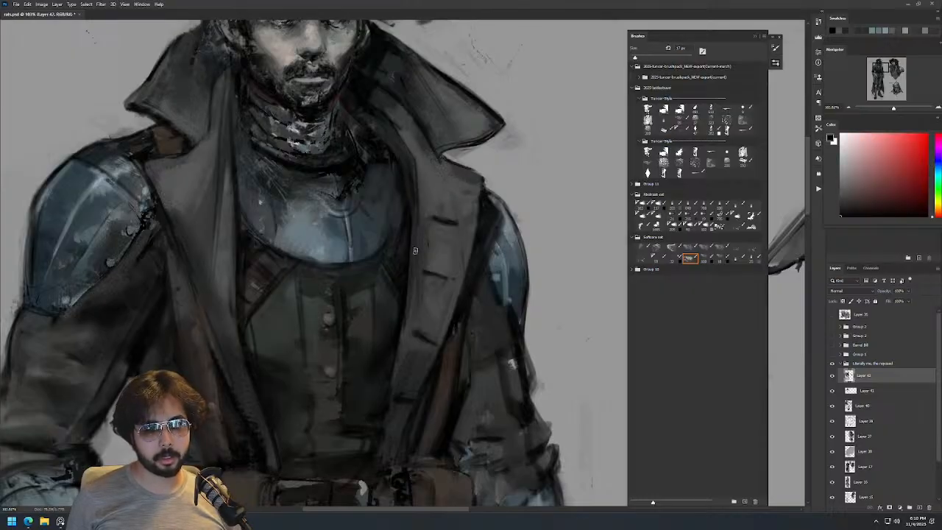
{"action": "scroll", "coordinate": [418, 221], "scroll_direction": "down", "scroll_amount": 4}
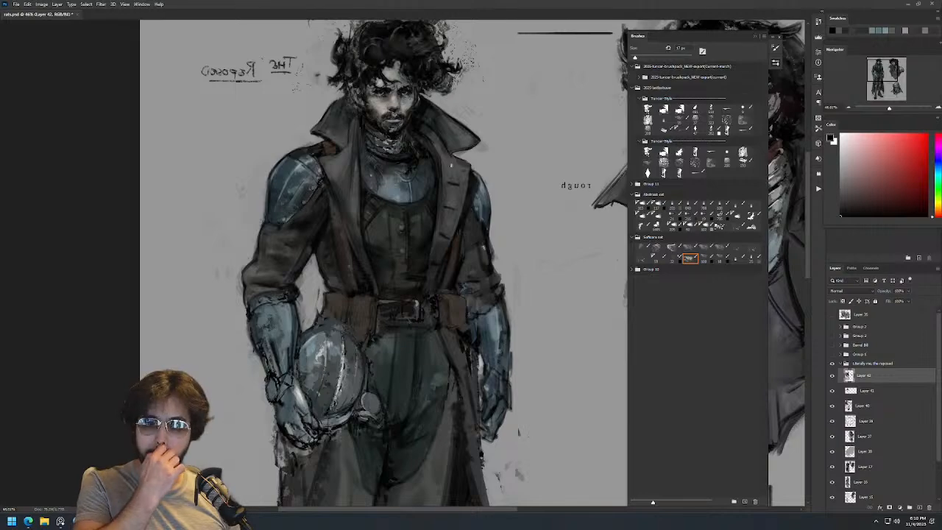
Refine the nose bridge on the full-body figure's face with a small brush and sampled light warm greys.
{"action": "scroll", "coordinate": [406, 72], "scroll_direction": "up", "scroll_amount": 5}
{"action": "left_click", "coordinate": [417, 76], "text": "alt"}
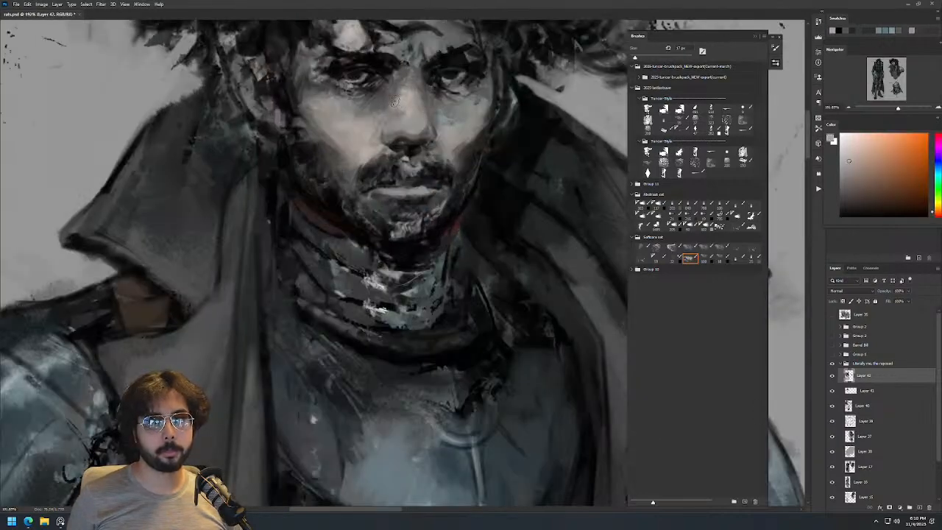
{"action": "right_click", "coordinate": [413, 94], "text": "alt"}
{"action": "right_click", "coordinate": [411, 96], "text": "alt"}
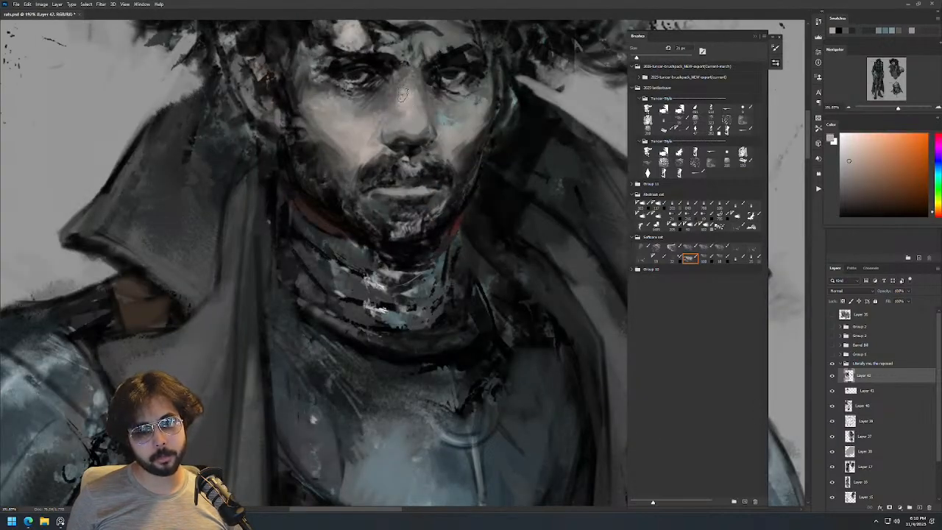
{"action": "right_click", "coordinate": [405, 98], "text": "alt"}
{"action": "left_click", "coordinate": [404, 93], "text": "alt"}
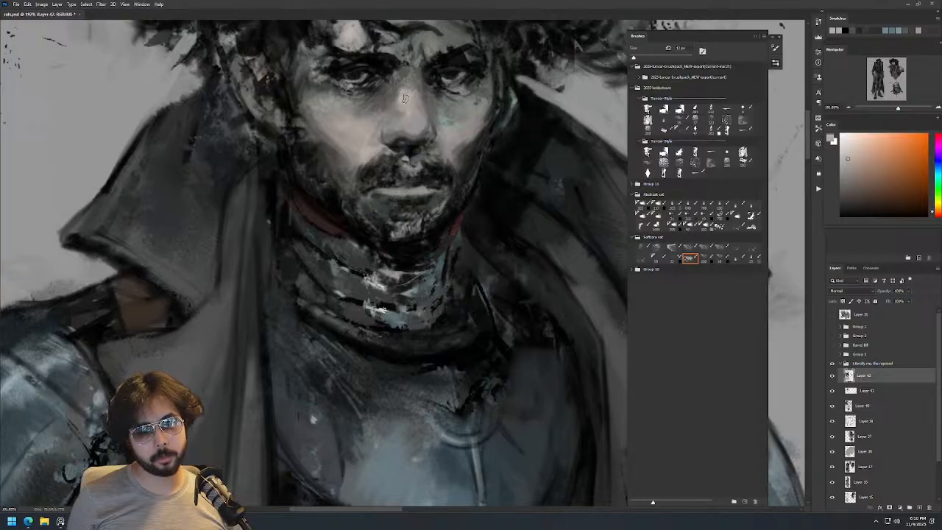
{"action": "left_click", "coordinate": [400, 83], "text": "alt"}
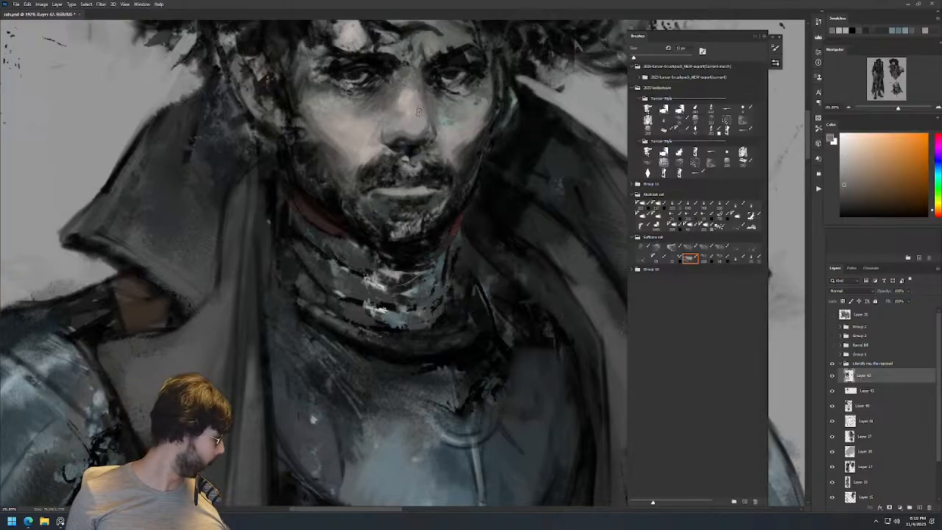
{"action": "key", "text": "alt"}
{"action": "scroll", "coordinate": [426, 111], "scroll_direction": "down", "scroll_amount": 10}
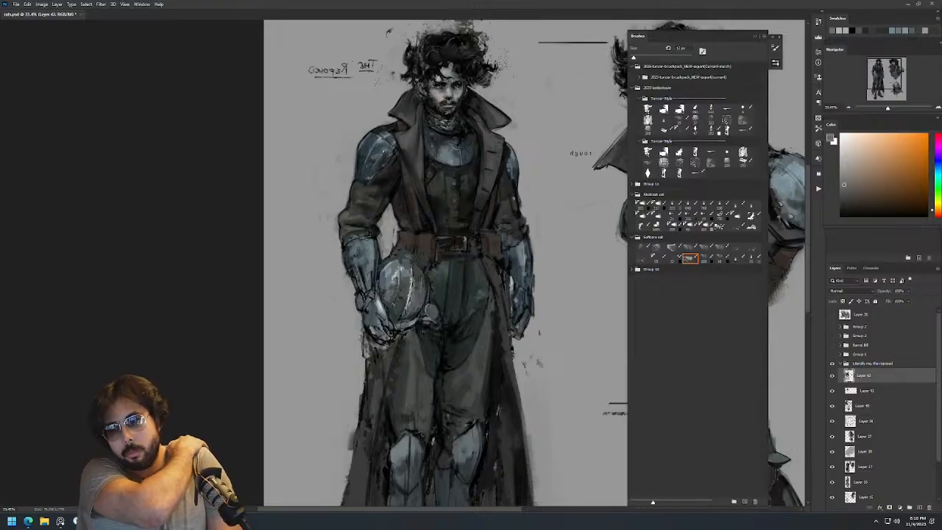
Touch up the forehead below the hairline with sampled grey-green tones.
{"action": "key", "text": "z"}
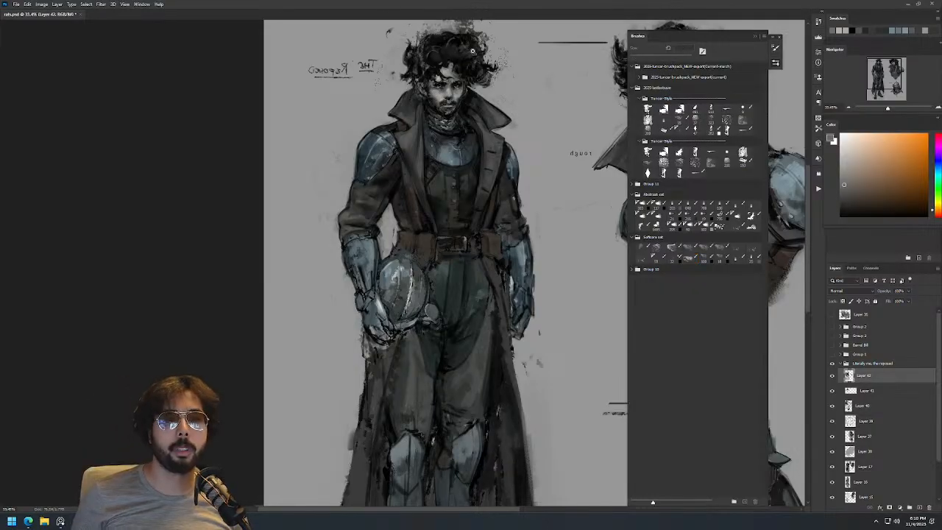
{"action": "left_click_drag", "start_coordinate": [466, 55], "coordinate": [501, 56]}
{"action": "left_click", "coordinate": [421, 104], "text": "alt"}
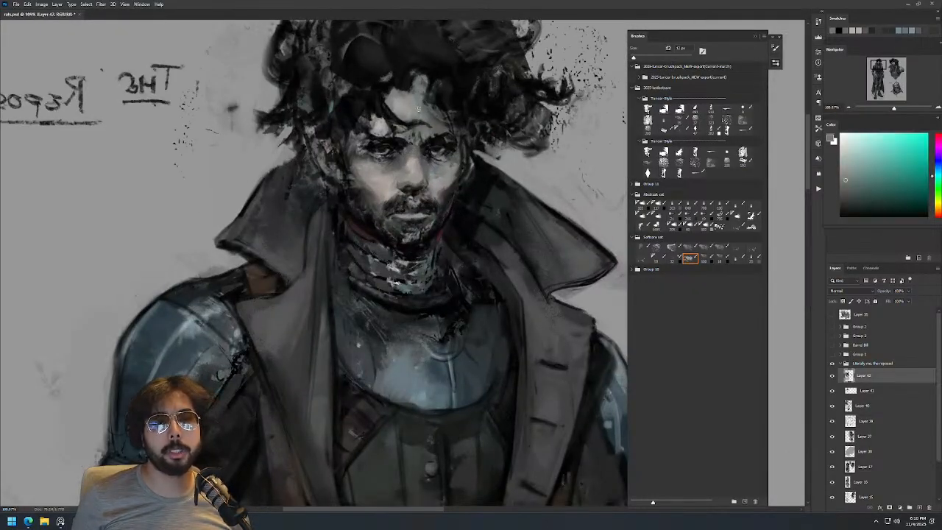
{"action": "left_click", "coordinate": [445, 120], "text": "alt"}
{"action": "mouse_move", "coordinate": [428, 120]}
{"action": "left_mouse_down"}
{"action": "mouse_move", "coordinate": [419, 115]}
{"action": "mouse_move", "coordinate": [426, 102]}
{"action": "mouse_move", "coordinate": [434, 138]}
{"action": "left_mouse_up"}
{"action": "key", "text": "z"}
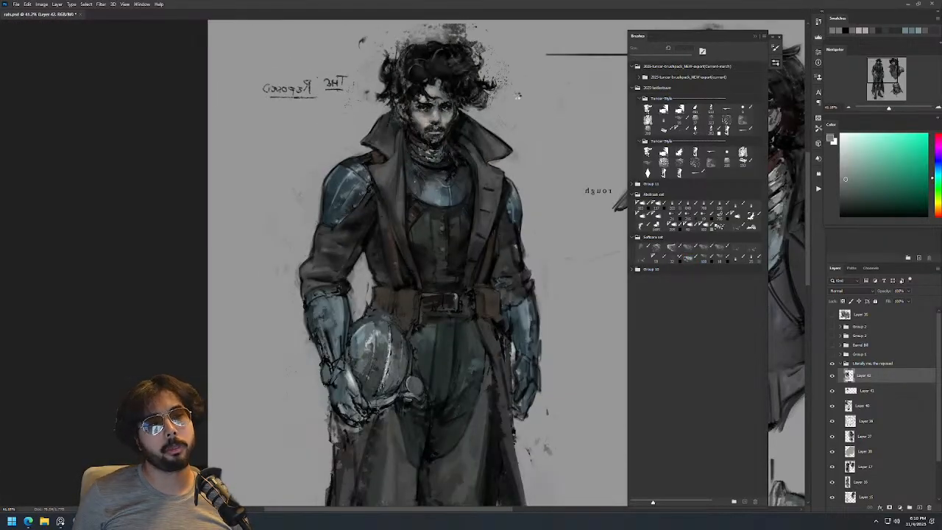
Mirror the canvas and rework the inner eye corner beside the nose bridge with sampled greys and a finer brush.
{"action": "key", "text": "ctrl+shift+h"}
{"action": "left_click_drag", "start_coordinate": [541, 122], "coordinate": [273, 122]}
{"action": "left_click_drag", "start_coordinate": [503, 85], "coordinate": [550, 86]}
{"action": "key", "text": "b"}
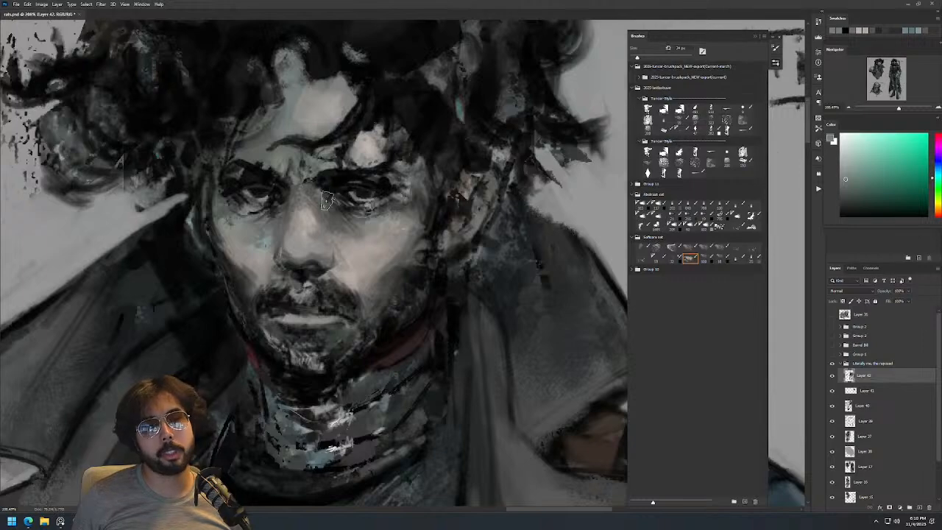
{"action": "key", "text": "bracketleft"}
{"action": "key", "text": "bracketleft"}
{"action": "key", "text": "bracketleft"}
{"action": "key", "text": "bracketleft"}
{"action": "key", "text": "bracketleft"}
{"action": "key", "text": "bracketleft"}
{"action": "key", "text": "bracketleft"}
{"action": "key", "text": "bracketleft"}
{"action": "left_click", "coordinate": [328, 196], "text": "alt"}
{"action": "key", "text": "bracketright"}
{"action": "key", "text": "bracketright"}
{"action": "key", "text": "bracketright"}
{"action": "key", "text": "bracketright"}
{"action": "key", "text": "bracketright"}
{"action": "left_click", "coordinate": [316, 206], "text": "alt"}
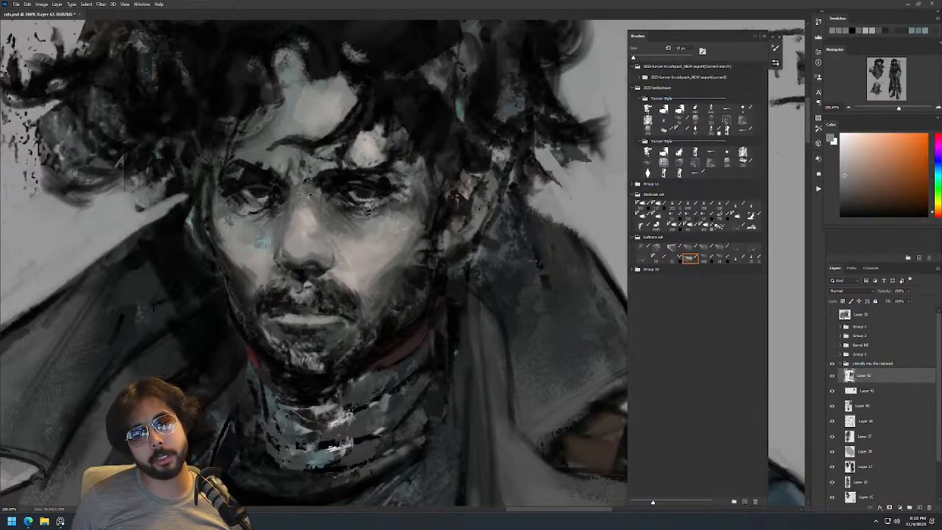
Refine the shading around the nose and eye sockets with sampled warm greys and near-black.
{"action": "key", "text": "z"}
{"action": "mouse_move", "coordinate": [354, 186]}
{"action": "left_mouse_down"}
{"action": "mouse_move", "coordinate": [342, 232]}
{"action": "mouse_move", "coordinate": [346, 278]}
{"action": "left_mouse_up"}
{"action": "left_click_drag", "start_coordinate": [398, 156], "coordinate": [381, 228]}
{"action": "mouse_move", "coordinate": [371, 180]}
{"action": "left_mouse_down"}
{"action": "mouse_move", "coordinate": [362, 145]}
{"action": "mouse_move", "coordinate": [362, 161]}
{"action": "mouse_move", "coordinate": [379, 157]}
{"action": "mouse_move", "coordinate": [362, 163]}
{"action": "left_mouse_up"}
{"action": "key", "text": "b"}
{"action": "key", "text": "z"}
{"action": "key", "text": "b"}
{"action": "key", "text": "z"}
{"action": "key", "text": "z"}
{"action": "mouse_move", "coordinate": [421, 145]}
{"action": "left_mouse_down"}
{"action": "mouse_move", "coordinate": [463, 137]}
{"action": "mouse_move", "coordinate": [394, 125]}
{"action": "left_mouse_up"}
{"action": "right_click", "coordinate": [405, 148], "text": "alt"}
{"action": "key", "text": "z"}
{"action": "mouse_move", "coordinate": [473, 114]}
{"action": "left_mouse_down"}
{"action": "mouse_move", "coordinate": [453, 124]}
{"action": "mouse_move", "coordinate": [500, 103]}
{"action": "left_mouse_up"}
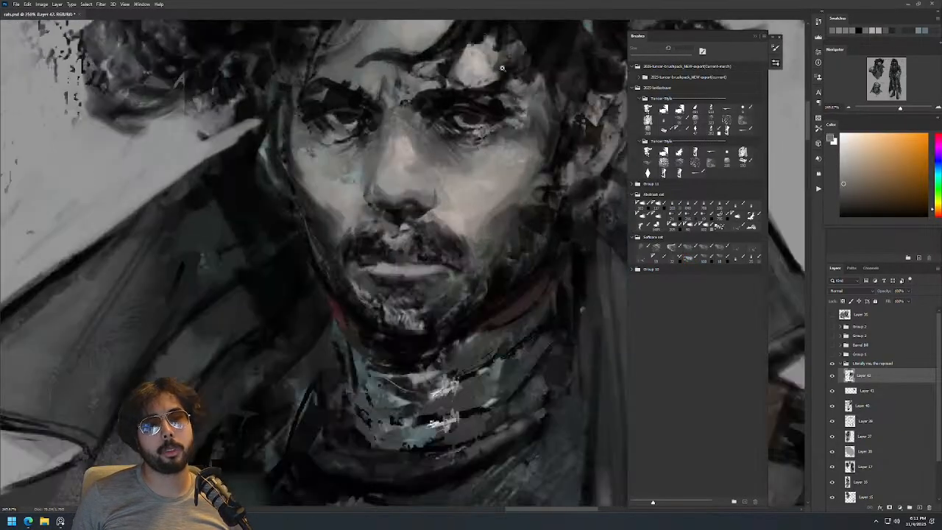
{"action": "key", "text": "b"}
{"action": "left_click", "coordinate": [464, 130], "text": "alt"}
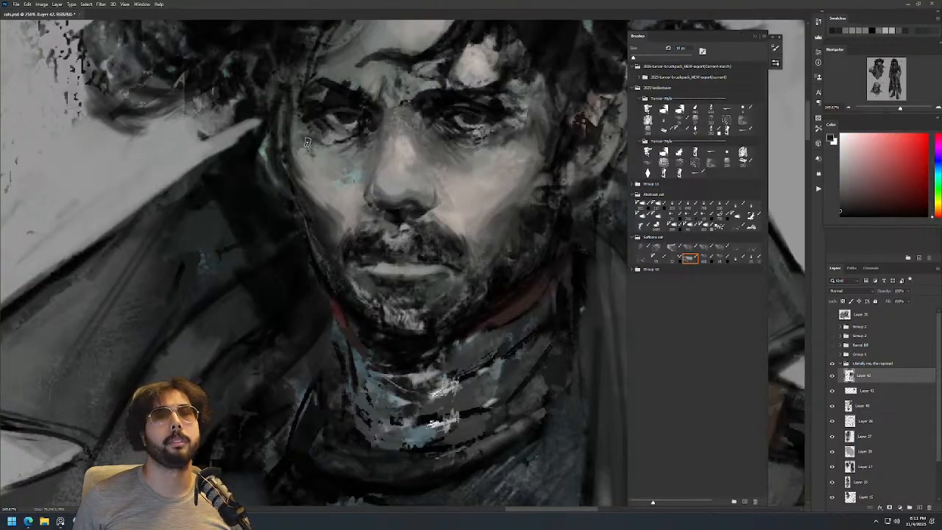
Rework the moustache area and the adjoining cheek with tones sampled from the face.
{"action": "key", "text": "z"}
{"action": "left_click_drag", "start_coordinate": [442, 100], "coordinate": [423, 178]}
{"action": "mouse_move", "coordinate": [528, 98]}
{"action": "left_mouse_down"}
{"action": "mouse_move", "coordinate": [522, 130]}
{"action": "mouse_move", "coordinate": [504, 111]}
{"action": "left_mouse_up"}
{"action": "key", "text": "b"}
{"action": "left_click", "coordinate": [432, 225], "text": "alt"}
{"action": "mouse_move", "coordinate": [417, 241]}
{"action": "left_mouse_down"}
{"action": "mouse_move", "coordinate": [418, 228]}
{"action": "mouse_move", "coordinate": [454, 236]}
{"action": "left_mouse_up"}
{"action": "key", "text": "["}
{"action": "left_click", "coordinate": [459, 233], "text": "alt"}
{"action": "key", "text": "z"}
{"action": "left_click_drag", "start_coordinate": [513, 170], "coordinate": [471, 197]}
{"action": "key", "text": "b"}
Darken the beard along the jaw below the ear with a larger black brush.
{"action": "mouse_move", "coordinate": [530, 124]}
{"action": "left_mouse_down"}
{"action": "mouse_move", "coordinate": [401, 143]}
{"action": "mouse_move", "coordinate": [434, 133]}
{"action": "left_mouse_up"}
{"action": "key", "text": "b"}
{"action": "key", "text": "["}
{"action": "key", "text": "["}
{"action": "key", "text": "["}
{"action": "key", "text": "["}
{"action": "left_click", "coordinate": [312, 193], "text": "alt"}
{"action": "left_click", "coordinate": [322, 209], "text": "alt"}
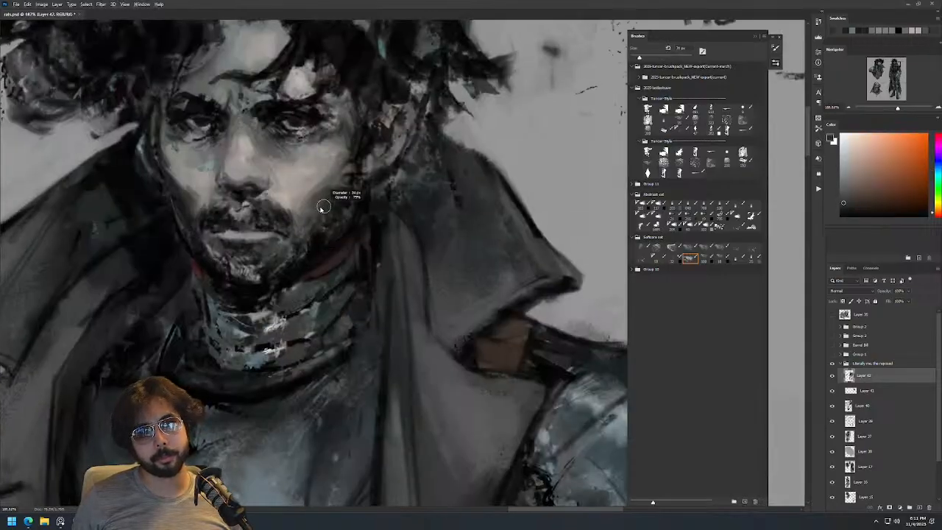
{"action": "key", "text": "d"}
{"action": "key", "text": "]"}
{"action": "left_click_drag", "start_coordinate": [319, 211], "coordinate": [345, 201]}
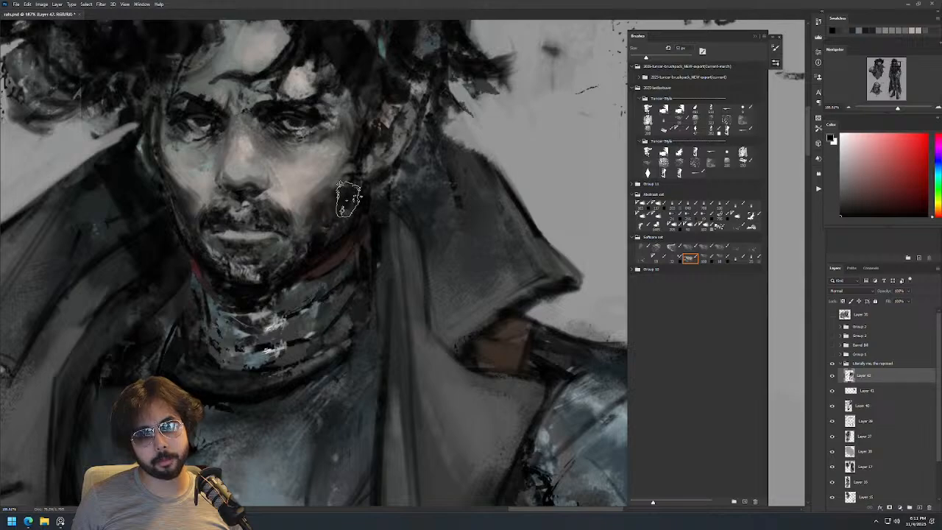
{"action": "scroll", "coordinate": [361, 200], "scroll_direction": "down", "scroll_amount": 3}
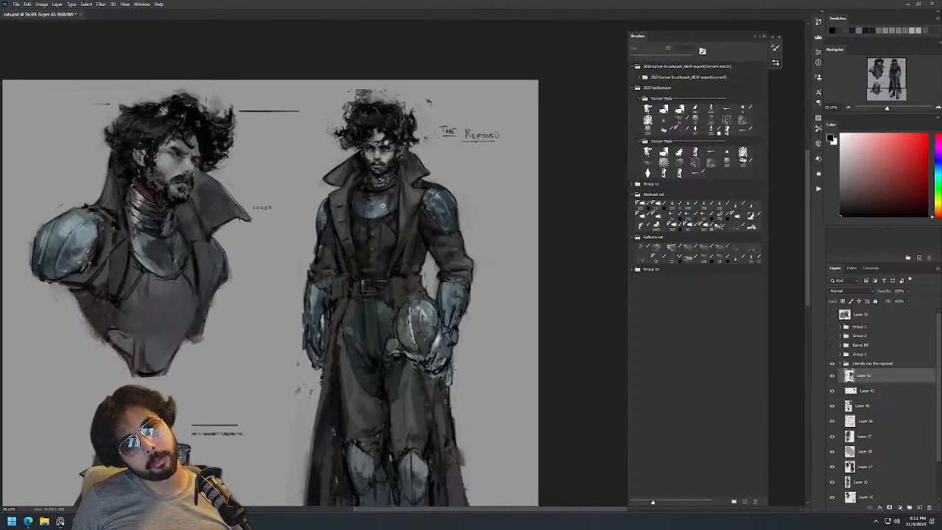
Soften the narrower cheek beside the moustache with a sampled warm grey.
{"action": "scroll", "coordinate": [383, 198], "scroll_direction": "up", "scroll_amount": 4}
{"action": "left_click", "coordinate": [380, 254], "text": "alt"}
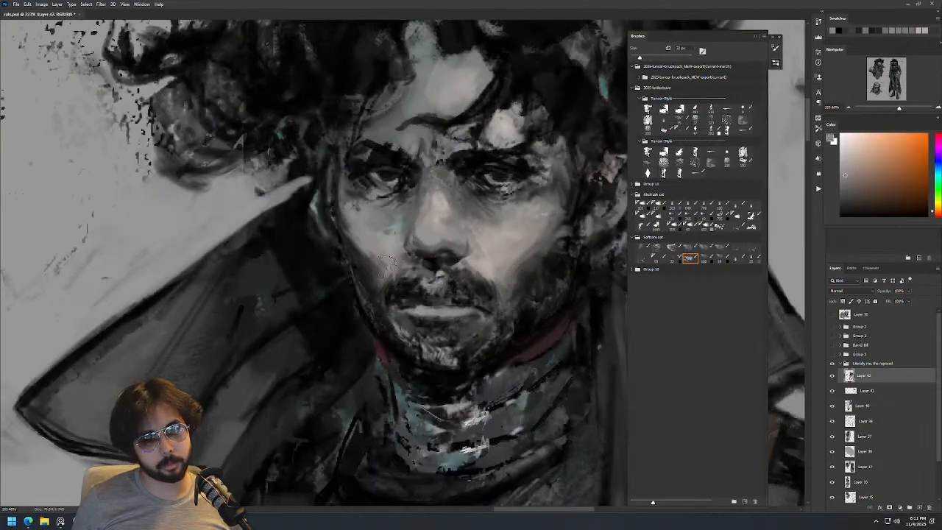
{"action": "scroll", "coordinate": [398, 235], "scroll_direction": "down", "scroll_amount": 4}
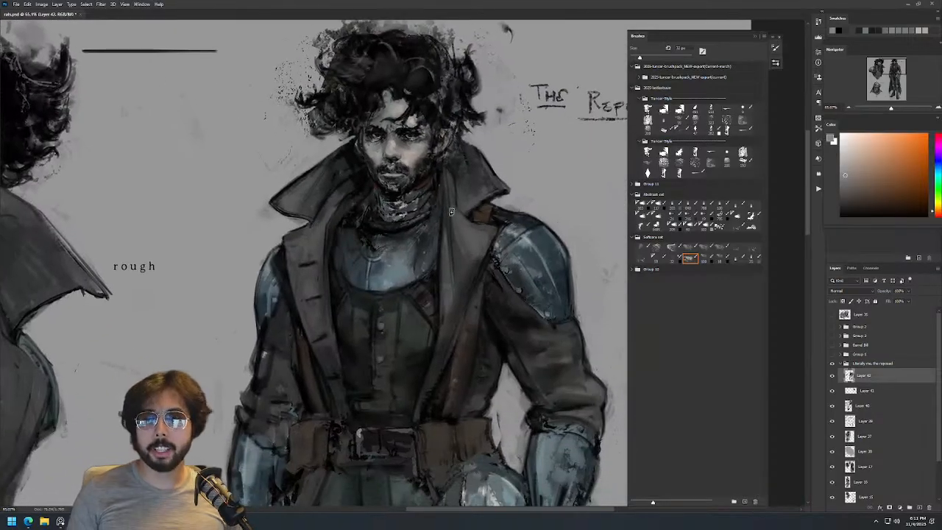
Mirror the canvas and retouch the forehead between the hair strands with sampled tones.
{"action": "key", "text": "ctrl+shift+h"}
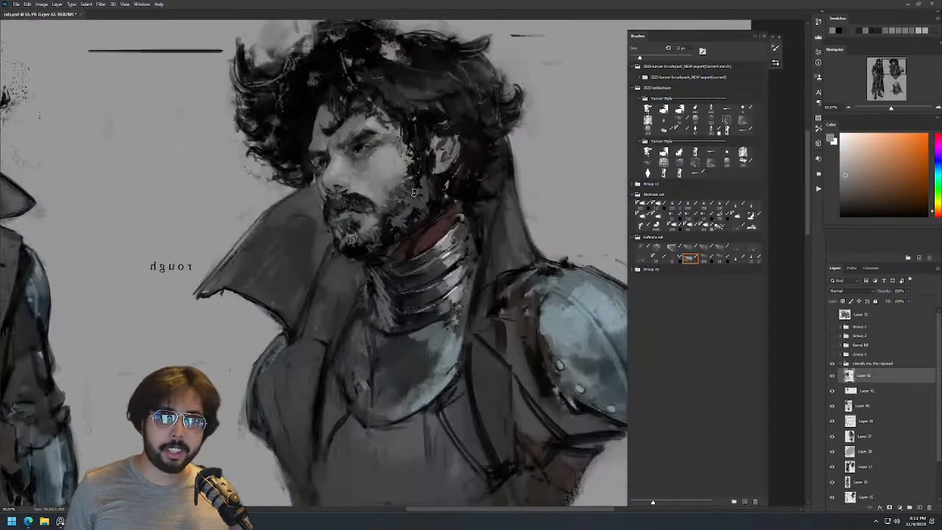
{"action": "left_click_drag", "start_coordinate": [287, 184], "coordinate": [538, 157]}
{"action": "left_click_drag", "start_coordinate": [235, 183], "coordinate": [494, 182]}
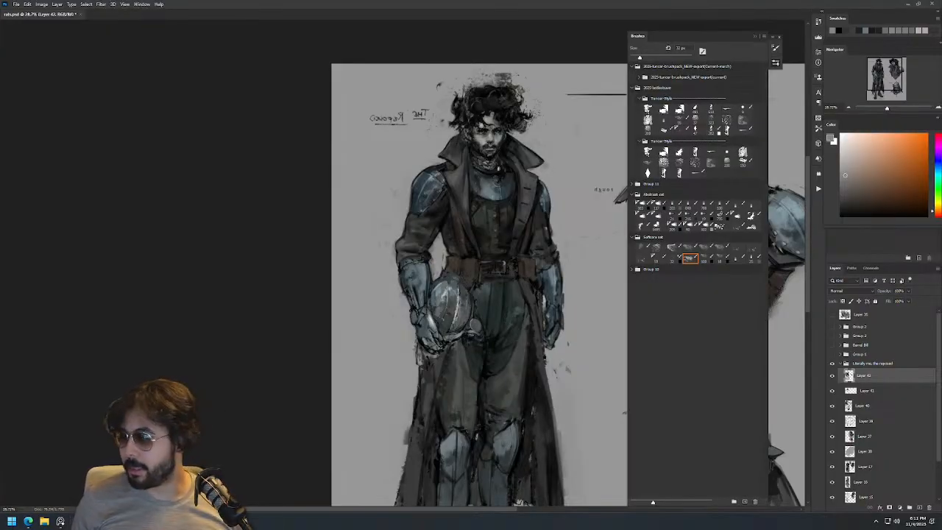
{"action": "mouse_move", "coordinate": [497, 111]}
{"action": "left_mouse_down"}
{"action": "mouse_move", "coordinate": [506, 94]}
{"action": "mouse_move", "coordinate": [519, 94]}
{"action": "left_mouse_up"}
{"action": "left_click", "coordinate": [467, 157], "text": "alt"}
{"action": "right_click", "coordinate": [464, 158], "text": "alt"}
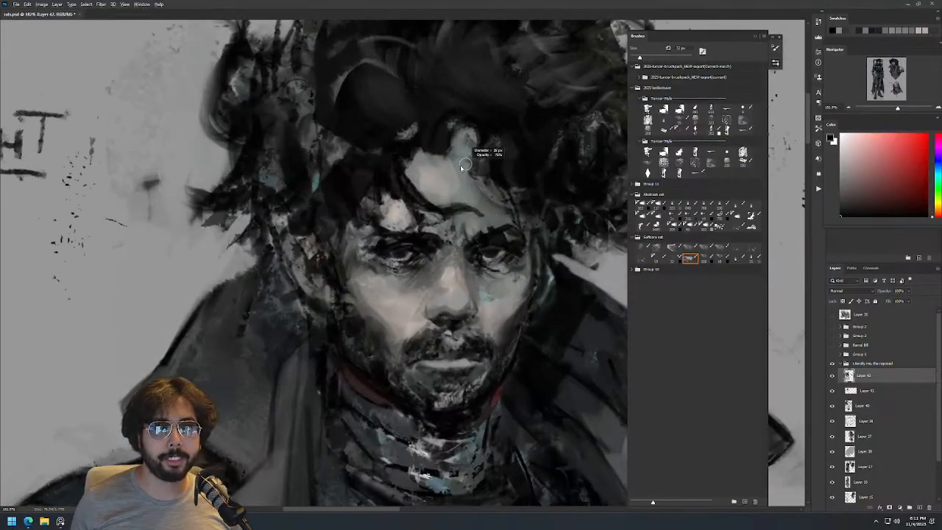
{"action": "left_click", "coordinate": [461, 157], "text": "alt"}
{"action": "right_click", "coordinate": [466, 197], "text": "alt"}
{"action": "left_click", "coordinate": [464, 193], "text": "alt"}
{"action": "mouse_move", "coordinate": [494, 180]}
{"action": "left_mouse_down"}
{"action": "mouse_move", "coordinate": [474, 261]}
{"action": "mouse_move", "coordinate": [445, 136]}
{"action": "left_mouse_up"}
Shade the side of the nose below the inner eye corner with a small brush and sampled greys.
{"action": "left_click_drag", "start_coordinate": [446, 64], "coordinate": [475, 64]}
{"action": "right_click", "coordinate": [414, 187], "text": "alt"}
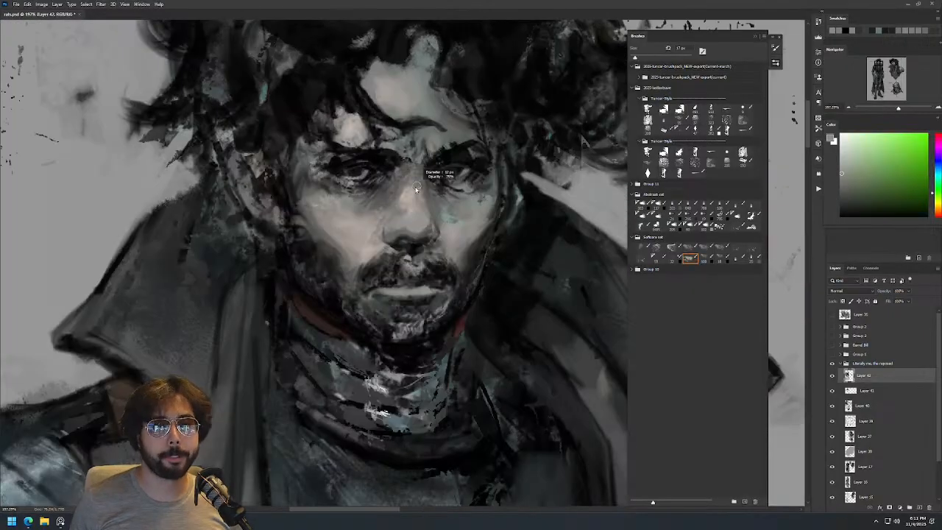
{"action": "left_click", "coordinate": [403, 194], "text": "alt"}
{"action": "left_click", "coordinate": [403, 193], "text": "alt"}
{"action": "left_click_drag", "start_coordinate": [402, 188], "coordinate": [391, 203]}
{"action": "right_click", "coordinate": [403, 190], "text": "alt"}
{"action": "left_click", "coordinate": [392, 199], "text": "alt"}
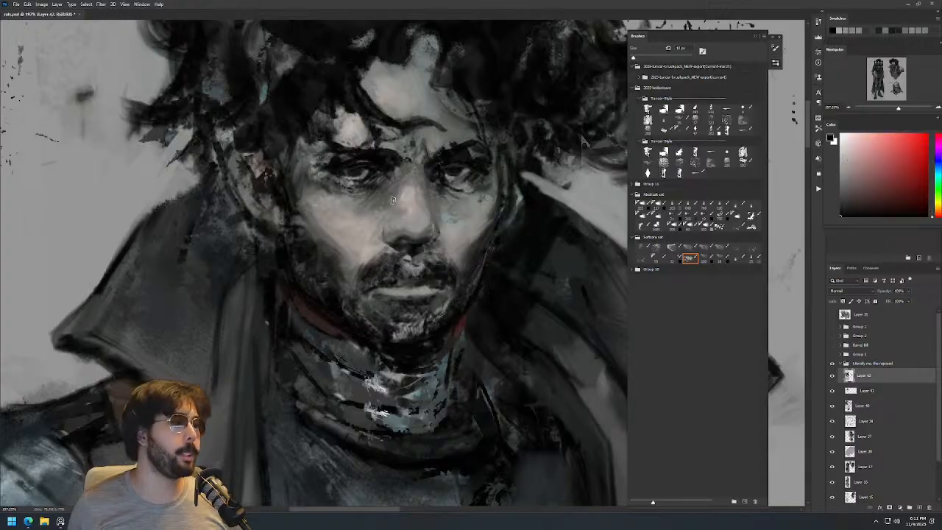
Blend the broad cheek beside the nose with a 6 px brush and sampled light warm greys.
{"action": "left_click_drag", "start_coordinate": [442, 177], "coordinate": [383, 177]}
{"action": "left_click_drag", "start_coordinate": [483, 197], "coordinate": [427, 179]}
{"action": "key", "text": "b"}
{"action": "left_click_drag", "start_coordinate": [462, 211], "coordinate": [506, 212]}
{"action": "right_click", "coordinate": [449, 165], "text": "alt"}
{"action": "left_click", "coordinate": [437, 183], "text": "alt"}
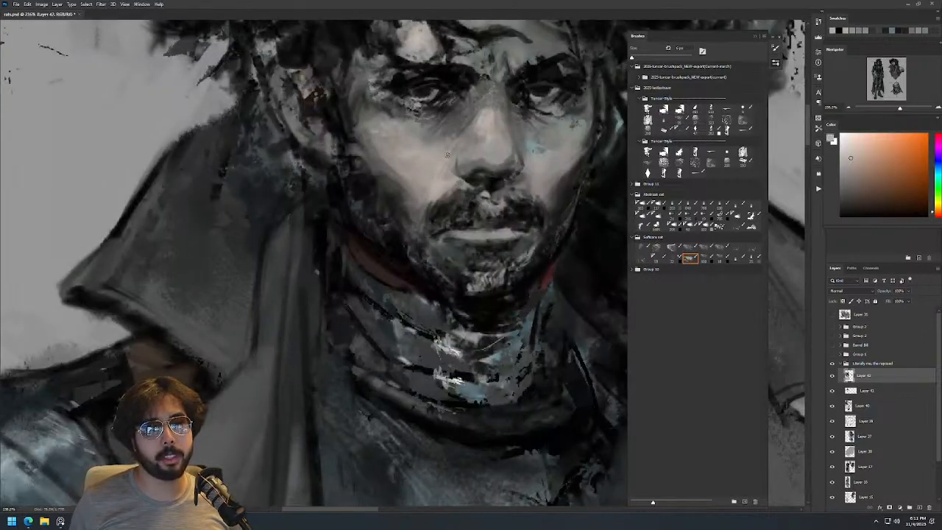
{"action": "key", "text": "z"}
{"action": "left_click", "coordinate": [438, 179], "text": "alt"}
{"action": "left_click", "coordinate": [488, 119], "text": "alt"}
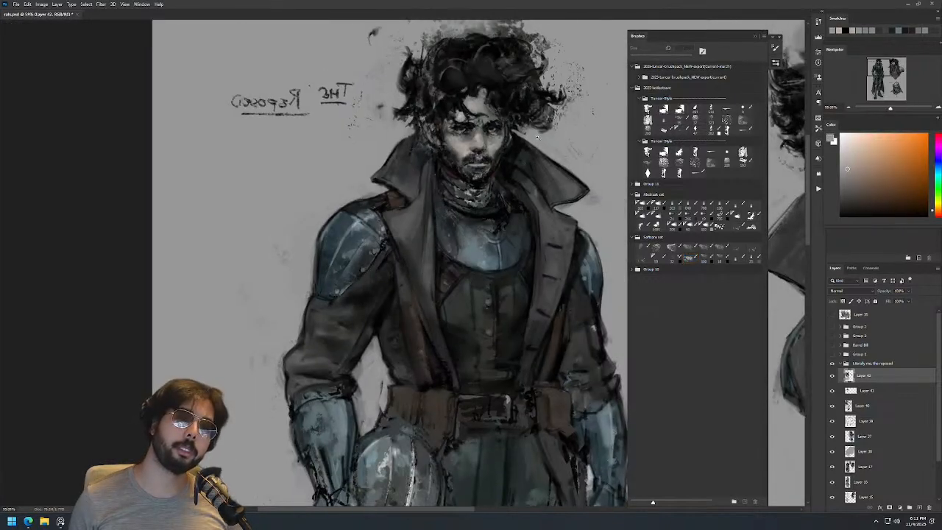
Shade the outer contour of the narrower cheek with a 6 px brush and sampled warm greys.
{"action": "left_click", "coordinate": [540, 138], "text": "alt"}
{"action": "left_click_drag", "start_coordinate": [534, 129], "coordinate": [571, 108]}
{"action": "key", "text": "b"}
{"action": "left_click", "coordinate": [430, 208], "text": "alt"}
{"action": "left_click", "coordinate": [409, 230], "text": "alt"}
{"action": "mouse_move", "coordinate": [409, 230]}
{"action": "left_mouse_down"}
{"action": "mouse_move", "coordinate": [405, 250]}
{"action": "mouse_move", "coordinate": [410, 240]}
{"action": "left_mouse_up"}
{"action": "left_click", "coordinate": [412, 232], "text": "alt"}
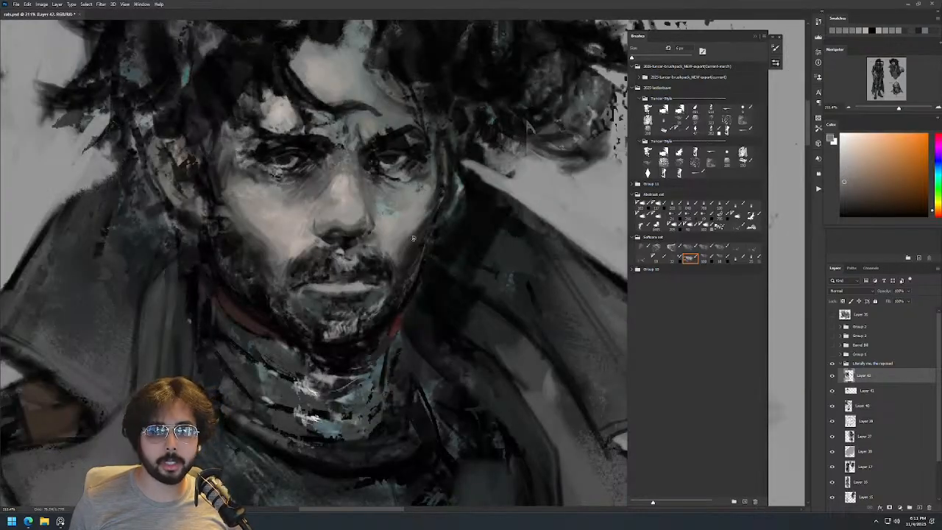
Repaint the sleeve cuff and upper edge of the straight arm's forearm guard with sampled blue-greys and black.
{"action": "key", "text": "z"}
{"action": "left_click", "coordinate": [460, 175], "text": "alt"}
{"action": "left_click", "coordinate": [504, 156], "text": "alt"}
{"action": "key", "text": "b"}
{"action": "left_click_drag", "start_coordinate": [501, 214], "coordinate": [452, 155]}
{"action": "key", "text": "z"}
{"action": "left_click_drag", "start_coordinate": [493, 249], "coordinate": [527, 249]}
{"action": "key", "text": "b"}
{"action": "right_click", "coordinate": [462, 260], "text": "alt"}
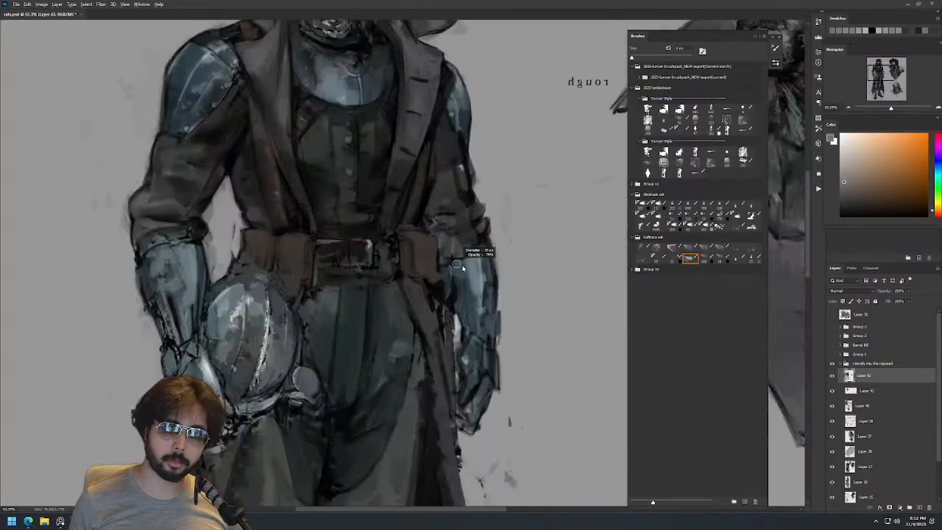
{"action": "left_click", "coordinate": [465, 280], "text": "alt"}
{"action": "left_click", "coordinate": [470, 247], "text": "alt"}
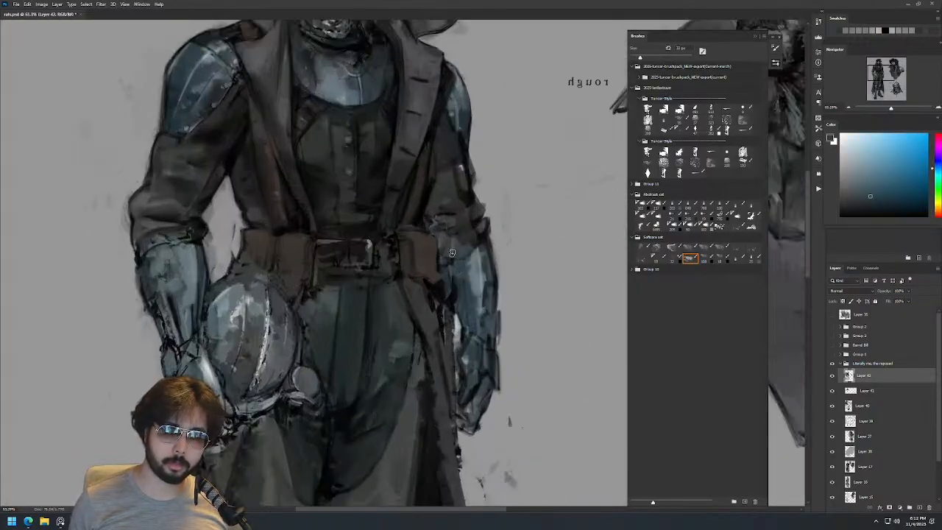
{"action": "left_click", "coordinate": [468, 244], "text": "alt"}
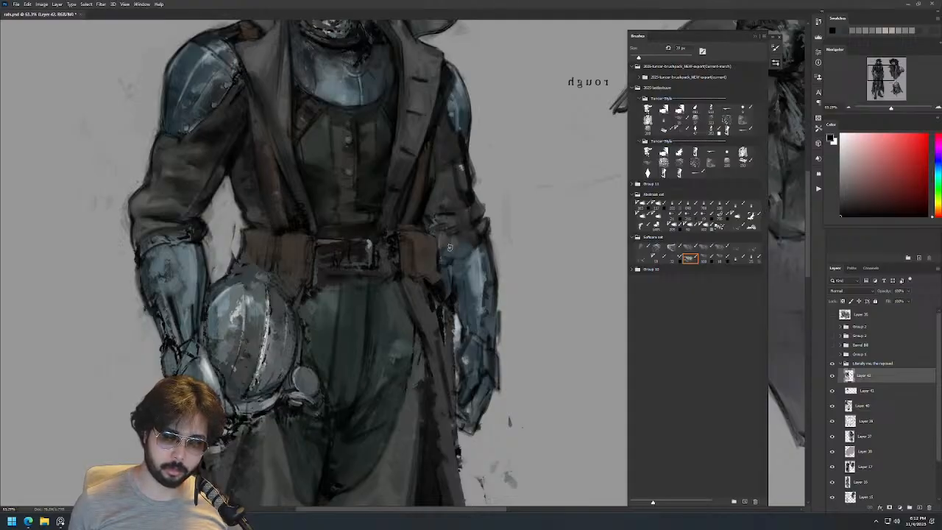
{"action": "left_click", "coordinate": [470, 252], "text": "alt"}
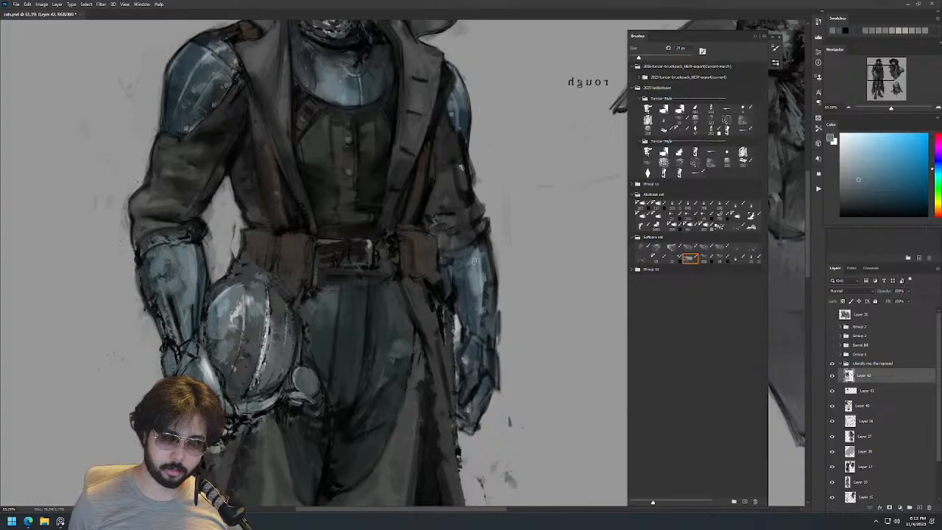
Shade the bearded cheek and jaw with a sampled dark warm grey and an enlarged brush.
{"action": "scroll", "coordinate": [470, 250], "scroll_direction": "down", "scroll_amount": 5, "text": "alt"}
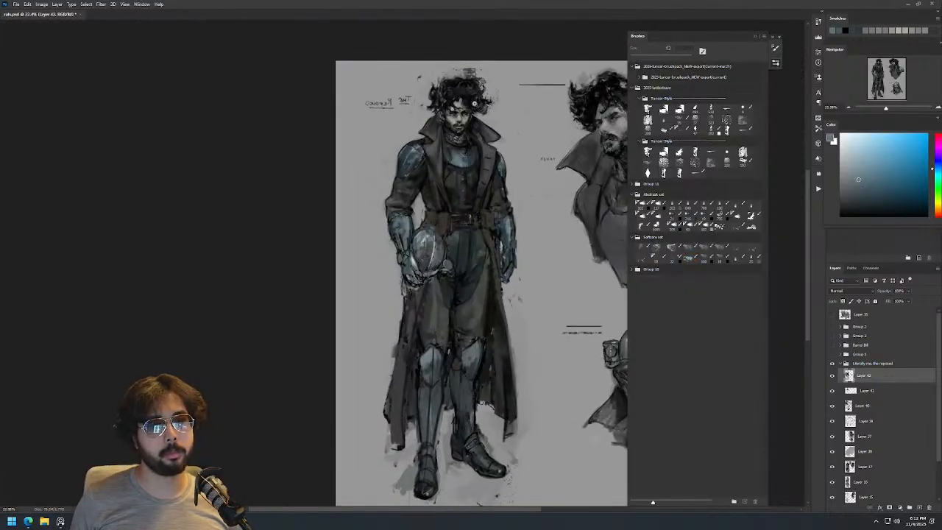
{"action": "scroll", "coordinate": [469, 103], "scroll_direction": "up", "scroll_amount": 8, "text": "alt"}
{"action": "left_click", "coordinate": [333, 200], "text": "alt"}
{"action": "key", "text": "bracketright"}
{"action": "key", "text": "bracketright"}
{"action": "mouse_move", "coordinate": [318, 240]}
{"action": "left_mouse_down"}
{"action": "mouse_move", "coordinate": [337, 210]}
{"action": "mouse_move", "coordinate": [310, 221]}
{"action": "mouse_move", "coordinate": [329, 250]}
{"action": "left_mouse_up"}
{"action": "key", "text": "z"}
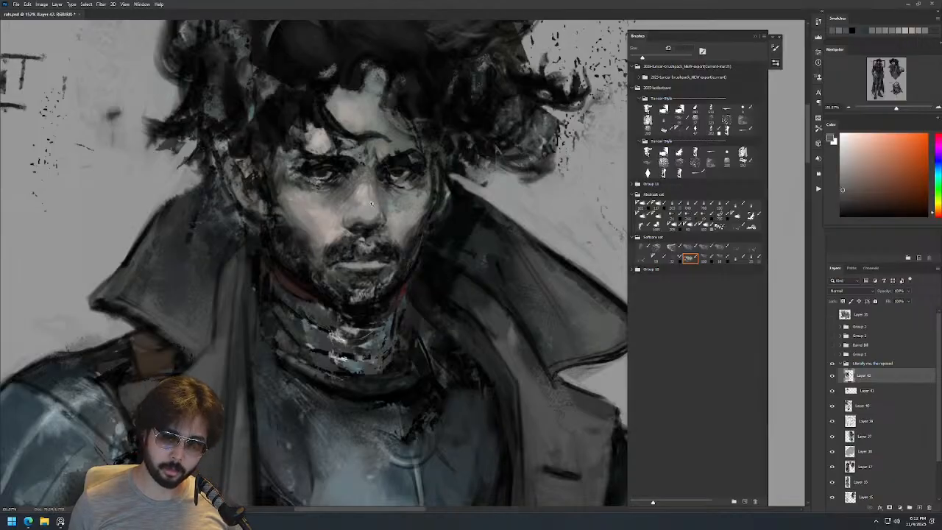
Mirror the canvas back to its readable orientation with the whole character sheet in view.
{"action": "left_click_drag", "start_coordinate": [371, 199], "coordinate": [309, 202]}
{"action": "left_click_drag", "start_coordinate": [392, 204], "coordinate": [427, 206]}
{"action": "key", "text": "z"}
{"action": "left_click_drag", "start_coordinate": [491, 221], "coordinate": [450, 232]}
{"action": "left_click_drag", "start_coordinate": [456, 182], "coordinate": [379, 188]}
{"action": "key", "text": "ctrl+shift+h"}
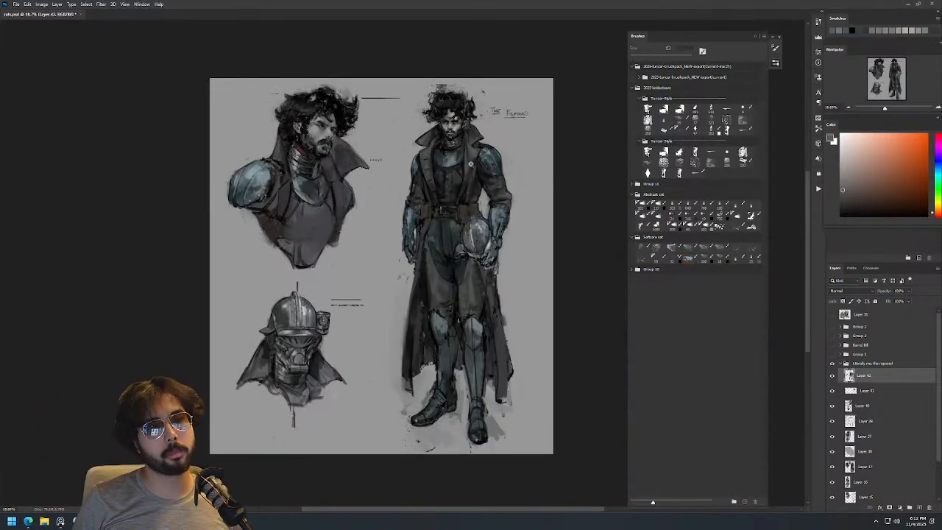
Toggle the visibility of the character's painted layers to compare the painting with the initial sketch.
{"action": "left_click", "coordinate": [476, 163]}
{"action": "left_click_drag", "start_coordinate": [487, 150], "coordinate": [461, 216]}
{"action": "left_click", "coordinate": [426, 297], "text": "alt"}
{"action": "key", "text": "d"}
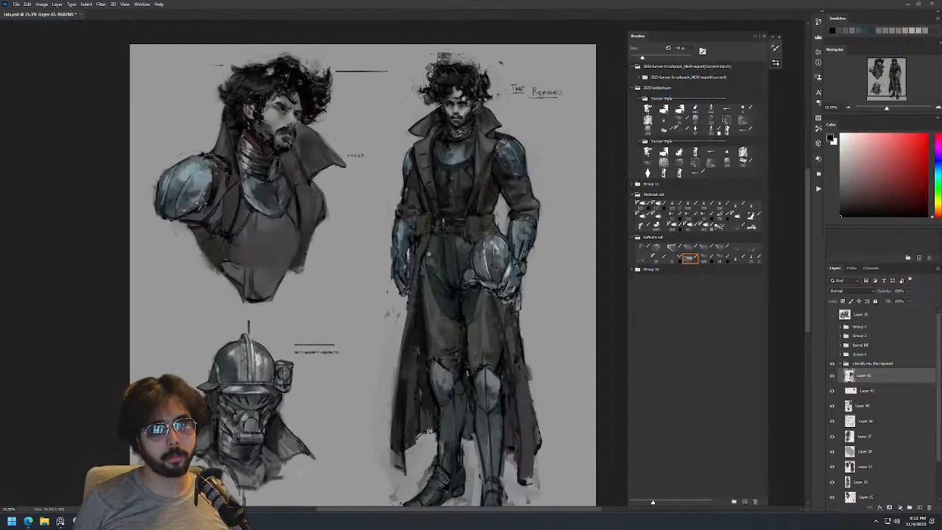
{"action": "left_click_drag", "start_coordinate": [832, 391], "coordinate": [833, 497]}
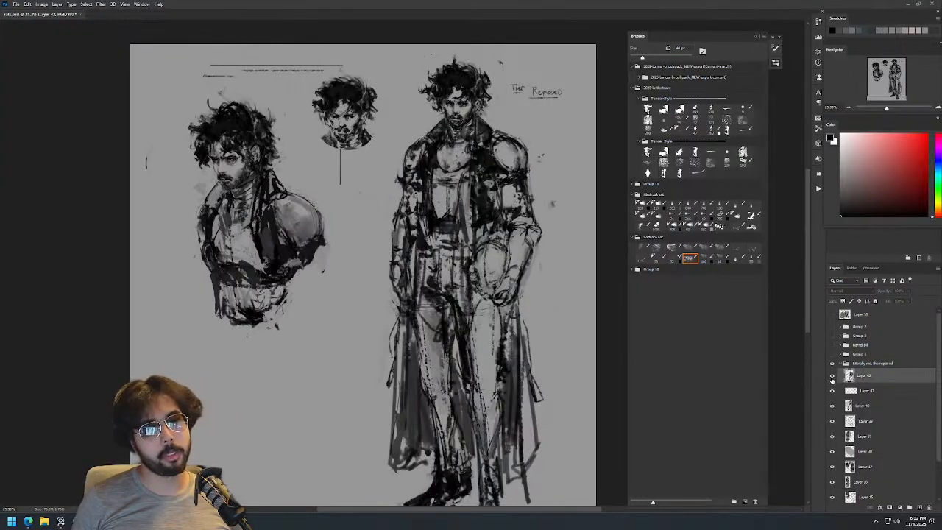
{"action": "left_click_drag", "start_coordinate": [598, 335], "coordinate": [574, 314]}
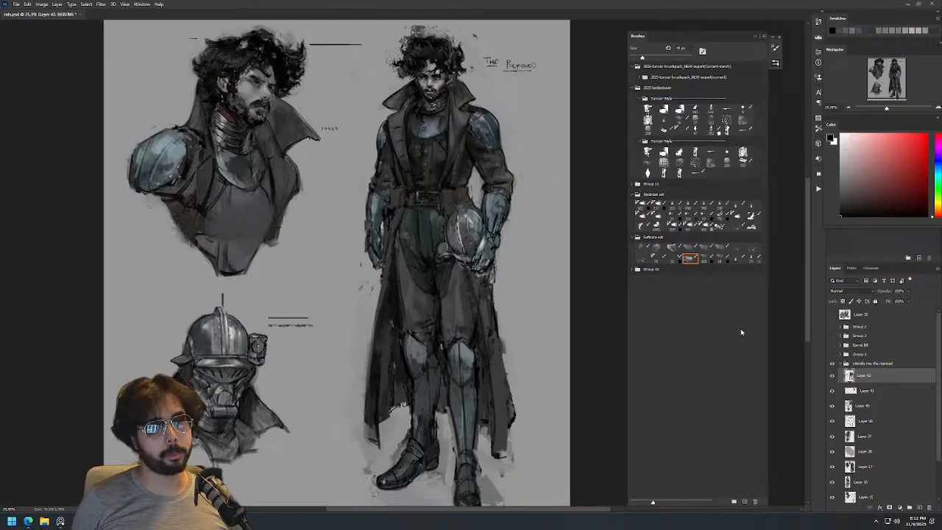
Hide the painted layers one after another down to the initial black sketch and examine the full-body figure's face.
{"action": "scroll", "coordinate": [848, 333], "scroll_direction": "down", "scroll_amount": 3}
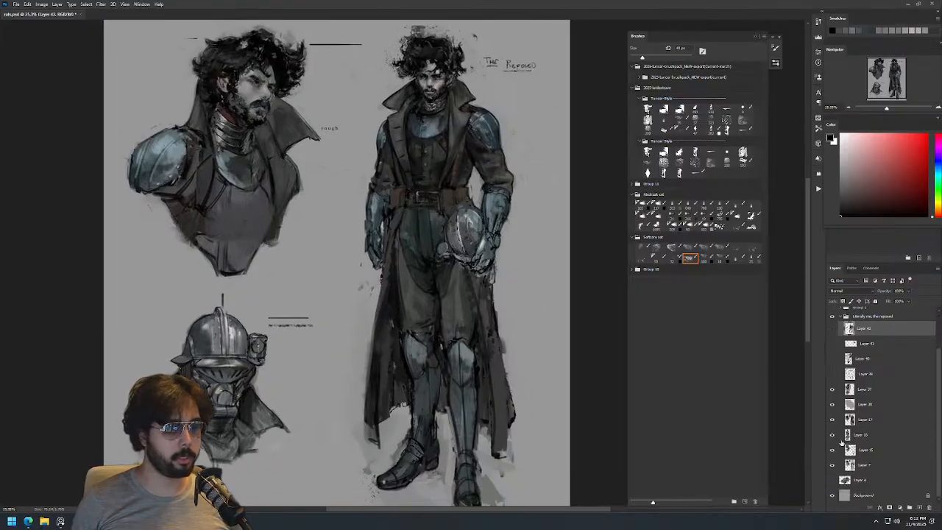
{"action": "left_click", "coordinate": [833, 463]}
{"action": "left_click", "coordinate": [832, 330]}
{"action": "mouse_move", "coordinate": [832, 350]}
{"action": "left_mouse_down"}
{"action": "mouse_move", "coordinate": [832, 454]}
{"action": "mouse_move", "coordinate": [832, 427]}
{"action": "left_mouse_up"}
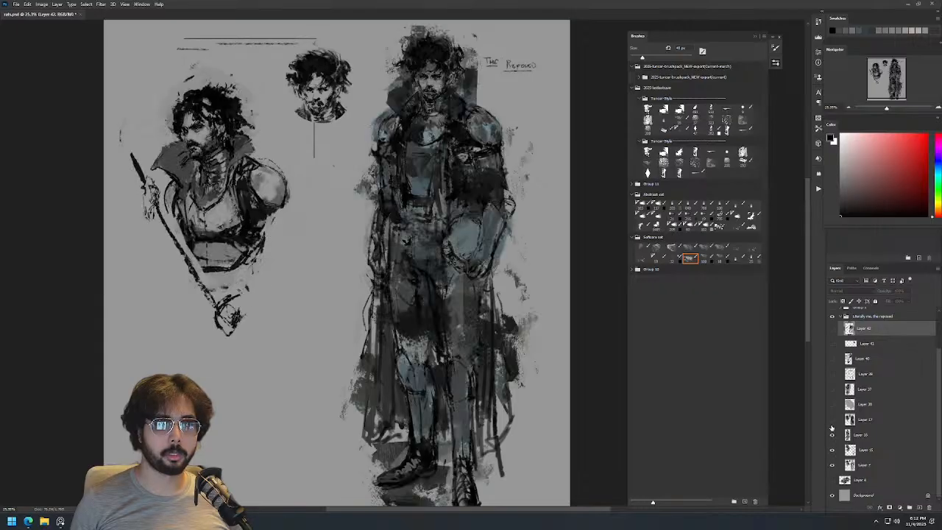
{"action": "left_click", "coordinate": [832, 435]}
{"action": "left_click", "coordinate": [831, 435]}
{"action": "left_click", "coordinate": [831, 436]}
{"action": "left_click", "coordinate": [833, 448]}
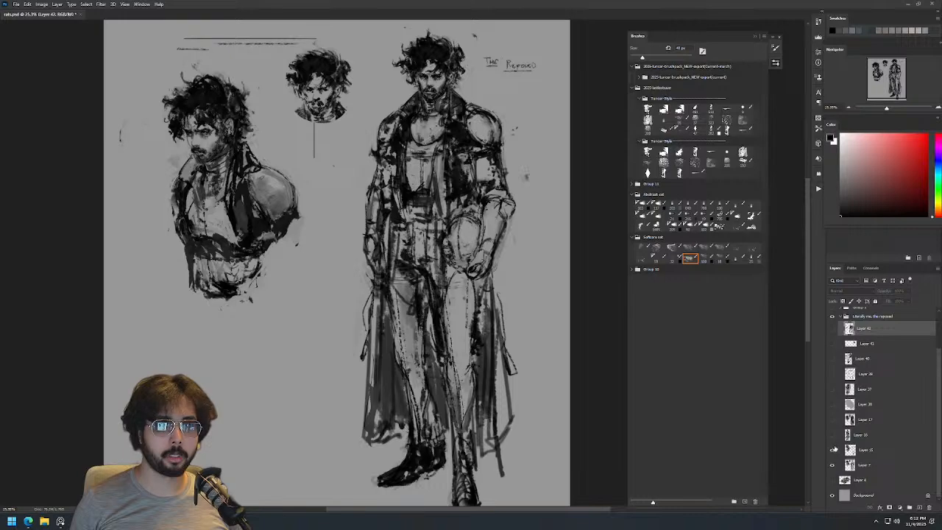
{"action": "left_click", "coordinate": [832, 448]}
{"action": "key", "text": "z"}
{"action": "left_click_drag", "start_coordinate": [413, 67], "coordinate": [478, 83]}
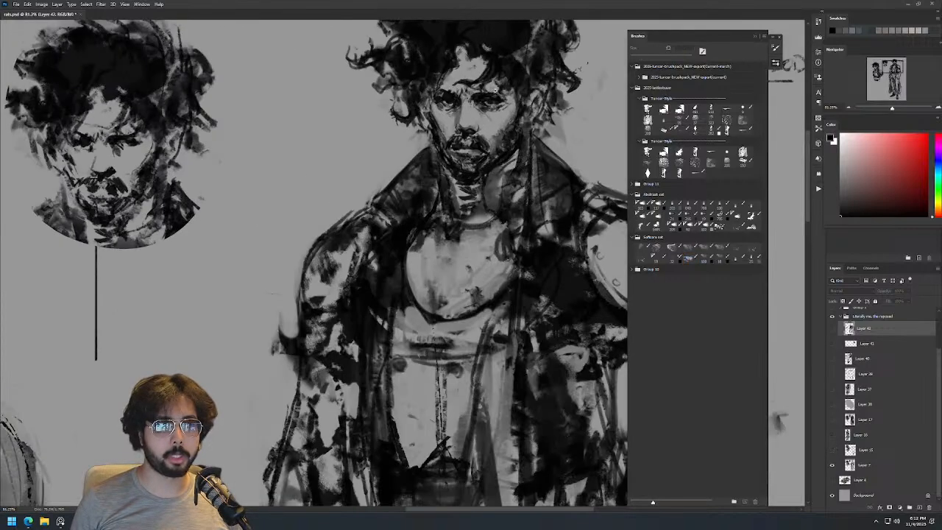
Shade around the full-body figure's face, neck scarf and coat collar on the new top layer with an enlarged soft brush.
{"action": "left_click_drag", "start_coordinate": [509, 171], "coordinate": [424, 100]}
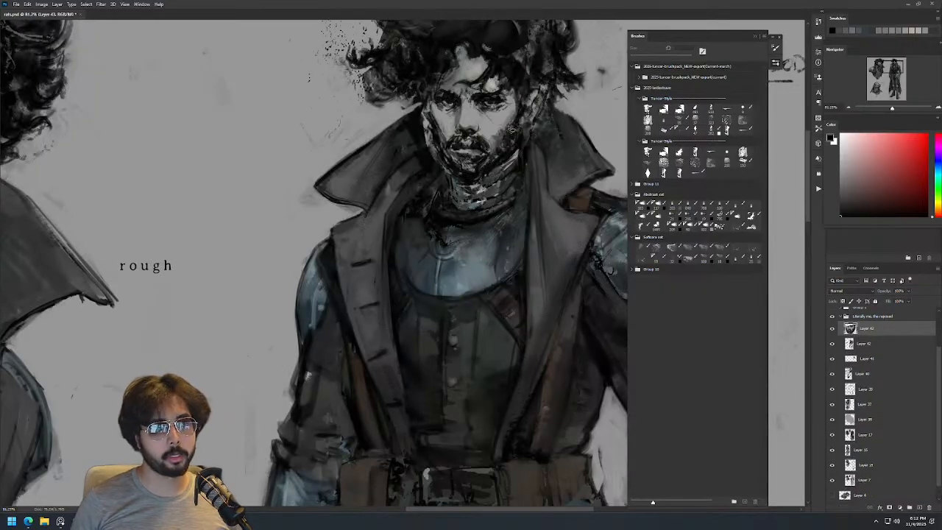
{"action": "right_click", "coordinate": [463, 136], "text": "alt"}
{"action": "left_click_drag", "start_coordinate": [463, 136], "coordinate": [455, 89]}
{"action": "scroll", "coordinate": [468, 74], "scroll_direction": "down", "scroll_amount": 3}
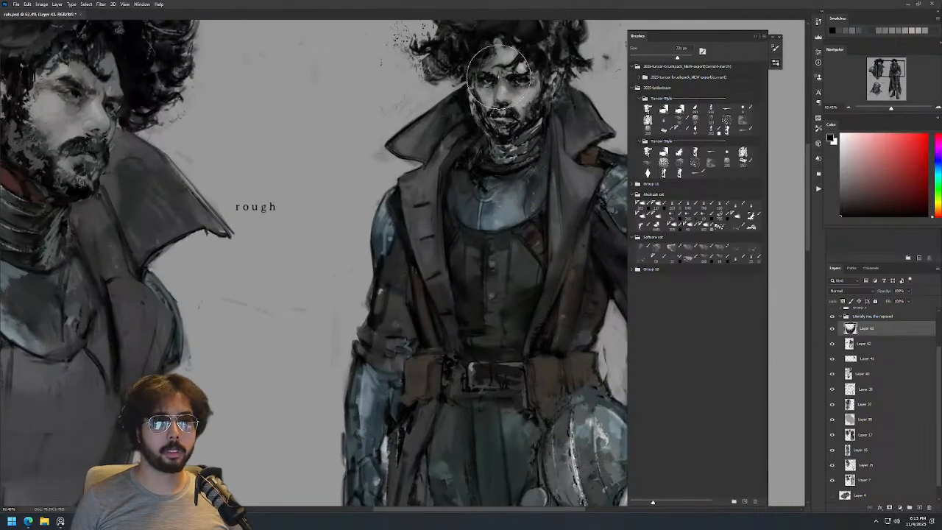
{"action": "right_click", "coordinate": [457, 119], "text": "alt"}
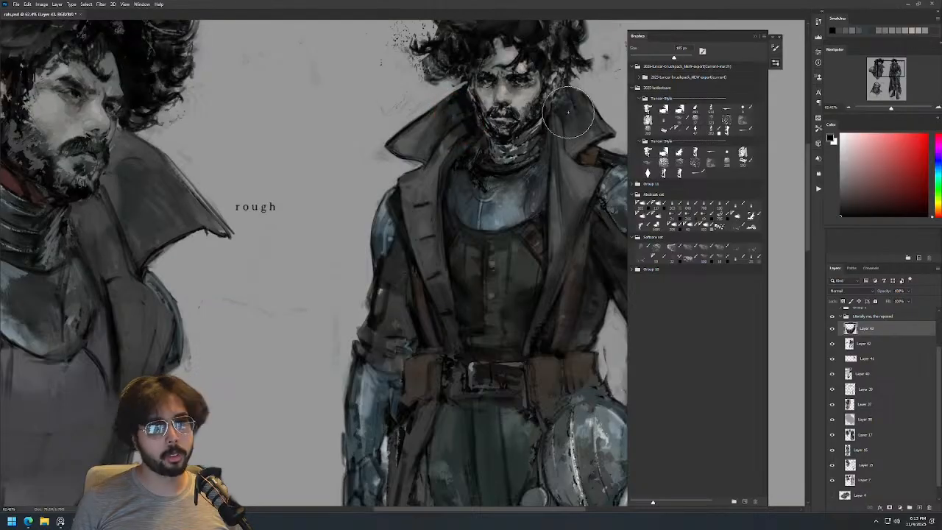
{"action": "key", "text": "z"}
{"action": "scroll", "coordinate": [577, 119], "scroll_direction": "down", "scroll_amount": 4}
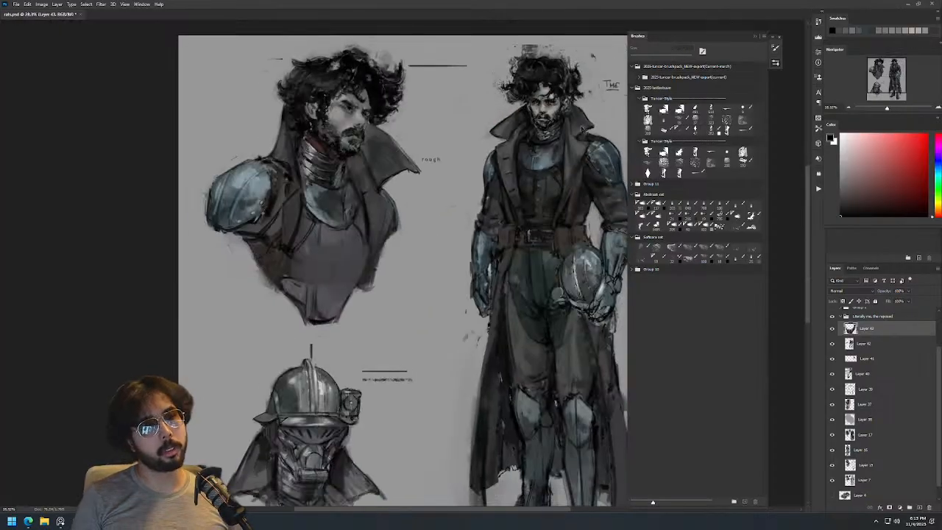
Mirror the canvas horizontally and touch up the bearded jaw with a 47 px brush.
{"action": "key", "text": "ctrl+shift+h"}
{"action": "left_click_drag", "start_coordinate": [339, 114], "coordinate": [391, 150]}
{"action": "key", "text": "b"}
{"action": "key", "text": "z"}
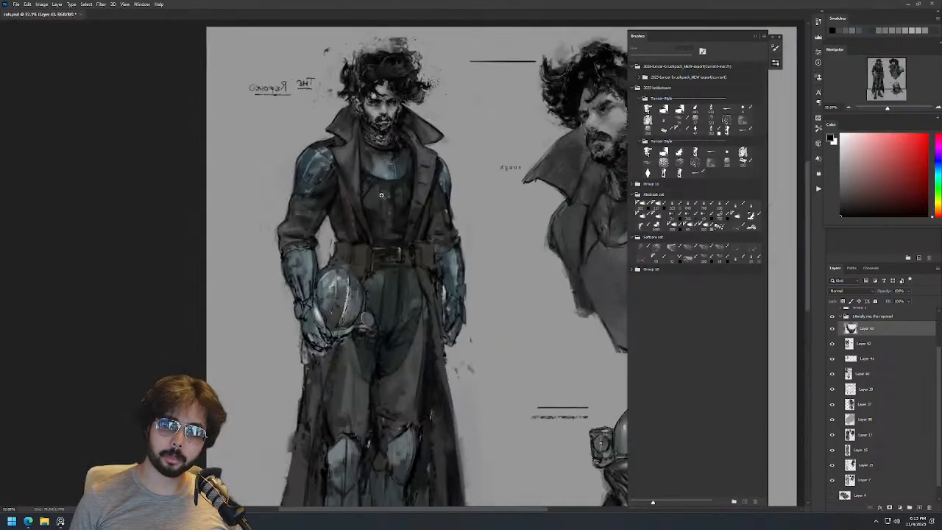
{"action": "key", "text": "b"}
{"action": "mouse_move", "coordinate": [387, 113]}
{"action": "left_mouse_down"}
{"action": "mouse_move", "coordinate": [398, 112]}
{"action": "mouse_move", "coordinate": [350, 131]}
{"action": "left_mouse_up"}
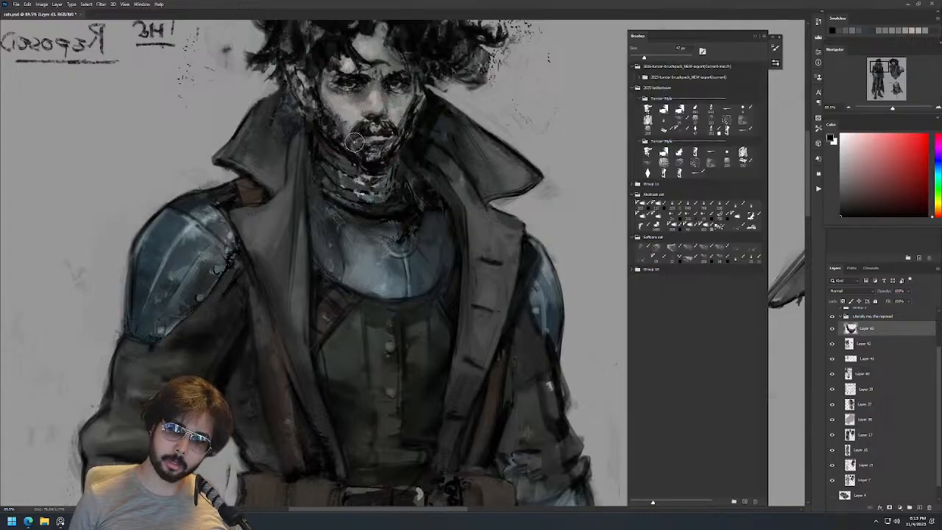
Toggle the top touch-up layer's visibility to compare the full-body figure with and without the new shading.
{"action": "scroll", "coordinate": [460, 137], "scroll_direction": "down", "scroll_amount": 5}
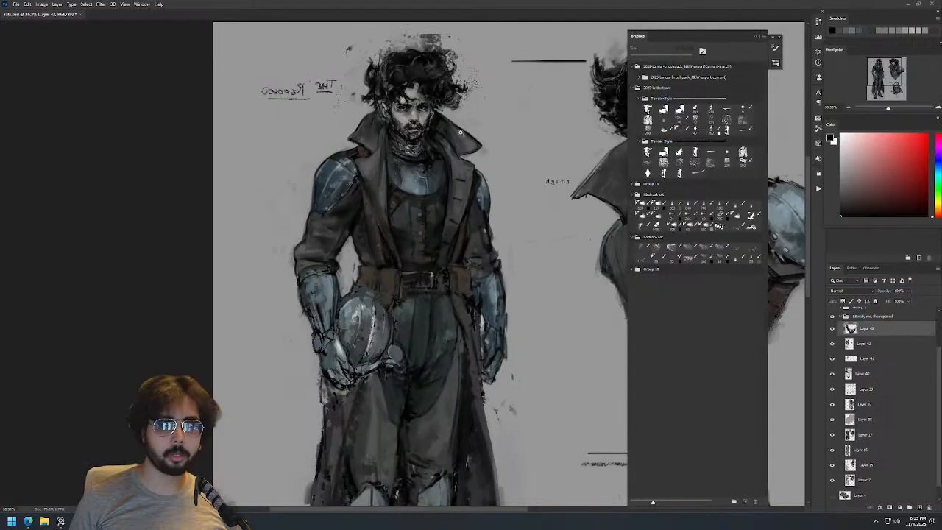
{"action": "scroll", "coordinate": [455, 111], "scroll_direction": "up", "scroll_amount": 2}
{"action": "left_click", "coordinate": [832, 328]}
{"action": "left_click", "coordinate": [832, 328]}
{"action": "scroll", "coordinate": [464, 176], "scroll_direction": "down", "scroll_amount": 4}
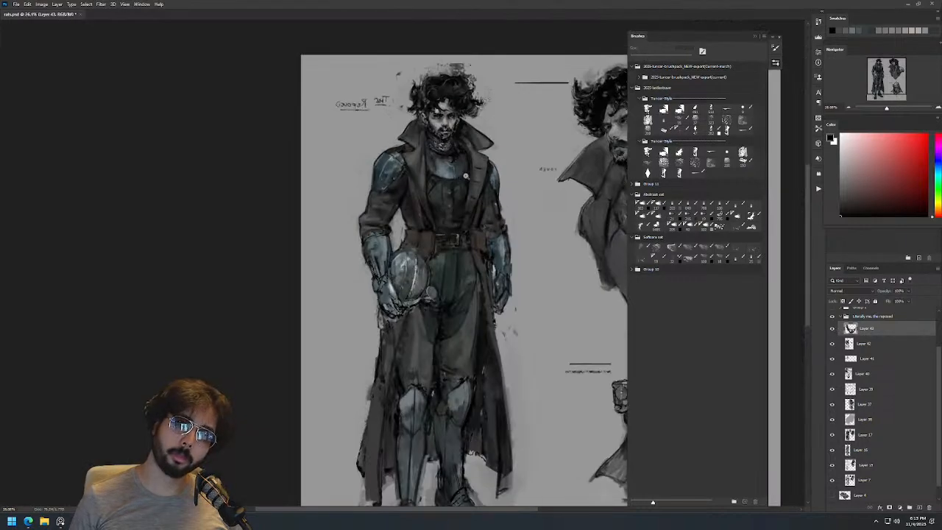
Darken the coat collar beside the jaw with a sampled near-black teal and compare the touch-up layer on and off.
{"action": "scroll", "coordinate": [473, 143], "scroll_direction": "up", "scroll_amount": 7}
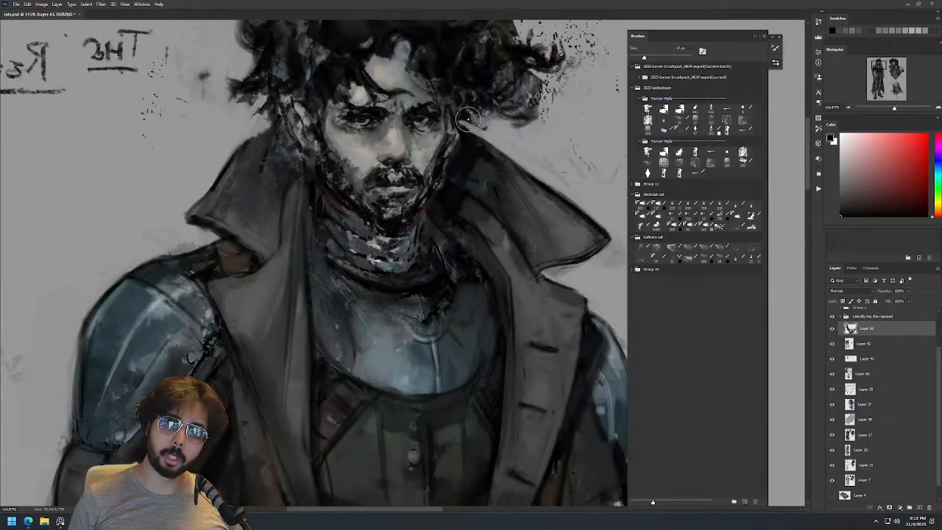
{"action": "left_click", "coordinate": [463, 146], "text": "alt"}
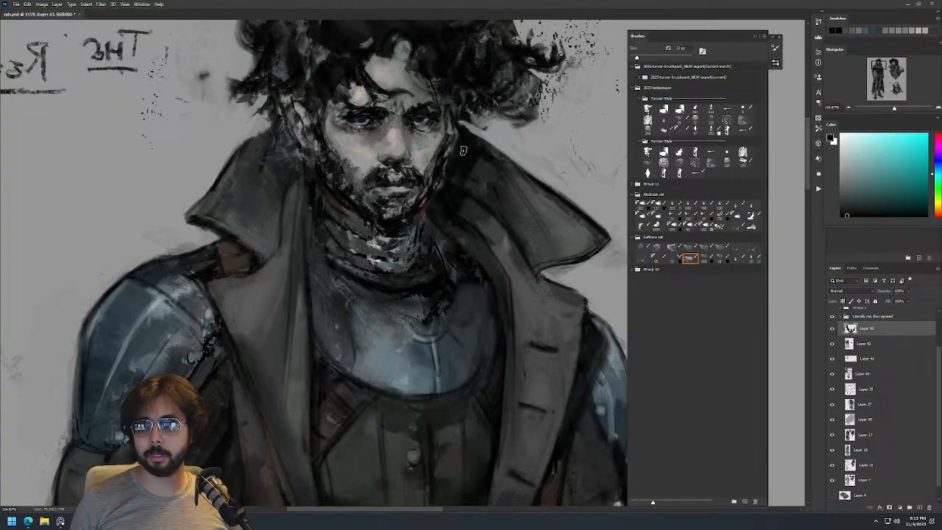
{"action": "scroll", "coordinate": [479, 142], "scroll_direction": "down", "scroll_amount": 3}
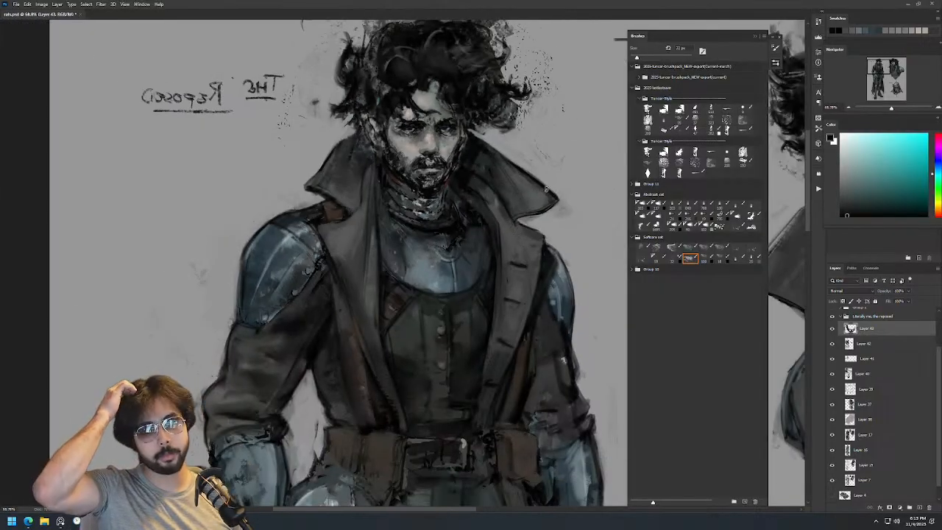
{"action": "left_click", "coordinate": [832, 328]}
{"action": "left_click", "coordinate": [832, 328]}
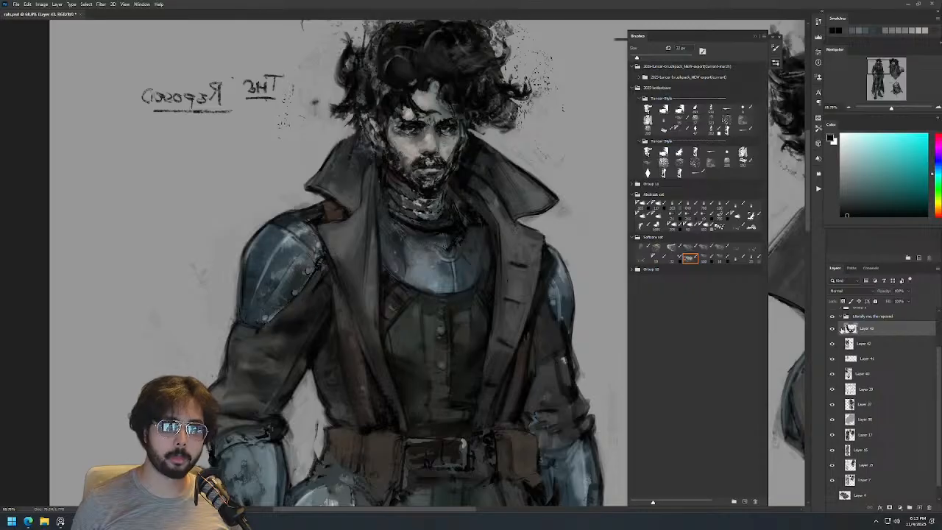
Soften the cheek beside the nose with a sampled warm grey and a slightly enlarged brush.
{"action": "scroll", "coordinate": [431, 143], "scroll_direction": "up", "scroll_amount": 4}
{"action": "key", "text": "]"}
{"action": "key", "text": "]"}
{"action": "left_click", "coordinate": [379, 158], "text": "alt"}
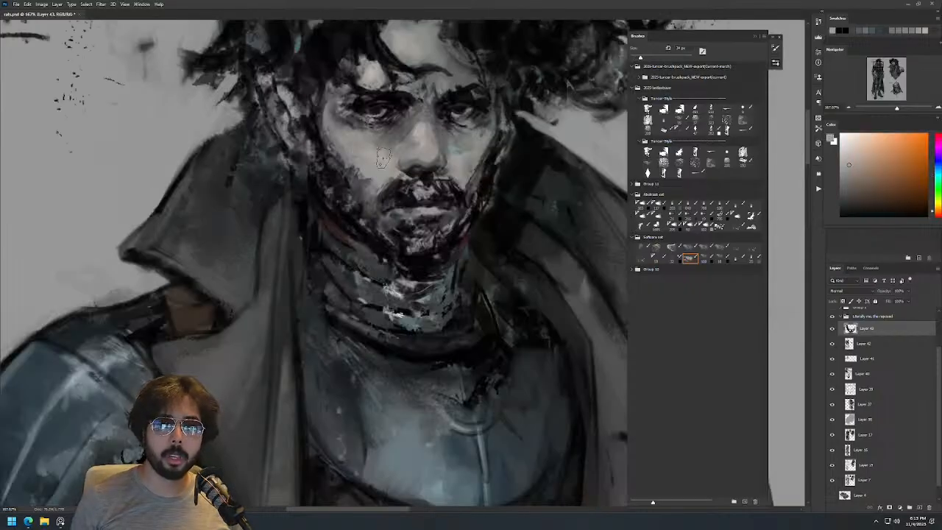
{"action": "scroll", "coordinate": [421, 125], "scroll_direction": "down", "scroll_amount": 5}
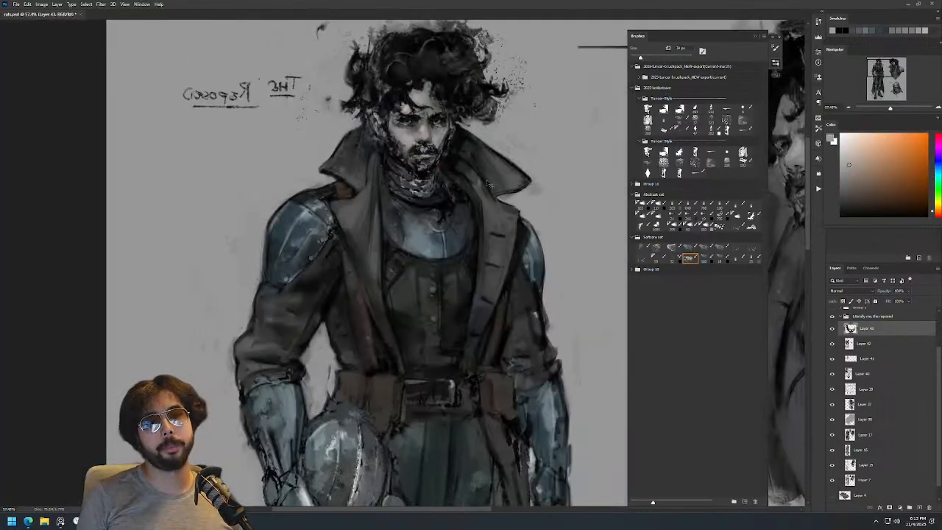
Mirror the canvas back to its readable orientation and refine the lit cheek with a smaller brush.
{"action": "key", "text": "ctrl+shift+h"}
{"action": "left_click_drag", "start_coordinate": [480, 181], "coordinate": [338, 142]}
{"action": "scroll", "coordinate": [337, 140], "scroll_direction": "down", "scroll_amount": 3}
{"action": "scroll", "coordinate": [425, 151], "scroll_direction": "up", "scroll_amount": 6}
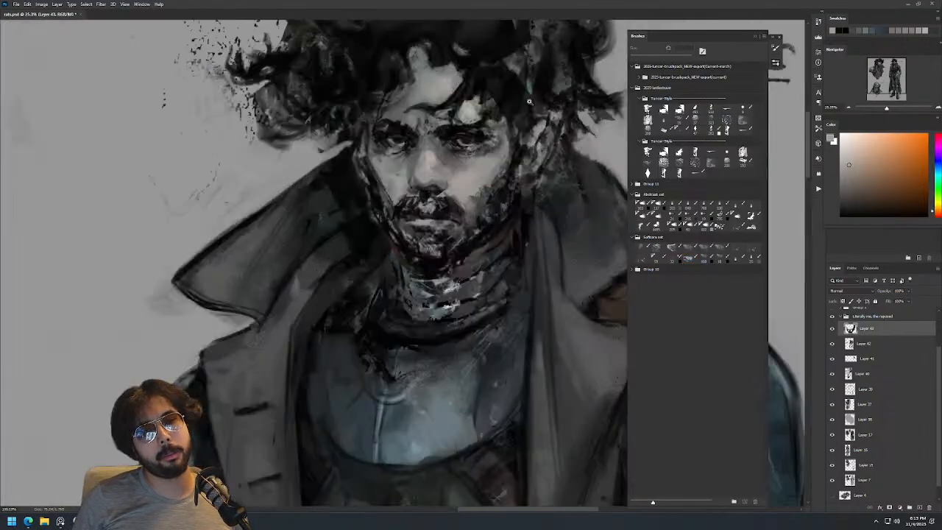
{"action": "key", "text": "bracketleft"}
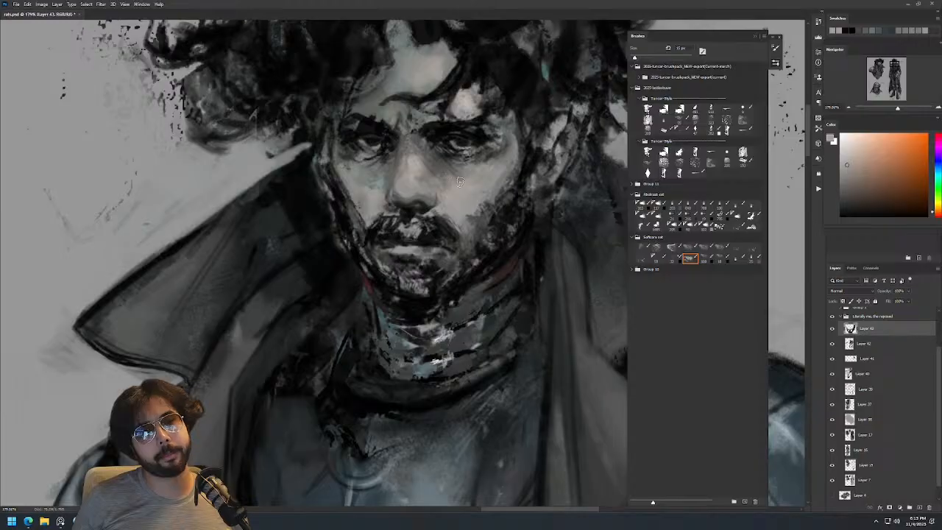
{"action": "scroll", "coordinate": [535, 182], "scroll_direction": "down", "scroll_amount": 8}
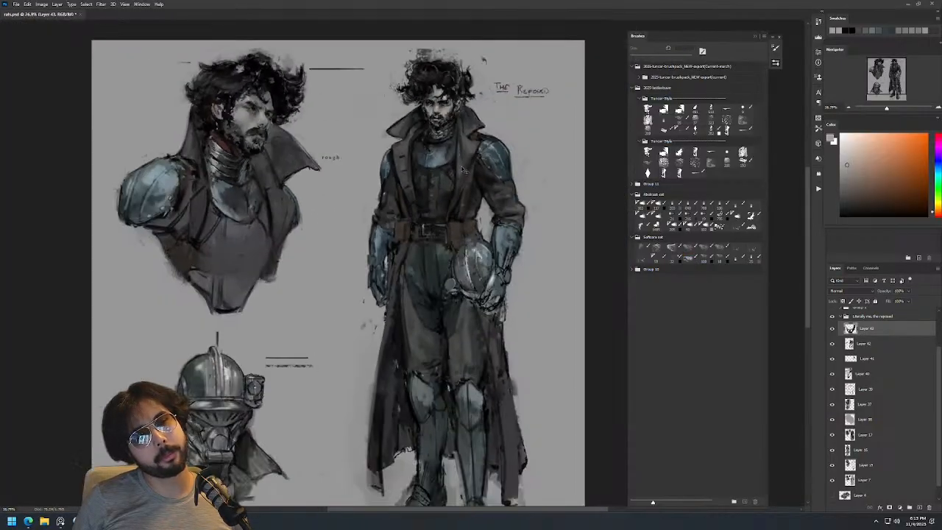
Merge the touch-up layer down into Layer 42 and repaint the coat lapel's lower buttonhole with sampled dark tones.
{"action": "key", "text": "ctrl+e"}
{"action": "left_click_drag", "start_coordinate": [447, 169], "coordinate": [473, 153]}
{"action": "key", "text": "b"}
{"action": "left_click", "coordinate": [334, 208], "text": "alt"}
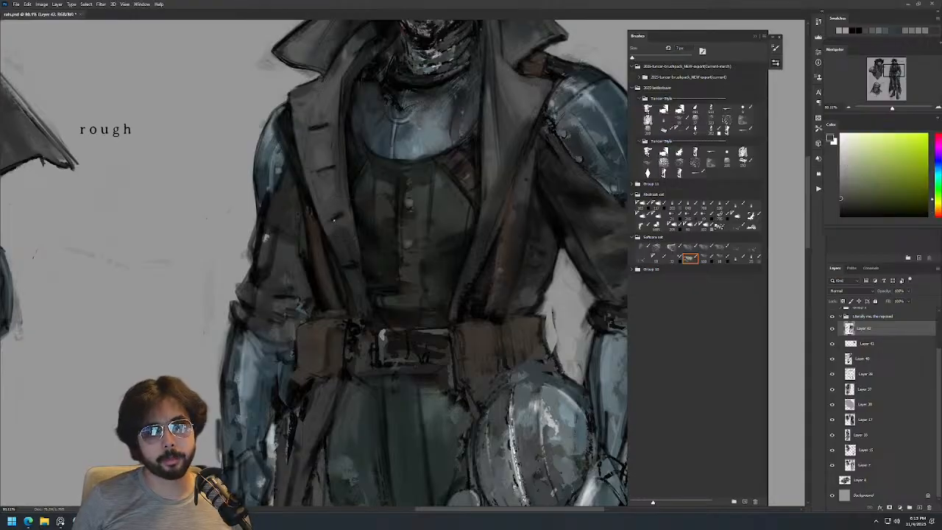
{"action": "right_click", "coordinate": [340, 217], "text": "alt"}
{"action": "left_click", "coordinate": [336, 219], "text": "alt"}
{"action": "left_click_drag", "start_coordinate": [328, 221], "coordinate": [340, 216]}
{"action": "left_click", "coordinate": [352, 213], "text": "alt"}
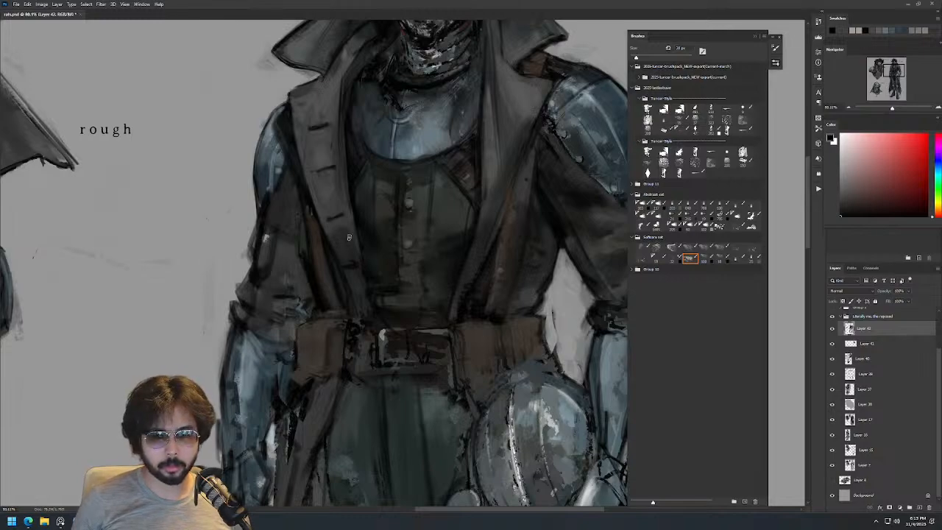
Repaint the buttonholed lapel's lower edge above the belt with a sampled dark teal and black.
{"action": "left_click", "coordinate": [346, 257], "text": "alt"}
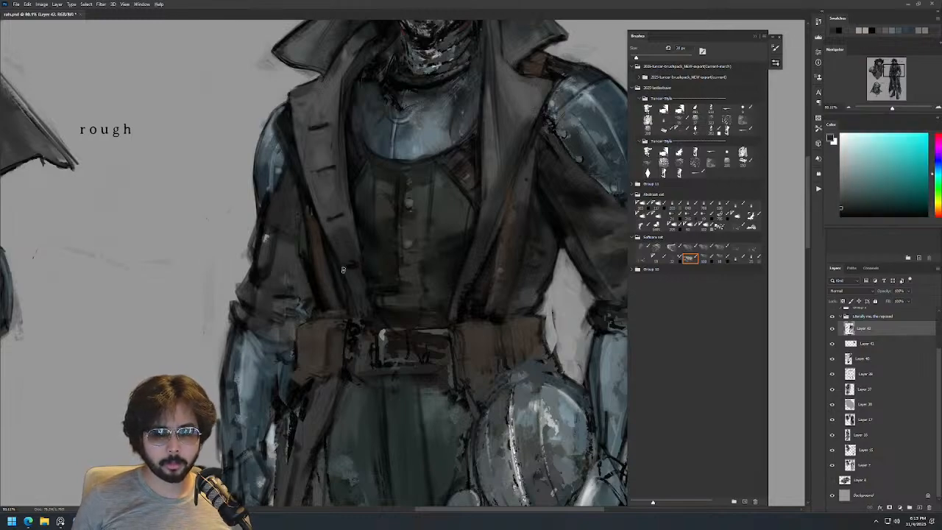
{"action": "left_click_drag", "start_coordinate": [345, 283], "coordinate": [324, 235]}
{"action": "left_click", "coordinate": [323, 231], "text": "alt"}
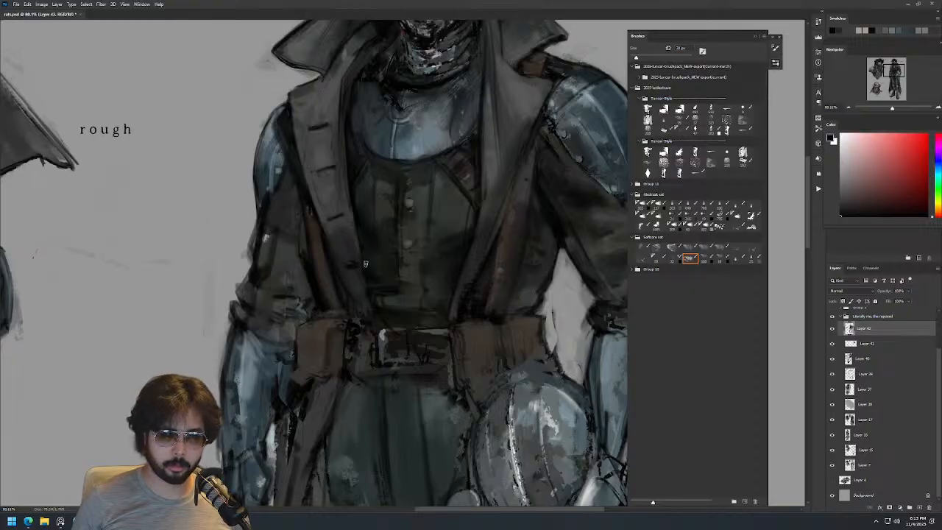
Darken the edge of the opposite lapel beside the shoulder armour with sampled black.
{"action": "left_click_drag", "start_coordinate": [414, 147], "coordinate": [371, 147]}
{"action": "mouse_move", "coordinate": [466, 135]}
{"action": "left_mouse_down"}
{"action": "mouse_move", "coordinate": [526, 135]}
{"action": "mouse_move", "coordinate": [525, 116]}
{"action": "mouse_move", "coordinate": [511, 127]}
{"action": "left_mouse_up"}
{"action": "left_click", "coordinate": [507, 113], "text": "alt"}
{"action": "left_click", "coordinate": [523, 111], "text": "alt"}
{"action": "left_click_drag", "start_coordinate": [524, 117], "coordinate": [522, 116]}
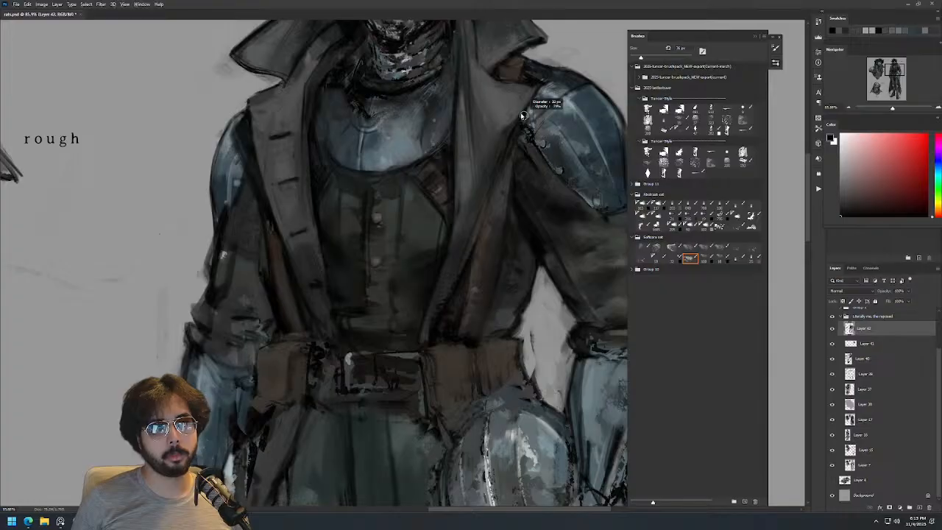
{"action": "scroll", "coordinate": [524, 122], "scroll_direction": "down", "scroll_amount": 1}
{"action": "scroll", "coordinate": [525, 125], "scroll_direction": "down", "scroll_amount": 4}
Touch up the cheek just above the beard with a sampled mid grey and a small brush.
{"action": "scroll", "coordinate": [513, 46], "scroll_direction": "up", "scroll_amount": 6}
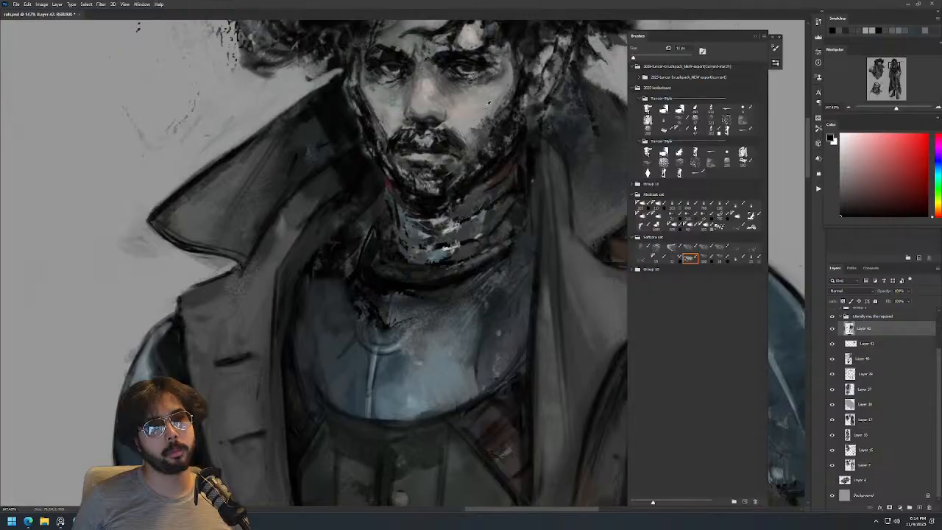
{"action": "left_click", "coordinate": [487, 103], "text": "alt"}
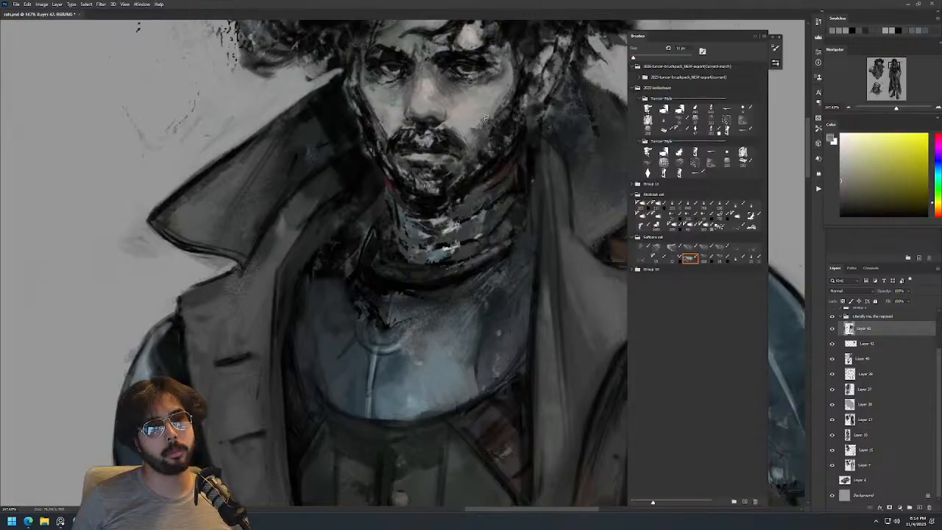
{"action": "scroll", "coordinate": [478, 123], "scroll_direction": "down", "scroll_amount": 3}
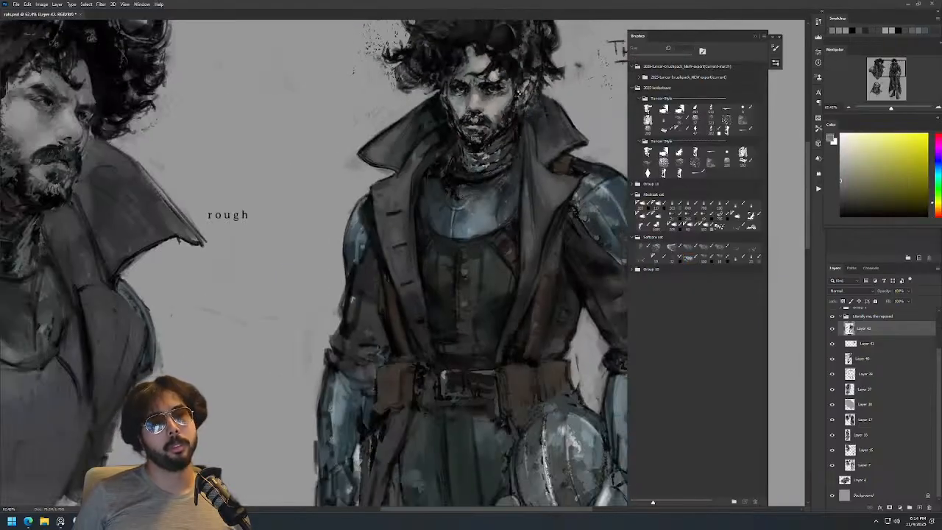
Mirror the canvas horizontally again to check the full-body figure's face.
{"action": "key", "text": "ctrl+shift+h"}
{"action": "left_click_drag", "start_coordinate": [338, 185], "coordinate": [565, 208]}
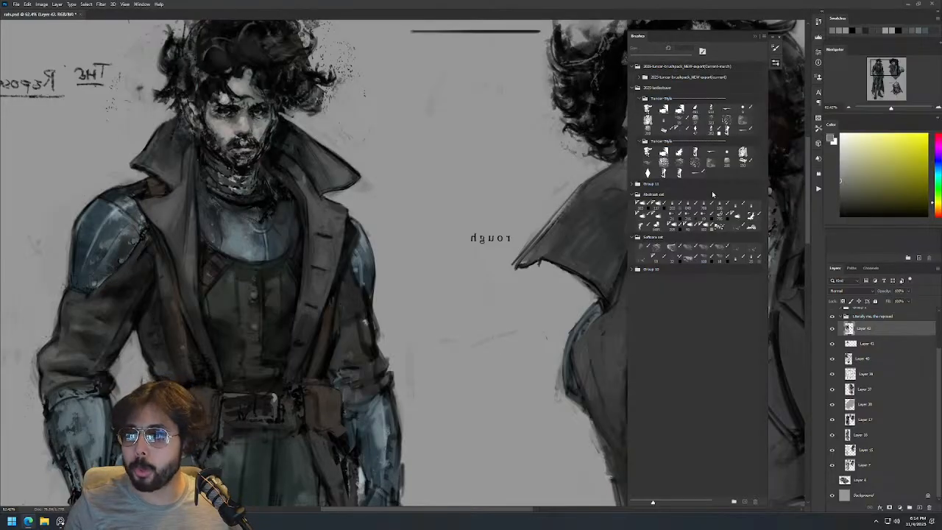
{"action": "scroll", "coordinate": [357, 161], "scroll_direction": "up", "scroll_amount": 1}
{"action": "mouse_move", "coordinate": [290, 119]}
{"action": "left_mouse_down"}
{"action": "mouse_move", "coordinate": [393, 136]}
{"action": "mouse_move", "coordinate": [412, 126]}
{"action": "left_mouse_up"}
{"action": "left_click", "coordinate": [370, 169], "text": "alt"}
{"action": "left_click_drag", "start_coordinate": [372, 167], "coordinate": [361, 199]}
{"action": "key", "text": "ctrl+z"}
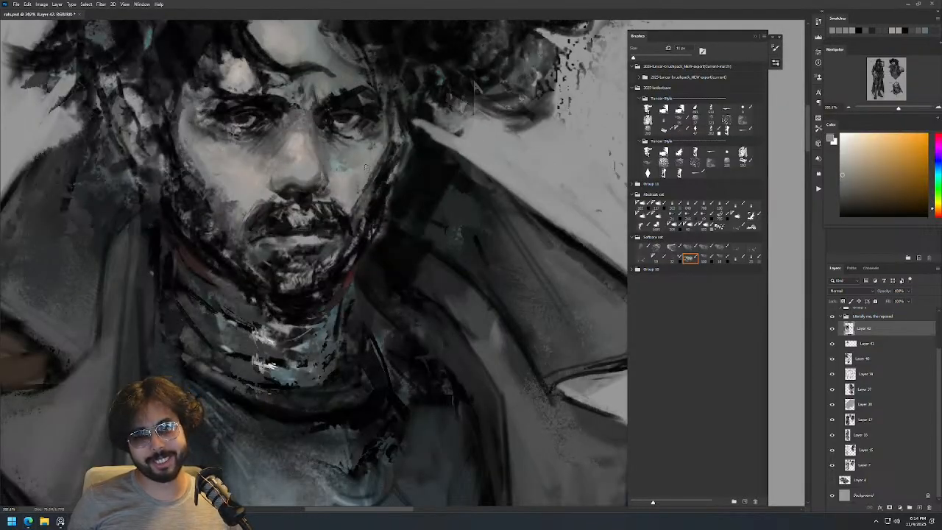
Redefine the beard and jaw edge on the narrow side of the face with sampled black strokes.
{"action": "left_click", "coordinate": [369, 183], "text": "alt"}
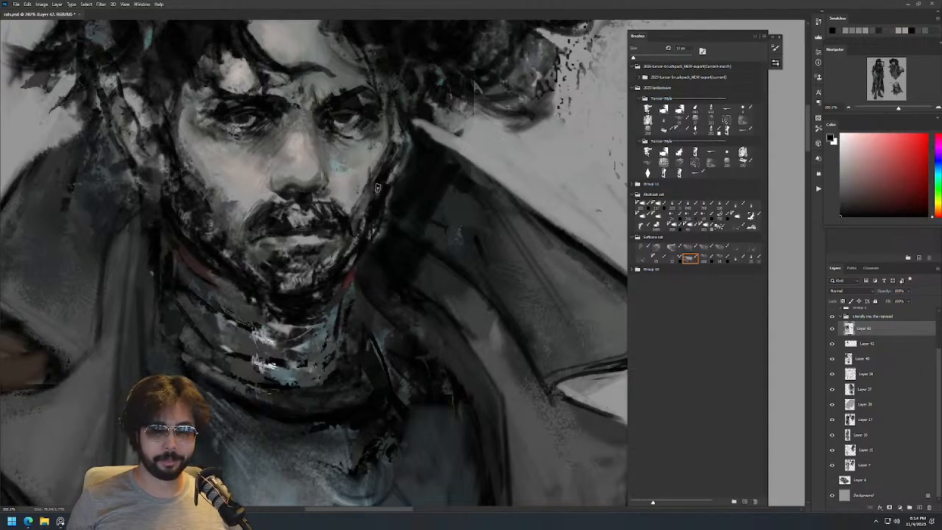
{"action": "left_click_drag", "start_coordinate": [365, 184], "coordinate": [360, 205]}
{"action": "left_click_drag", "start_coordinate": [394, 150], "coordinate": [381, 219]}
{"action": "mouse_move", "coordinate": [439, 138]}
{"action": "left_mouse_down"}
{"action": "mouse_move", "coordinate": [439, 198]}
{"action": "mouse_move", "coordinate": [411, 97]}
{"action": "left_mouse_up"}
{"action": "scroll", "coordinate": [410, 97], "scroll_direction": "down", "scroll_amount": 3}
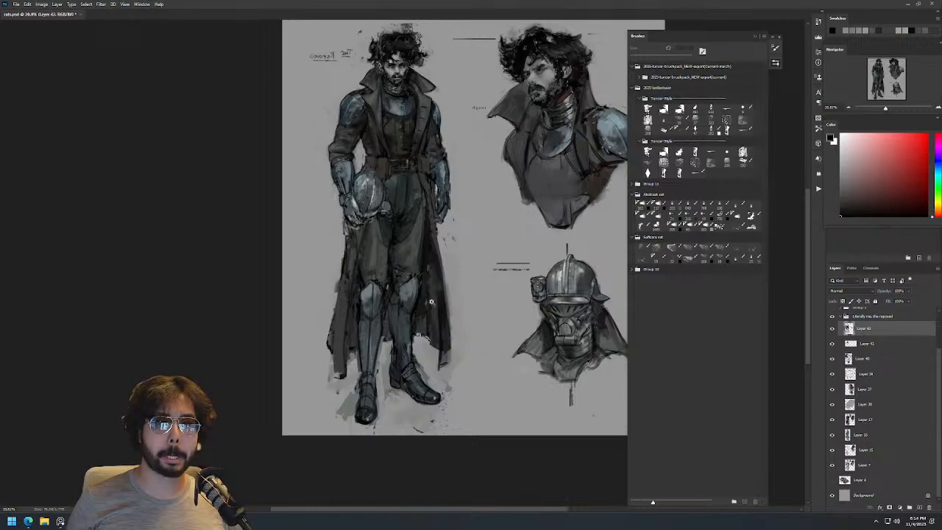
Toggle Layer 42 off and on repeatedly to compare the plainer buttoned coat with the earlier strapped version.
{"action": "key", "text": "b"}
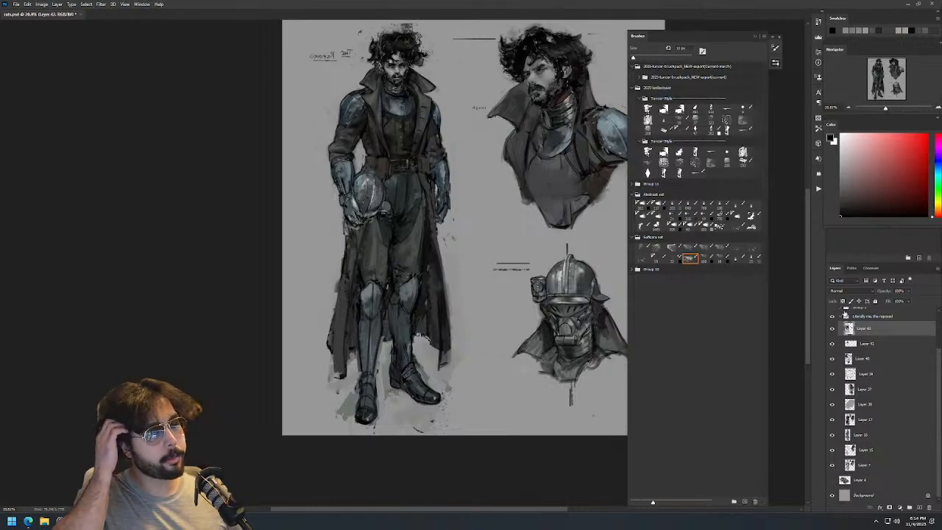
{"action": "left_click", "coordinate": [836, 329]}
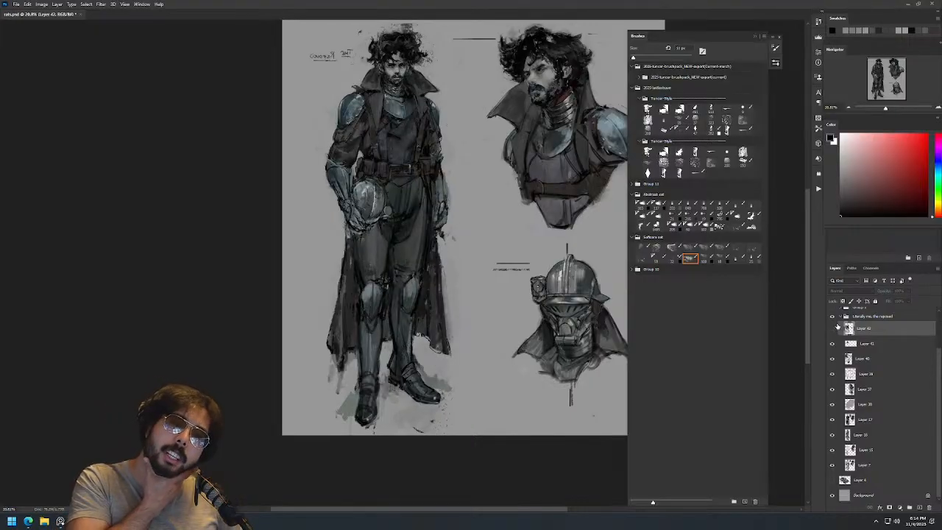
{"action": "left_click", "coordinate": [836, 328]}
{"action": "left_click", "coordinate": [836, 328]}
{"action": "left_click", "coordinate": [836, 329]}
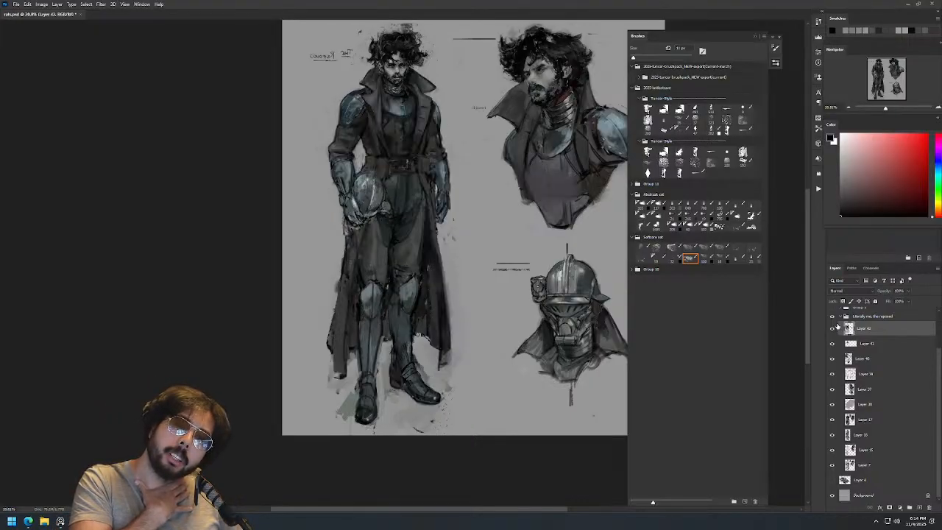
{"action": "left_click", "coordinate": [836, 328]}
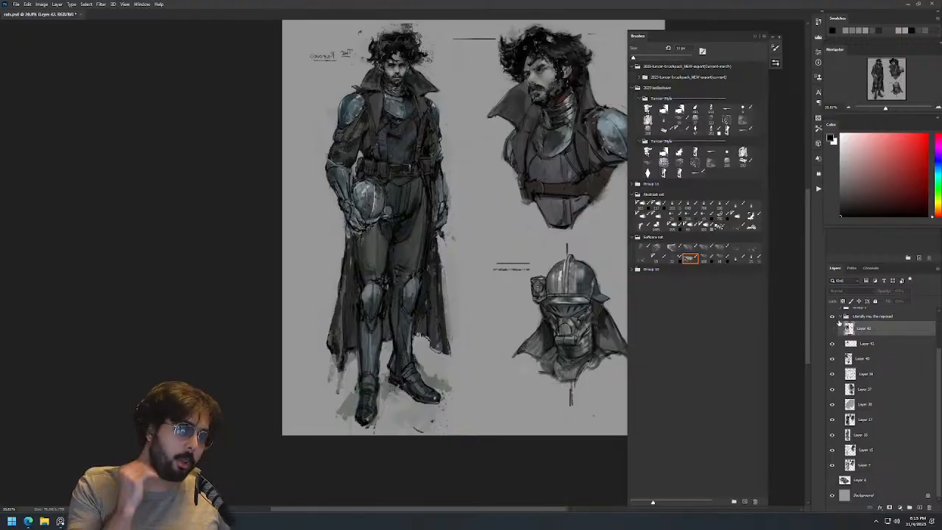
{"action": "left_click", "coordinate": [833, 329]}
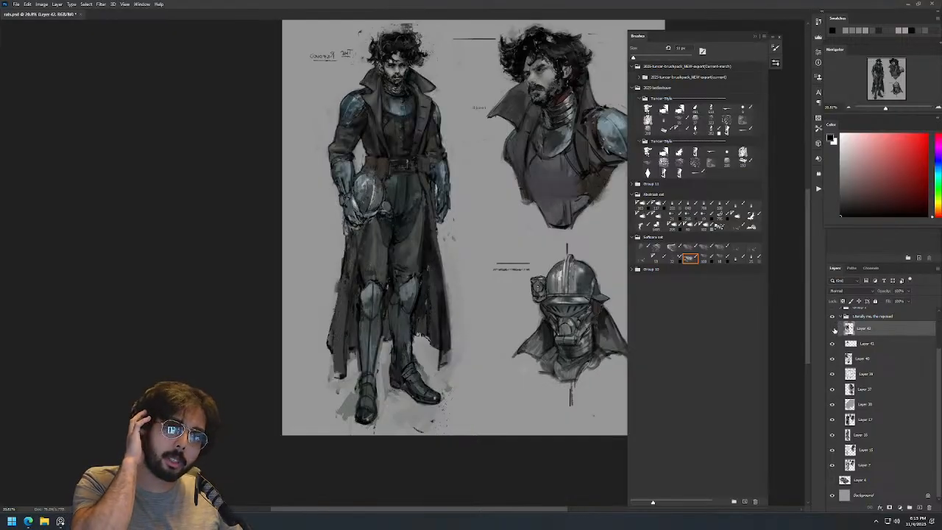
{"action": "left_click", "coordinate": [833, 328]}
{"action": "left_click", "coordinate": [835, 329]}
{"action": "left_click", "coordinate": [835, 330]}
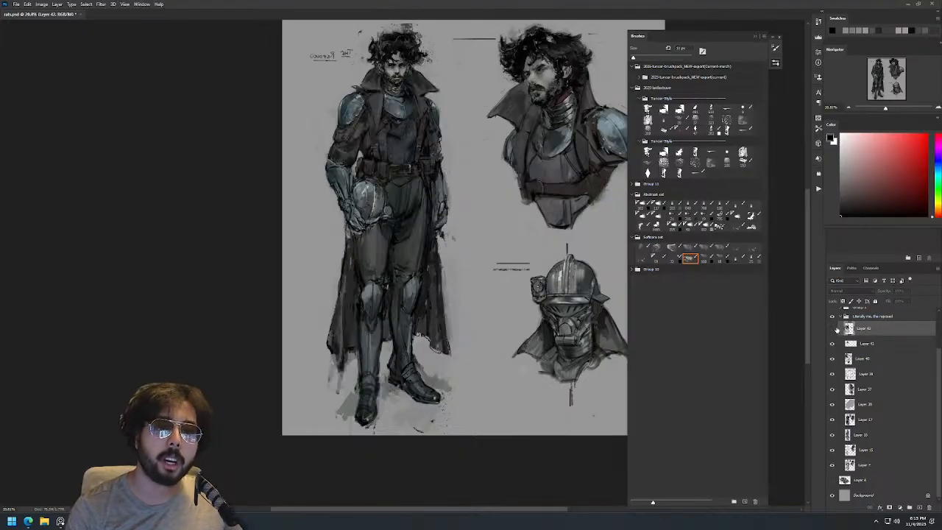
{"action": "left_click", "coordinate": [835, 330]}
{"action": "left_click", "coordinate": [837, 329]}
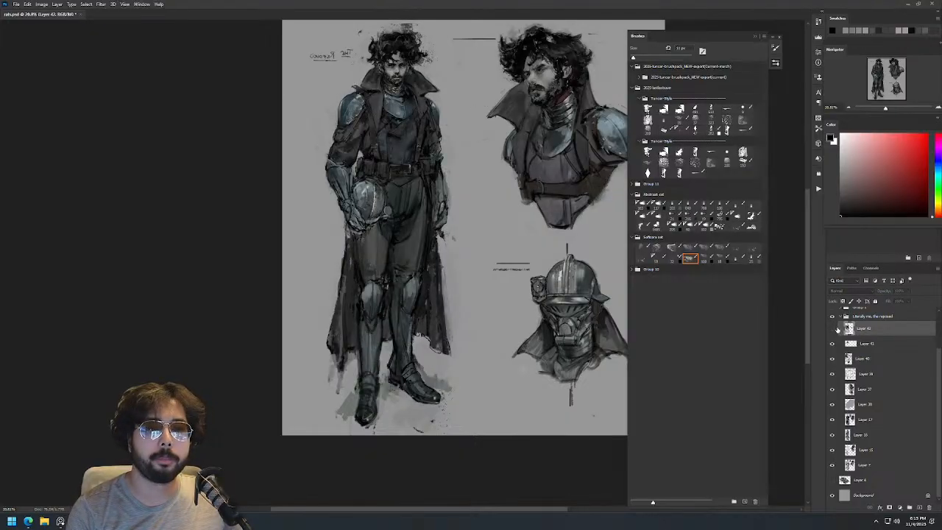
{"action": "left_click", "coordinate": [834, 329]}
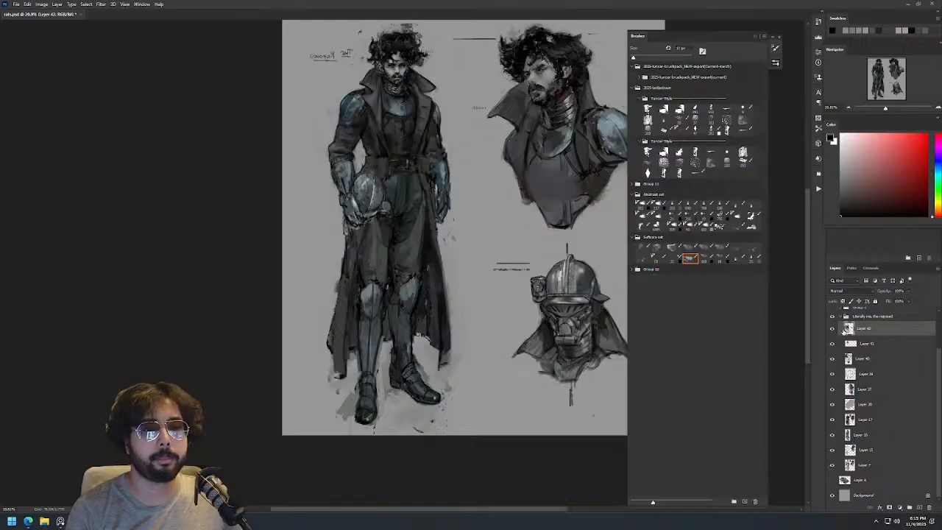
Try cutting the full figure's body below the head out of Layer 42 with a rectangular selection.
{"action": "key", "text": "m"}
{"action": "mouse_move", "coordinate": [472, 103]}
{"action": "left_mouse_down"}
{"action": "mouse_move", "coordinate": [357, 344]}
{"action": "mouse_move", "coordinate": [283, 420]}
{"action": "left_mouse_up"}
{"action": "key", "text": "ctrl+d"}
{"action": "left_click_drag", "start_coordinate": [462, 90], "coordinate": [309, 431]}
{"action": "key", "text": "ctrl+x"}
{"action": "key", "text": "ctrl+z"}
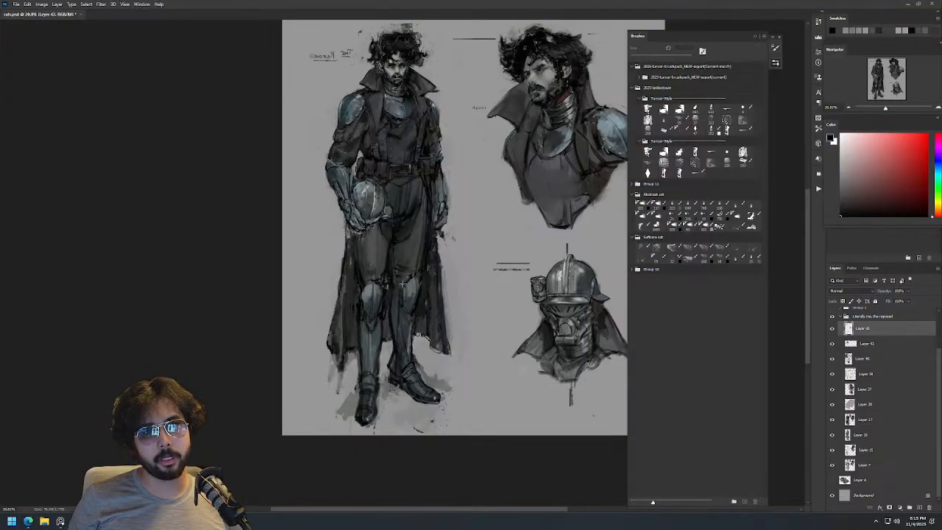
{"action": "key", "text": "ctrl+z"}
Try cutting a narrower area of Layer 42 that leaves out the outer hanging arm and coat edge.
{"action": "key", "text": "ctrl+d"}
{"action": "left_click_drag", "start_coordinate": [440, 108], "coordinate": [305, 441]}
{"action": "key", "text": "ctrl+x"}
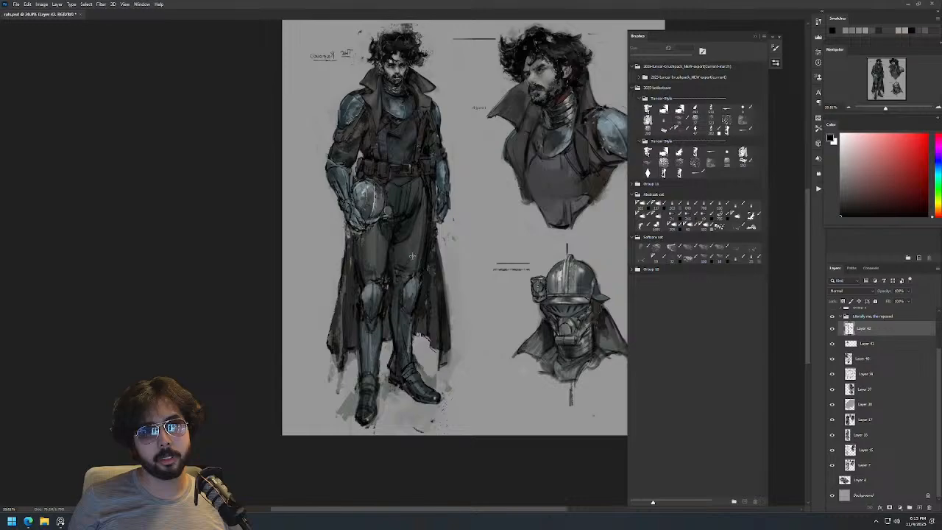
{"action": "key", "text": "ctrl+z"}
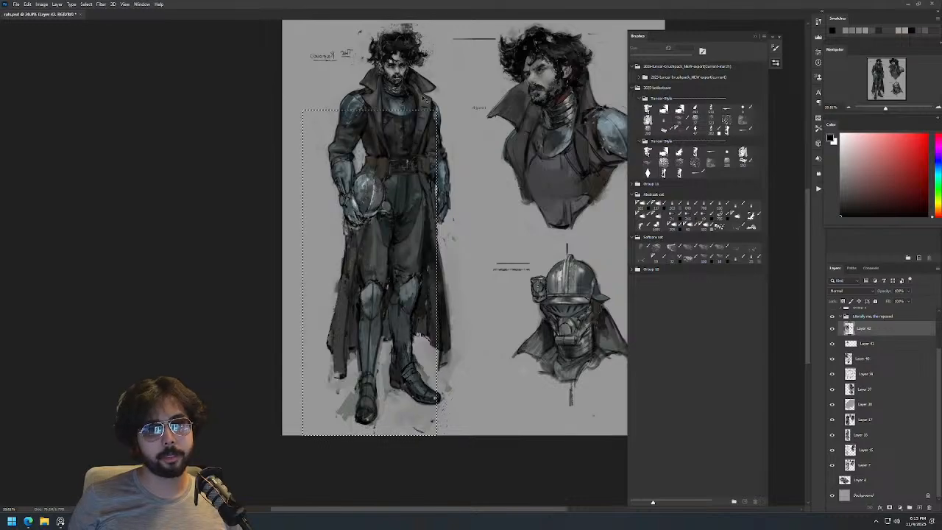
Compare the two coat versions again and leave Layer 42 hidden.
{"action": "left_click", "coordinate": [832, 330]}
{"action": "left_click", "coordinate": [832, 329]}
{"action": "left_click", "coordinate": [834, 329]}
{"action": "left_click", "coordinate": [835, 328]}
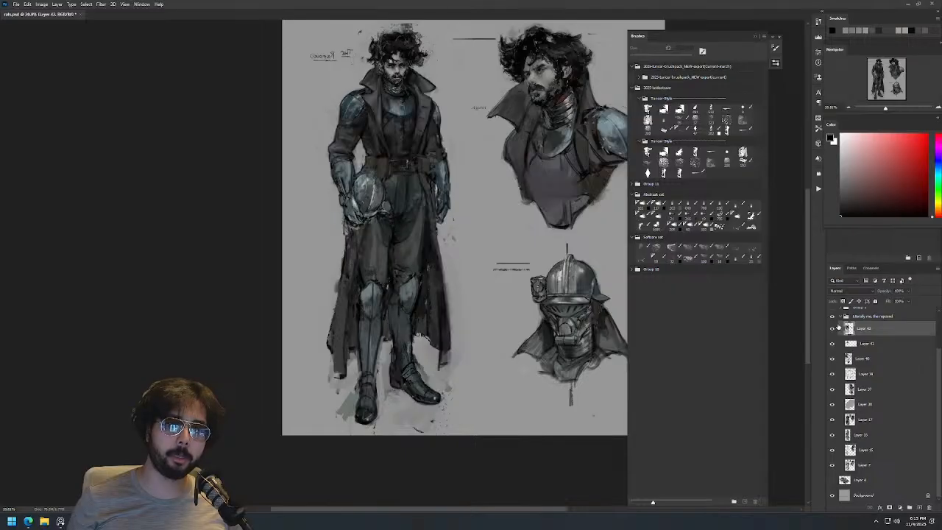
{"action": "left_click", "coordinate": [832, 330]}
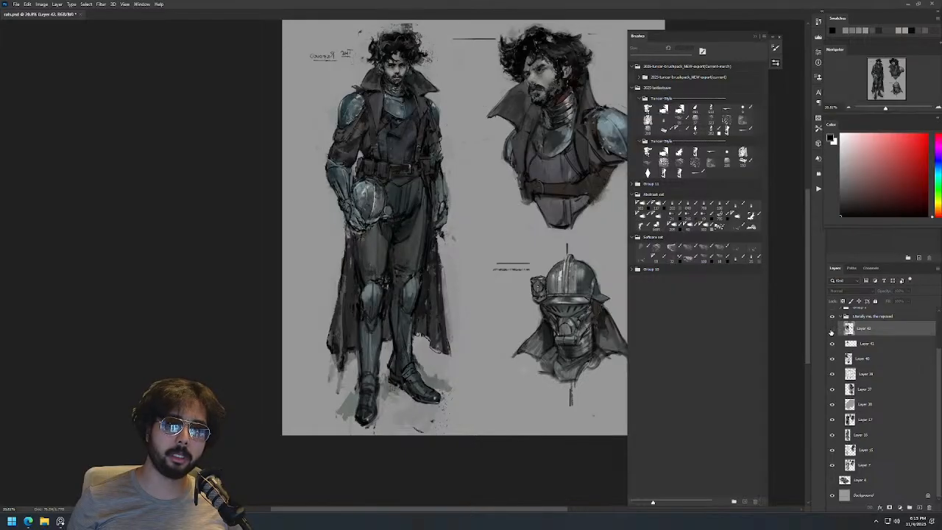
{"action": "left_click", "coordinate": [832, 331]}
{"action": "left_click", "coordinate": [832, 329]}
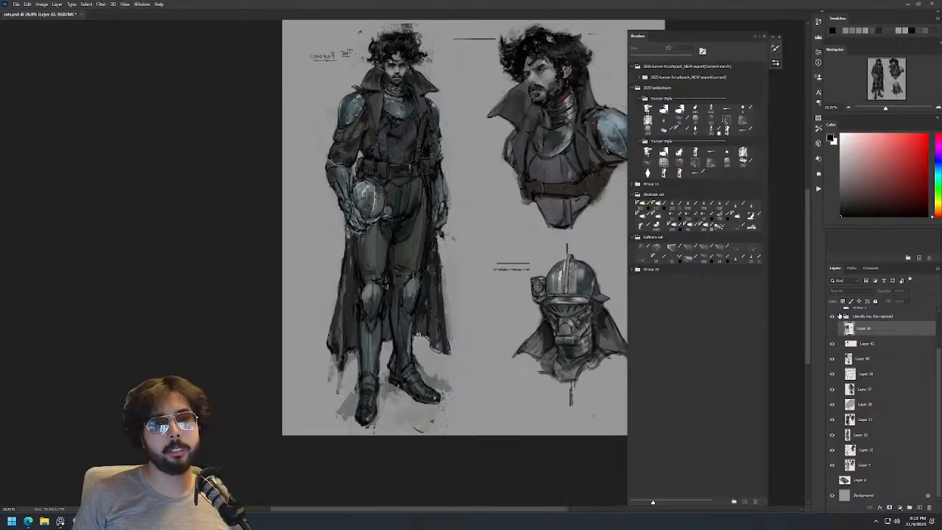
Mirror the canvas horizontally and check the whole sheet with the earlier strapped coat version.
{"action": "key", "text": "ctrl+shift+h"}
{"action": "left_click_drag", "start_coordinate": [507, 302], "coordinate": [402, 325]}
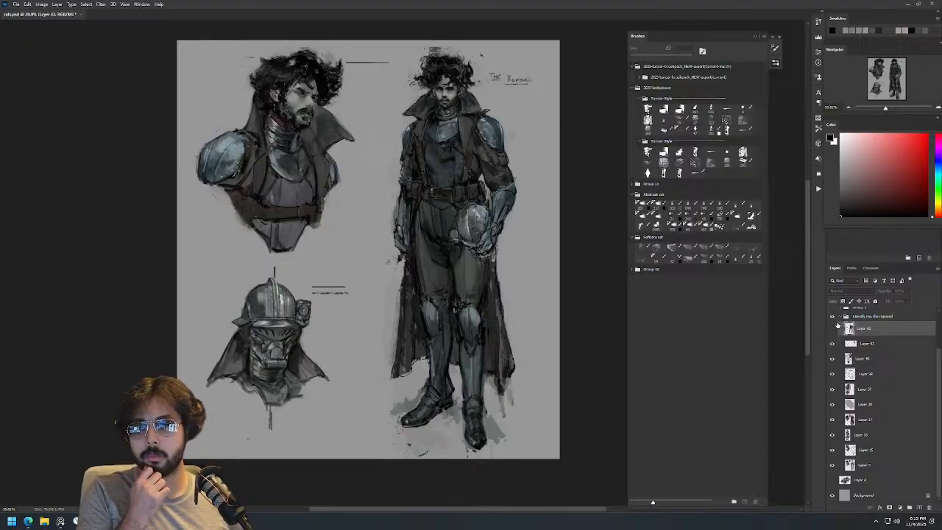
{"action": "left_click", "coordinate": [834, 328]}
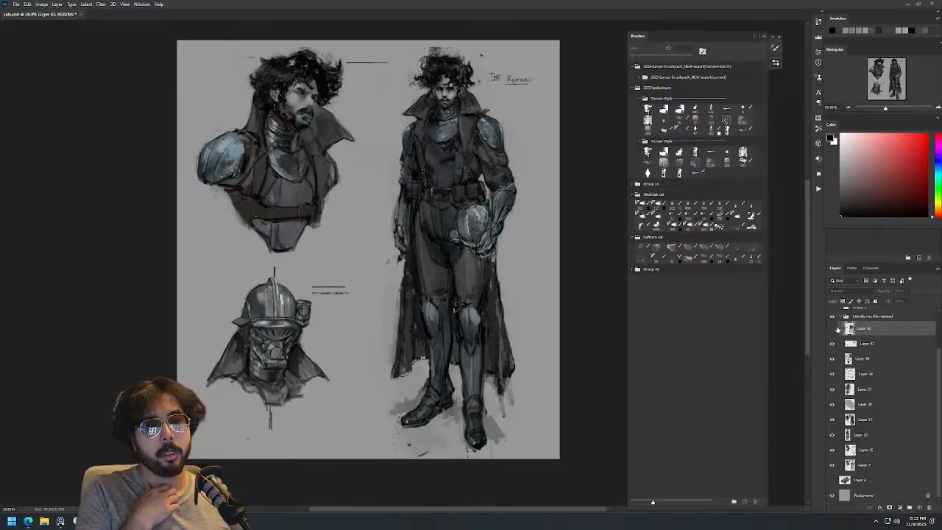
Add a new layer above Layer 41 and paint over the coat lapel between chest plate and shoulder armour.
{"action": "left_click", "coordinate": [871, 346]}
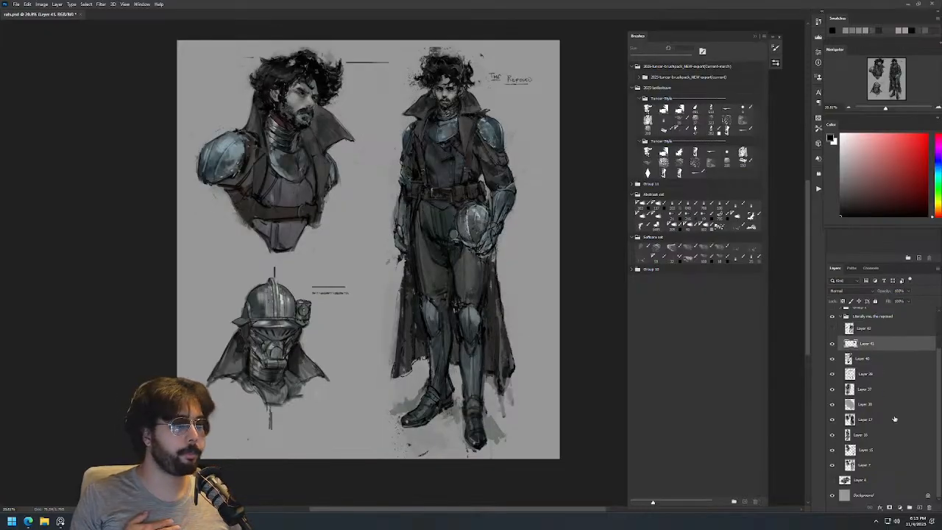
{"action": "left_click", "coordinate": [919, 508]}
{"action": "scroll", "coordinate": [478, 129], "scroll_direction": "up", "scroll_amount": 5}
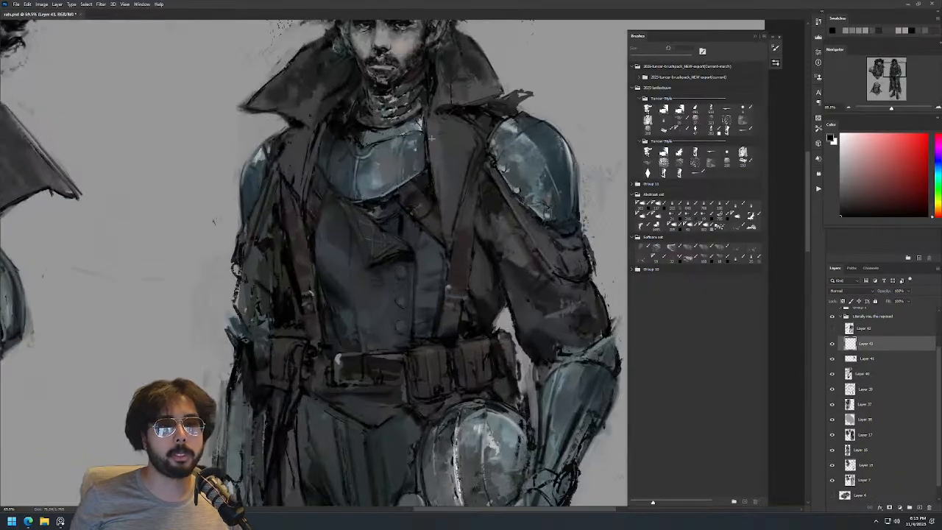
{"action": "left_click", "coordinate": [419, 147], "text": "alt"}
{"action": "key", "text": "d"}
{"action": "left_click_drag", "start_coordinate": [424, 156], "coordinate": [397, 190]}
{"action": "key", "text": "ctrl+z"}
{"action": "left_click_drag", "start_coordinate": [456, 141], "coordinate": [421, 205]}
{"action": "left_click_drag", "start_coordinate": [455, 118], "coordinate": [502, 120]}
Switch to another brush at a much smaller size and rework the lower lapel edge beside the vest.
{"action": "left_click", "coordinate": [707, 259]}
{"action": "left_click_drag", "start_coordinate": [421, 215], "coordinate": [397, 256]}
{"action": "key", "text": "bracketleft"}
{"action": "key", "text": "bracketleft"}
{"action": "key", "text": "bracketleft"}
{"action": "key", "text": "bracketleft"}
{"action": "key", "text": "bracketleft"}
{"action": "key", "text": "bracketleft"}
{"action": "key", "text": "bracketleft"}
{"action": "key", "text": "ctrl+z"}
{"action": "left_click_drag", "start_coordinate": [420, 222], "coordinate": [381, 260]}
{"action": "left_click_drag", "start_coordinate": [458, 201], "coordinate": [435, 201]}
Try larger test strokes around the shoulder armour with different brushes.
{"action": "mouse_move", "coordinate": [513, 171]}
{"action": "left_mouse_down"}
{"action": "mouse_move", "coordinate": [529, 173]}
{"action": "mouse_move", "coordinate": [540, 190]}
{"action": "left_mouse_up"}
{"action": "key", "text": "ctrl+z"}
{"action": "key", "text": "bracketright"}
{"action": "key", "text": "bracketright"}
{"action": "key", "text": "bracketright"}
{"action": "key", "text": "bracketright"}
{"action": "key", "text": "bracketright"}
{"action": "mouse_move", "coordinate": [548, 153]}
{"action": "left_mouse_down"}
{"action": "mouse_move", "coordinate": [576, 170]}
{"action": "mouse_move", "coordinate": [552, 184]}
{"action": "mouse_move", "coordinate": [580, 163]}
{"action": "mouse_move", "coordinate": [572, 213]}
{"action": "left_mouse_up"}
{"action": "key", "text": "ctrl+z"}
{"action": "left_click", "coordinate": [722, 258]}
{"action": "left_click_drag", "start_coordinate": [567, 193], "coordinate": [592, 193]}
{"action": "key", "text": "ctrl+z"}
{"action": "mouse_move", "coordinate": [592, 155]}
{"action": "left_mouse_down"}
{"action": "mouse_move", "coordinate": [563, 204]}
{"action": "mouse_move", "coordinate": [562, 154]}
{"action": "mouse_move", "coordinate": [578, 199]}
{"action": "left_mouse_up"}
{"action": "key", "text": "ctrl+z"}
Test another brush beside the shoulder armour and settle on the last brush of the lowest open brush set.
{"action": "left_click", "coordinate": [738, 258]}
{"action": "mouse_move", "coordinate": [537, 156]}
{"action": "left_mouse_down"}
{"action": "mouse_move", "coordinate": [547, 214]}
{"action": "mouse_move", "coordinate": [556, 169]}
{"action": "left_mouse_up"}
{"action": "key", "text": "ctrl+z"}
{"action": "mouse_move", "coordinate": [552, 180]}
{"action": "left_mouse_down"}
{"action": "mouse_move", "coordinate": [556, 206]}
{"action": "mouse_move", "coordinate": [584, 183]}
{"action": "left_mouse_up"}
{"action": "mouse_move", "coordinate": [568, 154]}
{"action": "left_mouse_down"}
{"action": "mouse_move", "coordinate": [523, 175]}
{"action": "mouse_move", "coordinate": [554, 173]}
{"action": "mouse_move", "coordinate": [580, 194]}
{"action": "mouse_move", "coordinate": [556, 204]}
{"action": "left_mouse_up"}
{"action": "key", "text": "ctrl+z"}
{"action": "left_click", "coordinate": [751, 258]}
{"action": "key", "text": "ctrl+z"}
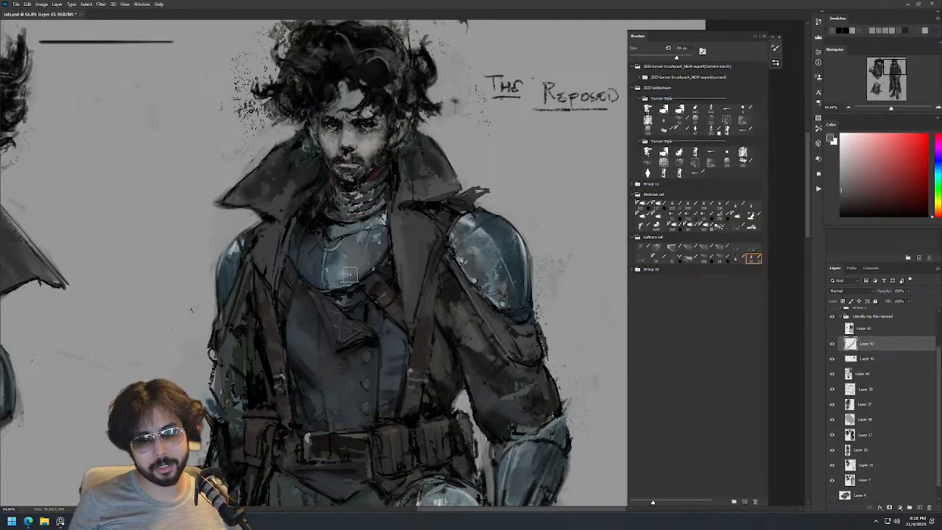
Rework the chest plate and lapel edges with a reduced brush size and short strokes.
{"action": "key", "text": "bracketleft"}
{"action": "key", "text": "ctrl+z"}
{"action": "mouse_move", "coordinate": [368, 265]}
{"action": "left_mouse_down"}
{"action": "mouse_move", "coordinate": [346, 281]}
{"action": "mouse_move", "coordinate": [351, 271]}
{"action": "left_mouse_up"}
{"action": "left_click_drag", "start_coordinate": [308, 247], "coordinate": [302, 277]}
{"action": "key", "text": "bracketleft"}
{"action": "key", "text": "ctrl+z"}
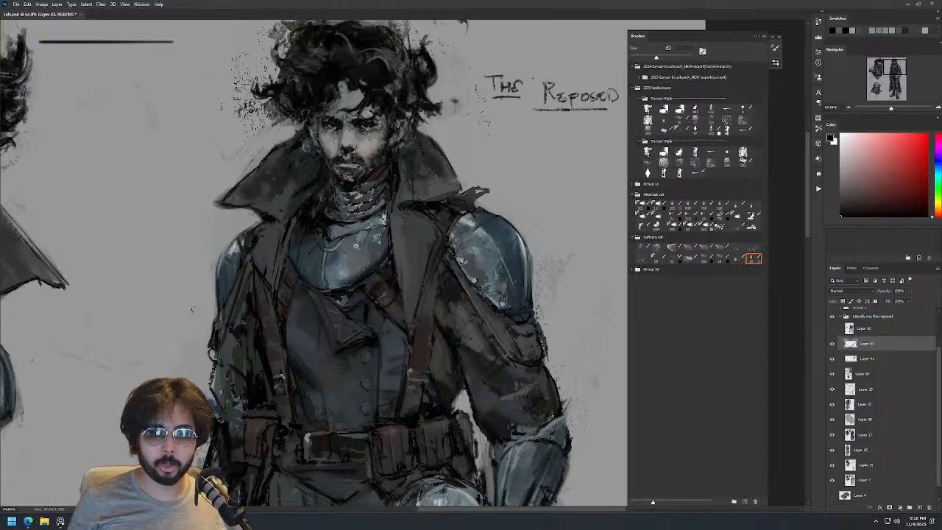
{"action": "left_click_drag", "start_coordinate": [375, 204], "coordinate": [317, 203]}
{"action": "left_click_drag", "start_coordinate": [422, 235], "coordinate": [448, 132]}
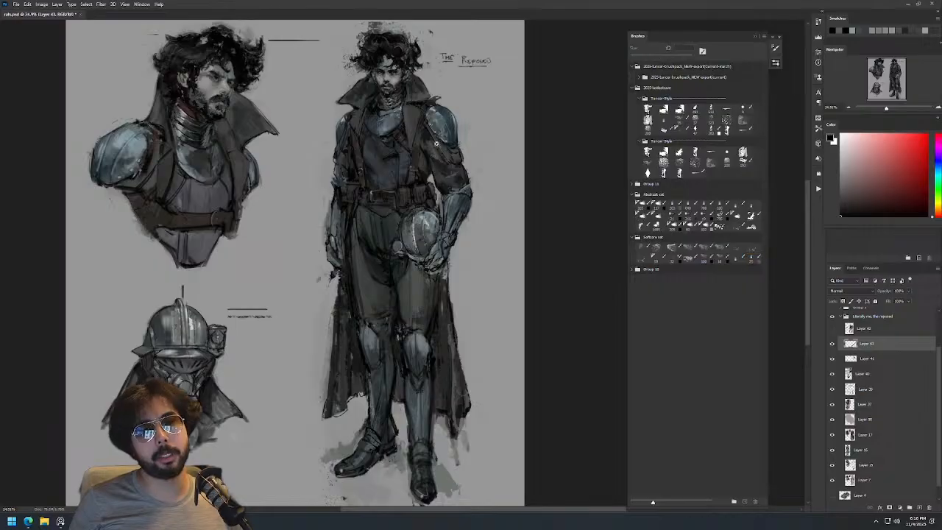
Paint over the full figure's trousers and waist area with a sampled greenish grey.
{"action": "left_click_drag", "start_coordinate": [383, 226], "coordinate": [395, 228]}
{"action": "left_click", "coordinate": [354, 328], "text": "alt"}
{"action": "left_click_drag", "start_coordinate": [349, 288], "coordinate": [357, 306]}
{"action": "left_click_drag", "start_coordinate": [385, 220], "coordinate": [347, 220]}
{"action": "left_click_drag", "start_coordinate": [391, 192], "coordinate": [424, 187]}
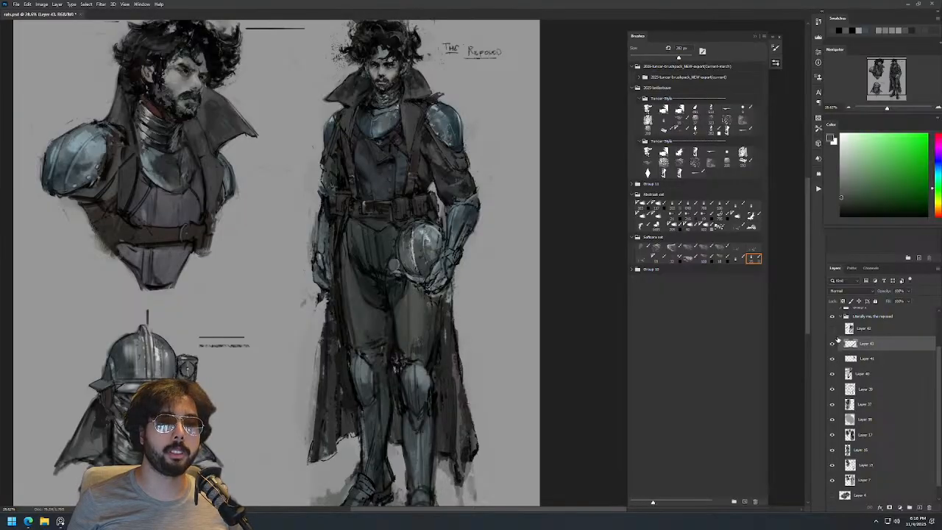
Show Layer 42 to examine its coat and torso, hide it again and return to the new paint layer.
{"action": "left_click", "coordinate": [855, 329]}
{"action": "left_click_drag", "start_coordinate": [424, 91], "coordinate": [460, 91]}
{"action": "left_click_drag", "start_coordinate": [404, 121], "coordinate": [391, 122]}
{"action": "left_click", "coordinate": [391, 120]}
{"action": "key", "text": "Return"}
{"action": "left_click", "coordinate": [832, 328]}
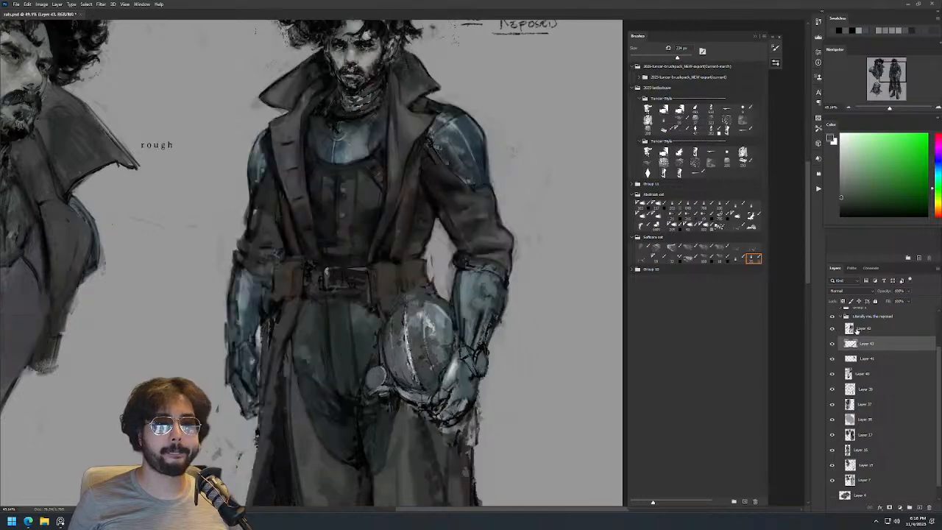
{"action": "left_click", "coordinate": [864, 328]}
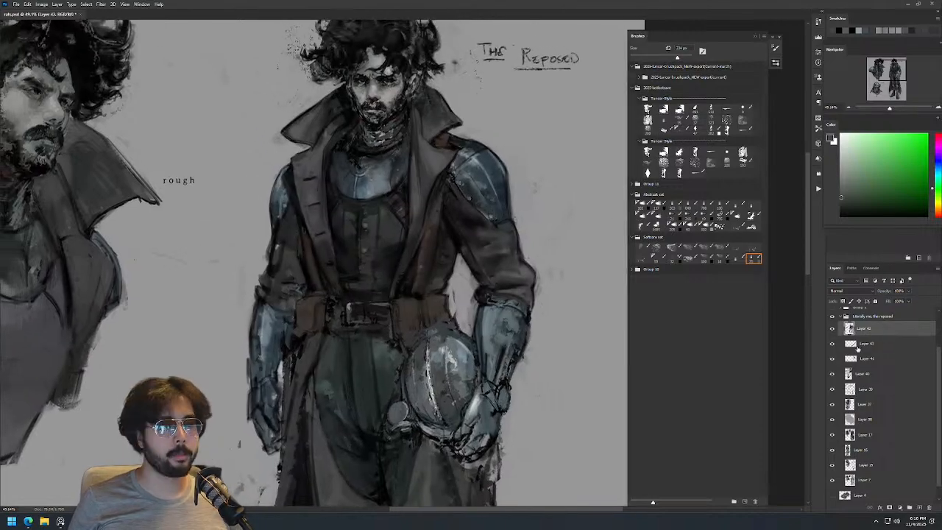
{"action": "left_click", "coordinate": [832, 328]}
{"action": "left_click", "coordinate": [834, 344]}
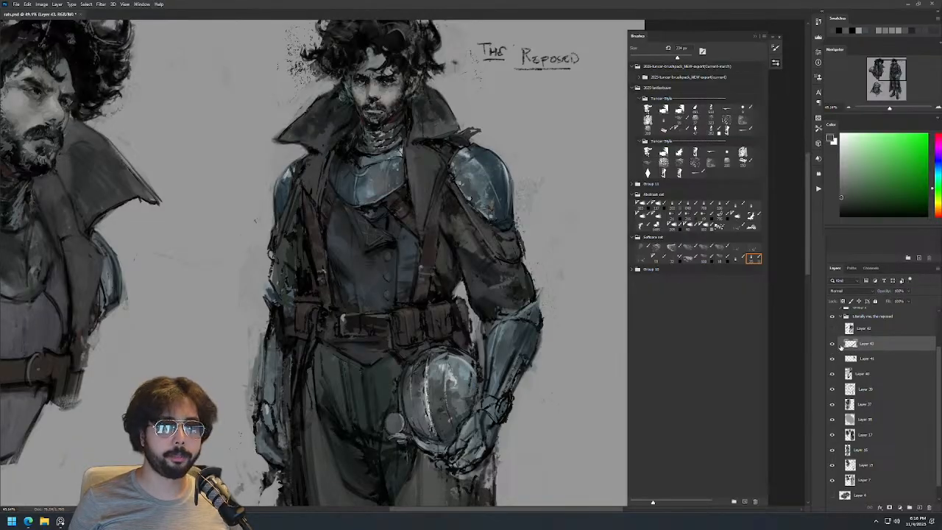
Refine the chest plate edge, lapel and strap on the full figure with sampled blue-grey and dark coat tones.
{"action": "left_click", "coordinate": [381, 181], "text": "alt"}
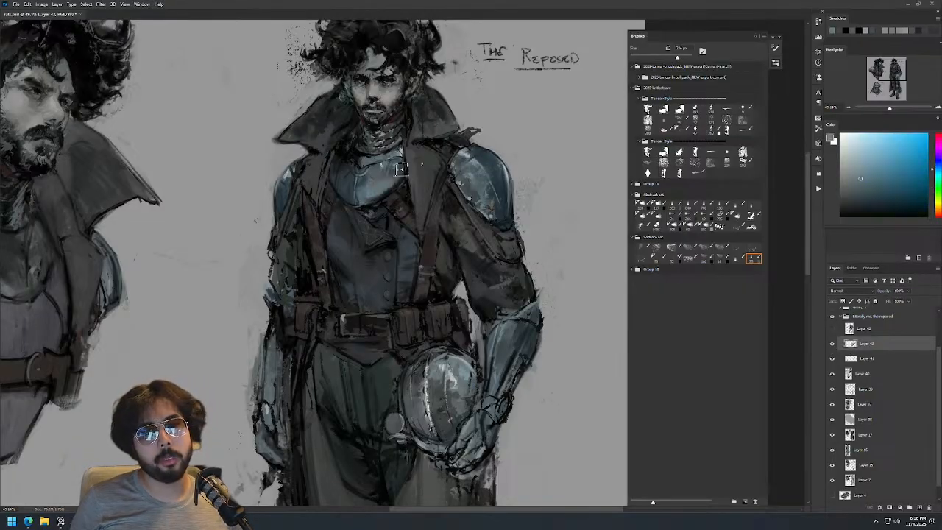
{"action": "left_click_drag", "start_coordinate": [434, 108], "coordinate": [421, 126]}
{"action": "left_click", "coordinate": [416, 219], "text": "alt"}
{"action": "left_click", "coordinate": [404, 207], "text": "alt"}
{"action": "mouse_move", "coordinate": [404, 199]}
{"action": "left_mouse_down"}
{"action": "mouse_move", "coordinate": [432, 181]}
{"action": "mouse_move", "coordinate": [416, 176]}
{"action": "left_mouse_up"}
{"action": "left_click", "coordinate": [420, 214], "text": "alt"}
{"action": "key", "text": "["}
{"action": "left_click", "coordinate": [445, 205], "text": "alt"}
{"action": "mouse_move", "coordinate": [445, 206]}
{"action": "left_mouse_down"}
{"action": "mouse_move", "coordinate": [444, 188]}
{"action": "mouse_move", "coordinate": [456, 218]}
{"action": "mouse_move", "coordinate": [428, 218]}
{"action": "left_mouse_up"}
{"action": "left_click", "coordinate": [446, 196], "text": "alt"}
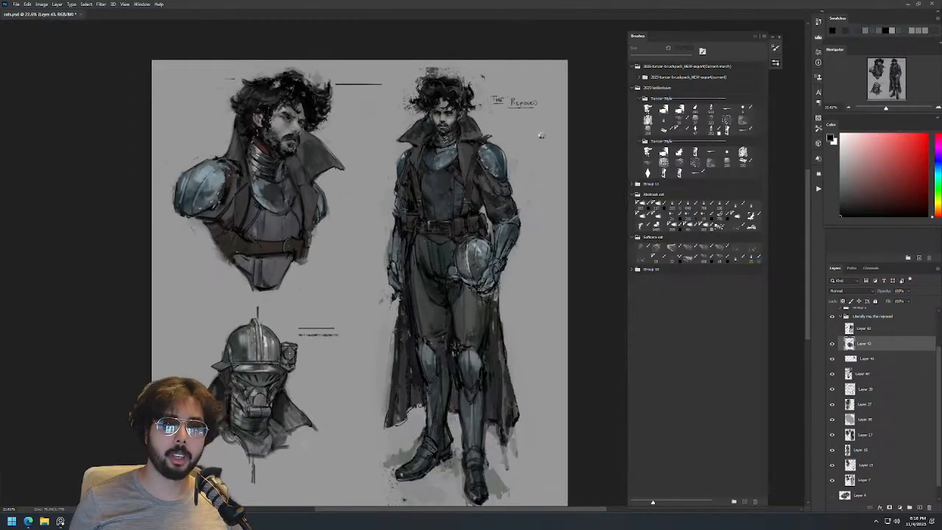
Mirror the canvas horizontally and touch up the lapel beside the large shoulder armour with sampled dark greys.
{"action": "key", "text": "h"}
{"action": "mouse_move", "coordinate": [254, 167]}
{"action": "left_mouse_down"}
{"action": "mouse_move", "coordinate": [276, 184]}
{"action": "mouse_move", "coordinate": [259, 211]}
{"action": "left_mouse_up"}
{"action": "left_click", "coordinate": [253, 170], "text": "alt"}
{"action": "mouse_move", "coordinate": [261, 136]}
{"action": "left_mouse_down"}
{"action": "mouse_move", "coordinate": [256, 147]}
{"action": "mouse_move", "coordinate": [259, 117]}
{"action": "left_mouse_up"}
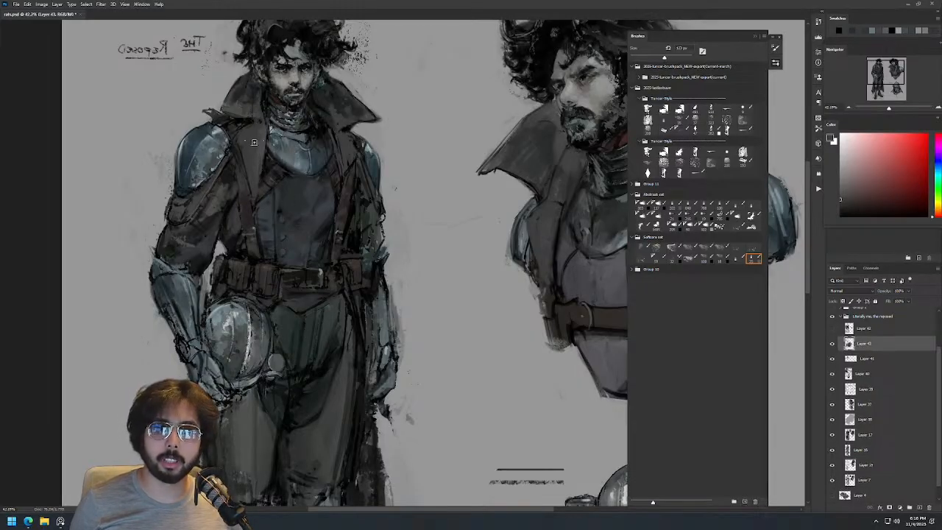
{"action": "left_click", "coordinate": [242, 131], "text": "alt"}
{"action": "key", "text": "bracketleft"}
{"action": "key", "text": "bracketleft"}
{"action": "key", "text": "bracketleft"}
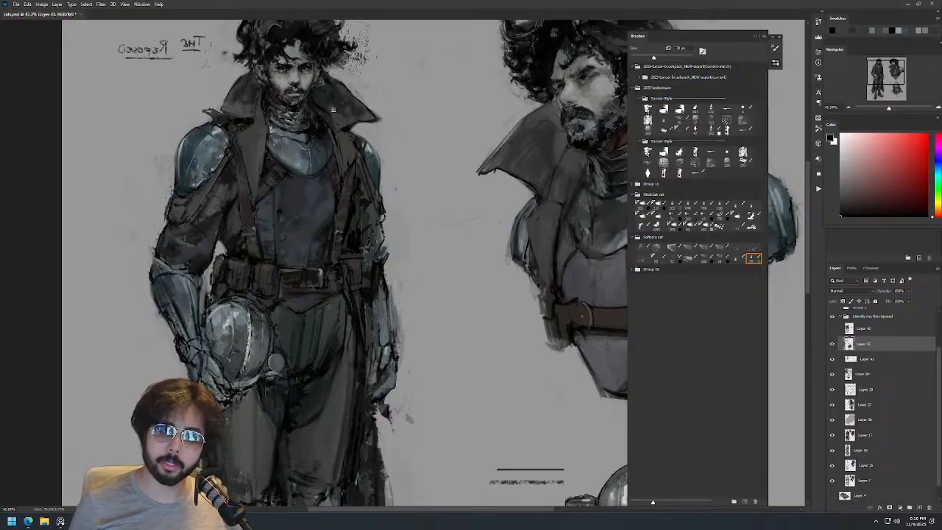
Repaint the opposite lapel and the strap beneath it with sampled coat greys at varying brush sizes.
{"action": "left_click", "coordinate": [340, 127], "text": "alt"}
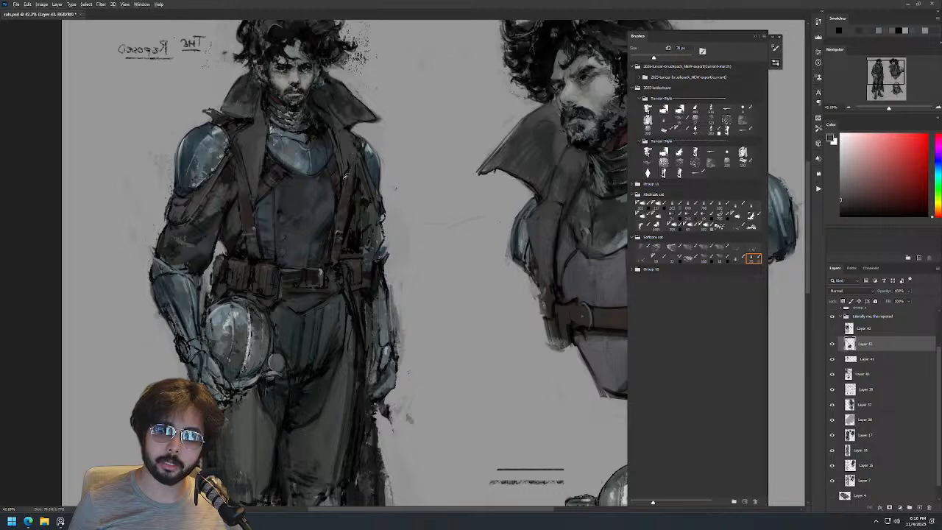
{"action": "right_click", "coordinate": [345, 182], "text": "alt"}
{"action": "left_click", "coordinate": [349, 171], "text": "alt"}
{"action": "left_click", "coordinate": [349, 169], "text": "alt"}
{"action": "left_click", "coordinate": [350, 178], "text": "alt"}
{"action": "right_click", "coordinate": [348, 179], "text": "alt"}
{"action": "right_click", "coordinate": [347, 191], "text": "alt"}
{"action": "mouse_move", "coordinate": [355, 165]}
{"action": "left_mouse_down"}
{"action": "mouse_move", "coordinate": [339, 248]}
{"action": "mouse_move", "coordinate": [339, 200]}
{"action": "mouse_move", "coordinate": [328, 255]}
{"action": "left_mouse_up"}
Smooth the front of the vest beside the strap with a sampled dark grey and a larger brush.
{"action": "left_click", "coordinate": [343, 215], "text": "alt"}
{"action": "right_click", "coordinate": [252, 221], "text": "alt"}
{"action": "left_click_drag", "start_coordinate": [258, 198], "coordinate": [263, 249]}
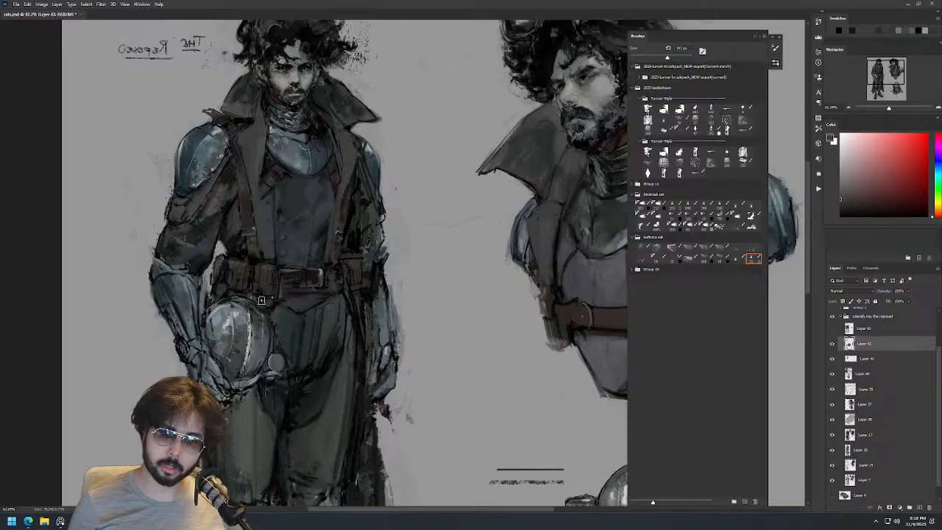
Extend the coat's long front panels down past the thighs and knees with broad dark grey strokes.
{"action": "scroll", "coordinate": [343, 199], "scroll_direction": "down", "scroll_amount": 5}
{"action": "left_click_drag", "start_coordinate": [343, 199], "coordinate": [371, 173]}
{"action": "right_click", "coordinate": [293, 275], "text": "alt"}
{"action": "left_click_drag", "start_coordinate": [299, 255], "coordinate": [287, 292]}
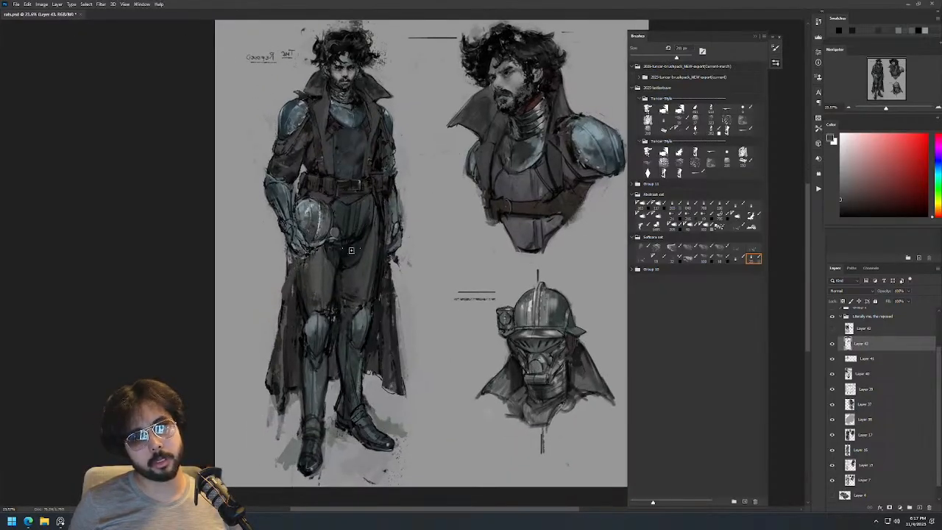
{"action": "left_click_drag", "start_coordinate": [378, 211], "coordinate": [384, 265]}
{"action": "left_click_drag", "start_coordinate": [373, 192], "coordinate": [397, 358]}
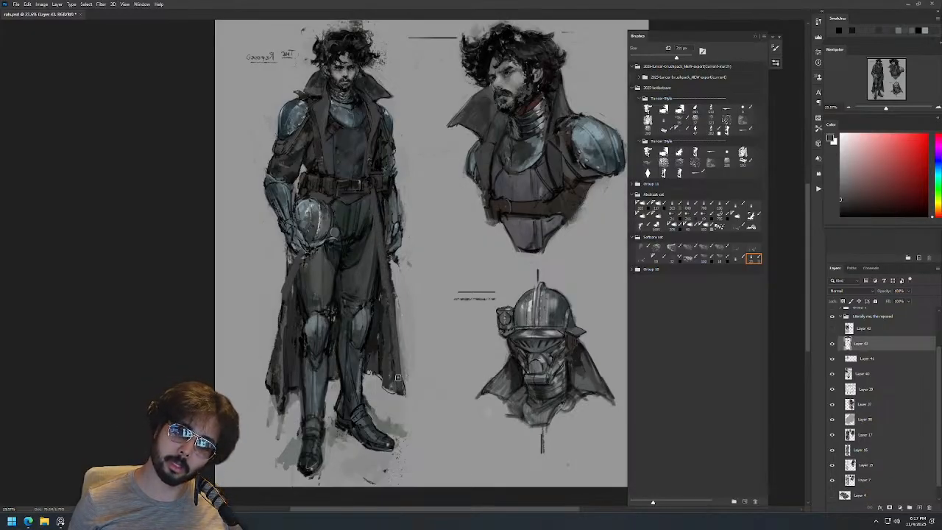
{"action": "left_click", "coordinate": [353, 394], "text": "alt"}
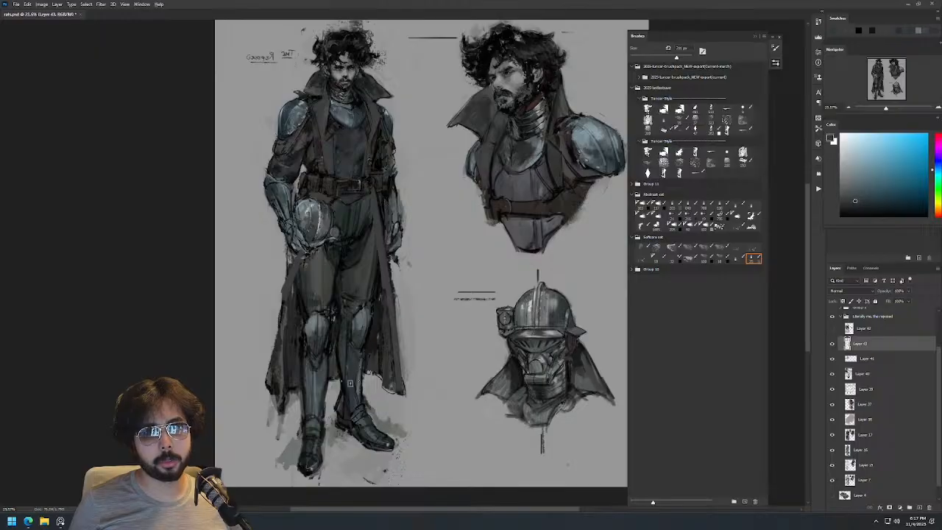
Touch up the full-body character's cheek and jaw with sampled skin greys, using a smaller brush.
{"action": "left_click_drag", "start_coordinate": [356, 67], "coordinate": [412, 67]}
{"action": "key", "text": "bracketleft"}
{"action": "key", "text": "bracketleft"}
{"action": "key", "text": "bracketleft"}
{"action": "key", "text": "bracketleft"}
{"action": "key", "text": "bracketleft"}
{"action": "left_click", "coordinate": [332, 117], "text": "alt"}
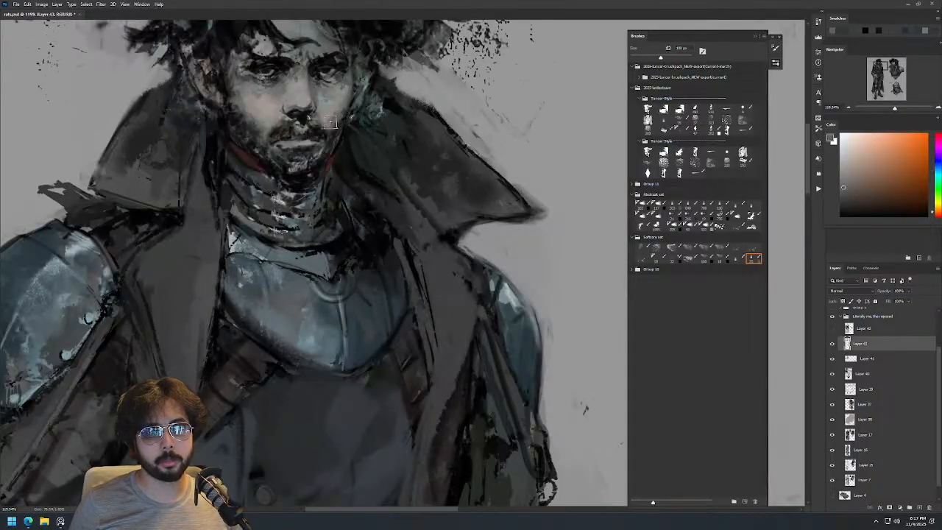
{"action": "key", "text": "bracketright"}
{"action": "key", "text": "bracketright"}
{"action": "mouse_move", "coordinate": [308, 112]}
{"action": "left_mouse_down"}
{"action": "mouse_move", "coordinate": [331, 106]}
{"action": "mouse_move", "coordinate": [345, 119]}
{"action": "mouse_move", "coordinate": [337, 122]}
{"action": "left_mouse_up"}
{"action": "left_click", "coordinate": [319, 122], "text": "alt"}
{"action": "left_click", "coordinate": [336, 117], "text": "alt"}
{"action": "left_click", "coordinate": [338, 128], "text": "alt"}
{"action": "left_click_drag", "start_coordinate": [374, 91], "coordinate": [351, 151]}
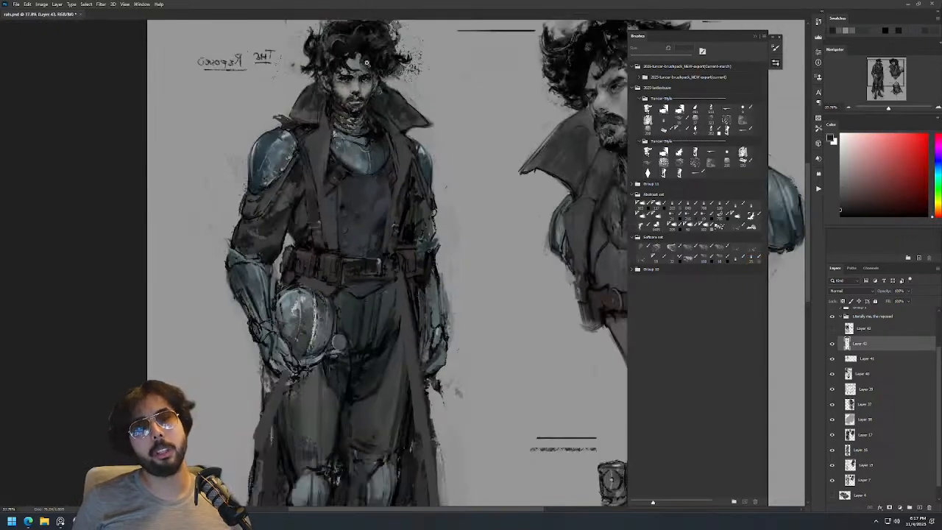
Sample further skin tones and refine the light and shadow shapes around the full-body character's face.
{"action": "scroll", "coordinate": [355, 64], "scroll_direction": "up", "scroll_amount": 3}
{"action": "left_click", "coordinate": [324, 149], "text": "alt"}
{"action": "left_click", "coordinate": [349, 160], "text": "alt"}
{"action": "left_click_drag", "start_coordinate": [395, 111], "coordinate": [409, 138]}
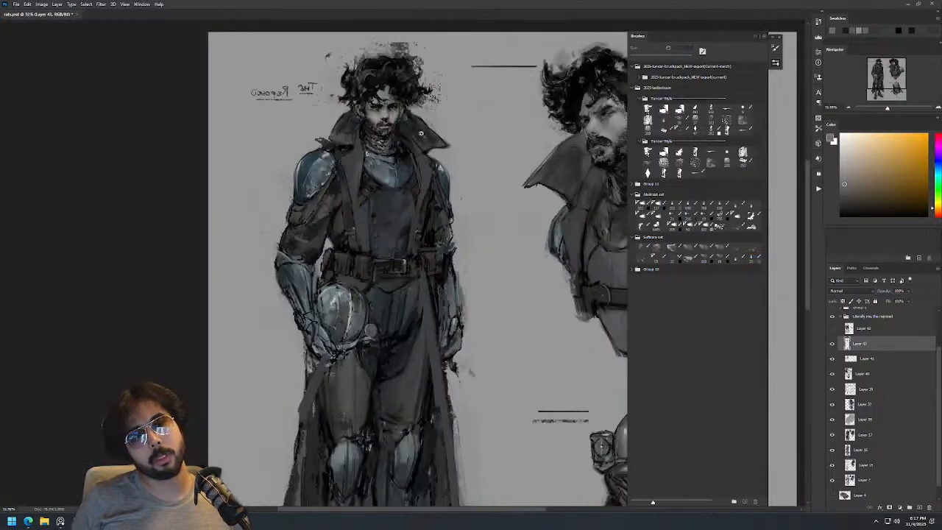
Mirror the canvas horizontally and rework the cheek, moustache and shadowed jaw below the ear with sampled tones.
{"action": "key", "text": "F4"}
{"action": "left_click_drag", "start_coordinate": [489, 121], "coordinate": [279, 98]}
{"action": "left_click_drag", "start_coordinate": [431, 70], "coordinate": [468, 59]}
{"action": "left_click_drag", "start_coordinate": [287, 194], "coordinate": [278, 203]}
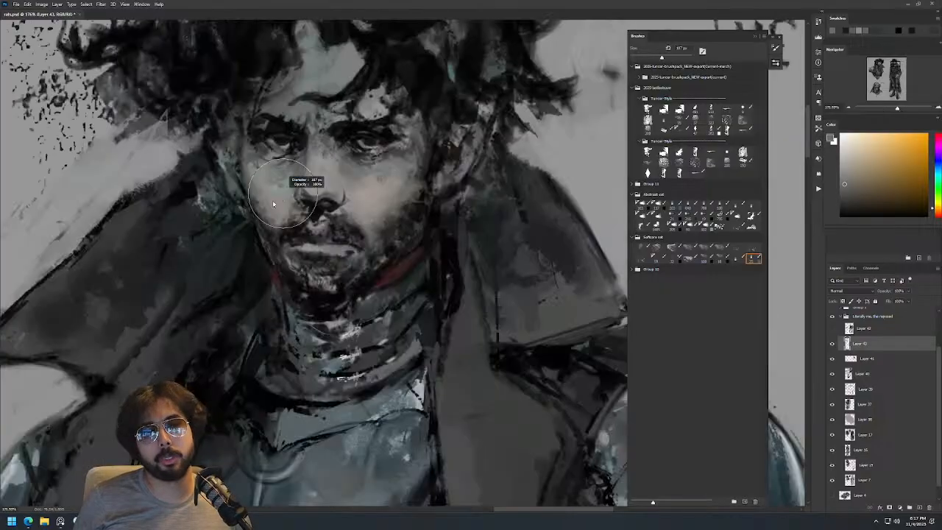
{"action": "left_click", "coordinate": [278, 202], "text": "alt"}
{"action": "mouse_move", "coordinate": [336, 162]}
{"action": "left_mouse_down"}
{"action": "mouse_move", "coordinate": [309, 171]}
{"action": "mouse_move", "coordinate": [336, 183]}
{"action": "mouse_move", "coordinate": [316, 202]}
{"action": "left_mouse_up"}
{"action": "left_click", "coordinate": [333, 203], "text": "alt"}
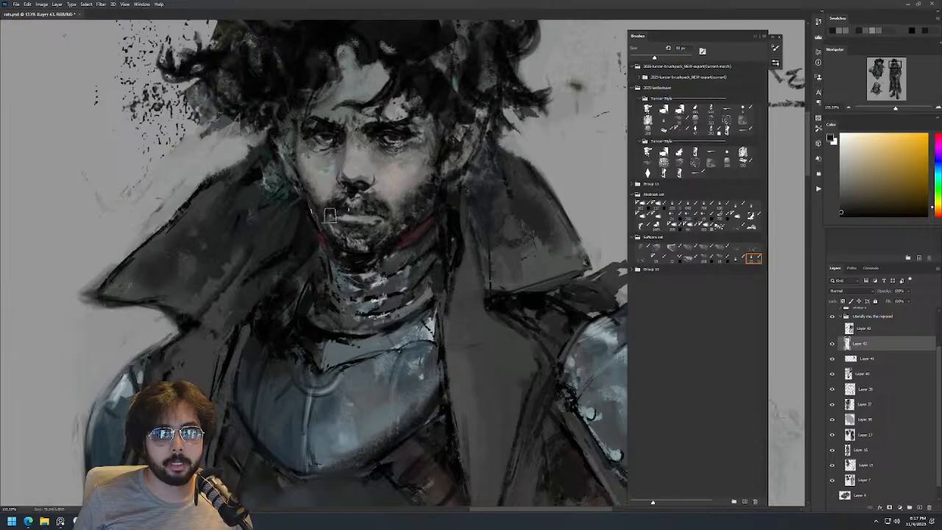
{"action": "mouse_move", "coordinate": [423, 189]}
{"action": "left_mouse_down"}
{"action": "mouse_move", "coordinate": [433, 188]}
{"action": "mouse_move", "coordinate": [414, 189]}
{"action": "left_mouse_up"}
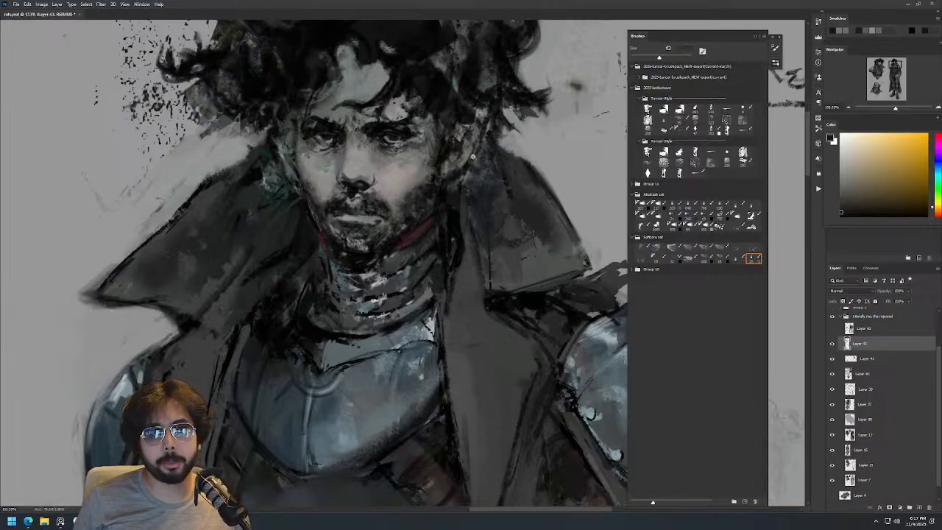
{"action": "left_click_drag", "start_coordinate": [474, 153], "coordinate": [437, 216]}
Repaint the curls above the forehead and on the crown with sampled dark and mid greys at varying brush sizes.
{"action": "left_click_drag", "start_coordinate": [469, 140], "coordinate": [508, 132]}
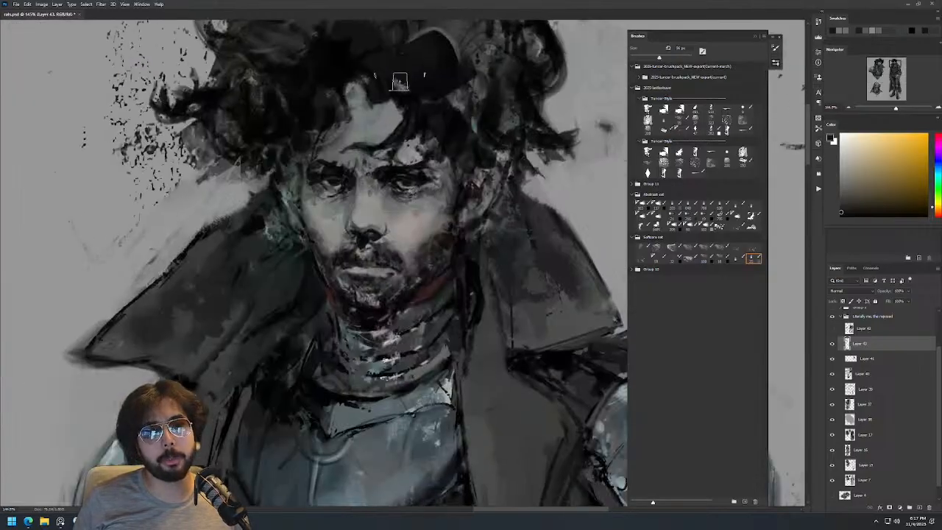
{"action": "mouse_move", "coordinate": [449, 56]}
{"action": "left_mouse_down"}
{"action": "mouse_move", "coordinate": [388, 175]}
{"action": "mouse_move", "coordinate": [376, 163]}
{"action": "mouse_move", "coordinate": [357, 175]}
{"action": "mouse_move", "coordinate": [373, 119]}
{"action": "mouse_move", "coordinate": [397, 132]}
{"action": "mouse_move", "coordinate": [391, 141]}
{"action": "mouse_move", "coordinate": [377, 133]}
{"action": "mouse_move", "coordinate": [362, 160]}
{"action": "mouse_move", "coordinate": [422, 152]}
{"action": "mouse_move", "coordinate": [463, 81]}
{"action": "mouse_move", "coordinate": [429, 147]}
{"action": "mouse_move", "coordinate": [377, 163]}
{"action": "left_mouse_up"}
{"action": "left_click", "coordinate": [391, 143], "text": "alt"}
{"action": "left_click", "coordinate": [461, 82], "text": "alt"}
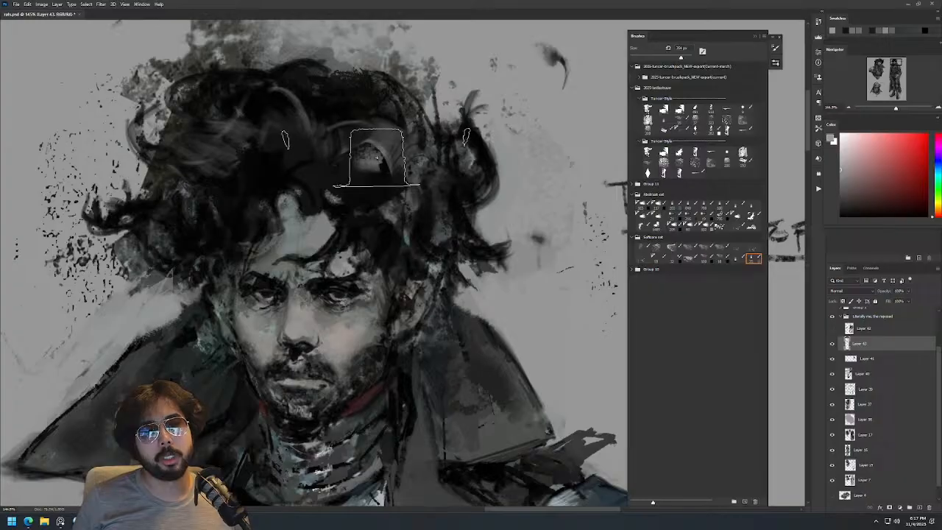
{"action": "left_click", "coordinate": [389, 136], "text": "alt"}
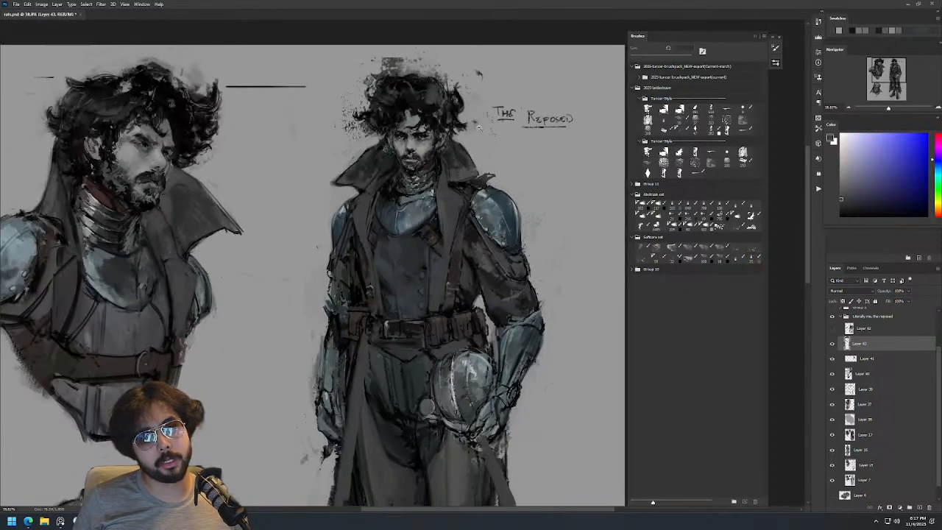
Sharpen the eyes and brow area of the full-body character with a small brush in a sampled near-black.
{"action": "mouse_move", "coordinate": [423, 141]}
{"action": "left_mouse_down"}
{"action": "mouse_move", "coordinate": [486, 141]}
{"action": "mouse_move", "coordinate": [371, 148]}
{"action": "mouse_move", "coordinate": [383, 128]}
{"action": "mouse_move", "coordinate": [361, 128]}
{"action": "left_mouse_up"}
{"action": "left_click", "coordinate": [408, 115], "text": "alt"}
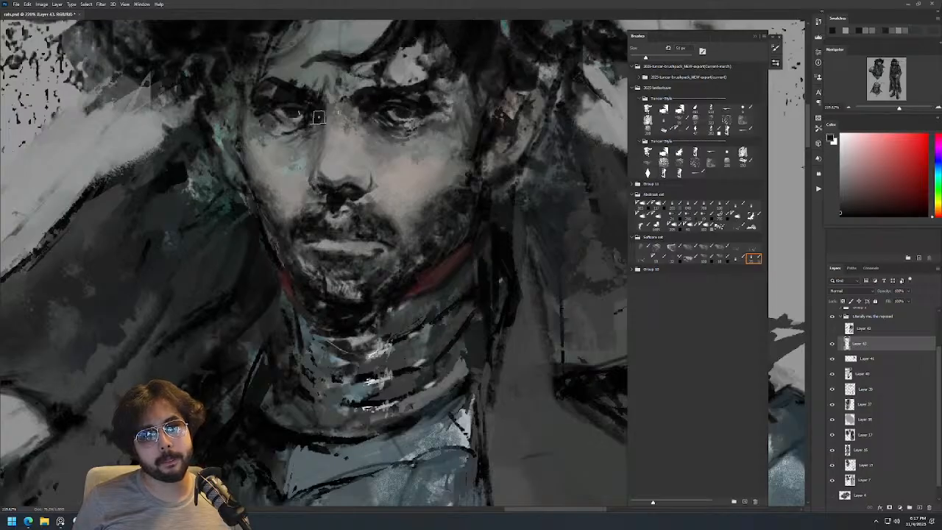
{"action": "left_click_drag", "start_coordinate": [386, 75], "coordinate": [331, 81]}
{"action": "left_click_drag", "start_coordinate": [449, 97], "coordinate": [471, 116]}
Repaint the upper edge of the breastplate below the neck with a sampled blue-grey and black shadow strokes.
{"action": "left_click", "coordinate": [362, 147], "text": "alt"}
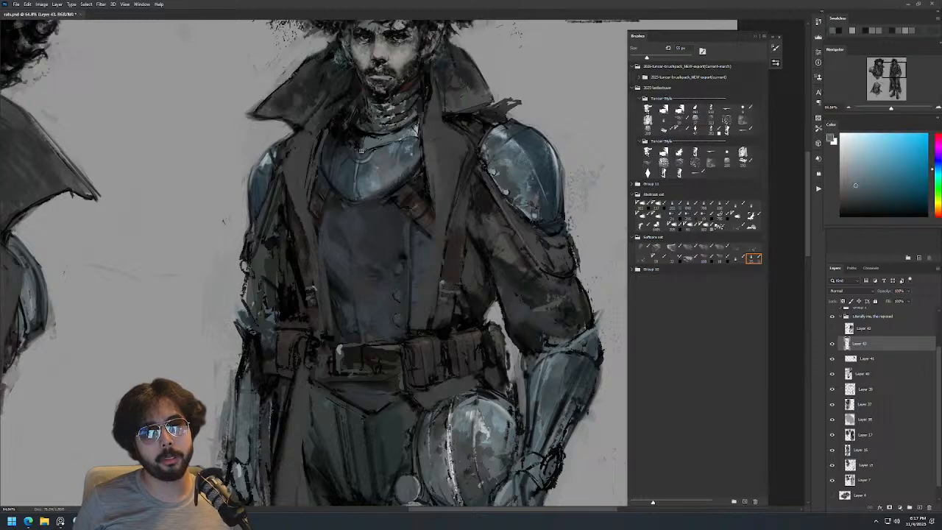
{"action": "left_click_drag", "start_coordinate": [353, 146], "coordinate": [365, 153]}
{"action": "key", "text": "d"}
{"action": "mouse_move", "coordinate": [352, 153]}
{"action": "left_mouse_down"}
{"action": "mouse_move", "coordinate": [372, 162]}
{"action": "mouse_move", "coordinate": [397, 140]}
{"action": "mouse_move", "coordinate": [379, 140]}
{"action": "left_mouse_up"}
{"action": "left_click_drag", "start_coordinate": [368, 162], "coordinate": [388, 156]}
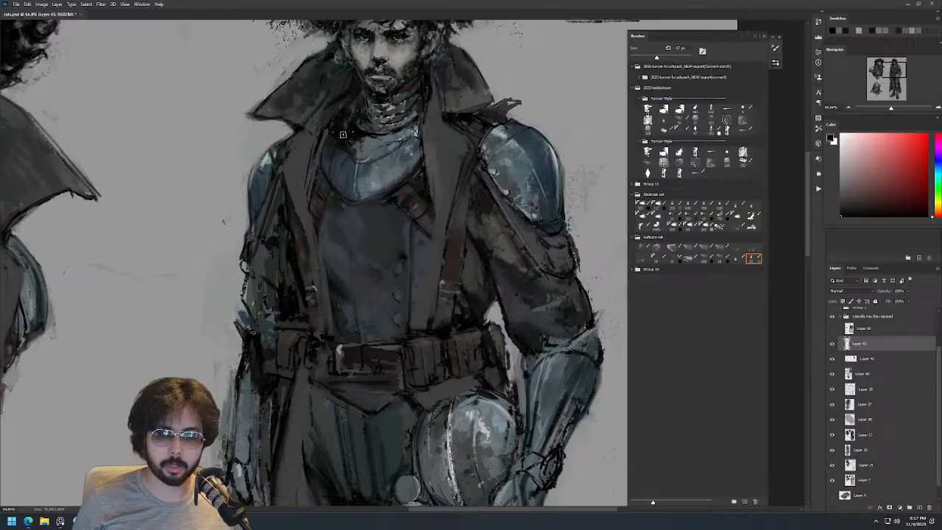
Smooth the front of the vest over its buttons and clean the adjoining lapel edge with sampled dark greys.
{"action": "key", "text": "ctrl+0"}
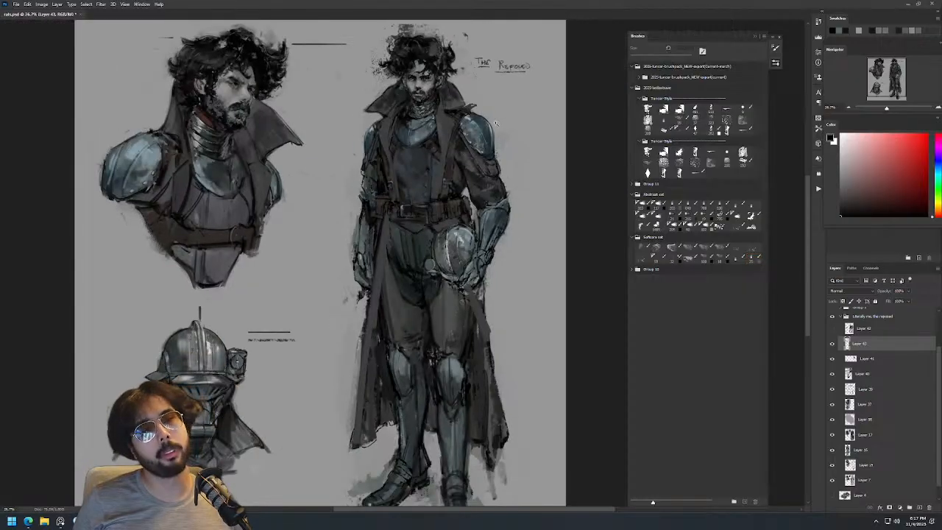
{"action": "left_click_drag", "start_coordinate": [456, 215], "coordinate": [480, 215]}
{"action": "left_click_drag", "start_coordinate": [430, 177], "coordinate": [412, 179]}
{"action": "left_click", "coordinate": [407, 155], "text": "alt"}
{"action": "mouse_move", "coordinate": [440, 150]}
{"action": "left_mouse_down"}
{"action": "mouse_move", "coordinate": [419, 153]}
{"action": "mouse_move", "coordinate": [432, 171]}
{"action": "mouse_move", "coordinate": [438, 111]}
{"action": "left_mouse_up"}
{"action": "left_click", "coordinate": [440, 130], "text": "alt"}
{"action": "left_click", "coordinate": [434, 126], "text": "alt"}
{"action": "key", "text": "ctrl+z"}
{"action": "mouse_move", "coordinate": [426, 184]}
{"action": "left_mouse_down"}
{"action": "mouse_move", "coordinate": [434, 114]}
{"action": "mouse_move", "coordinate": [458, 111]}
{"action": "left_mouse_up"}
{"action": "left_click", "coordinate": [450, 113], "text": "alt"}
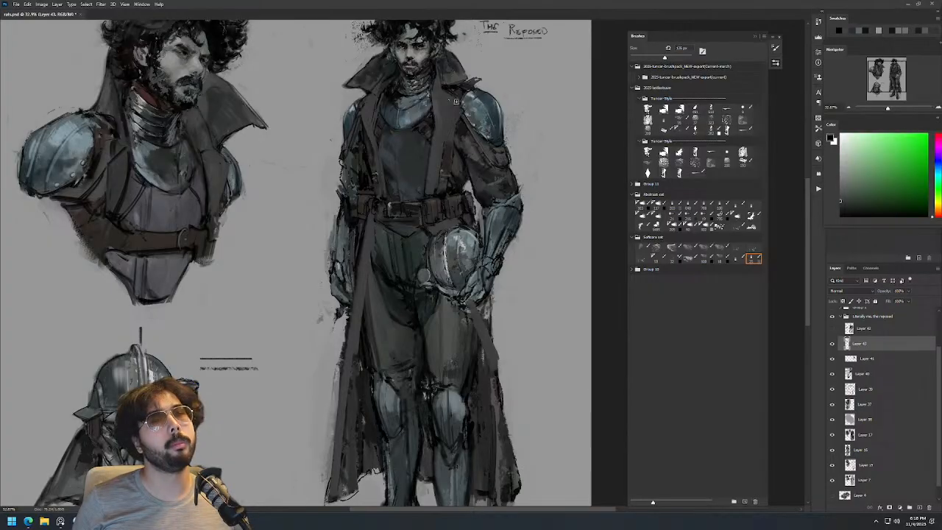
Refine the upper parts of both coat lapels below the collar with sampled dark greys and a smaller brush.
{"action": "left_click", "coordinate": [458, 112], "text": "alt"}
{"action": "left_click", "coordinate": [444, 96], "text": "alt"}
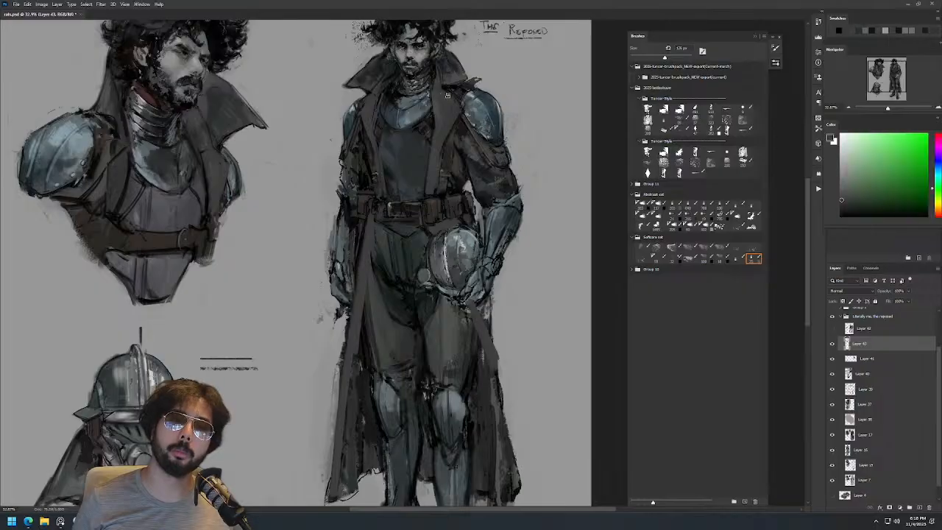
{"action": "left_click_drag", "start_coordinate": [447, 87], "coordinate": [441, 87]}
{"action": "left_click", "coordinate": [439, 76], "text": "alt"}
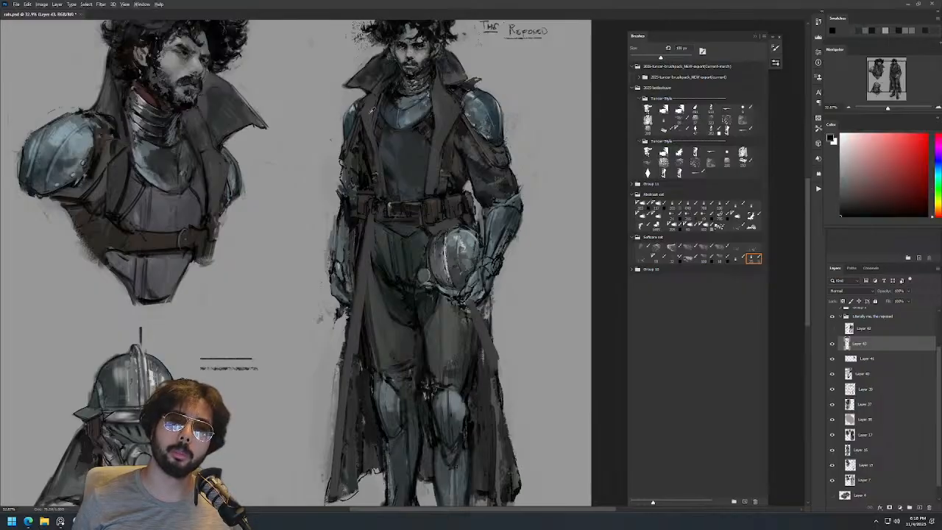
{"action": "left_click", "coordinate": [372, 114], "text": "alt"}
{"action": "left_click", "coordinate": [375, 86], "text": "alt"}
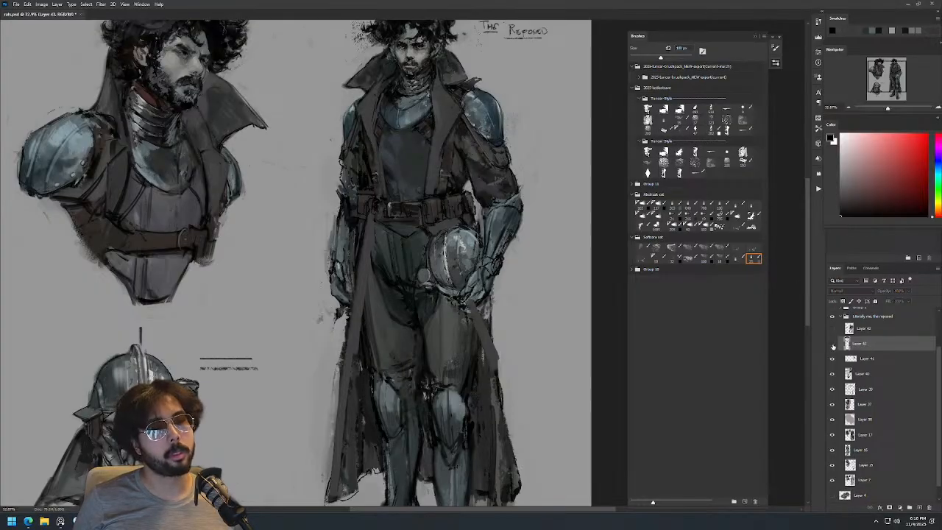
Compare the current coat painting with the hidden alternative by toggling Layer 43 and Layer 42, keeping Layer 43 active.
{"action": "left_click", "coordinate": [832, 344]}
{"action": "left_click", "coordinate": [832, 344]}
{"action": "left_click", "coordinate": [832, 329]}
{"action": "left_click", "coordinate": [832, 328]}
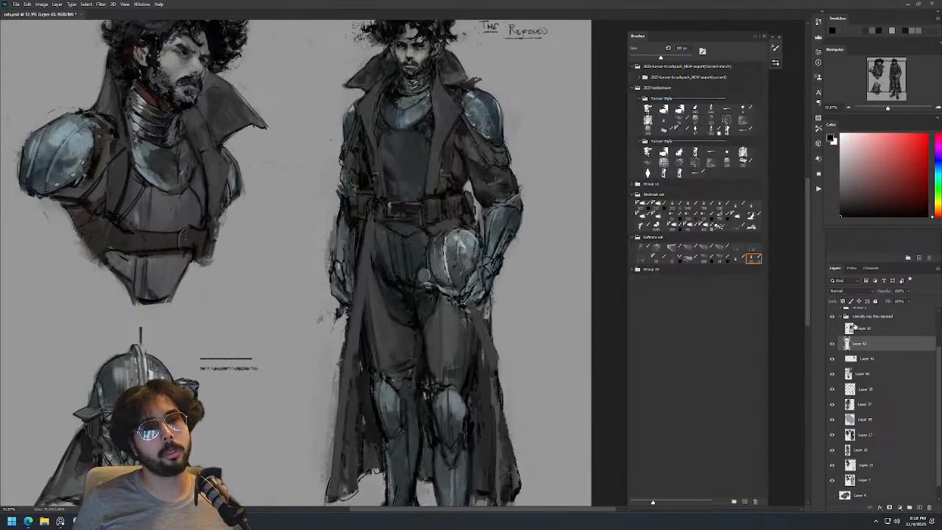
{"action": "left_click", "coordinate": [856, 329]}
{"action": "left_click", "coordinate": [861, 344]}
Repaint the lapel opposite the large shoulder armour along the vest with a sampled dark grey and larger brush.
{"action": "left_click", "coordinate": [381, 127], "text": "alt"}
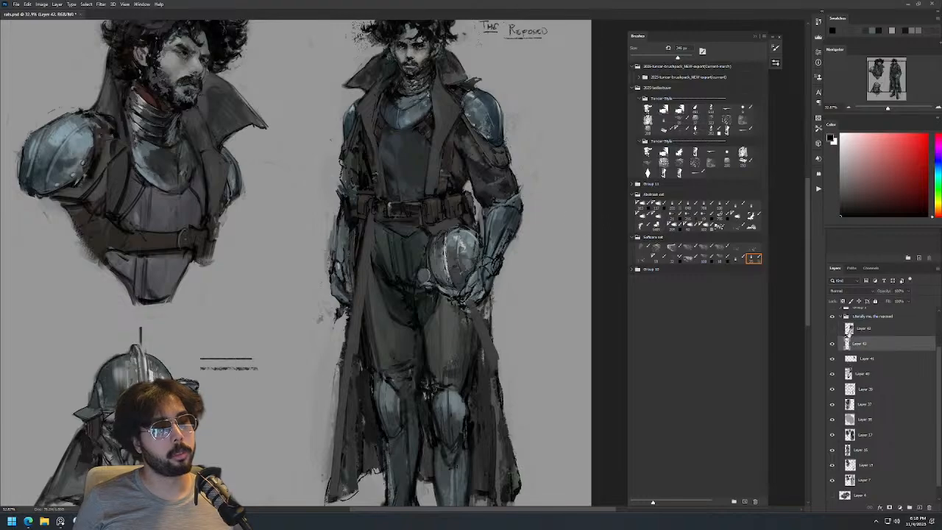
{"action": "mouse_move", "coordinate": [366, 122]}
{"action": "left_mouse_down"}
{"action": "mouse_move", "coordinate": [377, 191]}
{"action": "mouse_move", "coordinate": [391, 186]}
{"action": "left_mouse_up"}
{"action": "left_click", "coordinate": [372, 121], "text": "alt"}
{"action": "left_click_drag", "start_coordinate": [488, 140], "coordinate": [456, 141]}
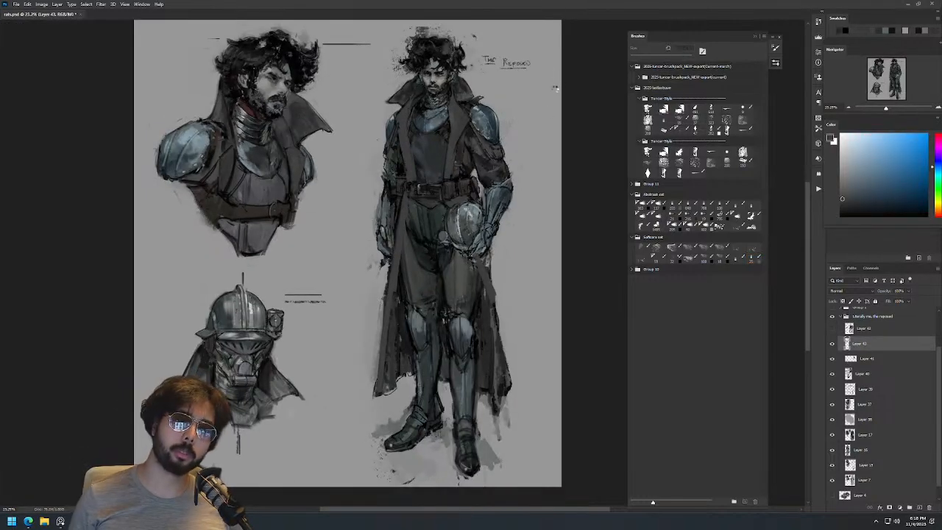
Mirror the canvas and block in the far forearm armour beside the coat with a sampled blue-grey.
{"action": "key", "text": "h"}
{"action": "left_click_drag", "start_coordinate": [394, 149], "coordinate": [472, 133]}
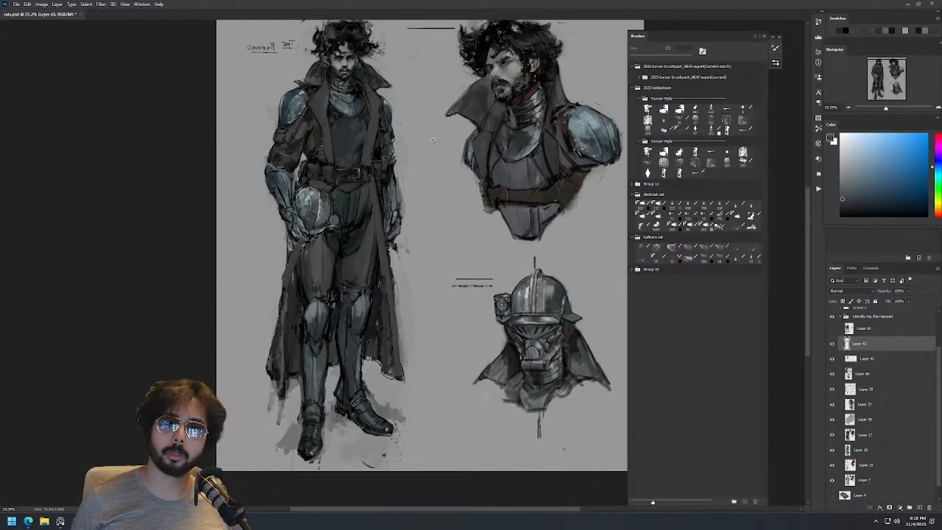
{"action": "left_click_drag", "start_coordinate": [378, 84], "coordinate": [412, 83]}
{"action": "left_click", "coordinate": [394, 131], "text": "alt"}
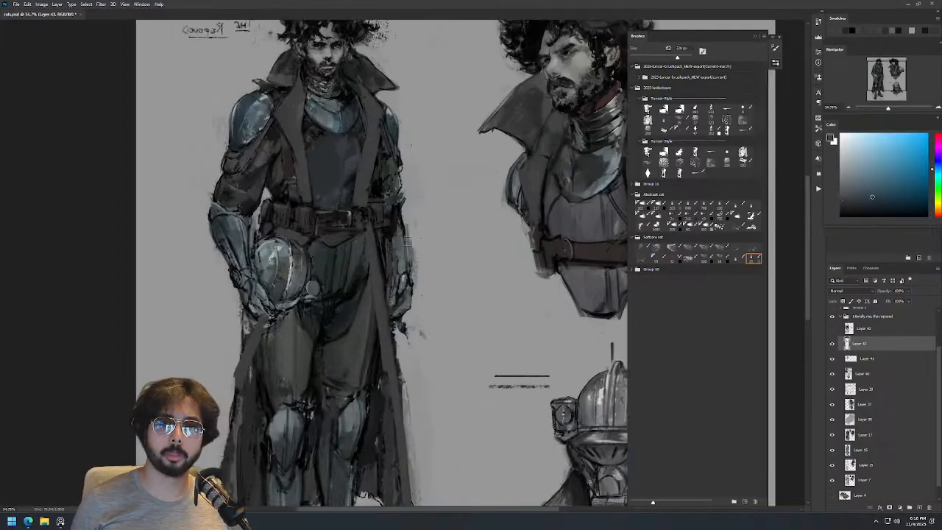
{"action": "mouse_move", "coordinate": [392, 239]}
{"action": "left_mouse_down"}
{"action": "mouse_move", "coordinate": [395, 208]}
{"action": "mouse_move", "coordinate": [391, 243]}
{"action": "left_mouse_up"}
{"action": "key", "text": "z"}
{"action": "mouse_move", "coordinate": [429, 186]}
{"action": "left_mouse_down"}
{"action": "mouse_move", "coordinate": [420, 214]}
{"action": "mouse_move", "coordinate": [441, 190]}
{"action": "left_mouse_up"}
Try a stroke in a sampled dark tone on the sleeve above the near gauntlet, and undo it.
{"action": "right_click", "coordinate": [391, 181], "text": "alt"}
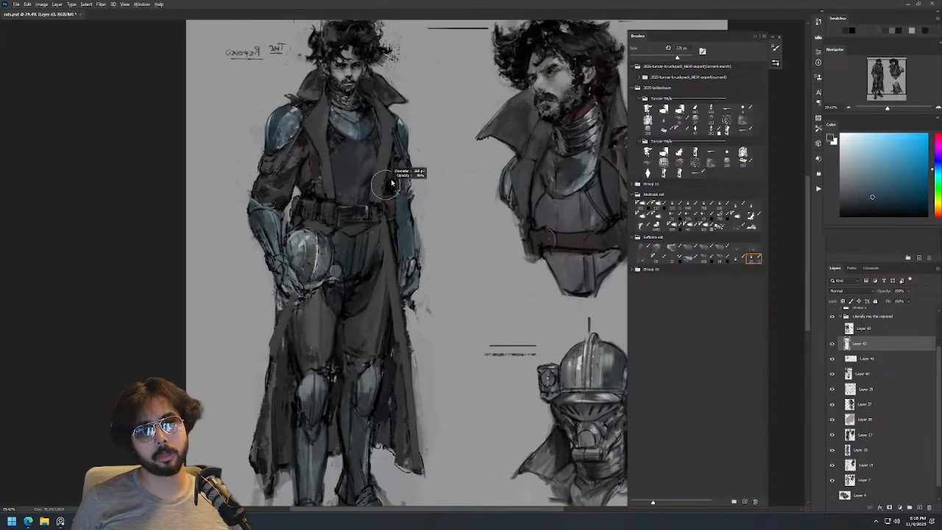
{"action": "left_click", "coordinate": [277, 184], "text": "alt"}
{"action": "left_click_drag", "start_coordinate": [256, 183], "coordinate": [262, 197]}
{"action": "key", "text": "ctrl+z"}
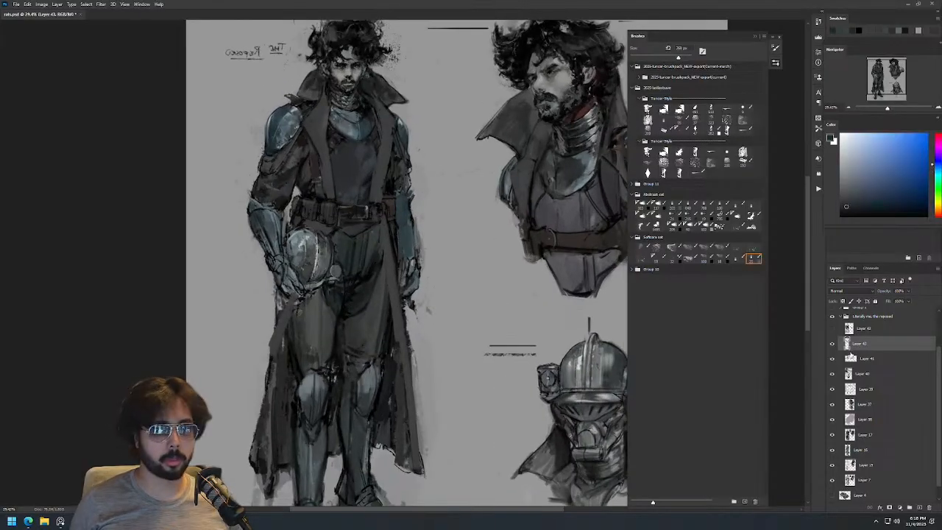
Check the reworked figure against the underlying painting and the alternative belted version by toggling their layers.
{"action": "left_click", "coordinate": [831, 345]}
{"action": "left_click", "coordinate": [832, 344]}
{"action": "left_click", "coordinate": [831, 330]}
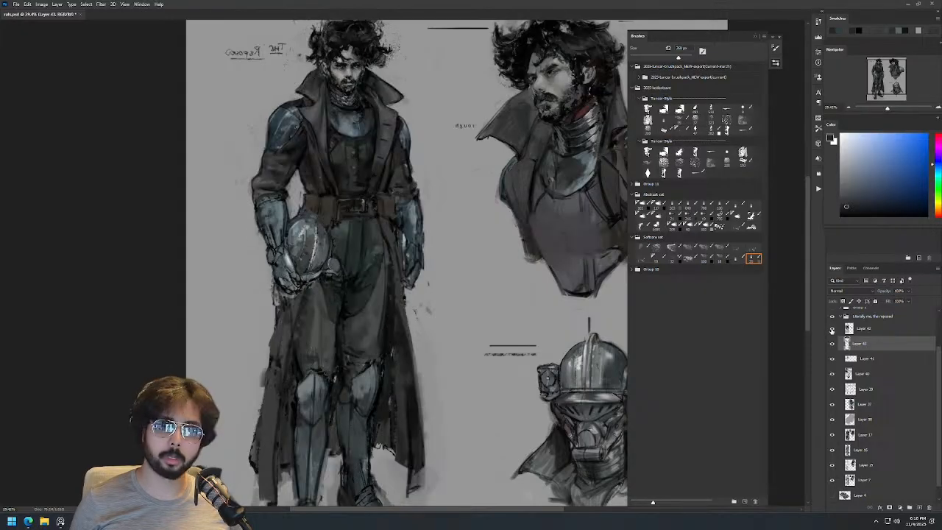
{"action": "left_click", "coordinate": [832, 329]}
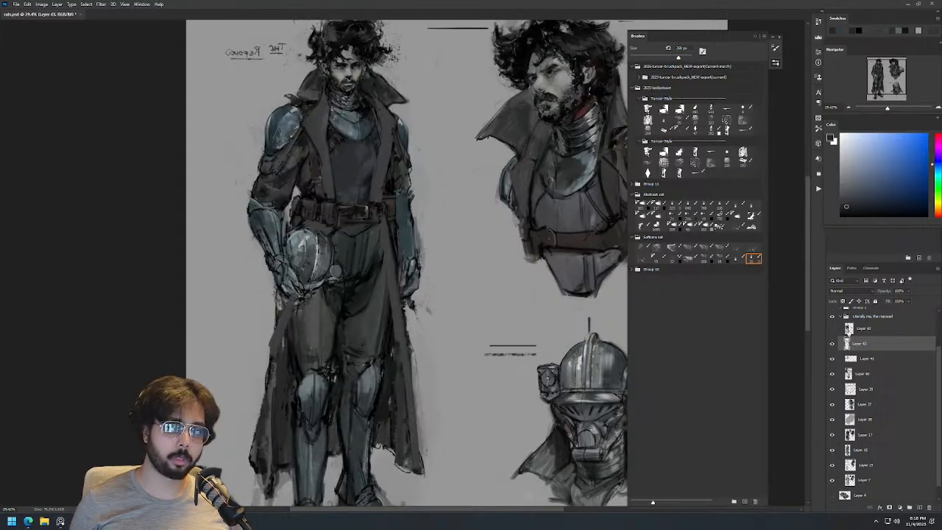
Touch up the near sleeve between the shoulder armour and gauntlet with sampled dark greys and a larger brush.
{"action": "left_click", "coordinate": [289, 160], "text": "alt"}
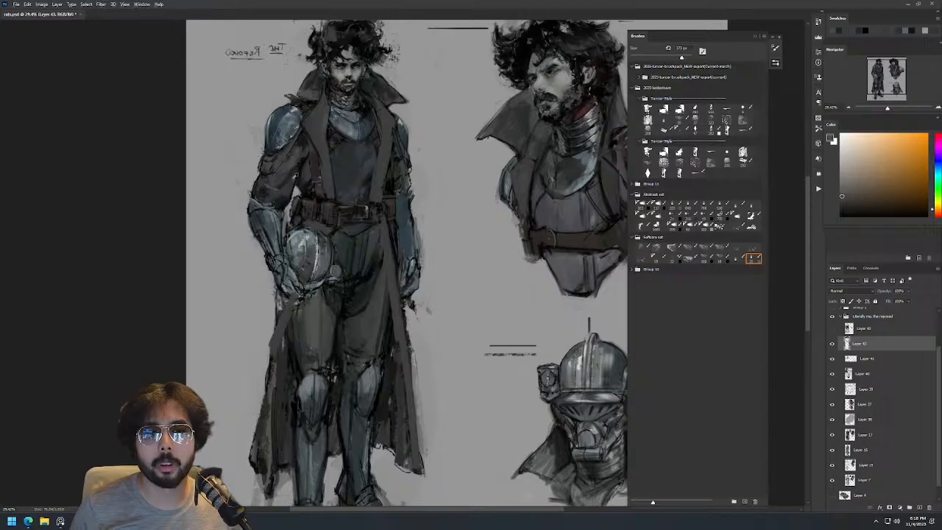
{"action": "left_click", "coordinate": [295, 179], "text": "alt"}
{"action": "left_click", "coordinate": [257, 189], "text": "alt"}
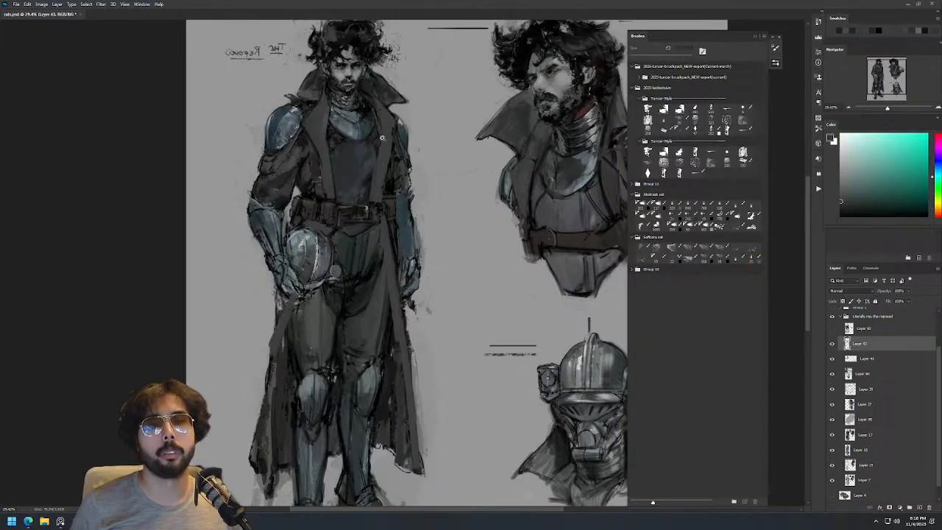
Sample a skin grey on the full-body character's face and mirror the canvas back to its original orientation.
{"action": "scroll", "coordinate": [412, 125], "scroll_direction": "down", "scroll_amount": 2}
{"action": "scroll", "coordinate": [362, 83], "scroll_direction": "up", "scroll_amount": 5}
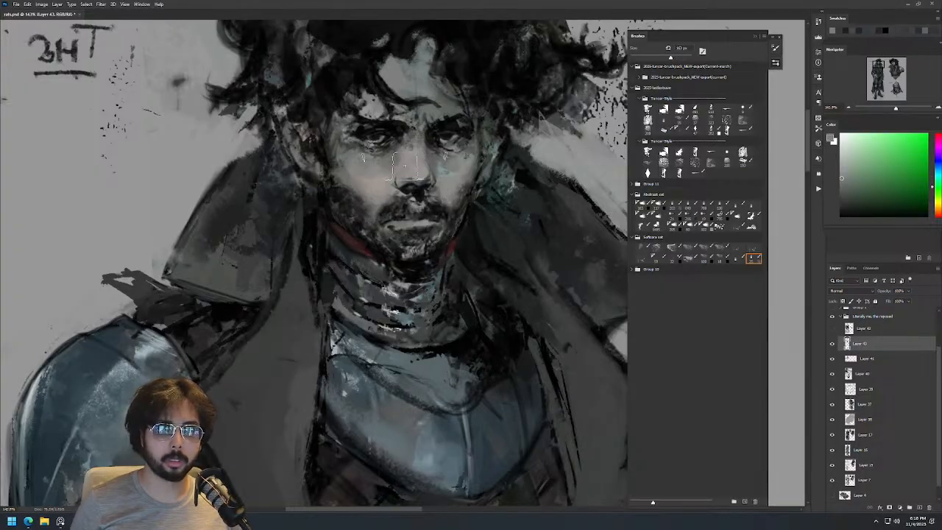
{"action": "scroll", "coordinate": [404, 171], "scroll_direction": "down", "scroll_amount": 4}
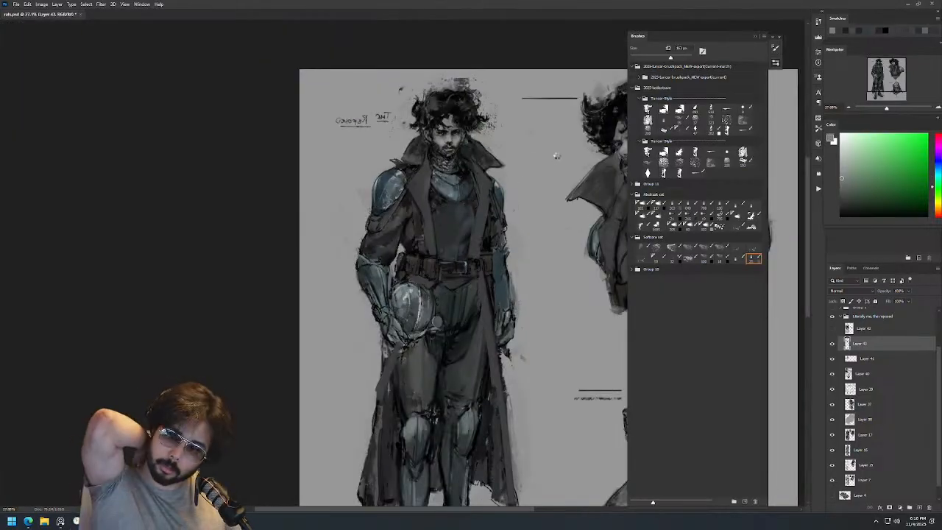
{"action": "scroll", "coordinate": [556, 156], "scroll_direction": "left", "scroll_amount": 3}
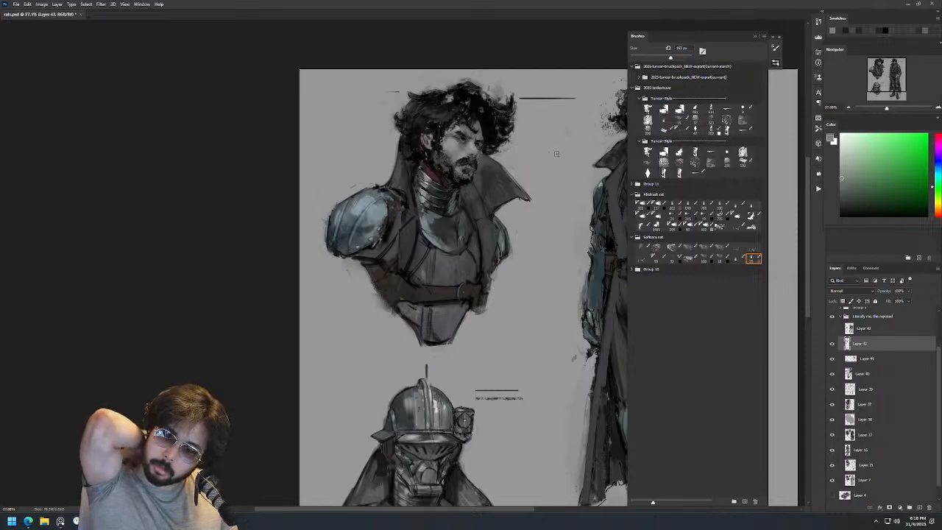
{"action": "scroll", "coordinate": [488, 162], "scroll_direction": "right", "scroll_amount": 4}
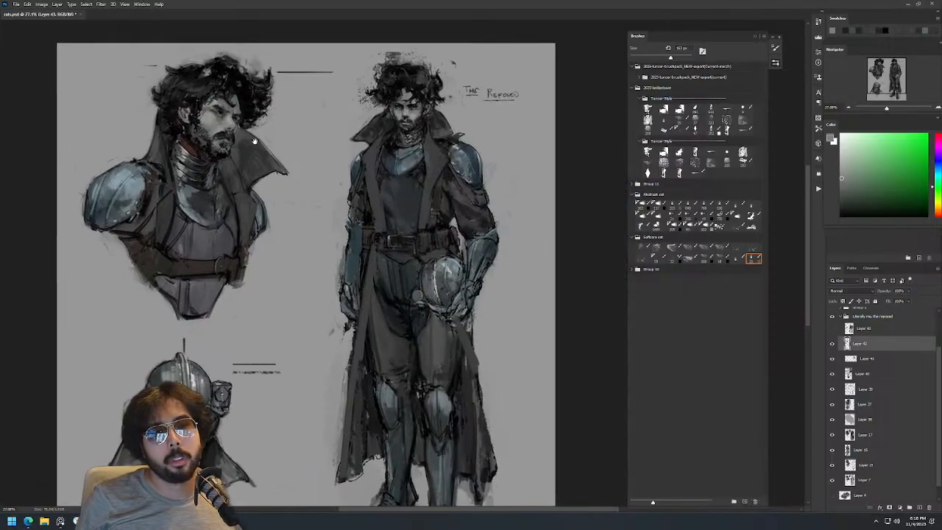
Touch up the full-body character's face with a few strokes in a sampled warm grey.
{"action": "left_click_drag", "start_coordinate": [420, 105], "coordinate": [450, 95]}
{"action": "mouse_move", "coordinate": [419, 169]}
{"action": "left_mouse_down"}
{"action": "mouse_move", "coordinate": [434, 169]}
{"action": "mouse_move", "coordinate": [394, 184]}
{"action": "left_mouse_up"}
{"action": "left_click", "coordinate": [397, 189], "text": "alt"}
{"action": "left_click", "coordinate": [394, 185]}
{"action": "left_click_drag", "start_coordinate": [461, 131], "coordinate": [413, 233]}
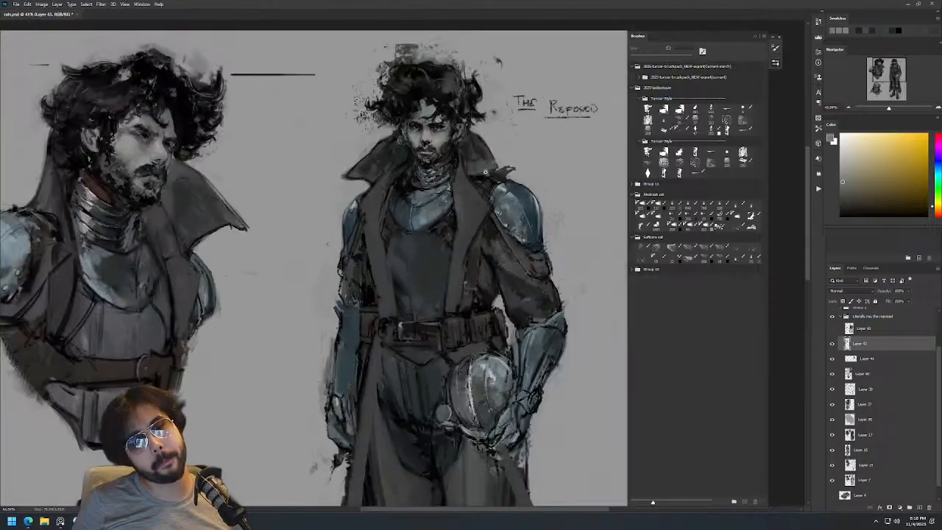
Repaint the coat lapel and strap beside the full-body character's vest with sampled dark greys.
{"action": "mouse_move", "coordinate": [453, 184]}
{"action": "left_mouse_down"}
{"action": "mouse_move", "coordinate": [470, 197]}
{"action": "mouse_move", "coordinate": [440, 331]}
{"action": "mouse_move", "coordinate": [491, 226]}
{"action": "mouse_move", "coordinate": [462, 237]}
{"action": "mouse_move", "coordinate": [449, 331]}
{"action": "left_mouse_up"}
{"action": "left_click", "coordinate": [488, 228], "text": "alt"}
{"action": "left_click", "coordinate": [489, 231], "text": "alt"}
{"action": "key", "text": "ctrl+z"}
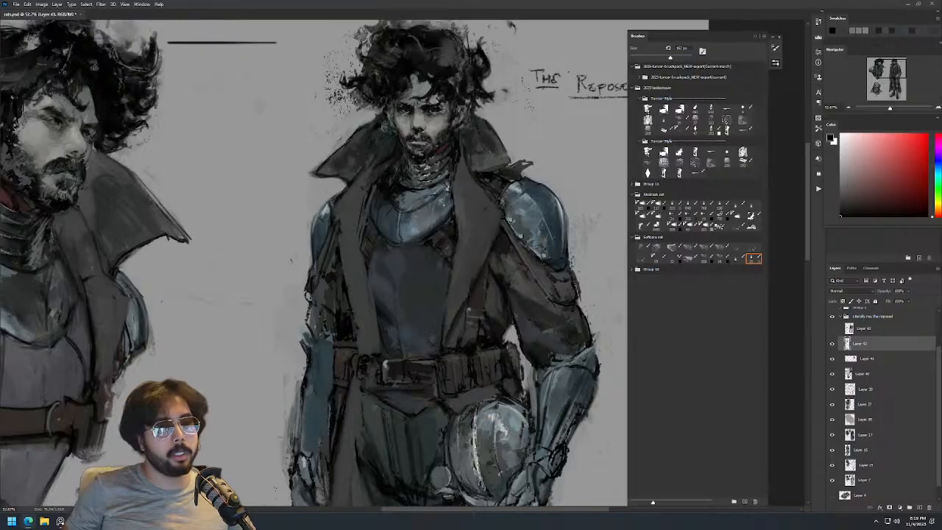
{"action": "left_click", "coordinate": [453, 236], "text": "alt"}
{"action": "left_click", "coordinate": [467, 259], "text": "alt"}
{"action": "left_click", "coordinate": [465, 252], "text": "alt"}
{"action": "left_click", "coordinate": [462, 219], "text": "alt"}
{"action": "right_click", "coordinate": [482, 227], "text": "alt"}
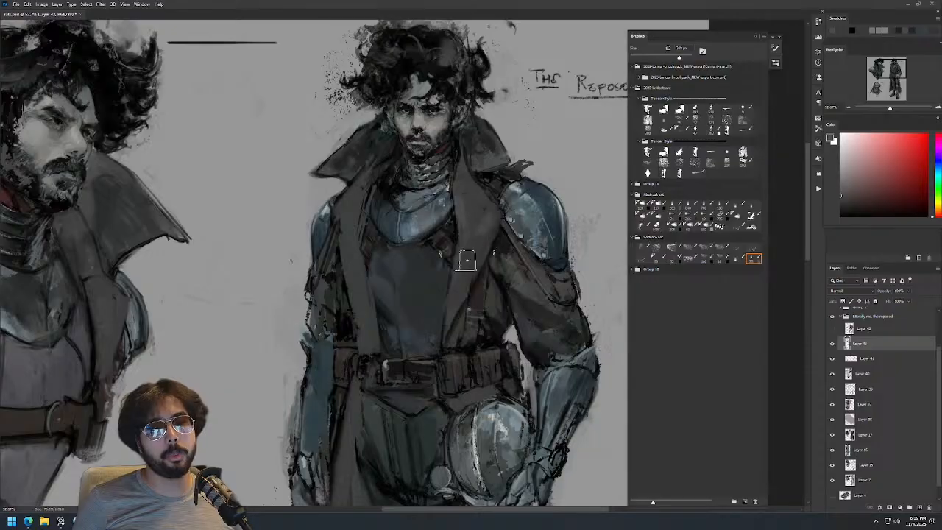
Smooth the same lapel from collar to chest with an enlarged brush, sampling its grey again for the lower part.
{"action": "key", "text": "bracketright"}
{"action": "key", "text": "bracketright"}
{"action": "key", "text": "bracketright"}
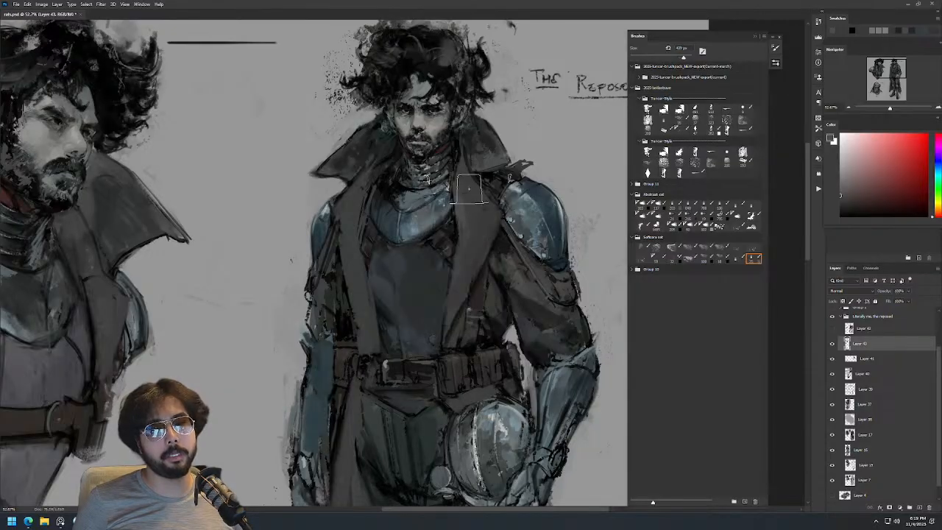
{"action": "key", "text": "bracketleft"}
{"action": "key", "text": "bracketleft"}
{"action": "key", "text": "bracketleft"}
{"action": "left_click", "coordinate": [465, 254], "text": "alt"}
Mirror the canvas horizontally to check the full-body figure from the opposite orientation.
{"action": "key", "text": "z"}
{"action": "left_click_drag", "start_coordinate": [504, 253], "coordinate": [487, 308]}
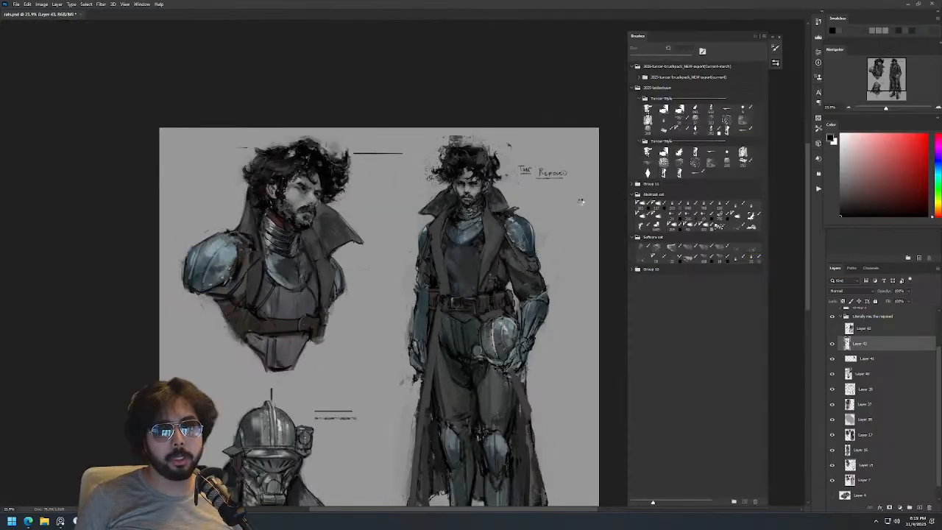
{"action": "key", "text": "ctrl+shift+h"}
{"action": "left_click_drag", "start_coordinate": [424, 283], "coordinate": [531, 221]}
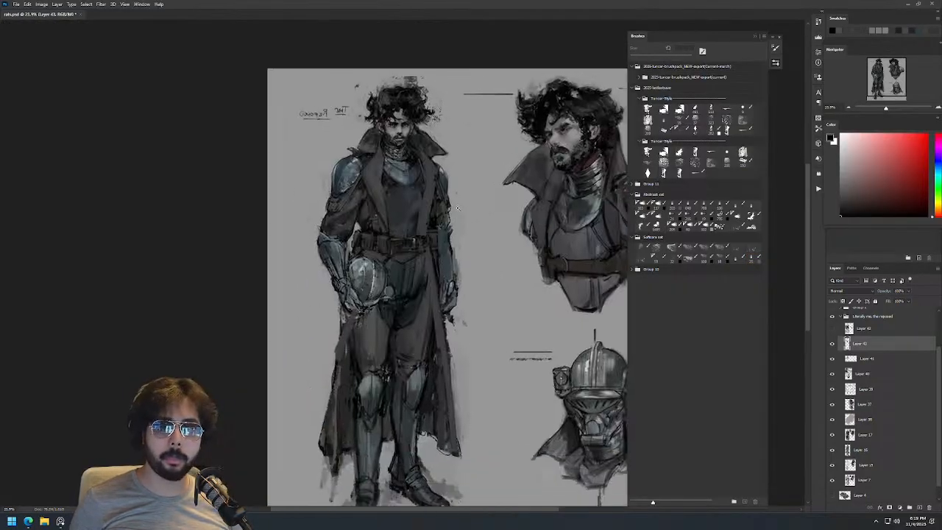
{"action": "left_click_drag", "start_coordinate": [430, 216], "coordinate": [443, 208]}
Refine the far lapel and shoulder edge of the mirrored figure with a smaller brush, using black and sampled dark tones.
{"action": "key", "text": "b"}
{"action": "left_click", "coordinate": [420, 186], "text": "alt"}
{"action": "key", "text": "bracketleft"}
{"action": "key", "text": "bracketleft"}
{"action": "key", "text": "bracketleft"}
{"action": "key", "text": "d"}
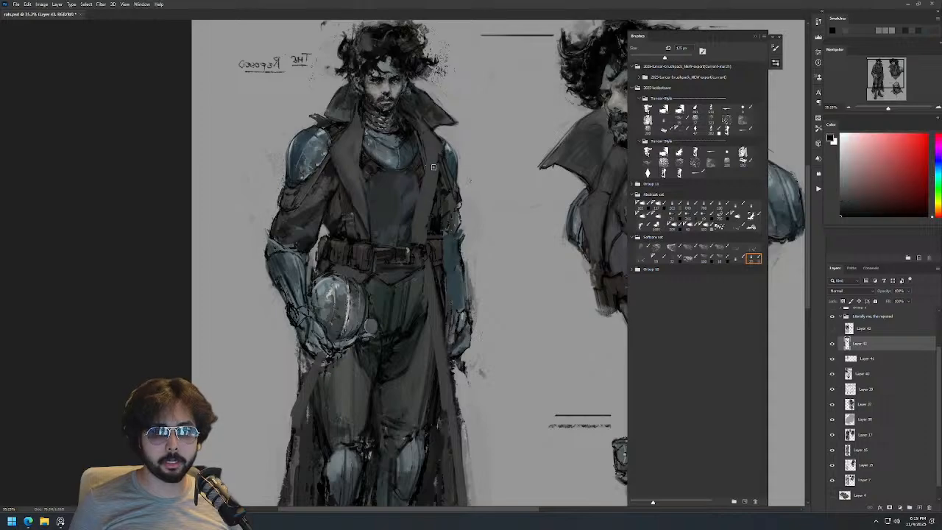
{"action": "left_click_drag", "start_coordinate": [434, 159], "coordinate": [412, 221]}
{"action": "key", "text": "ctrl+z"}
{"action": "left_click", "coordinate": [441, 158], "text": "alt"}
{"action": "left_click_drag", "start_coordinate": [444, 151], "coordinate": [440, 176]}
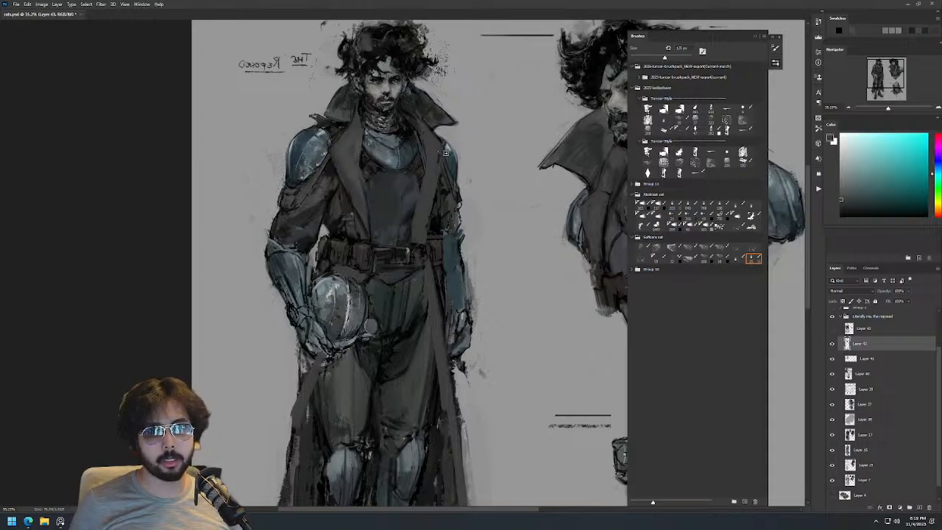
{"action": "key", "text": "d"}
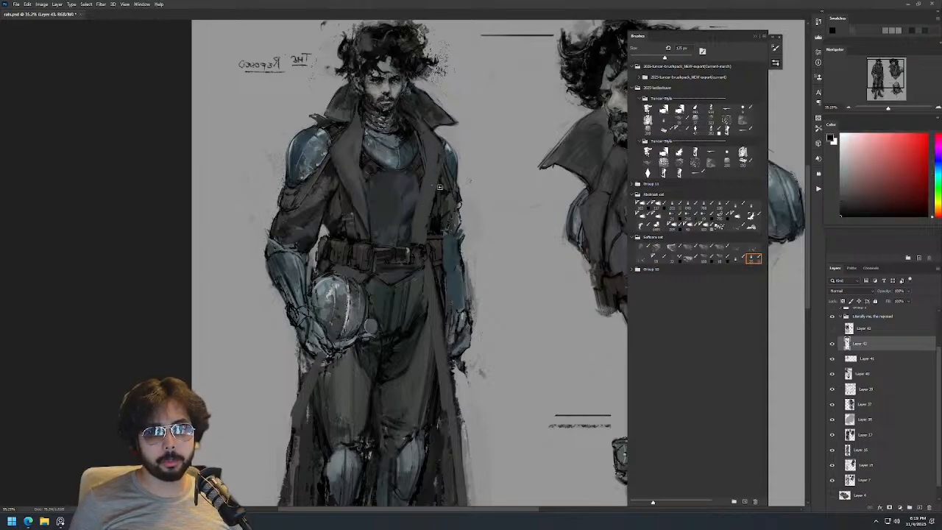
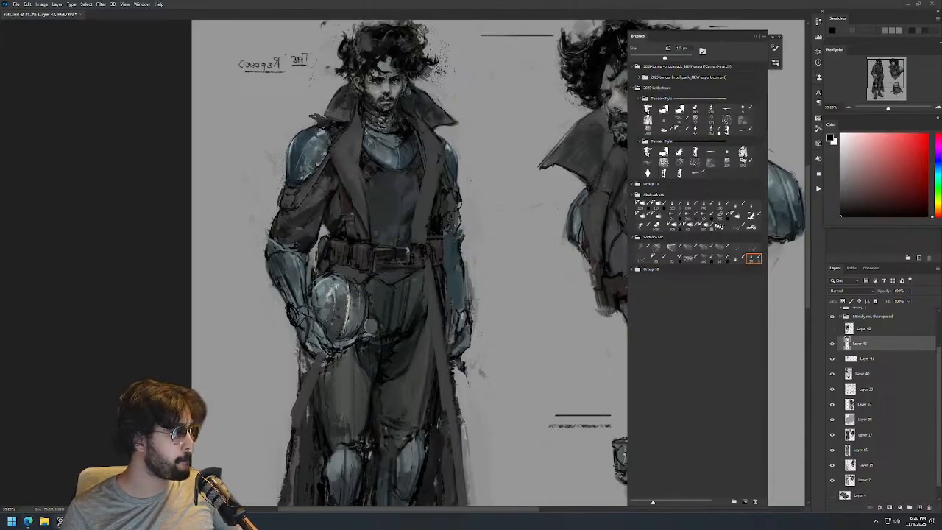
Toggle Layer 43 for comparison and refine the far lapel and vest with sampled dark greys and black.
{"action": "scroll", "coordinate": [372, 118], "scroll_direction": "up", "scroll_amount": 1}
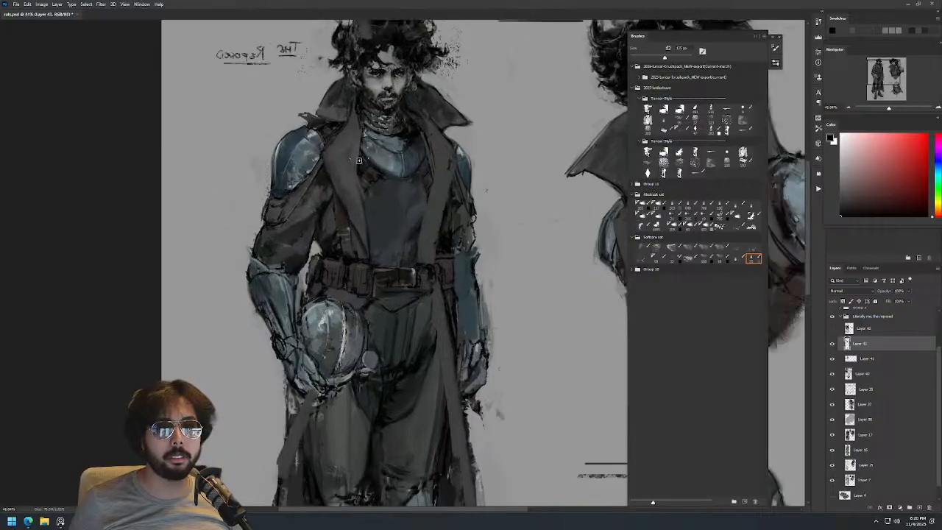
{"action": "left_click", "coordinate": [372, 118], "text": "alt"}
{"action": "left_click", "coordinate": [831, 346]}
{"action": "left_click", "coordinate": [831, 346]}
{"action": "left_click_drag", "start_coordinate": [462, 206], "coordinate": [446, 220]}
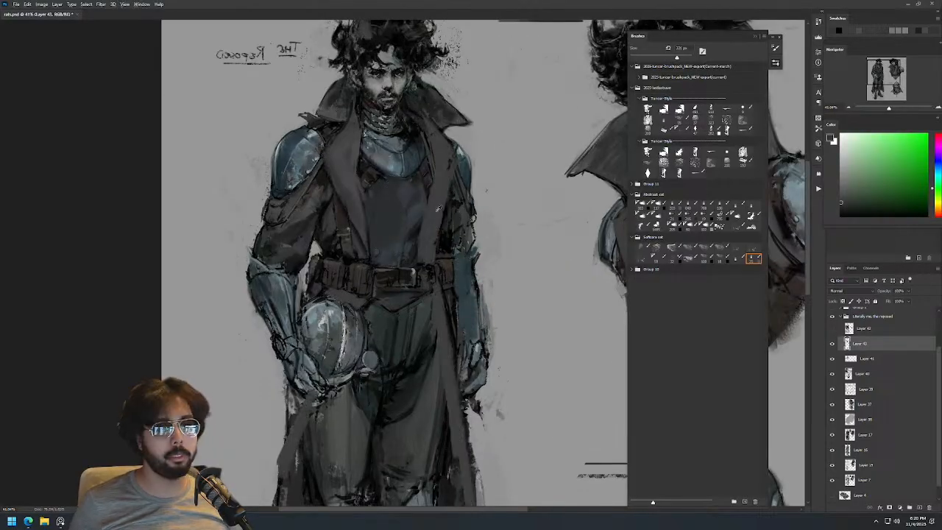
{"action": "left_click", "coordinate": [426, 196], "text": "alt"}
{"action": "right_click", "coordinate": [409, 194], "text": "alt"}
{"action": "key", "text": "d"}
{"action": "right_click", "coordinate": [417, 225], "text": "alt"}
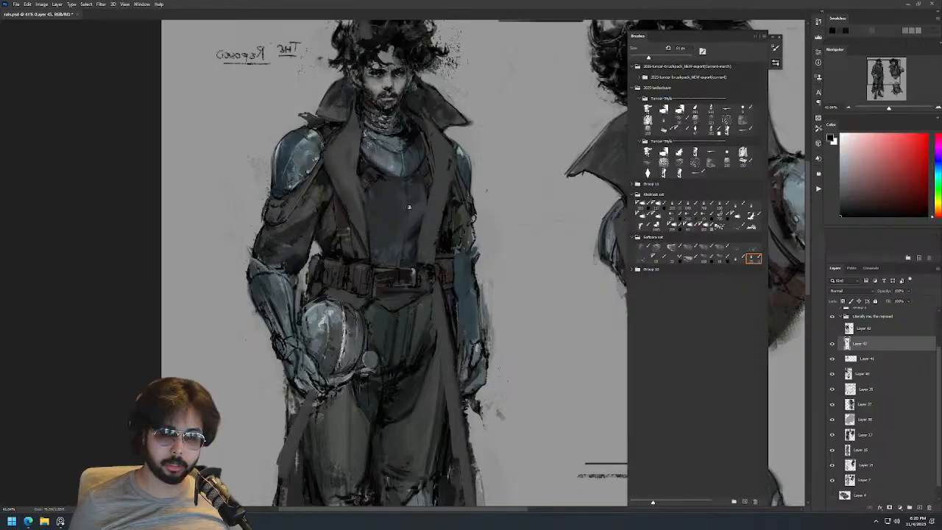
Mirror the canvas back to its original orientation and review the full-body figure.
{"action": "scroll", "coordinate": [421, 225], "scroll_direction": "down", "scroll_amount": 3}
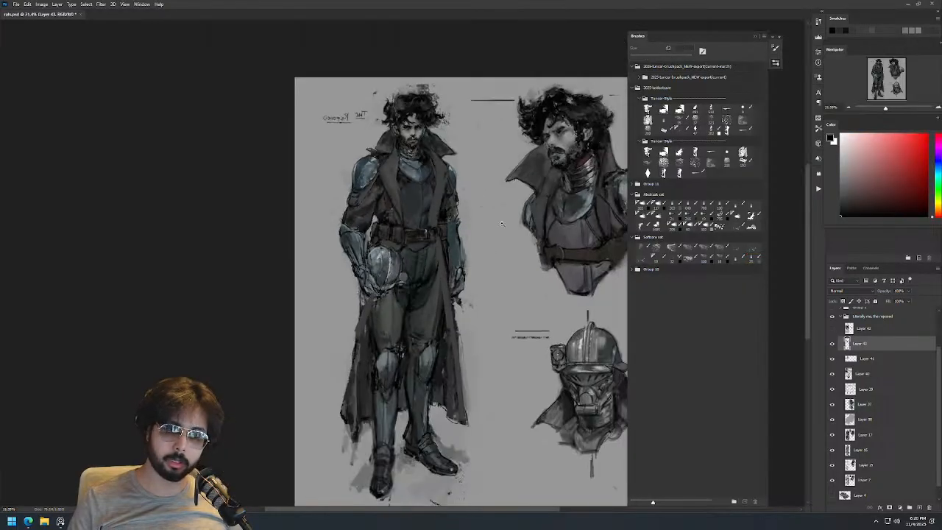
{"action": "key", "text": "ctrl+shift+h"}
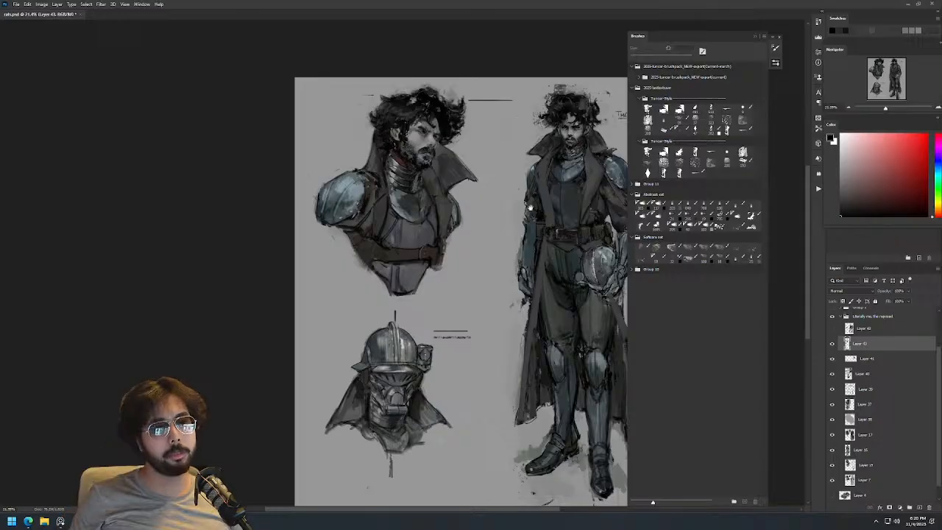
{"action": "left_click_drag", "start_coordinate": [528, 213], "coordinate": [315, 169]}
{"action": "scroll", "coordinate": [350, 140], "scroll_direction": "up", "scroll_amount": 2}
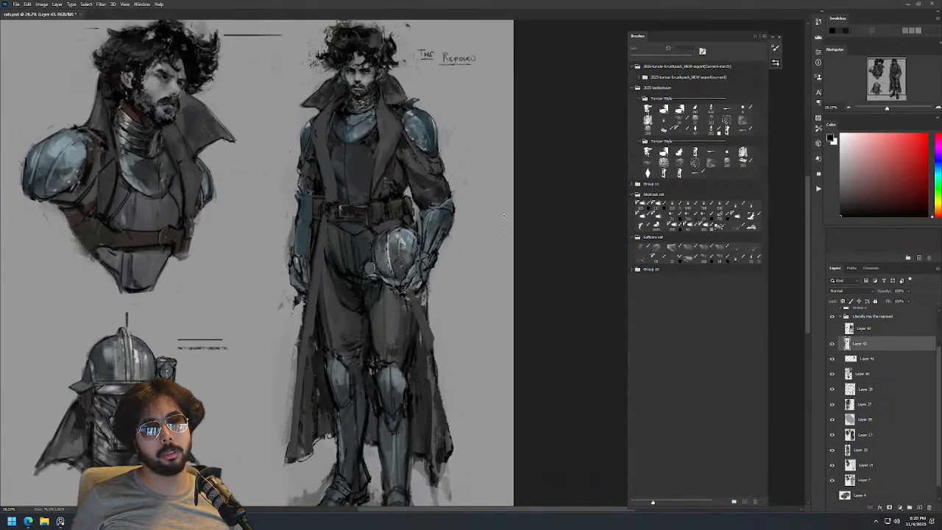
{"action": "scroll", "coordinate": [363, 161], "scroll_direction": "up", "scroll_amount": 2}
Touch up the far sleeve above the gauntlet with sampled dark greys and a larger brush.
{"action": "left_click", "coordinate": [298, 181], "text": "alt"}
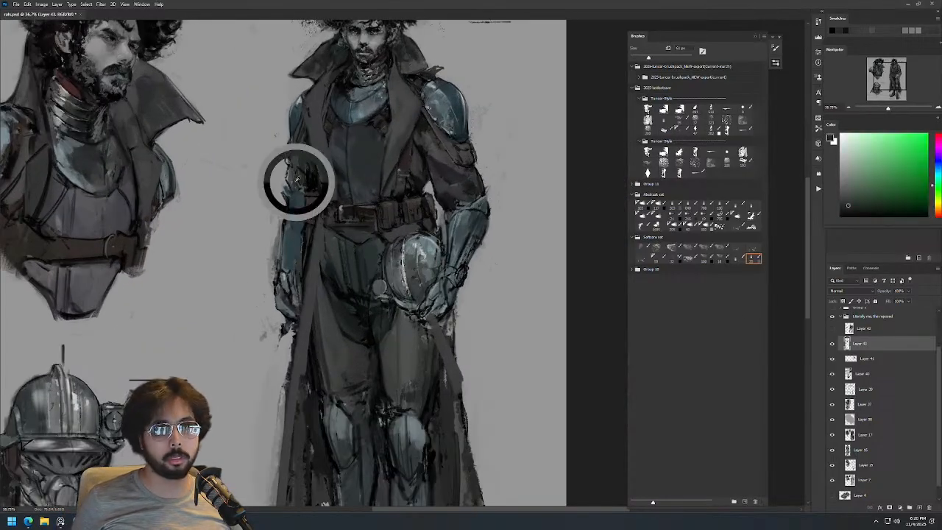
{"action": "right_click", "coordinate": [295, 181], "text": "alt"}
{"action": "right_click", "coordinate": [297, 190], "text": "alt"}
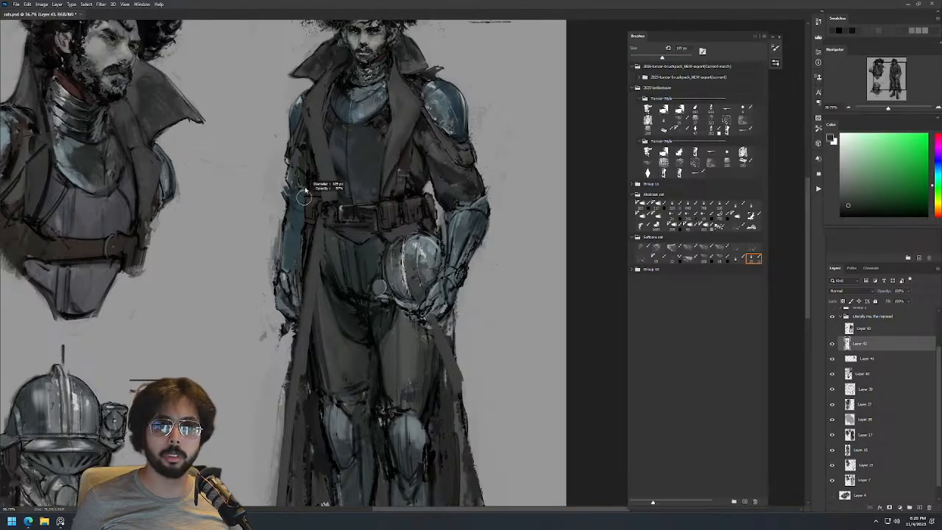
{"action": "left_click", "coordinate": [290, 189], "text": "alt"}
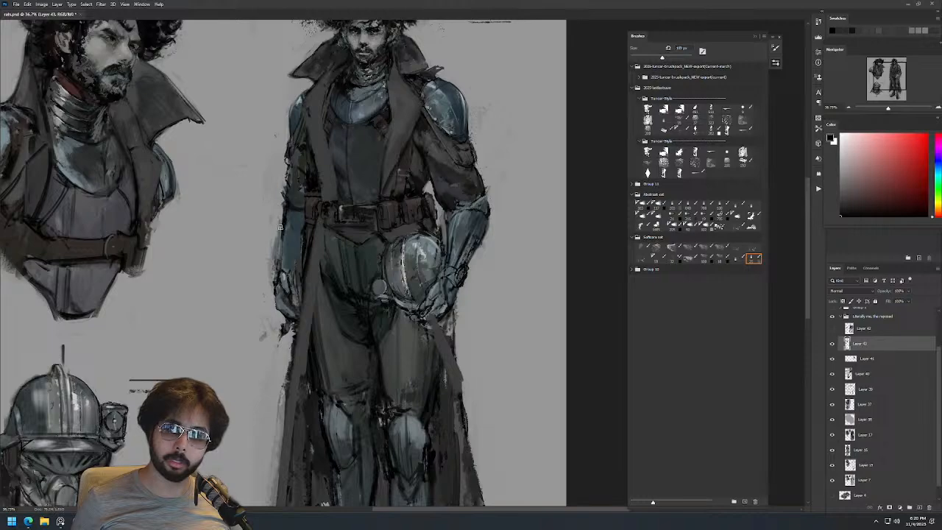
Compare the whole reworked figure with the alternative double-buttoned coat version by toggling Layer 42.
{"action": "key", "text": "ctrl+0"}
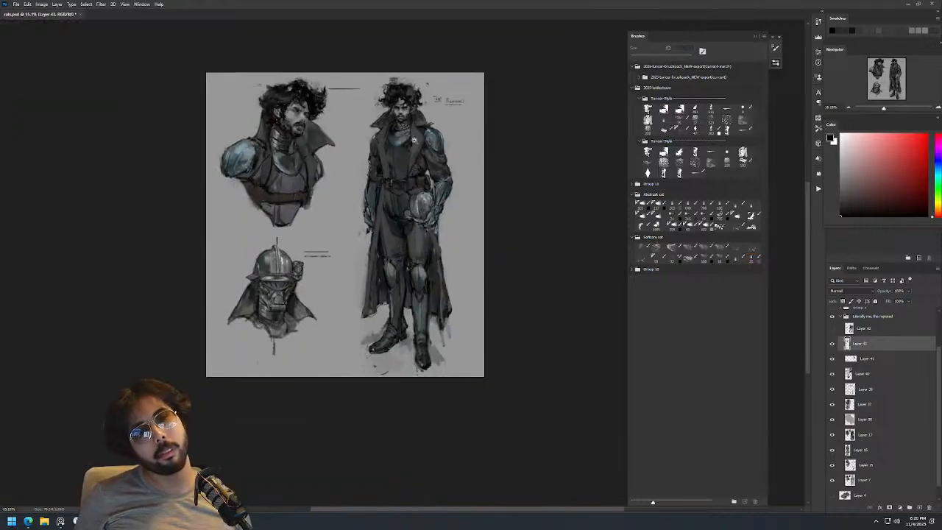
{"action": "left_click_drag", "start_coordinate": [404, 152], "coordinate": [419, 144]}
{"action": "left_click_drag", "start_coordinate": [460, 201], "coordinate": [445, 206]}
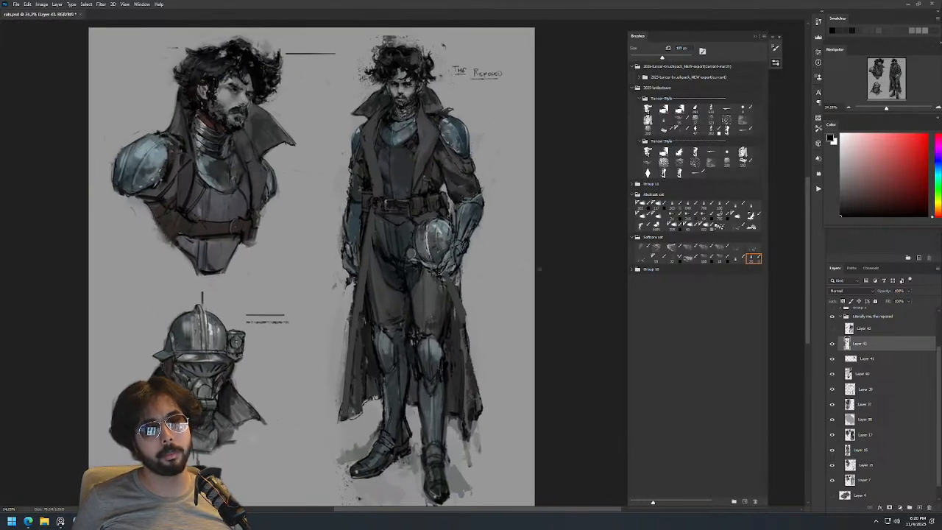
{"action": "left_click", "coordinate": [831, 329]}
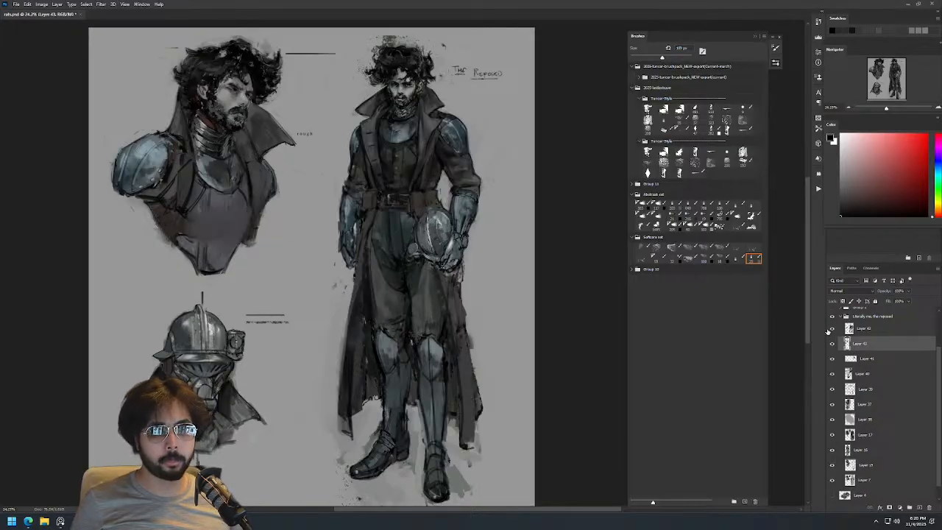
{"action": "left_click", "coordinate": [831, 329]}
{"action": "left_click", "coordinate": [856, 330]}
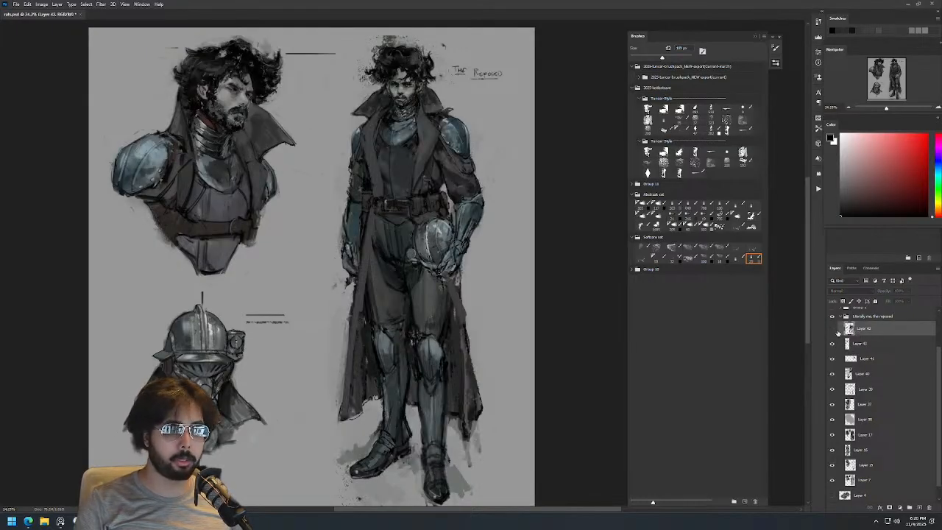
{"action": "left_click", "coordinate": [832, 328]}
{"action": "left_click", "coordinate": [833, 329]}
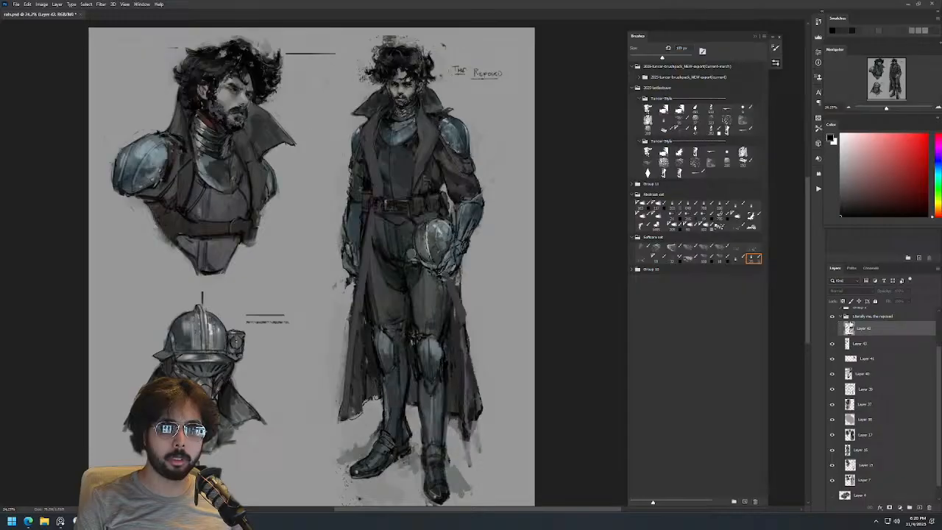
{"action": "left_click", "coordinate": [844, 315]}
{"action": "left_click", "coordinate": [833, 329]}
{"action": "left_click", "coordinate": [834, 330]}
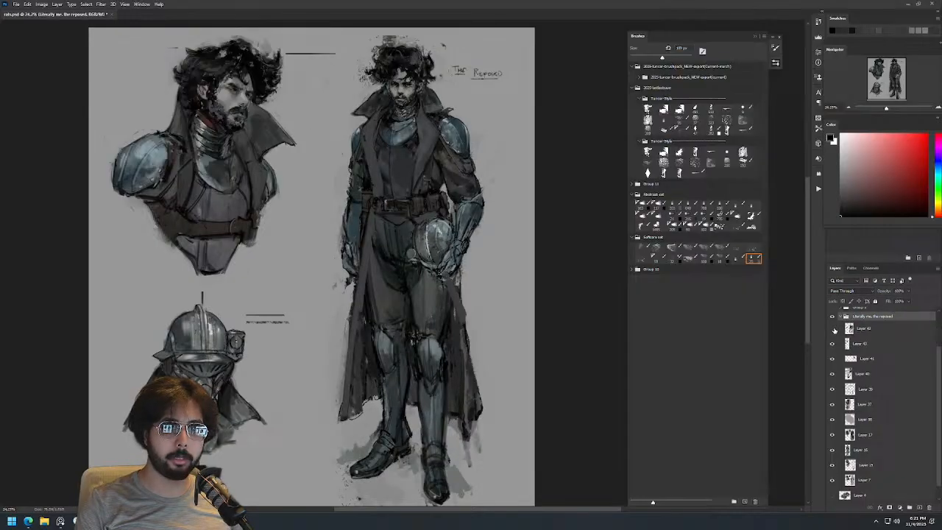
{"action": "left_click", "coordinate": [833, 329]}
{"action": "left_click", "coordinate": [834, 329]}
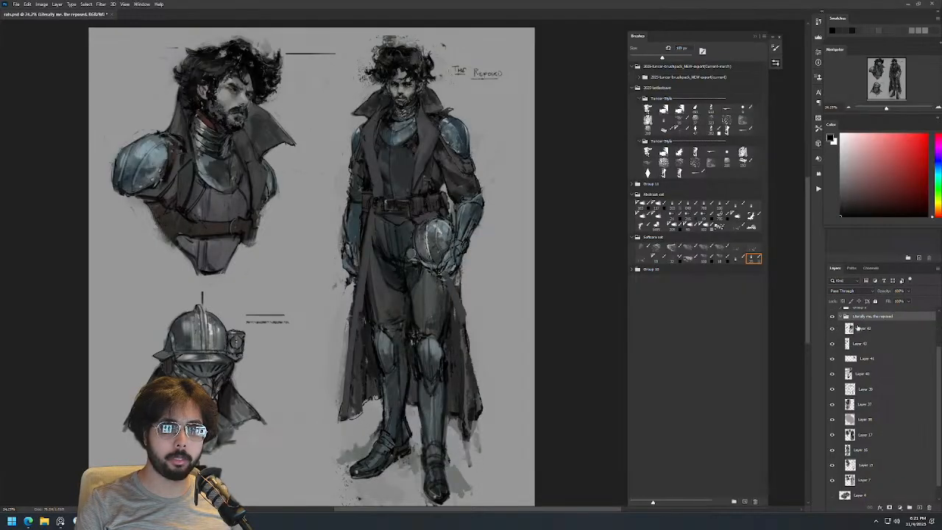
Delete Layer 42, which holds the alternative coat version, after one more visibility check.
{"action": "left_click", "coordinate": [833, 329]}
{"action": "left_click", "coordinate": [859, 329]}
{"action": "left_click", "coordinate": [831, 329]}
{"action": "left_click", "coordinate": [831, 330]}
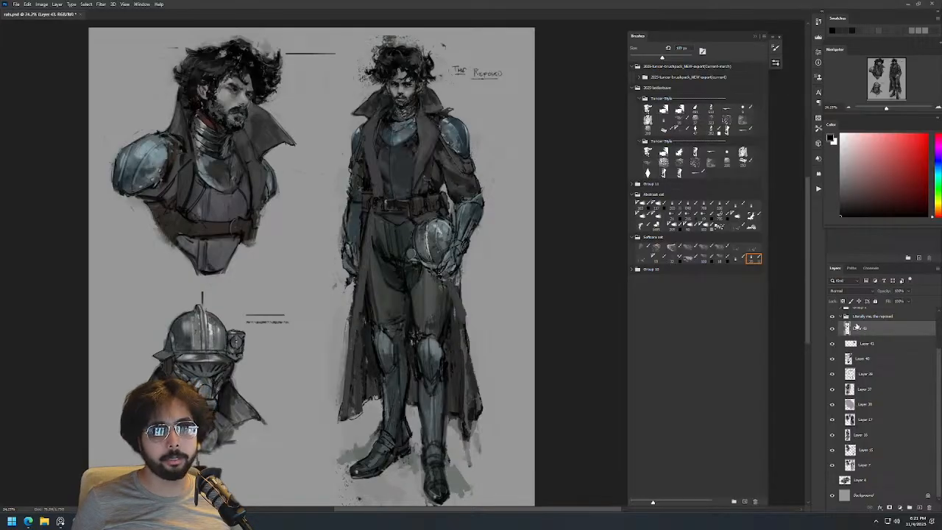
Undo the latest lapel strokes and layer changes on the reworked figure, returning to Layer 41 as the top layer.
{"action": "scroll", "coordinate": [431, 106], "scroll_direction": "up", "scroll_amount": 2}
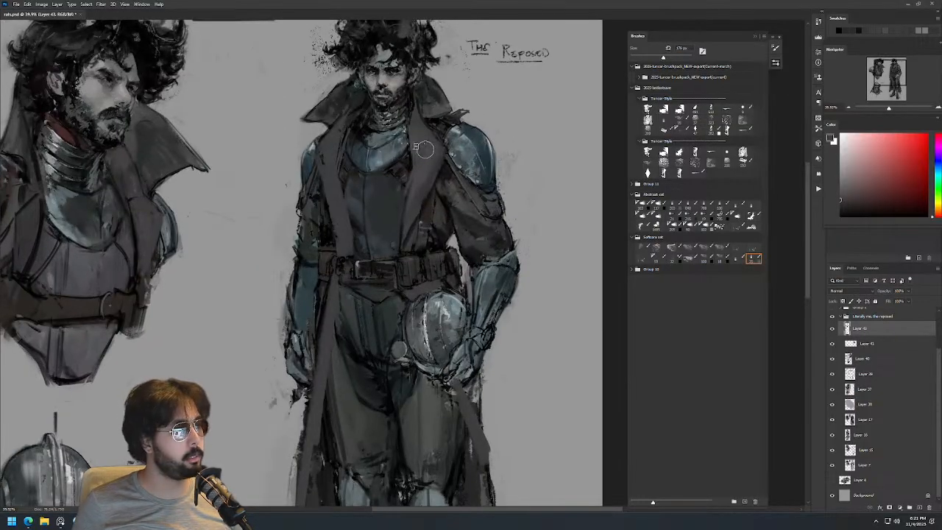
{"action": "right_click", "coordinate": [444, 159], "text": "alt"}
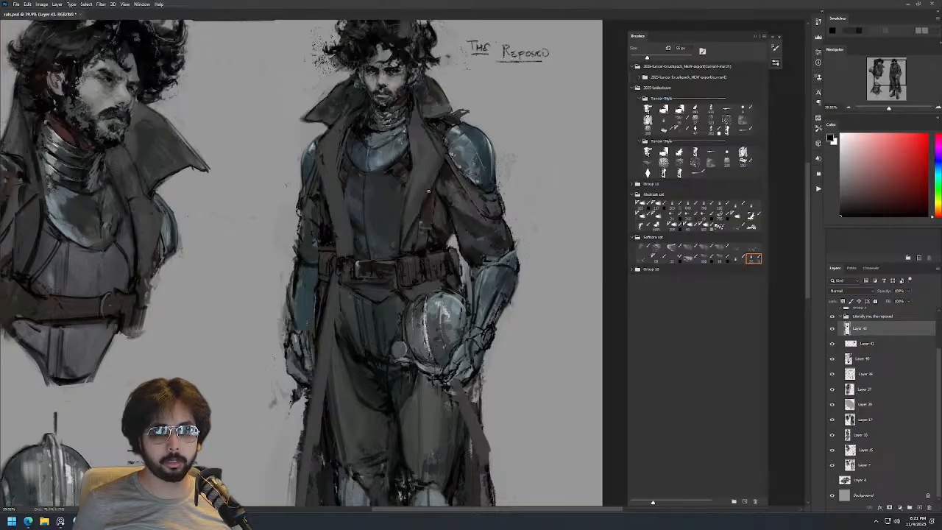
{"action": "key", "text": "ctrl+z"}
{"action": "right_click", "coordinate": [442, 206], "text": "alt"}
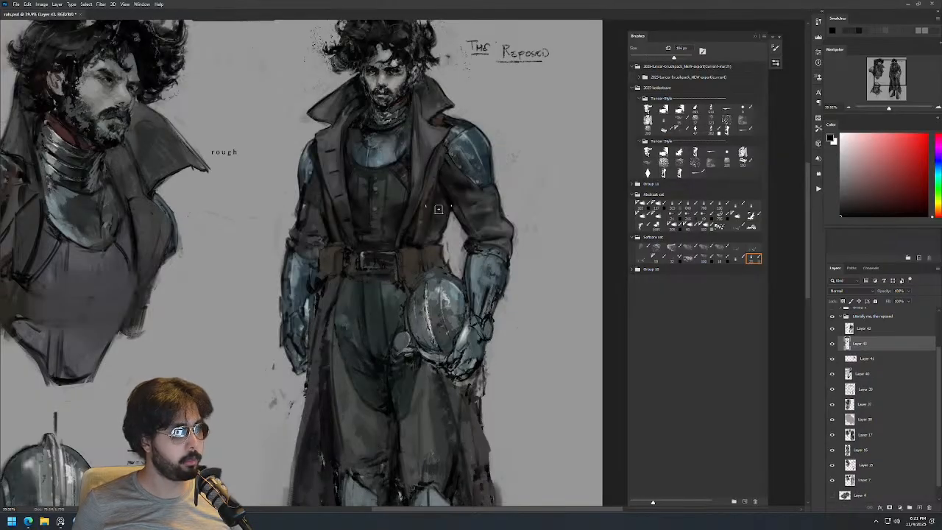
{"action": "key", "text": "ctrl+z"}
{"action": "key", "text": "ctrl+z"}
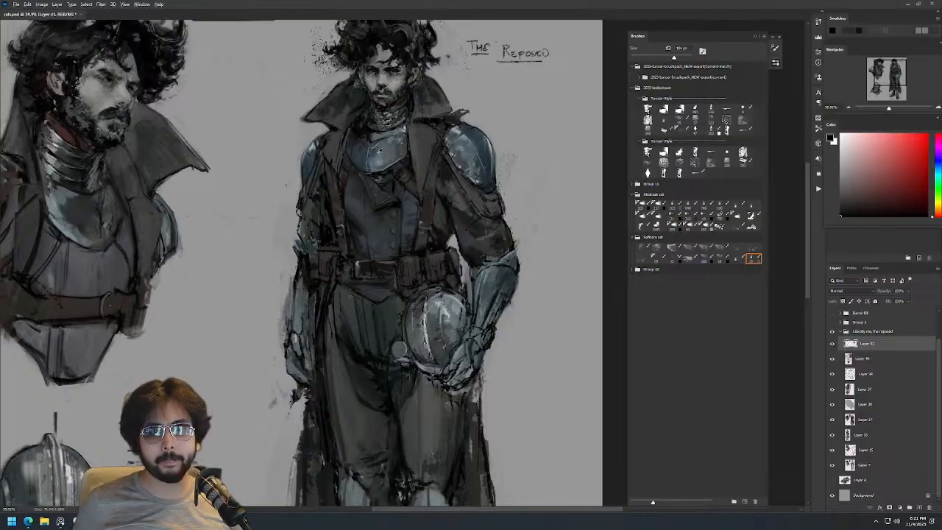
Darken the areas around the full-body character's eyes with a sampled dark grey and a smaller brush.
{"action": "left_click", "coordinate": [375, 151], "text": "alt"}
{"action": "scroll", "coordinate": [424, 149], "scroll_direction": "down", "scroll_amount": 3}
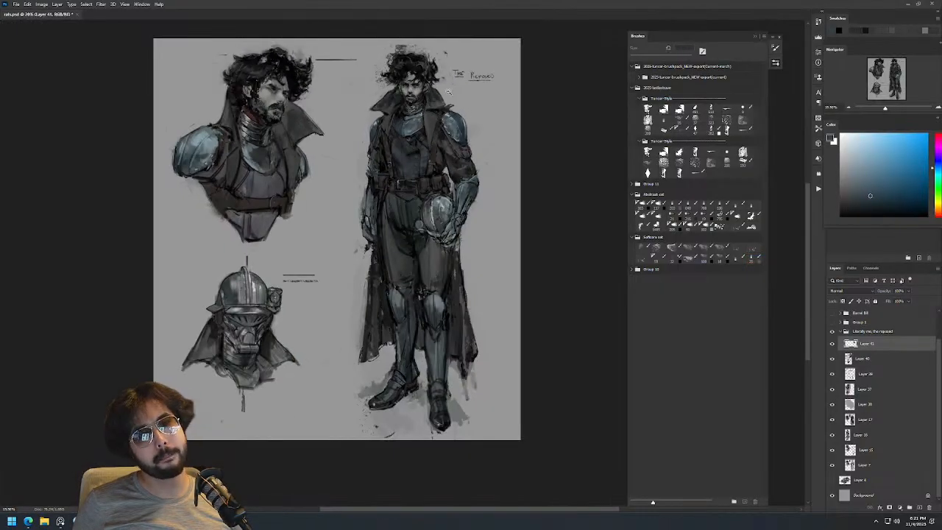
{"action": "left_click_drag", "start_coordinate": [416, 75], "coordinate": [449, 86]}
{"action": "key", "text": "b"}
{"action": "left_click", "coordinate": [407, 217], "text": "alt"}
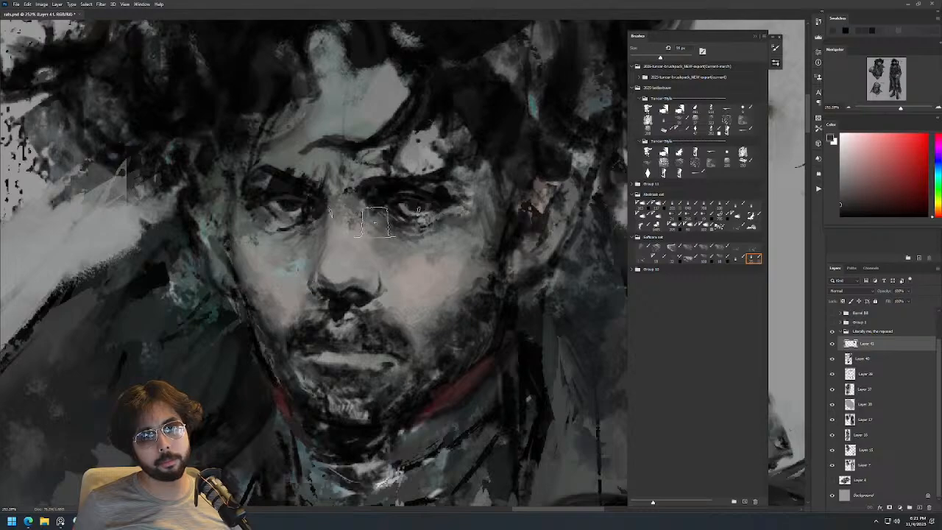
{"action": "key", "text": "bracketleft"}
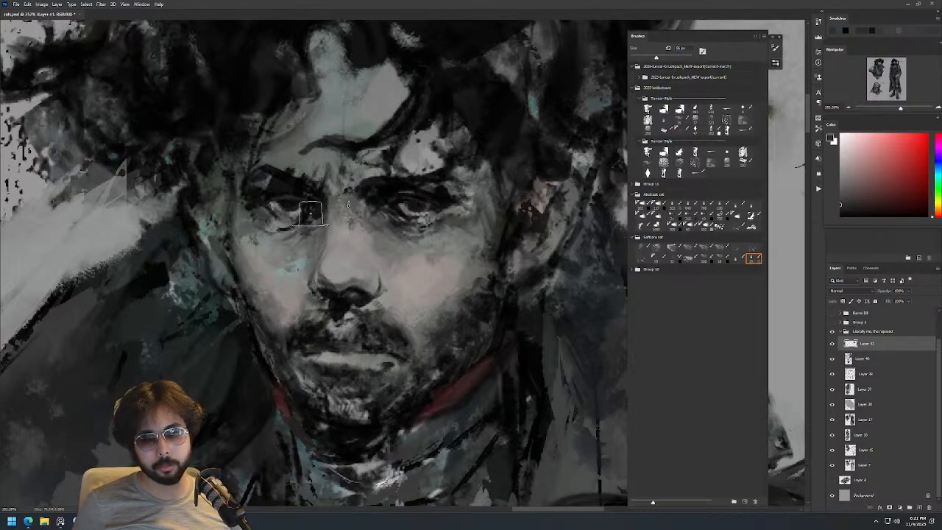
Touch up the bridge of the full-body character's nose with a sampled light skin tone and a smaller brush.
{"action": "key", "text": "z"}
{"action": "mouse_move", "coordinate": [419, 150]}
{"action": "left_mouse_down"}
{"action": "mouse_move", "coordinate": [368, 169]}
{"action": "mouse_move", "coordinate": [398, 193]}
{"action": "mouse_move", "coordinate": [449, 148]}
{"action": "left_mouse_up"}
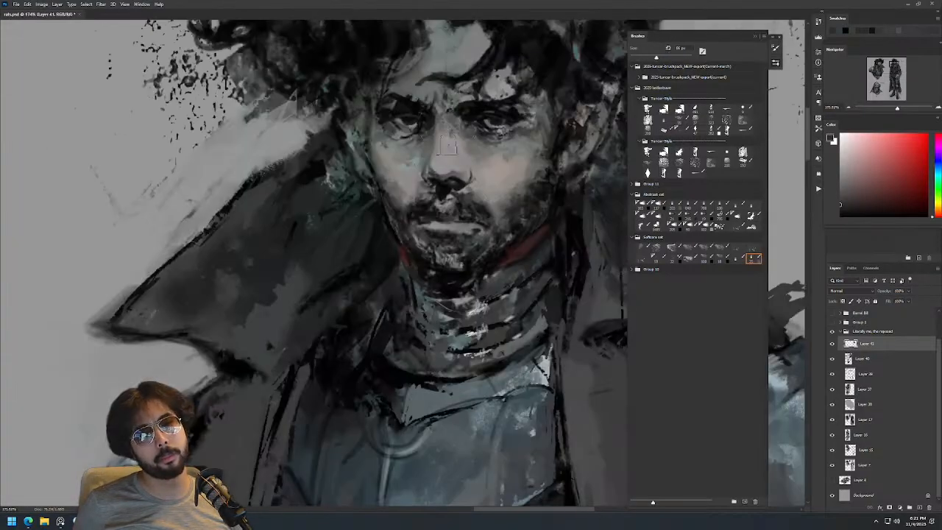
{"action": "left_click", "coordinate": [445, 157], "text": "alt"}
{"action": "key", "text": "bracketleft"}
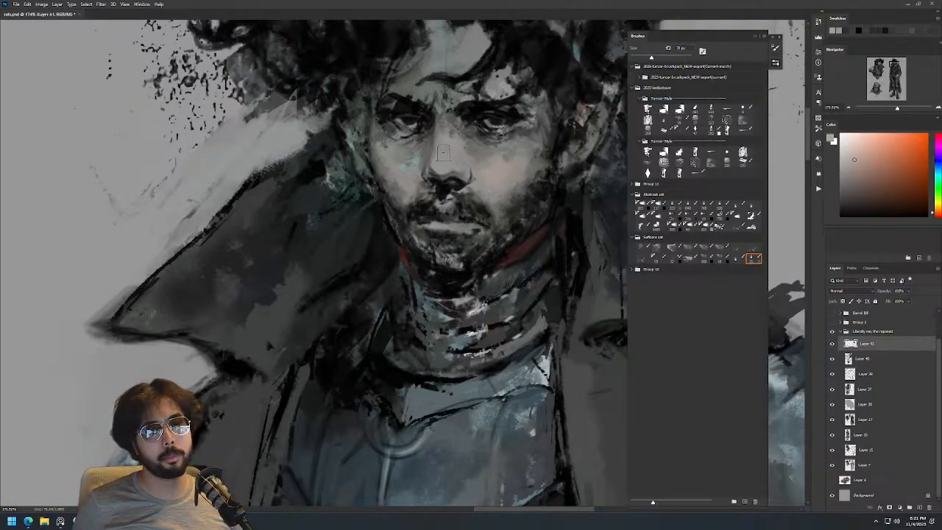
{"action": "key", "text": "z"}
{"action": "left_click_drag", "start_coordinate": [513, 110], "coordinate": [471, 129]}
{"action": "left_click_drag", "start_coordinate": [568, 93], "coordinate": [545, 176]}
{"action": "left_click", "coordinate": [753, 257]}
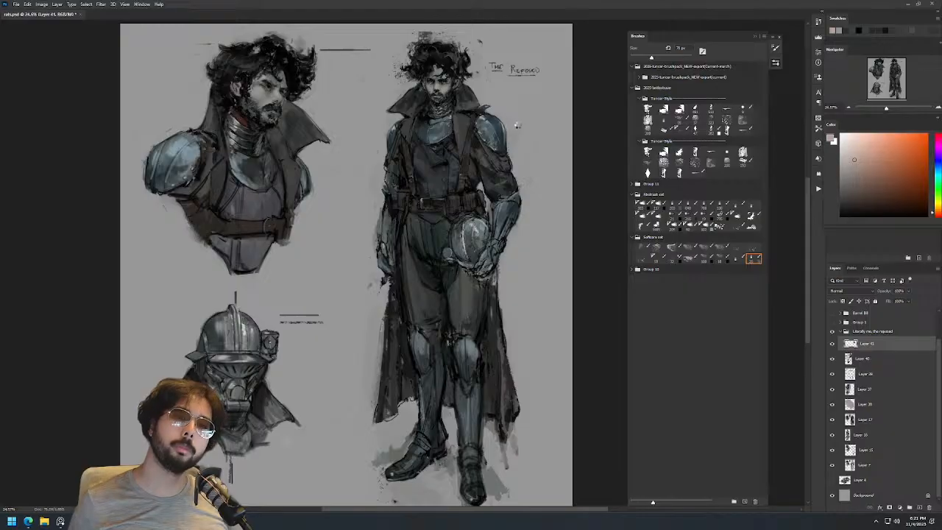
Flip the canvas horizontally and darken the full-body character's jaw edge with a sampled dark tone and a small brush.
{"action": "key", "text": "ctrl+shift+h"}
{"action": "key", "text": "z"}
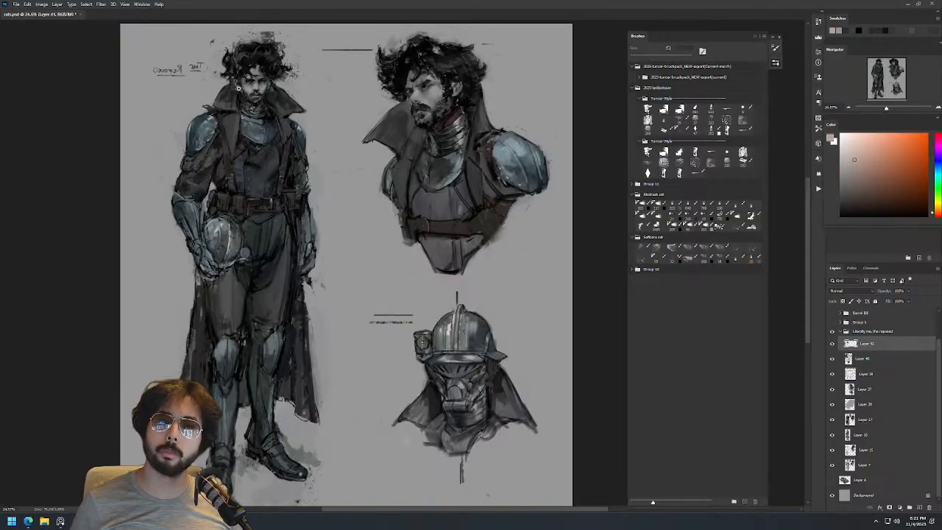
{"action": "left_click_drag", "start_coordinate": [236, 89], "coordinate": [267, 83]}
{"action": "right_click", "coordinate": [282, 106], "text": "alt"}
{"action": "left_click", "coordinate": [256, 105], "text": "alt"}
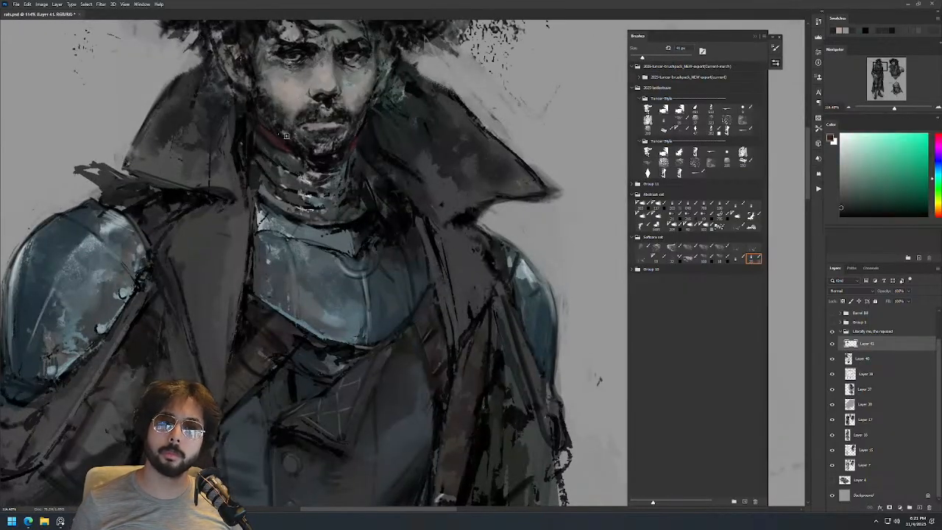
Lasso the lower face, copy it to a new layer and warp the copy to reshape the jaw.
{"action": "left_click_drag", "start_coordinate": [348, 114], "coordinate": [342, 187]}
{"action": "key", "text": "l"}
{"action": "mouse_move", "coordinate": [248, 159]}
{"action": "left_mouse_down"}
{"action": "mouse_move", "coordinate": [246, 200]}
{"action": "mouse_move", "coordinate": [302, 248]}
{"action": "mouse_move", "coordinate": [365, 195]}
{"action": "mouse_move", "coordinate": [361, 173]}
{"action": "left_mouse_up"}
{"action": "key", "text": "ctrl+j"}
{"action": "key", "text": "ctrl+t"}
{"action": "right_click", "coordinate": [296, 203]}
{"action": "left_click", "coordinate": [312, 252]}
{"action": "left_click_drag", "start_coordinate": [309, 195], "coordinate": [335, 186]}
{"action": "left_click", "coordinate": [336, 186], "text": "alt"}
{"action": "left_click", "coordinate": [260, 193], "text": "alt"}
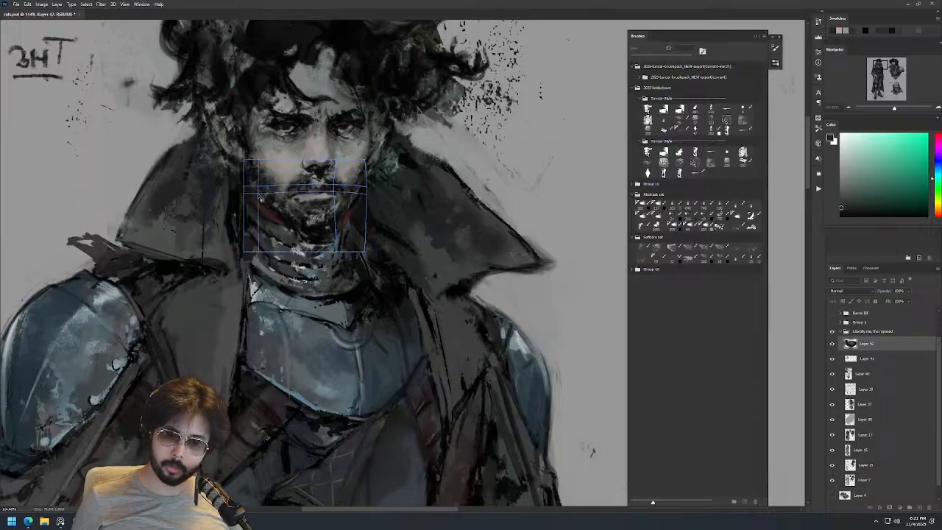
{"action": "left_click_drag", "start_coordinate": [261, 194], "coordinate": [258, 195]}
{"action": "key", "text": "Return"}
Repaint the jaw edge and bearded cheek on the warped layer with sampled face and shadow tones.
{"action": "mouse_move", "coordinate": [402, 150]}
{"action": "left_mouse_down"}
{"action": "mouse_move", "coordinate": [370, 216]}
{"action": "mouse_move", "coordinate": [416, 141]}
{"action": "mouse_move", "coordinate": [403, 151]}
{"action": "left_mouse_up"}
{"action": "left_click", "coordinate": [397, 165], "text": "alt"}
{"action": "left_click", "coordinate": [407, 162], "text": "alt"}
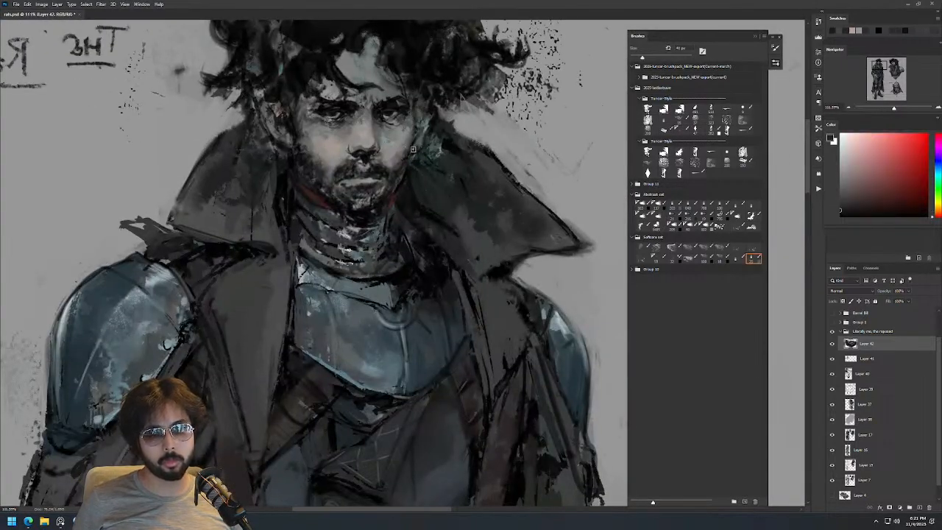
{"action": "left_click", "coordinate": [401, 169], "text": "alt"}
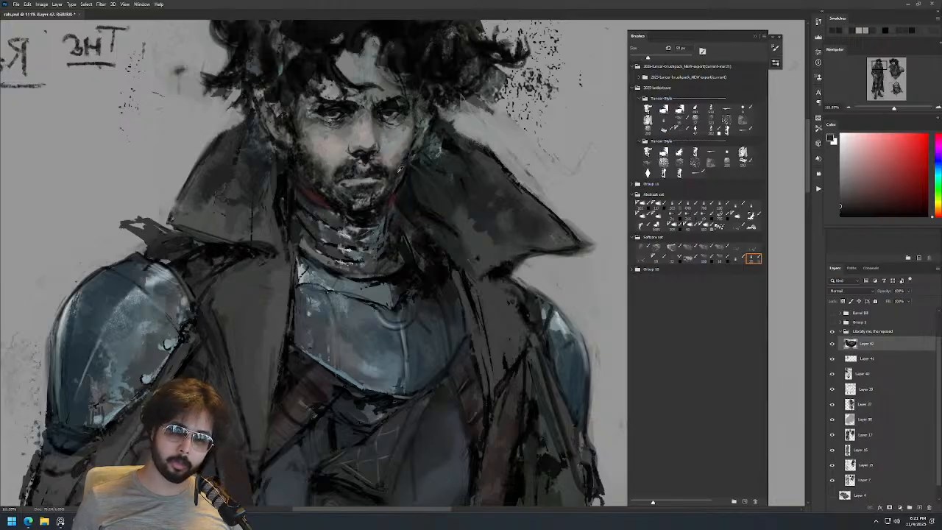
{"action": "key", "text": "]"}
{"action": "left_click", "coordinate": [324, 161], "text": "alt"}
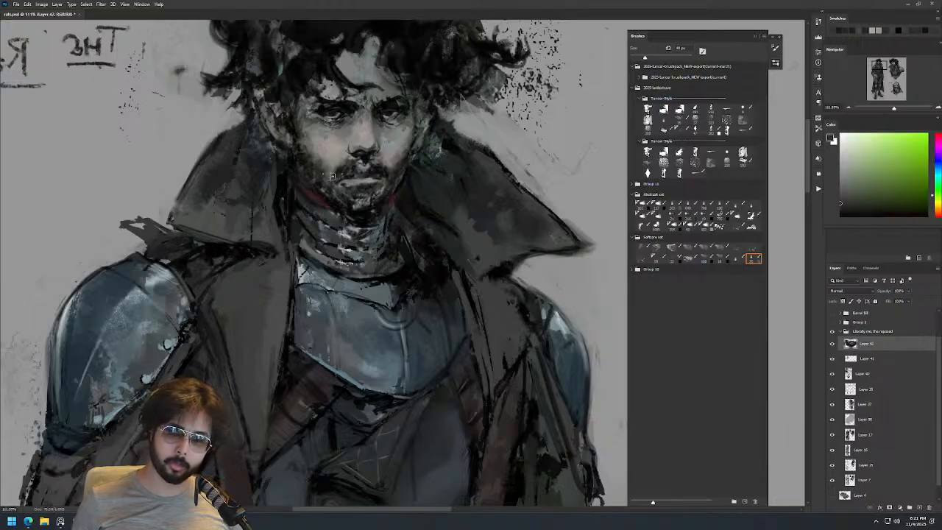
Flip the canvas back horizontally and review the whole character sheet.
{"action": "key", "text": "z"}
{"action": "left_click_drag", "start_coordinate": [383, 139], "coordinate": [360, 226]}
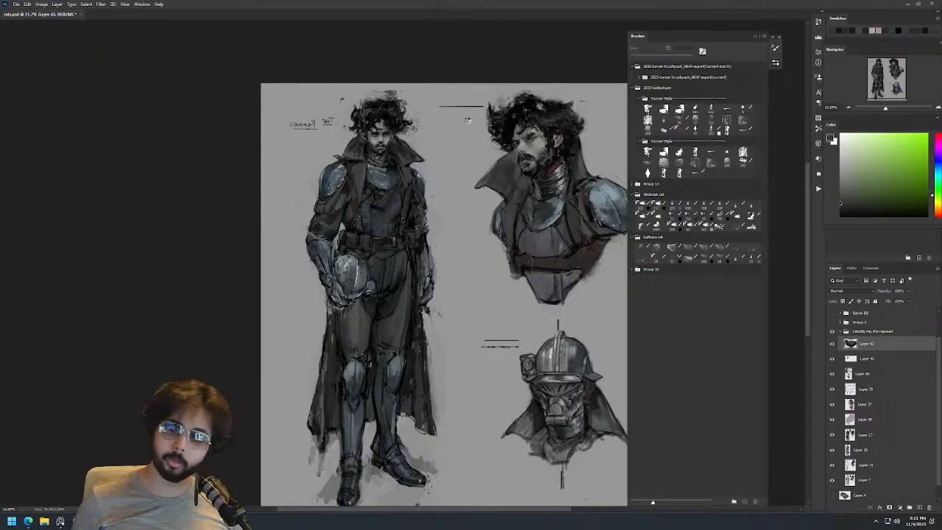
{"action": "key", "text": "ctrl+shift+h"}
{"action": "left_click_drag", "start_coordinate": [505, 157], "coordinate": [354, 118]}
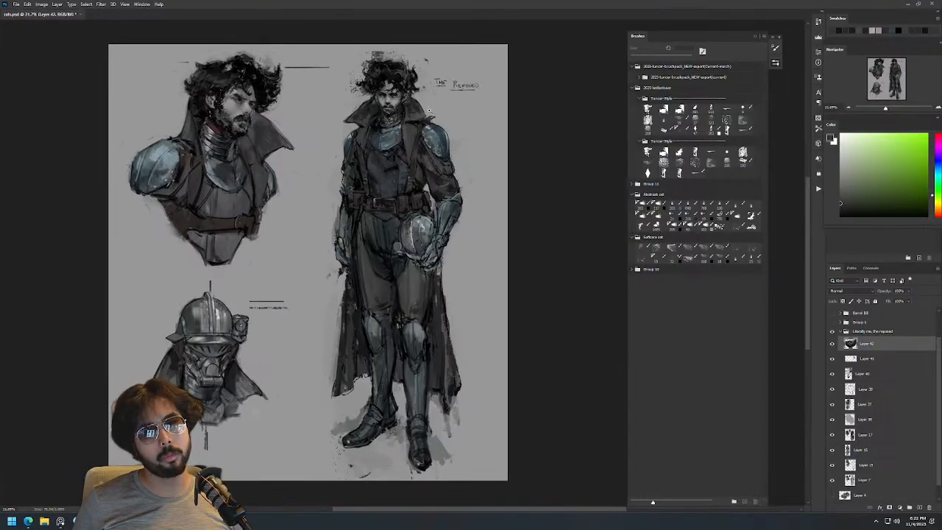
{"action": "left_click_drag", "start_coordinate": [429, 111], "coordinate": [441, 112]}
Merge Layer 42 down into Layer 41 and compare the figure by toggling the merged layer's visibility.
{"action": "key", "text": "ctrl+e"}
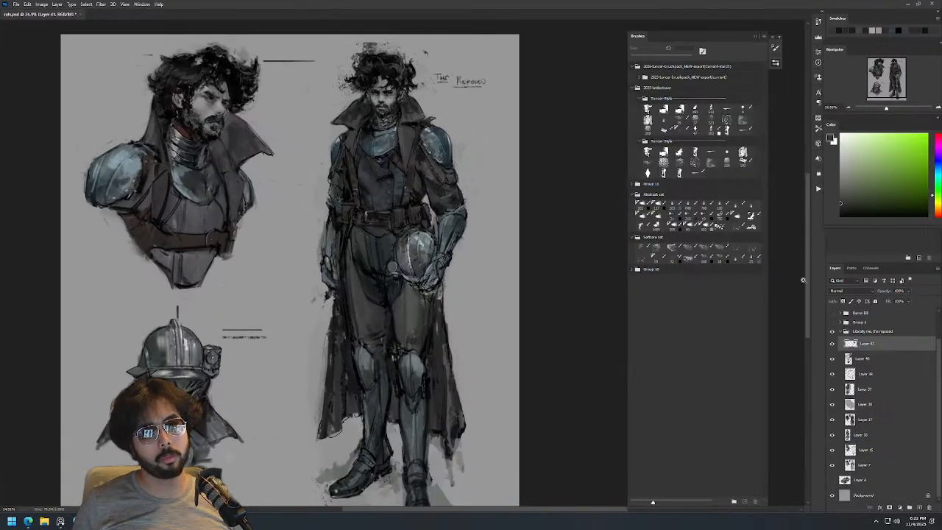
{"action": "left_click", "coordinate": [831, 346]}
{"action": "left_click", "coordinate": [832, 344]}
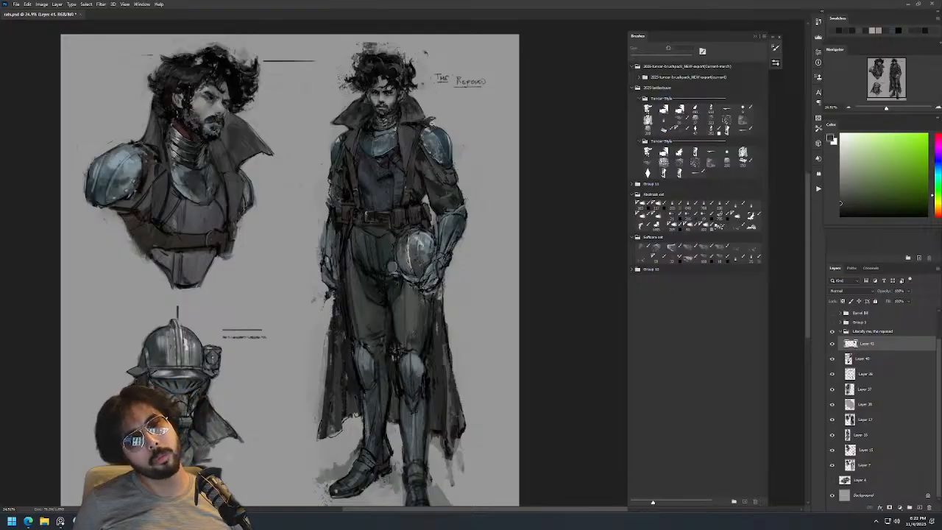
{"action": "left_click_drag", "start_coordinate": [432, 137], "coordinate": [409, 166]}
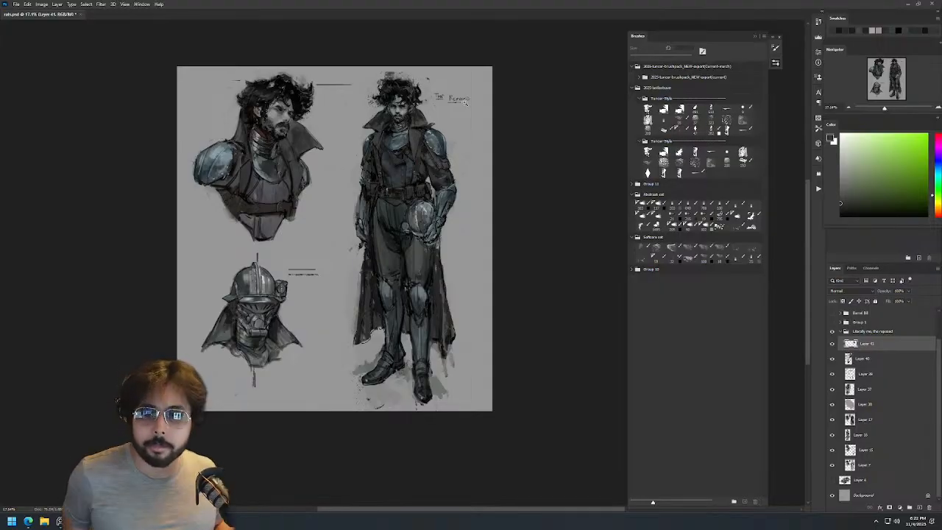
Repaint the upper part of the full-body character's breastplate below the neck with sampled blue-grey tones.
{"action": "left_click_drag", "start_coordinate": [395, 145], "coordinate": [443, 159]}
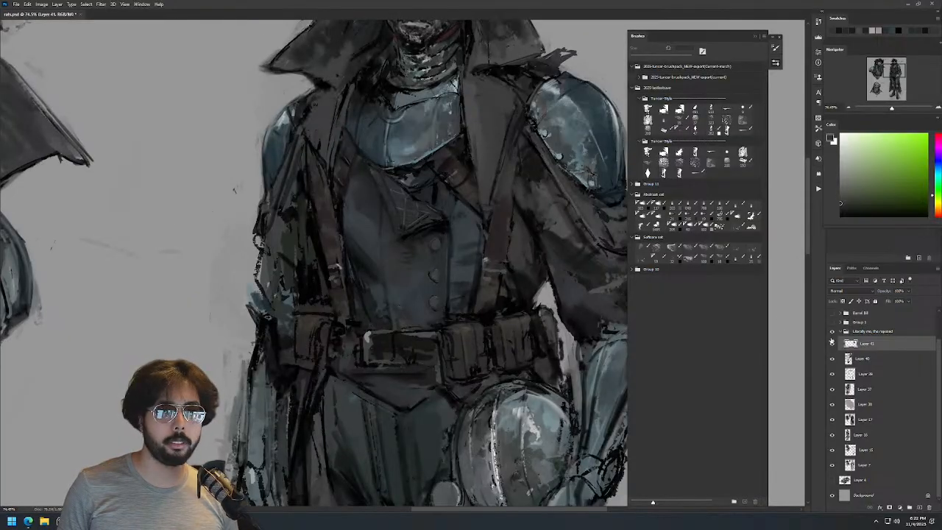
{"action": "left_click", "coordinate": [752, 258]}
{"action": "mouse_move", "coordinate": [408, 225]}
{"action": "left_mouse_down"}
{"action": "mouse_move", "coordinate": [409, 185]}
{"action": "mouse_move", "coordinate": [434, 221]}
{"action": "mouse_move", "coordinate": [438, 199]}
{"action": "left_mouse_up"}
{"action": "key", "text": "z"}
{"action": "left_click_drag", "start_coordinate": [491, 181], "coordinate": [457, 248]}
{"action": "mouse_move", "coordinate": [519, 163]}
{"action": "left_mouse_down"}
{"action": "mouse_move", "coordinate": [491, 162]}
{"action": "mouse_move", "coordinate": [546, 155]}
{"action": "left_mouse_up"}
{"action": "left_click", "coordinate": [456, 158], "text": "alt"}
{"action": "left_click", "coordinate": [479, 152], "text": "alt"}
{"action": "left_click_drag", "start_coordinate": [478, 151], "coordinate": [453, 166]}
{"action": "key", "text": "bracketleft"}
{"action": "left_click", "coordinate": [452, 167], "text": "alt"}
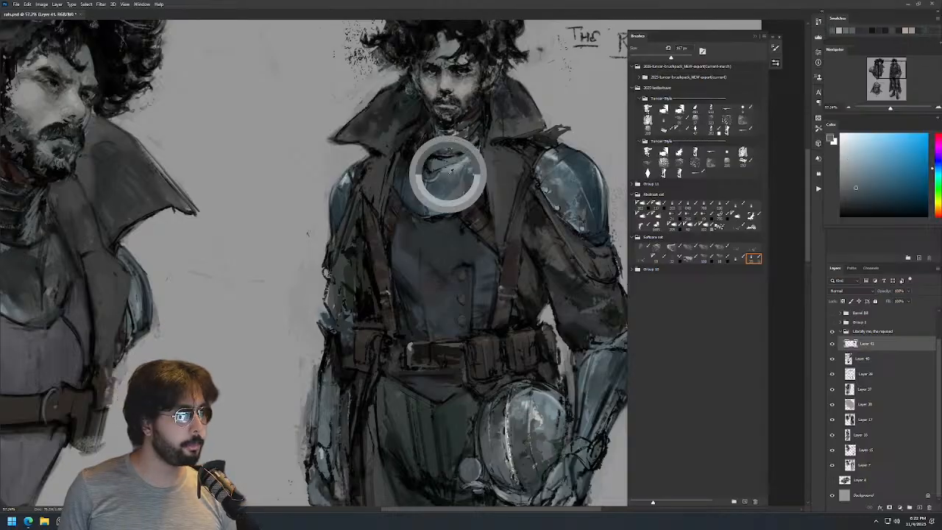
Define the breastplate's curved neckline with black strokes and sampled armour tones, varying the brush size.
{"action": "key", "text": "d"}
{"action": "key", "text": "bracketleft"}
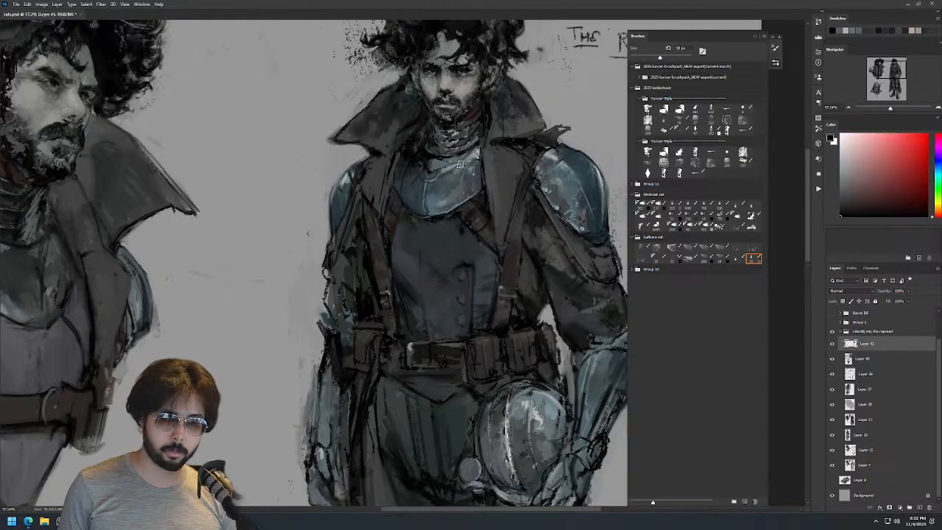
{"action": "key", "text": "bracketright"}
{"action": "left_click", "coordinate": [431, 173], "text": "alt"}
{"action": "mouse_move", "coordinate": [432, 172]}
{"action": "left_mouse_down"}
{"action": "mouse_move", "coordinate": [412, 180]}
{"action": "mouse_move", "coordinate": [414, 157]}
{"action": "mouse_move", "coordinate": [474, 158]}
{"action": "mouse_move", "coordinate": [434, 169]}
{"action": "mouse_move", "coordinate": [445, 173]}
{"action": "left_mouse_up"}
{"action": "key", "text": "d"}
{"action": "right_click", "coordinate": [445, 175], "text": "alt"}
{"action": "left_click", "coordinate": [445, 161], "text": "alt"}
{"action": "right_click", "coordinate": [446, 173], "text": "alt"}
{"action": "key", "text": "d"}
{"action": "right_click", "coordinate": [439, 174], "text": "alt"}
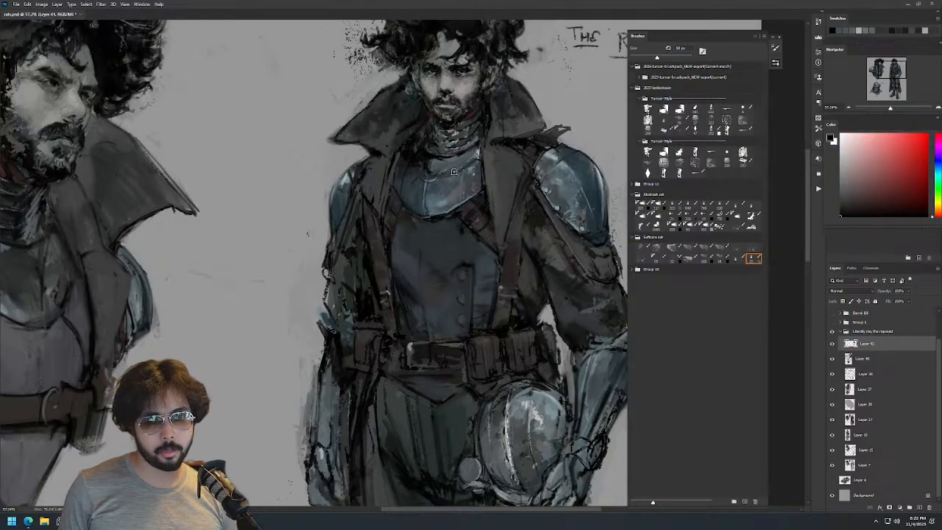
Blend the middle of the breastplate with a sampled blue-grey and a larger brush, finishing with small black accents.
{"action": "left_click", "coordinate": [437, 198], "text": "alt"}
{"action": "right_click", "coordinate": [420, 191], "text": "alt"}
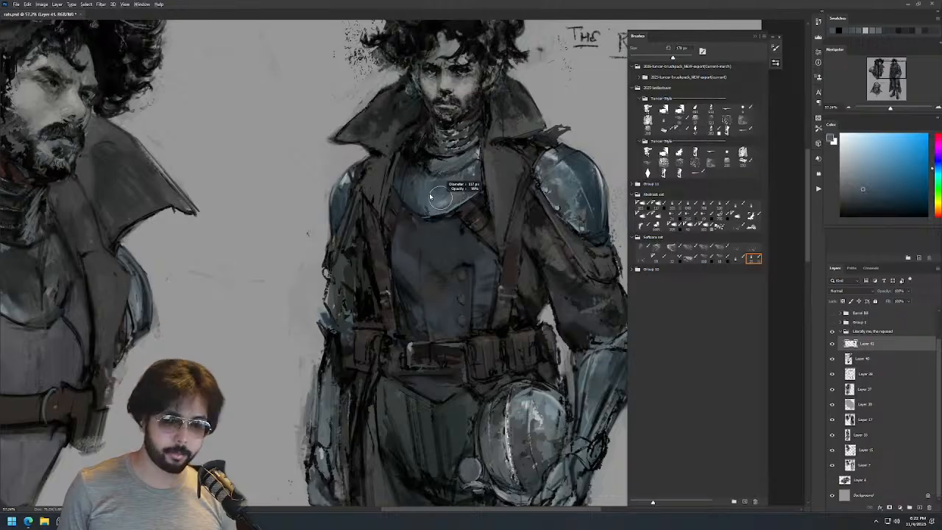
{"action": "key", "text": "d"}
{"action": "right_click", "coordinate": [425, 188], "text": "alt"}
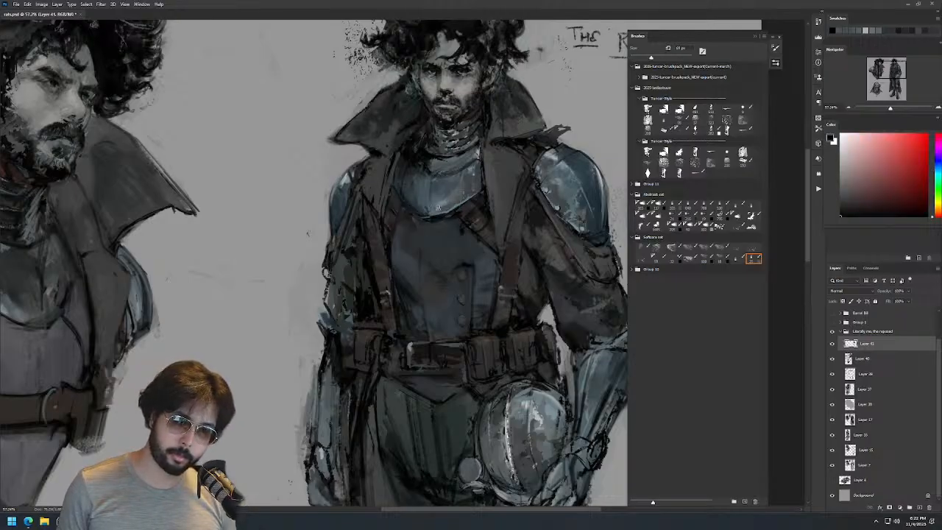
Flip the canvas horizontally and refine the bearded cheek and jaw edge beside the collar with sampled dark tones.
{"action": "key", "text": "ctrl+0"}
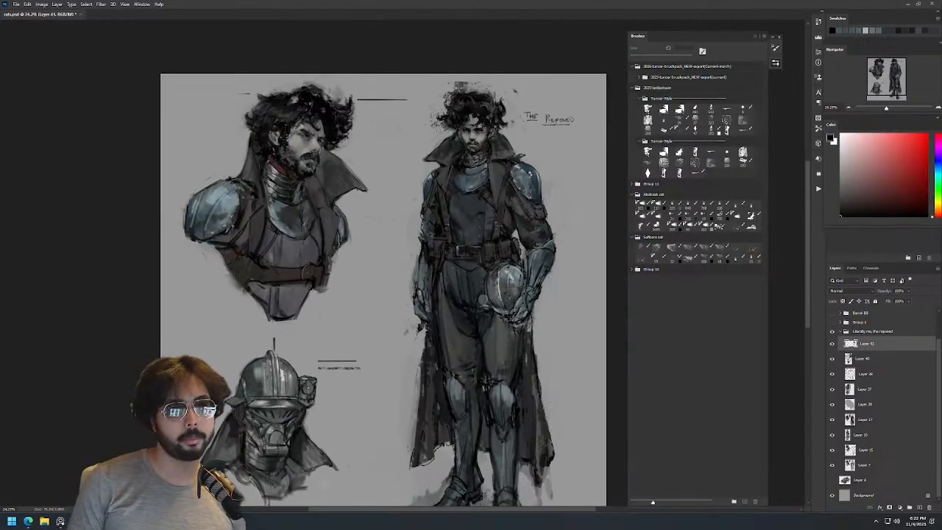
{"action": "key", "text": "ctrl+shift+h"}
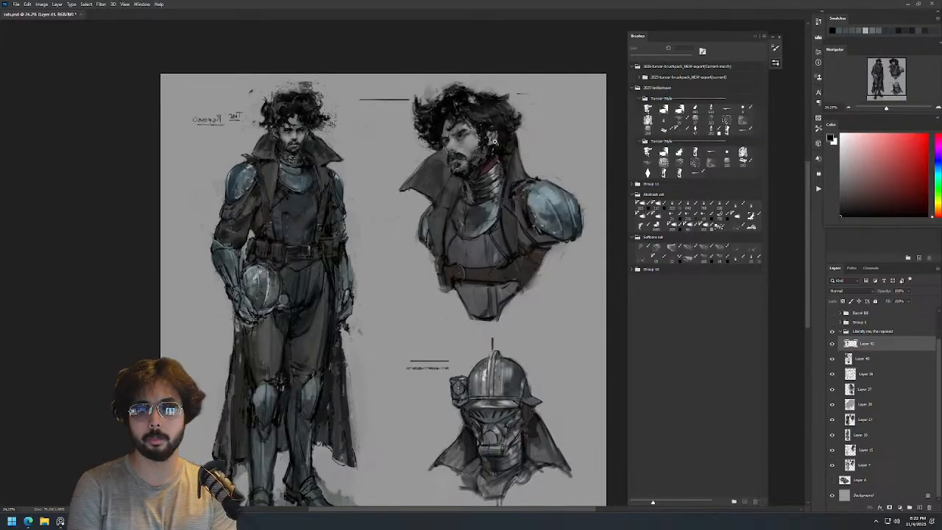
{"action": "left_click_drag", "start_coordinate": [281, 137], "coordinate": [324, 137]}
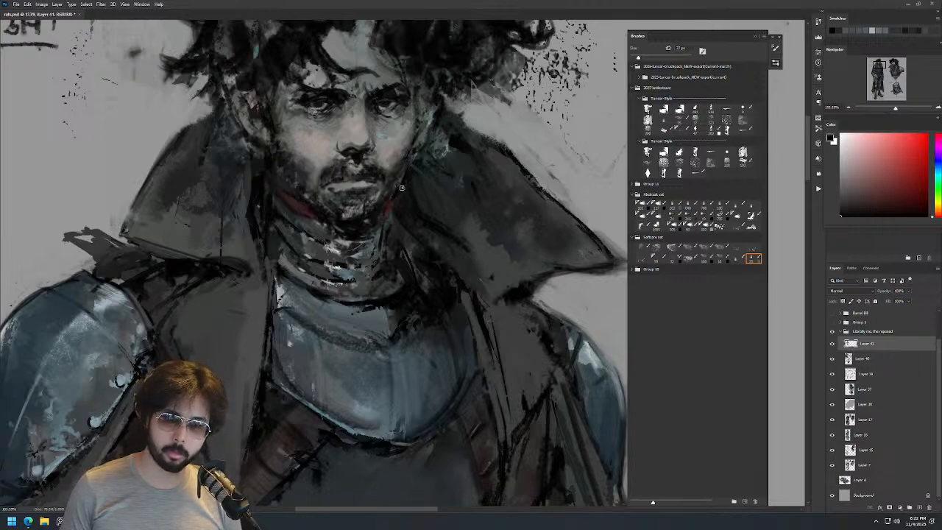
{"action": "left_click_drag", "start_coordinate": [450, 154], "coordinate": [430, 203]}
{"action": "left_click_drag", "start_coordinate": [431, 145], "coordinate": [453, 194]}
{"action": "left_click", "coordinate": [443, 231], "text": "alt"}
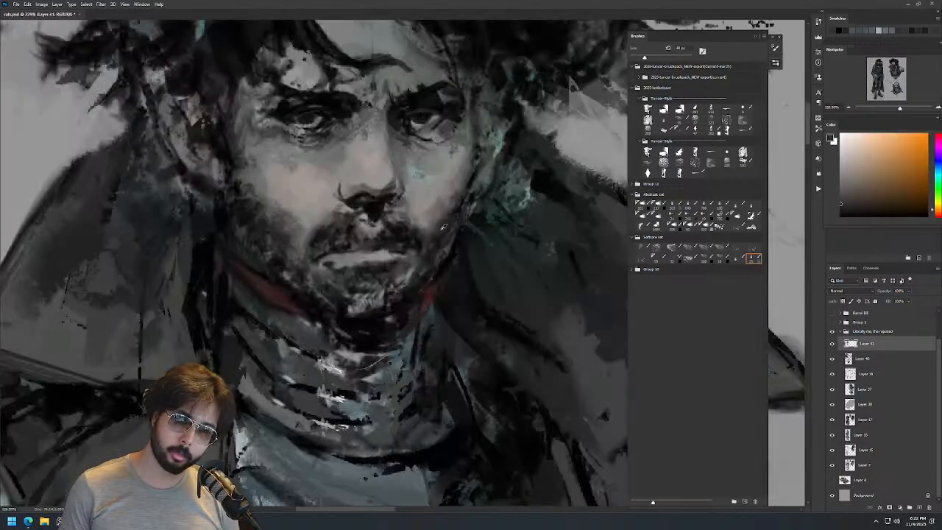
{"action": "left_click", "coordinate": [448, 224]}
{"action": "left_click", "coordinate": [444, 240], "text": "alt"}
Repaint the coat's raised collar and upper lapel beside the neck with sampled dark greys and a large brush.
{"action": "left_click_drag", "start_coordinate": [498, 174], "coordinate": [439, 56]}
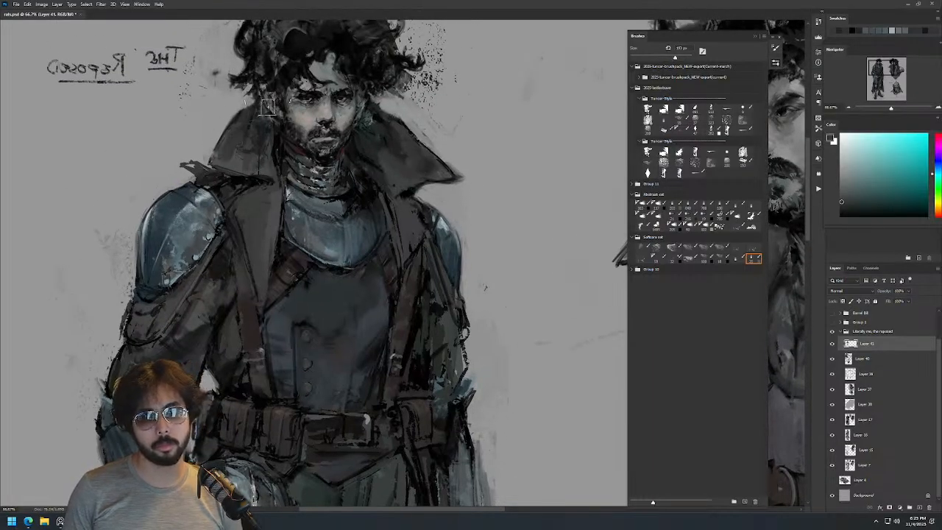
{"action": "key", "text": "ctrl+minus"}
{"action": "key", "text": "ctrl+minus"}
{"action": "scroll", "coordinate": [375, 147], "scroll_direction": "down", "scroll_amount": 2}
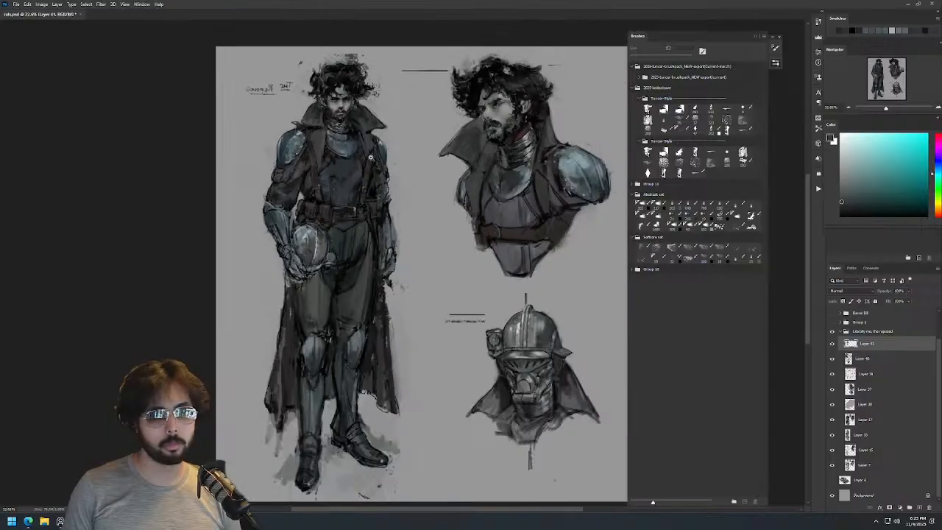
{"action": "left_click_drag", "start_coordinate": [321, 132], "coordinate": [368, 132]}
{"action": "left_click", "coordinate": [299, 106], "text": "alt"}
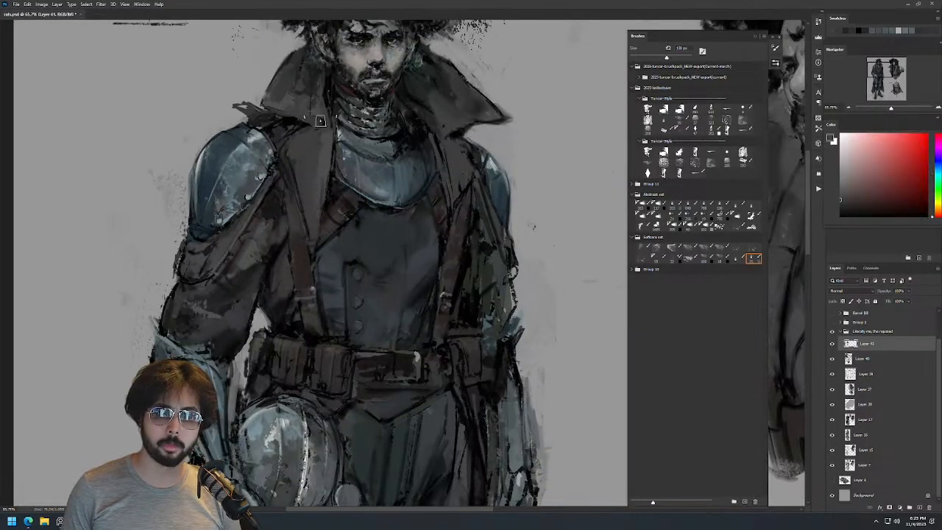
{"action": "left_click", "coordinate": [326, 117], "text": "alt"}
Add black accents around the coat's collar and lapel with a reduced brush, and sample a dark grey from the coat.
{"action": "key", "text": "["}
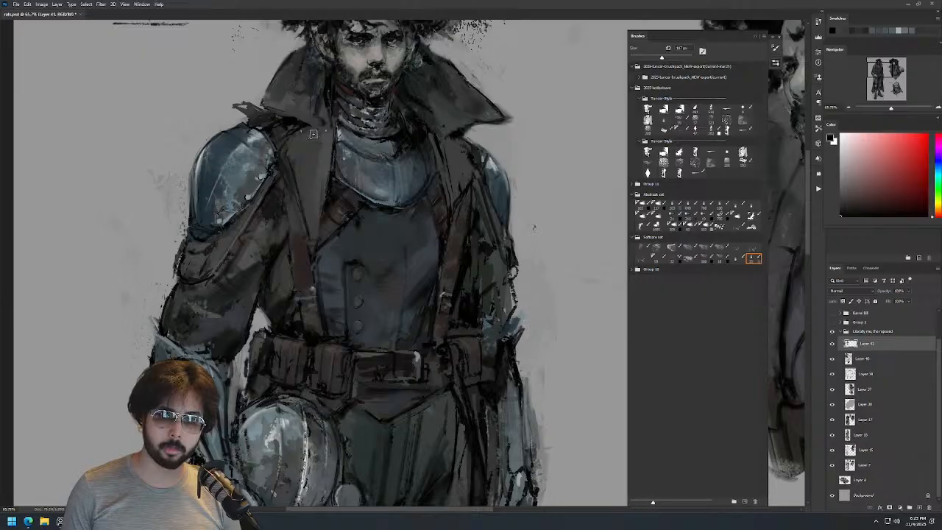
{"action": "key", "text": "["}
{"action": "key", "text": "["}
{"action": "key", "text": "["}
{"action": "key", "text": "["}
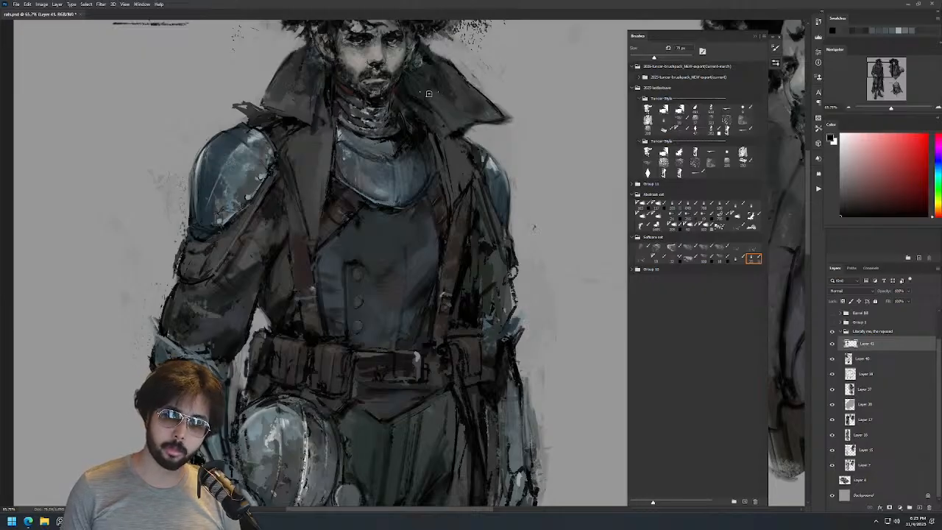
{"action": "mouse_move", "coordinate": [379, 107]}
{"action": "left_mouse_down"}
{"action": "mouse_move", "coordinate": [345, 108]}
{"action": "mouse_move", "coordinate": [394, 108]}
{"action": "left_mouse_up"}
{"action": "left_click", "coordinate": [423, 156], "text": "alt"}
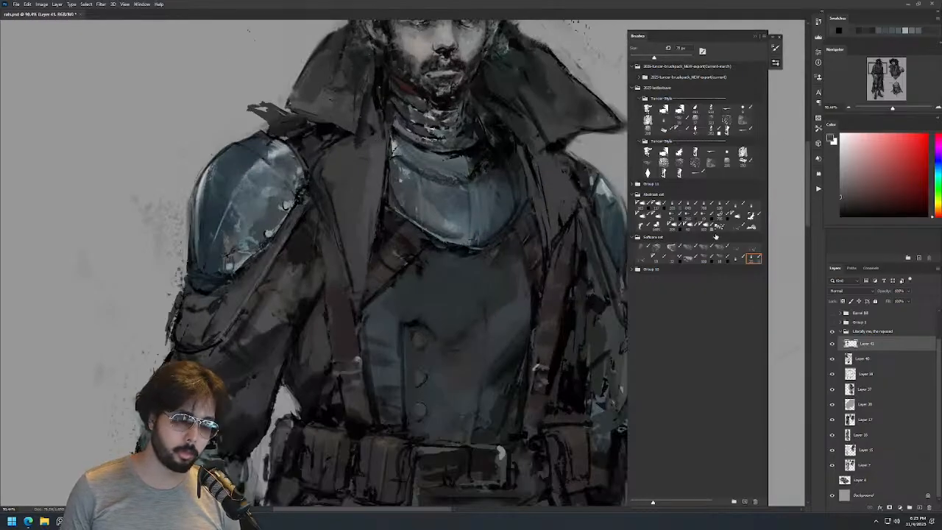
Try out several textured brushes with test strokes on the empty background beside the figure.
{"action": "left_click", "coordinate": [721, 257]}
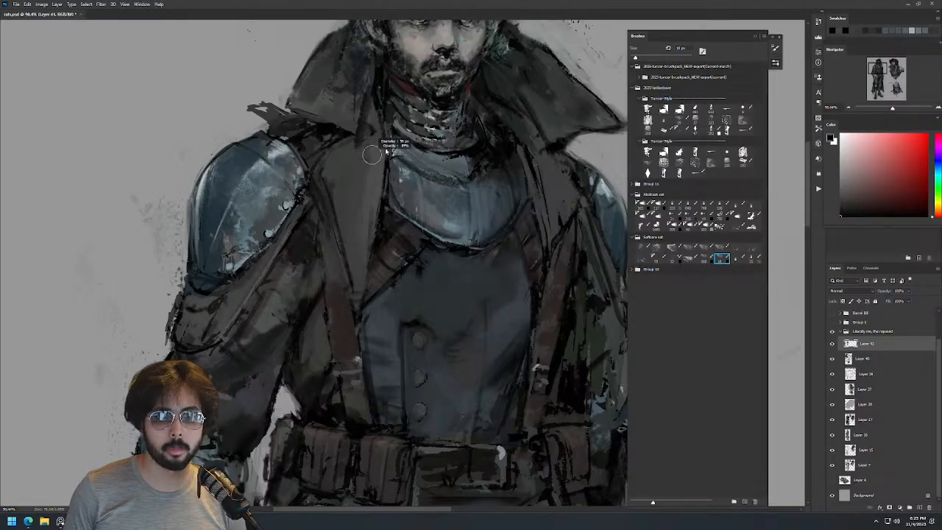
{"action": "mouse_move", "coordinate": [184, 73]}
{"action": "left_mouse_down"}
{"action": "mouse_move", "coordinate": [167, 123]}
{"action": "mouse_move", "coordinate": [231, 84]}
{"action": "mouse_move", "coordinate": [222, 100]}
{"action": "left_mouse_up"}
{"action": "key", "text": "ctrl+z"}
{"action": "left_click", "coordinate": [689, 258]}
{"action": "key", "text": "ctrl+z"}
{"action": "left_click", "coordinate": [739, 248]}
{"action": "left_click_drag", "start_coordinate": [172, 76], "coordinate": [222, 99]}
{"action": "key", "text": "ctrl+z"}
{"action": "left_click", "coordinate": [720, 248]}
{"action": "left_click_drag", "start_coordinate": [219, 52], "coordinate": [200, 116]}
{"action": "key", "text": "ctrl+z"}
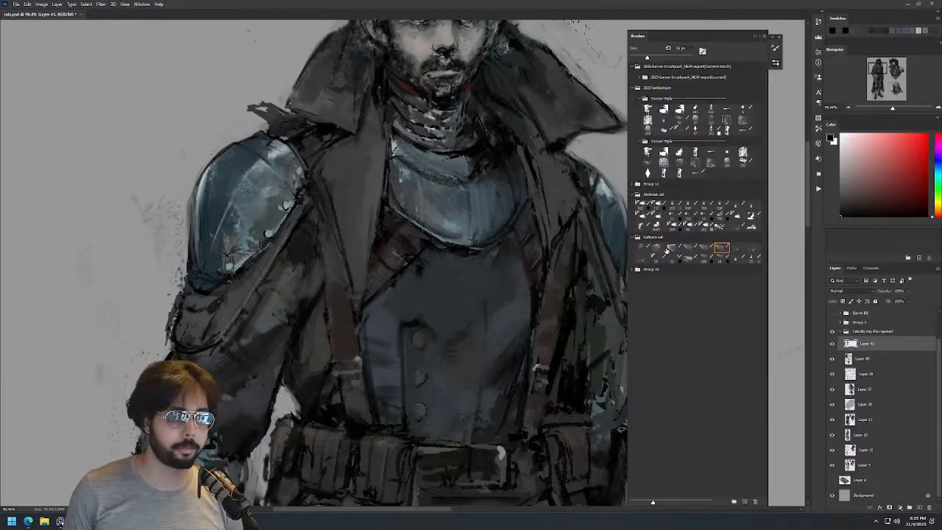
Refine the collar and lapel edges beside the neck with a different textured brush at a small size.
{"action": "left_click", "coordinate": [674, 248]}
{"action": "left_click", "coordinate": [370, 132], "text": "alt"}
{"action": "right_click", "coordinate": [371, 132], "text": "alt"}
{"action": "right_click", "coordinate": [373, 108], "text": "alt"}
{"action": "left_click", "coordinate": [373, 100], "text": "alt"}
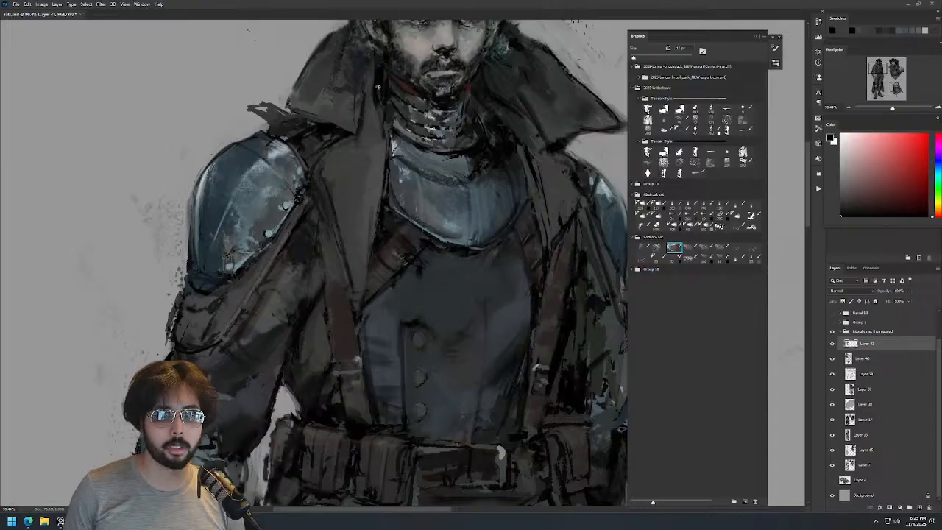
{"action": "left_click_drag", "start_coordinate": [368, 65], "coordinate": [316, 66]}
{"action": "mouse_move", "coordinate": [406, 59]}
{"action": "left_mouse_down"}
{"action": "mouse_move", "coordinate": [433, 67]}
{"action": "mouse_move", "coordinate": [453, 138]}
{"action": "left_mouse_up"}
Try out an enlarged textured brush with test strokes on the empty background beside the shoulder armour, undoing each one.
{"action": "right_click", "coordinate": [437, 98], "text": "alt"}
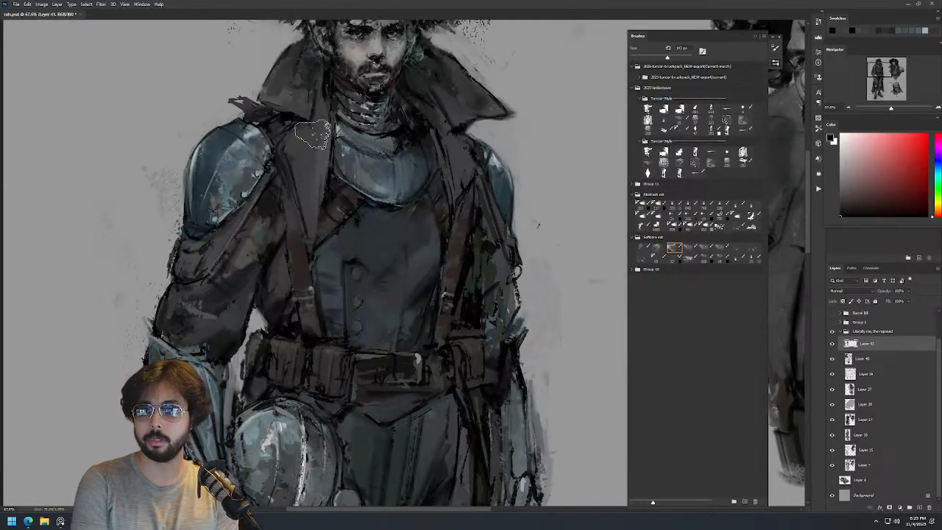
{"action": "mouse_move", "coordinate": [153, 96]}
{"action": "left_mouse_down"}
{"action": "mouse_move", "coordinate": [155, 122]}
{"action": "mouse_move", "coordinate": [176, 120]}
{"action": "left_mouse_up"}
{"action": "key", "text": "ctrl+z"}
{"action": "right_click", "coordinate": [164, 91], "text": "alt"}
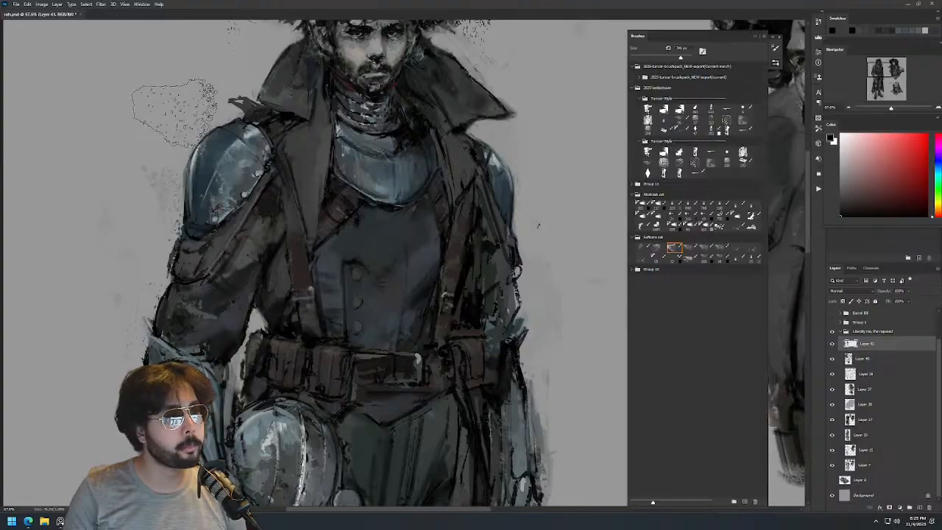
{"action": "mouse_move", "coordinate": [83, 89]}
{"action": "left_mouse_down"}
{"action": "mouse_move", "coordinate": [95, 126]}
{"action": "mouse_move", "coordinate": [114, 117]}
{"action": "left_mouse_up"}
{"action": "key", "text": "ctrl+z"}
Darken the coat's raised collar and the area below the neck with broad black strokes of a large textured brush.
{"action": "right_click", "coordinate": [269, 95], "text": "alt"}
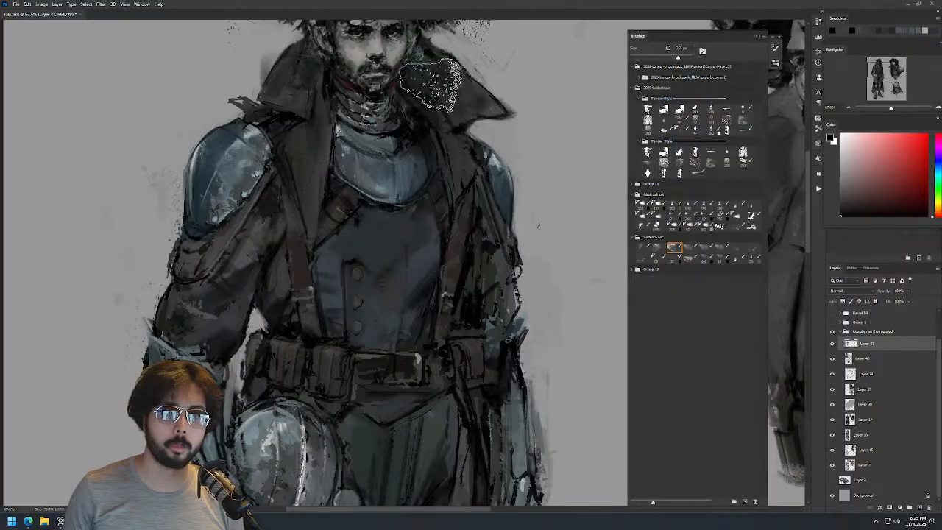
{"action": "left_click_drag", "start_coordinate": [432, 90], "coordinate": [439, 154]}
{"action": "mouse_move", "coordinate": [394, 127]}
{"action": "left_mouse_down"}
{"action": "mouse_move", "coordinate": [442, 99]}
{"action": "mouse_move", "coordinate": [337, 130]}
{"action": "left_mouse_up"}
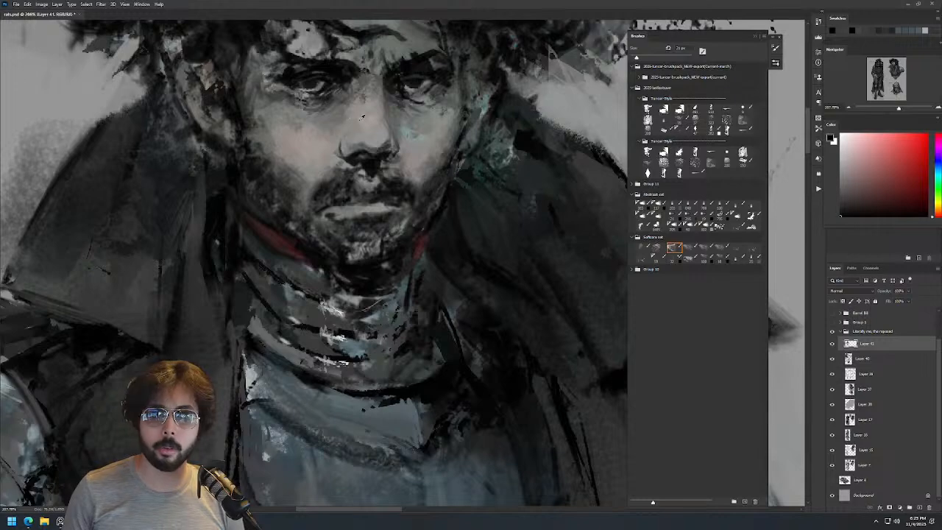
Sample the skin tone from the nose and flip the whole canvas horizontally.
{"action": "left_click", "coordinate": [367, 113], "text": "alt"}
{"action": "key", "text": "ctrl+0"}
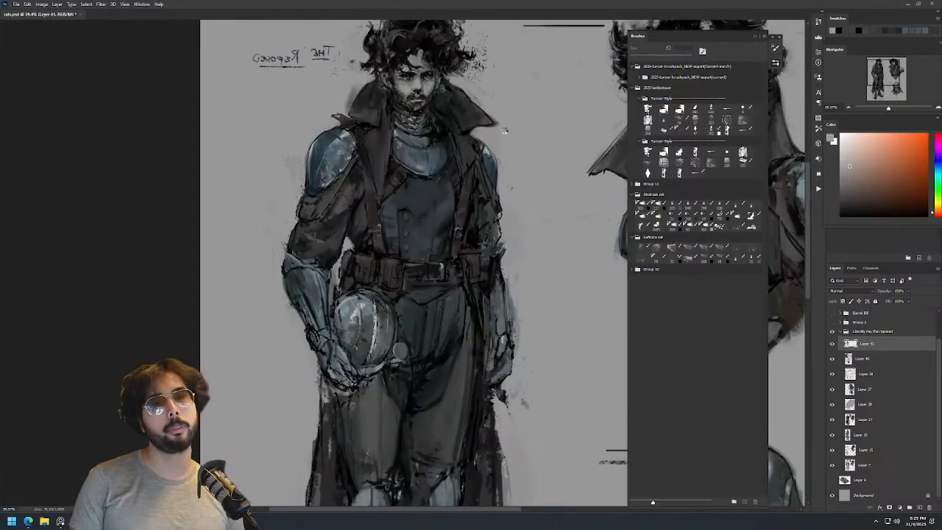
{"action": "key", "text": "ctrl+shift+h"}
{"action": "left_click_drag", "start_coordinate": [487, 156], "coordinate": [161, 145]}
{"action": "mouse_move", "coordinate": [441, 72]}
{"action": "left_mouse_down"}
{"action": "mouse_move", "coordinate": [372, 72]}
{"action": "mouse_move", "coordinate": [449, 100]}
{"action": "mouse_move", "coordinate": [486, 100]}
{"action": "left_mouse_up"}
Brush a dark grey sampled from the coat onto the upper sleeve and reduce the brush size considerably.
{"action": "left_click", "coordinate": [468, 225], "text": "alt"}
{"action": "mouse_move", "coordinate": [462, 203]}
{"action": "left_mouse_down"}
{"action": "mouse_move", "coordinate": [478, 221]}
{"action": "mouse_move", "coordinate": [480, 208]}
{"action": "left_mouse_up"}
{"action": "key", "text": "["}
{"action": "key", "text": "["}
{"action": "key", "text": "["}
{"action": "key", "text": "["}
{"action": "key", "text": "["}
{"action": "key", "text": "["}
{"action": "key", "text": "["}
{"action": "key", "text": "["}
{"action": "key", "text": "["}
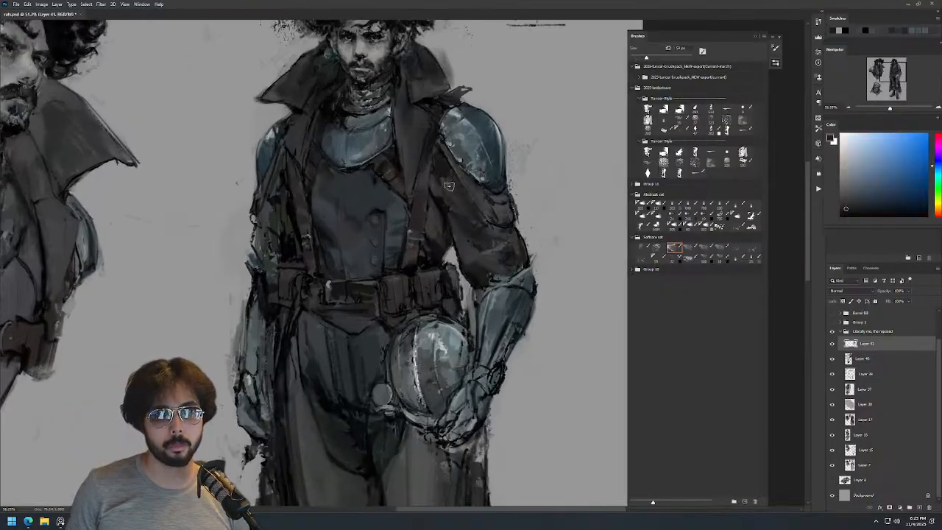
Reset the colour to black and paint dark fold accents across the upper sleeve below the shoulder armour.
{"action": "key", "text": "d"}
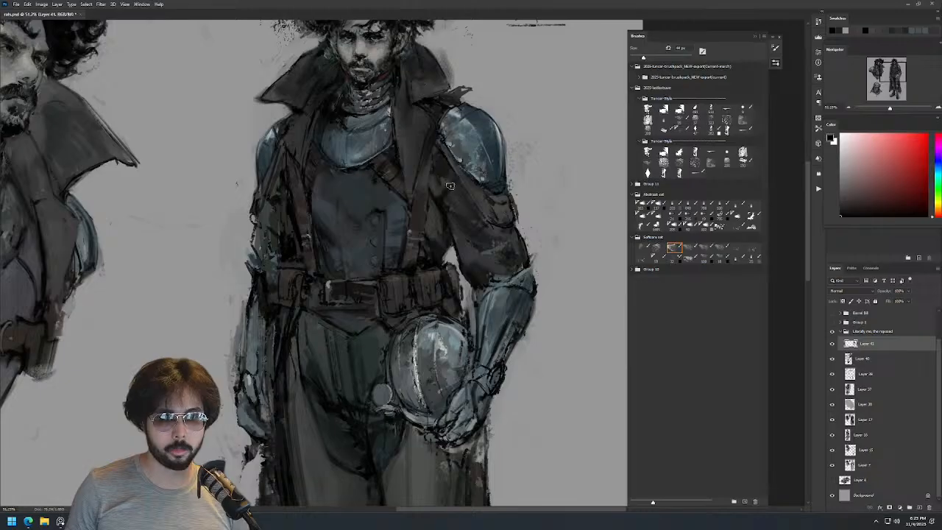
{"action": "key", "text": "z"}
{"action": "mouse_move", "coordinate": [463, 188]}
{"action": "left_mouse_down"}
{"action": "mouse_move", "coordinate": [412, 188]}
{"action": "mouse_move", "coordinate": [478, 188]}
{"action": "left_mouse_up"}
{"action": "key", "text": "b"}
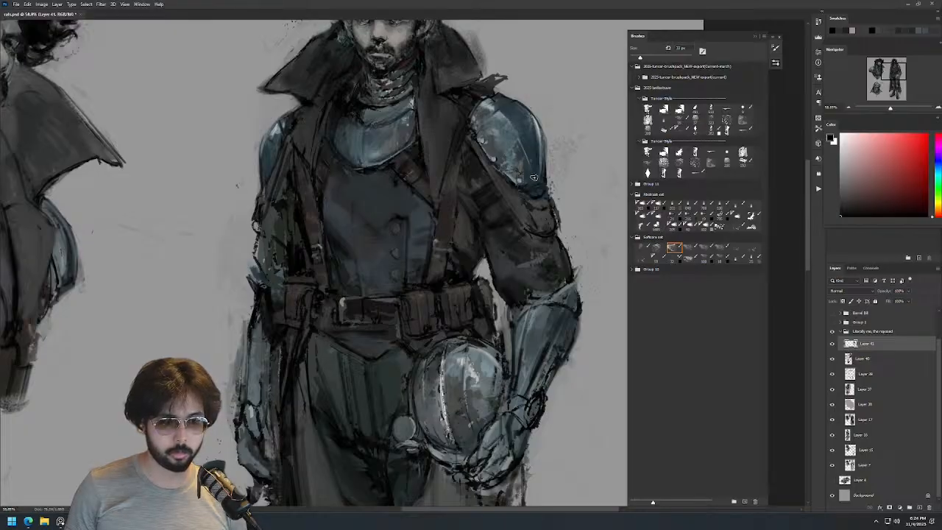
{"action": "scroll", "coordinate": [530, 178], "scroll_direction": "down", "scroll_amount": 3}
{"action": "scroll", "coordinate": [486, 162], "scroll_direction": "up", "scroll_amount": 3}
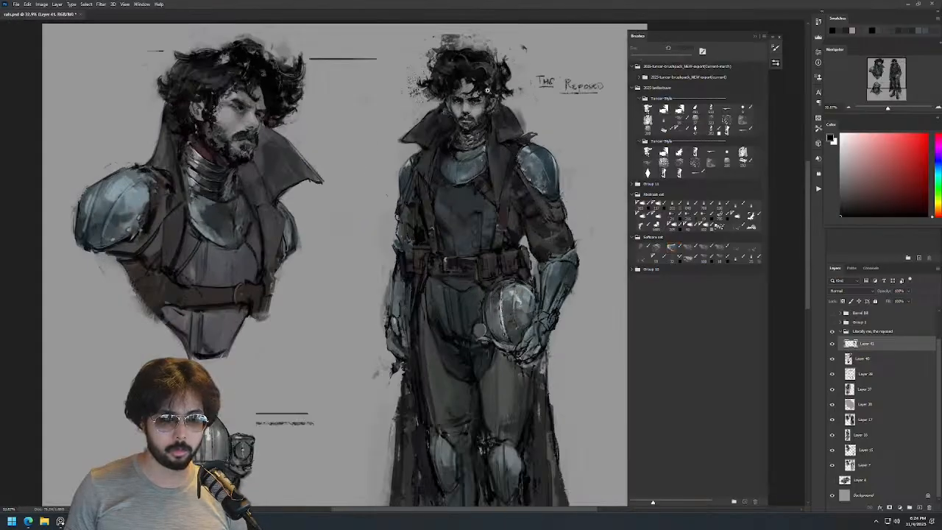
{"action": "scroll", "coordinate": [515, 111], "scroll_direction": "up", "scroll_amount": 3}
Touch up the eye area of the full-body figure's face with sampled dark tones and a small brush.
{"action": "left_click", "coordinate": [399, 130], "text": "alt"}
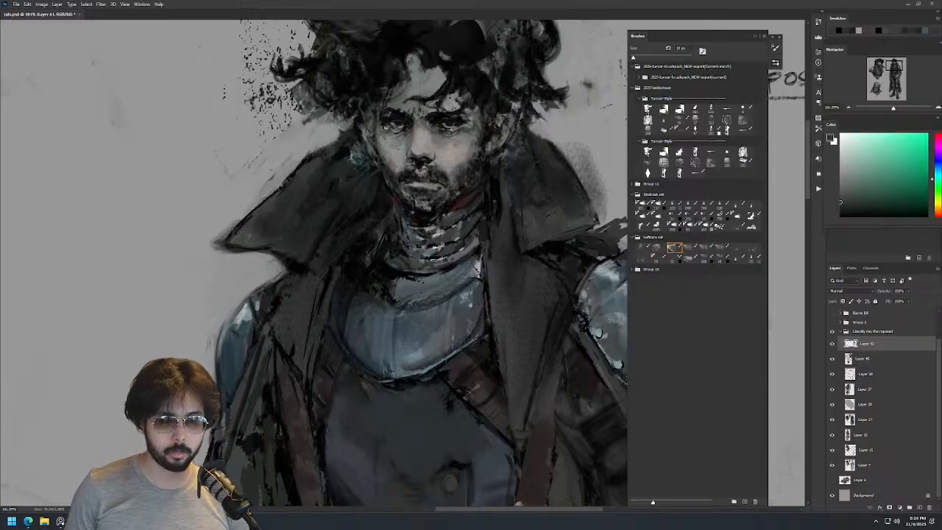
{"action": "left_click", "coordinate": [389, 128], "text": "alt"}
{"action": "right_click", "coordinate": [450, 125], "text": "alt"}
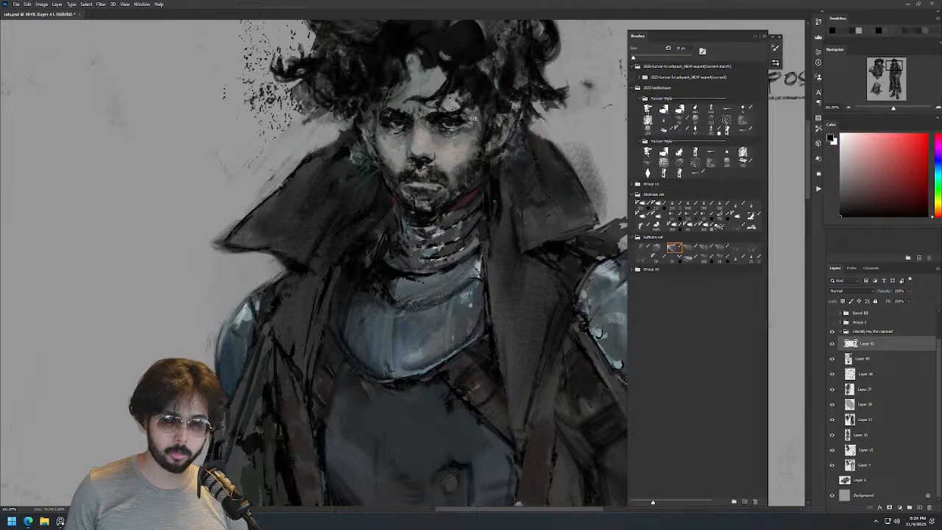
{"action": "scroll", "coordinate": [459, 120], "scroll_direction": "down", "scroll_amount": 4}
{"action": "scroll", "coordinate": [519, 122], "scroll_direction": "down", "scroll_amount": 2}
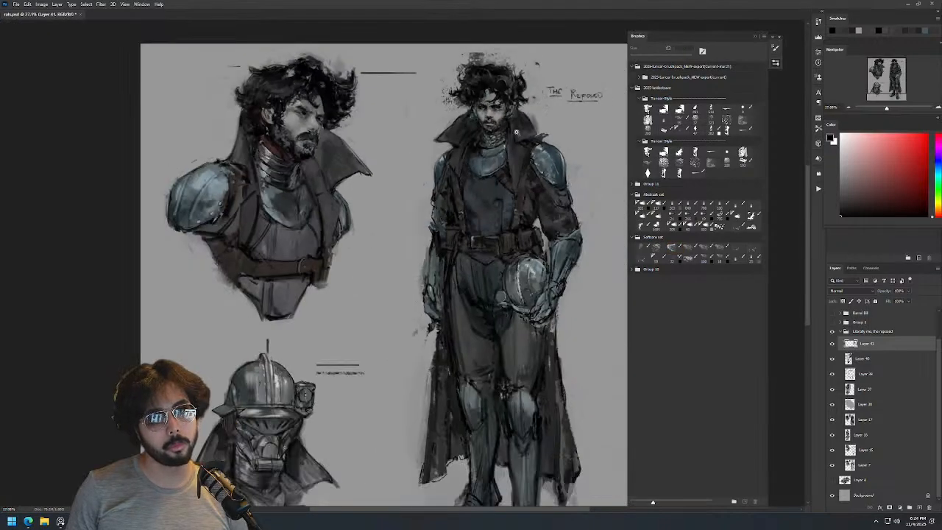
Refine the moustache, mouth and bearded jaw with greys sampled from the beard and a small textured brush.
{"action": "scroll", "coordinate": [518, 121], "scroll_direction": "up", "scroll_amount": 6}
{"action": "left_click_drag", "start_coordinate": [553, 91], "coordinate": [566, 91]}
{"action": "left_click", "coordinate": [500, 176], "text": "alt"}
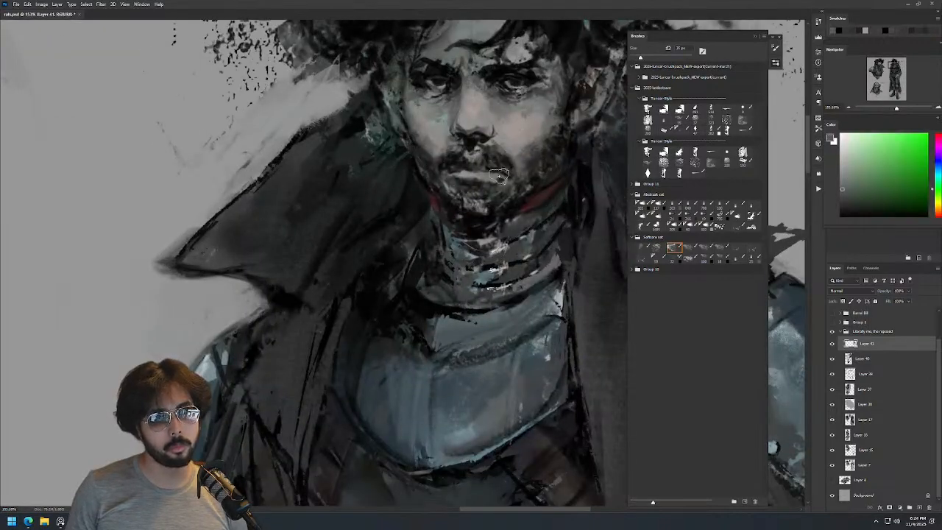
{"action": "left_click", "coordinate": [506, 175], "text": "alt"}
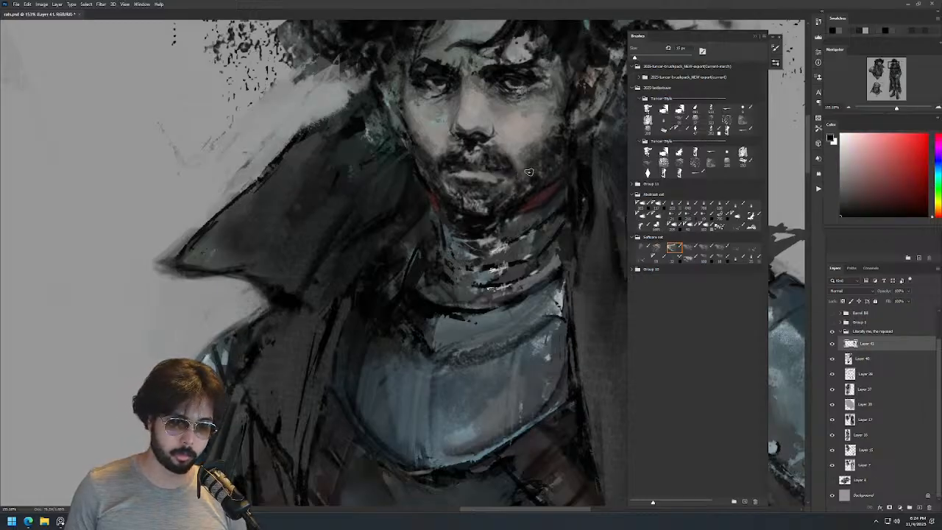
{"action": "left_click", "coordinate": [519, 178], "text": "alt"}
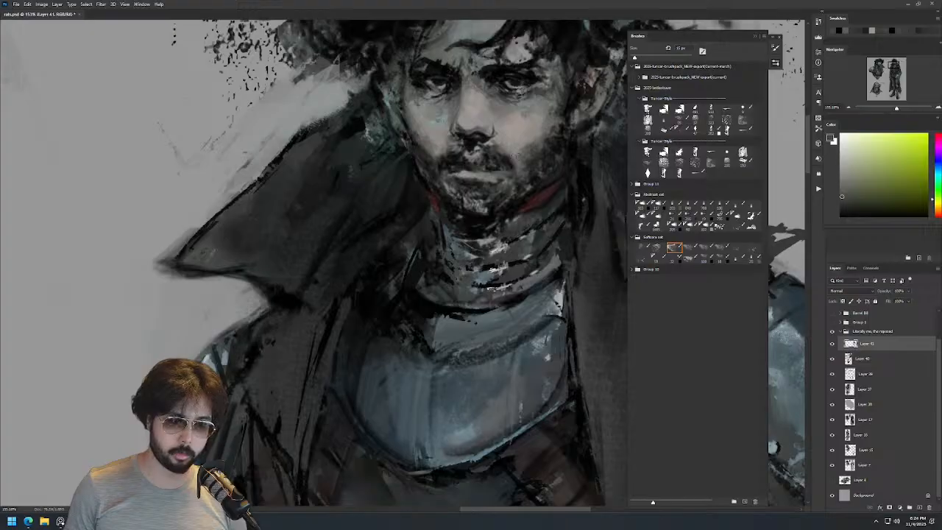
{"action": "left_click", "coordinate": [506, 172], "text": "alt"}
Paint dark accents down the coat beside the thigh with a sampled tone, and reset the colour to black.
{"action": "left_click_drag", "start_coordinate": [519, 172], "coordinate": [430, 172]}
{"action": "left_click_drag", "start_coordinate": [534, 197], "coordinate": [419, 152]}
{"action": "mouse_move", "coordinate": [454, 70]}
{"action": "left_mouse_down"}
{"action": "mouse_move", "coordinate": [431, 109]}
{"action": "mouse_move", "coordinate": [422, 199]}
{"action": "left_mouse_up"}
{"action": "mouse_move", "coordinate": [406, 235]}
{"action": "left_mouse_down"}
{"action": "mouse_move", "coordinate": [417, 229]}
{"action": "mouse_move", "coordinate": [408, 247]}
{"action": "mouse_move", "coordinate": [428, 267]}
{"action": "mouse_move", "coordinate": [395, 263]}
{"action": "left_mouse_up"}
{"action": "left_click", "coordinate": [391, 280], "text": "alt"}
{"action": "key", "text": "d"}
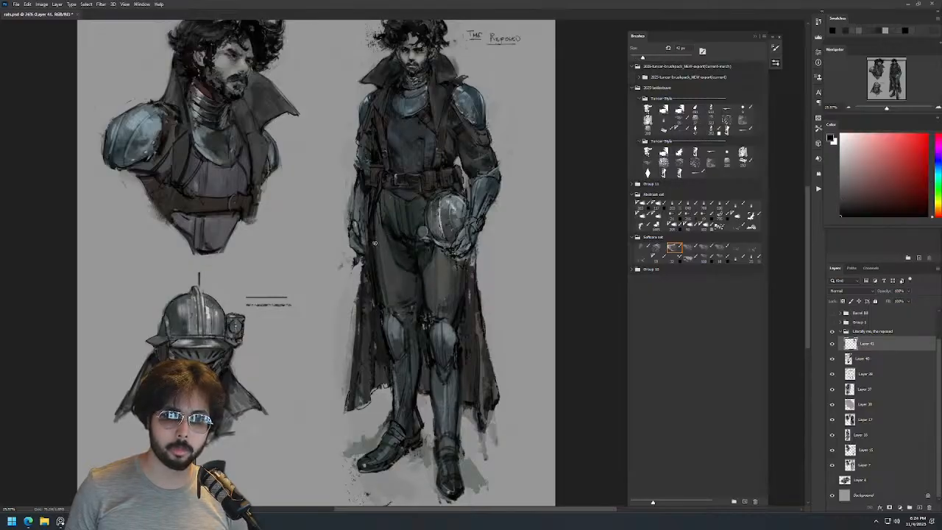
Add a black stroke above the belt and clean up the gap between arm and torso with sampled greys.
{"action": "left_click_drag", "start_coordinate": [400, 161], "coordinate": [419, 160]}
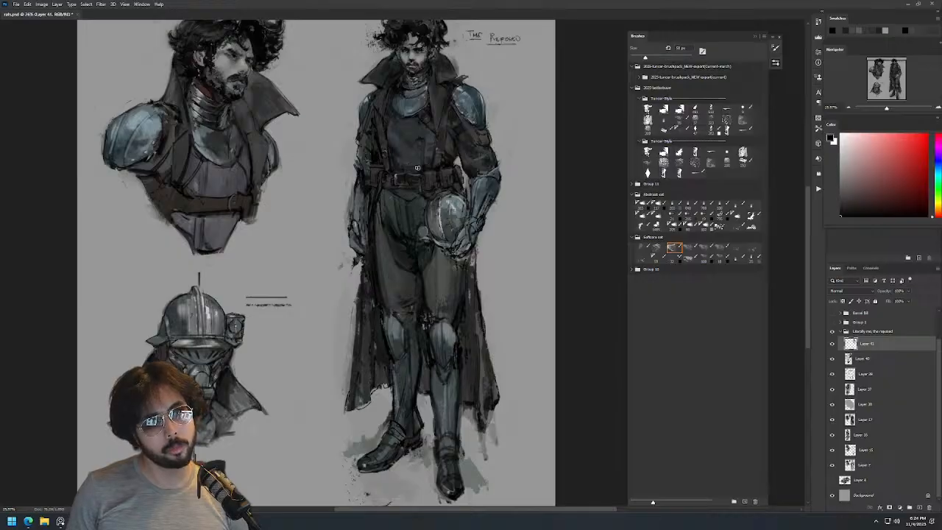
{"action": "left_click", "coordinate": [473, 162], "text": "alt"}
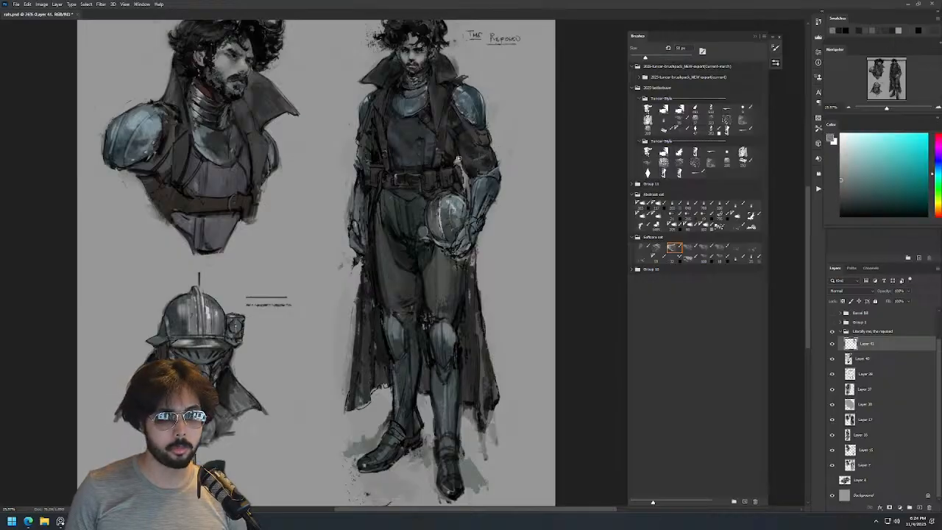
{"action": "left_click", "coordinate": [462, 177], "text": "alt"}
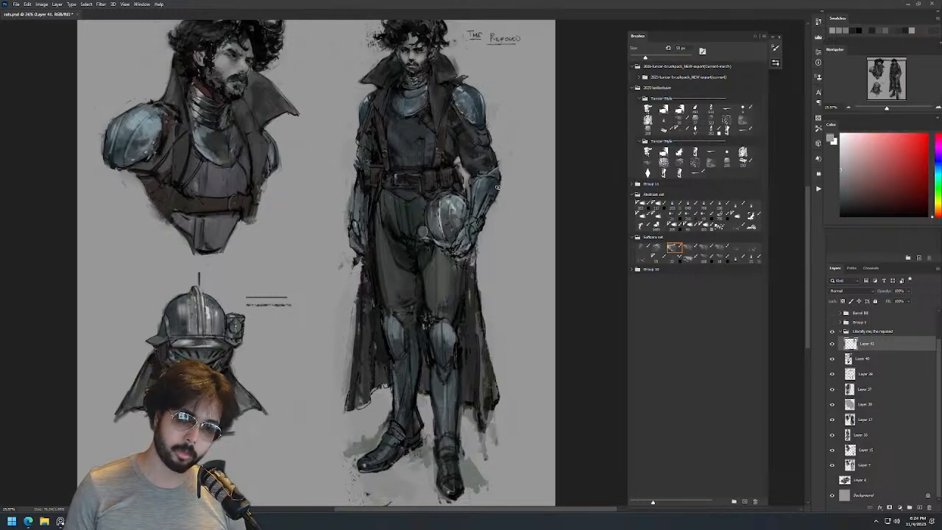
Lasso the forearm beside the held helmet, duplicate it to a new layer and reshape the copy with Warp.
{"action": "key", "text": "l"}
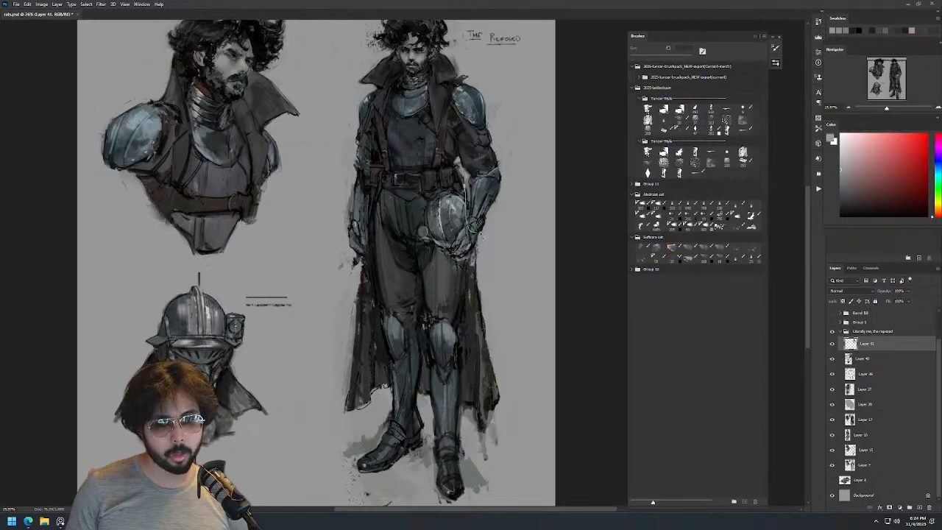
{"action": "key", "text": "ctrl+j"}
{"action": "key", "text": "ctrl+t"}
{"action": "right_click", "coordinate": [488, 170]}
{"action": "left_click", "coordinate": [502, 220]}
{"action": "left_click_drag", "start_coordinate": [483, 168], "coordinate": [492, 166]}
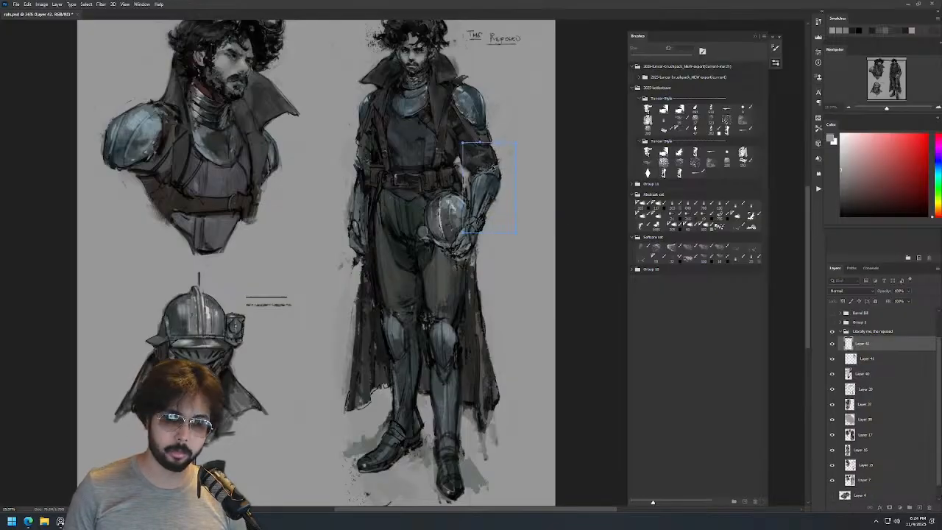
{"action": "key", "text": "Return"}
Flip the canvas, merge the warped forearm copy into the layer below and toggle the layer's visibility to compare.
{"action": "key", "text": "F2"}
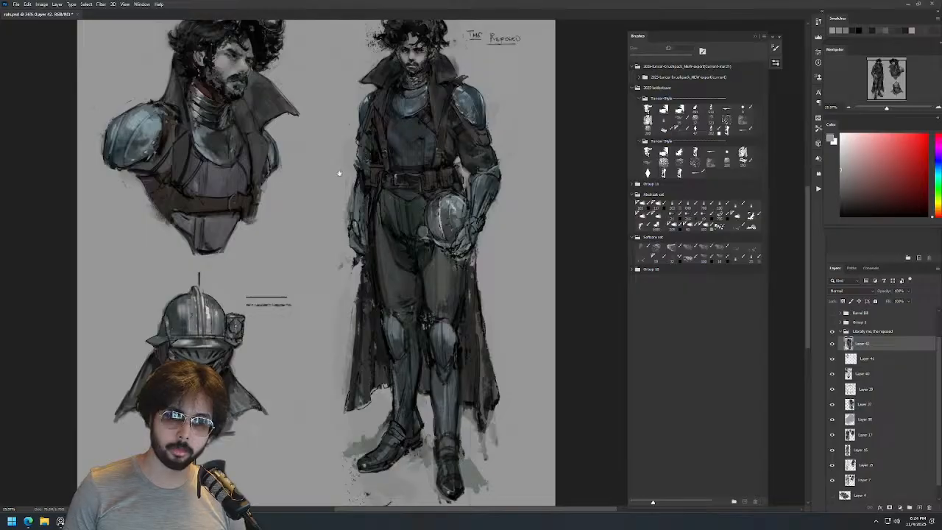
{"action": "key", "text": "ctrl+e"}
{"action": "left_click", "coordinate": [832, 343]}
{"action": "left_click", "coordinate": [832, 343]}
{"action": "scroll", "coordinate": [492, 204], "scroll_direction": "down", "scroll_amount": 3}
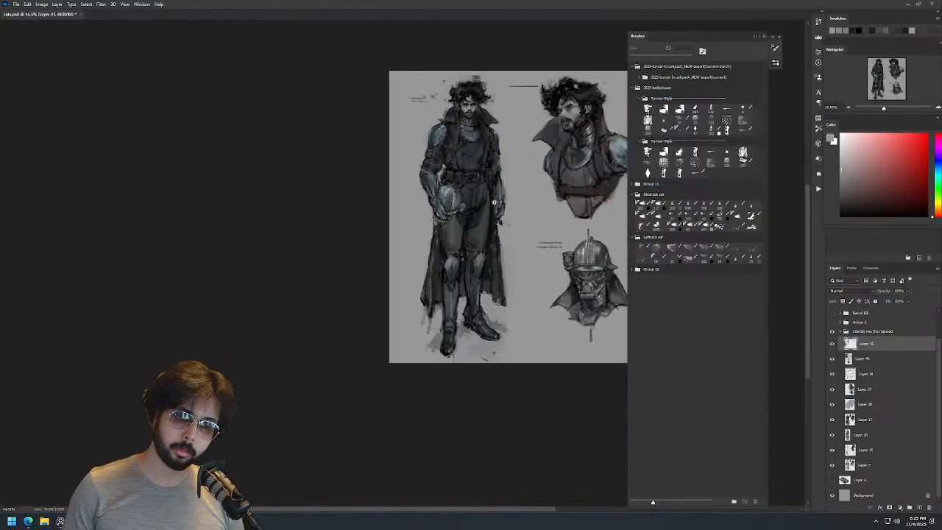
{"action": "scroll", "coordinate": [510, 158], "scroll_direction": "up", "scroll_amount": 1}
{"action": "scroll", "coordinate": [468, 89], "scroll_direction": "up", "scroll_amount": 5}
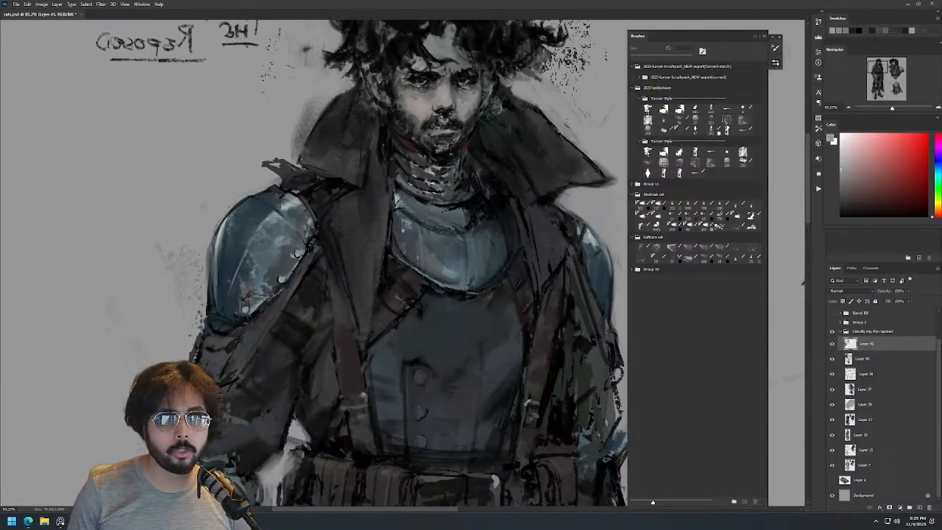
Lasso one side of the jaw, paste a merged copy as a new layer and reshape it with Warp.
{"action": "left_click_drag", "start_coordinate": [403, 148], "coordinate": [399, 116]}
{"action": "key", "text": "ctrl+shift+c"}
{"action": "key", "text": "ctrl+v"}
{"action": "key", "text": "ctrl+t"}
{"action": "right_click", "coordinate": [420, 140]}
{"action": "left_click", "coordinate": [441, 190]}
{"action": "key", "text": "Return"}
Show the rulers and warp the pasted jaw piece a second time.
{"action": "left_click_drag", "start_coordinate": [487, 115], "coordinate": [515, 111]}
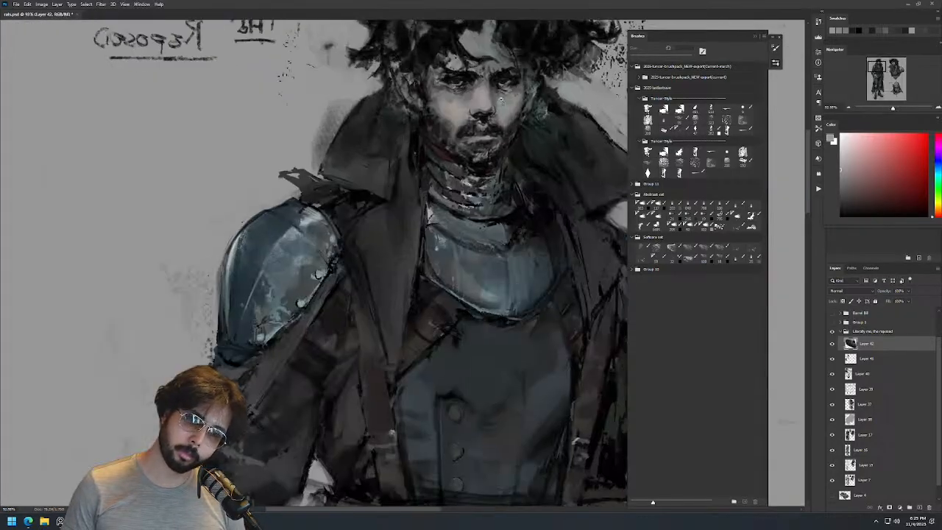
{"action": "key", "text": "ctrl+r"}
{"action": "key", "text": "ctrl+t"}
{"action": "right_click", "coordinate": [439, 137]}
{"action": "left_click", "coordinate": [449, 179]}
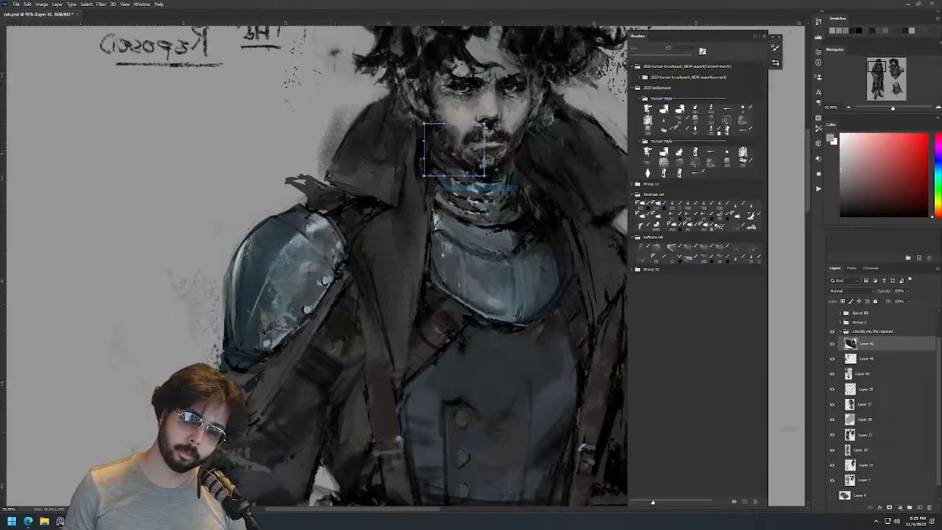
{"action": "key", "text": "Return"}
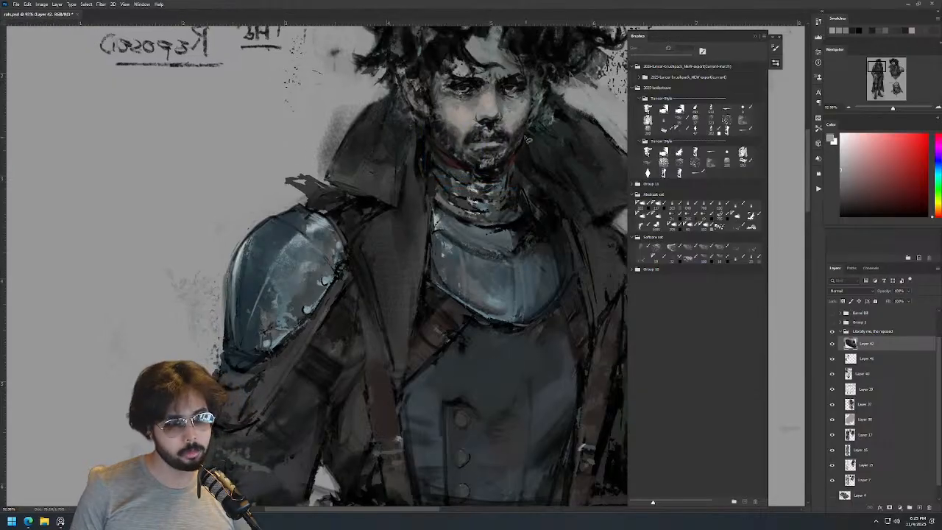
Duplicate the opposite side of the jaw and beard to a new layer and reshape it with Warp.
{"action": "key", "text": "ctrl+j"}
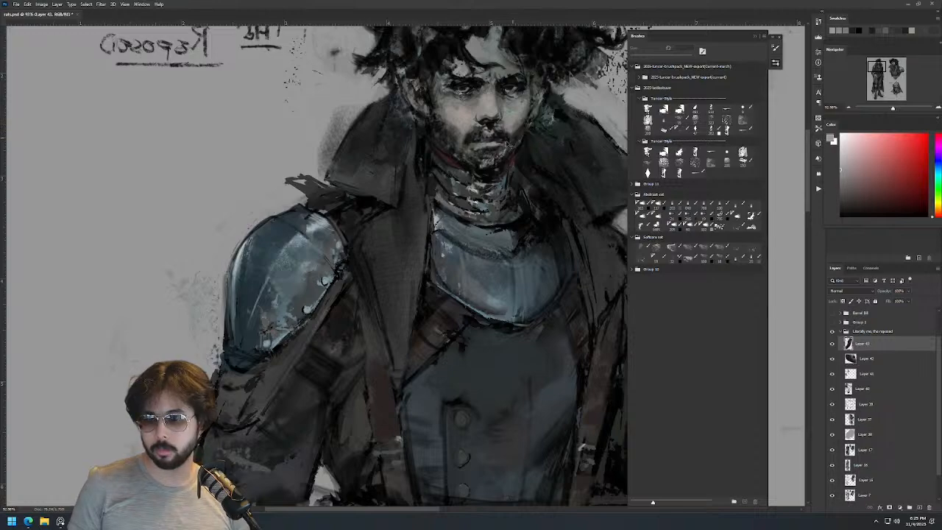
{"action": "key", "text": "ctrl+t"}
{"action": "right_click", "coordinate": [511, 144]}
{"action": "left_click", "coordinate": [521, 196]}
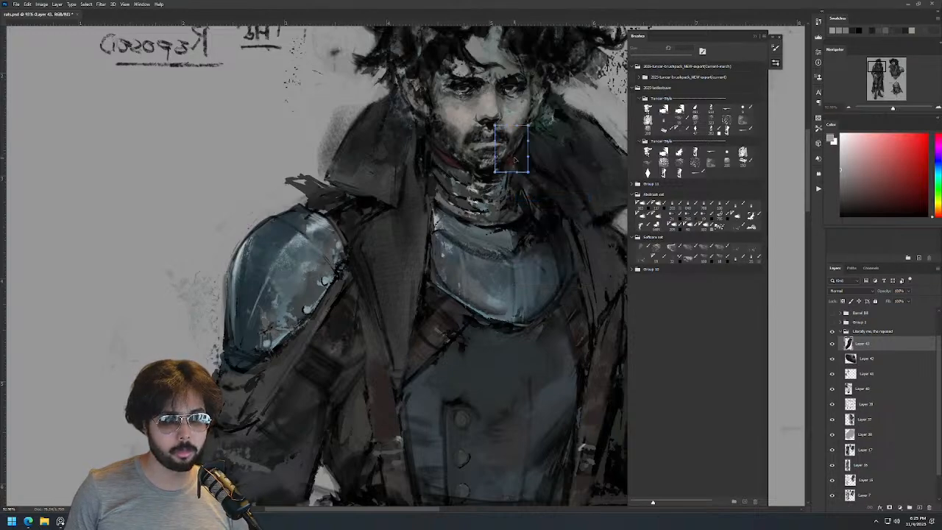
{"action": "key", "text": "Return"}
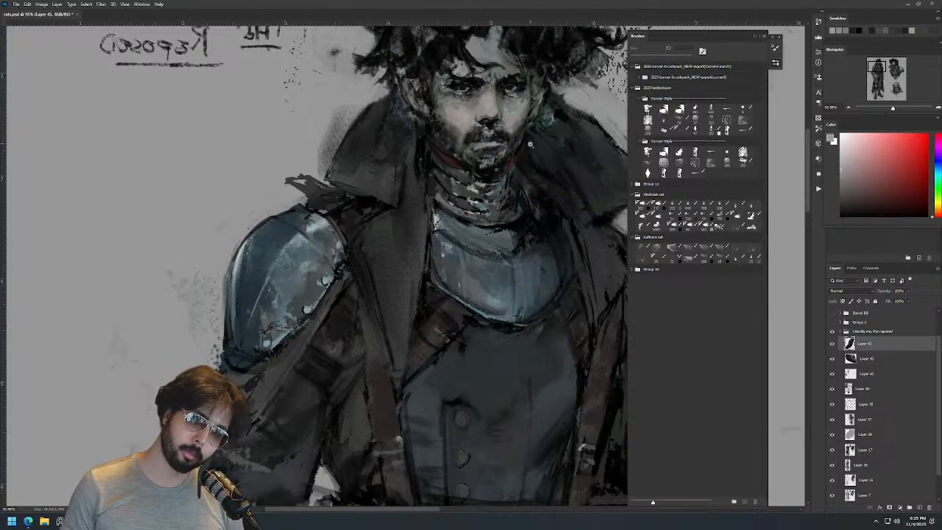
Apply another Warp to the copied jaw piece beside the coat's dark collar.
{"action": "key", "text": "ctrl+t"}
{"action": "right_click", "coordinate": [527, 147]}
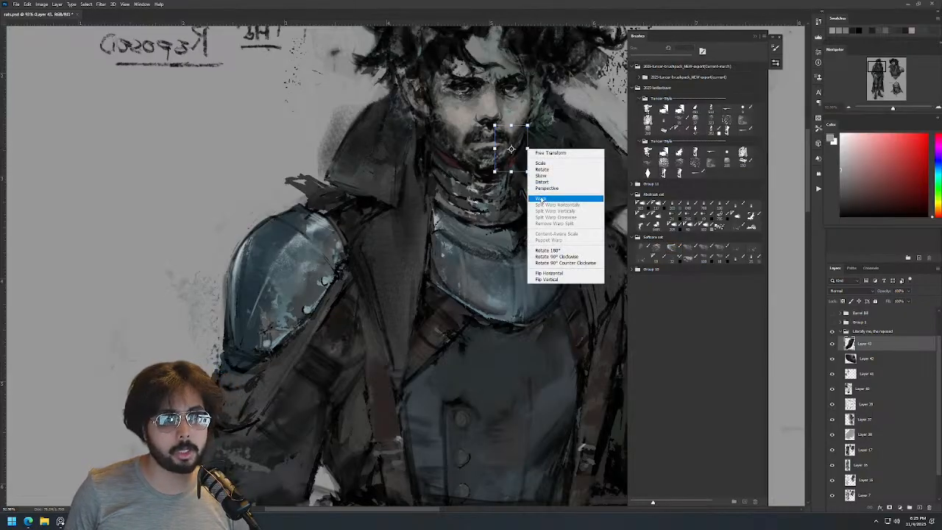
{"action": "left_click", "coordinate": [539, 199]}
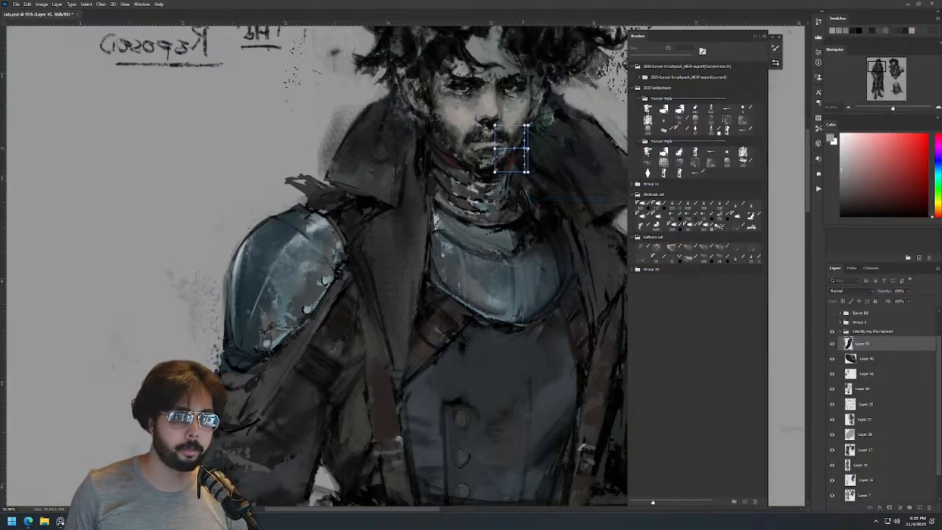
{"action": "key", "text": "Return"}
Flip the canvas back horizontally, merge both warped jaw layers down into the painting layer and compare by toggling visibility.
{"action": "scroll", "coordinate": [531, 174], "scroll_direction": "down", "scroll_amount": 5}
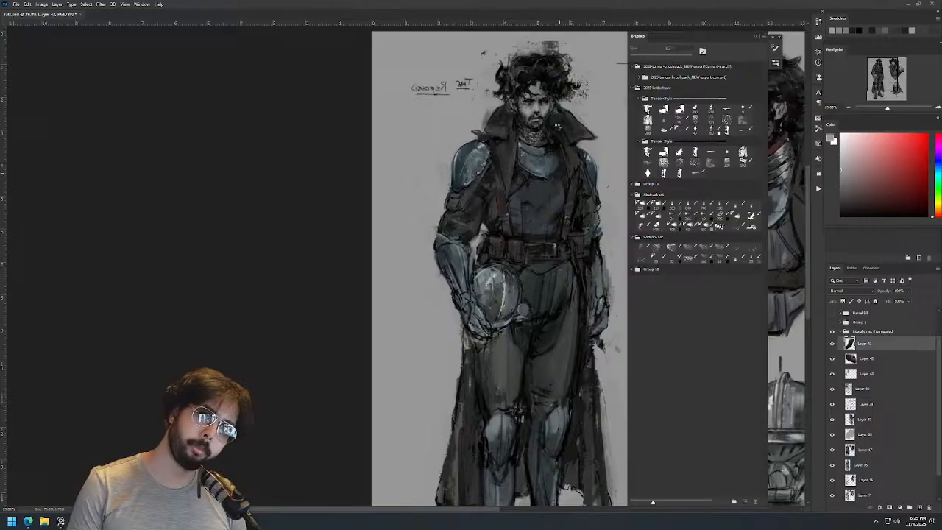
{"action": "key", "text": "ctrl+shift+h"}
{"action": "left_click_drag", "start_coordinate": [528, 213], "coordinate": [375, 201]}
{"action": "left_click_drag", "start_coordinate": [546, 125], "coordinate": [509, 134]}
{"action": "scroll", "coordinate": [509, 134], "scroll_direction": "up", "scroll_amount": 3}
{"action": "key", "text": "ctrl+e"}
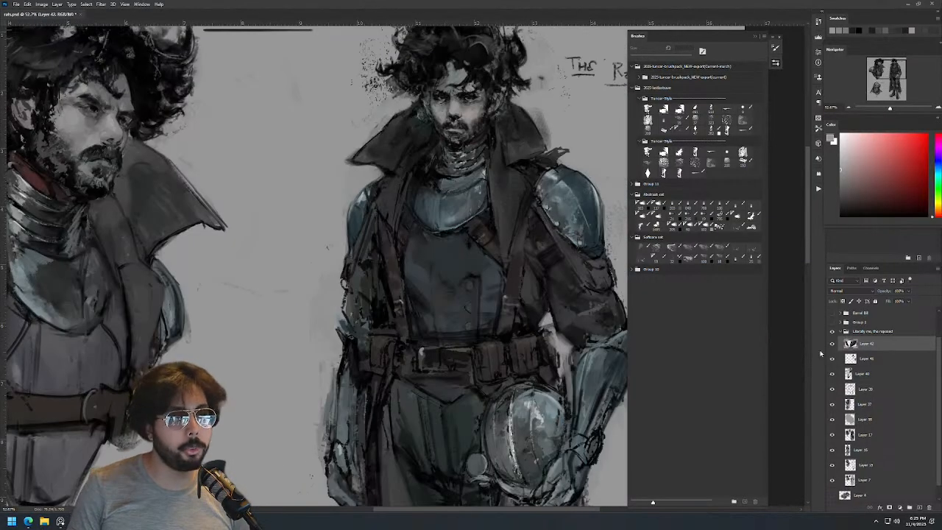
{"action": "left_click", "coordinate": [832, 343]}
{"action": "key", "text": "ctrl+e"}
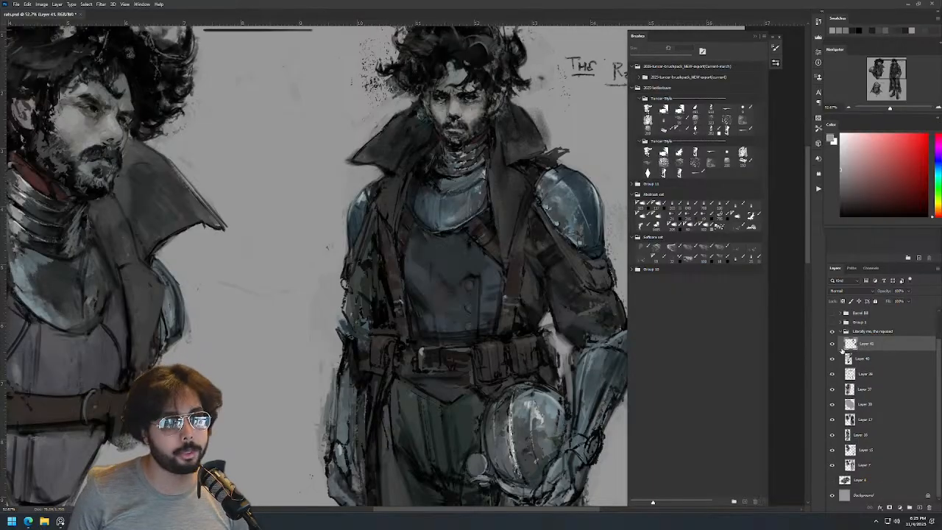
Select the full-body figure's lower face and beard and paste a merged copy of them onto a new layer.
{"action": "left_click", "coordinate": [832, 343]}
{"action": "left_click", "coordinate": [832, 343]}
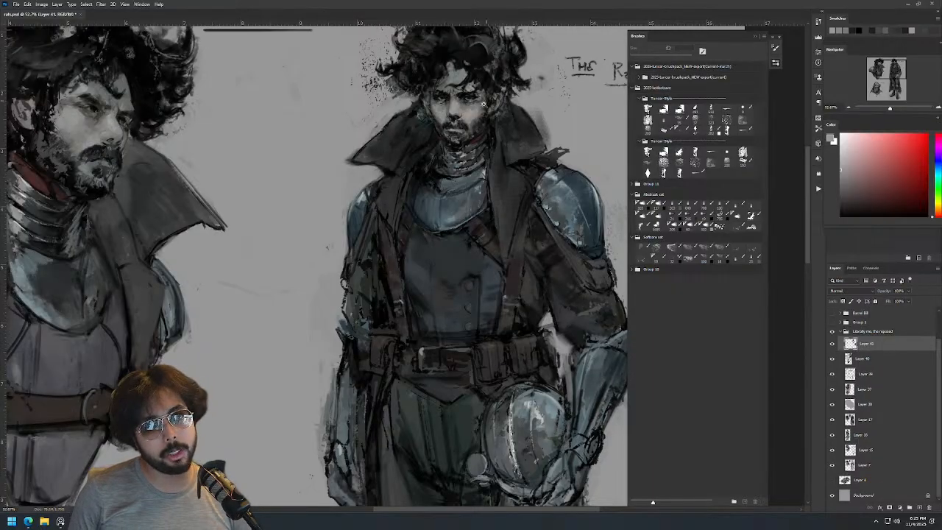
{"action": "scroll", "coordinate": [489, 96], "scroll_direction": "up", "scroll_amount": 3}
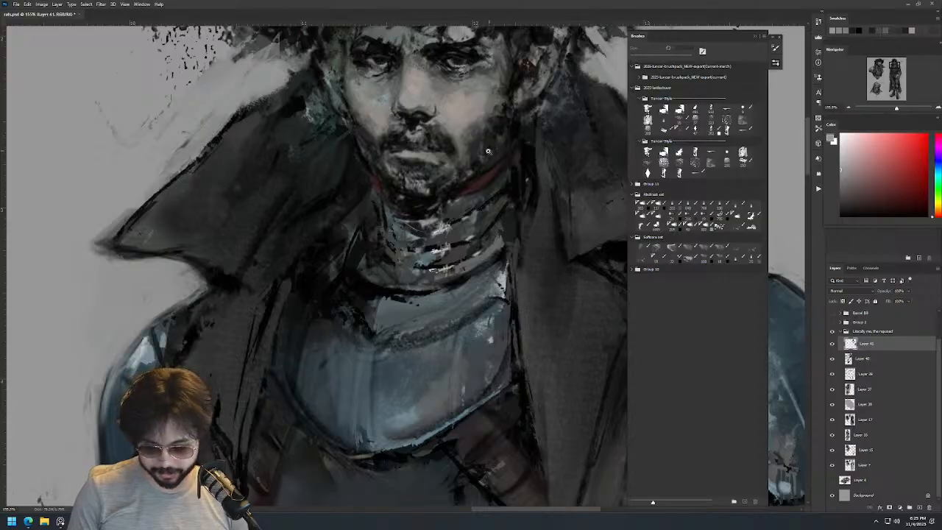
{"action": "left_click_drag", "start_coordinate": [494, 116], "coordinate": [459, 202]}
{"action": "left_click_drag", "start_coordinate": [378, 174], "coordinate": [376, 126]}
{"action": "key", "text": "ctrl+shift+c"}
{"action": "key", "text": "ctrl+v"}
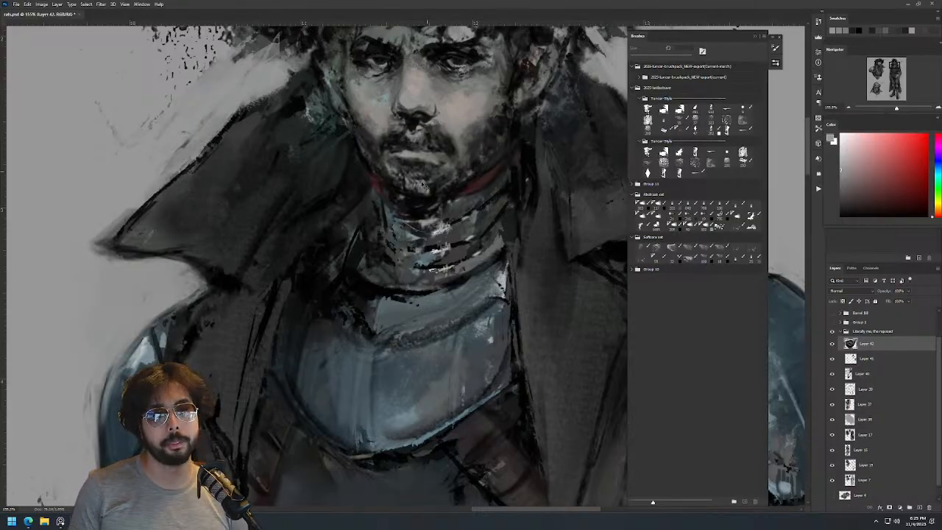
Reshape the copied lower face and beard with Warp.
{"action": "key", "text": "ctrl+t"}
{"action": "right_click", "coordinate": [423, 181]}
{"action": "left_click", "coordinate": [451, 234]}
{"action": "left_click_drag", "start_coordinate": [423, 182], "coordinate": [448, 149]}
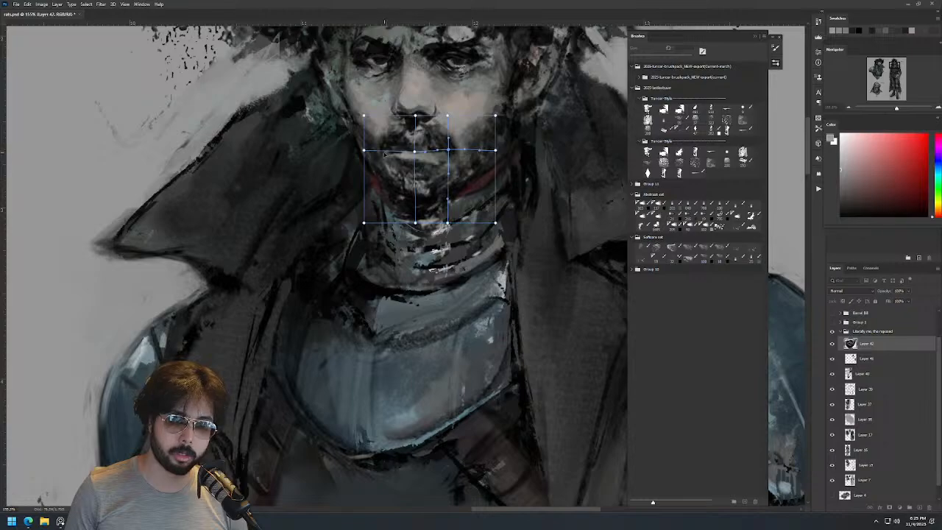
{"action": "left_click_drag", "start_coordinate": [365, 152], "coordinate": [365, 155]}
{"action": "key", "text": "Return"}
Duplicate the side of the jaw beside the ear and collar to its own layer and adjust it with Warp.
{"action": "key", "text": "z"}
{"action": "mouse_move", "coordinate": [461, 110]}
{"action": "left_mouse_down"}
{"action": "mouse_move", "coordinate": [467, 142]}
{"action": "mouse_move", "coordinate": [482, 133]}
{"action": "mouse_move", "coordinate": [506, 87]}
{"action": "mouse_move", "coordinate": [445, 181]}
{"action": "mouse_move", "coordinate": [497, 115]}
{"action": "left_mouse_up"}
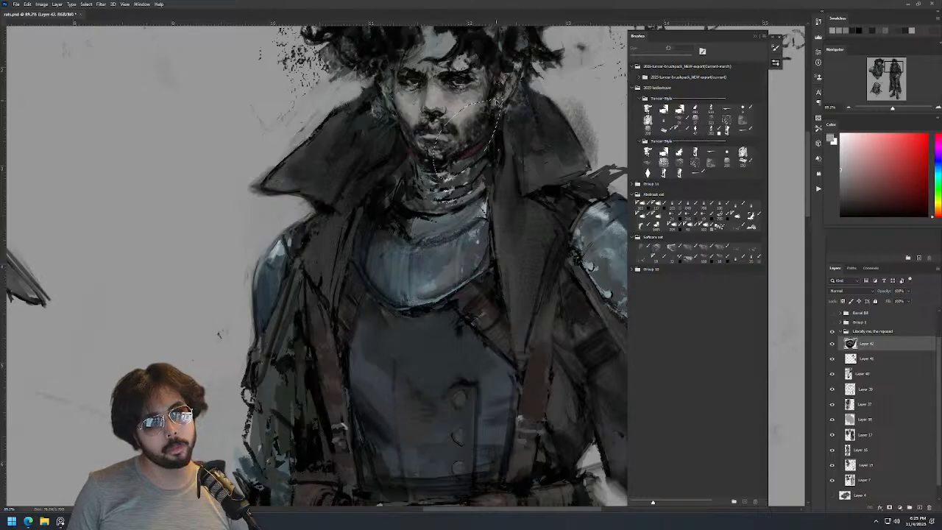
{"action": "key", "text": "ctrl+j"}
{"action": "key", "text": "ctrl+t"}
{"action": "right_click", "coordinate": [474, 135]}
{"action": "left_click", "coordinate": [489, 183]}
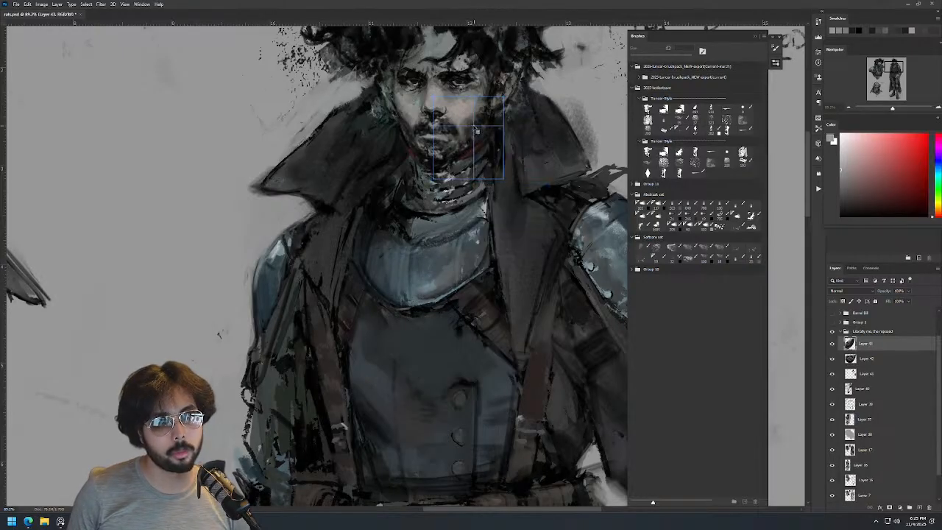
{"action": "key", "text": "Return"}
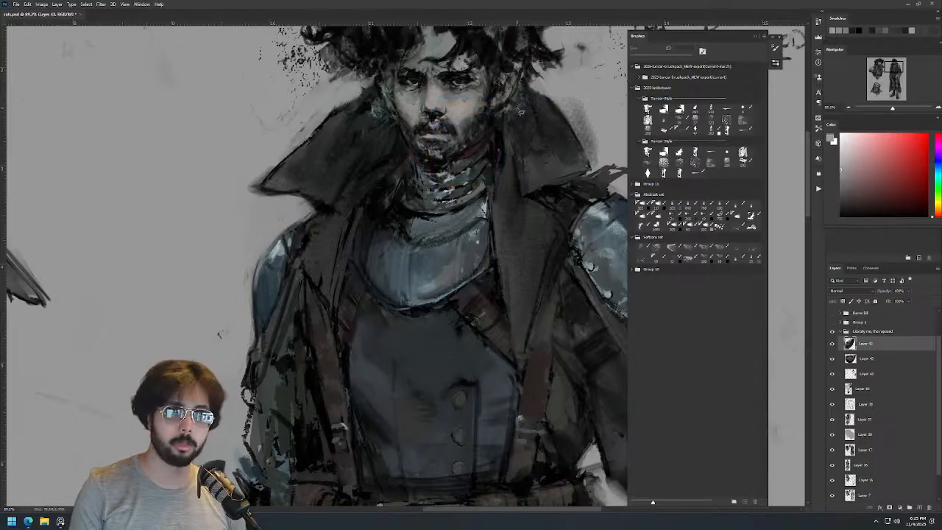
Flip the canvas horizontally and merge both warped jaw layers down into the painting layer.
{"action": "left_click_drag", "start_coordinate": [528, 102], "coordinate": [523, 166]}
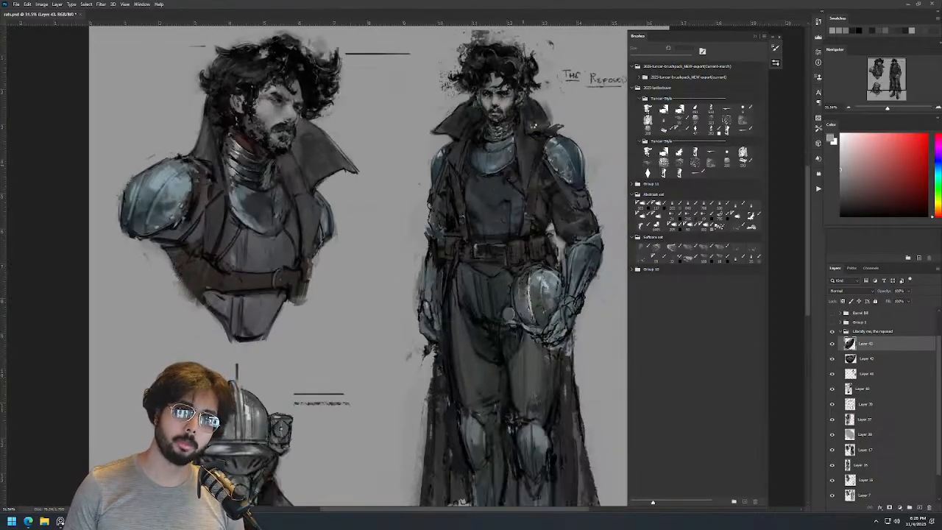
{"action": "key", "text": "ctrl+shift+h"}
{"action": "left_click_drag", "start_coordinate": [408, 130], "coordinate": [482, 157]}
{"action": "key", "text": "ctrl+e"}
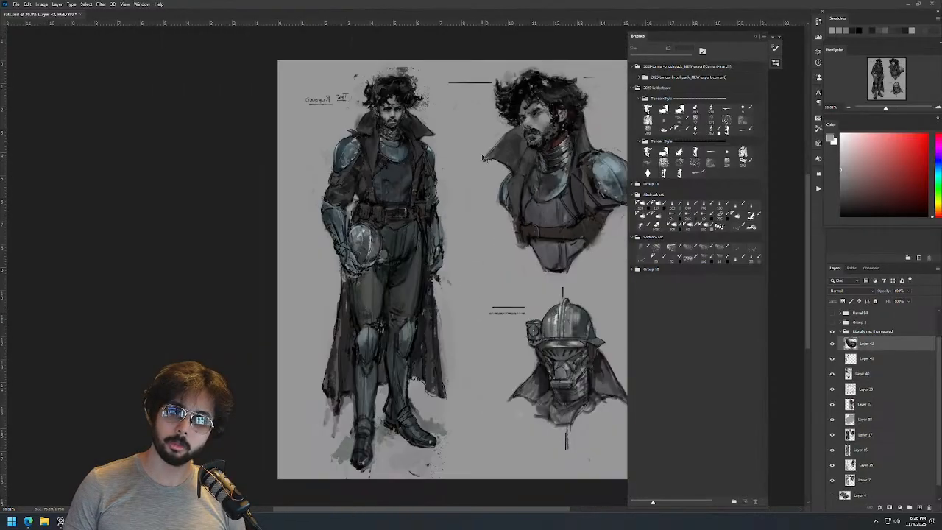
{"action": "key", "text": "ctrl+e"}
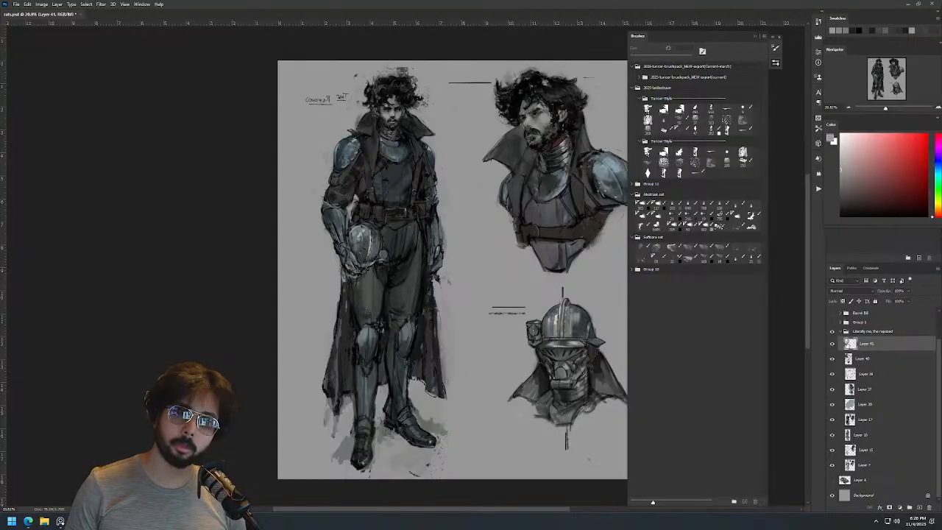
Check the character with the top layer toggled, and merge the top two painting layers down into the layer beneath.
{"action": "left_click_drag", "start_coordinate": [399, 98], "coordinate": [494, 169]}
{"action": "left_click", "coordinate": [831, 346]}
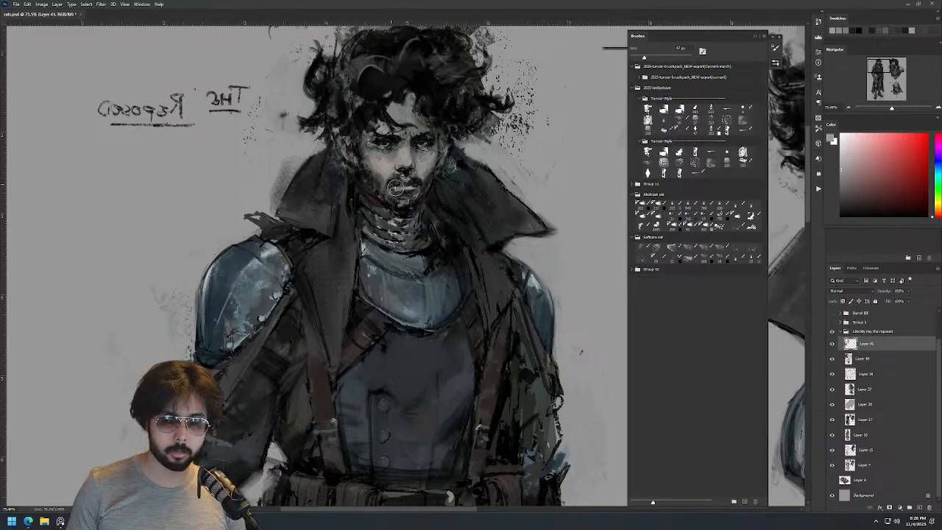
{"action": "left_click_drag", "start_coordinate": [479, 170], "coordinate": [465, 207]}
{"action": "left_click_drag", "start_coordinate": [492, 151], "coordinate": [439, 140]}
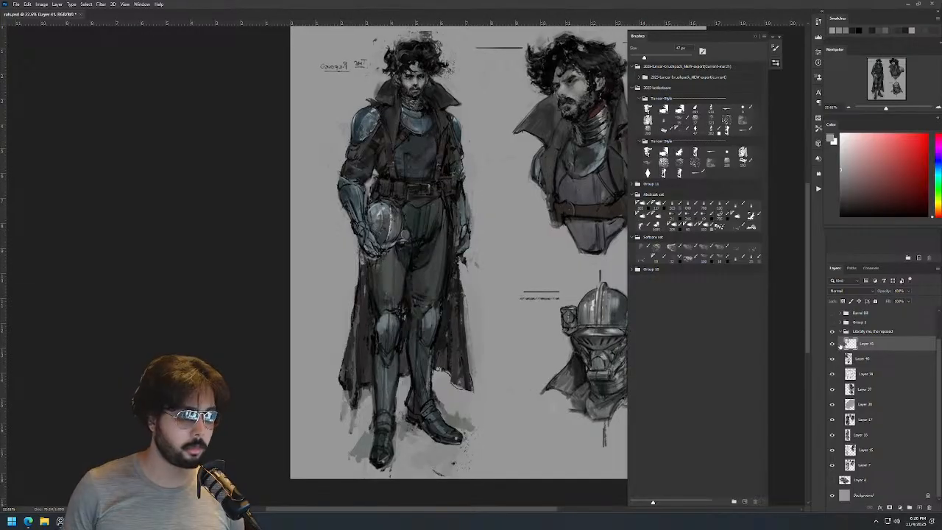
{"action": "left_click_drag", "start_coordinate": [432, 107], "coordinate": [448, 88]}
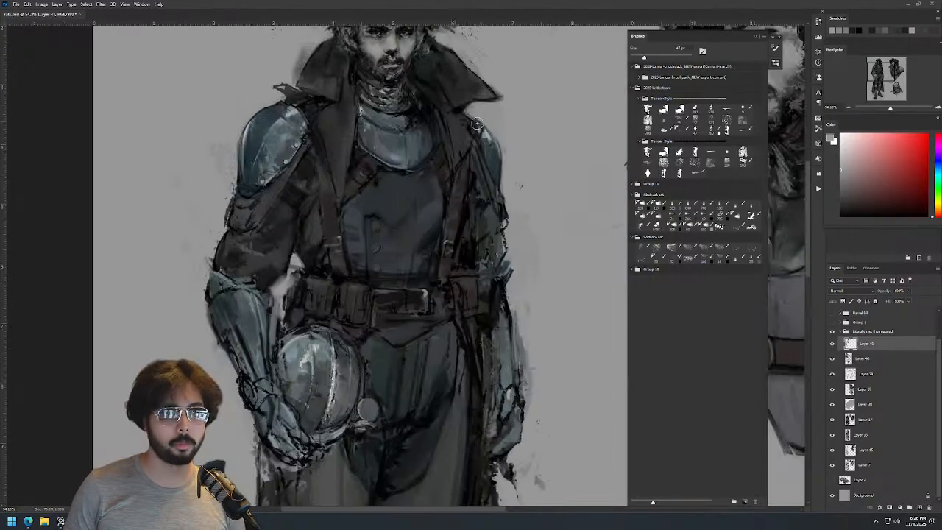
{"action": "key", "text": "ctrl+e"}
{"action": "key", "text": "Delete"}
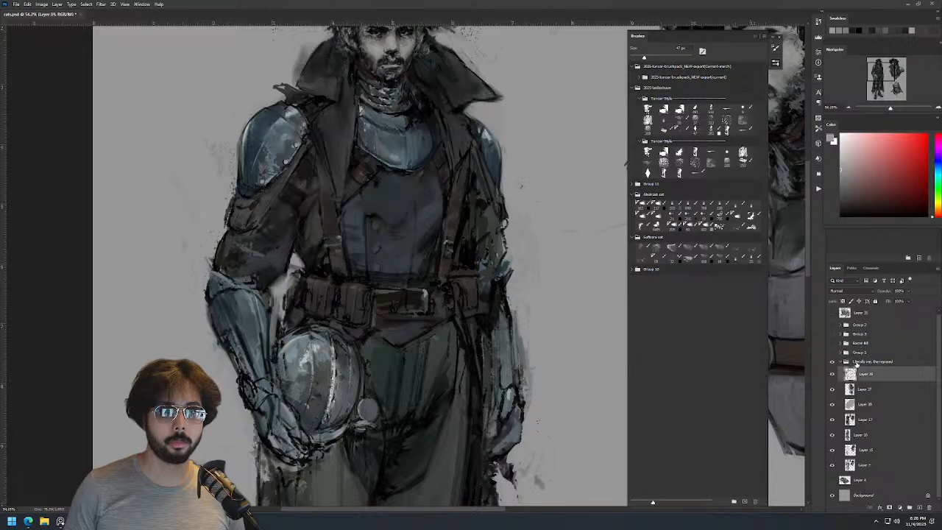
Compare the character with and without the merged painting layer by toggling its visibility.
{"action": "left_click", "coordinate": [832, 374]}
{"action": "left_click", "coordinate": [832, 373]}
{"action": "left_click", "coordinate": [832, 376]}
{"action": "left_click", "coordinate": [832, 375]}
Merge the top painting layer down into the one beneath, toggle it to check, and undo the merge.
{"action": "key", "text": "Delete"}
{"action": "left_click", "coordinate": [832, 376]}
{"action": "left_click", "coordinate": [832, 376]}
{"action": "left_click_drag", "start_coordinate": [485, 92], "coordinate": [462, 170]}
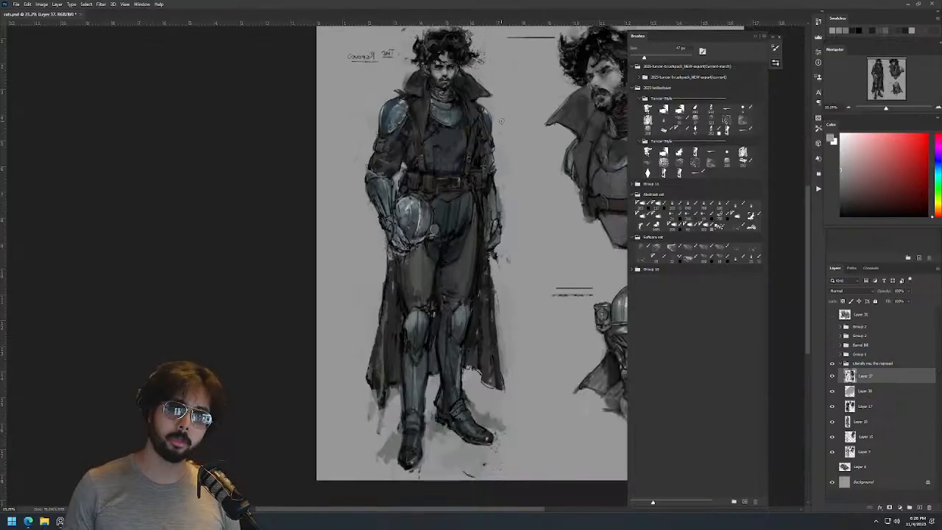
{"action": "key", "text": "ctrl+z"}
Toggle the separate top painting layer again to compare the figure's paintwork and the helmet's placement.
{"action": "left_click", "coordinate": [832, 375]}
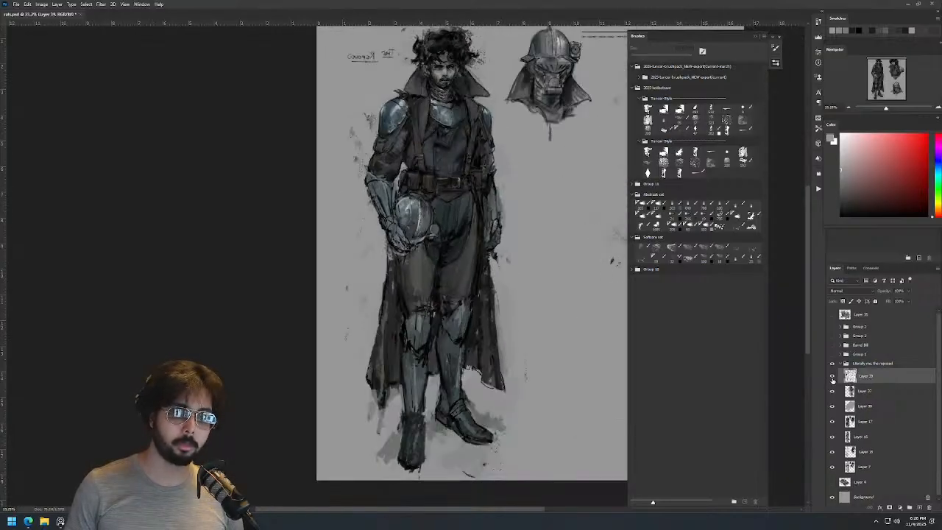
{"action": "left_click", "coordinate": [832, 375]}
{"action": "left_click", "coordinate": [832, 376]}
{"action": "left_click", "coordinate": [832, 377]}
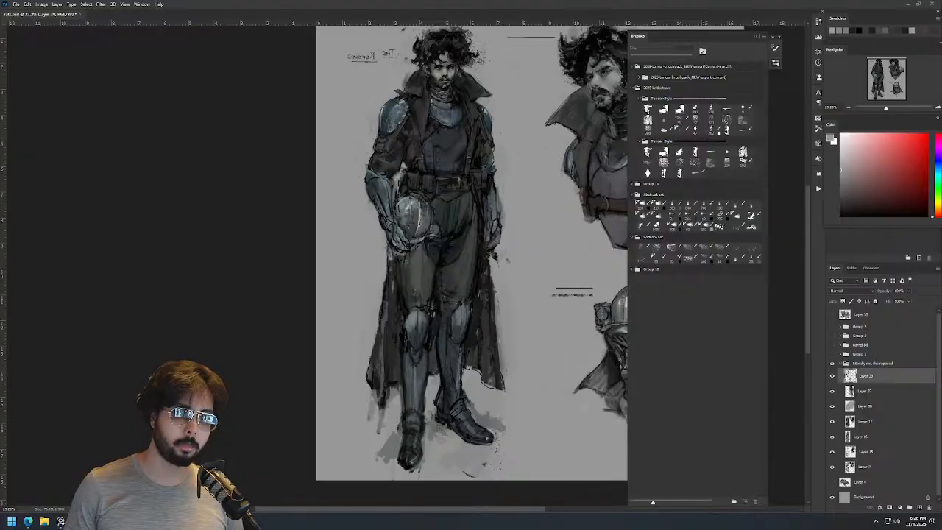
Add a new layer and touch up the lower torso around the belt with a sampled colour, resetting the colours to black.
{"action": "key", "text": "ctrl+shift+alt+n"}
{"action": "left_click", "coordinate": [832, 377]}
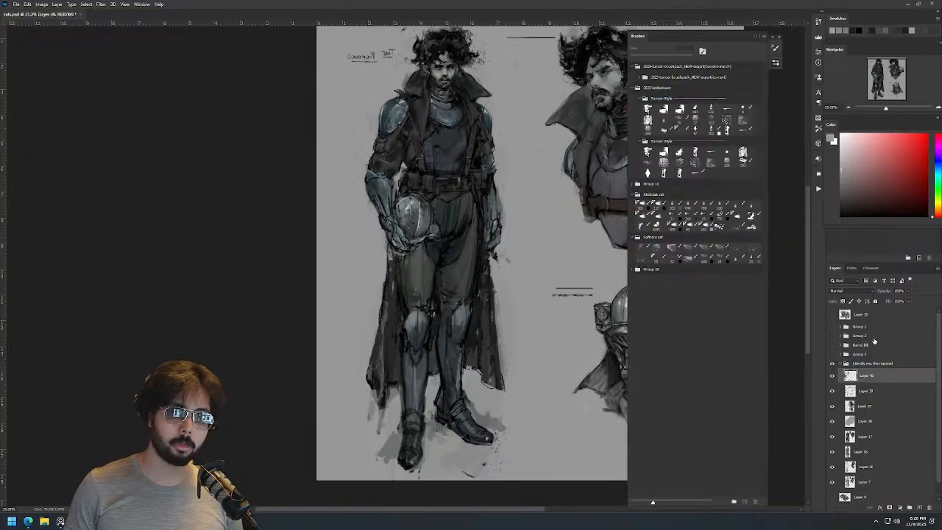
{"action": "left_click_drag", "start_coordinate": [463, 102], "coordinate": [486, 103]}
{"action": "right_click", "coordinate": [442, 182], "text": "alt"}
{"action": "left_click", "coordinate": [434, 187], "text": "alt"}
{"action": "left_click_drag", "start_coordinate": [426, 184], "coordinate": [420, 212]}
{"action": "right_click", "coordinate": [421, 185], "text": "alt"}
{"action": "key", "text": "d"}
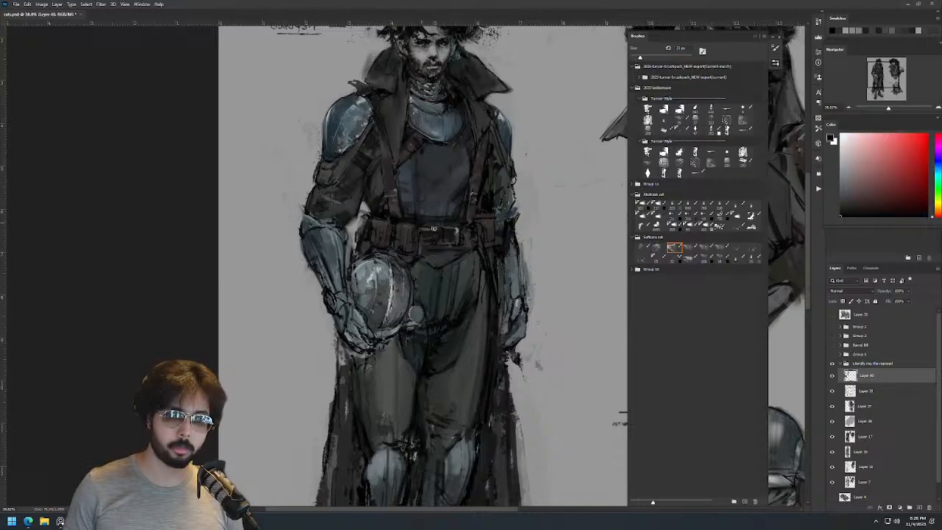
Flip the canvas horizontally and refine the outer edge of the free forearm with sampled blue-grey and background grey.
{"action": "left_click_drag", "start_coordinate": [531, 162], "coordinate": [508, 161]}
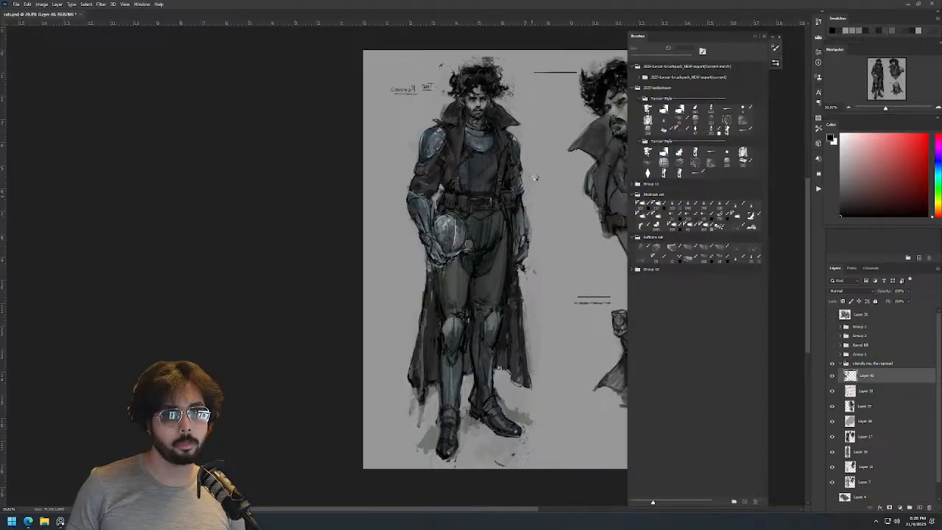
{"action": "key", "text": "ctrl+shift+h"}
{"action": "left_click_drag", "start_coordinate": [546, 211], "coordinate": [361, 204]}
{"action": "left_click", "coordinate": [333, 229], "text": "alt"}
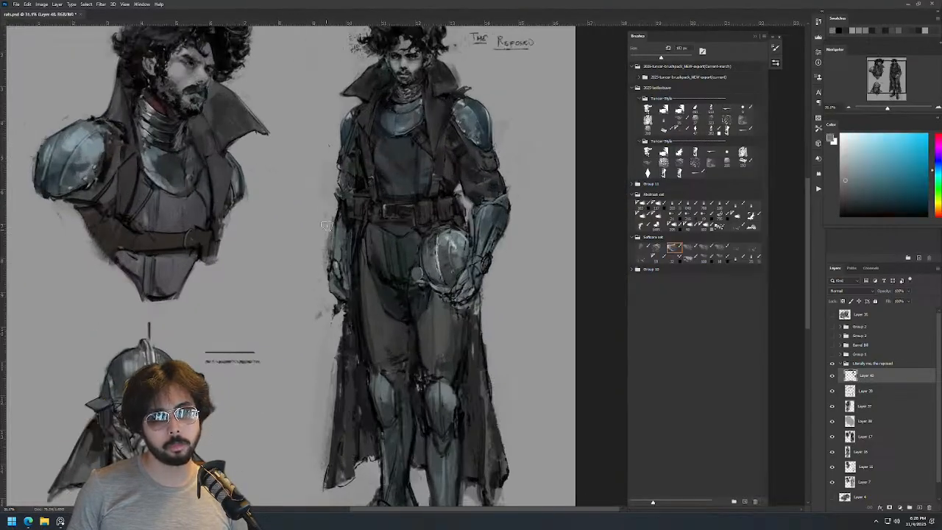
{"action": "left_click", "coordinate": [320, 271], "text": "alt"}
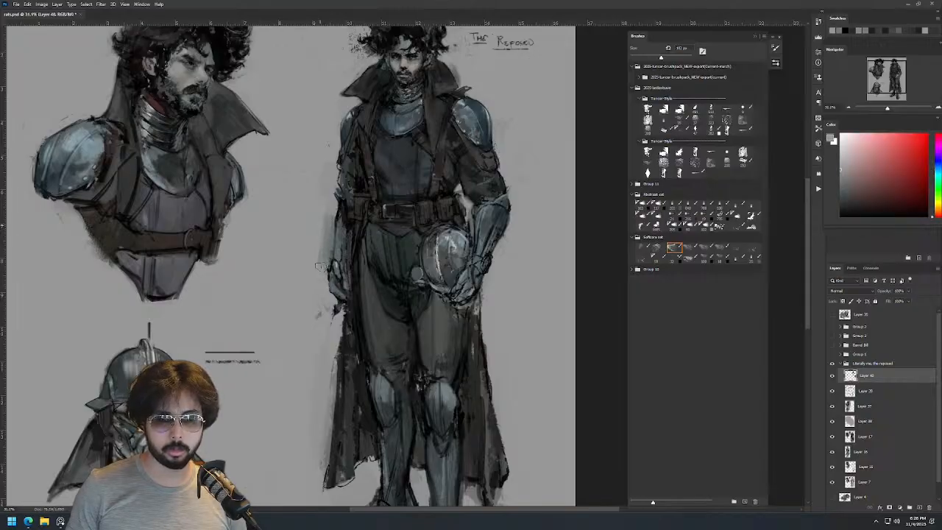
{"action": "mouse_move", "coordinate": [345, 239]}
{"action": "left_mouse_down"}
{"action": "mouse_move", "coordinate": [333, 237]}
{"action": "mouse_move", "coordinate": [349, 253]}
{"action": "mouse_move", "coordinate": [345, 329]}
{"action": "mouse_move", "coordinate": [333, 247]}
{"action": "mouse_move", "coordinate": [357, 248]}
{"action": "mouse_move", "coordinate": [342, 266]}
{"action": "left_mouse_up"}
{"action": "key", "text": "d"}
Lasso the free forearm and hand, paste a merged copy onto a new layer, and flip the canvas horizontally.
{"action": "key", "text": "l"}
{"action": "key", "text": "ctrl+shift+c"}
{"action": "key", "text": "ctrl+v"}
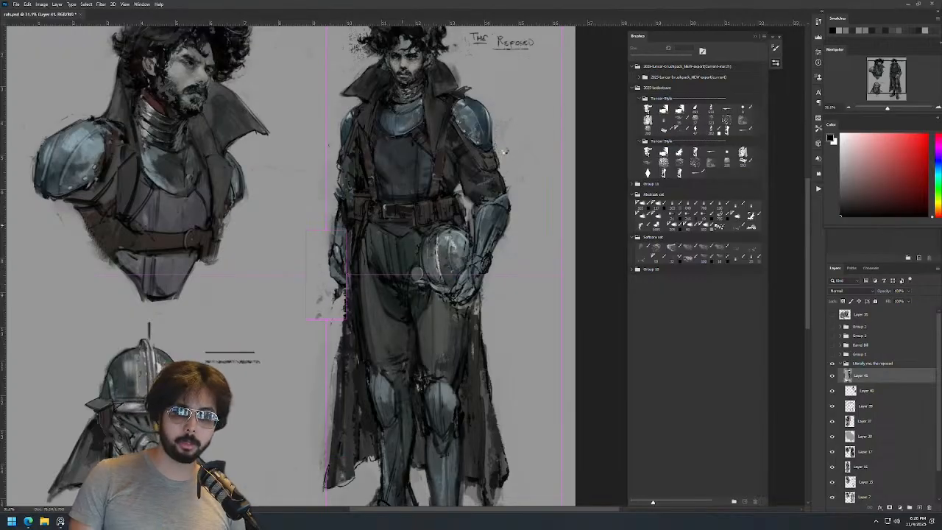
{"action": "key", "text": "ctrl+shift+h"}
{"action": "left_click_drag", "start_coordinate": [391, 239], "coordinate": [558, 235]}
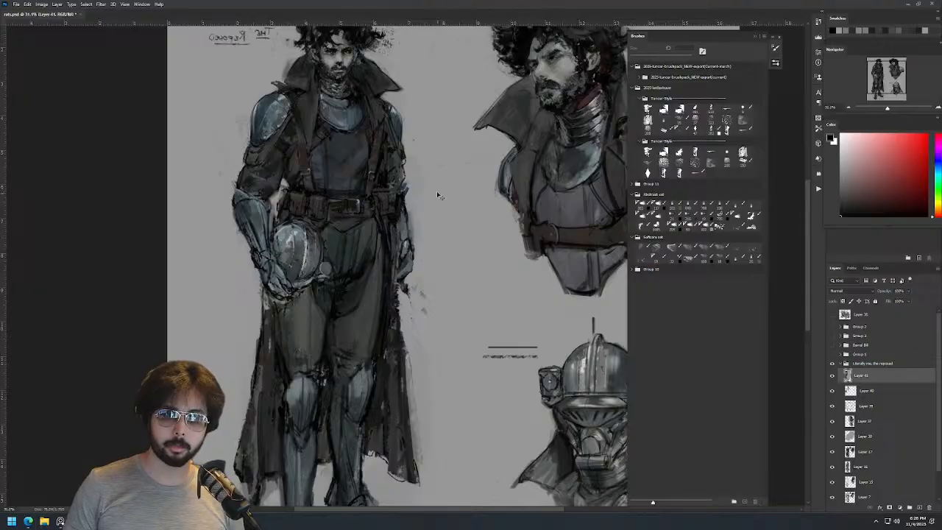
Clean up the silhouette beside the full-length figure's free arm with background grey sampled from the canvas.
{"action": "key", "text": "b"}
{"action": "left_click", "coordinate": [417, 210], "text": "alt"}
{"action": "scroll", "coordinate": [434, 213], "scroll_direction": "down", "scroll_amount": 3}
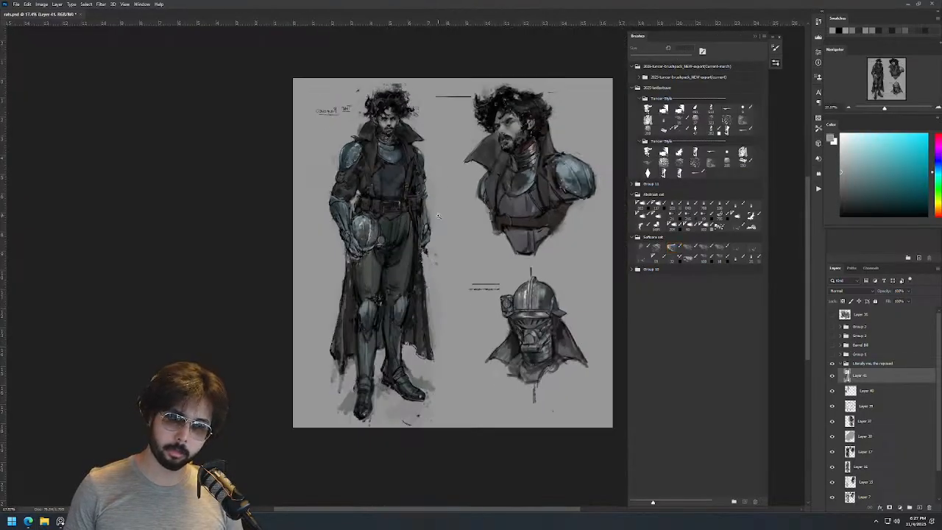
{"action": "key", "text": "ctrl+j"}
{"action": "scroll", "coordinate": [442, 198], "scroll_direction": "up", "scroll_amount": 3}
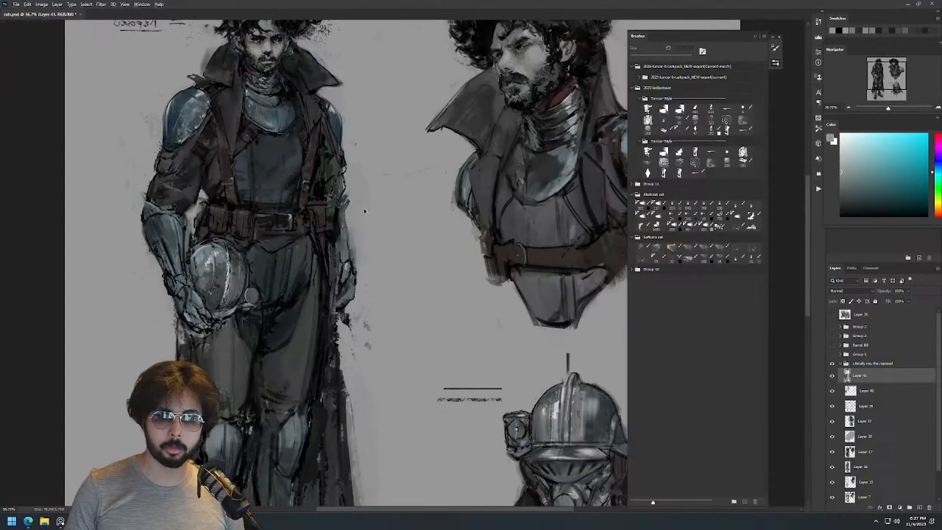
{"action": "key", "text": "ctrl+e"}
{"action": "left_click", "coordinate": [359, 185], "text": "alt"}
{"action": "mouse_move", "coordinate": [359, 186]}
{"action": "left_mouse_down"}
{"action": "mouse_move", "coordinate": [352, 156]}
{"action": "mouse_move", "coordinate": [355, 173]}
{"action": "mouse_move", "coordinate": [343, 176]}
{"action": "mouse_move", "coordinate": [344, 163]}
{"action": "mouse_move", "coordinate": [338, 200]}
{"action": "left_mouse_up"}
Darken the outer edge of the full-length figure's free shoulder and upper sleeve with a sampled dark tone.
{"action": "left_click", "coordinate": [346, 173], "text": "alt"}
{"action": "left_click_drag", "start_coordinate": [345, 130], "coordinate": [343, 151]}
{"action": "left_click_drag", "start_coordinate": [335, 104], "coordinate": [345, 137]}
{"action": "key", "text": "ctrl+z"}
{"action": "left_click_drag", "start_coordinate": [330, 105], "coordinate": [341, 140]}
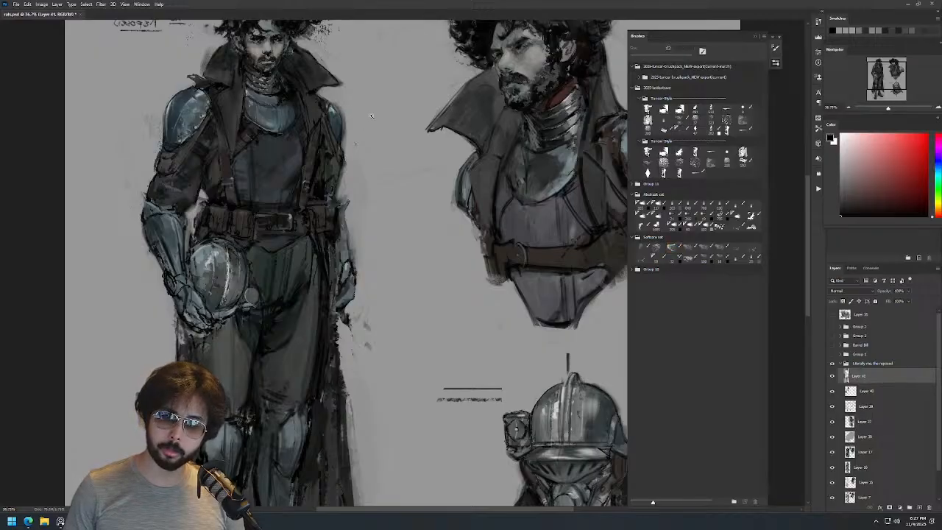
{"action": "scroll", "coordinate": [378, 140], "scroll_direction": "down", "scroll_amount": 3}
{"action": "scroll", "coordinate": [376, 121], "scroll_direction": "up", "scroll_amount": 3}
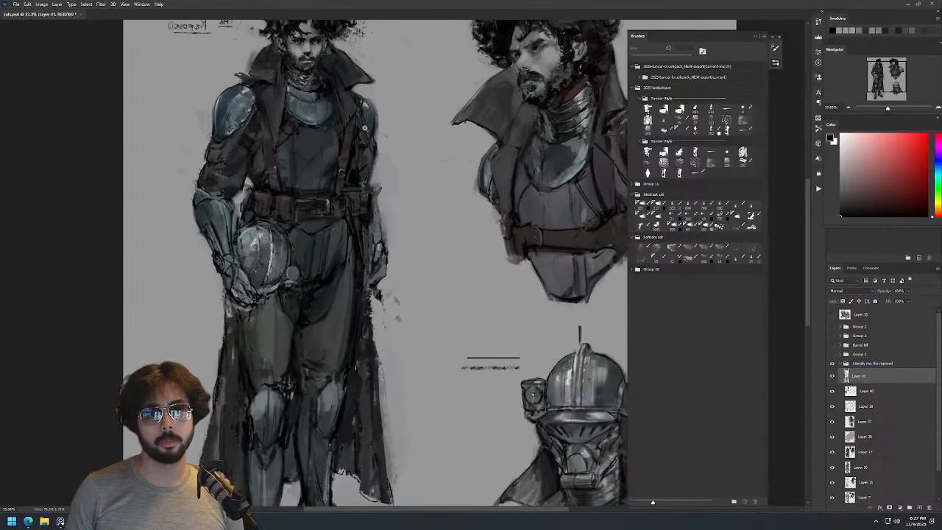
Mix a muted orange-tinted mid-grey and enlarge the brush for painting the full-length figure's harness straps and belt.
{"action": "left_click", "coordinate": [342, 160], "text": "alt"}
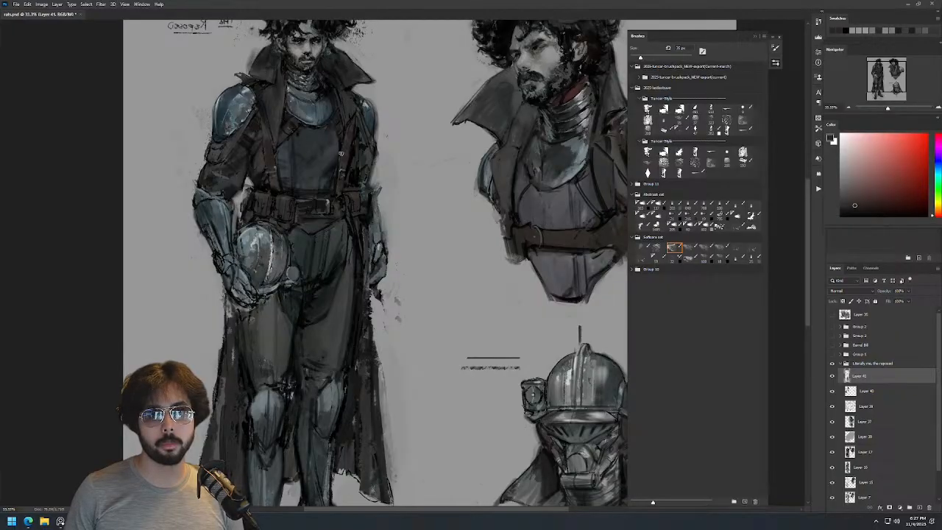
{"action": "left_click", "coordinate": [853, 179]}
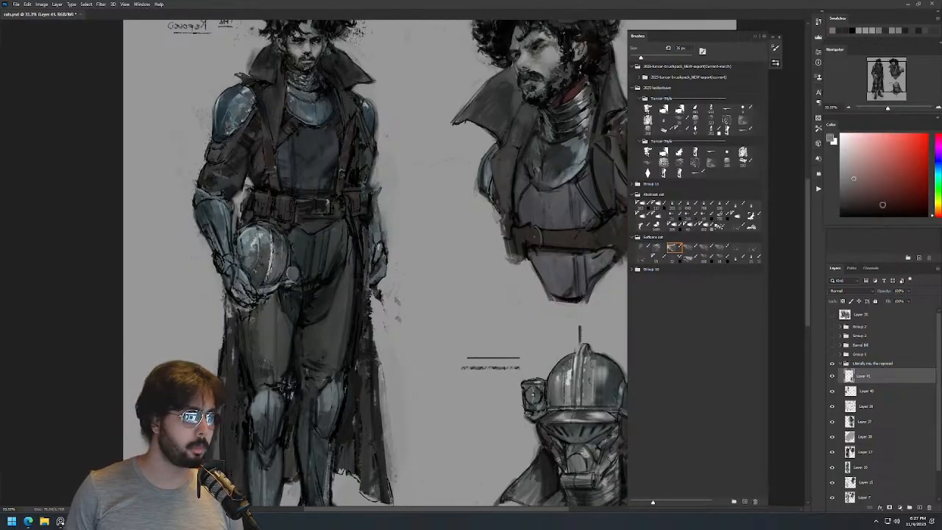
{"action": "left_click", "coordinate": [936, 212]}
{"action": "key", "text": "]"}
{"action": "key", "text": "]"}
{"action": "key", "text": "]"}
{"action": "key", "text": "]"}
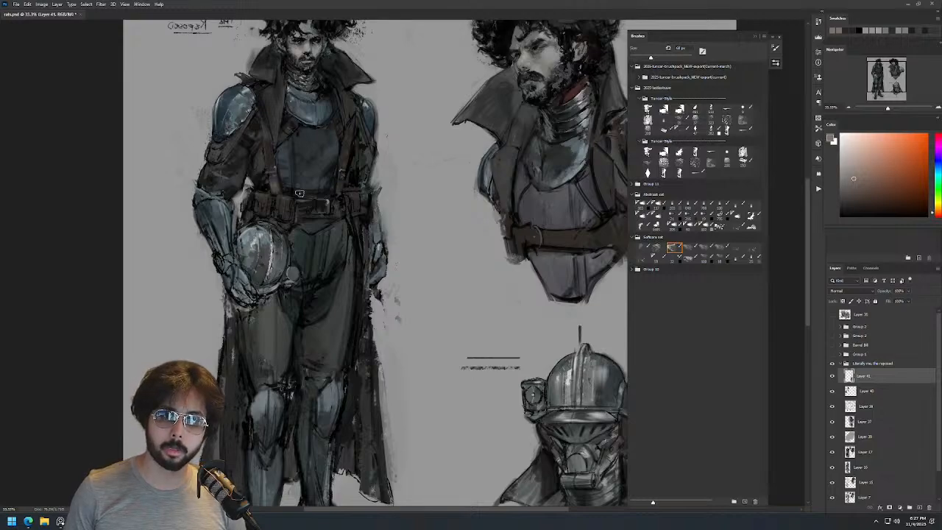
Tint the full-length figure's harness straps and coat front dark brown, adjusting the brush size between areas.
{"action": "left_click", "coordinate": [867, 195]}
{"action": "key", "text": "]"}
{"action": "key", "text": "]"}
{"action": "key", "text": "]"}
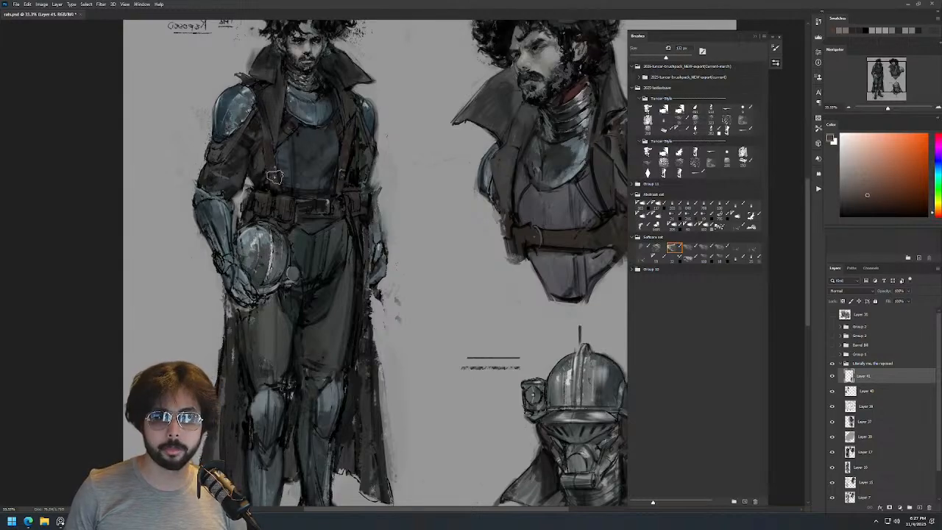
{"action": "key", "text": "["}
{"action": "key", "text": "["}
{"action": "key", "text": "["}
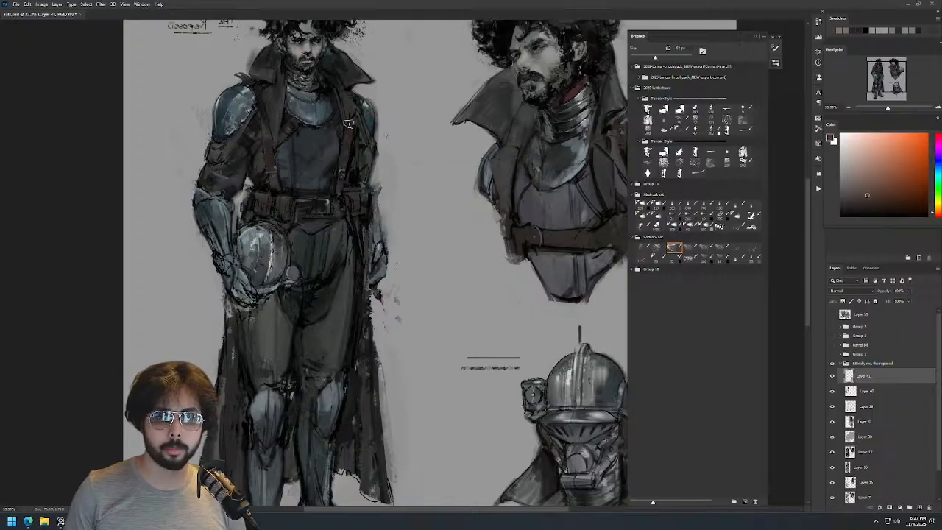
{"action": "key", "text": "["}
{"action": "key", "text": "["}
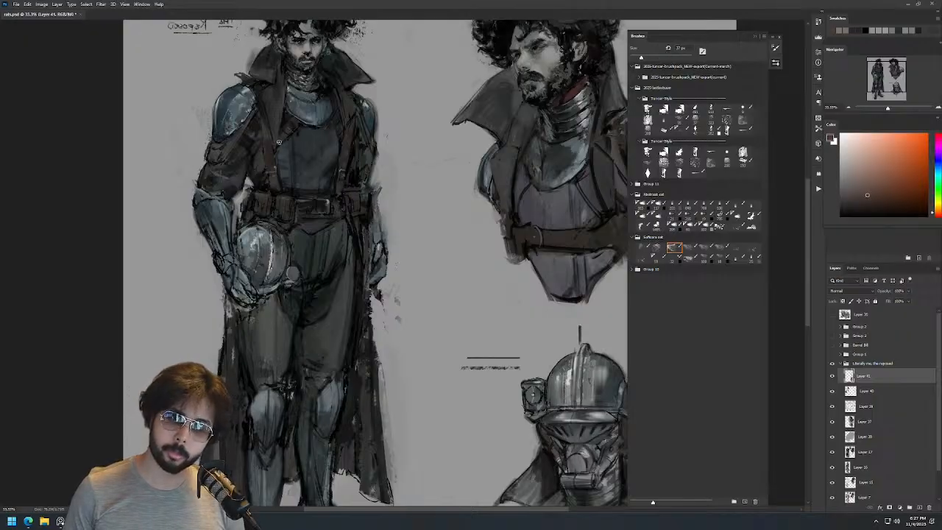
Refine the chest strap with sampled black and trim the free shoulder's outer edge with sampled background grey.
{"action": "left_click", "coordinate": [343, 139], "text": "alt"}
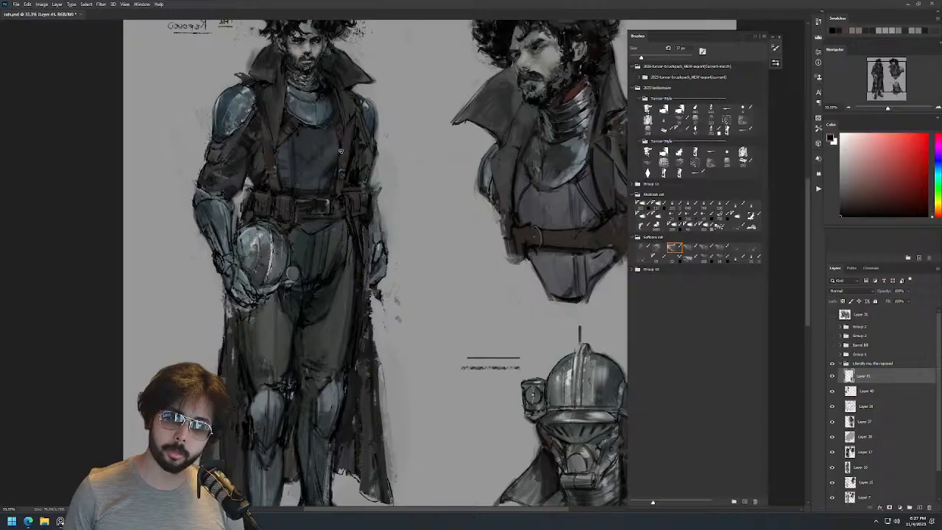
{"action": "left_click", "coordinate": [370, 122], "text": "alt"}
{"action": "right_click", "coordinate": [373, 109], "text": "alt"}
{"action": "left_click", "coordinate": [375, 120], "text": "alt"}
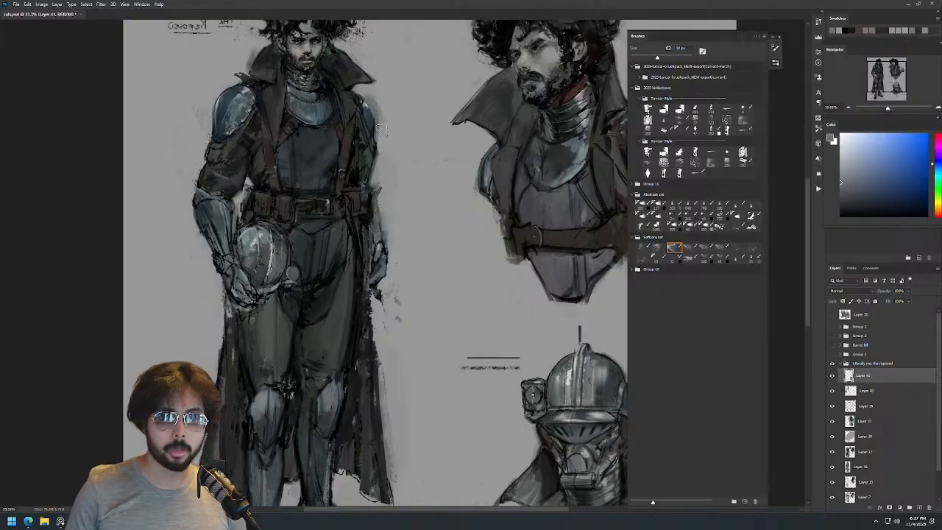
{"action": "left_click", "coordinate": [379, 119], "text": "alt"}
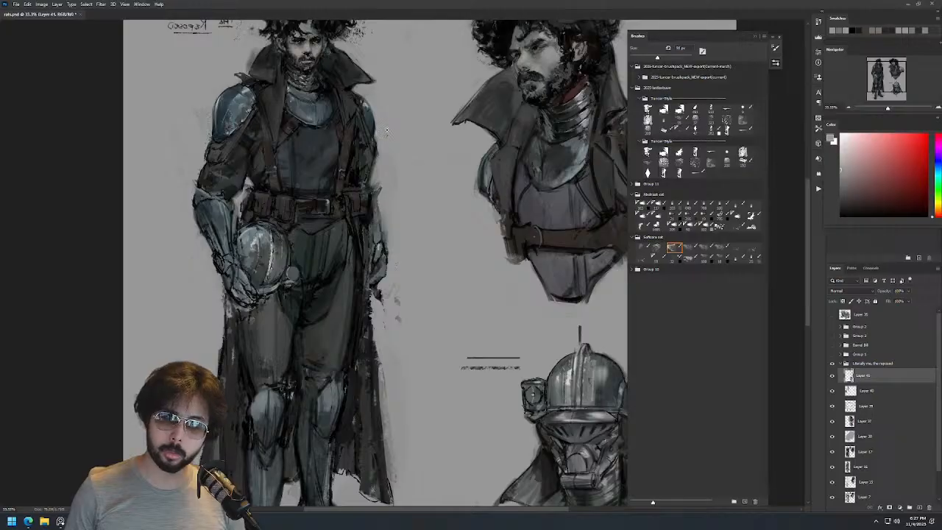
{"action": "left_click_drag", "start_coordinate": [402, 111], "coordinate": [353, 111]}
Flip the canvas horizontally and refine the shin plate below the free arm with sampled dark blue-grey and thin black accents.
{"action": "key", "text": "ctrl+shift+h"}
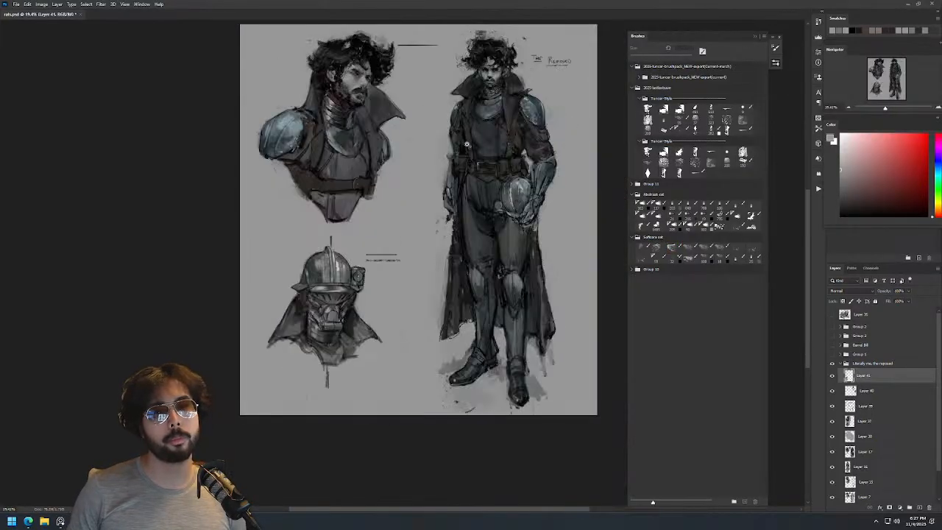
{"action": "left_click_drag", "start_coordinate": [500, 186], "coordinate": [399, 188]}
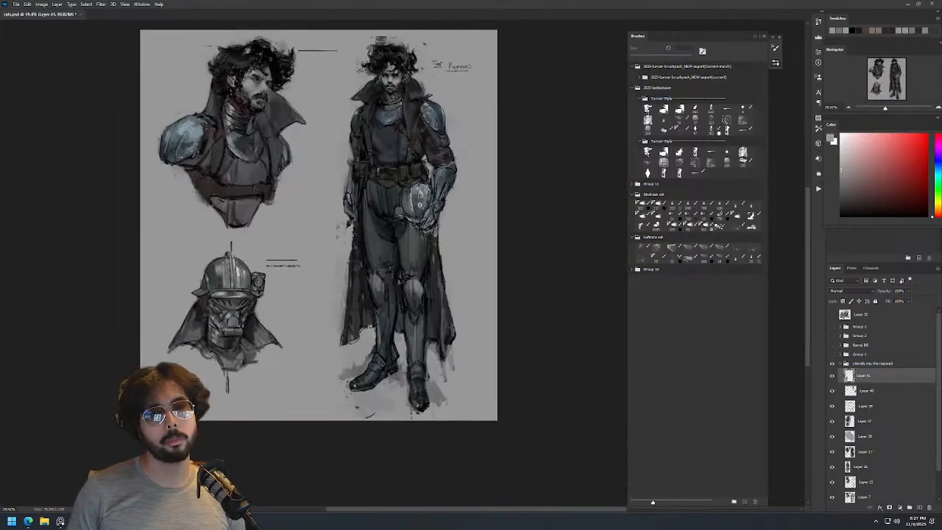
{"action": "left_click_drag", "start_coordinate": [401, 251], "coordinate": [440, 251]}
{"action": "left_click", "coordinate": [374, 282], "text": "alt"}
{"action": "left_click_drag", "start_coordinate": [372, 293], "coordinate": [381, 299]}
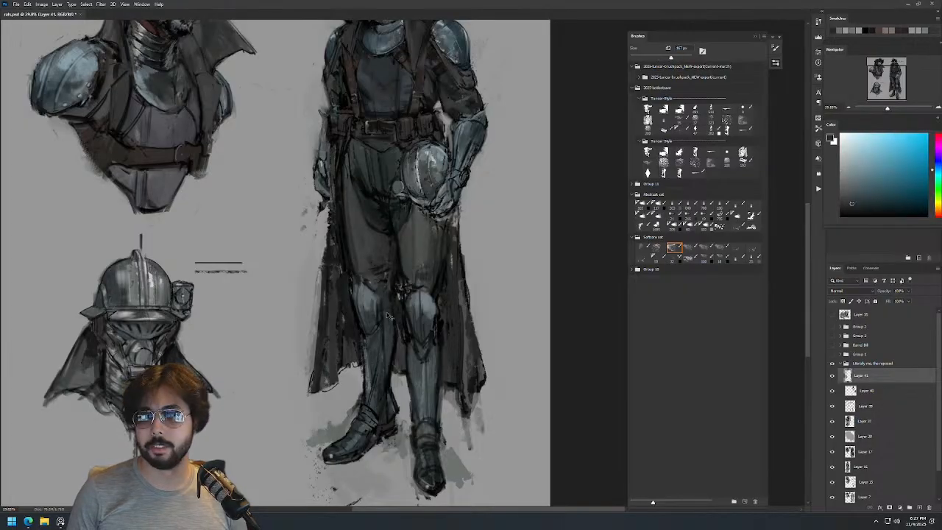
{"action": "left_click", "coordinate": [387, 309], "text": "alt"}
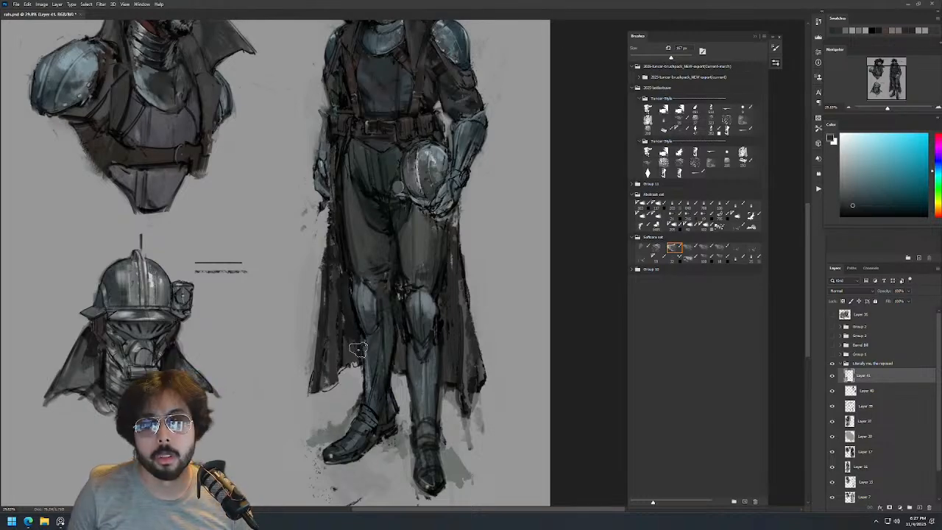
{"action": "right_click", "coordinate": [395, 333], "text": "alt"}
{"action": "left_click", "coordinate": [390, 348], "text": "alt"}
{"action": "left_click_drag", "start_coordinate": [379, 329], "coordinate": [380, 331]}
{"action": "key", "text": "d"}
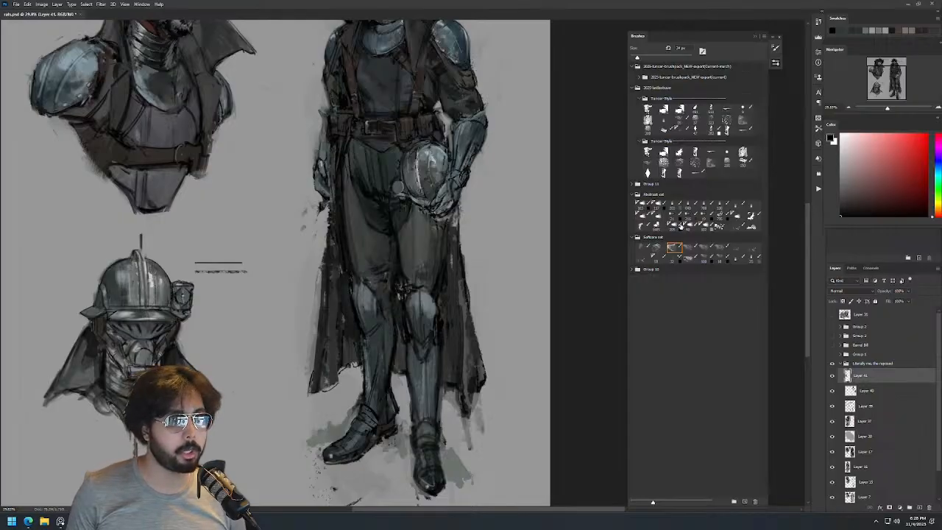
Repaint the same leg's shin and knee plate in sampled blue-grey tones using two brushes from the Abstract set.
{"action": "left_click", "coordinate": [705, 227]}
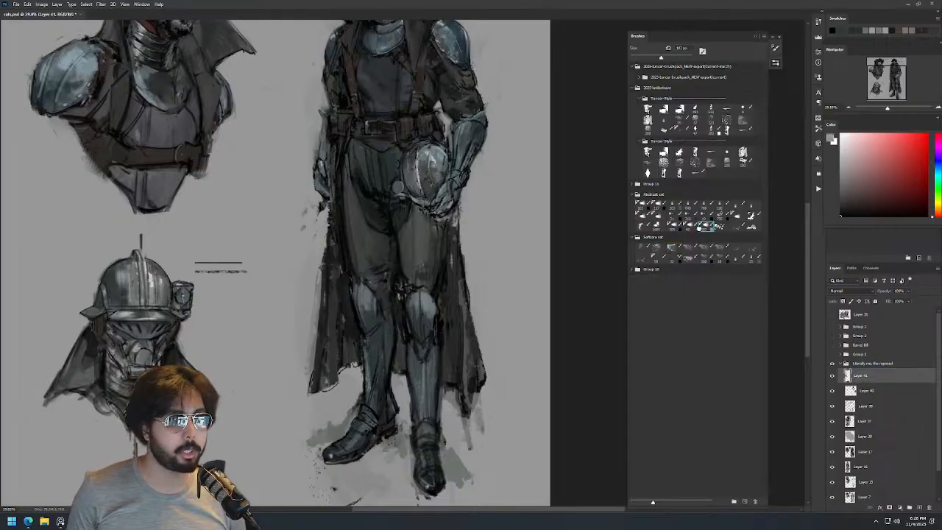
{"action": "left_click", "coordinate": [375, 338], "text": "alt"}
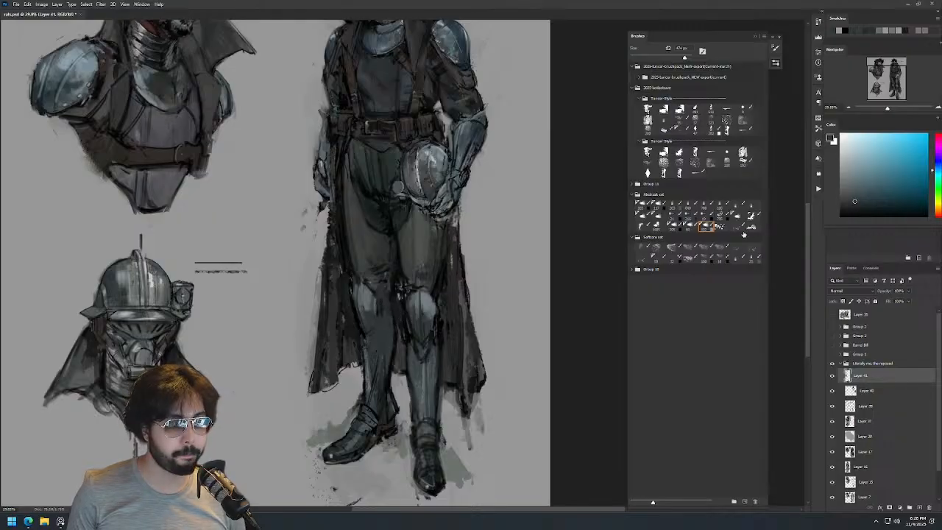
{"action": "left_click", "coordinate": [705, 206]}
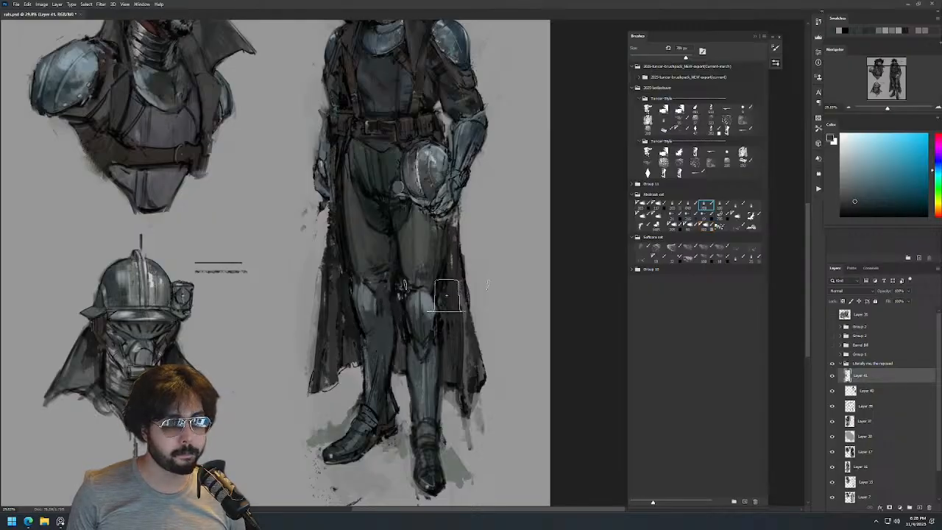
{"action": "left_click", "coordinate": [376, 306], "text": "alt"}
{"action": "left_click", "coordinate": [374, 297], "text": "alt"}
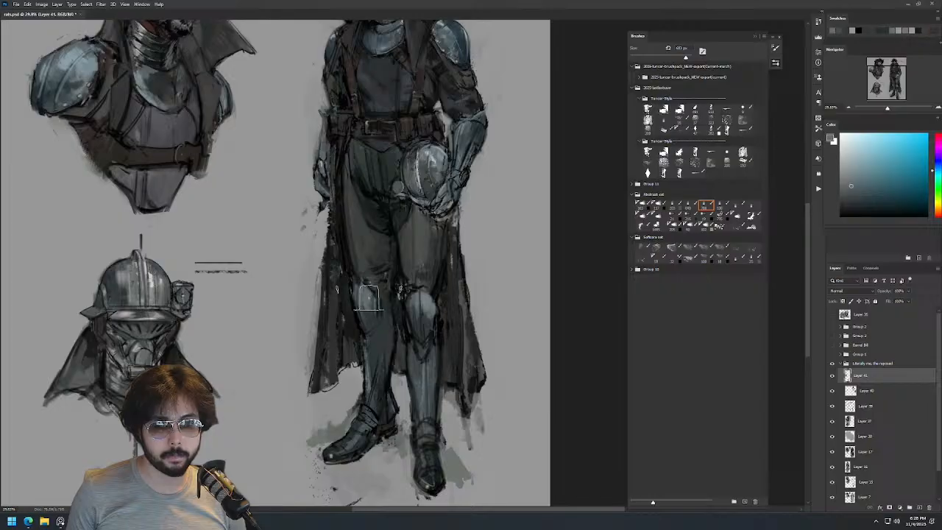
{"action": "left_click_drag", "start_coordinate": [419, 306], "coordinate": [372, 306]}
{"action": "left_click_drag", "start_coordinate": [412, 273], "coordinate": [440, 240]}
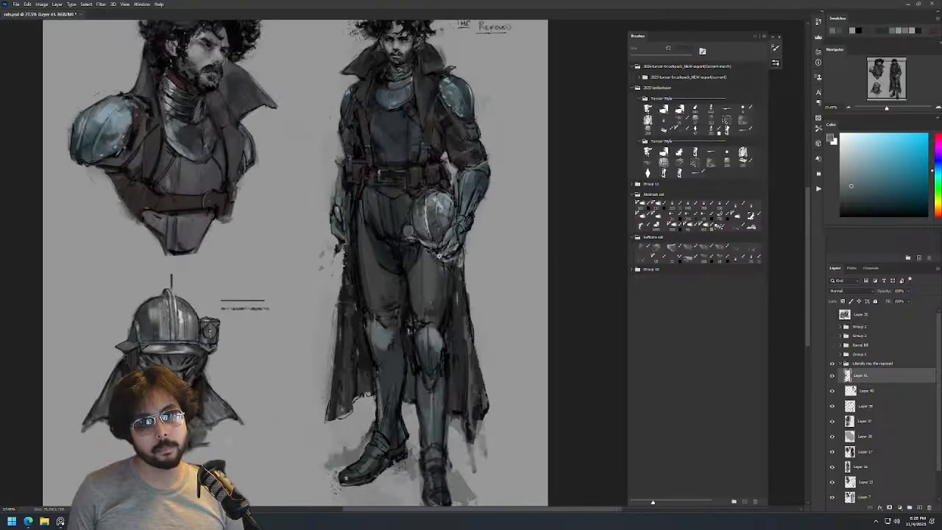
Trim the free arm's outline near the elbow with background grey, and undo the last dark stroke beside it.
{"action": "key", "text": "ctrl+minus"}
{"action": "key", "text": "ctrl+minus"}
{"action": "key", "text": "ctrl+plus"}
{"action": "left_click", "coordinate": [361, 223], "text": "alt"}
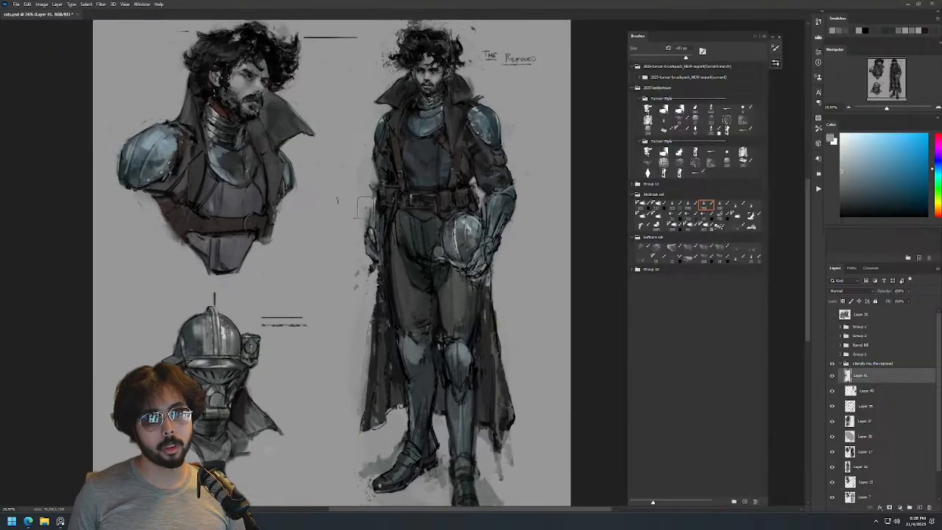
{"action": "mouse_move", "coordinate": [373, 214]}
{"action": "left_mouse_down"}
{"action": "mouse_move", "coordinate": [360, 215]}
{"action": "mouse_move", "coordinate": [365, 194]}
{"action": "left_mouse_up"}
{"action": "left_click", "coordinate": [383, 126], "text": "alt"}
{"action": "mouse_move", "coordinate": [372, 196]}
{"action": "left_mouse_down"}
{"action": "mouse_move", "coordinate": [368, 230]}
{"action": "mouse_move", "coordinate": [375, 207]}
{"action": "left_mouse_up"}
{"action": "key", "text": "ctrl+z"}
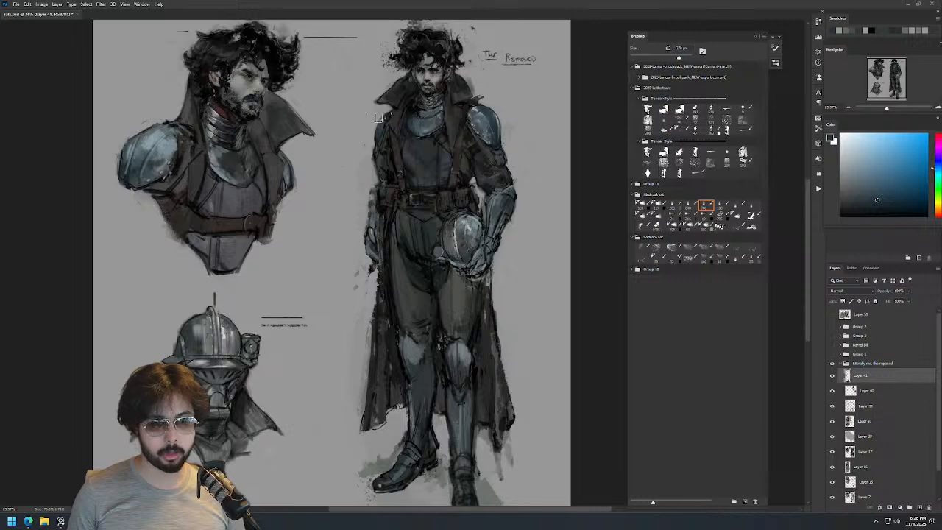
Block in the free forearm beside the coat with a sampled dark blue-grey, and flip the canvas horizontally.
{"action": "left_click", "coordinate": [380, 161], "text": "alt"}
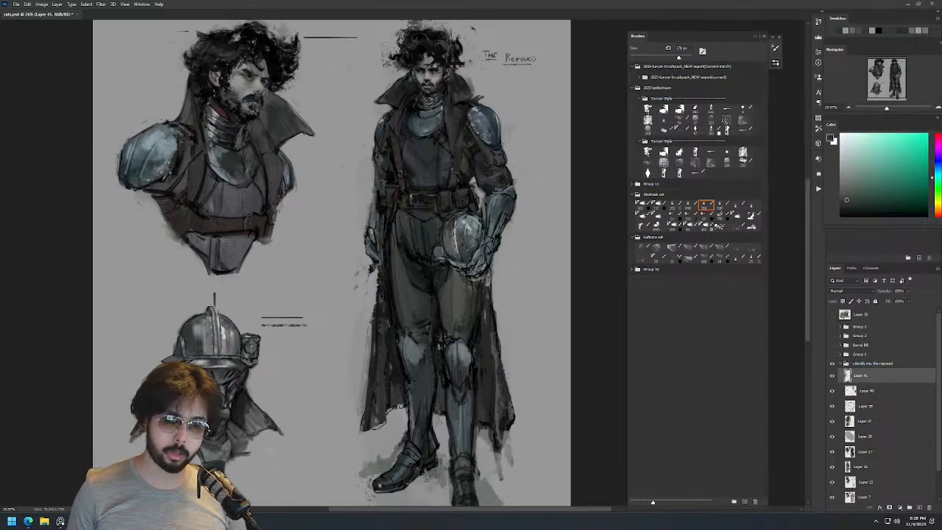
{"action": "mouse_move", "coordinate": [375, 173]}
{"action": "left_mouse_down"}
{"action": "mouse_move", "coordinate": [376, 275]}
{"action": "mouse_move", "coordinate": [371, 255]}
{"action": "left_mouse_up"}
{"action": "left_click", "coordinate": [386, 123], "text": "alt"}
{"action": "key", "text": "F2"}
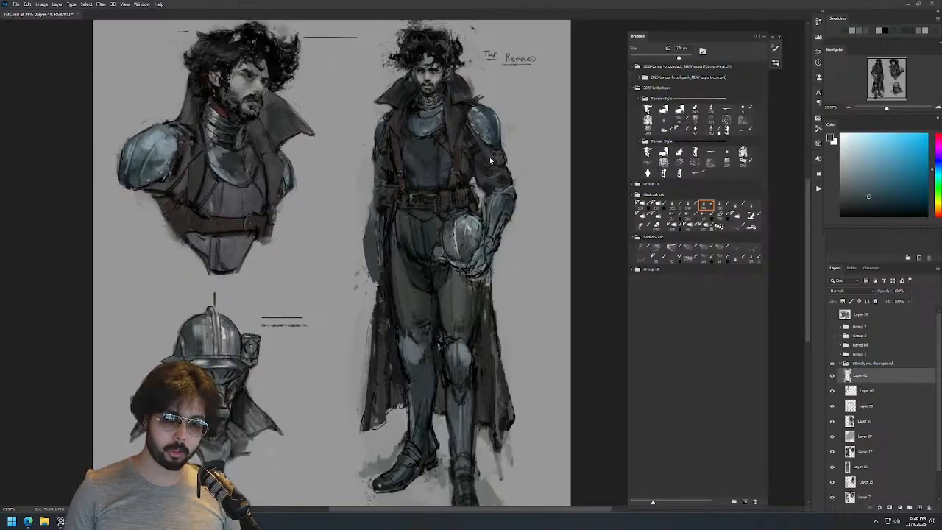
{"action": "left_click_drag", "start_coordinate": [397, 238], "coordinate": [451, 222]}
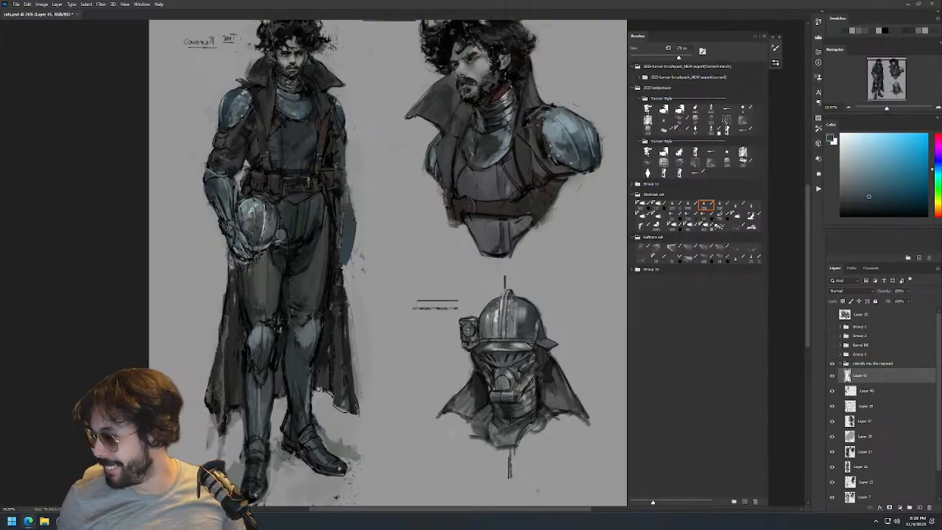
Reset the foreground colour to black and add a dark accent along the free forearm's outer edge.
{"action": "left_click_drag", "start_coordinate": [416, 142], "coordinate": [519, 187]}
{"action": "left_click_drag", "start_coordinate": [427, 189], "coordinate": [484, 244]}
{"action": "mouse_move", "coordinate": [530, 368]}
{"action": "left_mouse_down"}
{"action": "mouse_move", "coordinate": [518, 384]}
{"action": "mouse_move", "coordinate": [462, 233]}
{"action": "left_mouse_up"}
{"action": "mouse_move", "coordinate": [485, 290]}
{"action": "left_mouse_down"}
{"action": "mouse_move", "coordinate": [457, 289]}
{"action": "mouse_move", "coordinate": [458, 350]}
{"action": "left_mouse_up"}
{"action": "key", "text": "d"}
{"action": "scroll", "coordinate": [530, 258], "scroll_direction": "down", "scroll_amount": 5}
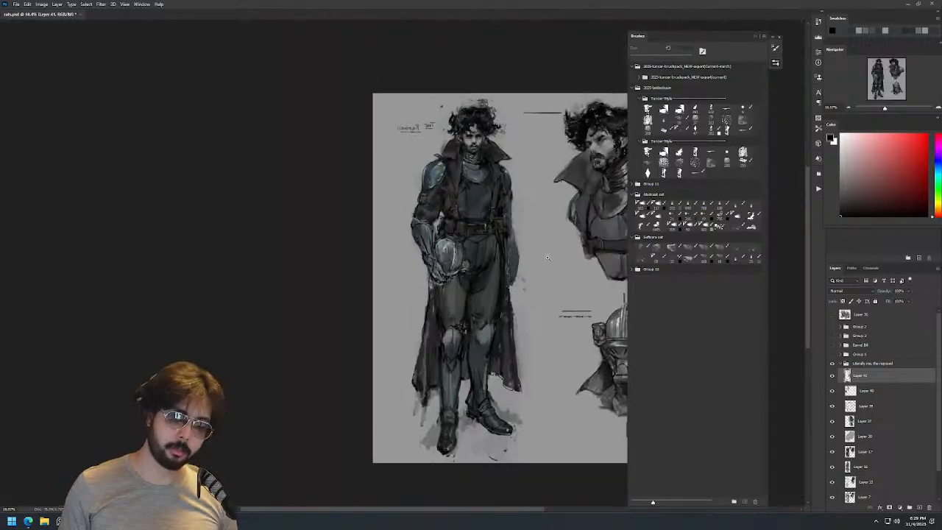
{"action": "scroll", "coordinate": [530, 239], "scroll_direction": "up", "scroll_amount": 3}
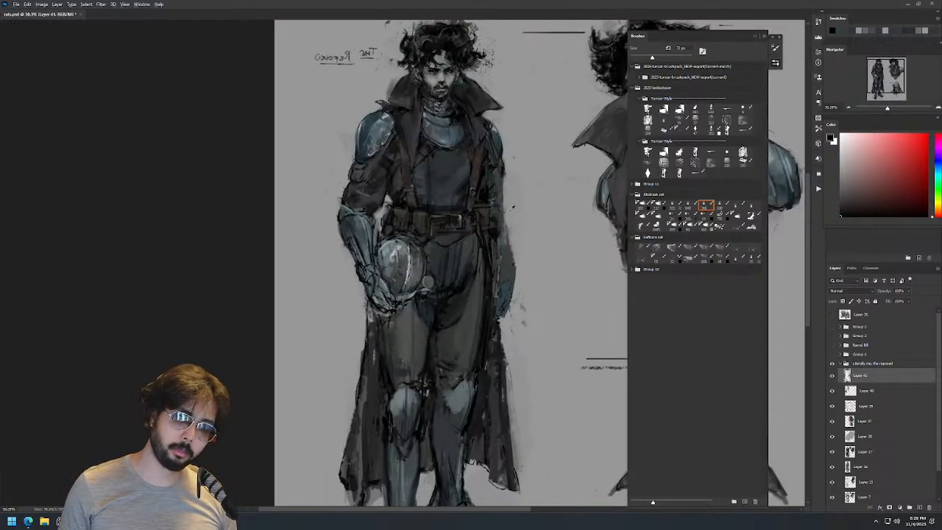
{"action": "left_click_drag", "start_coordinate": [519, 281], "coordinate": [515, 300]}
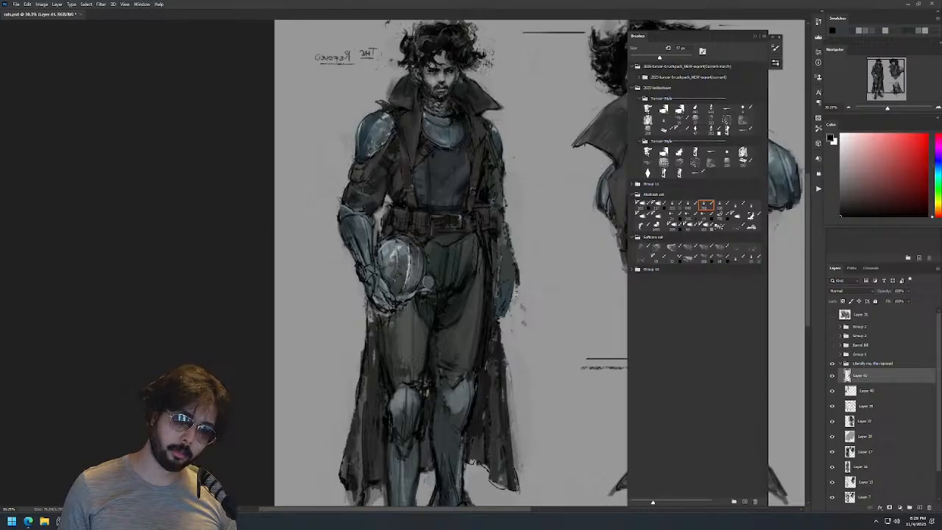
Sample a near-black tone near the full-length figure's face and adjust the brush size for detail work there.
{"action": "mouse_move", "coordinate": [448, 73]}
{"action": "left_mouse_down"}
{"action": "mouse_move", "coordinate": [459, 76]}
{"action": "mouse_move", "coordinate": [414, 84]}
{"action": "left_mouse_up"}
{"action": "key", "text": "bracketleft"}
{"action": "key", "text": "bracketleft"}
{"action": "left_click", "coordinate": [415, 80], "text": "alt"}
{"action": "key", "text": "bracketright"}
{"action": "key", "text": "bracketright"}
{"action": "key", "text": "bracketright"}
{"action": "key", "text": "bracketright"}
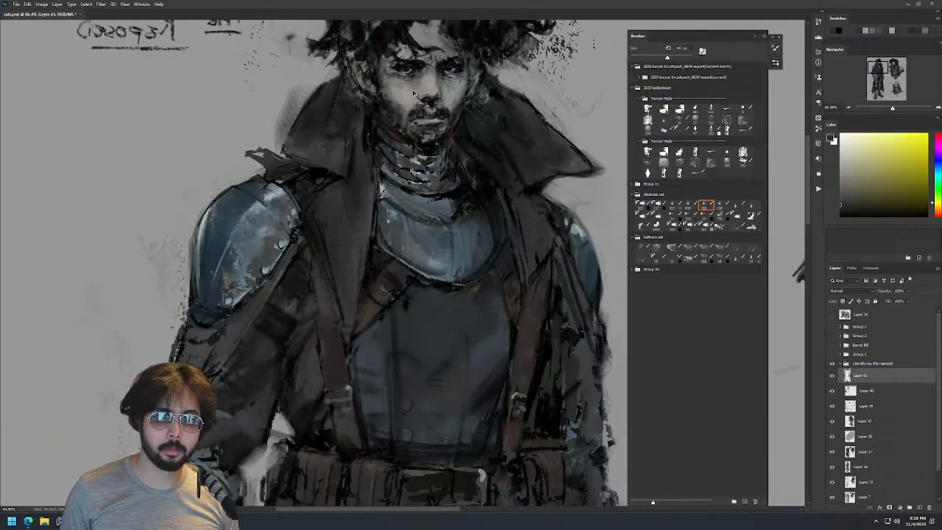
{"action": "key", "text": "bracketleft"}
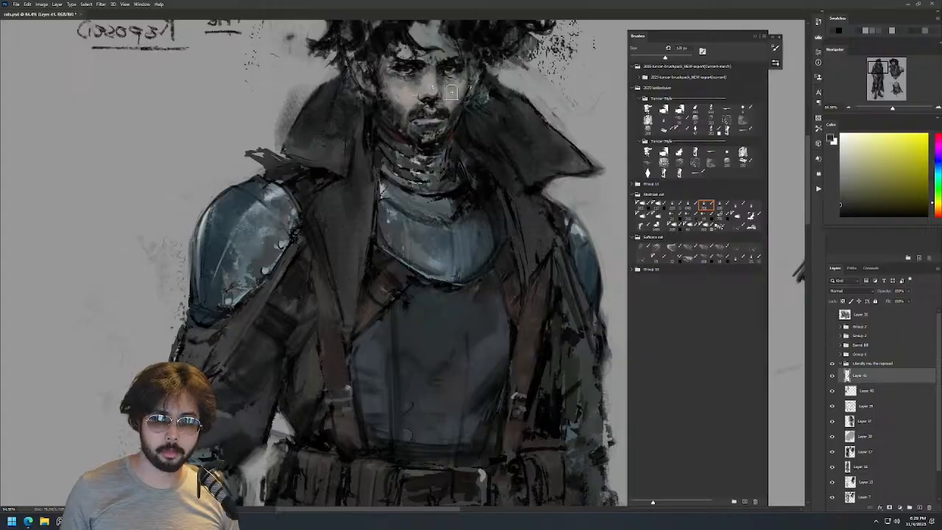
{"action": "scroll", "coordinate": [463, 92], "scroll_direction": "down", "scroll_amount": 3}
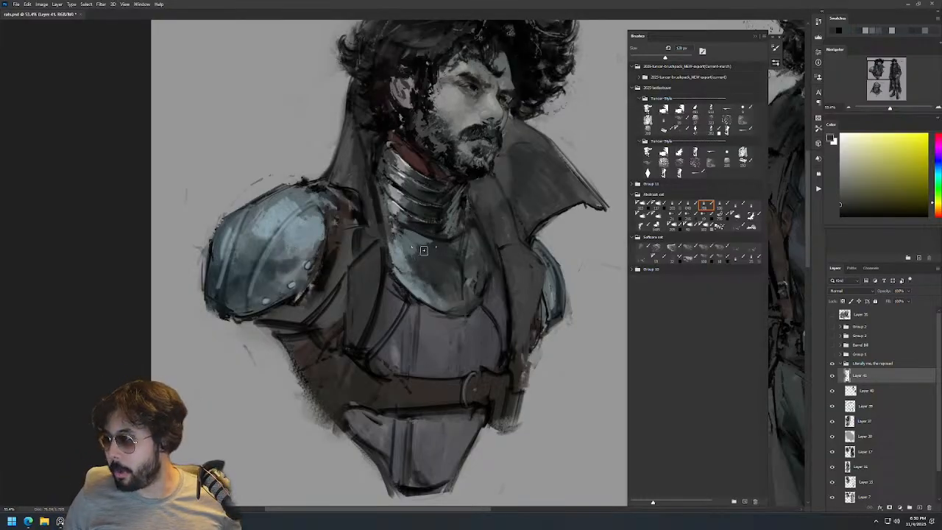
Rework the full-length figure's face and nearby details with short strokes in tones sampled from the painting.
{"action": "left_click_drag", "start_coordinate": [500, 160], "coordinate": [161, 223]}
{"action": "left_click_drag", "start_coordinate": [469, 191], "coordinate": [367, 150]}
{"action": "left_click_drag", "start_coordinate": [422, 96], "coordinate": [486, 95]}
{"action": "left_click", "coordinate": [401, 147], "text": "alt"}
{"action": "mouse_move", "coordinate": [427, 155]}
{"action": "left_mouse_down"}
{"action": "mouse_move", "coordinate": [416, 160]}
{"action": "mouse_move", "coordinate": [472, 164]}
{"action": "left_mouse_up"}
{"action": "left_click", "coordinate": [459, 176], "text": "alt"}
{"action": "left_click", "coordinate": [481, 157], "text": "alt"}
{"action": "mouse_move", "coordinate": [536, 122]}
{"action": "left_mouse_down"}
{"action": "mouse_move", "coordinate": [505, 166]}
{"action": "mouse_move", "coordinate": [522, 130]}
{"action": "mouse_move", "coordinate": [507, 131]}
{"action": "left_mouse_up"}
{"action": "left_click_drag", "start_coordinate": [499, 89], "coordinate": [581, 92]}
{"action": "left_click", "coordinate": [366, 271], "text": "alt"}
{"action": "left_click_drag", "start_coordinate": [366, 274], "coordinate": [393, 259]}
{"action": "left_click_drag", "start_coordinate": [428, 230], "coordinate": [378, 304]}
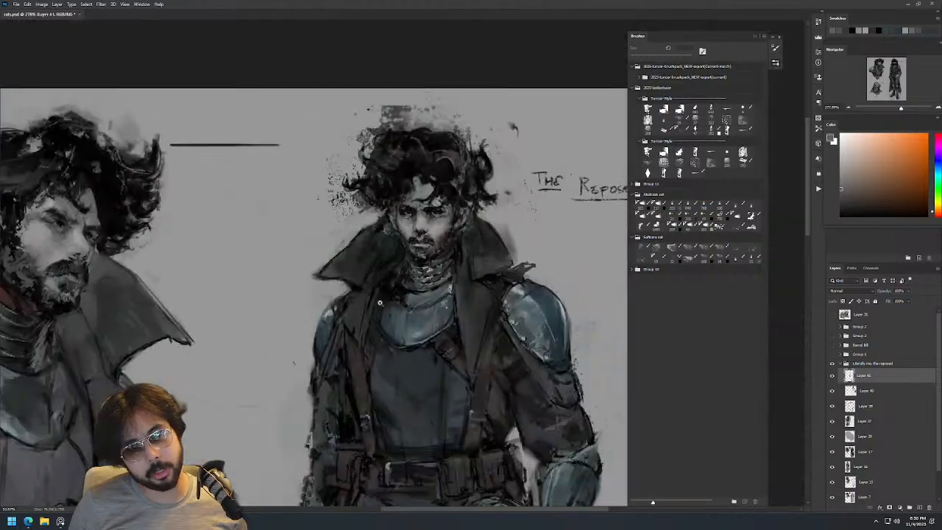
Touch up the full-length figure's hair and its outer curls with strokes in a tone sampled from the painting.
{"action": "left_click_drag", "start_coordinate": [434, 181], "coordinate": [449, 179]}
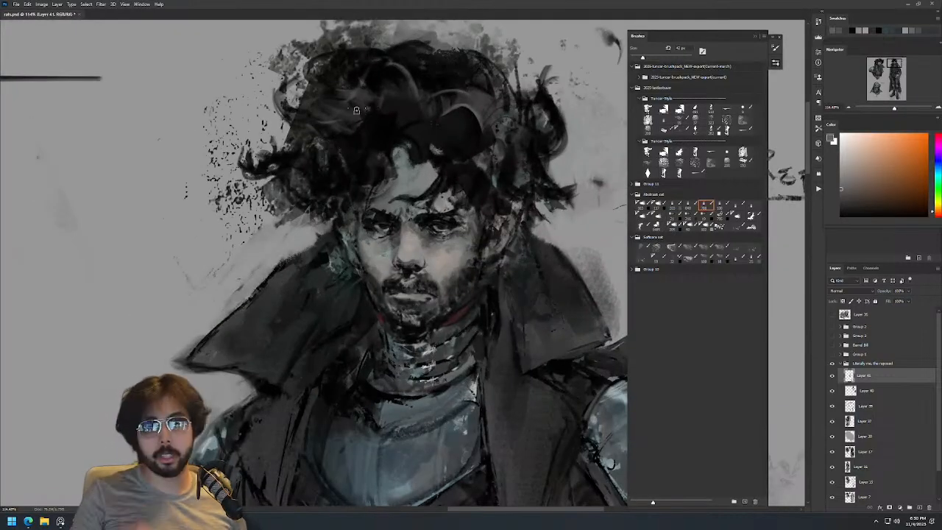
{"action": "left_click_drag", "start_coordinate": [389, 133], "coordinate": [363, 172]}
{"action": "left_click", "coordinate": [266, 129], "text": "alt"}
{"action": "mouse_move", "coordinate": [269, 130]}
{"action": "left_mouse_down"}
{"action": "mouse_move", "coordinate": [274, 143]}
{"action": "mouse_move", "coordinate": [276, 127]}
{"action": "mouse_move", "coordinate": [274, 136]}
{"action": "left_mouse_up"}
{"action": "key", "text": "bracketright"}
Try broader strokes around the upper edge of the full-length figure's hair with sampled tones, undoing each stroke.
{"action": "left_click", "coordinate": [304, 124], "text": "alt"}
{"action": "key", "text": "bracketright"}
{"action": "key", "text": "bracketright"}
{"action": "key", "text": "bracketright"}
{"action": "key", "text": "bracketright"}
{"action": "mouse_move", "coordinate": [335, 69]}
{"action": "left_mouse_down"}
{"action": "mouse_move", "coordinate": [311, 78]}
{"action": "mouse_move", "coordinate": [302, 96]}
{"action": "left_mouse_up"}
{"action": "key", "text": "ctrl+z"}
{"action": "left_click_drag", "start_coordinate": [435, 132], "coordinate": [420, 132]}
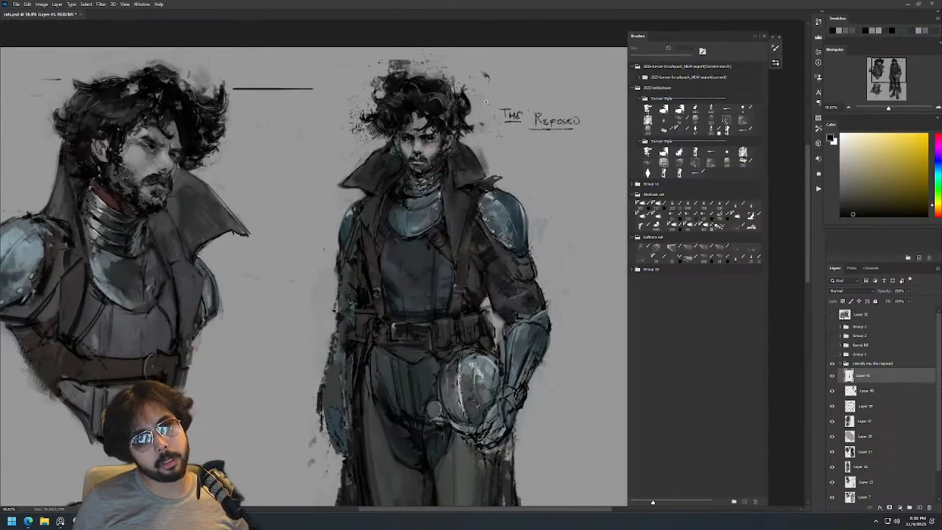
{"action": "left_click_drag", "start_coordinate": [452, 88], "coordinate": [462, 88]}
{"action": "left_click", "coordinate": [331, 95], "text": "alt"}
{"action": "mouse_move", "coordinate": [322, 59]}
{"action": "left_mouse_down"}
{"action": "mouse_move", "coordinate": [328, 81]}
{"action": "mouse_move", "coordinate": [345, 67]}
{"action": "mouse_move", "coordinate": [331, 96]}
{"action": "mouse_move", "coordinate": [341, 70]}
{"action": "mouse_move", "coordinate": [363, 79]}
{"action": "mouse_move", "coordinate": [355, 74]}
{"action": "left_mouse_up"}
{"action": "key", "text": "ctrl+z"}
{"action": "left_click", "coordinate": [360, 79], "text": "alt"}
{"action": "left_click_drag", "start_coordinate": [433, 73], "coordinate": [412, 73]}
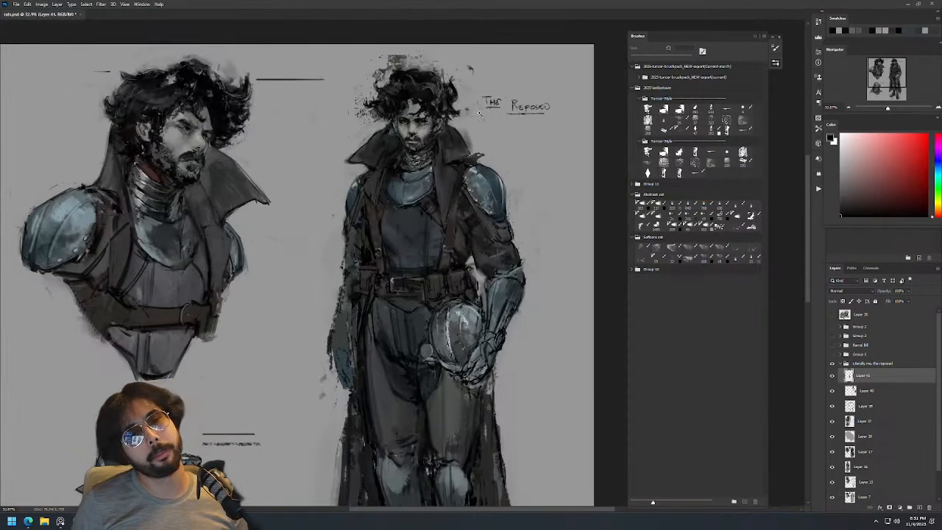
Clean the outer edge of the free forearm with sampled background grey, and flip the canvas horizontally.
{"action": "left_click_drag", "start_coordinate": [479, 114], "coordinate": [460, 117]}
{"action": "left_click_drag", "start_coordinate": [439, 193], "coordinate": [449, 193]}
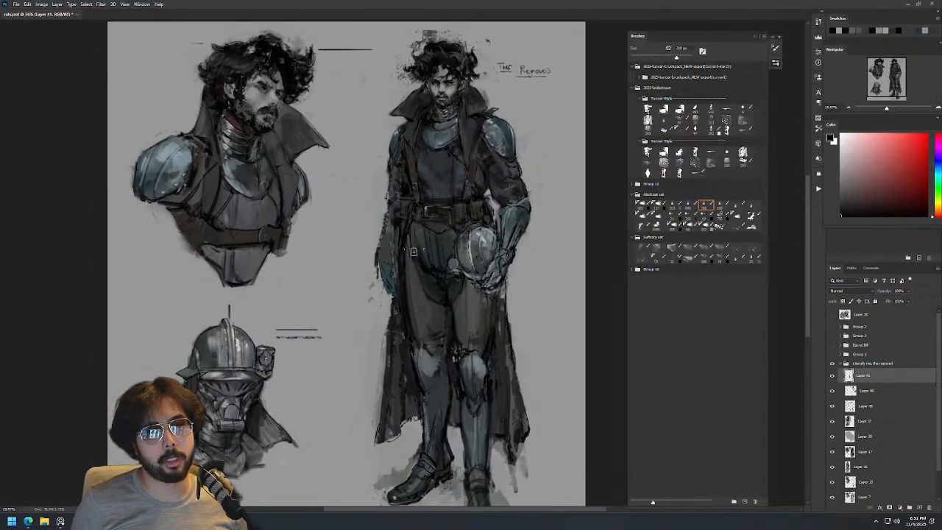
{"action": "left_click", "coordinate": [378, 288], "text": "alt"}
{"action": "left_click_drag", "start_coordinate": [384, 288], "coordinate": [377, 262]}
{"action": "right_click", "coordinate": [390, 273], "text": "alt"}
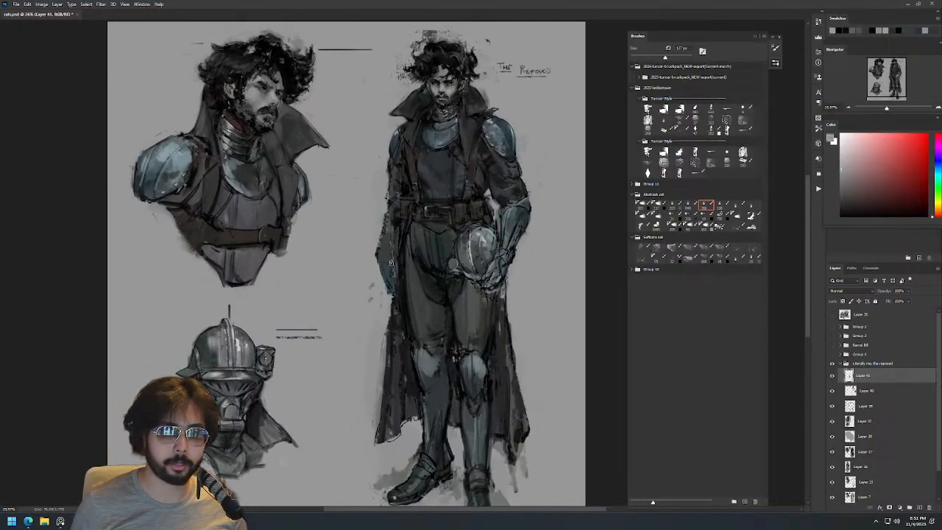
{"action": "left_click_drag", "start_coordinate": [482, 170], "coordinate": [464, 173]}
{"action": "key", "text": "ctrl+shift+h"}
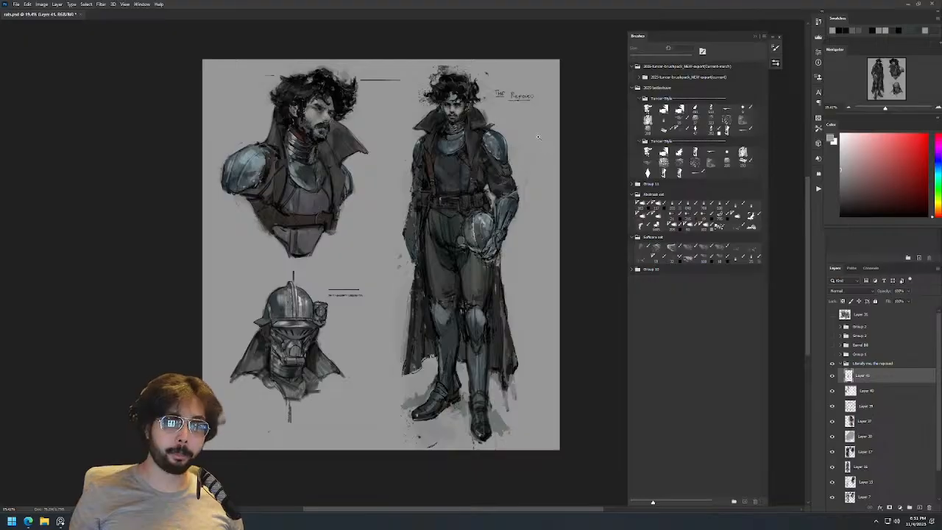
Repaint the coat collar above the armoured shoulder with dark tones sampled from the coat.
{"action": "left_click_drag", "start_coordinate": [379, 209], "coordinate": [483, 201]}
{"action": "left_click_drag", "start_coordinate": [404, 91], "coordinate": [456, 93]}
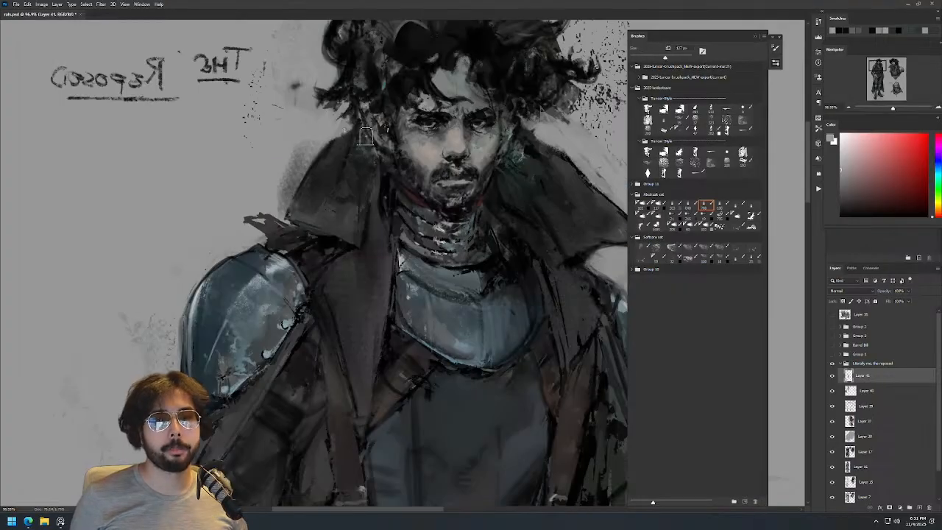
{"action": "left_click", "coordinate": [341, 212], "text": "alt"}
{"action": "left_click", "coordinate": [343, 184]}
{"action": "left_click", "coordinate": [327, 211], "text": "alt"}
{"action": "left_click_drag", "start_coordinate": [336, 156], "coordinate": [306, 187]}
{"action": "right_click", "coordinate": [332, 153], "text": "alt"}
Trim the ragged silhouette between the collar and the armoured shoulder with sampled background grey.
{"action": "mouse_move", "coordinate": [409, 110]}
{"action": "left_mouse_down"}
{"action": "mouse_move", "coordinate": [346, 110]}
{"action": "mouse_move", "coordinate": [460, 106]}
{"action": "left_mouse_up"}
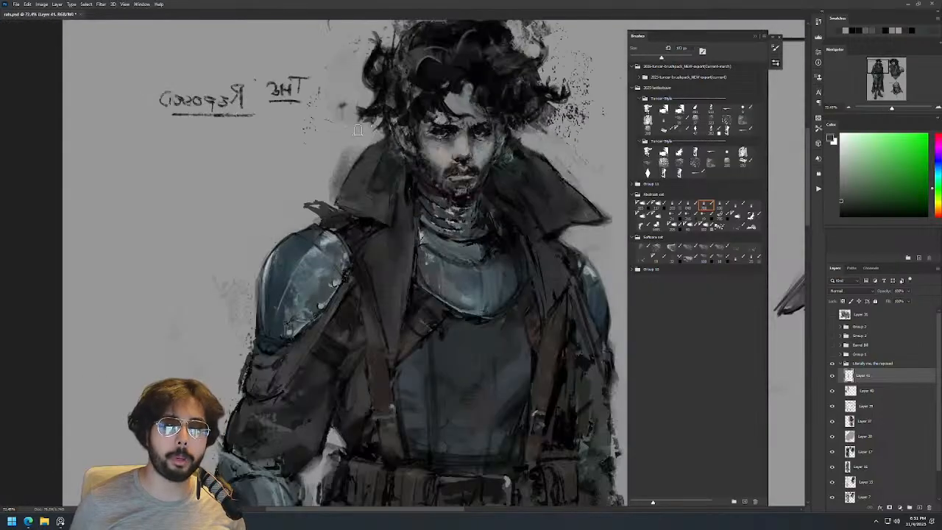
{"action": "left_click", "coordinate": [329, 181], "text": "alt"}
{"action": "right_click", "coordinate": [321, 173], "text": "alt"}
{"action": "mouse_move", "coordinate": [347, 142]}
{"action": "left_mouse_down"}
{"action": "mouse_move", "coordinate": [335, 188]}
{"action": "mouse_move", "coordinate": [296, 214]}
{"action": "mouse_move", "coordinate": [319, 216]}
{"action": "left_mouse_up"}
{"action": "left_click_drag", "start_coordinate": [411, 110], "coordinate": [354, 109]}
{"action": "left_click_drag", "start_coordinate": [494, 122], "coordinate": [479, 60]}
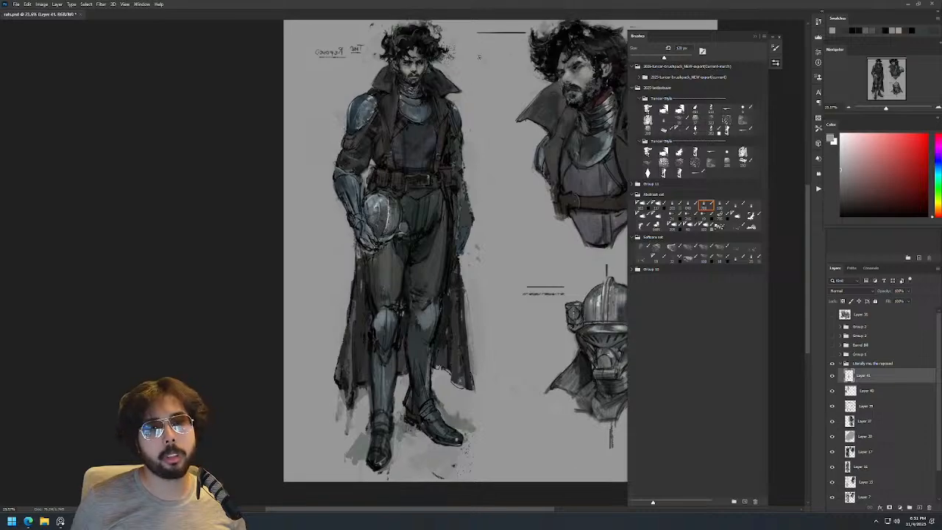
Rework the gloved hand holding the helmet with short strokes in sampled blue-grey tones.
{"action": "key", "text": "v"}
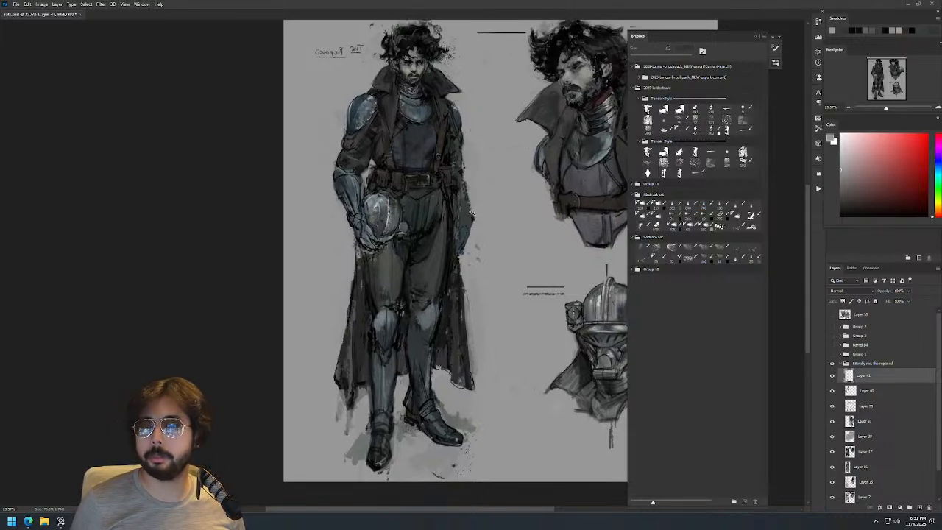
{"action": "left_click_drag", "start_coordinate": [388, 201], "coordinate": [424, 201]}
{"action": "key", "text": "b"}
{"action": "left_click", "coordinate": [322, 249], "text": "alt"}
{"action": "mouse_move", "coordinate": [328, 248]}
{"action": "left_mouse_down"}
{"action": "mouse_move", "coordinate": [323, 213]}
{"action": "mouse_move", "coordinate": [344, 251]}
{"action": "left_mouse_up"}
{"action": "left_click", "coordinate": [328, 228], "text": "alt"}
{"action": "left_click", "coordinate": [323, 219], "text": "alt"}
{"action": "left_click_drag", "start_coordinate": [328, 263], "coordinate": [342, 252]}
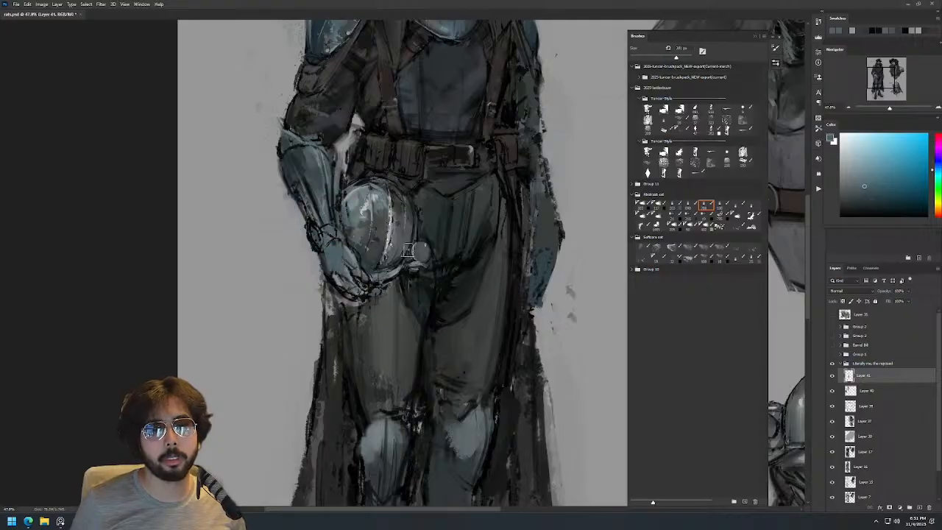
Sample a dark blue-grey from the full-length figure's chest for work on the torso.
{"action": "key", "text": "z"}
{"action": "left_click_drag", "start_coordinate": [450, 184], "coordinate": [404, 183]}
{"action": "left_click_drag", "start_coordinate": [466, 162], "coordinate": [515, 163]}
{"action": "key", "text": "b"}
{"action": "left_click", "coordinate": [432, 115], "text": "alt"}
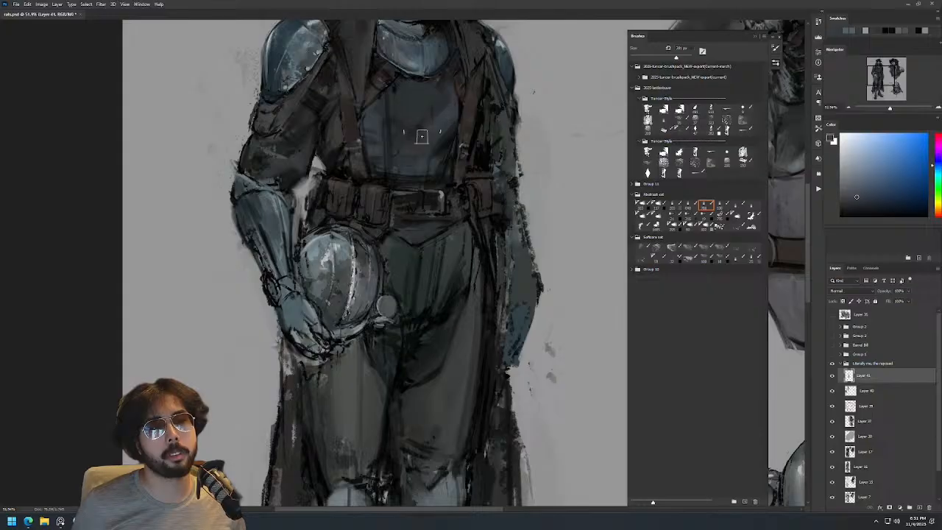
Examine the full-length figure's torso and overall silhouette at different magnifications.
{"action": "key", "text": "ctrl+space"}
{"action": "mouse_move", "coordinate": [489, 83]}
{"action": "left_mouse_down"}
{"action": "mouse_move", "coordinate": [442, 83]}
{"action": "mouse_move", "coordinate": [527, 62]}
{"action": "left_mouse_up"}
{"action": "key", "text": "ctrl+space"}
{"action": "key", "text": "ctrl+space"}
{"action": "left_click_drag", "start_coordinate": [503, 129], "coordinate": [456, 129]}
{"action": "key", "text": "ctrl+space"}
{"action": "left_click_drag", "start_coordinate": [507, 181], "coordinate": [508, 184]}
{"action": "scroll", "coordinate": [508, 184], "scroll_direction": "up", "scroll_amount": 2}
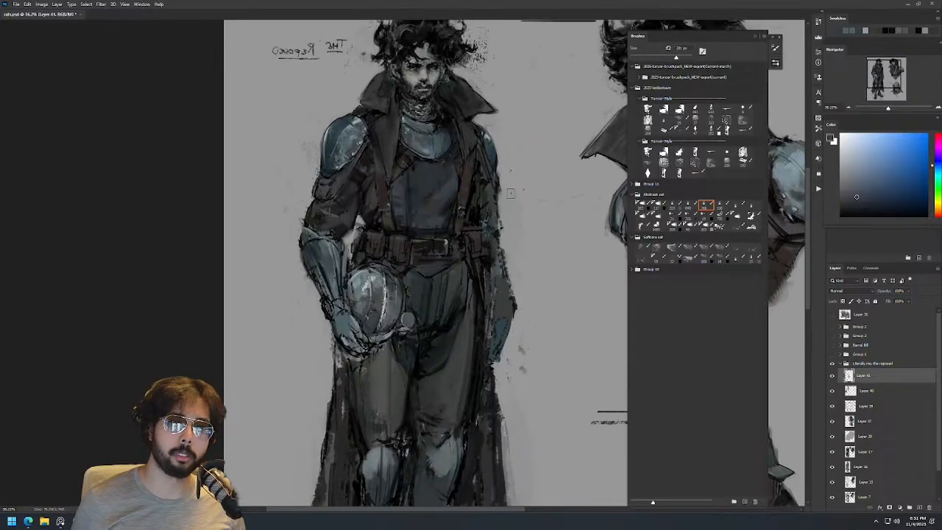
Darken the lower edge of the chest collar plate with black, and blend beneath it with a sampled dark blue-grey.
{"action": "key", "text": "ctrl+space"}
{"action": "left_click_drag", "start_coordinate": [434, 129], "coordinate": [465, 128]}
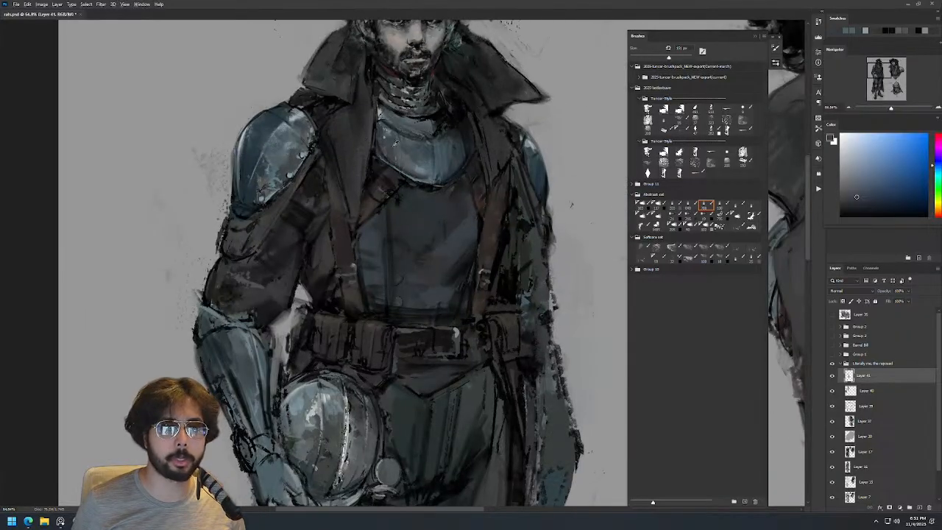
{"action": "key", "text": "d"}
{"action": "mouse_move", "coordinate": [394, 154]}
{"action": "left_mouse_down"}
{"action": "mouse_move", "coordinate": [442, 192]}
{"action": "mouse_move", "coordinate": [386, 157]}
{"action": "mouse_move", "coordinate": [443, 172]}
{"action": "mouse_move", "coordinate": [400, 167]}
{"action": "mouse_move", "coordinate": [441, 175]}
{"action": "mouse_move", "coordinate": [399, 181]}
{"action": "mouse_move", "coordinate": [466, 174]}
{"action": "left_mouse_up"}
{"action": "key", "text": "["}
{"action": "key", "text": "ctrl+space"}
{"action": "key", "text": "ctrl+space"}
{"action": "left_click", "coordinate": [453, 195], "text": "alt"}
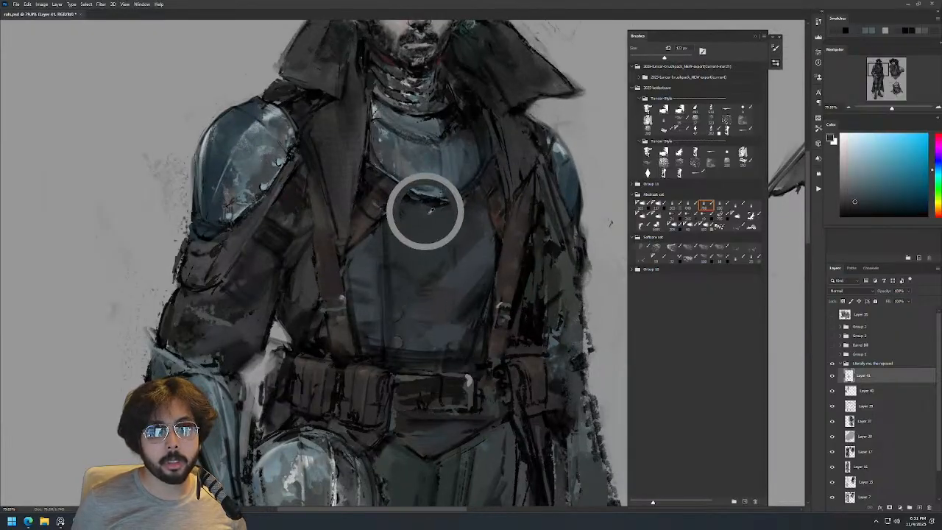
{"action": "left_click_drag", "start_coordinate": [413, 200], "coordinate": [440, 197]}
Flip the canvas horizontally and check the full-length figure beside the bust.
{"action": "key", "text": "ctrl+space"}
{"action": "left_click_drag", "start_coordinate": [493, 173], "coordinate": [466, 228]}
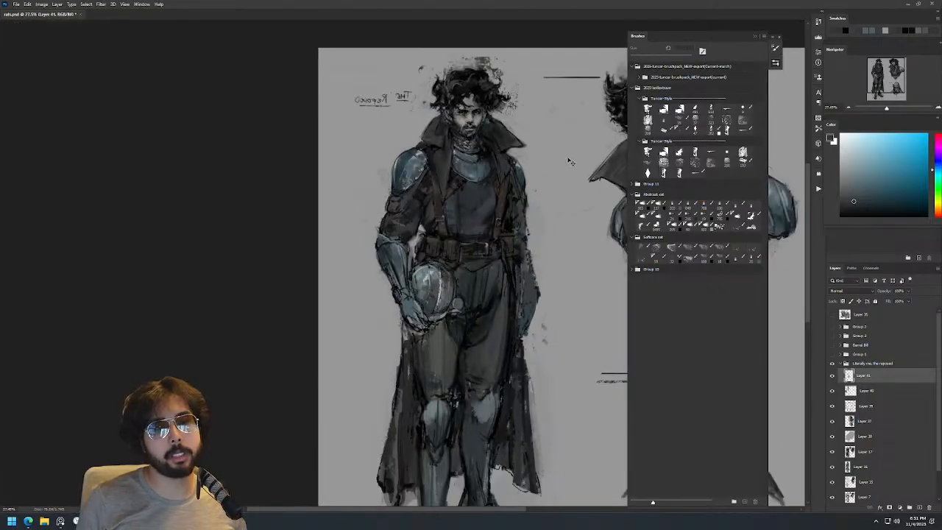
{"action": "key", "text": "ctrl+shift+h"}
{"action": "key", "text": "space"}
{"action": "left_click_drag", "start_coordinate": [553, 128], "coordinate": [263, 121]}
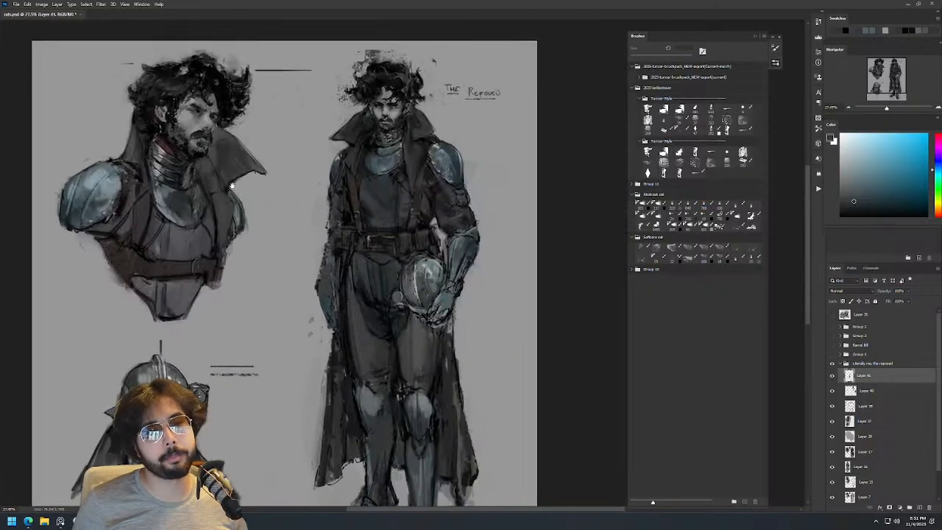
Enlarge the brush and paint a pale highlight on the chest collar plate using sampled tones.
{"action": "key", "text": "ctrl+space"}
{"action": "left_click_drag", "start_coordinate": [406, 132], "coordinate": [435, 136]}
{"action": "key", "text": "bracketright"}
{"action": "key", "text": "bracketright"}
{"action": "left_click", "coordinate": [395, 180], "text": "alt"}
{"action": "mouse_move", "coordinate": [386, 208]}
{"action": "left_mouse_down"}
{"action": "mouse_move", "coordinate": [367, 237]}
{"action": "mouse_move", "coordinate": [384, 215]}
{"action": "mouse_move", "coordinate": [376, 228]}
{"action": "left_mouse_up"}
{"action": "key", "text": "ctrl+space"}
{"action": "left_click_drag", "start_coordinate": [428, 176], "coordinate": [398, 250]}
{"action": "key", "text": "ctrl+space"}
{"action": "left_click_drag", "start_coordinate": [431, 175], "coordinate": [507, 169]}
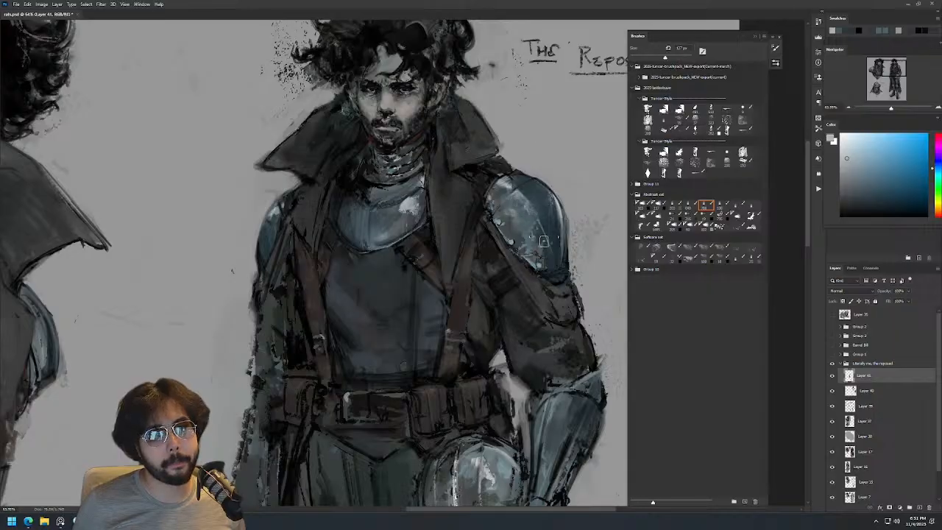
Sample a dark blue from the shoulder armour, reduce the brush size, and flip the canvas horizontally.
{"action": "left_click", "coordinate": [540, 225], "text": "alt"}
{"action": "key", "text": "bracketleft"}
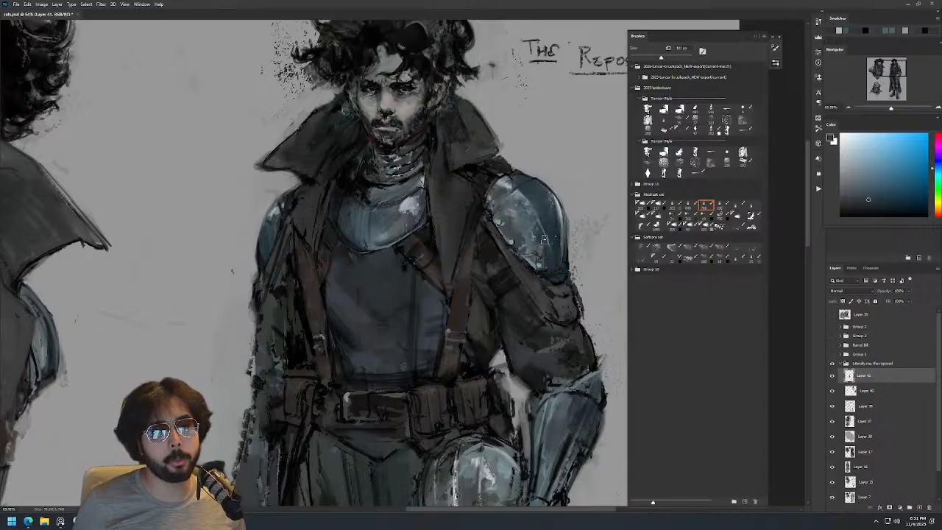
{"action": "key", "text": "ctrl+space"}
{"action": "left_click_drag", "start_coordinate": [568, 207], "coordinate": [549, 252]}
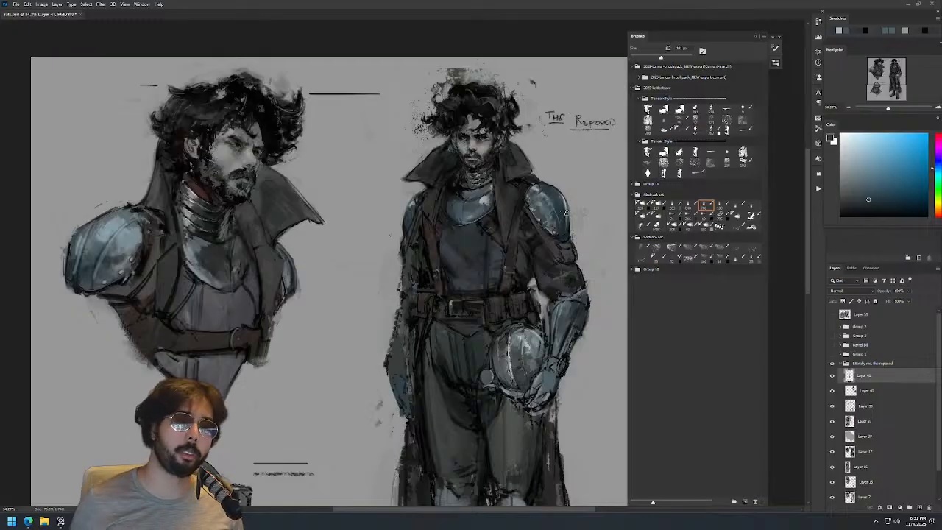
{"action": "key", "text": "ctrl+shift+h"}
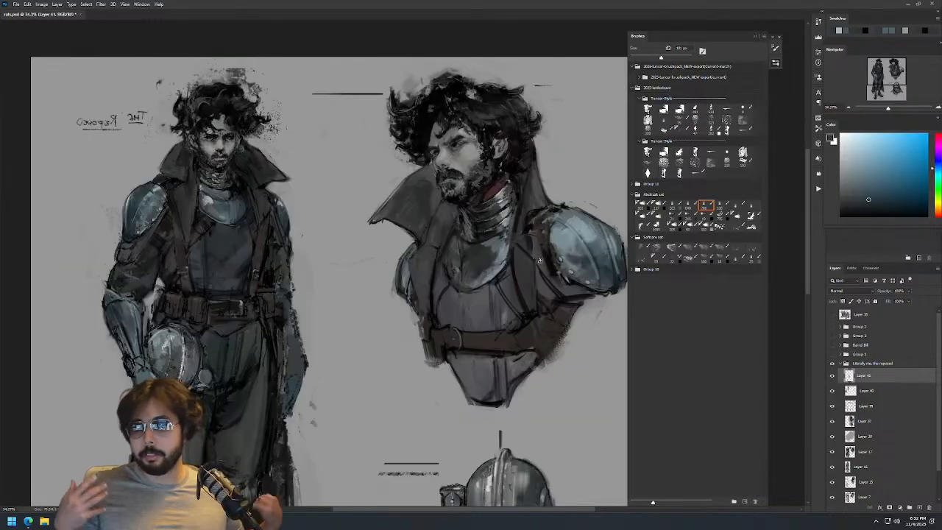
Refine the chest collar plate of the full-length figure with strokes in sampled blue-grey tones.
{"action": "left_click_drag", "start_coordinate": [259, 226], "coordinate": [371, 201]}
{"action": "left_click_drag", "start_coordinate": [372, 135], "coordinate": [409, 139]}
{"action": "left_click", "coordinate": [384, 227], "text": "alt"}
{"action": "mouse_move", "coordinate": [370, 229]}
{"action": "left_mouse_down"}
{"action": "mouse_move", "coordinate": [395, 240]}
{"action": "mouse_move", "coordinate": [389, 252]}
{"action": "left_mouse_up"}
{"action": "left_click", "coordinate": [394, 243], "text": "alt"}
{"action": "left_click_drag", "start_coordinate": [417, 197], "coordinate": [394, 265]}
Sample facial tones near the full-length figure's nose and set a small brush size for detailing the face.
{"action": "left_click_drag", "start_coordinate": [433, 178], "coordinate": [478, 145]}
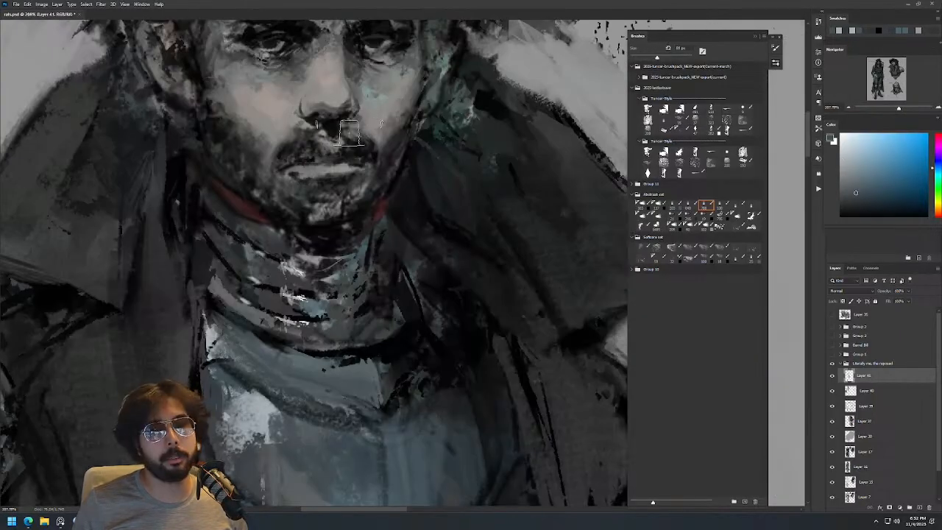
{"action": "left_click", "coordinate": [291, 103], "text": "alt"}
{"action": "left_click", "coordinate": [303, 108], "text": "alt"}
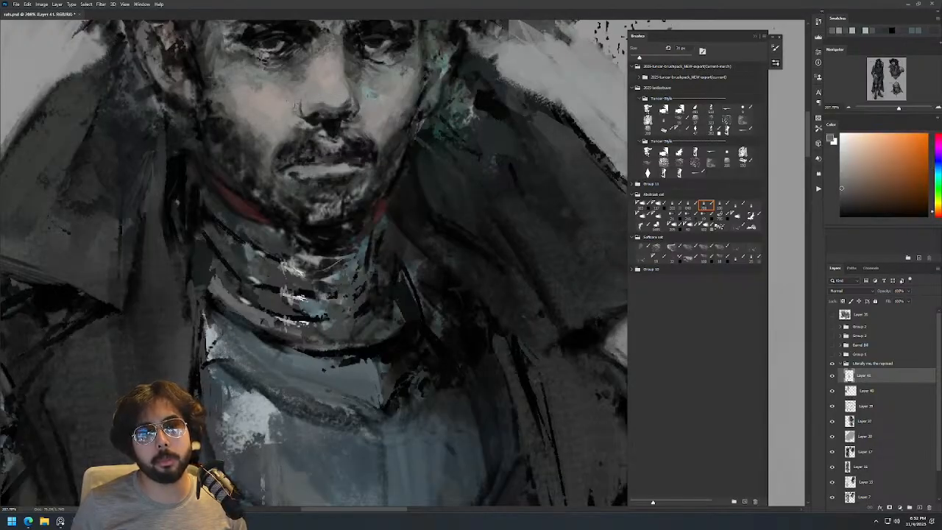
{"action": "left_click_drag", "start_coordinate": [321, 72], "coordinate": [286, 72]}
{"action": "left_click_drag", "start_coordinate": [404, 127], "coordinate": [498, 219]}
{"action": "left_click_drag", "start_coordinate": [428, 143], "coordinate": [464, 143]}
{"action": "right_click", "coordinate": [415, 216], "text": "alt"}
Rework the nose and adjoining cheek with short strokes in skin tones sampled from the face.
{"action": "left_click", "coordinate": [388, 226], "text": "alt"}
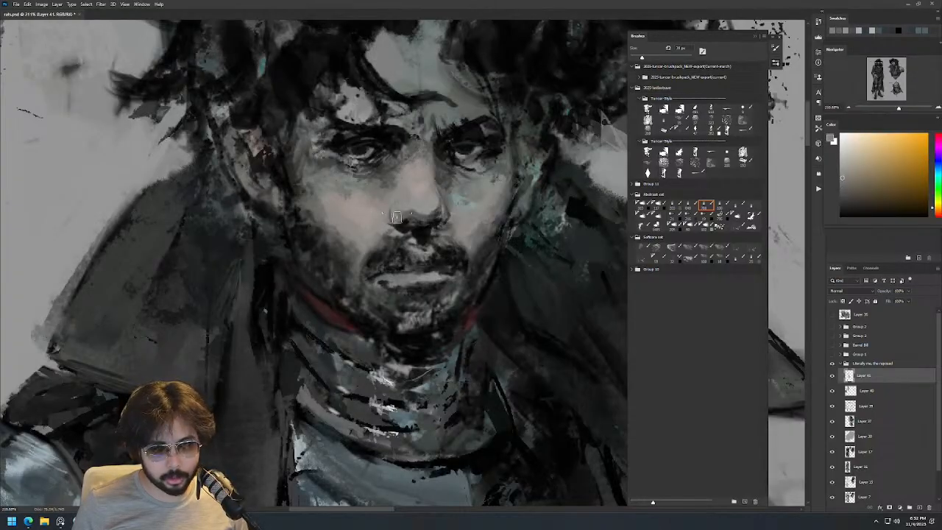
{"action": "left_click", "coordinate": [408, 210], "text": "alt"}
{"action": "left_click", "coordinate": [396, 204], "text": "alt"}
{"action": "left_click_drag", "start_coordinate": [441, 176], "coordinate": [413, 176]}
{"action": "mouse_move", "coordinate": [470, 168]}
{"action": "left_mouse_down"}
{"action": "mouse_move", "coordinate": [453, 168]}
{"action": "mouse_move", "coordinate": [478, 154]}
{"action": "left_mouse_up"}
{"action": "left_click", "coordinate": [444, 178], "text": "alt"}
{"action": "left_click_drag", "start_coordinate": [437, 178], "coordinate": [444, 185]}
{"action": "left_click", "coordinate": [431, 168], "text": "alt"}
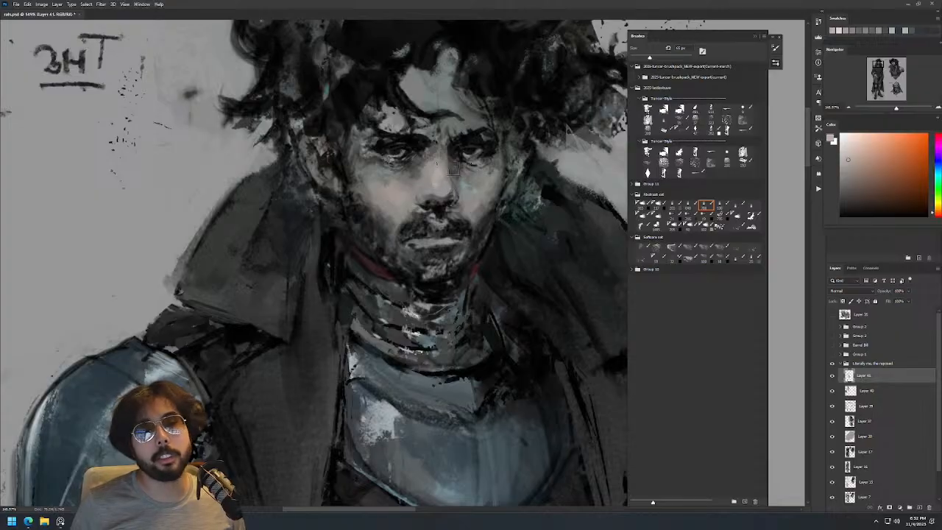
Adjust the brush size for the nose bridge, and flip the canvas horizontally to check the face.
{"action": "scroll", "coordinate": [442, 175], "scroll_direction": "down", "scroll_amount": 2}
{"action": "scroll", "coordinate": [494, 139], "scroll_direction": "up", "scroll_amount": 2}
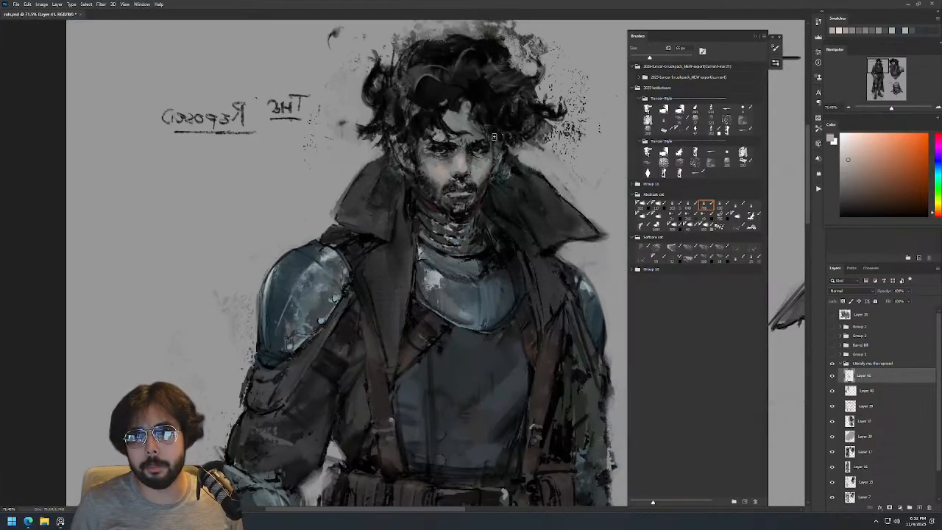
{"action": "scroll", "coordinate": [463, 149], "scroll_direction": "up", "scroll_amount": 5}
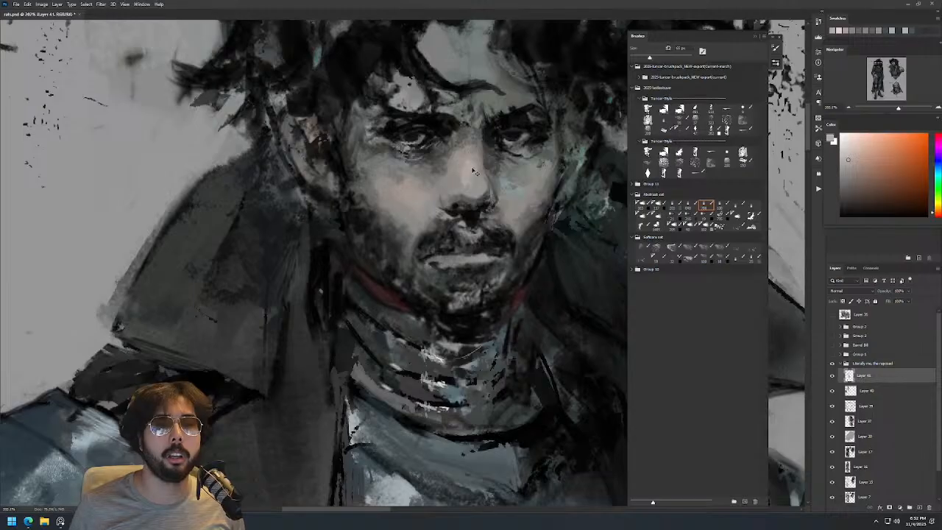
{"action": "key", "text": "]"}
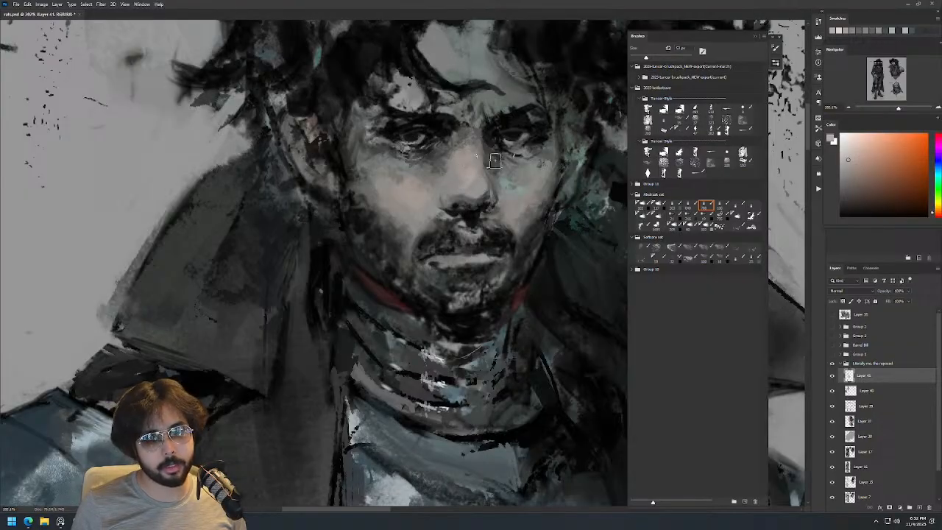
{"action": "scroll", "coordinate": [484, 193], "scroll_direction": "down", "scroll_amount": 6}
{"action": "key", "text": "ctrl+shift+h"}
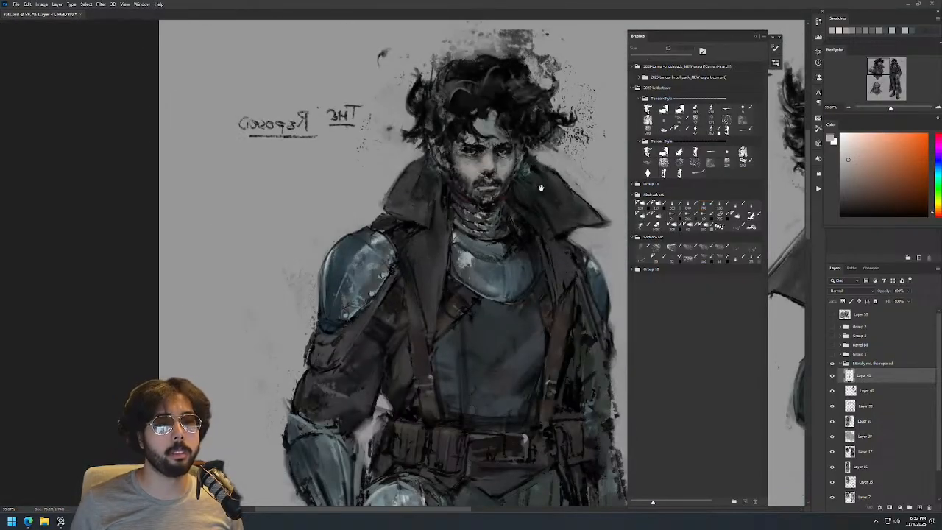
{"action": "left_click_drag", "start_coordinate": [559, 187], "coordinate": [162, 158]}
{"action": "left_click_drag", "start_coordinate": [522, 118], "coordinate": [391, 124]}
Refine the area under the eye and beside the nose with tones sampled from the face.
{"action": "scroll", "coordinate": [440, 125], "scroll_direction": "up", "scroll_amount": 6}
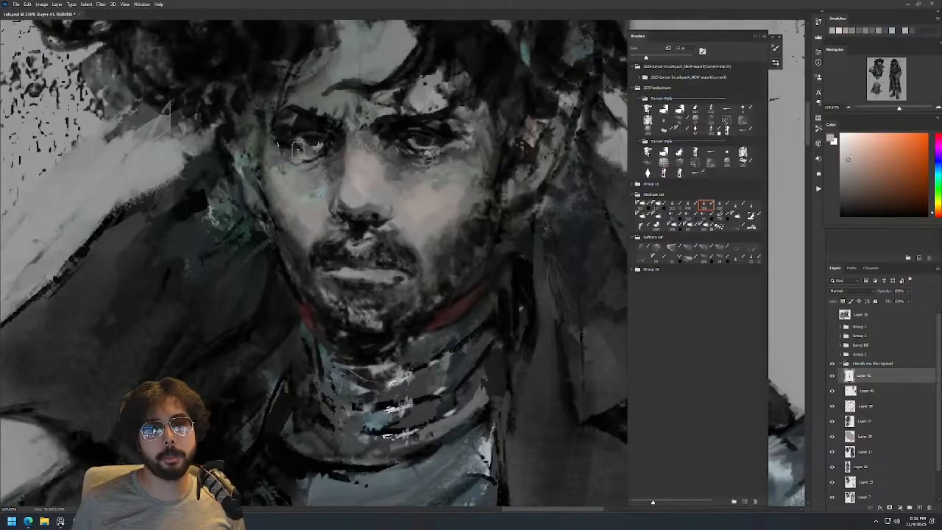
{"action": "left_click", "coordinate": [294, 152], "text": "alt"}
{"action": "scroll", "coordinate": [339, 146], "scroll_direction": "down", "scroll_amount": 6}
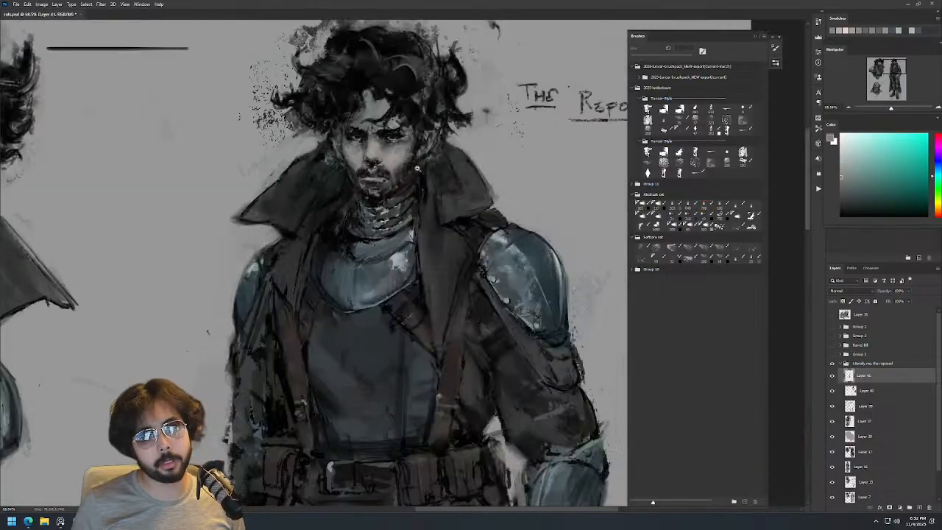
{"action": "scroll", "coordinate": [389, 137], "scroll_direction": "up", "scroll_amount": 6}
{"action": "left_click", "coordinate": [340, 177], "text": "alt"}
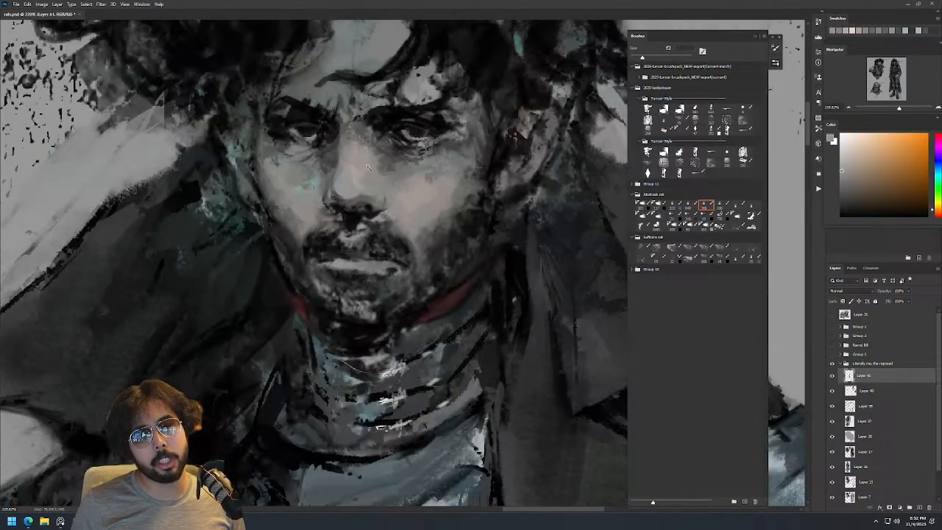
{"action": "scroll", "coordinate": [383, 200], "scroll_direction": "down", "scroll_amount": 5}
{"action": "scroll", "coordinate": [416, 136], "scroll_direction": "down", "scroll_amount": 2}
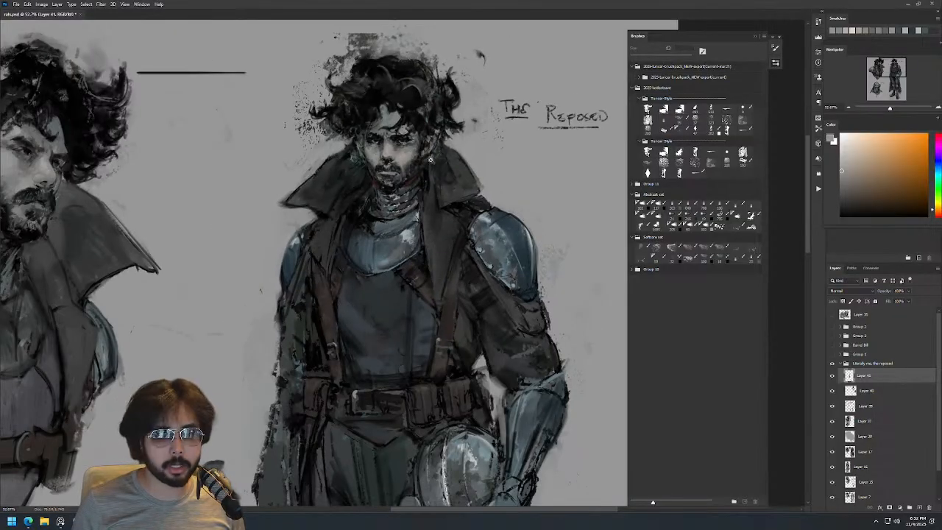
{"action": "scroll", "coordinate": [423, 164], "scroll_direction": "down", "scroll_amount": 2}
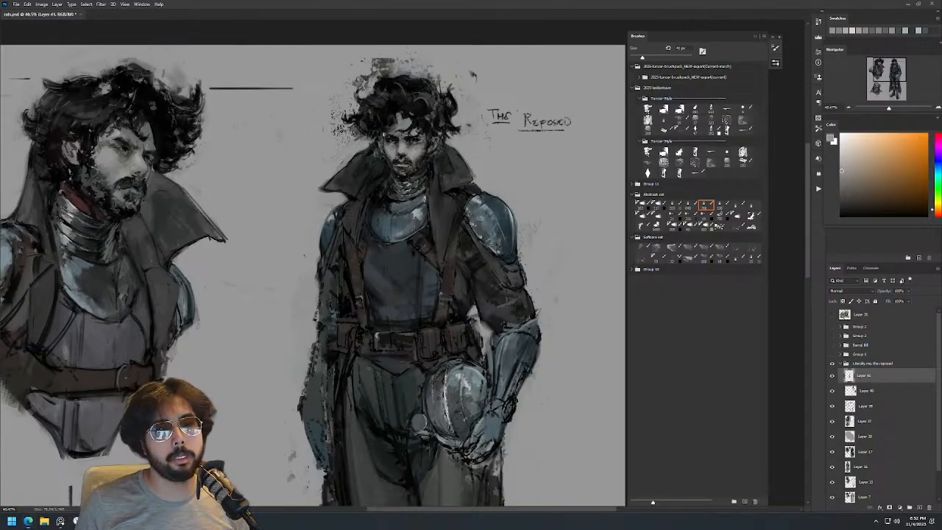
Touch up the full-length figure's cheek with skin tones sampled beside the nose and under the eye.
{"action": "left_click_drag", "start_coordinate": [427, 151], "coordinate": [486, 151]}
{"action": "left_click", "coordinate": [392, 146], "text": "alt"}
{"action": "left_click", "coordinate": [401, 143], "text": "alt"}
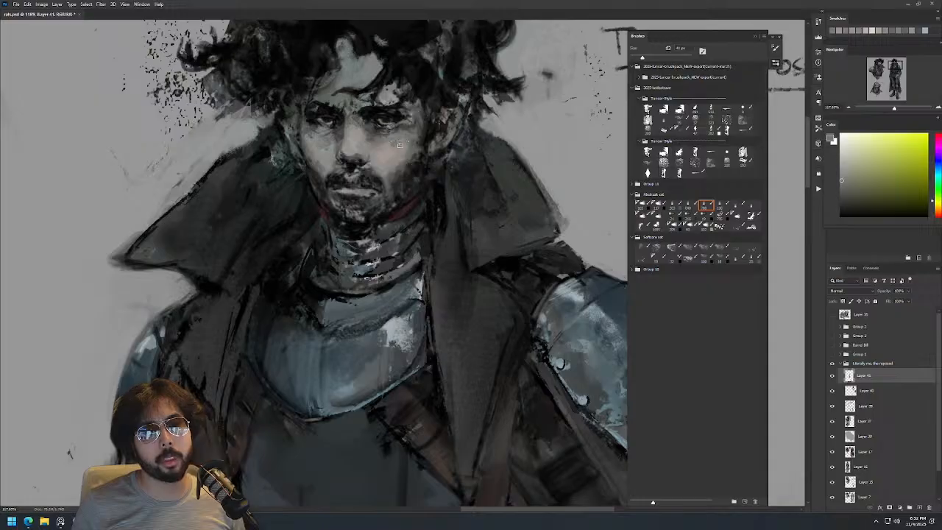
{"action": "scroll", "coordinate": [435, 123], "scroll_direction": "down", "scroll_amount": 6}
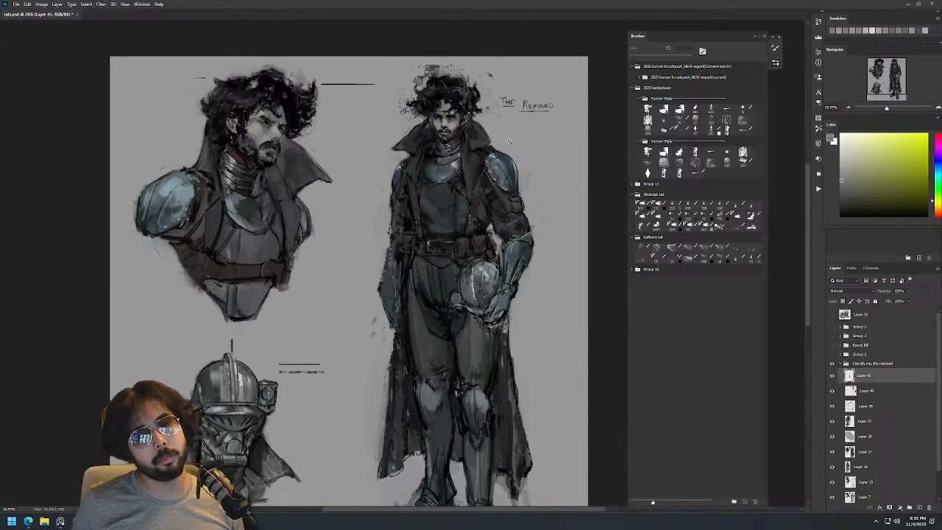
Reduce the brush size, reset the colours to default black and add dark accents around the shoulder armour.
{"action": "scroll", "coordinate": [509, 161], "scroll_direction": "up", "scroll_amount": 5}
{"action": "left_click", "coordinate": [478, 190], "text": "alt"}
{"action": "key", "text": "bracketleft"}
{"action": "key", "text": "bracketleft"}
{"action": "key", "text": "bracketleft"}
{"action": "key", "text": "bracketleft"}
{"action": "key", "text": "d"}
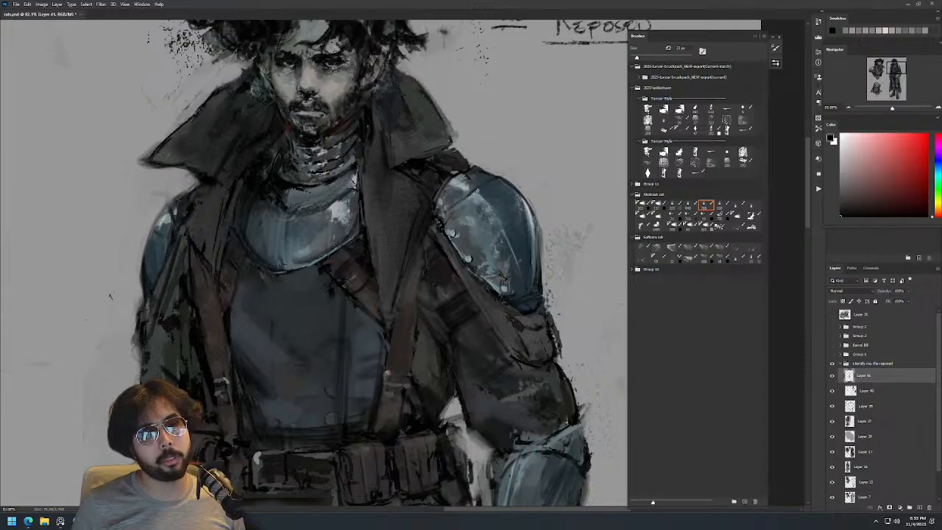
{"action": "scroll", "coordinate": [518, 170], "scroll_direction": "down", "scroll_amount": 4}
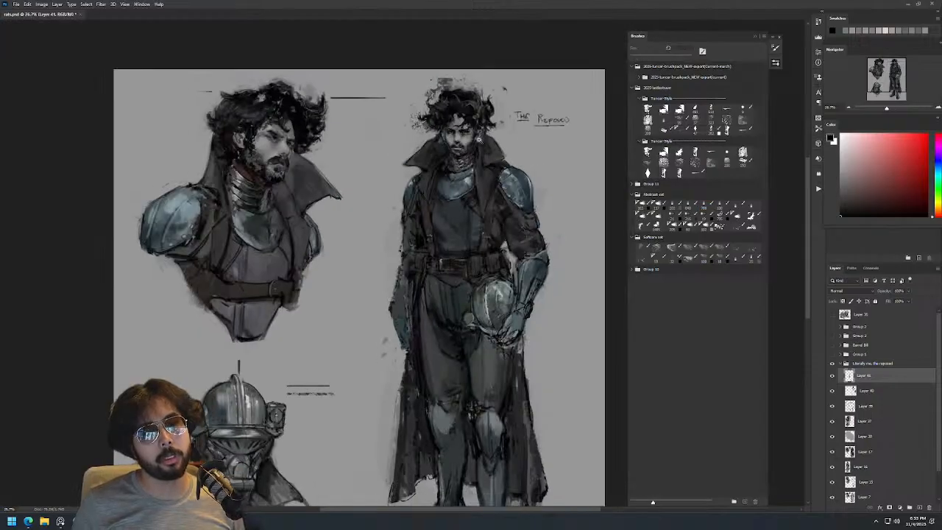
Slightly enlarge the brush and refine the side of the nose with grey tones sampled from the face.
{"action": "scroll", "coordinate": [484, 144], "scroll_direction": "up", "scroll_amount": 7}
{"action": "left_click", "coordinate": [392, 172], "text": "alt"}
{"action": "left_click", "coordinate": [367, 177], "text": "alt"}
{"action": "key", "text": "bracketright"}
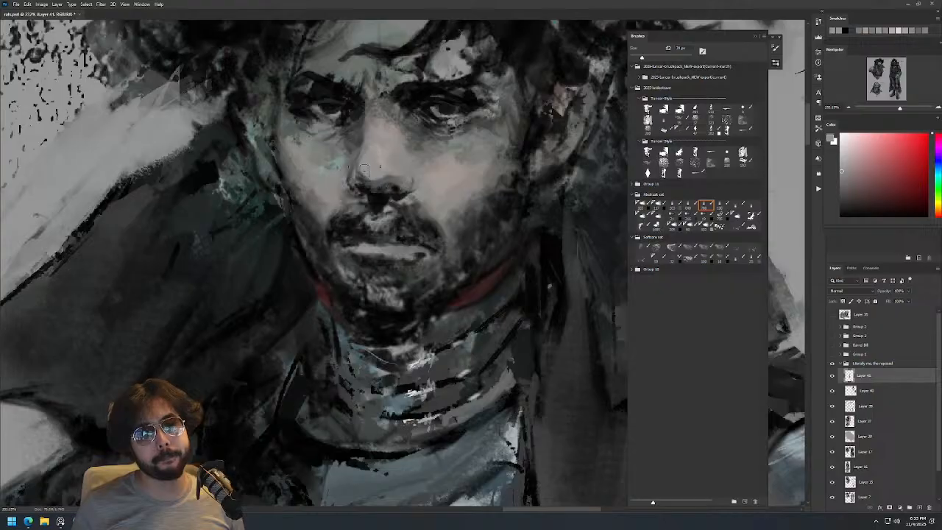
{"action": "scroll", "coordinate": [377, 131], "scroll_direction": "down", "scroll_amount": 6}
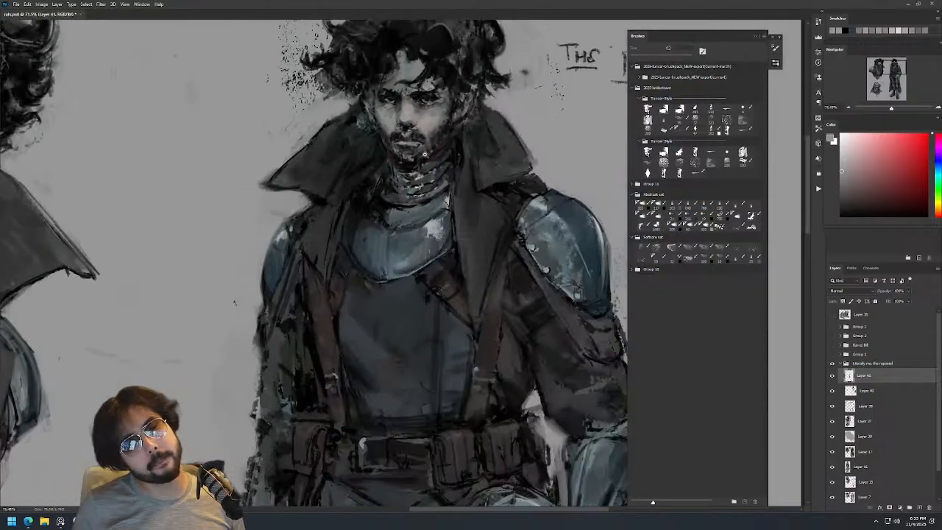
{"action": "scroll", "coordinate": [479, 139], "scroll_direction": "up", "scroll_amount": 6}
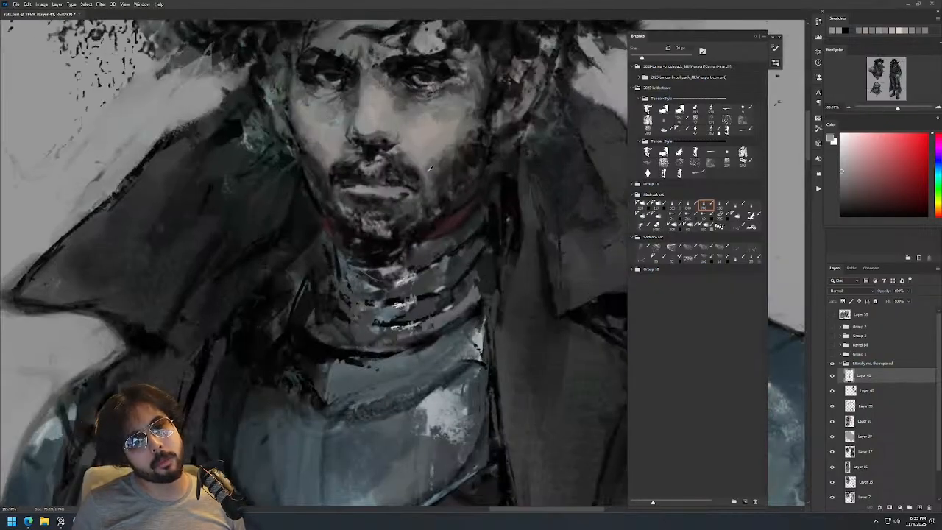
Rework the lower cheek and jawline beard with a larger brush, using sampled cheek and dark beard tones.
{"action": "left_click", "coordinate": [443, 144], "text": "alt"}
{"action": "key", "text": "bracketright"}
{"action": "key", "text": "bracketright"}
{"action": "left_click", "coordinate": [460, 164], "text": "alt"}
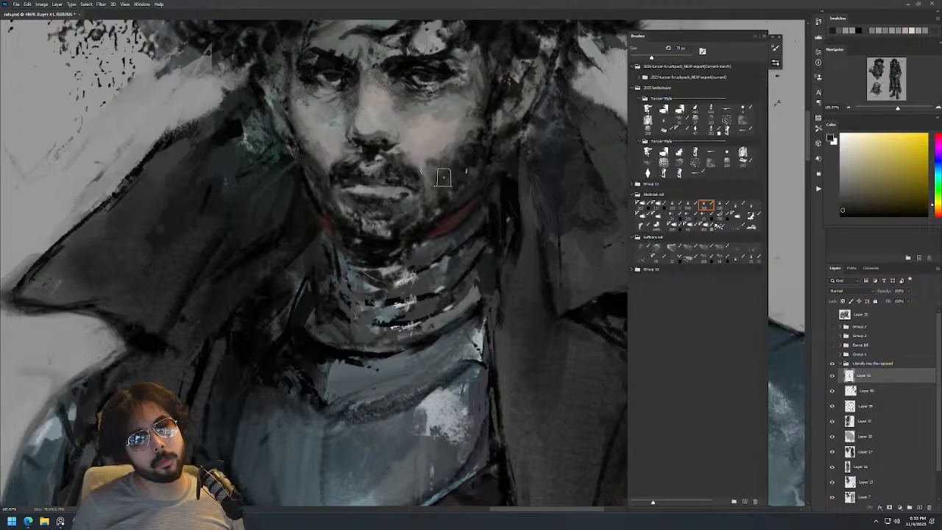
{"action": "scroll", "coordinate": [450, 148], "scroll_direction": "down", "scroll_amount": 4}
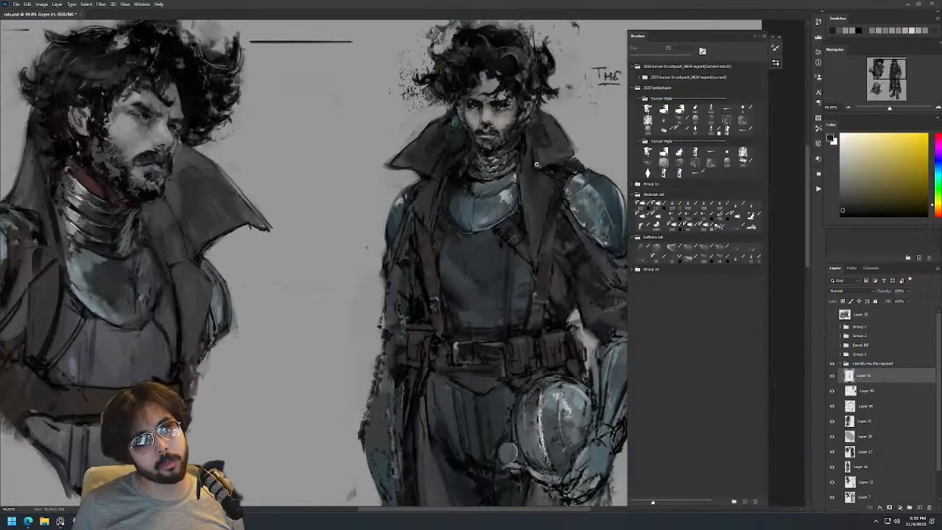
{"action": "scroll", "coordinate": [551, 148], "scroll_direction": "down", "scroll_amount": 3}
{"action": "scroll", "coordinate": [475, 144], "scroll_direction": "up", "scroll_amount": 1}
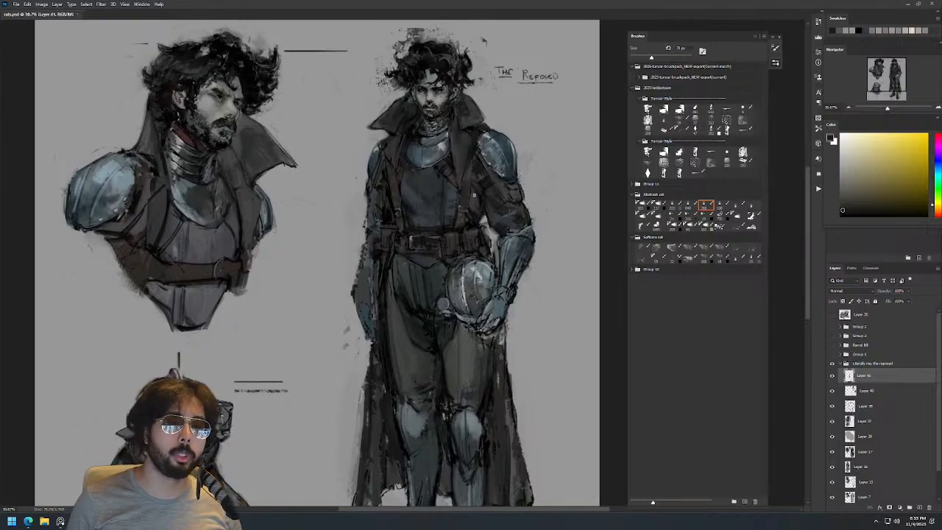
Paint the harness strap beside the chest plate's lower edge in sampled reddish brown, adding dark accents in default black.
{"action": "scroll", "coordinate": [447, 161], "scroll_direction": "up", "scroll_amount": 2}
{"action": "left_click", "coordinate": [370, 172], "text": "alt"}
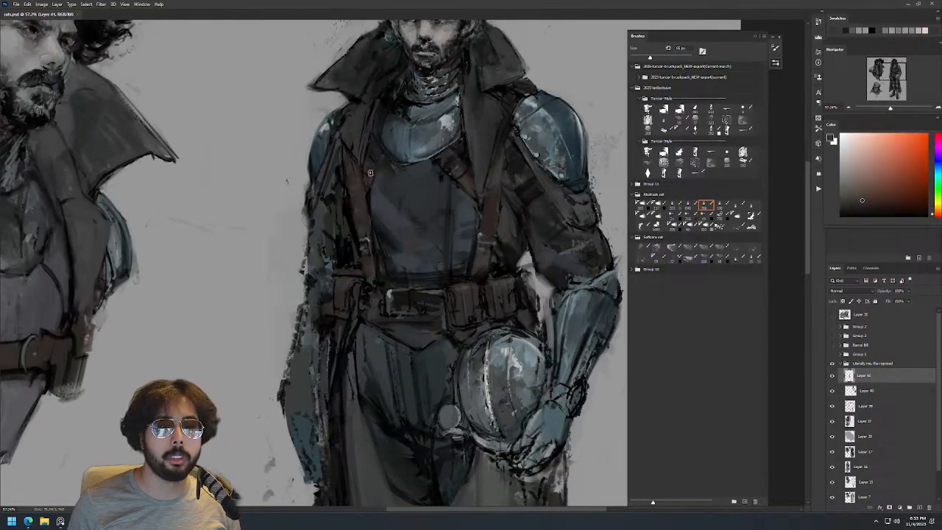
{"action": "right_click", "coordinate": [384, 168], "text": "alt"}
{"action": "left_click", "coordinate": [446, 157], "text": "alt"}
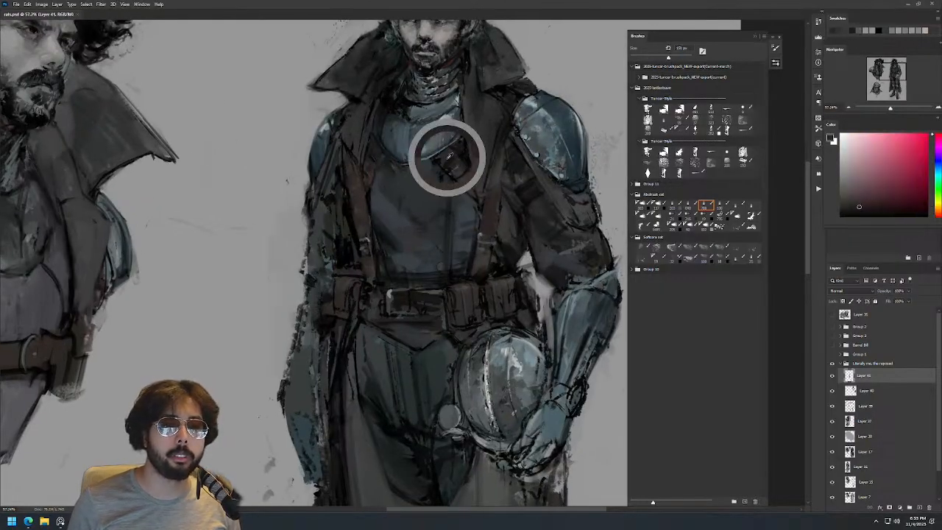
{"action": "right_click", "coordinate": [377, 160], "text": "alt"}
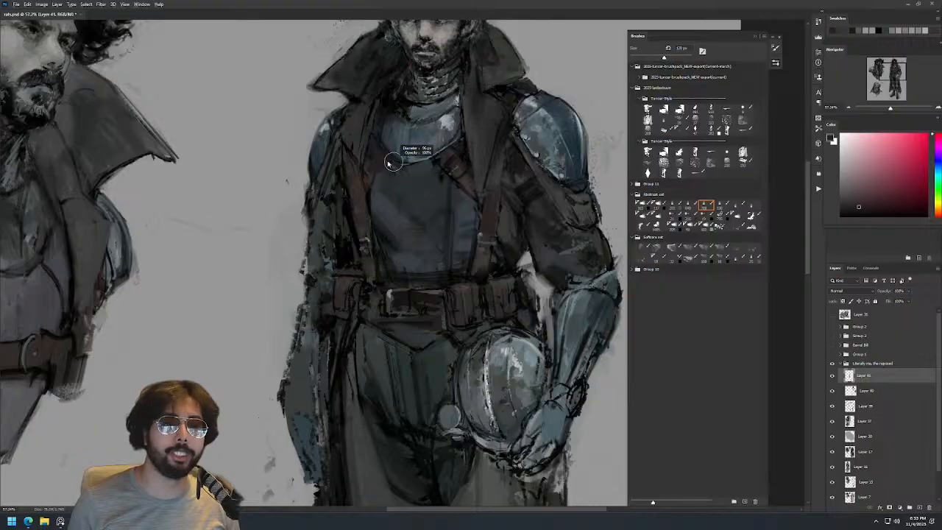
{"action": "key", "text": "d"}
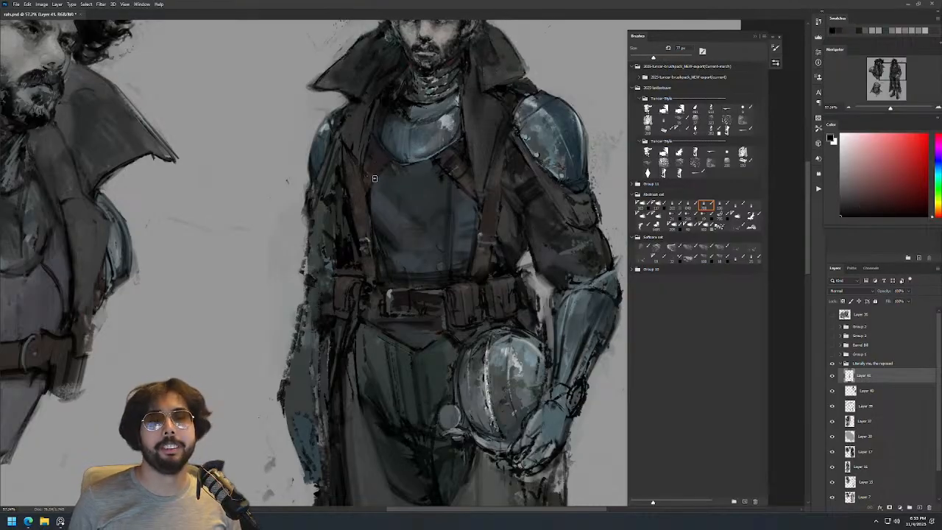
{"action": "left_click", "coordinate": [414, 156], "text": "alt"}
{"action": "right_click", "coordinate": [378, 141], "text": "alt"}
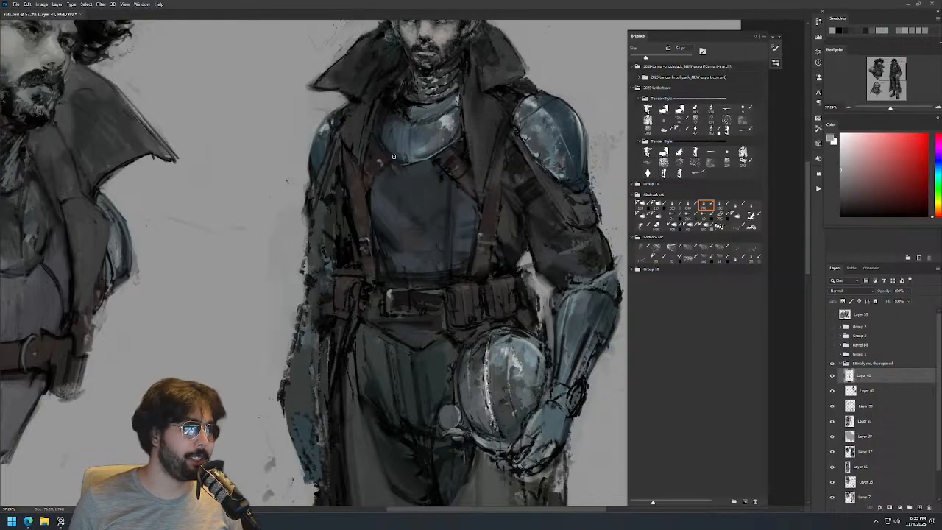
Refine the strap's upper section beside the chest panel with brown tones sampled from the strap and coat.
{"action": "scroll", "coordinate": [396, 149], "scroll_direction": "up", "scroll_amount": 8}
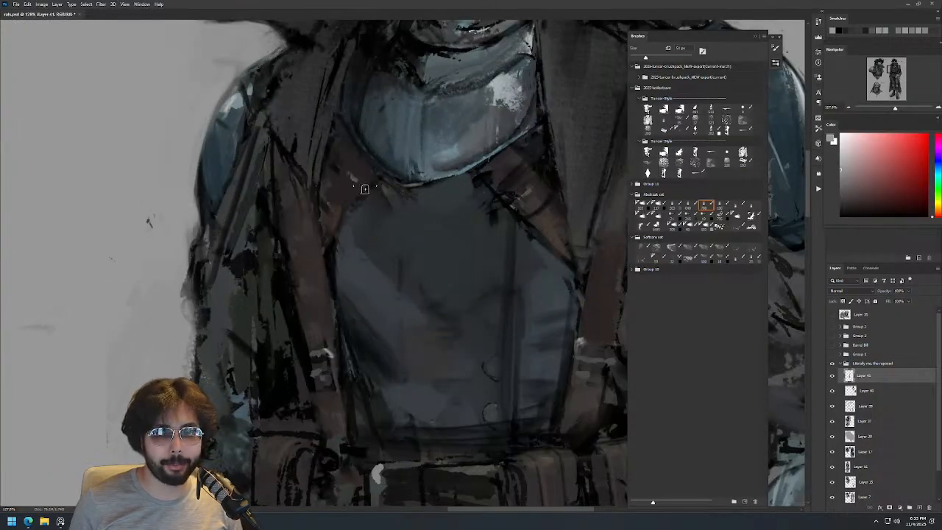
{"action": "left_click", "coordinate": [340, 206], "text": "alt"}
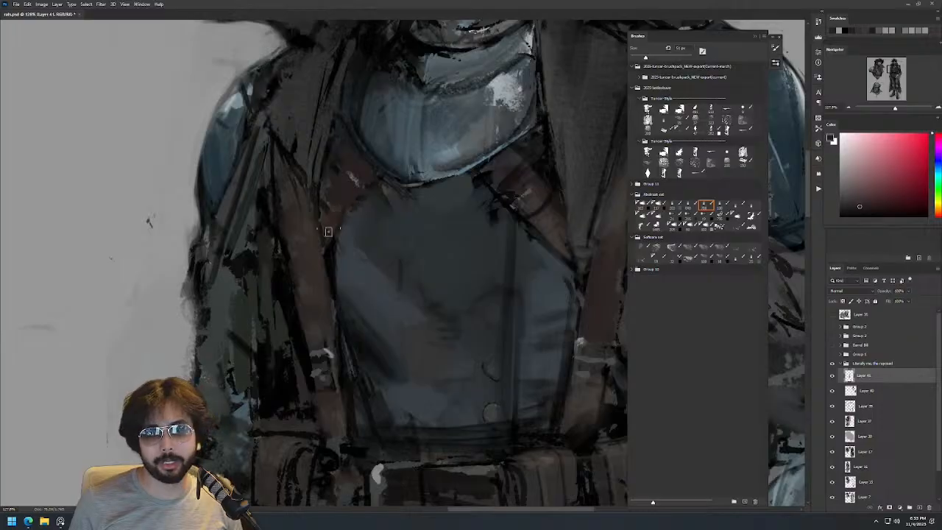
{"action": "left_click", "coordinate": [311, 196], "text": "alt"}
{"action": "key", "text": "z"}
{"action": "left_click_drag", "start_coordinate": [327, 181], "coordinate": [284, 184]}
{"action": "key", "text": "b"}
Darken the harness straps and inner coat edges along the torso with broad strokes in sampled dark tones.
{"action": "left_click", "coordinate": [465, 152], "text": "alt"}
{"action": "left_click_drag", "start_coordinate": [434, 153], "coordinate": [446, 236]}
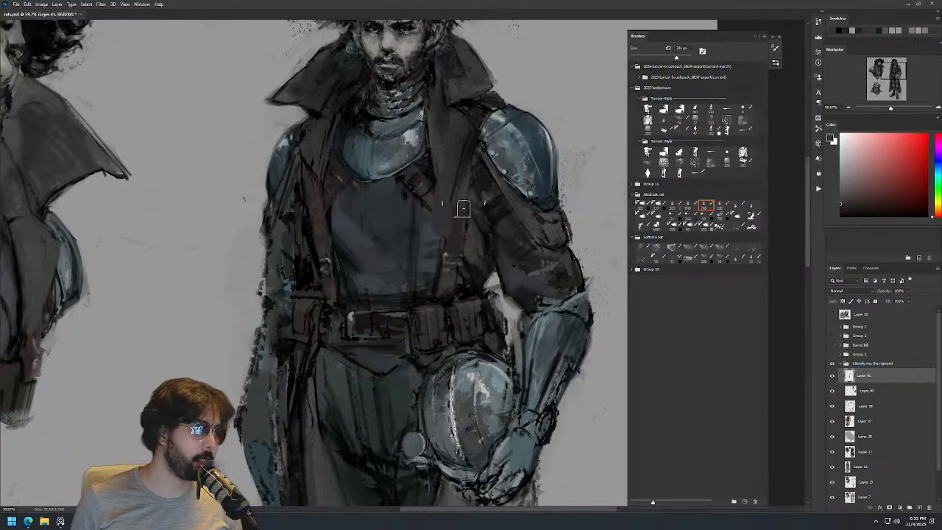
{"action": "key", "text": "z"}
{"action": "left_click_drag", "start_coordinate": [493, 180], "coordinate": [470, 182]}
{"action": "key", "text": "b"}
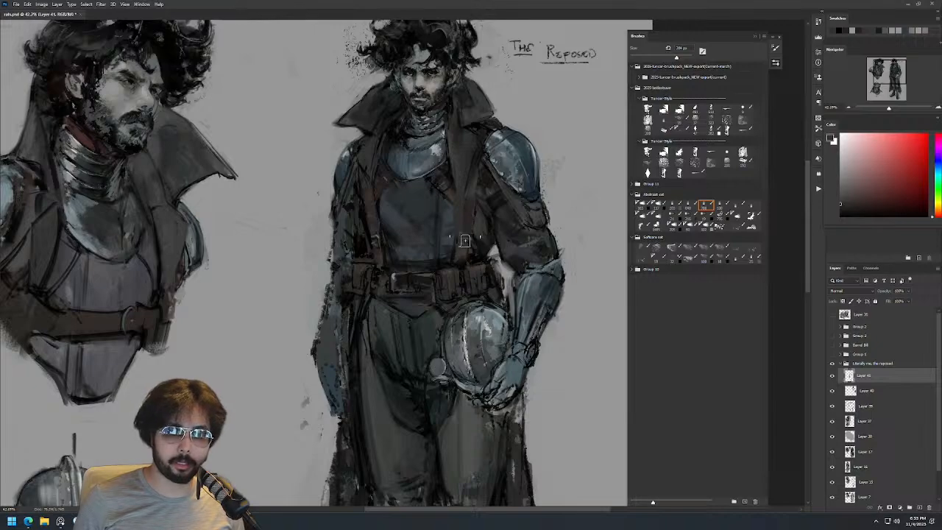
{"action": "left_click", "coordinate": [461, 177], "text": "alt"}
{"action": "left_click_drag", "start_coordinate": [410, 198], "coordinate": [384, 198]}
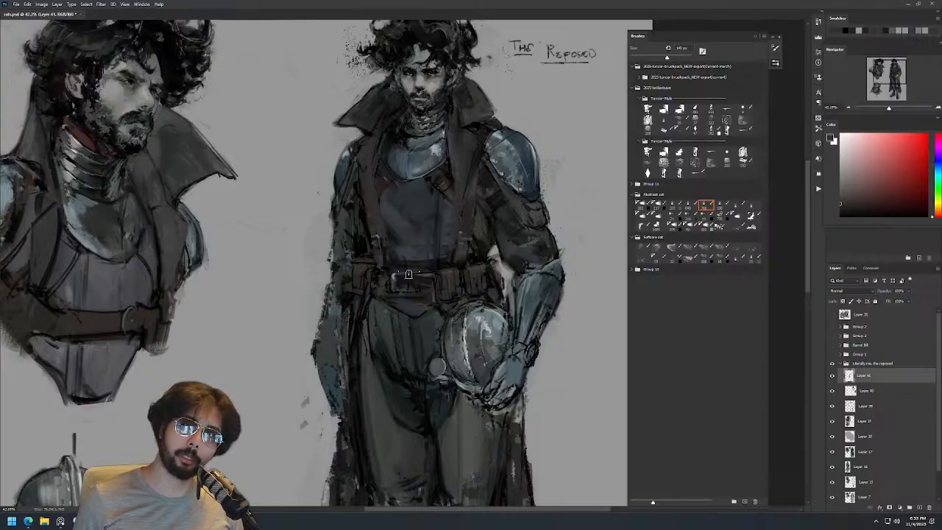
Flip the canvas horizontally and smooth the chest panel with a large brush in sampled blue-grey.
{"action": "key", "text": "ctrl+0"}
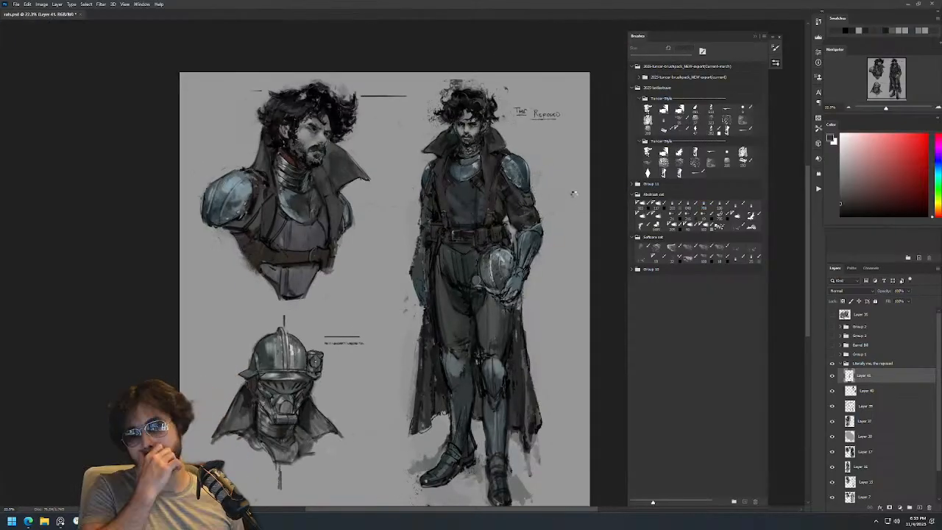
{"action": "key", "text": "ctrl+shift+h"}
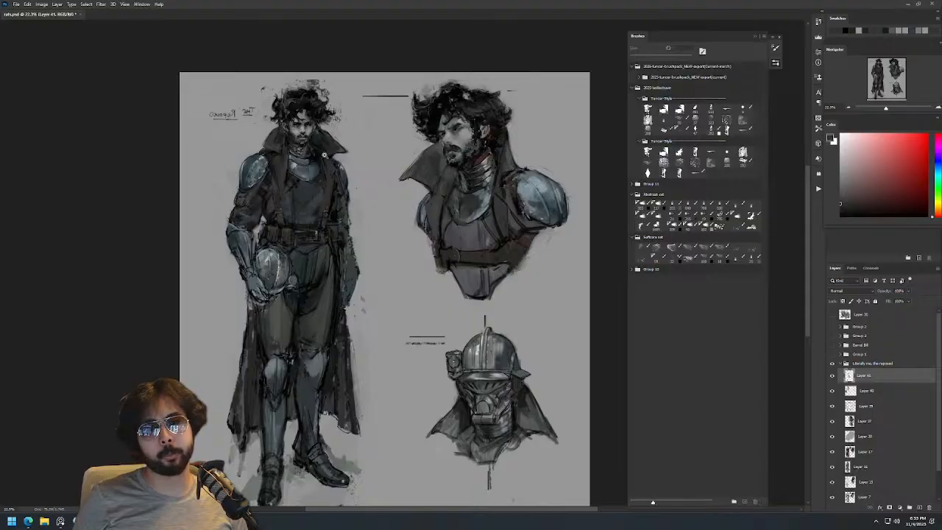
{"action": "left_click_drag", "start_coordinate": [300, 197], "coordinate": [331, 181]}
{"action": "key", "text": "b"}
{"action": "left_click", "coordinate": [331, 206], "text": "alt"}
{"action": "key", "text": "]"}
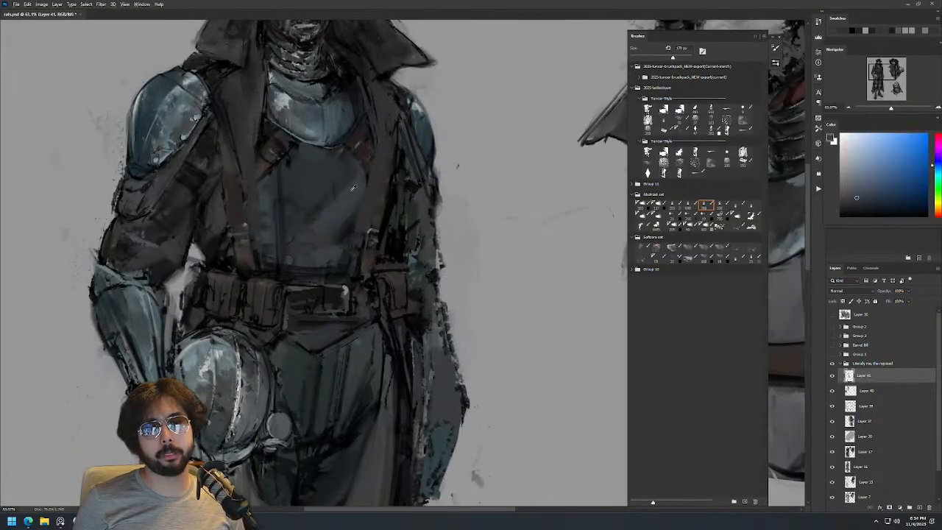
{"action": "key", "text": "]"}
{"action": "key", "text": "]"}
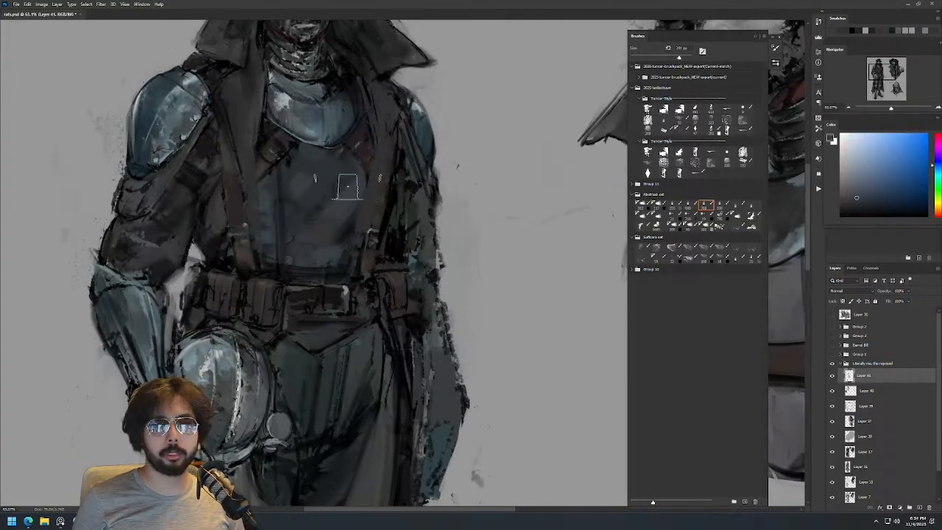
{"action": "key", "text": "ctrl+0"}
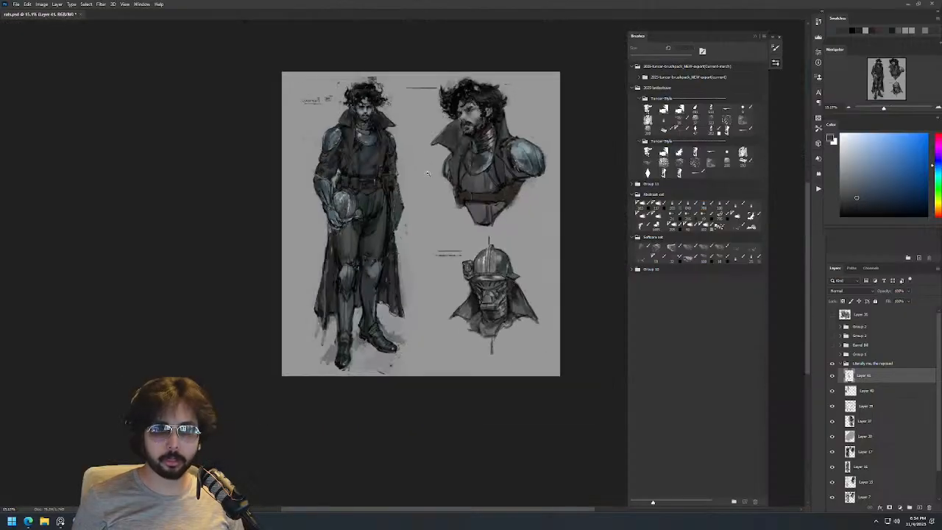
Paint the dark red lining between the jaw and metal collar, and deepen its edges with default black.
{"action": "left_click_drag", "start_coordinate": [366, 131], "coordinate": [391, 136]}
{"action": "left_click_drag", "start_coordinate": [395, 103], "coordinate": [399, 37]}
{"action": "left_click", "coordinate": [328, 155], "text": "alt"}
{"action": "left_click_drag", "start_coordinate": [316, 141], "coordinate": [326, 149]}
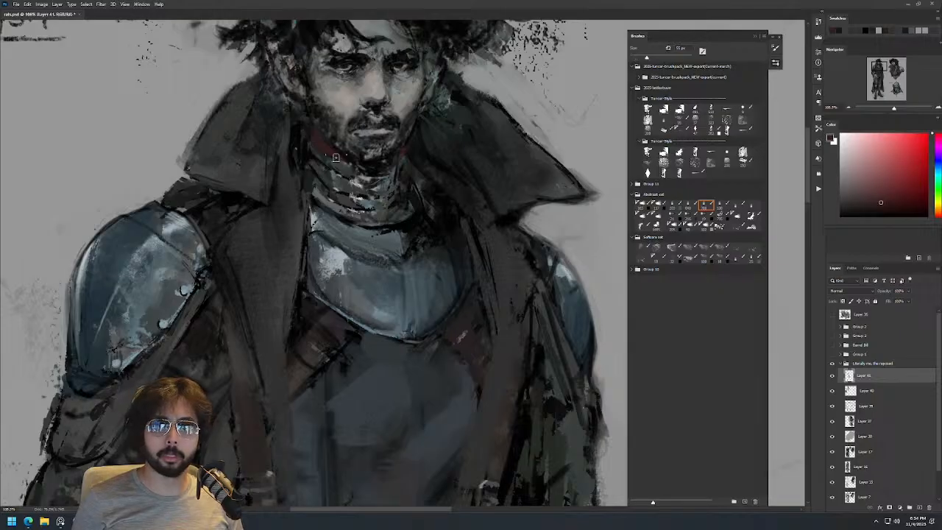
{"action": "key", "text": "d"}
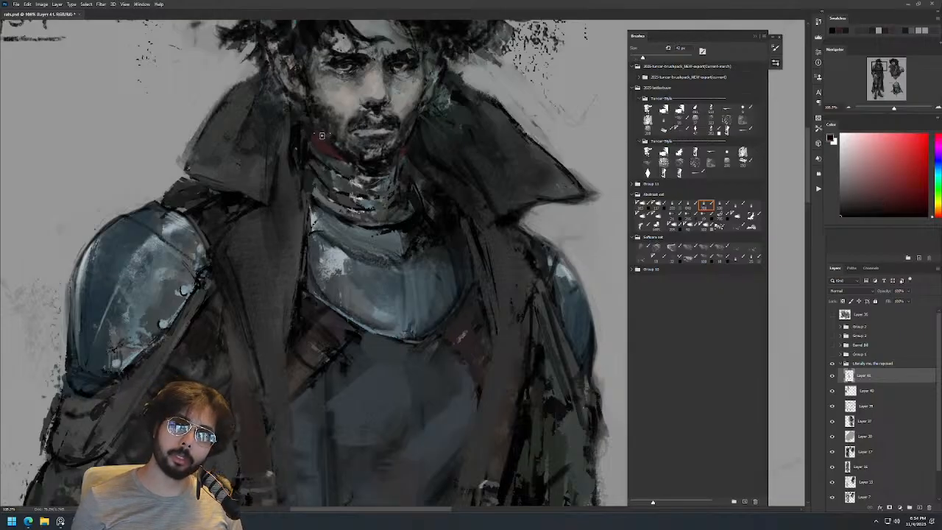
{"action": "scroll", "coordinate": [363, 167], "scroll_direction": "down", "scroll_amount": 5}
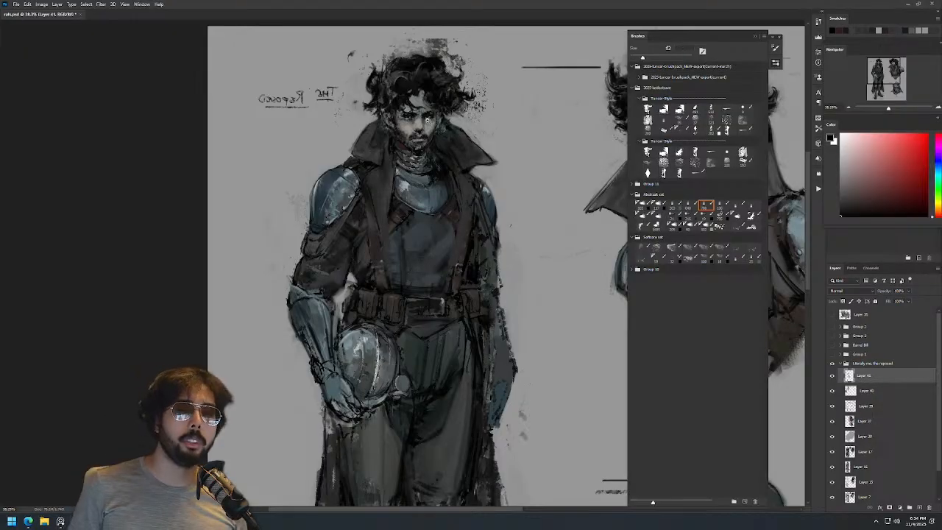
Soften the cheek above the beard with a grey tone sampled from the face.
{"action": "left_click_drag", "start_coordinate": [417, 110], "coordinate": [515, 110]}
{"action": "left_click", "coordinate": [316, 229], "text": "alt"}
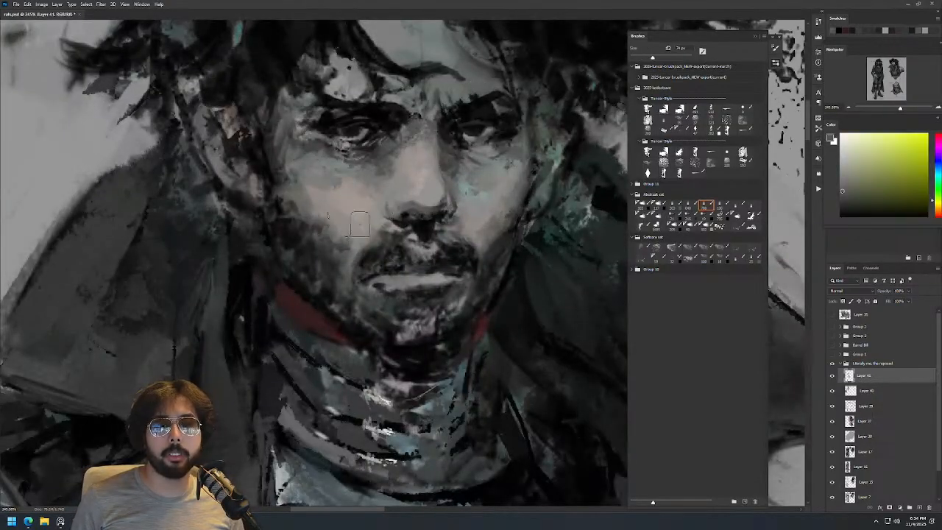
{"action": "scroll", "coordinate": [394, 213], "scroll_direction": "down", "scroll_amount": 3}
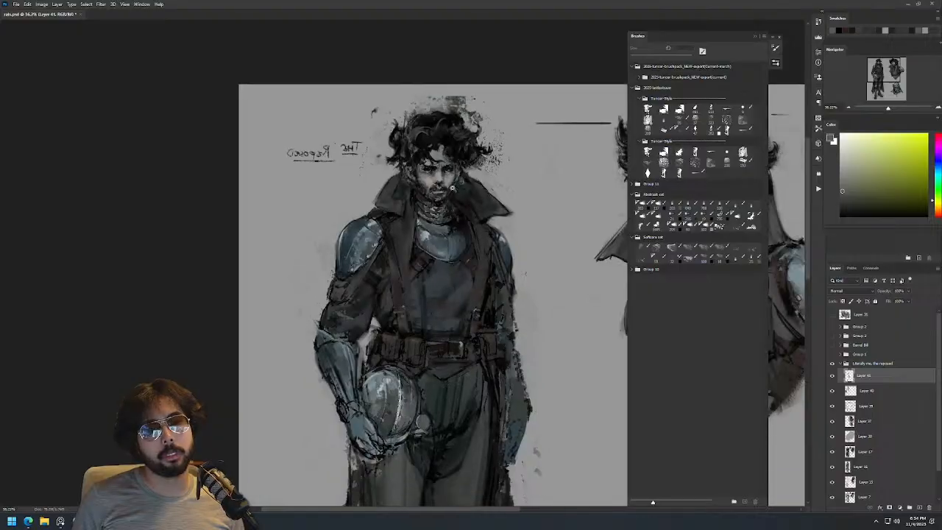
Touch up the coat lapel and harness strap with a sampled dark tone and a smaller brush.
{"action": "left_click_drag", "start_coordinate": [452, 188], "coordinate": [460, 227]}
{"action": "left_click", "coordinate": [451, 183], "text": "alt"}
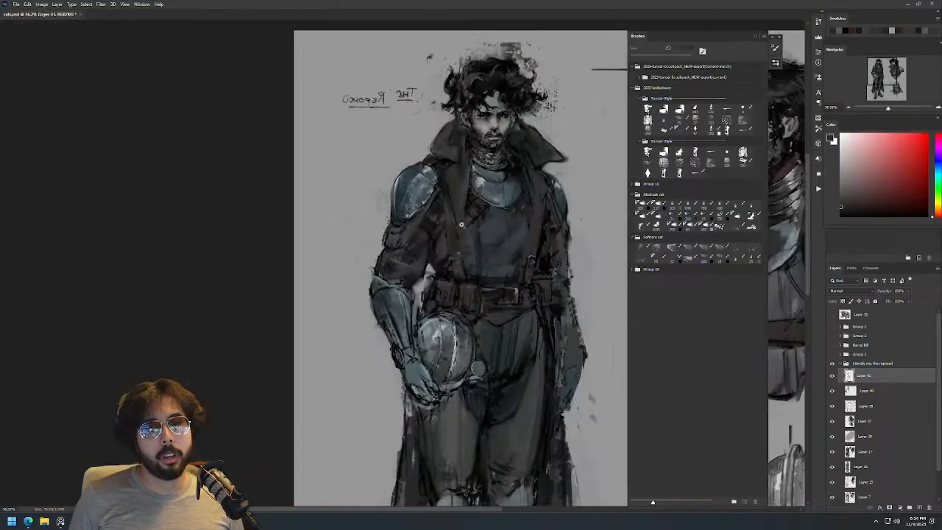
{"action": "scroll", "coordinate": [532, 145], "scroll_direction": "down", "scroll_amount": 2}
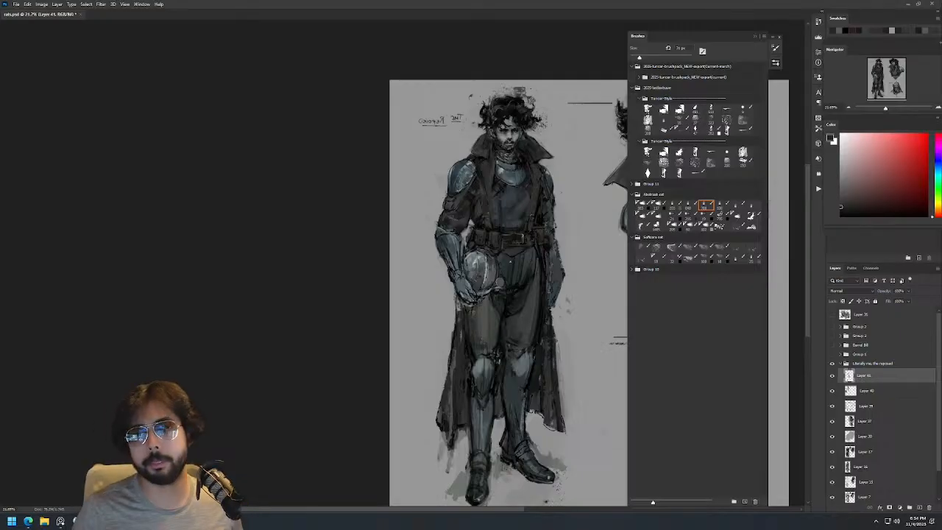
Add small light accents to the figure's upper body using a sampled pale blue-grey.
{"action": "key", "text": "z"}
{"action": "left_click_drag", "start_coordinate": [501, 184], "coordinate": [559, 185]}
{"action": "left_click_drag", "start_coordinate": [333, 144], "coordinate": [390, 147]}
{"action": "left_click", "coordinate": [356, 142], "text": "alt"}
{"action": "mouse_move", "coordinate": [384, 102]}
{"action": "left_mouse_down"}
{"action": "mouse_move", "coordinate": [416, 63]}
{"action": "mouse_move", "coordinate": [398, 48]}
{"action": "left_mouse_up"}
{"action": "key", "text": "z"}
{"action": "mouse_move", "coordinate": [486, 112]}
{"action": "left_mouse_down"}
{"action": "mouse_move", "coordinate": [383, 215]}
{"action": "mouse_move", "coordinate": [385, 204]}
{"action": "left_mouse_up"}
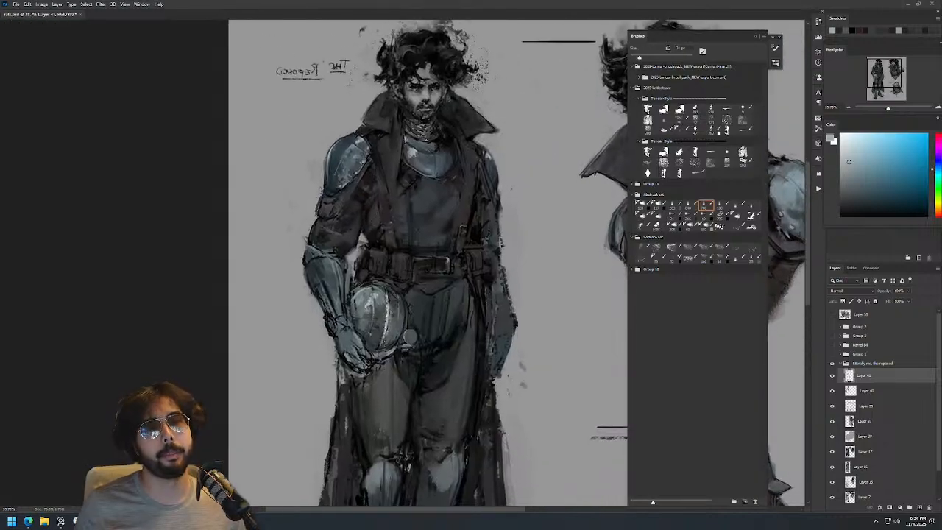
Refine the torso and armour shading with sampled blue-grey tones, adjusting the brush size for smaller strokes.
{"action": "key", "text": "z"}
{"action": "left_click_drag", "start_coordinate": [431, 147], "coordinate": [449, 141]}
{"action": "left_click", "coordinate": [390, 181], "text": "alt"}
{"action": "left_click", "coordinate": [371, 197], "text": "alt"}
{"action": "mouse_move", "coordinate": [397, 214]}
{"action": "left_mouse_down"}
{"action": "mouse_move", "coordinate": [372, 196]}
{"action": "mouse_move", "coordinate": [390, 202]}
{"action": "left_mouse_up"}
{"action": "mouse_move", "coordinate": [497, 210]}
{"action": "left_mouse_down"}
{"action": "mouse_move", "coordinate": [481, 217]}
{"action": "mouse_move", "coordinate": [482, 197]}
{"action": "left_mouse_up"}
{"action": "left_click", "coordinate": [491, 212], "text": "alt"}
{"action": "left_click", "coordinate": [492, 195], "text": "alt"}
{"action": "left_click_drag", "start_coordinate": [539, 144], "coordinate": [525, 196]}
Flip the canvas back to its original orientation and check the full-length figure beside the bust.
{"action": "key", "text": "ctrl+shift+h"}
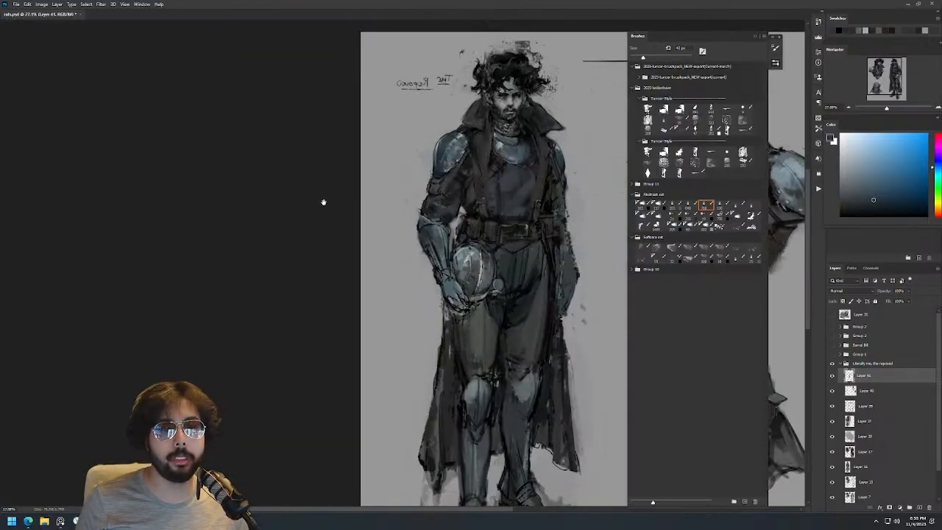
{"action": "left_click_drag", "start_coordinate": [588, 195], "coordinate": [74, 195]}
{"action": "left_click_drag", "start_coordinate": [494, 189], "coordinate": [584, 181]}
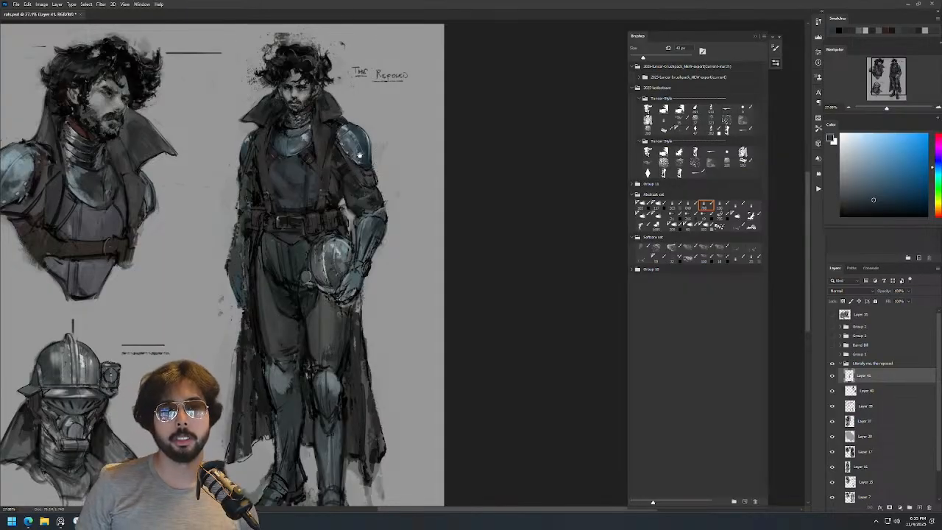
Darken the harness strap and coat lapel beside the full-length figure's chest panel with sampled dark tones.
{"action": "scroll", "coordinate": [351, 163], "scroll_direction": "up", "scroll_amount": 5}
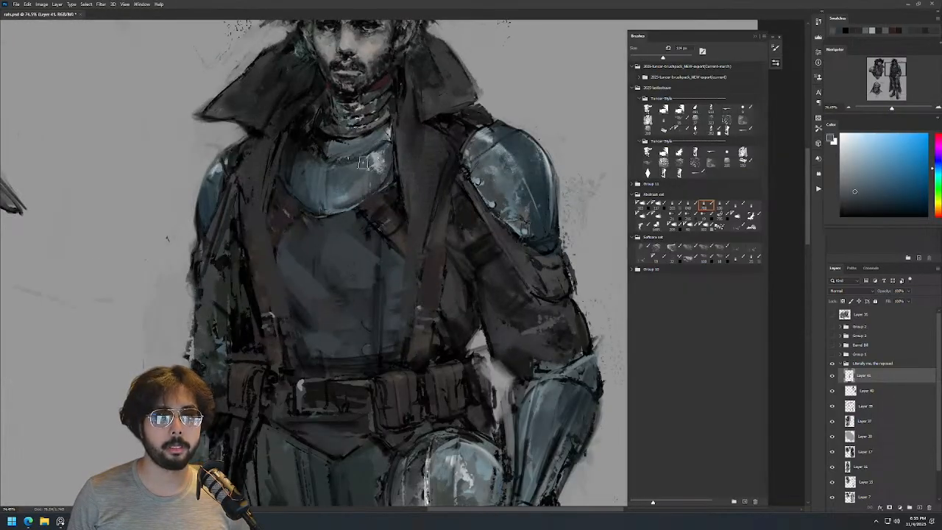
{"action": "key", "text": "ctrl+0"}
{"action": "left_click_drag", "start_coordinate": [415, 159], "coordinate": [463, 159]}
{"action": "left_click", "coordinate": [412, 127], "text": "alt"}
{"action": "left_click_drag", "start_coordinate": [414, 121], "coordinate": [460, 121]}
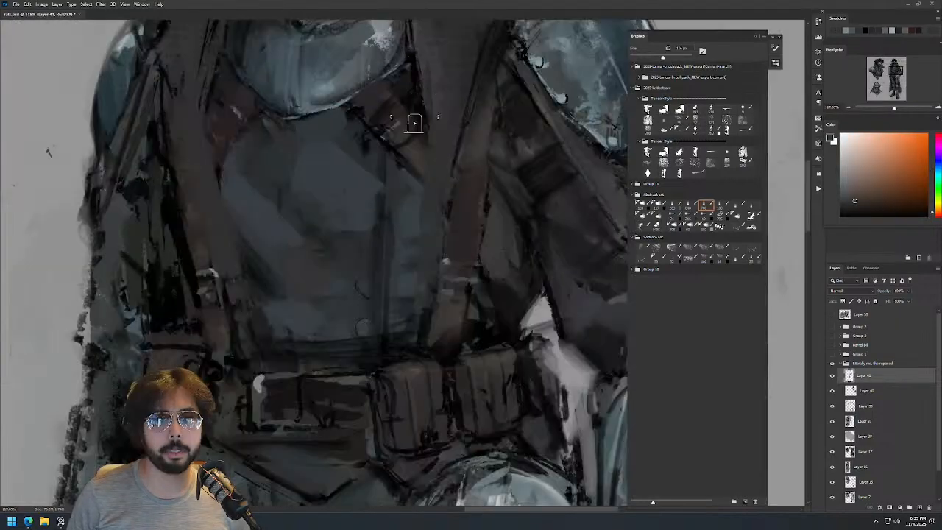
{"action": "left_click", "coordinate": [417, 137], "text": "alt"}
{"action": "left_click_drag", "start_coordinate": [405, 151], "coordinate": [416, 181]}
{"action": "left_click_drag", "start_coordinate": [426, 139], "coordinate": [418, 234]}
{"action": "key", "text": "ctrl+z"}
{"action": "left_click_drag", "start_coordinate": [425, 157], "coordinate": [431, 272]}
Redraw the coat lapel's inner edge along the chest panel in black with a different brush preset.
{"action": "key", "text": "z"}
{"action": "mouse_move", "coordinate": [437, 185]}
{"action": "left_mouse_down"}
{"action": "mouse_move", "coordinate": [422, 183]}
{"action": "mouse_move", "coordinate": [427, 210]}
{"action": "mouse_move", "coordinate": [404, 199]}
{"action": "left_mouse_up"}
{"action": "mouse_move", "coordinate": [436, 153]}
{"action": "left_mouse_down"}
{"action": "mouse_move", "coordinate": [432, 272]}
{"action": "mouse_move", "coordinate": [433, 168]}
{"action": "mouse_move", "coordinate": [439, 238]}
{"action": "left_mouse_up"}
{"action": "key", "text": "ctrl+z"}
{"action": "left_click", "coordinate": [689, 226]}
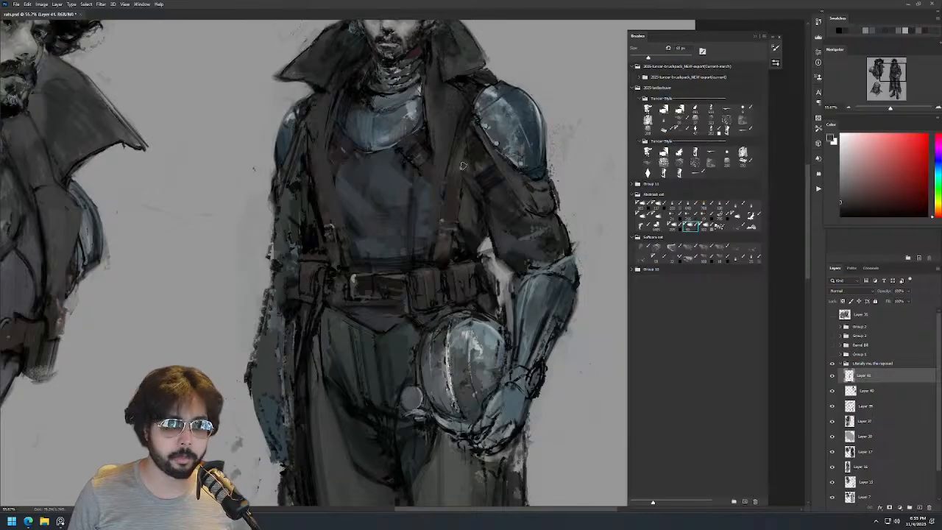
{"action": "right_click", "coordinate": [433, 197], "text": "alt"}
{"action": "left_click_drag", "start_coordinate": [434, 153], "coordinate": [434, 245]}
{"action": "key", "text": "d"}
{"action": "left_click_drag", "start_coordinate": [434, 165], "coordinate": [431, 253]}
{"action": "key", "text": "ctrl+z"}
{"action": "left_click_drag", "start_coordinate": [434, 166], "coordinate": [437, 253]}
Rework the full-length figure's coat collar beside the neck with sampled dark tones and a smaller brush.
{"action": "key", "text": "z"}
{"action": "mouse_move", "coordinate": [476, 118]}
{"action": "left_mouse_down"}
{"action": "mouse_move", "coordinate": [460, 150]}
{"action": "mouse_move", "coordinate": [474, 136]}
{"action": "mouse_move", "coordinate": [453, 113]}
{"action": "left_mouse_up"}
{"action": "key", "text": "b"}
{"action": "right_click", "coordinate": [456, 101], "text": "alt"}
{"action": "key", "text": "z"}
{"action": "left_click_drag", "start_coordinate": [453, 68], "coordinate": [469, 72]}
{"action": "key", "text": "b"}
{"action": "left_click", "coordinate": [455, 75], "text": "alt"}
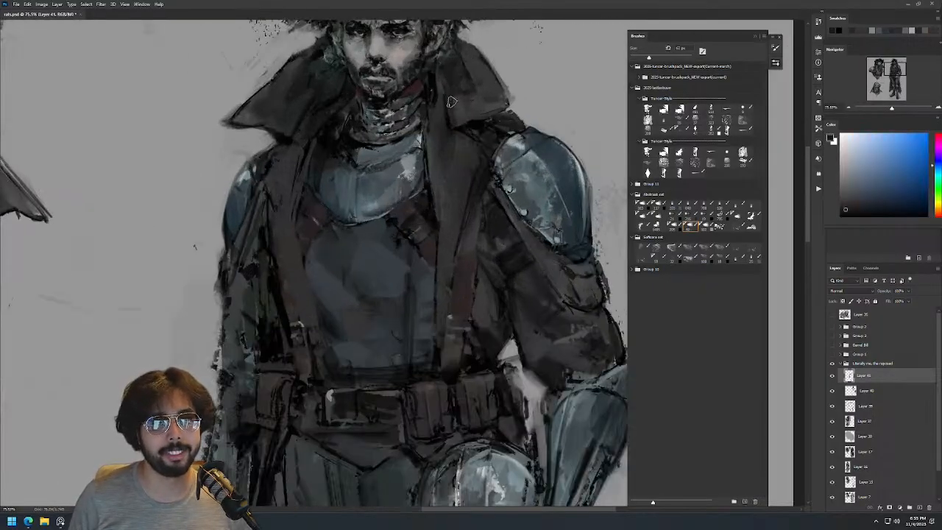
{"action": "right_click", "coordinate": [440, 94], "text": "alt"}
{"action": "left_click", "coordinate": [436, 96], "text": "alt"}
{"action": "left_click_drag", "start_coordinate": [436, 96], "coordinate": [435, 77]}
{"action": "right_click", "coordinate": [443, 98], "text": "alt"}
{"action": "right_click", "coordinate": [441, 100], "text": "alt"}
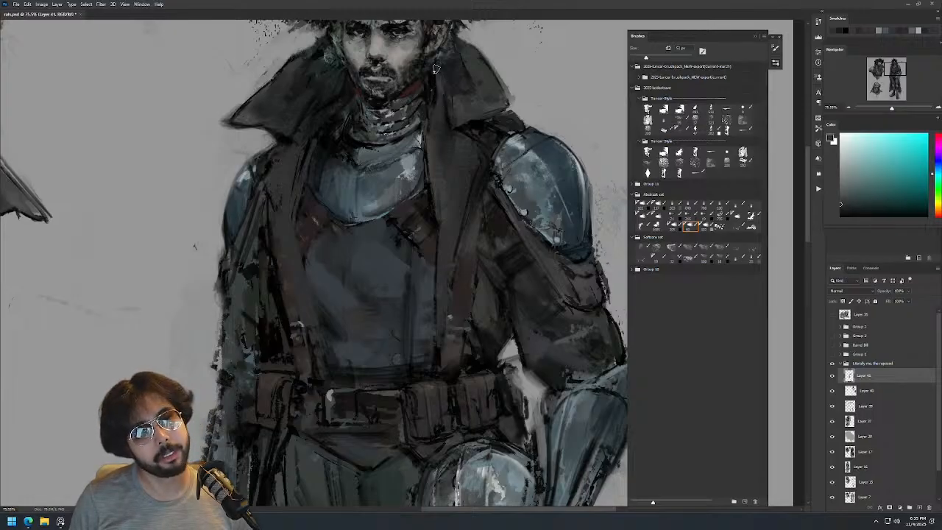
{"action": "left_click", "coordinate": [328, 101], "text": "alt"}
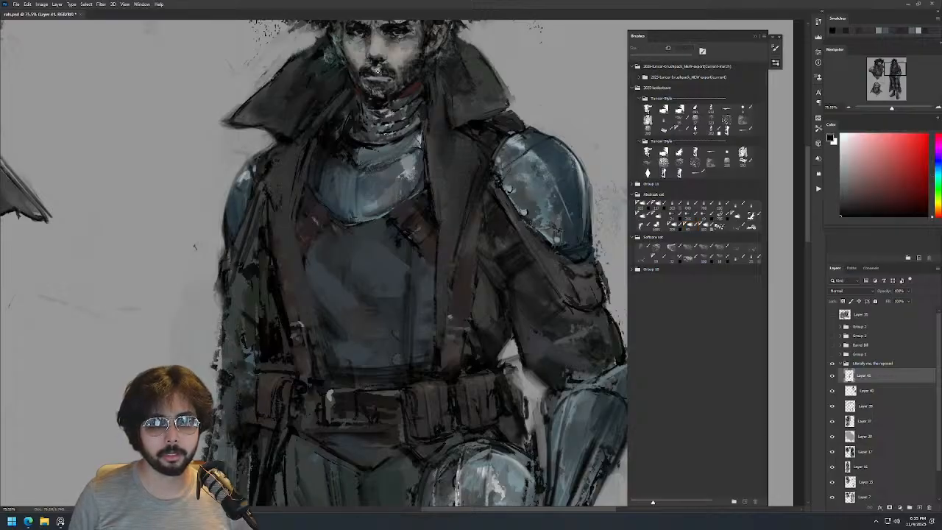
Flip the canvas horizontally and touch up the coat collar's outline with a sampled background grey.
{"action": "scroll", "coordinate": [465, 186], "scroll_direction": "down", "scroll_amount": 4}
{"action": "key", "text": "ctrl+shift+h"}
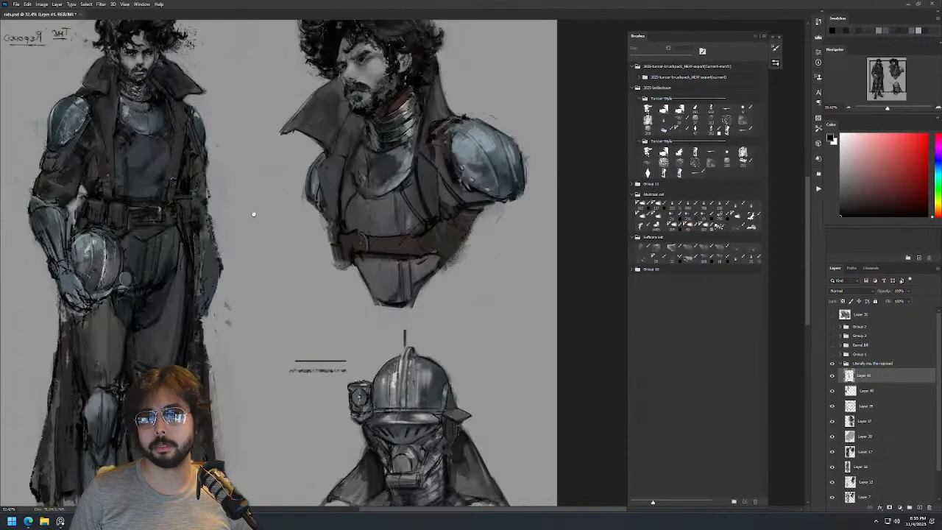
{"action": "left_click_drag", "start_coordinate": [250, 213], "coordinate": [494, 219]}
{"action": "scroll", "coordinate": [369, 72], "scroll_direction": "up", "scroll_amount": 4}
{"action": "key", "text": "b"}
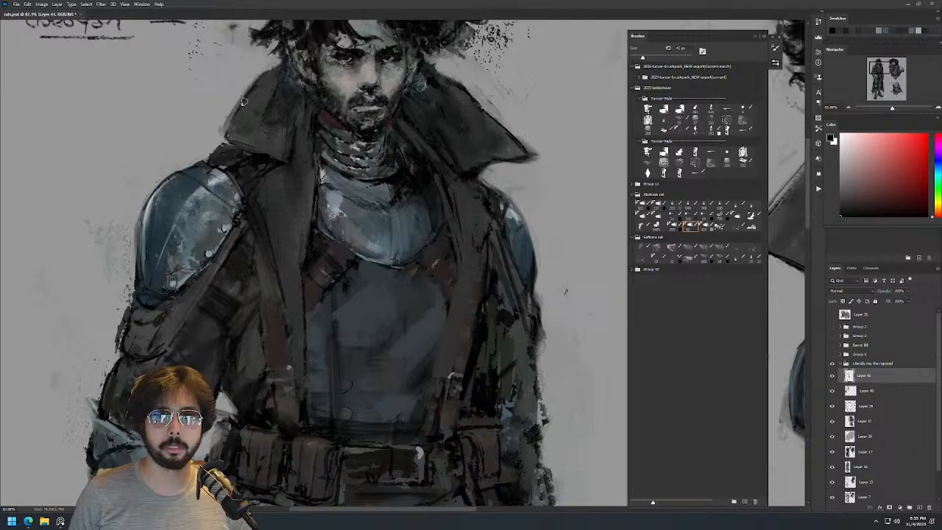
{"action": "left_click", "coordinate": [257, 69], "text": "alt"}
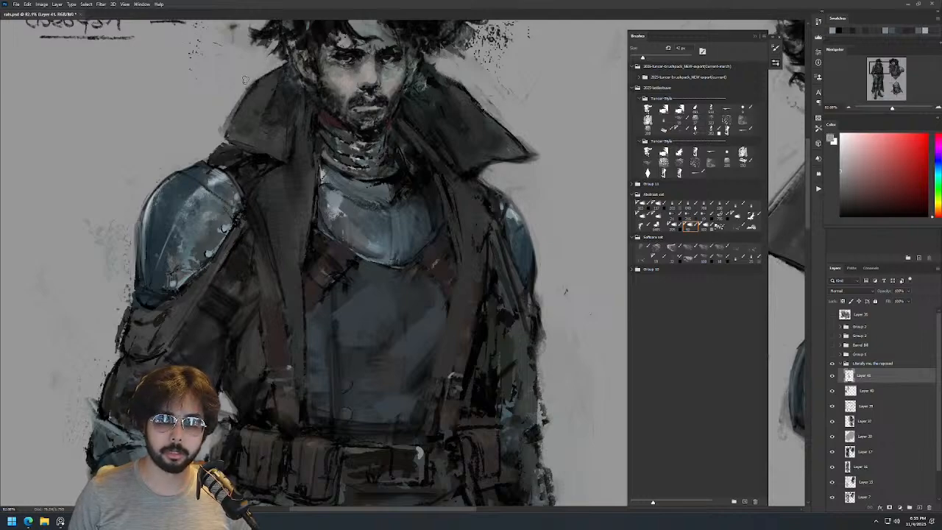
{"action": "scroll", "coordinate": [346, 110], "scroll_direction": "down", "scroll_amount": 4}
{"action": "left_click_drag", "start_coordinate": [432, 145], "coordinate": [438, 128]}
{"action": "left_click_drag", "start_coordinate": [423, 203], "coordinate": [439, 194]}
{"action": "scroll", "coordinate": [439, 194], "scroll_direction": "up", "scroll_amount": 3}
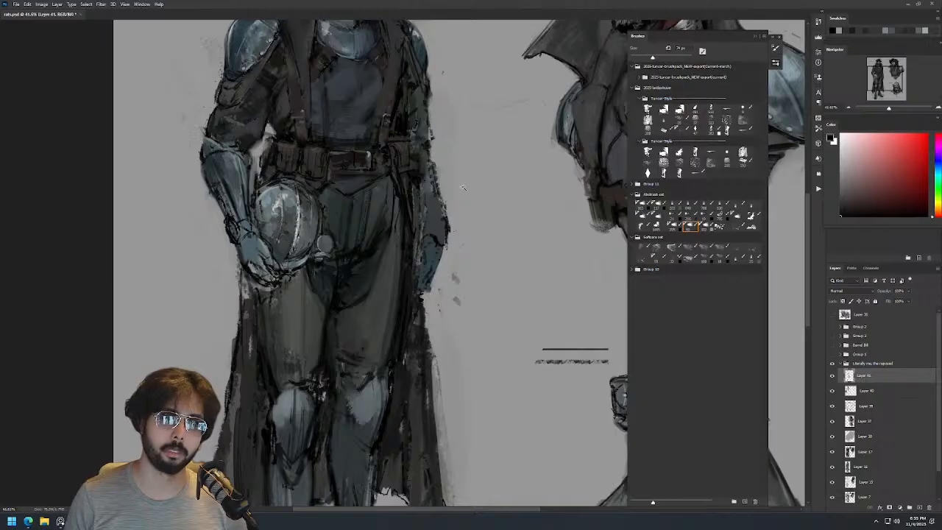
Clean up the hanging arm's silhouette with sampled background grey and flip the canvas back to its original orientation.
{"action": "scroll", "coordinate": [462, 194], "scroll_direction": "down", "scroll_amount": 4}
{"action": "scroll", "coordinate": [462, 194], "scroll_direction": "up", "scroll_amount": 2}
{"action": "left_click", "coordinate": [455, 187], "text": "alt"}
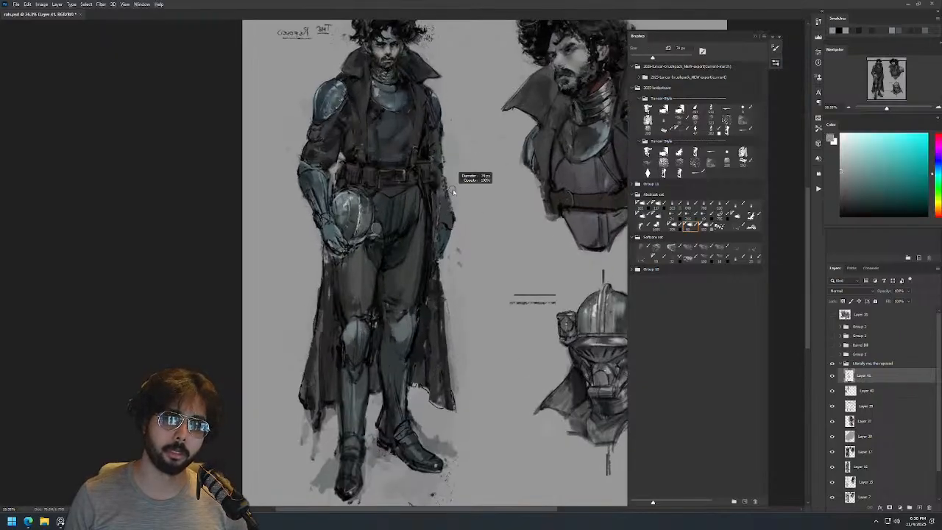
{"action": "key", "text": "d"}
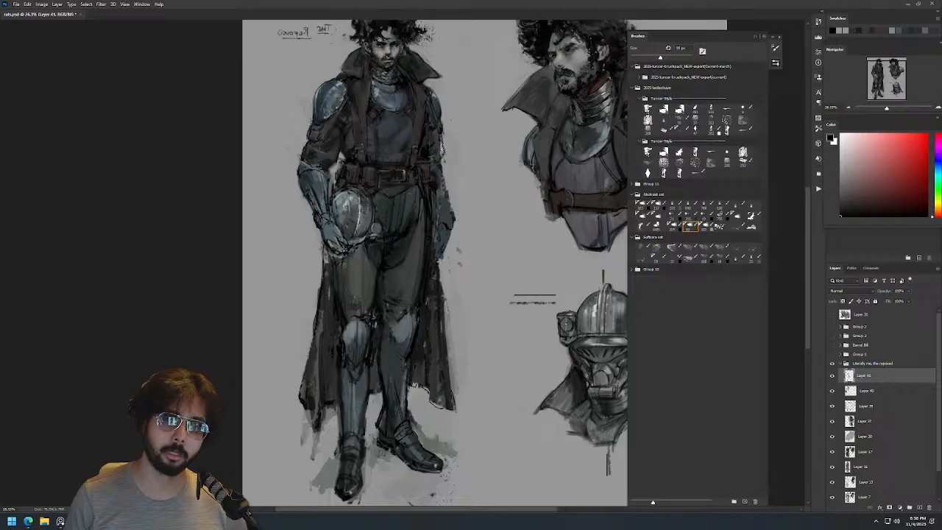
{"action": "scroll", "coordinate": [448, 152], "scroll_direction": "down", "scroll_amount": 1}
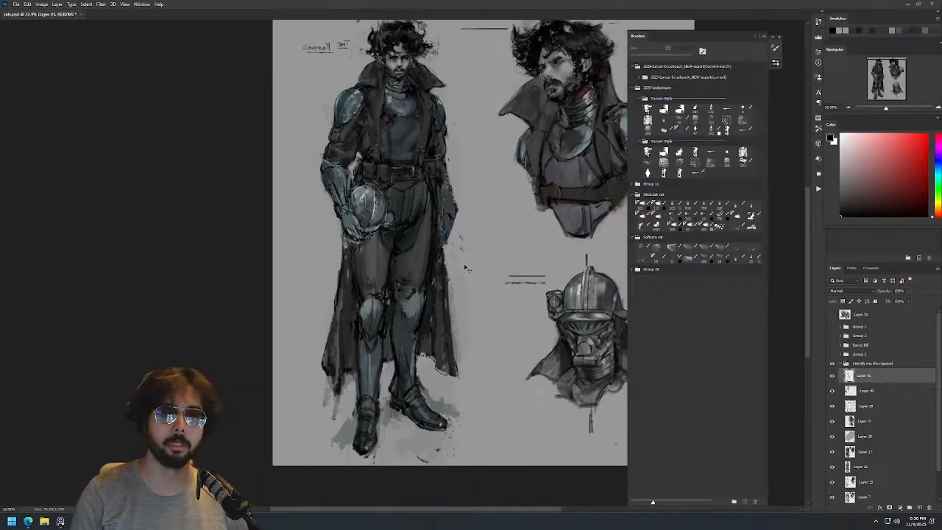
{"action": "key", "text": "ctrl+shift+h"}
{"action": "left_click_drag", "start_coordinate": [500, 163], "coordinate": [398, 175]}
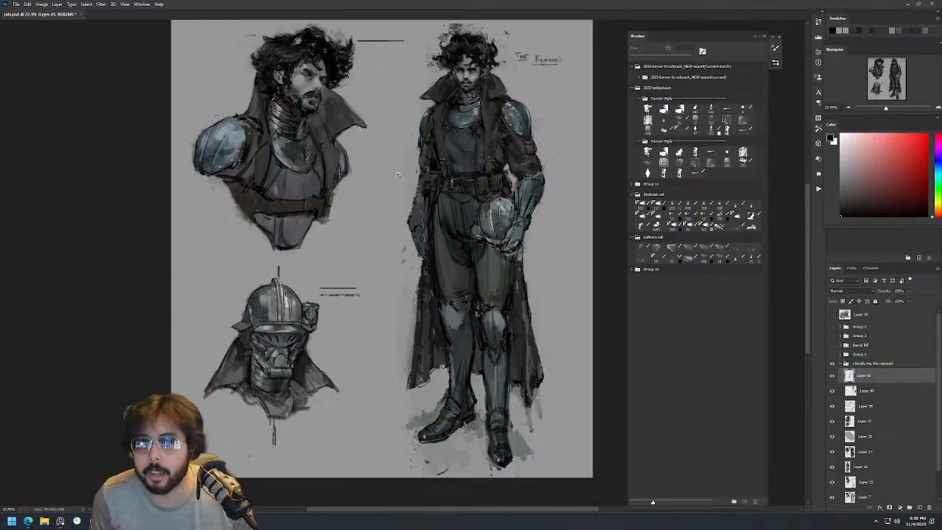
Darken the trouser leg's outer edge against the coat with a slightly smaller black brush.
{"action": "scroll", "coordinate": [473, 277], "scroll_direction": "up", "scroll_amount": 3}
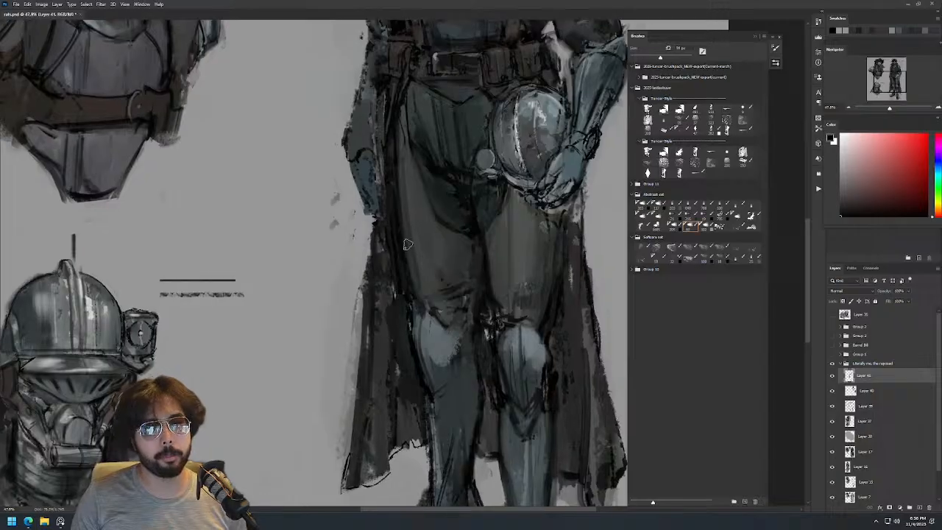
{"action": "left_click_drag", "start_coordinate": [399, 217], "coordinate": [415, 293]}
{"action": "key", "text": "["}
{"action": "key", "text": "ctrl+z"}
{"action": "left_click_drag", "start_coordinate": [399, 204], "coordinate": [412, 299]}
{"action": "left_click", "coordinate": [416, 284], "text": "alt"}
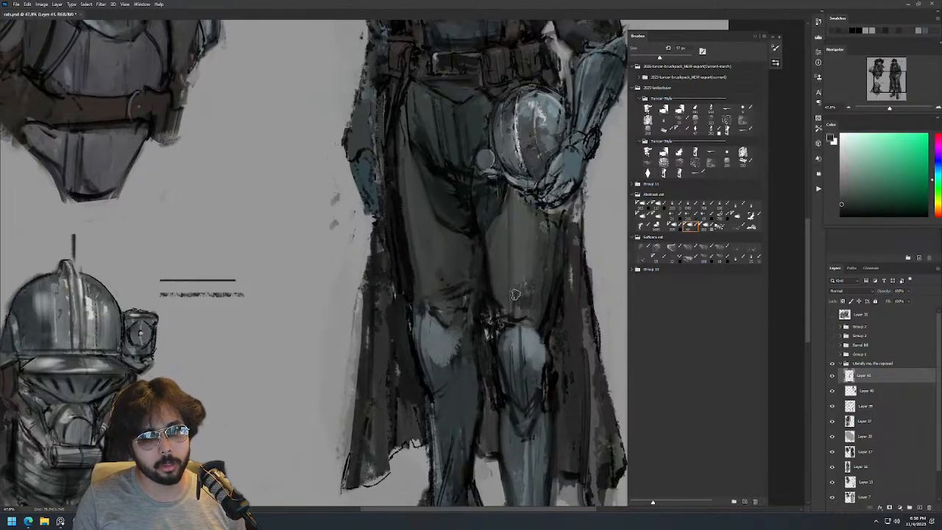
{"action": "scroll", "coordinate": [520, 302], "scroll_direction": "down", "scroll_amount": 5}
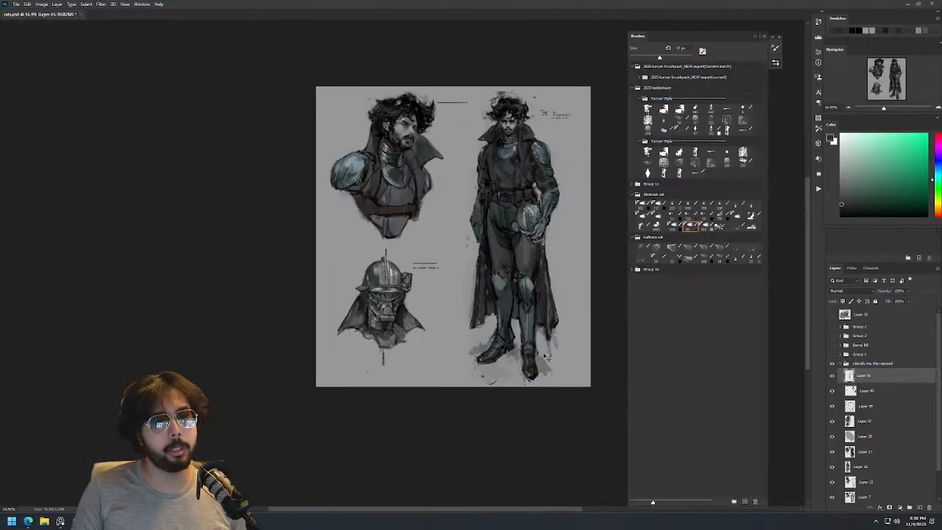
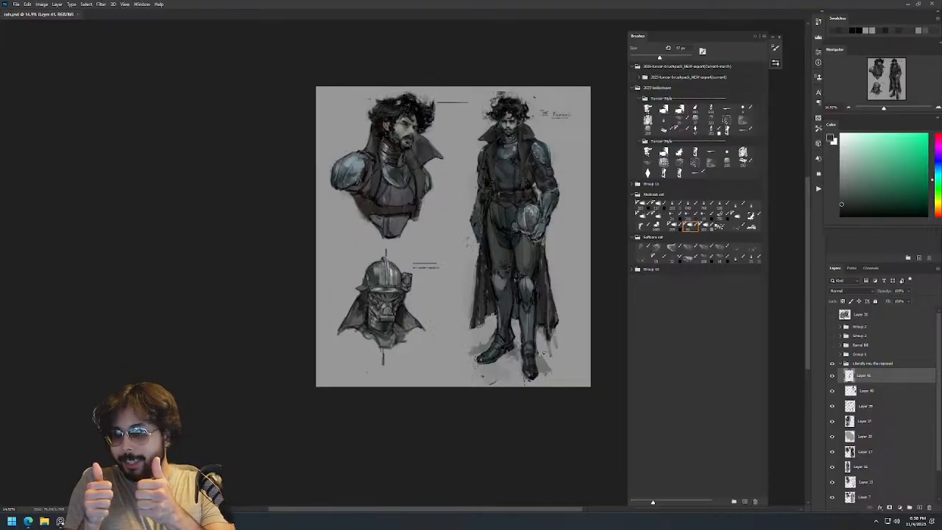
Strengthen the harness strap edges on both sides of the chest panel with black strokes.
{"action": "left_click_drag", "start_coordinate": [518, 152], "coordinate": [589, 152]}
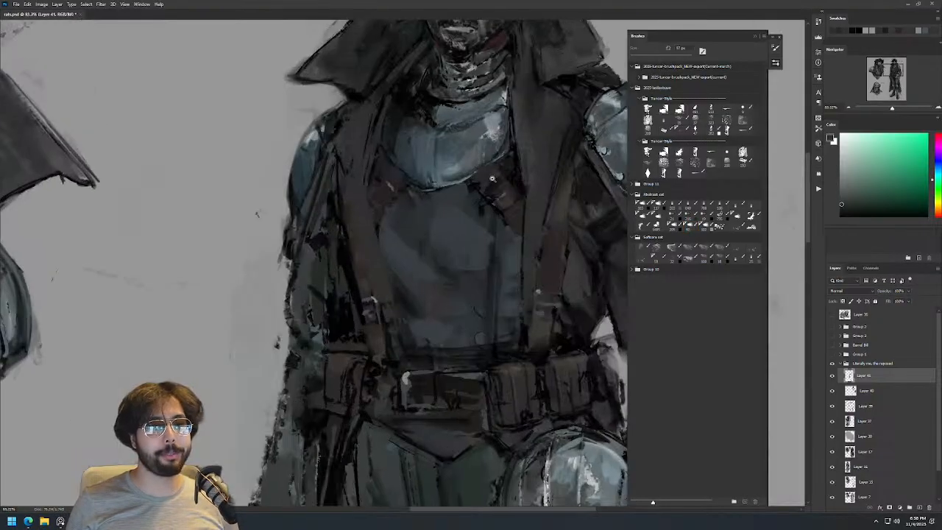
{"action": "key", "text": "d"}
{"action": "right_click", "coordinate": [385, 221], "text": "alt"}
{"action": "left_click_drag", "start_coordinate": [383, 219], "coordinate": [381, 280]}
{"action": "left_click_drag", "start_coordinate": [375, 200], "coordinate": [399, 353]}
{"action": "left_click_drag", "start_coordinate": [527, 213], "coordinate": [519, 346]}
{"action": "left_click_drag", "start_coordinate": [546, 265], "coordinate": [465, 238]}
Refine the cheek and ear area of the full-length figure's face with sampled tones and a small brush.
{"action": "left_click_drag", "start_coordinate": [452, 47], "coordinate": [468, 36]}
{"action": "right_click", "coordinate": [416, 130], "text": "alt"}
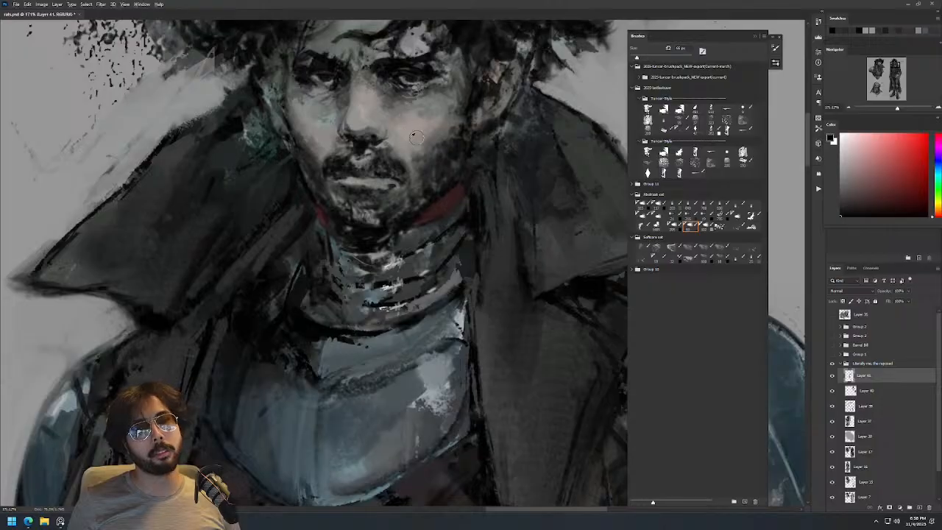
{"action": "left_click", "coordinate": [419, 139], "text": "alt"}
{"action": "left_click_drag", "start_coordinate": [425, 135], "coordinate": [432, 137]}
{"action": "mouse_move", "coordinate": [486, 124]}
{"action": "left_mouse_down"}
{"action": "mouse_move", "coordinate": [478, 187]}
{"action": "mouse_move", "coordinate": [485, 111]}
{"action": "left_mouse_up"}
{"action": "mouse_move", "coordinate": [488, 61]}
{"action": "left_mouse_down"}
{"action": "mouse_move", "coordinate": [468, 100]}
{"action": "mouse_move", "coordinate": [455, 96]}
{"action": "mouse_move", "coordinate": [475, 75]}
{"action": "mouse_move", "coordinate": [504, 112]}
{"action": "mouse_move", "coordinate": [502, 178]}
{"action": "left_mouse_up"}
{"action": "right_click", "coordinate": [454, 114], "text": "alt"}
{"action": "left_click", "coordinate": [464, 101], "text": "alt"}
{"action": "right_click", "coordinate": [450, 111], "text": "alt"}
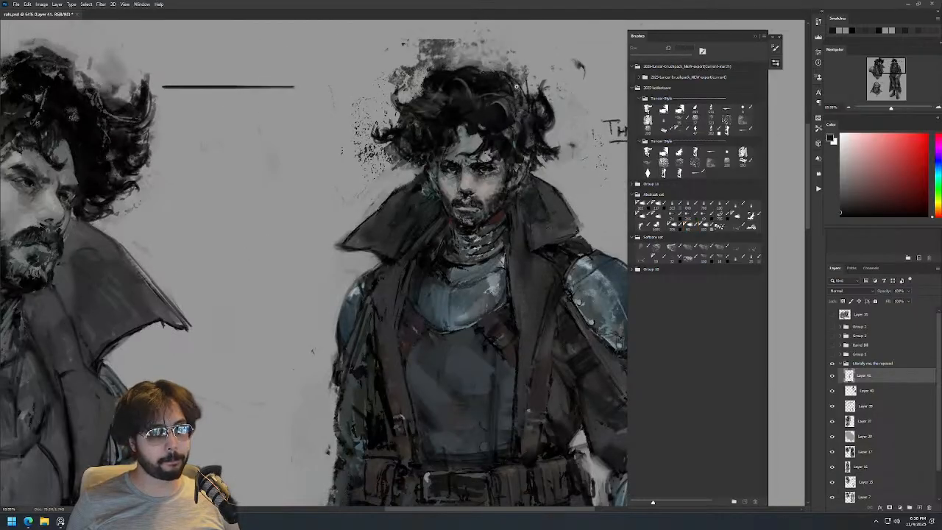
Reshape the crown of the full-length figure's hair with a sampled grey tone.
{"action": "left_click_drag", "start_coordinate": [520, 91], "coordinate": [459, 70]}
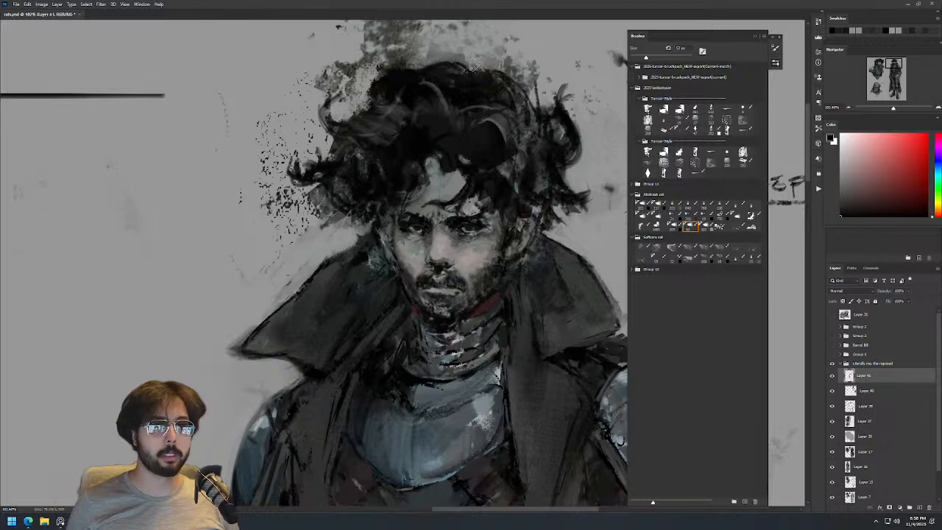
{"action": "right_click", "coordinate": [502, 74], "text": "alt"}
{"action": "left_click", "coordinate": [487, 63], "text": "alt"}
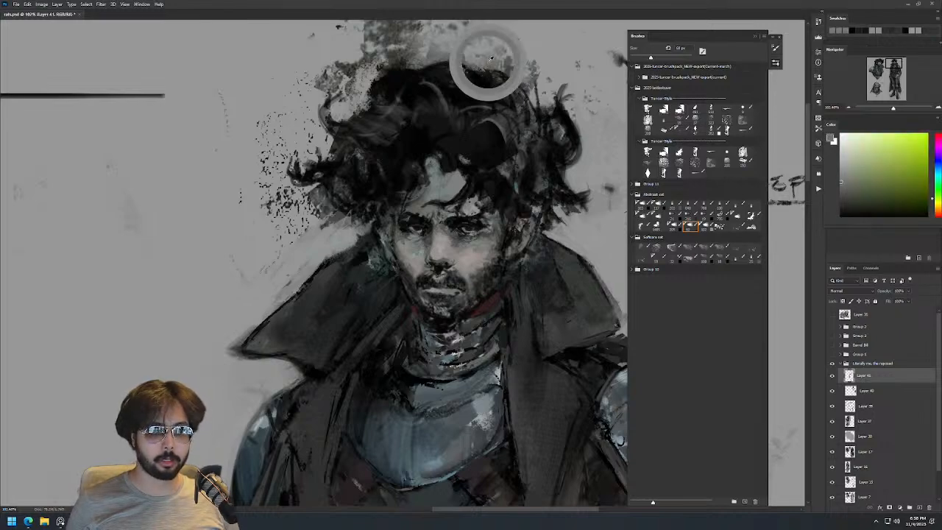
{"action": "mouse_move", "coordinate": [512, 84]}
{"action": "left_mouse_down"}
{"action": "mouse_move", "coordinate": [522, 94]}
{"action": "mouse_move", "coordinate": [494, 110]}
{"action": "left_mouse_up"}
{"action": "mouse_move", "coordinate": [517, 147]}
{"action": "left_mouse_down"}
{"action": "mouse_move", "coordinate": [430, 137]}
{"action": "mouse_move", "coordinate": [489, 139]}
{"action": "left_mouse_up"}
Touch up the full-length figure's cheek and beard edge with sampled skin tones and a finer brush.
{"action": "right_click", "coordinate": [472, 171], "text": "alt"}
{"action": "left_click", "coordinate": [448, 211], "text": "alt"}
{"action": "left_click_drag", "start_coordinate": [454, 195], "coordinate": [444, 202]}
{"action": "key", "text": "z"}
{"action": "left_click_drag", "start_coordinate": [491, 177], "coordinate": [466, 240]}
{"action": "mouse_move", "coordinate": [509, 155]}
{"action": "left_mouse_down"}
{"action": "mouse_move", "coordinate": [507, 207]}
{"action": "mouse_move", "coordinate": [533, 169]}
{"action": "mouse_move", "coordinate": [588, 169]}
{"action": "left_mouse_up"}
{"action": "key", "text": "b"}
{"action": "left_click", "coordinate": [381, 240], "text": "alt"}
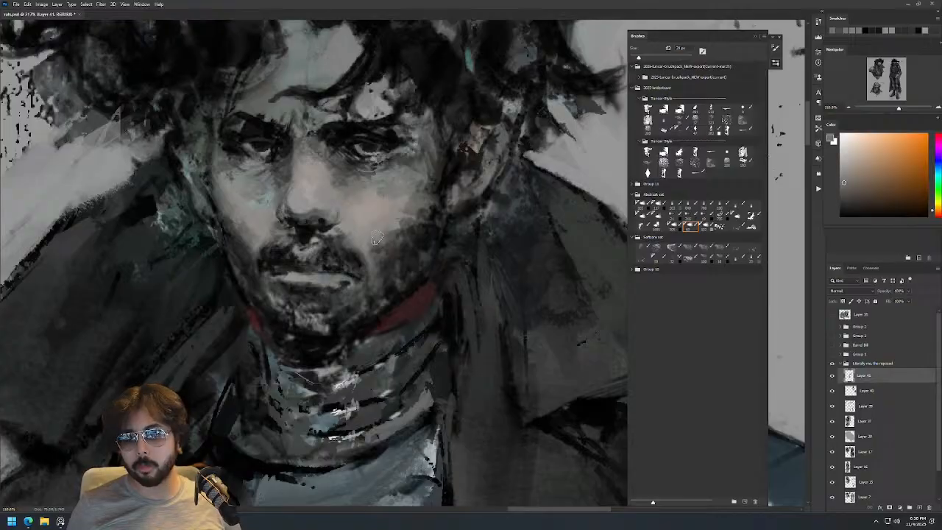
Flip the canvas horizontally and touch up the bust's cheek and under-eye area with sampled tones.
{"action": "key", "text": "z"}
{"action": "left_click_drag", "start_coordinate": [447, 188], "coordinate": [414, 262]}
{"action": "left_click_drag", "start_coordinate": [470, 196], "coordinate": [495, 175]}
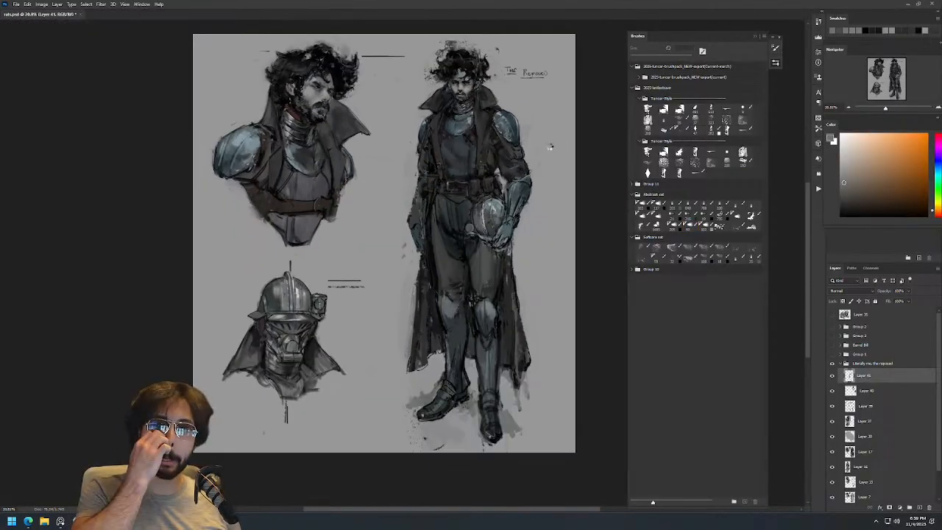
{"action": "key", "text": "ctrl+shift+h"}
{"action": "left_click_drag", "start_coordinate": [425, 167], "coordinate": [457, 176]}
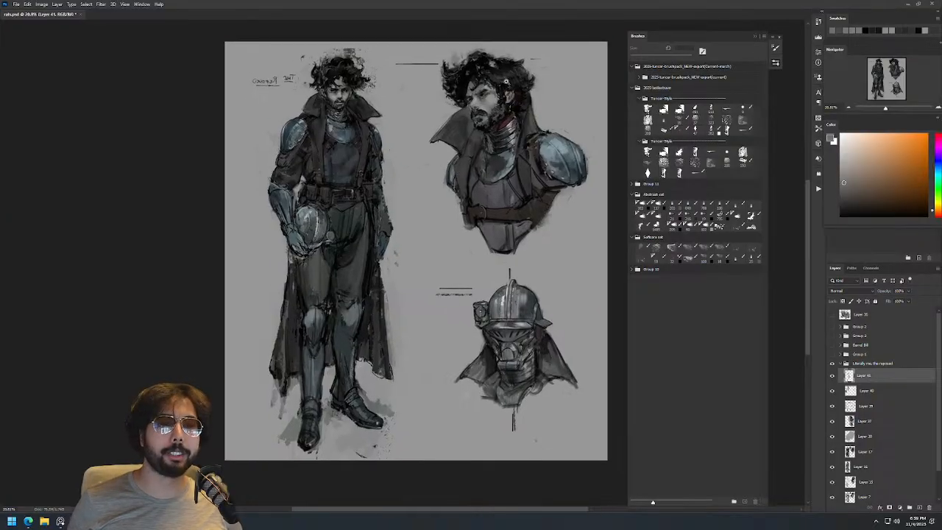
{"action": "key", "text": "z"}
{"action": "left_click_drag", "start_coordinate": [510, 81], "coordinate": [559, 83]}
{"action": "left_click", "coordinate": [421, 159], "text": "alt"}
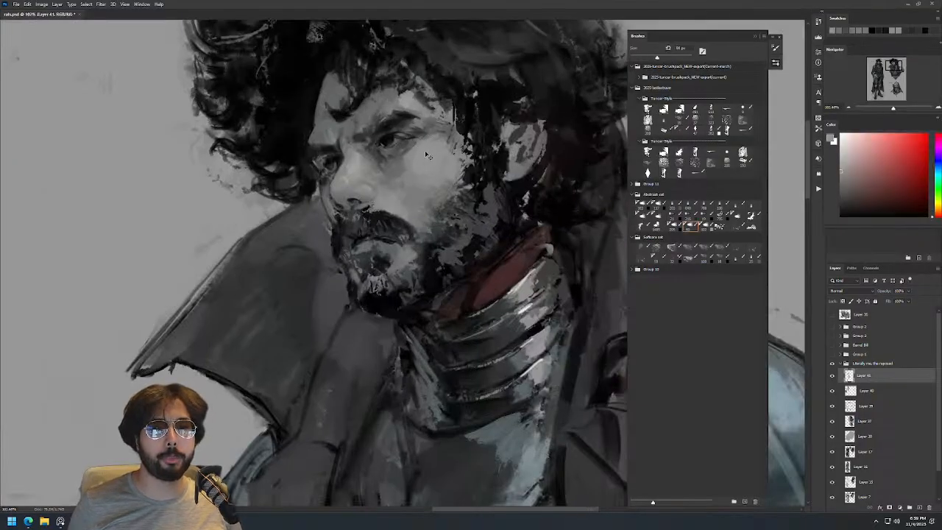
{"action": "left_click_drag", "start_coordinate": [385, 179], "coordinate": [390, 182]}
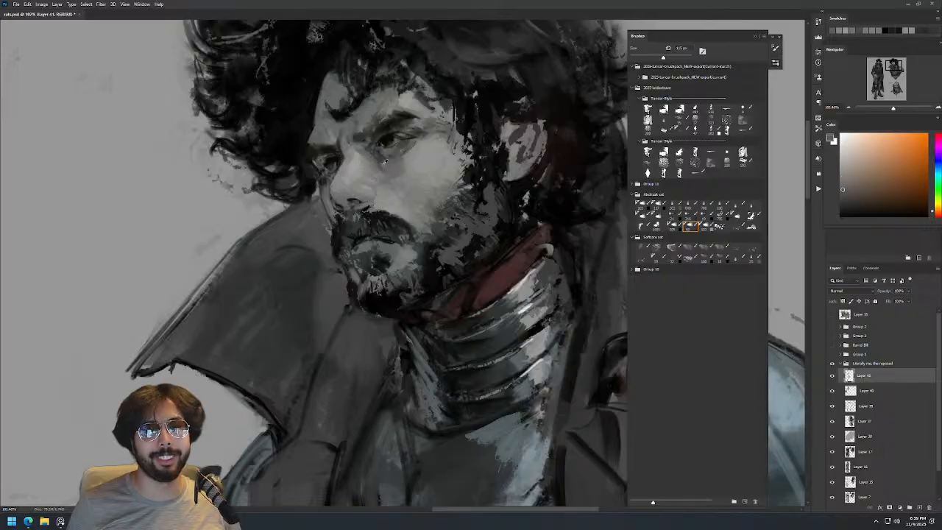
Draw a black vertical seam down the side of the full-length figure's chest panel.
{"action": "key", "text": "ctrl+0"}
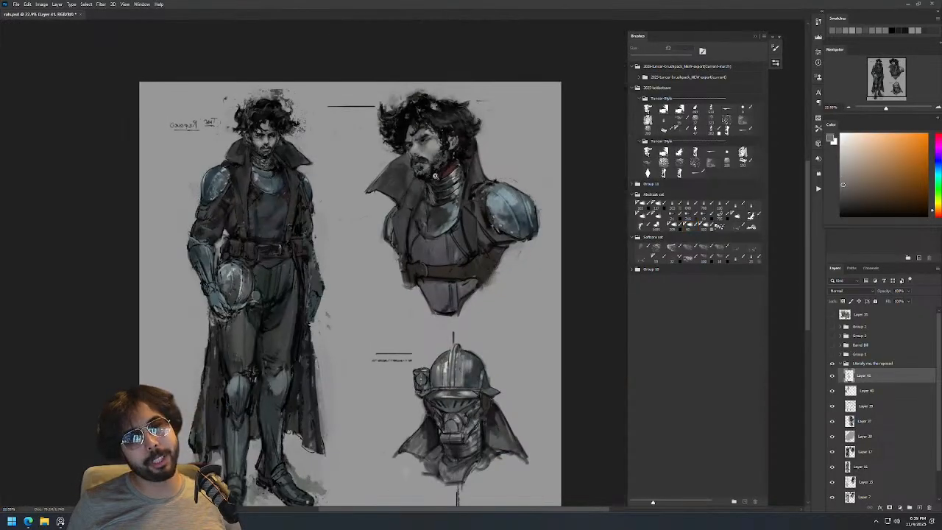
{"action": "left_click_drag", "start_coordinate": [431, 132], "coordinate": [455, 127]}
{"action": "key", "text": "b"}
{"action": "key", "text": "z"}
{"action": "mouse_move", "coordinate": [472, 196]}
{"action": "left_mouse_down"}
{"action": "mouse_move", "coordinate": [472, 258]}
{"action": "mouse_move", "coordinate": [459, 243]}
{"action": "mouse_move", "coordinate": [413, 240]}
{"action": "mouse_move", "coordinate": [447, 208]}
{"action": "left_mouse_up"}
{"action": "key", "text": "b"}
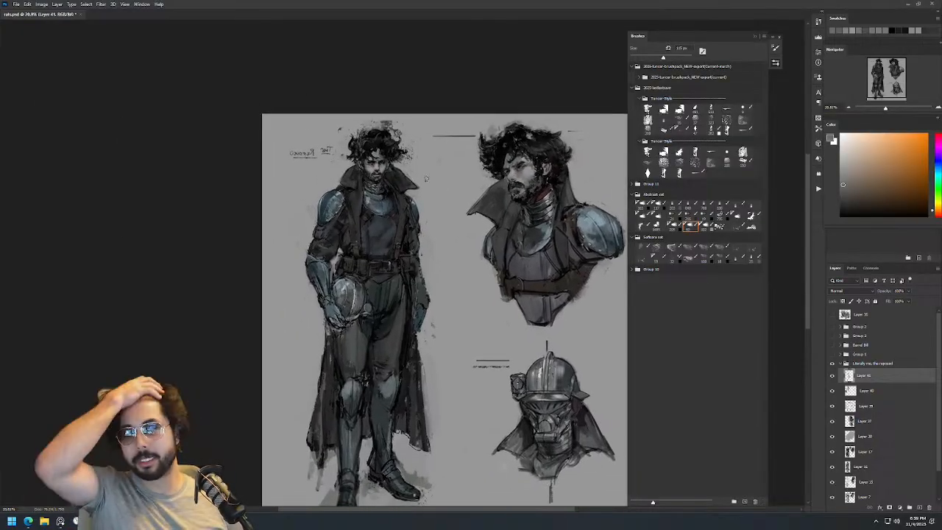
{"action": "key", "text": "z"}
{"action": "left_click_drag", "start_coordinate": [370, 228], "coordinate": [409, 228]}
{"action": "key", "text": "b"}
{"action": "mouse_move", "coordinate": [374, 227]}
{"action": "left_mouse_down"}
{"action": "mouse_move", "coordinate": [366, 221]}
{"action": "mouse_move", "coordinate": [373, 252]}
{"action": "left_mouse_up"}
{"action": "key", "text": "d"}
{"action": "key", "text": "ctrl+z"}
{"action": "left_click_drag", "start_coordinate": [364, 210], "coordinate": [366, 273]}
Shade the bottom of the chest panel above the belt with sampled dark blue-grey and a much larger brush.
{"action": "key", "text": "z"}
{"action": "left_click_drag", "start_coordinate": [425, 277], "coordinate": [399, 278]}
{"action": "key", "text": "b"}
{"action": "mouse_move", "coordinate": [448, 234]}
{"action": "left_mouse_down"}
{"action": "mouse_move", "coordinate": [460, 152]}
{"action": "mouse_move", "coordinate": [434, 153]}
{"action": "left_mouse_up"}
{"action": "key", "text": "z"}
{"action": "left_click_drag", "start_coordinate": [455, 188], "coordinate": [478, 187]}
{"action": "key", "text": "b"}
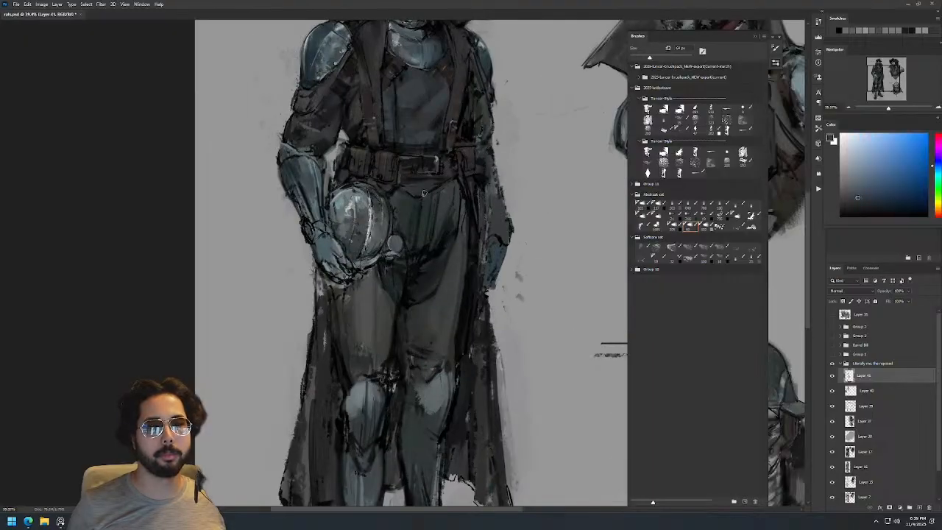
{"action": "left_click", "coordinate": [426, 143], "text": "alt"}
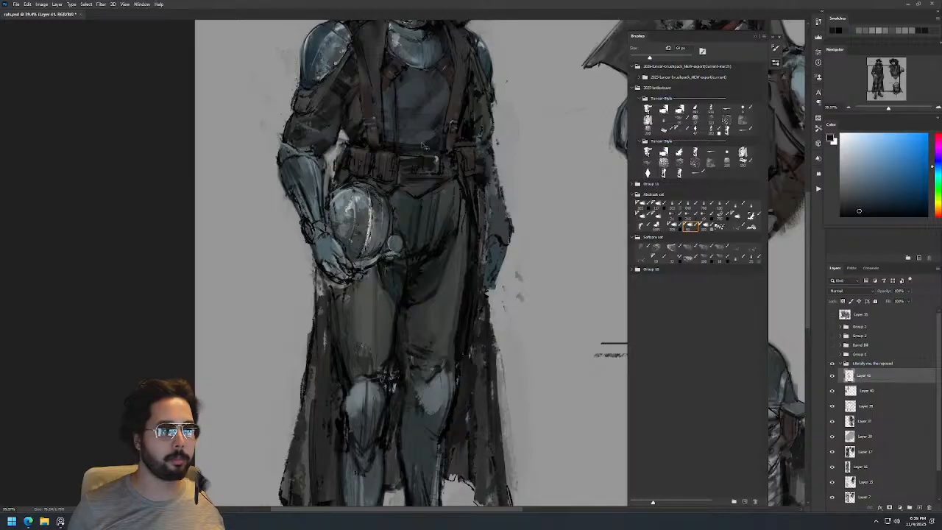
{"action": "key", "text": "bracketright"}
{"action": "key", "text": "bracketright"}
{"action": "key", "text": "bracketright"}
{"action": "key", "text": "bracketright"}
{"action": "key", "text": "bracketright"}
{"action": "key", "text": "bracketright"}
{"action": "key", "text": "bracketright"}
{"action": "key", "text": "bracketright"}
{"action": "left_click", "coordinate": [424, 141], "text": "alt"}
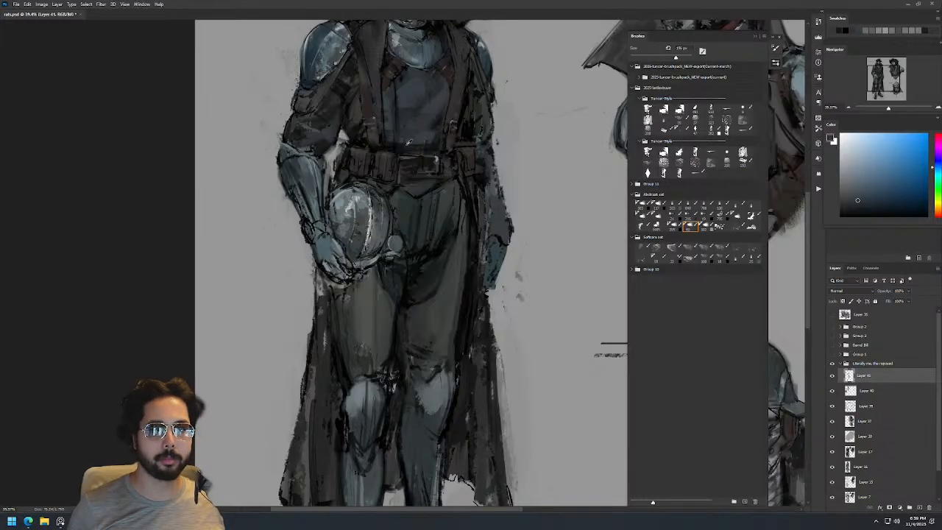
Even out the chest panel and belt shading with a darker sampled blue-grey, reducing the brush size for finer strokes.
{"action": "left_click", "coordinate": [436, 117], "text": "alt"}
{"action": "key", "text": "bracketright"}
{"action": "key", "text": "bracketright"}
{"action": "key", "text": "bracketright"}
{"action": "mouse_move", "coordinate": [441, 134]}
{"action": "left_mouse_down"}
{"action": "mouse_move", "coordinate": [412, 137]}
{"action": "mouse_move", "coordinate": [453, 129]}
{"action": "mouse_move", "coordinate": [434, 194]}
{"action": "left_mouse_up"}
{"action": "key", "text": "bracketleft"}
{"action": "key", "text": "bracketleft"}
{"action": "key", "text": "bracketleft"}
{"action": "key", "text": "bracketleft"}
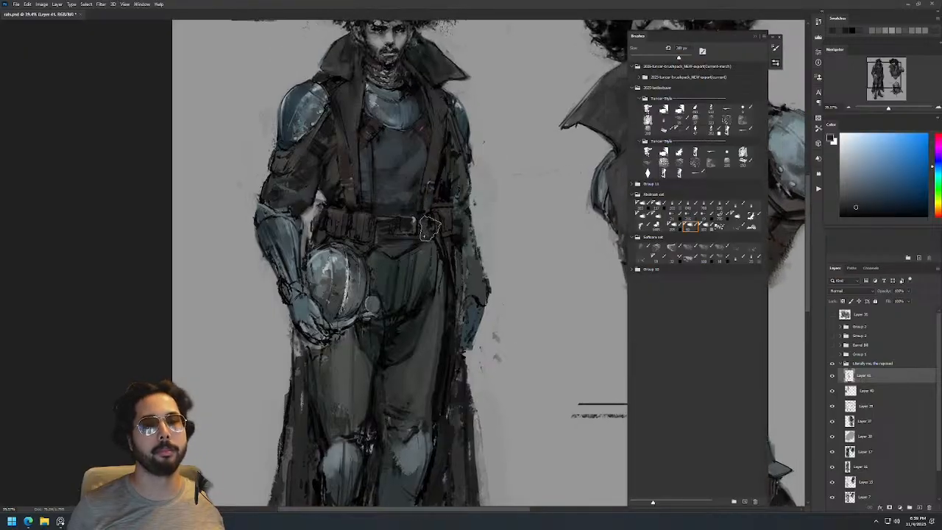
{"action": "key", "text": "bracketleft"}
{"action": "key", "text": "bracketleft"}
{"action": "key", "text": "bracketleft"}
{"action": "key", "text": "bracketleft"}
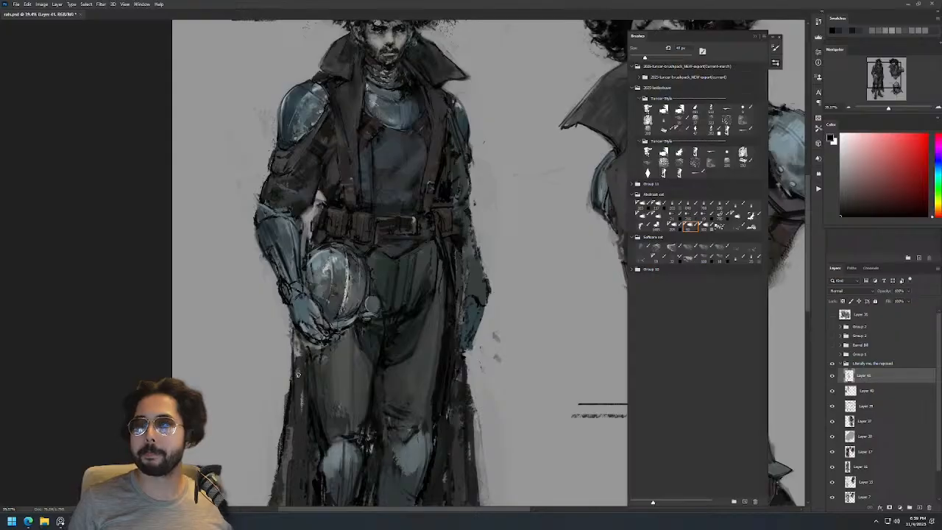
Touch up the full-length figure's chest panel with a sampled dark blue-grey.
{"action": "scroll", "coordinate": [393, 147], "scroll_direction": "up", "scroll_amount": 2}
{"action": "left_click", "coordinate": [375, 155], "text": "alt"}
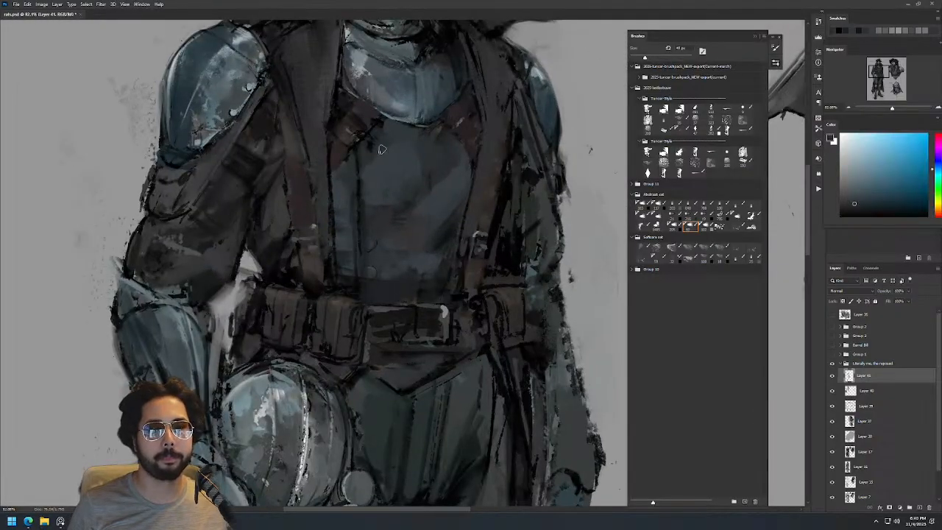
{"action": "scroll", "coordinate": [375, 155], "scroll_direction": "down", "scroll_amount": 5}
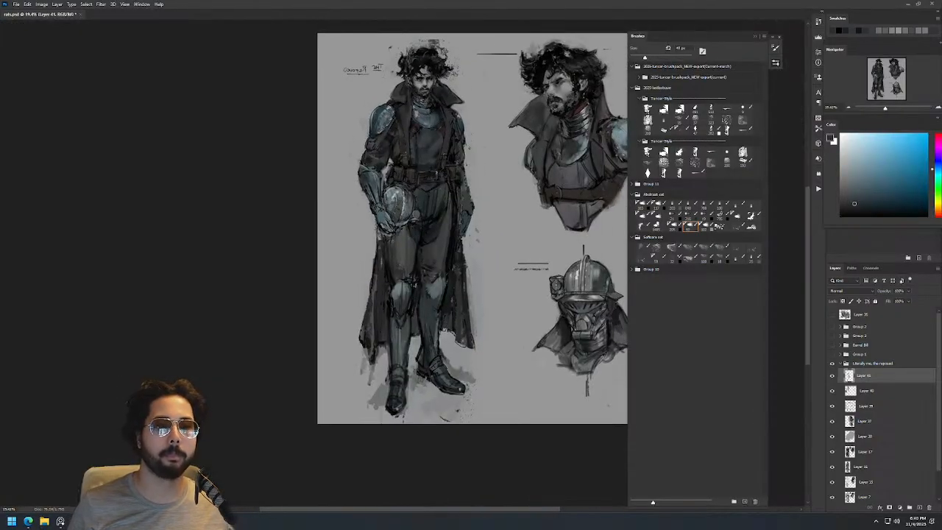
Lasso the full-length figure's lowered hand and forearm and copy the selection to a new layer.
{"action": "scroll", "coordinate": [463, 181], "scroll_direction": "up", "scroll_amount": 2}
{"action": "key", "text": "l"}
{"action": "mouse_move", "coordinate": [482, 219]}
{"action": "left_mouse_down"}
{"action": "mouse_move", "coordinate": [471, 267]}
{"action": "mouse_move", "coordinate": [462, 228]}
{"action": "mouse_move", "coordinate": [479, 195]}
{"action": "mouse_move", "coordinate": [476, 212]}
{"action": "left_mouse_up"}
{"action": "key", "text": "ctrl+j"}
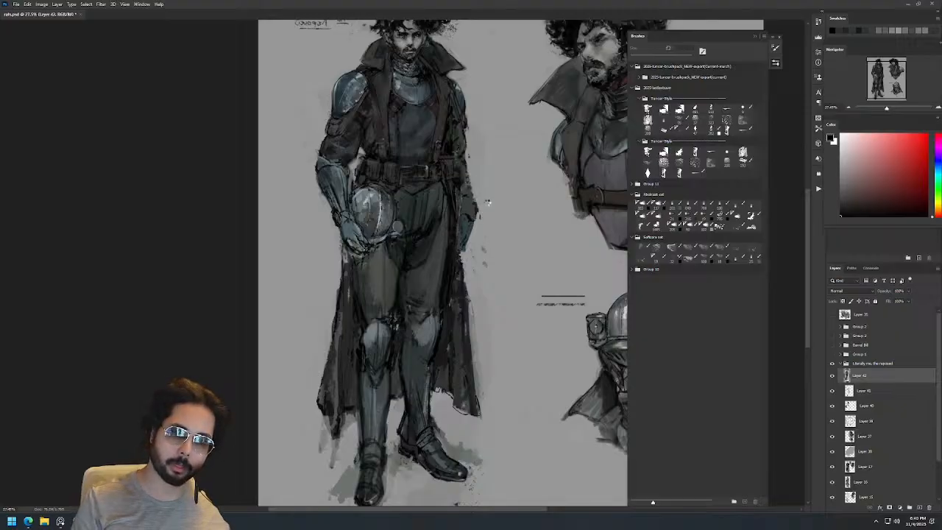
Flip the canvas horizontally and merge the copied layer down, checking the merged layer by toggling its visibility.
{"action": "key", "text": "ctrl+shift+h"}
{"action": "left_click_drag", "start_coordinate": [434, 229], "coordinate": [160, 230]}
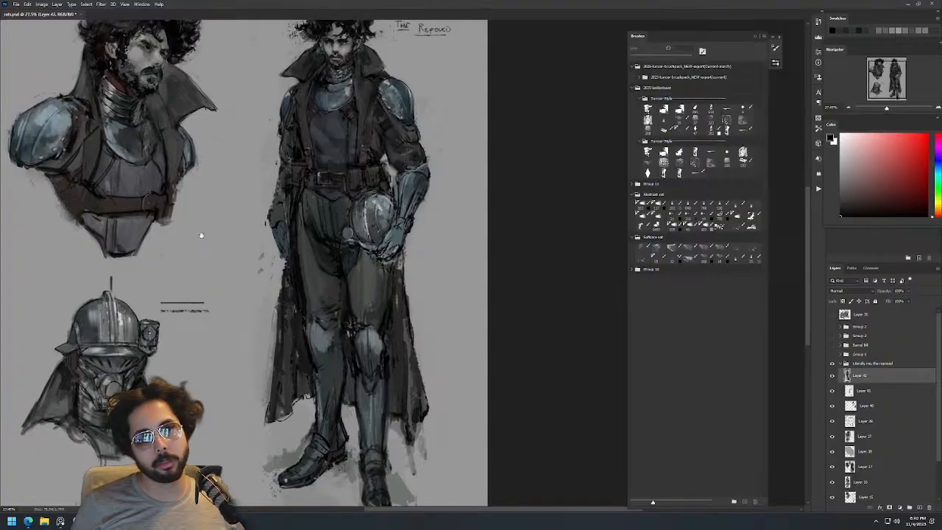
{"action": "key", "text": "ctrl+e"}
{"action": "left_click", "coordinate": [832, 377]}
{"action": "left_click", "coordinate": [832, 376]}
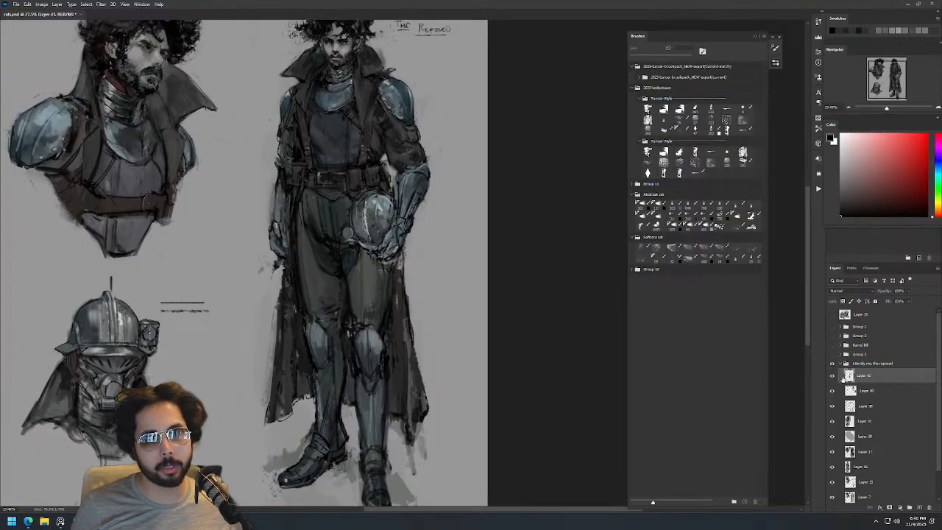
Paint a blue-grey armoured gauntlet over the full-length figure's lowered forearm with sampled tones and black outlines.
{"action": "key", "text": "b"}
{"action": "left_click", "coordinate": [283, 223], "text": "alt"}
{"action": "left_click", "coordinate": [404, 236], "text": "alt"}
{"action": "mouse_move", "coordinate": [289, 234]}
{"action": "left_mouse_down"}
{"action": "mouse_move", "coordinate": [296, 238]}
{"action": "mouse_move", "coordinate": [279, 230]}
{"action": "left_mouse_up"}
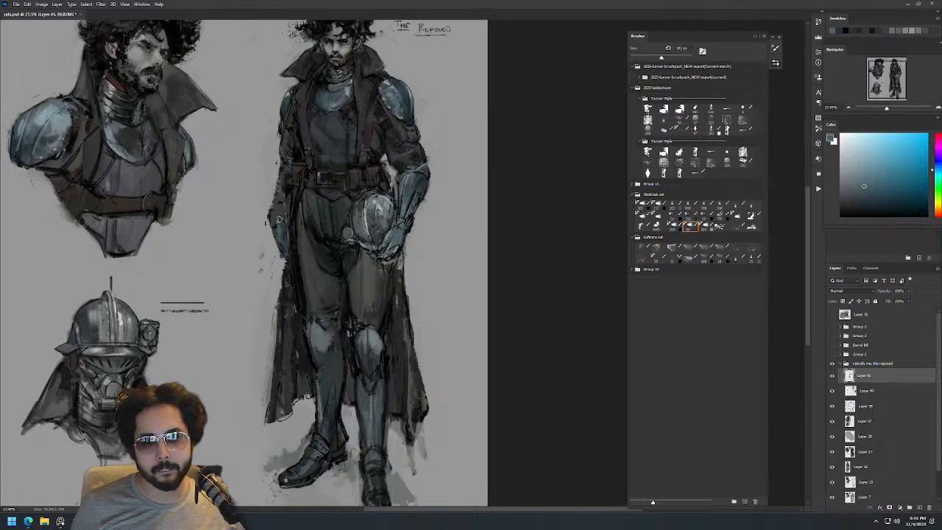
{"action": "key", "text": "d"}
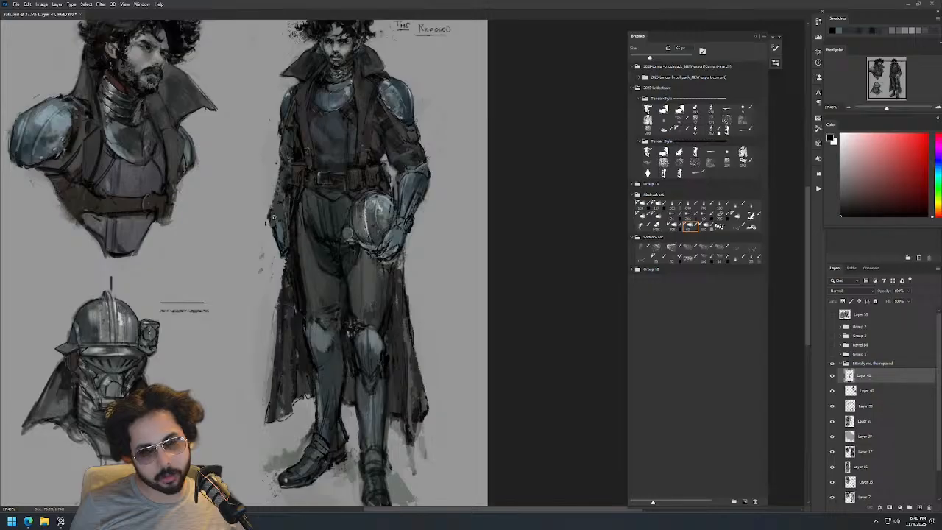
{"action": "left_click", "coordinate": [277, 222], "text": "alt"}
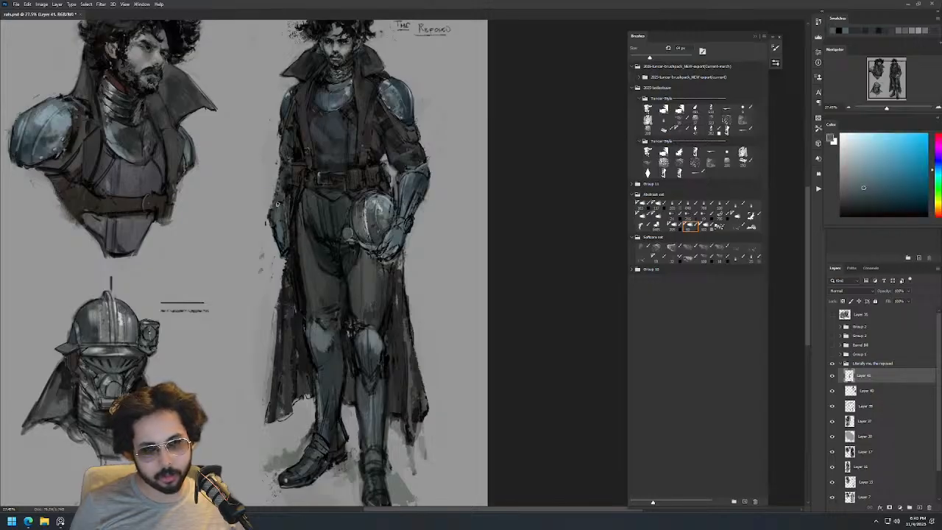
{"action": "key", "text": "d"}
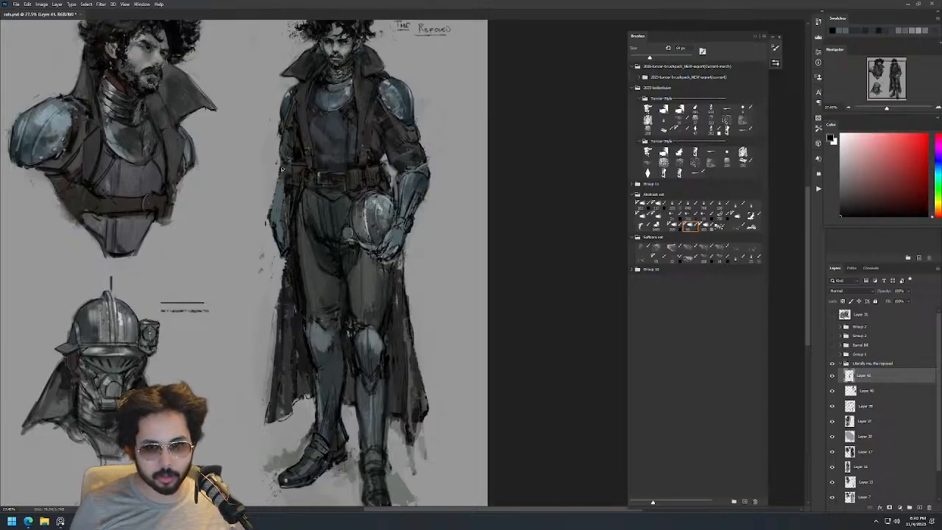
{"action": "left_click_drag", "start_coordinate": [278, 169], "coordinate": [274, 198]}
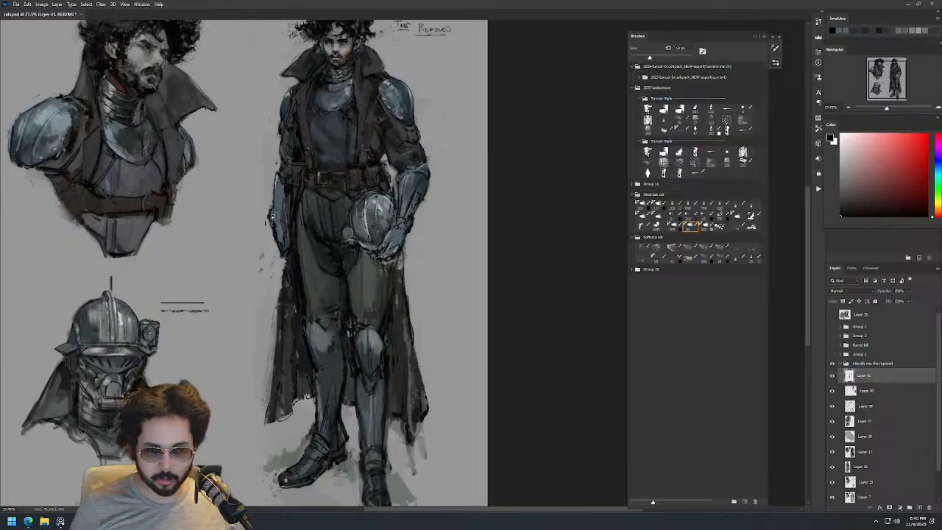
Flip the canvas back and redraw the black contour lines along the gauntlet of the figure's lowered arm.
{"action": "scroll", "coordinate": [308, 213], "scroll_direction": "down", "scroll_amount": 1}
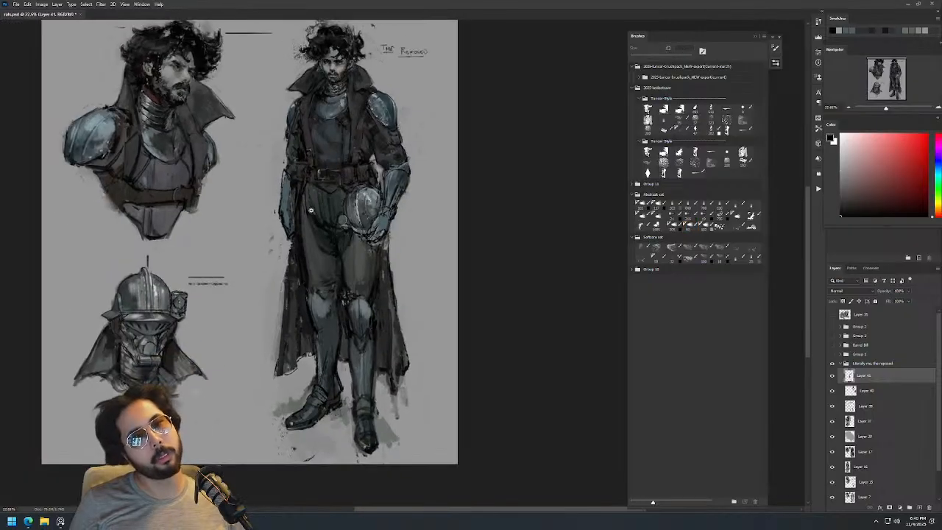
{"action": "key", "text": "ctrl+shift+h"}
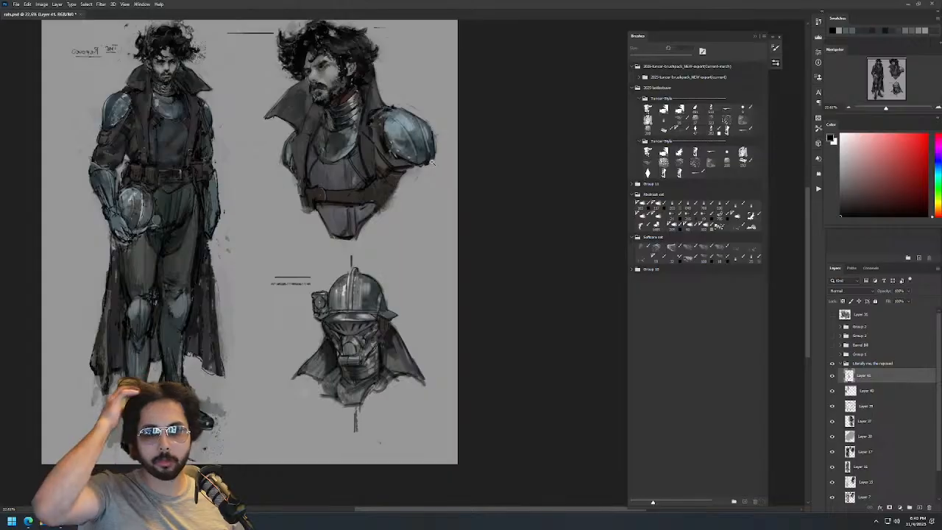
{"action": "left_click_drag", "start_coordinate": [353, 199], "coordinate": [505, 213]}
{"action": "left_click_drag", "start_coordinate": [363, 214], "coordinate": [405, 215]}
{"action": "right_click", "coordinate": [353, 242], "text": "alt"}
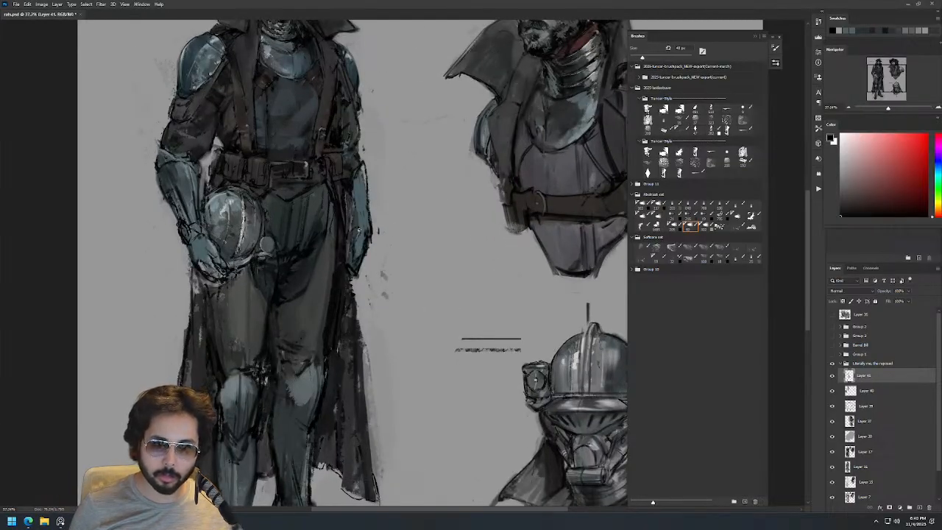
{"action": "left_click_drag", "start_coordinate": [356, 180], "coordinate": [357, 218]}
{"action": "key", "text": "ctrl+z"}
{"action": "key", "text": "ctrl+z"}
{"action": "left_click_drag", "start_coordinate": [357, 176], "coordinate": [359, 213]}
{"action": "left_click_drag", "start_coordinate": [363, 168], "coordinate": [367, 212]}
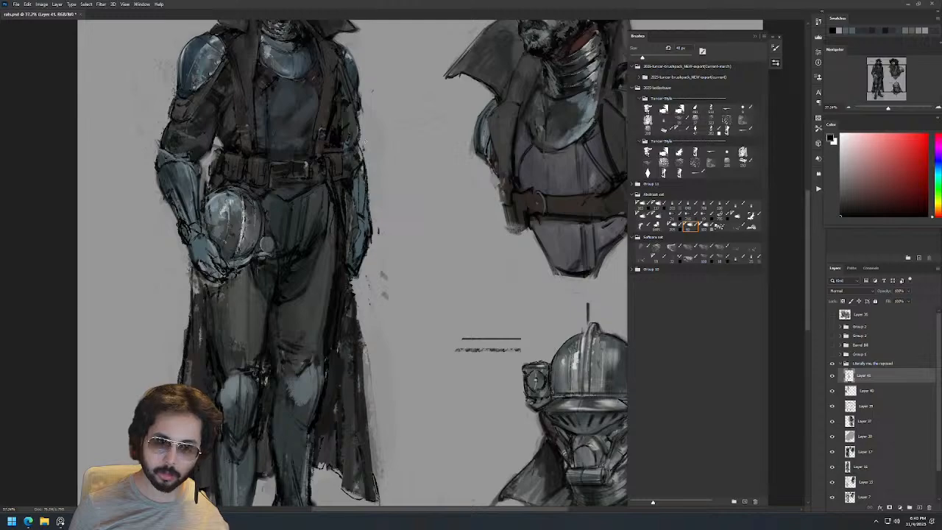
Flip the canvas horizontally and refine the lowered gauntlet and hand with sampled blue-grey tones.
{"action": "scroll", "coordinate": [384, 124], "scroll_direction": "down", "scroll_amount": 6}
{"action": "left_click_drag", "start_coordinate": [385, 126], "coordinate": [389, 180]}
{"action": "scroll", "coordinate": [364, 132], "scroll_direction": "up", "scroll_amount": 3}
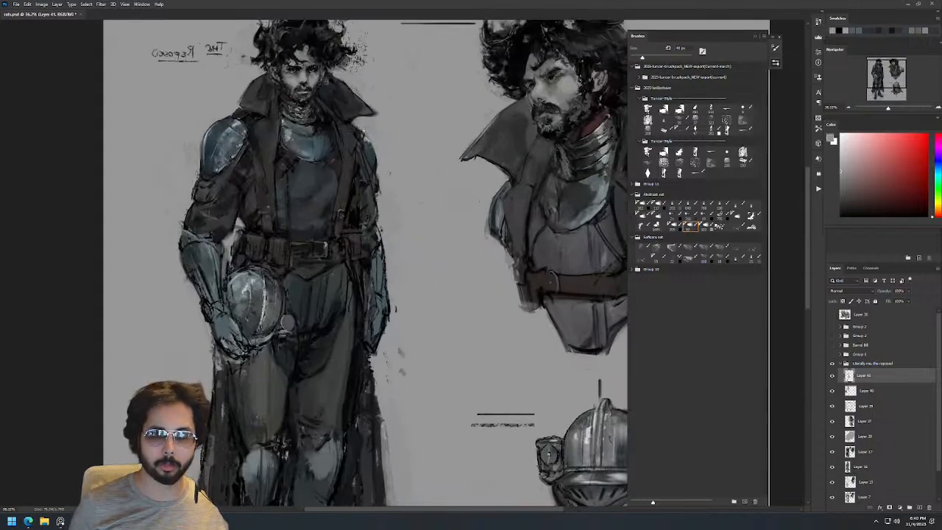
{"action": "scroll", "coordinate": [376, 212], "scroll_direction": "down", "scroll_amount": 3}
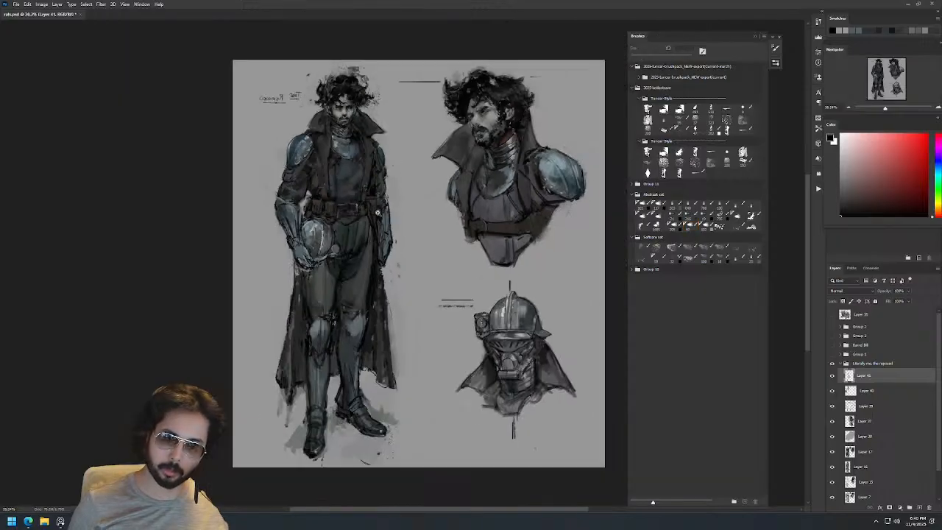
{"action": "key", "text": "ctrl+shift+h"}
{"action": "left_click_drag", "start_coordinate": [504, 166], "coordinate": [398, 180]}
{"action": "key", "text": "b"}
{"action": "left_click", "coordinate": [346, 259], "text": "alt"}
{"action": "left_click", "coordinate": [346, 261], "text": "alt"}
{"action": "left_click", "coordinate": [346, 272], "text": "alt"}
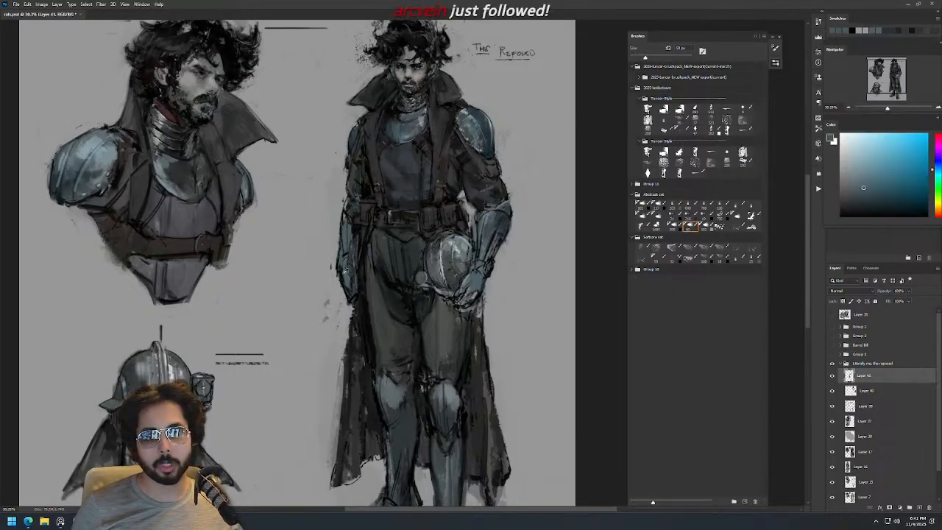
{"action": "left_click", "coordinate": [340, 260], "text": "alt"}
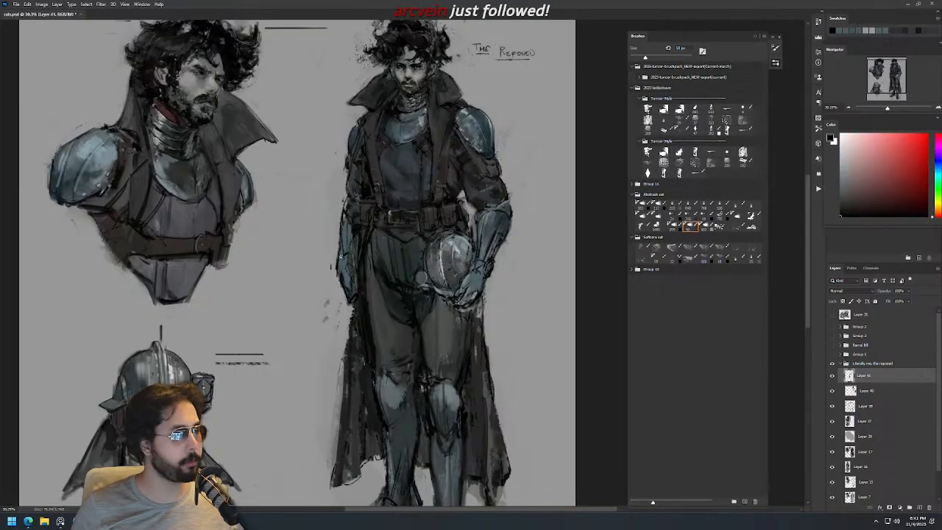
Rework the upper sleeve folds on the helmet-holding arm with sampled dark tones, varying the brush size.
{"action": "scroll", "coordinate": [378, 266], "scroll_direction": "down", "scroll_amount": 3}
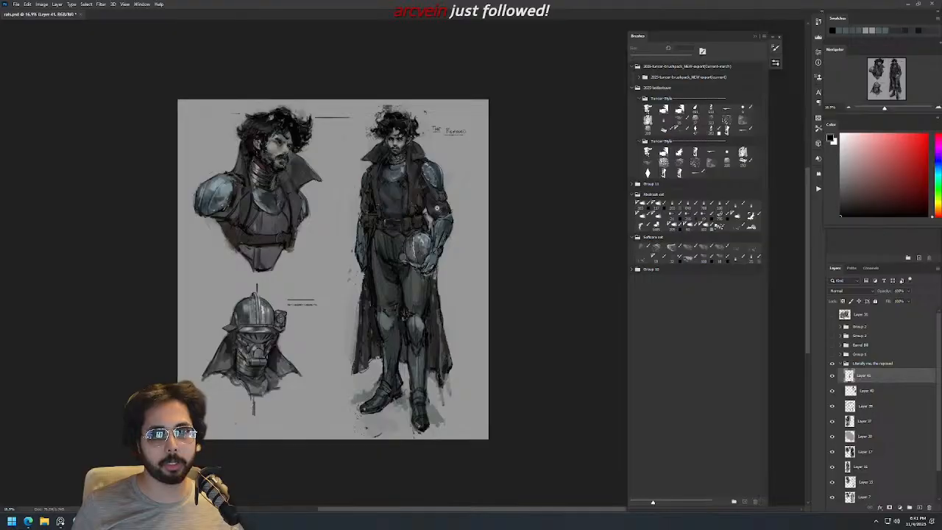
{"action": "scroll", "coordinate": [431, 196], "scroll_direction": "up", "scroll_amount": 3}
{"action": "left_click", "coordinate": [442, 210], "text": "alt"}
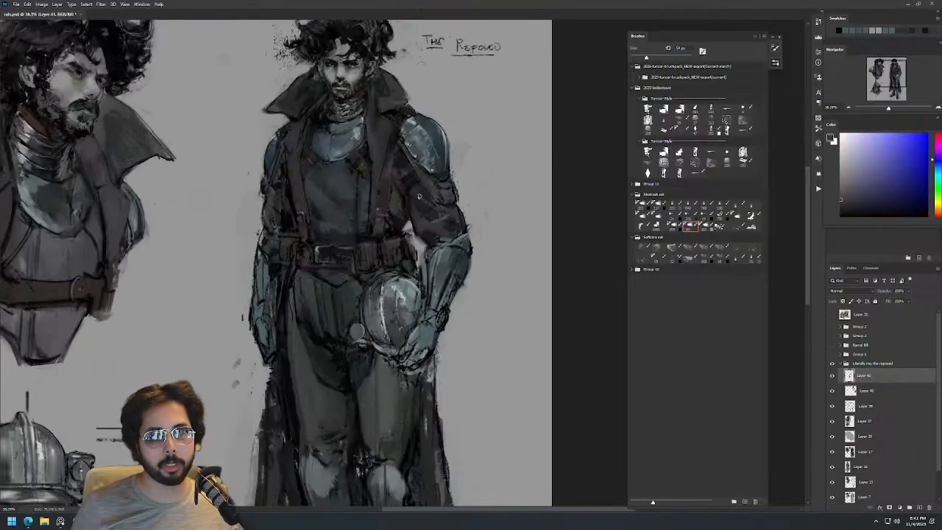
{"action": "left_click", "coordinate": [425, 184], "text": "alt"}
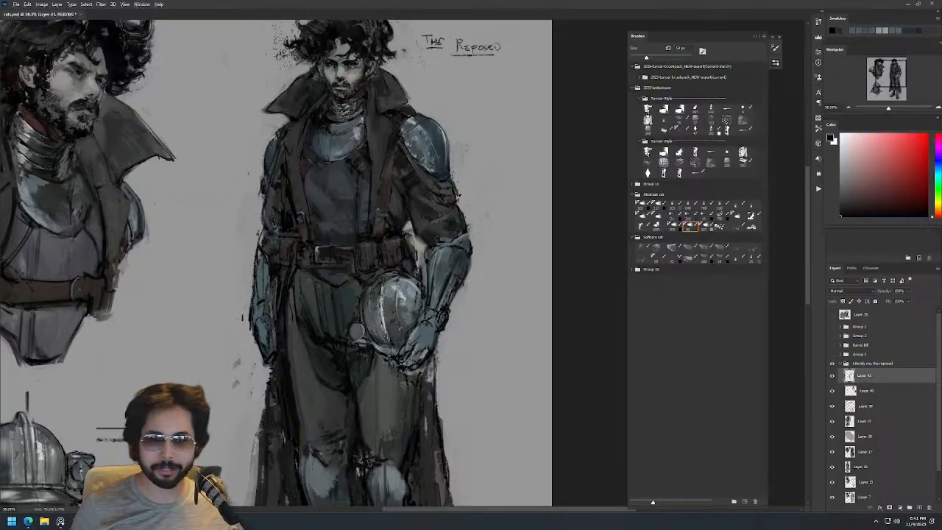
{"action": "key", "text": "bracketright"}
{"action": "left_click", "coordinate": [451, 202], "text": "alt"}
{"action": "key", "text": "bracketleft"}
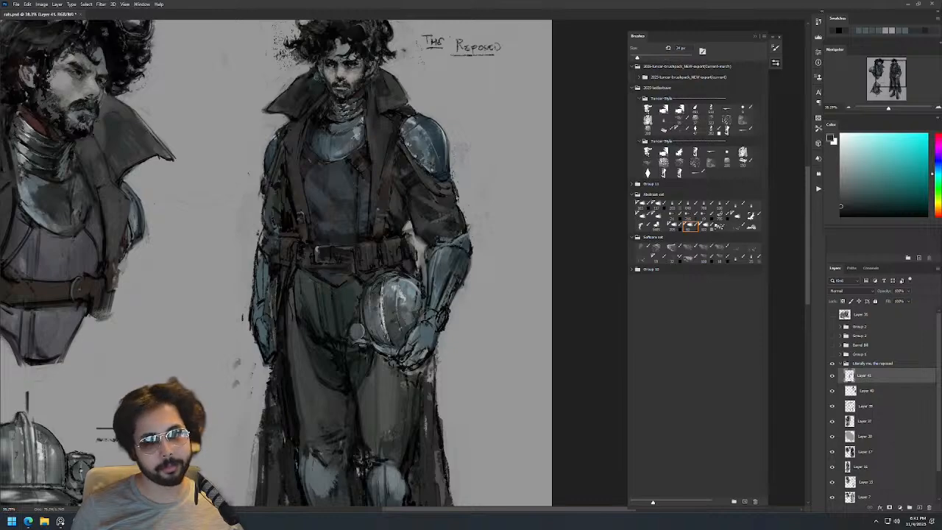
{"action": "left_click", "coordinate": [457, 192], "text": "alt"}
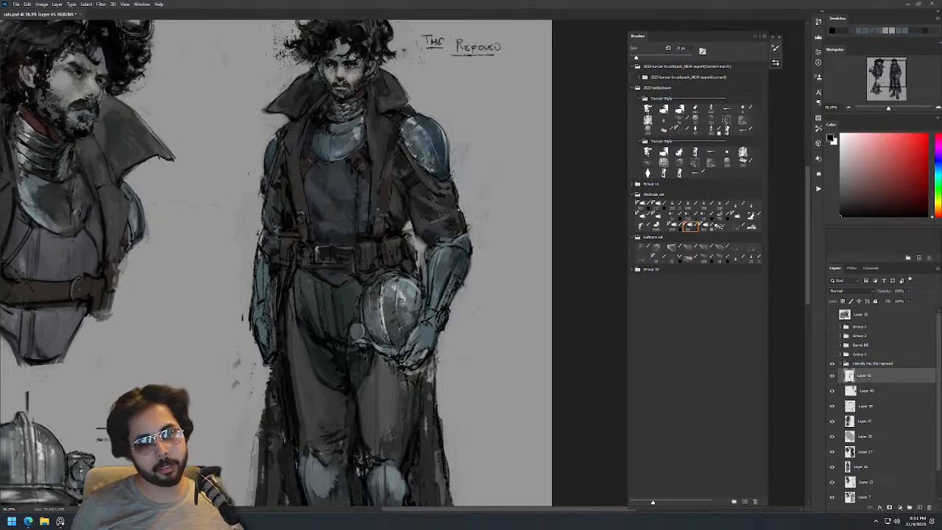
Refine the lower sleeve above the elbow guard of the helmet-holding arm with sampled dark tones and black.
{"action": "scroll", "coordinate": [459, 209], "scroll_direction": "down", "scroll_amount": 1}
{"action": "scroll", "coordinate": [475, 180], "scroll_direction": "up", "scroll_amount": 2}
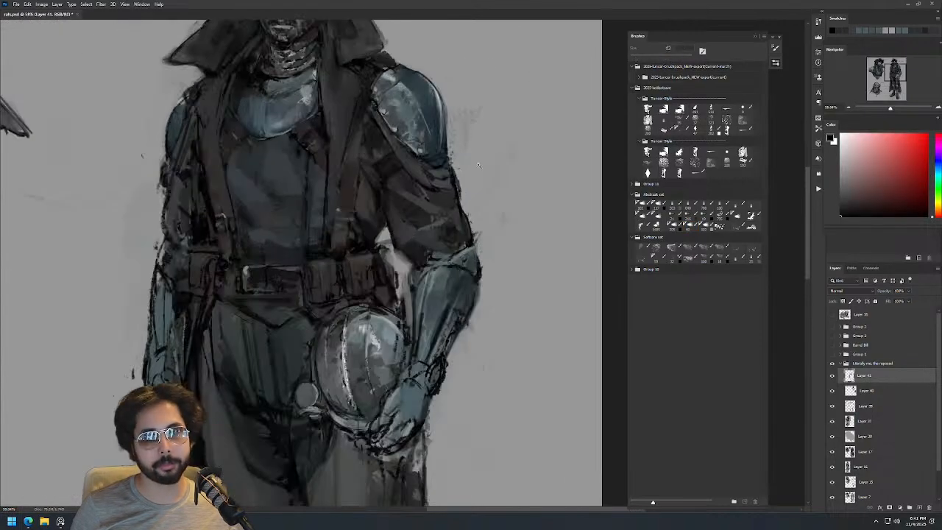
{"action": "left_click", "coordinate": [412, 214], "text": "alt"}
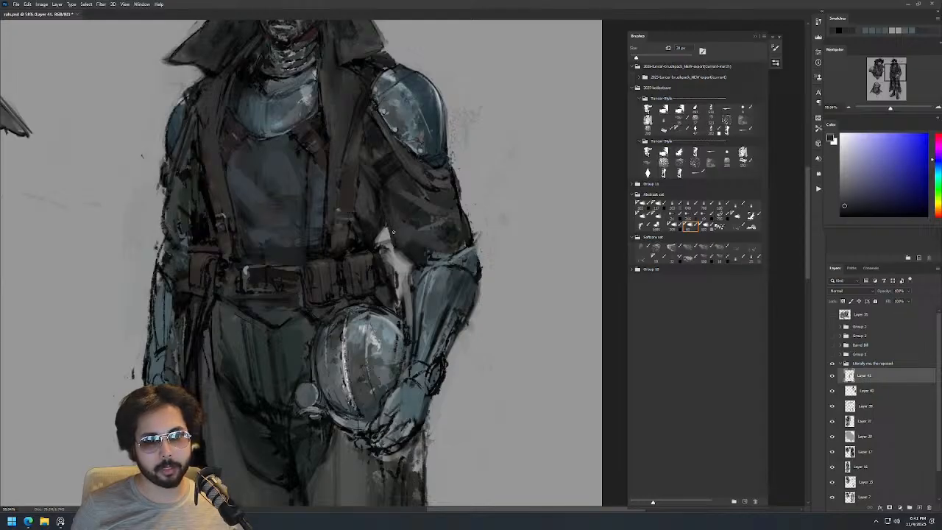
{"action": "left_click", "coordinate": [375, 187], "text": "alt"}
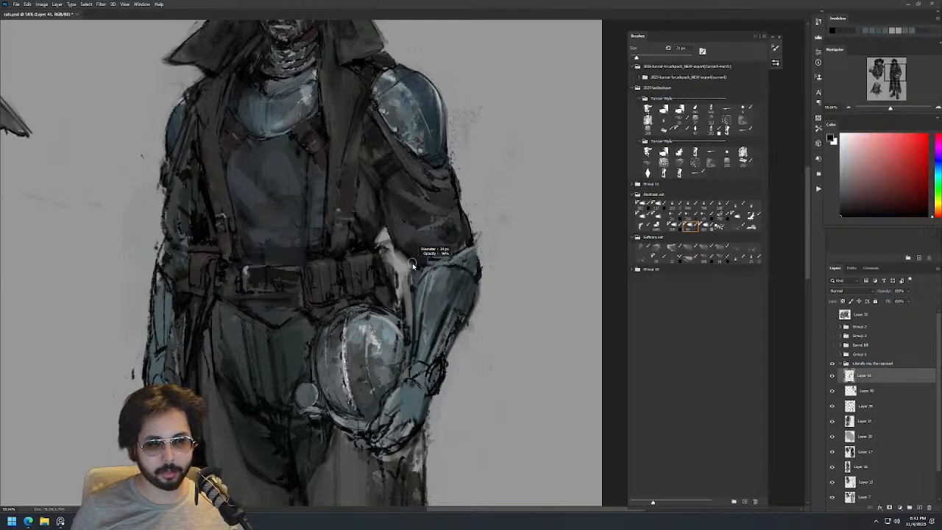
{"action": "scroll", "coordinate": [448, 230], "scroll_direction": "down", "scroll_amount": 1}
{"action": "scroll", "coordinate": [448, 230], "scroll_direction": "down", "scroll_amount": 3}
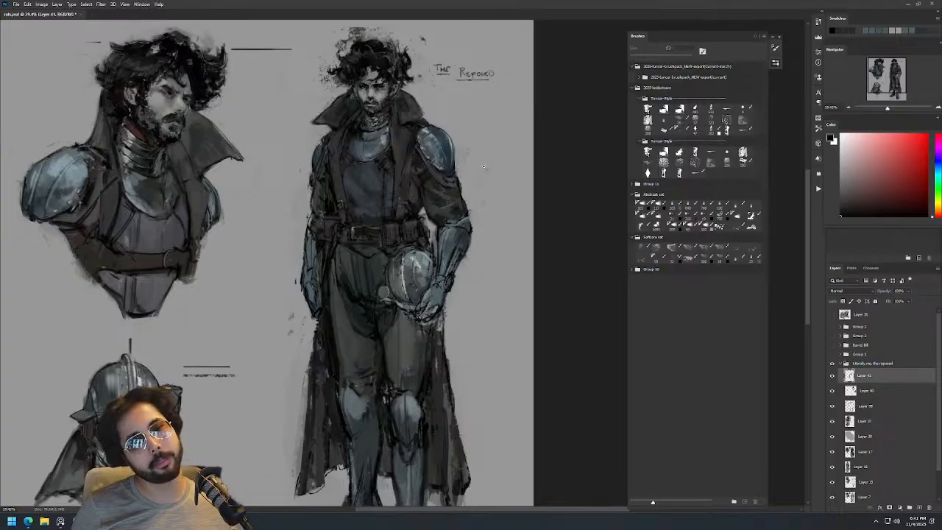
{"action": "scroll", "coordinate": [477, 154], "scroll_direction": "up", "scroll_amount": 2}
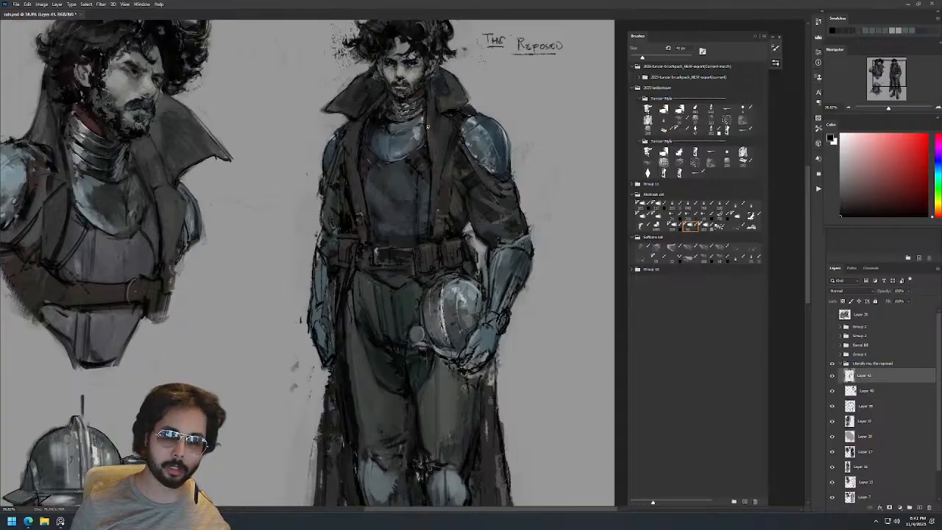
{"action": "scroll", "coordinate": [465, 110], "scroll_direction": "down", "scroll_amount": 2}
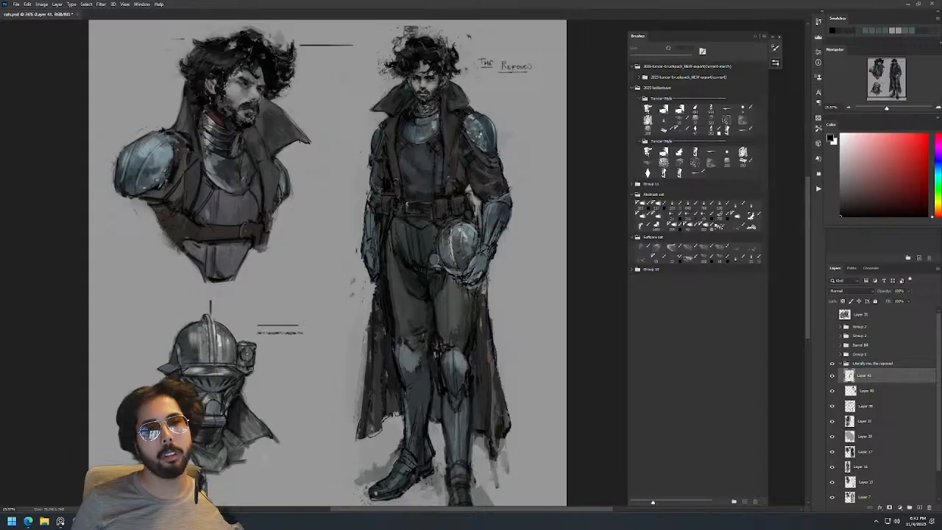
Flip the canvas back and rework the shin armour on the leg away from the helmet with sampled tones and black.
{"action": "key", "text": "ctrl+shift+h"}
{"action": "left_click_drag", "start_coordinate": [423, 195], "coordinate": [439, 190]}
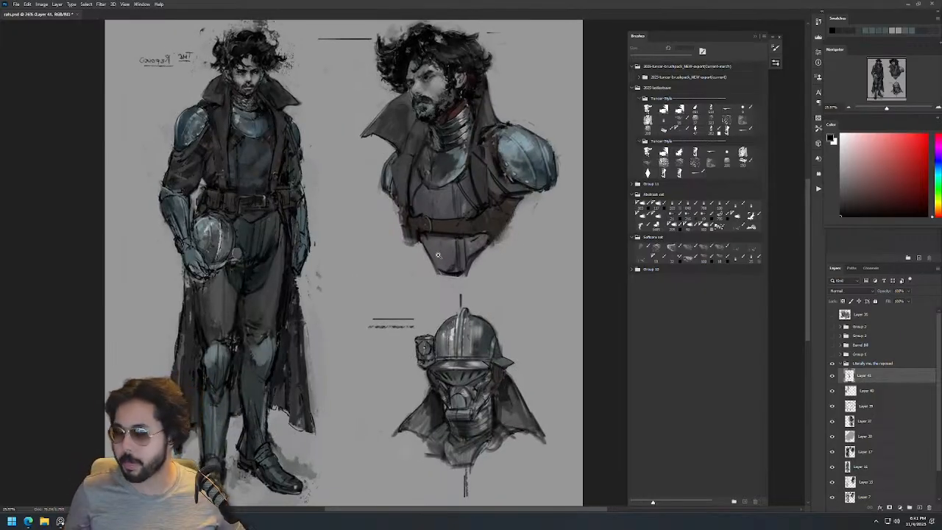
{"action": "mouse_move", "coordinate": [293, 336]}
{"action": "left_mouse_down"}
{"action": "mouse_move", "coordinate": [392, 294]}
{"action": "mouse_move", "coordinate": [354, 320]}
{"action": "mouse_move", "coordinate": [368, 322]}
{"action": "mouse_move", "coordinate": [360, 314]}
{"action": "mouse_move", "coordinate": [365, 340]}
{"action": "left_mouse_up"}
{"action": "left_click", "coordinate": [359, 330], "text": "alt"}
{"action": "key", "text": "d"}
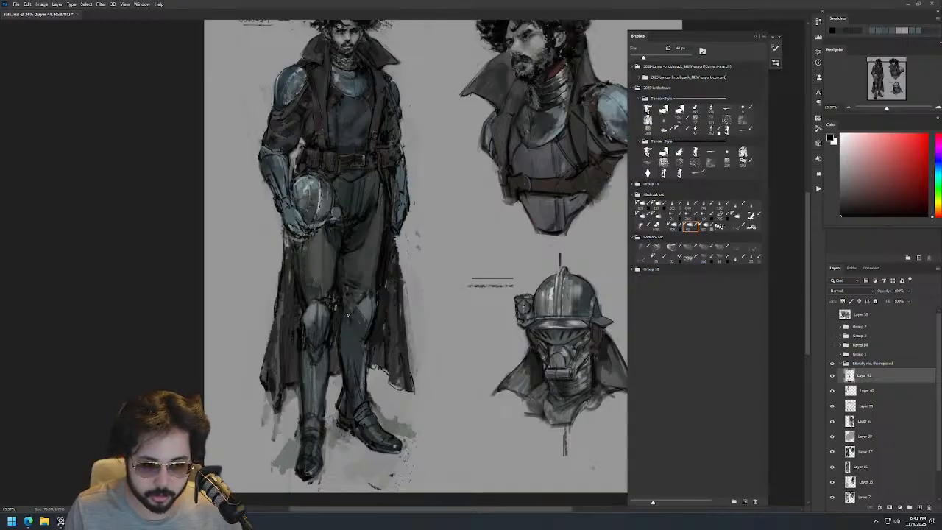
{"action": "mouse_move", "coordinate": [352, 384]}
{"action": "left_mouse_down"}
{"action": "mouse_move", "coordinate": [362, 389]}
{"action": "mouse_move", "coordinate": [366, 373]}
{"action": "left_mouse_up"}
{"action": "left_click", "coordinate": [358, 360], "text": "alt"}
{"action": "left_click_drag", "start_coordinate": [359, 384], "coordinate": [359, 345]}
{"action": "left_click", "coordinate": [360, 379], "text": "alt"}
Touch up the boot's ankle and the knee guard on the same leg with sampled blue-grey tones and black.
{"action": "left_click", "coordinate": [354, 413], "text": "alt"}
{"action": "mouse_move", "coordinate": [371, 412]}
{"action": "left_mouse_down"}
{"action": "mouse_move", "coordinate": [355, 413]}
{"action": "mouse_move", "coordinate": [360, 406]}
{"action": "left_mouse_up"}
{"action": "left_click", "coordinate": [359, 395], "text": "alt"}
{"action": "left_click", "coordinate": [355, 414], "text": "alt"}
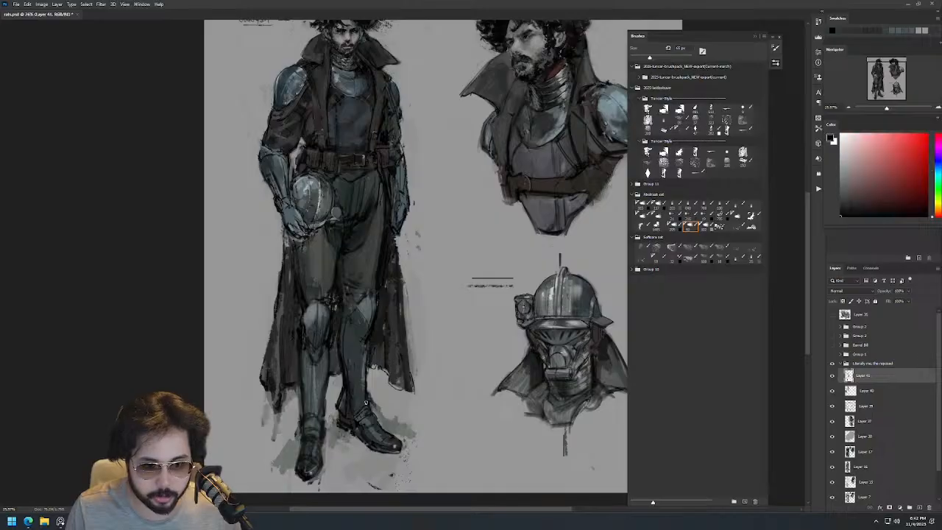
{"action": "left_click", "coordinate": [351, 318], "text": "alt"}
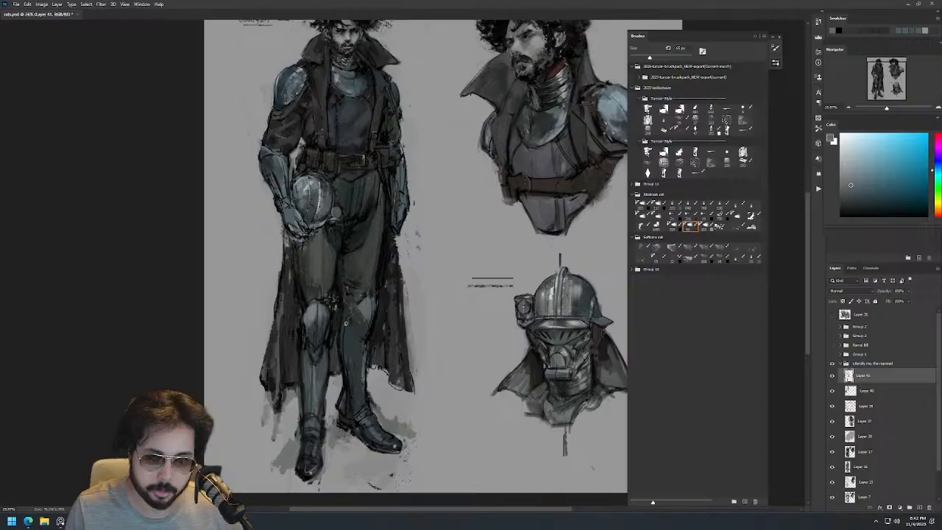
{"action": "left_click", "coordinate": [353, 323], "text": "alt"}
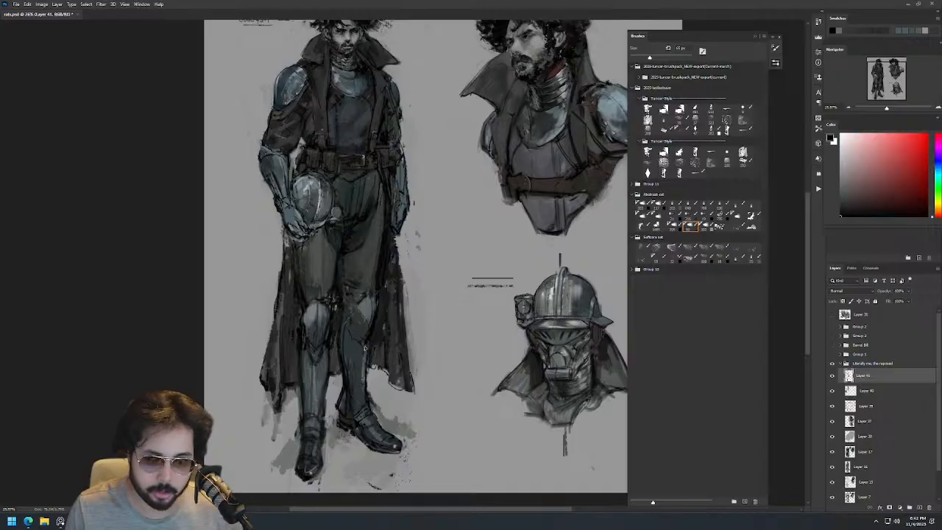
{"action": "key", "text": "z"}
{"action": "left_click_drag", "start_coordinate": [385, 301], "coordinate": [375, 352]}
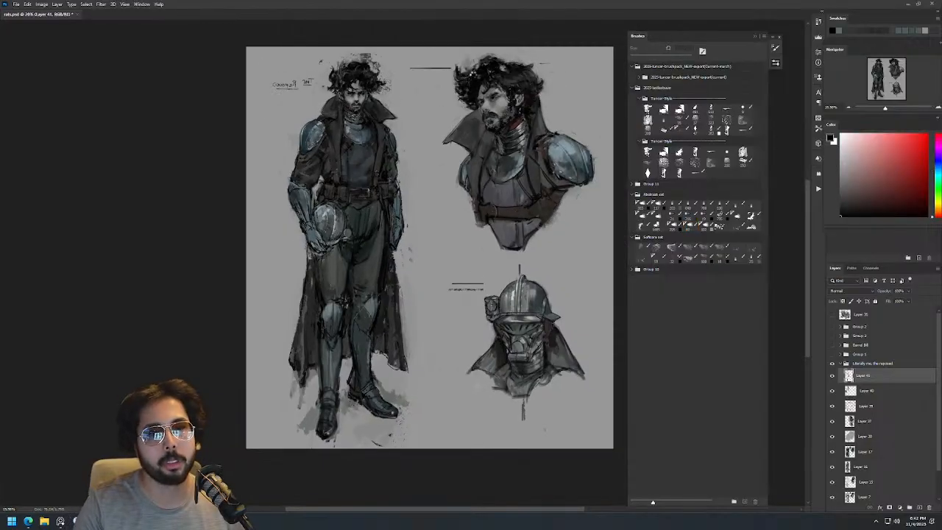
Flip the canvas and touch up the full-length figure's chest panel with a sampled dark blue-grey tone.
{"action": "key", "text": "ctrl+shift+h"}
{"action": "left_click_drag", "start_coordinate": [479, 204], "coordinate": [357, 245]}
{"action": "left_click_drag", "start_coordinate": [392, 181], "coordinate": [425, 181]}
{"action": "key", "text": "b"}
{"action": "right_click", "coordinate": [350, 212], "text": "alt"}
{"action": "left_click", "coordinate": [350, 211], "text": "alt"}
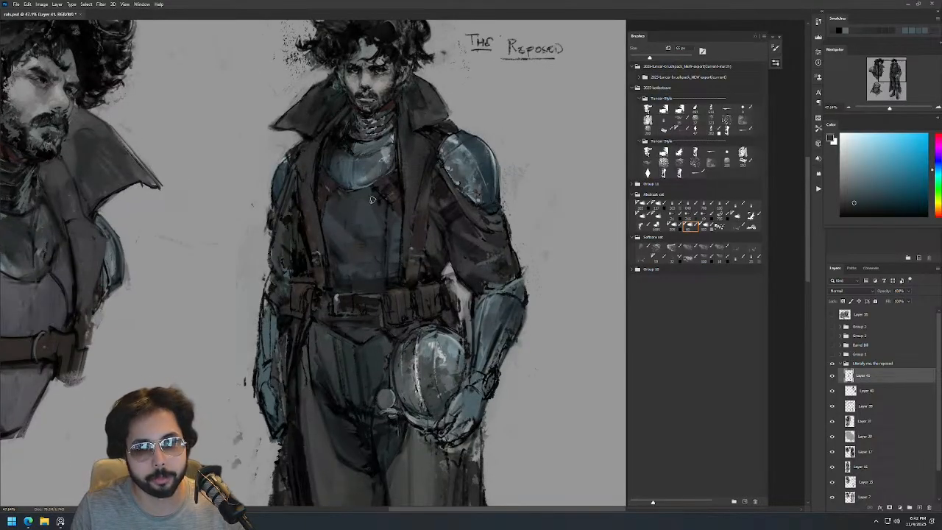
{"action": "key", "text": "ctrl+0"}
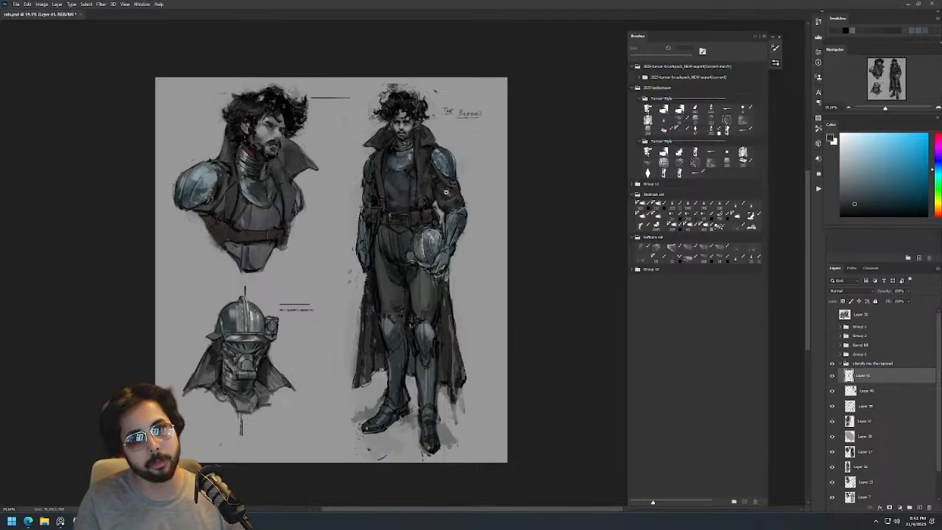
{"action": "key", "text": "b"}
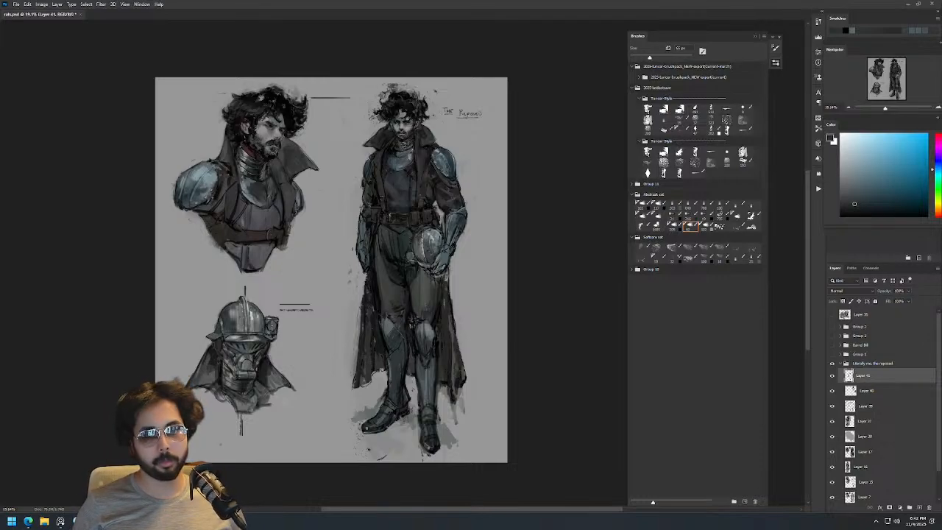
Refine the shin edge and boot on the helmet-side leg with sampled background grey and dark blue-grey tones.
{"action": "right_click", "coordinate": [412, 390], "text": "alt"}
{"action": "left_click", "coordinate": [414, 397], "text": "alt"}
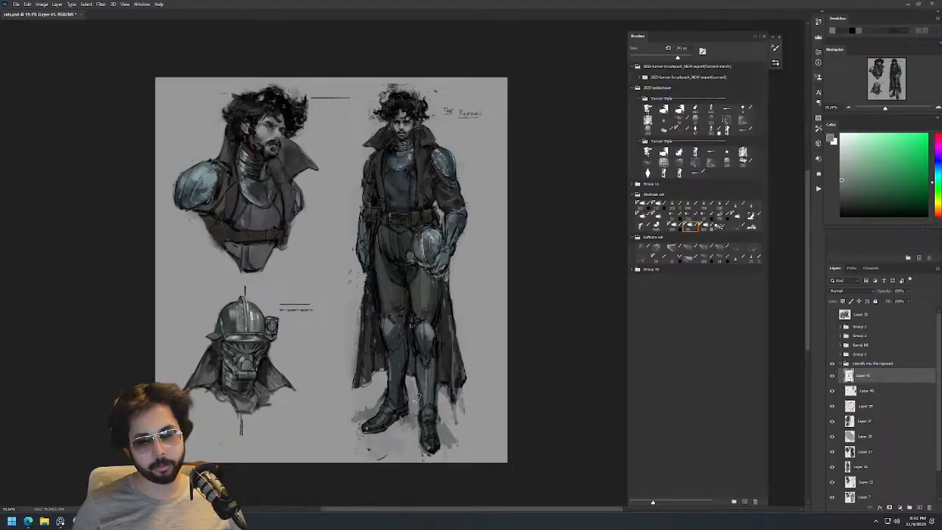
{"action": "left_click", "coordinate": [427, 429], "text": "alt"}
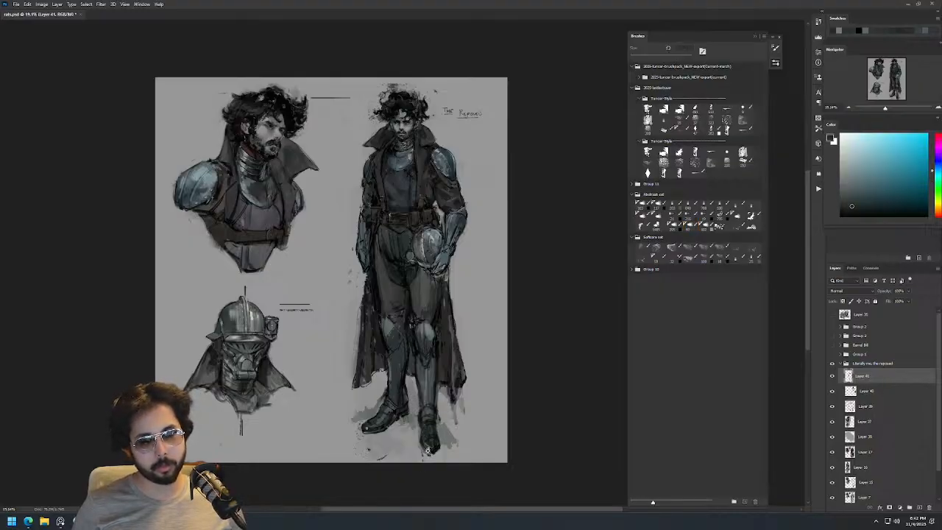
{"action": "left_click_drag", "start_coordinate": [430, 445], "coordinate": [464, 445]}
{"action": "left_click", "coordinate": [427, 370], "text": "alt"}
{"action": "mouse_move", "coordinate": [426, 398]}
{"action": "left_mouse_down"}
{"action": "mouse_move", "coordinate": [426, 366]}
{"action": "mouse_move", "coordinate": [438, 399]}
{"action": "left_mouse_up"}
{"action": "left_click", "coordinate": [435, 423], "text": "alt"}
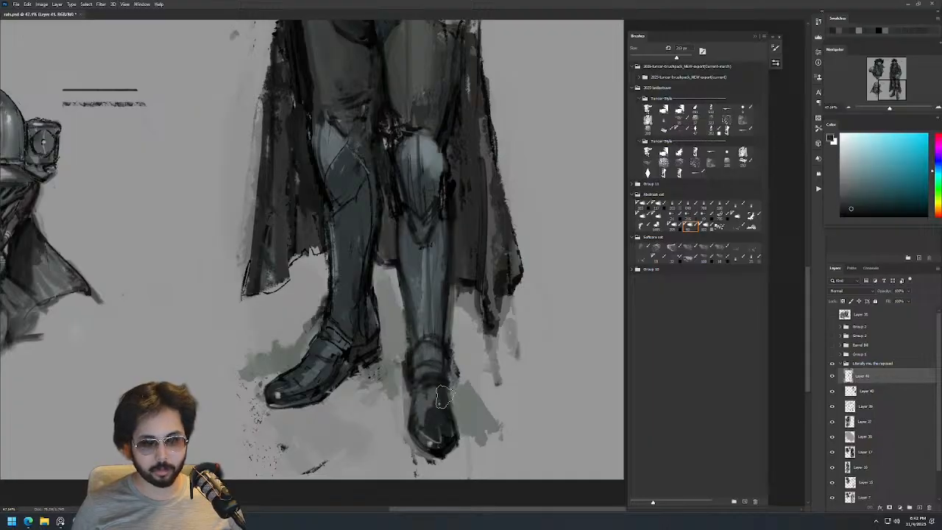
{"action": "left_click_drag", "start_coordinate": [469, 346], "coordinate": [435, 345]}
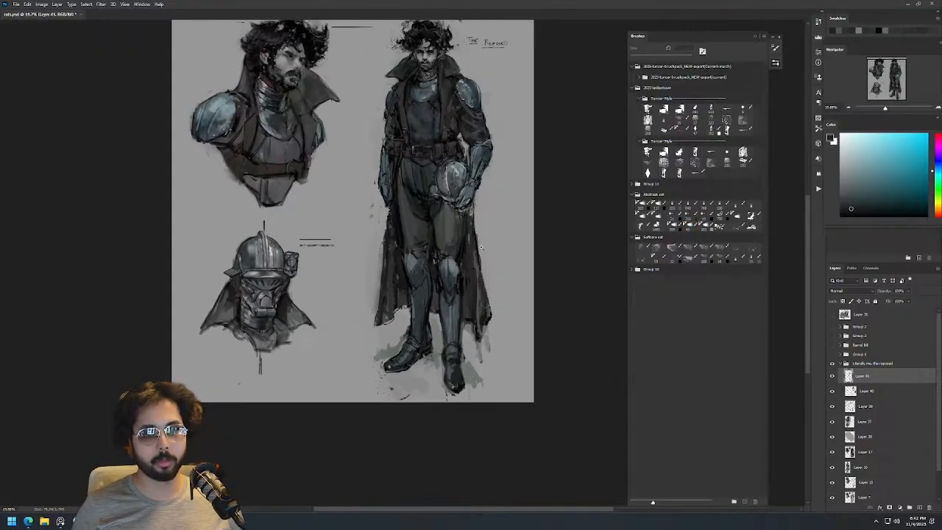
Rework the hand of the free arm and the adjoining coat edge with sampled dark tones, varying the brush size.
{"action": "left_click_drag", "start_coordinate": [415, 134], "coordinate": [427, 134]}
{"action": "left_click_drag", "start_coordinate": [380, 190], "coordinate": [403, 190]}
{"action": "left_click", "coordinate": [384, 228], "text": "alt"}
{"action": "mouse_move", "coordinate": [383, 229]}
{"action": "left_mouse_down"}
{"action": "mouse_move", "coordinate": [377, 243]}
{"action": "mouse_move", "coordinate": [385, 241]}
{"action": "left_mouse_up"}
{"action": "left_click", "coordinate": [383, 197], "text": "alt"}
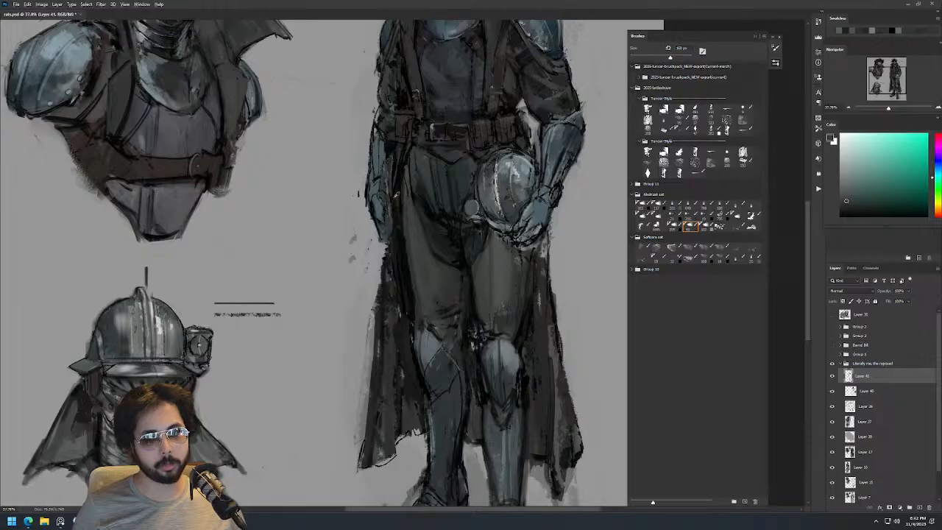
{"action": "right_click", "coordinate": [386, 227], "text": "alt"}
{"action": "left_click", "coordinate": [381, 228], "text": "alt"}
{"action": "right_click", "coordinate": [381, 223], "text": "alt"}
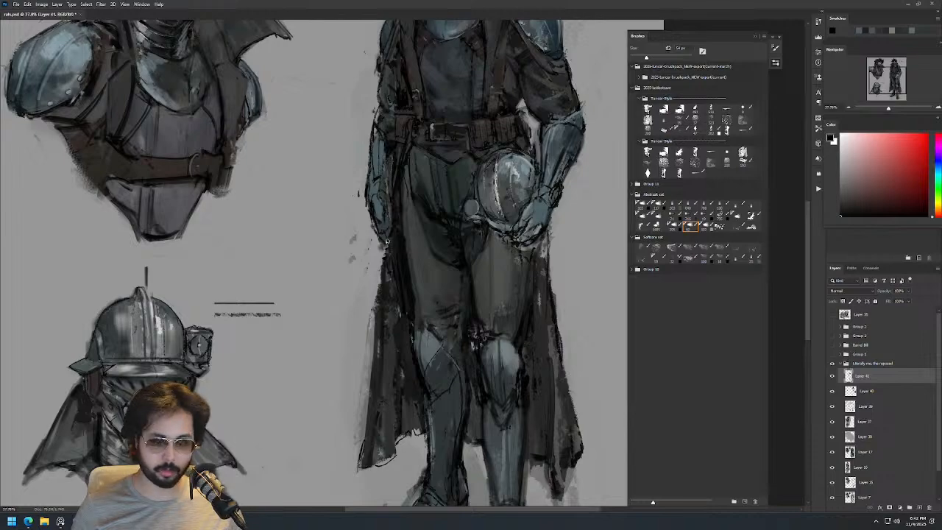
Flip the canvas and compare the painting with earlier stages by hiding and reshowing the character group's layers.
{"action": "key", "text": "z"}
{"action": "mouse_move", "coordinate": [412, 188]}
{"action": "left_mouse_down"}
{"action": "mouse_move", "coordinate": [368, 188]}
{"action": "mouse_move", "coordinate": [542, 222]}
{"action": "left_mouse_up"}
{"action": "key", "text": "h"}
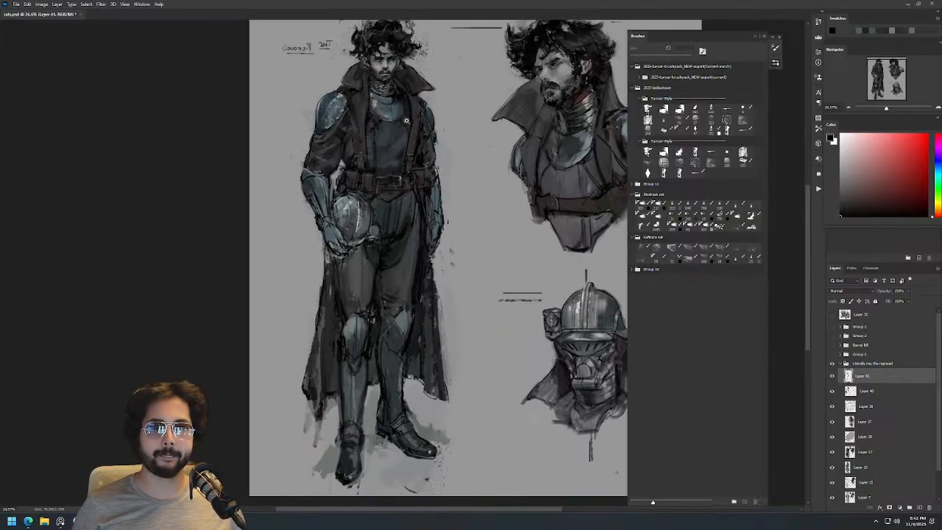
{"action": "left_click_drag", "start_coordinate": [405, 132], "coordinate": [427, 132]}
{"action": "key", "text": "b"}
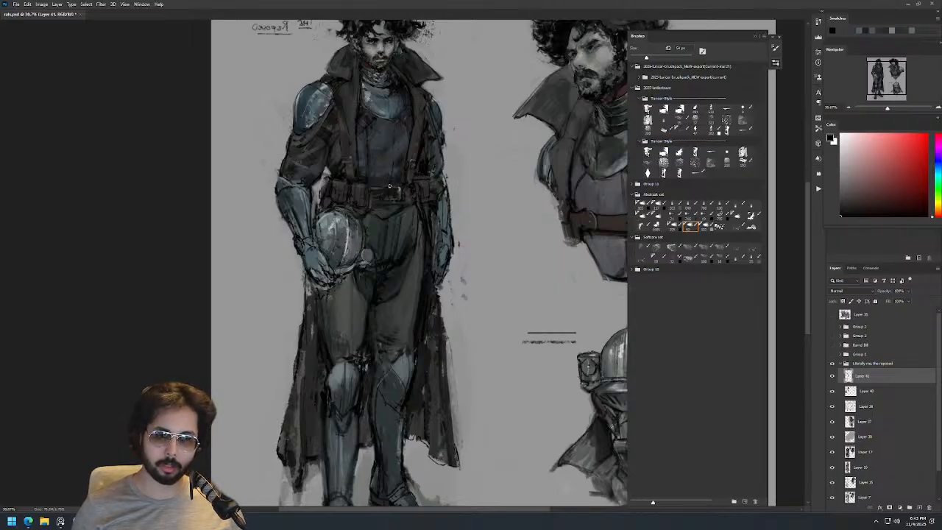
{"action": "scroll", "coordinate": [389, 180], "scroll_direction": "down", "scroll_amount": 3}
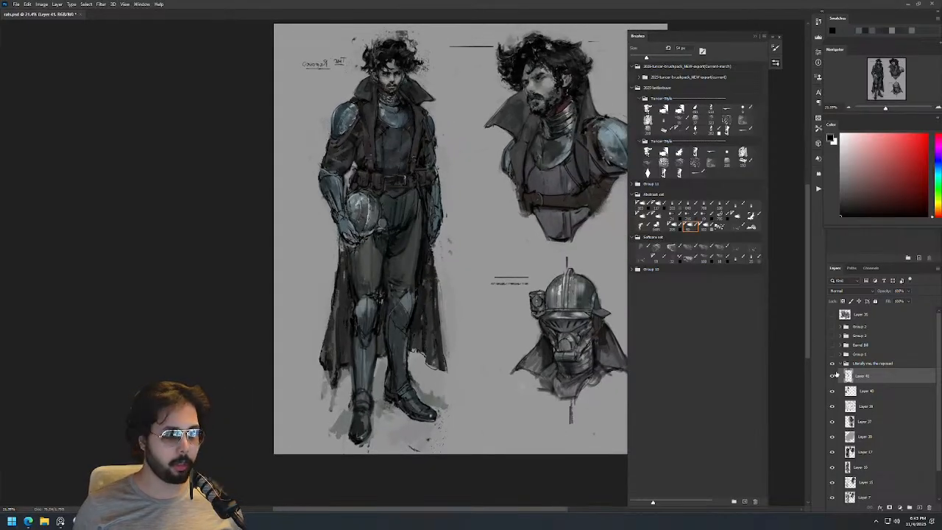
{"action": "left_click_drag", "start_coordinate": [832, 482], "coordinate": [833, 454]}
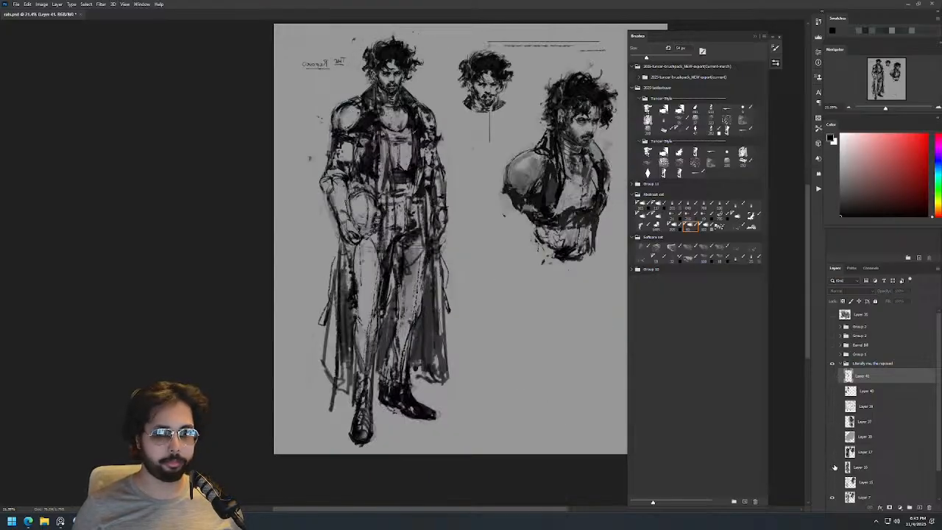
{"action": "left_click", "coordinate": [832, 407]}
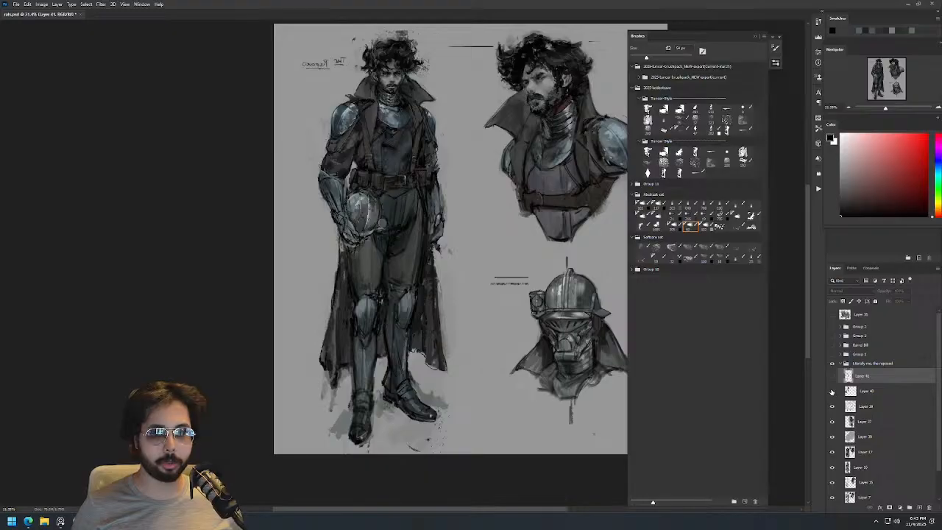
{"action": "left_click", "coordinate": [831, 483]}
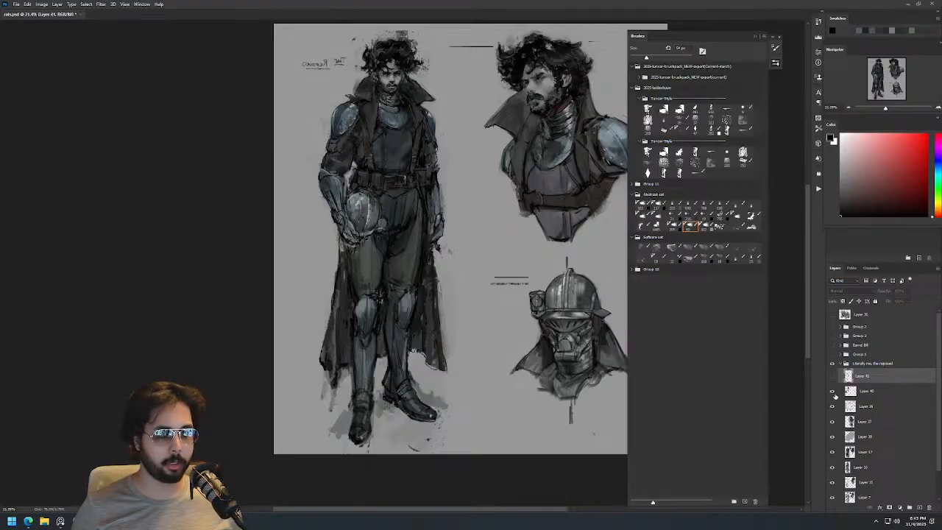
{"action": "left_click", "coordinate": [832, 376]}
{"action": "left_click", "coordinate": [832, 376]}
{"action": "left_click", "coordinate": [832, 376]}
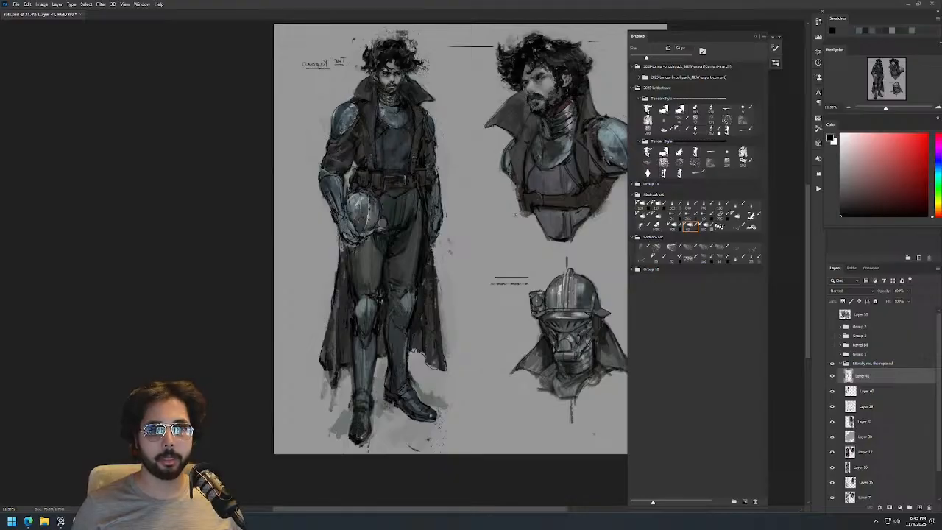
Refine the gauntlet hand of the free arm with sampled blue-grey tones and black, varying the brush size.
{"action": "scroll", "coordinate": [474, 206], "scroll_direction": "up", "scroll_amount": 3}
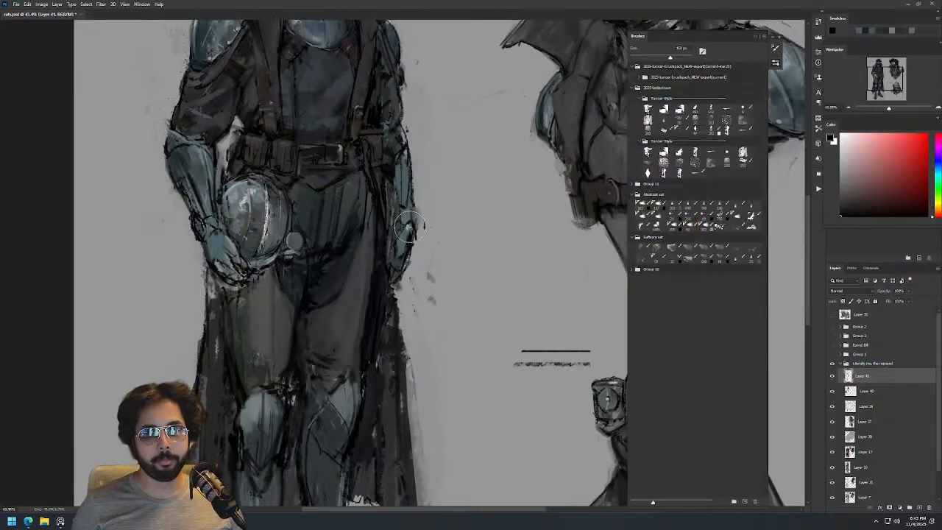
{"action": "scroll", "coordinate": [453, 210], "scroll_direction": "down", "scroll_amount": 4}
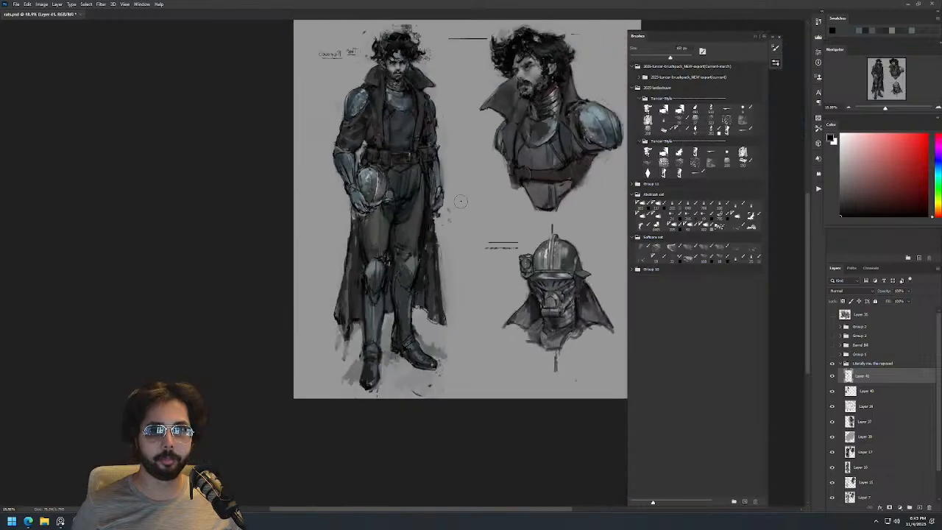
{"action": "scroll", "coordinate": [456, 185], "scroll_direction": "up", "scroll_amount": 2}
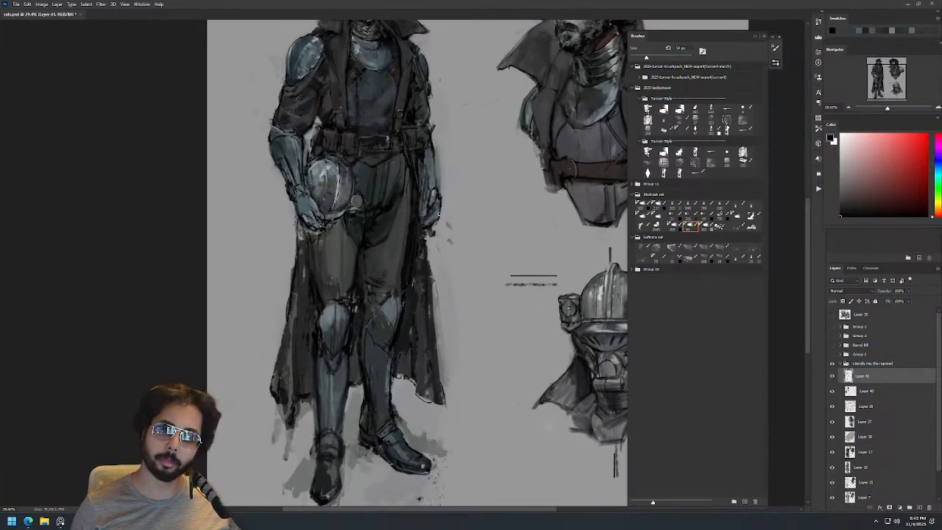
{"action": "left_click_drag", "start_coordinate": [434, 221], "coordinate": [453, 221]}
{"action": "left_click", "coordinate": [434, 218], "text": "alt"}
{"action": "left_click", "coordinate": [430, 185], "text": "alt"}
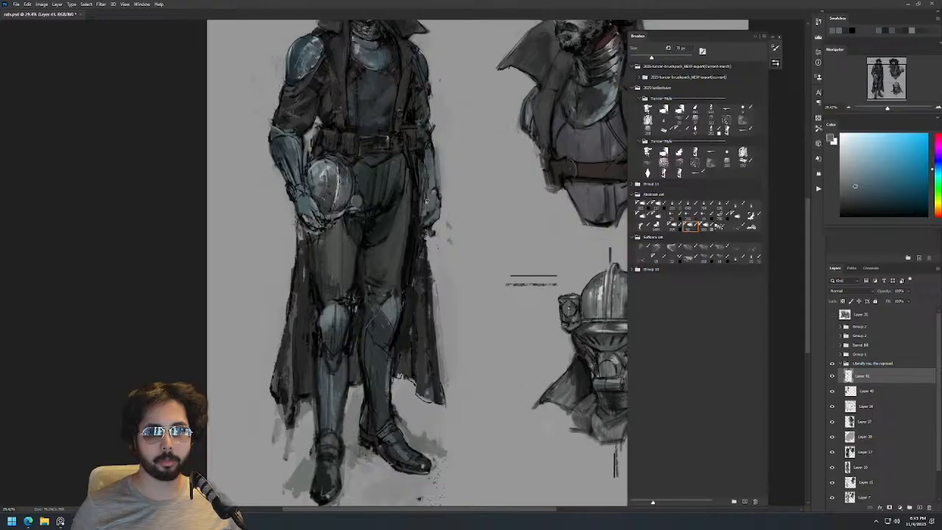
{"action": "key", "text": "d"}
{"action": "left_click_drag", "start_coordinate": [434, 200], "coordinate": [482, 209]}
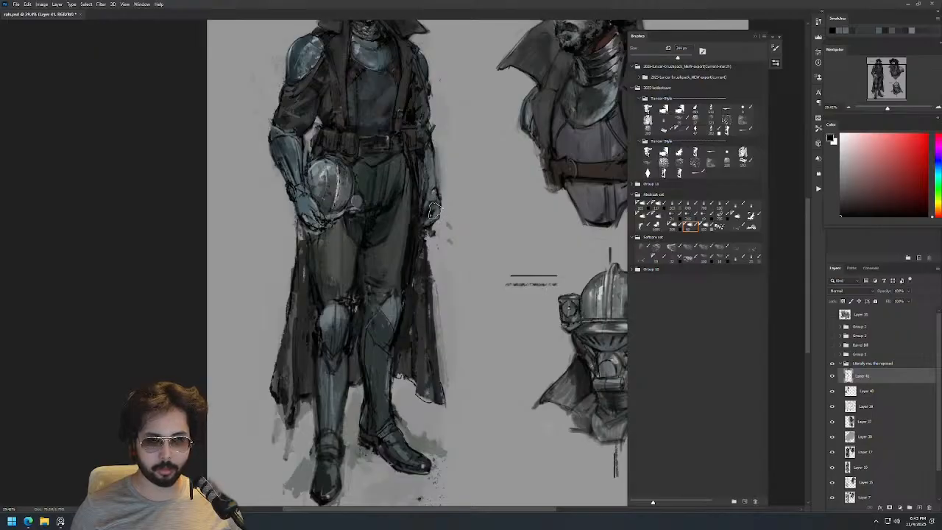
{"action": "left_click", "coordinate": [434, 212], "text": "alt"}
{"action": "left_click_drag", "start_coordinate": [434, 195], "coordinate": [432, 195]}
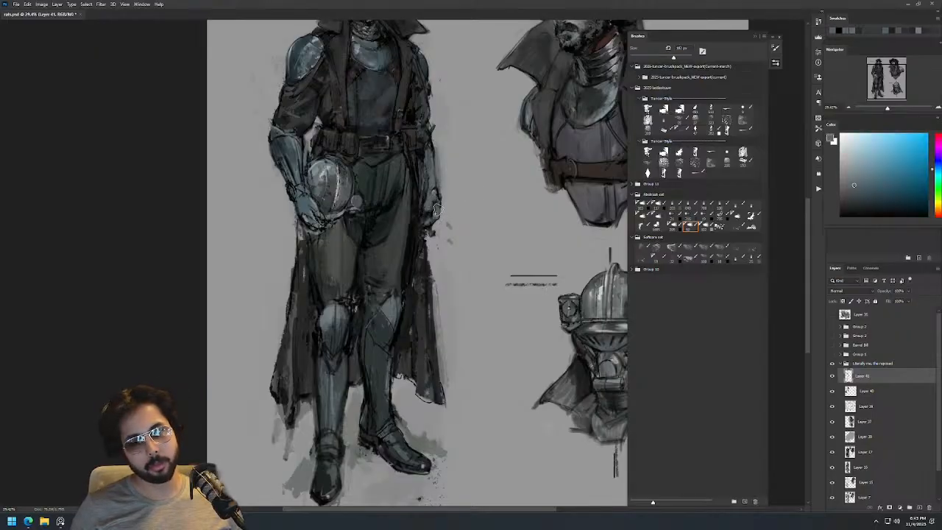
{"action": "scroll", "coordinate": [452, 199], "scroll_direction": "down", "scroll_amount": 2}
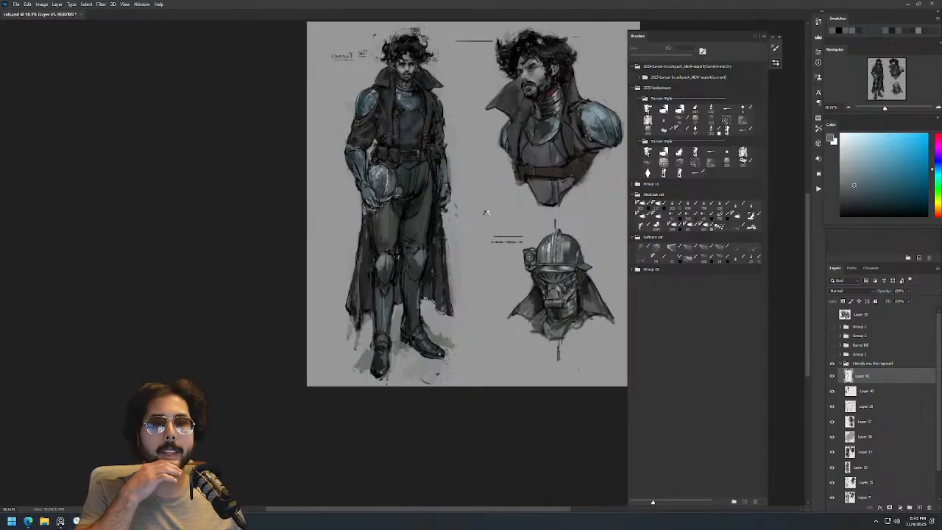
Flip the canvas and touch up the figure's lower face with a sampled tone adjusted in the colour picker.
{"action": "key", "text": "ctrl+shift+h"}
{"action": "left_click_drag", "start_coordinate": [517, 156], "coordinate": [451, 191]}
{"action": "left_click_drag", "start_coordinate": [495, 111], "coordinate": [510, 97]}
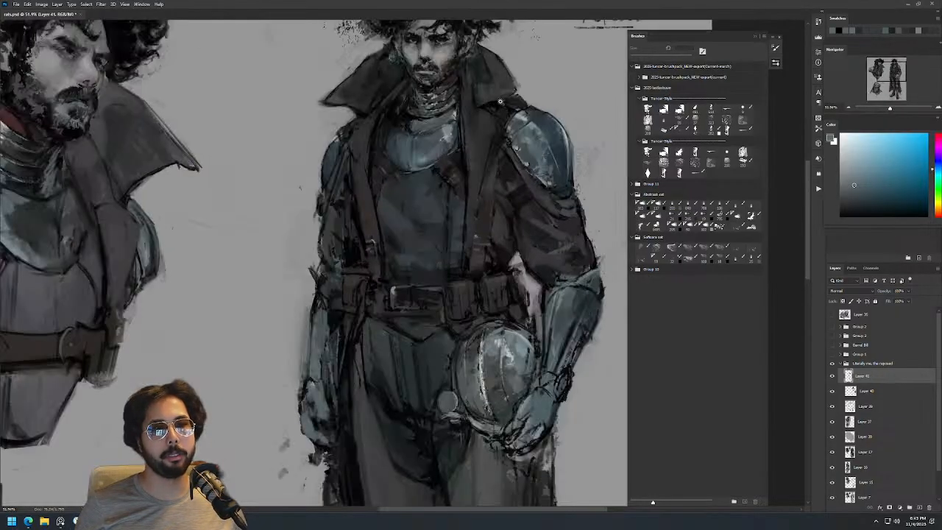
{"action": "left_click_drag", "start_coordinate": [449, 42], "coordinate": [471, 43]}
{"action": "left_click", "coordinate": [419, 101], "text": "alt"}
{"action": "left_click_drag", "start_coordinate": [849, 166], "coordinate": [864, 172]}
{"action": "left_click_drag", "start_coordinate": [424, 87], "coordinate": [414, 101]}
{"action": "left_click_drag", "start_coordinate": [473, 72], "coordinate": [582, 87]}
Flip the canvas back and refine the jaw and neck beside the raised collar with a sampled tone.
{"action": "key", "text": "ctrl+shift+h"}
{"action": "left_click_drag", "start_coordinate": [293, 132], "coordinate": [308, 132]}
{"action": "left_click_drag", "start_coordinate": [267, 181], "coordinate": [246, 199]}
{"action": "left_click", "coordinate": [256, 190], "text": "alt"}
{"action": "left_click_drag", "start_coordinate": [291, 179], "coordinate": [262, 179]}
{"action": "left_click_drag", "start_coordinate": [302, 239], "coordinate": [361, 137]}
Rework the highlights on the metal gorget with a sampled light blue-grey tone and a brush from the softness set.
{"action": "left_click", "coordinate": [332, 159], "text": "alt"}
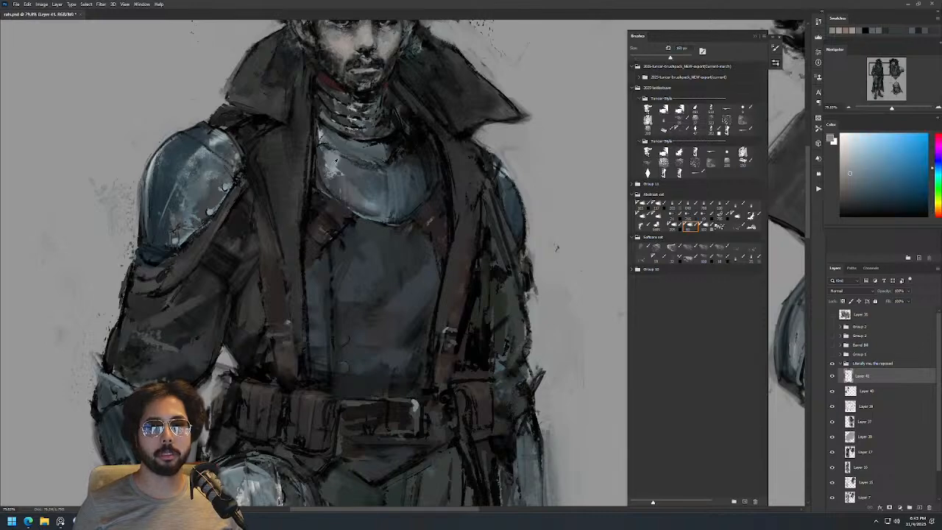
{"action": "mouse_move", "coordinate": [345, 176]}
{"action": "left_mouse_down"}
{"action": "mouse_move", "coordinate": [340, 151]}
{"action": "mouse_move", "coordinate": [353, 174]}
{"action": "left_mouse_up"}
{"action": "key", "text": "z"}
{"action": "mouse_move", "coordinate": [406, 142]}
{"action": "left_mouse_down"}
{"action": "mouse_move", "coordinate": [377, 145]}
{"action": "mouse_move", "coordinate": [412, 141]}
{"action": "left_mouse_up"}
{"action": "left_click", "coordinate": [705, 248]}
{"action": "key", "text": "z"}
{"action": "mouse_move", "coordinate": [332, 165]}
{"action": "left_mouse_down"}
{"action": "mouse_move", "coordinate": [402, 205]}
{"action": "mouse_move", "coordinate": [349, 172]}
{"action": "mouse_move", "coordinate": [383, 204]}
{"action": "left_mouse_up"}
{"action": "key", "text": "z"}
{"action": "left_click_drag", "start_coordinate": [426, 179], "coordinate": [386, 179]}
{"action": "left_click_drag", "start_coordinate": [441, 176], "coordinate": [490, 109]}
{"action": "key", "text": "z"}
{"action": "key", "text": "b"}
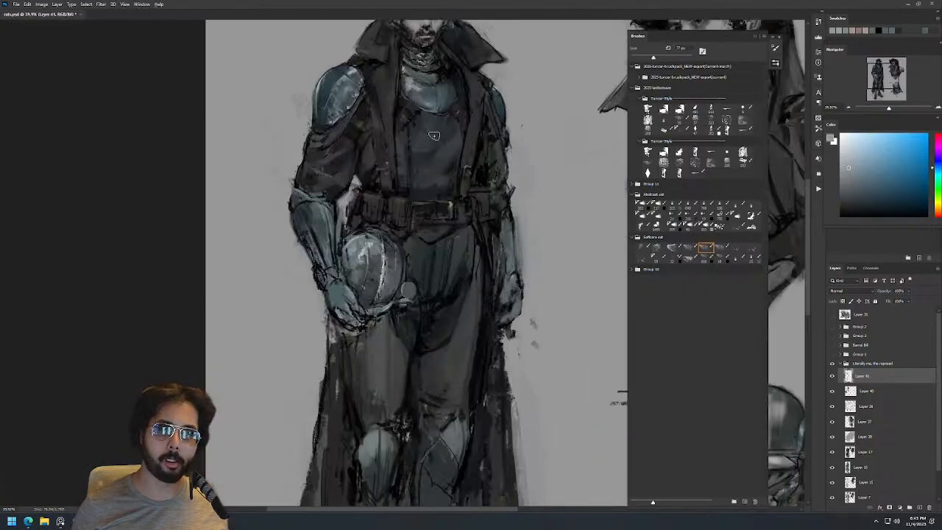
Refine the upper chest panel and its edge along the strap with black and sampled dark blue tones.
{"action": "key", "text": "d"}
{"action": "left_click_drag", "start_coordinate": [449, 157], "coordinate": [440, 135]}
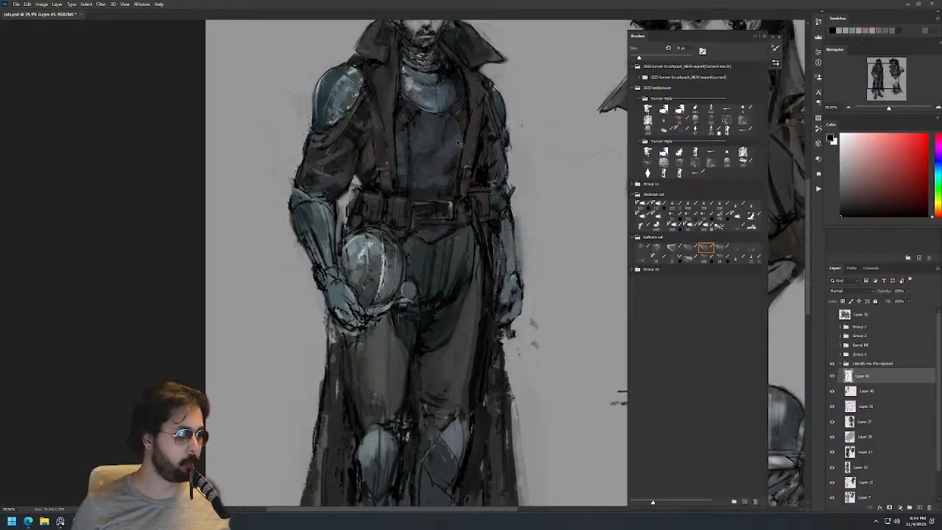
{"action": "mouse_move", "coordinate": [456, 146]}
{"action": "left_mouse_down"}
{"action": "mouse_move", "coordinate": [485, 147]}
{"action": "mouse_move", "coordinate": [428, 140]}
{"action": "mouse_move", "coordinate": [452, 131]}
{"action": "mouse_move", "coordinate": [439, 142]}
{"action": "mouse_move", "coordinate": [437, 129]}
{"action": "left_mouse_up"}
{"action": "left_click", "coordinate": [449, 134], "text": "alt"}
{"action": "key", "text": "ctrl+z"}
{"action": "left_click", "coordinate": [454, 154], "text": "alt"}
{"action": "mouse_move", "coordinate": [496, 123]}
{"action": "left_mouse_down"}
{"action": "mouse_move", "coordinate": [476, 145]}
{"action": "mouse_move", "coordinate": [436, 147]}
{"action": "left_mouse_up"}
{"action": "left_click_drag", "start_coordinate": [526, 116], "coordinate": [553, 118]}
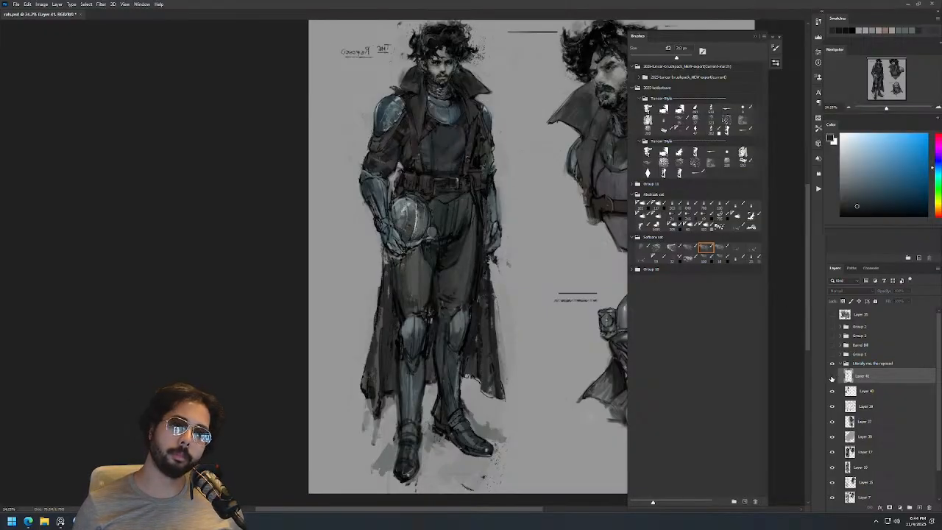
Compare the figure with and without the current layer's paintwork and check the sheet with the canvas flipped.
{"action": "left_click", "coordinate": [832, 377]}
{"action": "left_click", "coordinate": [832, 377]}
{"action": "left_click", "coordinate": [834, 378]}
{"action": "left_click", "coordinate": [833, 377]}
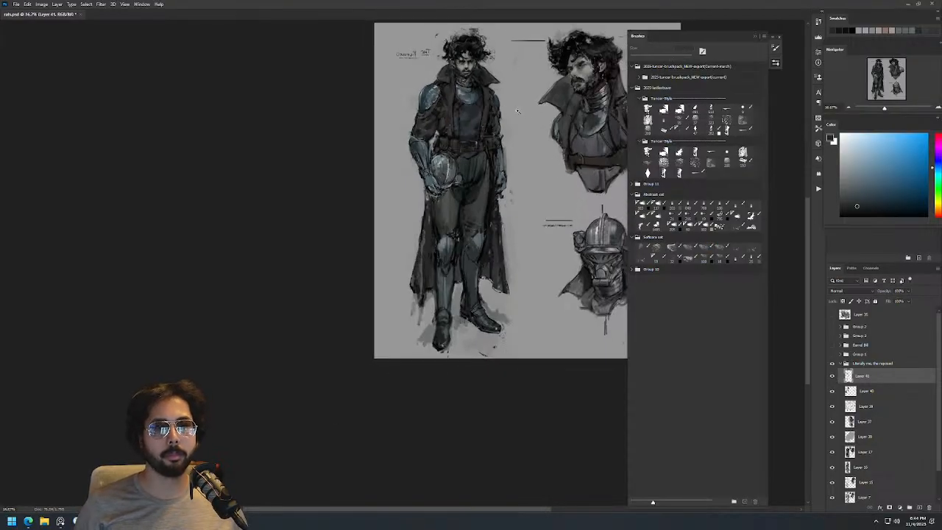
{"action": "scroll", "coordinate": [462, 37], "scroll_direction": "down", "scroll_amount": 1}
{"action": "key", "text": "ctrl+shift+h"}
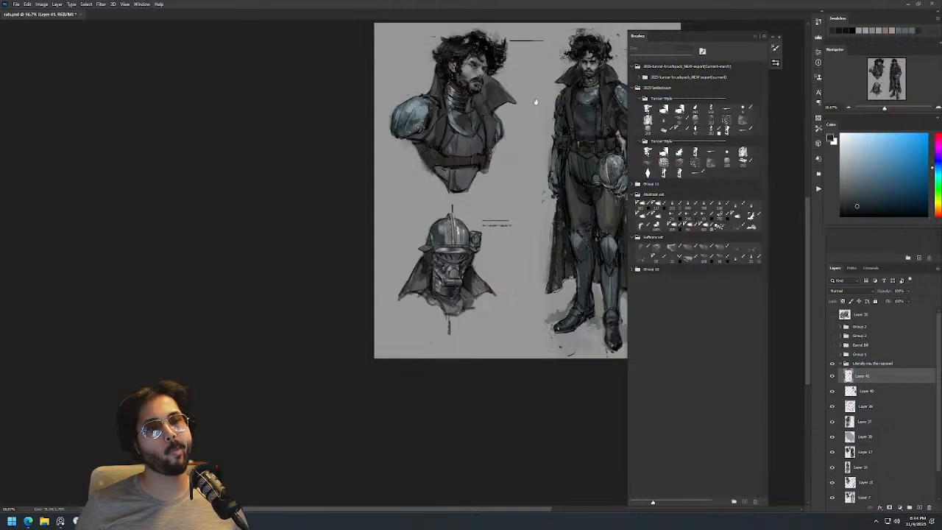
{"action": "left_click_drag", "start_coordinate": [546, 129], "coordinate": [393, 151]}
{"action": "scroll", "coordinate": [316, 78], "scroll_direction": "up", "scroll_amount": 3}
{"action": "scroll", "coordinate": [359, 68], "scroll_direction": "down", "scroll_amount": 2}
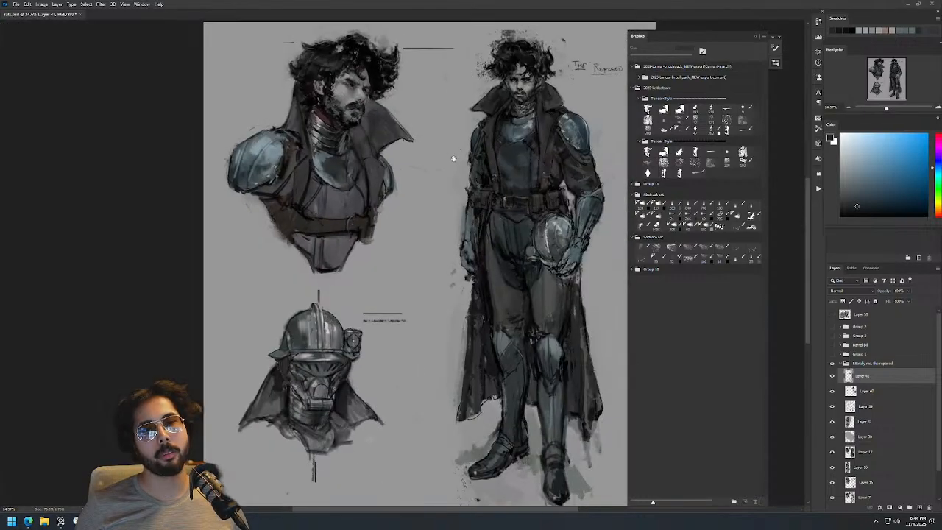
{"action": "left_click_drag", "start_coordinate": [476, 129], "coordinate": [396, 130]}
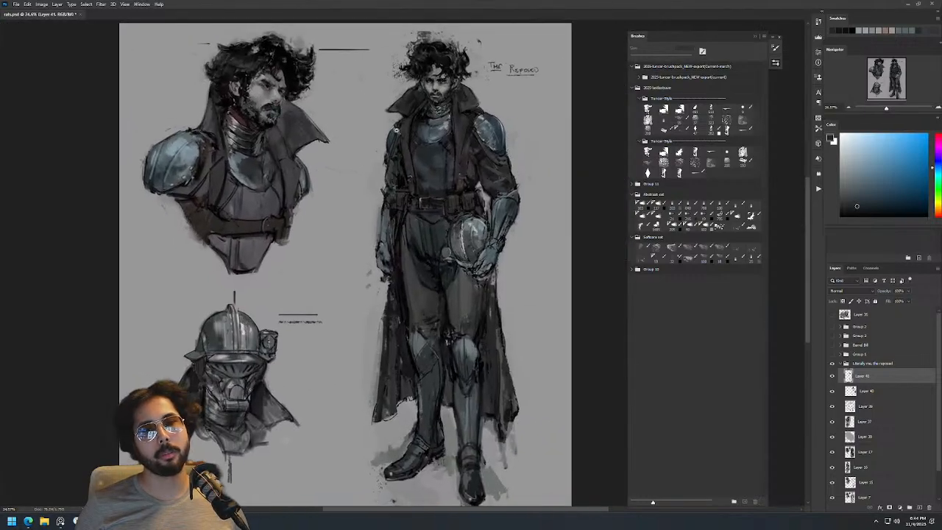
Touch up the coat lapel and collar edge beside the helmet-side shoulder plate with black and sampled greys.
{"action": "mouse_move", "coordinate": [473, 166]}
{"action": "left_mouse_down"}
{"action": "mouse_move", "coordinate": [450, 166]}
{"action": "mouse_move", "coordinate": [464, 161]}
{"action": "left_mouse_up"}
{"action": "key", "text": "b"}
{"action": "key", "text": "d"}
{"action": "left_click", "coordinate": [463, 136], "text": "alt"}
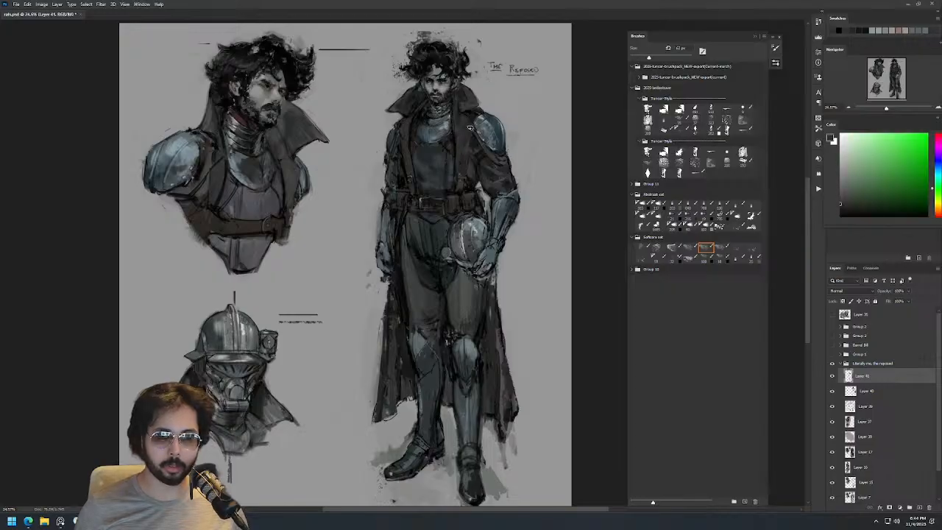
{"action": "left_click_drag", "start_coordinate": [469, 129], "coordinate": [465, 129]}
{"action": "left_click", "coordinate": [480, 110], "text": "alt"}
{"action": "left_click", "coordinate": [476, 92], "text": "alt"}
{"action": "left_click", "coordinate": [459, 109], "text": "alt"}
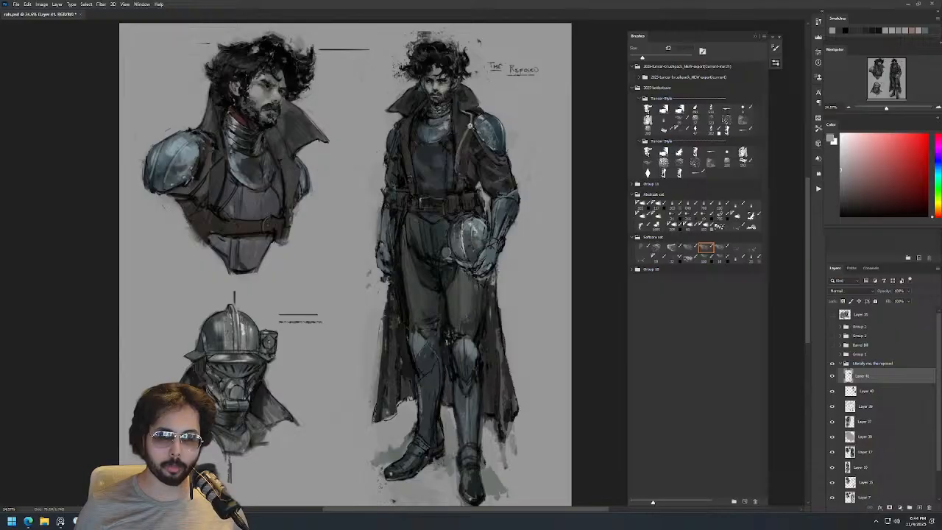
Strengthen the helmet-side coat lapel from the collar down to the chest strap with sampled dark tones.
{"action": "scroll", "coordinate": [469, 125], "scroll_direction": "up", "scroll_amount": 3}
{"action": "left_click", "coordinate": [485, 97]}
{"action": "right_click", "coordinate": [467, 112], "text": "alt"}
{"action": "mouse_move", "coordinate": [463, 107]}
{"action": "left_mouse_down"}
{"action": "mouse_move", "coordinate": [450, 96]}
{"action": "mouse_move", "coordinate": [471, 105]}
{"action": "mouse_move", "coordinate": [453, 100]}
{"action": "mouse_move", "coordinate": [455, 140]}
{"action": "mouse_move", "coordinate": [436, 184]}
{"action": "left_mouse_up"}
{"action": "left_click", "coordinate": [464, 120], "text": "alt"}
{"action": "right_click", "coordinate": [452, 103], "text": "alt"}
{"action": "right_click", "coordinate": [454, 160], "text": "alt"}
{"action": "left_click_drag", "start_coordinate": [451, 152], "coordinate": [437, 209]}
{"action": "left_click", "coordinate": [444, 93], "text": "alt"}
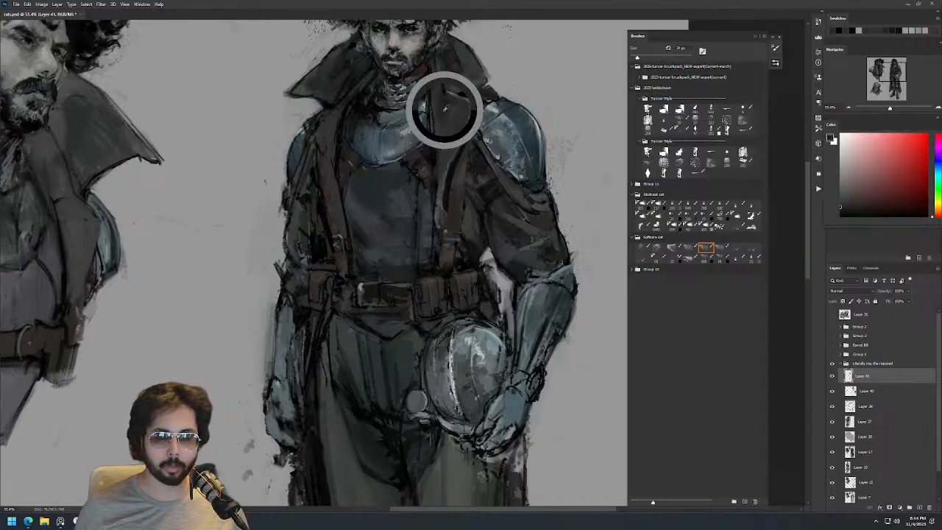
Define the base of the helmet-side collar where it meets the lapel and shoulder, using black and sampled dark greys.
{"action": "left_click", "coordinate": [447, 92], "text": "alt"}
{"action": "left_click", "coordinate": [485, 72], "text": "alt"}
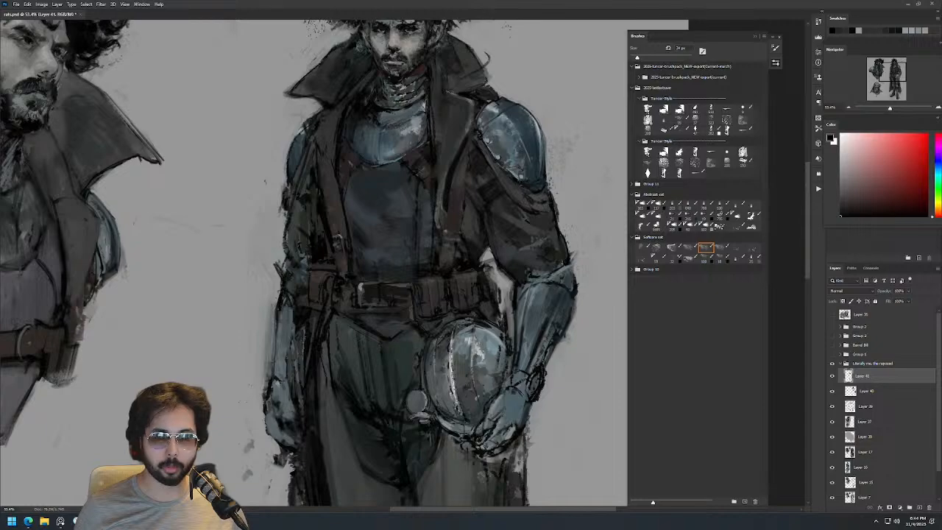
{"action": "left_click", "coordinate": [492, 86], "text": "alt"}
{"action": "right_click", "coordinate": [491, 78], "text": "alt"}
{"action": "left_click_drag", "start_coordinate": [487, 72], "coordinate": [462, 89]}
{"action": "left_click", "coordinate": [481, 92], "text": "alt"}
{"action": "right_click", "coordinate": [458, 88], "text": "alt"}
{"action": "left_click", "coordinate": [460, 85], "text": "alt"}
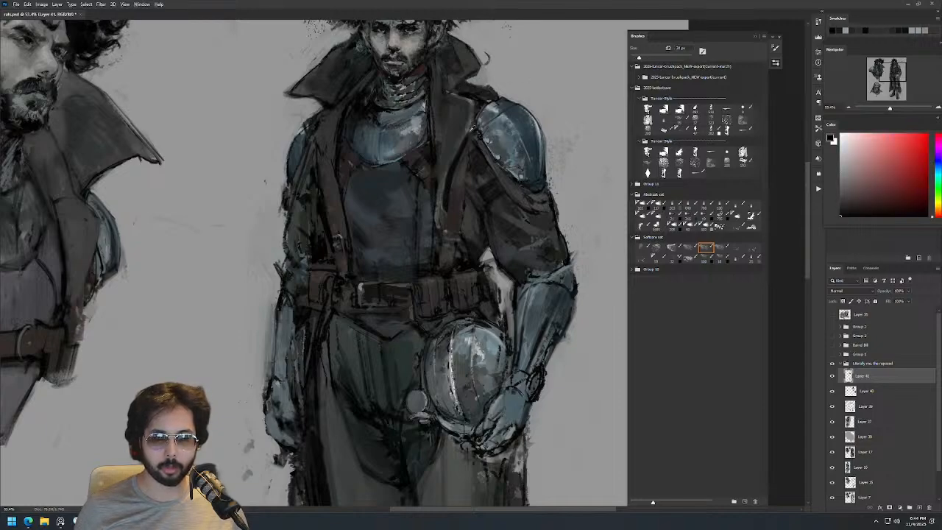
Touch up the dark gap beneath the collar and above the shoulder plate with sampled lapel tones and black.
{"action": "left_click", "coordinate": [459, 164], "text": "alt"}
{"action": "left_click", "coordinate": [456, 196], "text": "alt"}
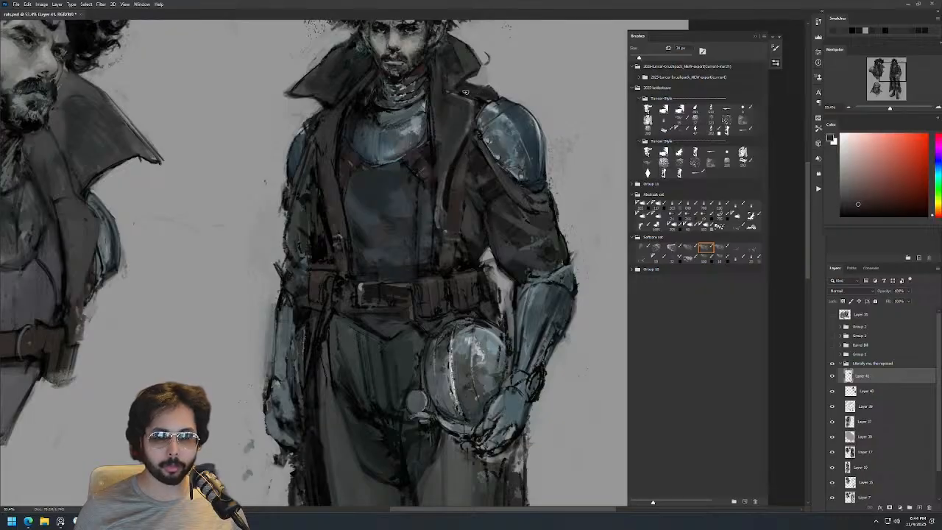
{"action": "left_click", "coordinate": [471, 86], "text": "alt"}
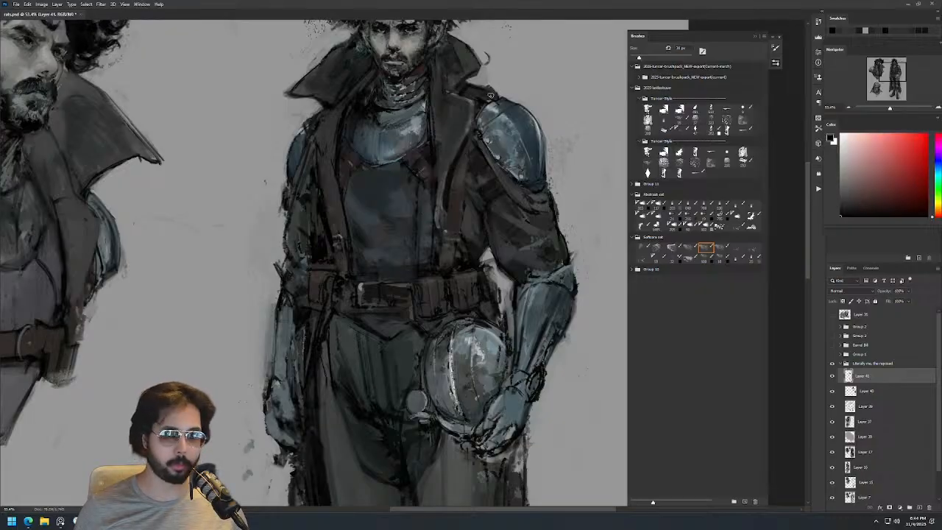
{"action": "scroll", "coordinate": [480, 86], "scroll_direction": "down", "scroll_amount": 3}
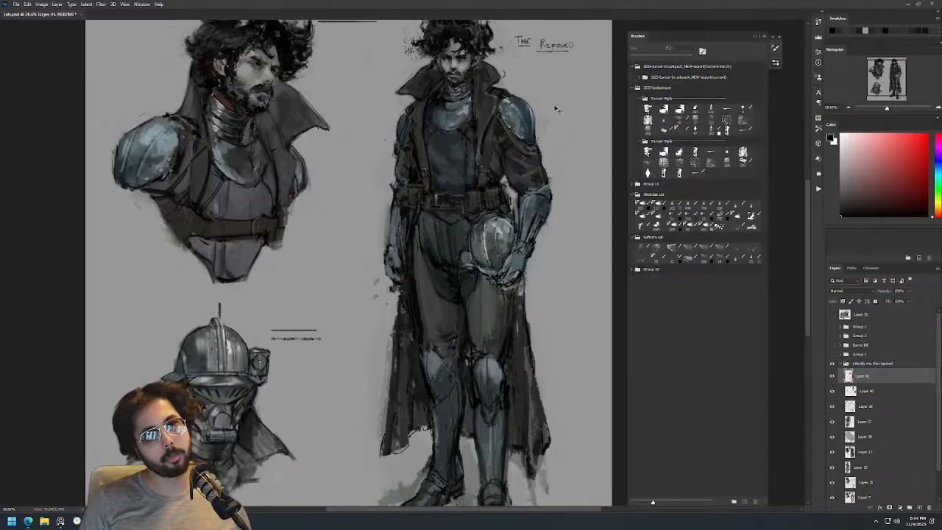
Flip the canvas horizontally and repaint the upper helmet-side lapel beside the shoulder strap with sampled dark greys.
{"action": "key", "text": "ctrl+h"}
{"action": "left_click_drag", "start_coordinate": [353, 129], "coordinate": [459, 144]}
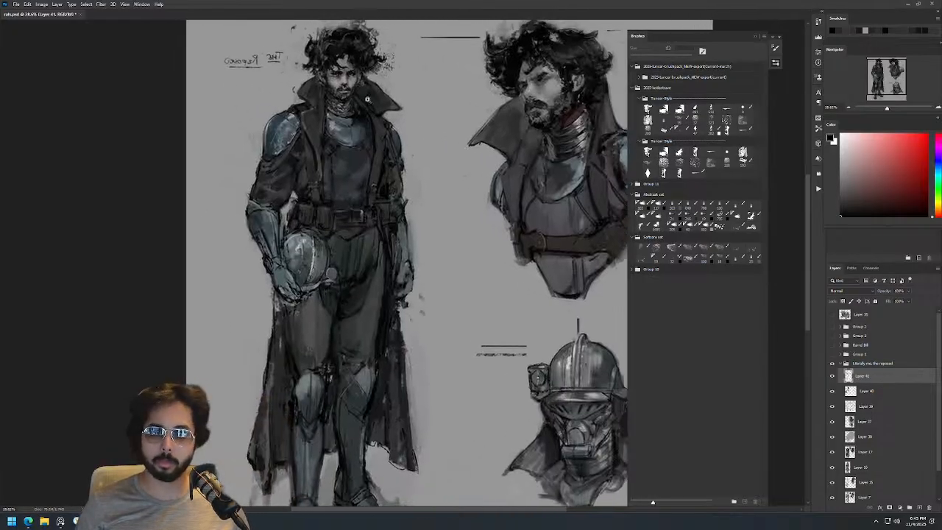
{"action": "scroll", "coordinate": [316, 104], "scroll_direction": "up", "scroll_amount": 3}
{"action": "left_click", "coordinate": [313, 118], "text": "alt"}
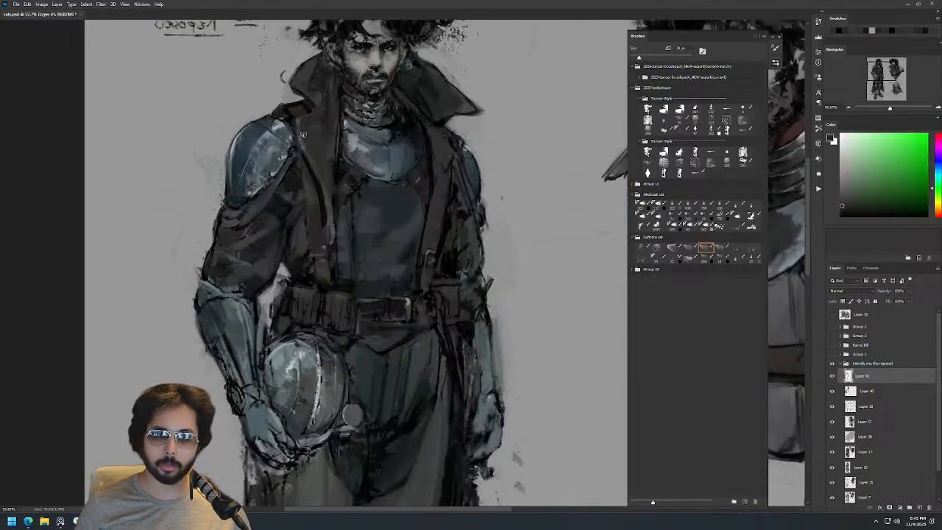
{"action": "left_click", "coordinate": [299, 122], "text": "alt"}
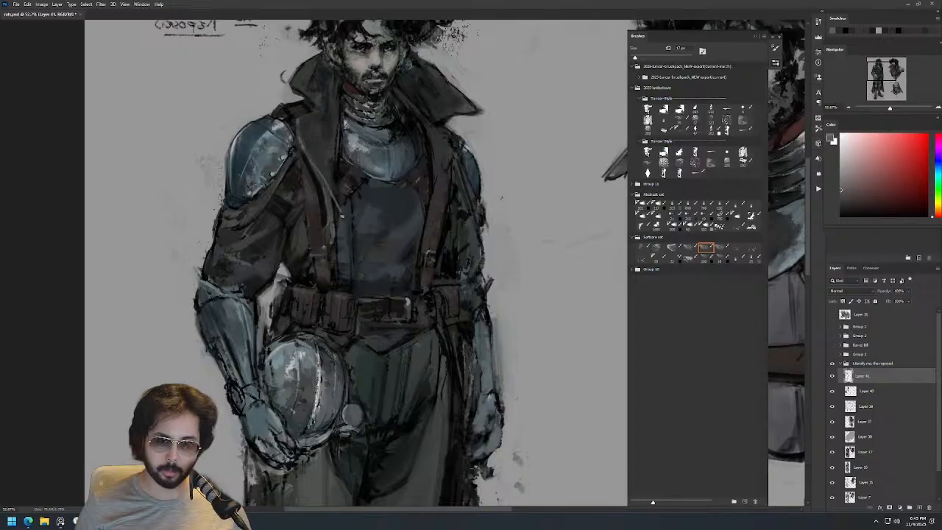
Try to extend the lower edge of the helmet-side lapel over the chest strap, and undo those strokes.
{"action": "left_click", "coordinate": [322, 190], "text": "alt"}
{"action": "left_click_drag", "start_coordinate": [322, 190], "coordinate": [331, 225]}
{"action": "left_click", "coordinate": [326, 199], "text": "alt"}
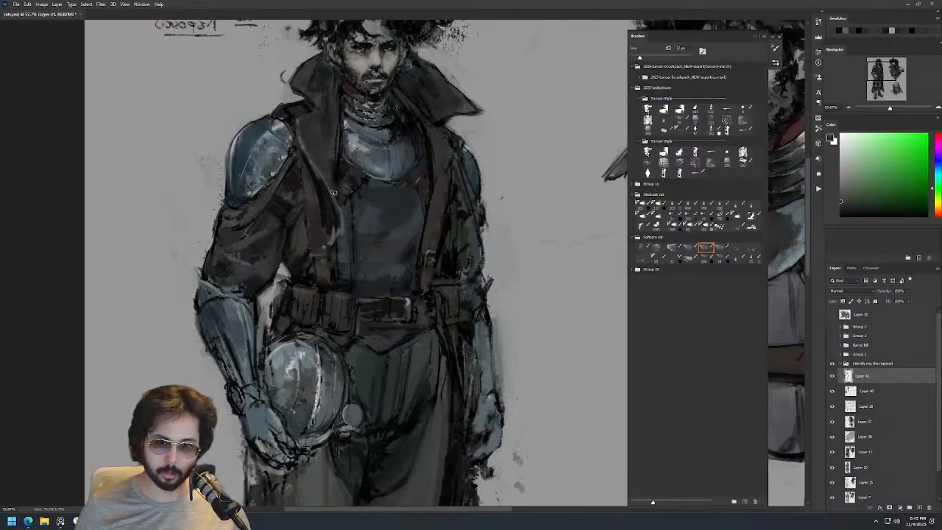
{"action": "left_click_drag", "start_coordinate": [335, 206], "coordinate": [329, 250]}
{"action": "left_click", "coordinate": [327, 177], "text": "alt"}
{"action": "left_click_drag", "start_coordinate": [336, 204], "coordinate": [338, 238]}
{"action": "key", "text": "ctrl+z"}
{"action": "key", "text": "ctrl+z"}
{"action": "key", "text": "ctrl+z"}
{"action": "key", "text": "ctrl+z"}
{"action": "key", "text": "ctrl+z"}
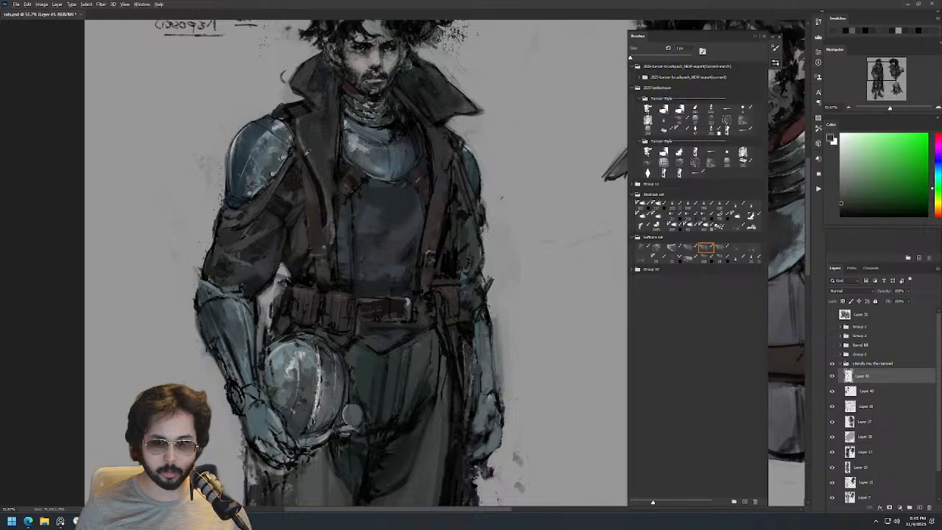
Rework the lower helmet-side lapel and its edge along the chest strap with sampled greys and a smaller black brush.
{"action": "left_click", "coordinate": [309, 155], "text": "alt"}
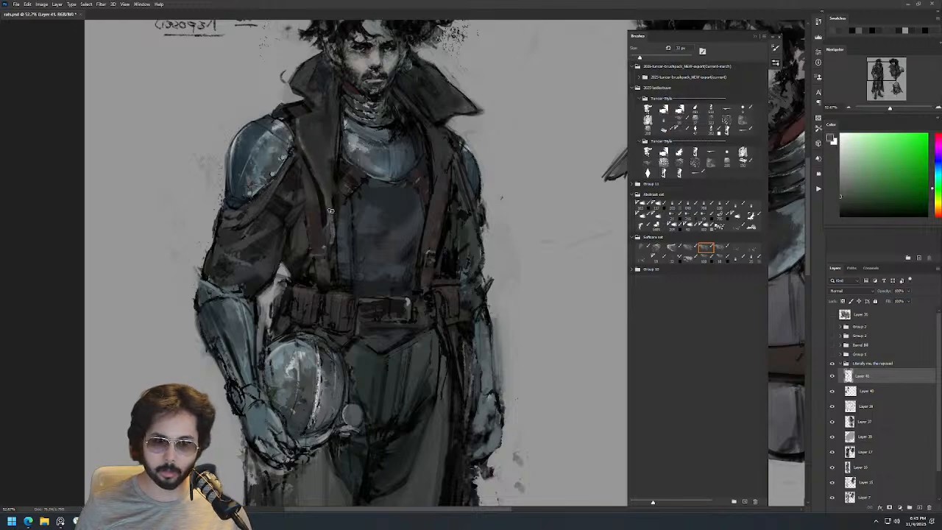
{"action": "left_click", "coordinate": [300, 234], "text": "alt"}
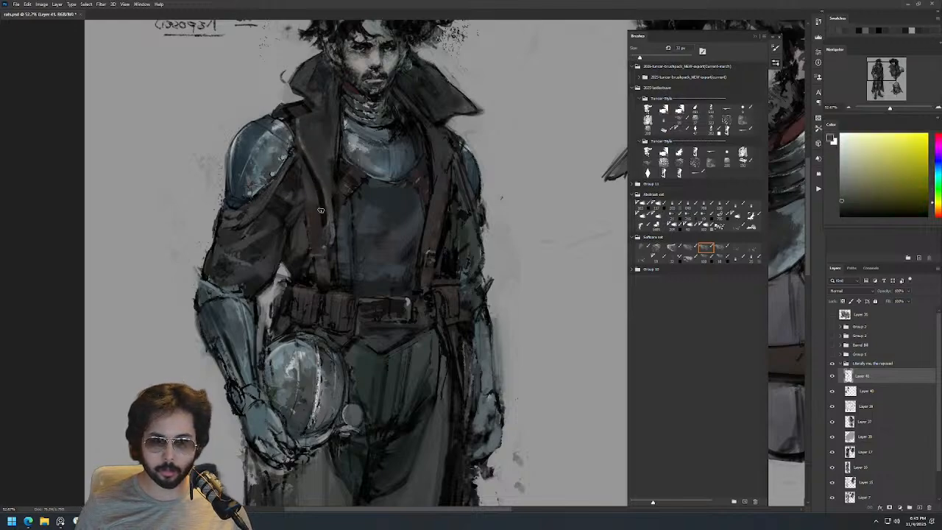
{"action": "key", "text": "["}
{"action": "key", "text": "["}
{"action": "key", "text": "d"}
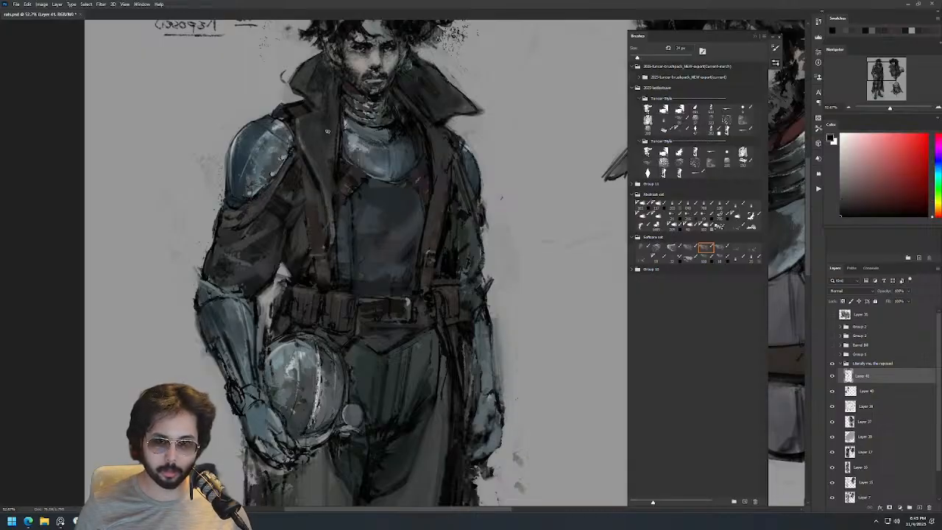
{"action": "key", "text": "["}
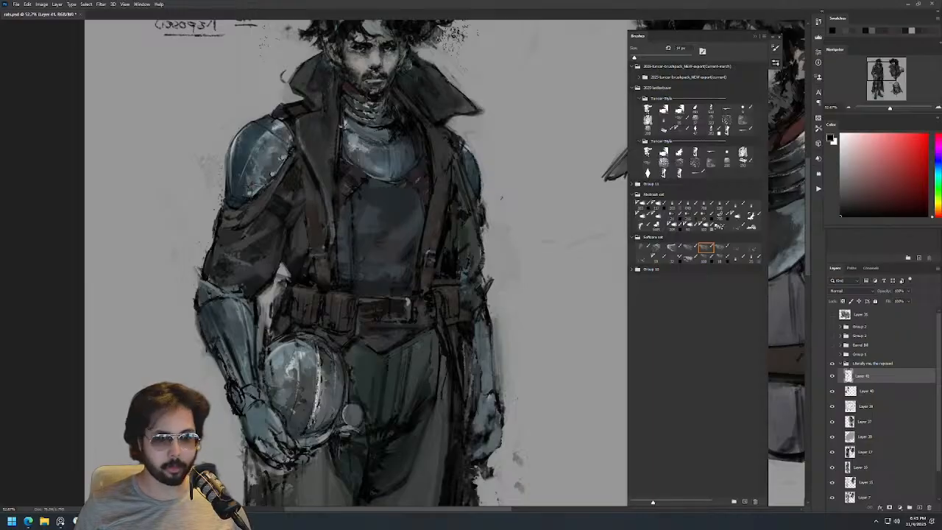
Extend and sharpen the collar point on the side away from the helmet with sampled dark grey and black.
{"action": "right_click", "coordinate": [461, 110], "text": "alt"}
{"action": "left_click", "coordinate": [461, 111], "text": "alt"}
{"action": "right_click", "coordinate": [463, 116], "text": "alt"}
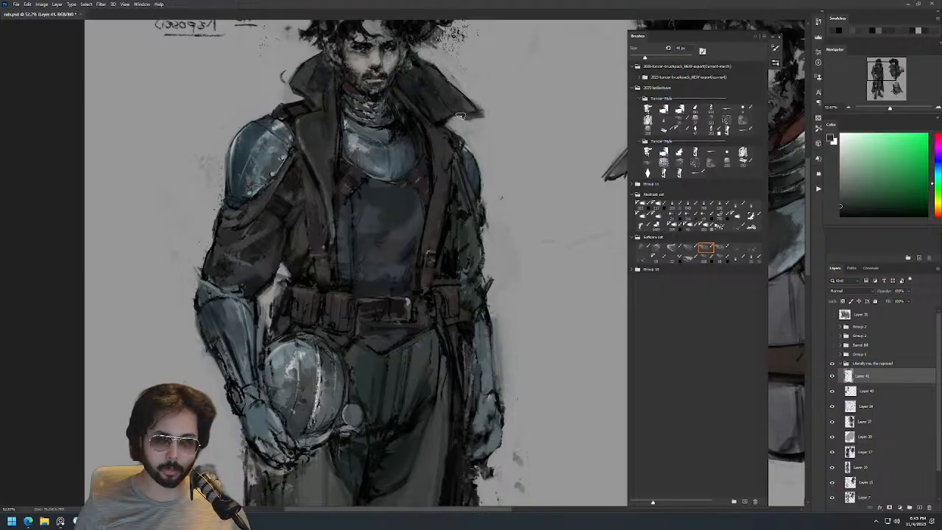
{"action": "left_click", "coordinate": [460, 117], "text": "alt"}
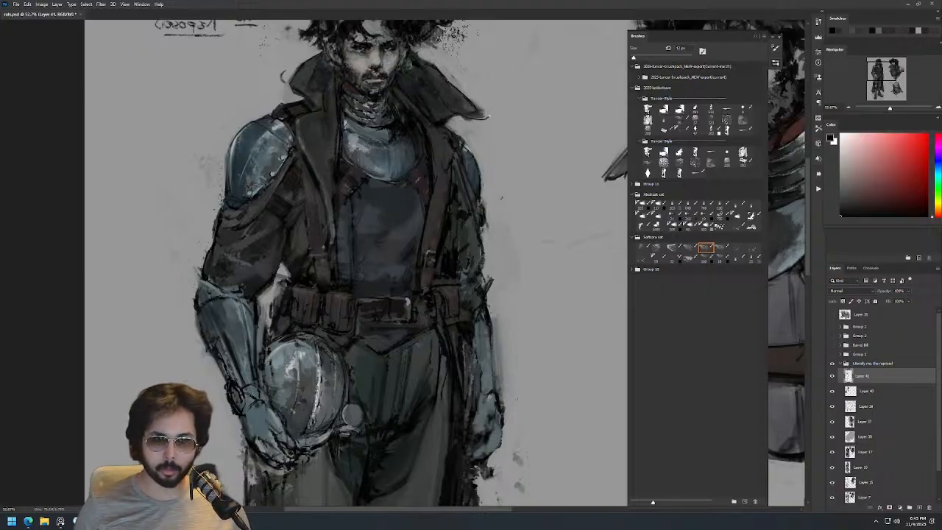
Reshape the helmet-side collar flap into a pointed tip with sampled dark grey and black outlines.
{"action": "left_click", "coordinate": [305, 87], "text": "alt"}
{"action": "left_click", "coordinate": [315, 89], "text": "alt"}
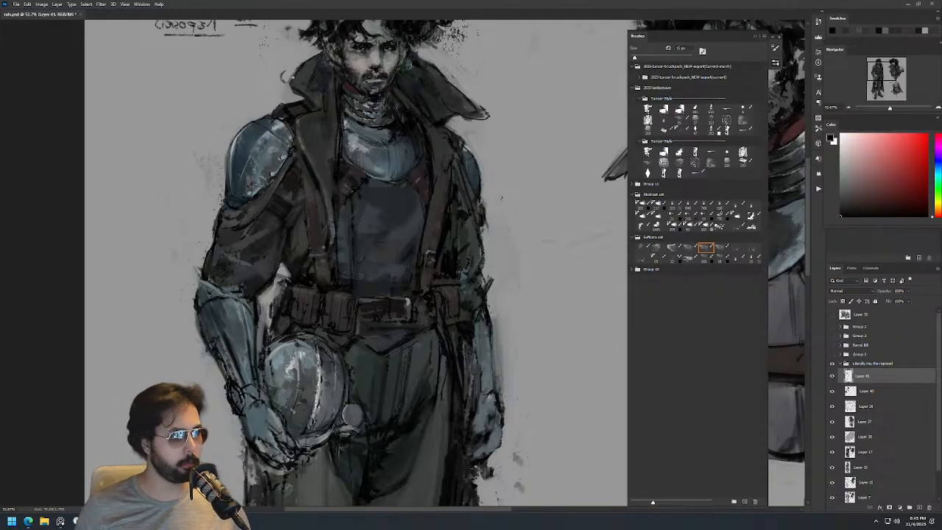
{"action": "left_click", "coordinate": [301, 69], "text": "alt"}
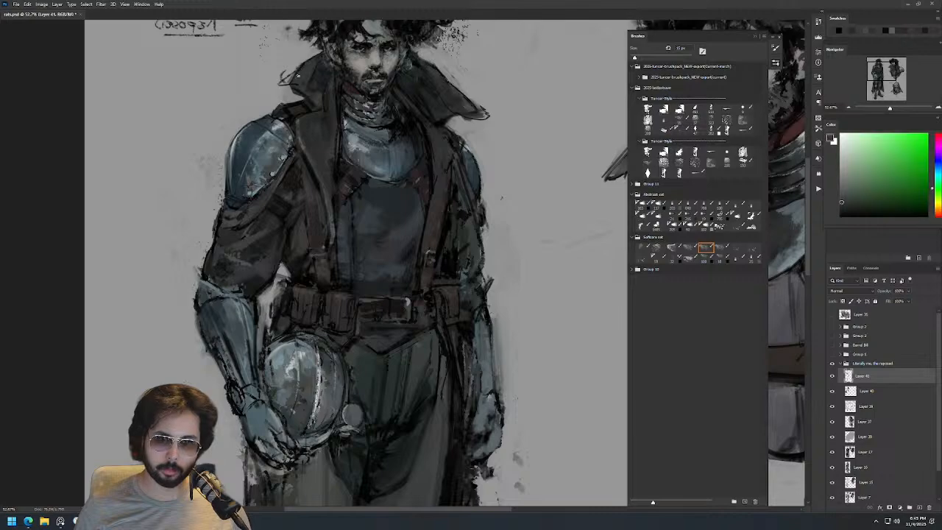
{"action": "left_click", "coordinate": [282, 82], "text": "alt"}
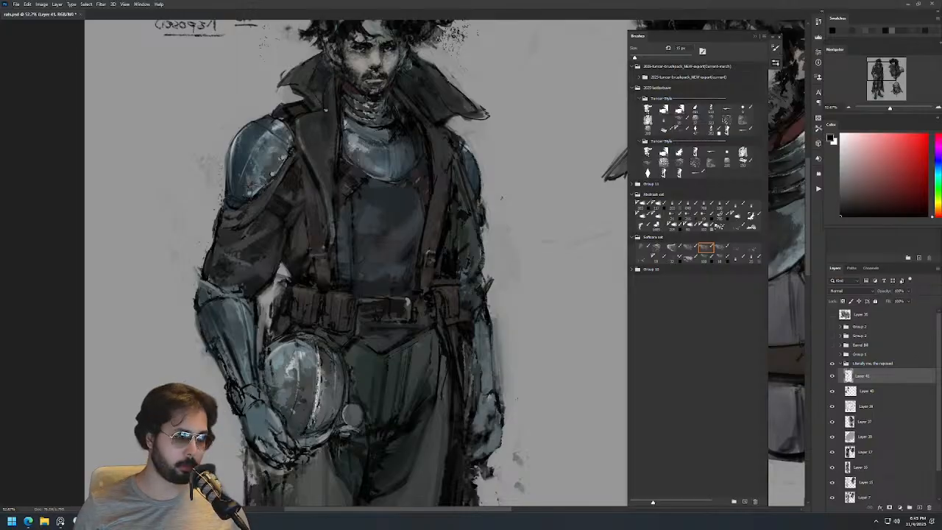
Darken the inner edge of the helmet-side collar and lapel beside the neck with sampled dark grey and black.
{"action": "left_click", "coordinate": [352, 122], "text": "alt"}
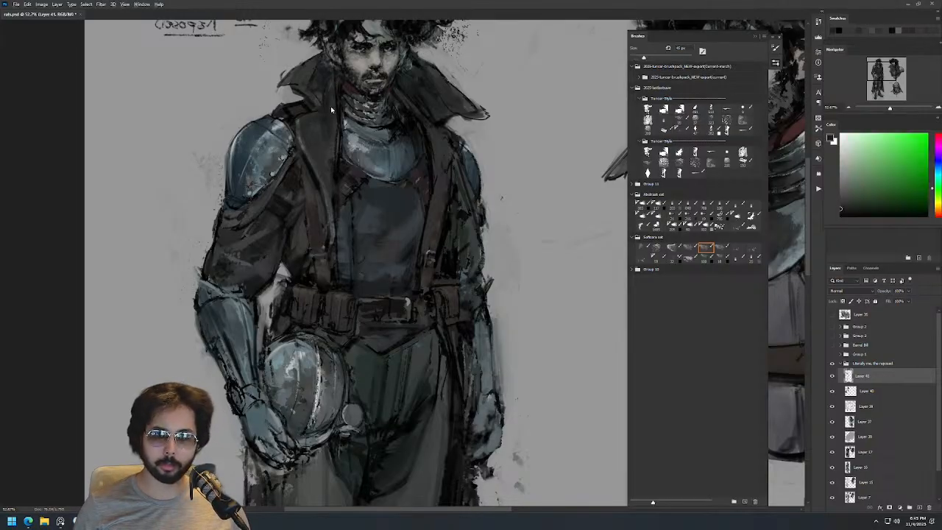
{"action": "left_click", "coordinate": [330, 82], "text": "alt"}
{"action": "key", "text": "["}
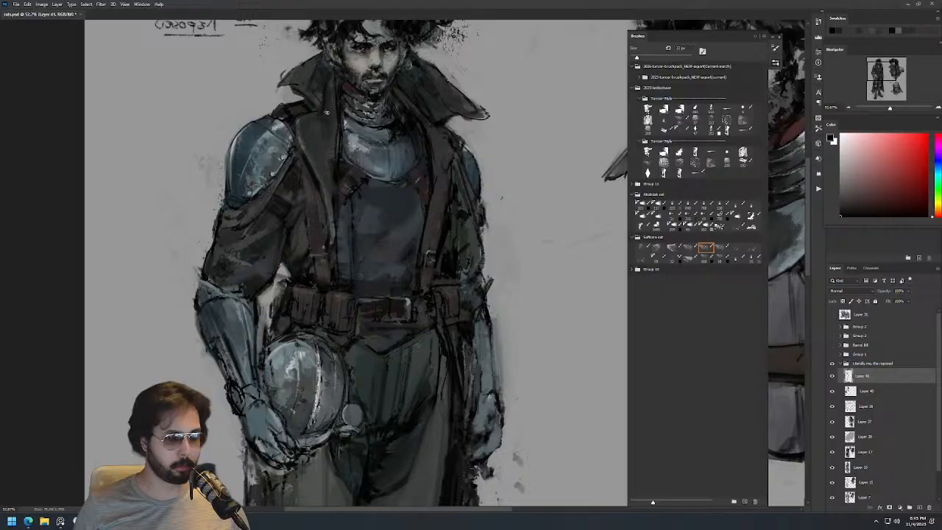
{"action": "key", "text": "]"}
{"action": "key", "text": "]"}
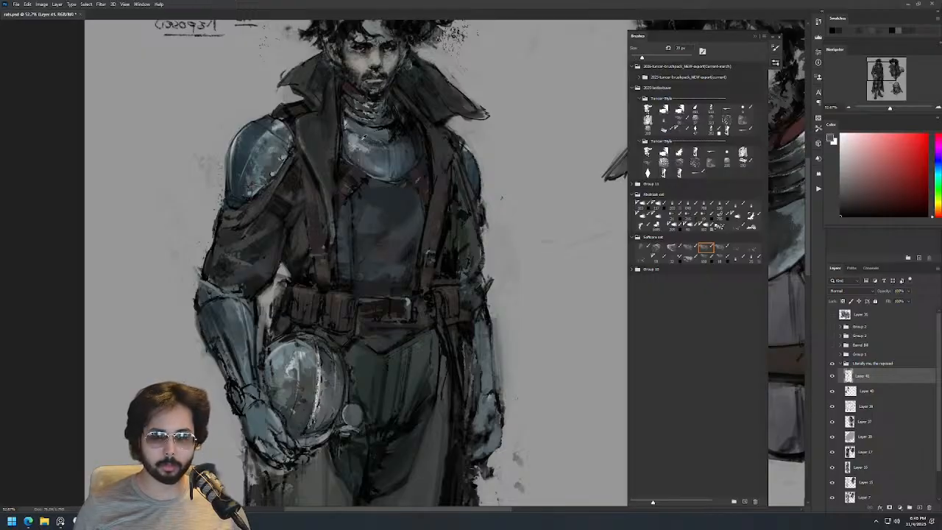
Touch up the banded neck armour and its shadow under the collar with a sampled grey-blue tone and black.
{"action": "left_click", "coordinate": [360, 129], "text": "alt"}
{"action": "key", "text": "]"}
{"action": "key", "text": "]"}
{"action": "key", "text": "]"}
{"action": "key", "text": "]"}
{"action": "key", "text": "]"}
{"action": "key", "text": "]"}
{"action": "key", "text": "]"}
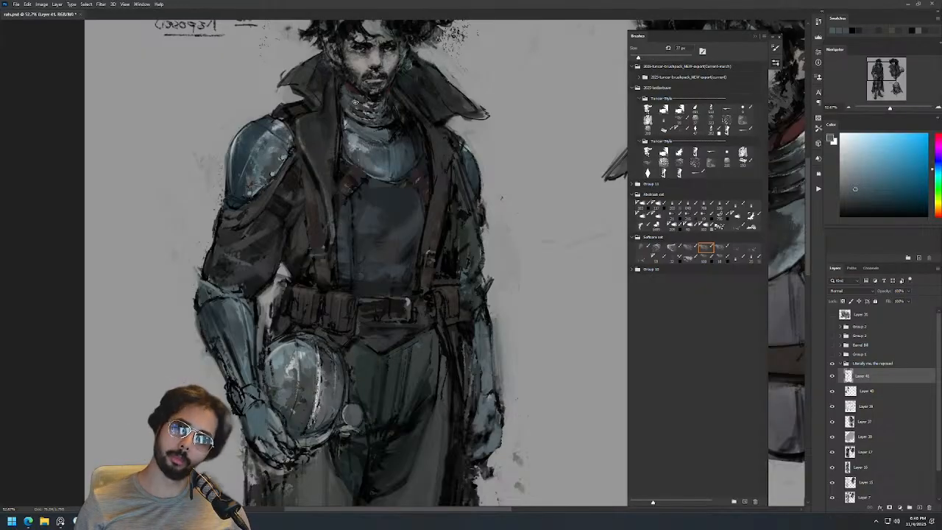
{"action": "key", "text": "d"}
{"action": "left_click_drag", "start_coordinate": [384, 99], "coordinate": [339, 99]}
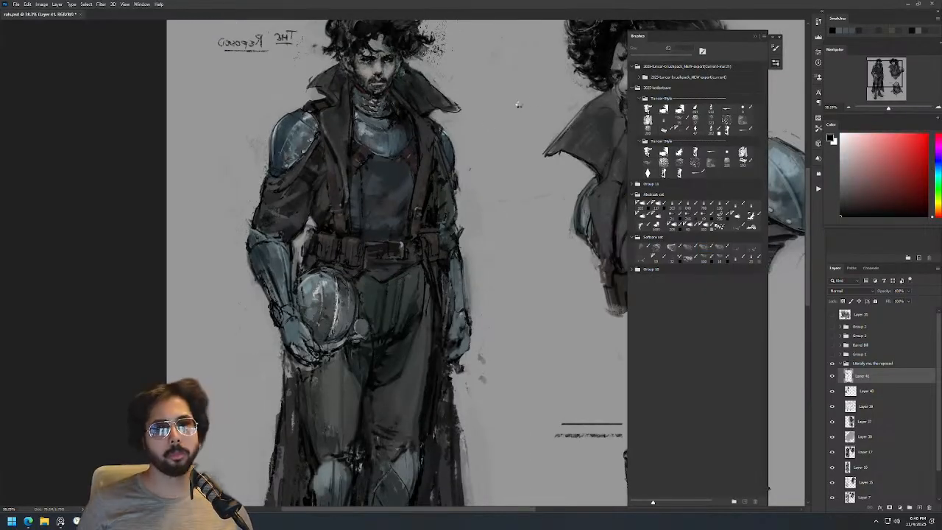
Flip the canvas back and refine both collar points with black, sampled dark grey and the background grey.
{"action": "key", "text": "ctrl+shift+h"}
{"action": "left_click_drag", "start_coordinate": [530, 101], "coordinate": [207, 125]}
{"action": "left_click_drag", "start_coordinate": [390, 68], "coordinate": [444, 70]}
{"action": "left_click", "coordinate": [432, 100], "text": "alt"}
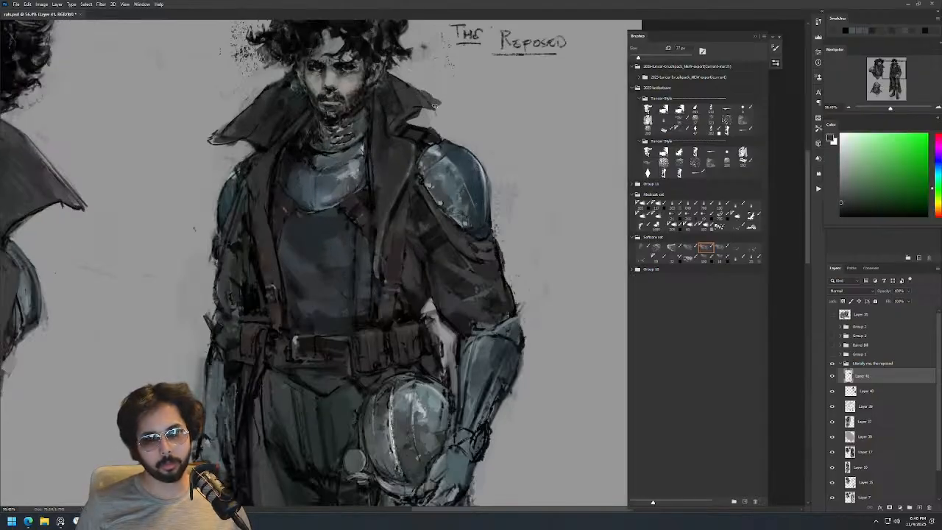
{"action": "left_click", "coordinate": [415, 108], "text": "alt"}
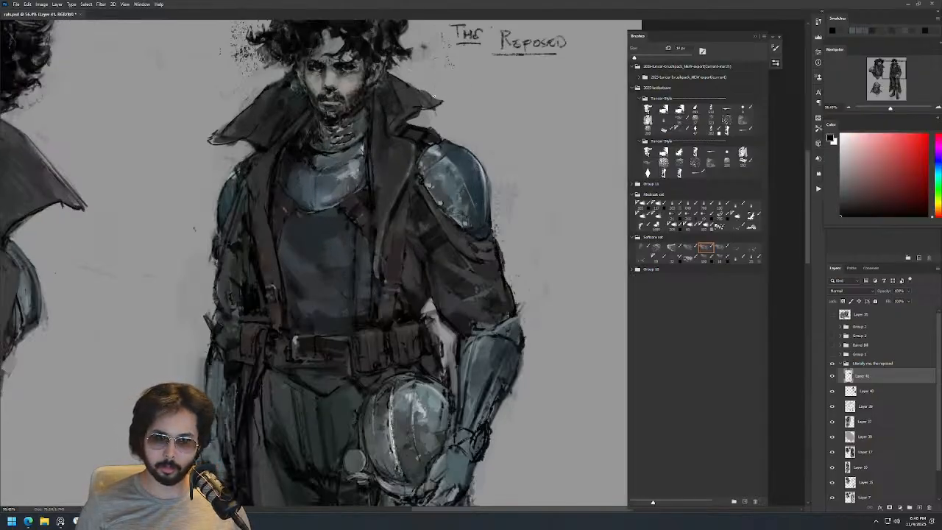
{"action": "left_click", "coordinate": [200, 137], "text": "alt"}
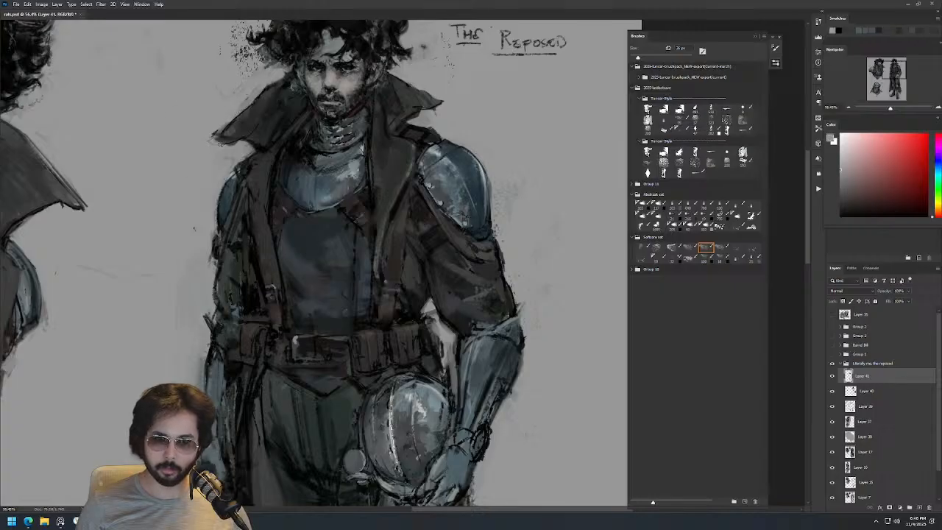
{"action": "left_click", "coordinate": [216, 139], "text": "alt"}
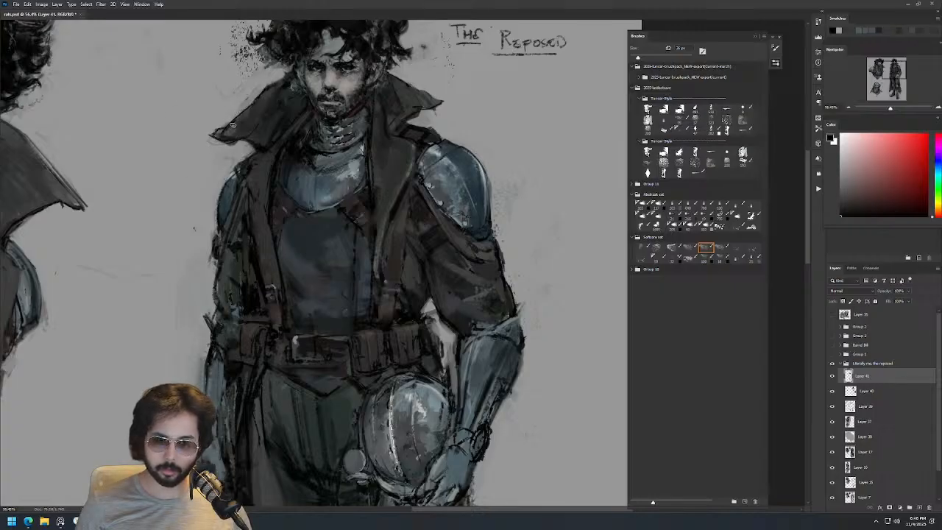
Paint a lighter highlight on the full-length figure's helmet-side cheek with sampled warm skin tones.
{"action": "key", "text": "z"}
{"action": "scroll", "coordinate": [377, 65], "scroll_direction": "up", "scroll_amount": 5}
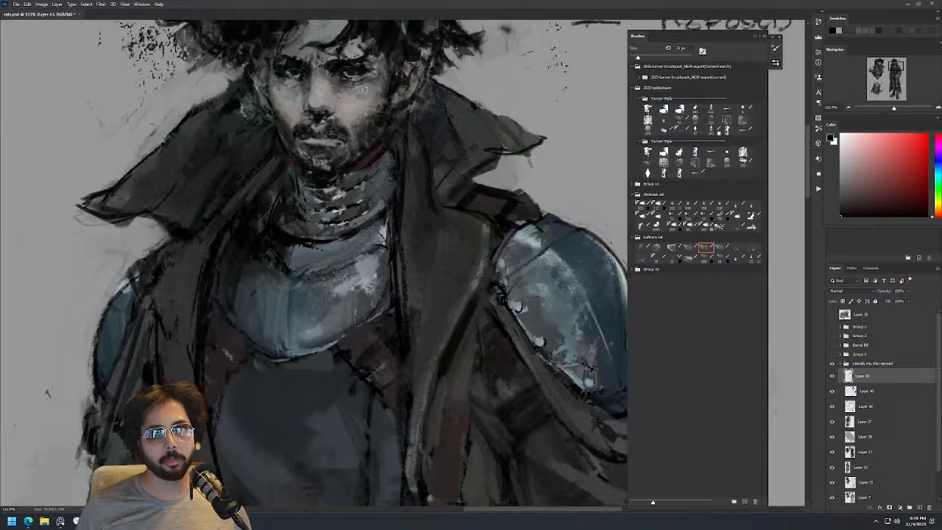
{"action": "left_click", "coordinate": [364, 97], "text": "alt"}
{"action": "left_click", "coordinate": [375, 84], "text": "alt"}
{"action": "scroll", "coordinate": [375, 77], "scroll_direction": "up", "scroll_amount": 4}
{"action": "left_click_drag", "start_coordinate": [336, 129], "coordinate": [351, 131]}
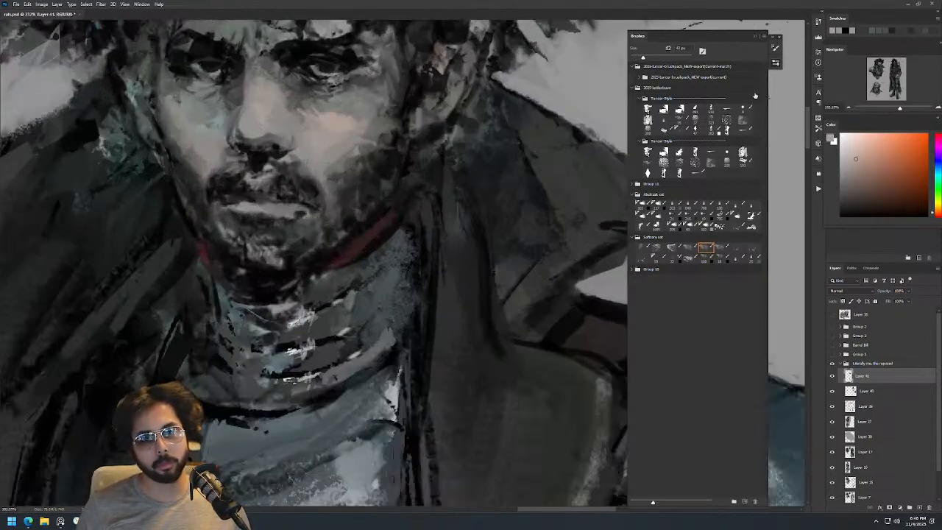
{"action": "left_click", "coordinate": [337, 131], "text": "alt"}
{"action": "scroll", "coordinate": [337, 130], "scroll_direction": "down", "scroll_amount": 3}
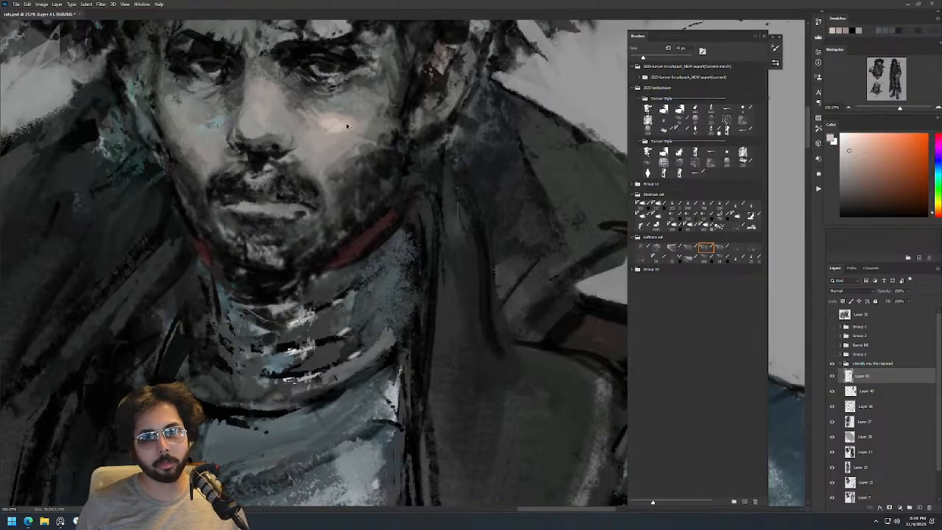
Add light skin-tone touches around the brow and nose bridge of the full-length figure with a larger brush.
{"action": "scroll", "coordinate": [337, 129], "scroll_direction": "down", "scroll_amount": 2}
{"action": "scroll", "coordinate": [368, 131], "scroll_direction": "down", "scroll_amount": 2}
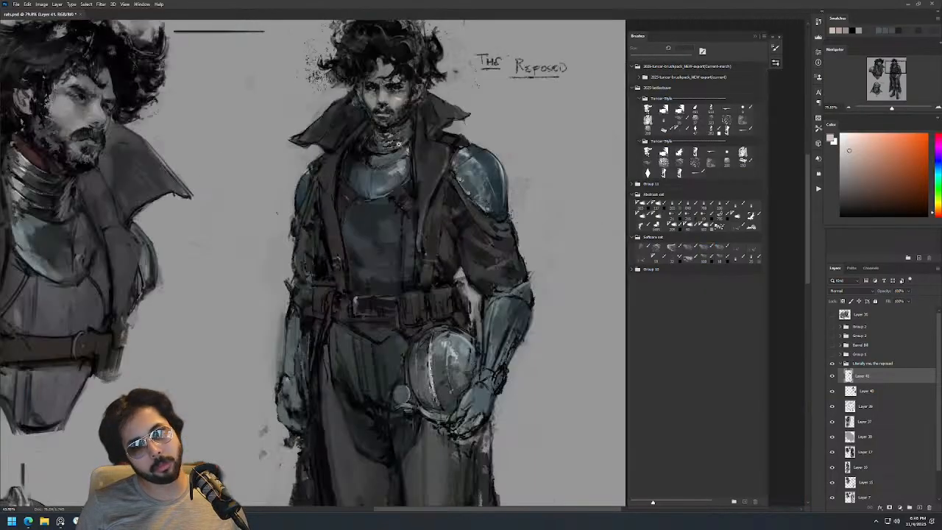
{"action": "scroll", "coordinate": [368, 131], "scroll_direction": "up", "scroll_amount": 5}
{"action": "key", "text": "]"}
{"action": "key", "text": "]"}
{"action": "key", "text": "]"}
{"action": "key", "text": "]"}
{"action": "key", "text": "]"}
{"action": "left_click_drag", "start_coordinate": [384, 140], "coordinate": [388, 140]}
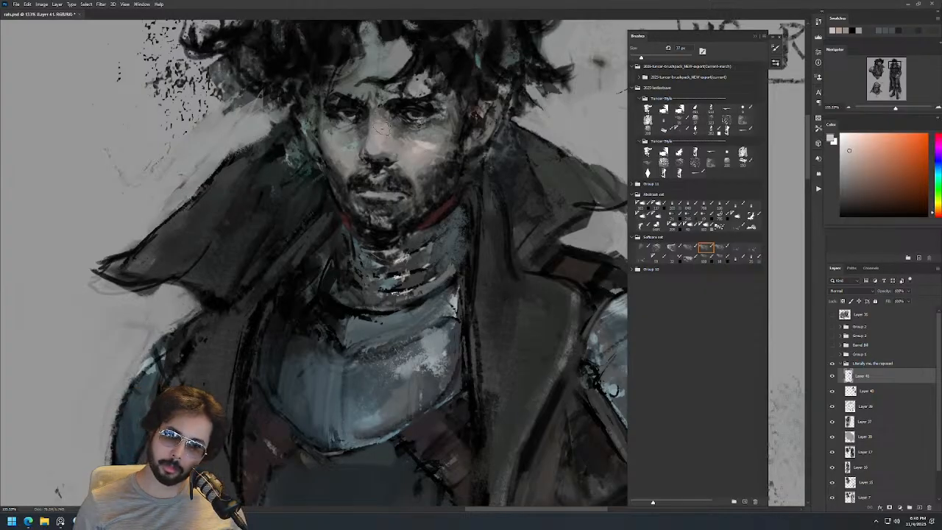
{"action": "scroll", "coordinate": [390, 131], "scroll_direction": "down", "scroll_amount": 3}
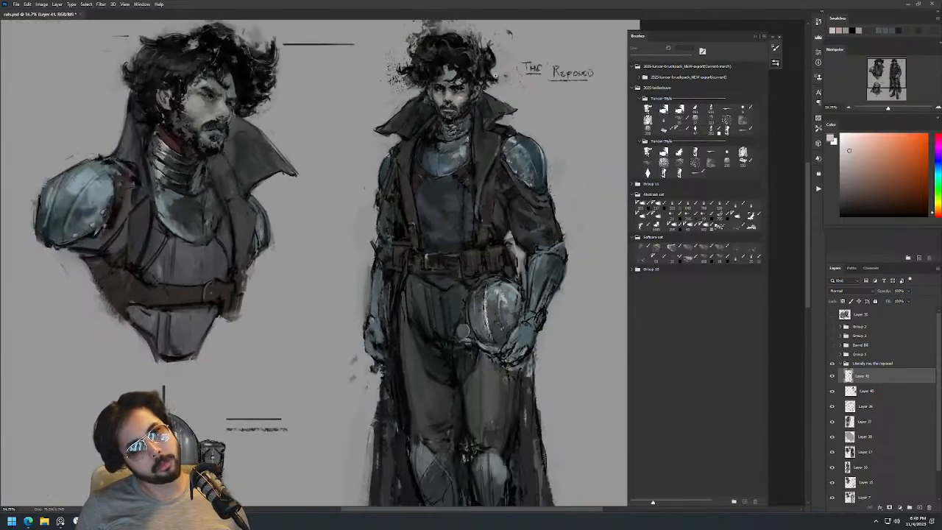
Touch up the full-length figure's helmet-side shoulder plate outline with a sampled blue-grey and black, using a smaller brush.
{"action": "scroll", "coordinate": [479, 113], "scroll_direction": "down", "scroll_amount": 2}
{"action": "scroll", "coordinate": [515, 117], "scroll_direction": "up", "scroll_amount": 4}
{"action": "left_click", "coordinate": [504, 138], "text": "alt"}
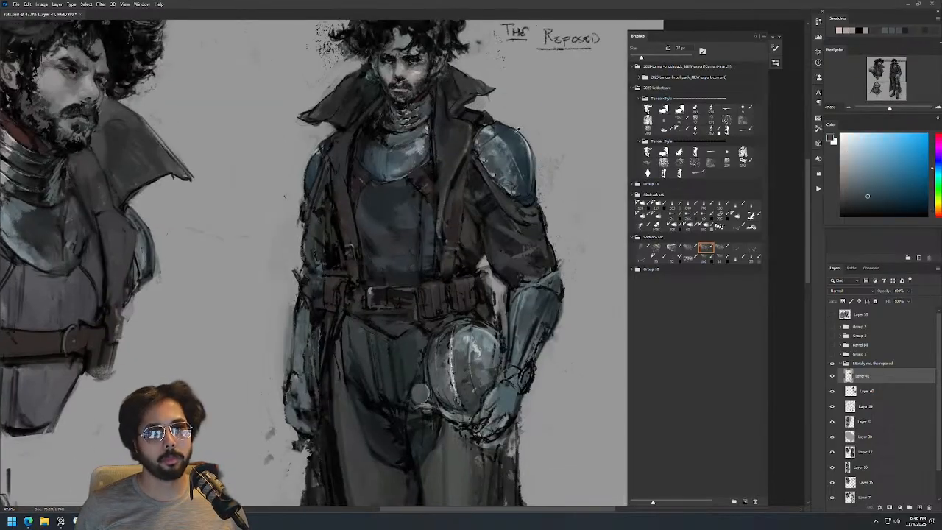
{"action": "scroll", "coordinate": [500, 143], "scroll_direction": "up", "scroll_amount": 3}
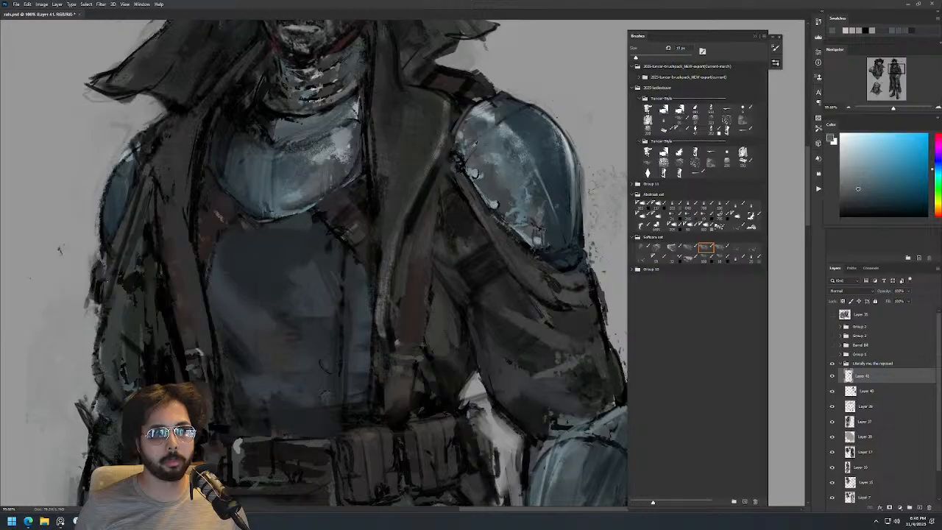
{"action": "key", "text": "["}
{"action": "key", "text": "d"}
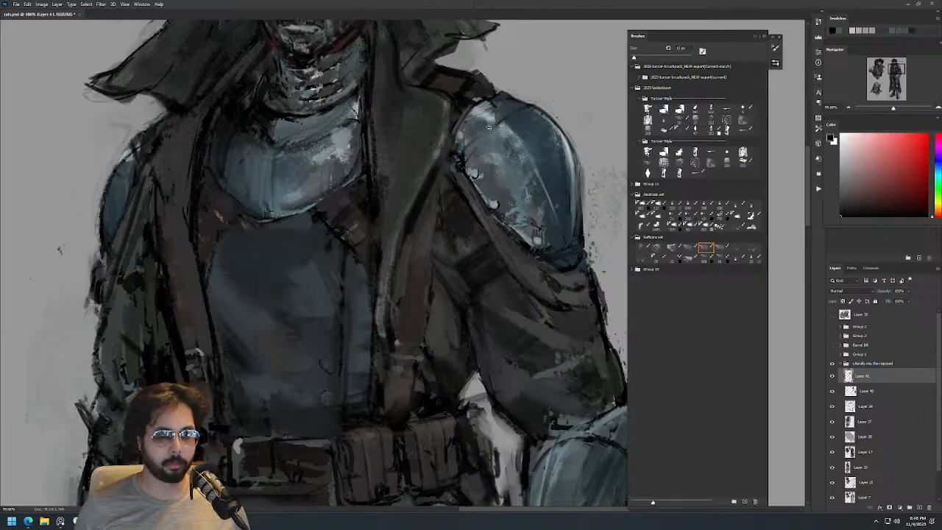
{"action": "scroll", "coordinate": [534, 111], "scroll_direction": "down", "scroll_amount": 3}
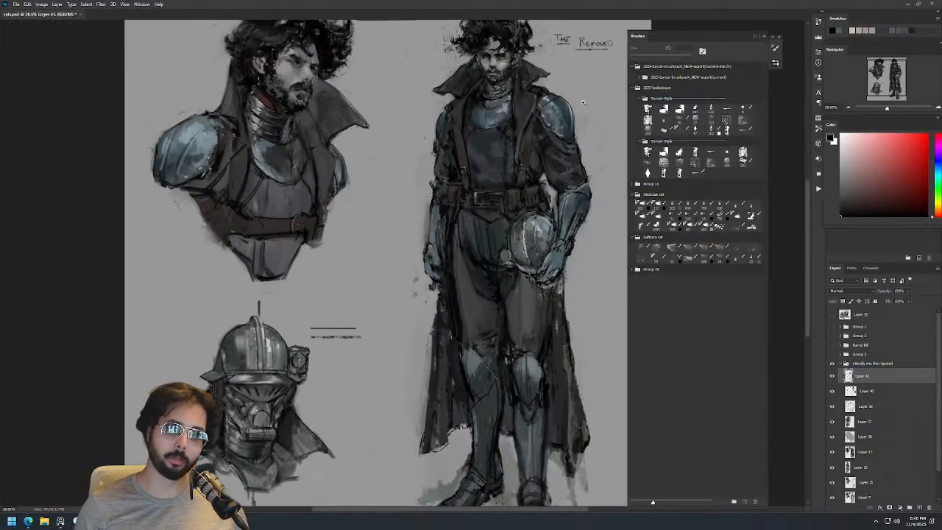
Touch up the full-length figure's helmet-side cheek with a sampled light warm grey.
{"action": "scroll", "coordinate": [535, 54], "scroll_direction": "up", "scroll_amount": 4}
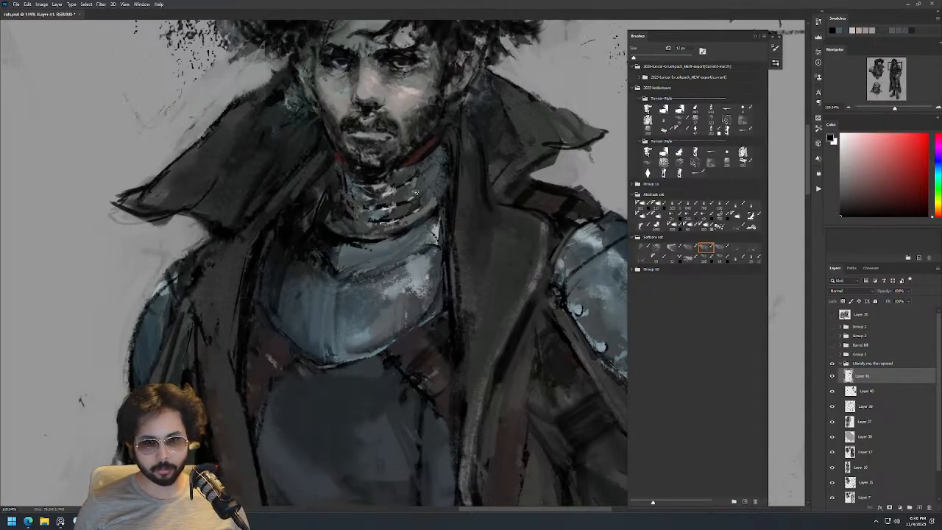
{"action": "scroll", "coordinate": [340, 180], "scroll_direction": "down", "scroll_amount": 3}
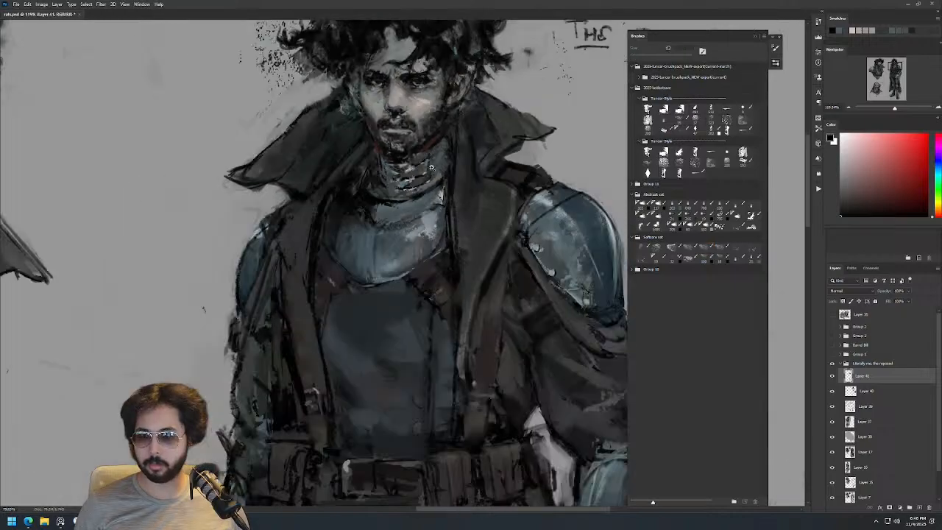
{"action": "scroll", "coordinate": [471, 78], "scroll_direction": "up", "scroll_amount": 4}
{"action": "left_click", "coordinate": [442, 172], "text": "alt"}
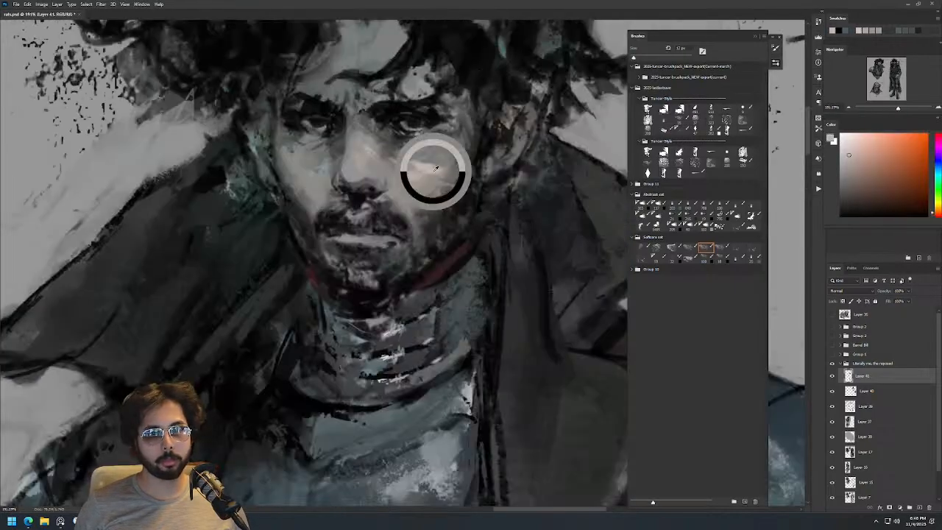
{"action": "scroll", "coordinate": [466, 210], "scroll_direction": "down", "scroll_amount": 5}
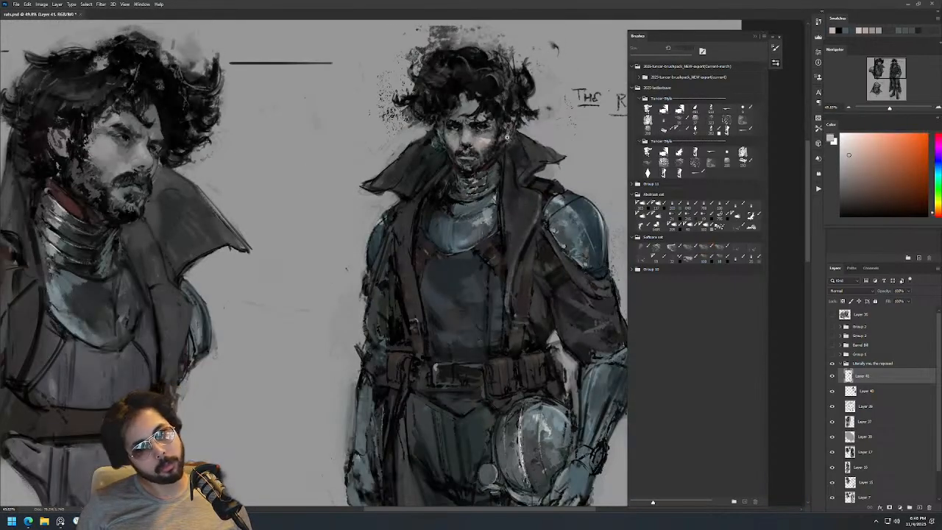
{"action": "scroll", "coordinate": [466, 210], "scroll_direction": "down", "scroll_amount": 4}
{"action": "scroll", "coordinate": [466, 210], "scroll_direction": "up", "scroll_amount": 1}
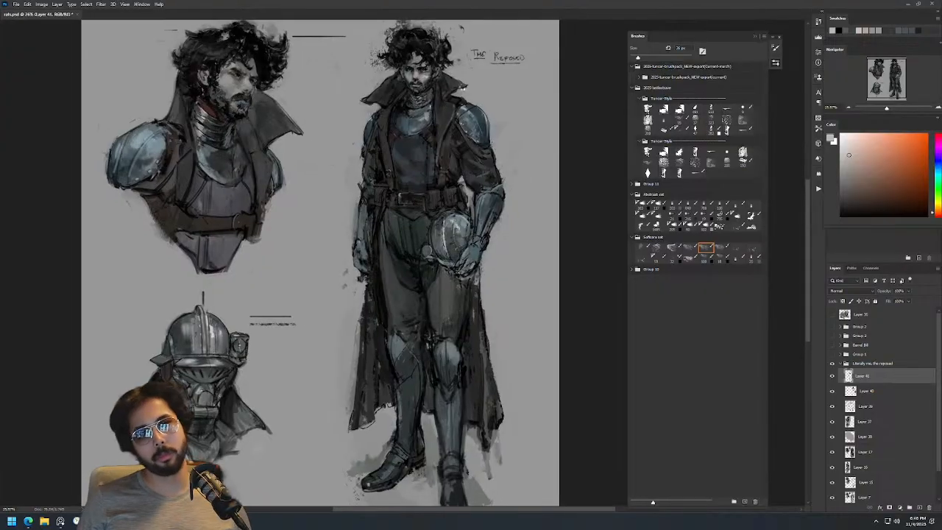
Flip the canvas horizontally and compare the full-length figure with the current paint layer hidden and shown.
{"action": "key", "text": "ctrl+shift+h"}
{"action": "left_click_drag", "start_coordinate": [295, 143], "coordinate": [479, 140]}
{"action": "scroll", "coordinate": [432, 61], "scroll_direction": "up", "scroll_amount": 7}
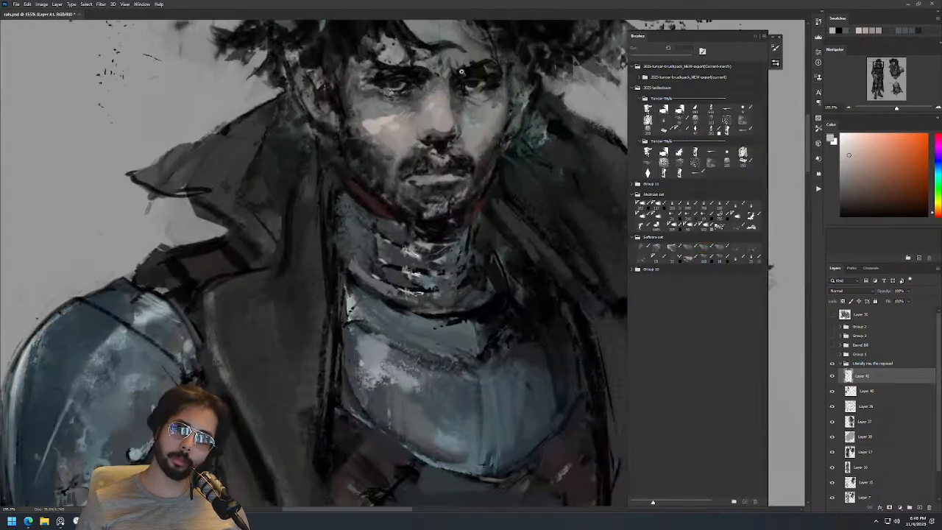
{"action": "scroll", "coordinate": [443, 110], "scroll_direction": "down", "scroll_amount": 7}
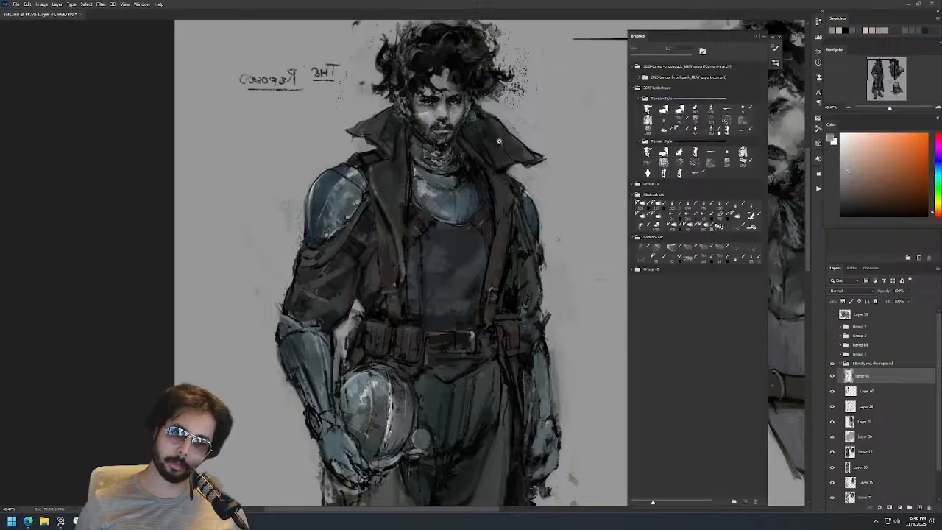
{"action": "left_click", "coordinate": [833, 376]}
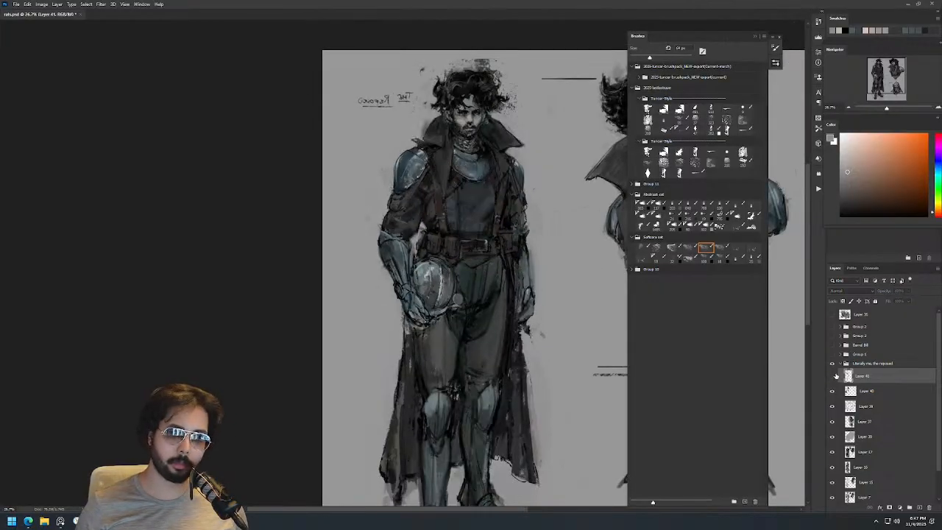
{"action": "left_click", "coordinate": [832, 375]}
{"action": "scroll", "coordinate": [485, 127], "scroll_direction": "up", "scroll_amount": 2}
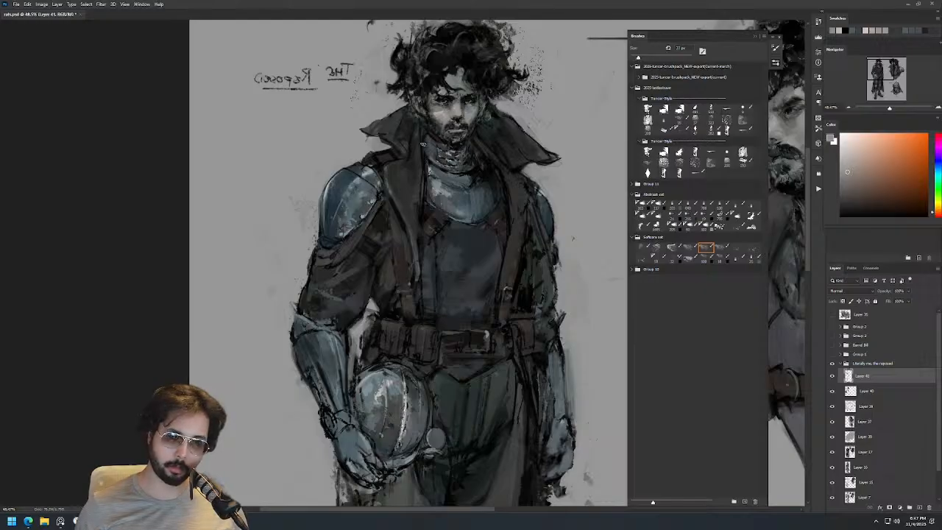
Paint a light grey edge highlight down the helmet-side lapel with sampled tones, undoing unwanted strokes.
{"action": "left_click", "coordinate": [384, 169], "text": "alt"}
{"action": "left_click", "coordinate": [388, 162], "text": "alt"}
{"action": "right_click", "coordinate": [388, 162], "text": "alt"}
{"action": "left_click_drag", "start_coordinate": [395, 195], "coordinate": [413, 234]}
{"action": "key", "text": "ctrl+z"}
{"action": "mouse_move", "coordinate": [393, 190]}
{"action": "left_mouse_down"}
{"action": "mouse_move", "coordinate": [419, 239]}
{"action": "mouse_move", "coordinate": [419, 257]}
{"action": "mouse_move", "coordinate": [409, 222]}
{"action": "mouse_move", "coordinate": [415, 255]}
{"action": "left_mouse_up"}
{"action": "key", "text": "ctrl+z"}
{"action": "key", "text": "ctrl+z"}
{"action": "left_click", "coordinate": [419, 208], "text": "alt"}
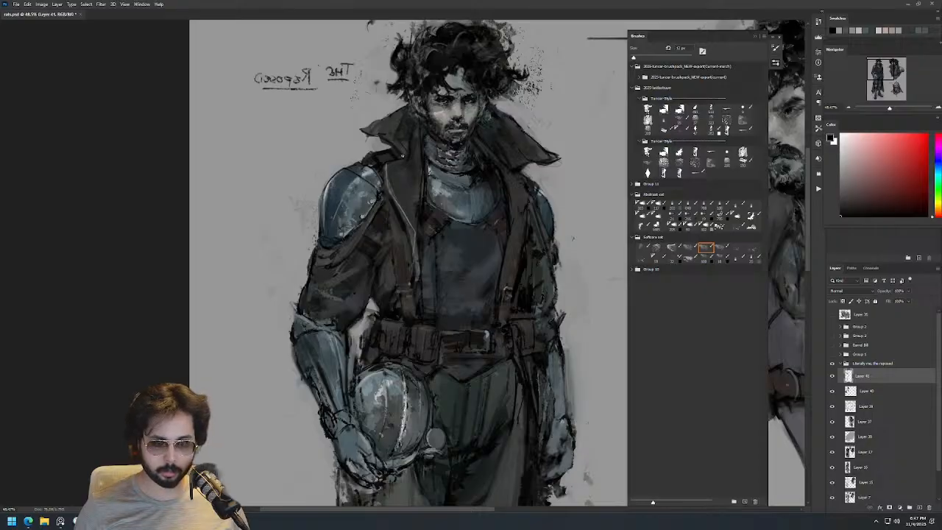
Refine the gap between the helmet-side collar, lapel and shoulder strap with black and sampled dark greys.
{"action": "left_click", "coordinate": [412, 134], "text": "alt"}
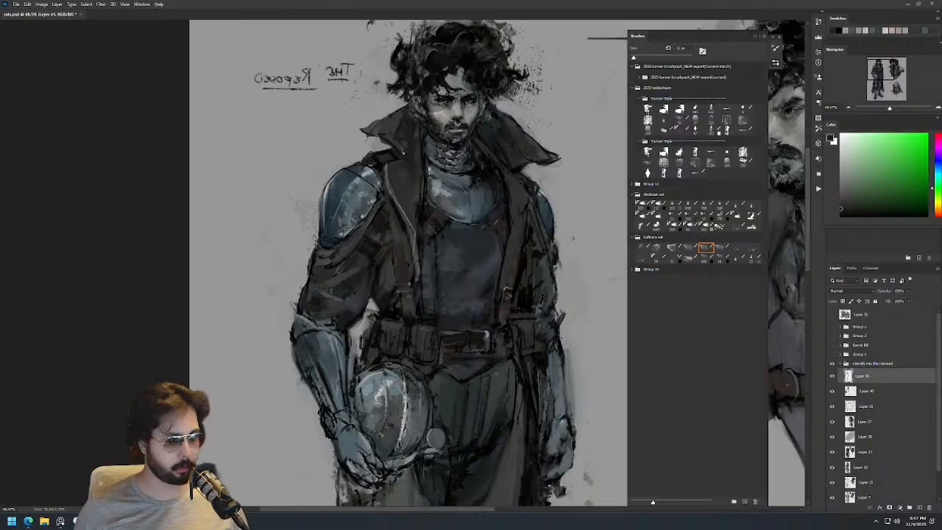
{"action": "left_click", "coordinate": [412, 135], "text": "alt"}
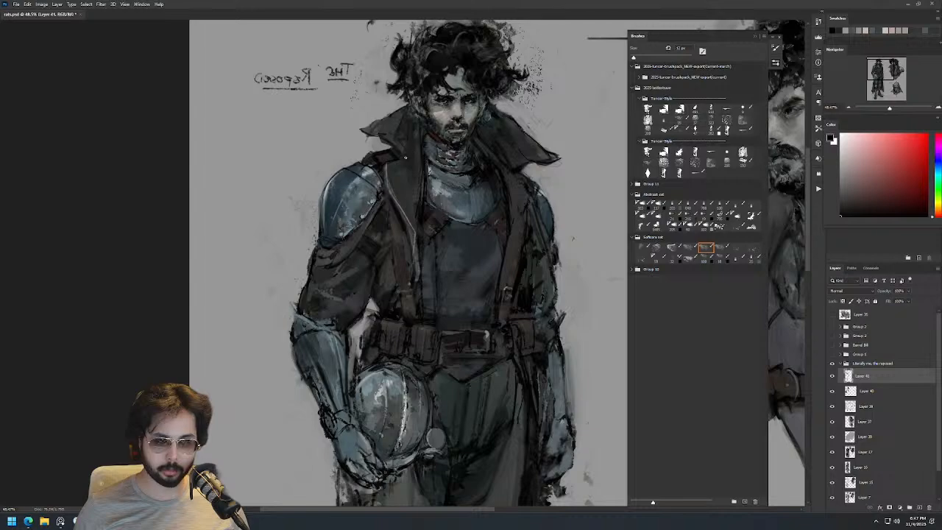
{"action": "left_click", "coordinate": [400, 166], "text": "alt"}
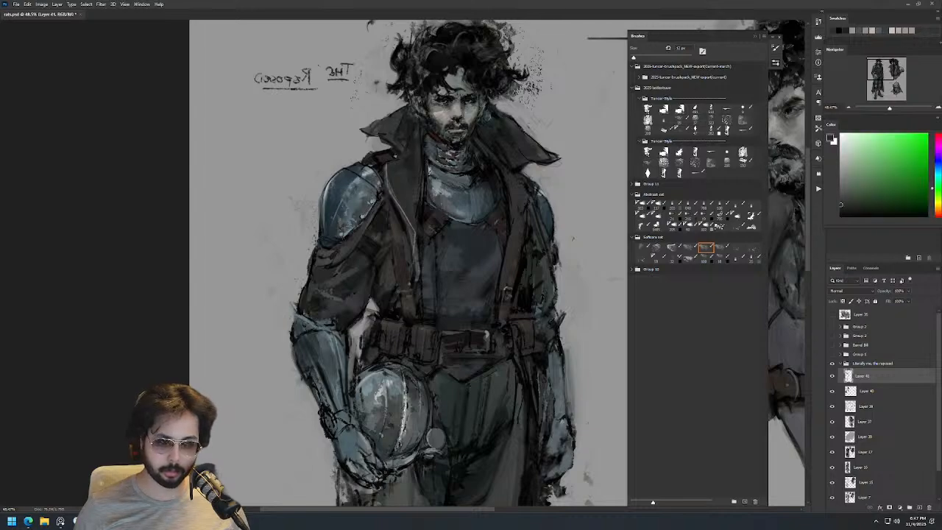
{"action": "left_click", "coordinate": [402, 150], "text": "alt"}
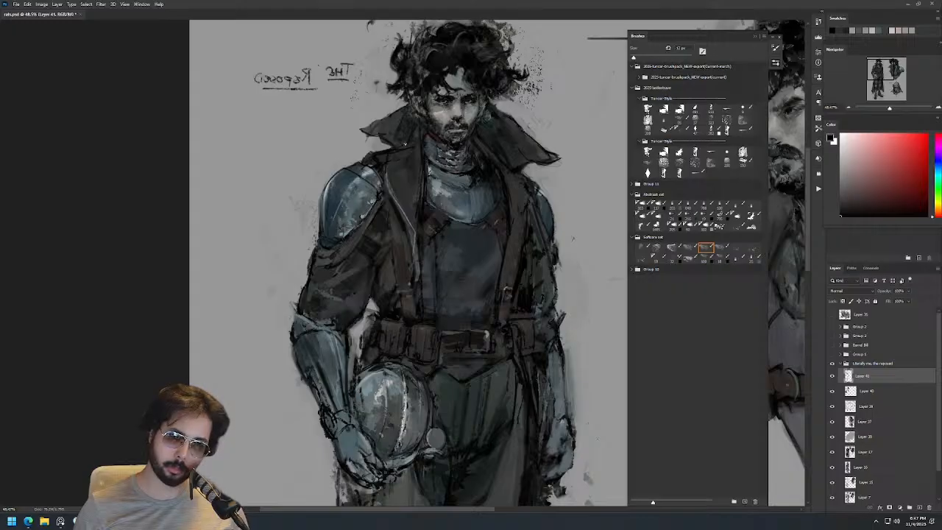
{"action": "left_click", "coordinate": [389, 168], "text": "alt"}
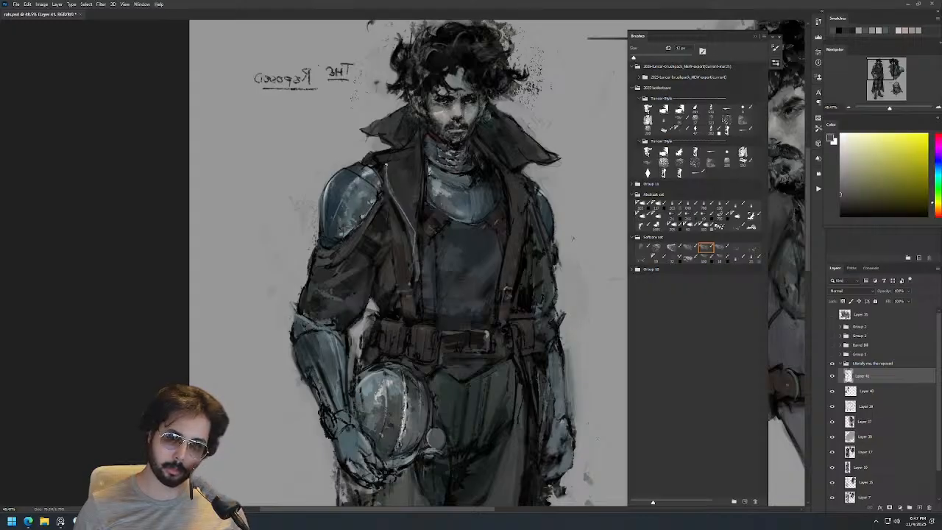
{"action": "left_click", "coordinate": [387, 167], "text": "alt"}
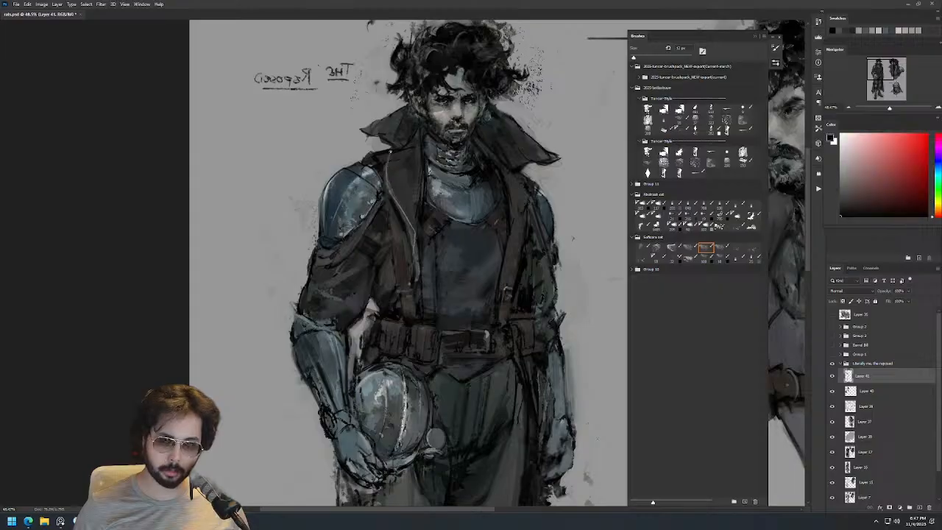
Define the lower fold of the helmet-side collar with black and a sampled light grey edge line.
{"action": "left_click", "coordinate": [406, 138], "text": "alt"}
{"action": "left_click", "coordinate": [389, 140], "text": "alt"}
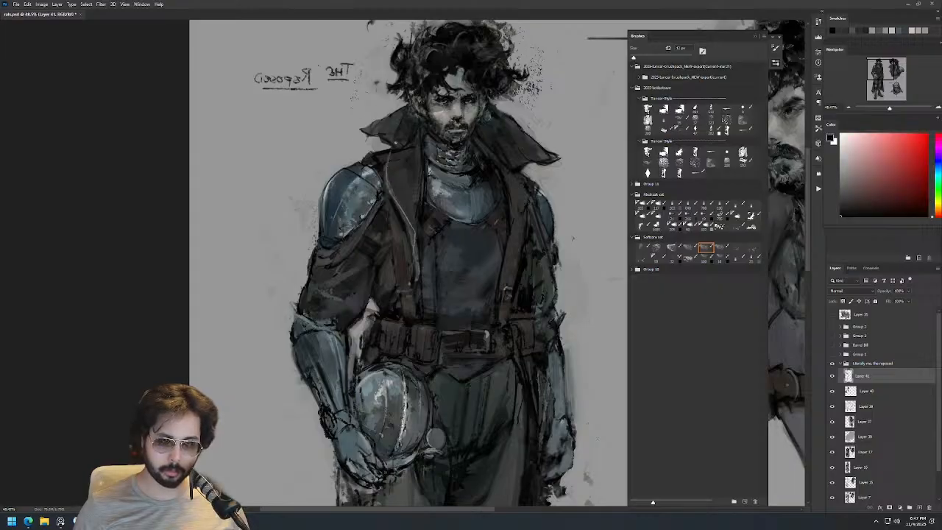
{"action": "left_click", "coordinate": [389, 139], "text": "alt"}
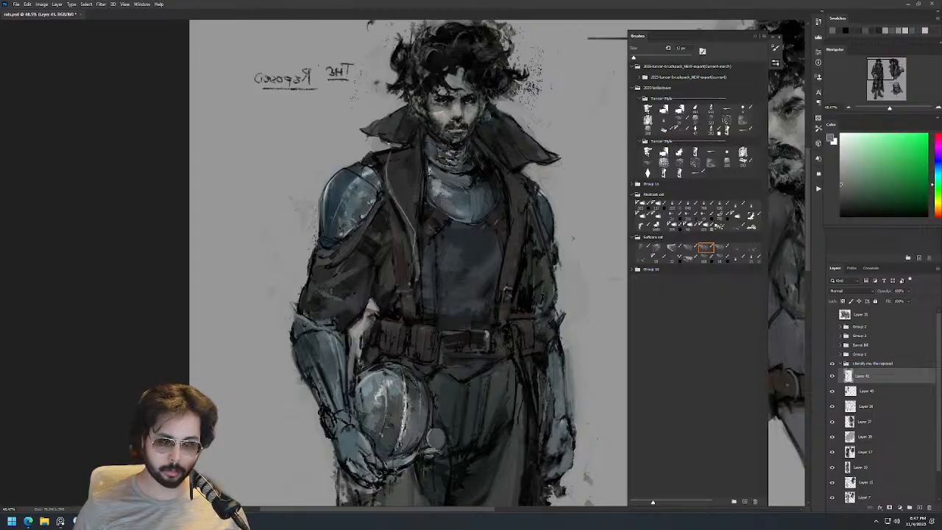
{"action": "left_click", "coordinate": [401, 142], "text": "alt"}
{"action": "left_click", "coordinate": [390, 151], "text": "alt"}
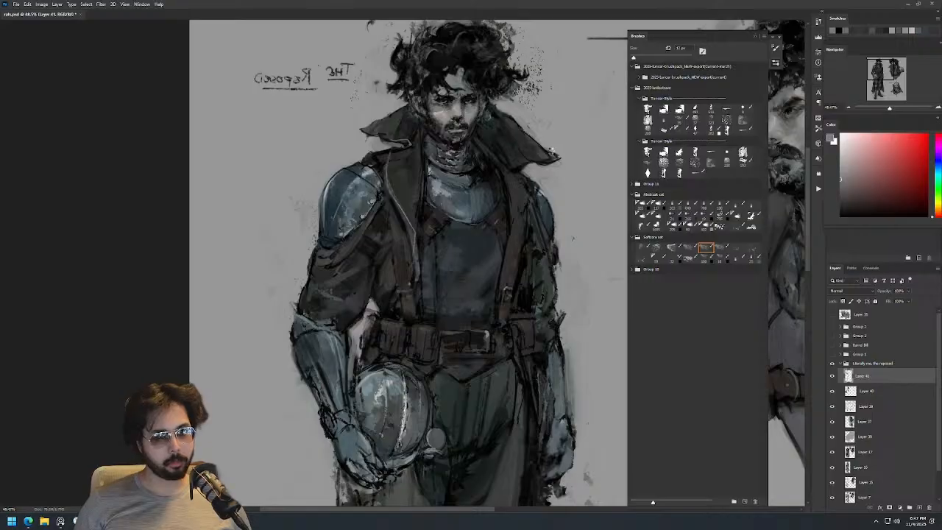
Flip the canvas back, reset the paint colour to black and check the collar against the whole sheet.
{"action": "key", "text": "ctrl+shift+h"}
{"action": "left_click_drag", "start_coordinate": [557, 158], "coordinate": [211, 170]}
{"action": "left_click_drag", "start_coordinate": [552, 131], "coordinate": [570, 131]}
{"action": "key", "text": "d"}
{"action": "left_click_drag", "start_coordinate": [543, 172], "coordinate": [486, 171]}
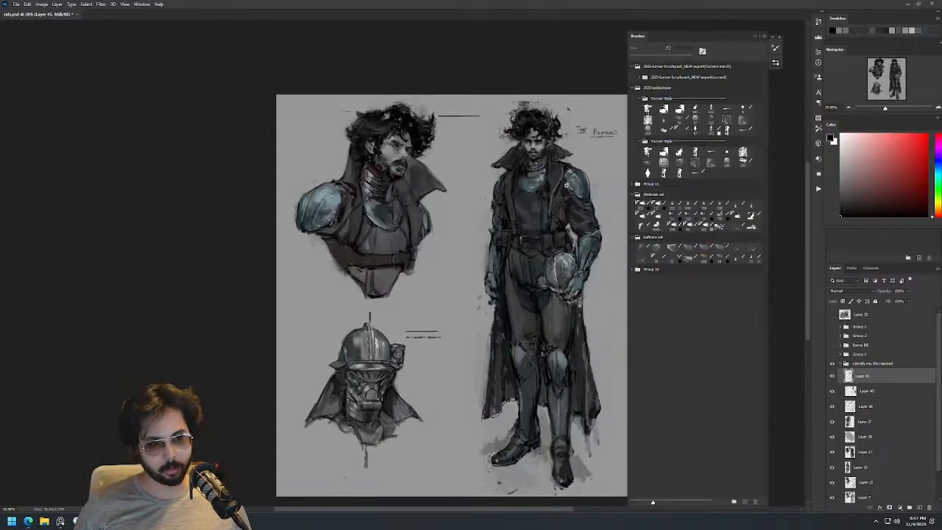
Touch up the helmet-side collar fold and lapel edge with sampled greys and a larger brush.
{"action": "left_click_drag", "start_coordinate": [565, 166], "coordinate": [654, 166]}
{"action": "key", "text": "bracketright"}
{"action": "left_click", "coordinate": [522, 152], "text": "alt"}
{"action": "left_click_drag", "start_coordinate": [528, 165], "coordinate": [586, 192]}
{"action": "left_click", "coordinate": [580, 178], "text": "alt"}
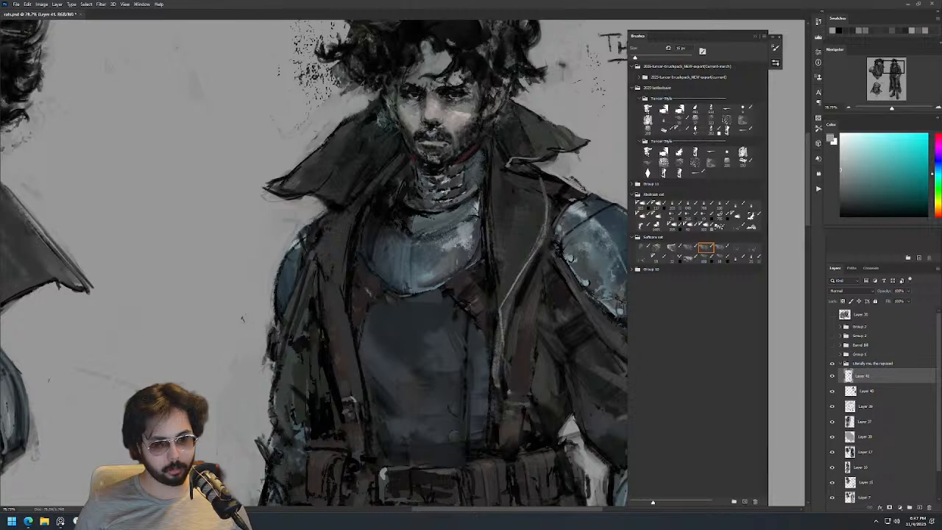
{"action": "key", "text": "ctrl+0"}
{"action": "left_click_drag", "start_coordinate": [484, 188], "coordinate": [476, 183]}
{"action": "left_click_drag", "start_coordinate": [515, 151], "coordinate": [574, 150]}
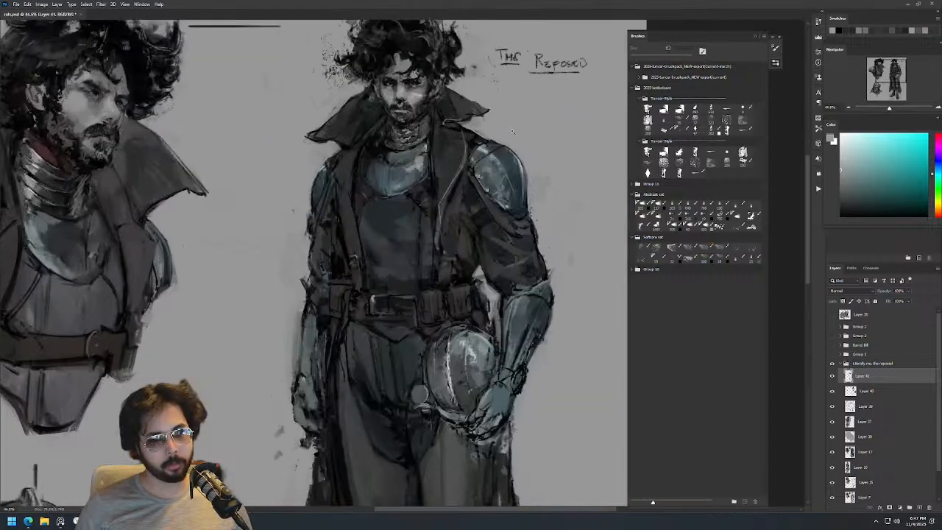
Rework the lapel opposite the helmet with sampled dark grey and black strokes, using a smaller brush.
{"action": "left_click", "coordinate": [337, 179], "text": "alt"}
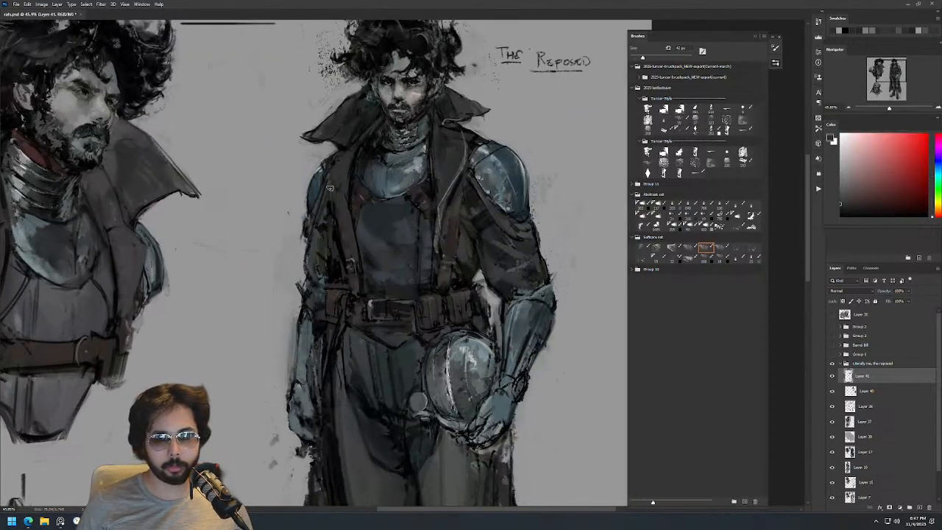
{"action": "left_click", "coordinate": [345, 159], "text": "alt"}
{"action": "mouse_move", "coordinate": [354, 147]}
{"action": "left_mouse_down"}
{"action": "mouse_move", "coordinate": [318, 176]}
{"action": "mouse_move", "coordinate": [318, 201]}
{"action": "left_mouse_up"}
{"action": "key", "text": "ctrl+z"}
{"action": "key", "text": "["}
{"action": "mouse_move", "coordinate": [349, 150]}
{"action": "left_mouse_down"}
{"action": "mouse_move", "coordinate": [326, 184]}
{"action": "mouse_move", "coordinate": [340, 222]}
{"action": "left_mouse_up"}
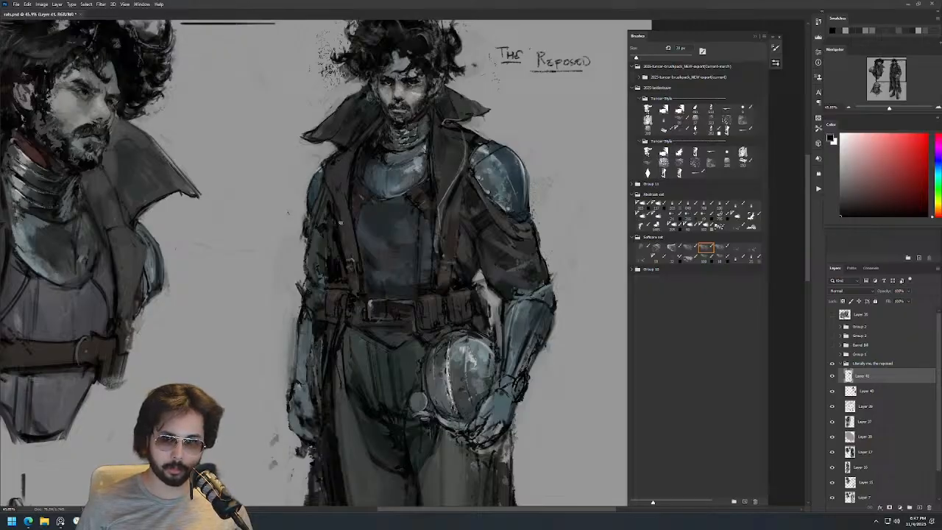
Define the collar fold and lapel notch opposite the helmet with sampled grey, dark grey and black.
{"action": "left_click", "coordinate": [346, 152], "text": "alt"}
{"action": "left_click_drag", "start_coordinate": [354, 147], "coordinate": [321, 166]}
{"action": "key", "text": "ctrl+z"}
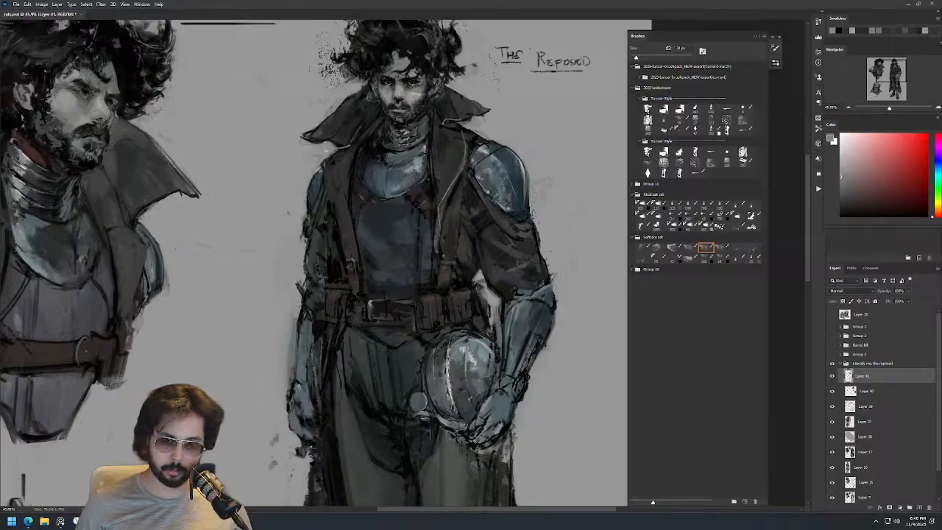
{"action": "left_click", "coordinate": [332, 156], "text": "alt"}
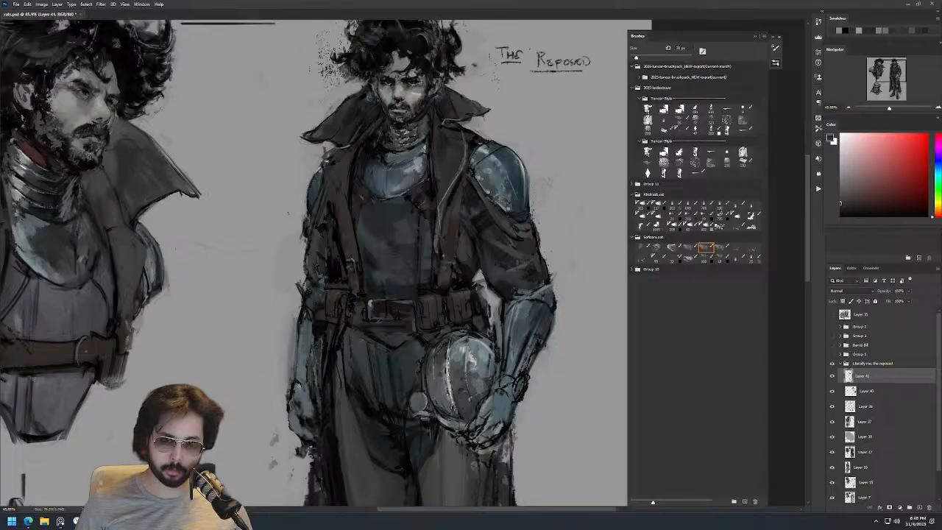
{"action": "left_click", "coordinate": [335, 150], "text": "alt"}
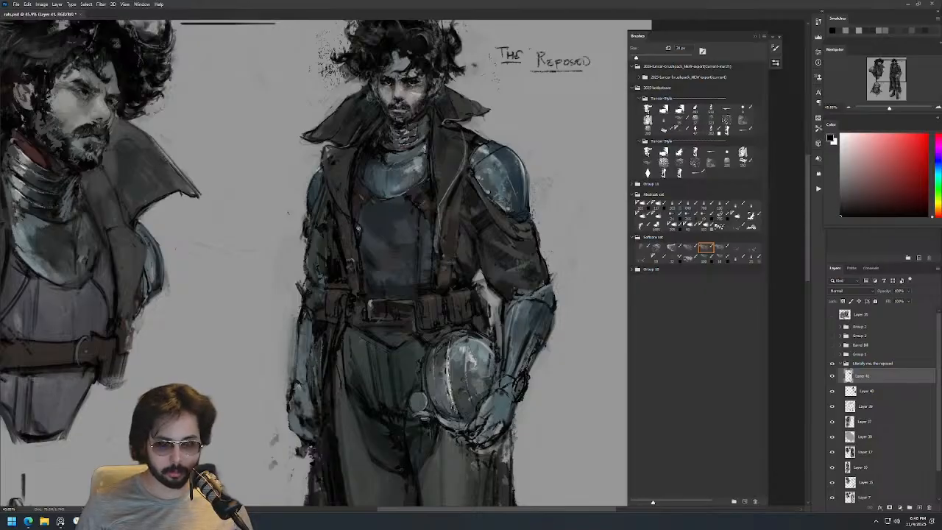
Flip the canvas and touch up the chest panel's upper corner beside the helmet-side lapel with sampled dark blue and black.
{"action": "scroll", "coordinate": [363, 232], "scroll_direction": "down", "scroll_amount": 2}
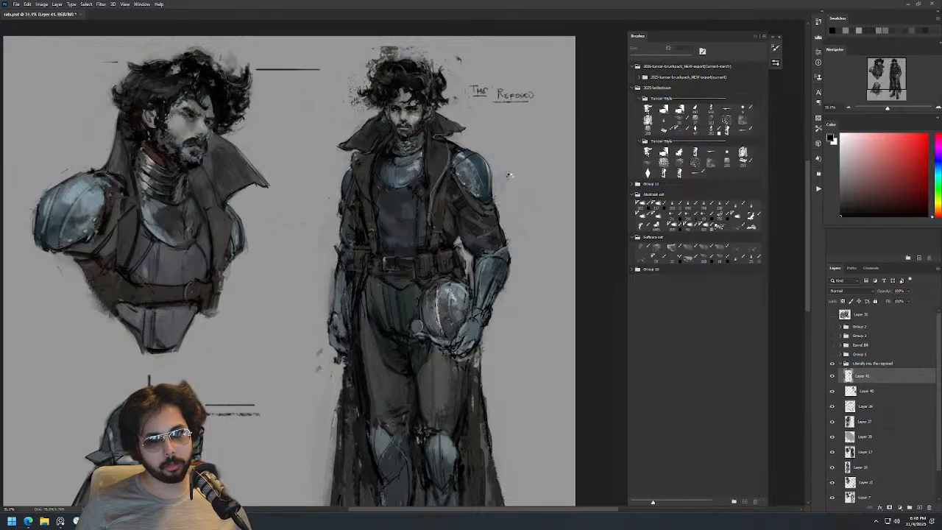
{"action": "key", "text": "ctrl+shift+h"}
{"action": "left_click_drag", "start_coordinate": [358, 229], "coordinate": [581, 206]}
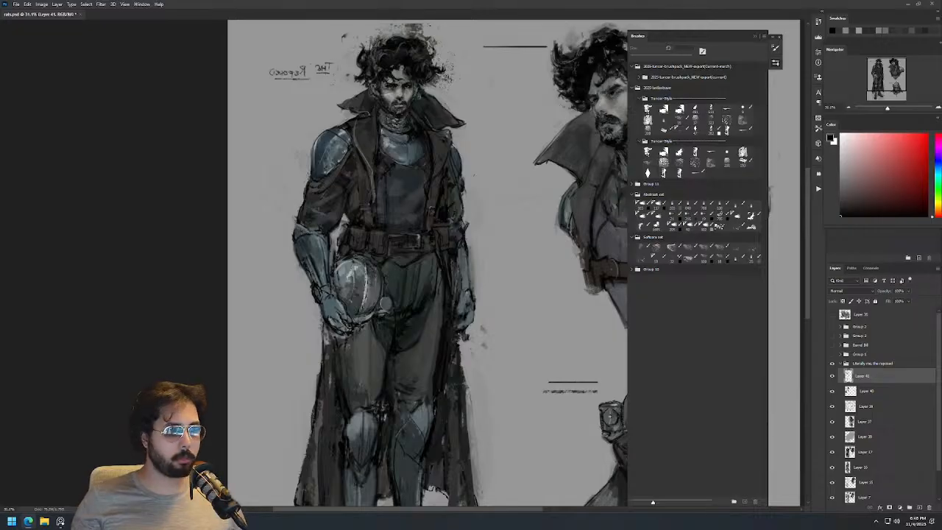
{"action": "scroll", "coordinate": [420, 114], "scroll_direction": "up", "scroll_amount": 5}
{"action": "key", "text": "b"}
{"action": "left_click", "coordinate": [367, 179], "text": "alt"}
{"action": "right_click", "coordinate": [368, 178], "text": "alt"}
{"action": "key", "text": "d"}
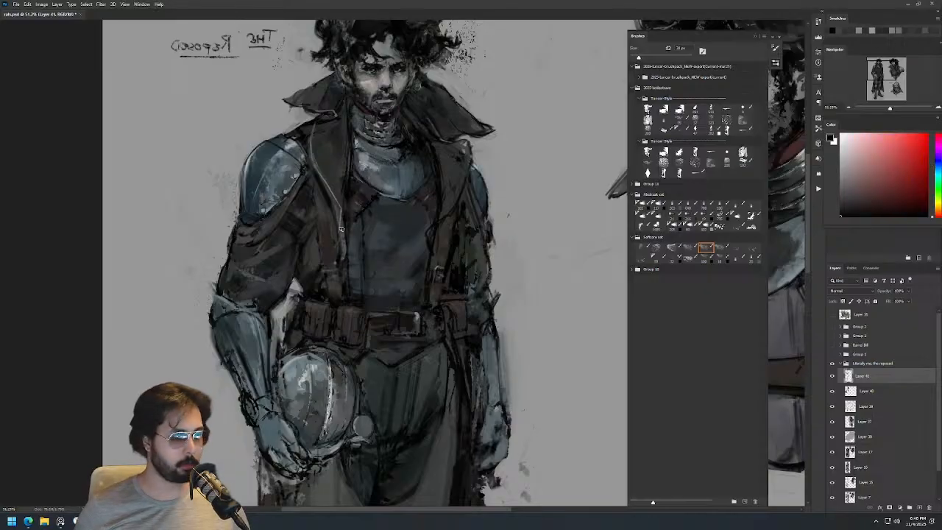
{"action": "left_click", "coordinate": [371, 214], "text": "alt"}
{"action": "right_click", "coordinate": [371, 210], "text": "alt"}
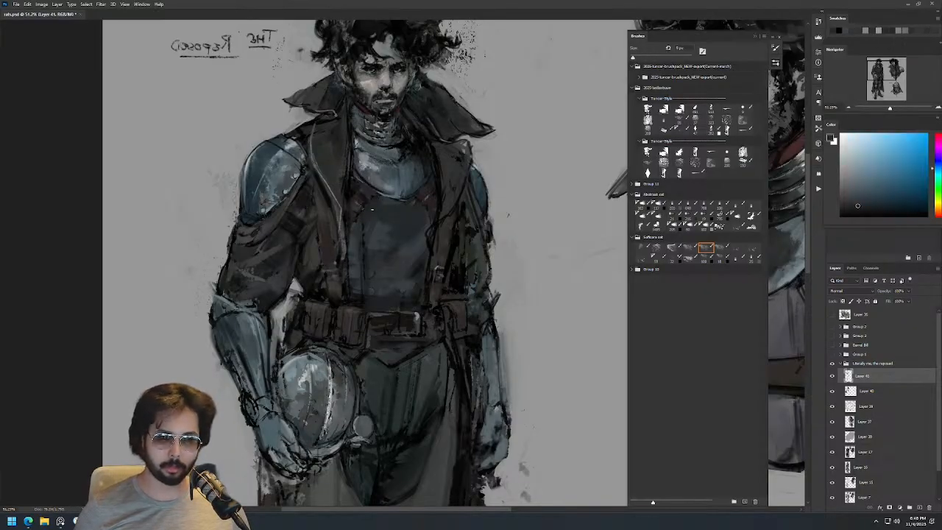
{"action": "key", "text": "d"}
{"action": "right_click", "coordinate": [367, 213], "text": "alt"}
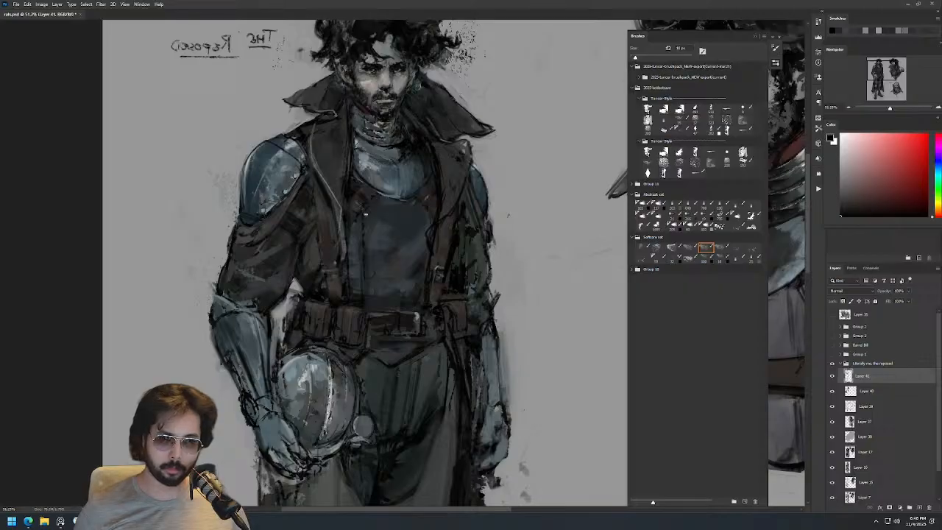
Check the whole figure and define the chest panel's upper edge and helmet-side corner with sampled dark tones and a larger brush.
{"action": "scroll", "coordinate": [437, 265], "scroll_direction": "down", "scroll_amount": 3}
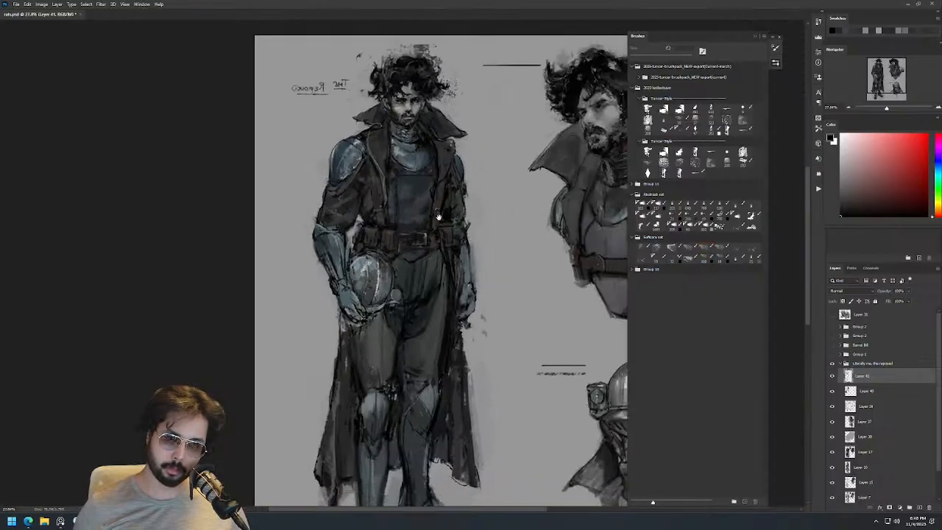
{"action": "scroll", "coordinate": [465, 181], "scroll_direction": "down", "scroll_amount": 3}
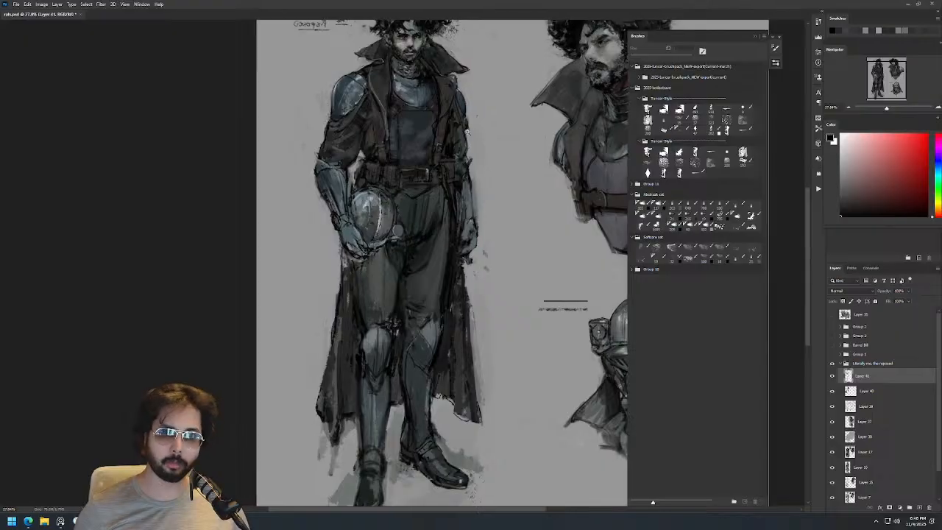
{"action": "scroll", "coordinate": [443, 63], "scroll_direction": "up", "scroll_amount": 3}
{"action": "left_click_drag", "start_coordinate": [412, 48], "coordinate": [420, 141]}
{"action": "right_click", "coordinate": [419, 202], "text": "alt"}
{"action": "key", "text": "bracketright"}
{"action": "left_click", "coordinate": [361, 210], "text": "alt"}
{"action": "left_click_drag", "start_coordinate": [359, 219], "coordinate": [365, 245]}
{"action": "right_click", "coordinate": [361, 220], "text": "alt"}
{"action": "left_click", "coordinate": [361, 219], "text": "alt"}
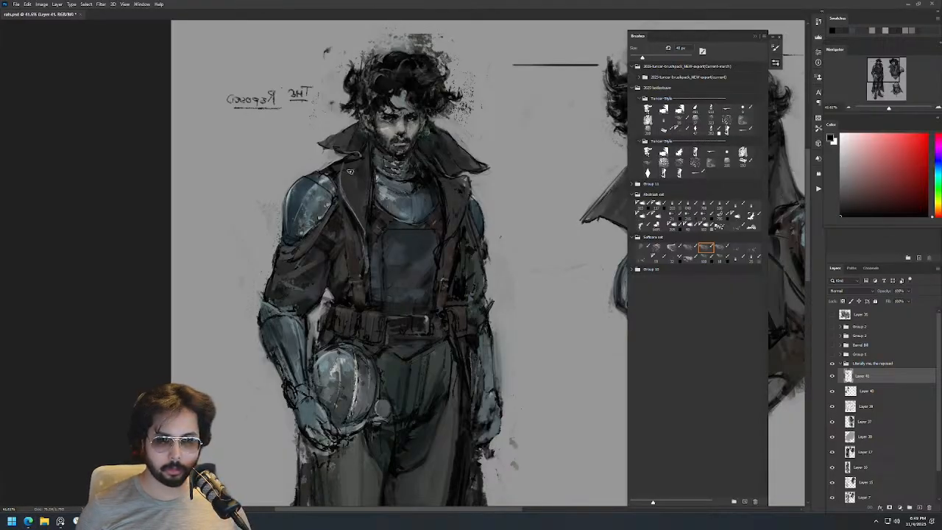
Smooth the upper part of the helmet-side lapel with a sampled dark tone and trim the pointed collar tip above it.
{"action": "left_click", "coordinate": [366, 175], "text": "alt"}
{"action": "mouse_move", "coordinate": [350, 172]}
{"action": "left_mouse_down"}
{"action": "mouse_move", "coordinate": [375, 169]}
{"action": "mouse_move", "coordinate": [324, 145]}
{"action": "mouse_move", "coordinate": [343, 132]}
{"action": "mouse_move", "coordinate": [345, 145]}
{"action": "mouse_move", "coordinate": [344, 138]}
{"action": "mouse_move", "coordinate": [328, 159]}
{"action": "mouse_move", "coordinate": [330, 169]}
{"action": "mouse_move", "coordinate": [340, 156]}
{"action": "mouse_move", "coordinate": [357, 200]}
{"action": "left_mouse_up"}
{"action": "left_click", "coordinate": [831, 376]}
{"action": "left_click", "coordinate": [831, 376]}
{"action": "key", "text": "e"}
{"action": "right_click", "coordinate": [334, 159], "text": "alt"}
{"action": "key", "text": "e"}
{"action": "key", "text": "b"}
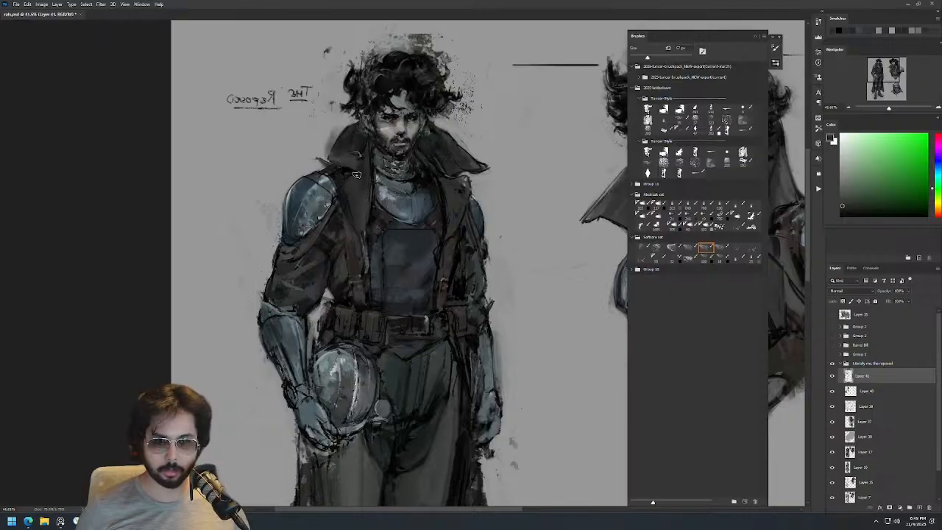
Rework the helmet-side collar fold and outer edge with sampled dark greys and black at varied brush sizes.
{"action": "right_click", "coordinate": [356, 177], "text": "alt"}
{"action": "key", "text": "d"}
{"action": "right_click", "coordinate": [356, 167], "text": "alt"}
{"action": "right_click", "coordinate": [341, 168], "text": "alt"}
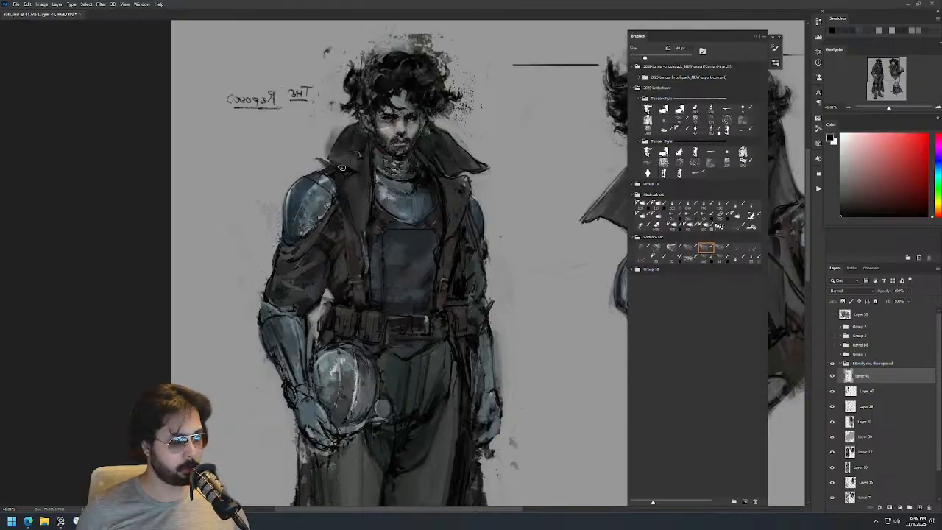
{"action": "left_click", "coordinate": [344, 162], "text": "alt"}
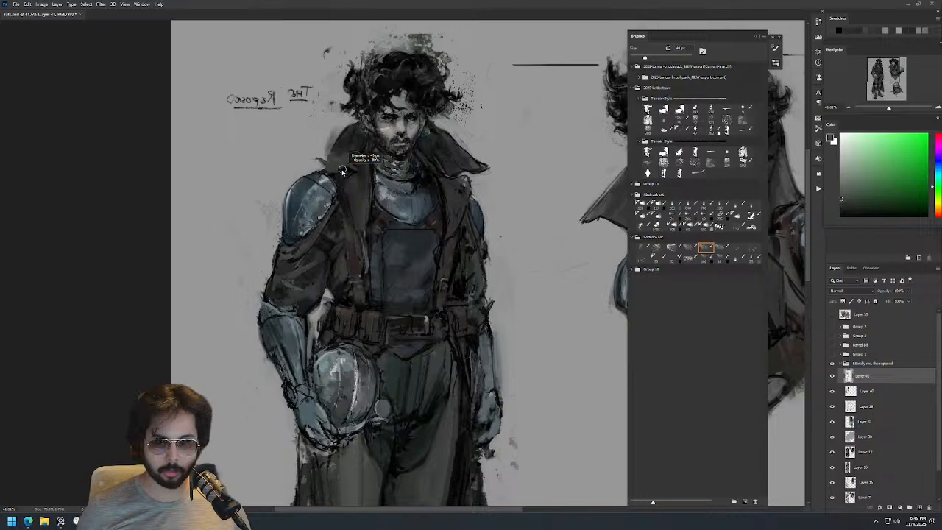
{"action": "left_click", "coordinate": [343, 171], "text": "alt"}
{"action": "right_click", "coordinate": [332, 175], "text": "alt"}
{"action": "left_click", "coordinate": [332, 158], "text": "alt"}
{"action": "left_click", "coordinate": [344, 147], "text": "alt"}
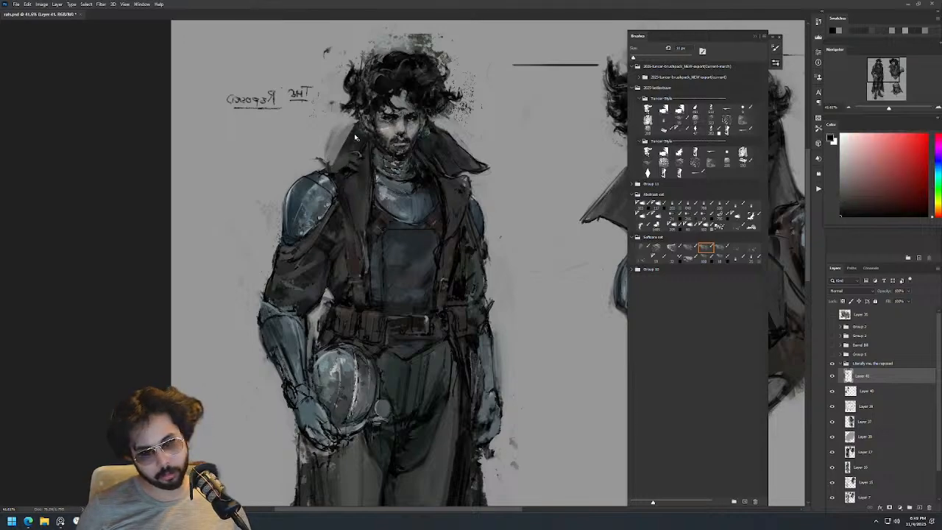
{"action": "right_click", "coordinate": [405, 152], "text": "alt"}
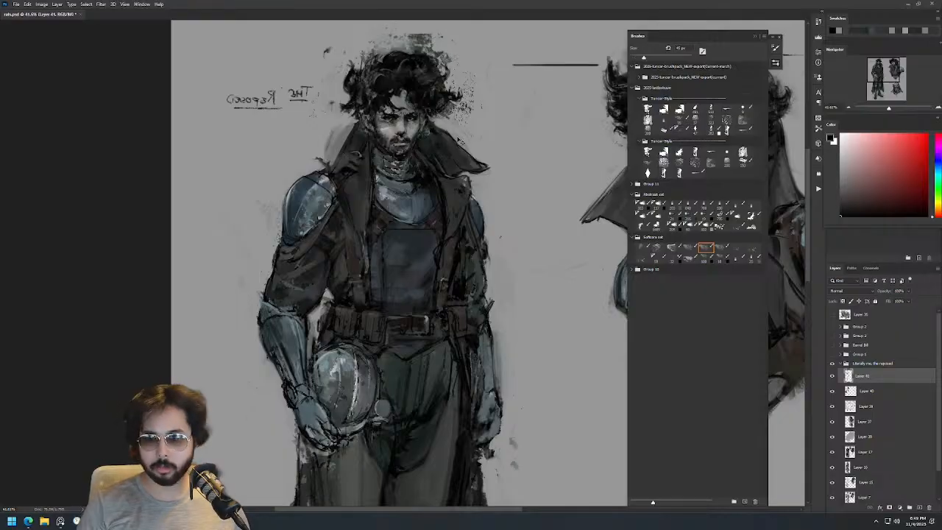
Flip the canvas back and reshape the helmet-side collar's outer edge and tip with sampled dark grey, background grey and black.
{"action": "key", "text": "ctrl+shift+h"}
{"action": "left_click_drag", "start_coordinate": [504, 180], "coordinate": [266, 176]}
{"action": "right_click", "coordinate": [510, 133], "text": "alt"}
{"action": "left_click", "coordinate": [515, 156], "text": "alt"}
{"action": "right_click", "coordinate": [508, 147], "text": "alt"}
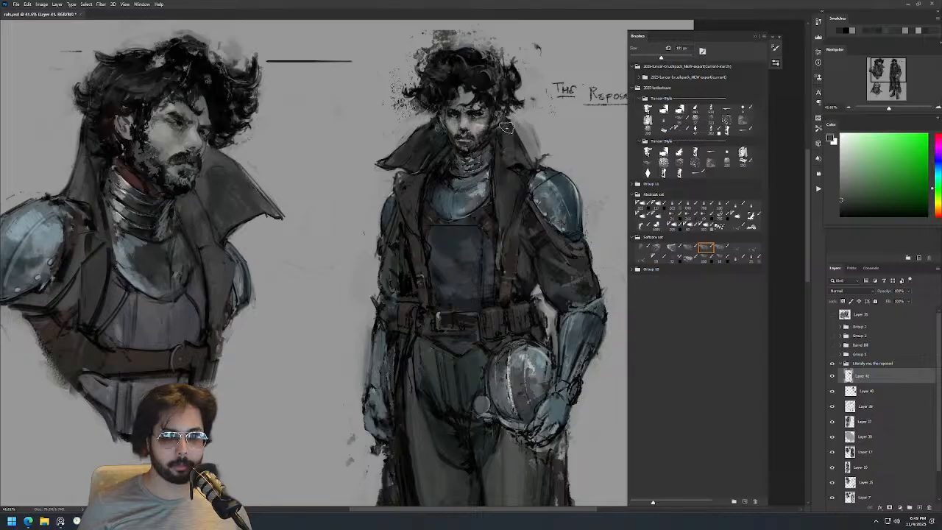
{"action": "left_click", "coordinate": [500, 146], "text": "alt"}
{"action": "right_click", "coordinate": [499, 143], "text": "alt"}
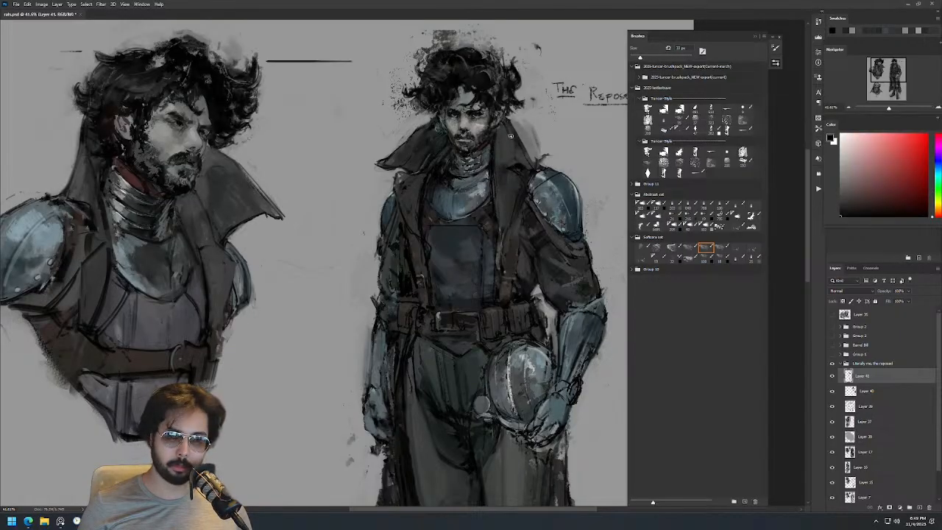
{"action": "left_click", "coordinate": [523, 148], "text": "alt"}
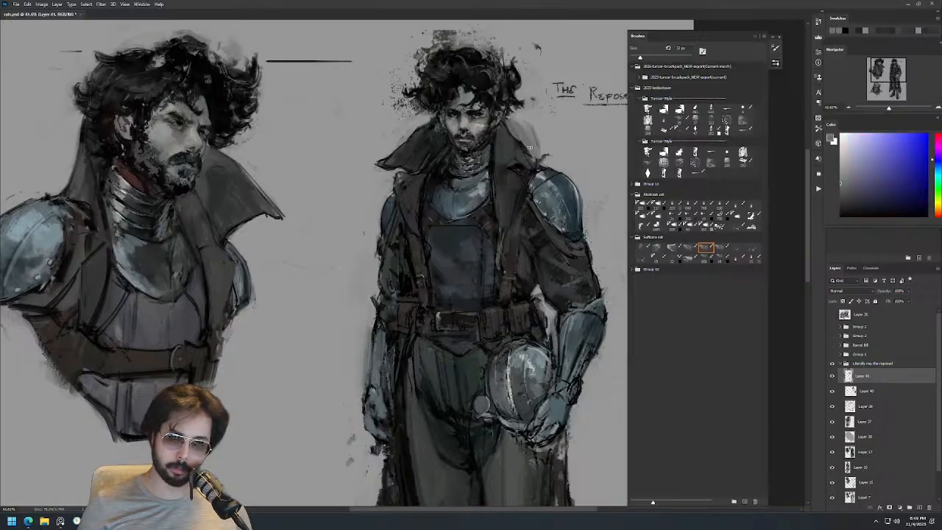
{"action": "left_click", "coordinate": [535, 156], "text": "alt"}
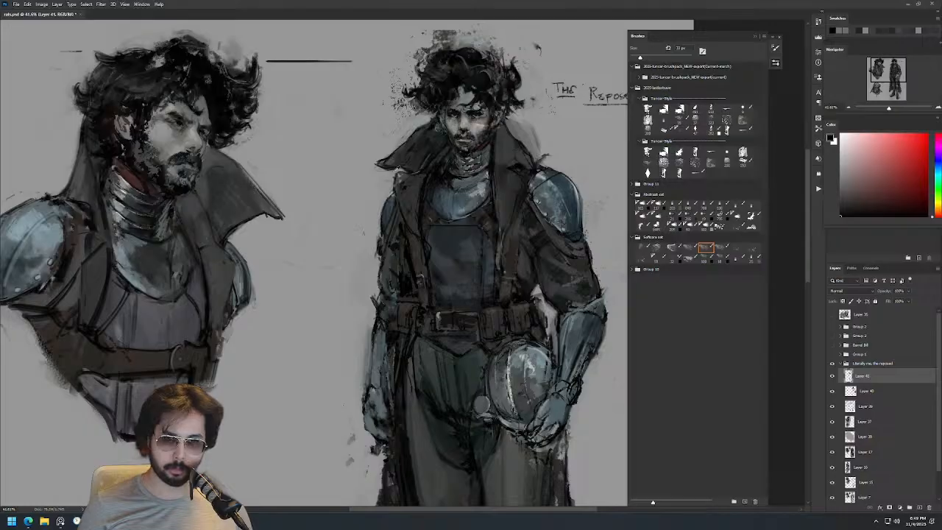
Rework the underside and fold of the collar opposite the helmet with sampled greys and black, using a smaller brush.
{"action": "left_click", "coordinate": [400, 169], "text": "alt"}
{"action": "left_click", "coordinate": [409, 167], "text": "alt"}
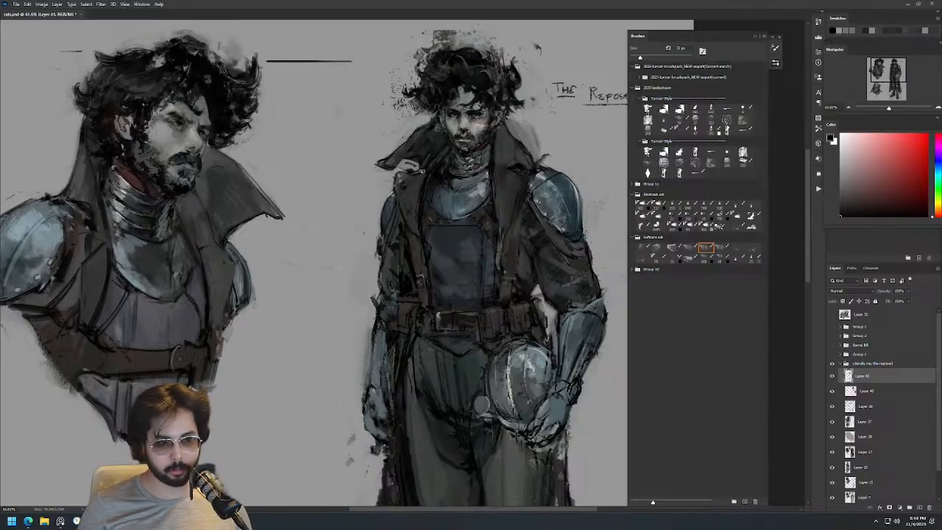
{"action": "right_click", "coordinate": [429, 159], "text": "alt"}
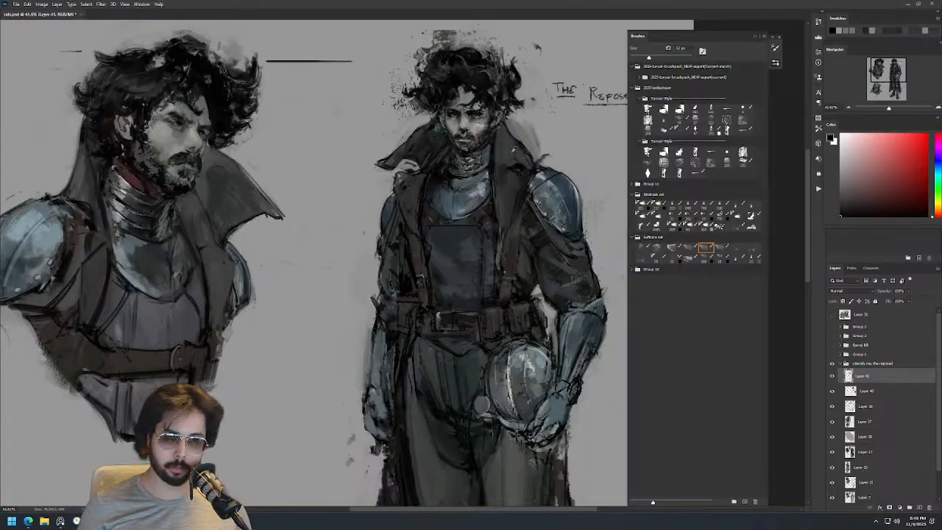
{"action": "left_click", "coordinate": [421, 159], "text": "alt"}
{"action": "right_click", "coordinate": [411, 157], "text": "alt"}
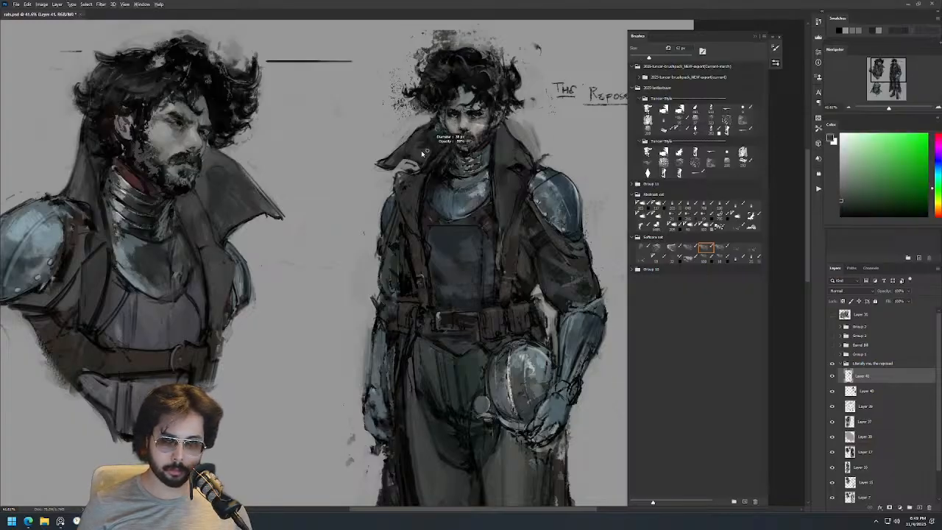
{"action": "left_click", "coordinate": [407, 156], "text": "alt"}
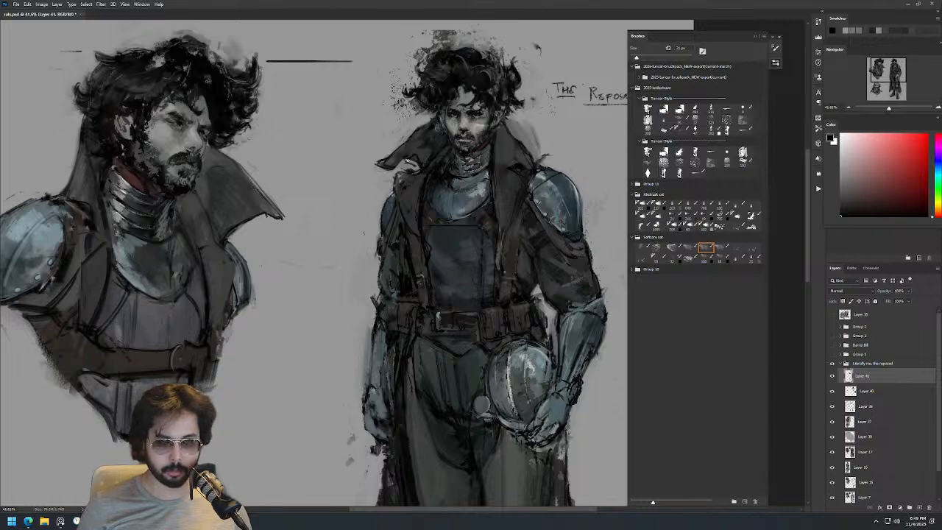
{"action": "left_click", "coordinate": [408, 160], "text": "alt"}
{"action": "left_click", "coordinate": [405, 161], "text": "alt"}
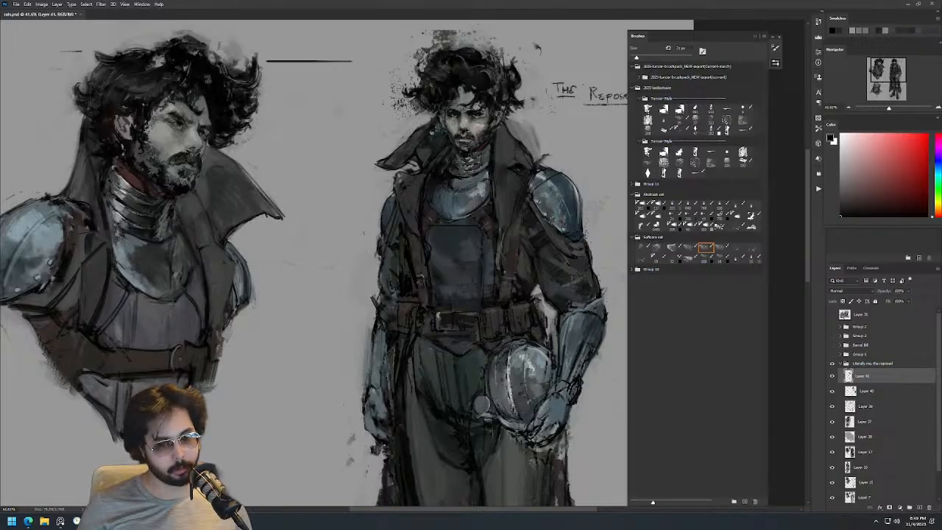
Refine the upper edge of the collar opposite the helmet beside the jaw with sampled light grey and black.
{"action": "left_click", "coordinate": [420, 137], "text": "alt"}
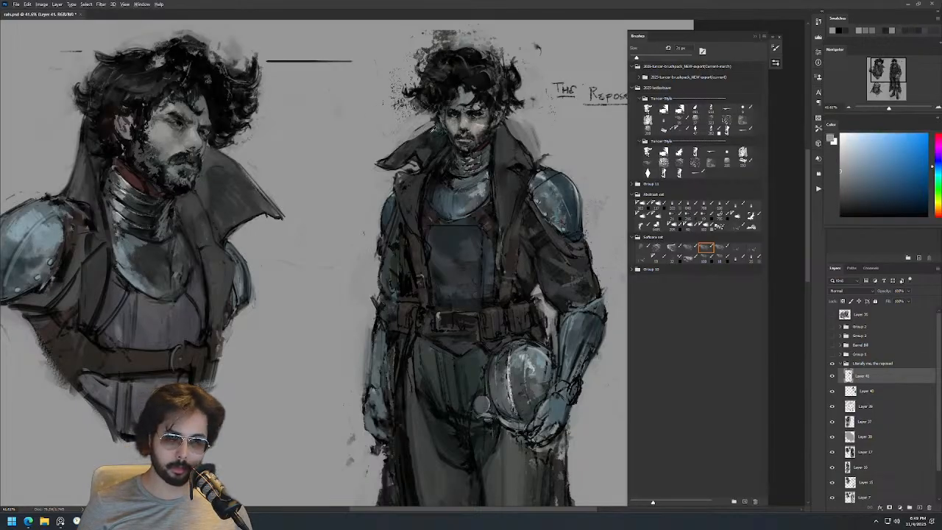
{"action": "left_click", "coordinate": [436, 128], "text": "alt"}
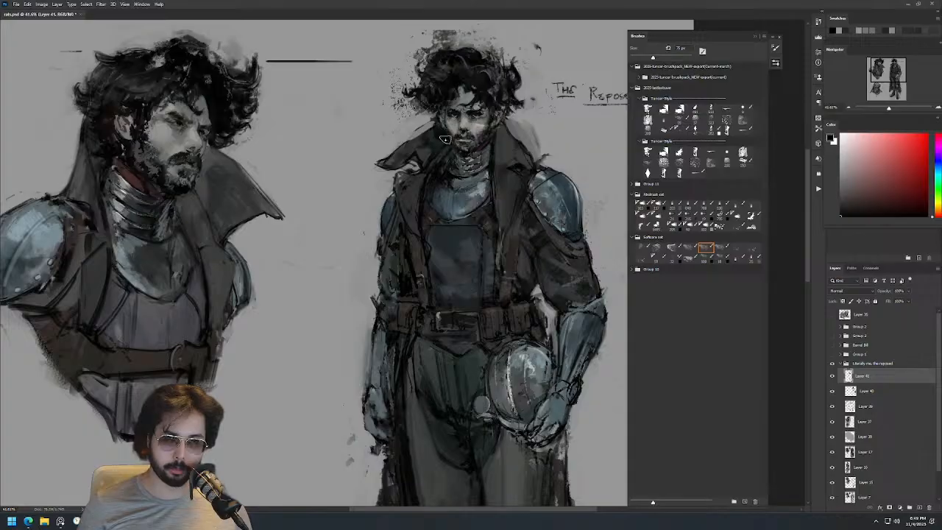
{"action": "left_click", "coordinate": [432, 141], "text": "alt"}
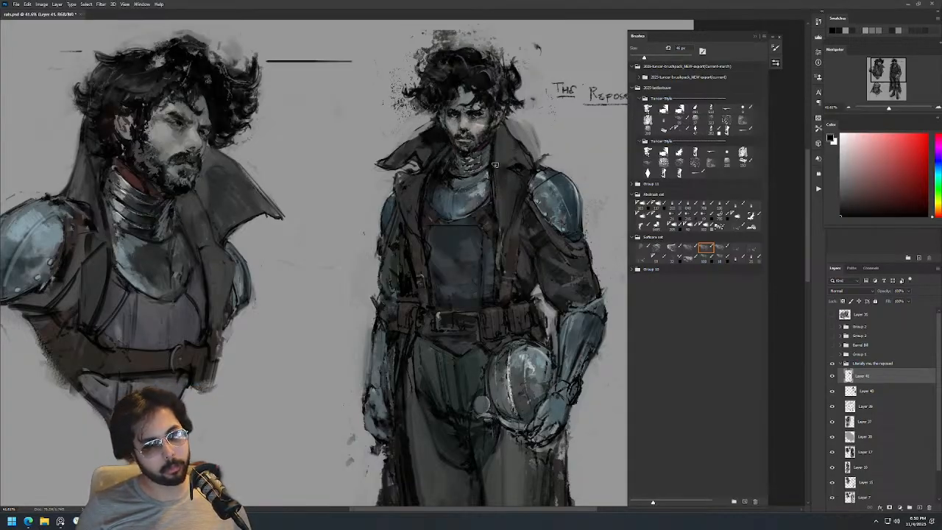
Darken the helmet-side lapel fold below the collar with a larger brush, sampled dark grey and black.
{"action": "key", "text": "bracketright"}
{"action": "key", "text": "bracketright"}
{"action": "key", "text": "bracketright"}
{"action": "key", "text": "bracketright"}
{"action": "key", "text": "bracketright"}
{"action": "key", "text": "bracketright"}
{"action": "key", "text": "bracketright"}
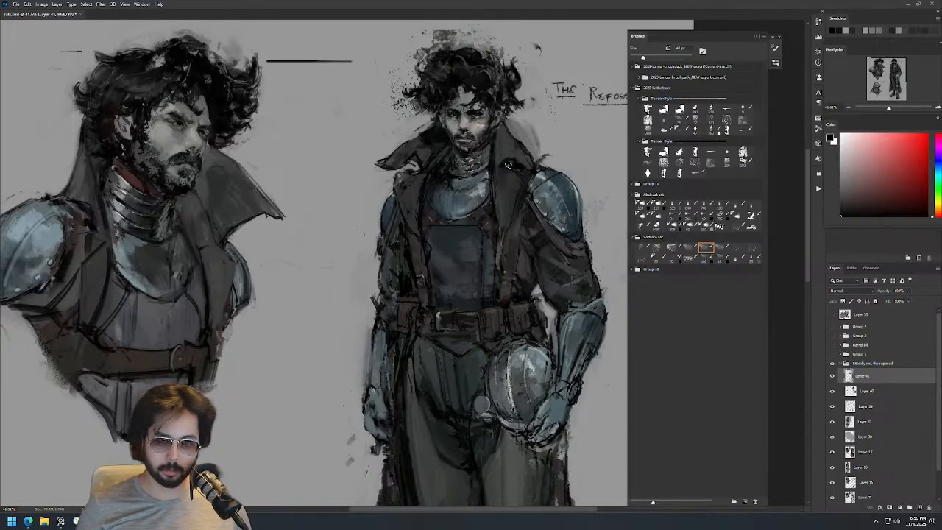
{"action": "key", "text": "bracketright"}
{"action": "left_click", "coordinate": [510, 171], "text": "alt"}
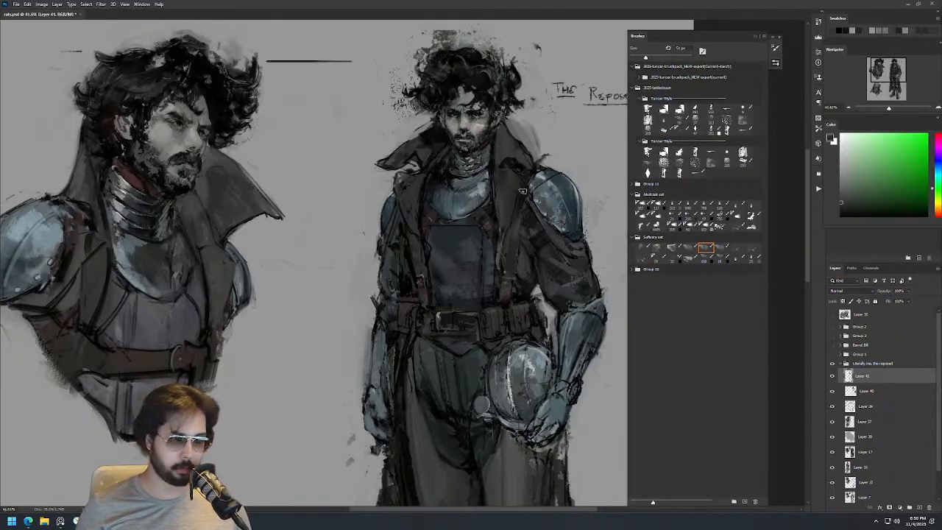
{"action": "left_click", "coordinate": [520, 167], "text": "alt"}
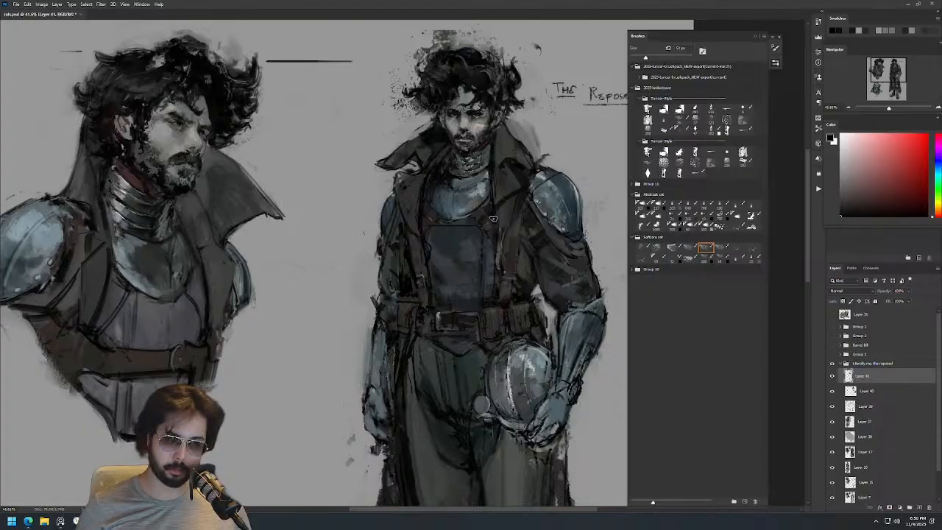
Extend the helmet-side lapel's inner edge over the gorget with sampled dark grey, undoing the last stroke and reducing the brush.
{"action": "left_click", "coordinate": [503, 190], "text": "alt"}
{"action": "left_click_drag", "start_coordinate": [498, 196], "coordinate": [488, 220]}
{"action": "left_click", "coordinate": [500, 190], "text": "alt"}
{"action": "key", "text": "bracketleft"}
{"action": "key", "text": "bracketleft"}
{"action": "left_click_drag", "start_coordinate": [496, 177], "coordinate": [484, 219]}
{"action": "key", "text": "ctrl+z"}
{"action": "key", "text": "bracketleft"}
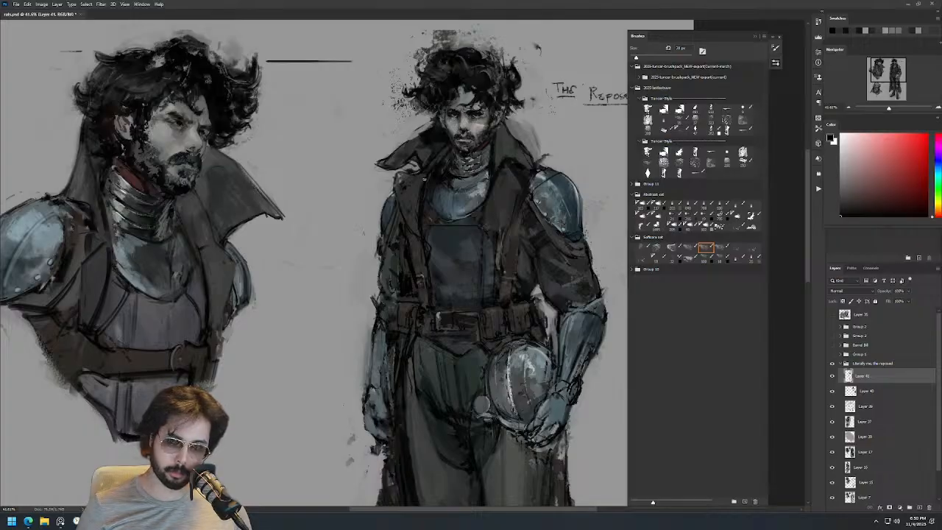
Touch up the inner collar and lapel fold opposite the helmet with sampled dark grey and black.
{"action": "left_click", "coordinate": [420, 179], "text": "alt"}
{"action": "left_click", "coordinate": [426, 175], "text": "alt"}
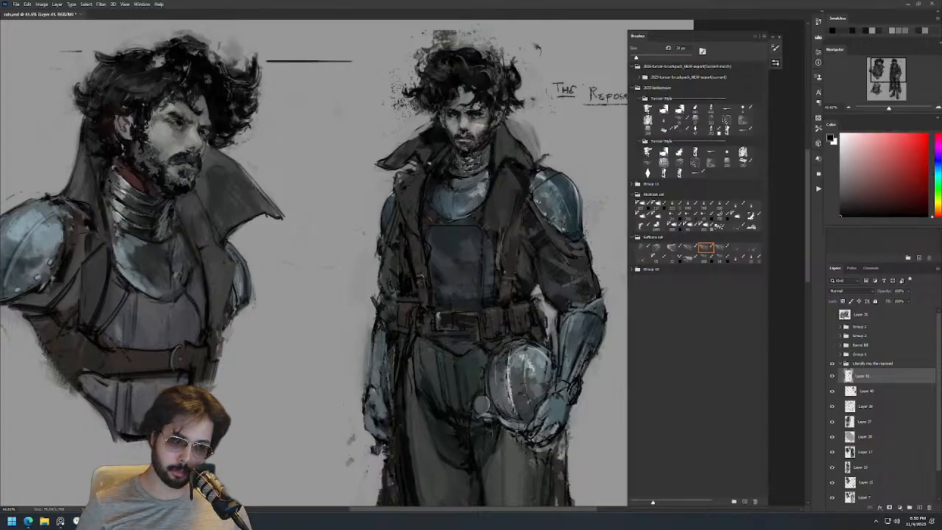
{"action": "left_click", "coordinate": [431, 152], "text": "alt"}
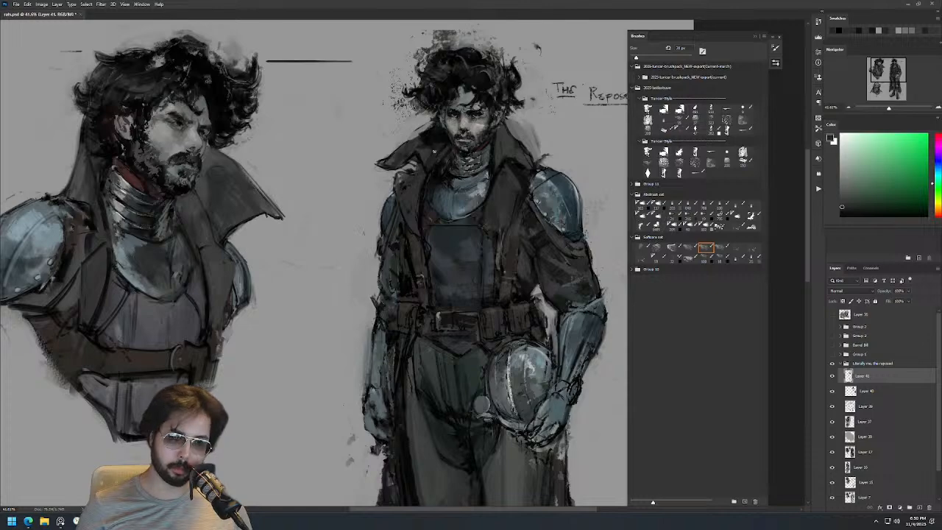
{"action": "left_click", "coordinate": [429, 158], "text": "alt"}
Flip the canvas and broaden the lapel opposite the helmet with a sampled dark tone, defining its lower edge in black.
{"action": "scroll", "coordinate": [461, 137], "scroll_direction": "down", "scroll_amount": 1}
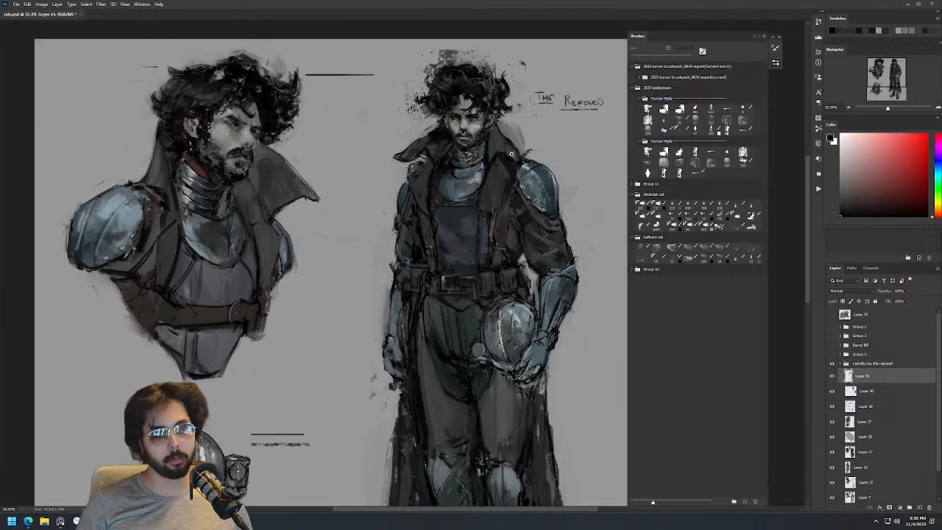
{"action": "key", "text": "ctrl+shift+h"}
{"action": "left_click_drag", "start_coordinate": [340, 198], "coordinate": [547, 174]}
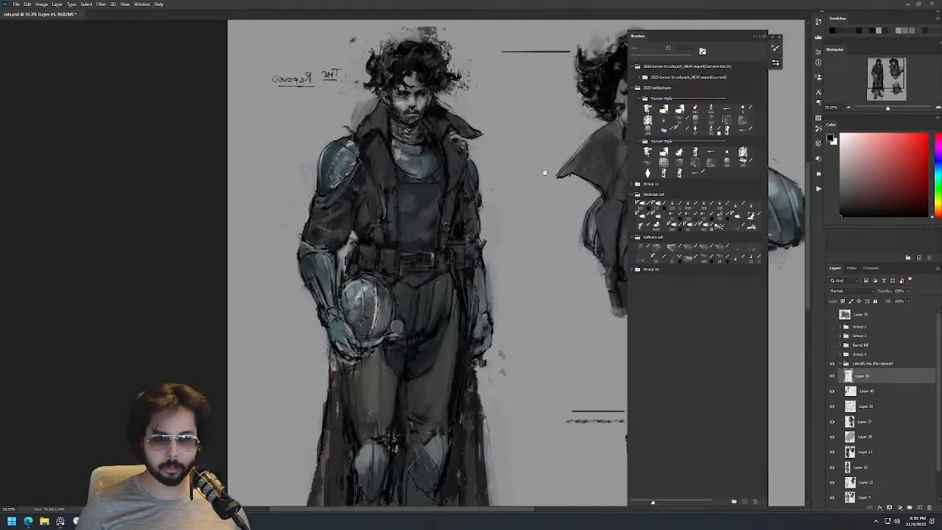
{"action": "scroll", "coordinate": [451, 111], "scroll_direction": "up", "scroll_amount": 1}
{"action": "left_click", "coordinate": [462, 156], "text": "alt"}
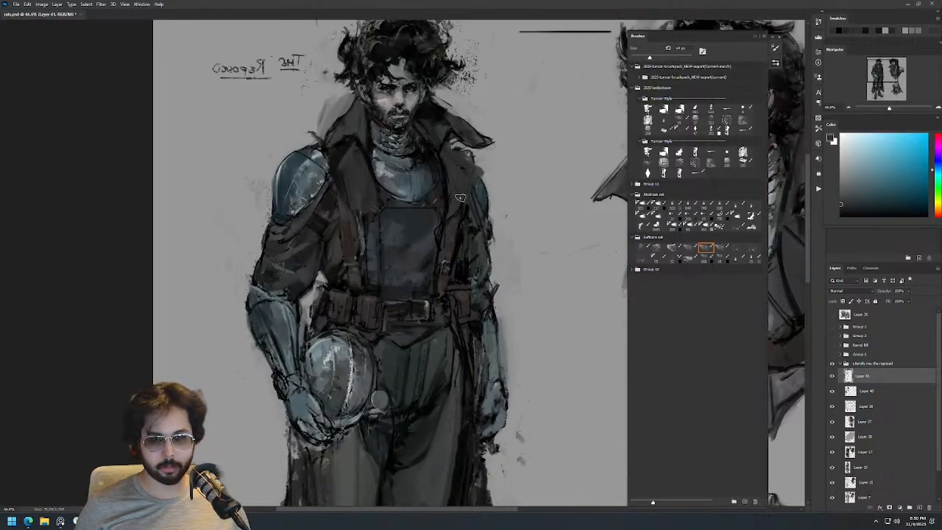
{"action": "mouse_move", "coordinate": [454, 186]}
{"action": "left_mouse_down"}
{"action": "mouse_move", "coordinate": [444, 211]}
{"action": "mouse_move", "coordinate": [445, 170]}
{"action": "left_mouse_up"}
{"action": "right_click", "coordinate": [446, 171], "text": "alt"}
{"action": "left_click", "coordinate": [432, 203], "text": "alt"}
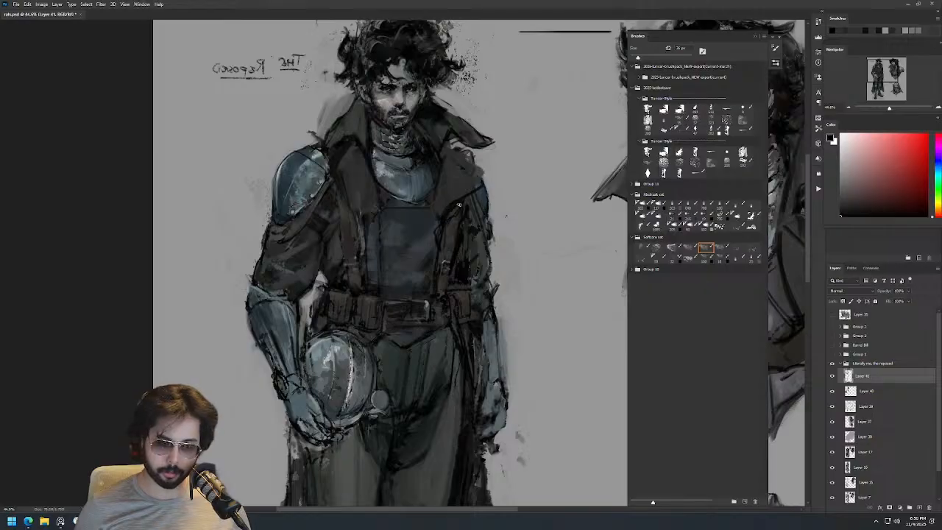
Repaint the lapel opposite the helmet with sampled dark grey and olive tones using a larger brush.
{"action": "left_click_drag", "start_coordinate": [340, 226], "coordinate": [366, 231]}
{"action": "left_click", "coordinate": [372, 233], "text": "alt"}
{"action": "left_click", "coordinate": [434, 194], "text": "alt"}
{"action": "mouse_move", "coordinate": [465, 167]}
{"action": "left_mouse_down"}
{"action": "mouse_move", "coordinate": [454, 209]}
{"action": "mouse_move", "coordinate": [450, 173]}
{"action": "left_mouse_up"}
{"action": "left_click", "coordinate": [451, 184], "text": "alt"}
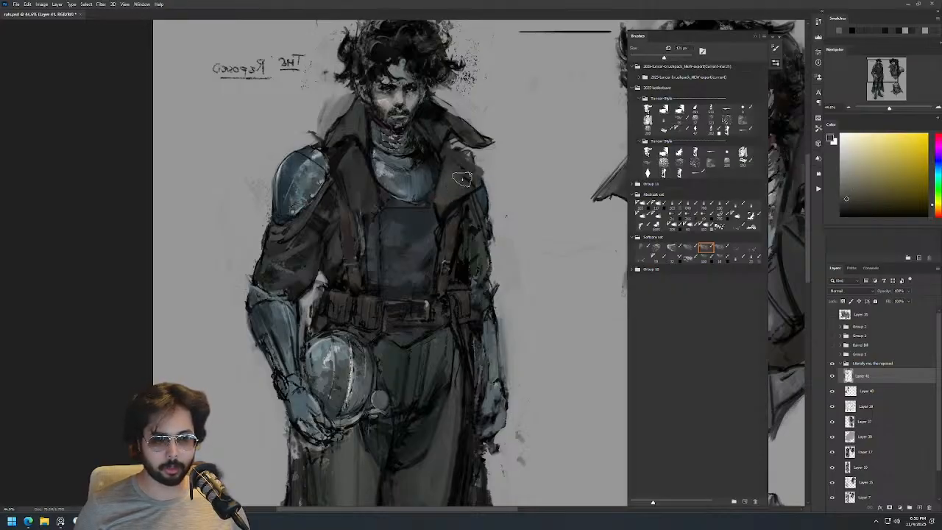
{"action": "left_click", "coordinate": [445, 129], "text": "alt"}
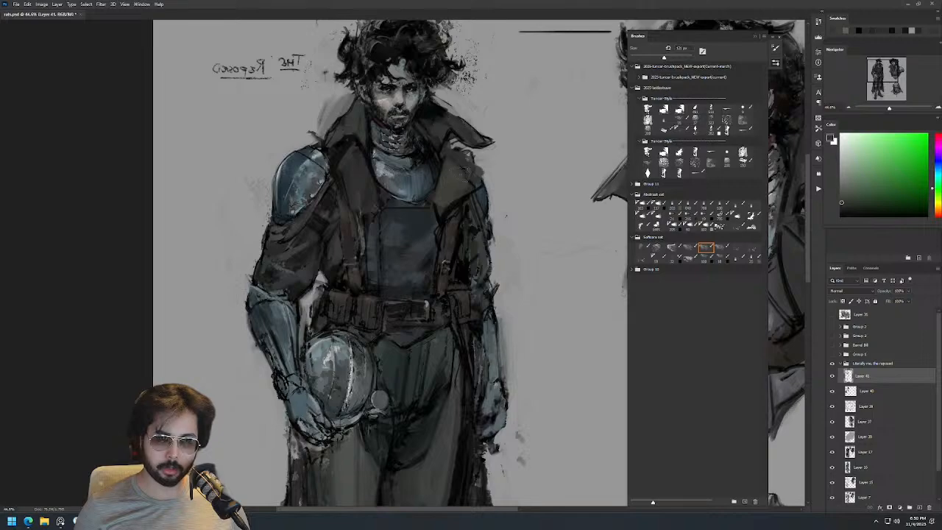
{"action": "left_click", "coordinate": [453, 172], "text": "alt"}
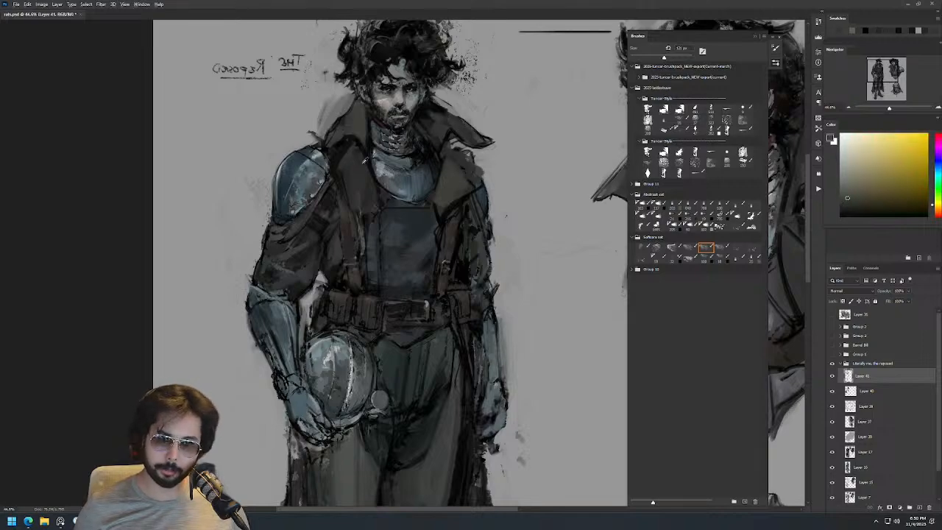
Cover the helmet-side lapel with a sampled olive grey and outline its edges in black with a smaller brush, undoing one outline stroke.
{"action": "key", "text": "d"}
{"action": "mouse_move", "coordinate": [352, 180]}
{"action": "left_mouse_down"}
{"action": "mouse_move", "coordinate": [337, 202]}
{"action": "mouse_move", "coordinate": [364, 179]}
{"action": "mouse_move", "coordinate": [362, 159]}
{"action": "mouse_move", "coordinate": [379, 218]}
{"action": "left_mouse_up"}
{"action": "left_click", "coordinate": [362, 175], "text": "alt"}
{"action": "left_click_drag", "start_coordinate": [371, 194], "coordinate": [366, 194]}
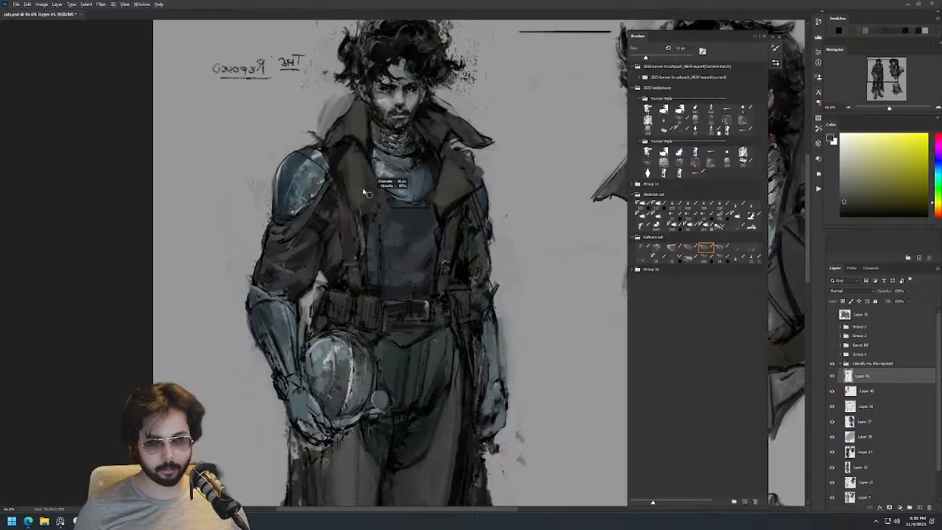
{"action": "key", "text": "d"}
{"action": "left_click_drag", "start_coordinate": [360, 150], "coordinate": [340, 185]}
{"action": "key", "text": "ctrl+z"}
{"action": "left_click_drag", "start_coordinate": [359, 150], "coordinate": [334, 199]}
{"action": "mouse_move", "coordinate": [353, 152]}
{"action": "left_mouse_down"}
{"action": "mouse_move", "coordinate": [342, 202]}
{"action": "mouse_move", "coordinate": [371, 219]}
{"action": "mouse_move", "coordinate": [368, 237]}
{"action": "mouse_move", "coordinate": [381, 218]}
{"action": "mouse_move", "coordinate": [375, 237]}
{"action": "left_mouse_up"}
Define the helmet-side lapel's lower edge and the coat front beneath it in dark tones, undoing the unwanted strokes.
{"action": "left_click", "coordinate": [355, 192], "text": "alt"}
{"action": "key", "text": "d"}
{"action": "key", "text": "ctrl+z"}
{"action": "left_click", "coordinate": [381, 212], "text": "alt"}
{"action": "right_click", "coordinate": [378, 207], "text": "alt"}
{"action": "mouse_move", "coordinate": [360, 183]}
{"action": "left_mouse_down"}
{"action": "mouse_move", "coordinate": [369, 237]}
{"action": "mouse_move", "coordinate": [379, 228]}
{"action": "mouse_move", "coordinate": [367, 217]}
{"action": "mouse_move", "coordinate": [362, 237]}
{"action": "mouse_move", "coordinate": [372, 251]}
{"action": "mouse_move", "coordinate": [364, 219]}
{"action": "mouse_move", "coordinate": [362, 255]}
{"action": "left_mouse_up"}
{"action": "right_click", "coordinate": [371, 217], "text": "alt"}
{"action": "key", "text": "ctrl+z"}
{"action": "key", "text": "d"}
{"action": "mouse_move", "coordinate": [380, 215]}
{"action": "left_mouse_down"}
{"action": "mouse_move", "coordinate": [361, 280]}
{"action": "mouse_move", "coordinate": [324, 256]}
{"action": "left_mouse_up"}
Touch up the coat edge near the helmet-side gauntlet with sampled tones and draw thin horizontal black lines across the lower chest panel.
{"action": "left_click", "coordinate": [314, 289], "text": "alt"}
{"action": "left_click", "coordinate": [317, 284], "text": "alt"}
{"action": "key", "text": "d"}
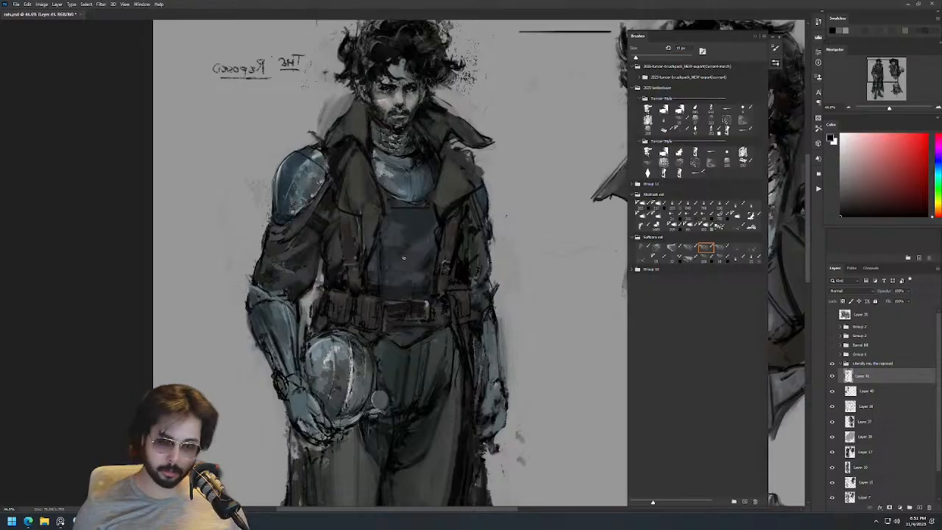
{"action": "left_click_drag", "start_coordinate": [381, 268], "coordinate": [426, 269]}
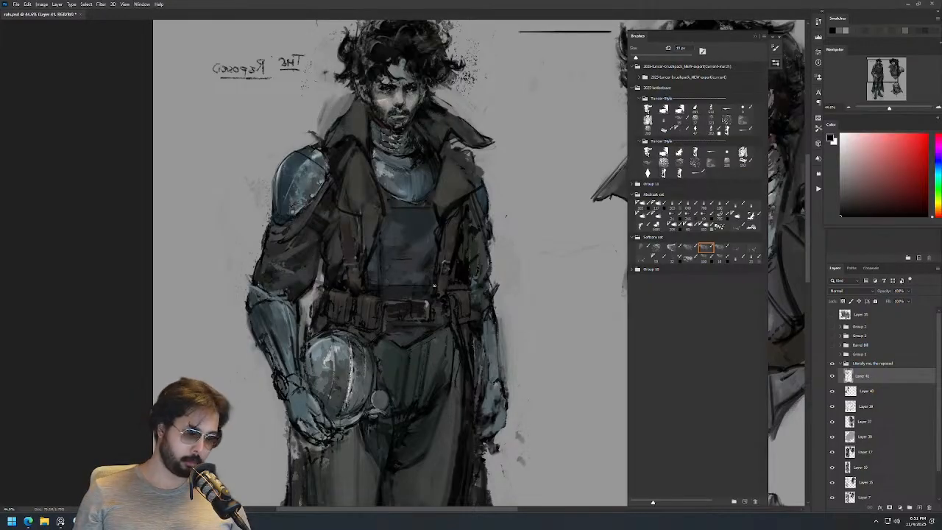
{"action": "scroll", "coordinate": [494, 231], "scroll_direction": "down", "scroll_amount": 2}
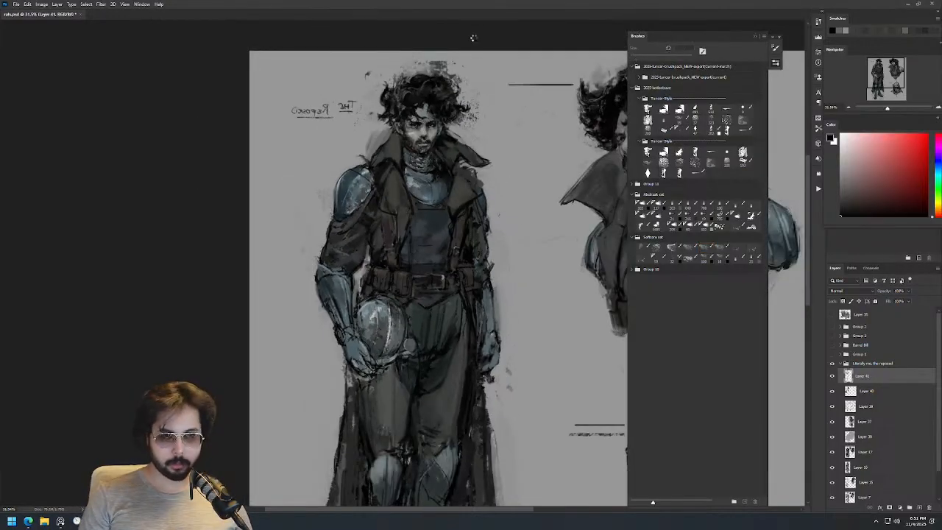
Flip the canvas back and touch up the upper part of the lapel opposite the helmet with sampled olive grey and black.
{"action": "key", "text": "ctrl+shift+h"}
{"action": "left_click_drag", "start_coordinate": [483, 234], "coordinate": [229, 200]}
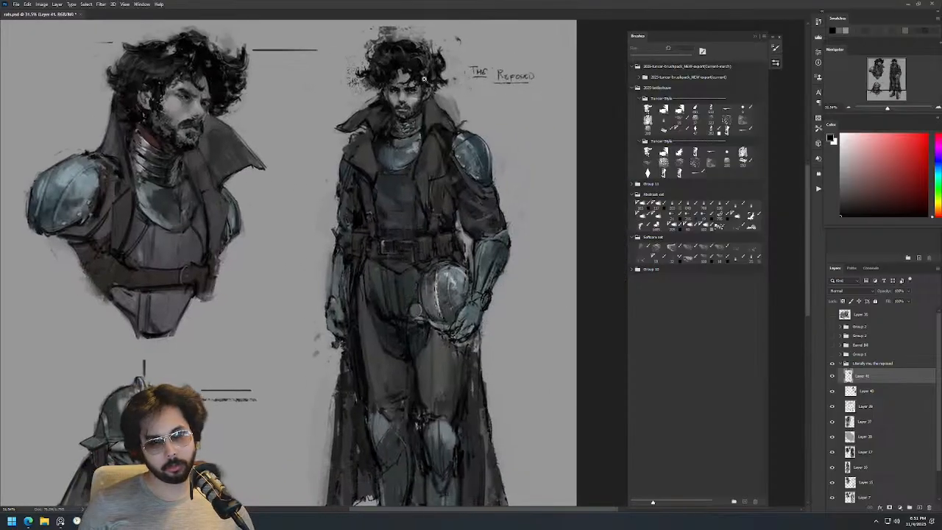
{"action": "scroll", "coordinate": [390, 119], "scroll_direction": "up", "scroll_amount": 3}
{"action": "left_click", "coordinate": [327, 169], "text": "alt"}
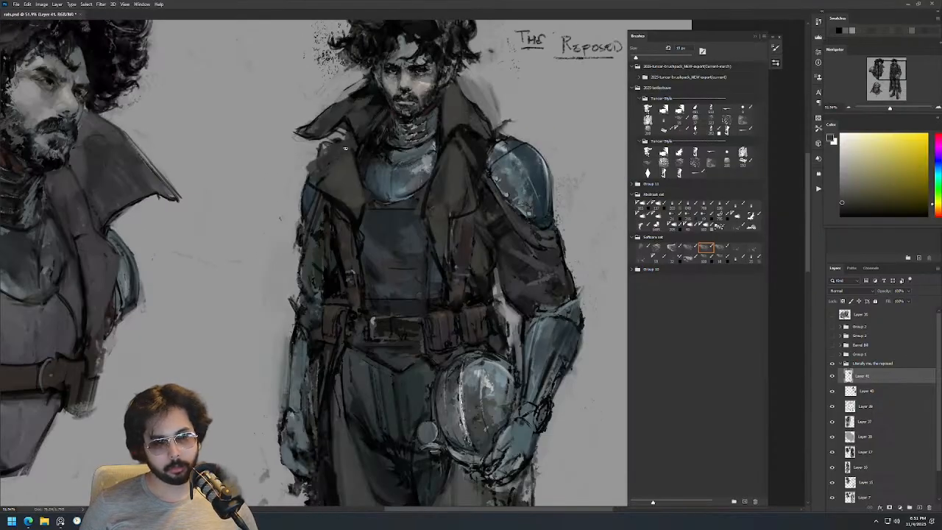
{"action": "left_click", "coordinate": [342, 157], "text": "alt"}
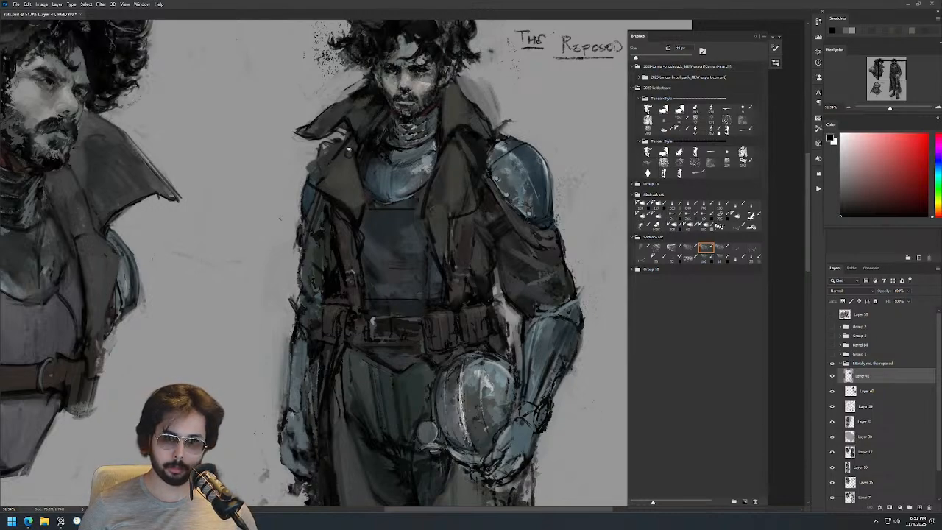
Reinforce the outer edge of the helmet-side collar with sampled near-black strokes.
{"action": "left_click_drag", "start_coordinate": [383, 139], "coordinate": [375, 179]}
{"action": "mouse_move", "coordinate": [445, 152]}
{"action": "left_mouse_down"}
{"action": "mouse_move", "coordinate": [432, 112]}
{"action": "mouse_move", "coordinate": [434, 126]}
{"action": "left_mouse_up"}
{"action": "left_click", "coordinate": [431, 103], "text": "alt"}
{"action": "left_click_drag", "start_coordinate": [425, 84], "coordinate": [441, 133]}
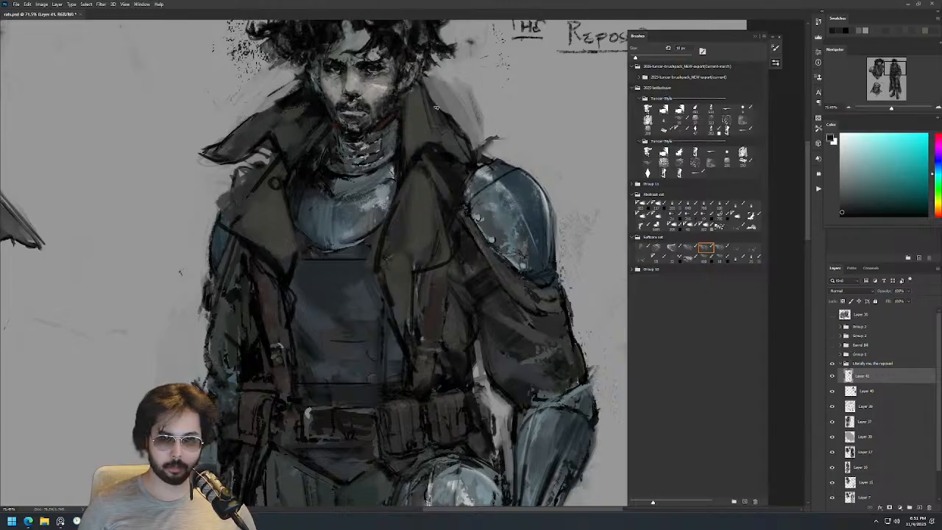
{"action": "left_click_drag", "start_coordinate": [467, 100], "coordinate": [466, 163]}
Darken the upper edge of the pointed collar flap opposite the helmet with a sampled dark tone.
{"action": "left_click_drag", "start_coordinate": [390, 86], "coordinate": [370, 88]}
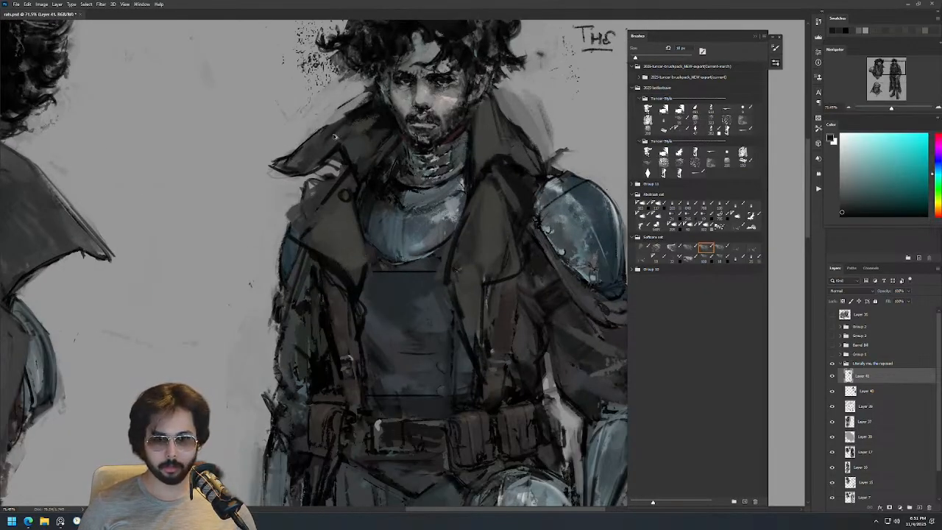
{"action": "left_click", "coordinate": [308, 141], "text": "alt"}
{"action": "left_click_drag", "start_coordinate": [305, 148], "coordinate": [344, 117]}
{"action": "left_click_drag", "start_coordinate": [404, 88], "coordinate": [364, 88]}
{"action": "scroll", "coordinate": [442, 112], "scroll_direction": "up", "scroll_amount": 4}
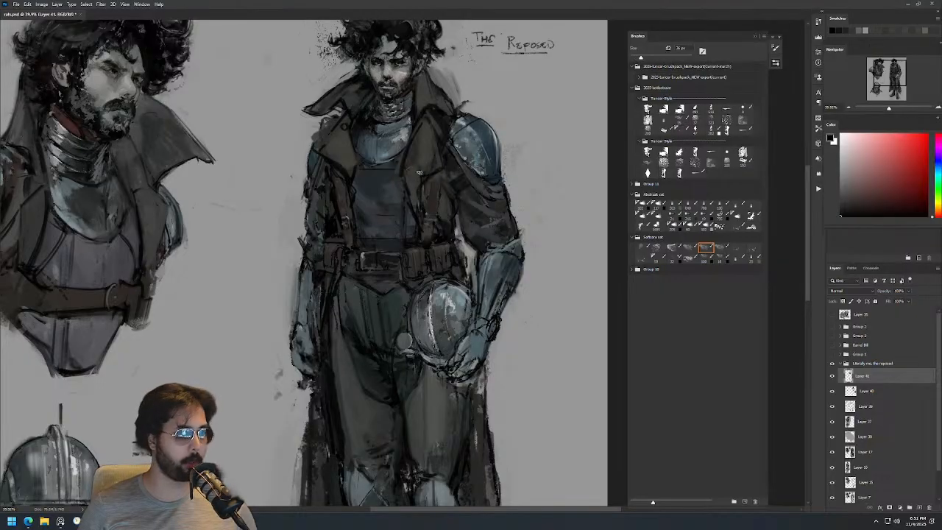
Rework the helmet-side lapel's inner edge along the chest panel with sampled olive grey and black, undoing one stroke.
{"action": "left_click", "coordinate": [422, 163], "text": "alt"}
{"action": "left_click", "coordinate": [419, 153], "text": "alt"}
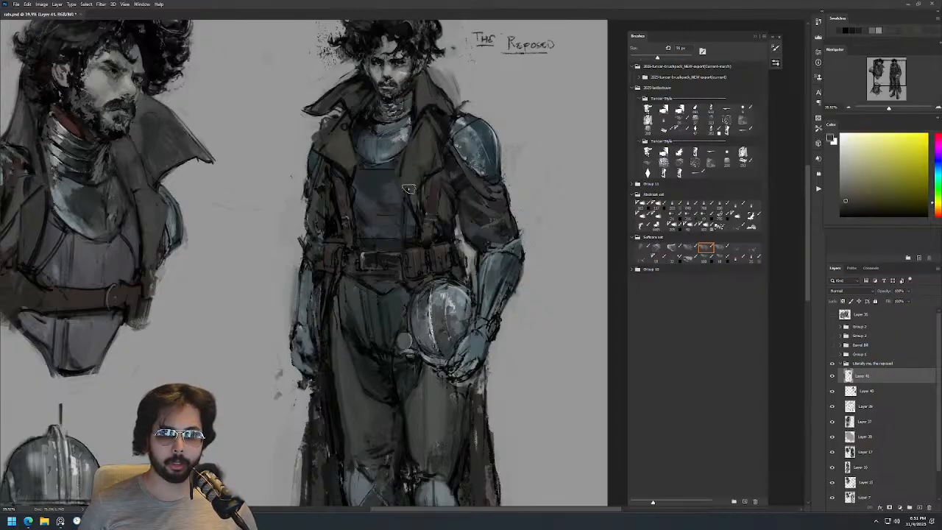
{"action": "left_click", "coordinate": [395, 188], "text": "alt"}
{"action": "right_click", "coordinate": [404, 176], "text": "alt"}
{"action": "left_click", "coordinate": [409, 167], "text": "alt"}
{"action": "left_click_drag", "start_coordinate": [411, 165], "coordinate": [408, 181]}
{"action": "key", "text": "ctrl+z"}
{"action": "left_click_drag", "start_coordinate": [409, 135], "coordinate": [405, 179]}
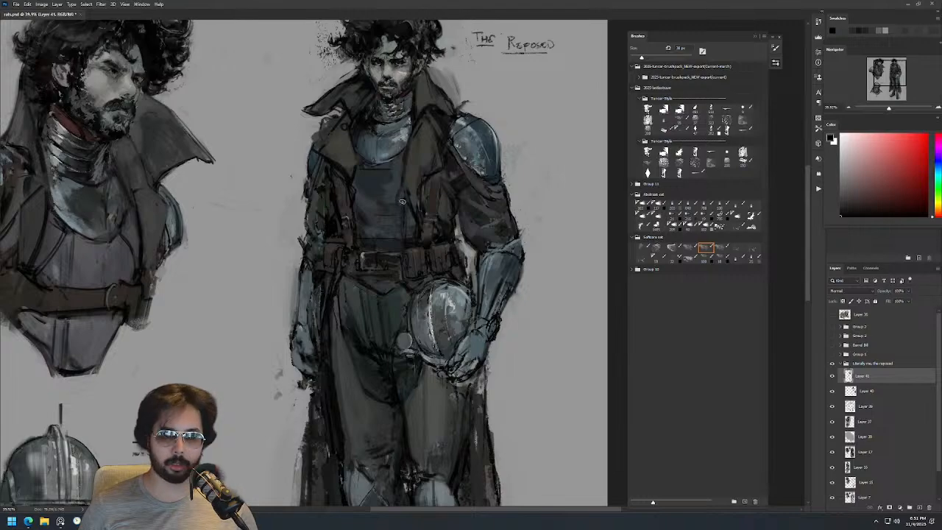
Touch up the helmet-side lapel's lower tip and the opposite coat edge beside the chest panel with sampled dark tones.
{"action": "left_click", "coordinate": [406, 209], "text": "alt"}
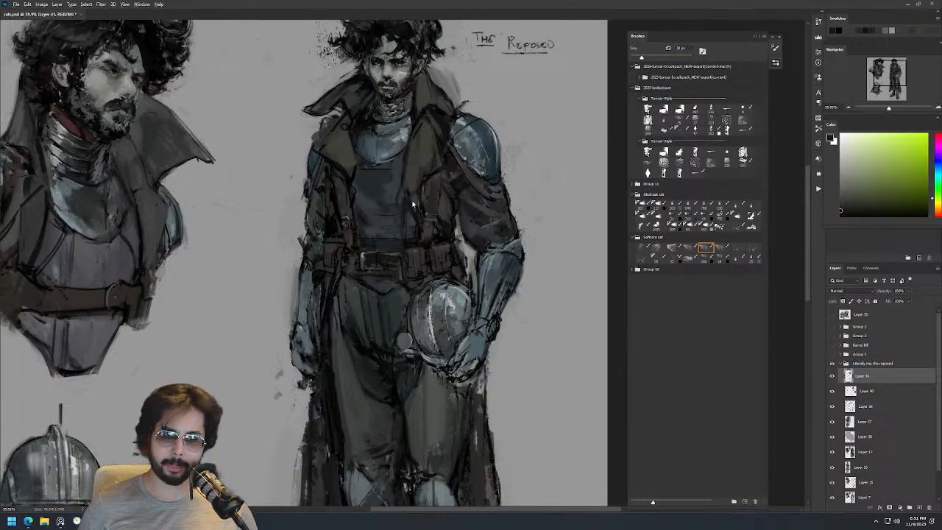
{"action": "left_click", "coordinate": [412, 195], "text": "alt"}
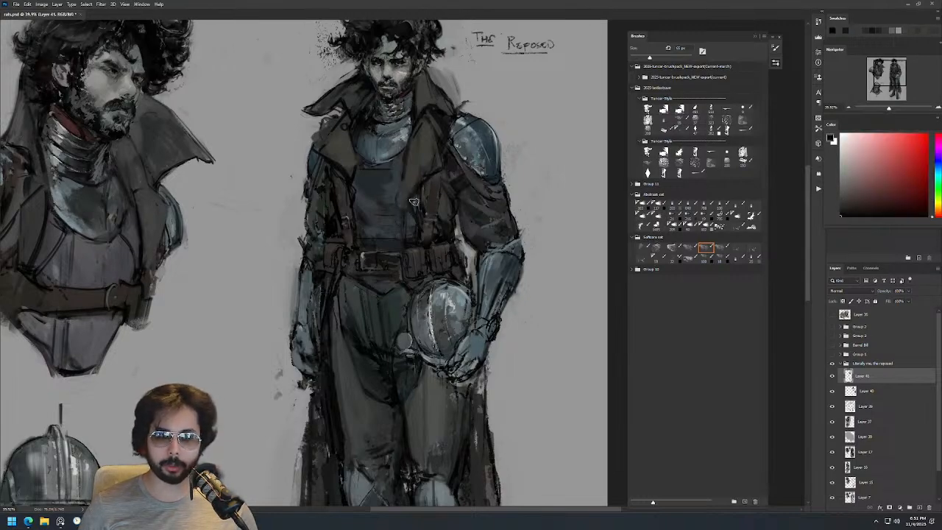
{"action": "left_click", "coordinate": [350, 164], "text": "alt"}
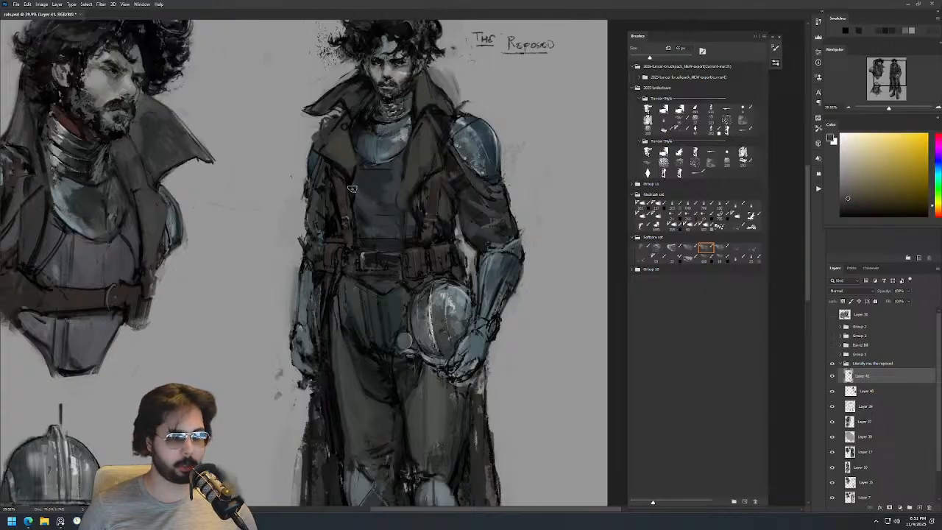
{"action": "left_click", "coordinate": [355, 208], "text": "alt"}
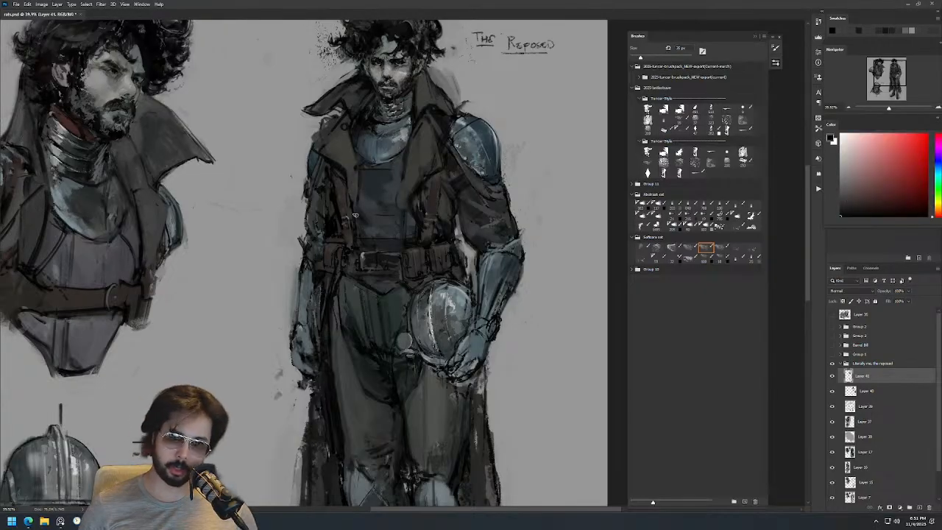
{"action": "scroll", "coordinate": [357, 199], "scroll_direction": "down", "scroll_amount": 1}
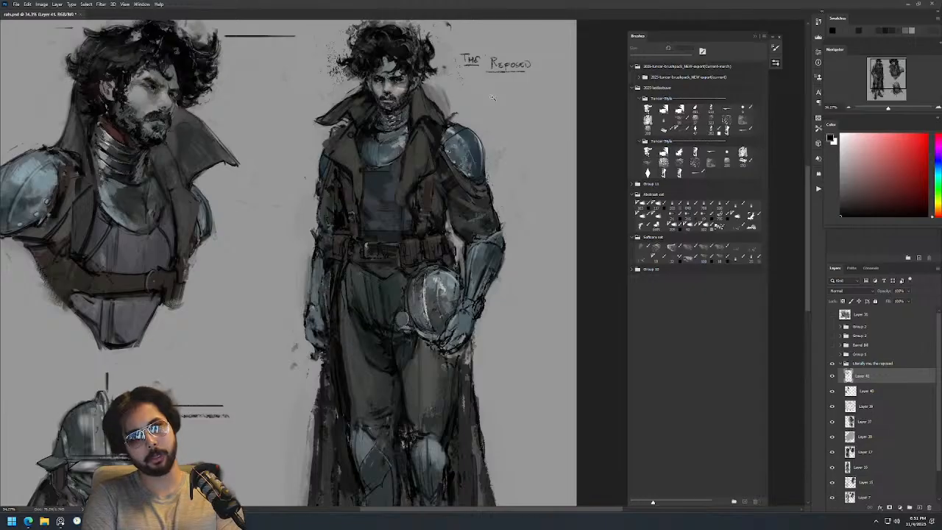
Flip the canvas and refine the helmet-side coat front beside the chest panel with sampled dark brown, grey and black.
{"action": "key", "text": "ctrl+shift+h"}
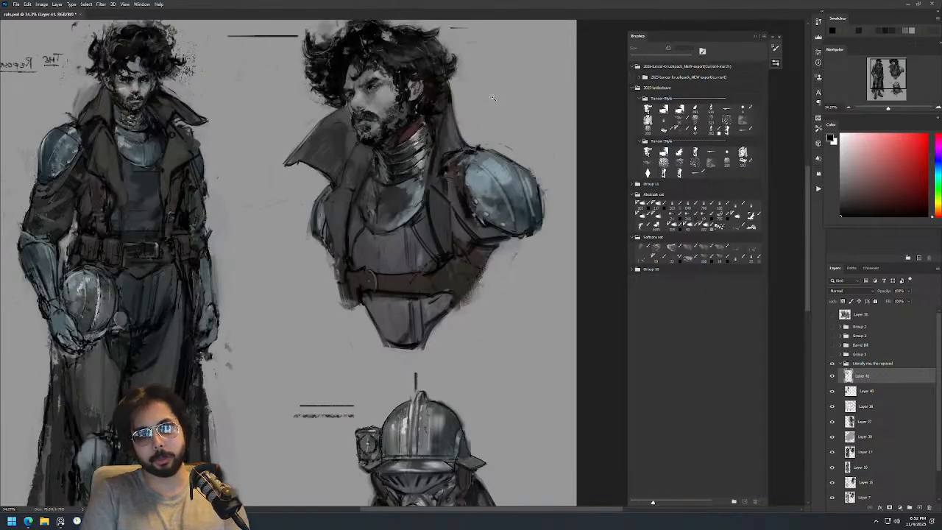
{"action": "left_click_drag", "start_coordinate": [266, 201], "coordinate": [422, 212]}
{"action": "left_click", "coordinate": [248, 177], "text": "alt"}
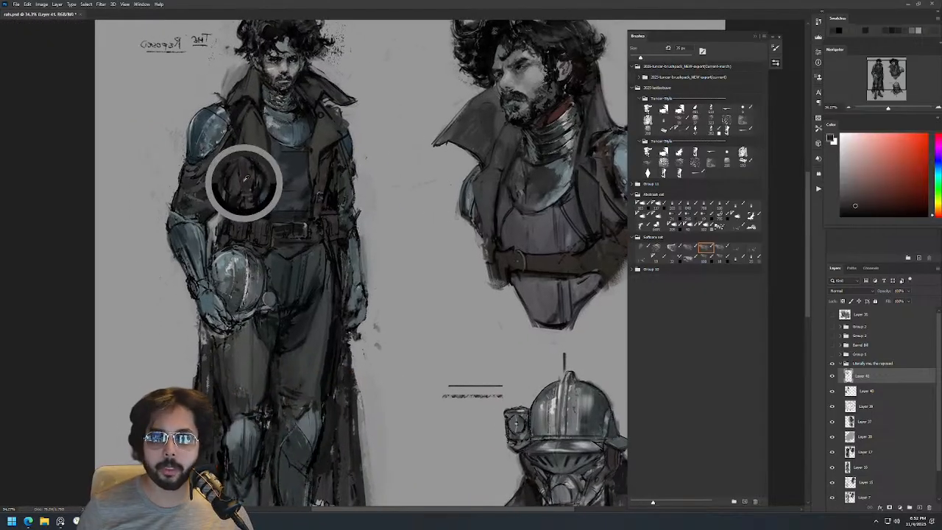
{"action": "right_click", "coordinate": [269, 189], "text": "alt"}
{"action": "left_click", "coordinate": [271, 183], "text": "alt"}
{"action": "left_click", "coordinate": [262, 182], "text": "alt"}
{"action": "left_click", "coordinate": [266, 193], "text": "alt"}
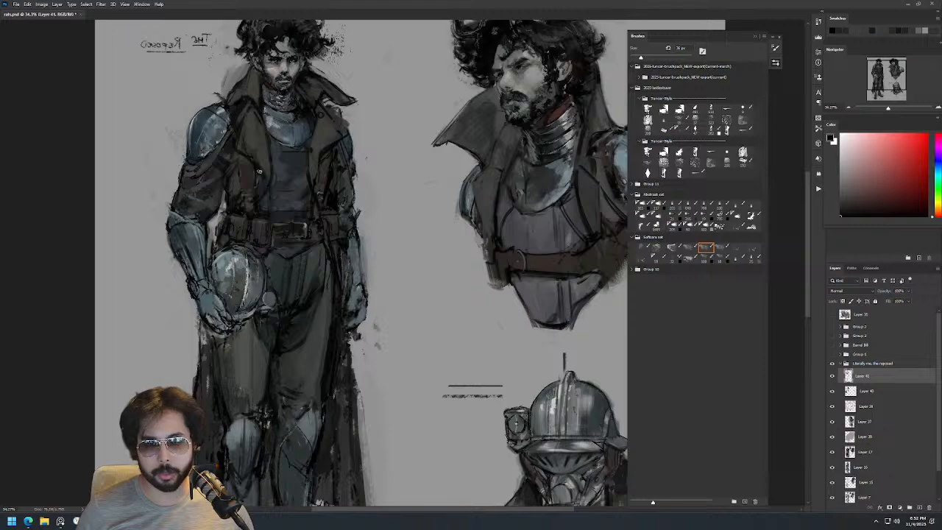
{"action": "left_click", "coordinate": [260, 191], "text": "alt"}
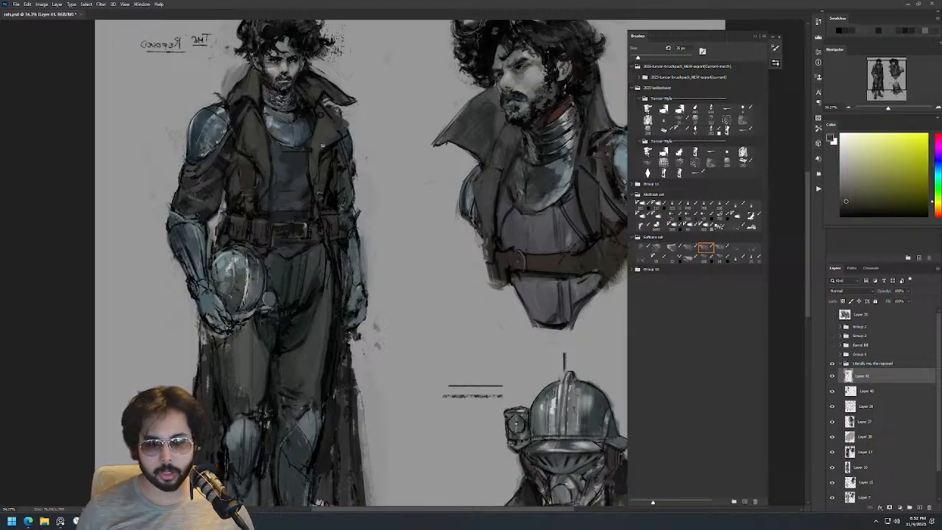
Clean up the inner edge of the lapel opposite the helmet, beside the gorget, with sampled dark tones.
{"action": "left_click", "coordinate": [330, 137], "text": "alt"}
{"action": "left_click", "coordinate": [314, 134], "text": "alt"}
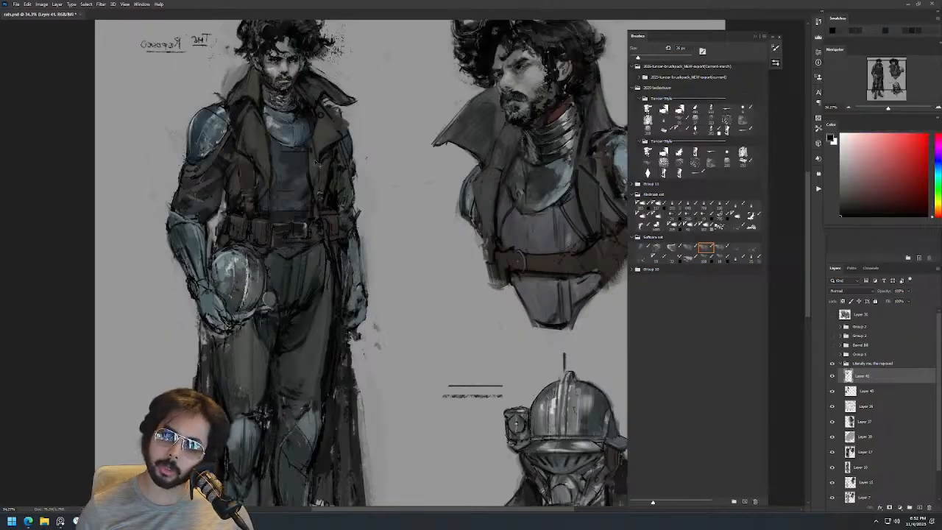
{"action": "left_click", "coordinate": [314, 133], "text": "alt"}
{"action": "left_click", "coordinate": [312, 125], "text": "alt"}
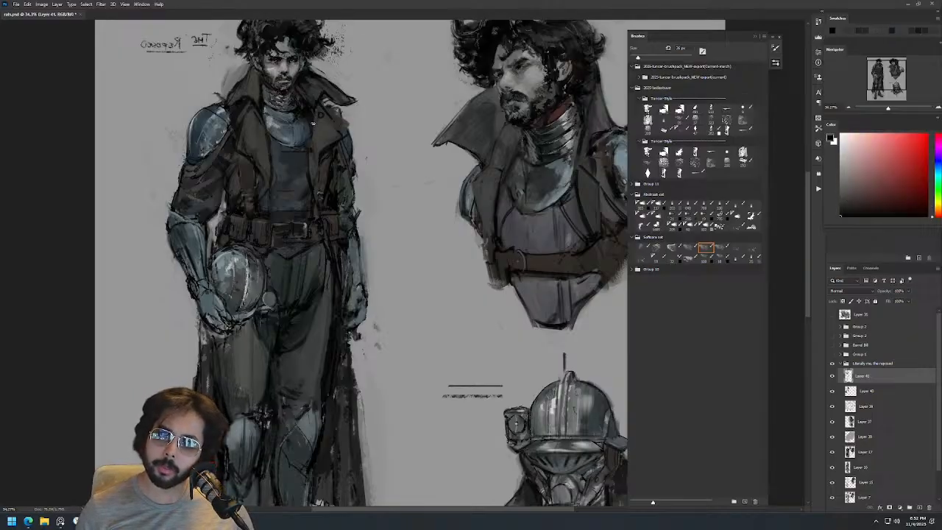
Flip the canvas back to its original orientation and review the whole concept sheet.
{"action": "scroll", "coordinate": [357, 96], "scroll_direction": "down", "scroll_amount": 4}
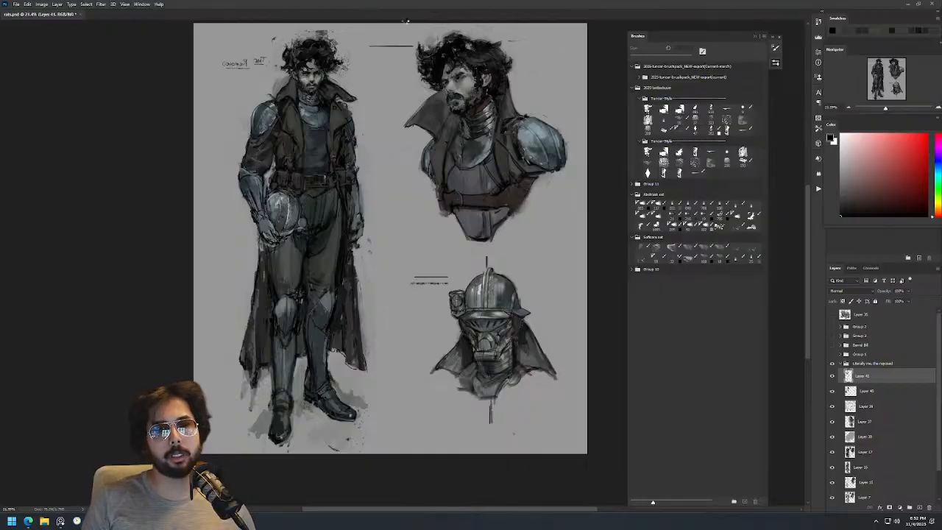
{"action": "key", "text": "ctrl+shift+h"}
{"action": "left_click_drag", "start_coordinate": [481, 150], "coordinate": [355, 152]}
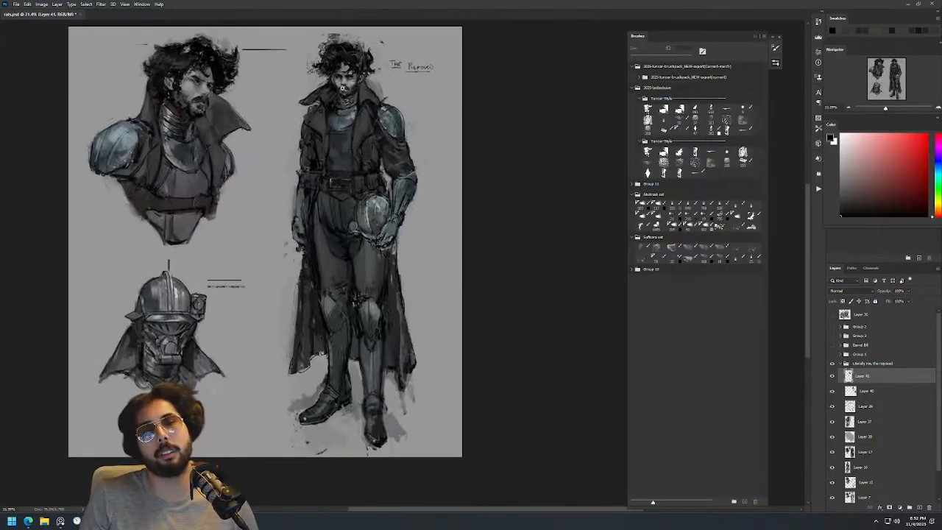
{"action": "left_click_drag", "start_coordinate": [347, 81], "coordinate": [370, 77]}
{"action": "scroll", "coordinate": [416, 133], "scroll_direction": "down", "scroll_amount": 3}
{"action": "scroll", "coordinate": [439, 115], "scroll_direction": "down", "scroll_amount": 2}
{"action": "scroll", "coordinate": [440, 138], "scroll_direction": "up", "scroll_amount": 2}
Toggle the top two layers of the character's group to compare the figure with and without the new paint, leaving both visible.
{"action": "left_click", "coordinate": [831, 376]}
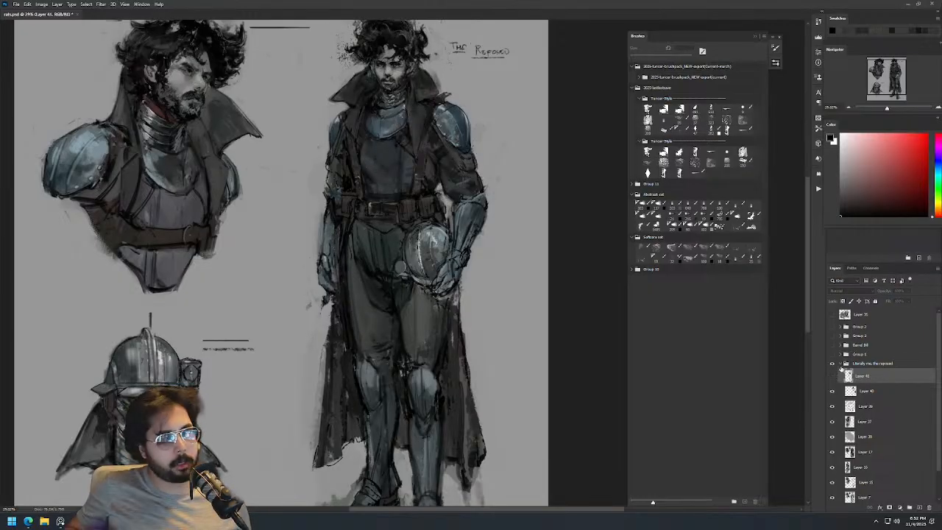
{"action": "left_click", "coordinate": [832, 376]}
{"action": "left_click", "coordinate": [832, 377]}
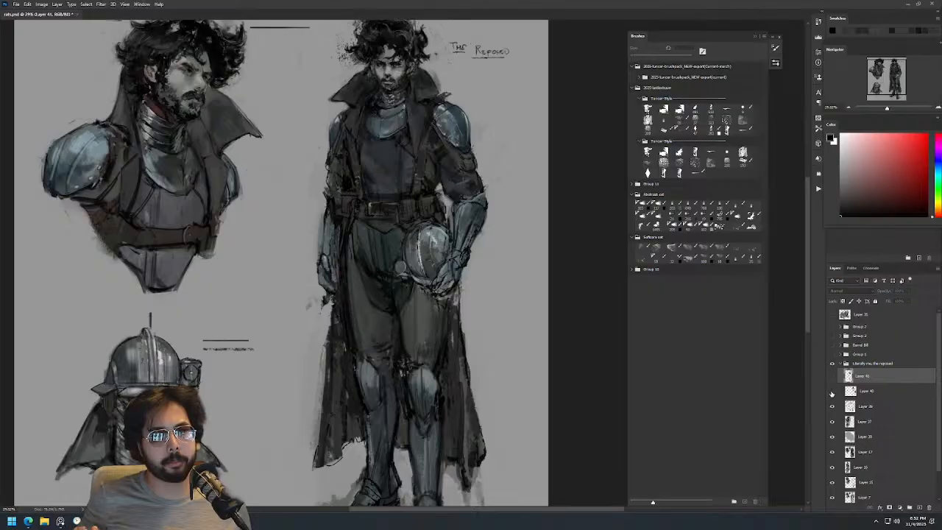
{"action": "left_click", "coordinate": [831, 391]}
{"action": "left_click", "coordinate": [832, 392]}
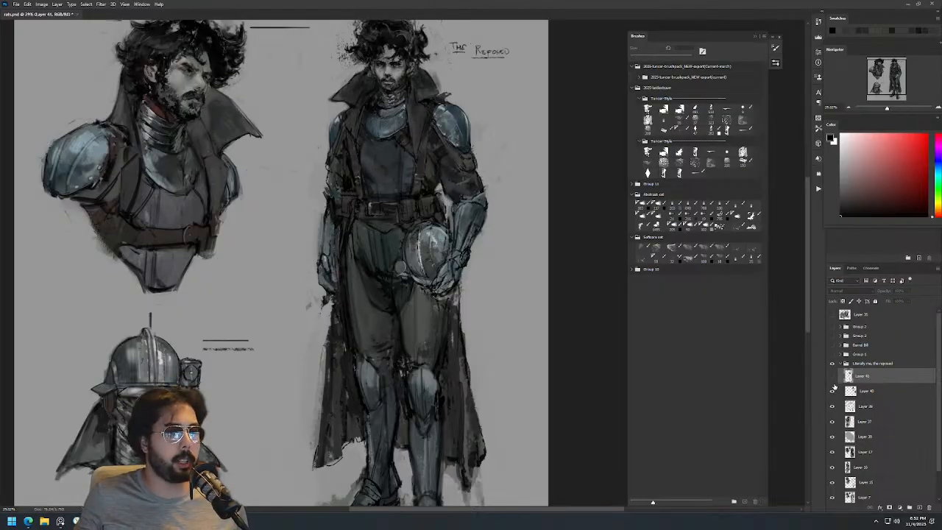
{"action": "left_click", "coordinate": [832, 376]}
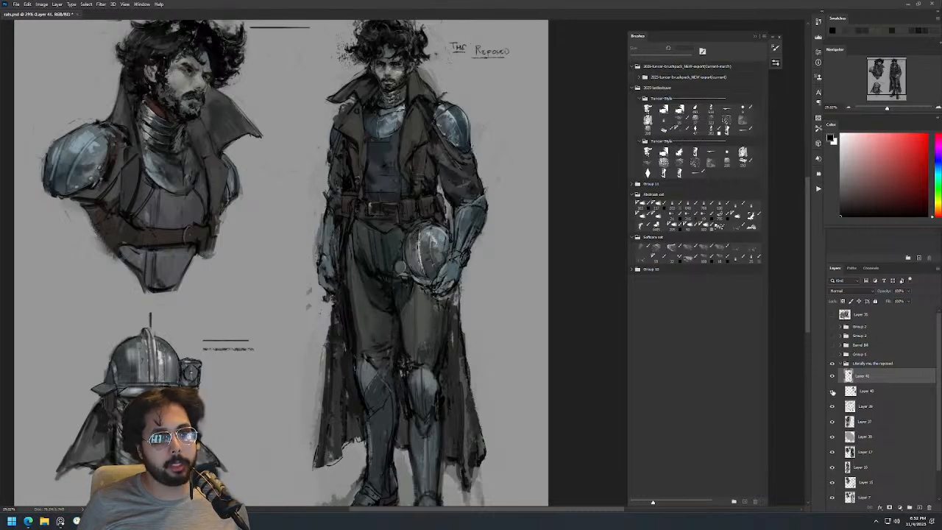
{"action": "left_click", "coordinate": [832, 376]}
{"action": "left_click", "coordinate": [833, 376]}
{"action": "left_click", "coordinate": [833, 376]}
{"action": "left_click", "coordinate": [833, 376]}
{"action": "left_click", "coordinate": [832, 376]}
{"action": "left_click", "coordinate": [833, 376]}
{"action": "left_click", "coordinate": [833, 375]}
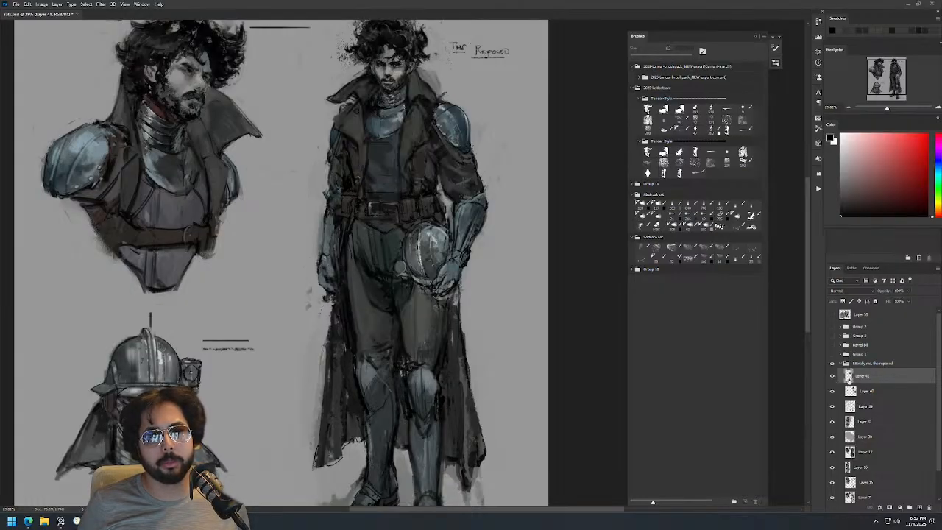
{"action": "scroll", "coordinate": [457, 92], "scroll_direction": "up", "scroll_amount": 3}
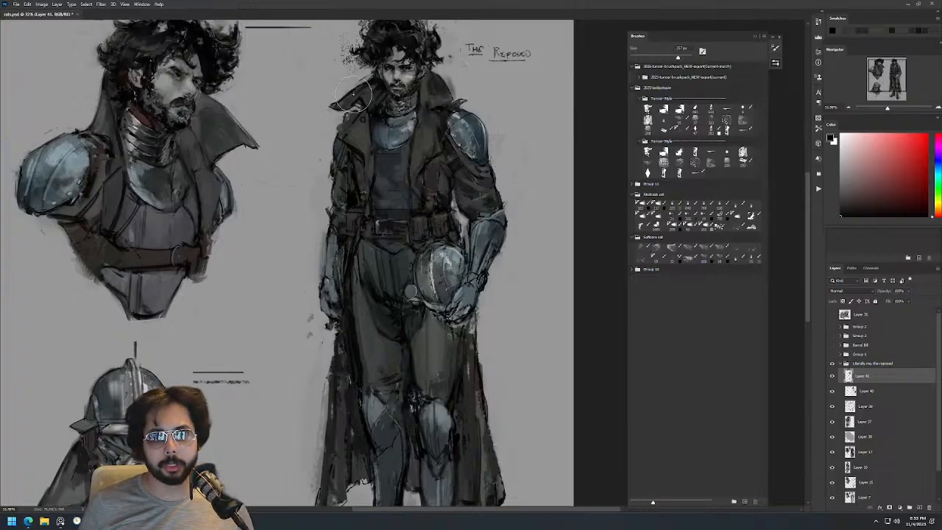
{"action": "key", "text": "alt"}
{"action": "scroll", "coordinate": [461, 116], "scroll_direction": "down", "scroll_amount": 3}
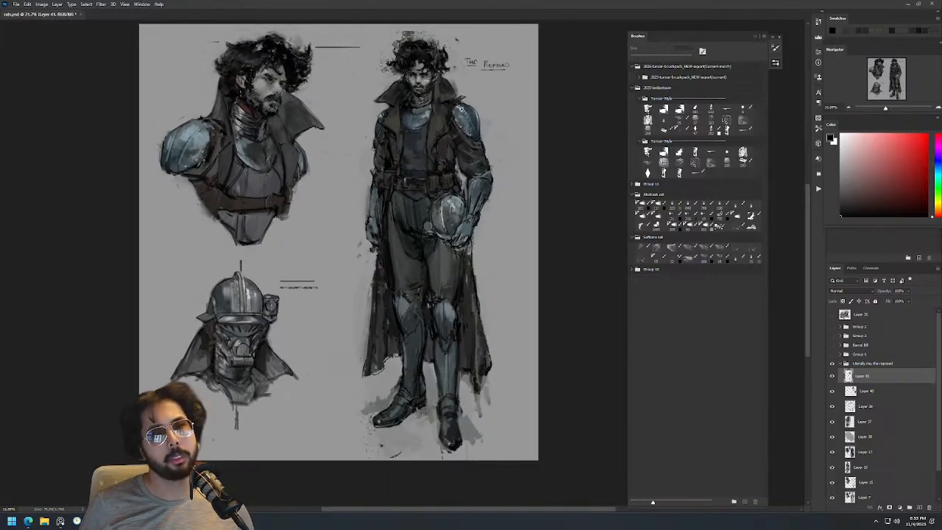
With a smaller brush, paint dark accents along the lapel opposite the helmet, just below the collar.
{"action": "scroll", "coordinate": [434, 89], "scroll_direction": "up", "scroll_amount": 3}
{"action": "key", "text": "b"}
{"action": "left_click", "coordinate": [429, 143], "text": "alt"}
{"action": "key", "text": "["}
{"action": "key", "text": "["}
{"action": "key", "text": "["}
{"action": "key", "text": "["}
{"action": "key", "text": "["}
{"action": "key", "text": "["}
{"action": "key", "text": "["}
{"action": "key", "text": "["}
{"action": "key", "text": "d"}
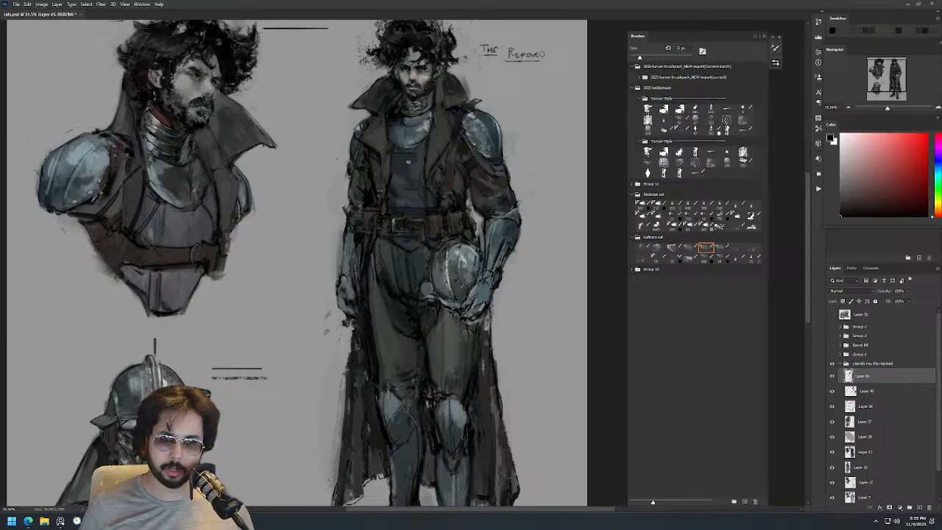
{"action": "left_click_drag", "start_coordinate": [372, 140], "coordinate": [374, 126]}
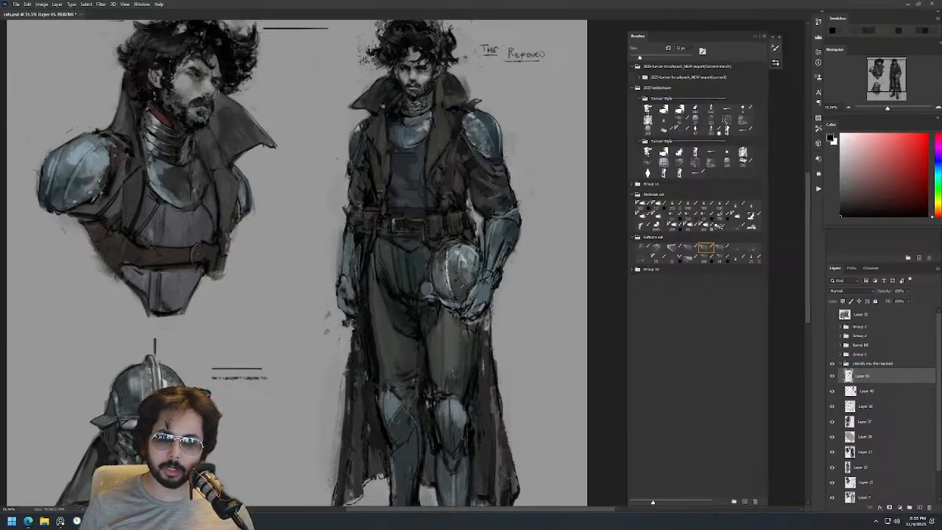
Erase stray paint outside the shoulder opposite the helmet, touch up the pauldron edge and undo the last strokes.
{"action": "key", "text": "e"}
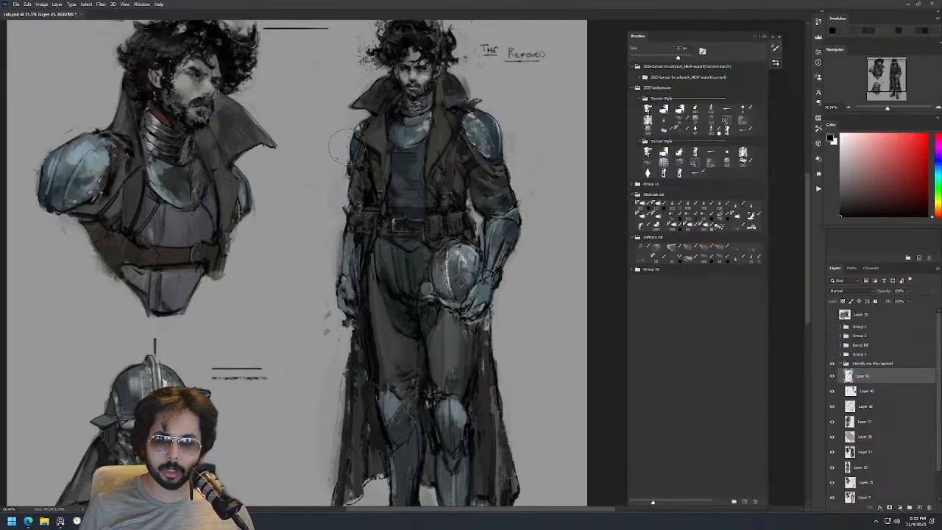
{"action": "key", "text": "b"}
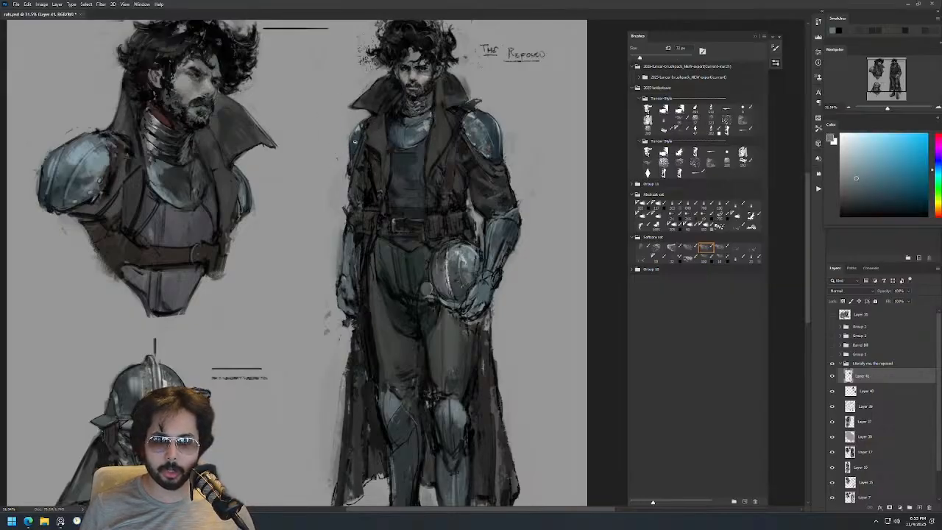
{"action": "mouse_move", "coordinate": [353, 137]}
{"action": "left_mouse_down"}
{"action": "mouse_move", "coordinate": [363, 120]}
{"action": "mouse_move", "coordinate": [354, 139]}
{"action": "mouse_move", "coordinate": [381, 116]}
{"action": "left_mouse_up"}
{"action": "key", "text": "ctrl+z"}
{"action": "key", "text": "ctrl+z"}
{"action": "key", "text": "ctrl+z"}
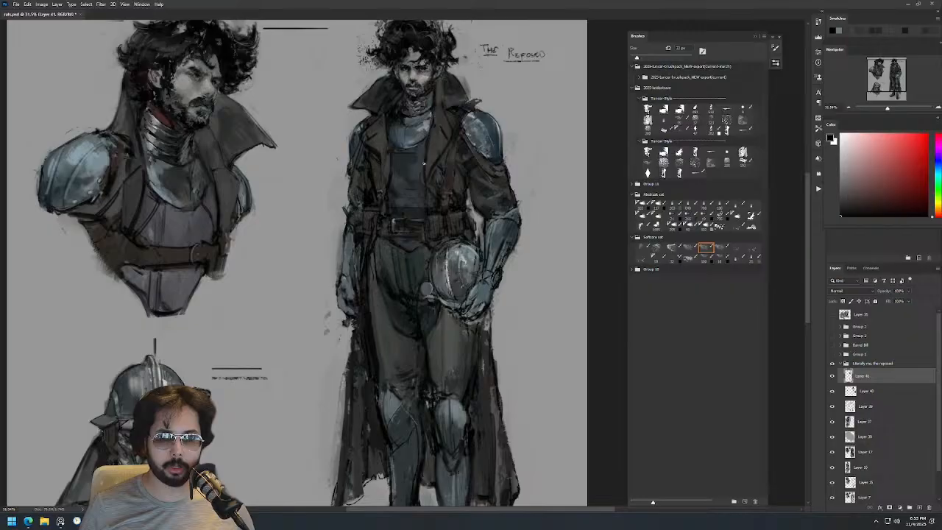
Refine the lapel opposite the helmet with sampled olive-grey tones and black.
{"action": "left_click", "coordinate": [378, 145], "text": "alt"}
{"action": "scroll", "coordinate": [378, 151], "scroll_direction": "up", "scroll_amount": 5}
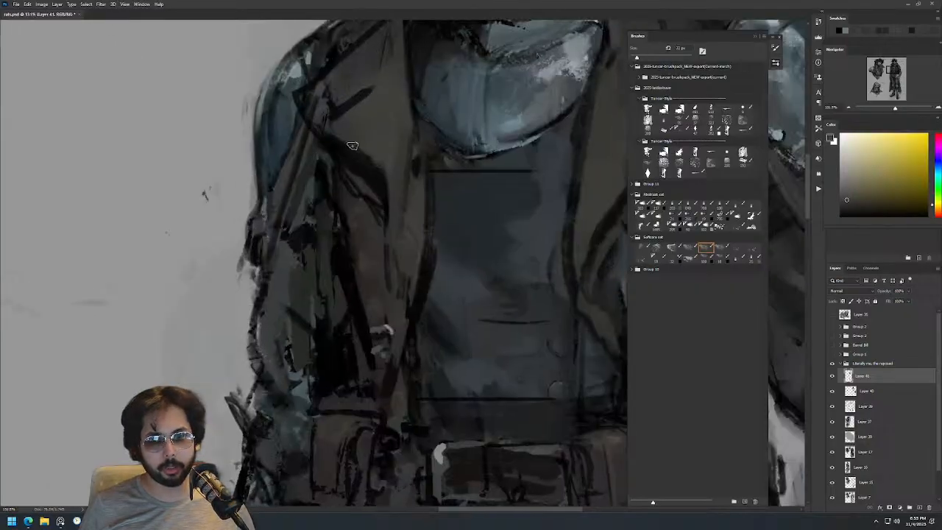
{"action": "left_click", "coordinate": [606, 106], "text": "alt"}
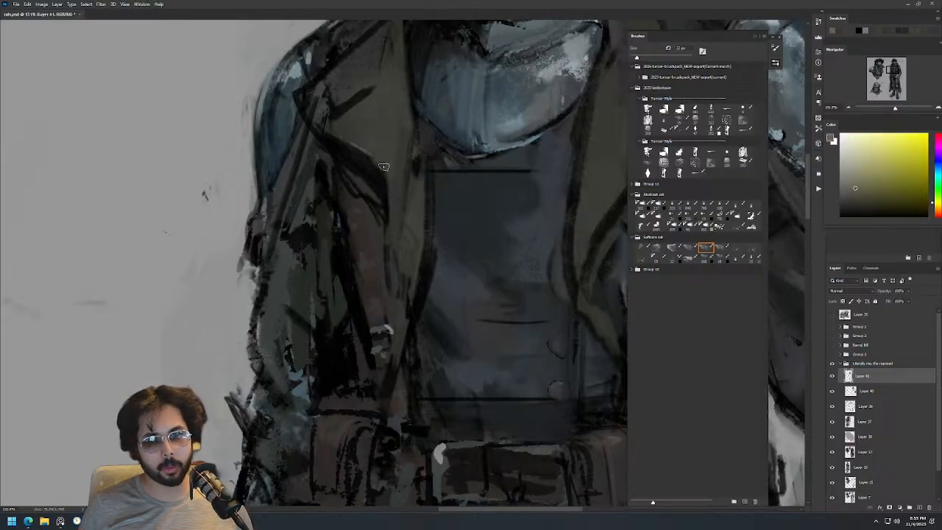
{"action": "scroll", "coordinate": [451, 153], "scroll_direction": "down", "scroll_amount": 5}
{"action": "left_click_drag", "start_coordinate": [532, 164], "coordinate": [467, 151]}
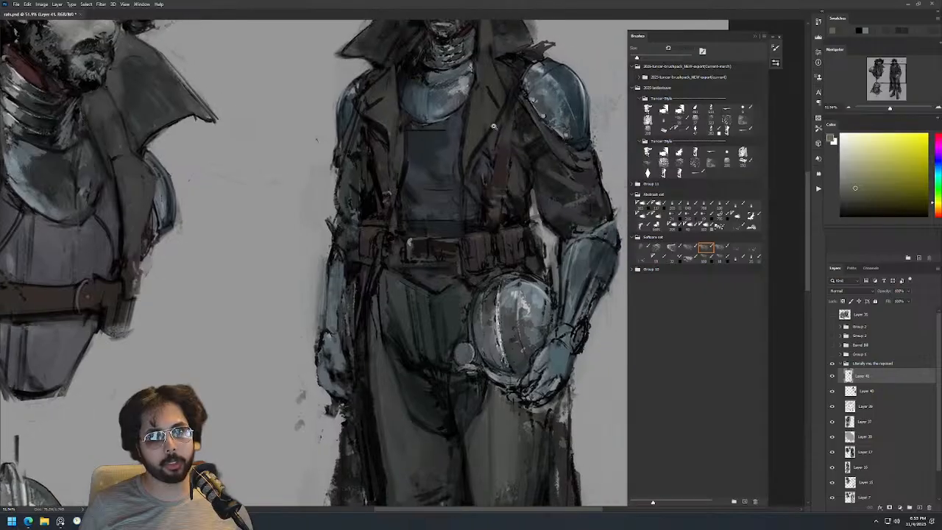
{"action": "scroll", "coordinate": [498, 129], "scroll_direction": "up", "scroll_amount": 5}
{"action": "key", "text": "d"}
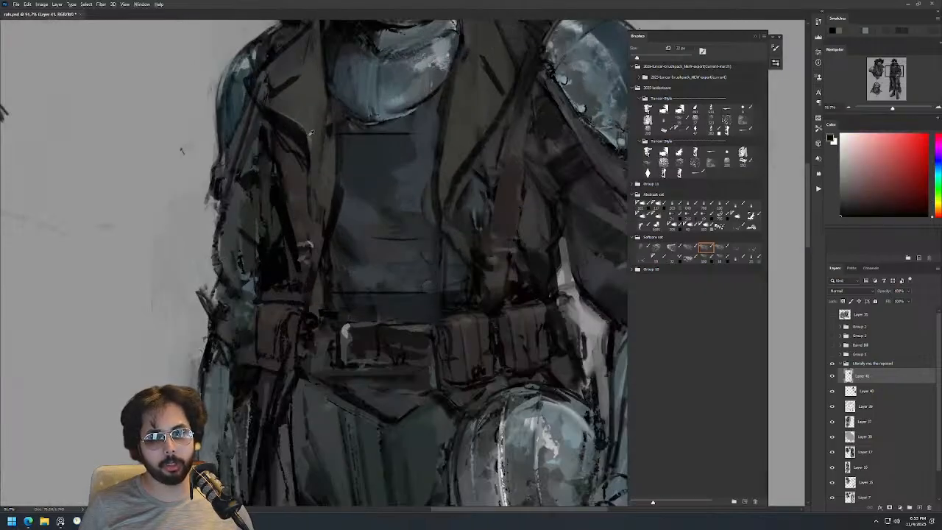
{"action": "left_click", "coordinate": [309, 136], "text": "alt"}
Rework the helmet-side lapel with the textured brush in a dark olive grey, undoing the first stroke.
{"action": "mouse_move", "coordinate": [467, 148]}
{"action": "left_mouse_down"}
{"action": "mouse_move", "coordinate": [504, 105]}
{"action": "mouse_move", "coordinate": [466, 158]}
{"action": "mouse_move", "coordinate": [507, 102]}
{"action": "mouse_move", "coordinate": [442, 106]}
{"action": "mouse_move", "coordinate": [478, 105]}
{"action": "left_mouse_up"}
{"action": "key", "text": "ctrl+z"}
{"action": "key", "text": "z"}
{"action": "left_click", "coordinate": [704, 248]}
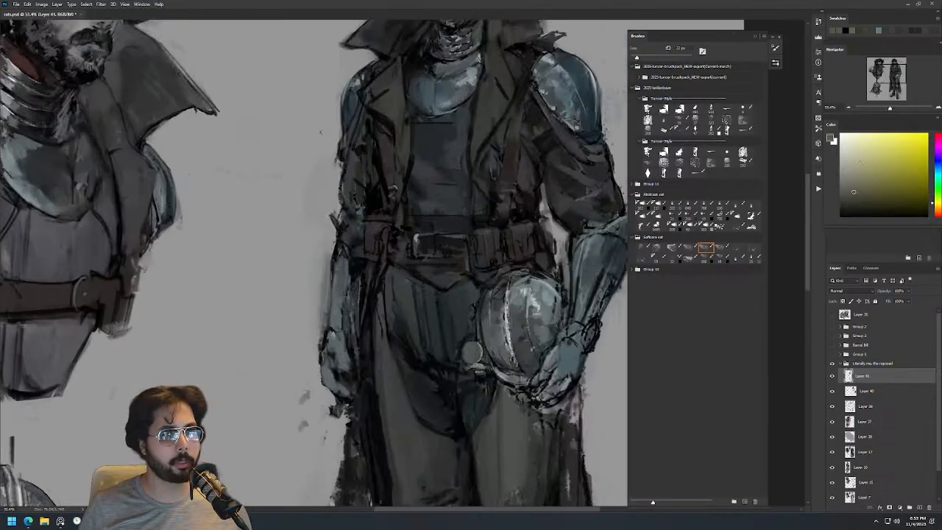
{"action": "left_click", "coordinate": [847, 186]}
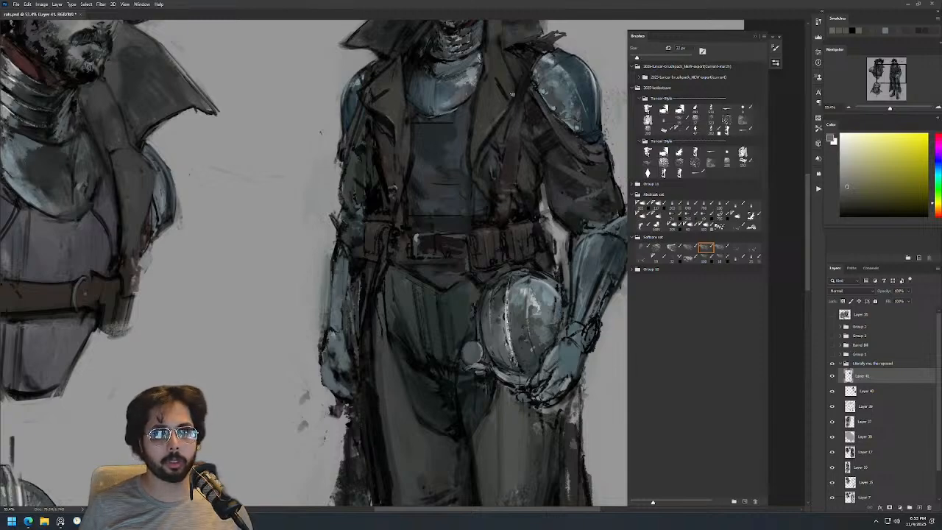
Darken the helmet-side collar and trim the stray spike above the pauldron with the eraser and sampled background grey.
{"action": "scroll", "coordinate": [507, 103], "scroll_direction": "up", "scroll_amount": 3}
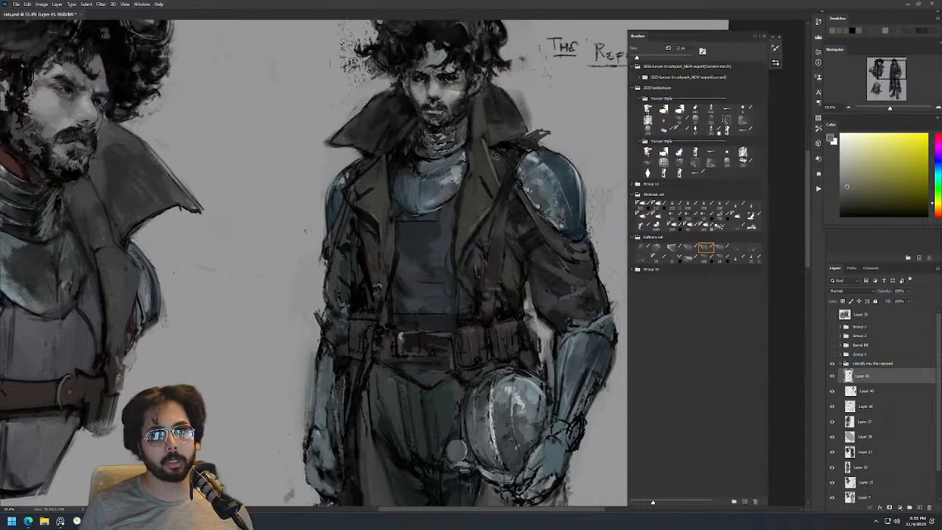
{"action": "key", "text": "d"}
{"action": "left_click_drag", "start_coordinate": [481, 95], "coordinate": [489, 133]}
{"action": "key", "text": "e"}
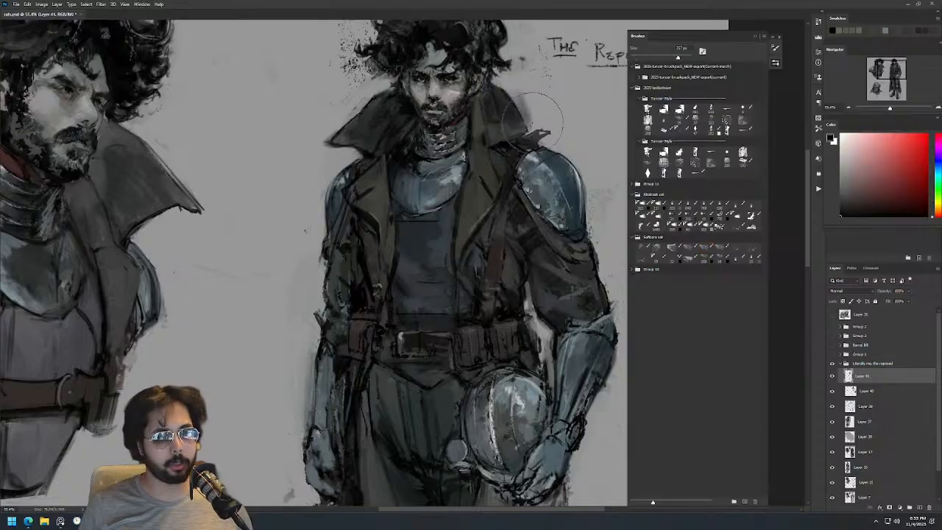
{"action": "key", "text": "b"}
{"action": "left_click", "coordinate": [552, 130], "text": "alt"}
{"action": "left_click_drag", "start_coordinate": [549, 128], "coordinate": [526, 146]}
{"action": "left_click_drag", "start_coordinate": [533, 140], "coordinate": [508, 143]}
{"action": "mouse_move", "coordinate": [523, 133]}
{"action": "left_mouse_down"}
{"action": "mouse_move", "coordinate": [498, 143]}
{"action": "mouse_move", "coordinate": [530, 122]}
{"action": "left_mouse_up"}
Redraw the outer edge and pointed tip of the helmet-side collar flap with black and sampled dark tones.
{"action": "key", "text": "d"}
{"action": "mouse_move", "coordinate": [509, 91]}
{"action": "left_mouse_down"}
{"action": "mouse_move", "coordinate": [531, 124]}
{"action": "mouse_move", "coordinate": [497, 135]}
{"action": "mouse_move", "coordinate": [534, 146]}
{"action": "left_mouse_up"}
{"action": "key", "text": "ctrl+z"}
{"action": "left_click", "coordinate": [510, 149], "text": "alt"}
{"action": "key", "text": "d"}
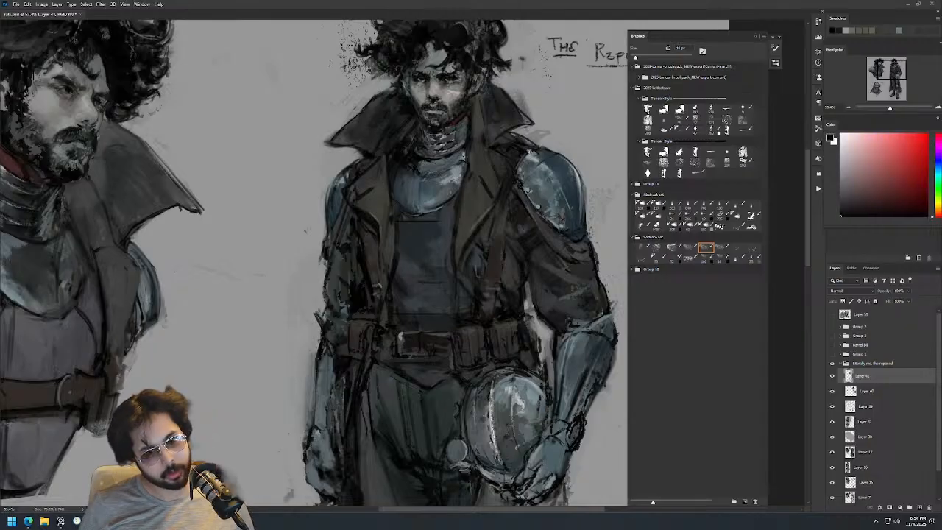
Flip the canvas and rework the strap and coat front beside the helmet-side lapel with sampled dark tones and black.
{"action": "scroll", "coordinate": [544, 142], "scroll_direction": "down", "scroll_amount": 1}
{"action": "scroll", "coordinate": [550, 145], "scroll_direction": "down", "scroll_amount": 5}
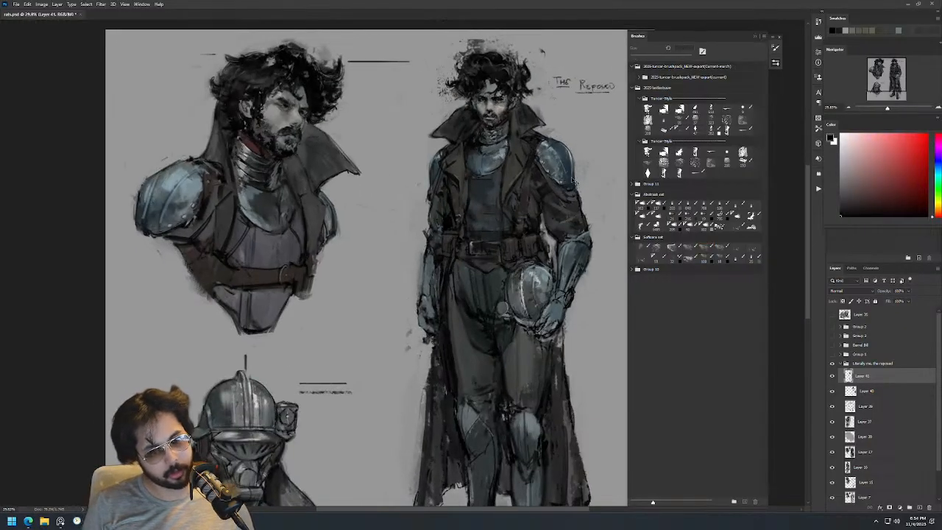
{"action": "key", "text": "h"}
{"action": "left_click_drag", "start_coordinate": [370, 174], "coordinate": [434, 108]}
{"action": "left_click_drag", "start_coordinate": [368, 111], "coordinate": [389, 115]}
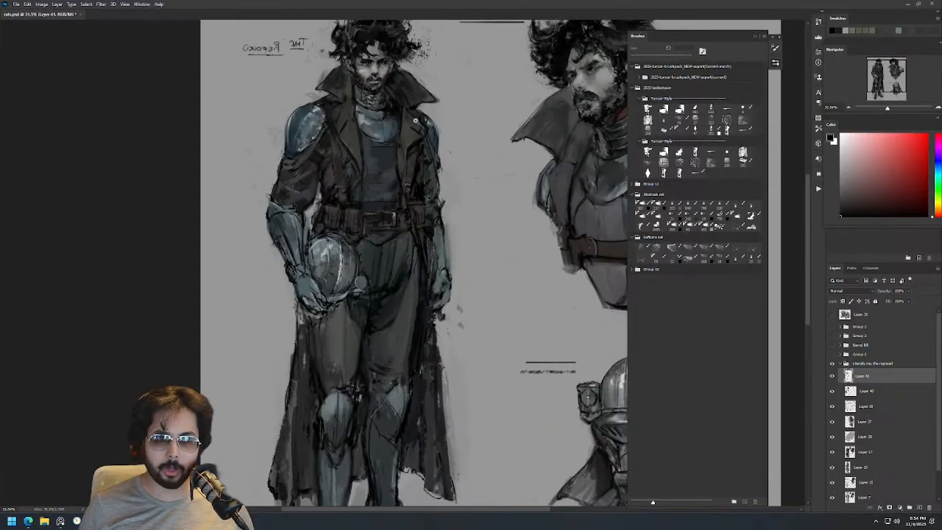
{"action": "left_click_drag", "start_coordinate": [330, 140], "coordinate": [353, 143]}
{"action": "left_click", "coordinate": [353, 183], "text": "alt"}
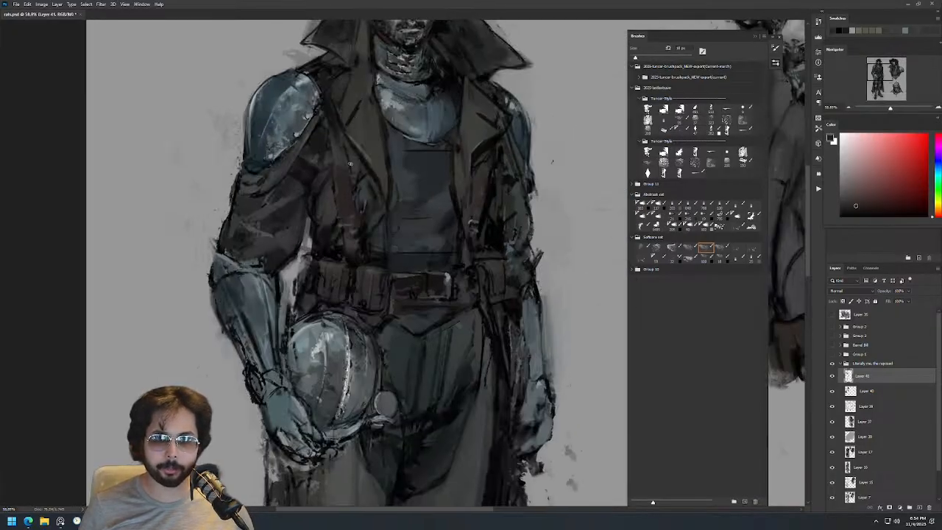
{"action": "mouse_move", "coordinate": [392, 158]}
{"action": "left_mouse_down"}
{"action": "mouse_move", "coordinate": [383, 187]}
{"action": "mouse_move", "coordinate": [389, 193]}
{"action": "mouse_move", "coordinate": [374, 189]}
{"action": "left_mouse_up"}
{"action": "left_click", "coordinate": [383, 184], "text": "alt"}
{"action": "left_click", "coordinate": [381, 193], "text": "alt"}
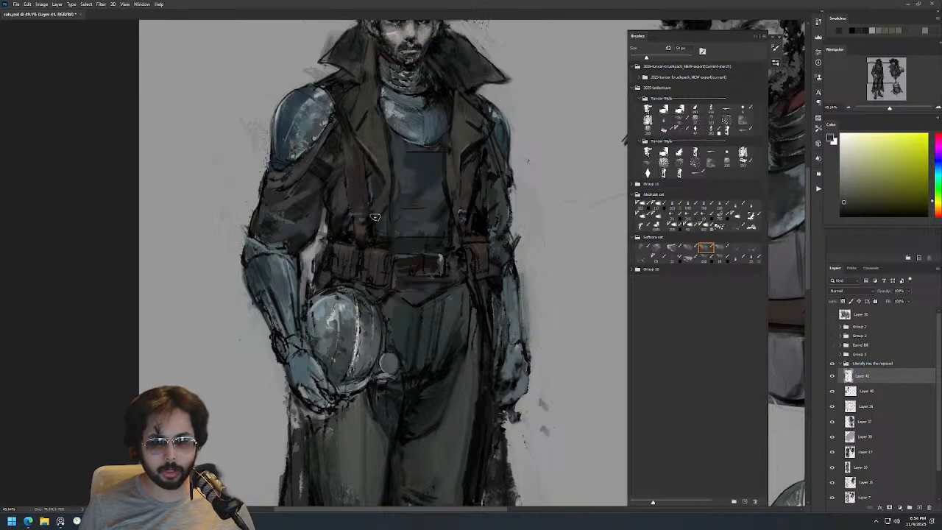
{"action": "left_click", "coordinate": [334, 196], "text": "alt"}
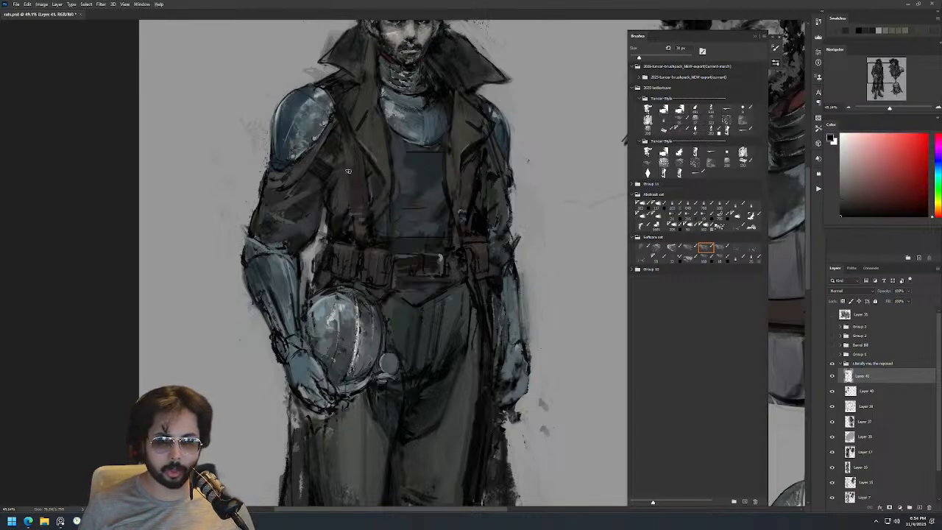
Darken the coat between the helmet-side pauldron and lapel, and clean the collar base with sampled background grey.
{"action": "left_click", "coordinate": [341, 140], "text": "alt"}
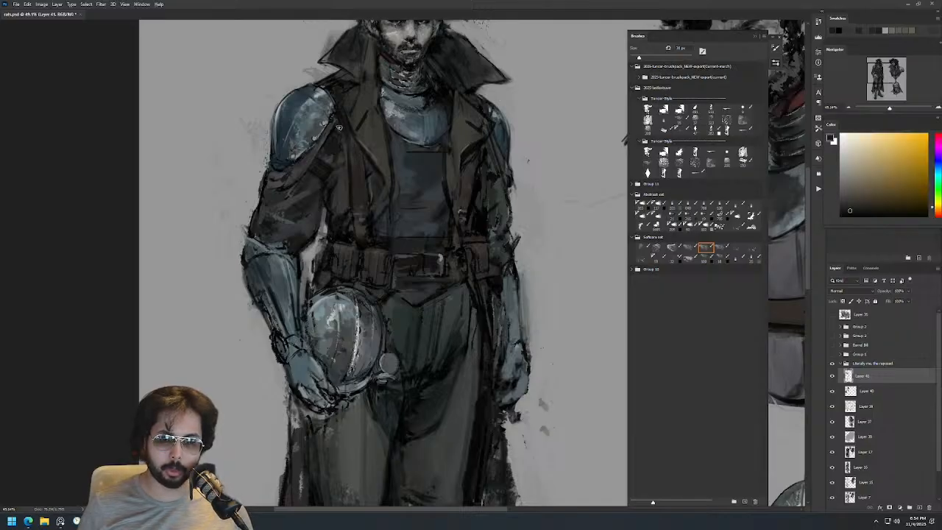
{"action": "left_click", "coordinate": [357, 171], "text": "alt"}
{"action": "right_click", "coordinate": [350, 91], "text": "alt"}
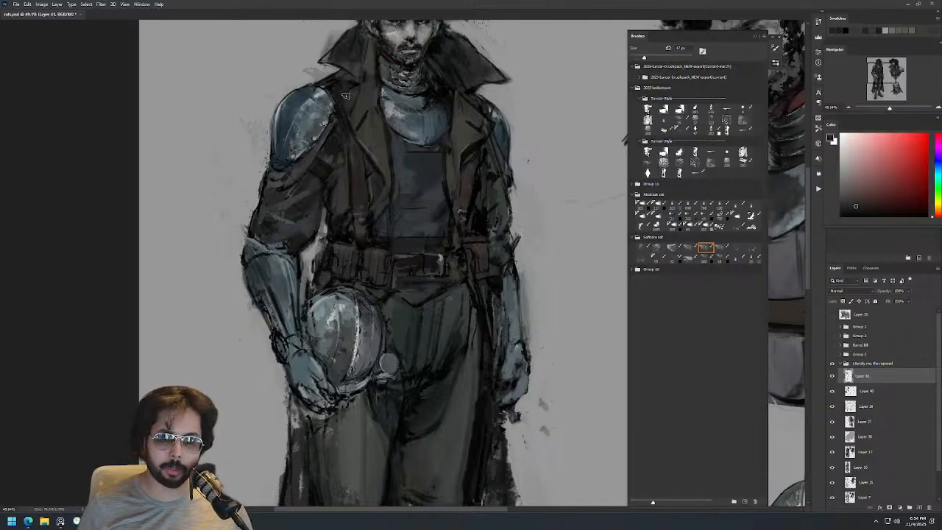
{"action": "right_click", "coordinate": [341, 87], "text": "alt"}
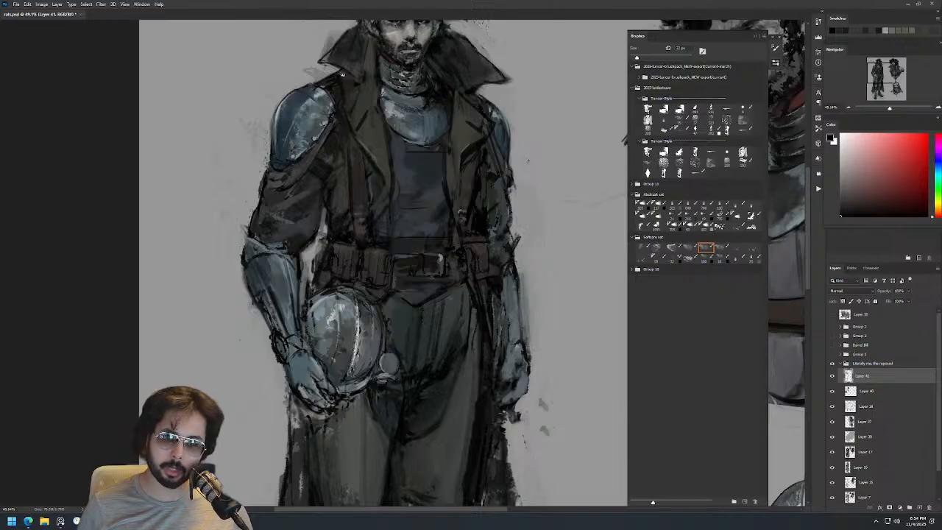
{"action": "left_click", "coordinate": [337, 72], "text": "alt"}
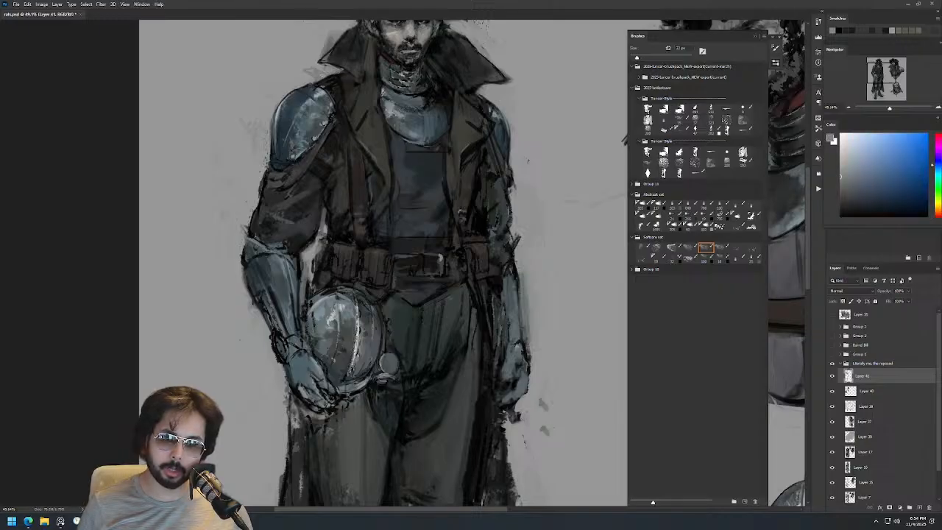
{"action": "left_click", "coordinate": [335, 74], "text": "alt"}
Flip the canvas back to its original orientation and frame the character's upper body.
{"action": "scroll", "coordinate": [392, 86], "scroll_direction": "down", "scroll_amount": 1}
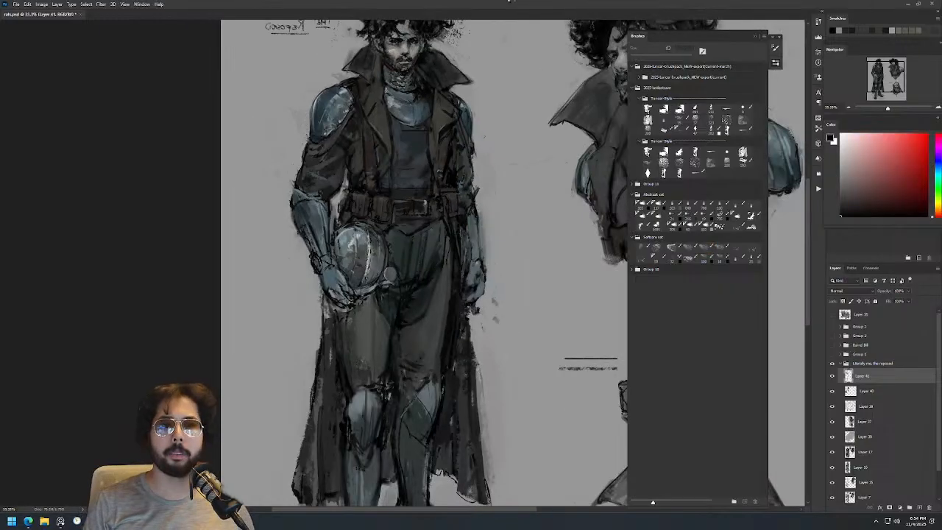
{"action": "key", "text": "ctrl+shift+h"}
{"action": "left_click_drag", "start_coordinate": [556, 134], "coordinate": [331, 155]}
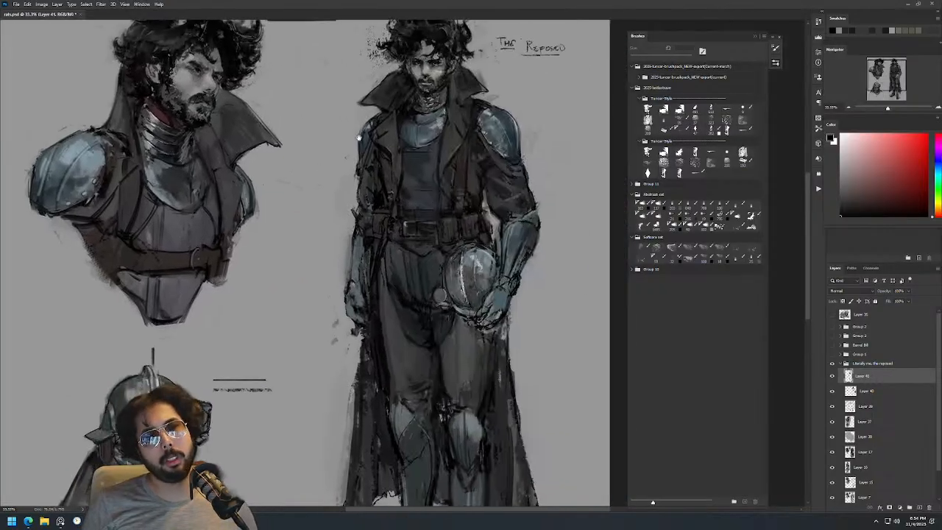
{"action": "scroll", "coordinate": [513, 87], "scroll_direction": "up", "scroll_amount": 1}
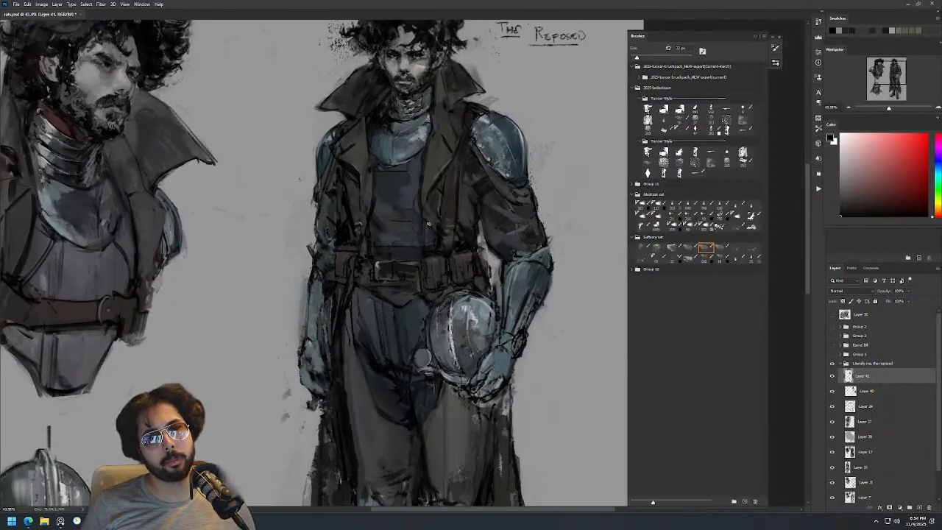
Define the helmet-side chest strap down to the belt with sampled dark brown and grey, undoing a misplaced stroke.
{"action": "left_click", "coordinate": [463, 201], "text": "alt"}
{"action": "mouse_move", "coordinate": [460, 171]}
{"action": "left_mouse_down"}
{"action": "mouse_move", "coordinate": [459, 218]}
{"action": "mouse_move", "coordinate": [435, 226]}
{"action": "left_mouse_up"}
{"action": "left_click", "coordinate": [452, 239], "text": "alt"}
{"action": "left_click", "coordinate": [438, 200], "text": "alt"}
{"action": "key", "text": "ctrl+z"}
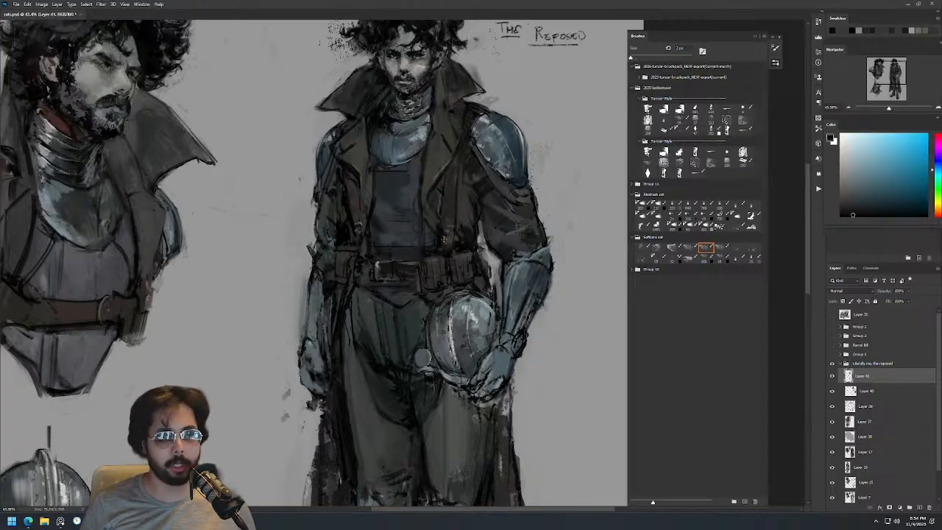
{"action": "key", "text": "bracketleft"}
{"action": "key", "text": "bracketleft"}
{"action": "left_click", "coordinate": [446, 234], "text": "alt"}
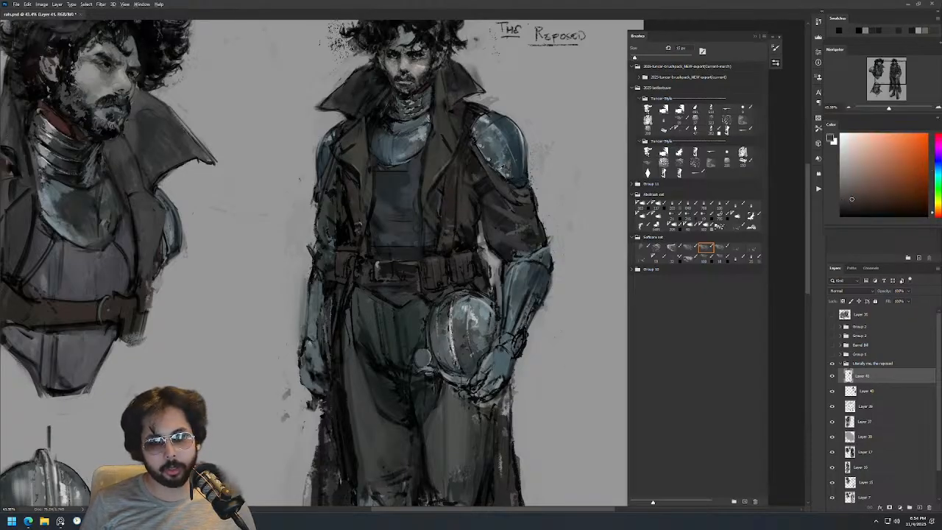
{"action": "left_click", "coordinate": [465, 244], "text": "alt"}
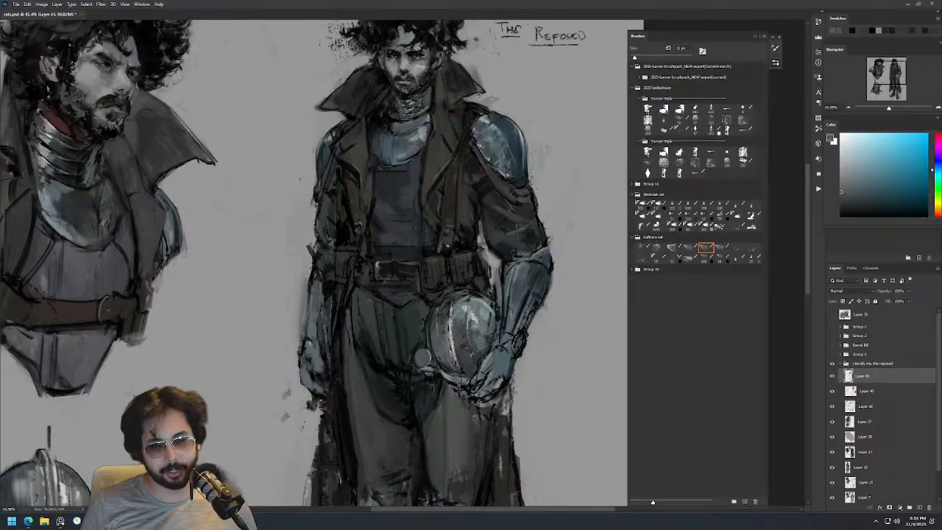
{"action": "left_click", "coordinate": [459, 176], "text": "alt"}
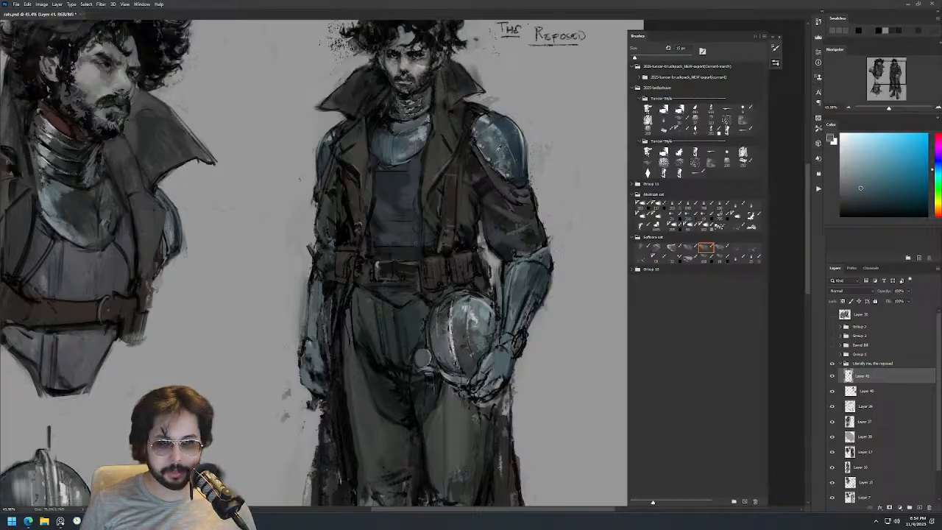
Enlarge the brush and add a light grey metal accent at the top of the helmet-side strap, beneath the lapel.
{"action": "key", "text": "bracketright"}
{"action": "key", "text": "bracketright"}
{"action": "key", "text": "bracketright"}
{"action": "key", "text": "bracketright"}
{"action": "key", "text": "bracketright"}
{"action": "key", "text": "bracketright"}
{"action": "key", "text": "bracketright"}
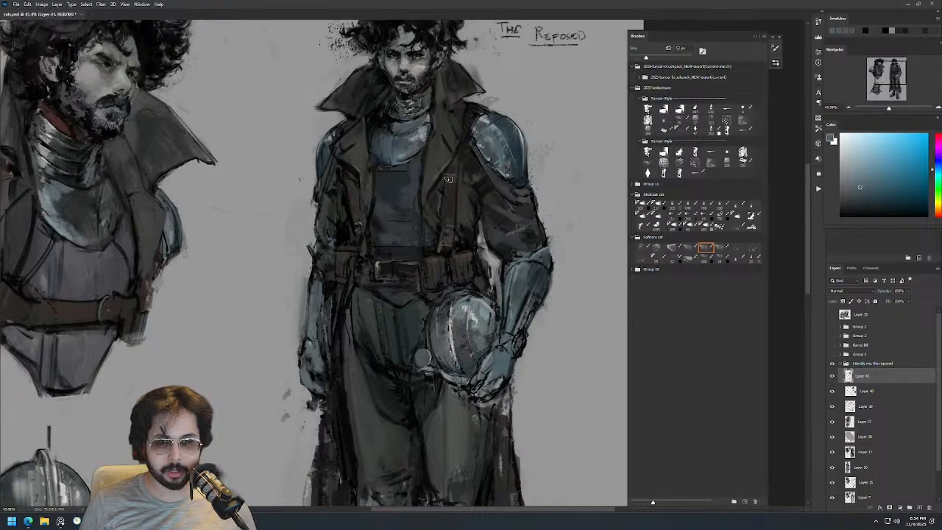
{"action": "left_click", "coordinate": [536, 151], "text": "alt"}
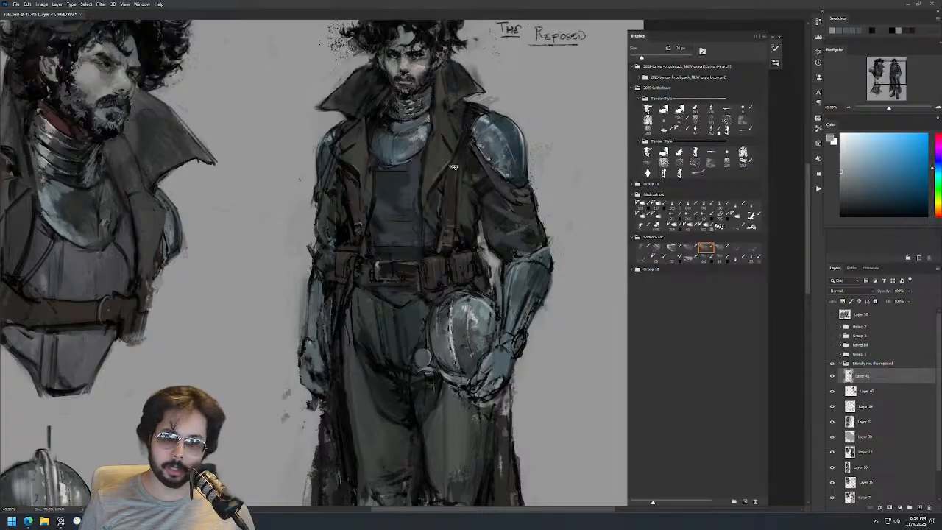
Tidy the inner edge of the lapel opposite the helmet, beside the gorget, with sampled olive and dark tones.
{"action": "left_click", "coordinate": [365, 163], "text": "alt"}
{"action": "scroll", "coordinate": [366, 160], "scroll_direction": "up", "scroll_amount": 2}
{"action": "left_click", "coordinate": [368, 155], "text": "alt"}
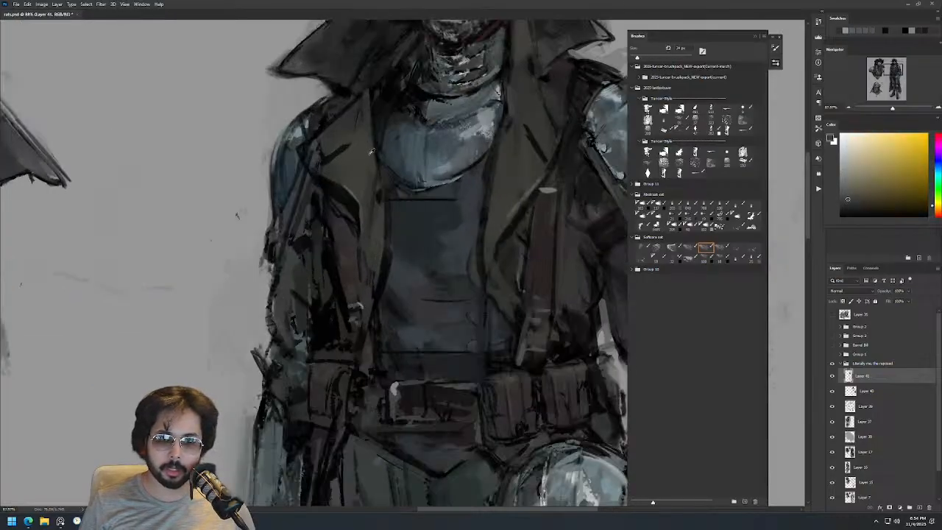
{"action": "left_click", "coordinate": [382, 164], "text": "alt"}
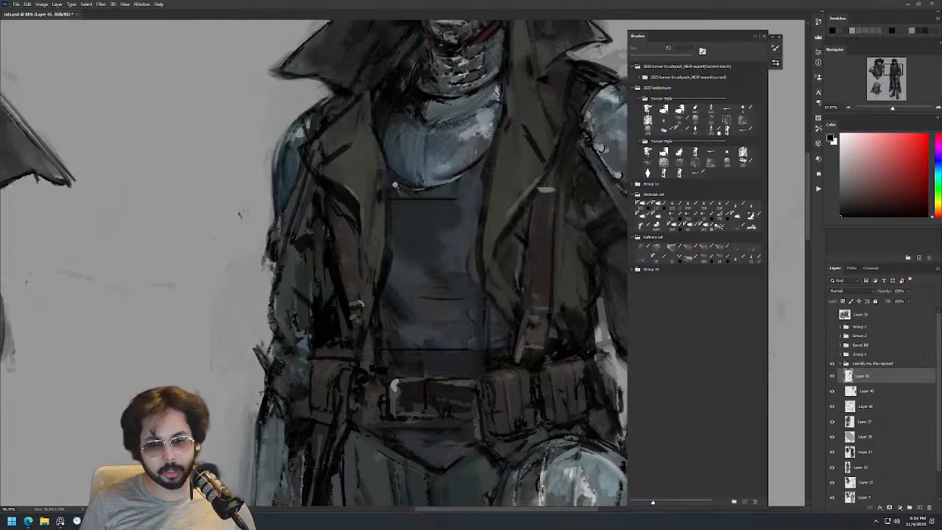
{"action": "scroll", "coordinate": [423, 158], "scroll_direction": "down", "scroll_amount": 3}
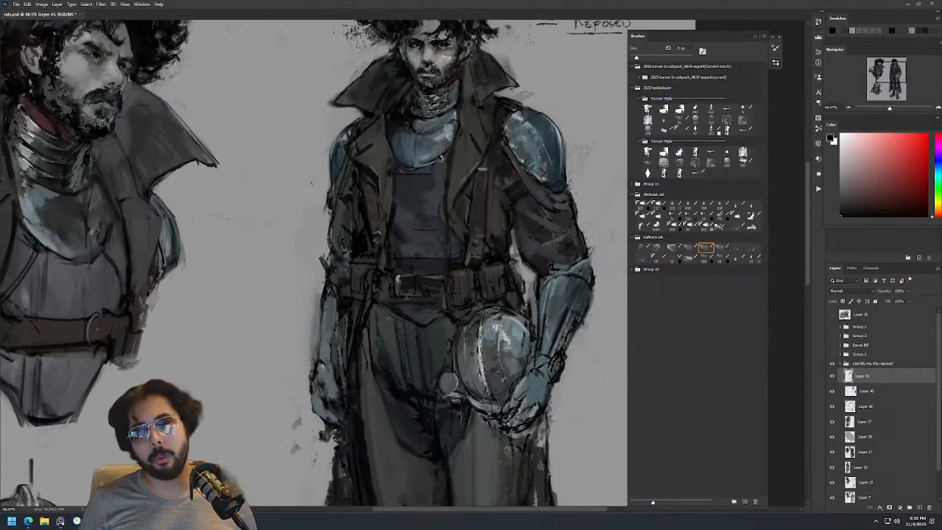
Mirror the canvas horizontally and examine the full-length character's face, upper body and overall read.
{"action": "key", "text": "F2"}
{"action": "left_click_drag", "start_coordinate": [429, 176], "coordinate": [581, 201]}
{"action": "scroll", "coordinate": [541, 222], "scroll_direction": "down", "scroll_amount": 1}
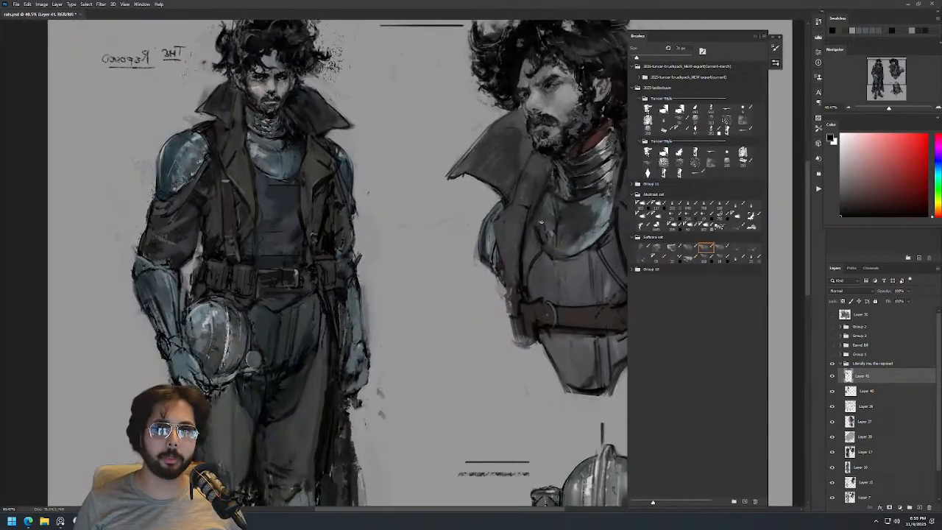
{"action": "scroll", "coordinate": [309, 138], "scroll_direction": "up", "scroll_amount": 3}
{"action": "left_click", "coordinate": [353, 193], "text": "alt"}
{"action": "scroll", "coordinate": [360, 188], "scroll_direction": "down", "scroll_amount": 5}
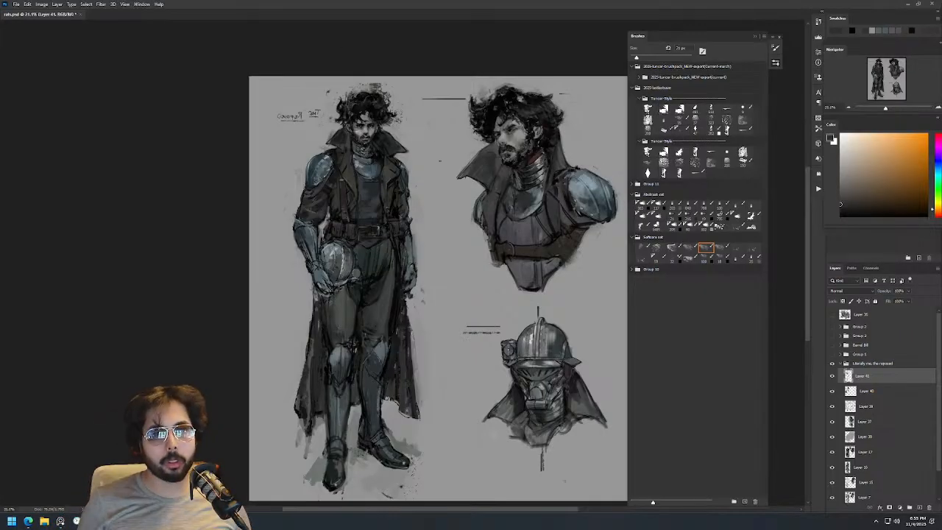
{"action": "scroll", "coordinate": [368, 119], "scroll_direction": "up", "scroll_amount": 8}
{"action": "left_click", "coordinate": [259, 182], "text": "alt"}
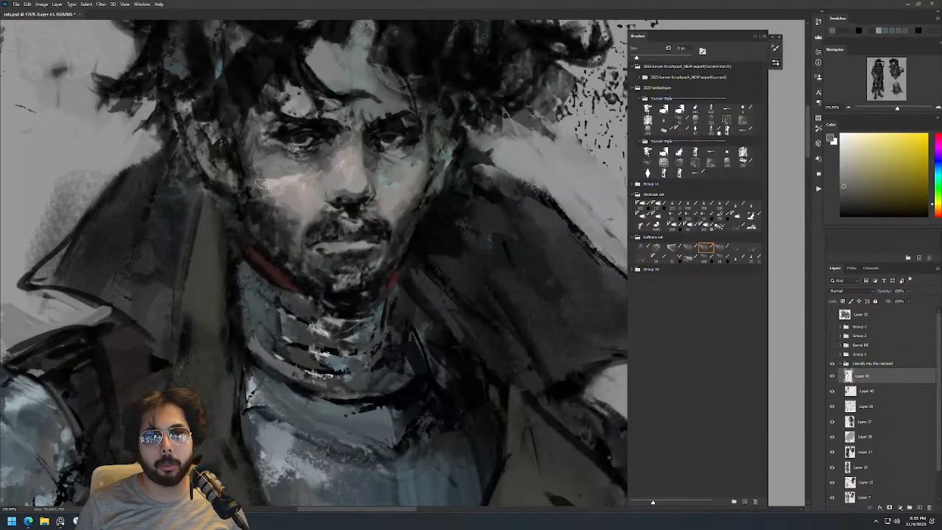
{"action": "scroll", "coordinate": [259, 182], "scroll_direction": "down", "scroll_amount": 5}
{"action": "scroll", "coordinate": [442, 187], "scroll_direction": "up", "scroll_amount": 2}
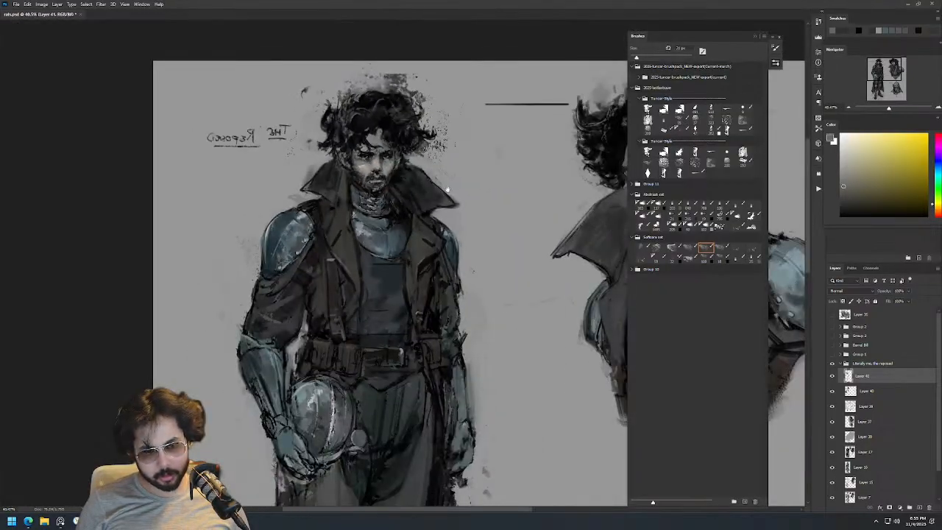
{"action": "scroll", "coordinate": [445, 189], "scroll_direction": "down", "scroll_amount": 3}
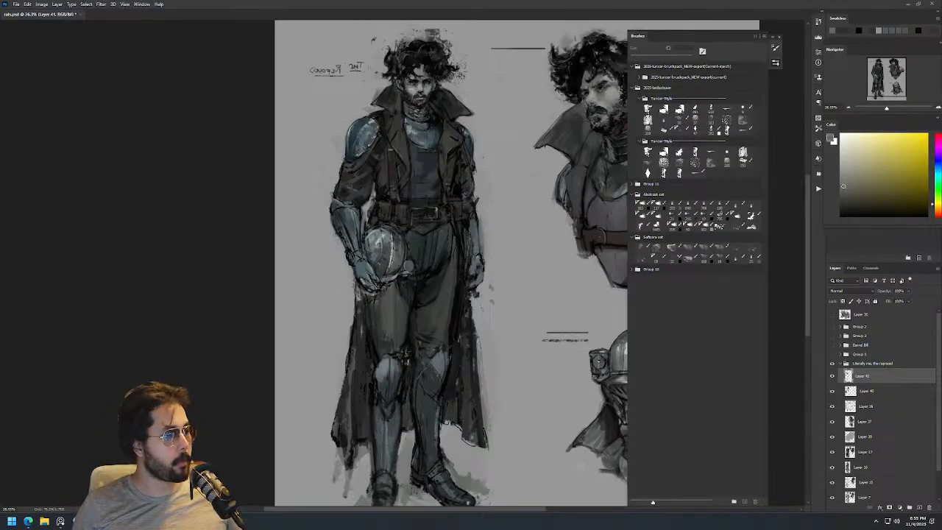
Touch up the full-length character's face with sampled skin and shadow tones, undoing a misplaced stroke, and restore the default colours.
{"action": "mouse_move", "coordinate": [424, 69]}
{"action": "left_mouse_down"}
{"action": "mouse_move", "coordinate": [428, 57]}
{"action": "mouse_move", "coordinate": [463, 53]}
{"action": "left_mouse_up"}
{"action": "key", "text": "b"}
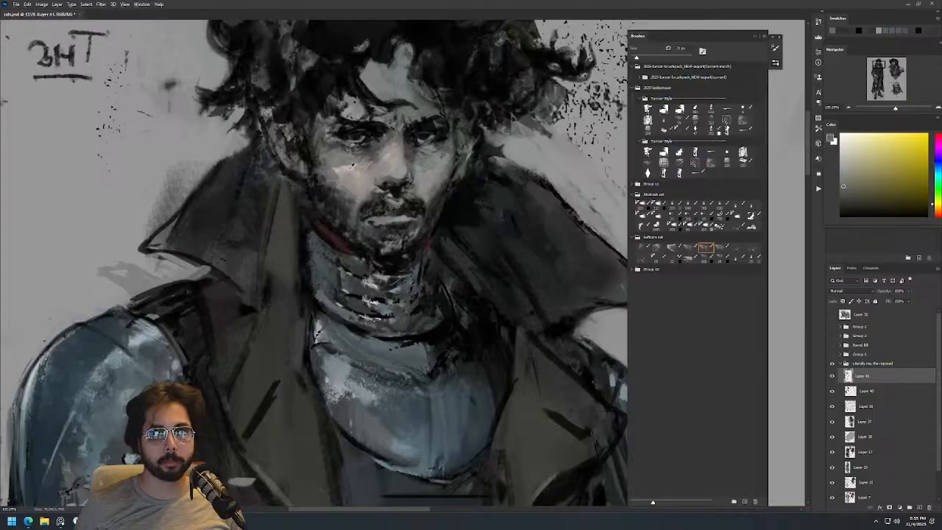
{"action": "left_click", "coordinate": [349, 171], "text": "alt"}
{"action": "mouse_move", "coordinate": [364, 162]}
{"action": "left_mouse_down"}
{"action": "mouse_move", "coordinate": [430, 170]}
{"action": "mouse_move", "coordinate": [436, 235]}
{"action": "left_mouse_up"}
{"action": "key", "text": "ctrl+z"}
{"action": "left_click_drag", "start_coordinate": [479, 157], "coordinate": [412, 78]}
{"action": "left_click_drag", "start_coordinate": [421, 204], "coordinate": [452, 137]}
{"action": "left_click_drag", "start_coordinate": [380, 163], "coordinate": [387, 163]}
{"action": "left_click", "coordinate": [381, 140], "text": "alt"}
{"action": "left_click_drag", "start_coordinate": [363, 103], "coordinate": [406, 146]}
{"action": "left_click", "coordinate": [372, 84], "text": "alt"}
{"action": "key", "text": "d"}
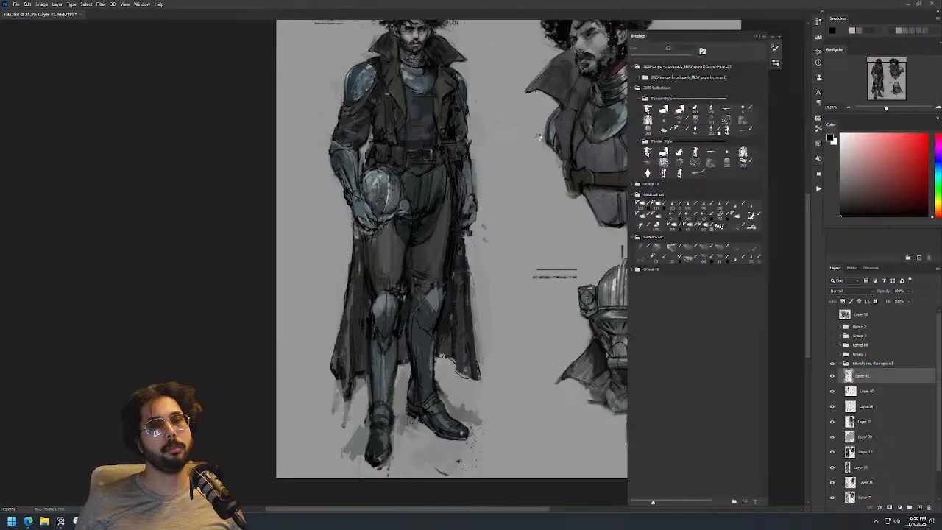
Flip the canvas back and strengthen the coat collar's lower edges and lapel with sampled dark tones.
{"action": "key", "text": "ctrl+shift+h"}
{"action": "left_click_drag", "start_coordinate": [531, 152], "coordinate": [323, 221]}
{"action": "left_click_drag", "start_coordinate": [420, 112], "coordinate": [432, 99]}
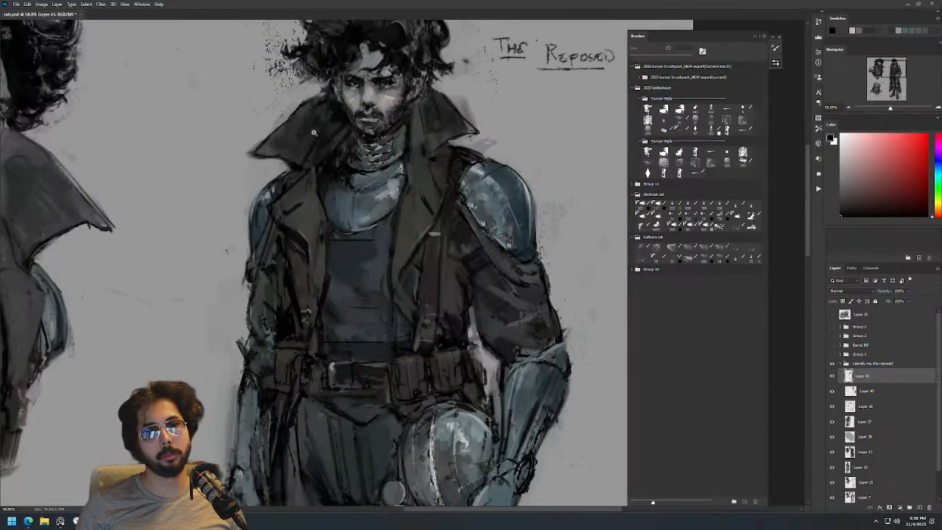
{"action": "left_click_drag", "start_coordinate": [320, 125], "coordinate": [329, 116]}
{"action": "left_click", "coordinate": [300, 152], "text": "alt"}
{"action": "left_click", "coordinate": [303, 187], "text": "alt"}
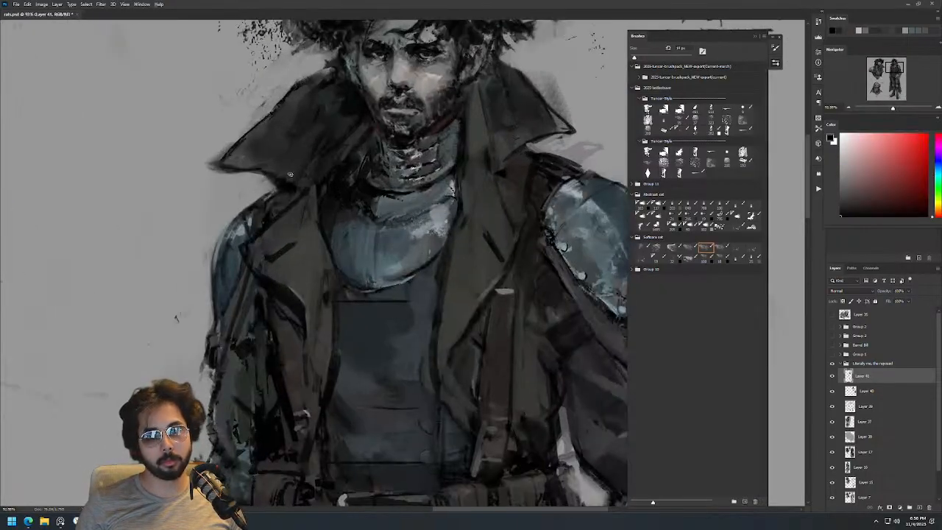
{"action": "mouse_move", "coordinate": [485, 175]}
{"action": "left_mouse_down"}
{"action": "mouse_move", "coordinate": [537, 133]}
{"action": "mouse_move", "coordinate": [570, 126]}
{"action": "left_mouse_up"}
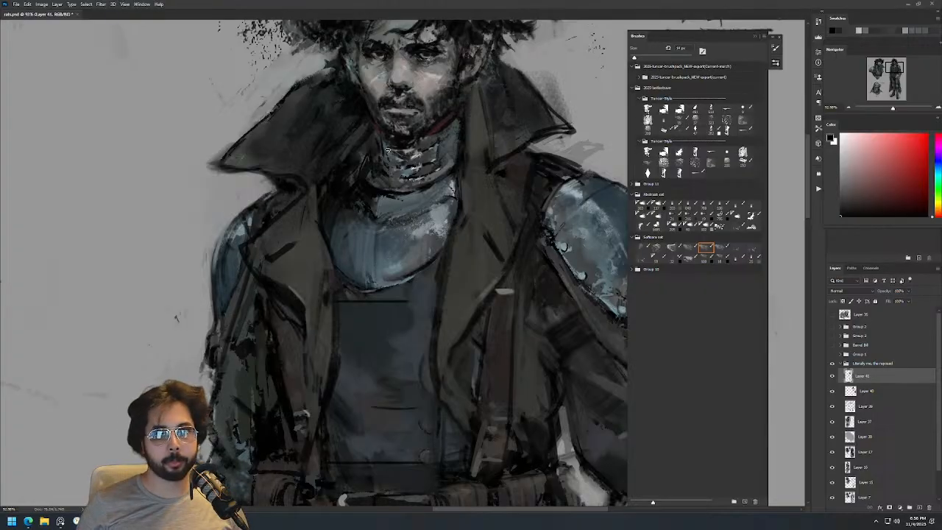
Reduce the brush size and refine the inner collar beside the neck and the helmet-side collar with sampled tones.
{"action": "left_click", "coordinate": [384, 151], "text": "alt"}
{"action": "left_click", "coordinate": [380, 142], "text": "alt"}
{"action": "key", "text": "["}
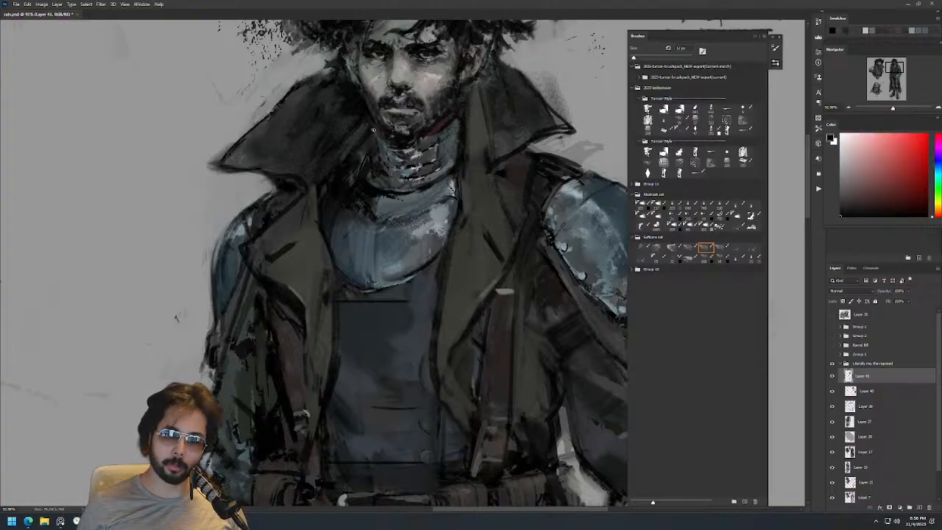
{"action": "key", "text": "["}
{"action": "mouse_move", "coordinate": [445, 74]}
{"action": "left_mouse_down"}
{"action": "mouse_move", "coordinate": [471, 74]}
{"action": "mouse_move", "coordinate": [436, 70]}
{"action": "mouse_move", "coordinate": [462, 127]}
{"action": "left_mouse_up"}
{"action": "left_click", "coordinate": [432, 81], "text": "alt"}
{"action": "left_click", "coordinate": [442, 89], "text": "alt"}
{"action": "left_click_drag", "start_coordinate": [480, 92], "coordinate": [456, 146]}
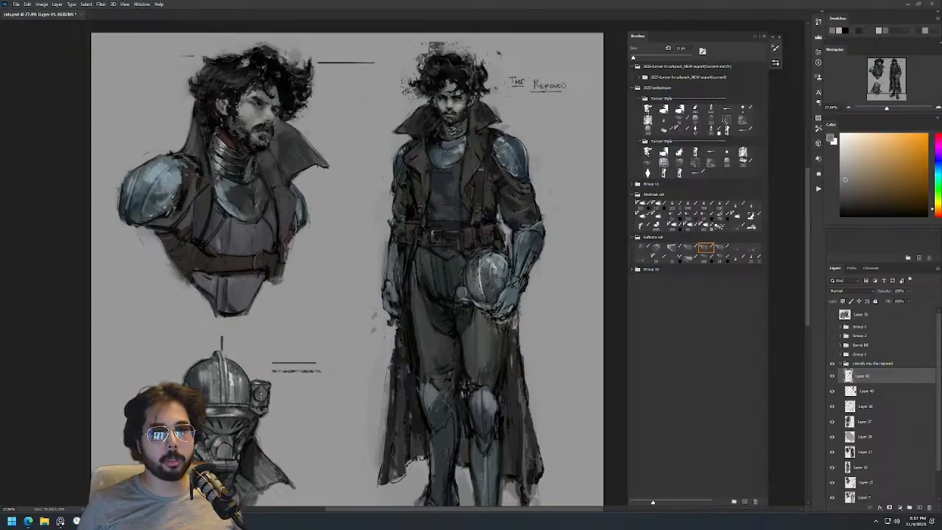
Add small light accents beneath the collar on both shoulders and adjust the adjoining coat areas with sampled tones.
{"action": "left_click_drag", "start_coordinate": [524, 146], "coordinate": [559, 147]}
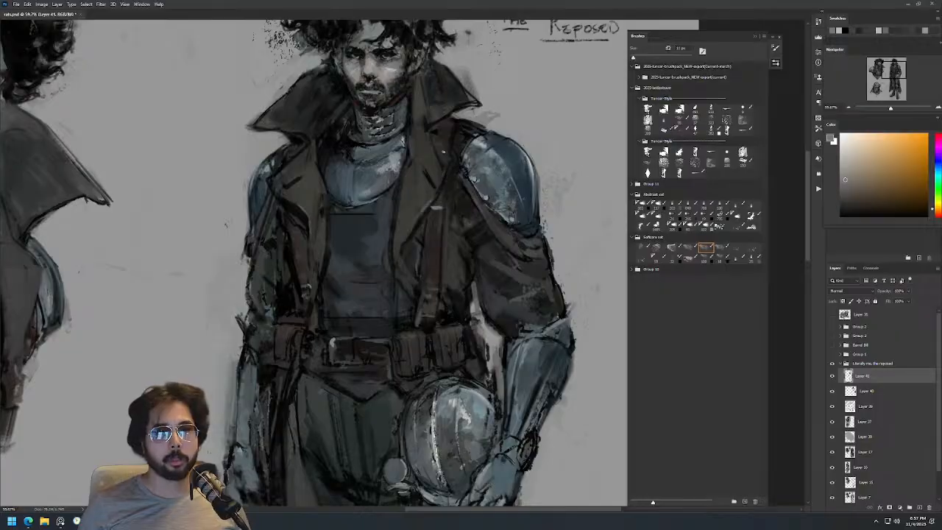
{"action": "left_click_drag", "start_coordinate": [390, 195], "coordinate": [434, 203]}
{"action": "left_click", "coordinate": [437, 211], "text": "alt"}
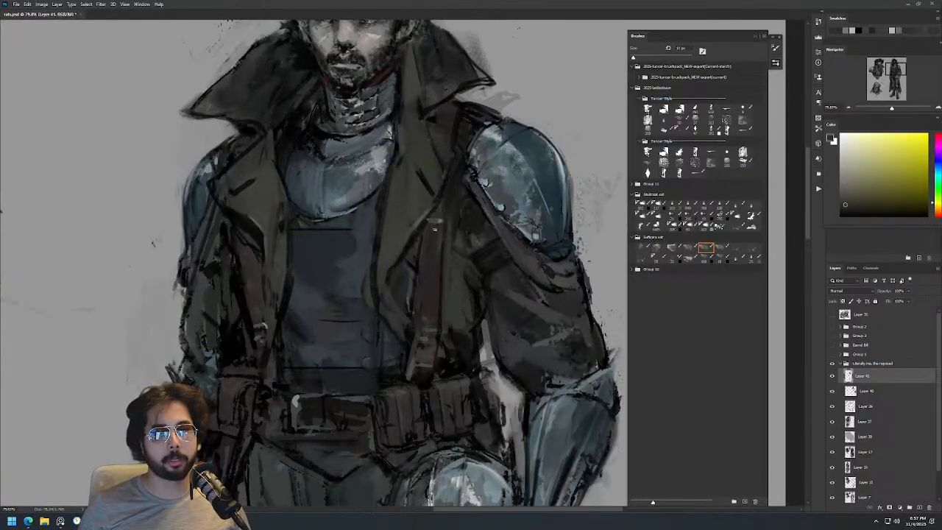
{"action": "left_click", "coordinate": [453, 136], "text": "alt"}
{"action": "left_click_drag", "start_coordinate": [442, 117], "coordinate": [459, 120]}
{"action": "left_click_drag", "start_coordinate": [244, 135], "coordinate": [258, 129]}
{"action": "left_click", "coordinate": [251, 261], "text": "alt"}
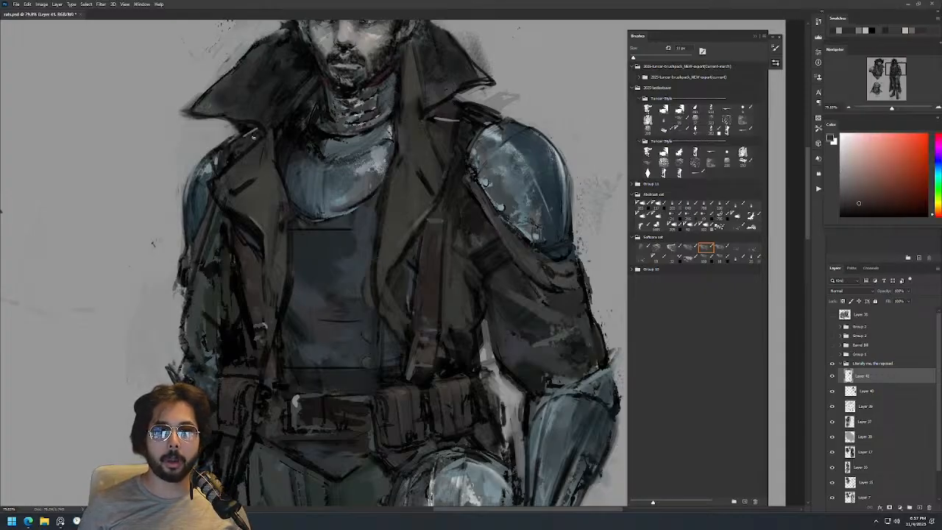
{"action": "left_click", "coordinate": [251, 125], "text": "alt"}
Mirror the canvas and compare the whole concept sheet with the active paint layer hidden and shown.
{"action": "key", "text": "z"}
{"action": "left_click_drag", "start_coordinate": [286, 107], "coordinate": [269, 208]}
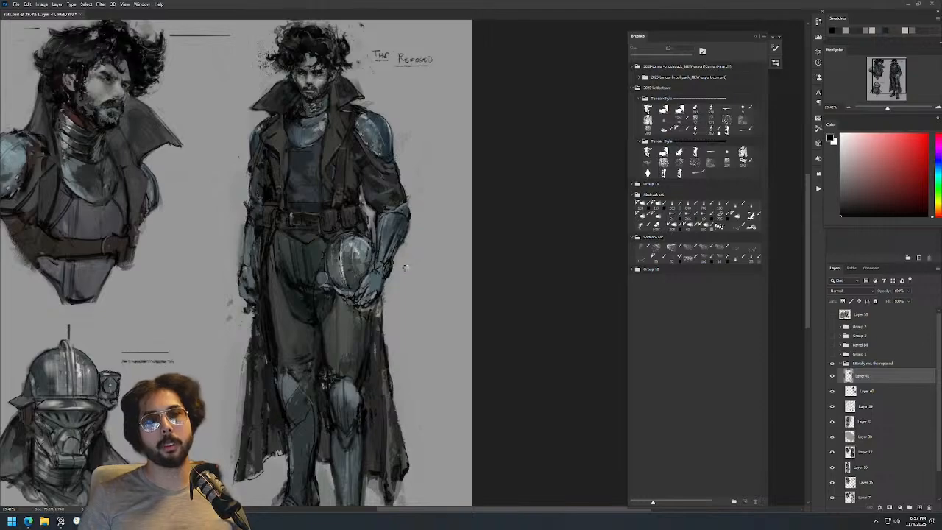
{"action": "key", "text": "h"}
{"action": "left_click_drag", "start_coordinate": [401, 141], "coordinate": [694, 137]}
{"action": "left_click_drag", "start_coordinate": [616, 129], "coordinate": [483, 159]}
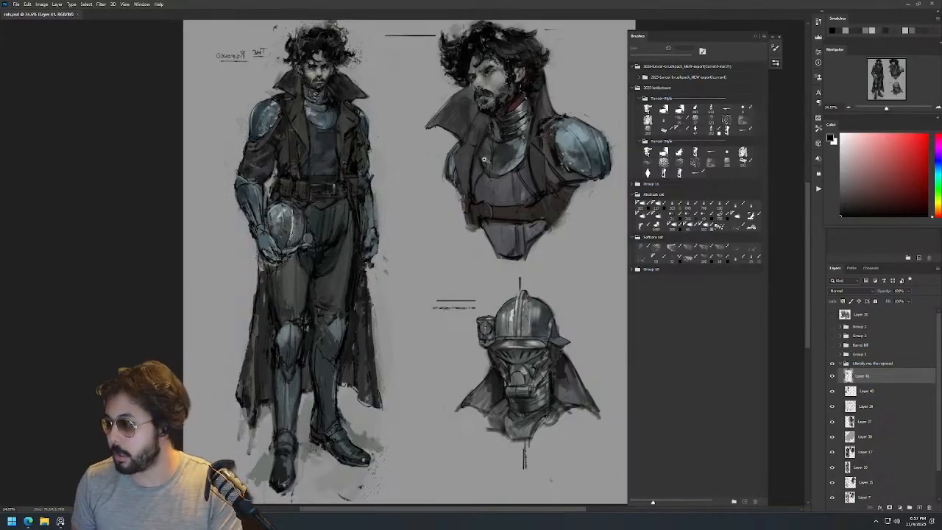
{"action": "mouse_move", "coordinate": [510, 139]}
{"action": "left_mouse_down"}
{"action": "mouse_move", "coordinate": [537, 139]}
{"action": "mouse_move", "coordinate": [511, 142]}
{"action": "left_mouse_up"}
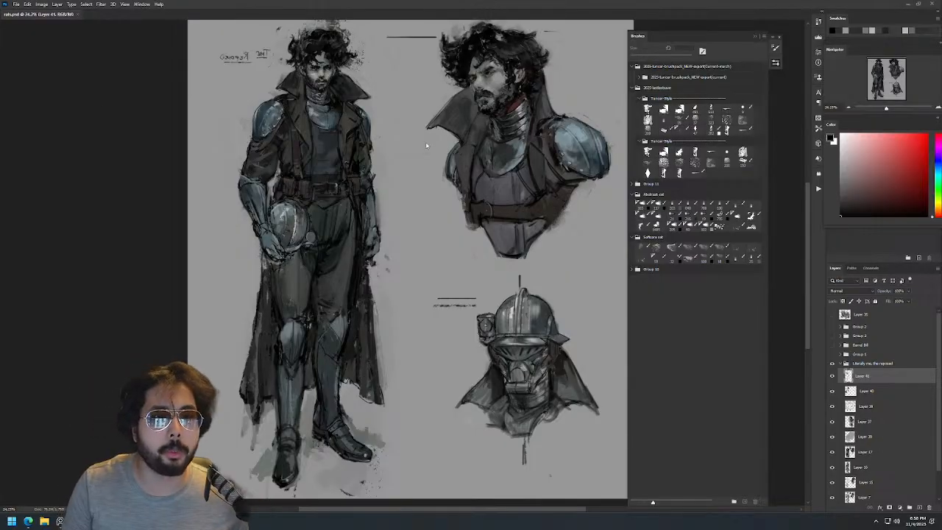
{"action": "left_click", "coordinate": [832, 376]}
{"action": "left_click", "coordinate": [832, 375]}
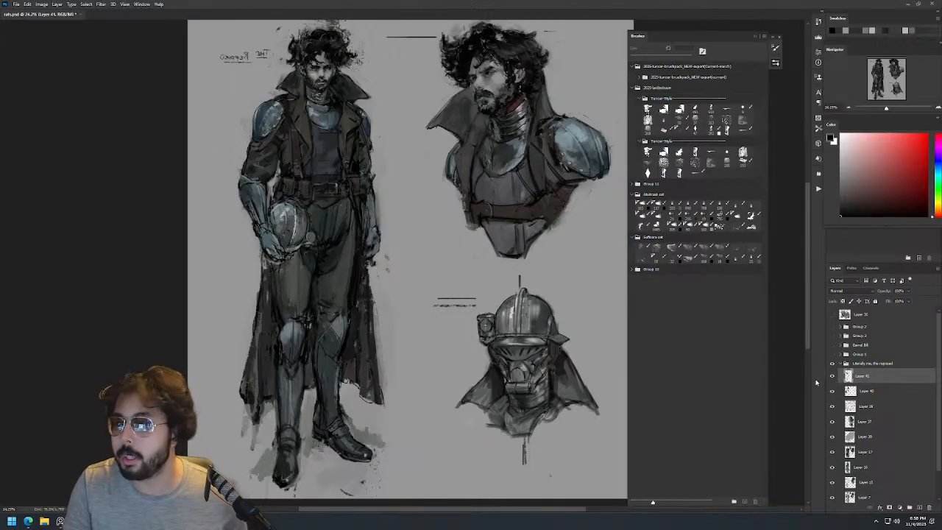